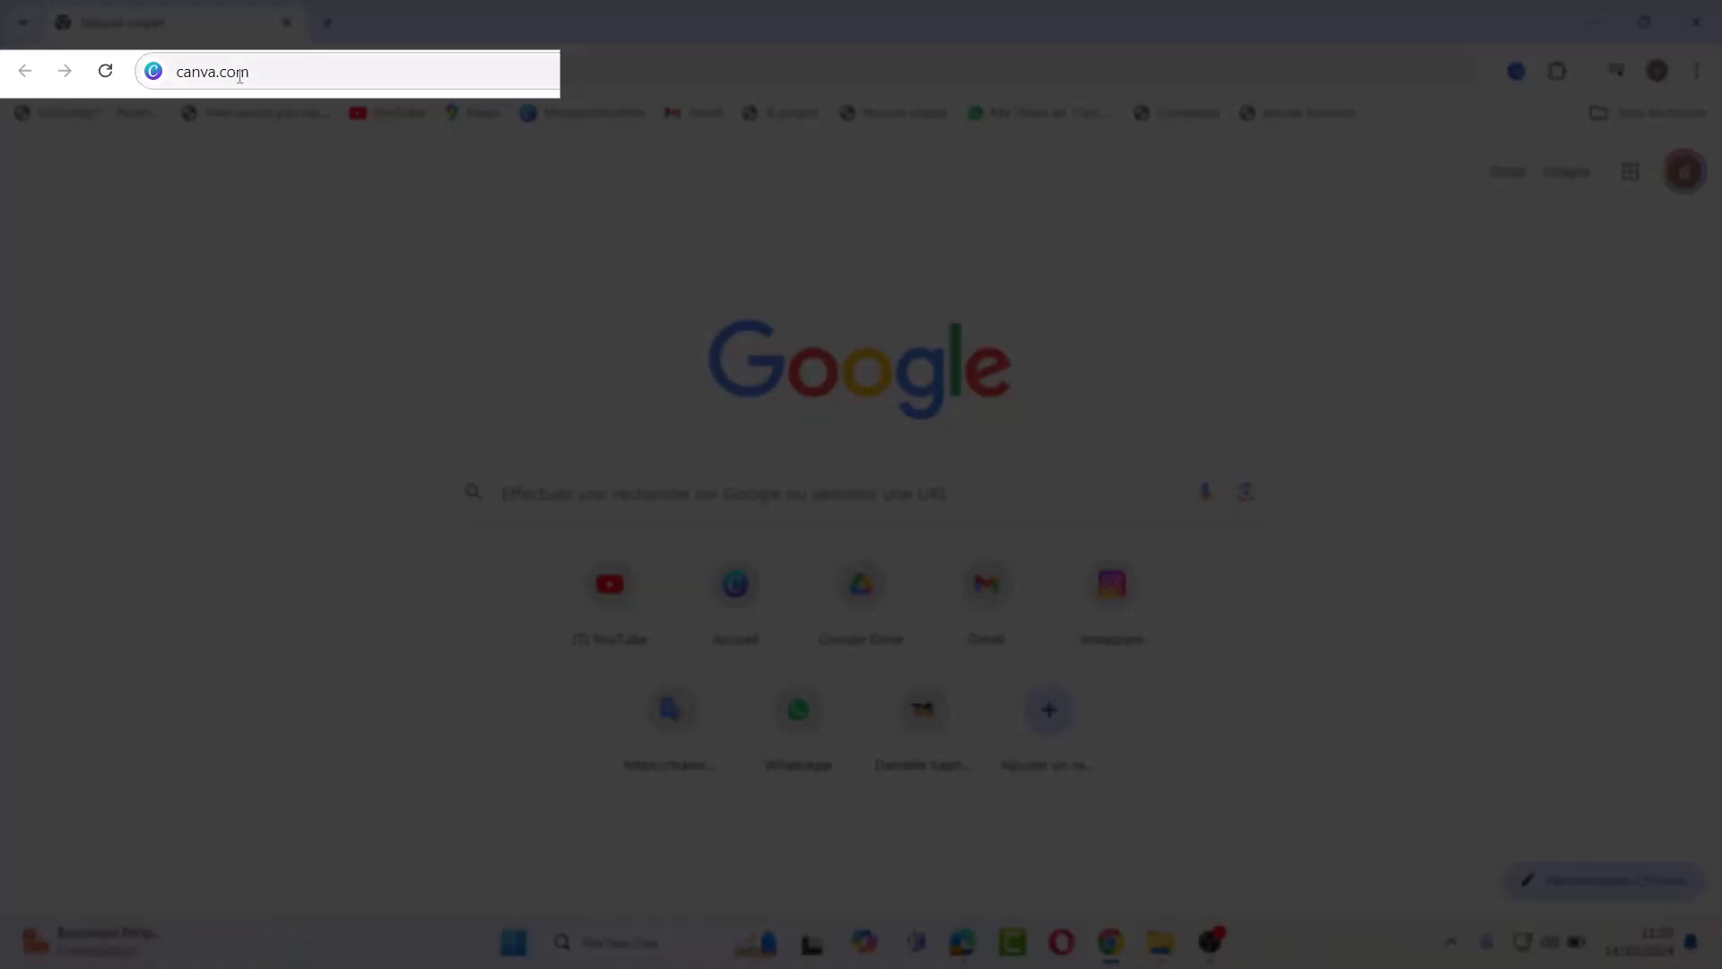
Step: Enter canva.com in the Chrome address bar to load the French Canva home page
left_click(273, 71)
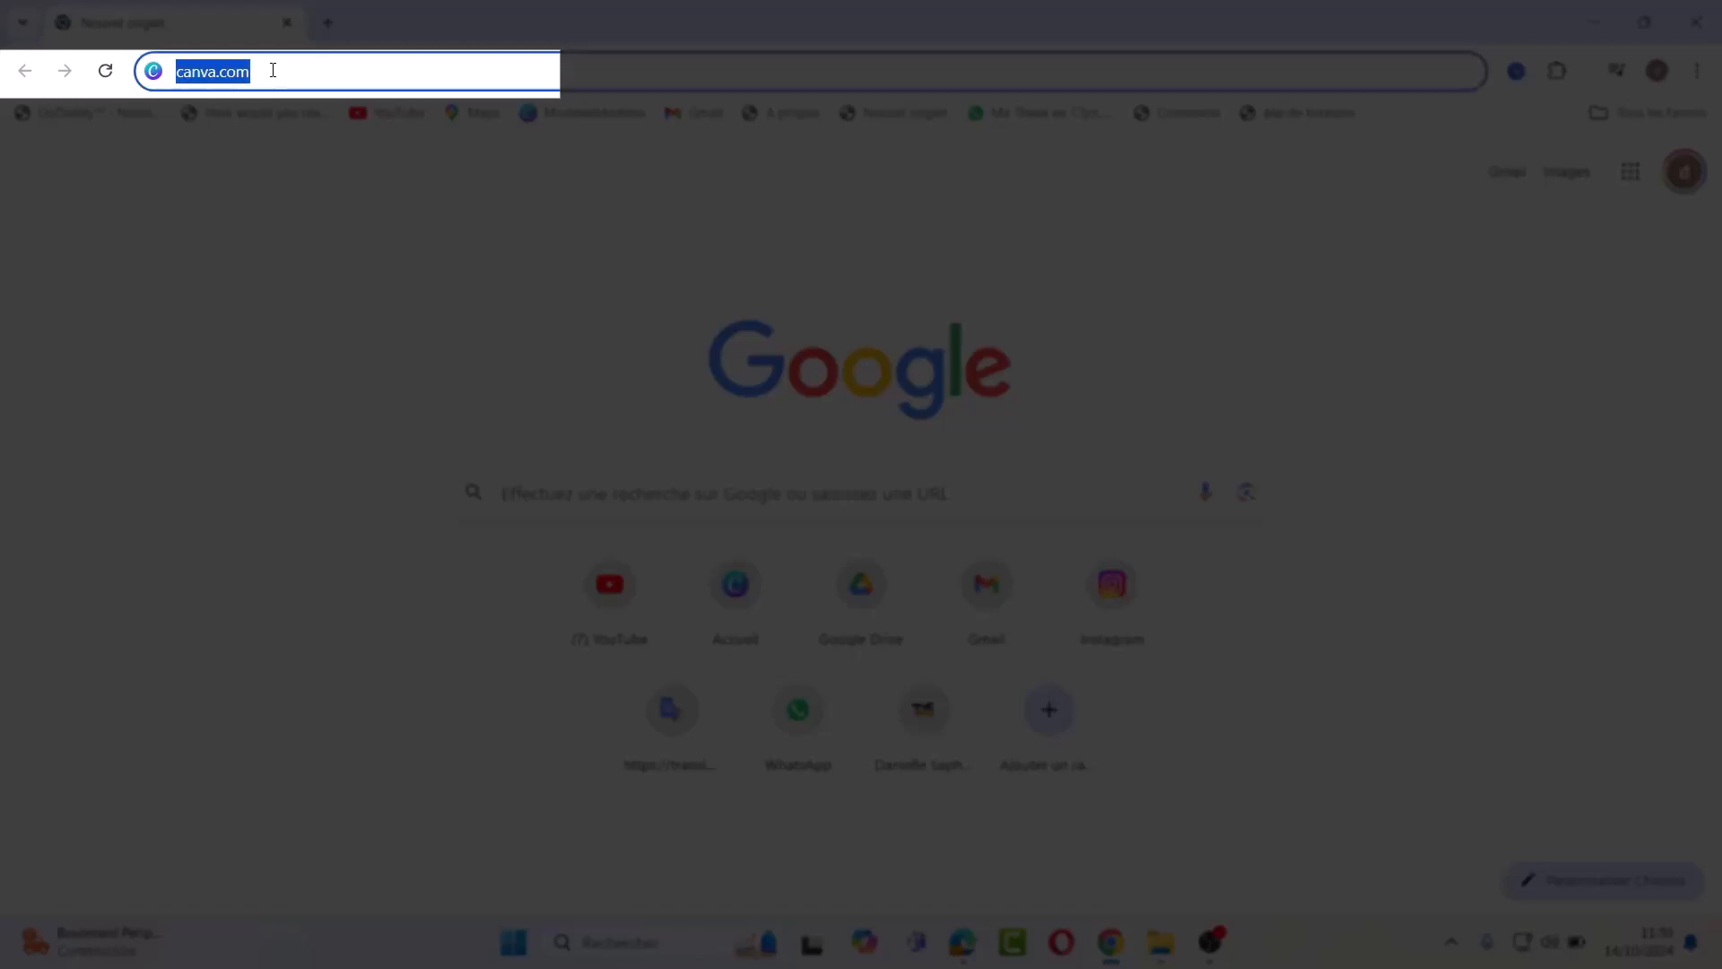
key("Return")
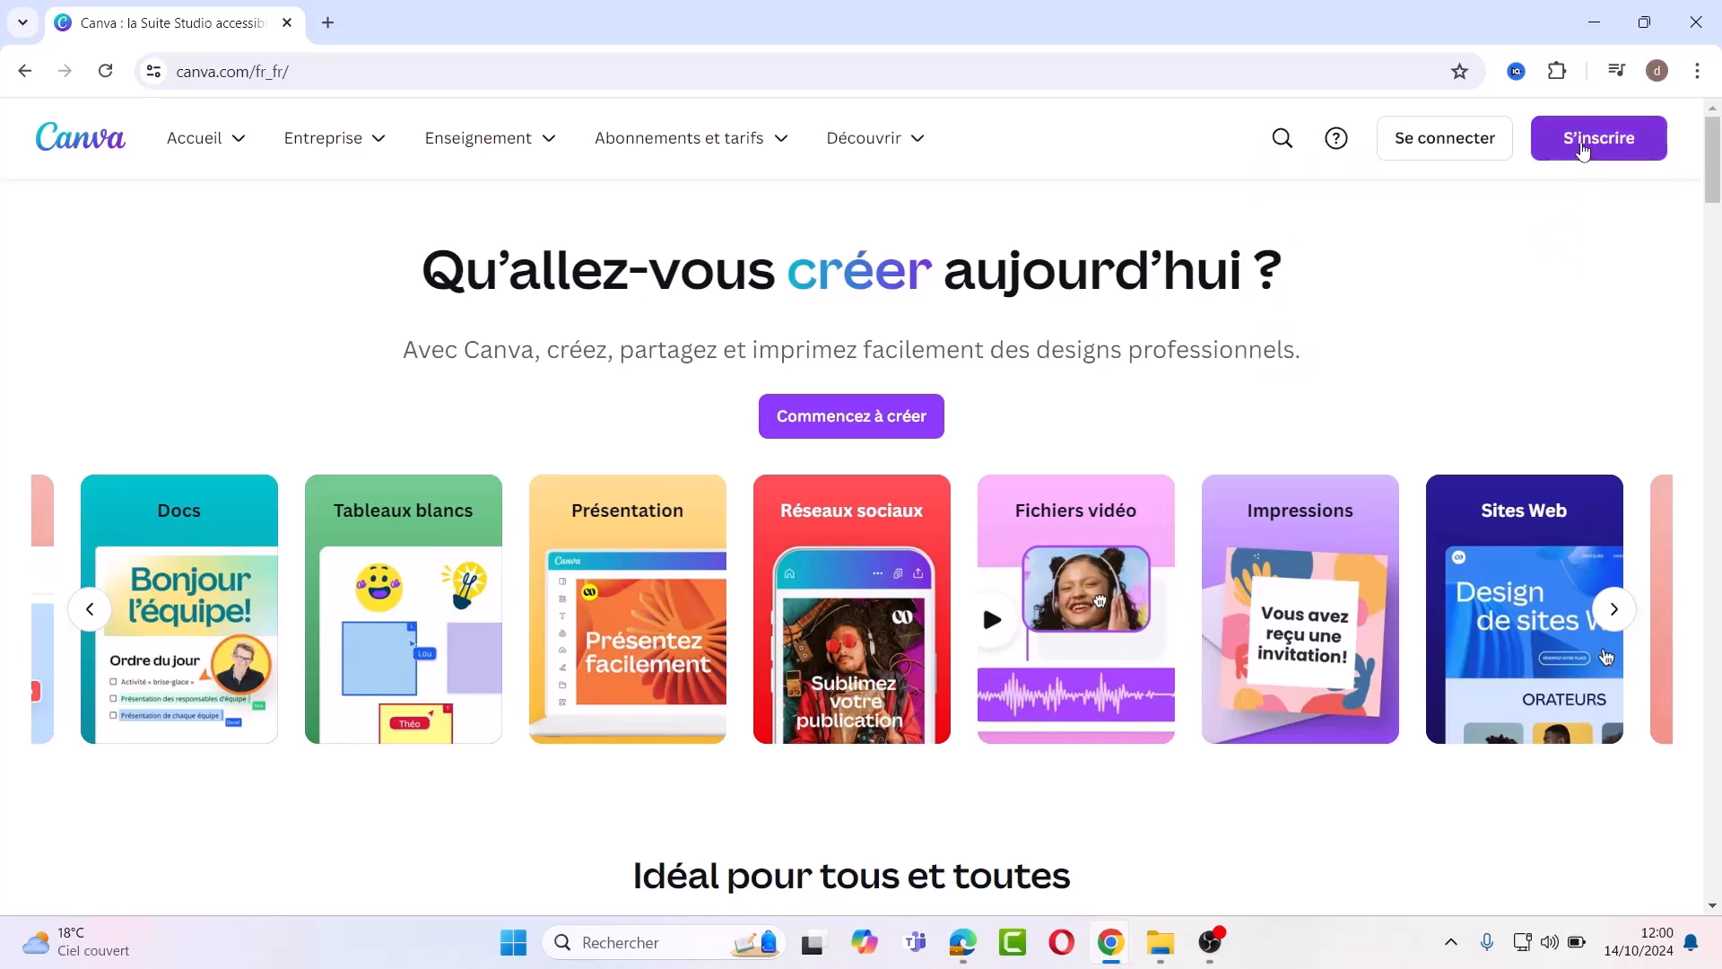
left_click(1578, 149)
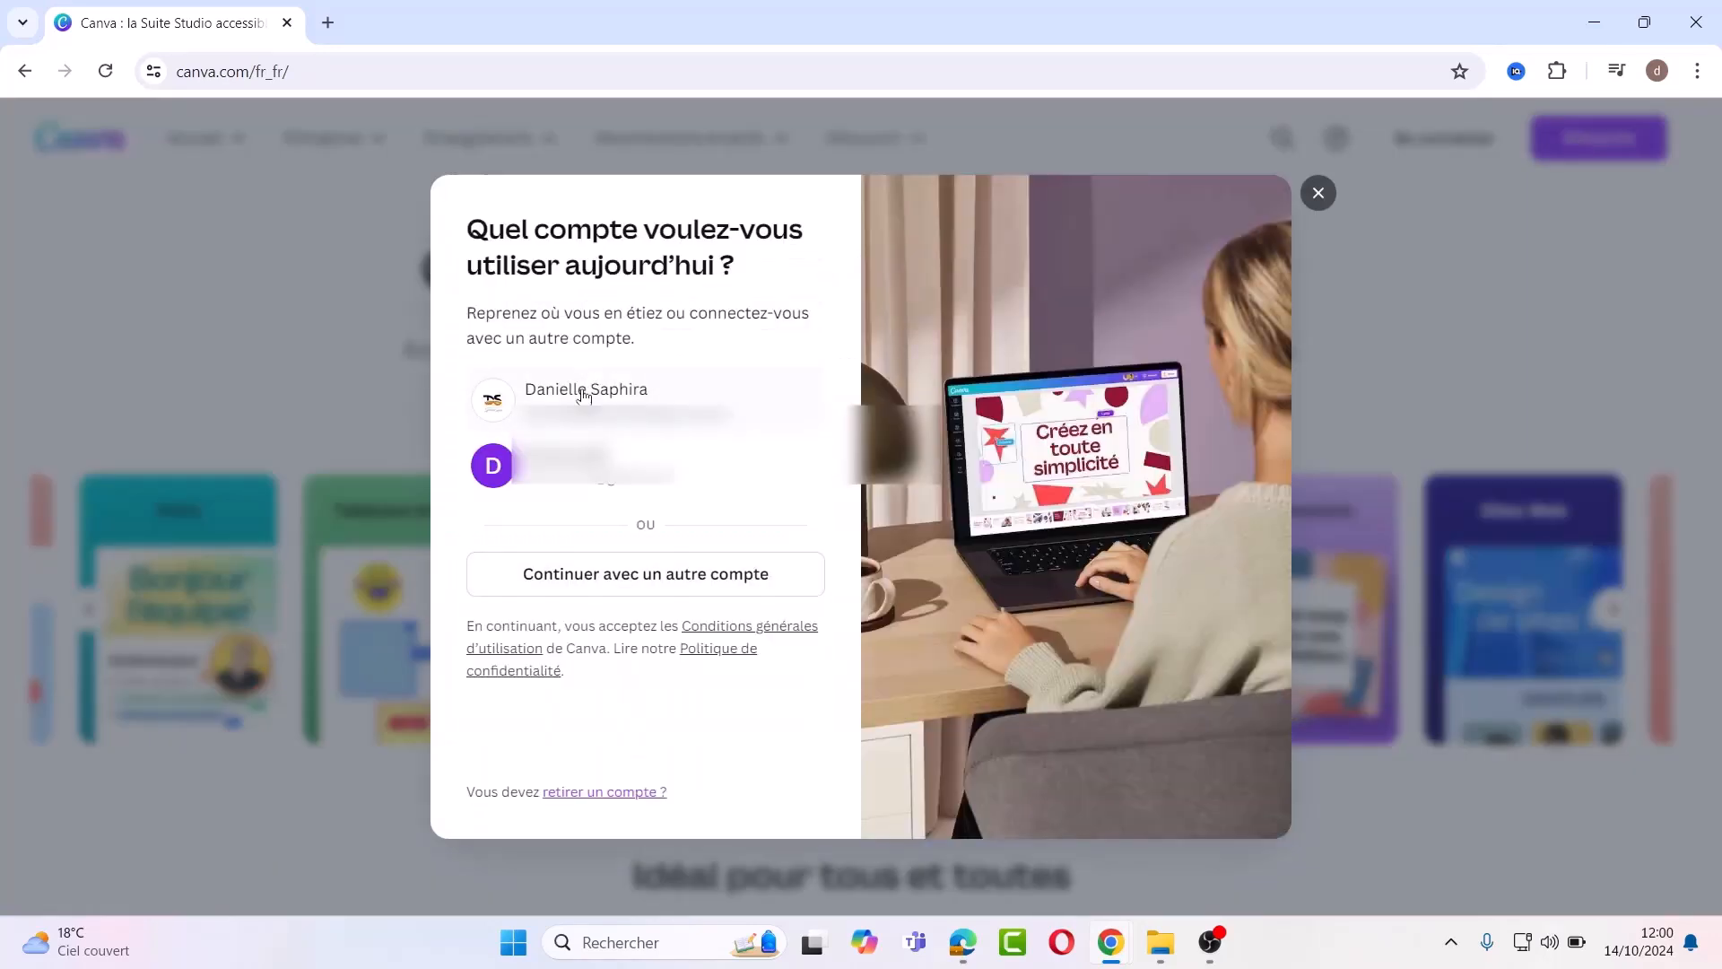
left_click(610, 581)
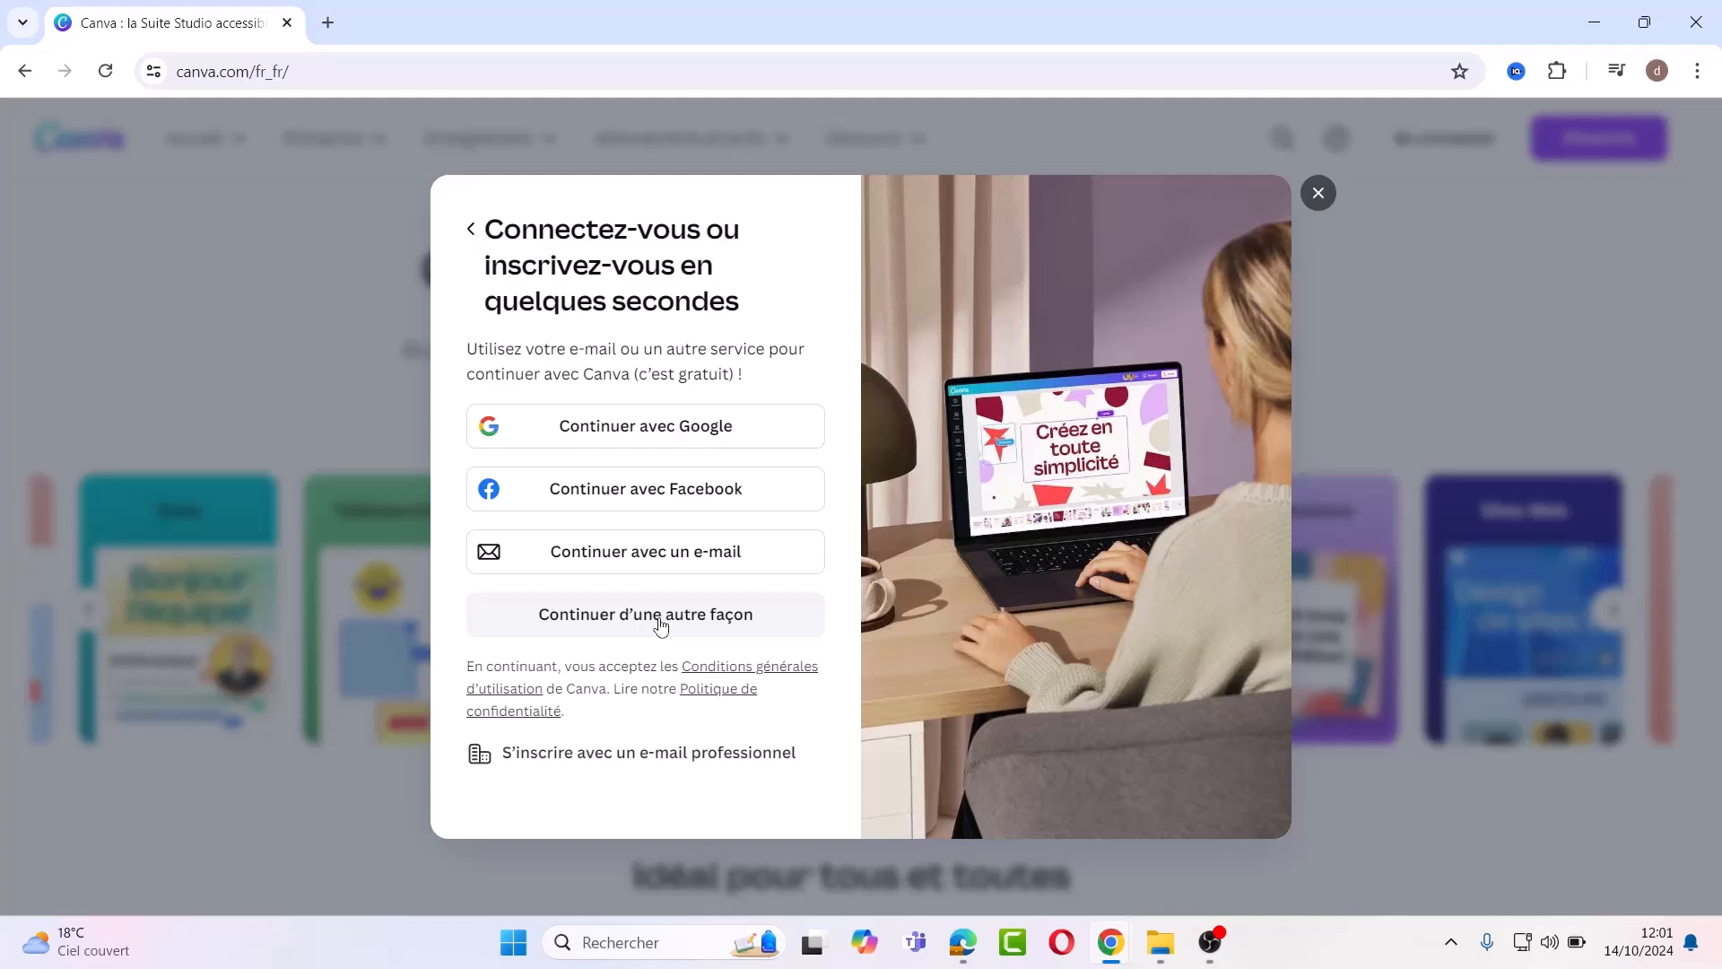
left_click(629, 554)
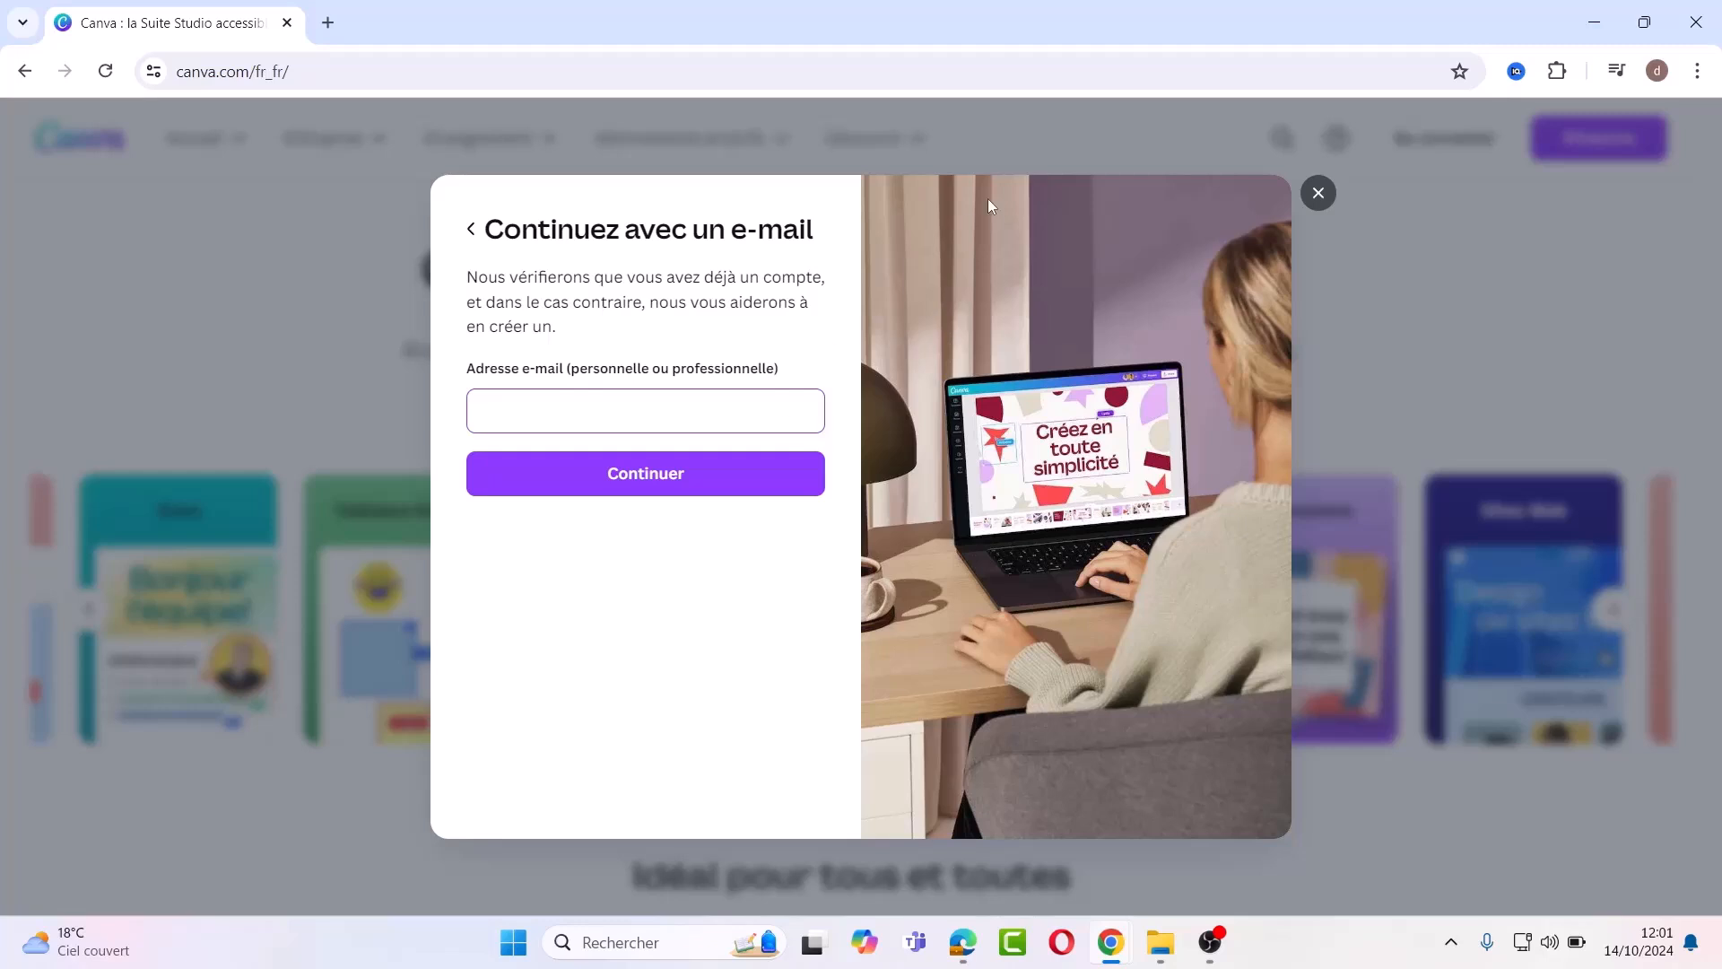
left_click(1319, 195)
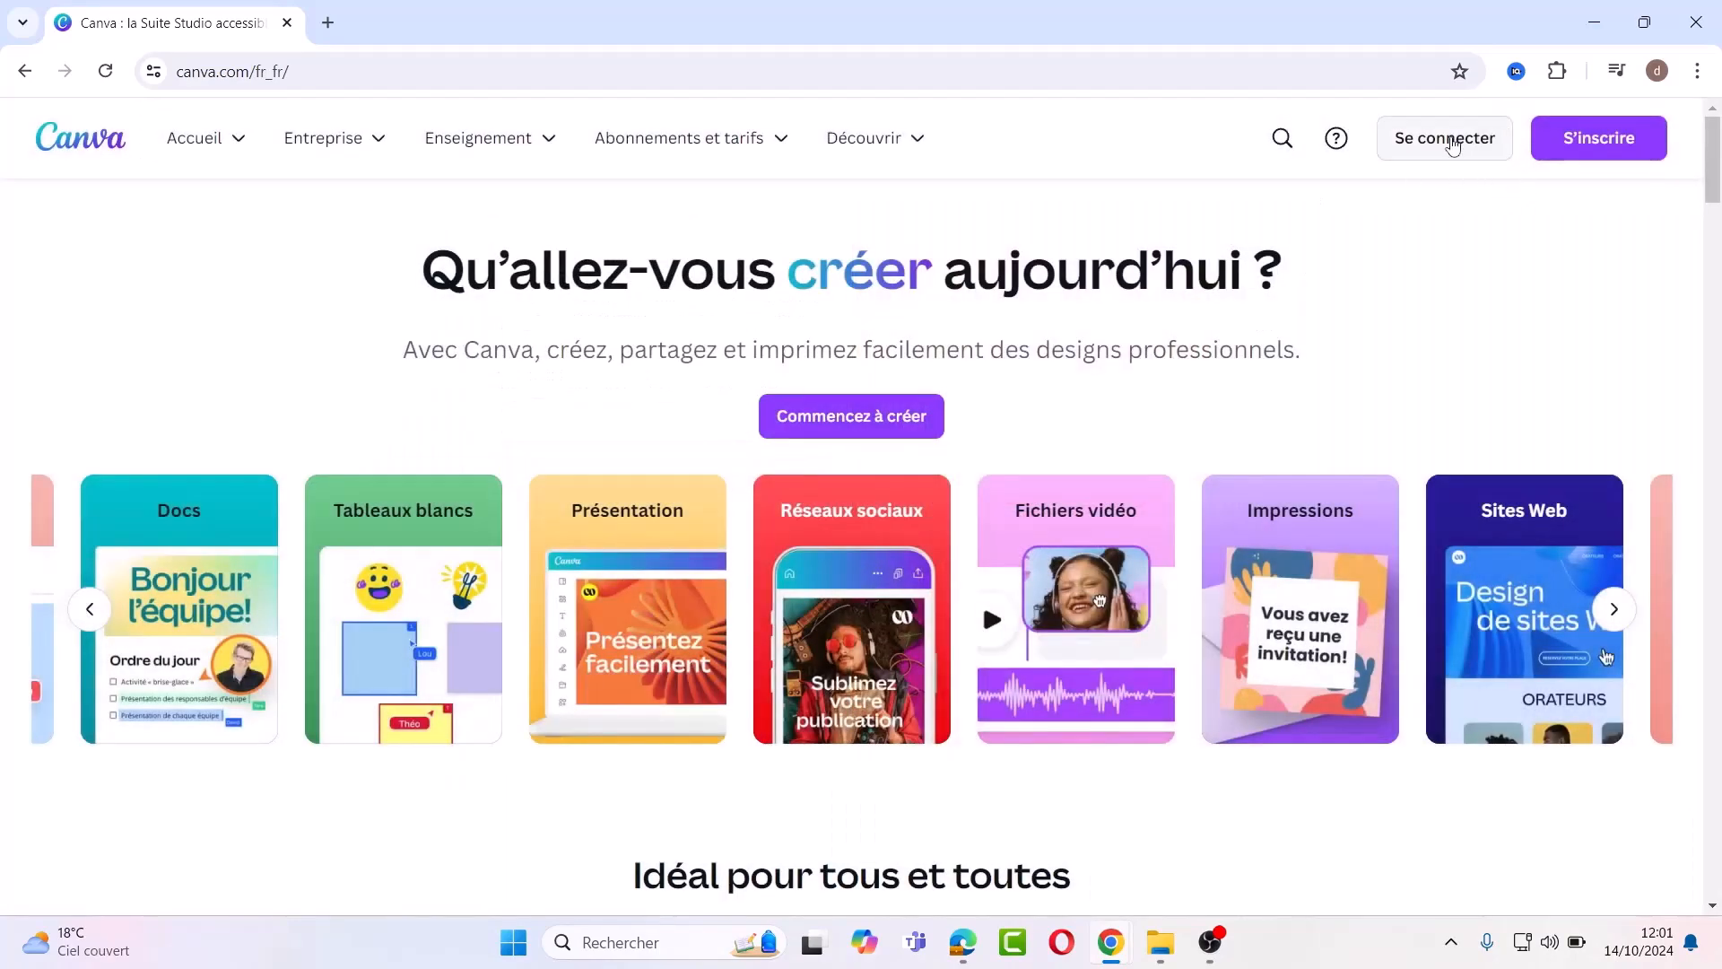
Step: Open the Se connecter dialog to start signing into the Canva account
left_click(1453, 142)
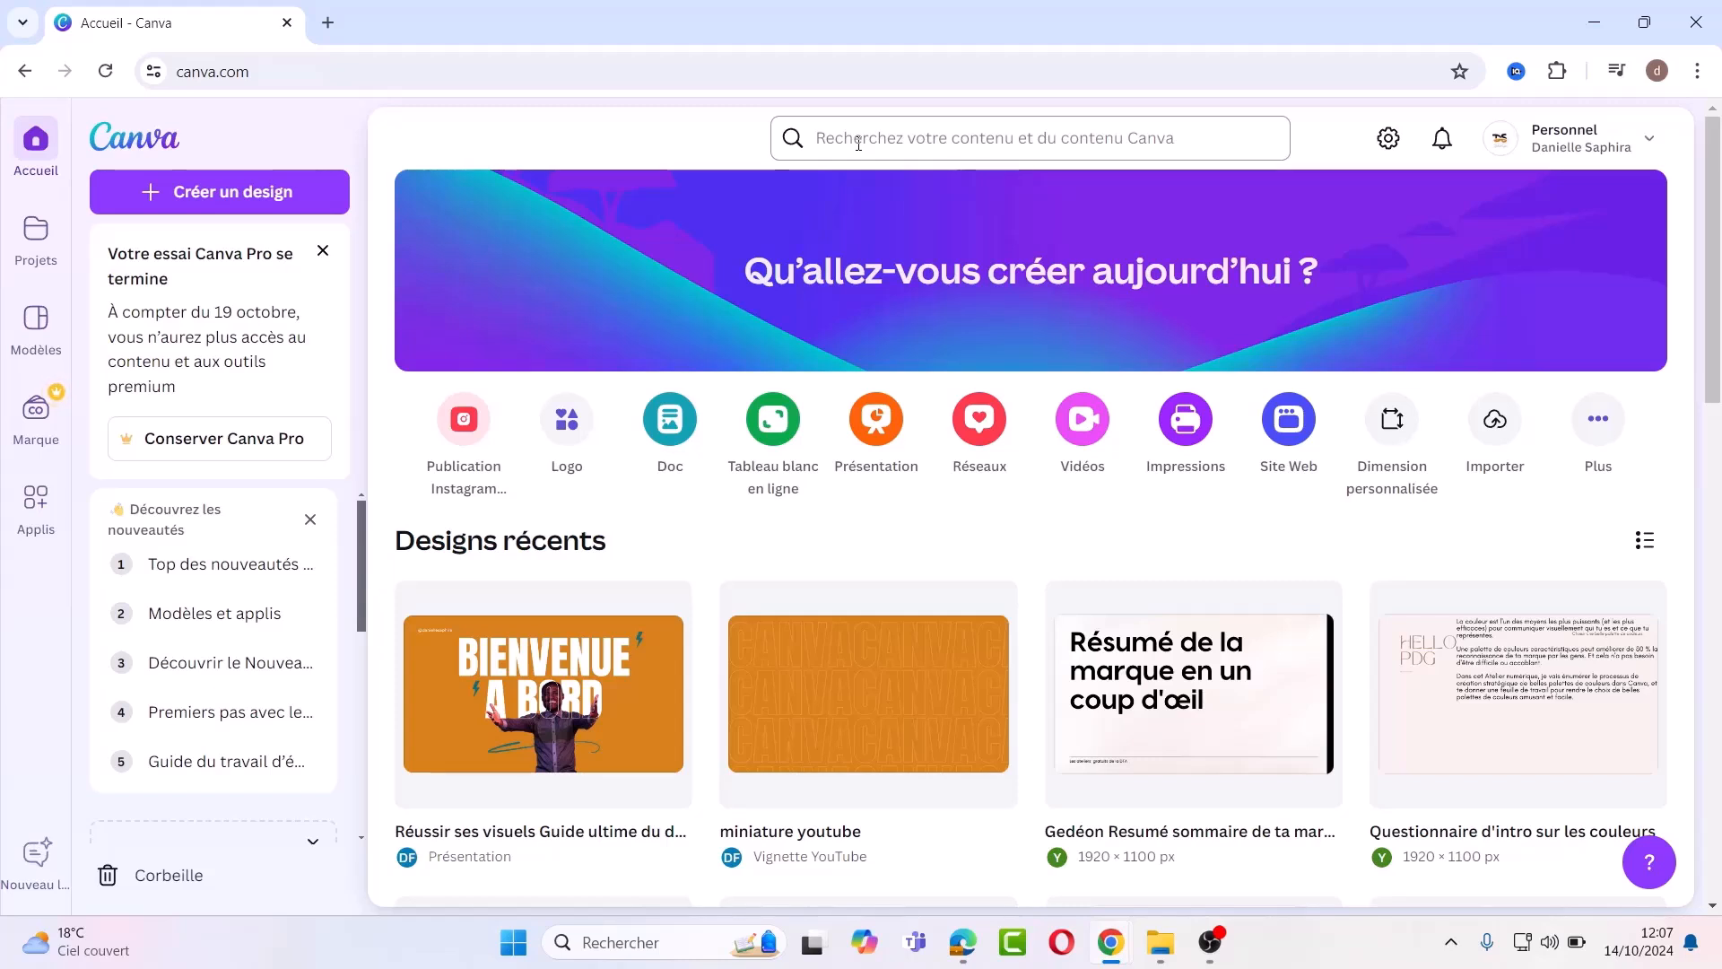
Step: Try a 'youtube' search, clear it, then go to the account Paramètres page
left_click(858, 144)
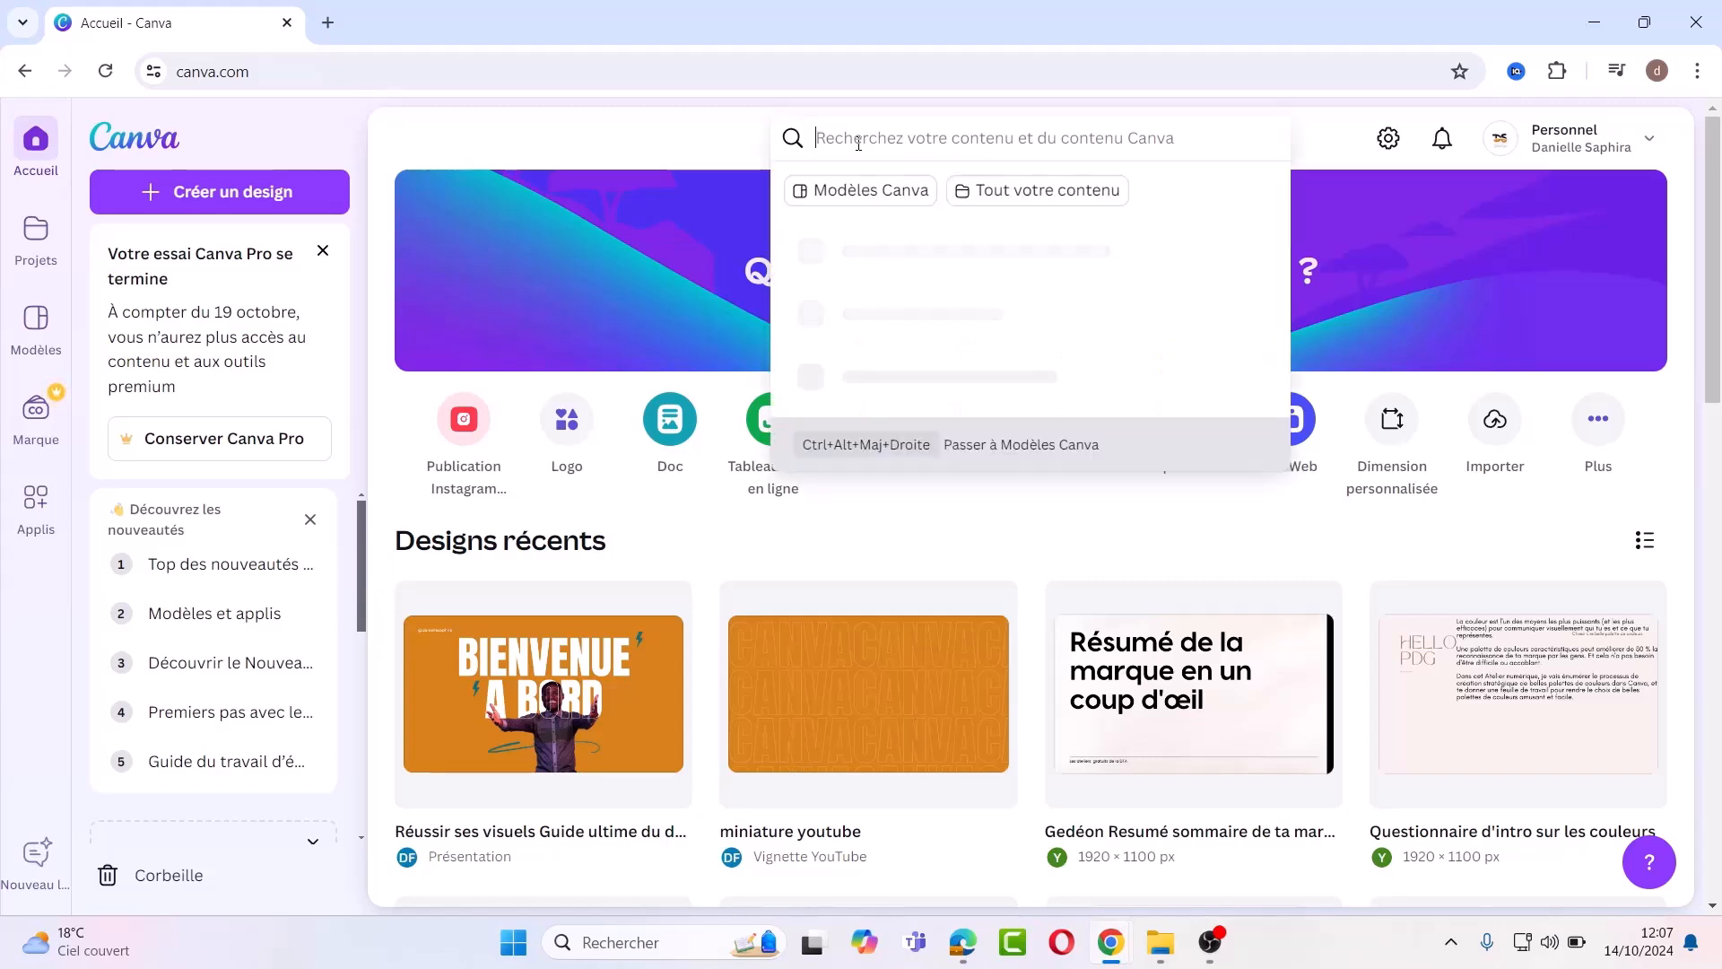
type("youtube")
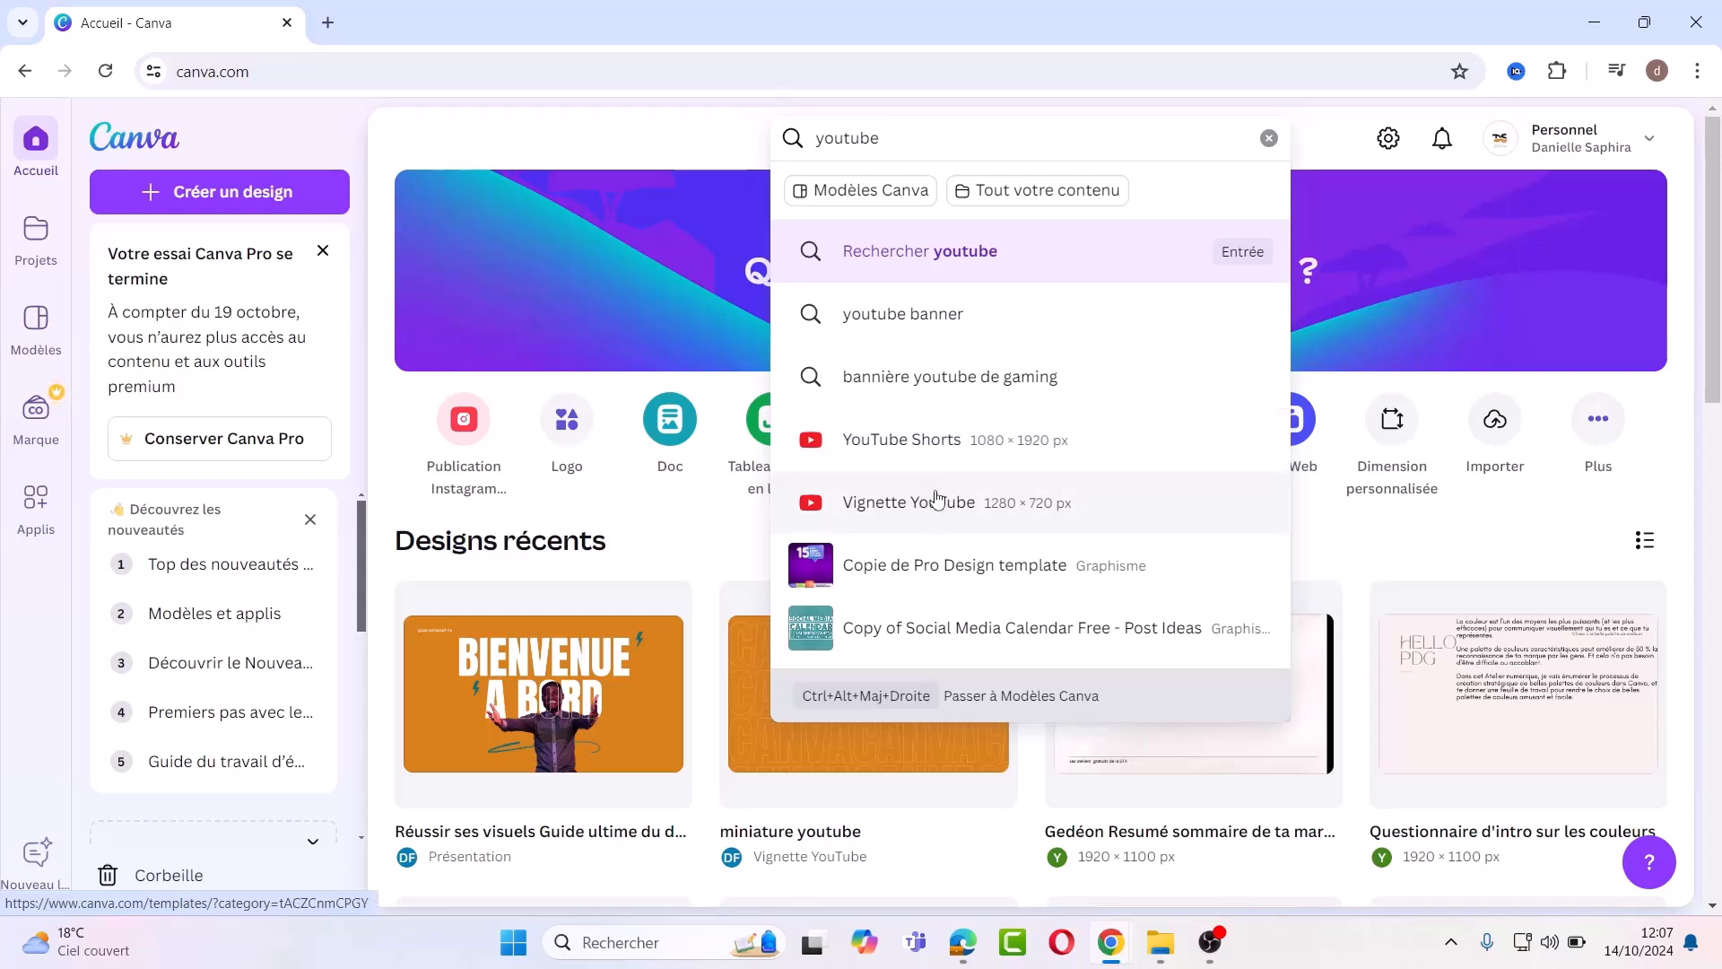
left_click(1268, 137)
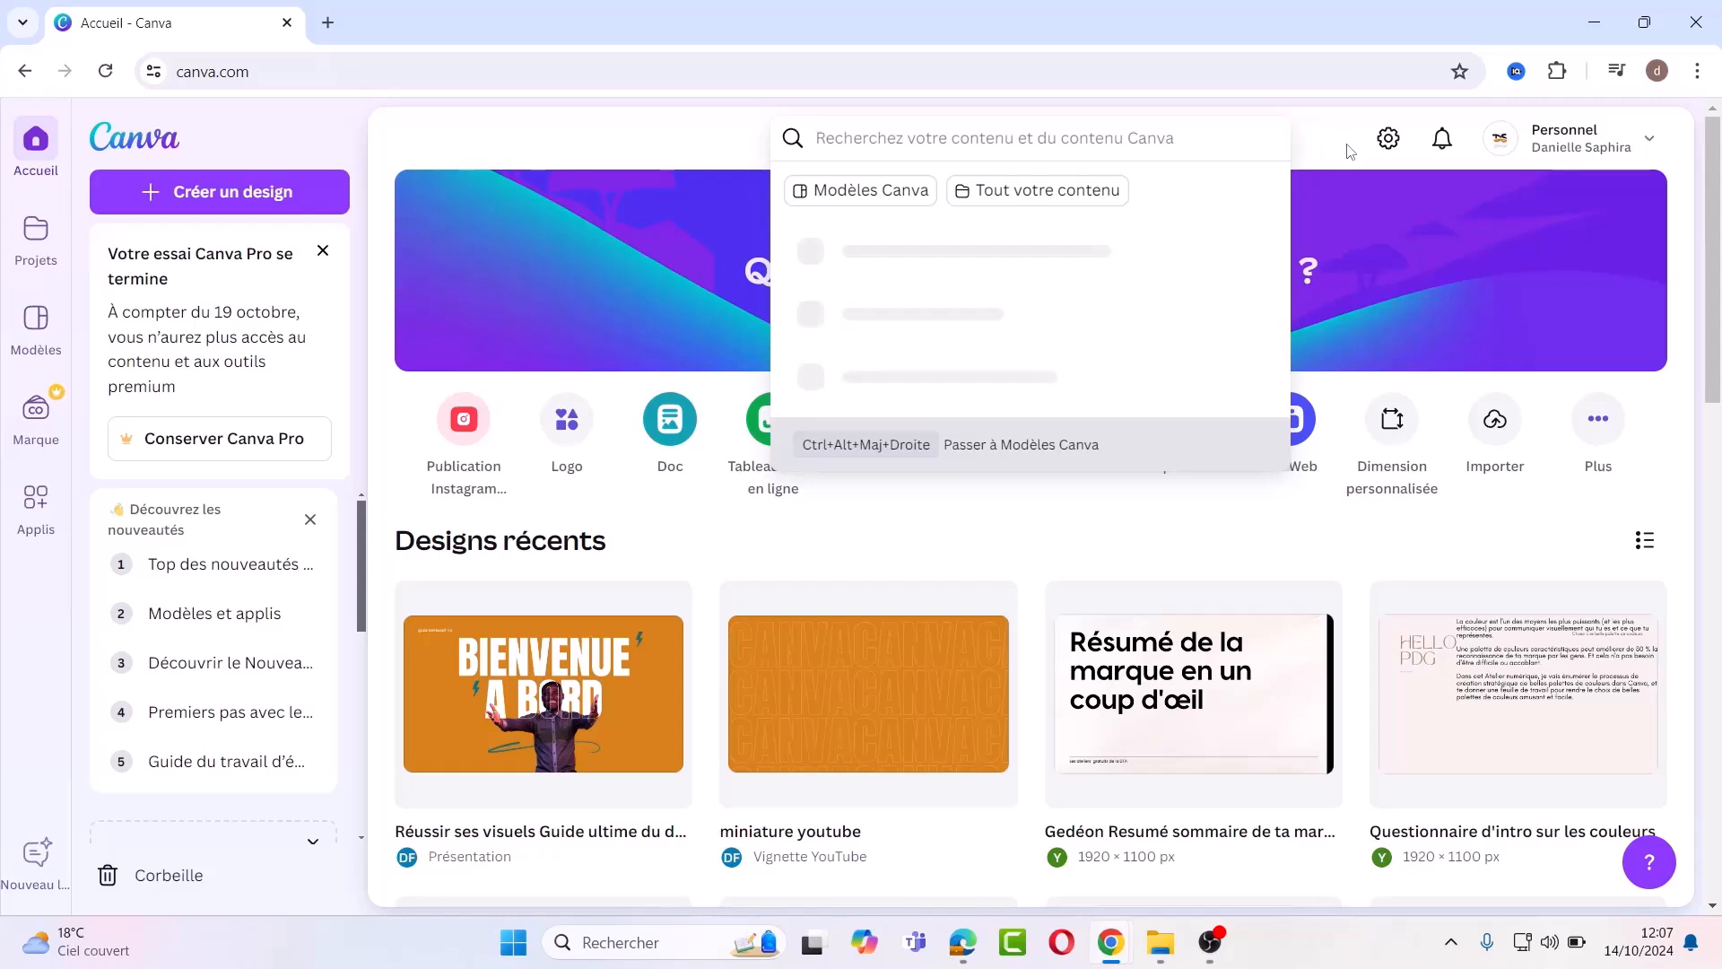
left_click(1342, 153)
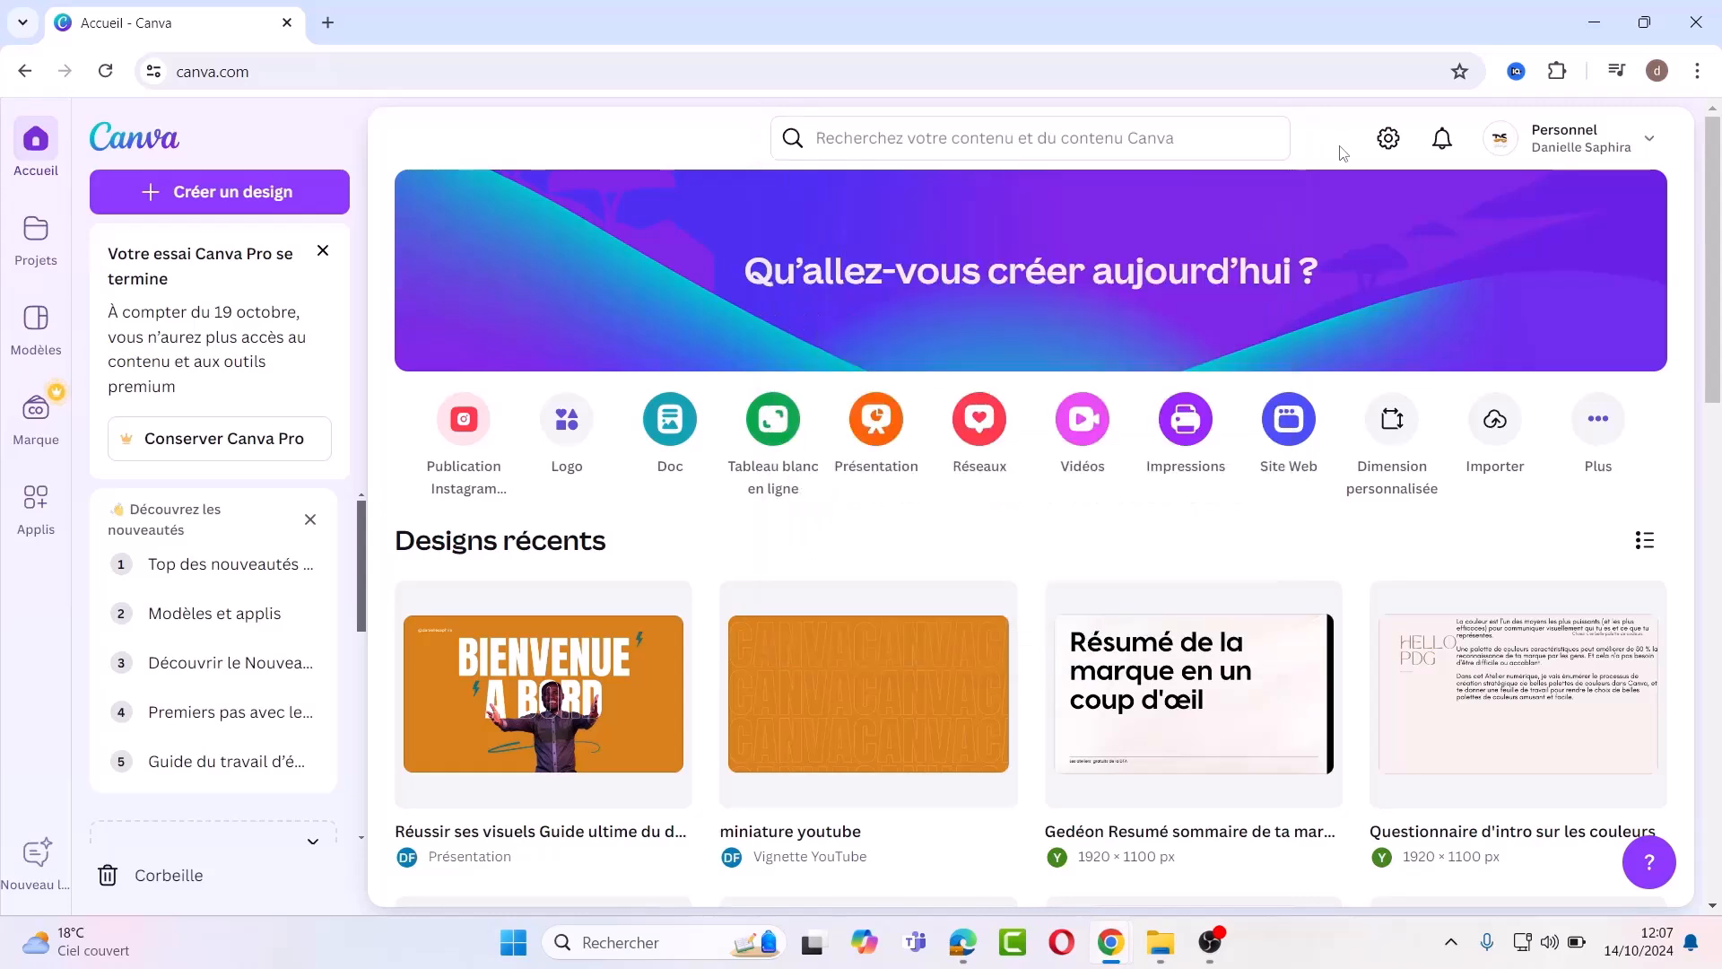
left_click(1386, 142)
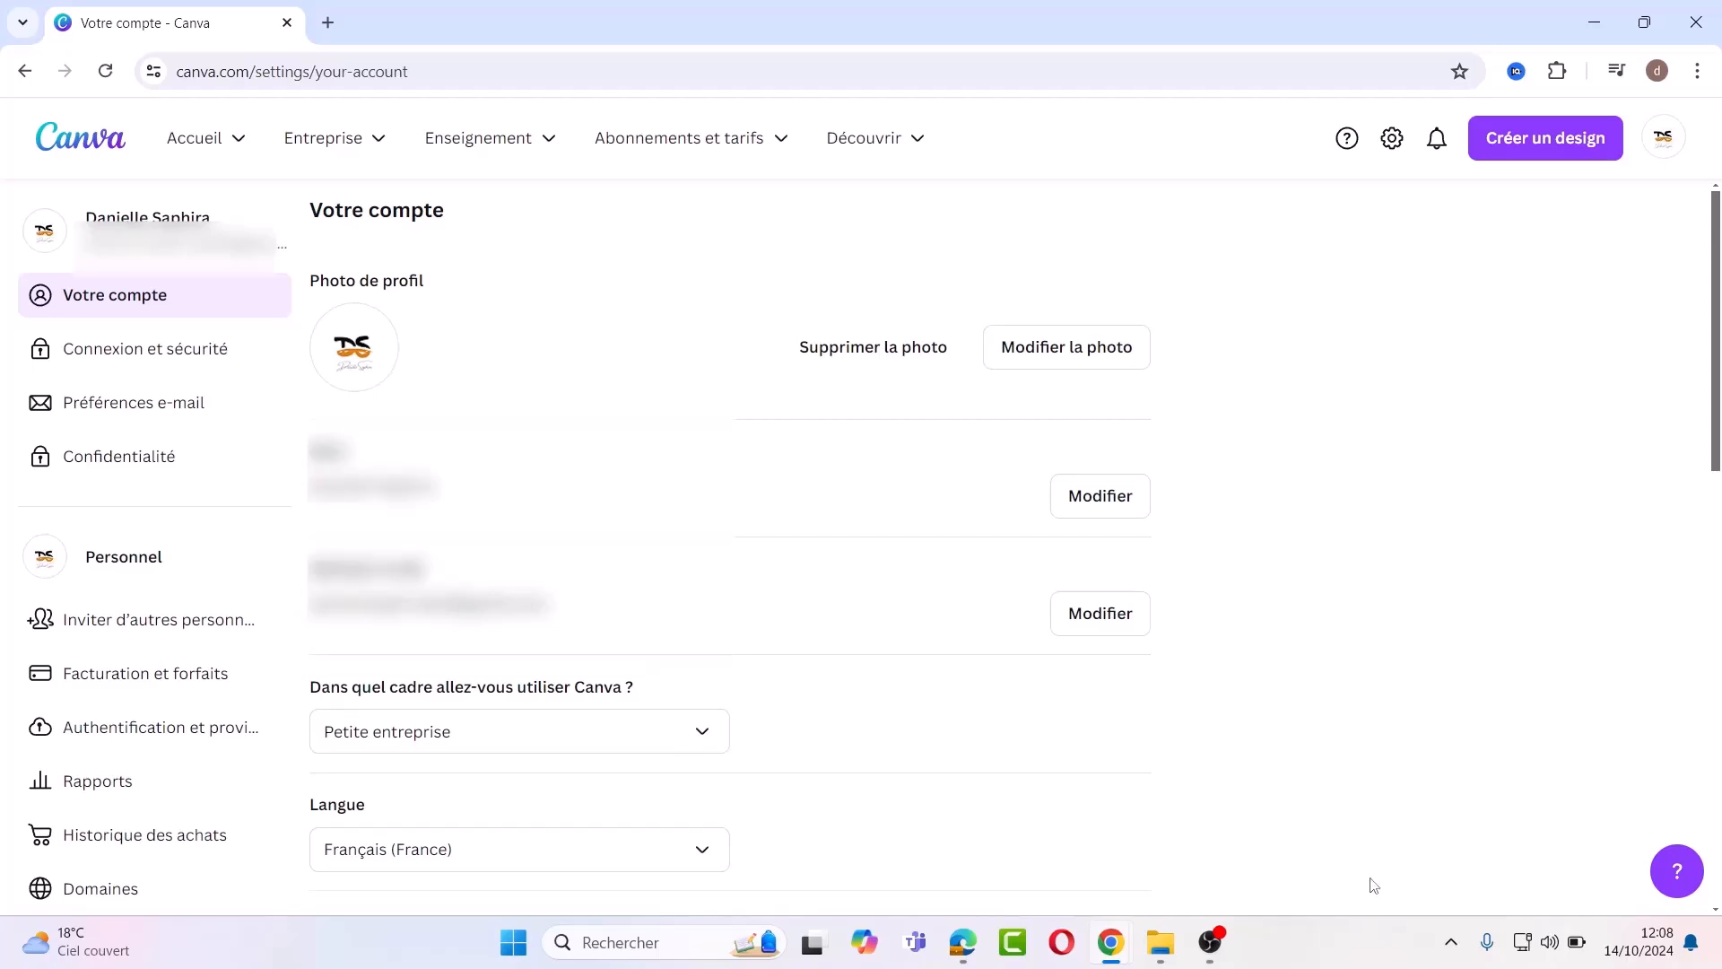
Step: Switch the interface theme to Clair in the account settings
scroll(1715, 906, "down", 2)
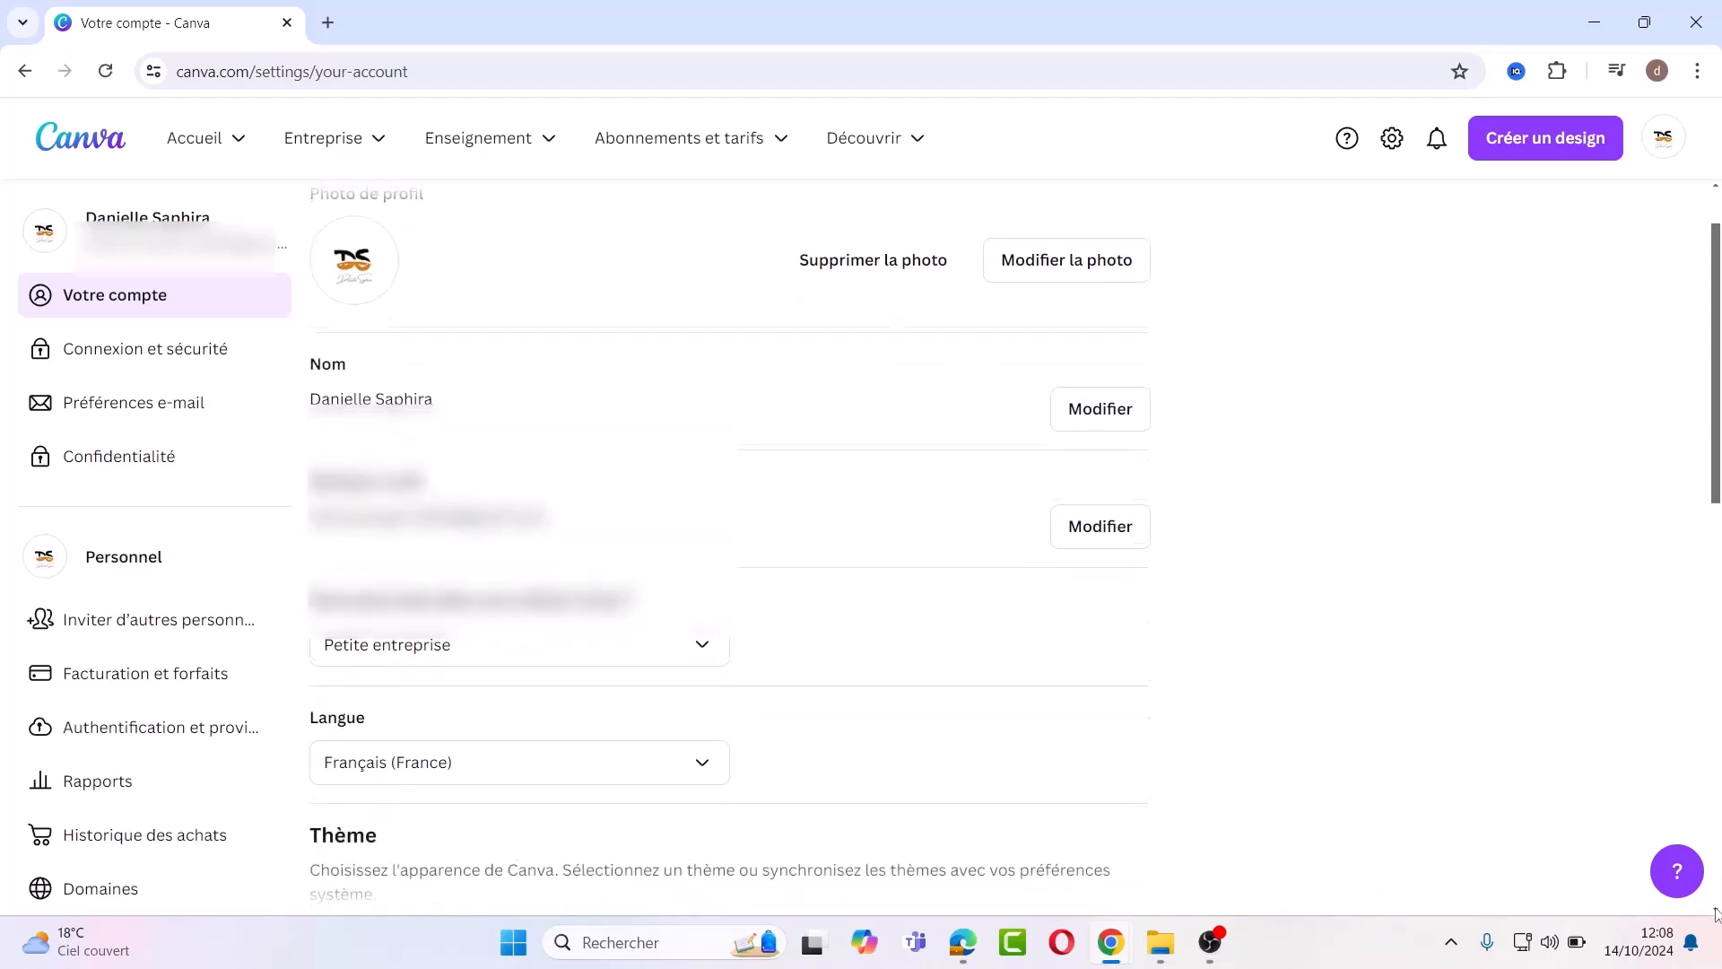
scroll(1716, 913, "down", 1)
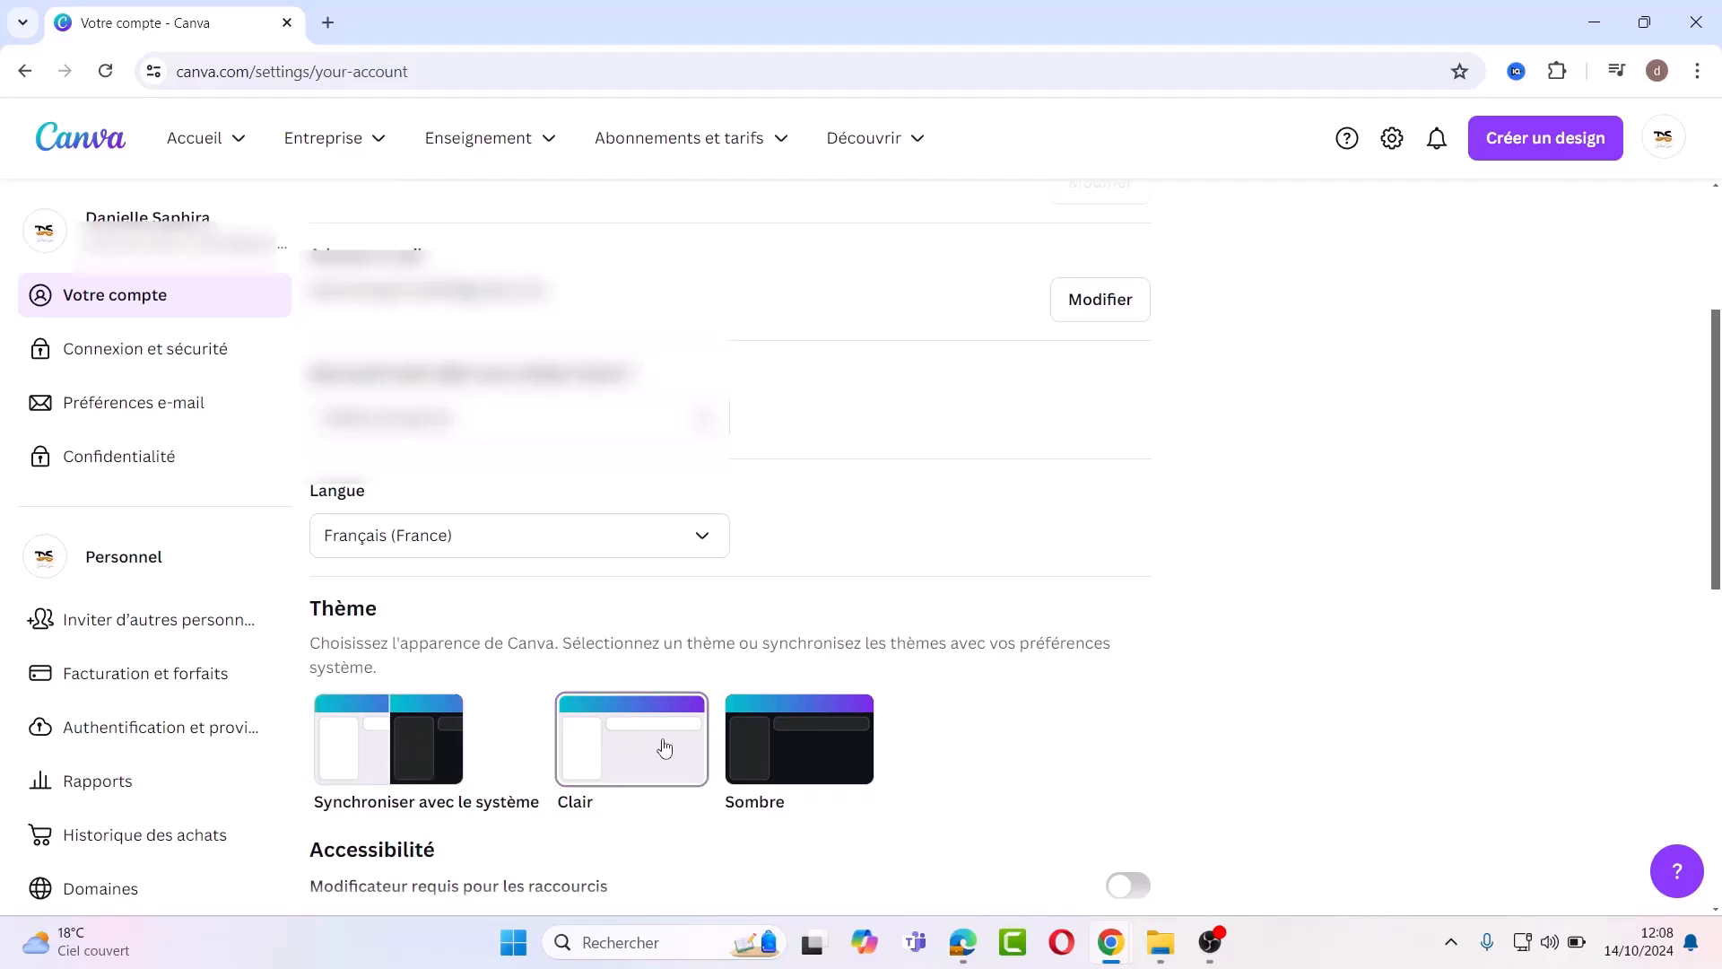
left_click(785, 745)
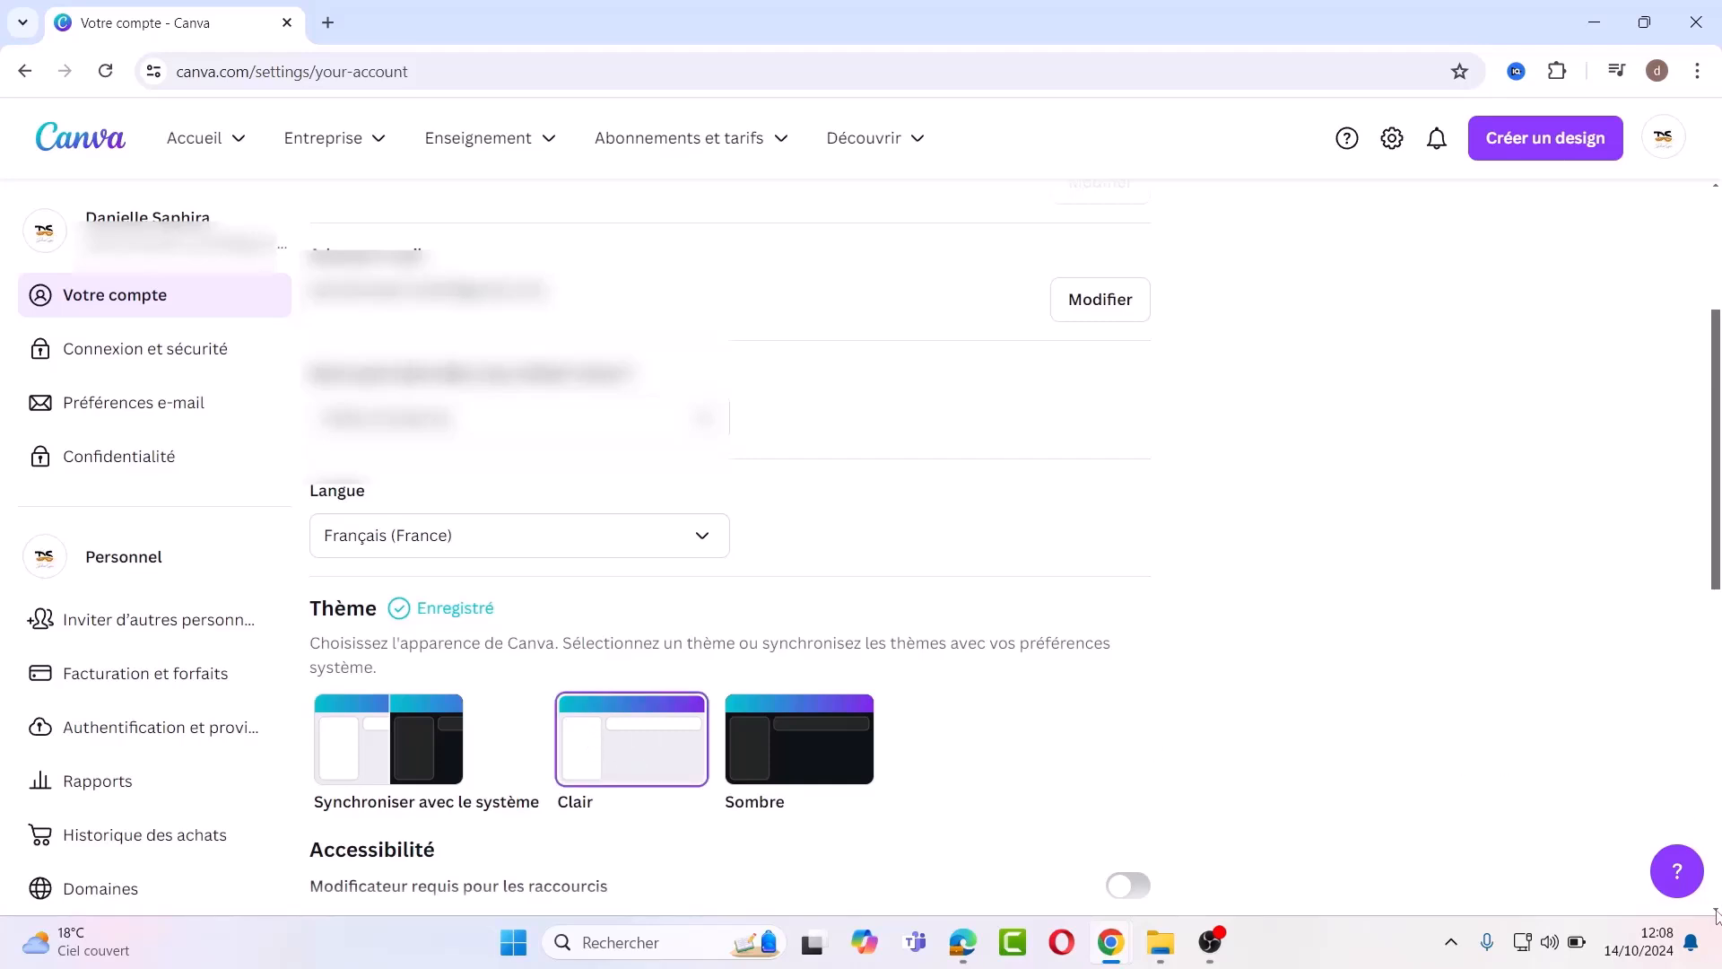
scroll(1715, 913, "down", 1)
scroll(1716, 912, "down", 3)
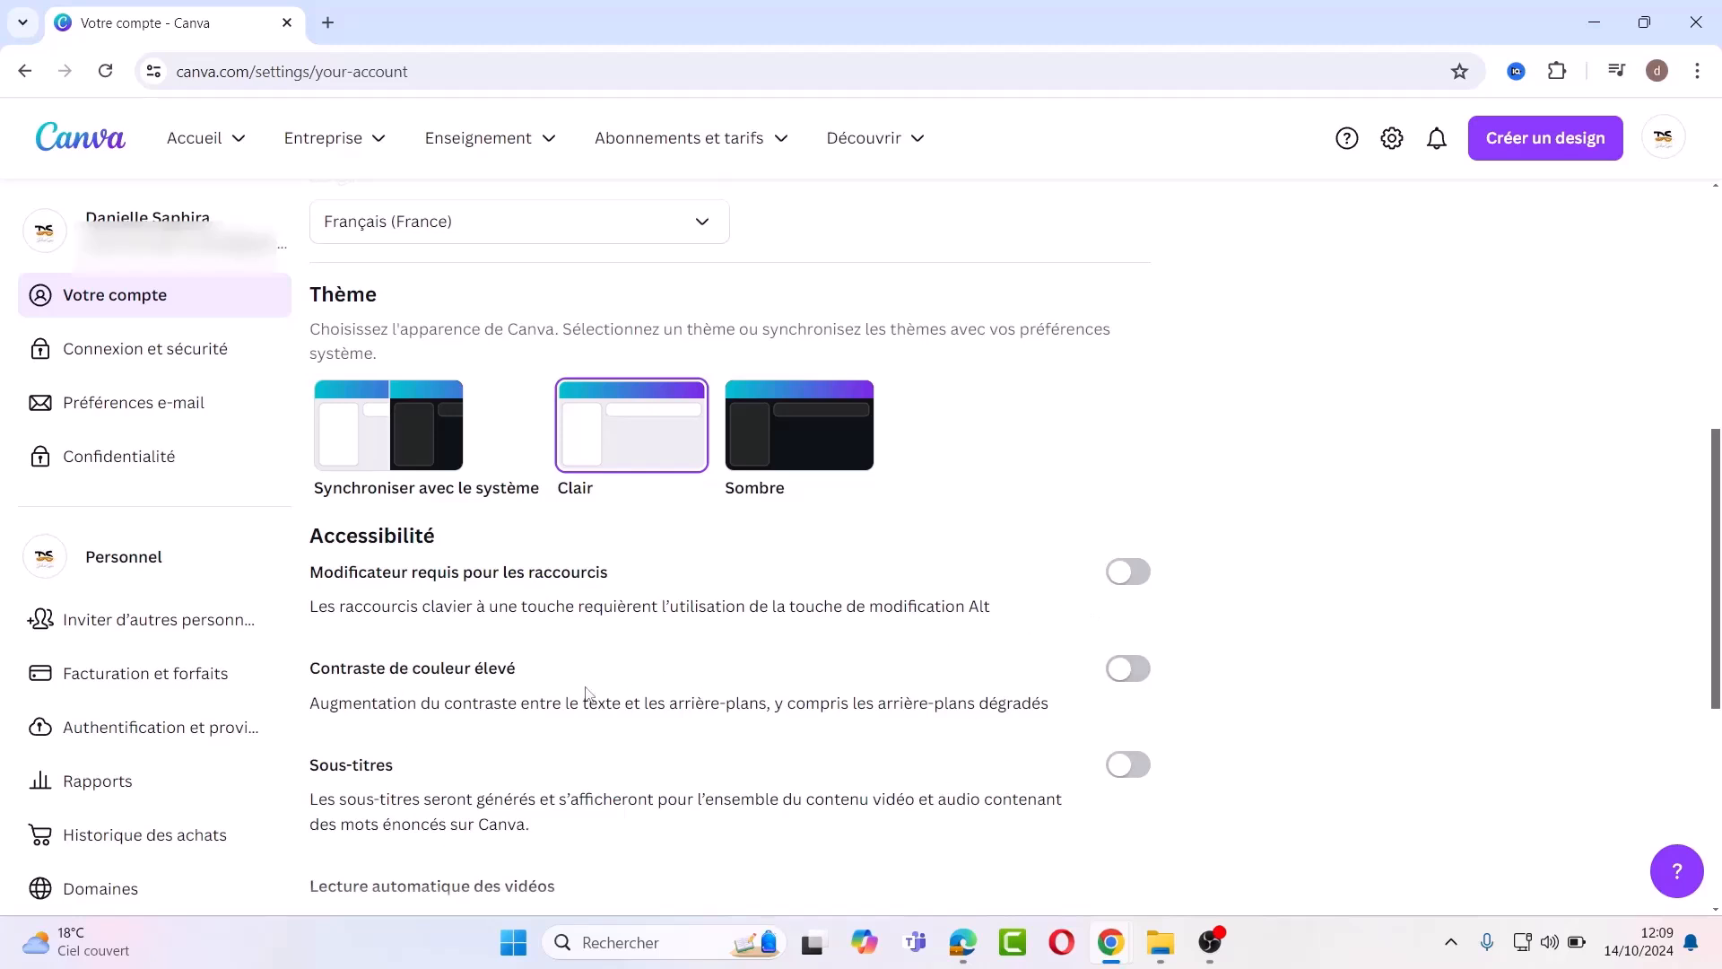
Step: Turn on Sous-titres, leaving the autoplay and motion-reduction choices unchanged
left_click(1139, 769)
left_click(1715, 909)
scroll(511, 491, "down", 4)
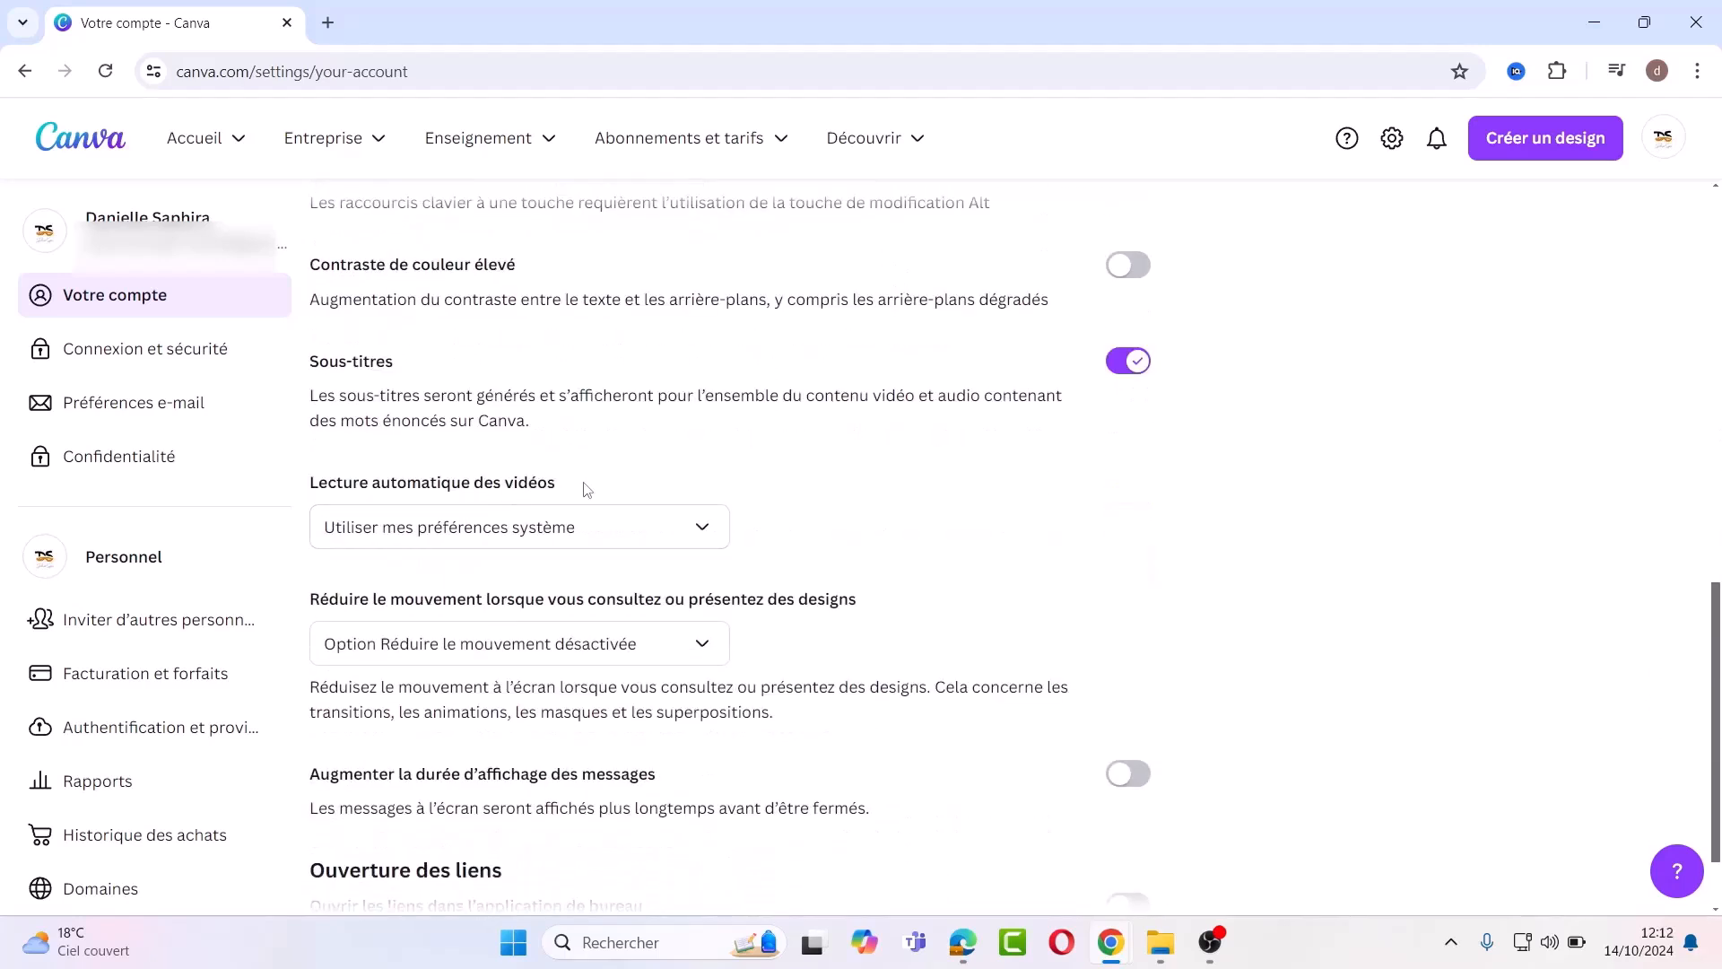
left_click(698, 527)
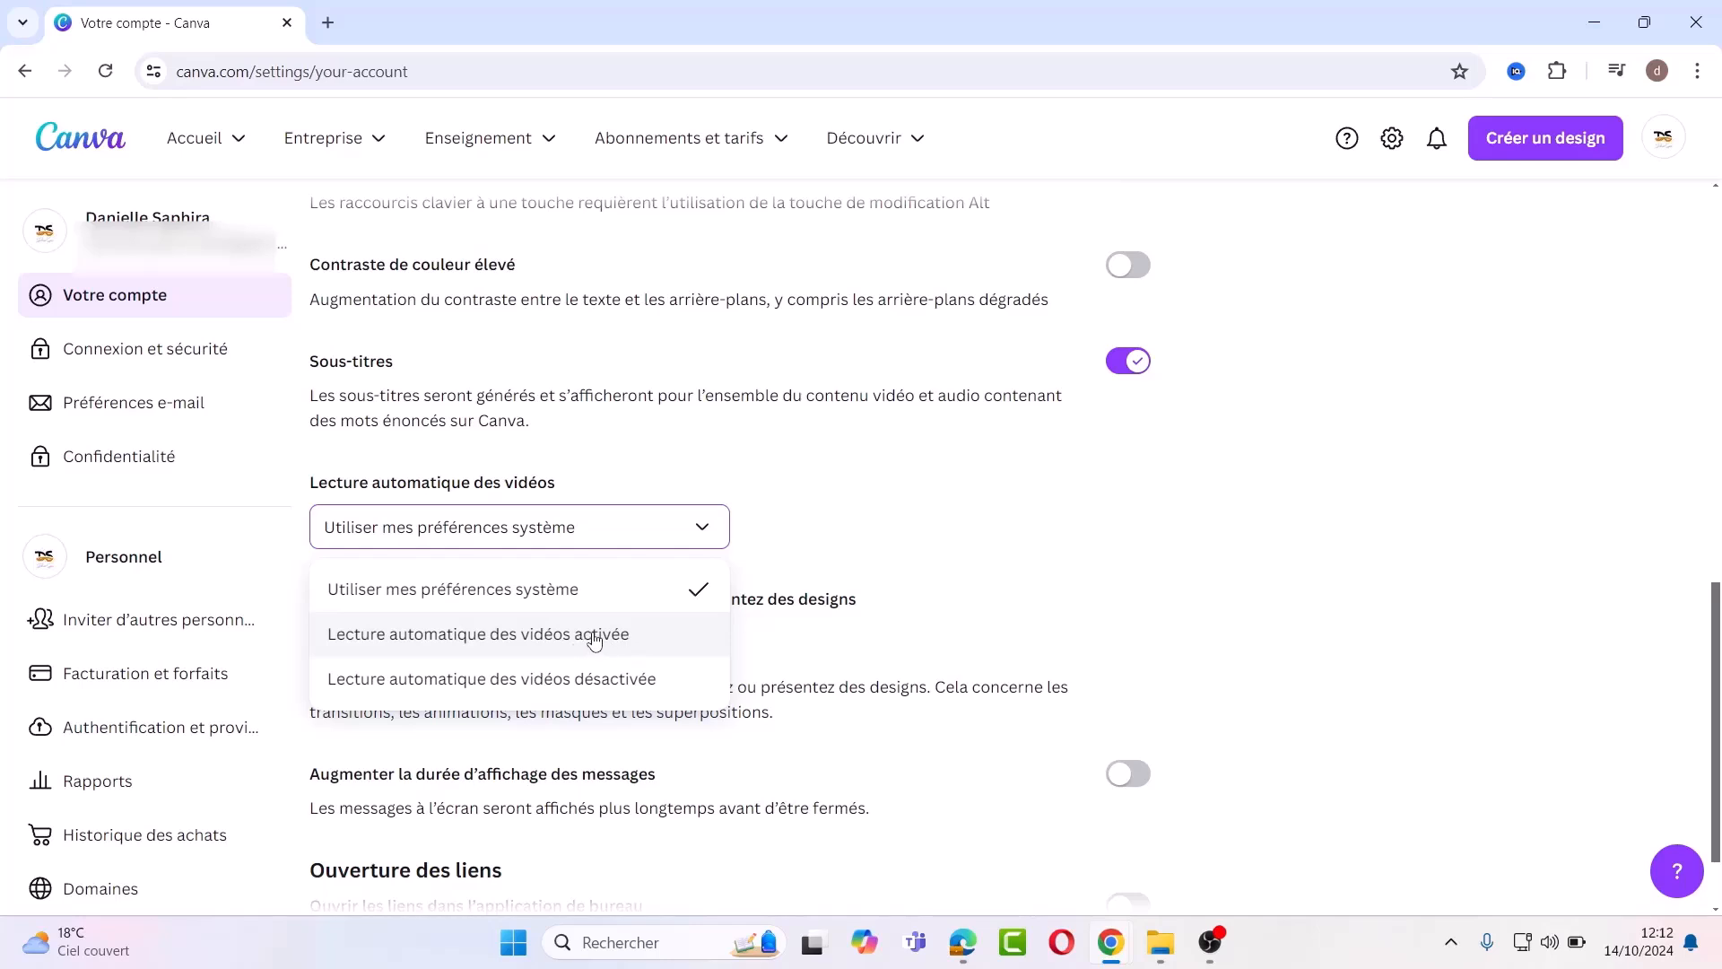
left_click(789, 559)
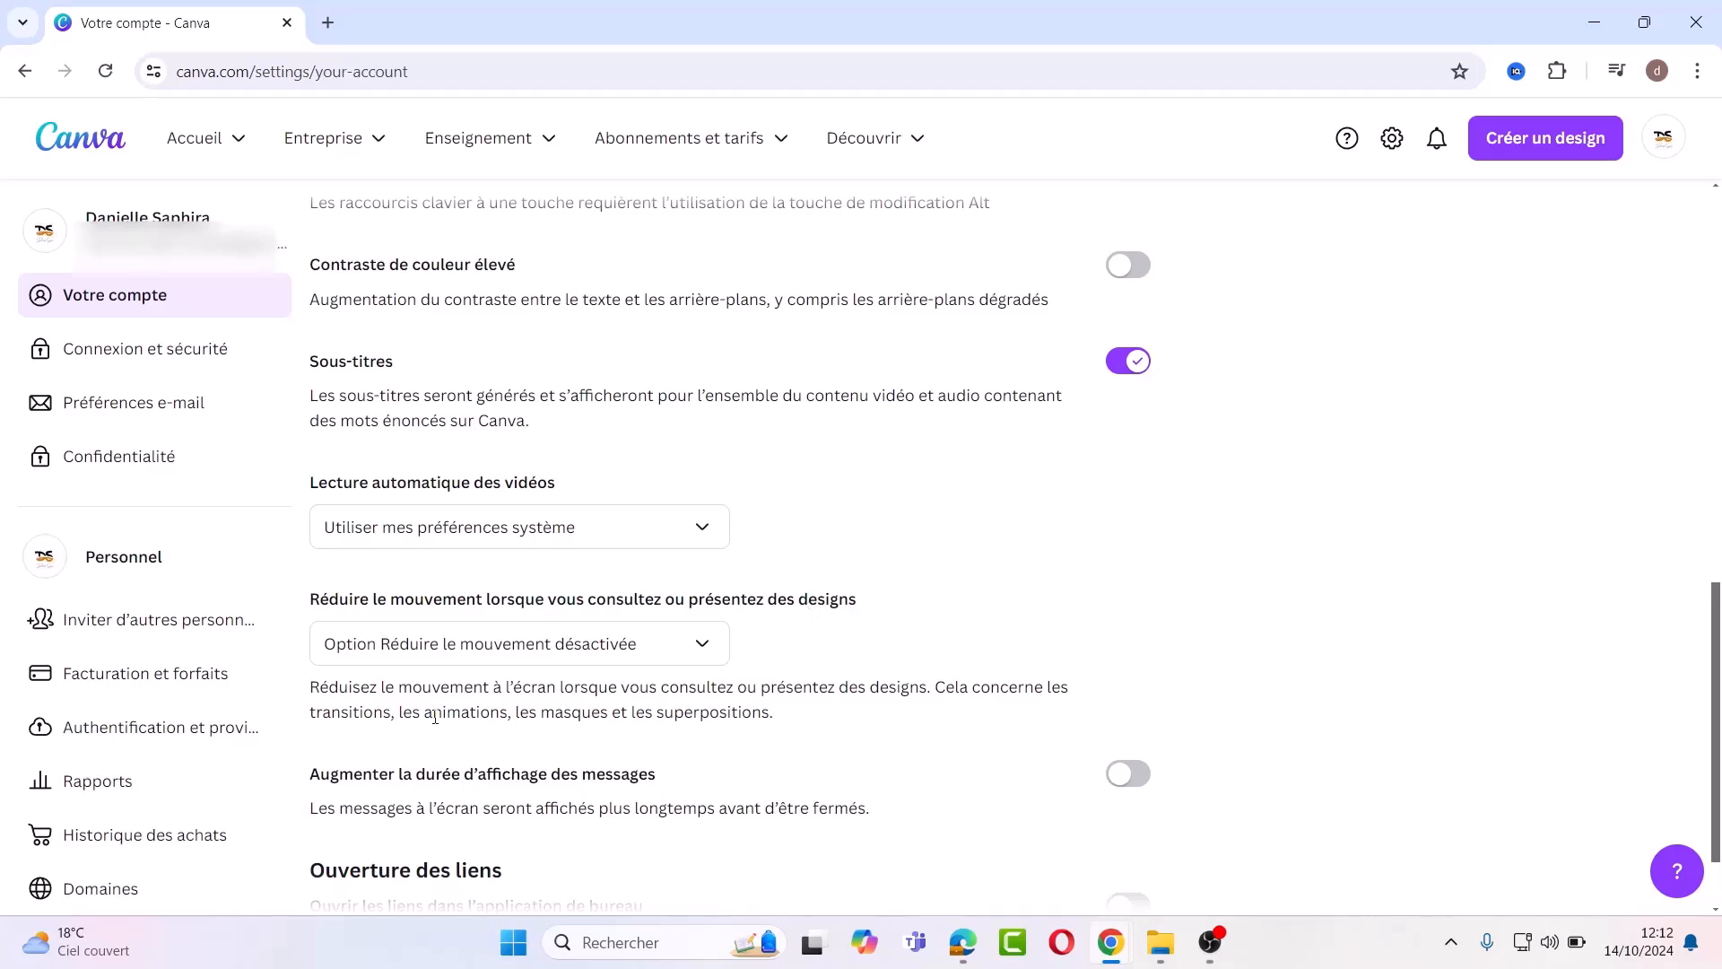
left_click(706, 660)
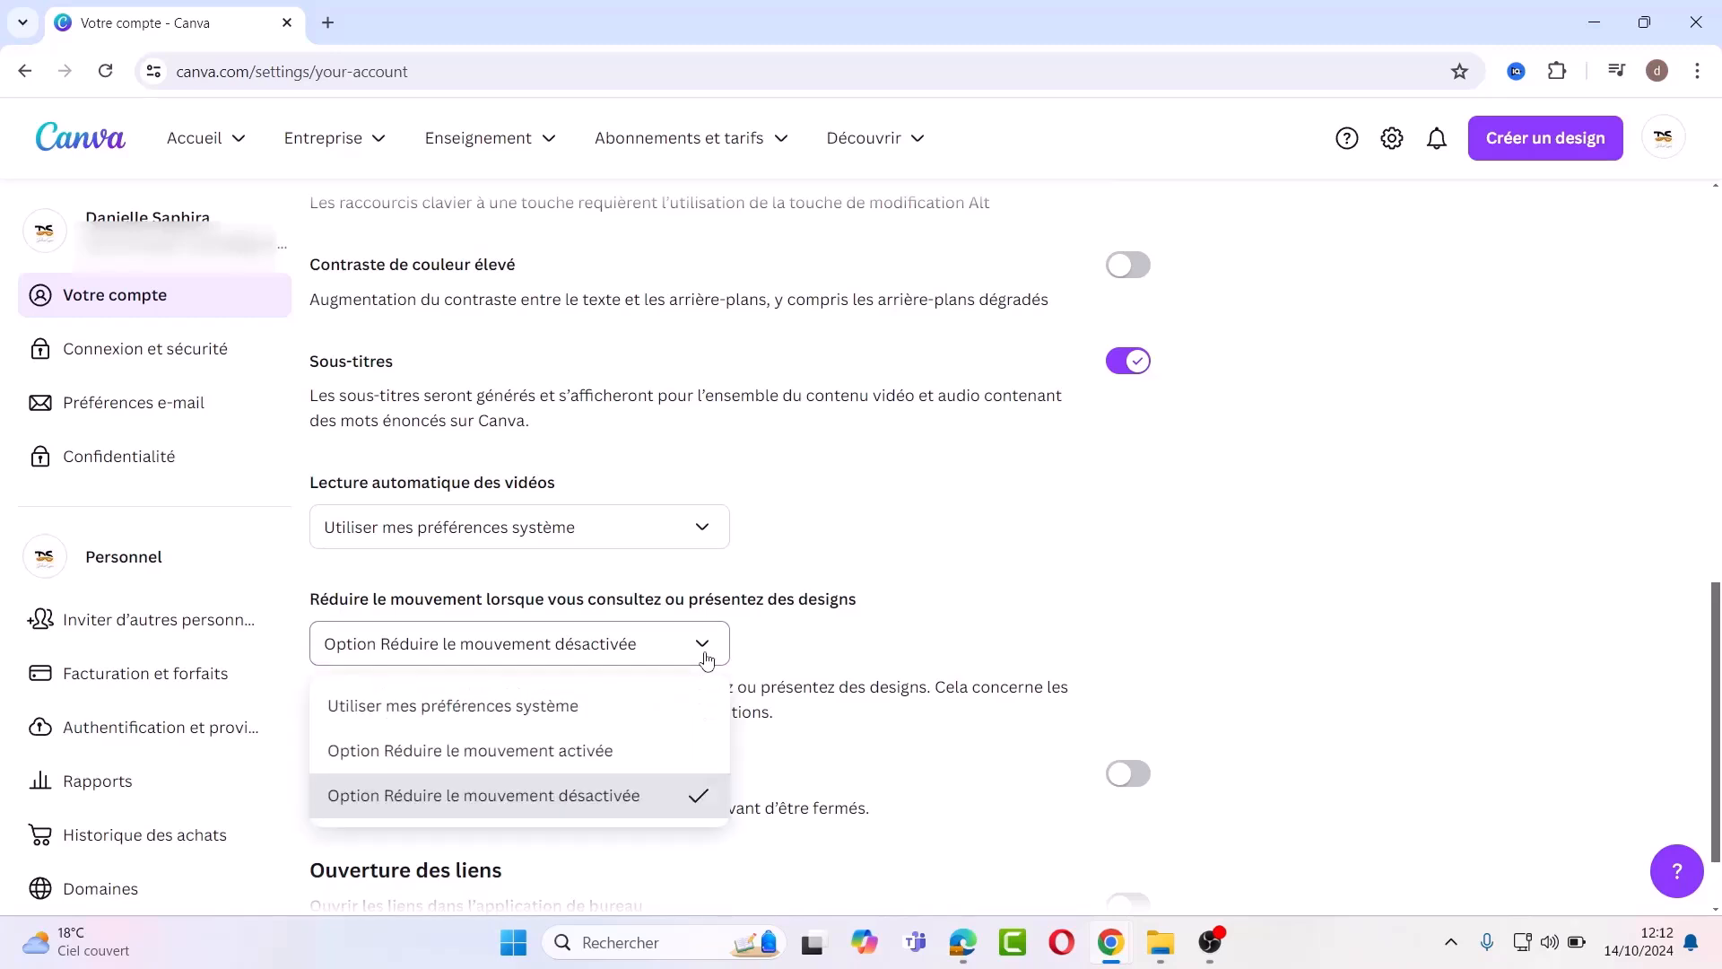
left_click(707, 660)
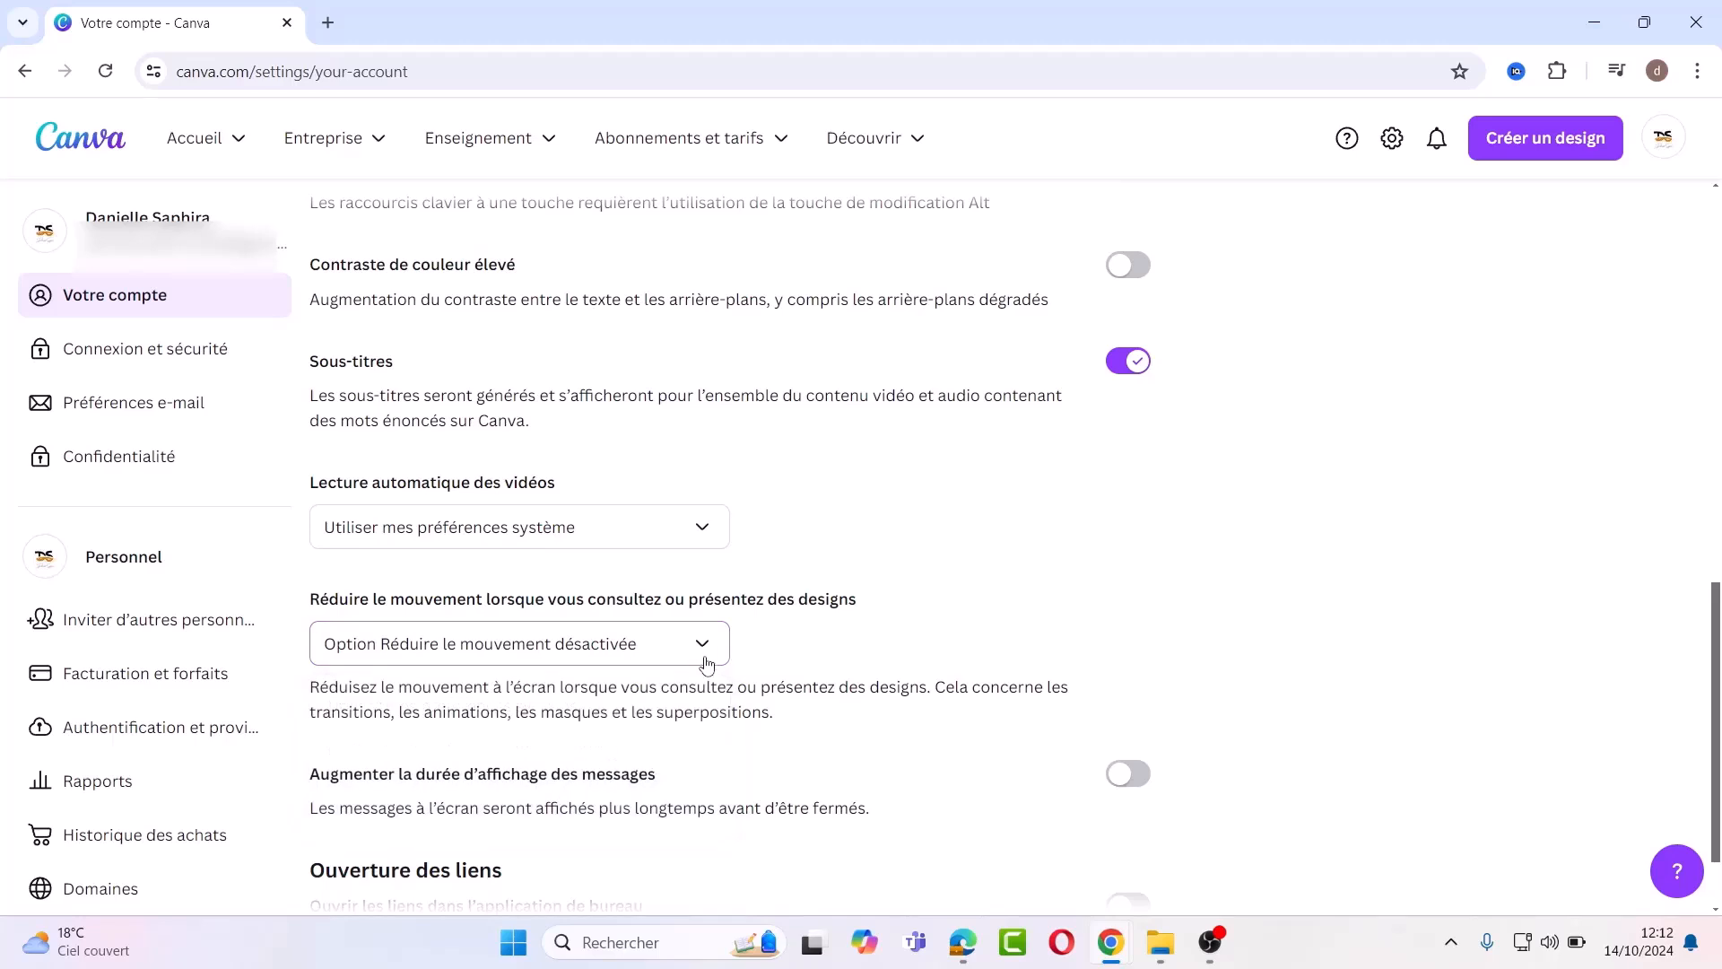
Step: Bring up the Demander à Canva help assistant and focus its chat box
scroll(1716, 914, "down", 1)
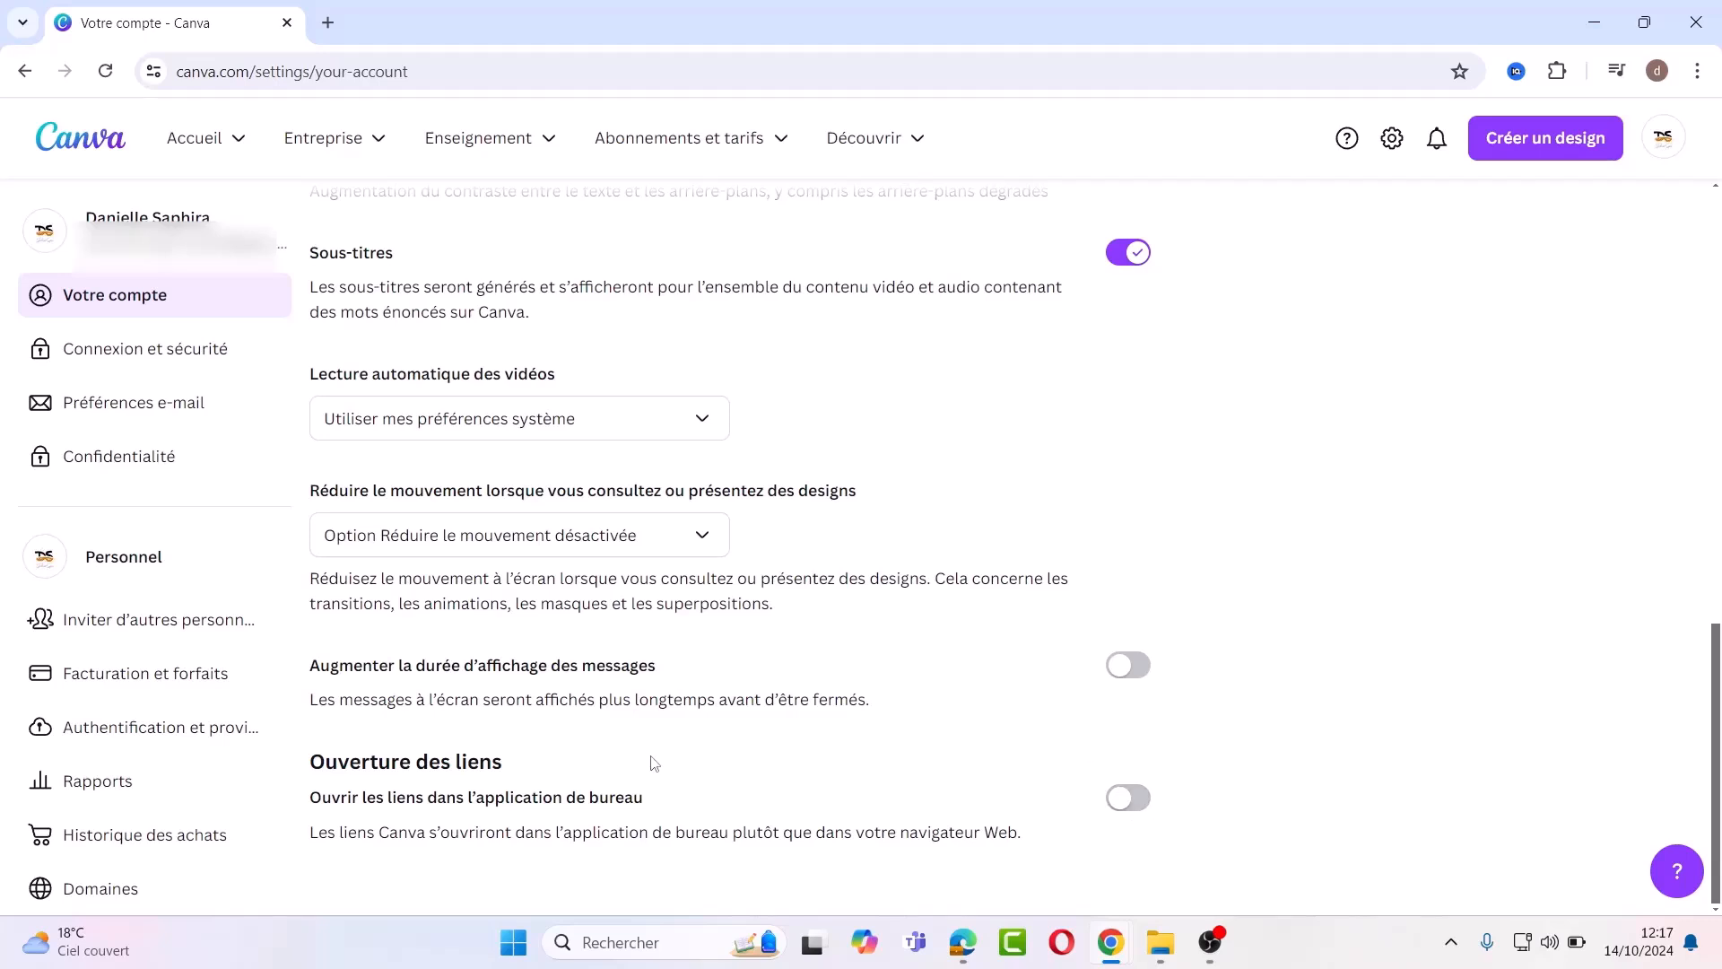
left_click(1677, 871)
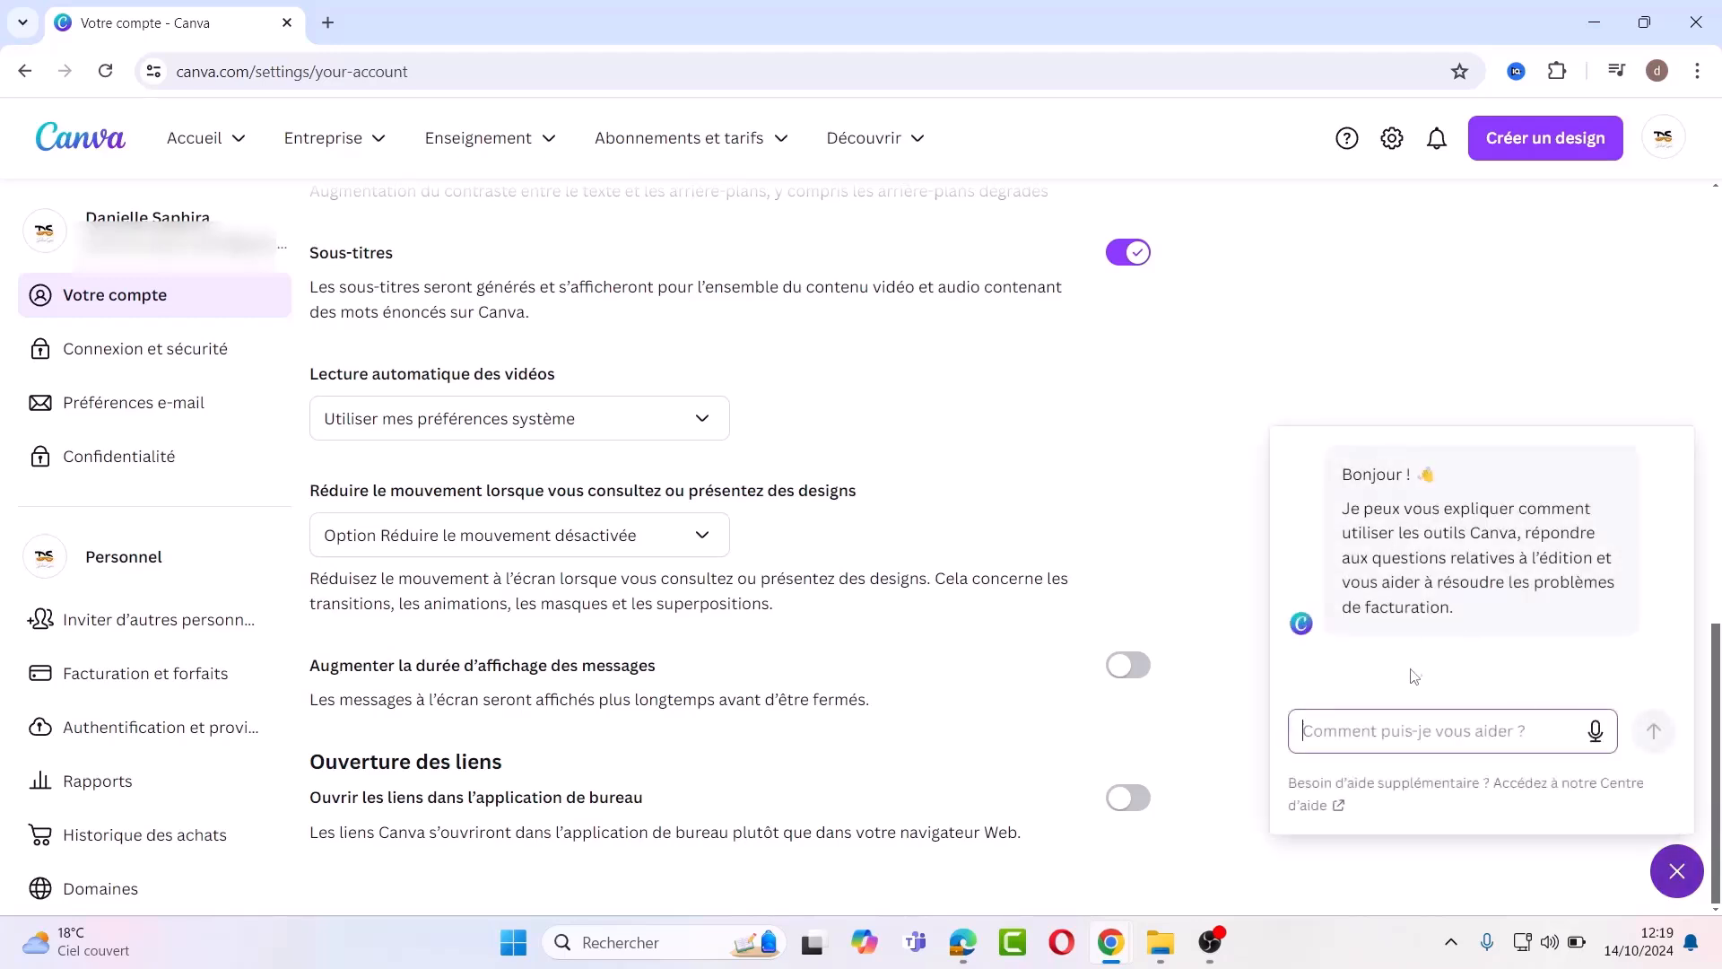
left_click(1374, 729)
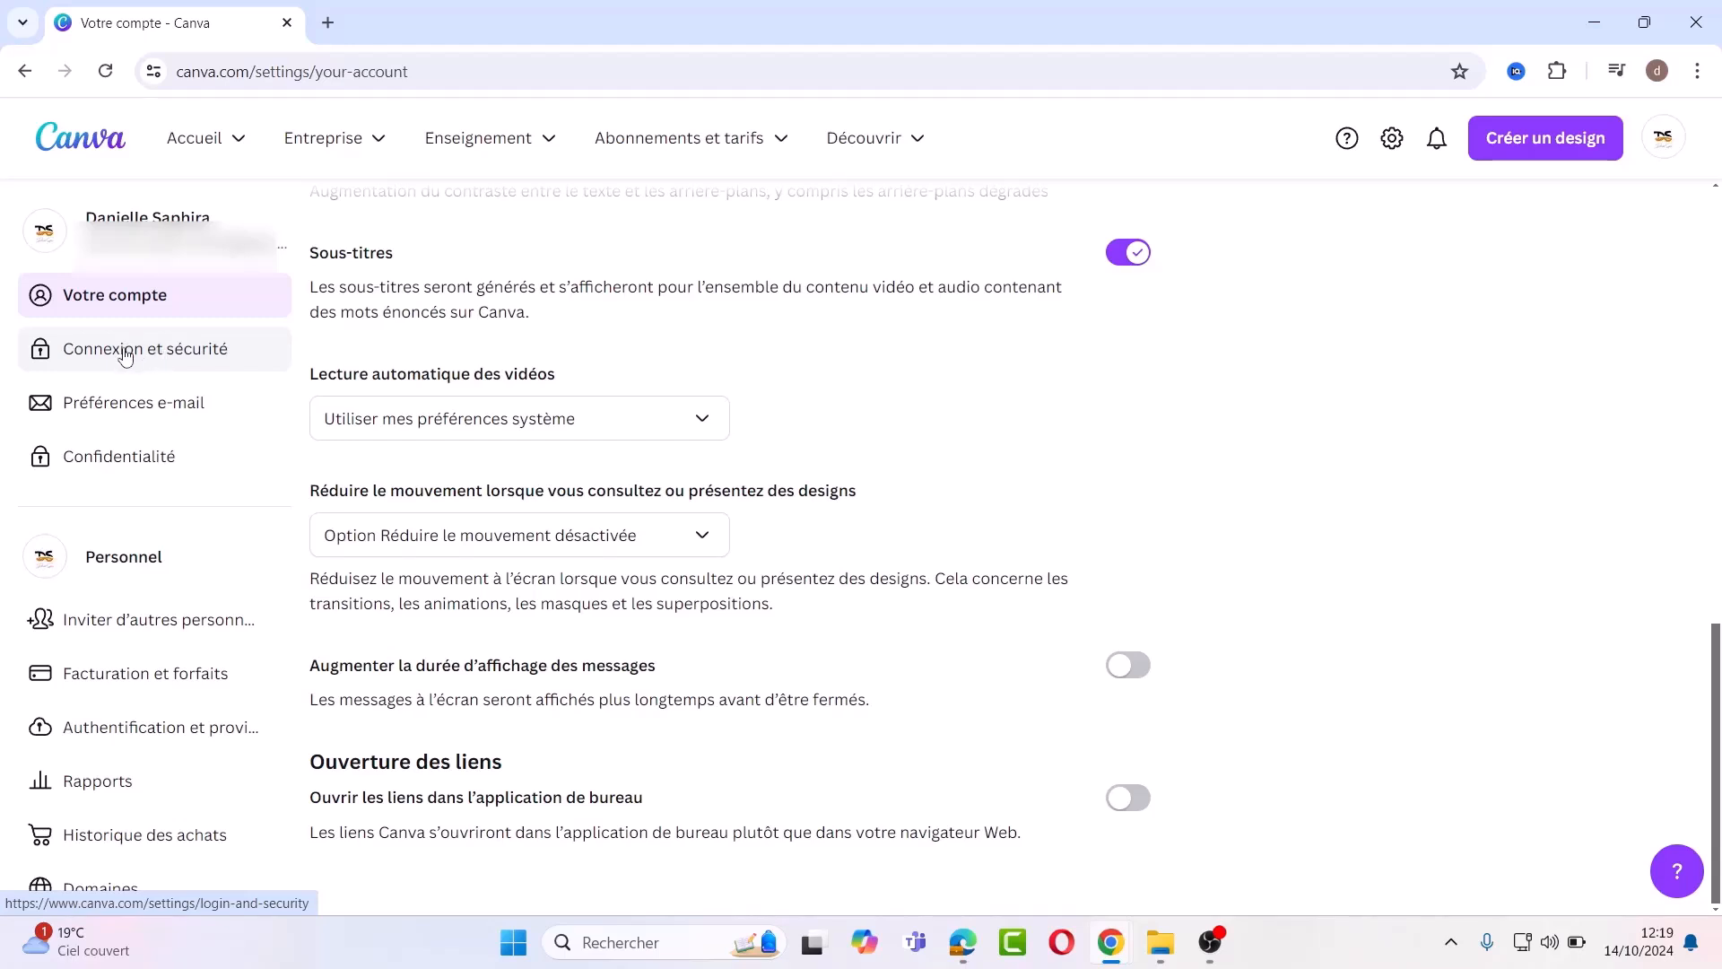
Step: View Connexion et sécurité down to the sign-out and account deletion sections
left_click(125, 356)
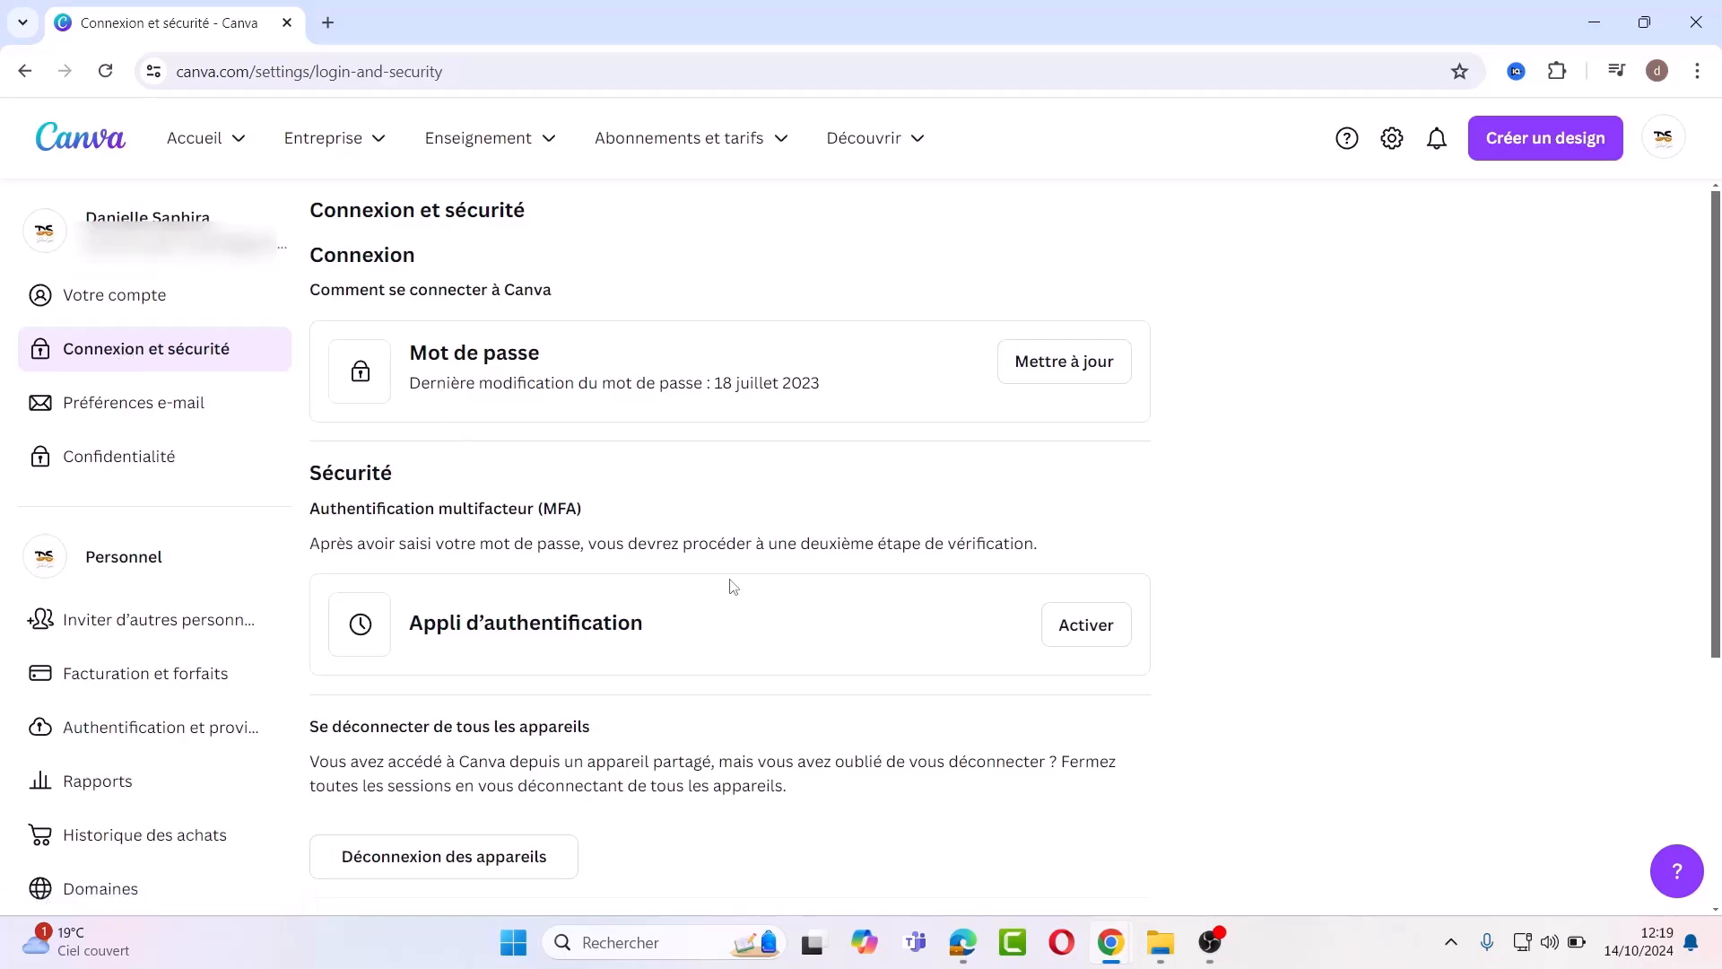
scroll(526, 259, "down", 3)
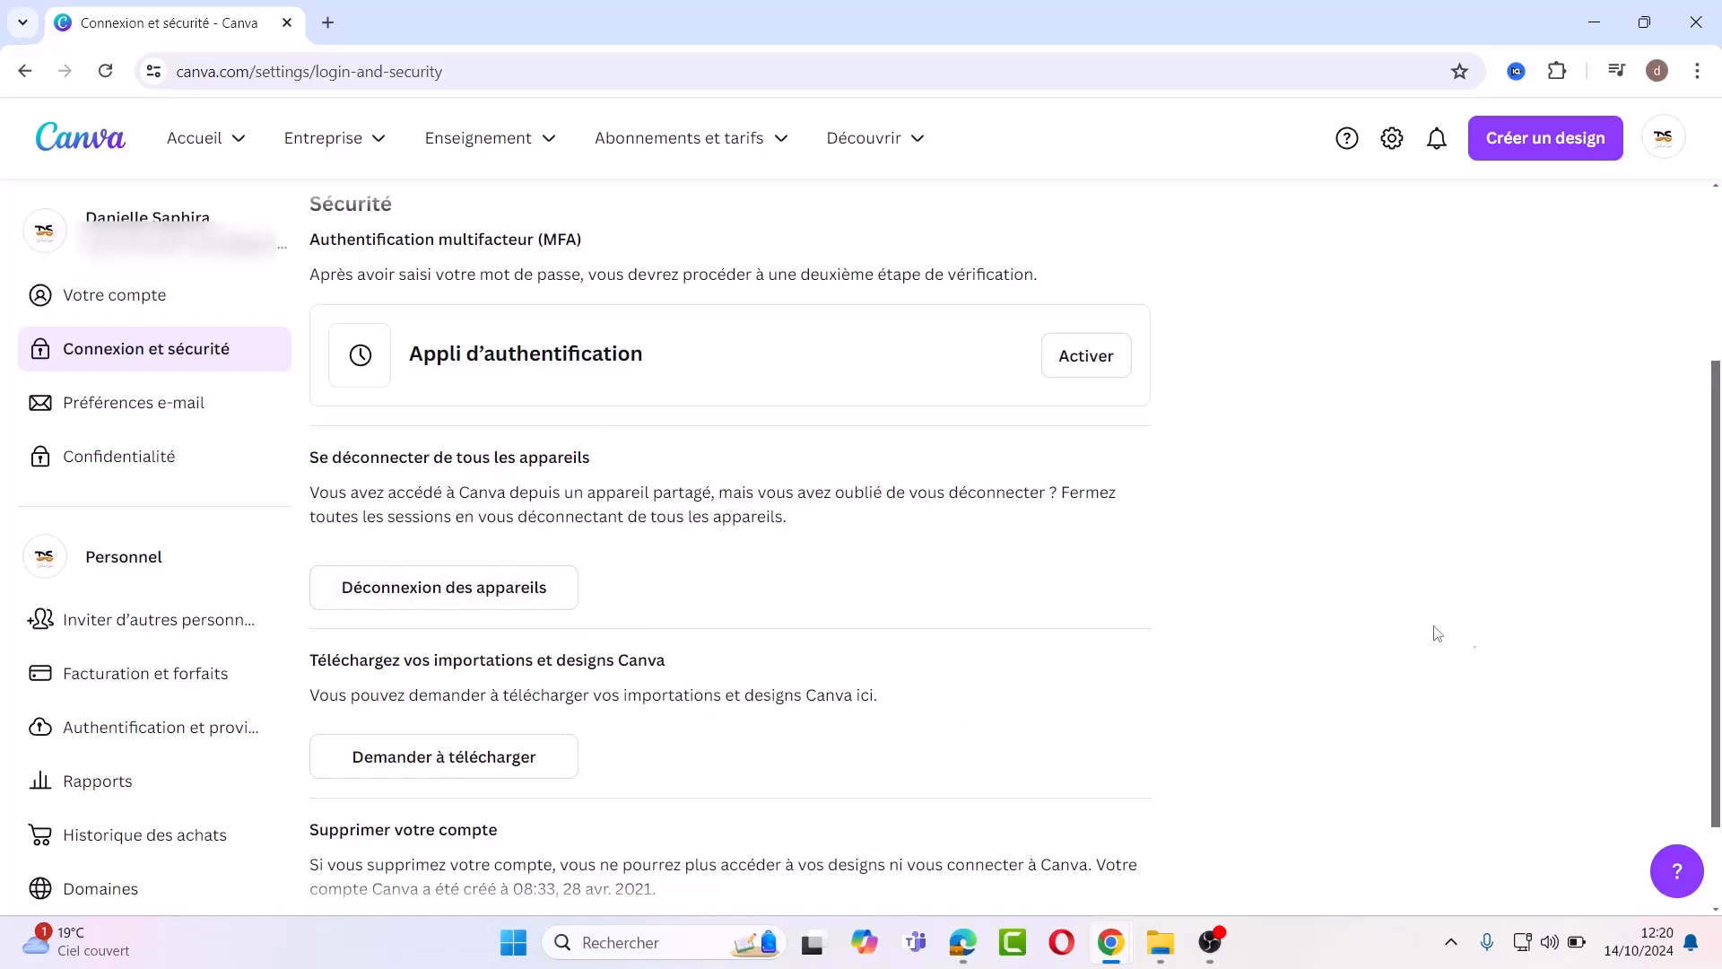
left_click(1715, 909)
left_click(1715, 908)
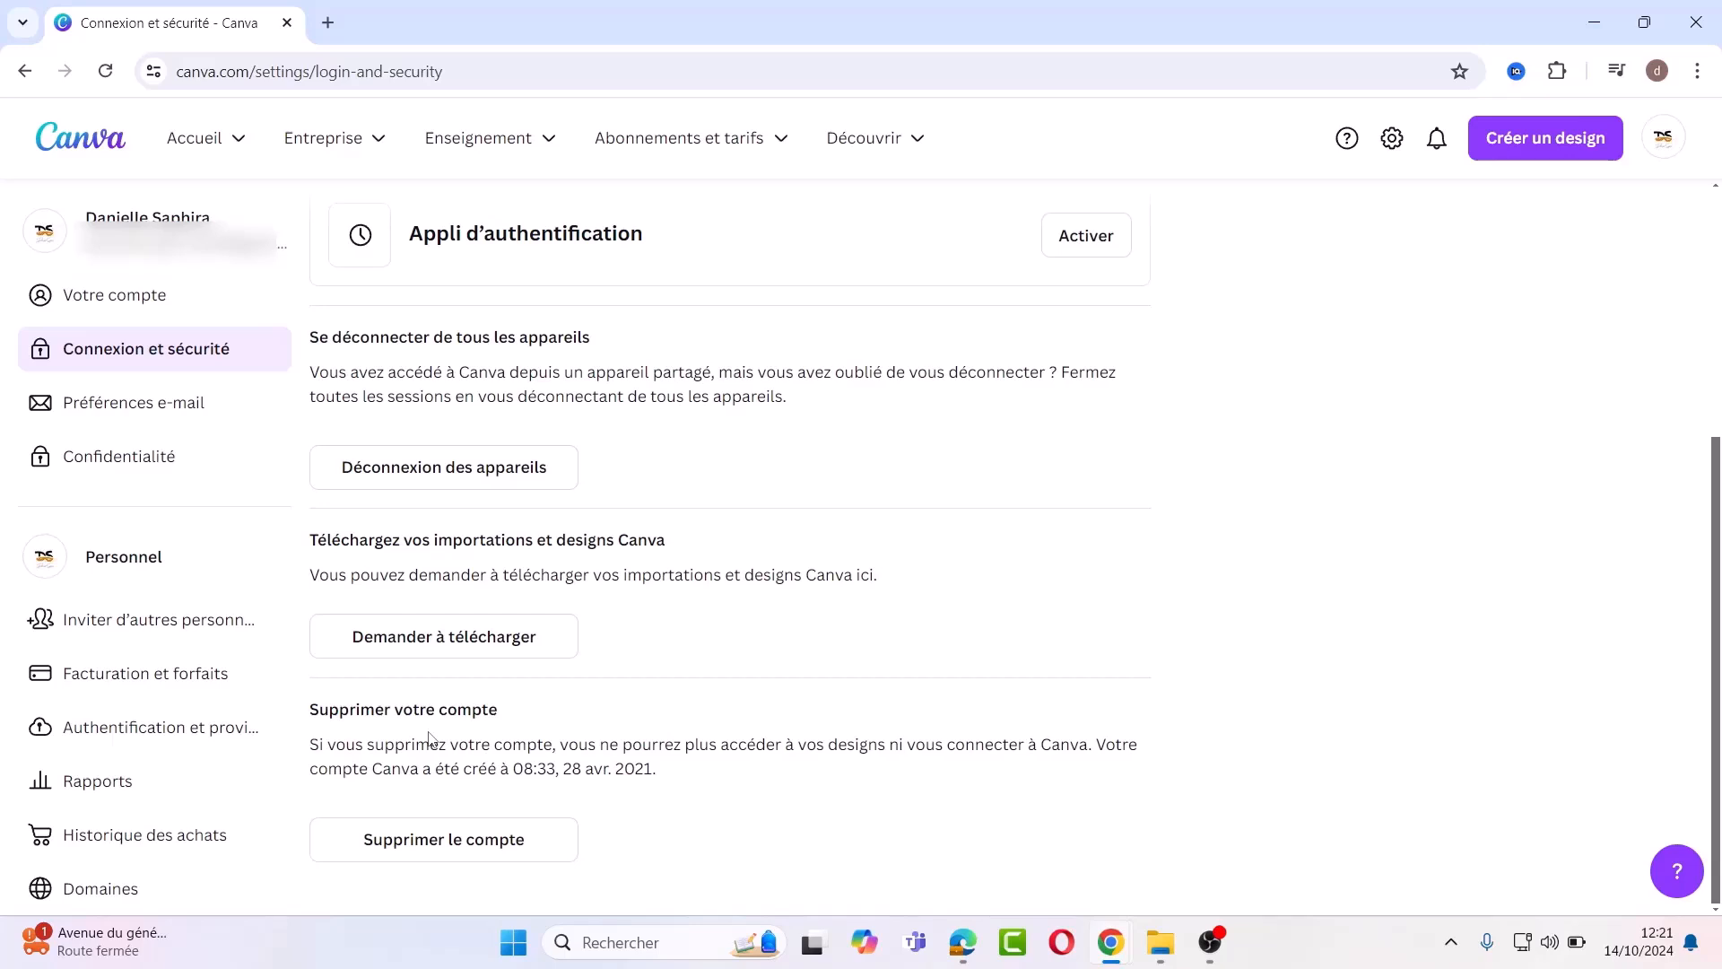
Step: Review Préférences e-mail: all topics on, 'À tout moment' frequency, team notifications on
left_click(133, 411)
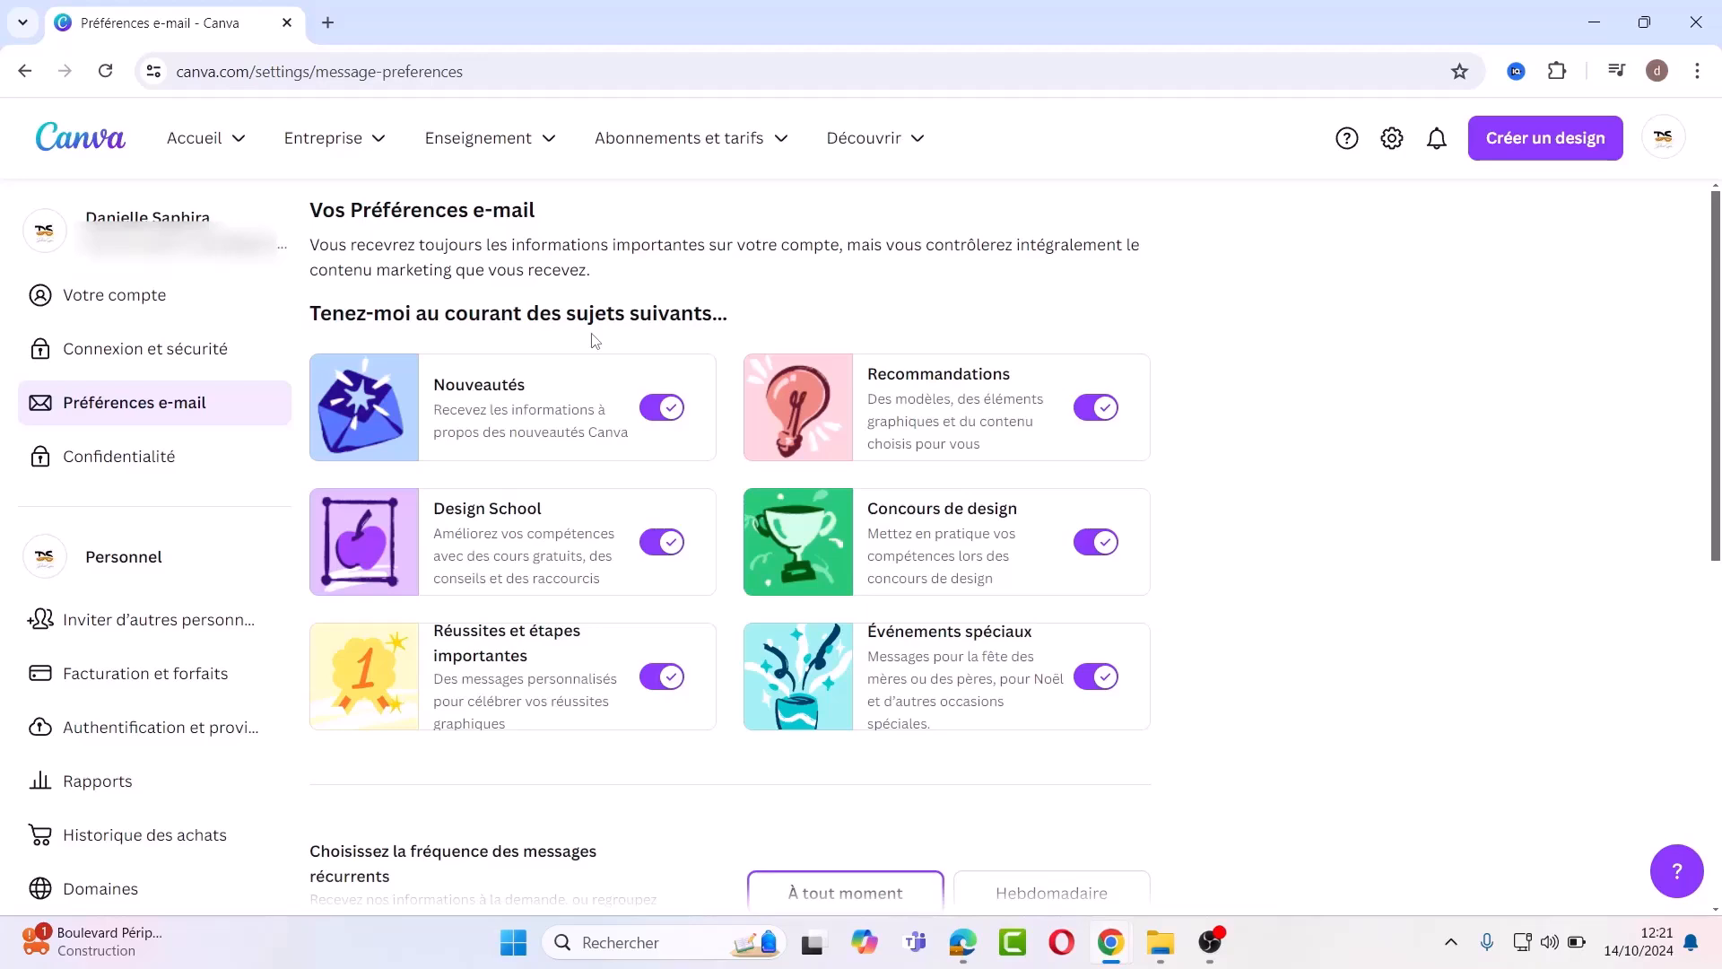
scroll(373, 363, "down", 5)
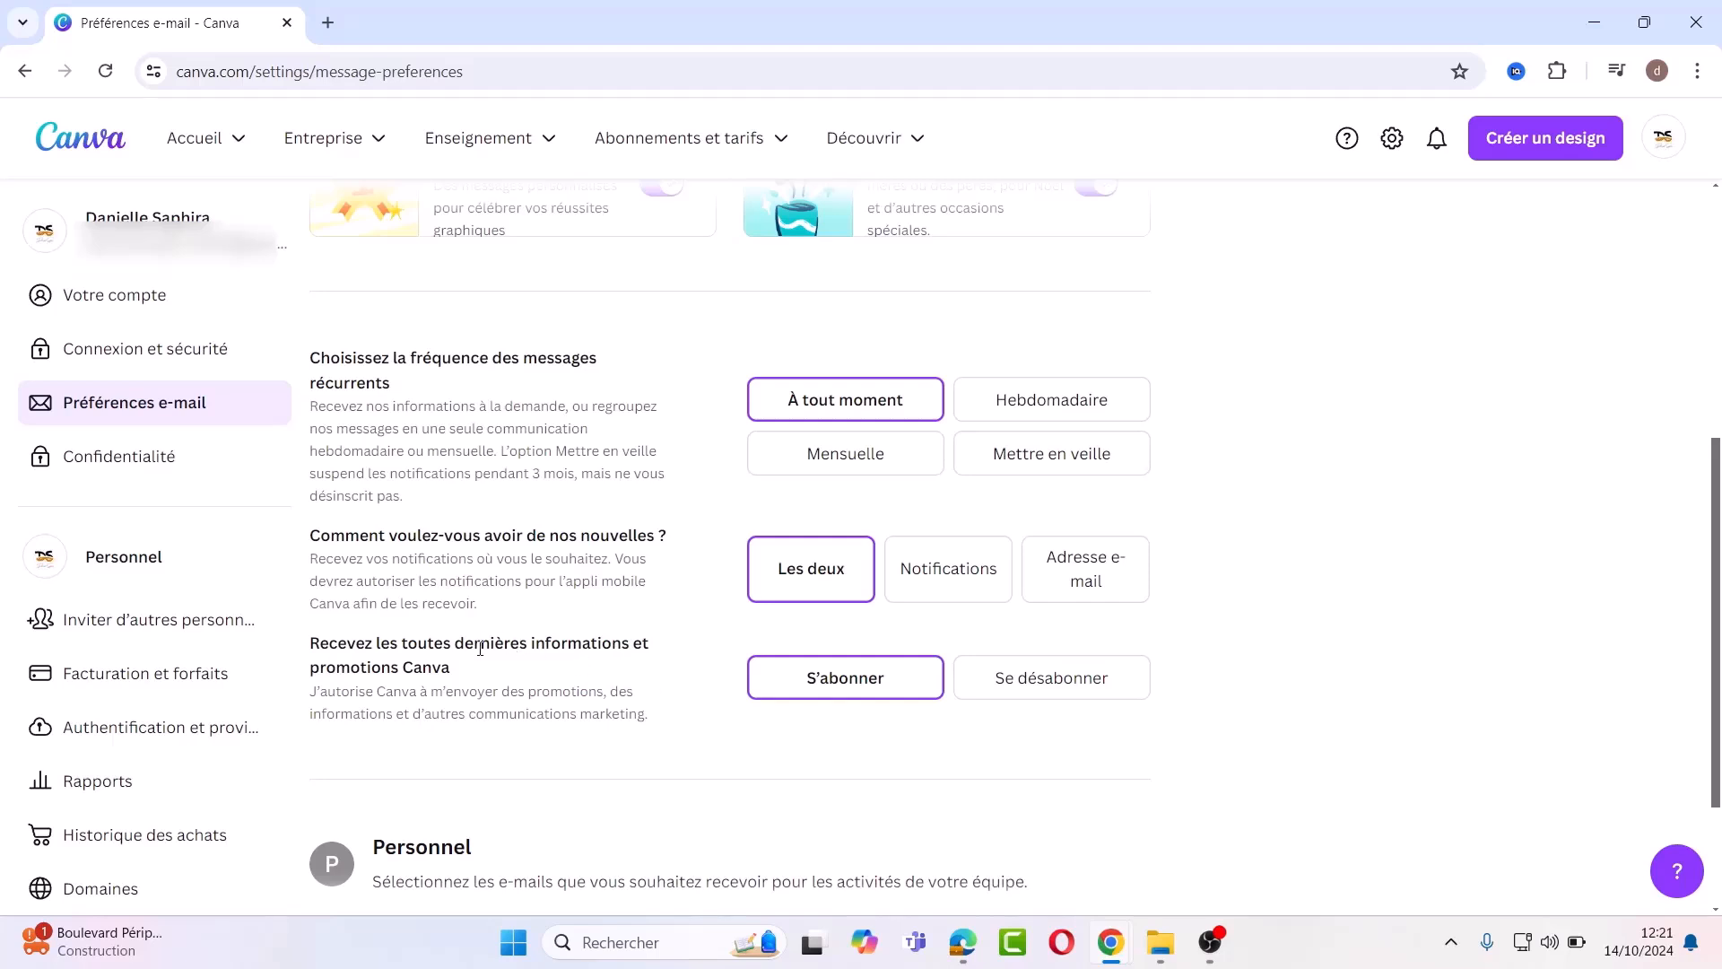
scroll(1715, 910, "down", 2)
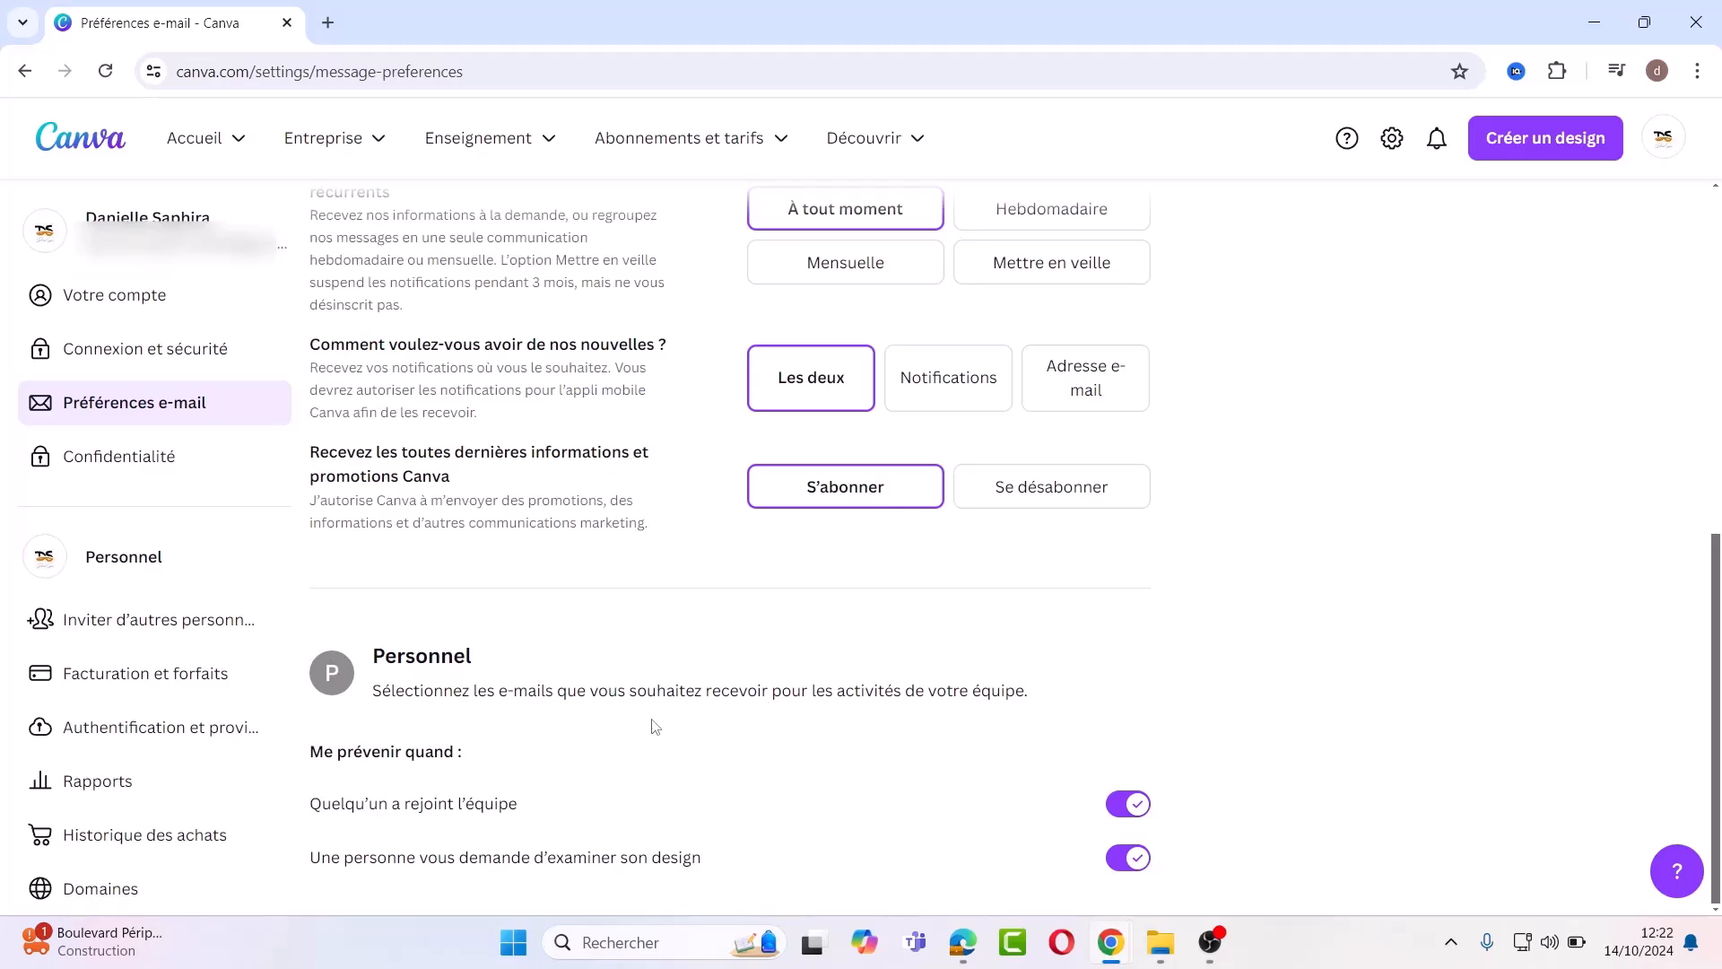
Step: Review the Confidentialité settings down to the session-recording option, which is off
left_click(116, 463)
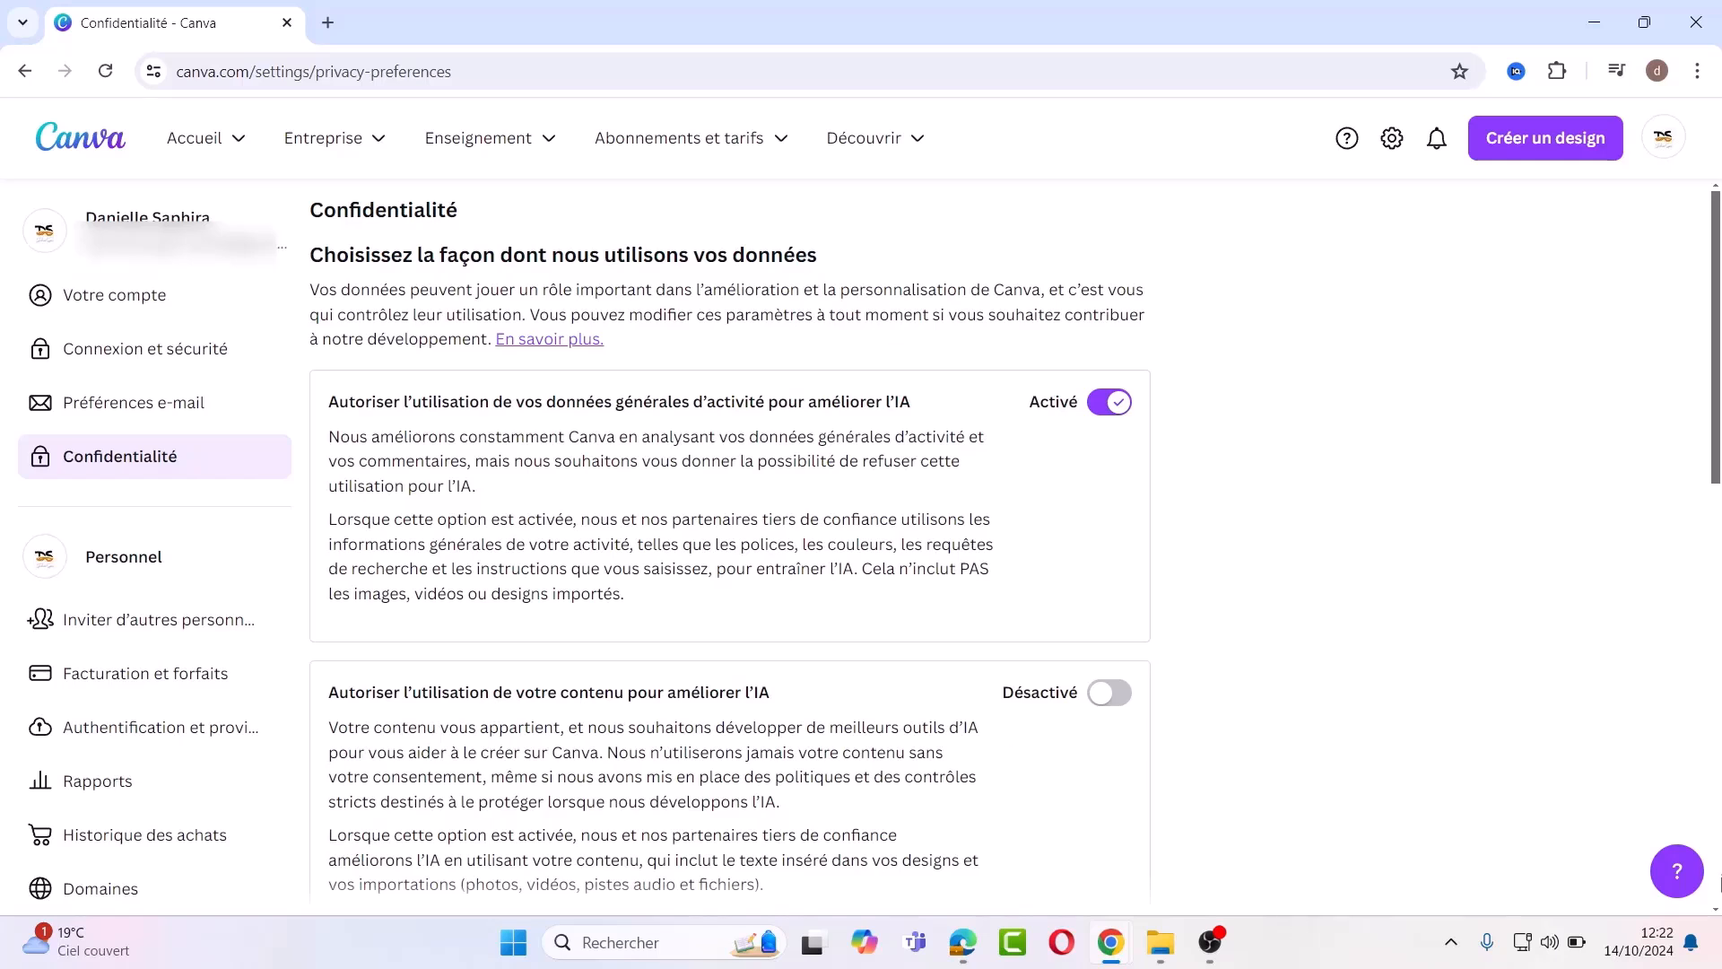
scroll(1715, 912, "down", 5)
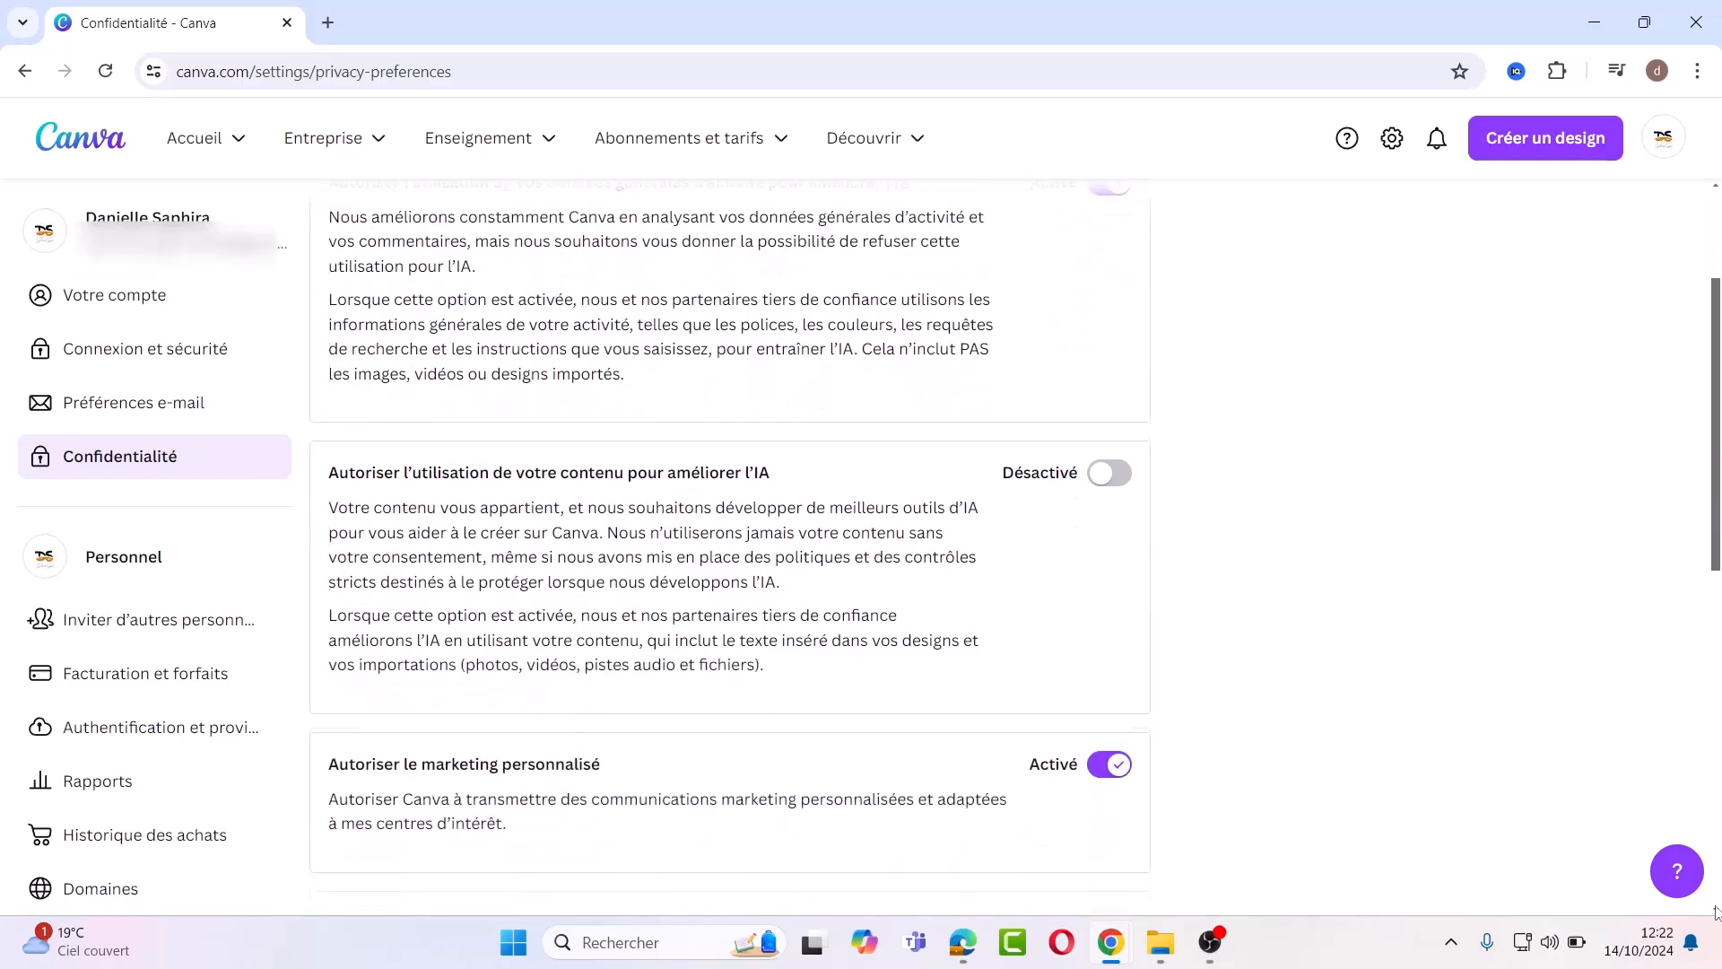
scroll(1715, 912, "down", 3)
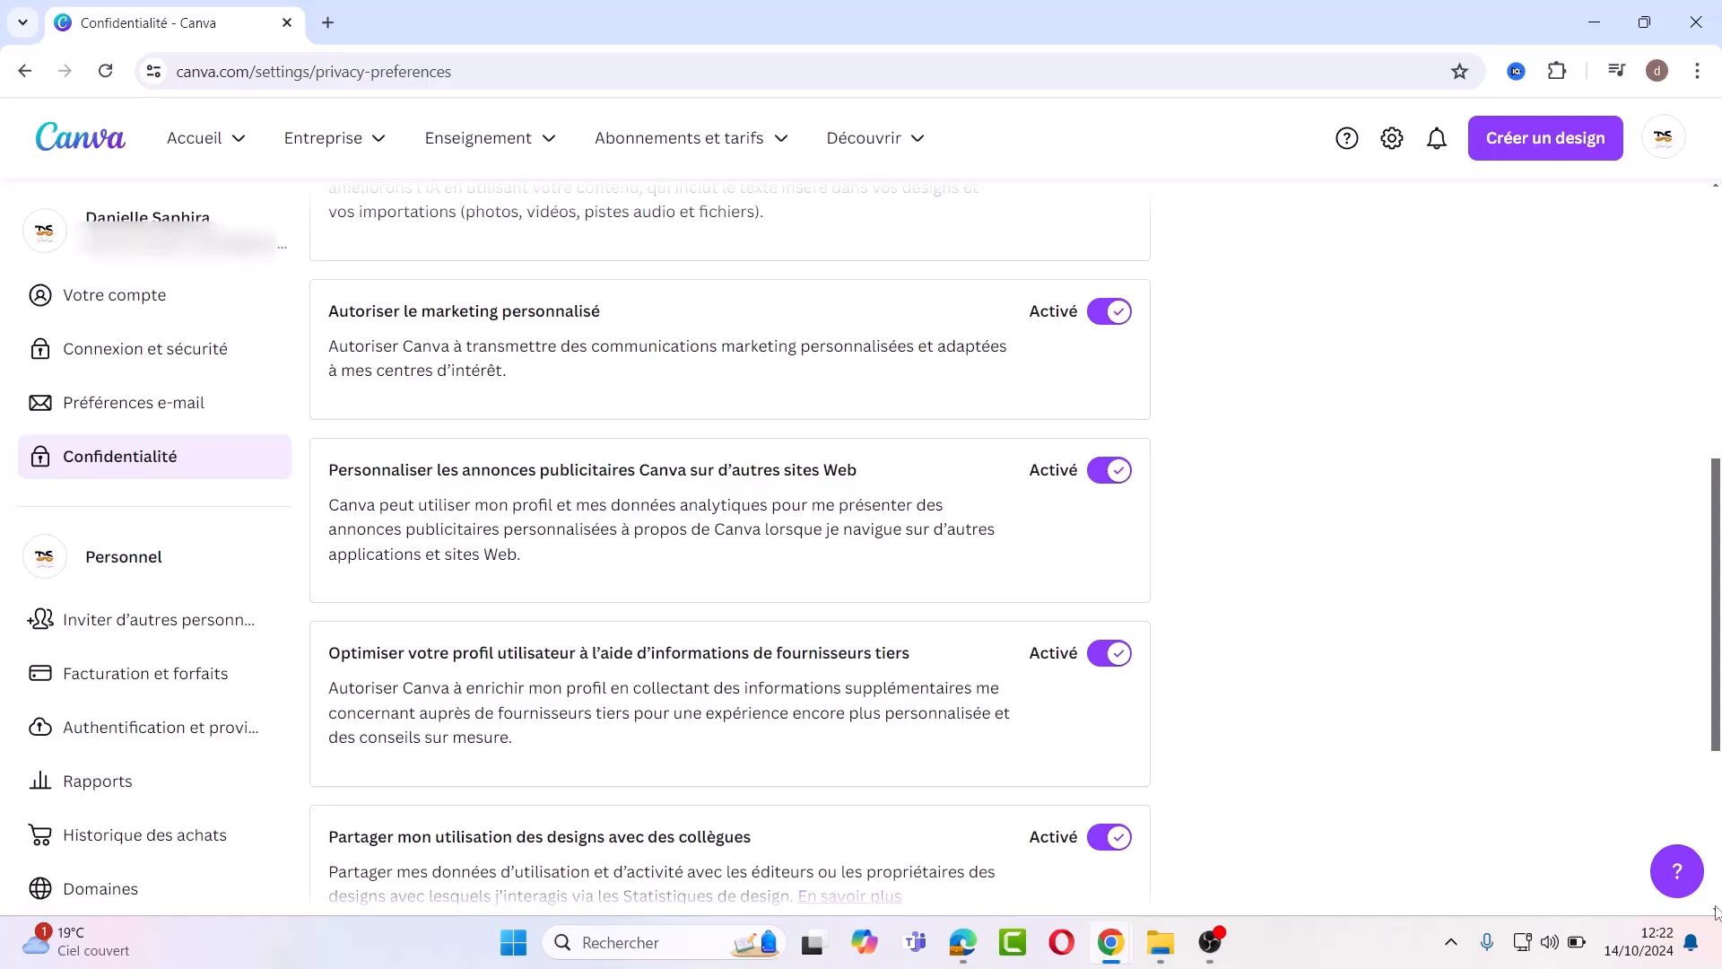
scroll(1716, 912, "down", 5)
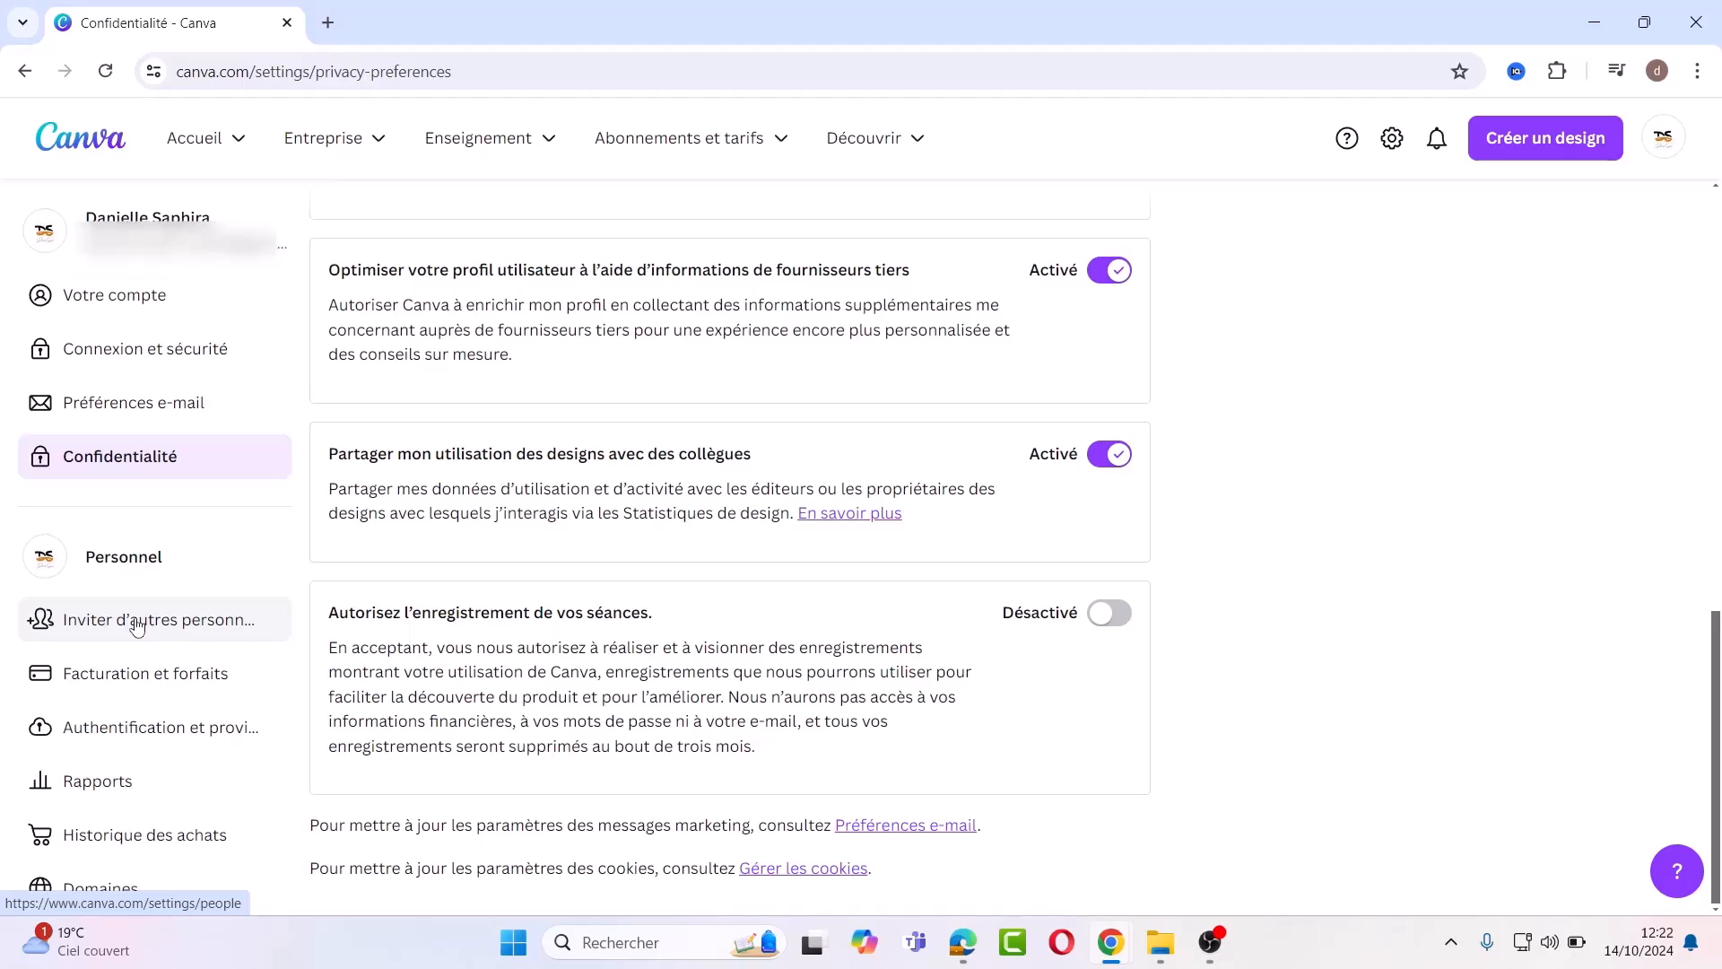
Step: Go to Authentification et provisionnement, then Domaines, showing the never-expiring my.canva.site domain
left_click(163, 729)
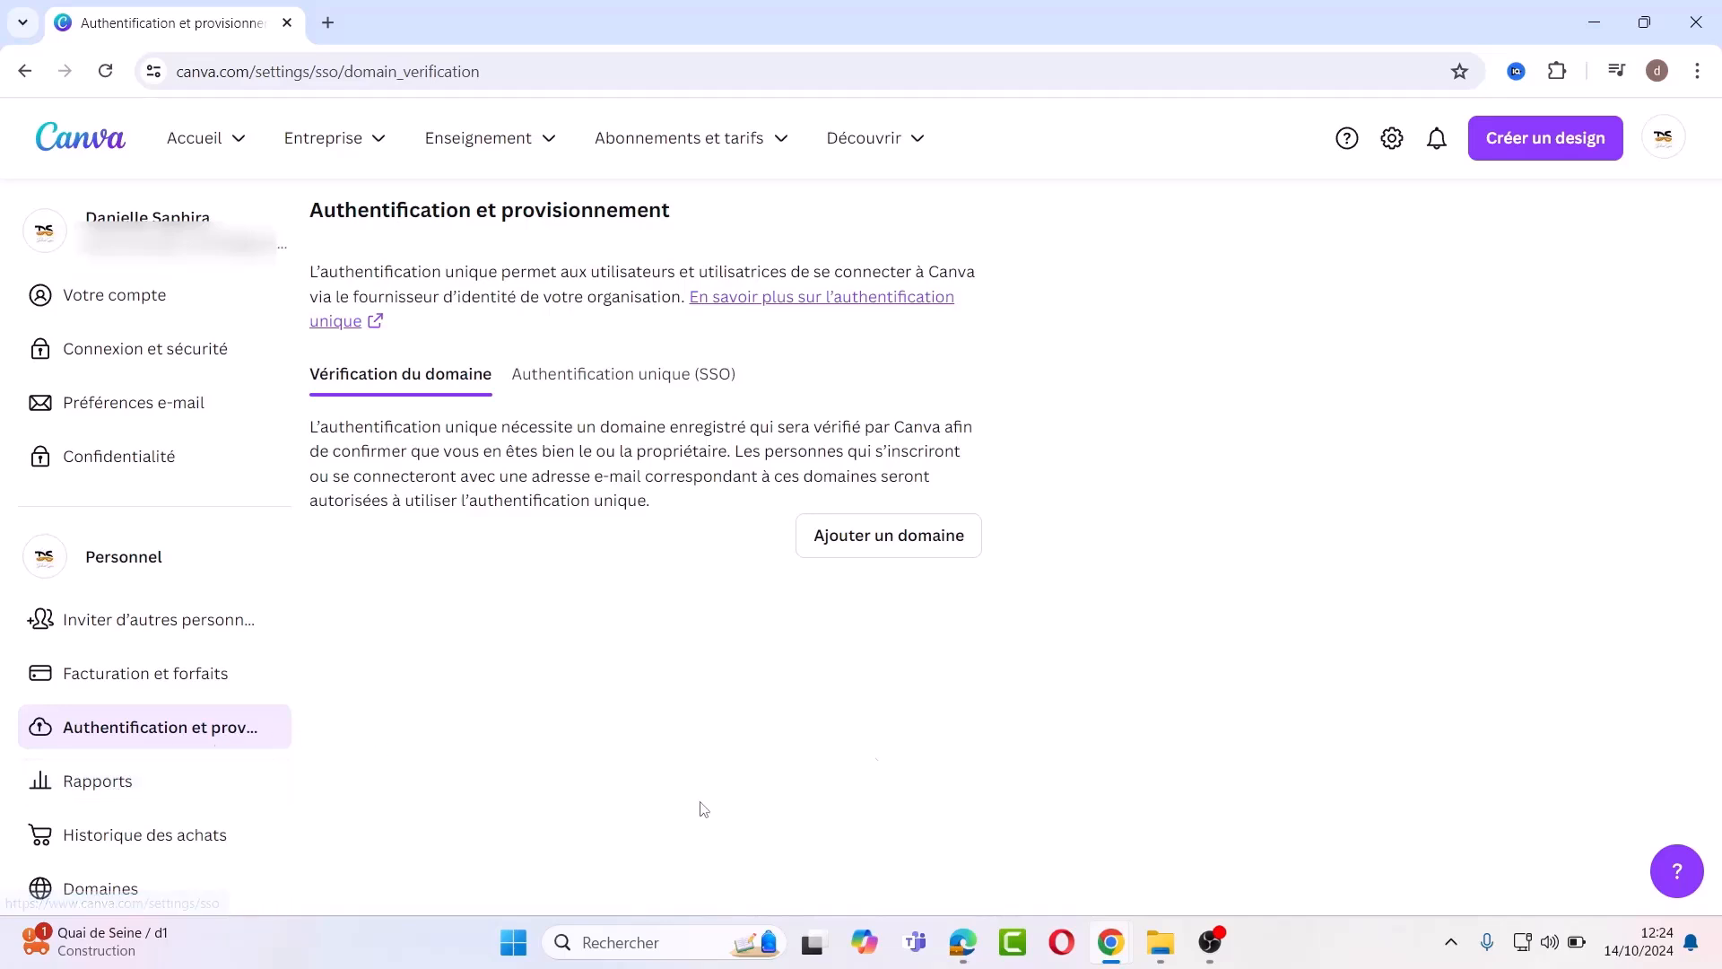
left_click(93, 891)
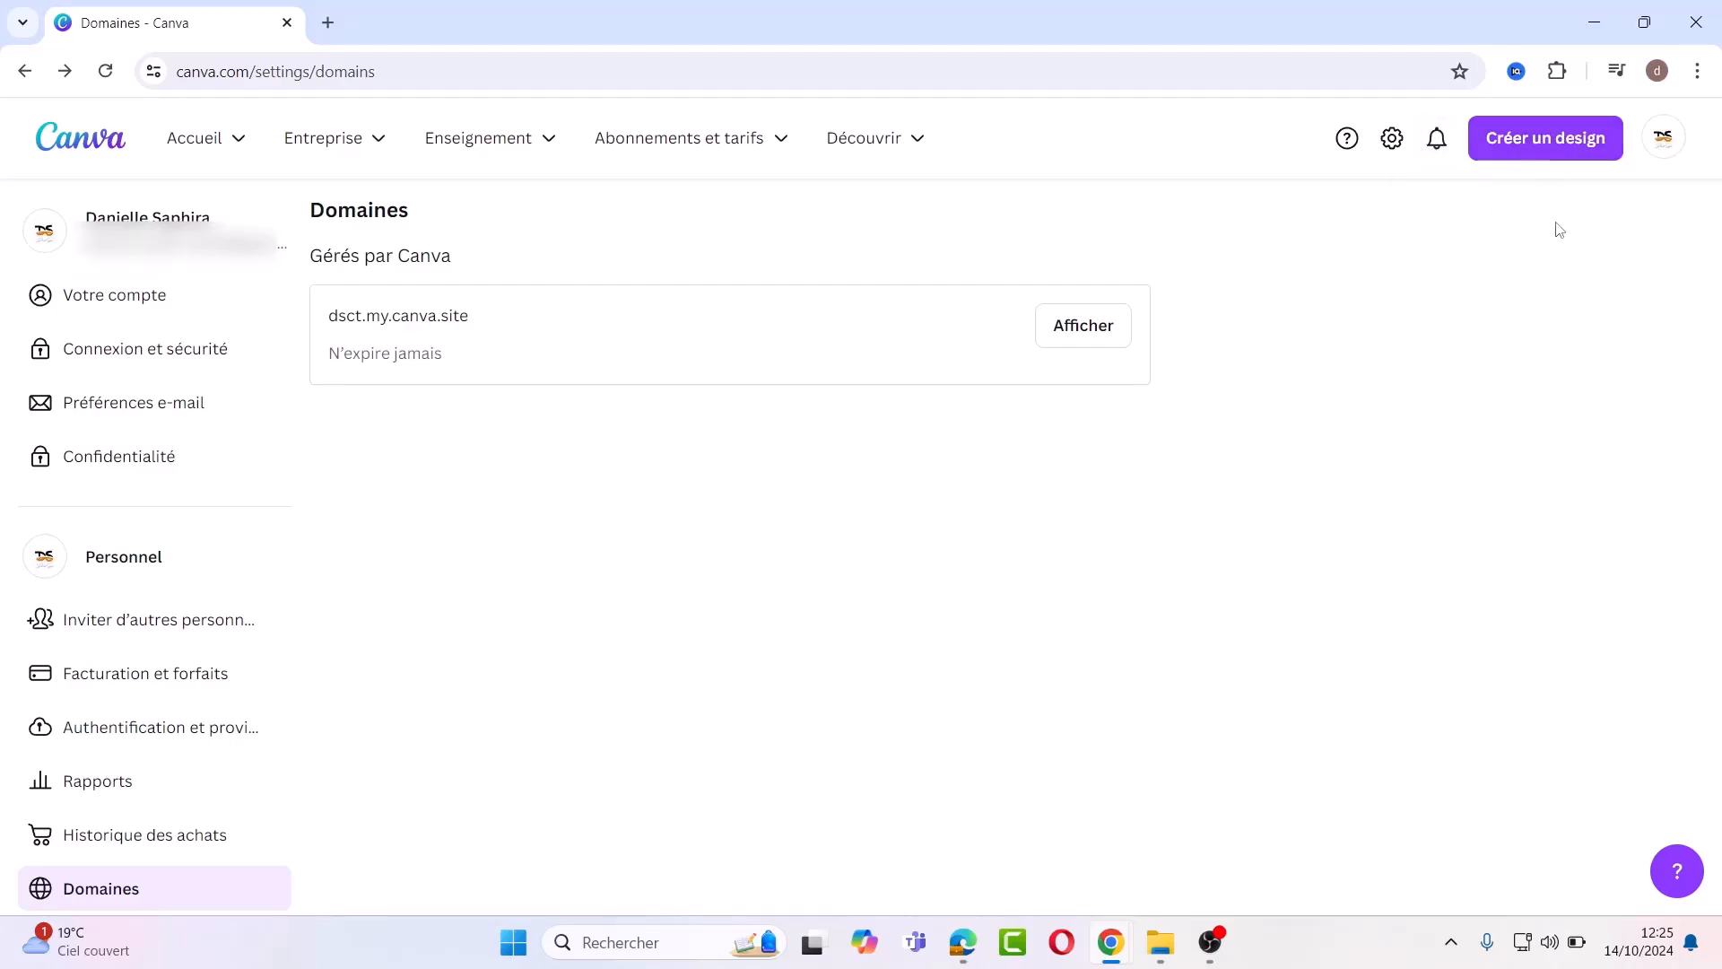
Step: Show the profile avatar's account menu with Paramètres, Design School and sign-out
left_click(1662, 142)
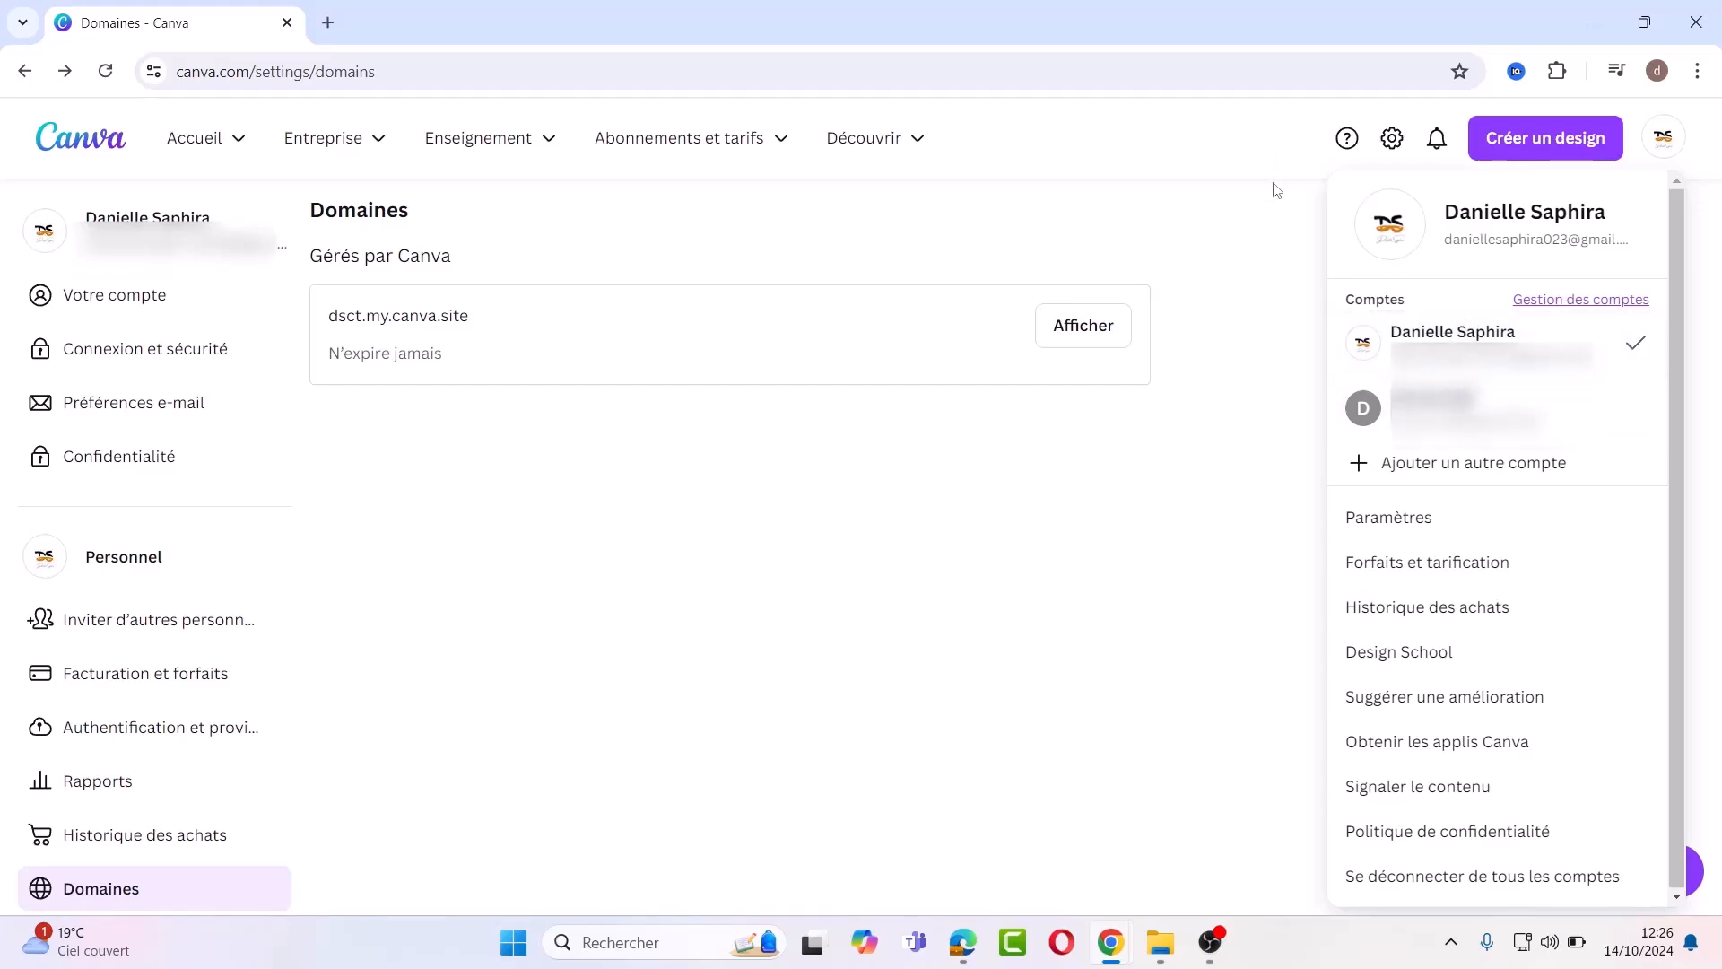
Step: Close the account menu to reveal the Domaines page with its my.canva.site domain
left_click(1277, 219)
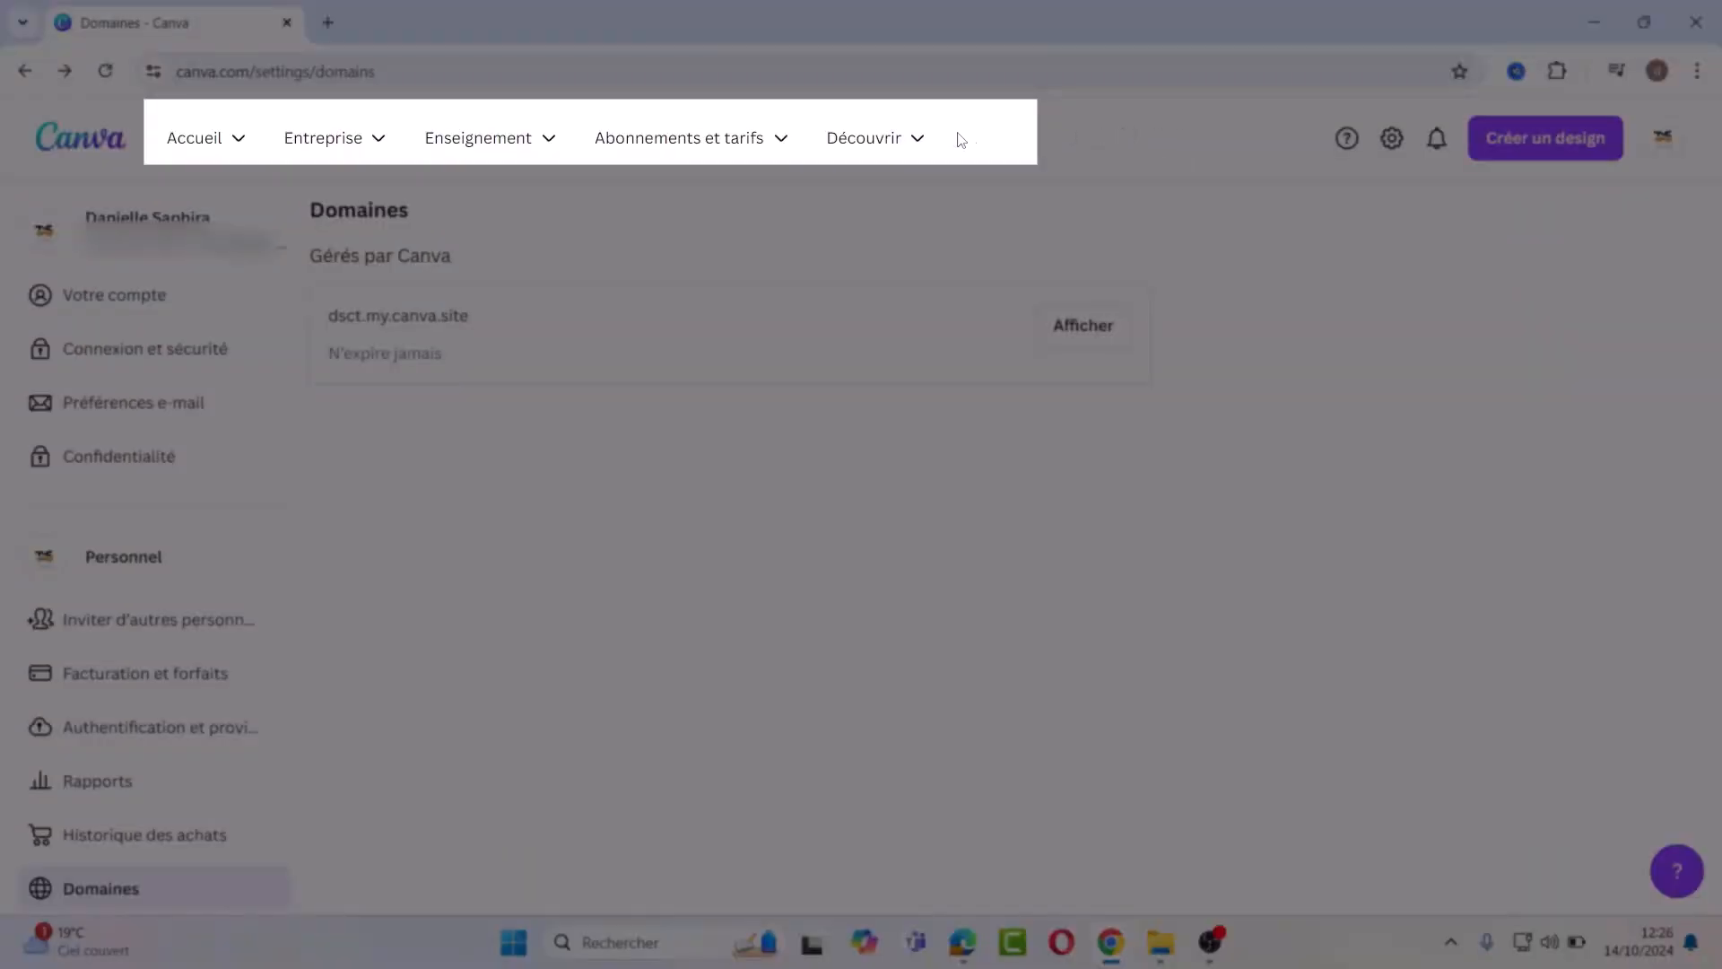
mouse_move(921, 142)
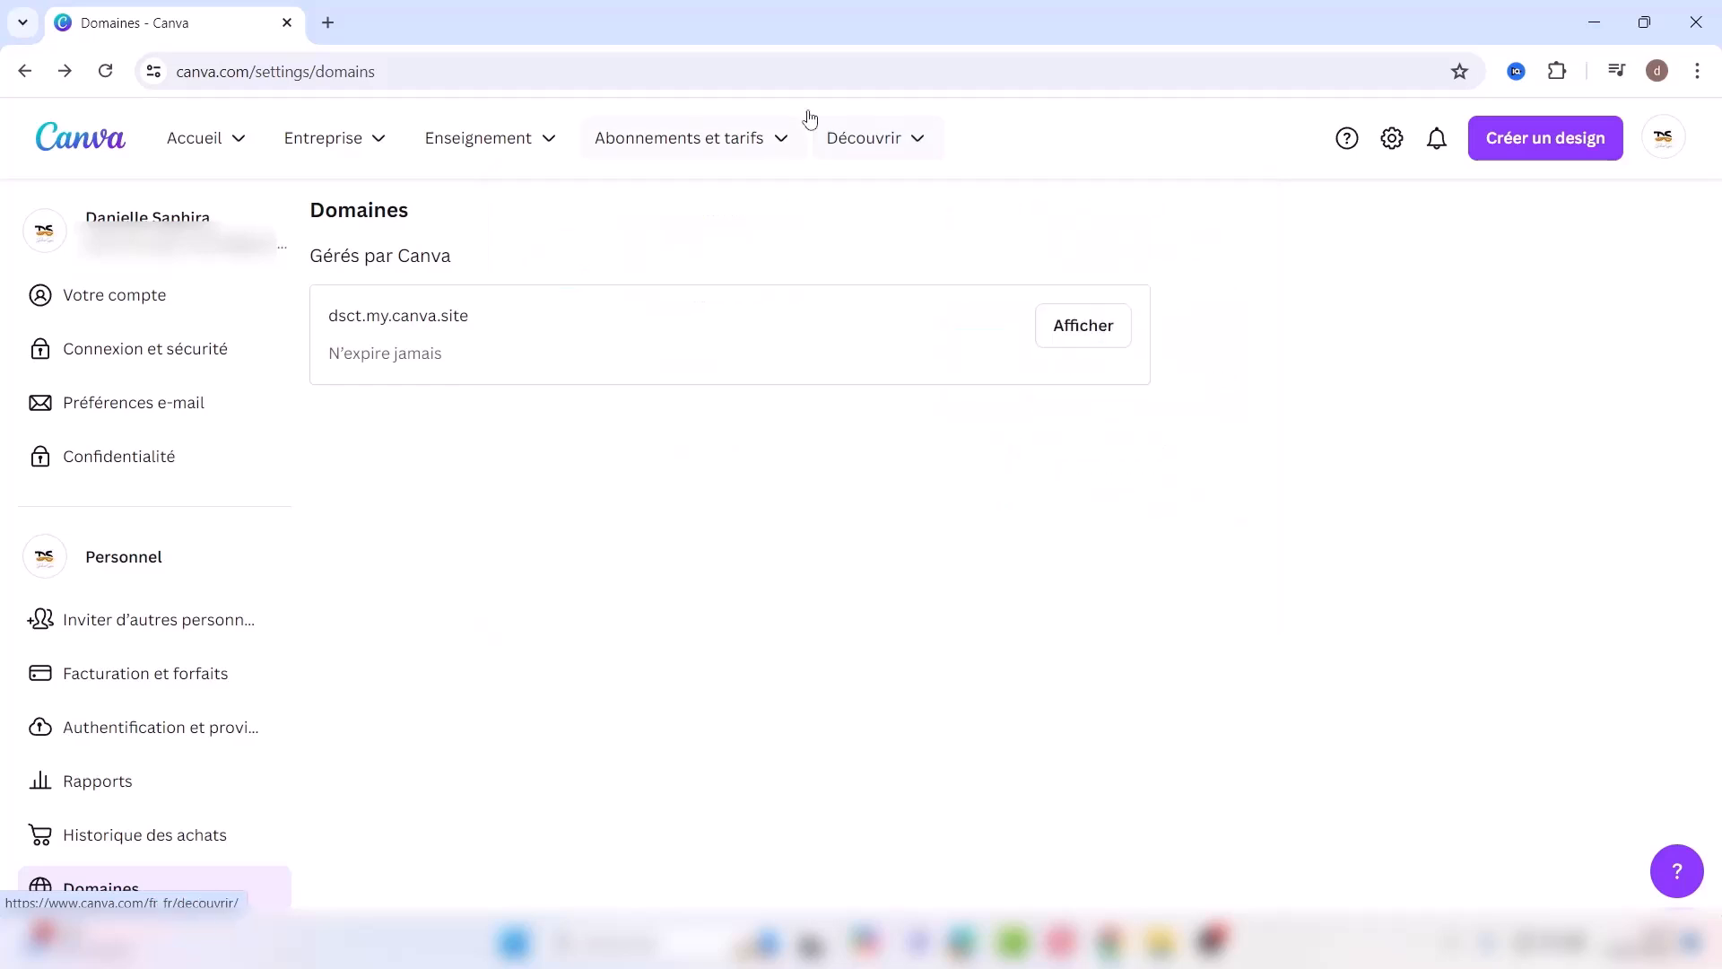
mouse_move(772, 127)
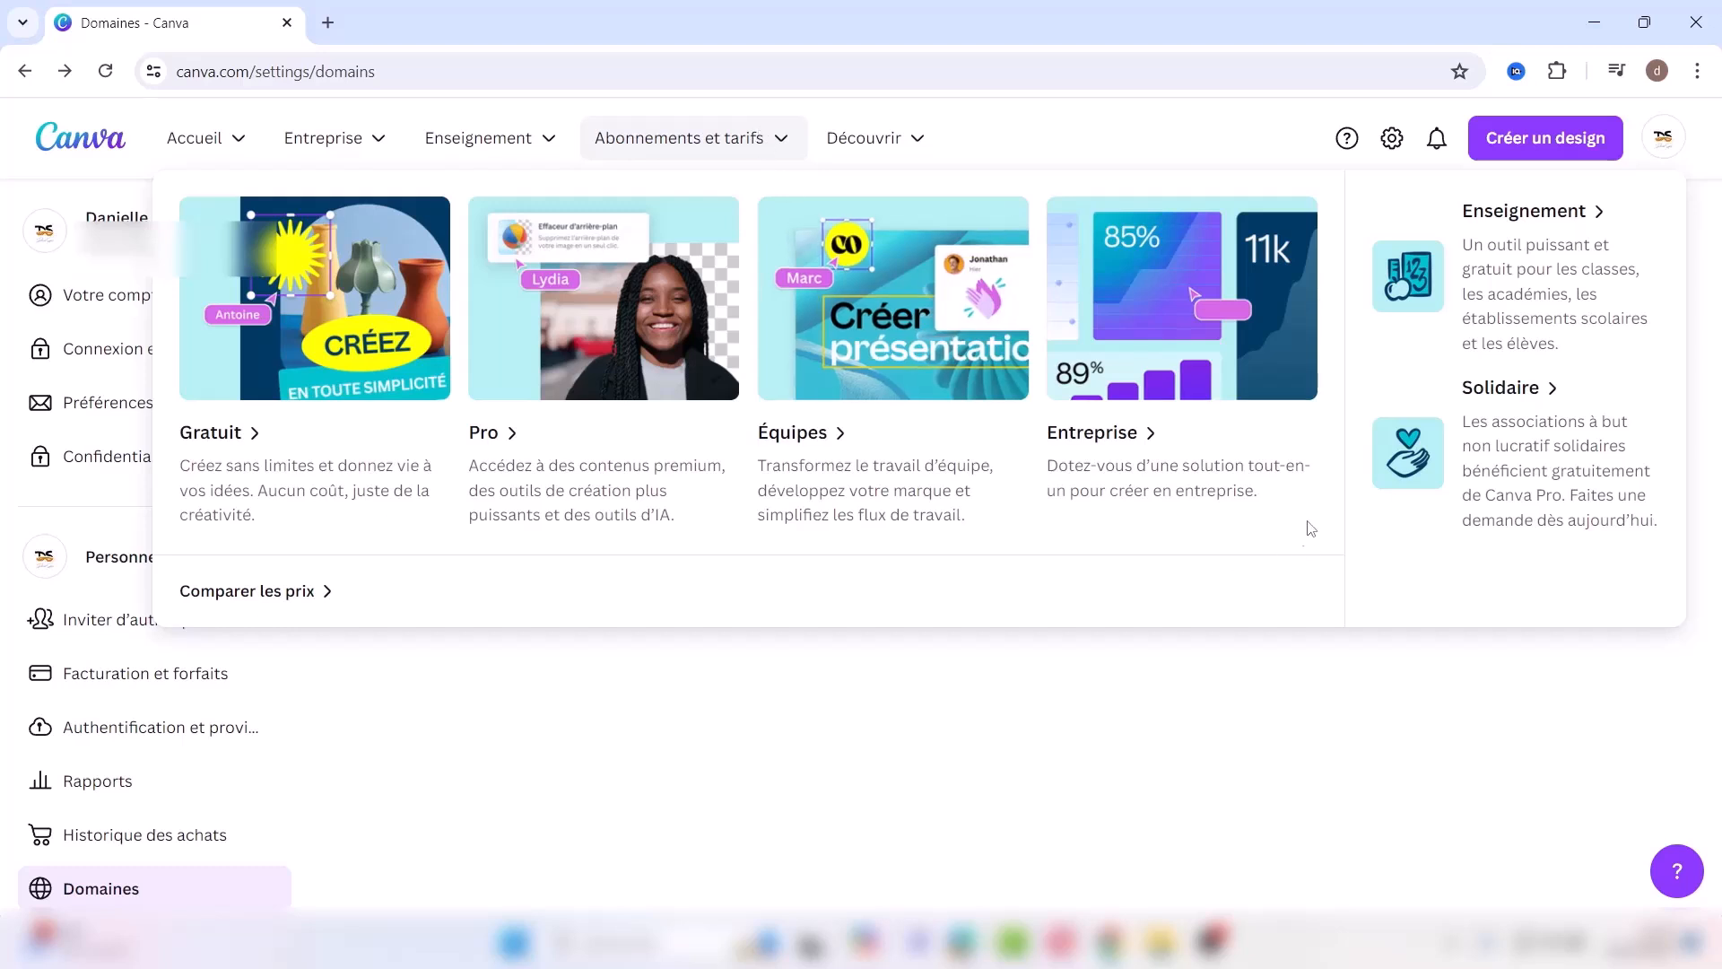
mouse_move(504, 142)
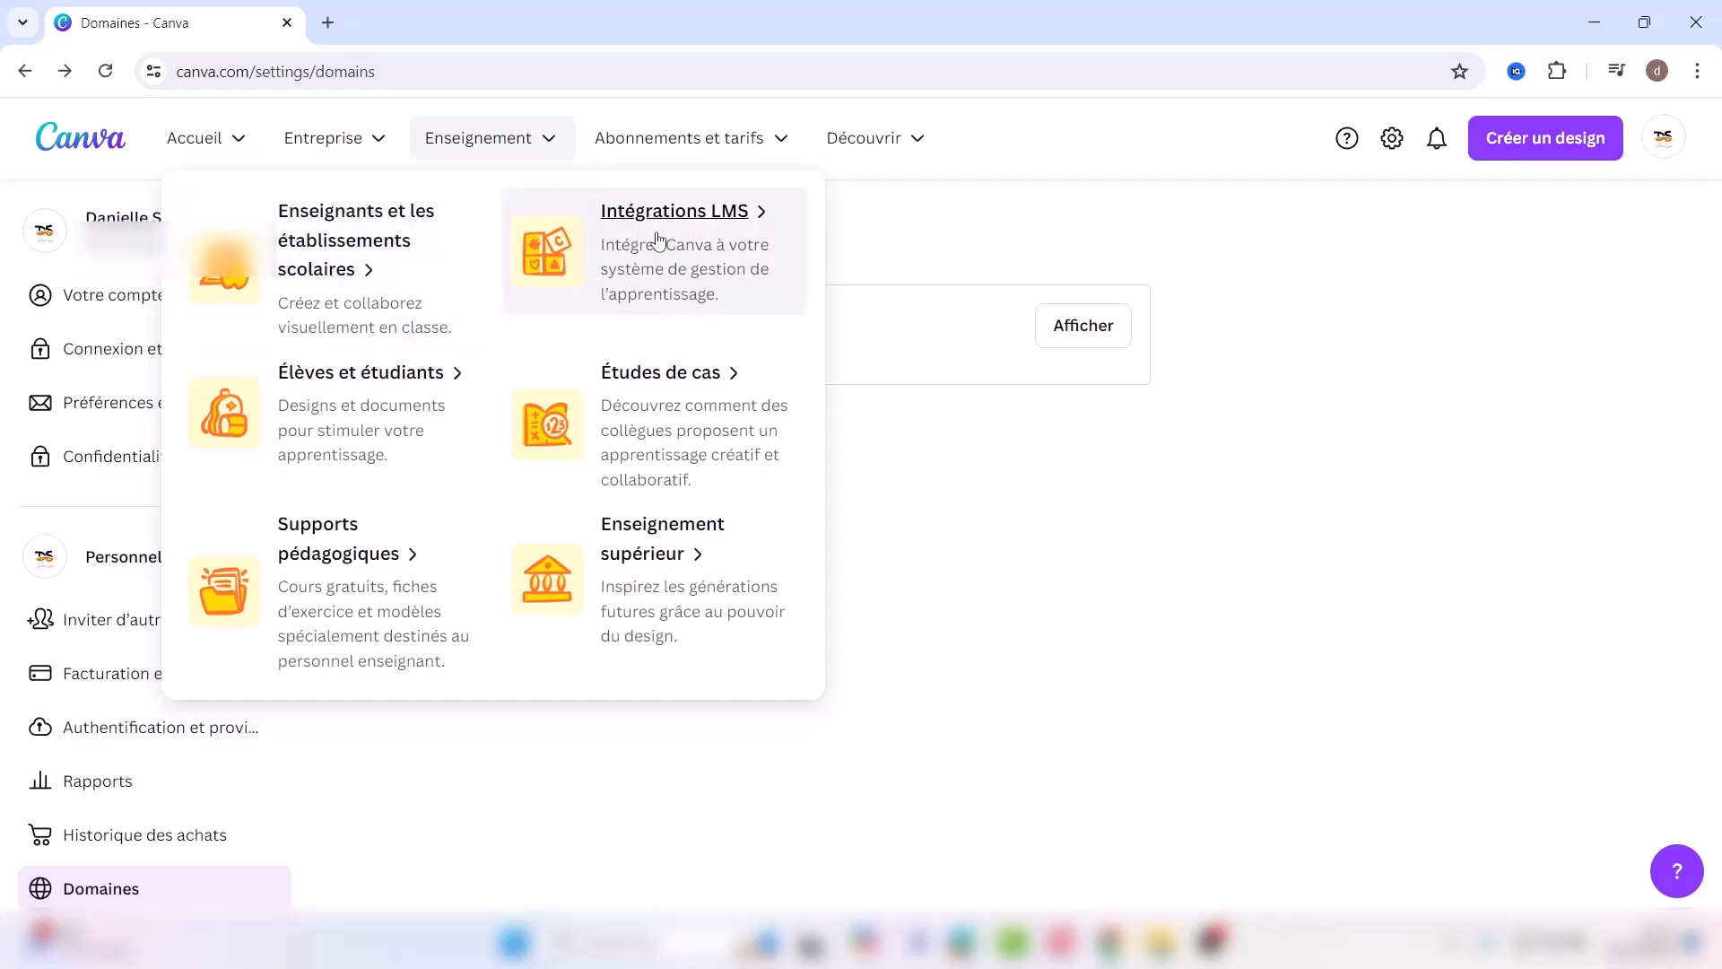
mouse_move(343, 144)
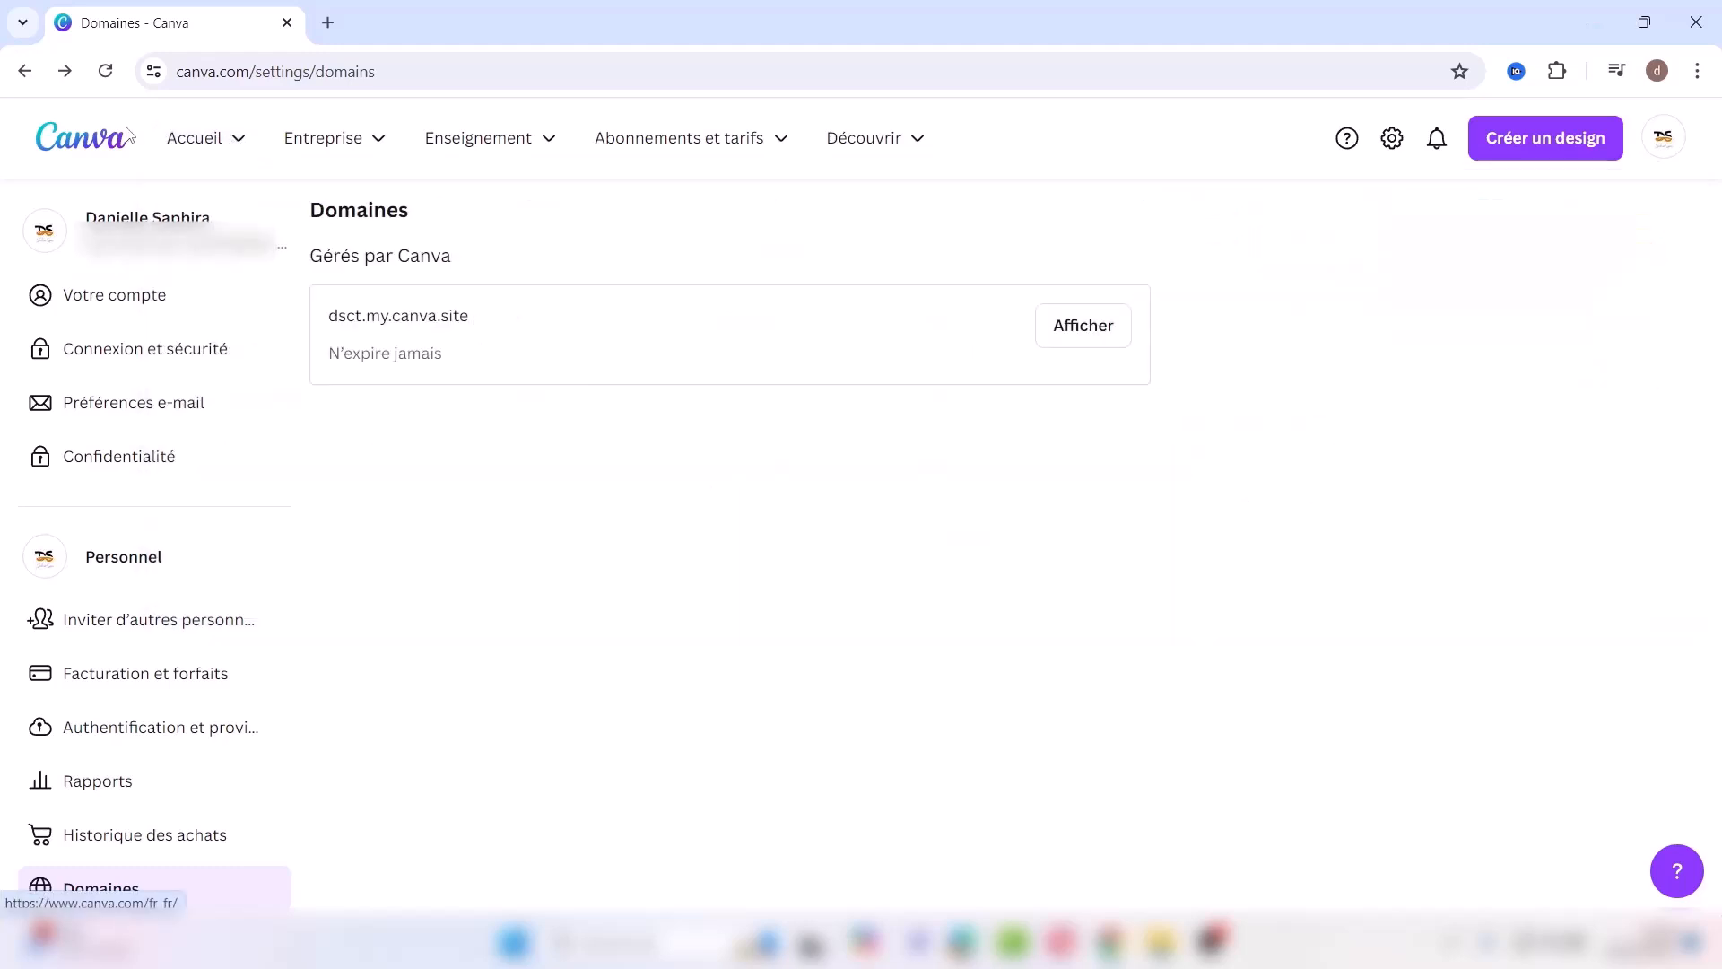
Step: Return to the Canva home dashboard of recent designs, opening and closing the account switcher
left_click(105, 143)
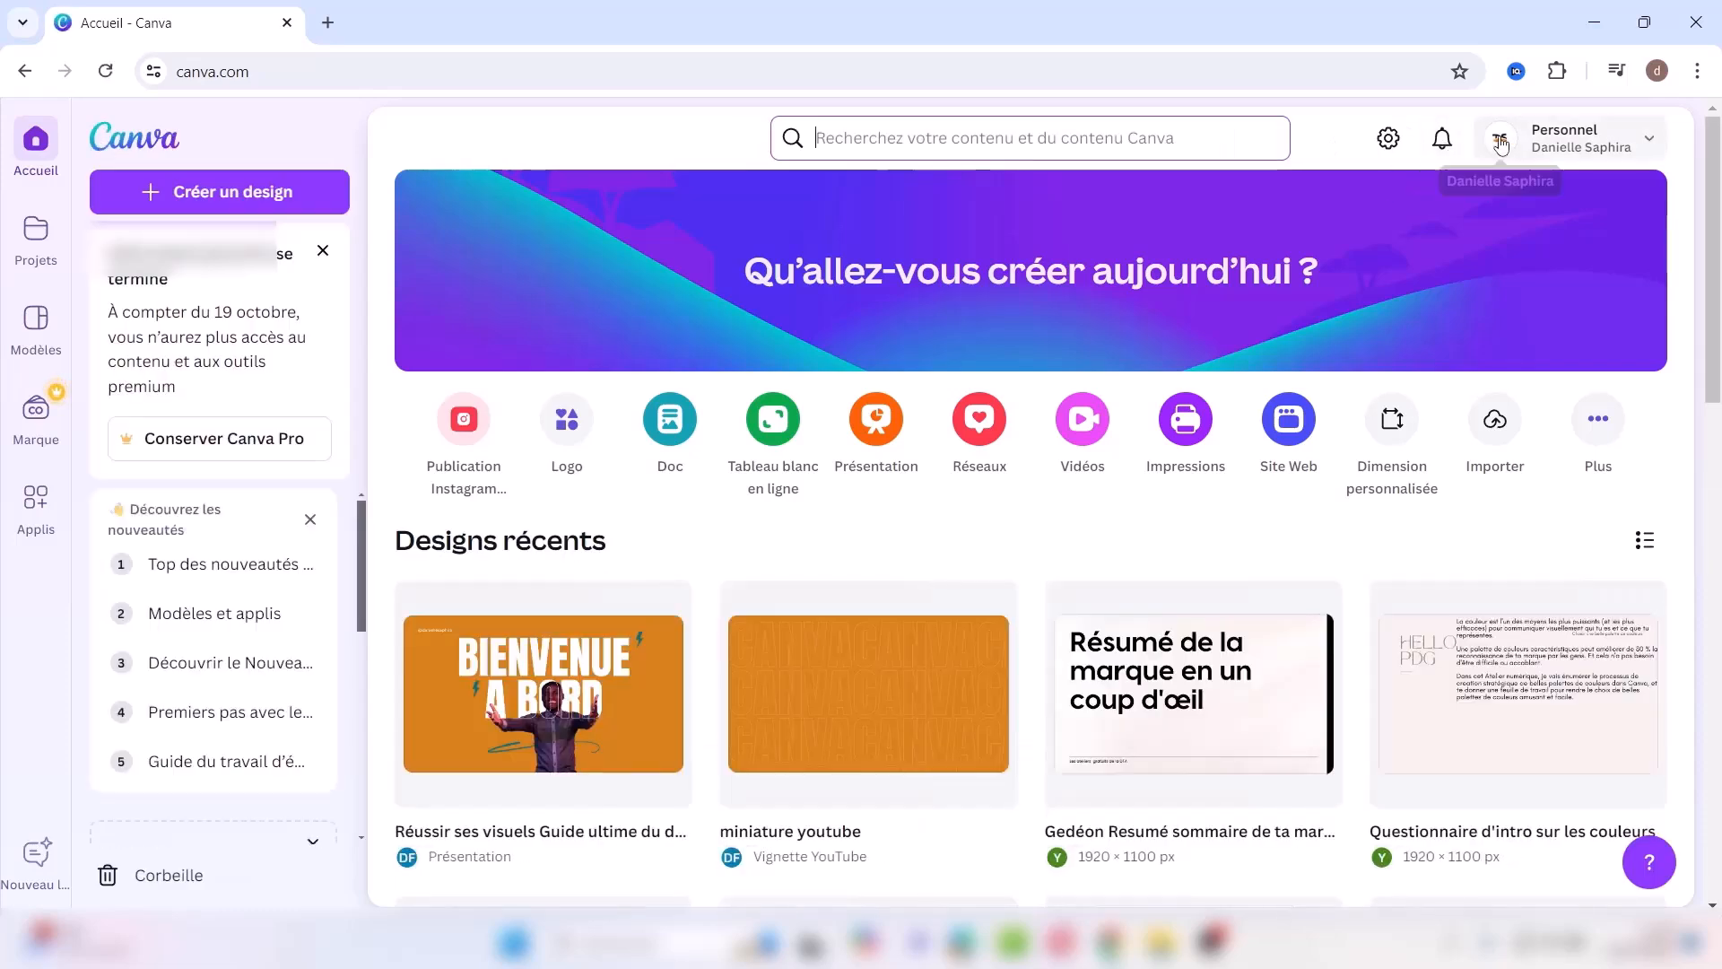
left_click(1657, 141)
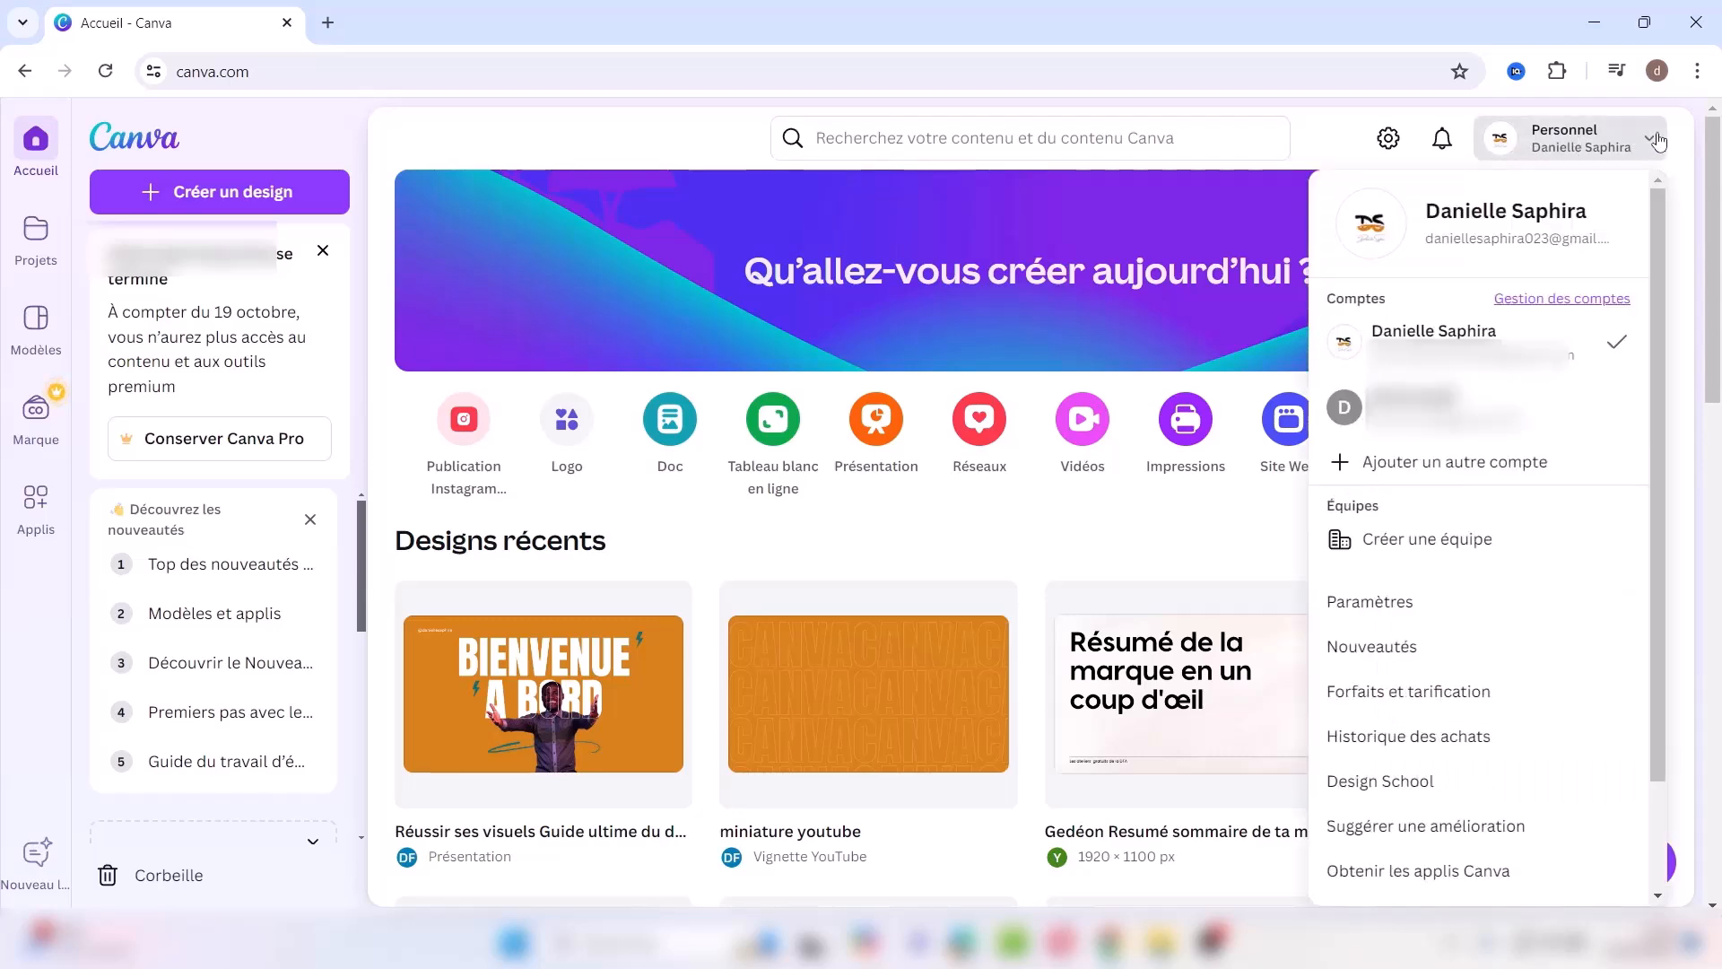
left_click(1657, 141)
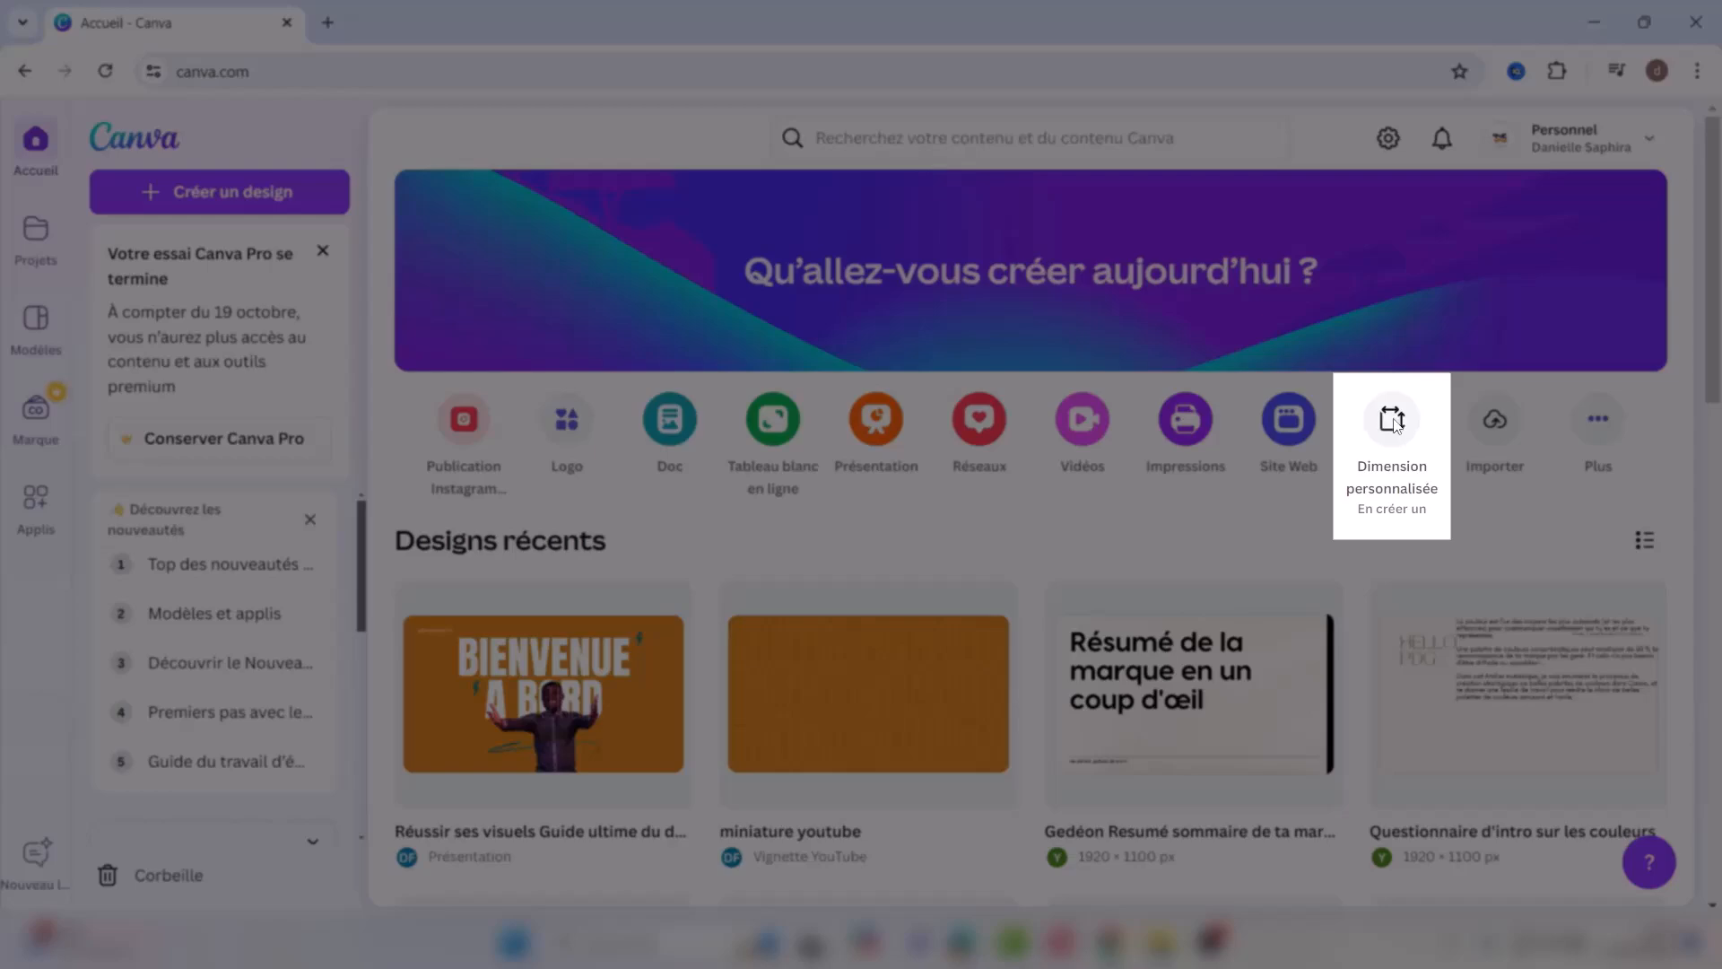
left_click(1393, 426)
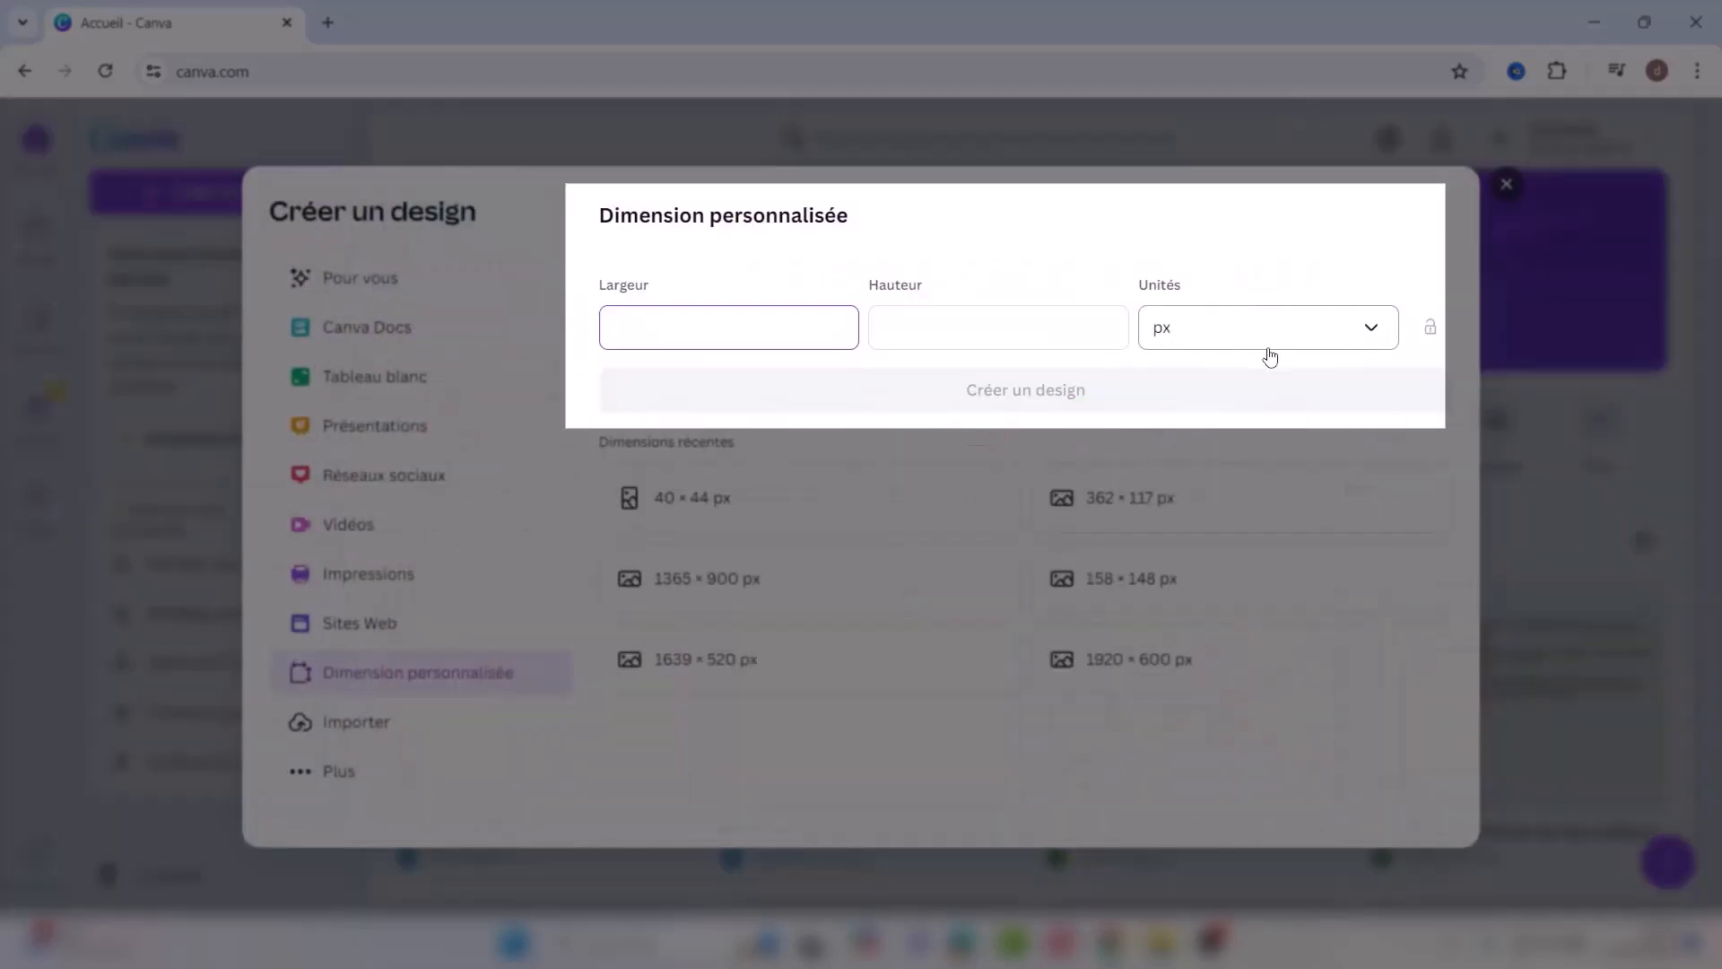
left_click(1372, 339)
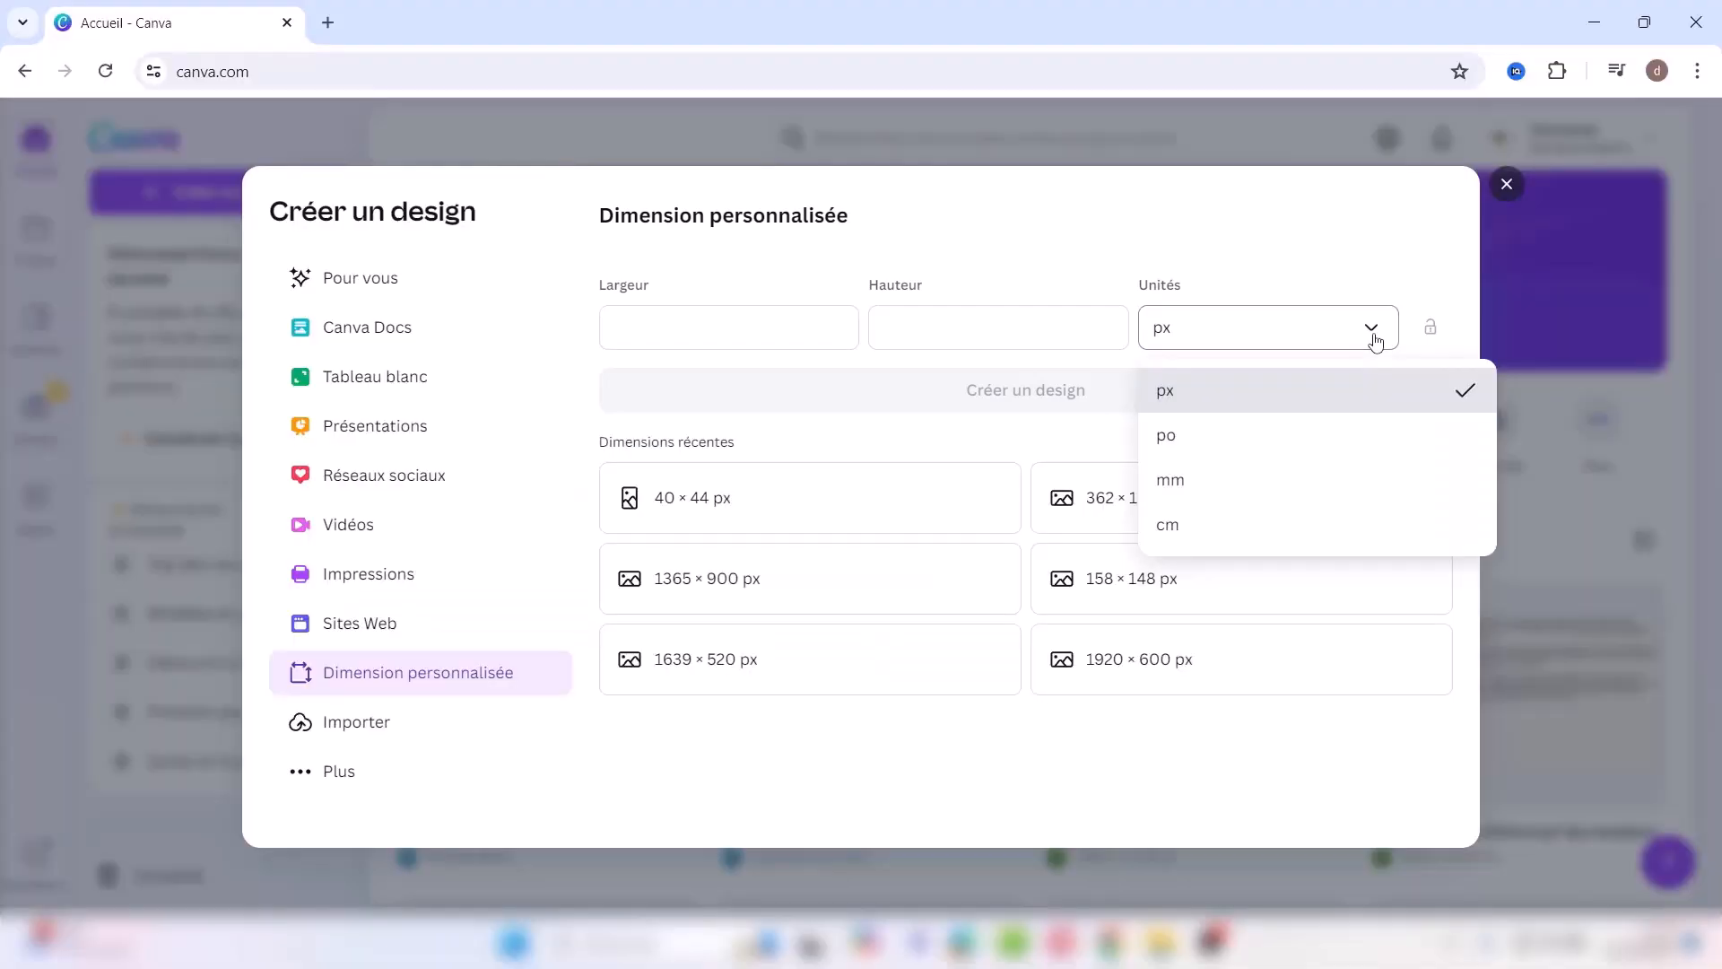
left_click(1375, 339)
left_click(633, 334)
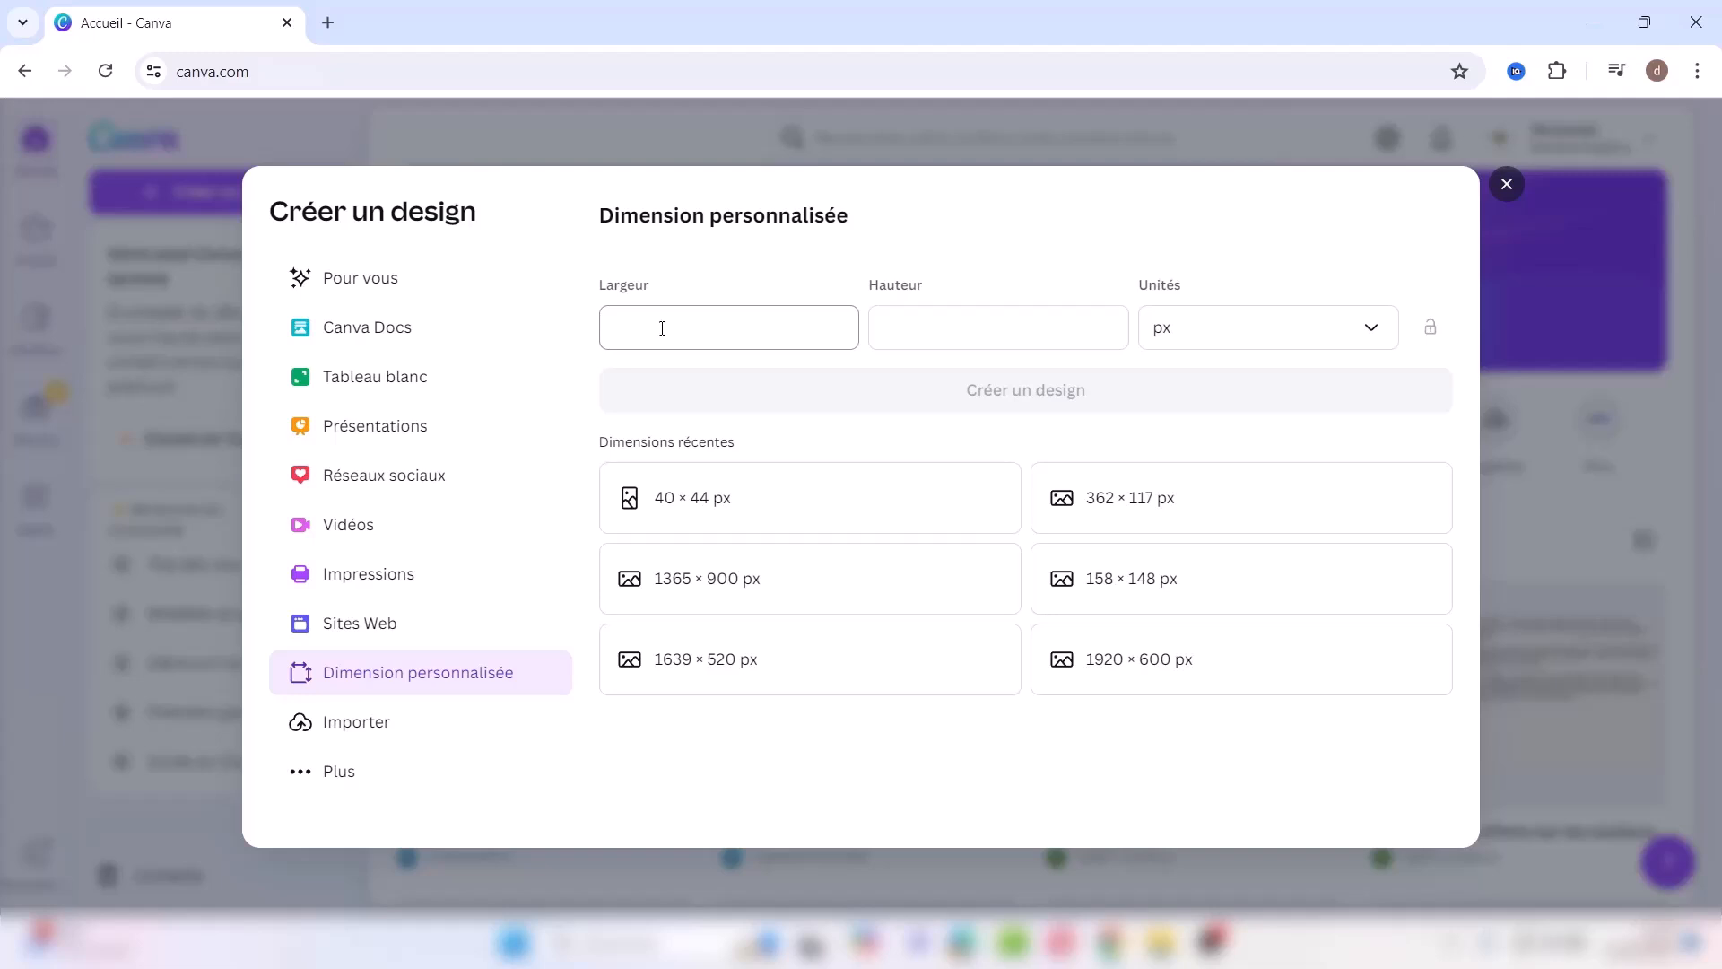
left_click(934, 332)
left_click(1507, 184)
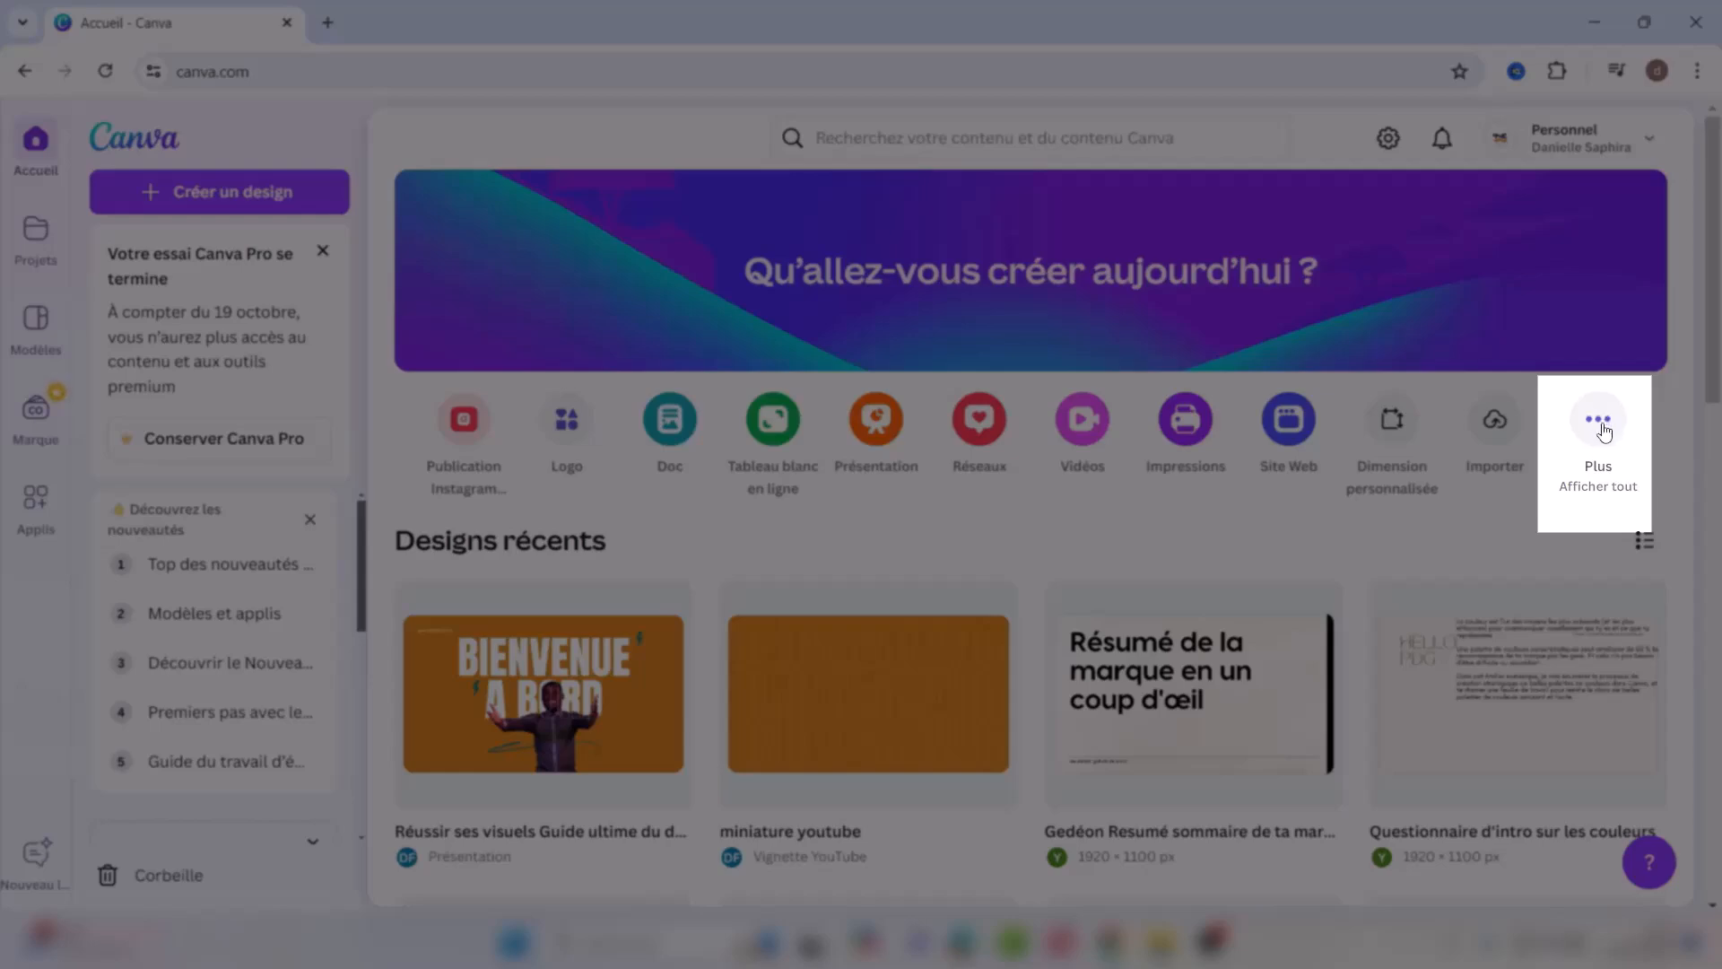
left_click(1602, 423)
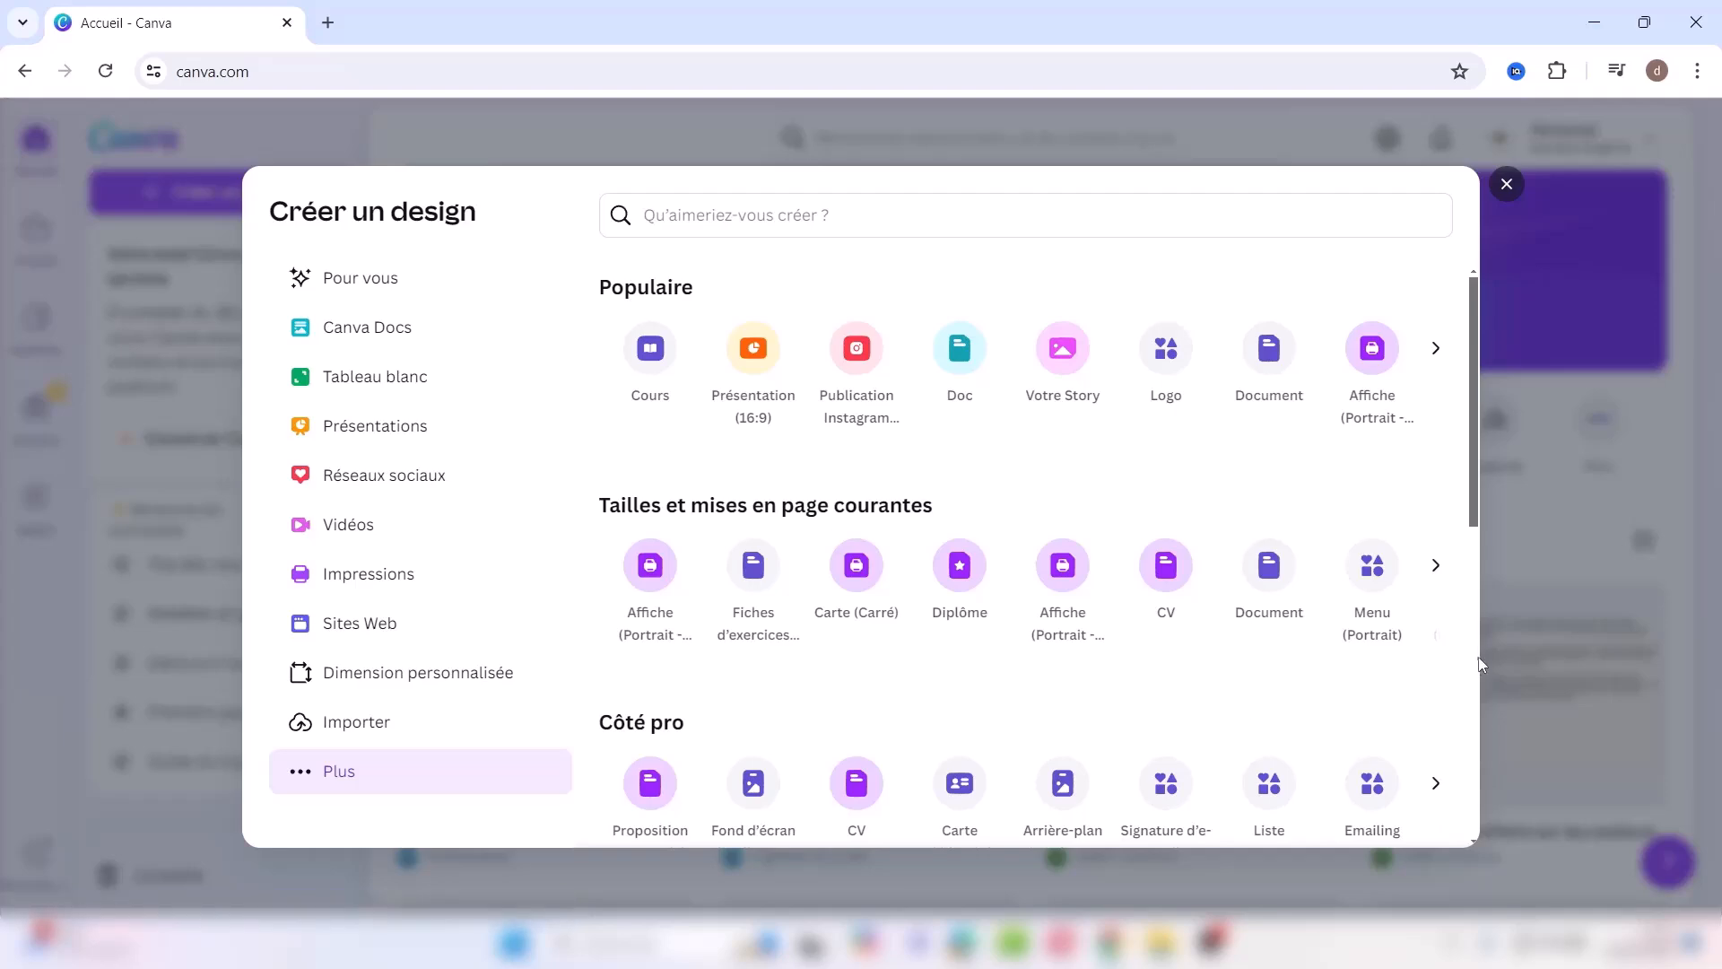
left_click(1471, 707)
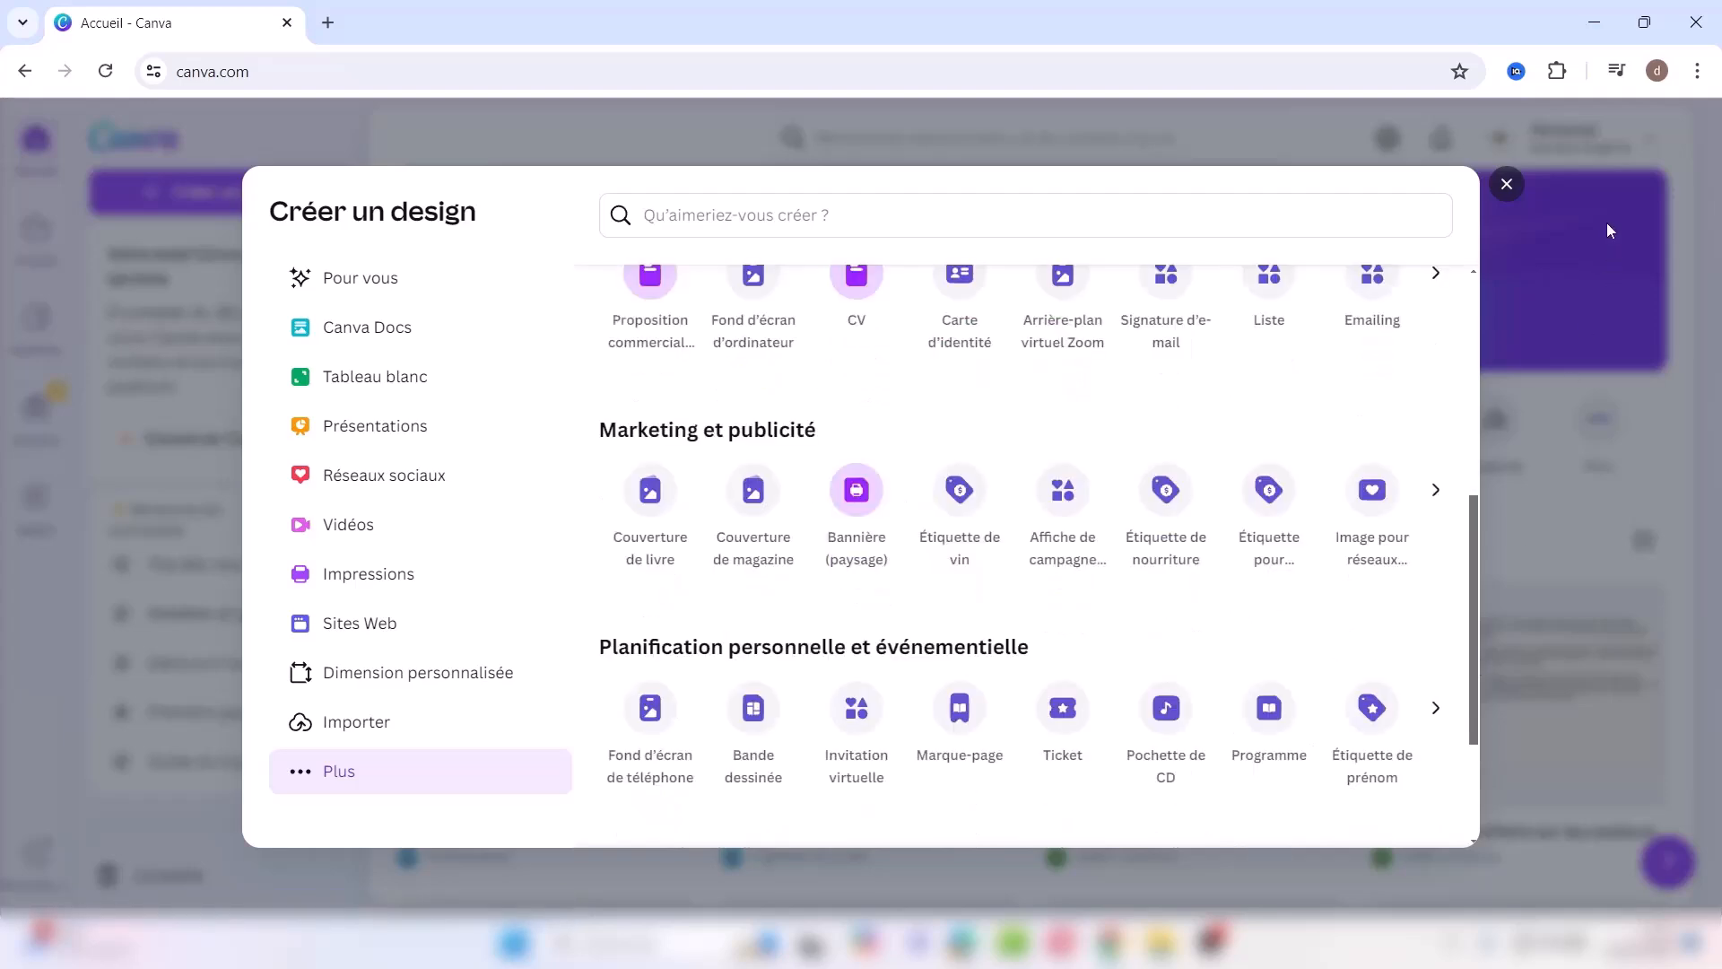
left_click(1506, 185)
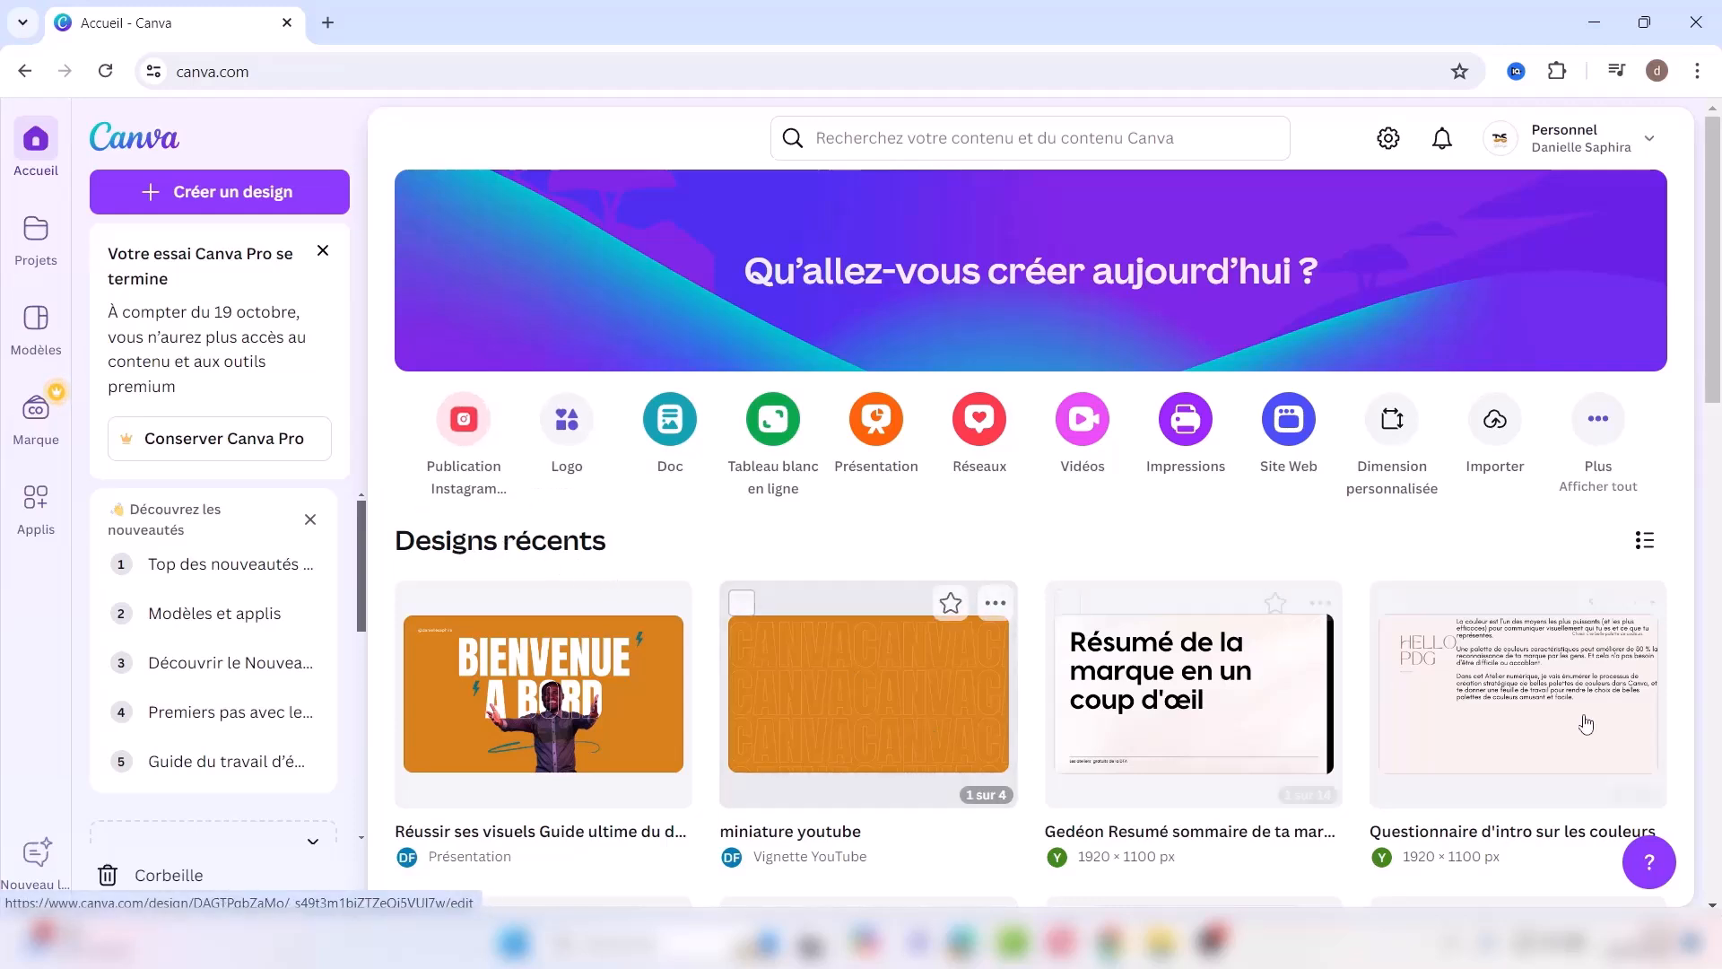
left_click(1713, 902)
left_click(1713, 903)
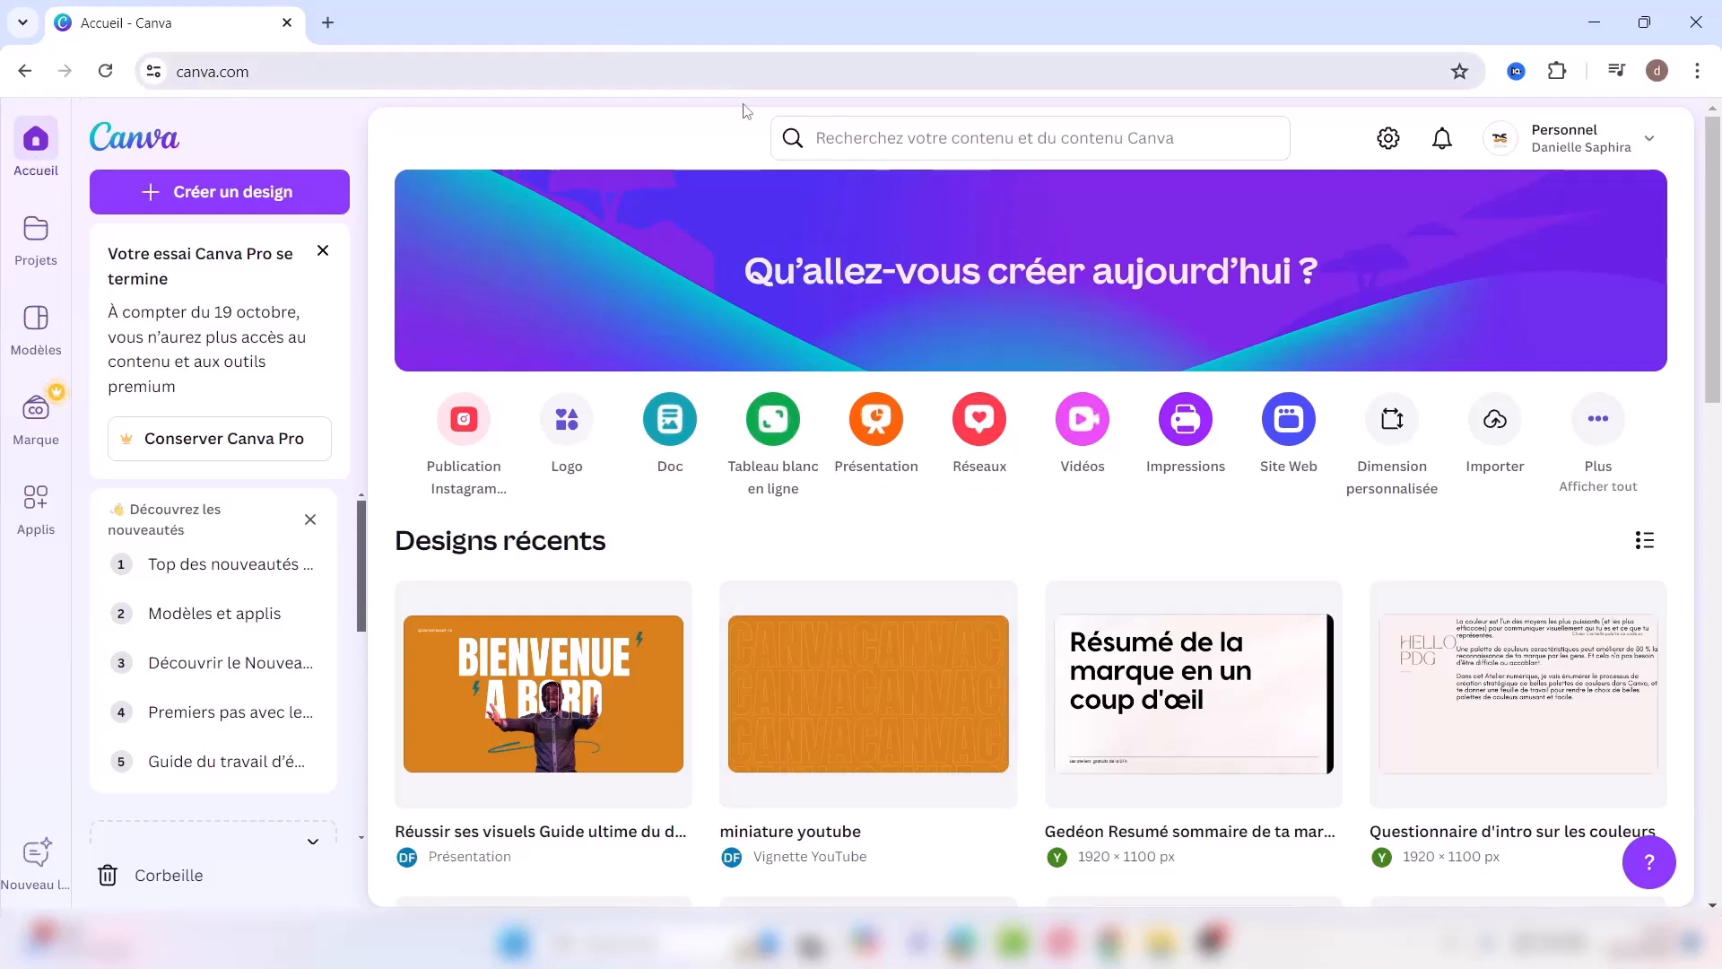
Step: Open the Projets page and check the Trier par options, keeping Les plus pertinents
left_click(33, 235)
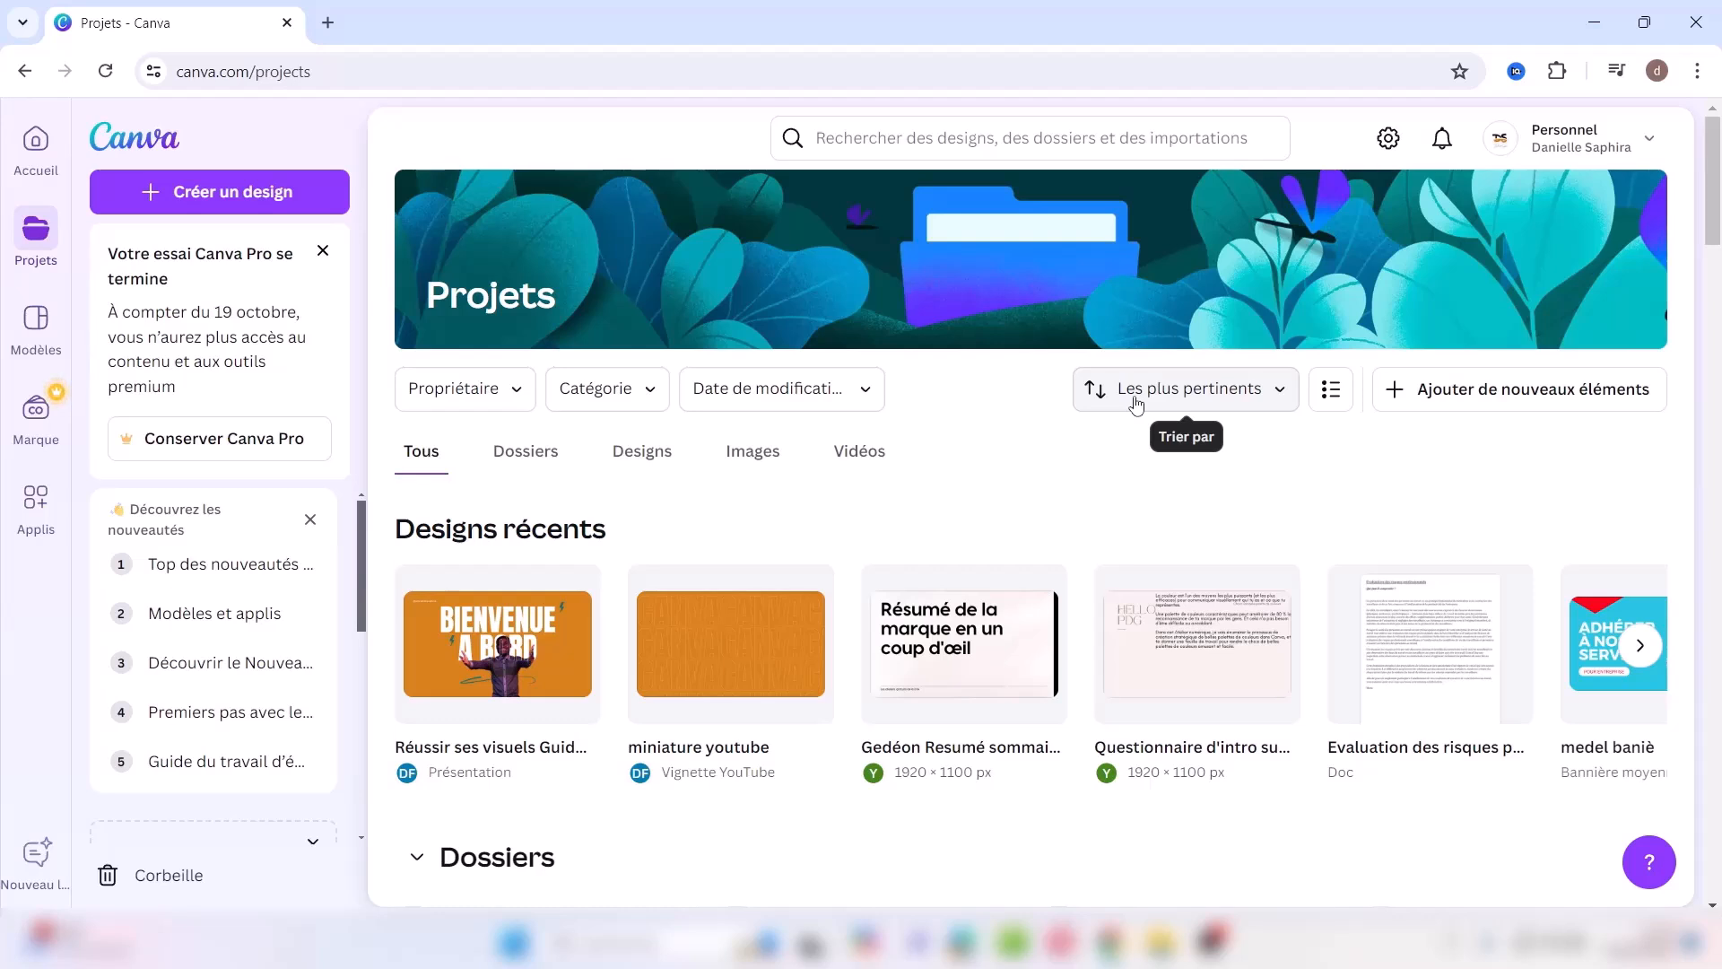
left_click(1282, 392)
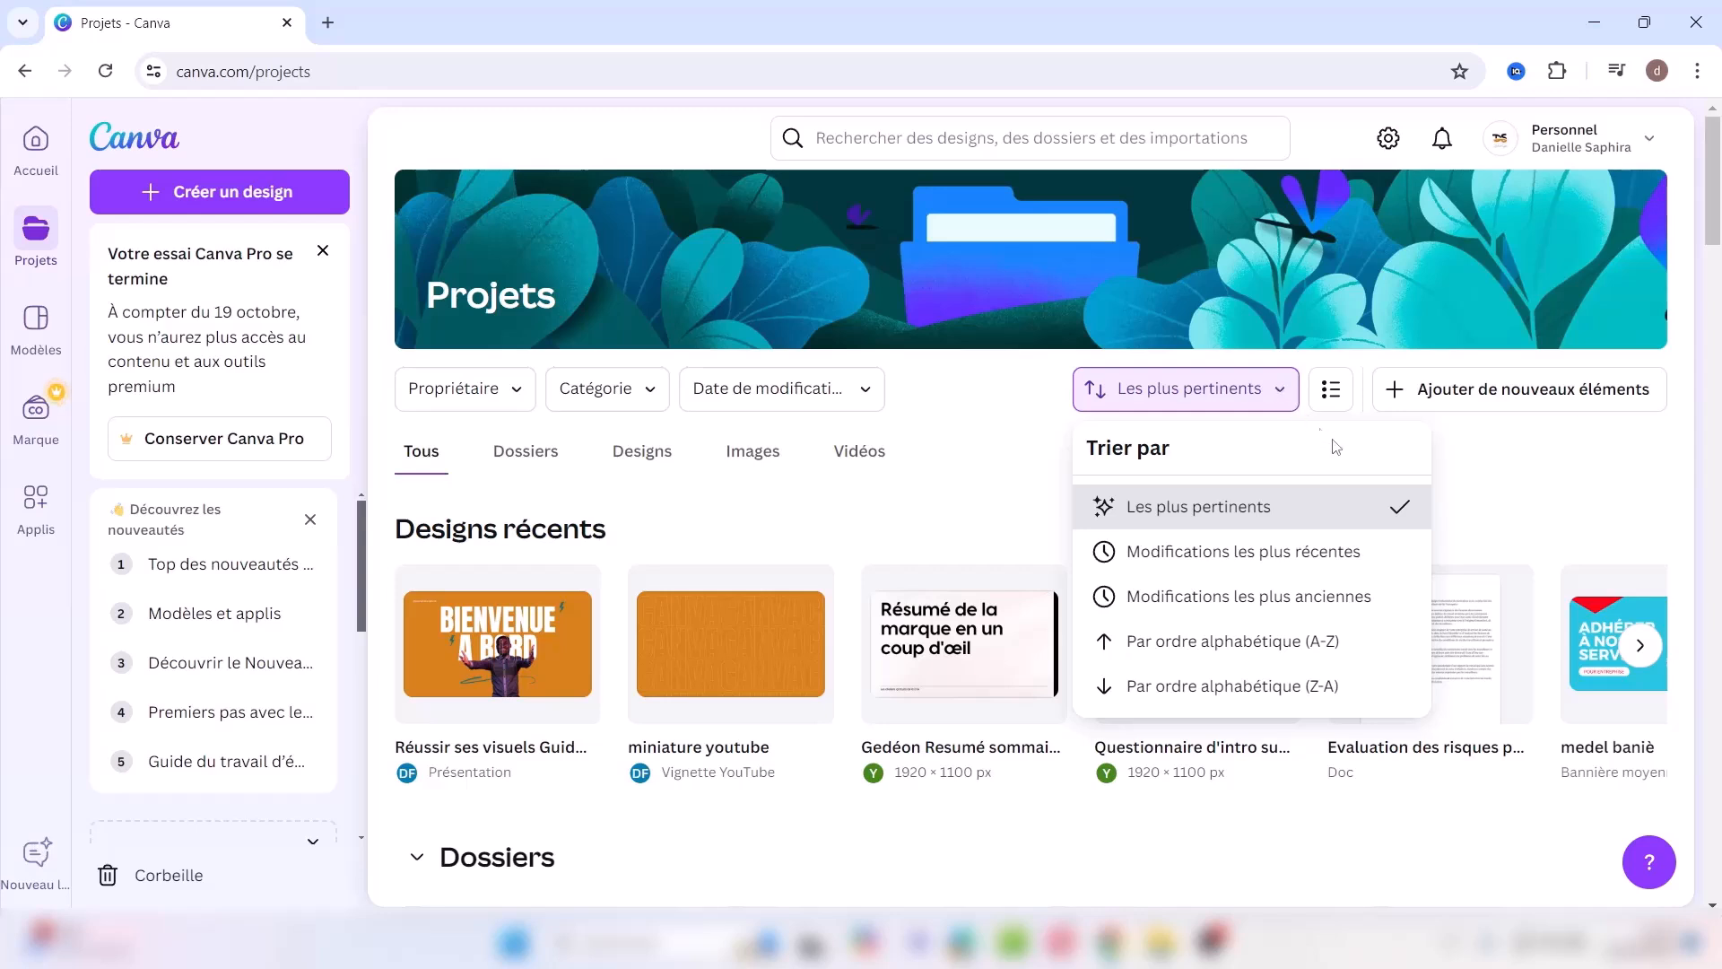
left_click(1468, 489)
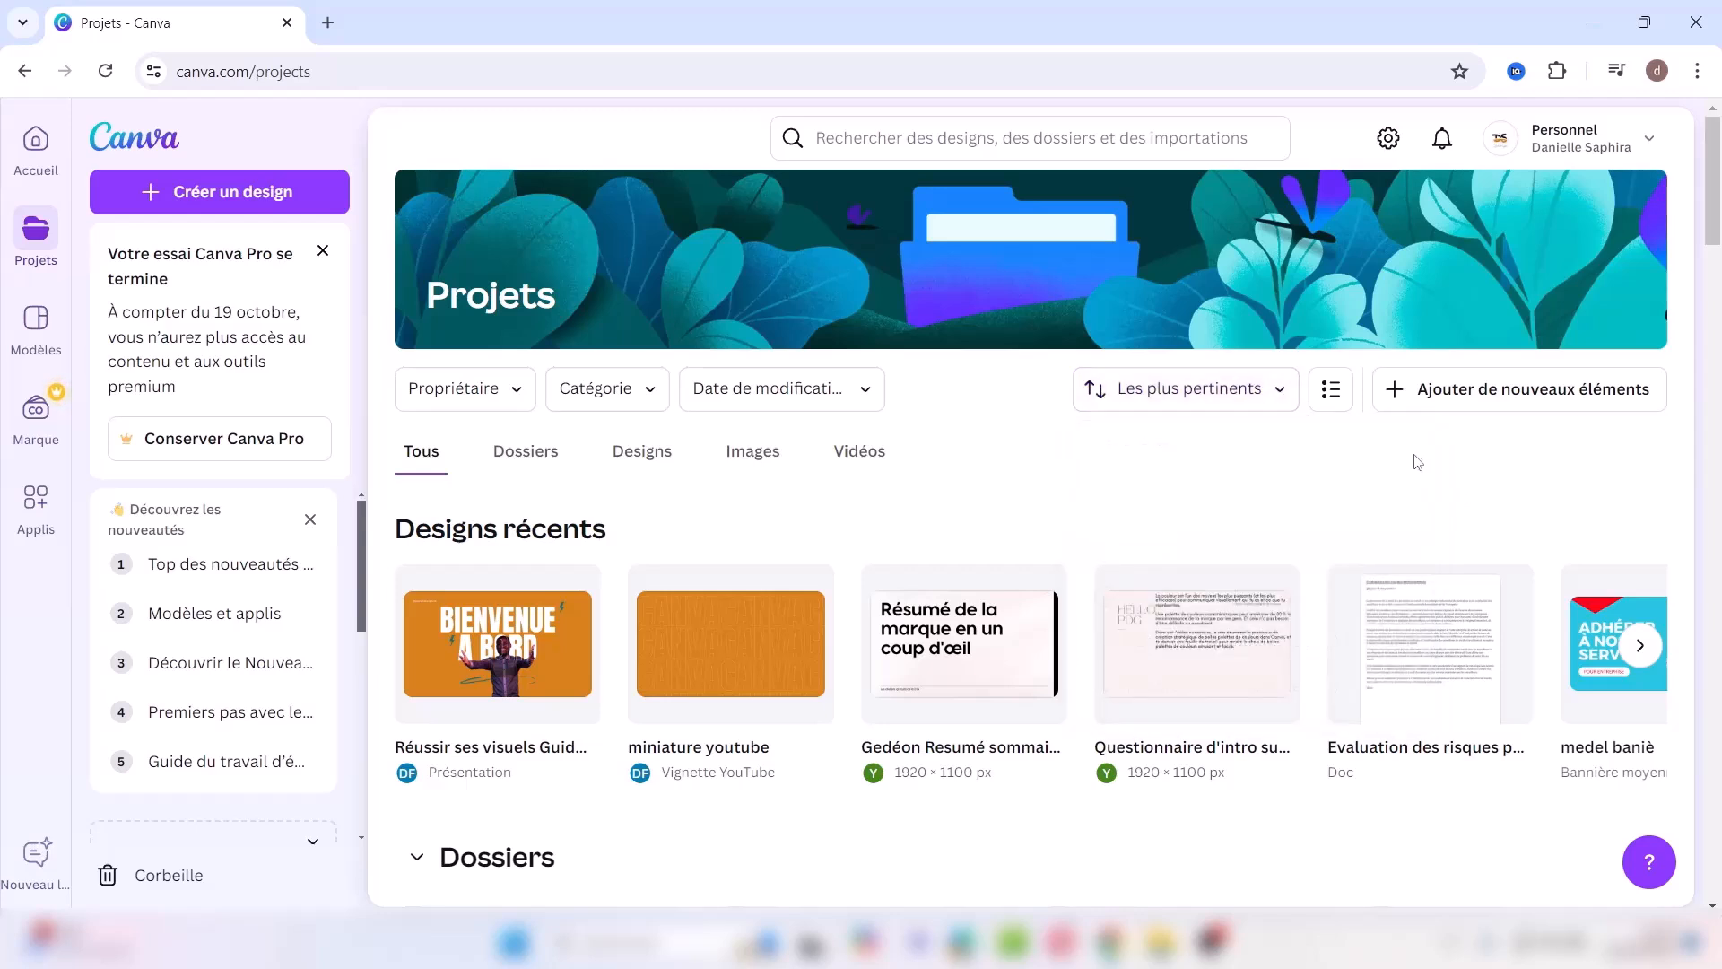
left_click(1332, 394)
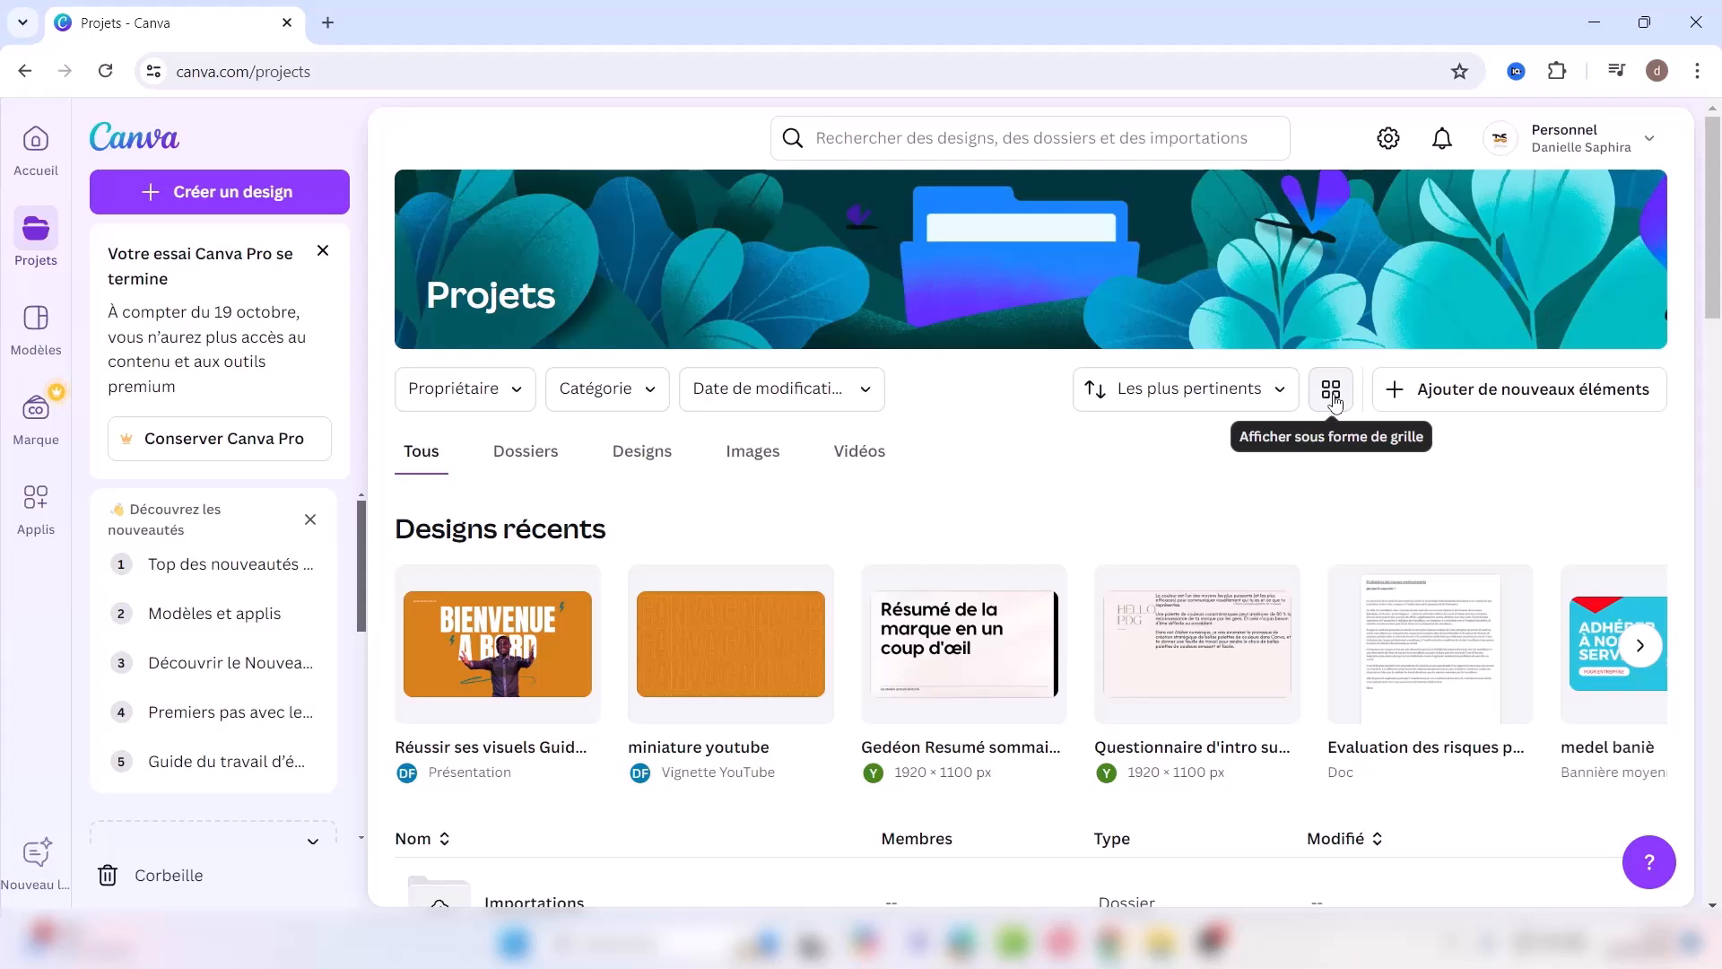
left_click(1334, 400)
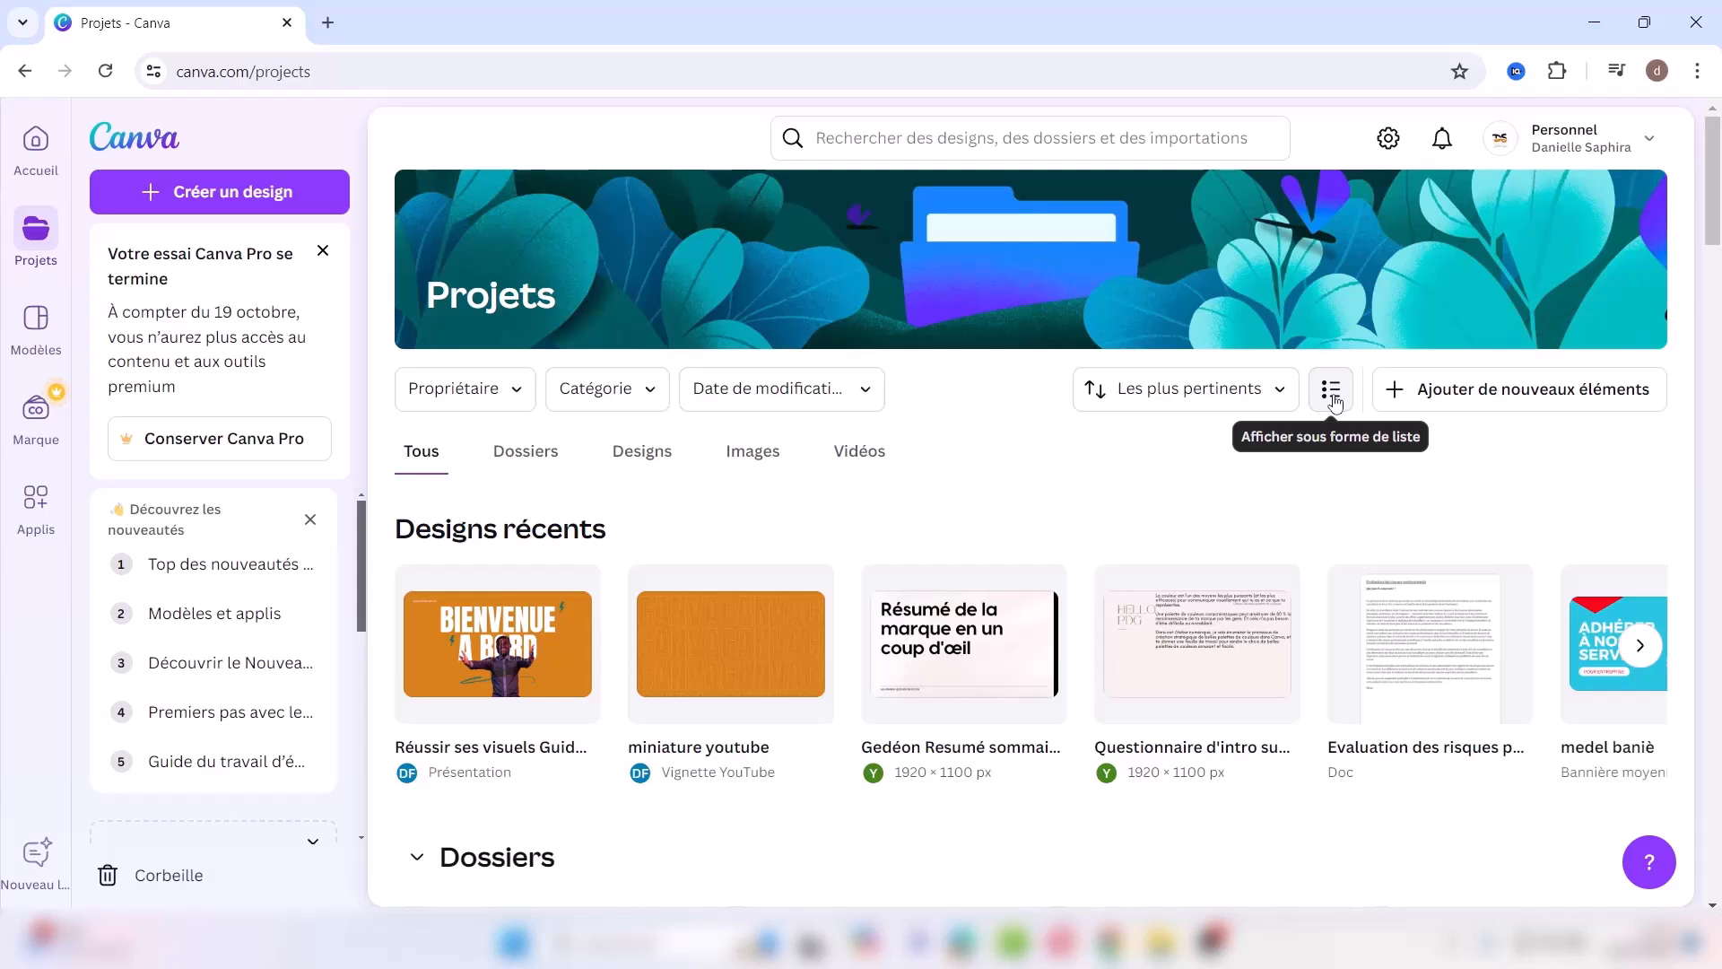
left_click(1334, 400)
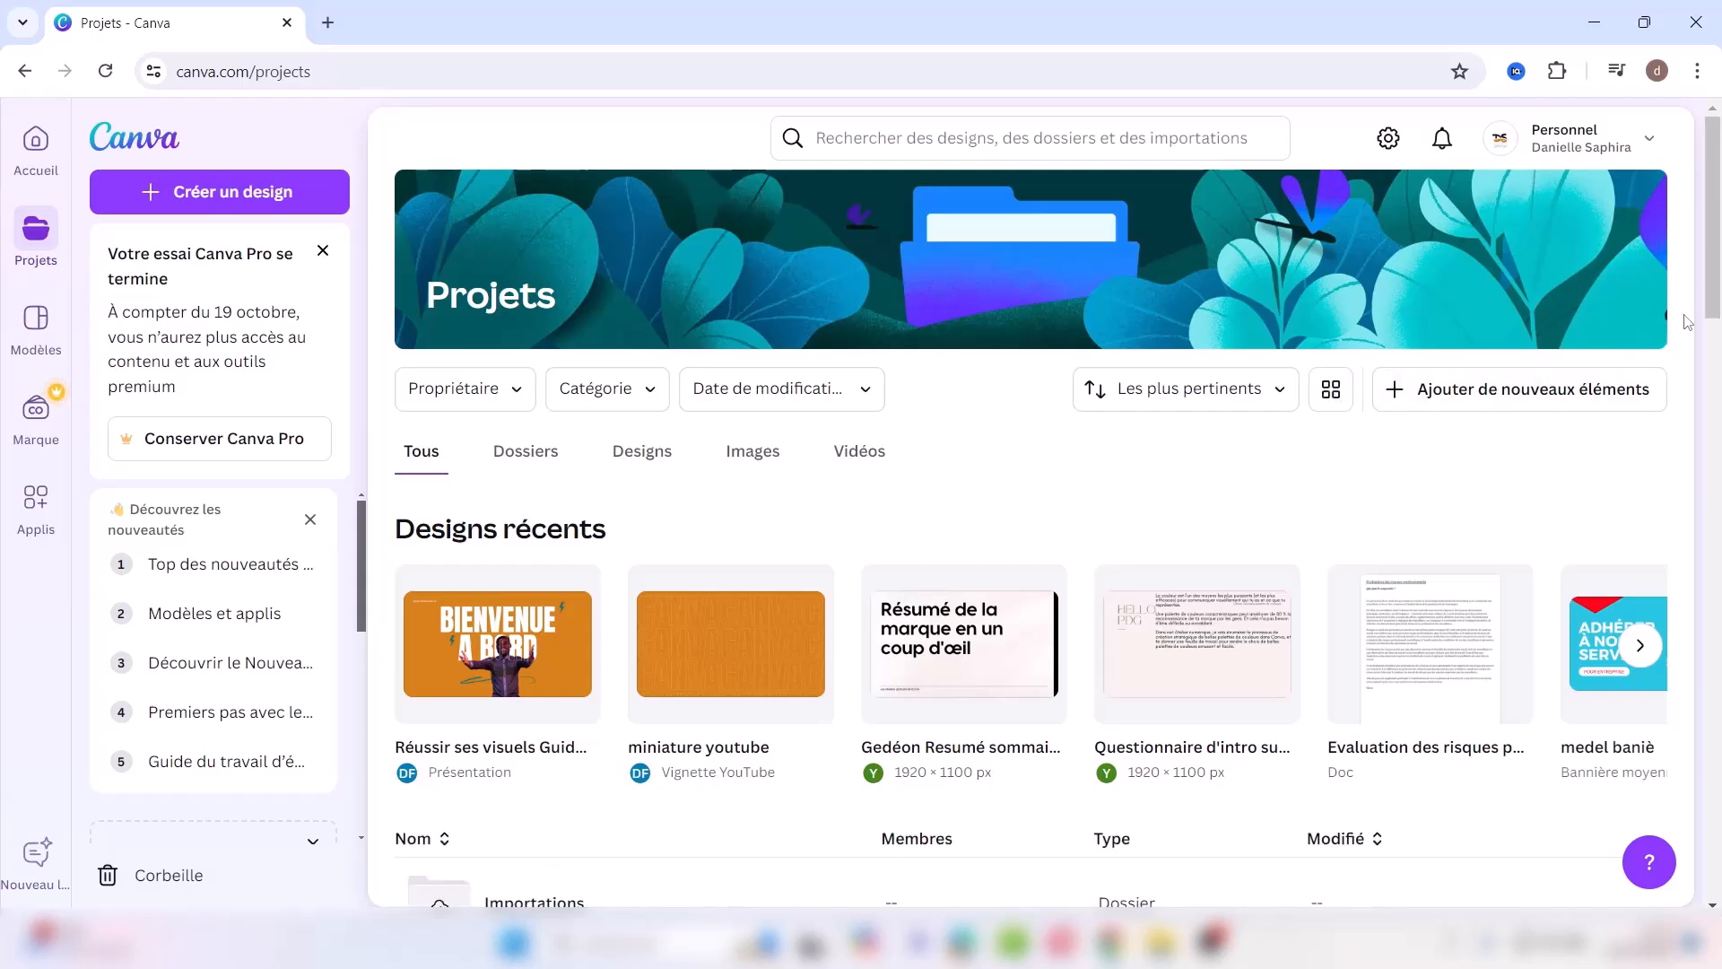
scroll(1359, 254, "down", 2)
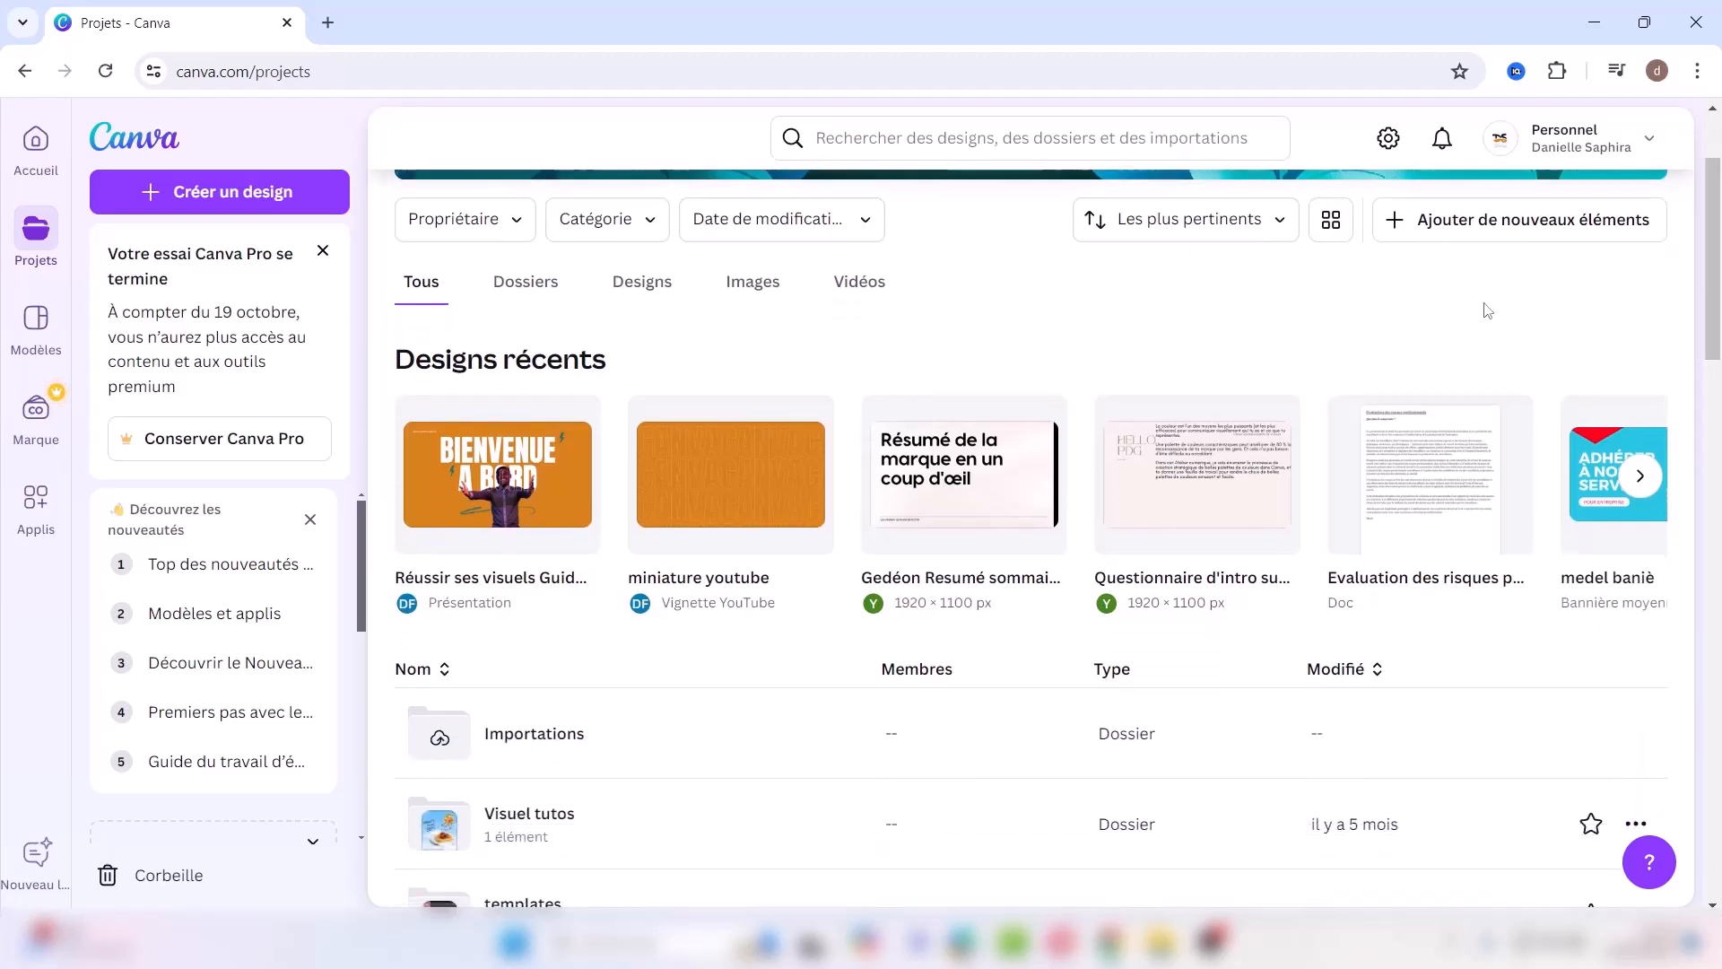
left_click(1331, 226)
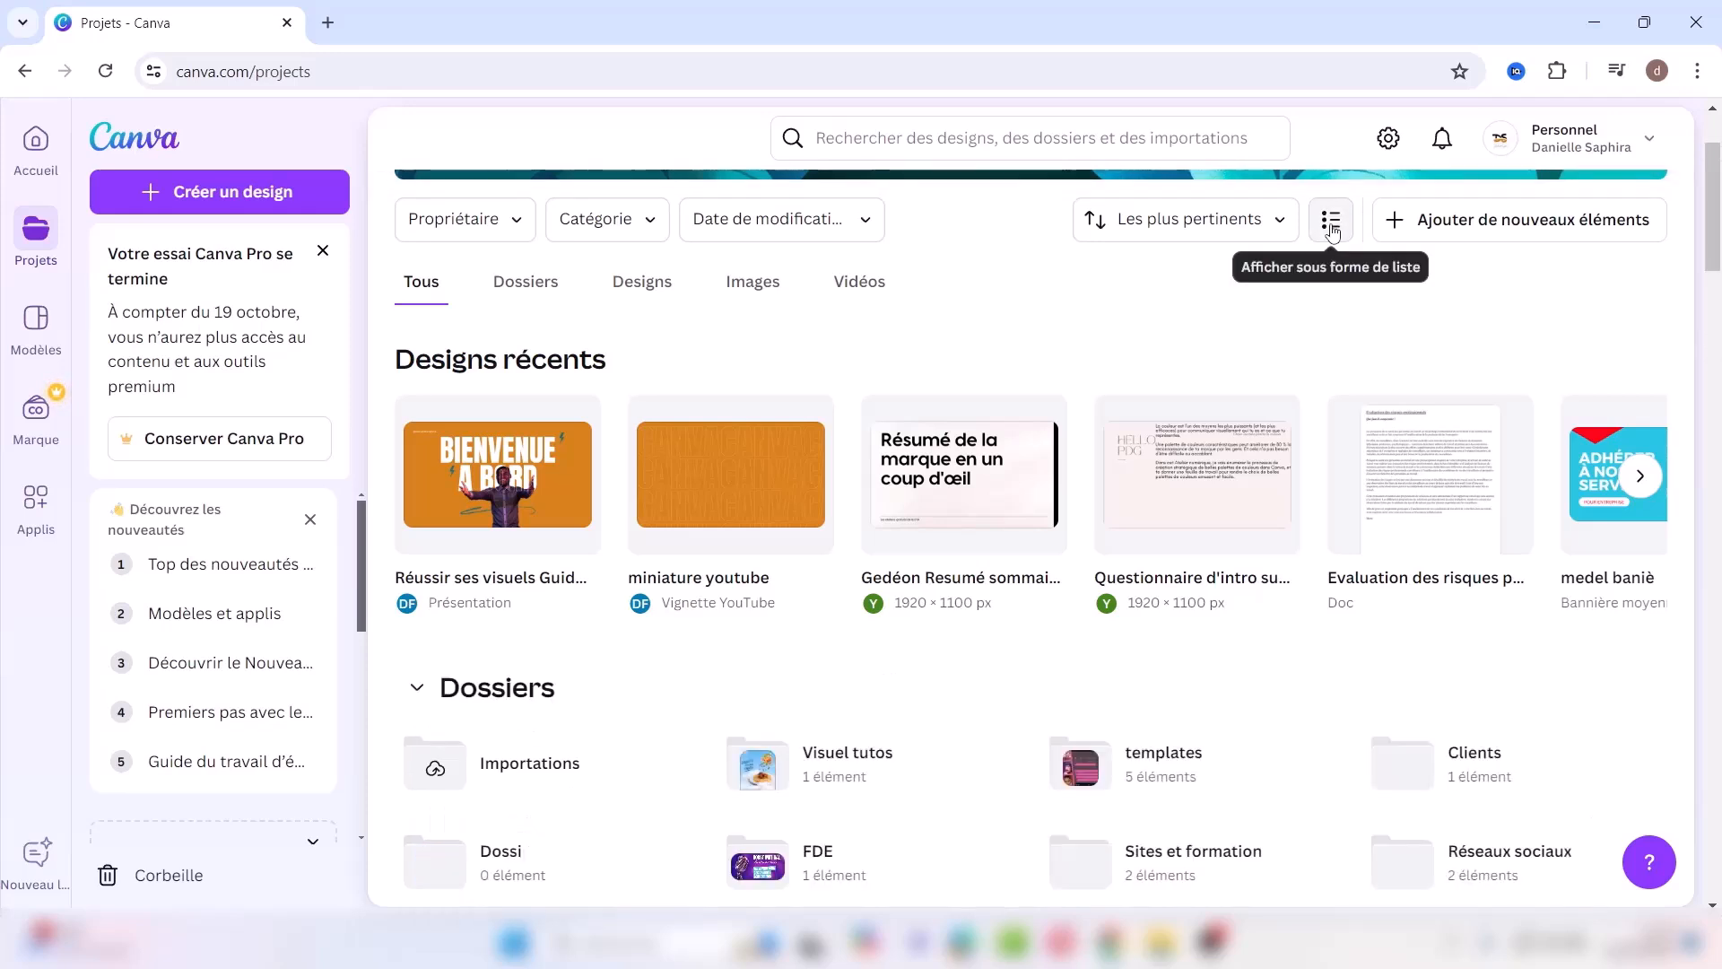
left_click(1471, 222)
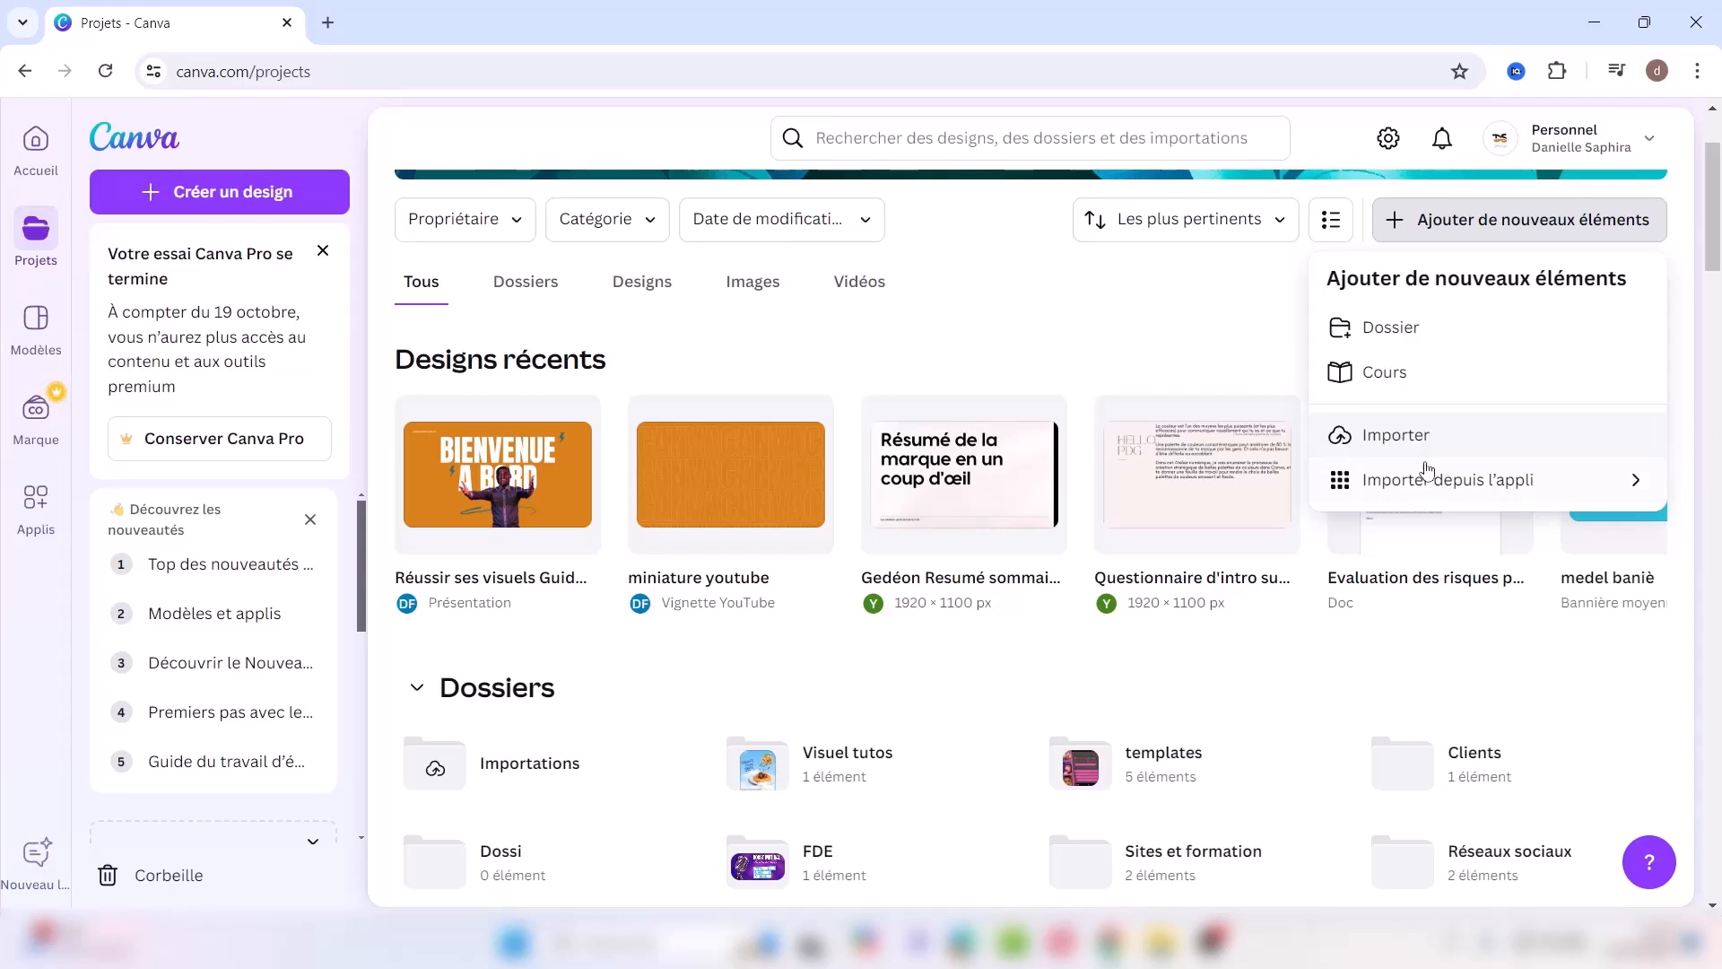
left_click(1170, 306)
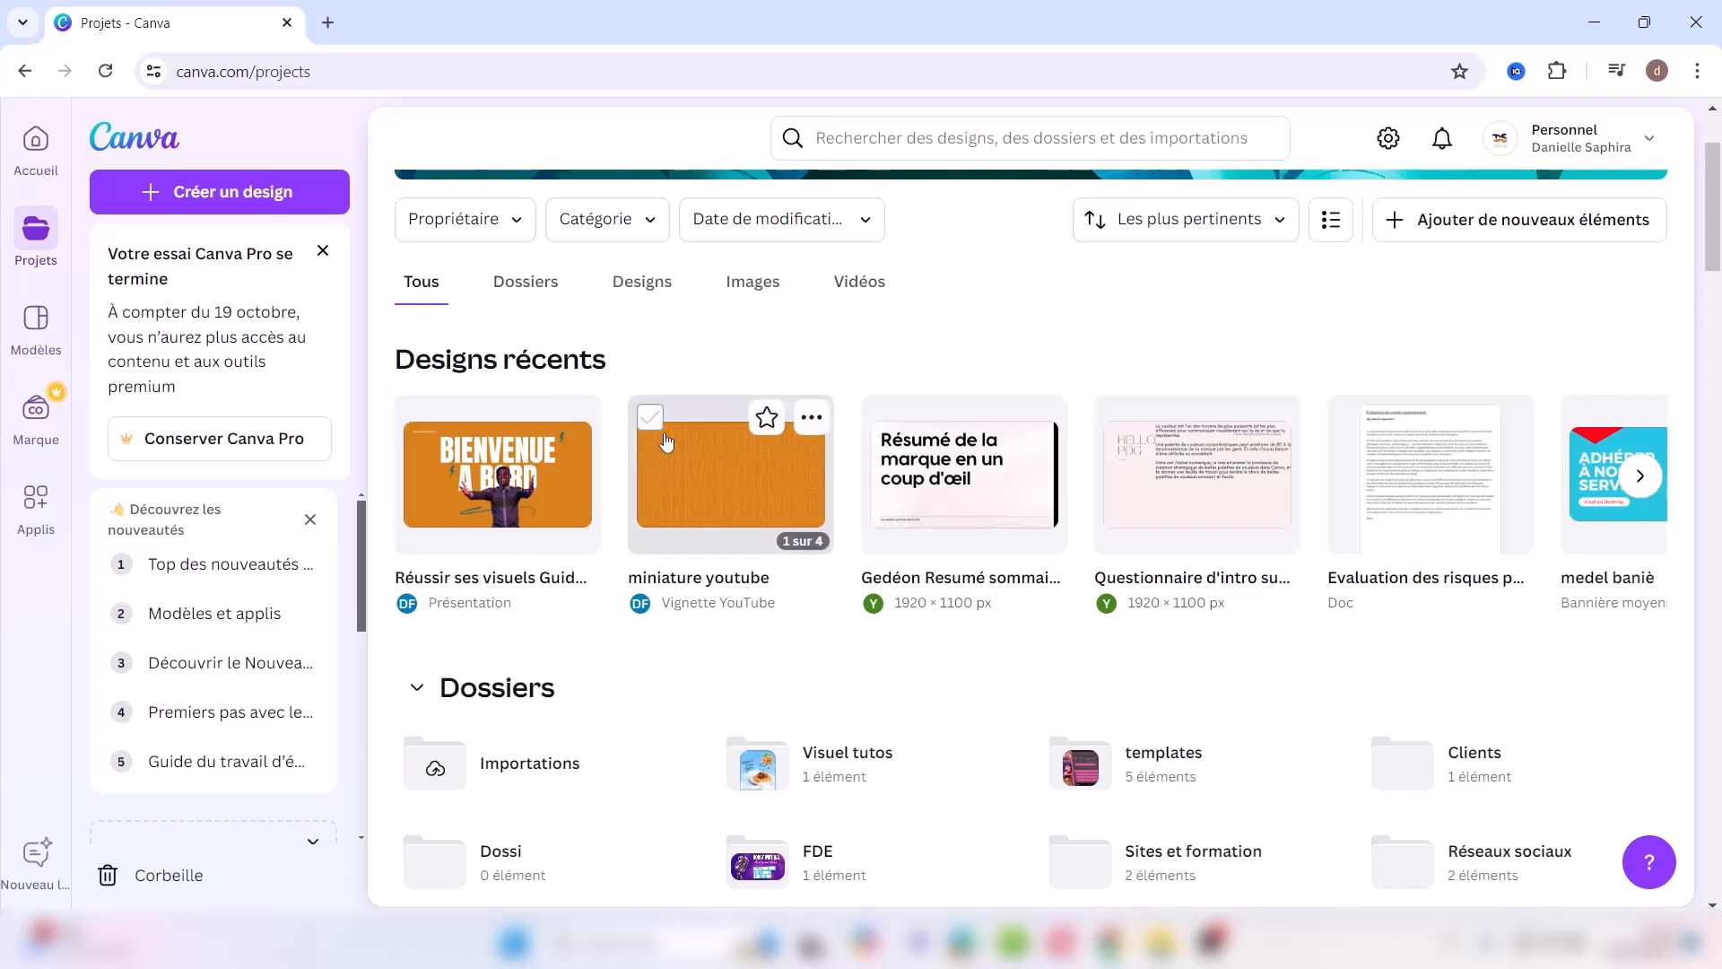
Step: Filter Projets by folders, designs, images and videos in turn, then show all items again
left_click(527, 285)
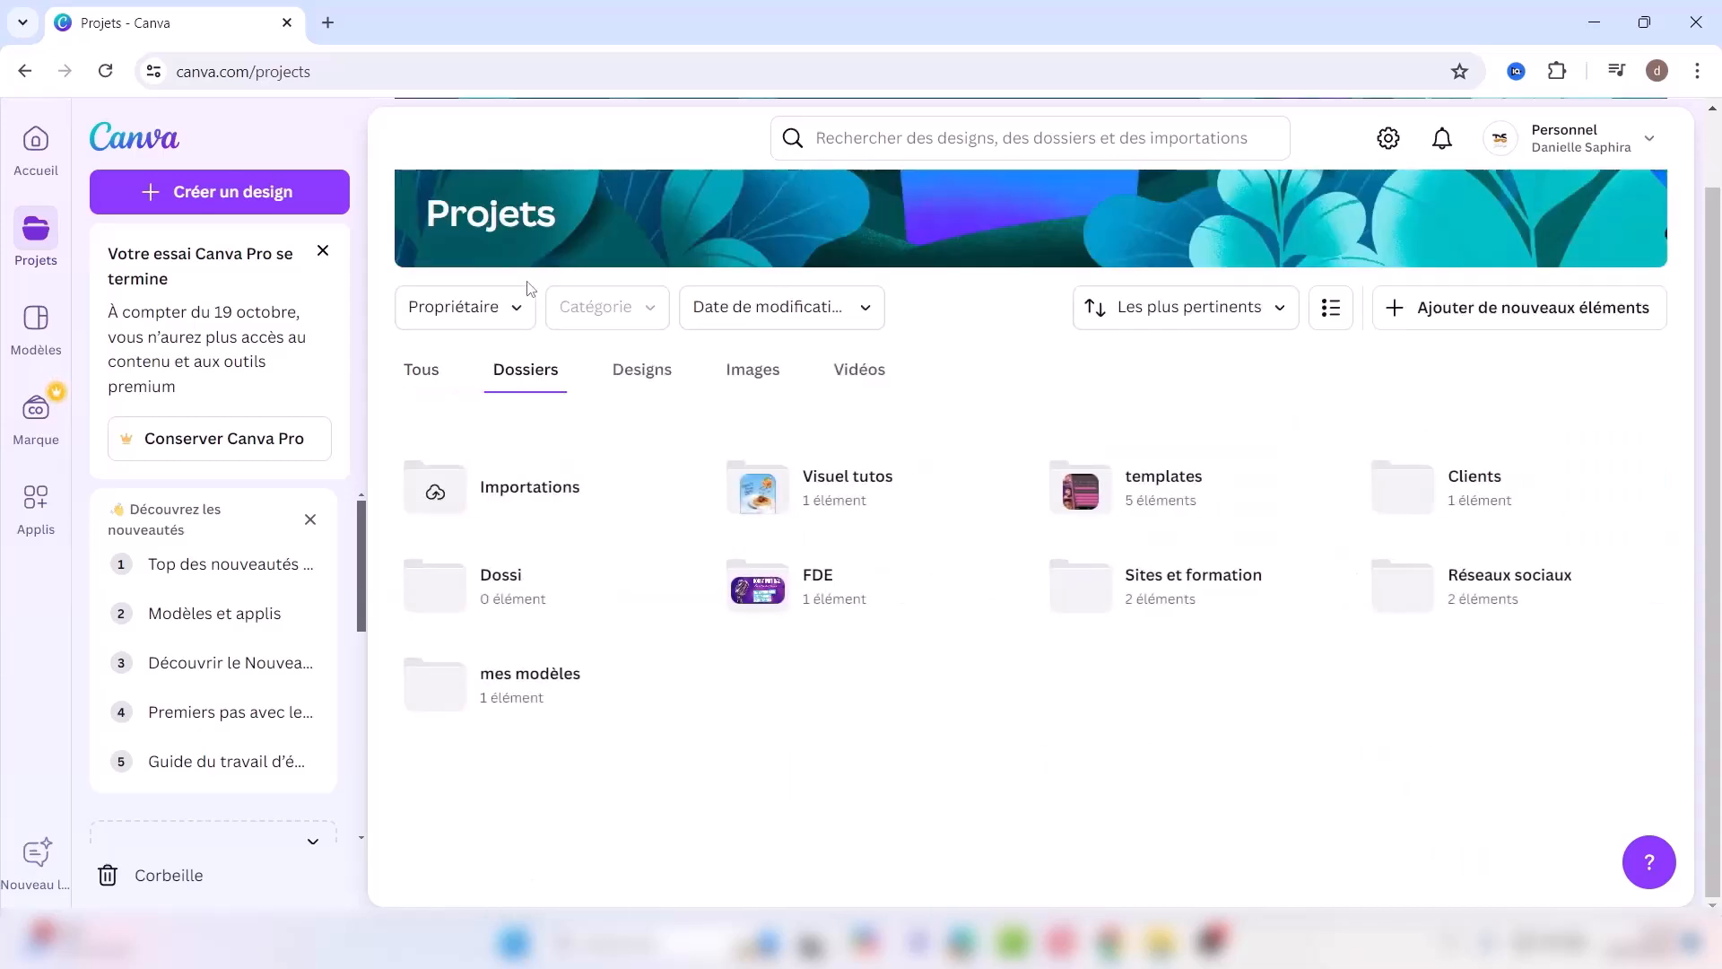
left_click(647, 389)
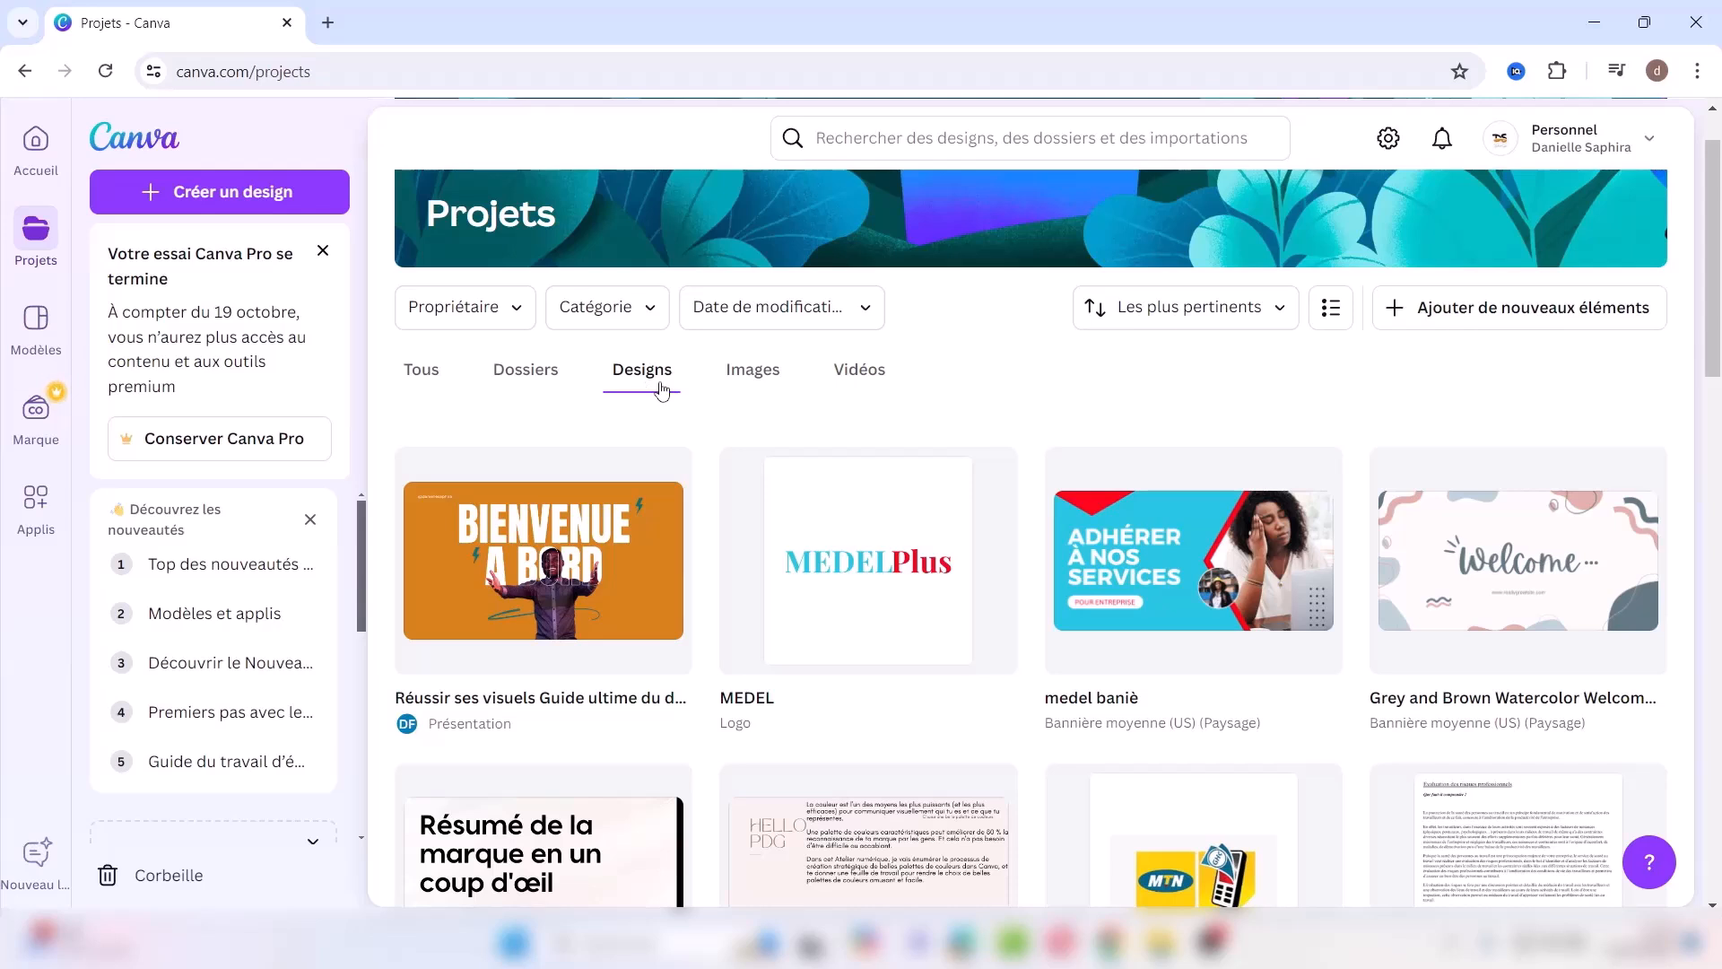
left_click(758, 387)
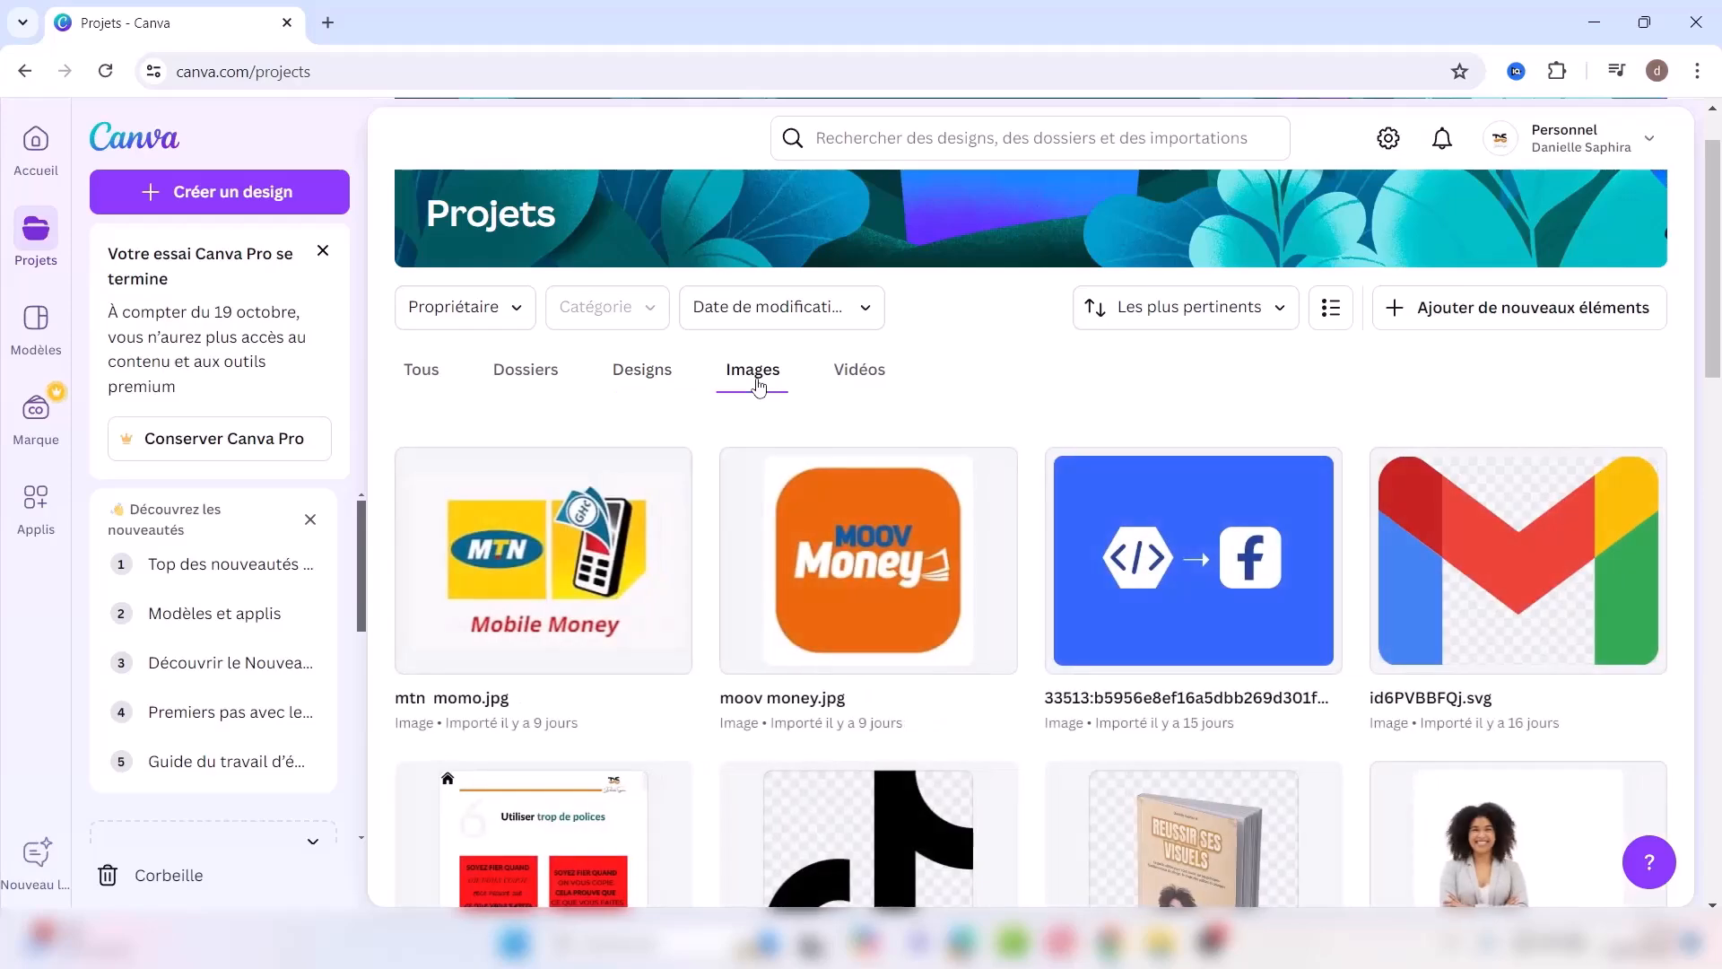
left_click(862, 380)
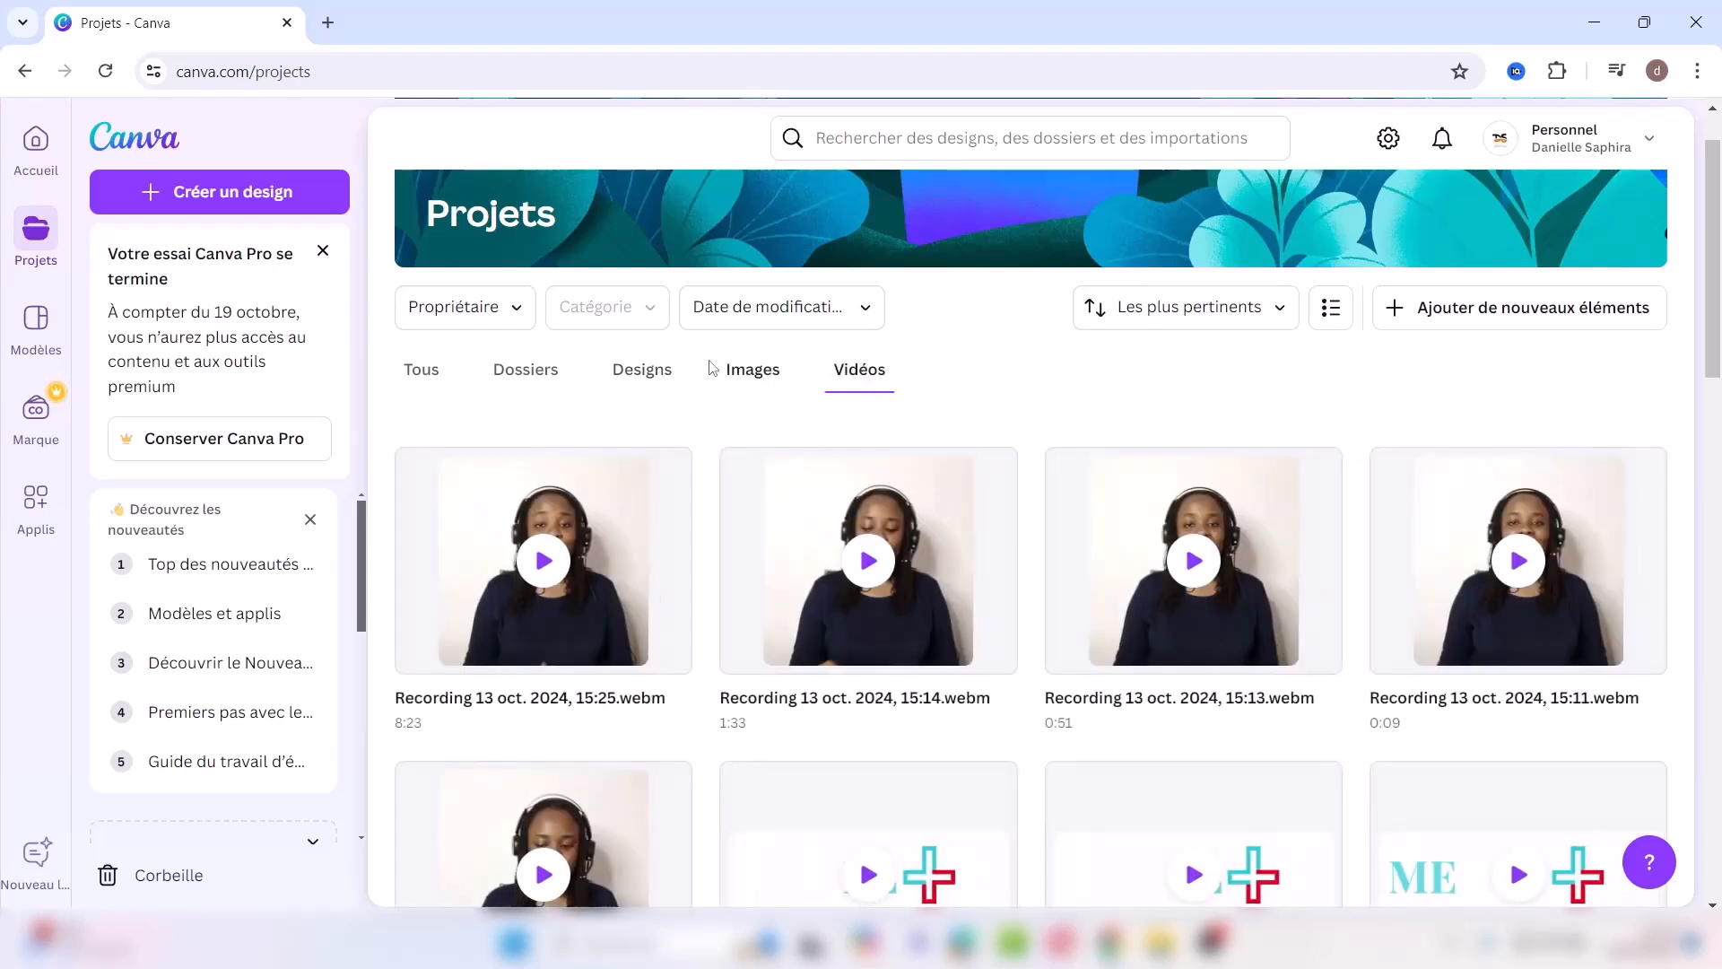
left_click(427, 378)
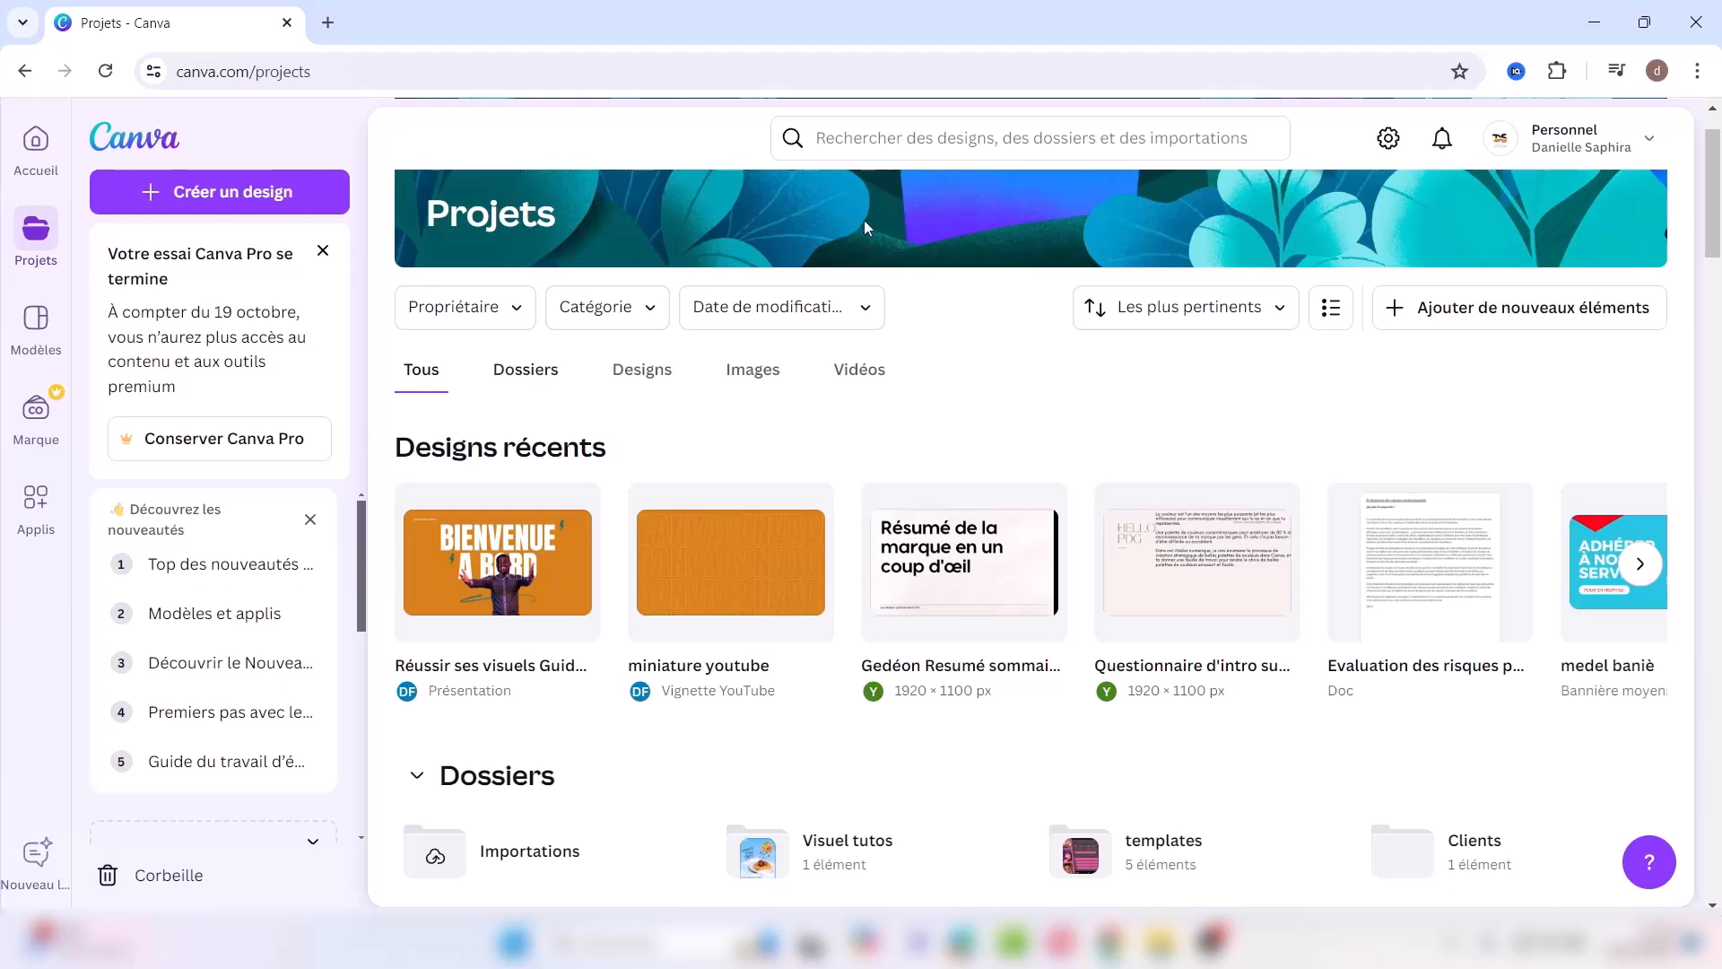
Step: Glance at the Ajouter de nouveaux éléments menu, then go to the Modèles templates page
left_click(1492, 310)
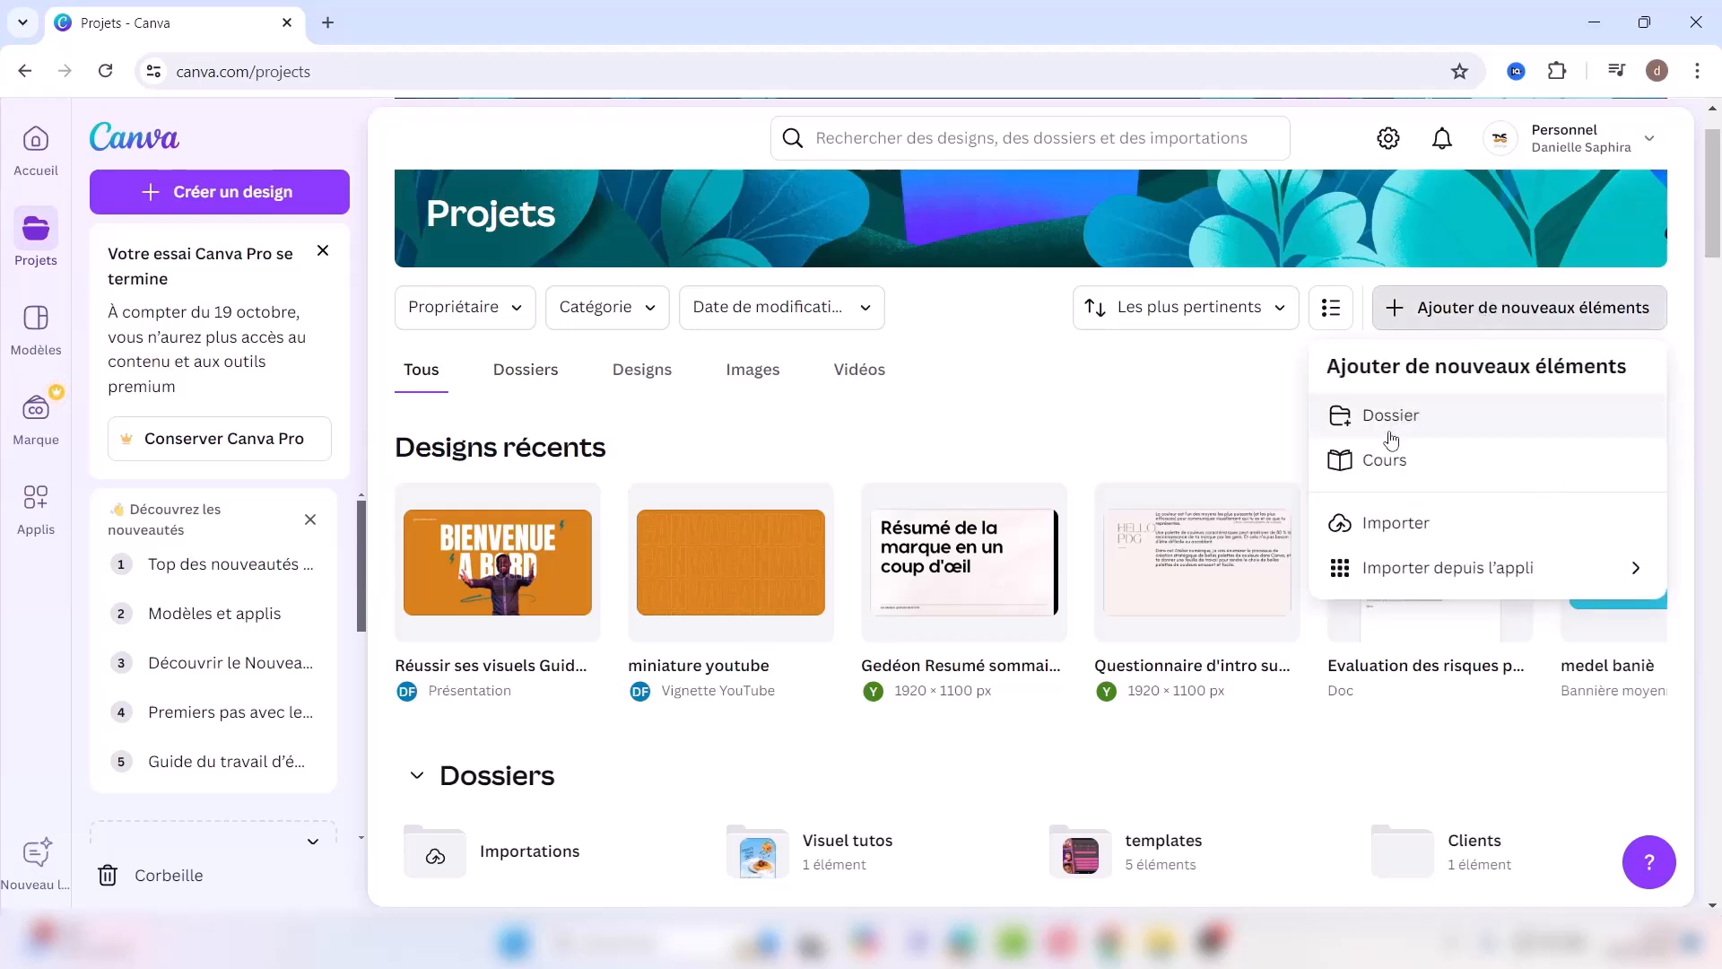
left_click(1236, 418)
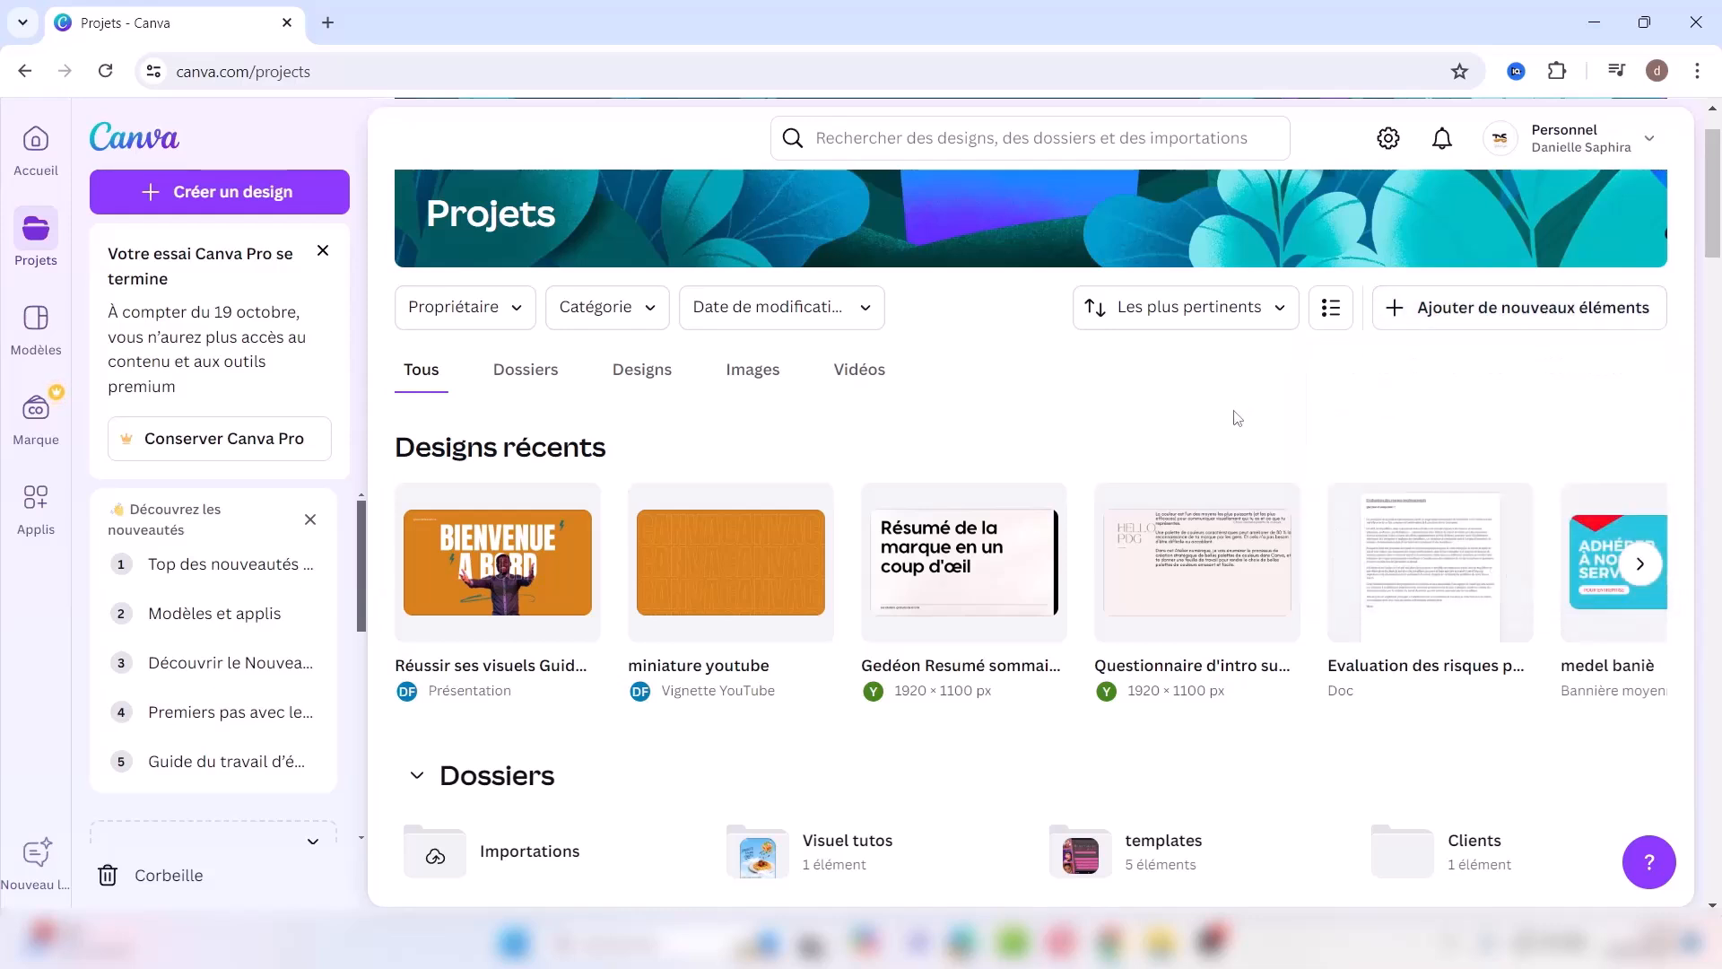
left_click(36, 336)
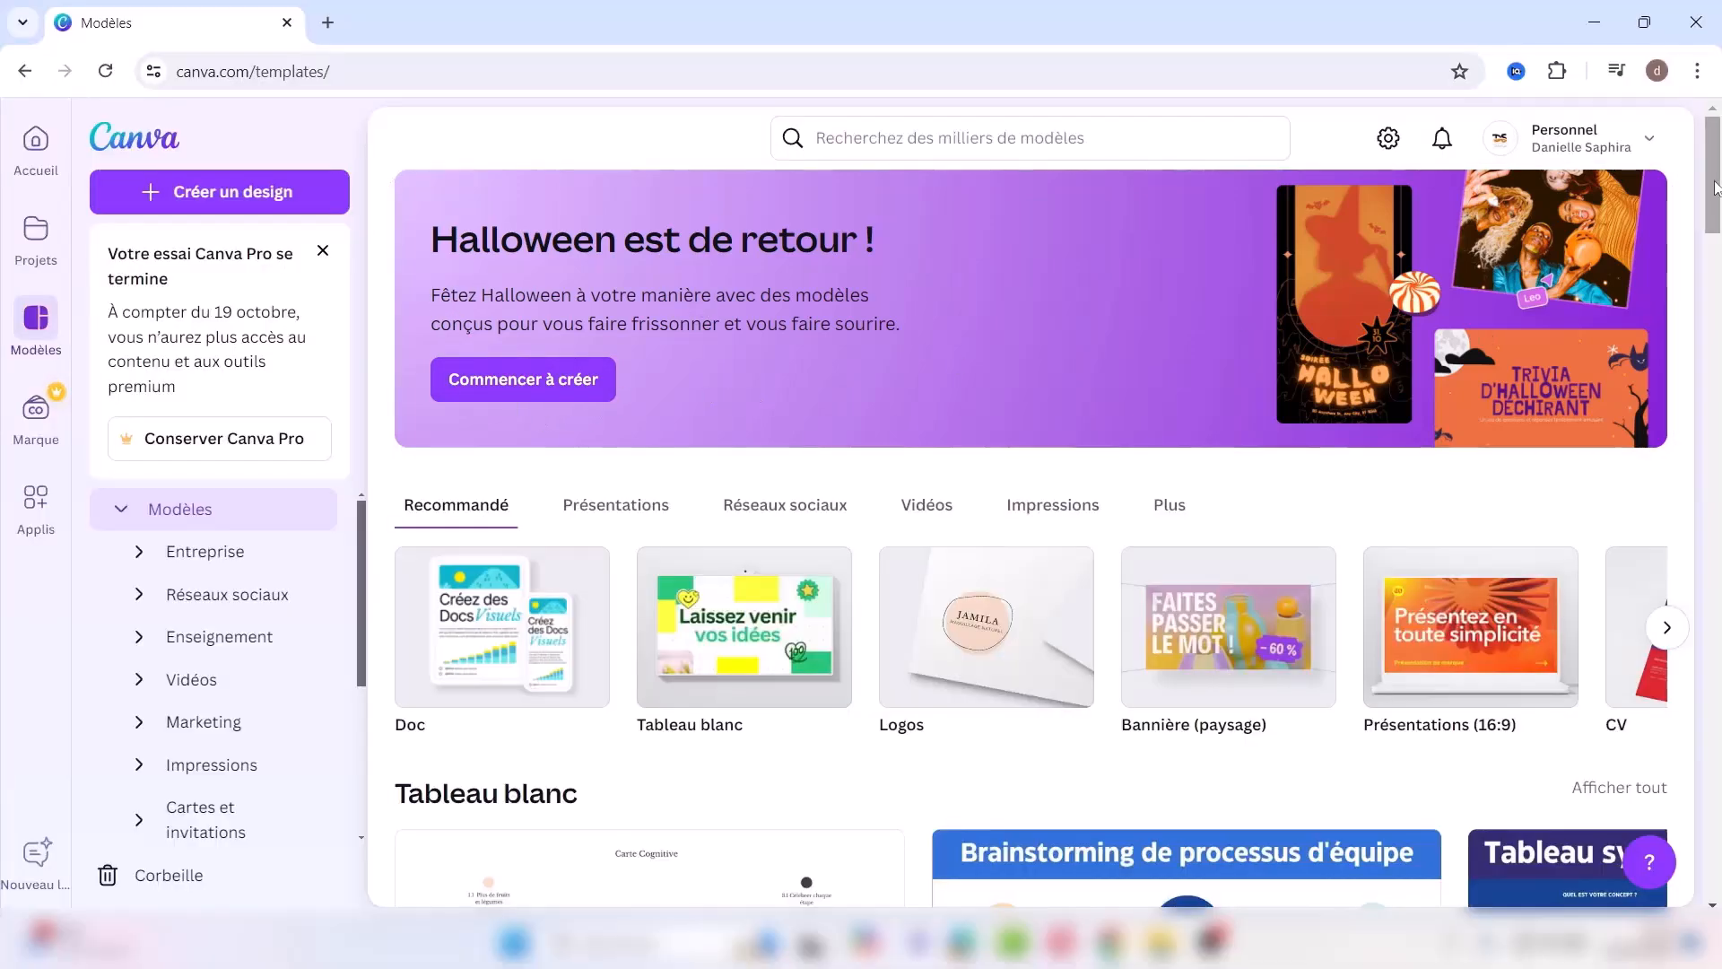
Step: Browse the Présentations (16:9) templates, then go to the Marque brand space
left_click_drag(1712, 200, 1713, 228)
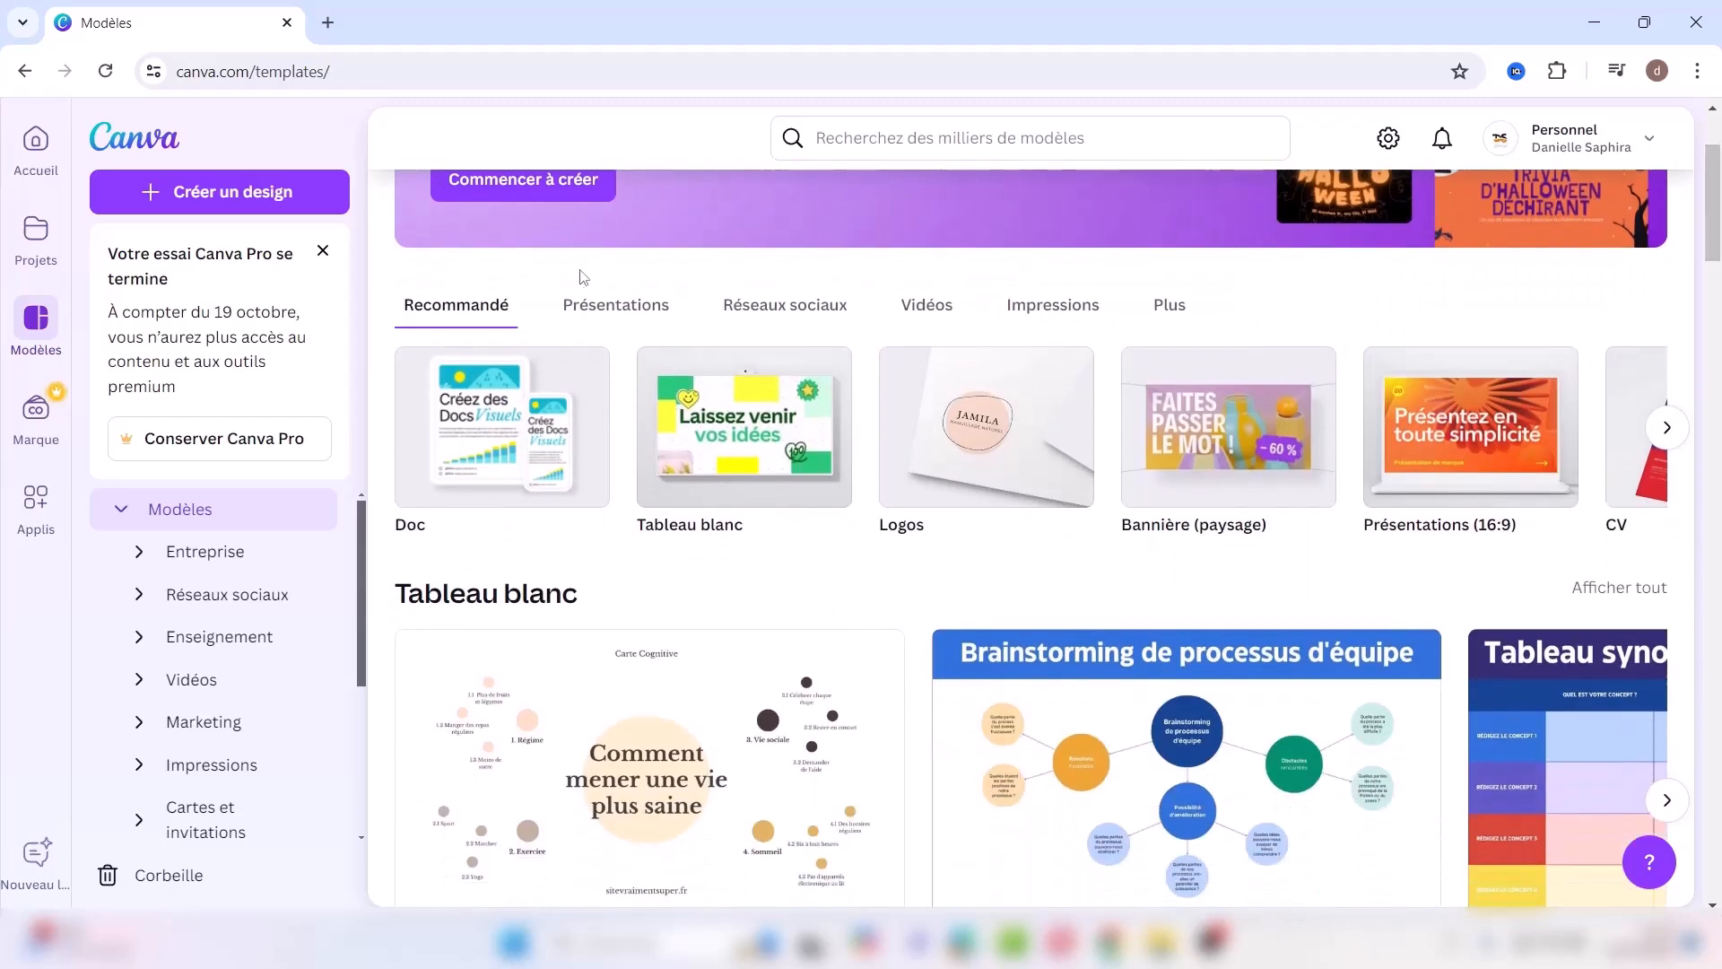
left_click(625, 311)
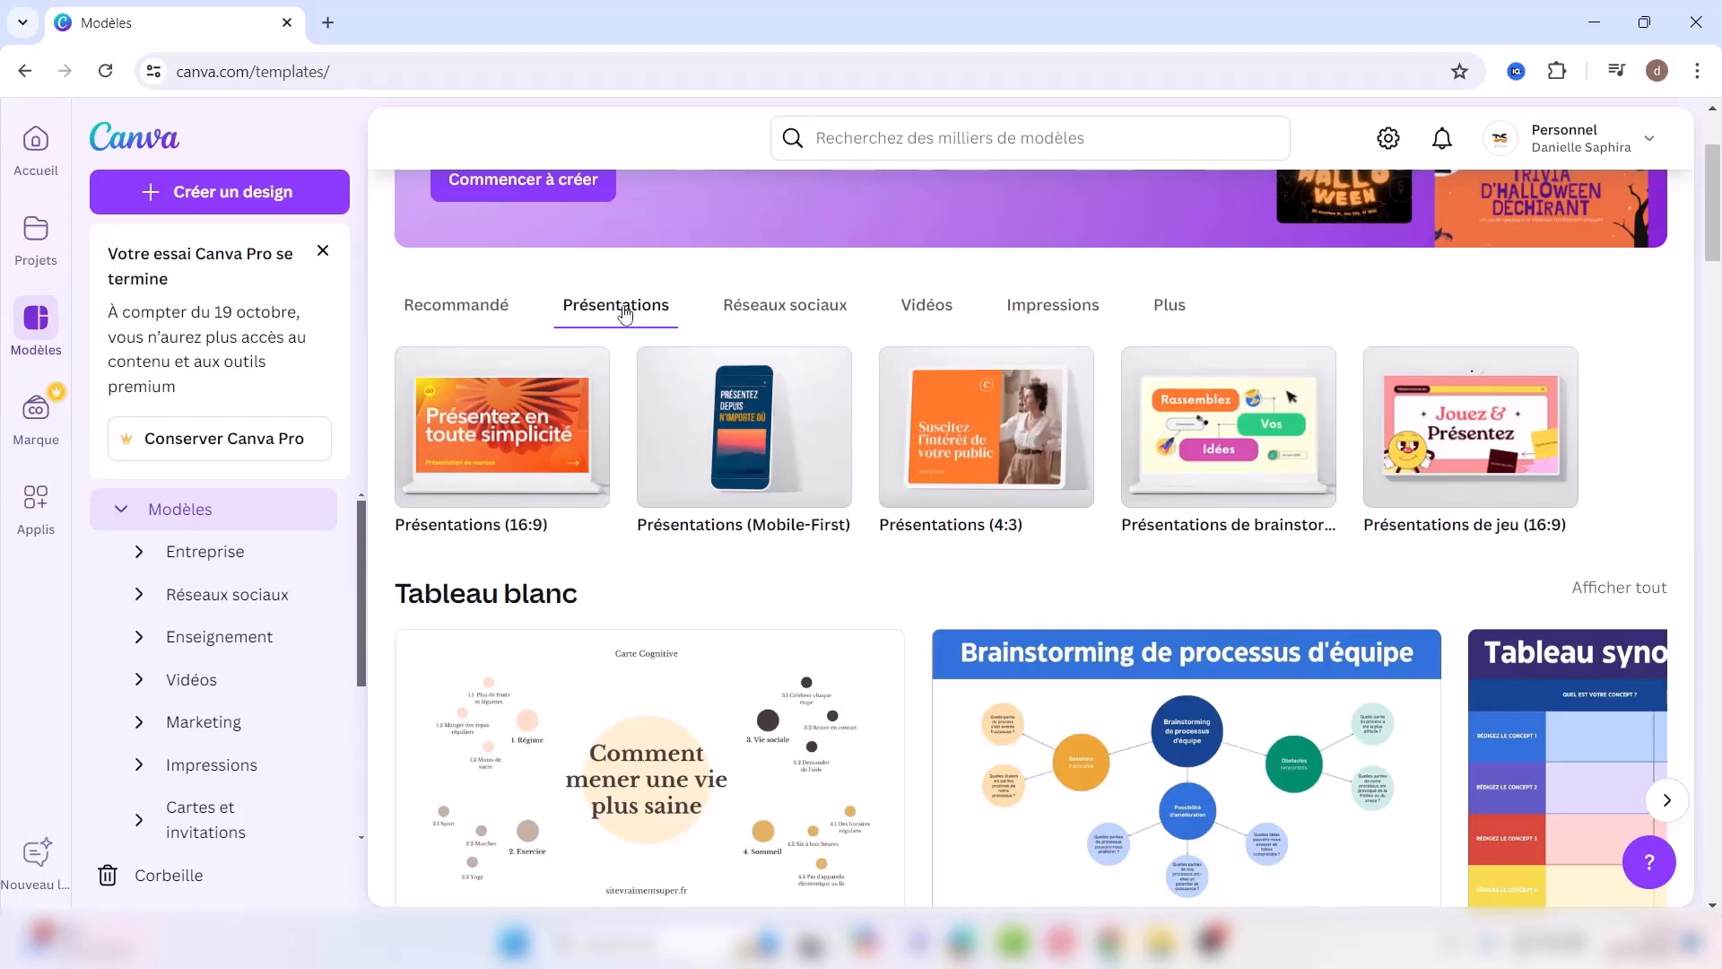
left_click(510, 437)
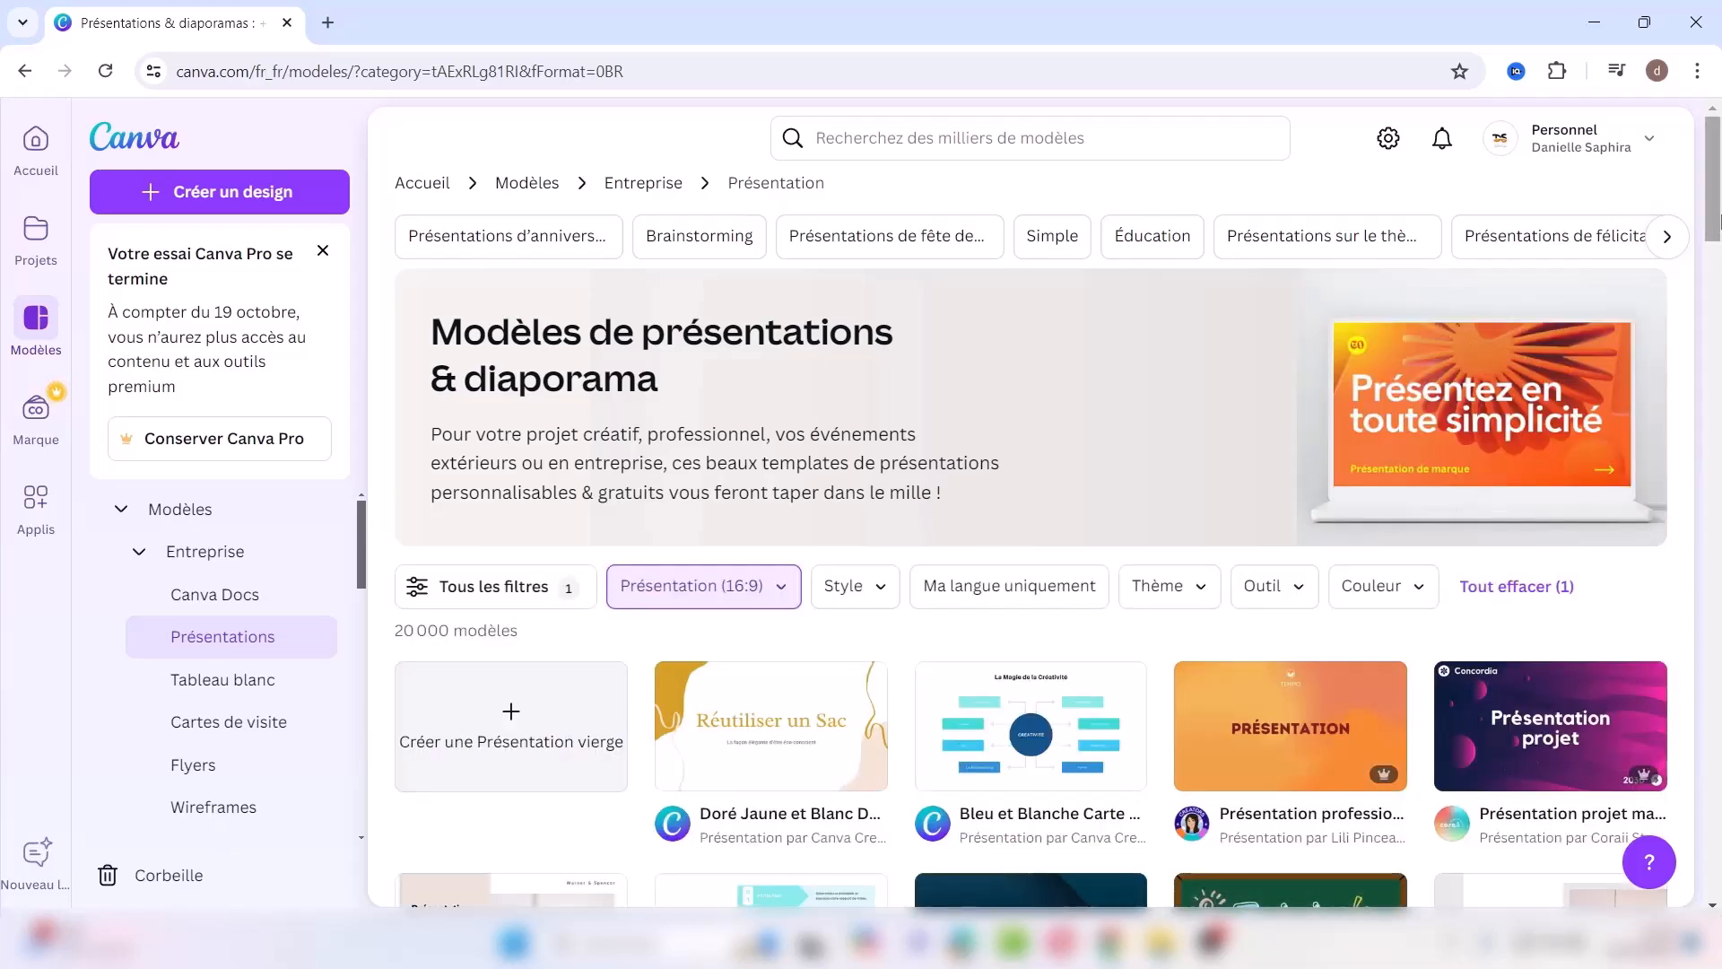
mouse_move(1720, 219)
left_mouse_down()
mouse_move(1720, 846)
mouse_move(1719, 235)
left_mouse_up()
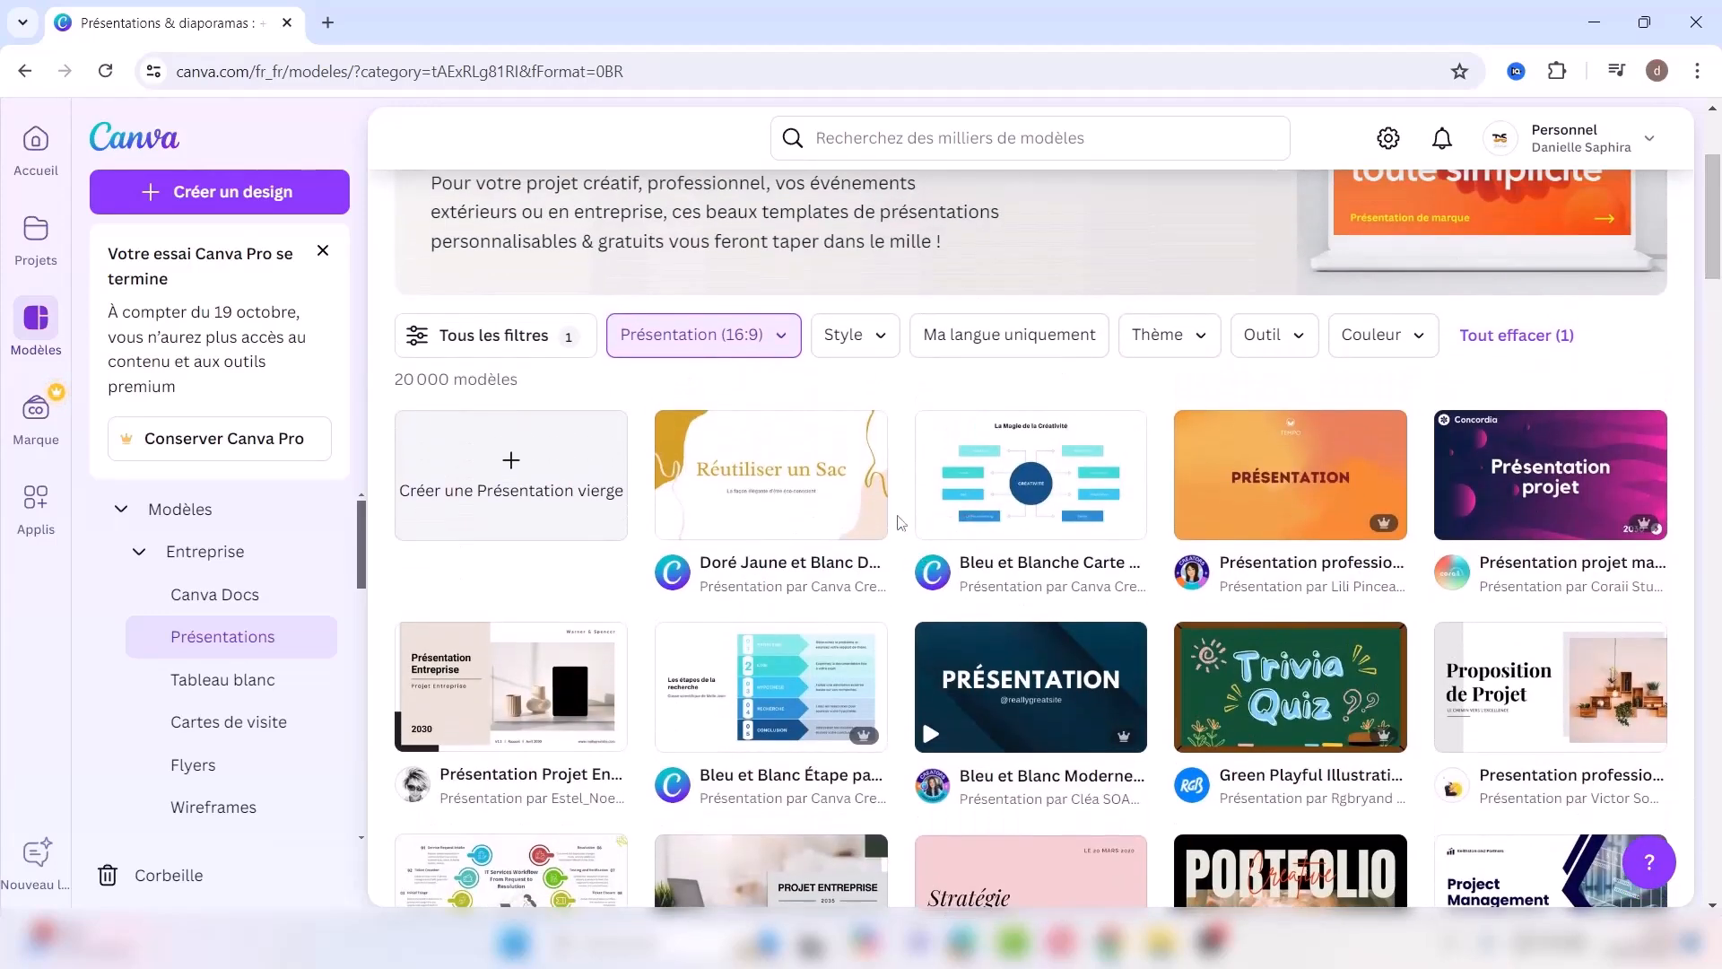
mouse_move(1379, 526)
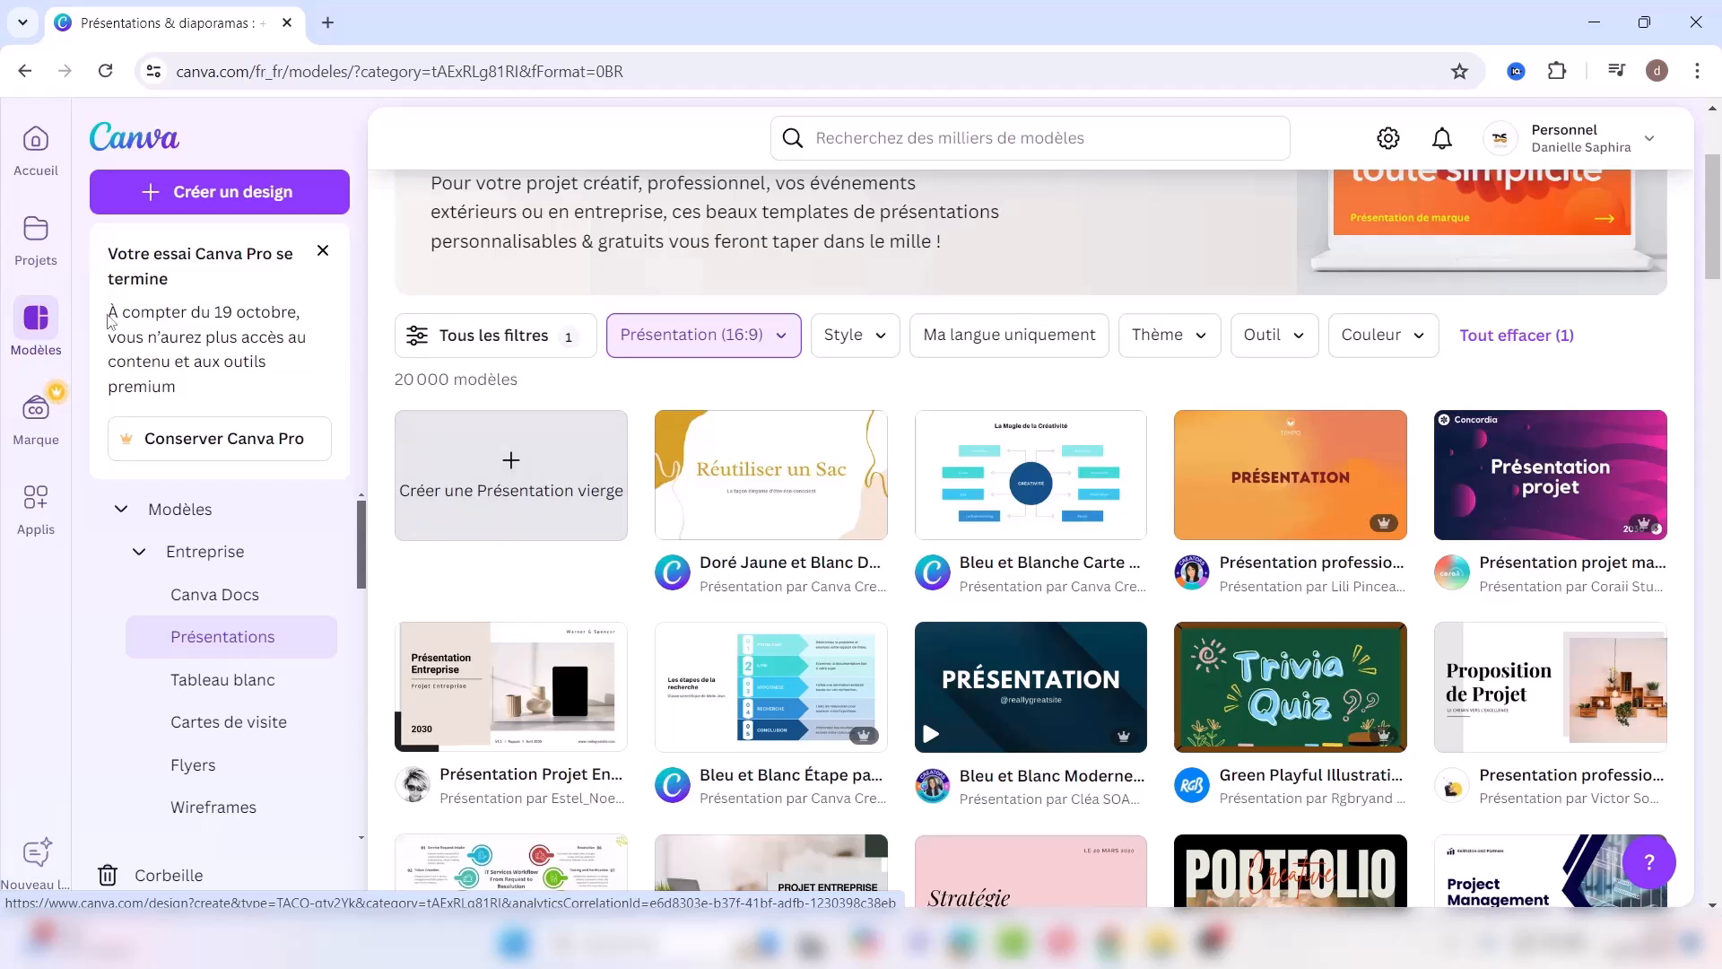
left_click(32, 412)
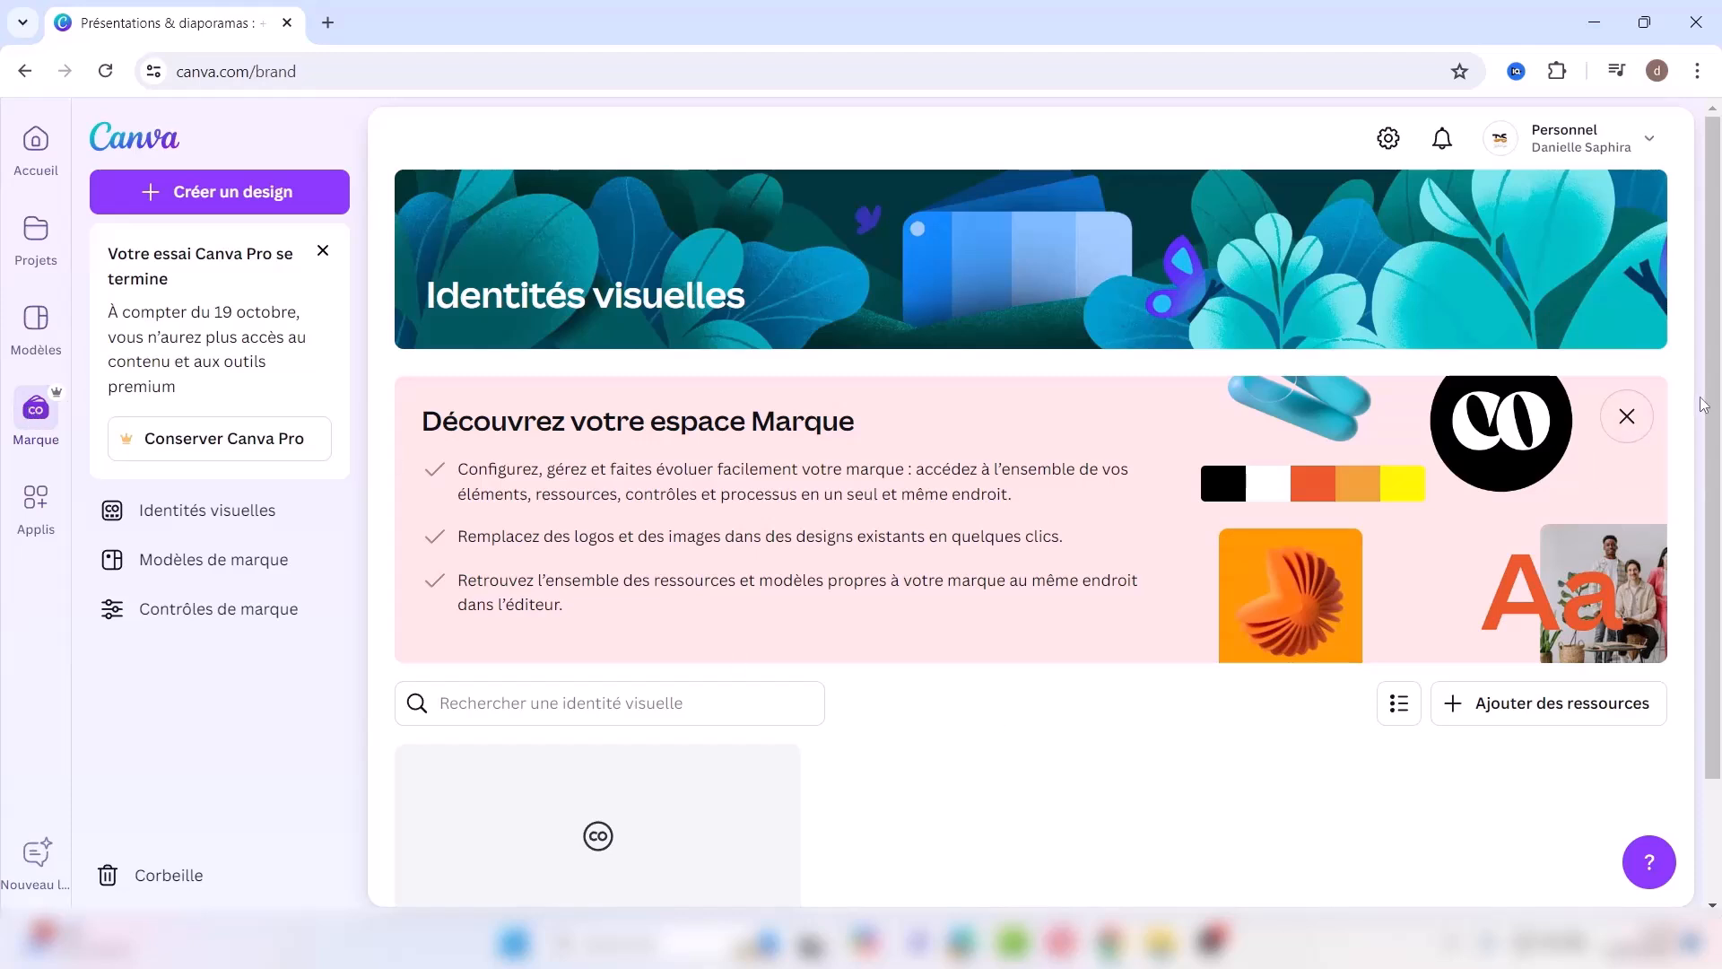
Step: Scroll down the Identités visuelles page and open the Identité visuelle kit card
scroll(1710, 406, "down", 1)
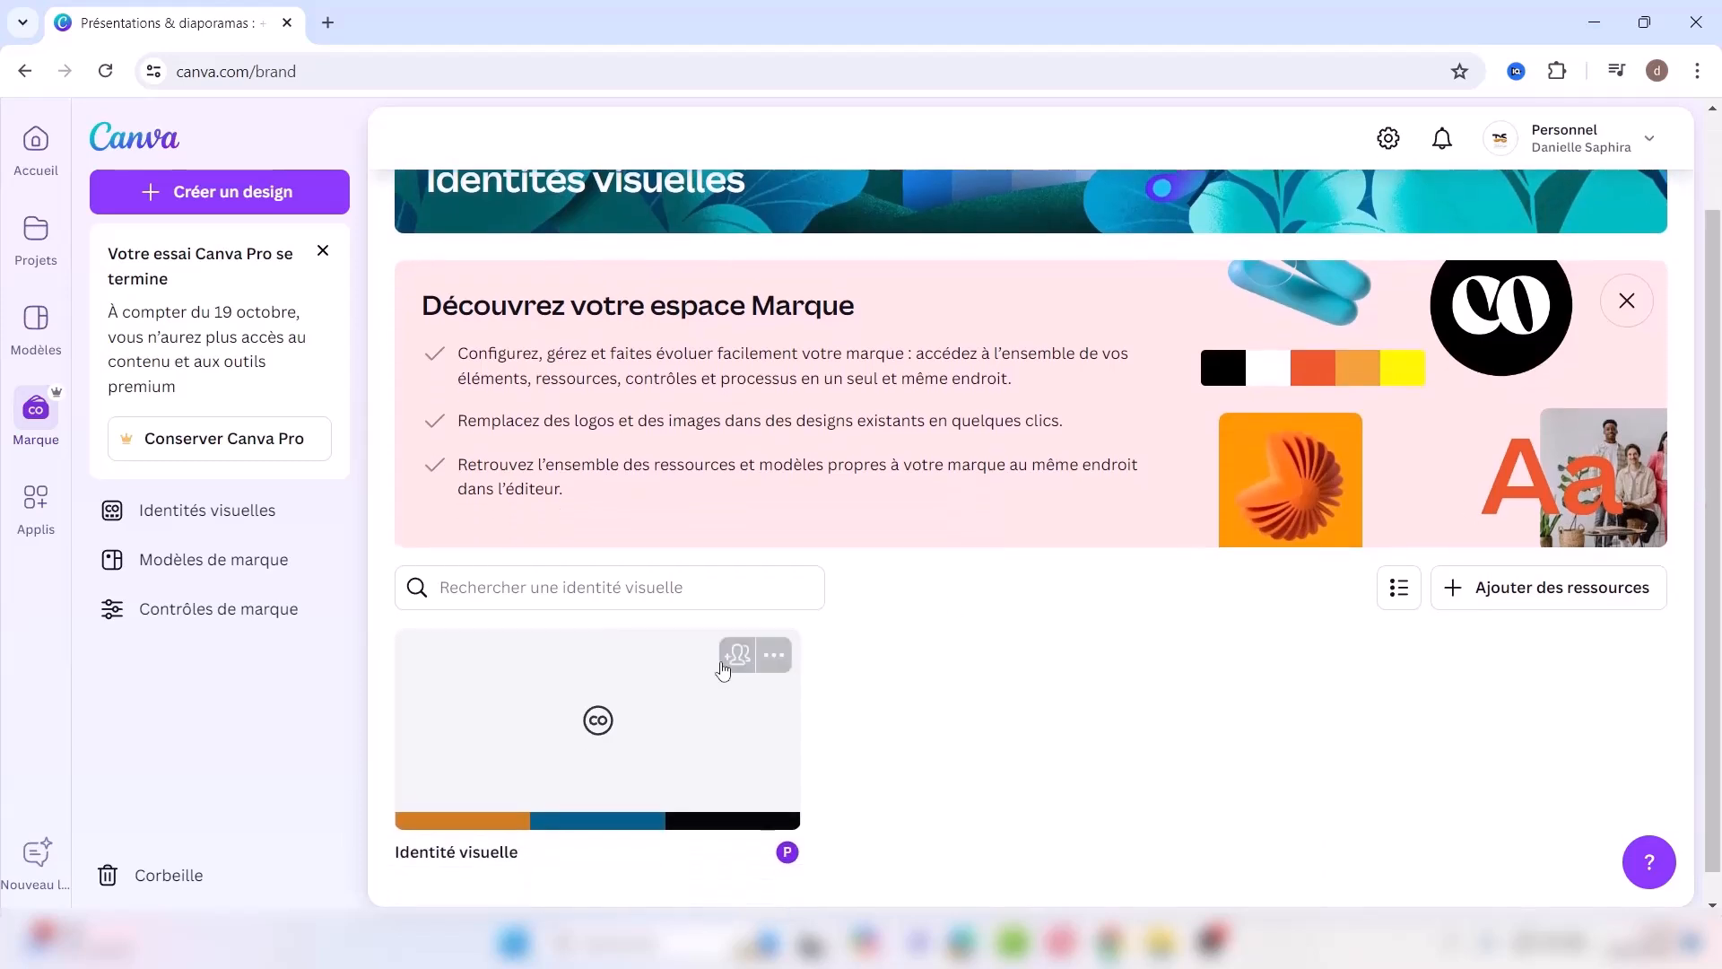
left_click(592, 723)
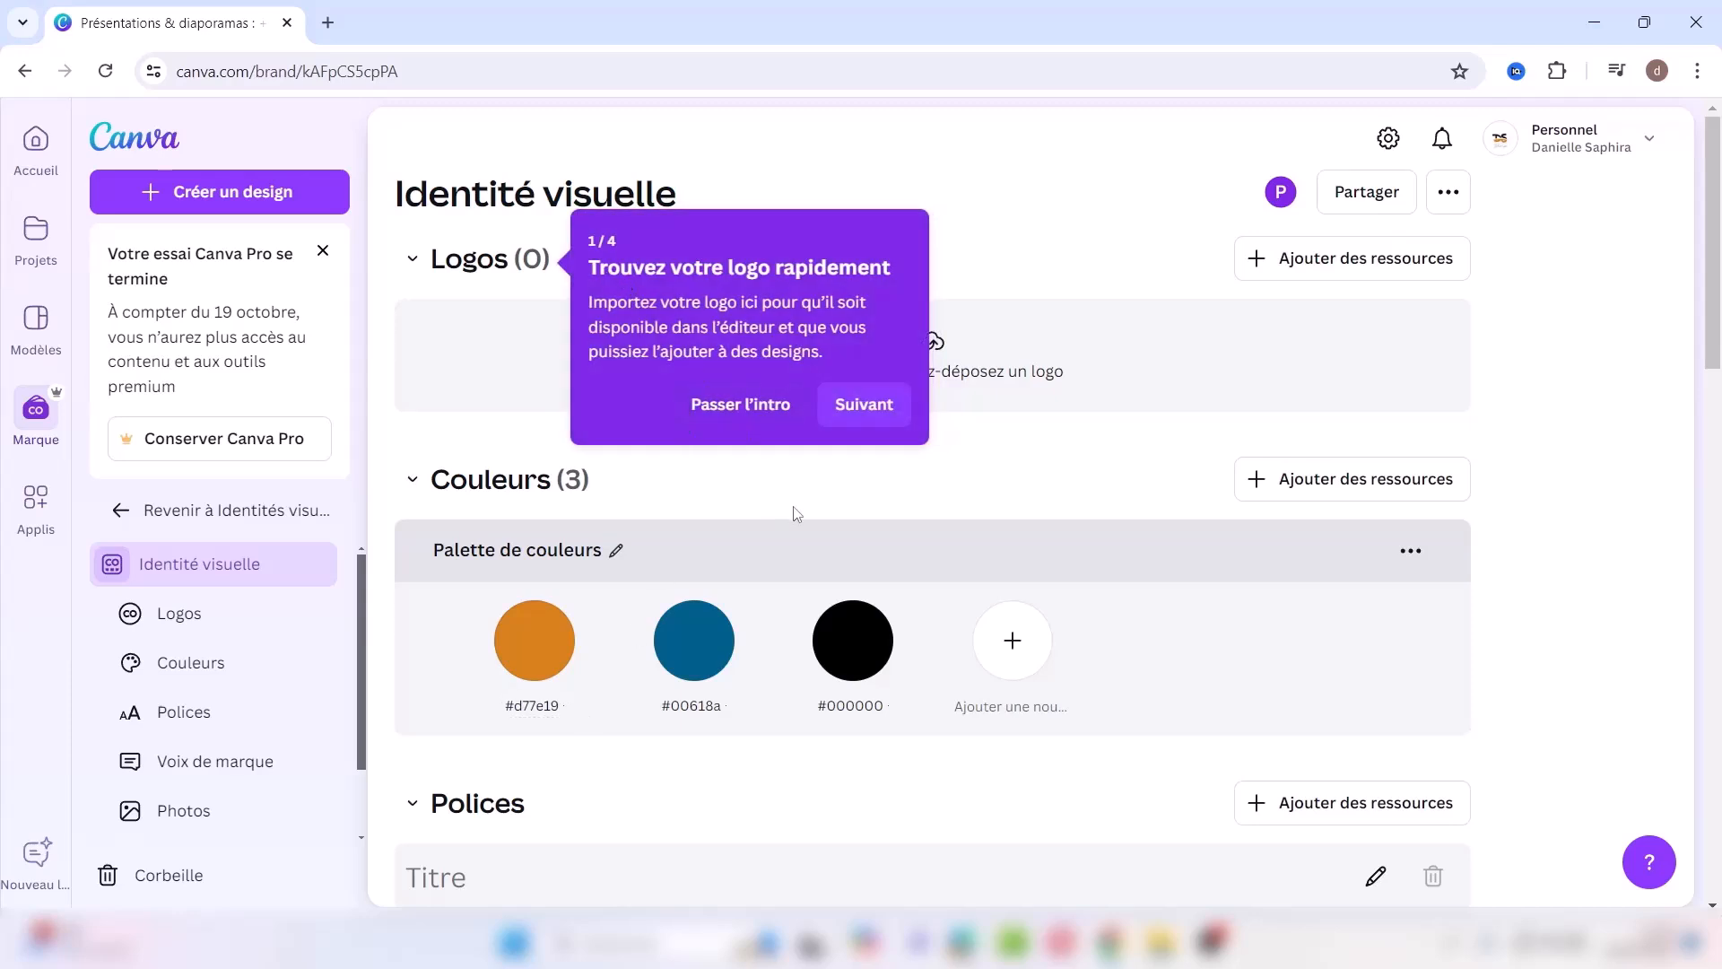
Step: Add pink, dark red and teal trial colours to the palette, then delete all three
left_click(1014, 643)
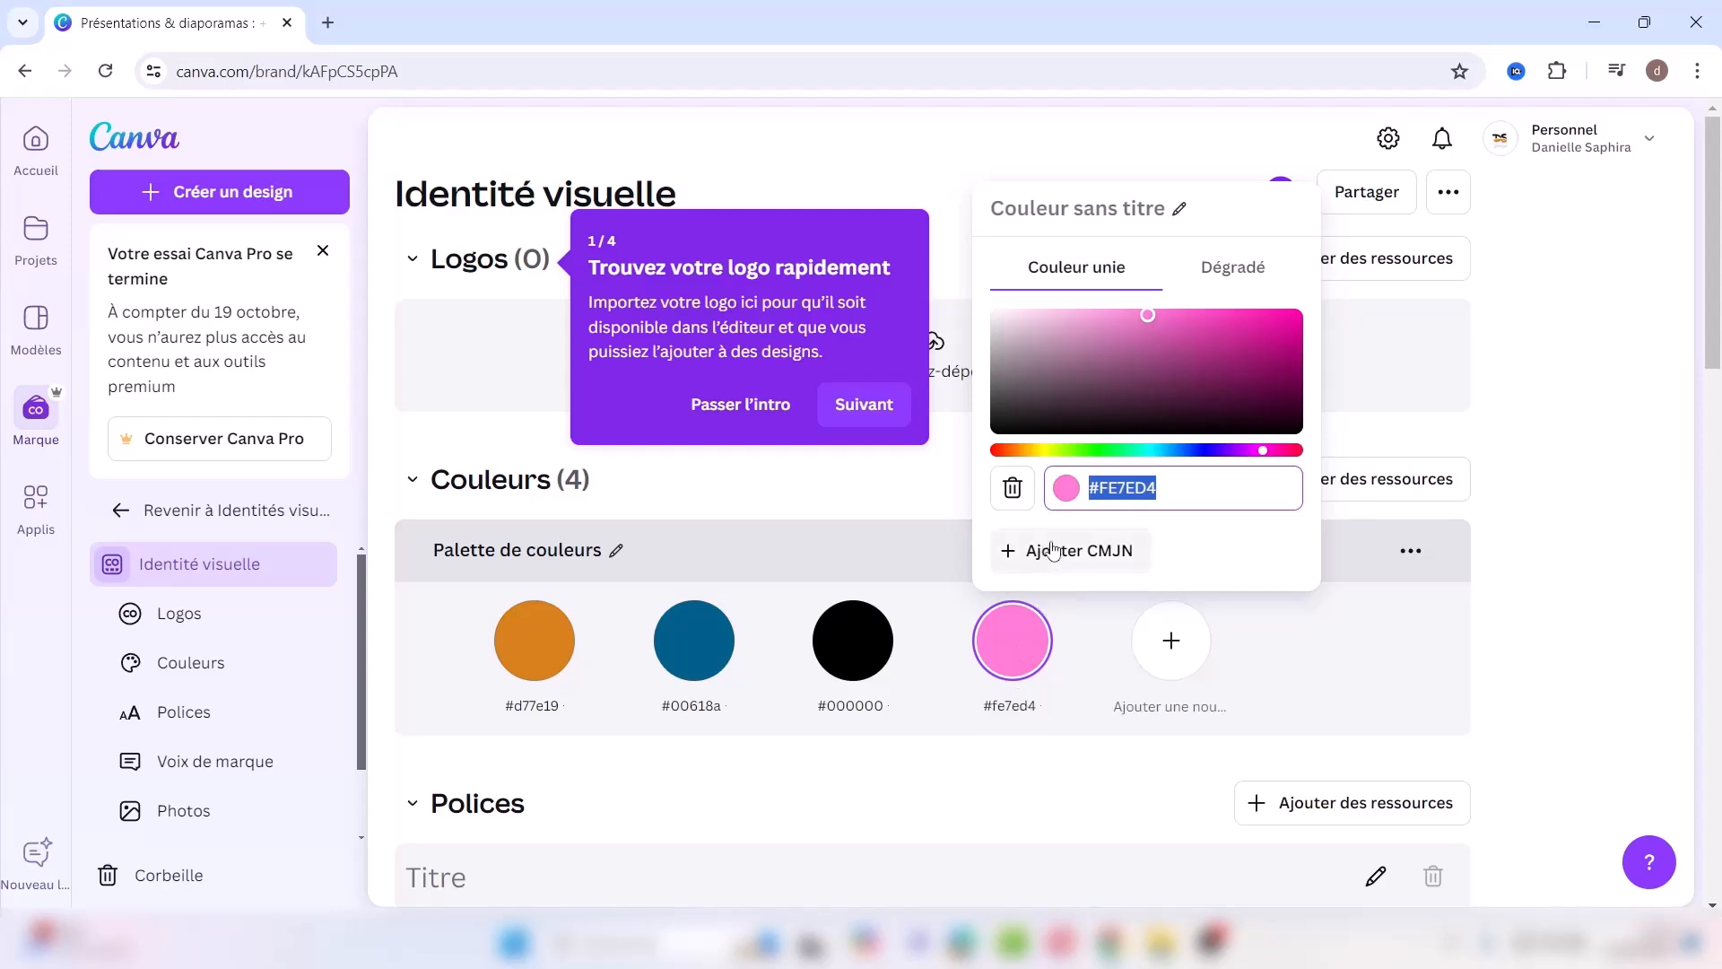
left_click(1171, 640)
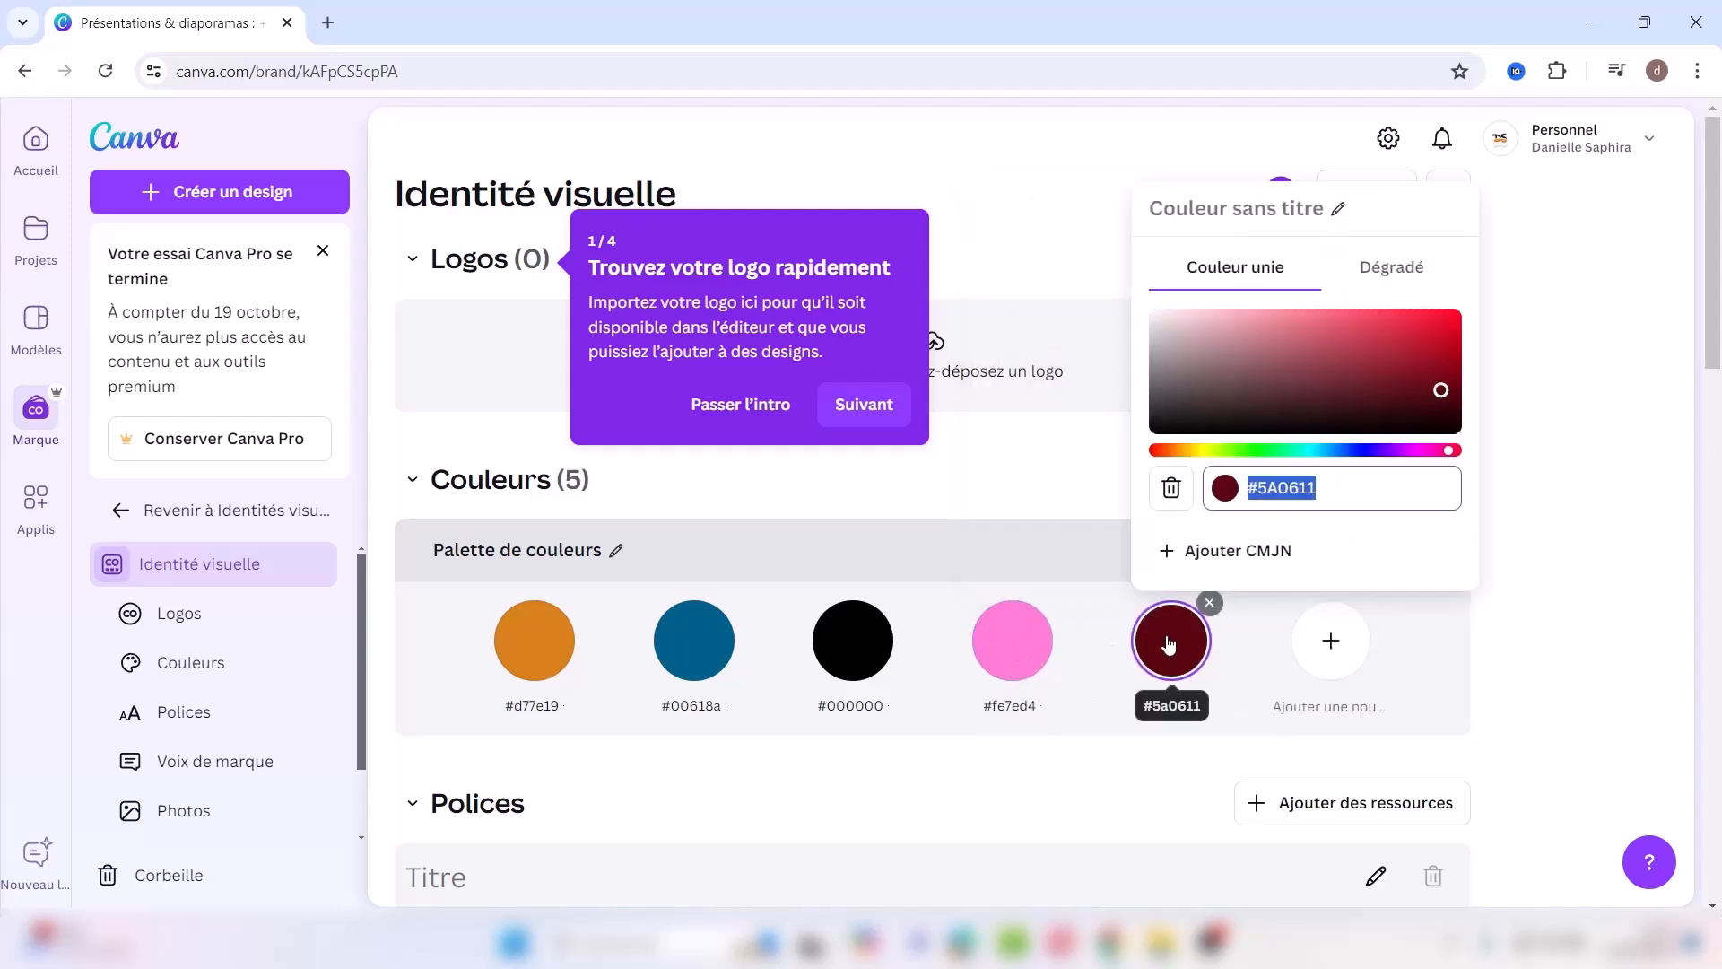
left_click(1331, 641)
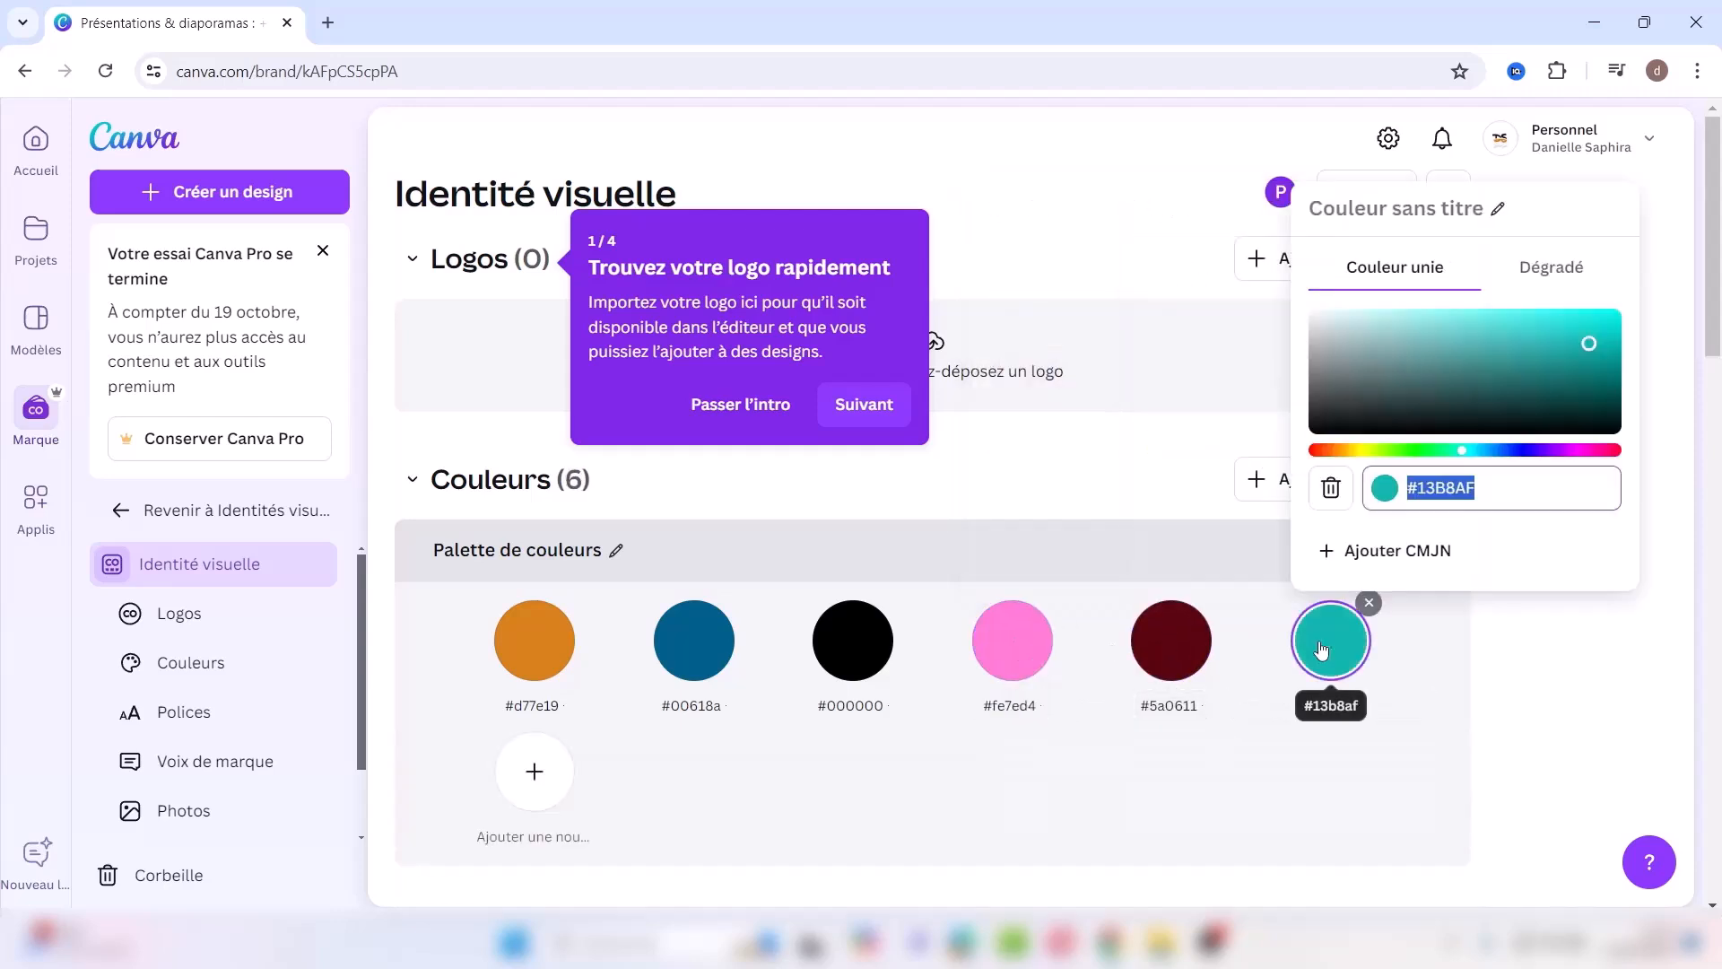
left_click(1331, 487)
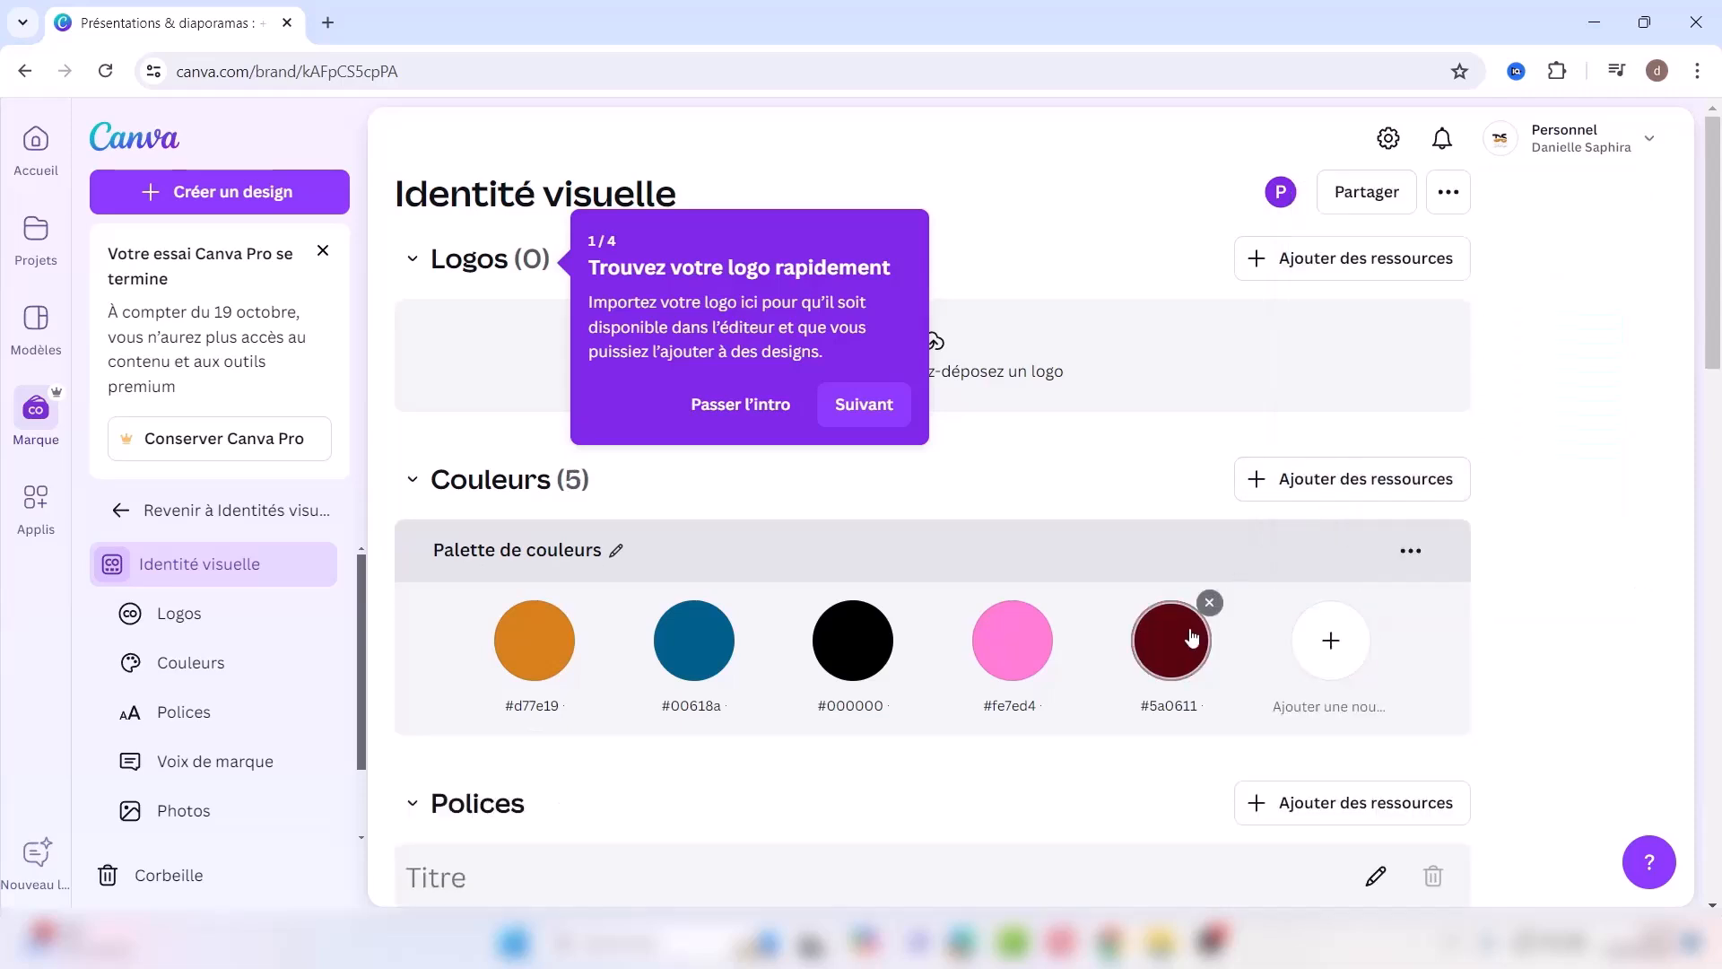
left_click(1209, 603)
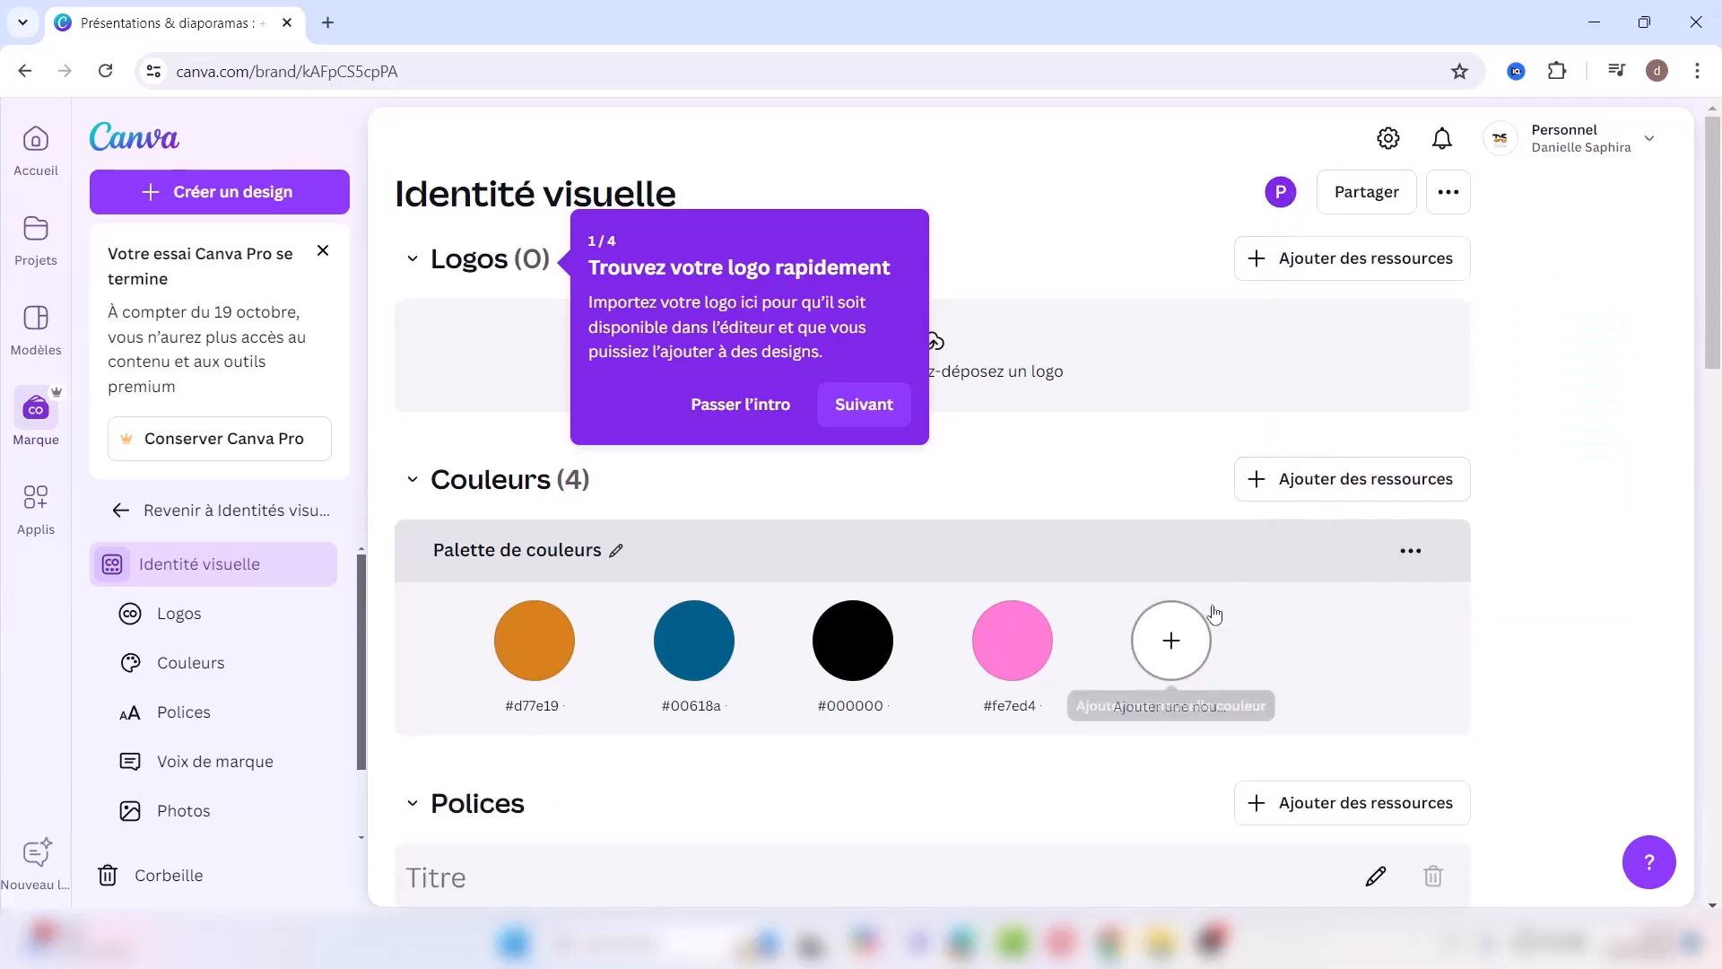
left_click(1049, 603)
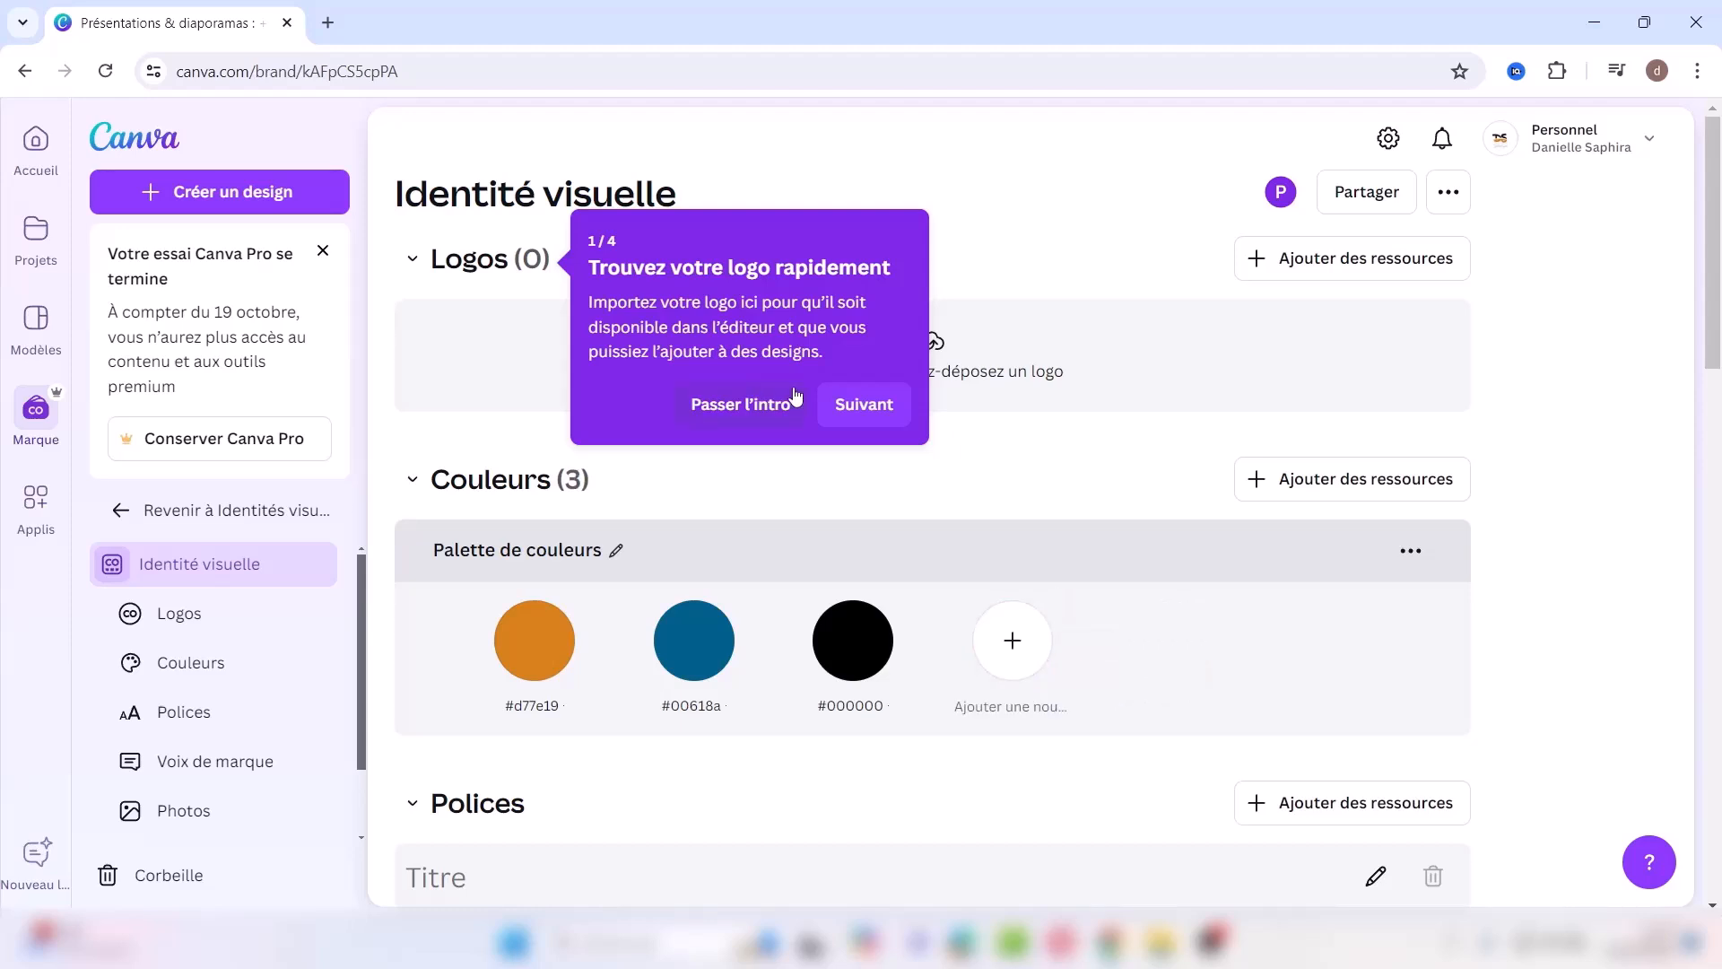
Step: Skip the brand kit intro tour and scroll down to the Polices section
left_click(768, 401)
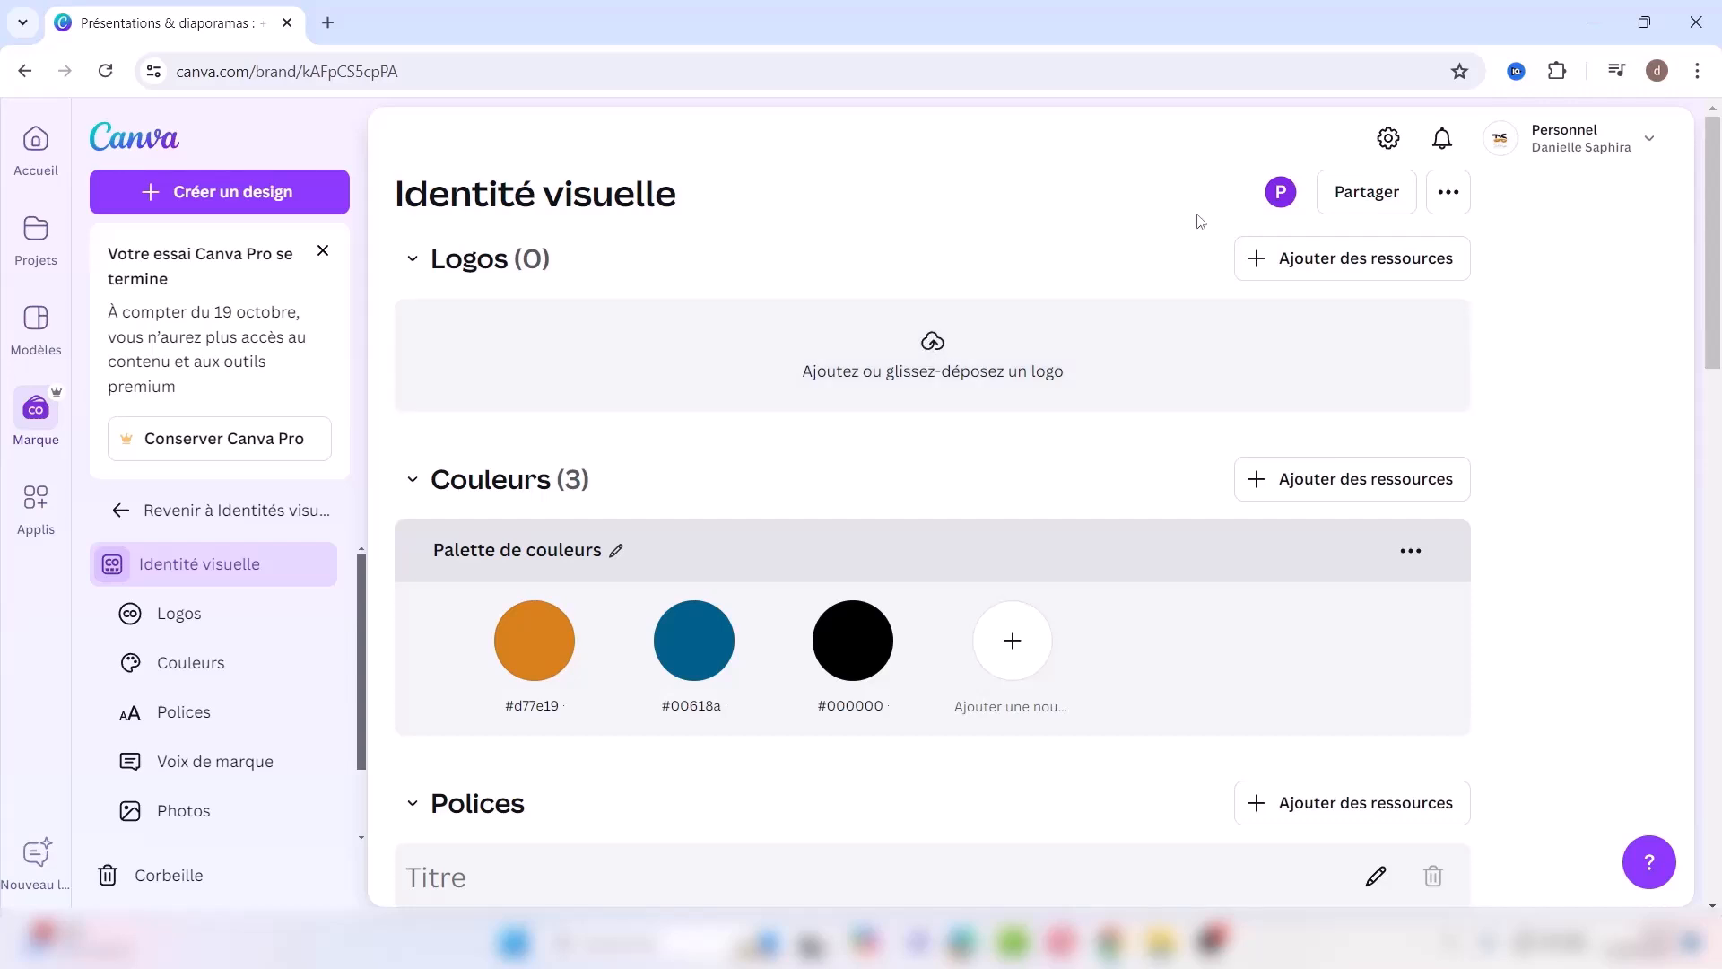
scroll(1715, 257, "down", 1)
scroll(1715, 257, "down", 5)
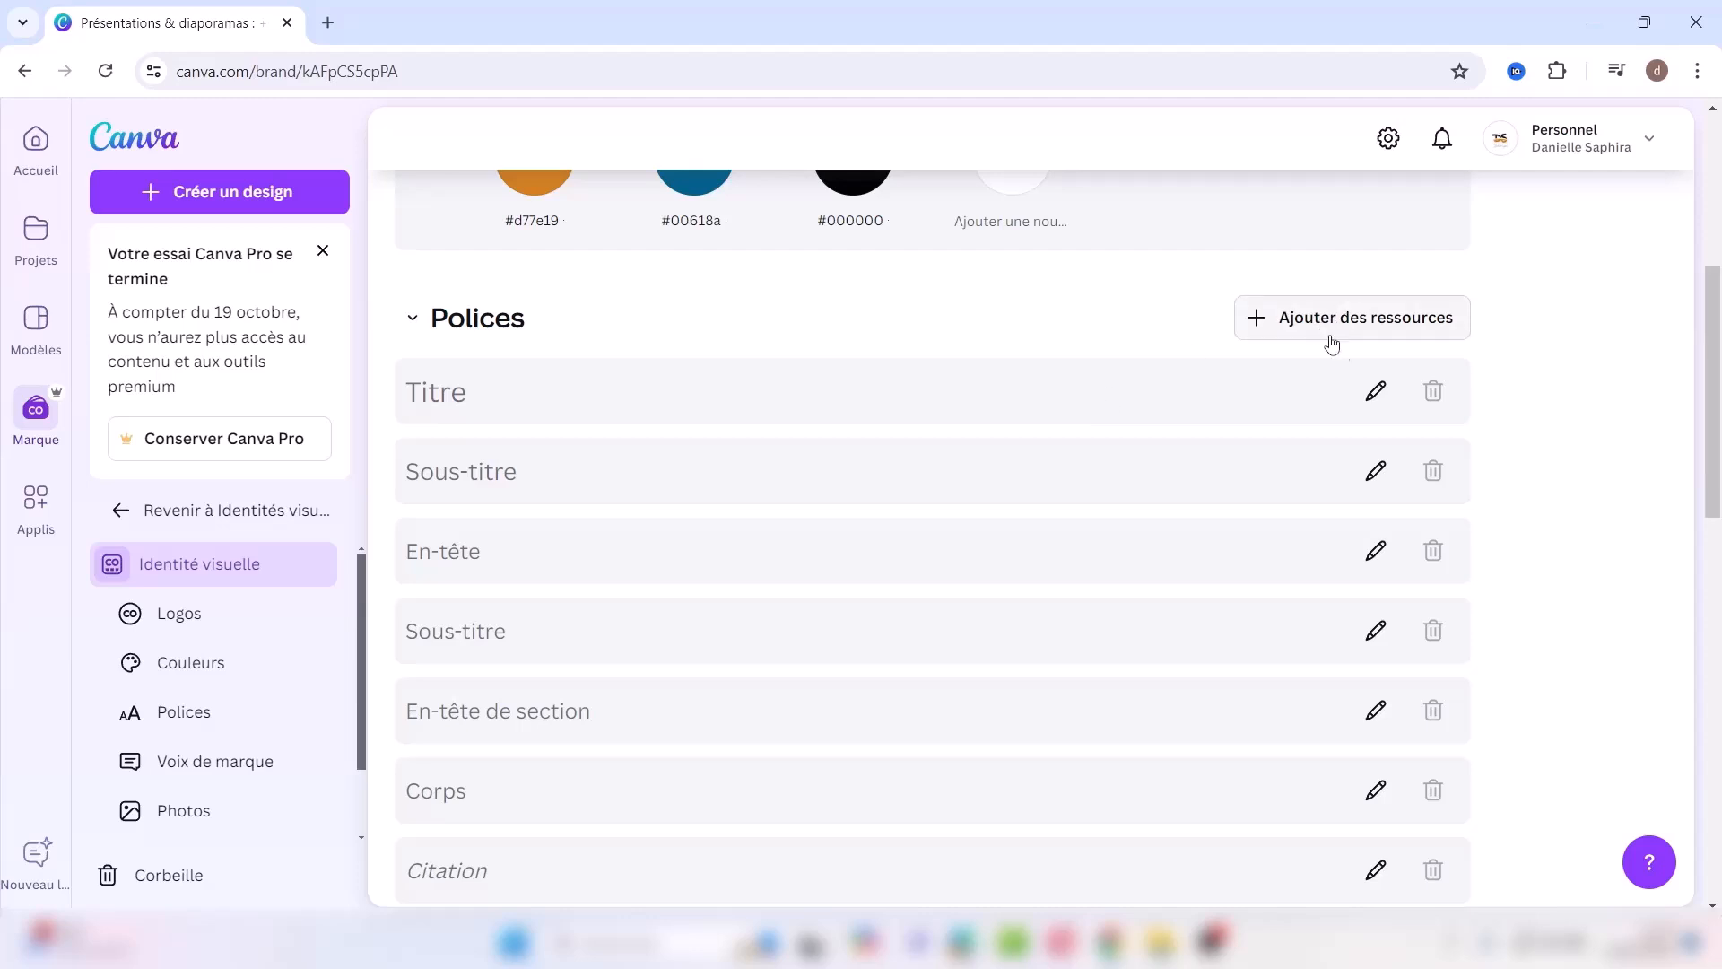
Step: Change the Titre text style to the Anton font at size 36
left_click(1377, 393)
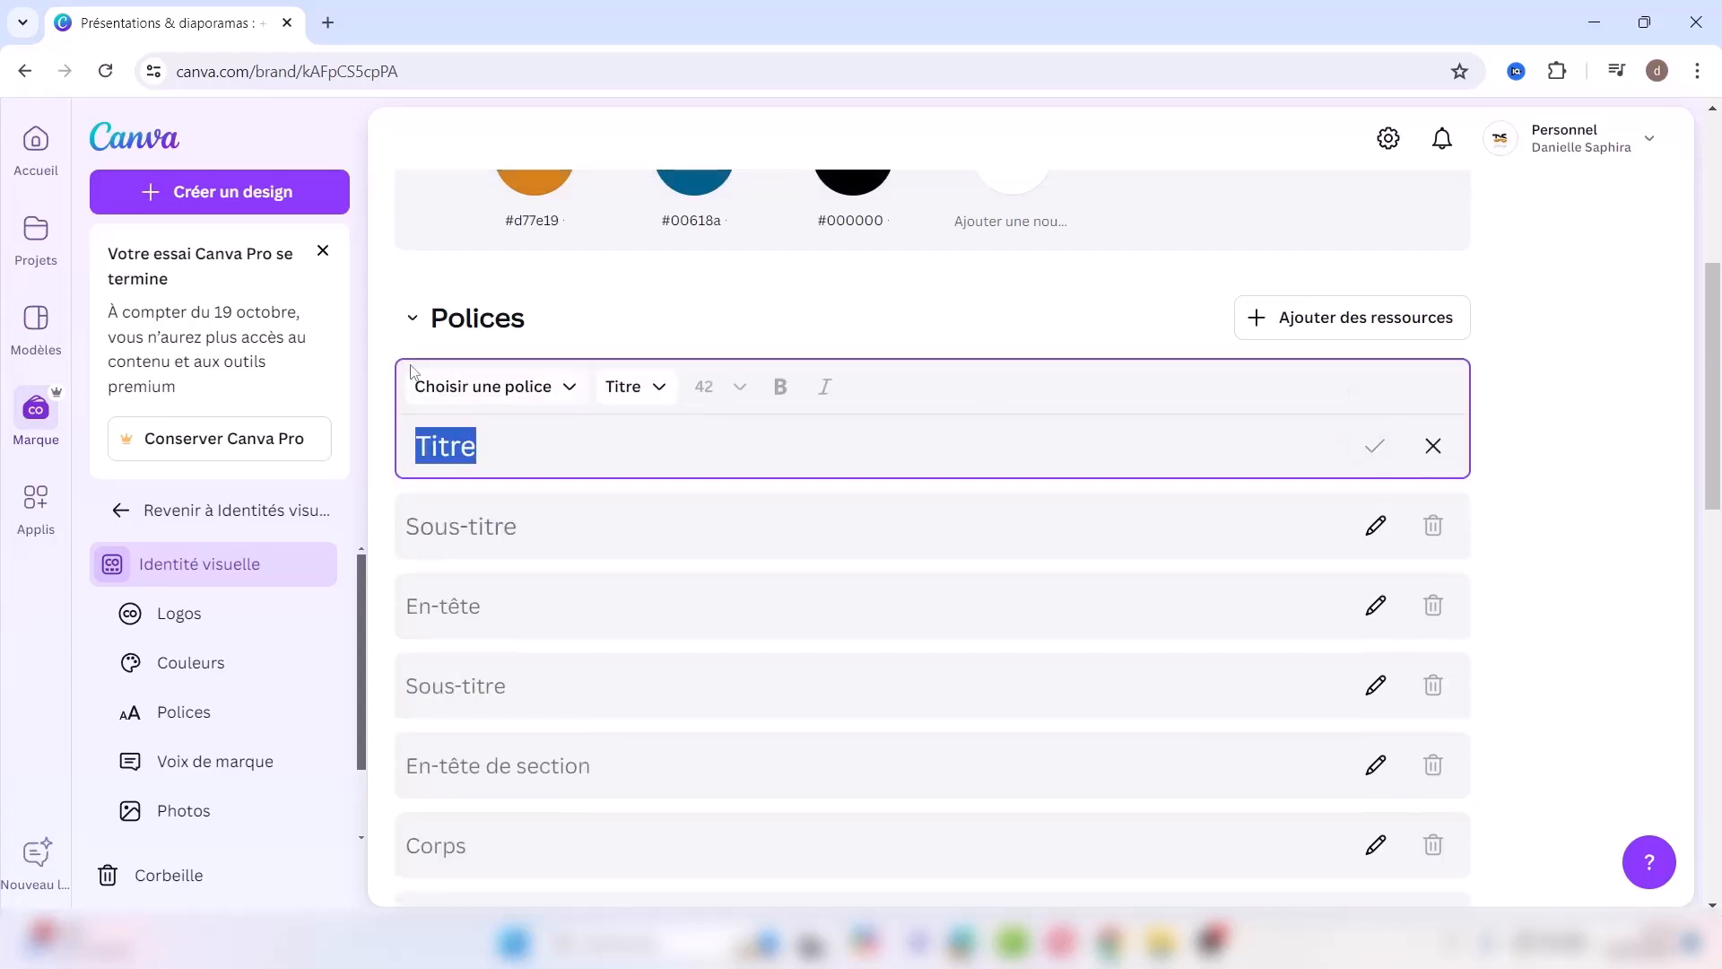
left_click(520, 390)
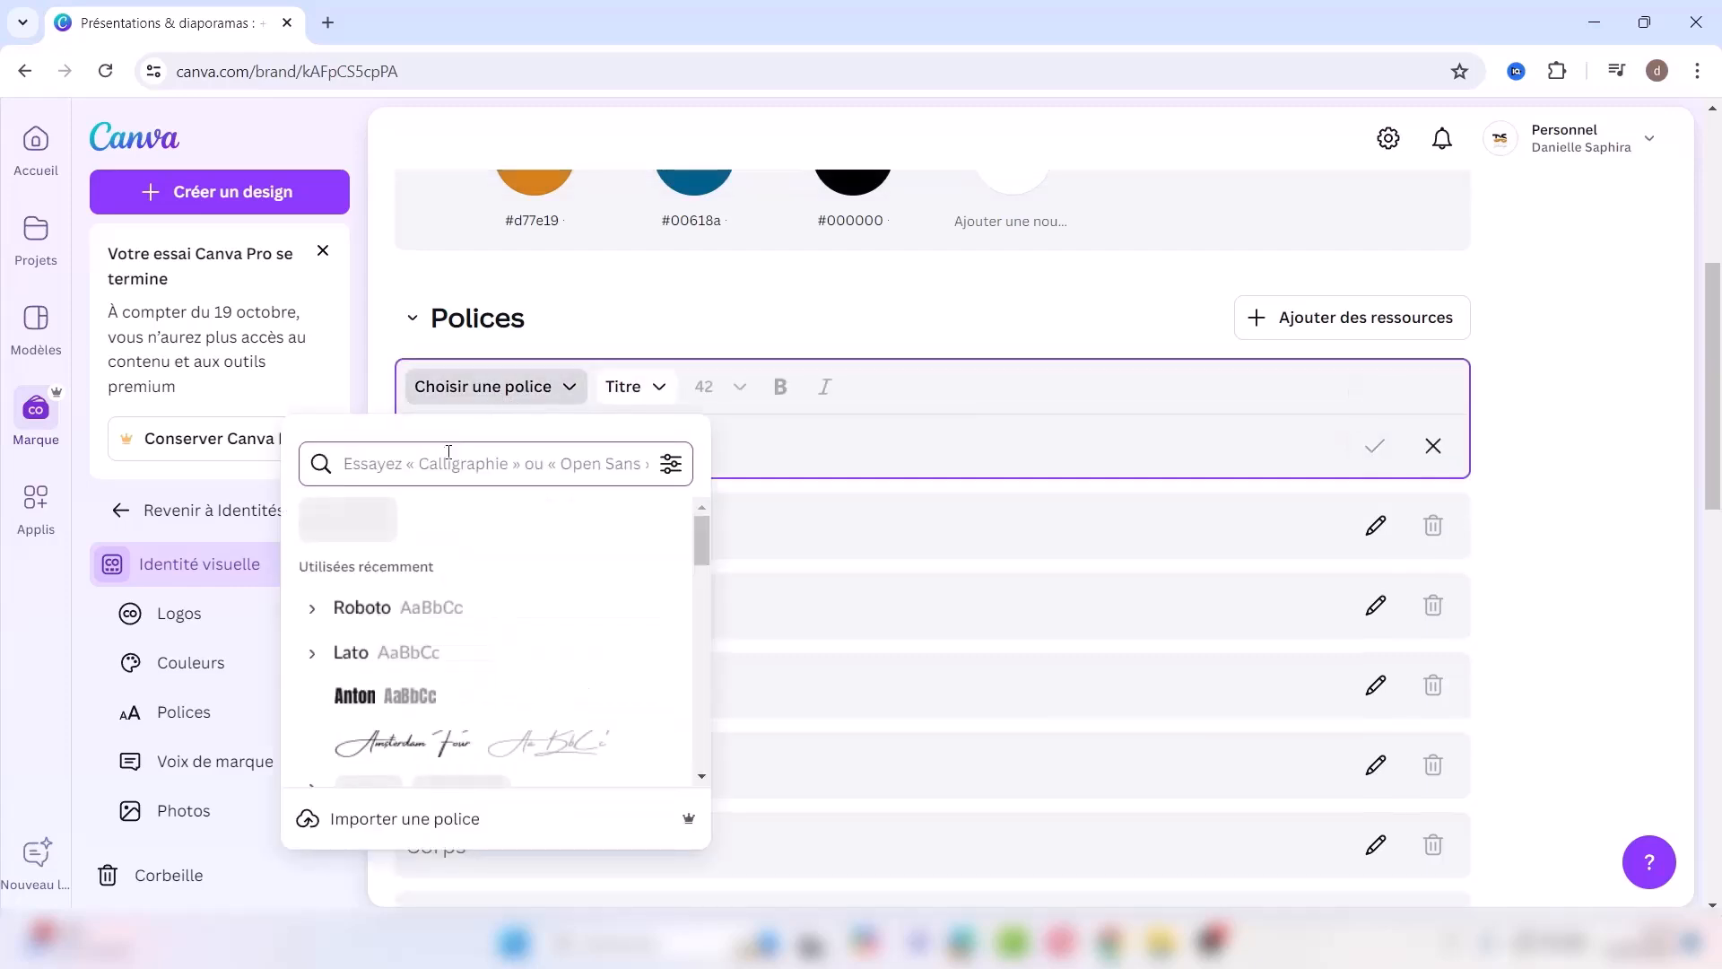
type("ant")
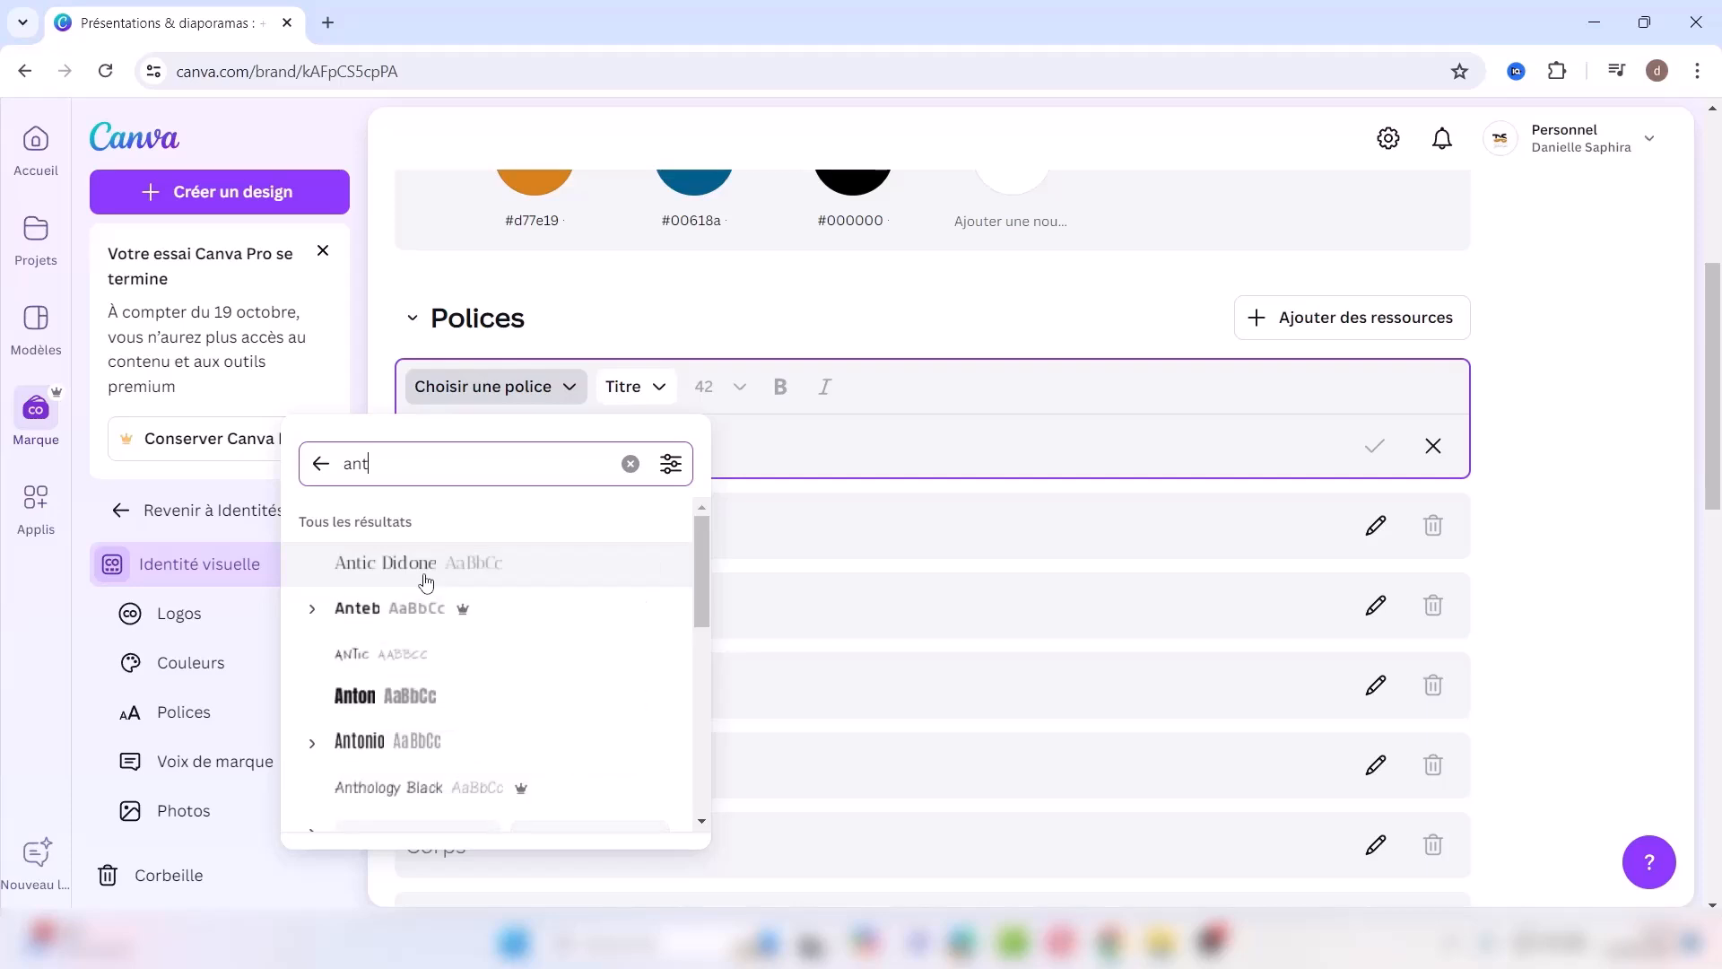
left_click(409, 697)
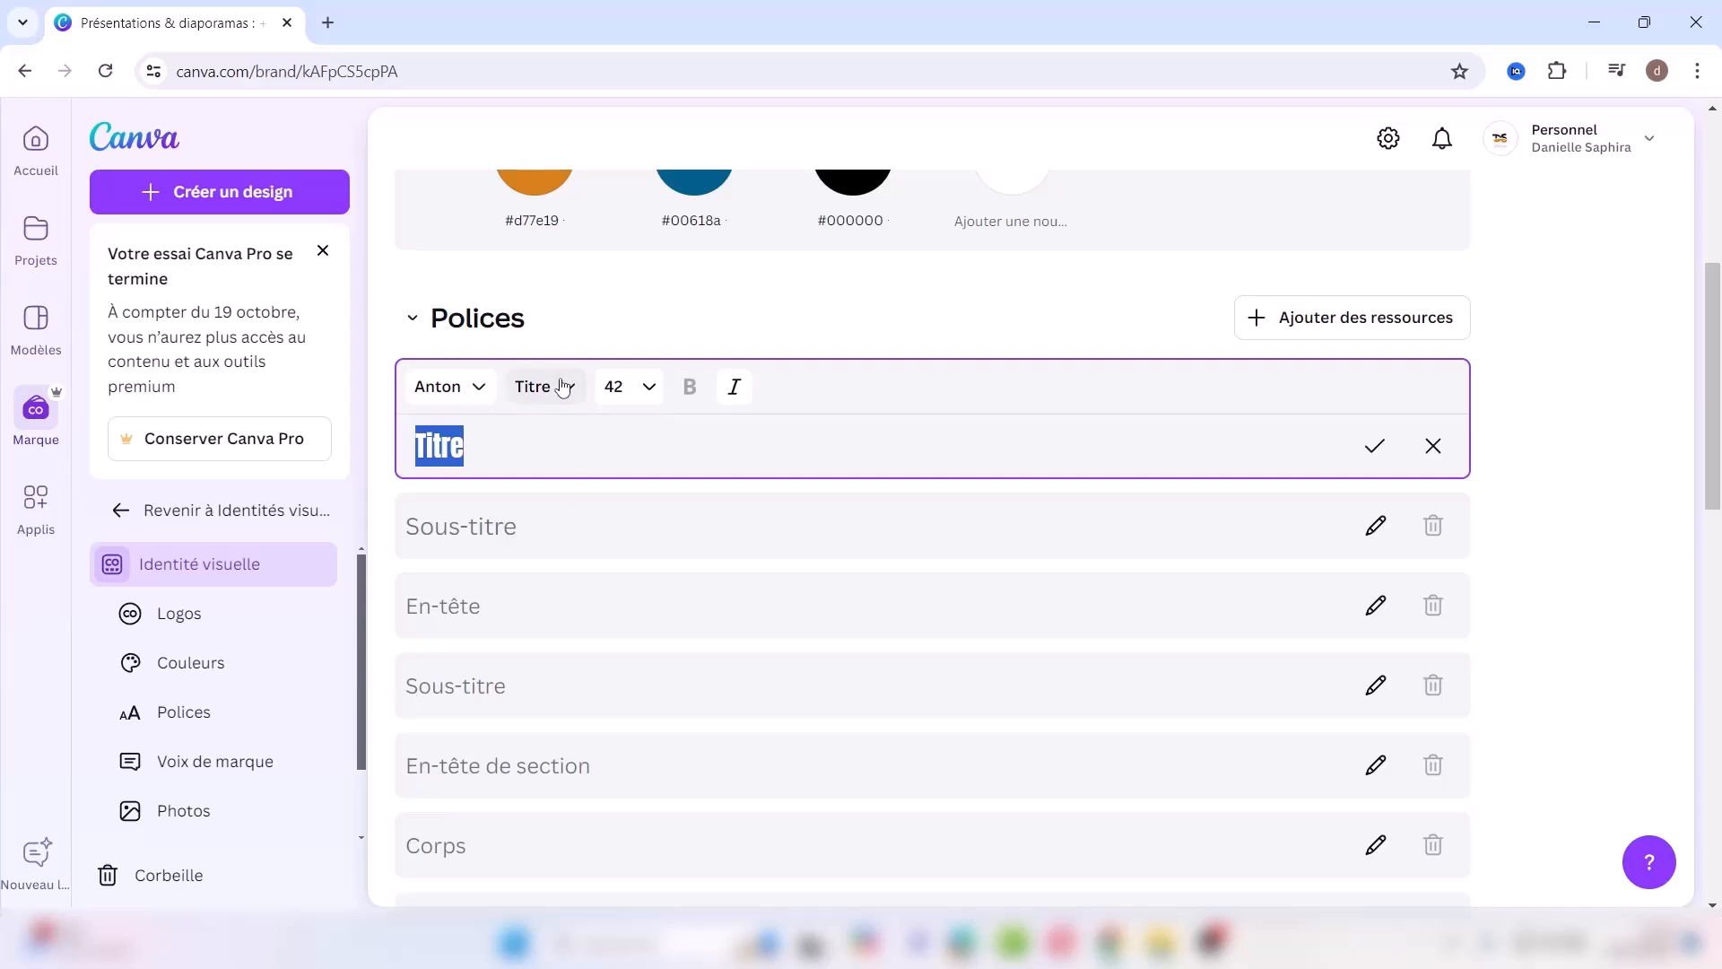
left_click(654, 395)
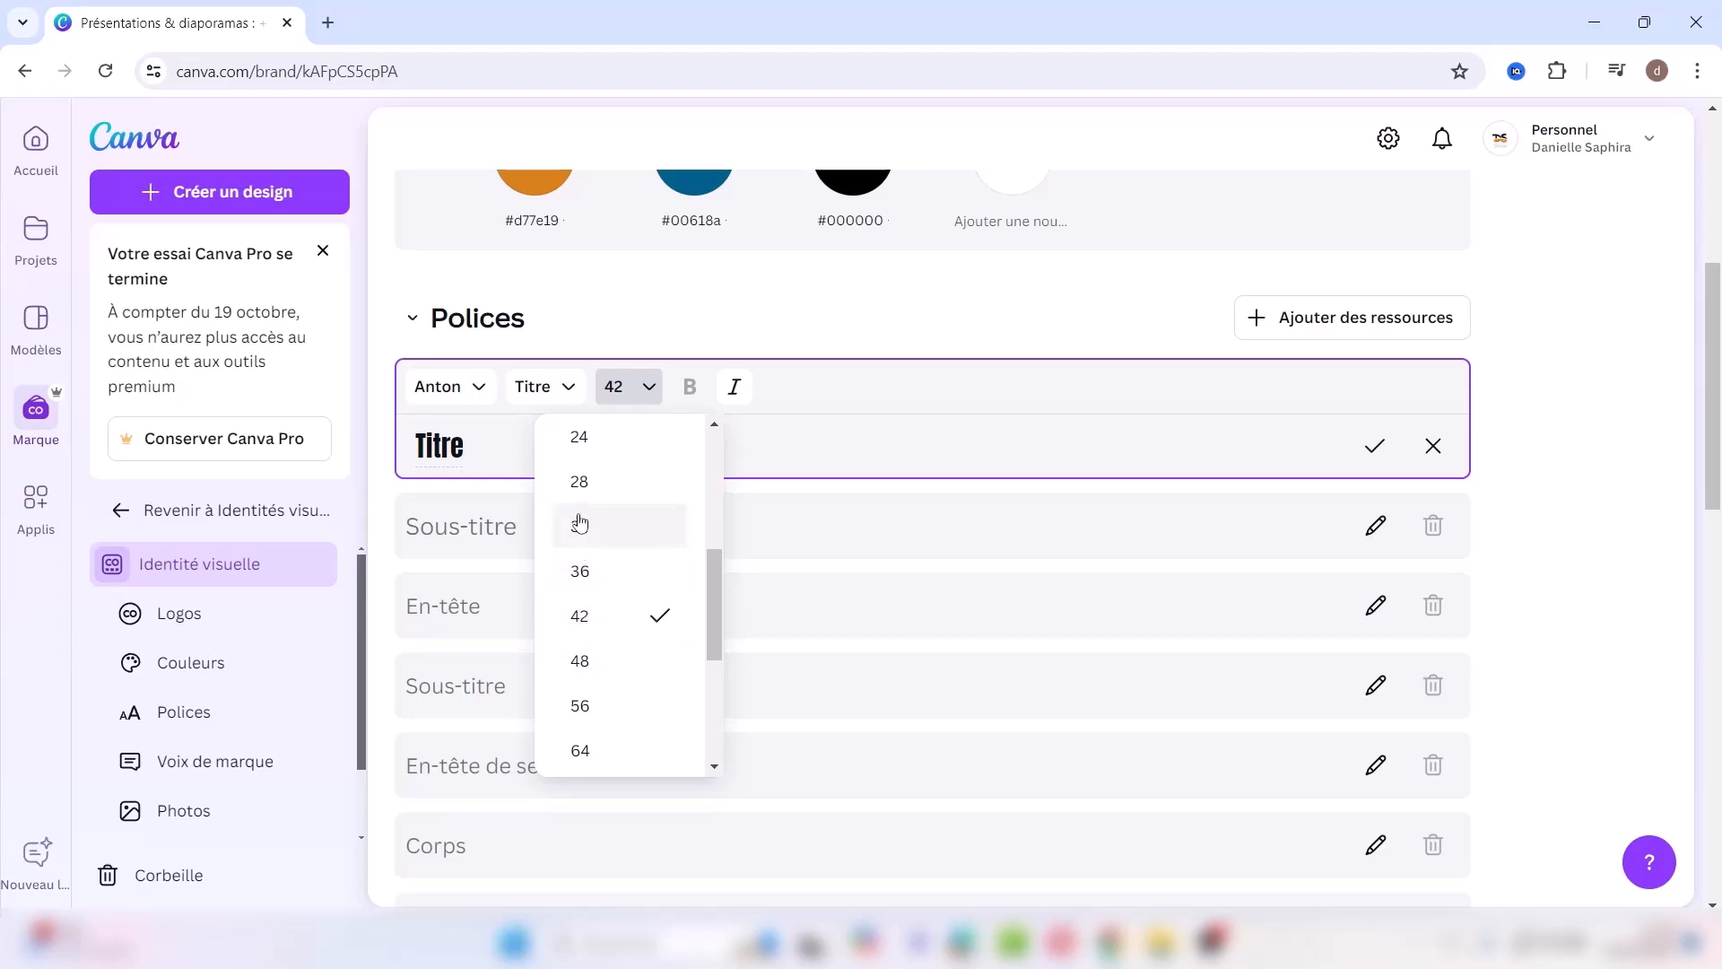
left_click(582, 574)
left_click(777, 455)
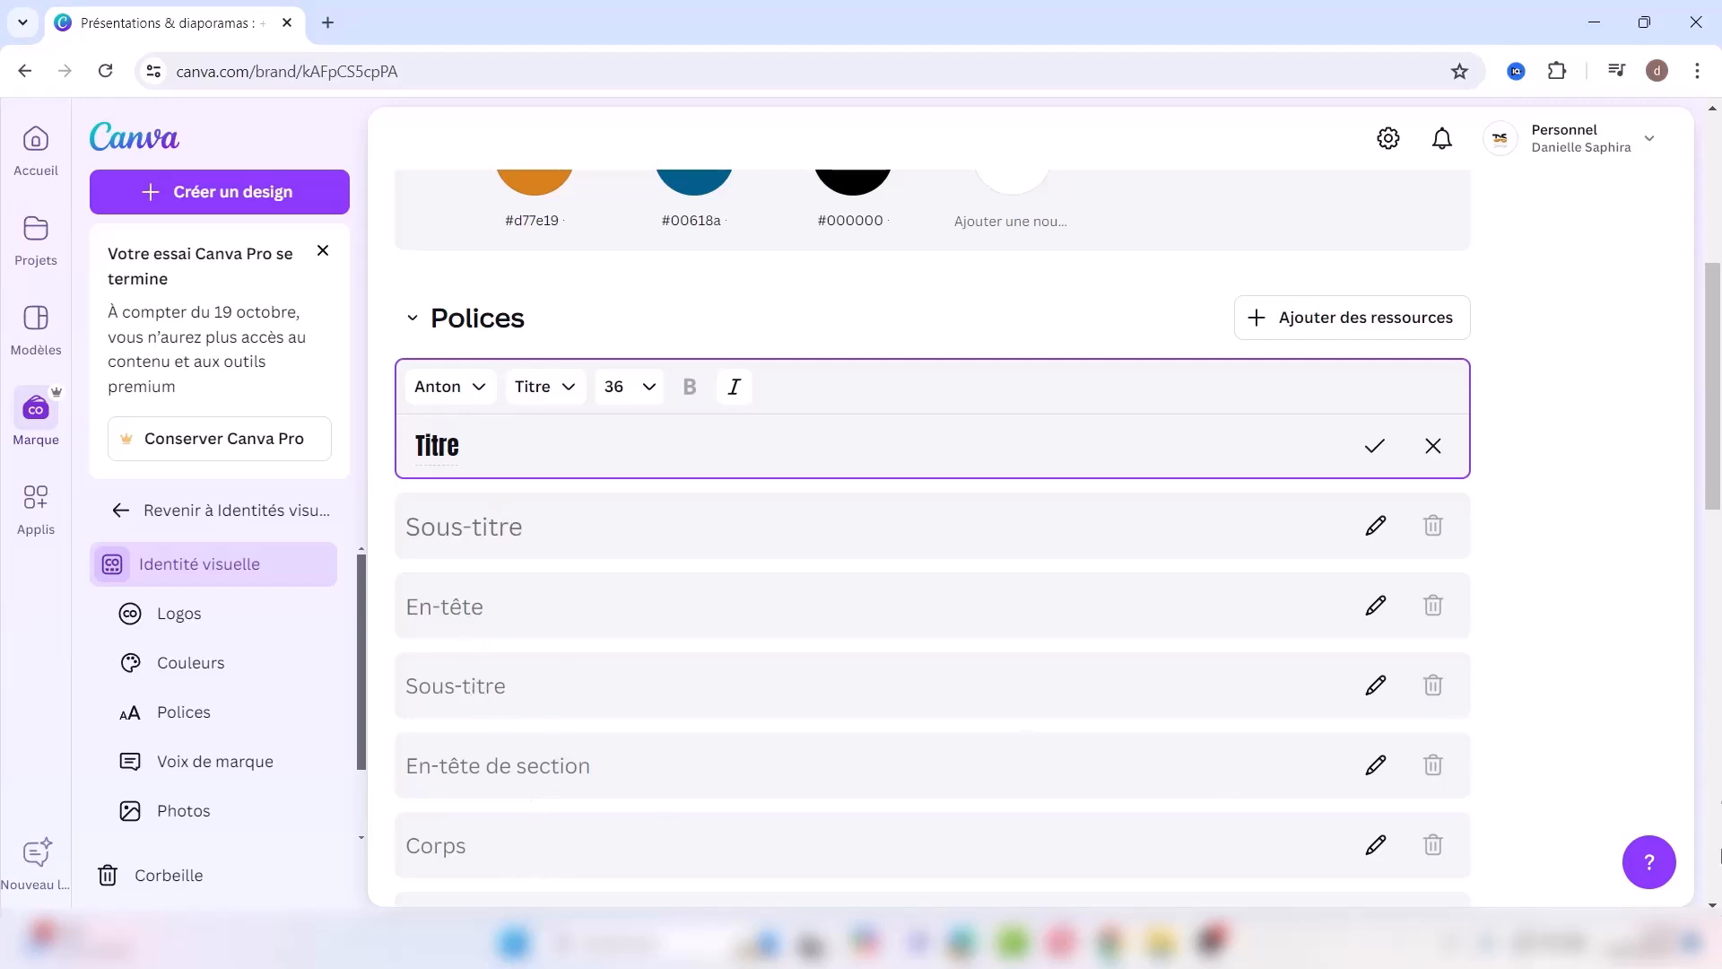
scroll(933, 538, "down", 3)
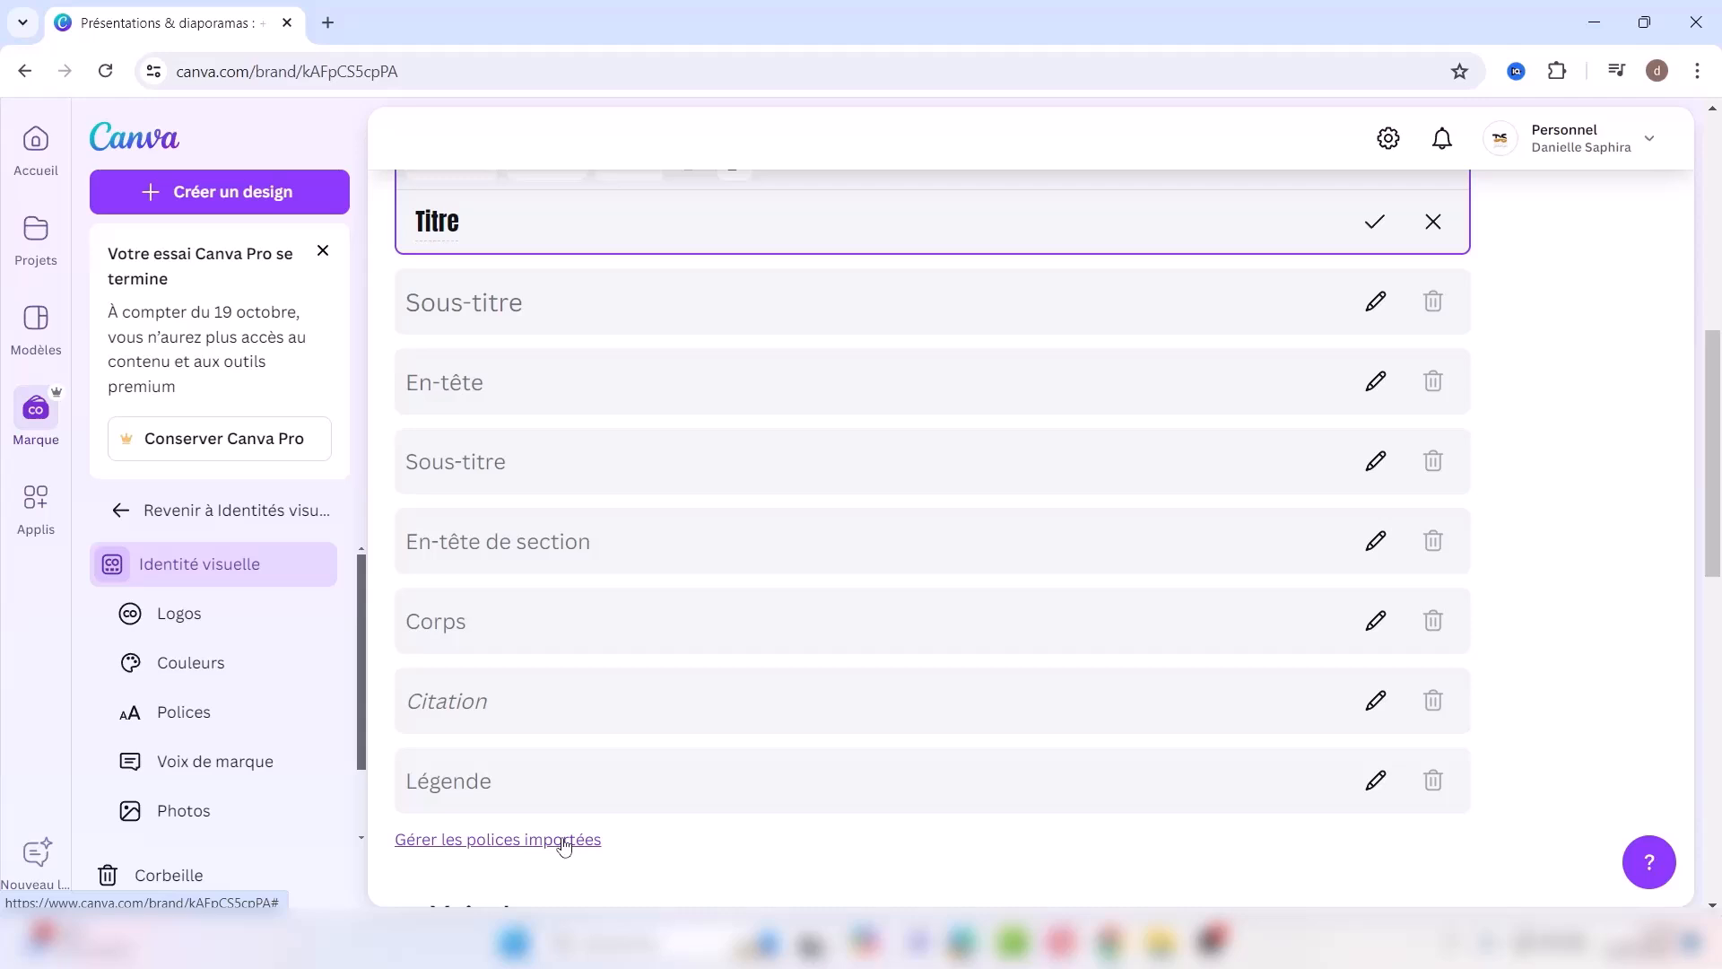
left_click_drag(1717, 552, 1718, 713)
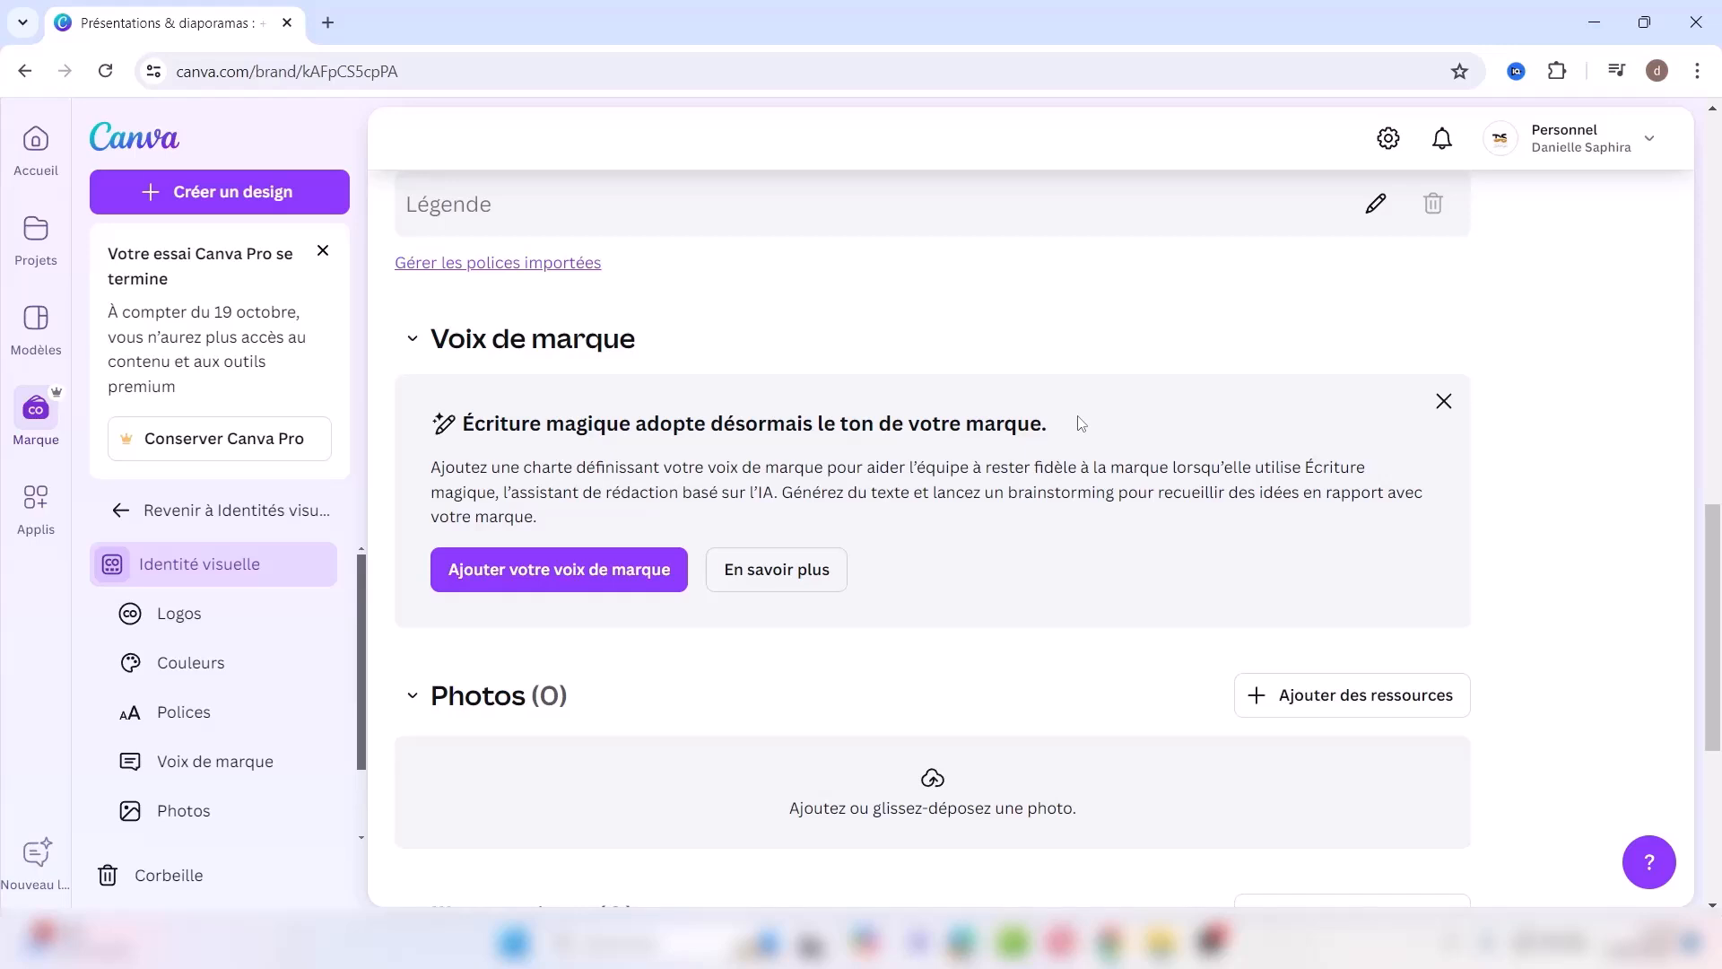
left_click_drag(1713, 530, 1715, 631)
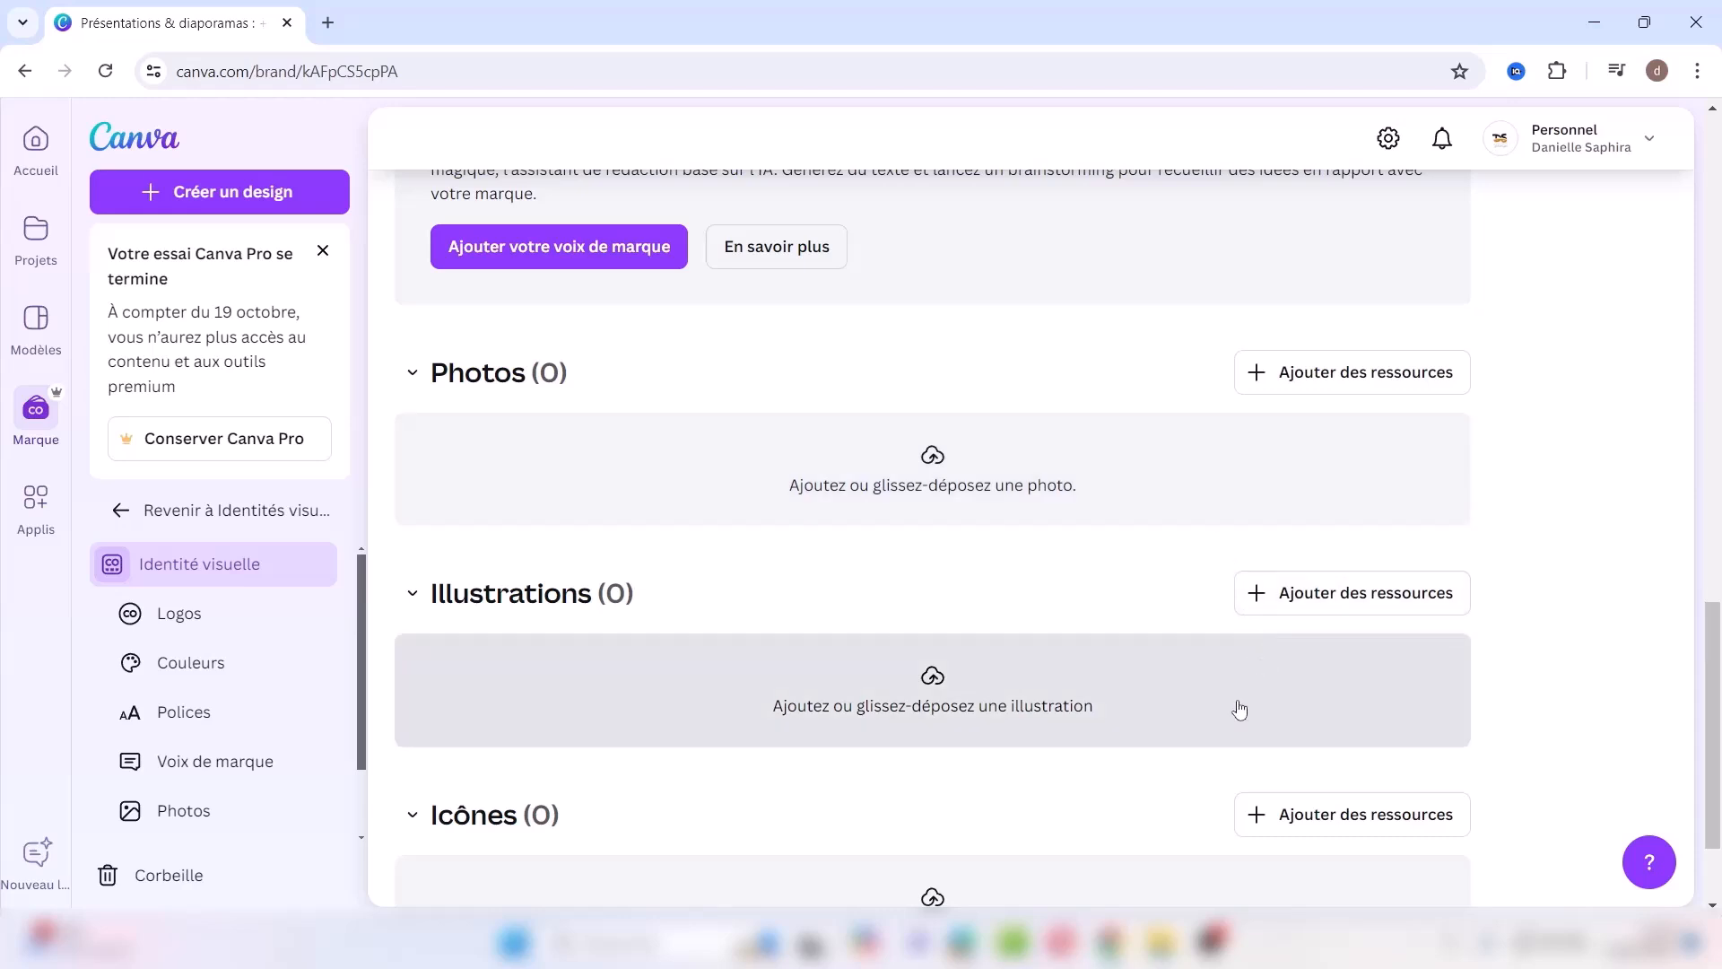
left_click_drag(1713, 686, 1713, 735)
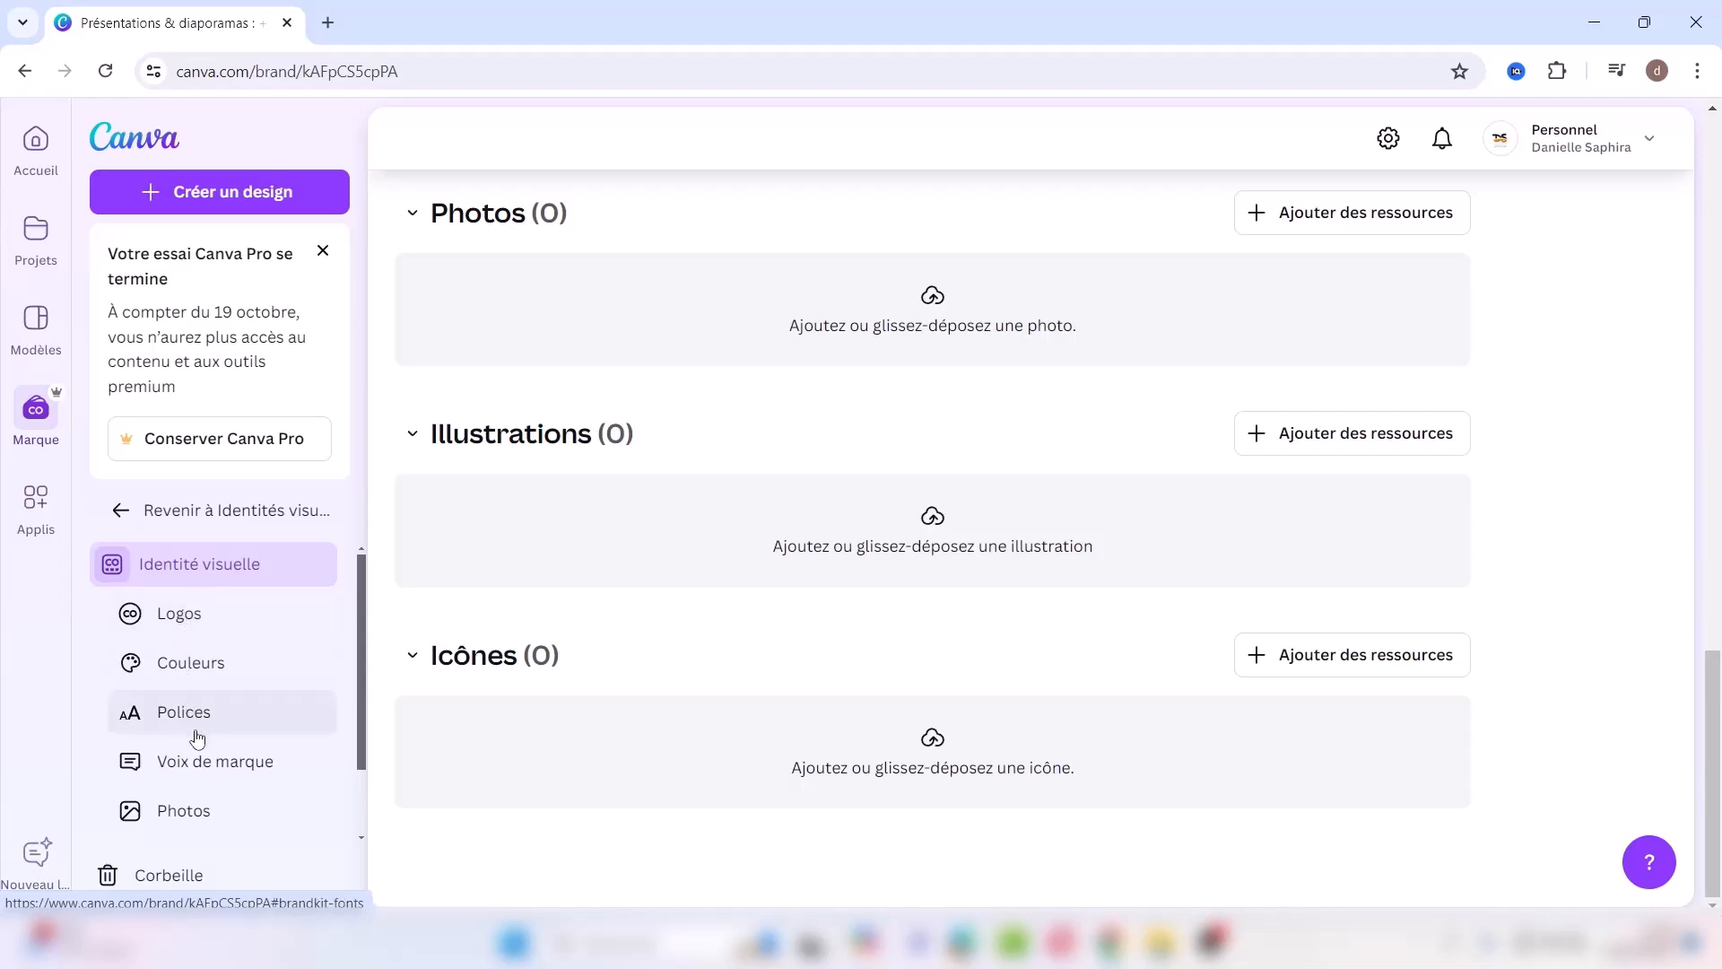
Step: Open the Applis page, check the Nouveau look menu, and scroll the app categories
left_click(34, 499)
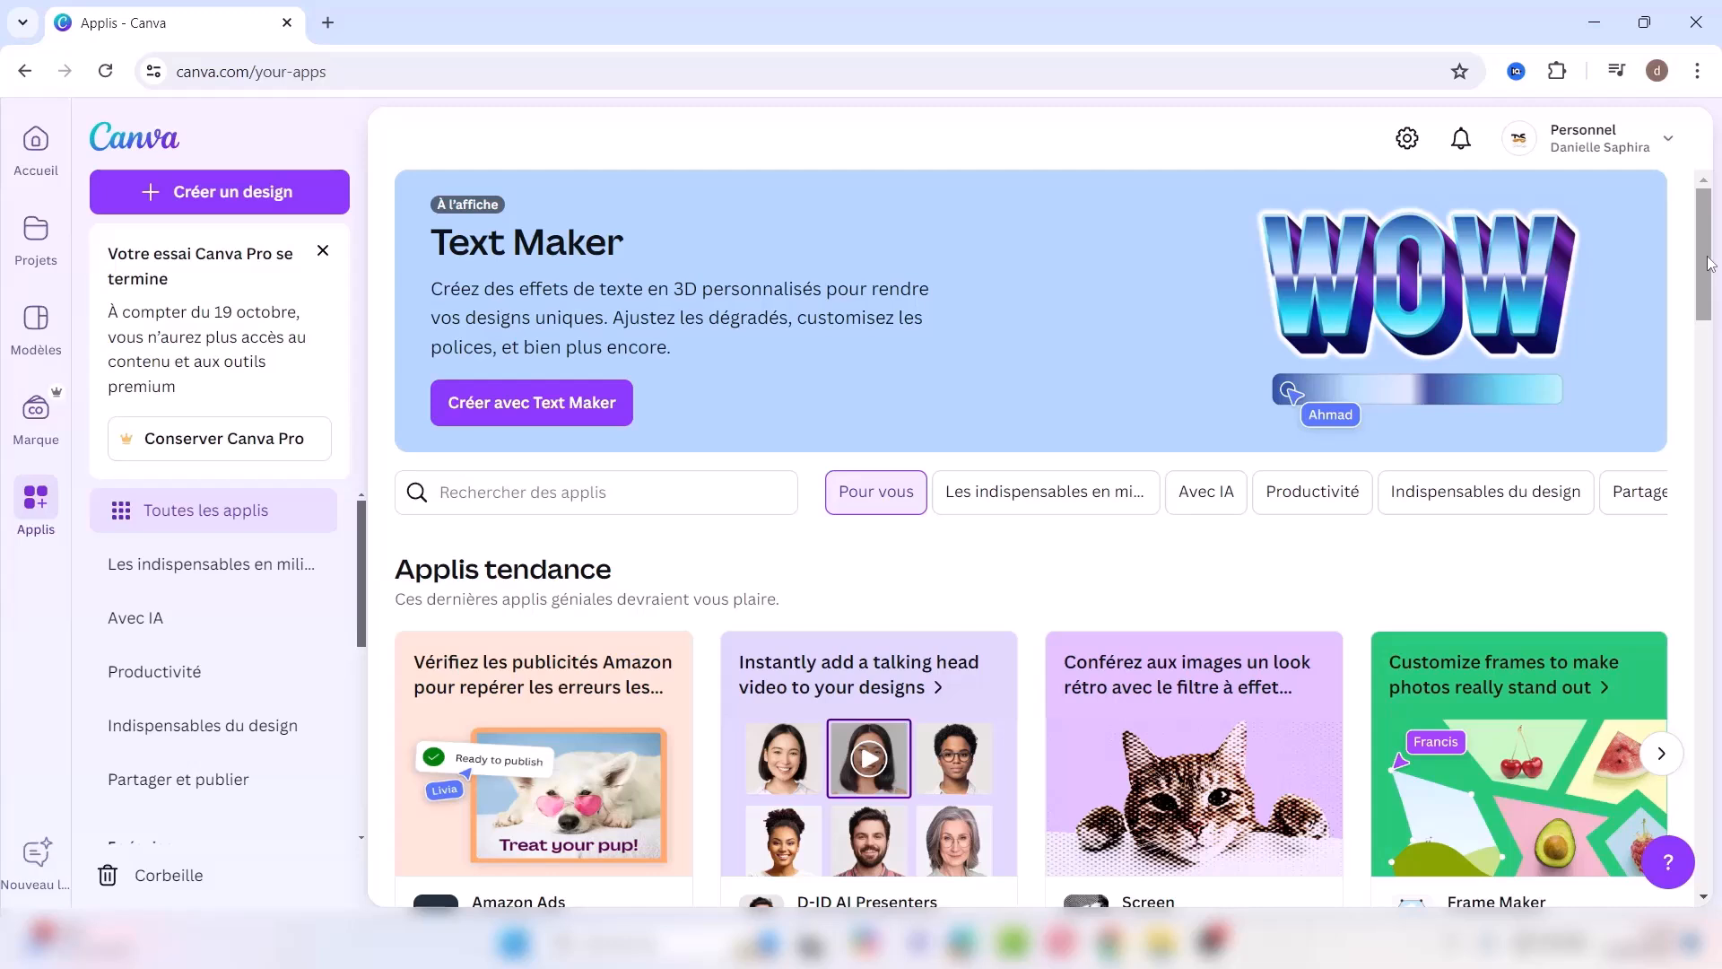
mouse_move(1710, 263)
left_mouse_down()
mouse_move(1719, 810)
mouse_move(1720, 257)
left_mouse_up()
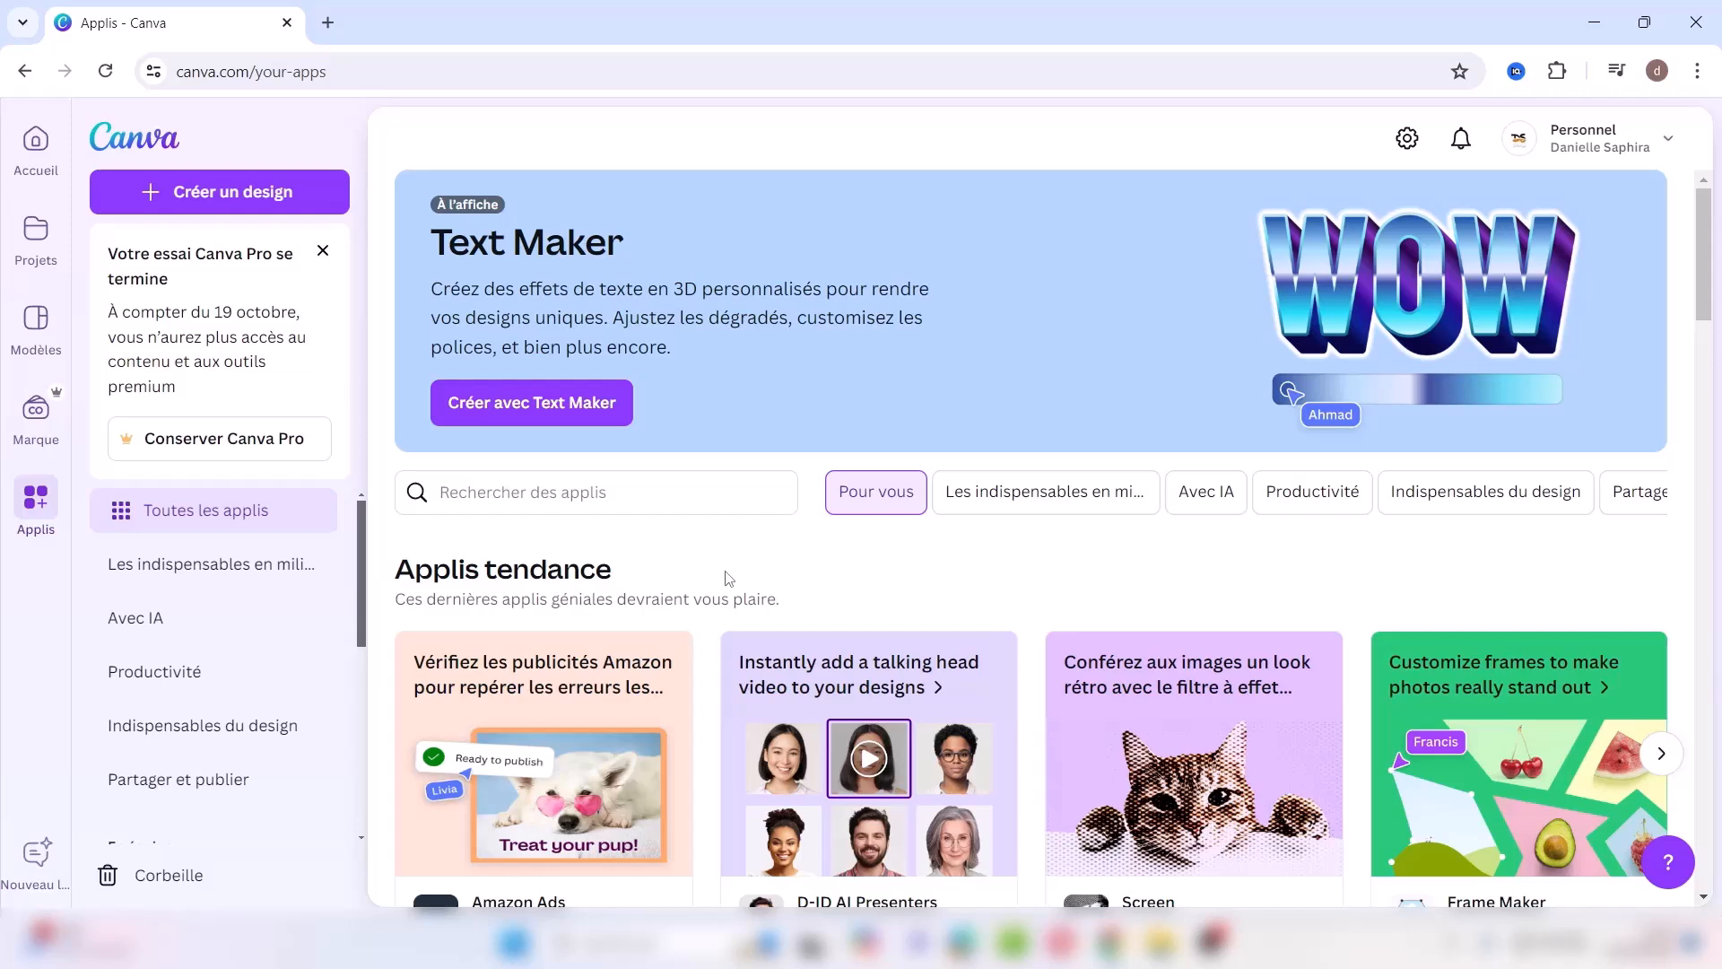
left_click(38, 854)
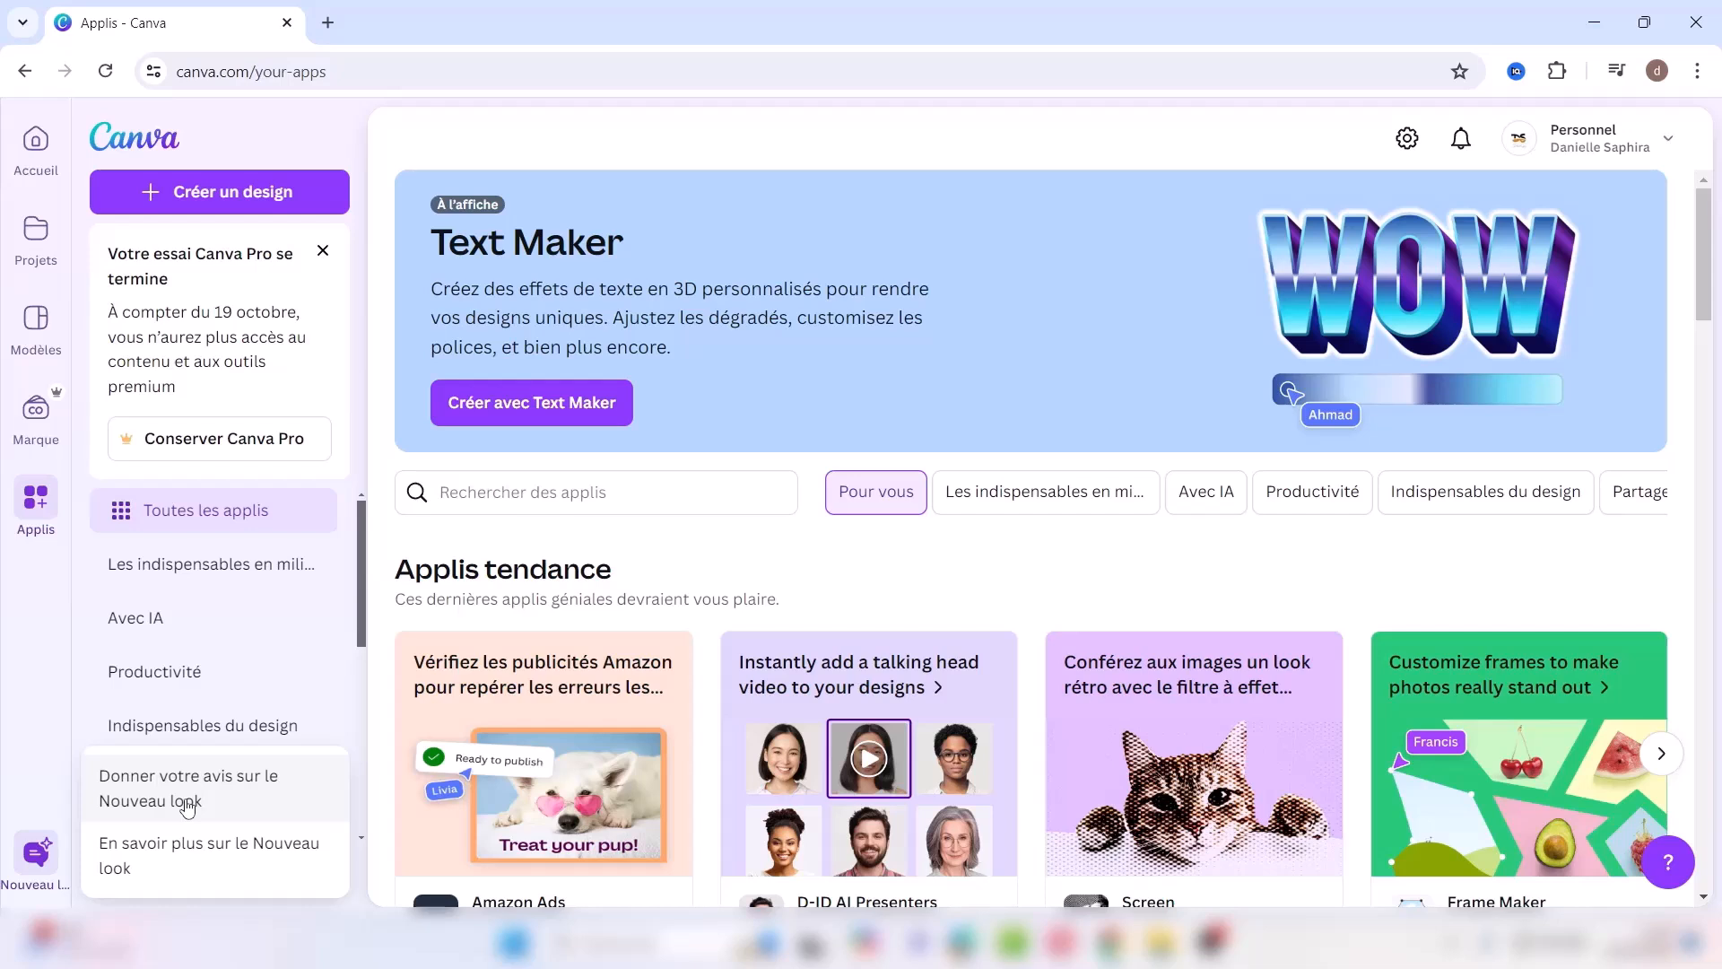
left_click(36, 773)
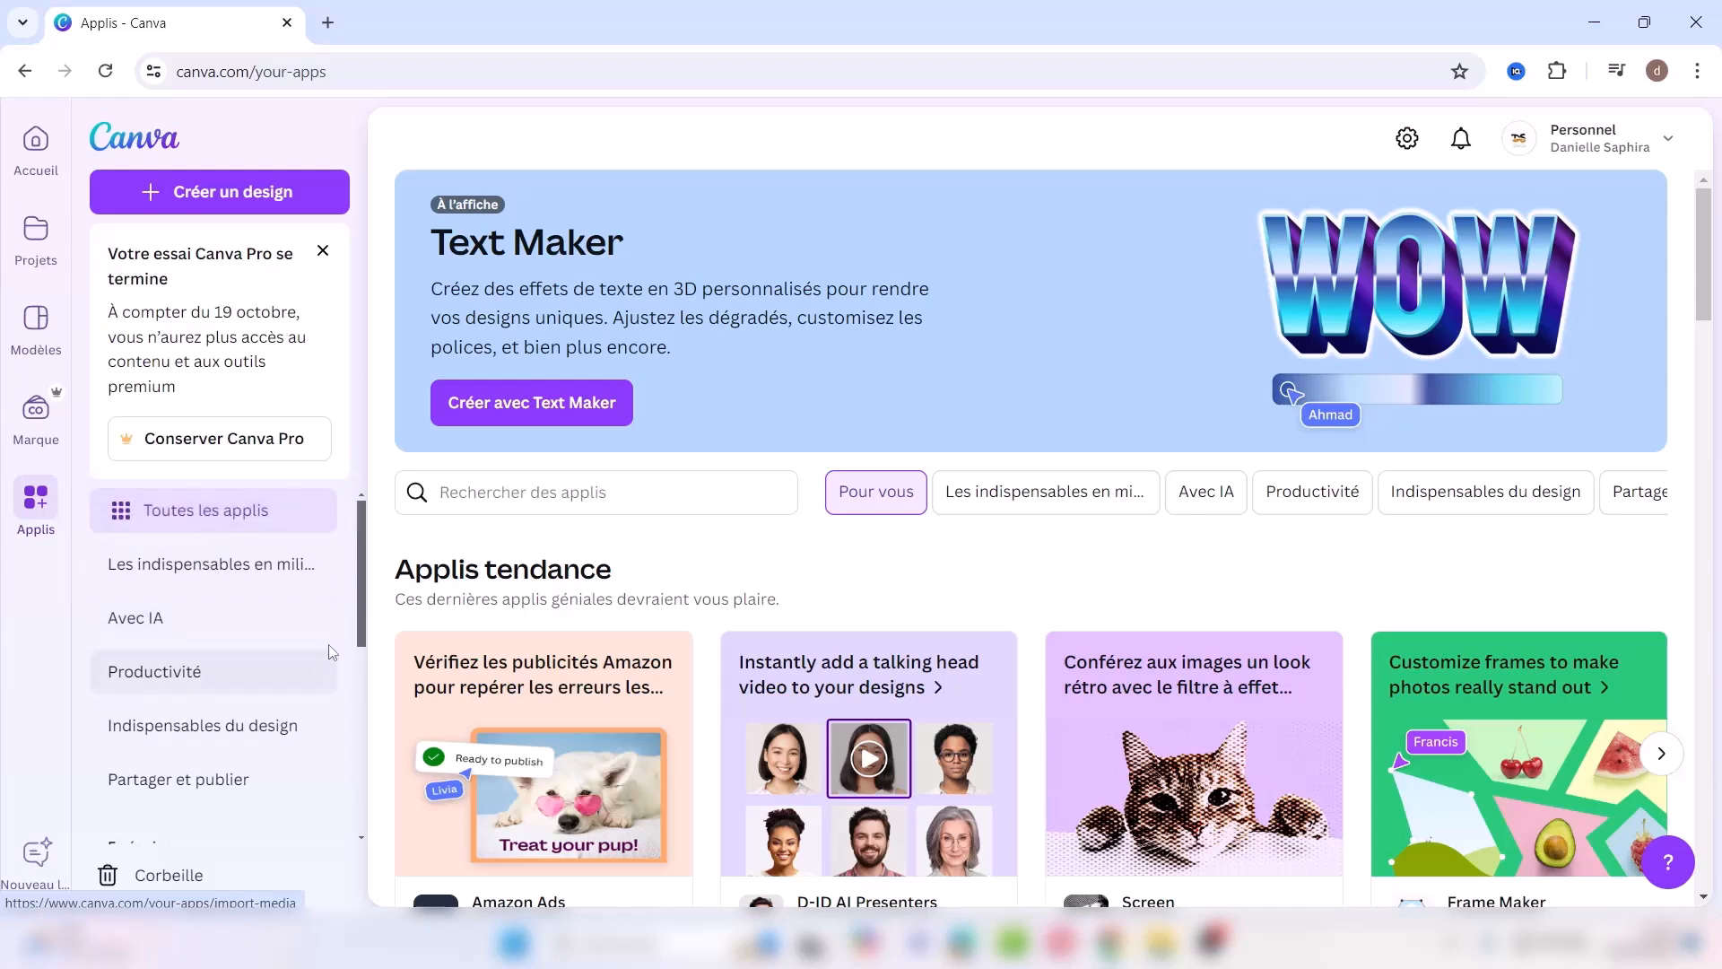
left_click_drag(355, 619, 348, 818)
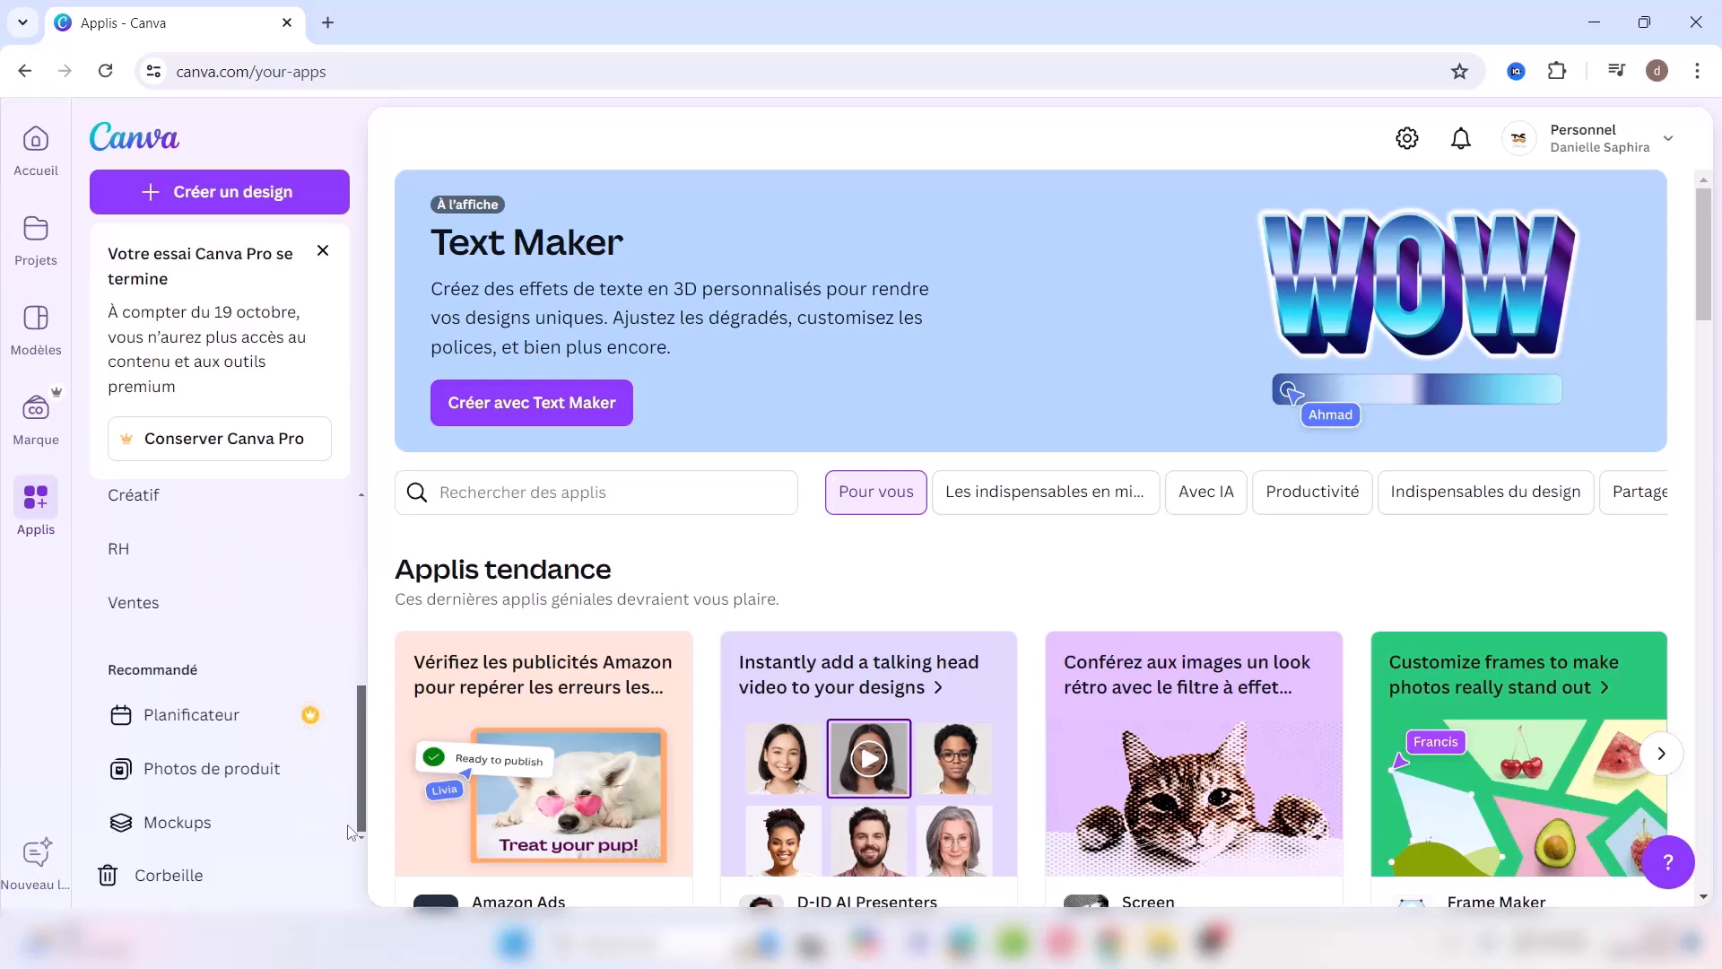
Step: Check the planner's November 1 events (Toussaint, Divali), then go to the Photos de produit page
left_click(236, 725)
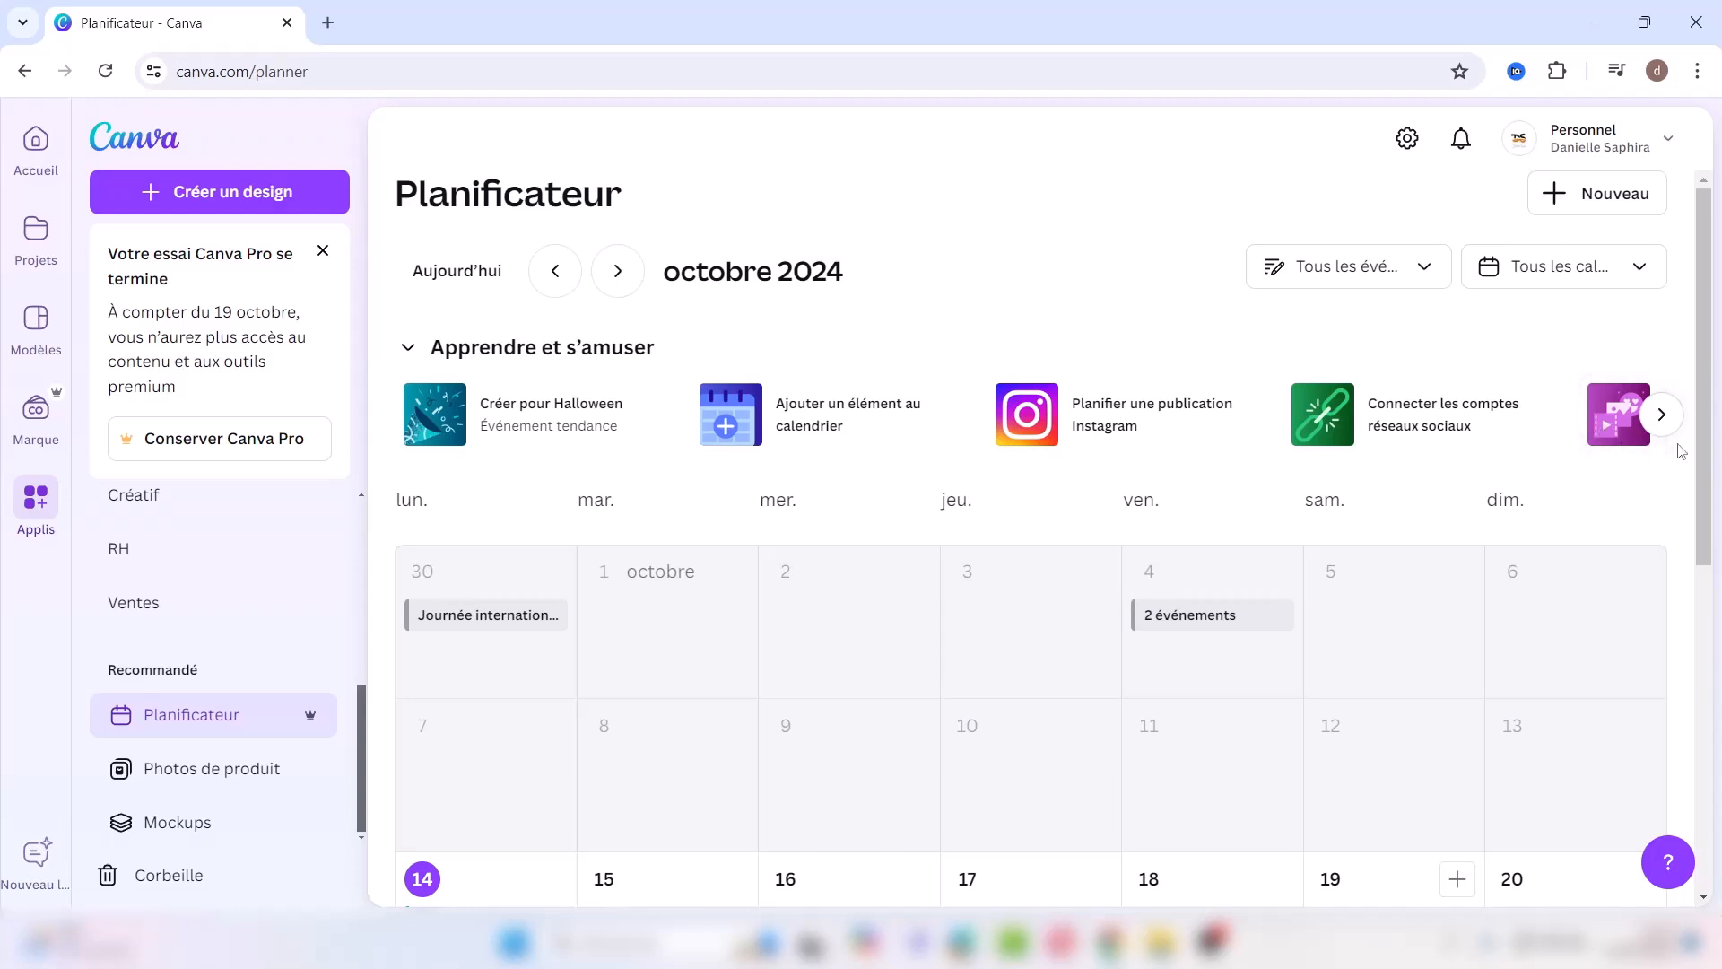
scroll(1008, 807, "down", 5)
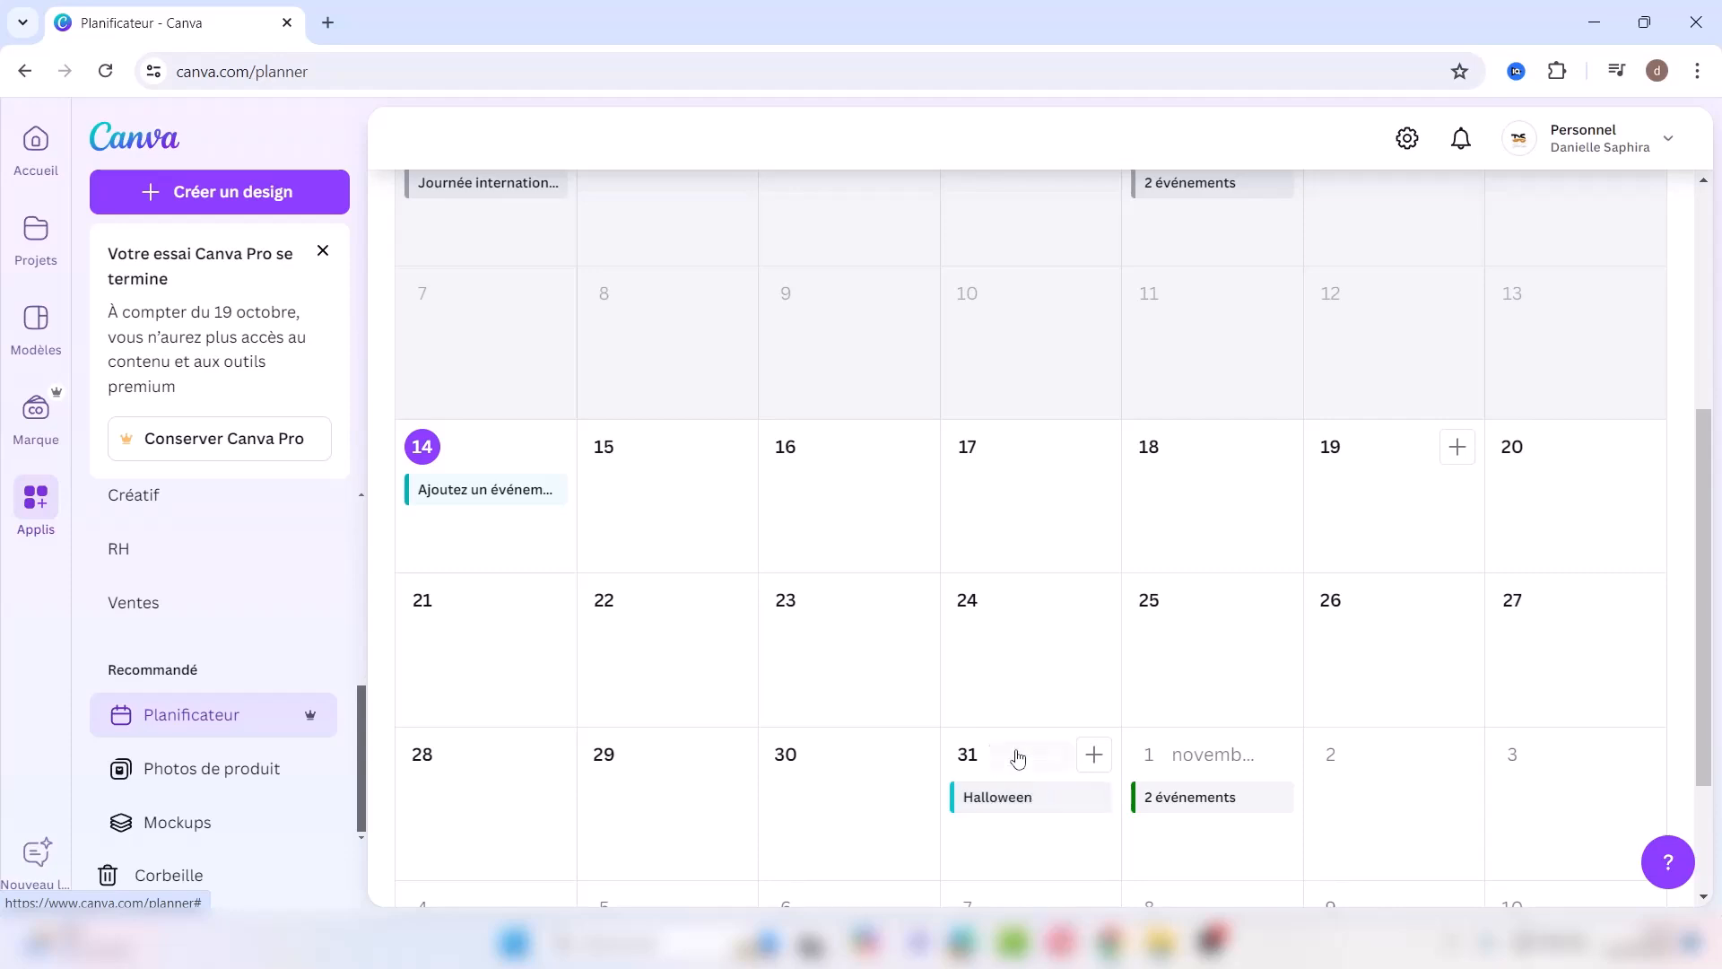
left_click(1175, 807)
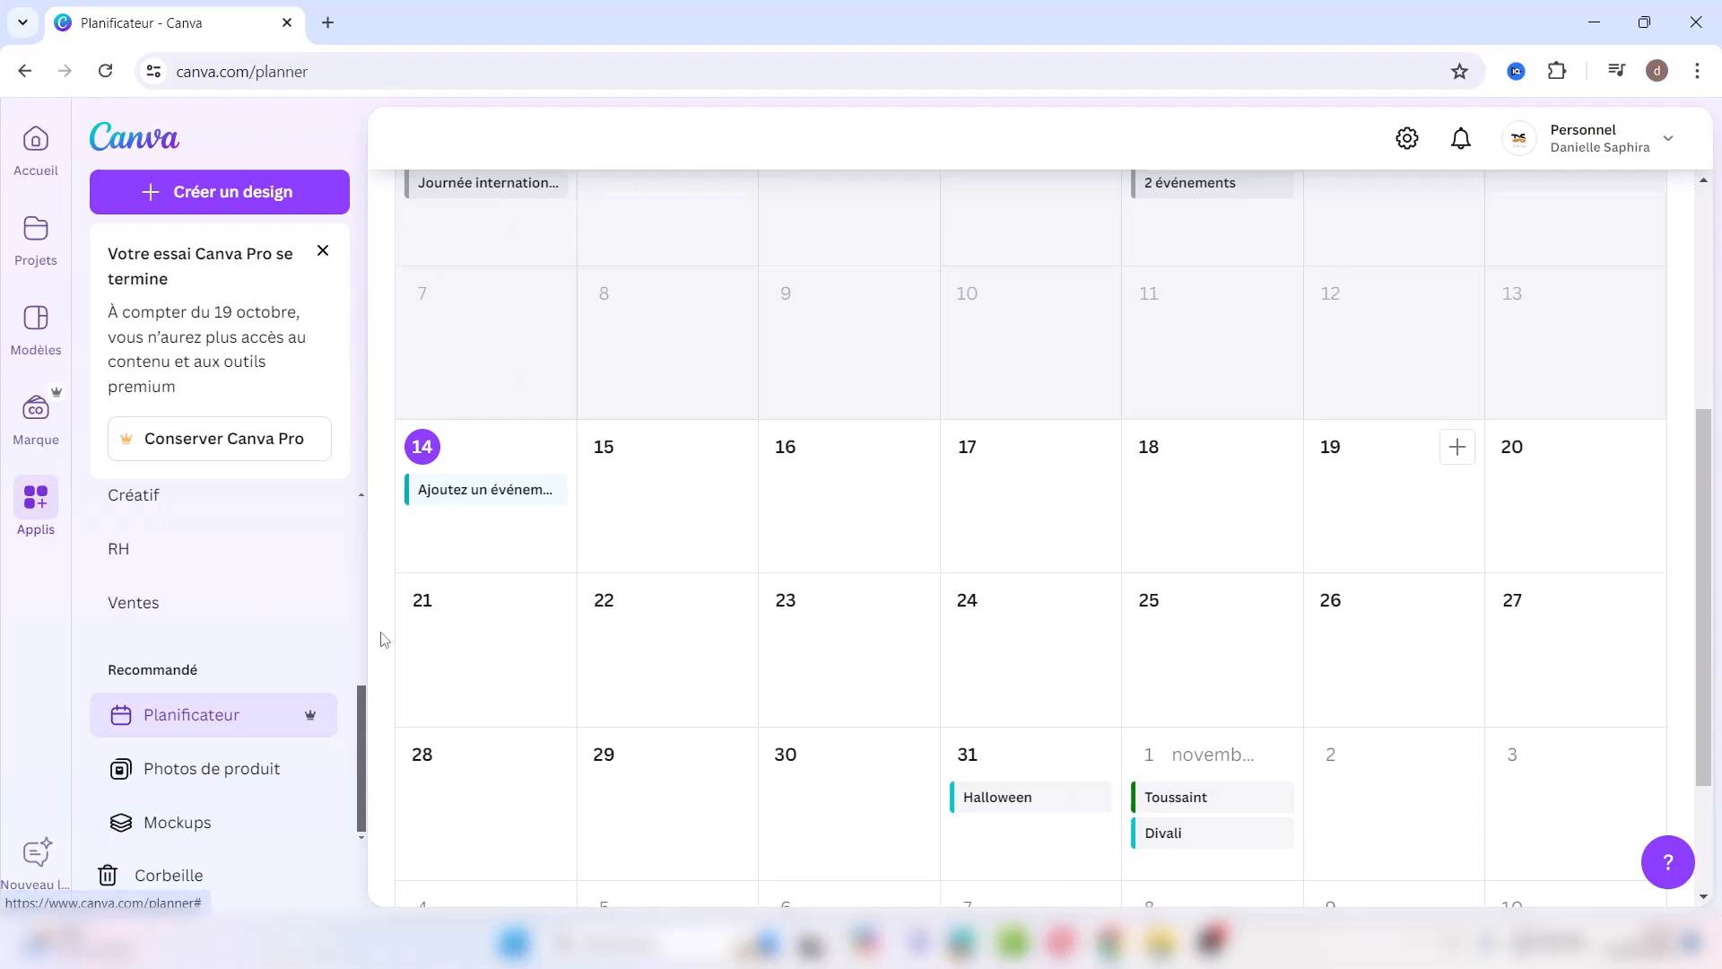
left_click(231, 779)
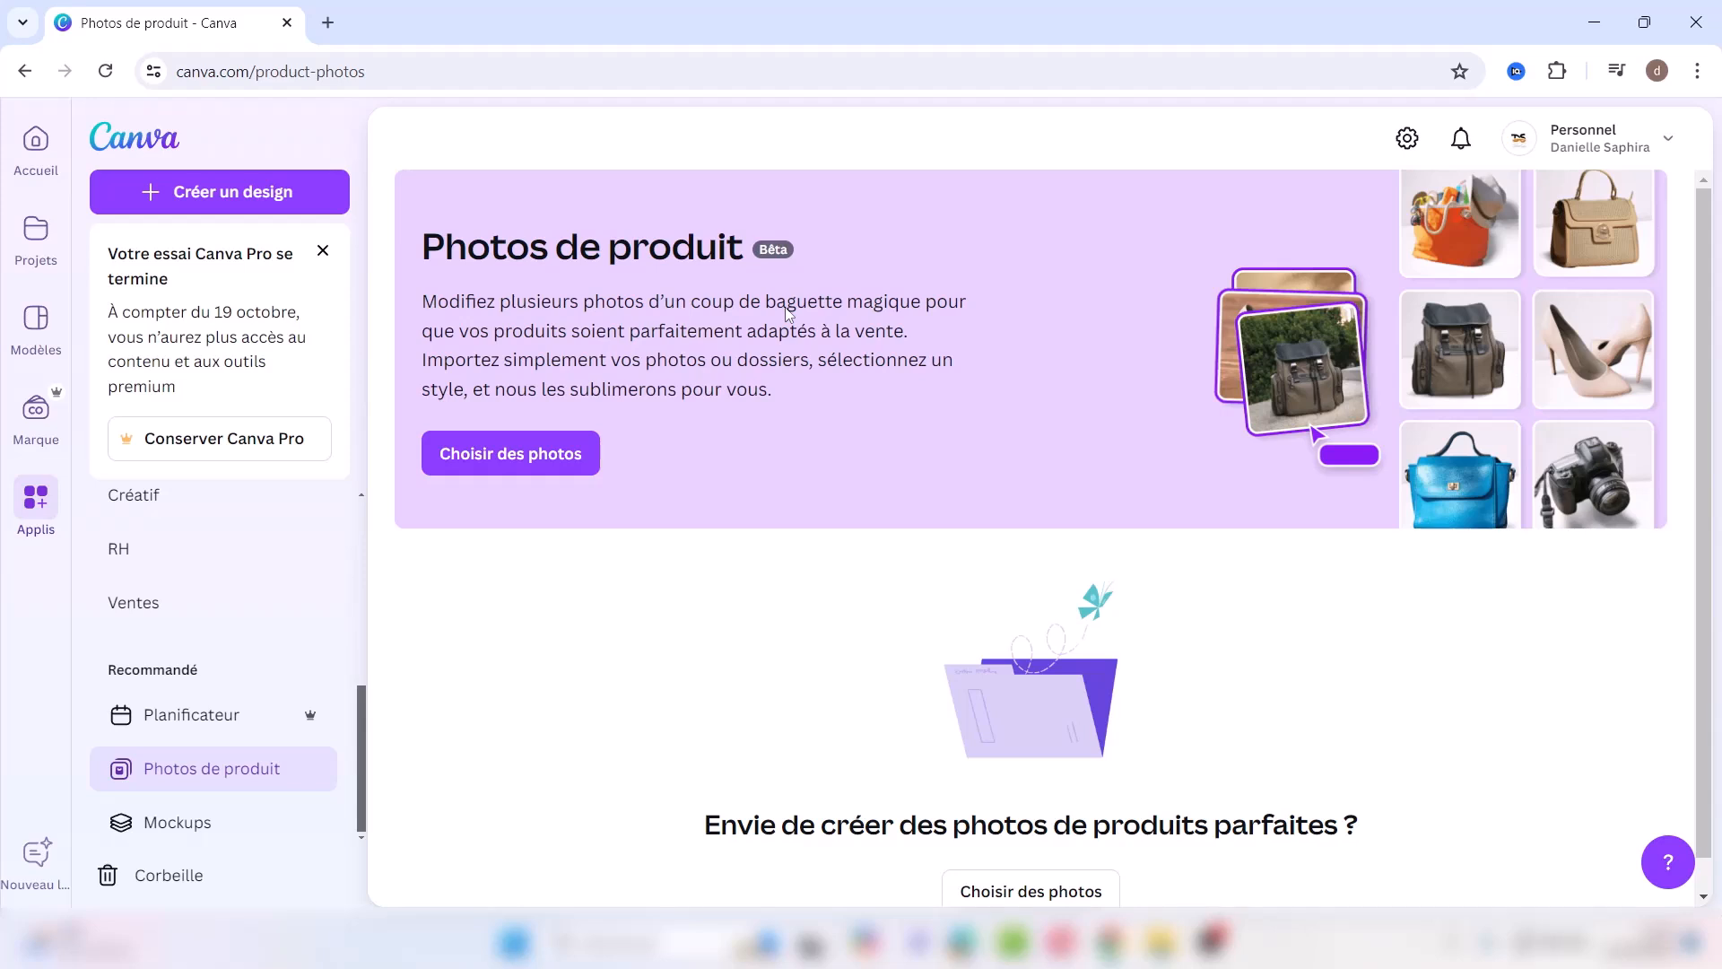
Step: Look at the Mockups page, dismiss the battery saver notification, and go back to the Canva home page
left_click(192, 823)
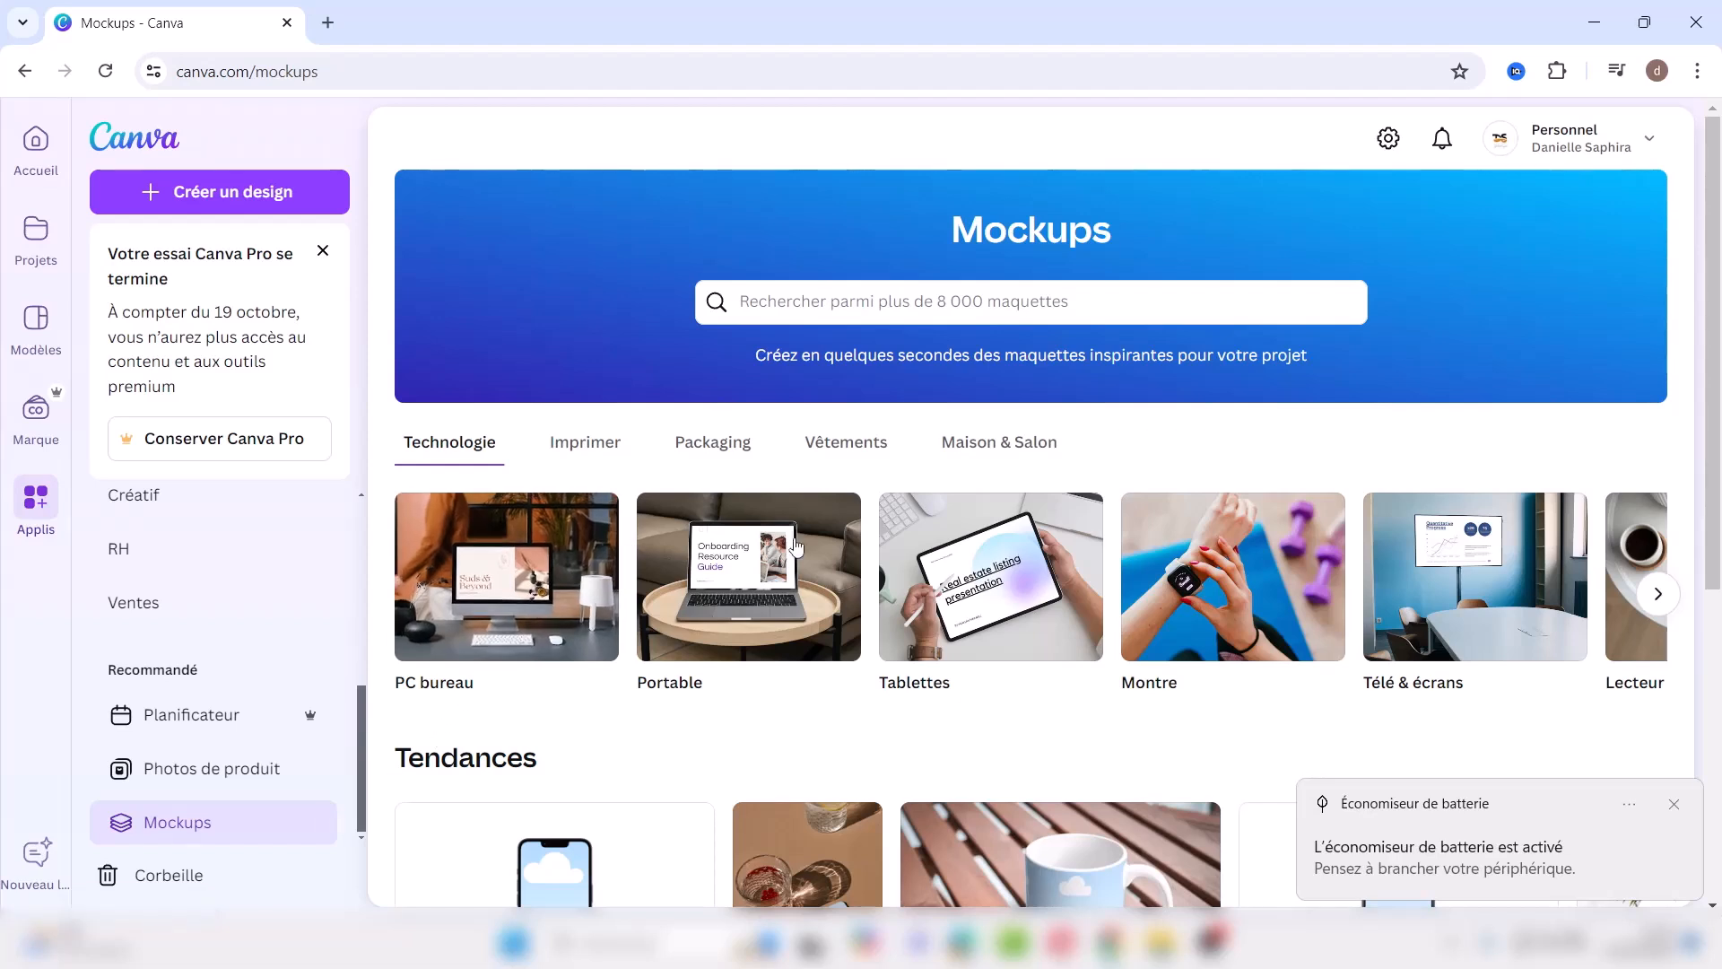
left_click(1674, 805)
left_click(36, 141)
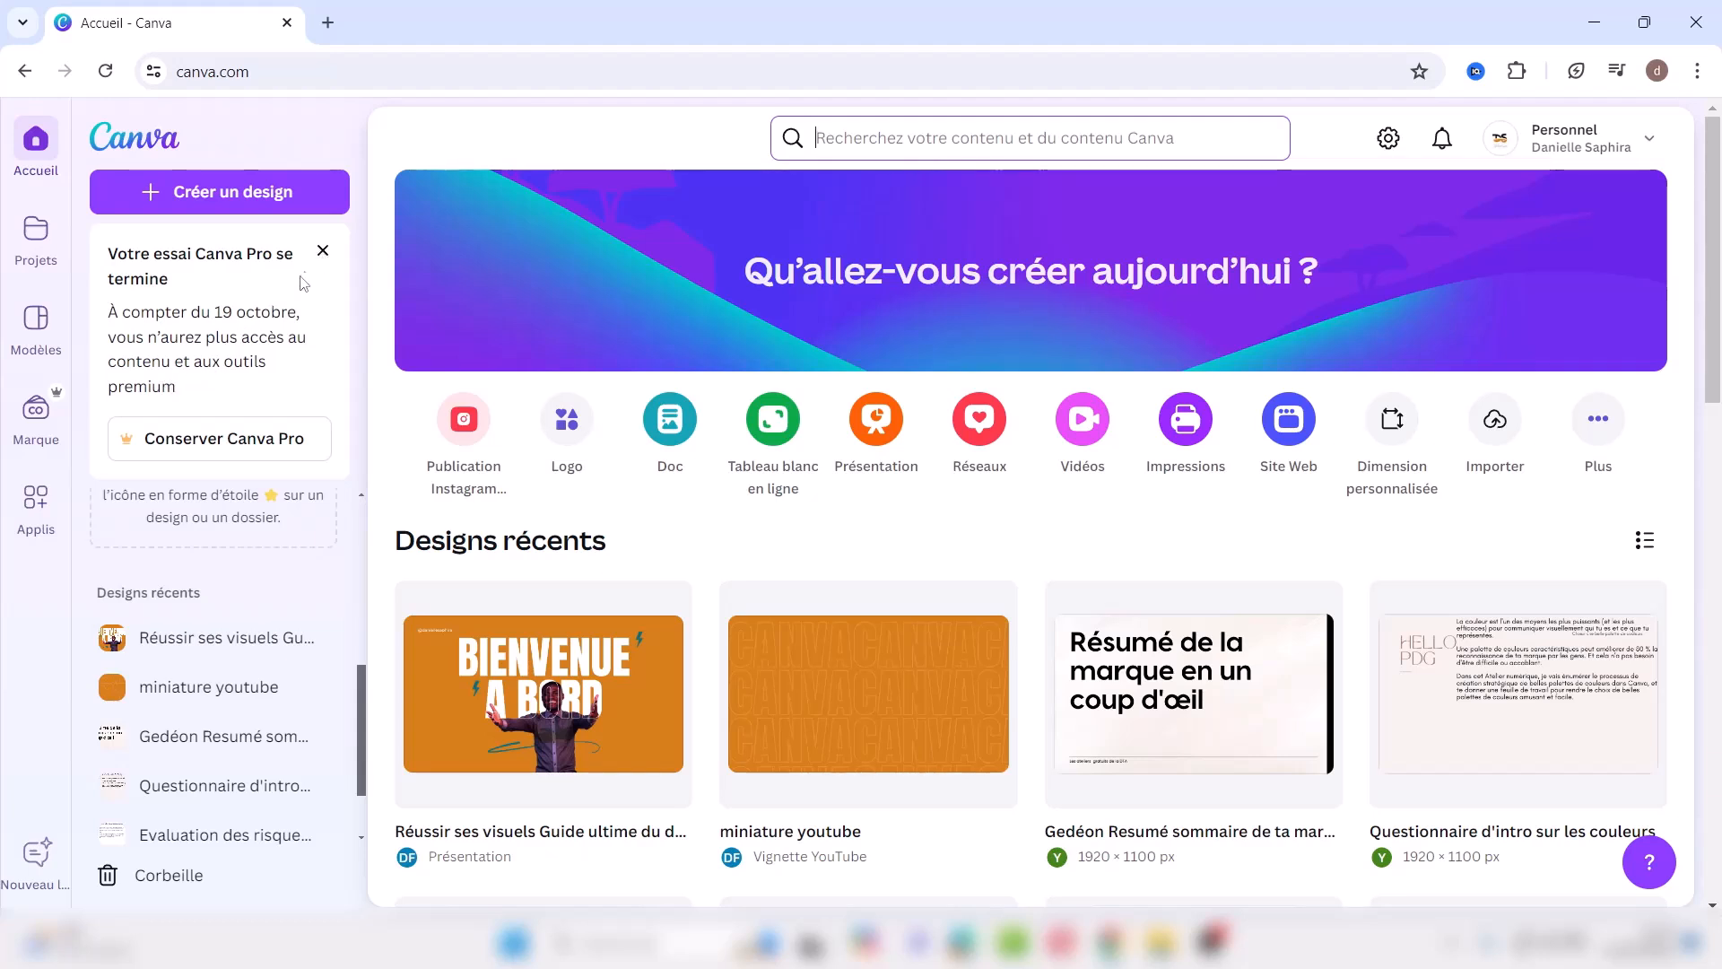
Step: Close the 'Votre essai Canva Pro se termine' card in the home page sidebar
left_click(323, 255)
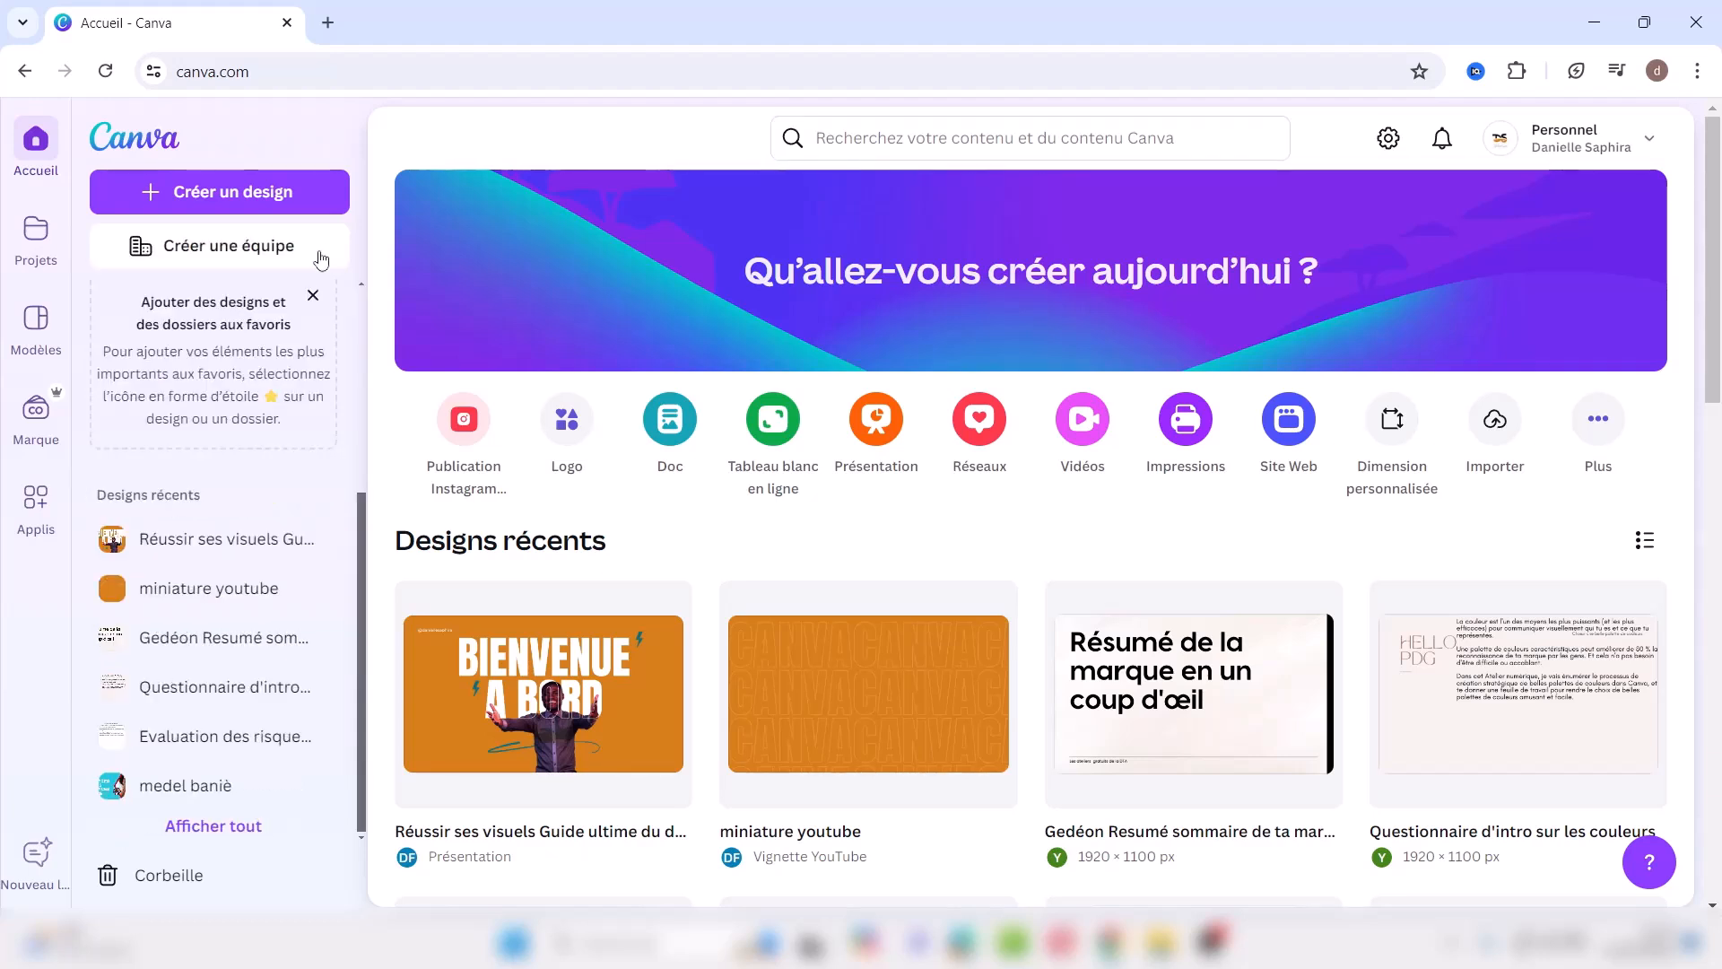
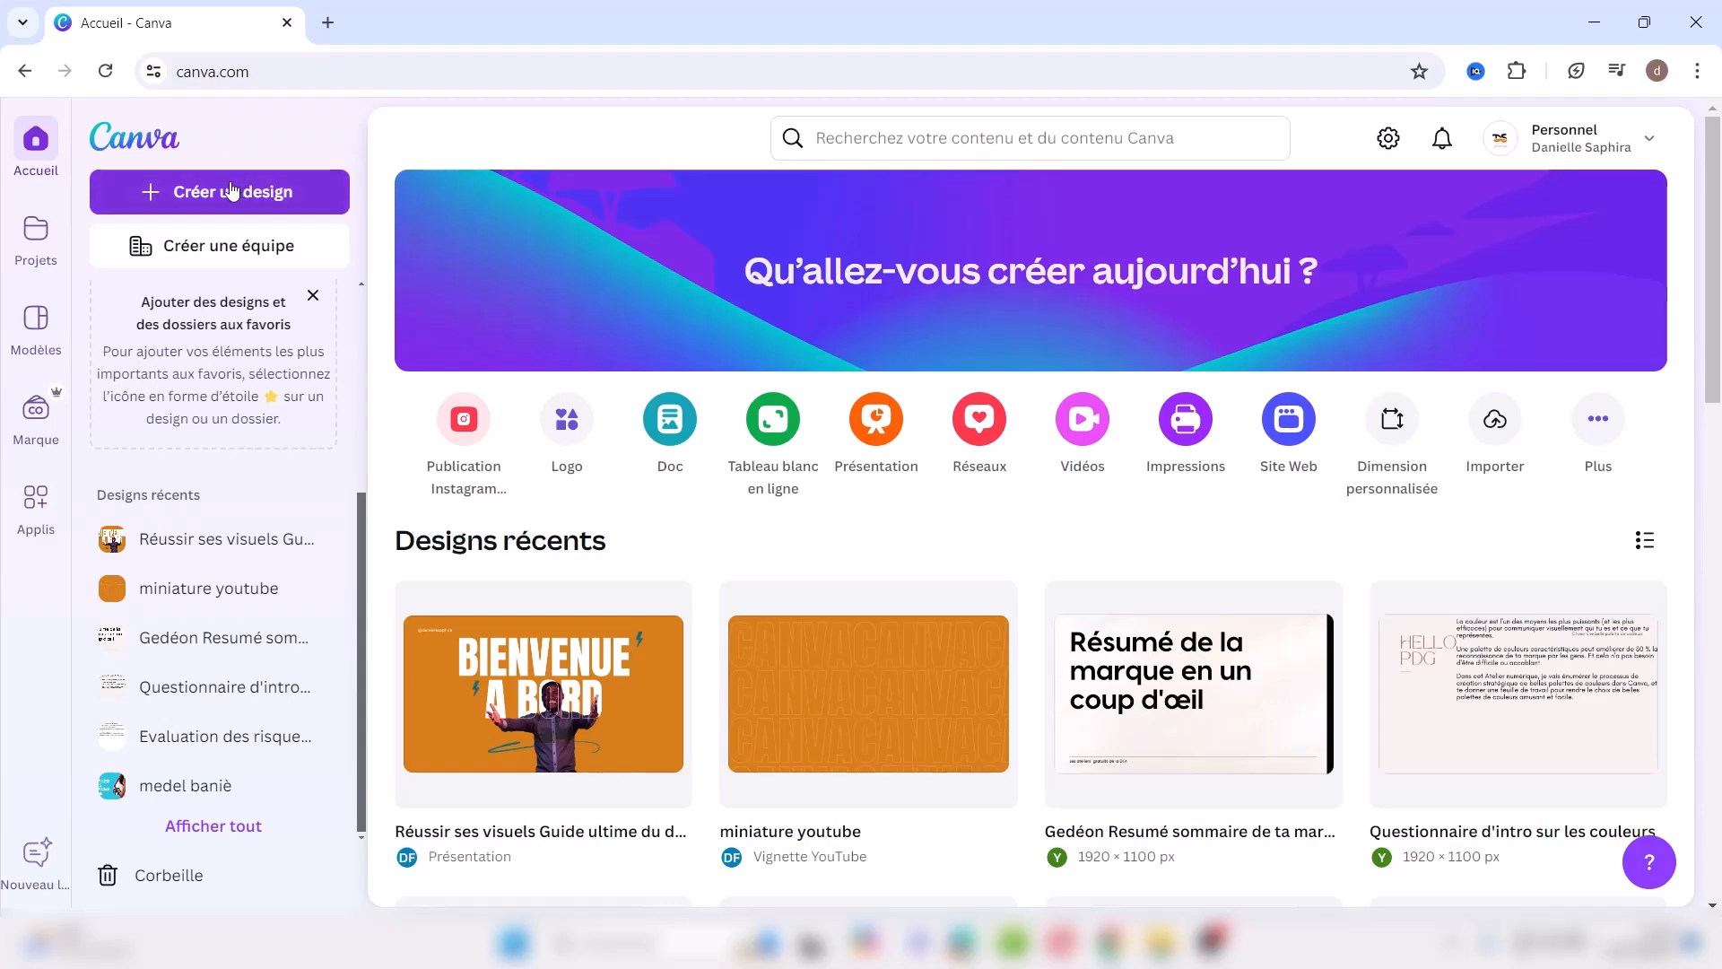
Step: Start a new design and choose the Publication Instagram type (1080 × 1080 px)
left_click(230, 189)
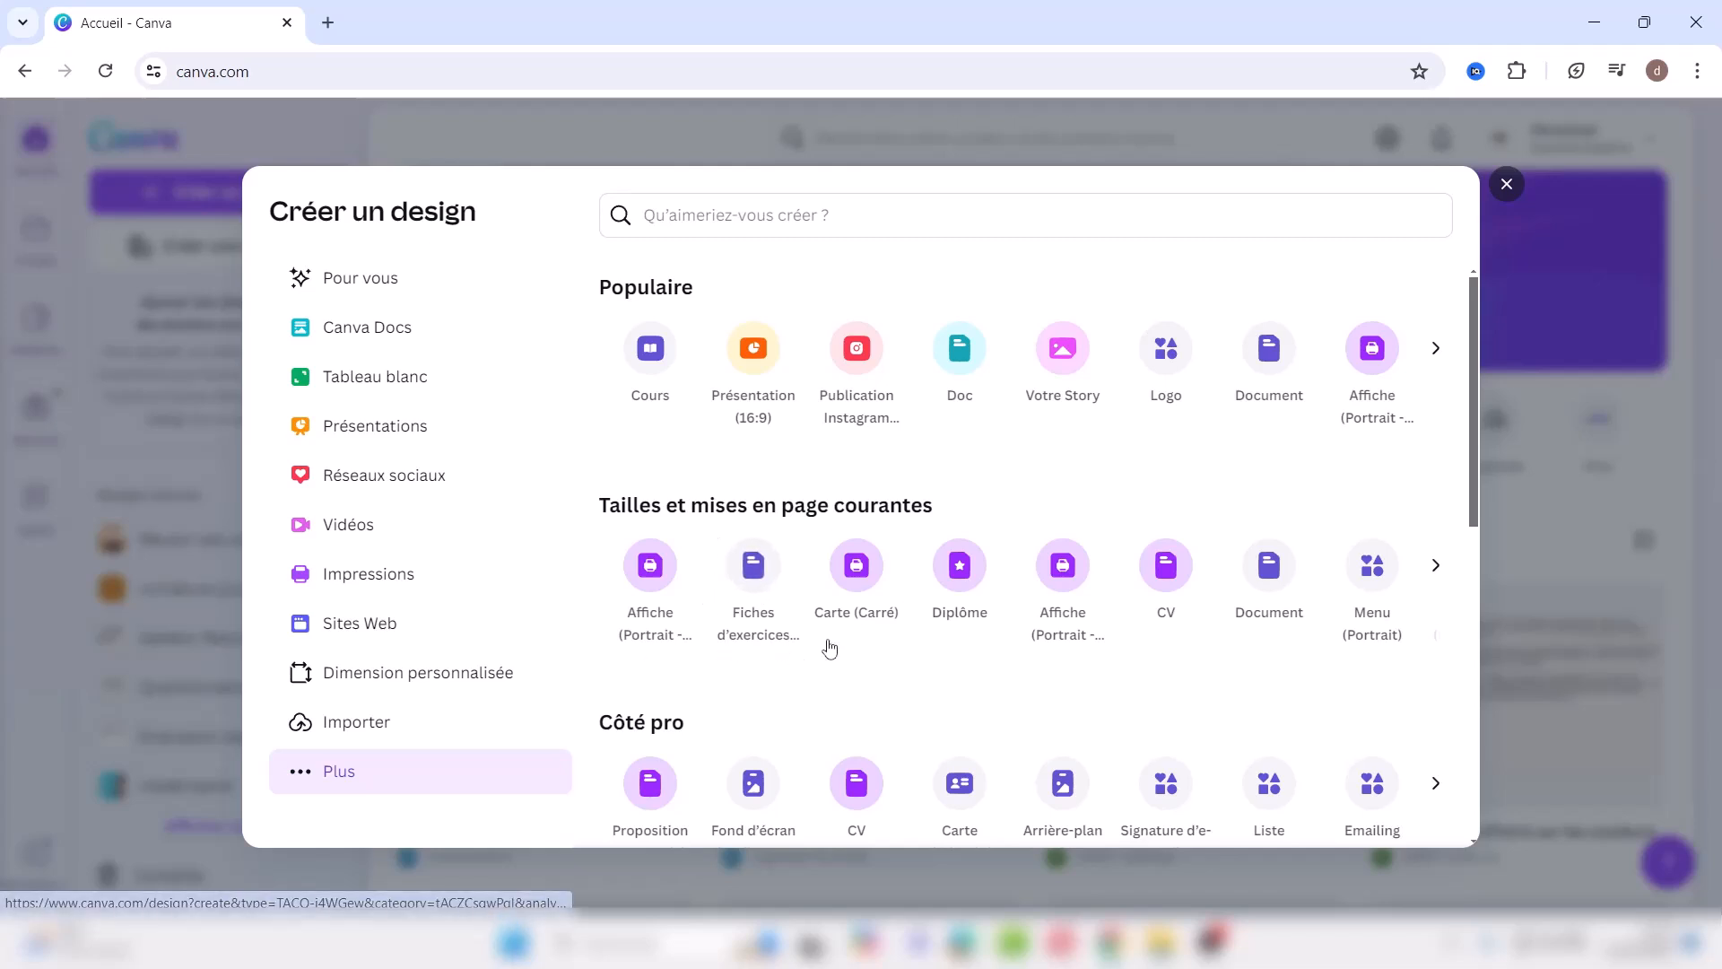
left_click(855, 350)
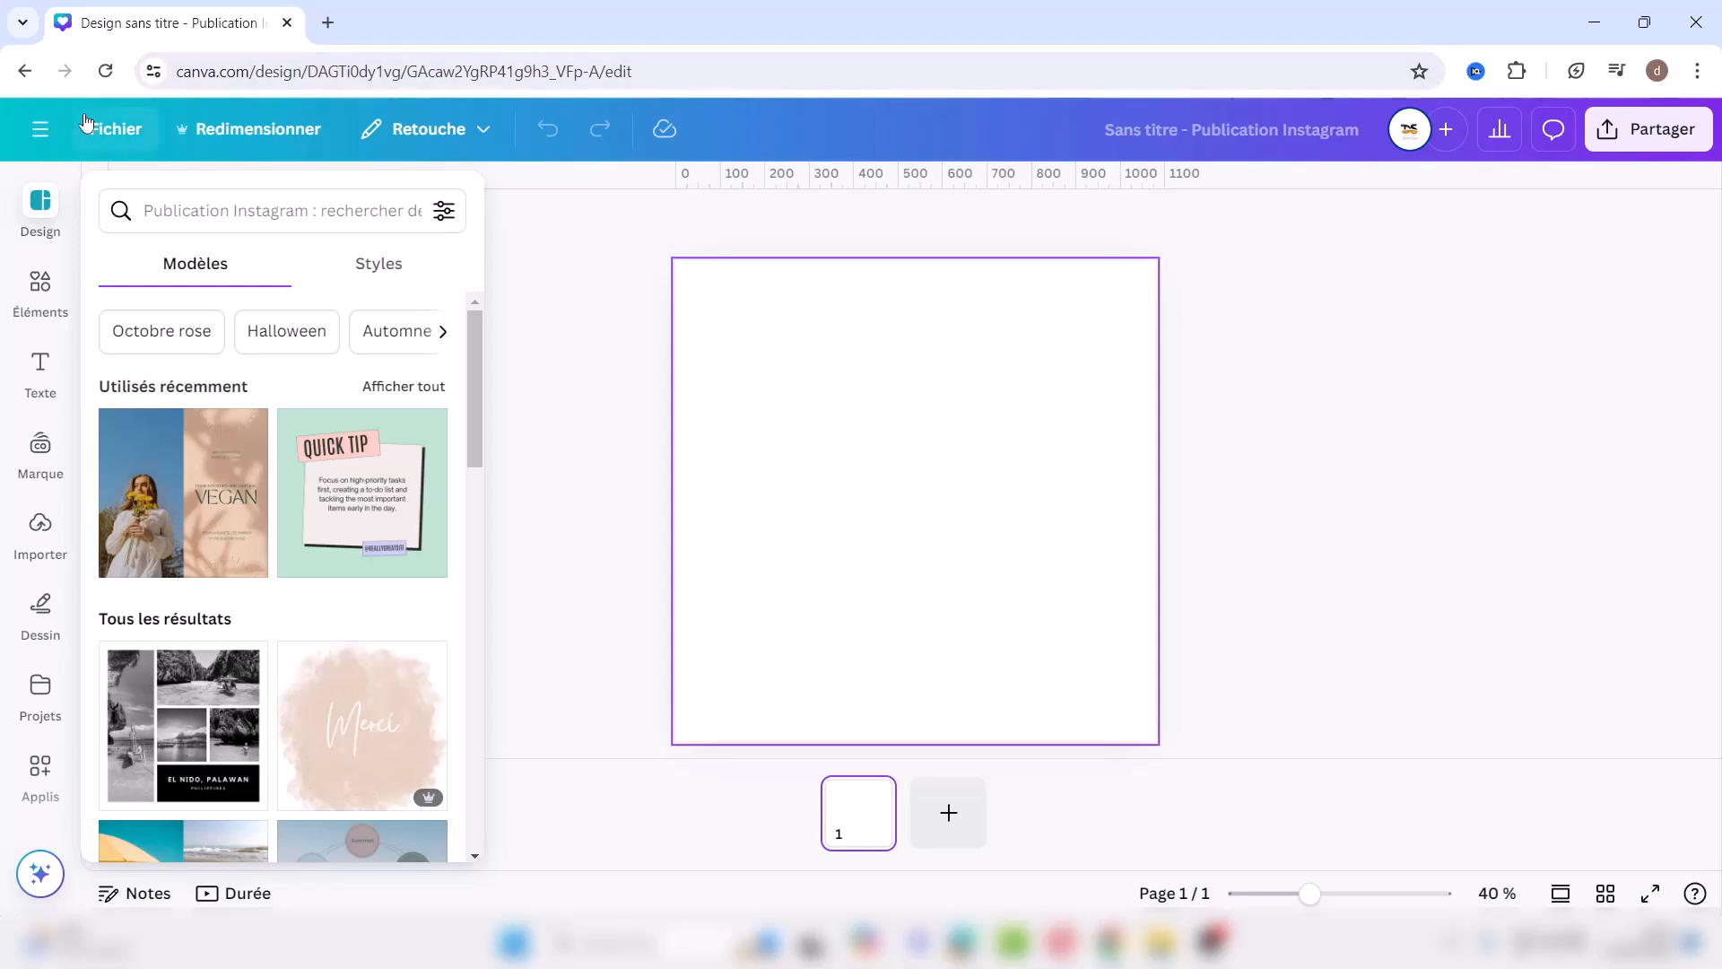
Step: Open and close the main navigation menu, then show the Fichier options for the 'Sans titre' post
left_click(39, 131)
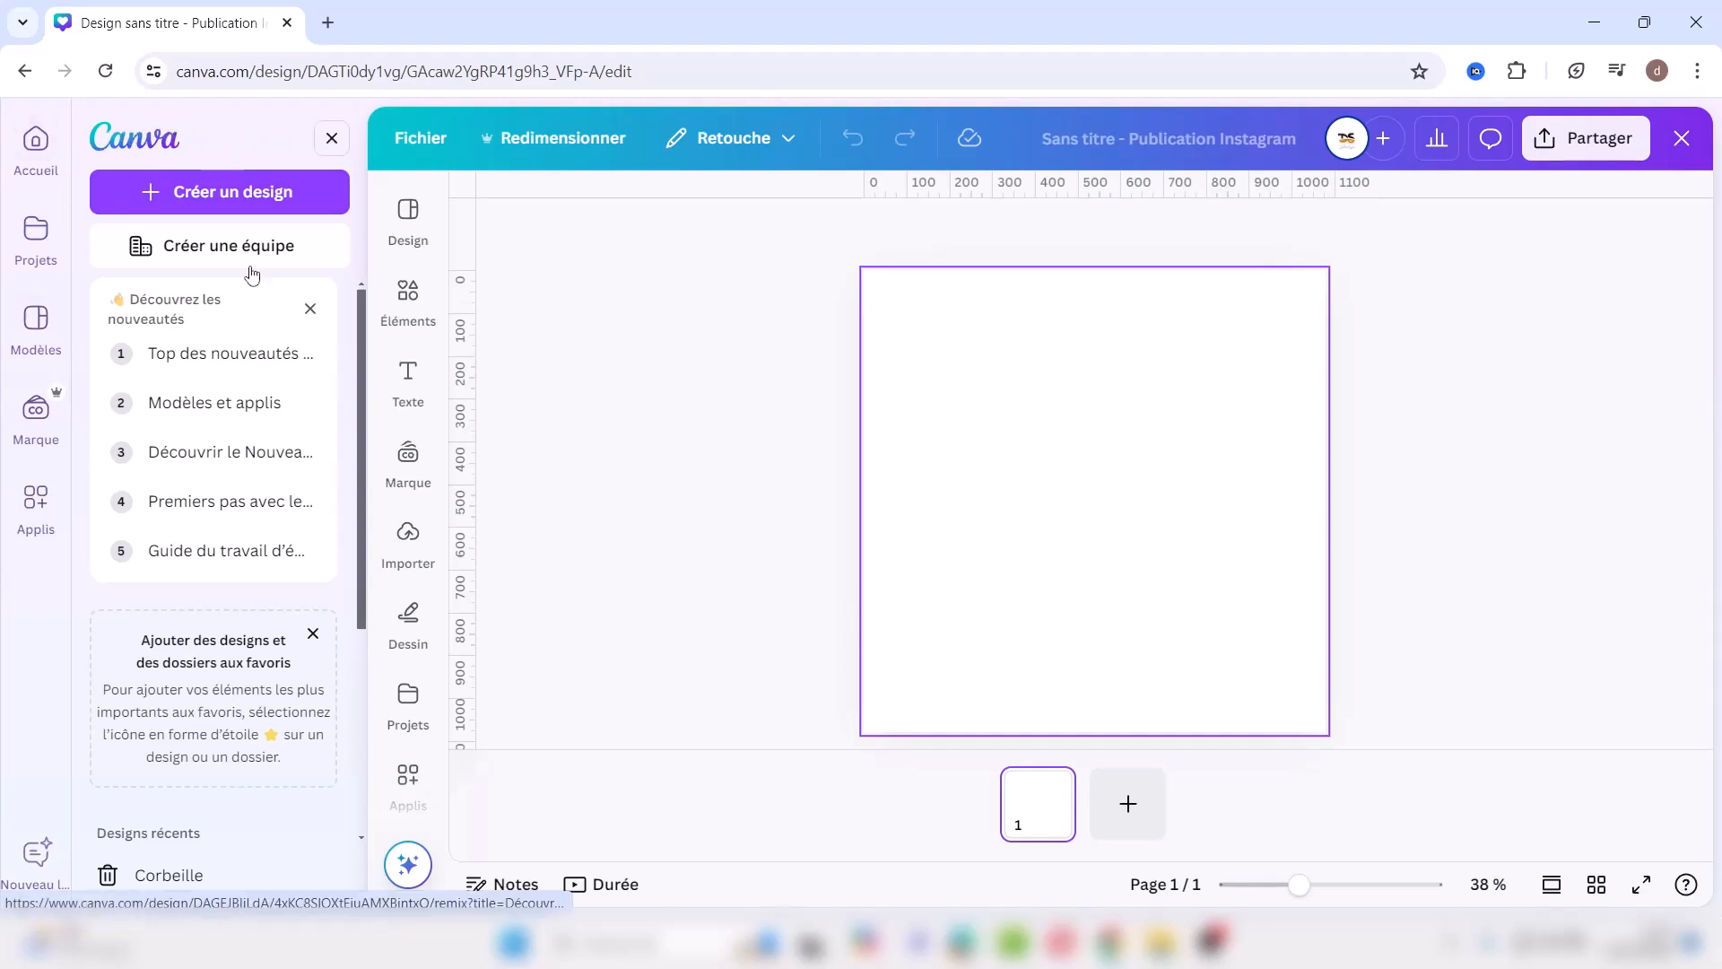
left_click(332, 140)
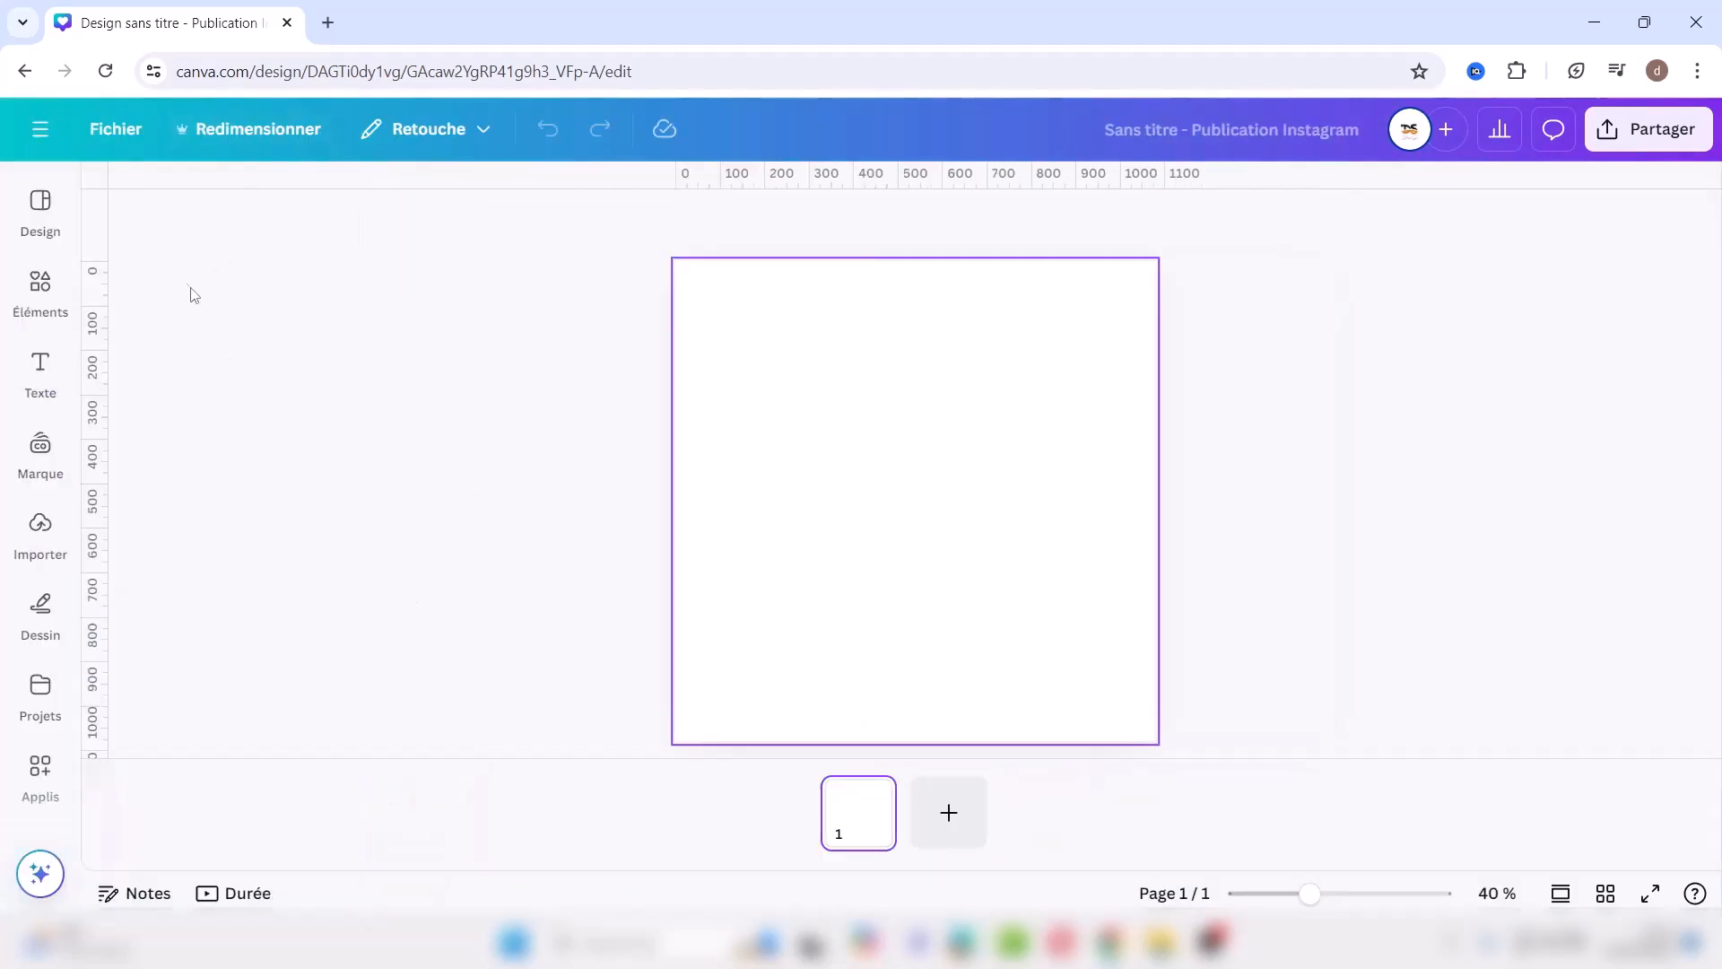
left_click(115, 130)
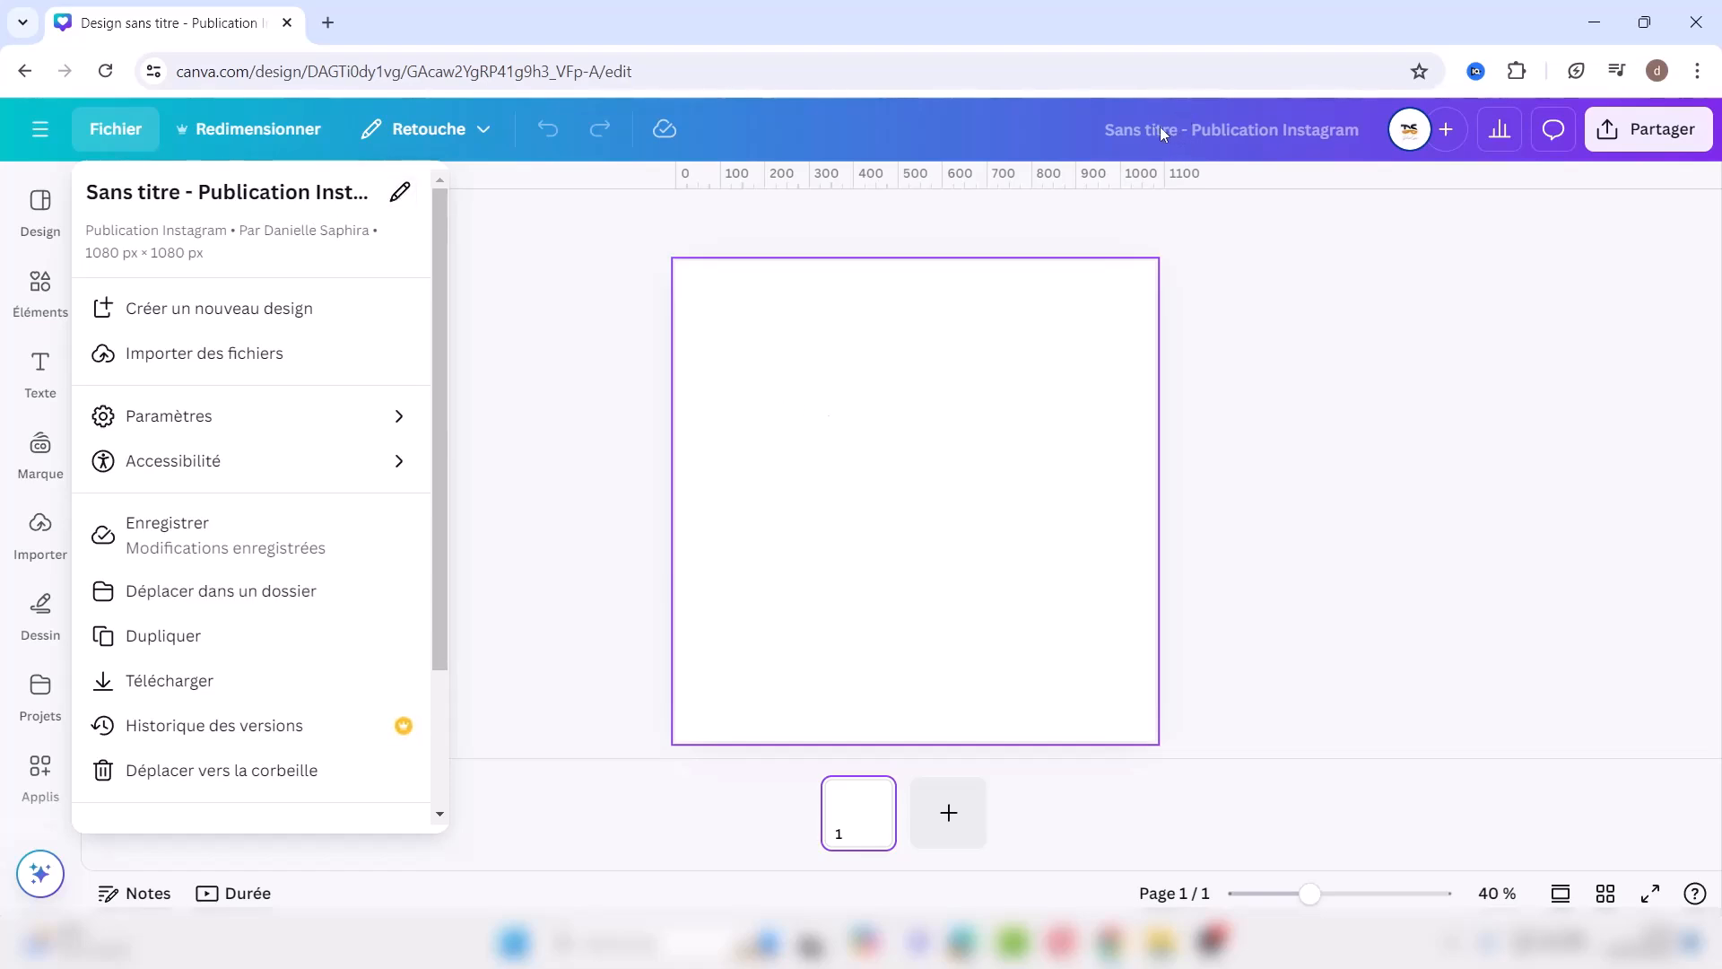
Step: Rename the design to 'présentation éditeur canva'
left_click(400, 191)
type("présentation éditeur canva")
key("Return")
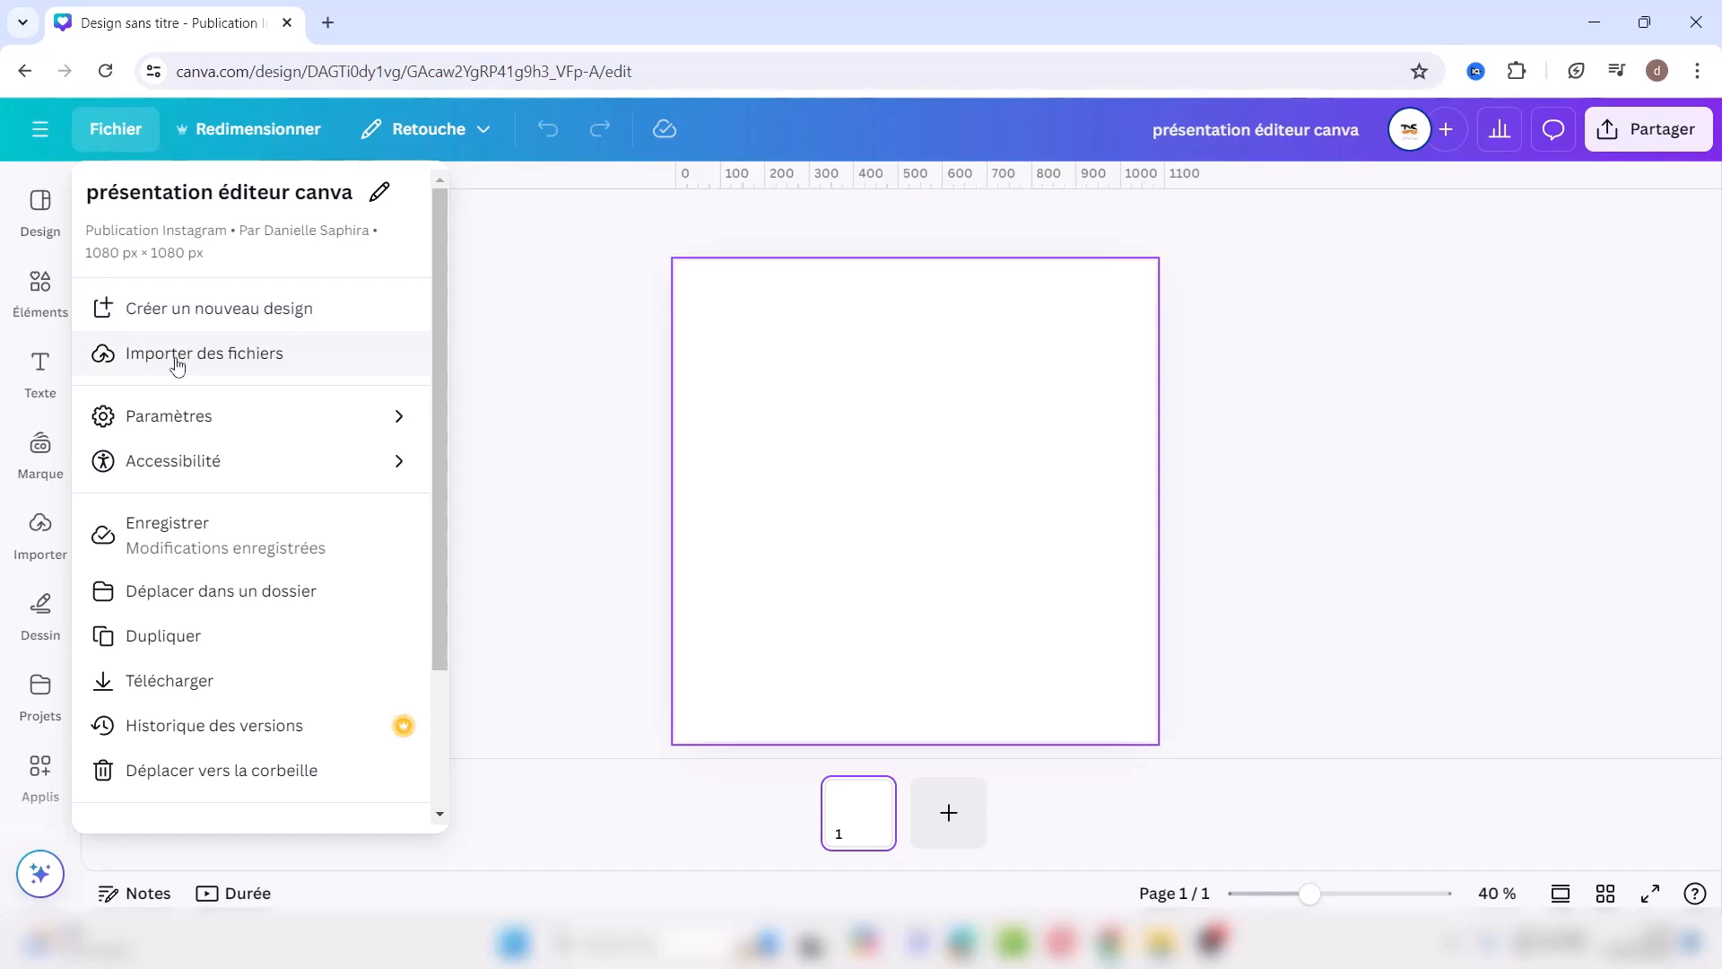
mouse_move(218, 418)
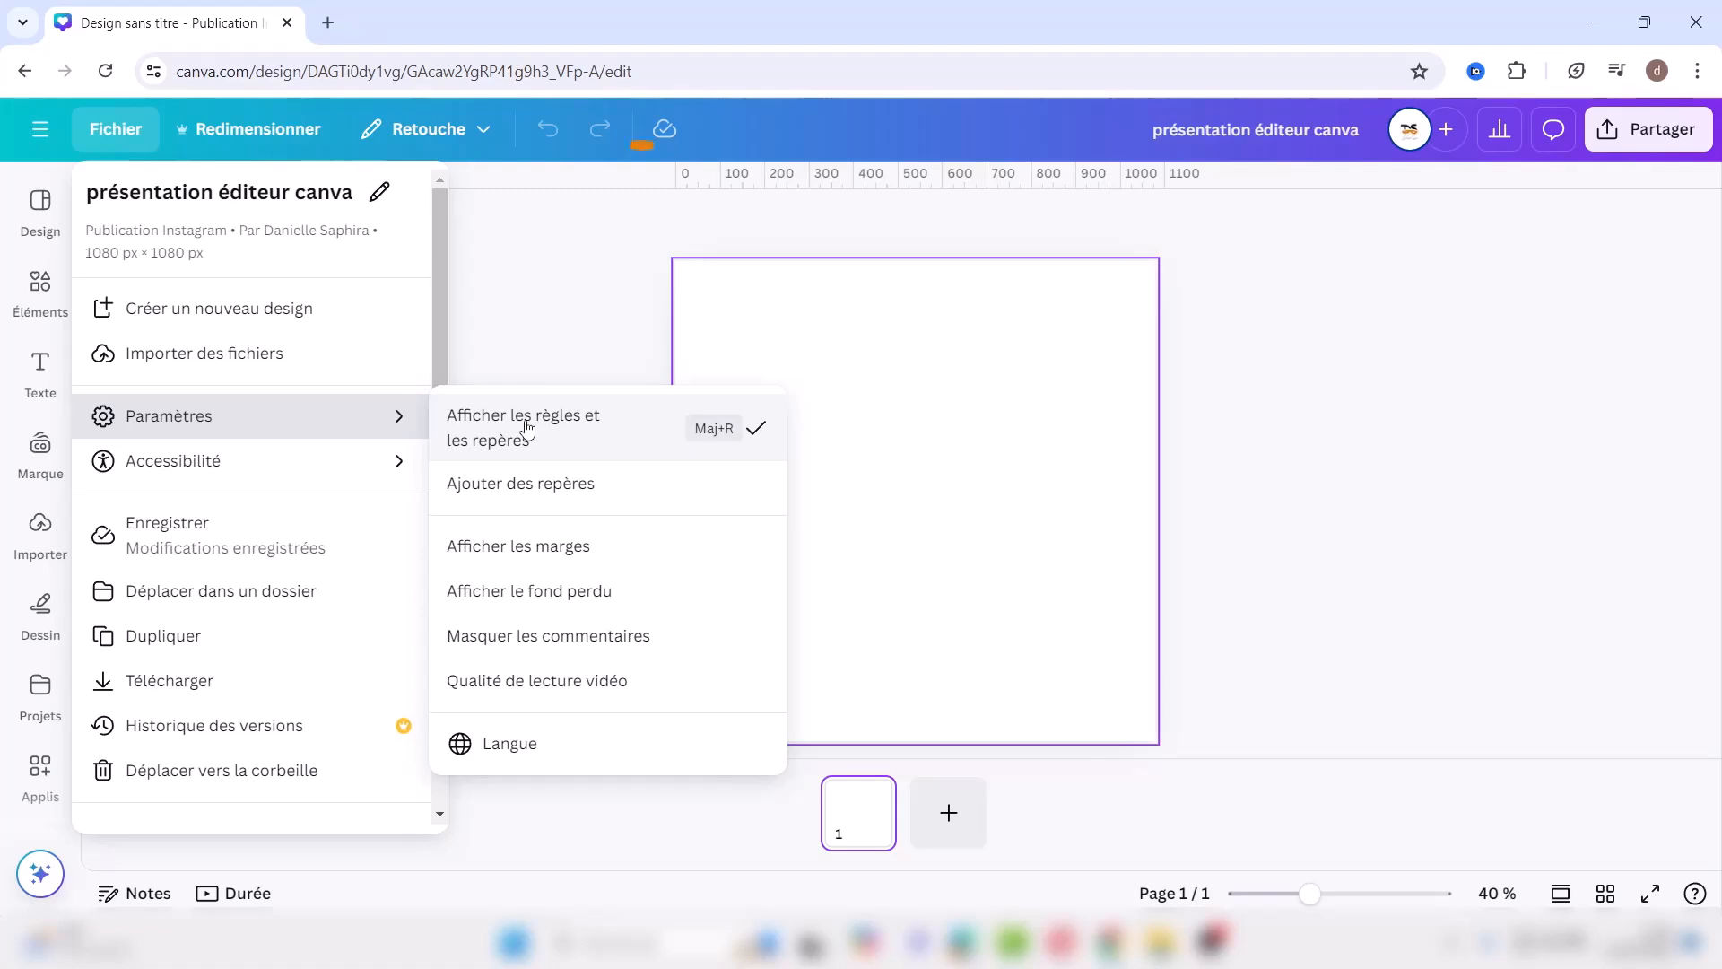
Step: Preview the 12-column guide preset, then cancel without adding any guides
left_click(557, 487)
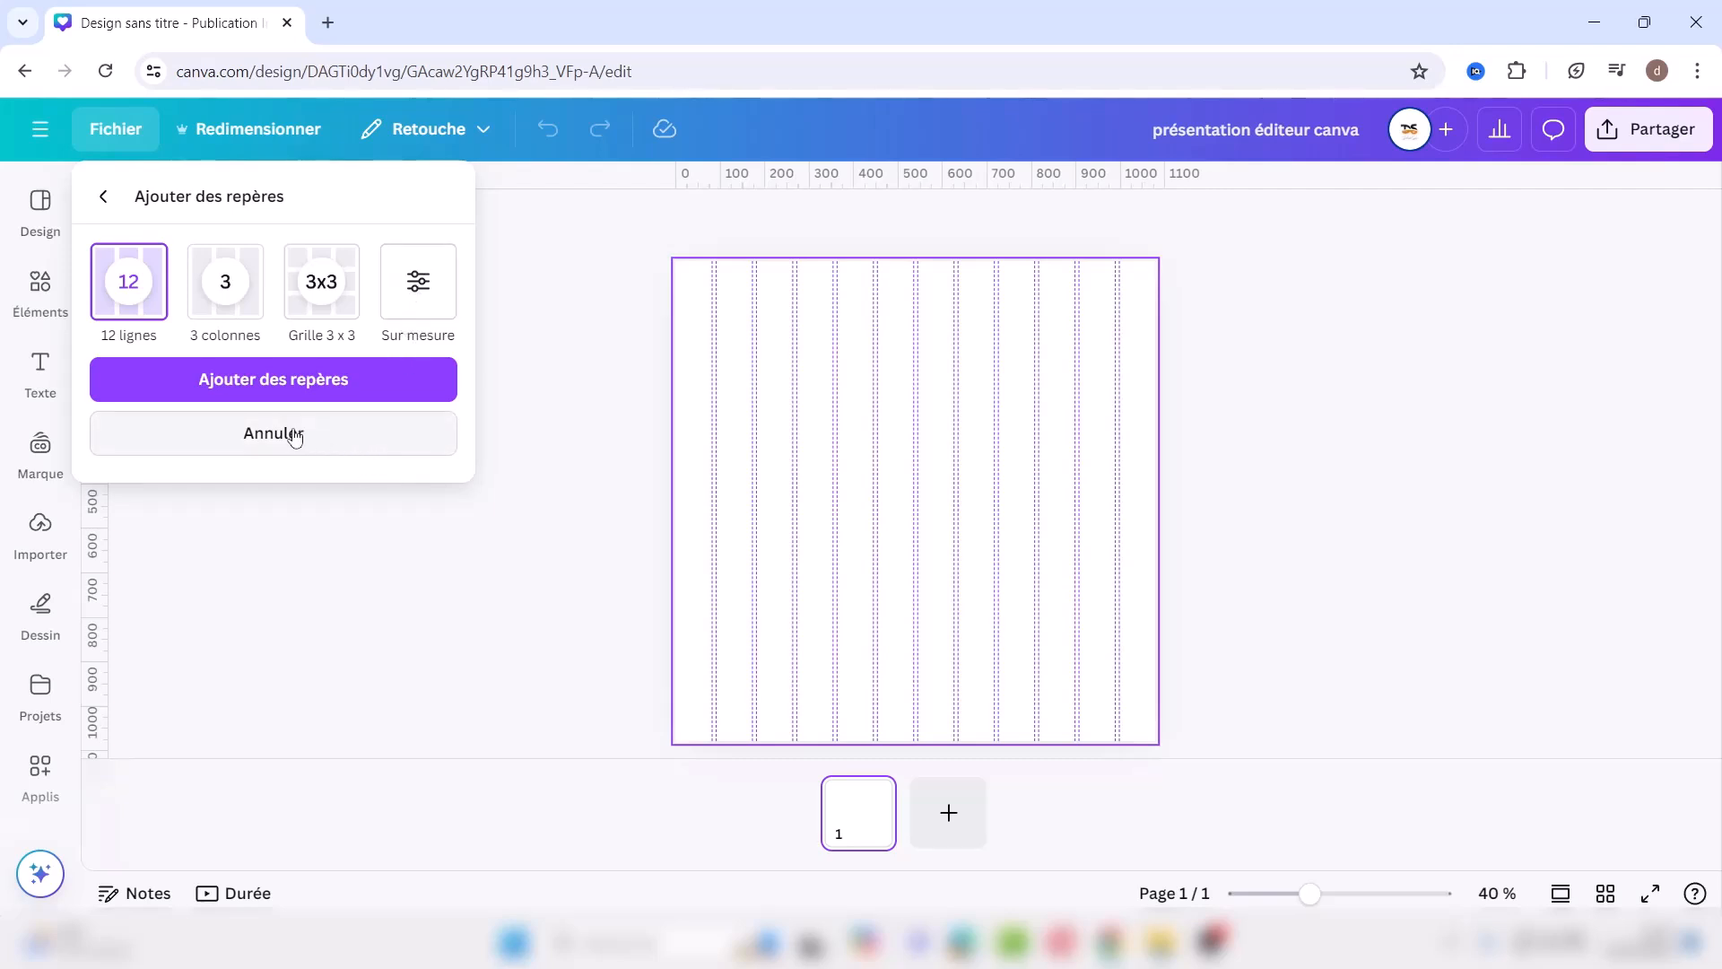
left_click(356, 431)
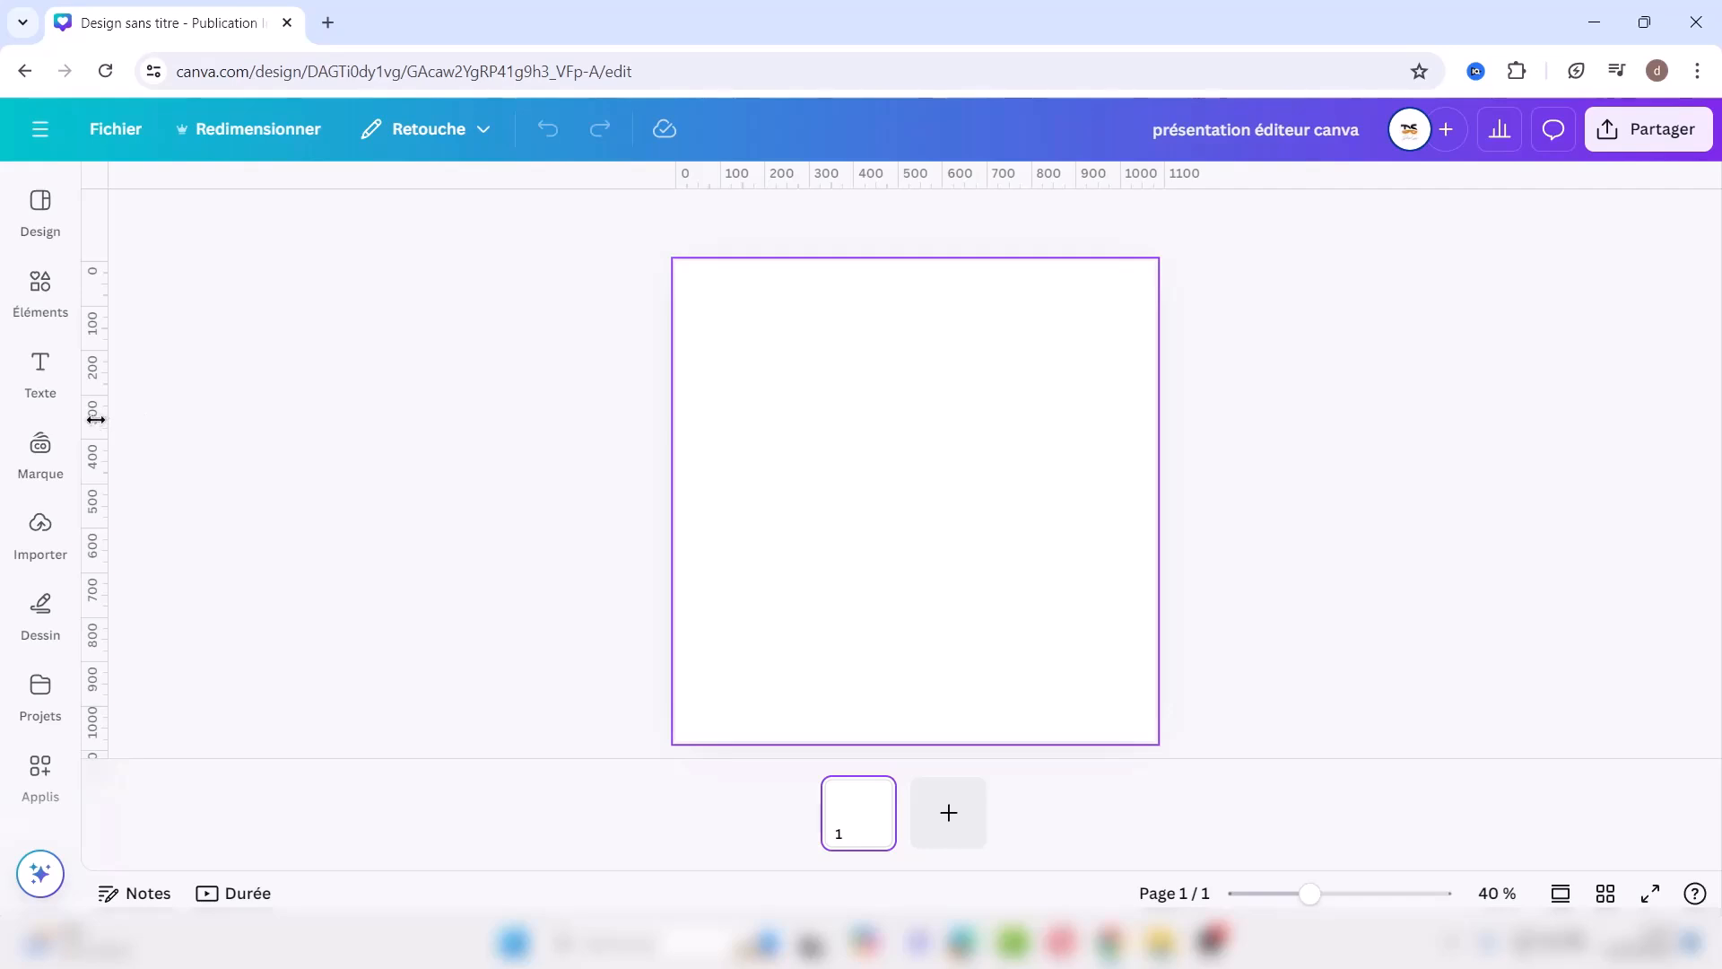
left_click_drag(94, 419, 897, 428)
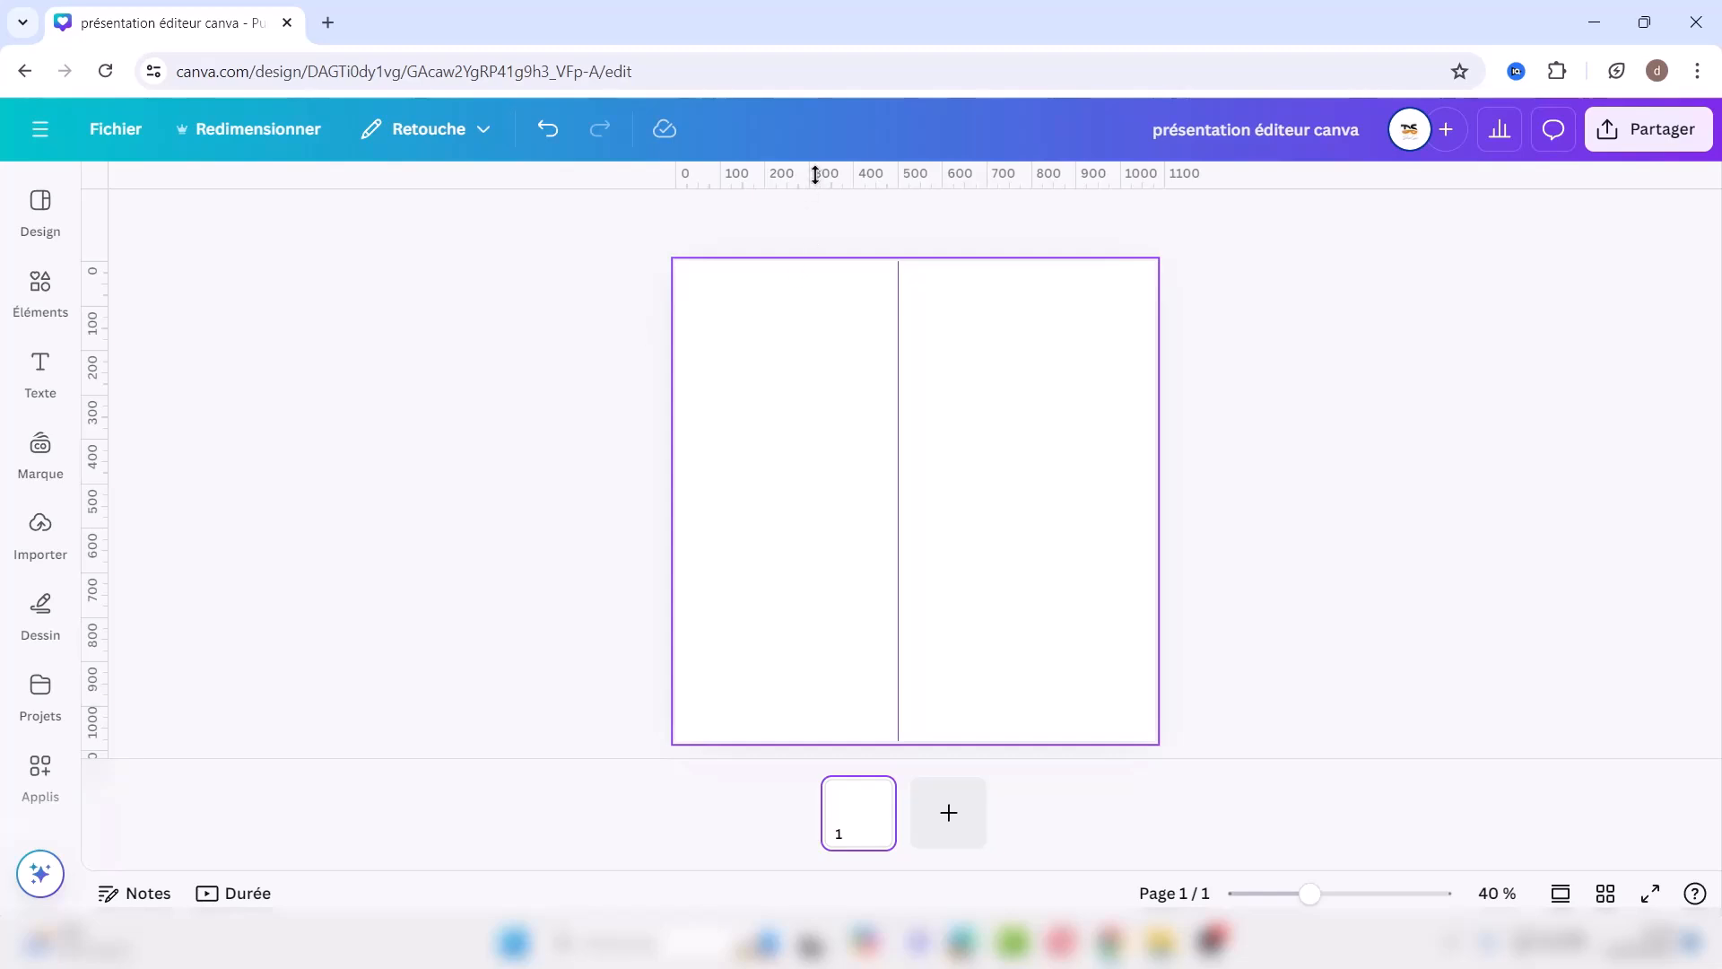
left_click_drag(814, 175, 766, 481)
left_click_drag(96, 301, 765, 288)
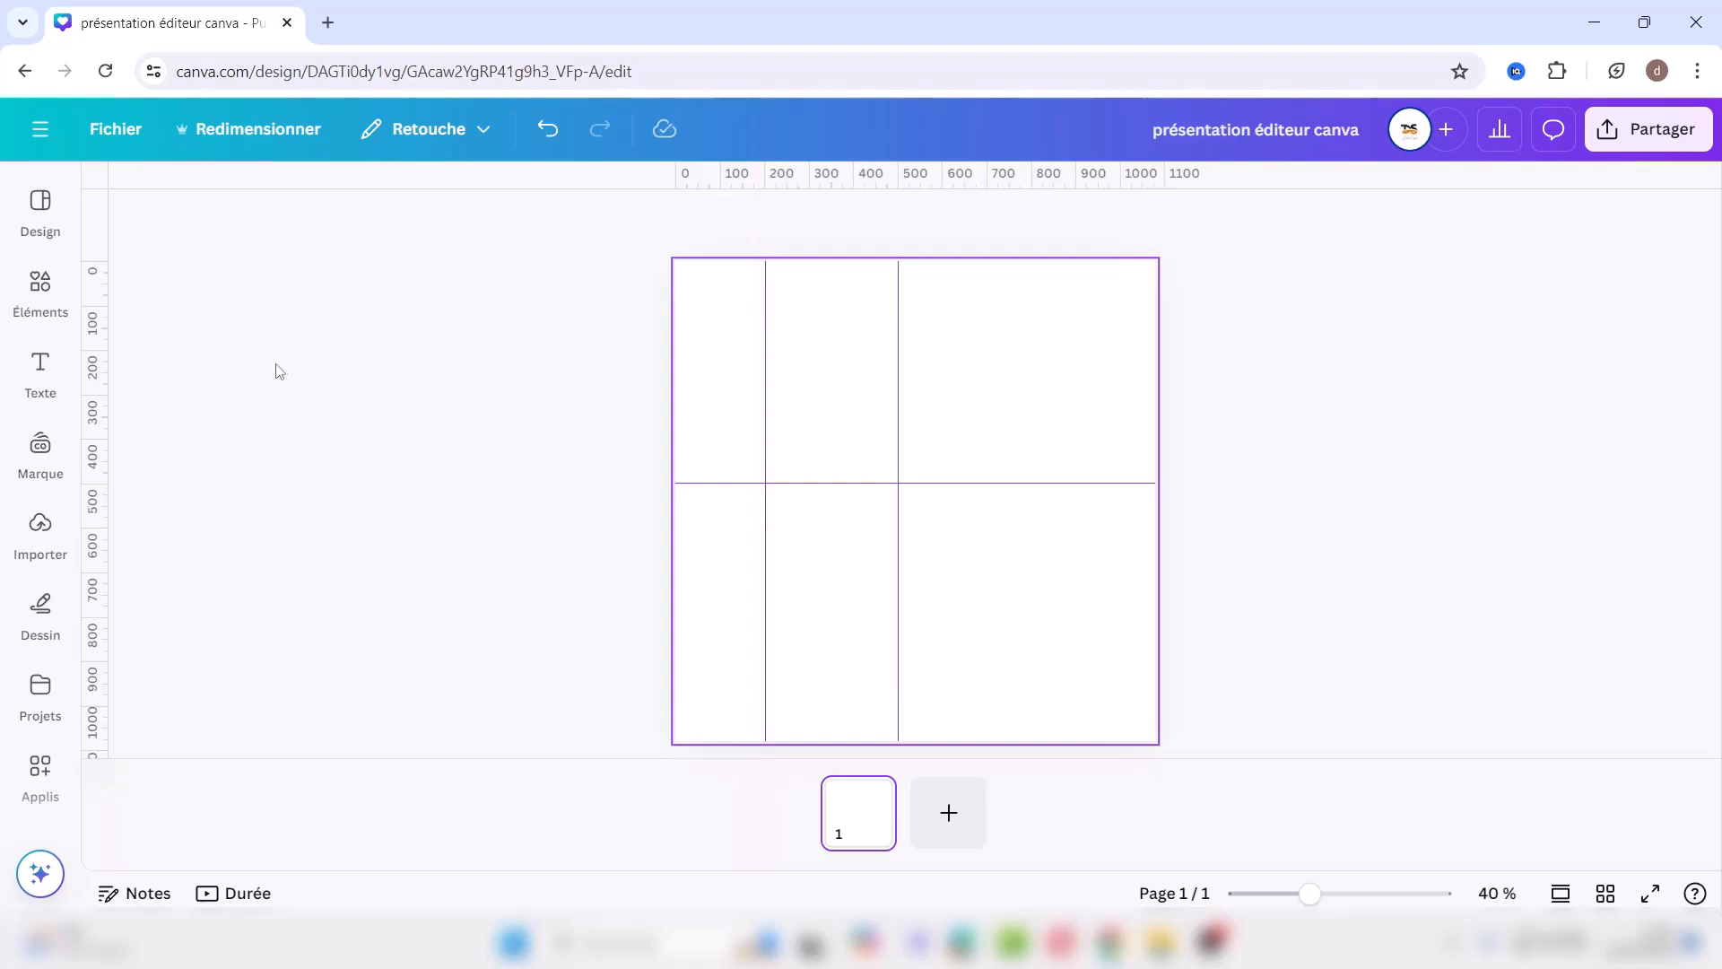
left_click_drag(105, 388, 1025, 362)
mouse_move(760, 374)
left_mouse_down()
mouse_move(181, 395)
mouse_move(6, 251)
left_mouse_up()
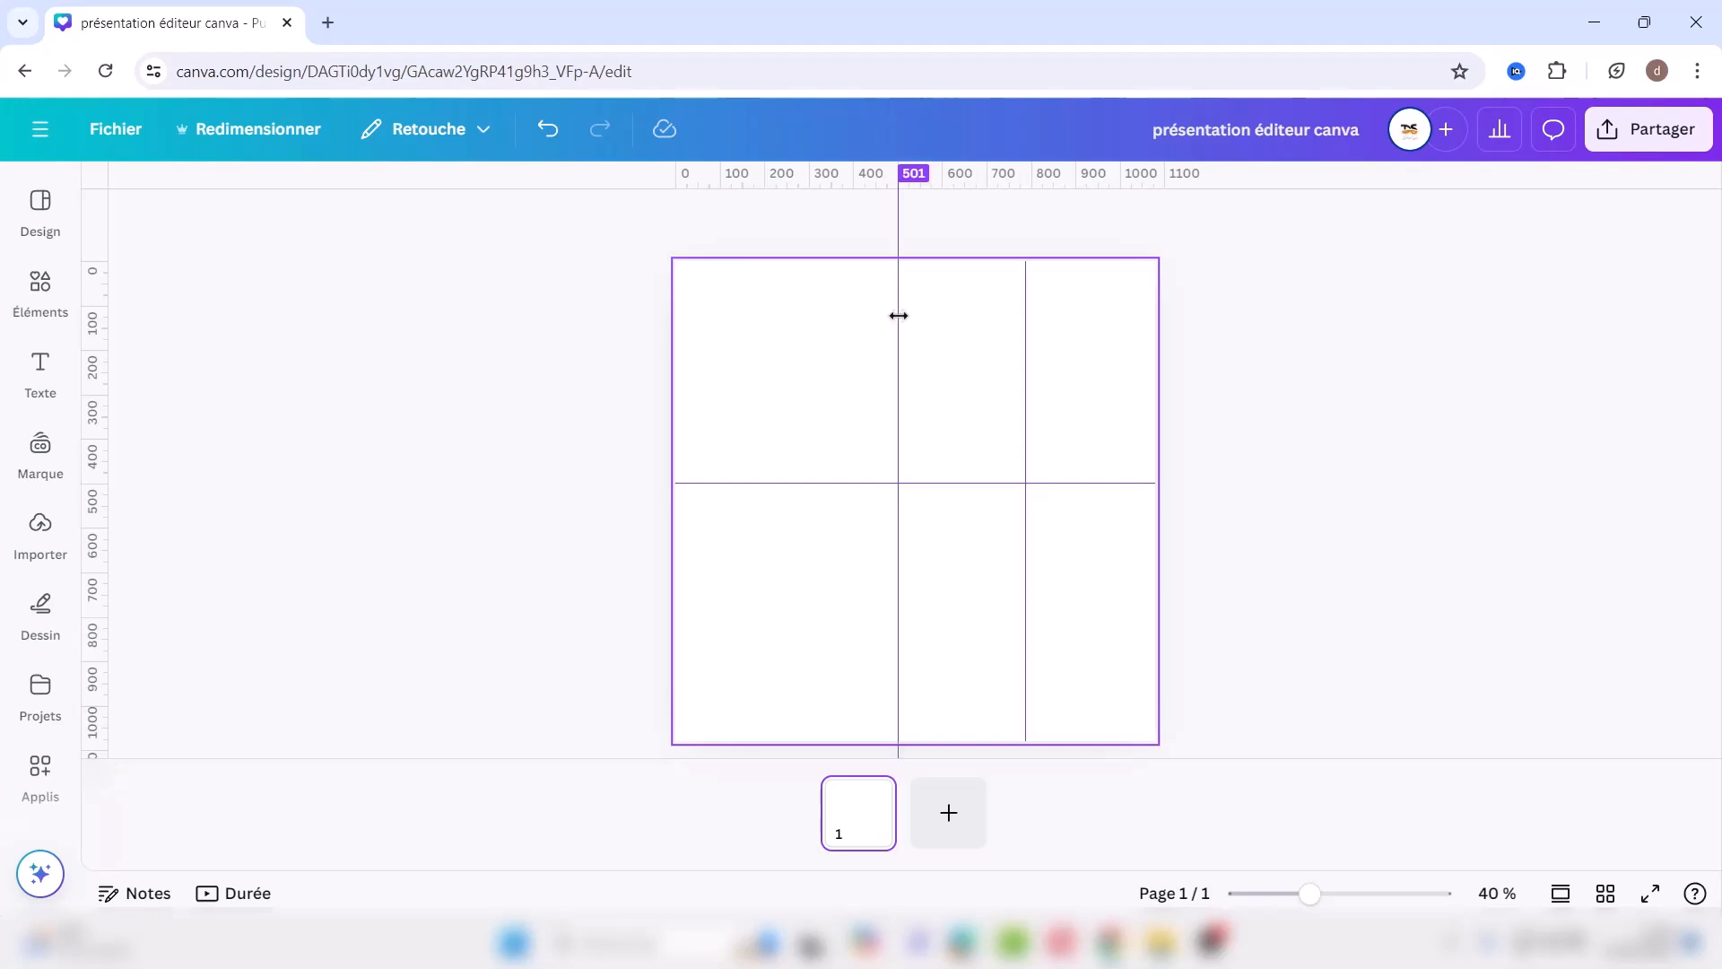
left_click_drag(897, 316, 1714, 549)
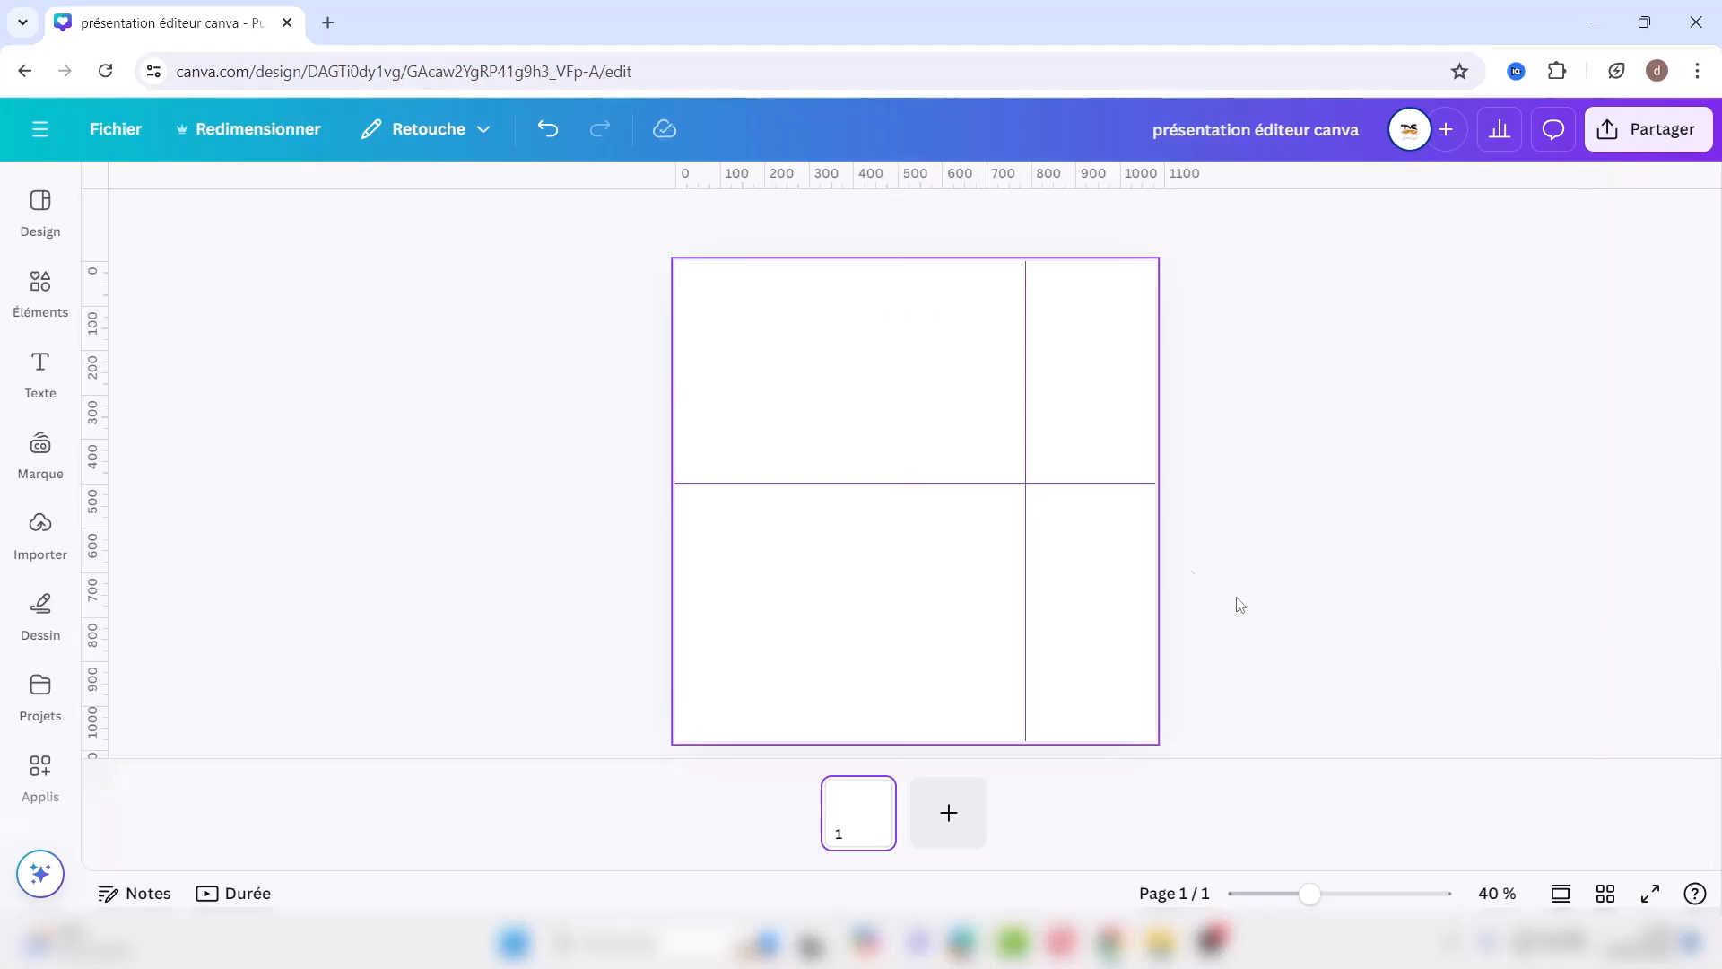
left_click_drag(1027, 423, 1719, 524)
left_click_drag(931, 478, 1015, 807)
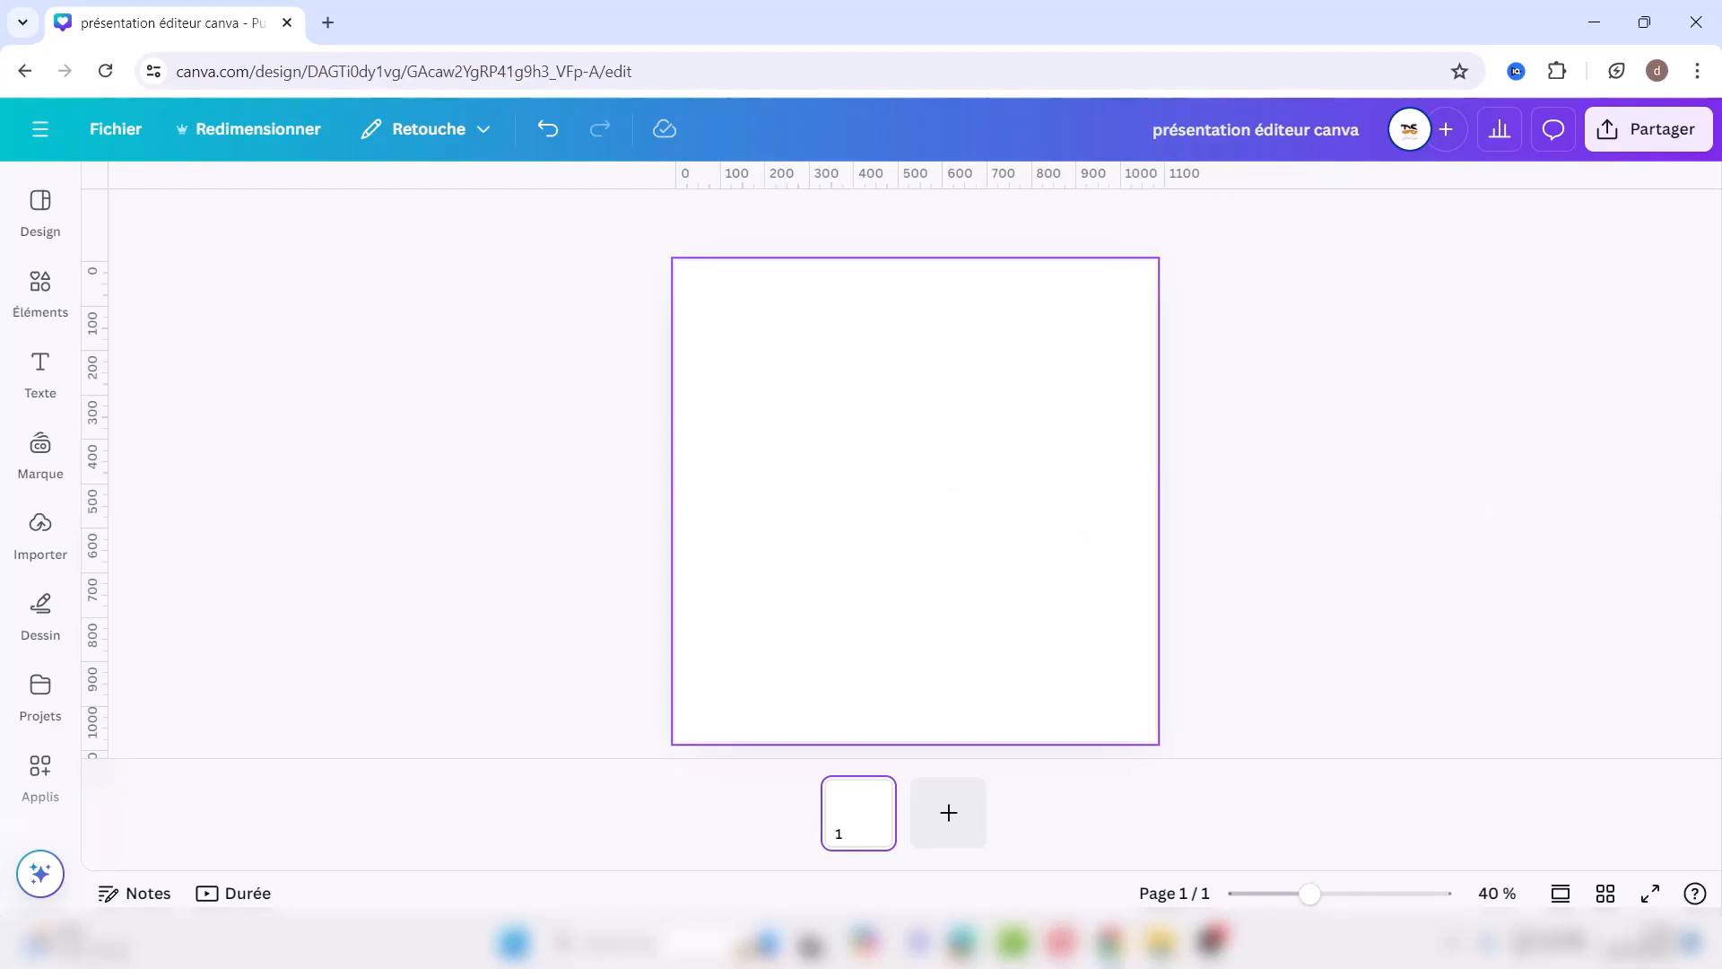
Step: Turn off Afficher les règles et les repères to hide the rulers and guides
left_click(117, 128)
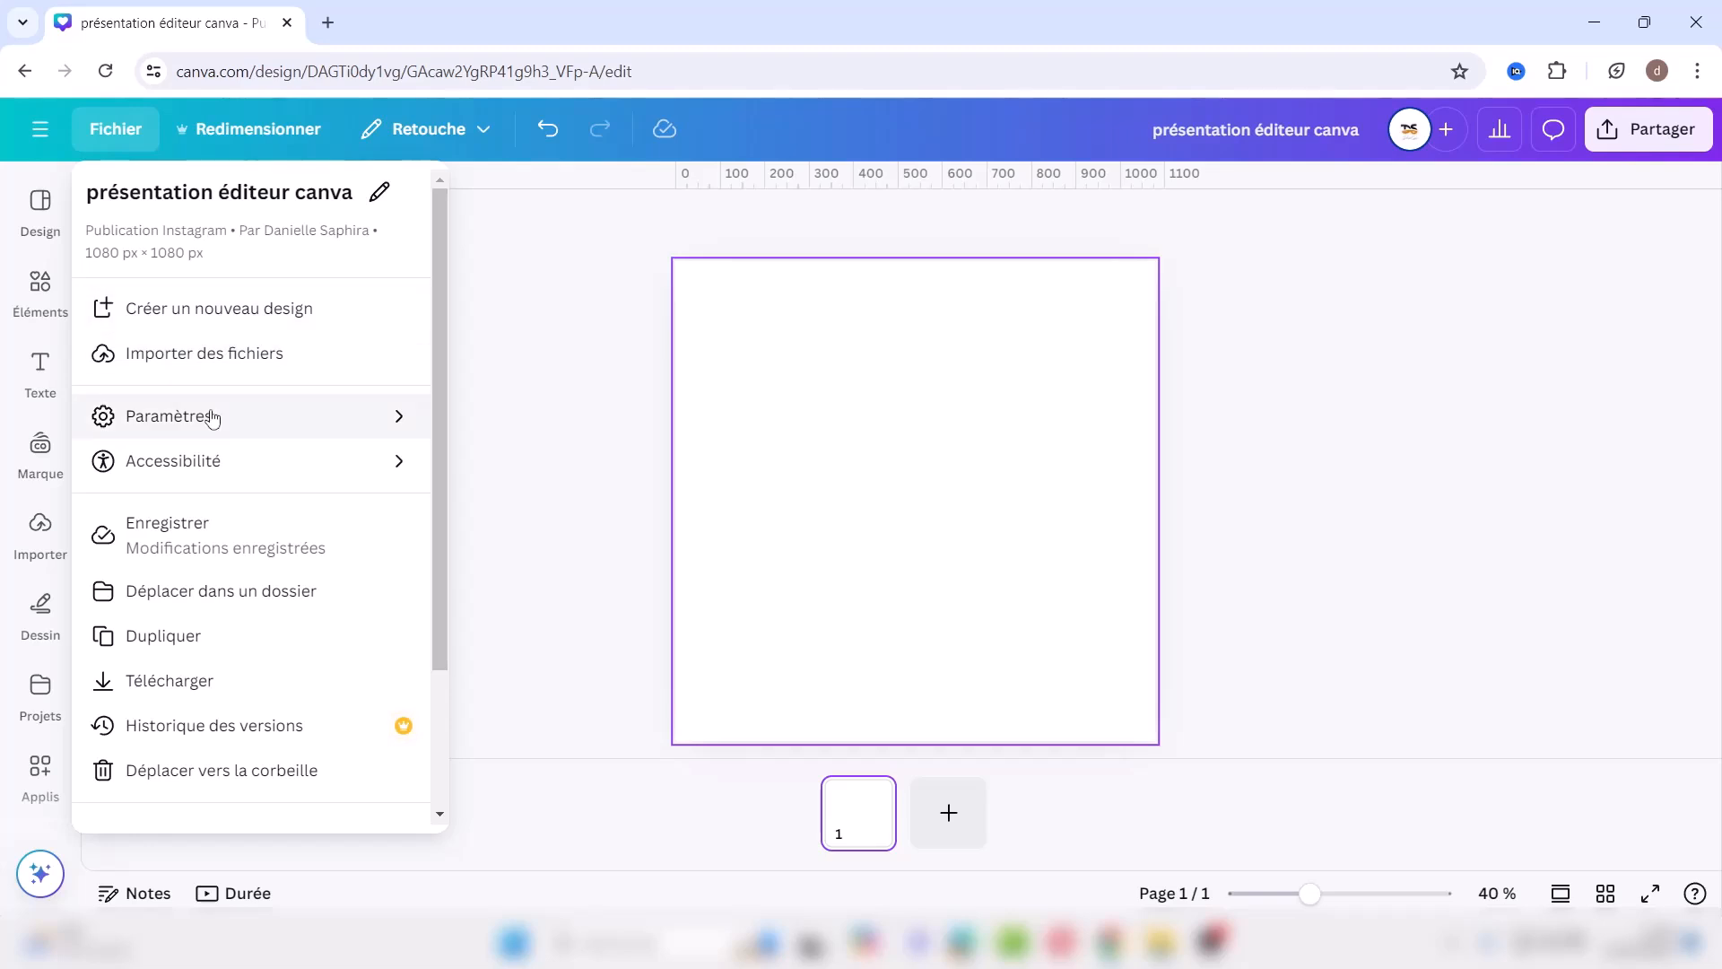
mouse_move(288, 426)
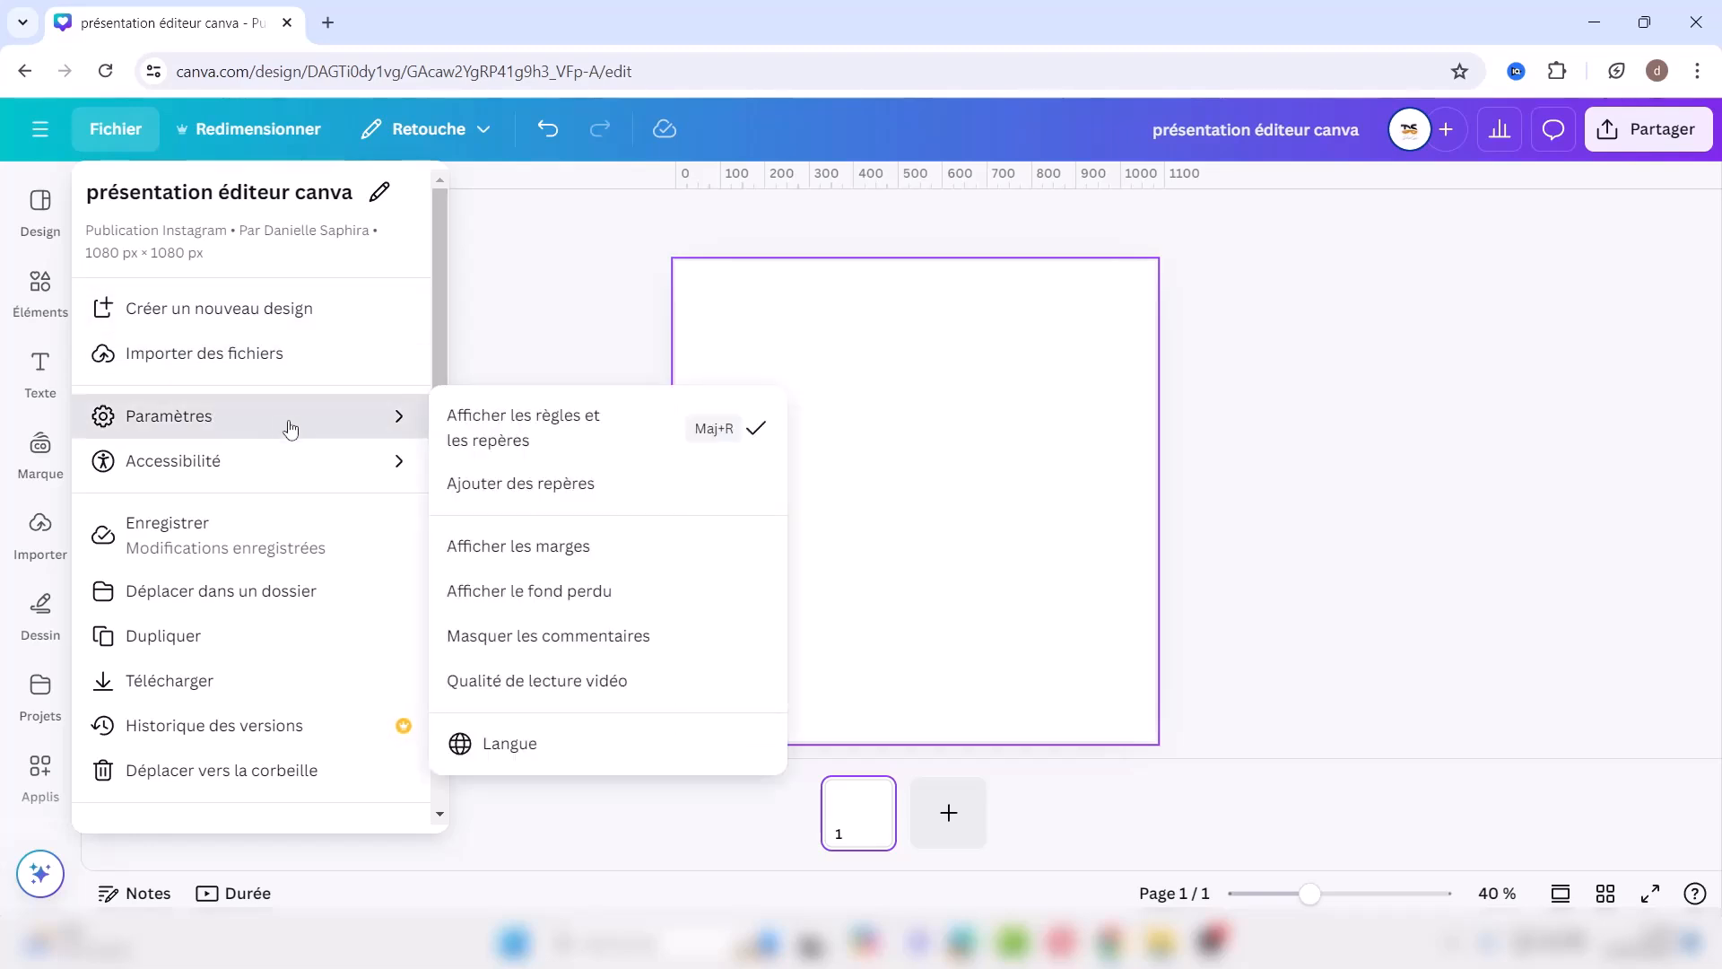
left_click(521, 437)
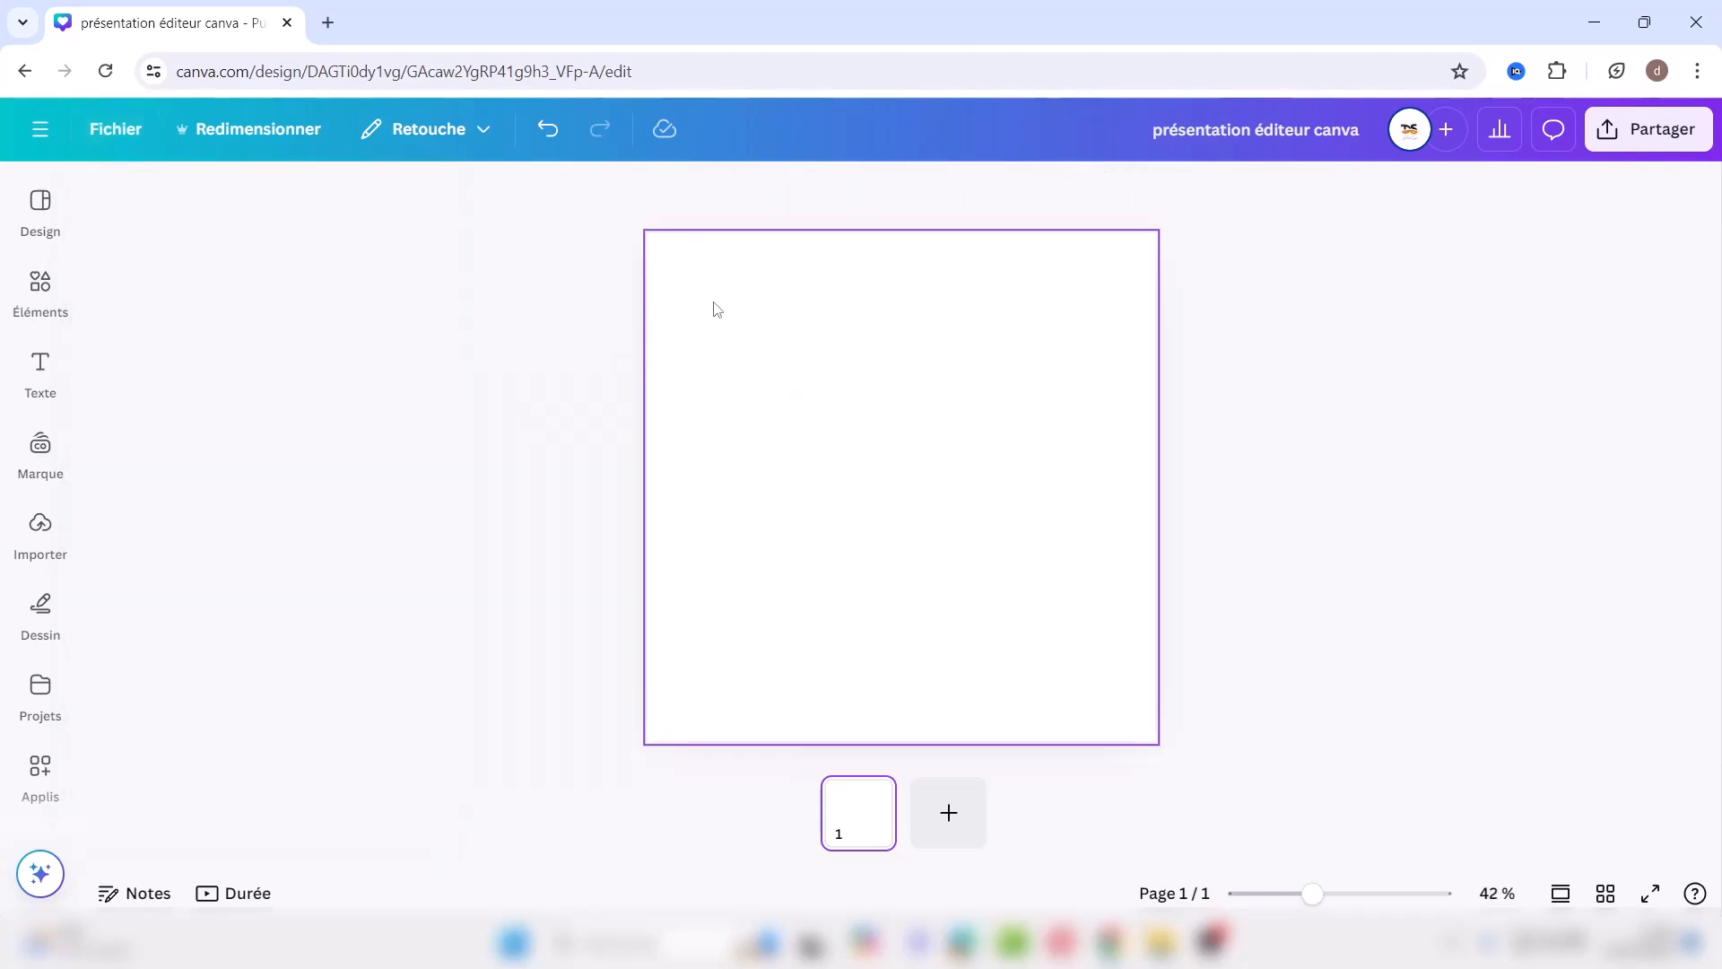
Step: Turn on Afficher le fond perdu so a bleed line shows inside the page edge
left_click(124, 128)
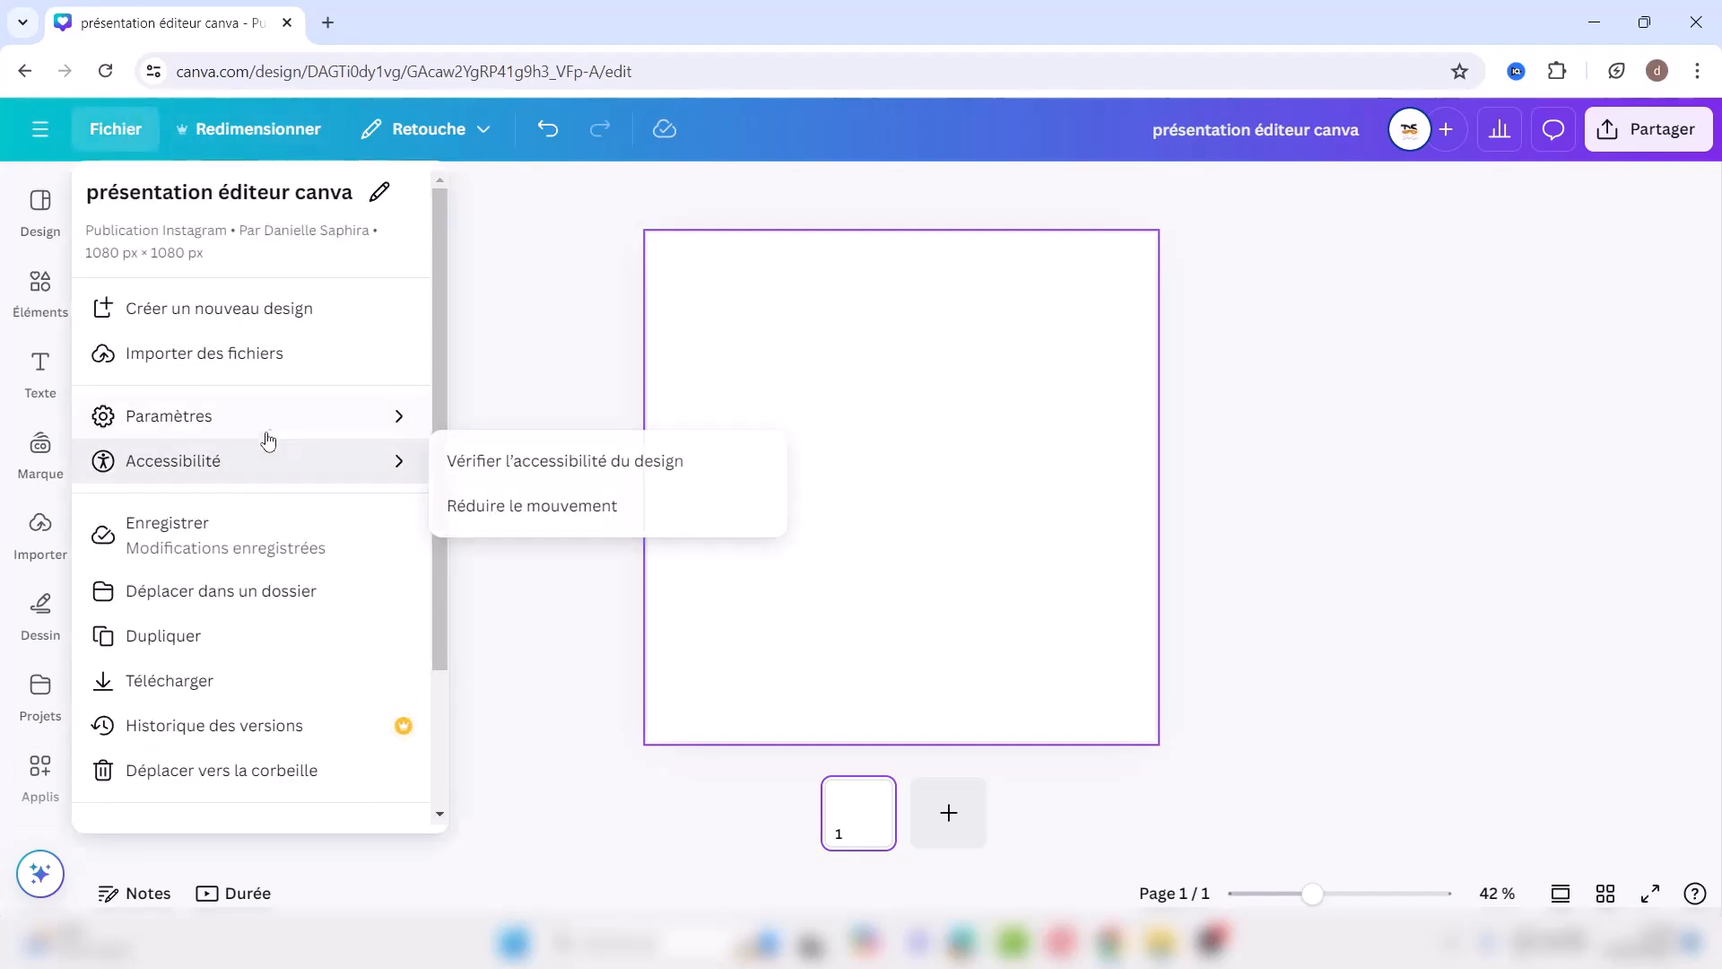
mouse_move(304, 427)
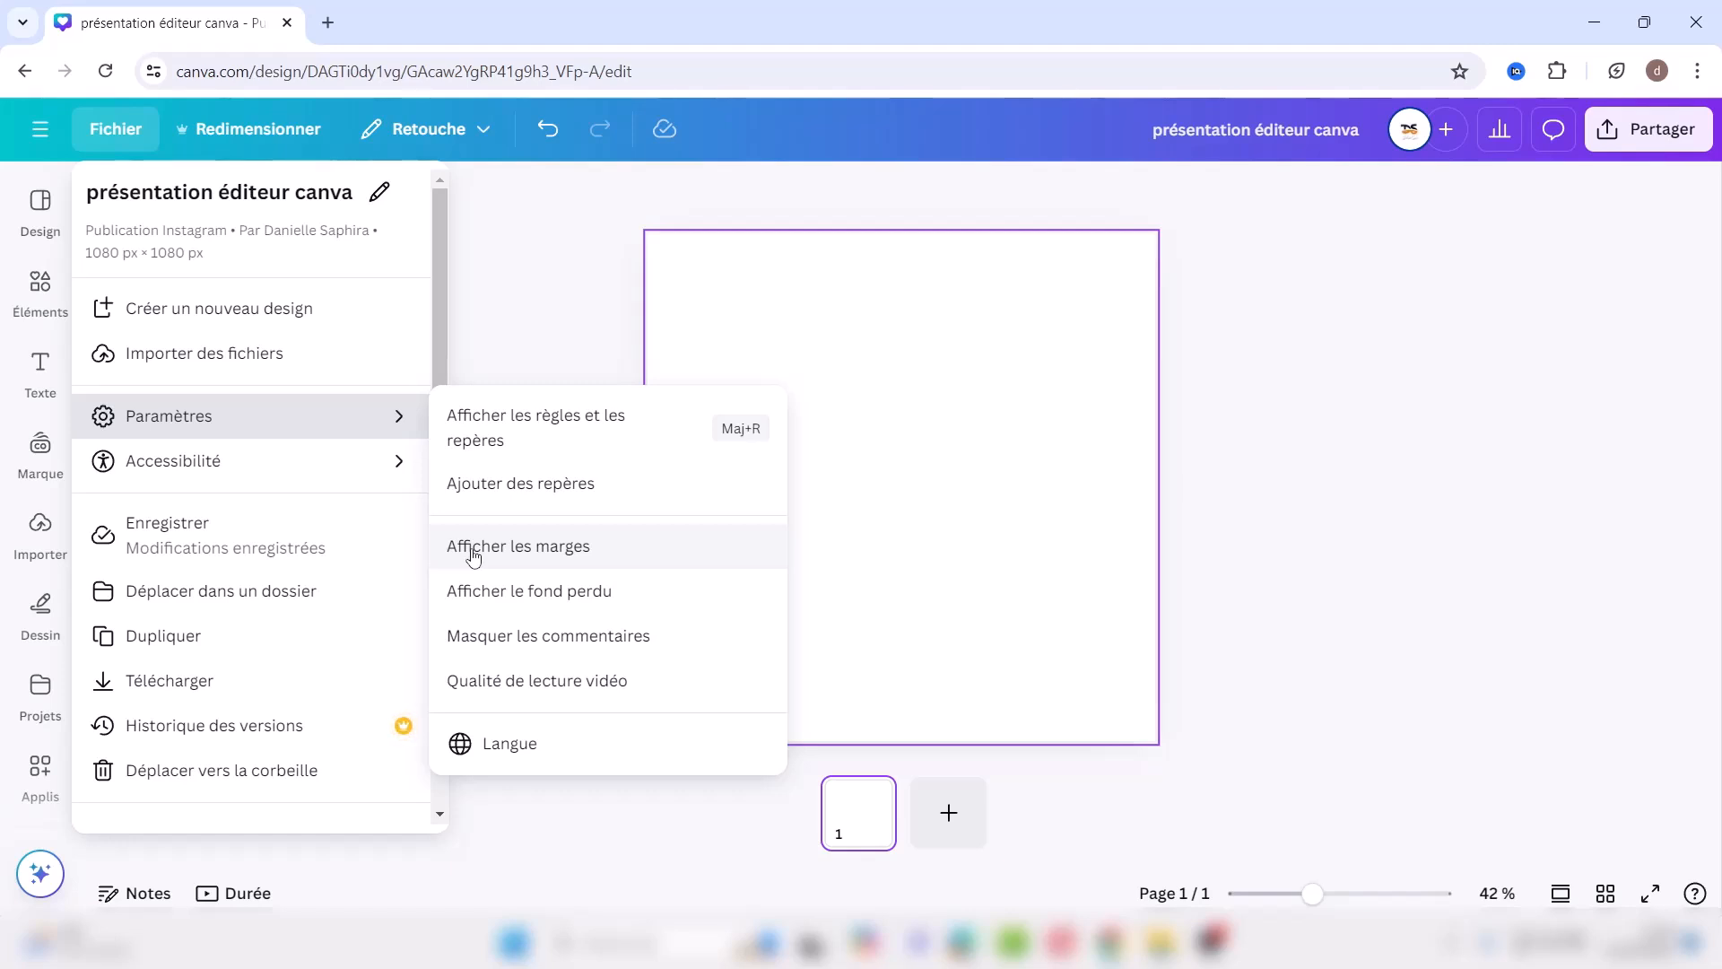
left_click(500, 599)
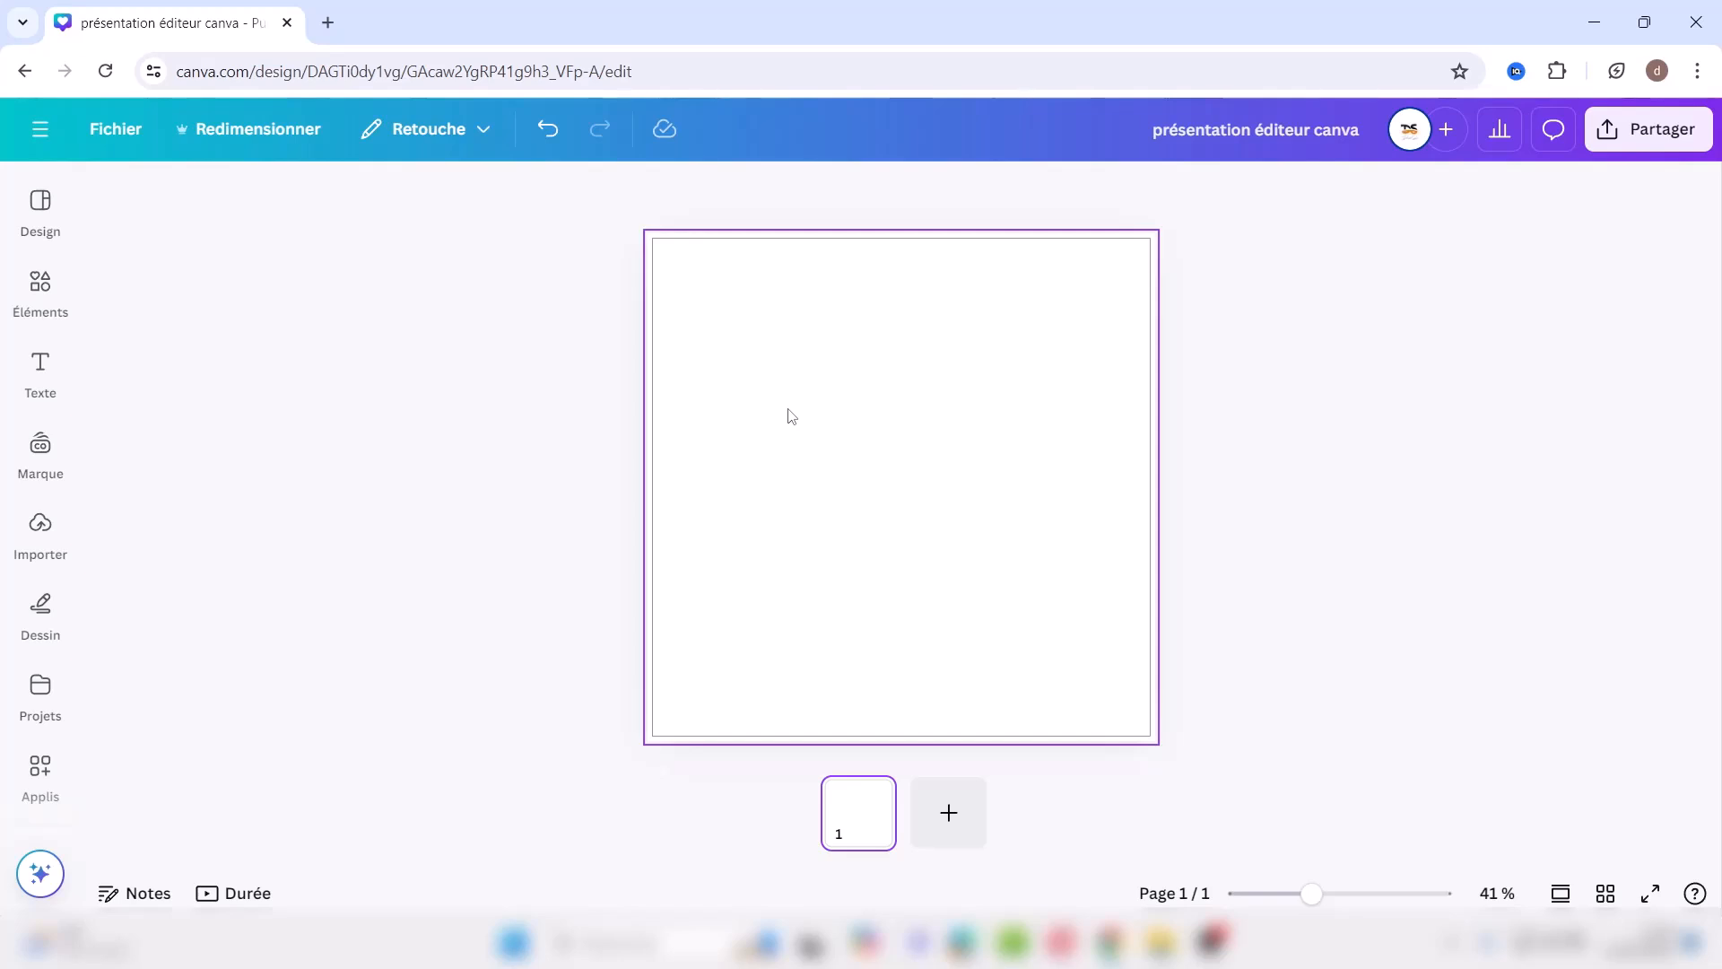
left_click(94, 127)
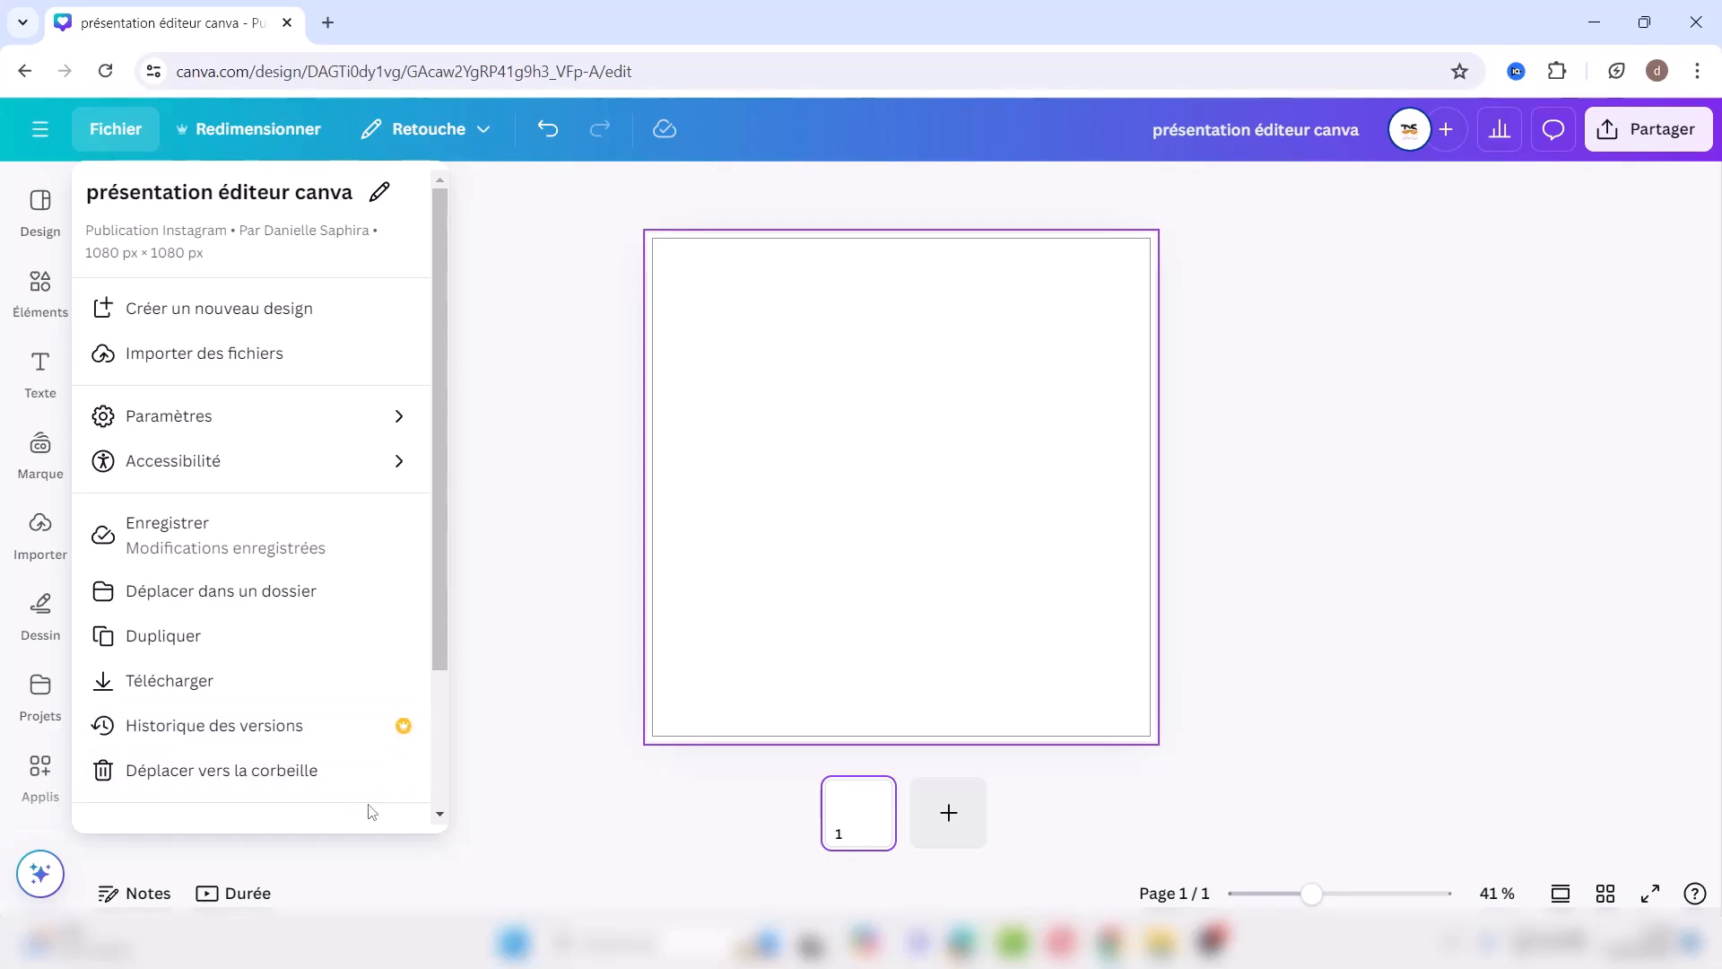
Step: Open Chercher et remplacer du texte from the bottom of the Fichier menu
scroll(440, 780, "down", 2)
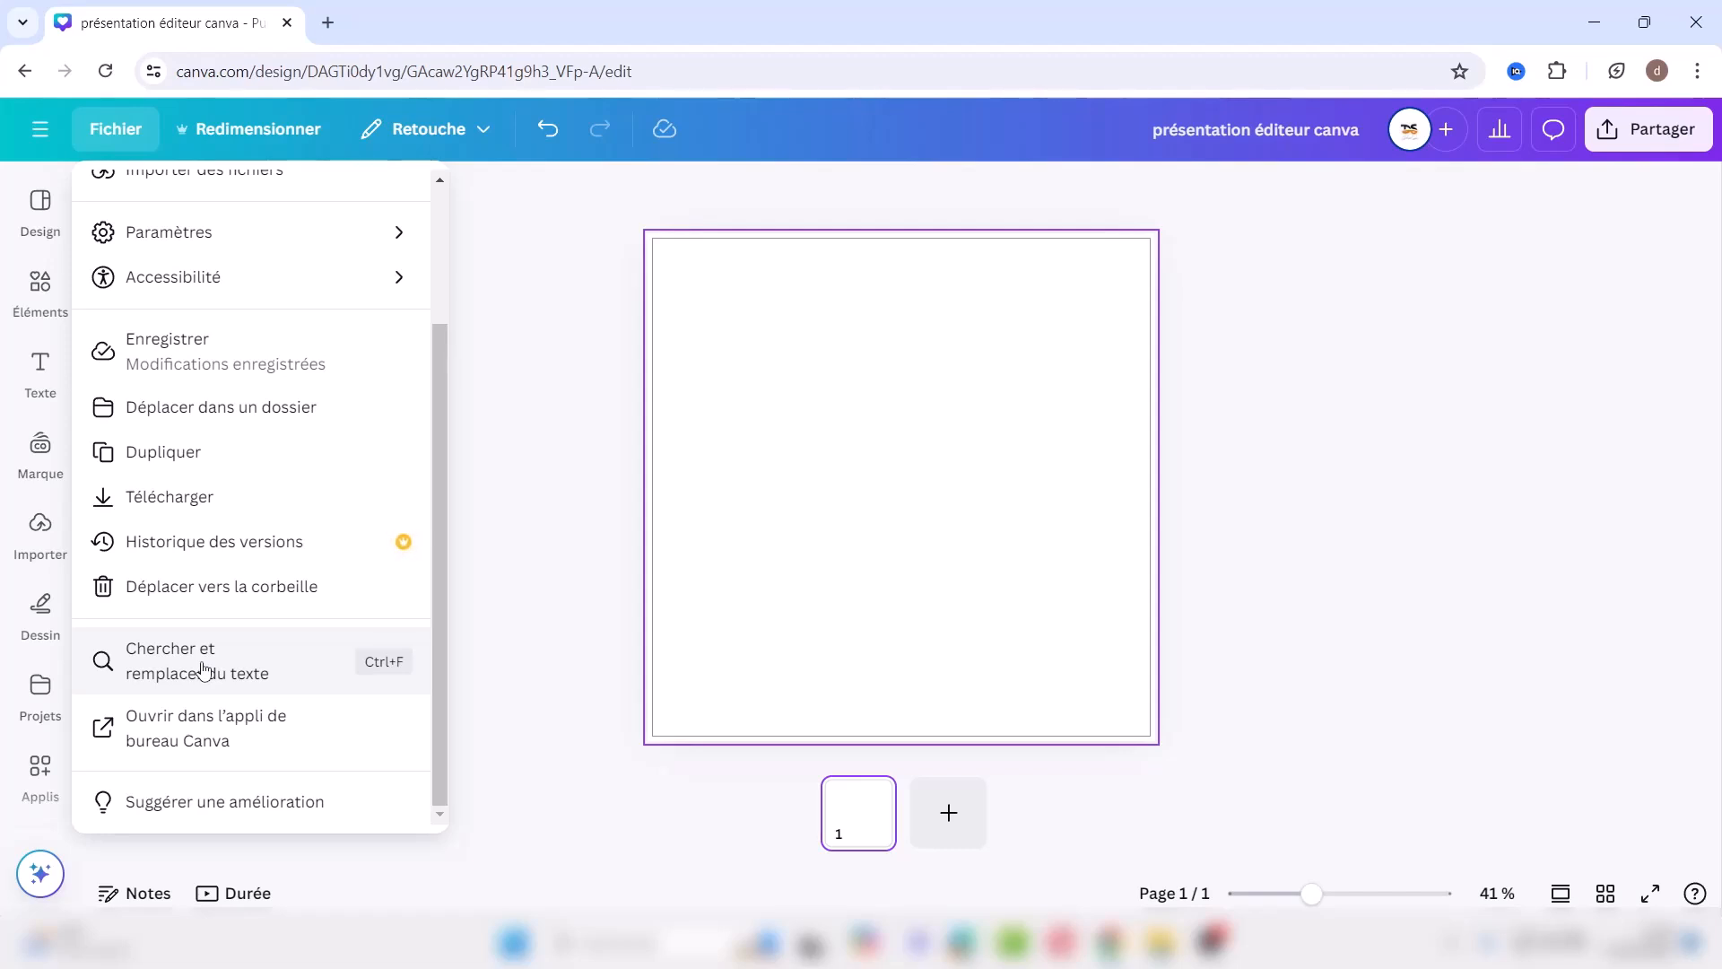
left_click(204, 670)
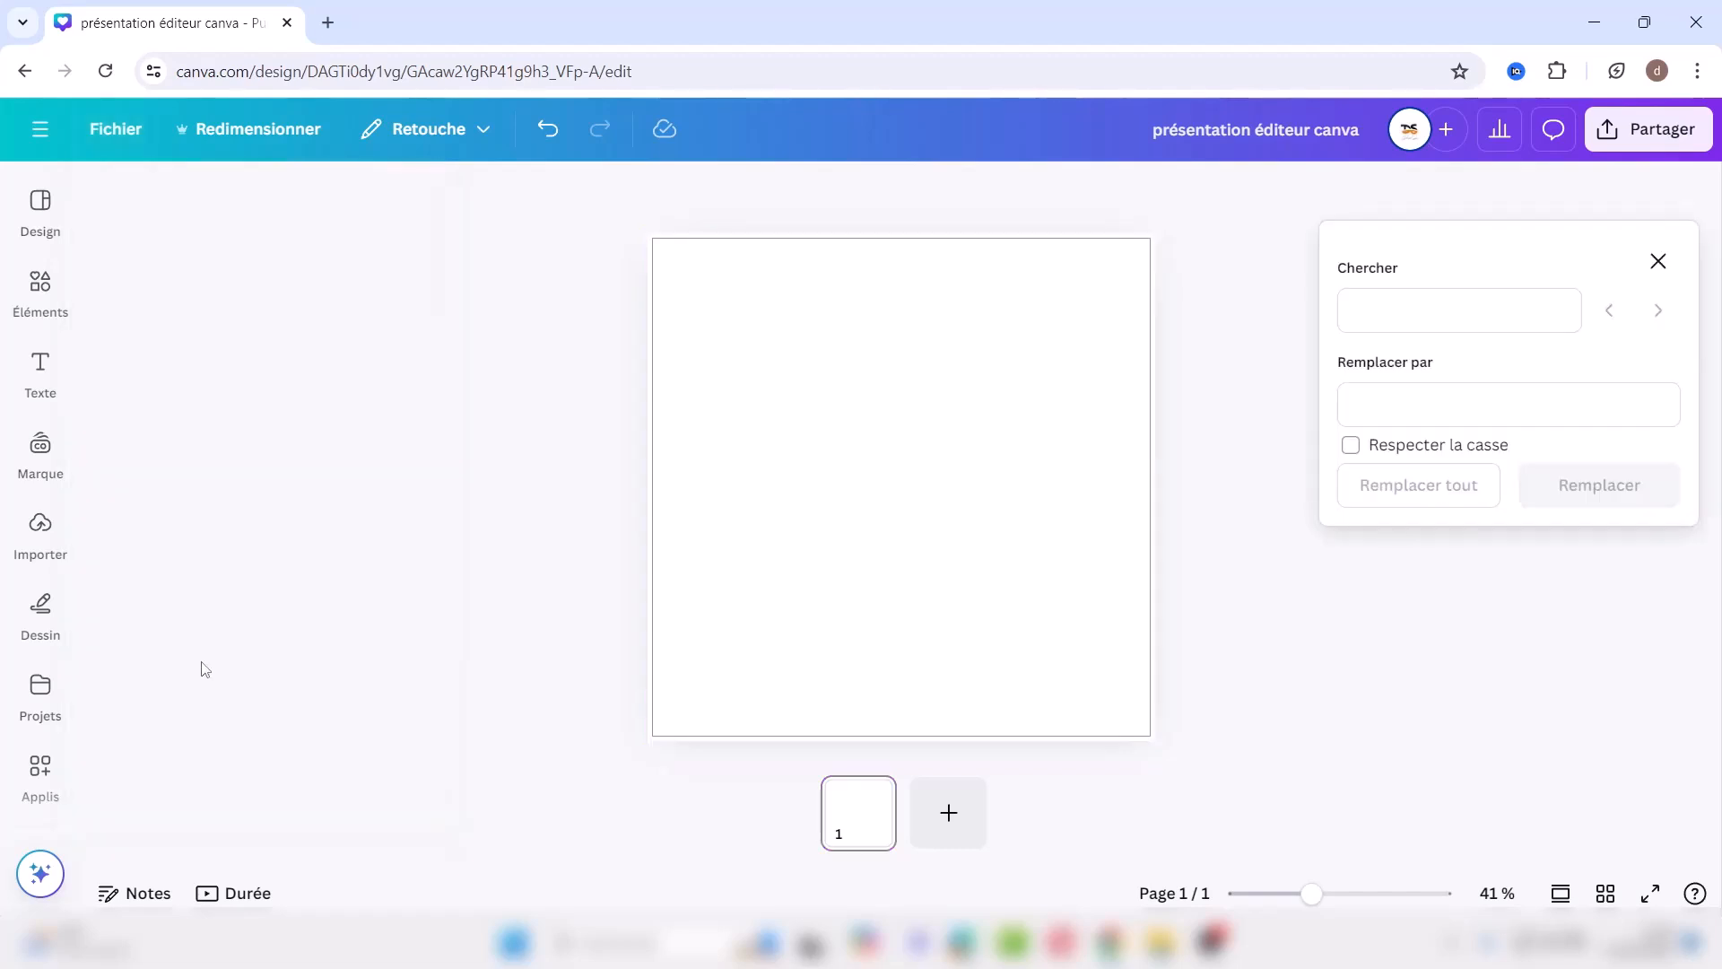
Step: Try the Chercher and Remplacer par fields, then close the find-and-replace panel
left_click(1393, 308)
left_click(1394, 401)
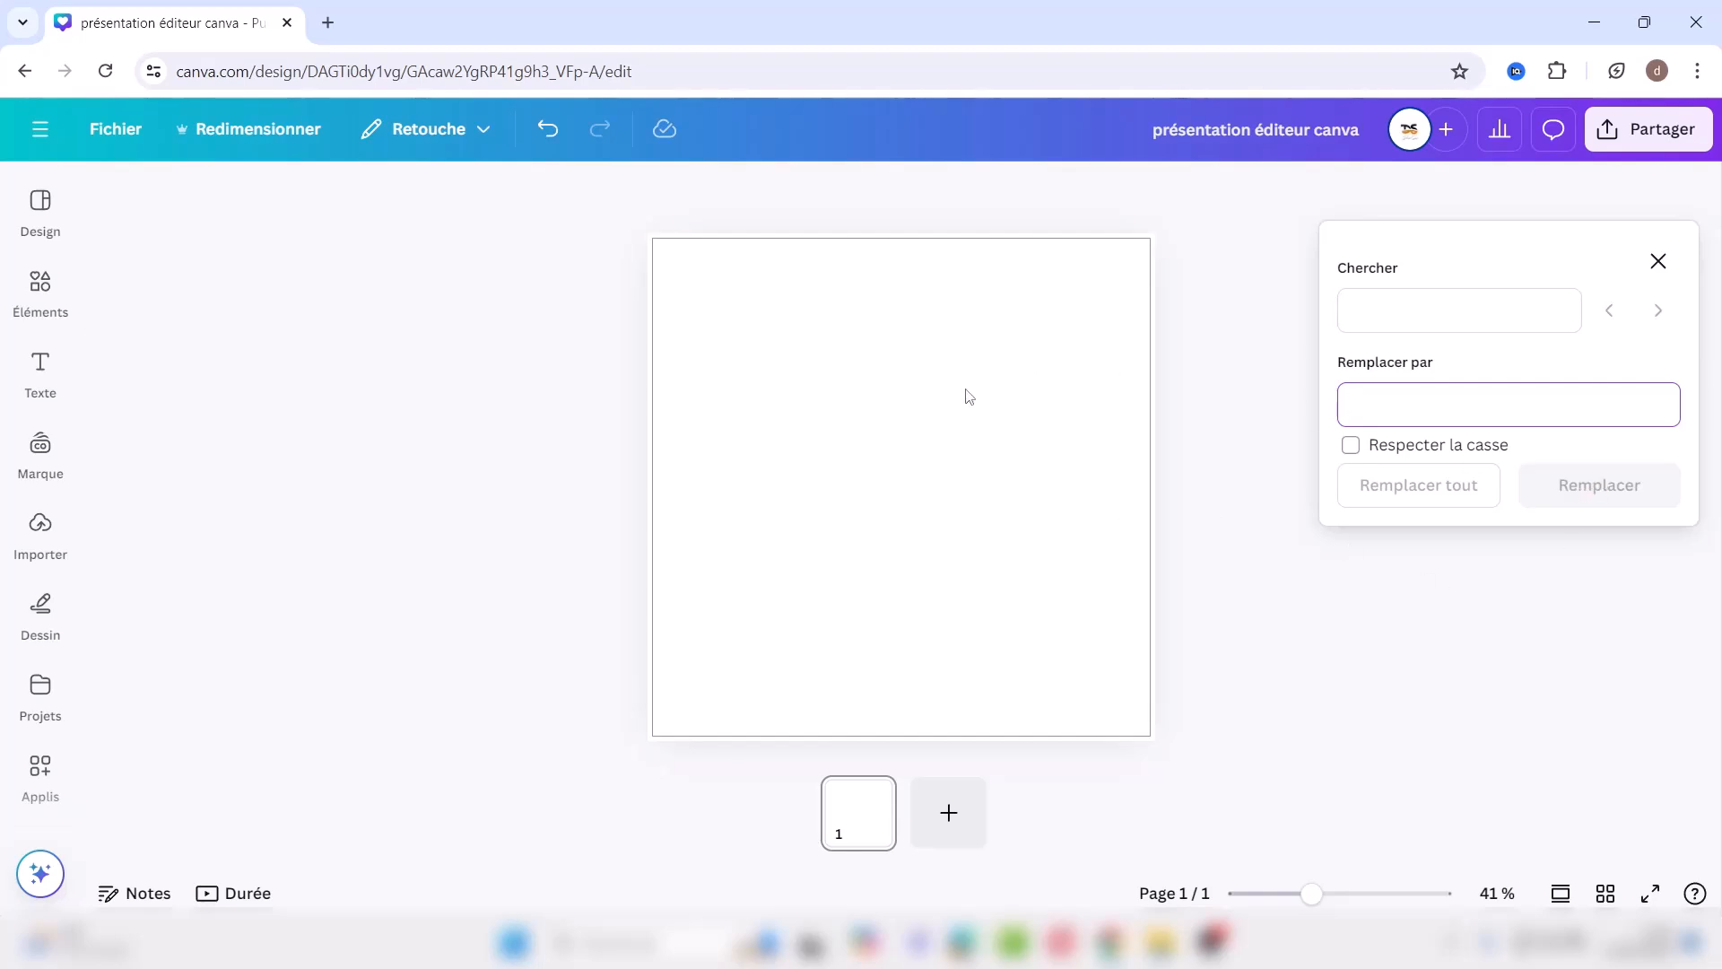
left_click(1658, 261)
Step: Reopen the Fichier menu and dismiss the low-battery warning with Fermer
left_click(115, 132)
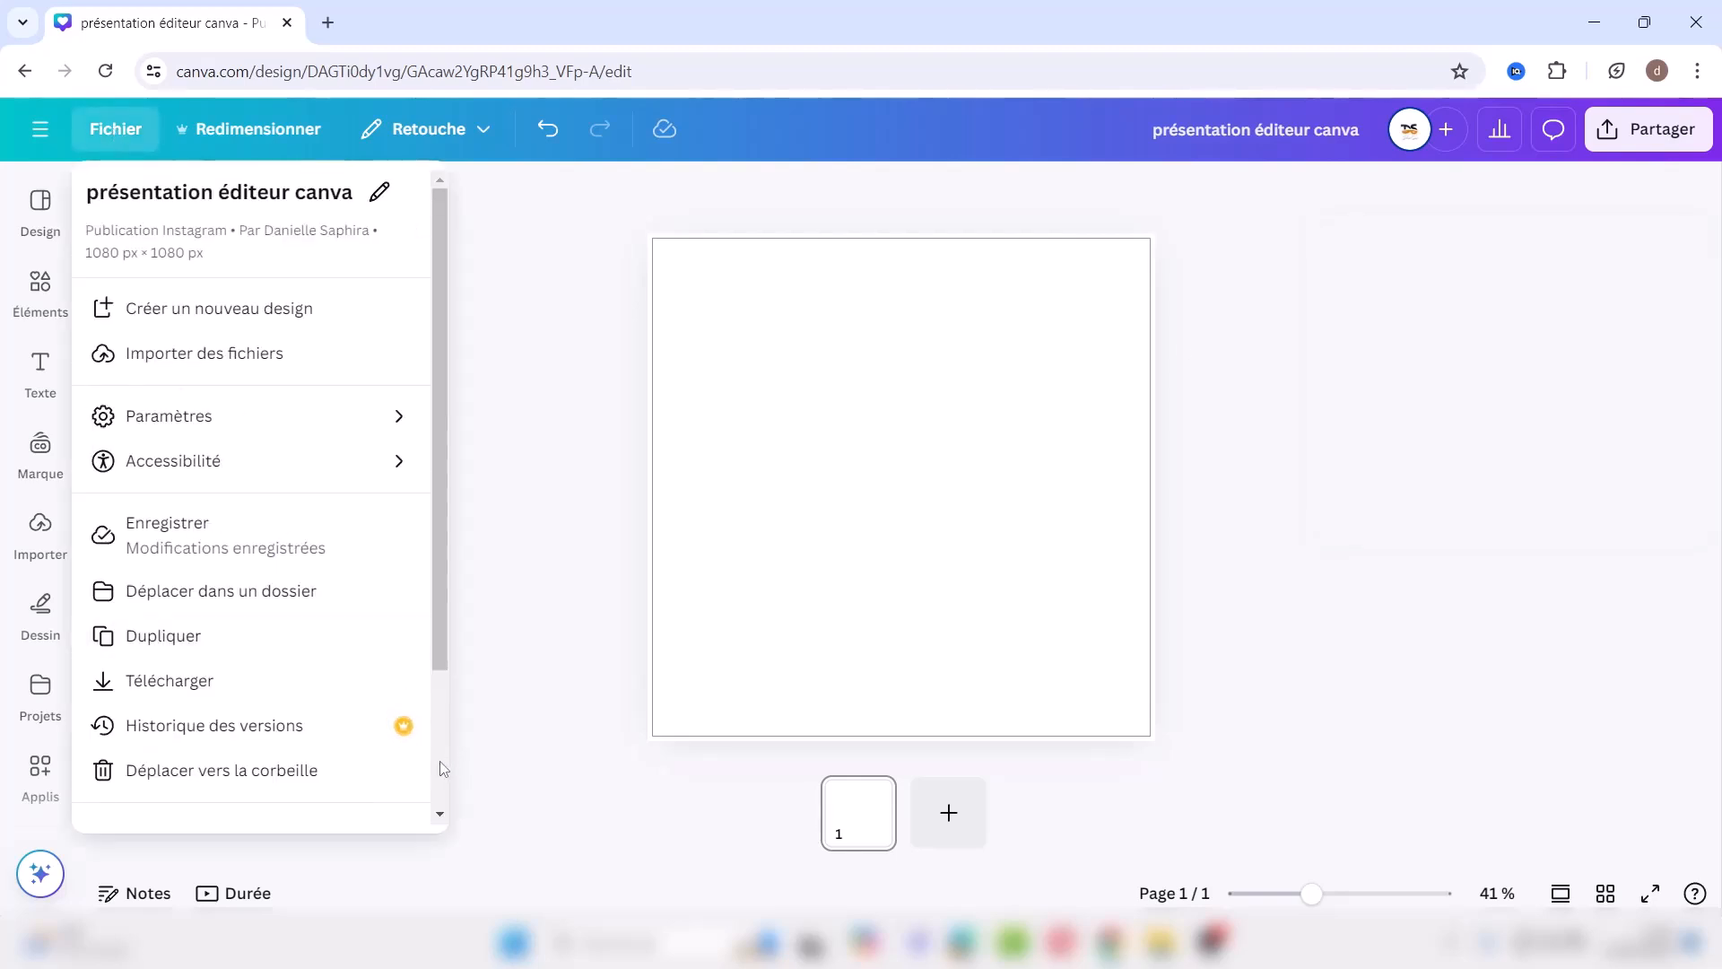
scroll(439, 761, "down", 2)
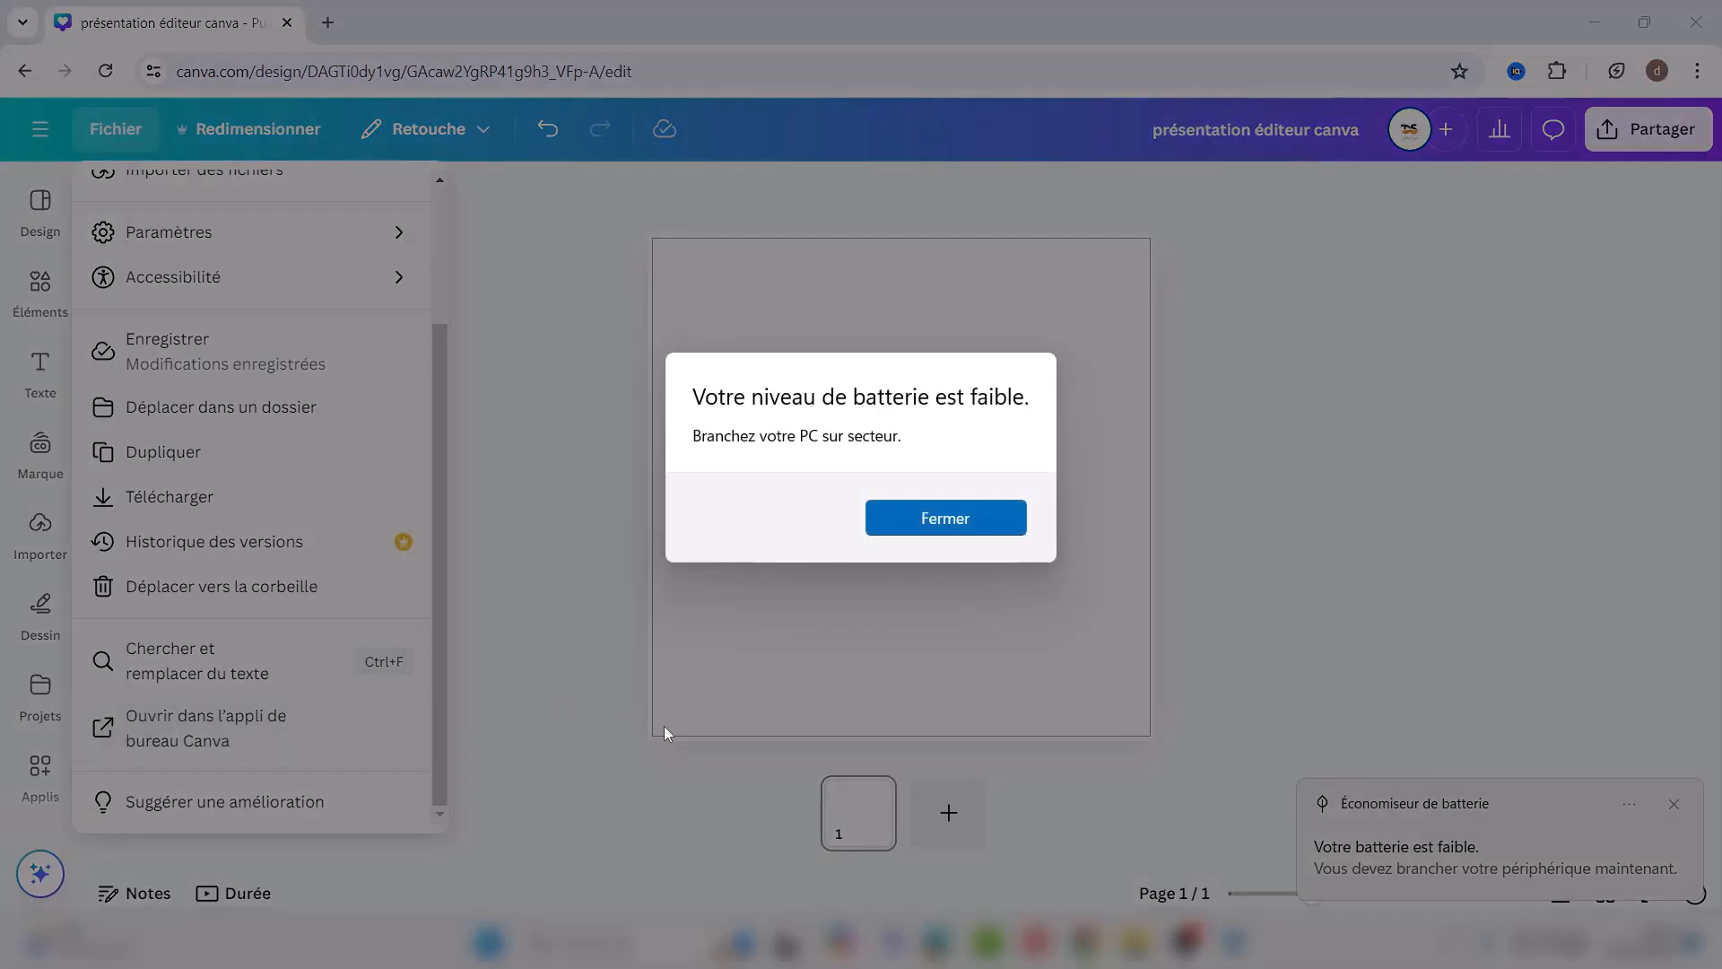
left_click(945, 524)
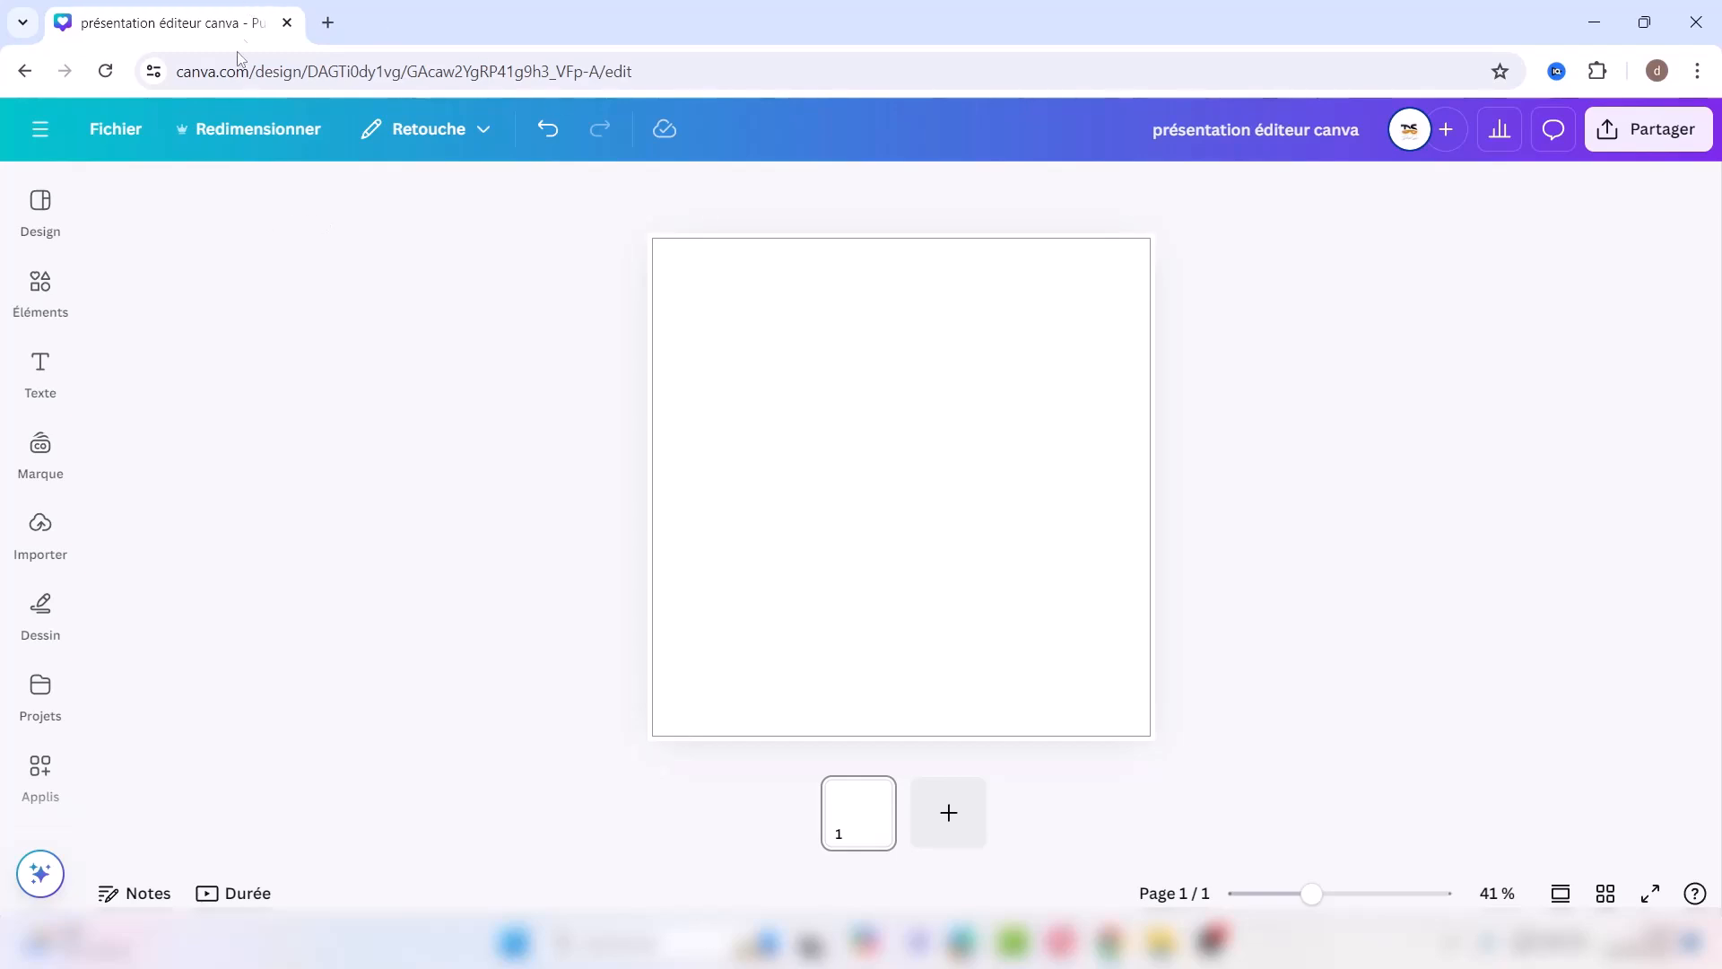
Step: Tick Story Instagram 1080 × 1920 px in Redimensionner, then close the panel without resizing
left_click(252, 135)
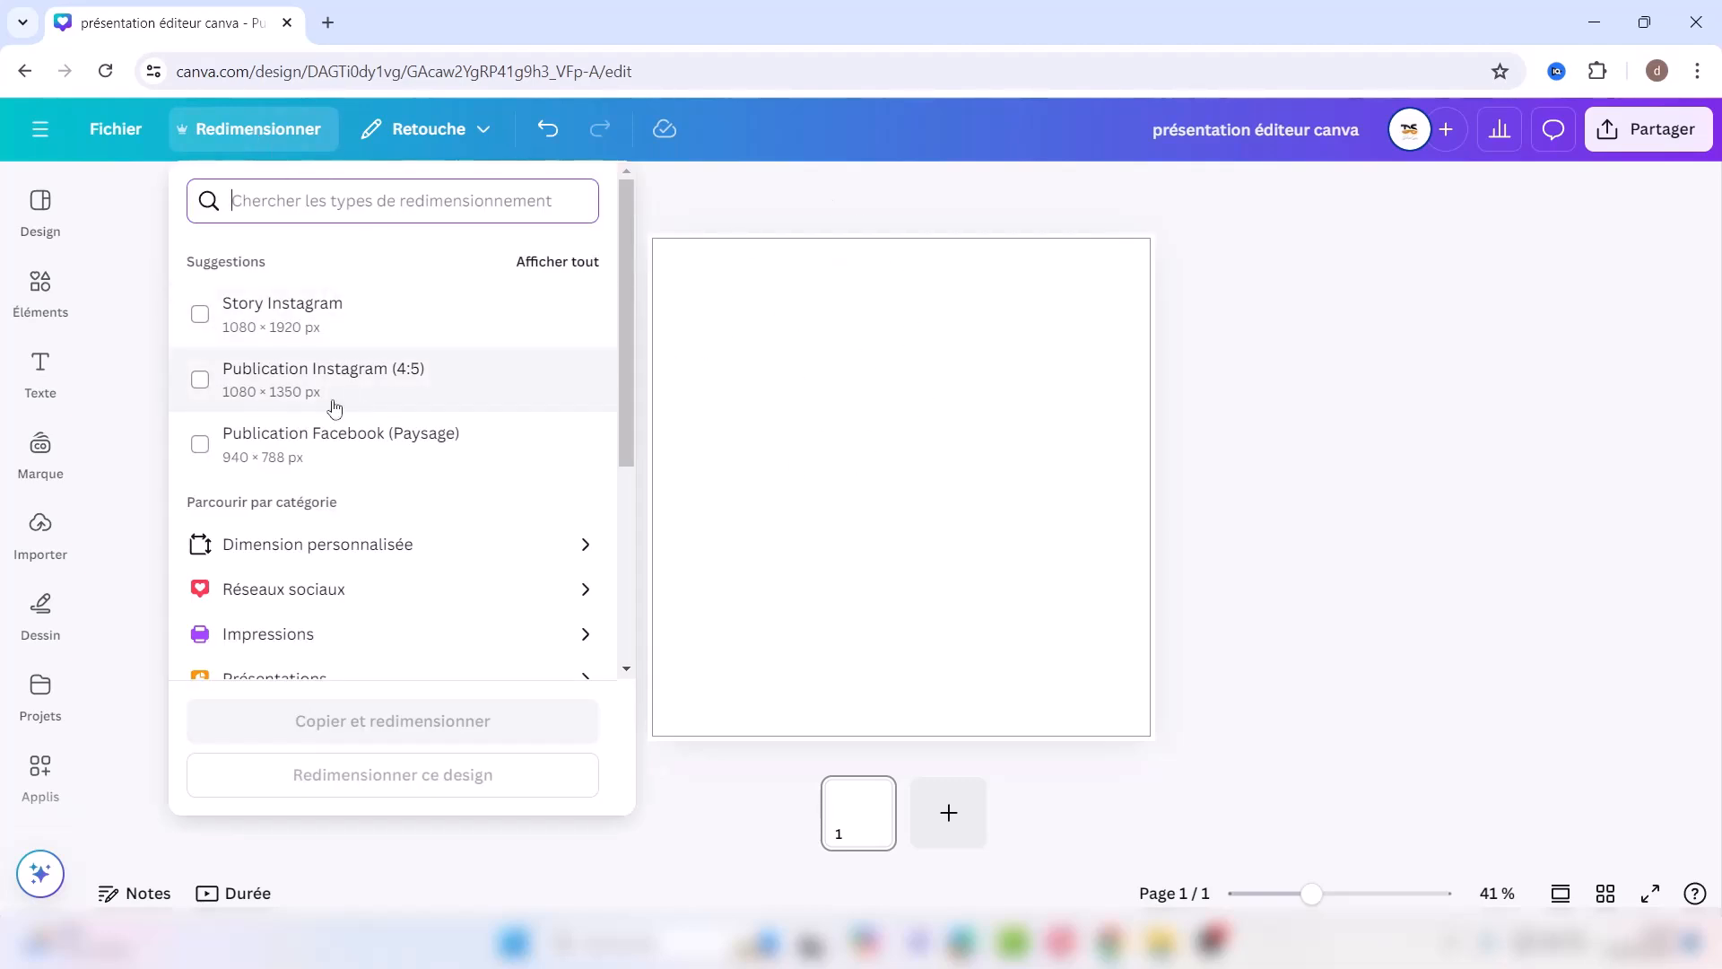
left_click(201, 315)
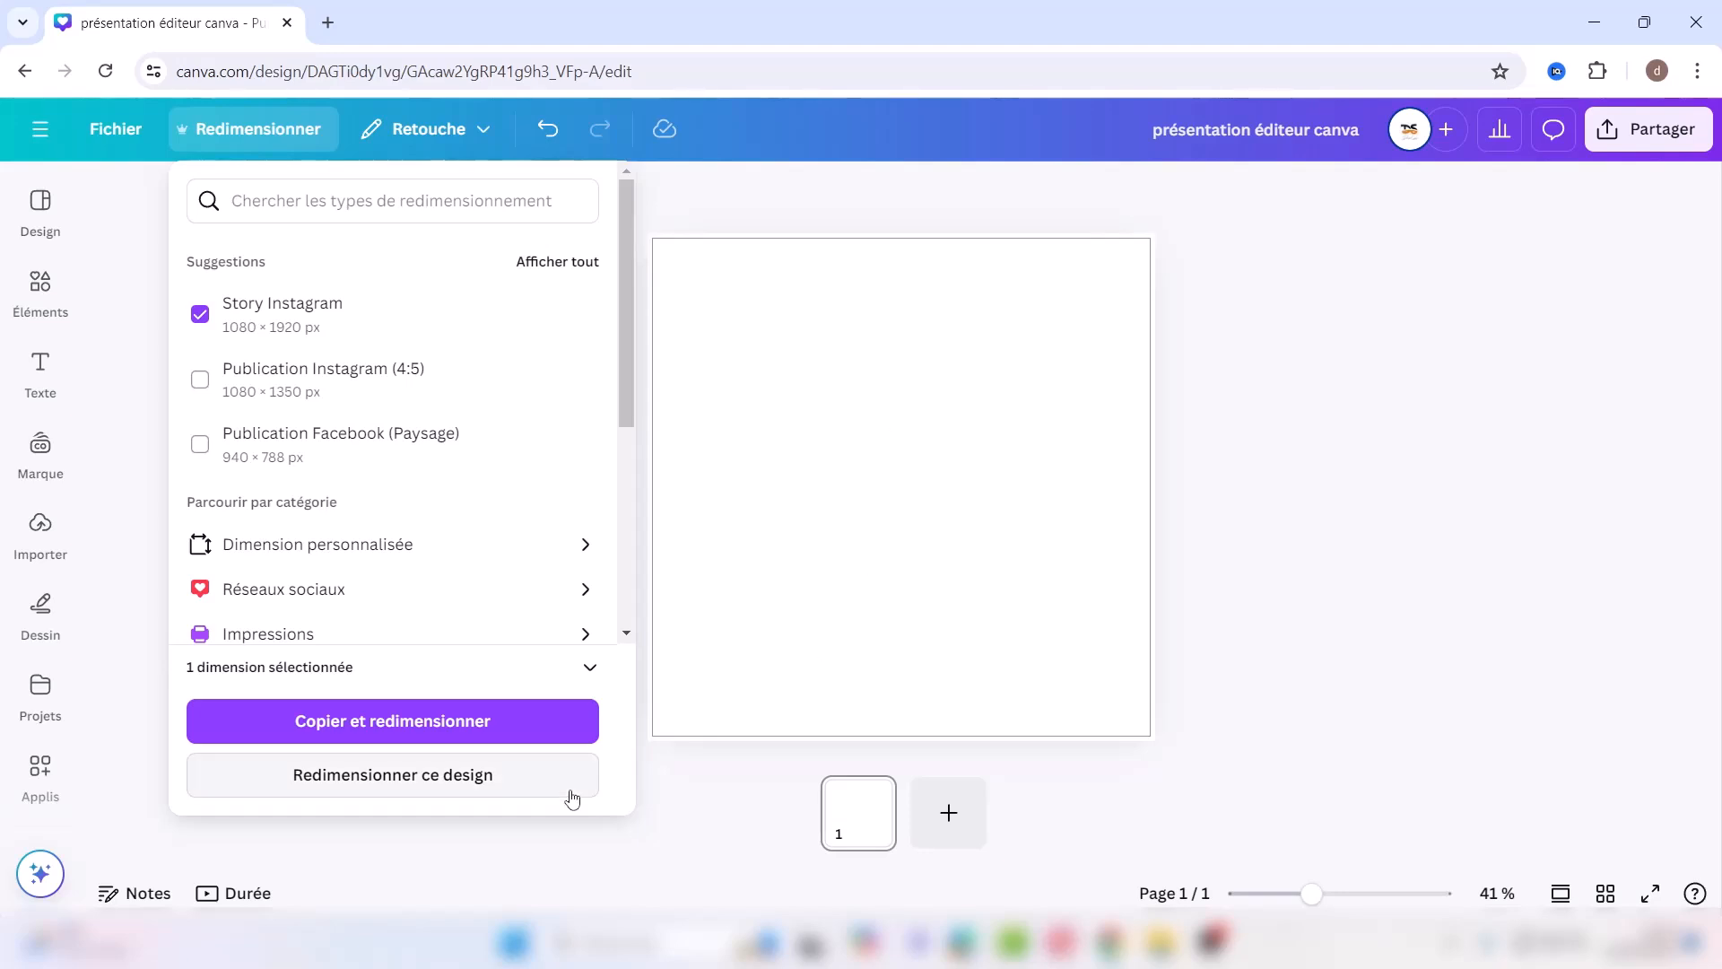
left_click(799, 122)
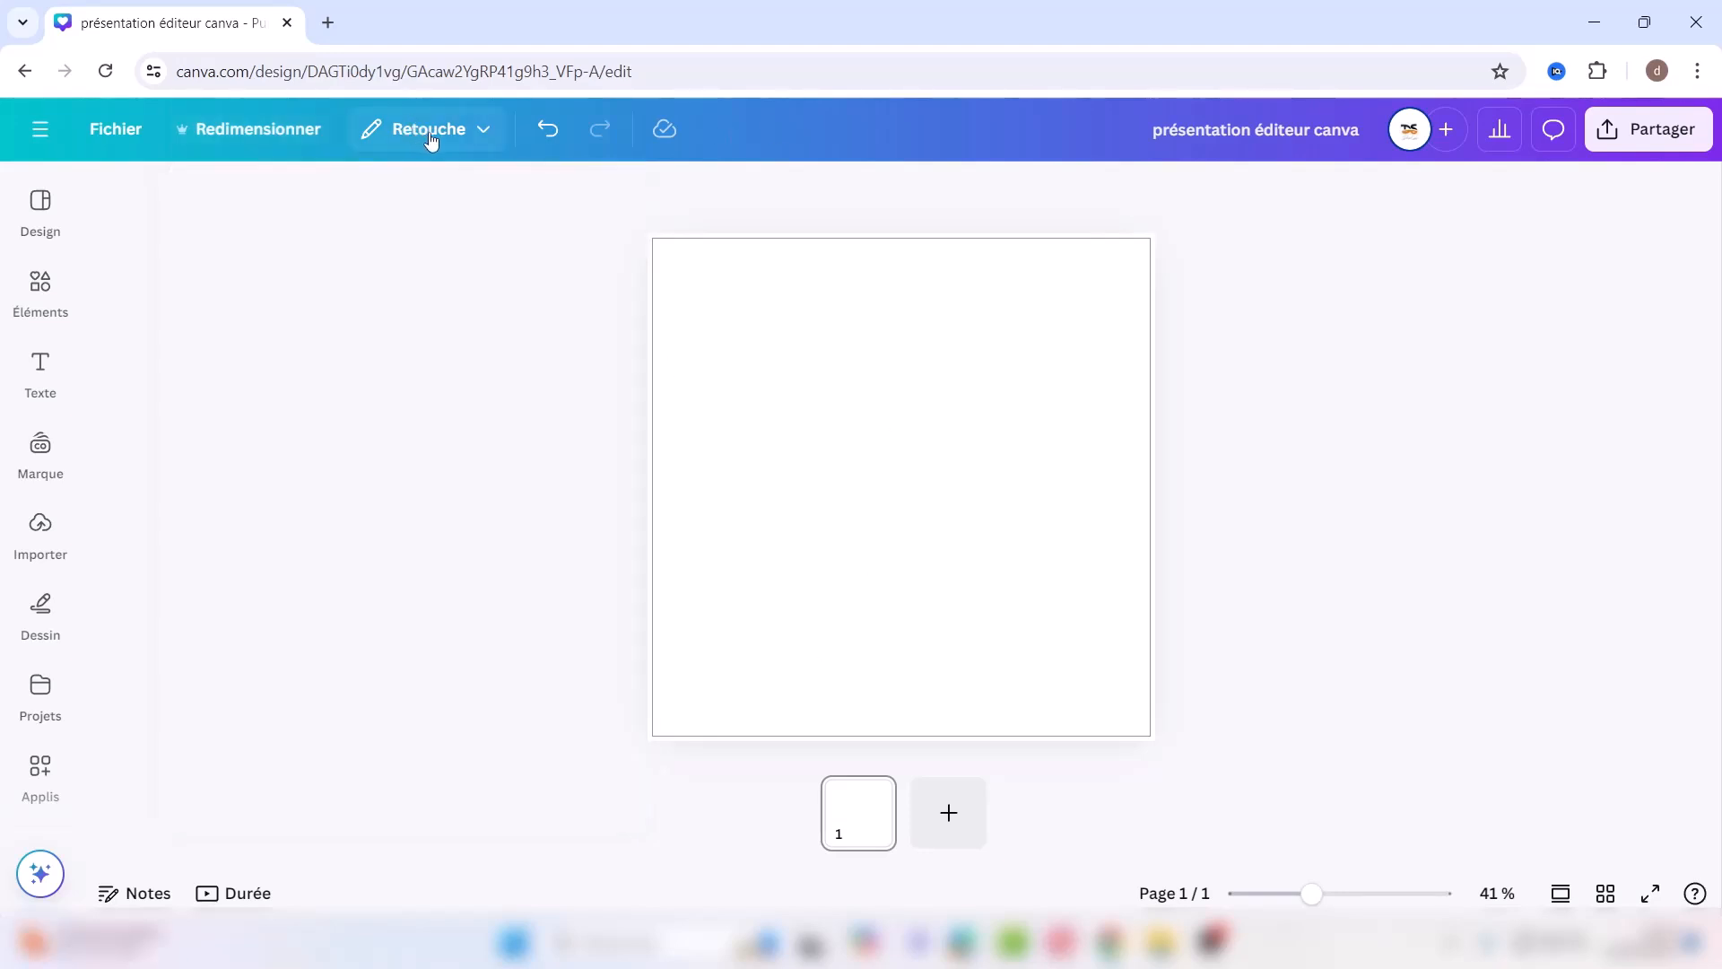
Step: Switch the design to Commenter mode, then to read-only Consultation mode
left_click(433, 133)
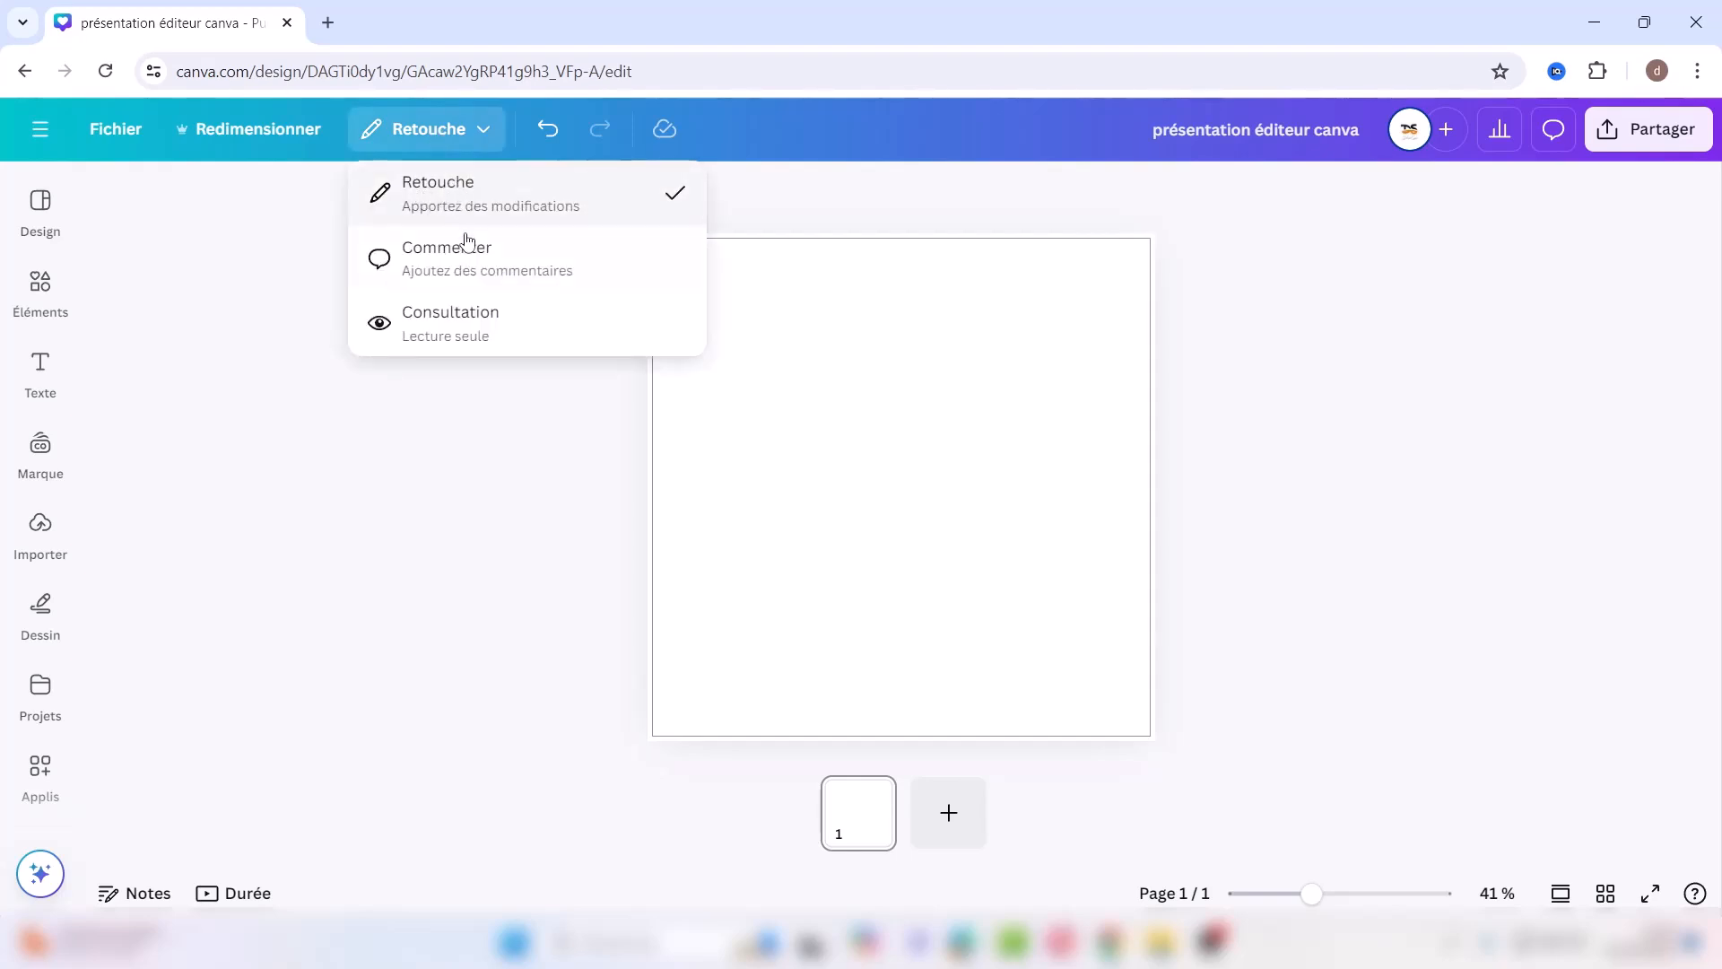
left_click(478, 260)
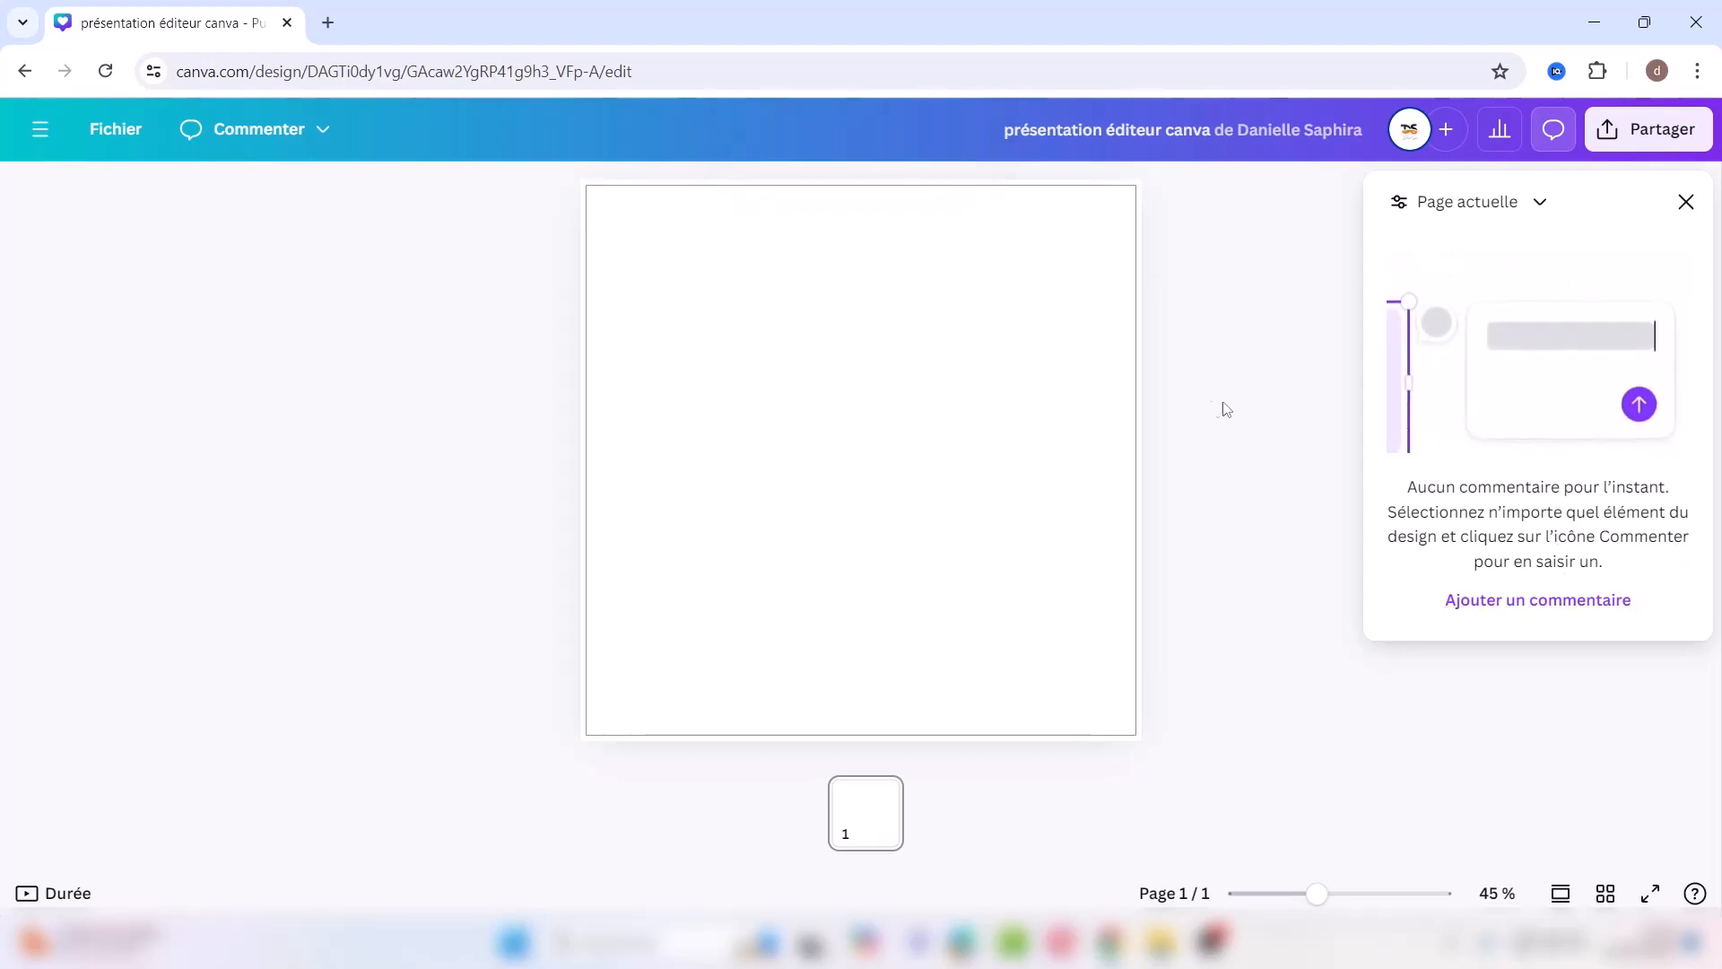
left_click(323, 129)
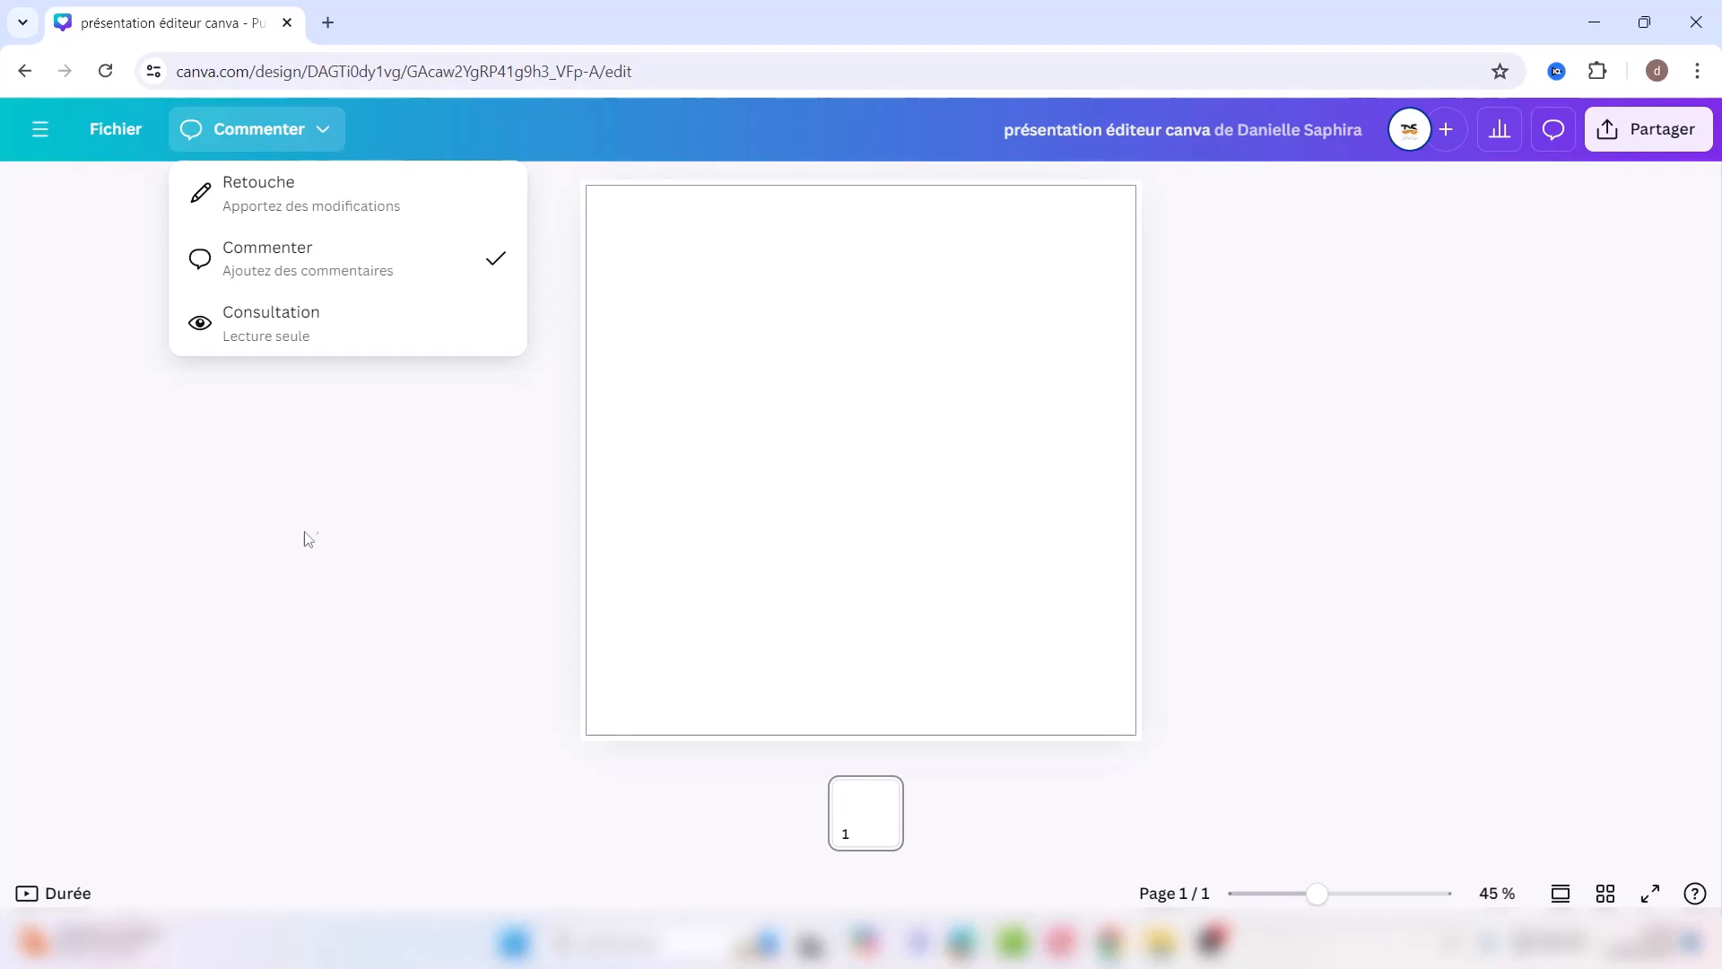
left_click(278, 344)
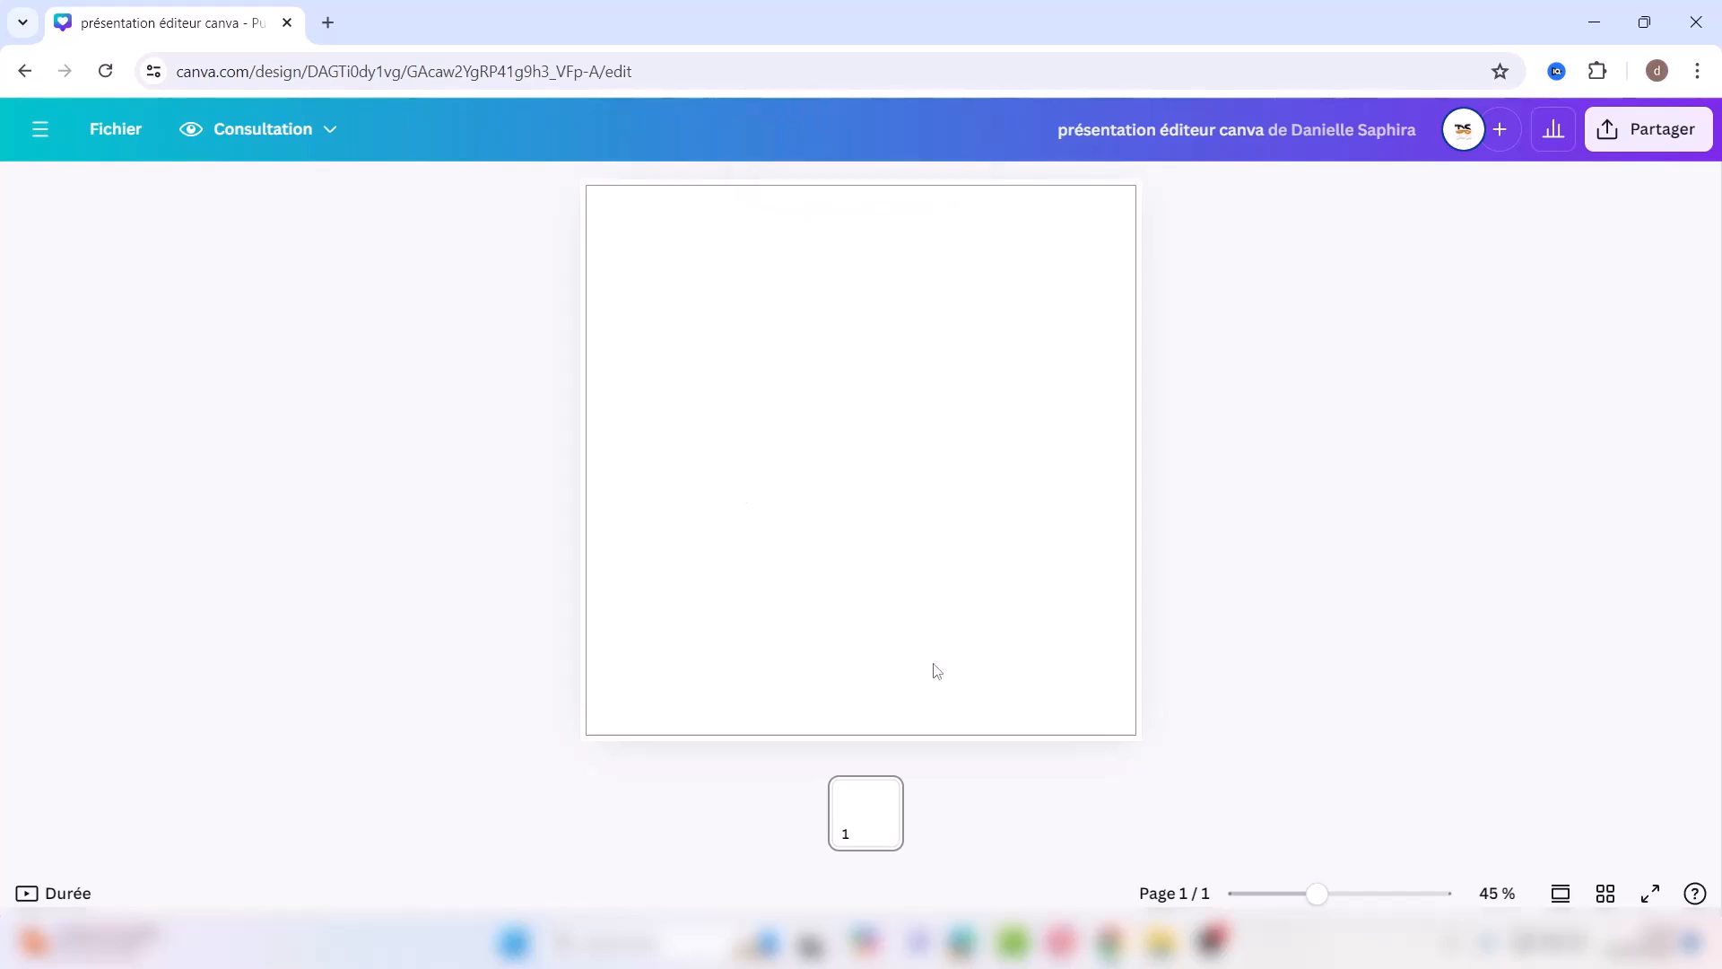
Step: Switch the design from Consultation back to Retouche editing mode
left_click(265, 128)
left_click(256, 191)
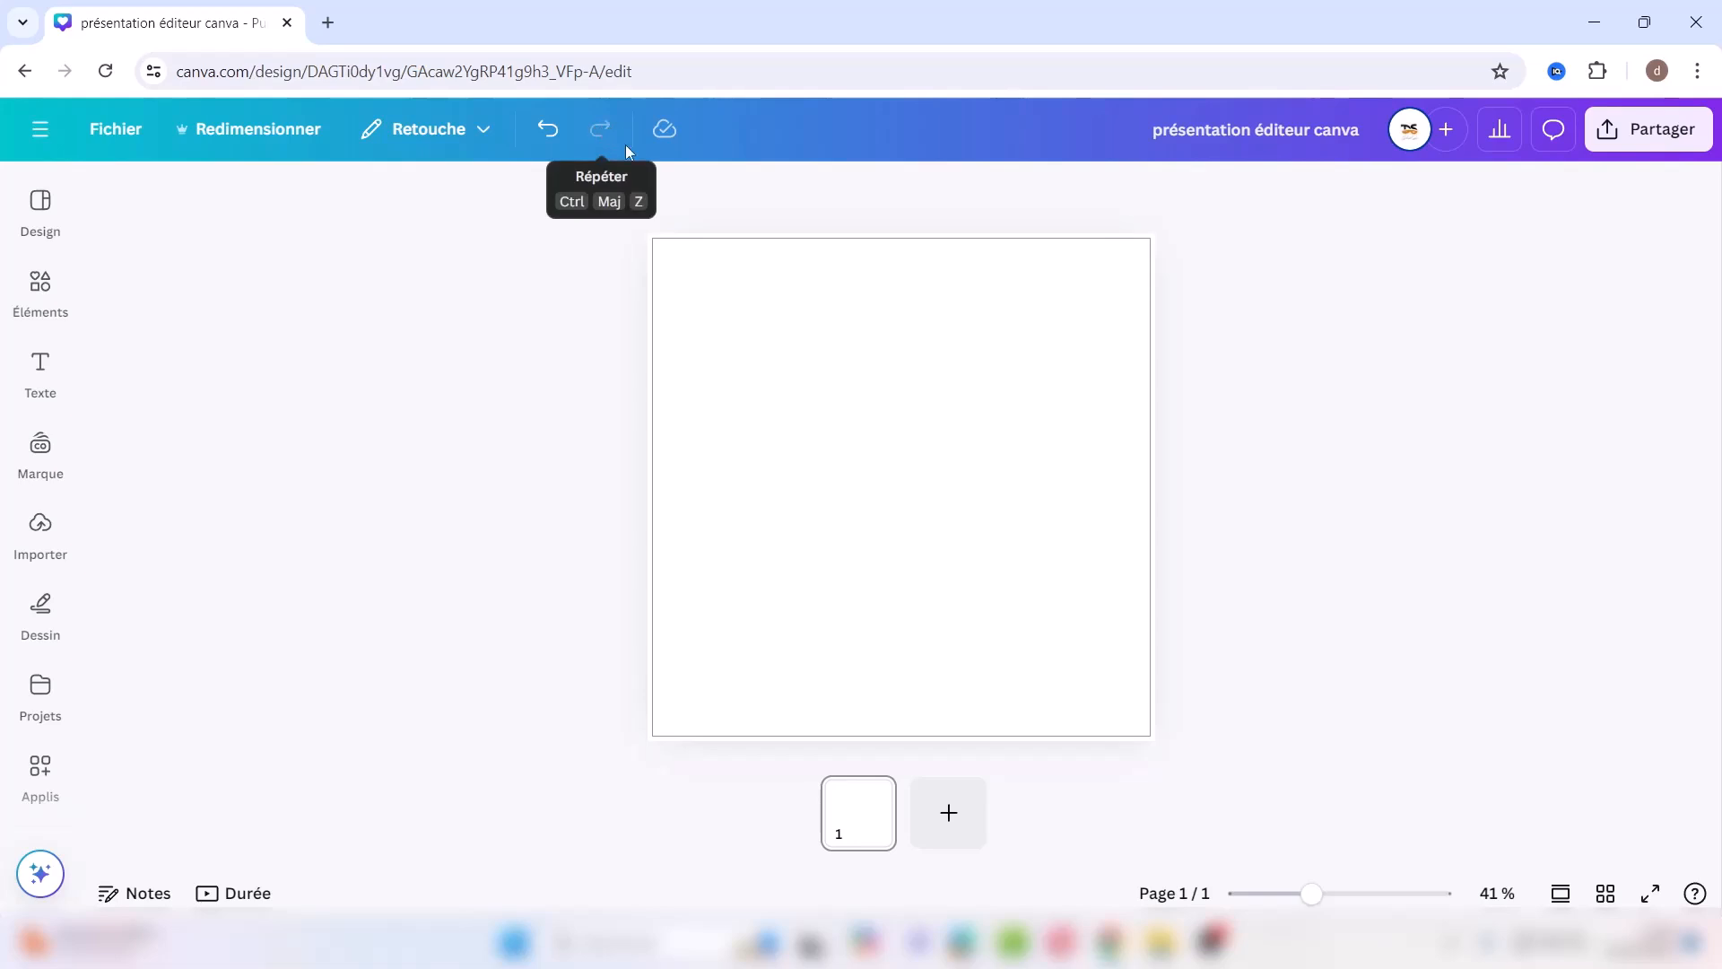
left_click(1413, 137)
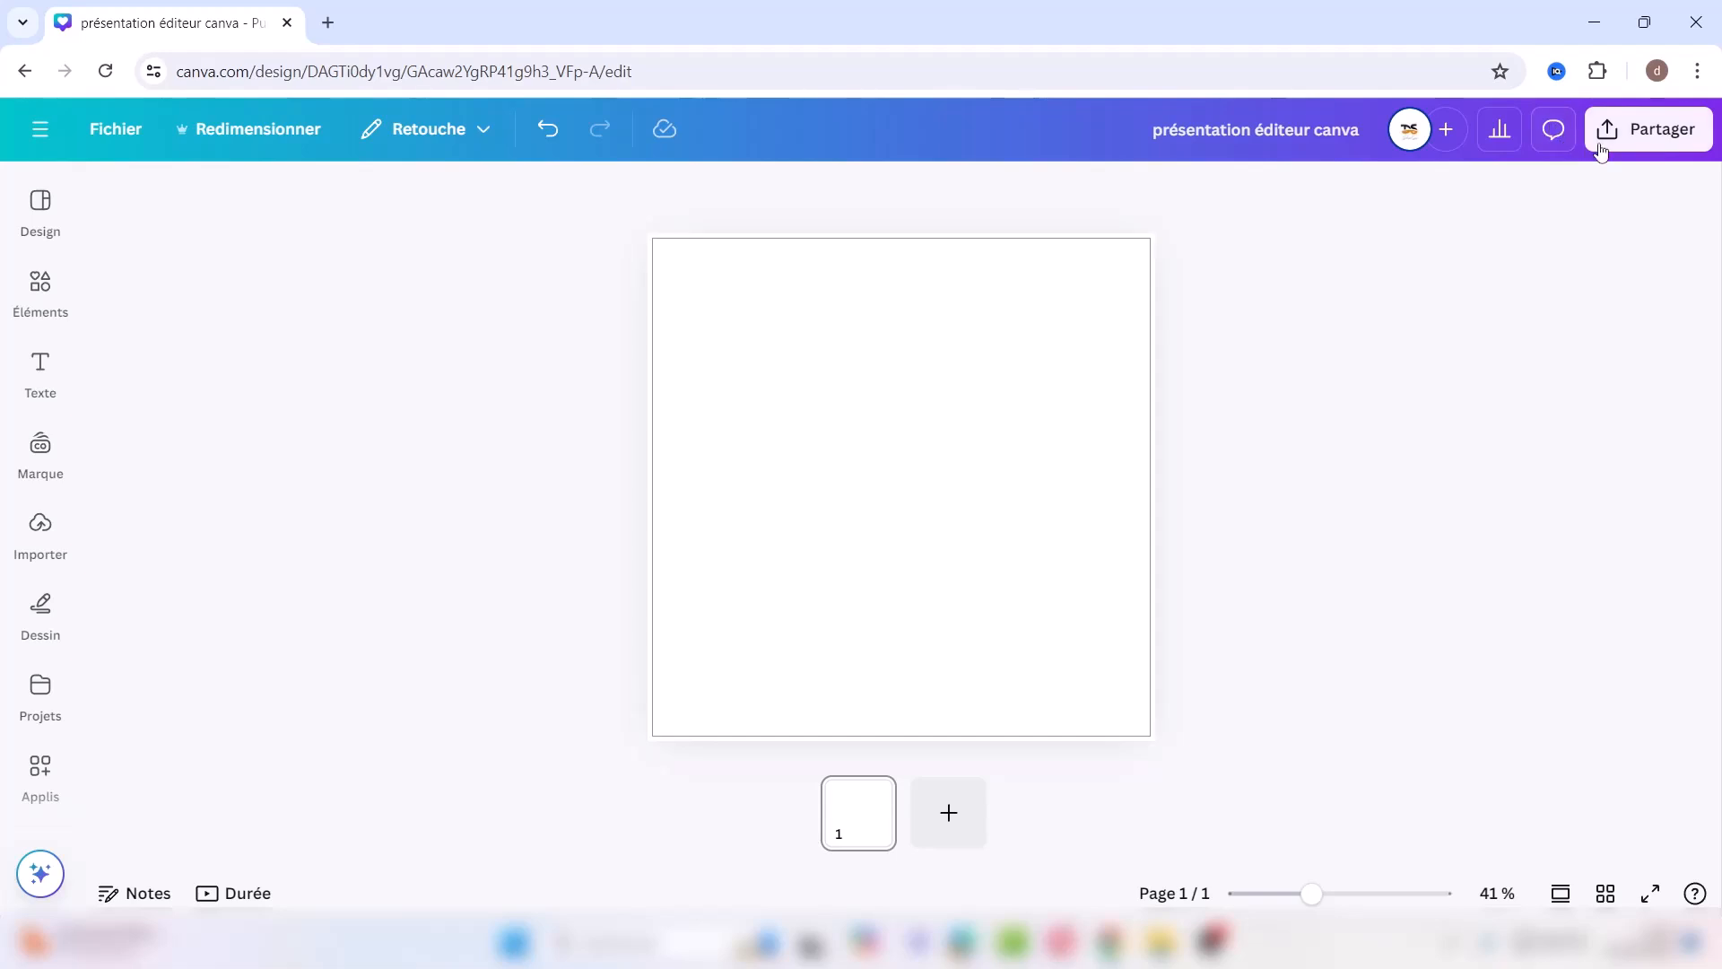
Step: Open the Partager panel to view the blank design's sharing options
left_click(1629, 133)
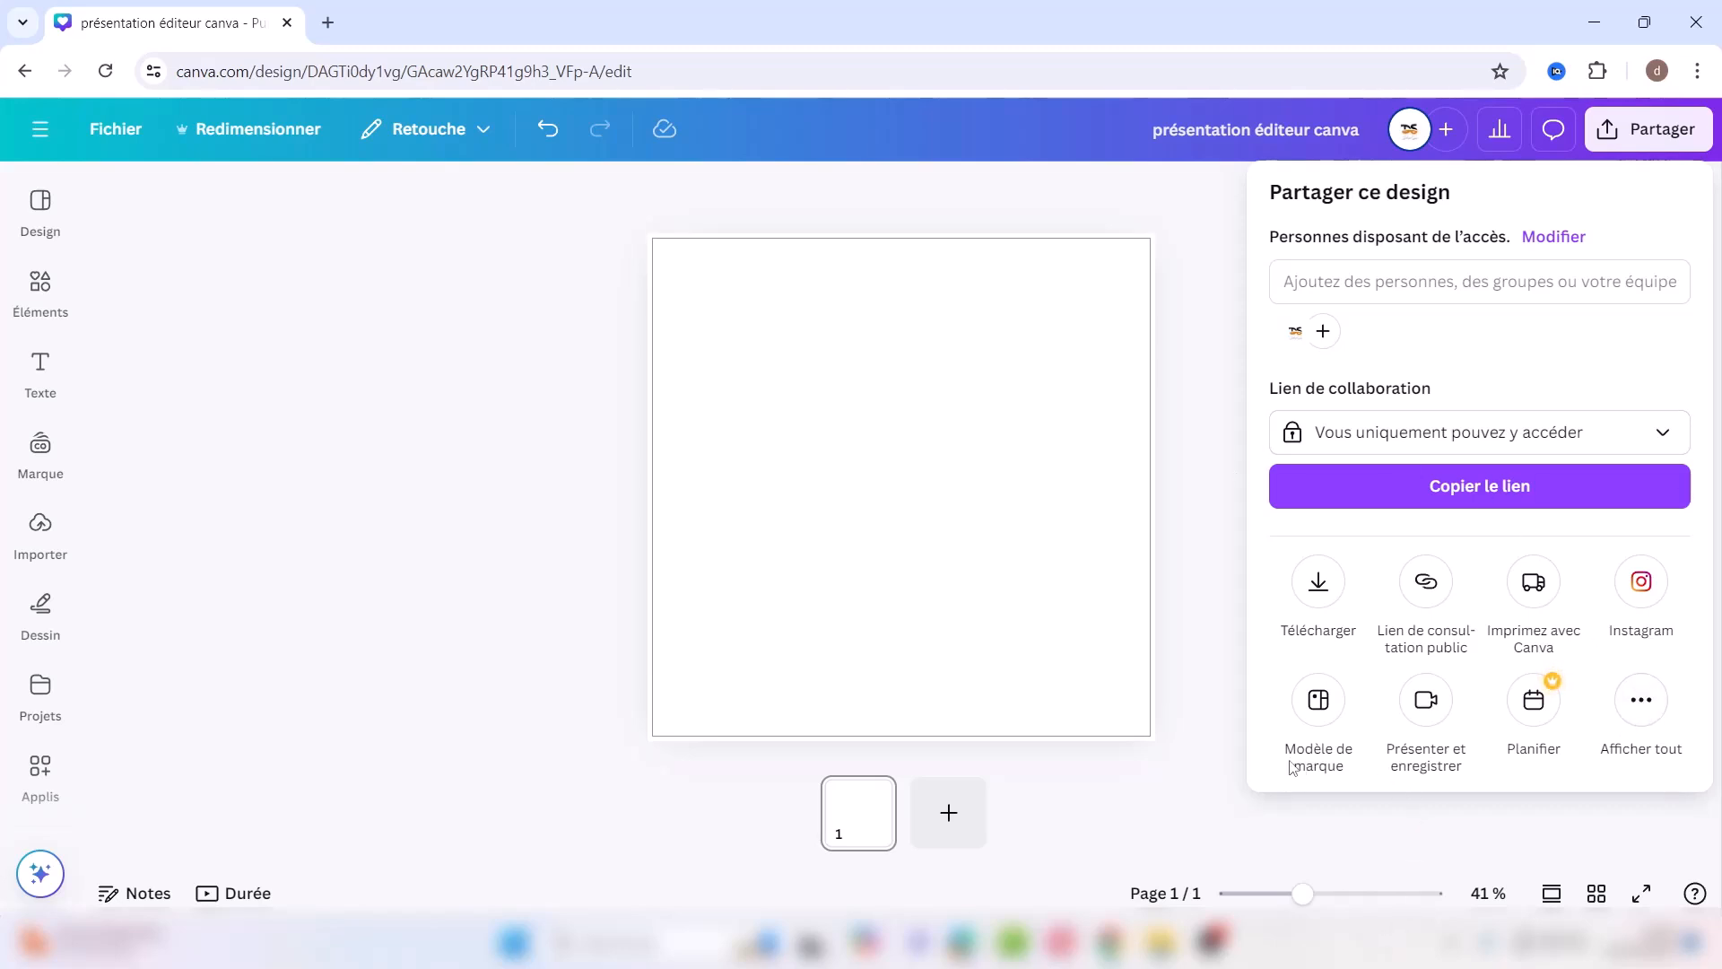
Step: Check the PNG 1080 × 1080 px download settings, then dismiss them
left_click(1318, 588)
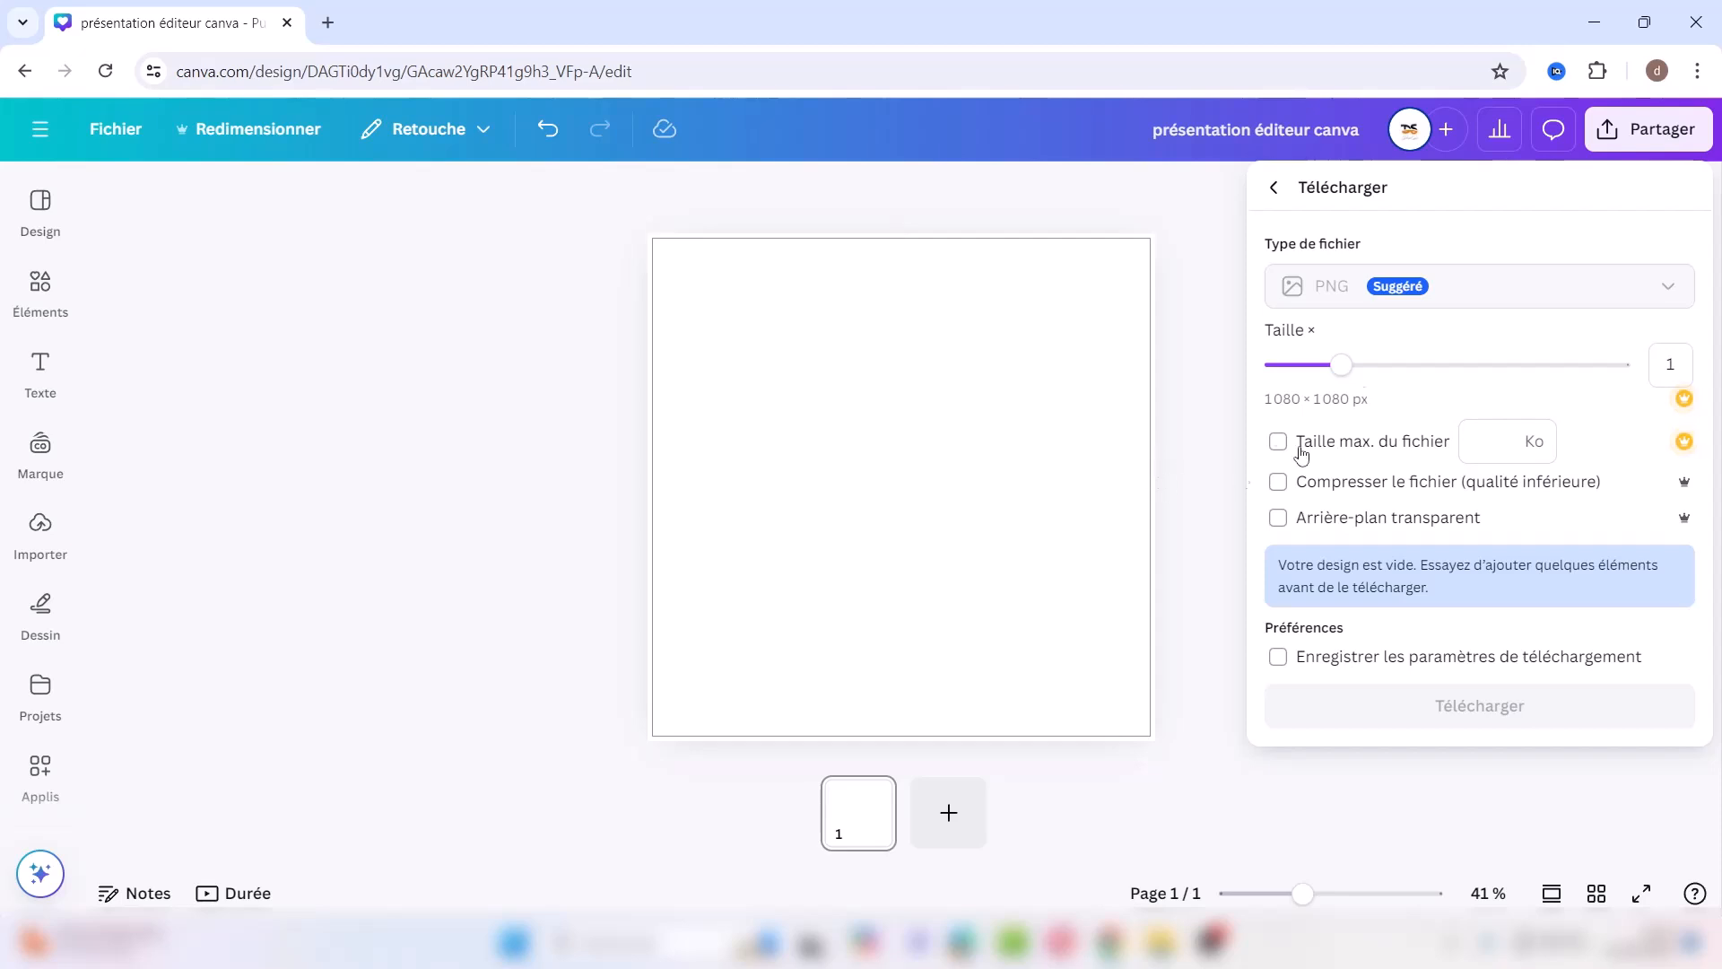
left_click(1211, 354)
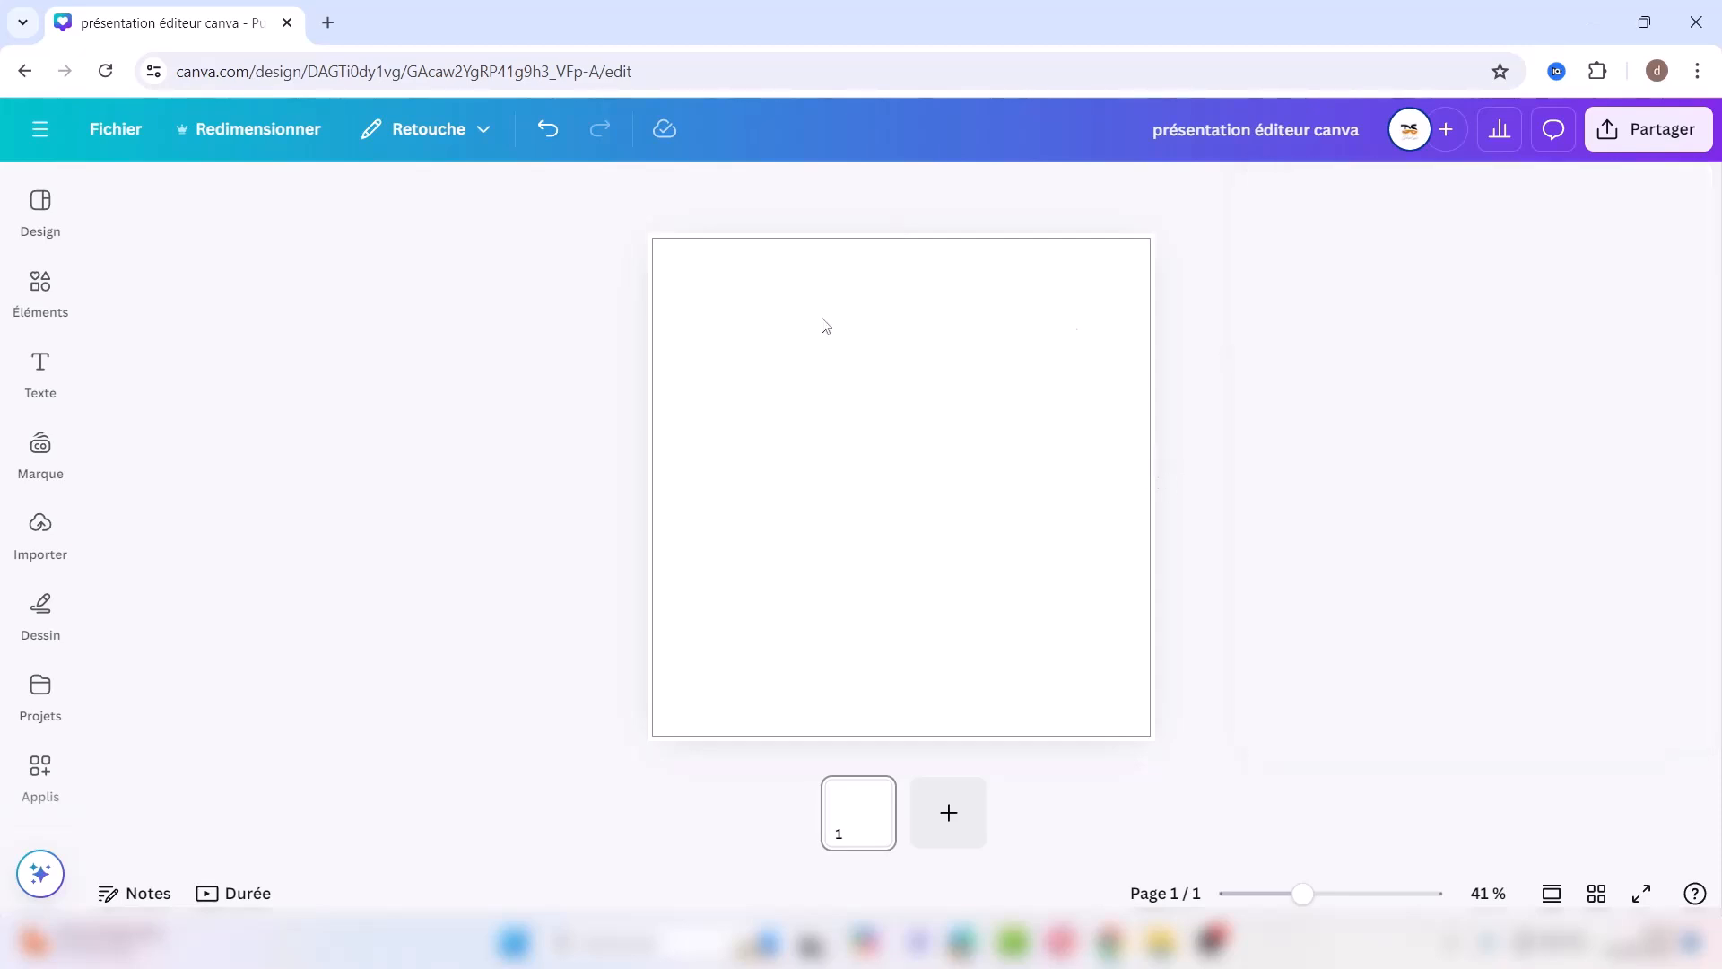
Step: Switch between the Design templates and Elements panels, docking the templates panel
left_click(40, 207)
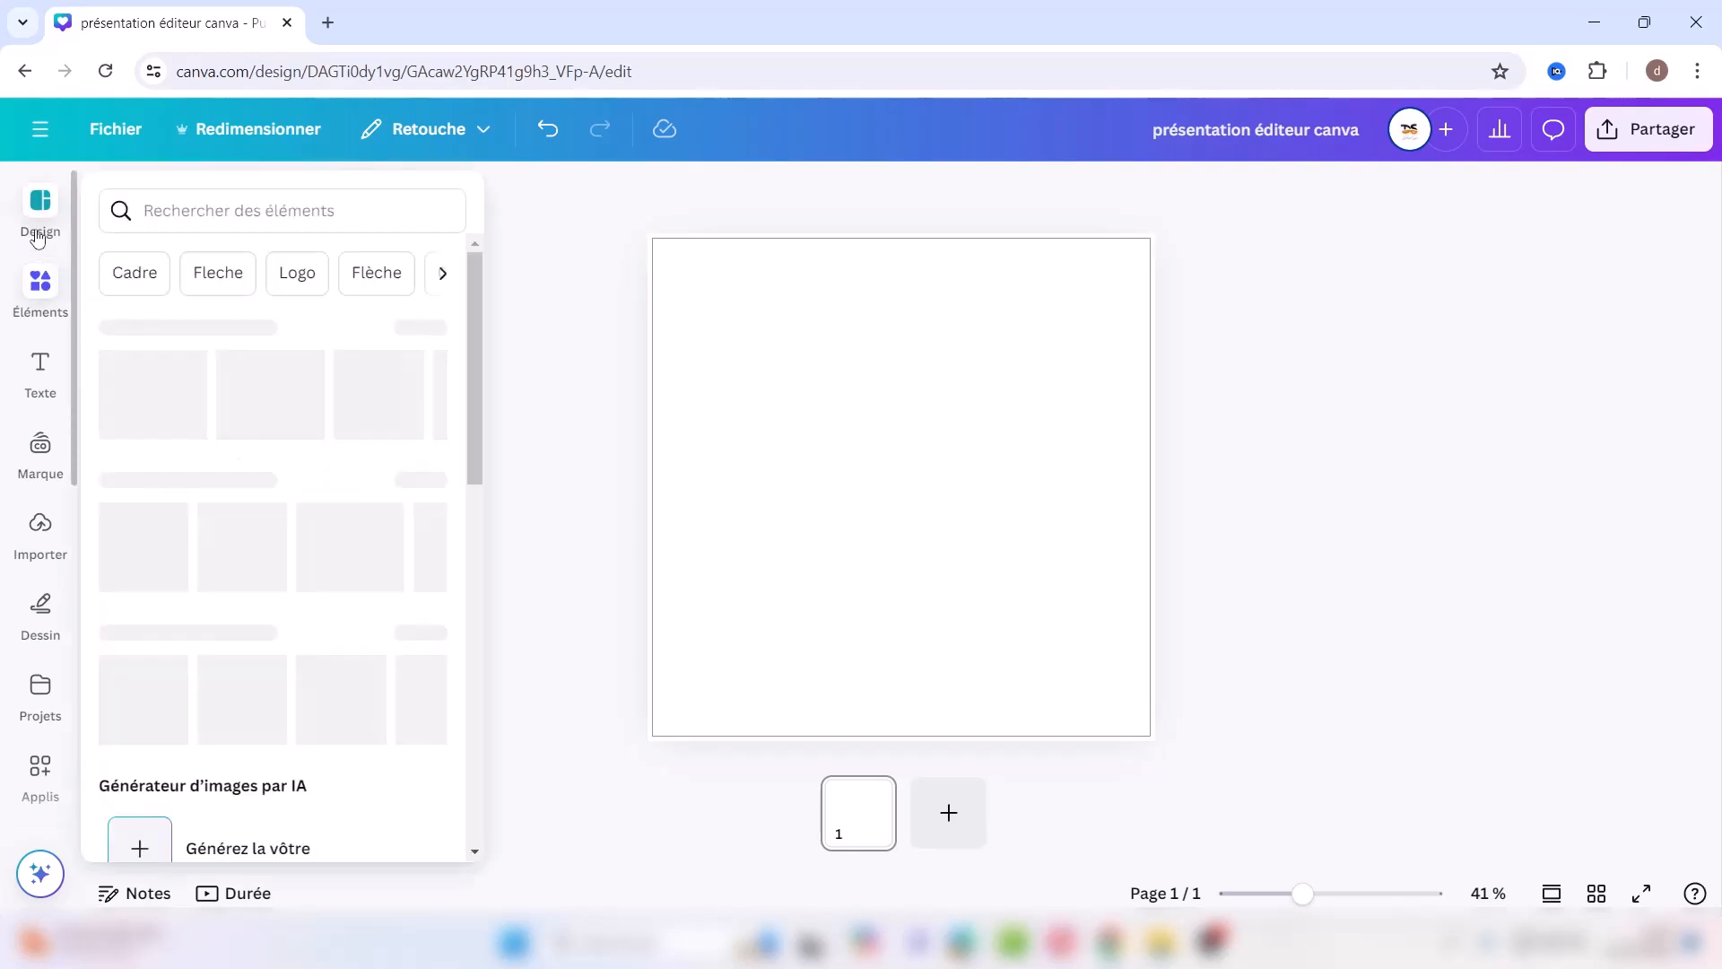
left_click(40, 280)
left_click(40, 208)
left_click(45, 269)
left_click(40, 200)
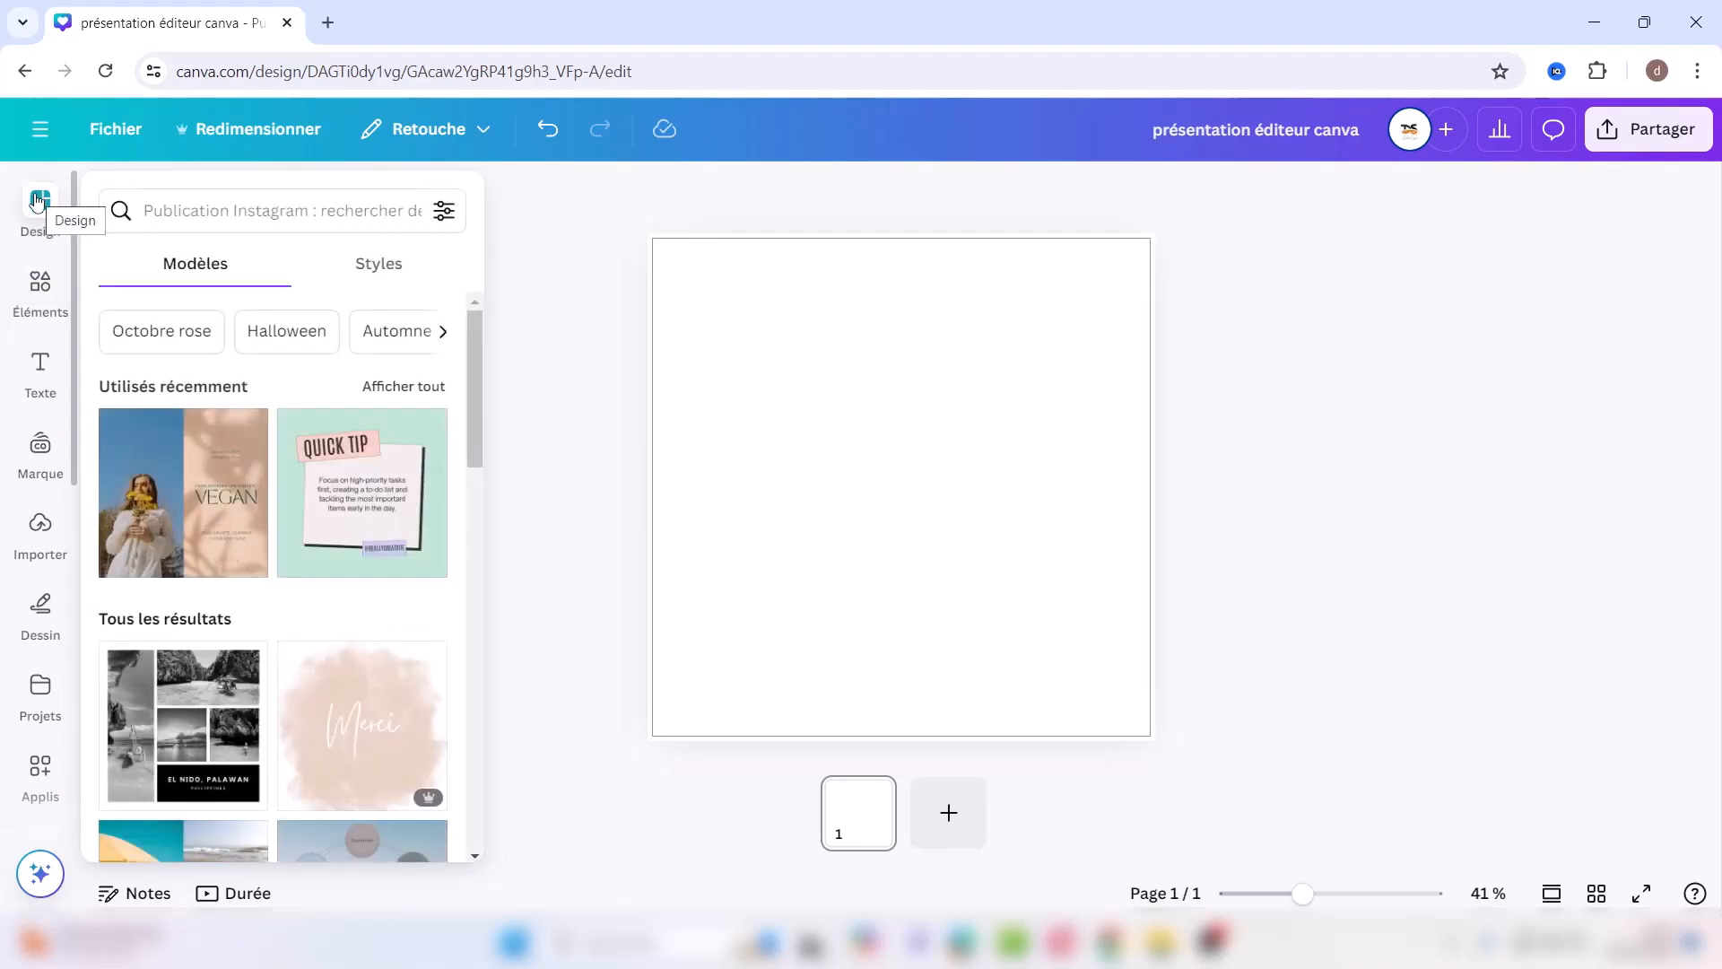
left_click(36, 199)
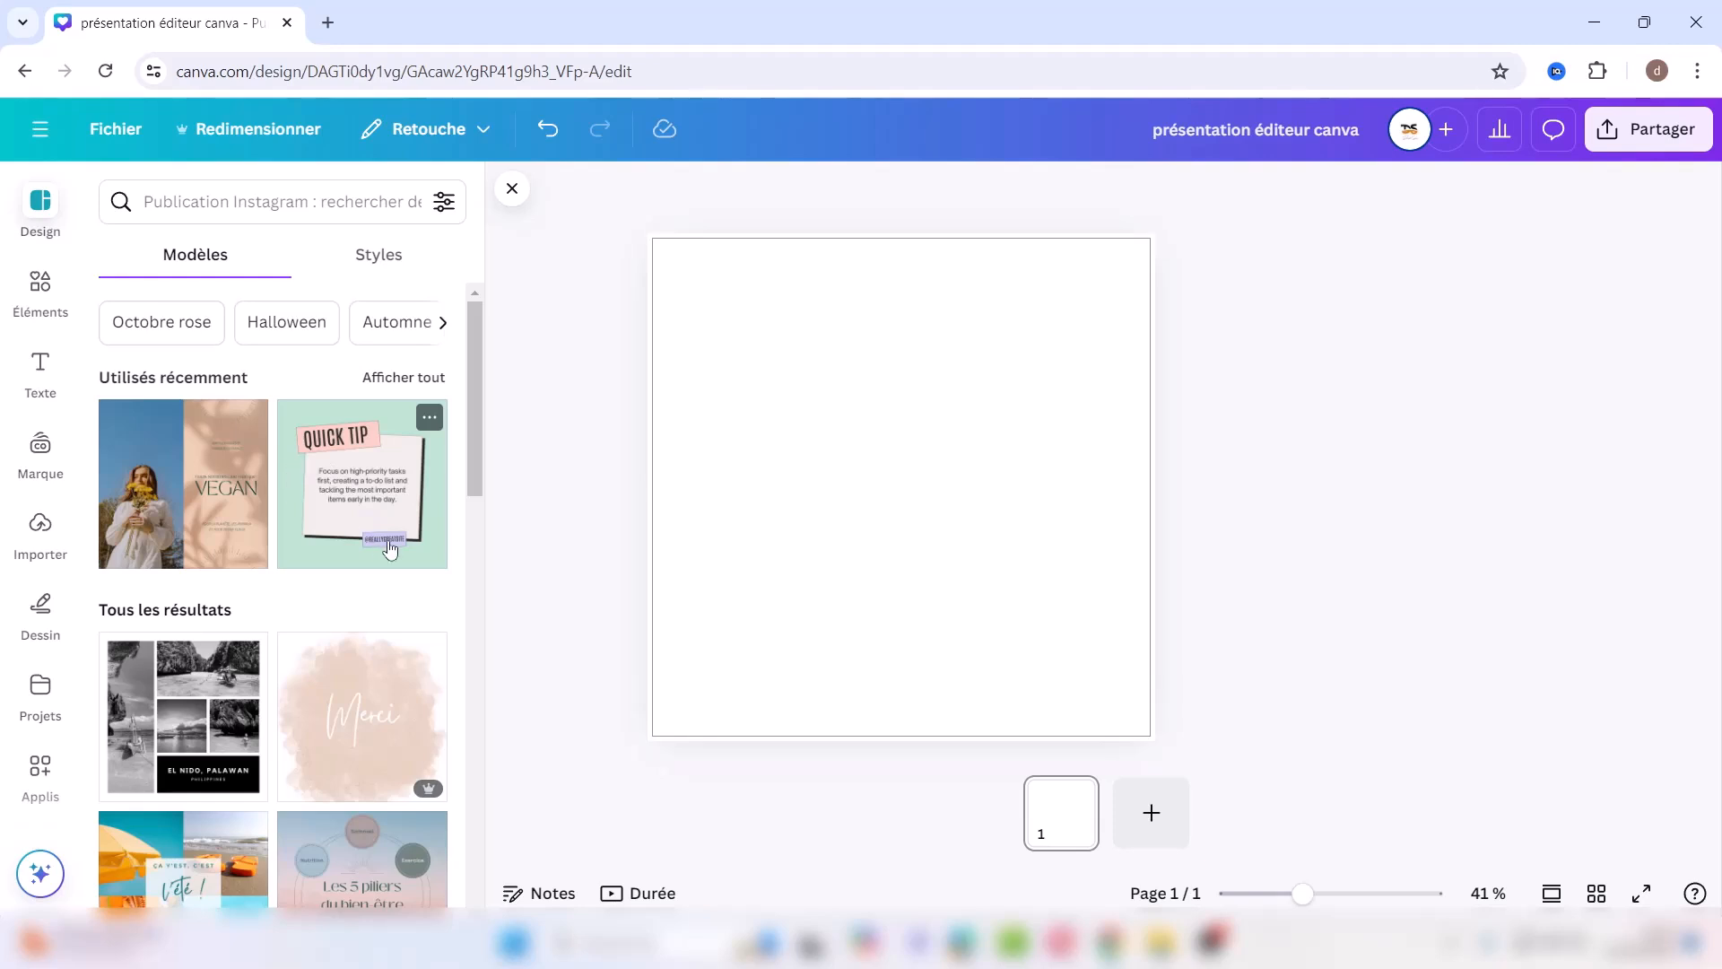
Step: Search templates for 'citation' and apply the 'Pétales photo été citation' template
left_click(242, 206)
type("citation")
key("Return")
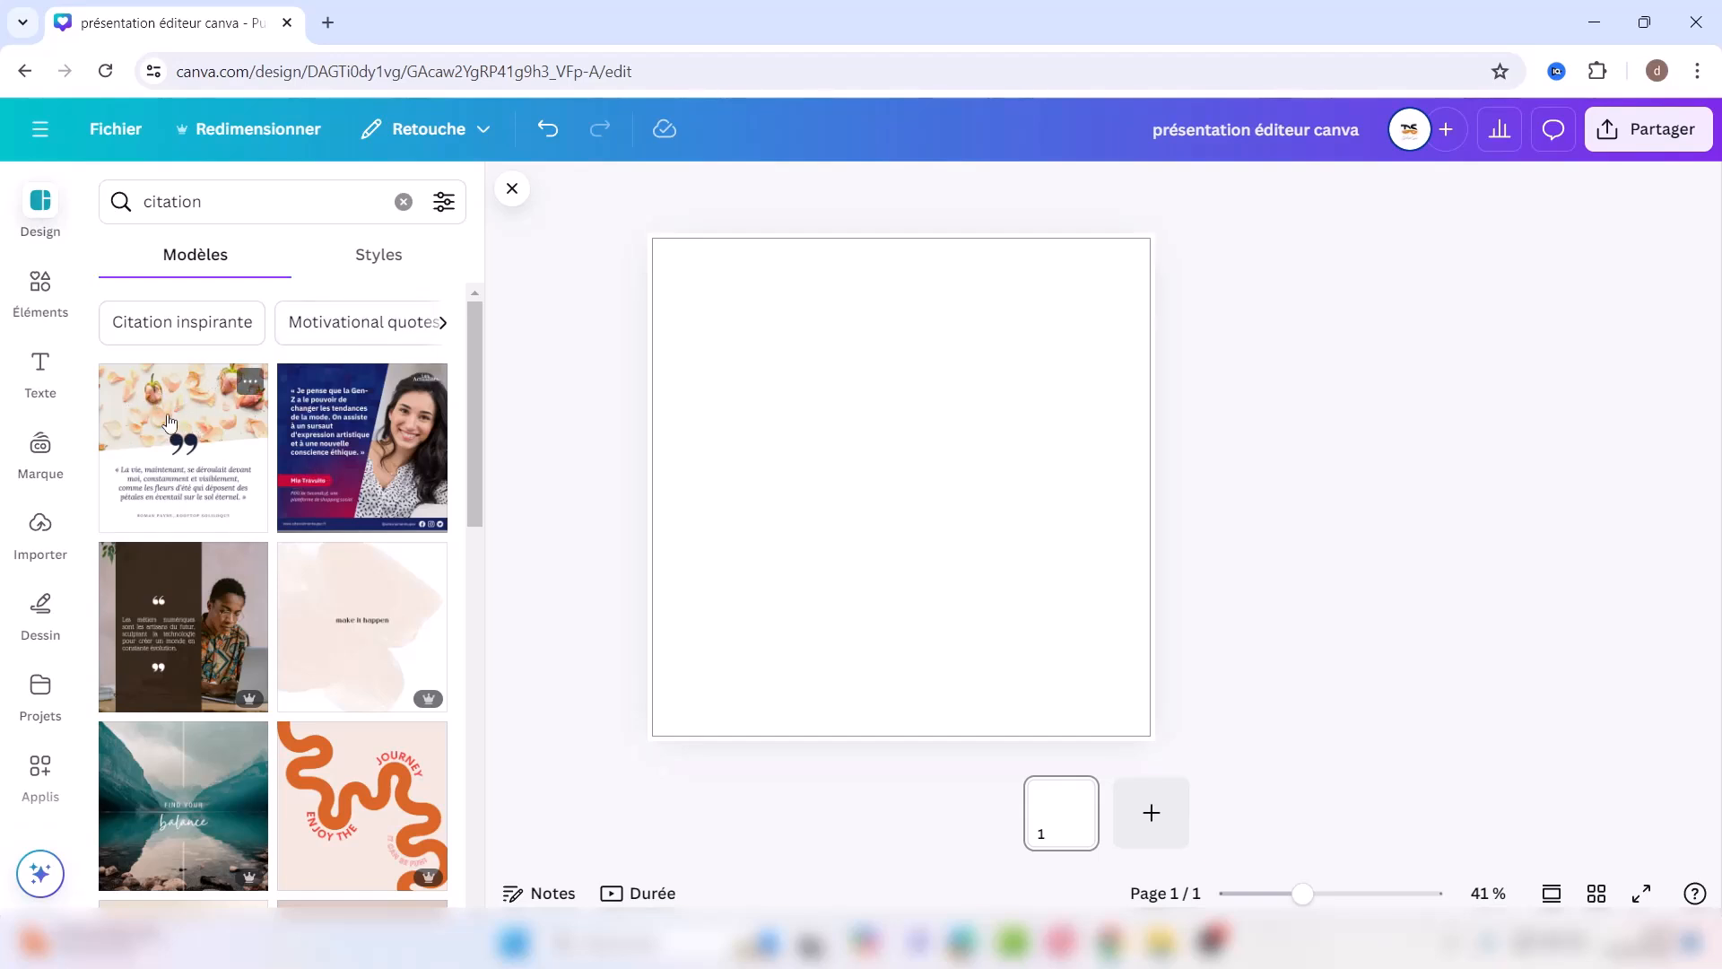
left_click(150, 409)
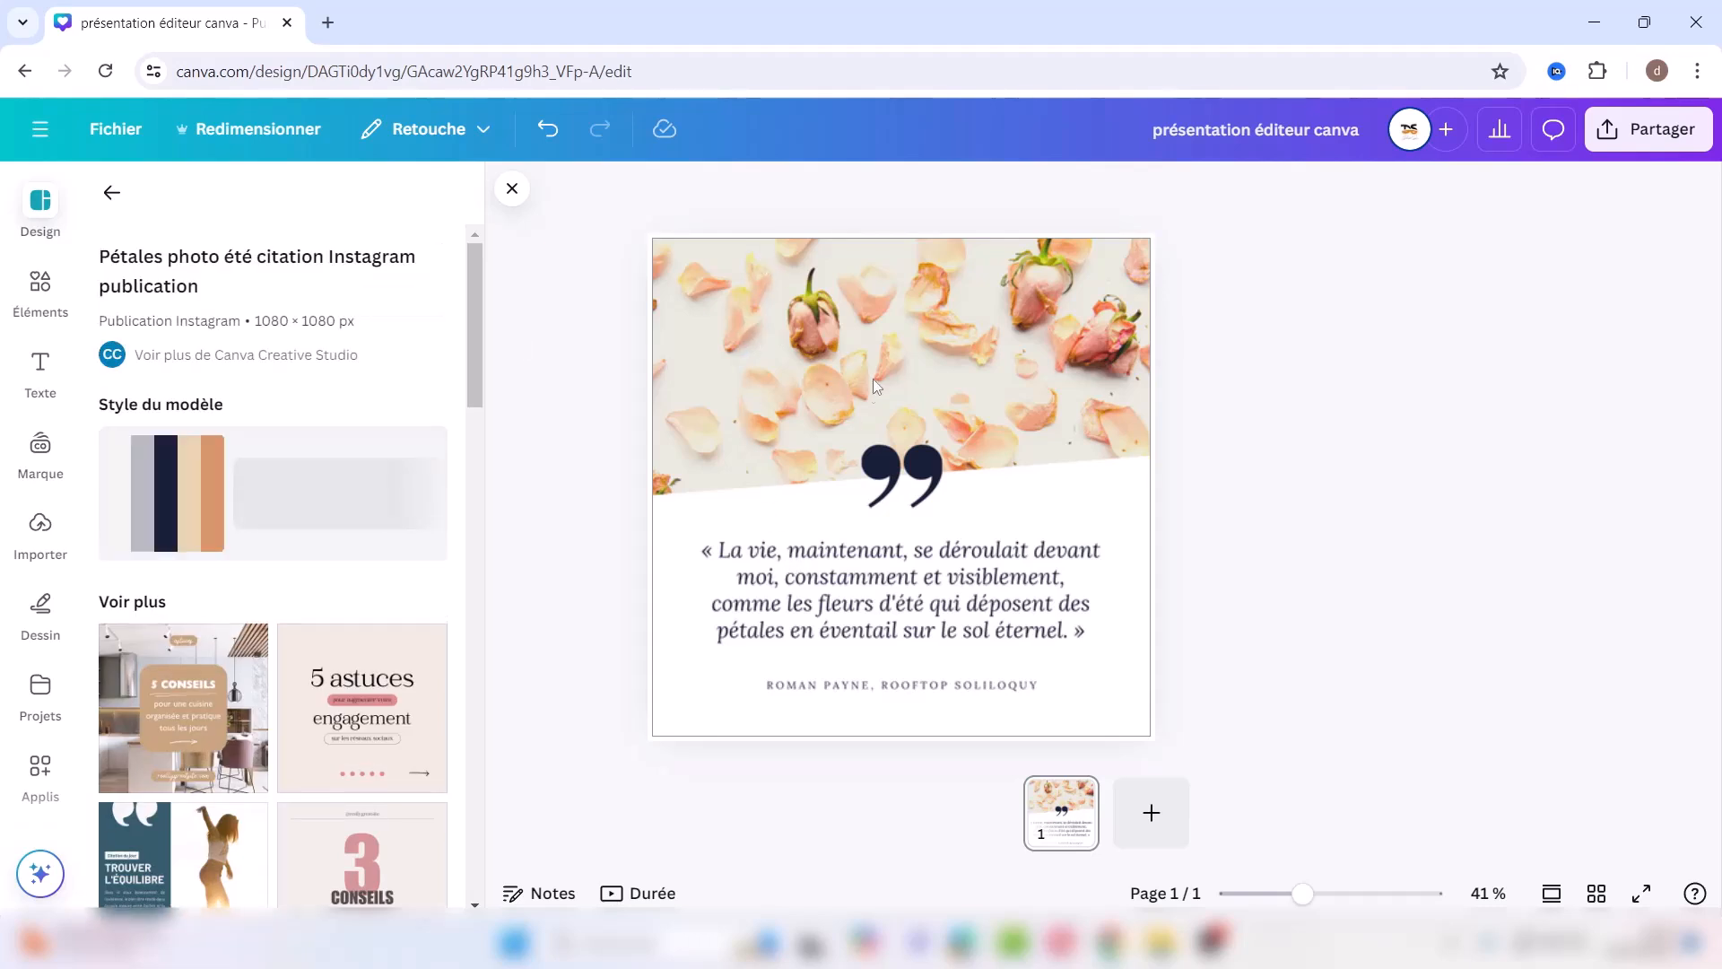
left_click(942, 372)
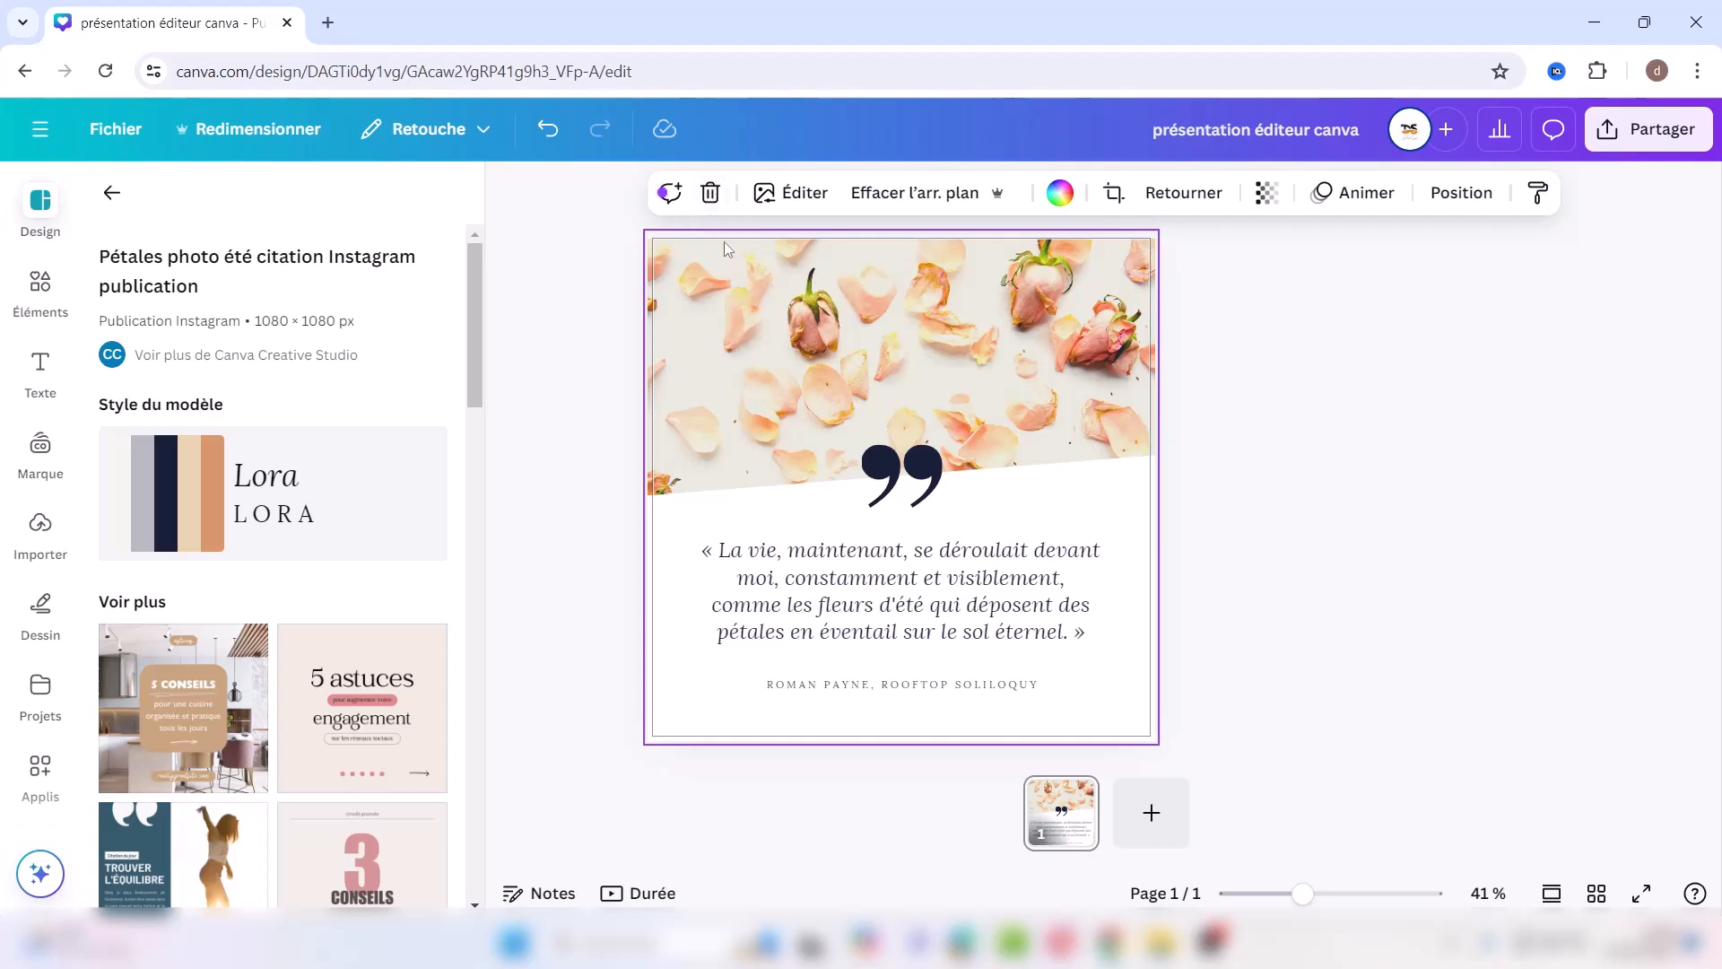
left_click(715, 199)
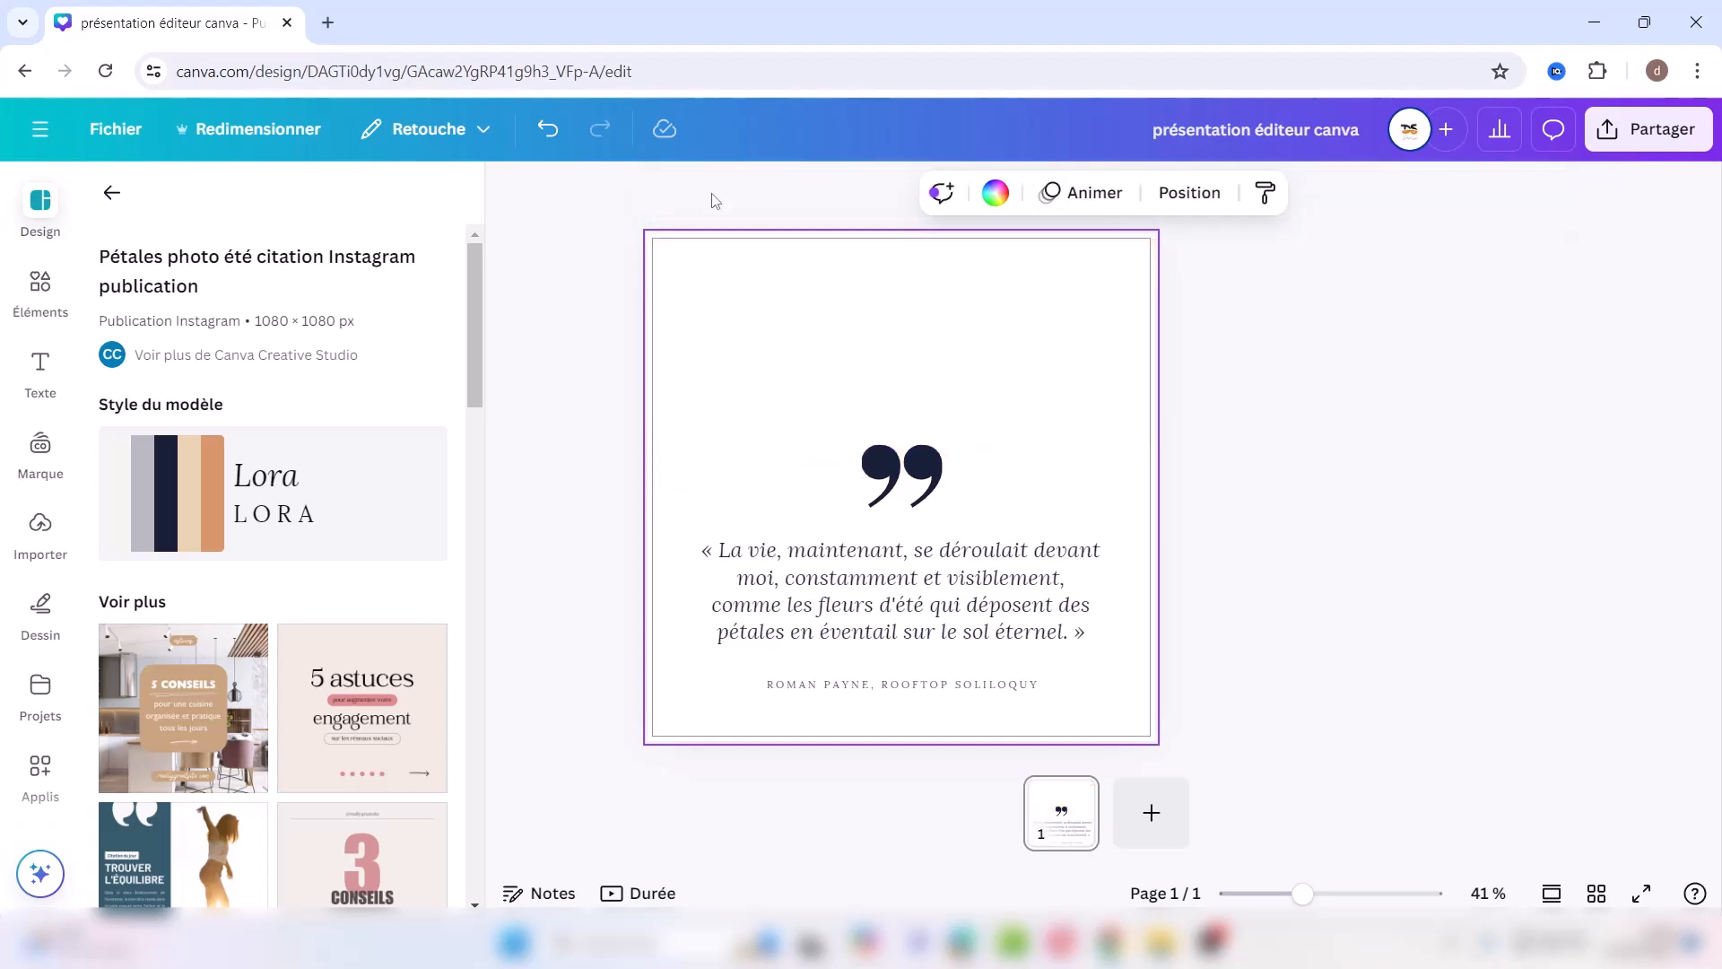
left_click(548, 129)
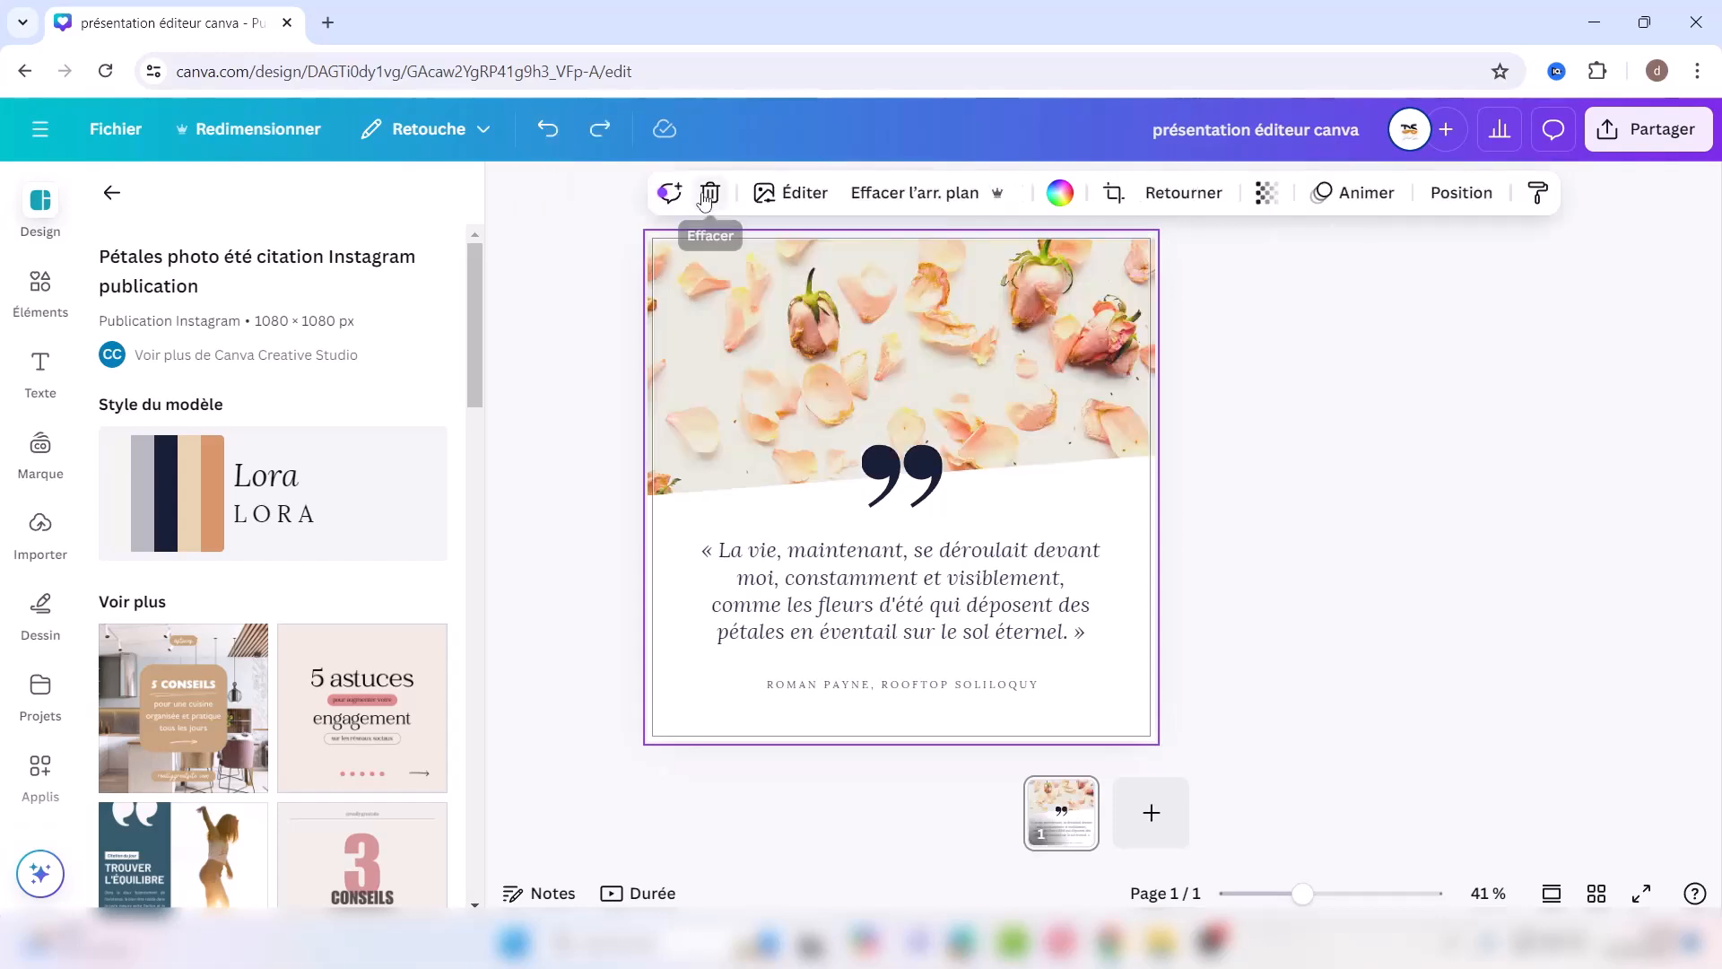
Step: Open the petals photo's Ajuster settings for the whole image
left_click(804, 197)
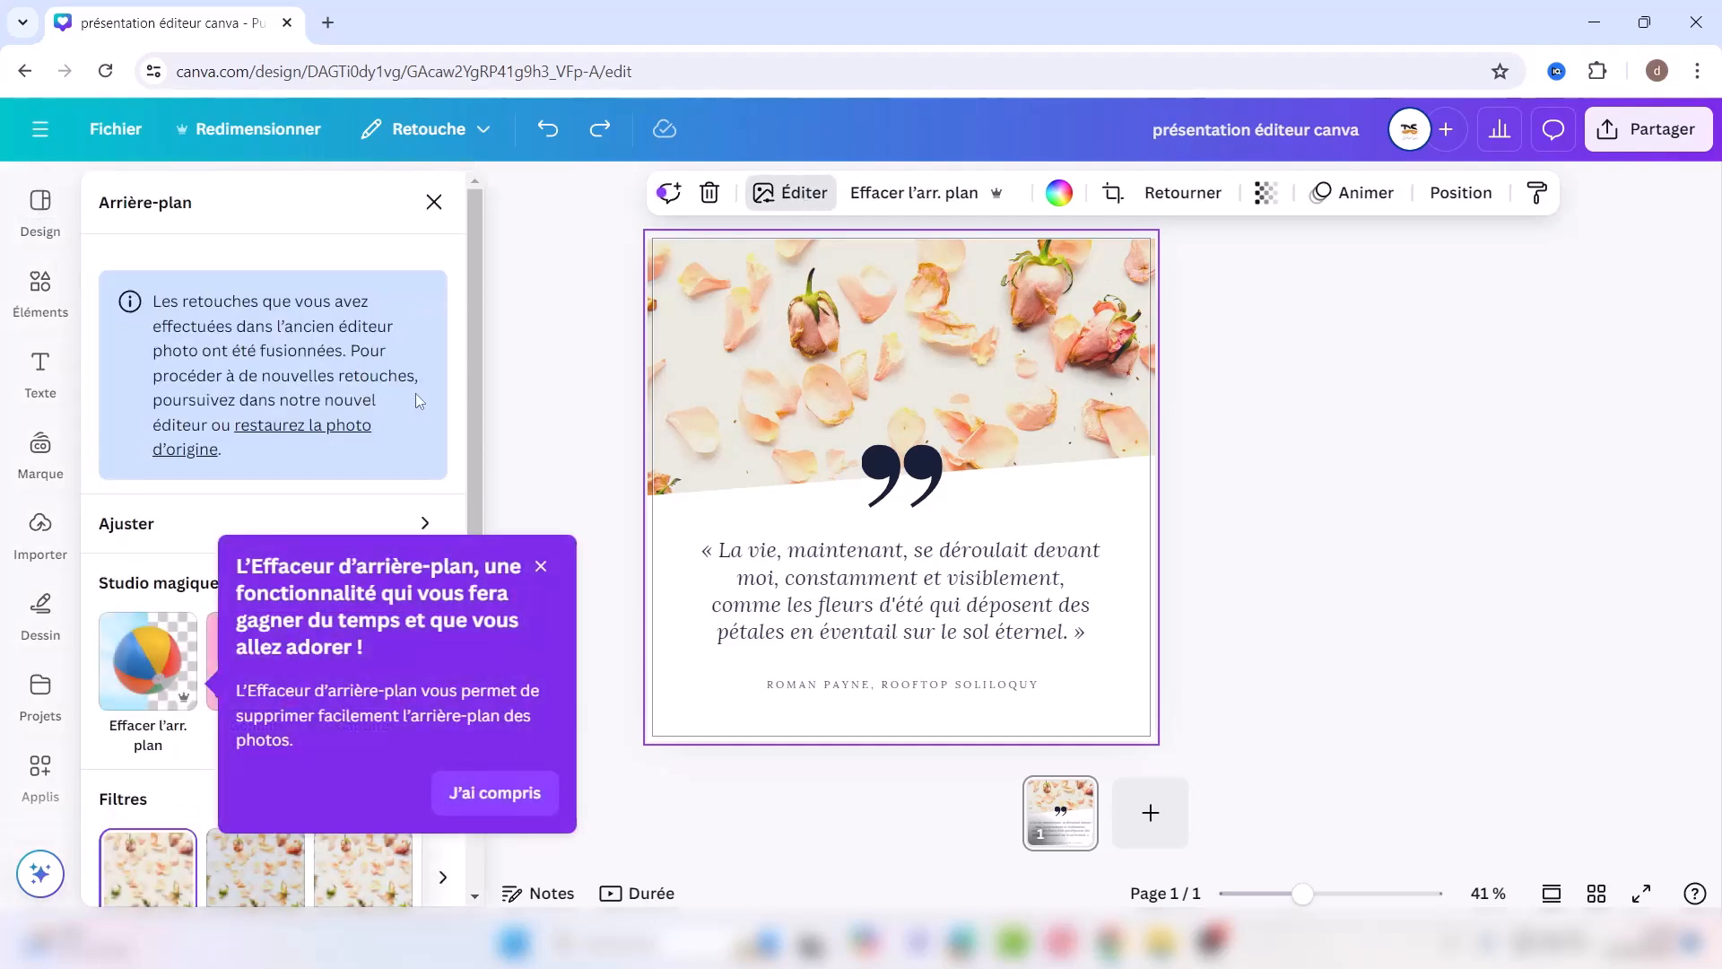
left_click(541, 567)
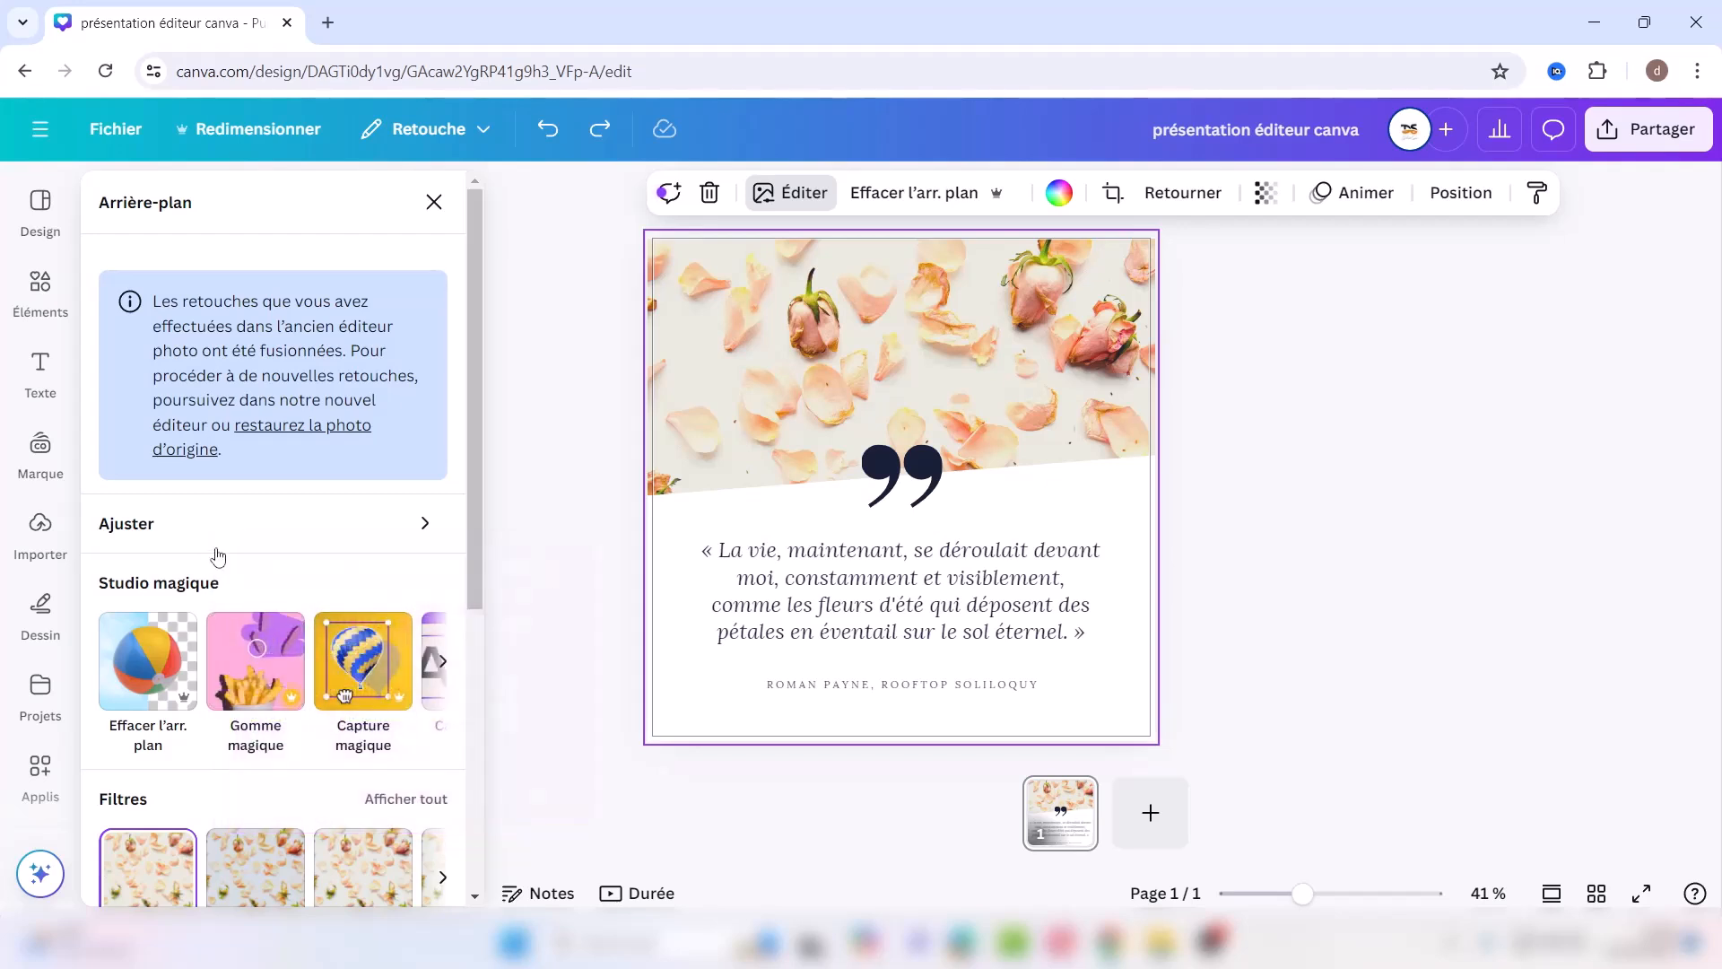
left_click(422, 526)
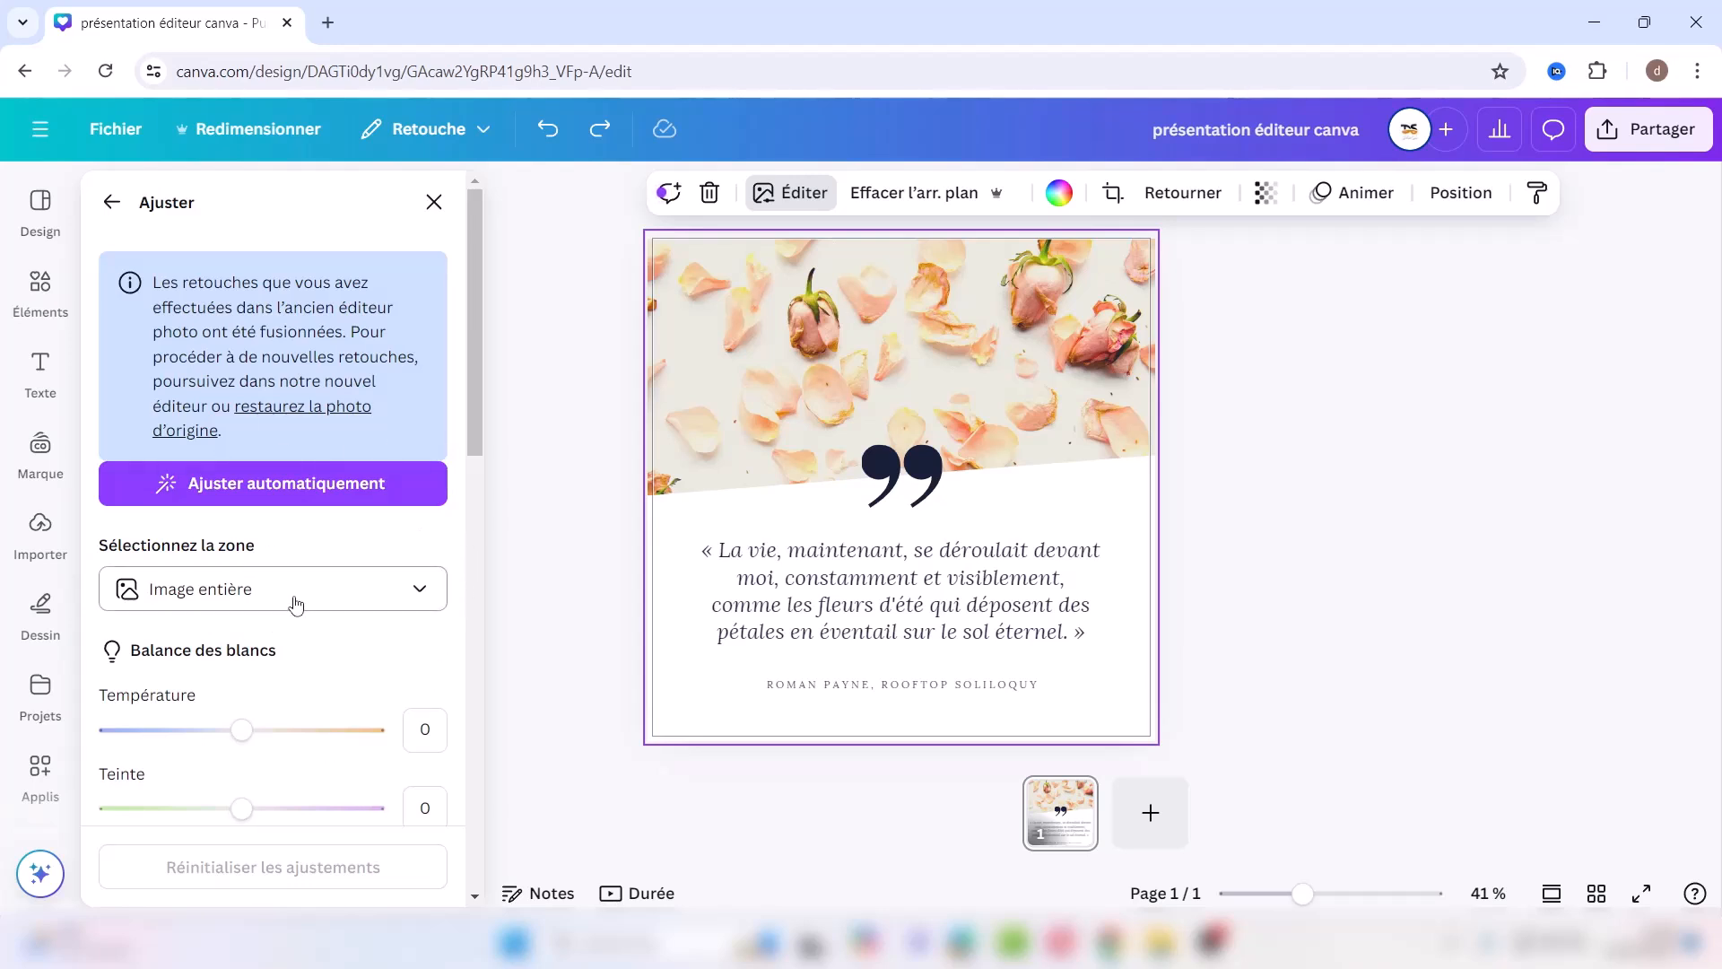
left_click(423, 591)
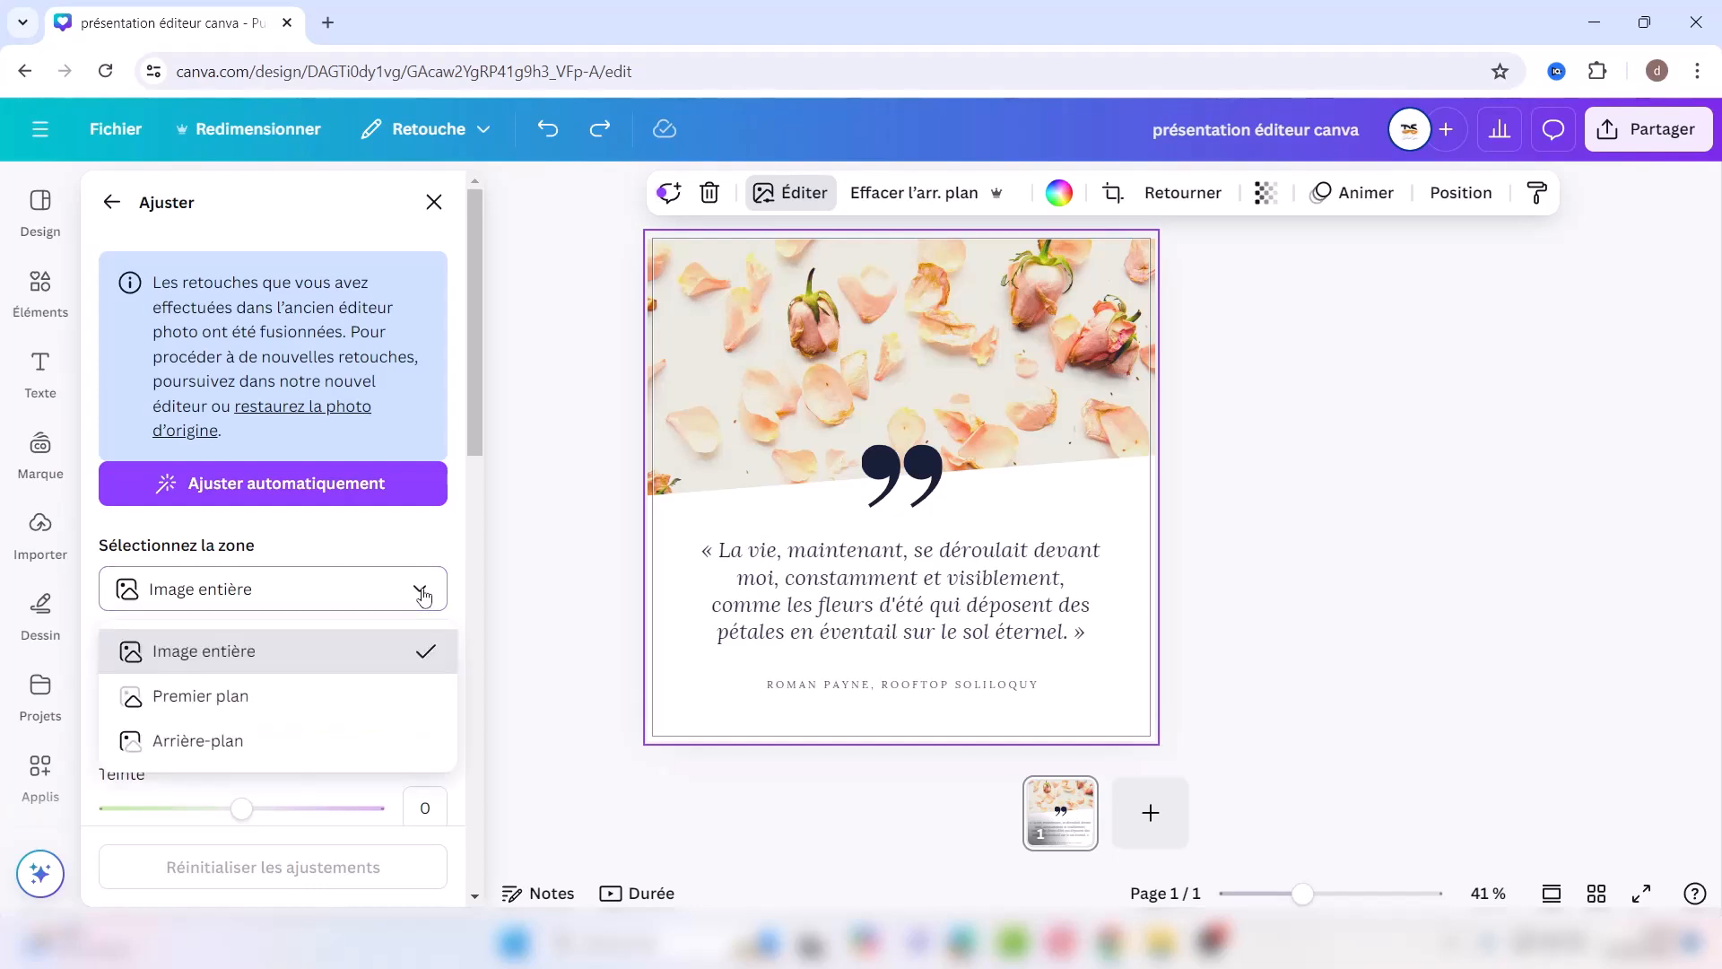
left_click(423, 591)
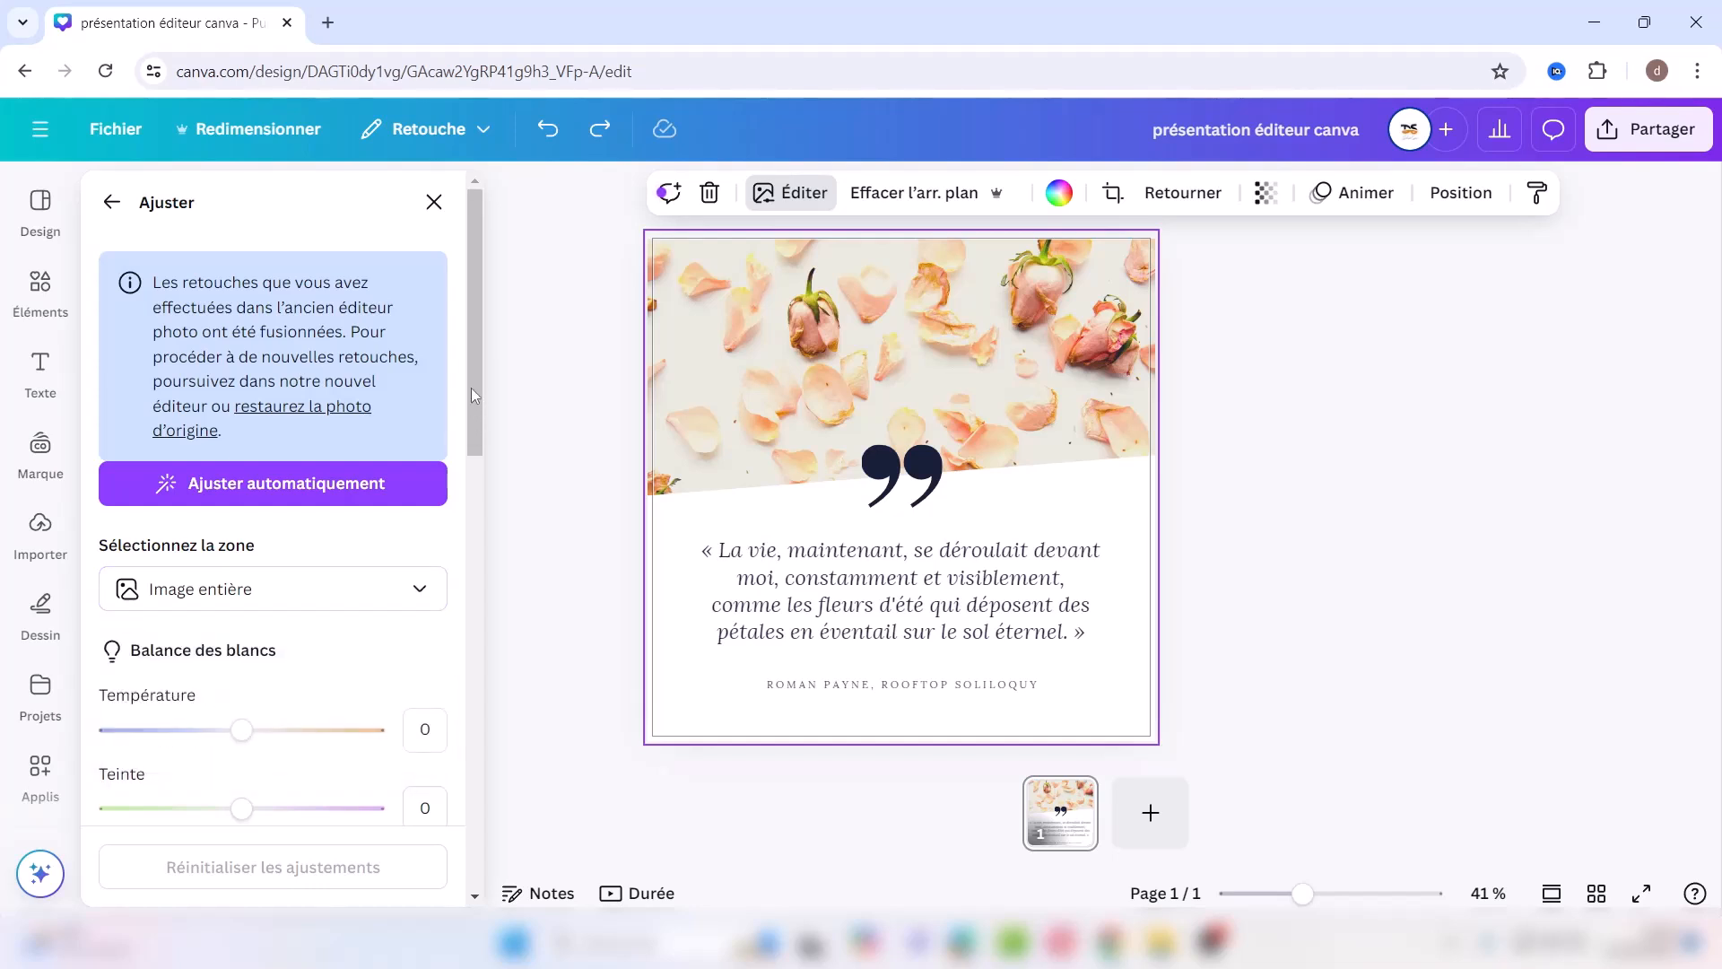
Step: Warm temperature to 59 and darken brightness to -27, then reset all adjustments
scroll(471, 388, "down", 5)
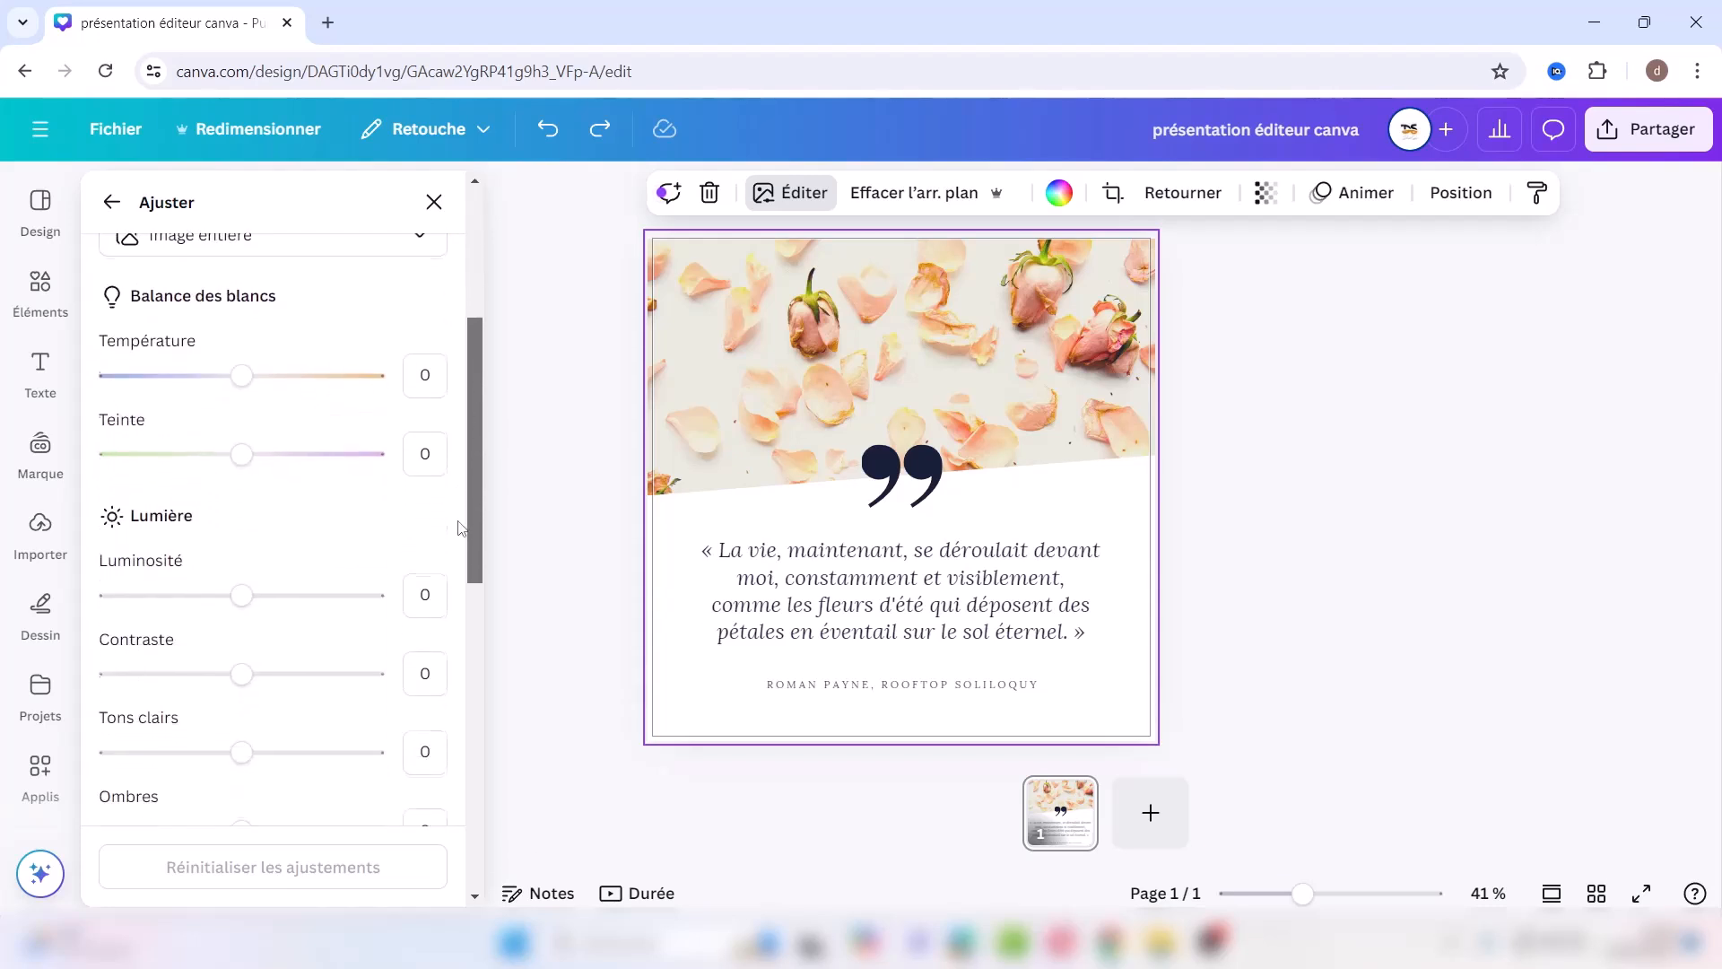
left_click_drag(250, 368, 323, 366)
left_click_drag(243, 584, 206, 583)
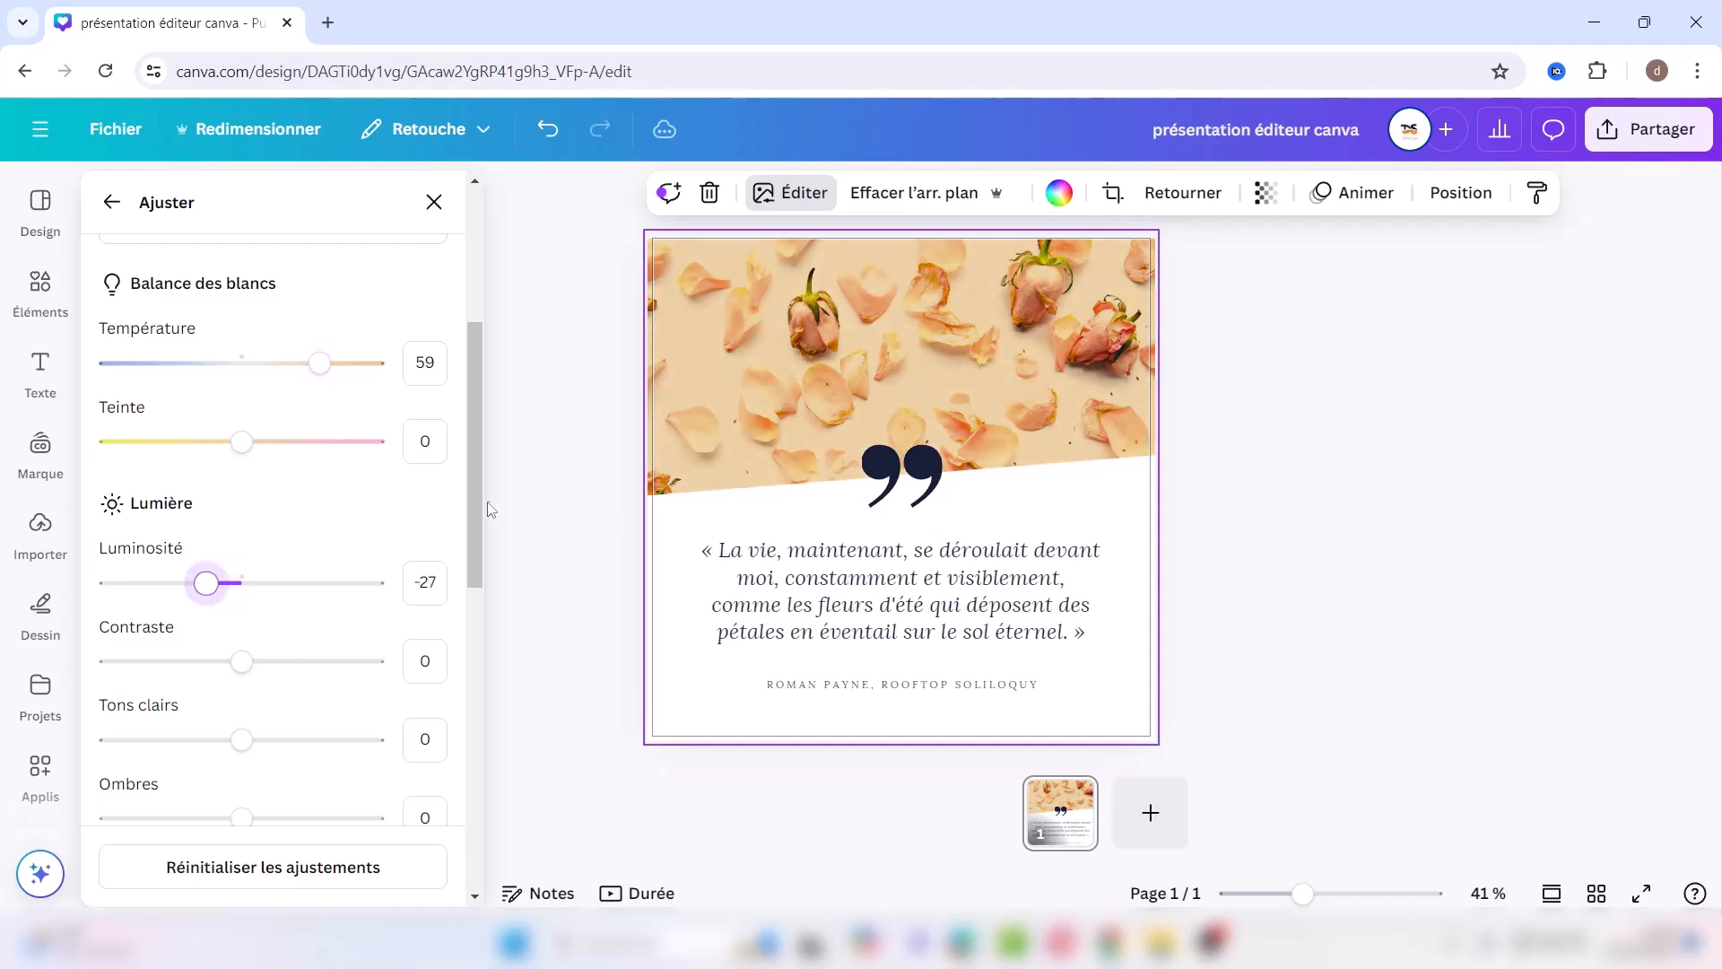
left_click_drag(475, 509, 536, 363)
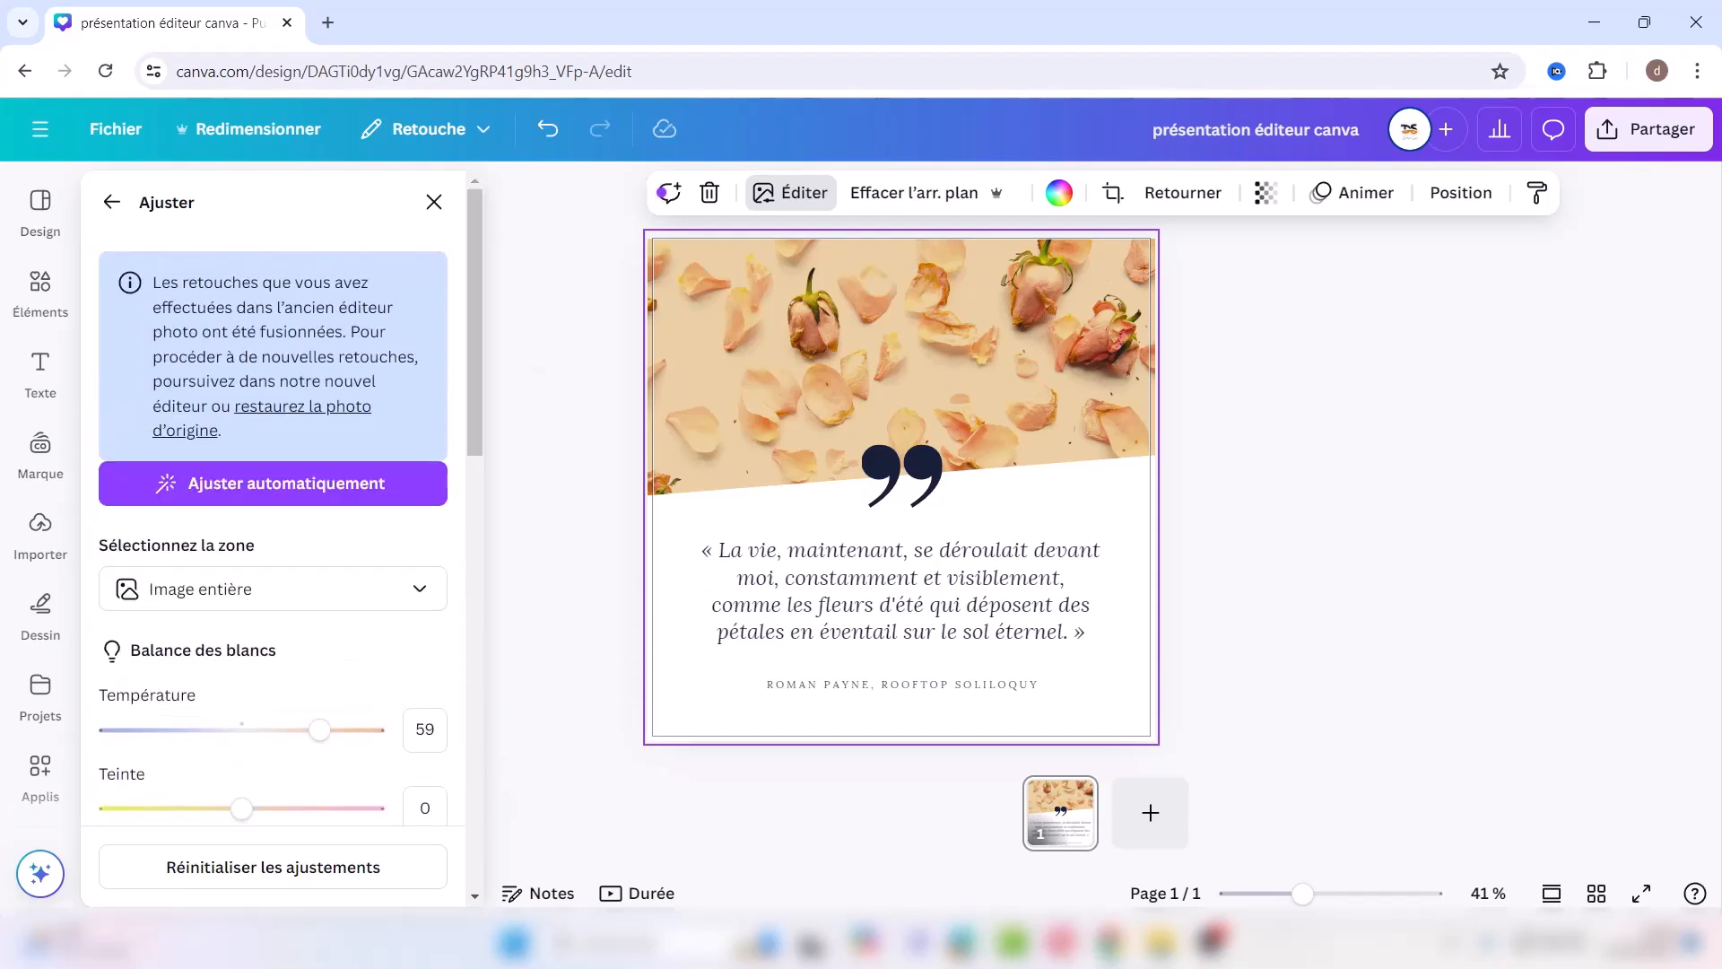
left_click(236, 874)
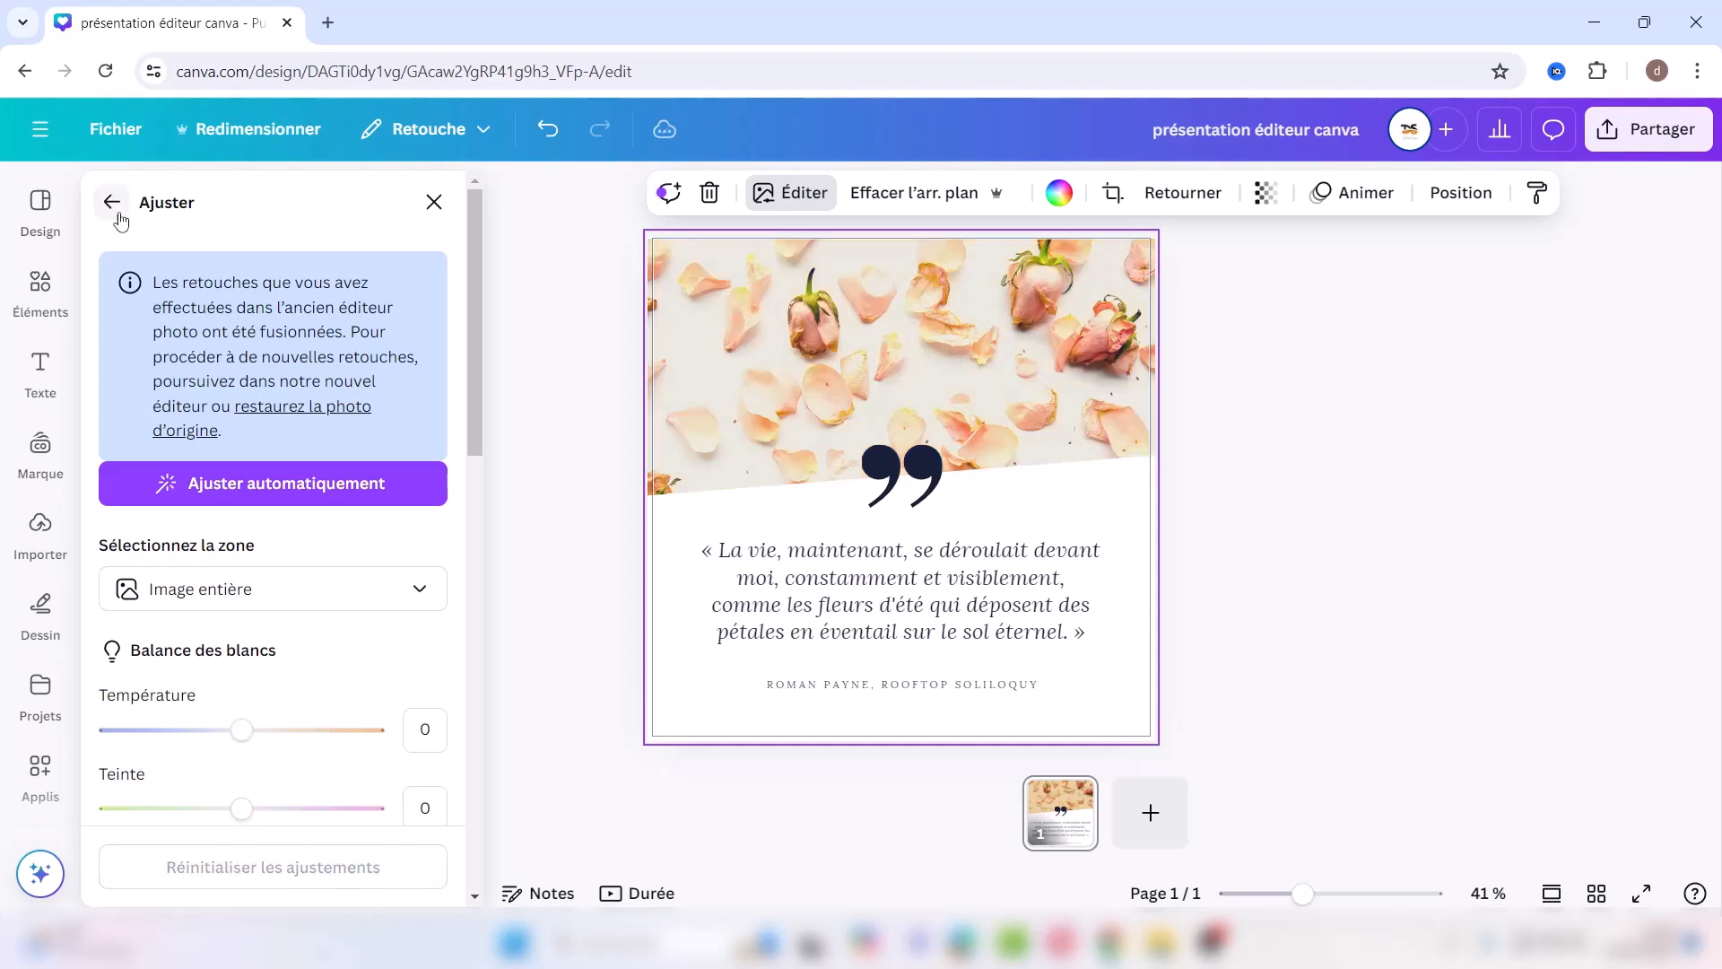
Step: Auto-adjust the rose-petal photo's colours and return to its main editing options
left_click(236, 487)
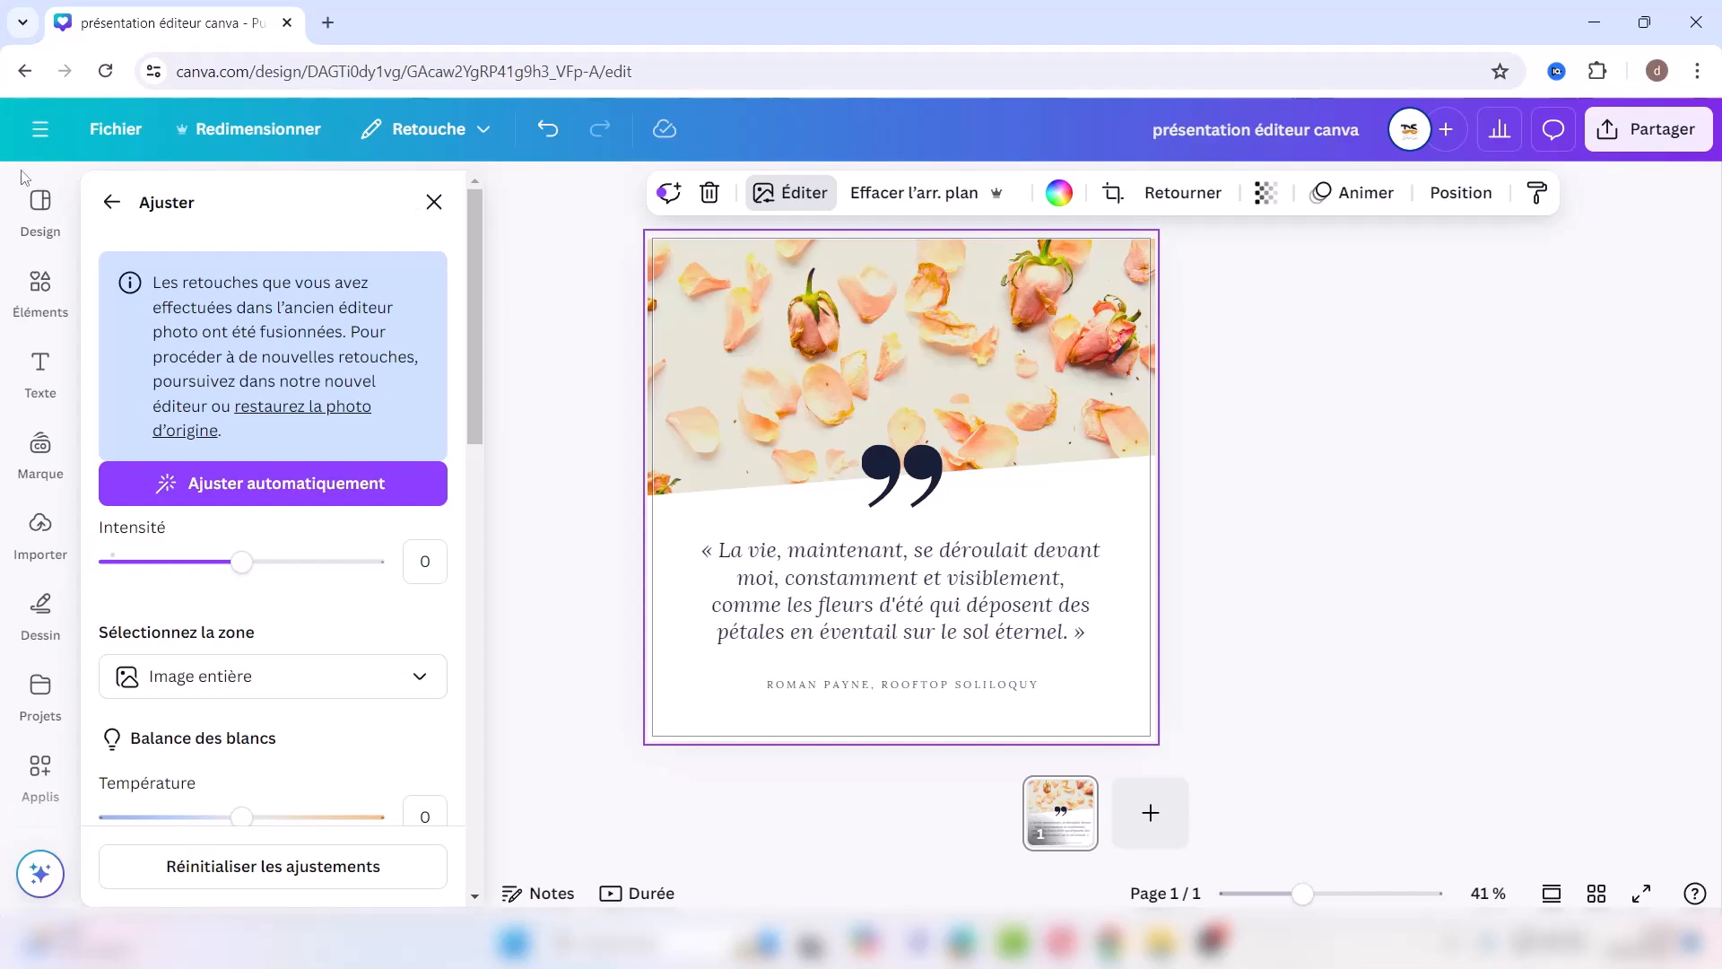
left_click(111, 203)
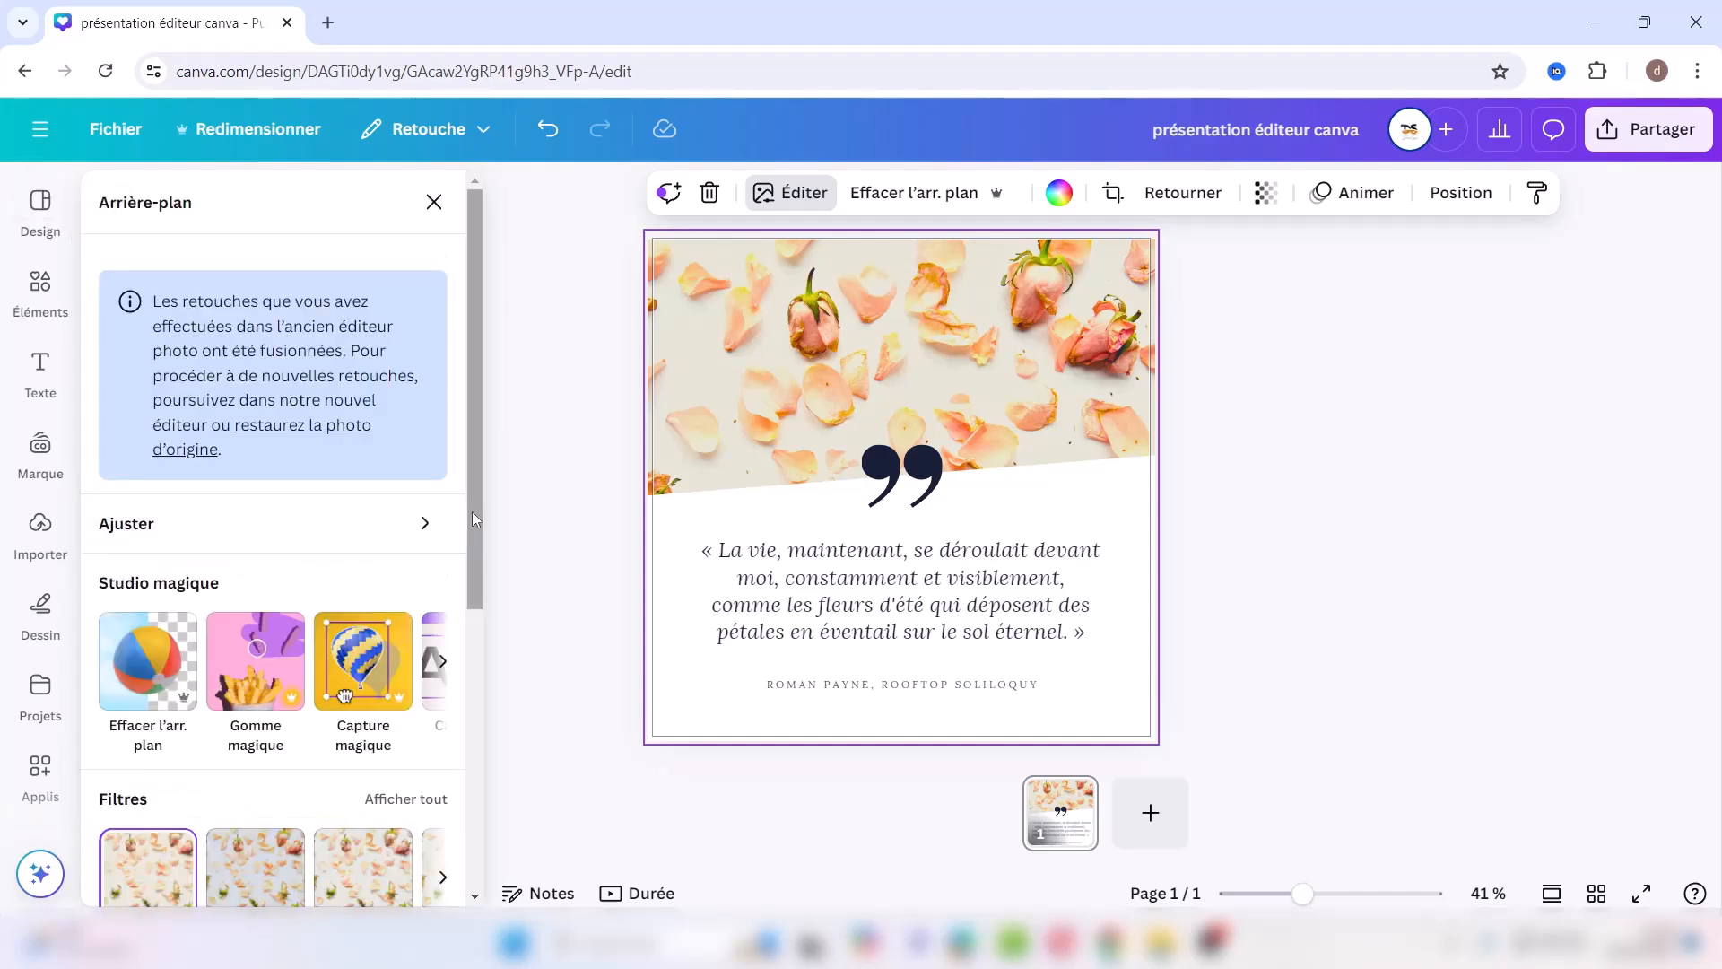
scroll(470, 531, "down", 2)
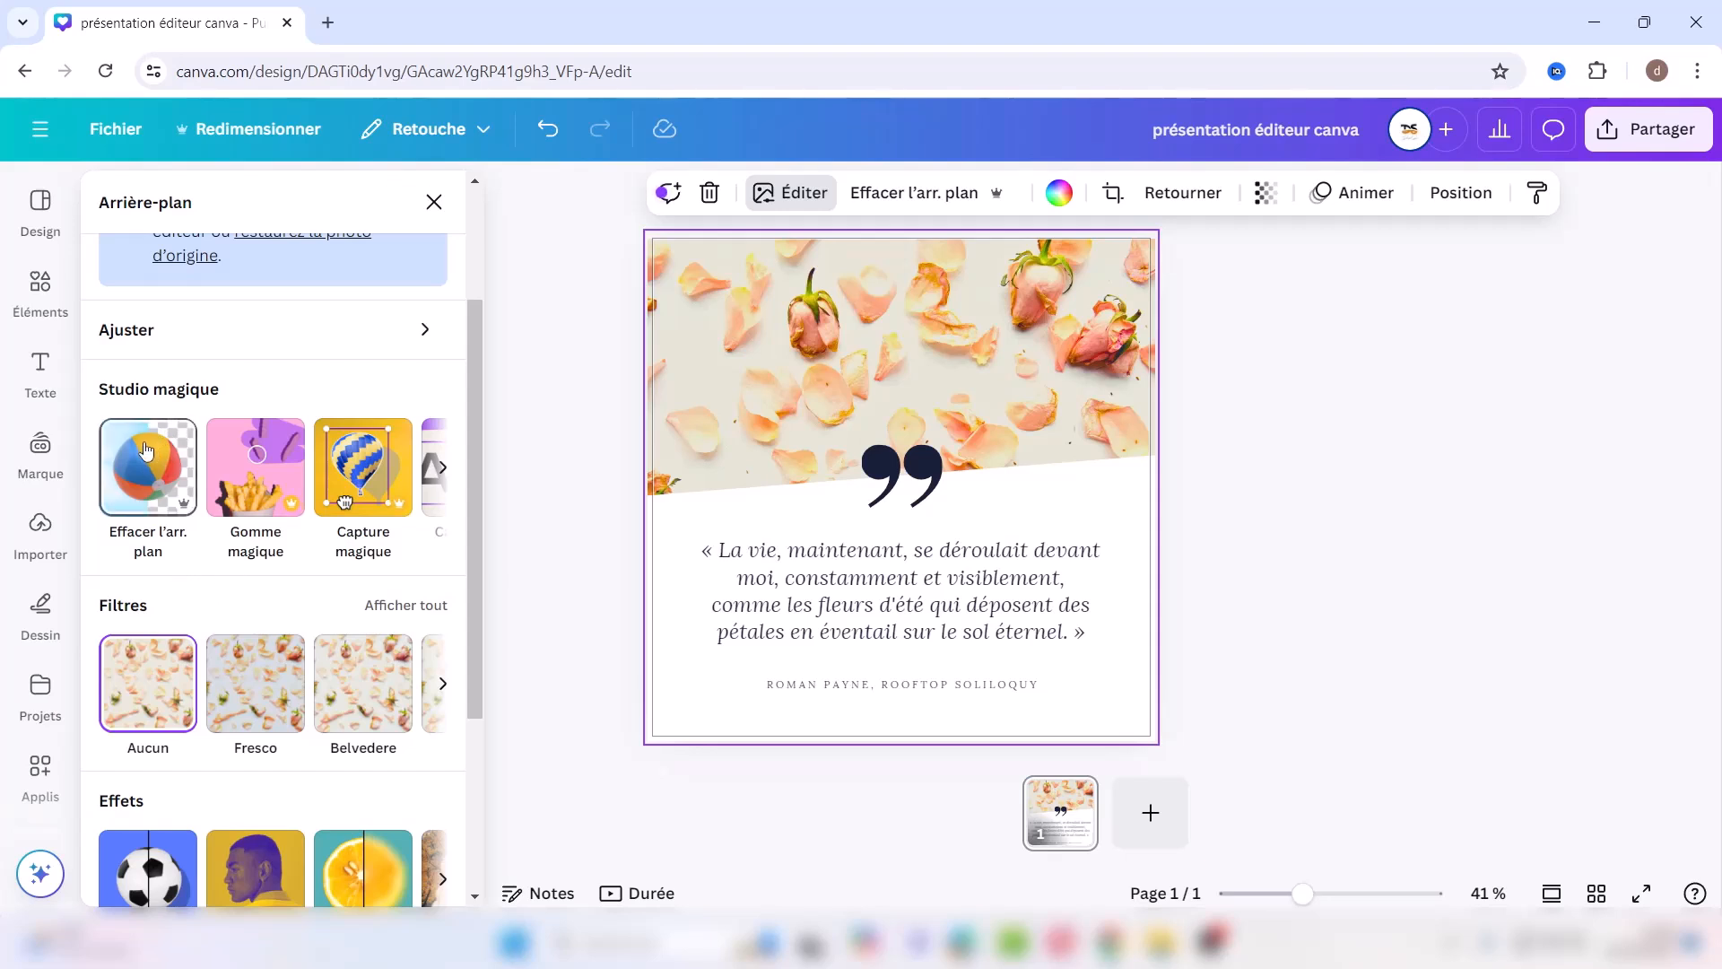
Step: Brush-erase the rosebud and another spot near the photo's top with Gomme magique
left_click(267, 473)
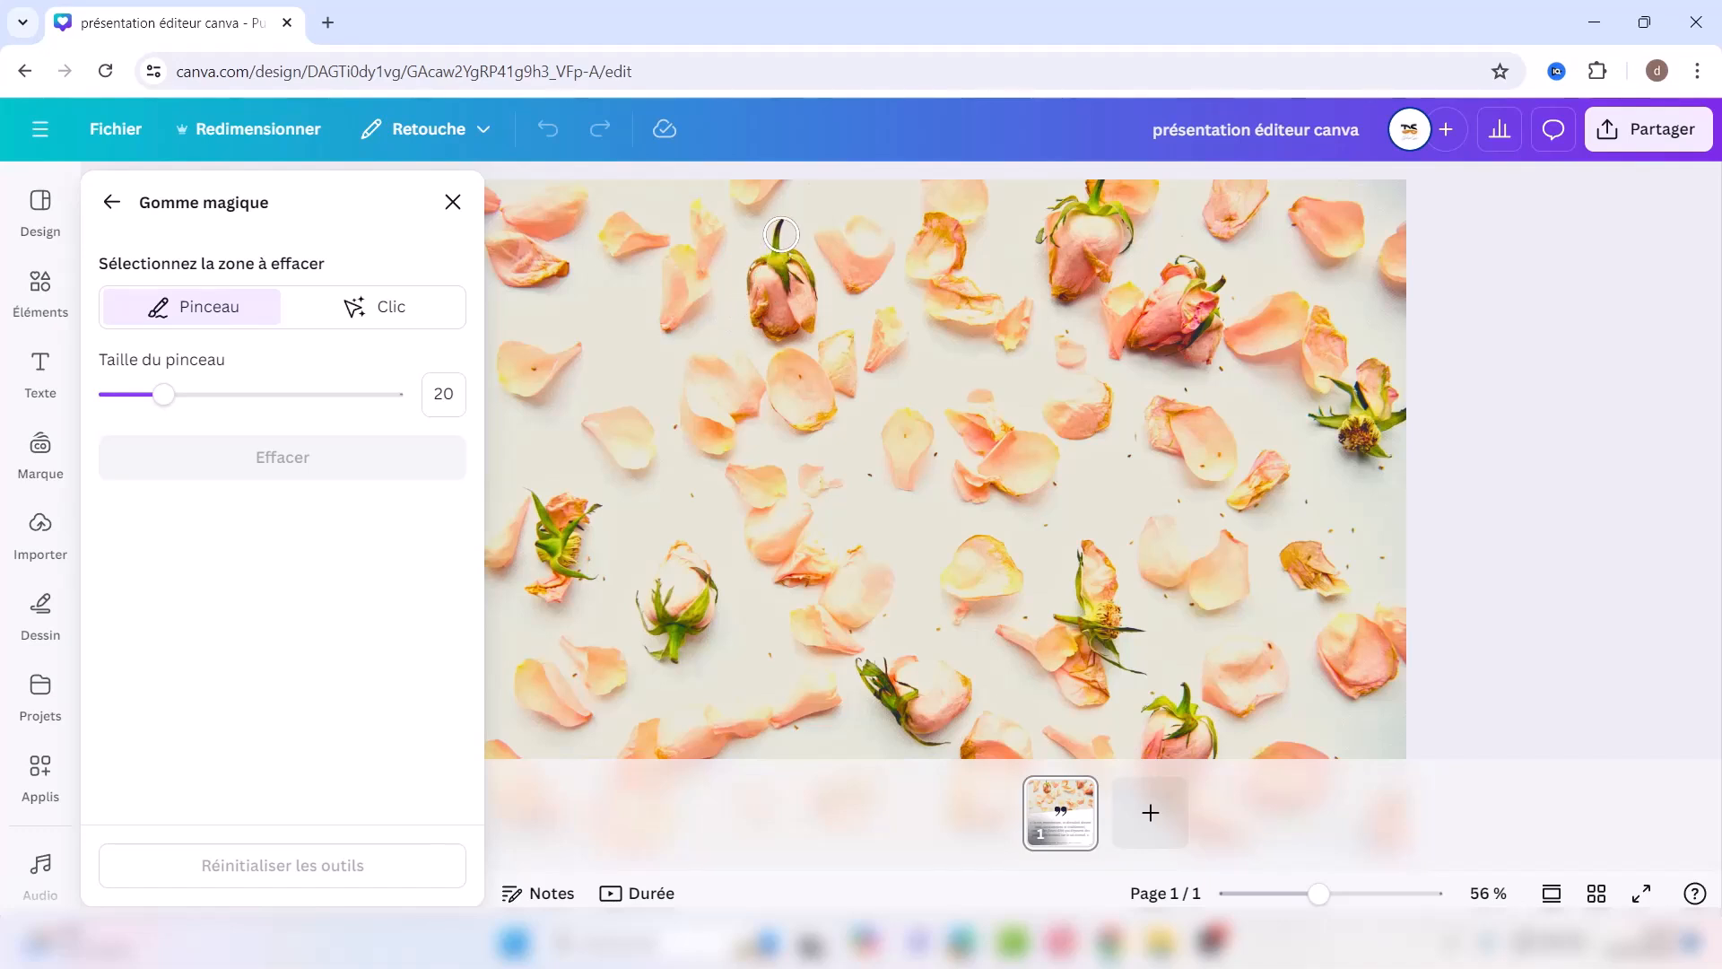
mouse_move(782, 227)
left_mouse_down()
mouse_move(754, 271)
mouse_move(758, 317)
mouse_move(786, 326)
mouse_move(812, 305)
mouse_move(788, 261)
mouse_move(776, 302)
left_mouse_up()
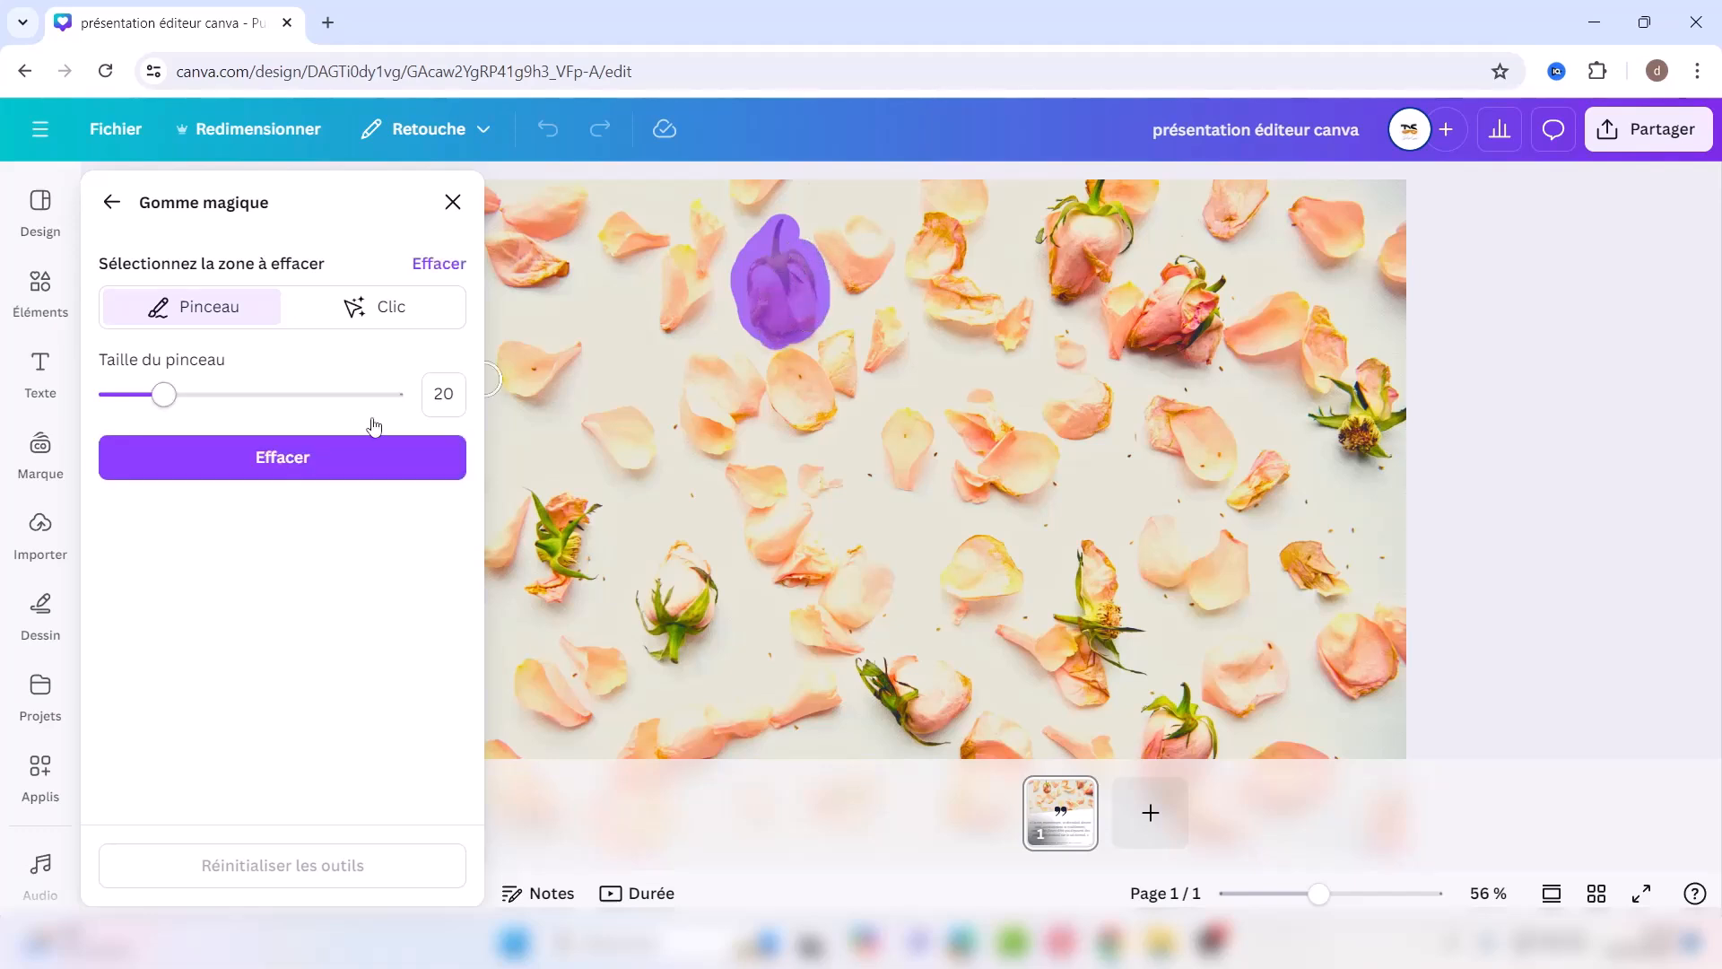
left_click(355, 461)
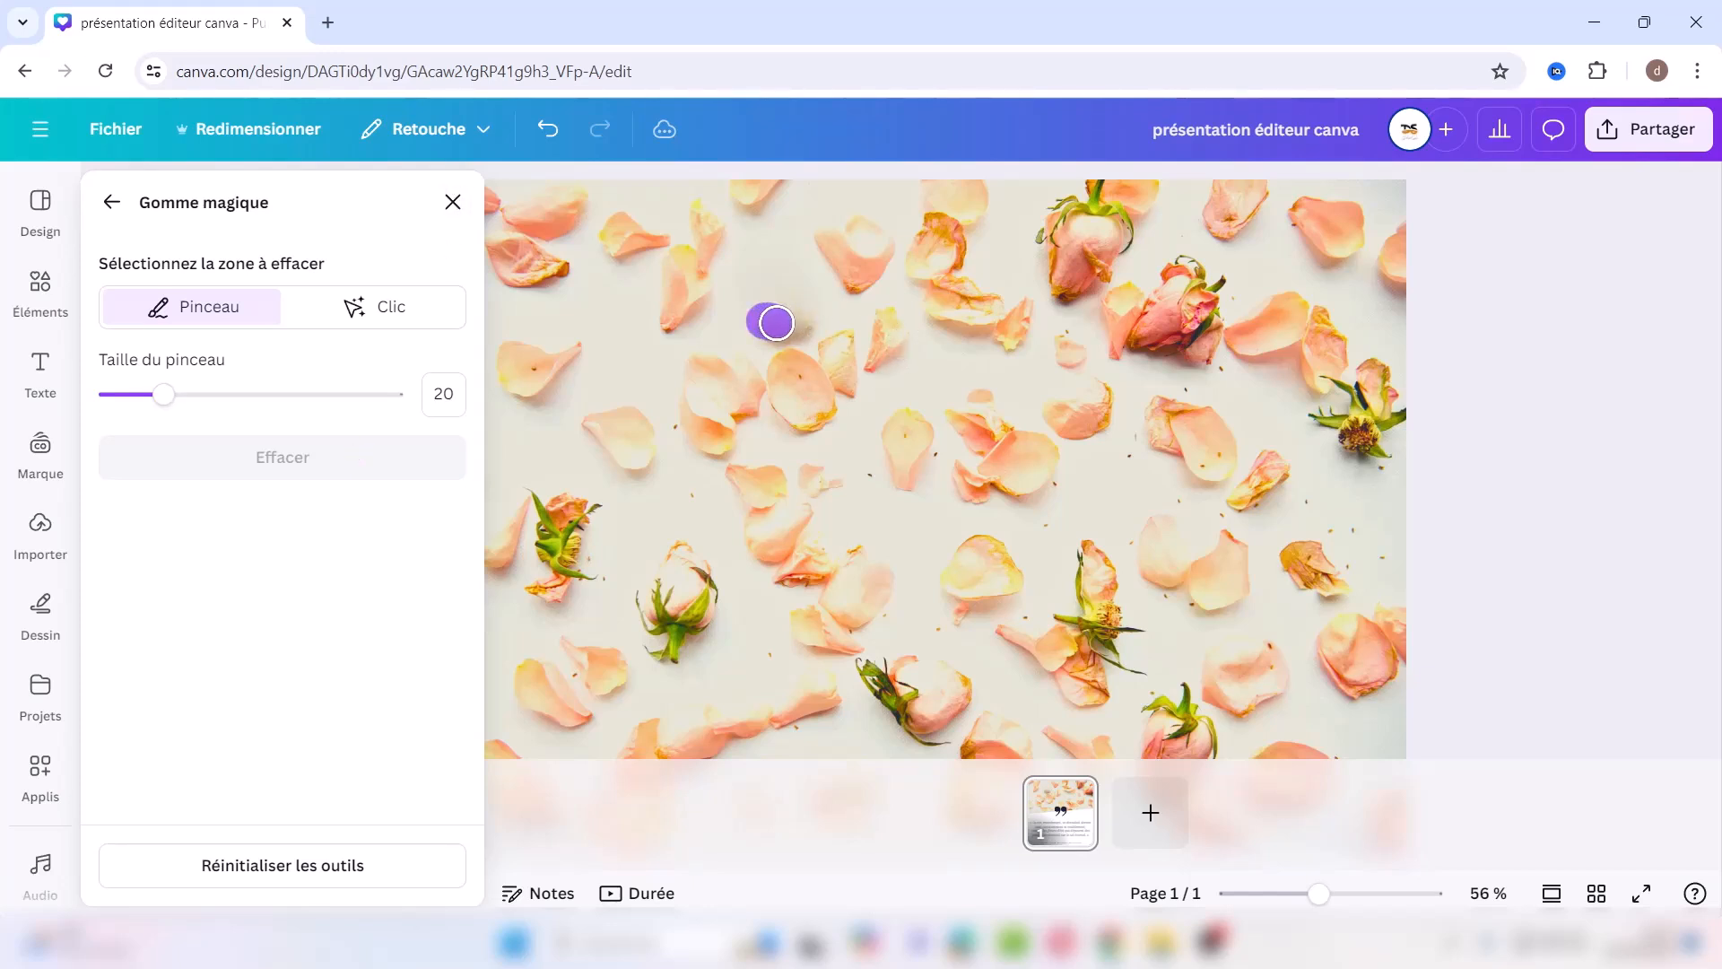
left_click_drag(810, 323, 759, 328)
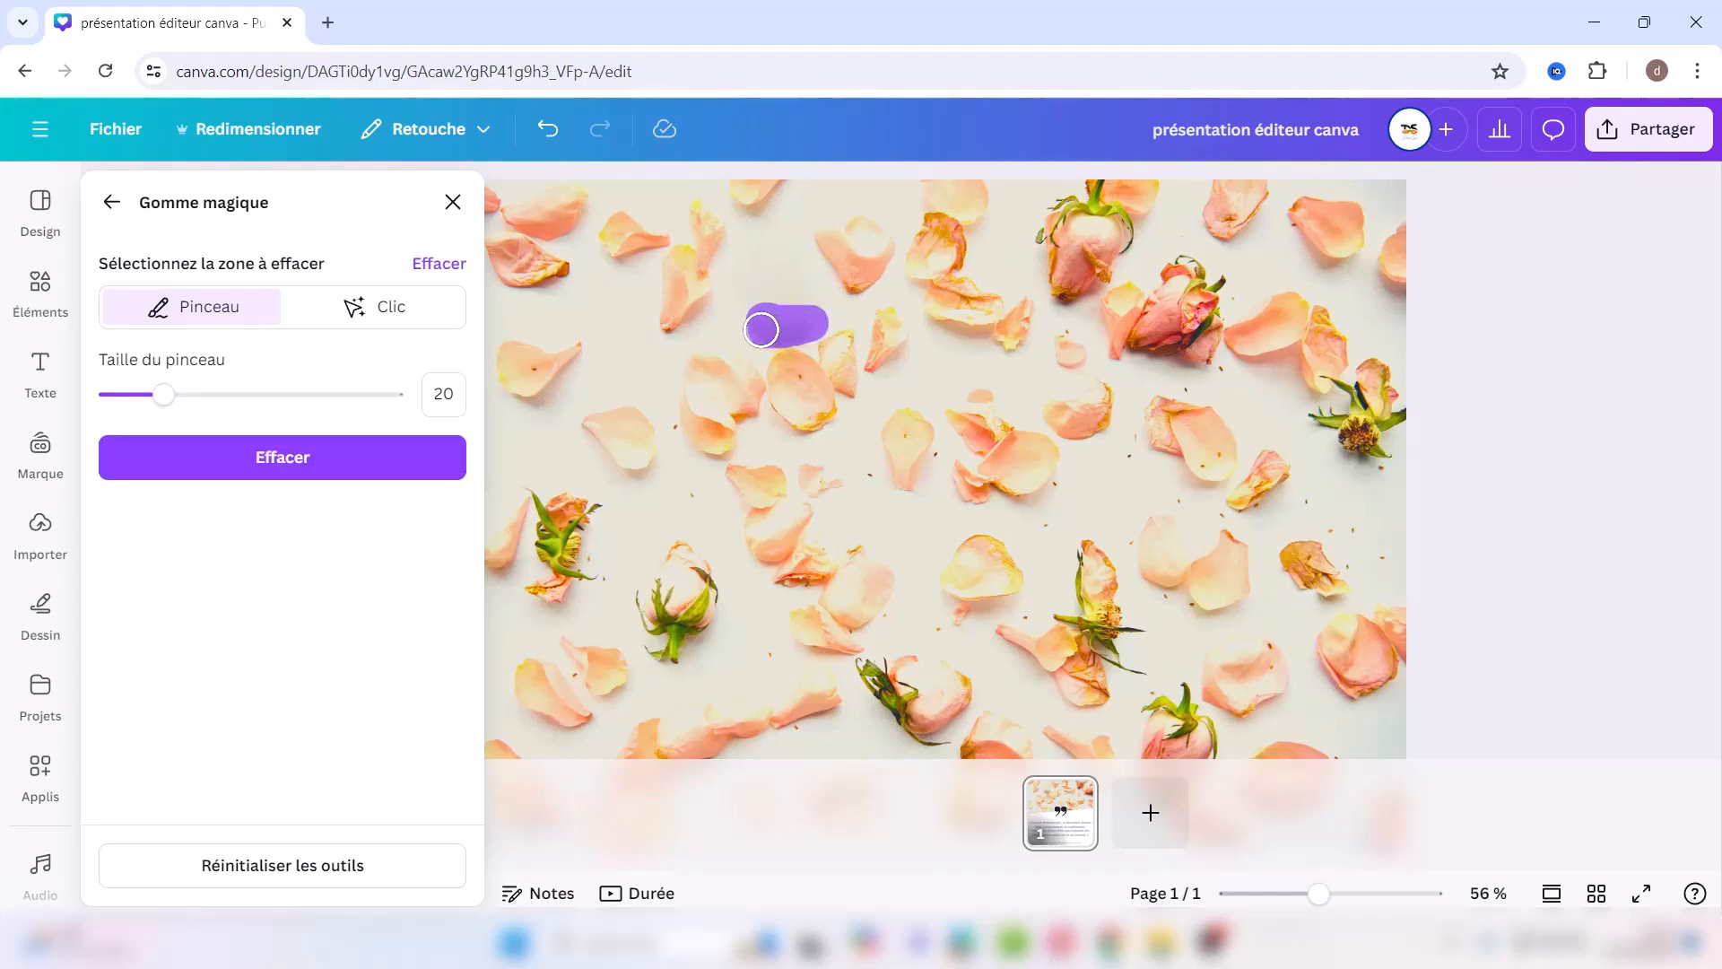
left_click(358, 459)
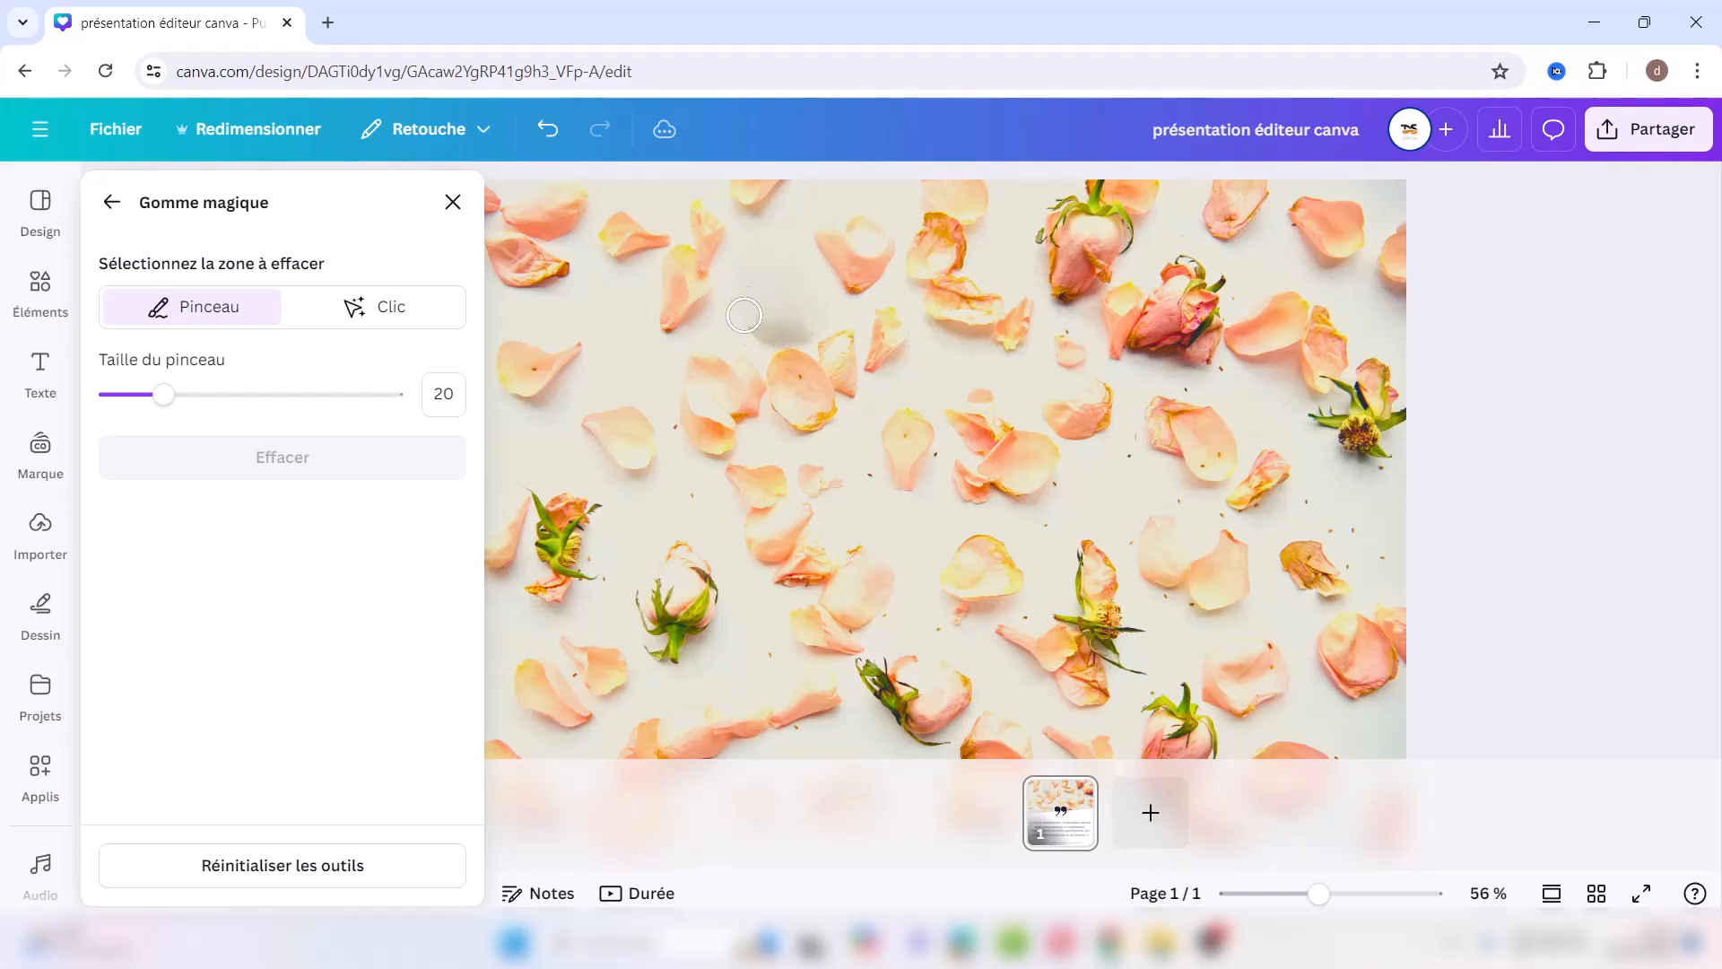
Step: Erase a top petal in Clic mode and return to the photo options
left_click(396, 310)
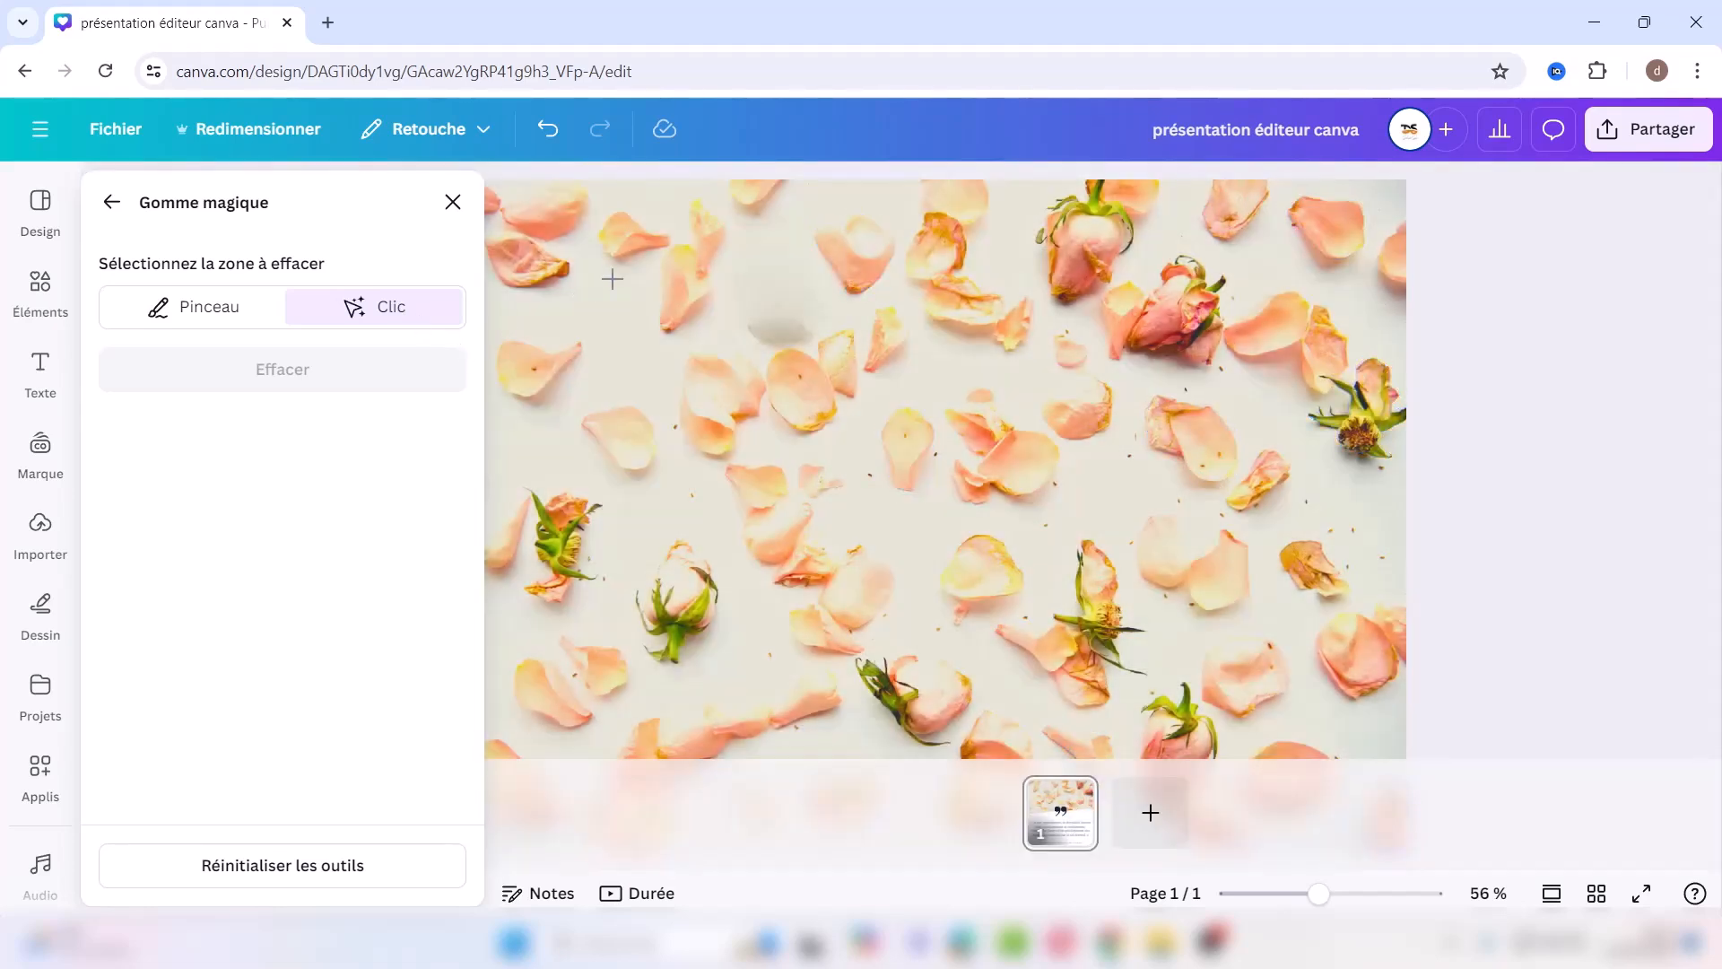
left_click(854, 257)
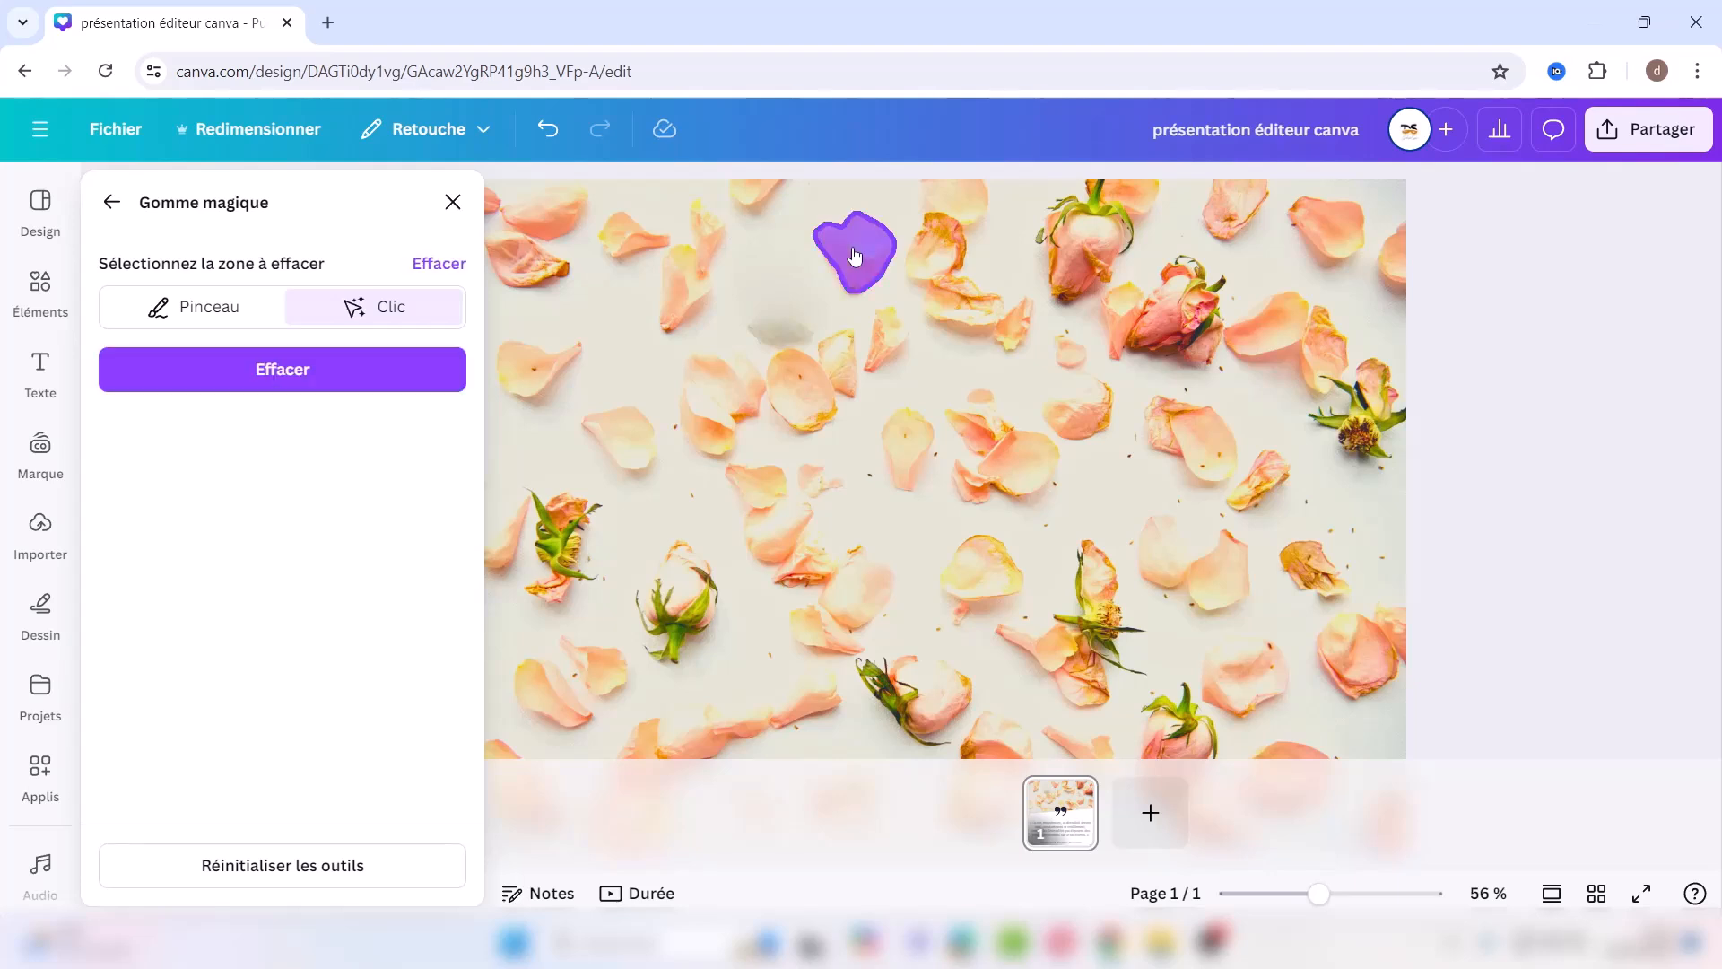
left_click(359, 375)
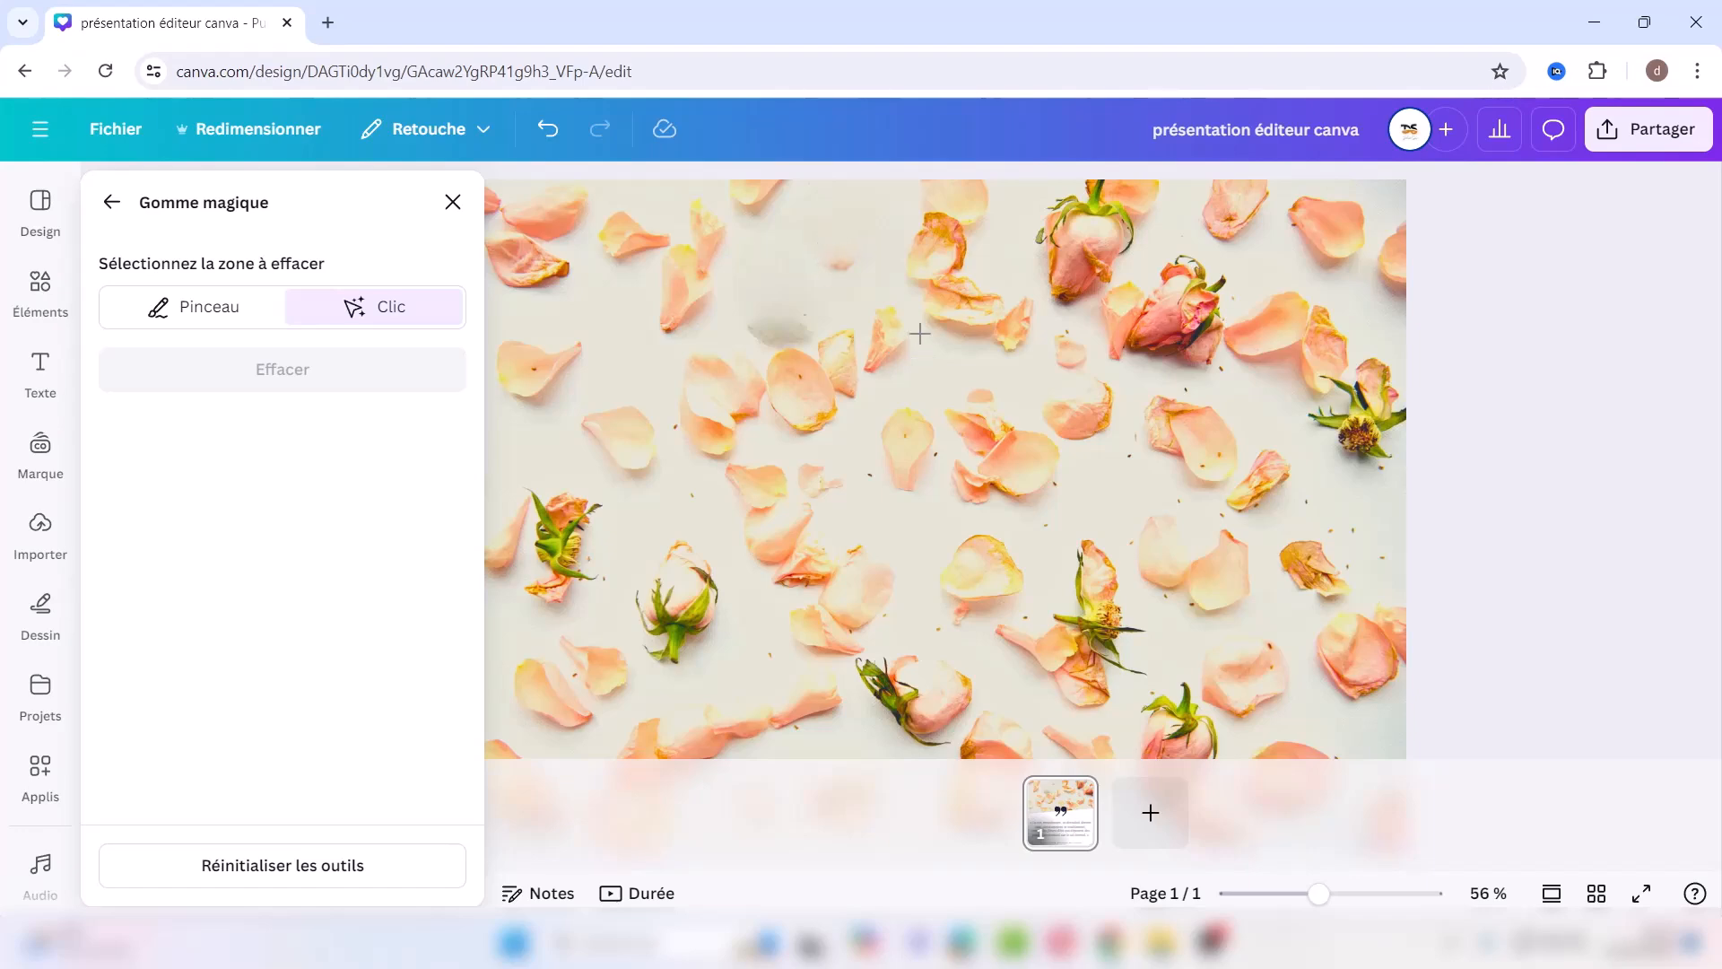
left_click(109, 201)
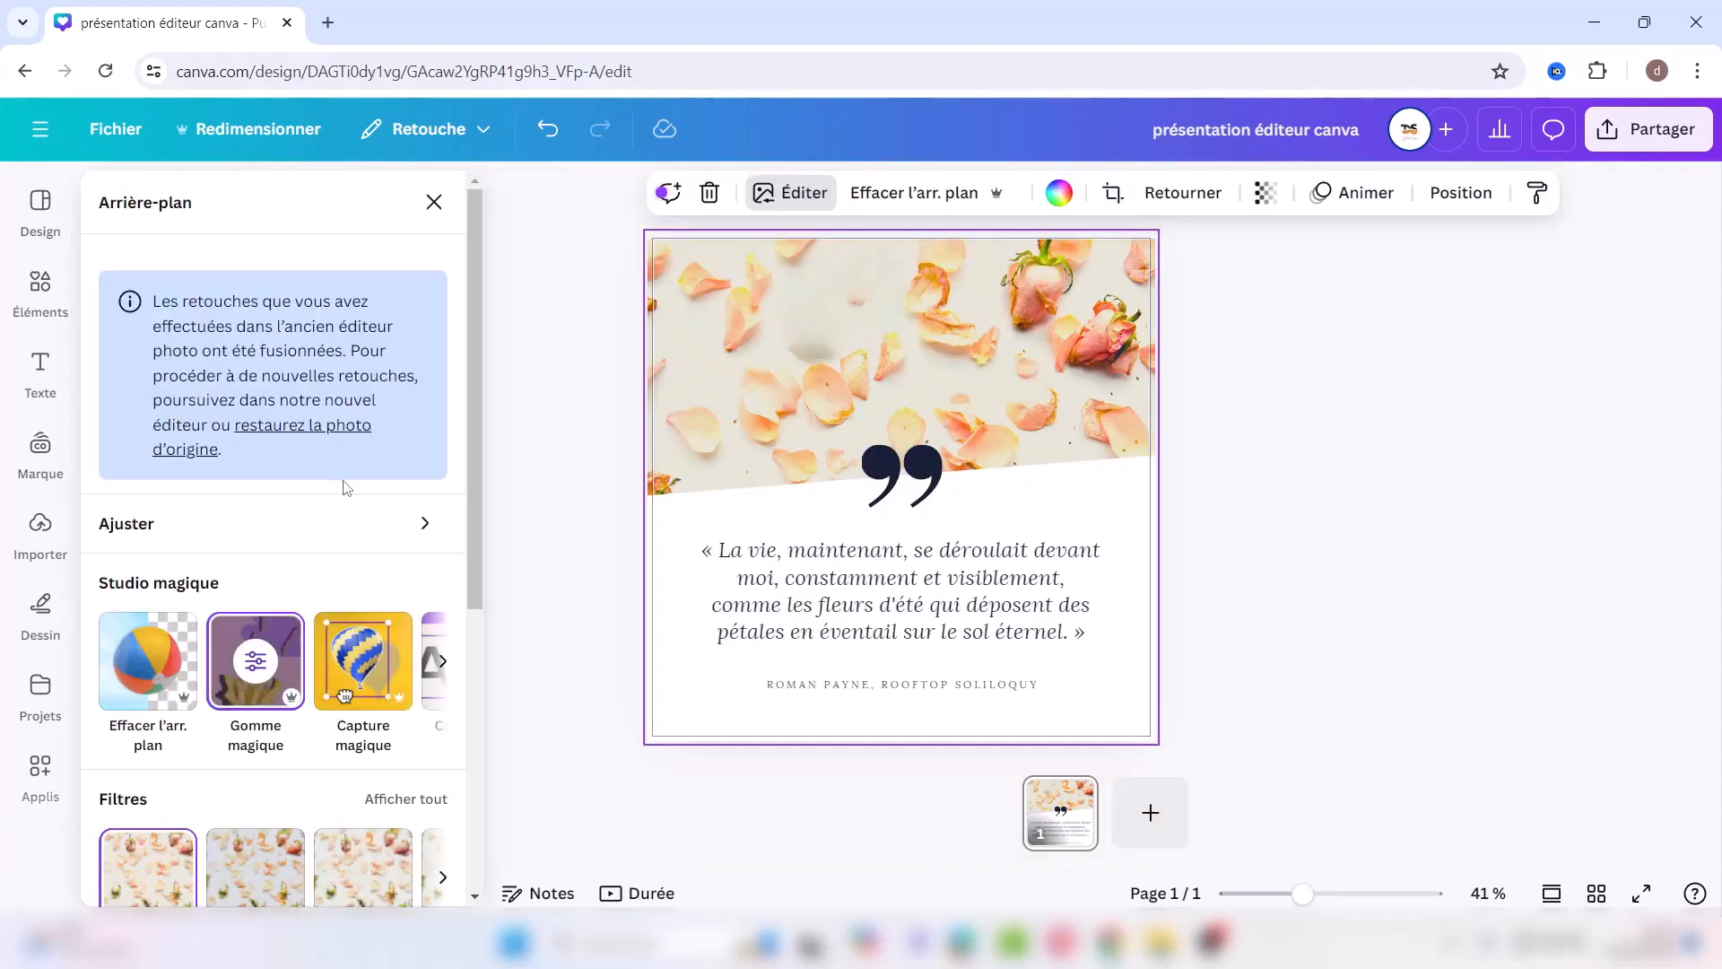
Step: Capture one petal with Capture magique and drag the cutout to the photo's upper left
left_click(374, 682)
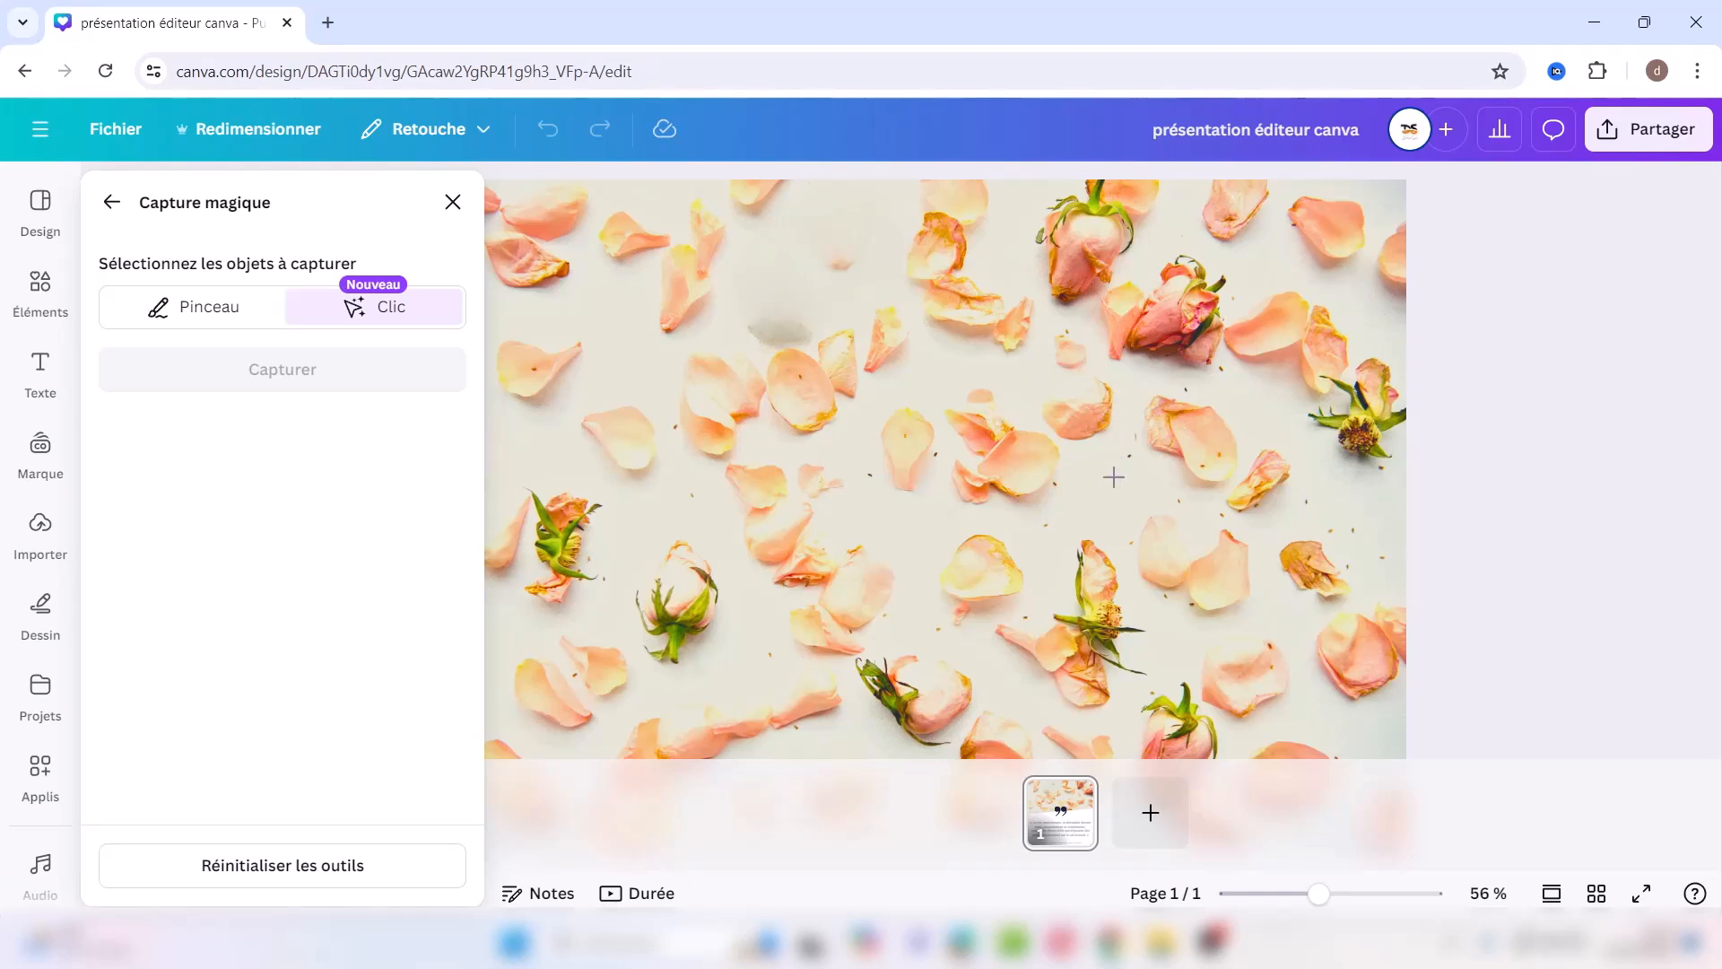
left_click(1199, 444)
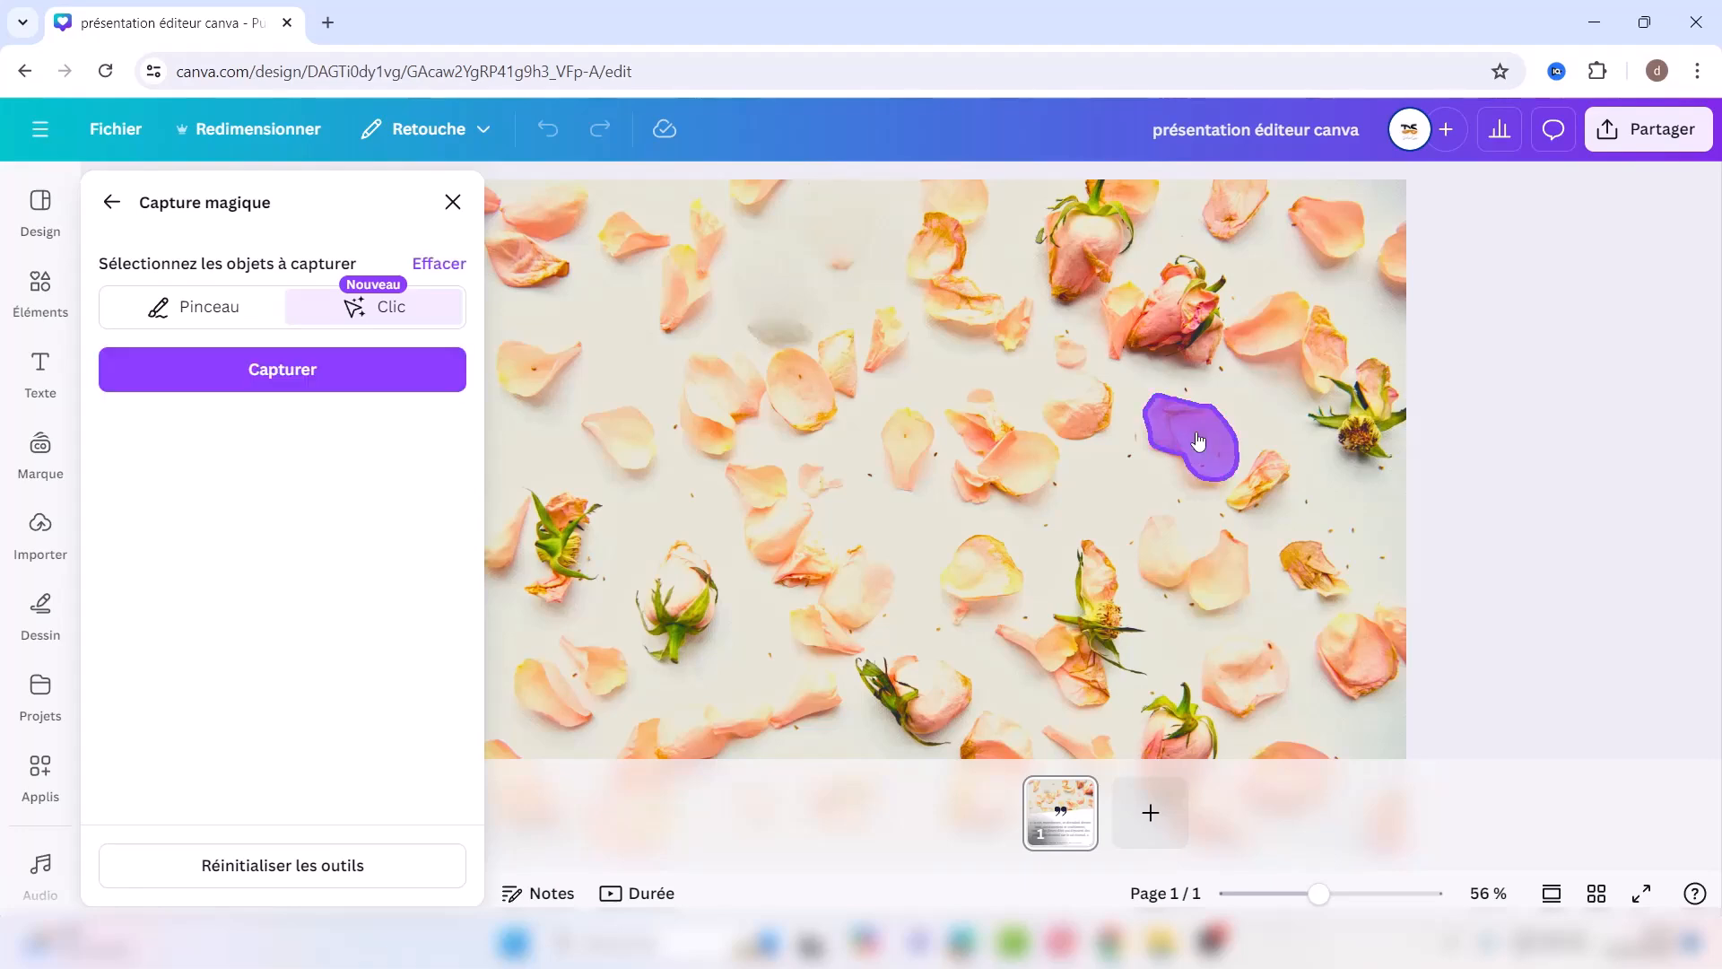
left_click(323, 369)
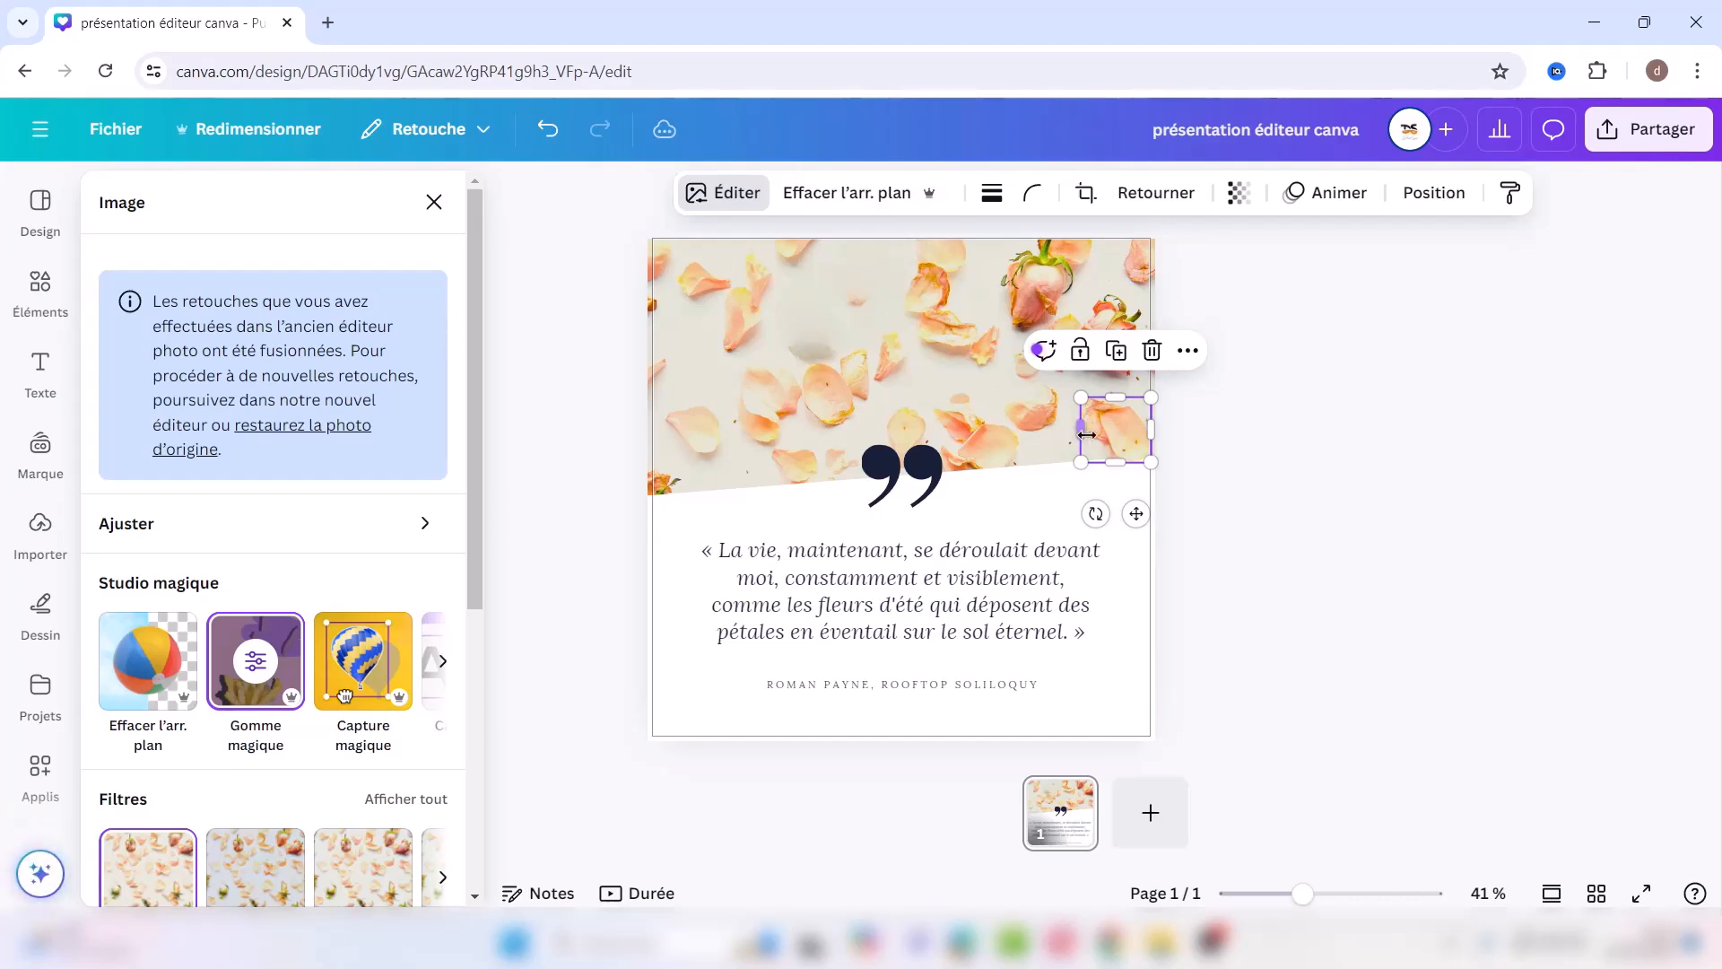
left_click_drag(1123, 430, 811, 311)
left_click(874, 267)
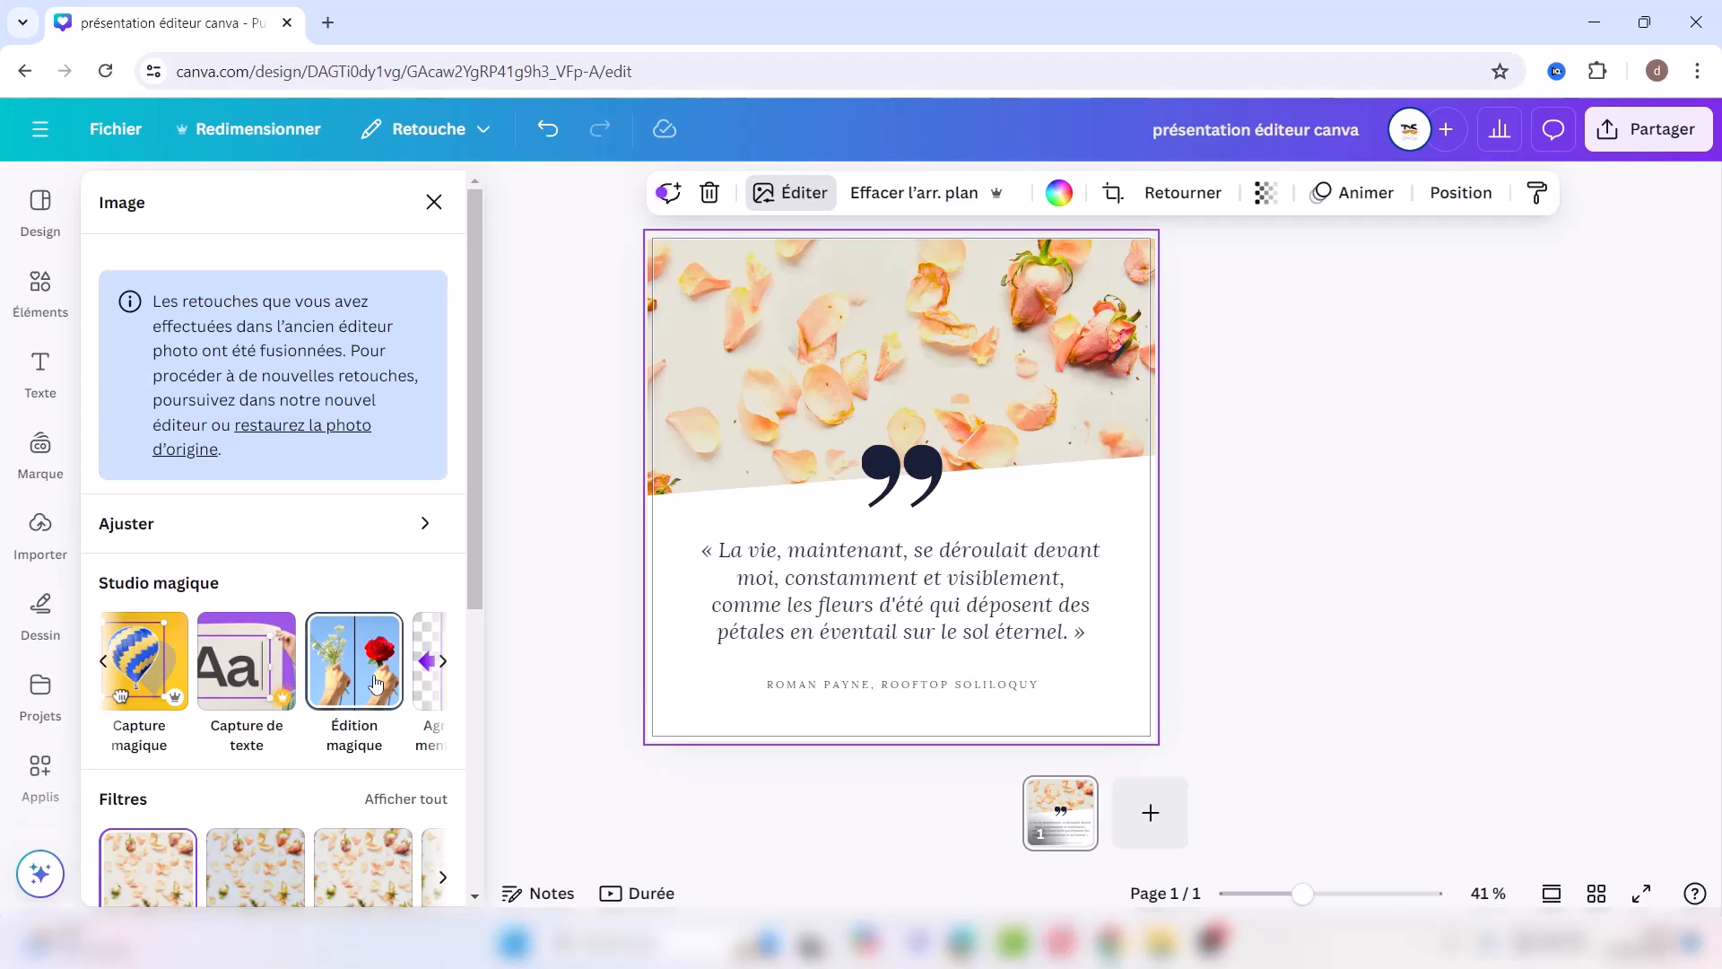
scroll(385, 668, "right", 2)
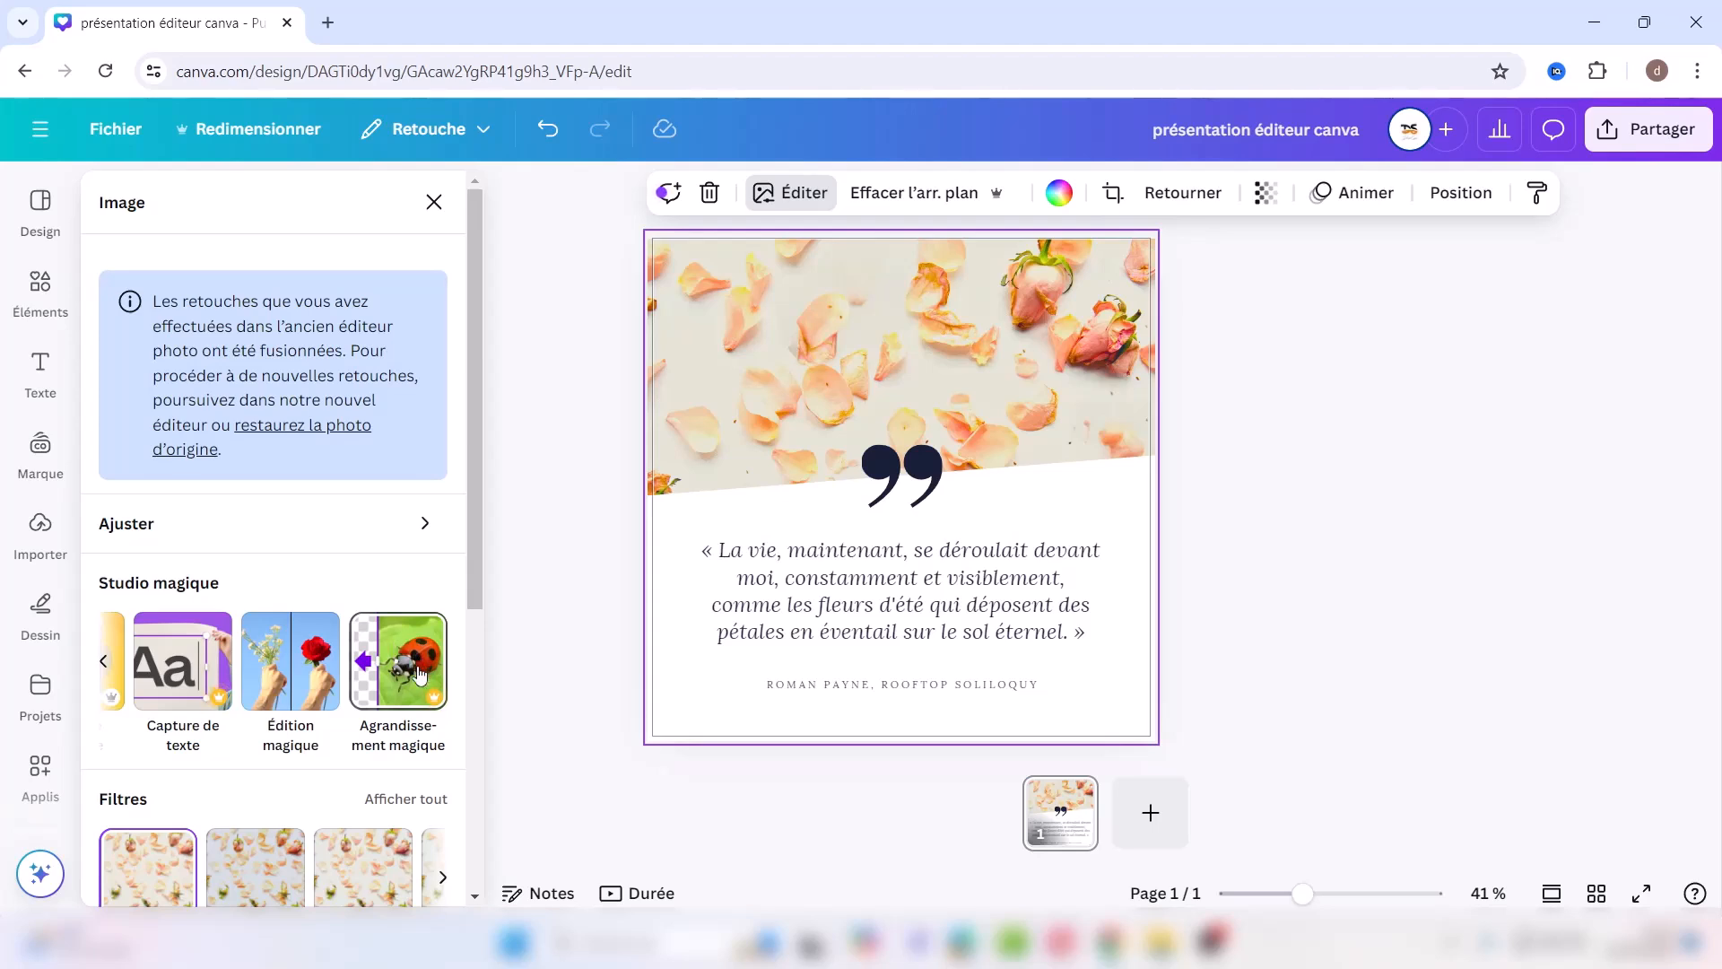
scroll(420, 674, "down", 5)
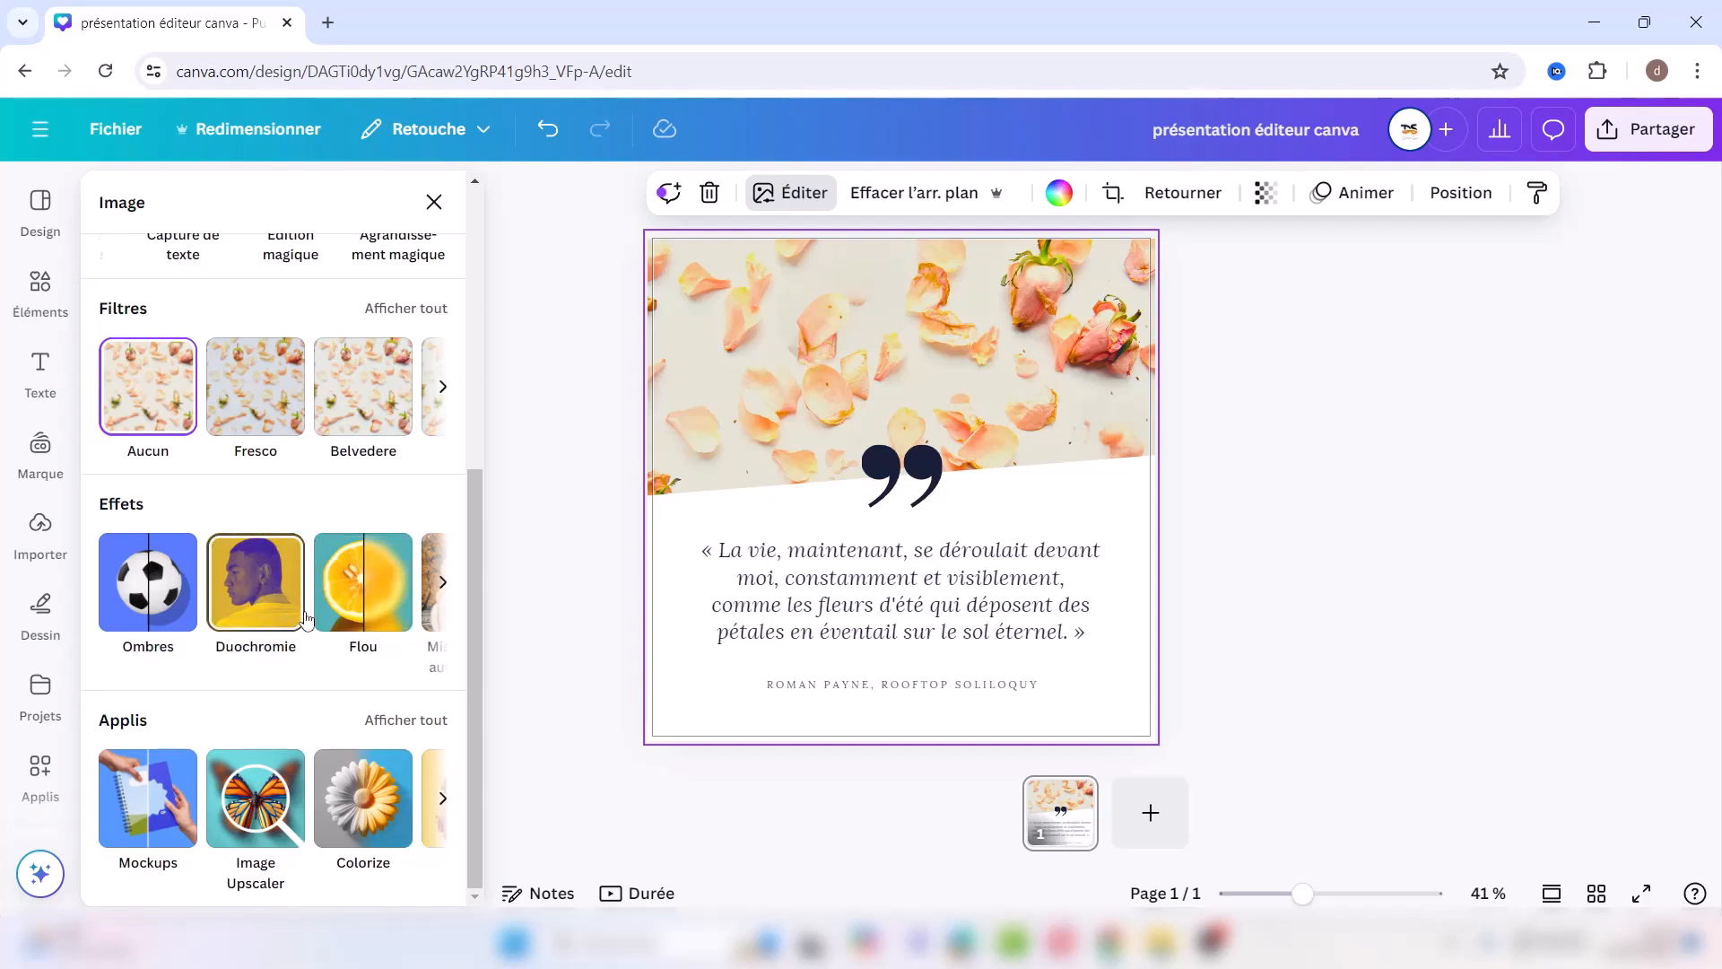
left_click(443, 584)
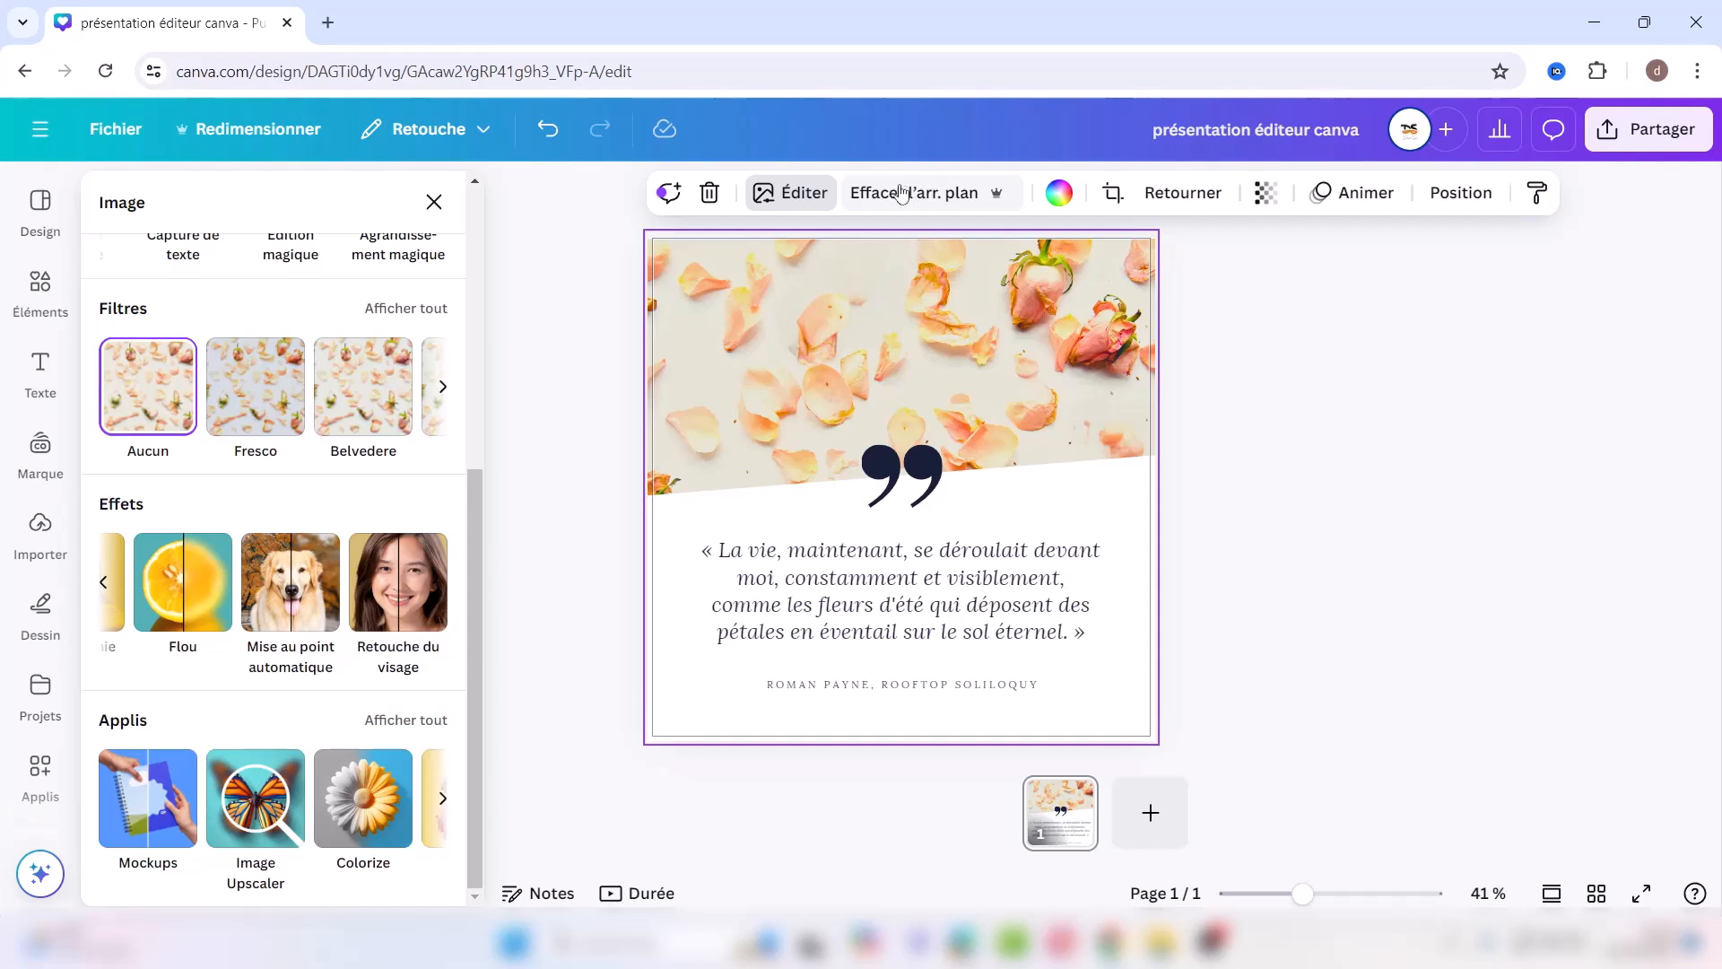
Step: Fill the top area with solid blue #00618a and delete the petal cutout
left_click(1059, 198)
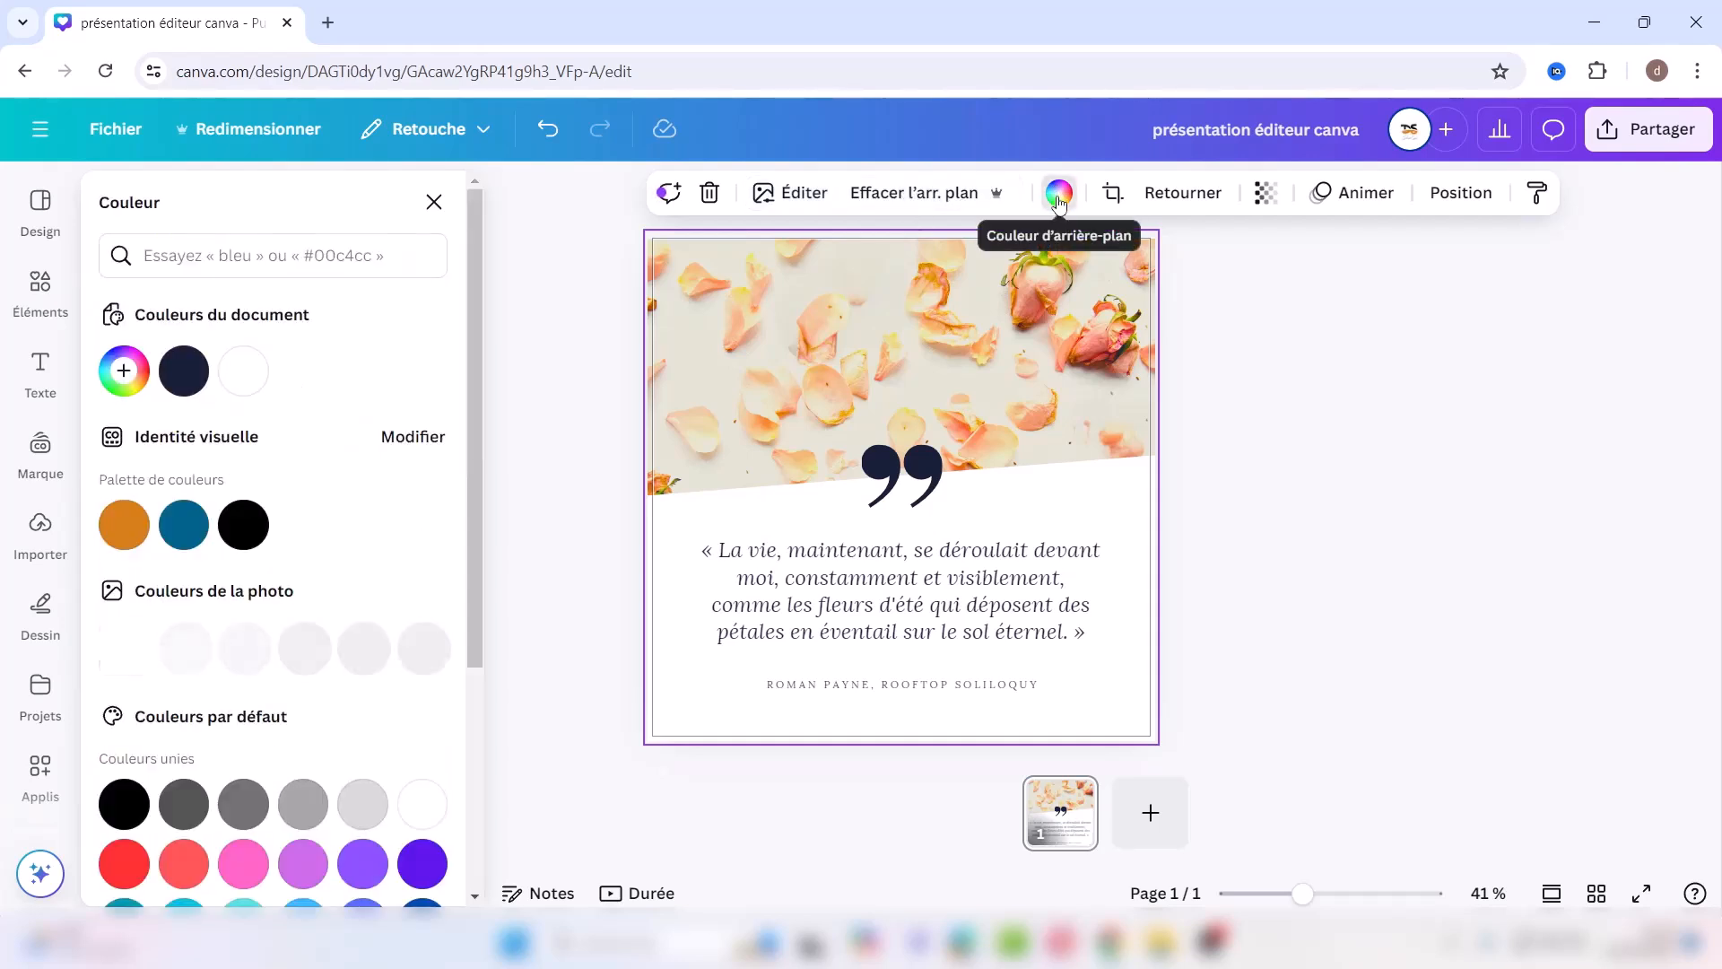
left_click(187, 529)
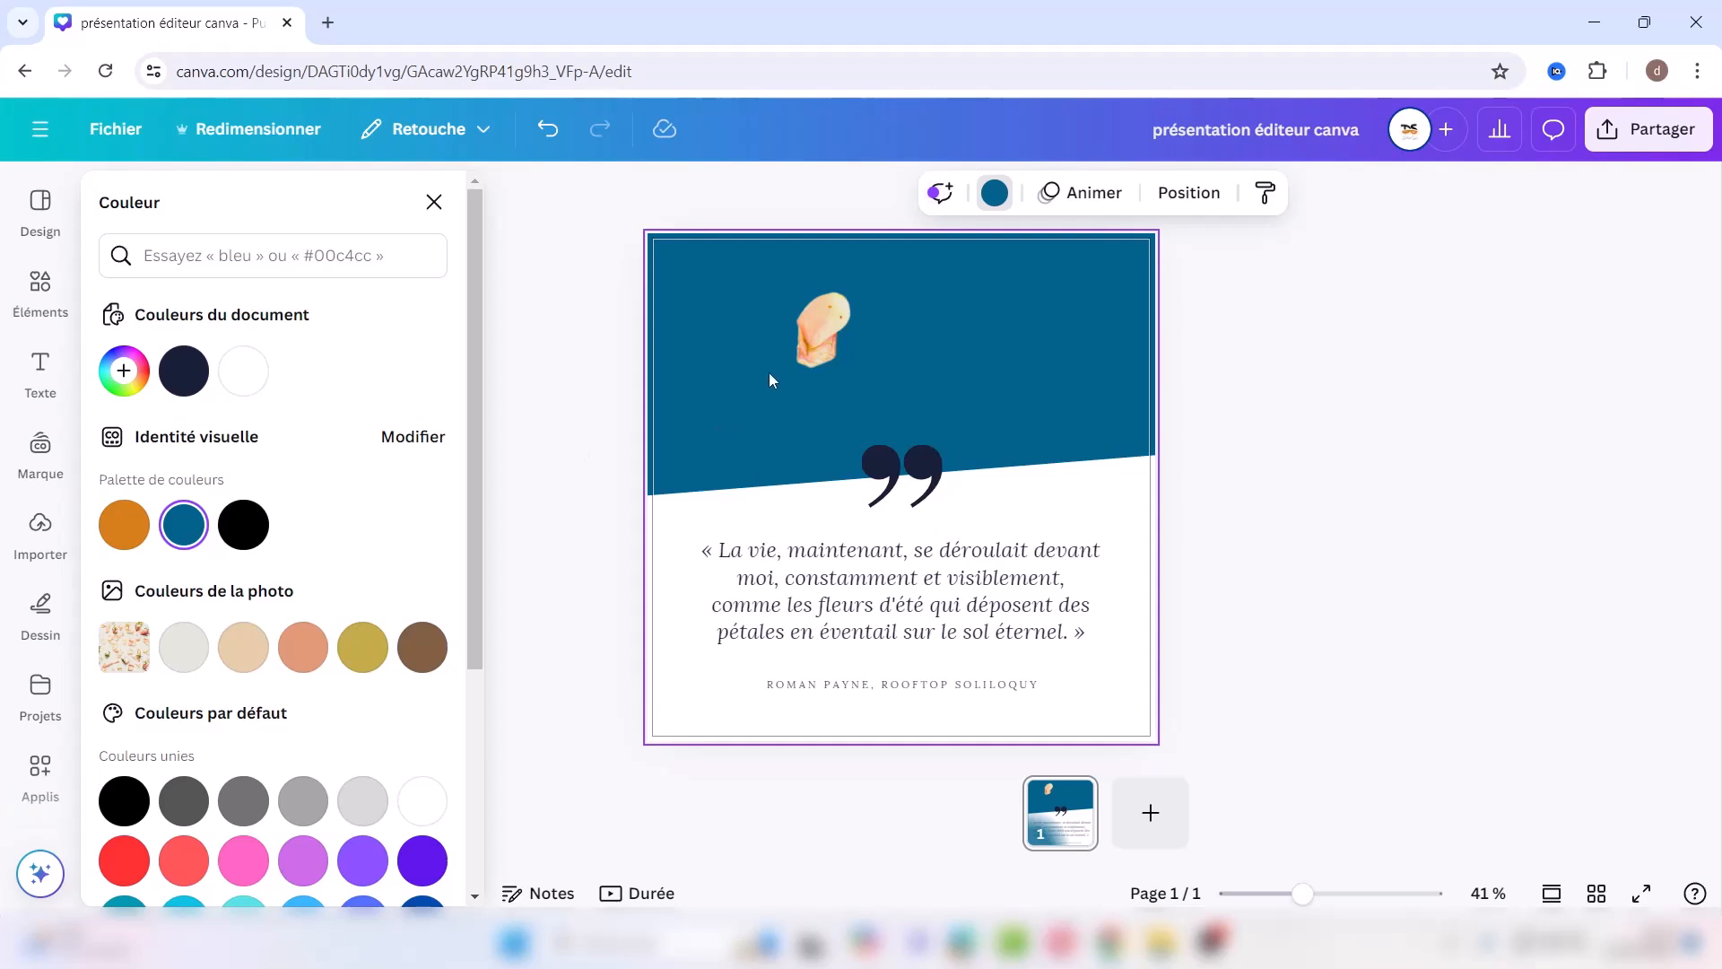
left_click(825, 332)
key("Delete")
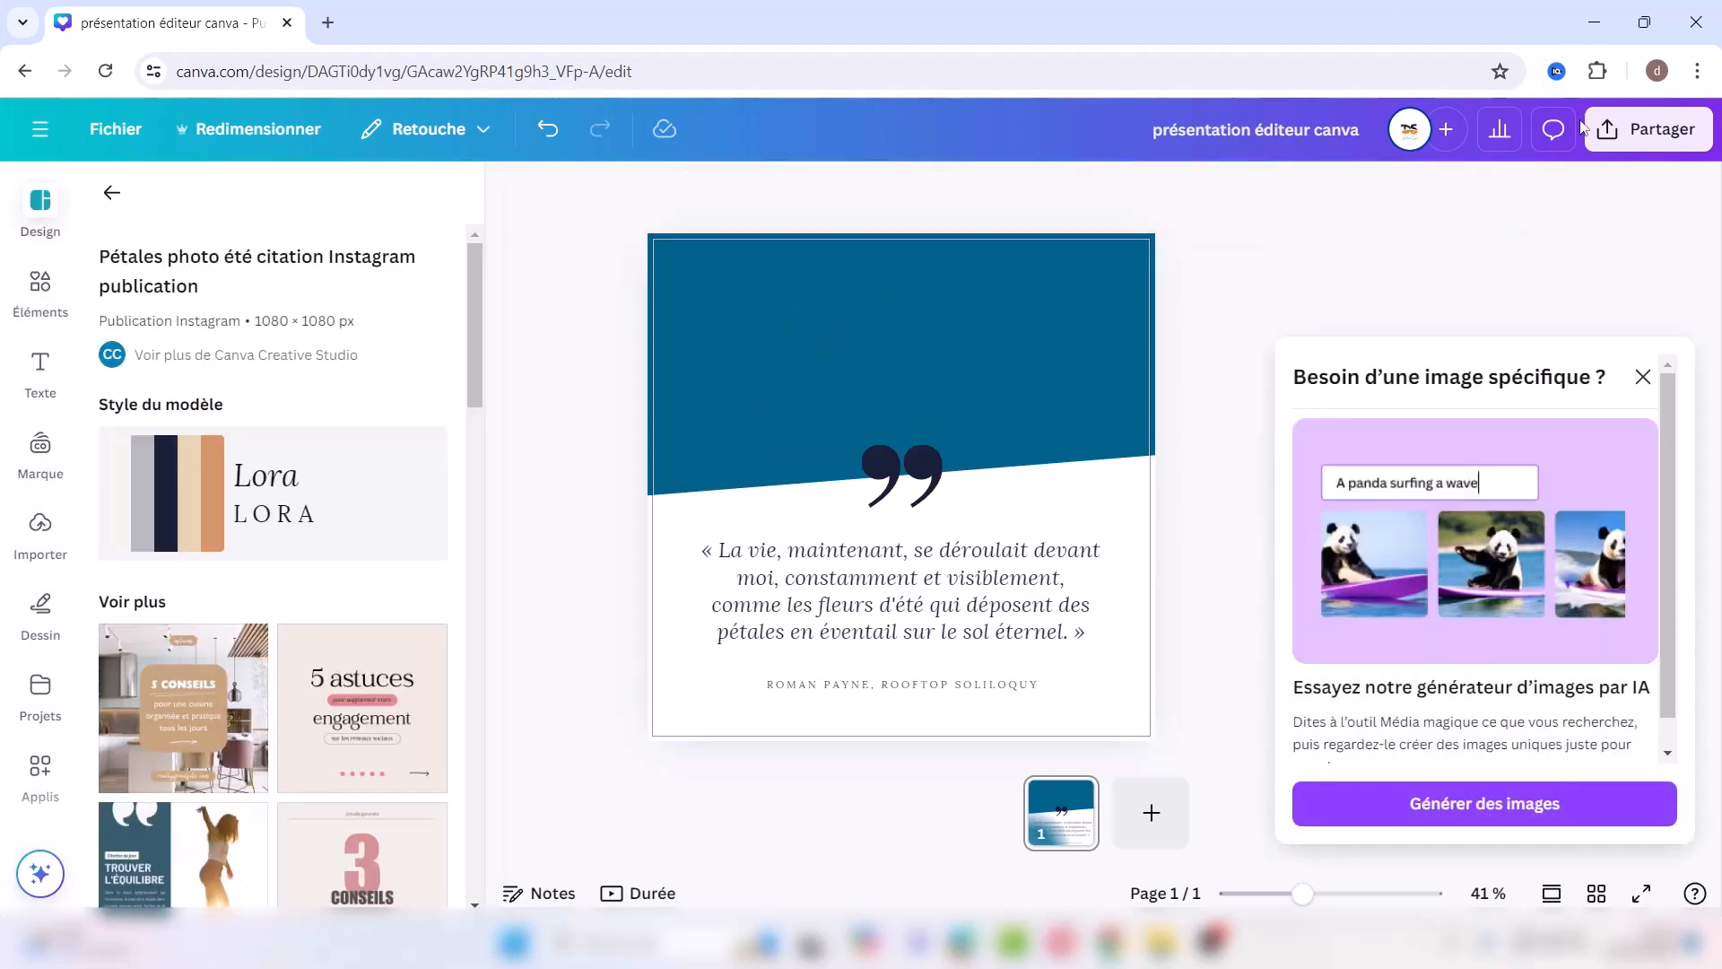
left_click(1645, 378)
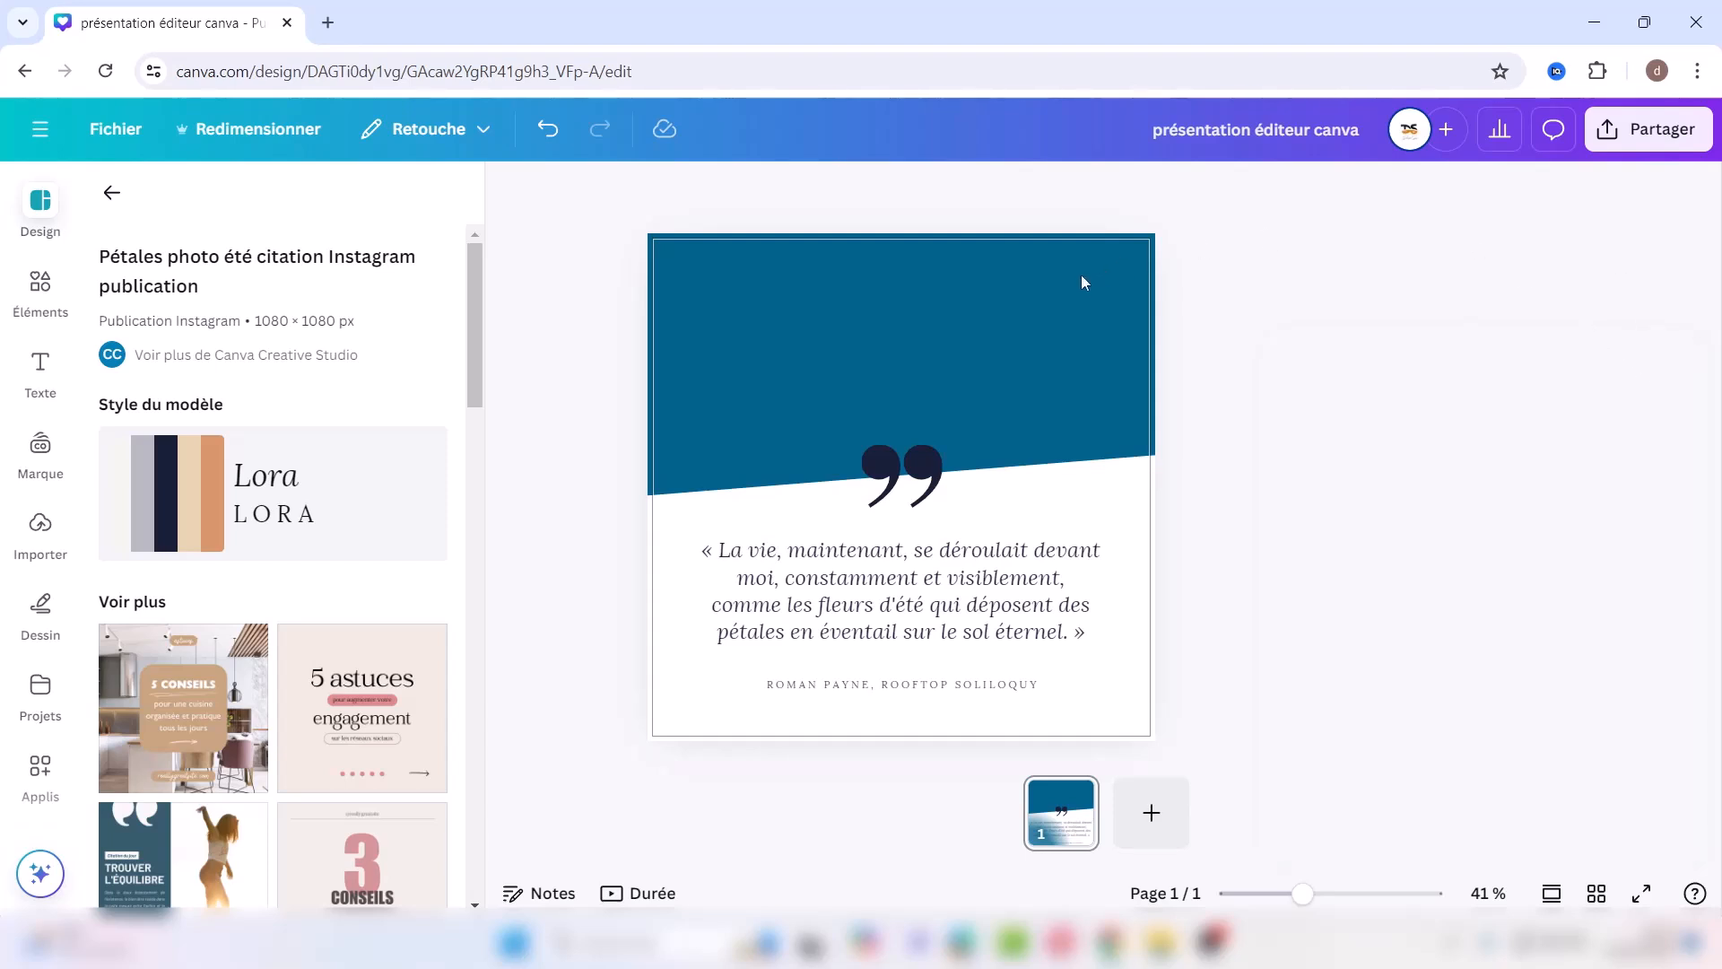
Step: Undo the cutout deletion and blue background, then try and cancel cropping the petals photo
left_click(548, 130)
left_click(548, 130)
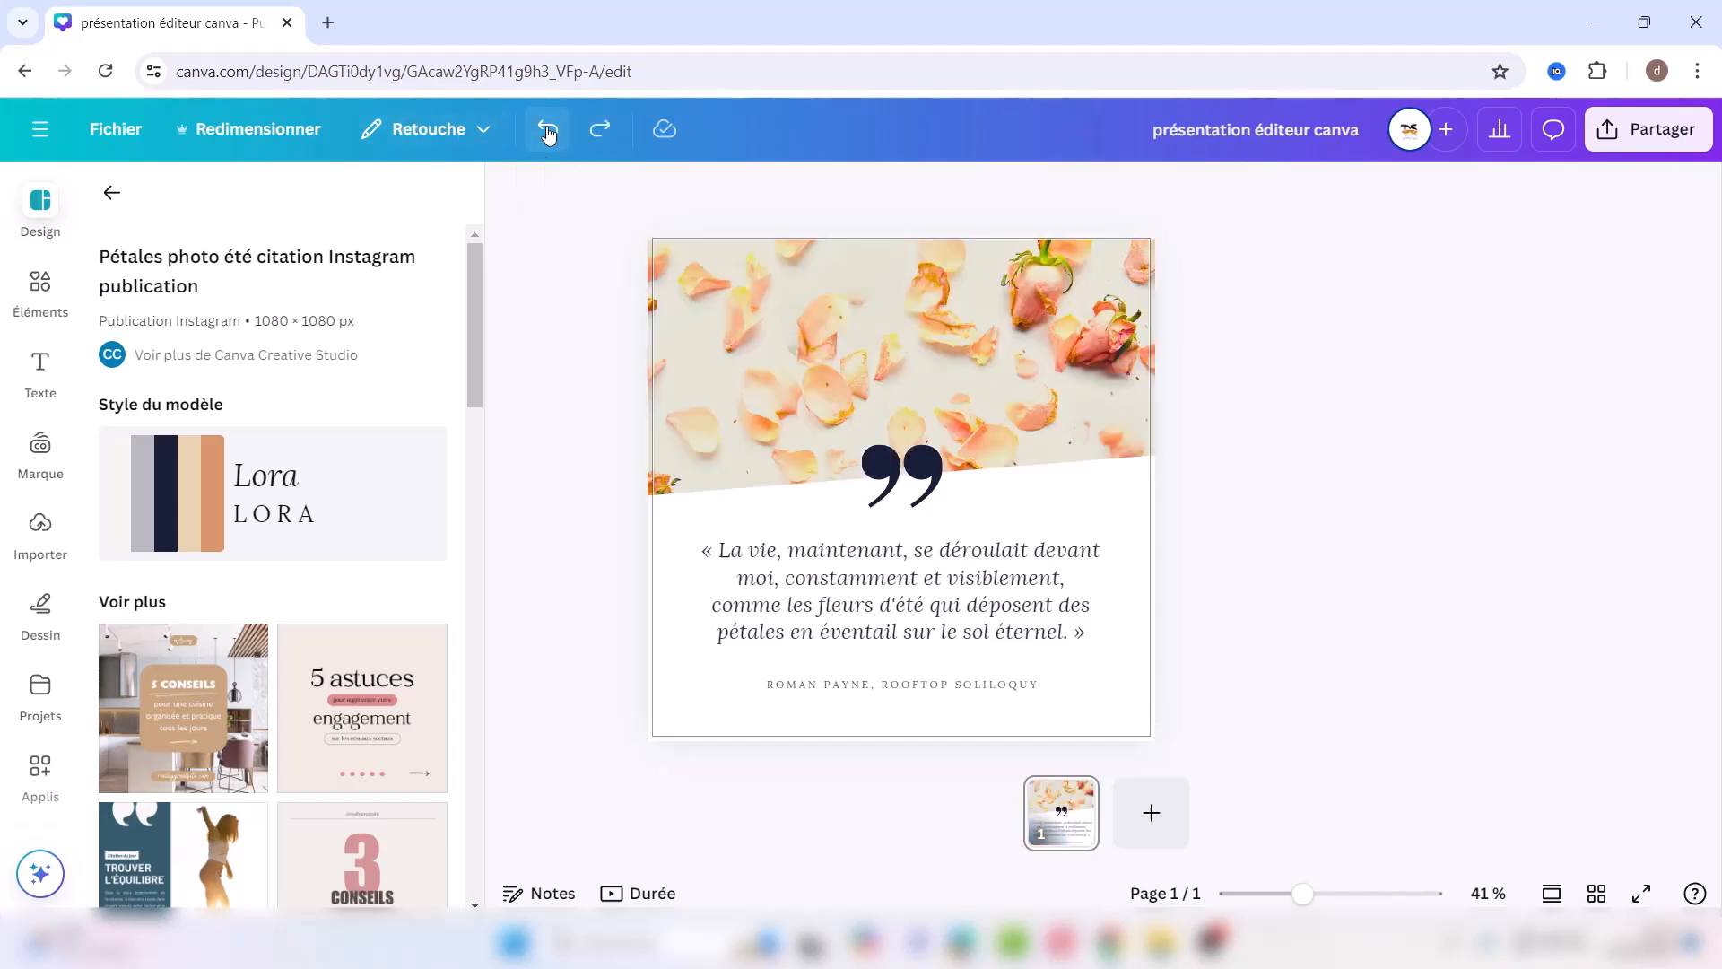
left_click(963, 367)
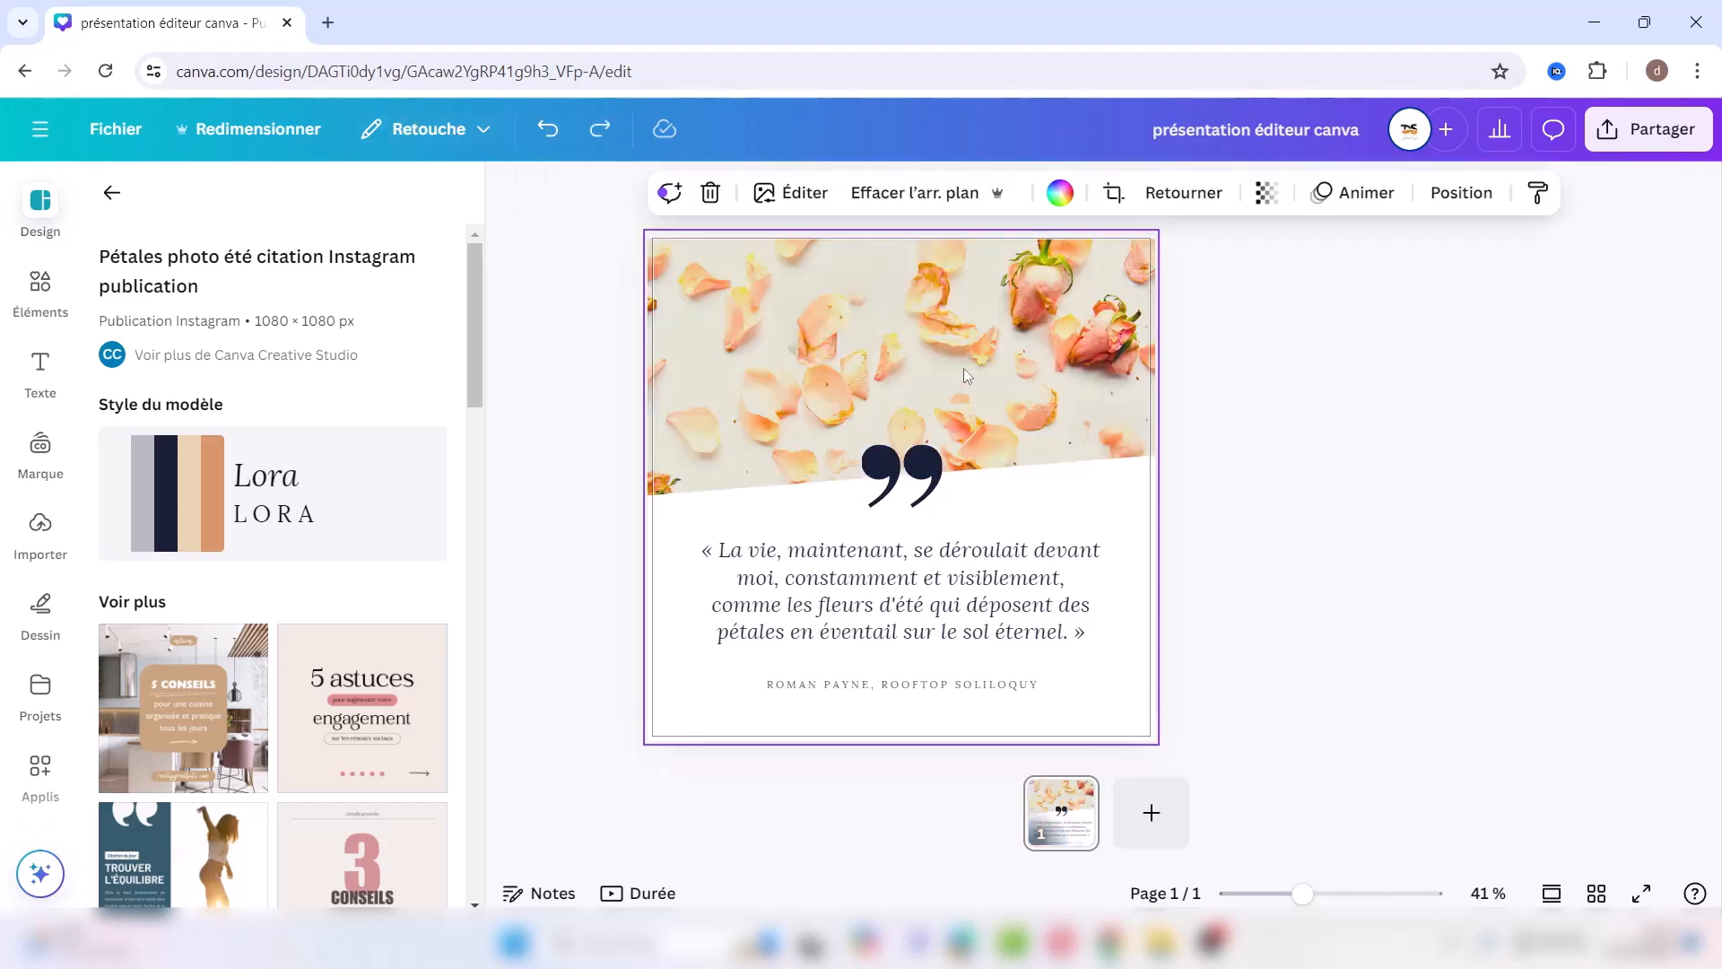
left_click(1114, 194)
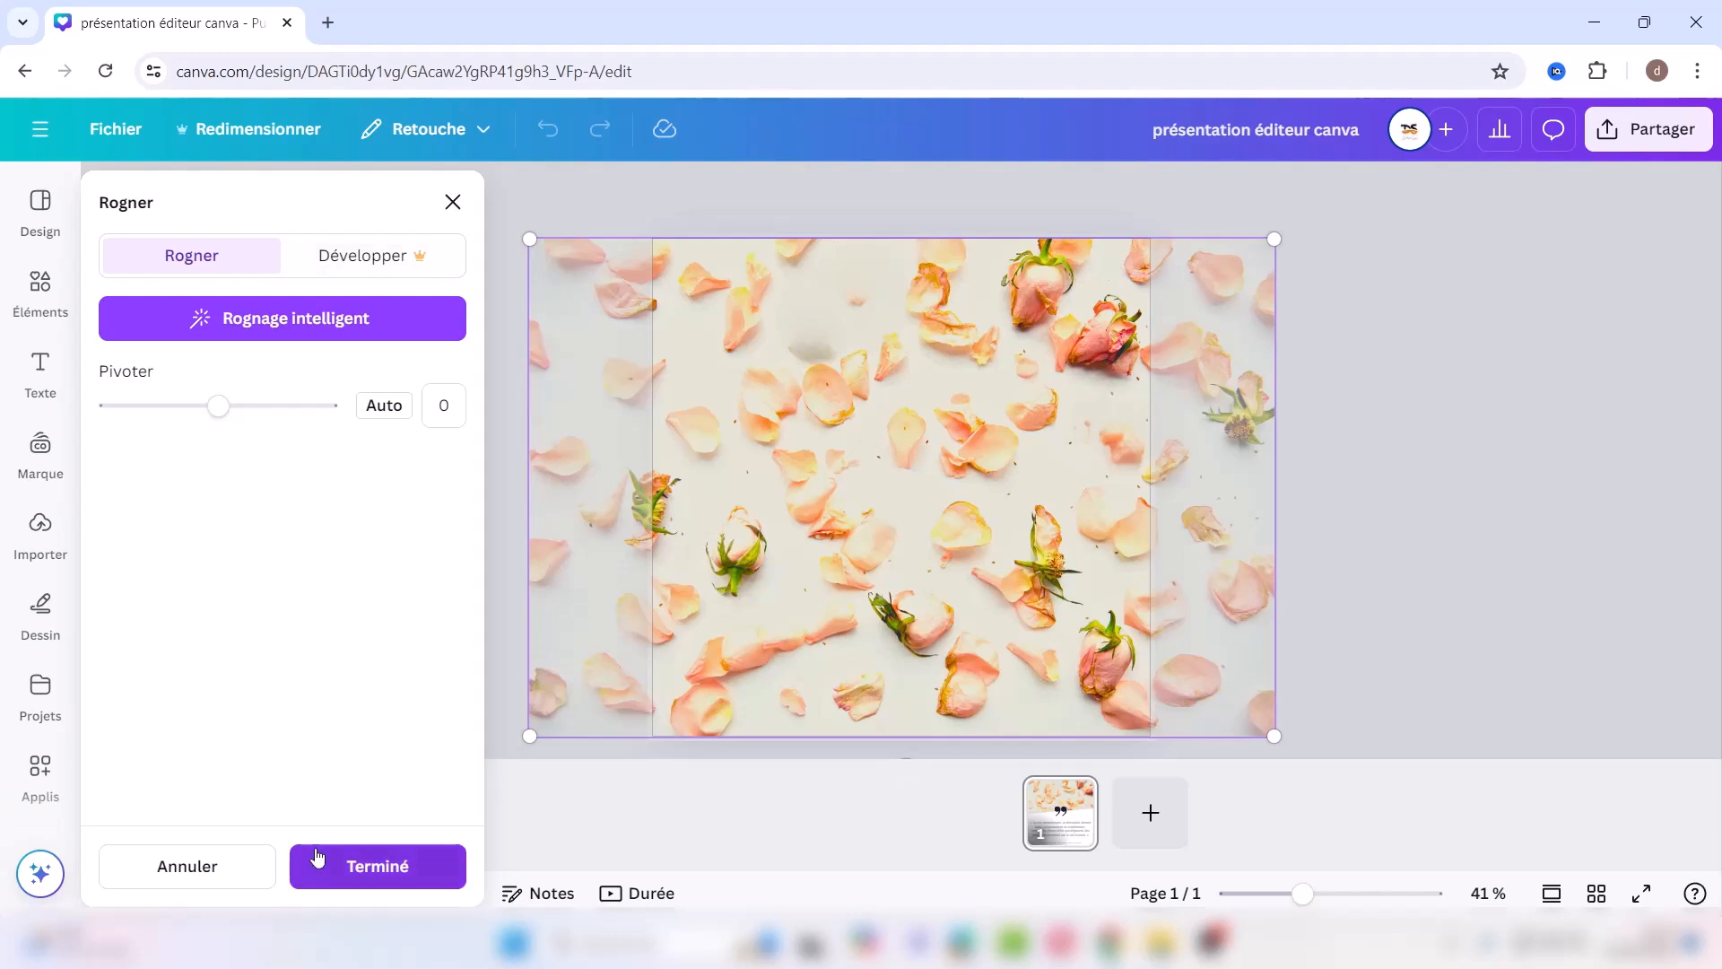
left_click(232, 865)
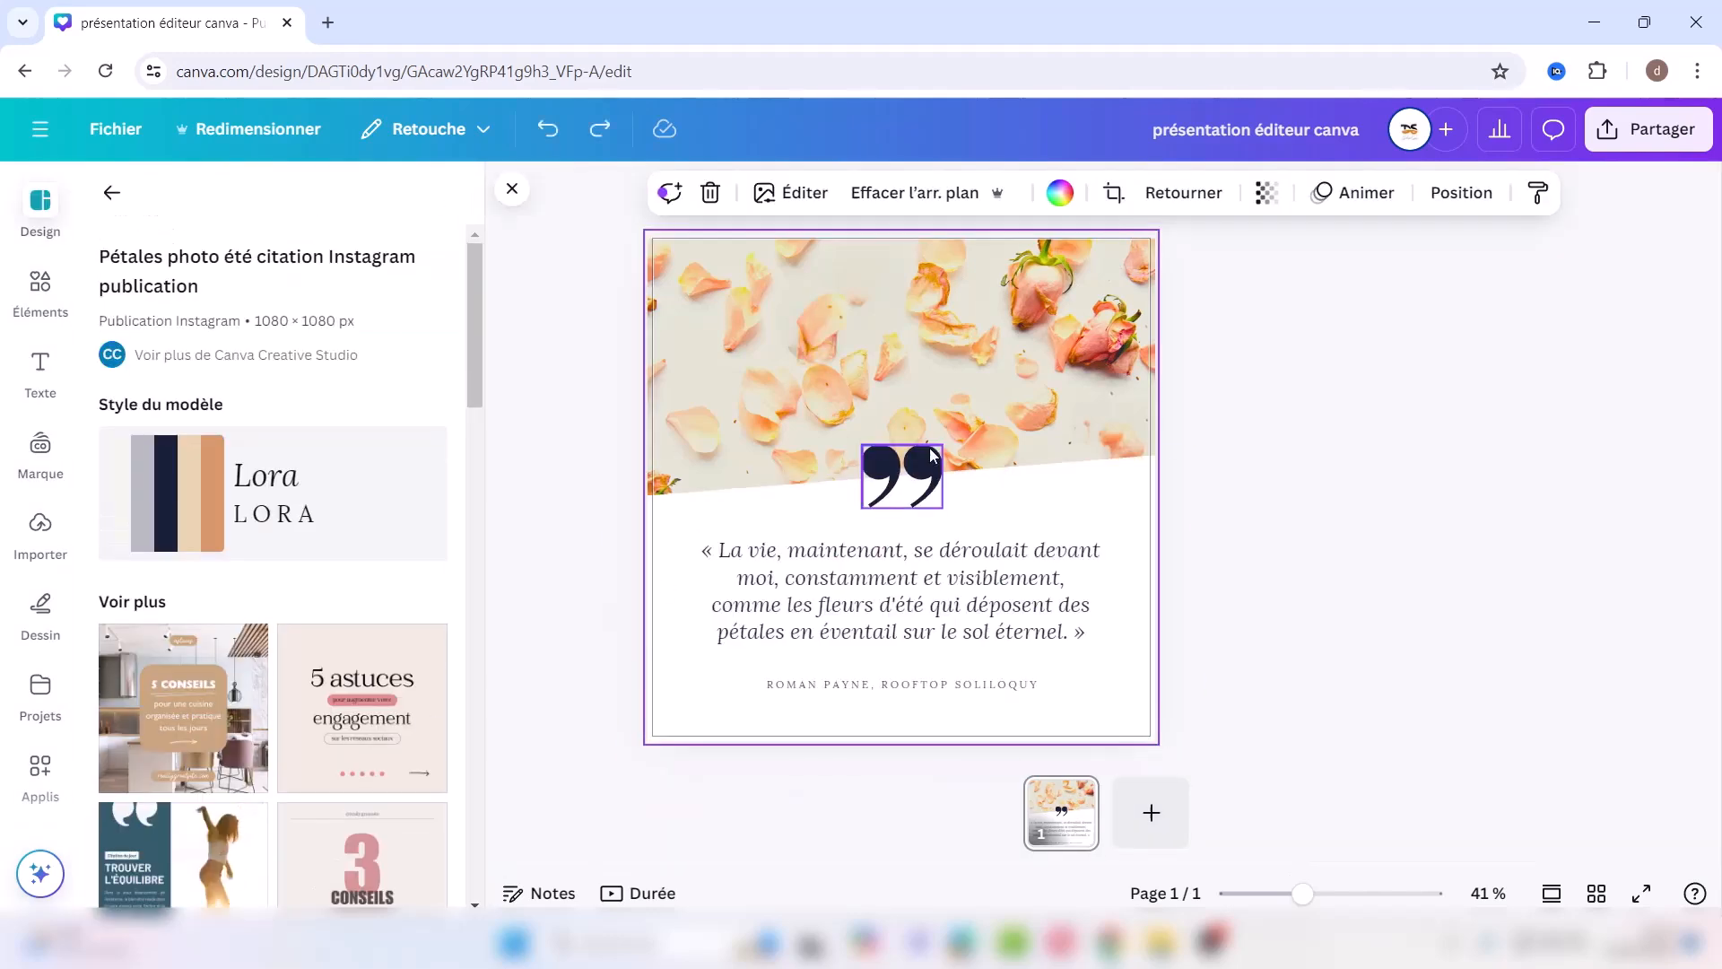
Step: Try photo transparency at 27 and 75, restore it to 100, and browse page animations
left_click(1193, 192)
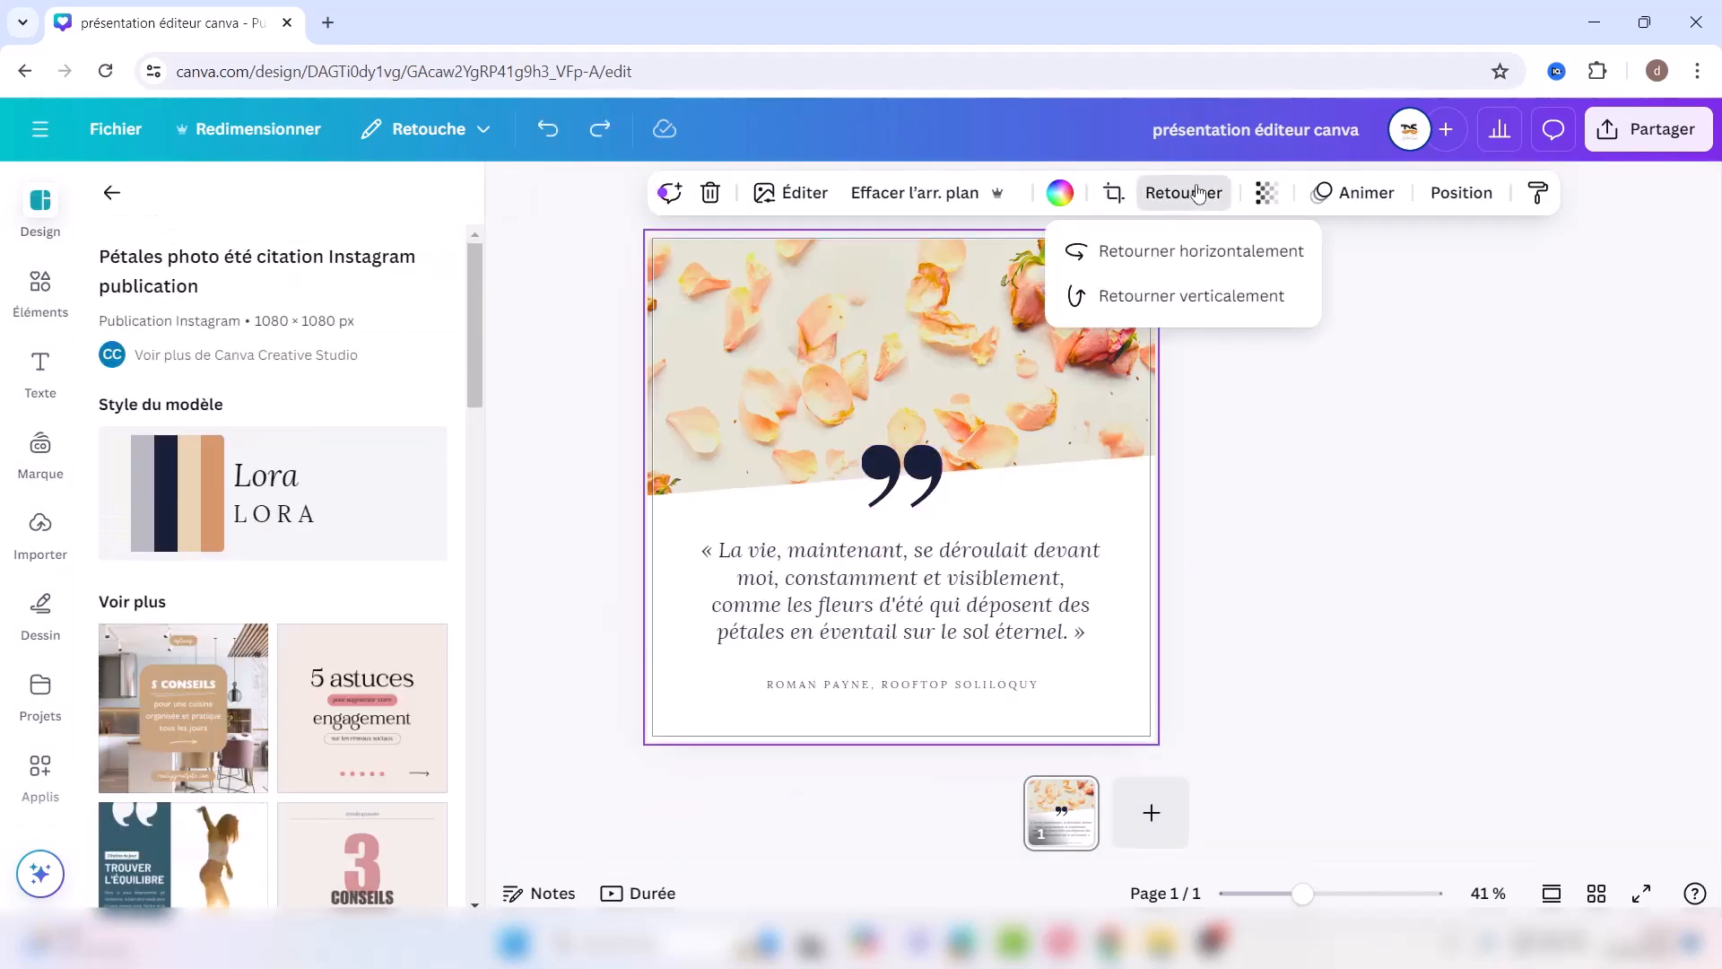
left_click(1271, 197)
left_click(1198, 285)
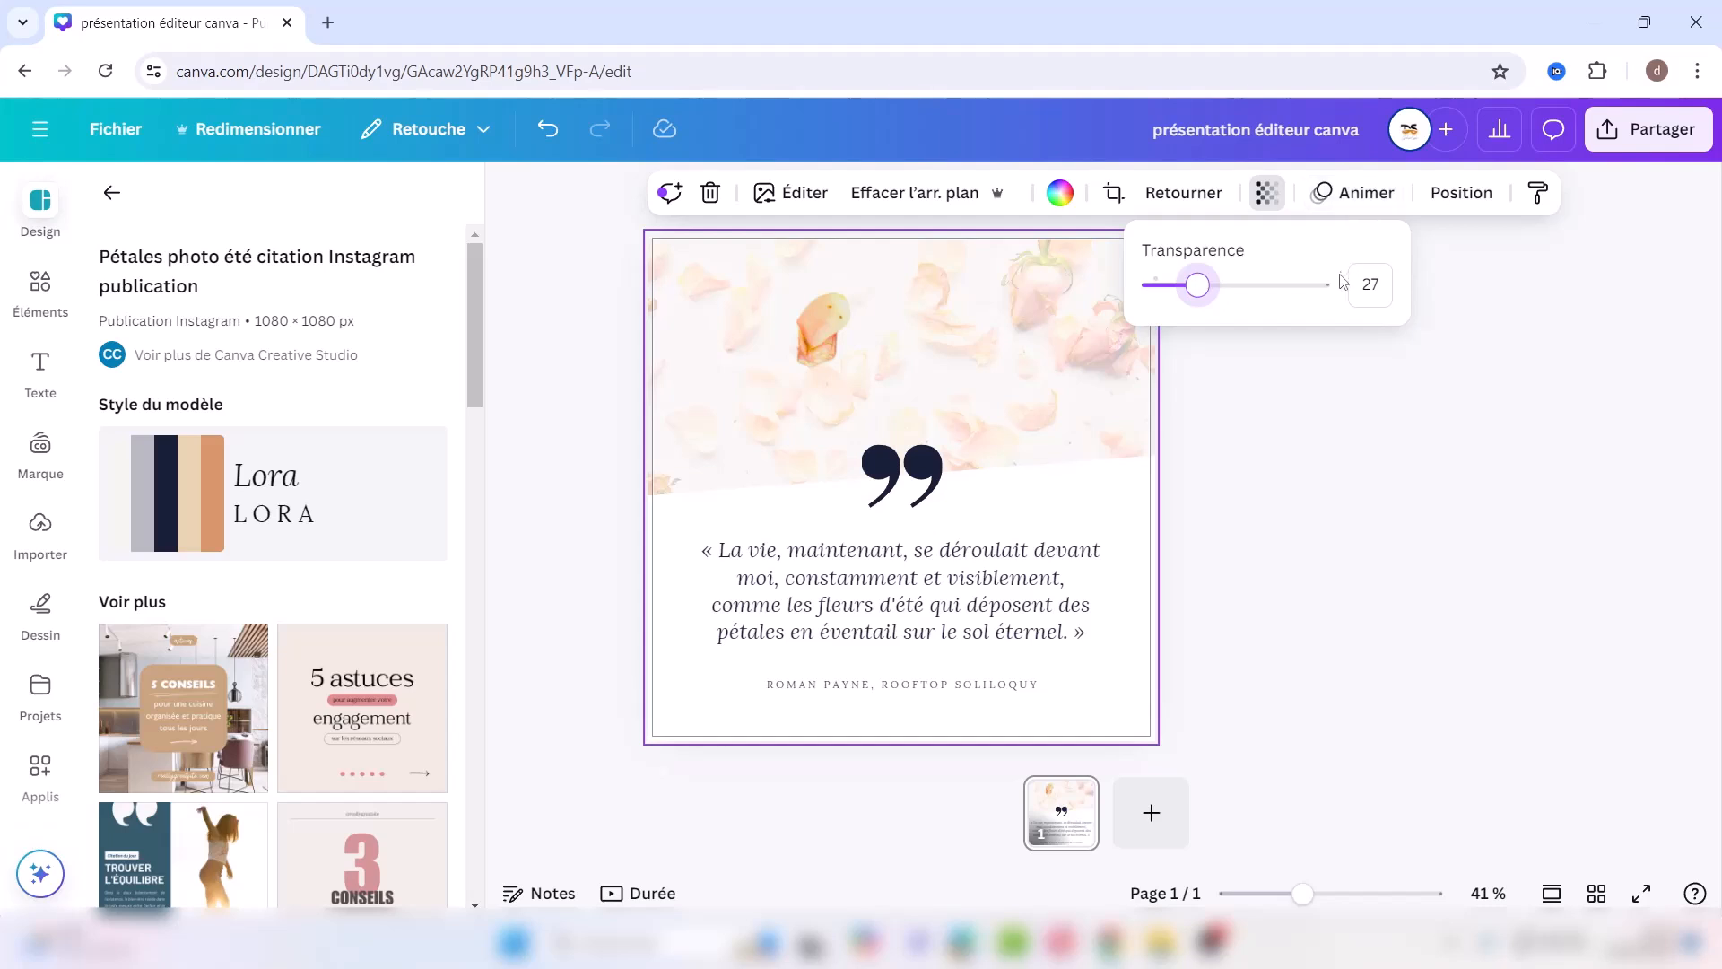
left_click(1282, 287)
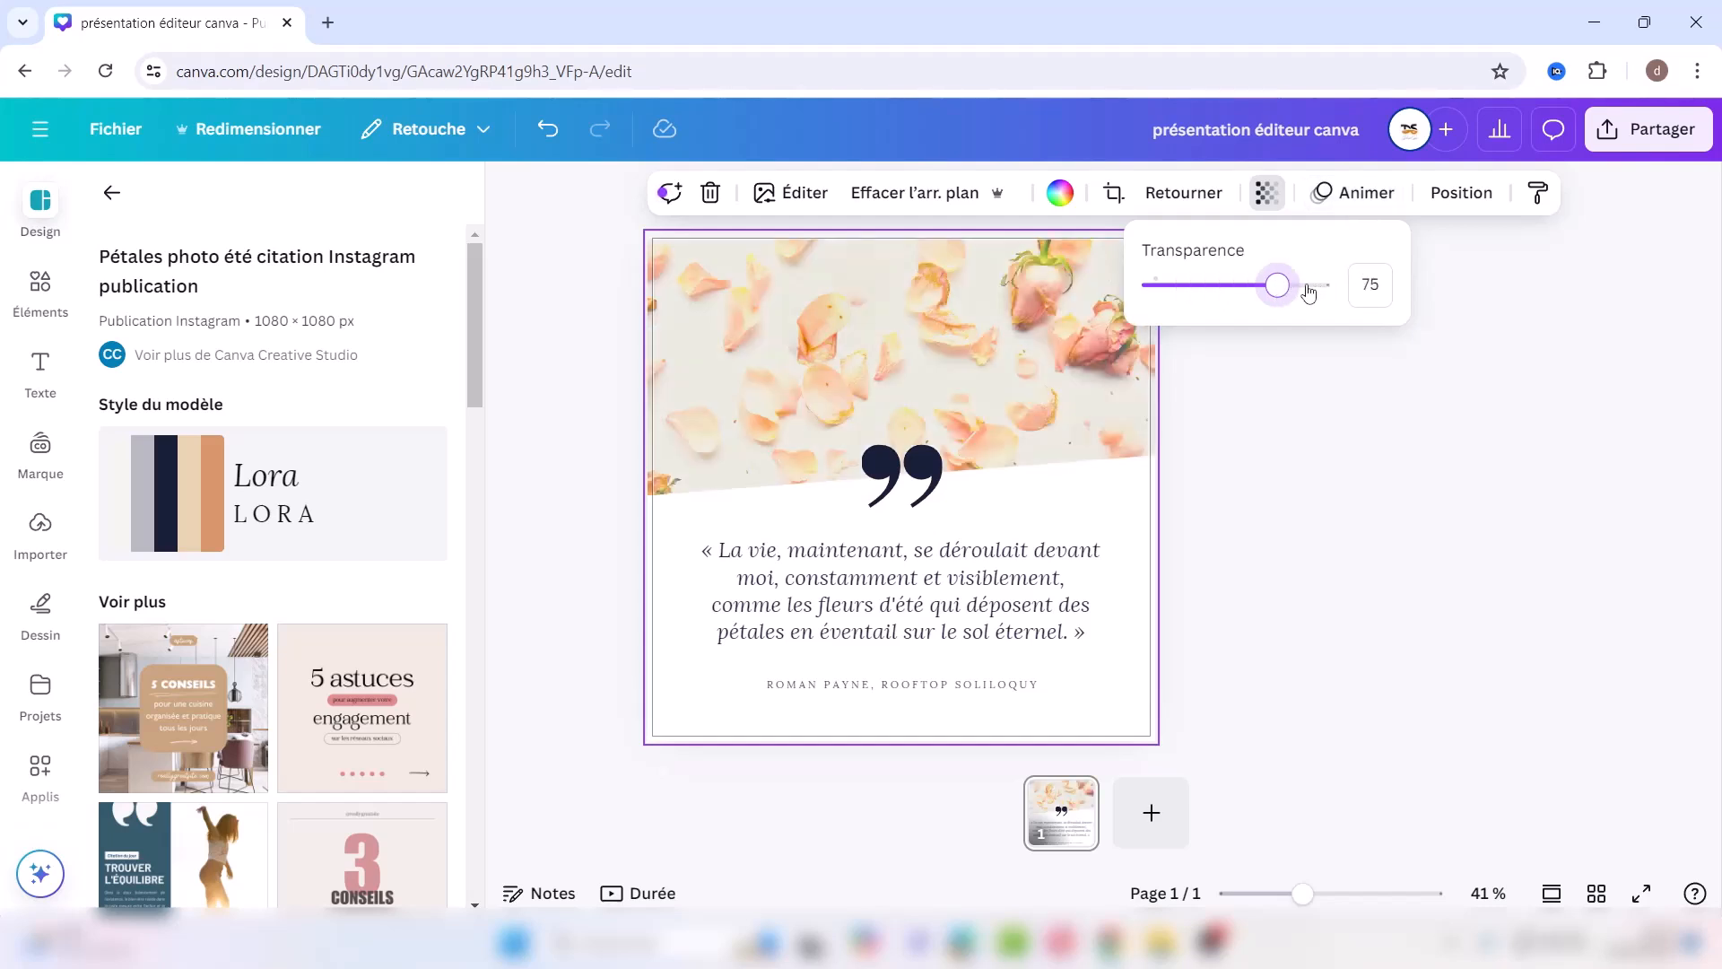
left_click_drag(1283, 286, 1363, 290)
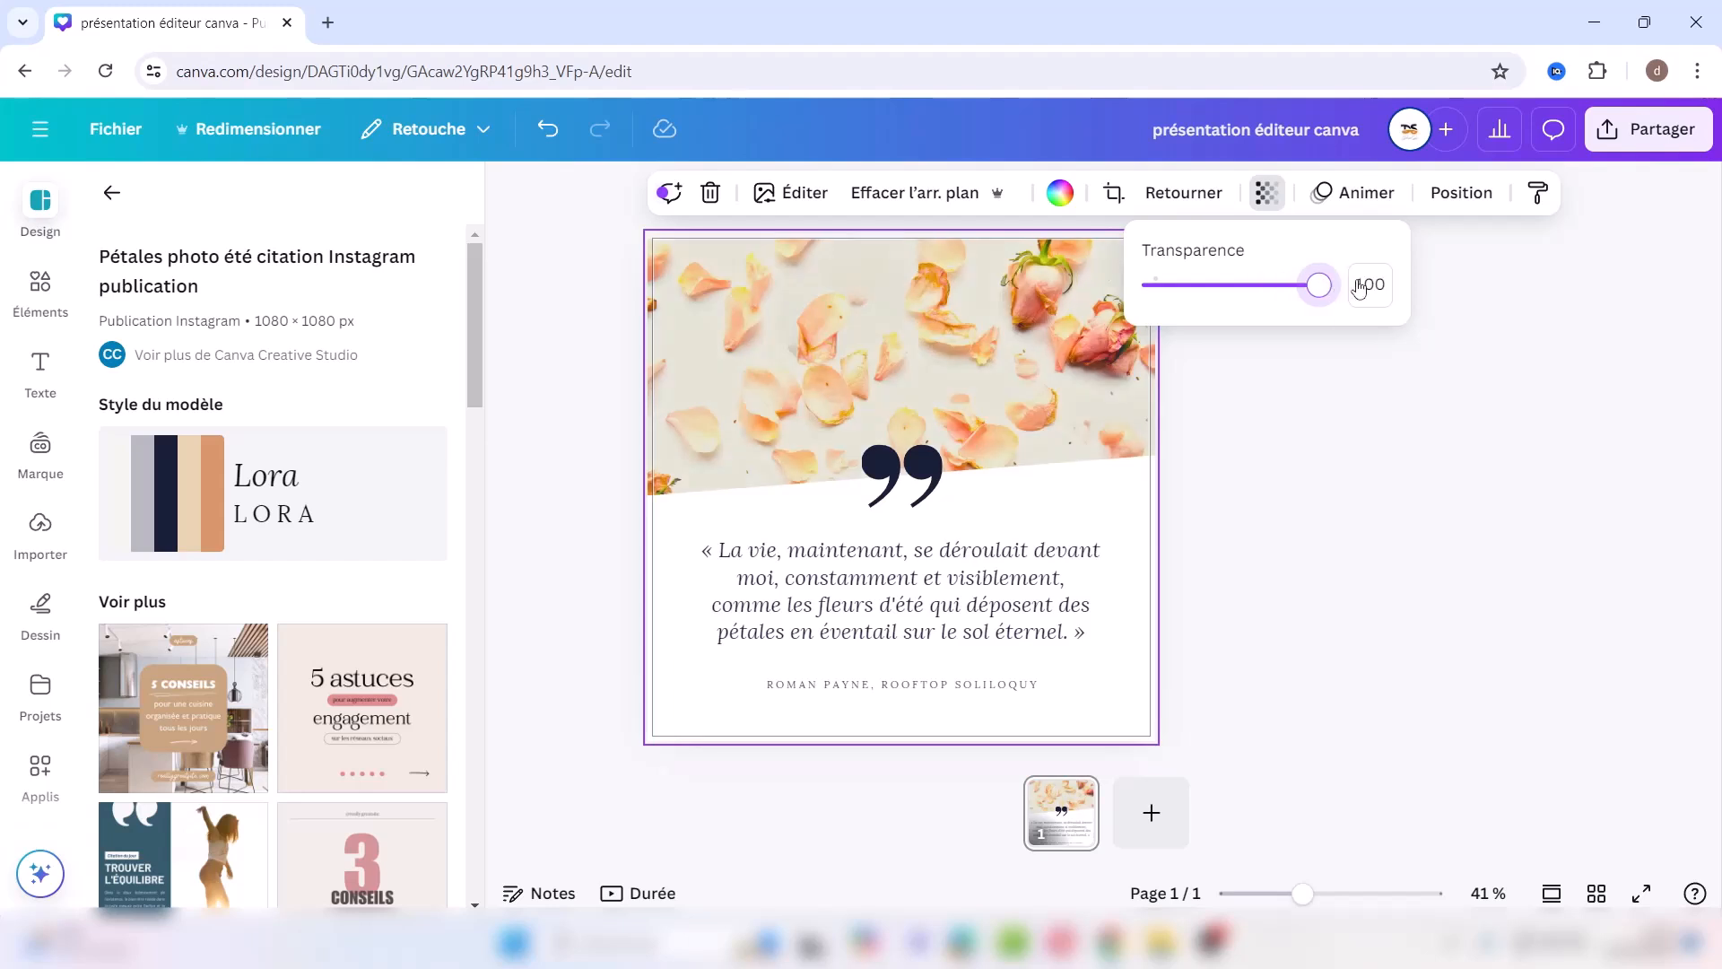
left_click(1365, 194)
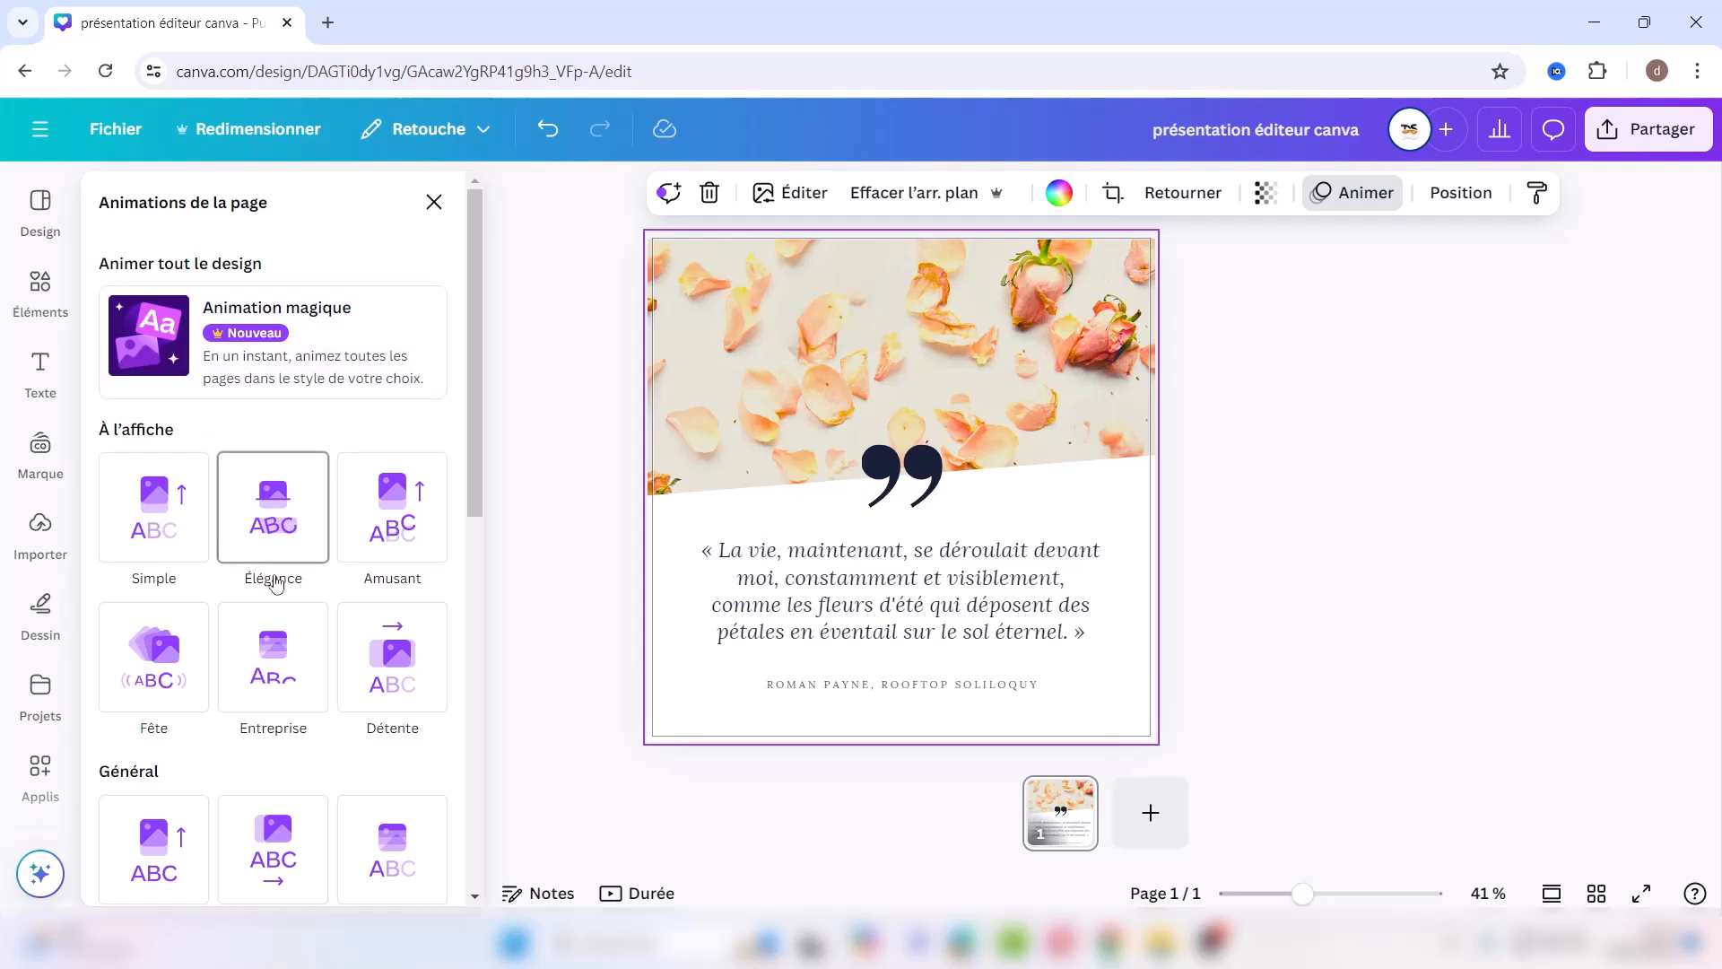
left_click_drag(471, 422, 475, 637)
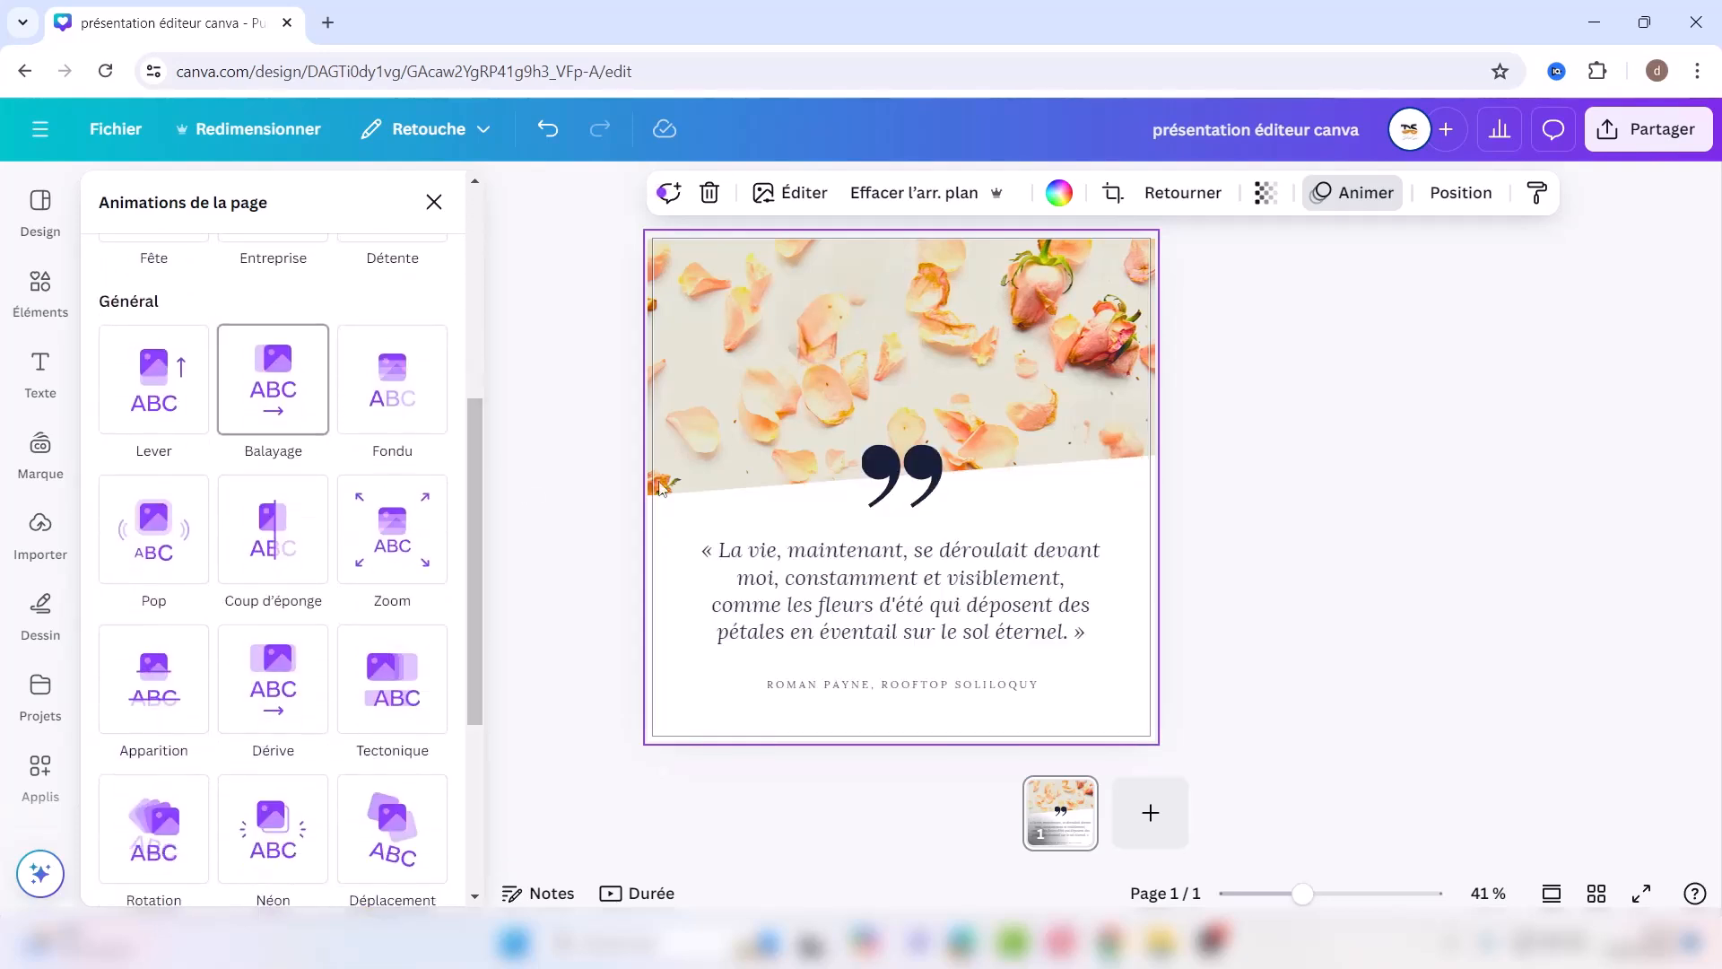
Step: Inspect the Calques list, selecting the petal, background photo and quote text layers
left_click(1469, 196)
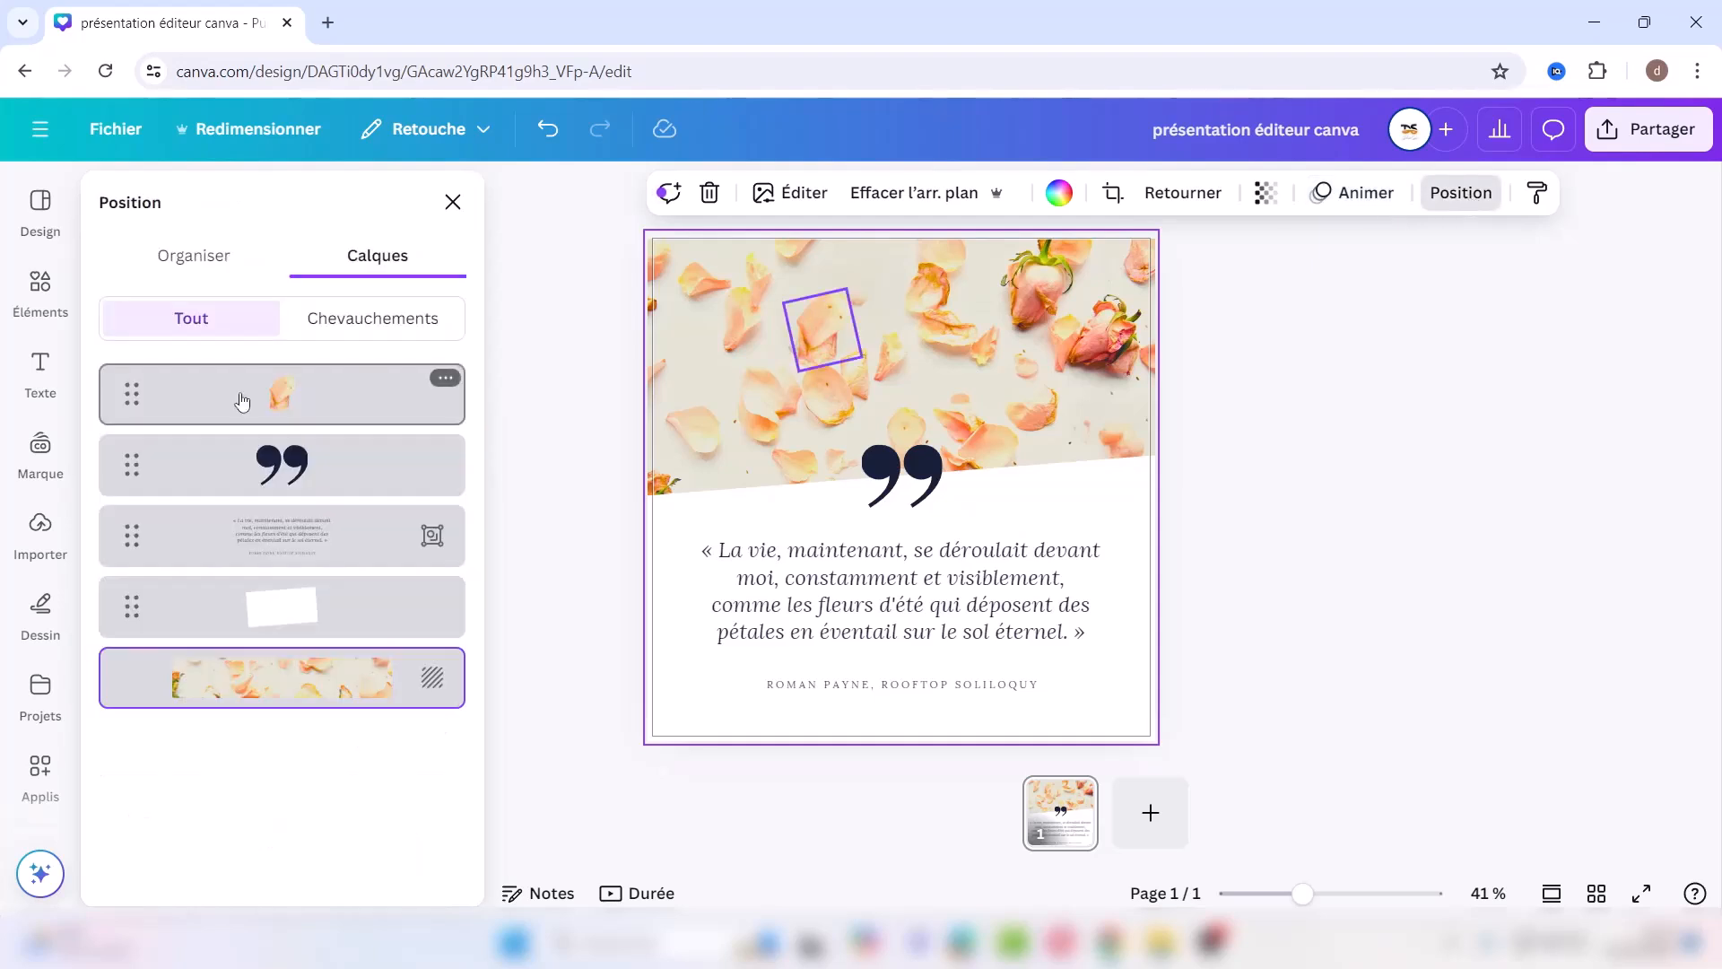
left_click(205, 397)
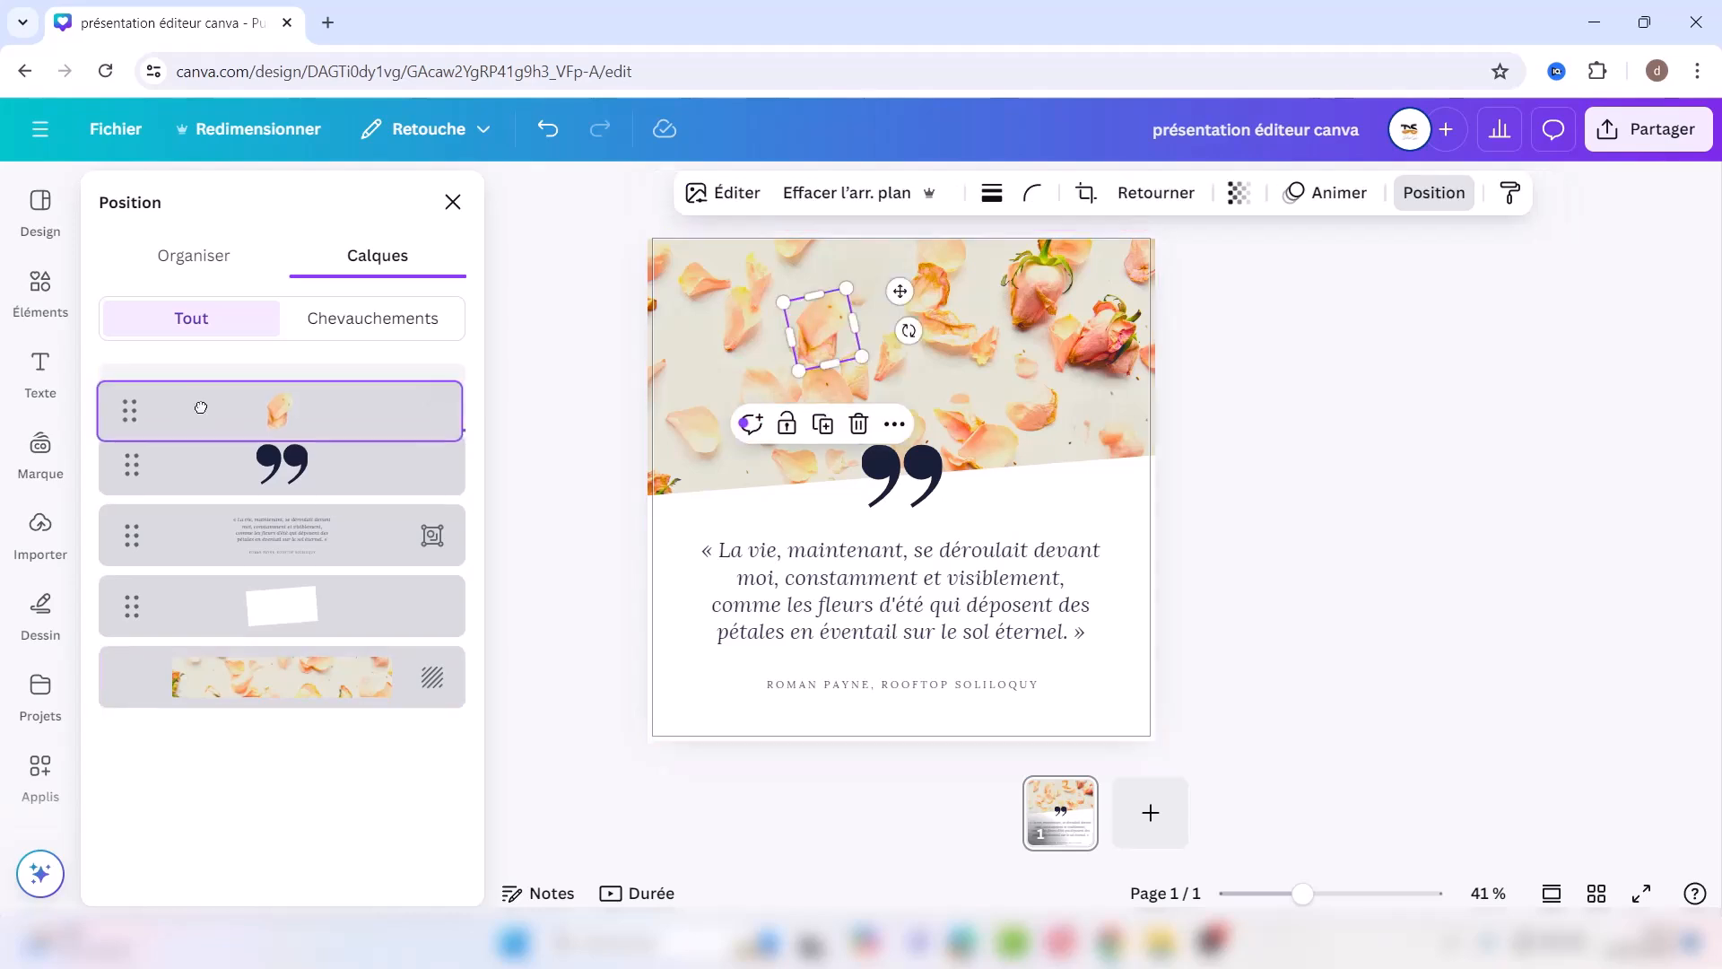
mouse_move(206, 399)
left_mouse_down()
mouse_move(192, 684)
mouse_move(218, 508)
mouse_move(223, 415)
mouse_move(207, 407)
left_mouse_up()
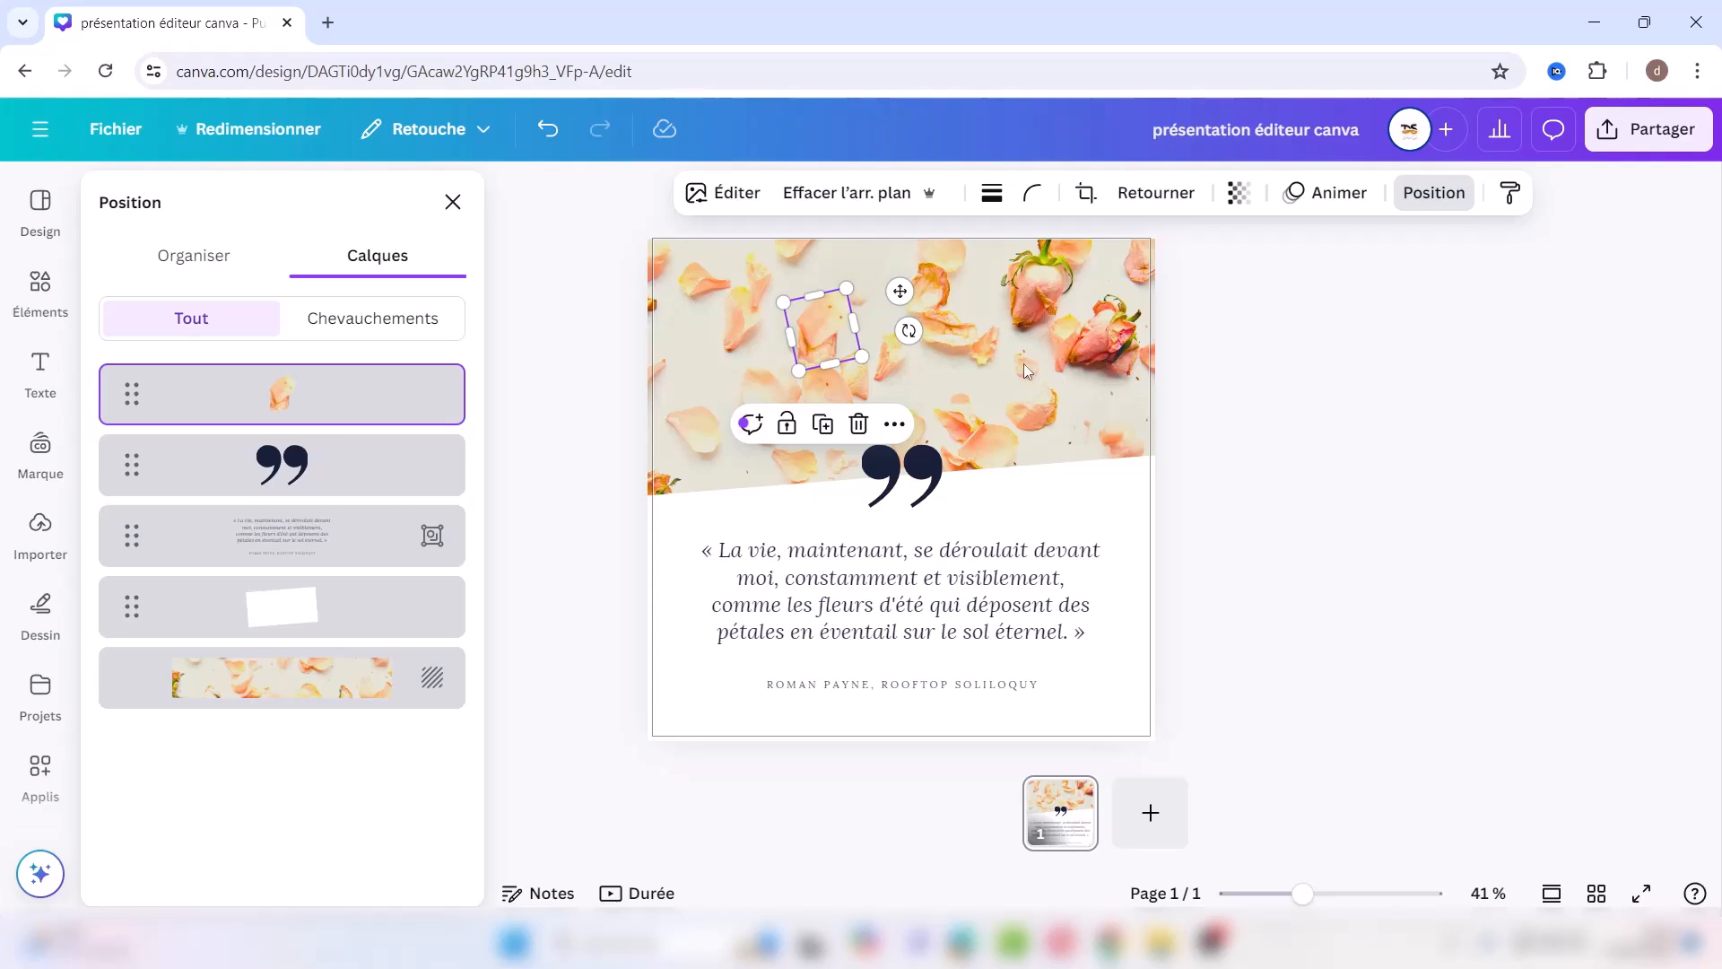
left_click(987, 377)
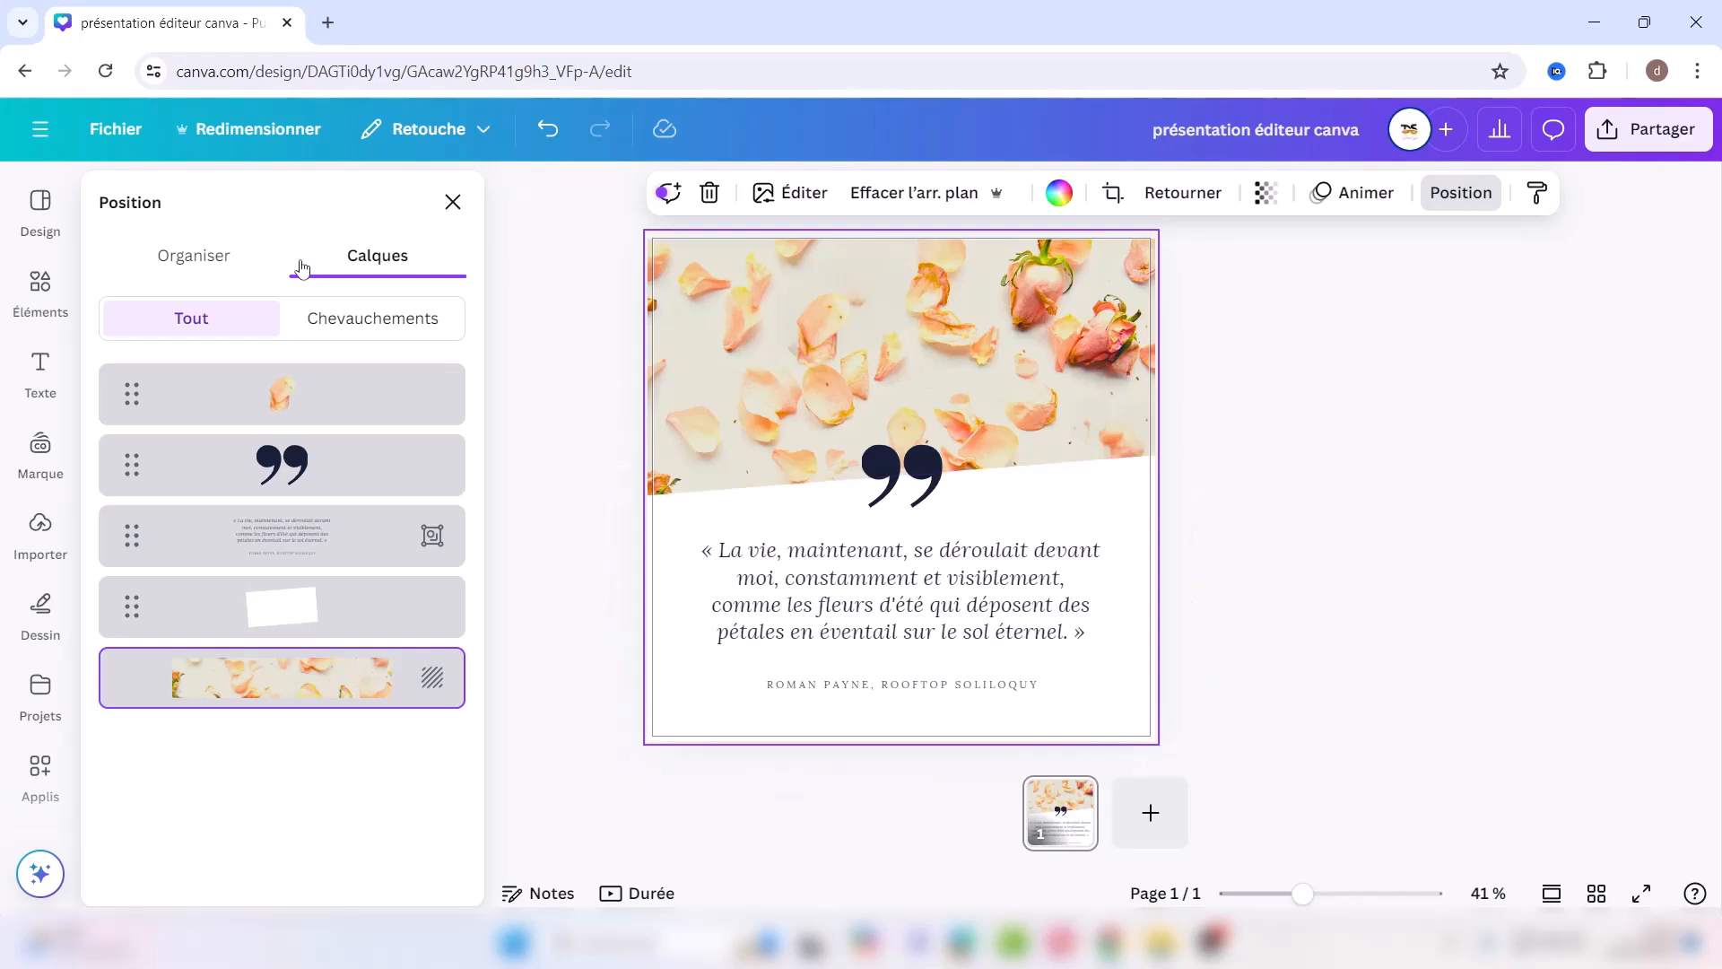
left_click(849, 584)
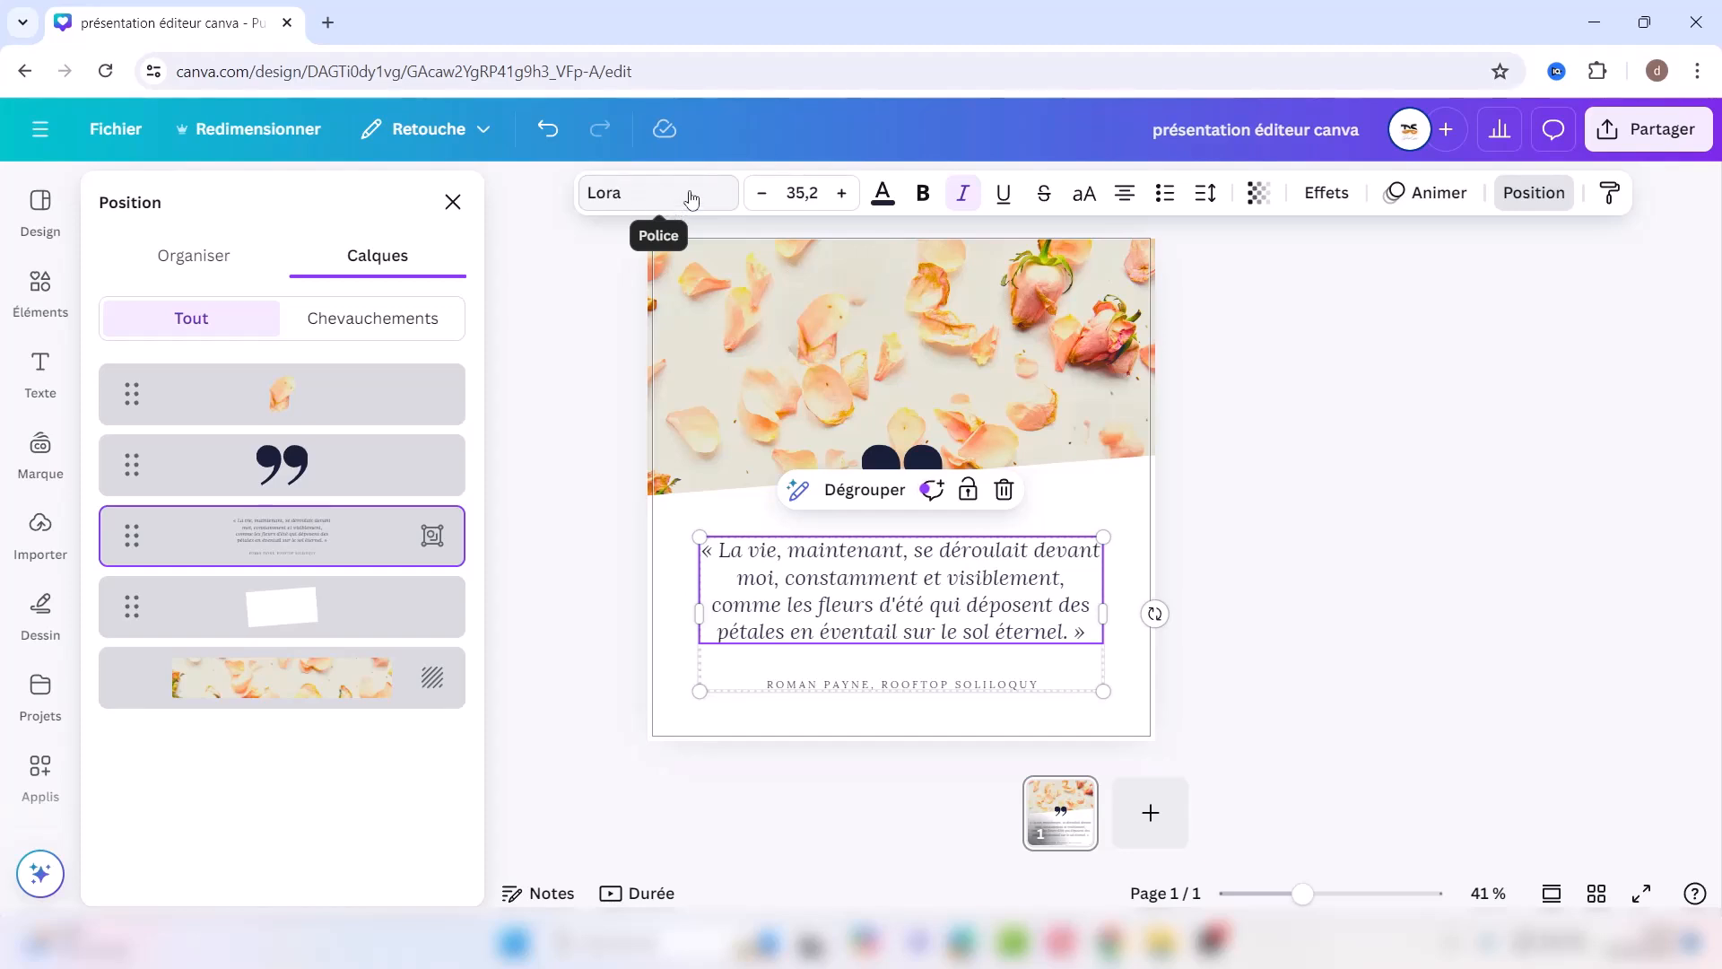
Step: Try nearby font sizes, keep the quote at 35,2, and colour it brown
left_click(652, 195)
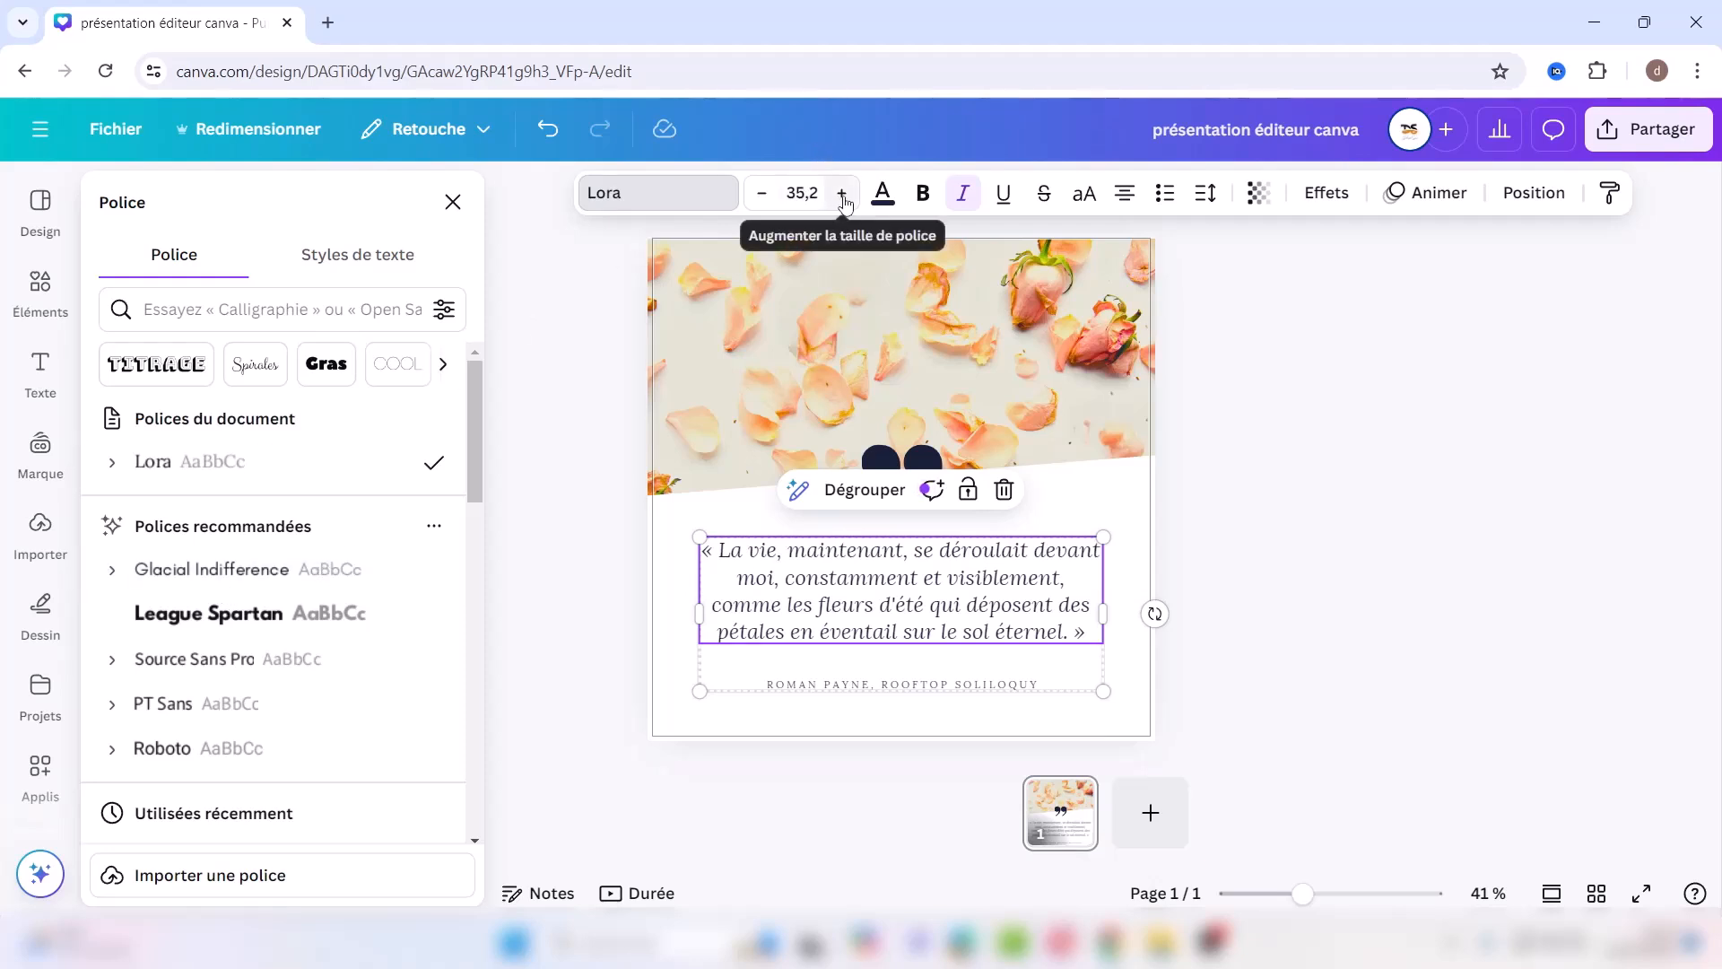
left_click(842, 193)
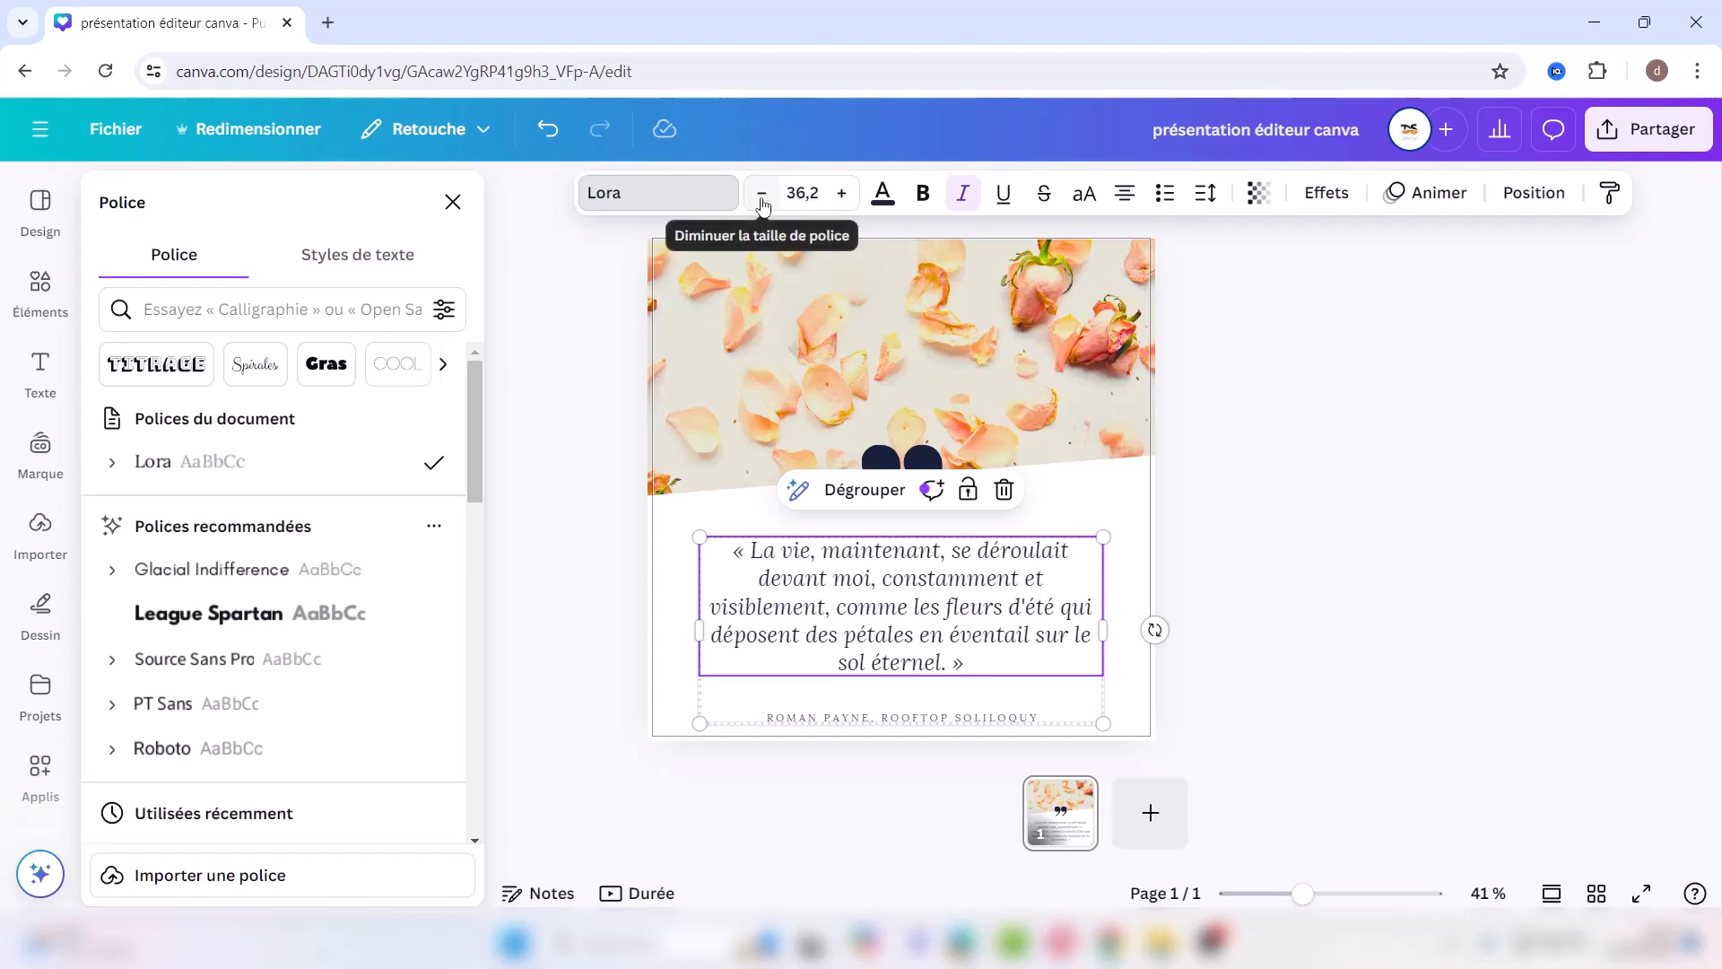
left_click(762, 194)
left_click(802, 194)
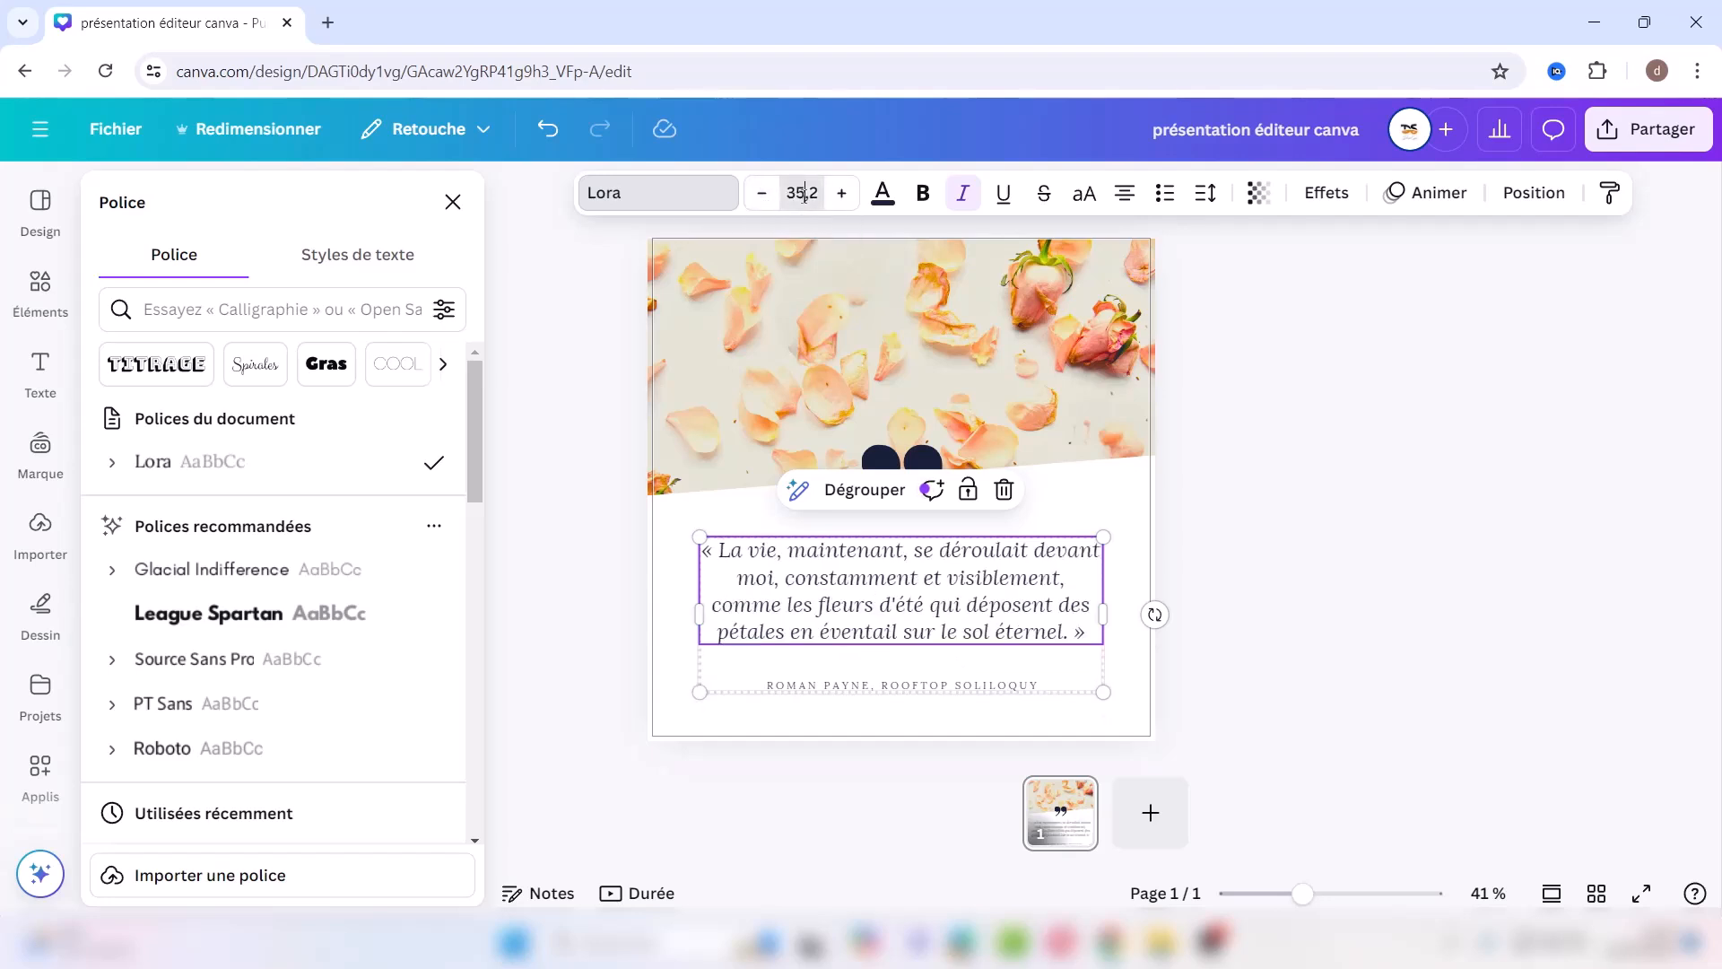
left_click_drag(848, 439, 843, 588)
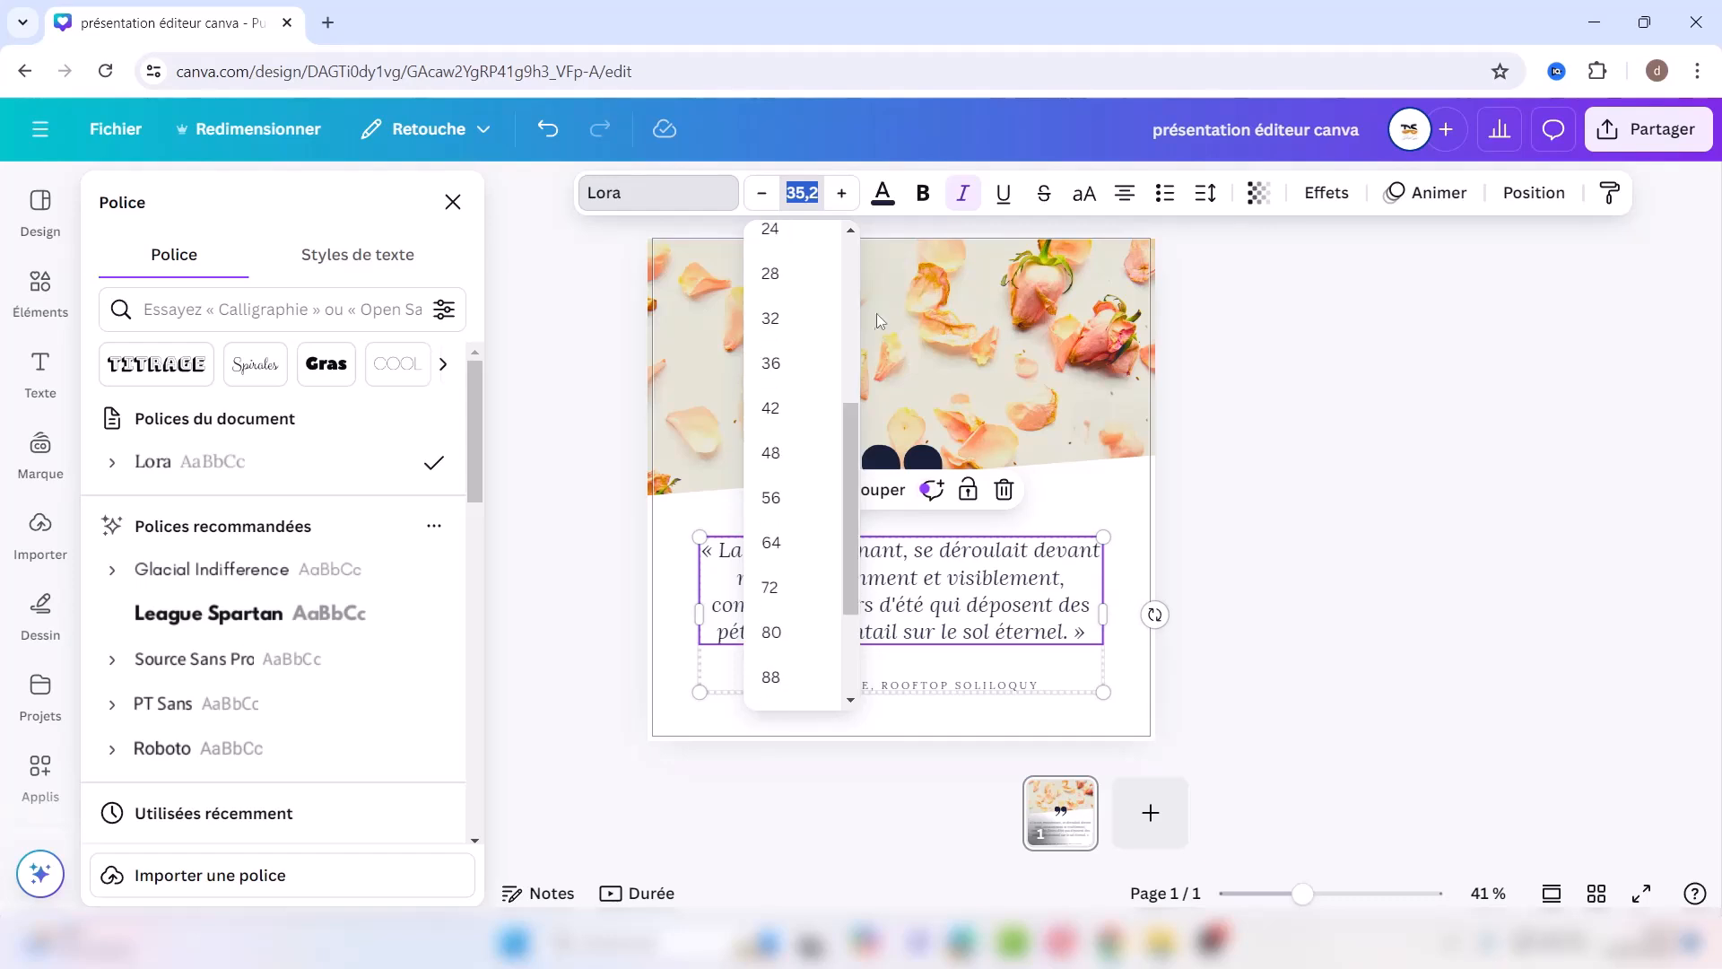
left_click(884, 193)
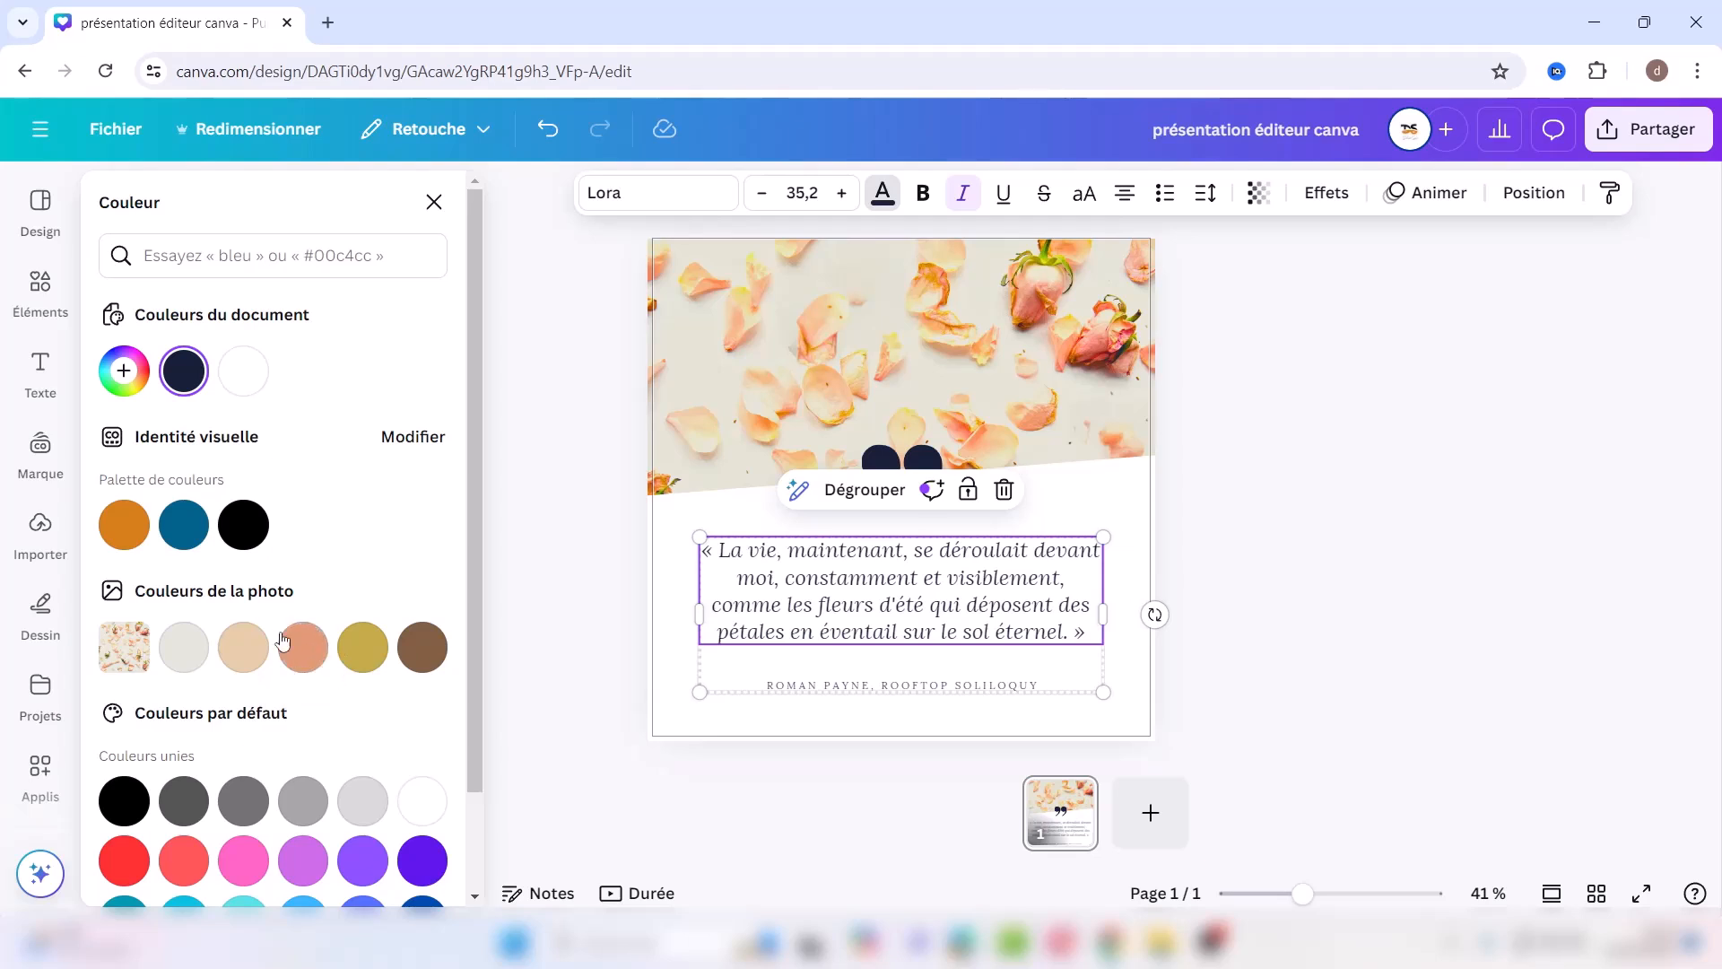
left_click(303, 648)
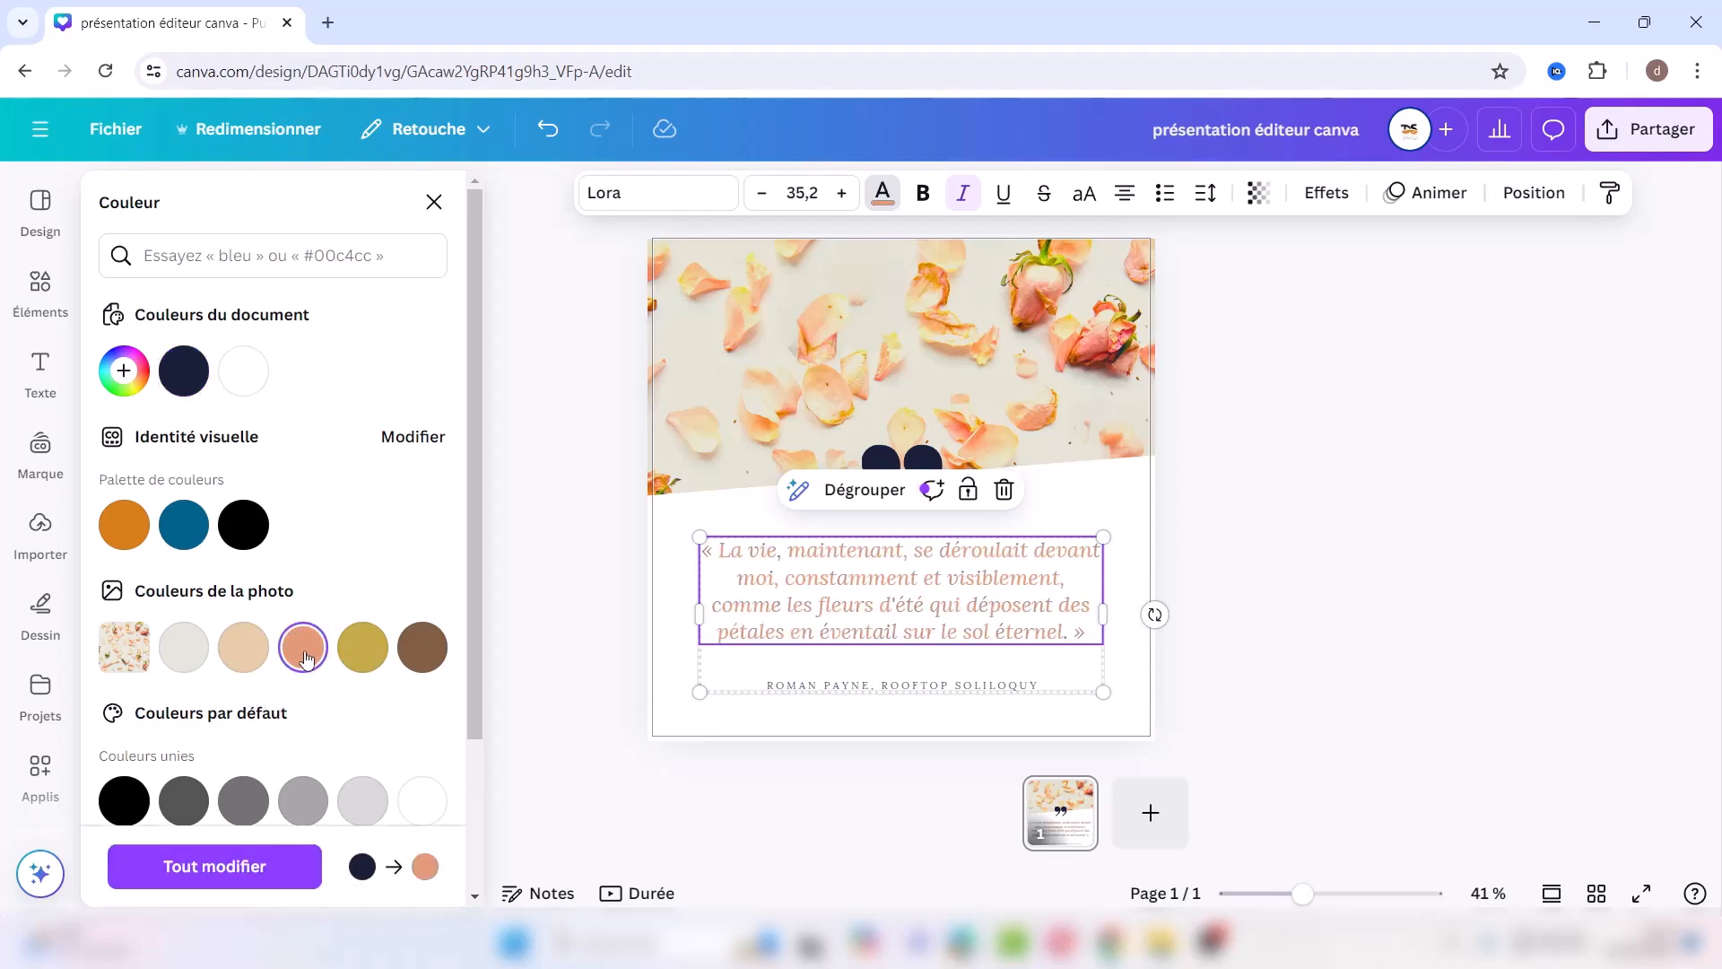
left_click(421, 657)
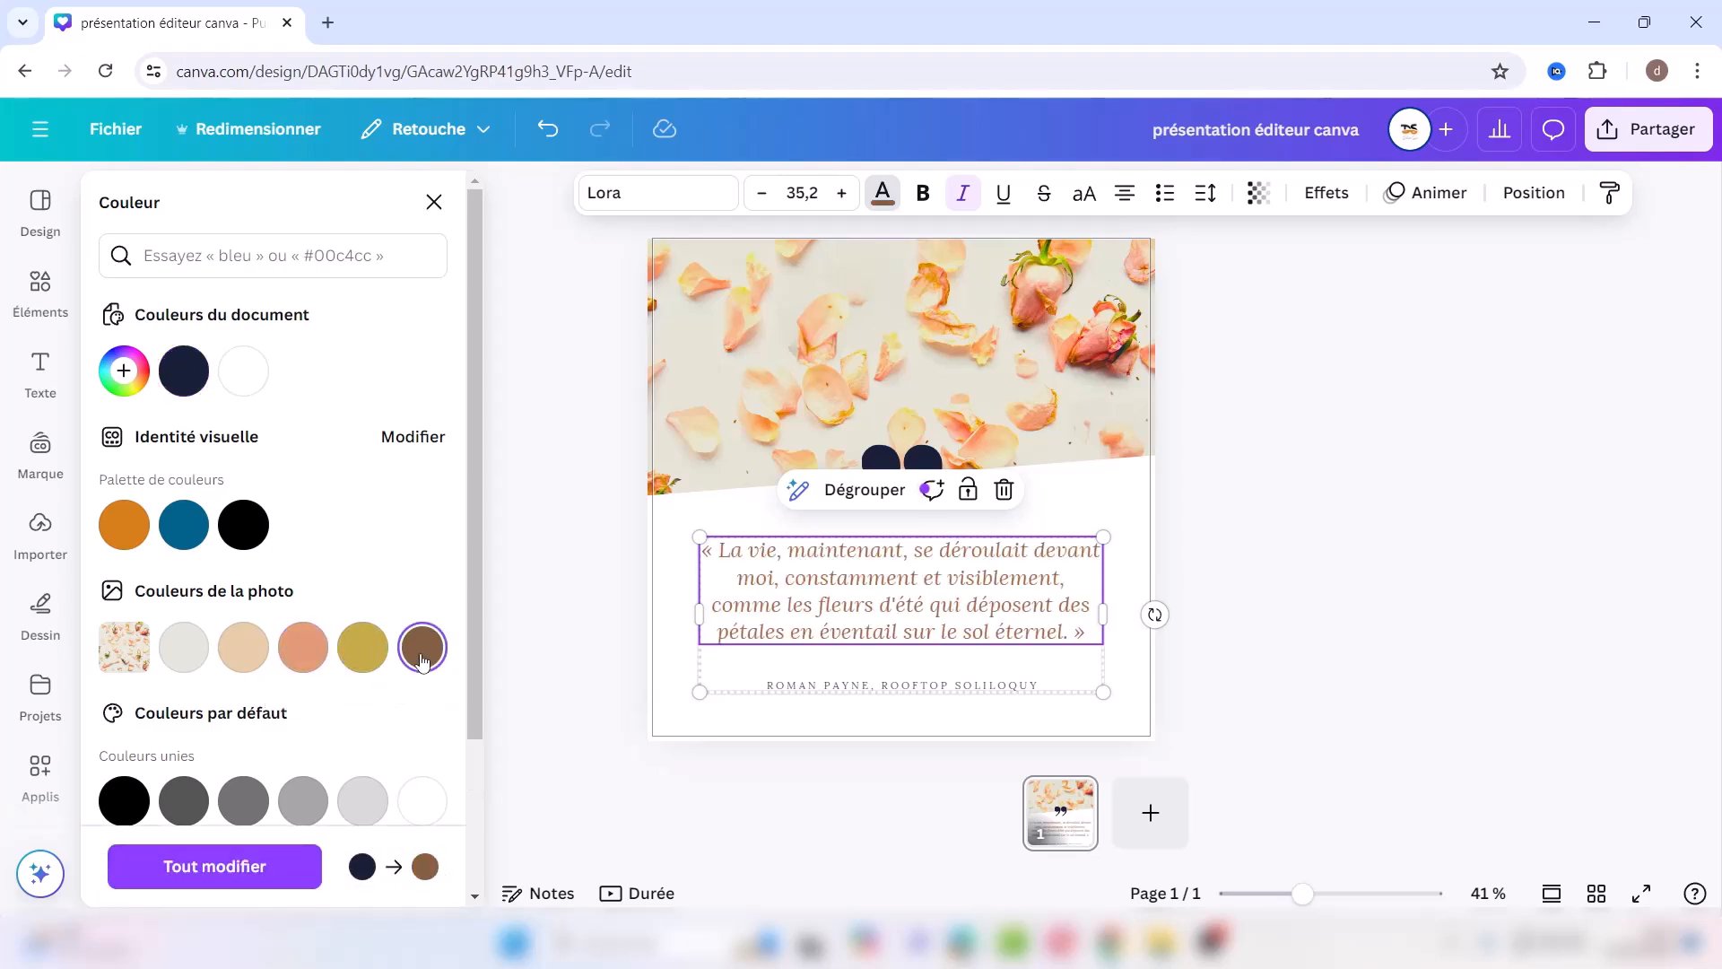
Step: Toggle bold, italic, underline, strikethrough and uppercase, leaving the quote italic in normal case
left_click(921, 205)
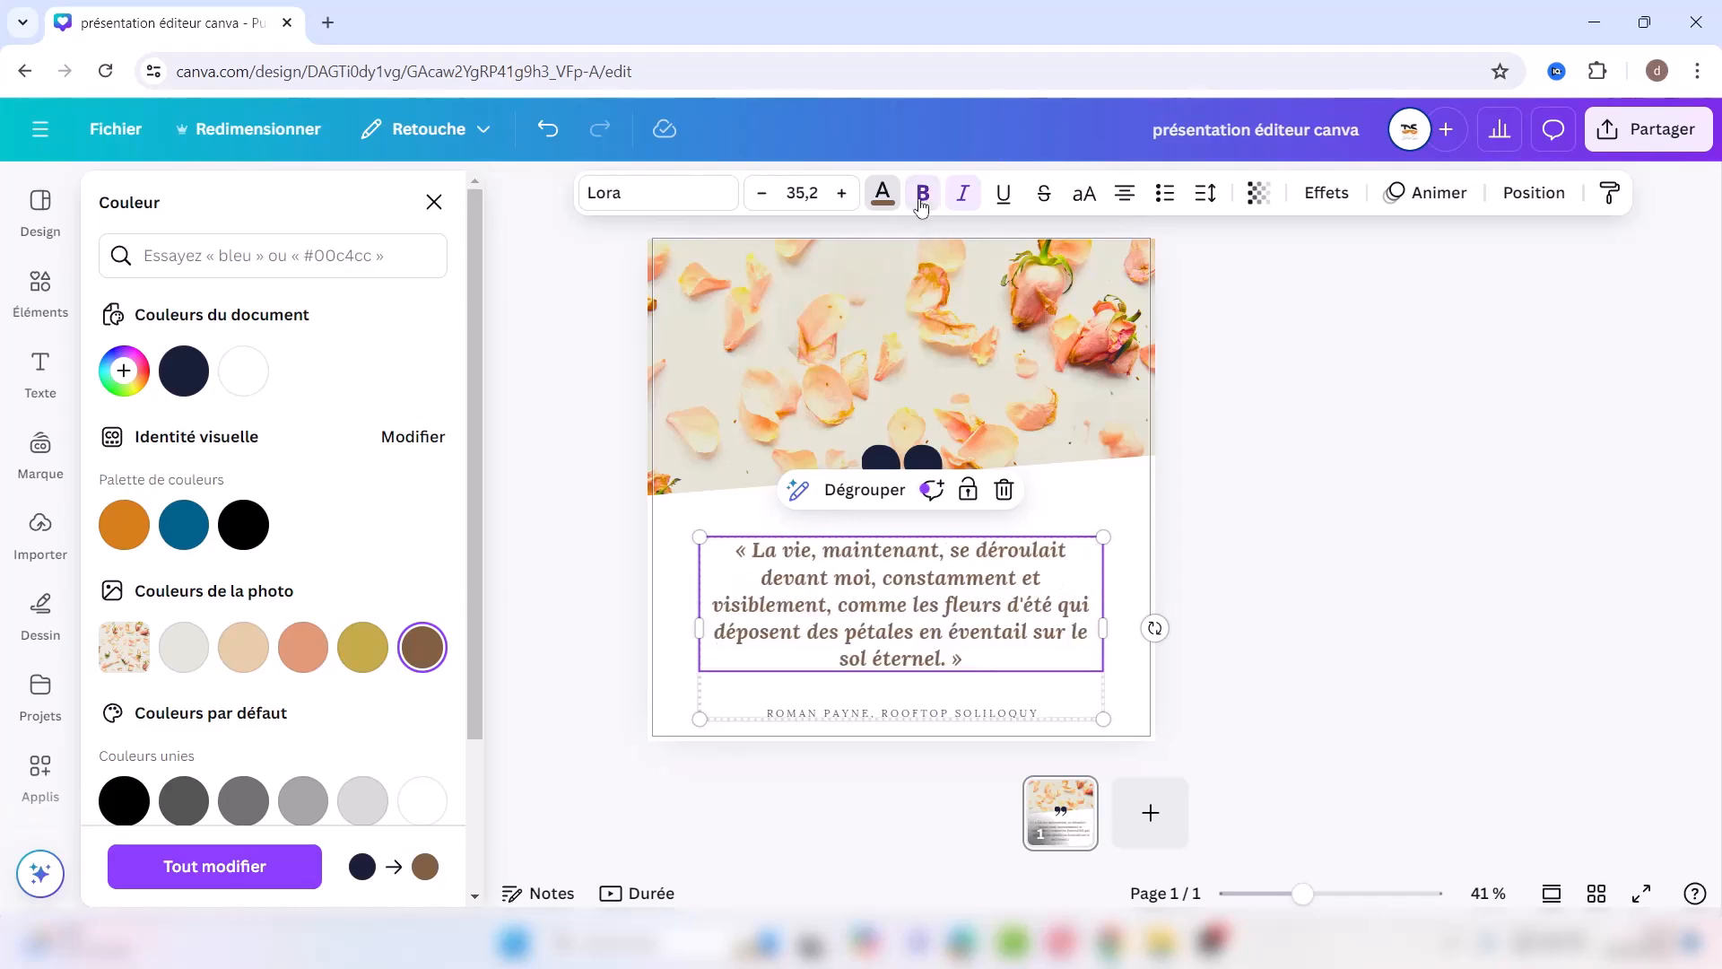
left_click(921, 205)
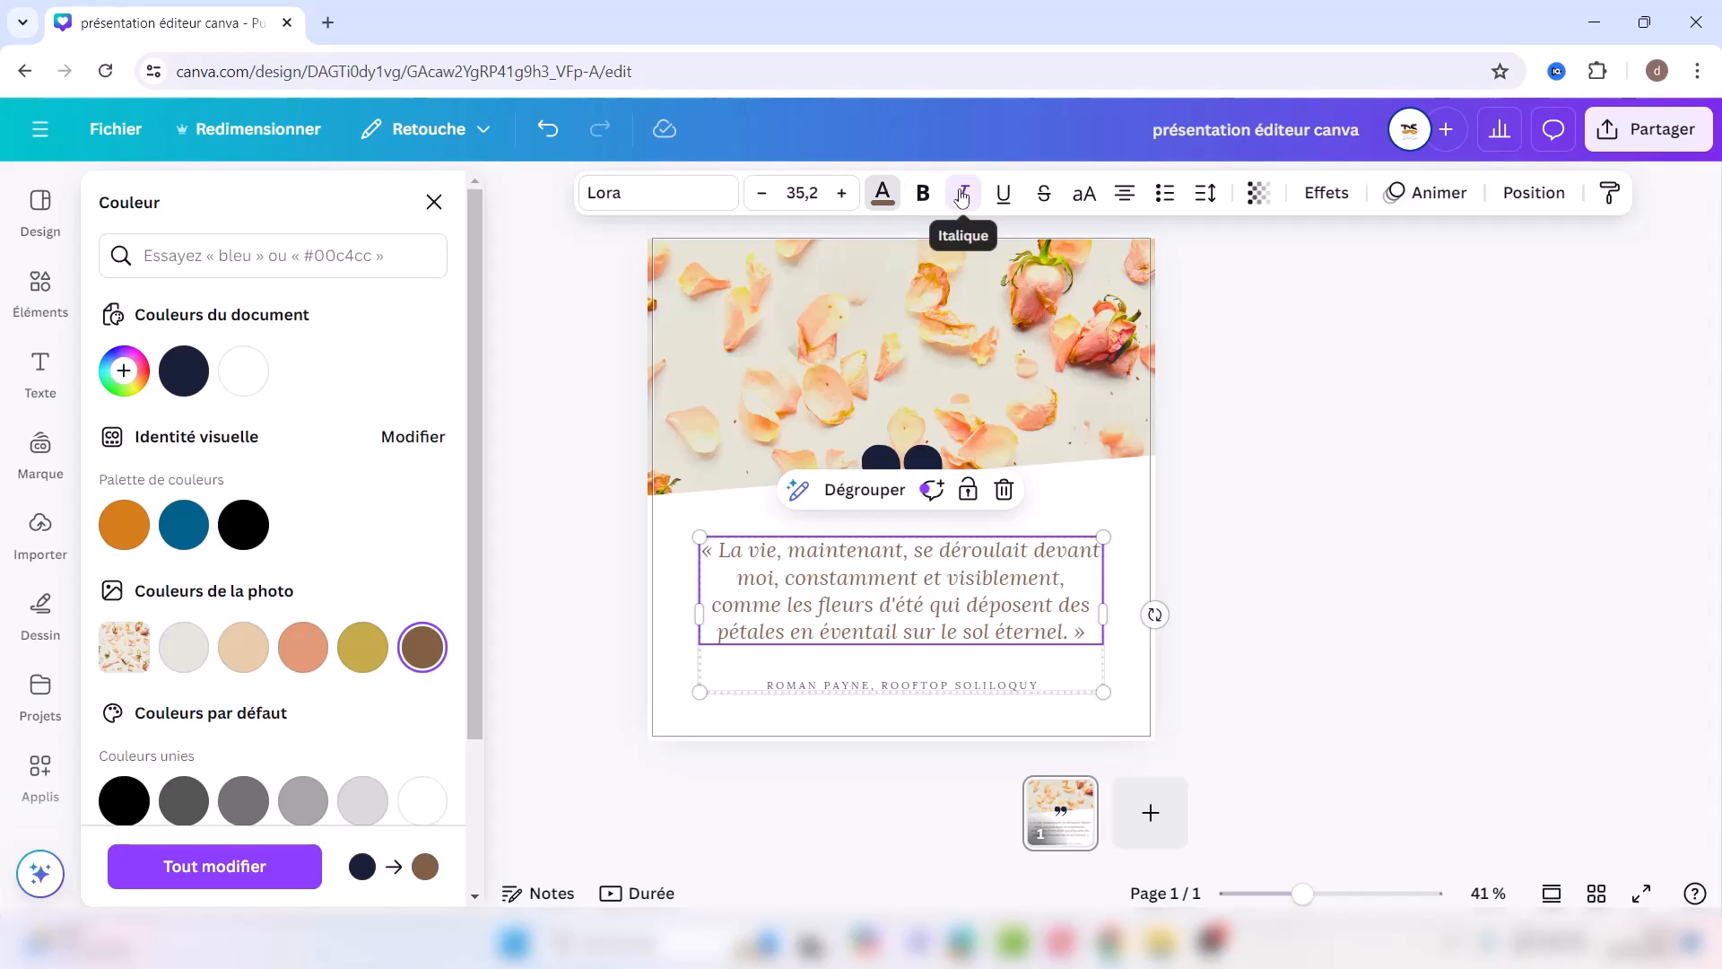
left_click(961, 196)
left_click(961, 195)
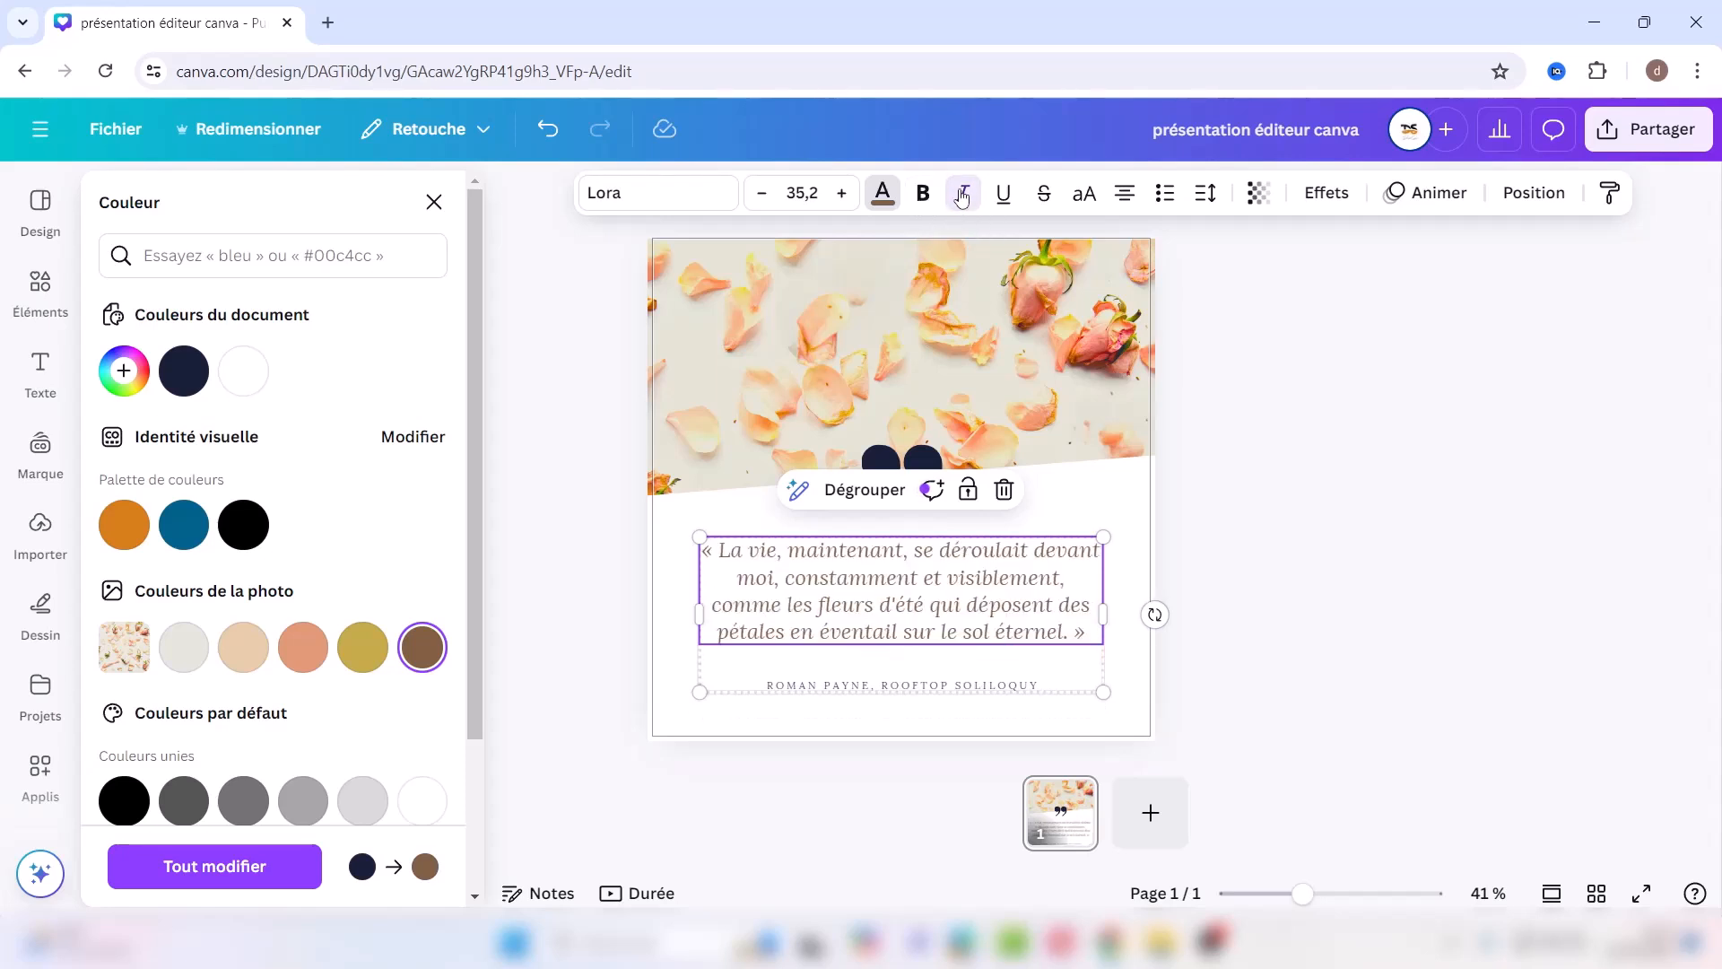
left_click(1005, 199)
left_click(1005, 199)
left_click(1046, 195)
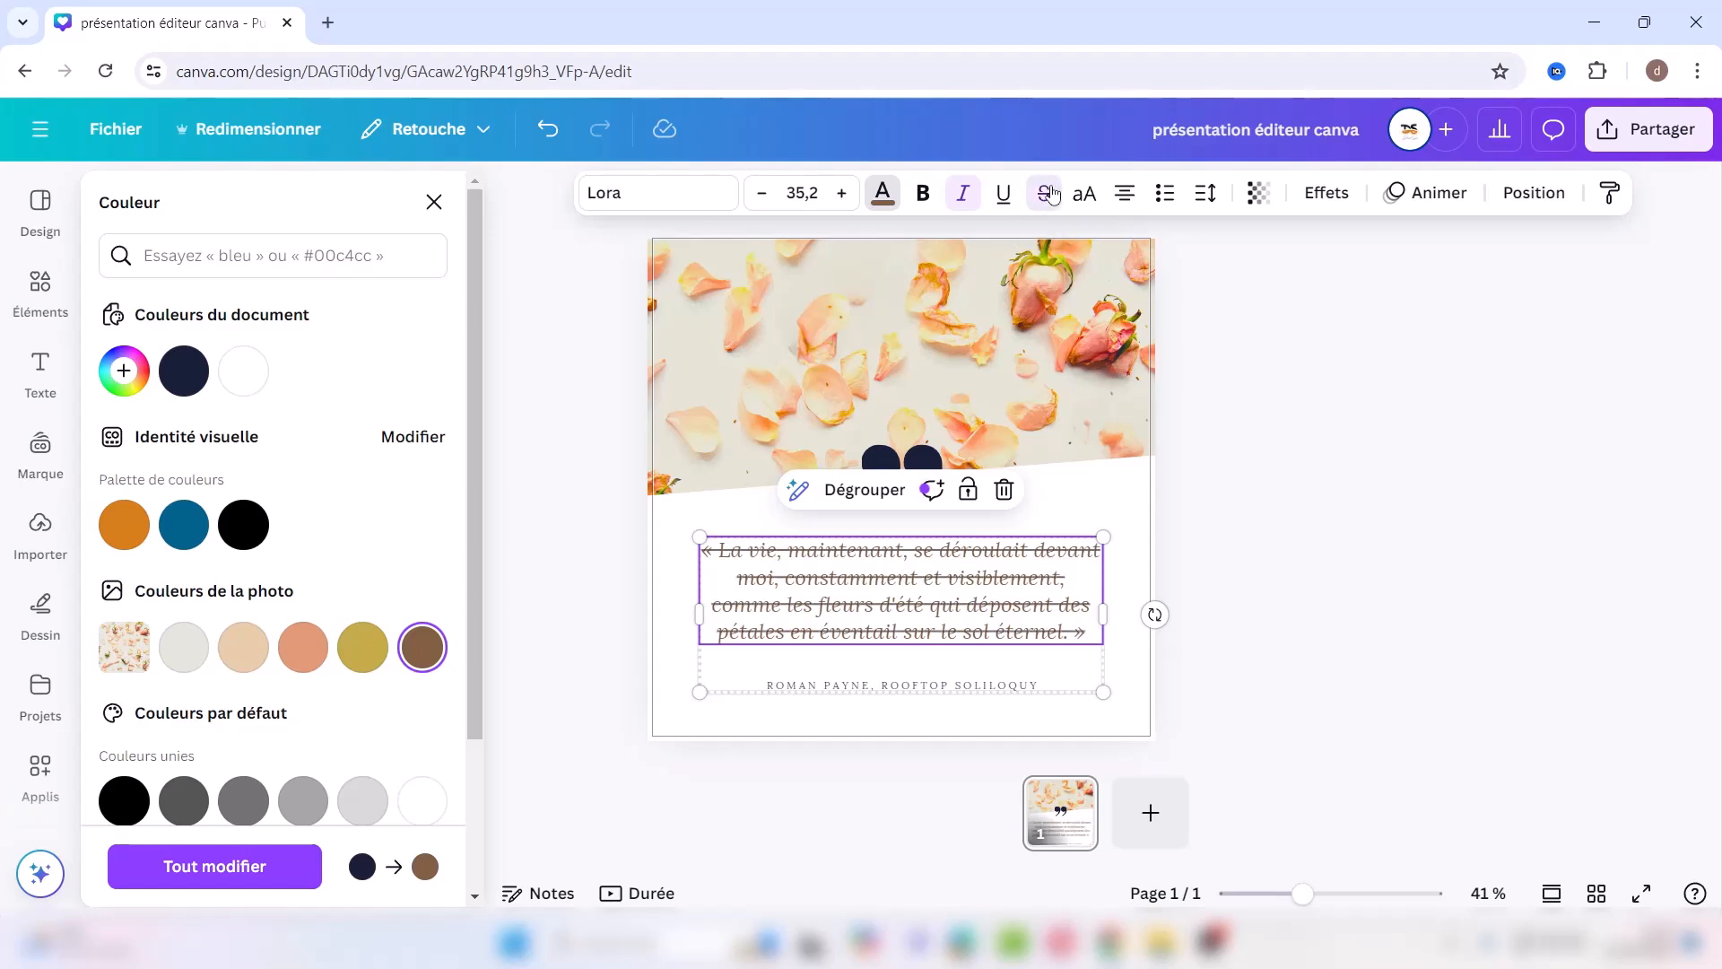
left_click(1051, 194)
left_click(1079, 199)
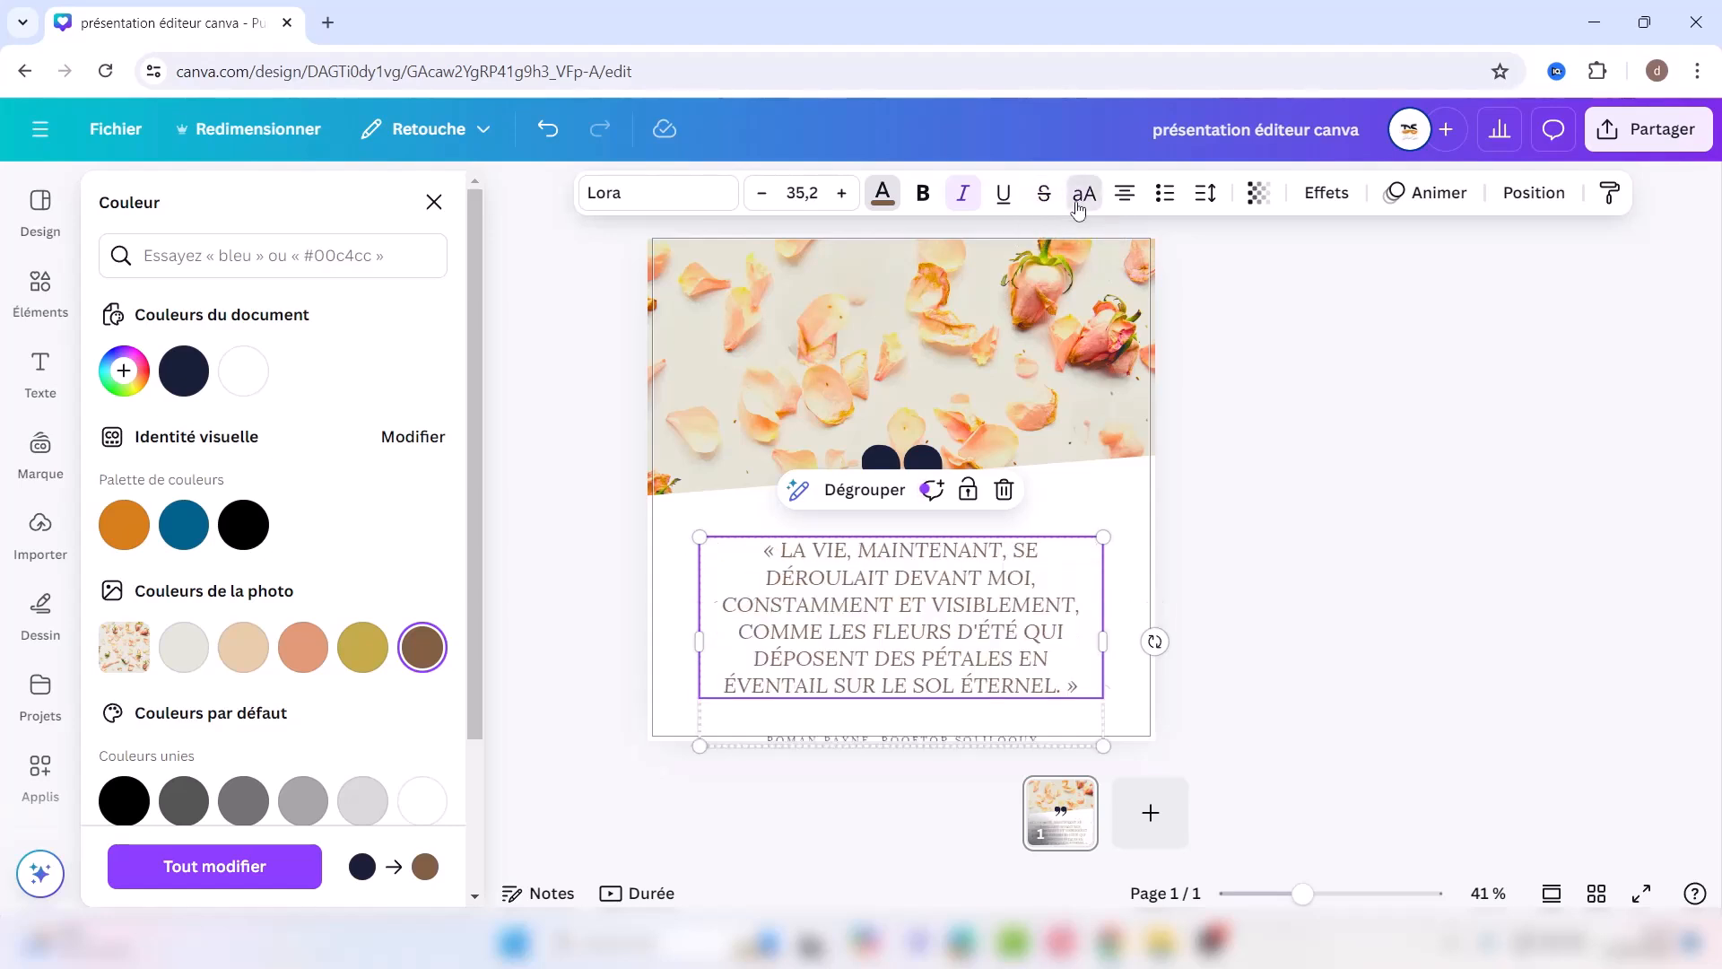
left_click(1079, 205)
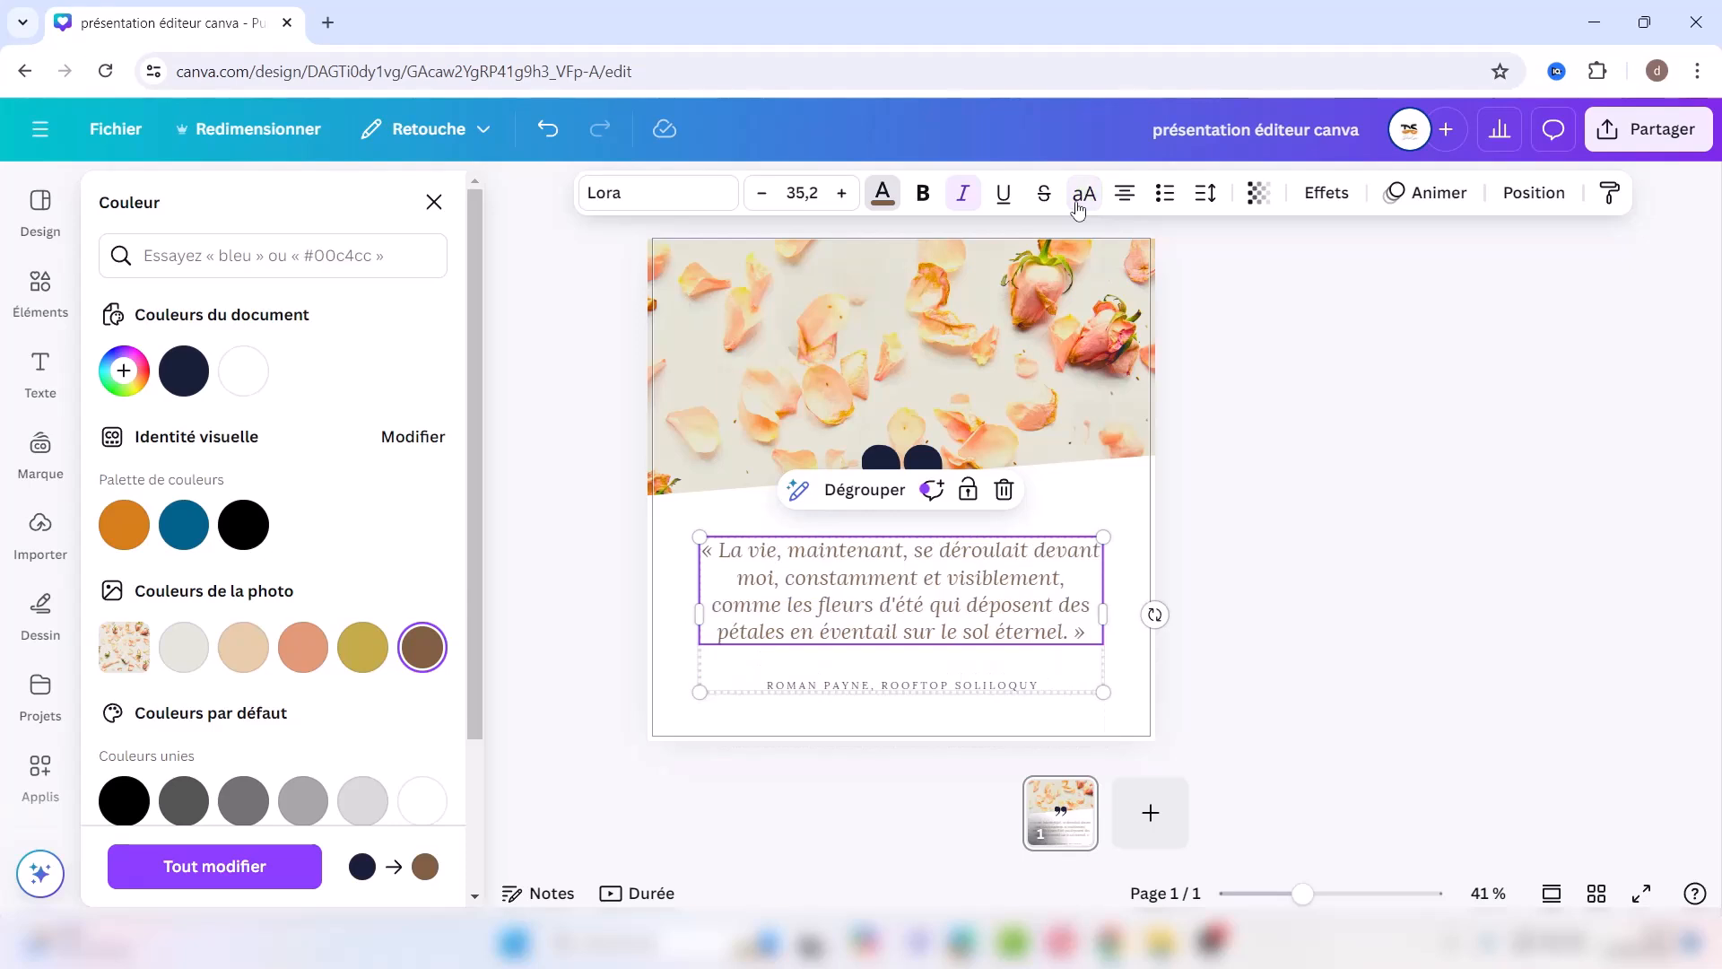
Step: Right-align the quote, try numbering and spacing, and restore transparency to 100
left_click(1125, 197)
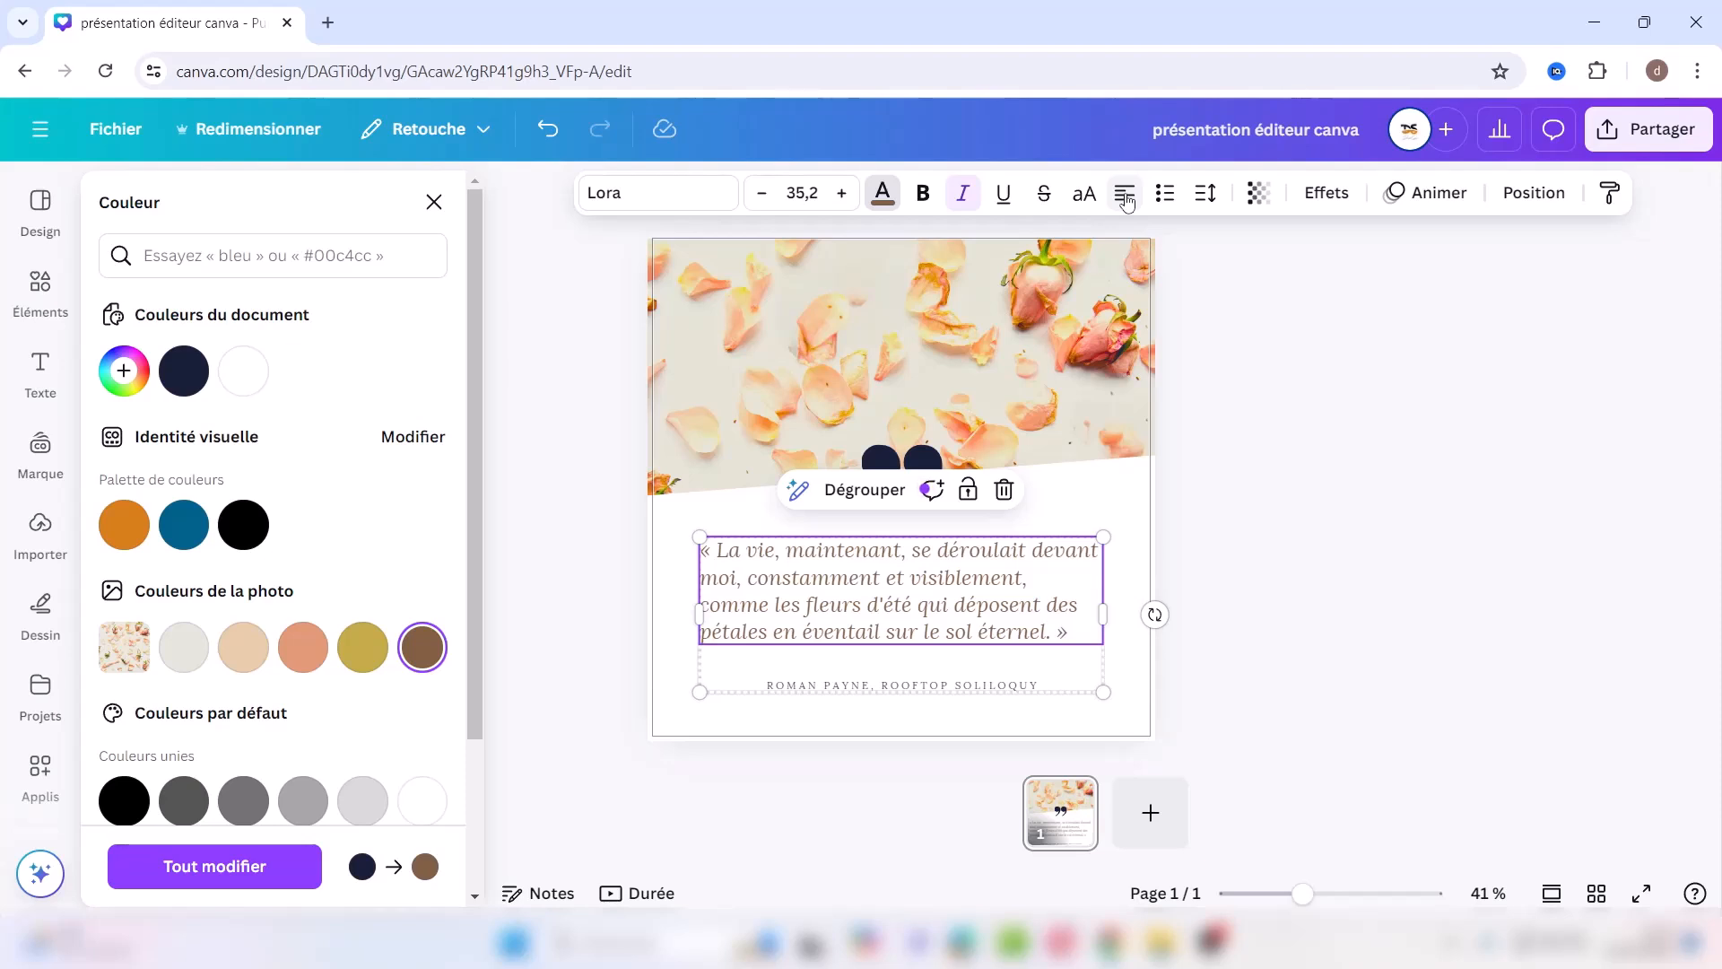
left_click(1125, 197)
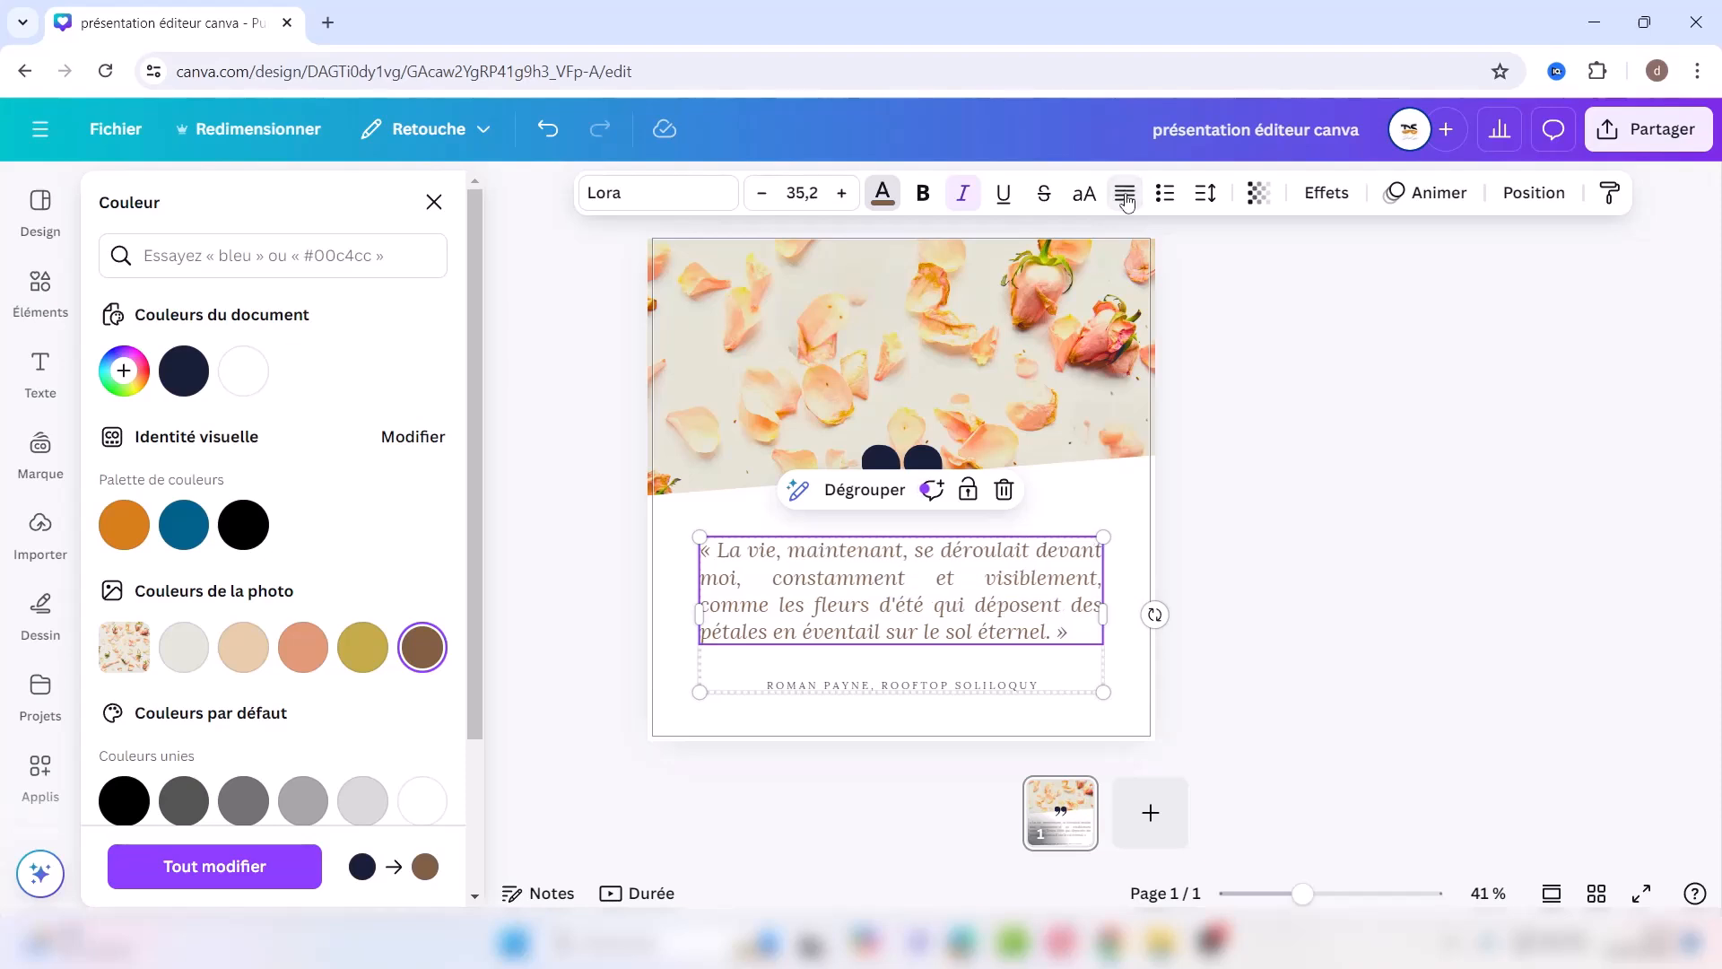
left_click(1125, 197)
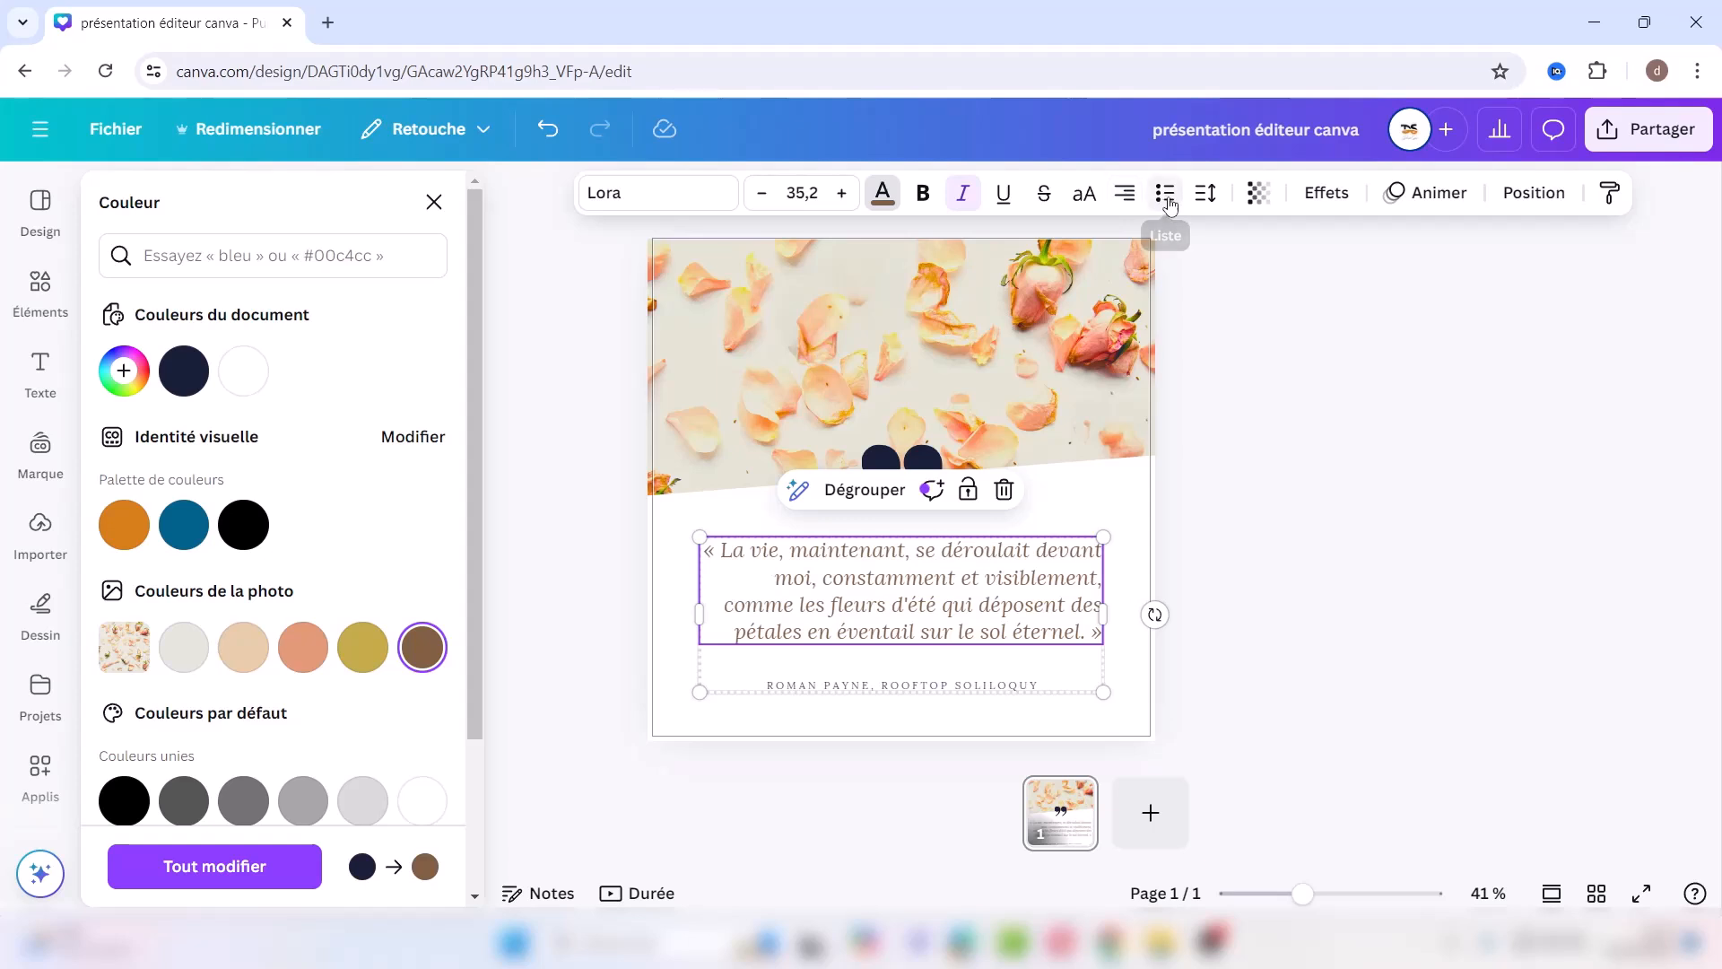
left_click(1165, 196)
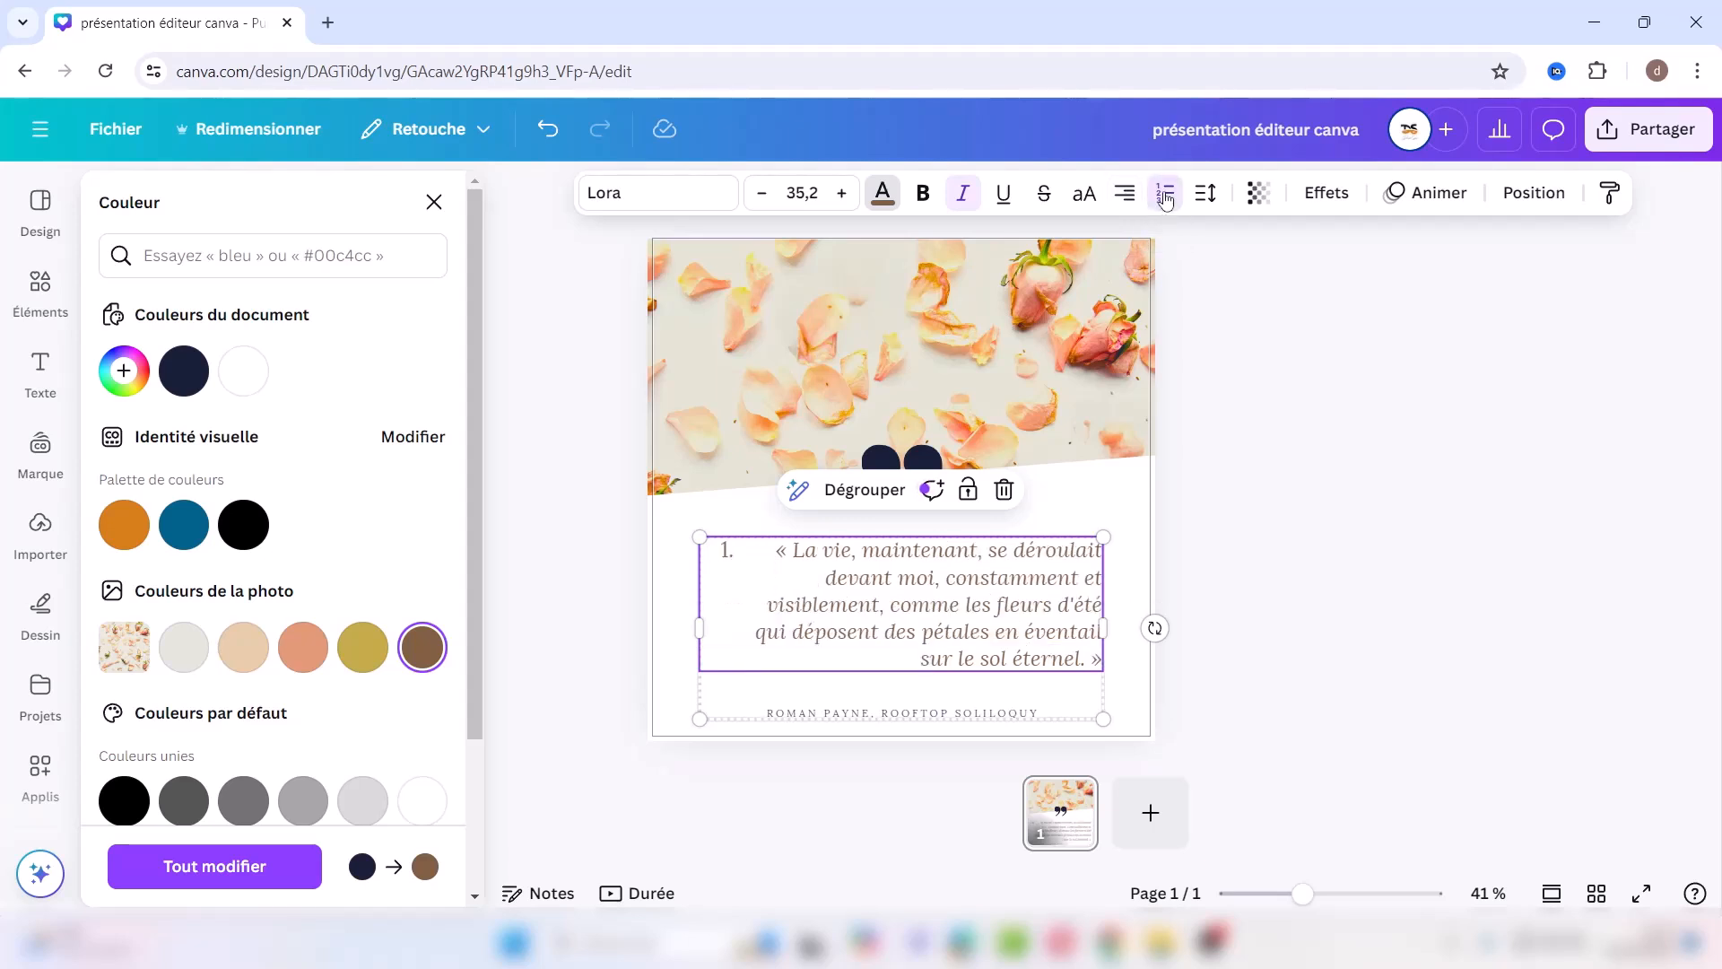
left_click(1165, 195)
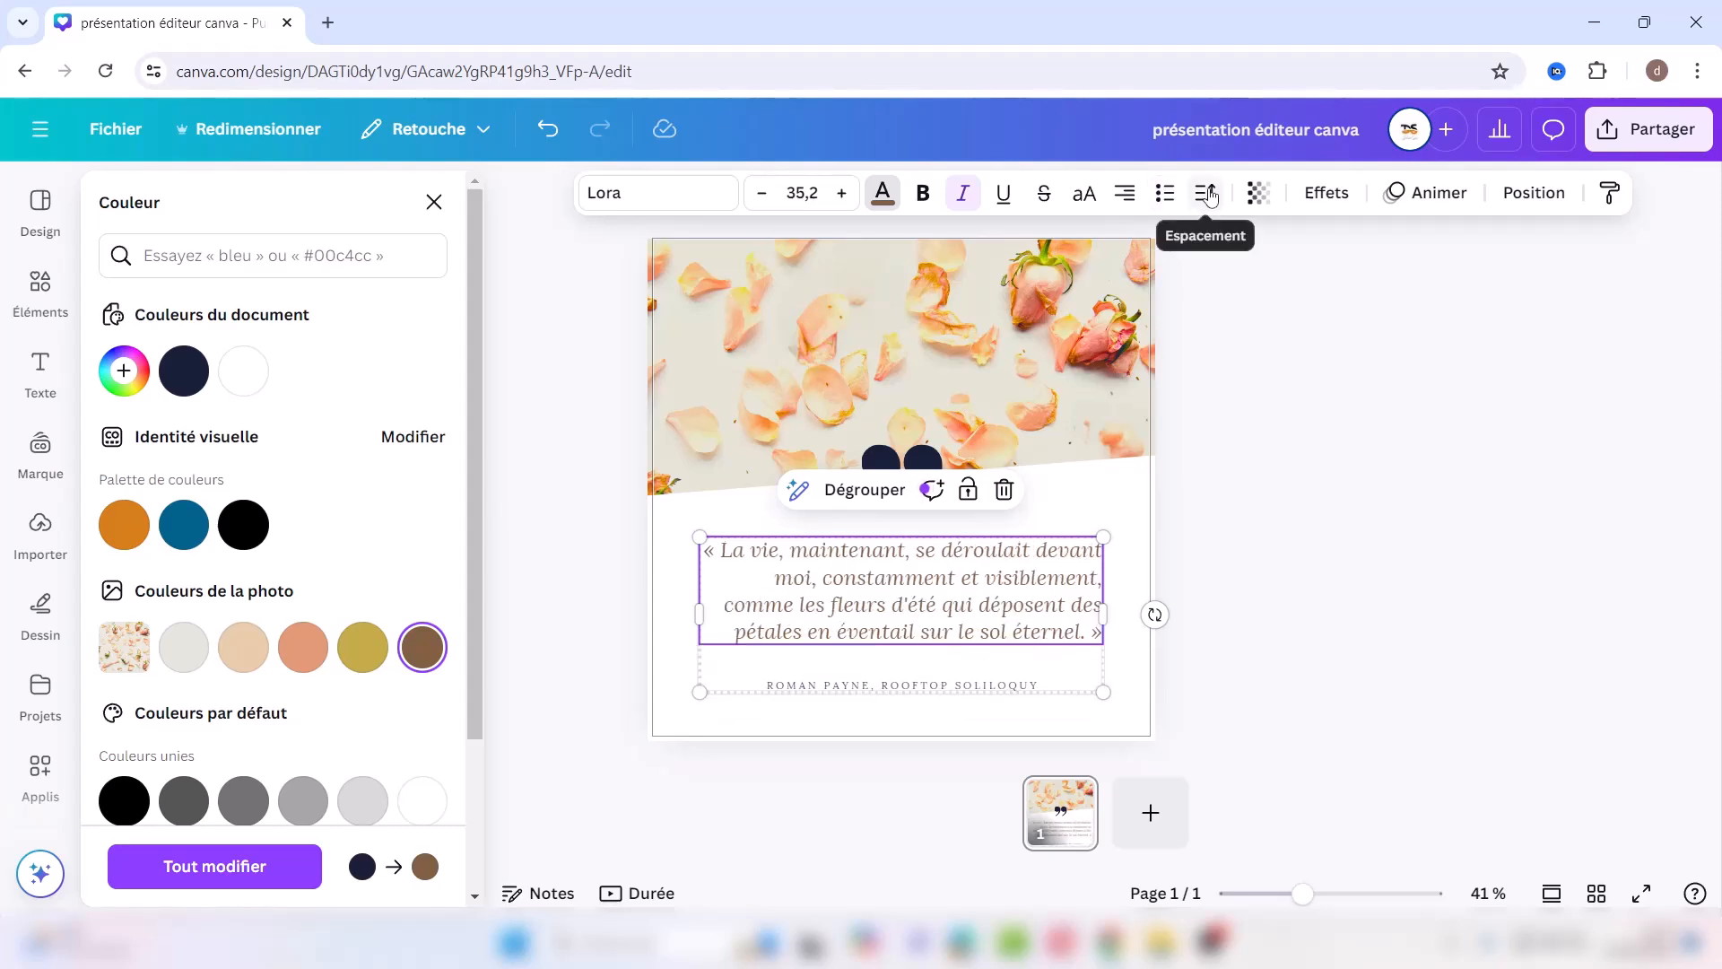
left_click(1205, 195)
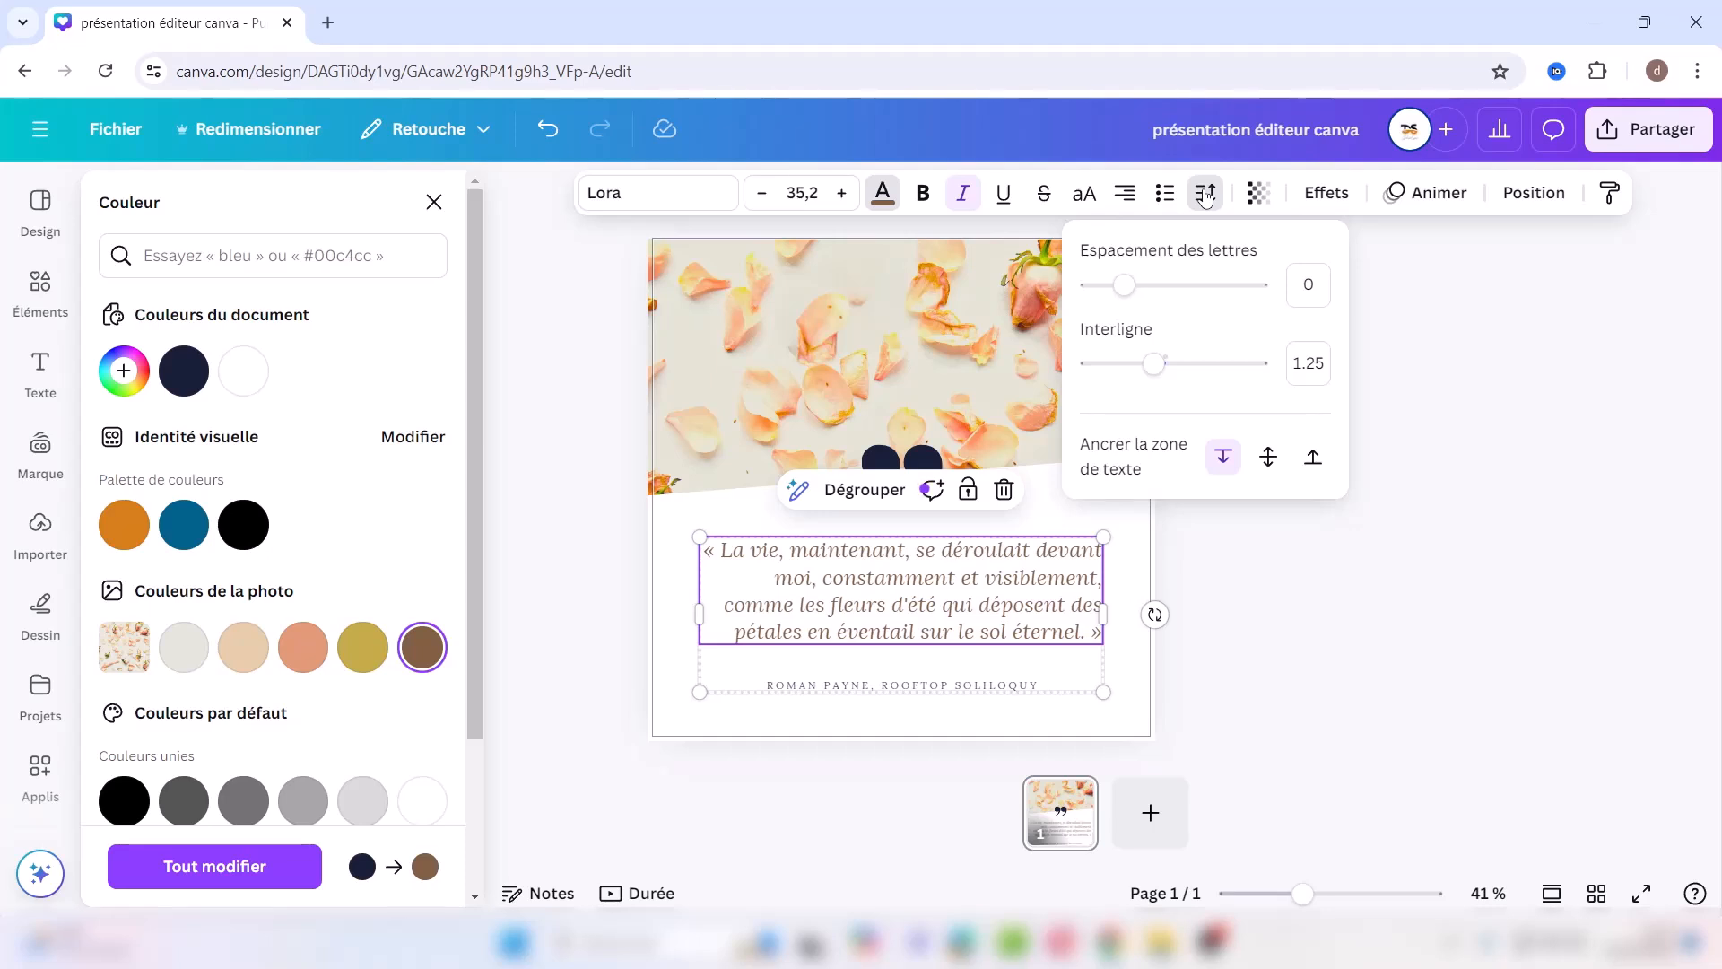
left_click(1406, 308)
left_click(1260, 199)
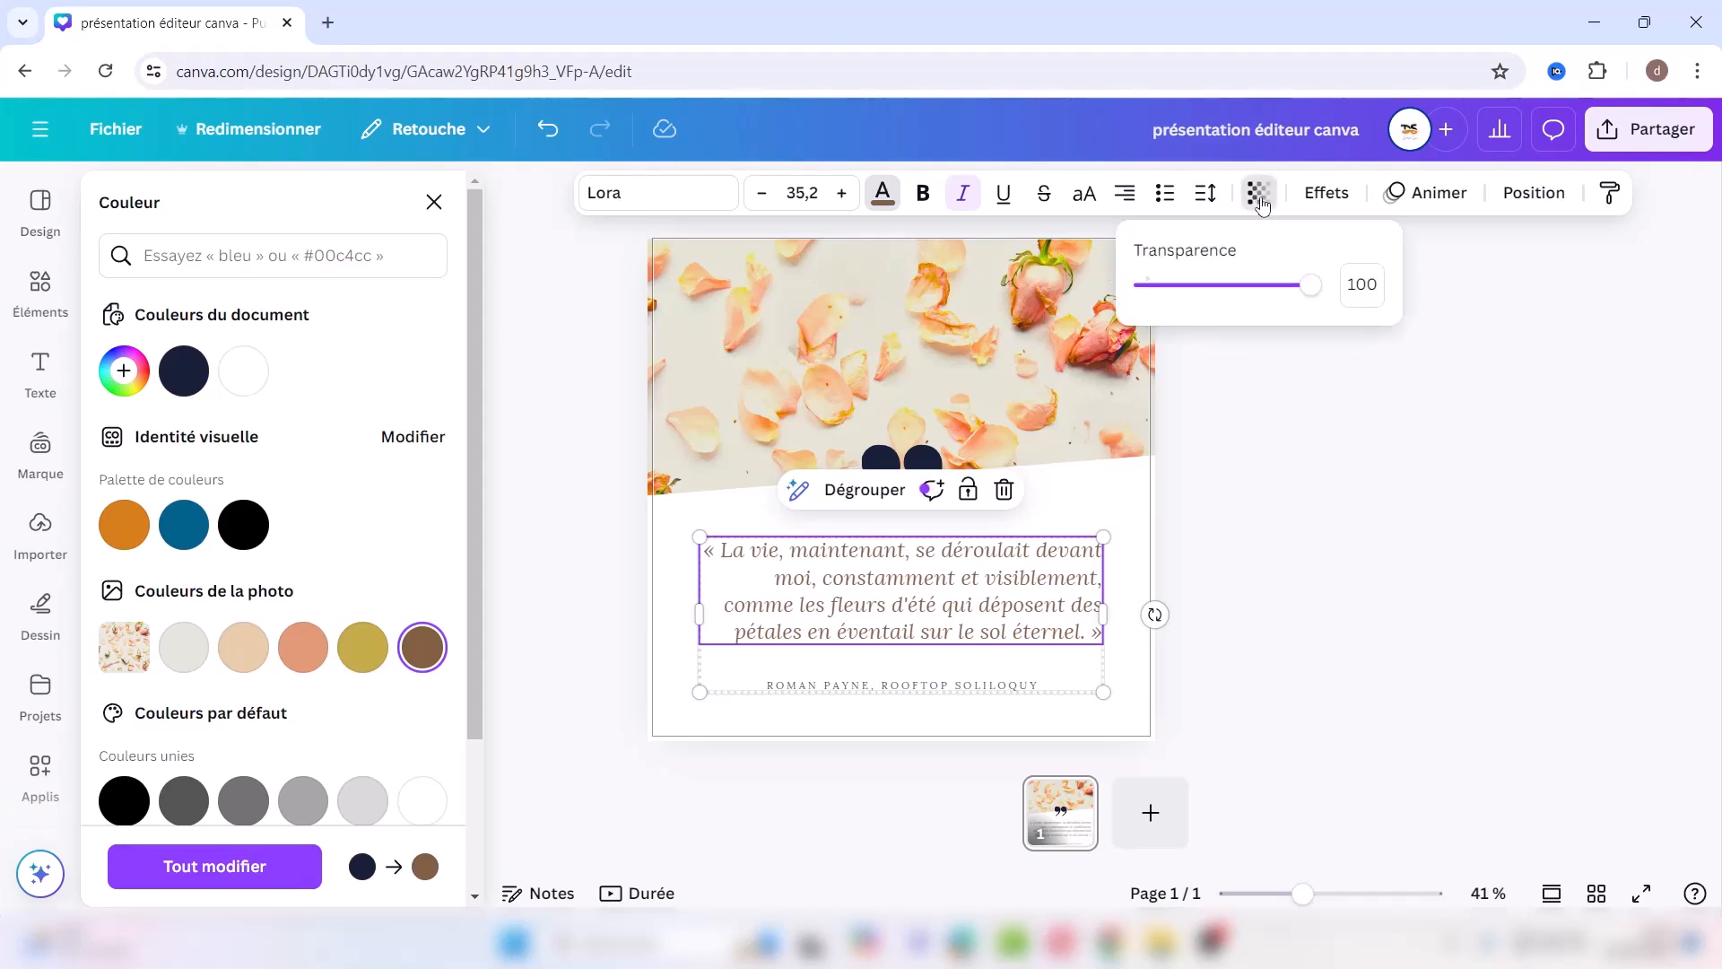
left_click(1216, 286)
left_click_drag(1216, 285, 1314, 285)
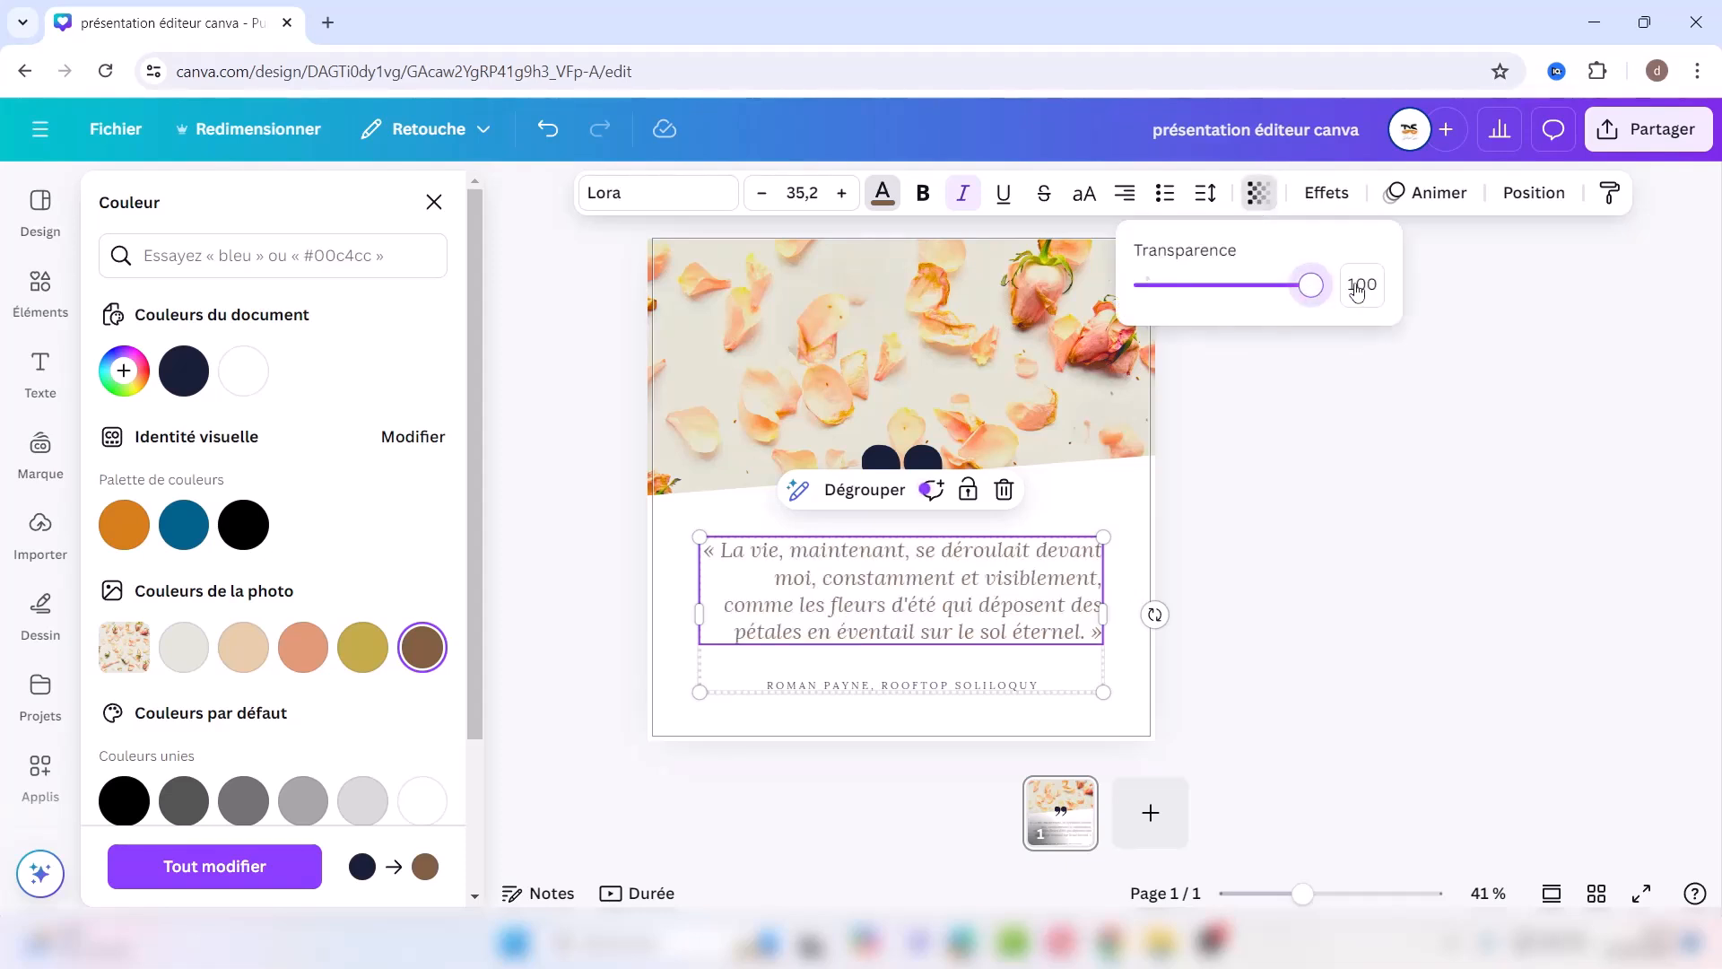
left_click(1334, 195)
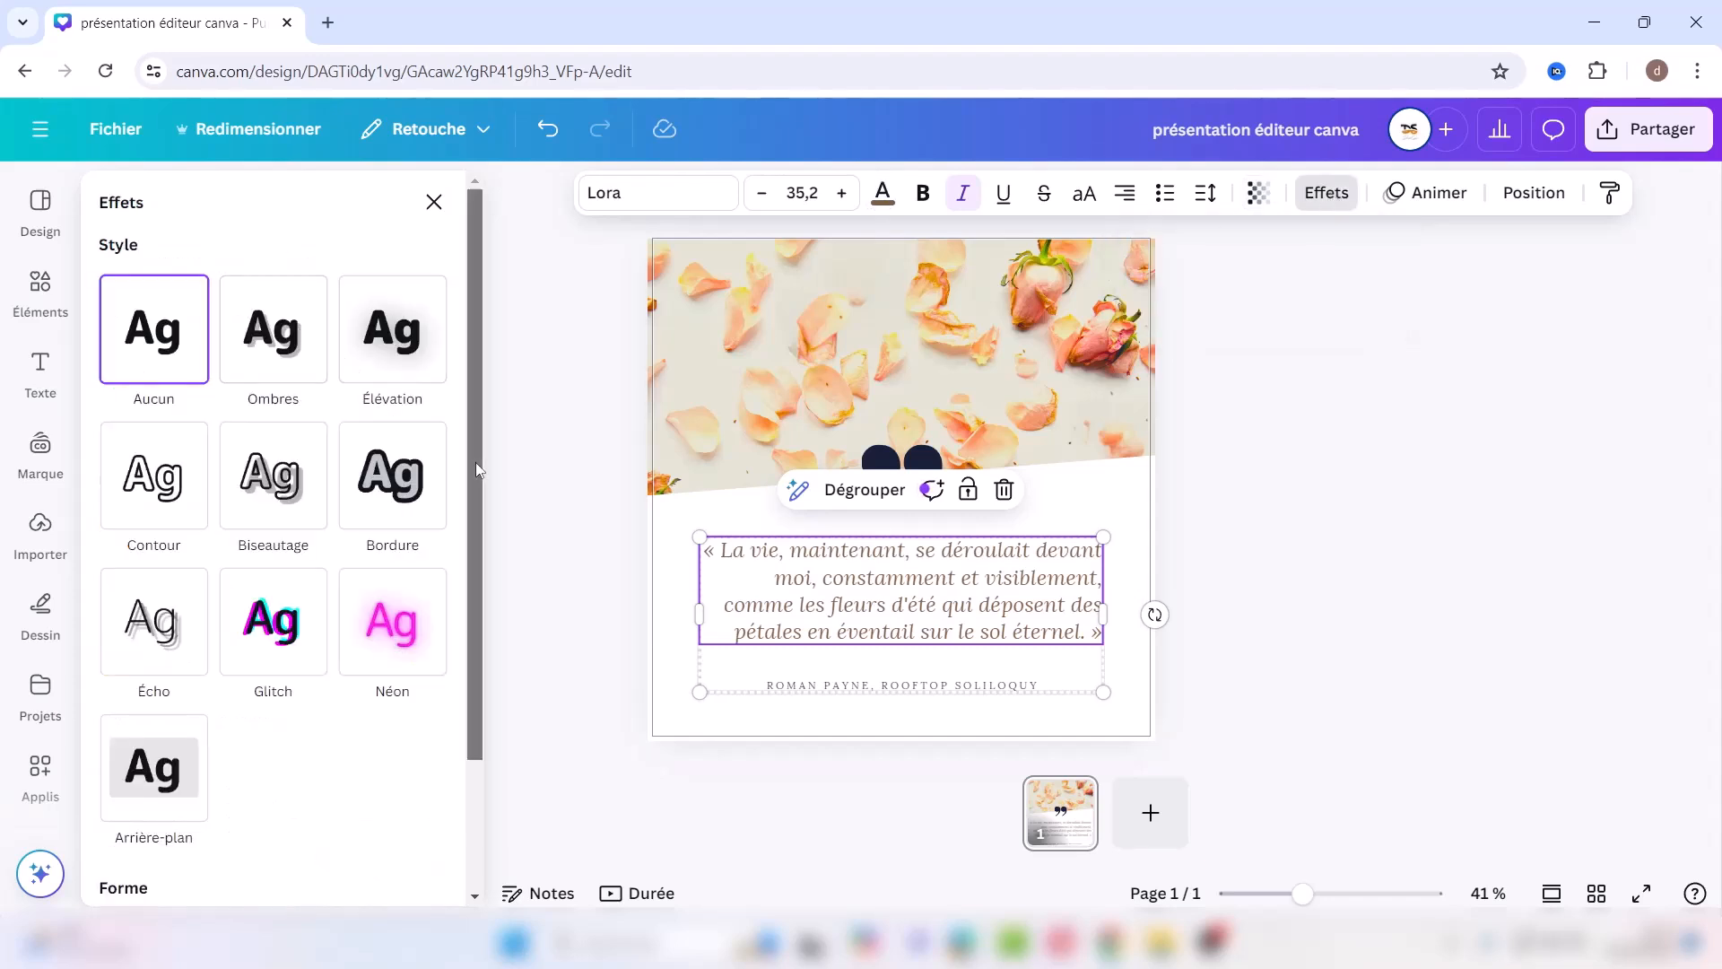
Step: Try the Lever animation with adjusted speed, remove it, and show the layers list
scroll(475, 461, "down", 3)
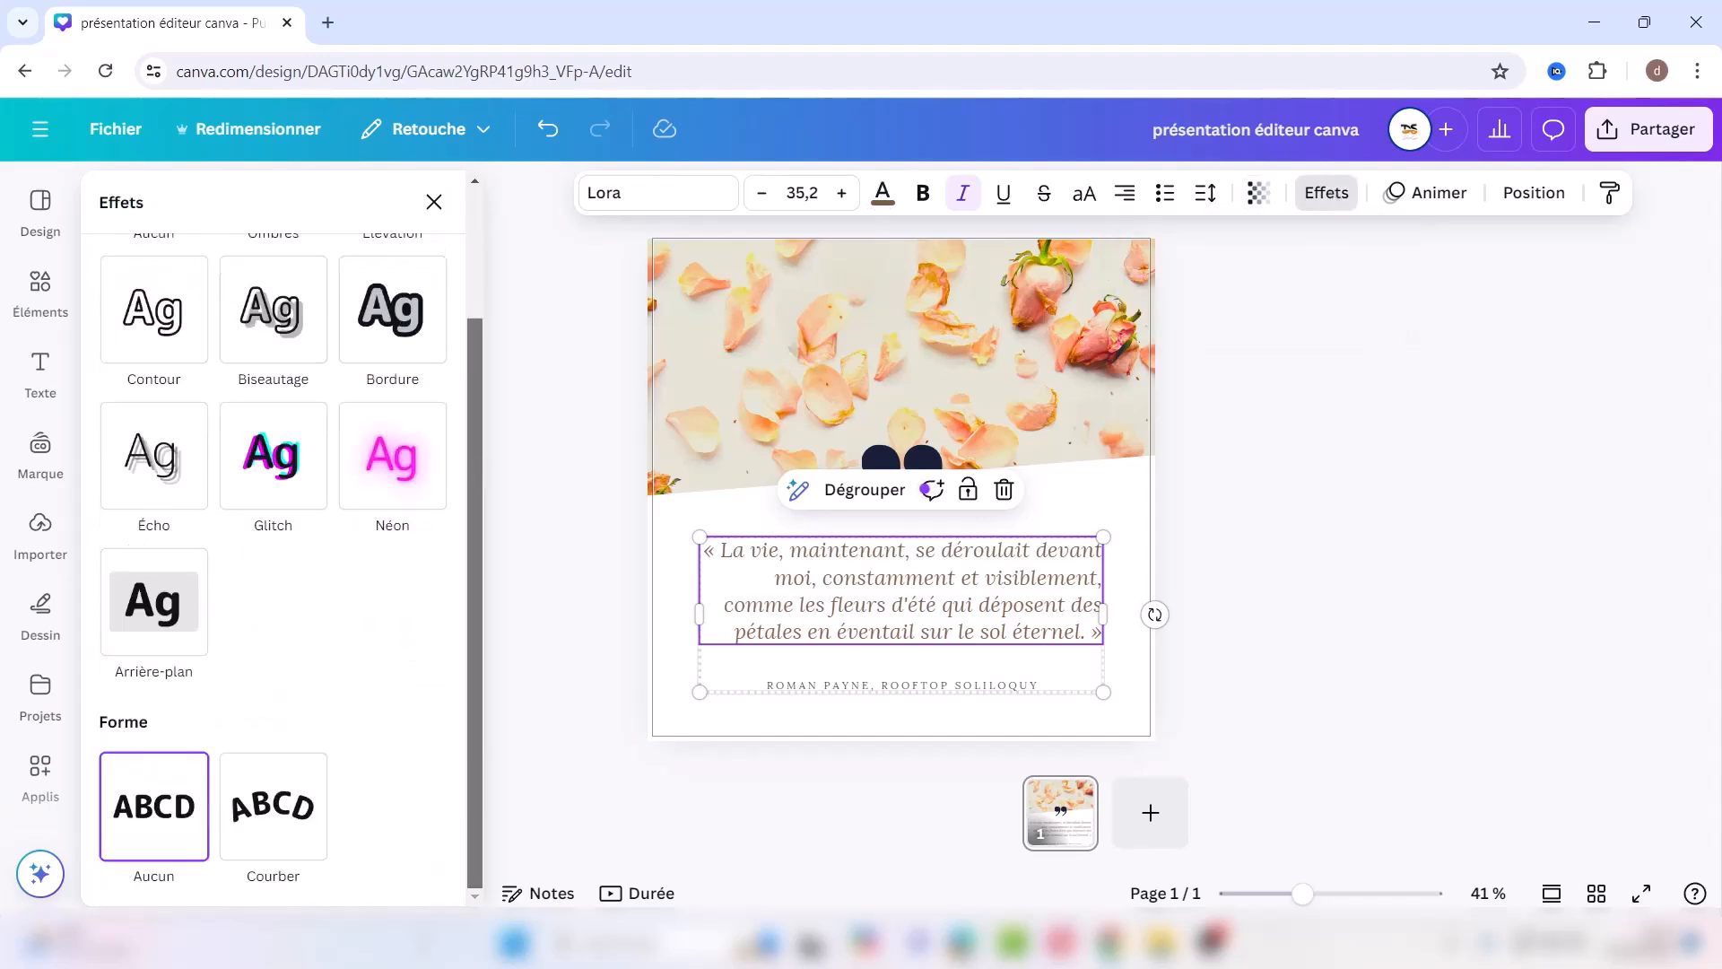
left_click(1434, 199)
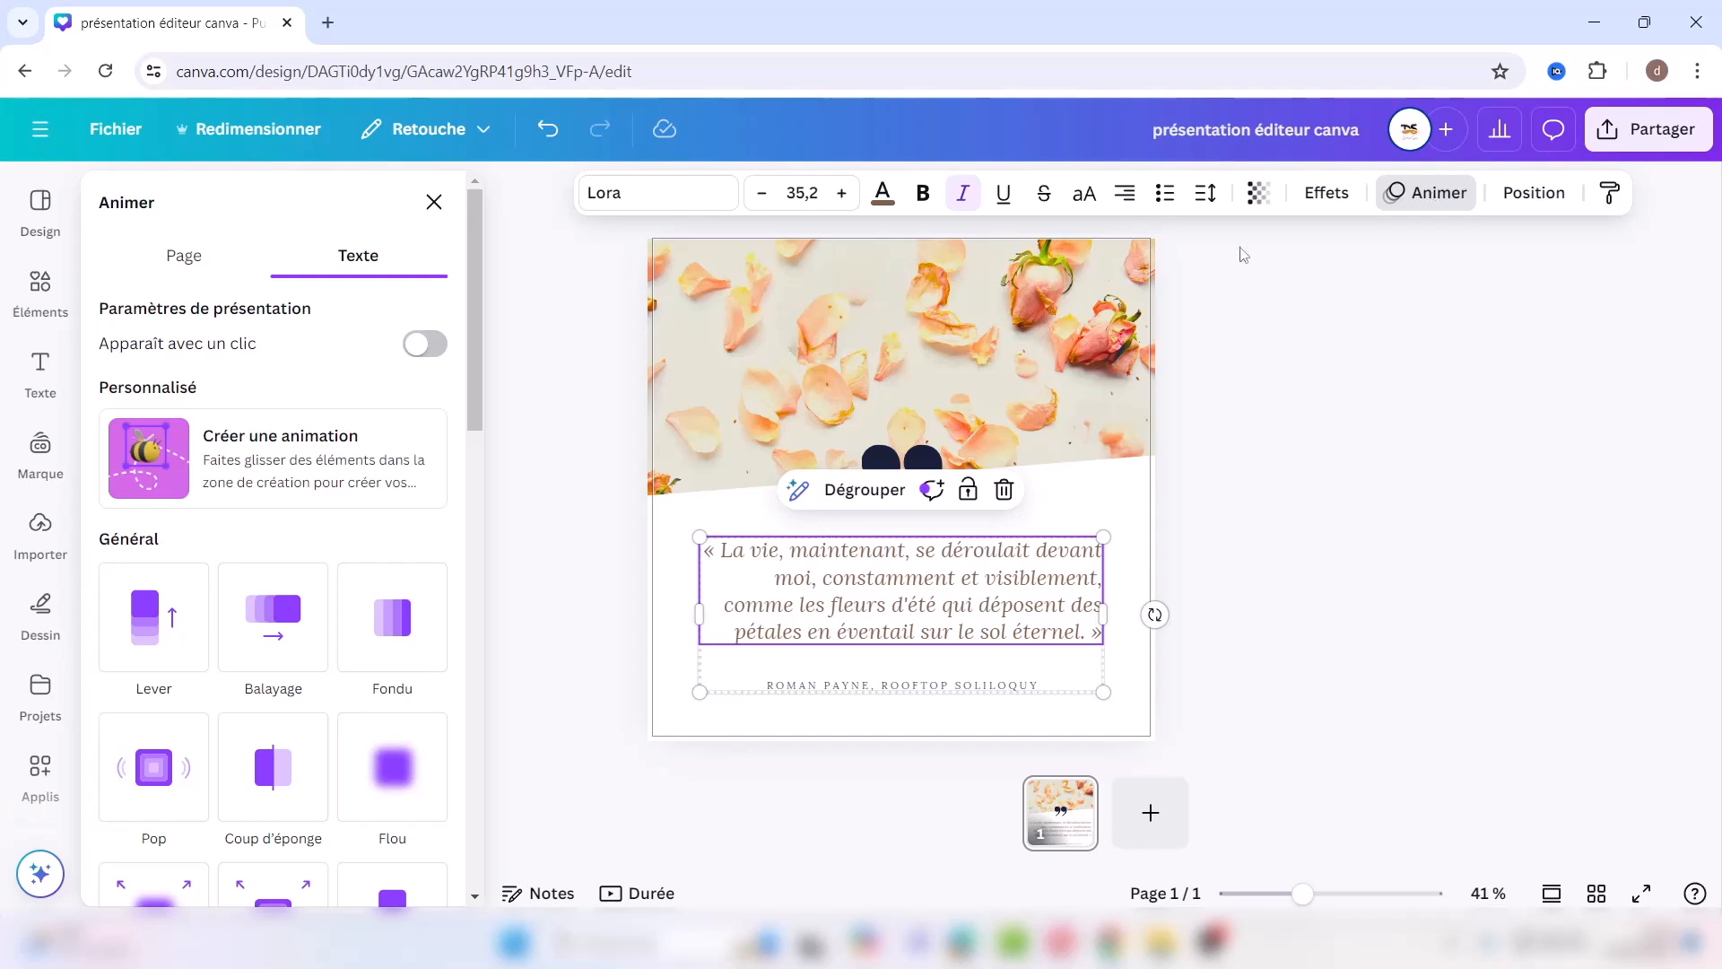
left_click(141, 626)
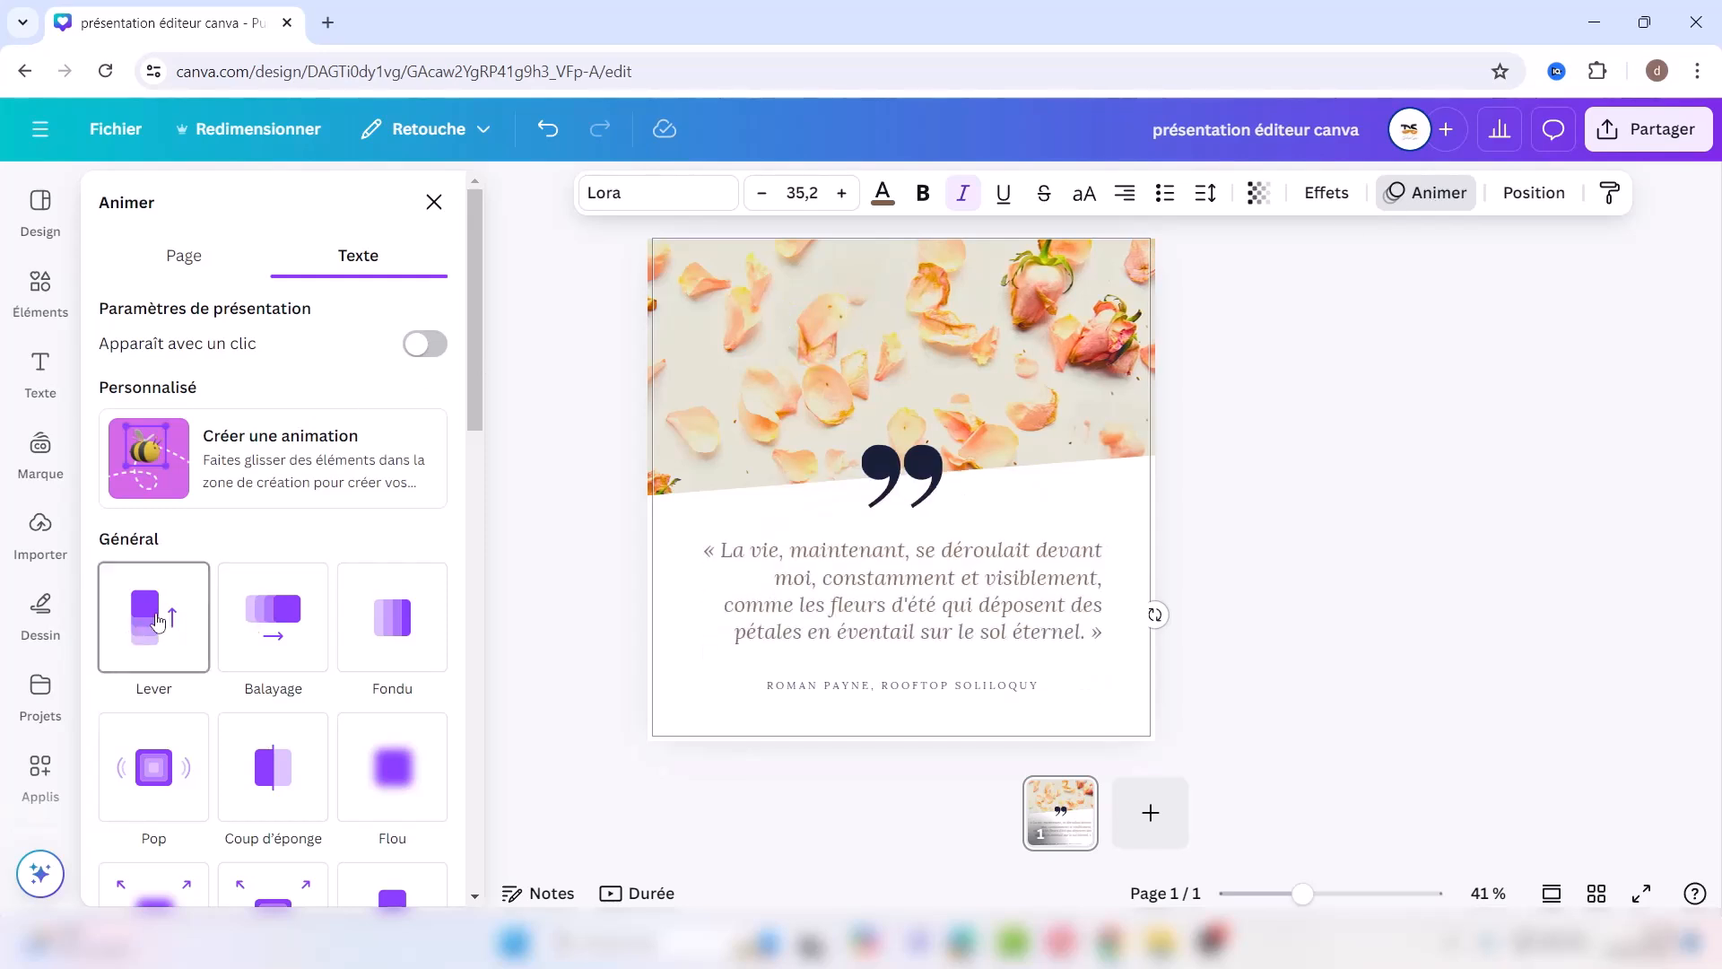
left_click(158, 619)
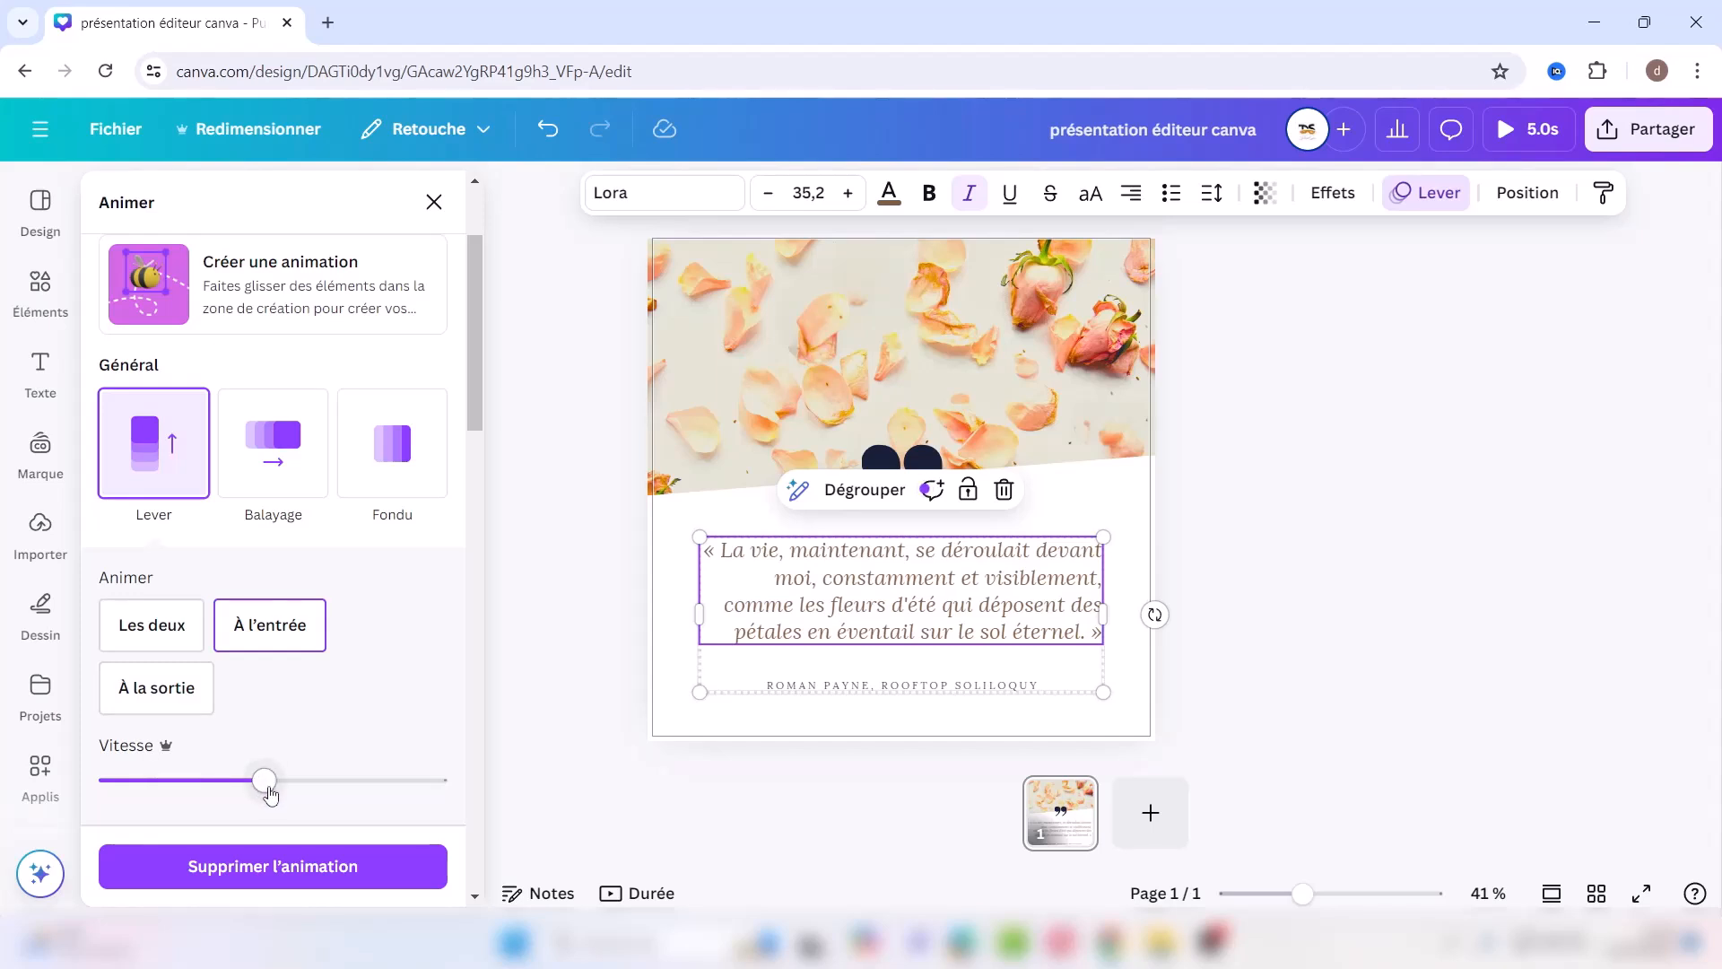
left_click_drag(268, 793, 169, 799)
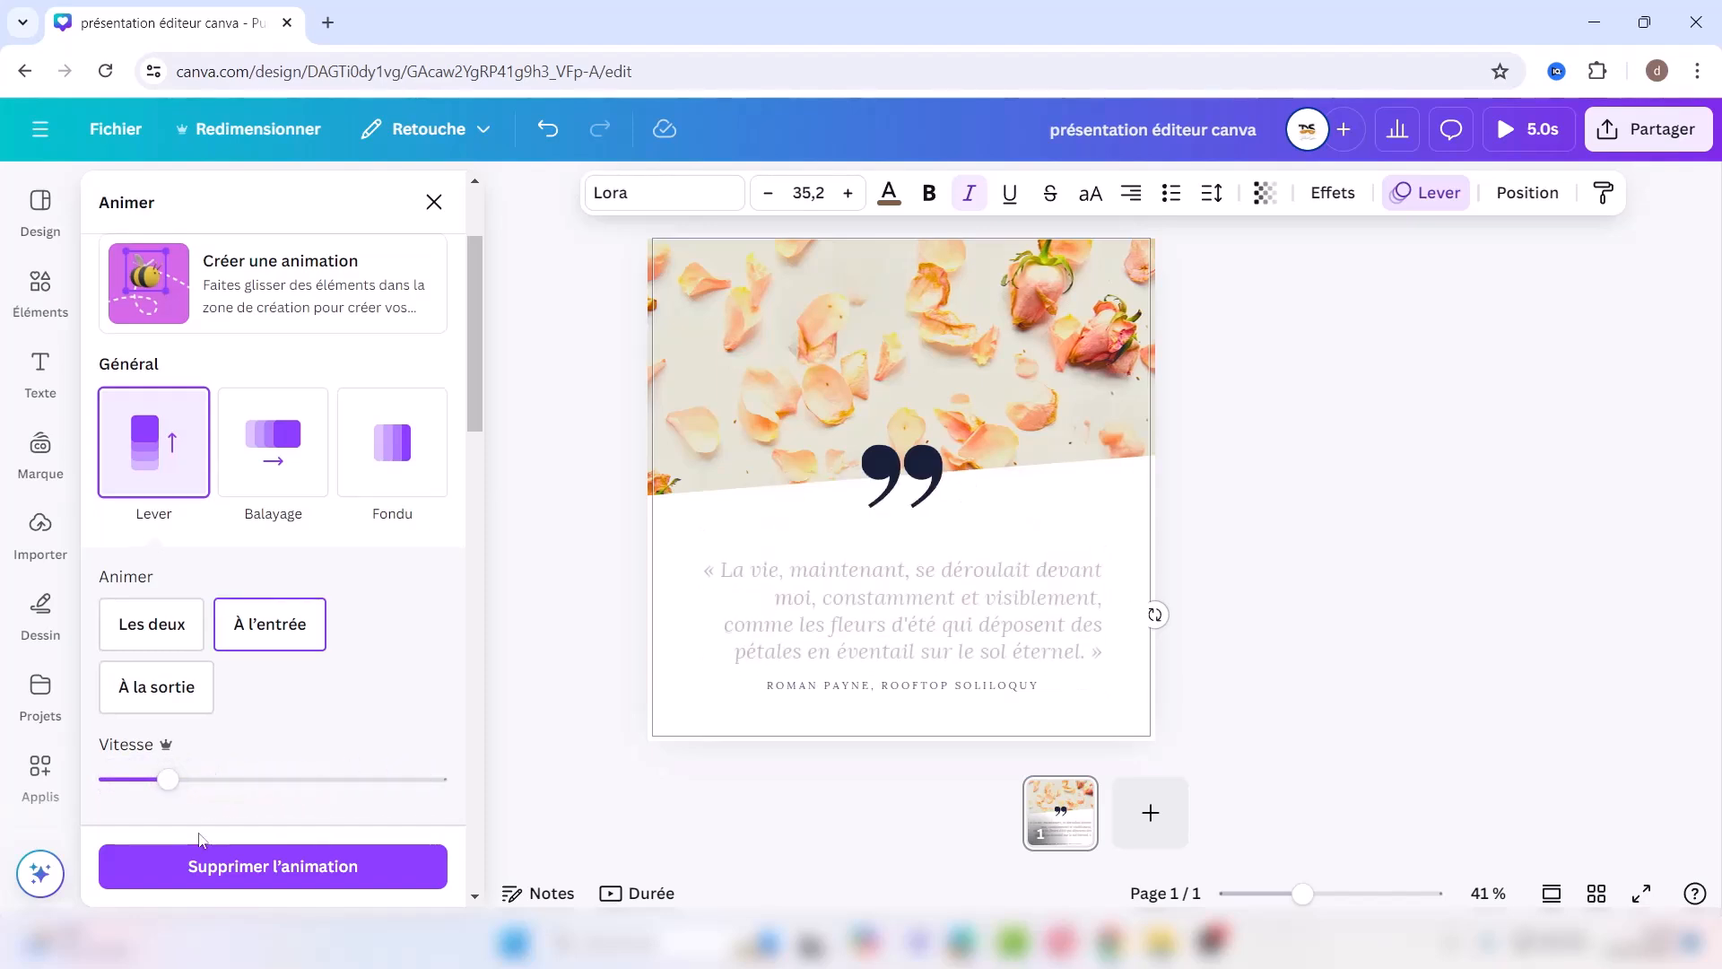
left_click(216, 867)
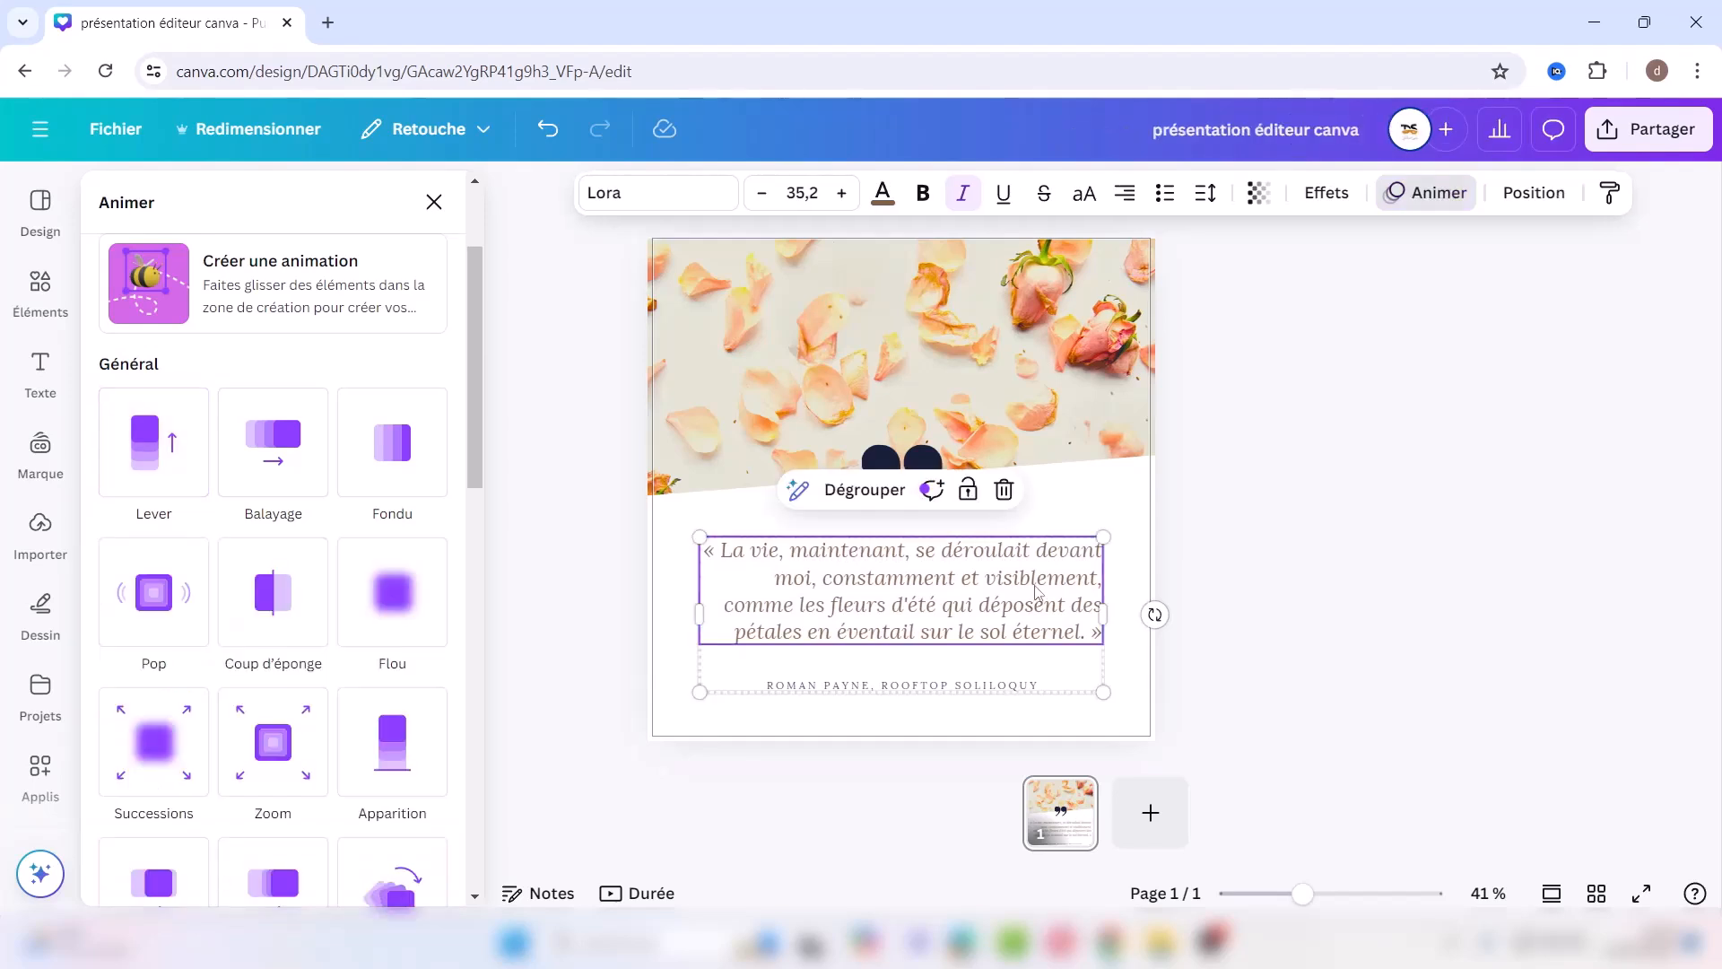
left_click(1539, 194)
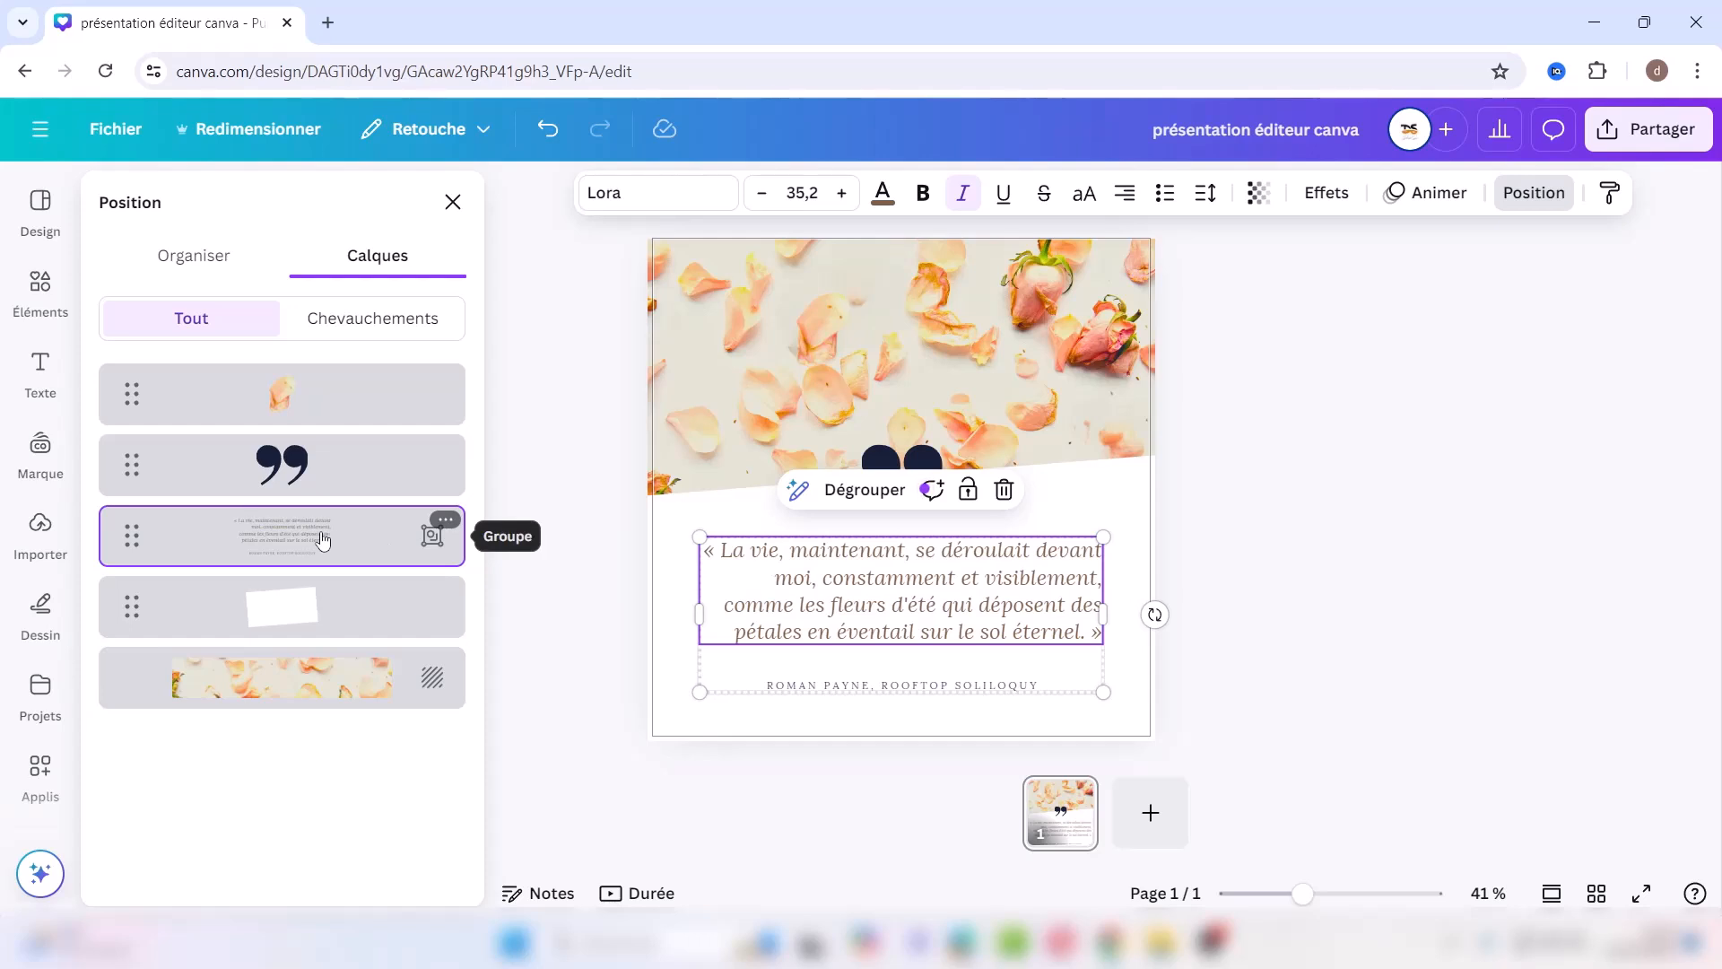
Step: Move the quote group behind and back in front of the white shape, lock, unlock and nudge it
left_click_drag(320, 539, 315, 643)
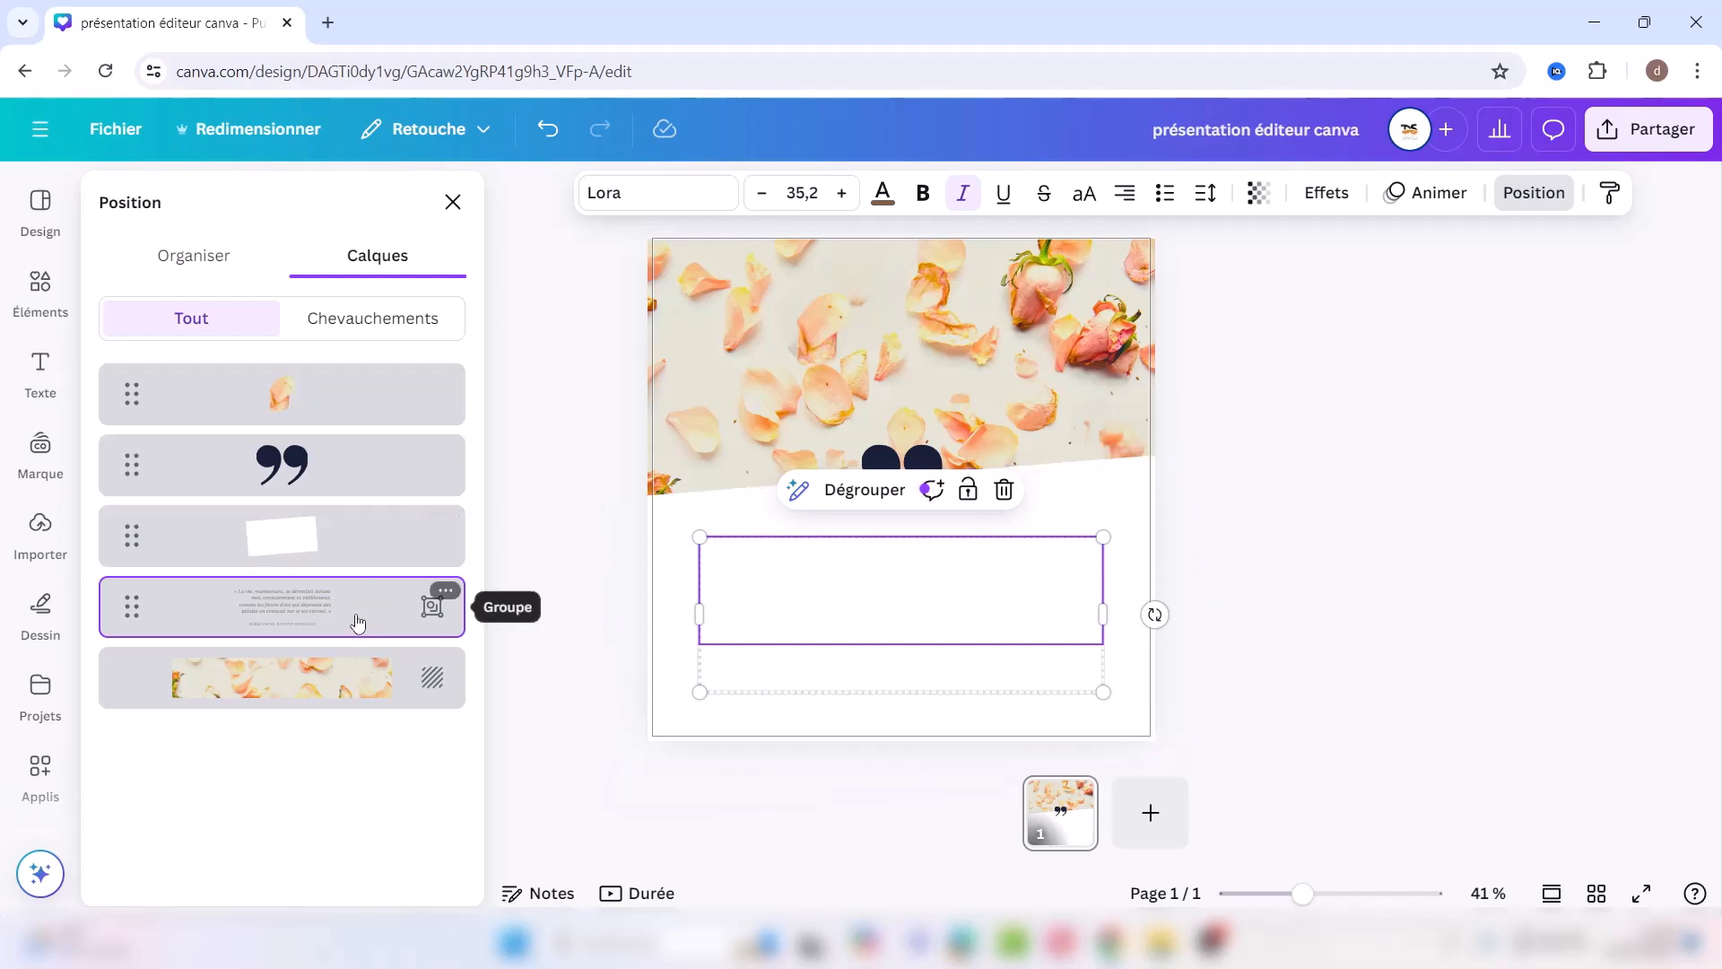
left_click(283, 590)
left_click_drag(283, 589, 280, 519)
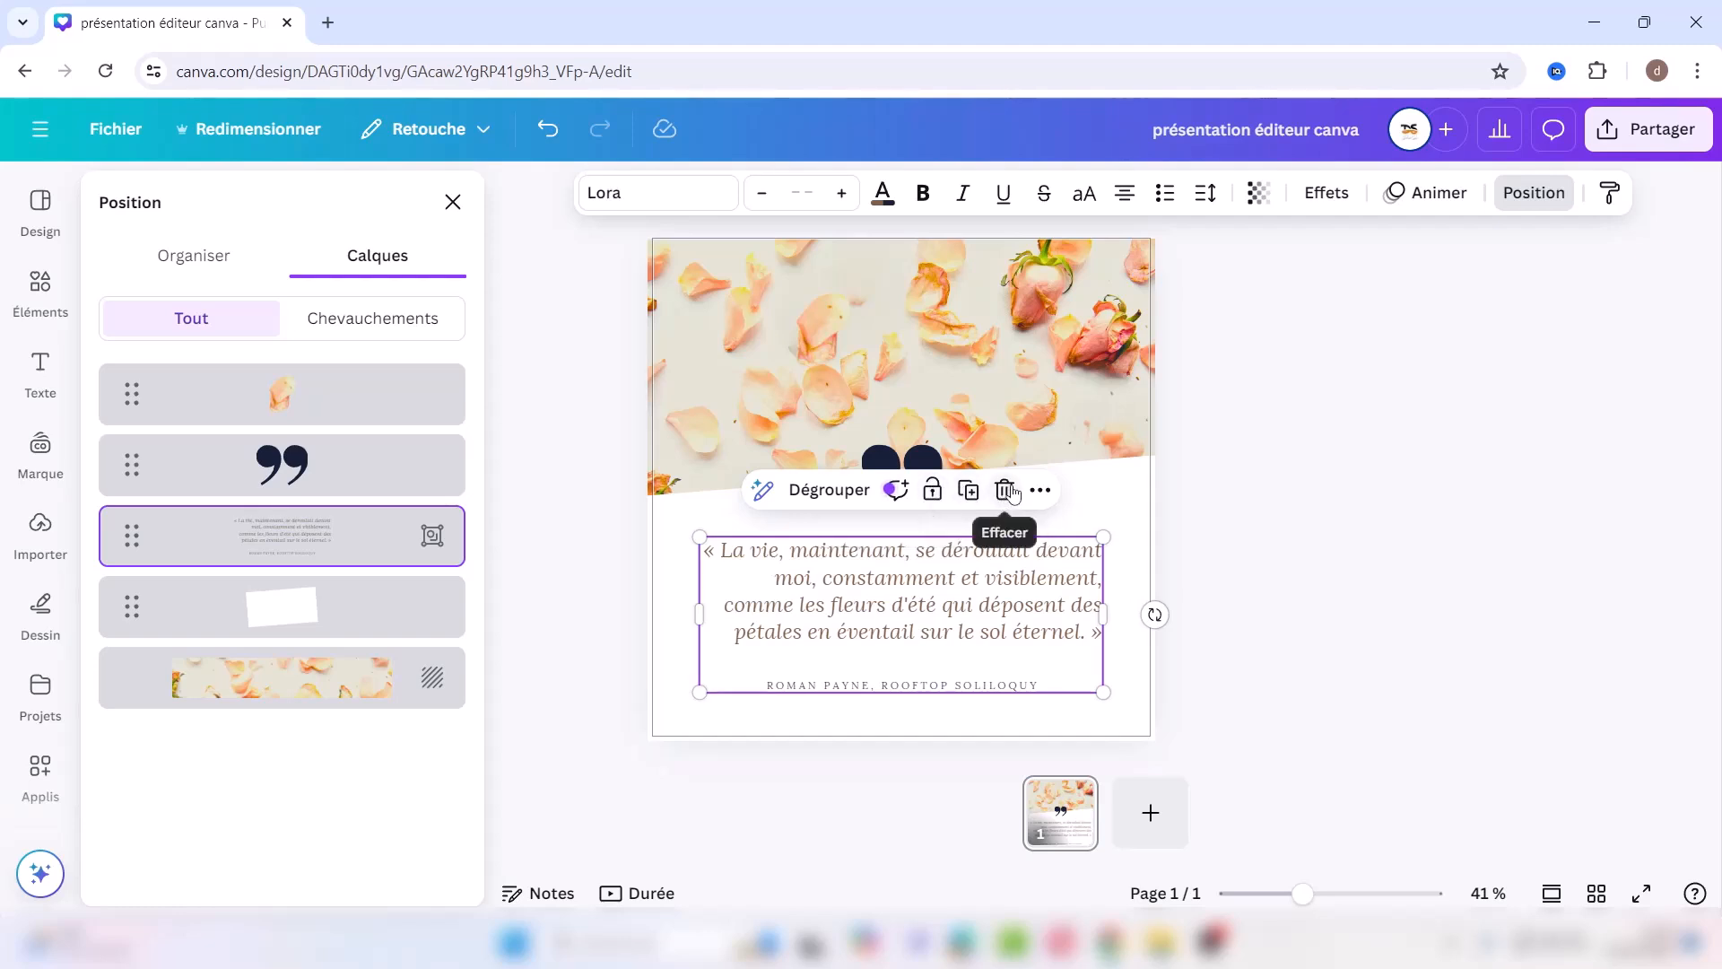
left_click(933, 491)
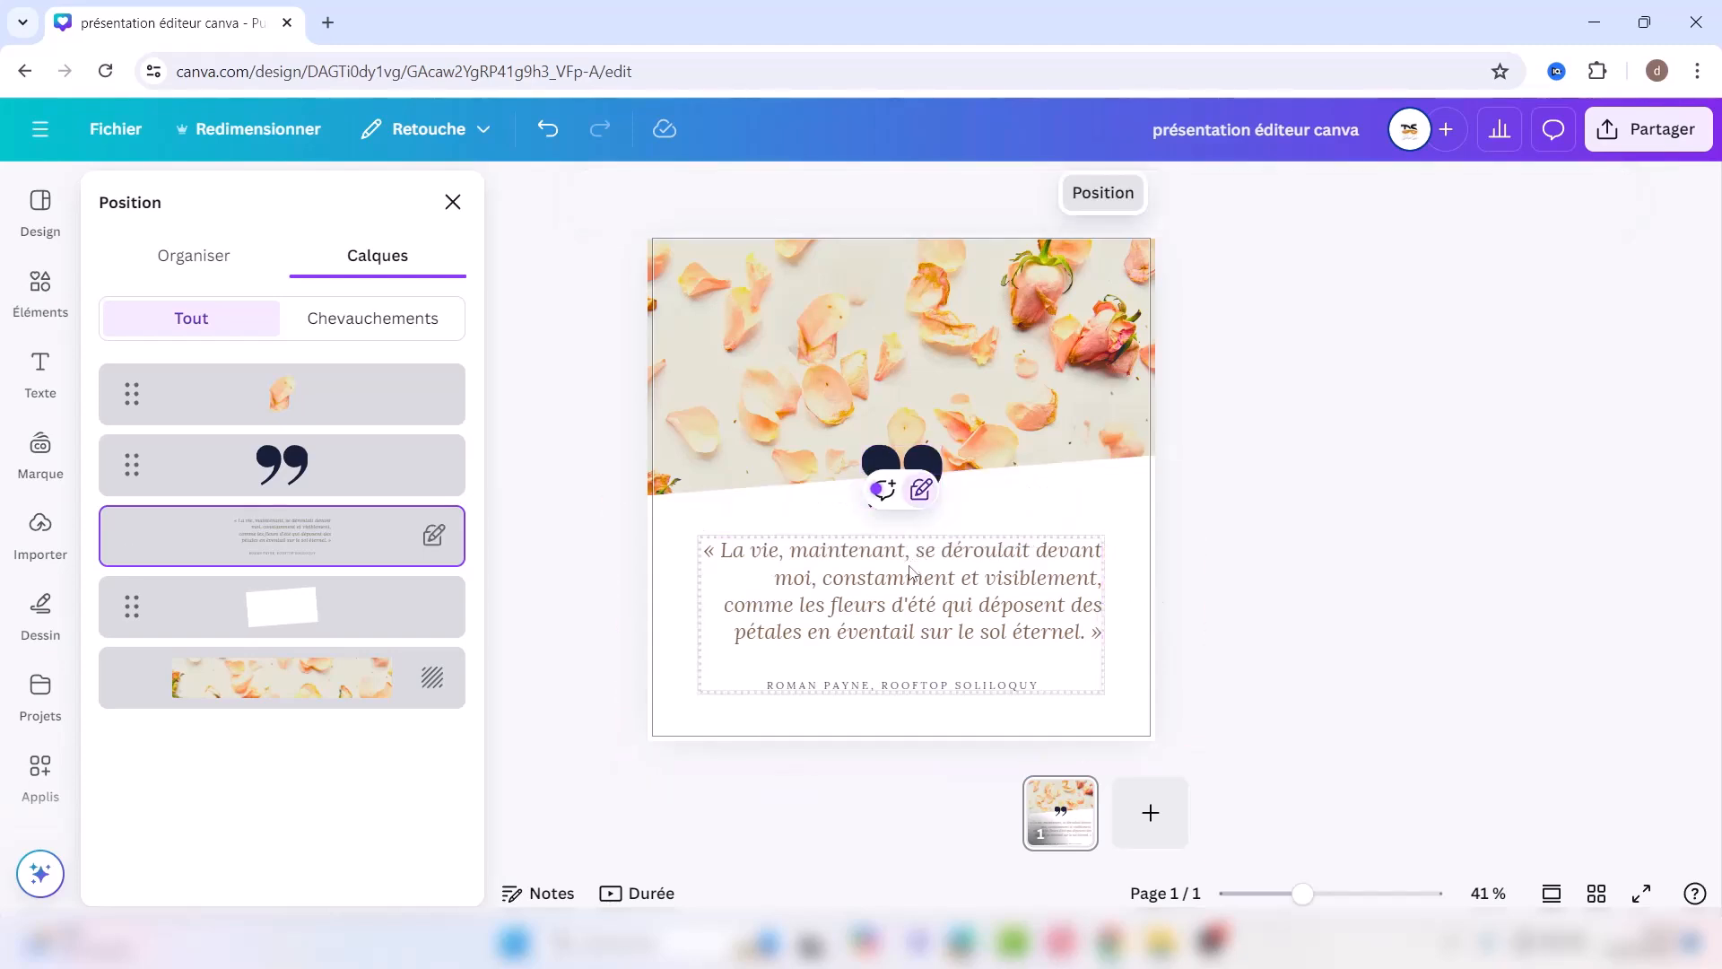
left_click_drag(897, 583, 982, 603)
left_click(919, 492)
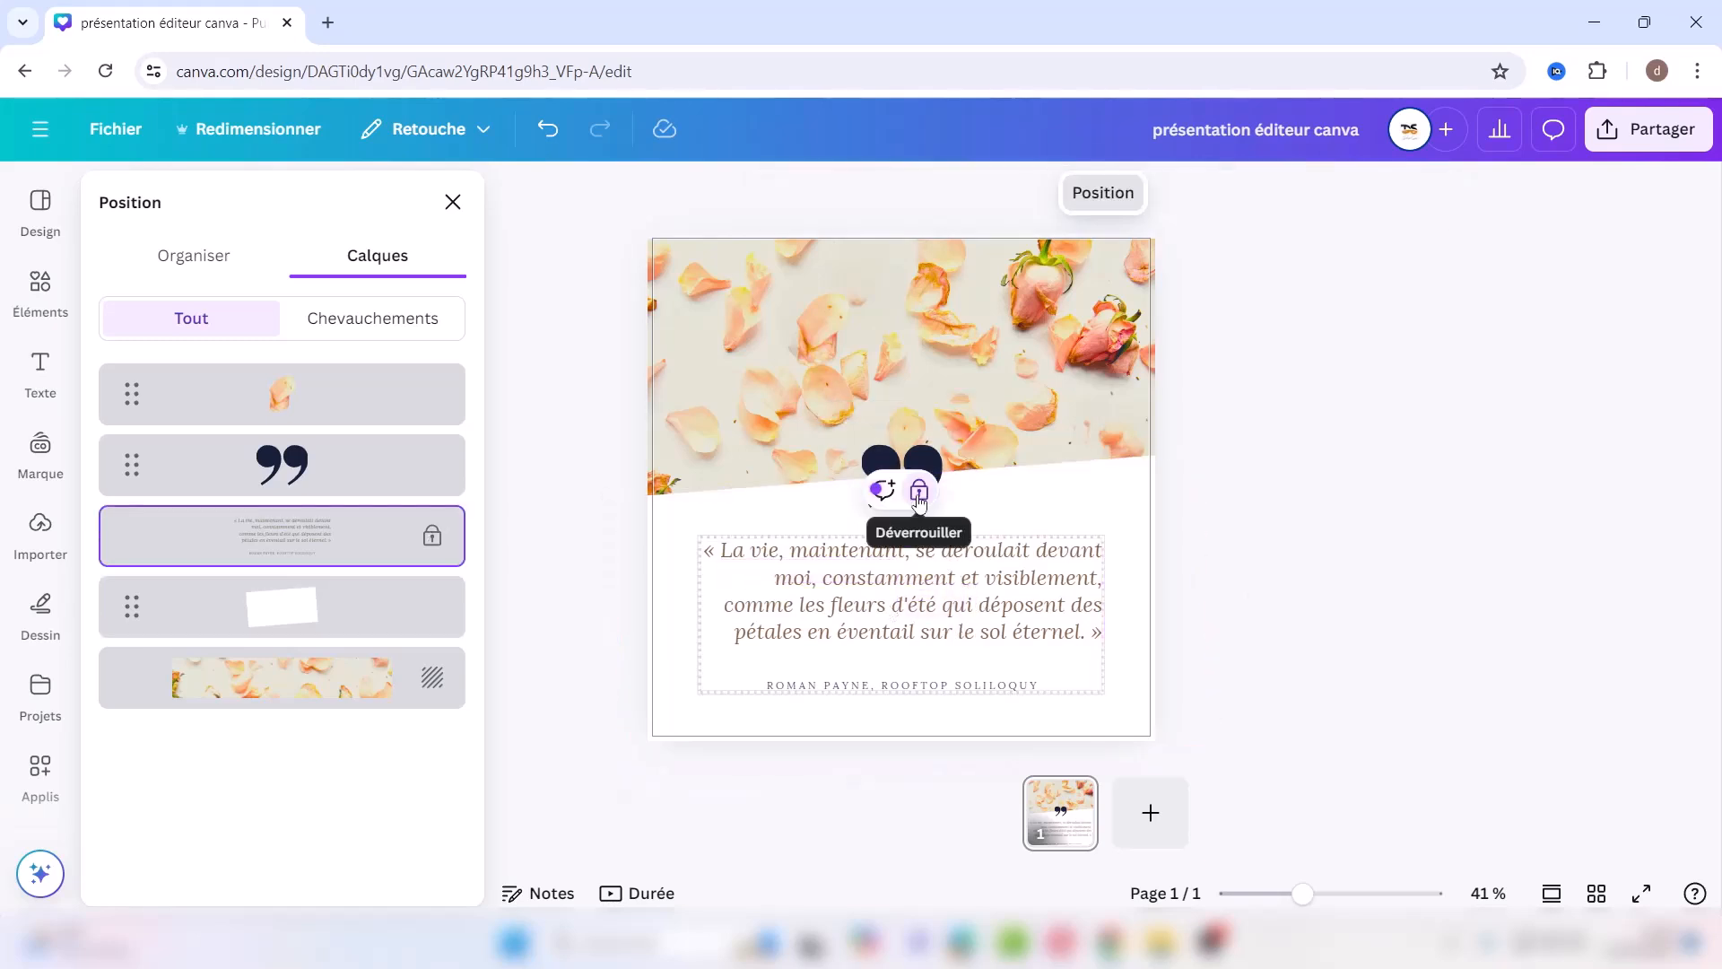
left_click(919, 492)
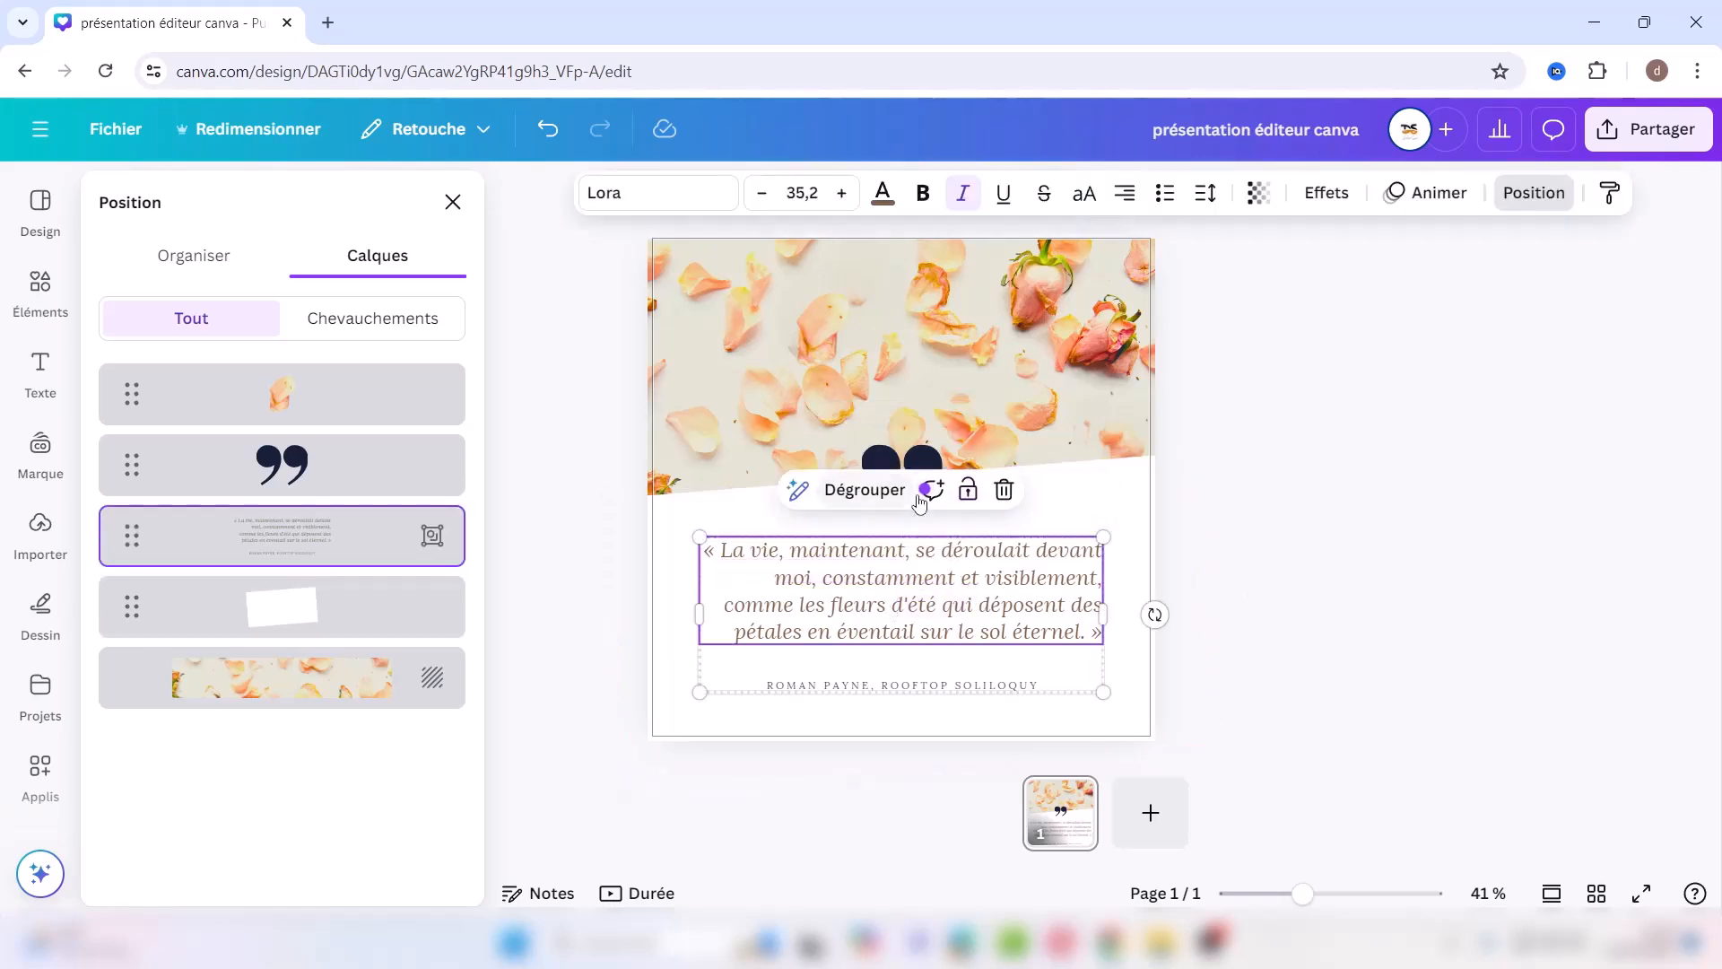
mouse_move(899, 571)
left_mouse_down()
mouse_move(864, 541)
mouse_move(976, 582)
mouse_move(898, 589)
mouse_move(912, 574)
left_mouse_up()
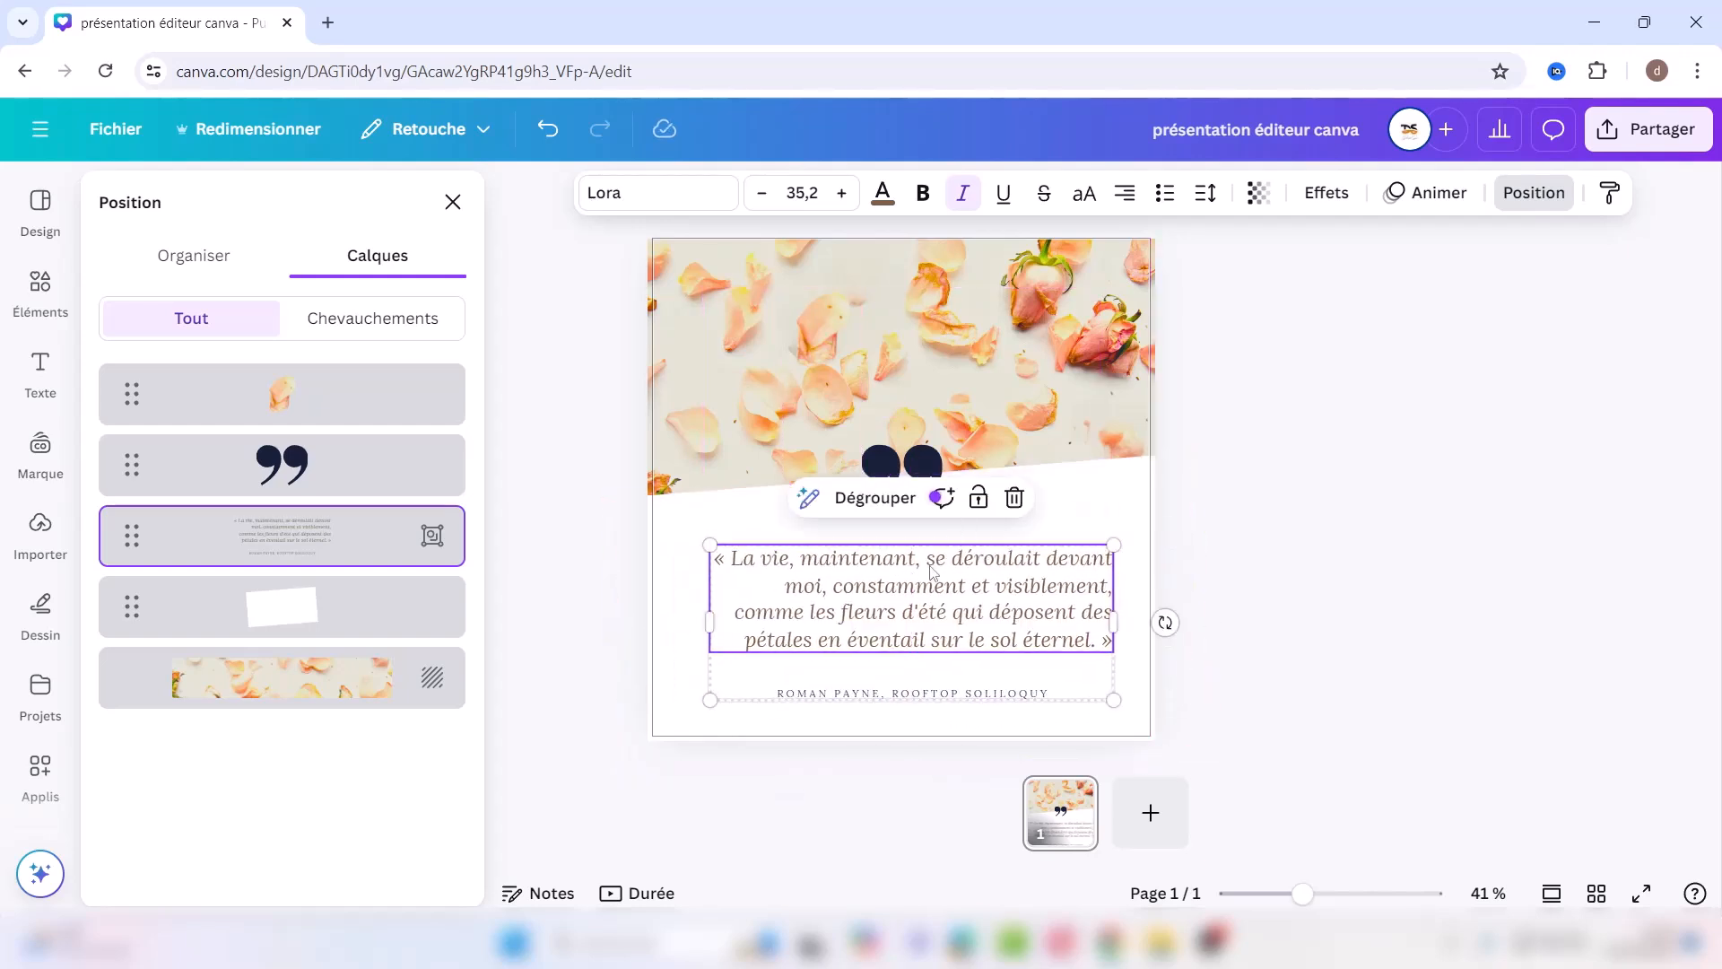
Step: Ungroup the quote block so the quote text and author line are separate layers
left_click(687, 637)
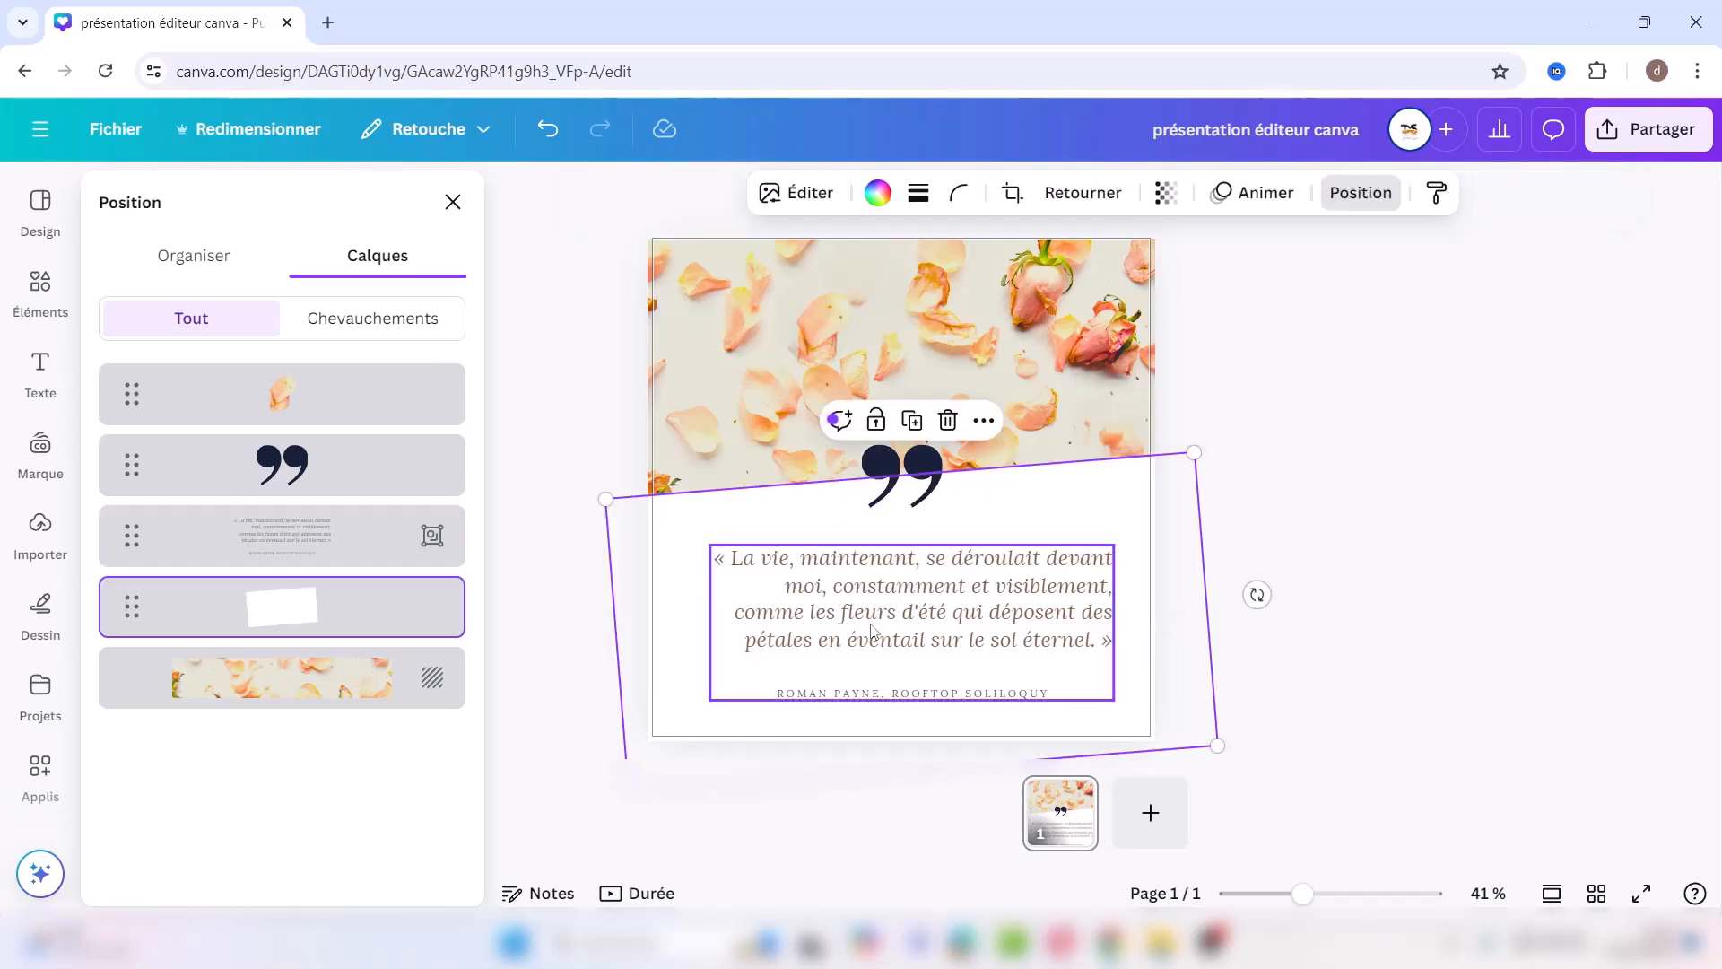
left_click(861, 633)
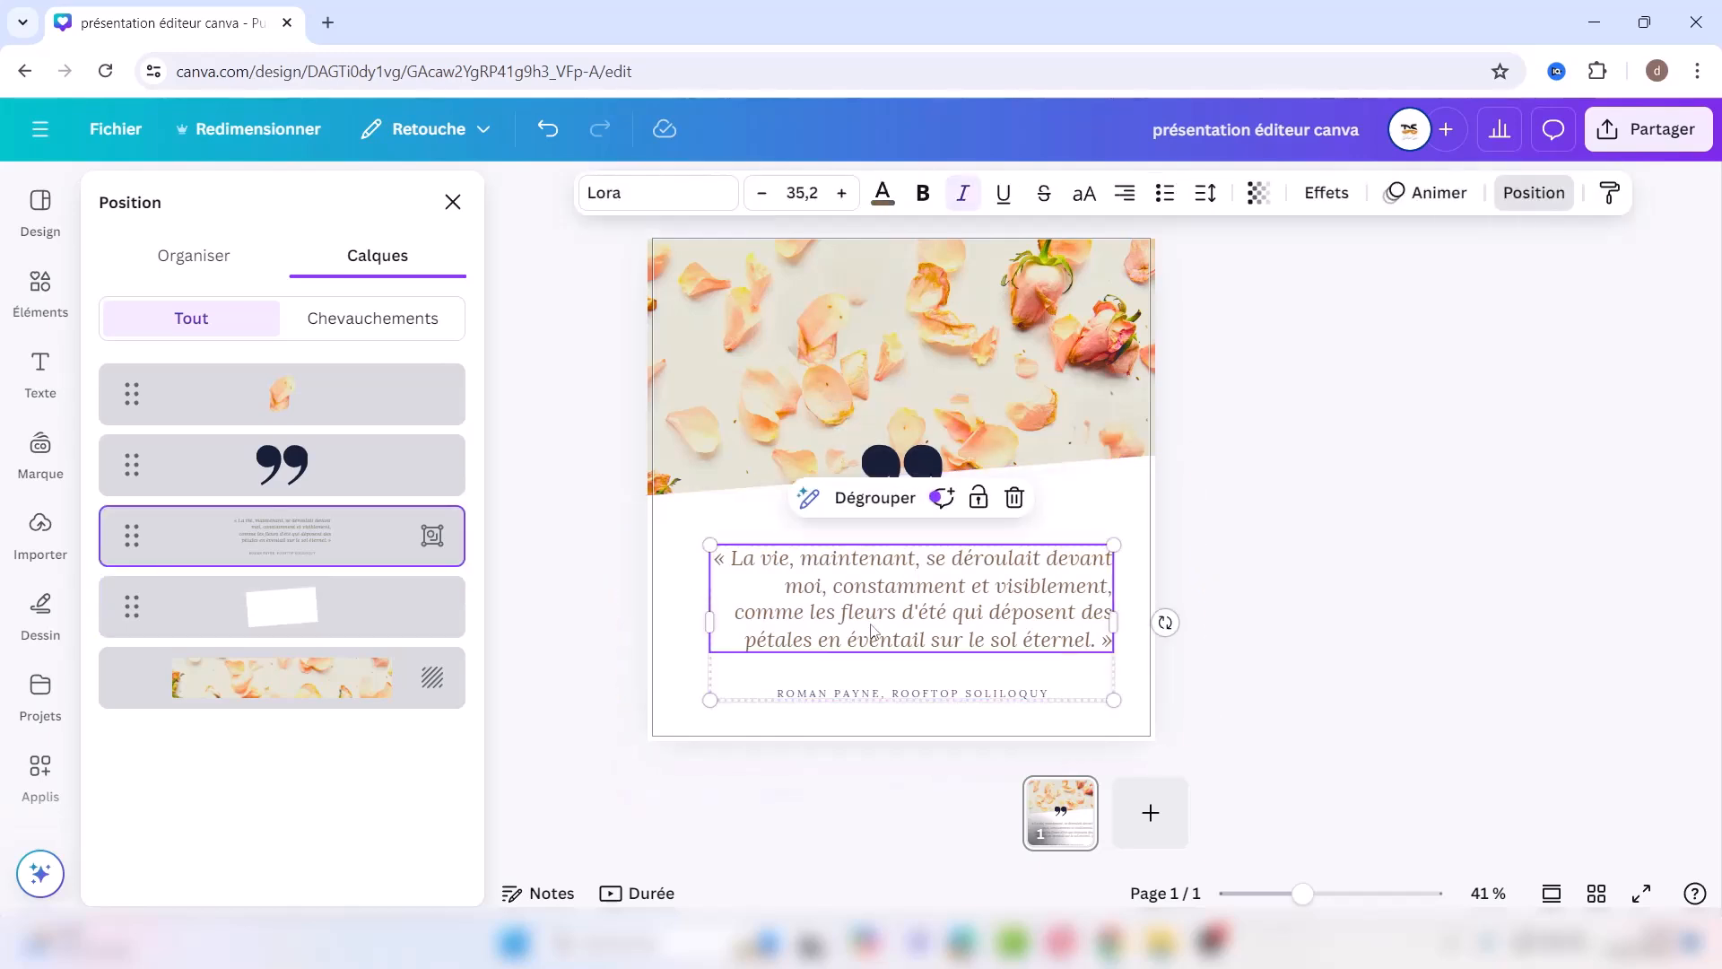
left_click(870, 500)
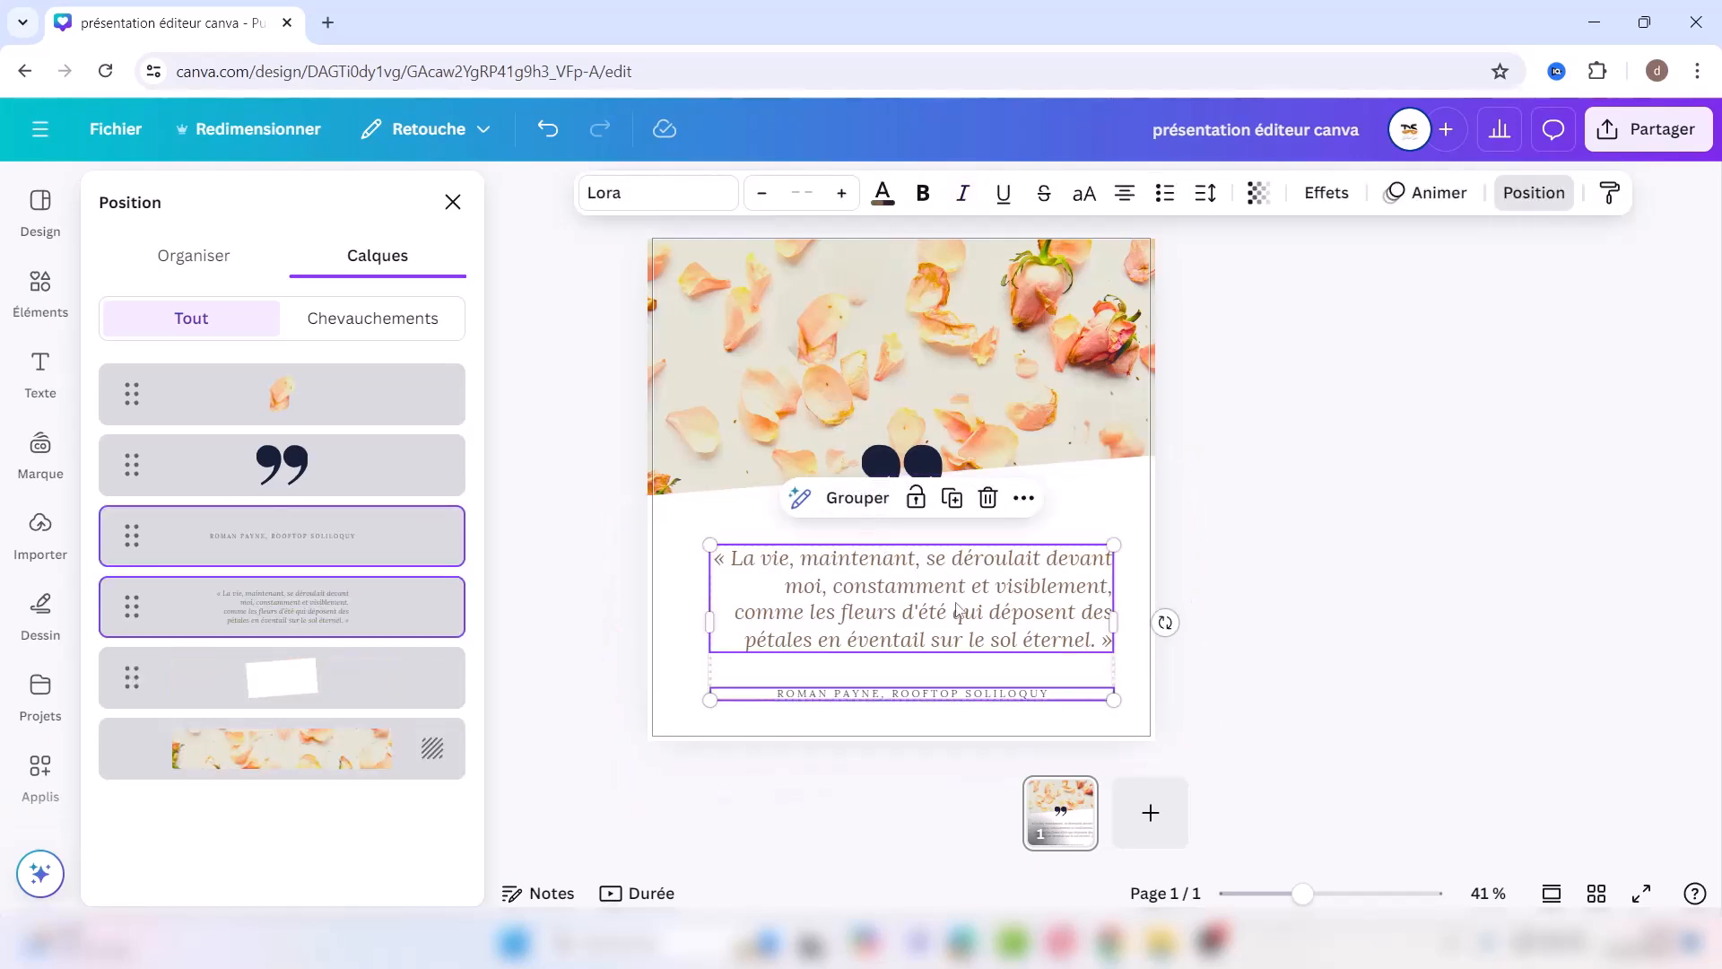
left_click(1117, 507)
left_click(1034, 581)
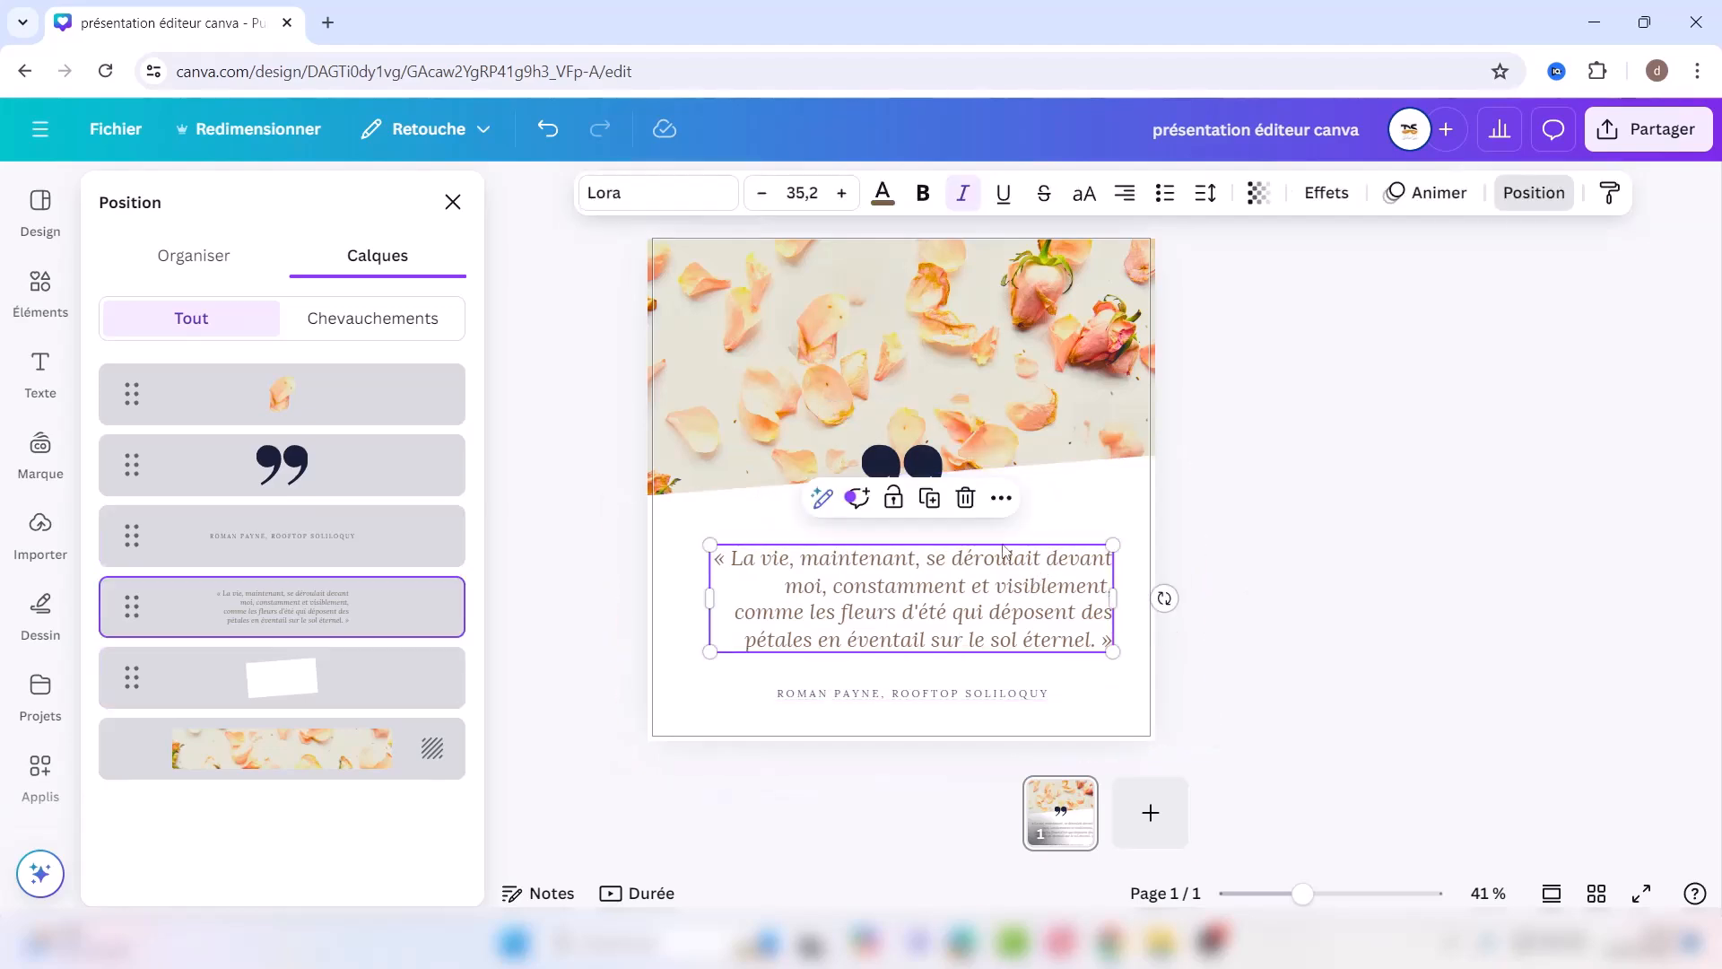
left_click(1001, 500)
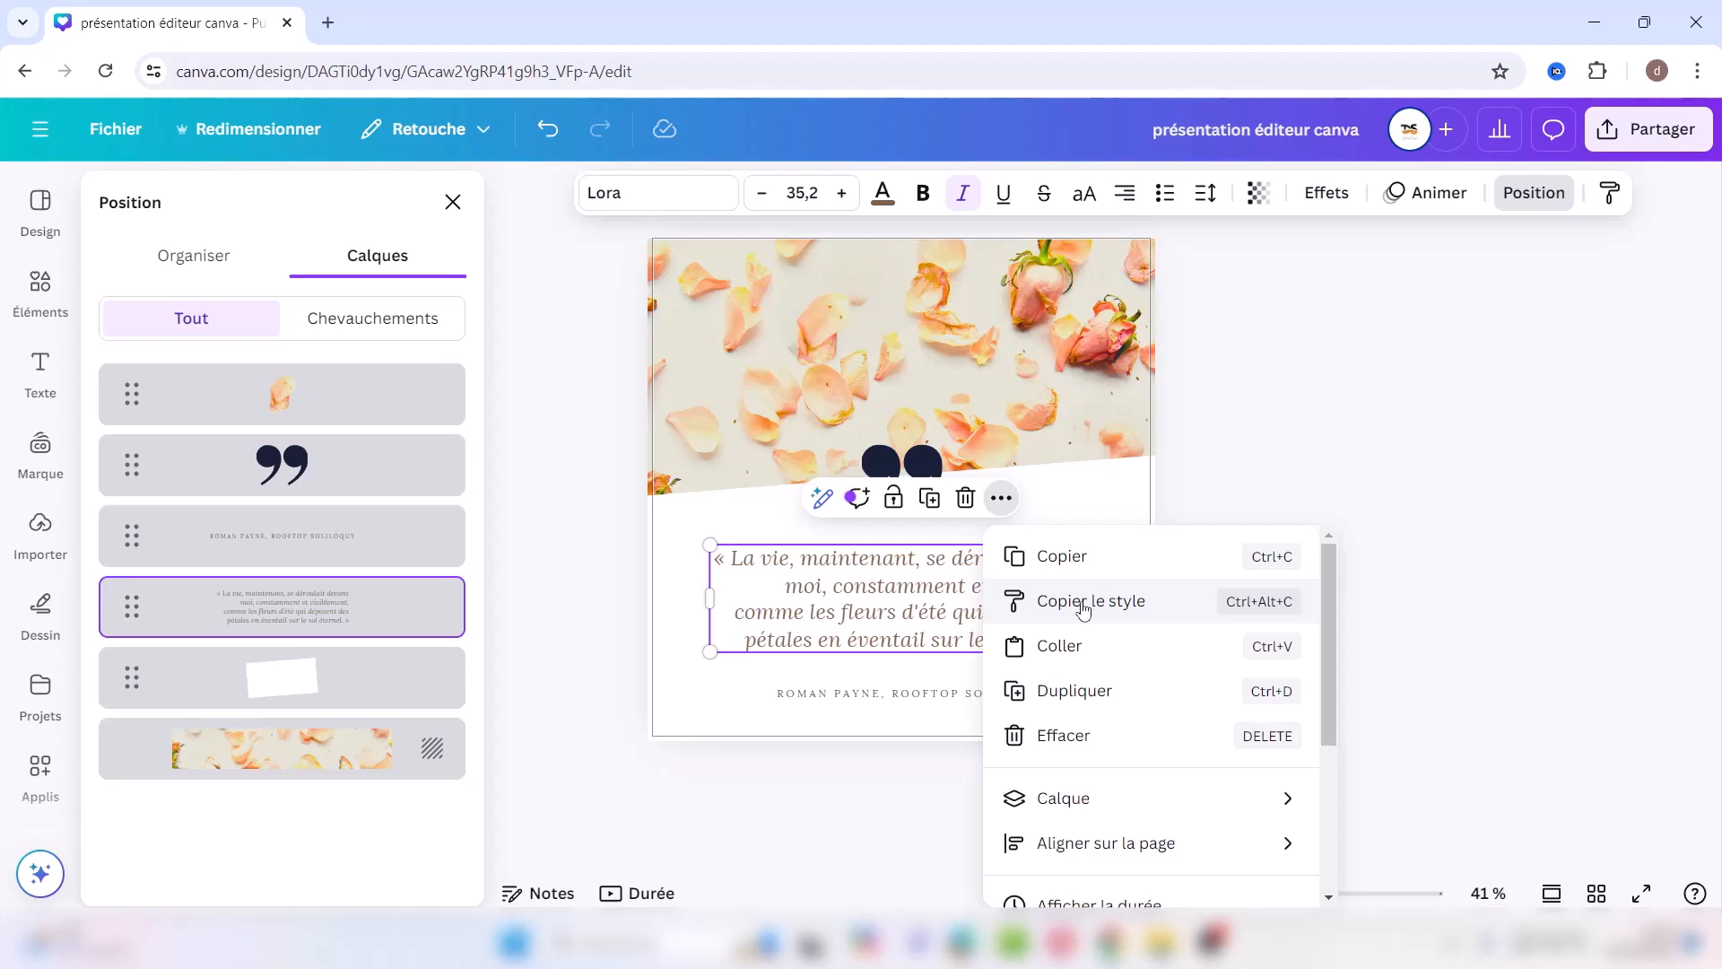
left_click(859, 697)
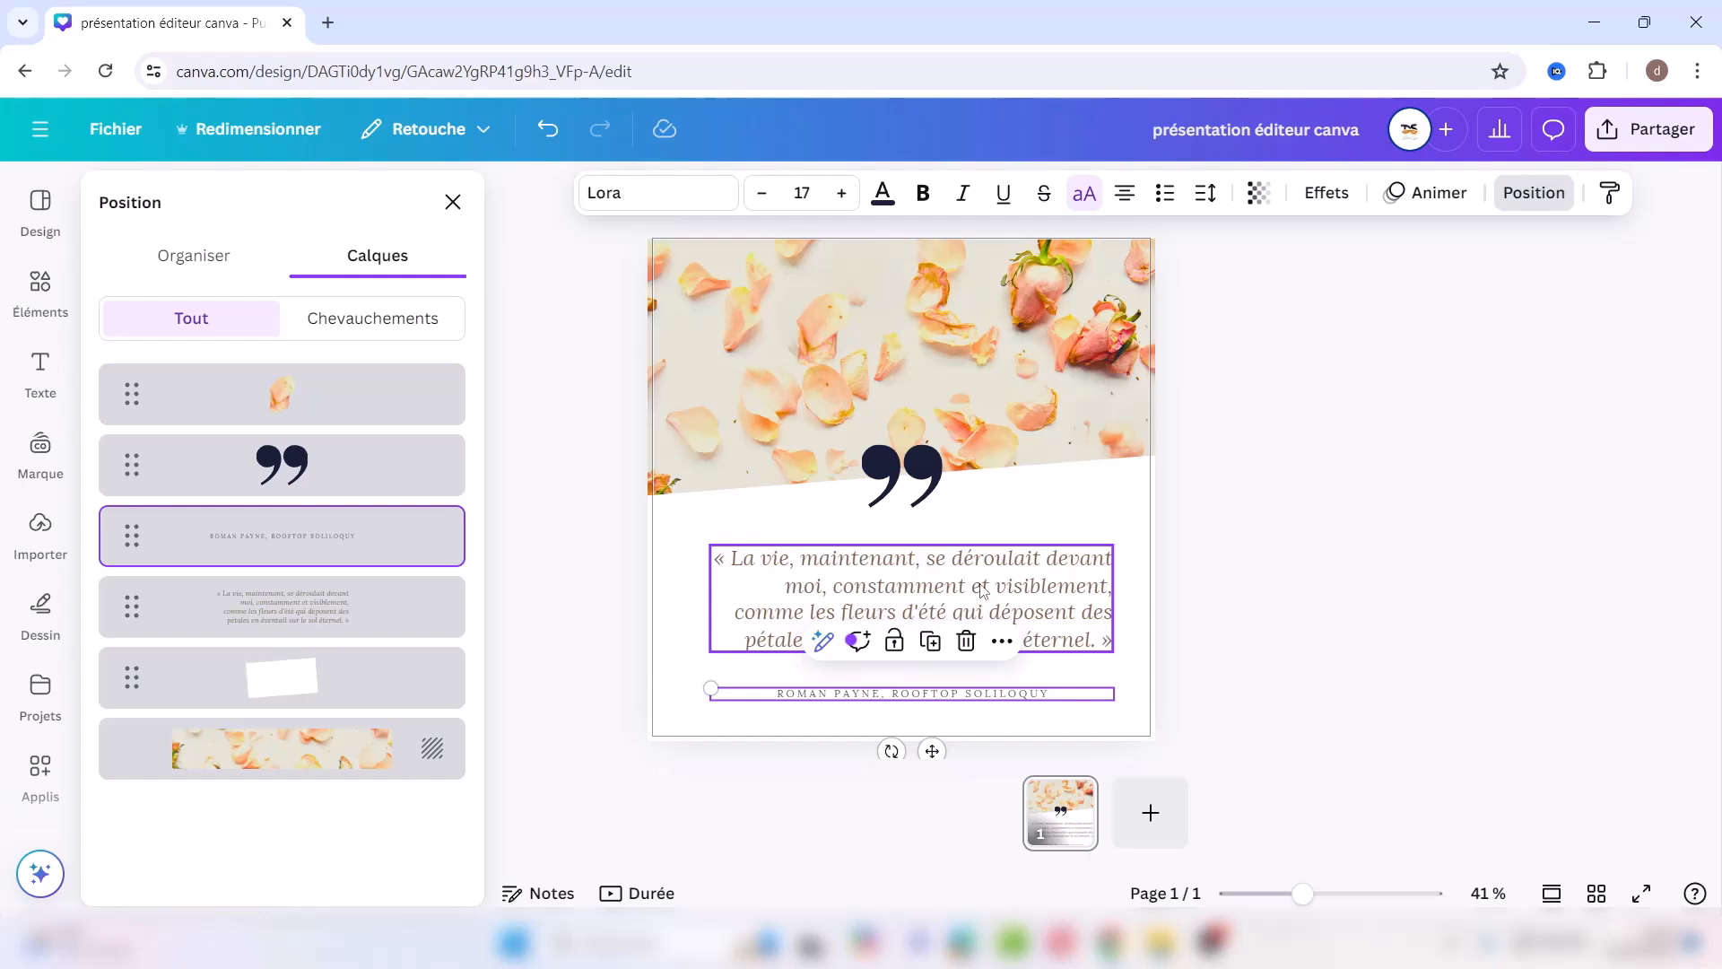
left_click(1002, 642)
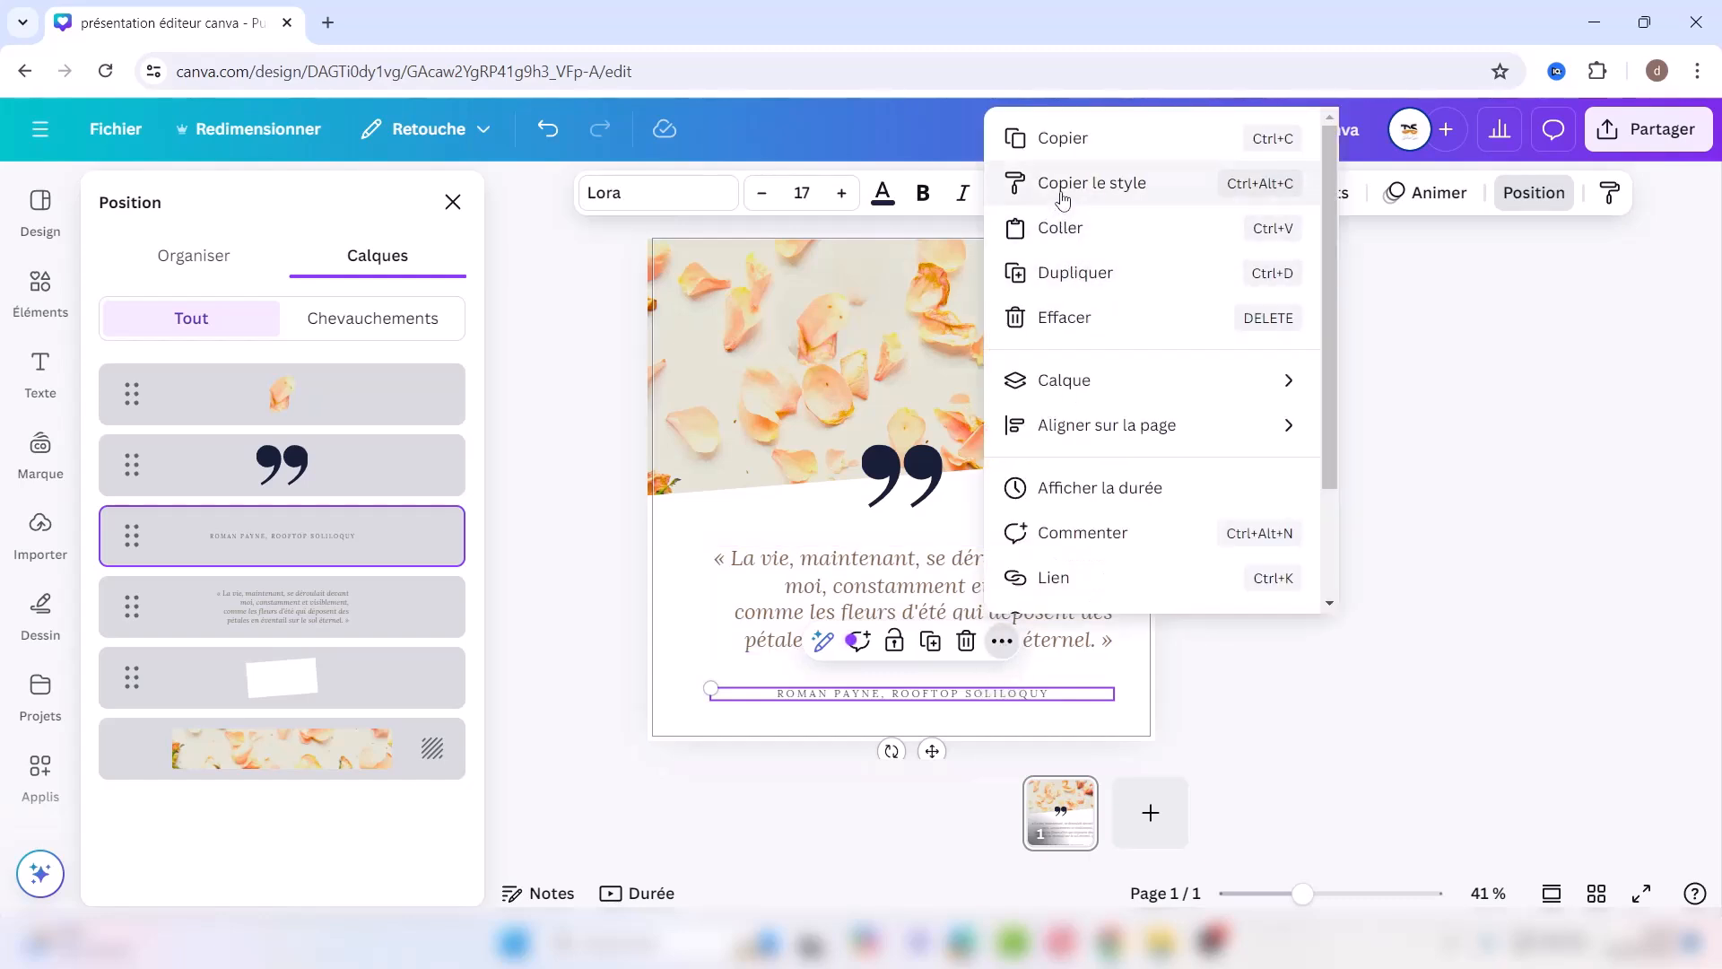
left_click(1061, 185)
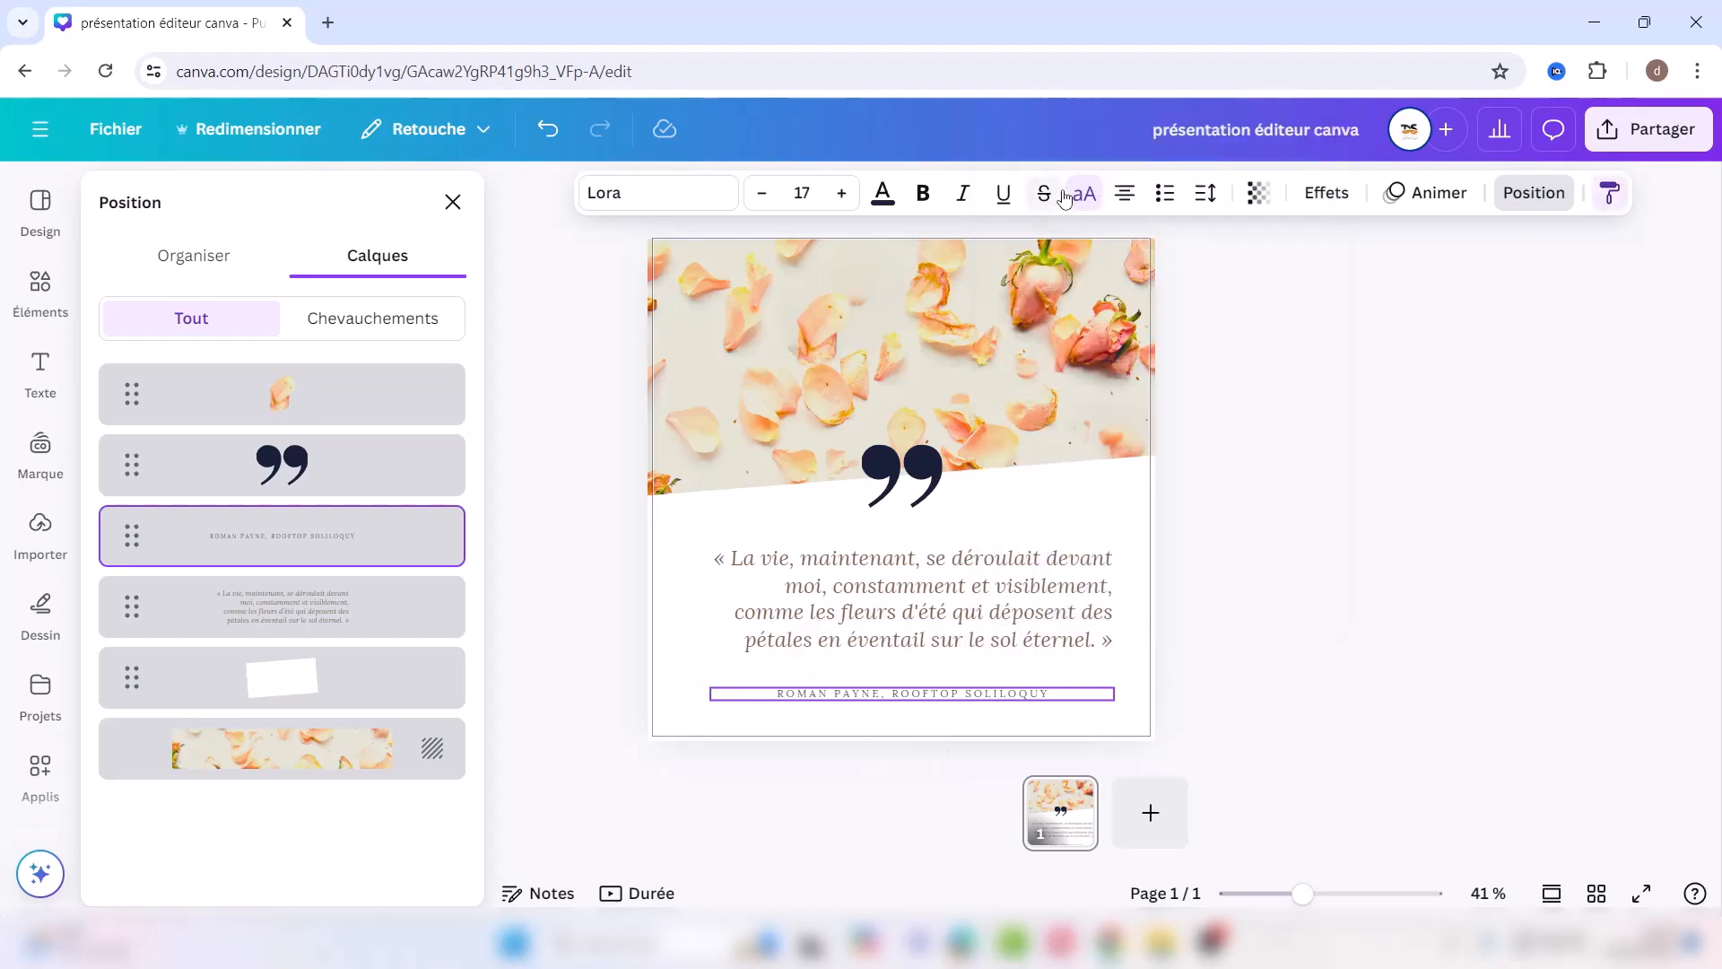
left_click(900, 592)
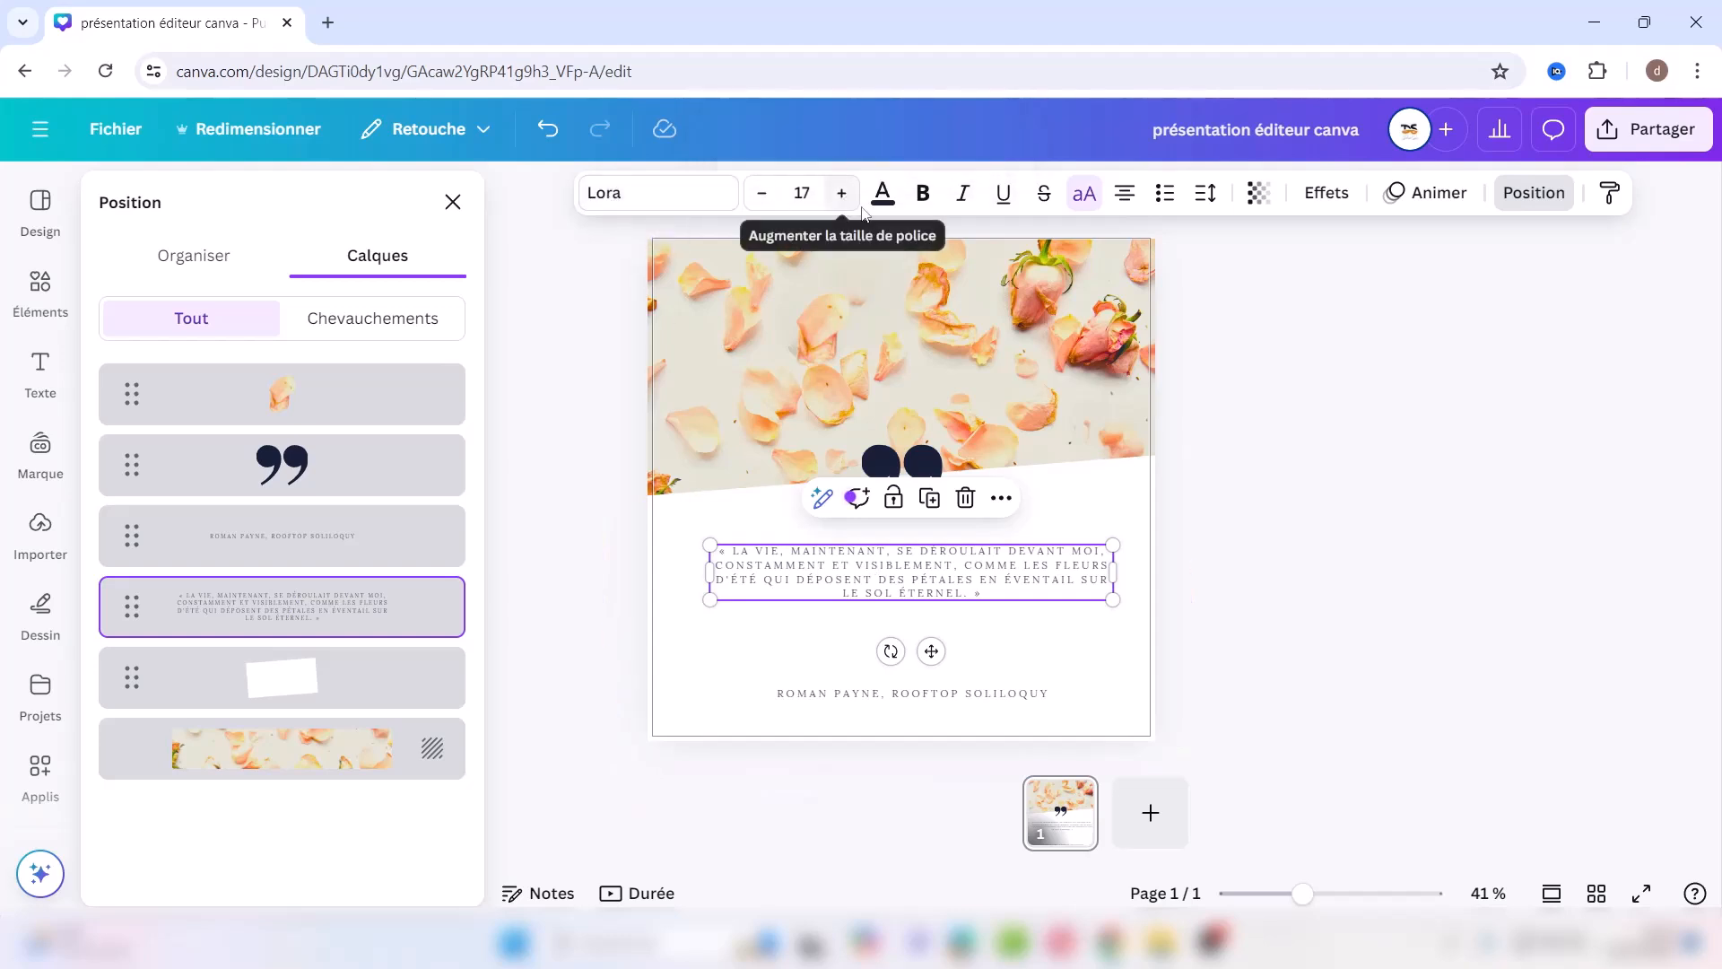
left_click(547, 131)
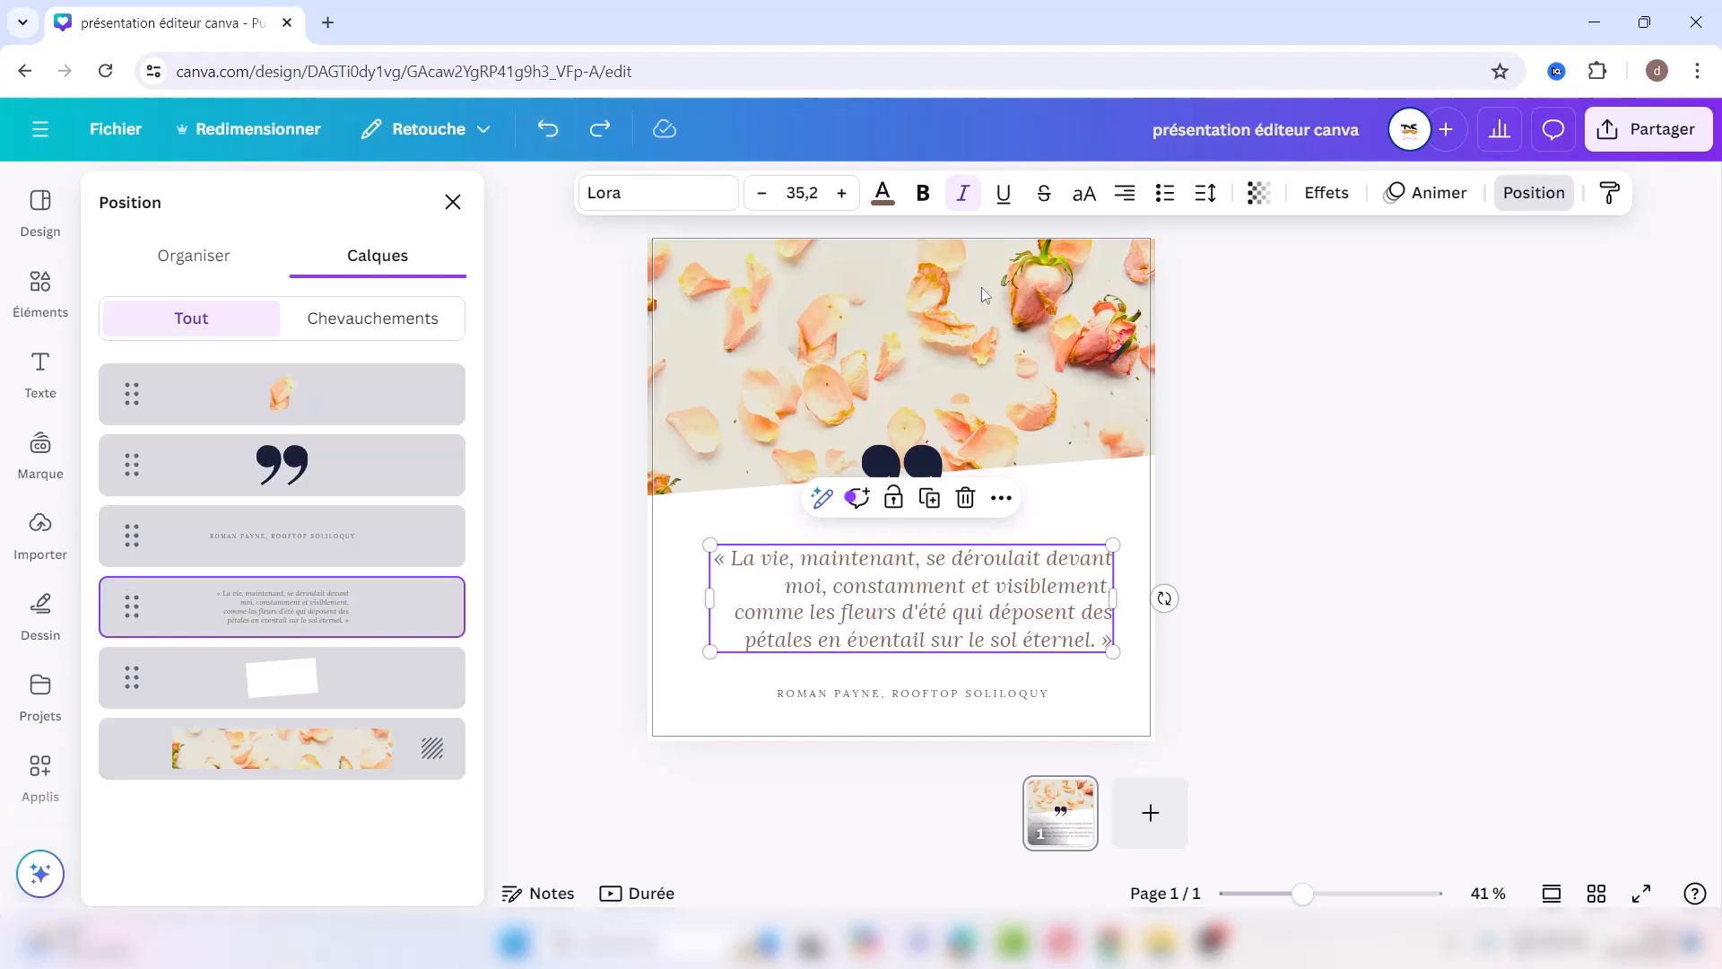
Step: Send the quote text back a layer, undo it, and reopen its extra options showing Traduire du texte
left_click(1001, 501)
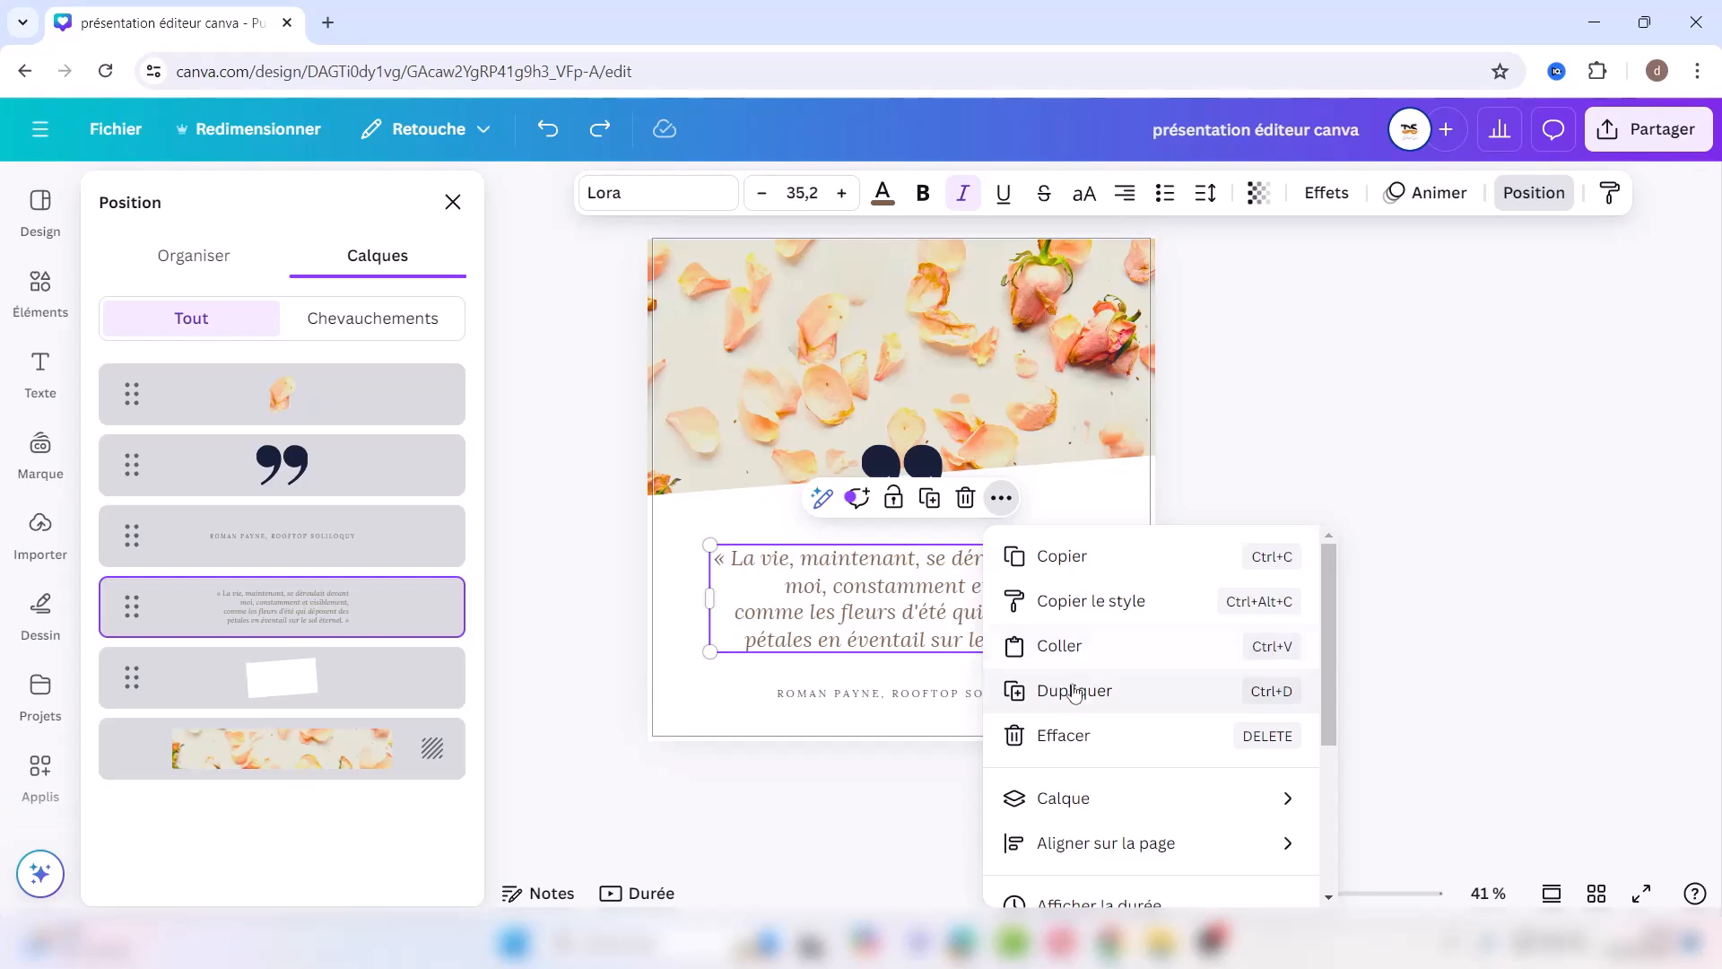
mouse_move(1085, 810)
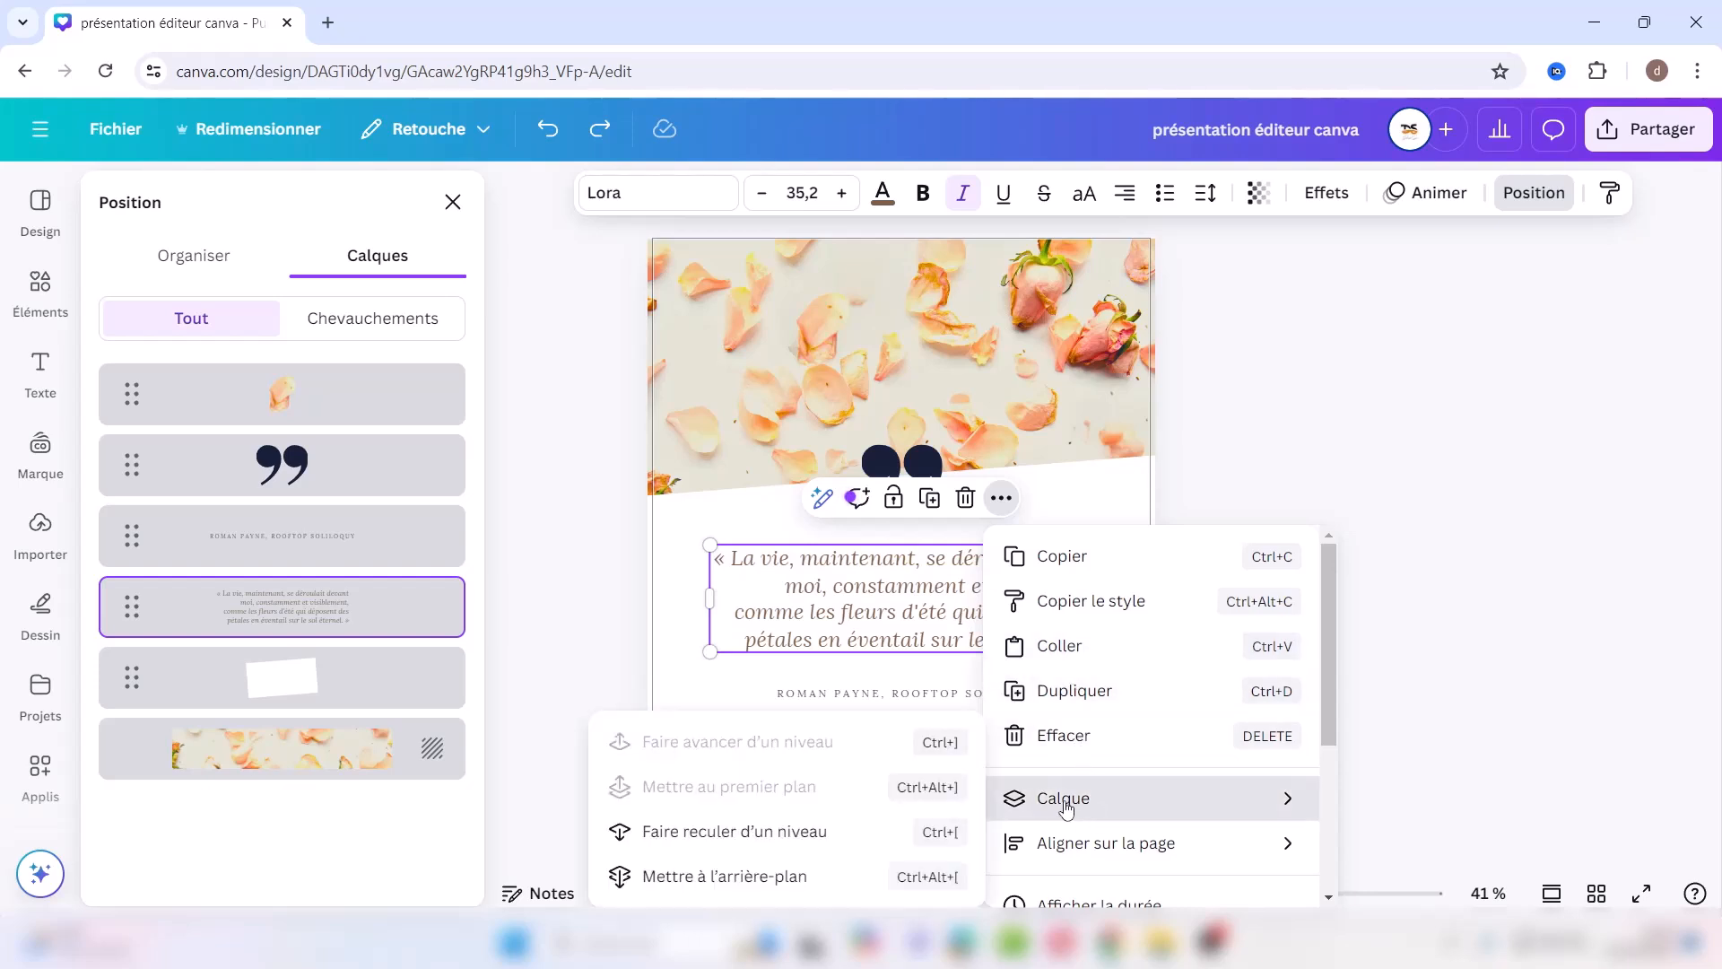
left_click(858, 847)
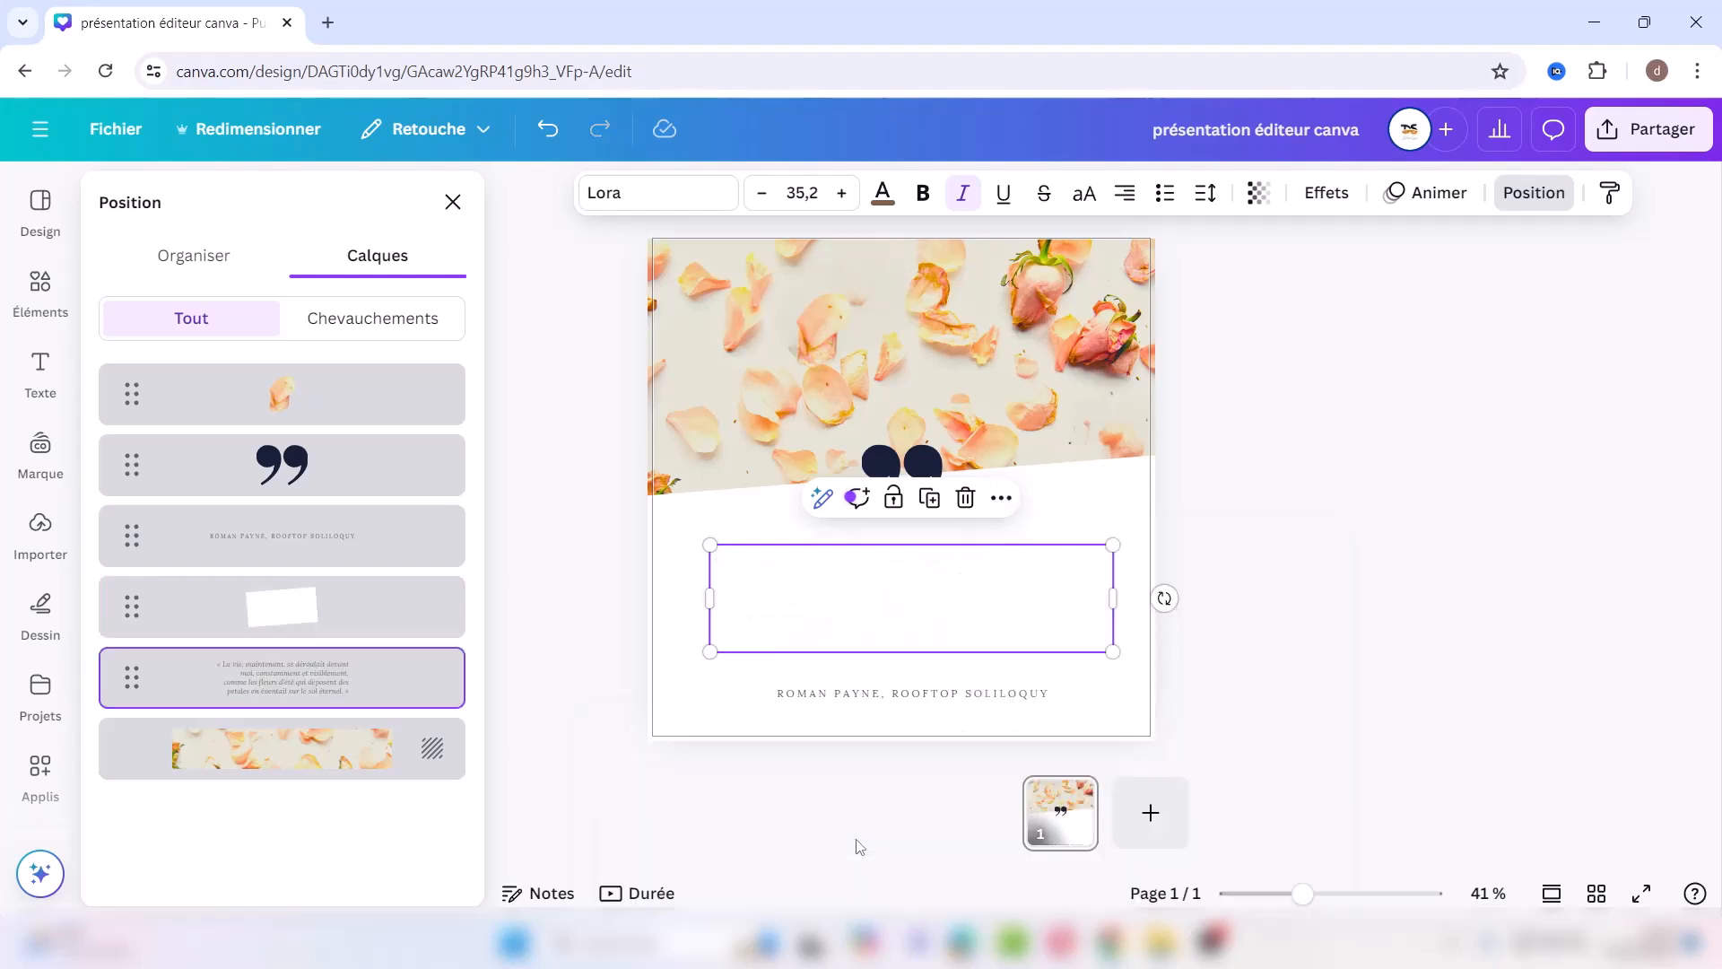
left_click(548, 129)
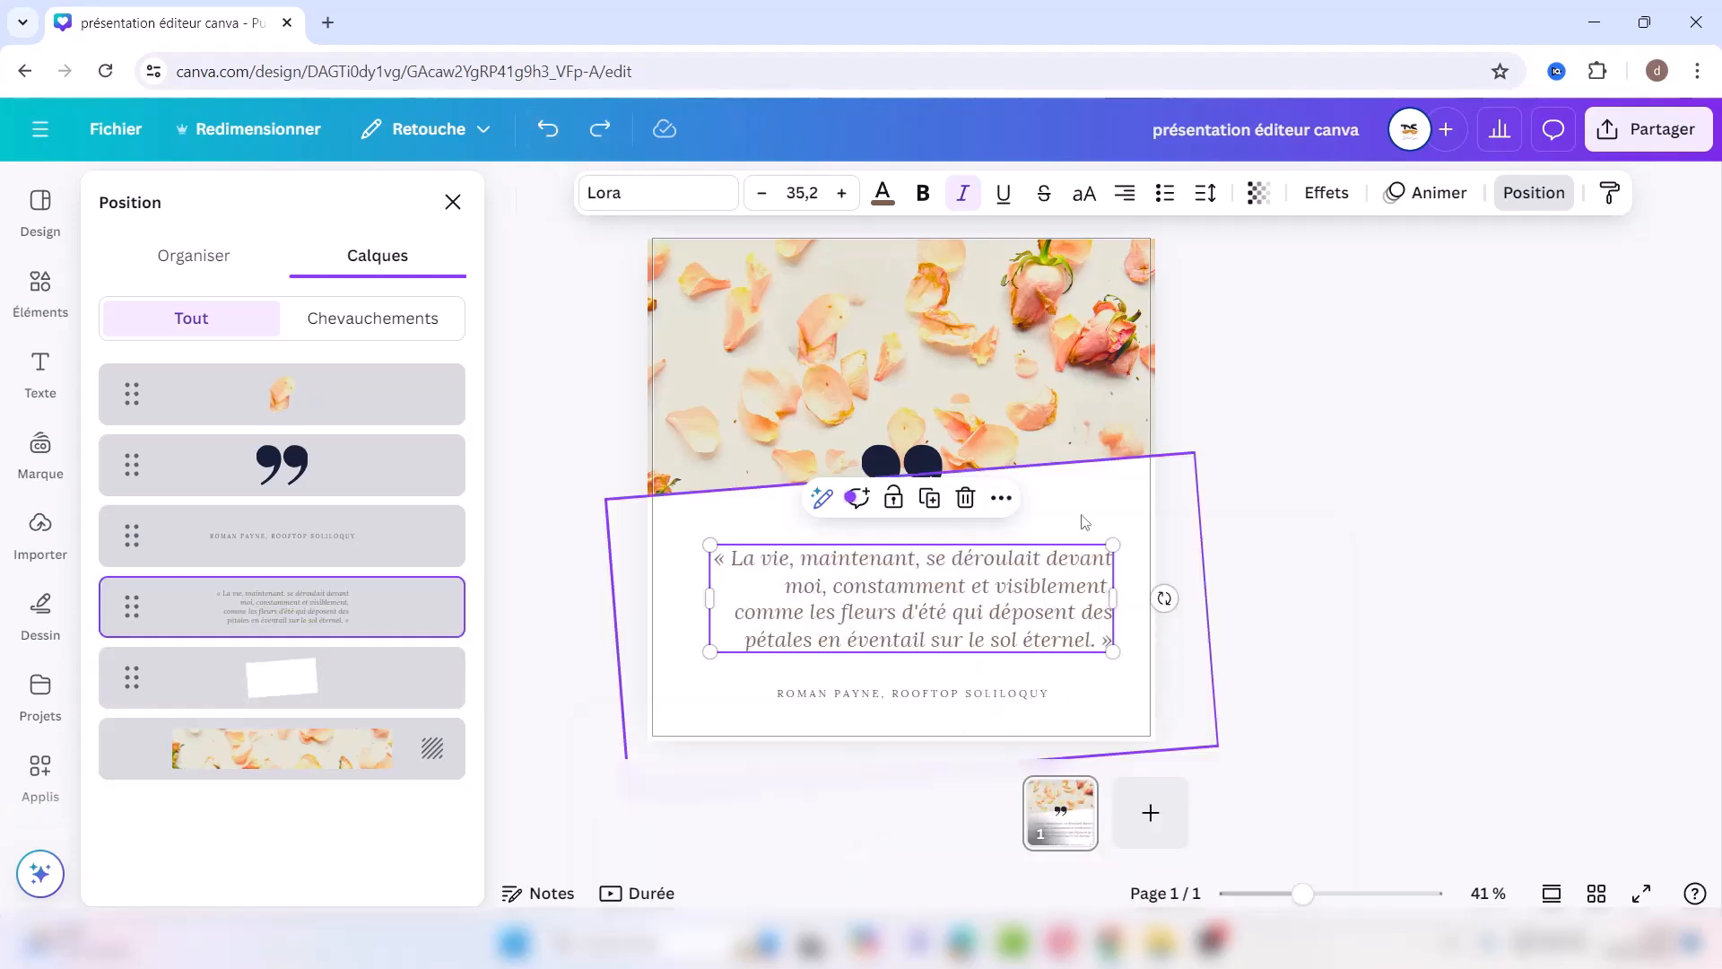
left_click(1000, 502)
mouse_move(1059, 816)
mouse_move(1066, 848)
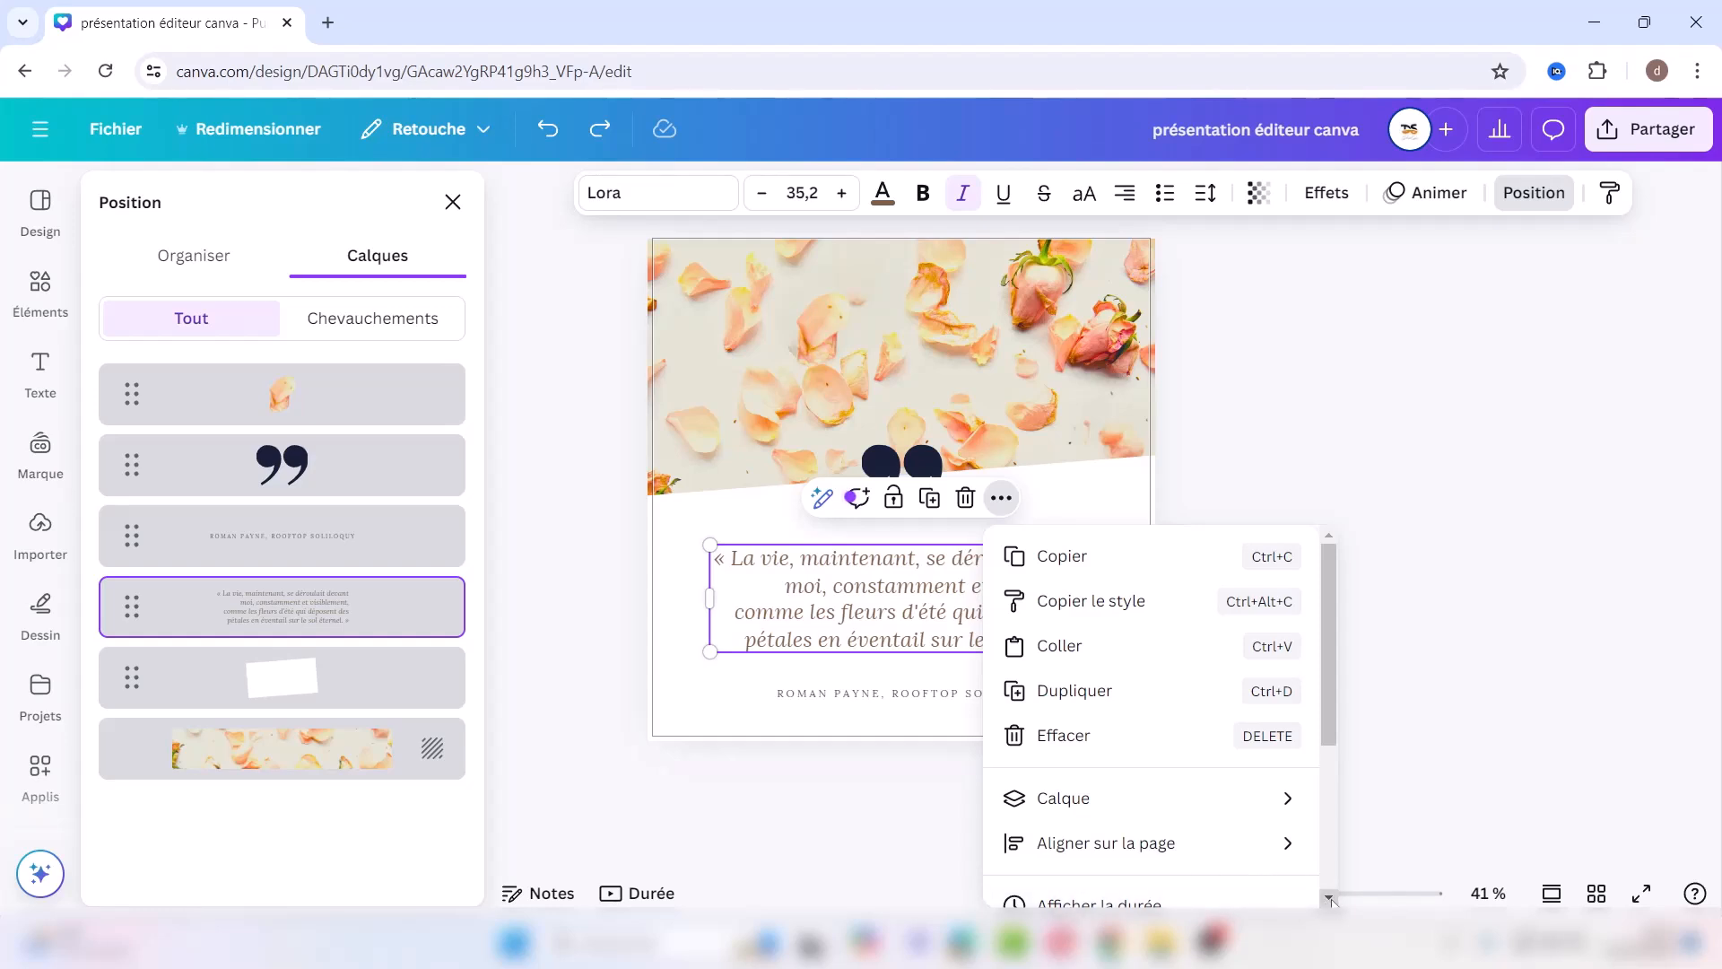
scroll(1331, 900, "down", 3)
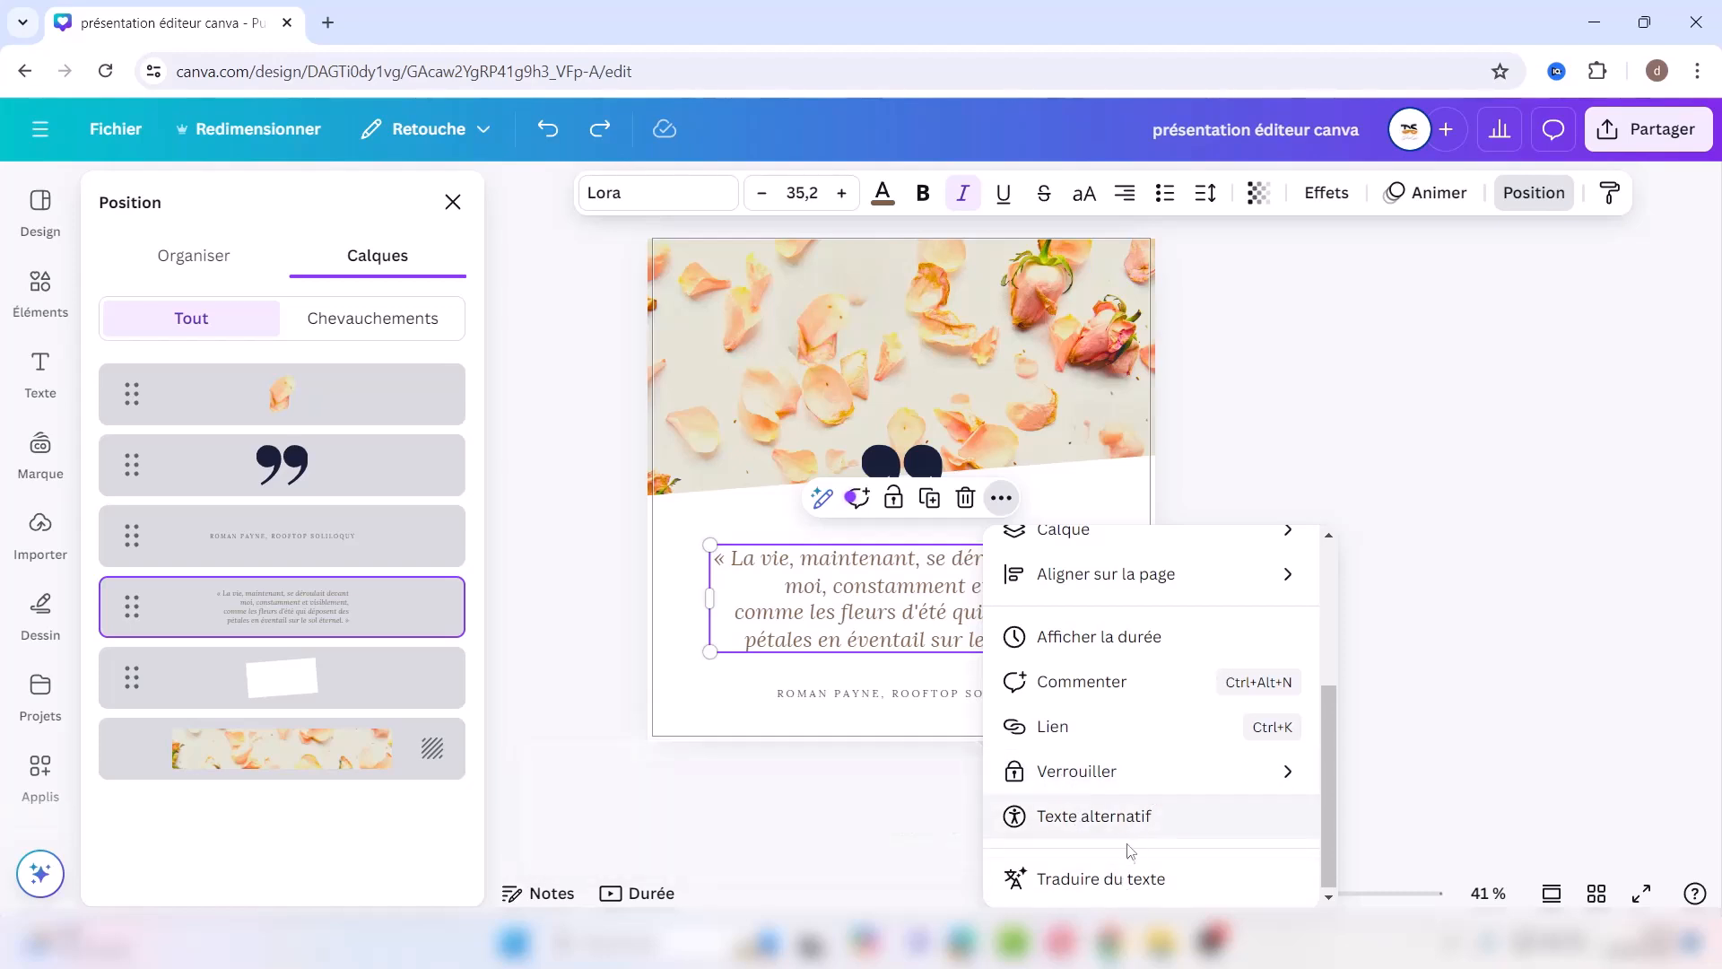
Step: Translate the French quote into English (after briefly picking German) as a new page
left_click(1124, 893)
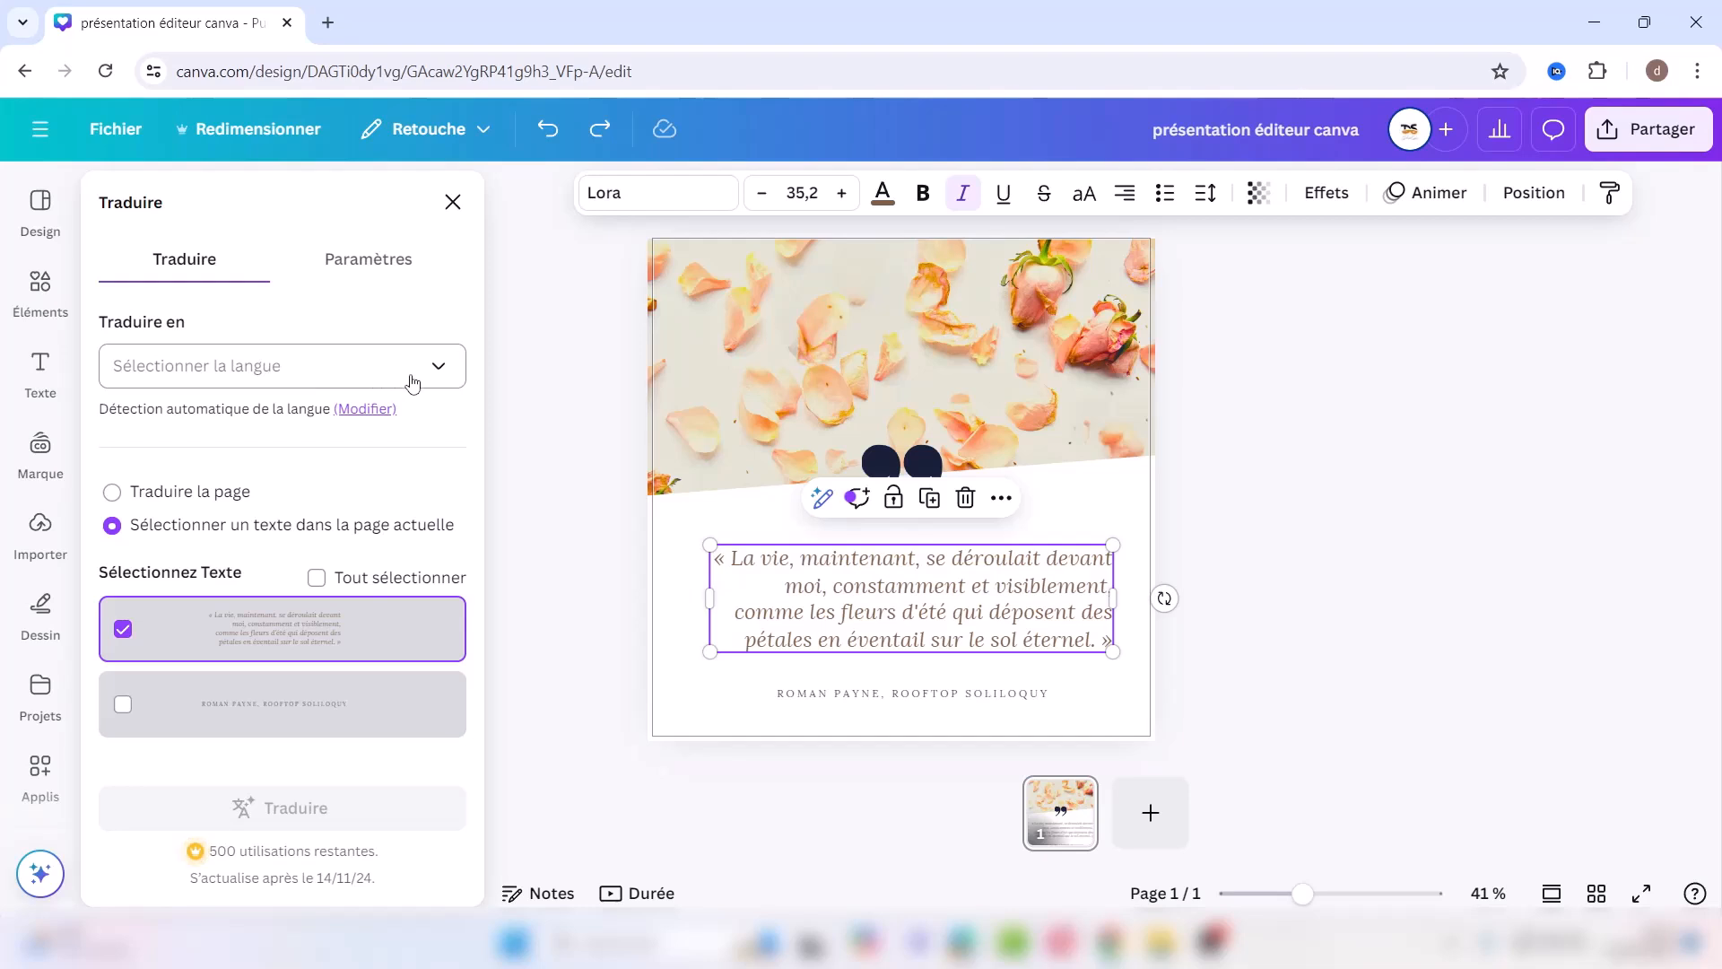
left_click(439, 370)
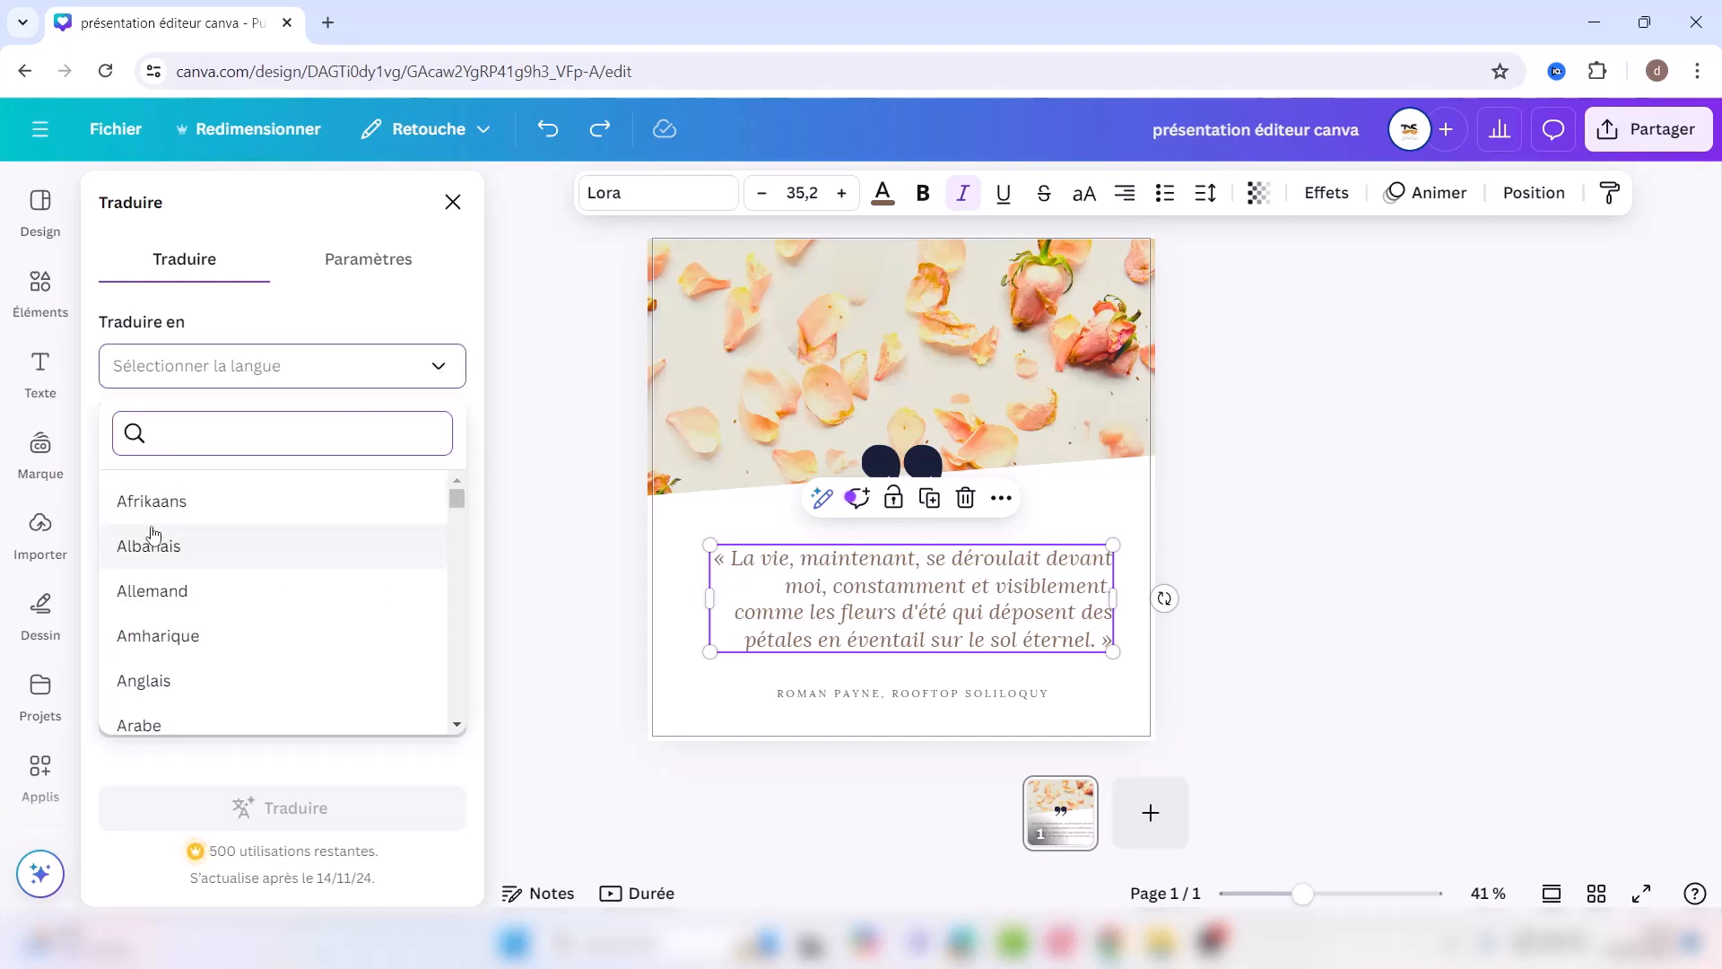
left_click(190, 601)
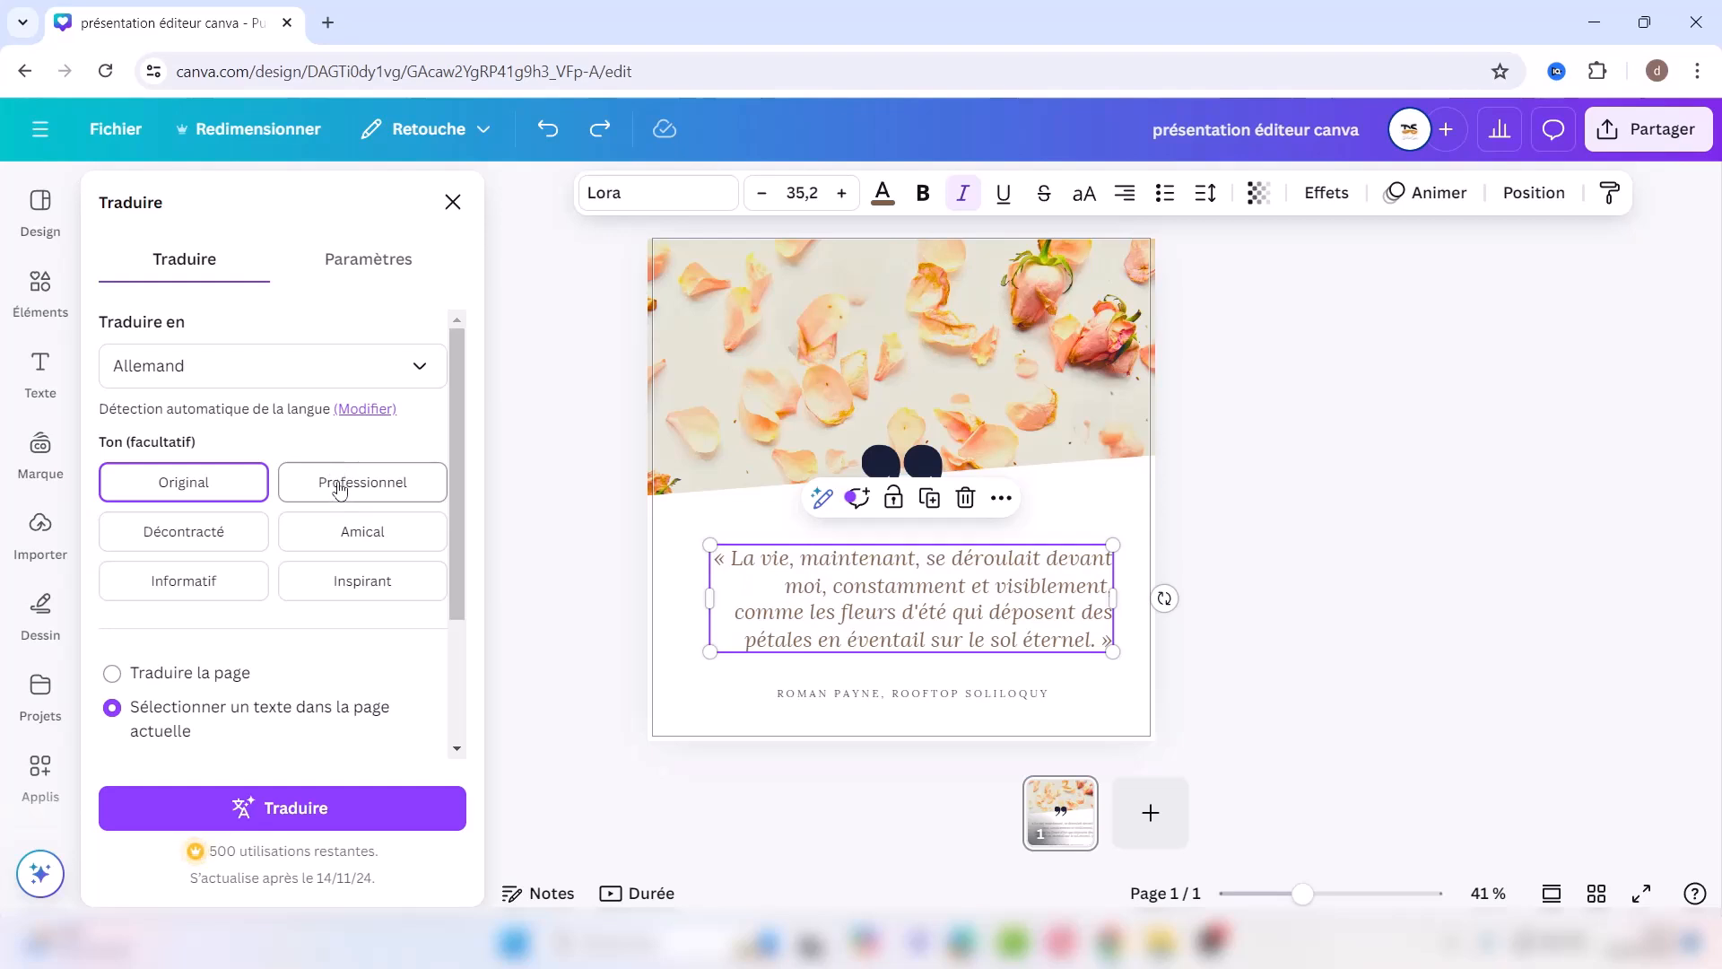
left_click(415, 365)
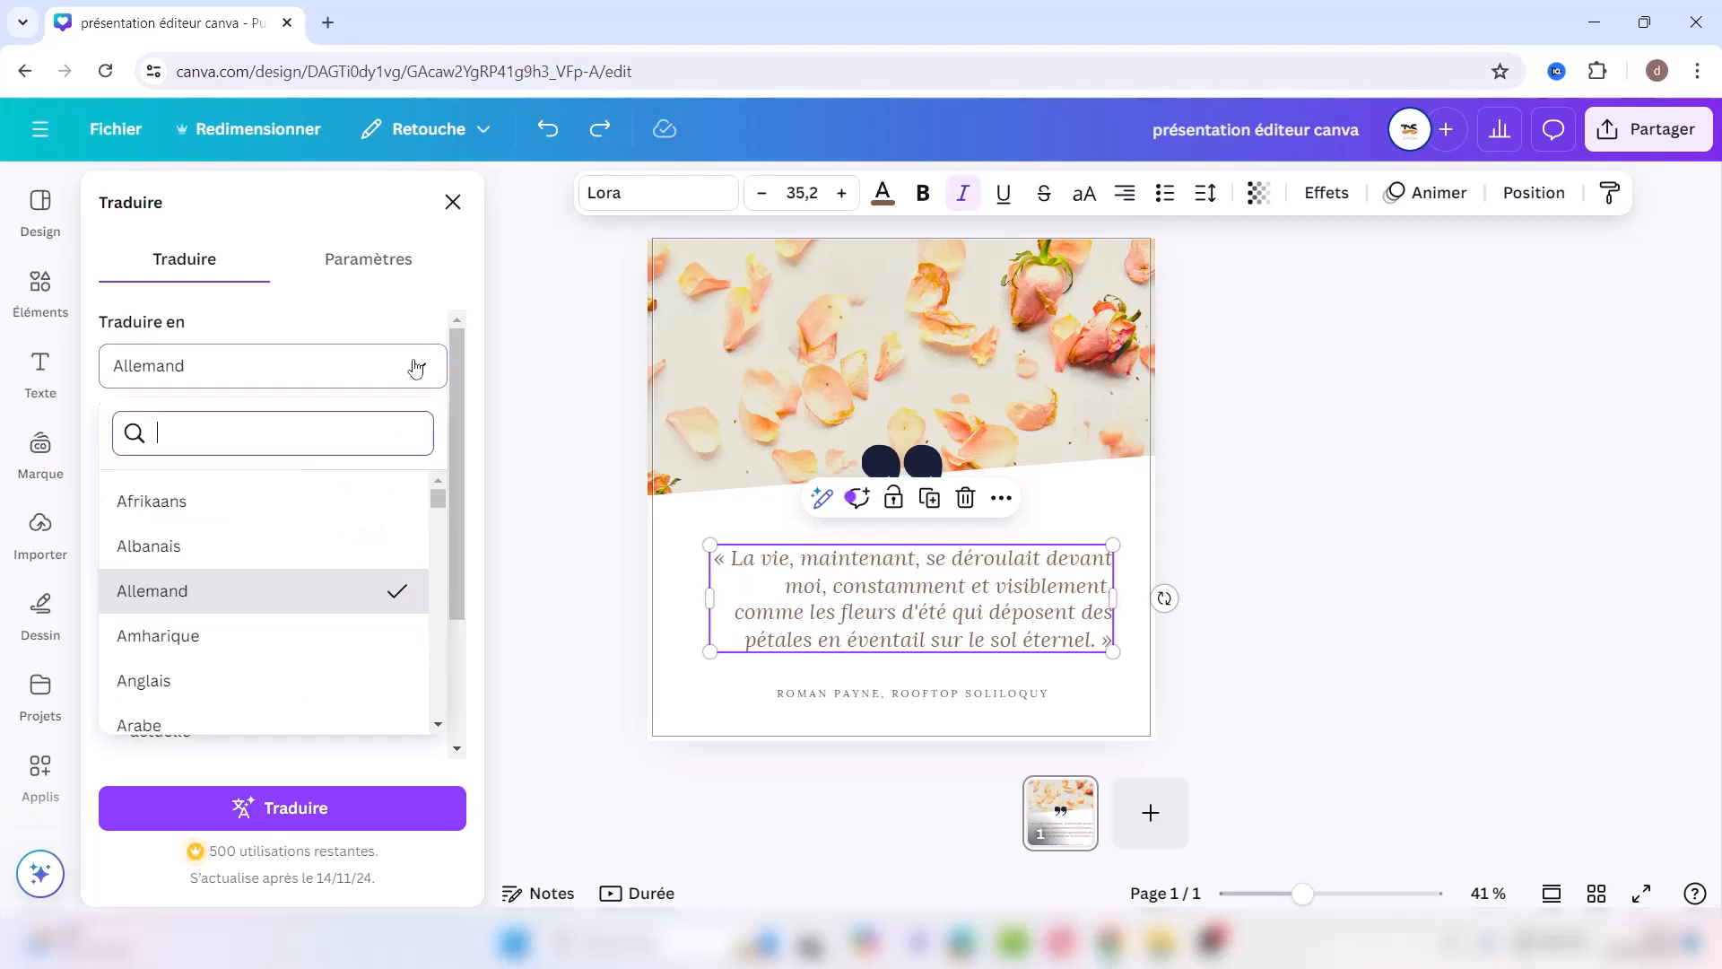
left_click(197, 683)
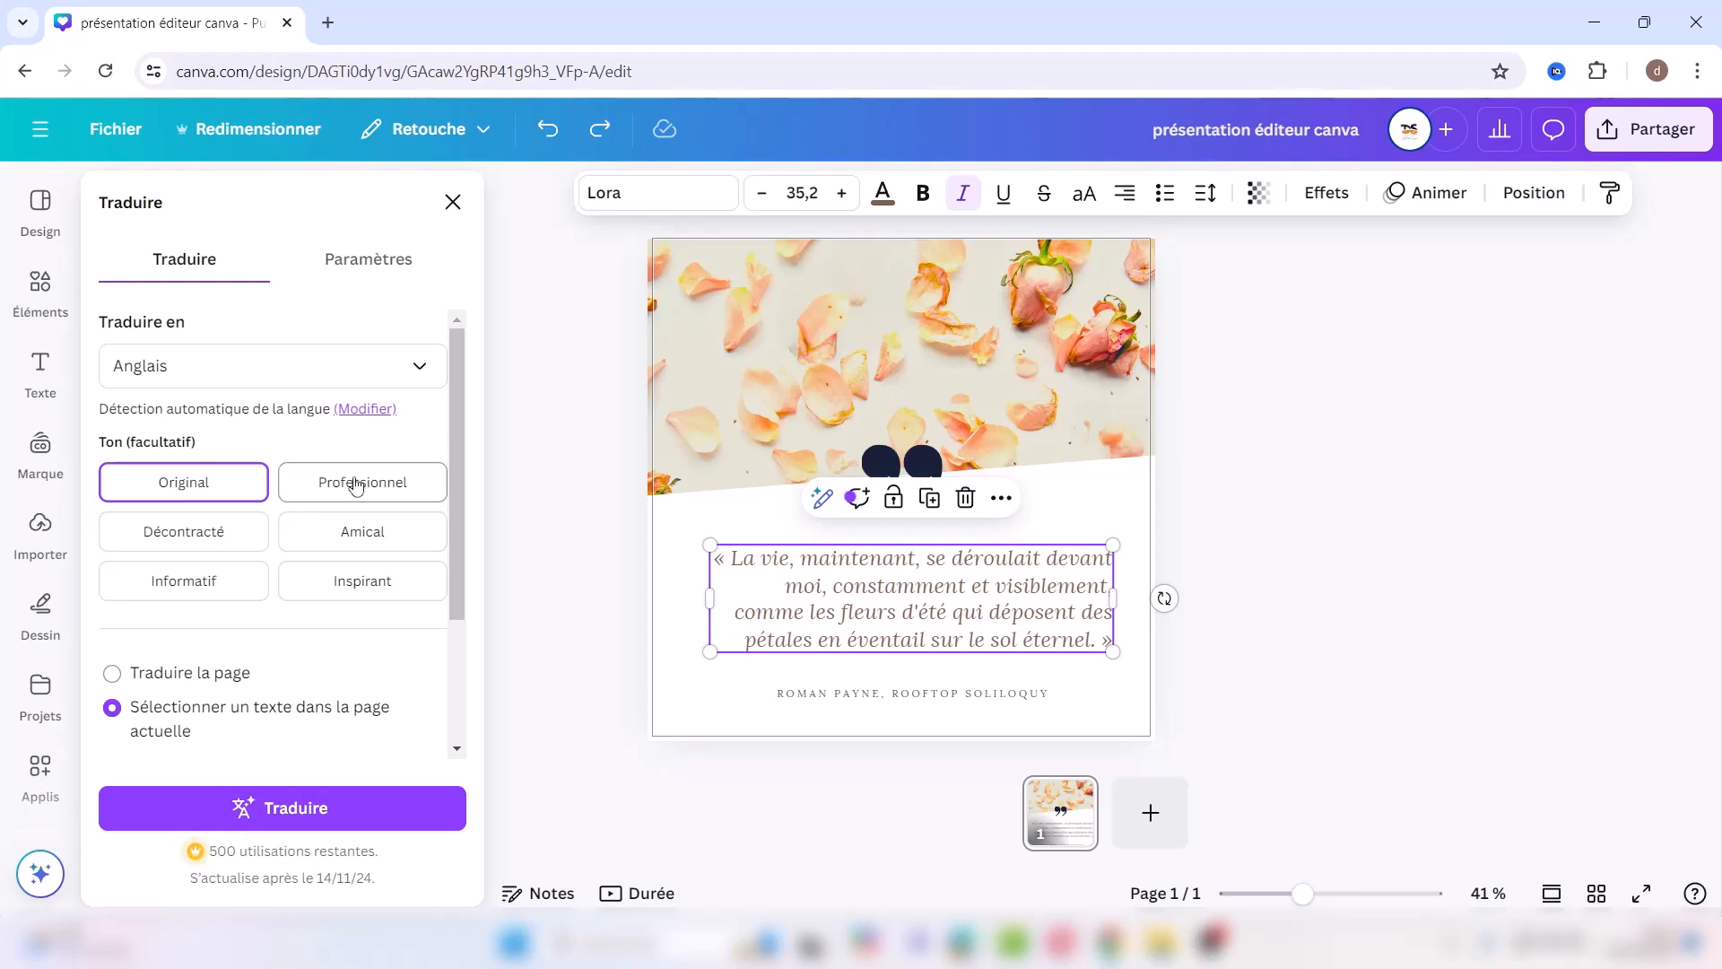
left_click(288, 812)
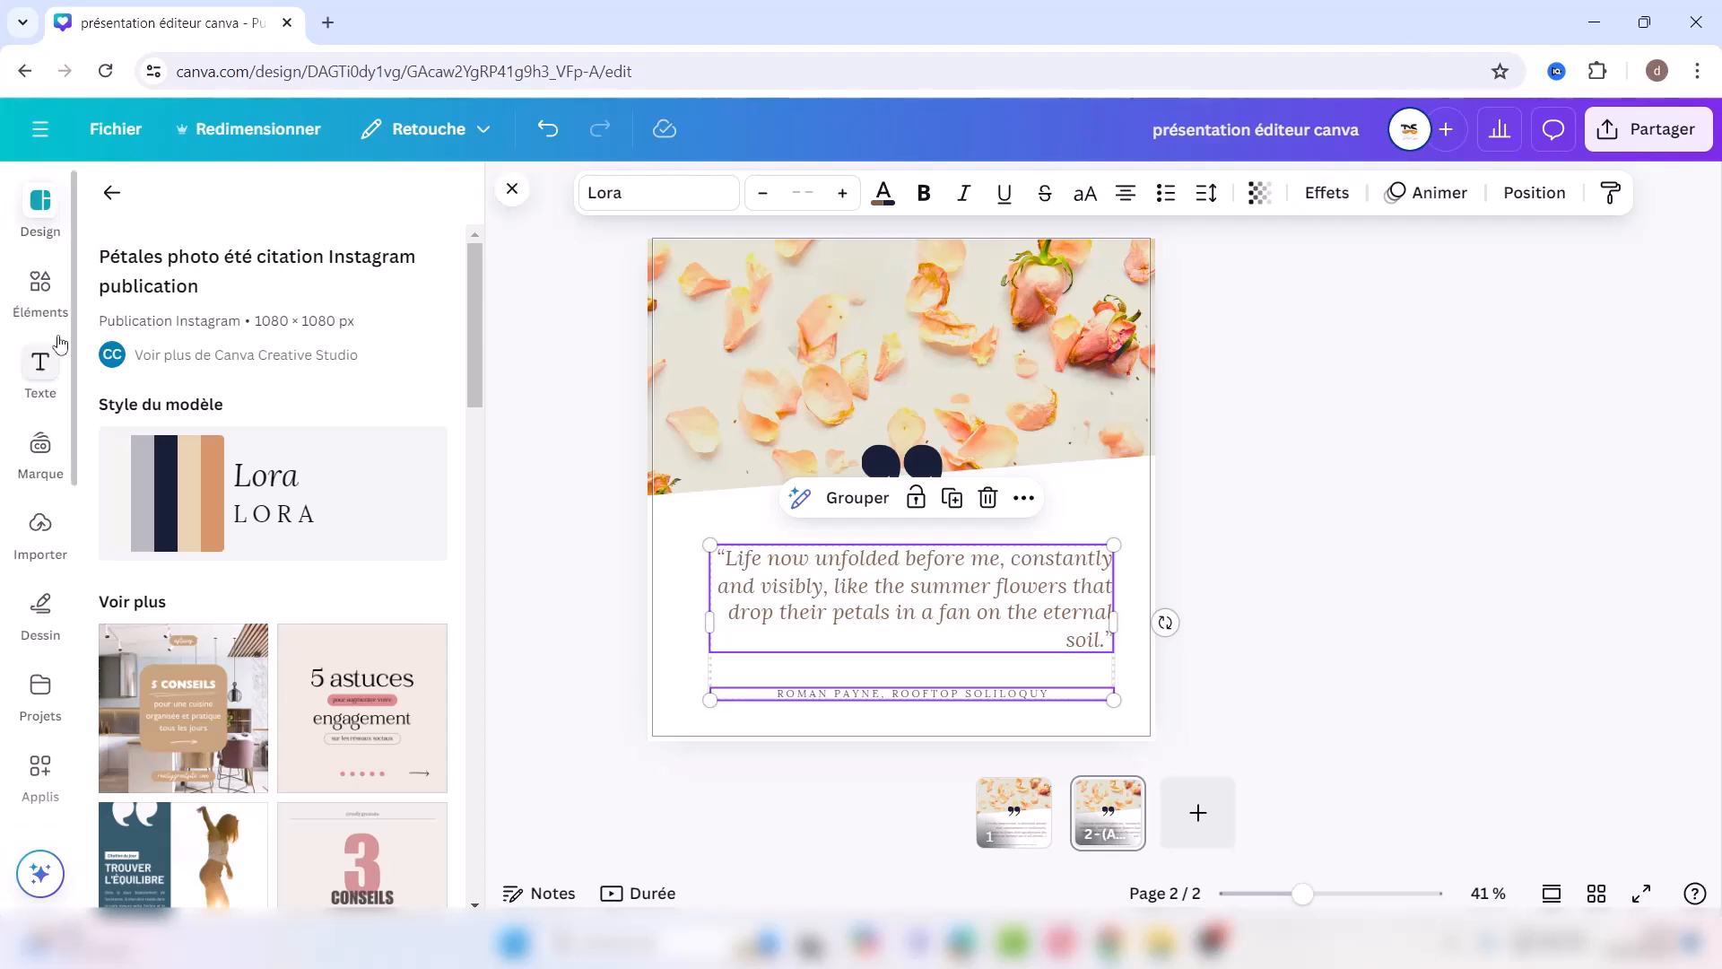
Step: Search the elements library for 'fleur' and filter the results to Photos
left_click(33, 285)
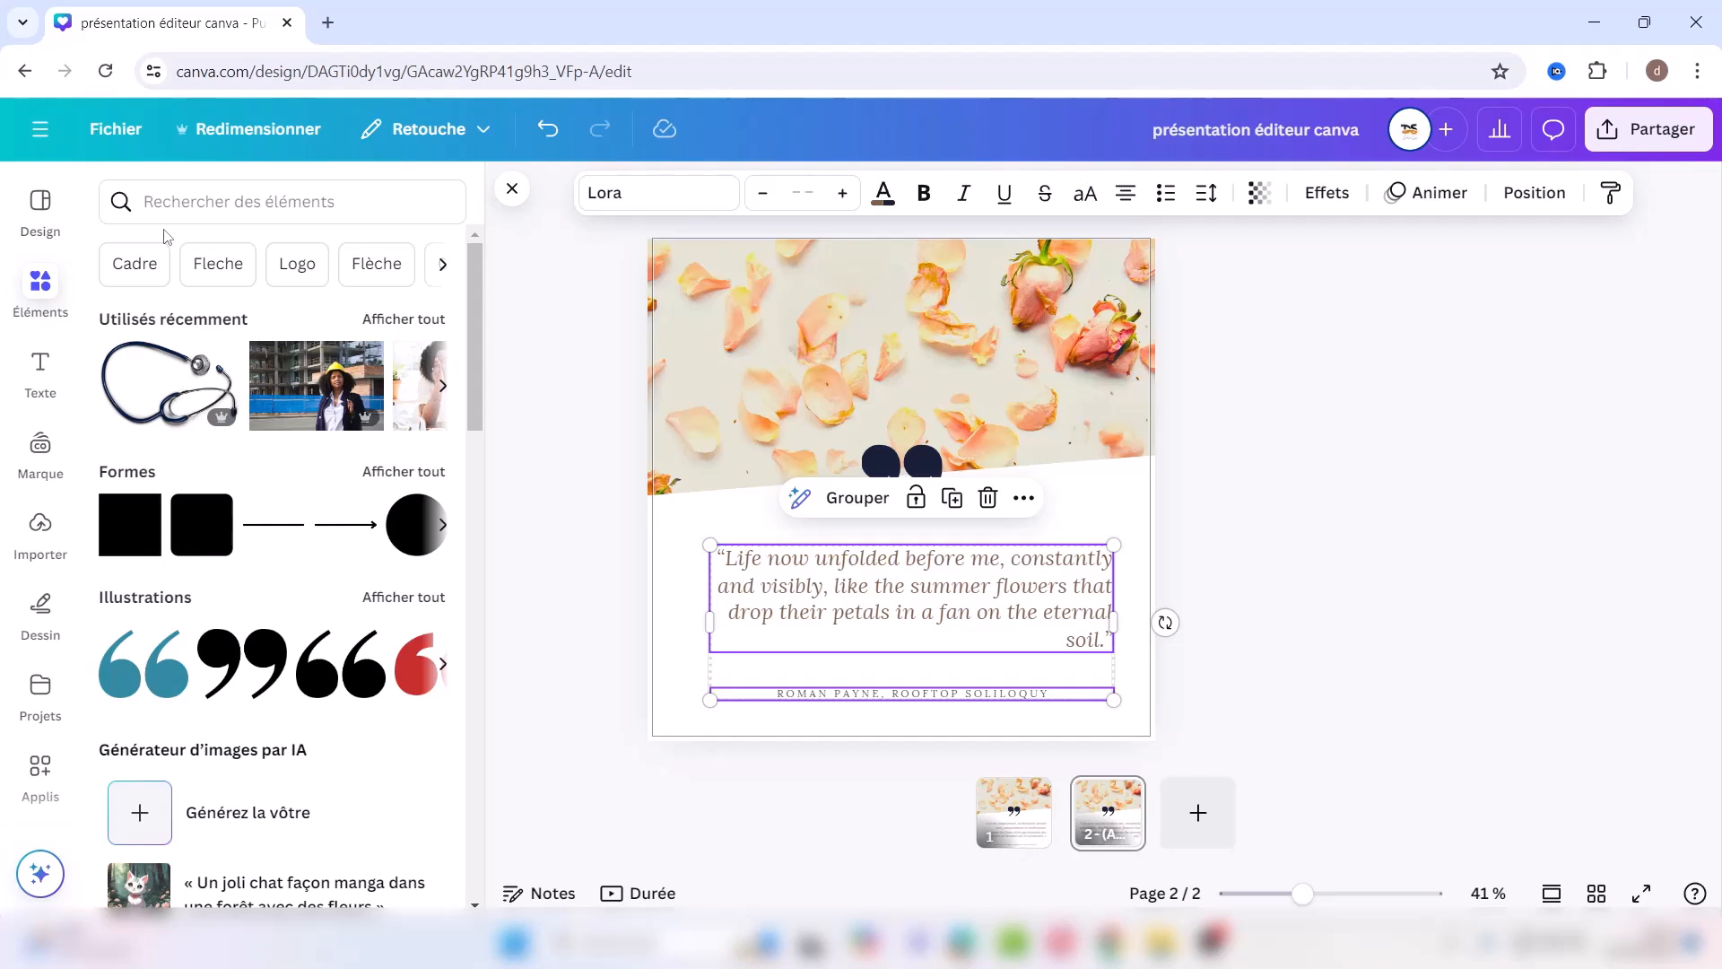
left_click(206, 204)
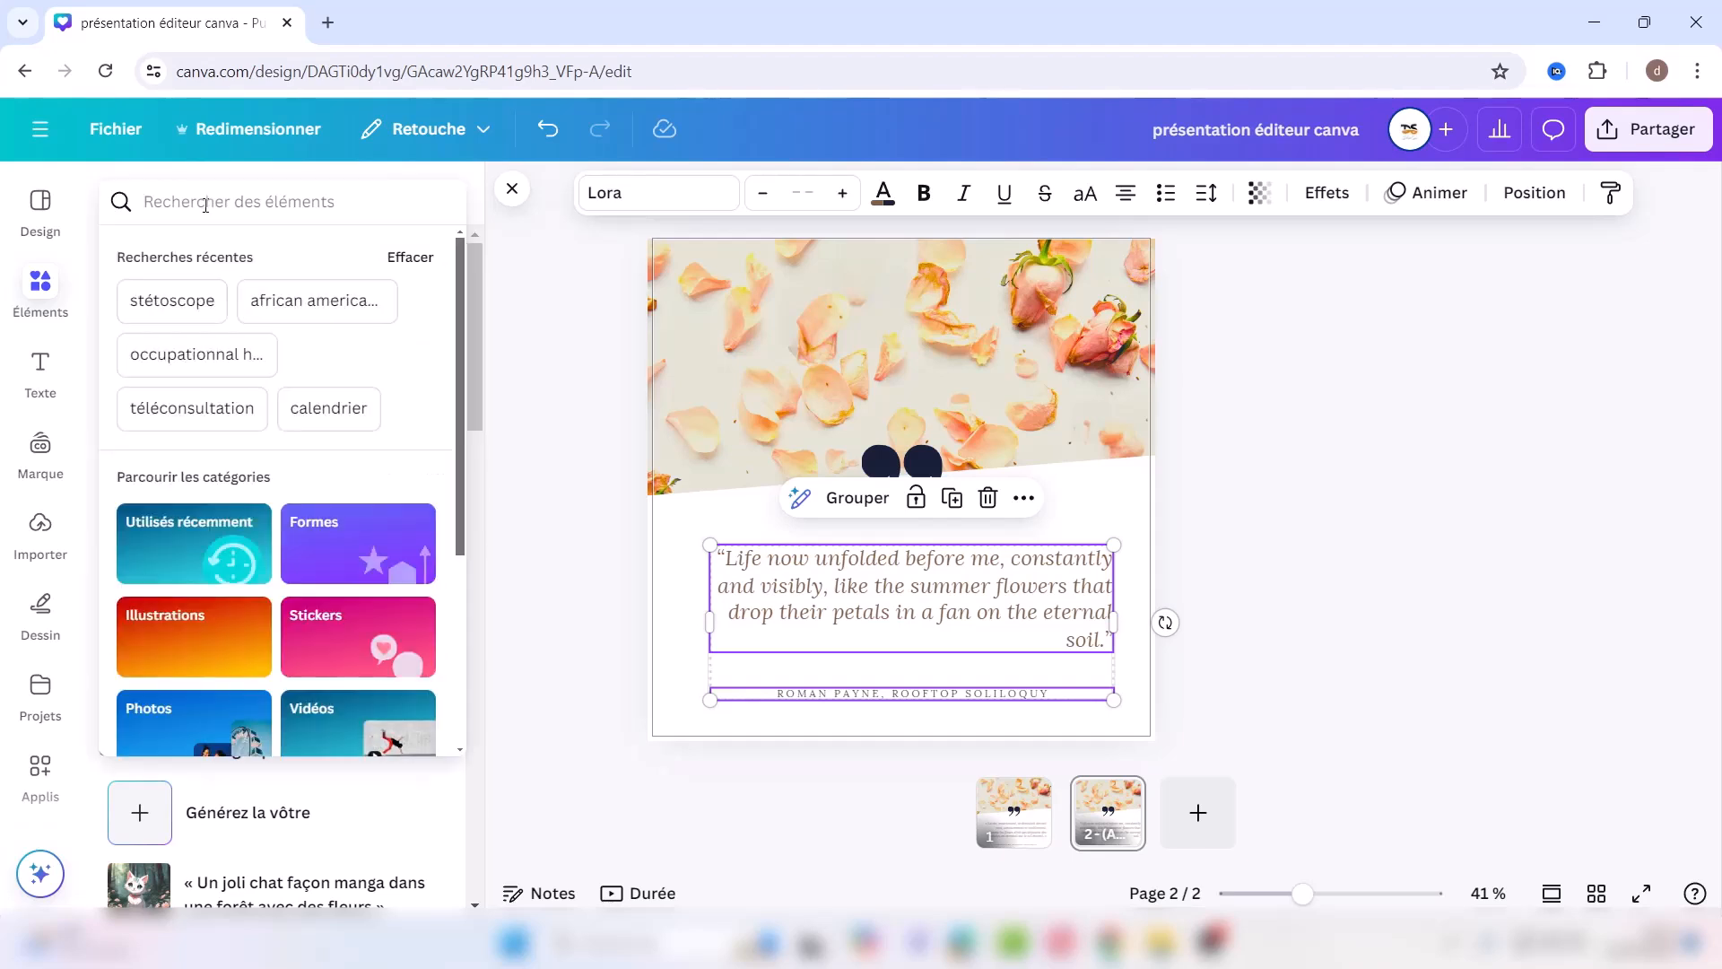
type("fleur")
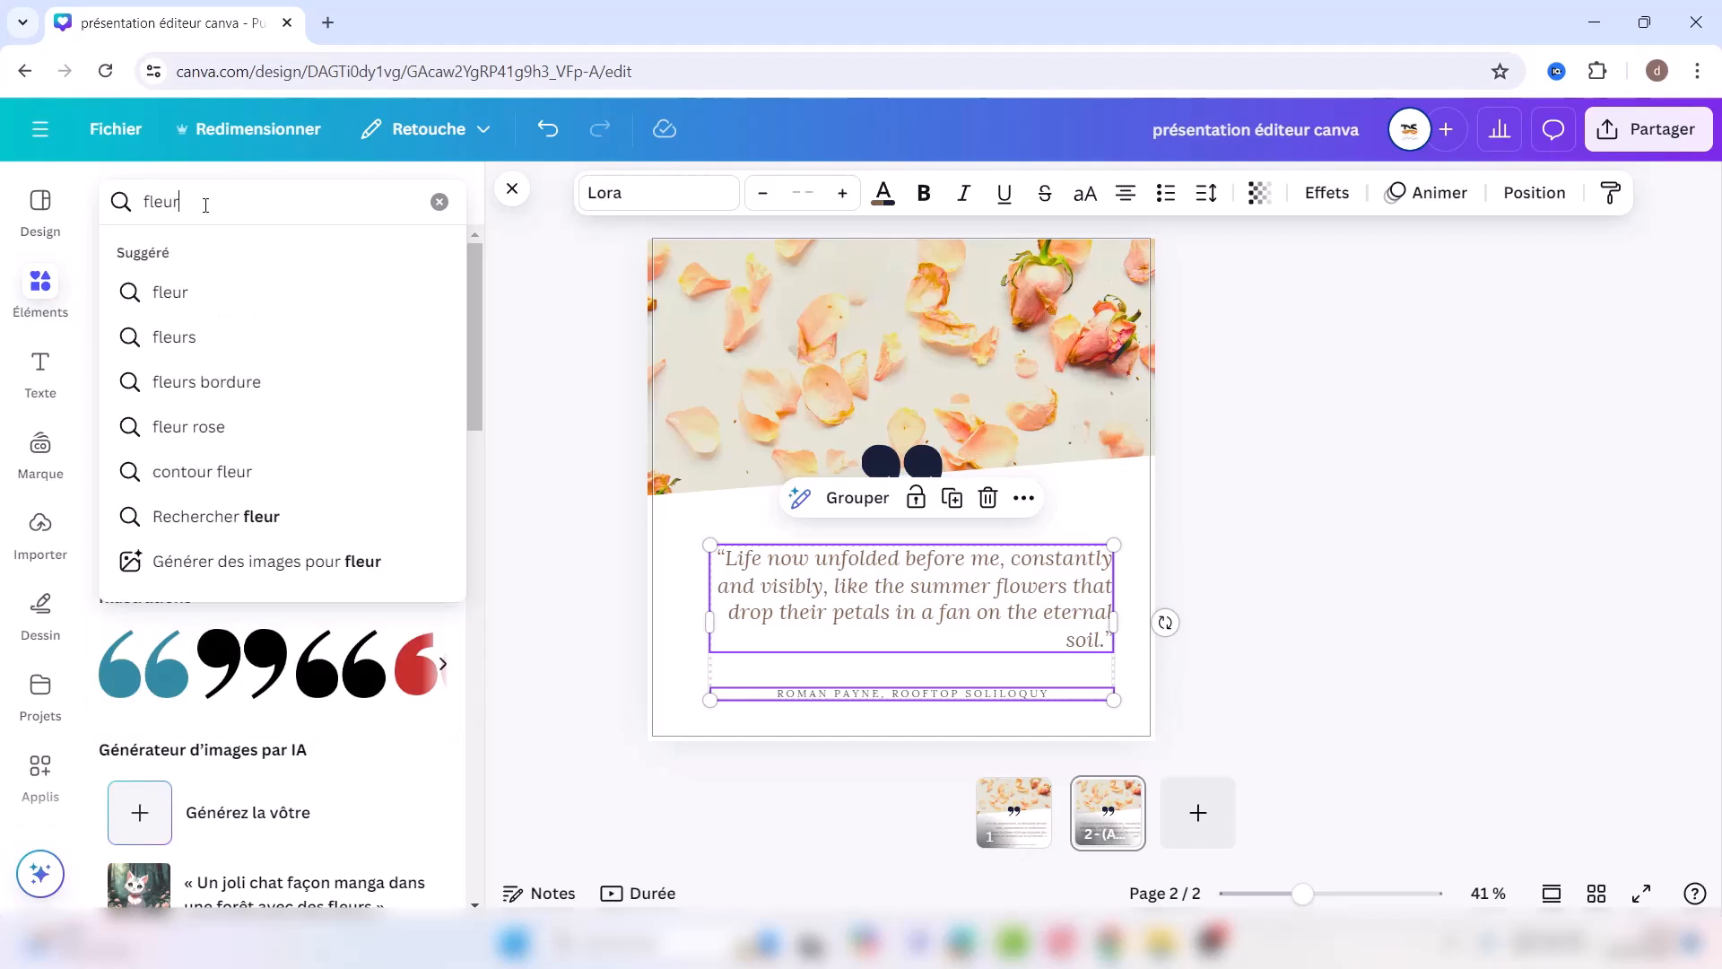
key("Return")
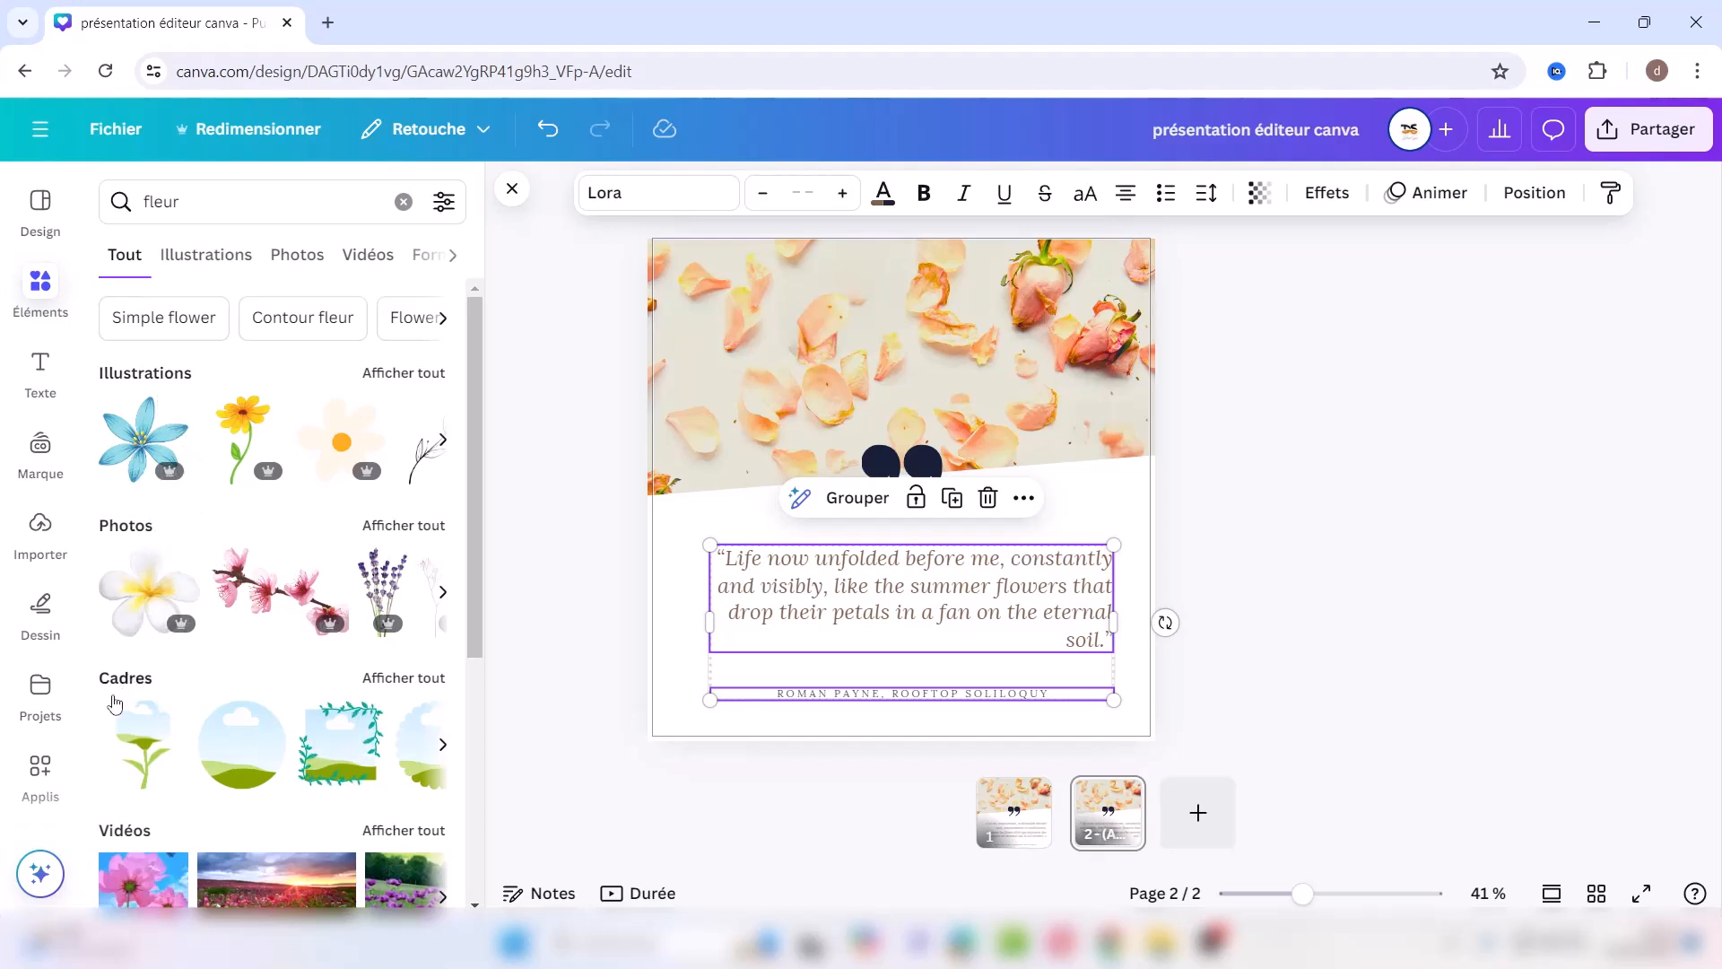
left_click_drag(475, 578, 495, 836)
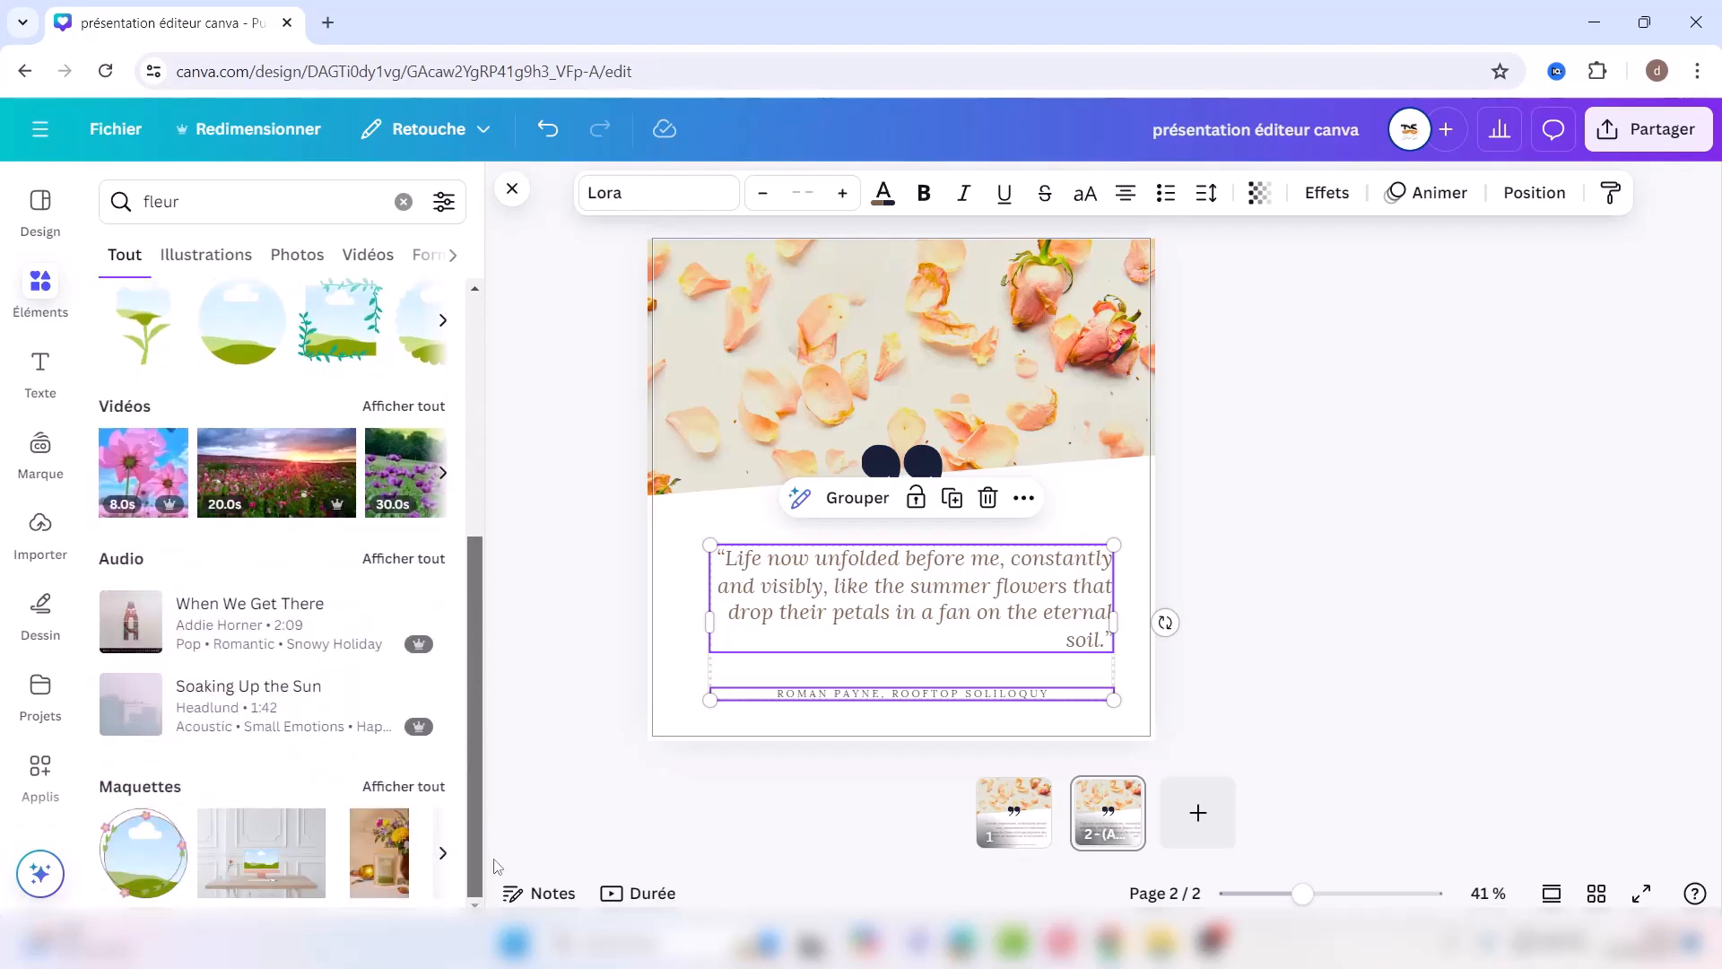
scroll(470, 622, "up", 5)
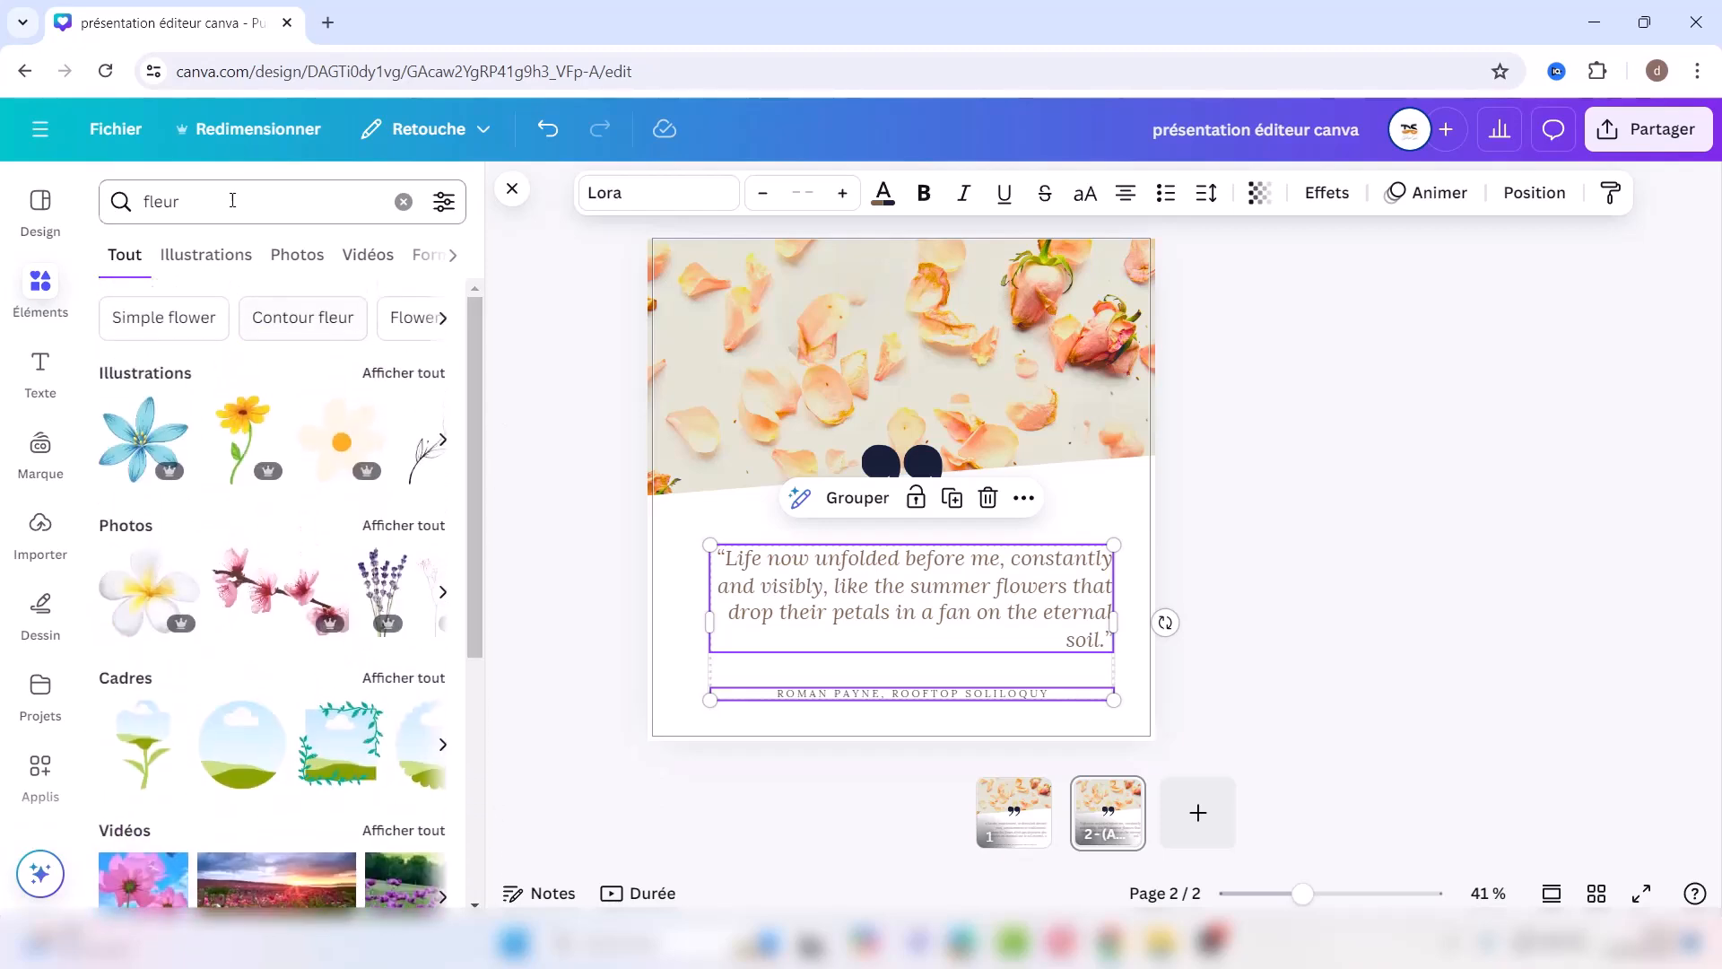
left_click(274, 258)
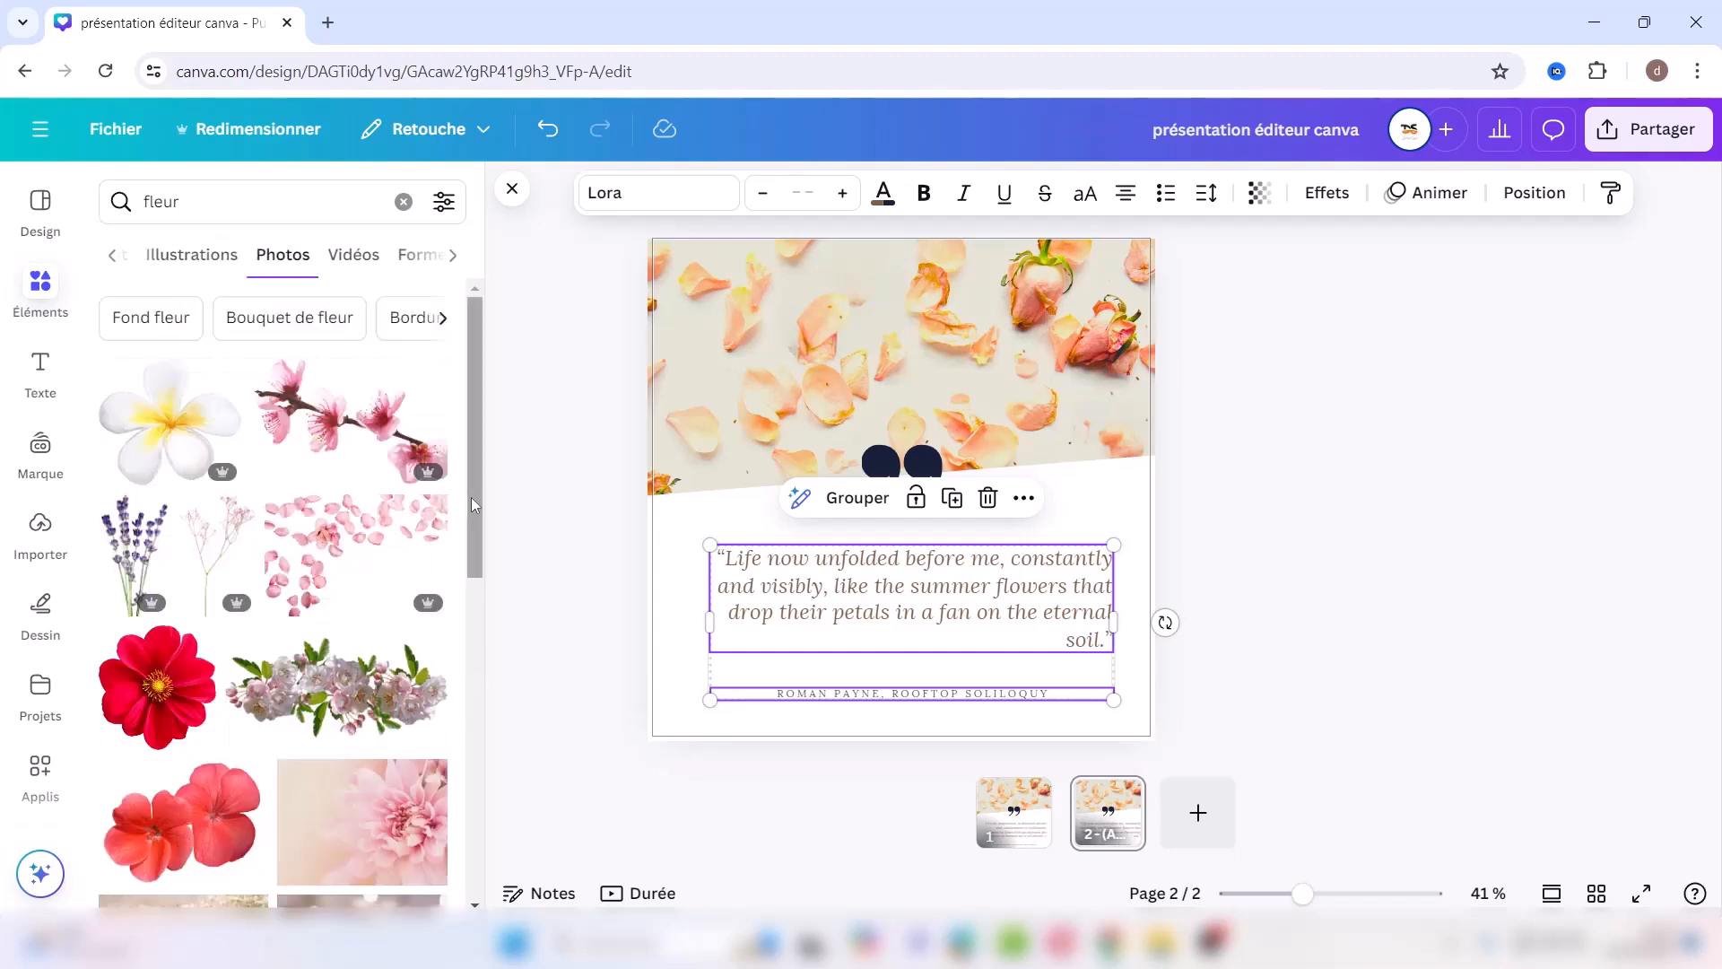
scroll(458, 617, "down", 3)
scroll(457, 642, "down", 2)
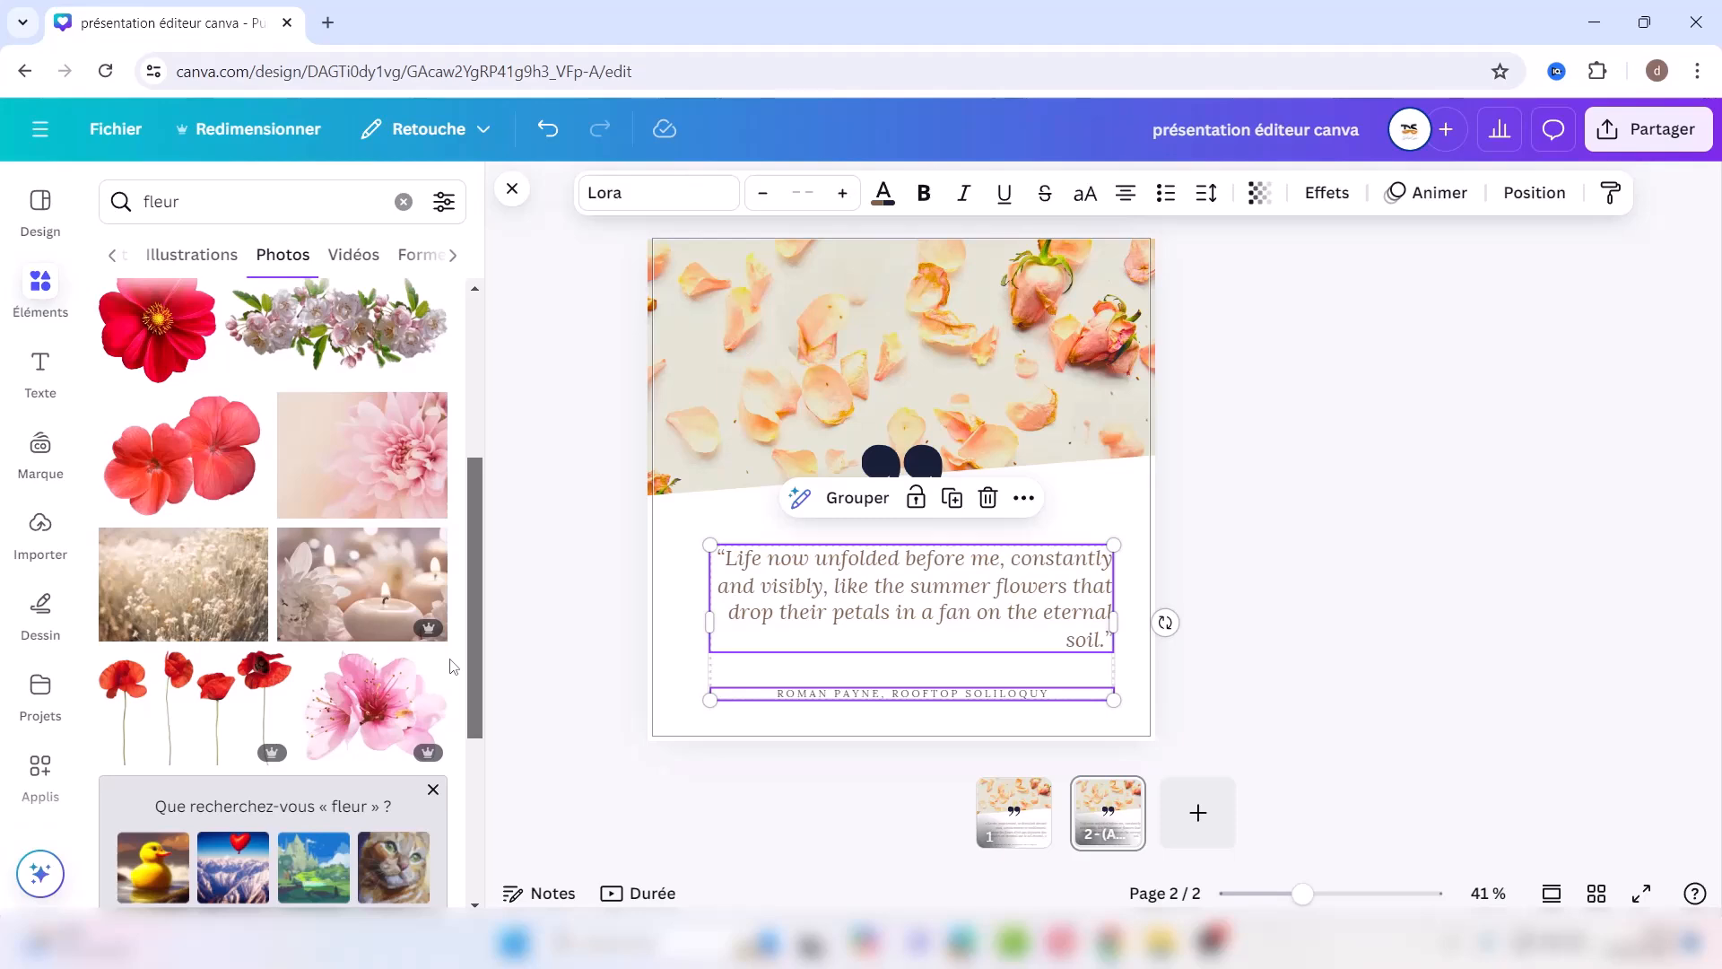
scroll(453, 666, "down", 6)
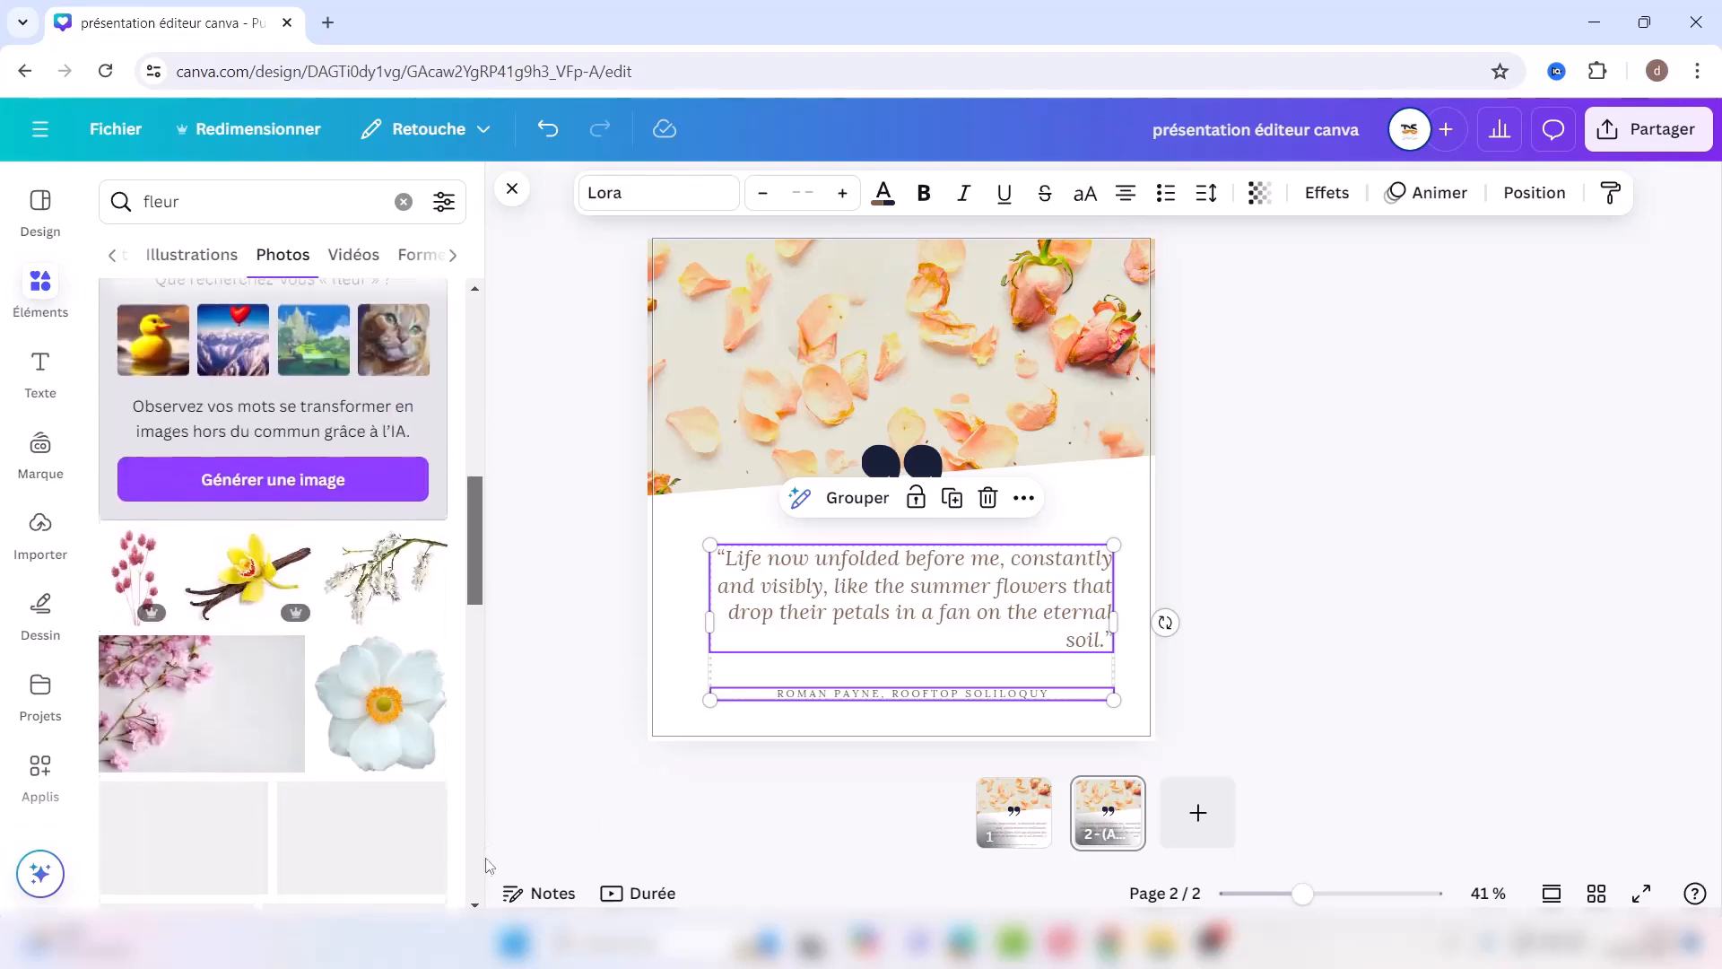
left_click_drag(481, 881, 482, 885)
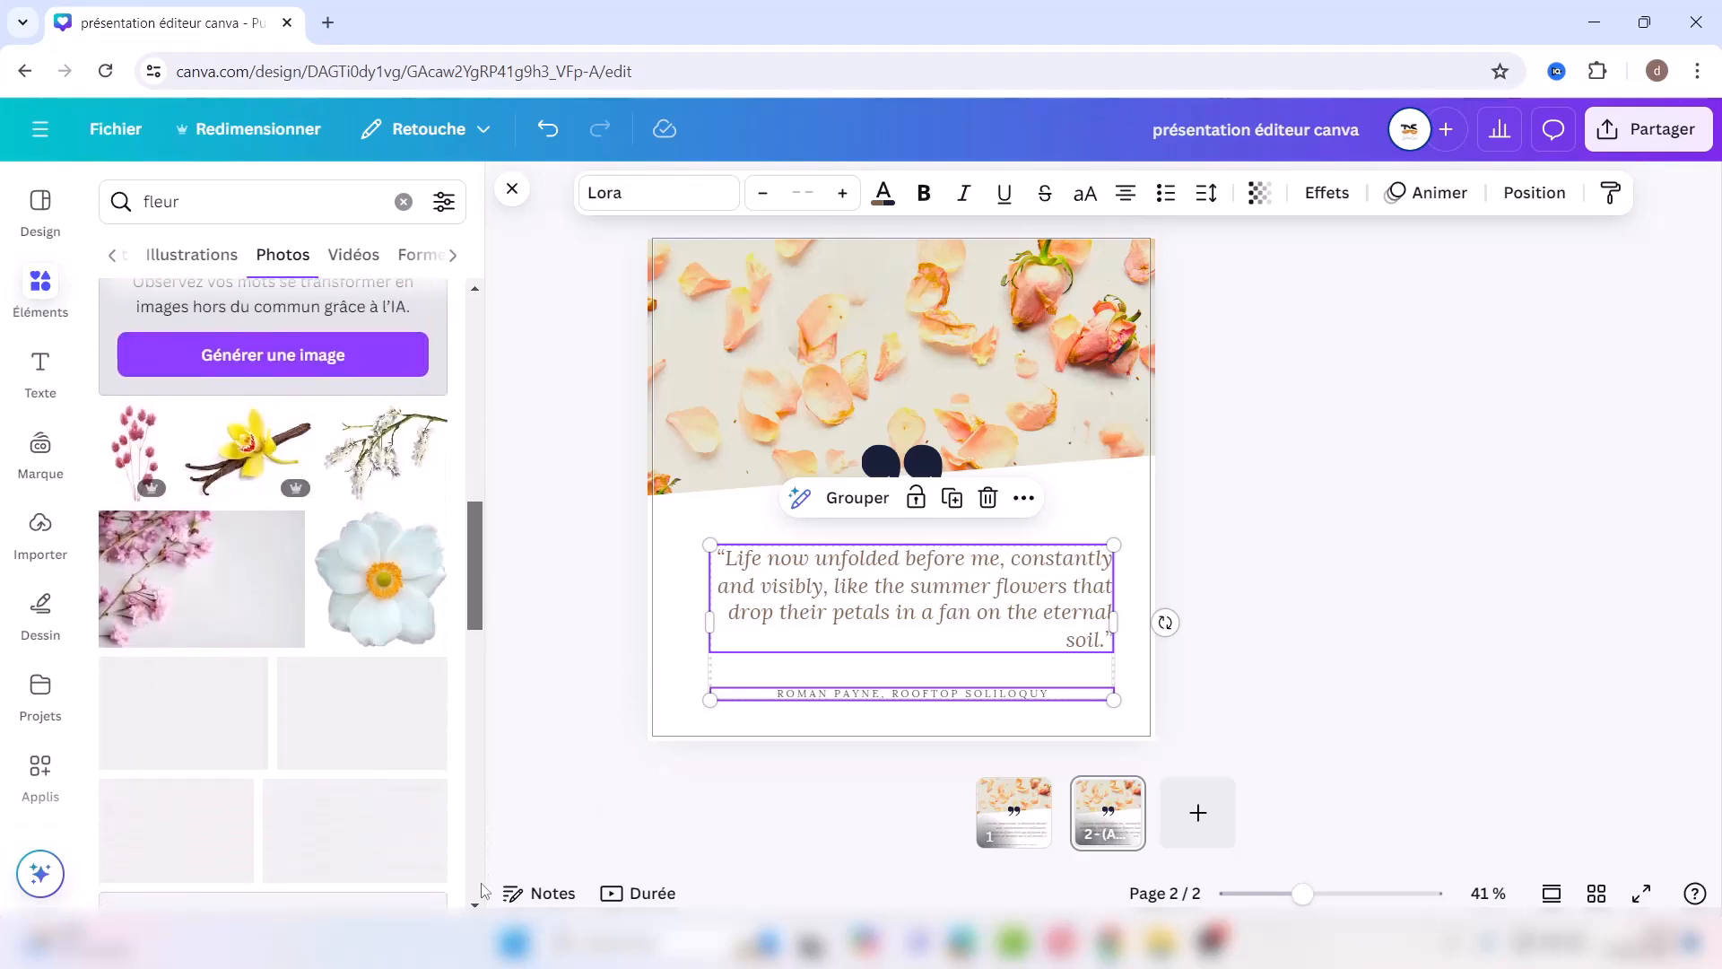
Step: Add the red flower photo instead of the white one and shrink it to a small accent
left_click(386, 608)
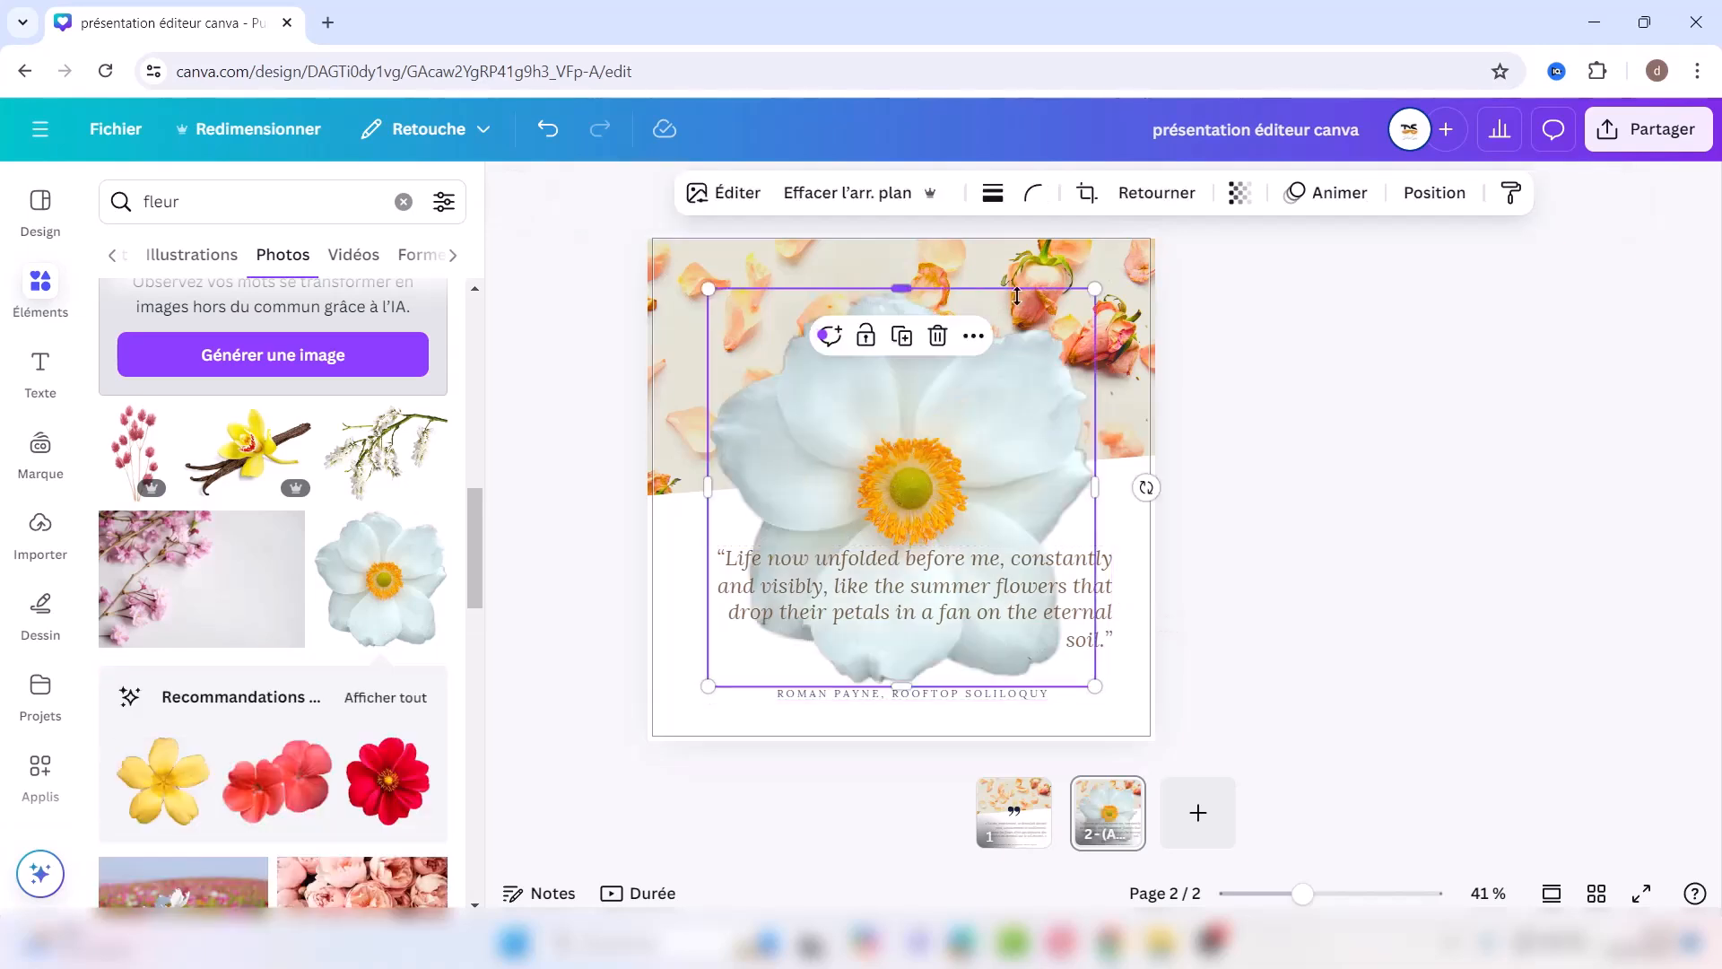
left_click(937, 337)
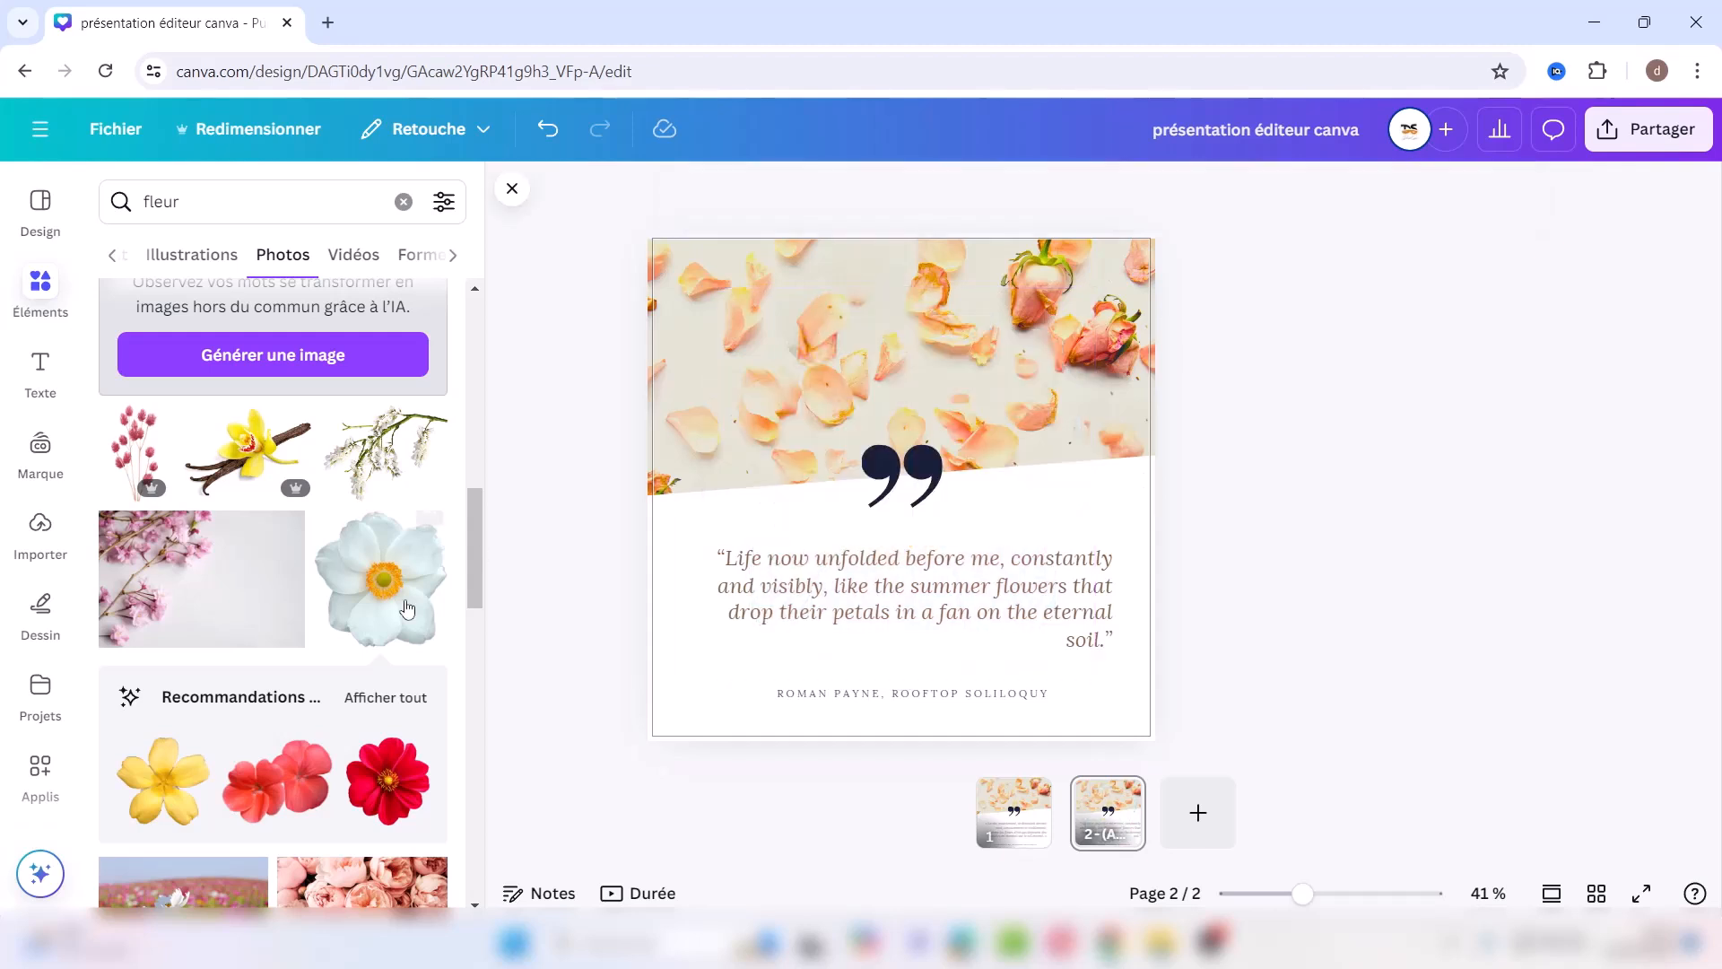
left_click(400, 793)
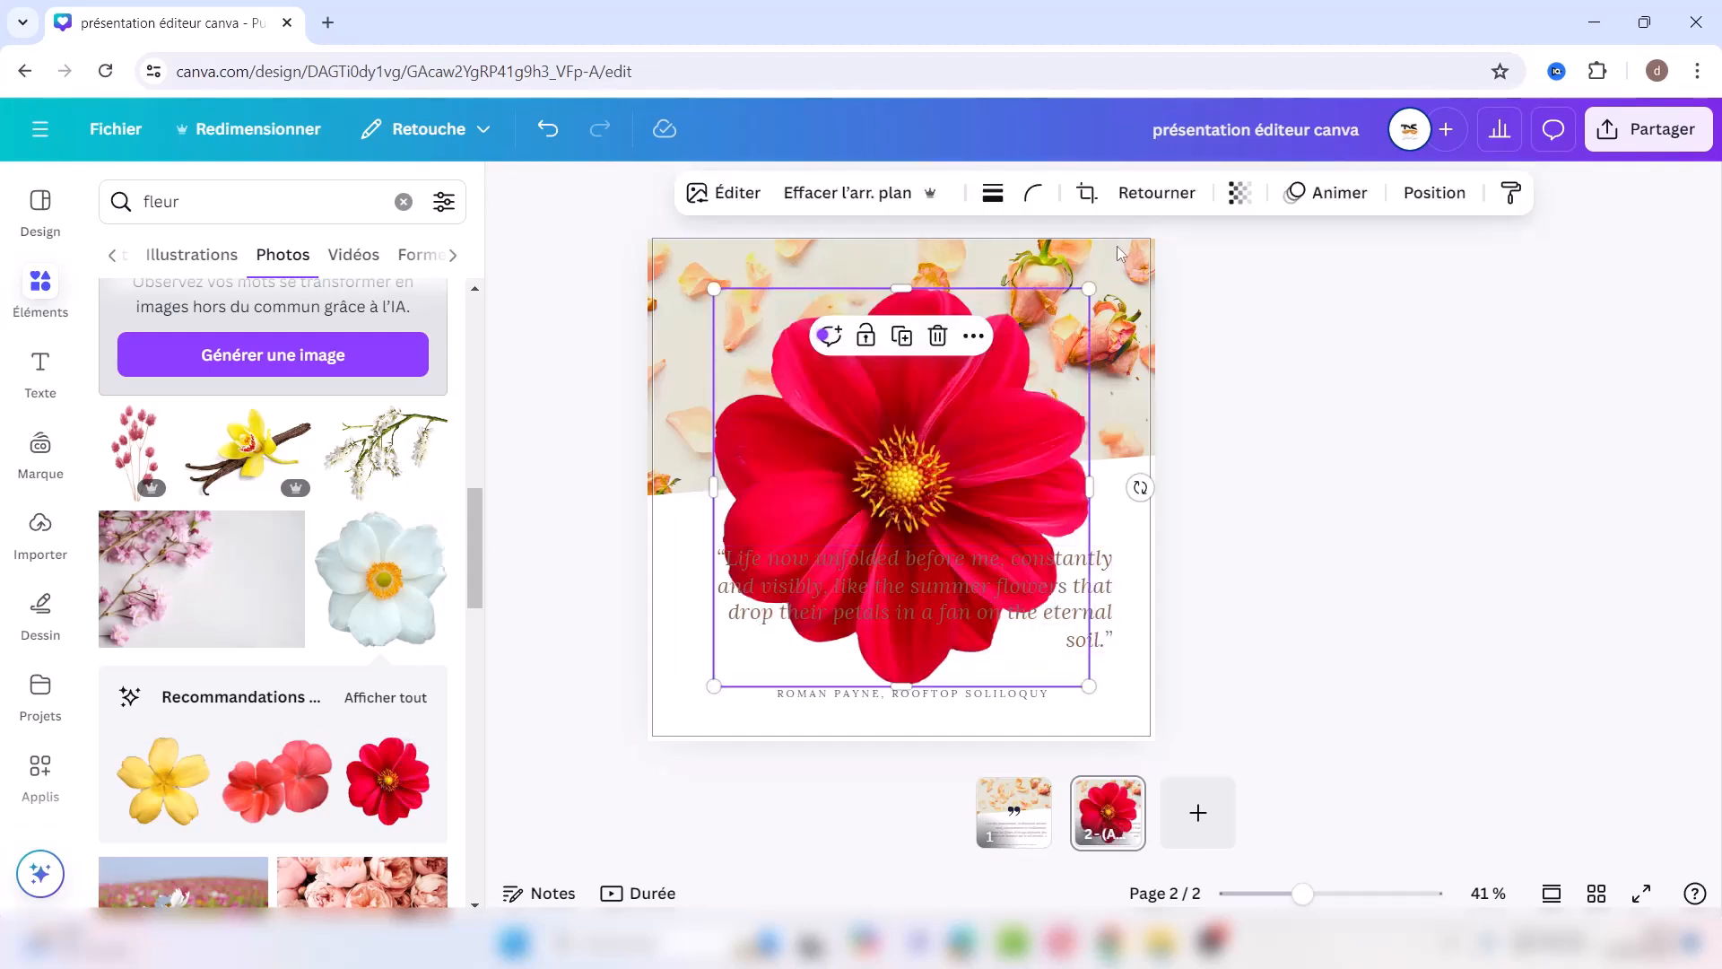
left_click_drag(1089, 289, 723, 633)
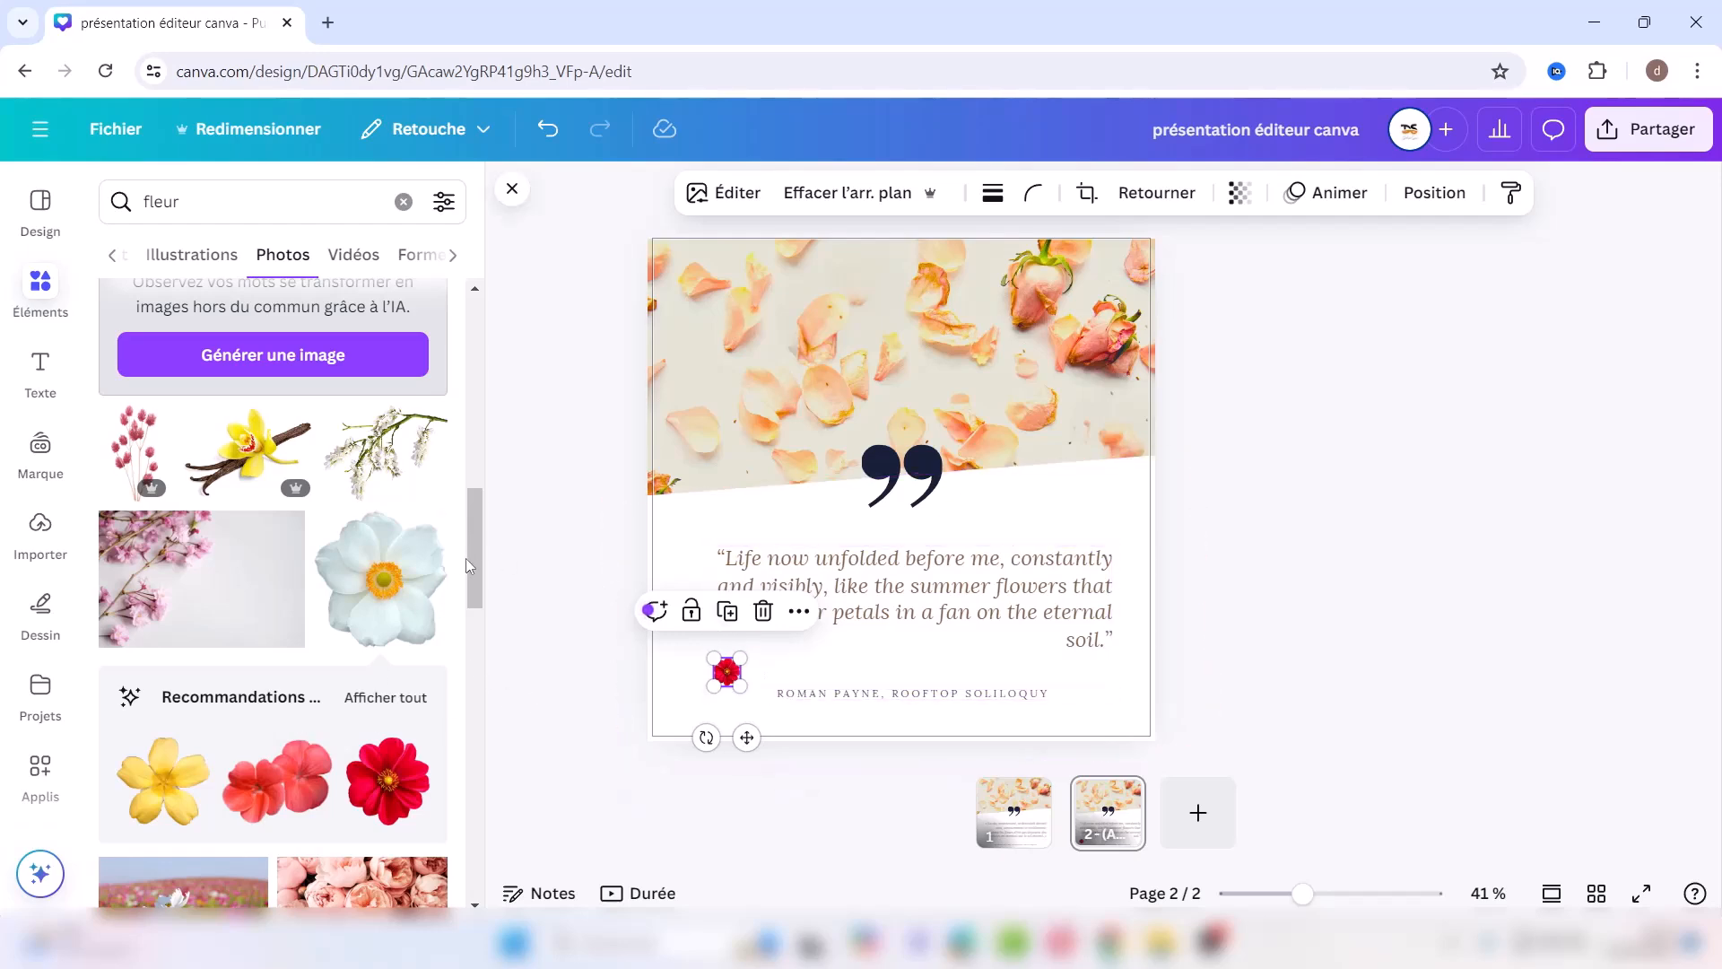
left_click_drag(470, 563, 510, 343)
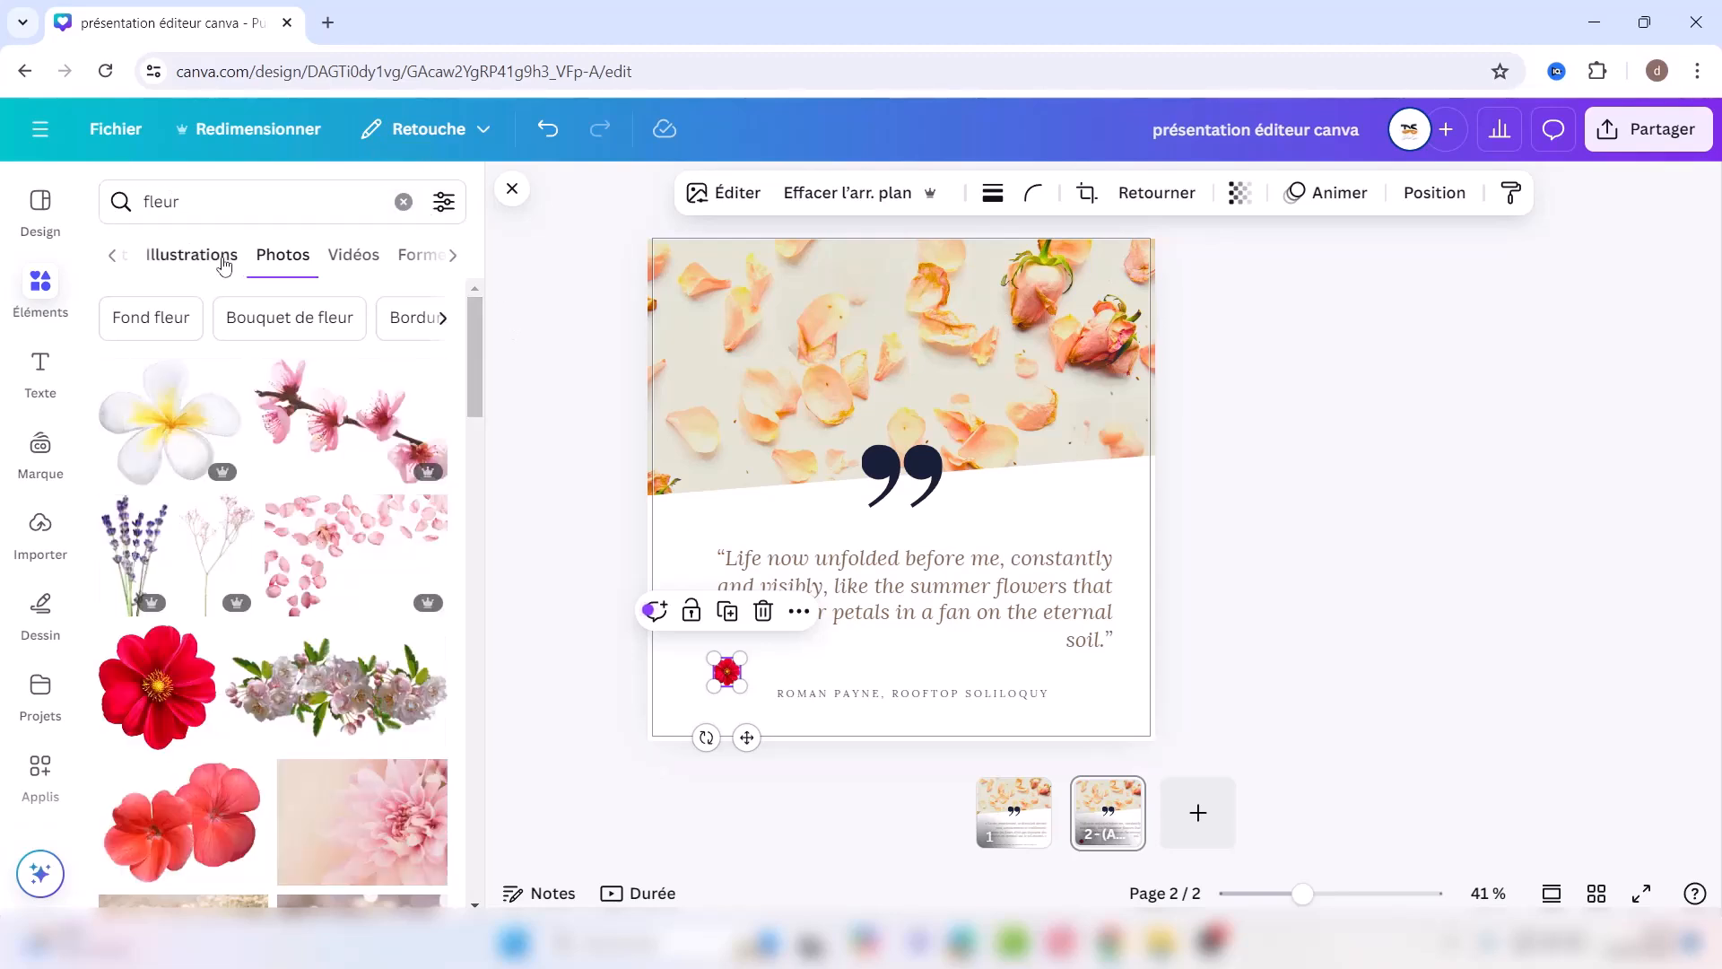
Step: Clear the flower search and add the rounded-bottom arch from the full Formes library
left_click(453, 257)
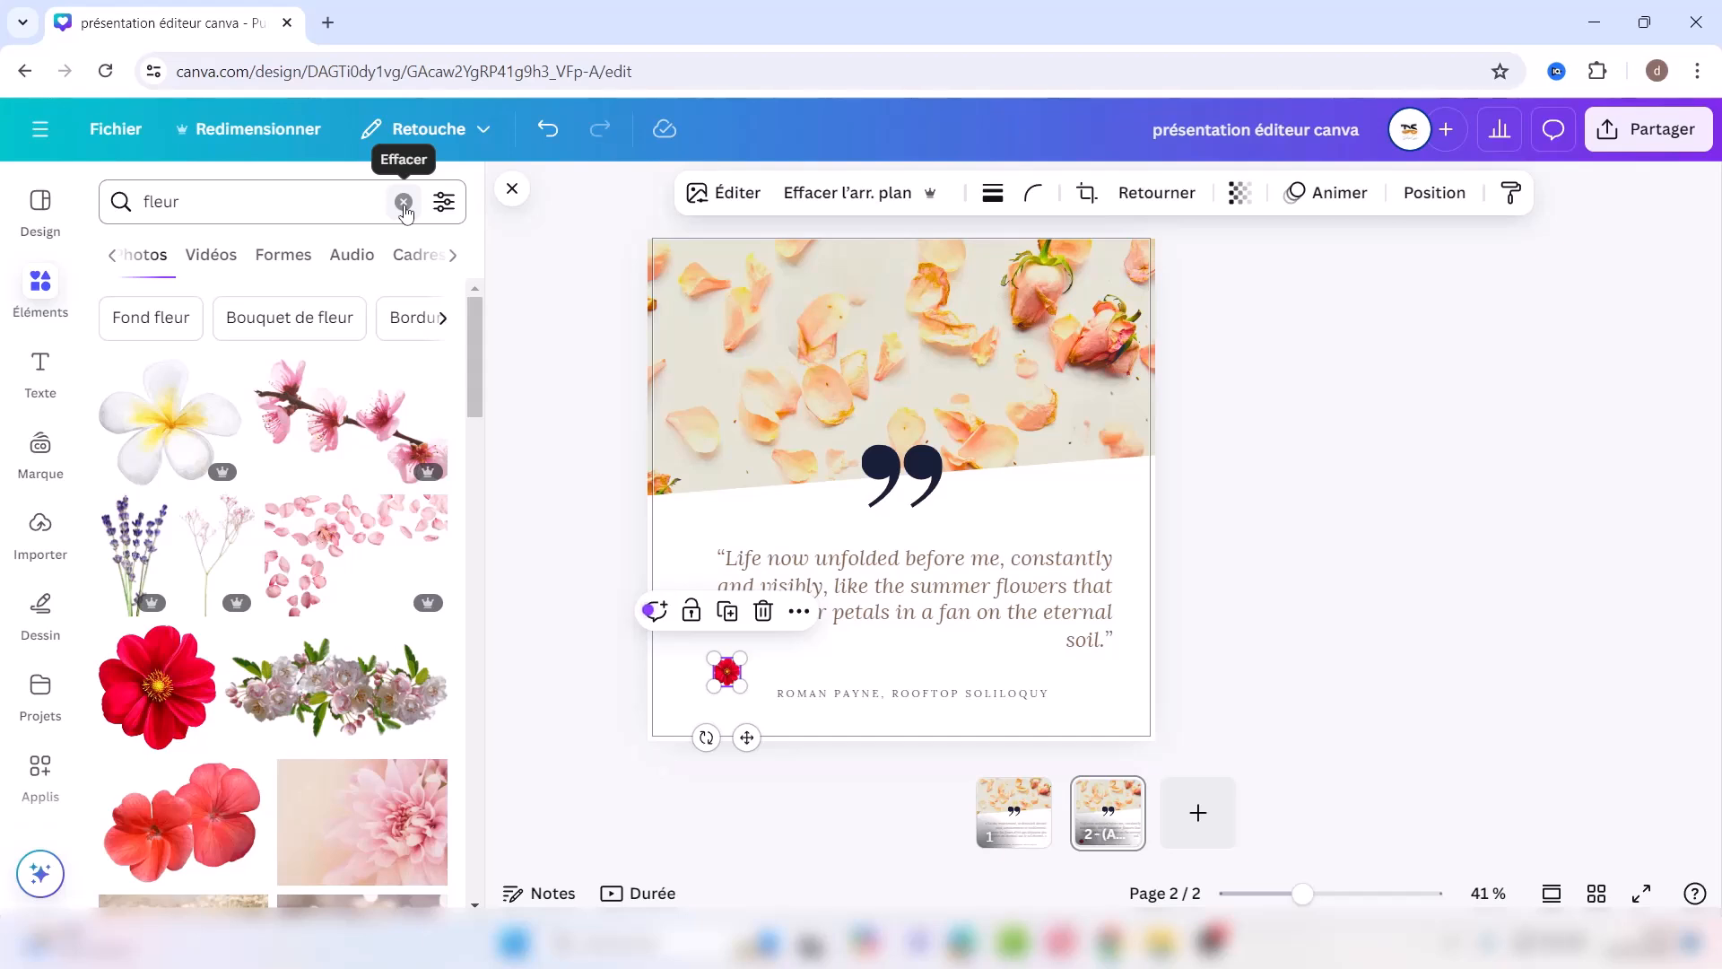
left_click(403, 202)
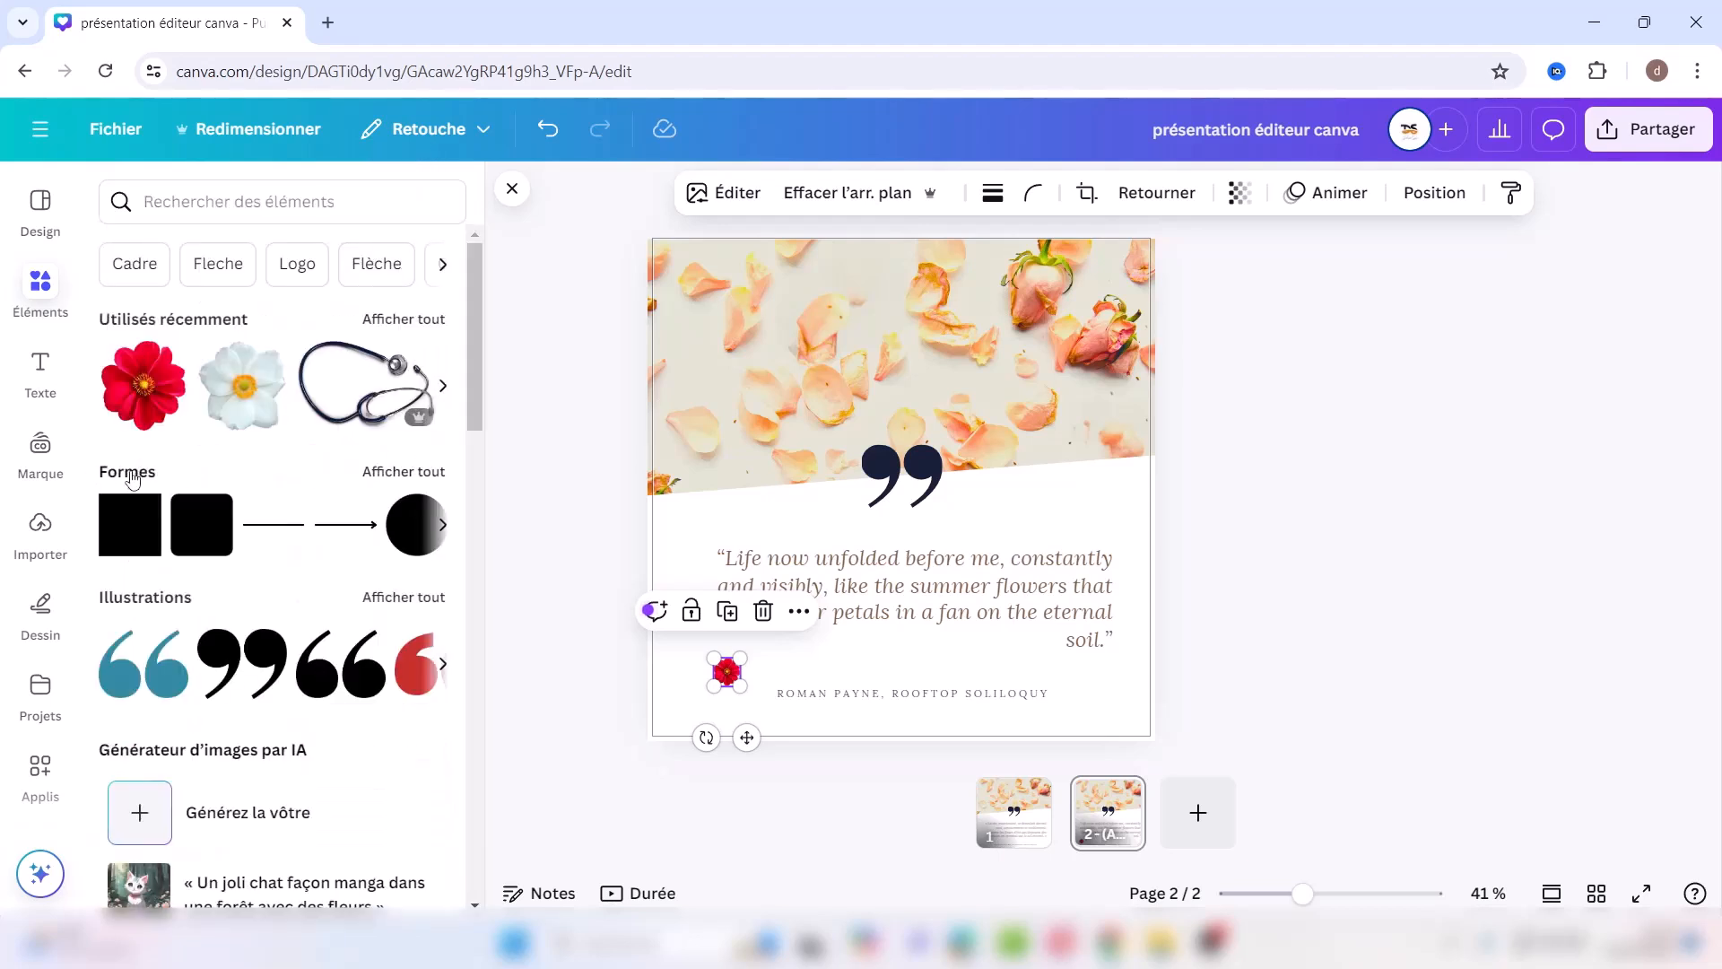
left_click(395, 475)
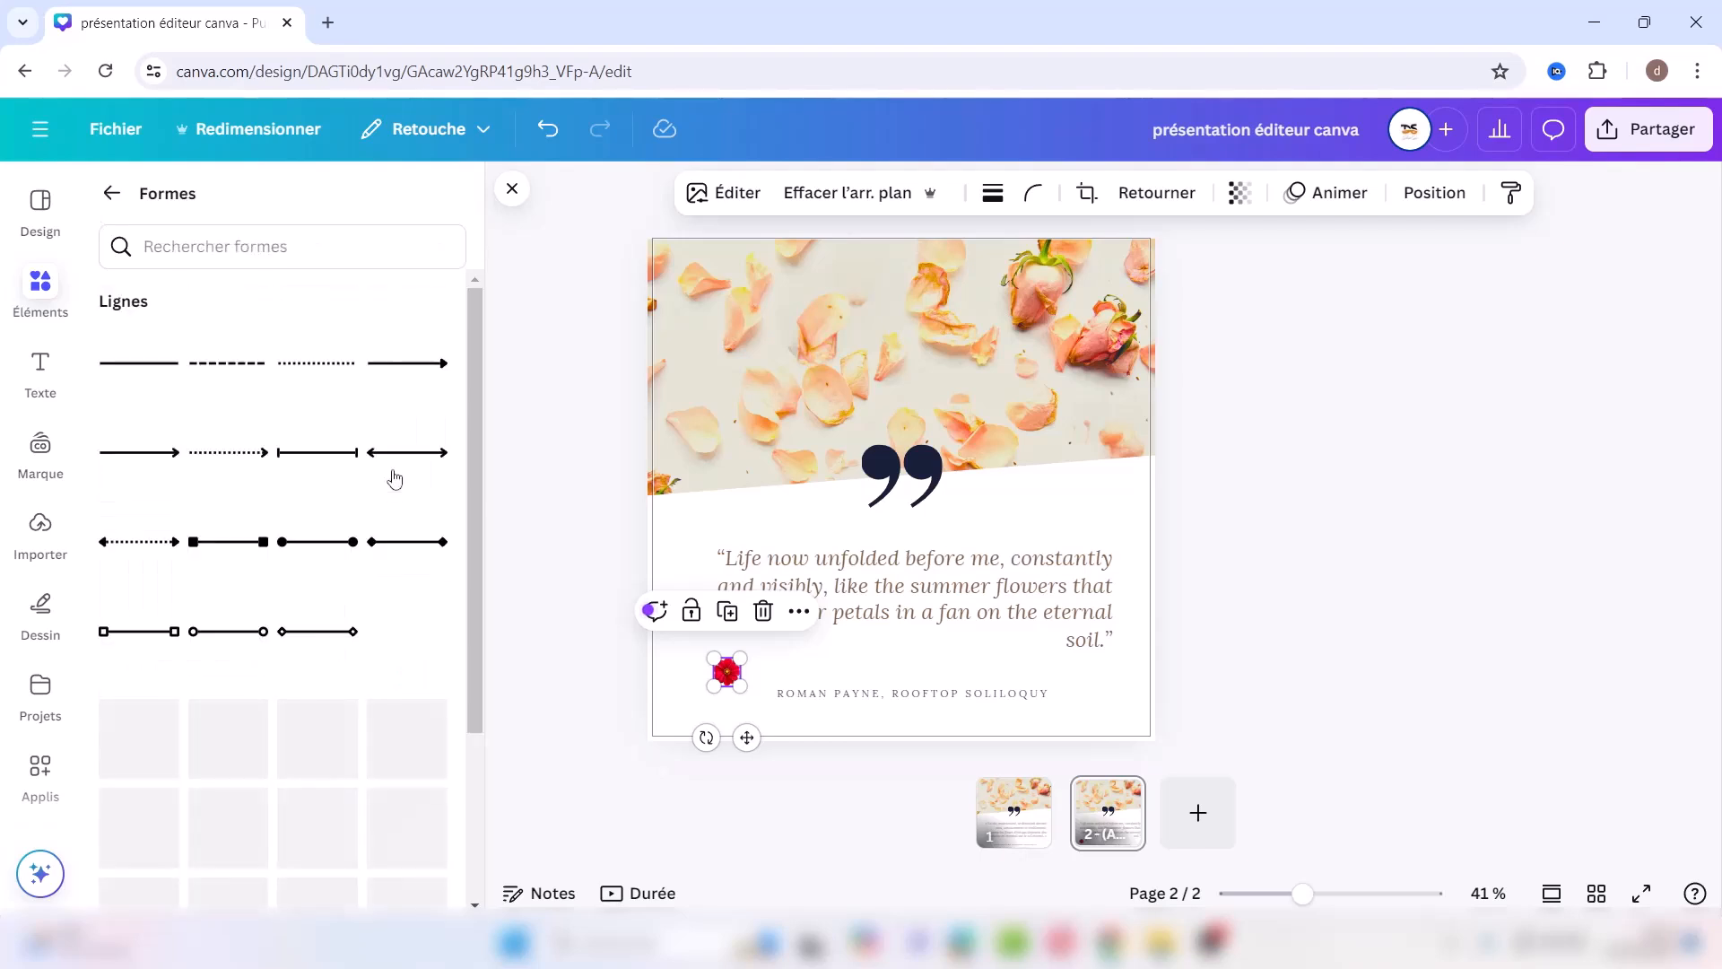
left_click_drag(470, 459, 539, 505)
left_click_drag(499, 397, 475, 908)
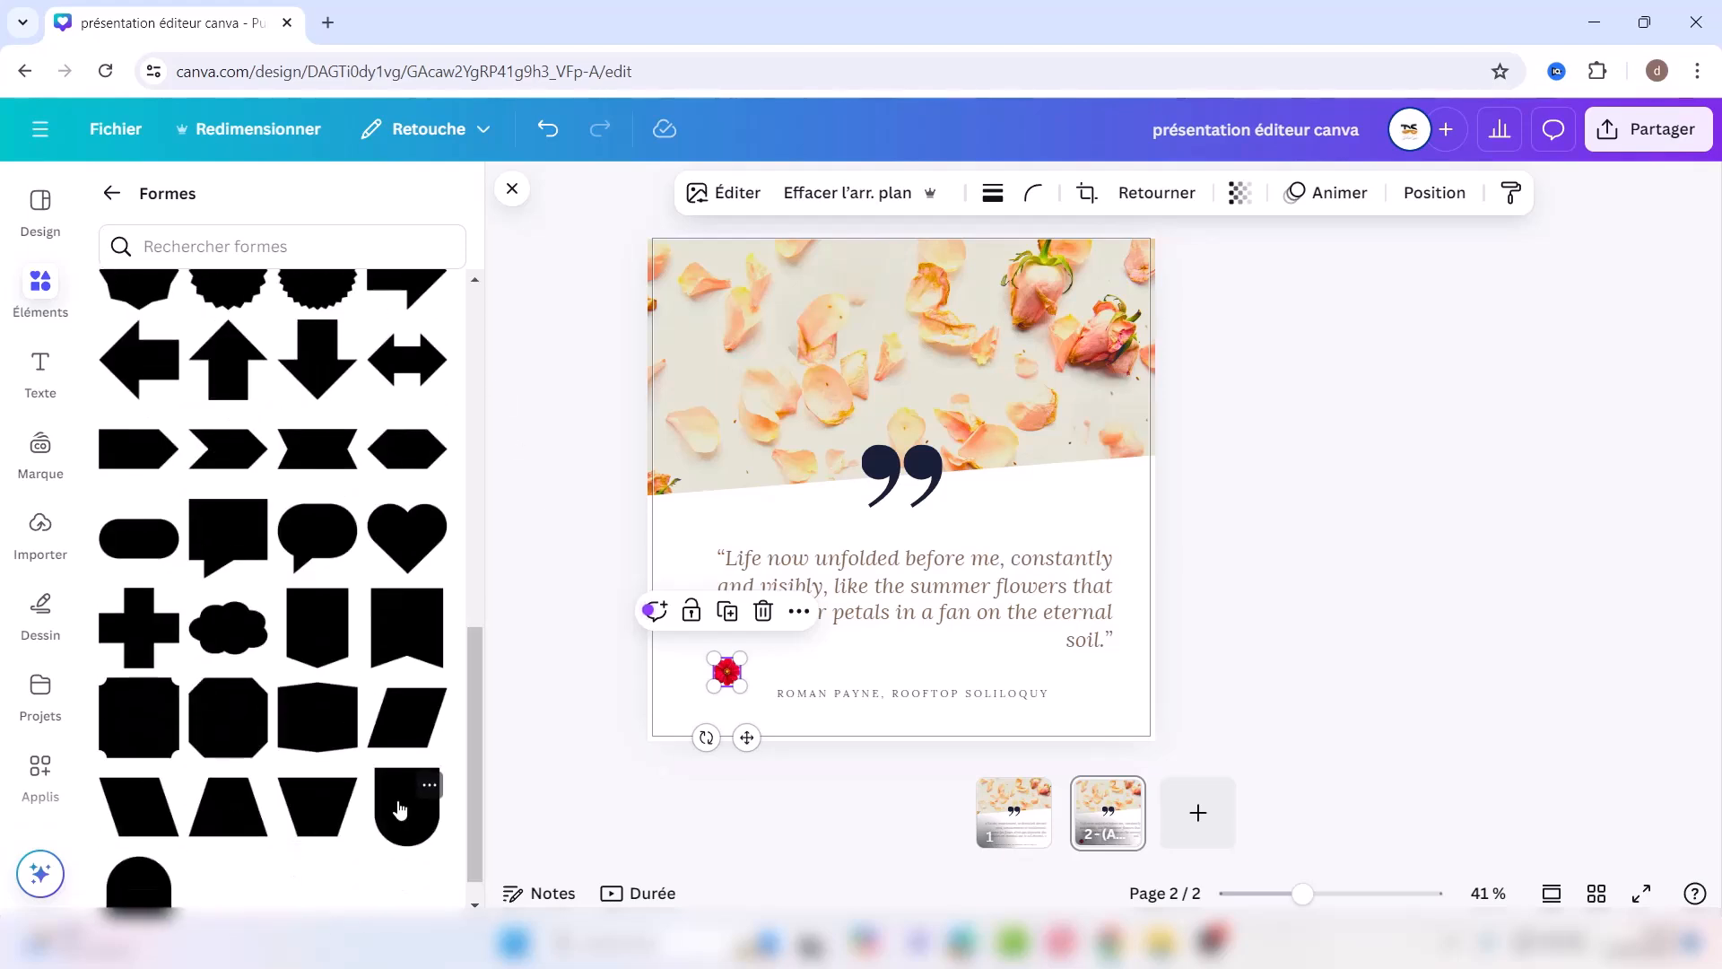
left_click(400, 810)
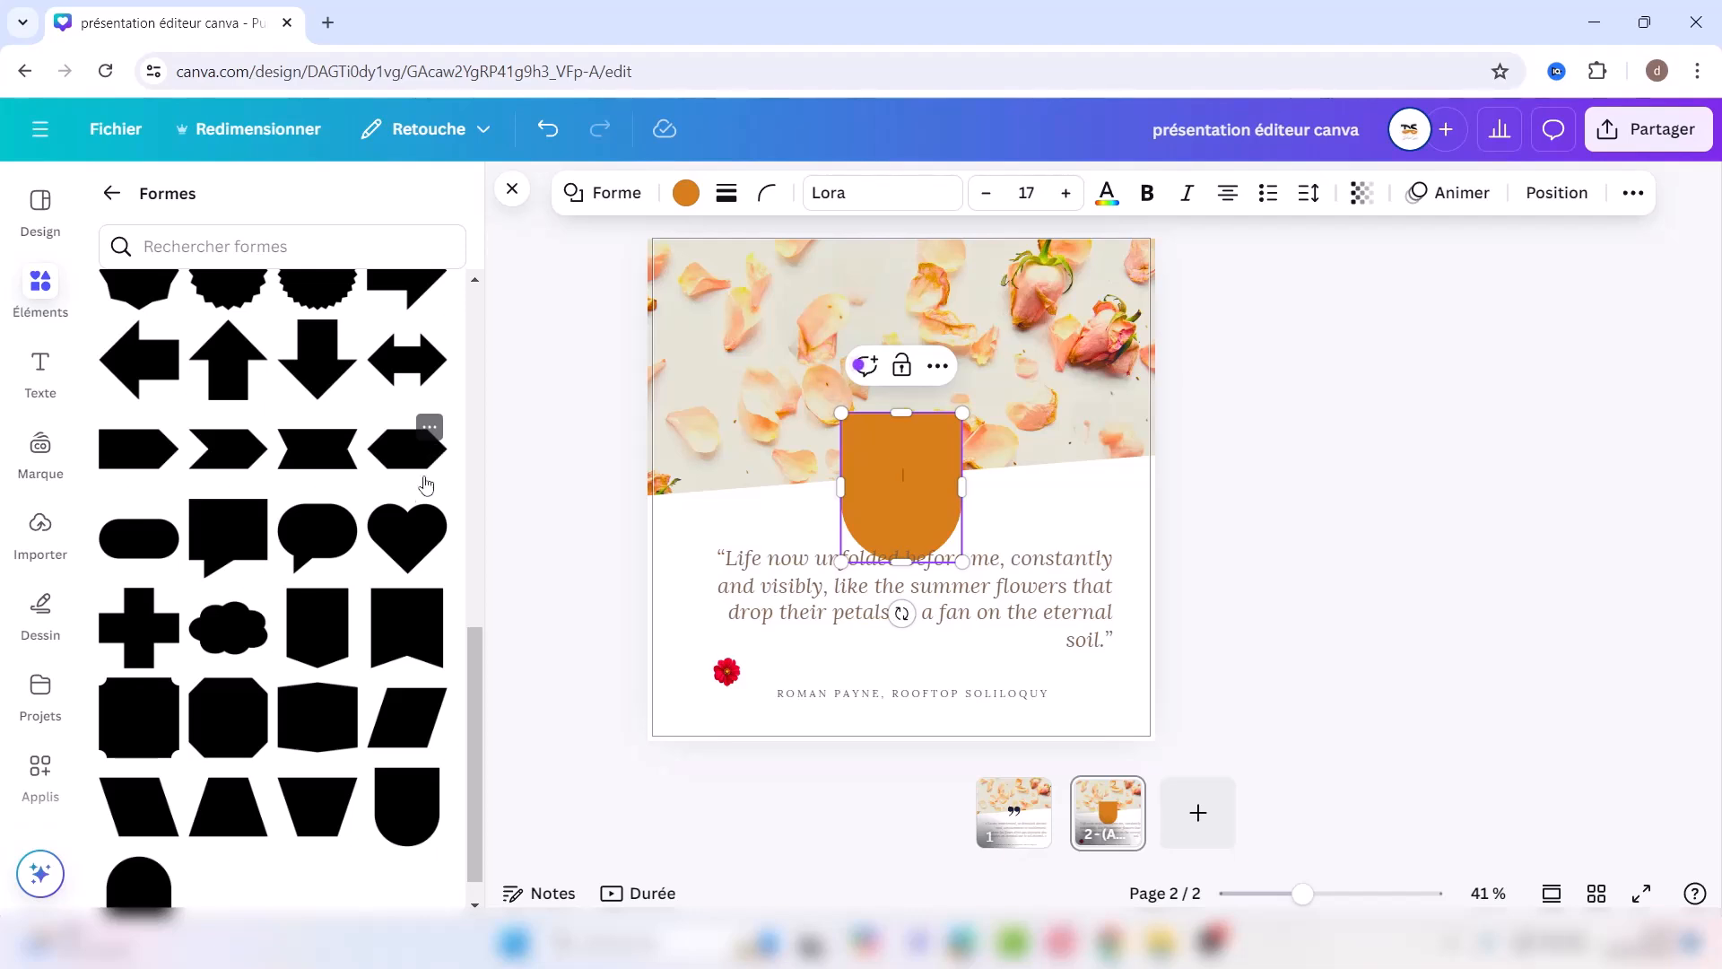
Step: Colour the arch shape brown from the photo palette and make it slightly narrower
left_click(773, 579)
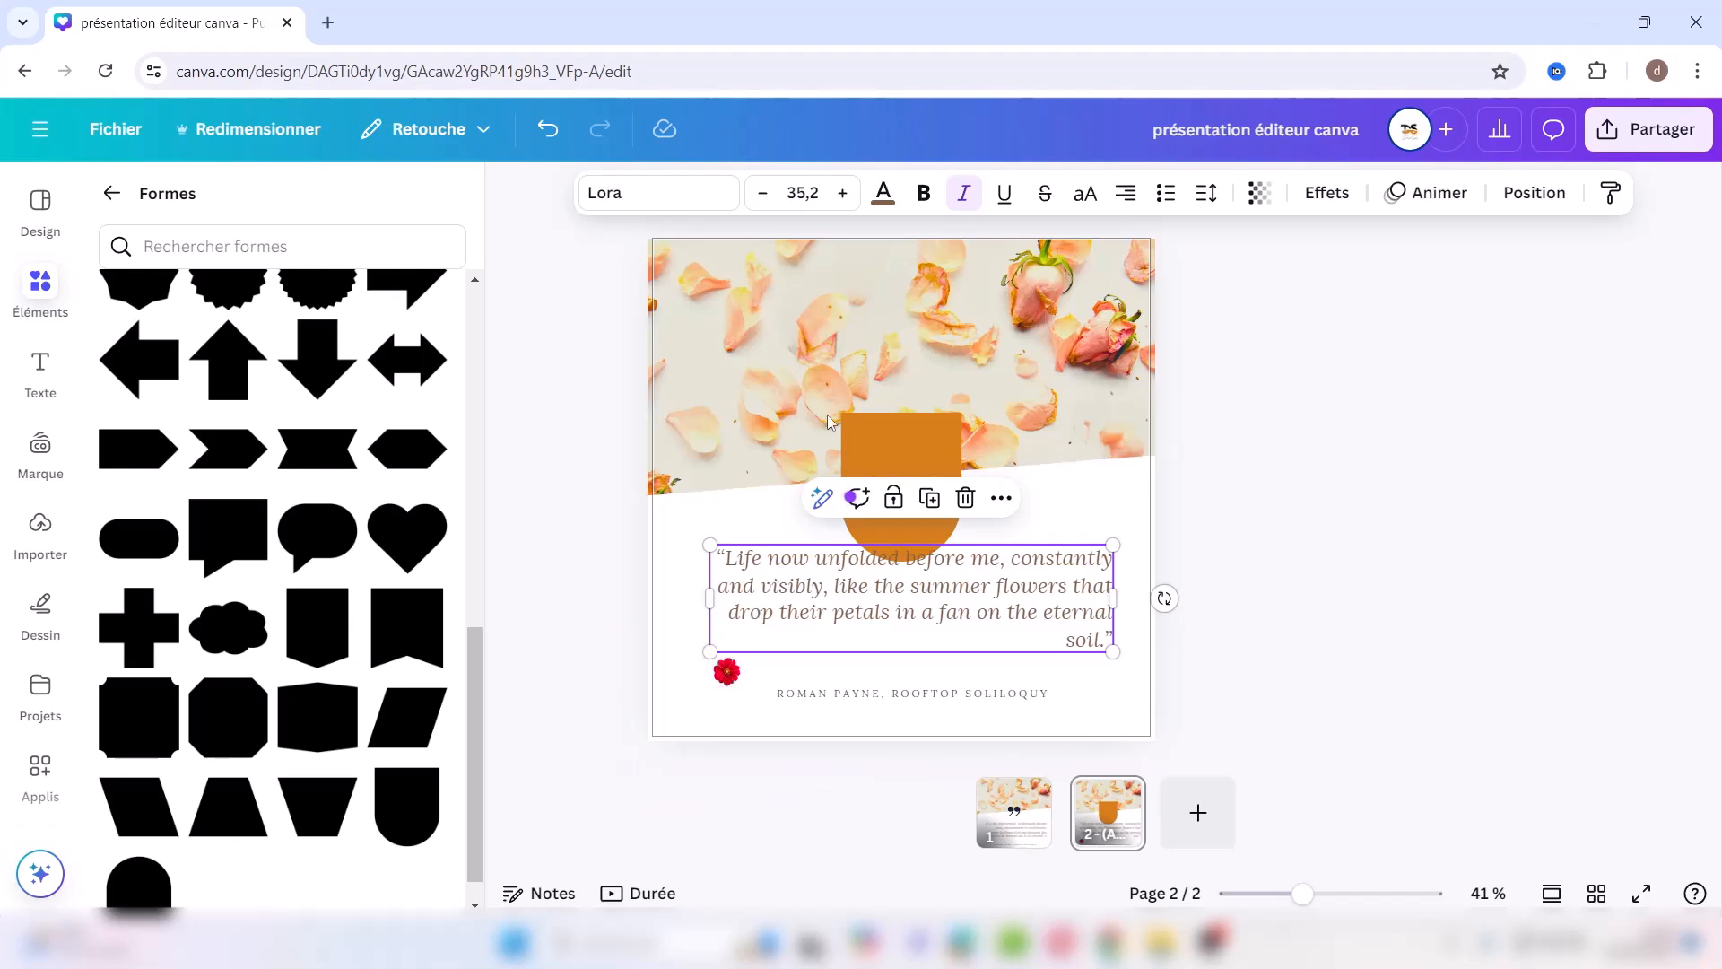
left_click(879, 431)
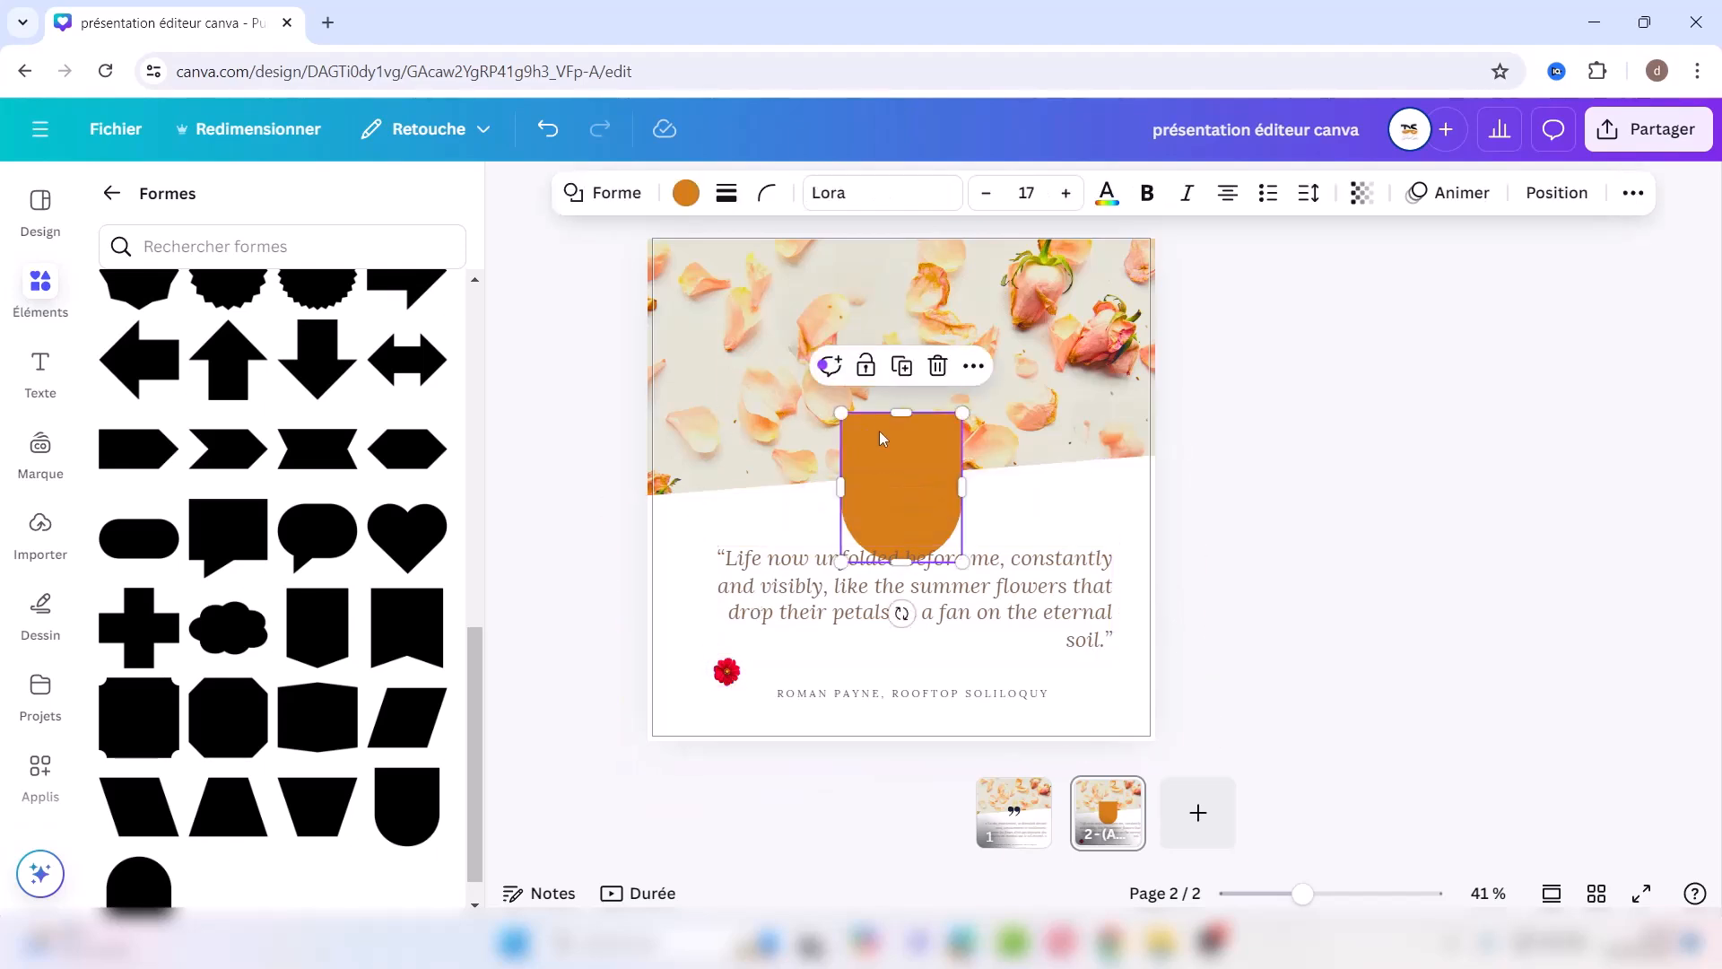
left_click(686, 192)
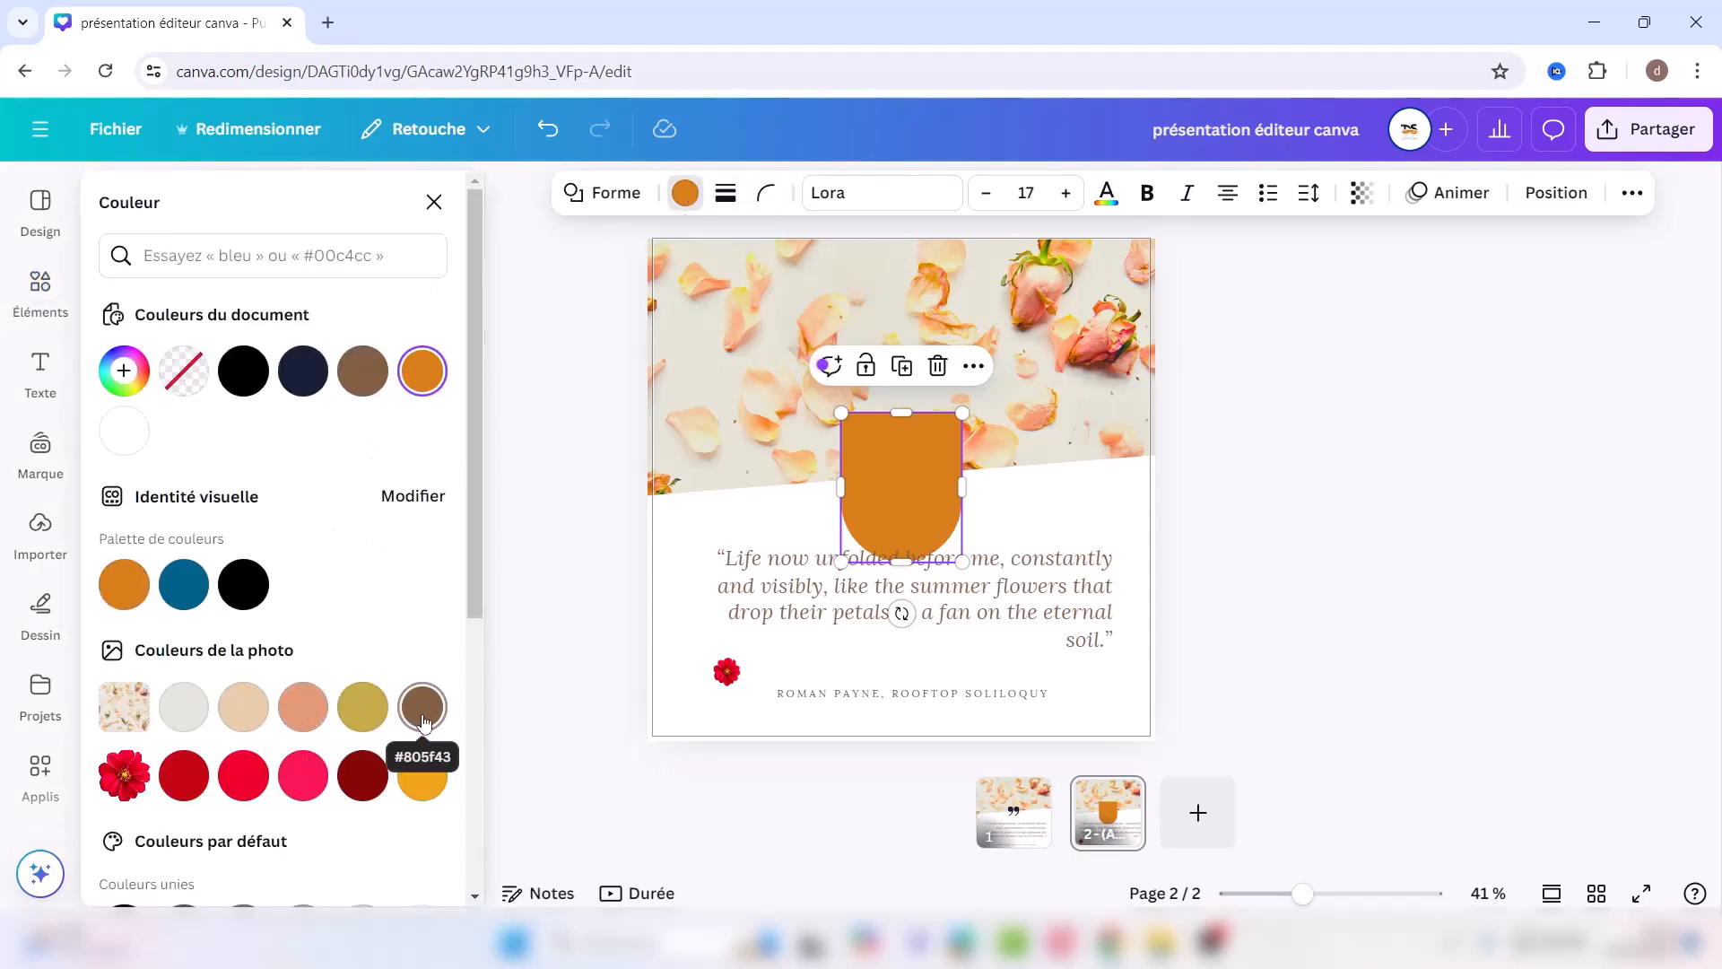
left_click(423, 718)
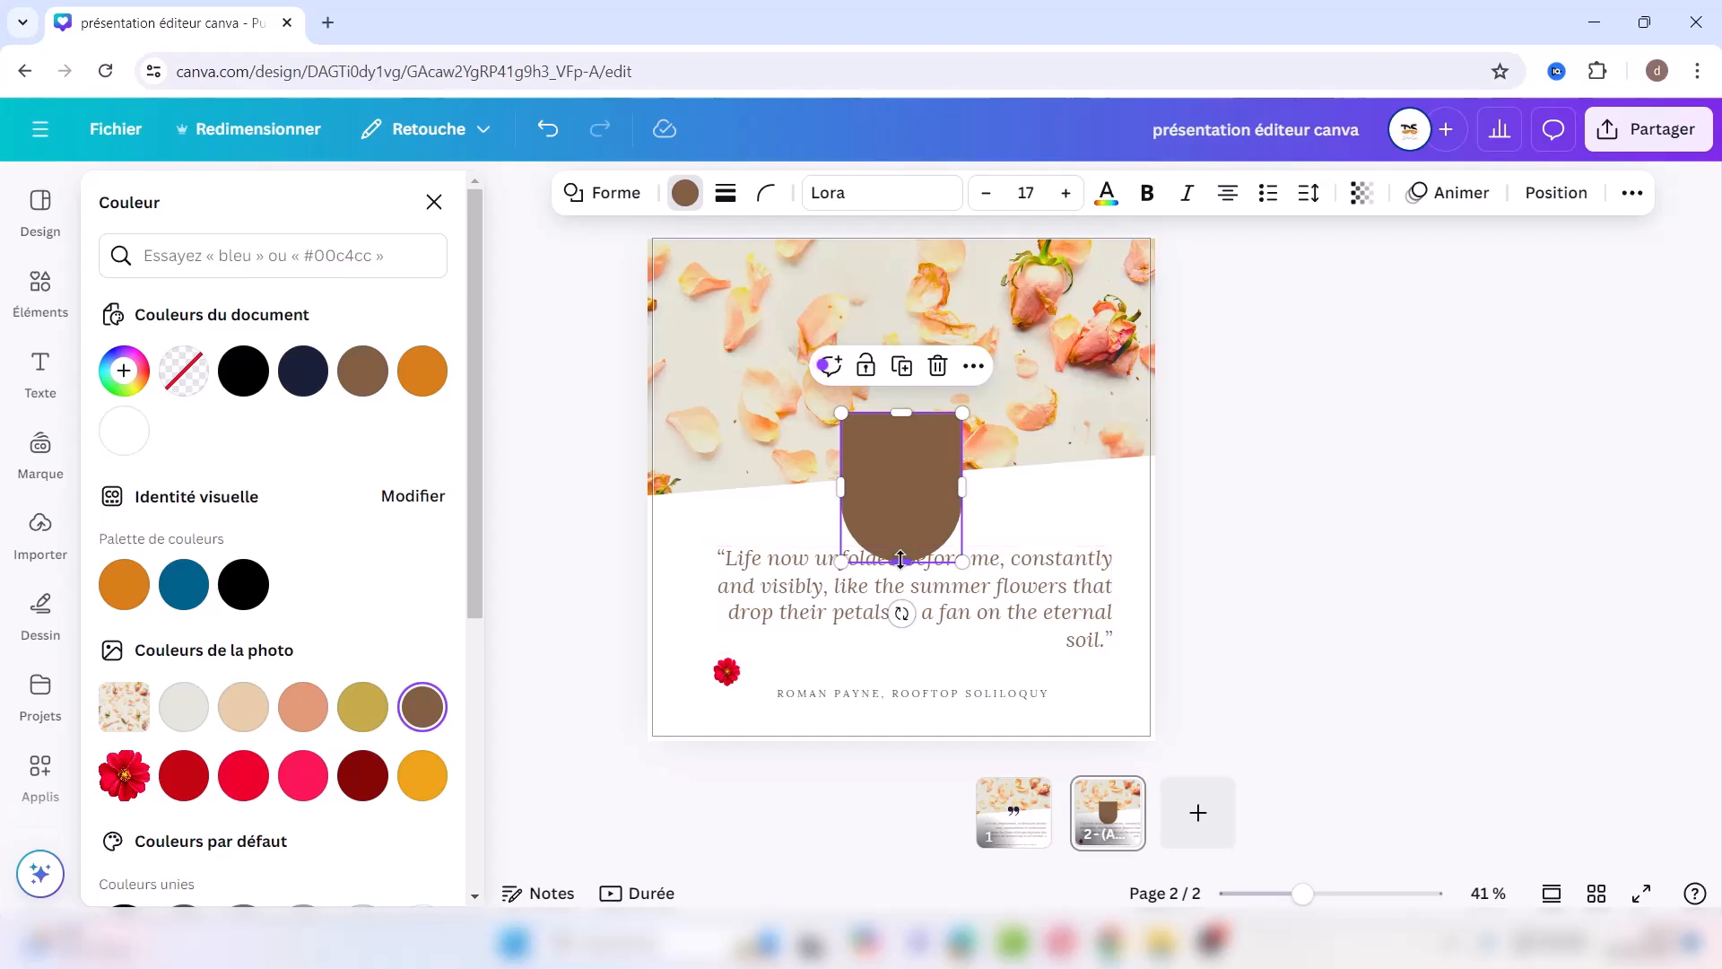
mouse_move(901, 562)
left_mouse_down()
mouse_move(911, 468)
mouse_move(910, 615)
mouse_move(910, 538)
mouse_move(910, 566)
left_mouse_up()
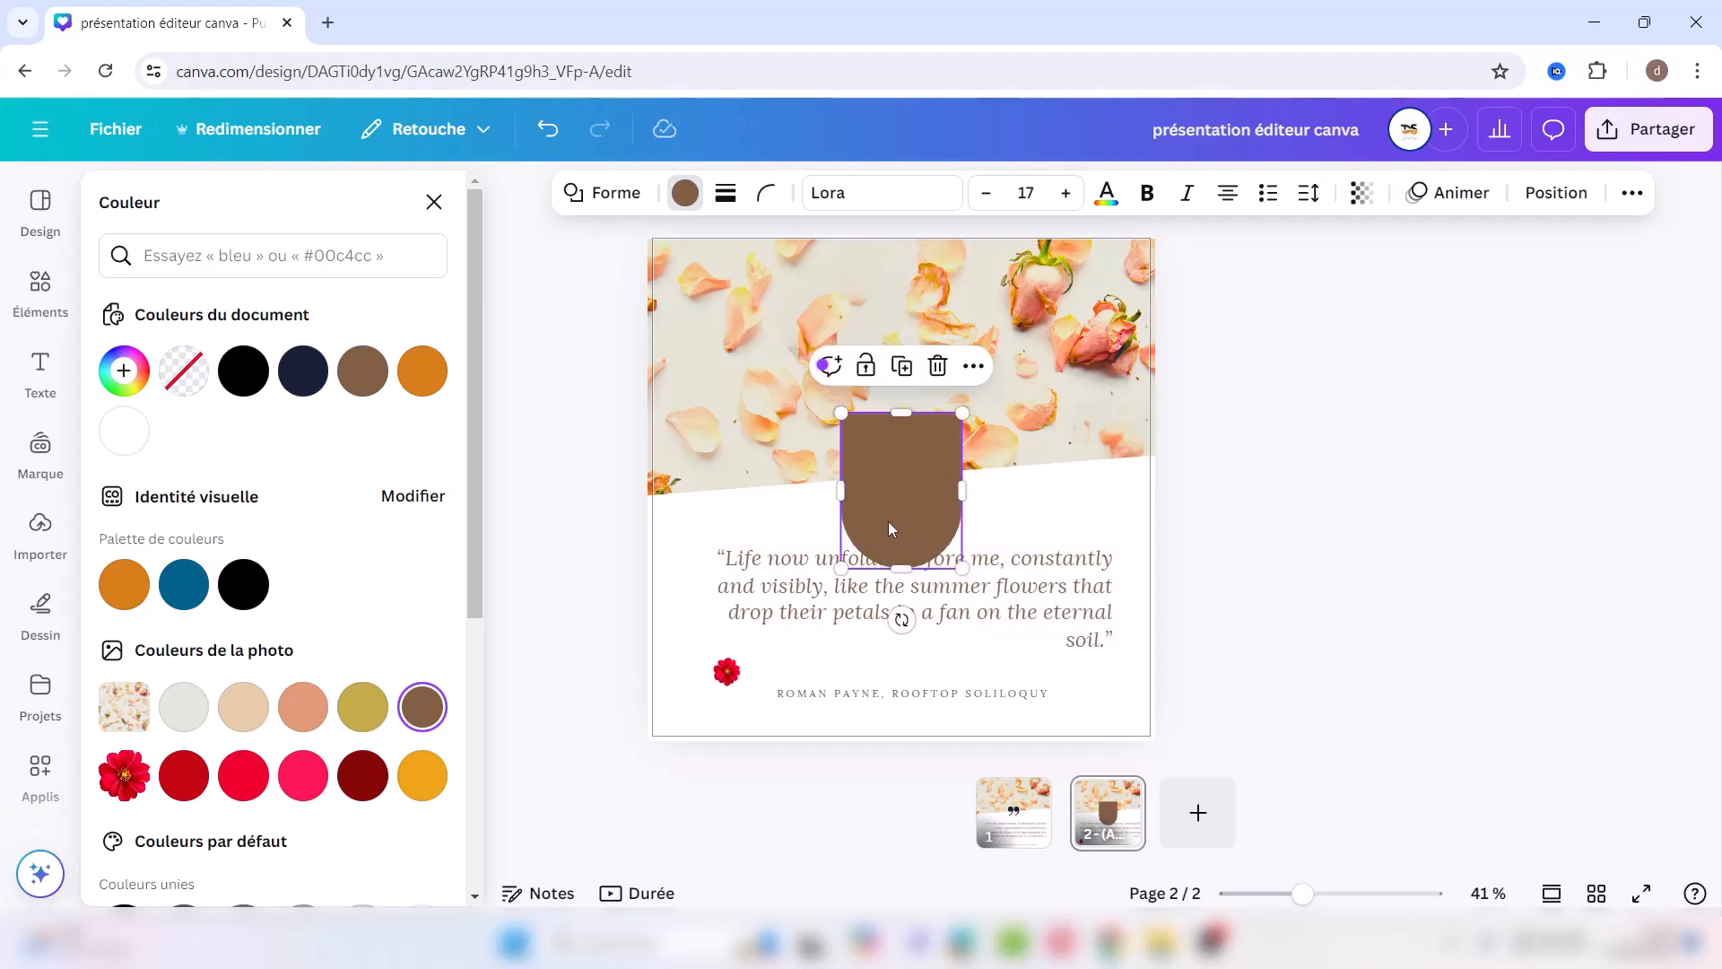
mouse_move(836, 490)
left_mouse_down()
mouse_move(912, 490)
mouse_move(812, 488)
mouse_move(854, 490)
left_mouse_up()
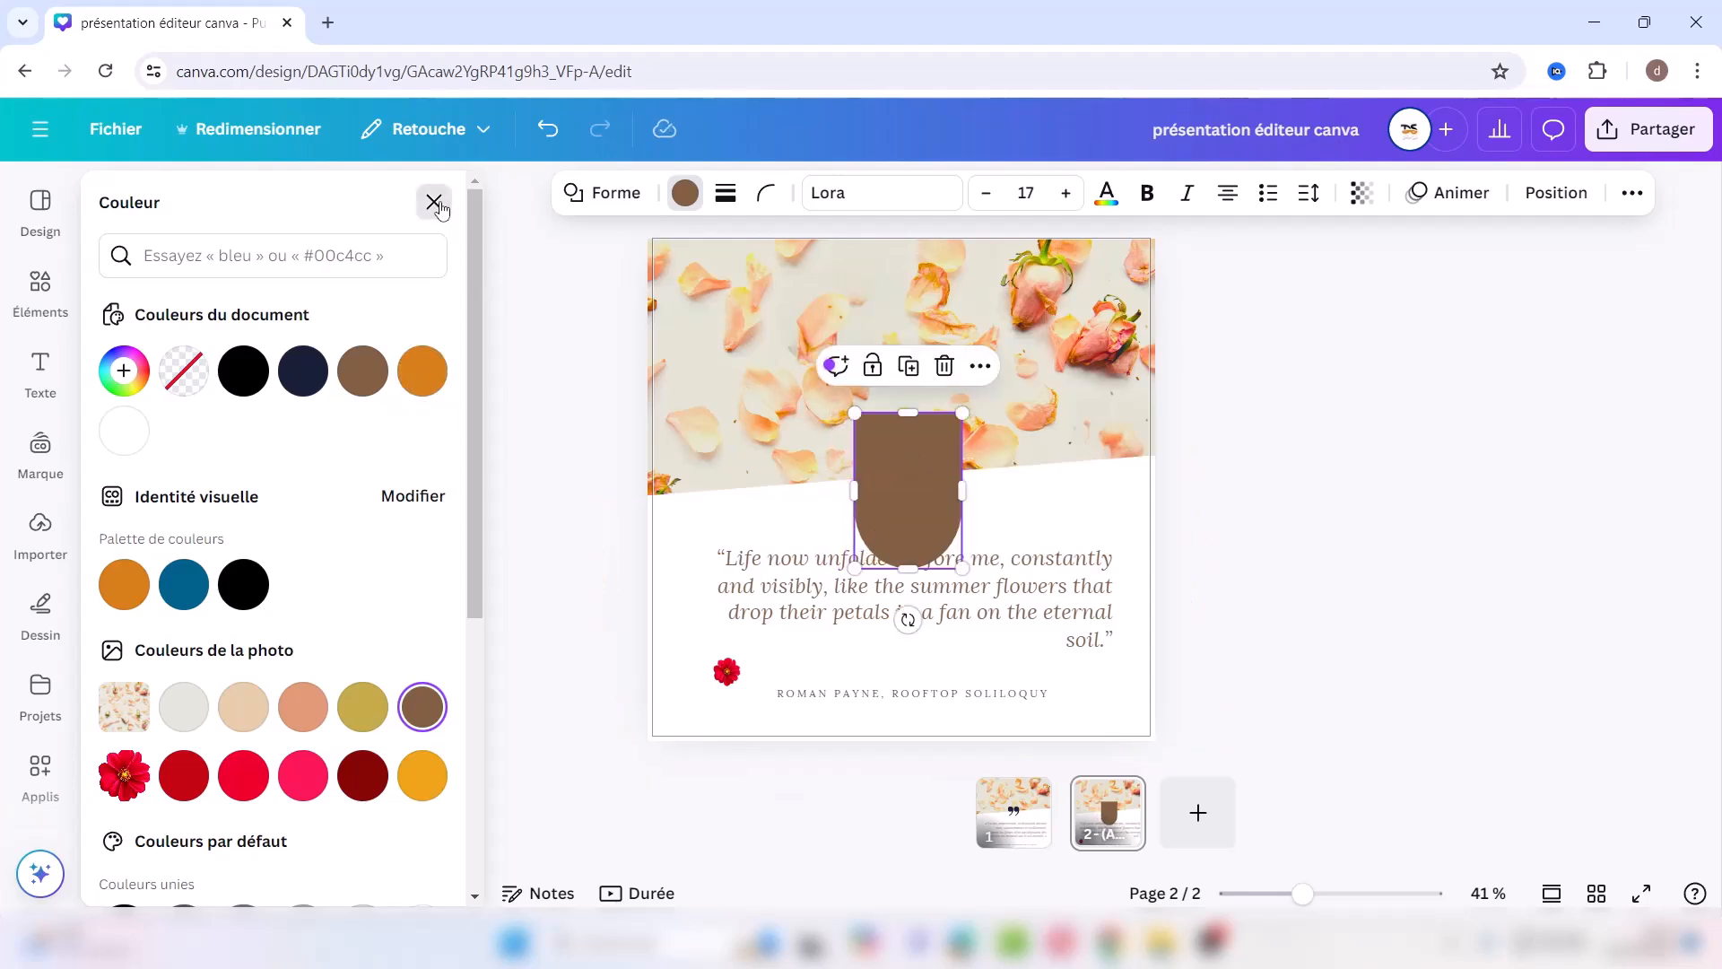
left_click(434, 202)
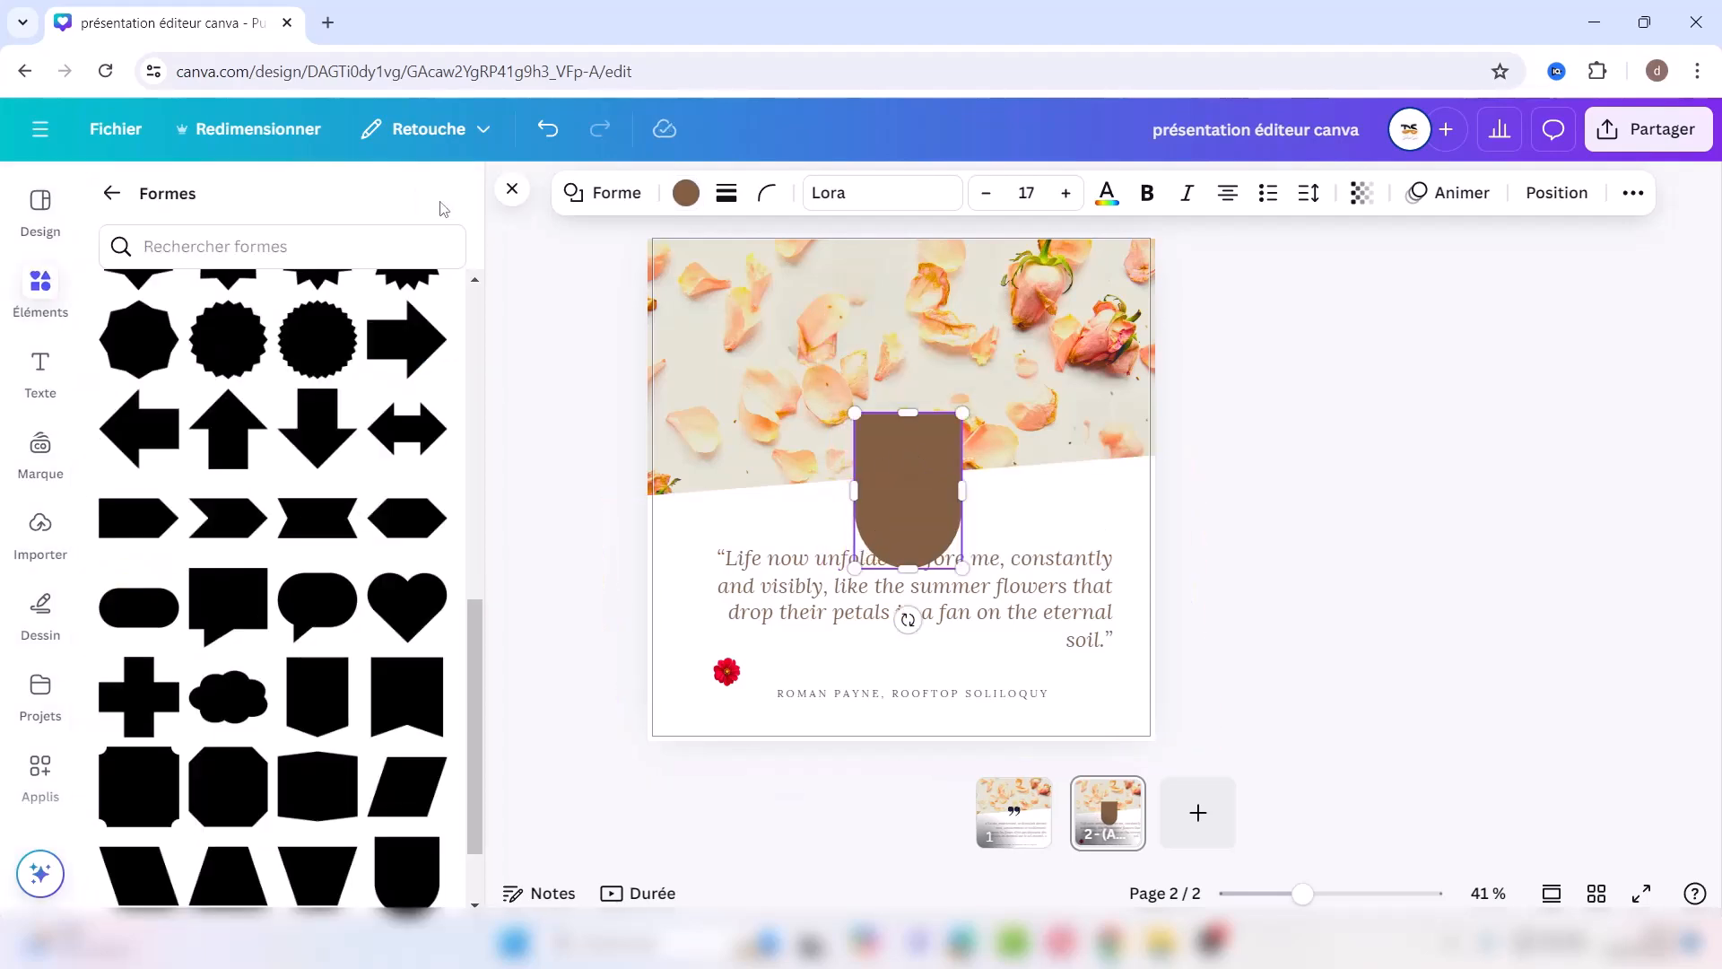
Step: Browse the Éléments categories, then open the Texte panel and scroll to recently used styles
left_click(111, 193)
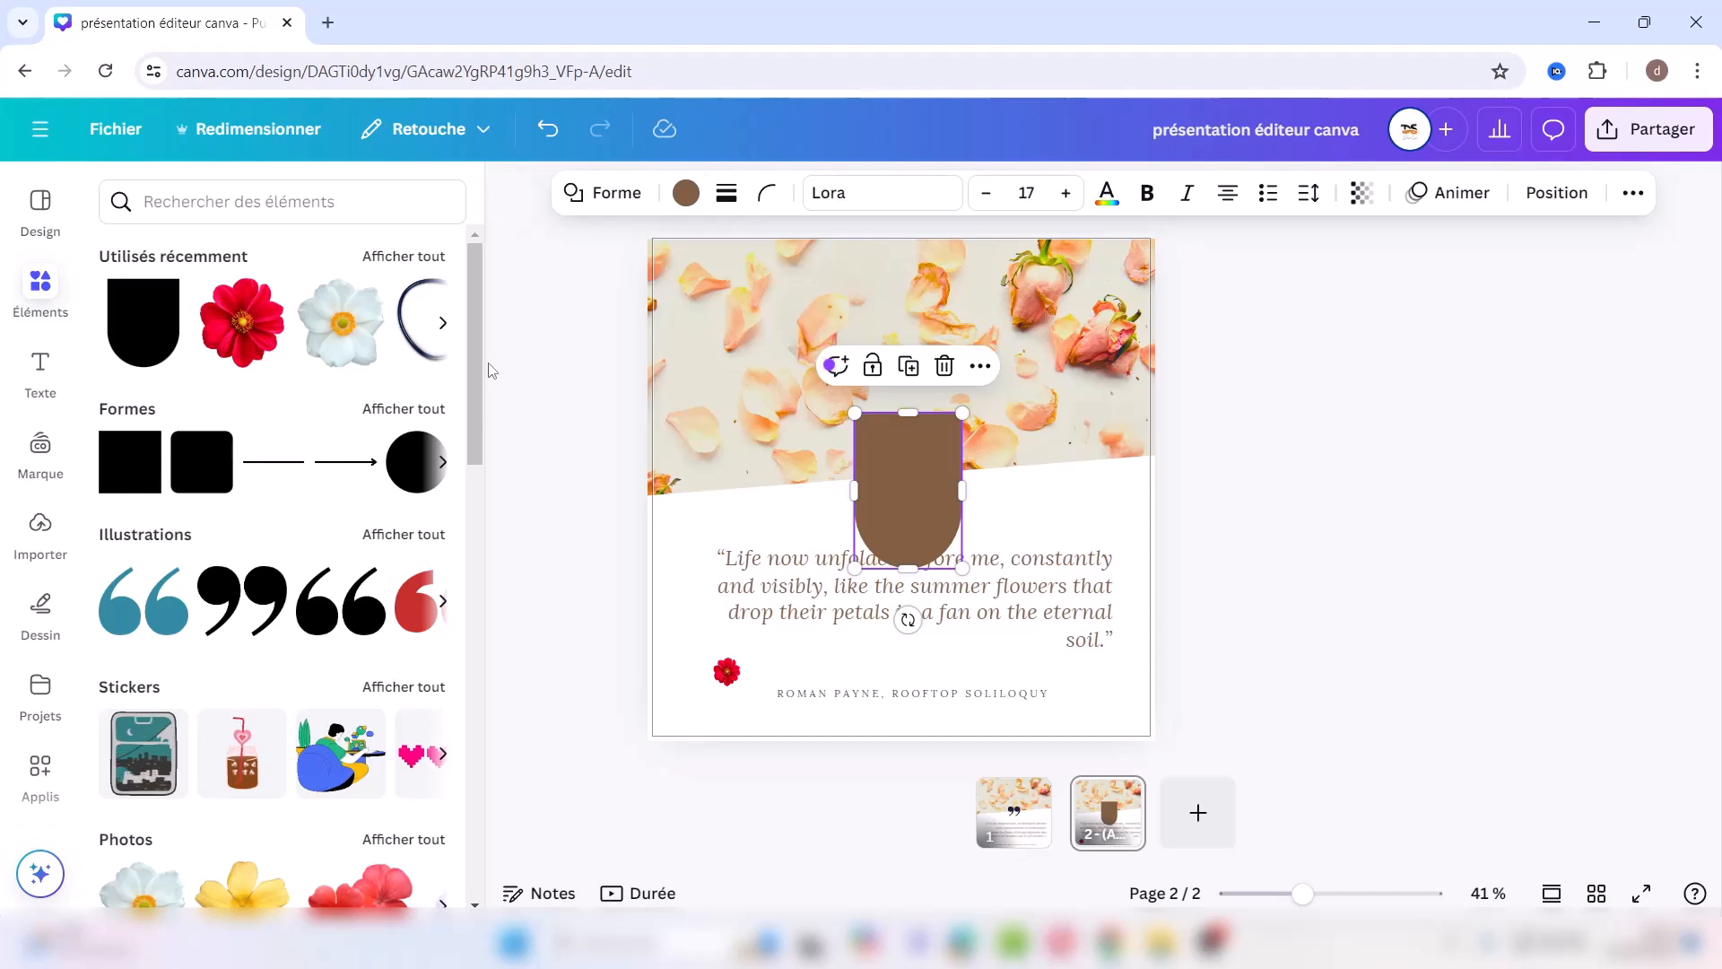
left_click_drag(491, 368, 514, 698)
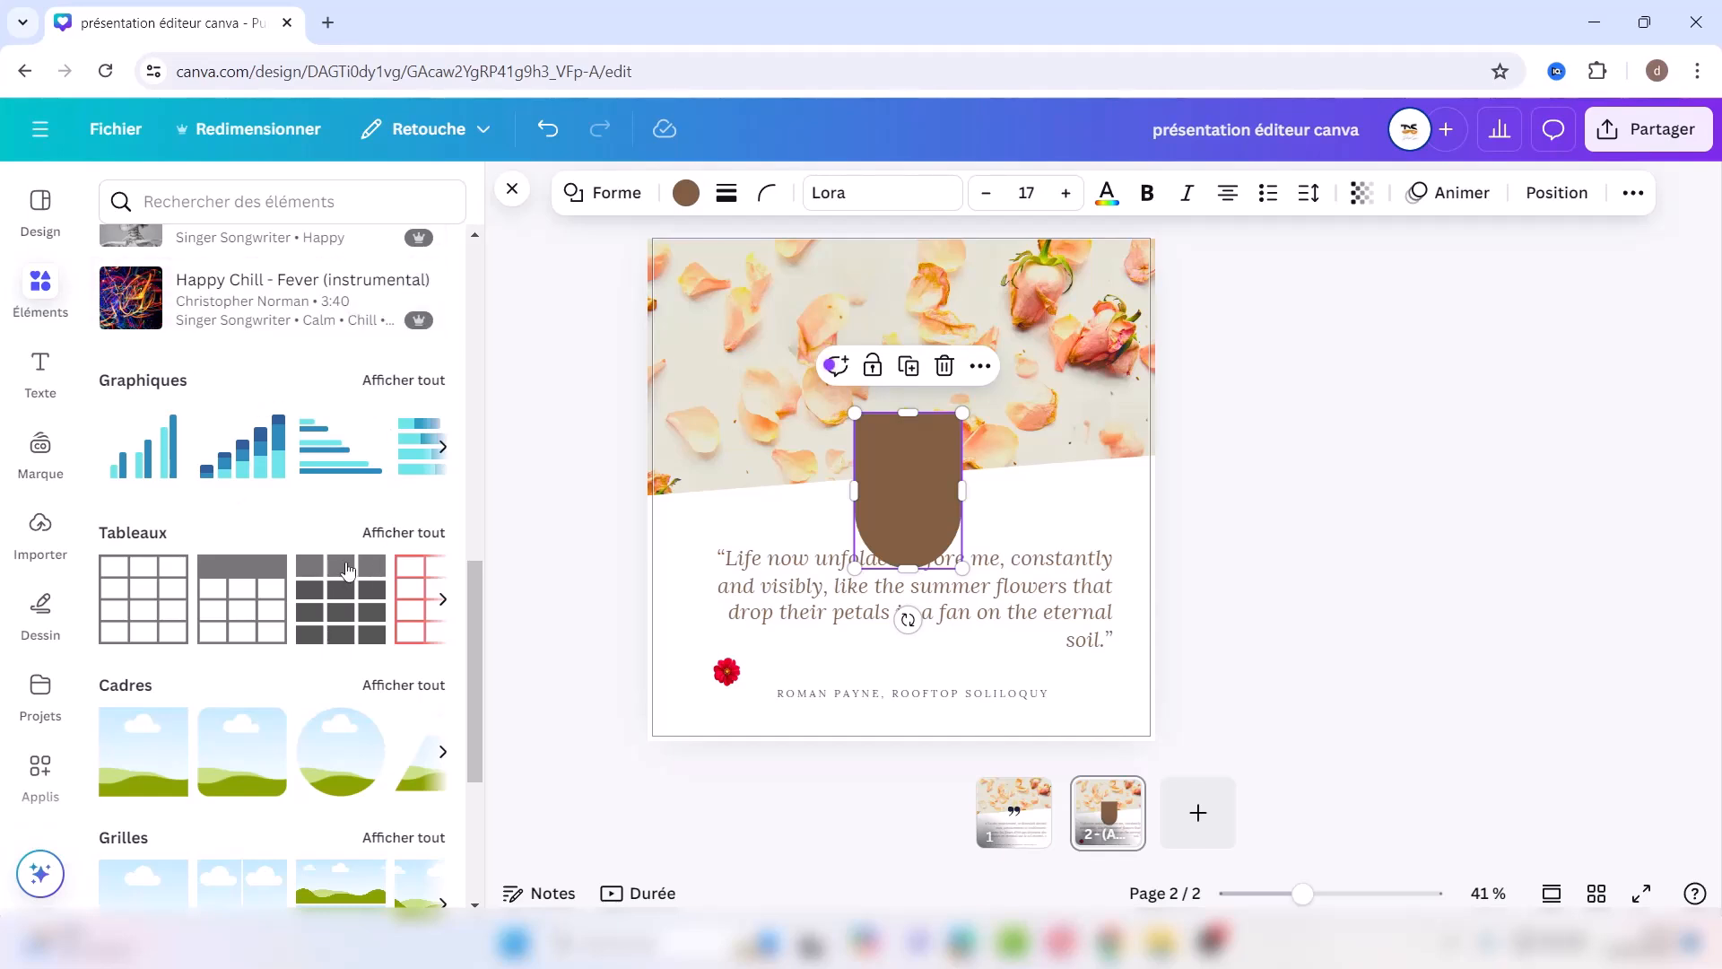
left_click_drag(471, 649, 489, 893)
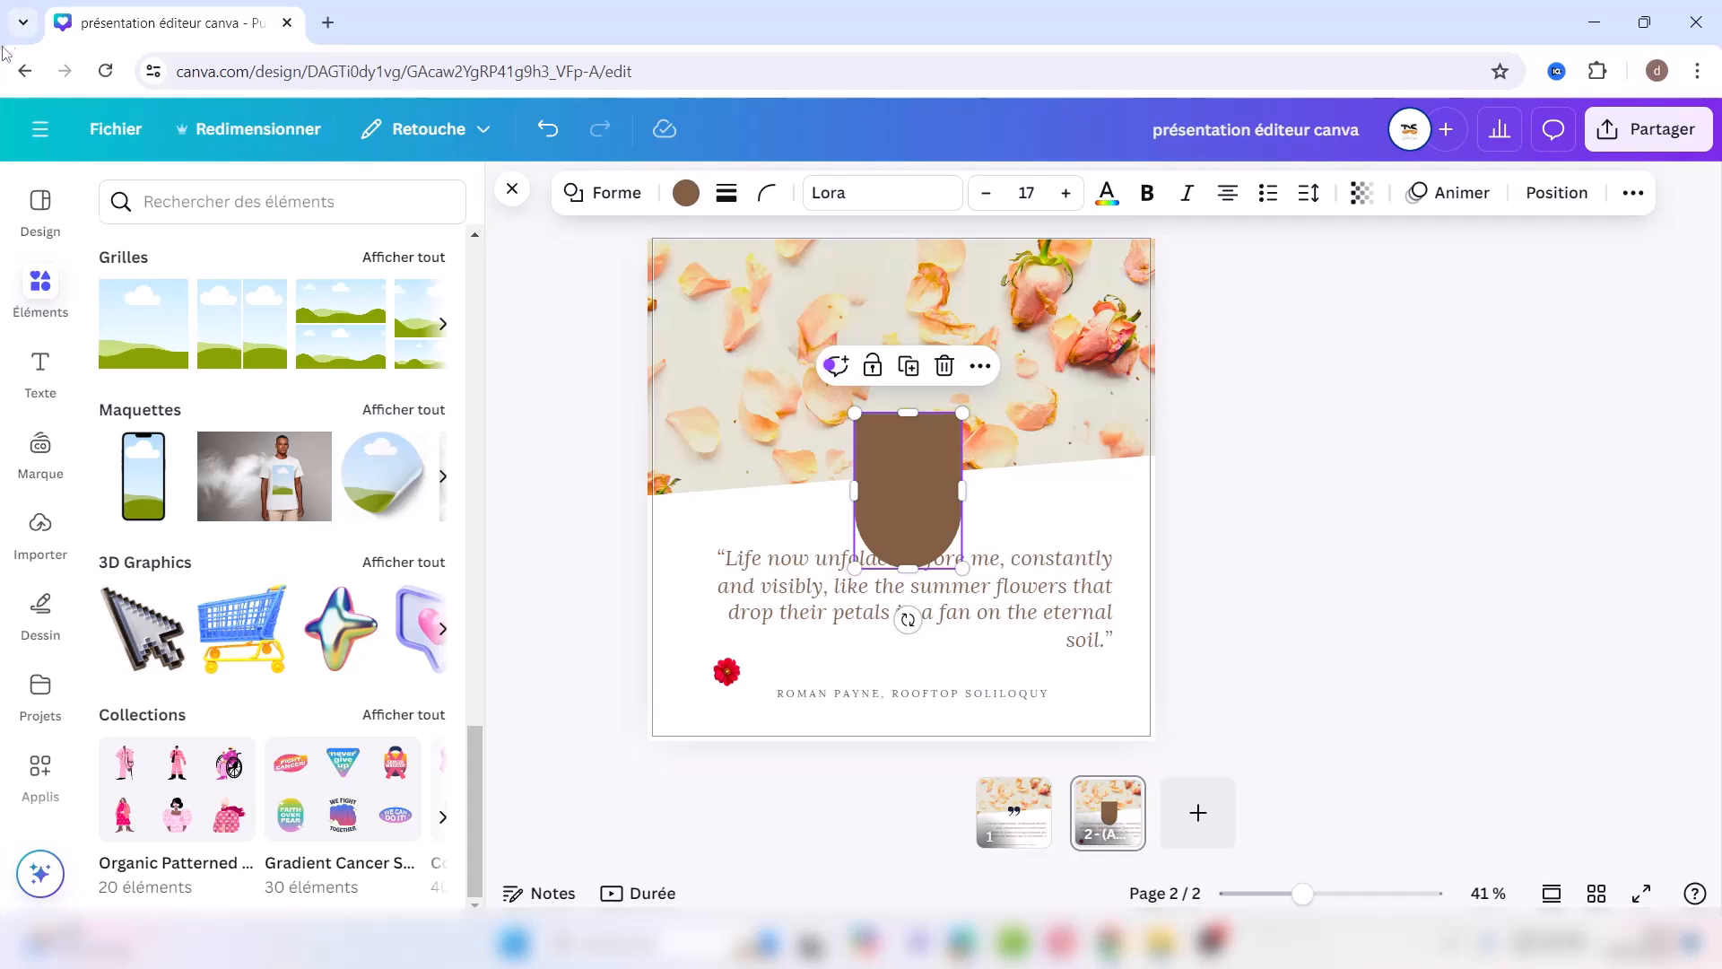
left_click(37, 370)
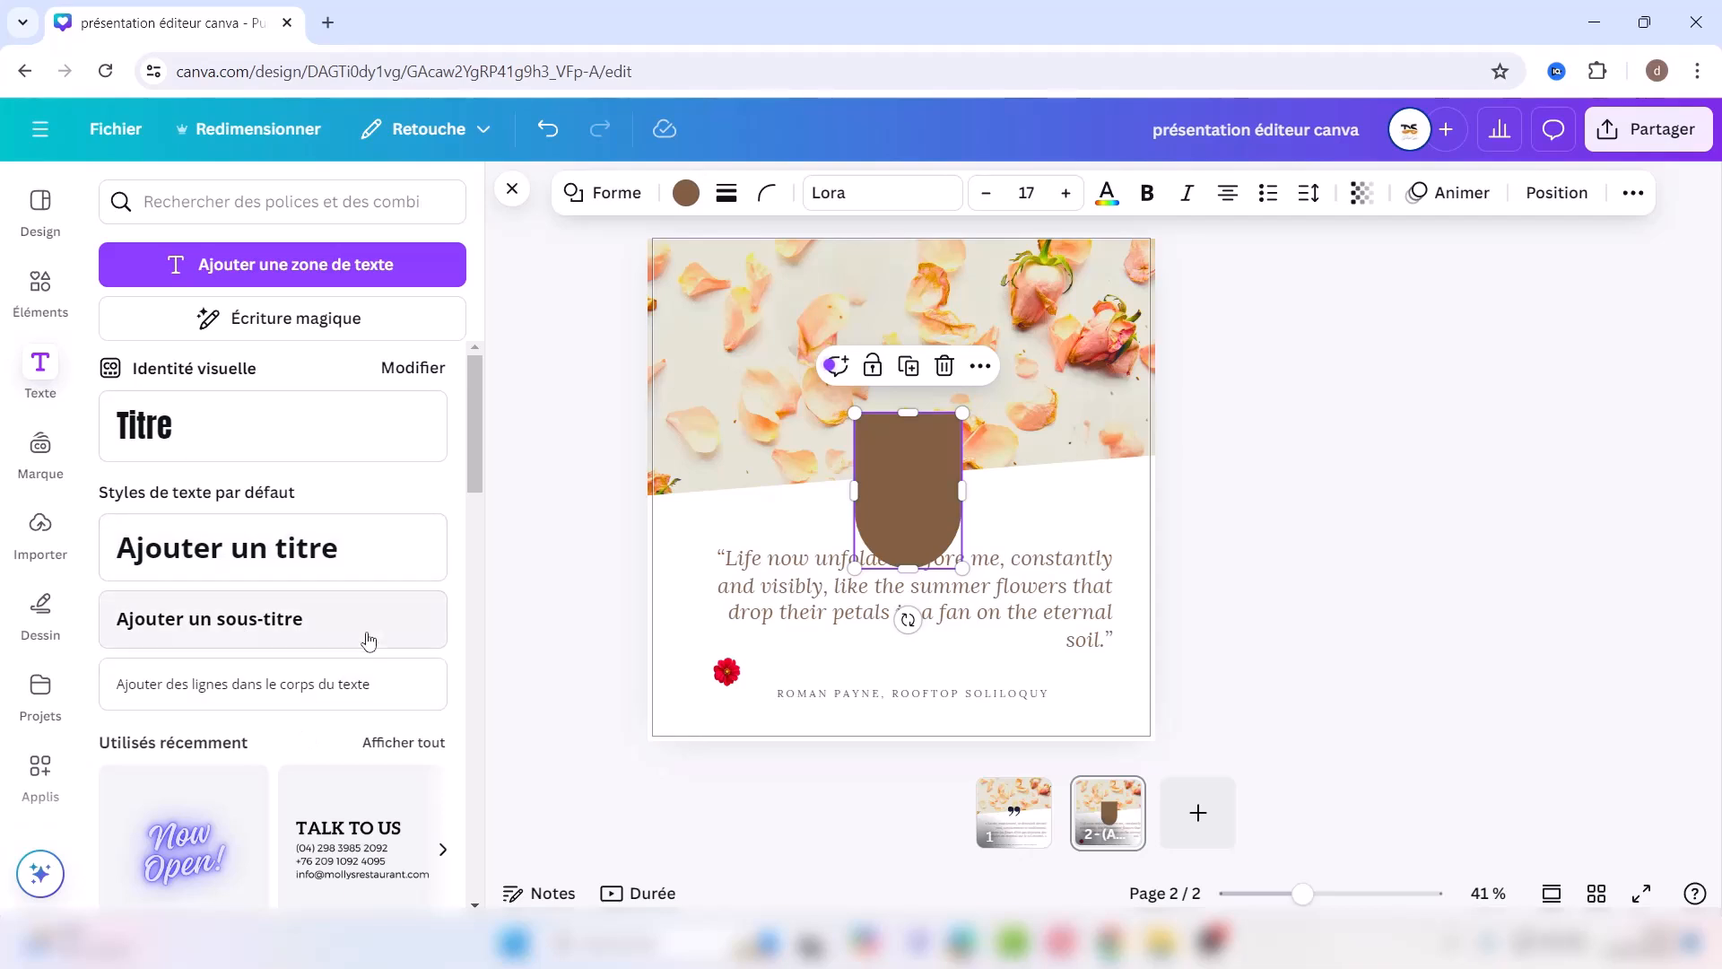
left_click_drag(470, 474, 477, 531)
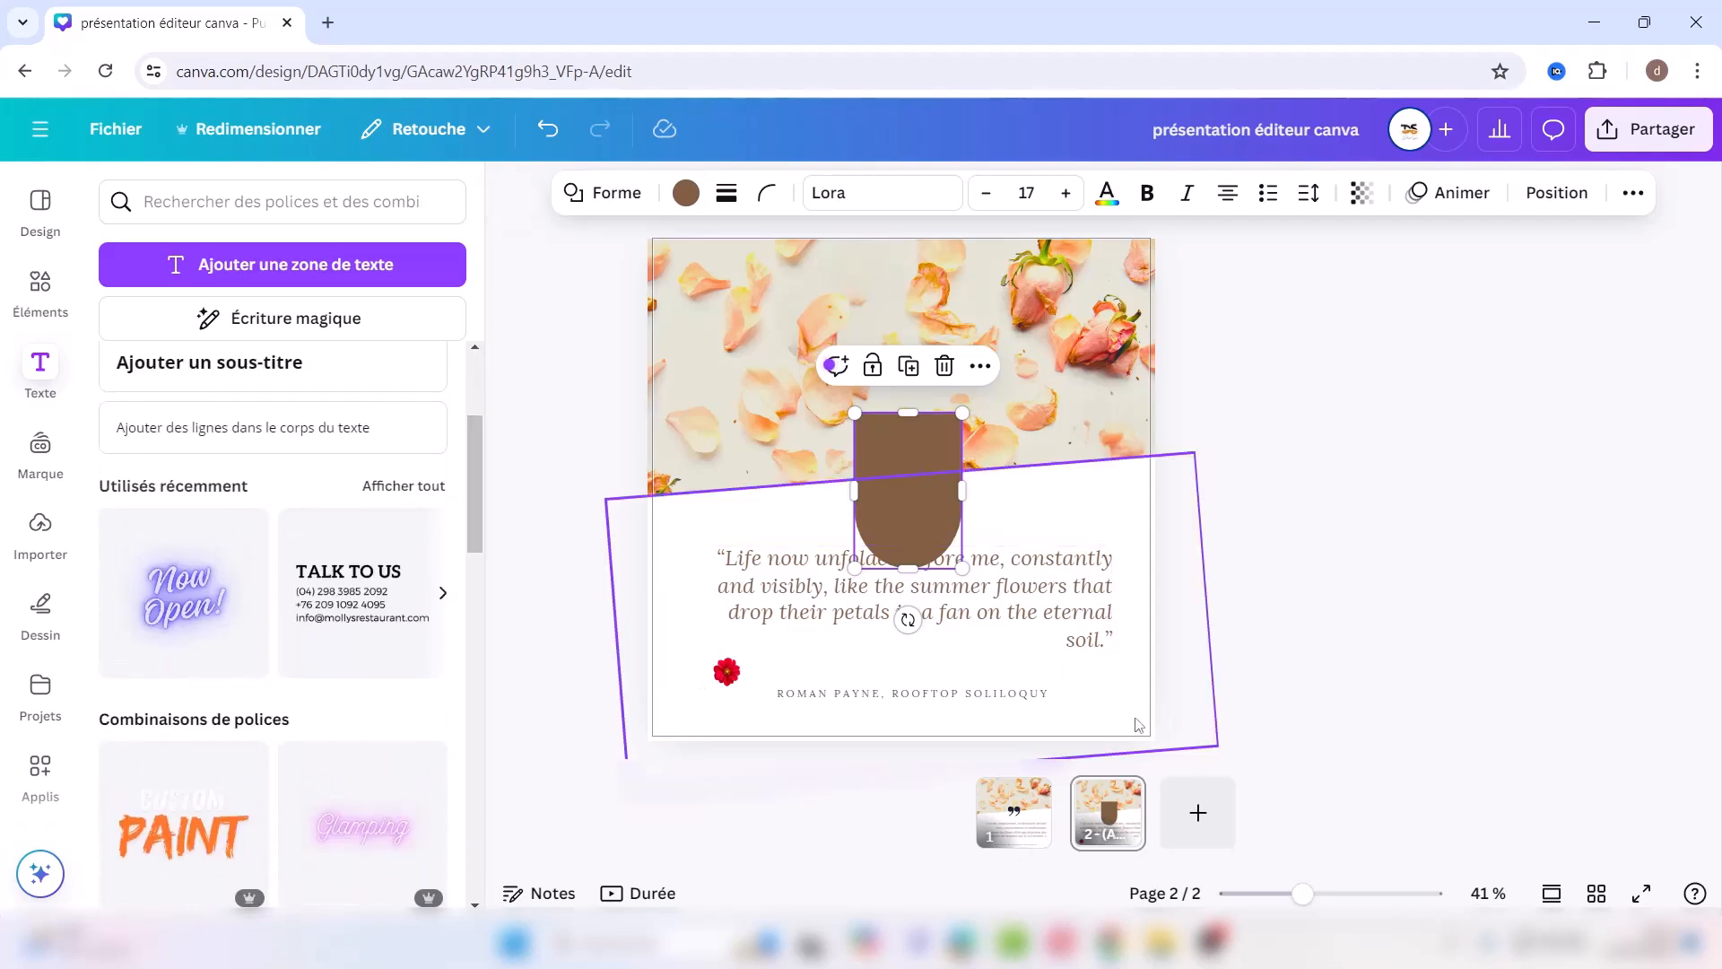
Step: Add a third page with the neon 'Now Open!' text and switch to the Dessin drawing panel
left_click(1199, 817)
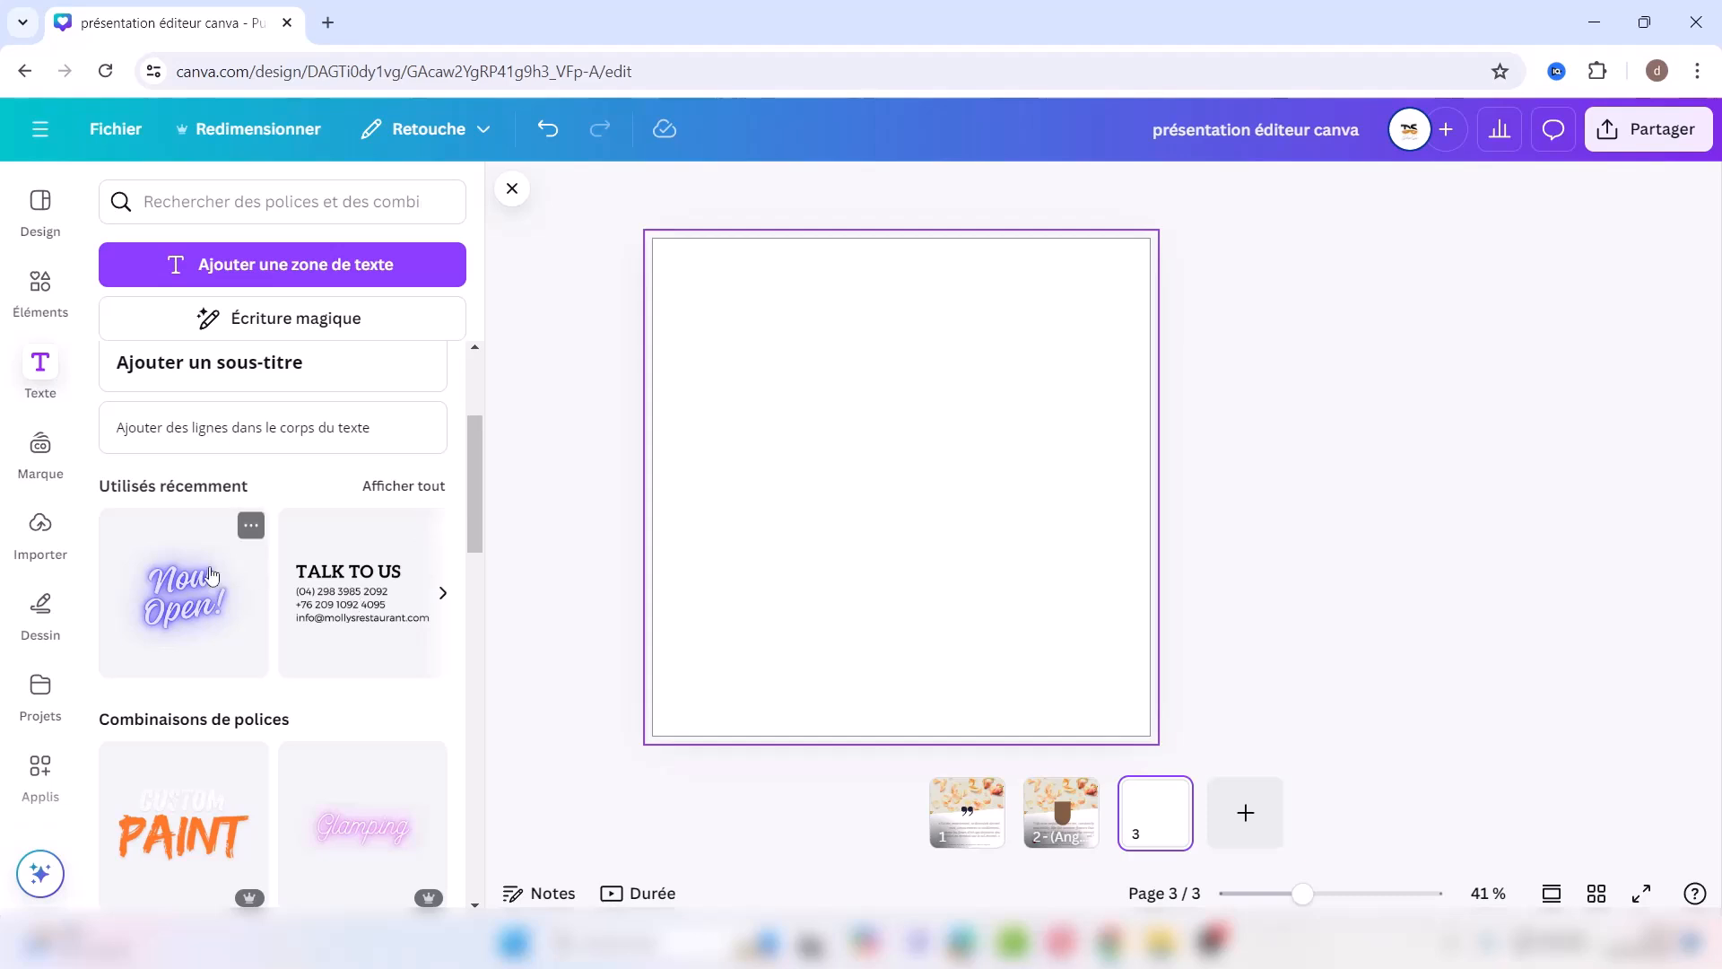
left_click(198, 590)
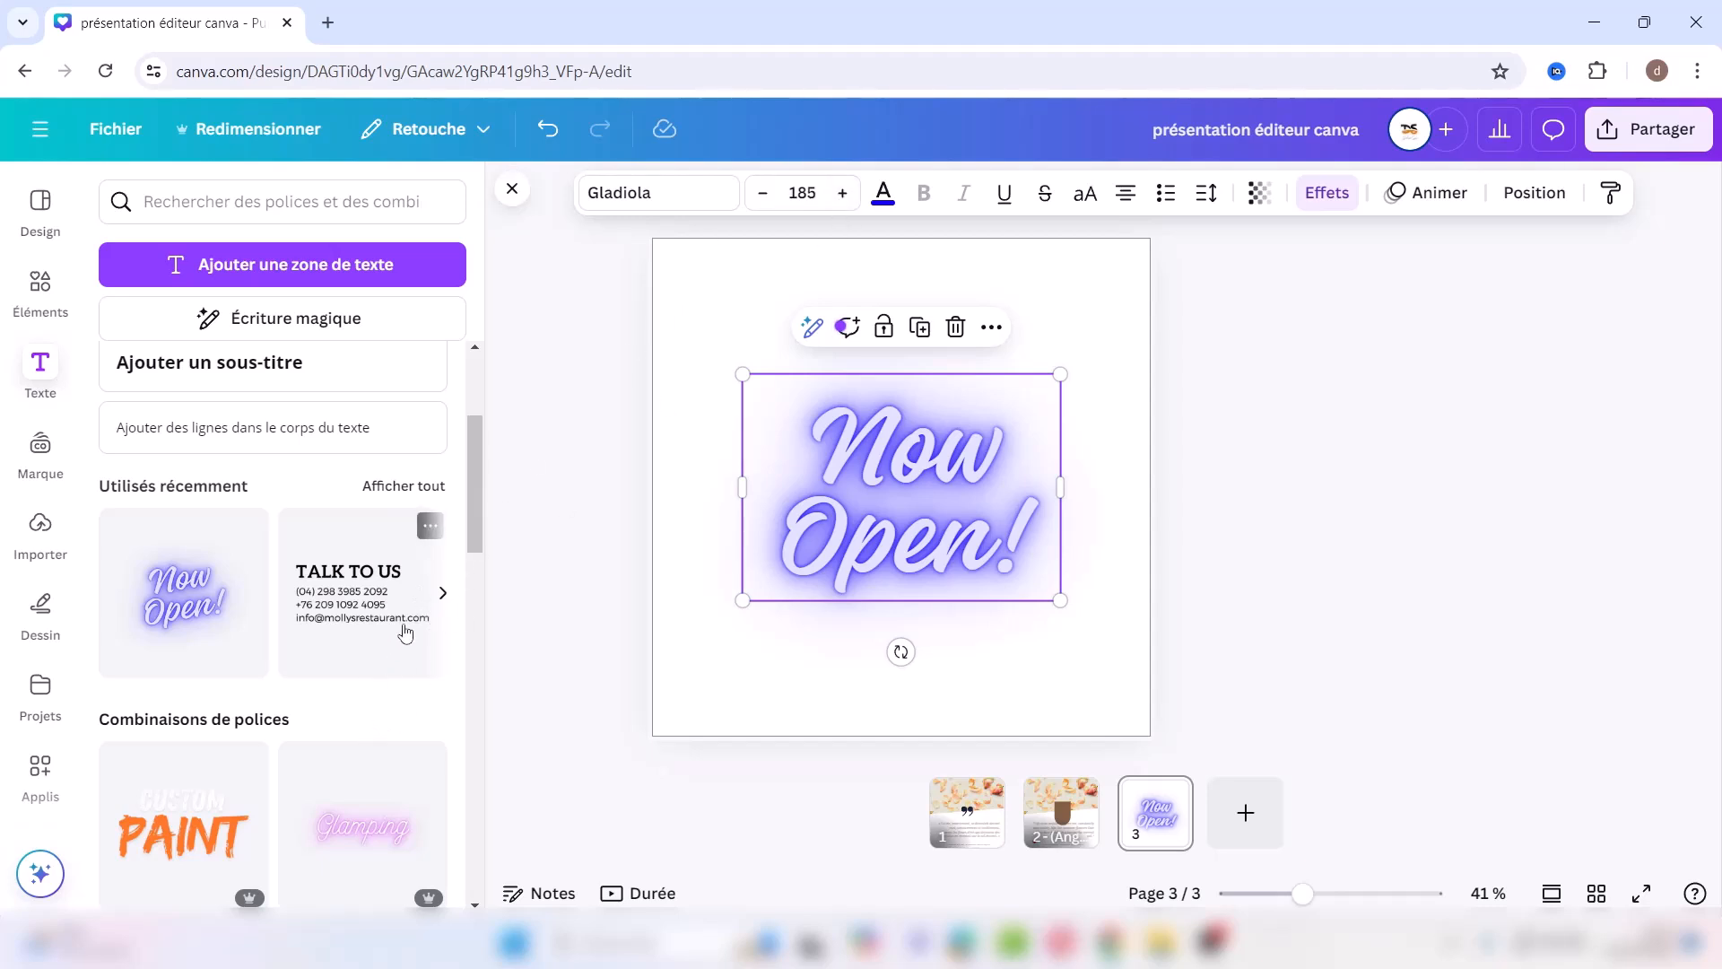
left_click_drag(471, 502, 453, 675)
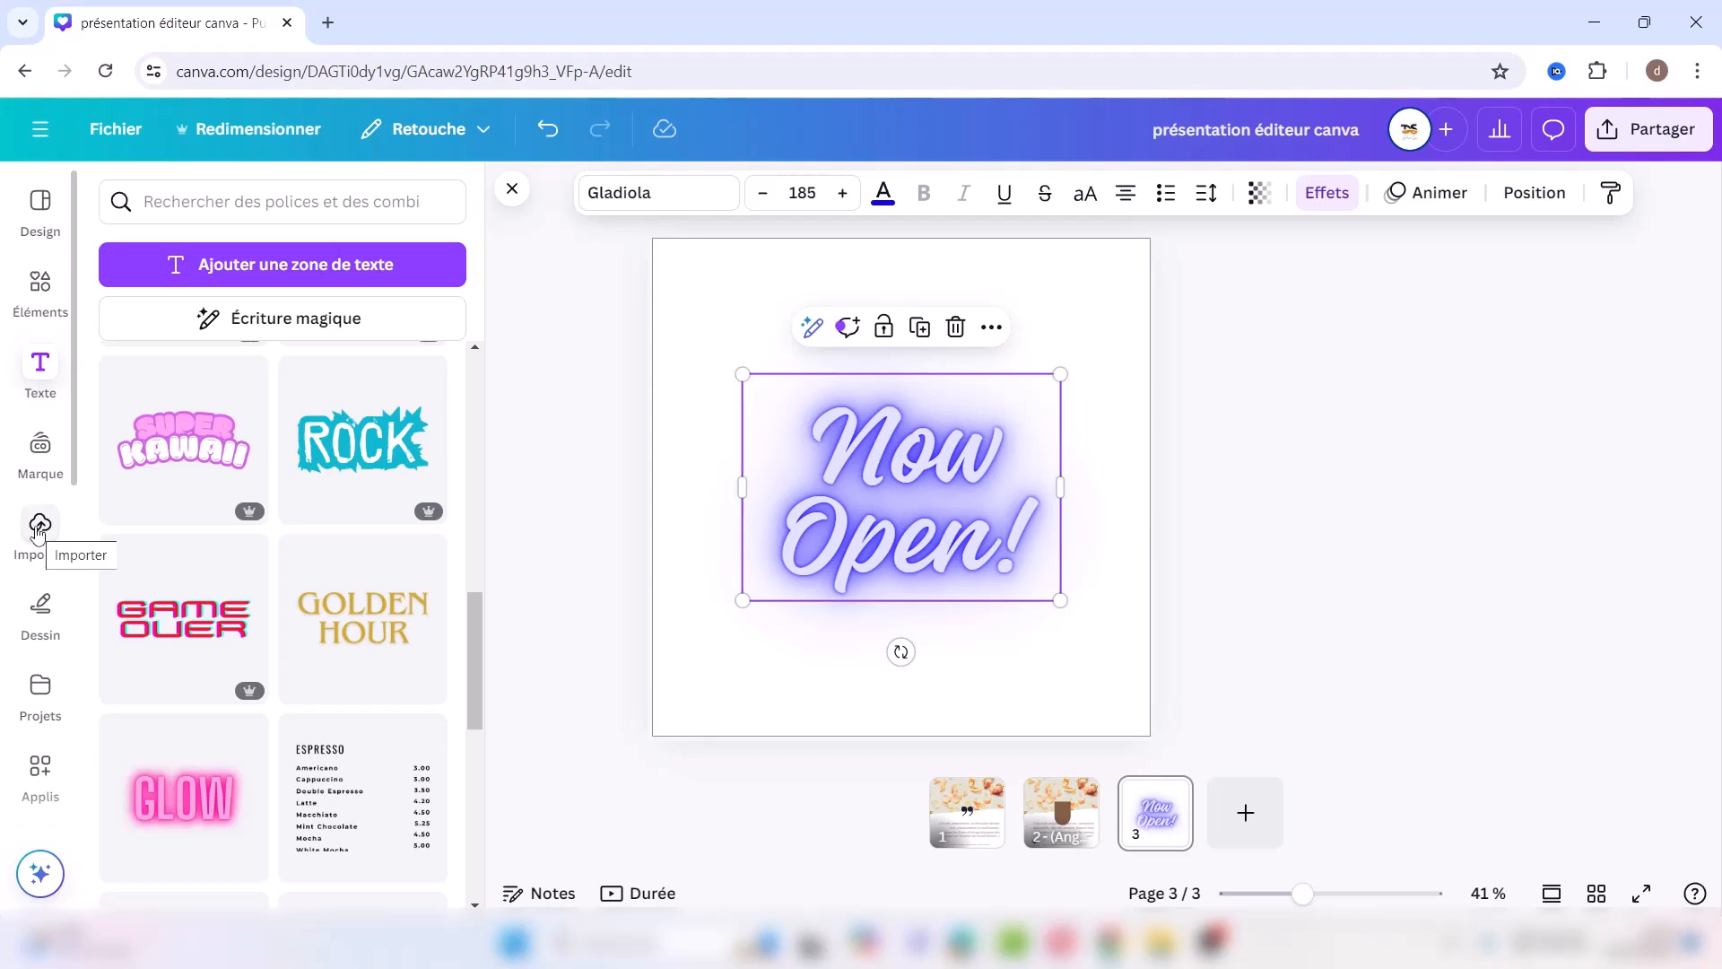
left_click(39, 530)
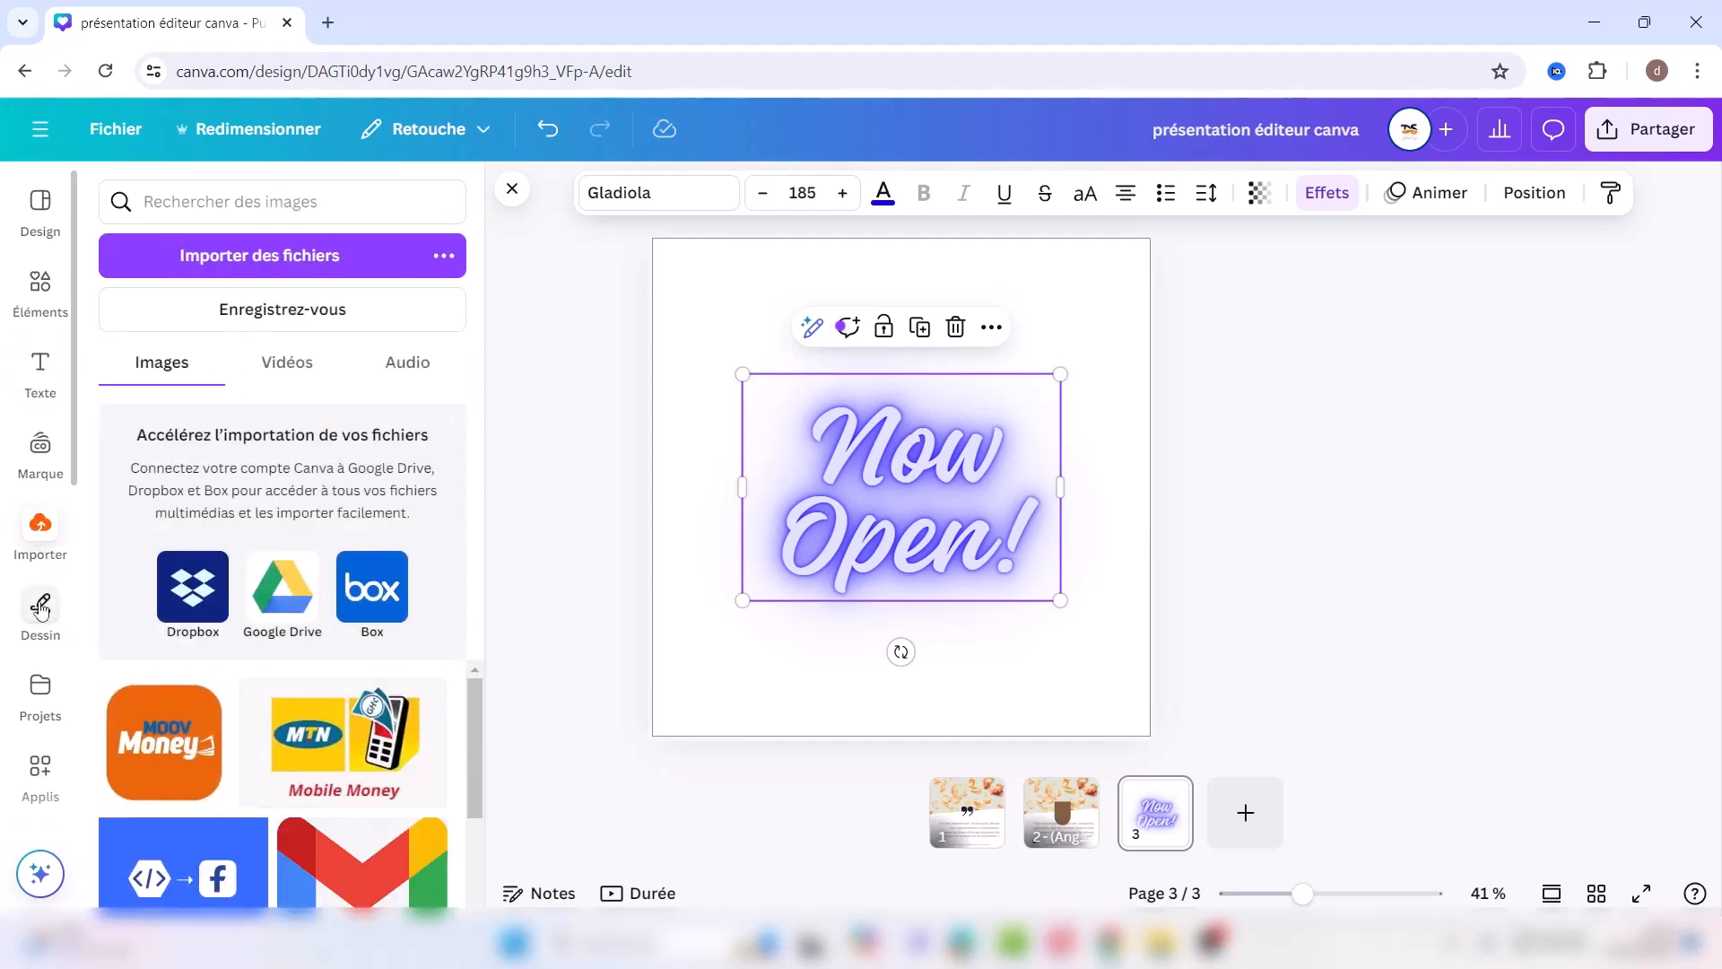
left_click(40, 608)
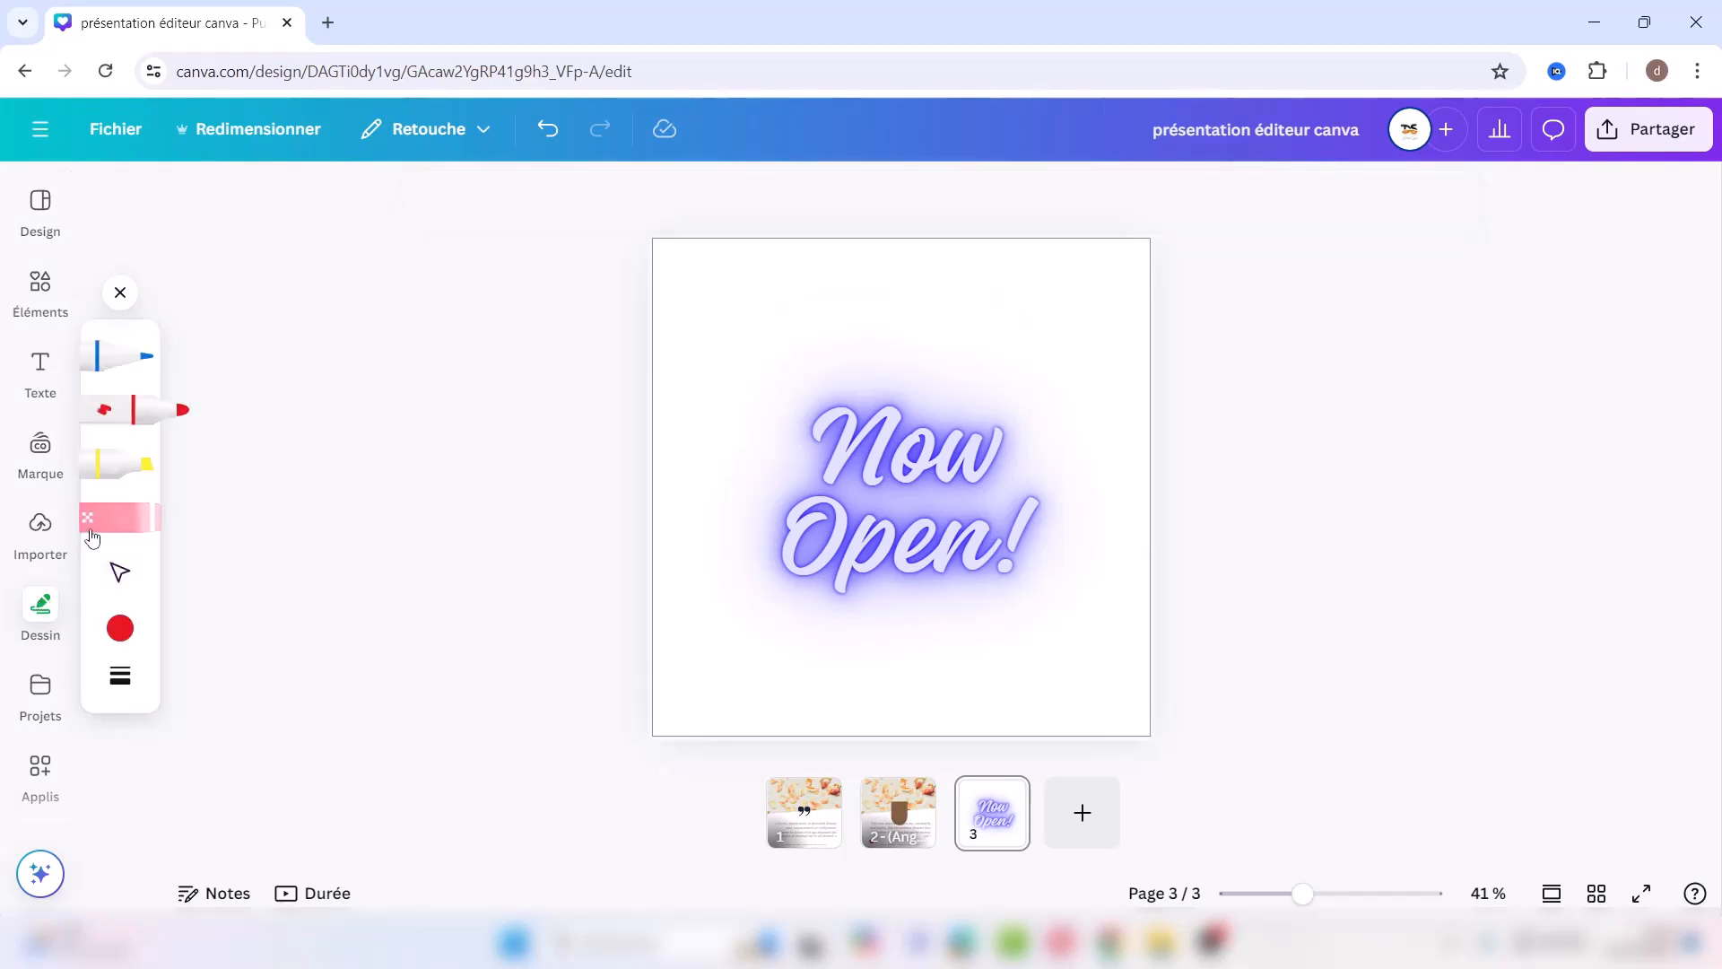
left_click(135, 358)
mouse_move(716, 313)
left_mouse_down()
mouse_move(743, 292)
mouse_move(779, 328)
mouse_move(696, 365)
mouse_move(718, 298)
left_mouse_up()
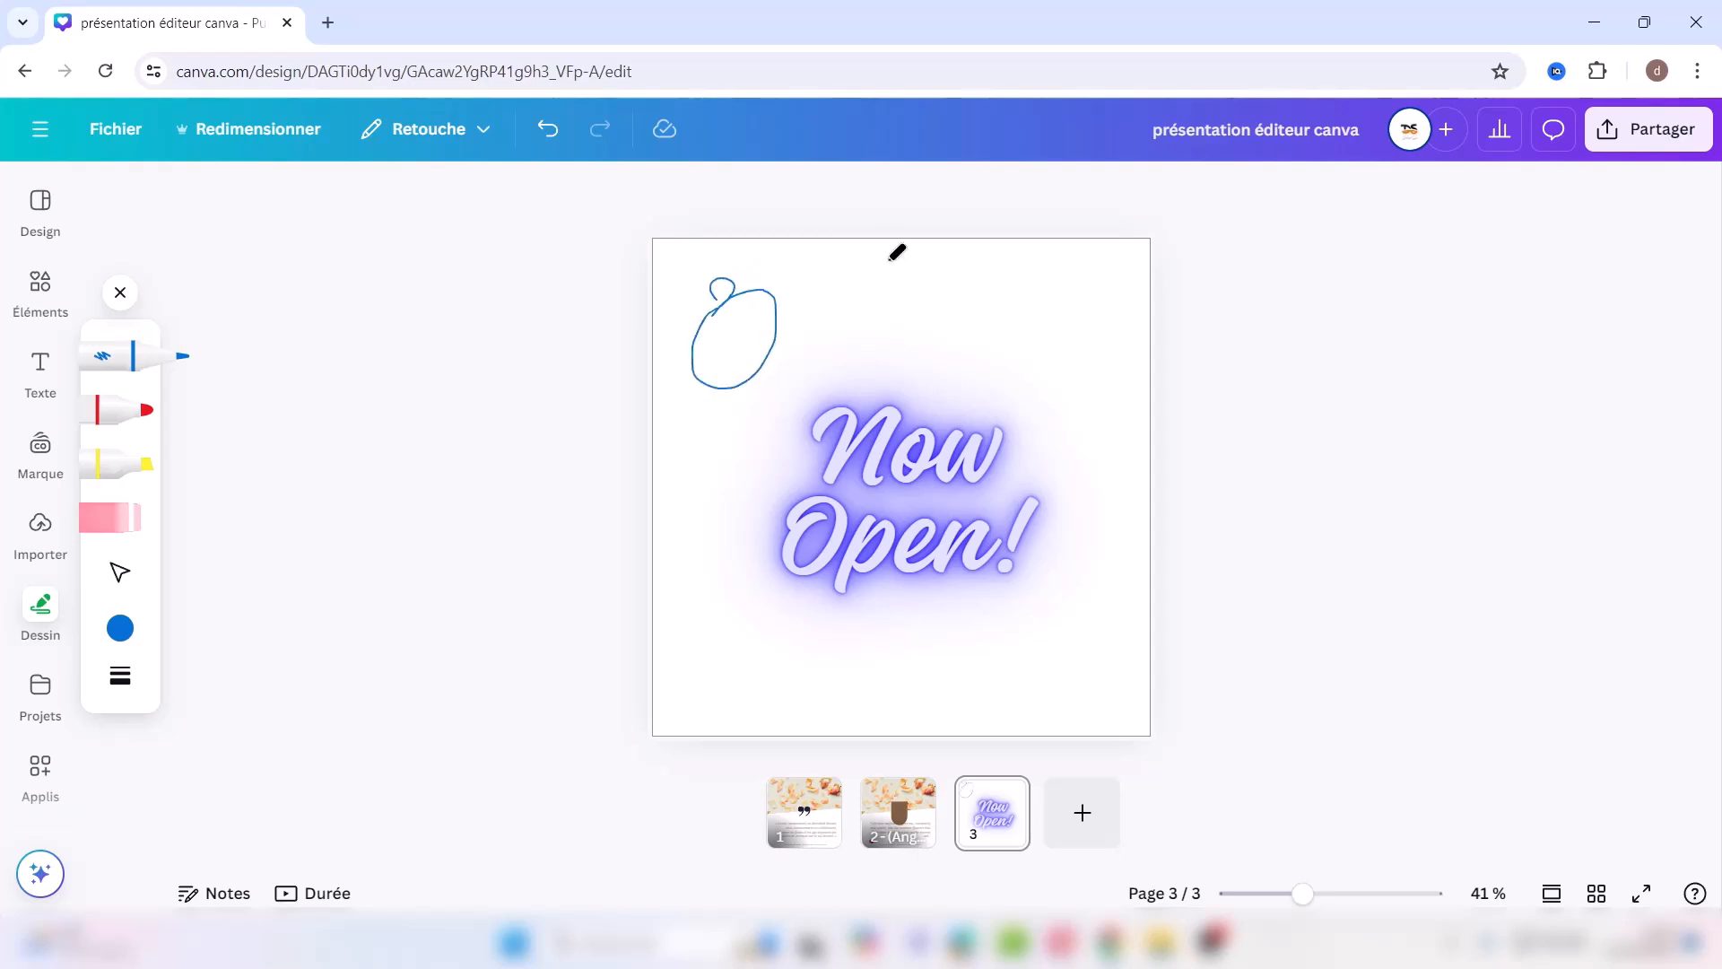
mouse_move(884, 262)
left_mouse_down()
mouse_move(949, 319)
mouse_move(963, 249)
mouse_move(911, 272)
mouse_move(880, 256)
left_mouse_up()
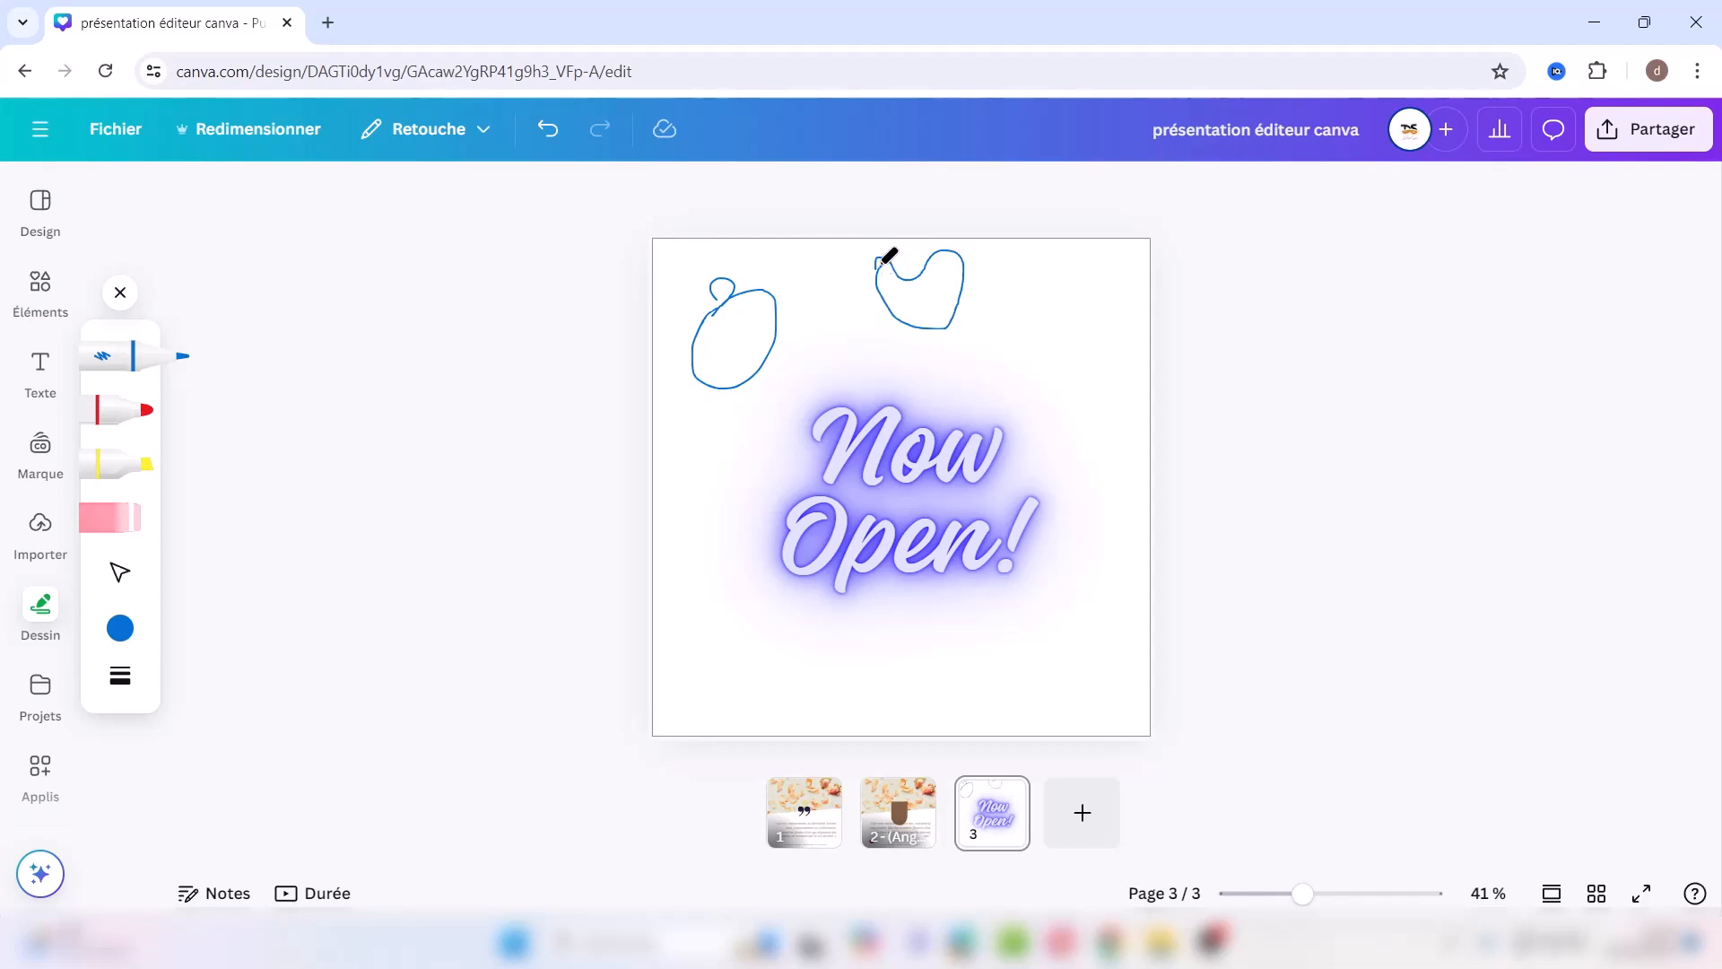
mouse_move(1052, 302)
left_mouse_down()
mouse_move(1002, 323)
mouse_move(1076, 375)
left_mouse_up()
mouse_move(1052, 308)
left_mouse_down()
mouse_move(1102, 322)
mouse_move(1081, 375)
left_mouse_up()
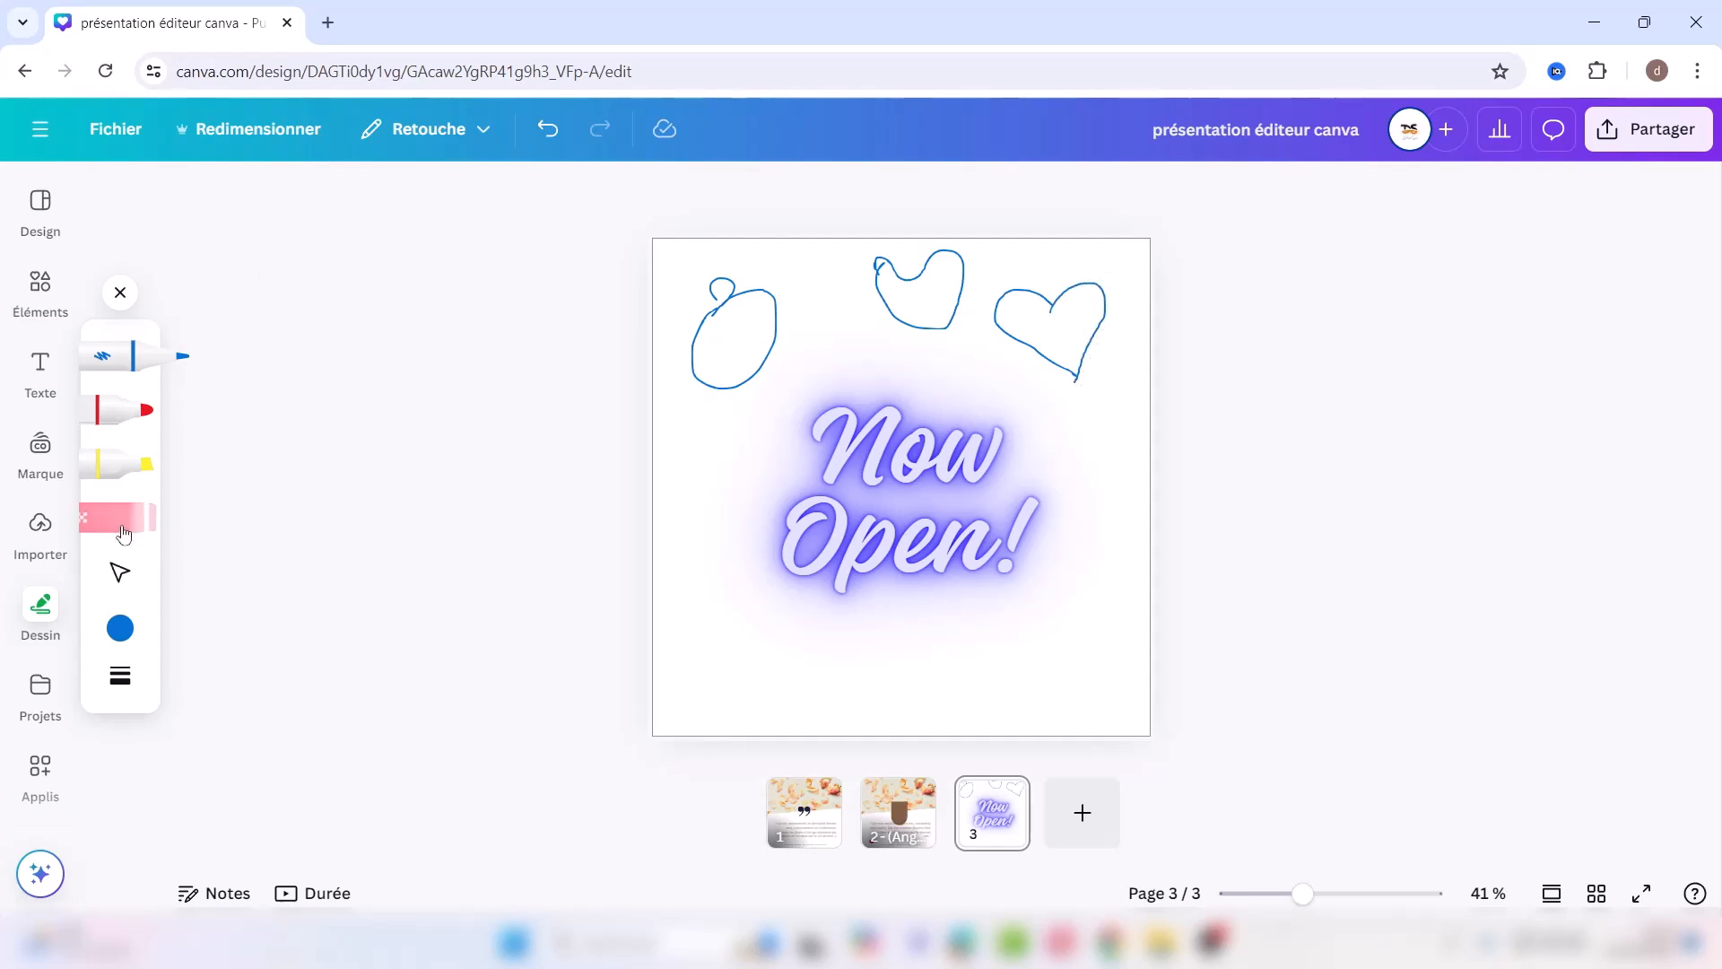
left_click(124, 523)
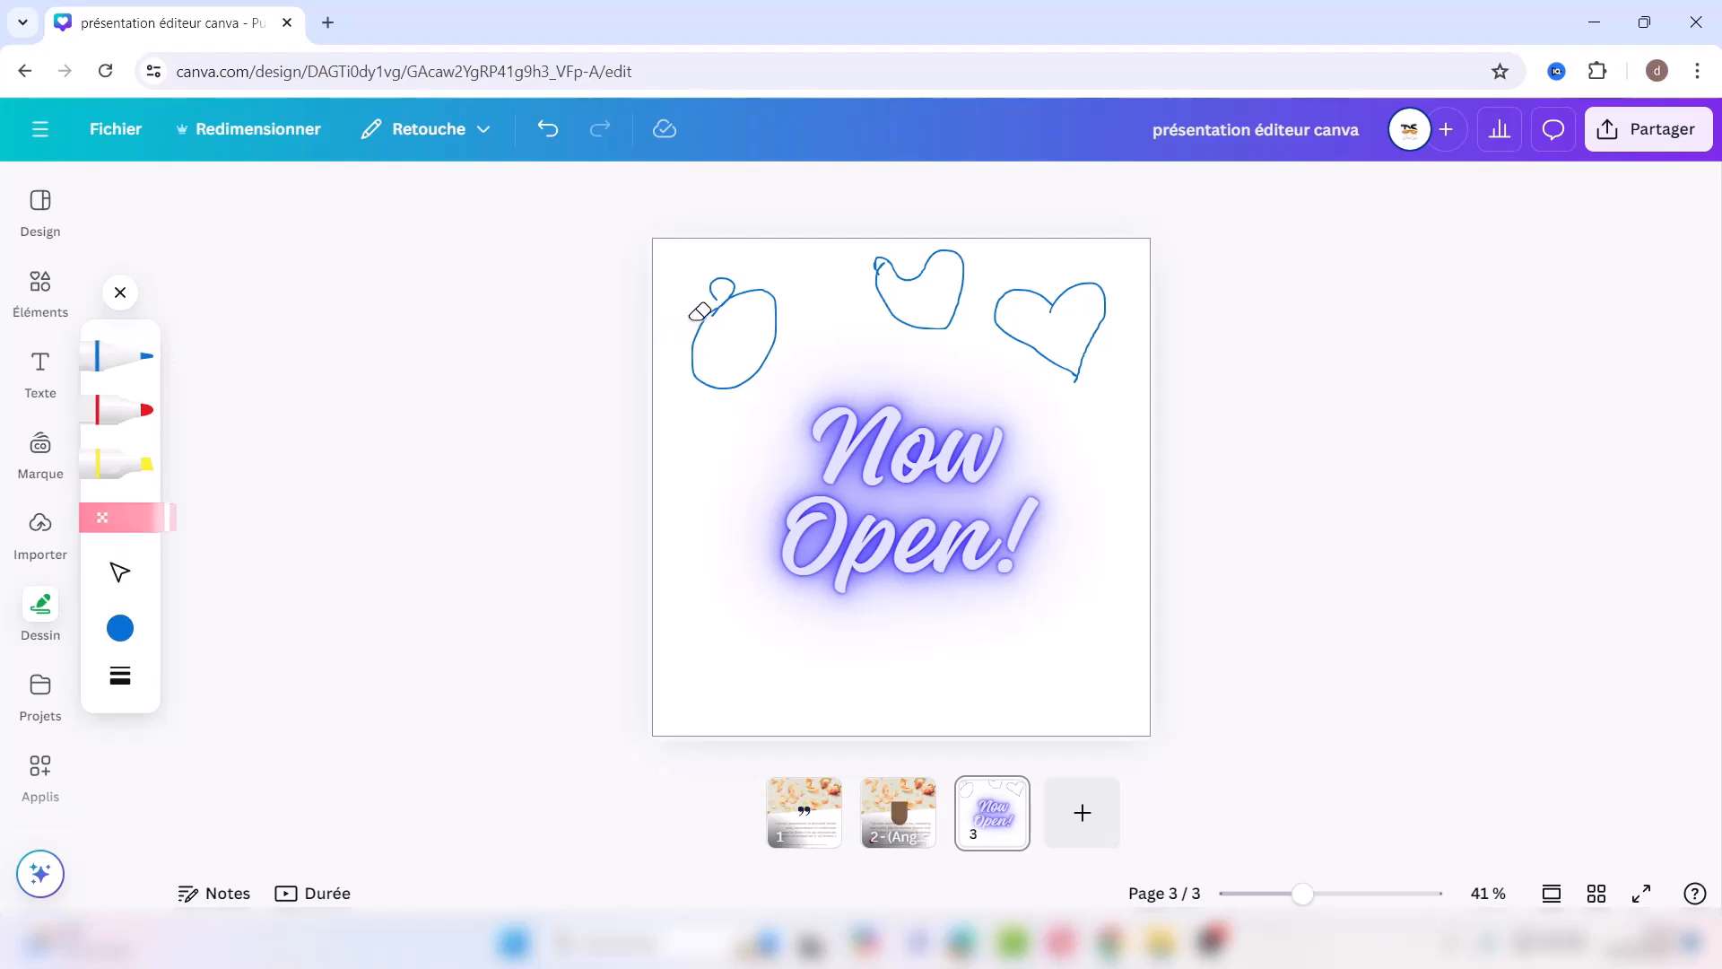
left_click(735, 291)
left_click_drag(877, 255, 922, 283)
left_click_drag(1098, 299, 1067, 296)
left_click(1021, 303)
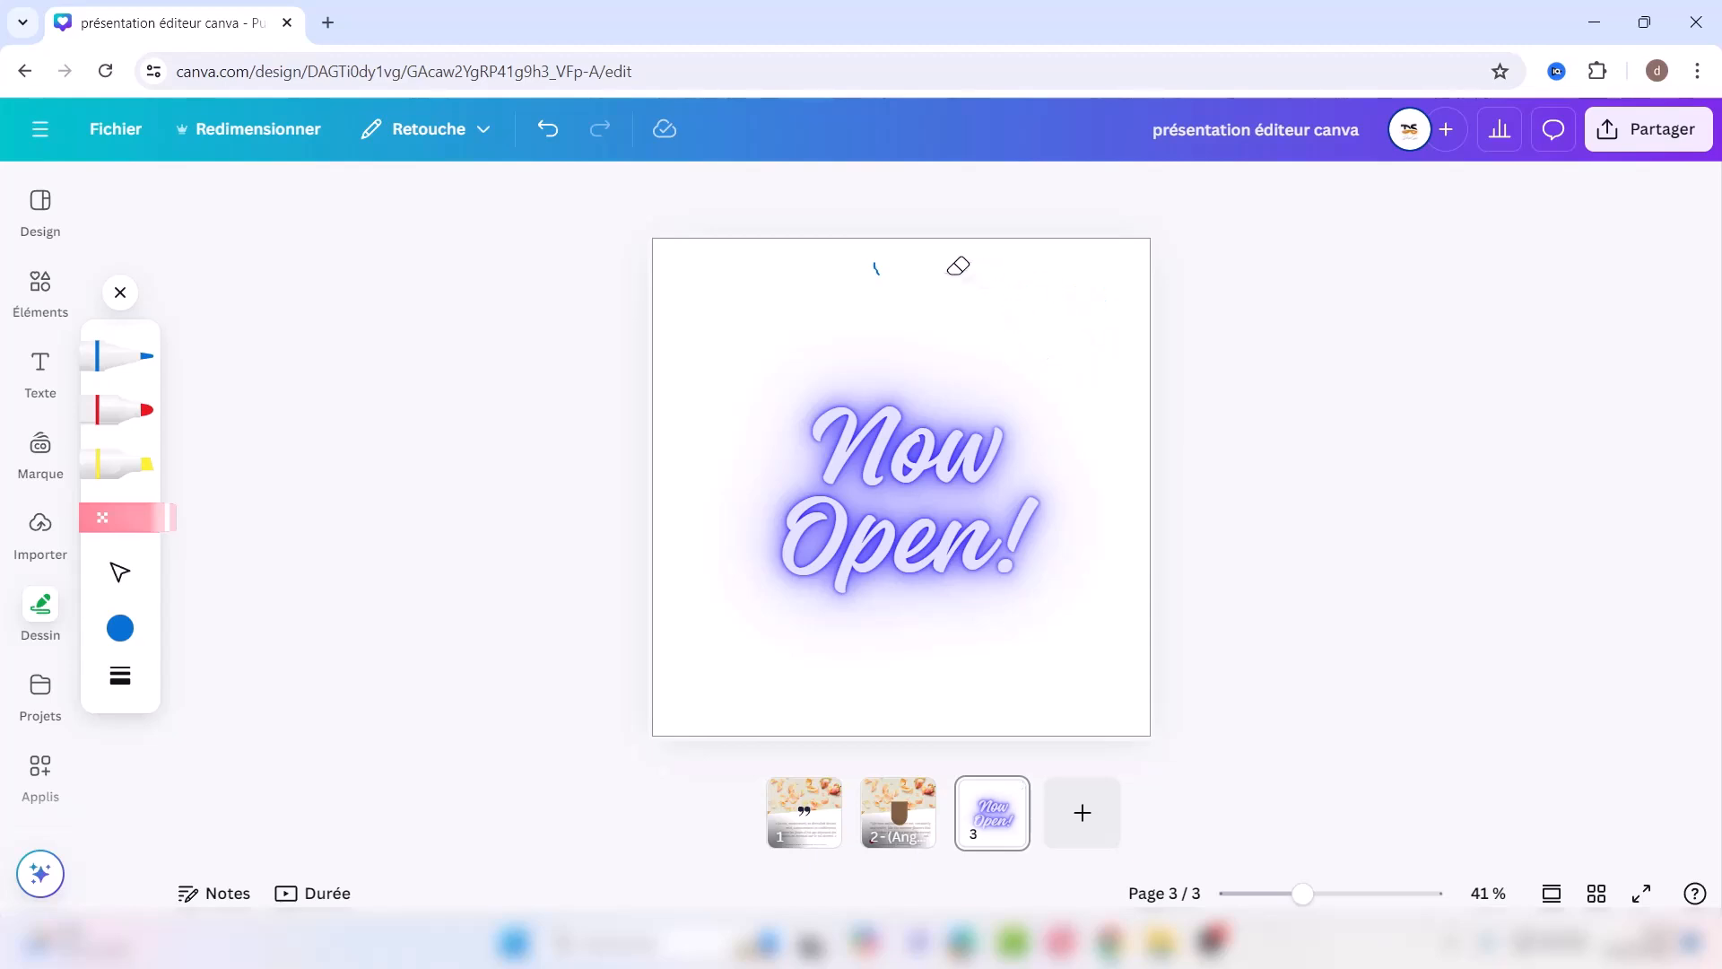
left_click_drag(876, 258, 883, 262)
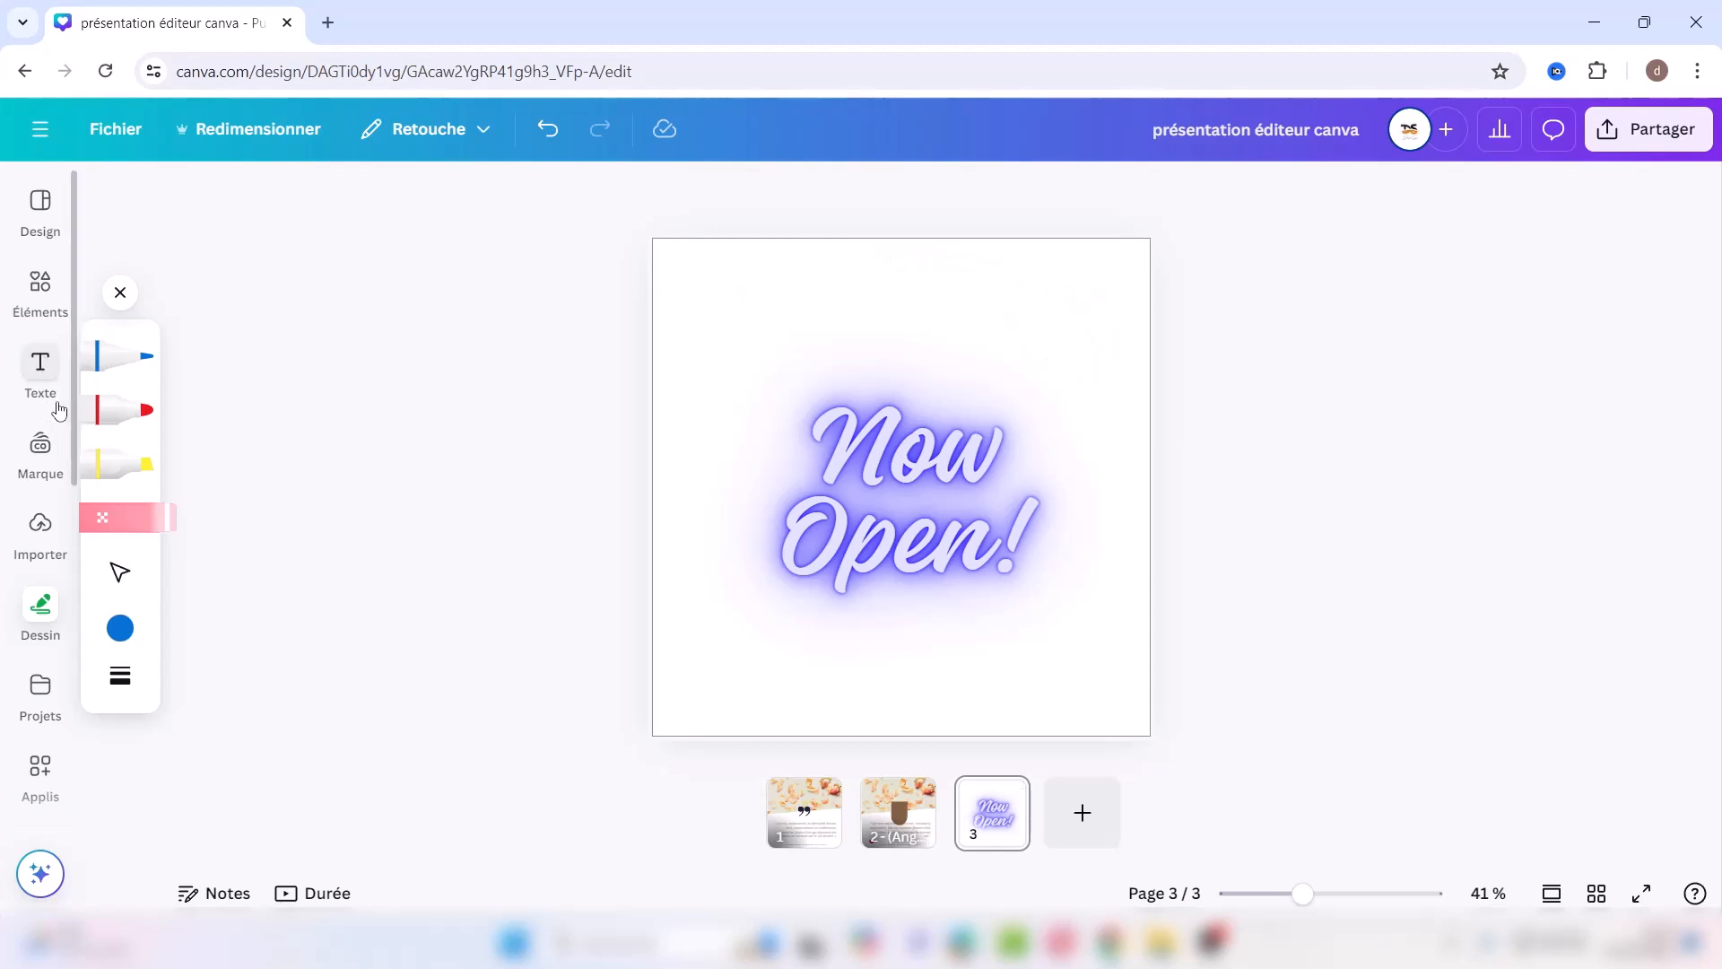
Step: Draw a red marker stroke at page 3's upper left, then select the yellow highlighter and review its settings
left_click(117, 408)
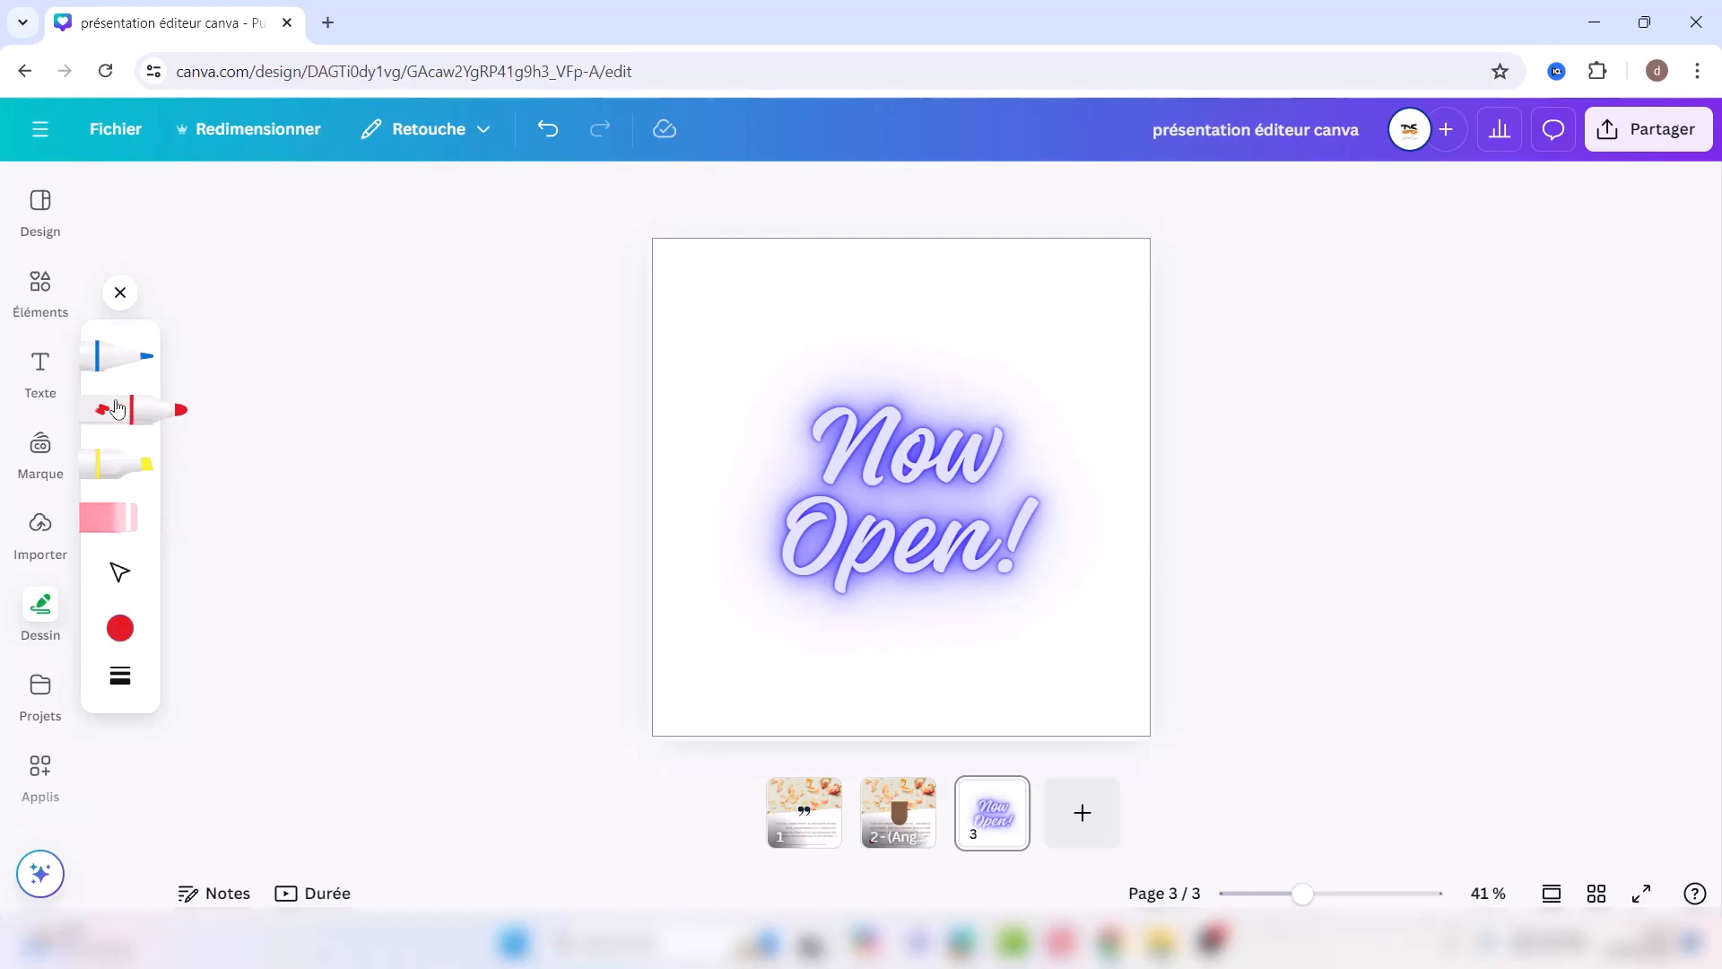
mouse_move(726, 344)
left_mouse_down()
mouse_move(756, 324)
mouse_move(870, 322)
mouse_move(699, 446)
mouse_move(746, 350)
left_mouse_up()
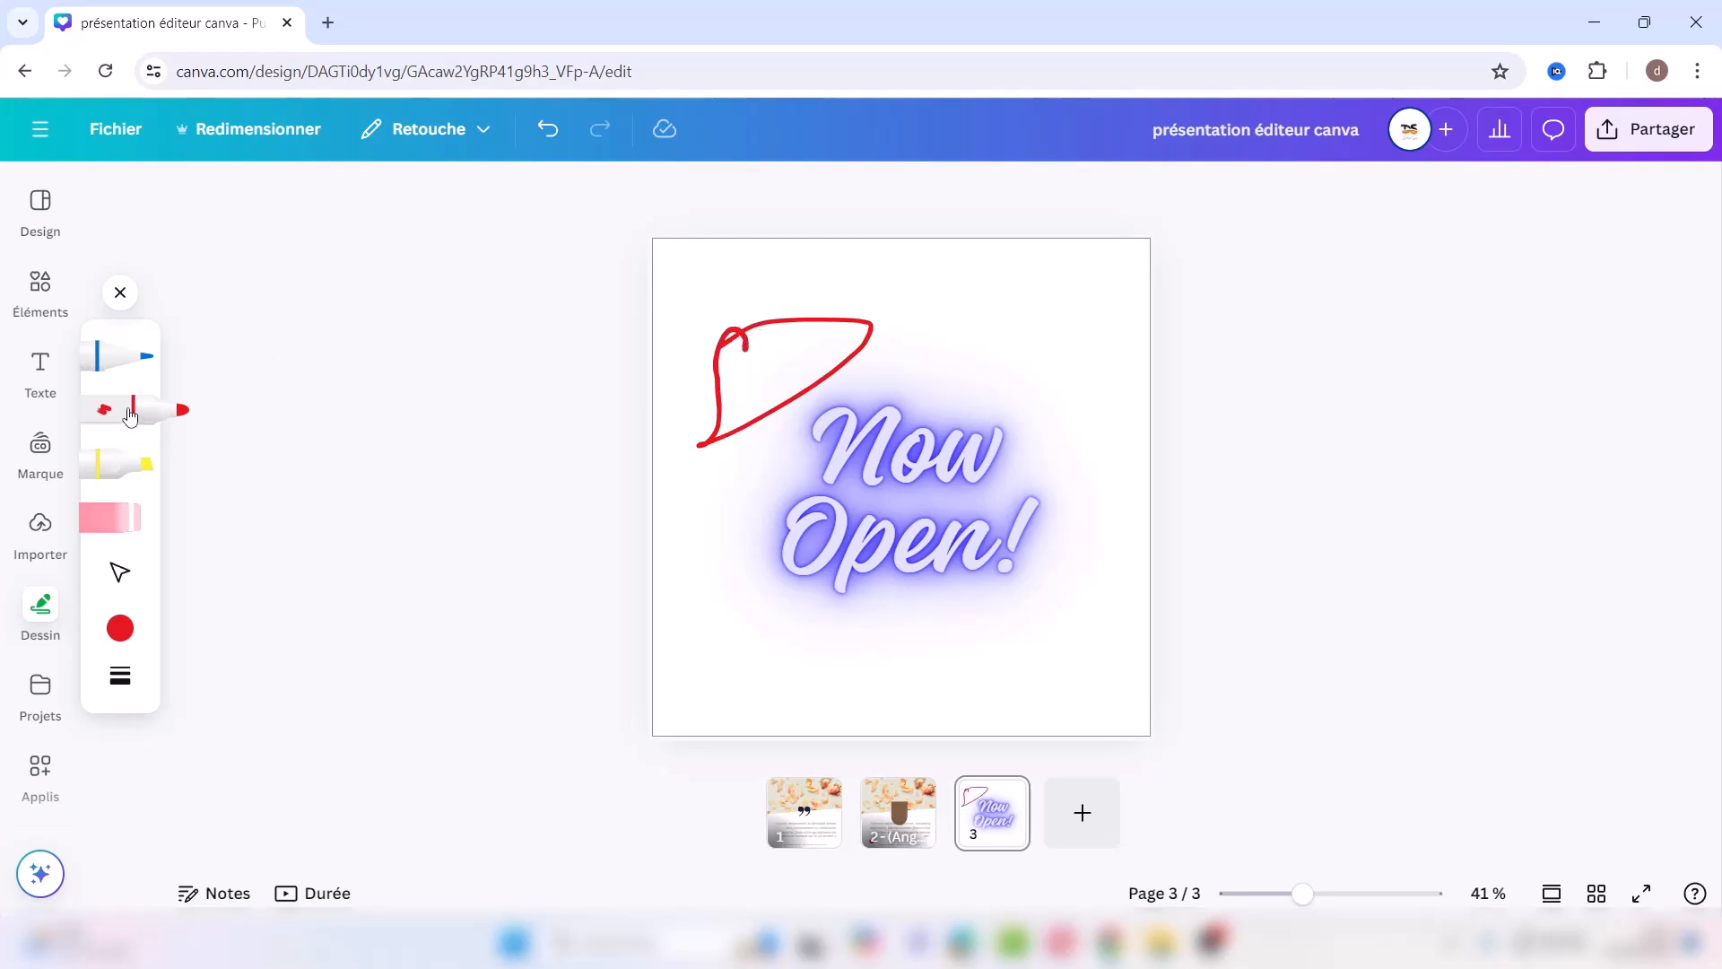
left_click(115, 466)
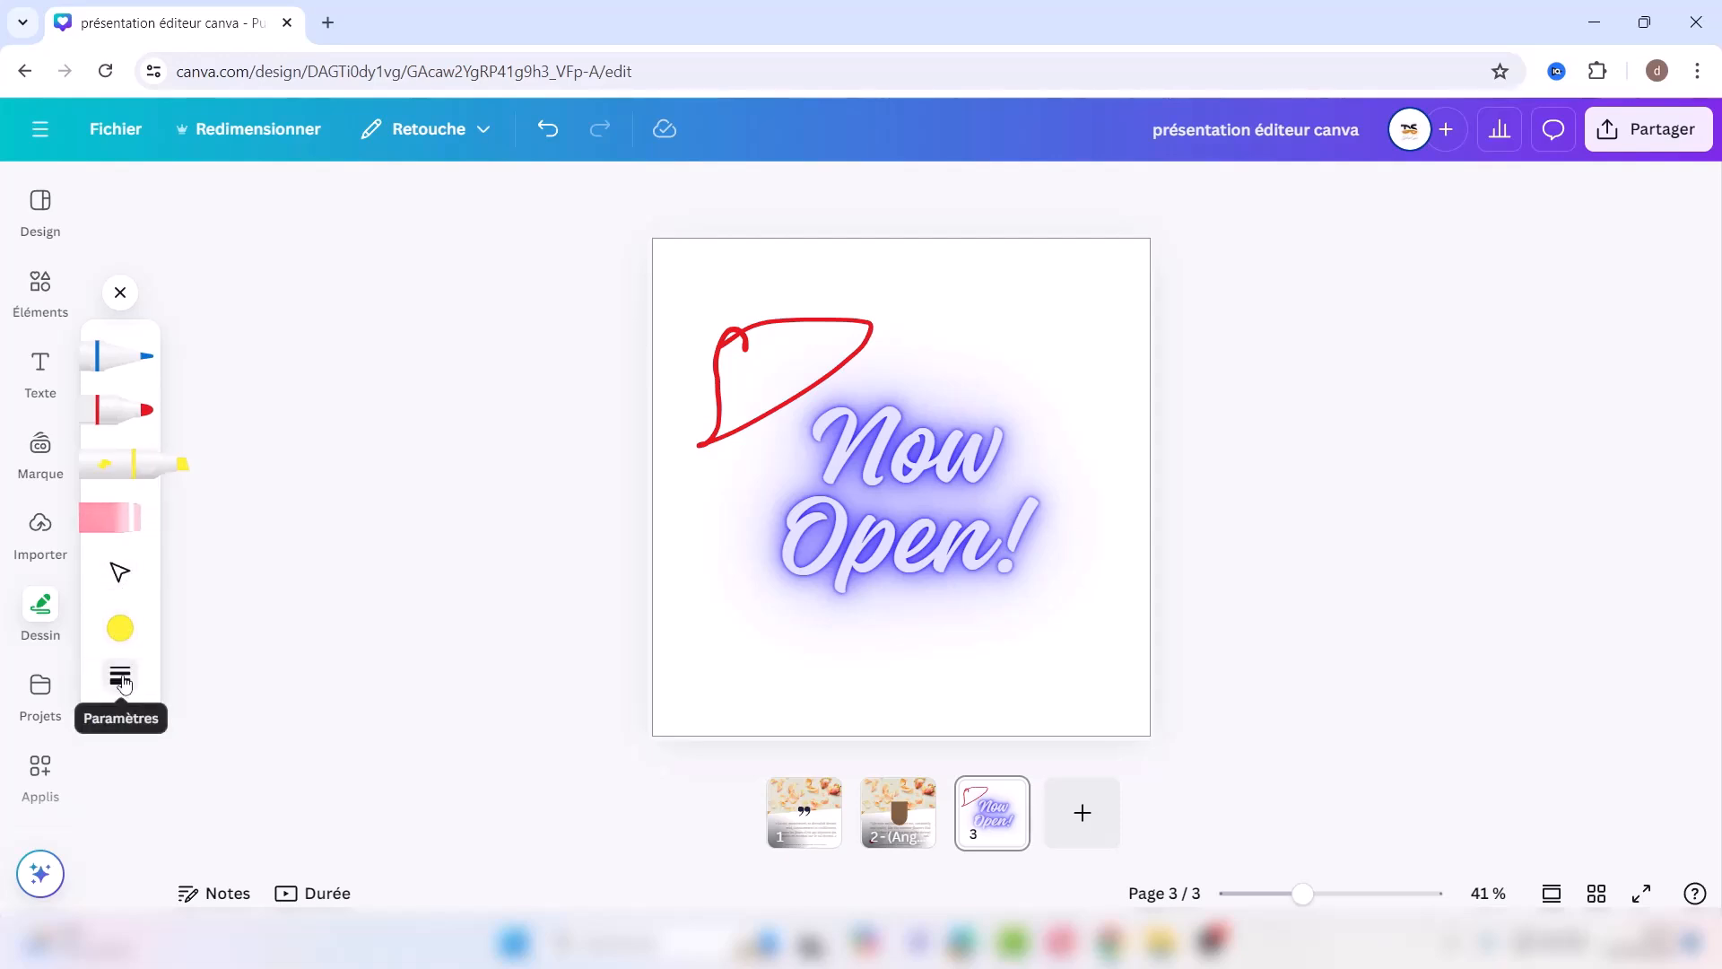
left_click(122, 679)
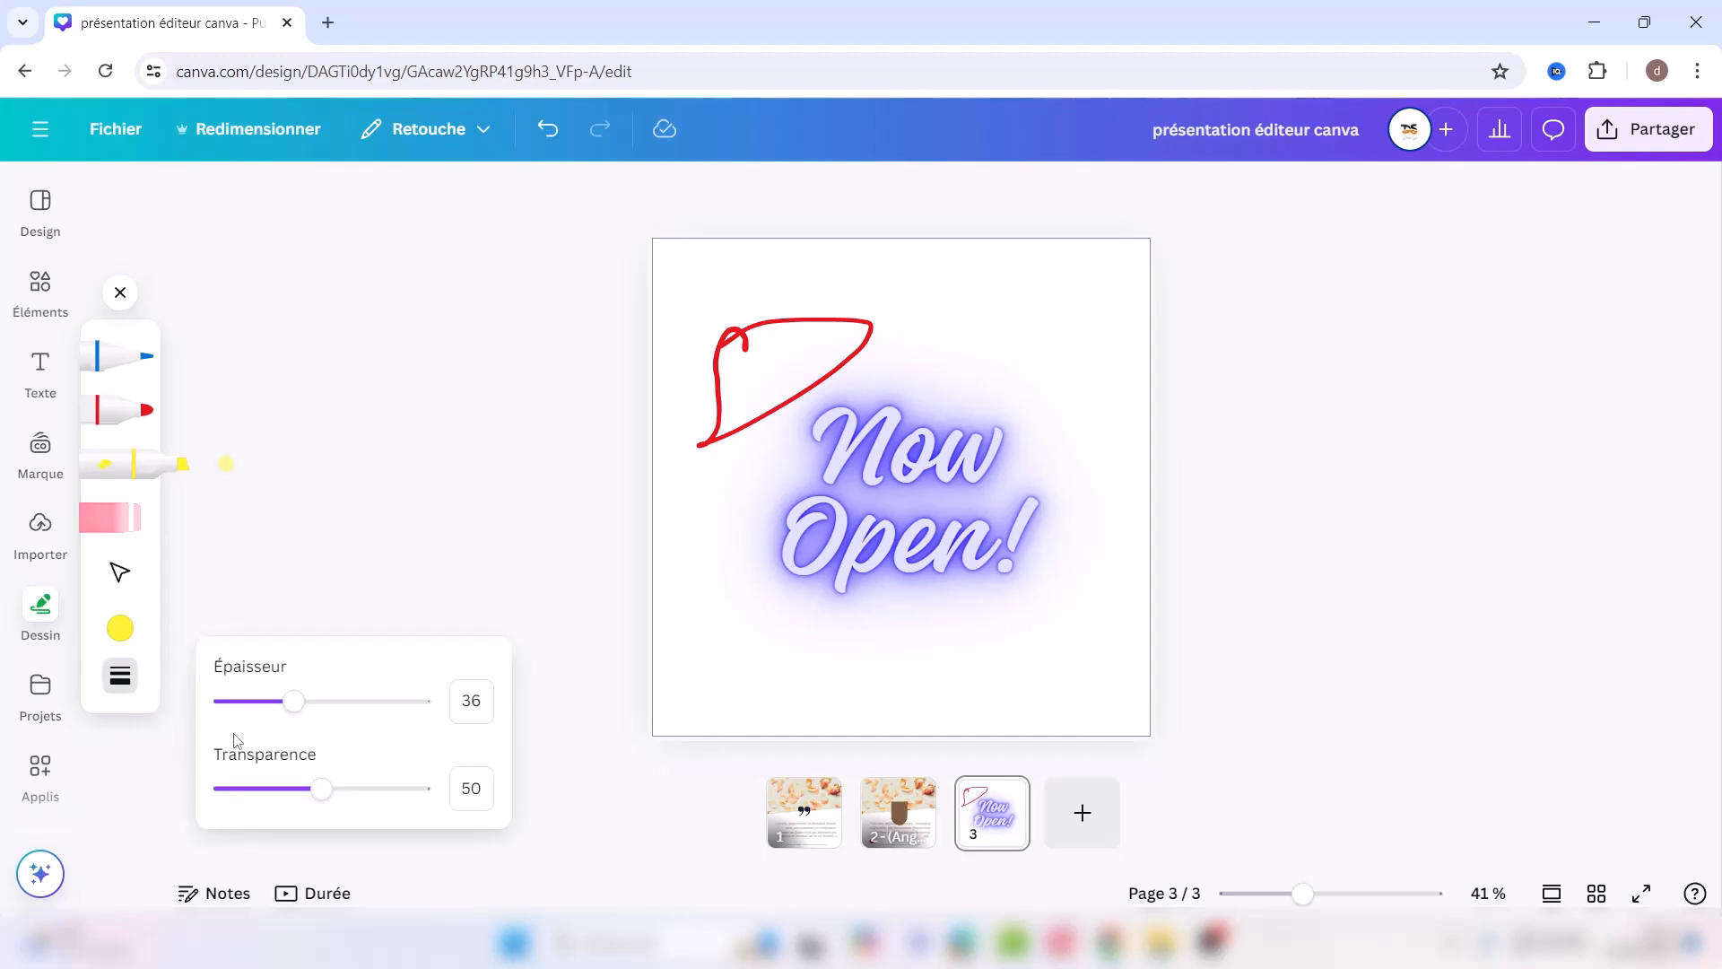
left_click(295, 420)
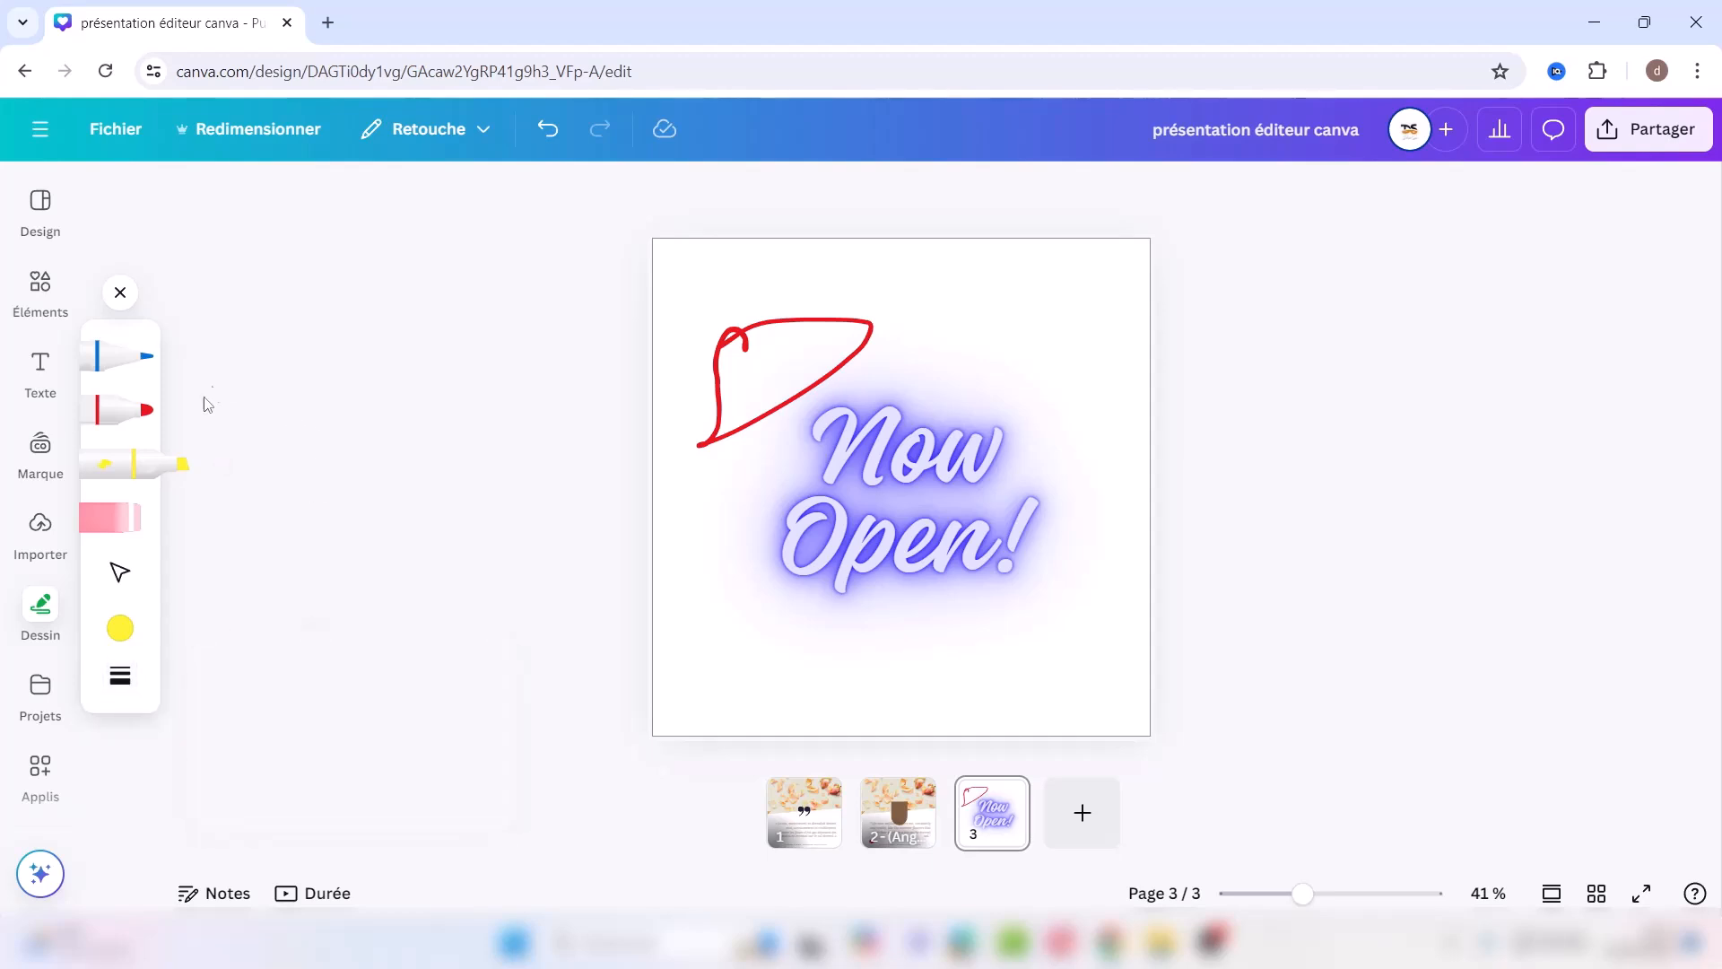
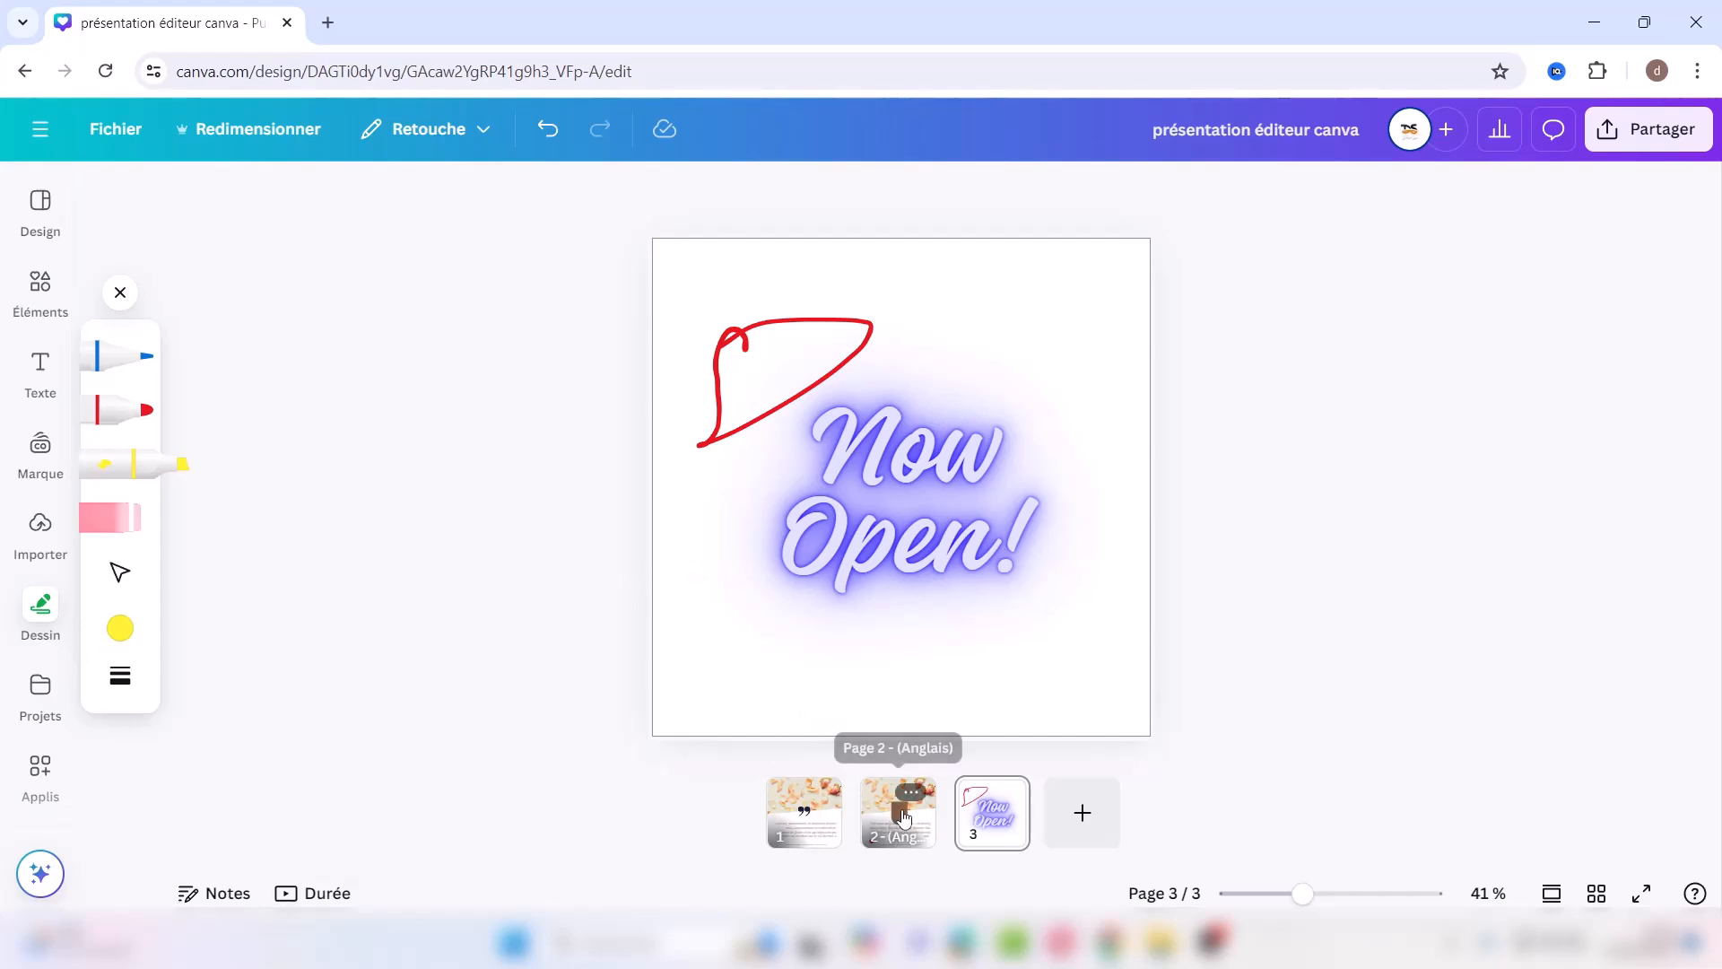
Step: Return to page 1 with the rose-petal quote, close the Dessin drawing tools, and open sharing
left_click(812, 818)
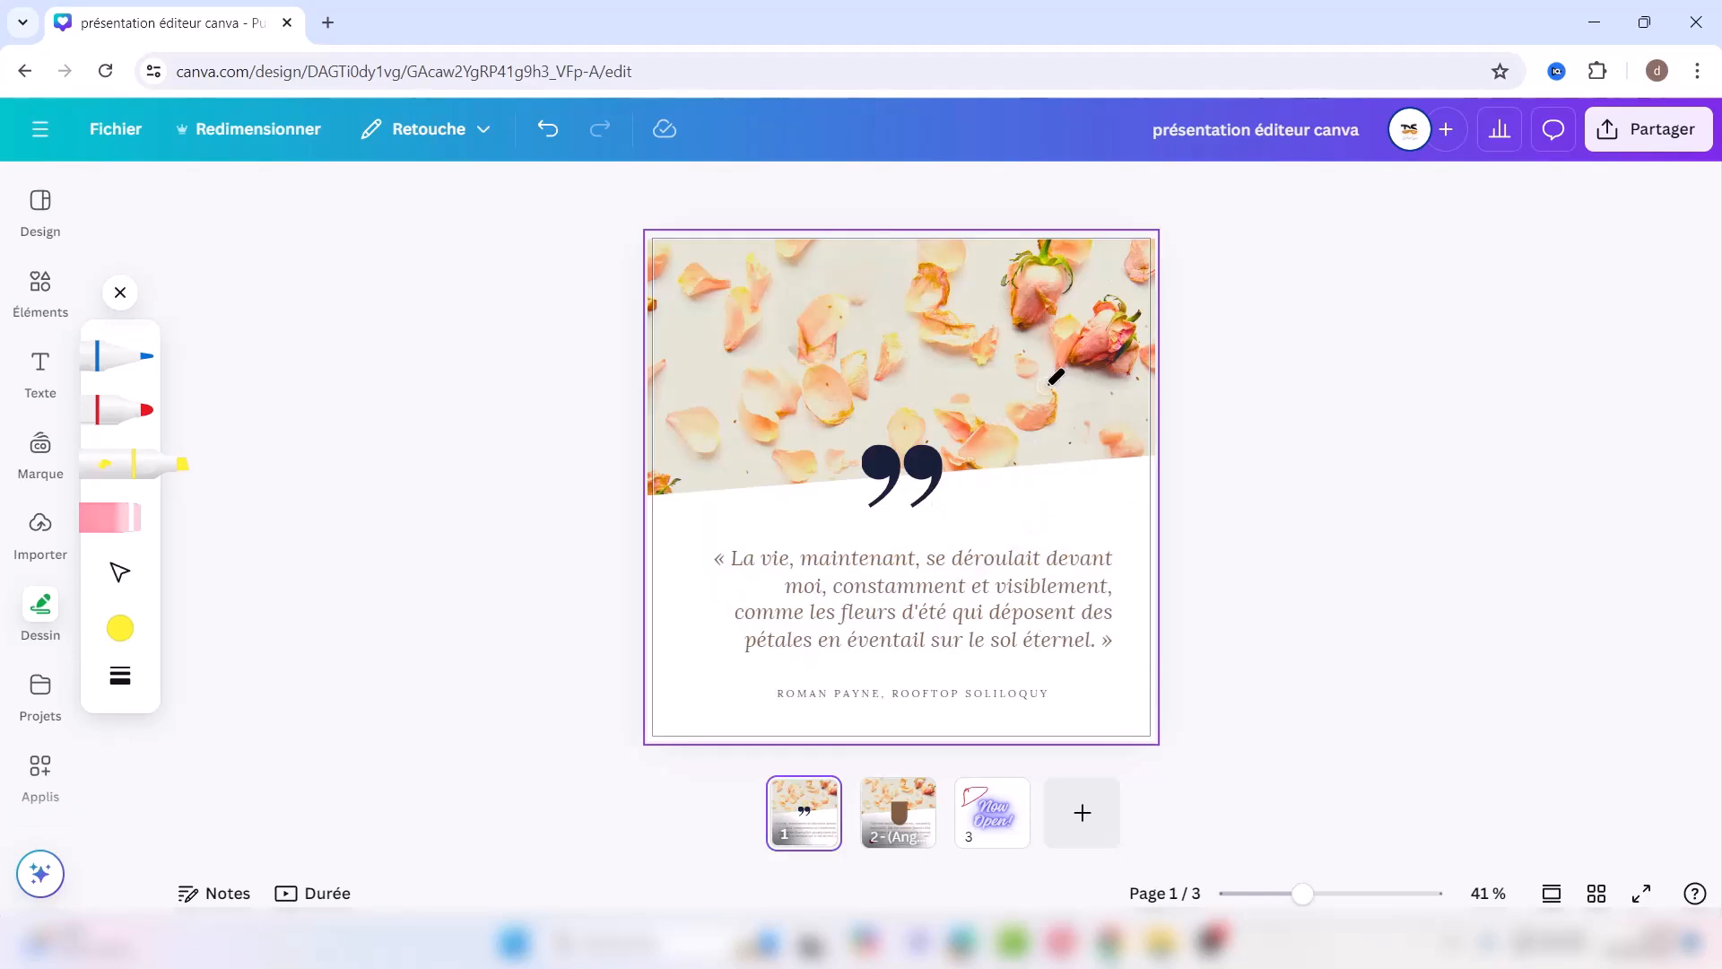
left_click(119, 292)
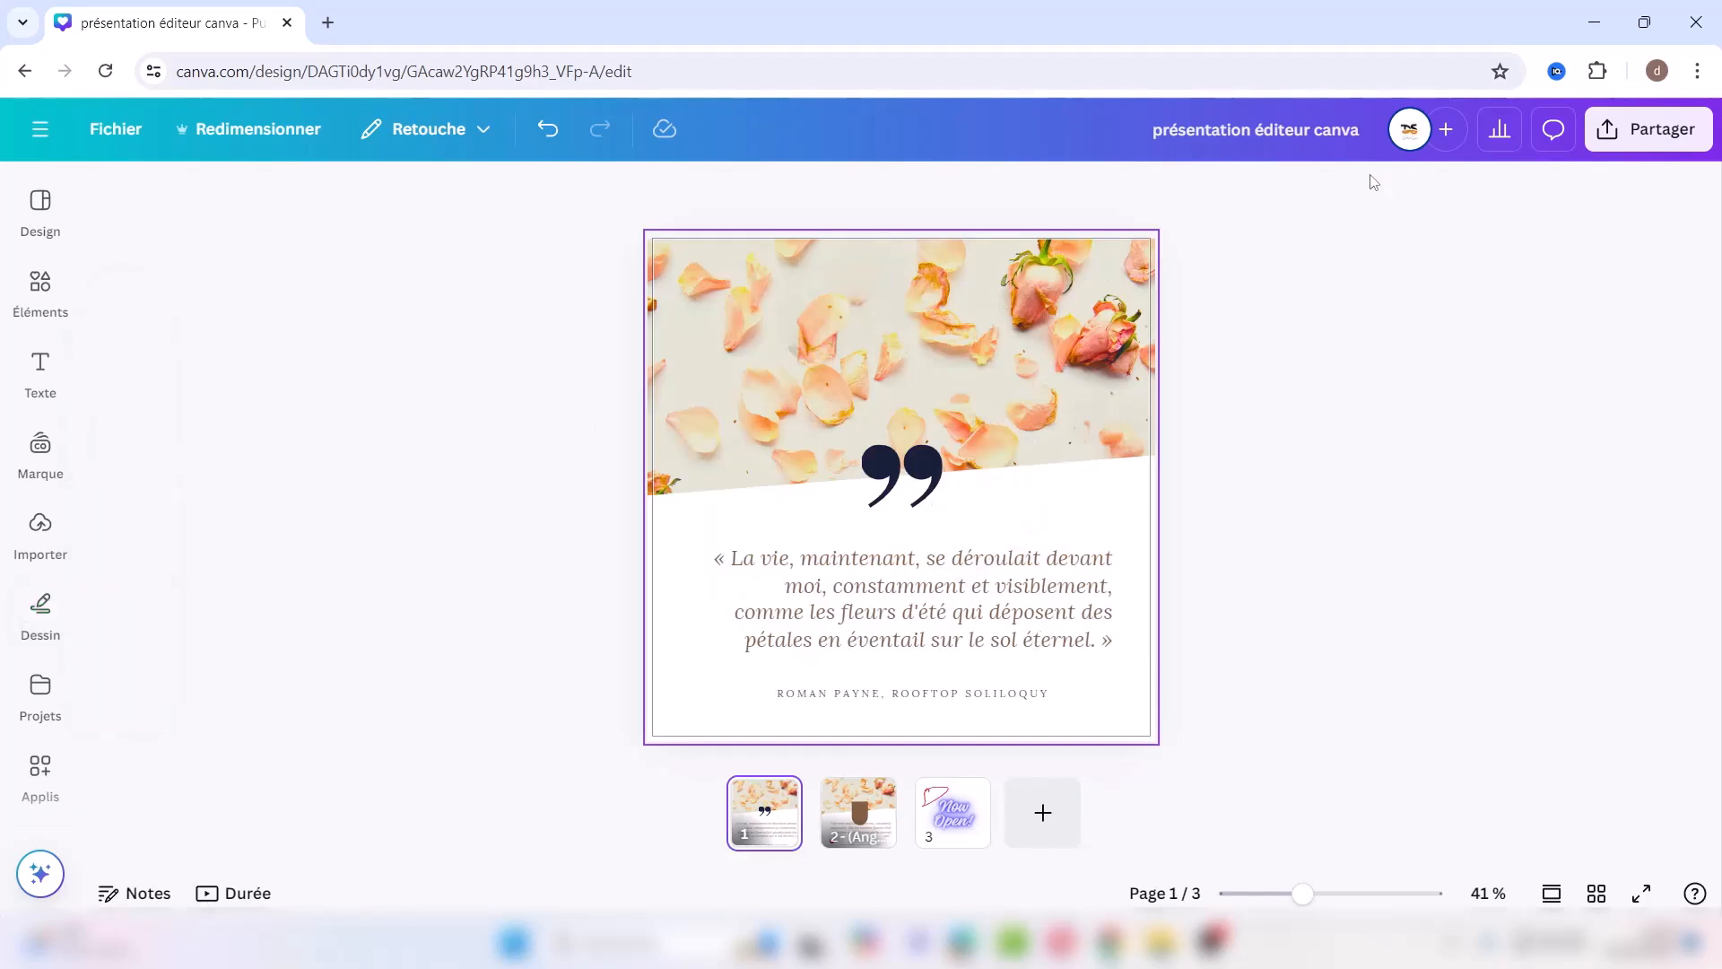
left_click(1657, 127)
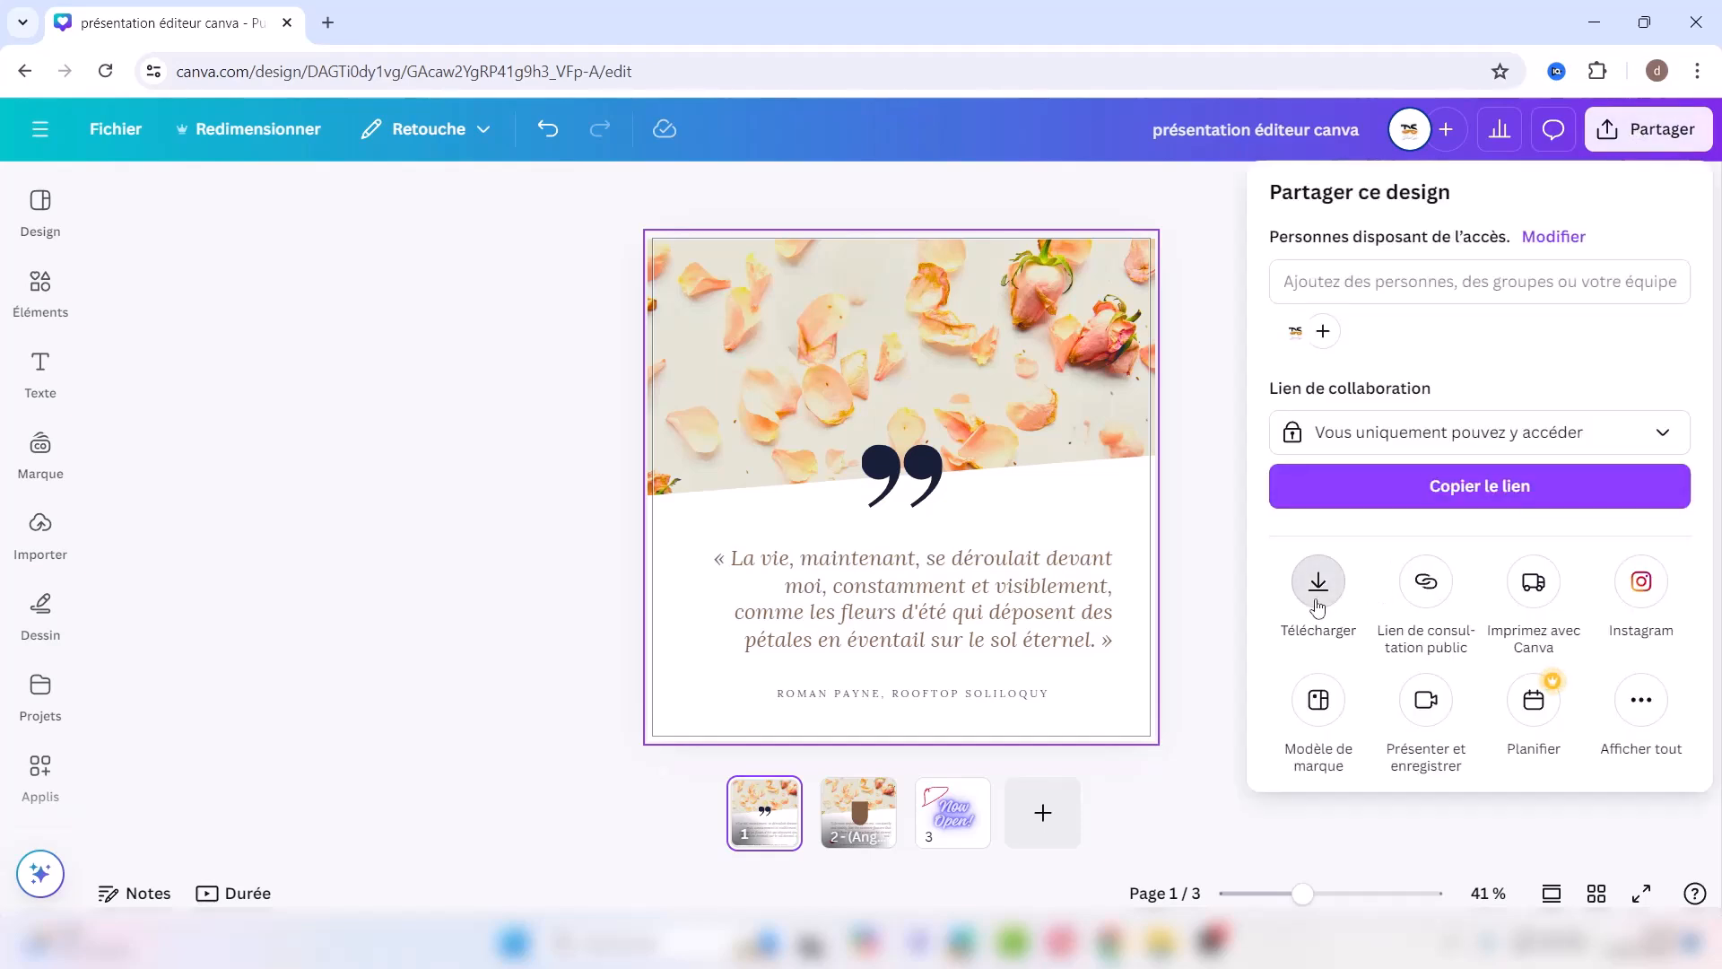
Step: In the download settings keep PNG as the file type and try the compression and transparency options
left_click(1317, 599)
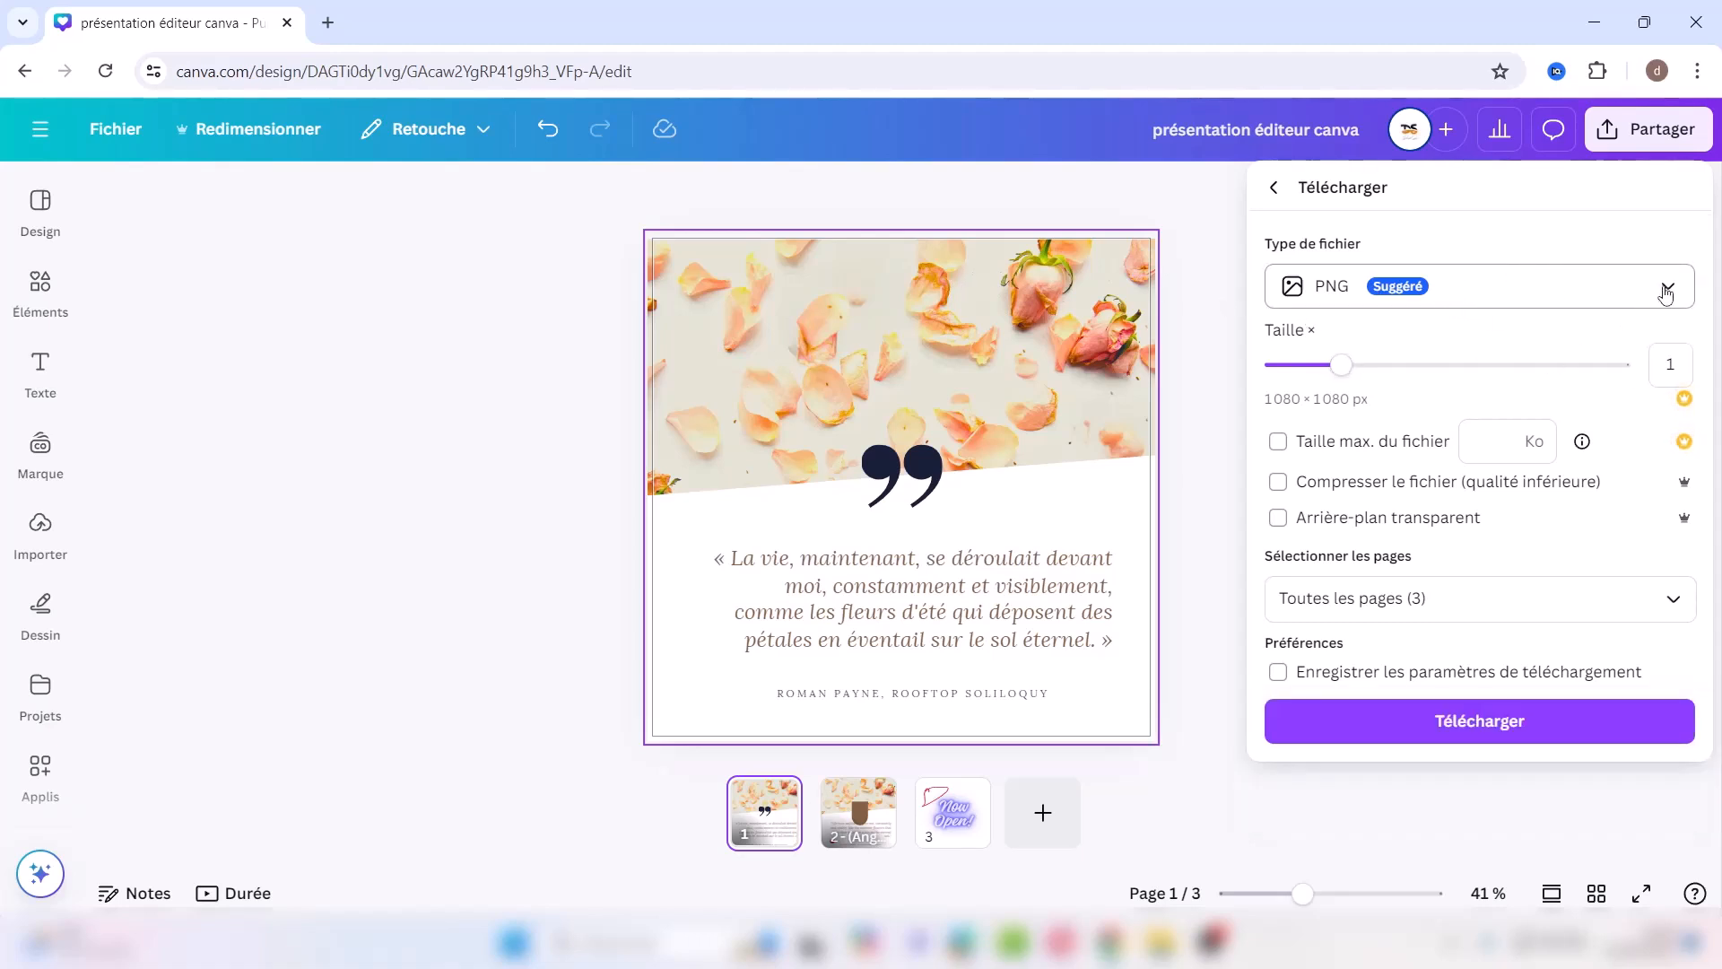
left_click(1672, 293)
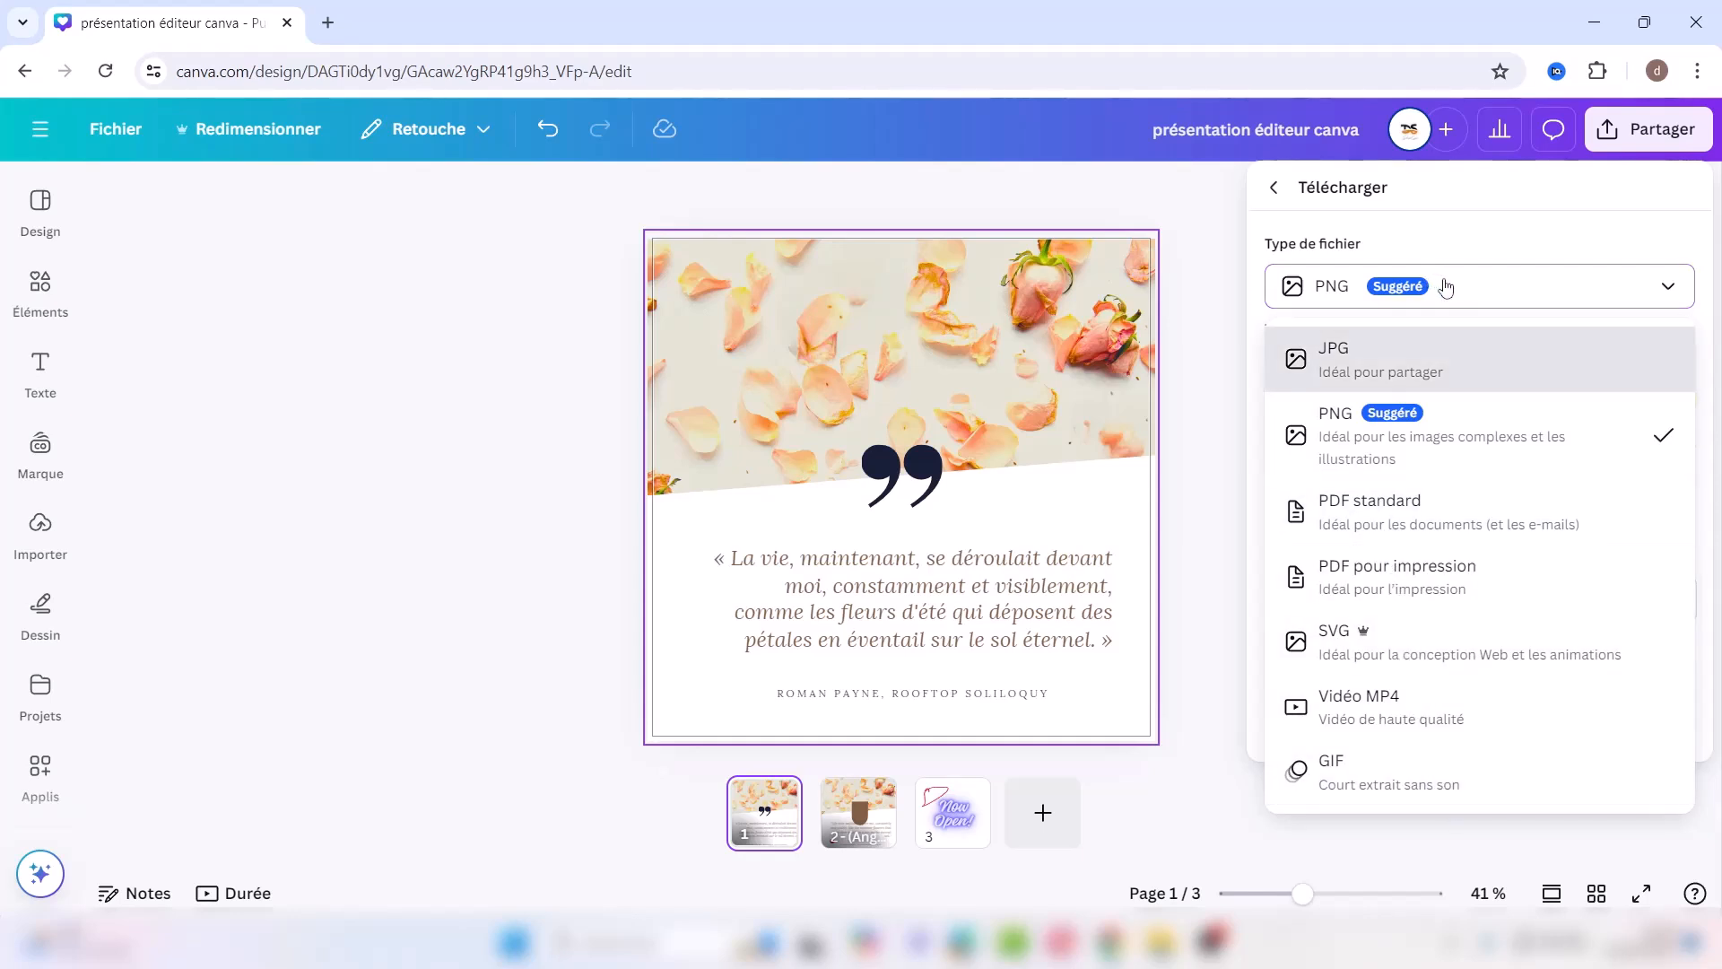
left_click(1446, 287)
left_click(1445, 484)
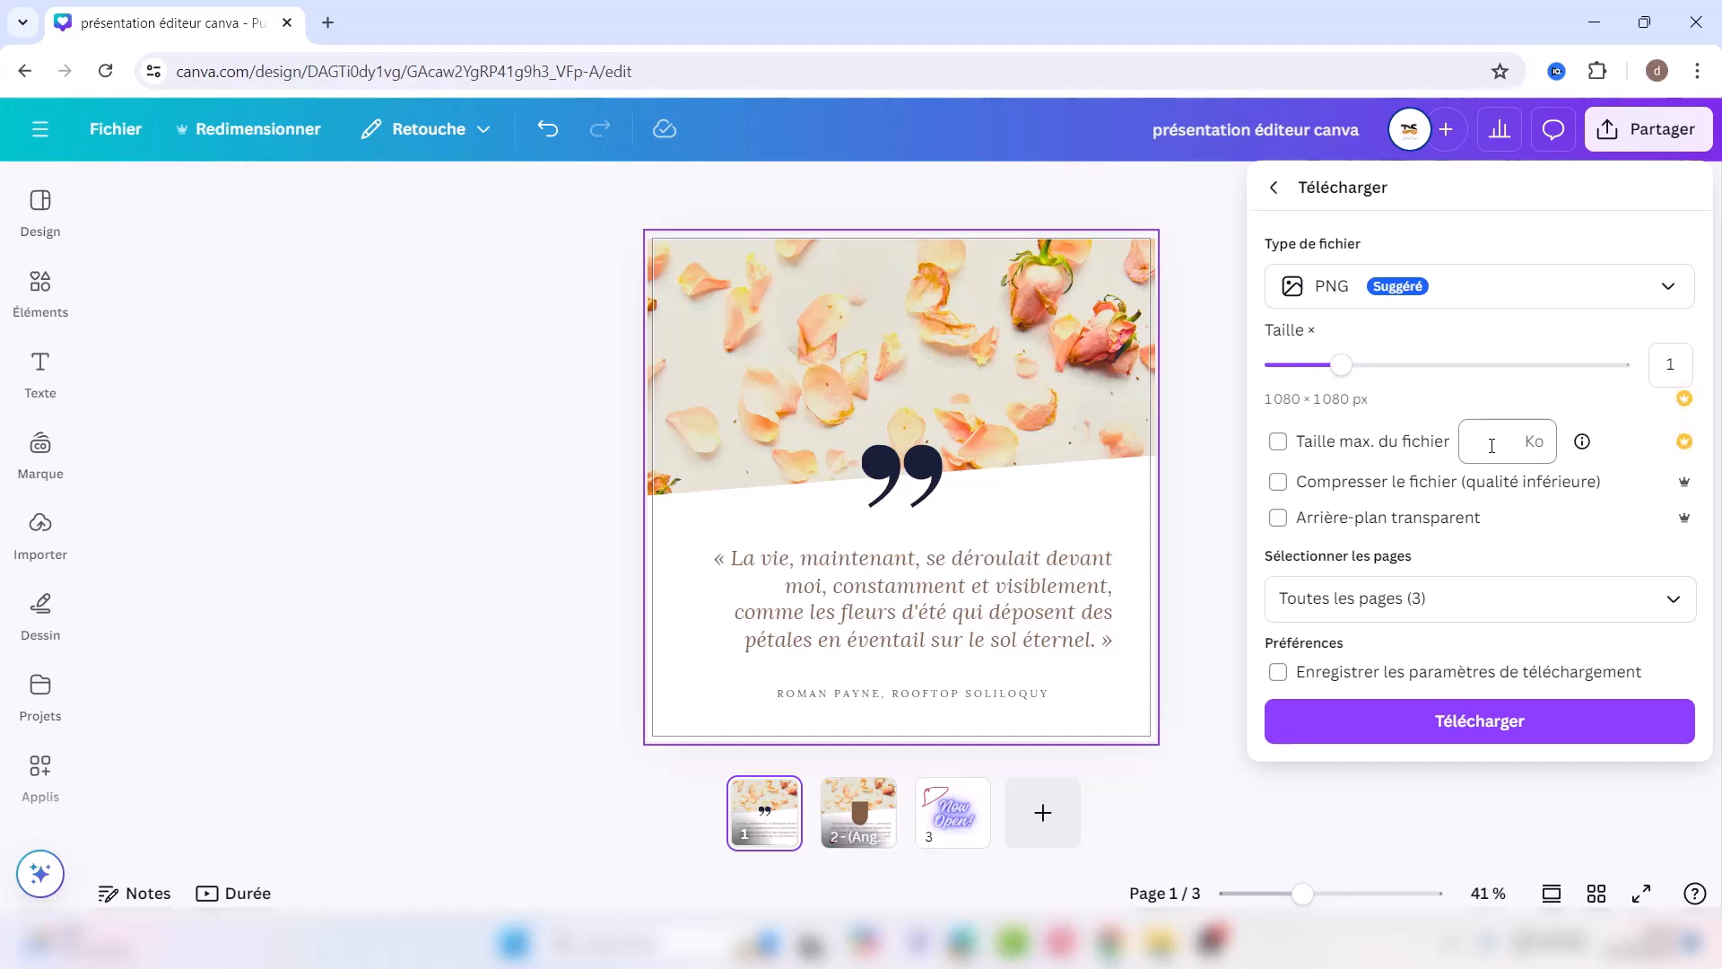
left_click(1361, 489)
left_click(1358, 489)
left_click(1281, 520)
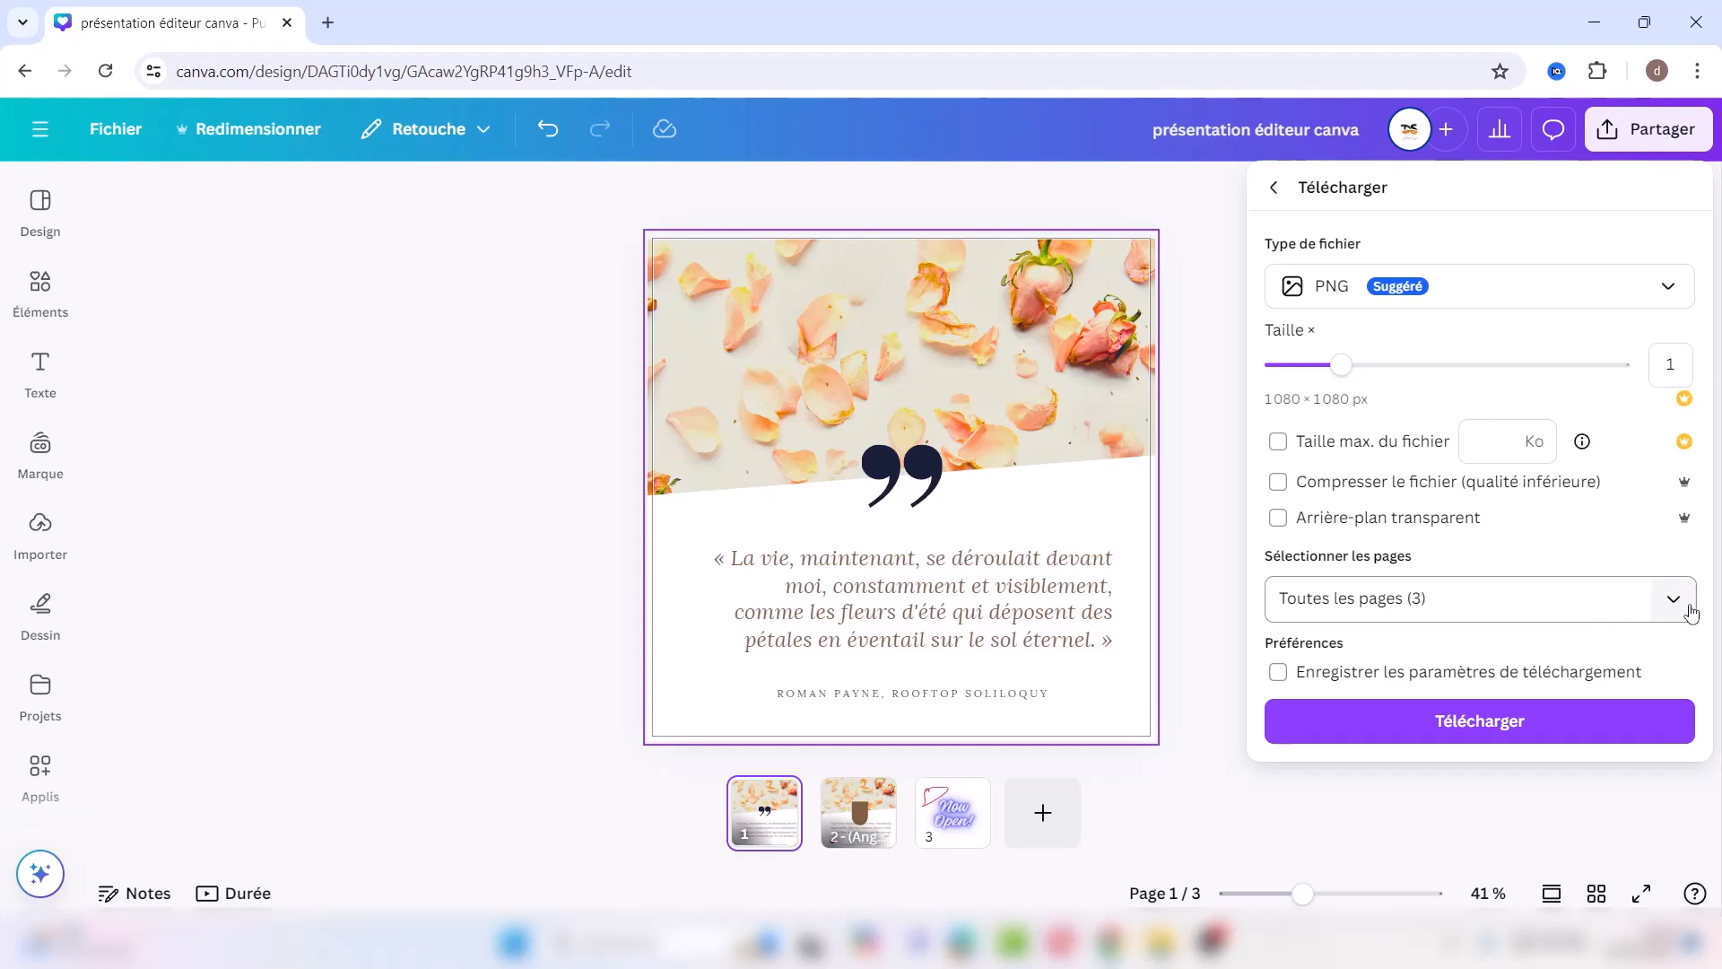
Step: Limit the download to page 1 only and start the PNG download
left_click(1690, 612)
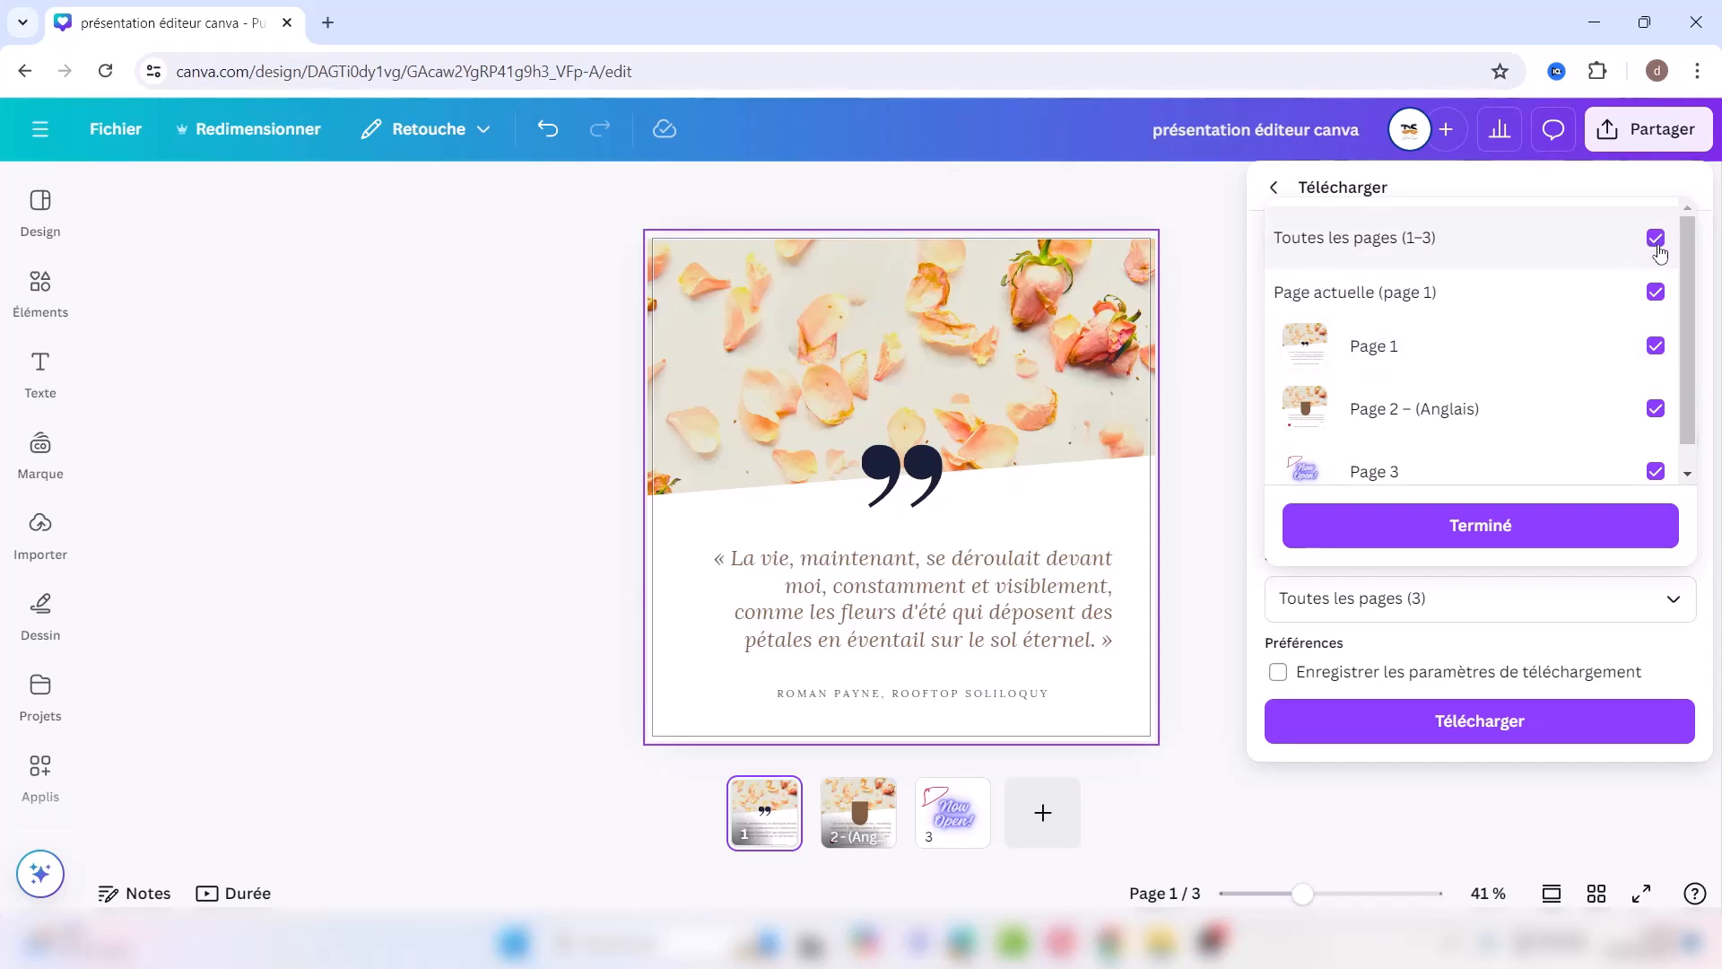
left_click(1657, 244)
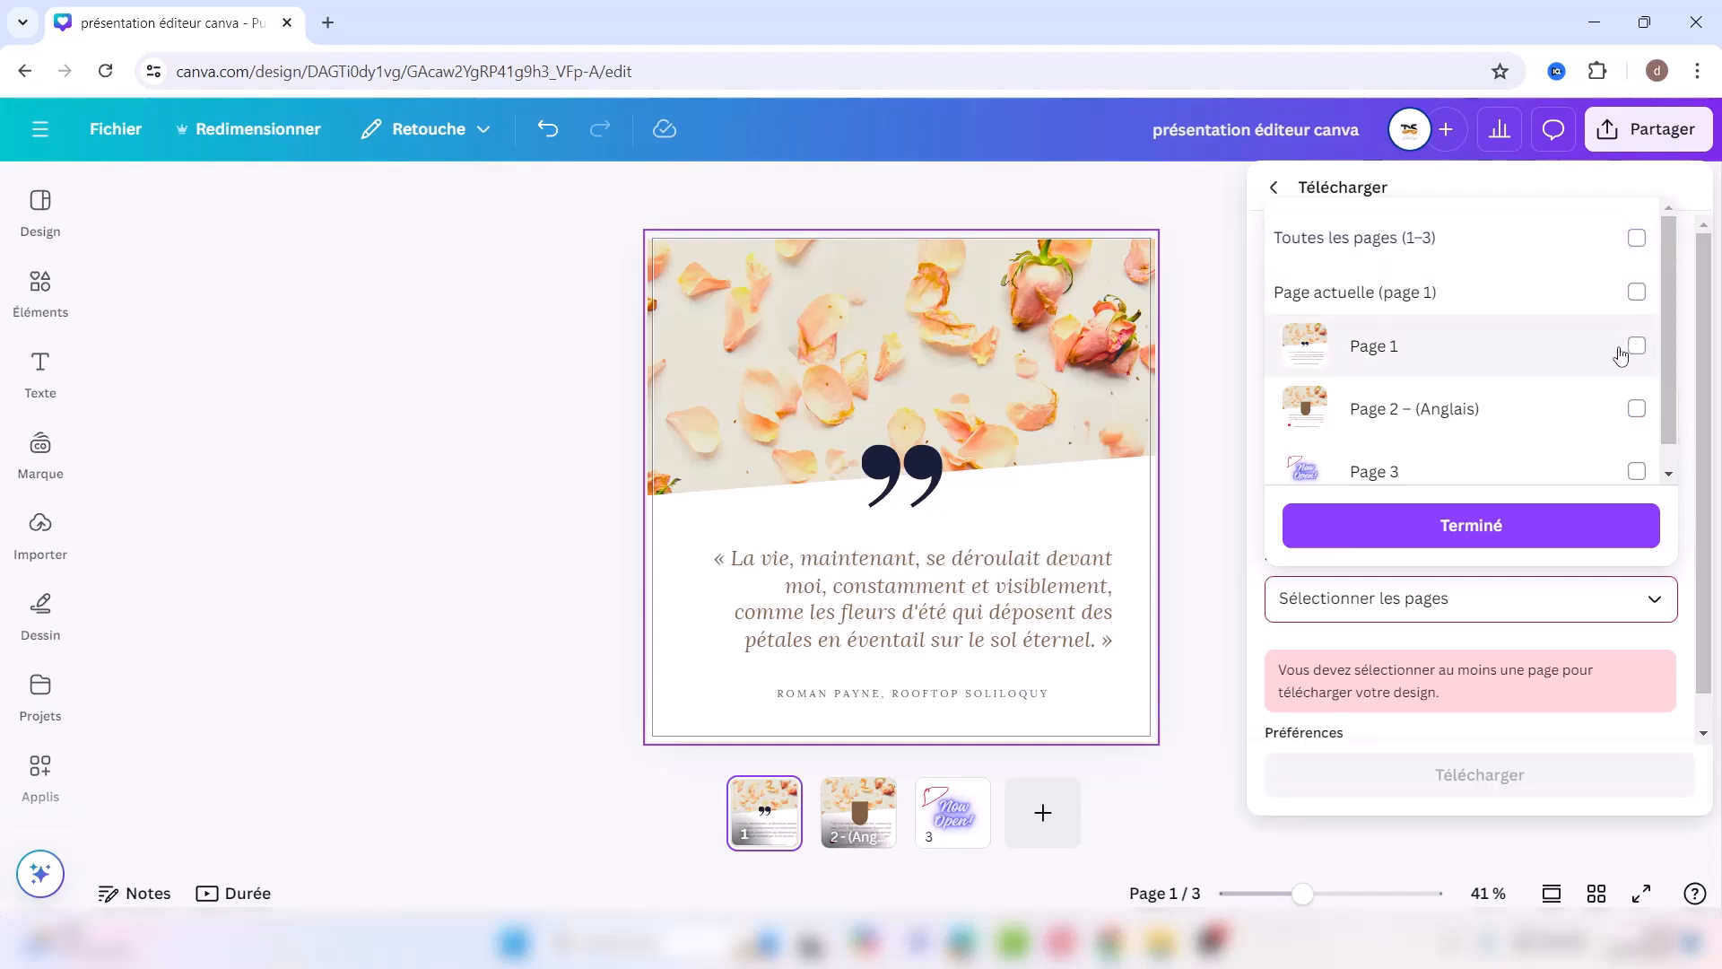
left_click(1644, 350)
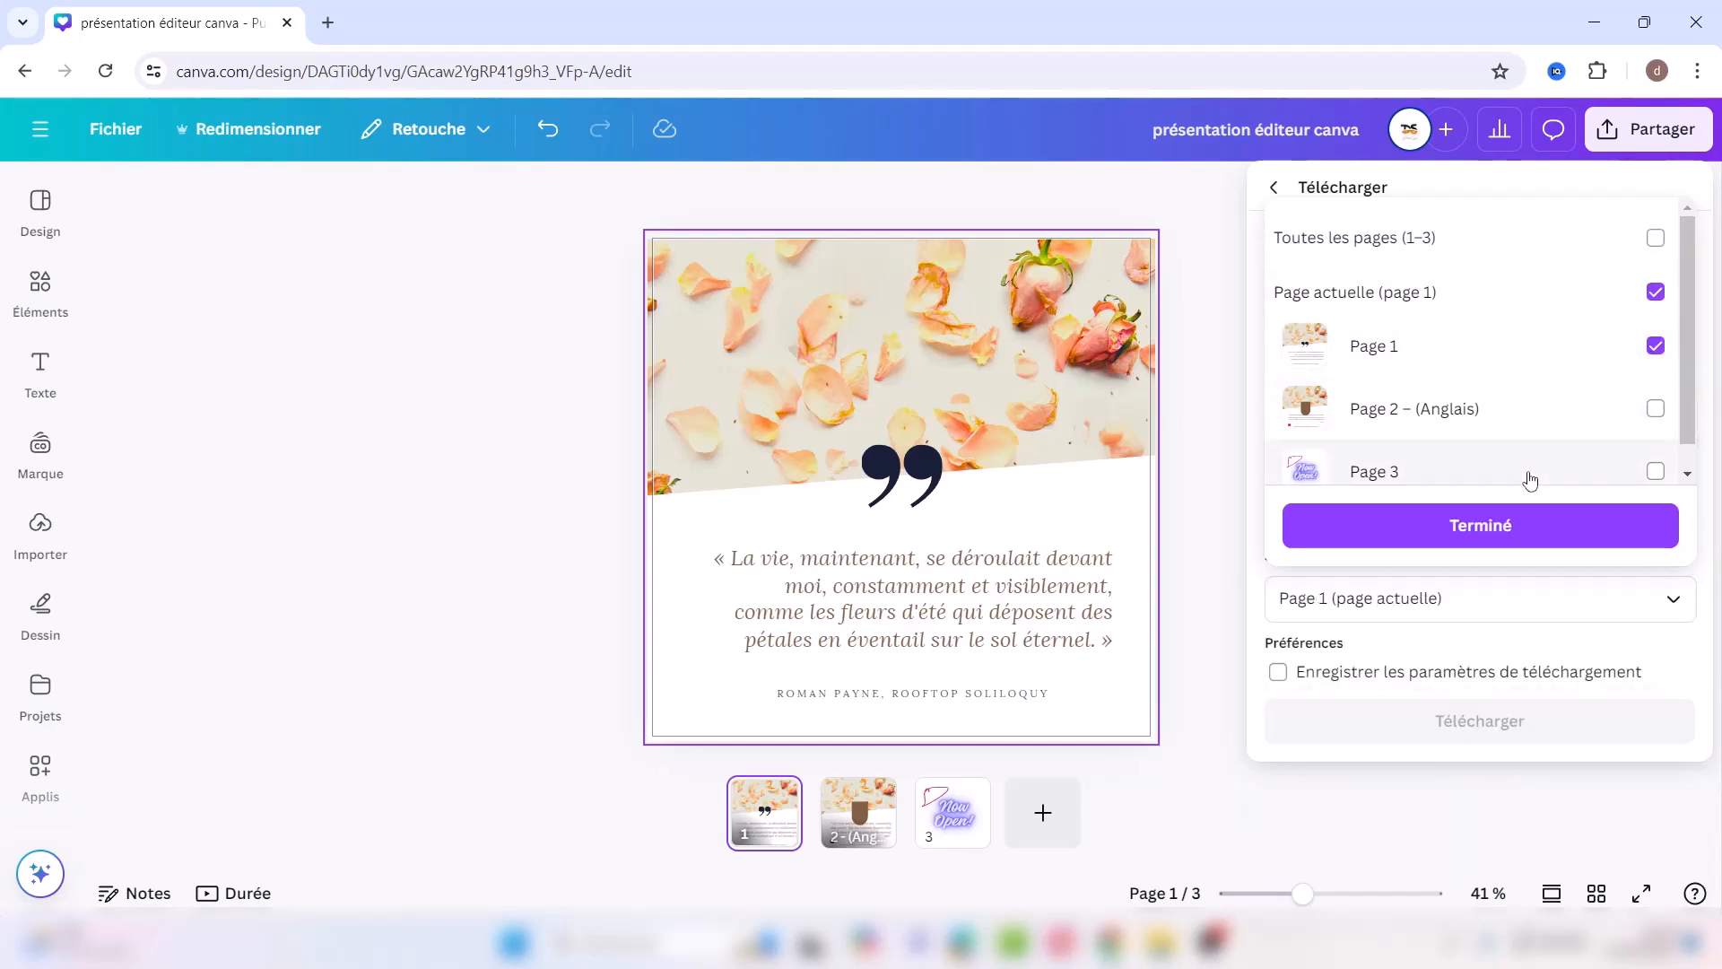
left_click(1511, 529)
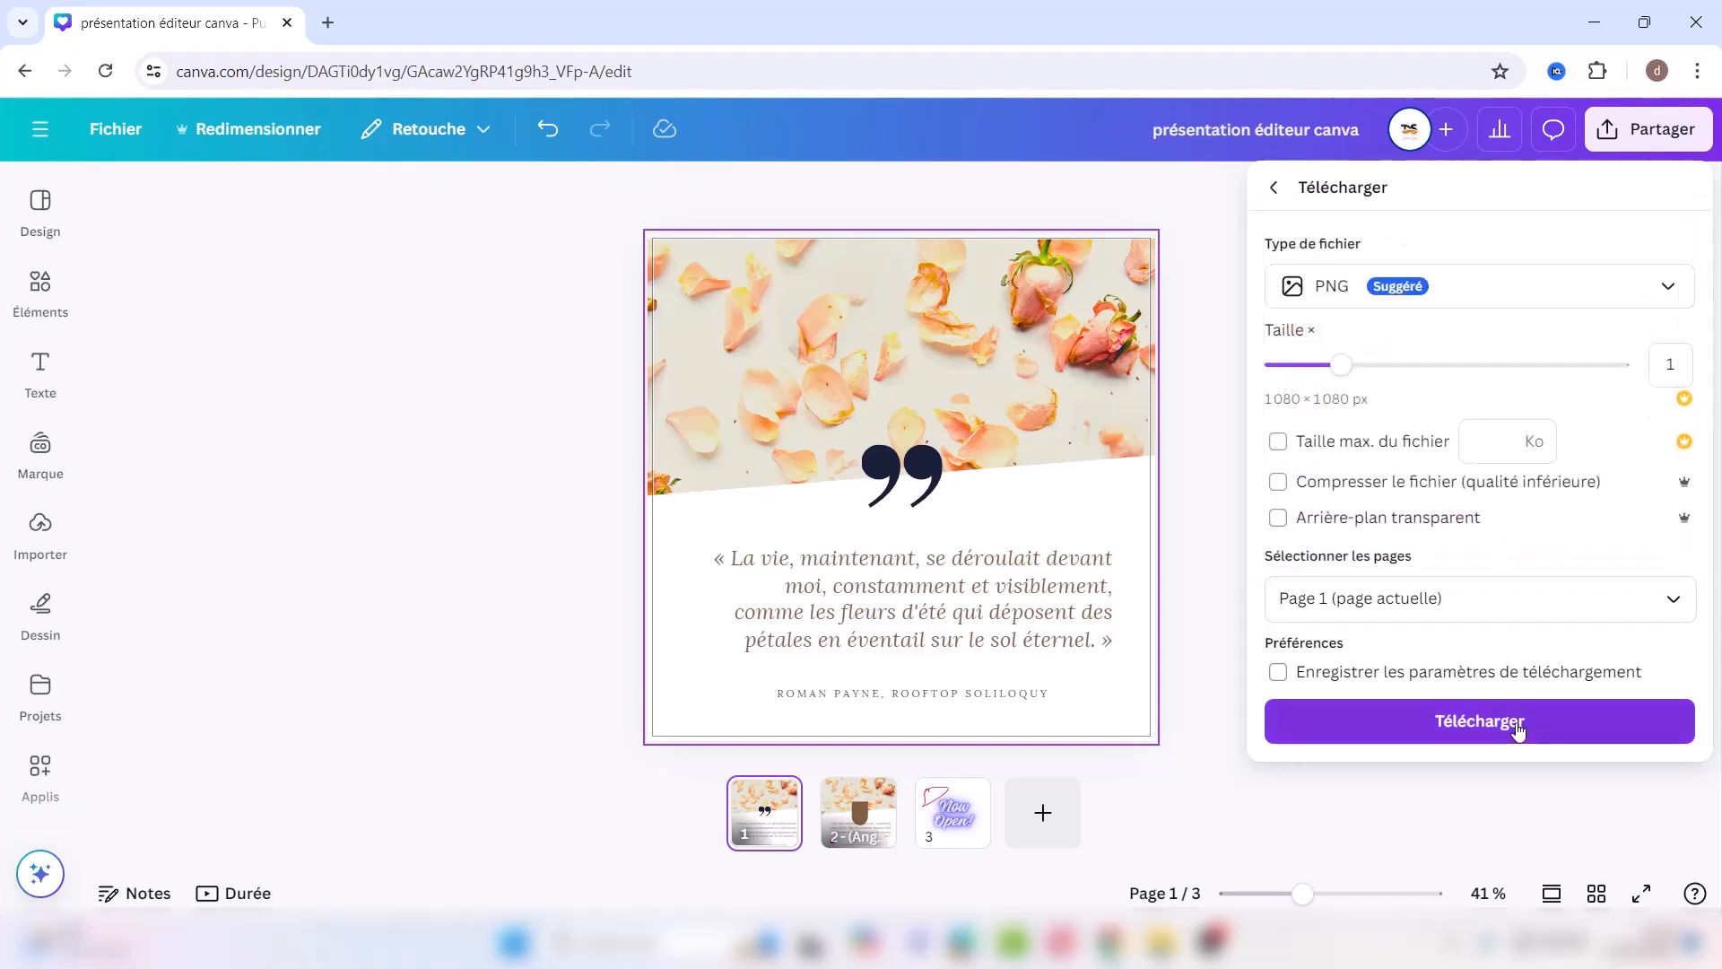
left_click(1519, 727)
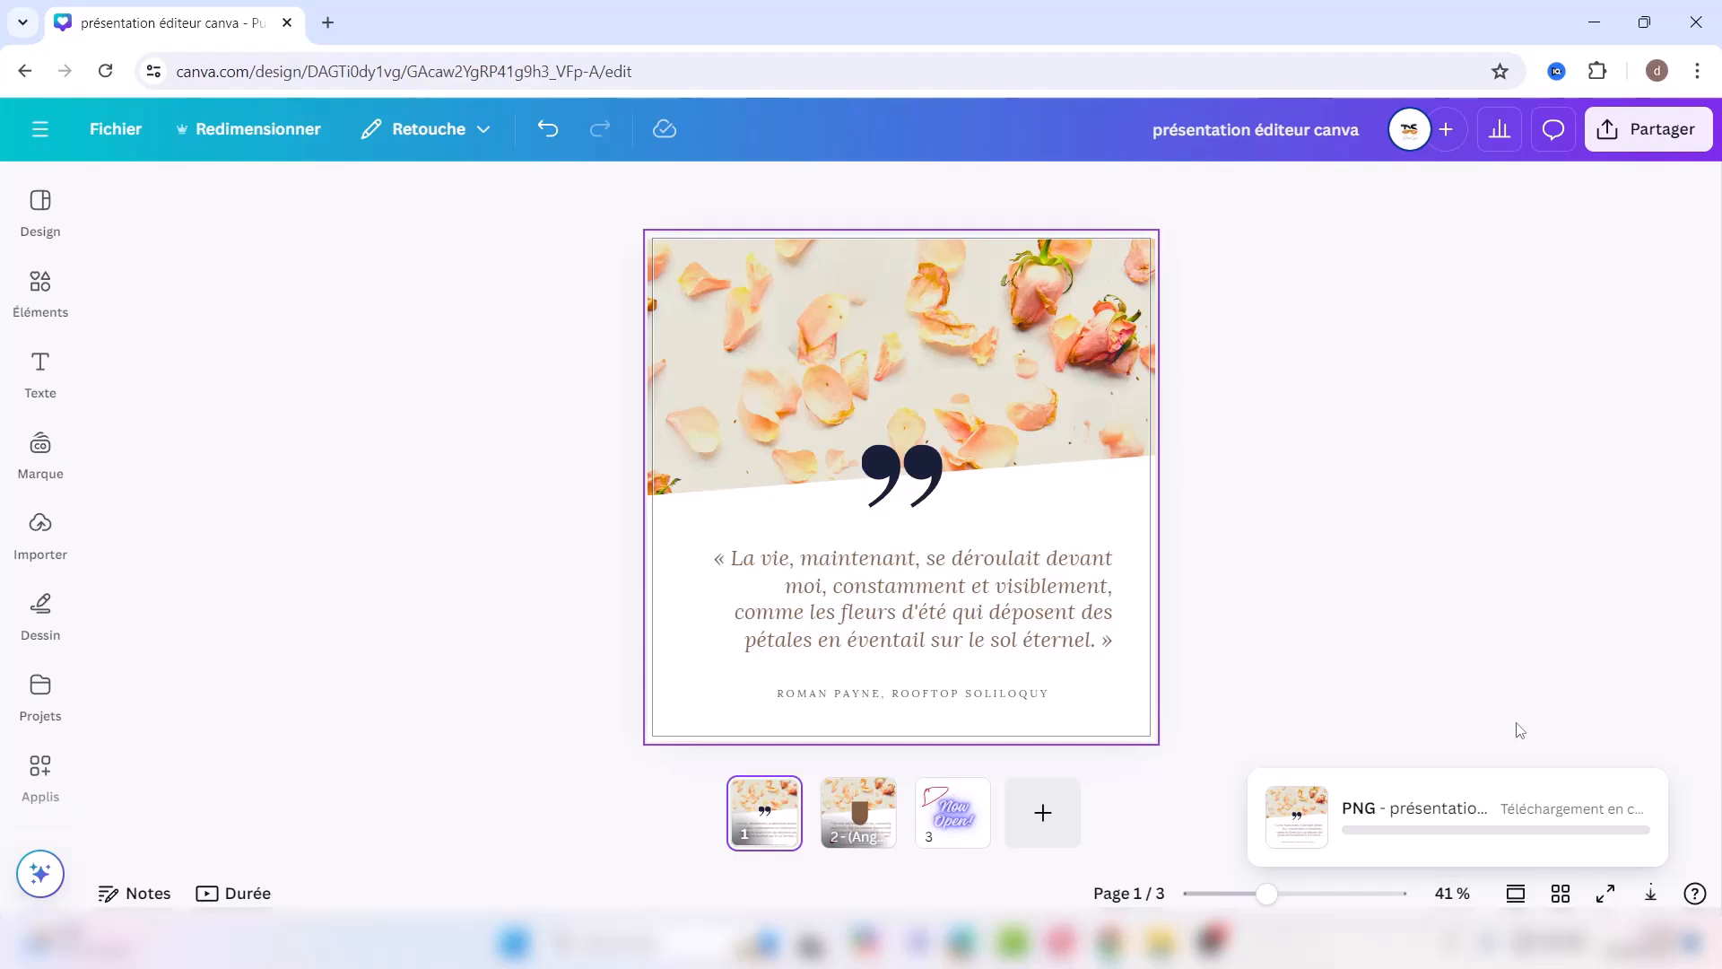
Step: Add a blank page 4 and insert a 3×4 table from Éléments > Tableaux
left_click(1042, 812)
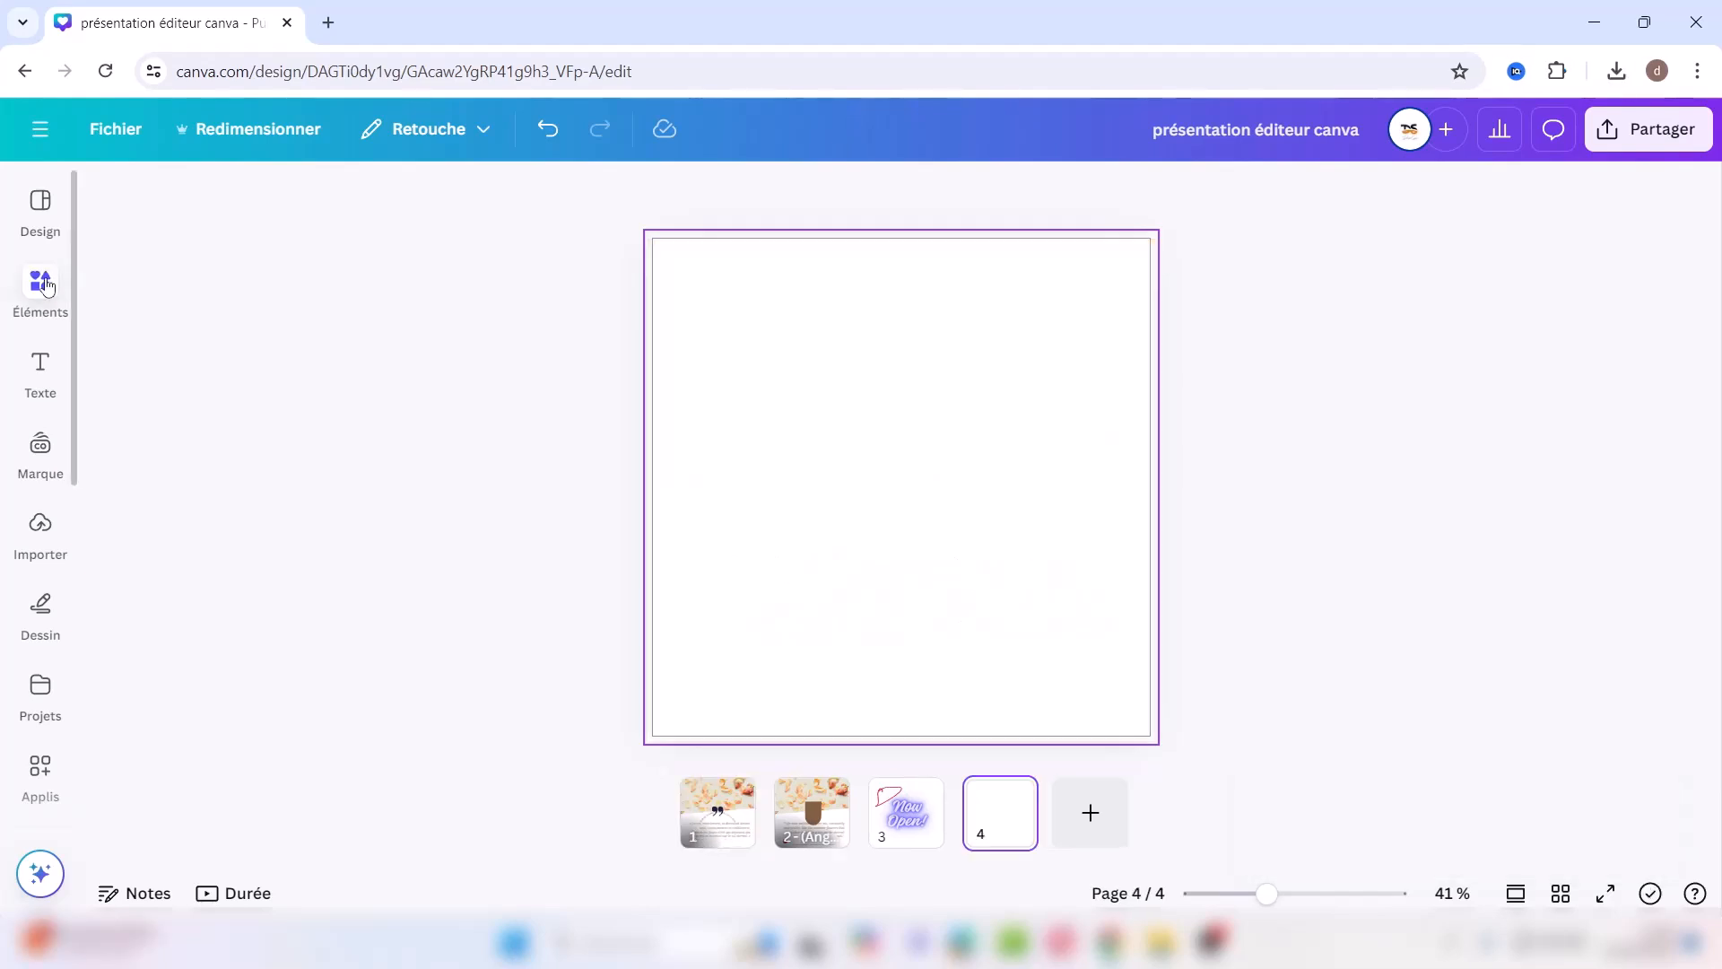
left_click(41, 286)
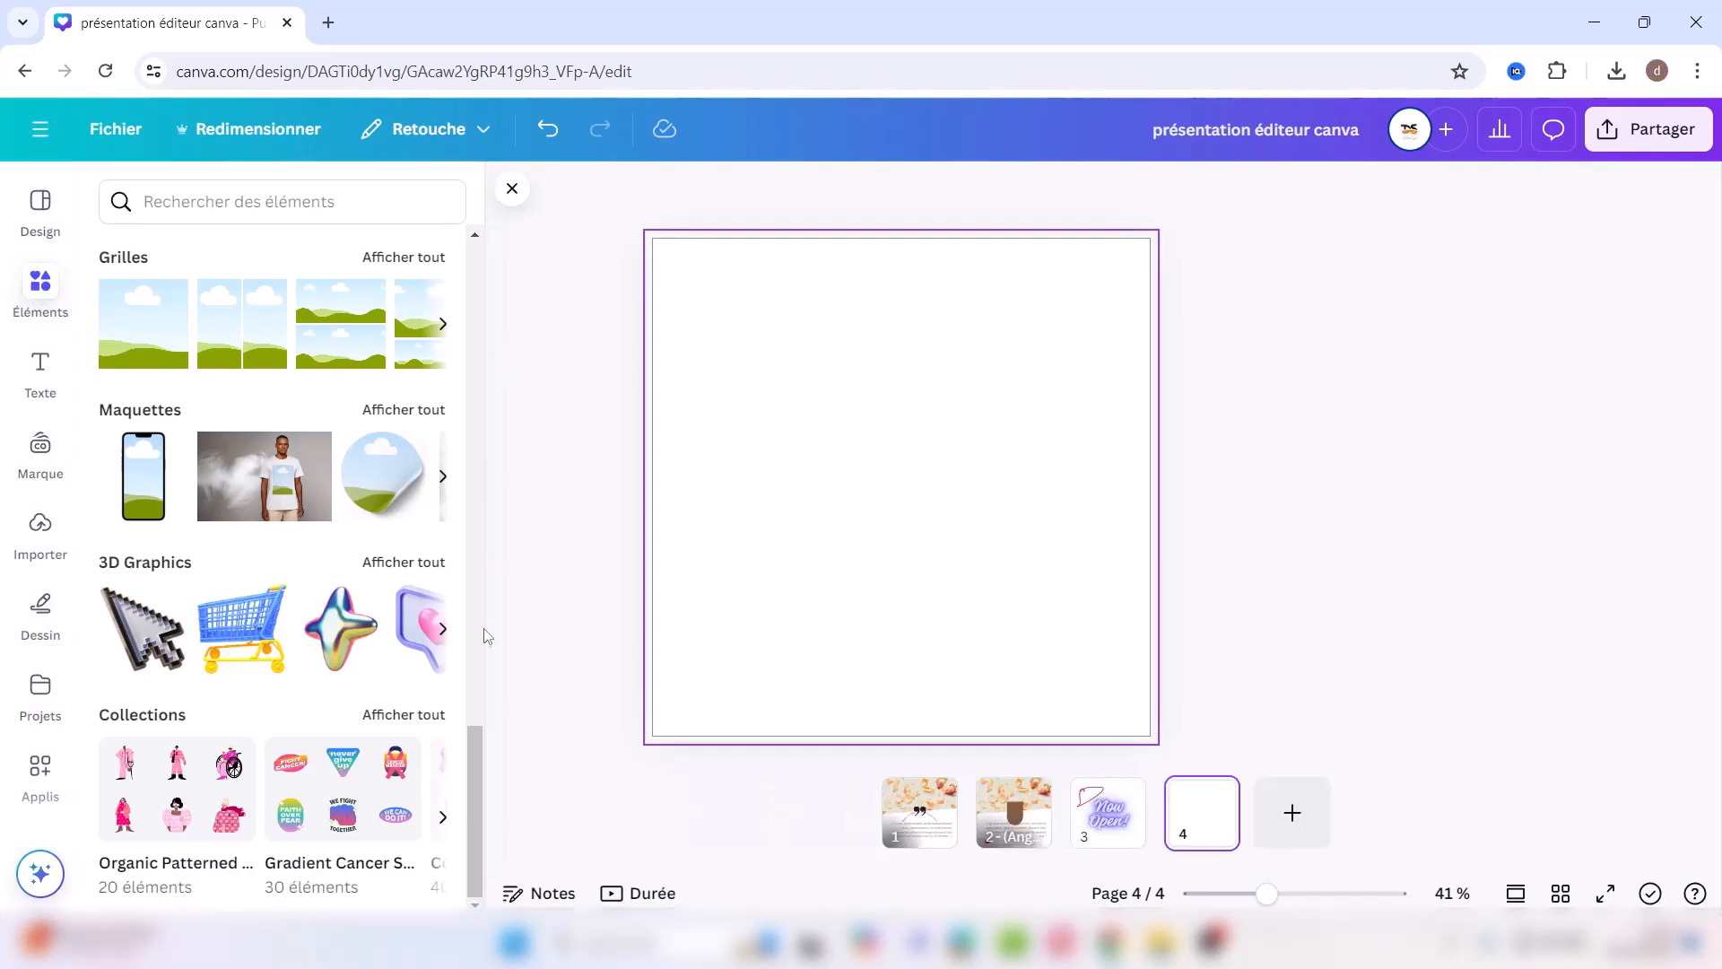
left_click_drag(471, 814, 489, 668)
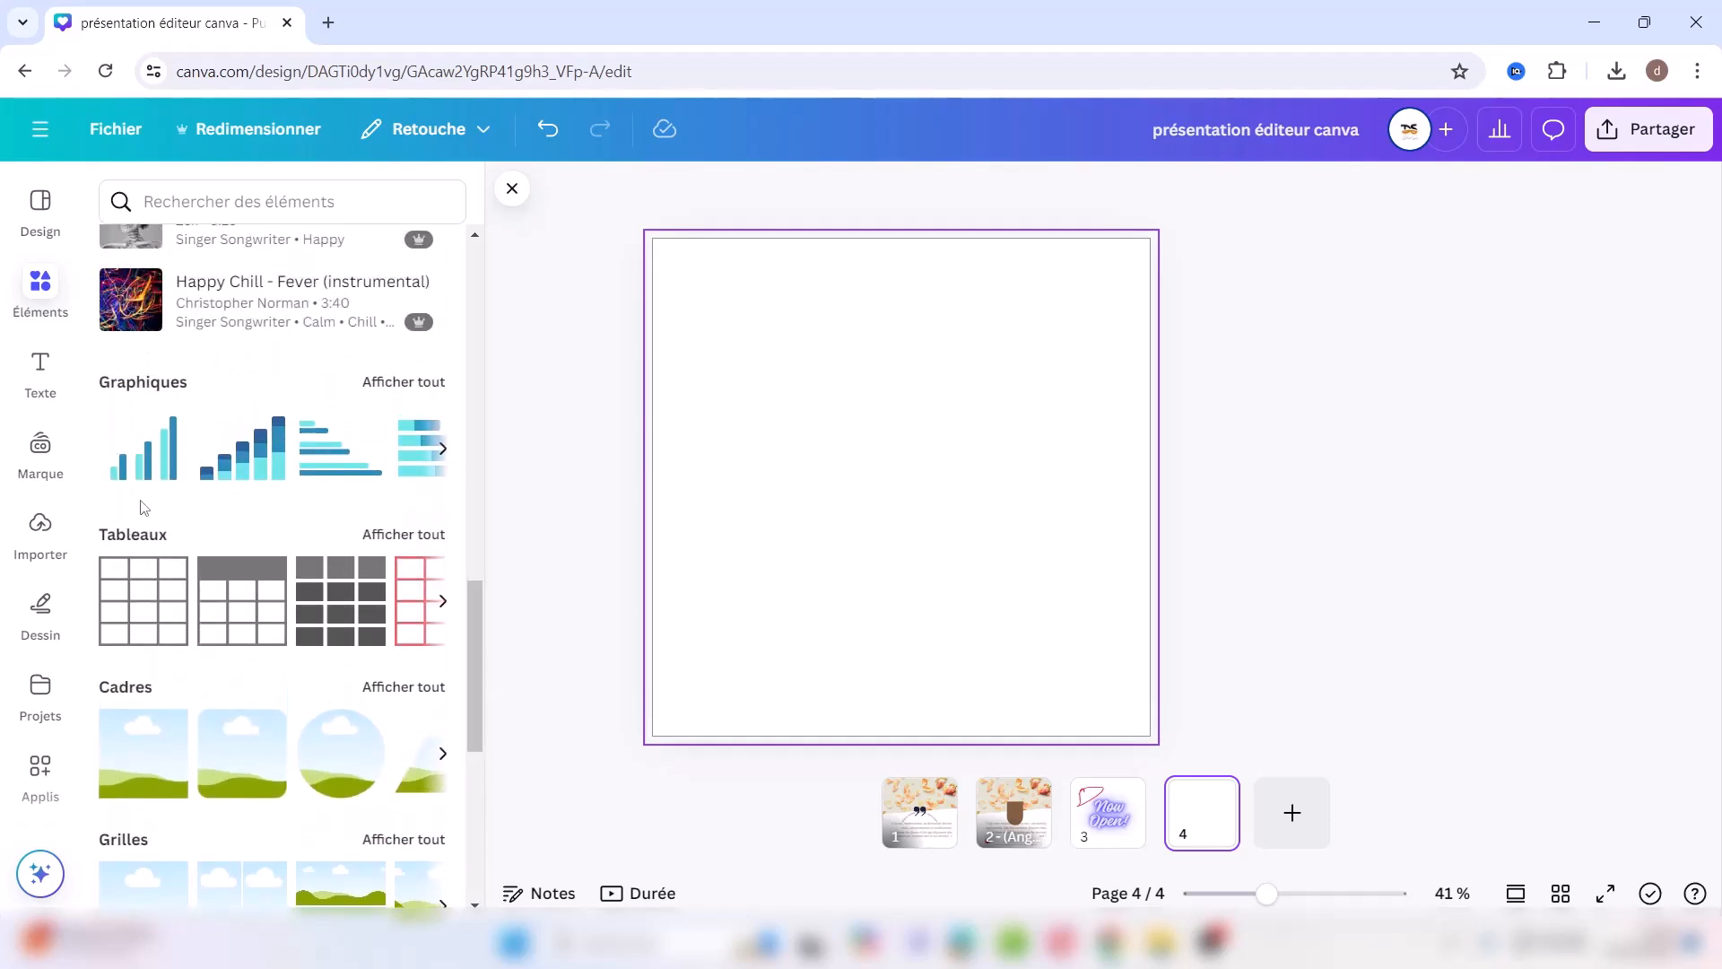
left_click(140, 593)
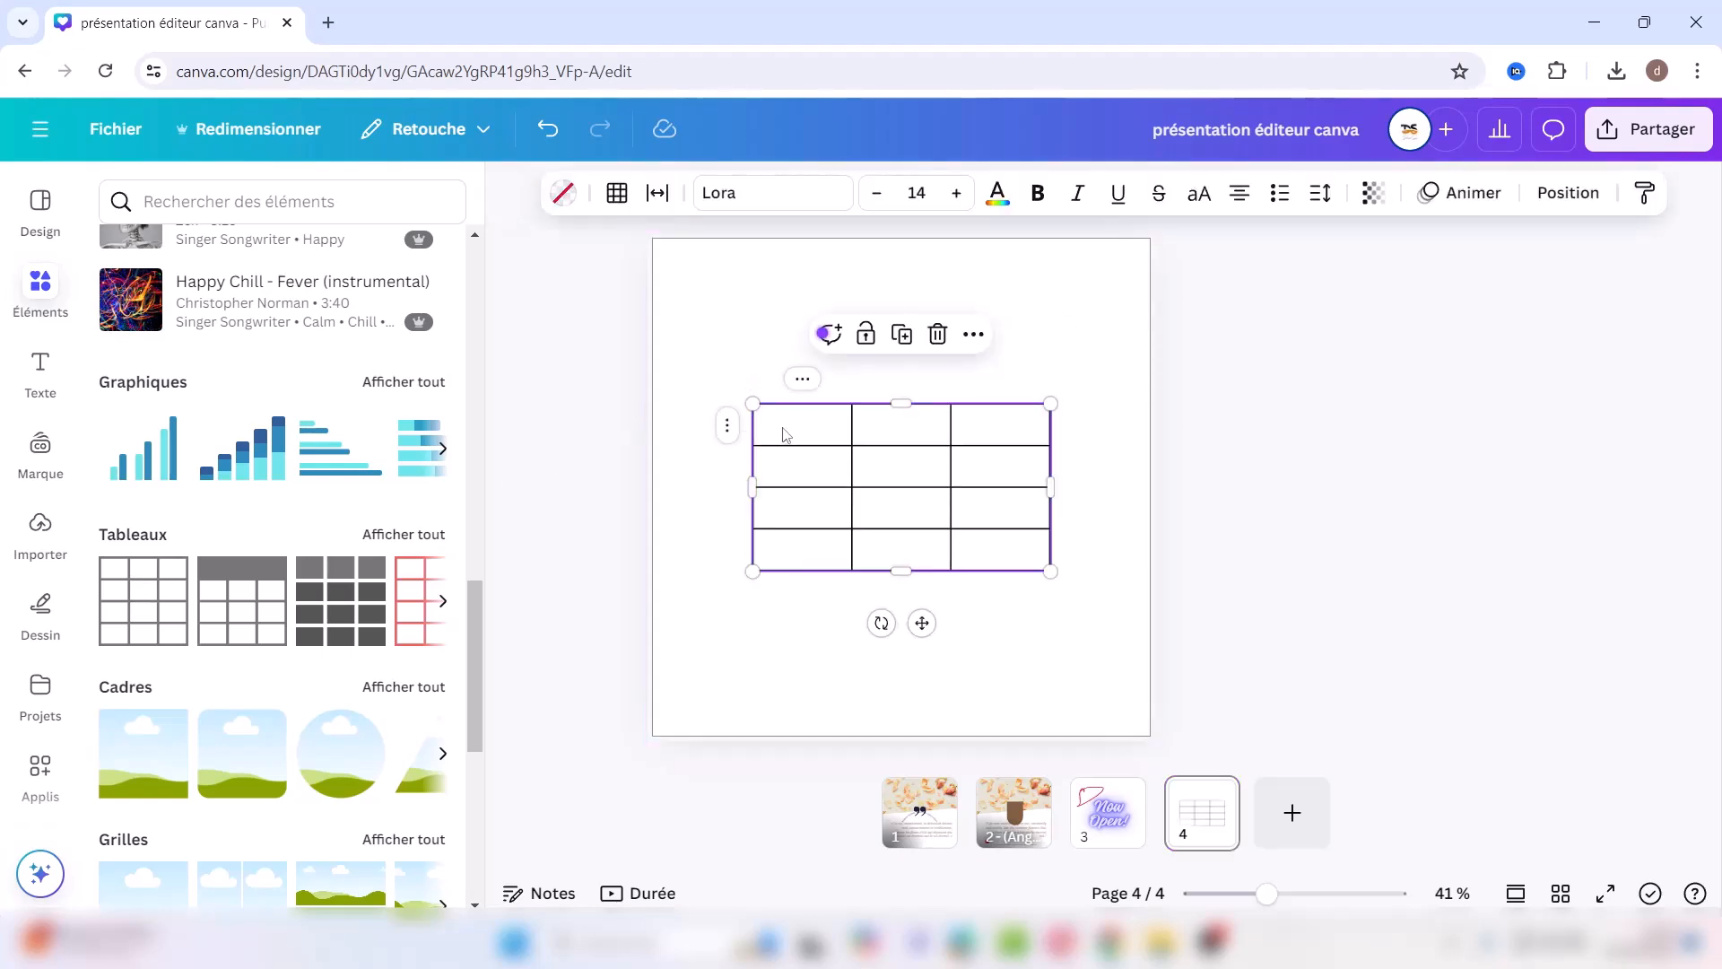
Step: Enlarge the table toward the top-left and review the bottom row's options
left_click(784, 435)
left_click_drag(752, 404, 691, 280)
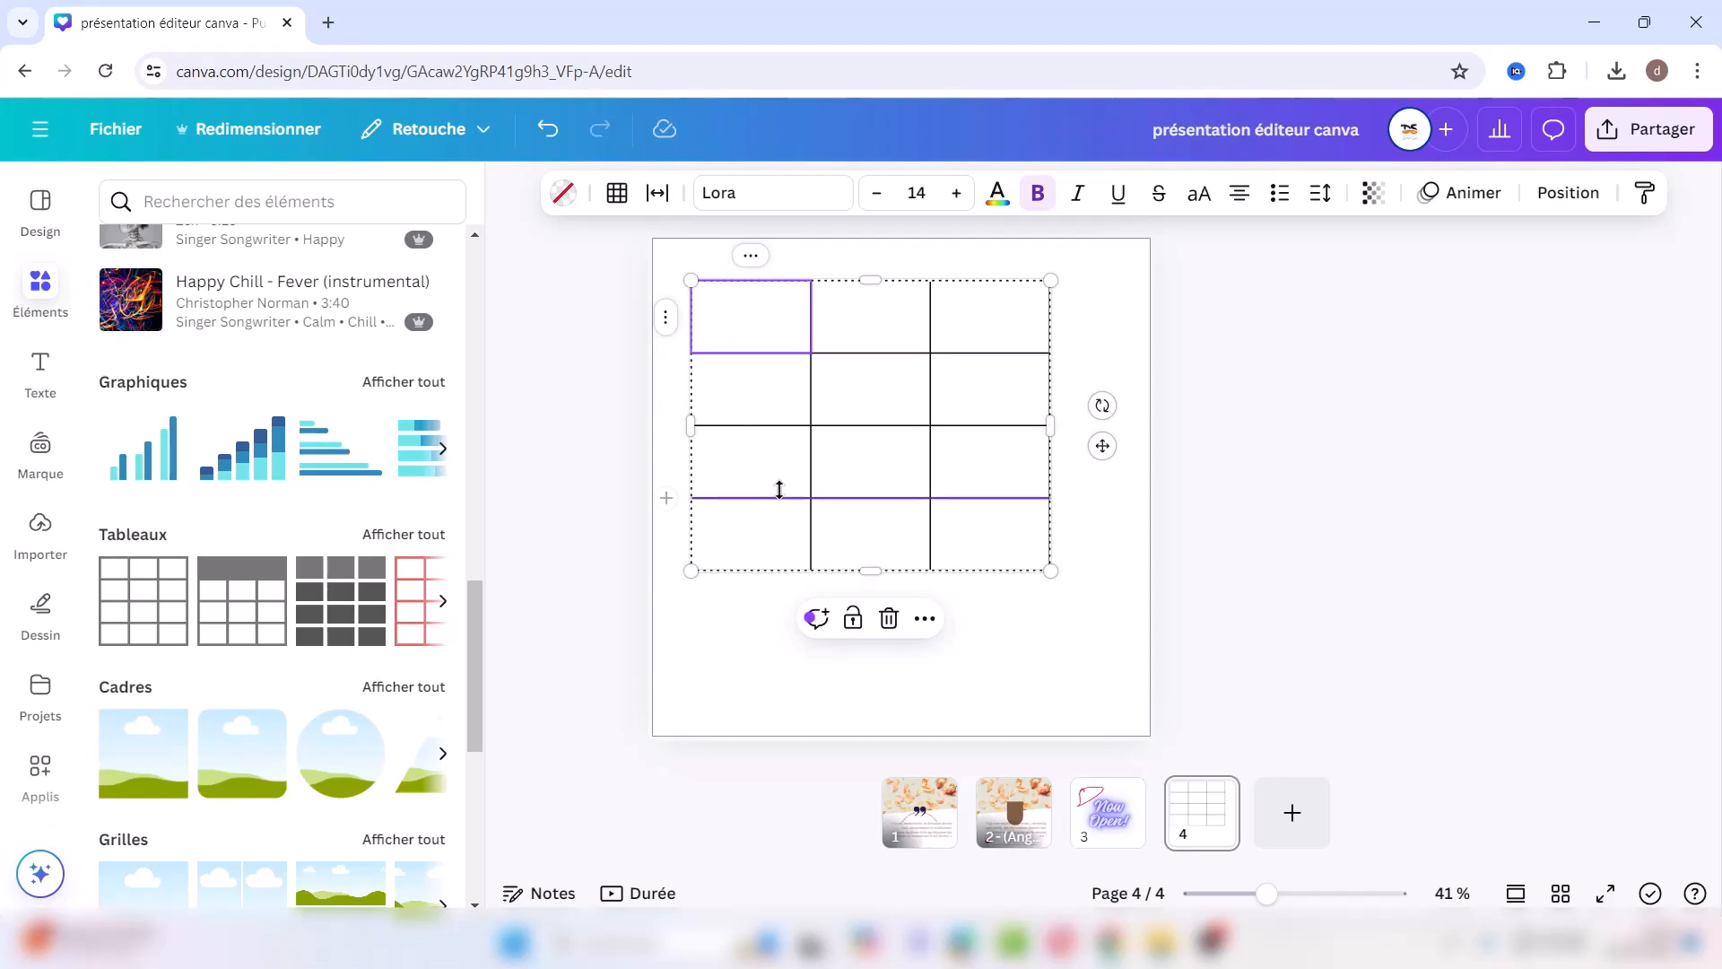
left_click(758, 610)
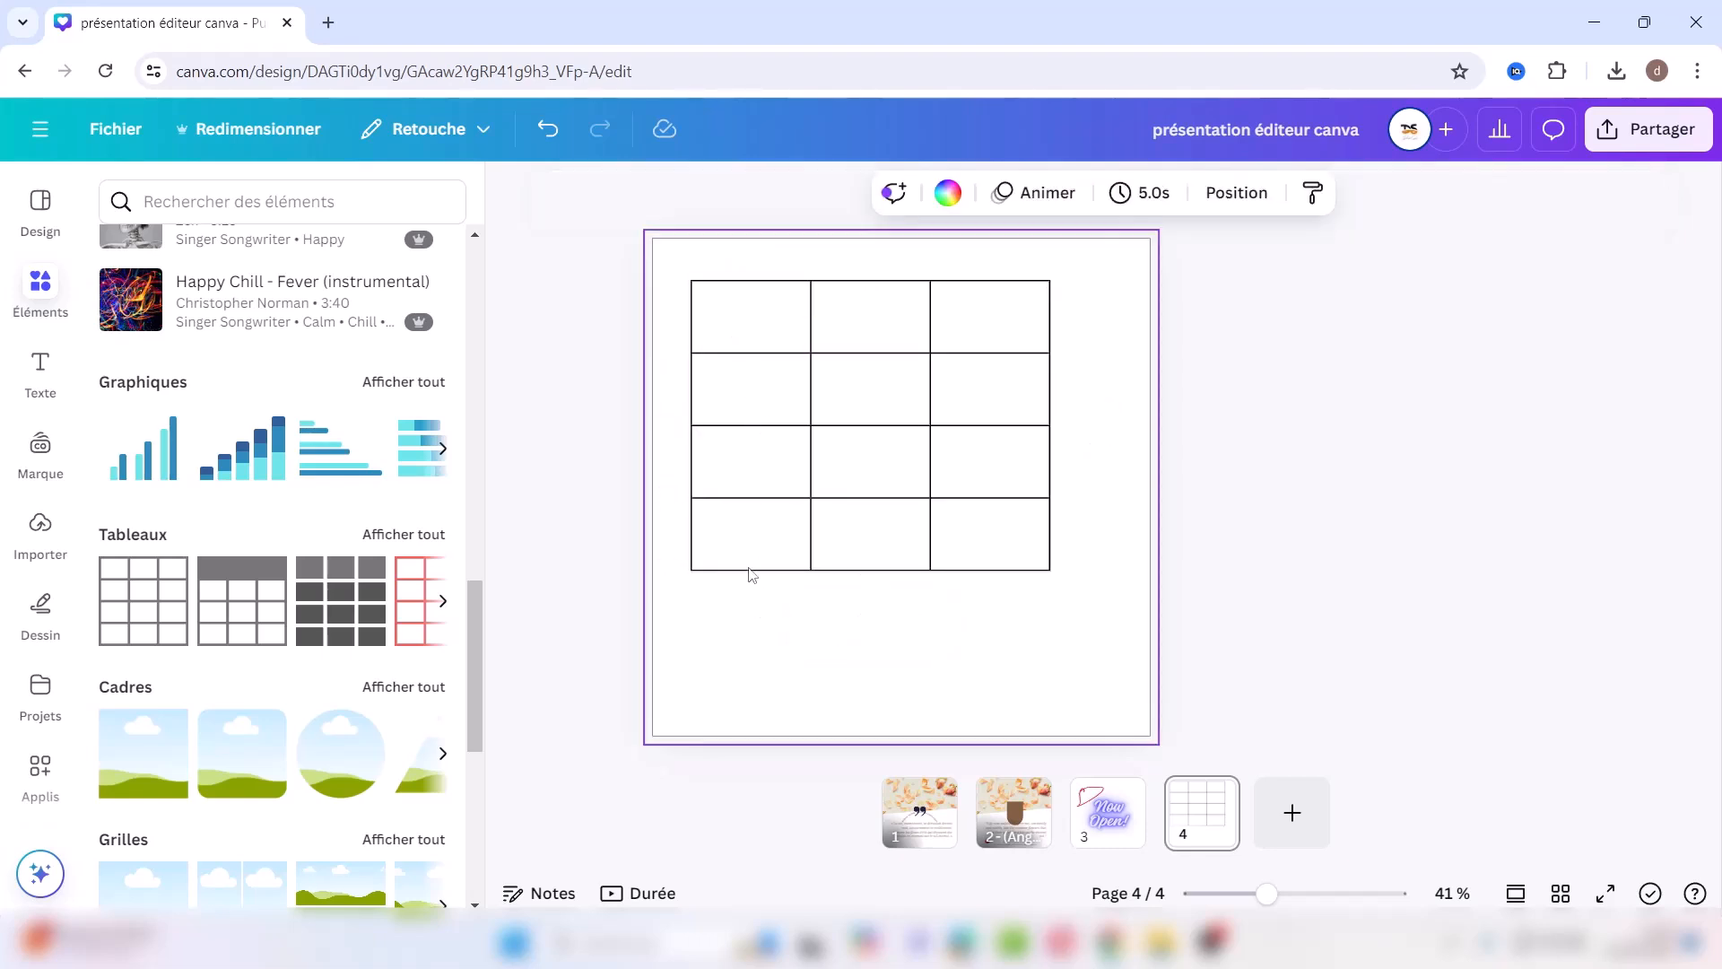
left_click(708, 535)
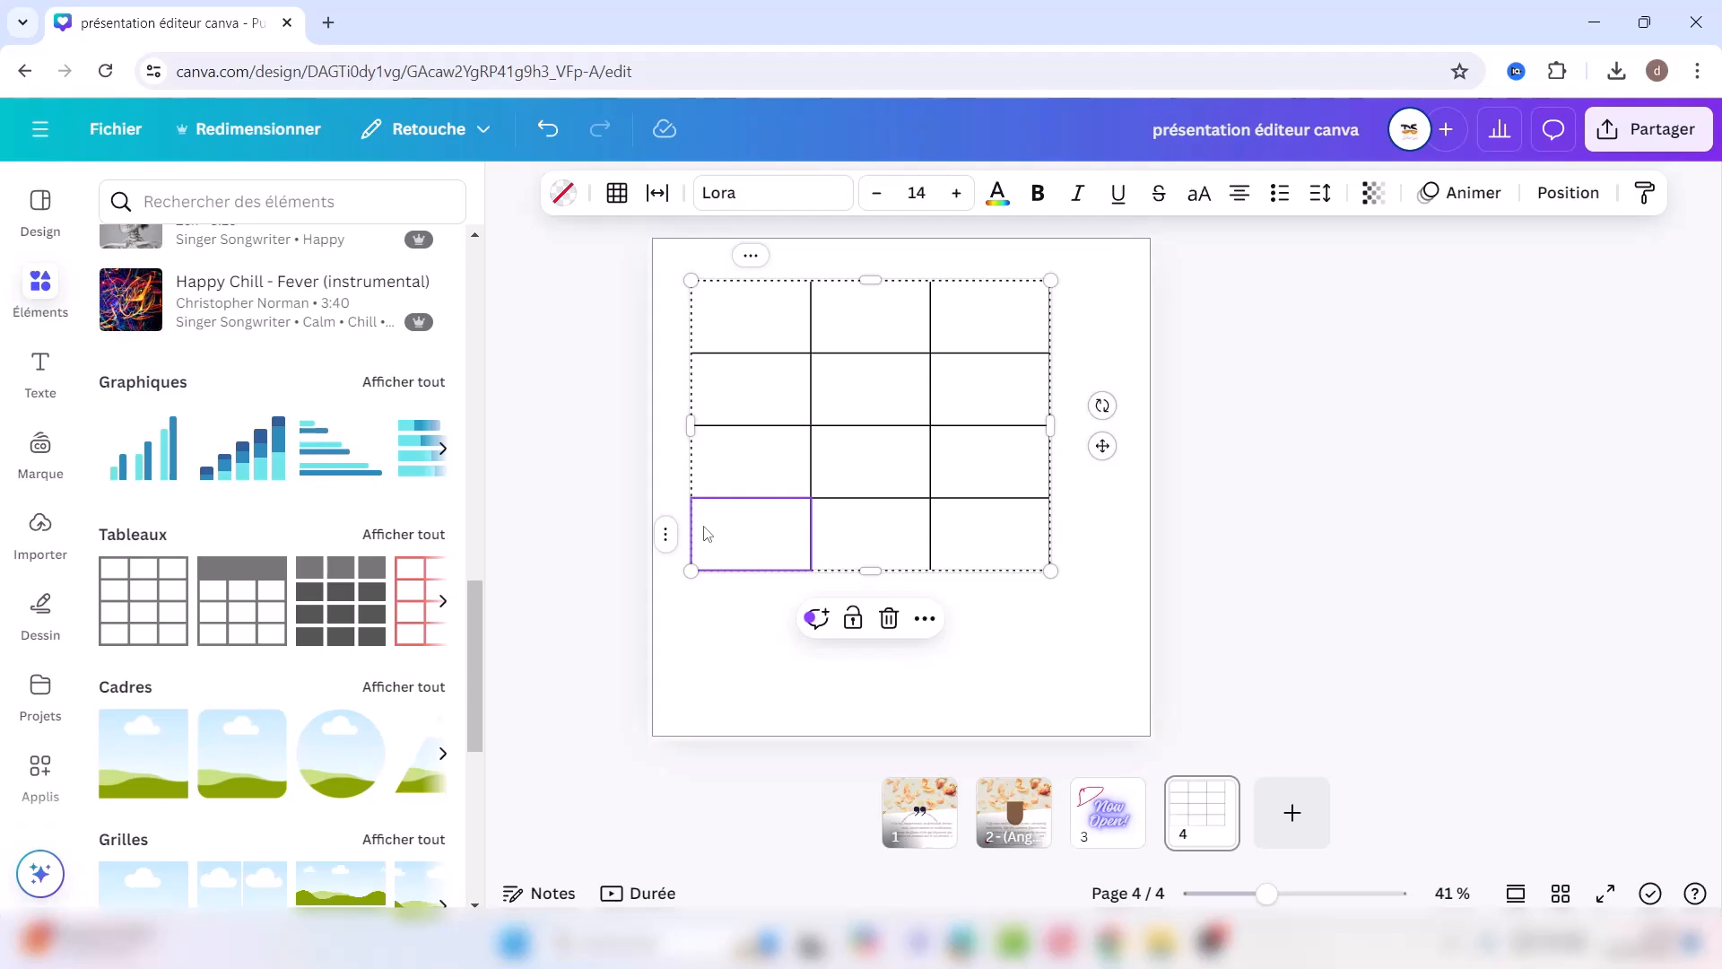
left_click(665, 538)
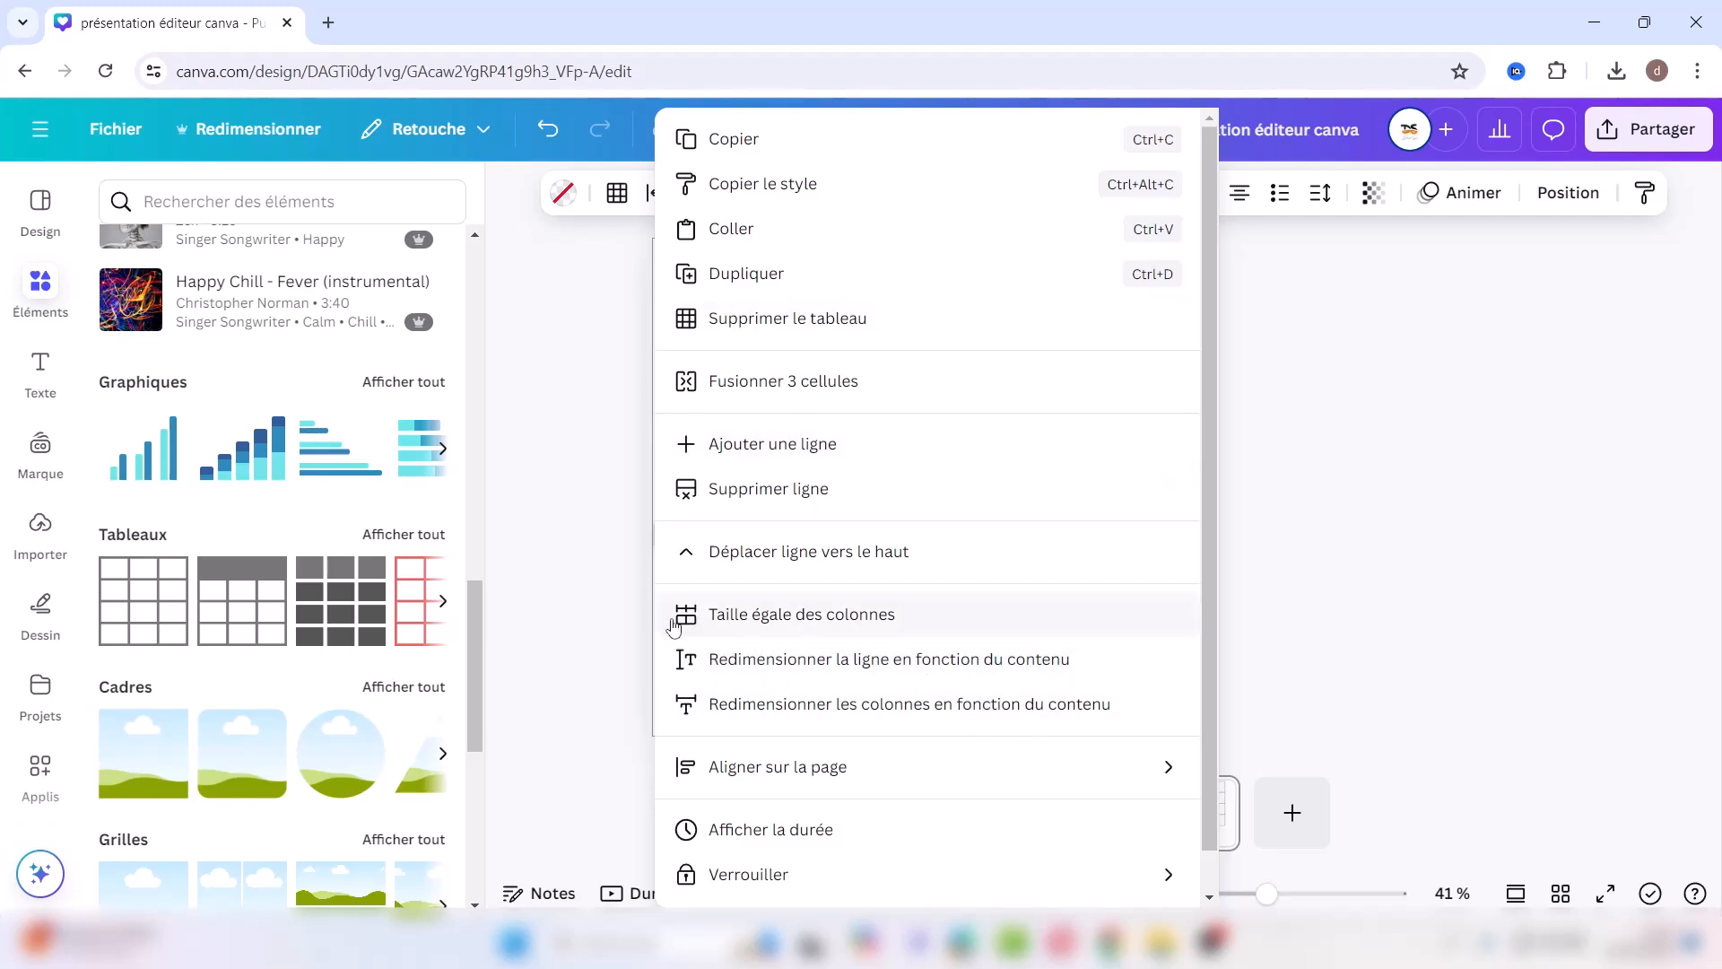
left_click(625, 561)
Step: Enter bold headers Couleur (larger font) and Taille in the top row, and add blank page 5
left_click(770, 325)
key("ctrl+b")
type("Couleur")
left_click(956, 193)
left_click(957, 193)
left_click(869, 321)
type("Taille")
key("ctrl+a")
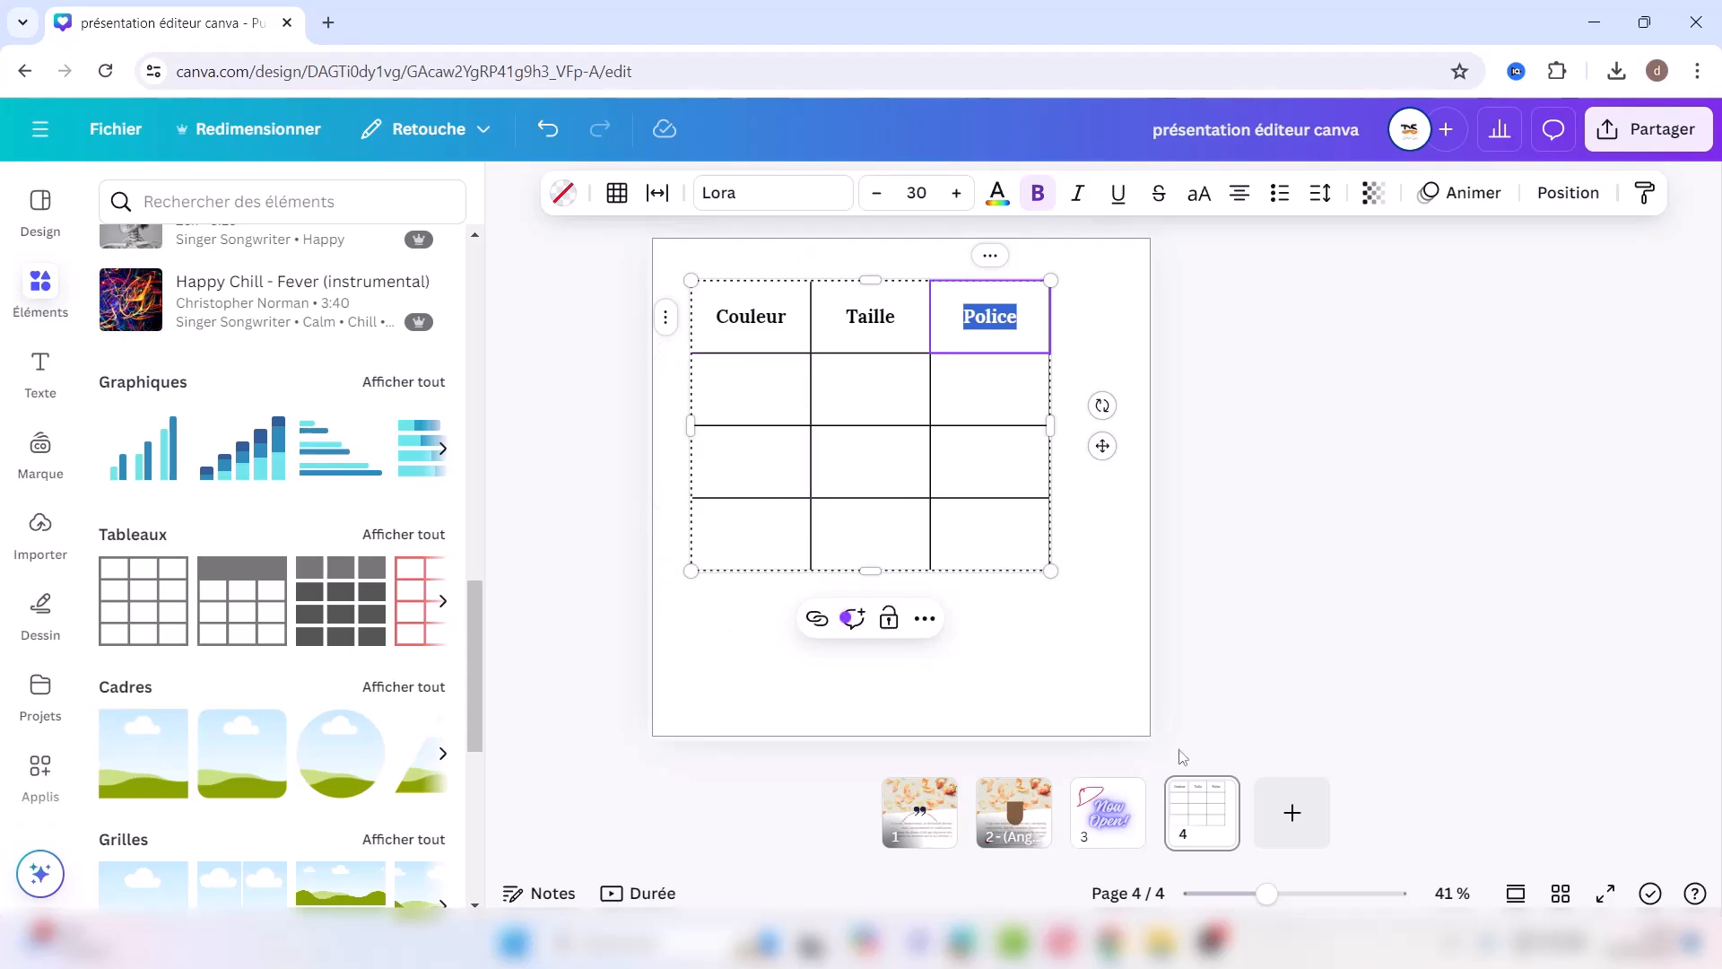
left_click(1291, 811)
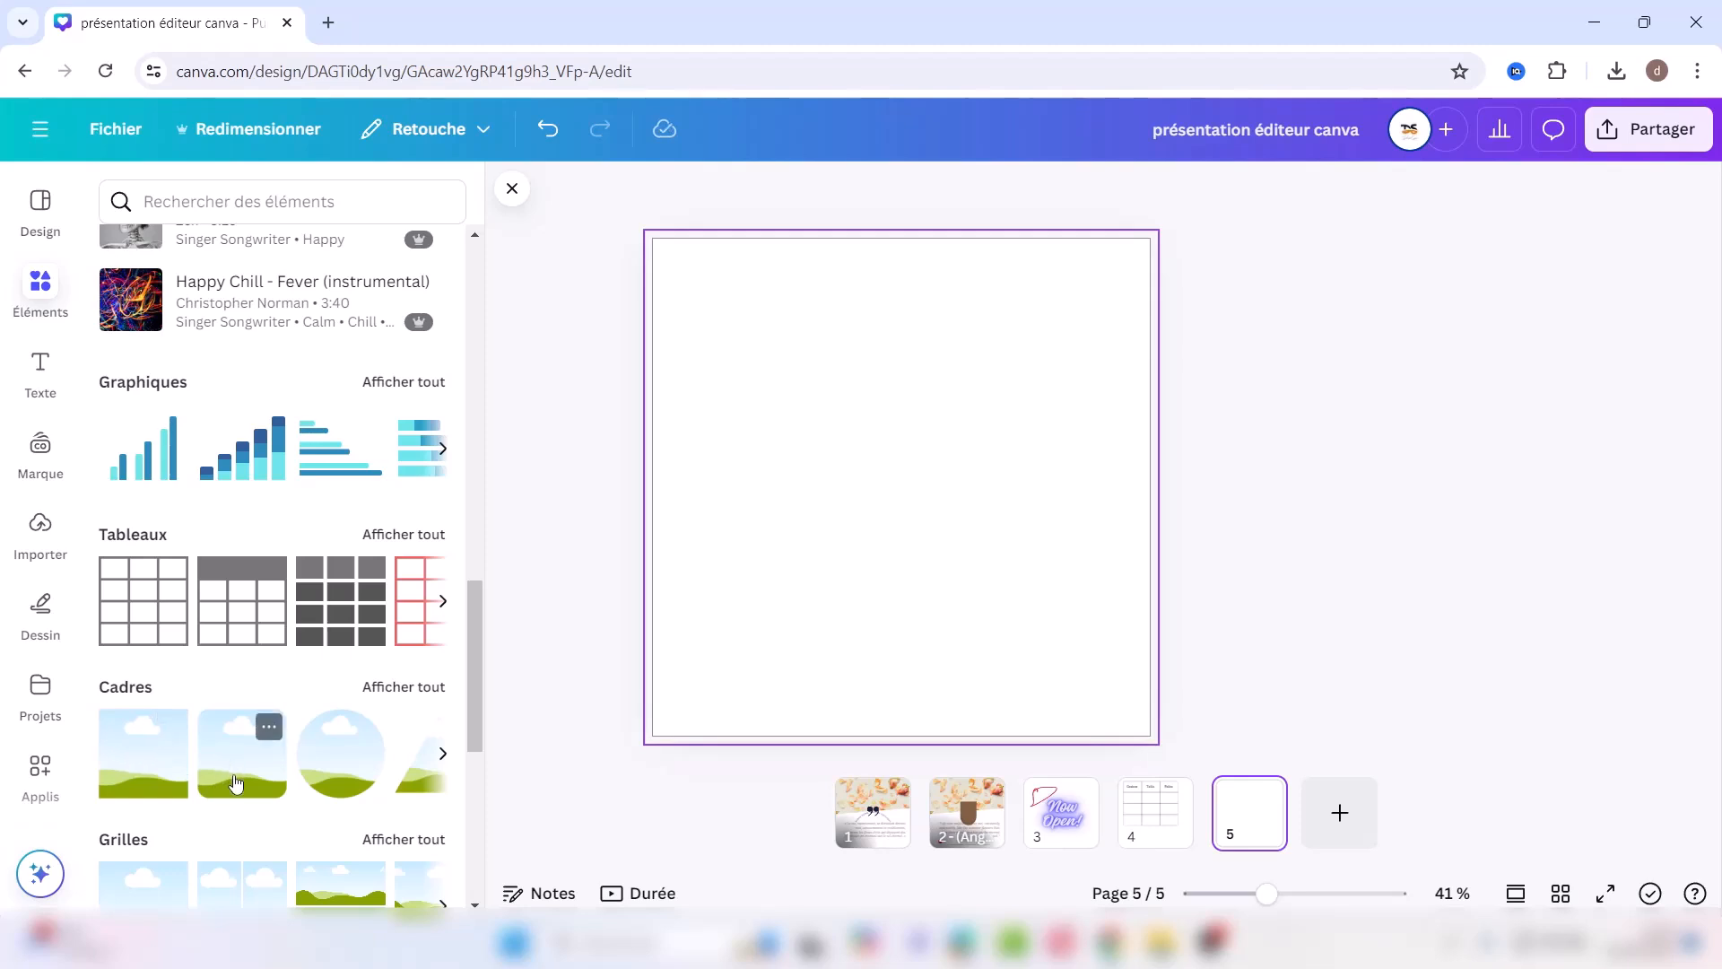
Step: Add the triangle frame from Cadres to page 5 and enlarge it in both directions
left_click(401, 690)
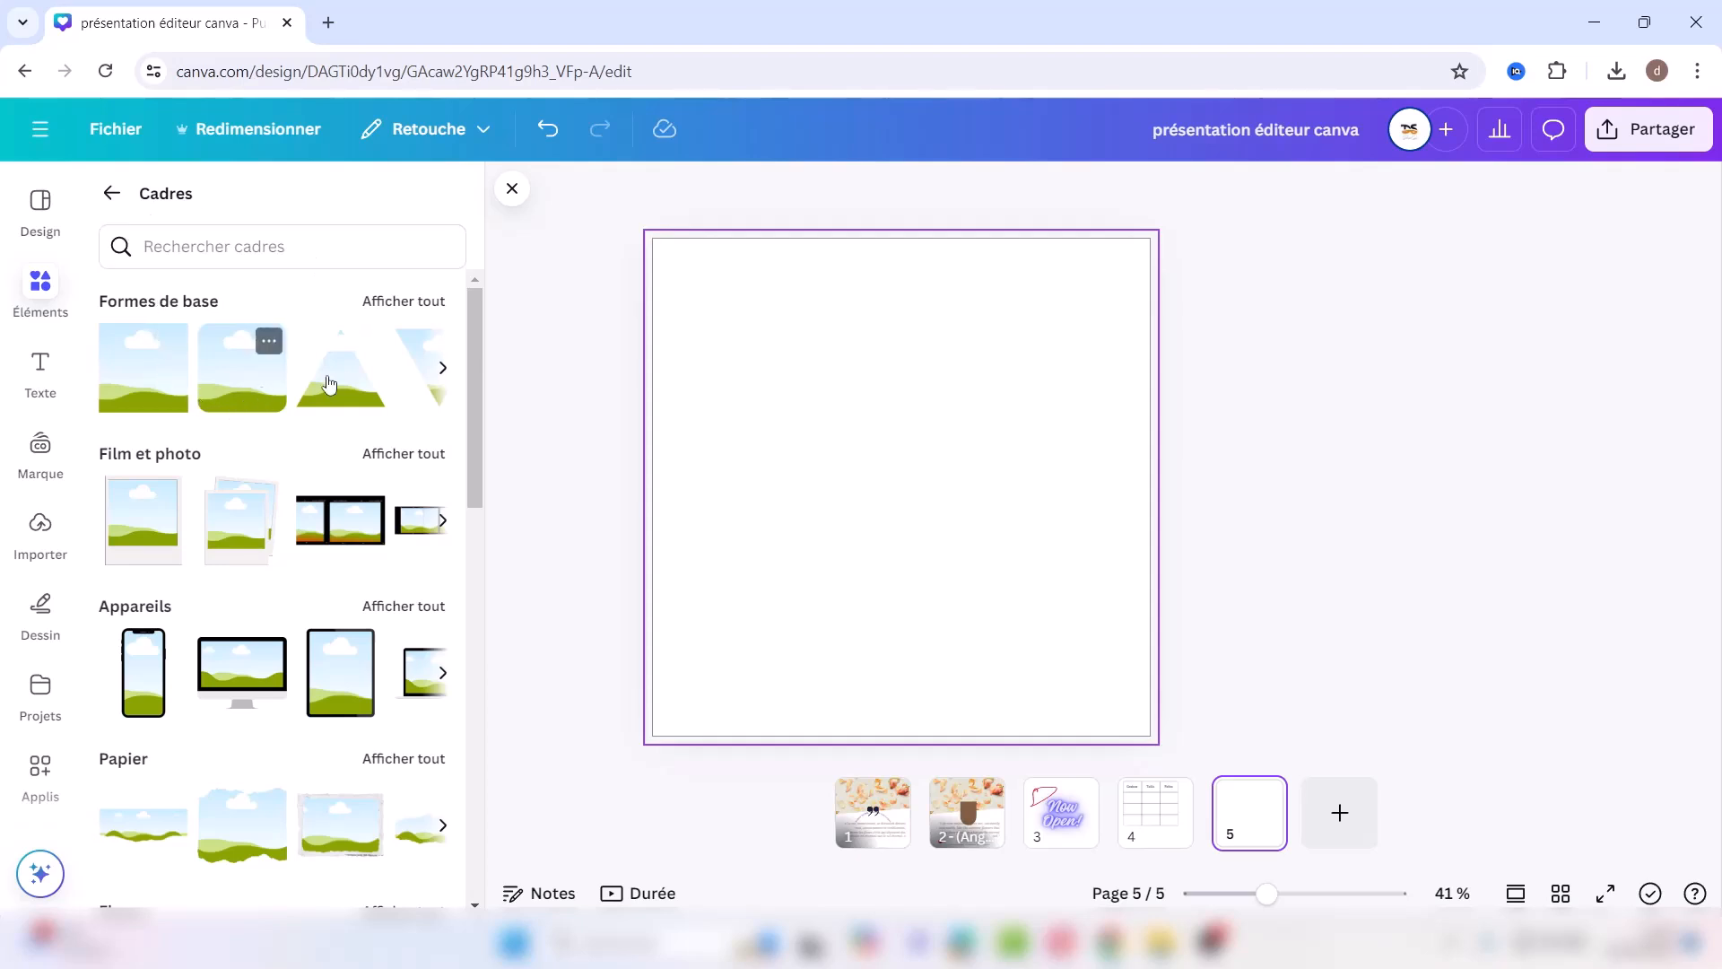
left_click(345, 392)
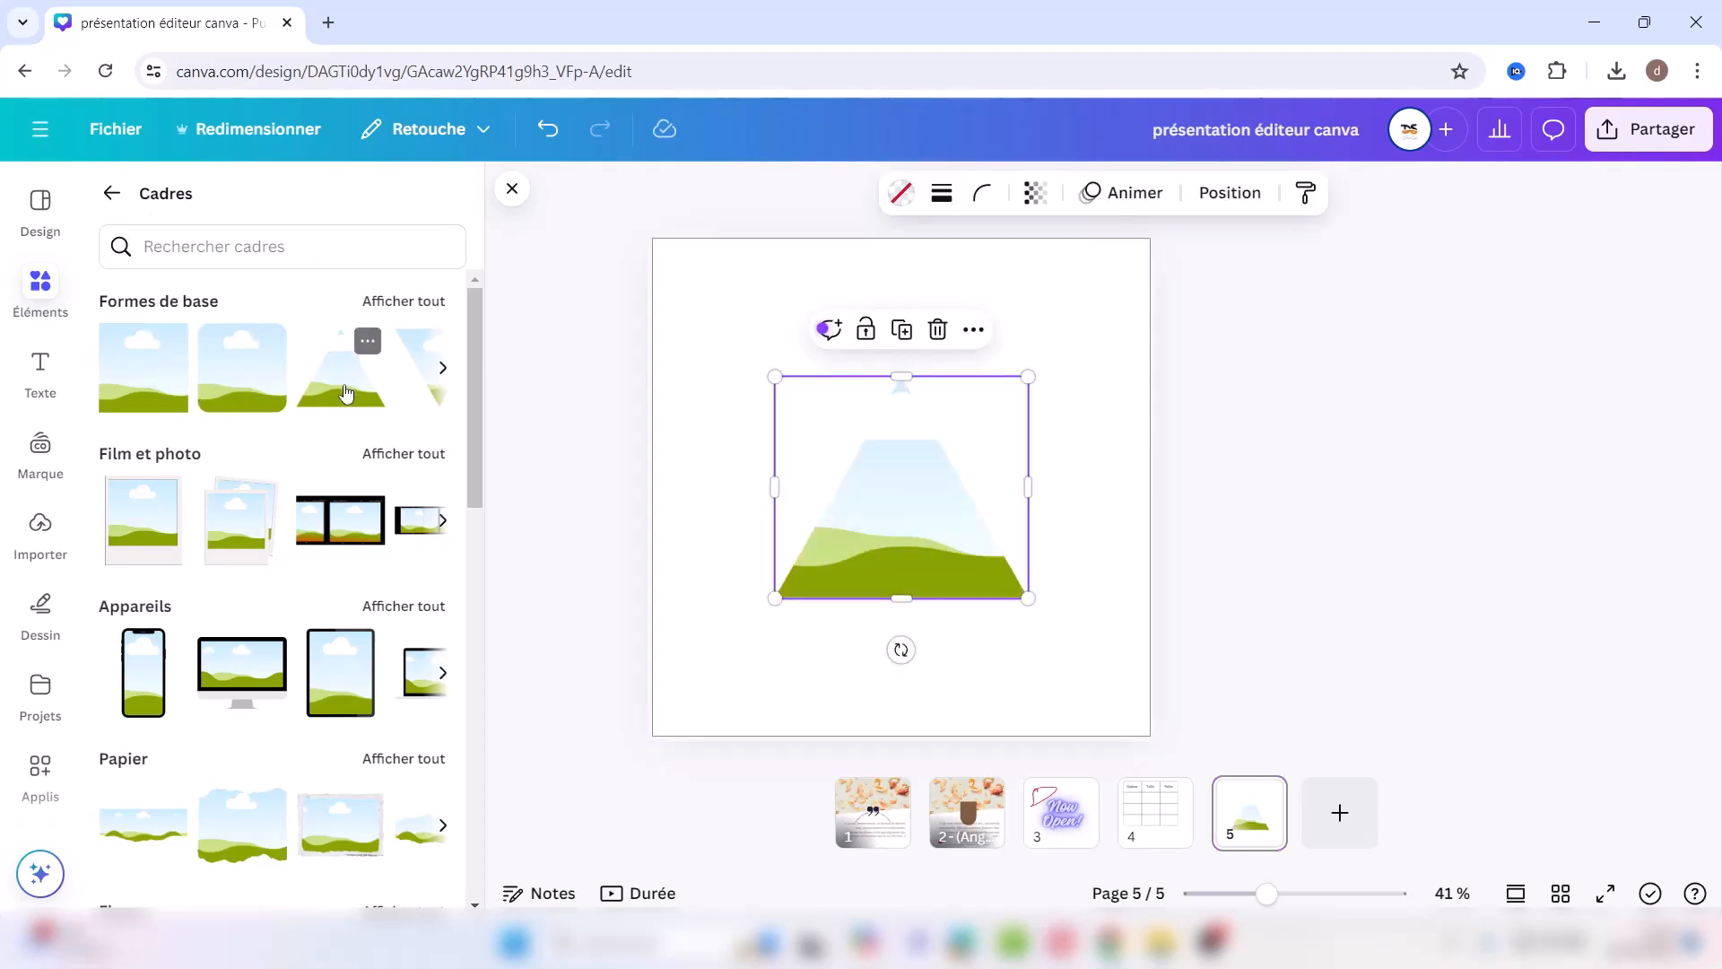
left_click_drag(774, 375, 675, 289)
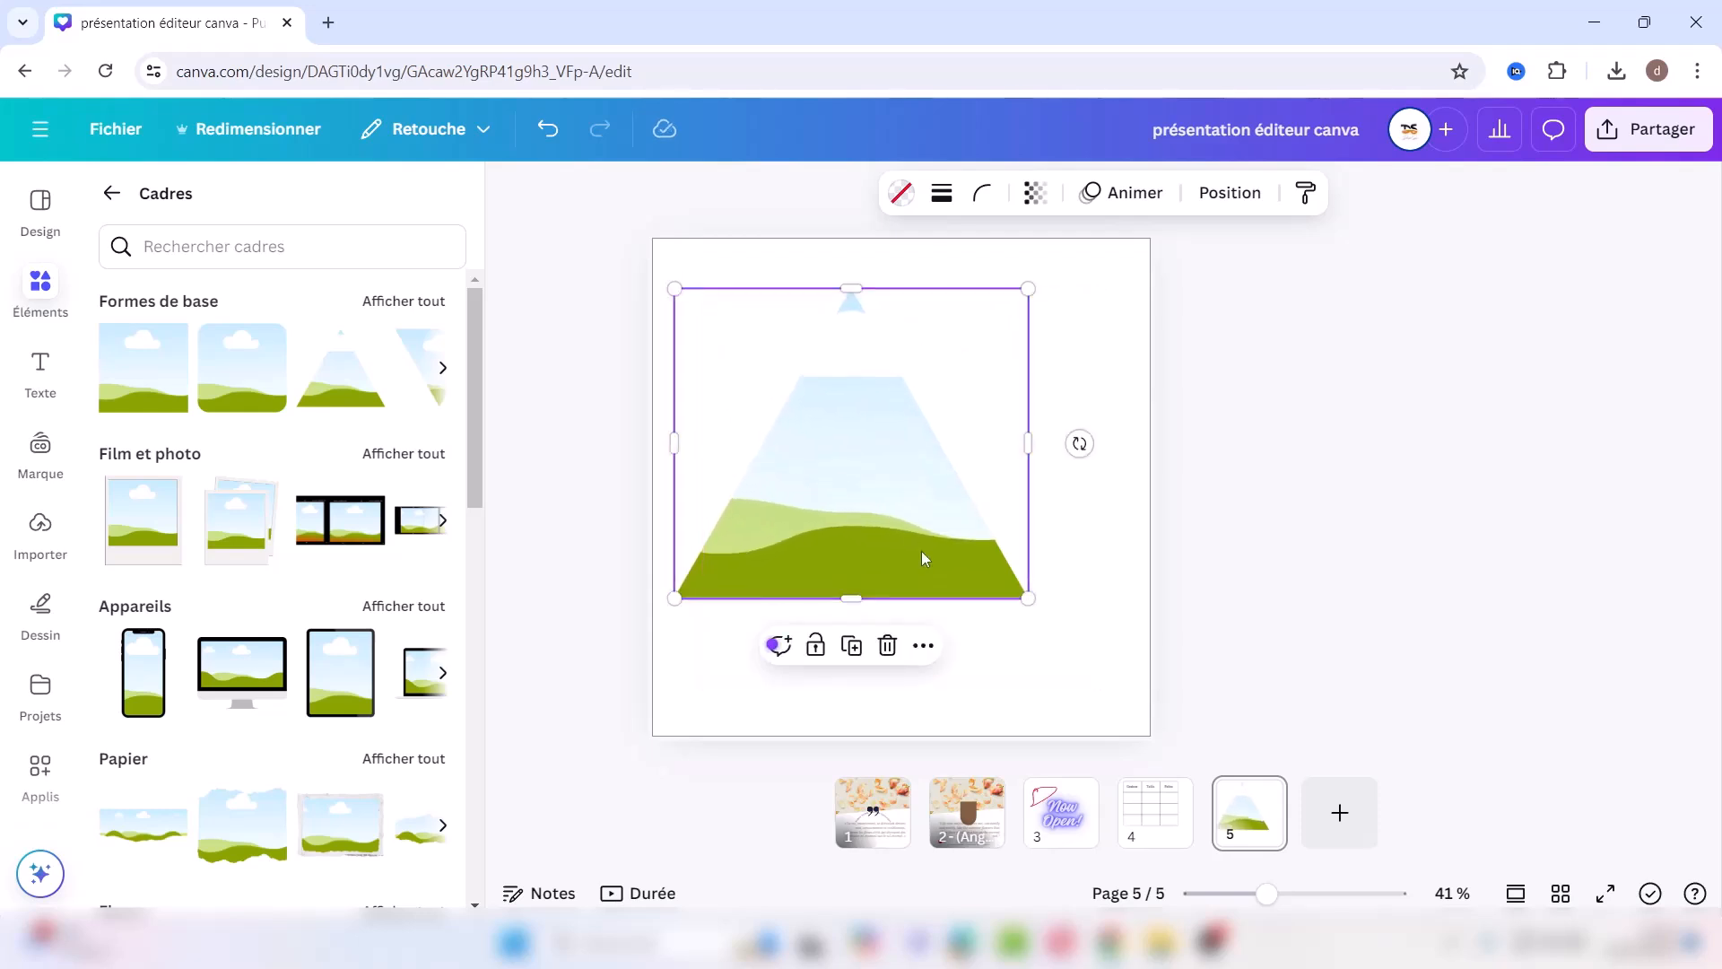
left_click_drag(1030, 600, 1101, 661)
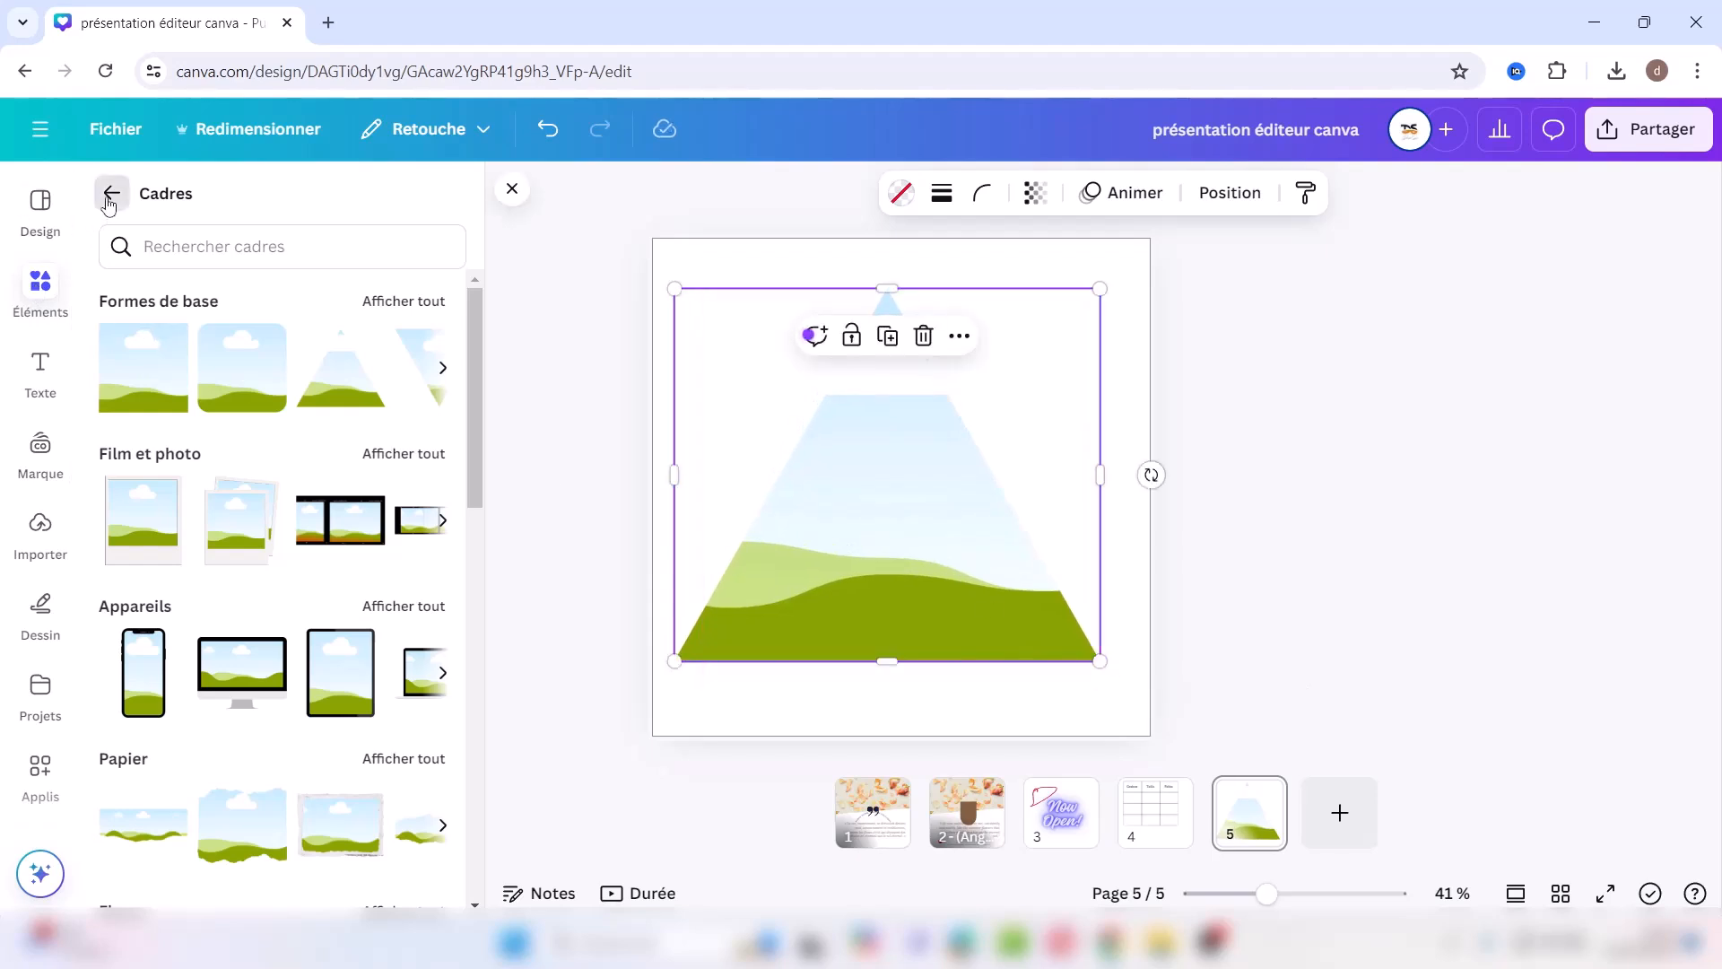
Step: Search the elements library for 'voie' and fill the triangle with the road photo
left_click(108, 205)
left_click(190, 201)
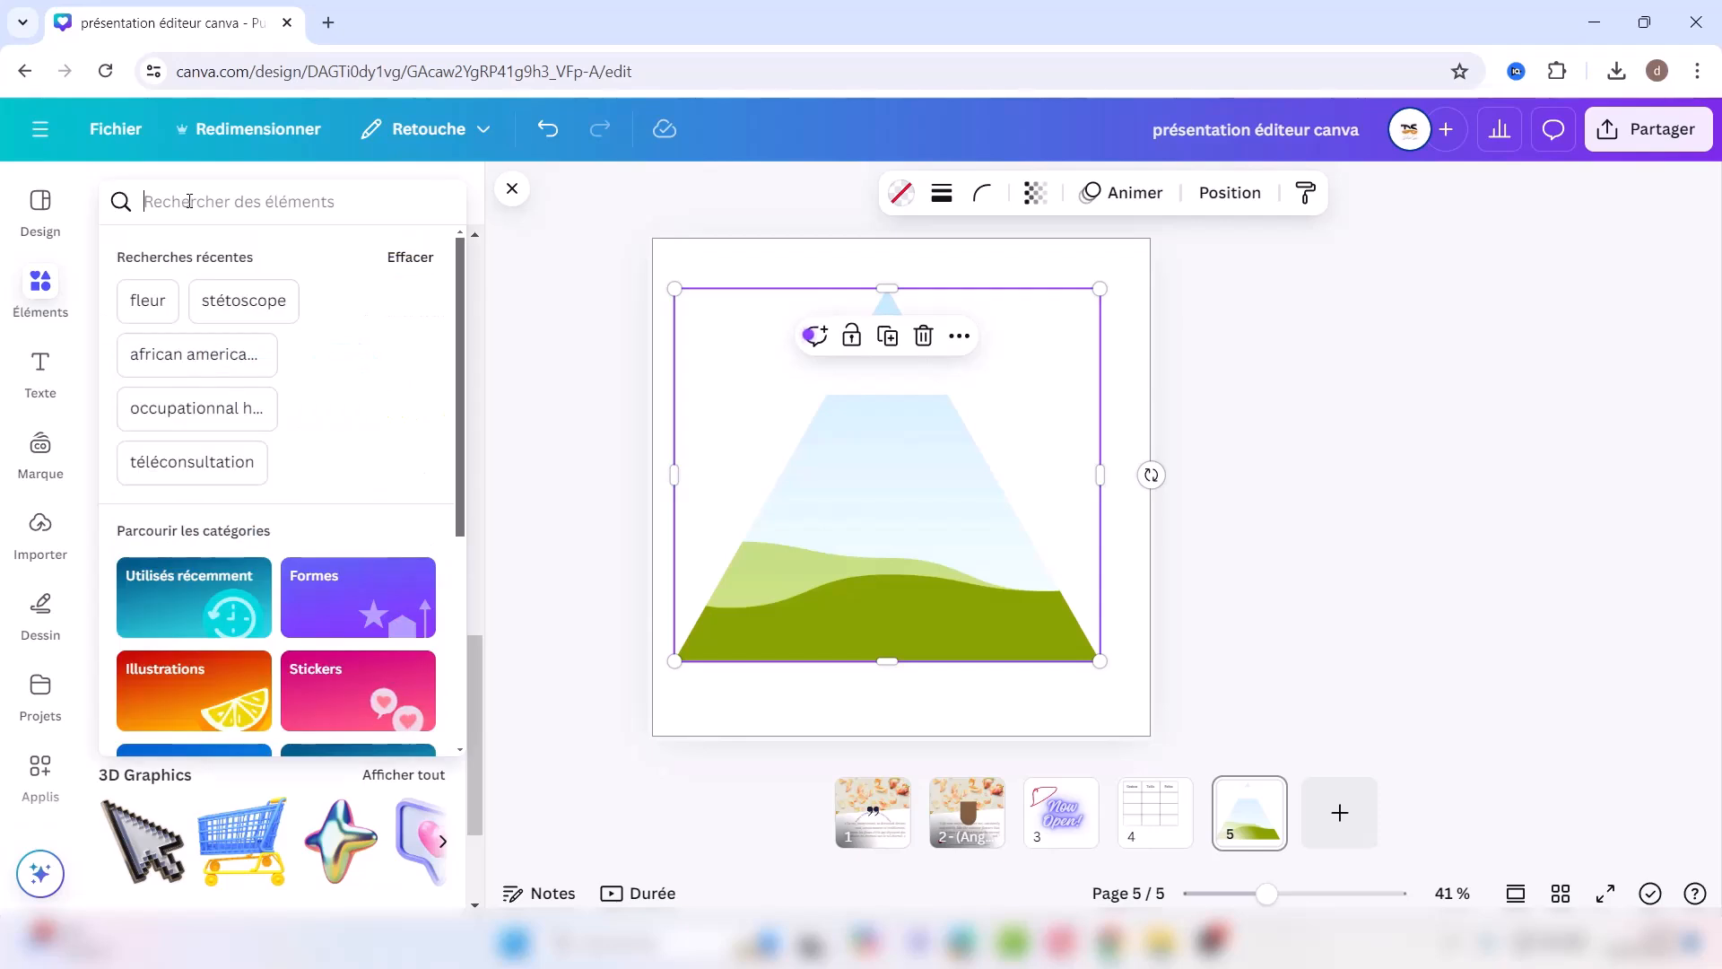
type("voie")
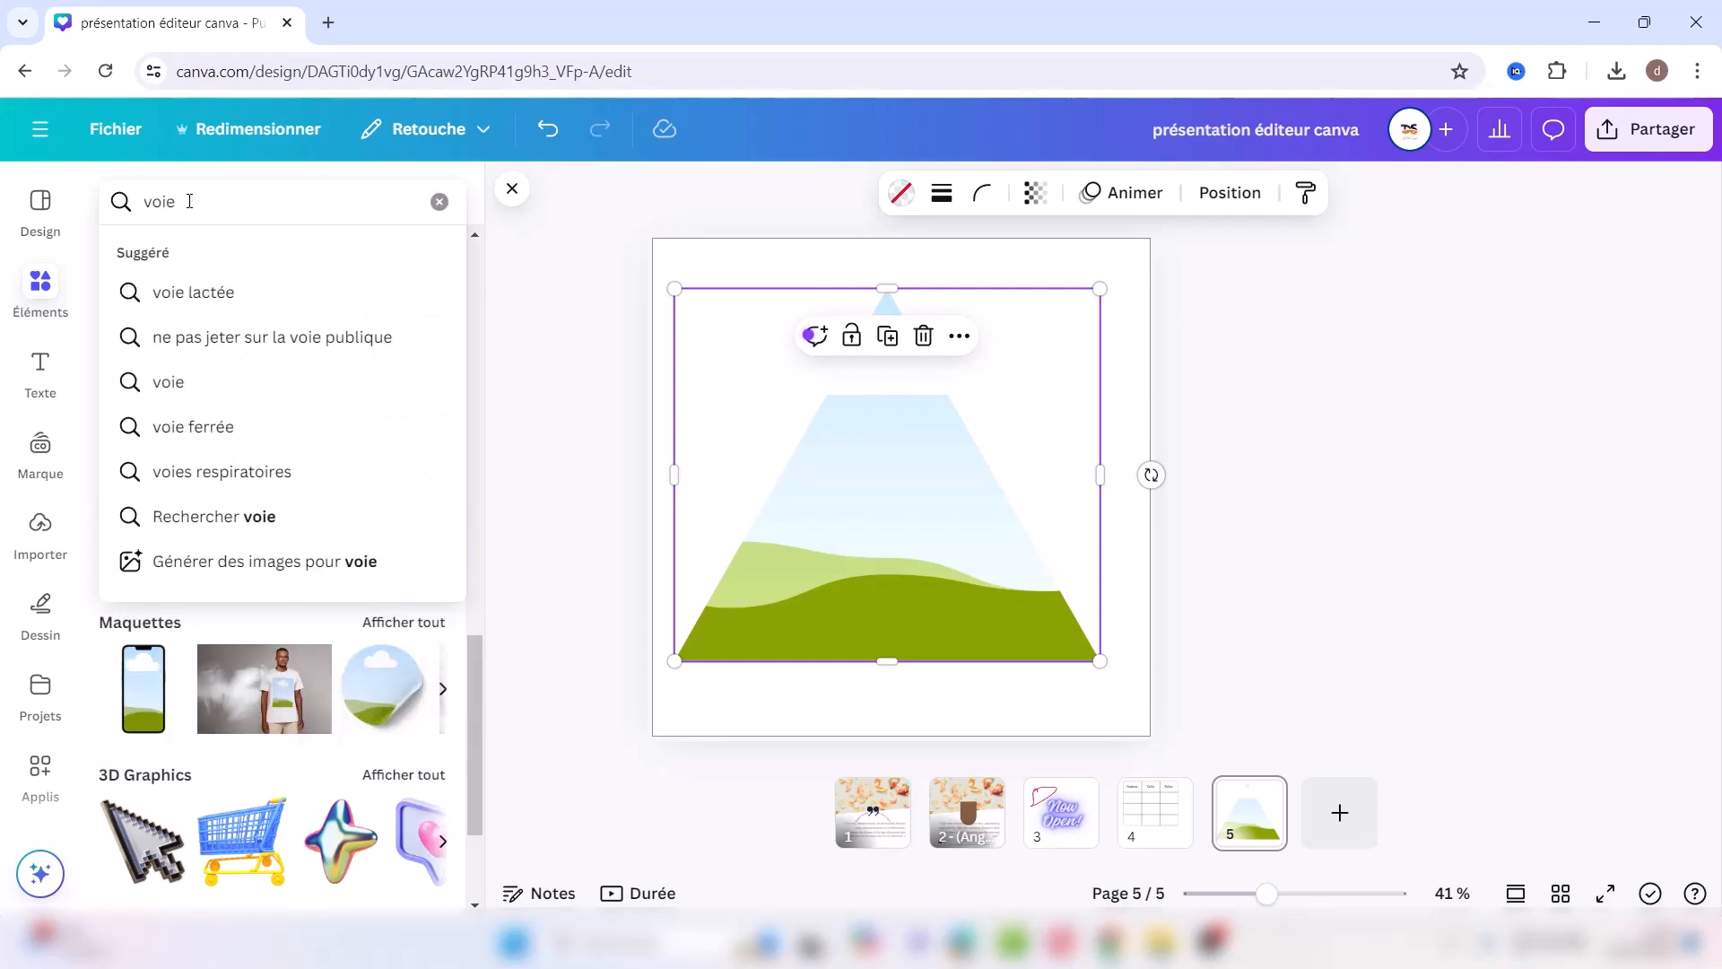
key("Return")
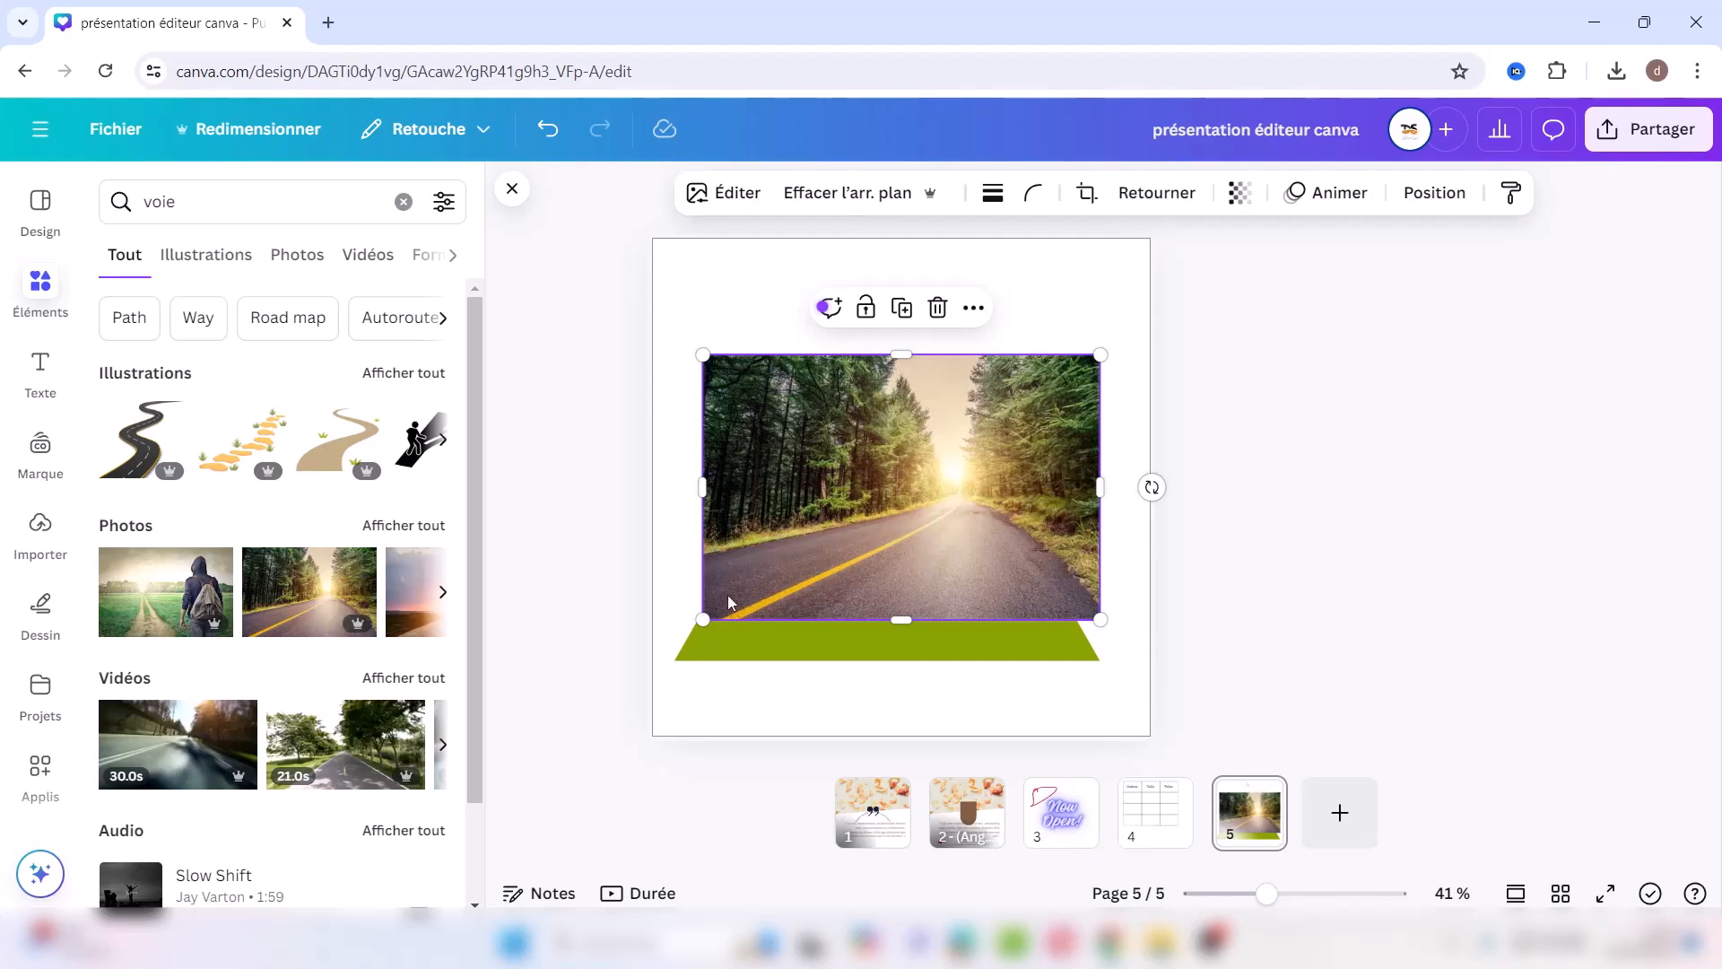
left_click_drag(805, 579, 737, 564)
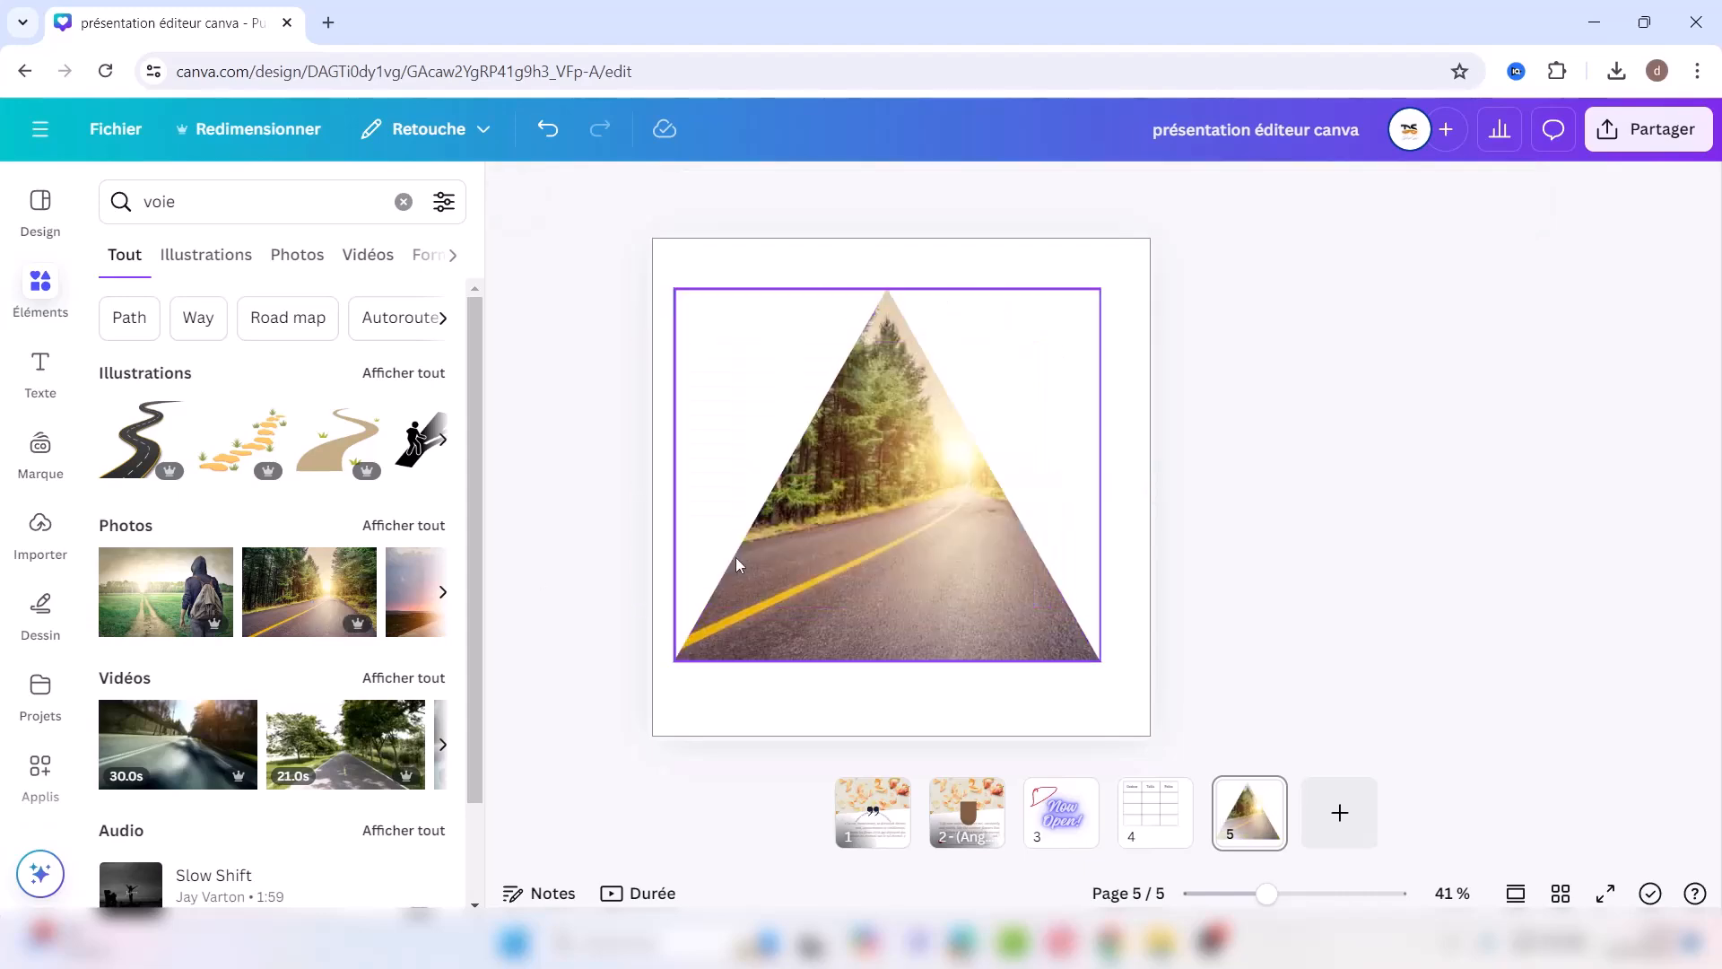
double_click(867, 498)
double_click(862, 516)
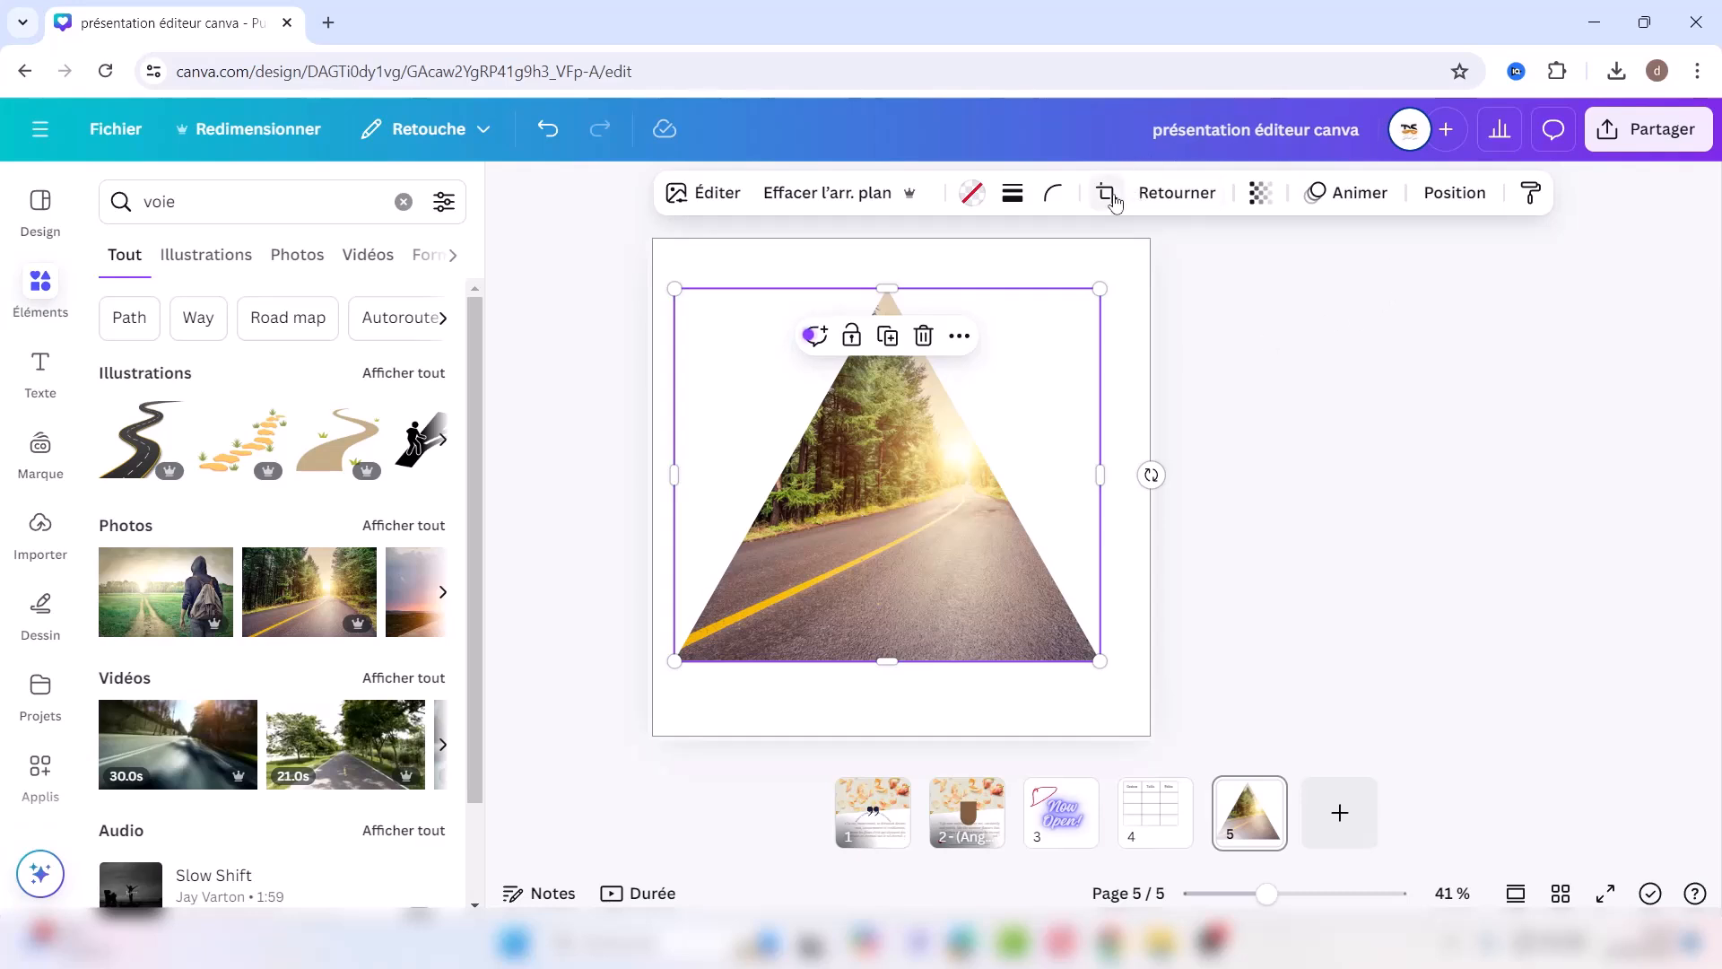
Step: Crop the road photo larger and shift it so the asphalt and sunlit horizon fill the triangle
double_click(872, 477)
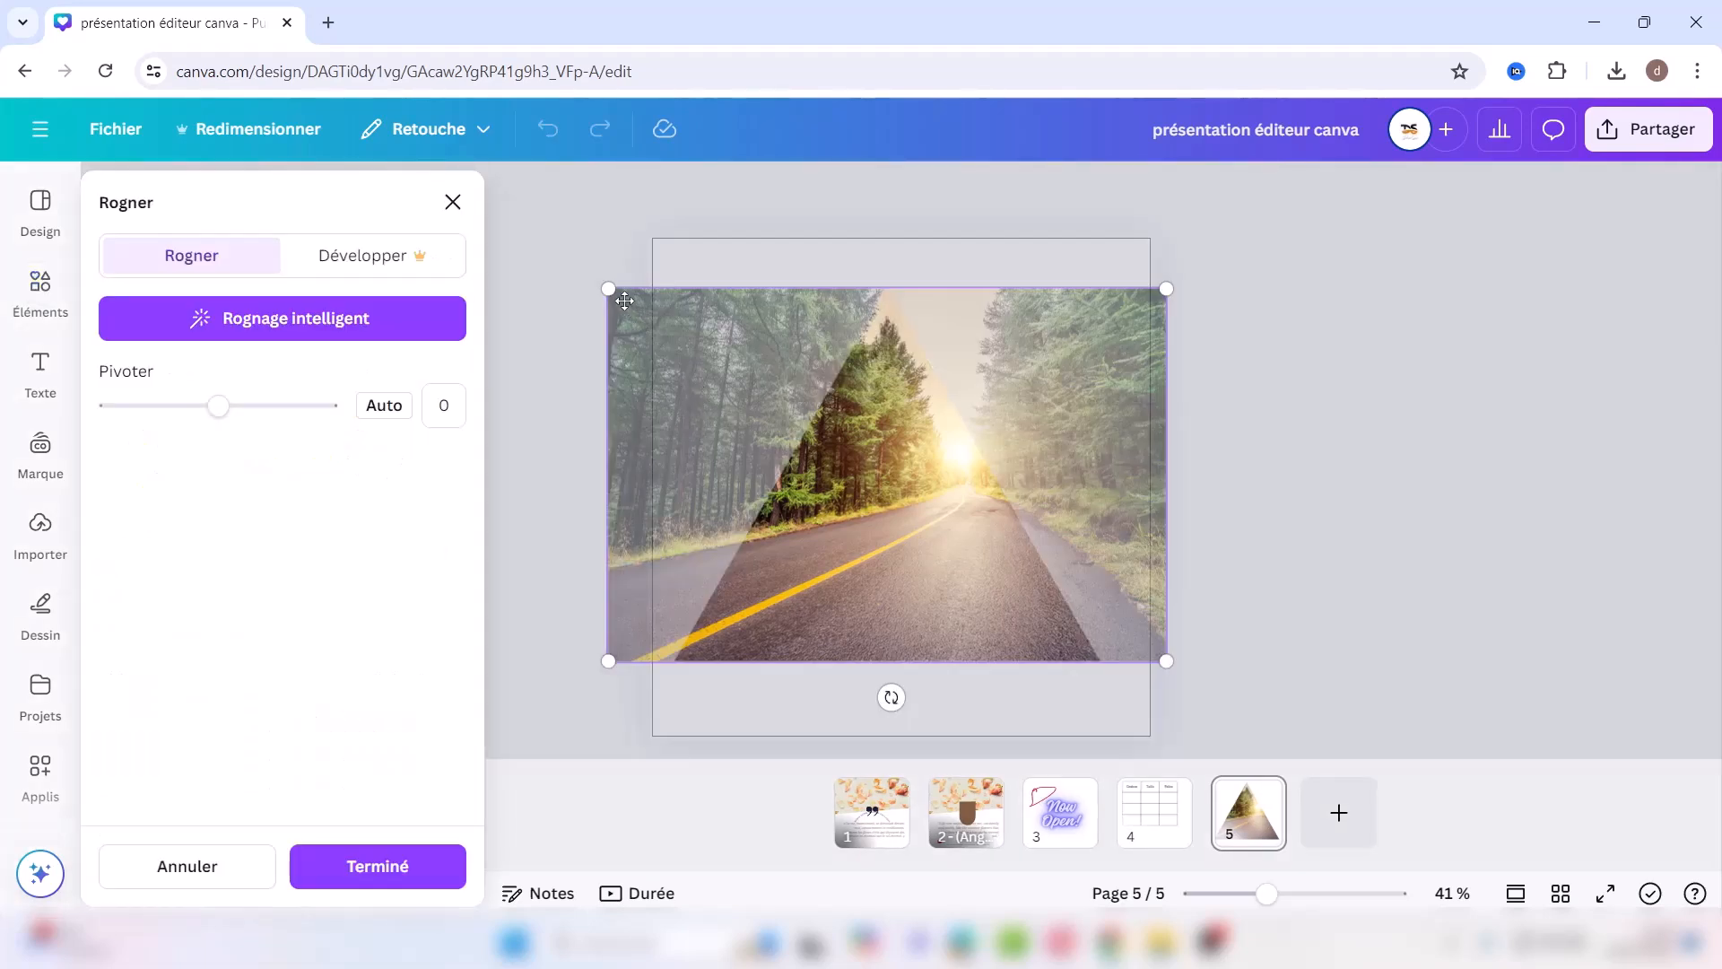
left_click_drag(604, 284, 137, 8)
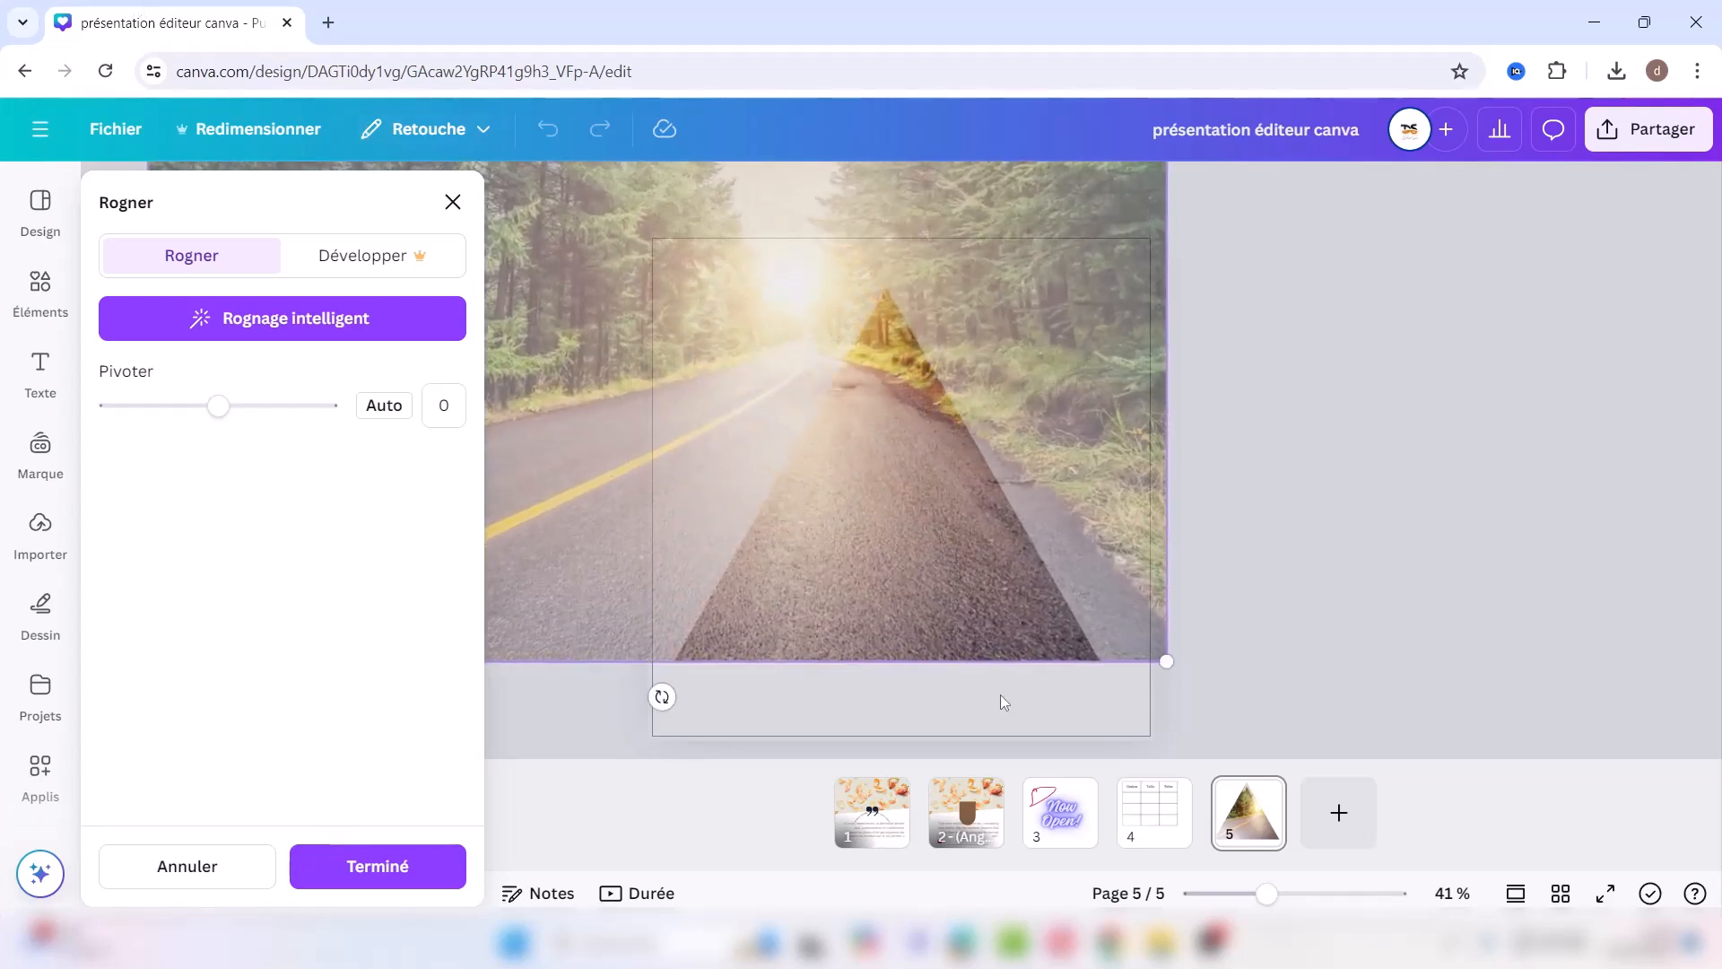
left_click_drag(934, 578, 1037, 546)
key("Return")
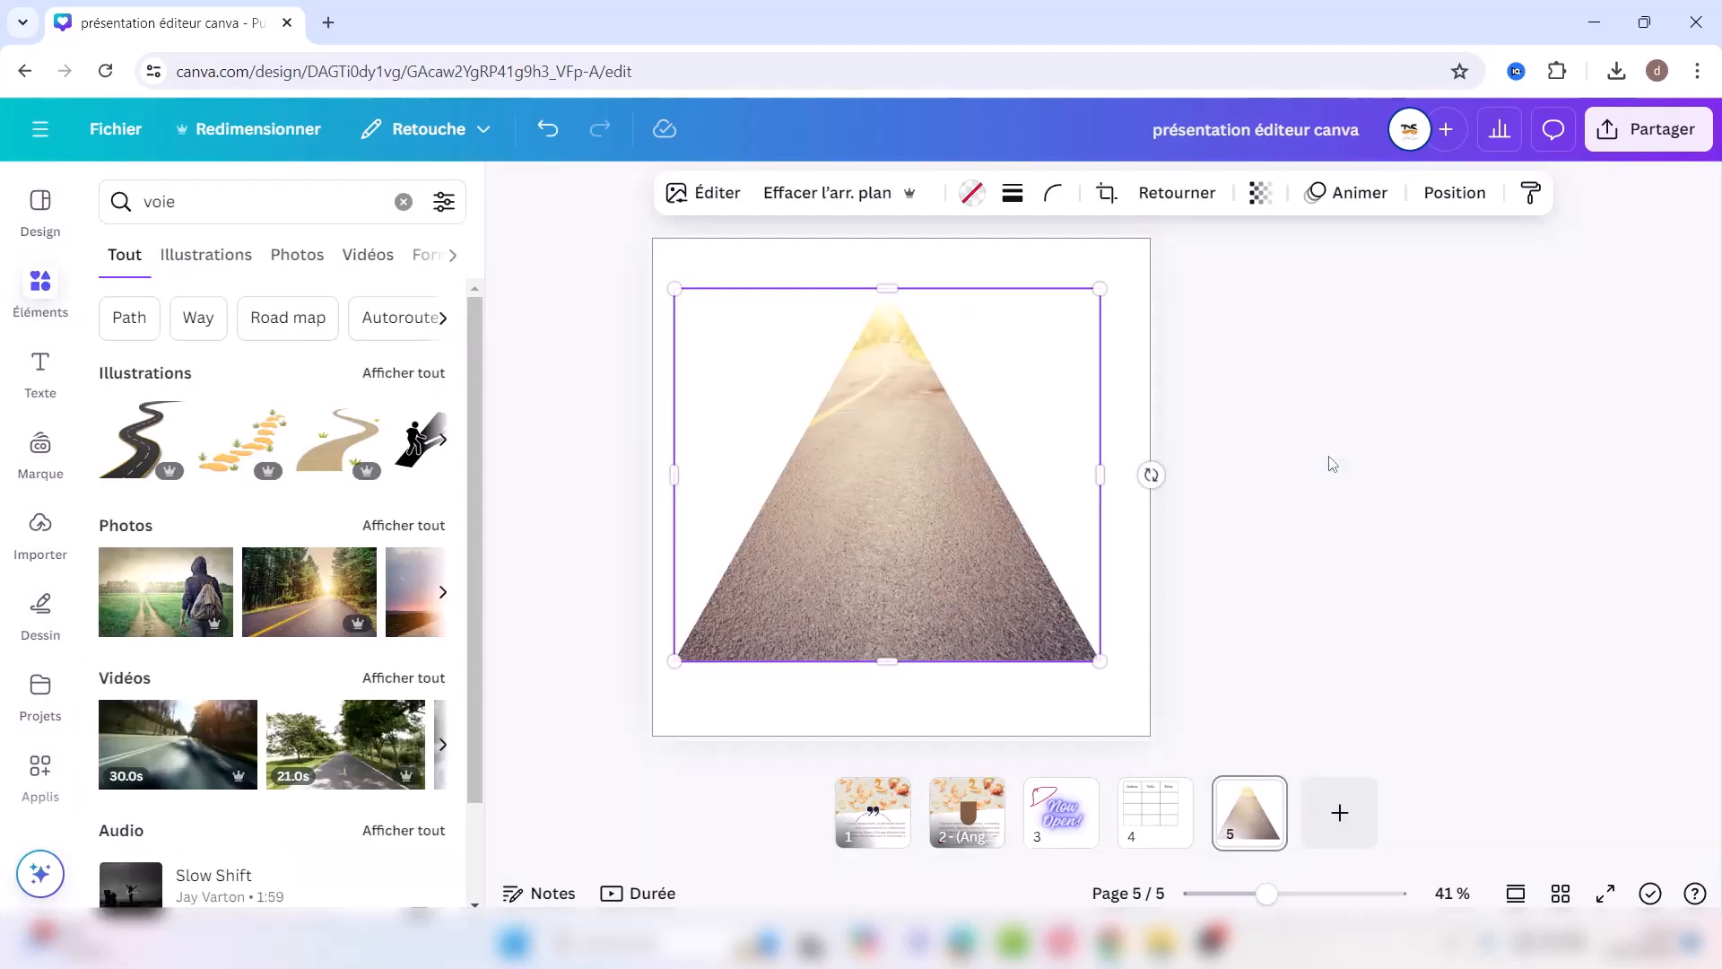
left_click(1133, 366)
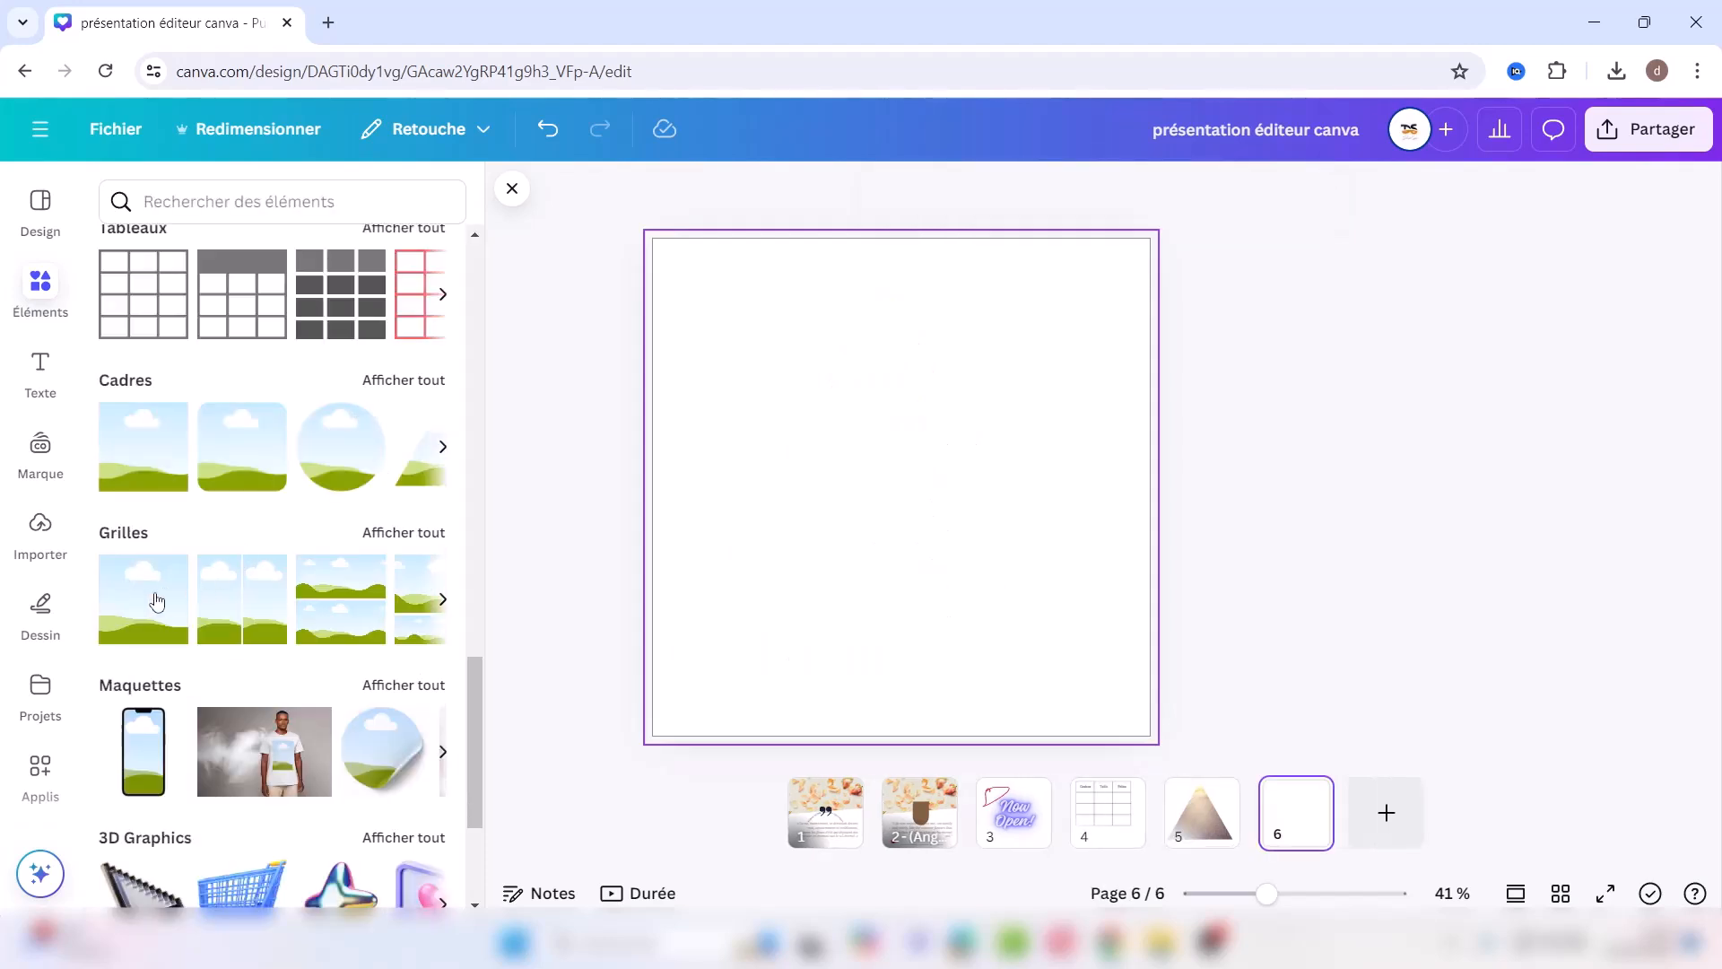
Step: Add the sky-and-hills grid to page 6, resize it, and place the dark car photo over it
left_click(157, 600)
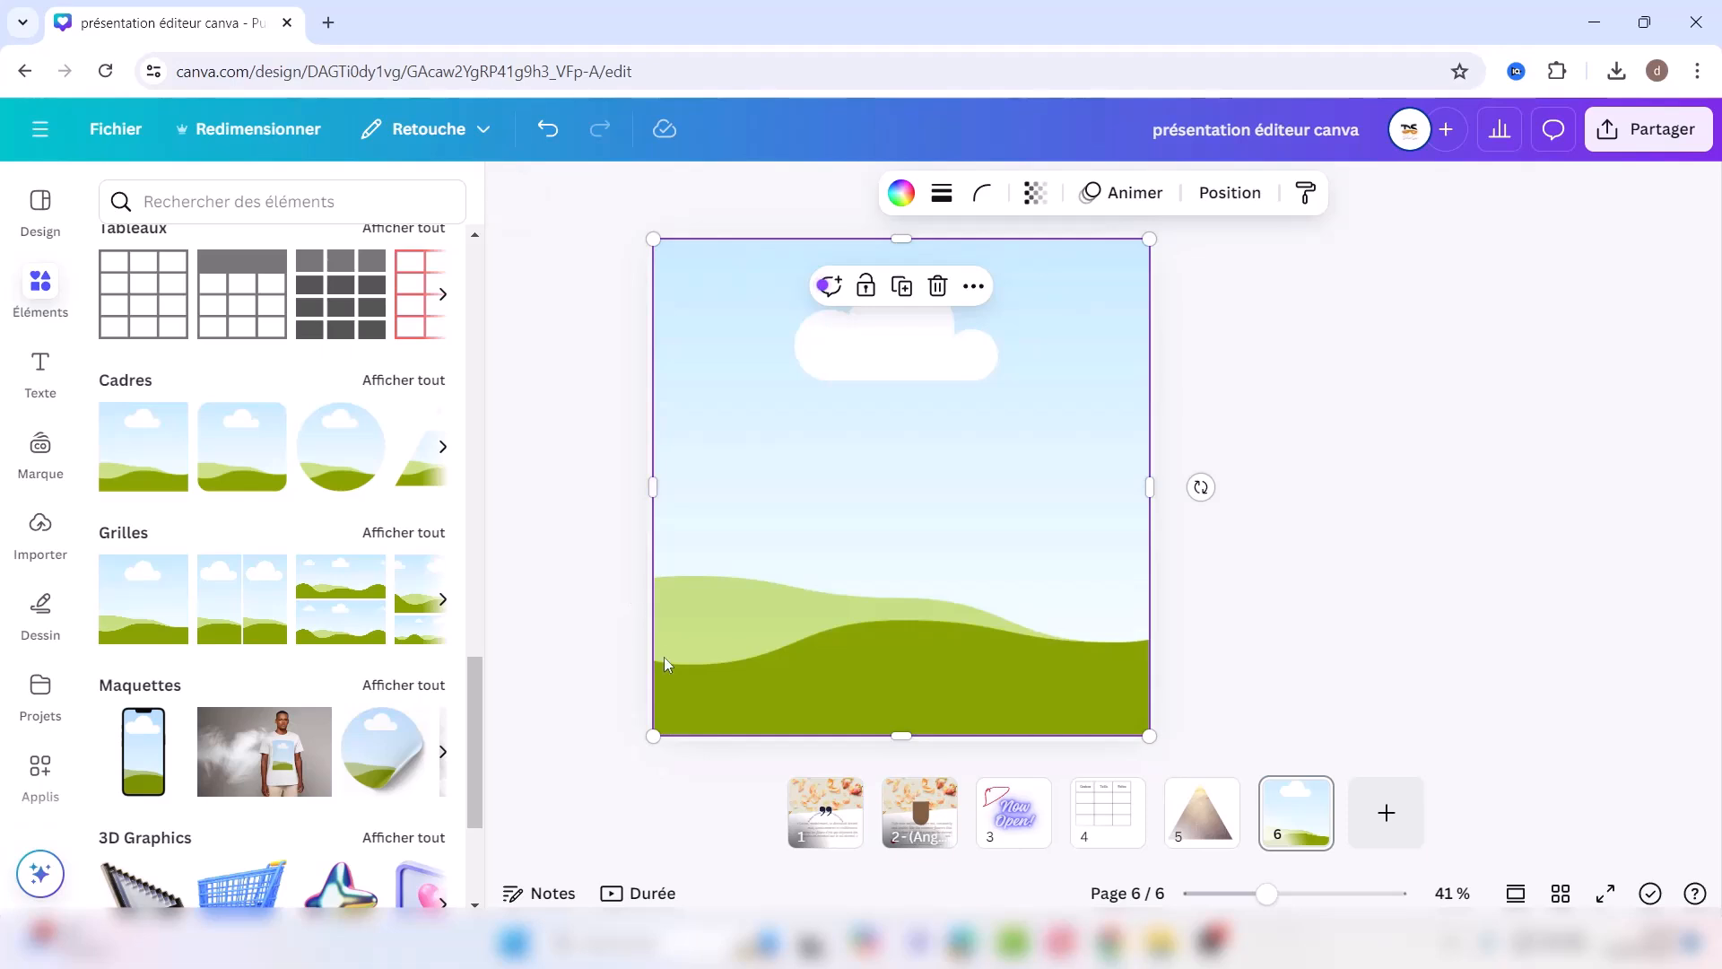
left_click_drag(900, 735, 901, 309)
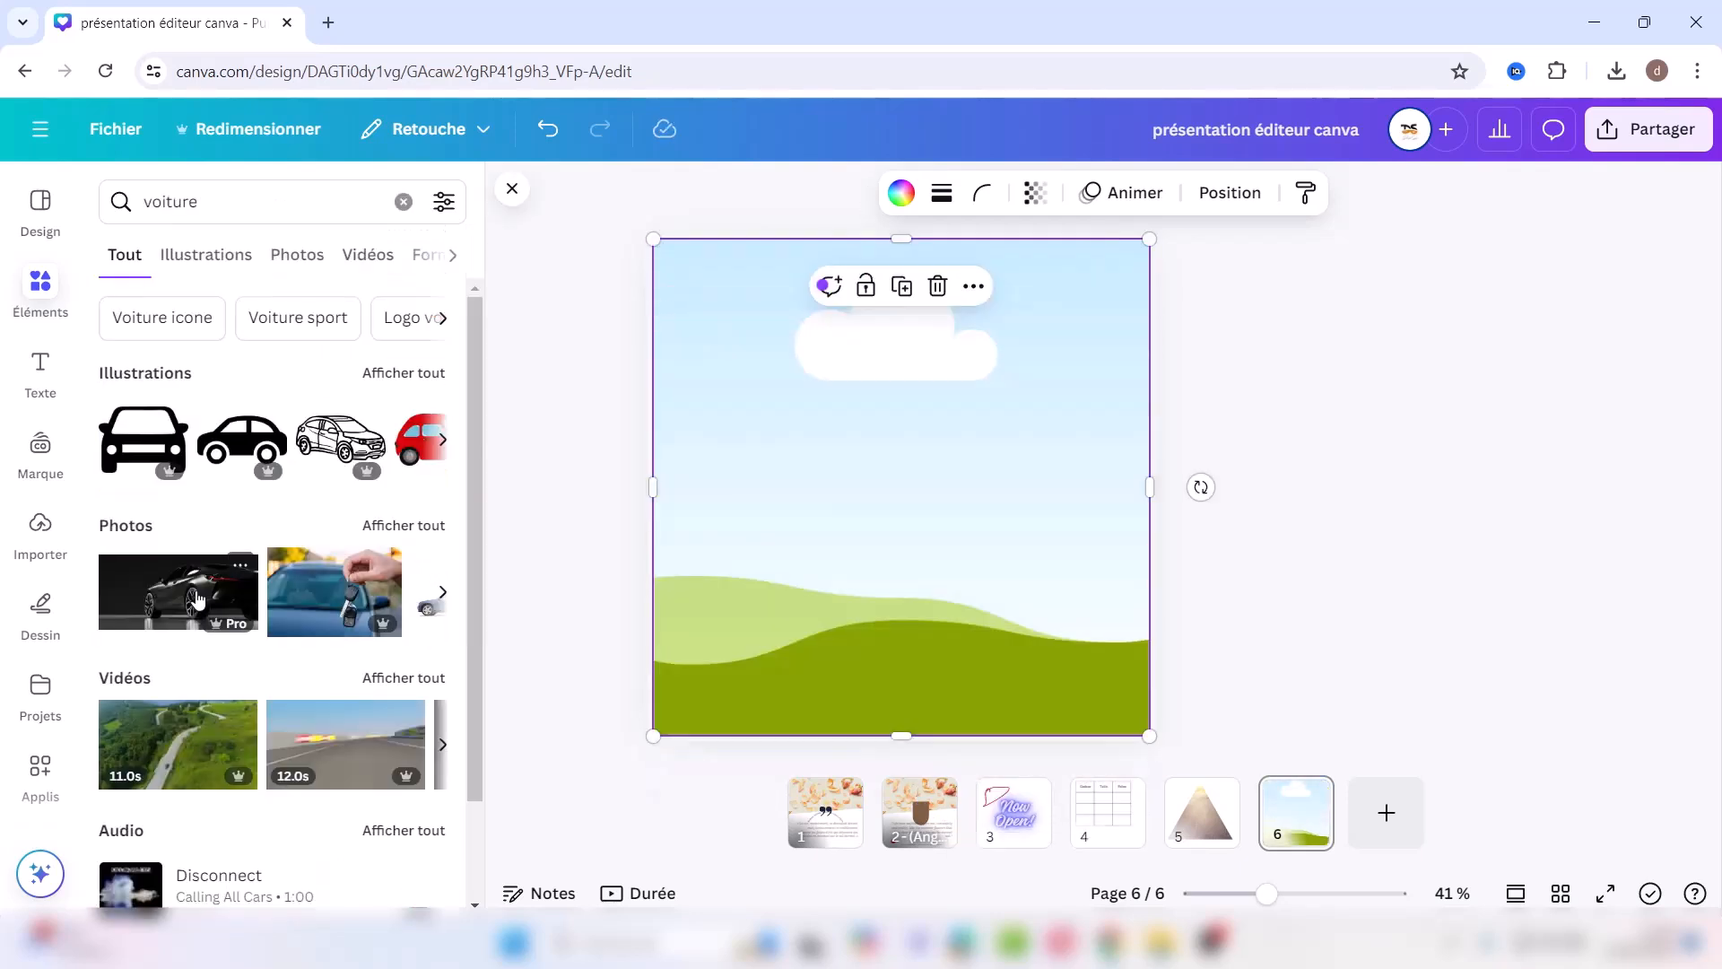
left_click(198, 599)
left_click_drag(919, 460, 908, 437)
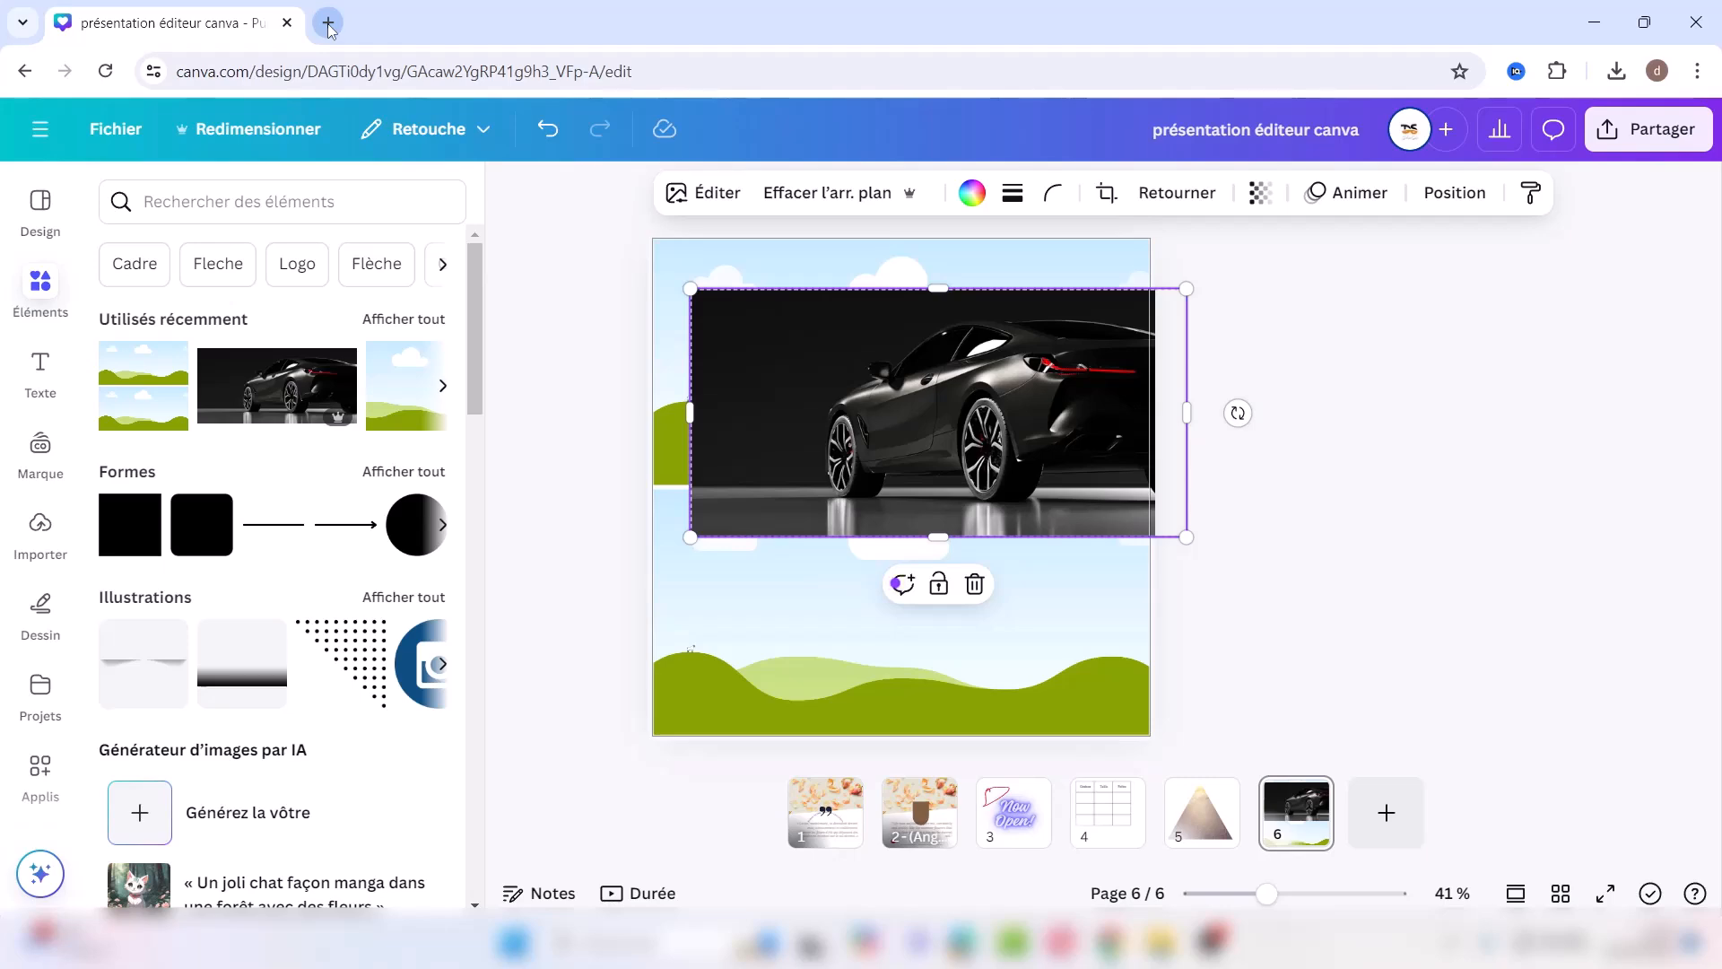
left_click(38, 131)
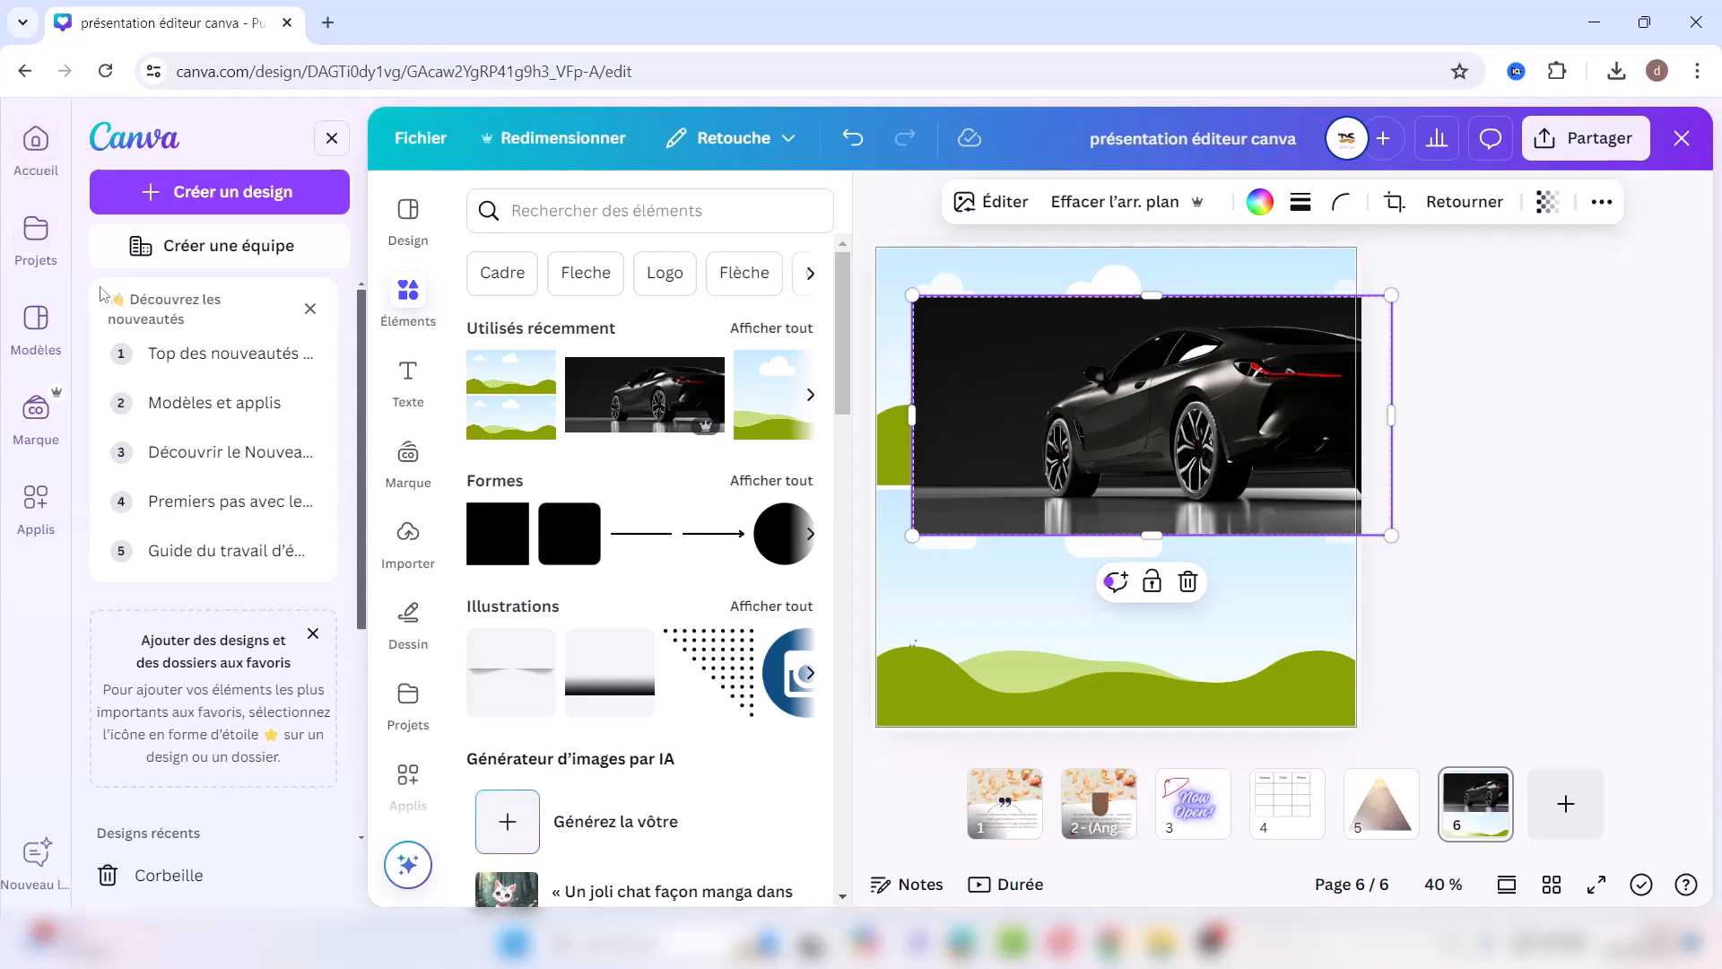
Step: Go to the Canva home page and create a new blank square Logo design
left_click(36, 148)
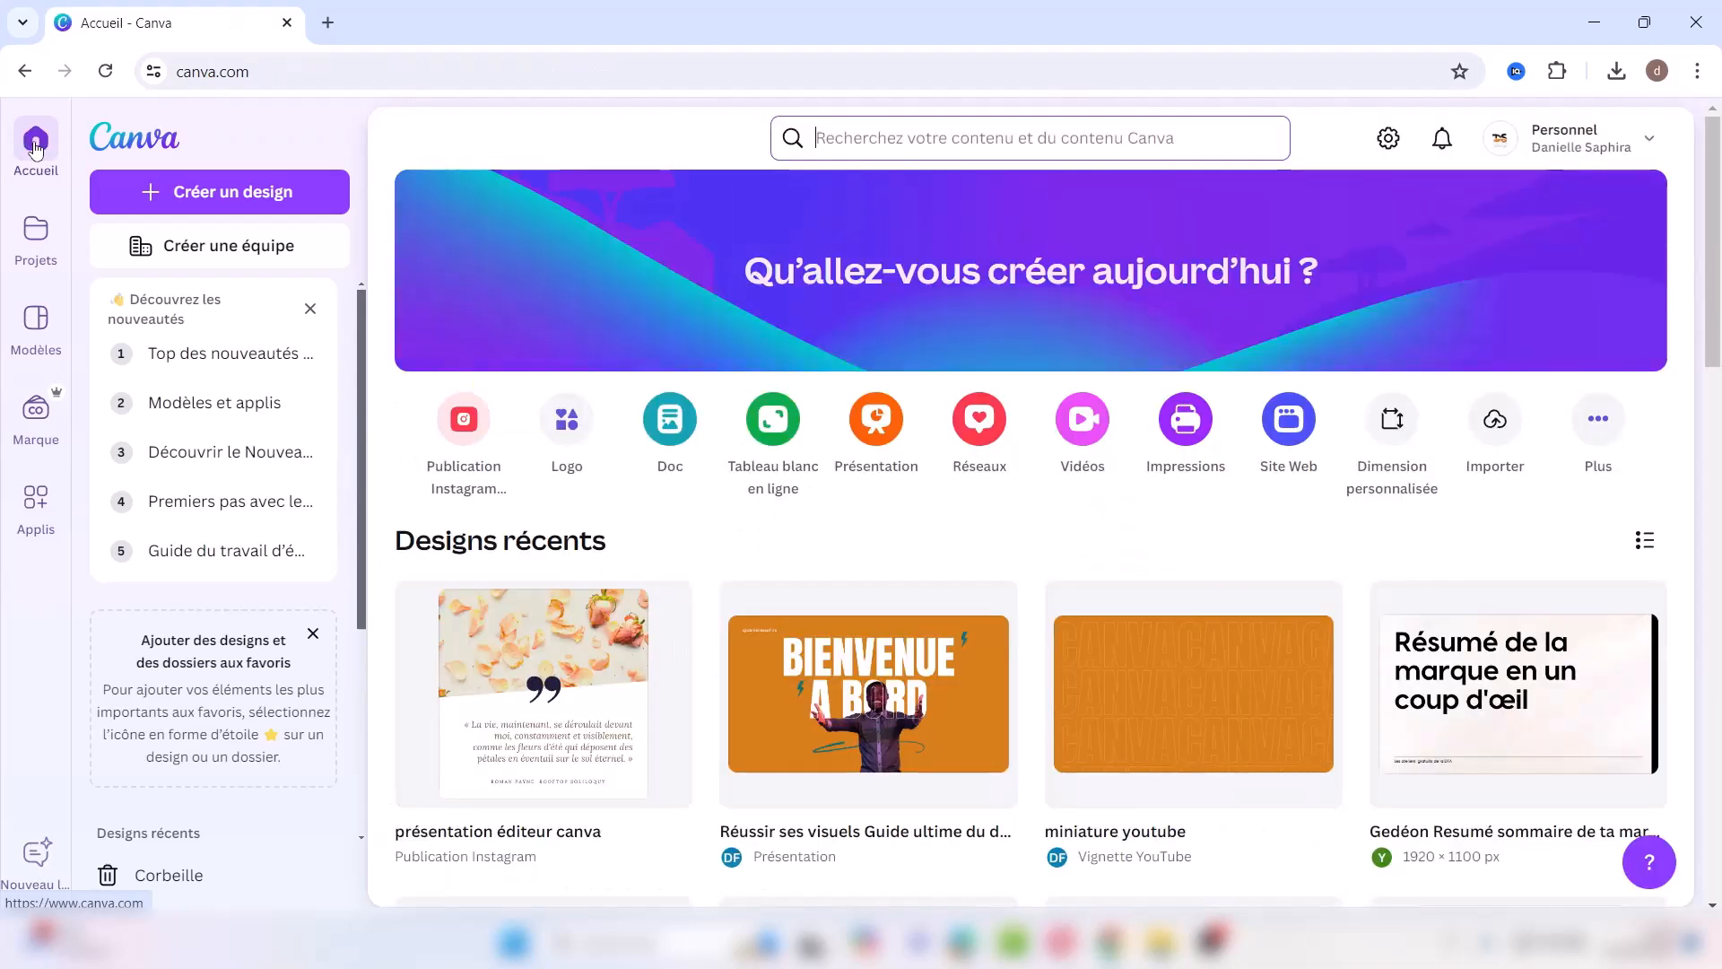
left_click(858, 134)
type("v")
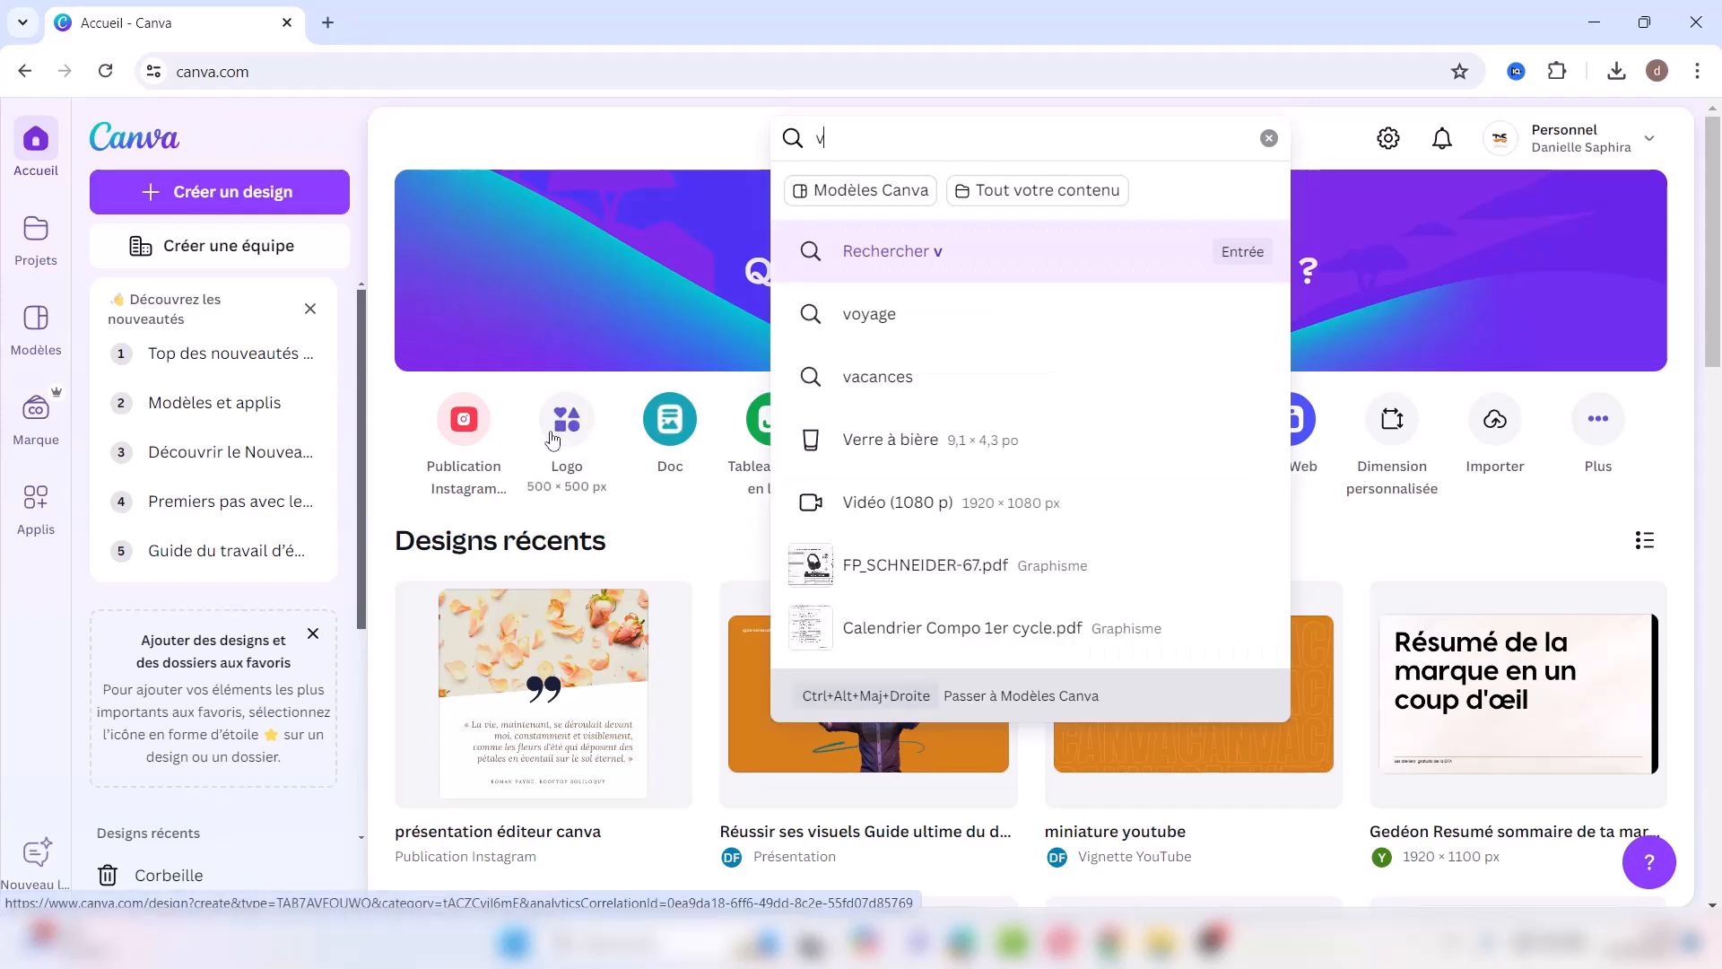
left_click(564, 427)
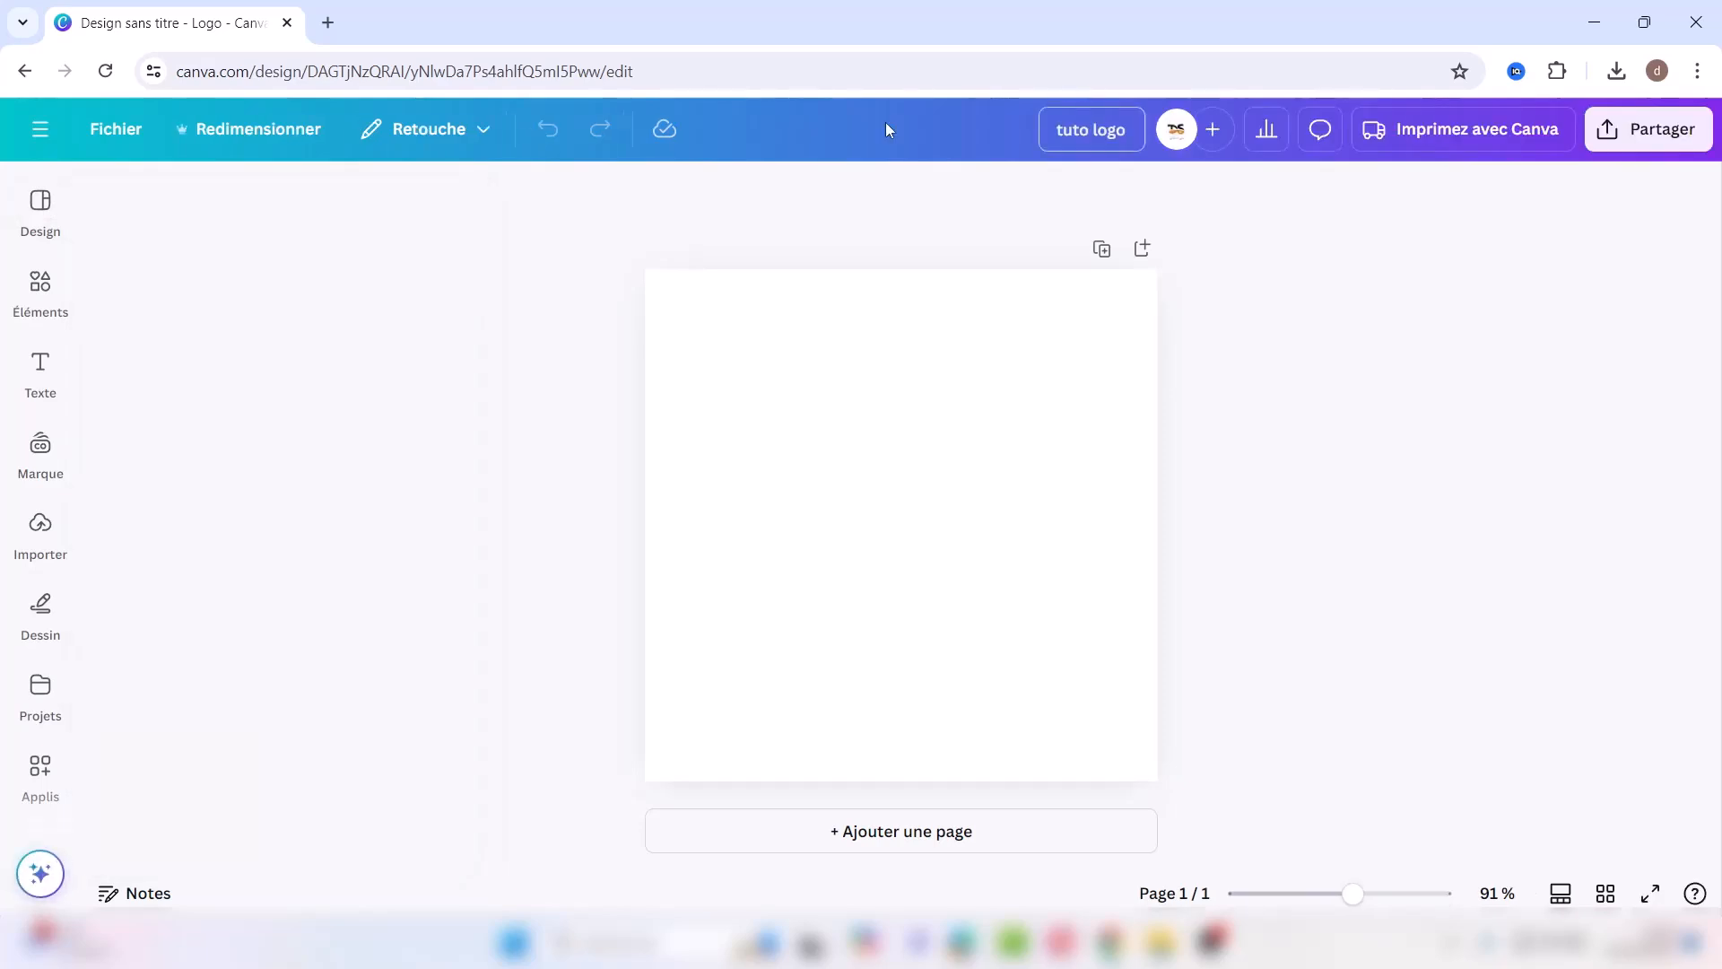
Step: Apply the PARTNERSHIP template and recolour the handshake's navy parts teal-blue and cyan parts orange
left_click(40, 285)
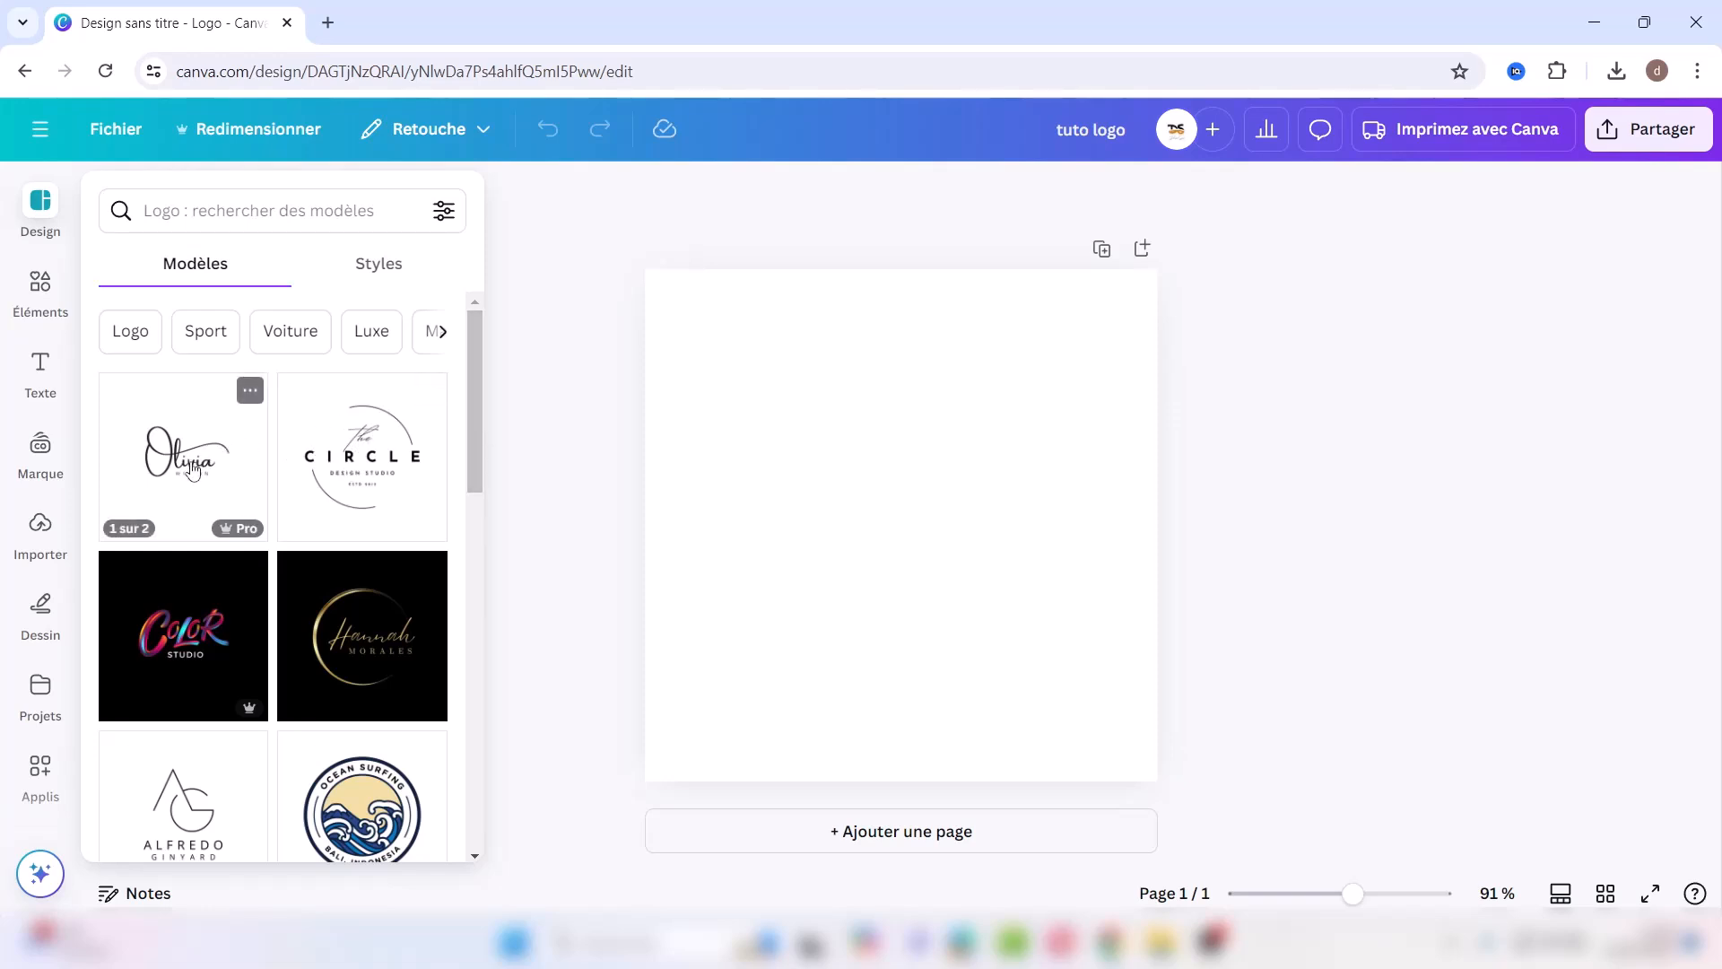
left_click_drag(470, 446, 496, 708)
left_click(261, 596)
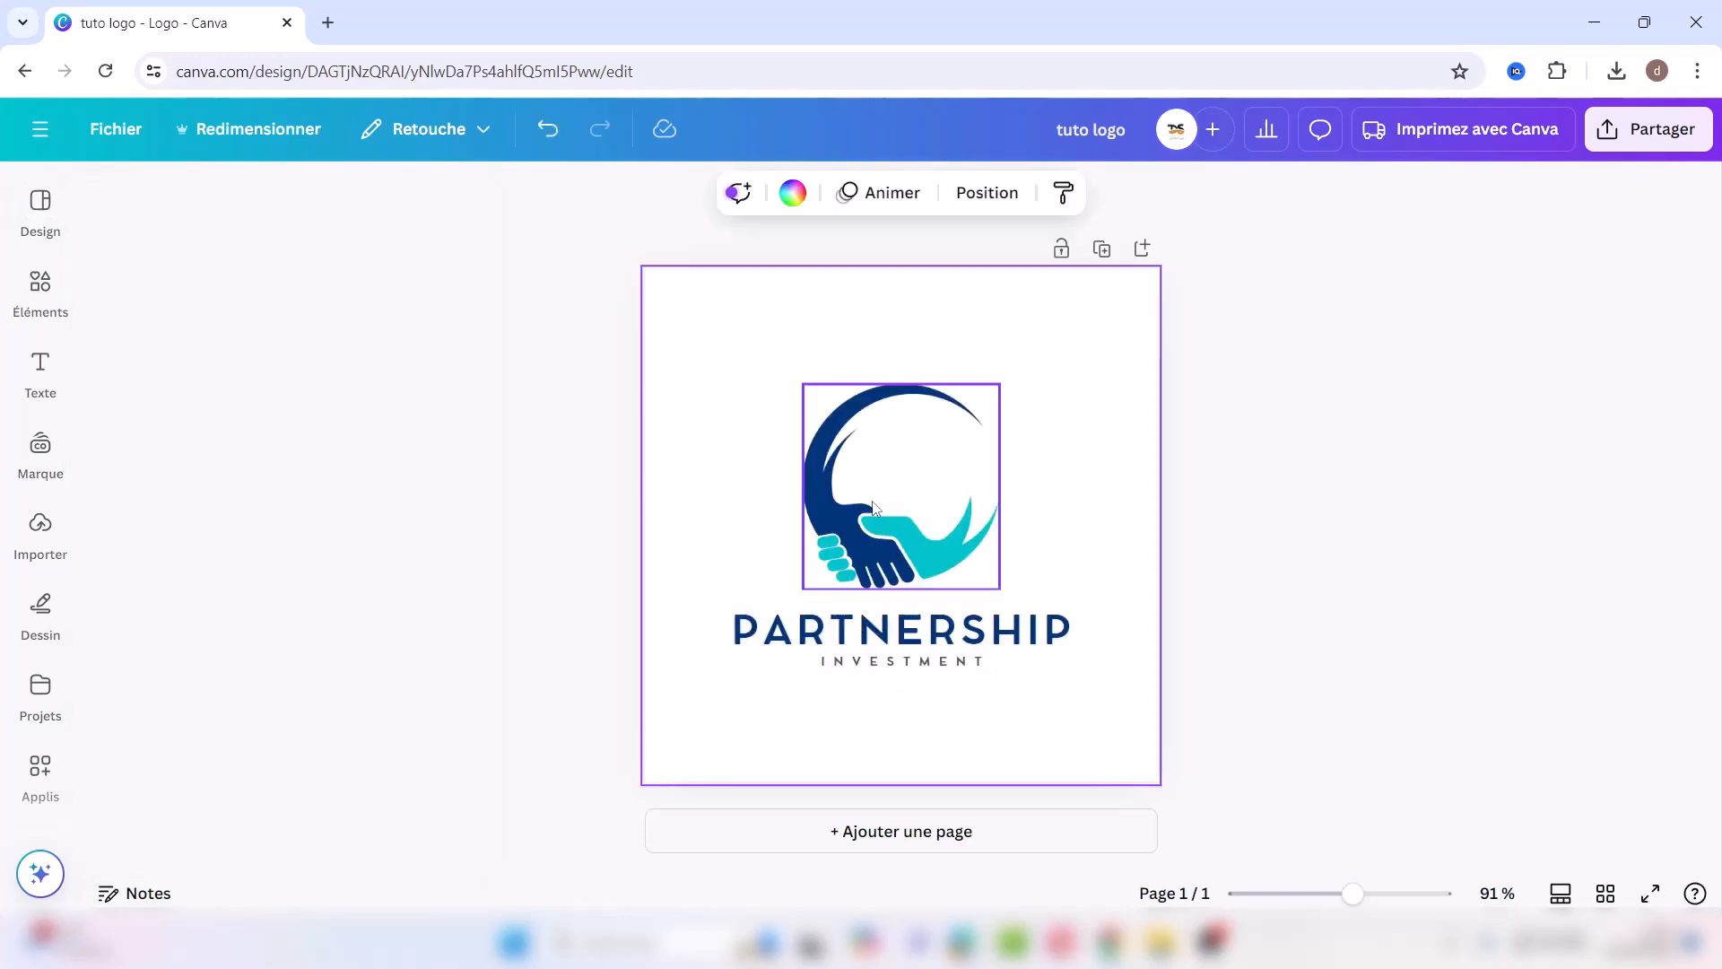
left_click(873, 508)
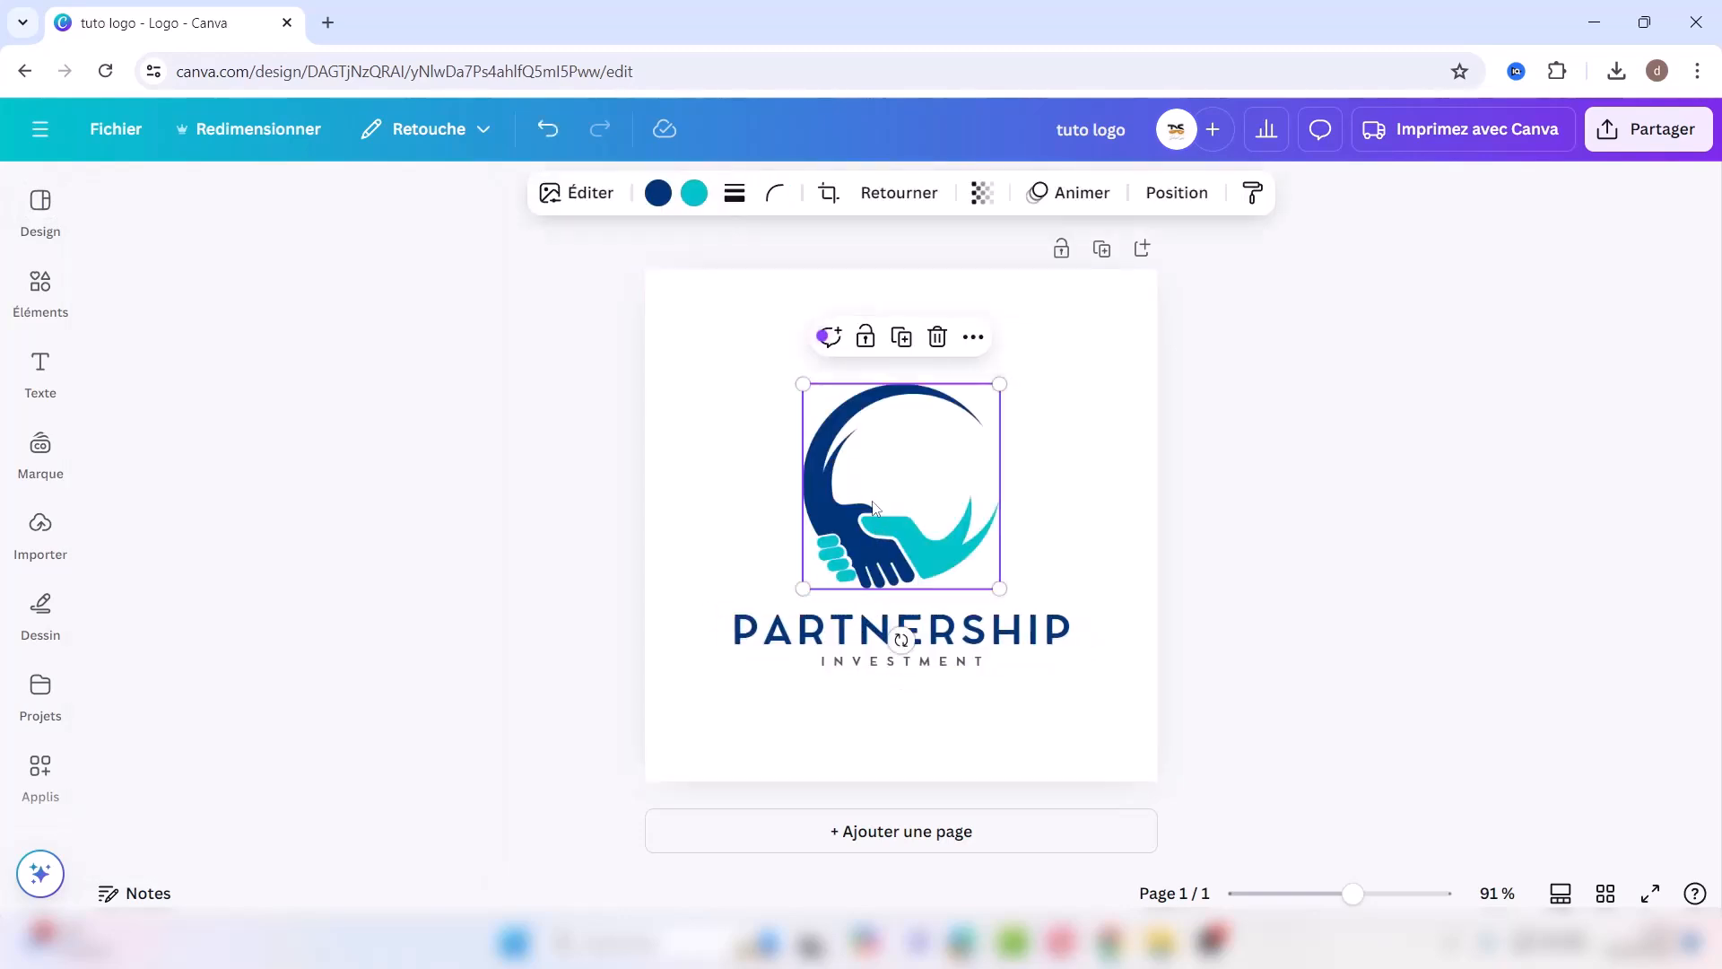
left_click(657, 193)
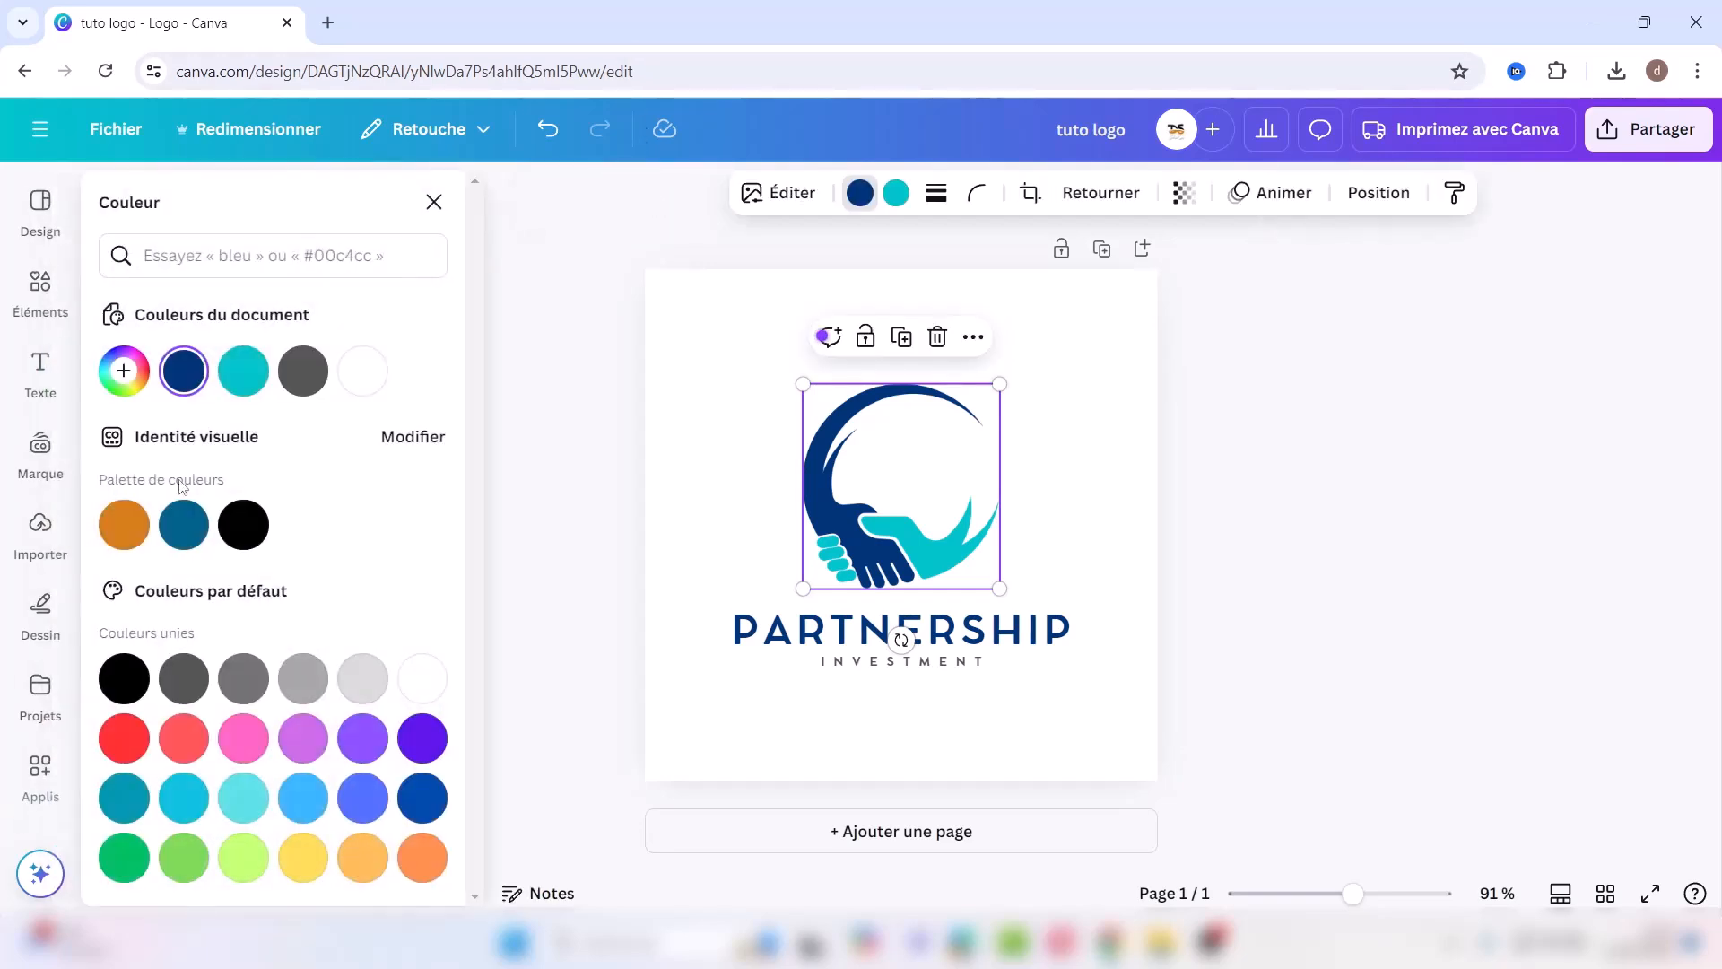
left_click(184, 525)
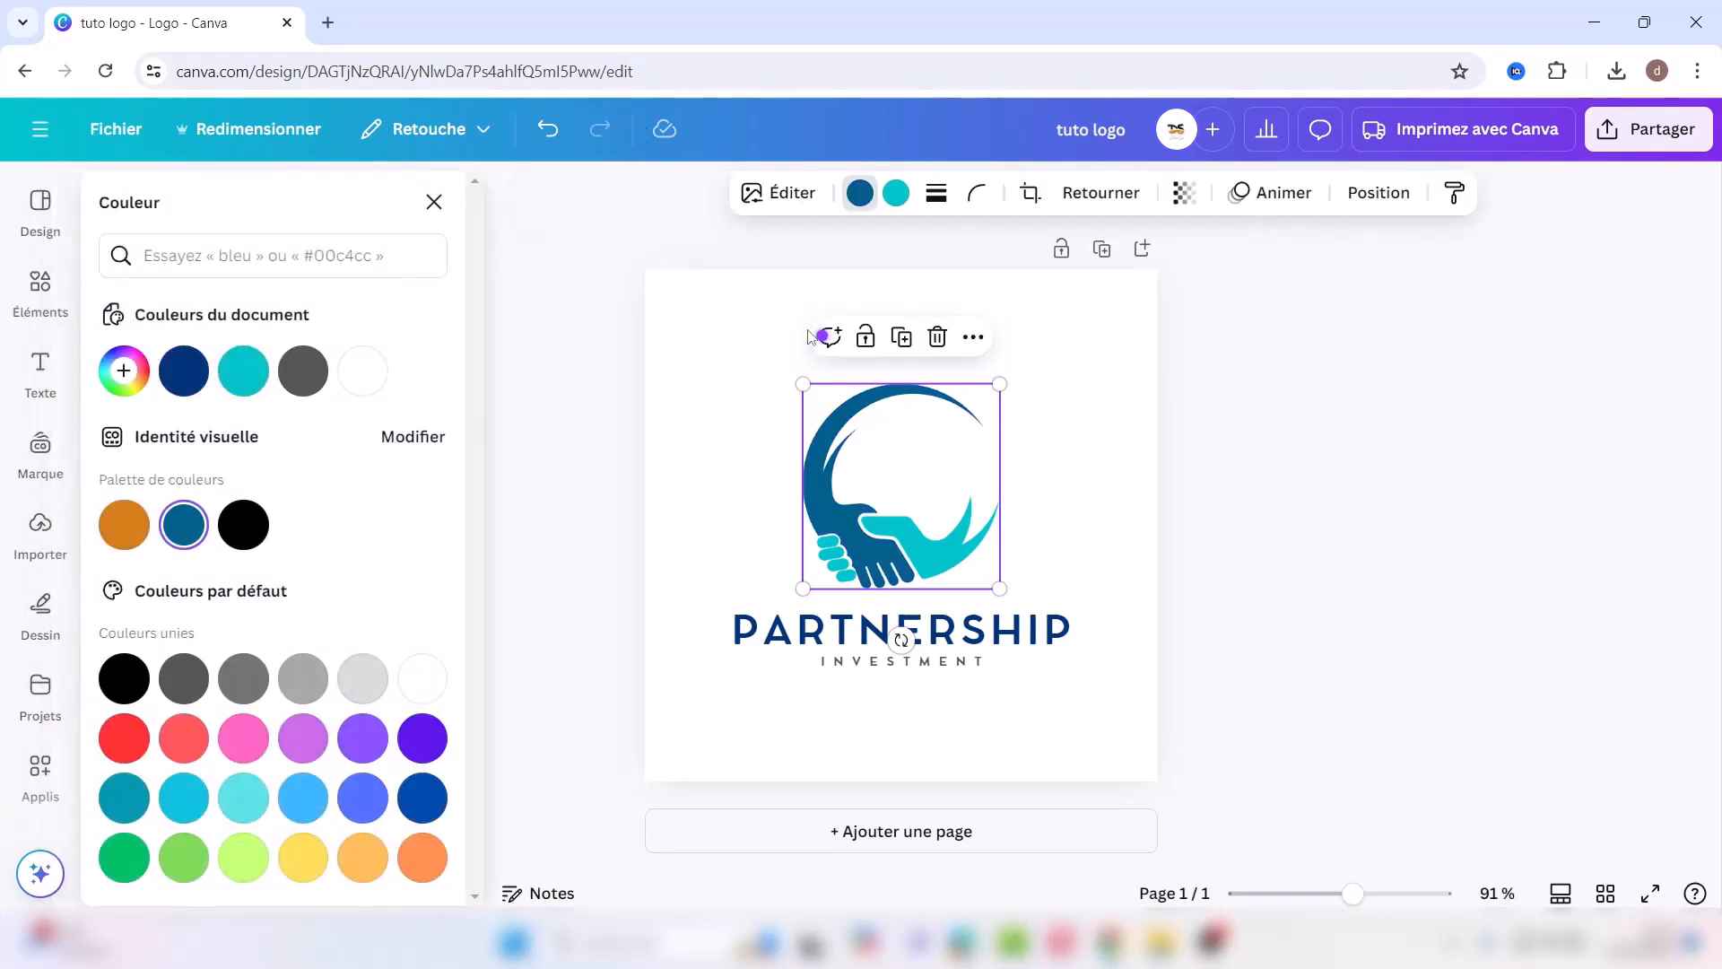
left_click(895, 193)
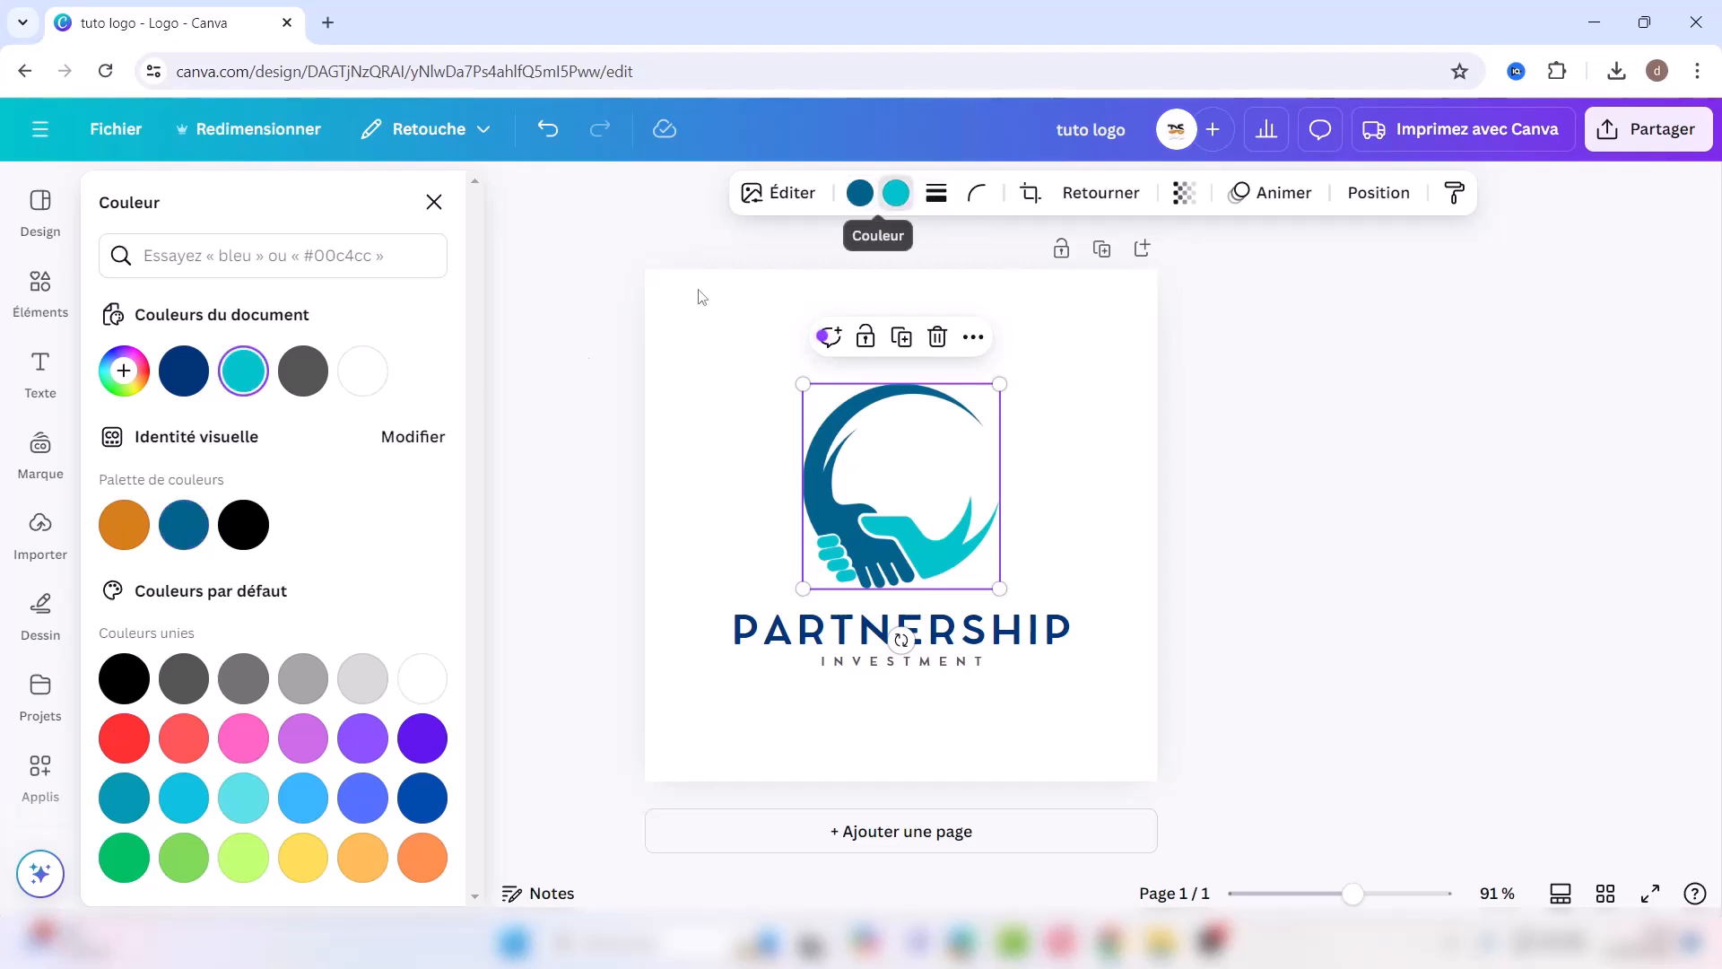
left_click(124, 525)
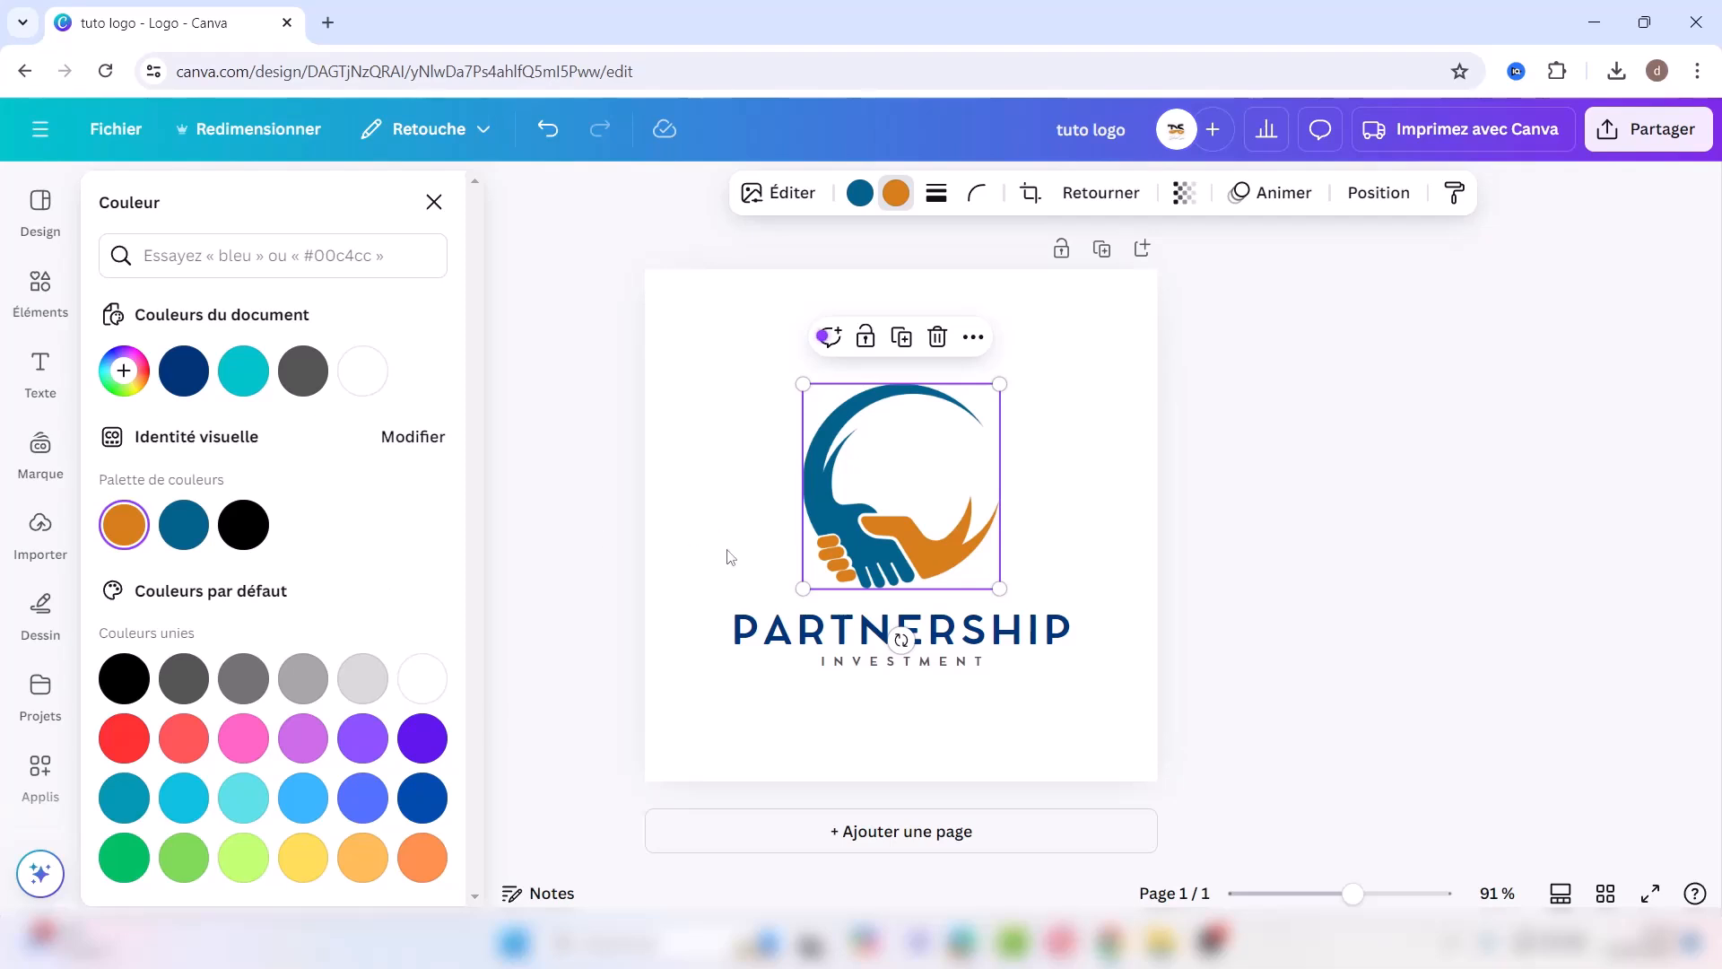
left_click(777, 639)
Step: Replace PARTNERSHIP with SANTÉLIBRE, delete the subtitle, and enlarge graphic and headline together
double_click(777, 633)
type("S")
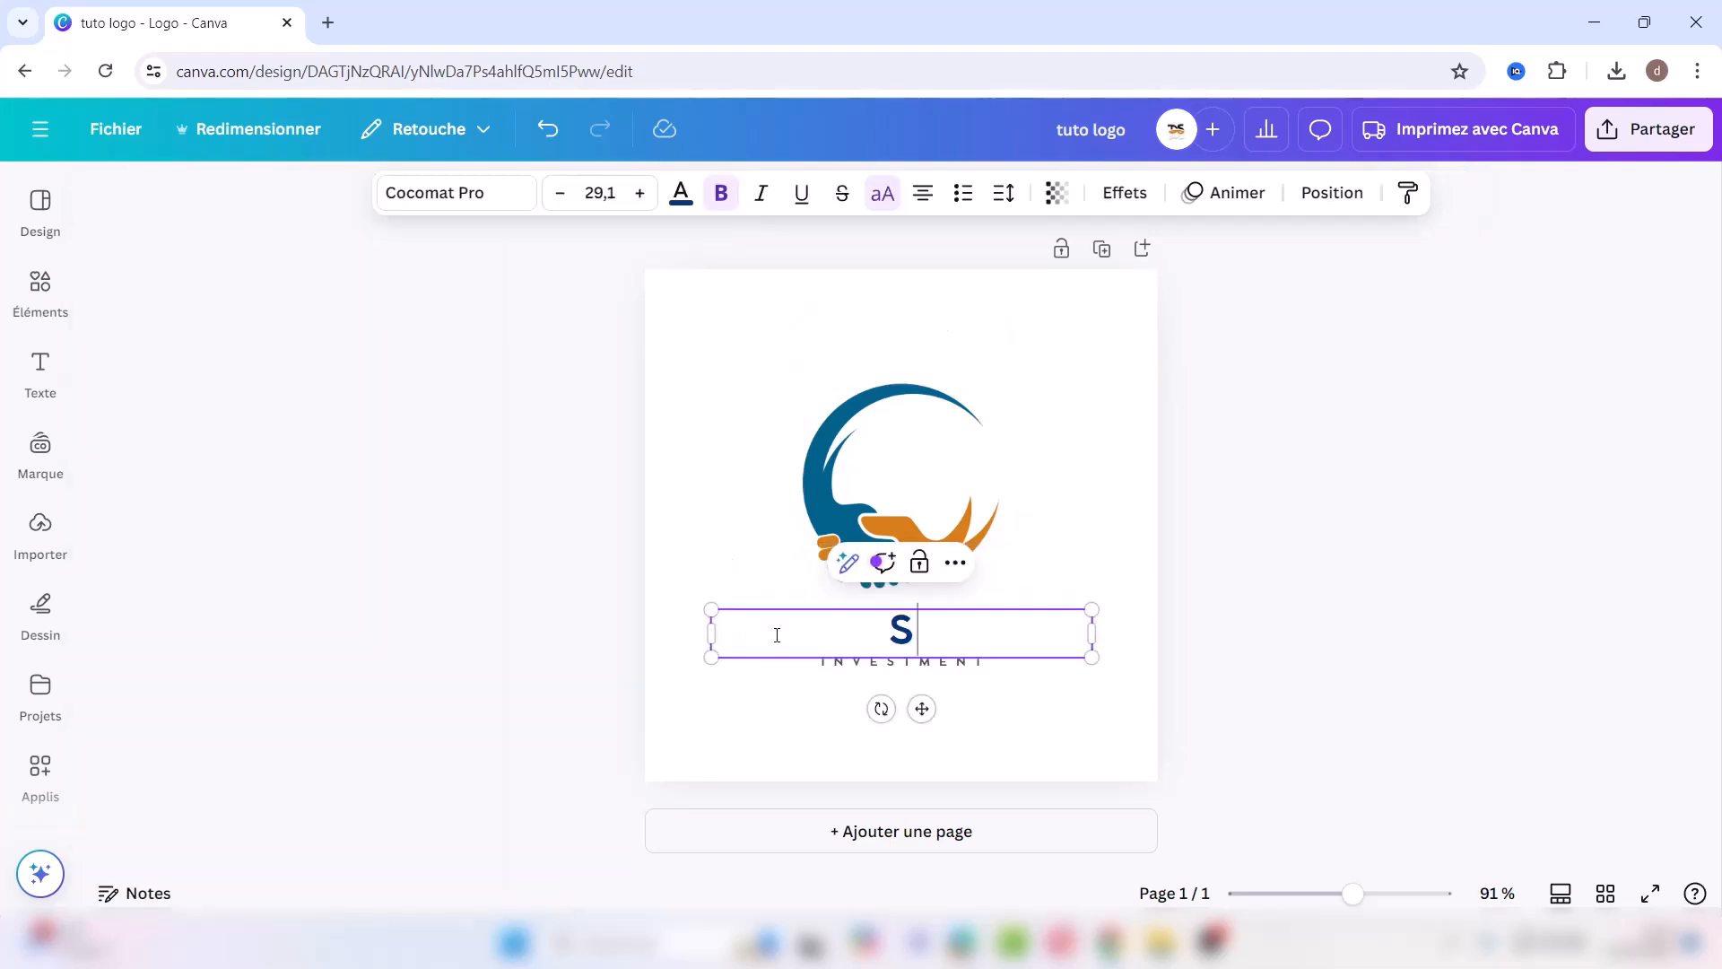
type("ANTÉ")
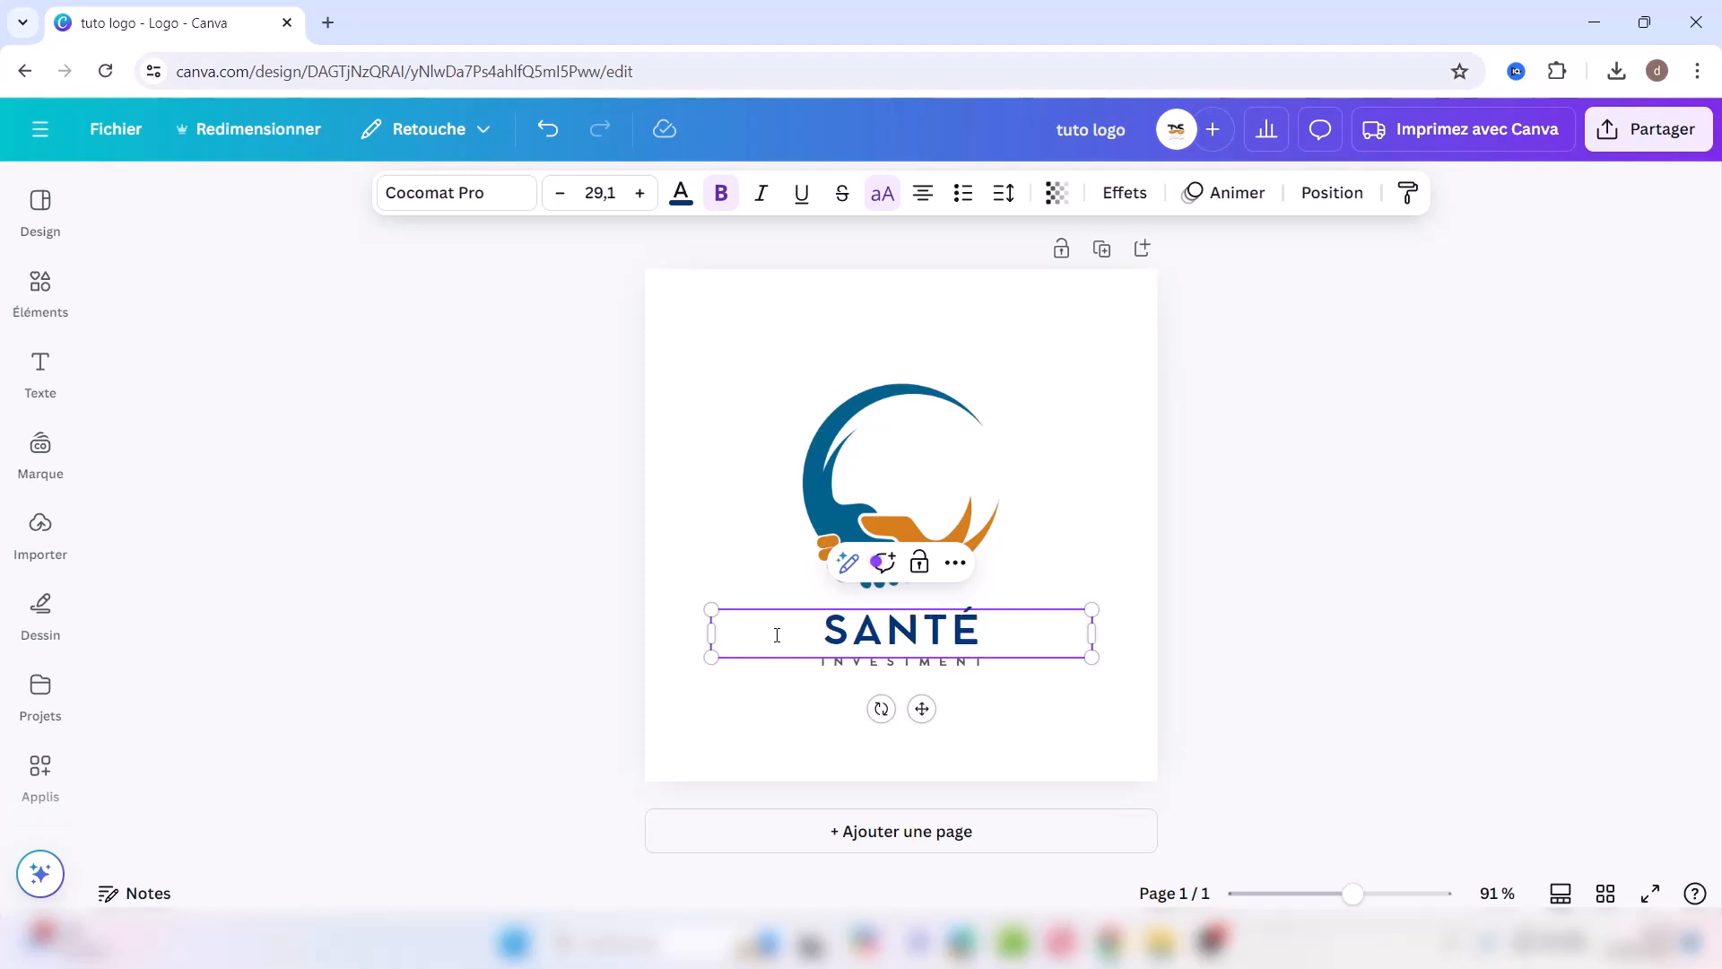
type("LIBRE")
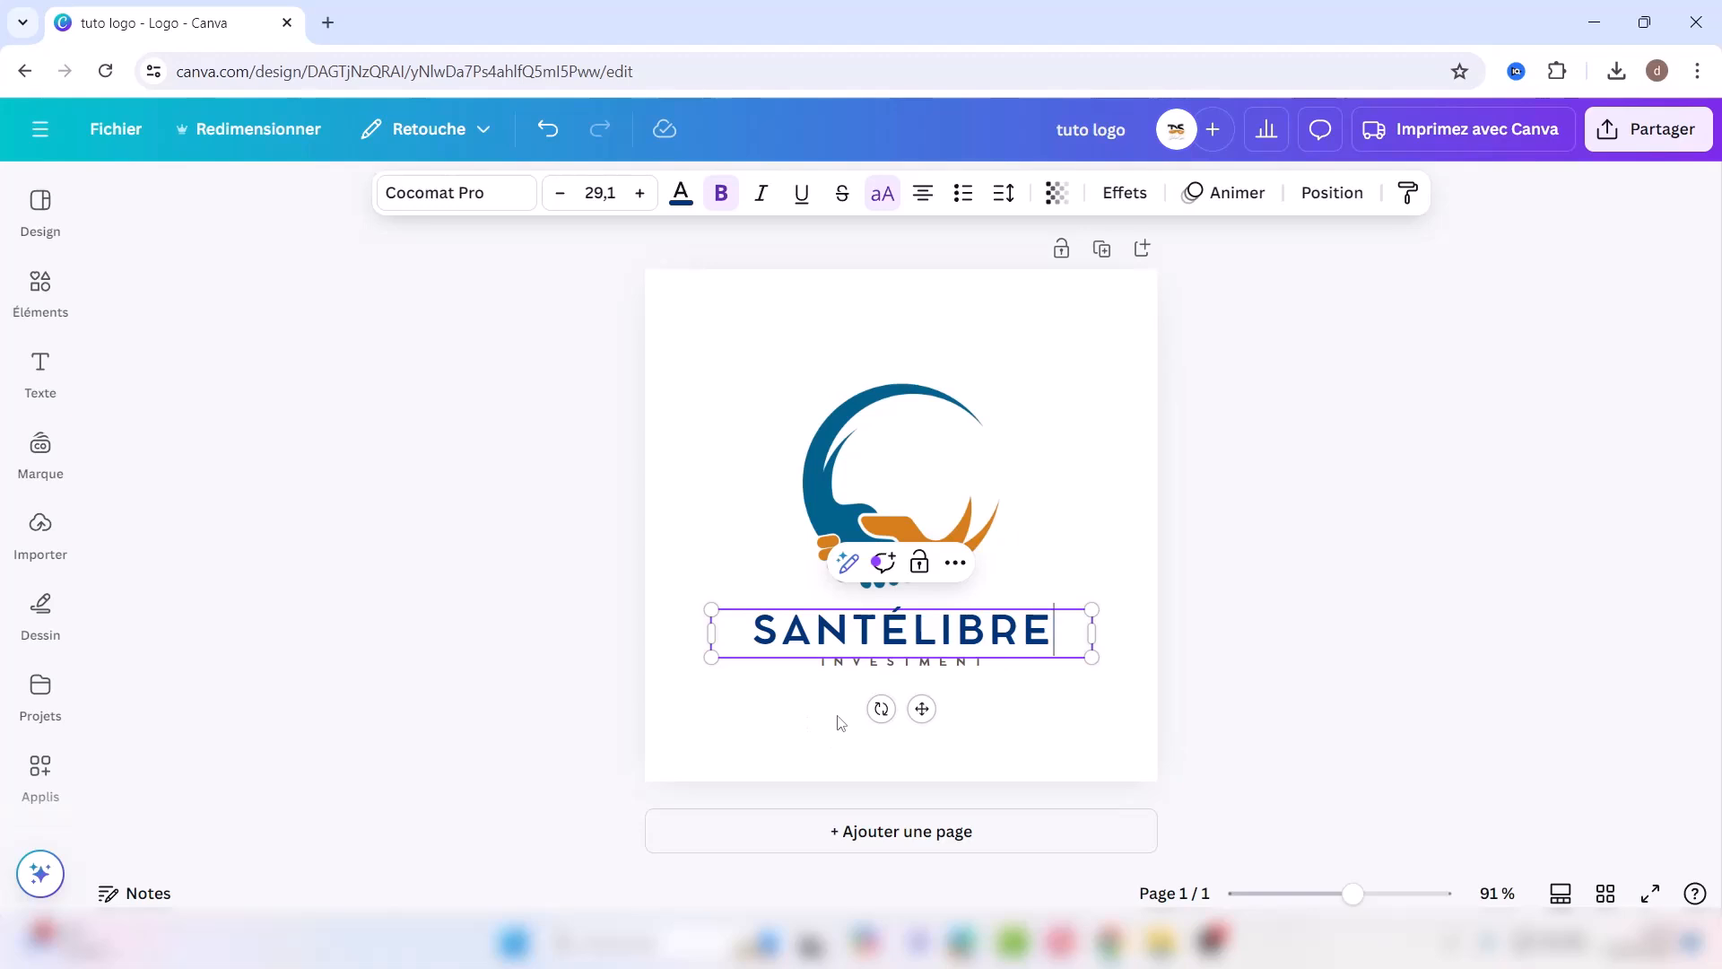
left_click(855, 668)
key("Delete")
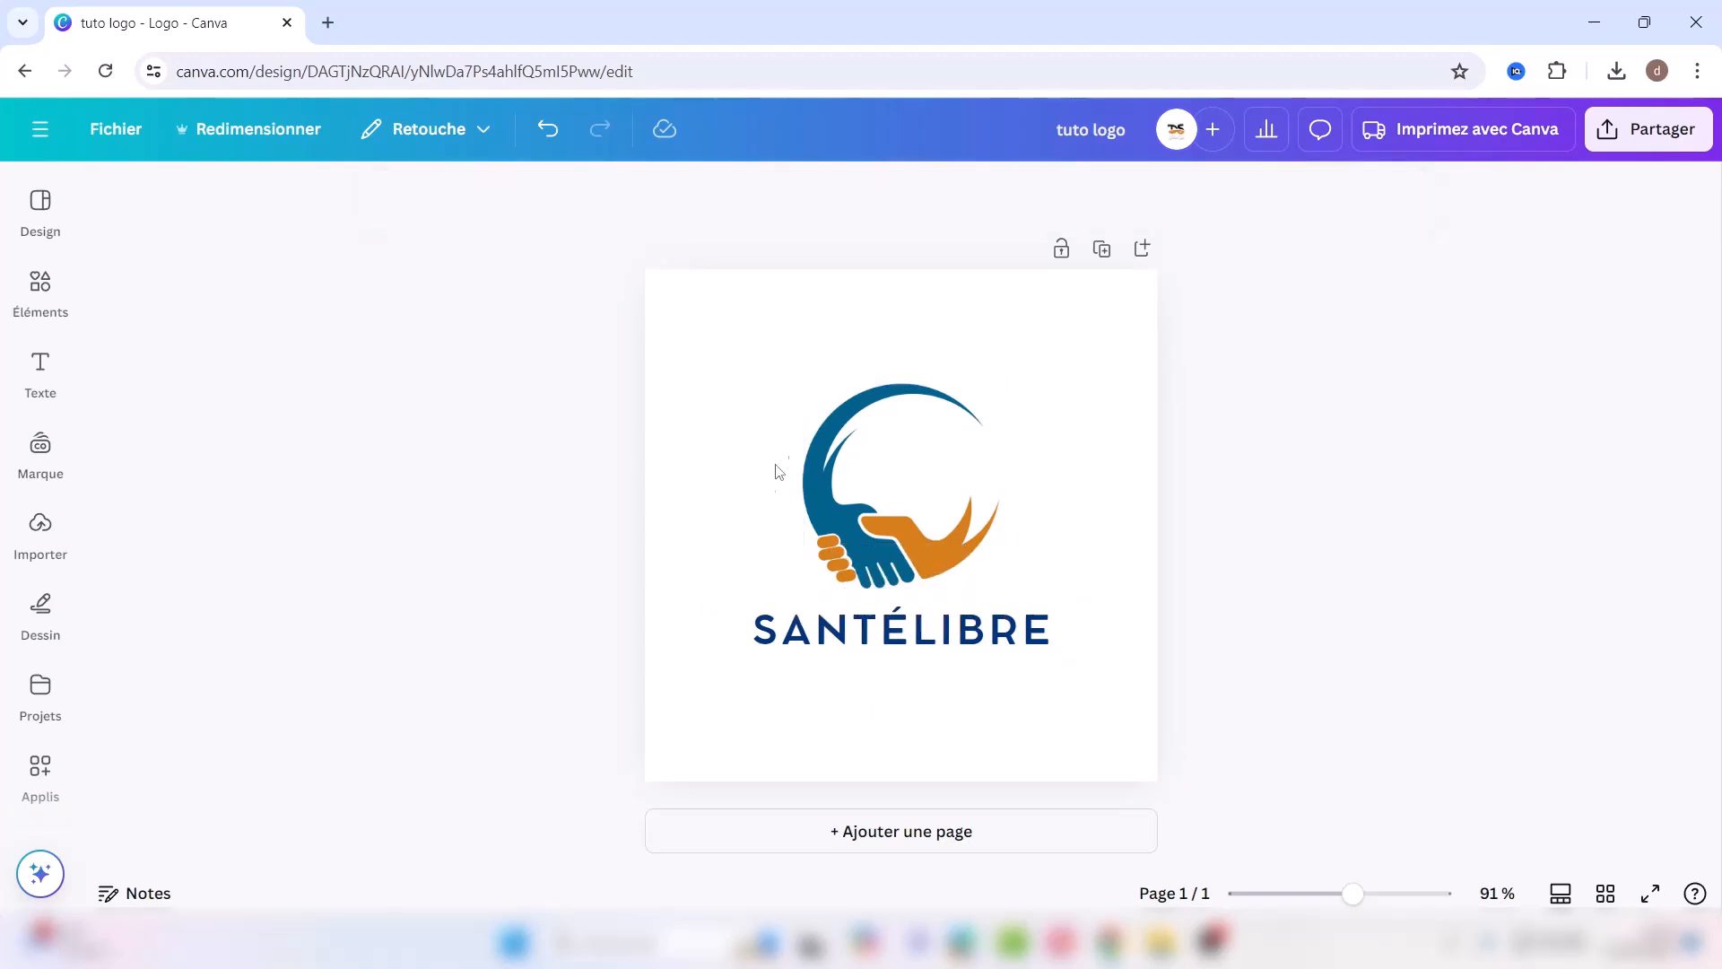
left_click_drag(718, 392, 1034, 731)
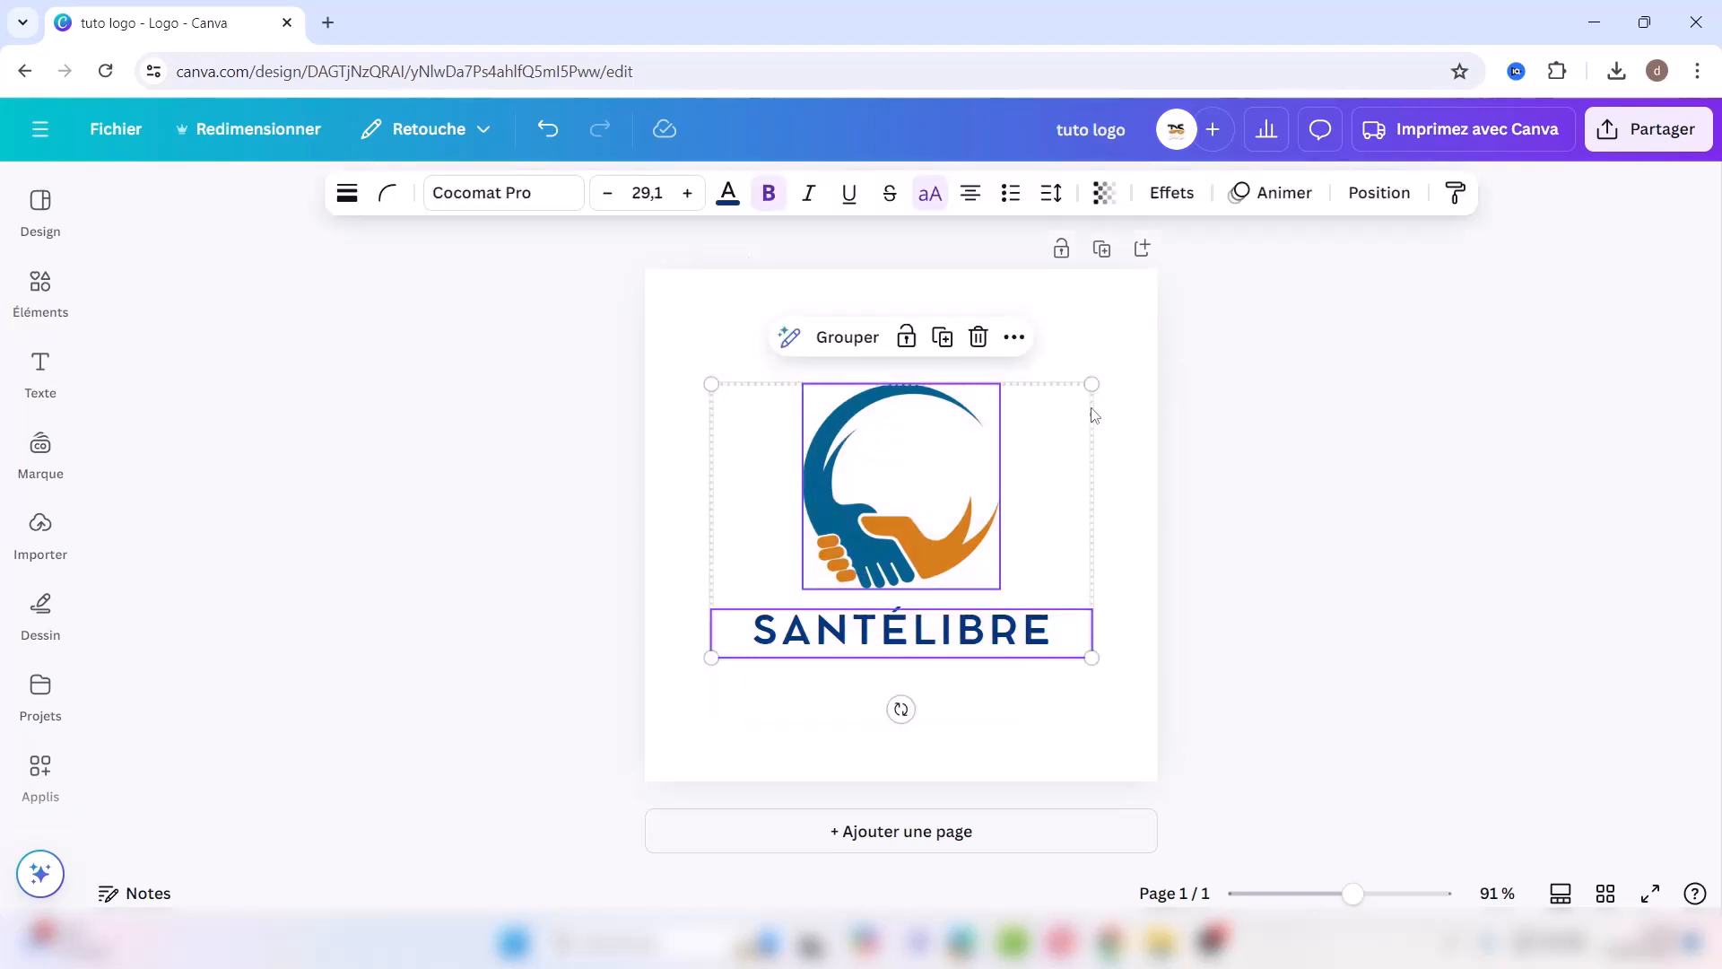
left_click_drag(1094, 379, 1155, 341)
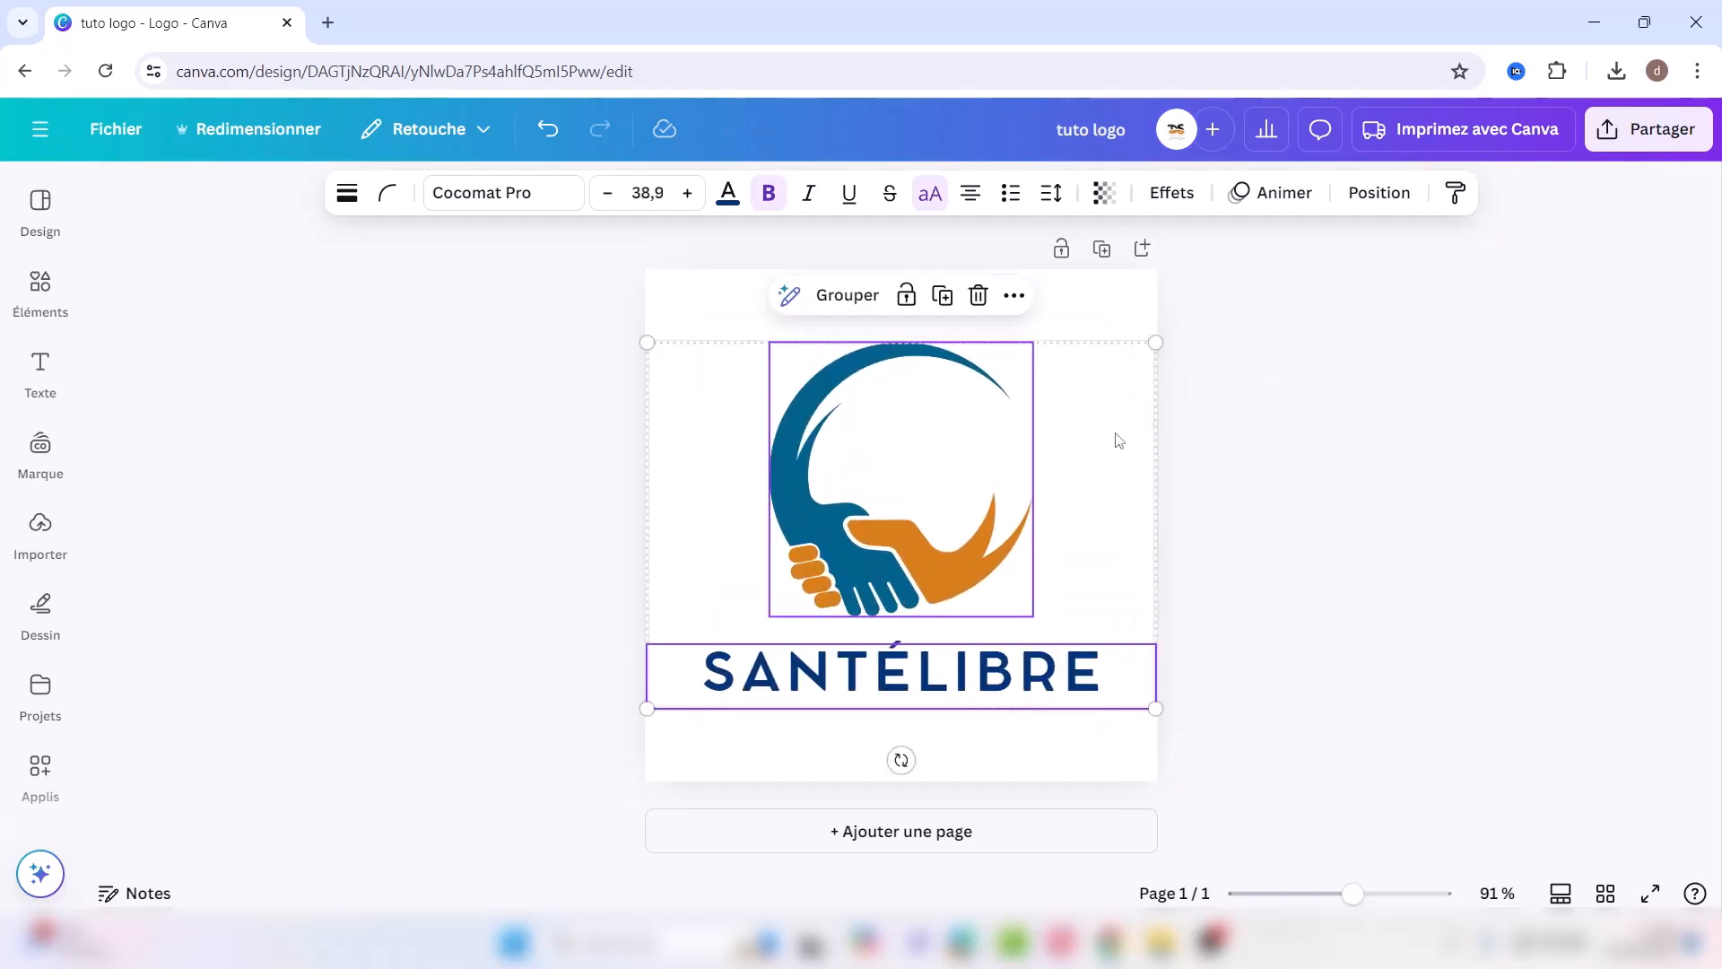
Step: Download the 'tuto logo' design as a 500 × 500 px PNG from Partager > Télécharger
left_click(1619, 136)
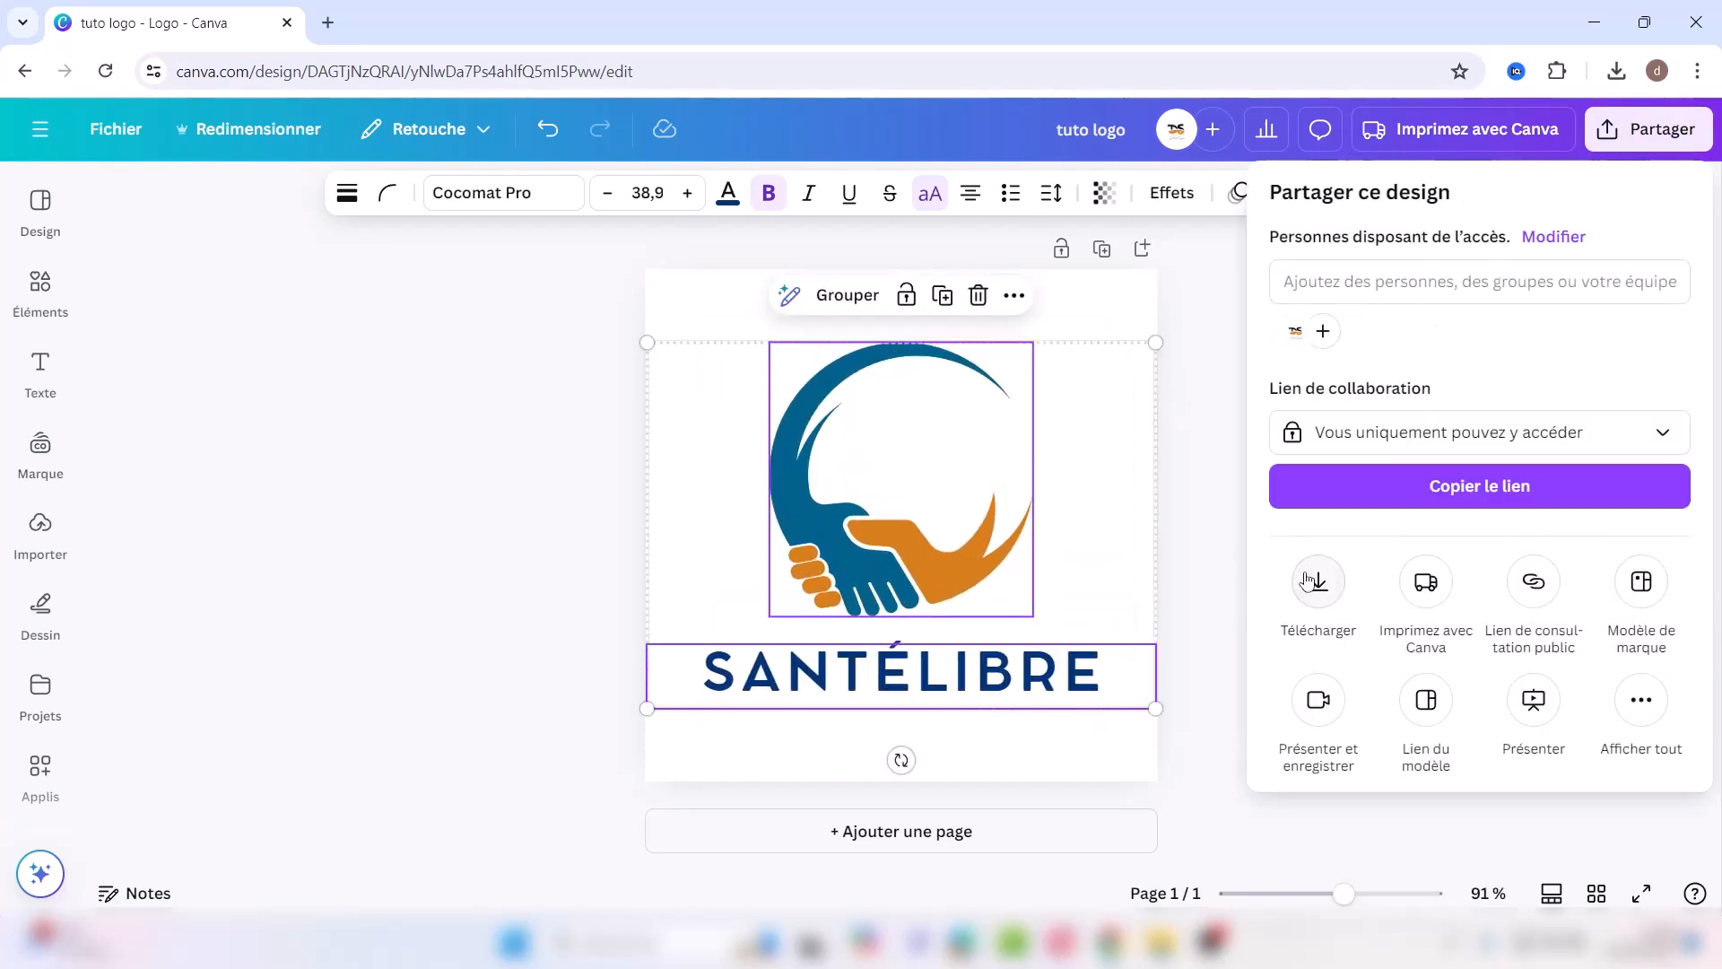
left_click(1315, 577)
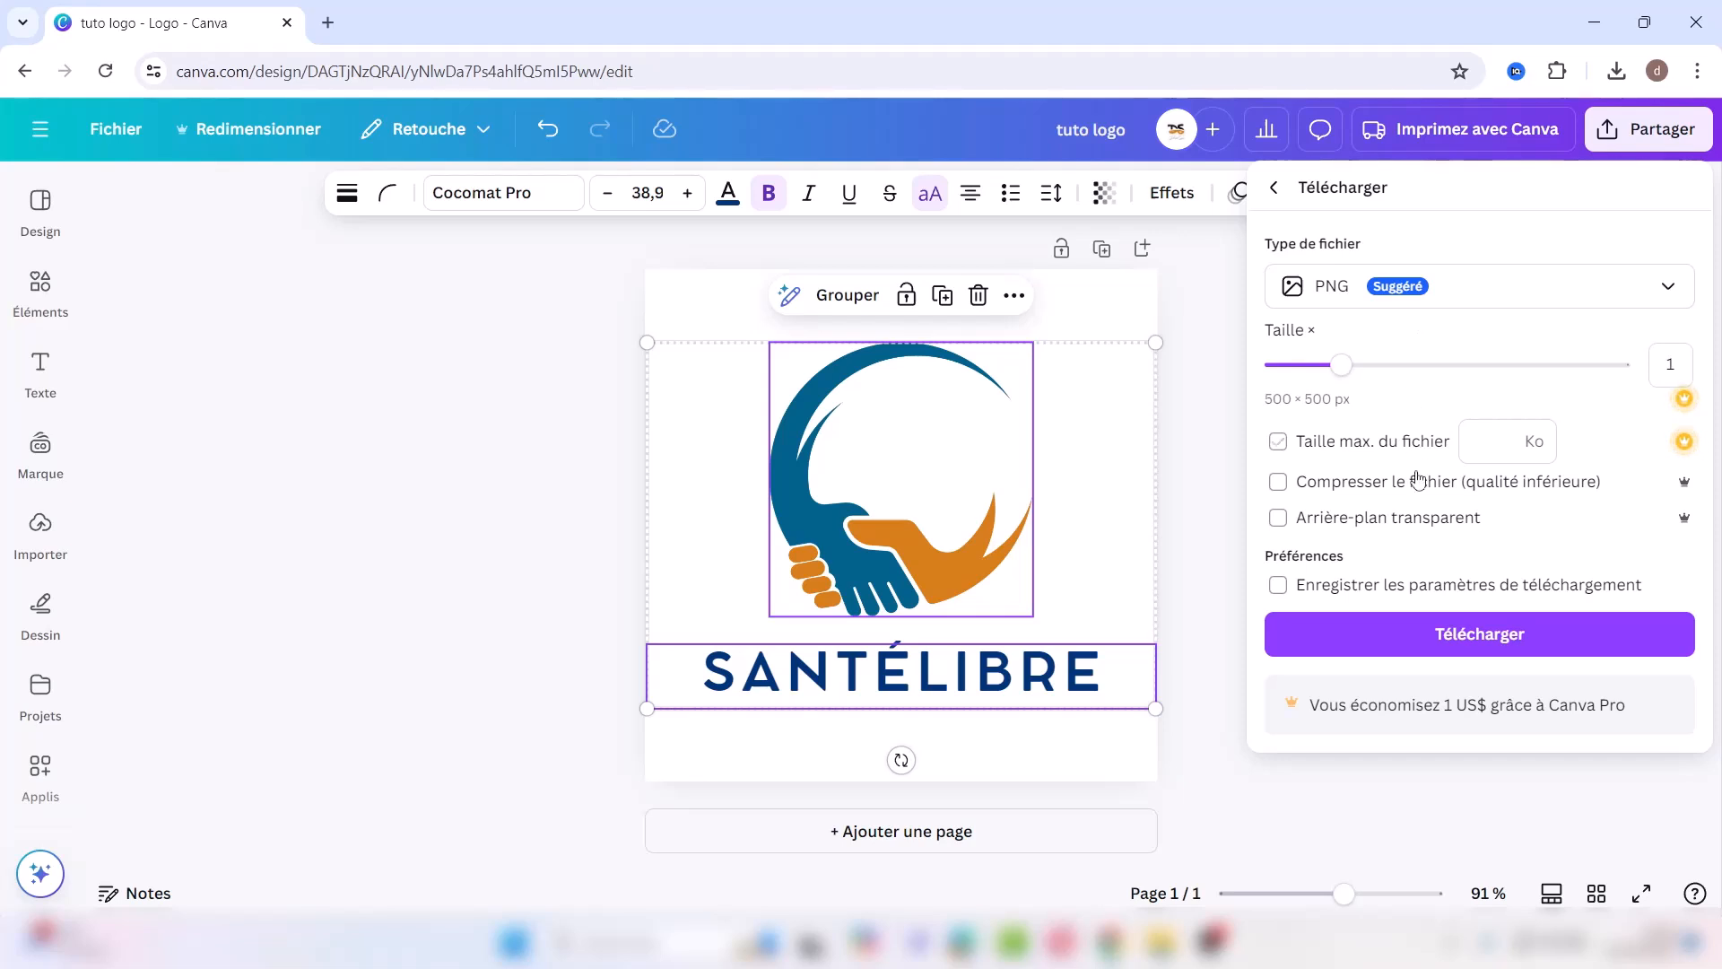
left_click(1440, 643)
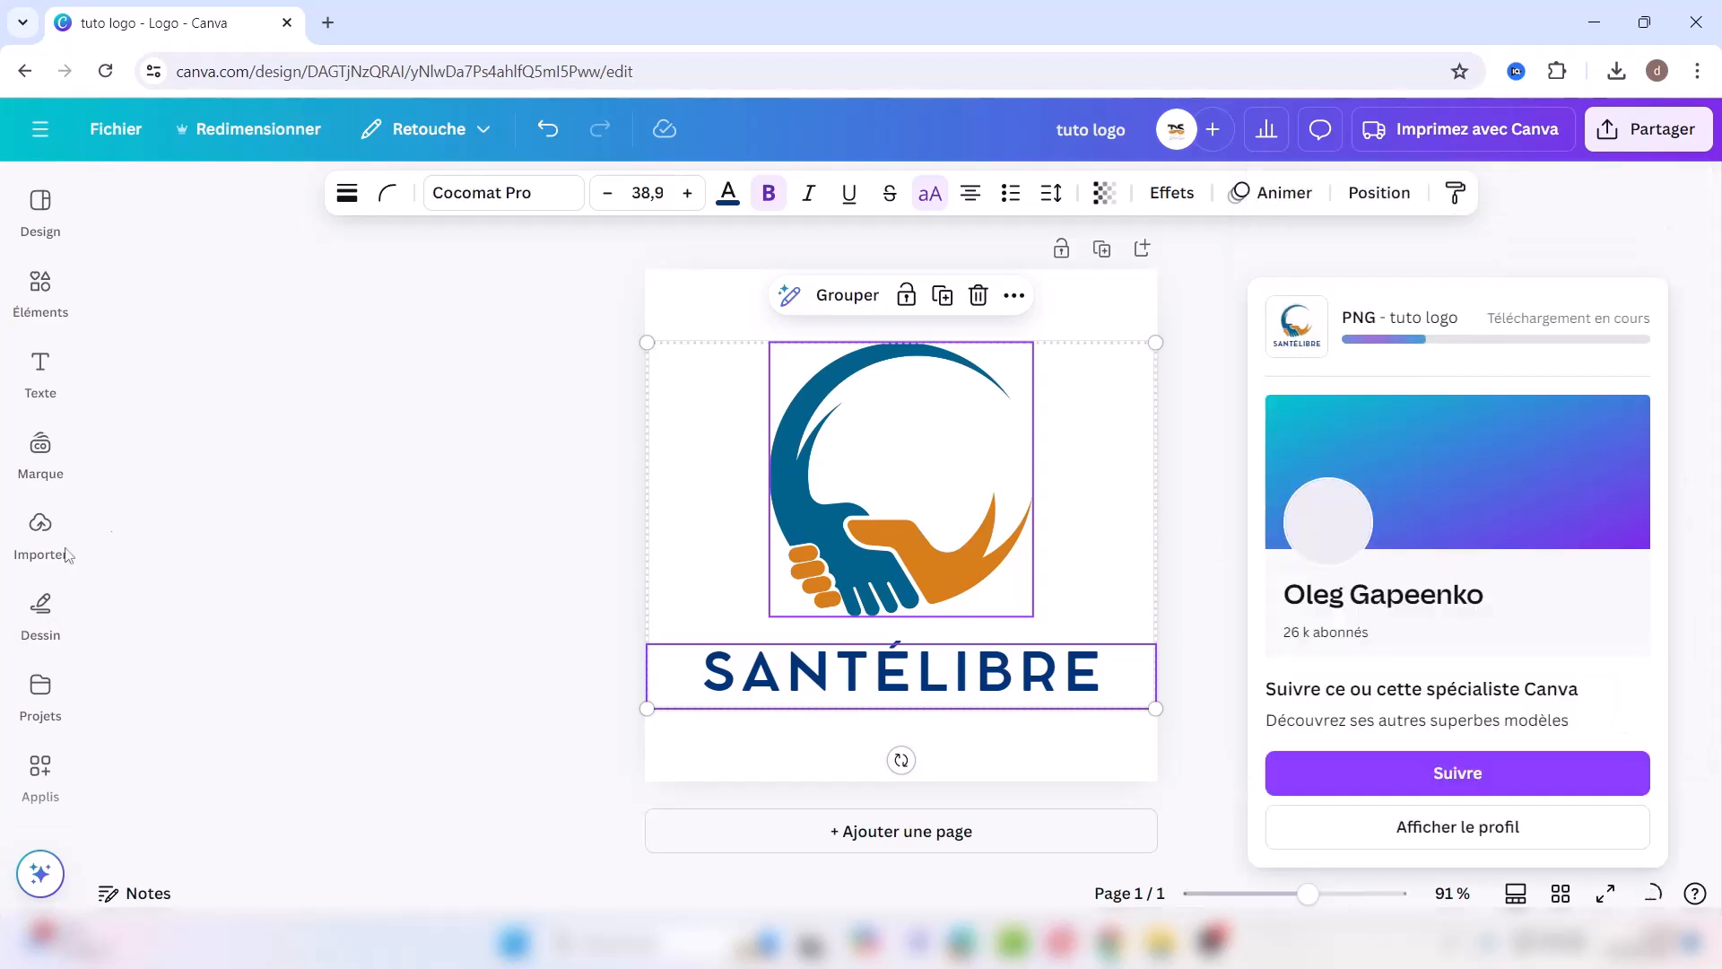
Step: Add a blank second page to the 'tuto logo' design
left_click(41, 287)
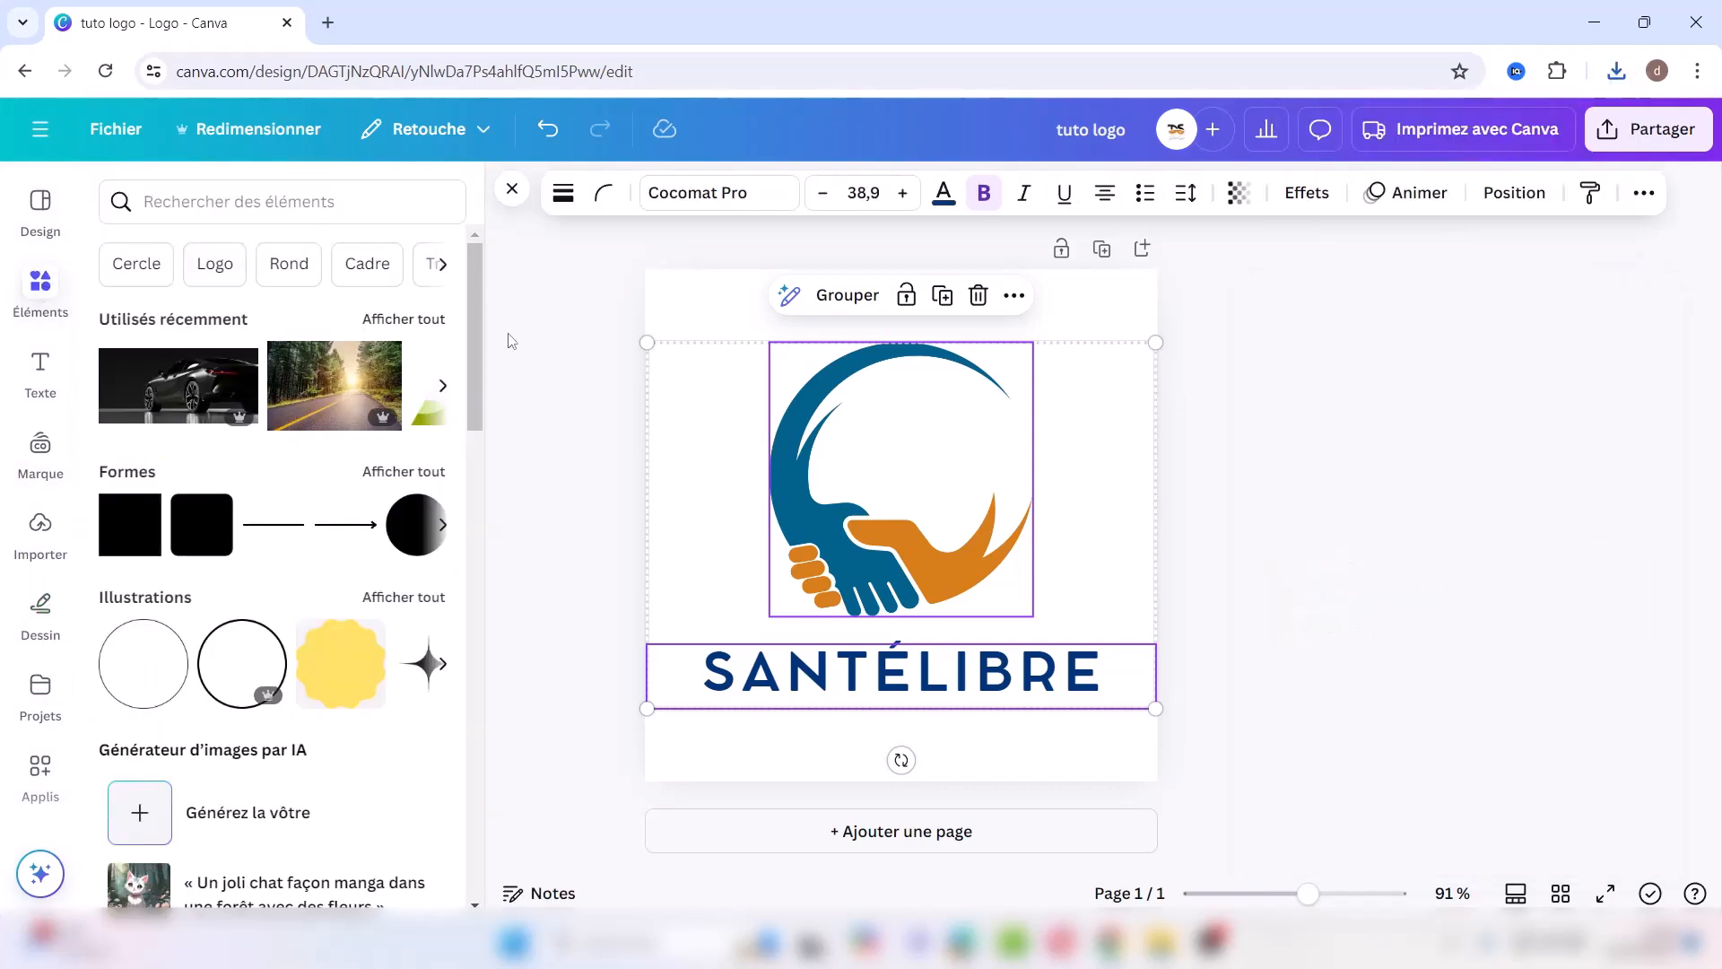
left_click_drag(476, 365, 527, 819)
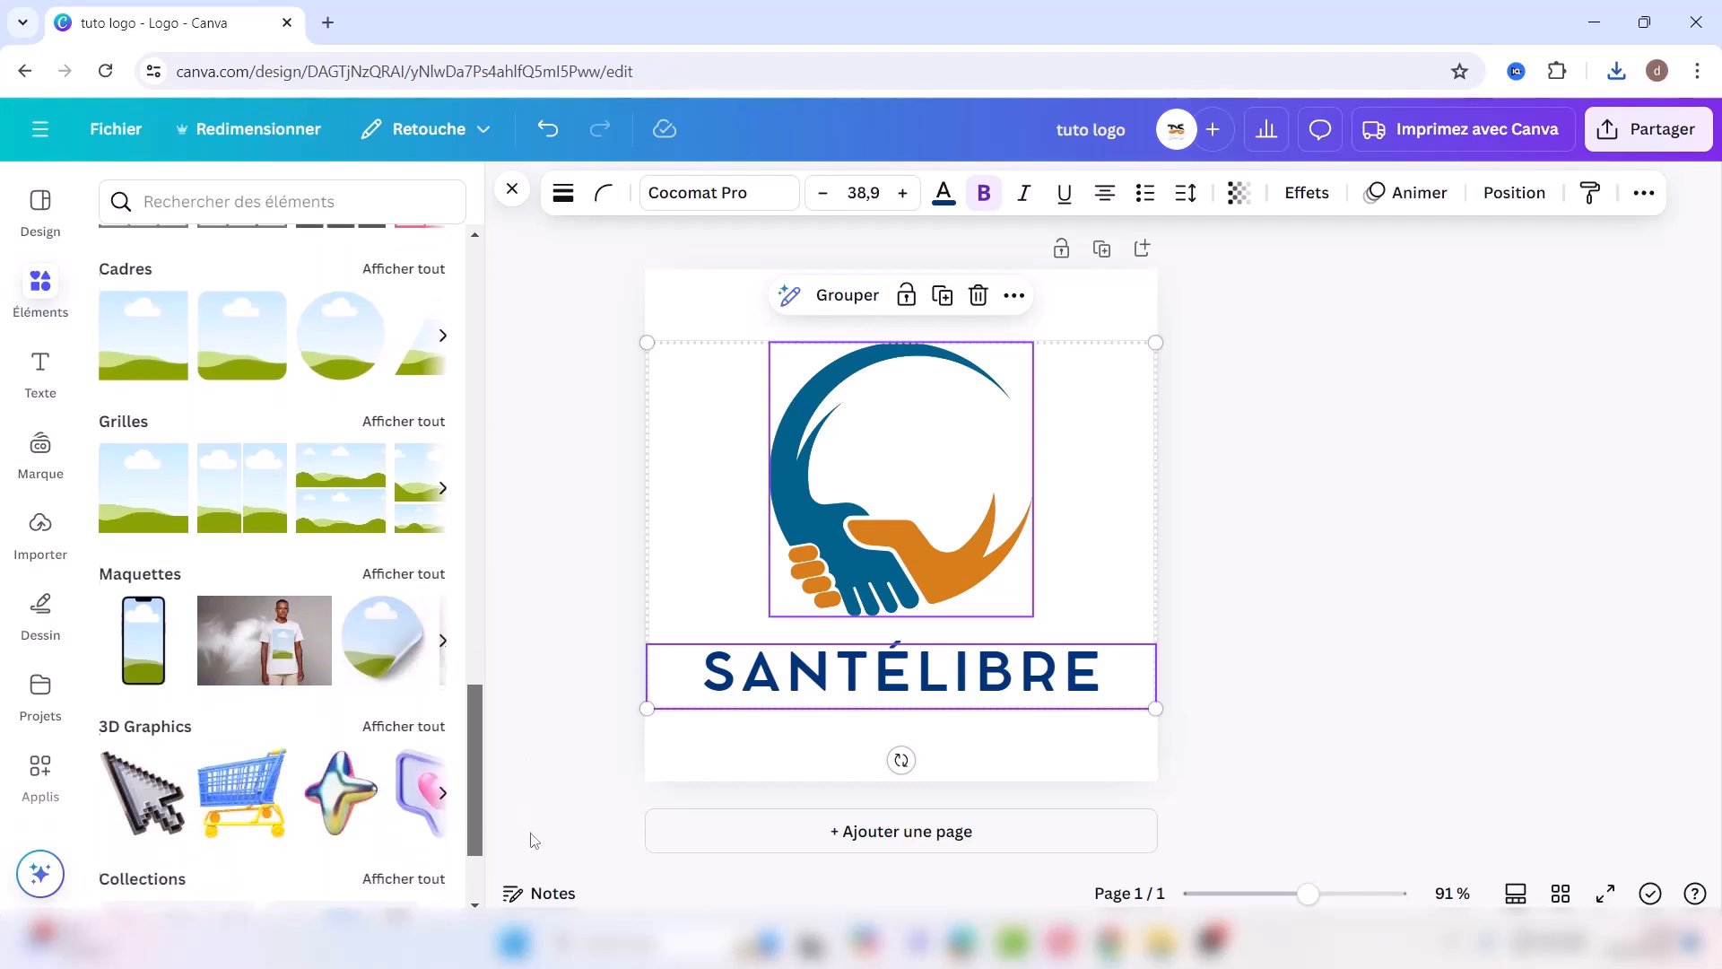
left_click(726, 841)
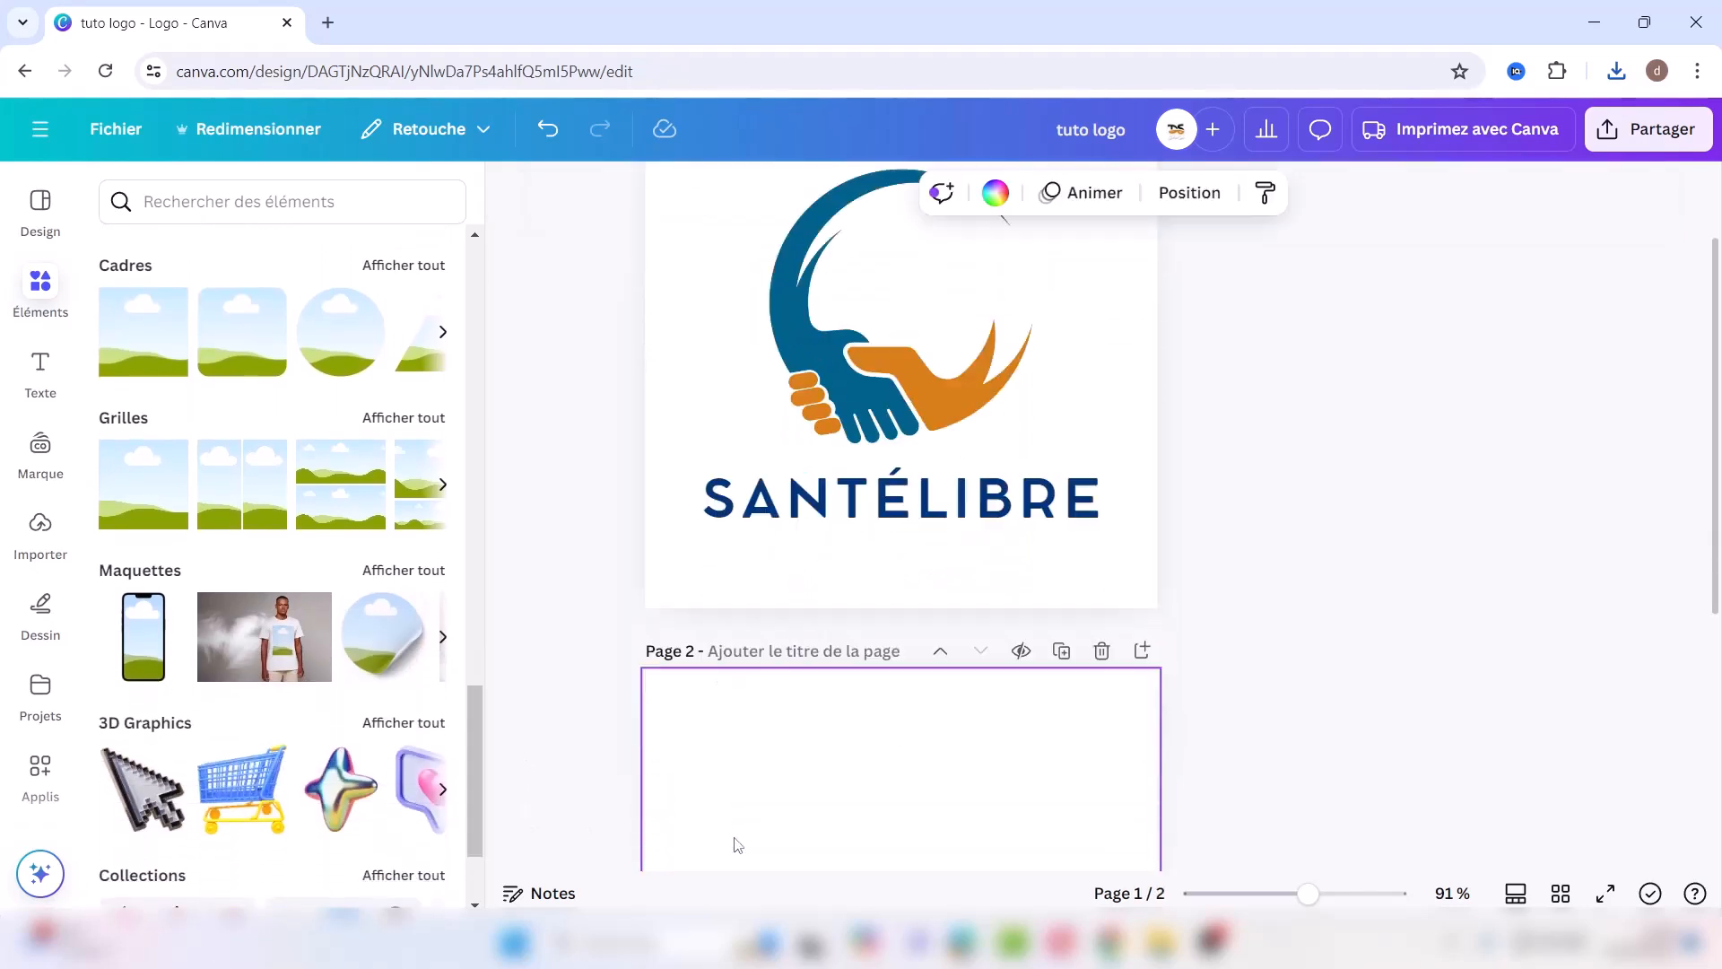
Step: Place one pink T-shirt mockup photo from the clothing-brand mockups on page 2
left_click(406, 571)
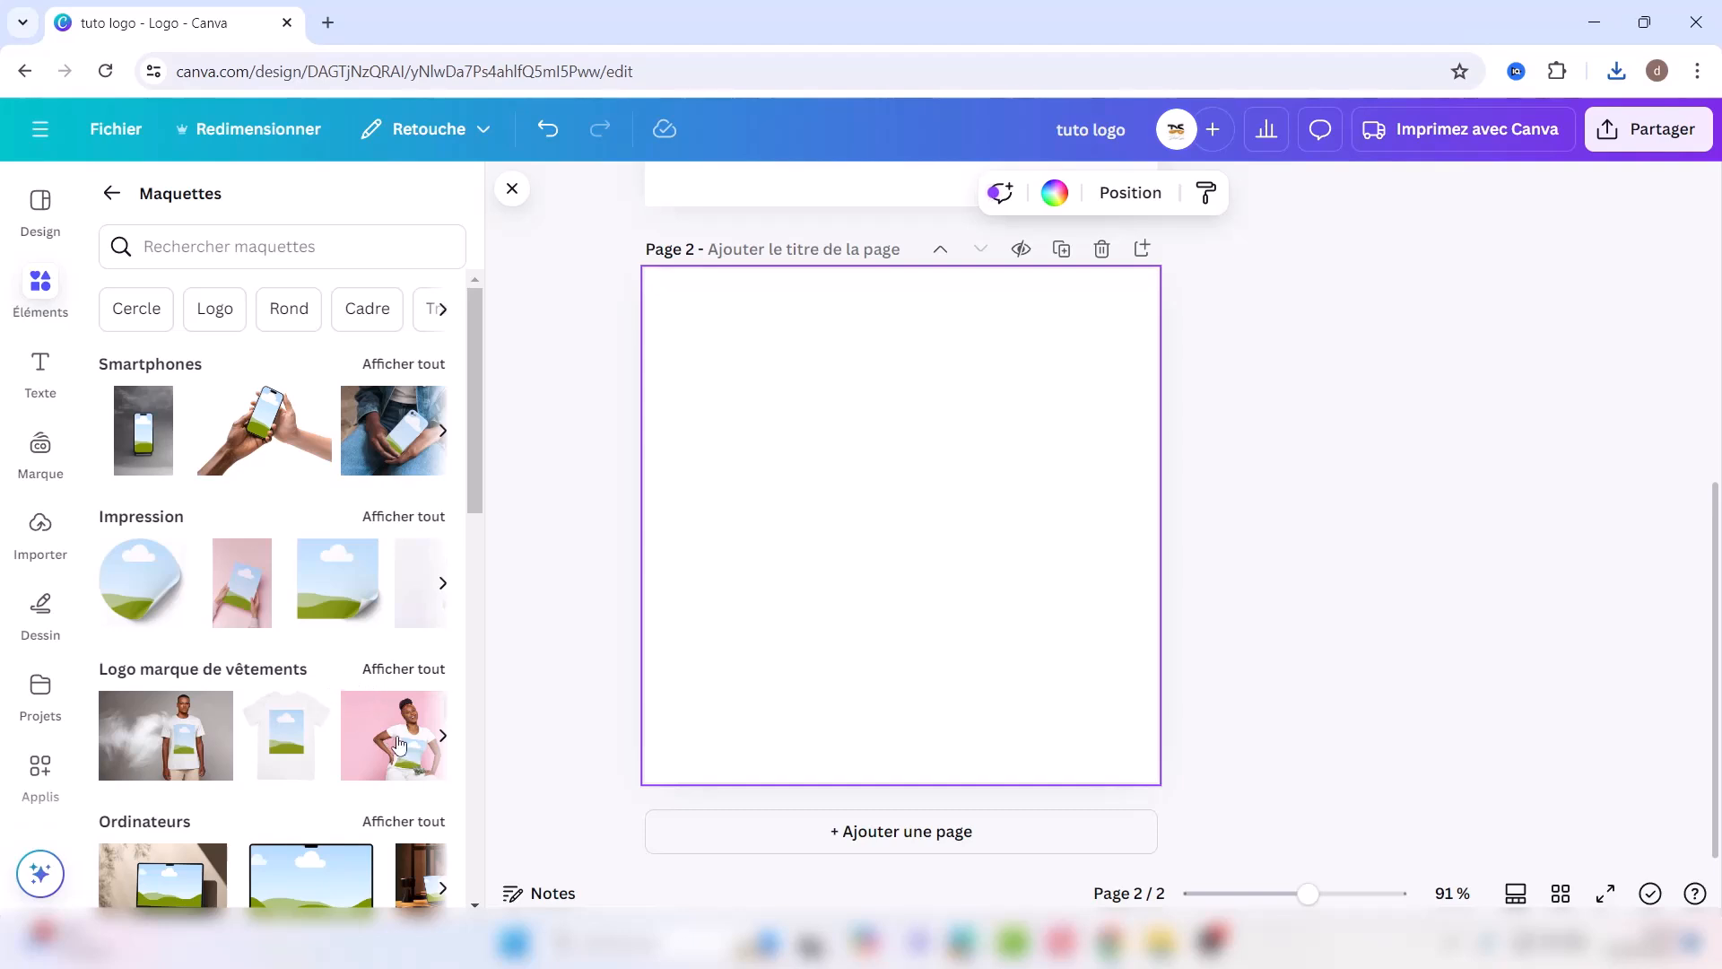
left_click(400, 670)
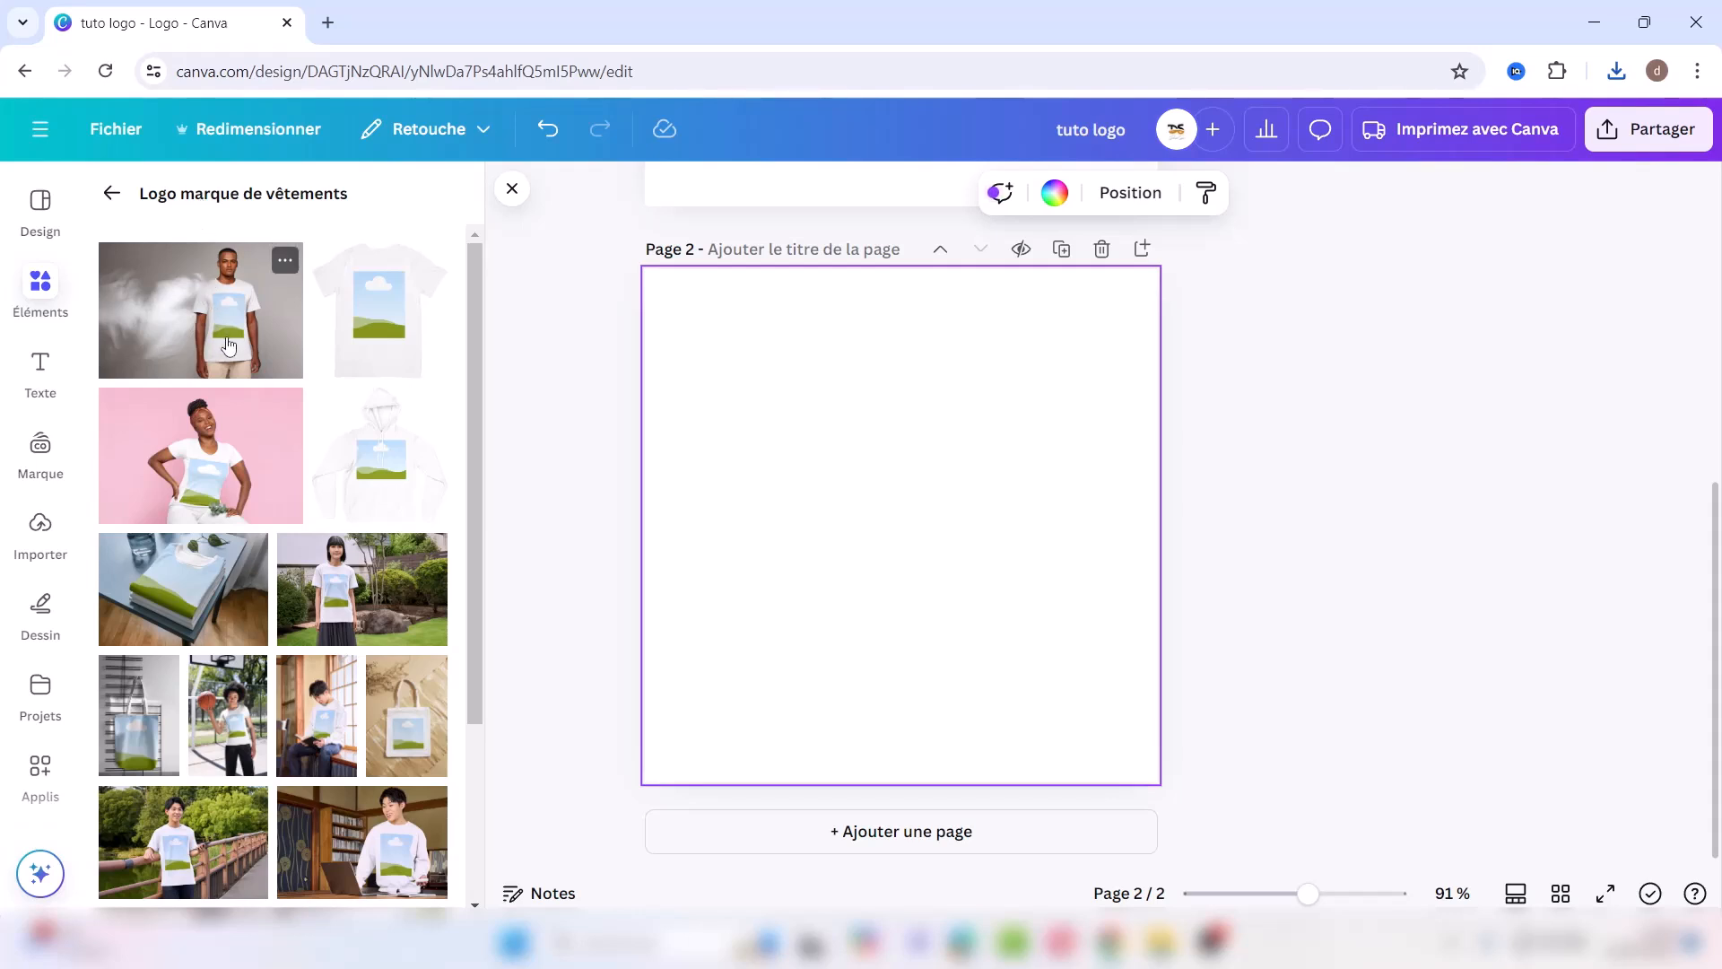
left_click(223, 477)
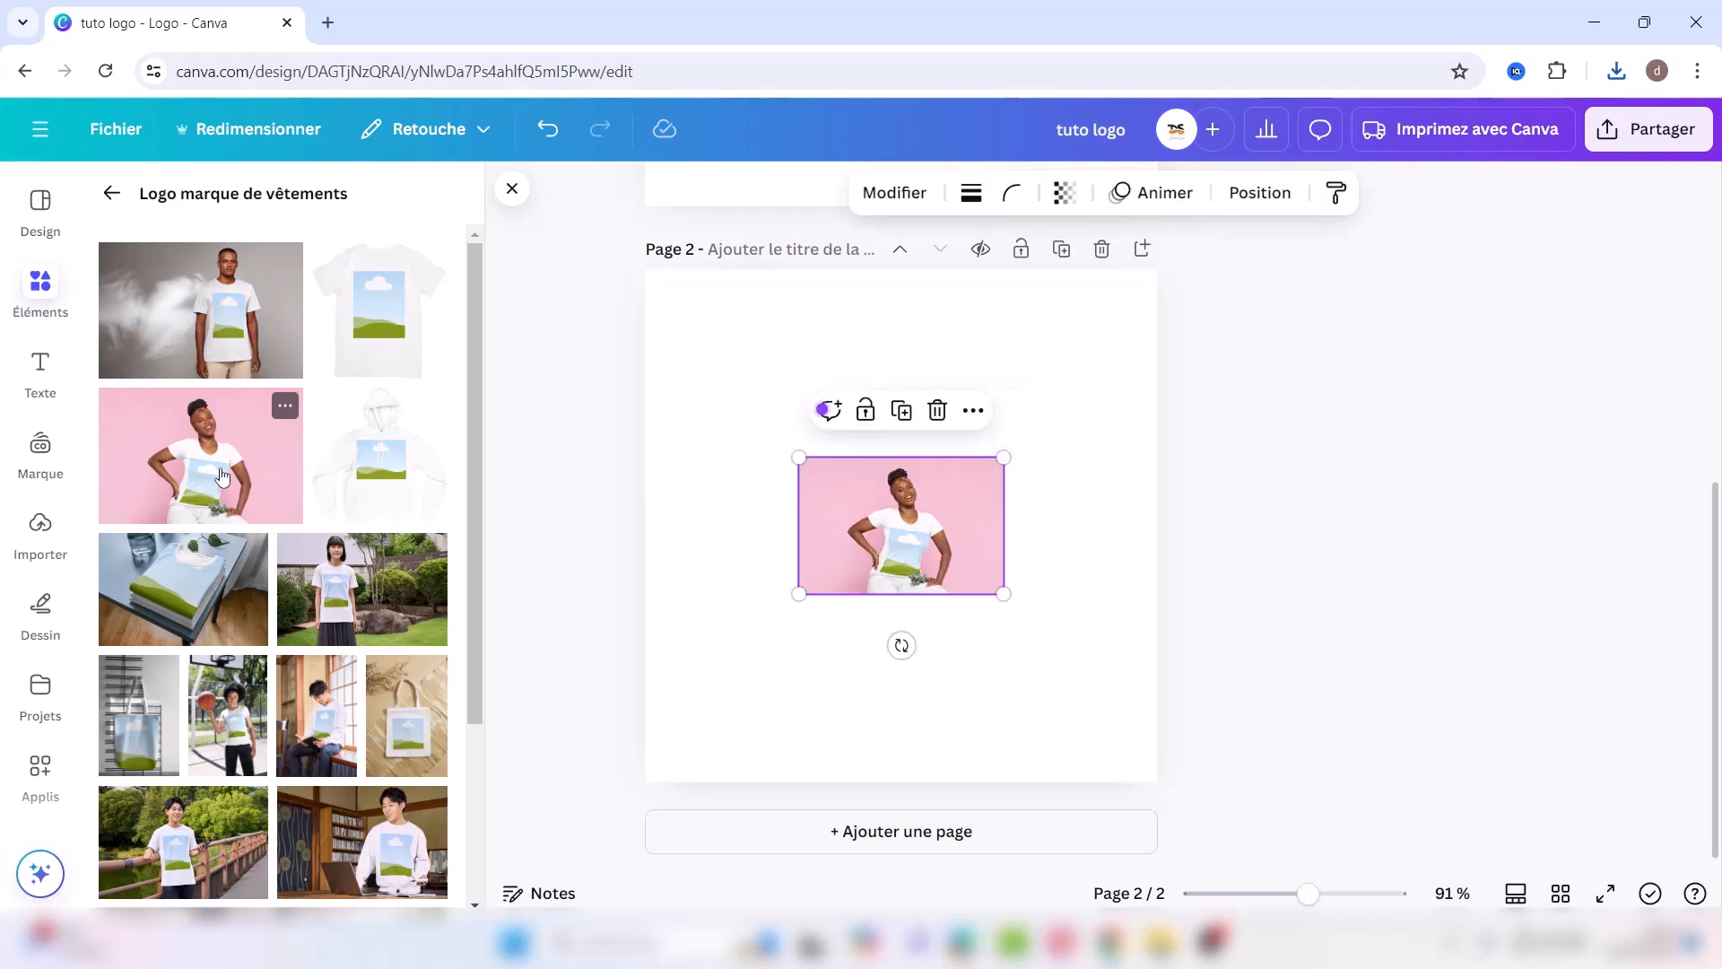
left_click(222, 476)
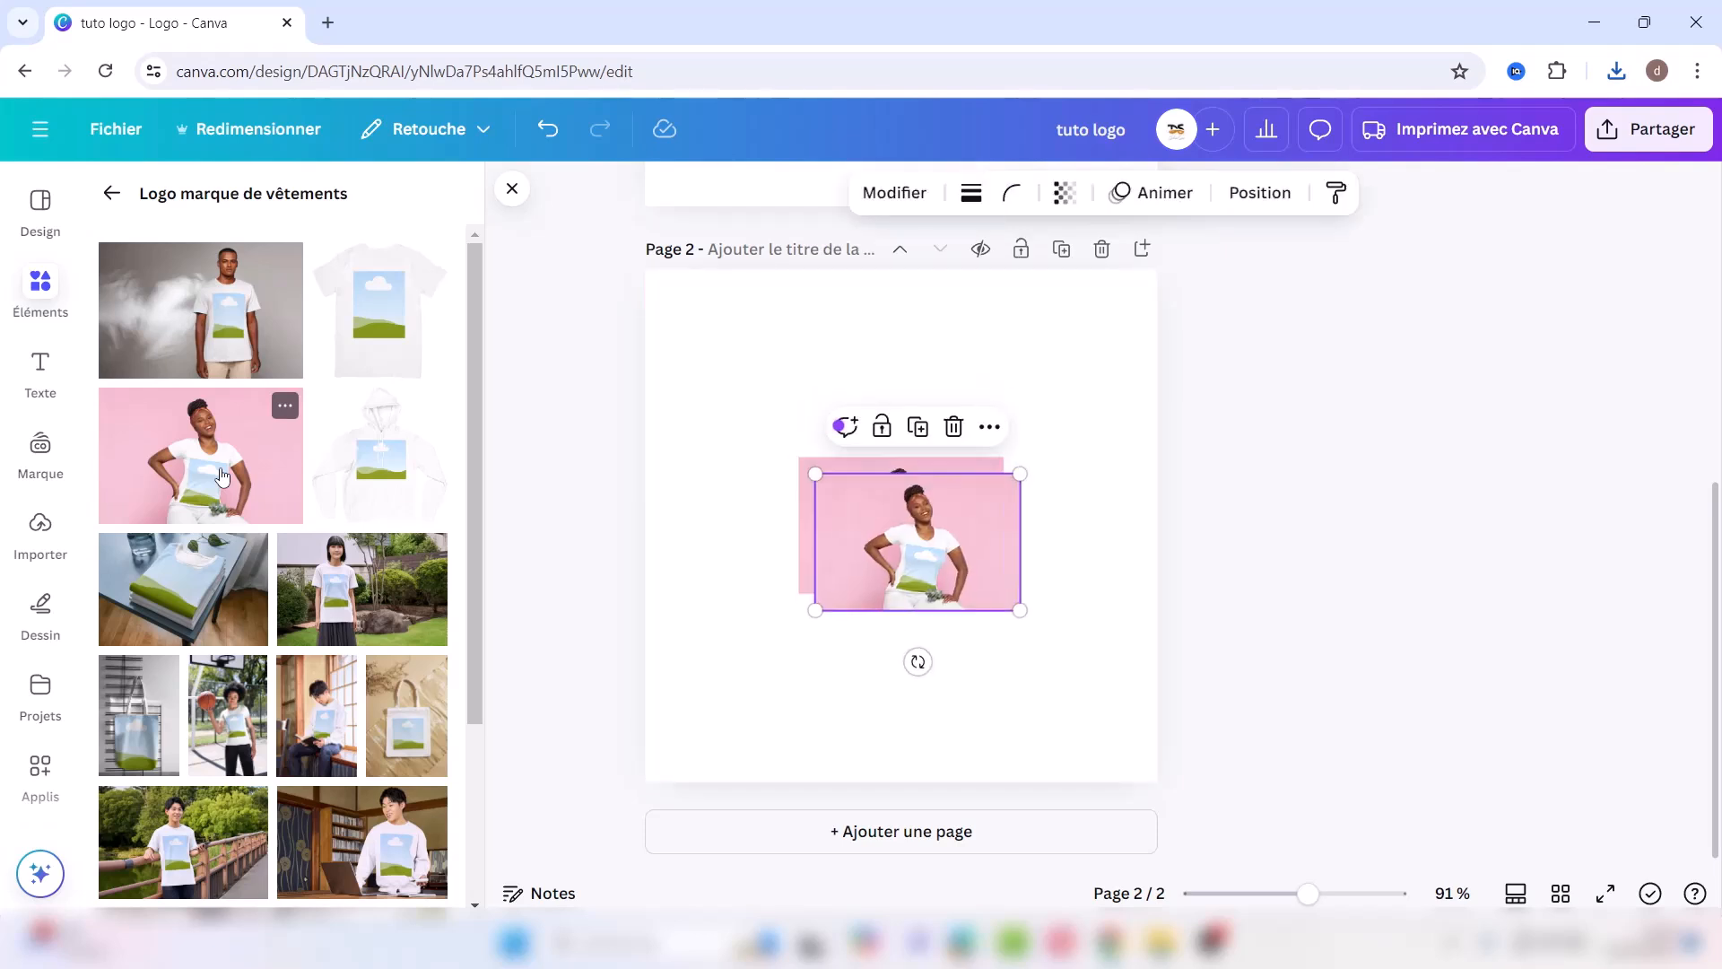
left_click(953, 426)
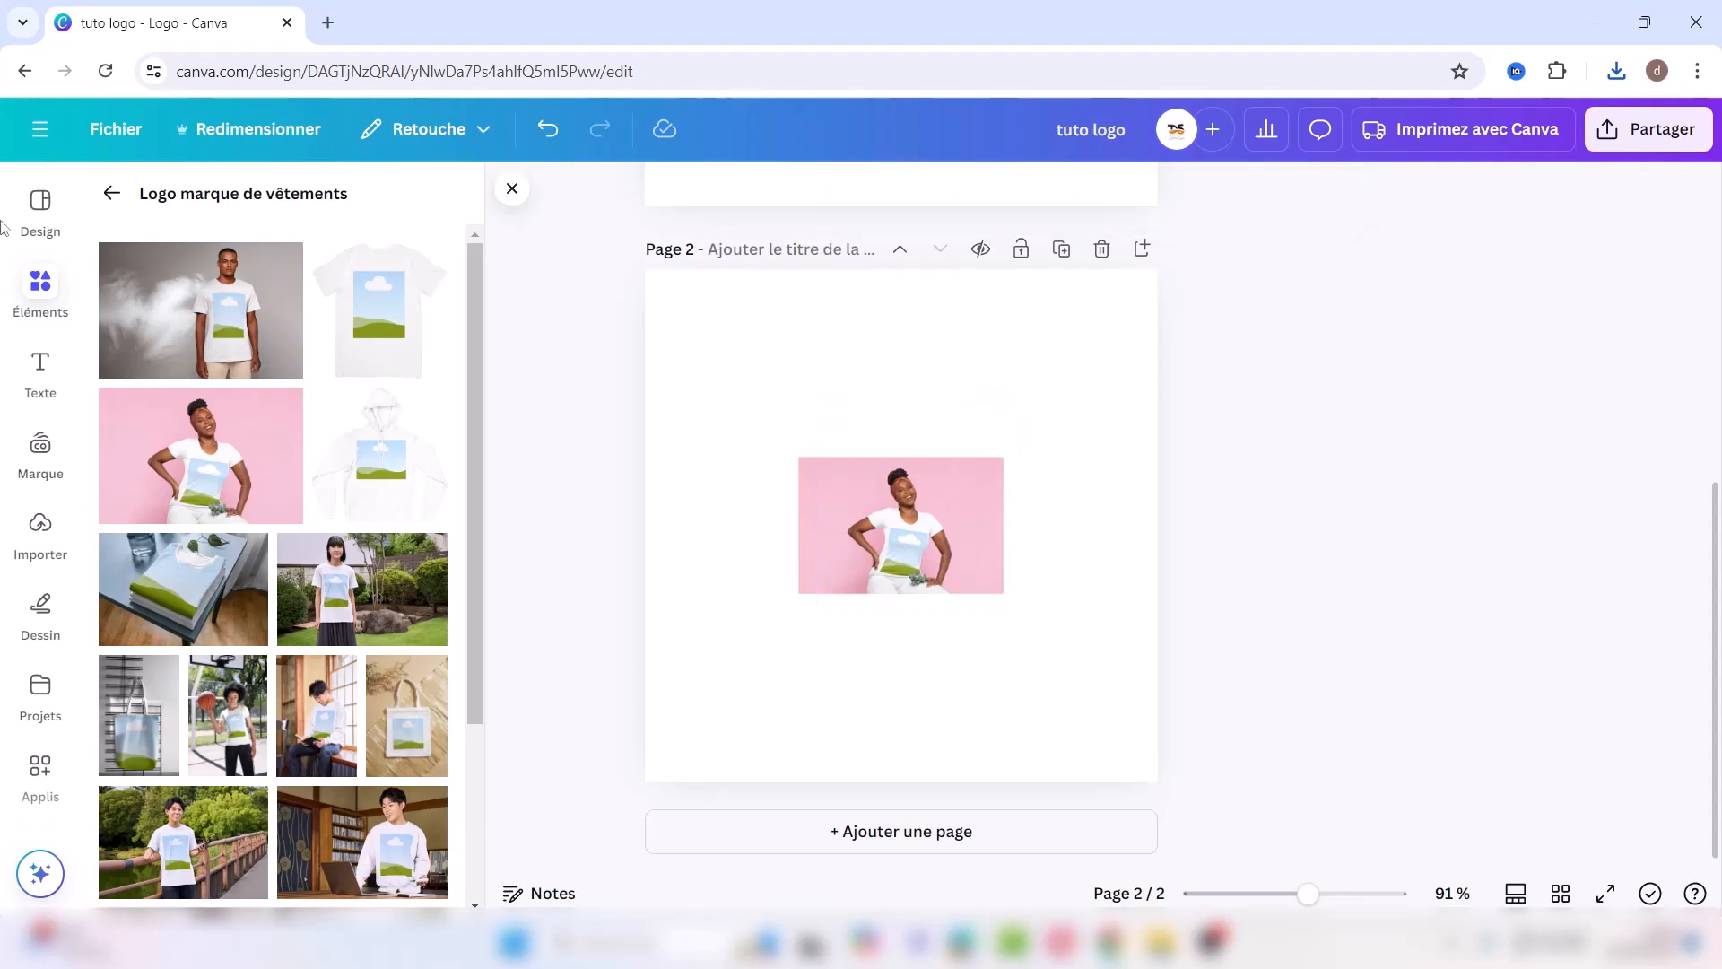
Step: Upload the tuto logo file and place the SANTÉLIBRE logo on the T-shirt mockup
left_click(45, 538)
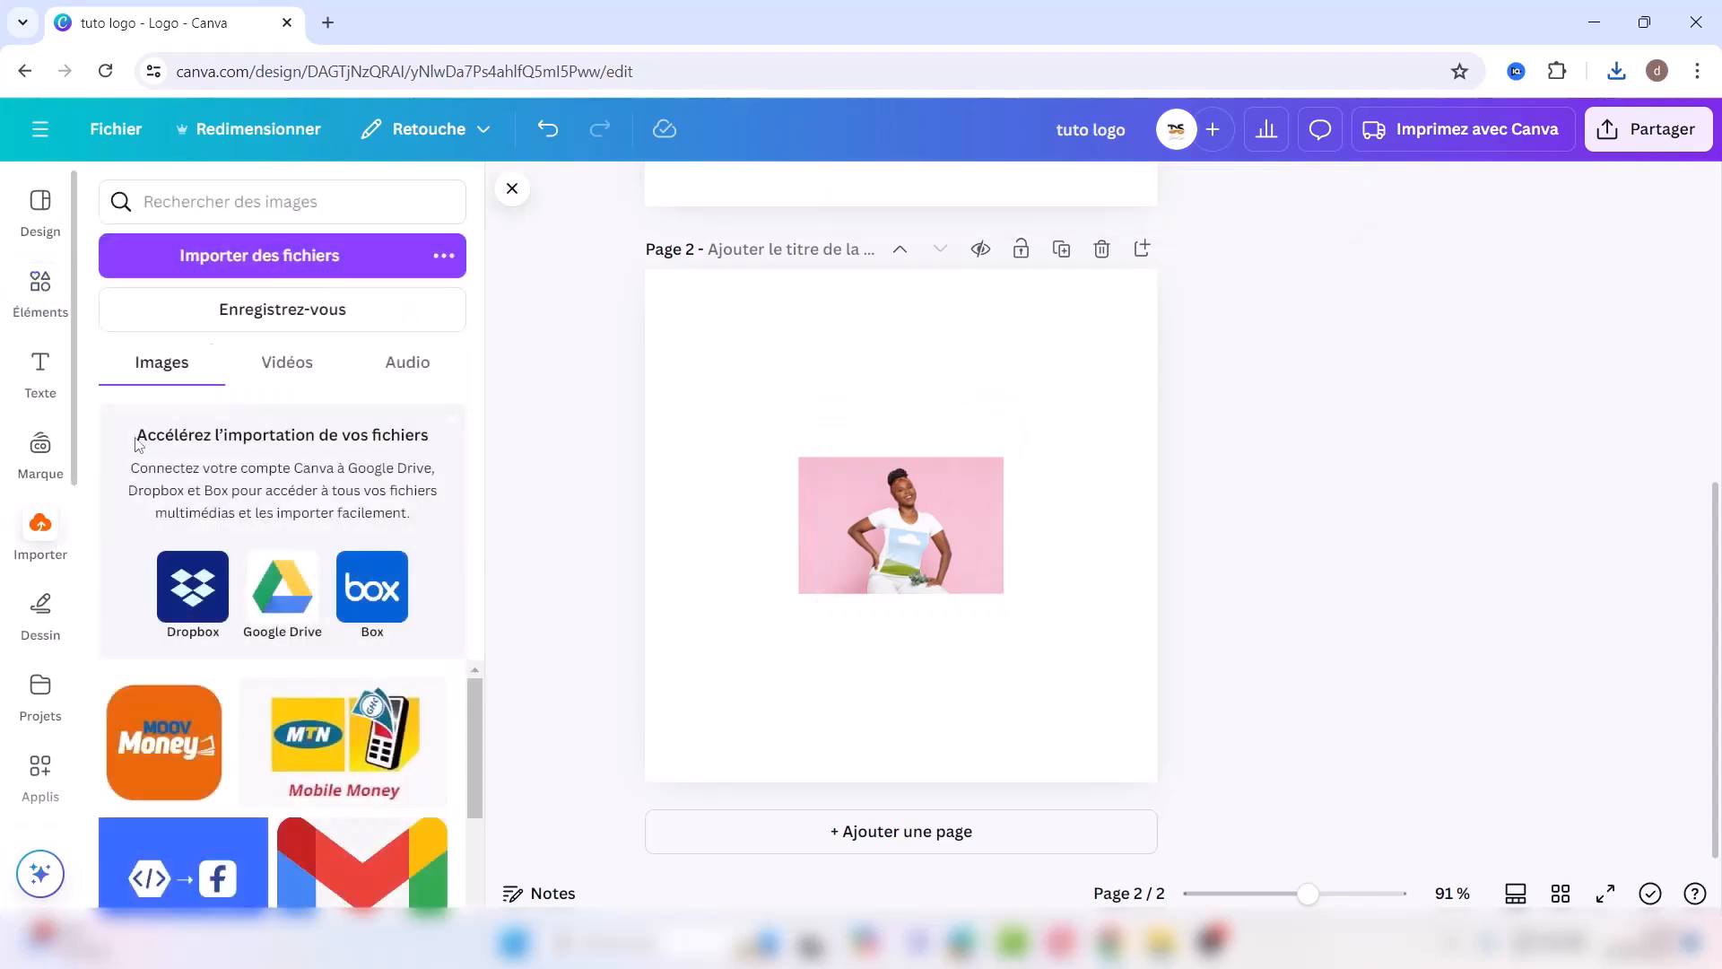
left_click(283, 267)
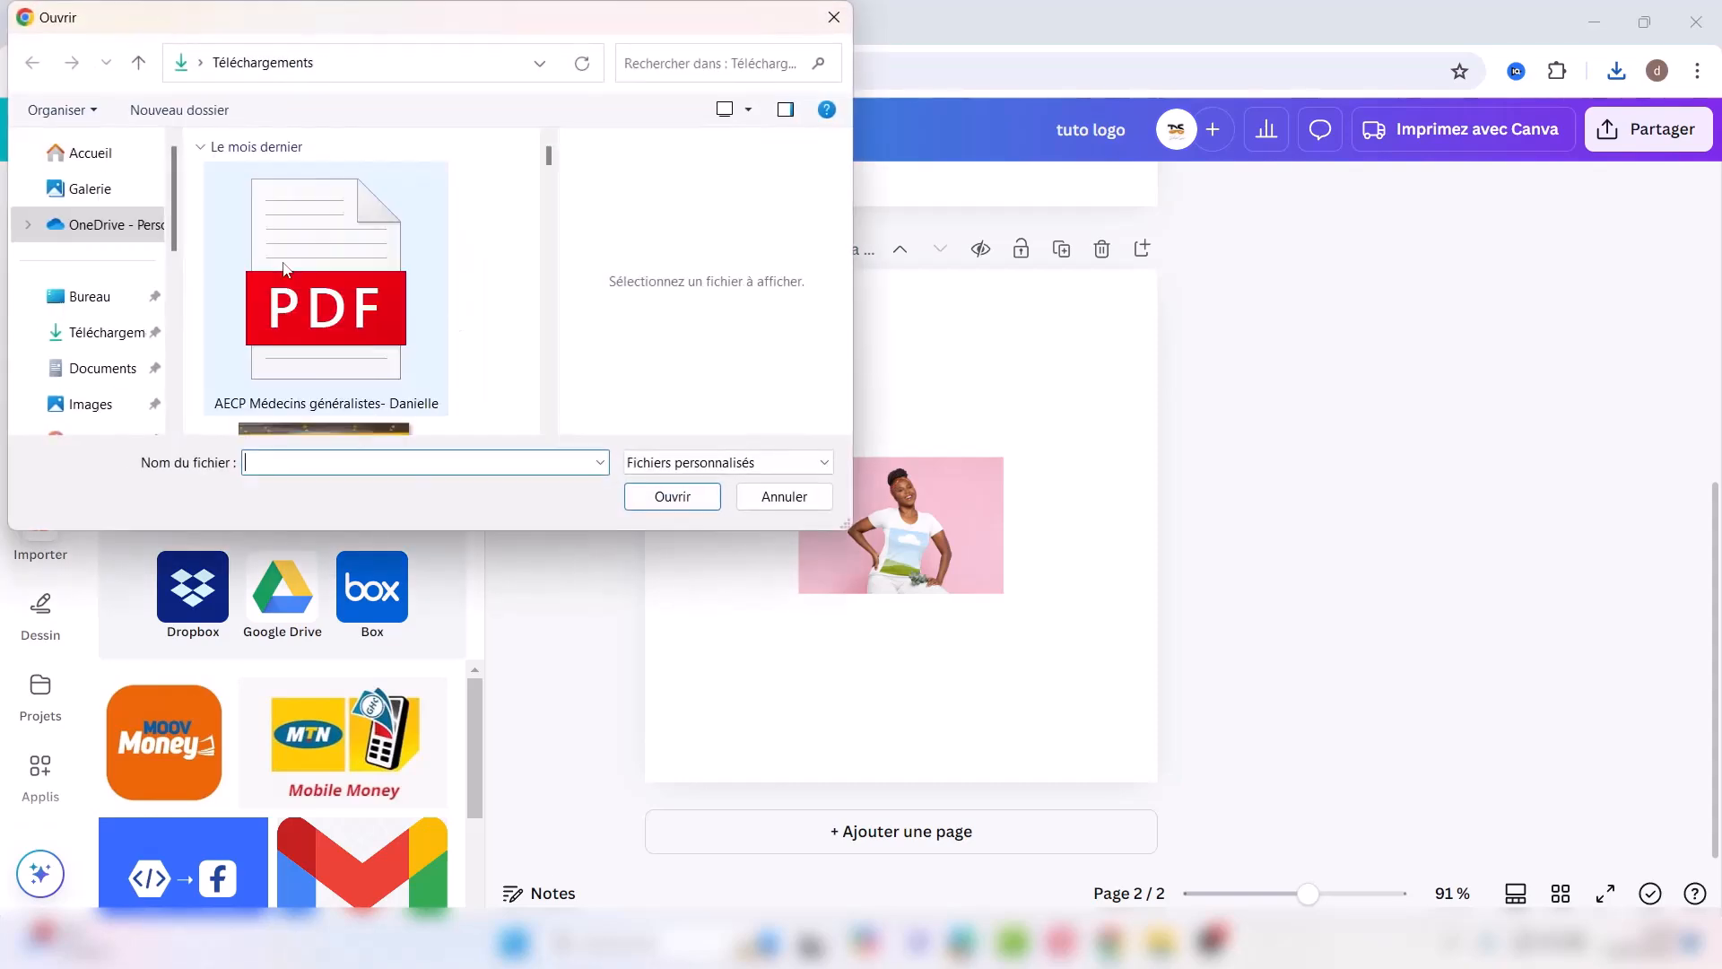
left_click(283, 267)
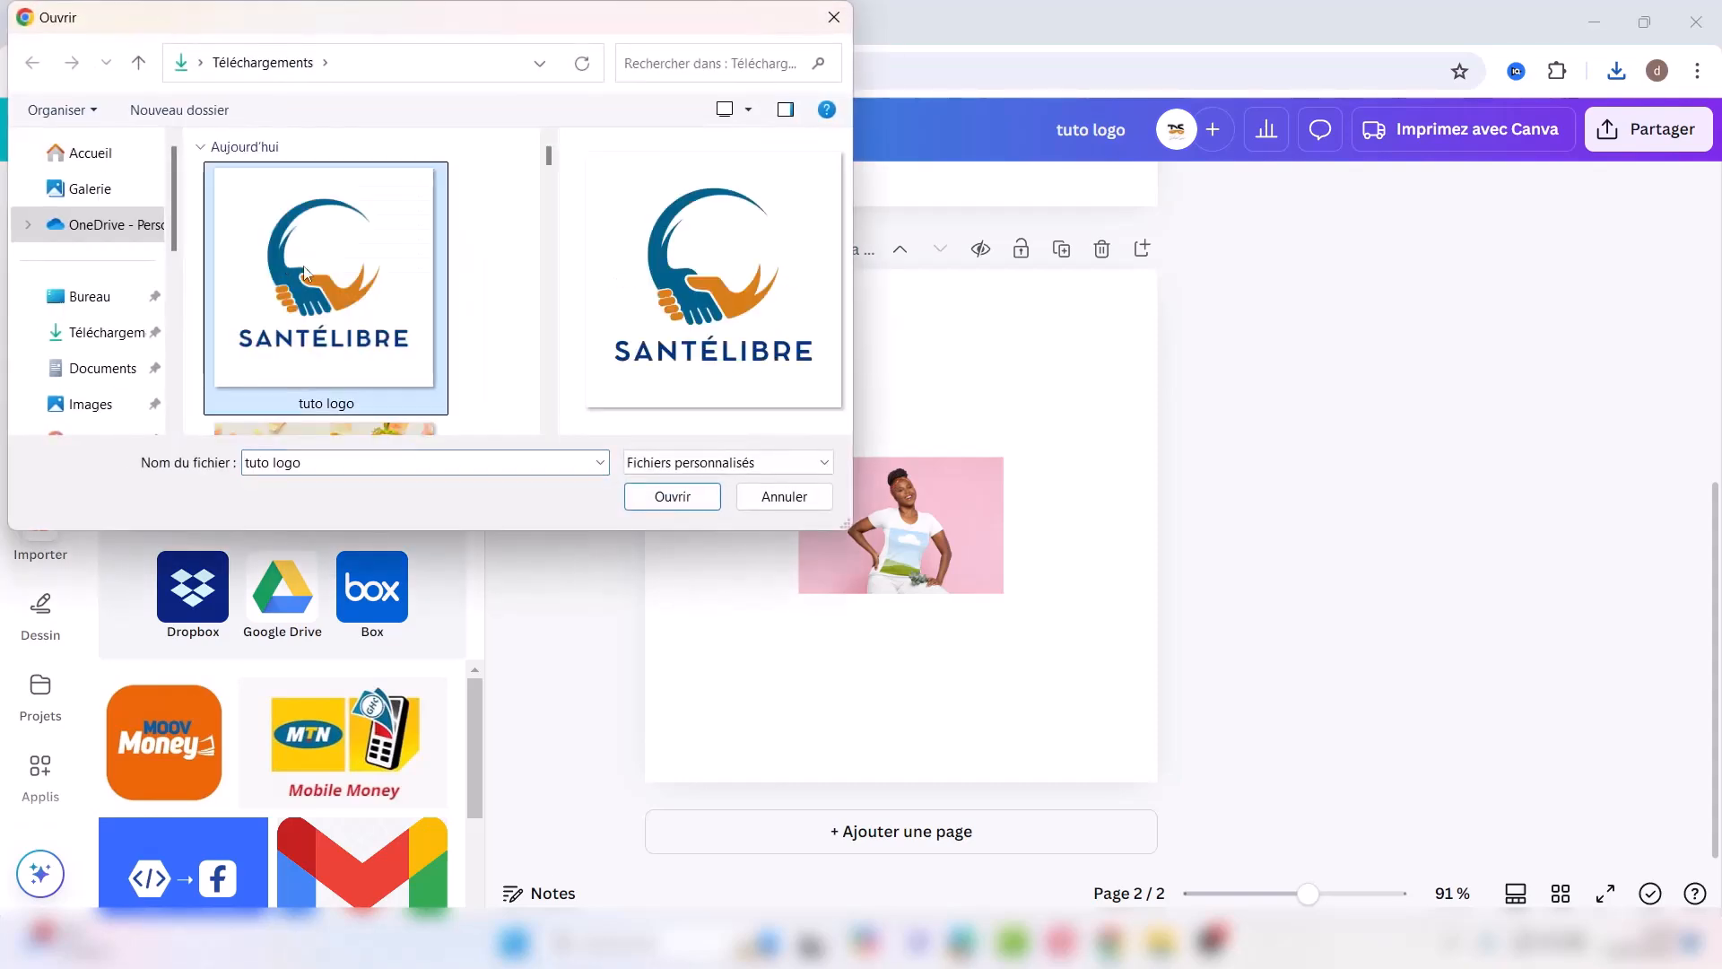
left_click(668, 502)
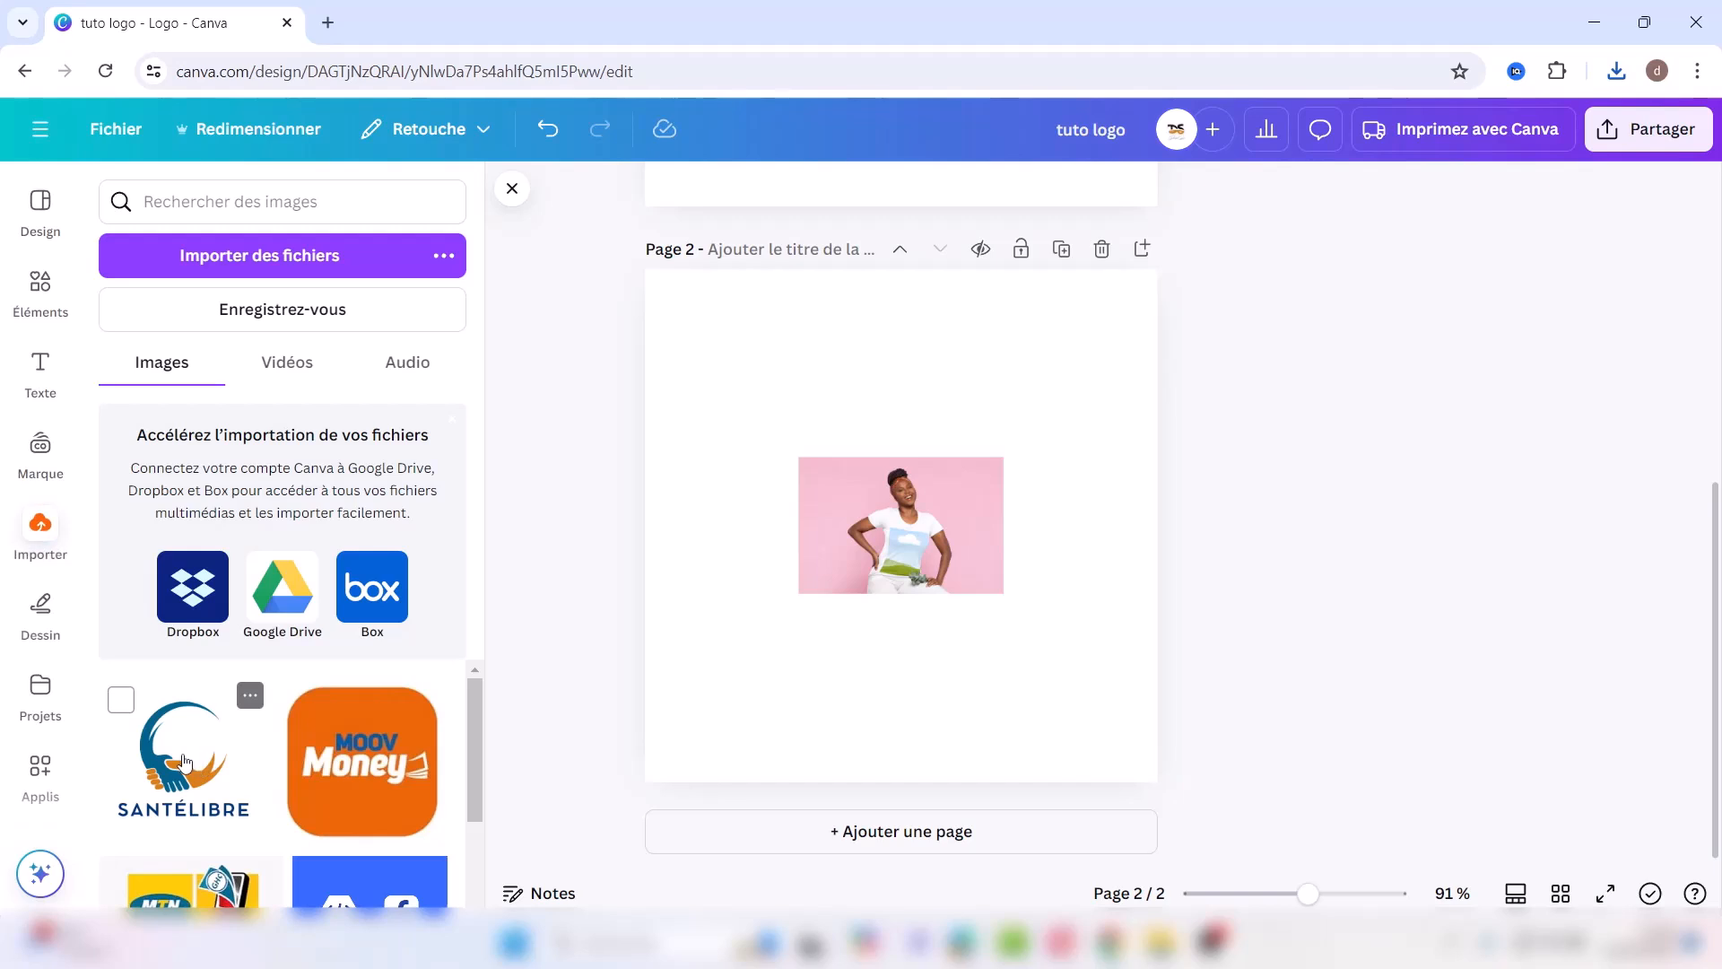
left_click(184, 761)
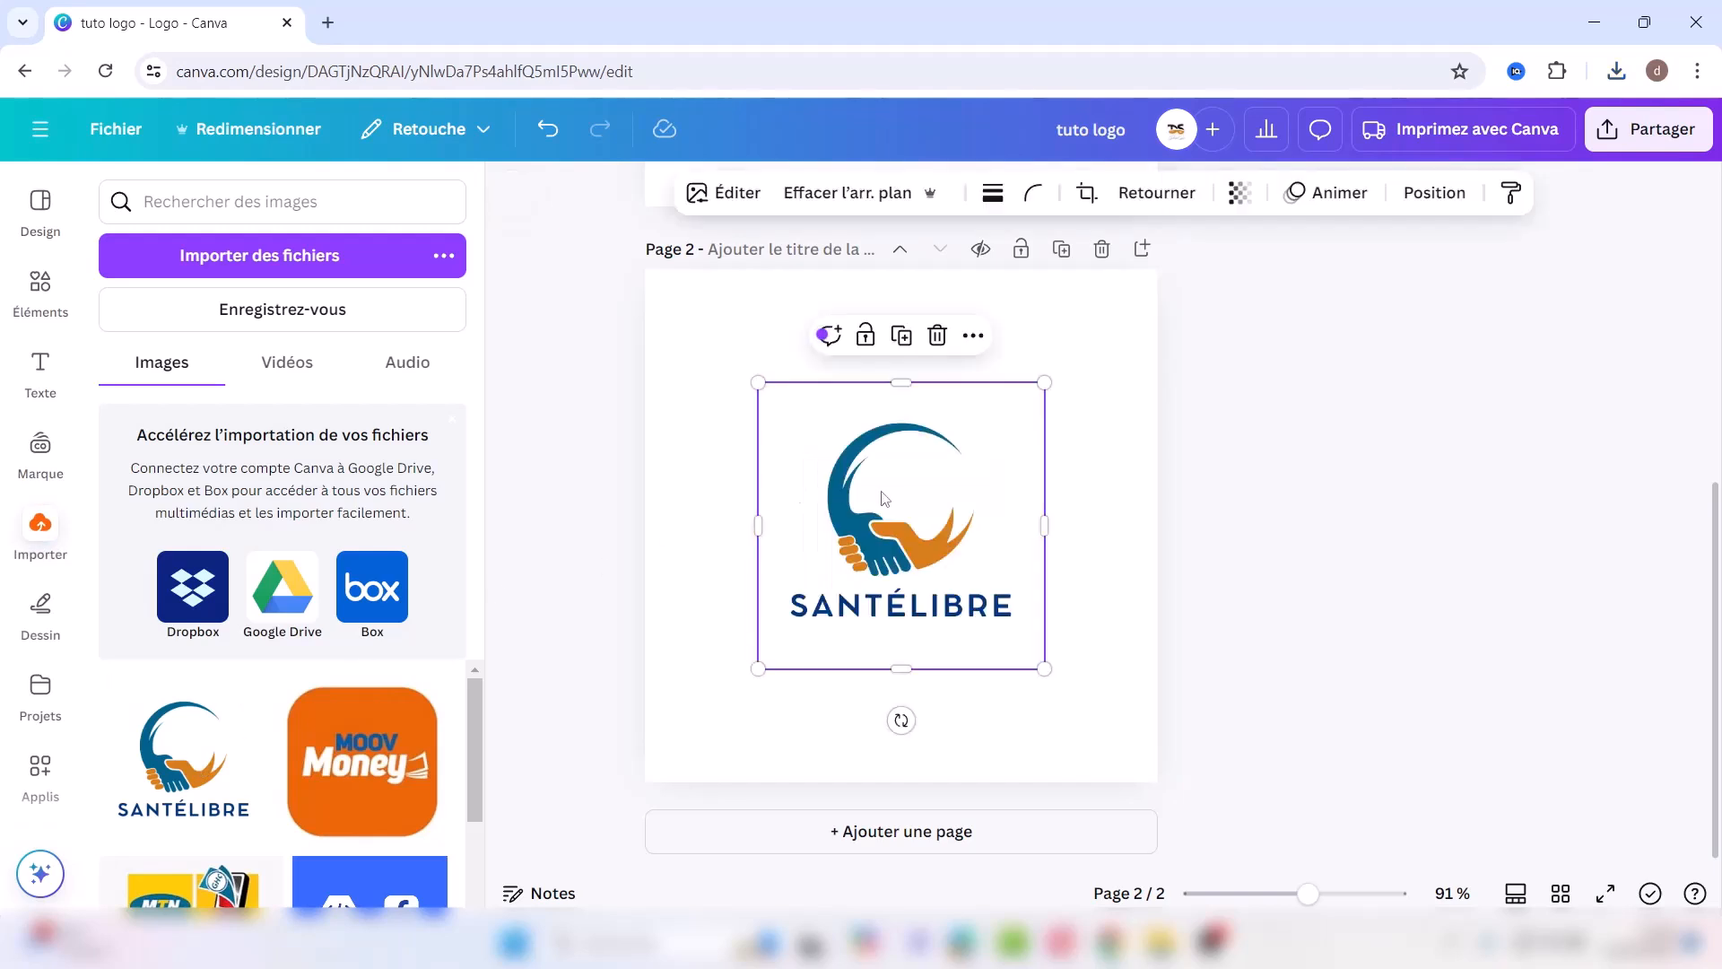
key("ctrl+z")
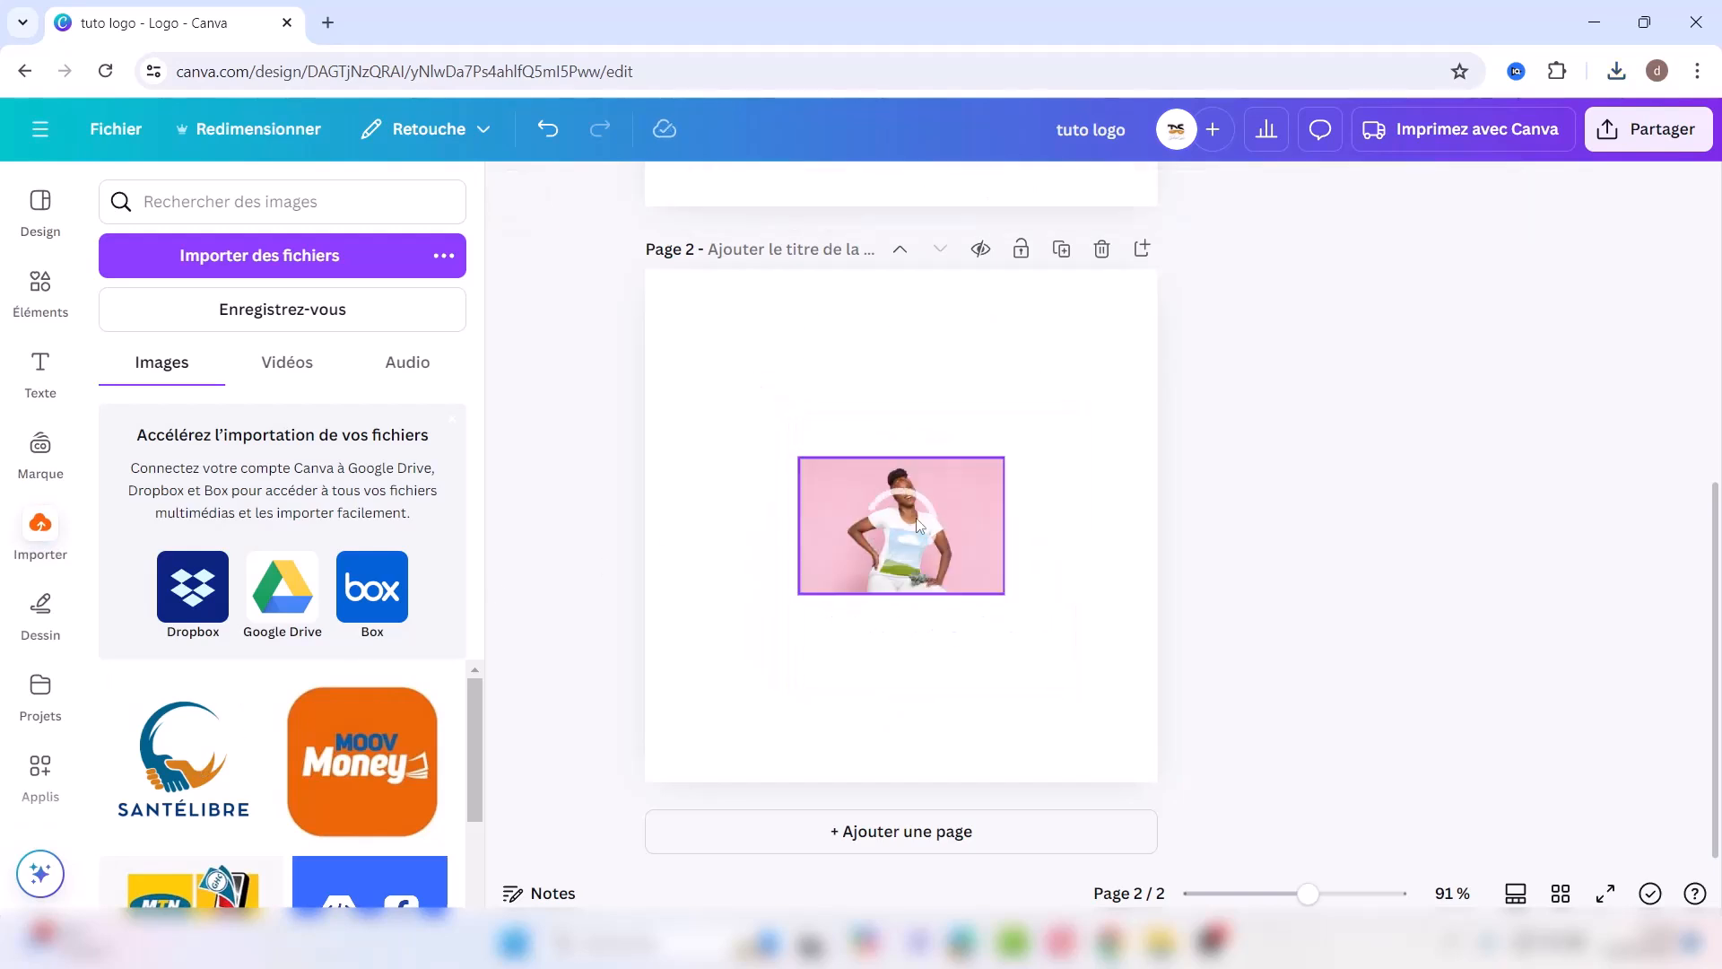
Step: Enlarge the T-shirt photo to about 400 × 267 and centre it on page 2
left_click(811, 470)
left_click_drag(797, 458, 690, 408)
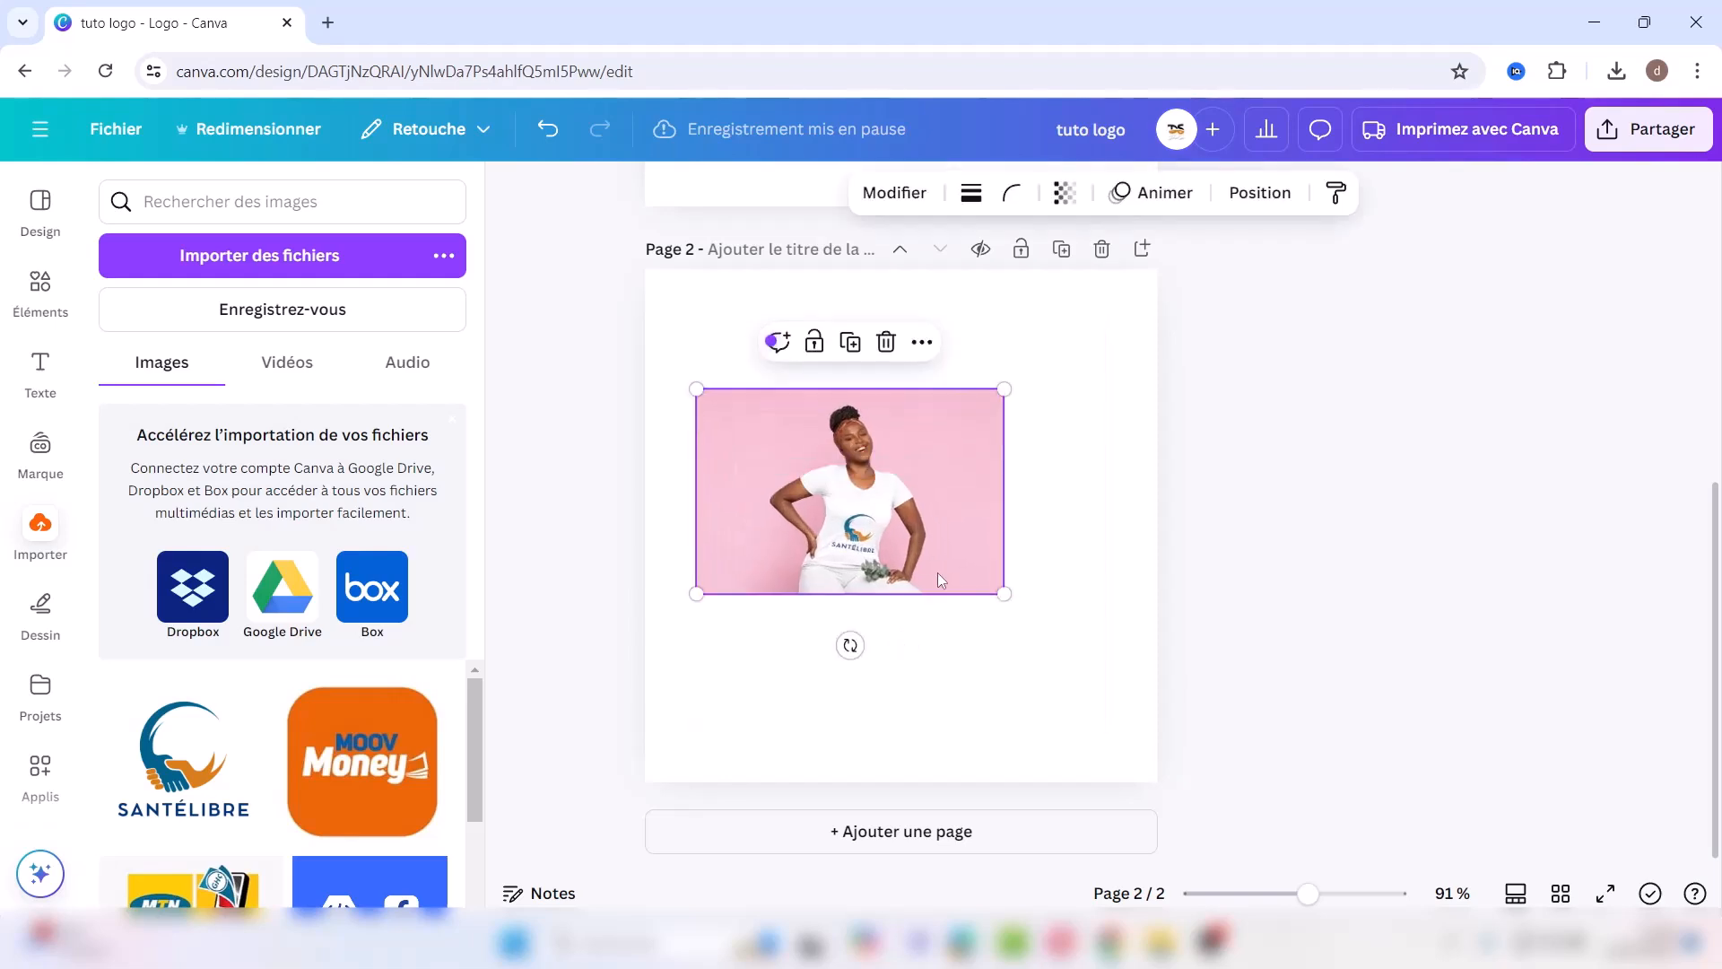
left_click_drag(1006, 593, 1106, 661)
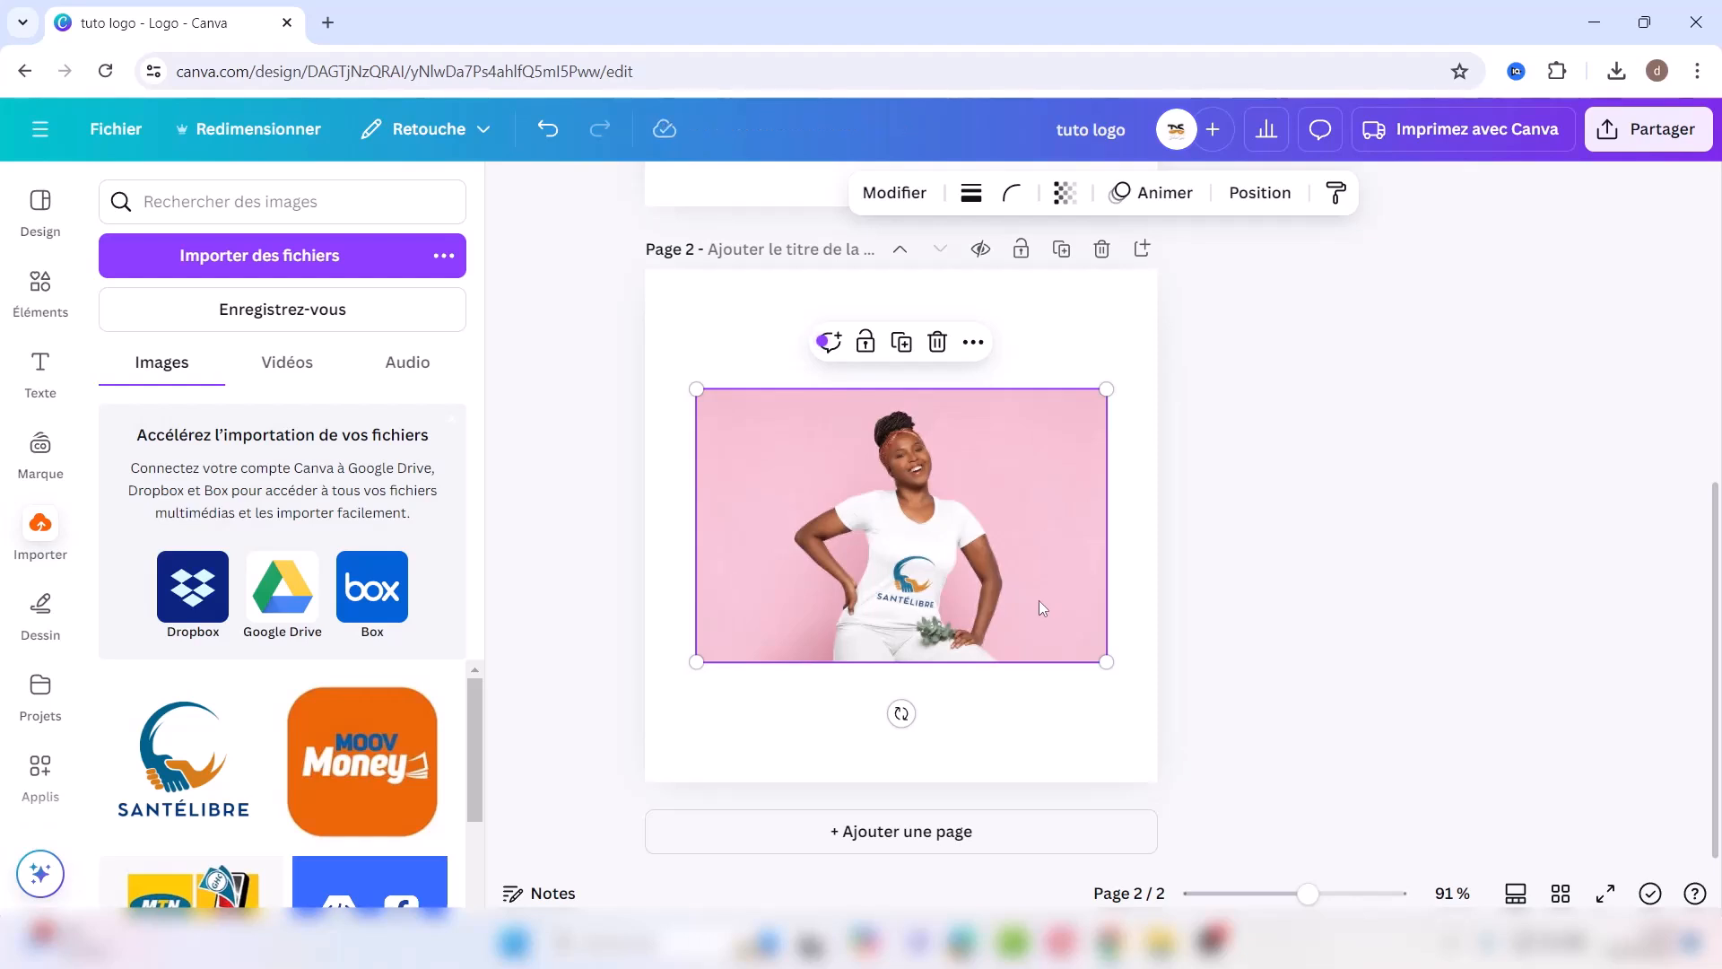
mouse_move(1037, 599)
left_mouse_down()
mouse_move(1035, 579)
mouse_move(1036, 600)
left_mouse_up()
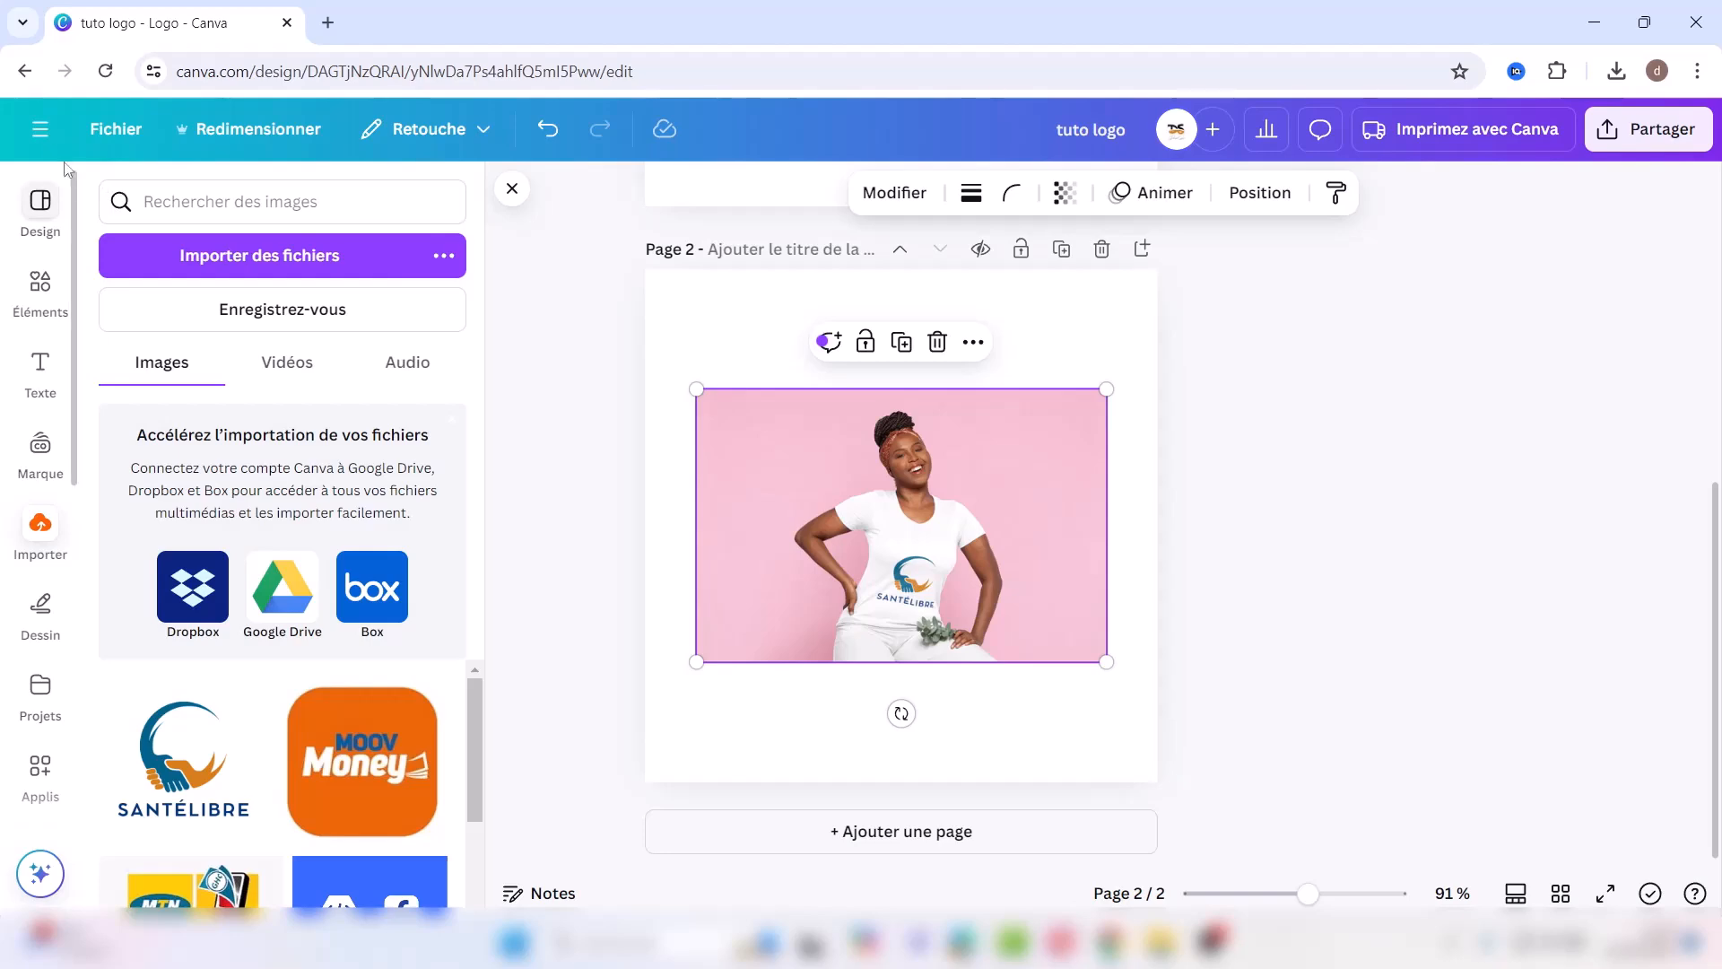
Step: Return to the Canva home page and open the 'présentation éditeur canva' design
left_click(40, 137)
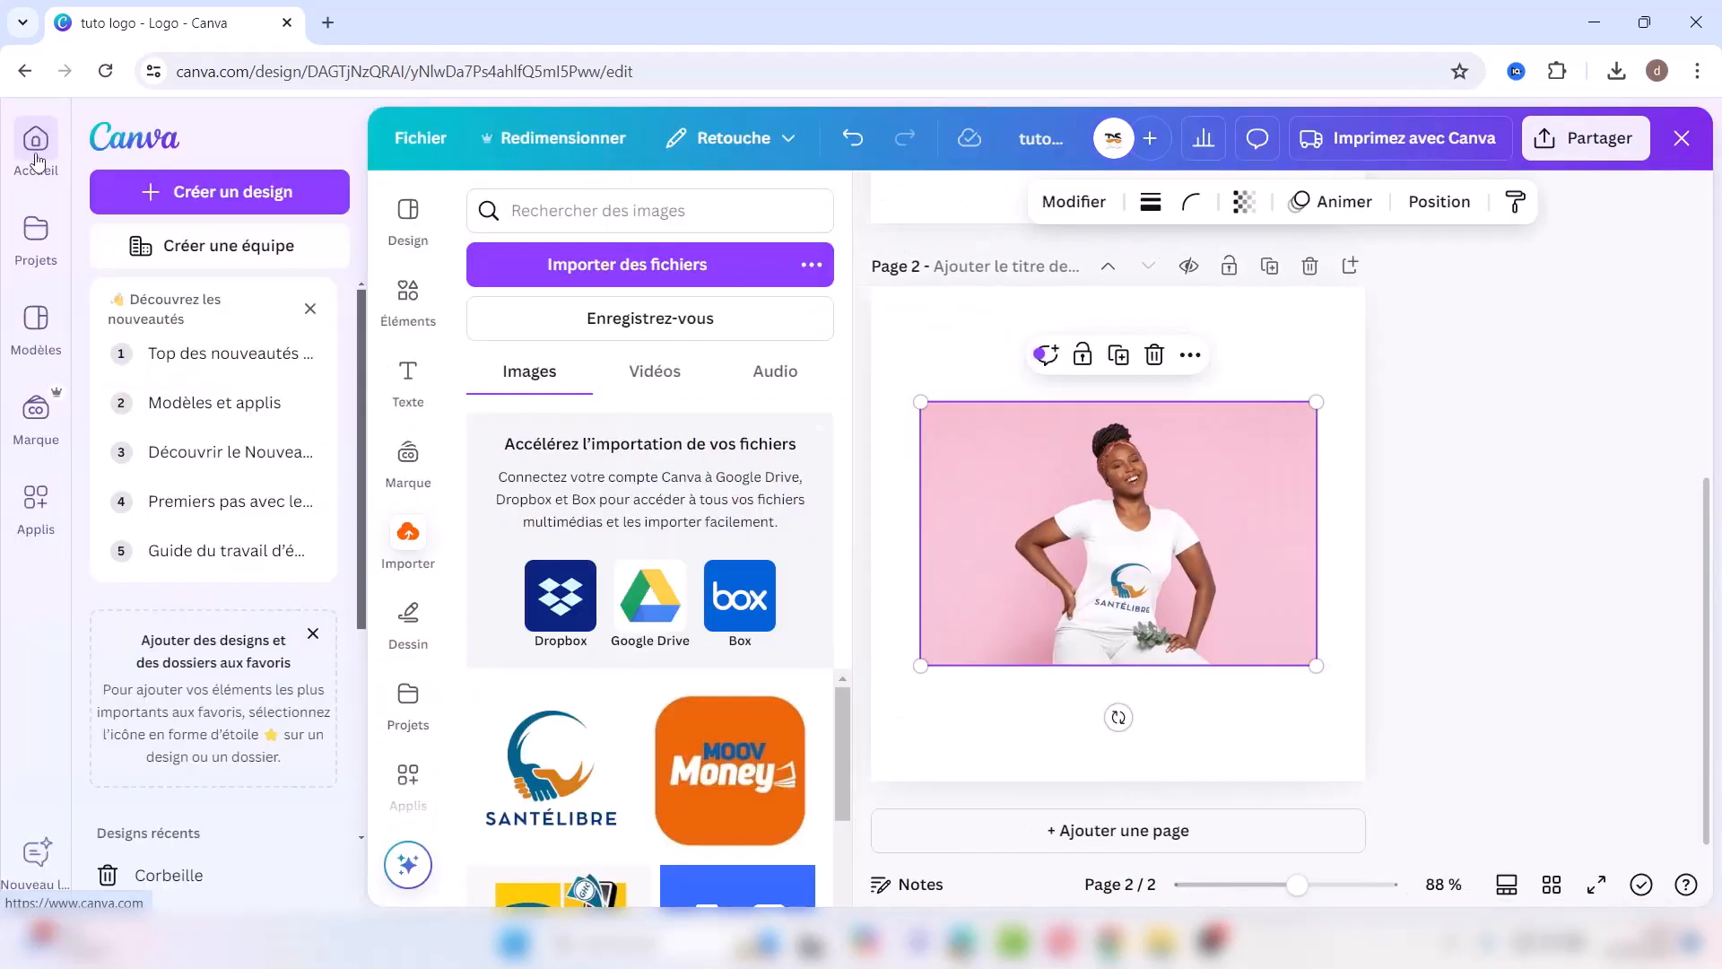
left_click(36, 159)
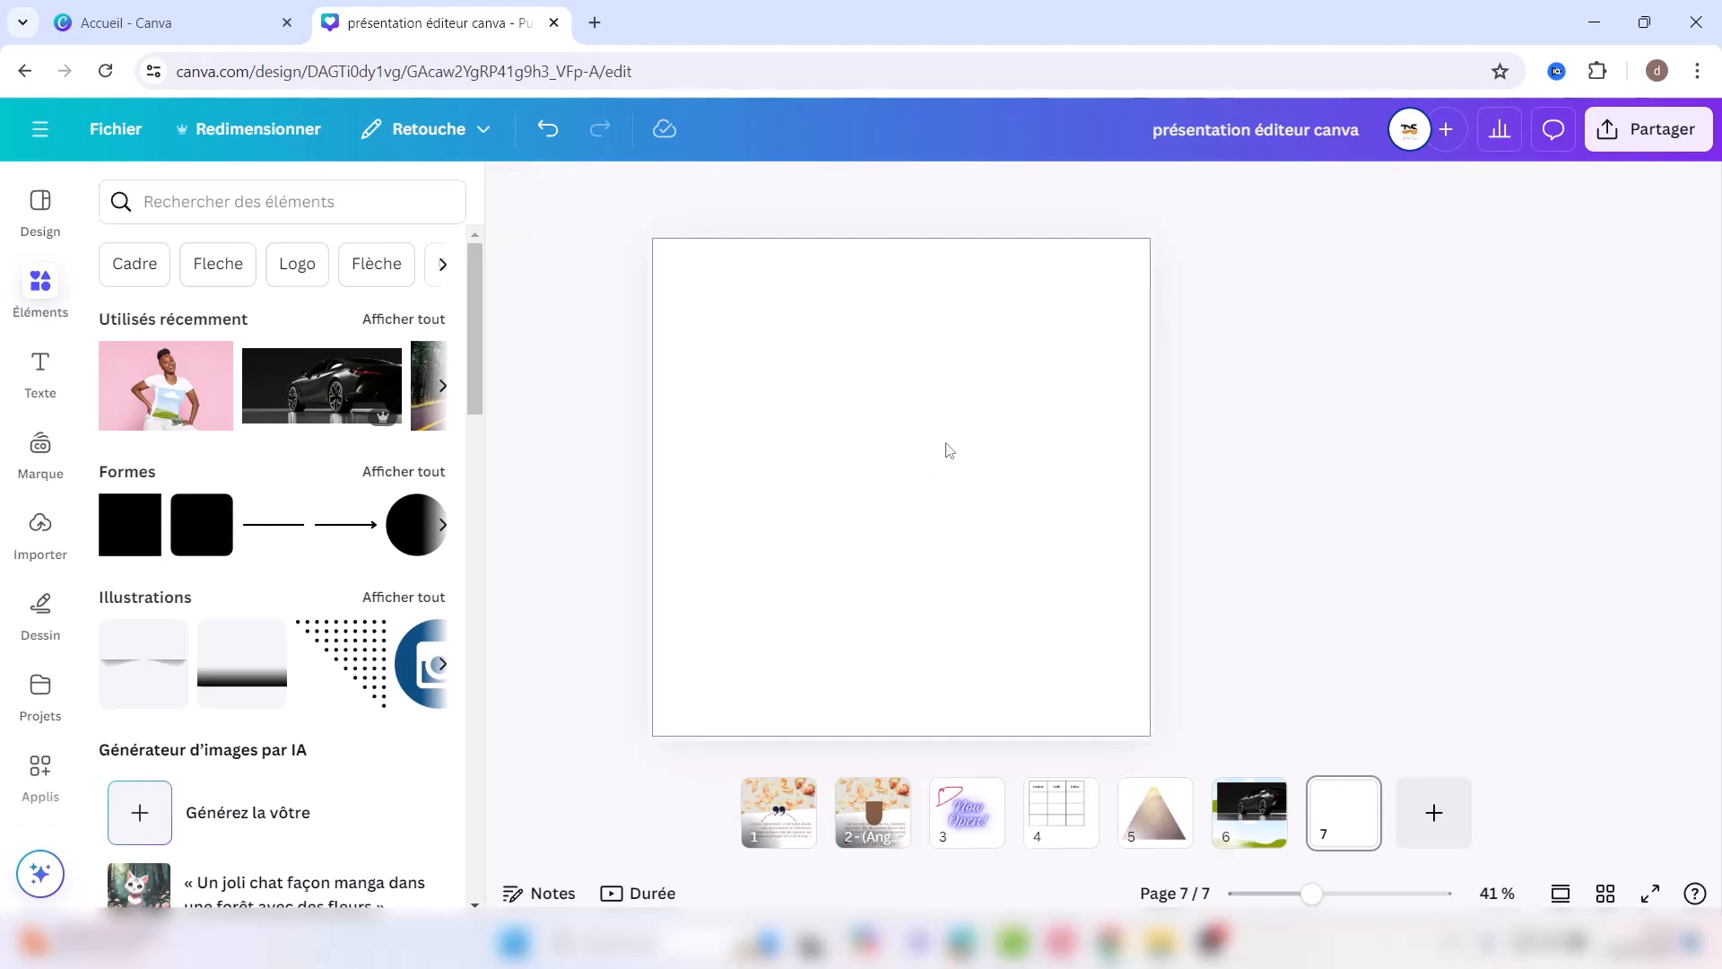
left_click(230, 201)
Step: Give the blank page 7 an orange background
left_click(819, 436)
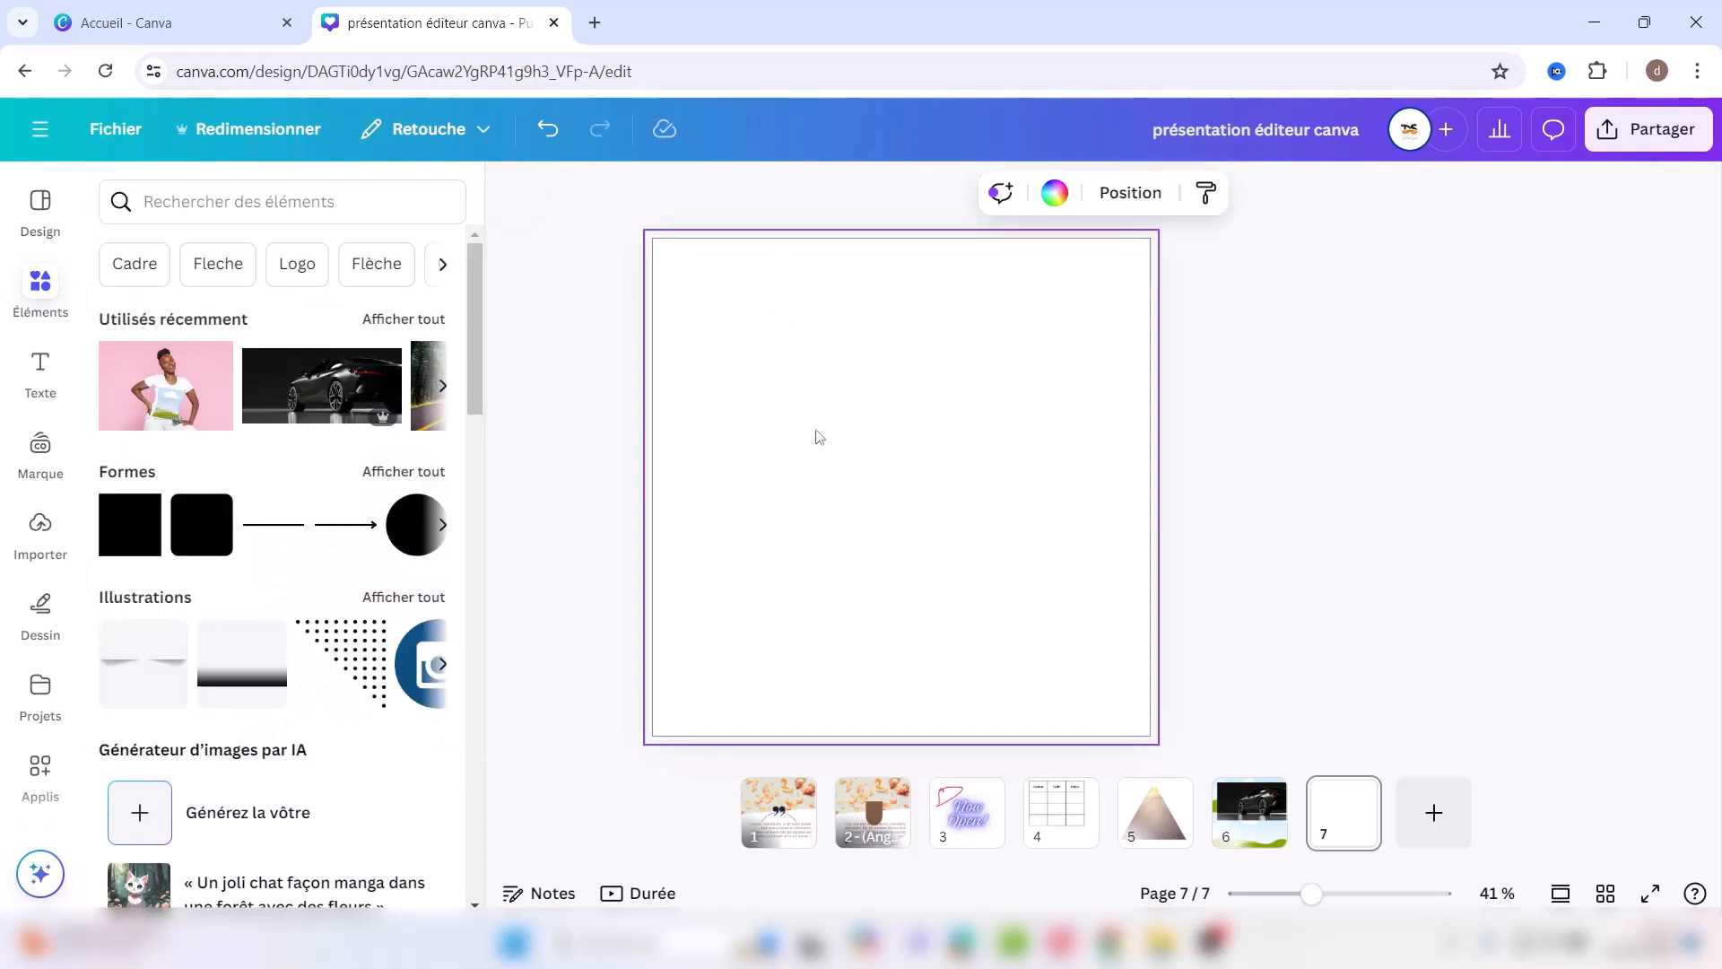
left_click(1054, 192)
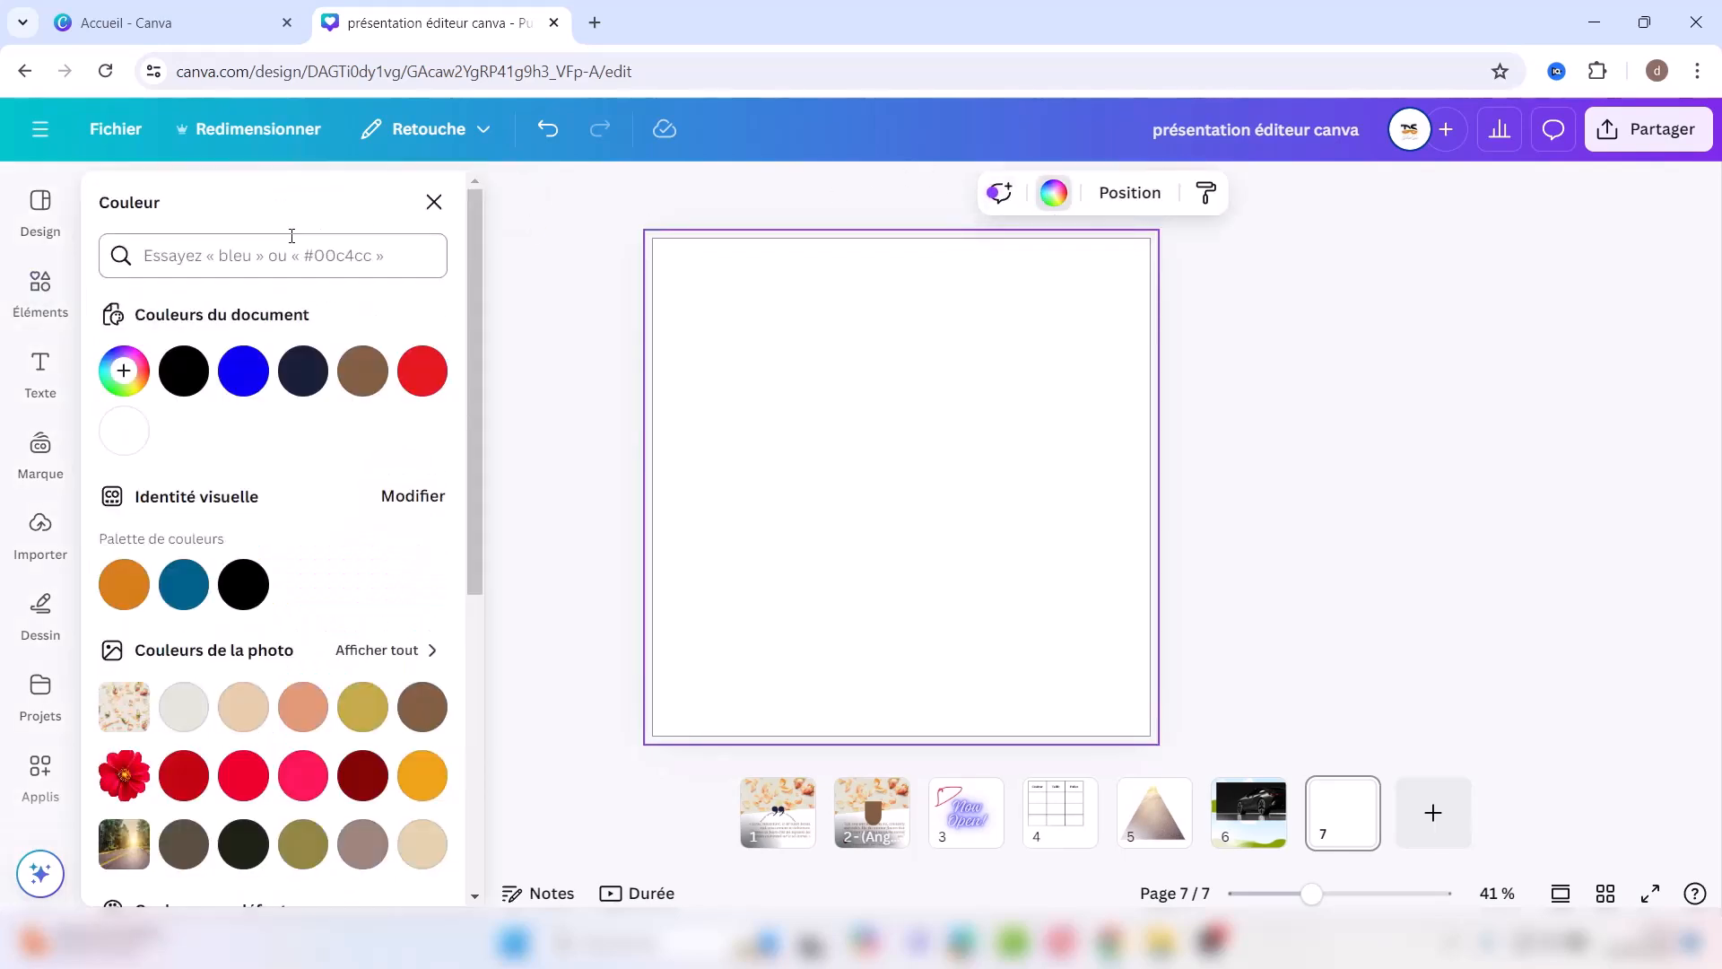
left_click(423, 775)
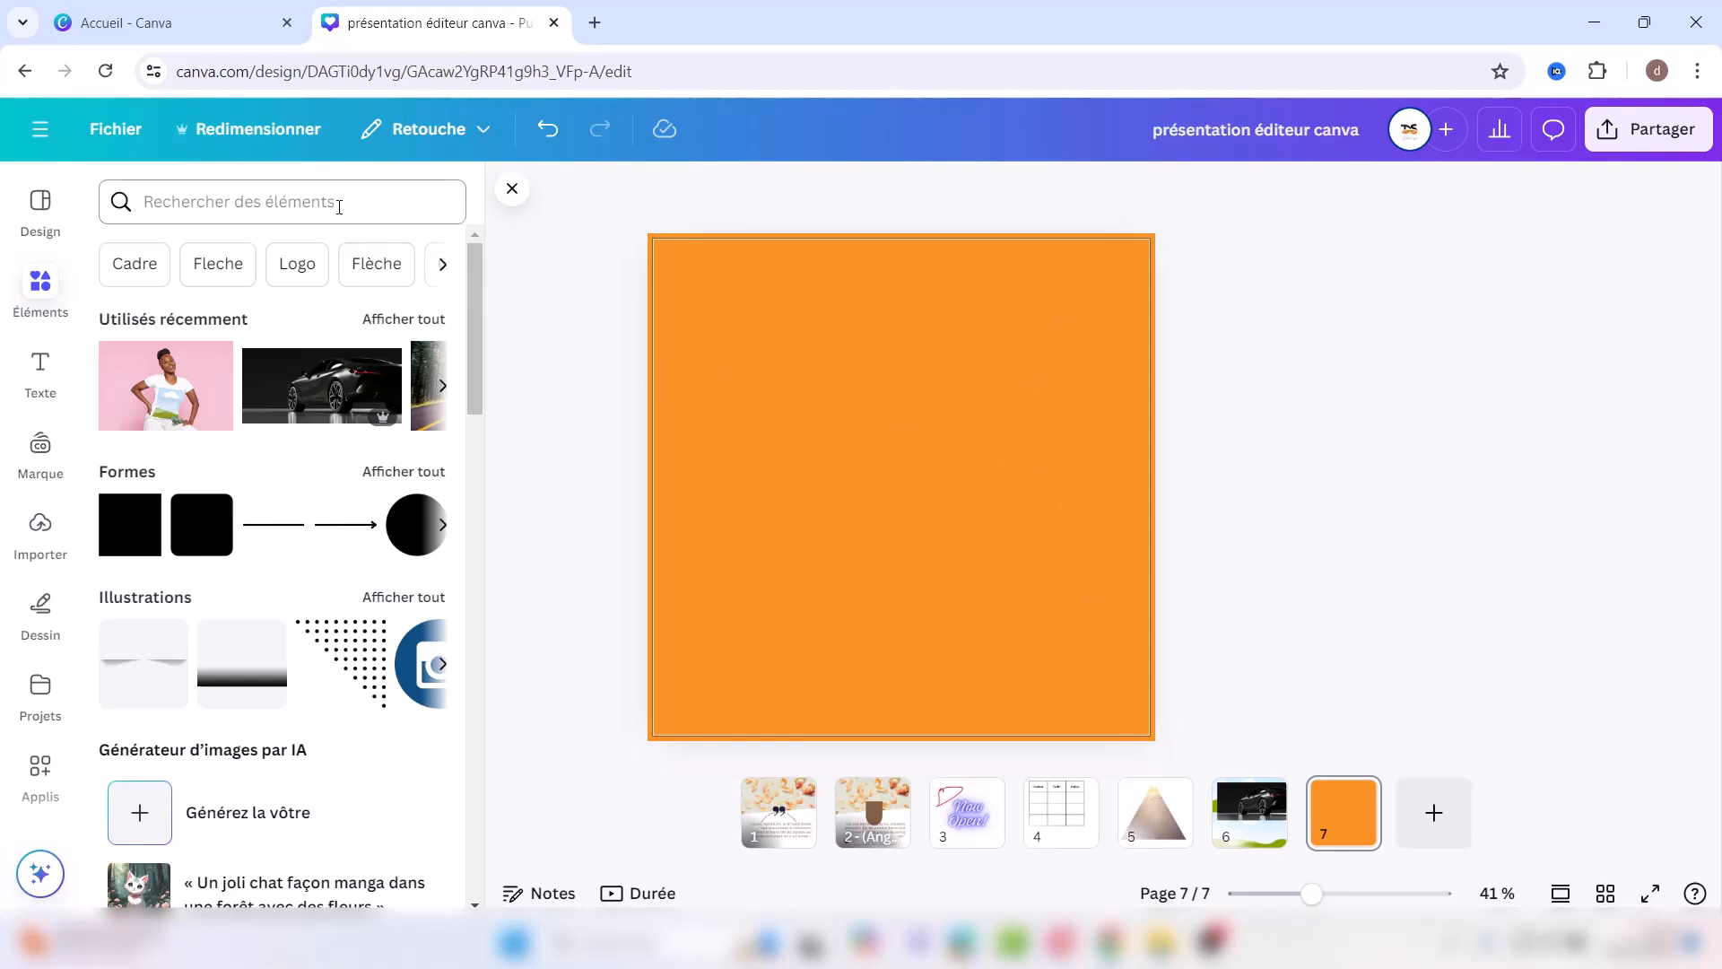
Step: Add a text box on page 7 reading PIZZA in large Lora at size 143
left_click(36, 391)
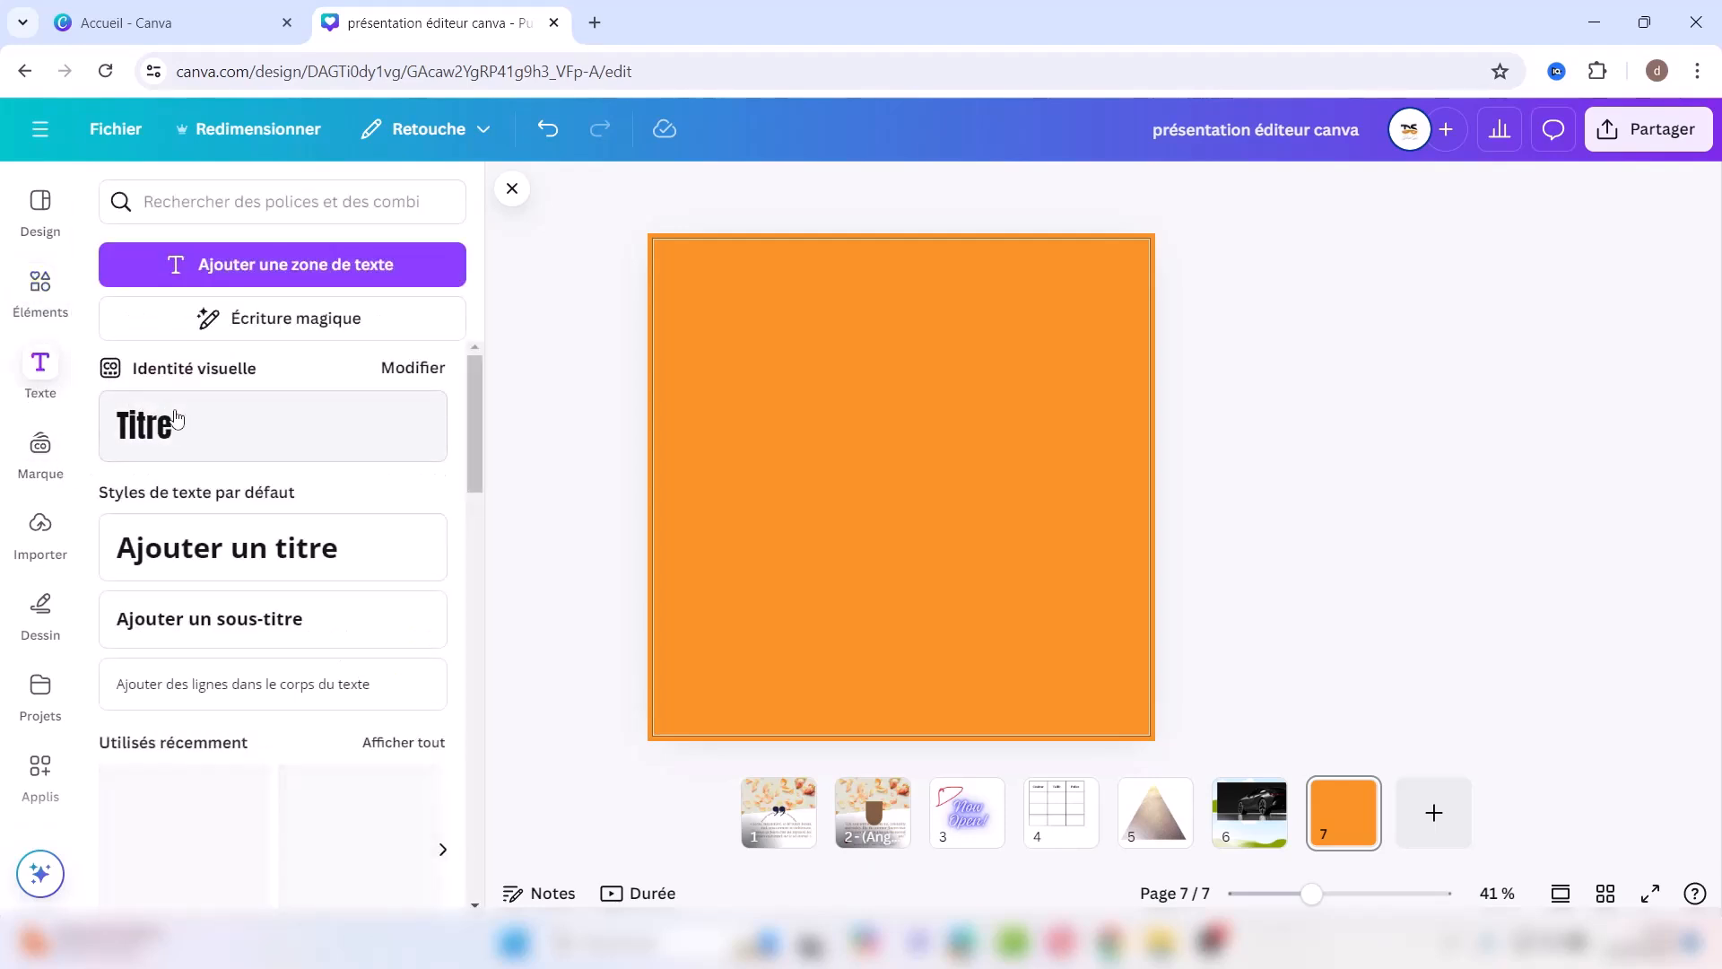
left_click(267, 264)
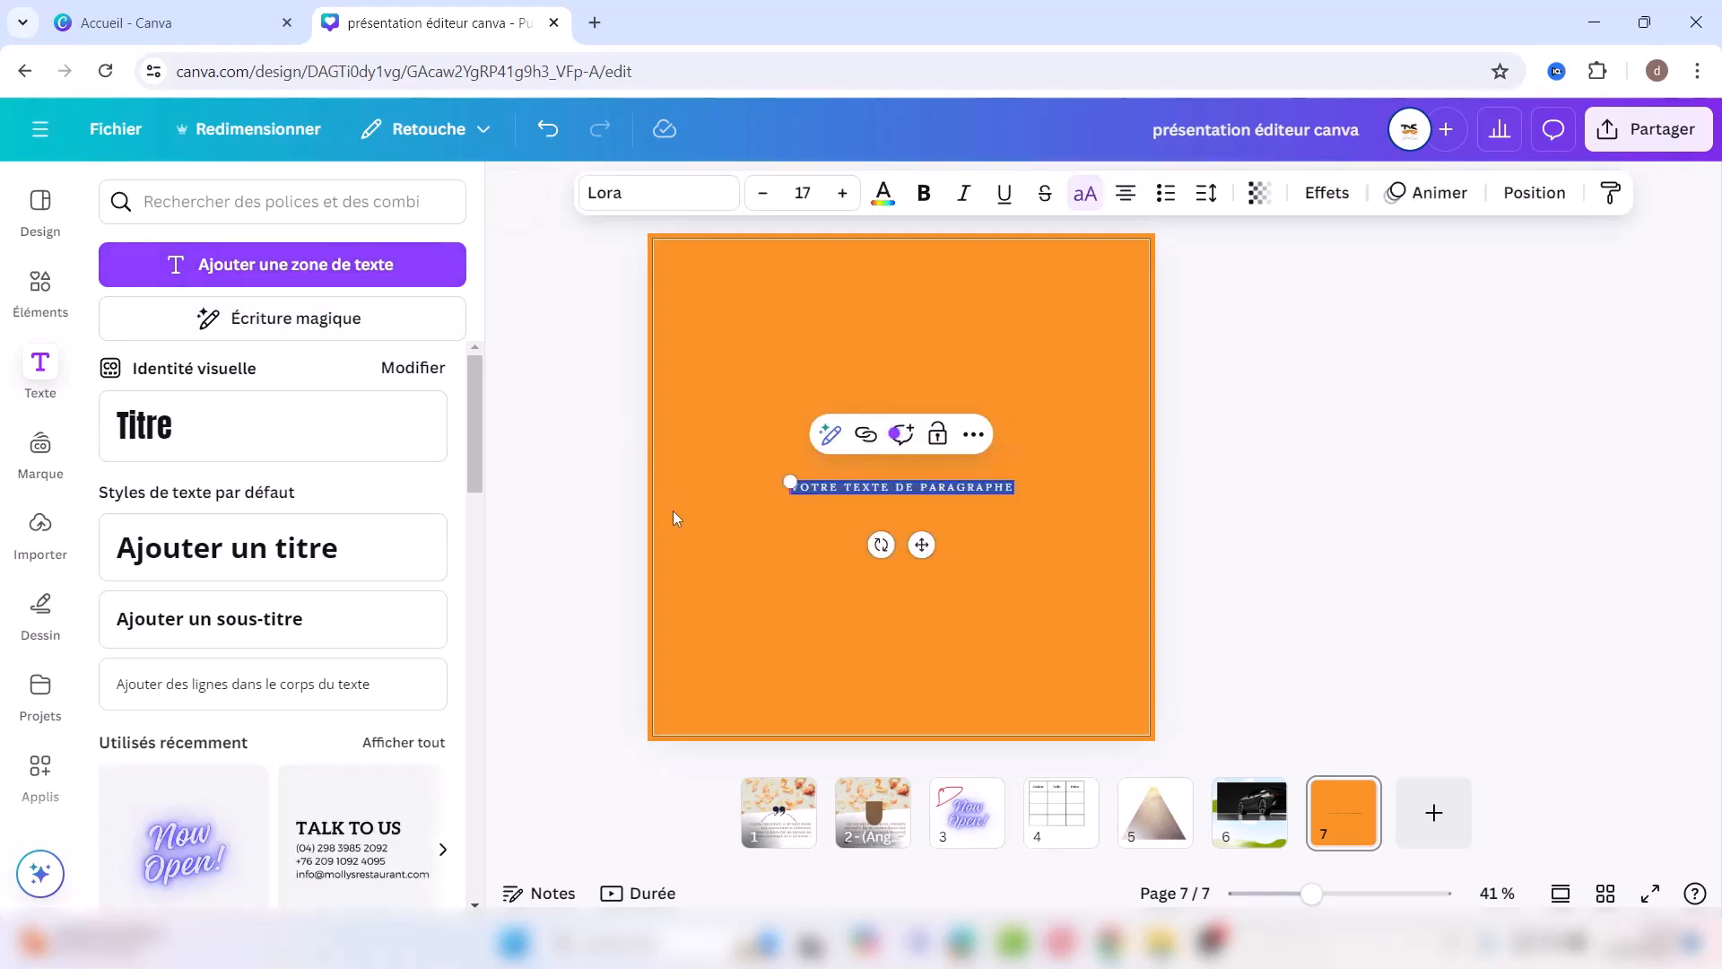
key("BackSpace")
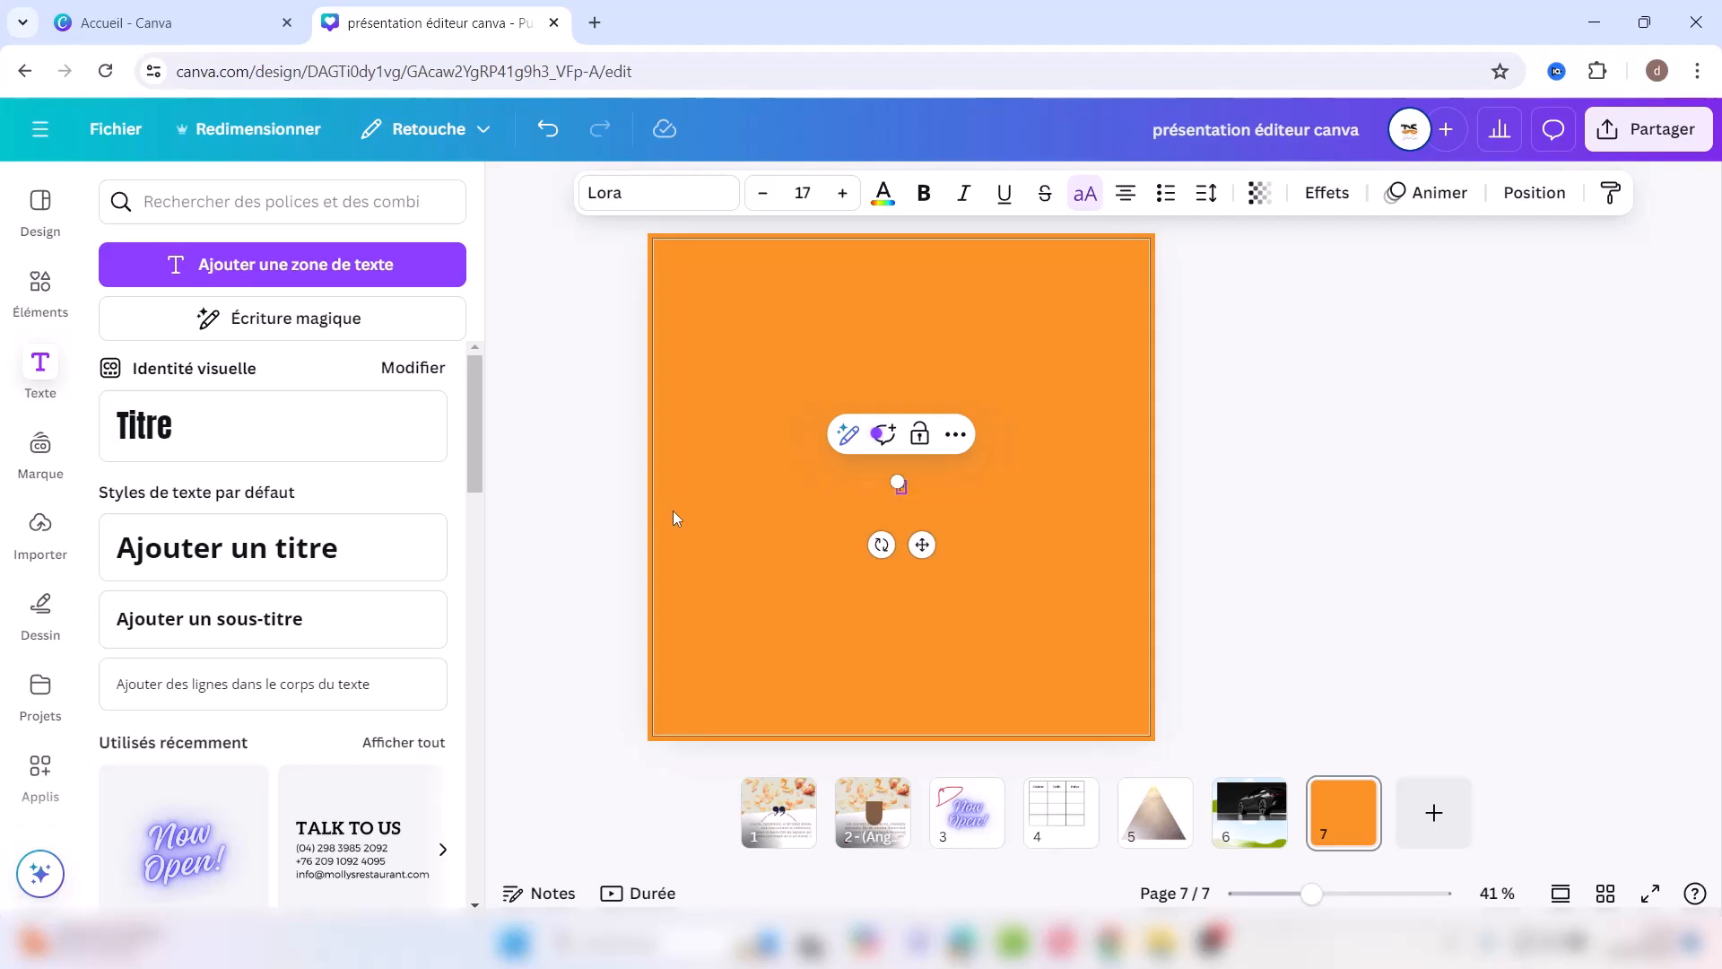
type("PIZZA")
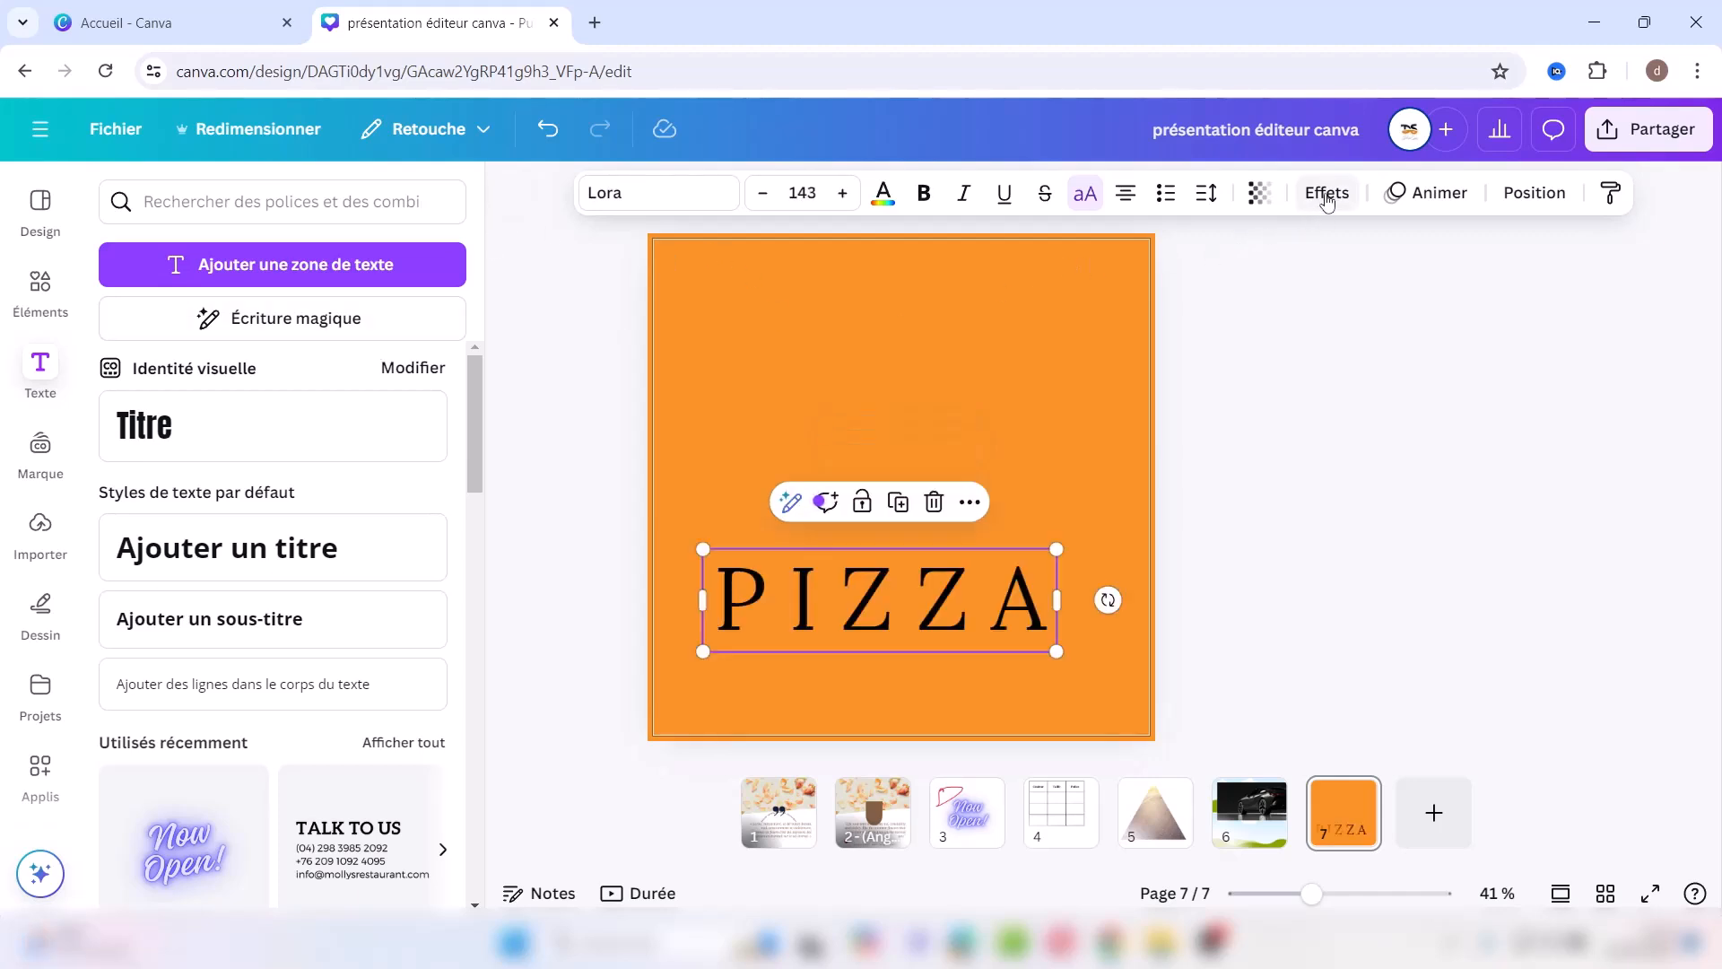
Step: Apply the Courber effect to PIZZA with the curve set to 20
left_click(1327, 198)
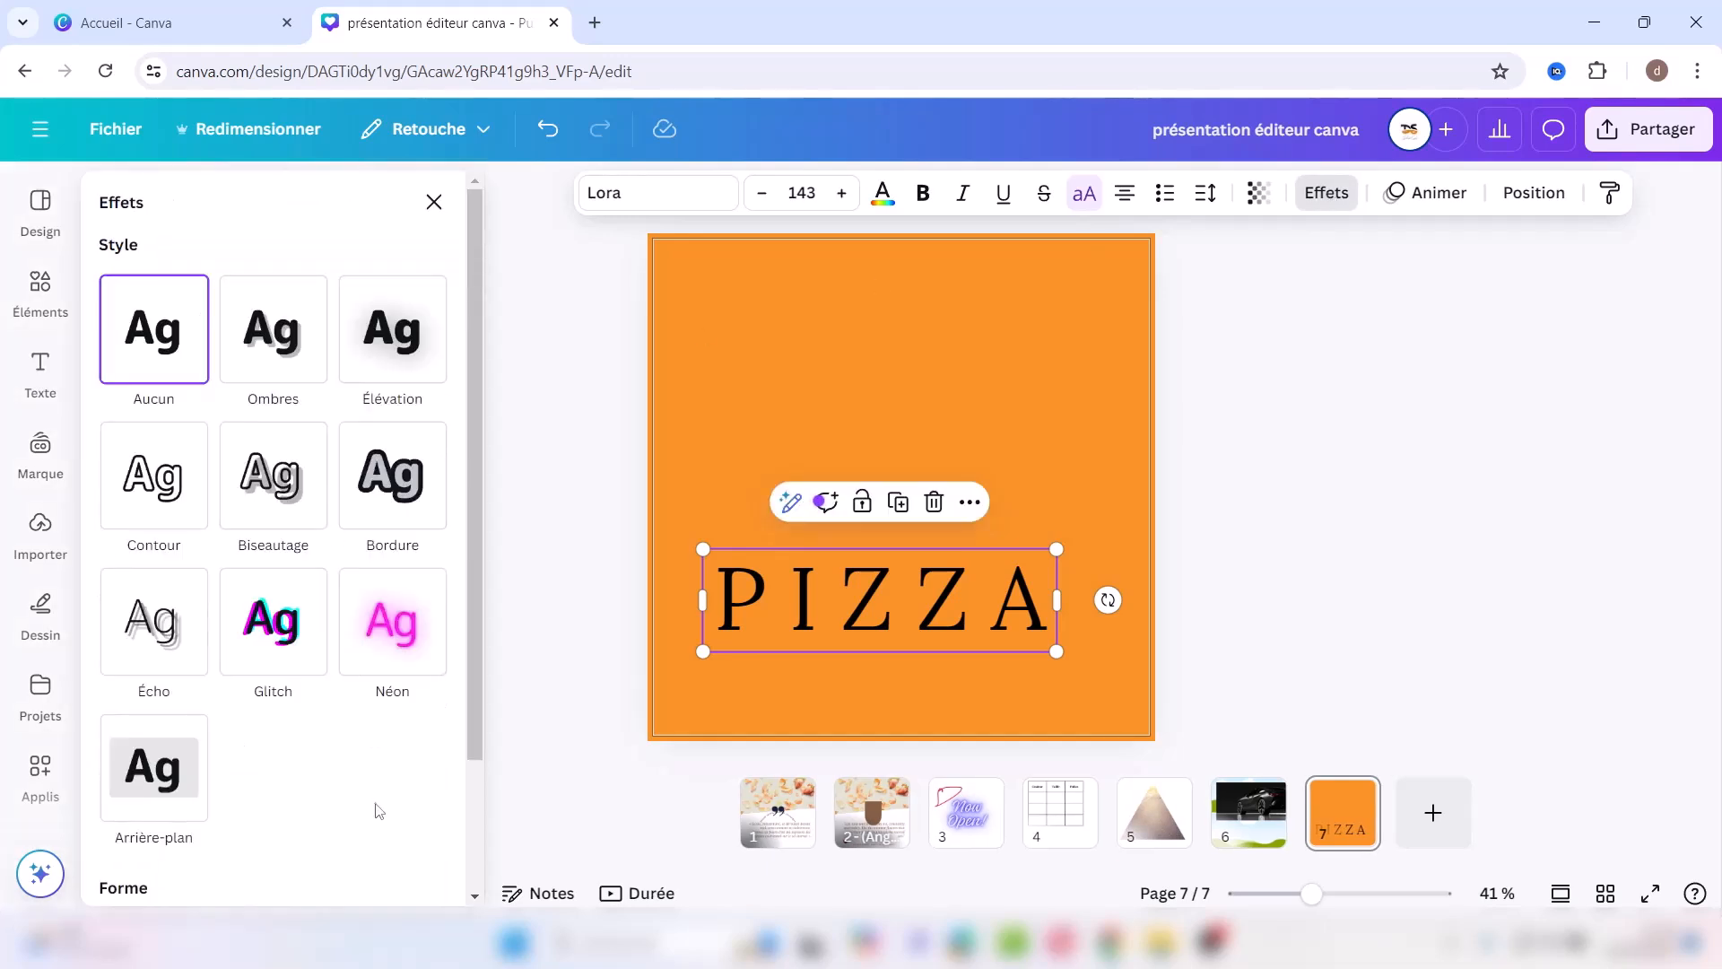
scroll(472, 822, "down", 1)
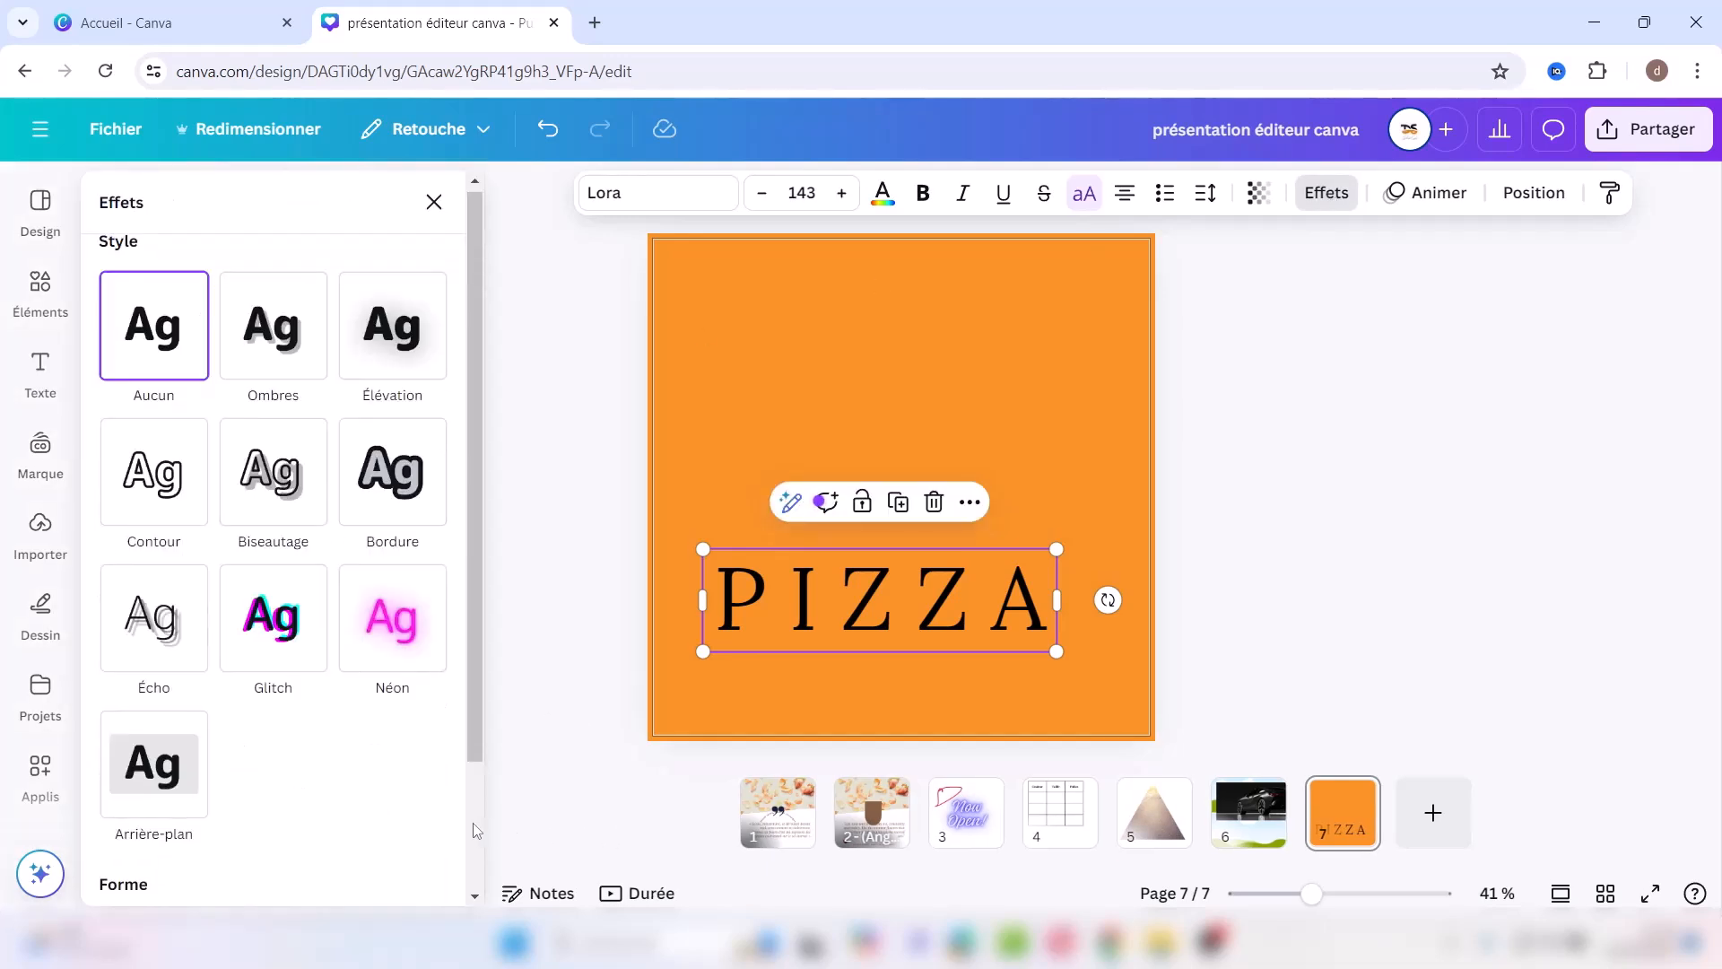
scroll(471, 827, "down", 2)
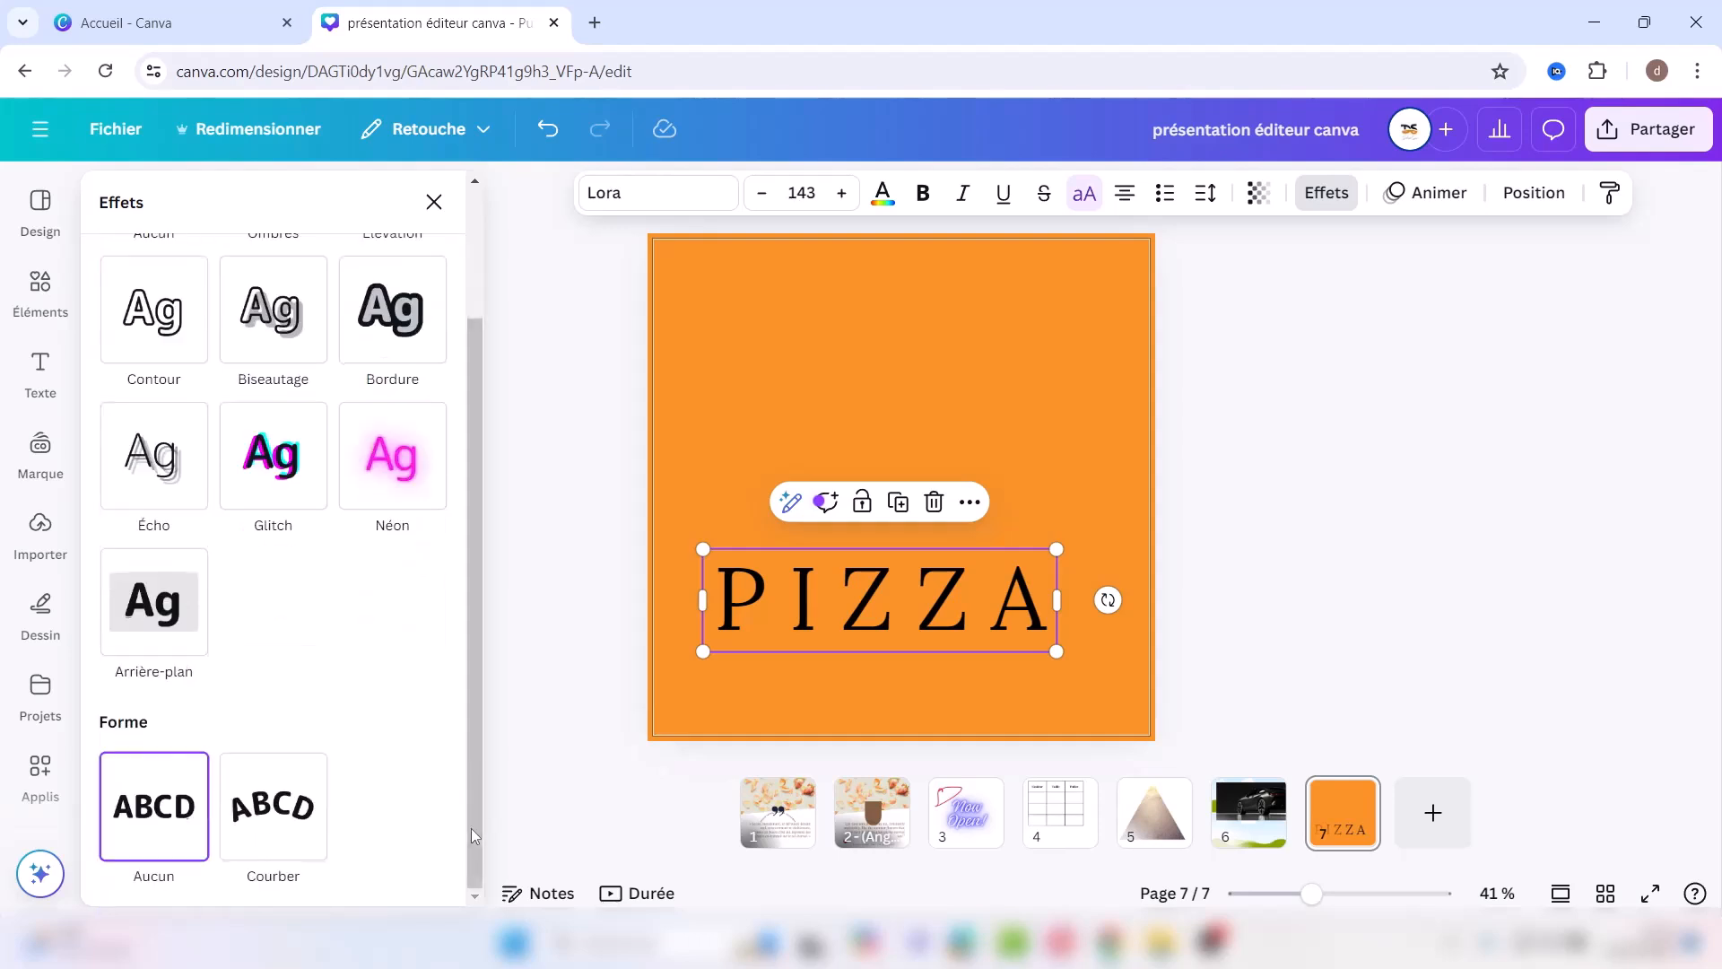
left_click(284, 810)
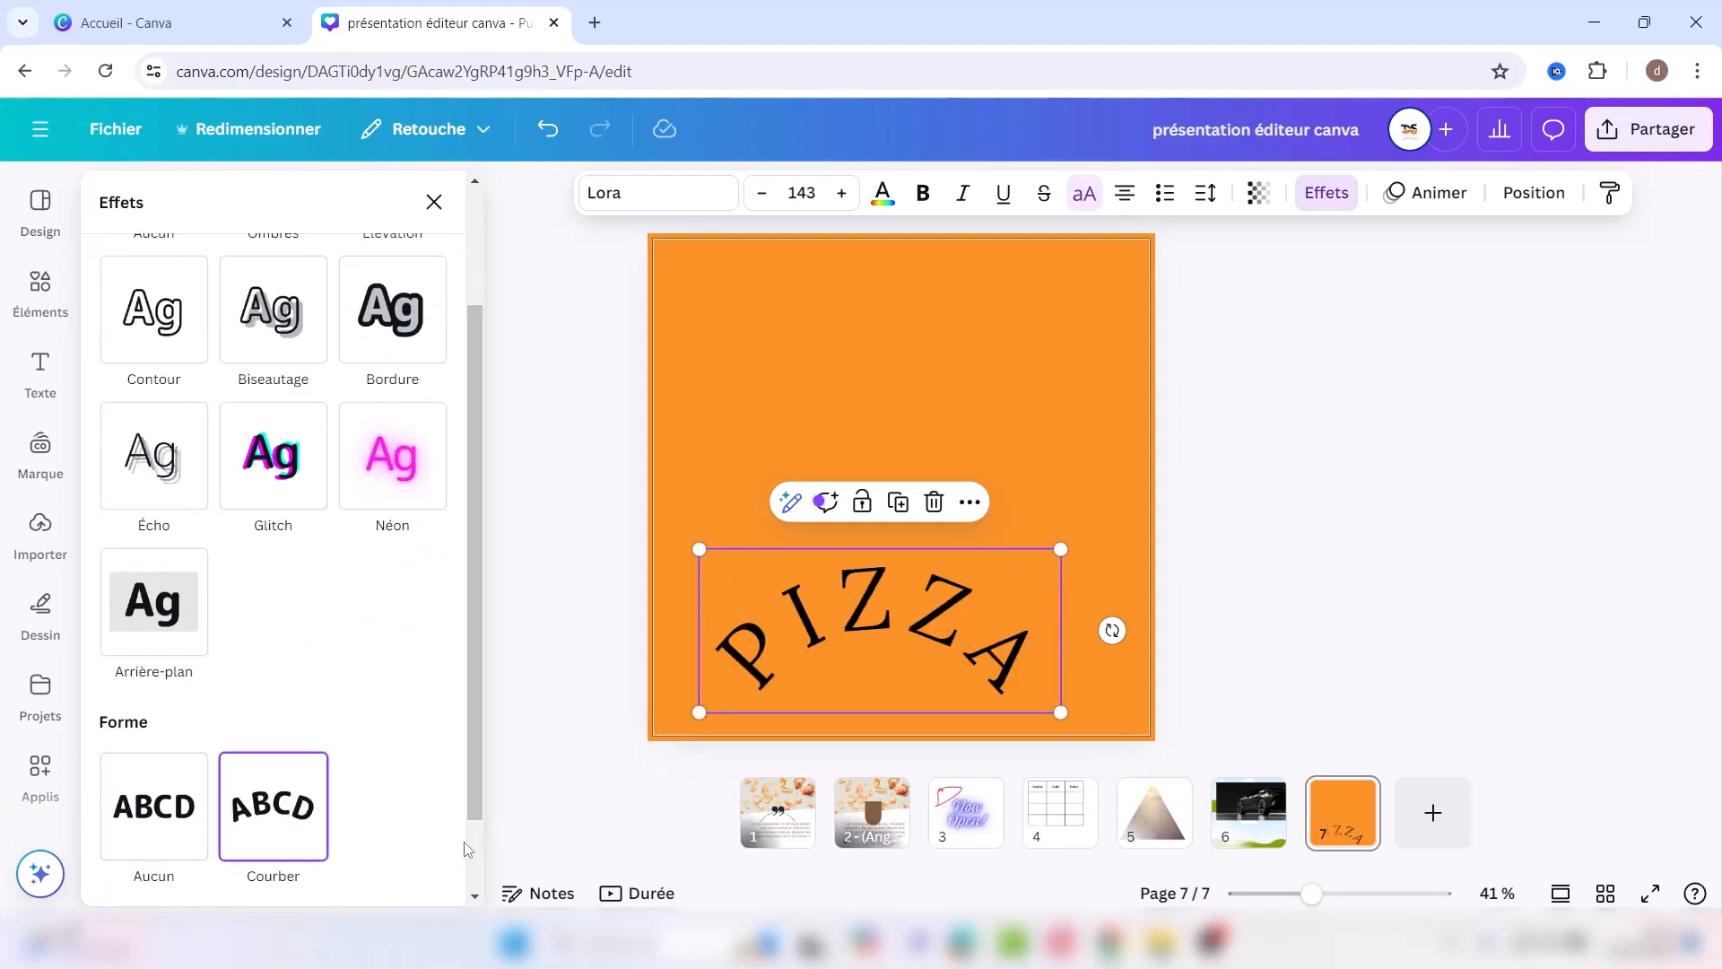
scroll(473, 850, "down", 1)
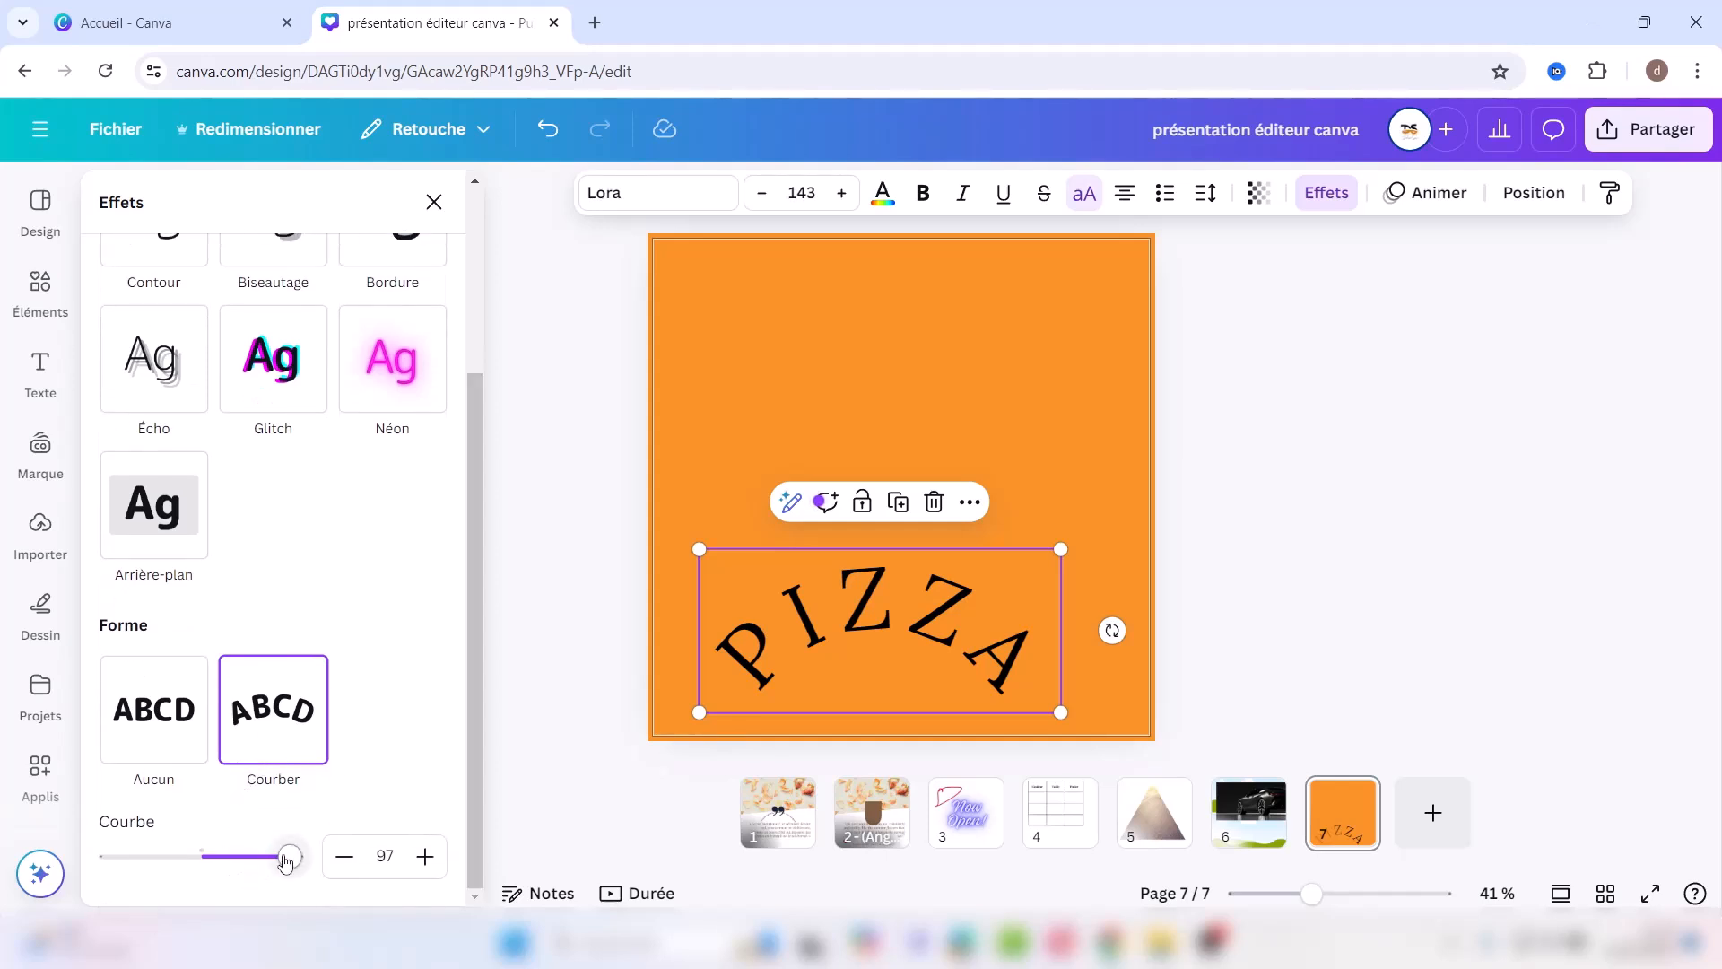
left_click_drag(291, 860, 219, 861)
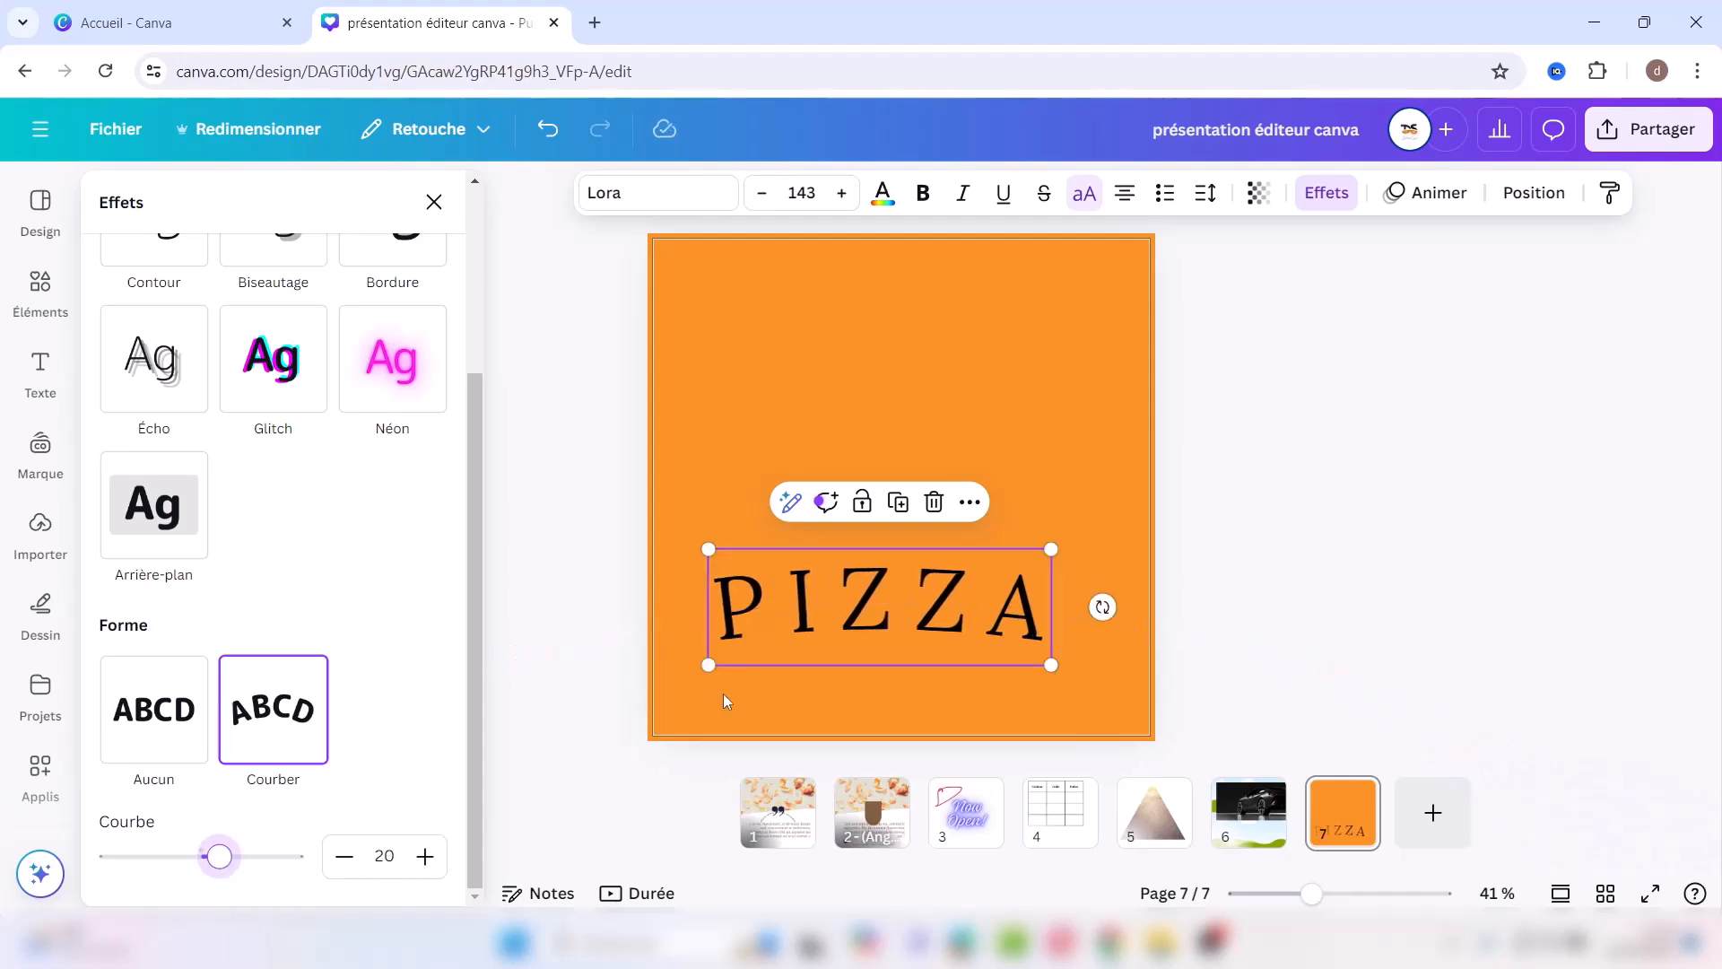
Step: Colour PIZZA brown and shift it slightly right, centred near the bottom
left_click(883, 196)
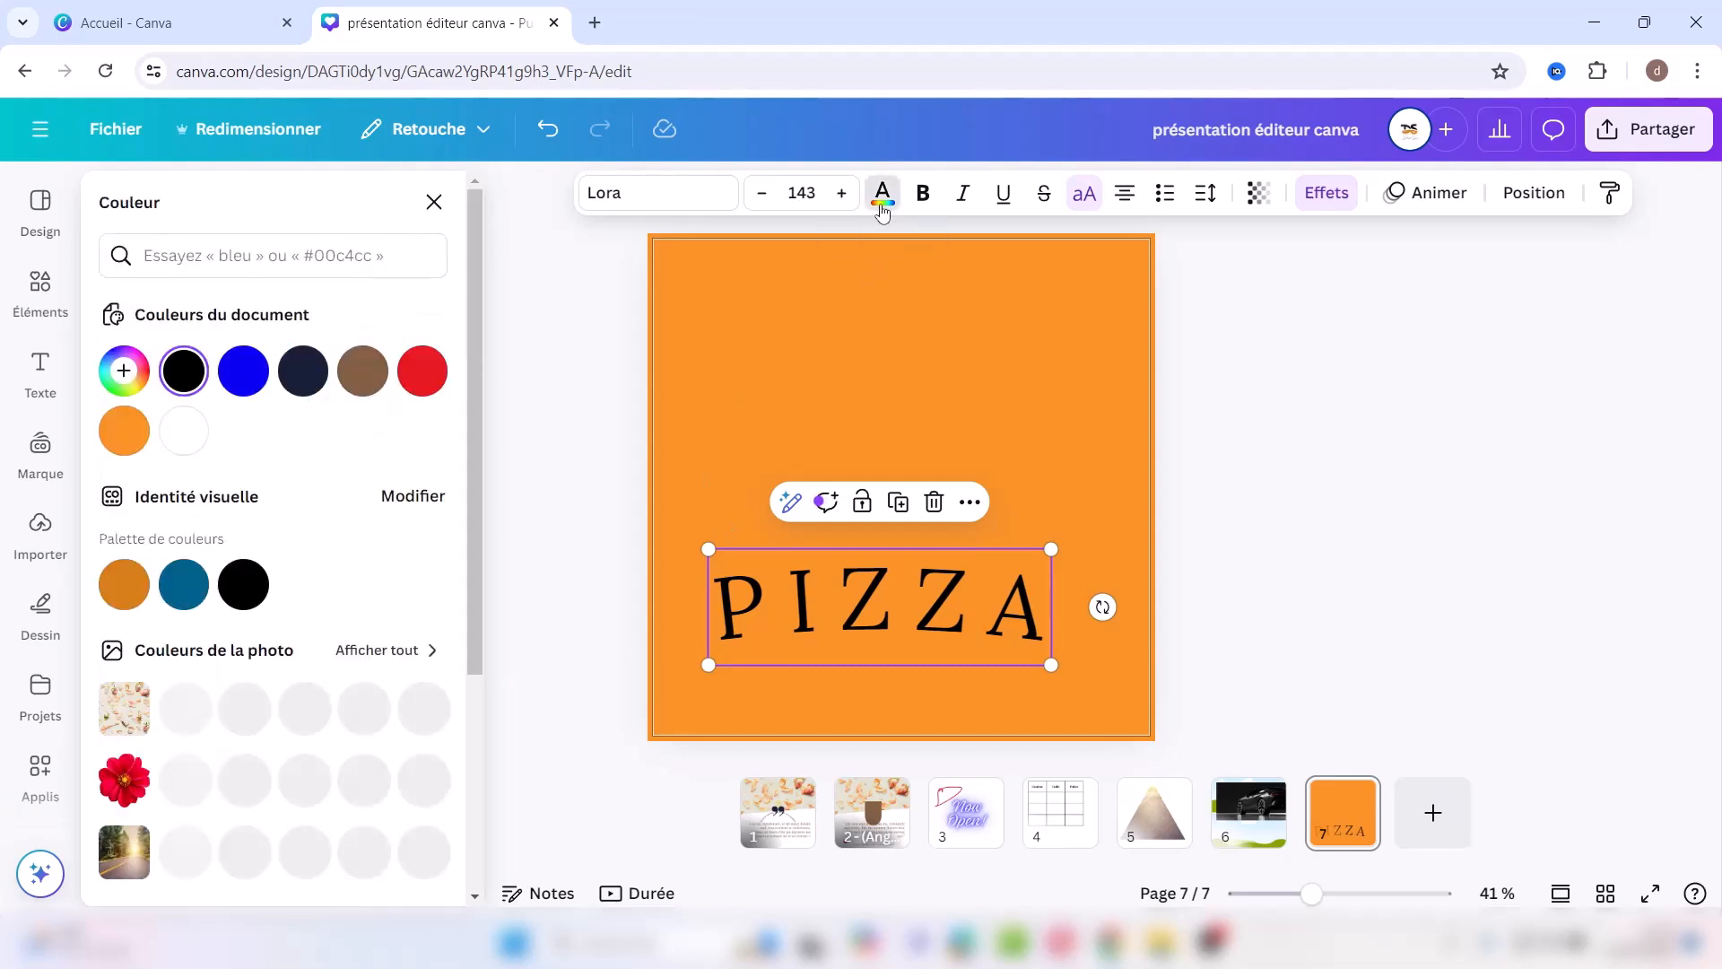
left_click(361, 373)
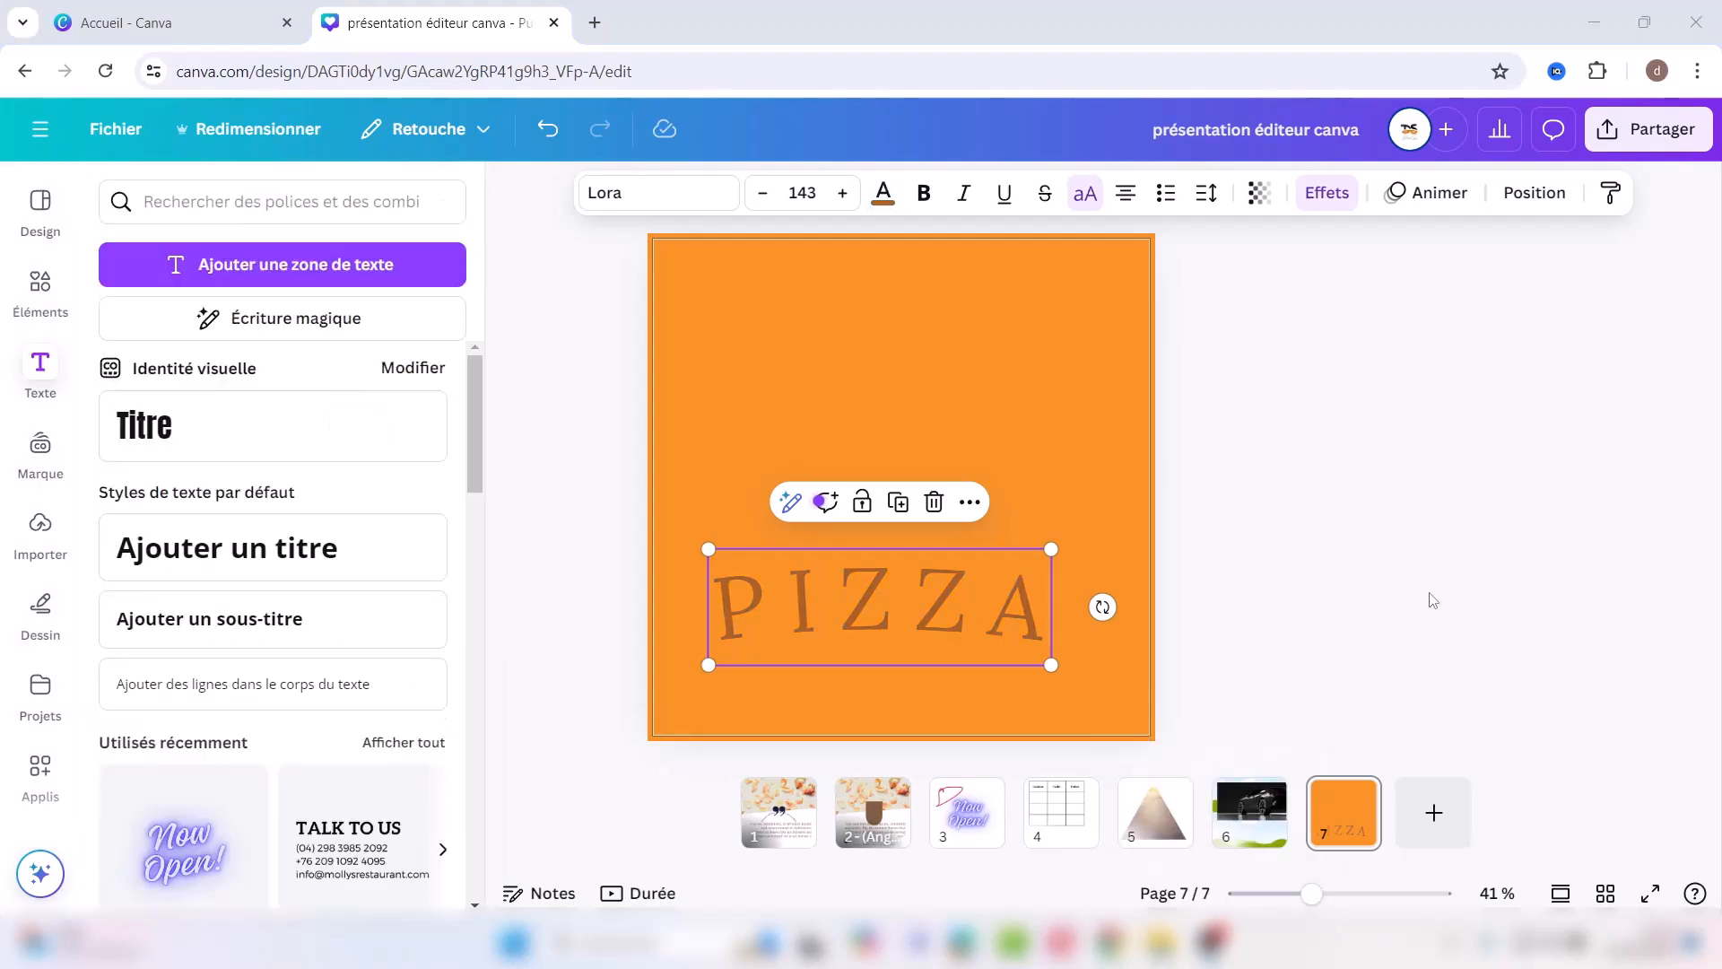
left_click(1432, 600)
left_click(933, 597)
mouse_move(933, 596)
left_mouse_down()
mouse_move(970, 592)
mouse_move(949, 592)
left_mouse_up()
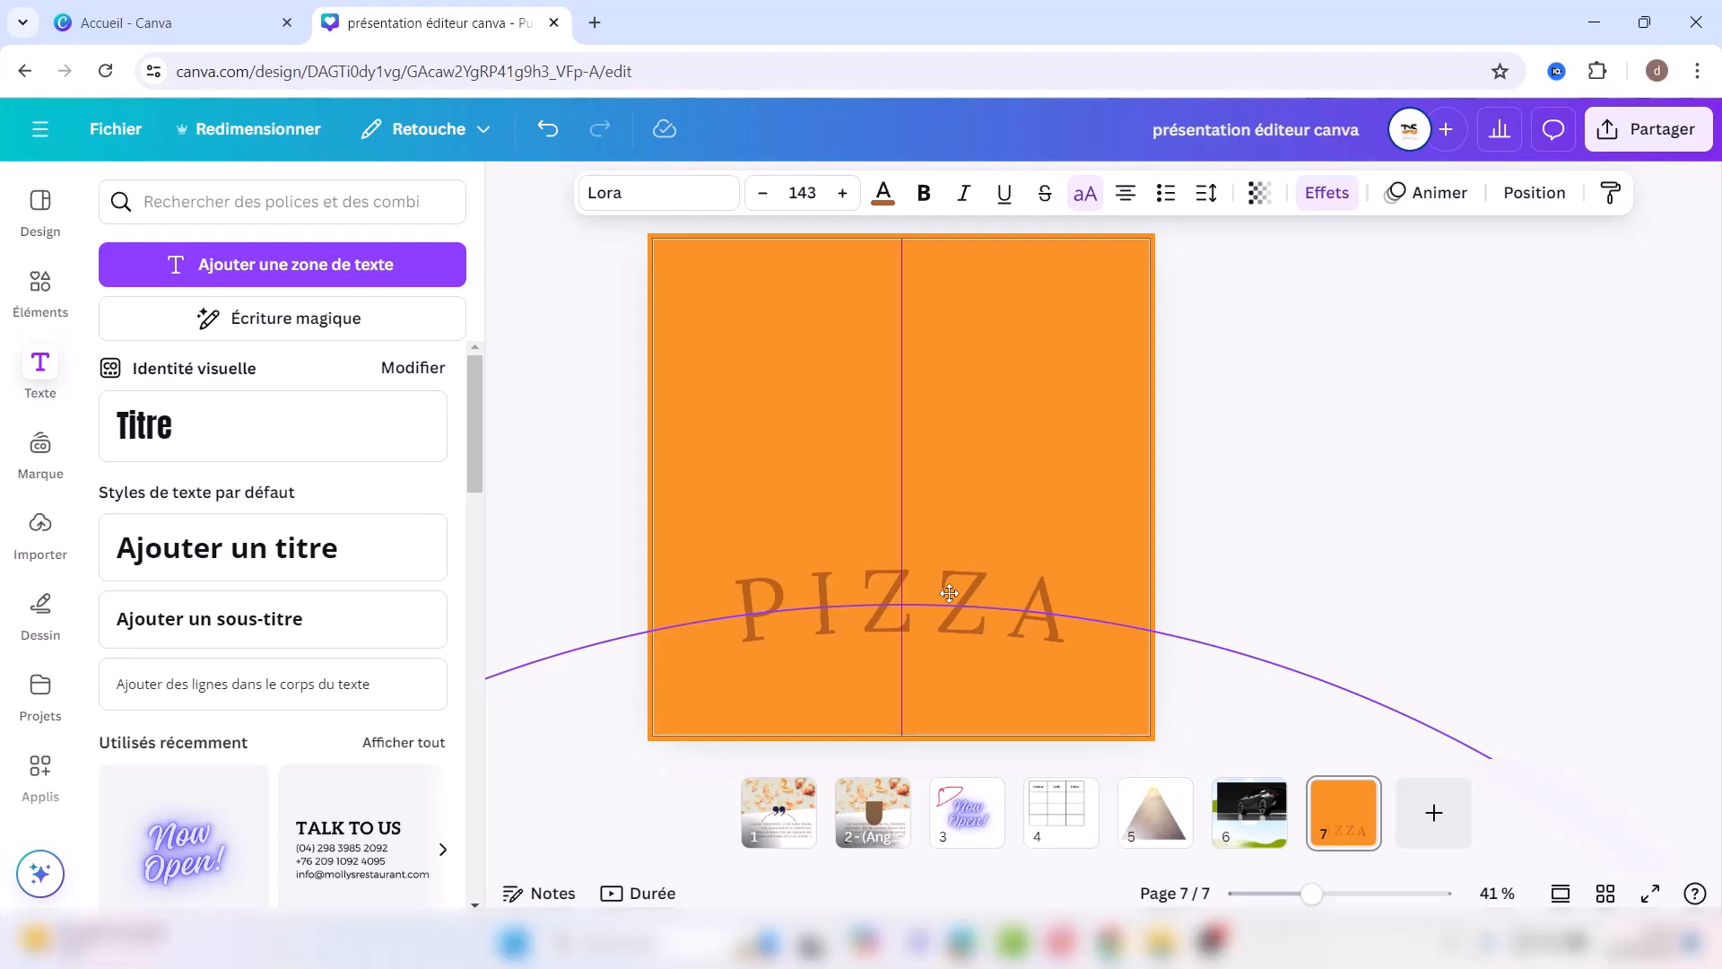
left_click_drag(949, 593, 949, 594)
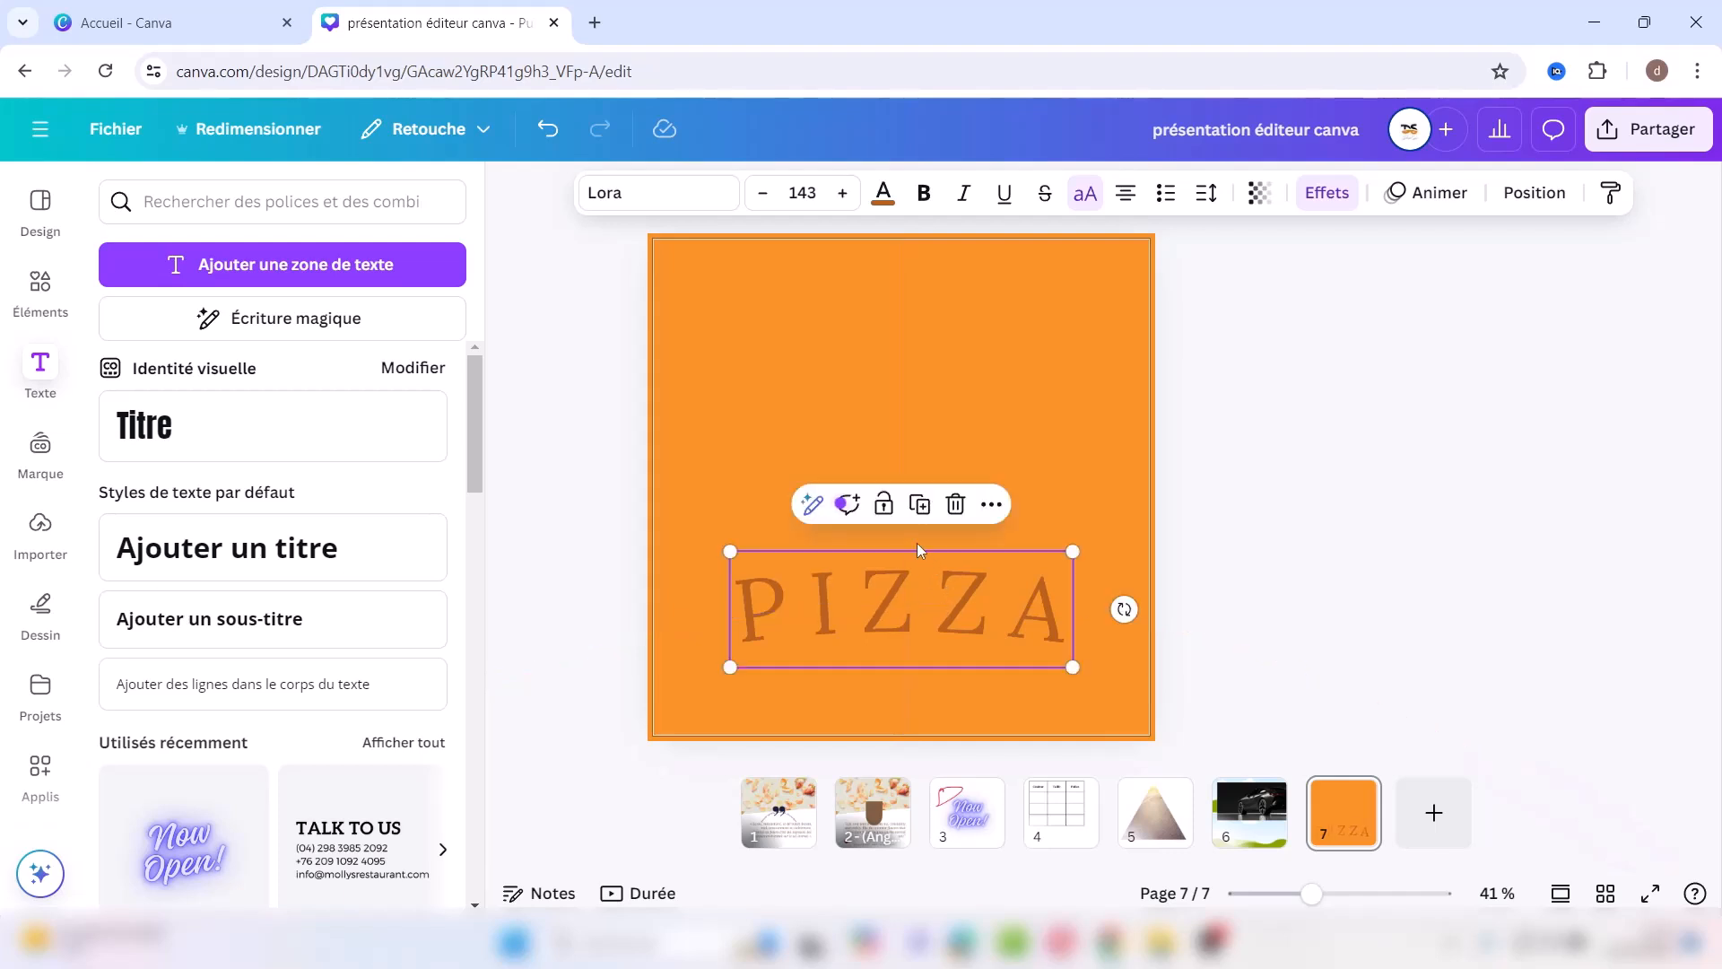
Step: Duplicate PIZZA into a stack of three and move the stack lower on the slide
left_click(919, 505)
left_click_drag(901, 605, 902, 475)
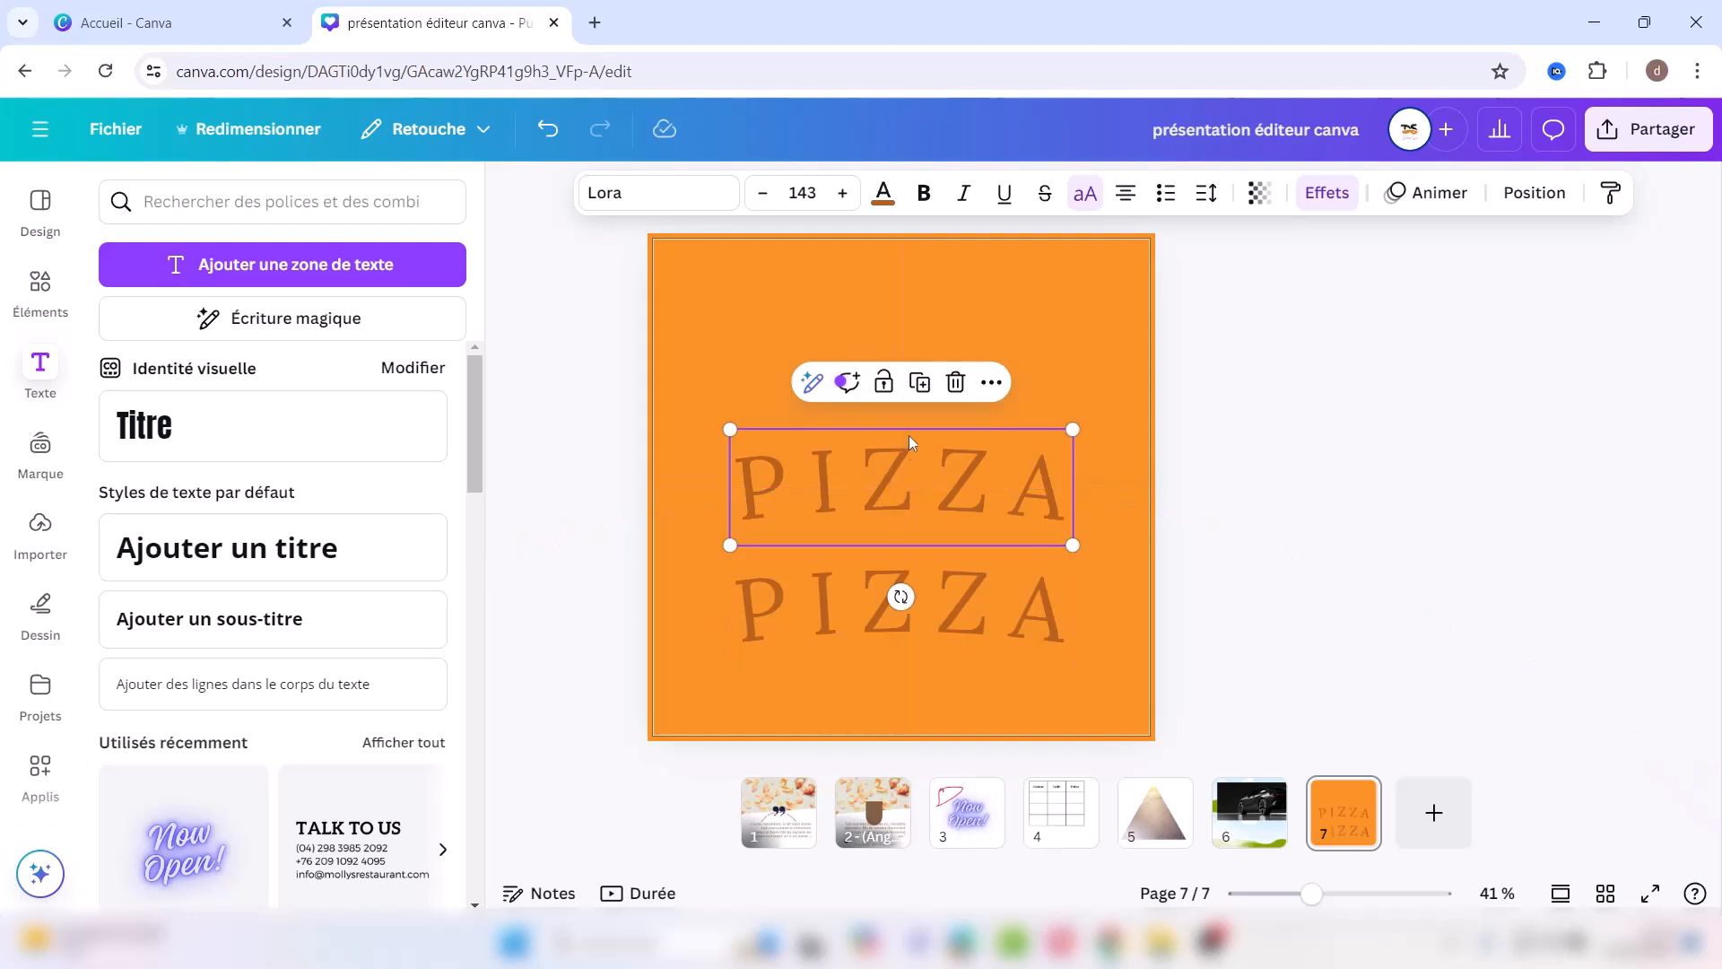
left_click(915, 382)
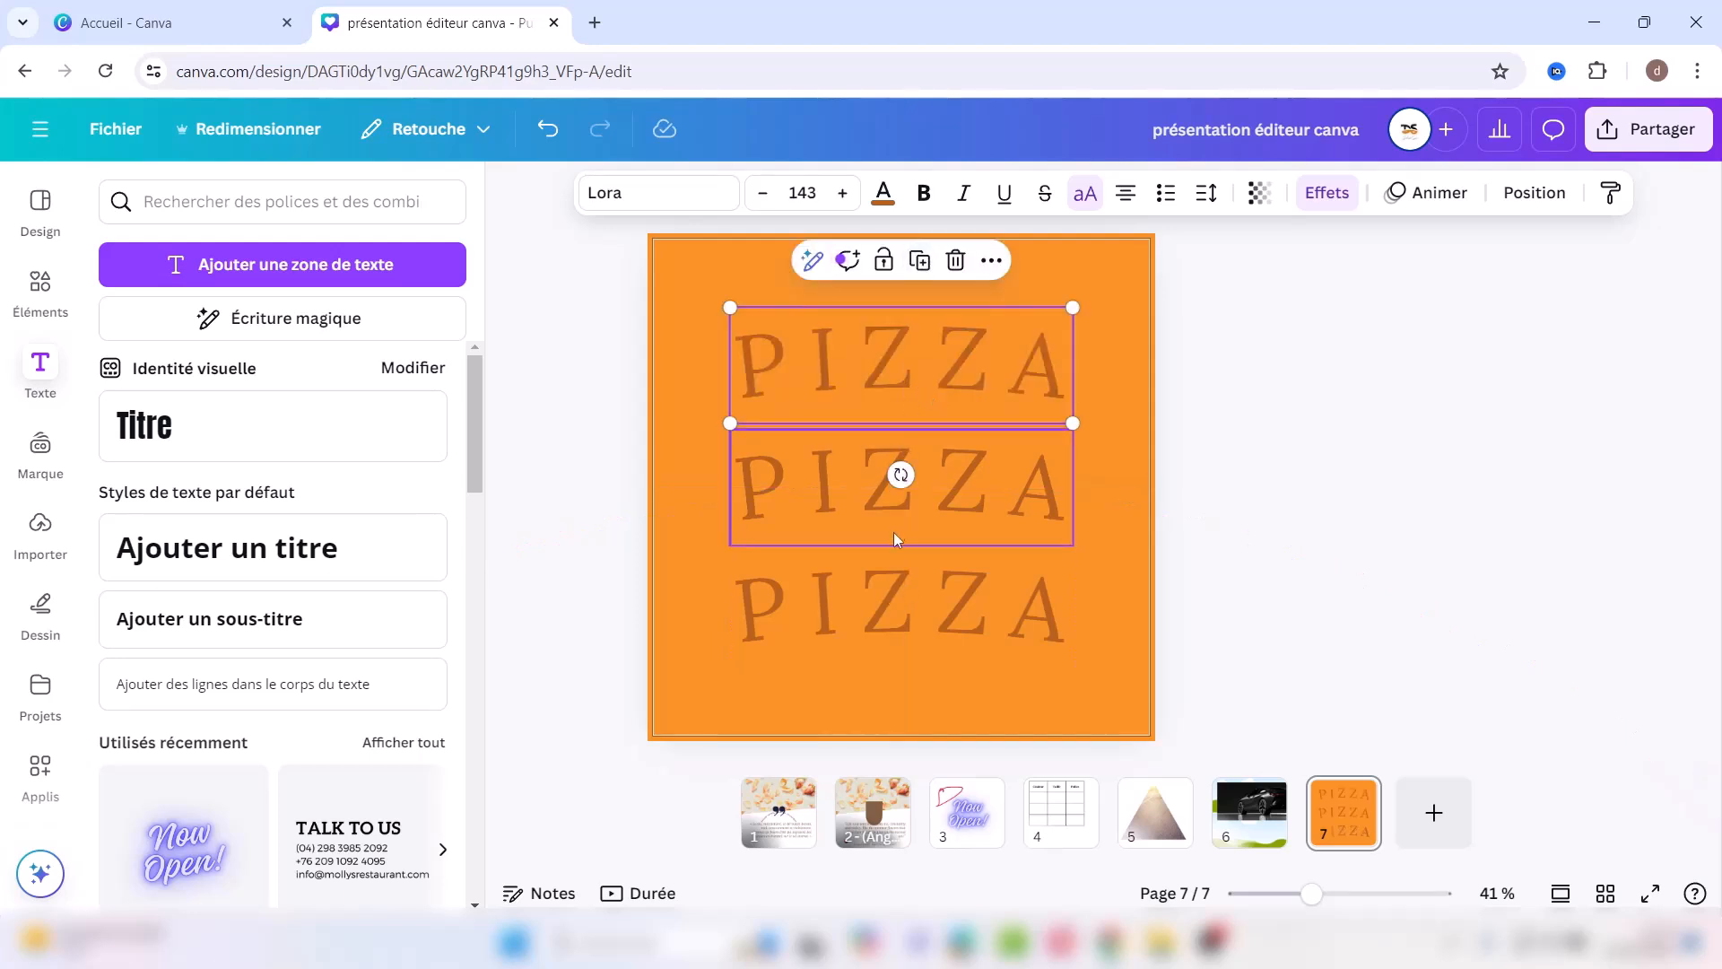
left_click_drag(686, 349, 1126, 691)
left_click_drag(1051, 595, 1032, 658)
Step: Recolour the top PIZZA word white
left_click(754, 381)
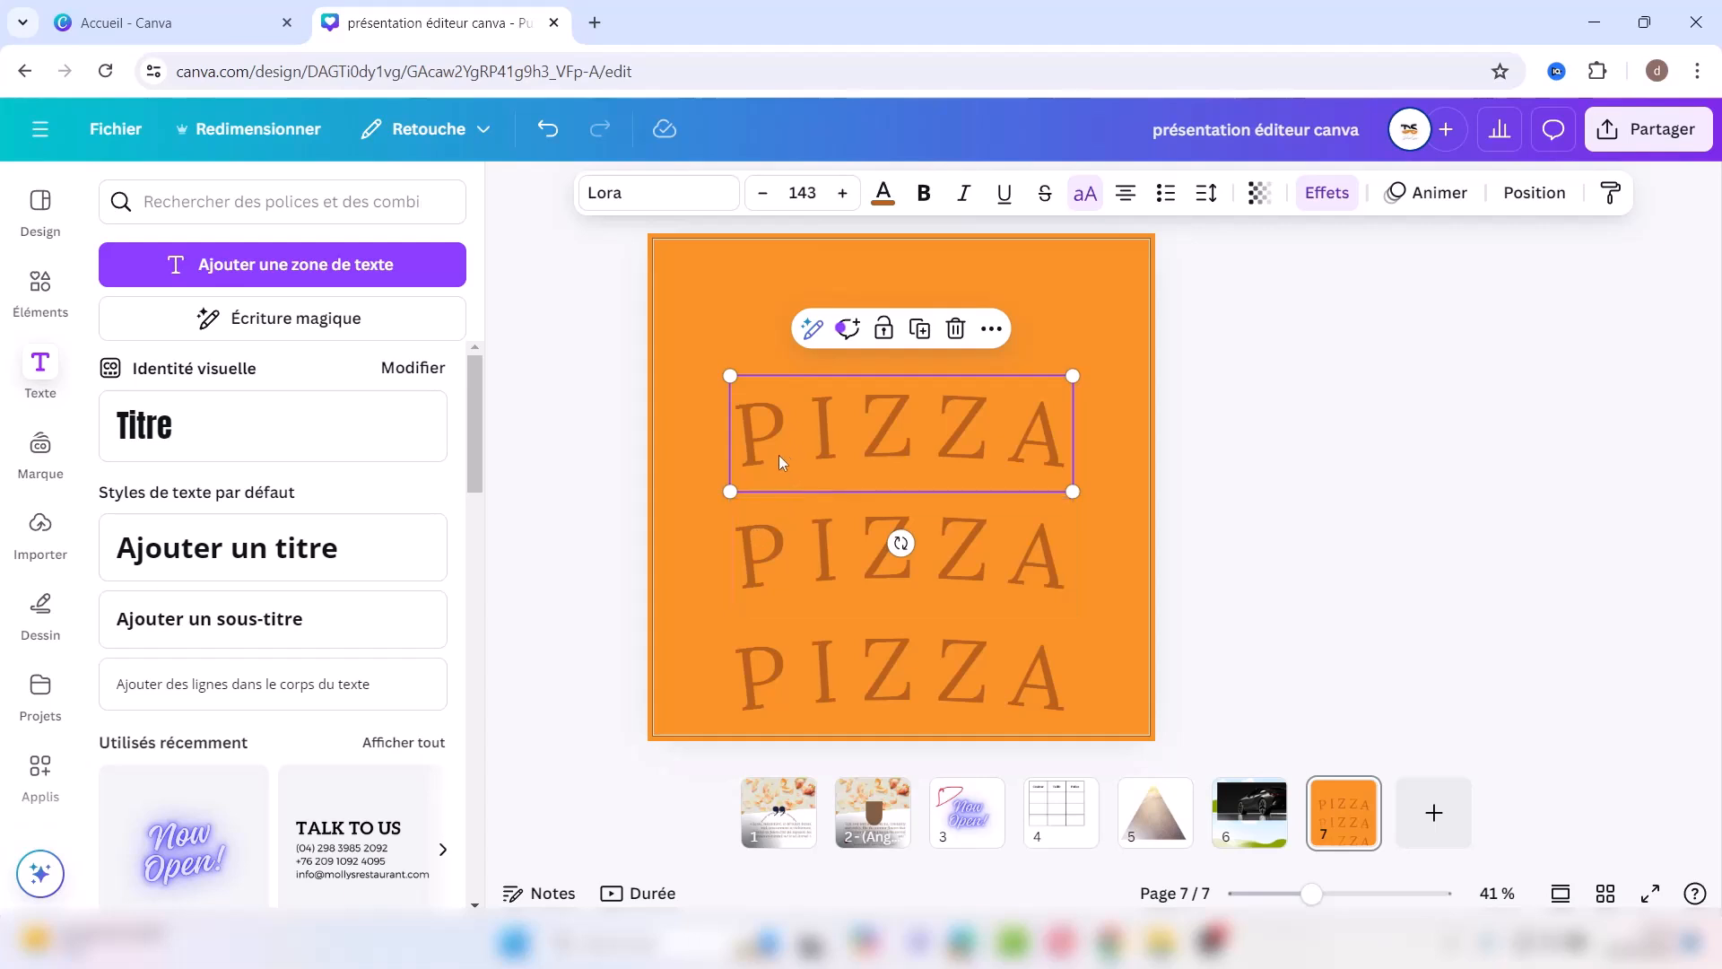
left_click(882, 196)
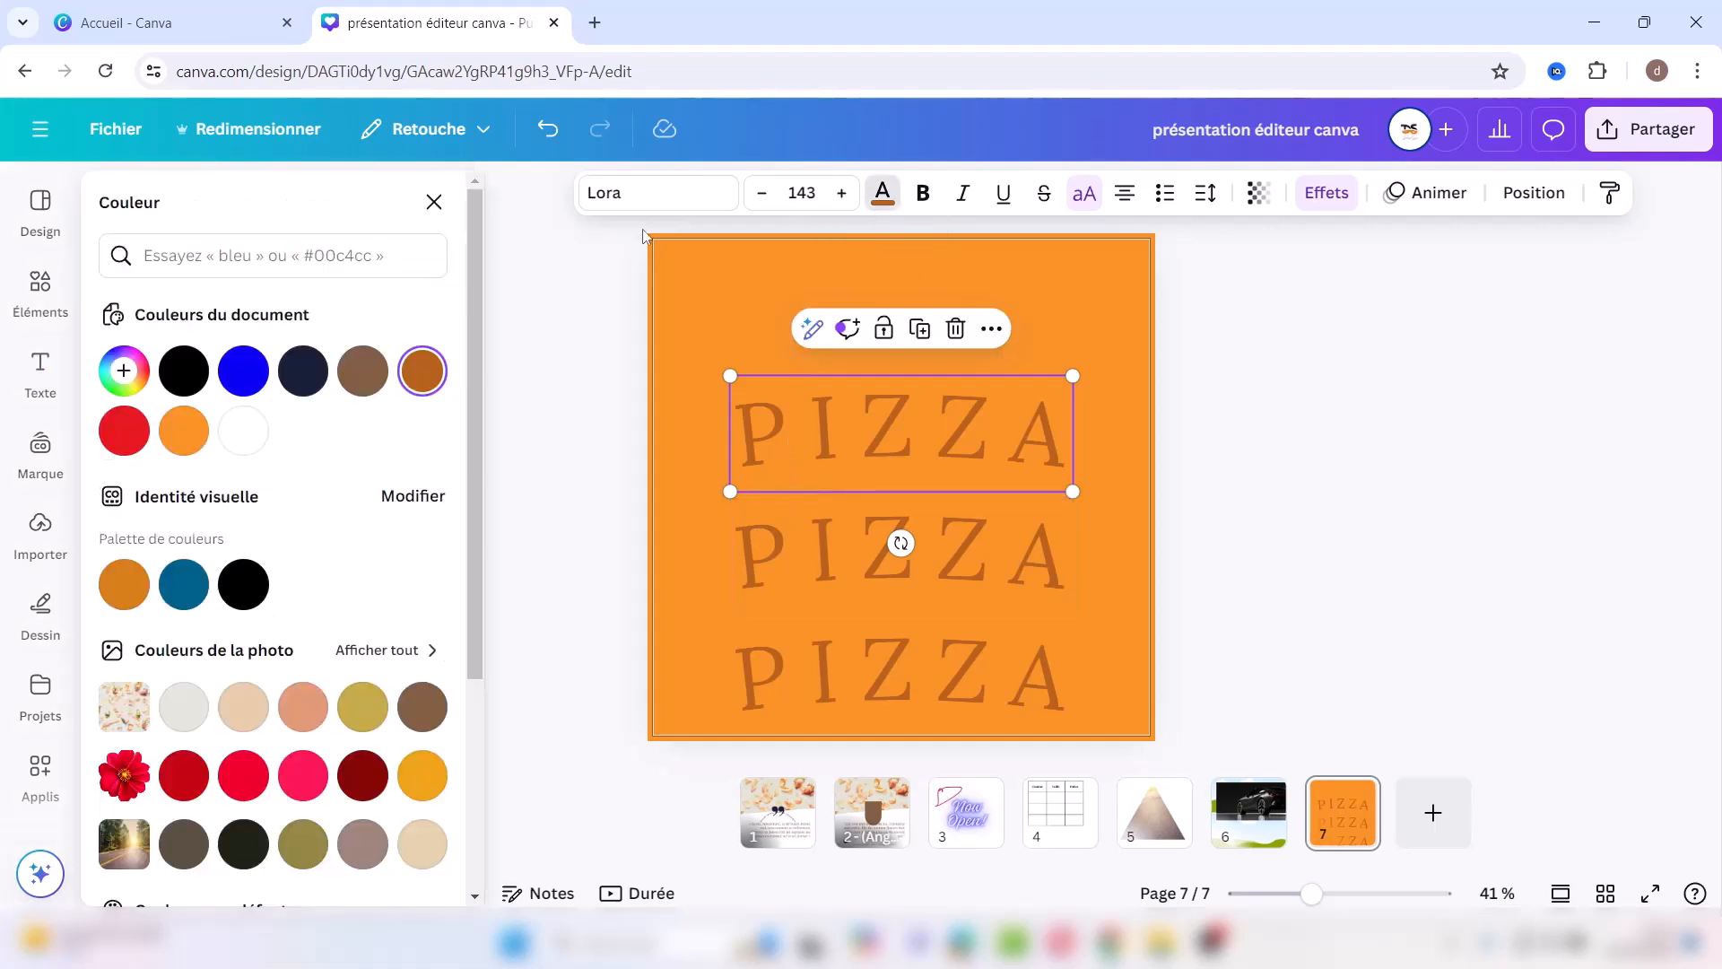
left_click(246, 432)
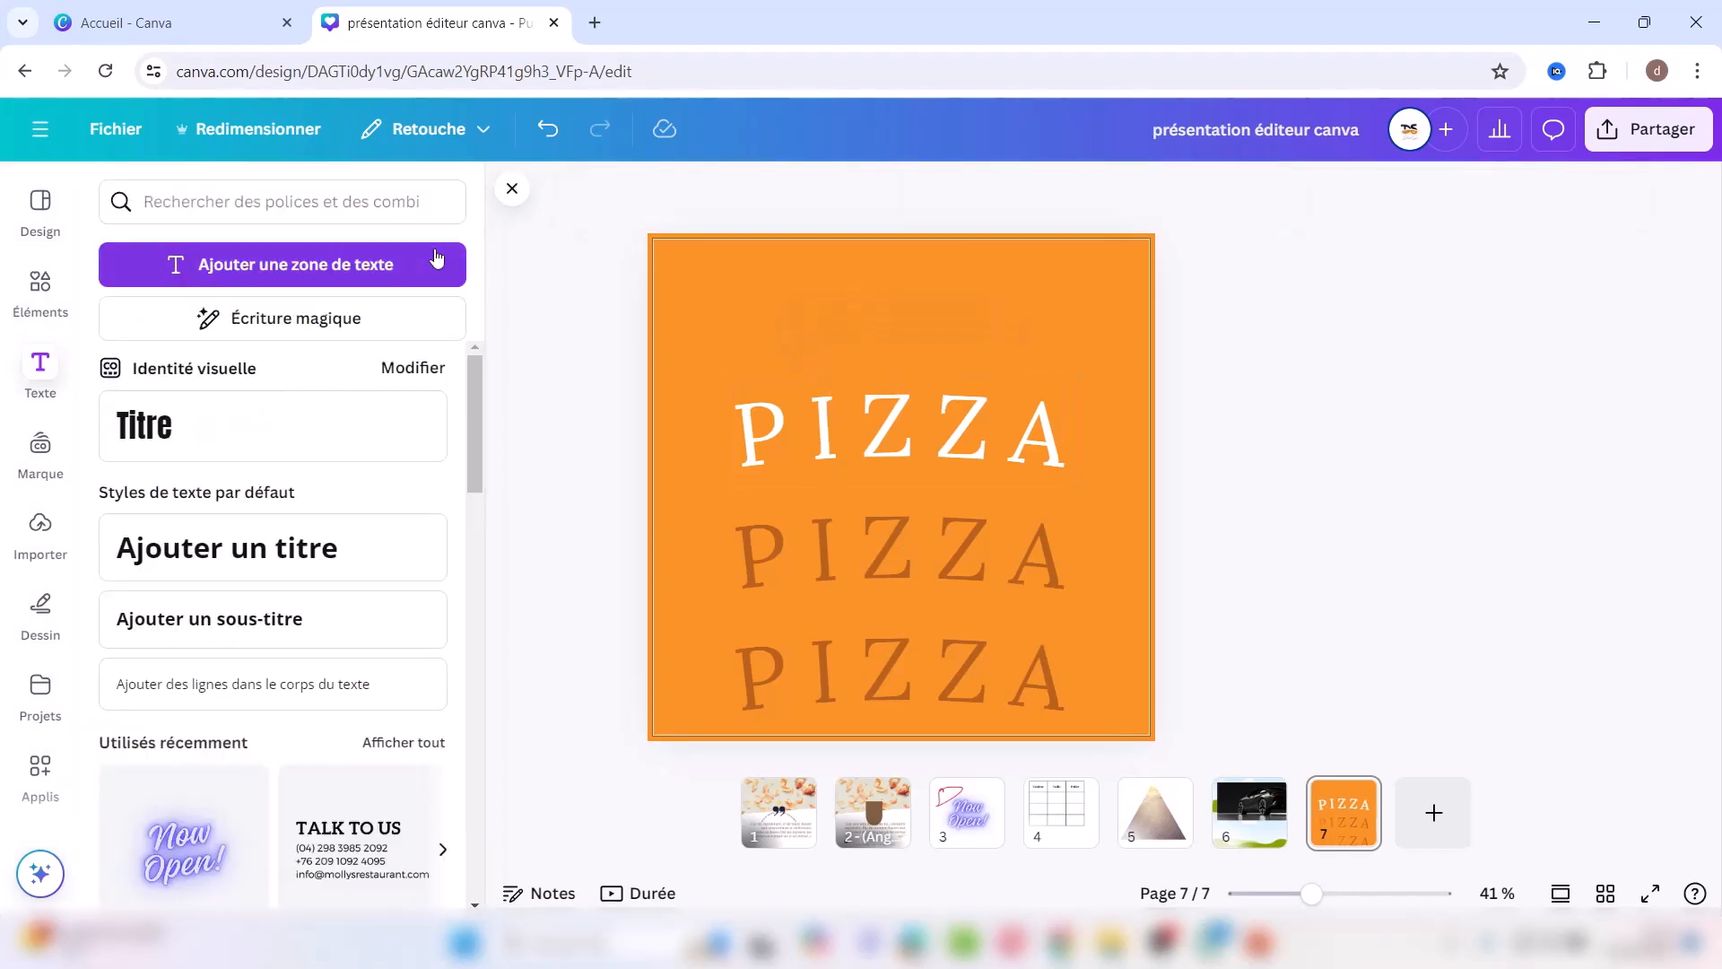
Step: Add the caption C'EST L'HEURE D'AVOIR UNE PIZZA at size 29 above the PIZZA stack
left_click(413, 263)
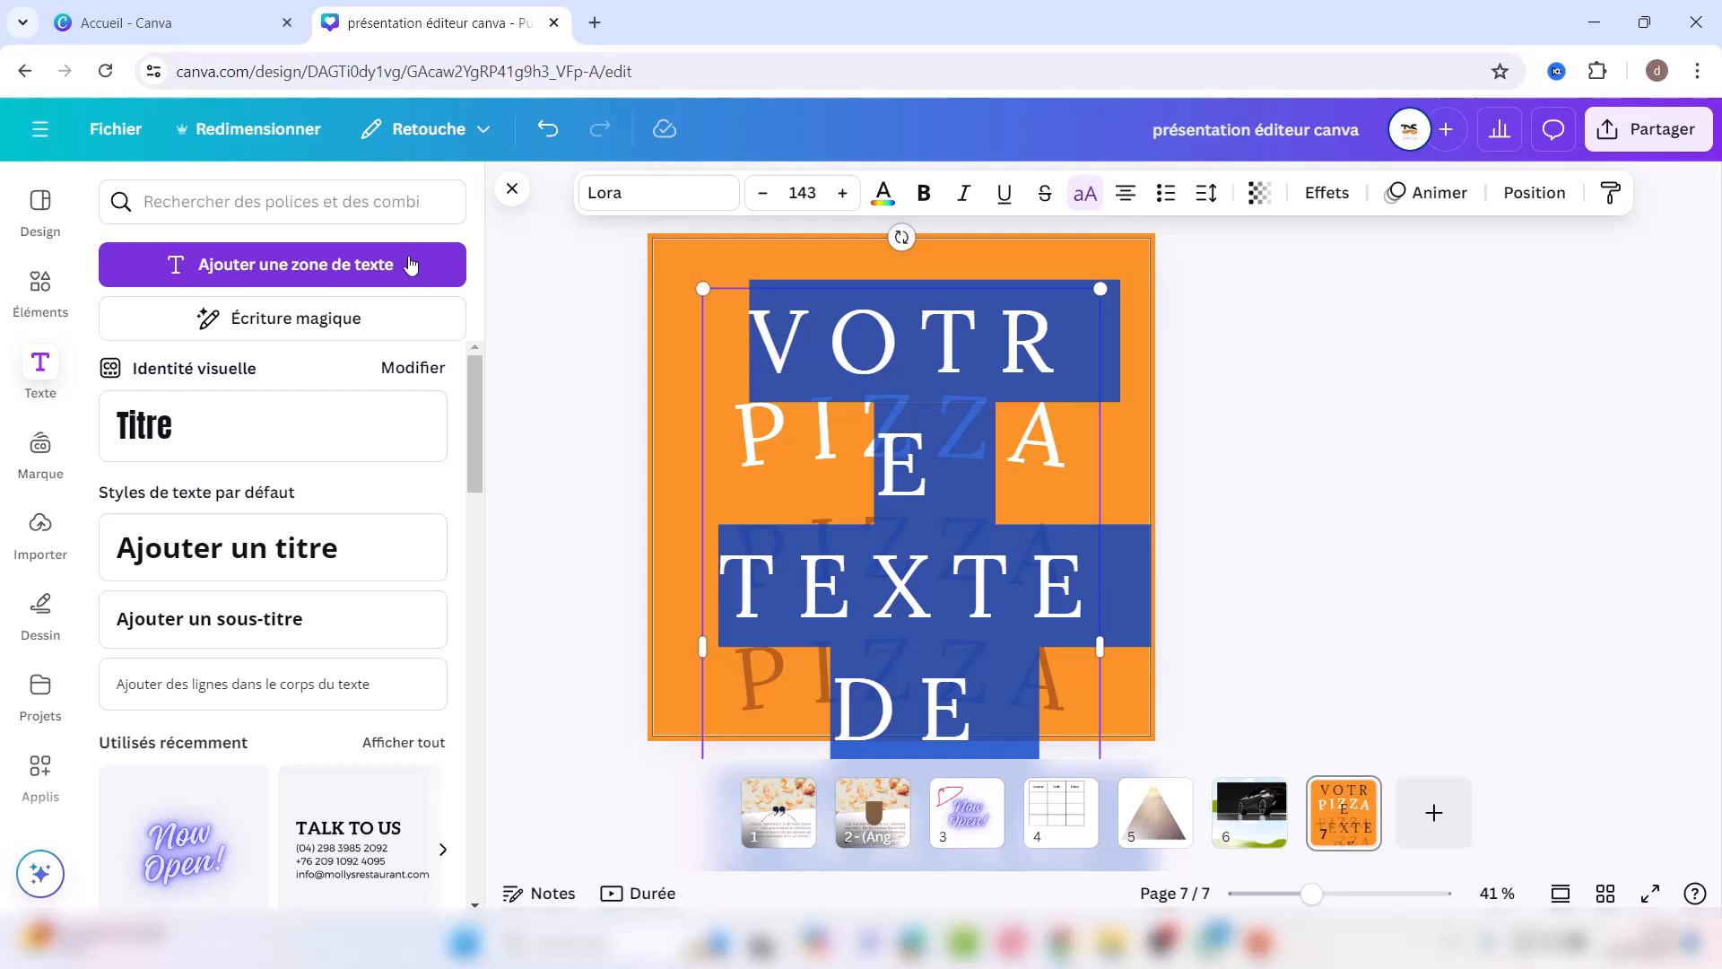
type("C'EST L")
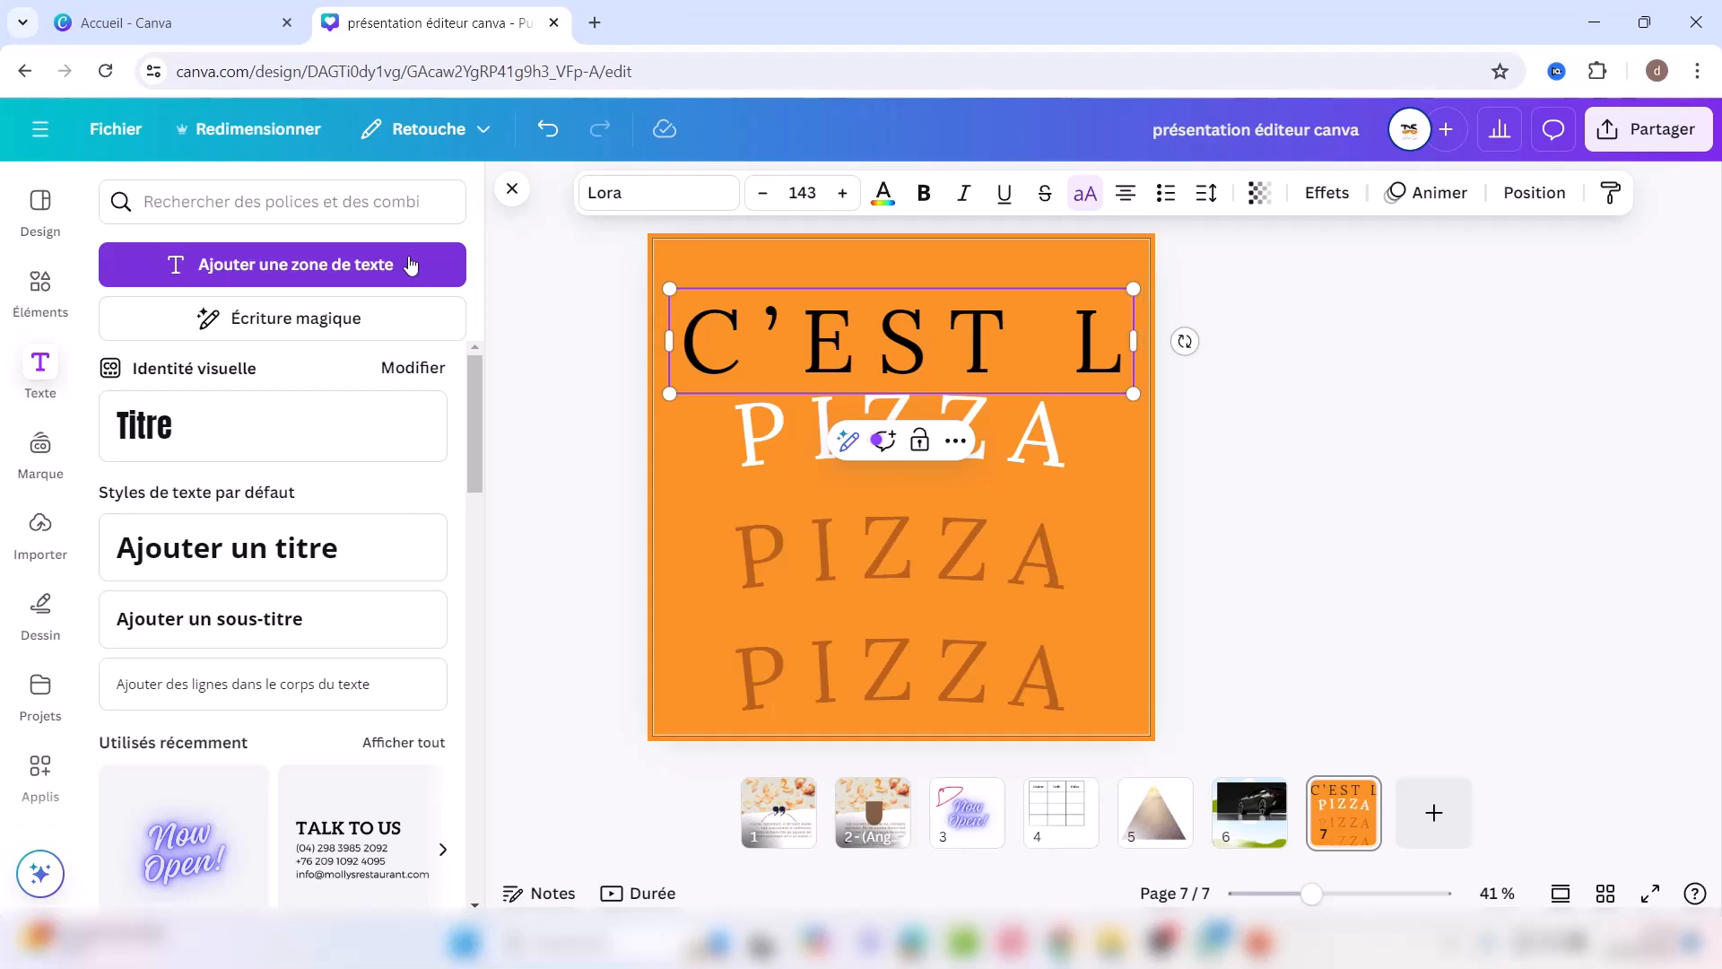
type("'HEURE D'AVOIR UNE")
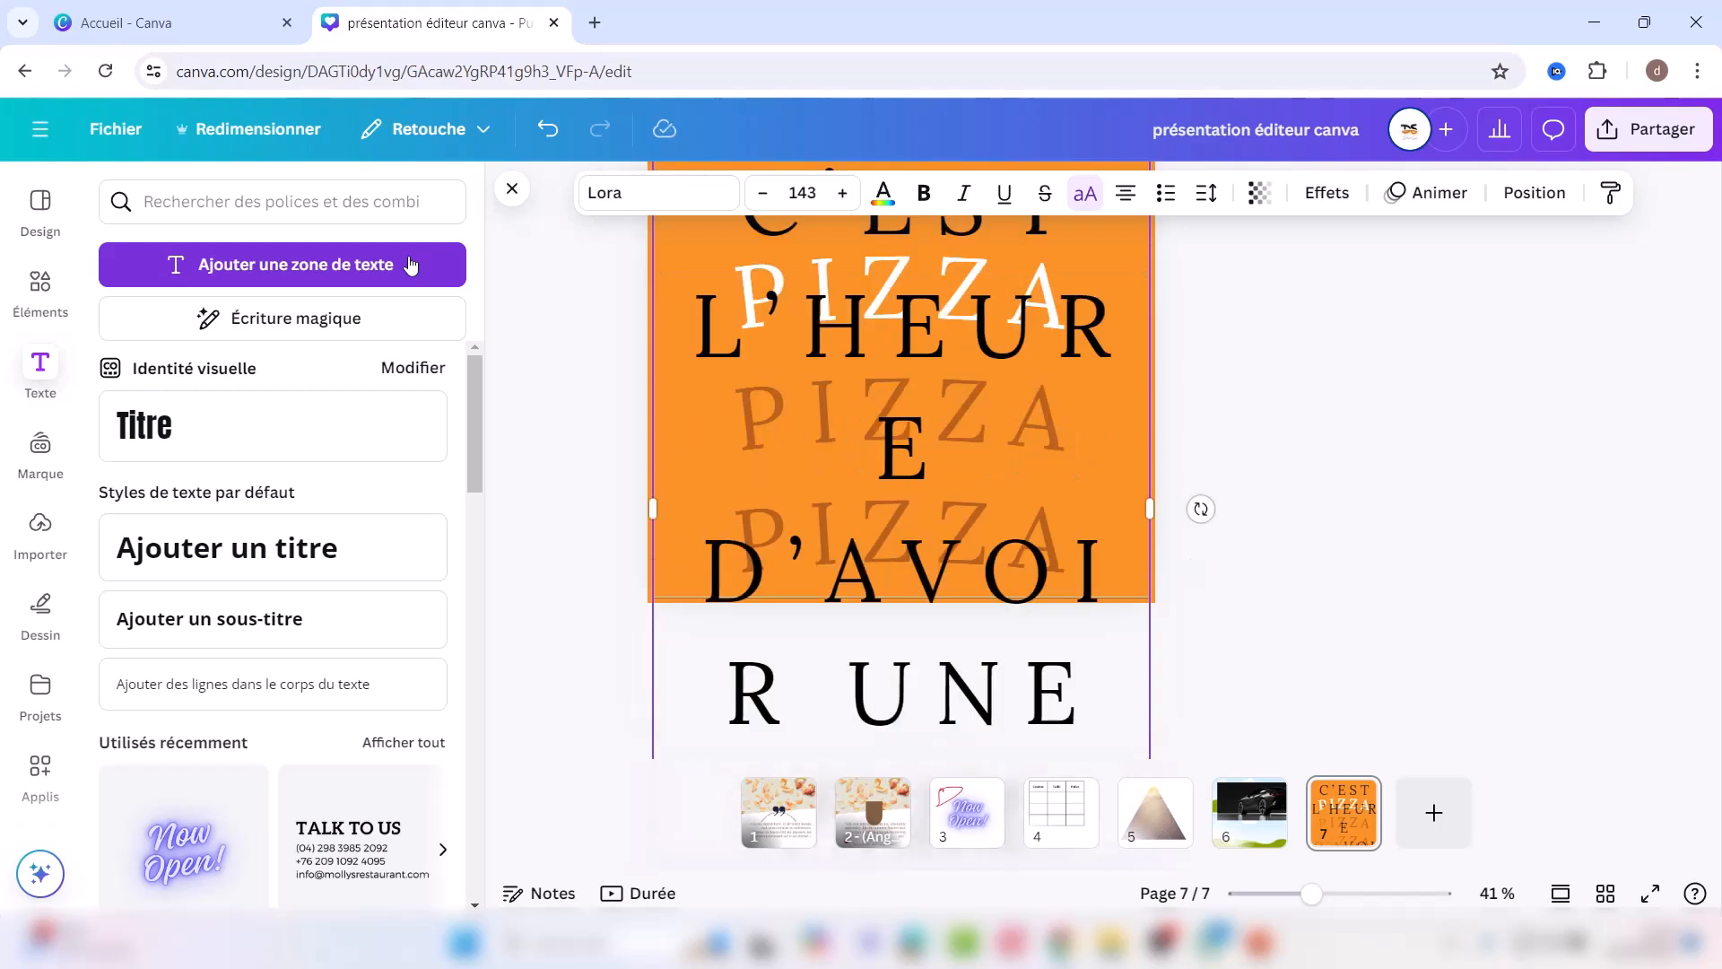
left_click(761, 193)
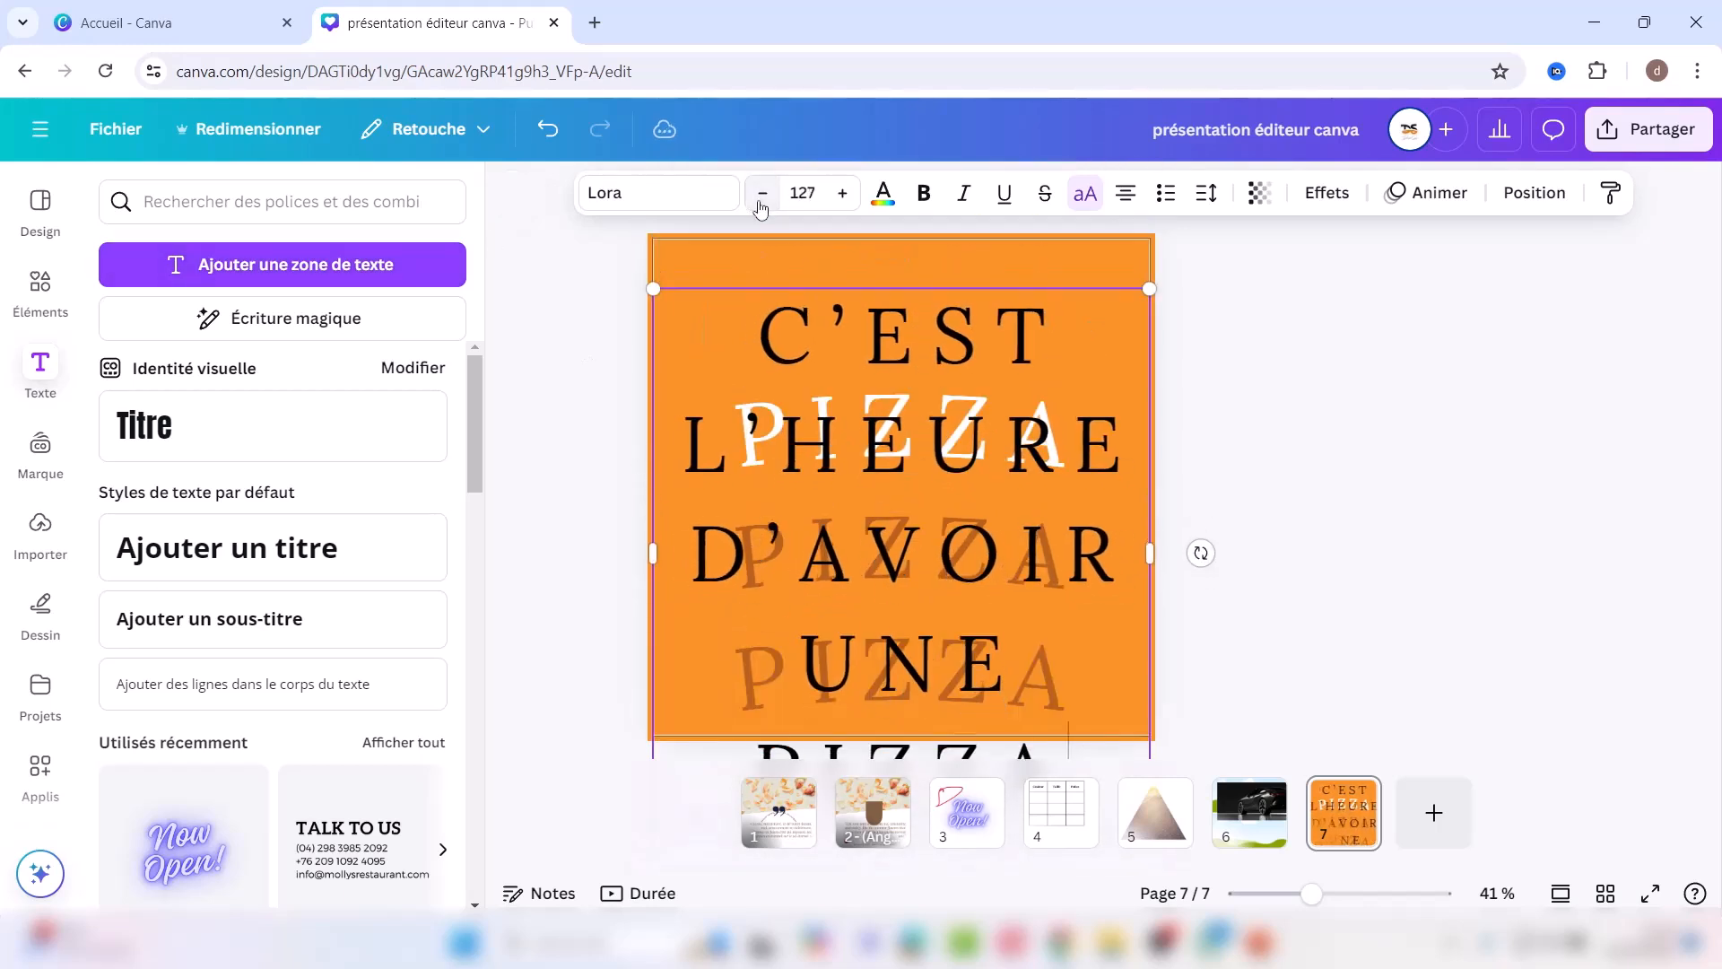
left_click(762, 192)
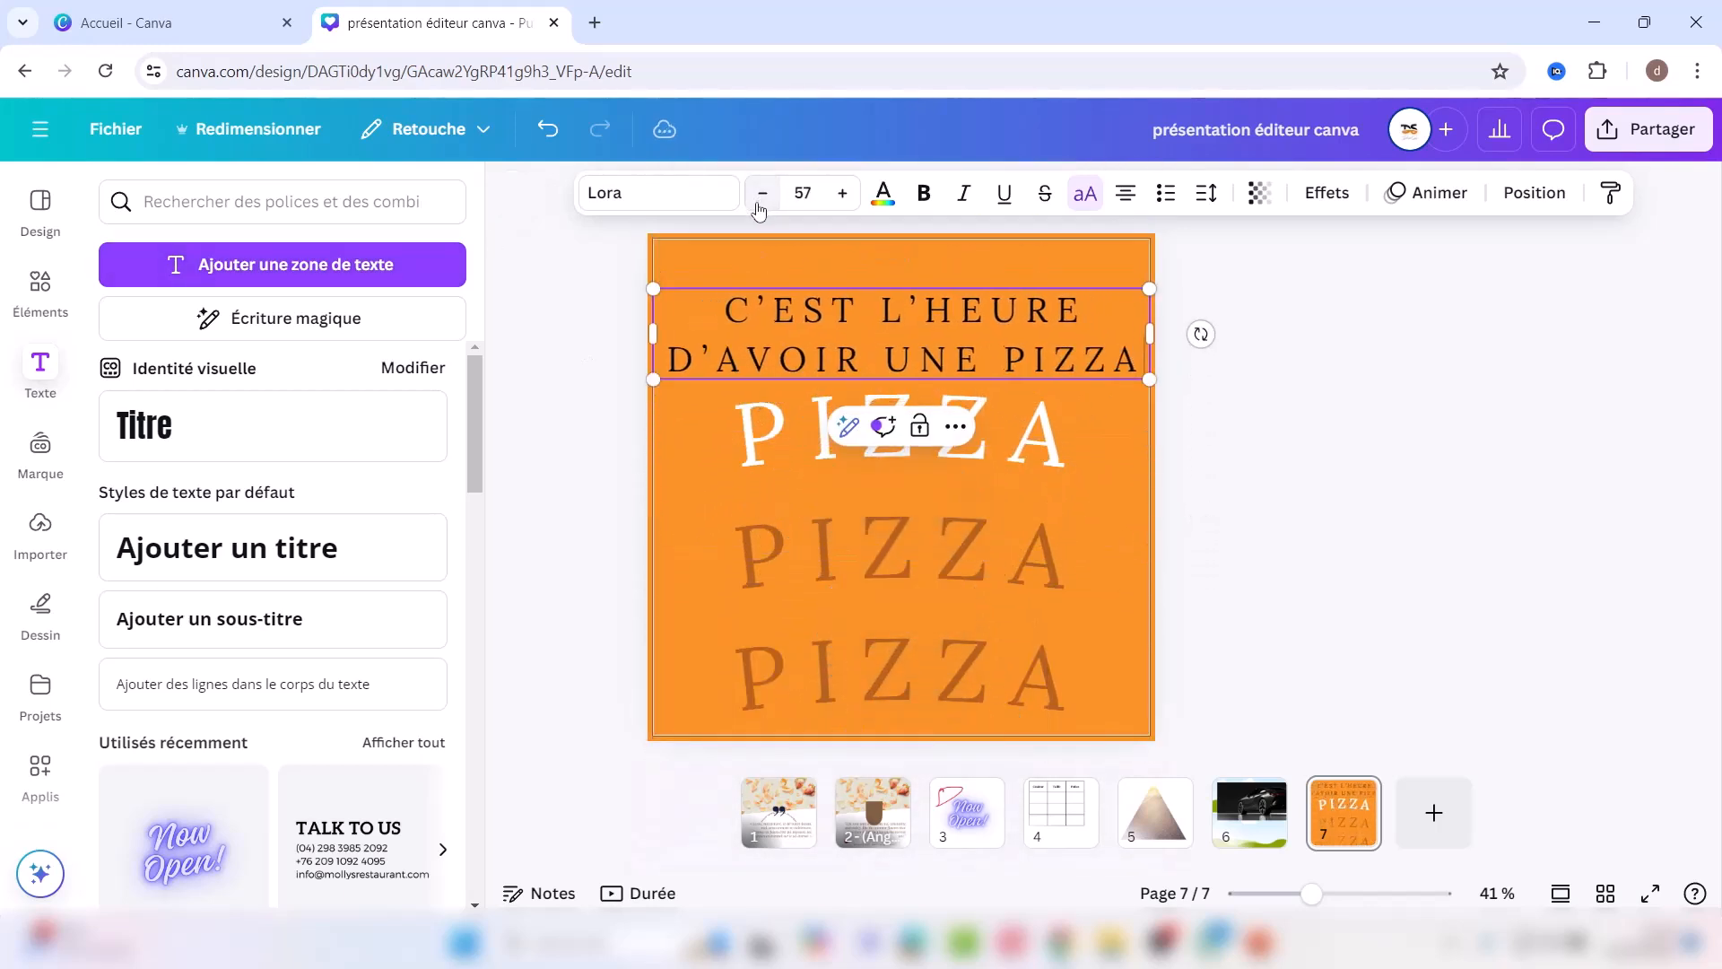
left_click_drag(983, 303, 971, 327)
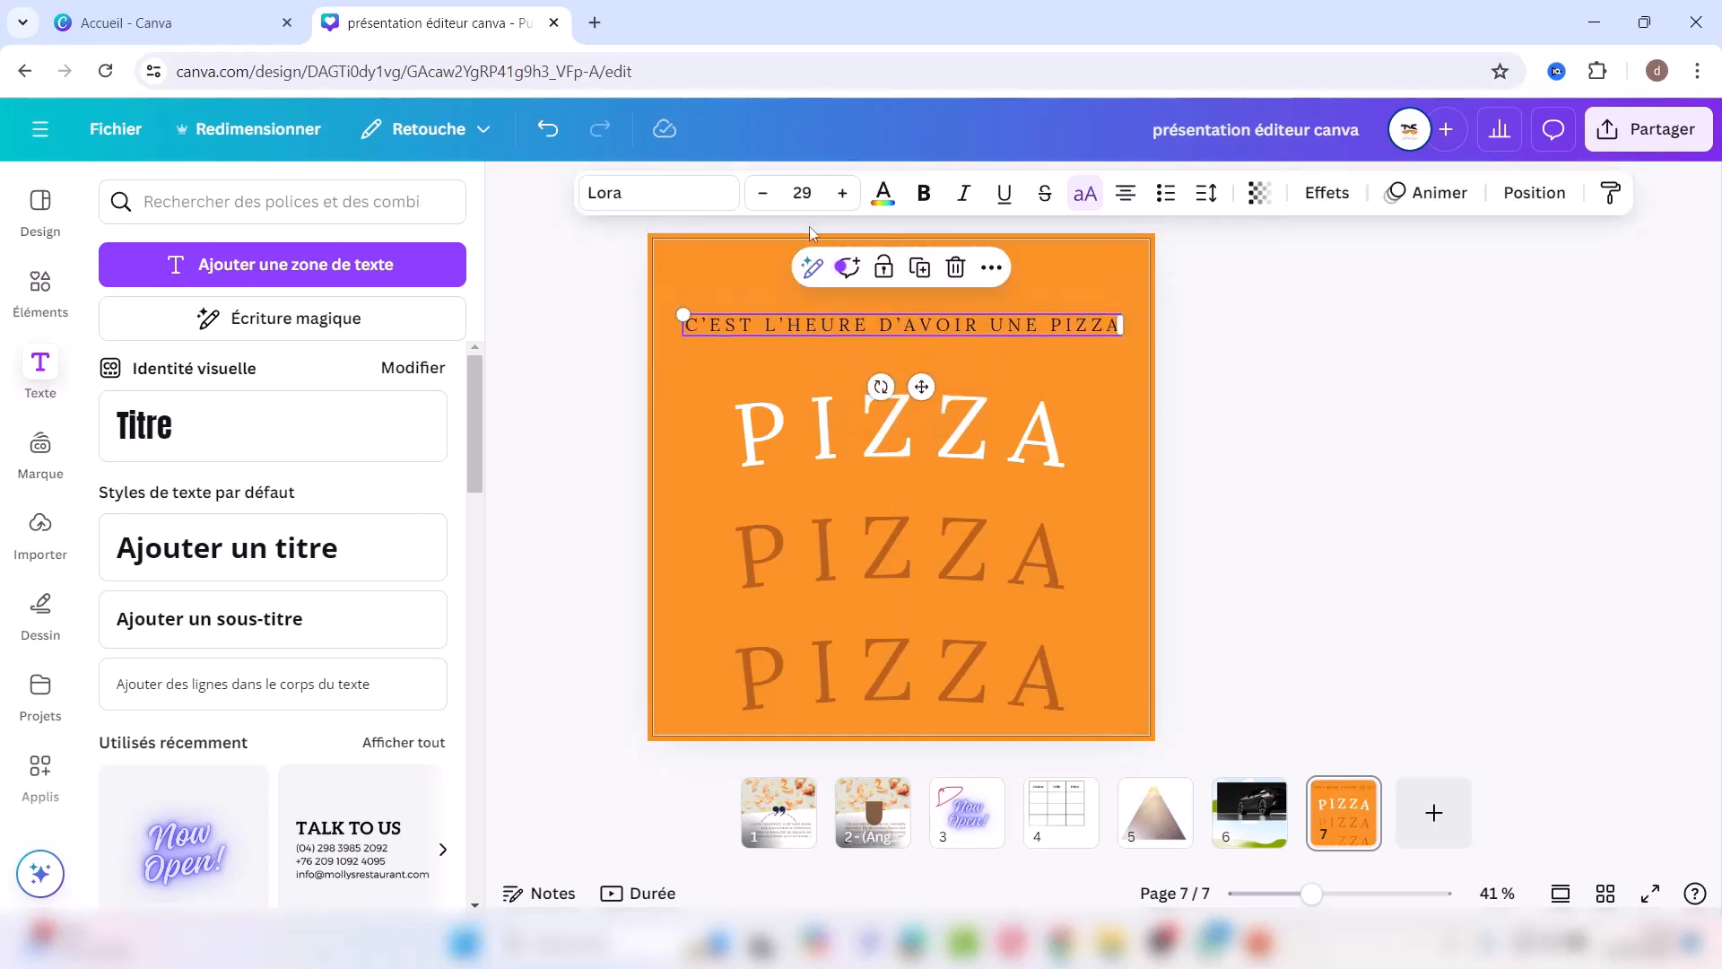
left_click(641, 196)
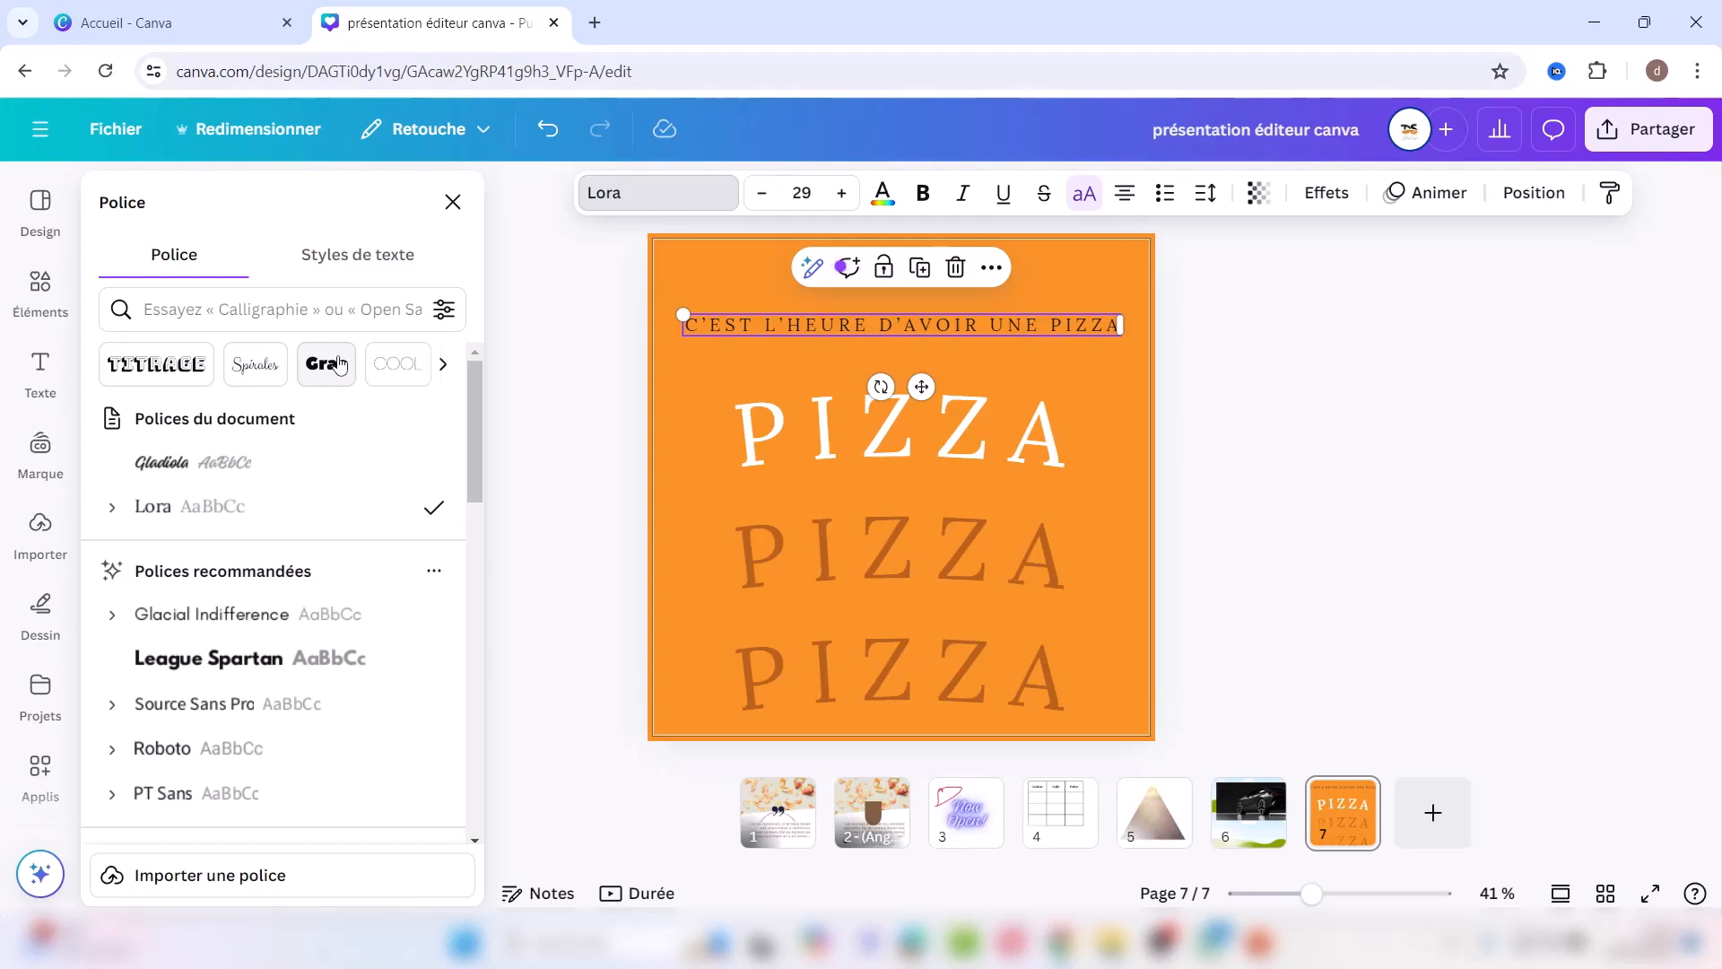
Step: Set the caption's font to Questrial from the Sans Serif fonts
left_click(443, 365)
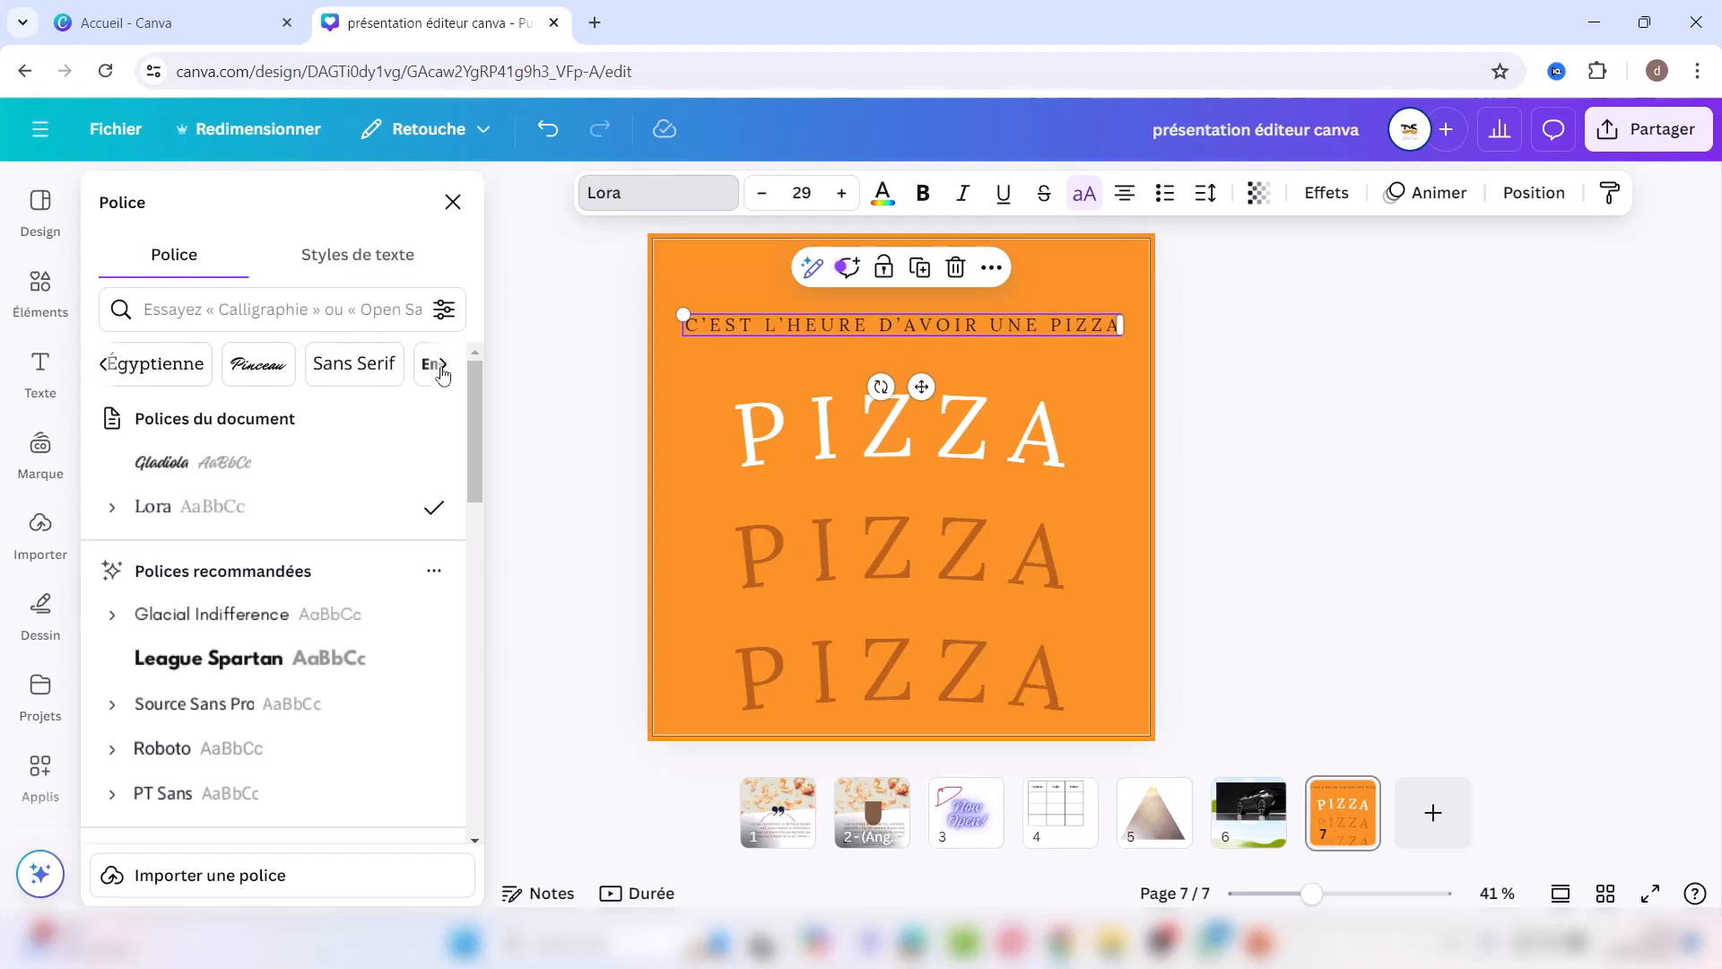
left_click(342, 366)
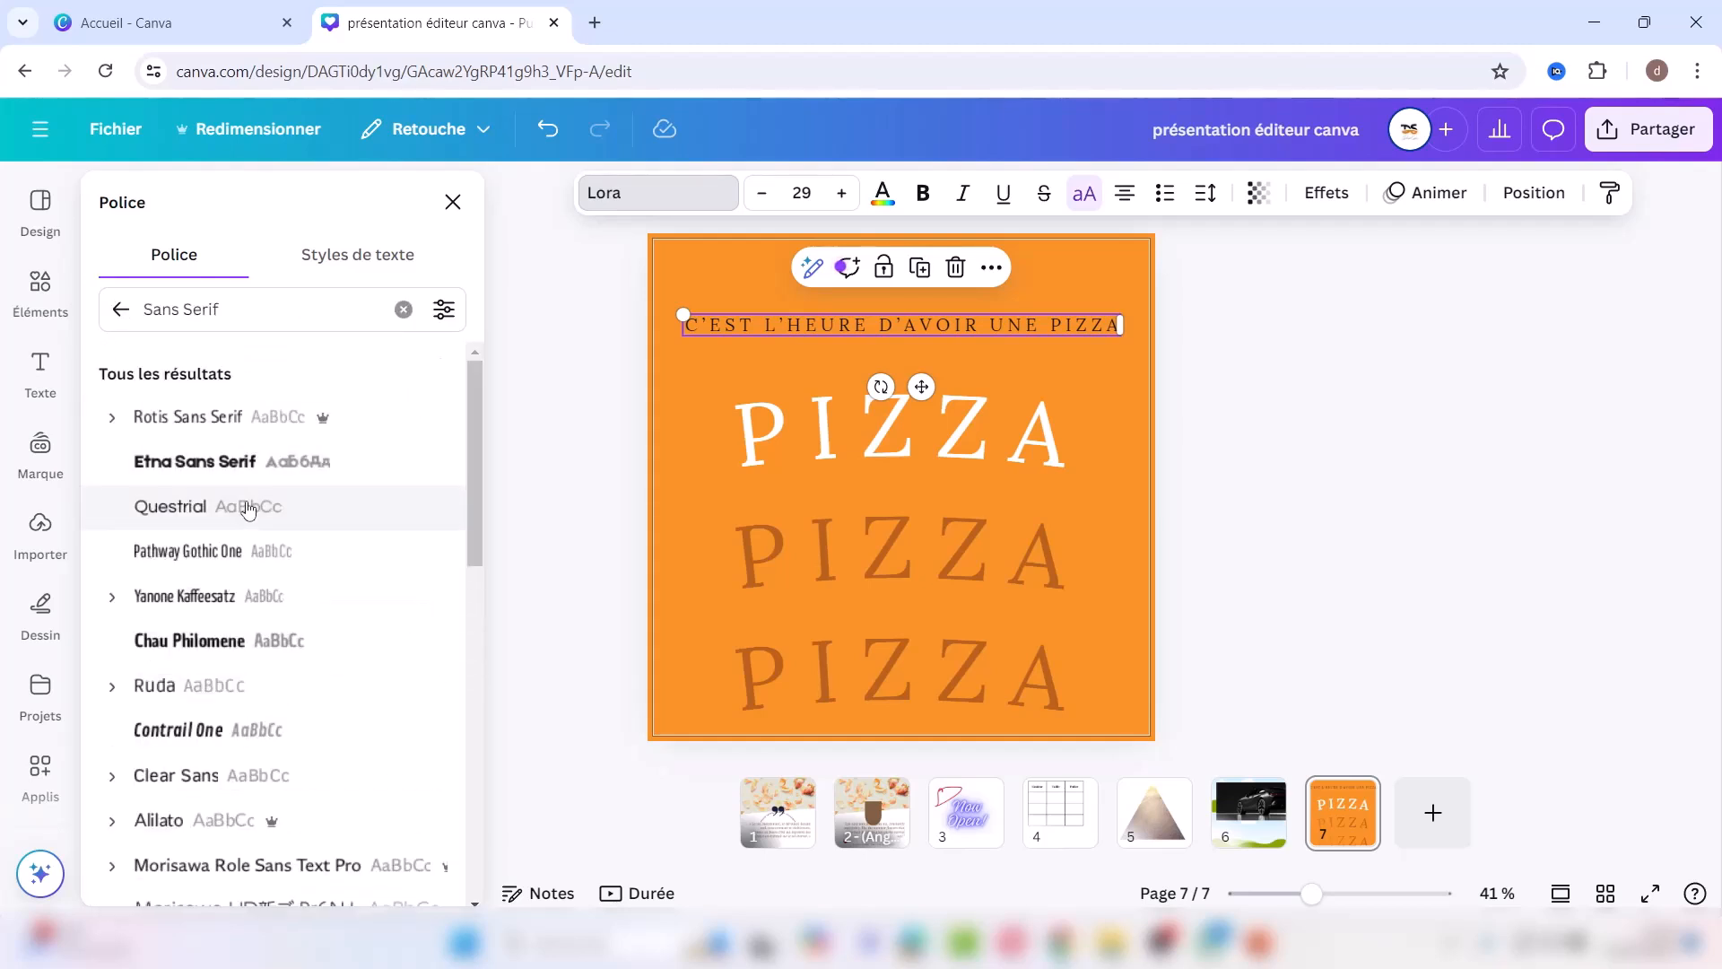
left_click(251, 507)
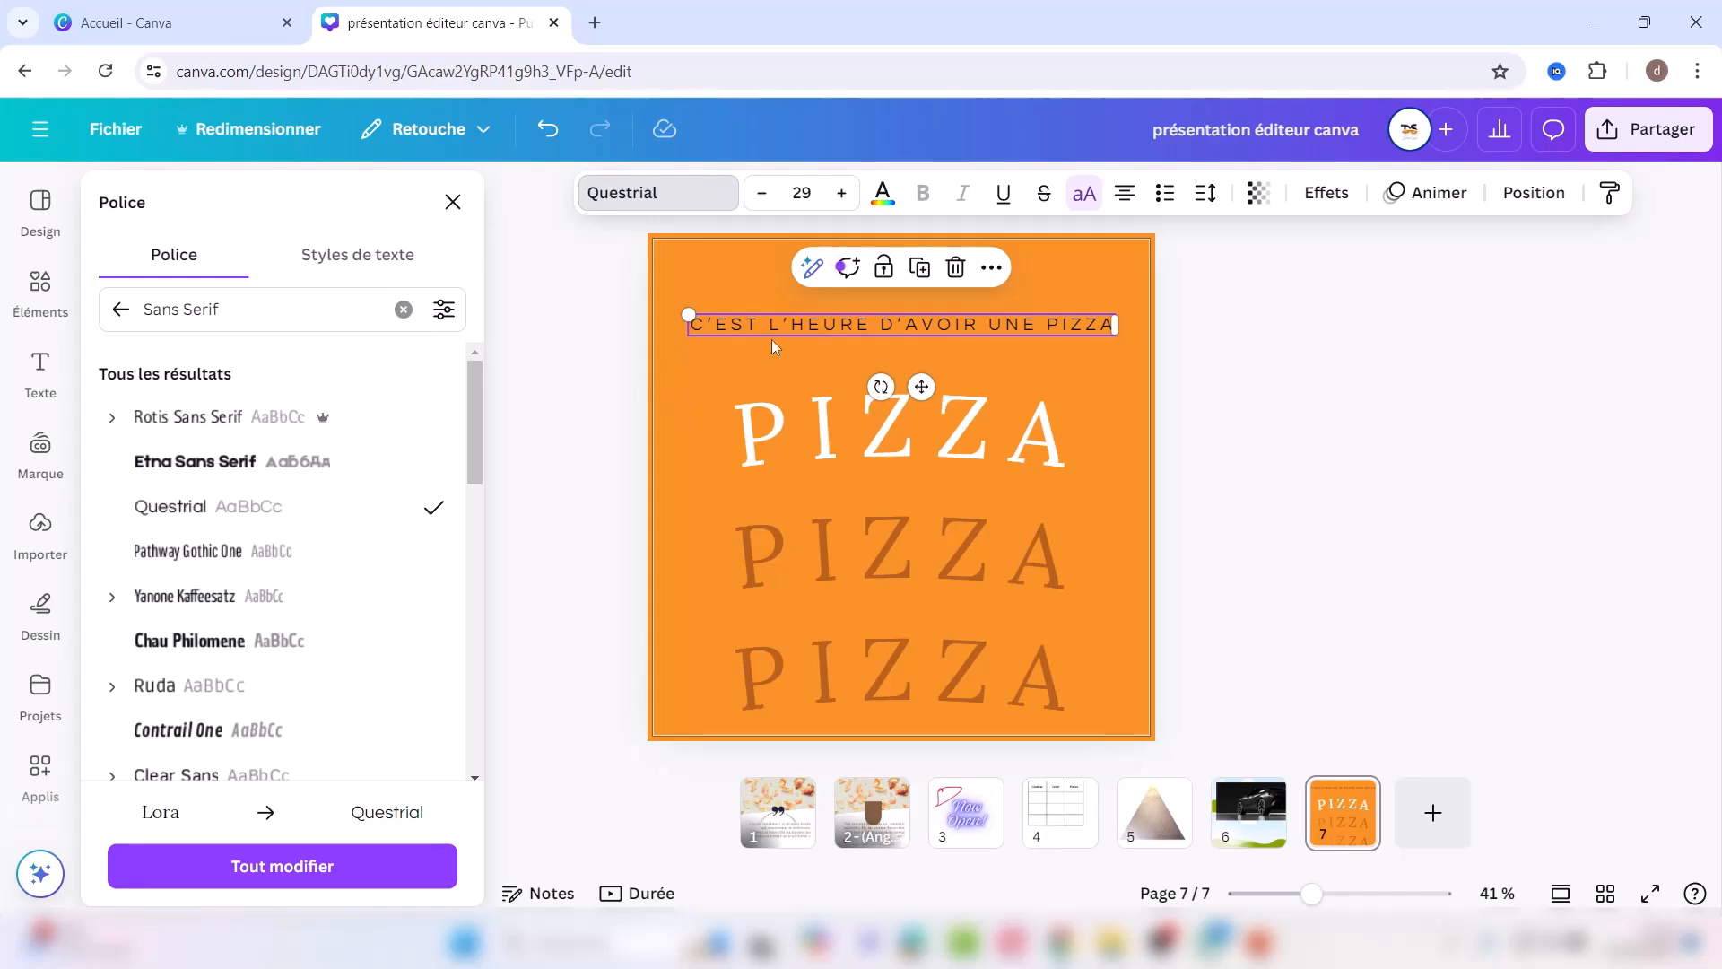
left_click(1325, 192)
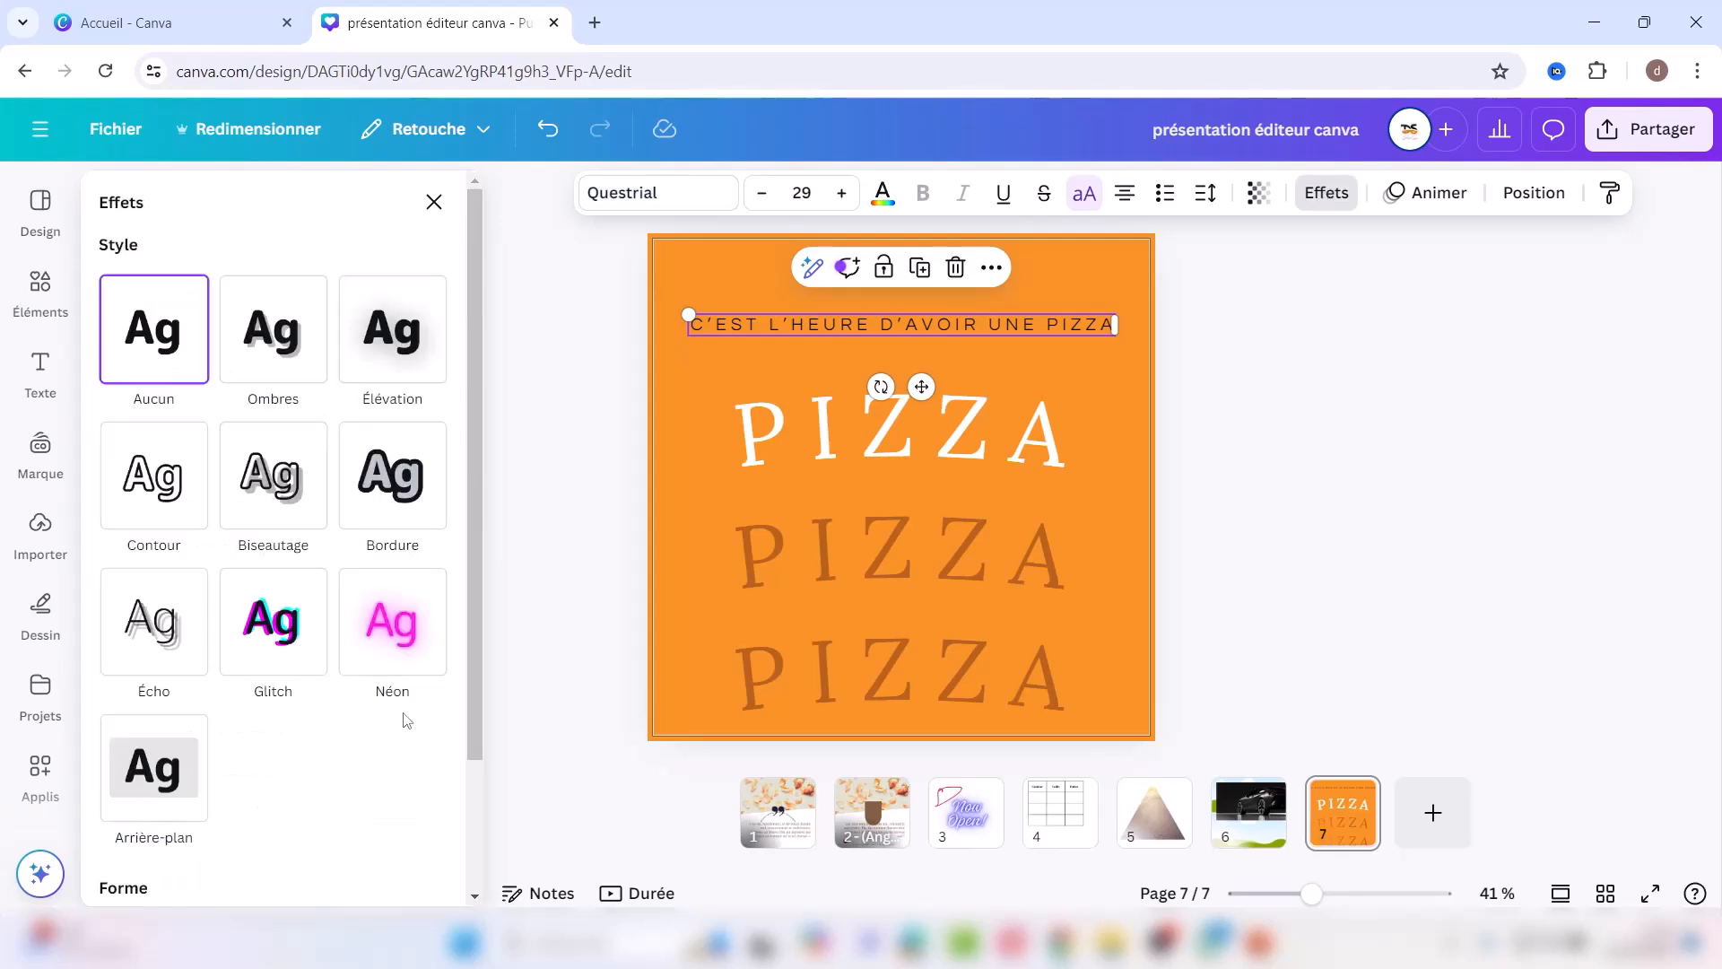
Step: Curve the caption with Courber at 6 and move it up the slide
left_click(474, 828)
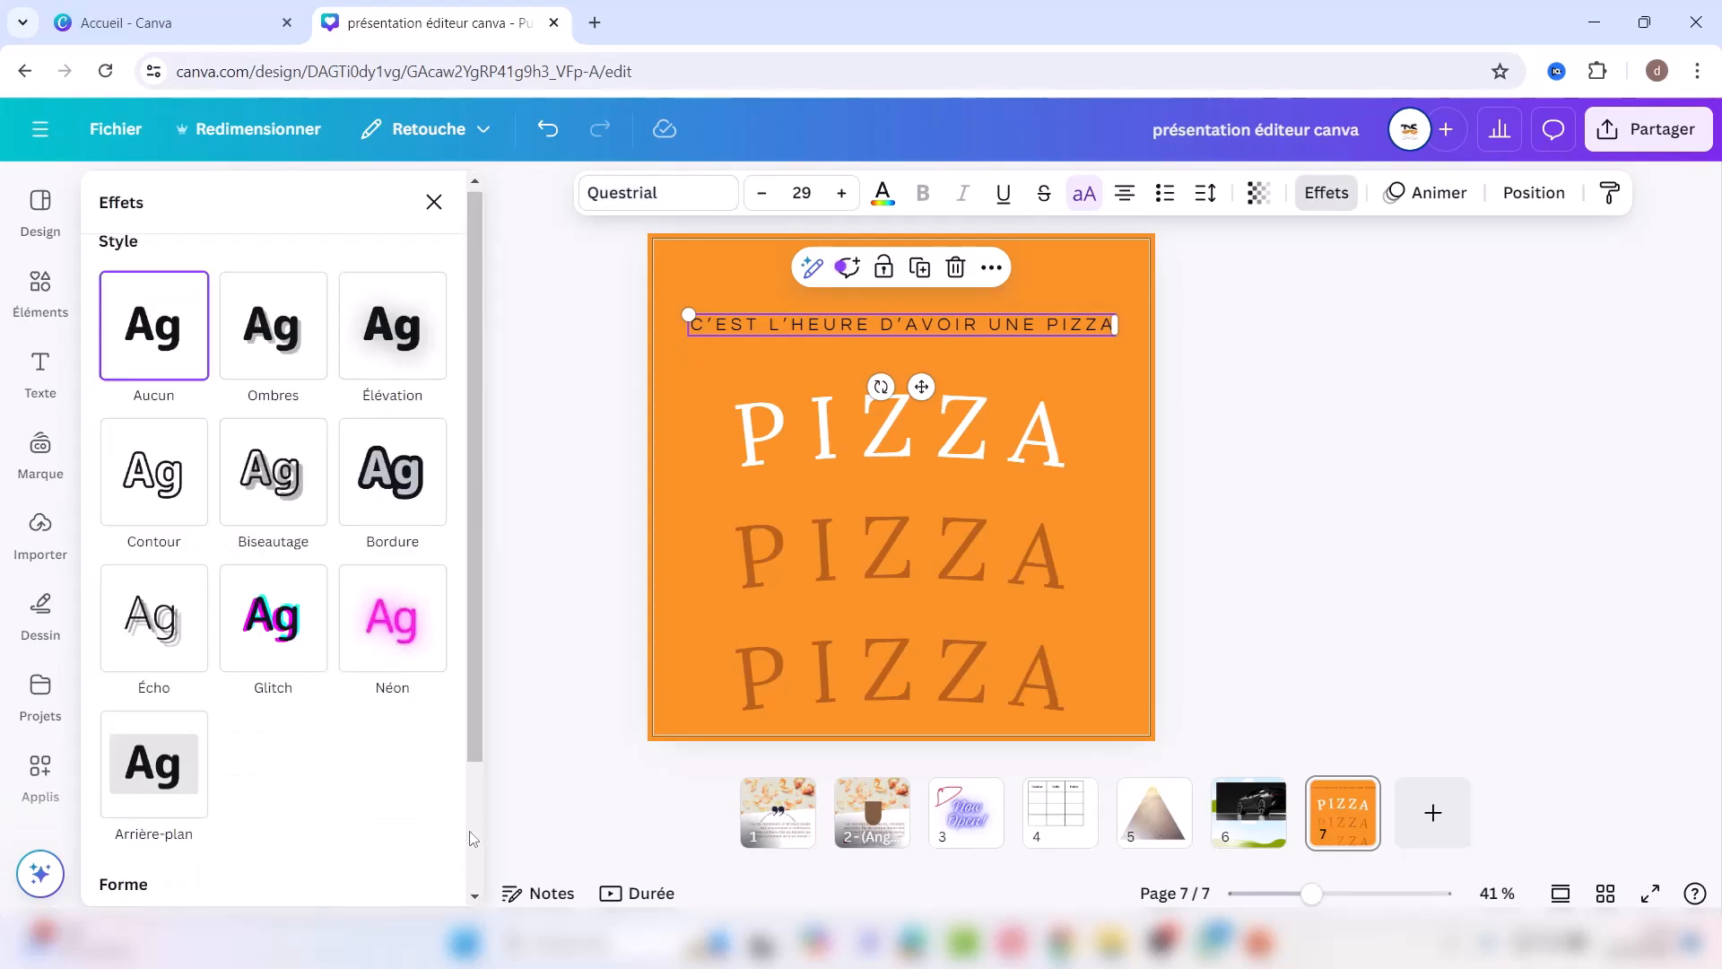
left_click(282, 805)
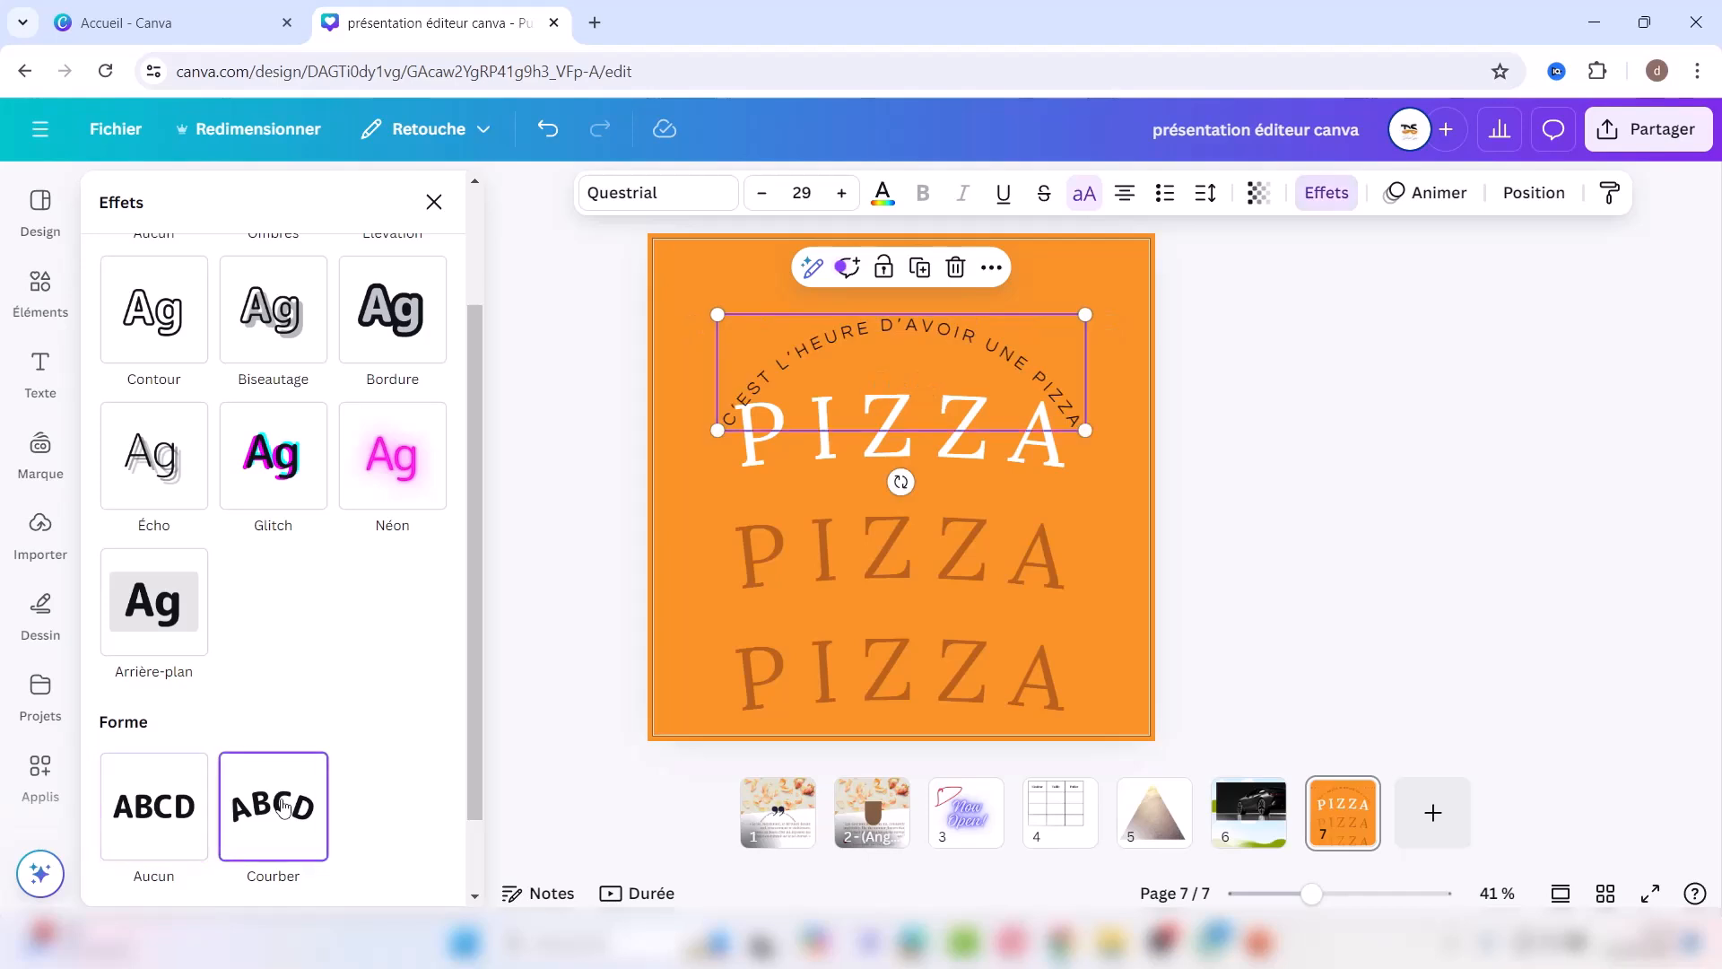
left_click(476, 864)
left_click(343, 859)
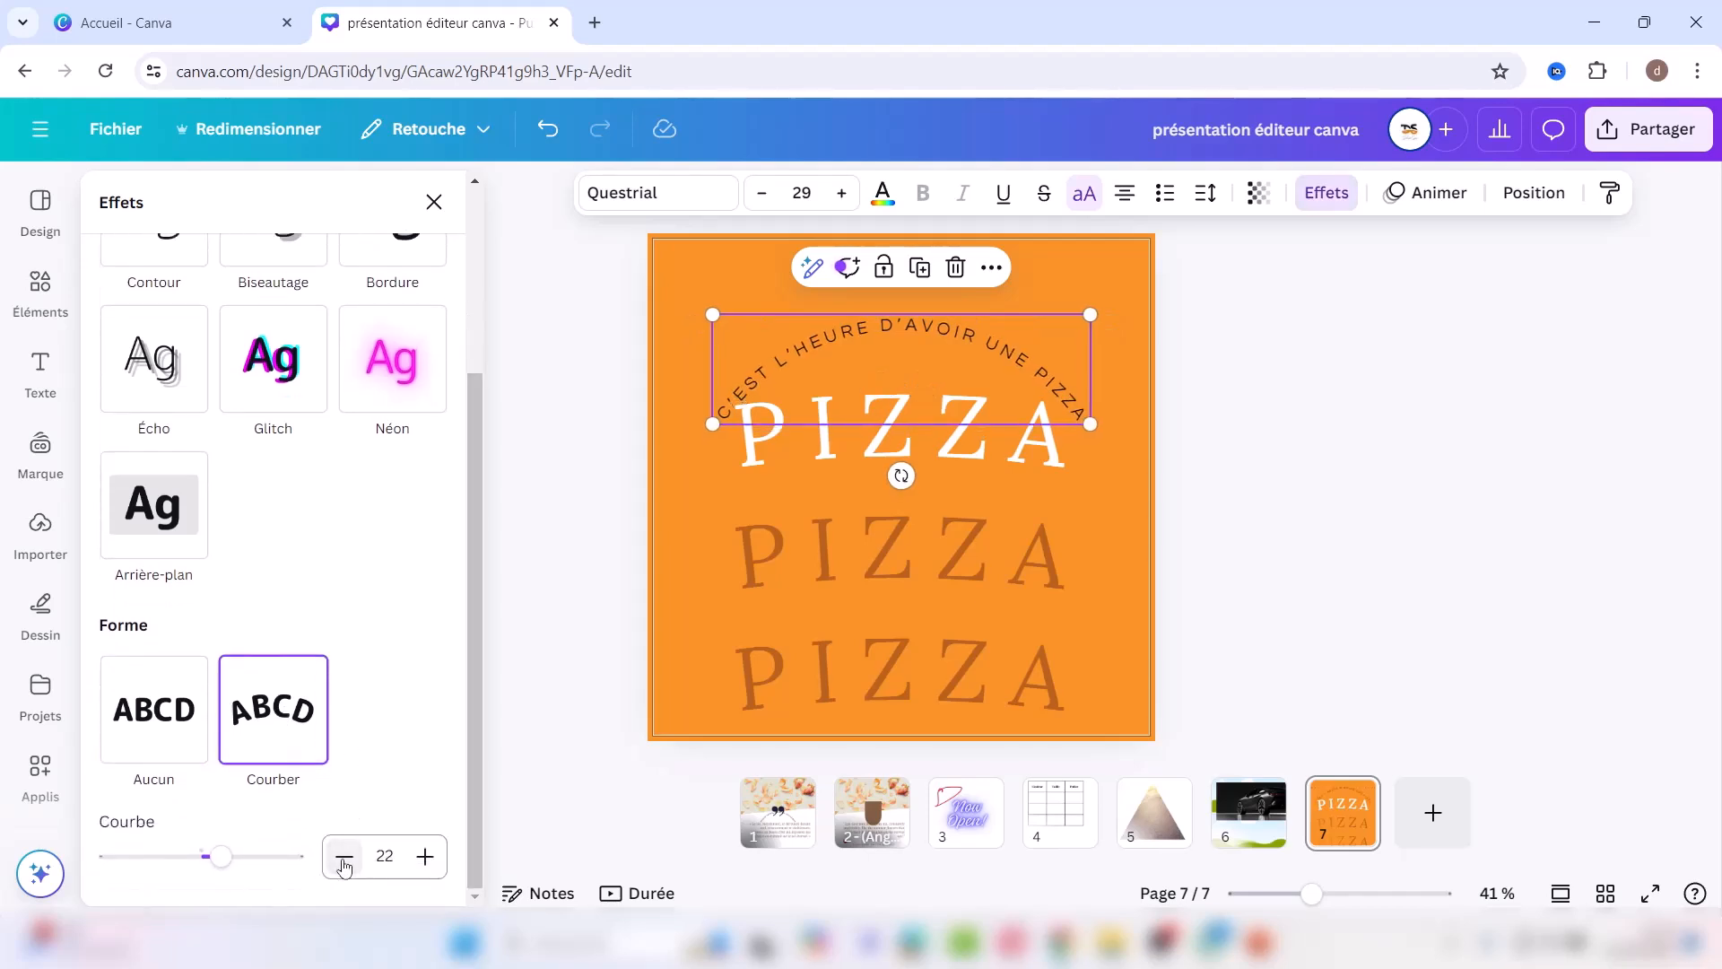
left_click(344, 859)
left_click(344, 858)
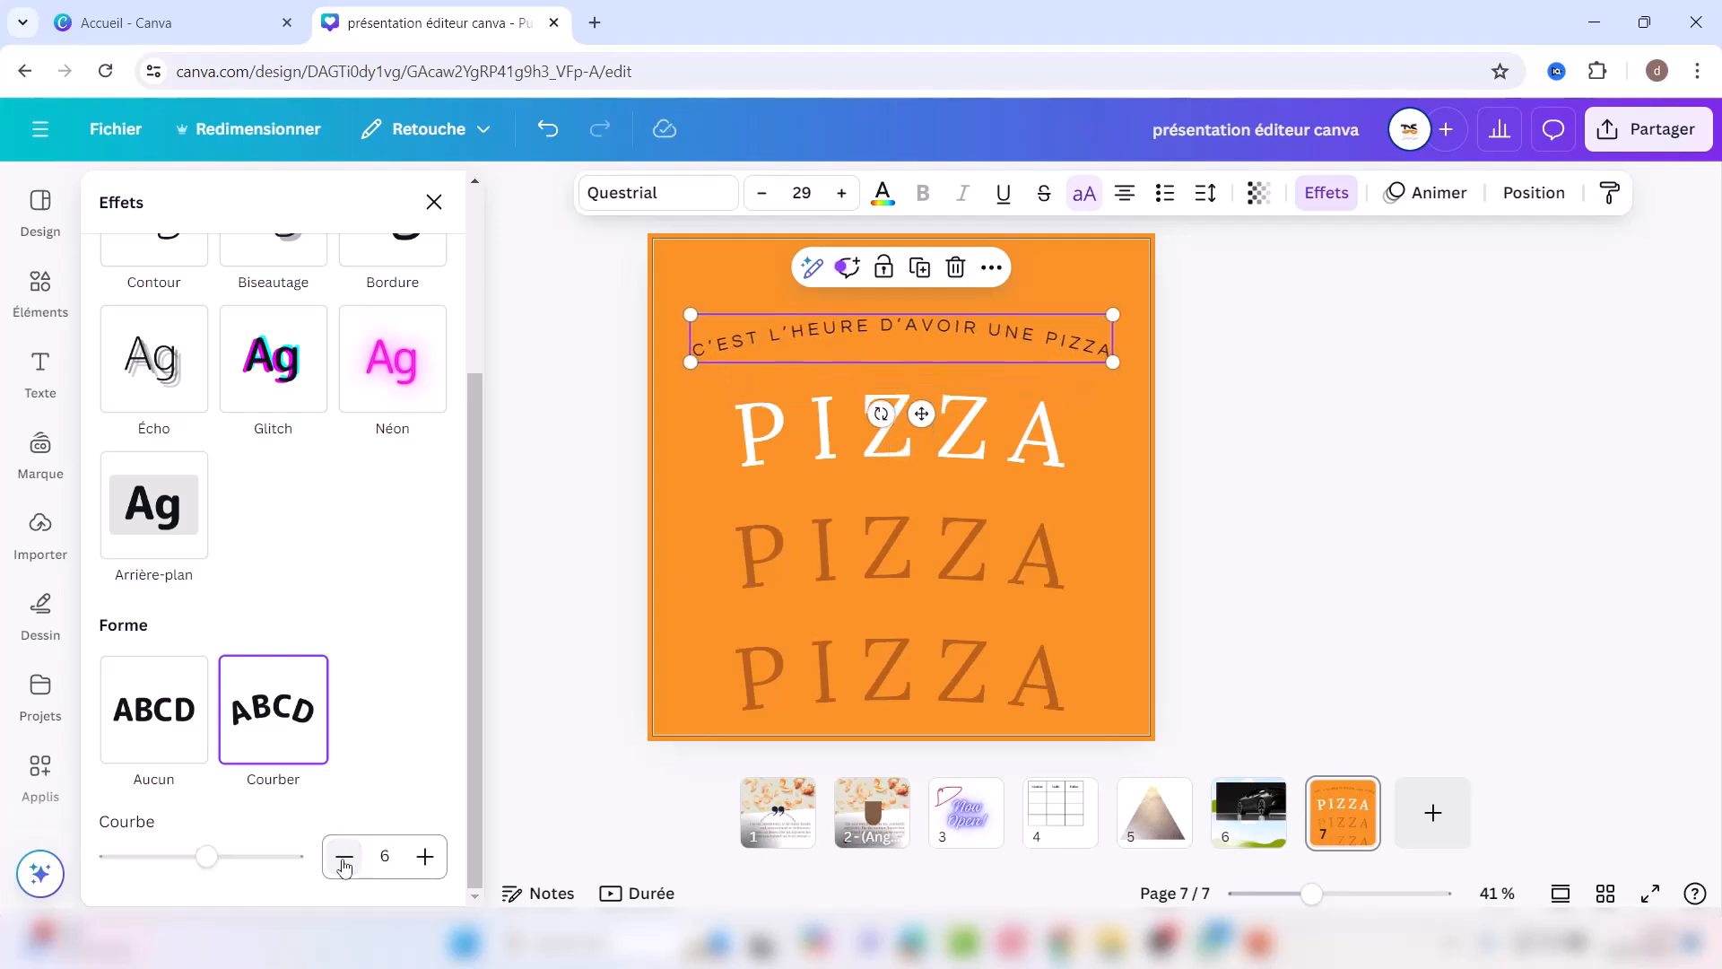
left_click_drag(859, 333, 806, 302)
Step: Make the curved caption yellow and select the three PIZZA words
left_click(882, 192)
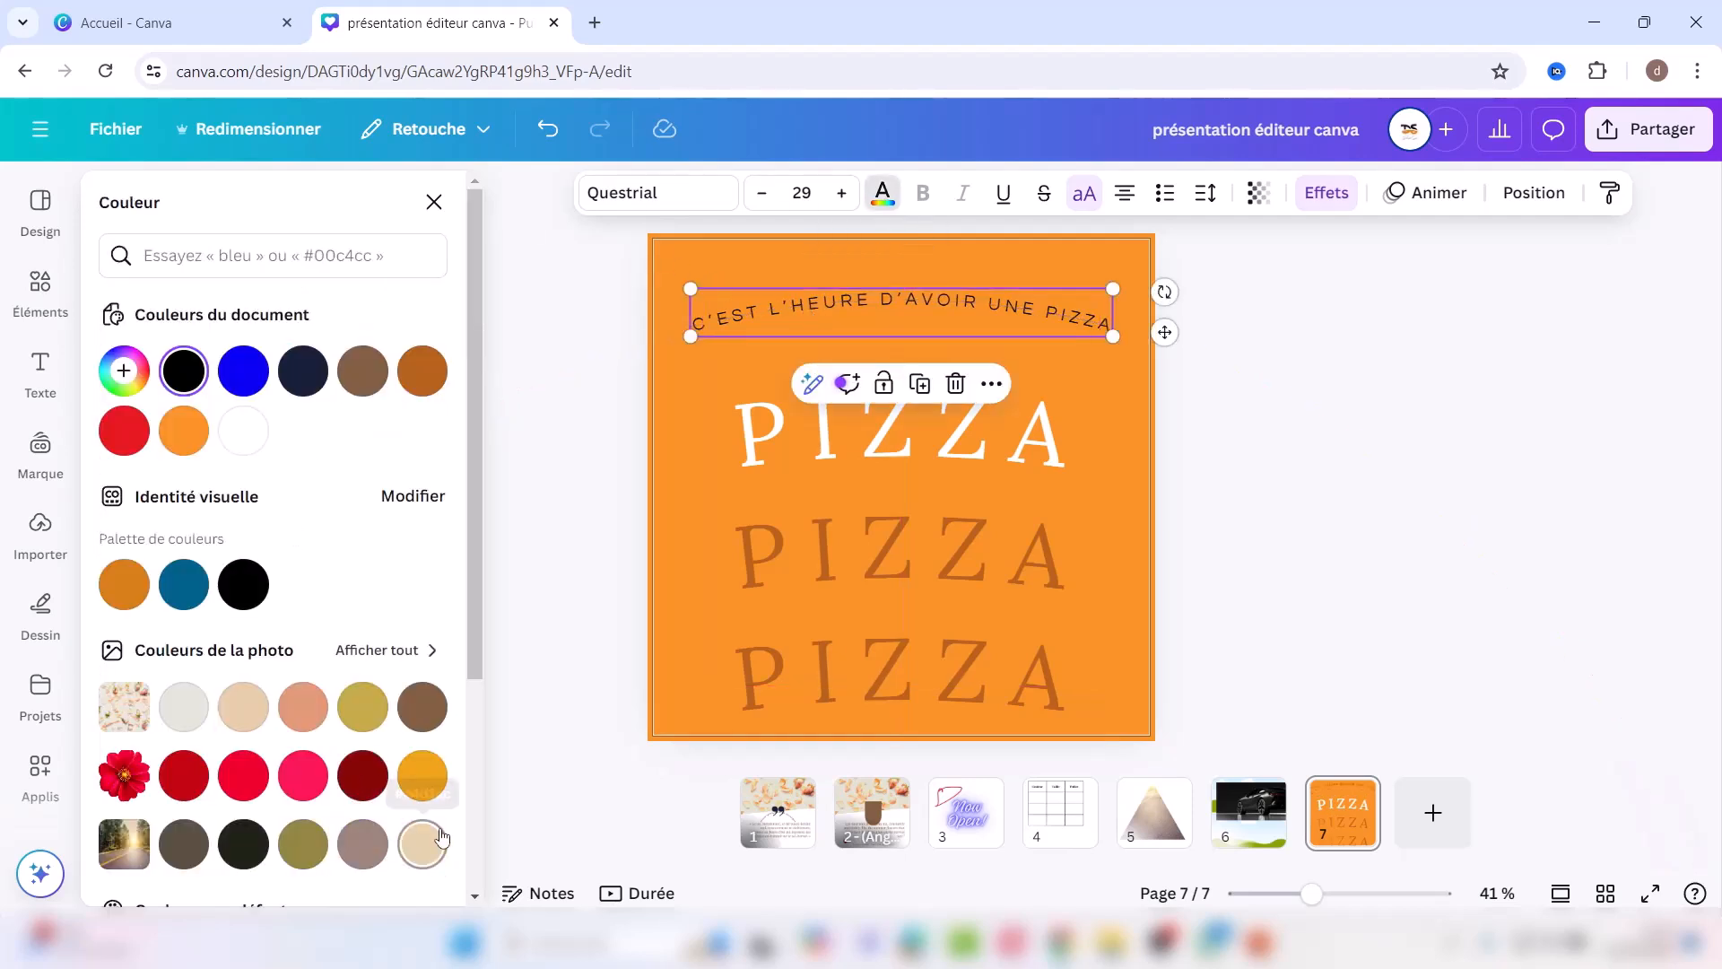
scroll(473, 847, "down", 1)
scroll(472, 843, "down", 3)
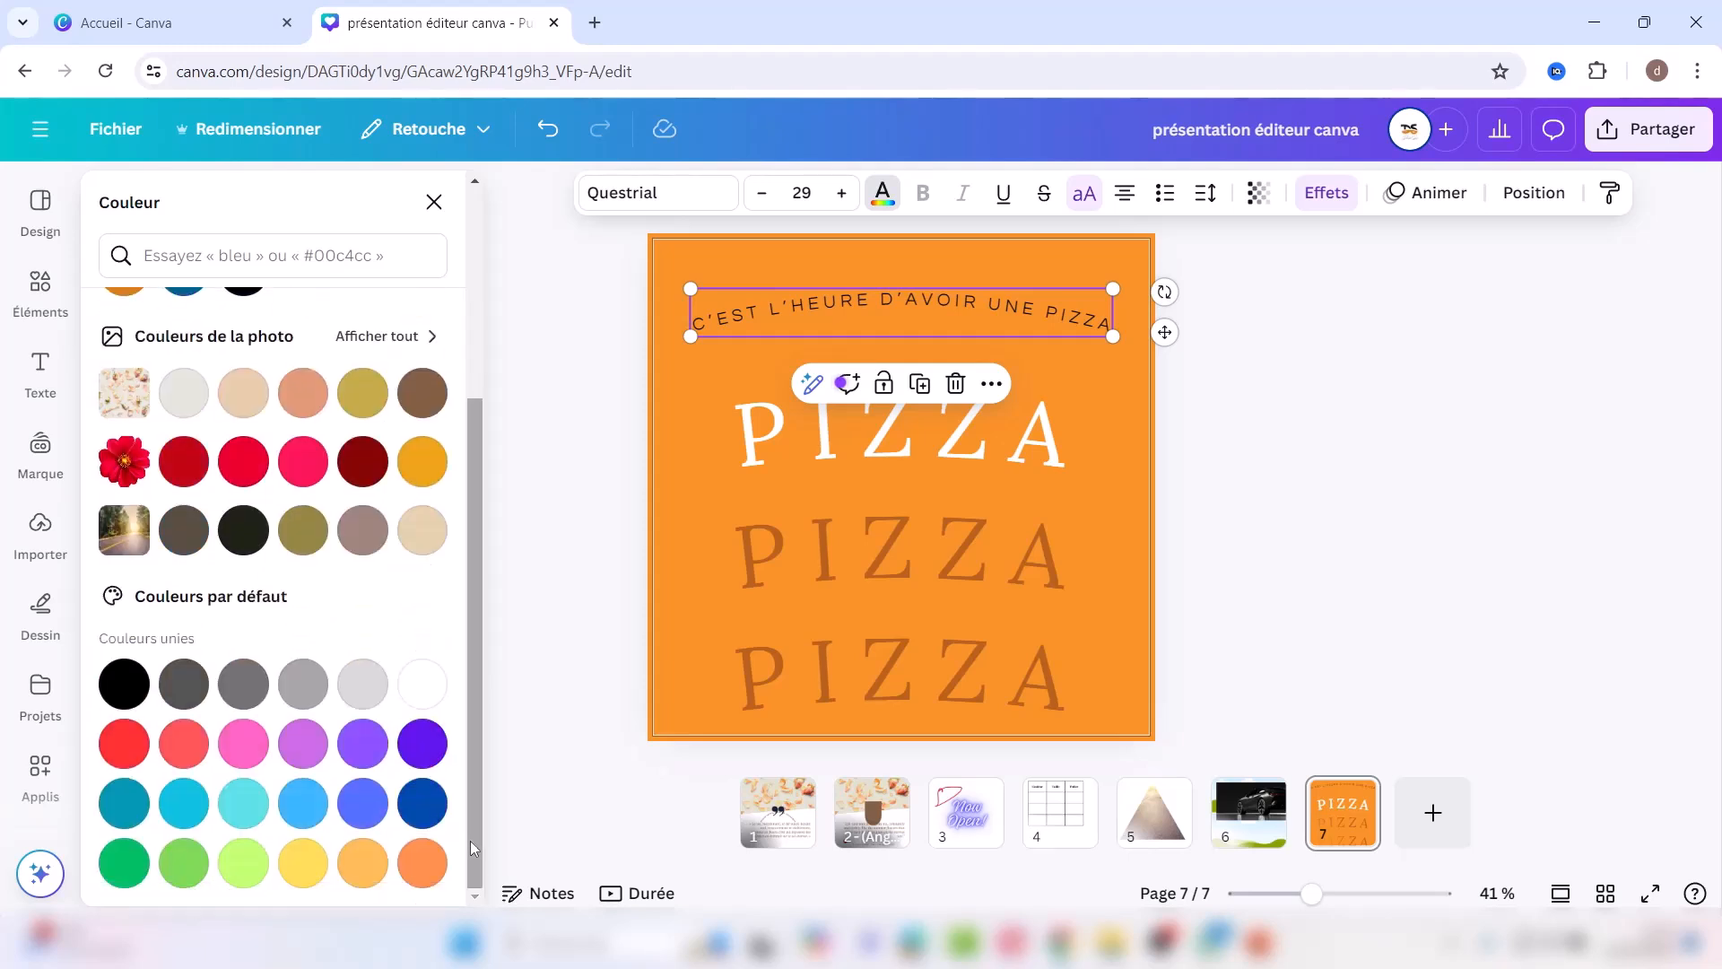
left_click(303, 862)
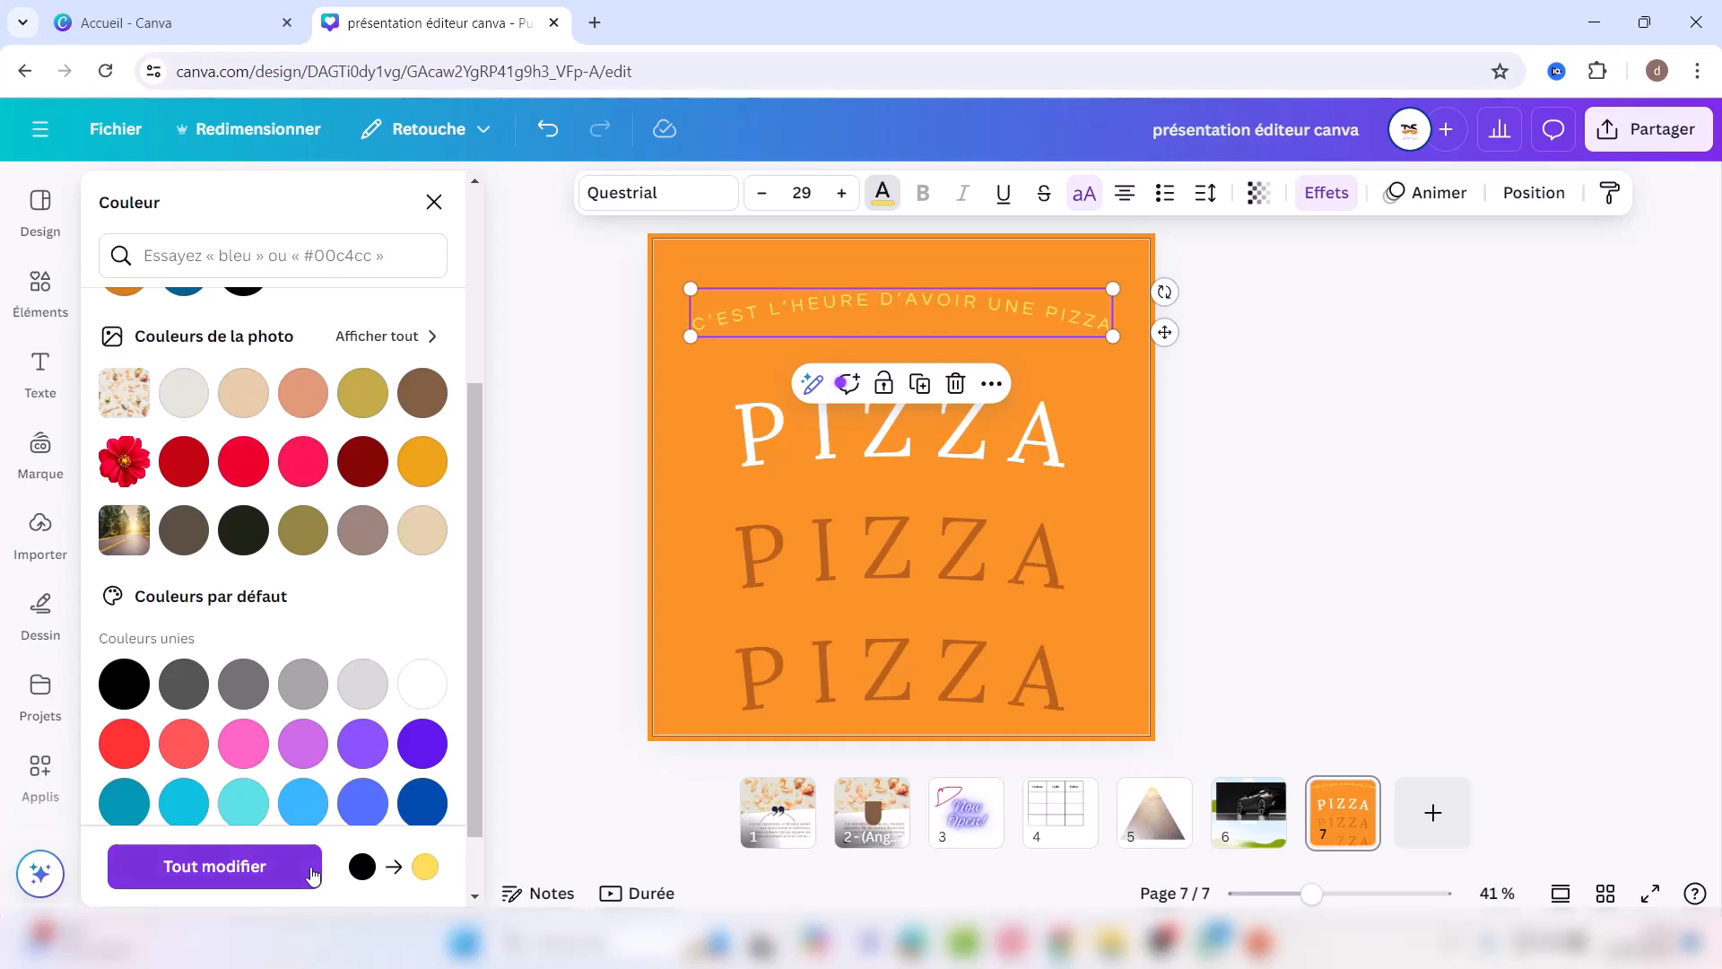
left_click_drag(692, 378, 956, 630)
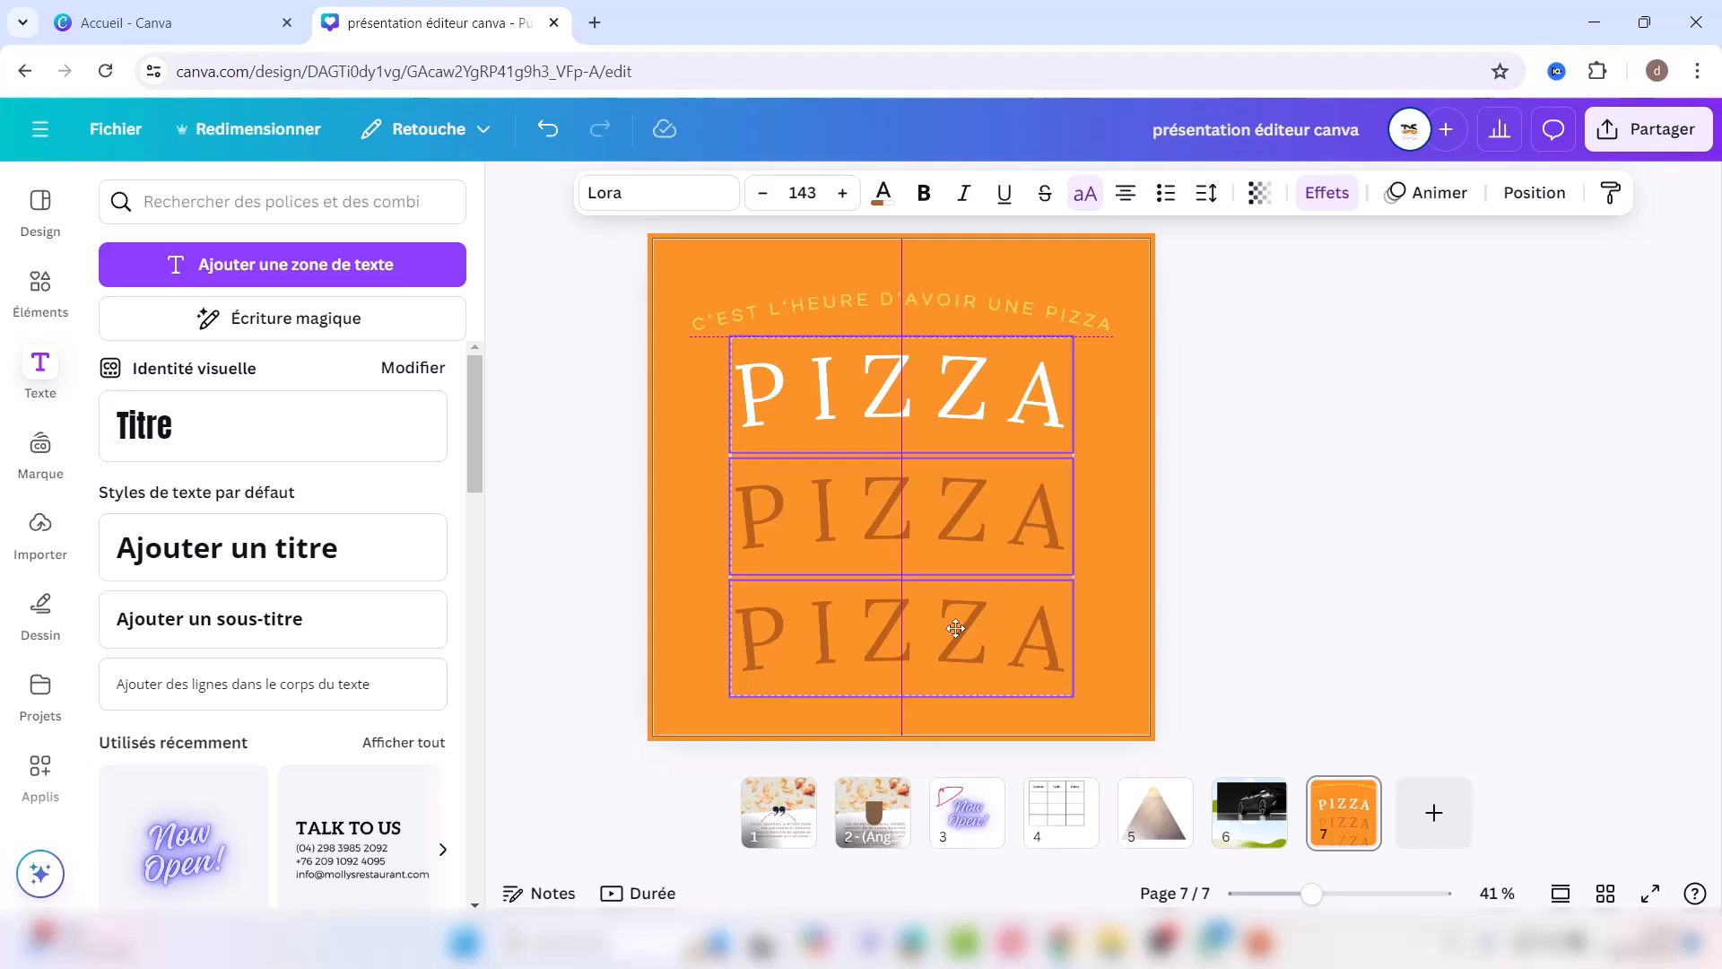
Step: Move the PIZZA stack and caption slightly up on the slide
left_click_drag(955, 628, 956, 628)
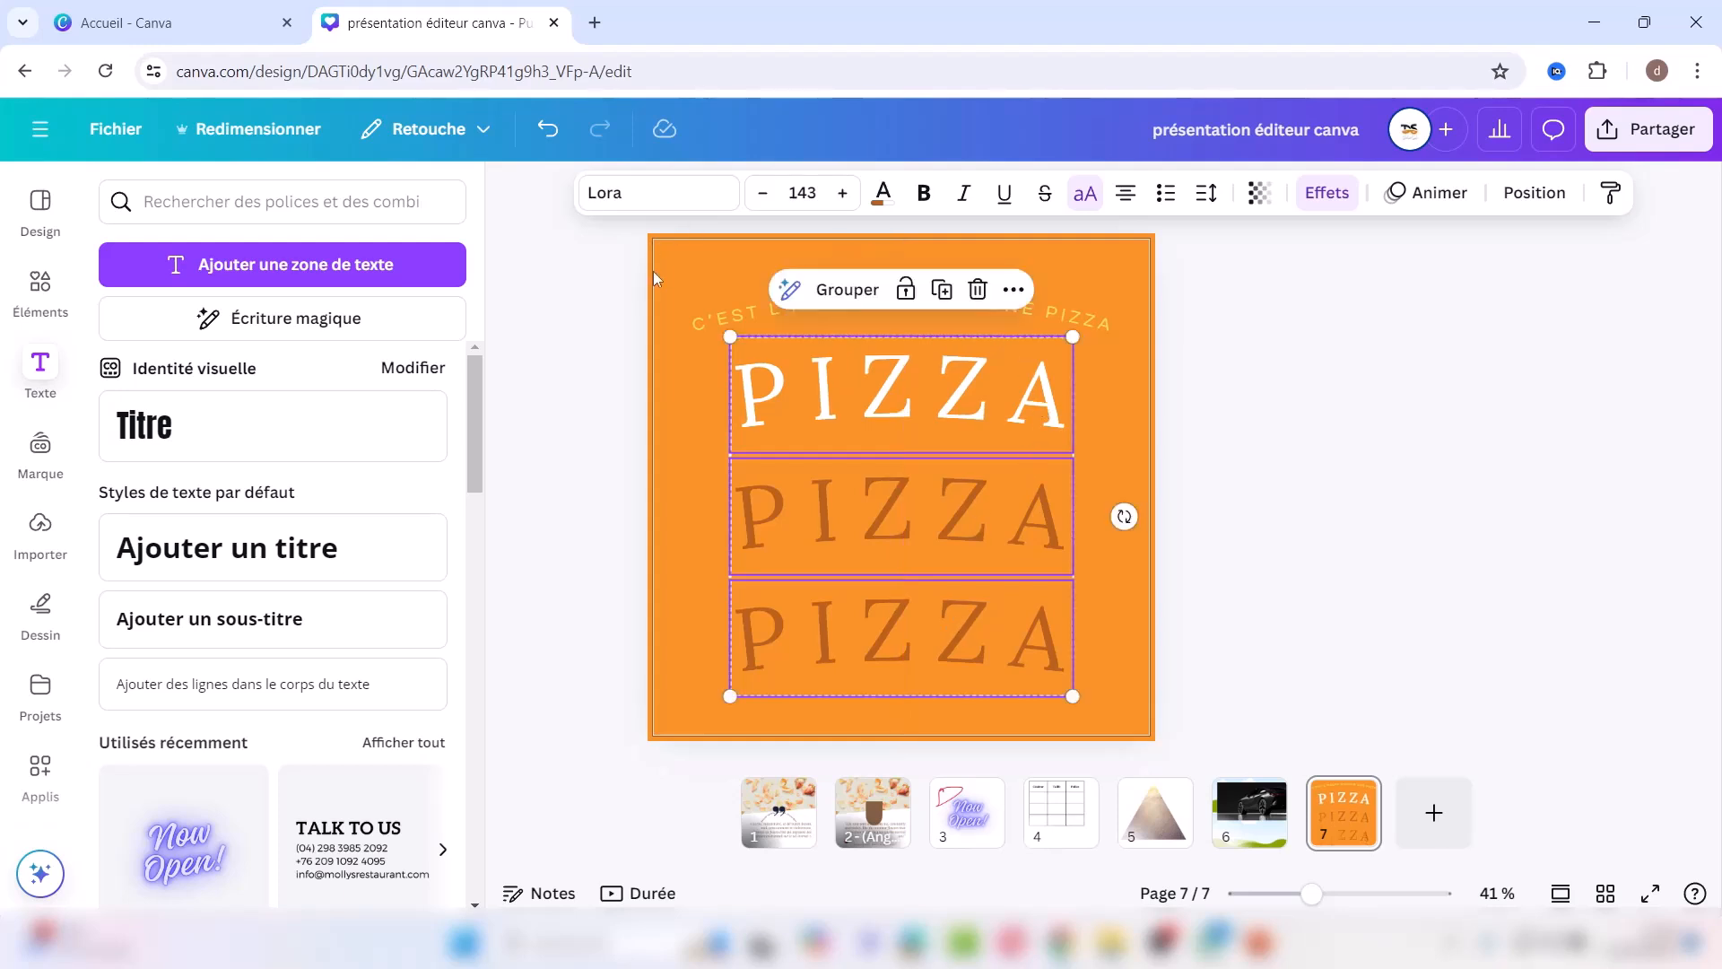
left_click_drag(625, 276, 1165, 583)
left_click_drag(1046, 619, 1044, 588)
left_click(1259, 538)
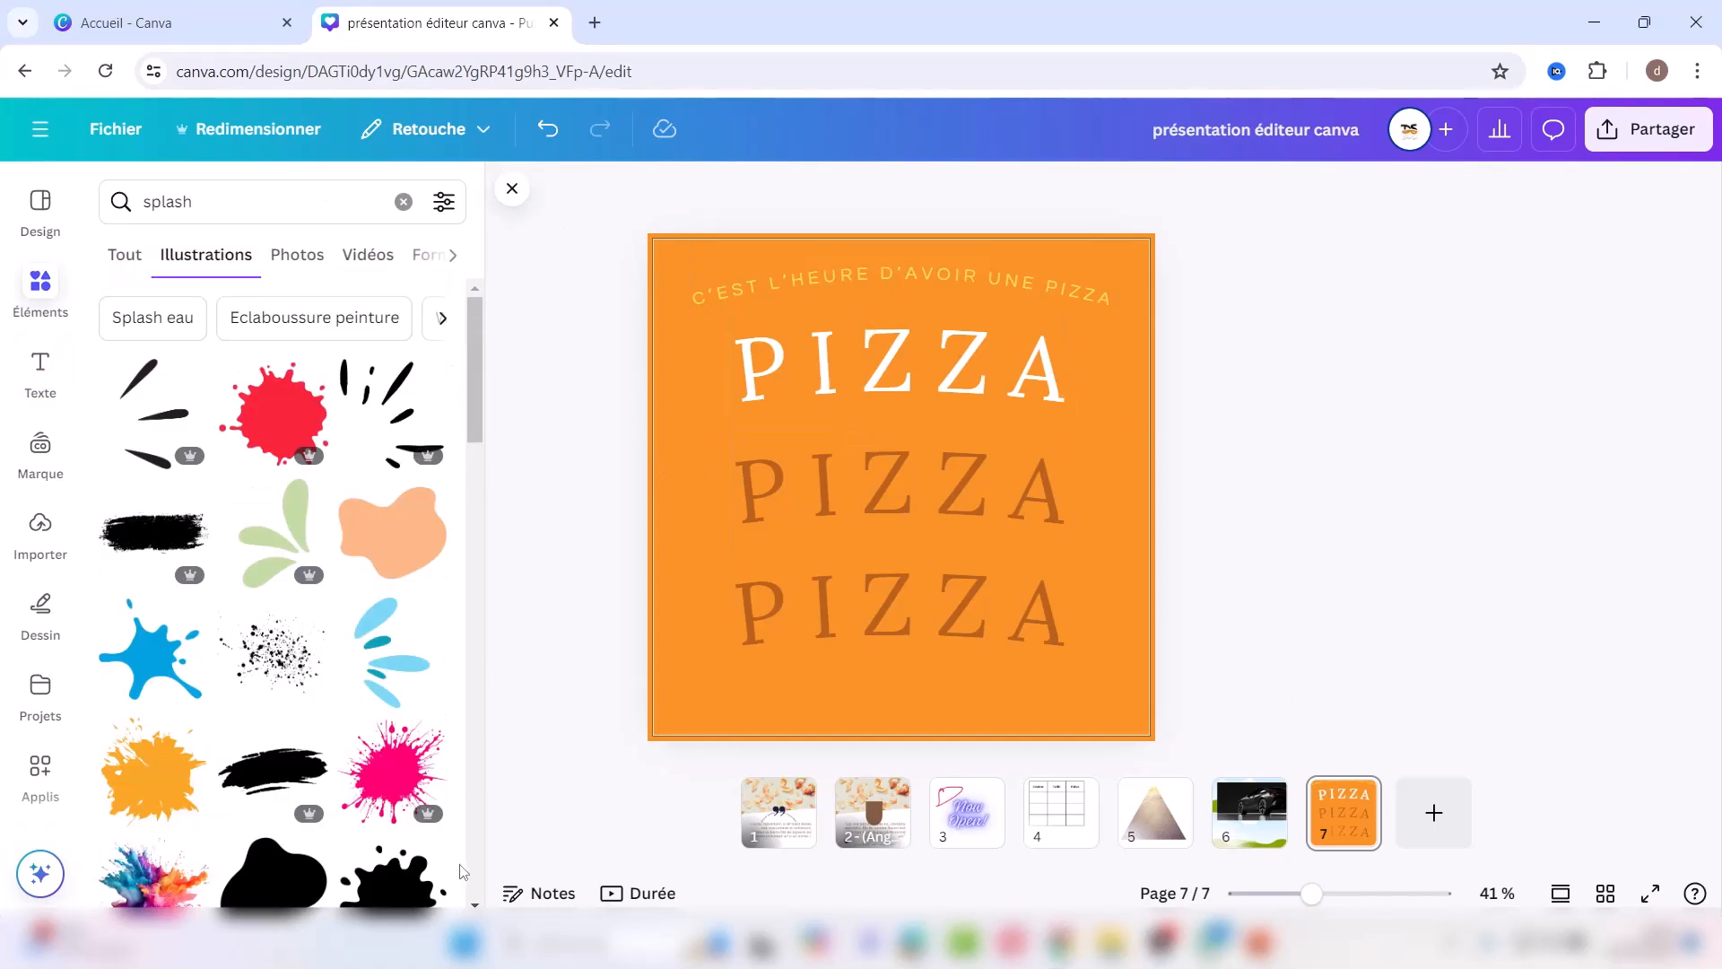
Step: Add a black ink splatter at 56 transparency over the middle PIZZA
scroll(273, 592, "down", 3)
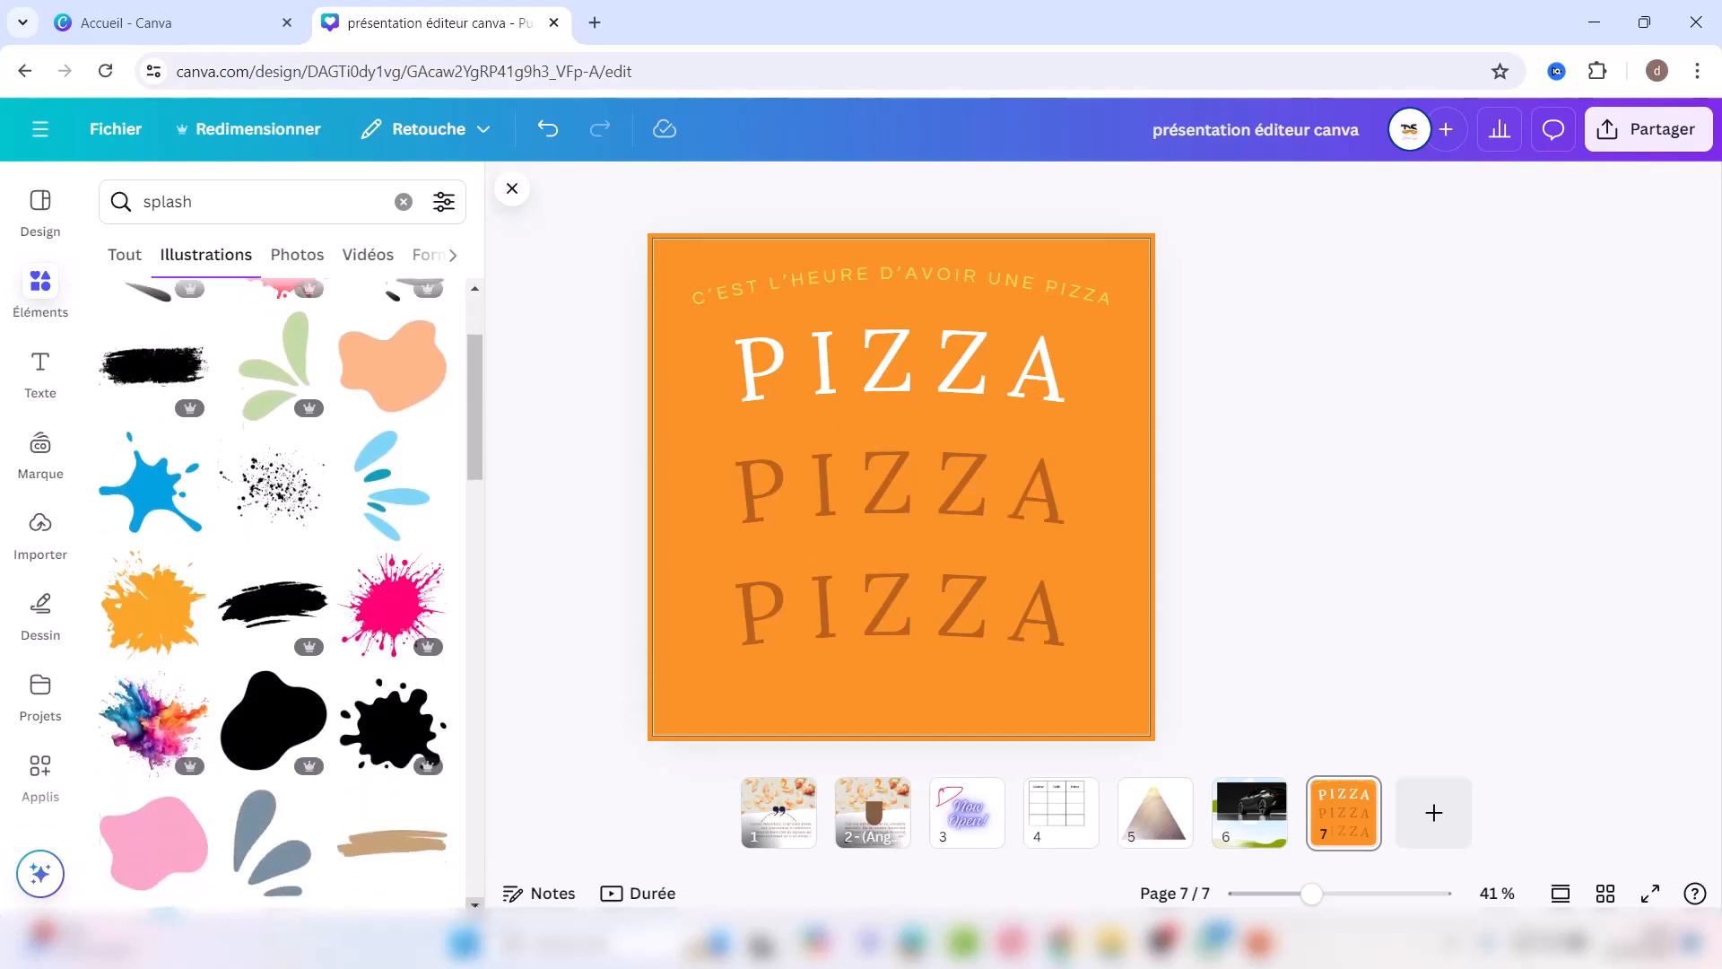
scroll(274, 592, "down", 5)
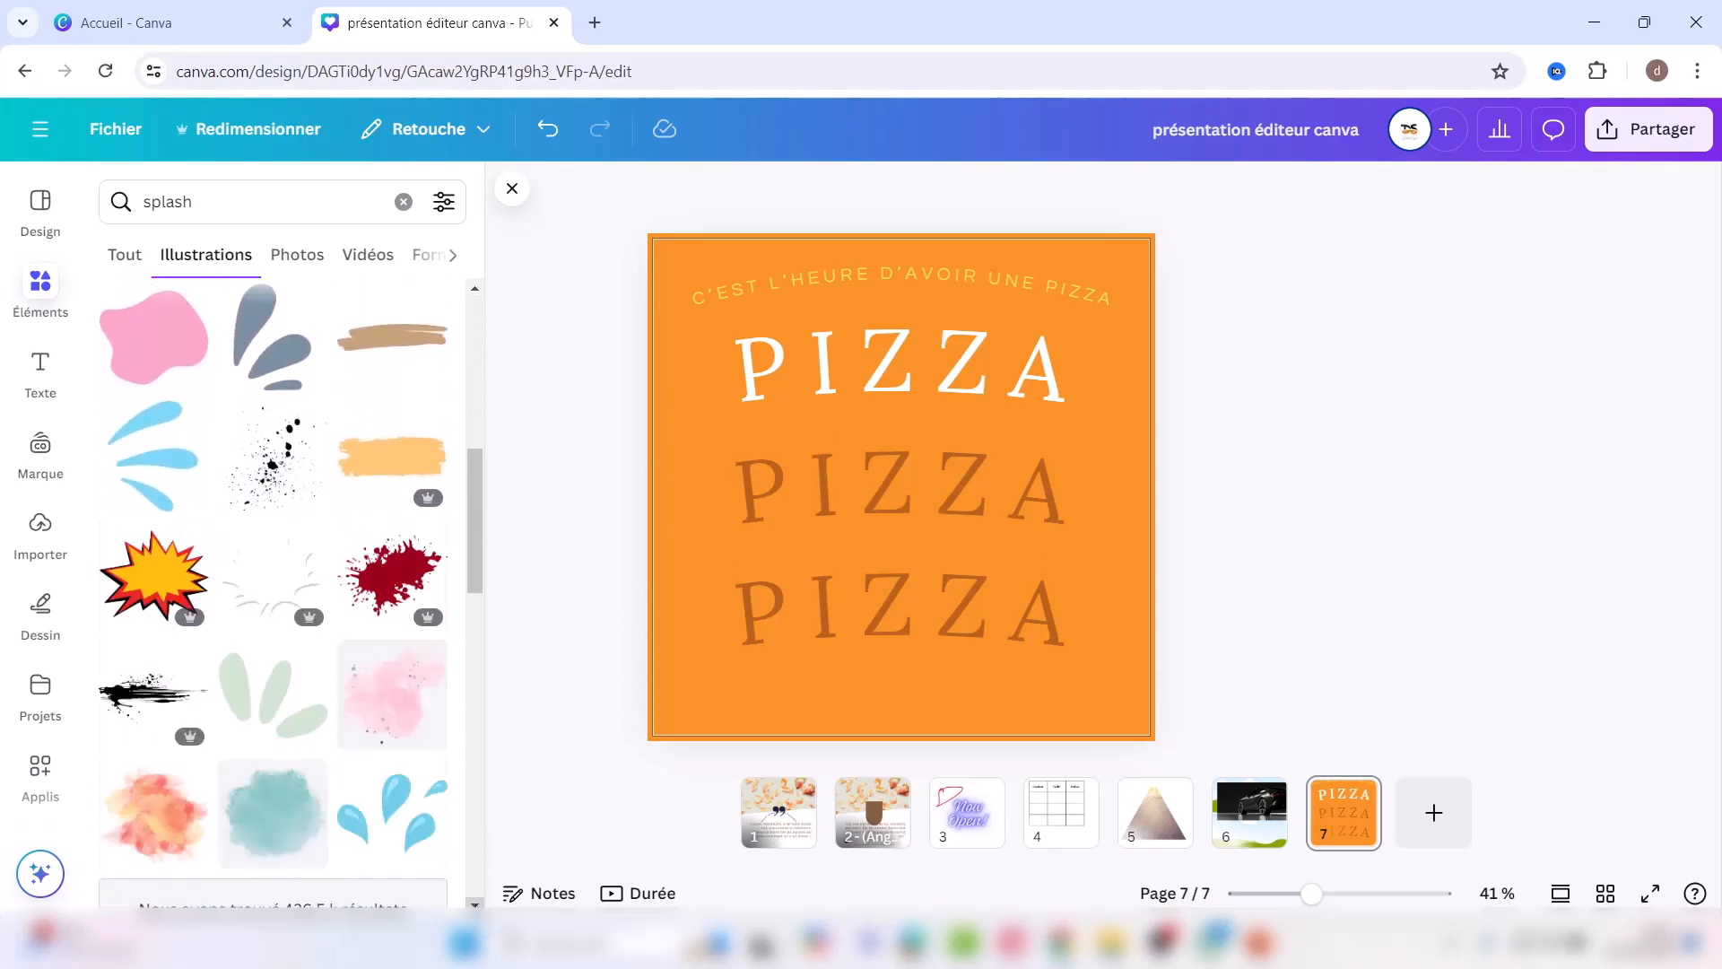
scroll(274, 592, "down", 7)
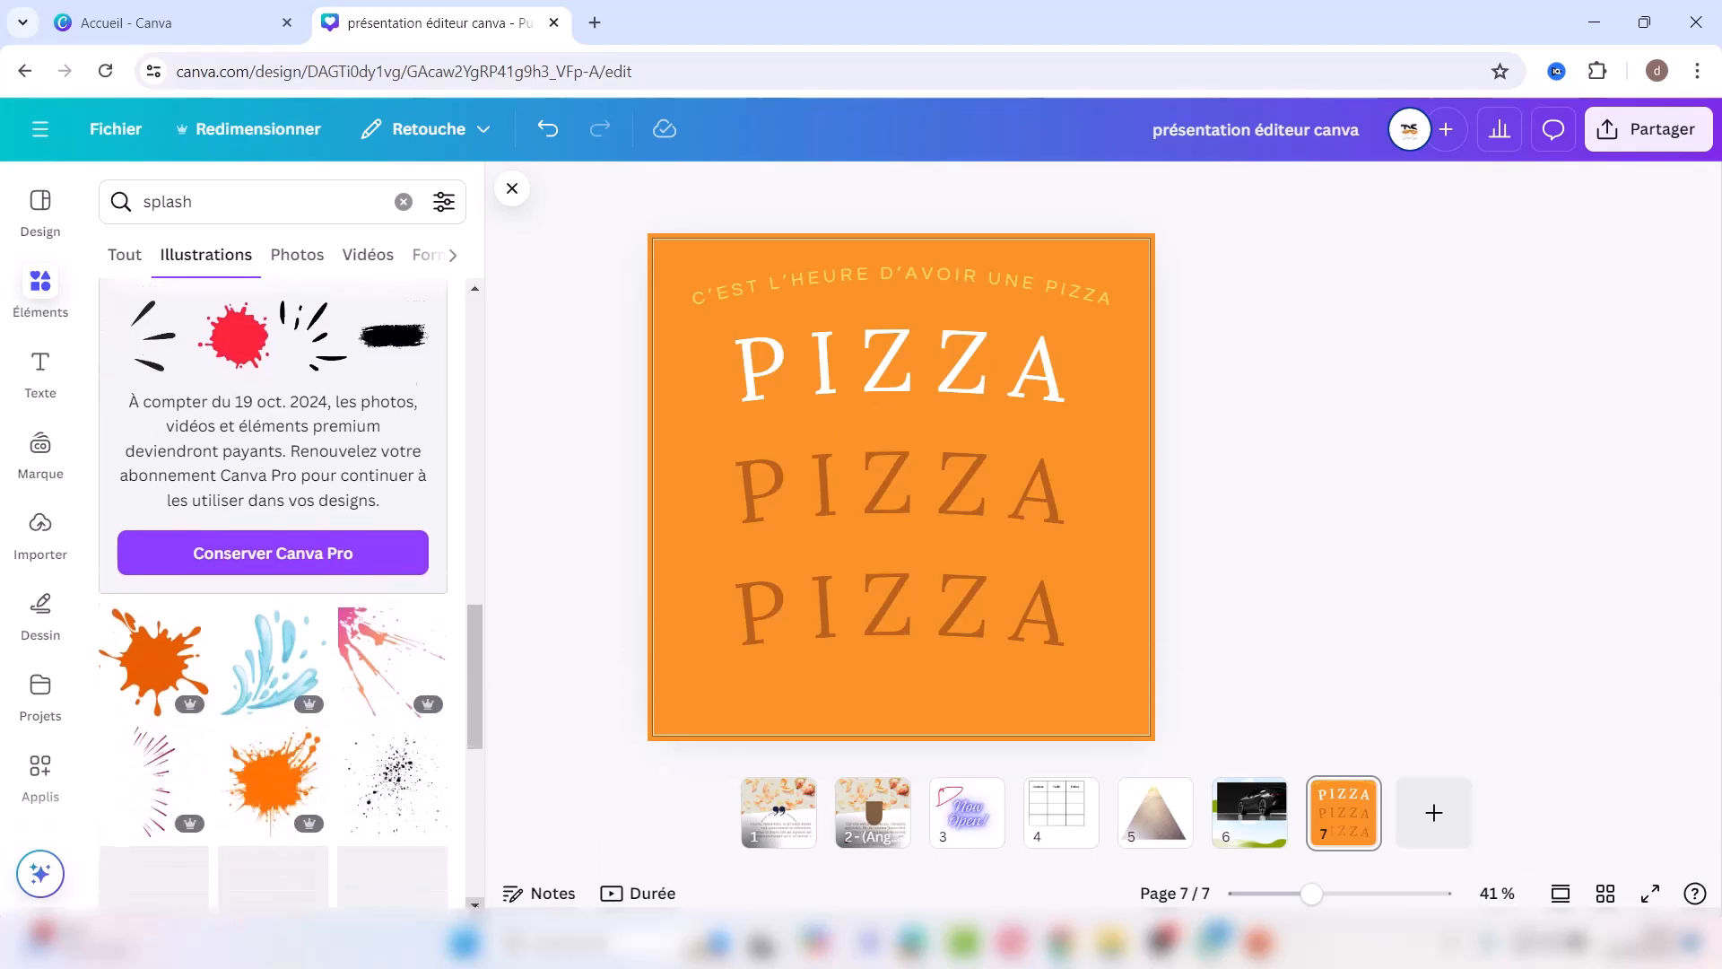
left_click(395, 579)
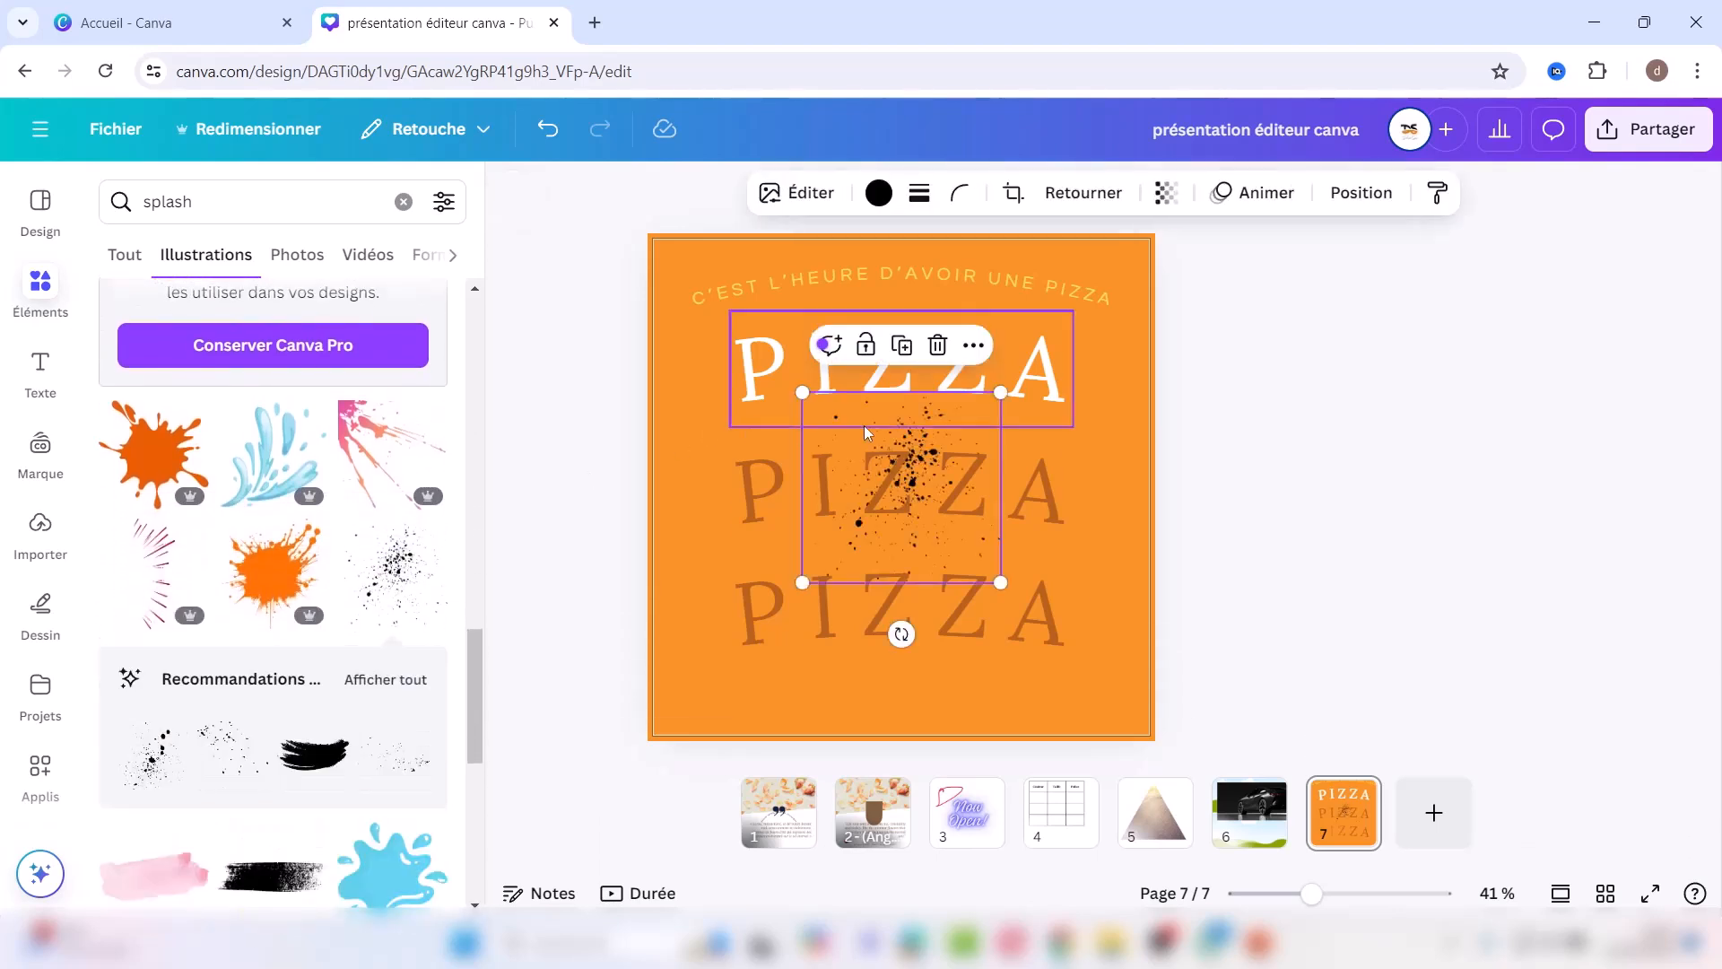
left_click(1166, 193)
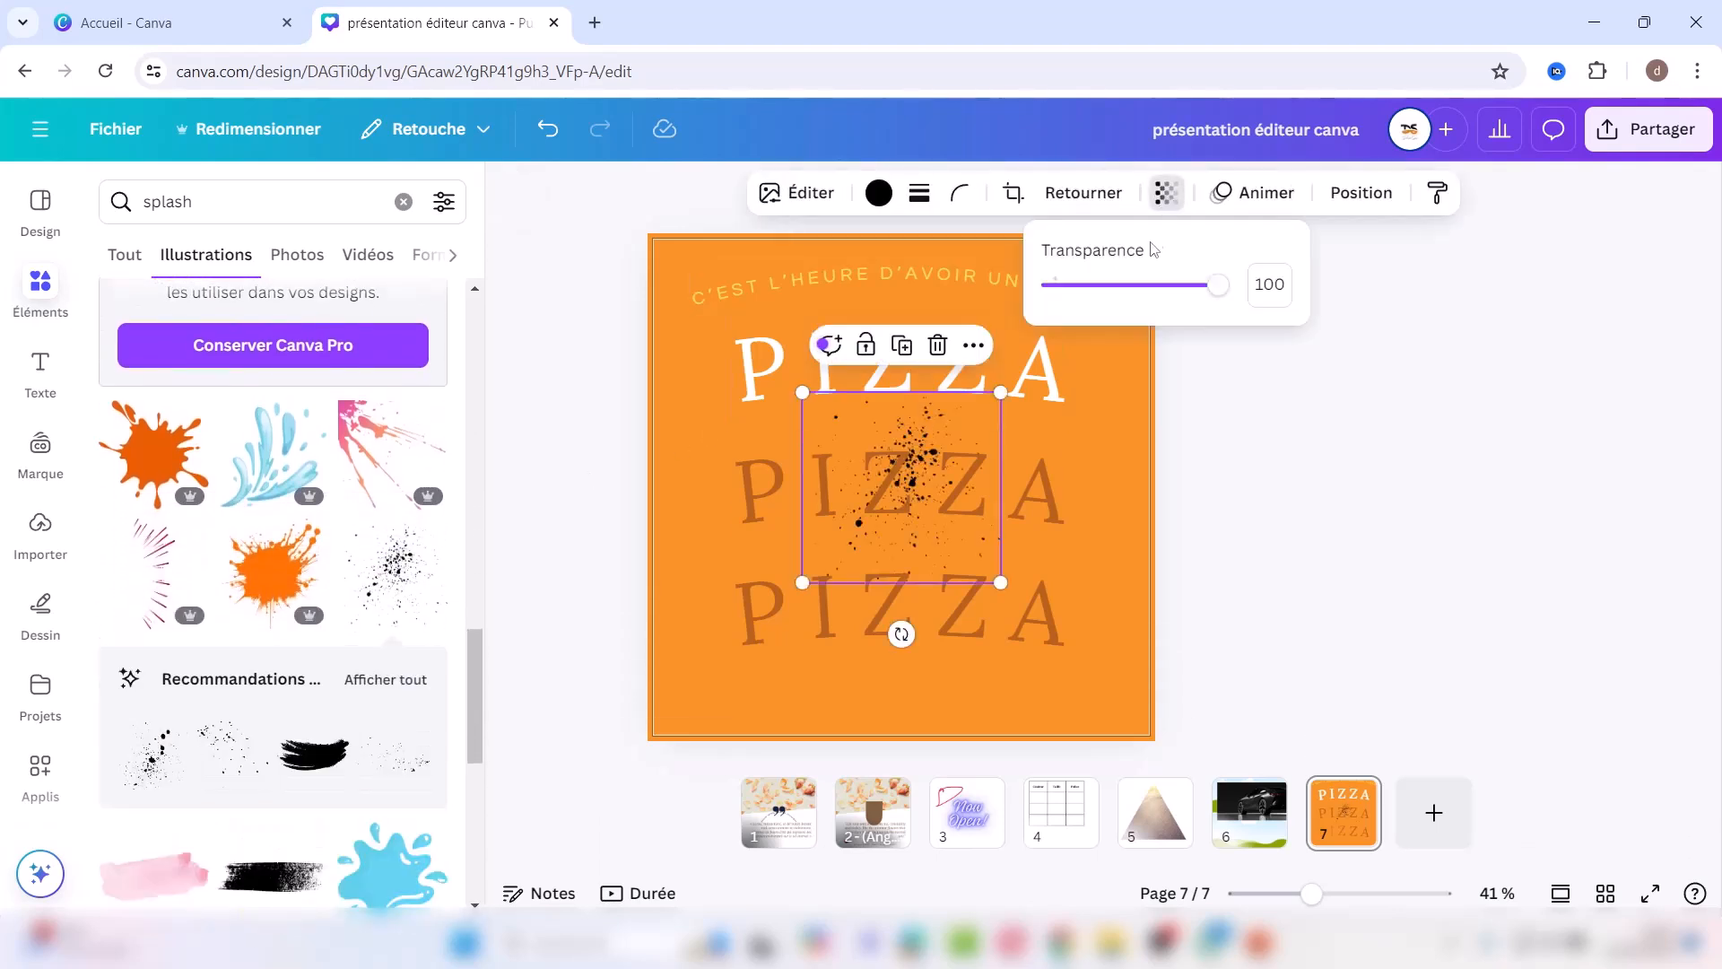
left_click_drag(1218, 285, 1145, 285)
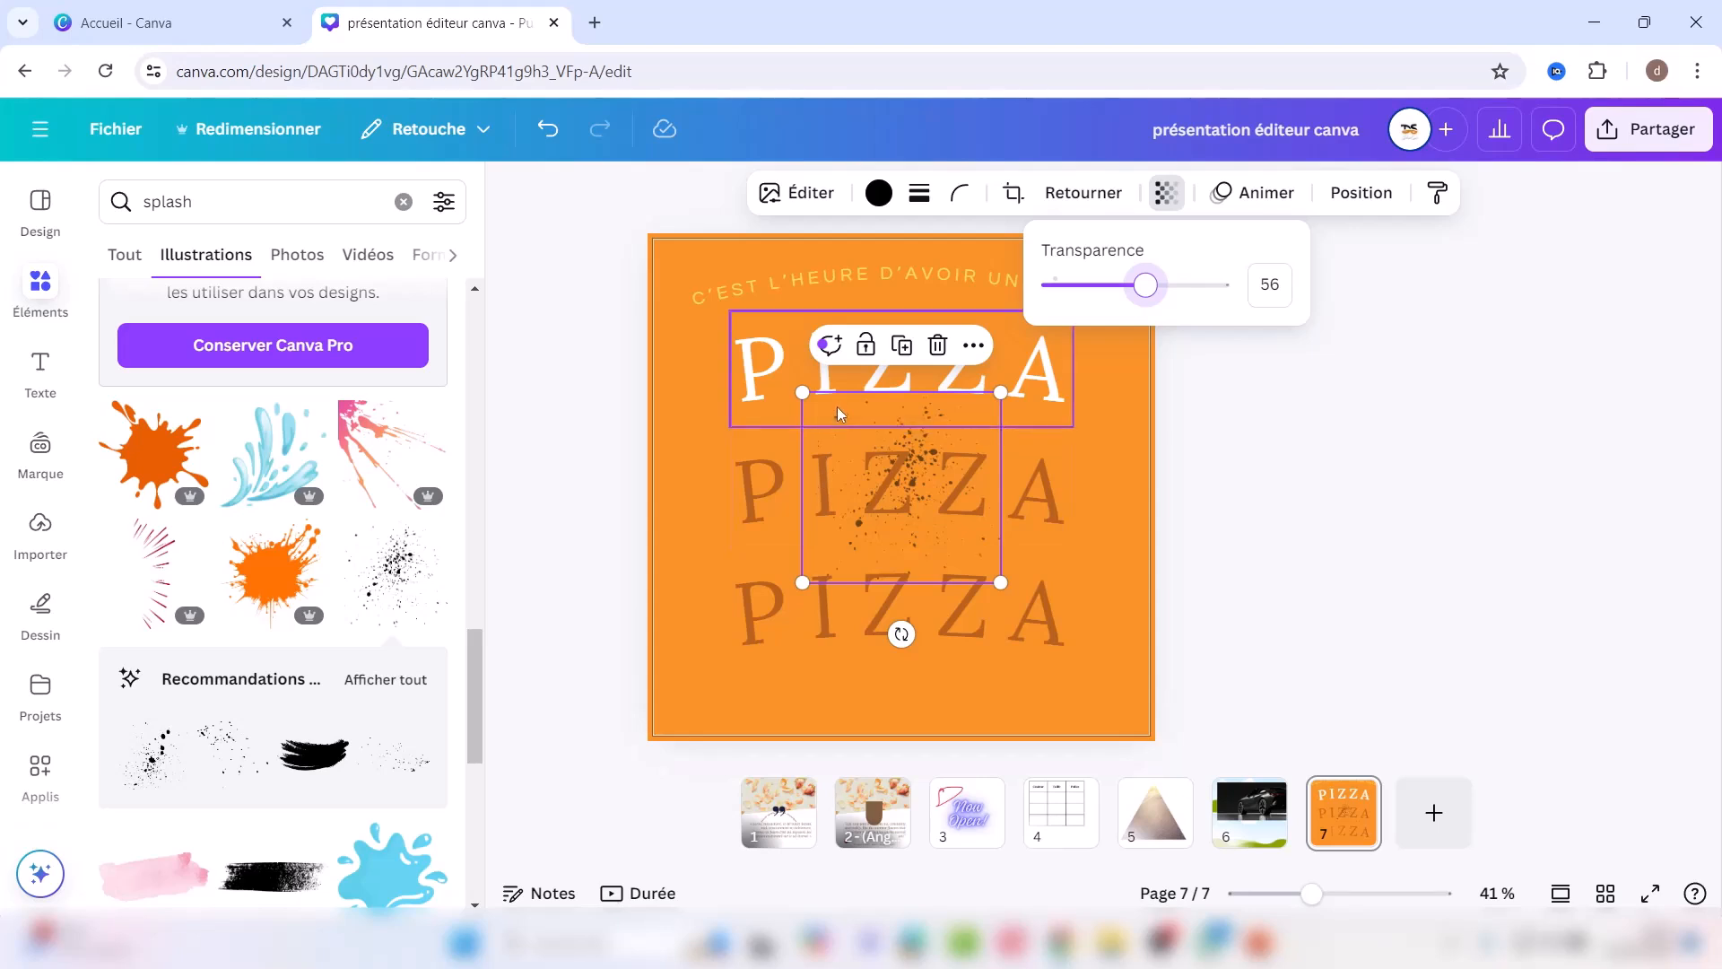
left_click_drag(910, 459, 702, 292)
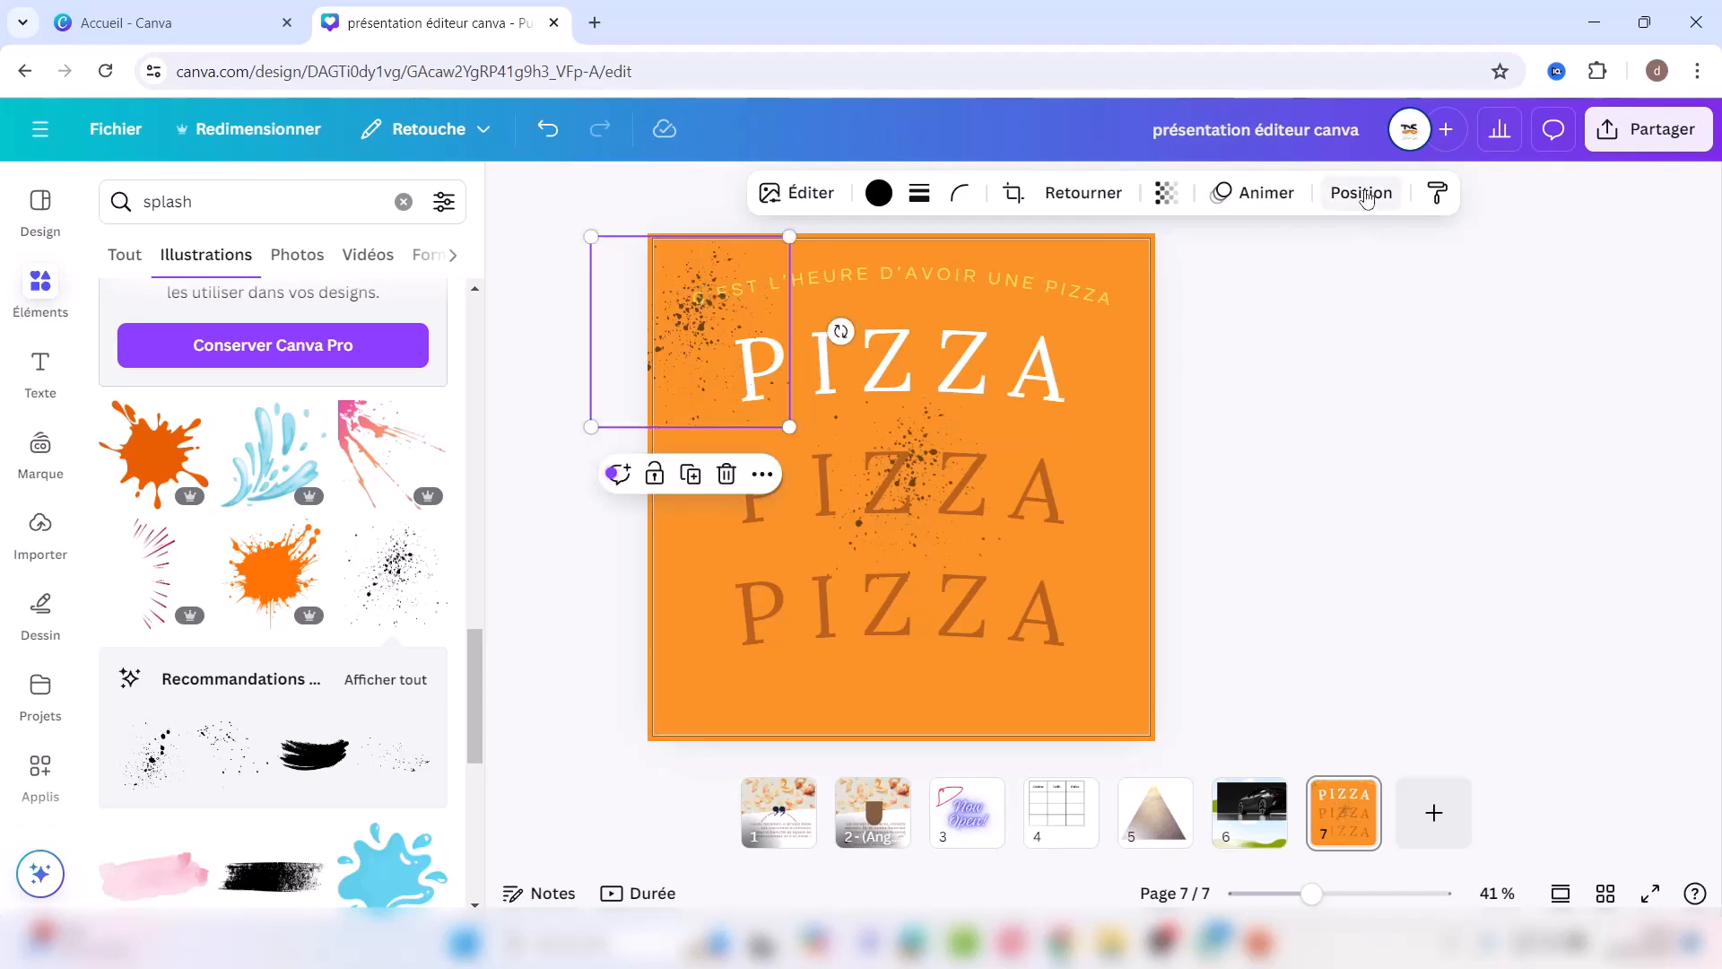
Step: Send the ink splash to the back, fade its transparency to 12, and delete the duplicate PIZZA text
left_click(1361, 192)
left_click(375, 319)
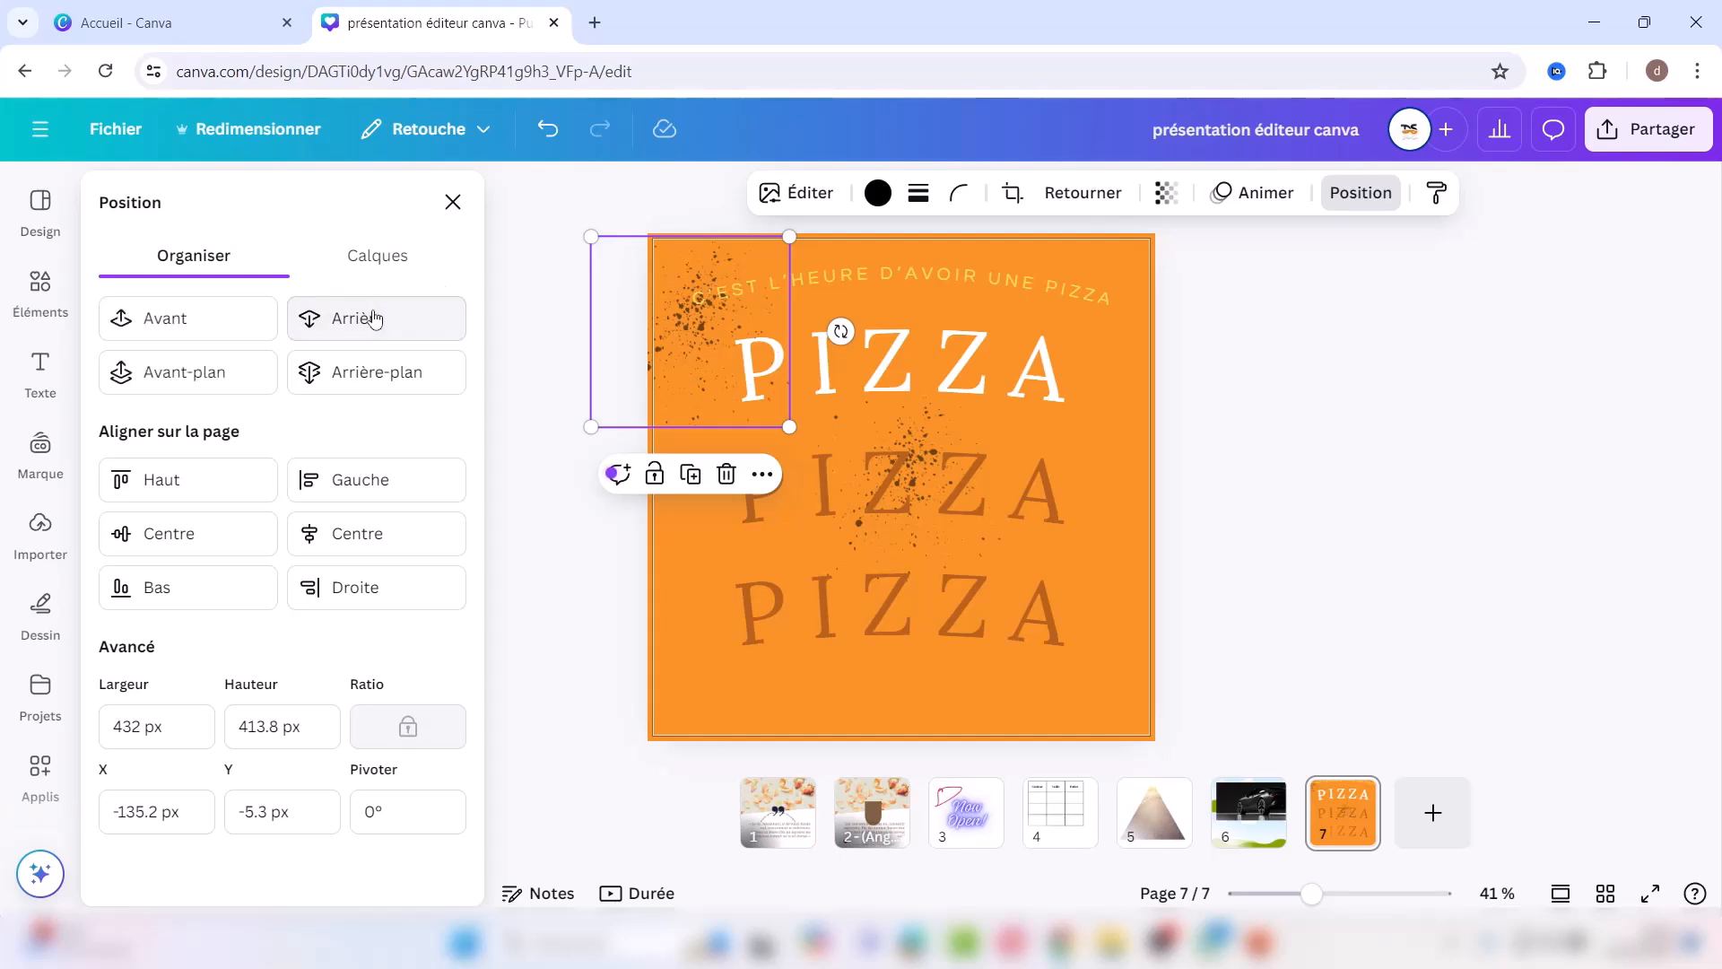
left_click(375, 319)
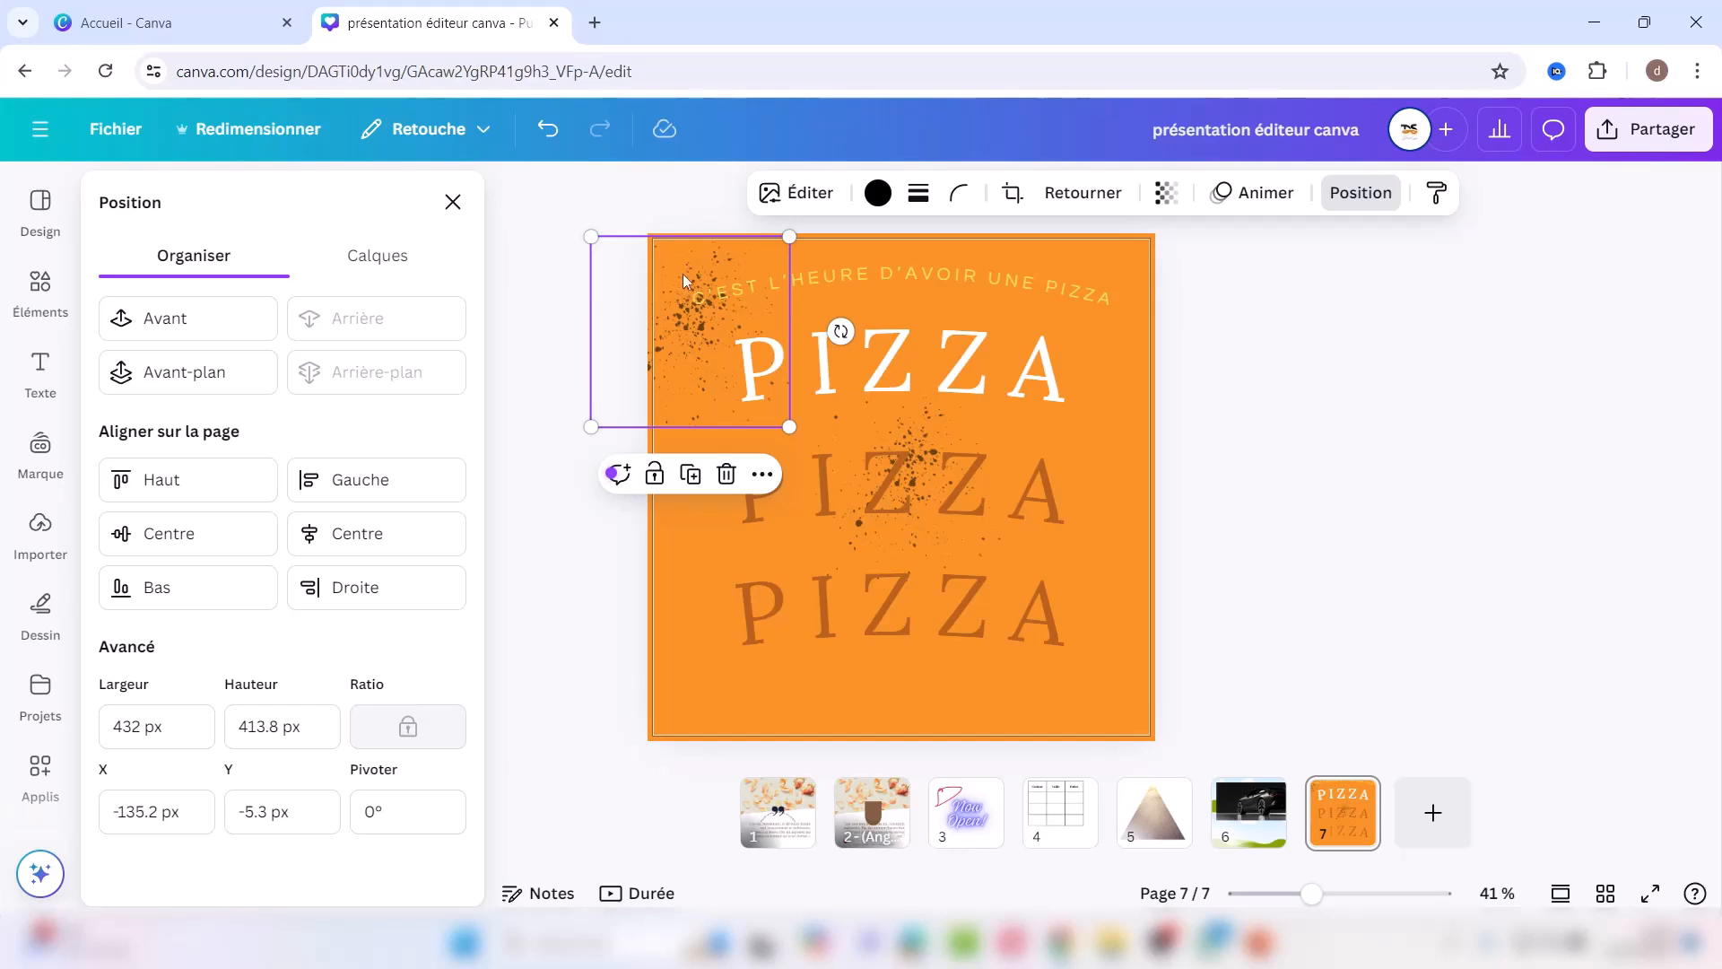
left_click(1165, 194)
left_click(1098, 286)
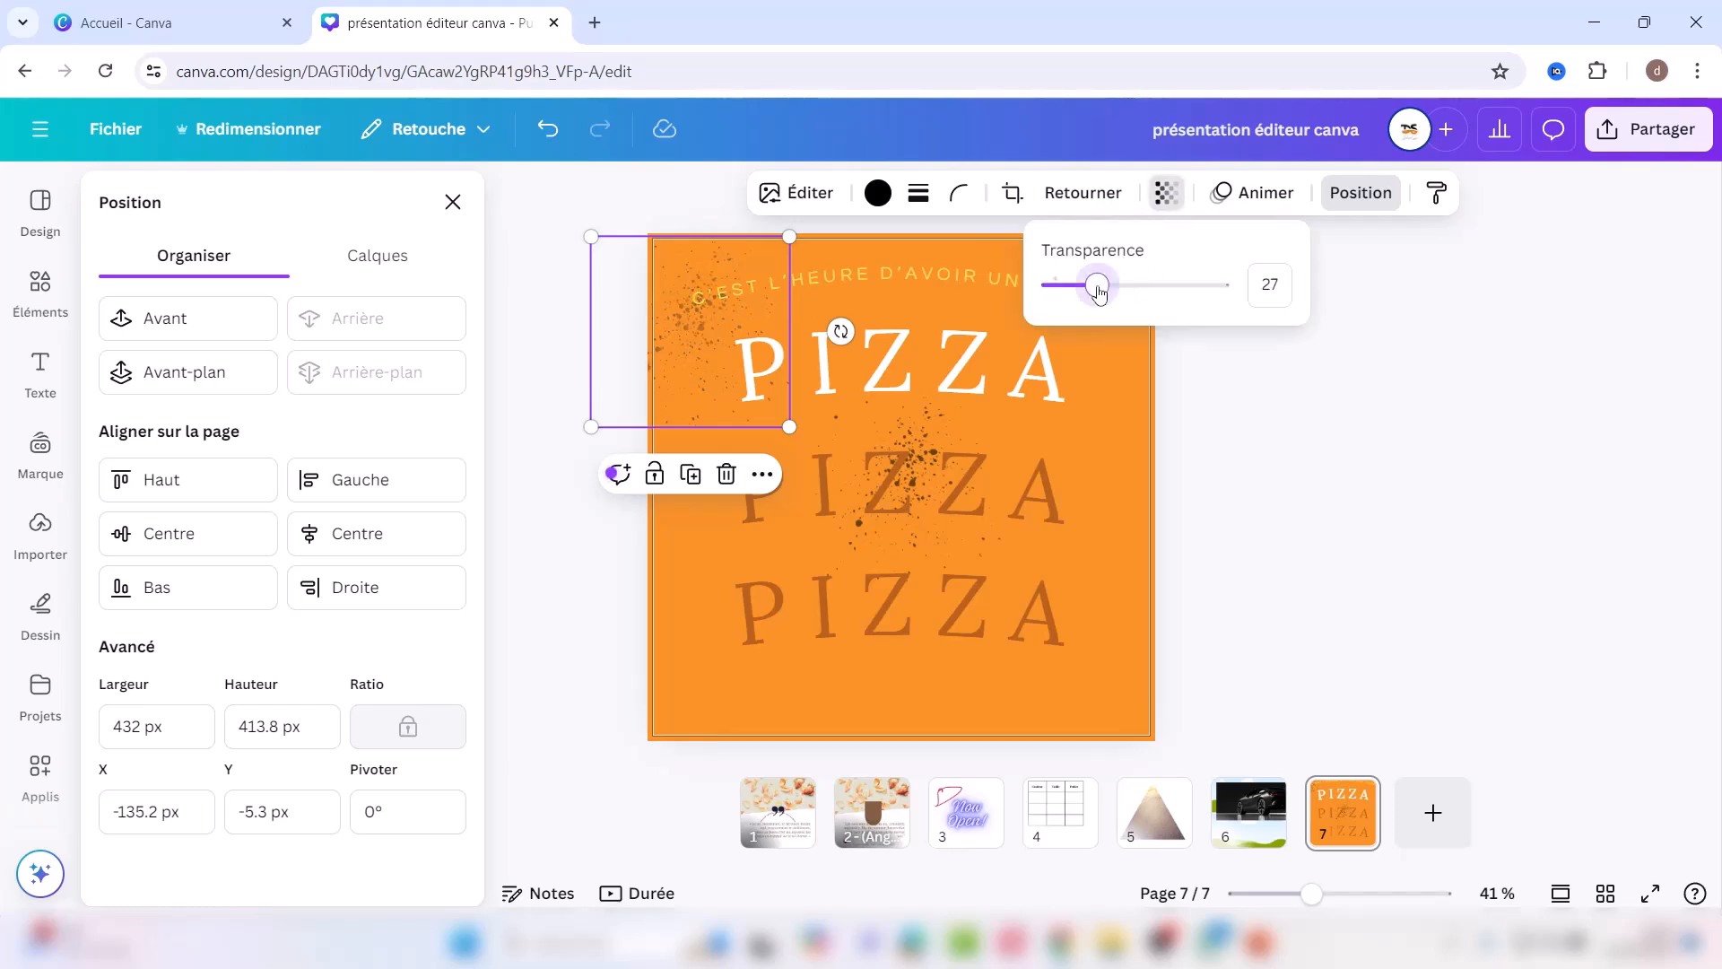
left_click_drag(1083, 286, 1072, 285)
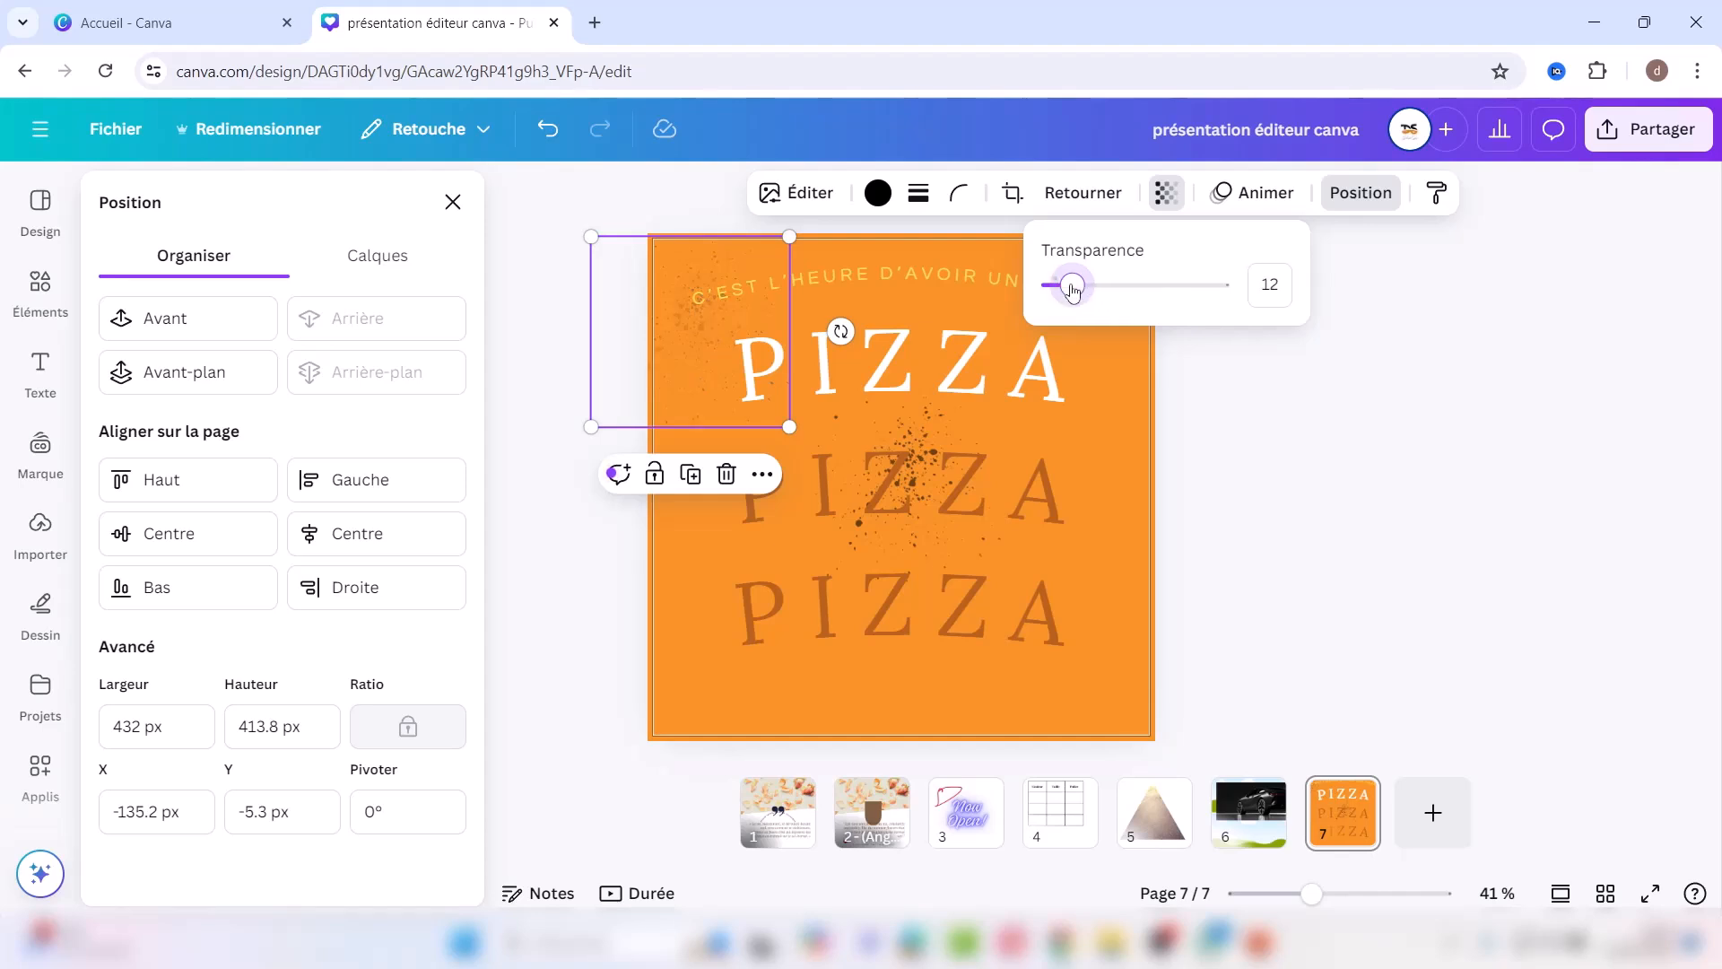
left_click(923, 427)
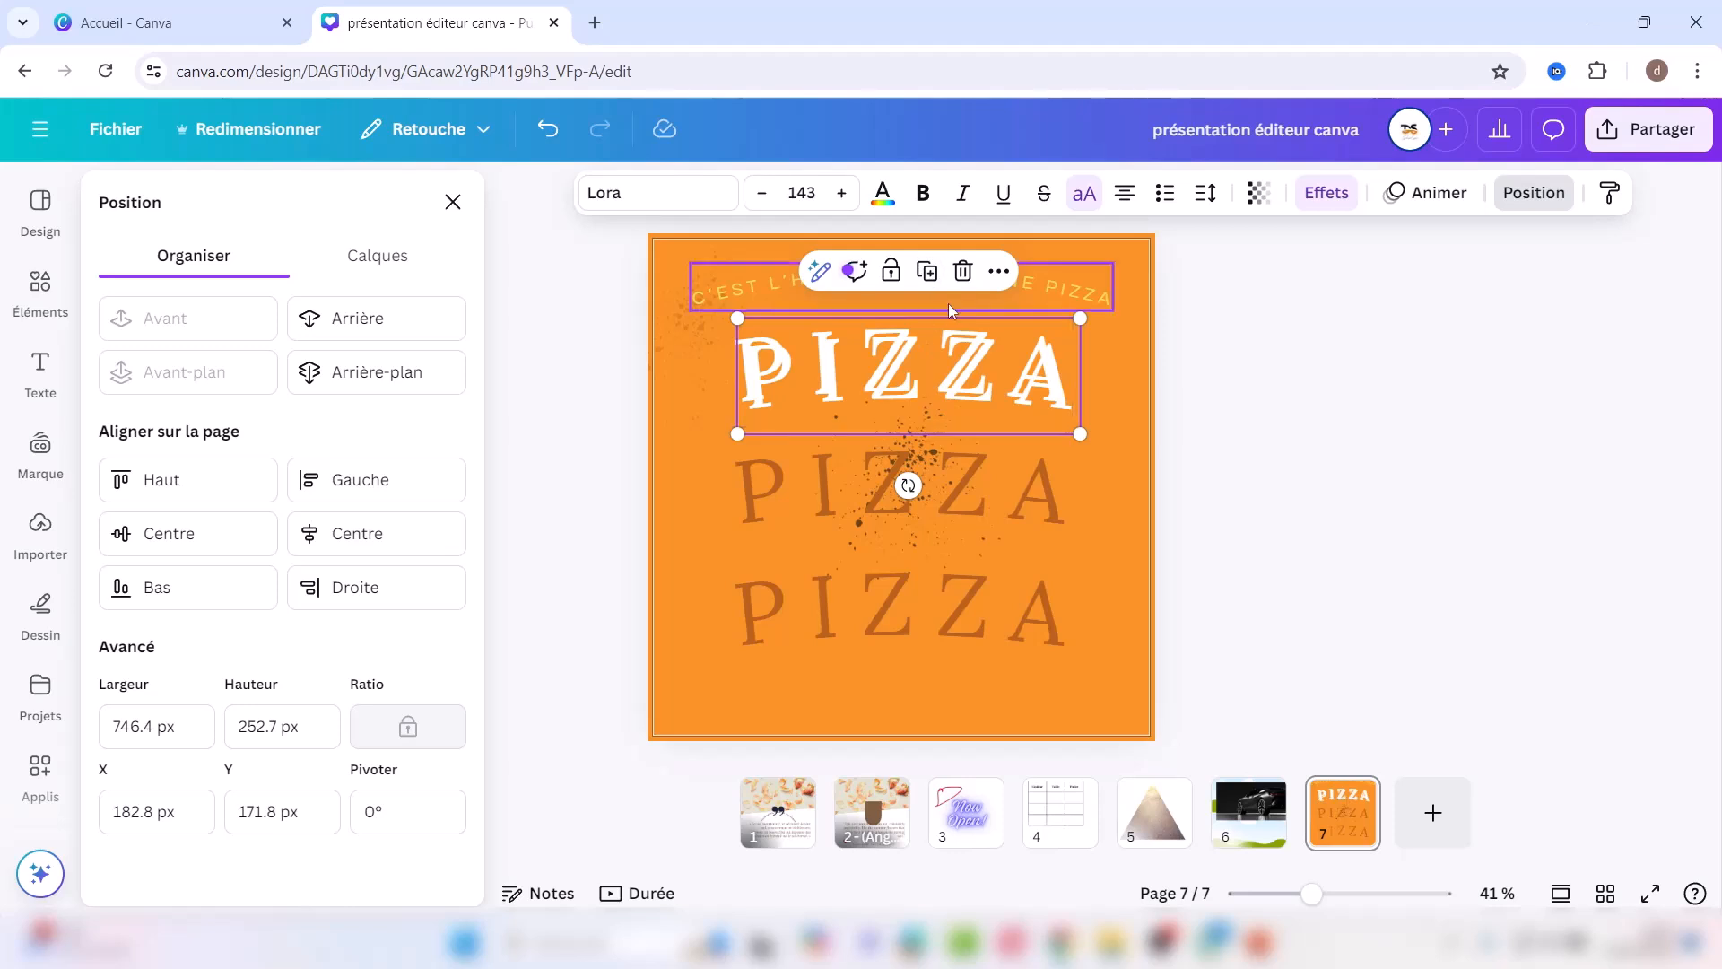
left_click(961, 270)
Step: Spread duplicated splashes around the page: centre, top-right, over the right PIZZA letters, bottom-left
left_click_drag(918, 434, 673, 452)
left_click_drag(670, 287, 1085, 692)
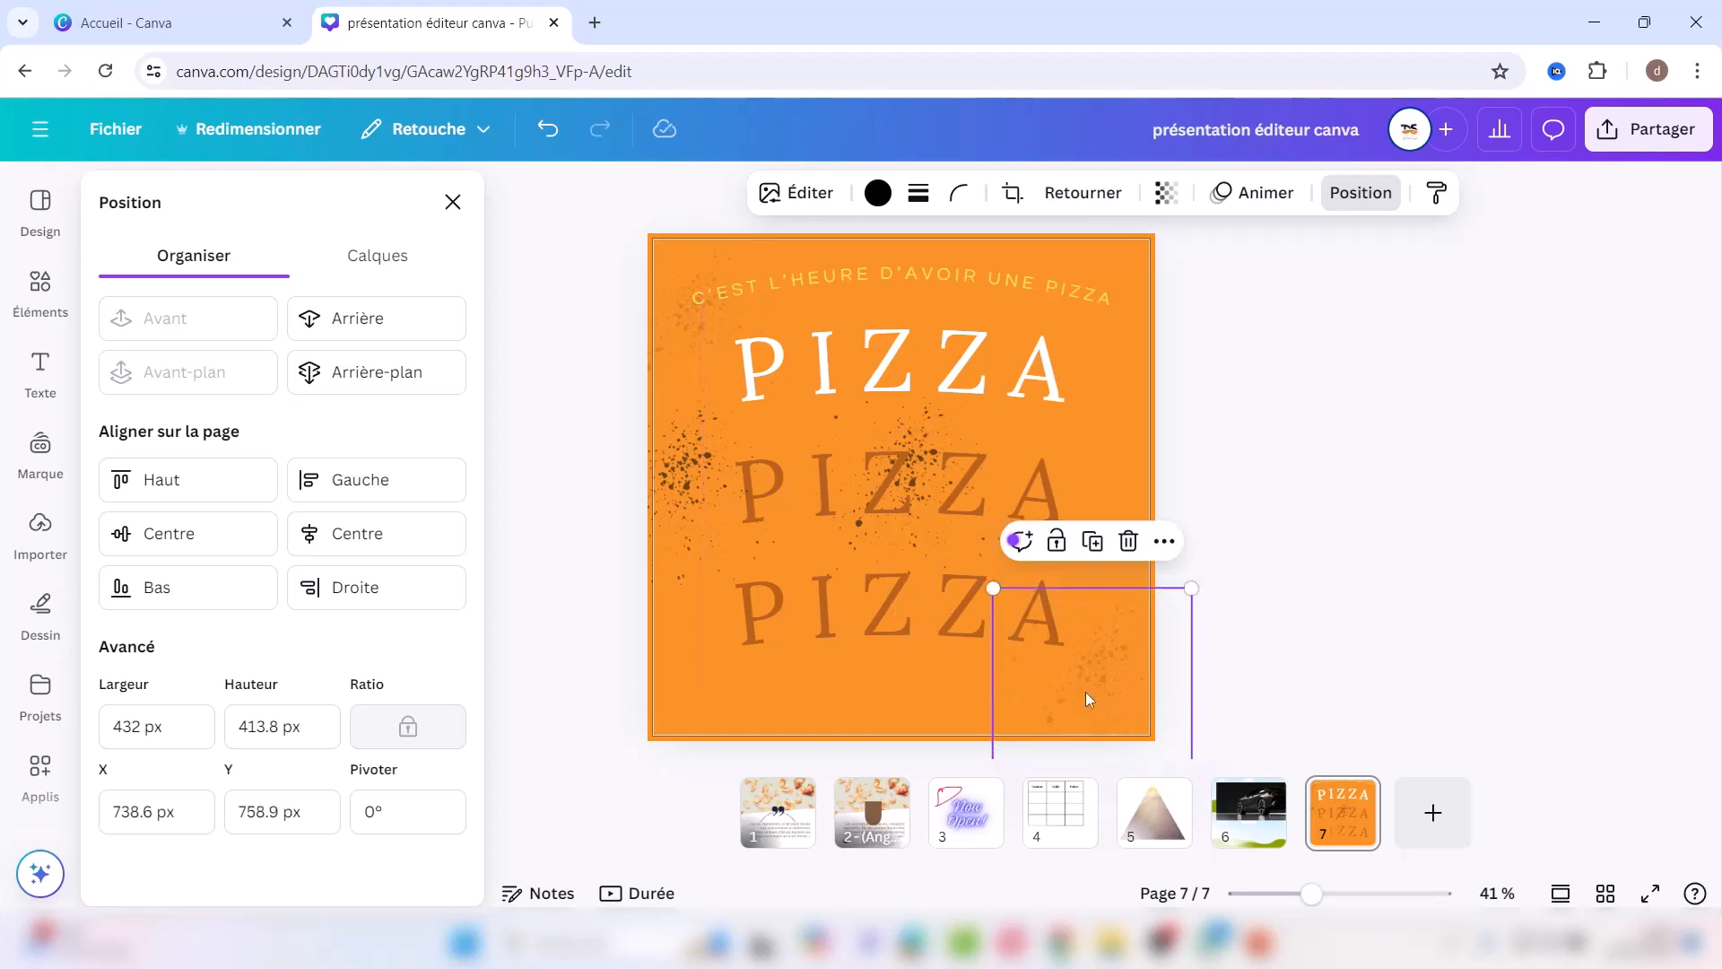
left_click(1092, 542)
left_click_drag(1122, 705, 1137, 348)
left_click(685, 462)
left_click(678, 350)
left_click_drag(711, 494, 667, 718)
left_click(685, 463)
left_click(679, 353)
Step: Nudge the middle splash down and set the splash over the bottom PIZZA to transparency 30
left_click(934, 428)
key("shift+Down")
key("shift+Down")
key("shift+Down")
key("shift+Down")
key("shift+Down")
key("shift+Down")
key("shift+Down")
key("shift+Down")
key("shift+Down")
key("shift+Down")
key("shift+Down")
key("shift+Down")
key("shift+Down")
key("shift+Down")
key("shift+Down")
key("shift+Down")
key("shift+Down")
key("shift+Down")
key("shift+Down")
key("shift+Down")
key("shift+Down")
key("shift+Down")
key("shift+Down")
key("shift+Down")
key("shift+Down")
key("shift+Down")
key("shift+Down")
key("shift+Down")
key("shift+Down")
key("shift+Down")
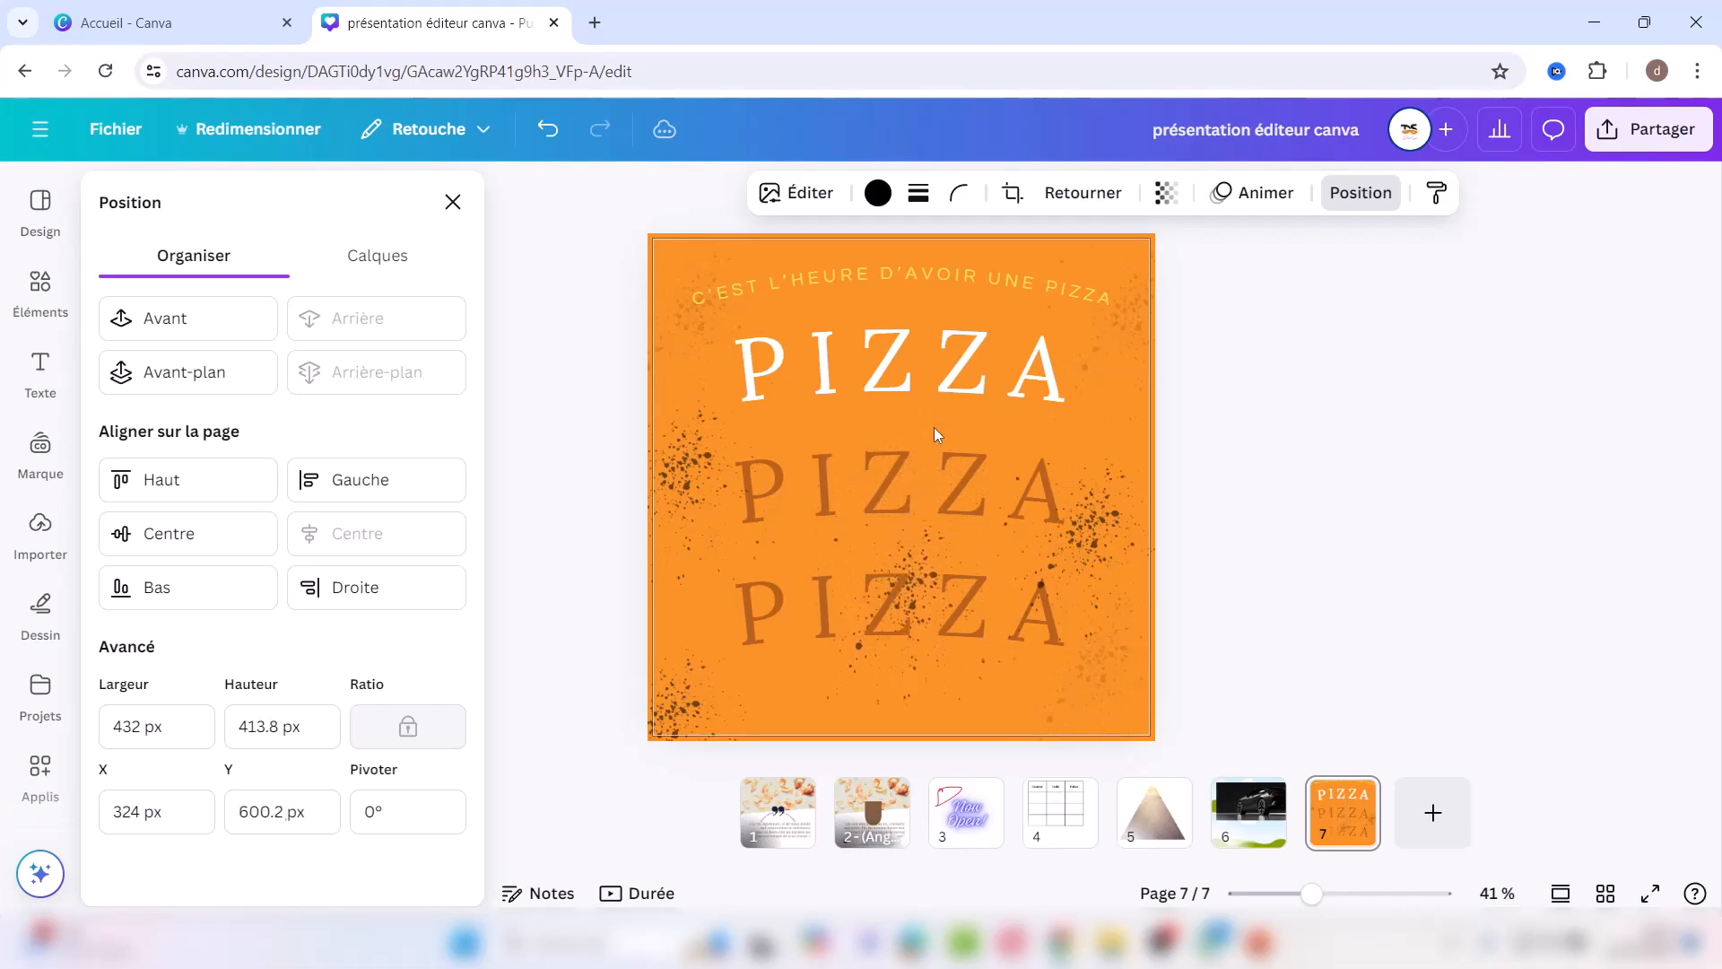
left_click(896, 685)
left_click(897, 685)
key("shift+Up")
key("shift+Up")
key("shift+Up")
key("shift+Up")
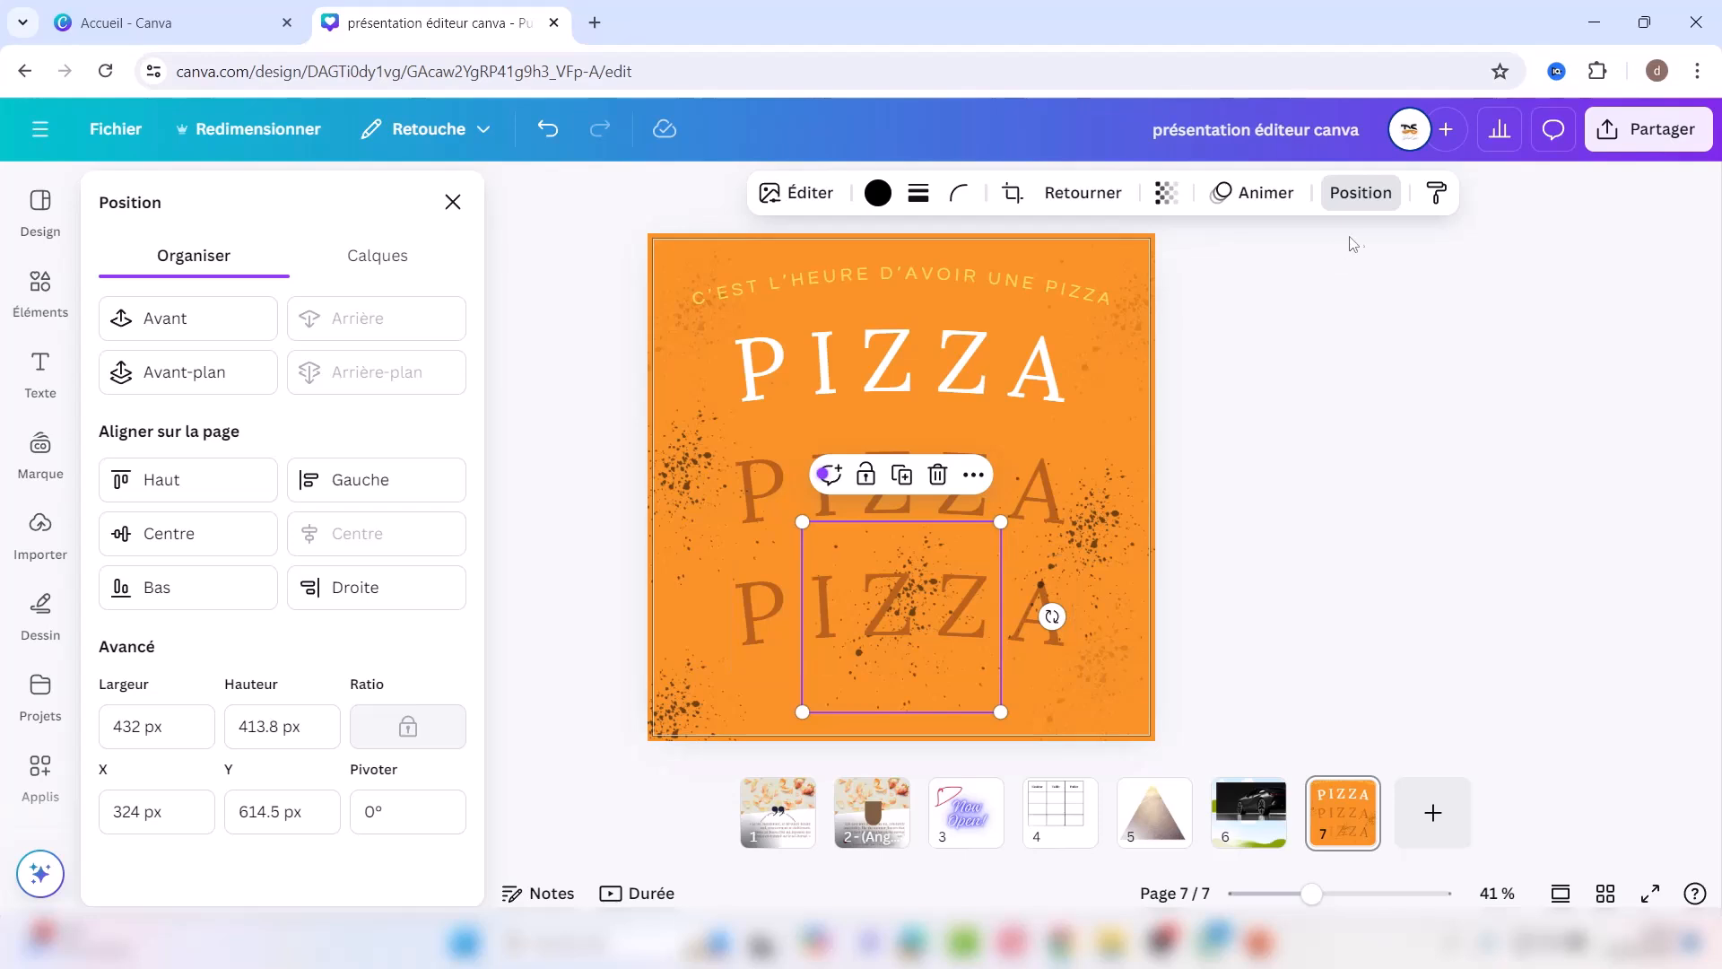
left_click(1166, 193)
left_click(1145, 285)
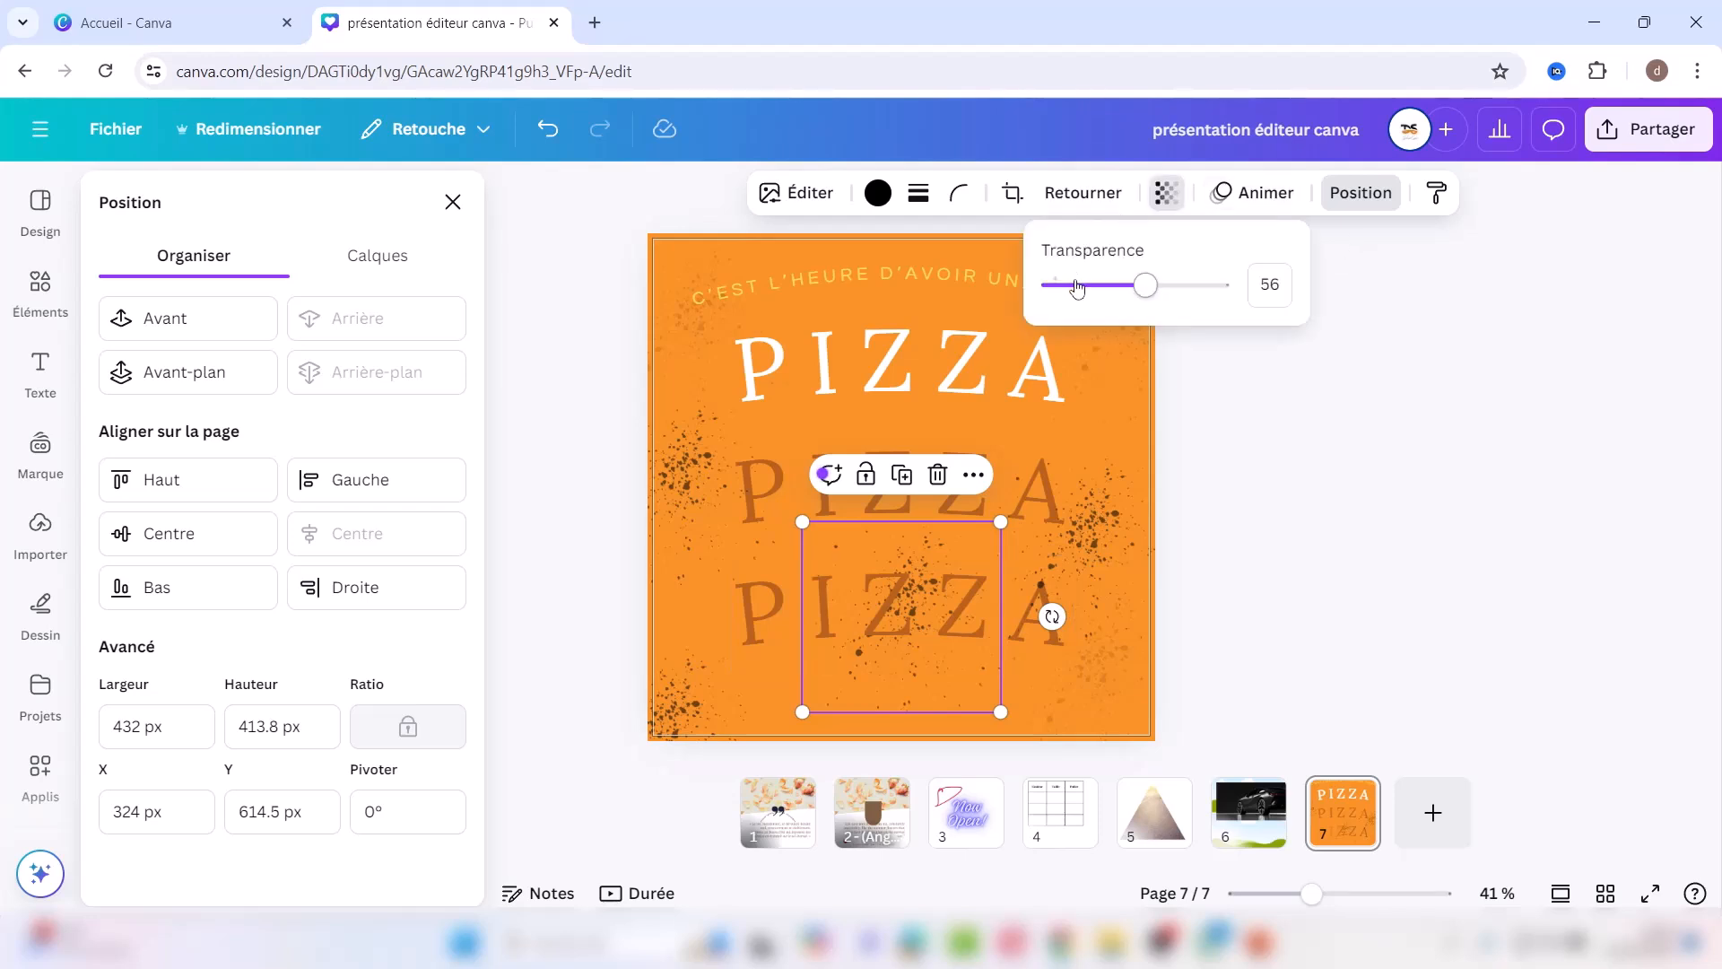
left_click(1103, 286)
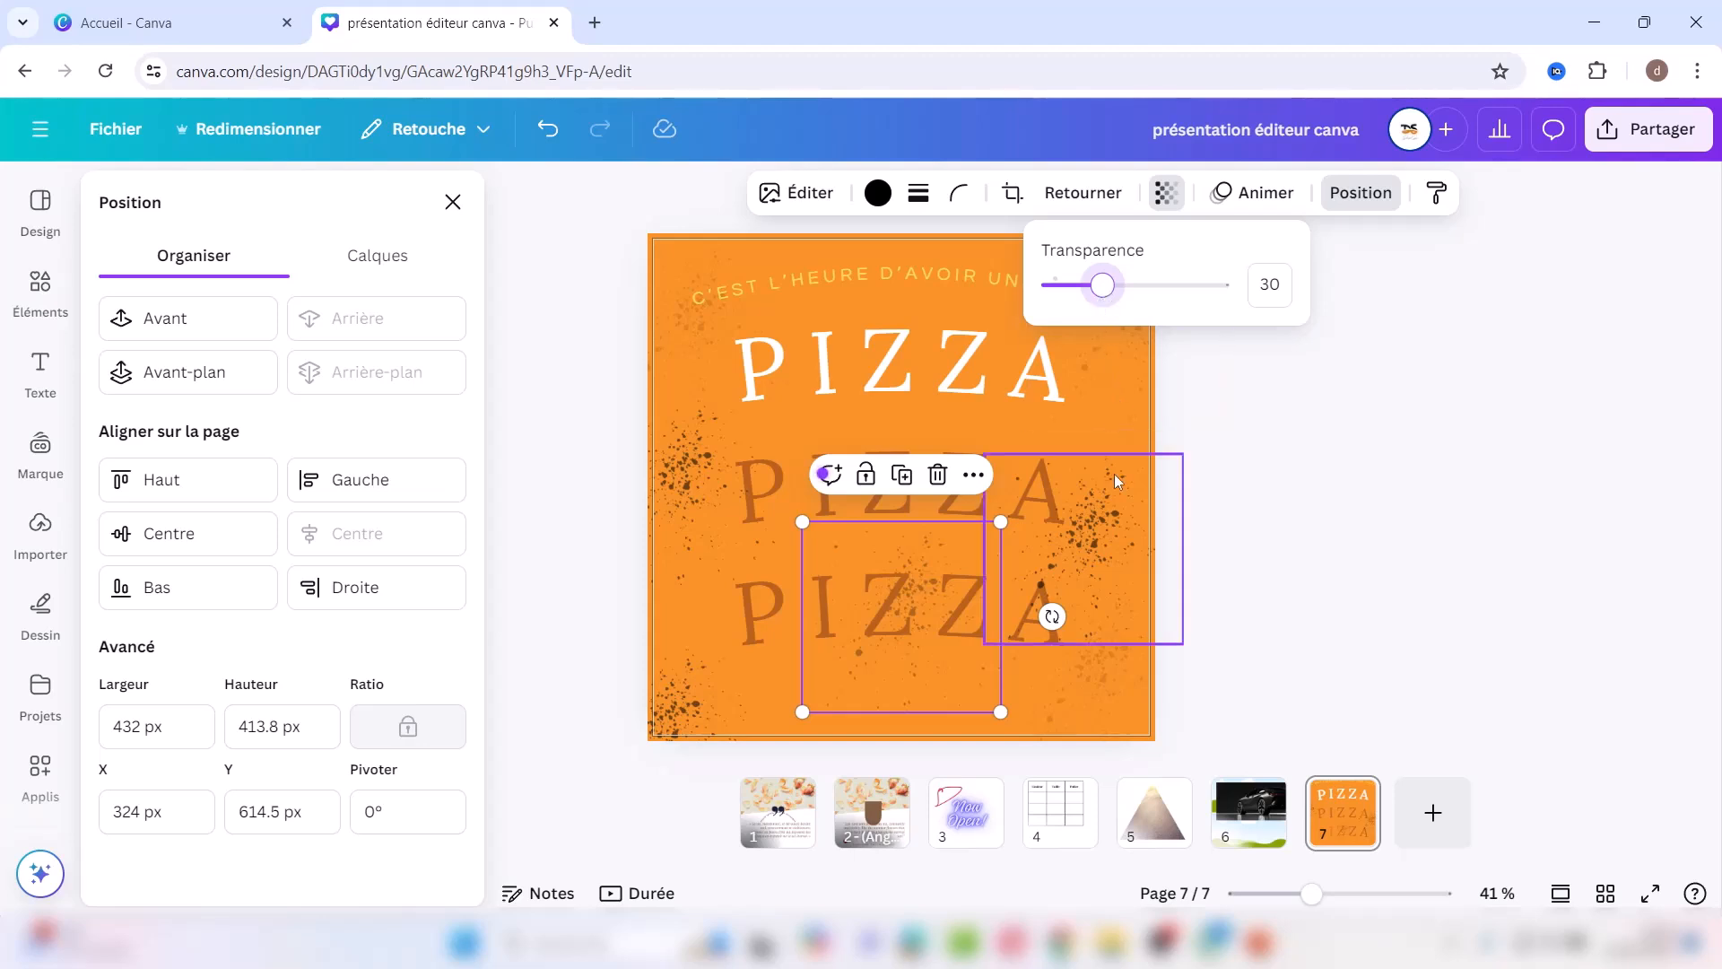
left_click(1283, 493)
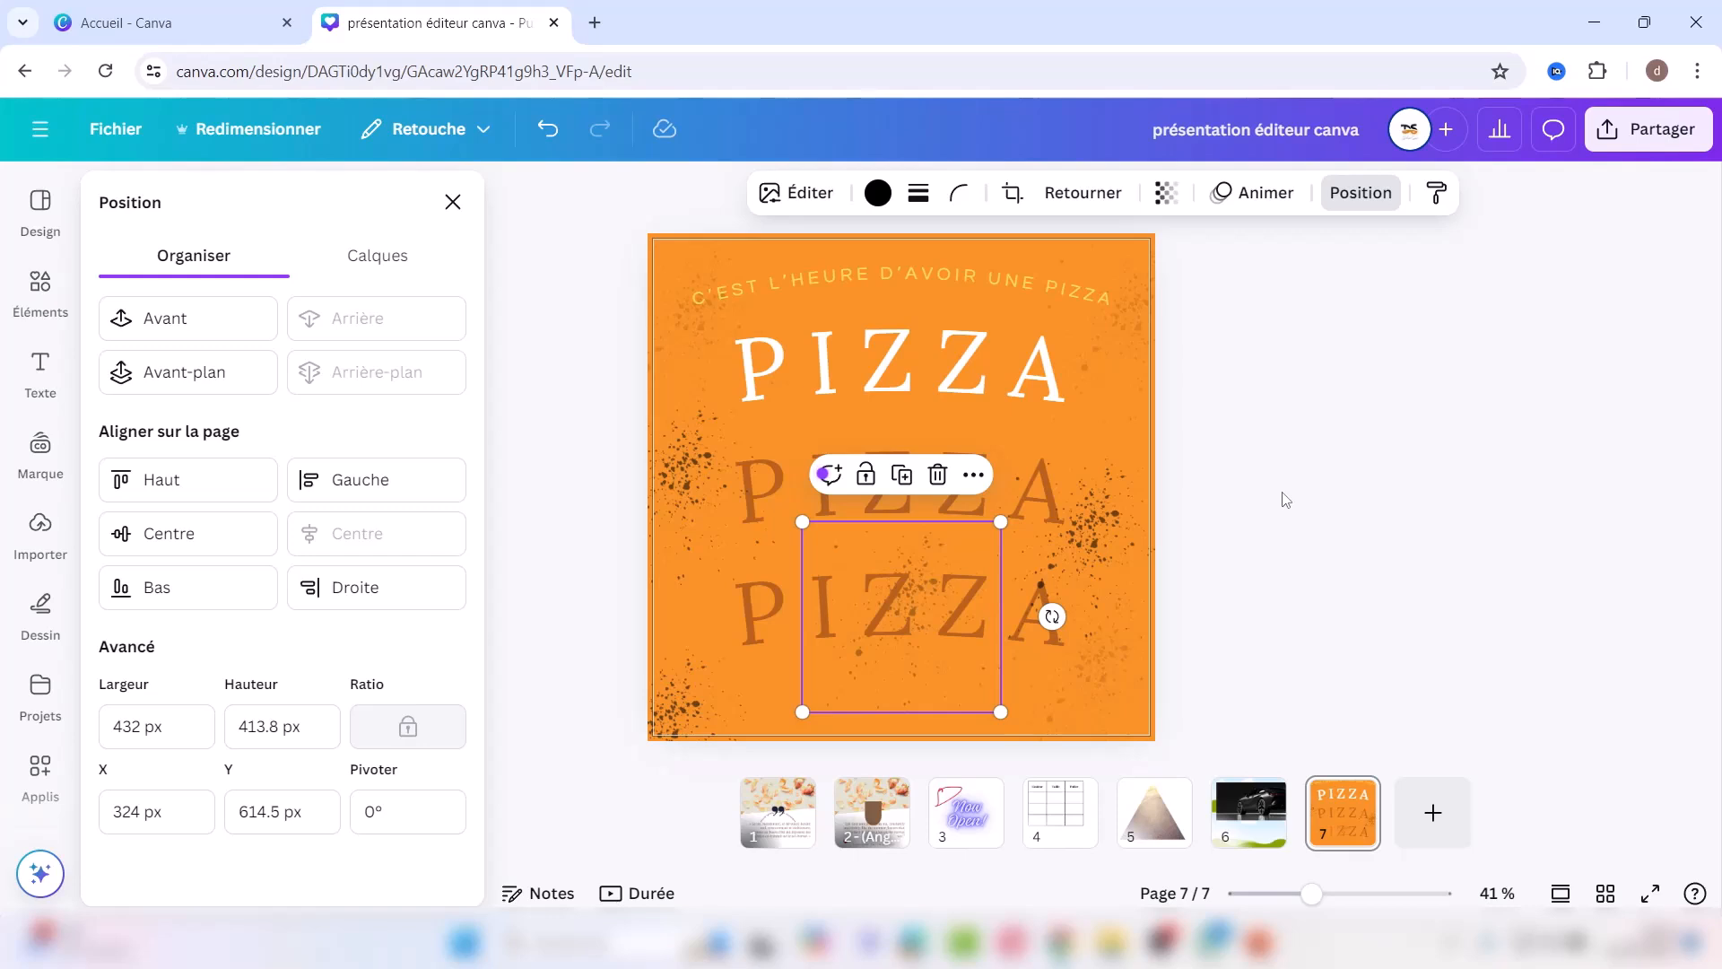
key("Escape")
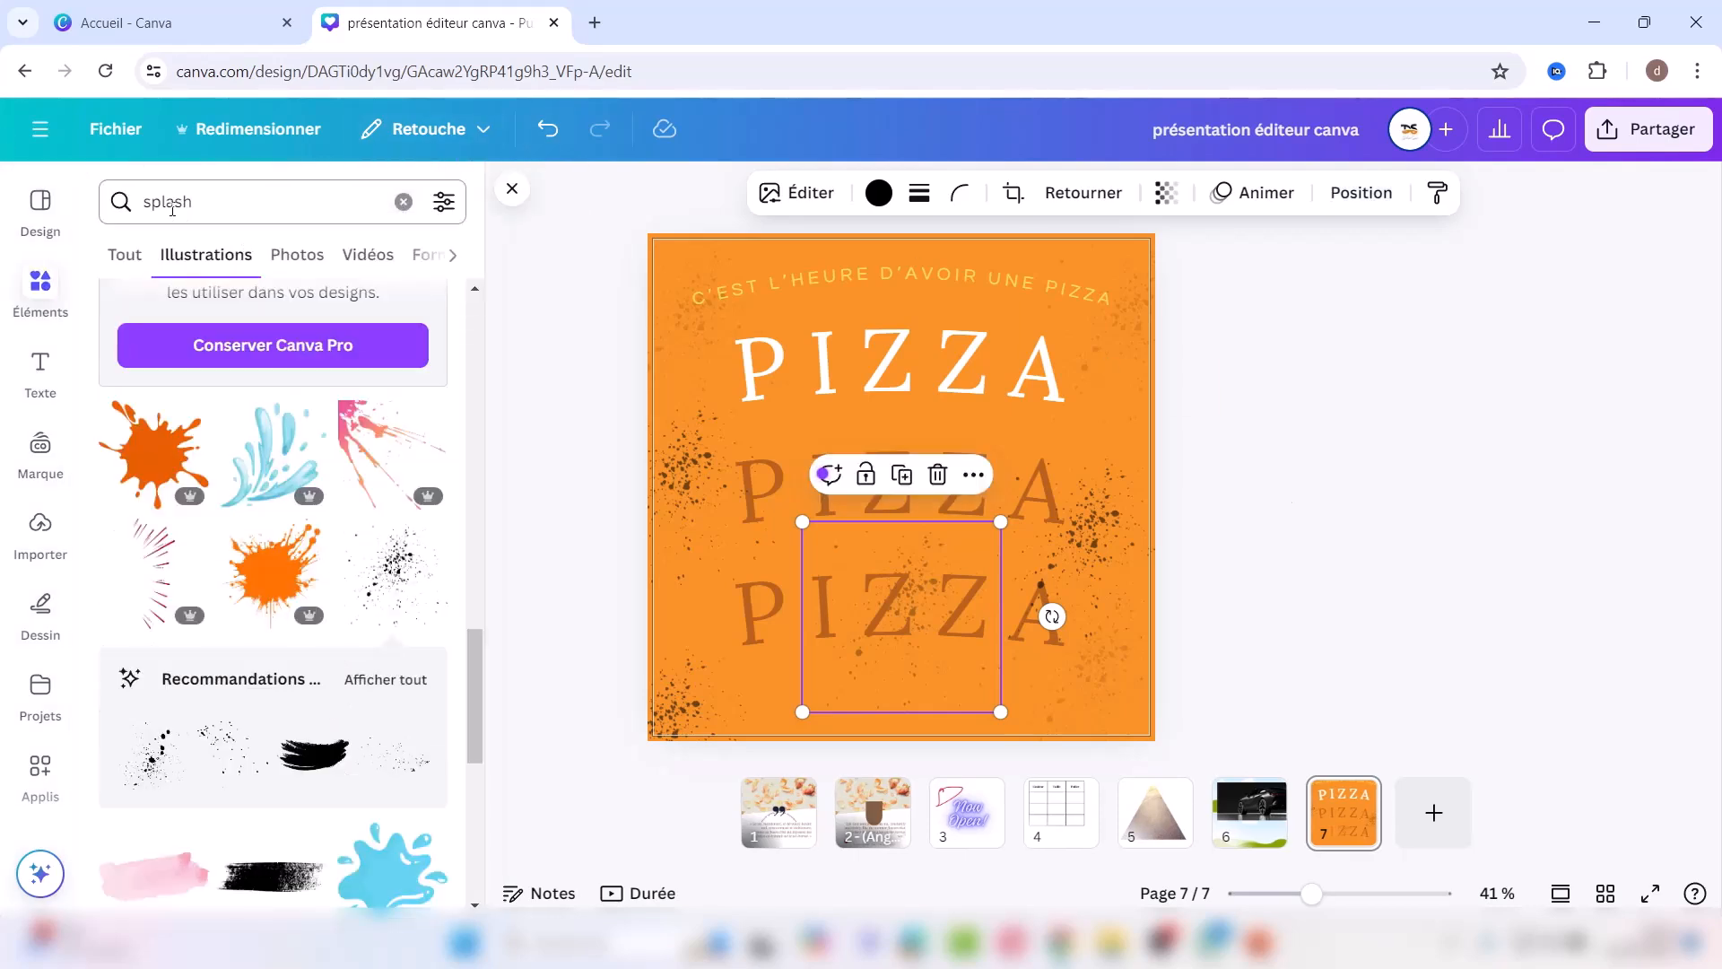
Step: Search photos for 'horloge' and add the red alarm clock, discarding the vintage clock tried first
left_click(403, 202)
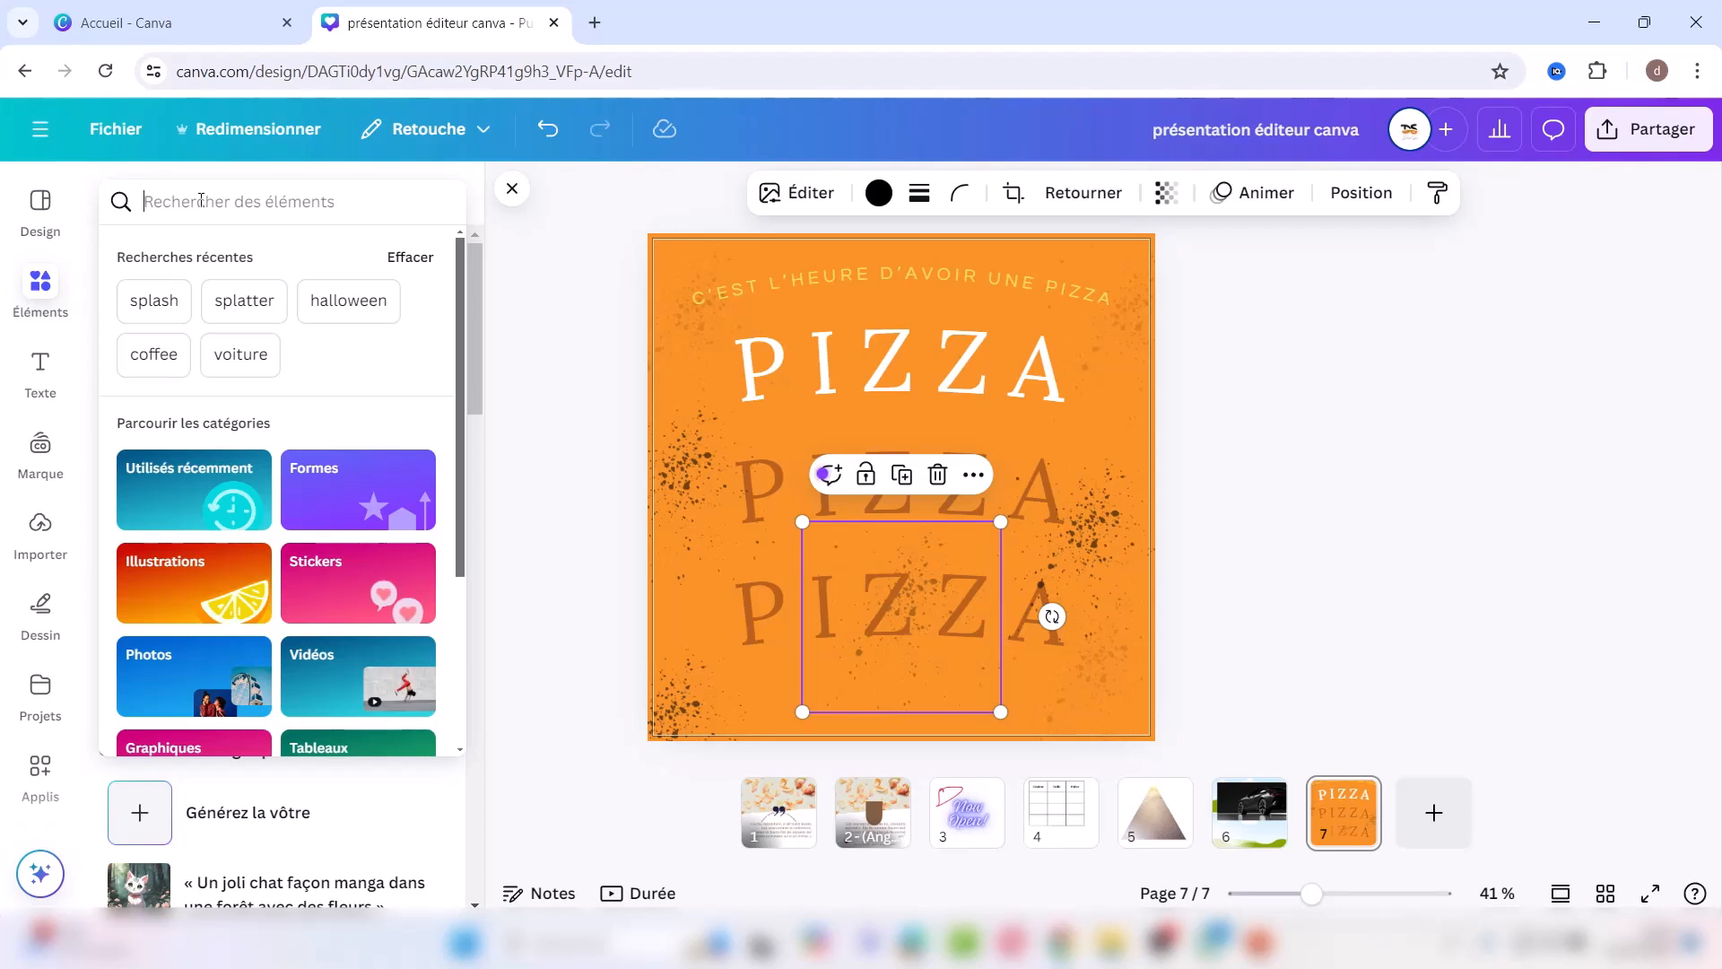
type("mo")
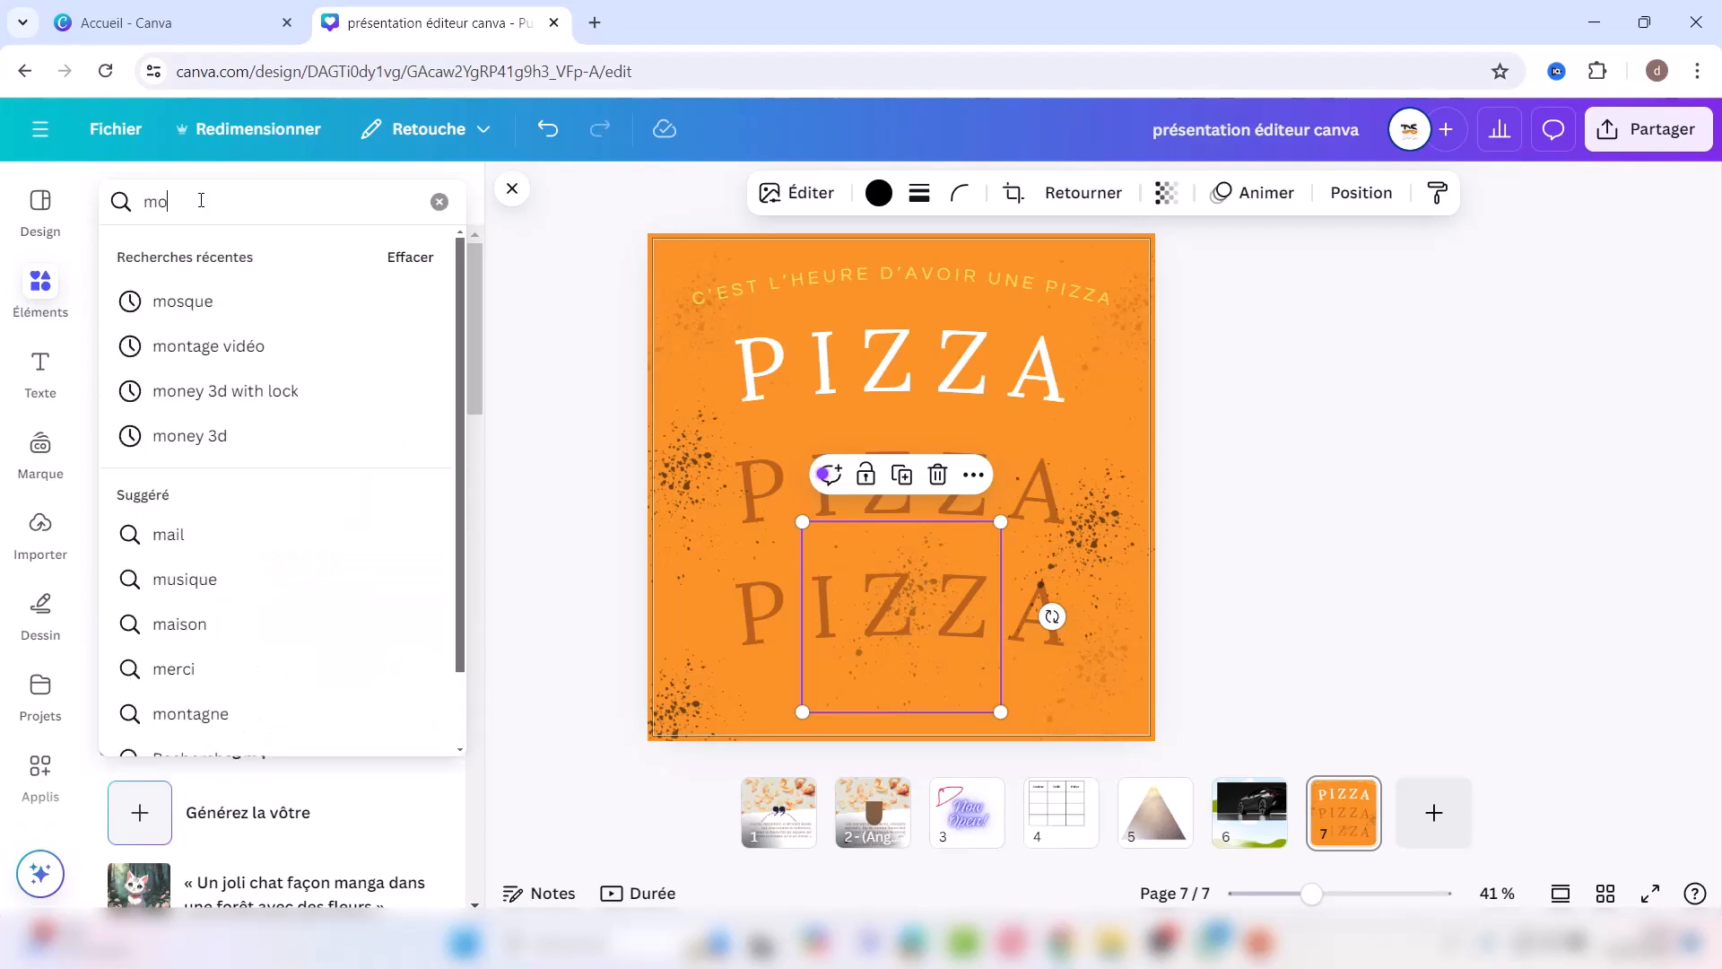
key("BackSpace")
key("BackSpace")
type("horlo")
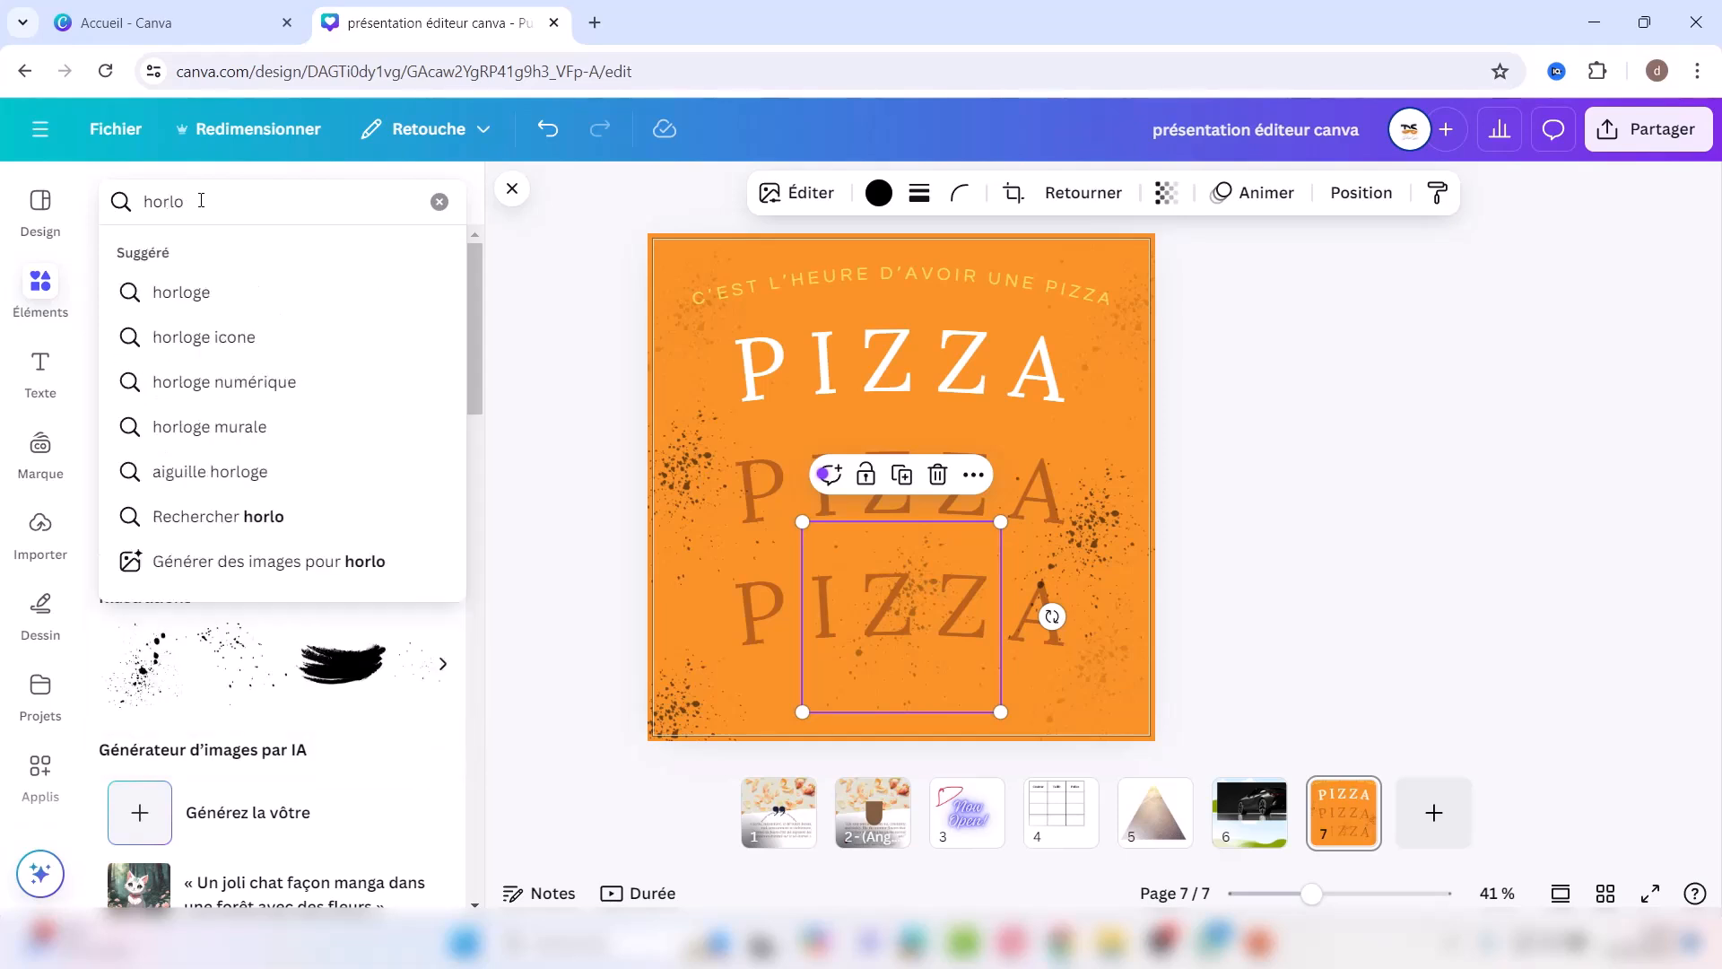
left_click(184, 305)
left_click(288, 256)
left_click(348, 448)
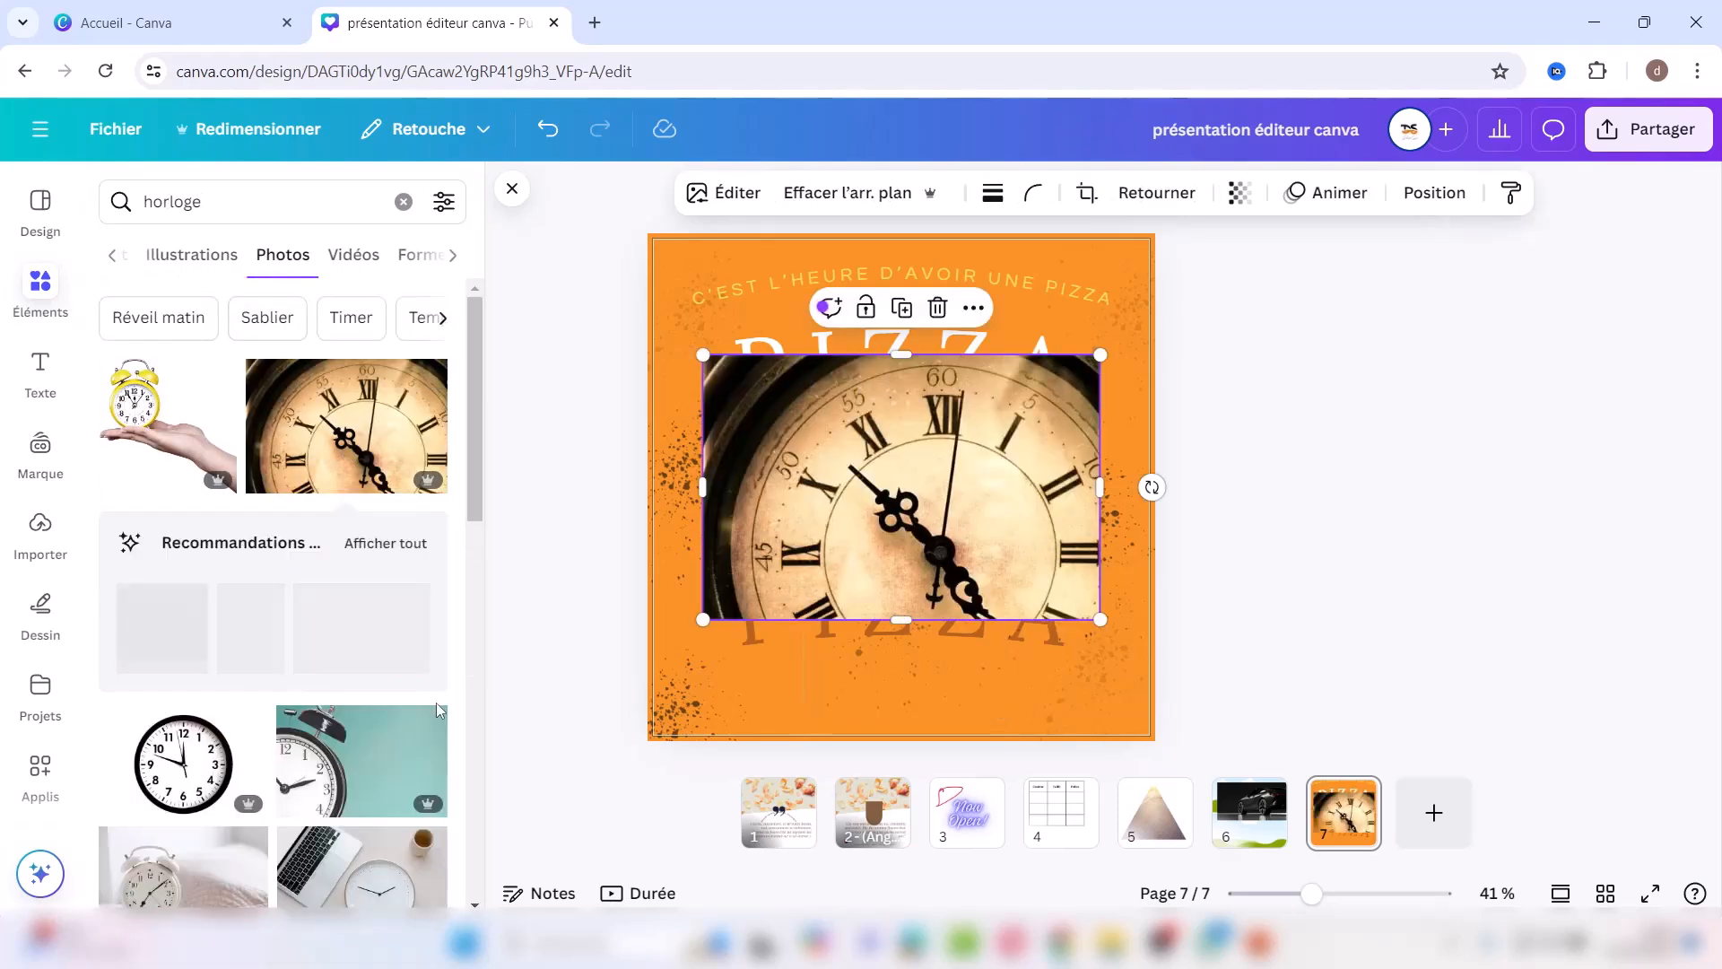
left_click(934, 307)
scroll(273, 583, "down", 1)
scroll(274, 583, "down", 10)
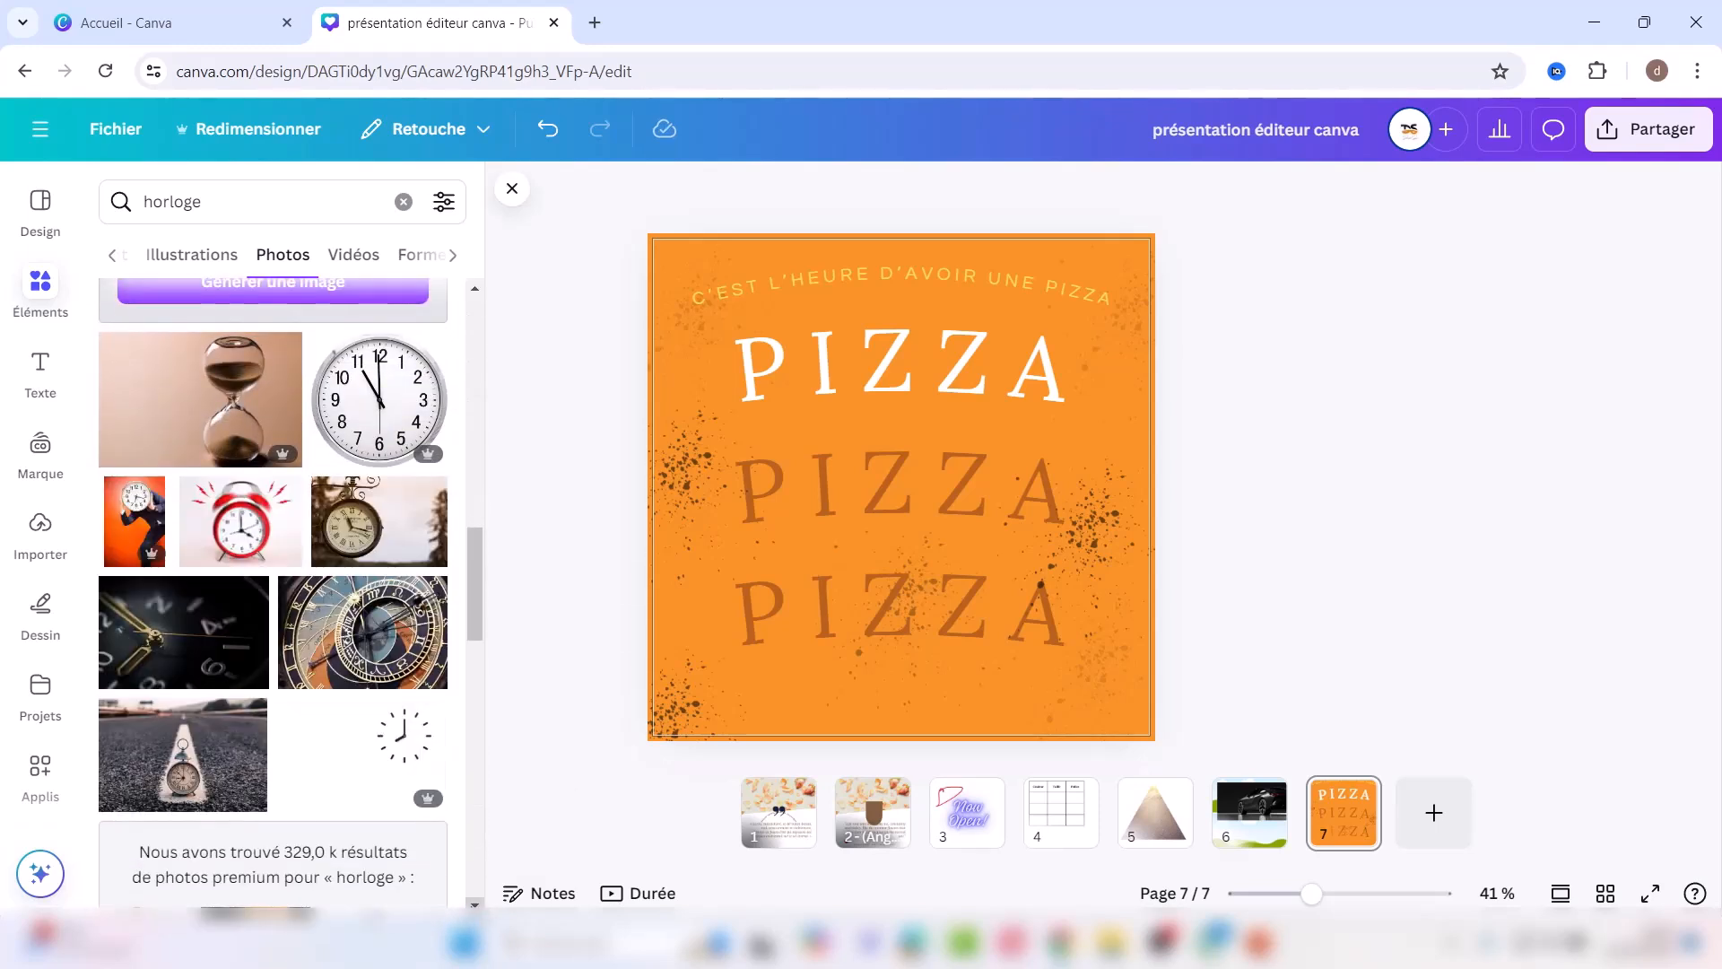
left_click(278, 495)
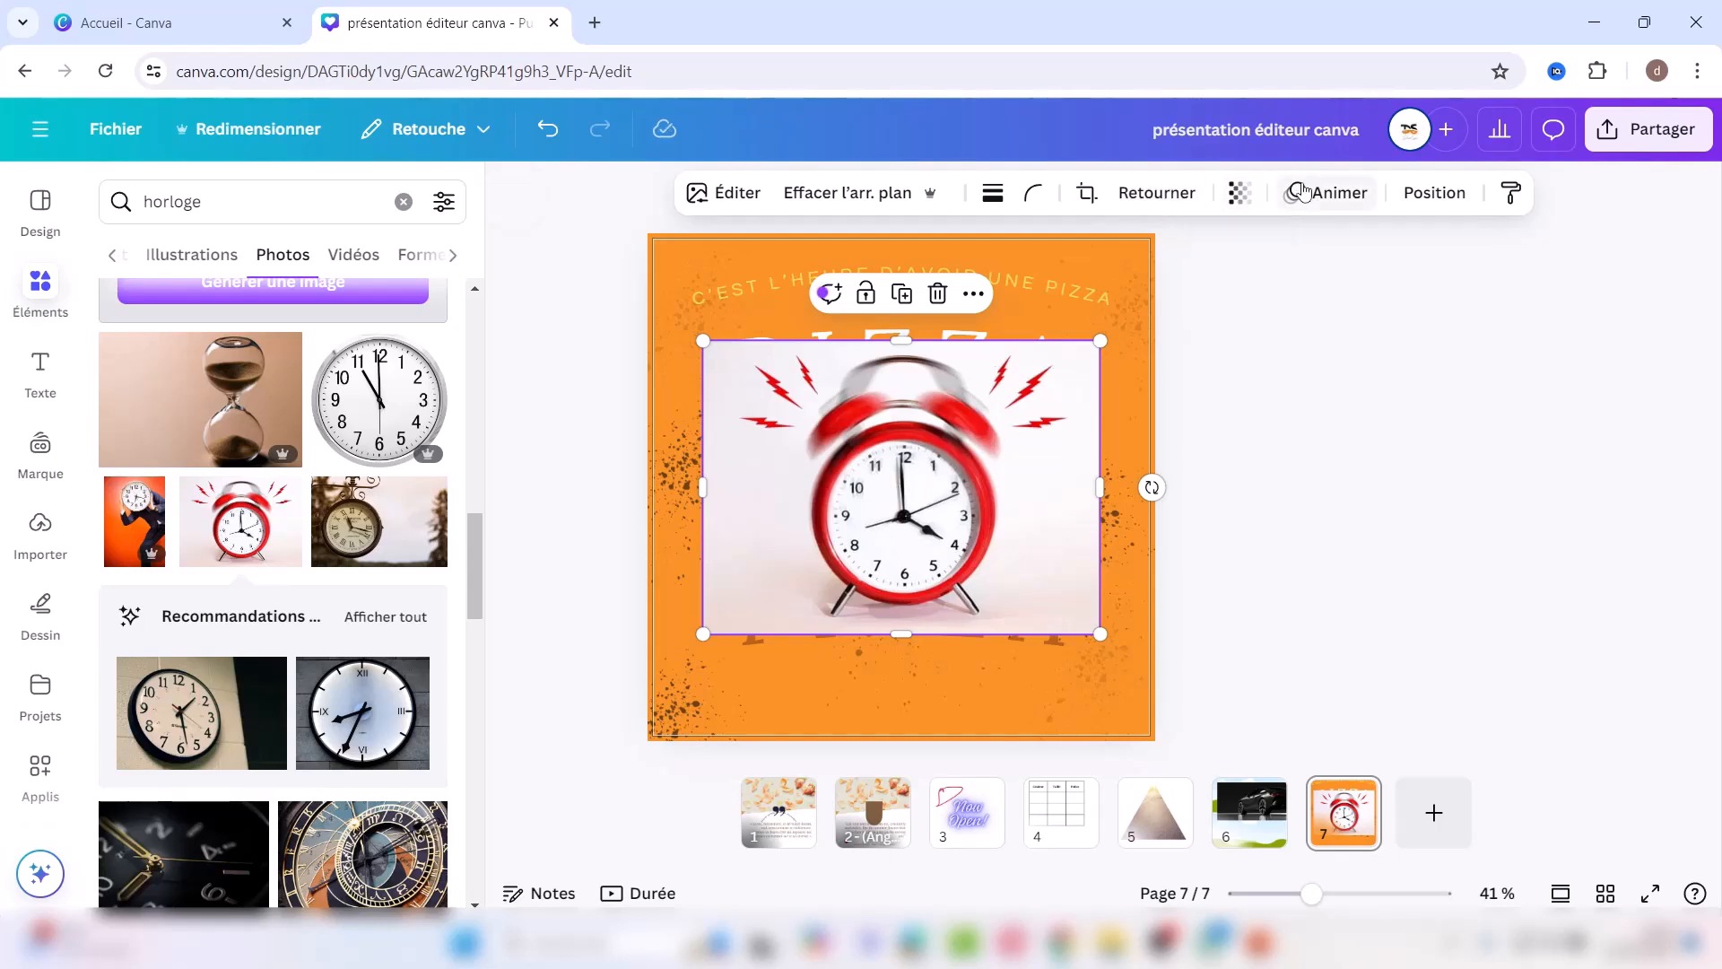
Step: Remove the alarm clock's background, centre it lower on the page, and clear the search
left_click(834, 191)
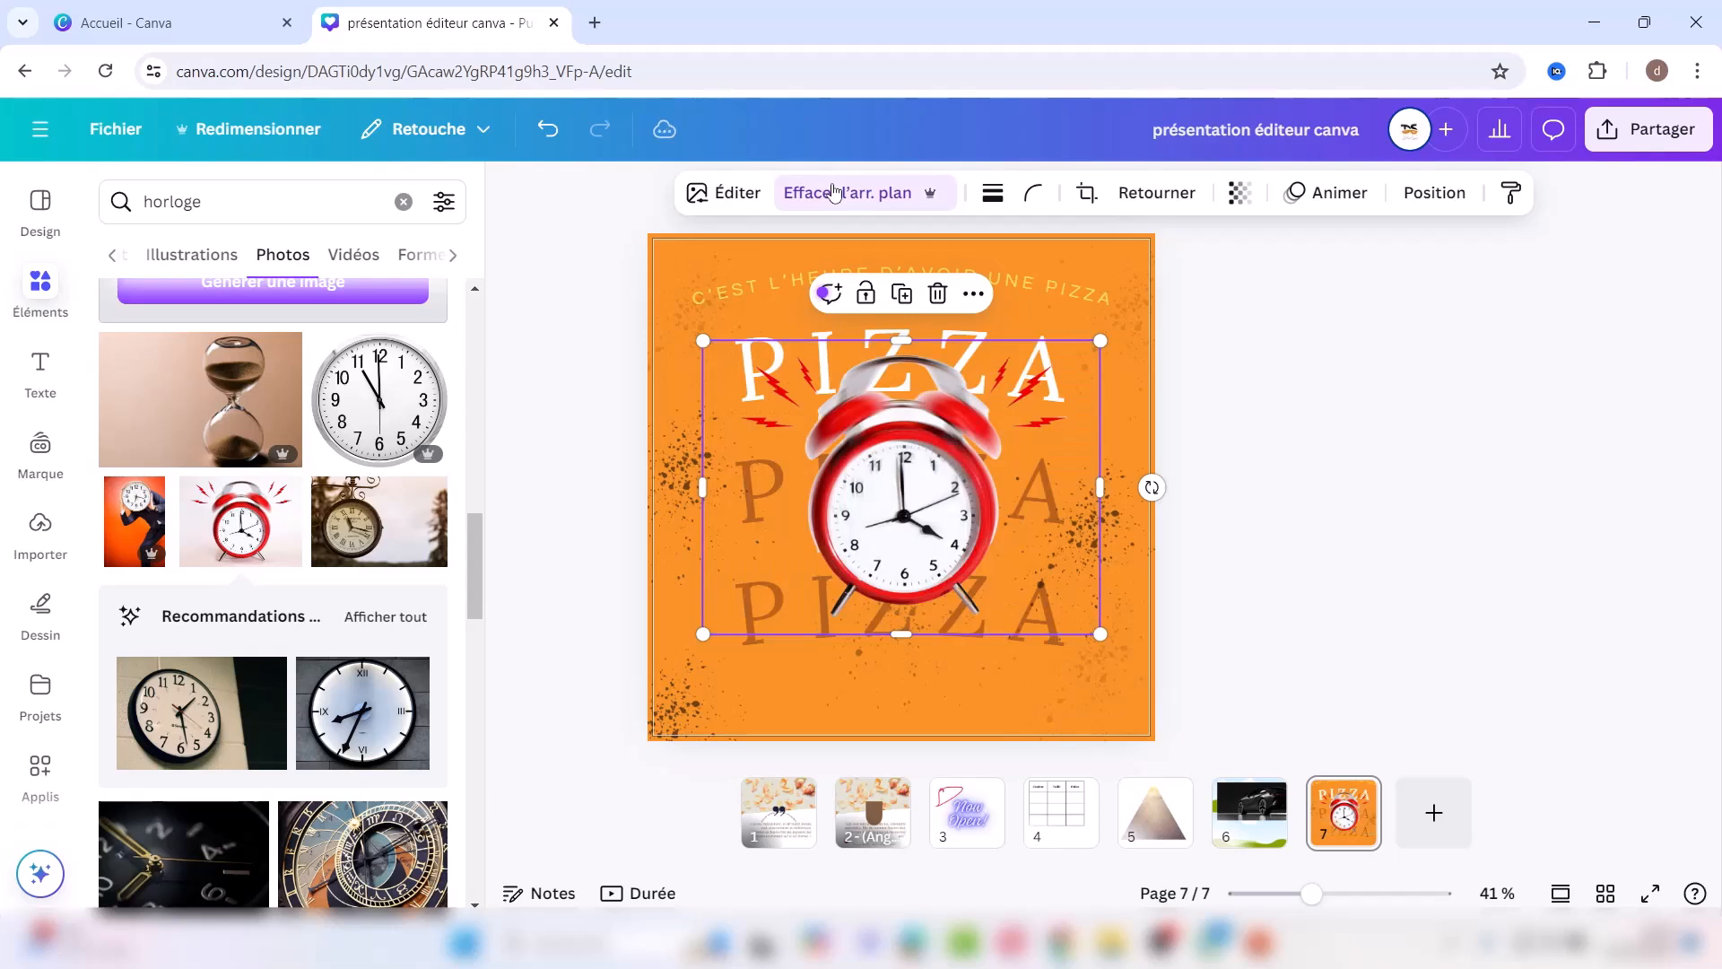
left_click_drag(911, 469, 908, 510)
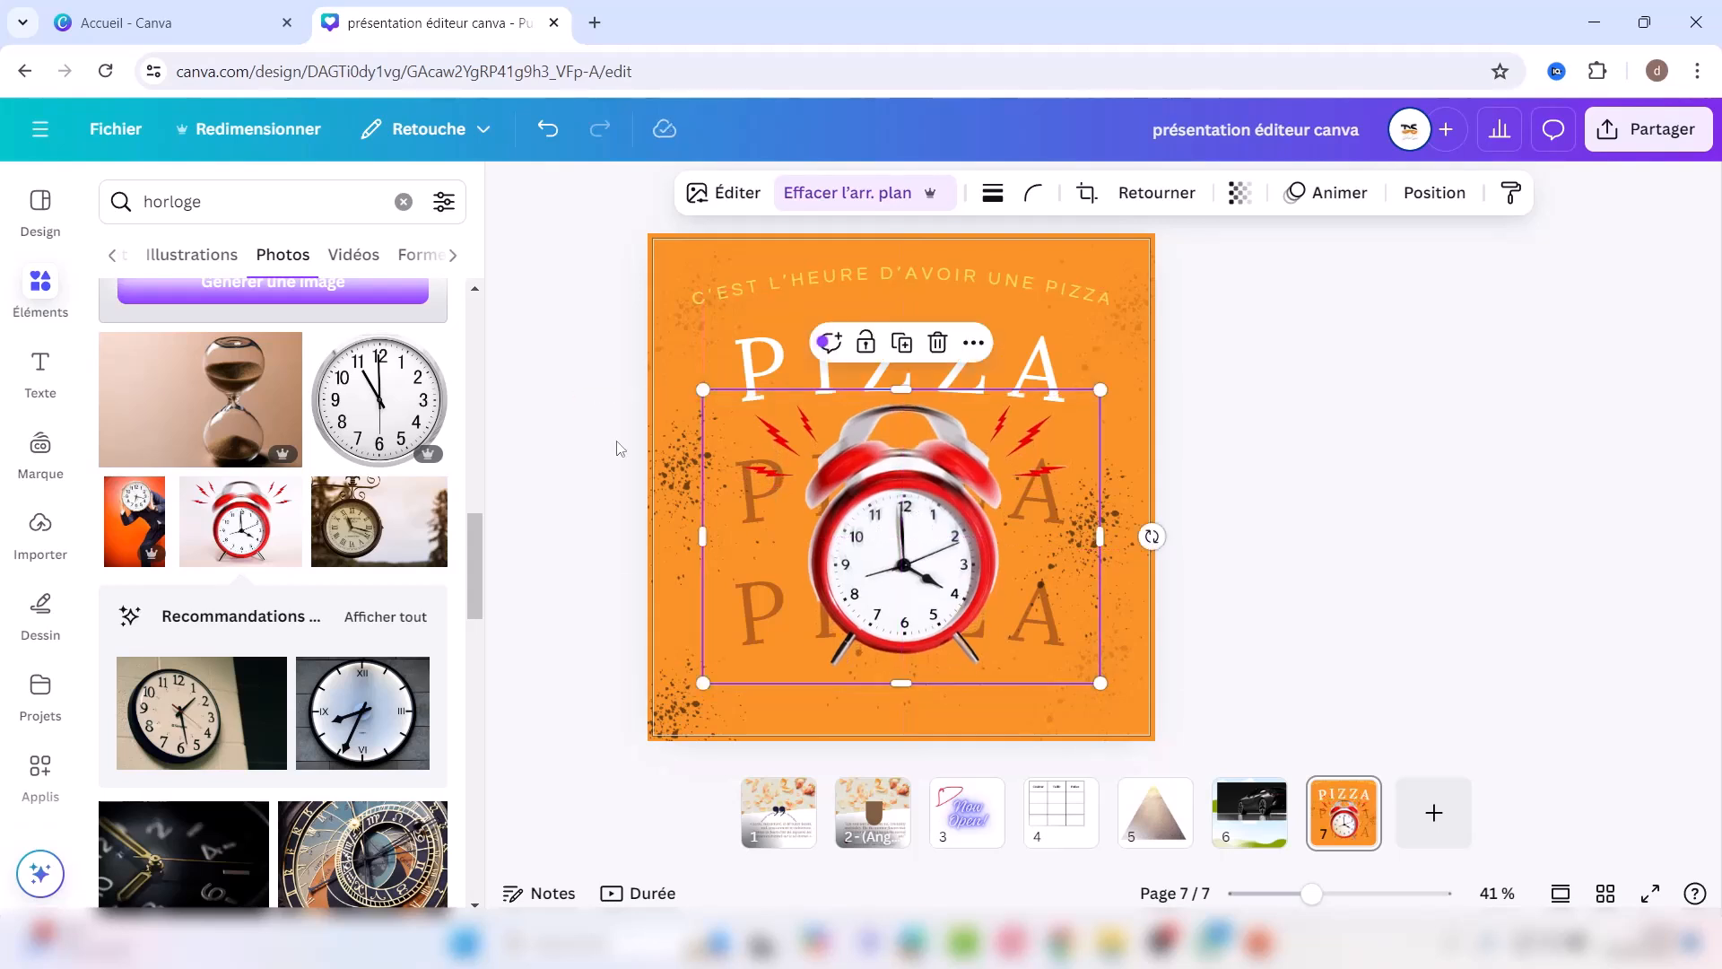
left_click(1384, 586)
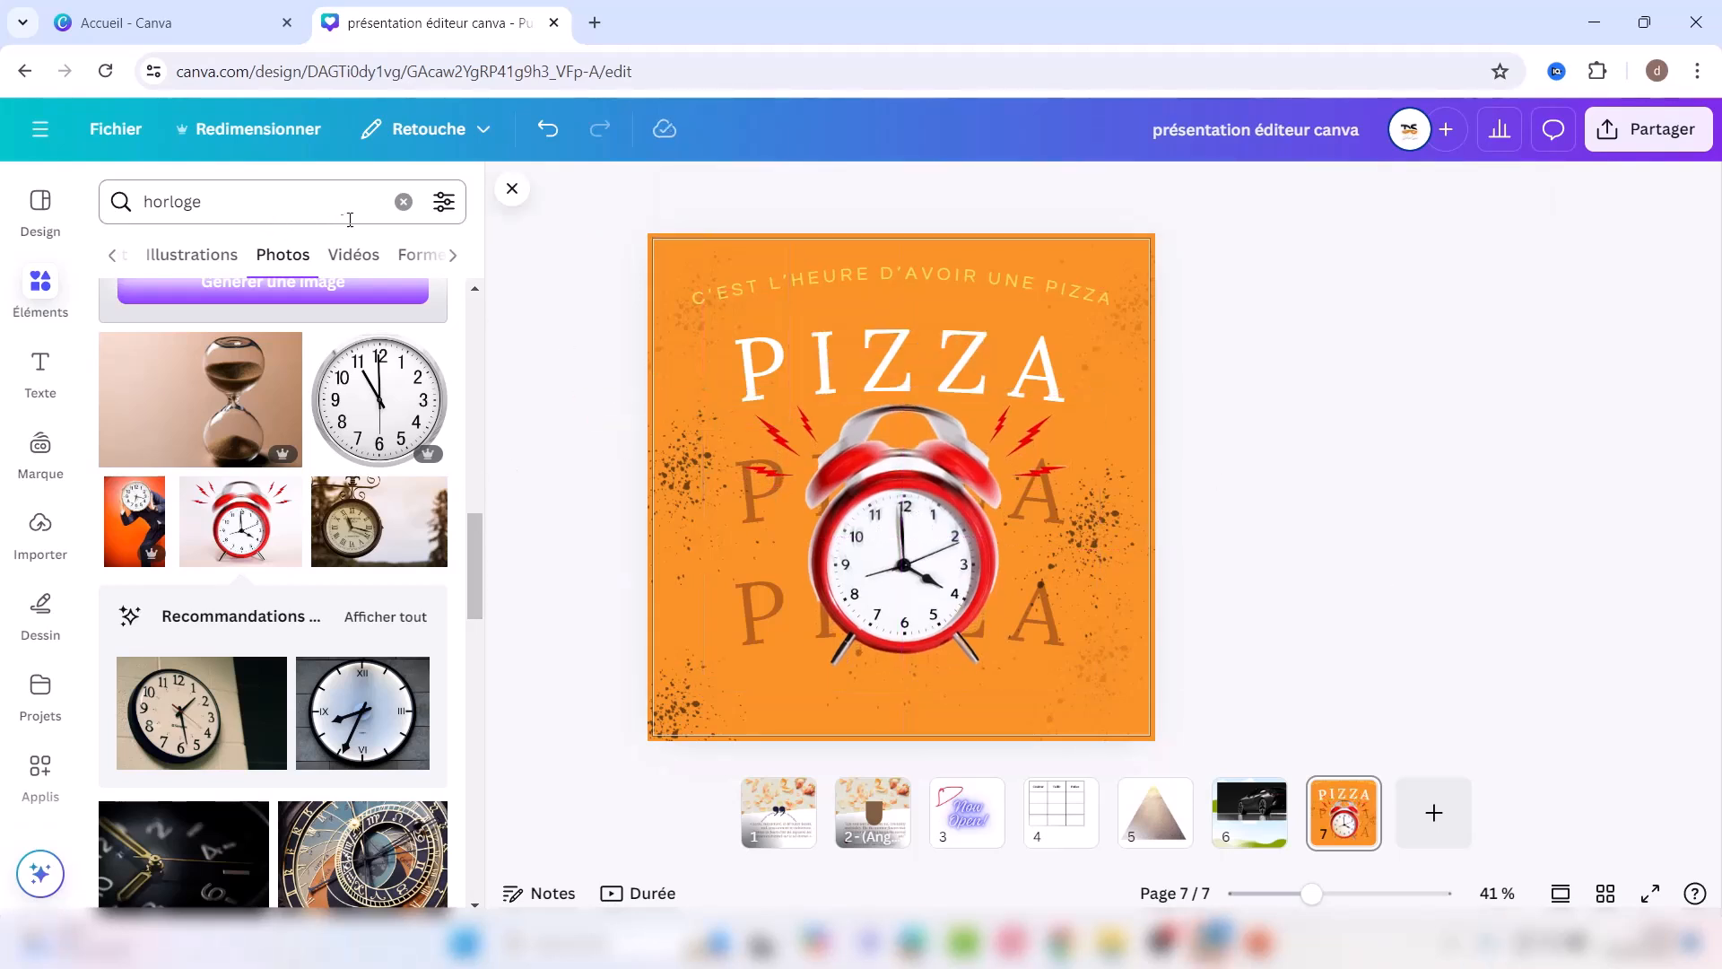
left_click(404, 202)
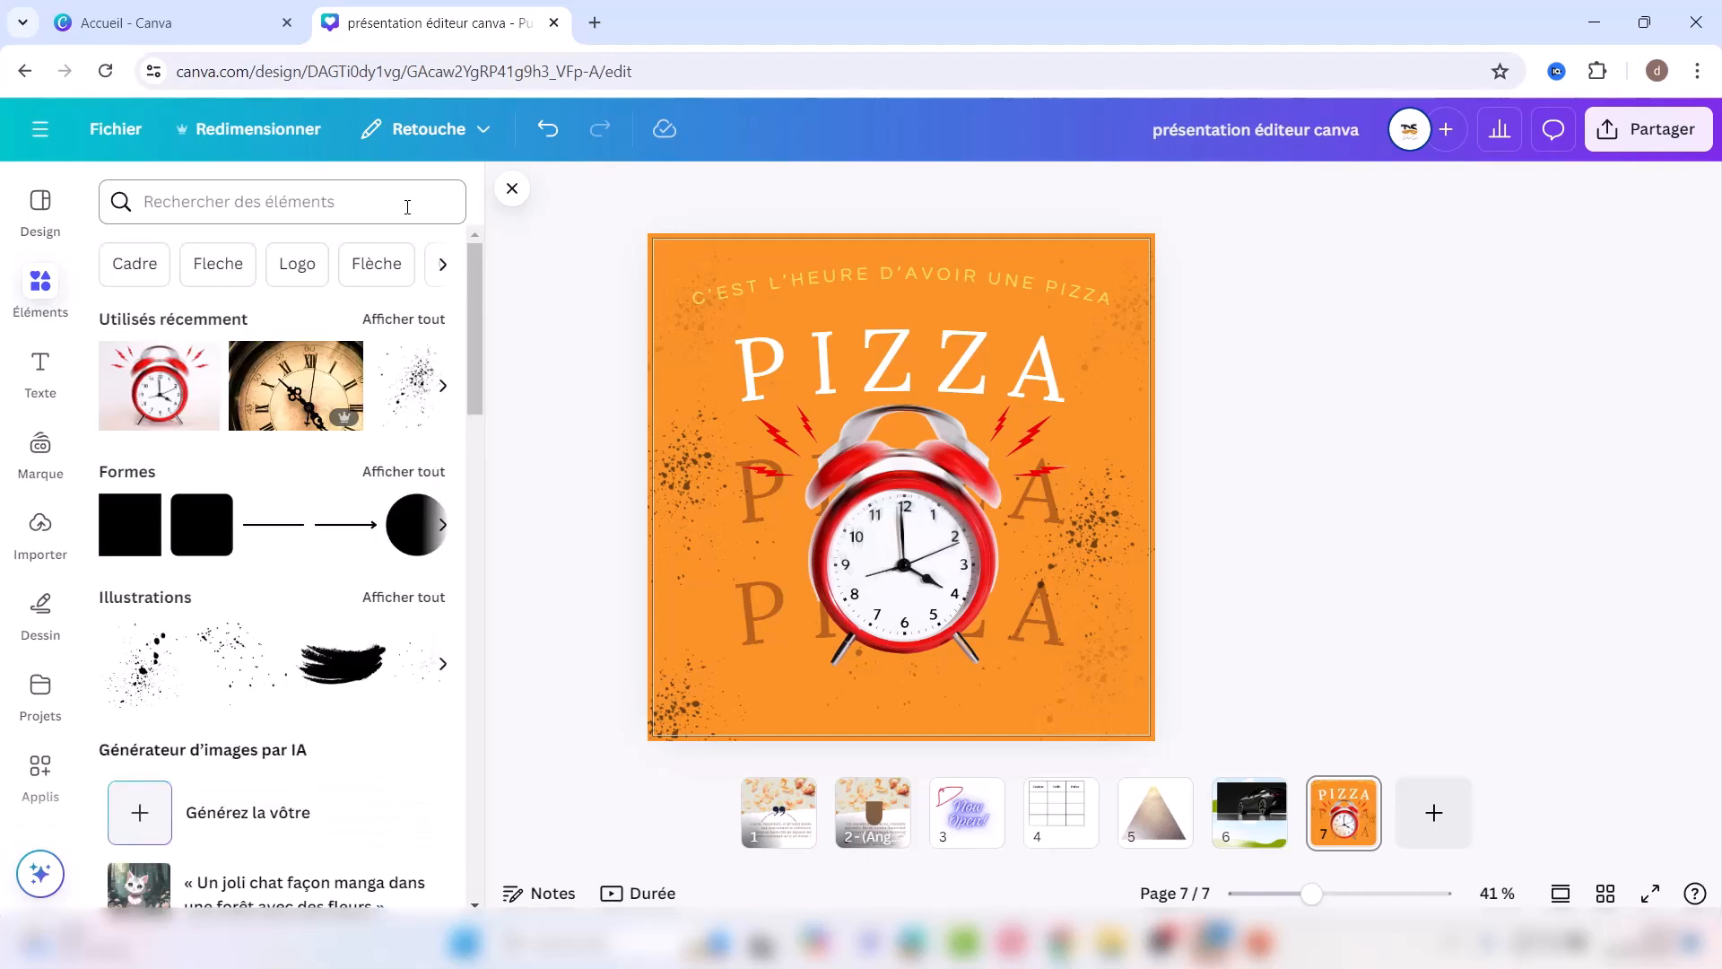
Step: Search photos for 'pizza' and add the round pizza photo to the page
left_click(407, 208)
type("pizza")
key("Return")
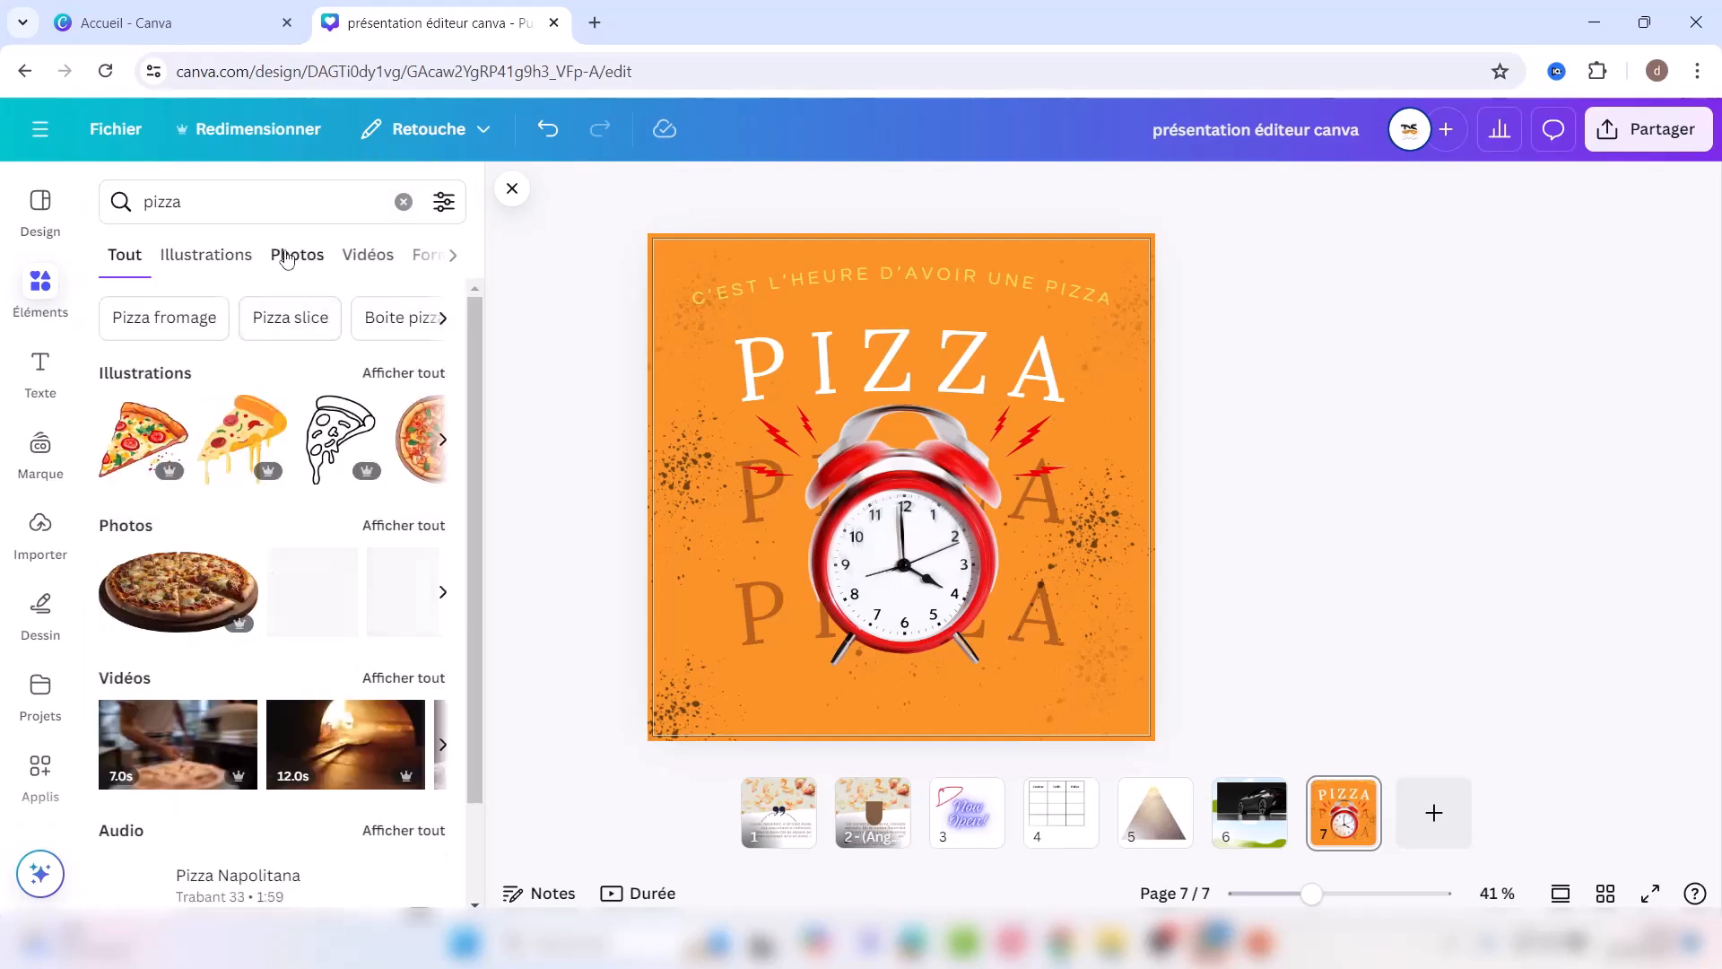
left_click(292, 257)
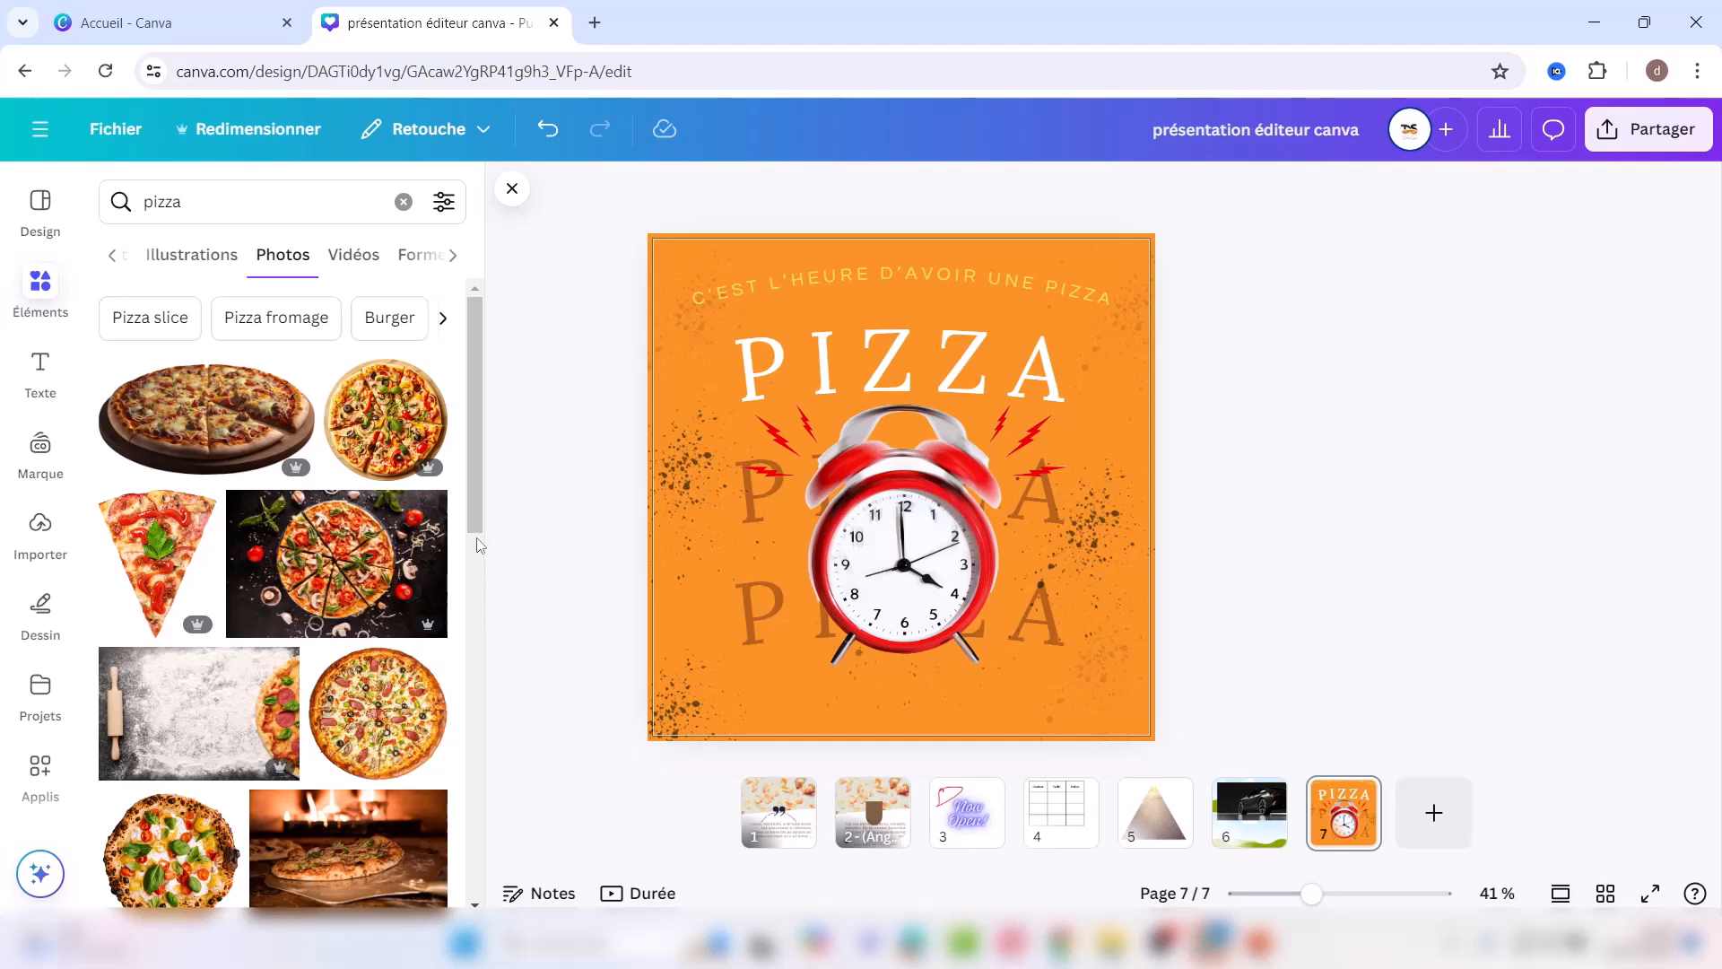
left_click_drag(472, 514, 472, 610)
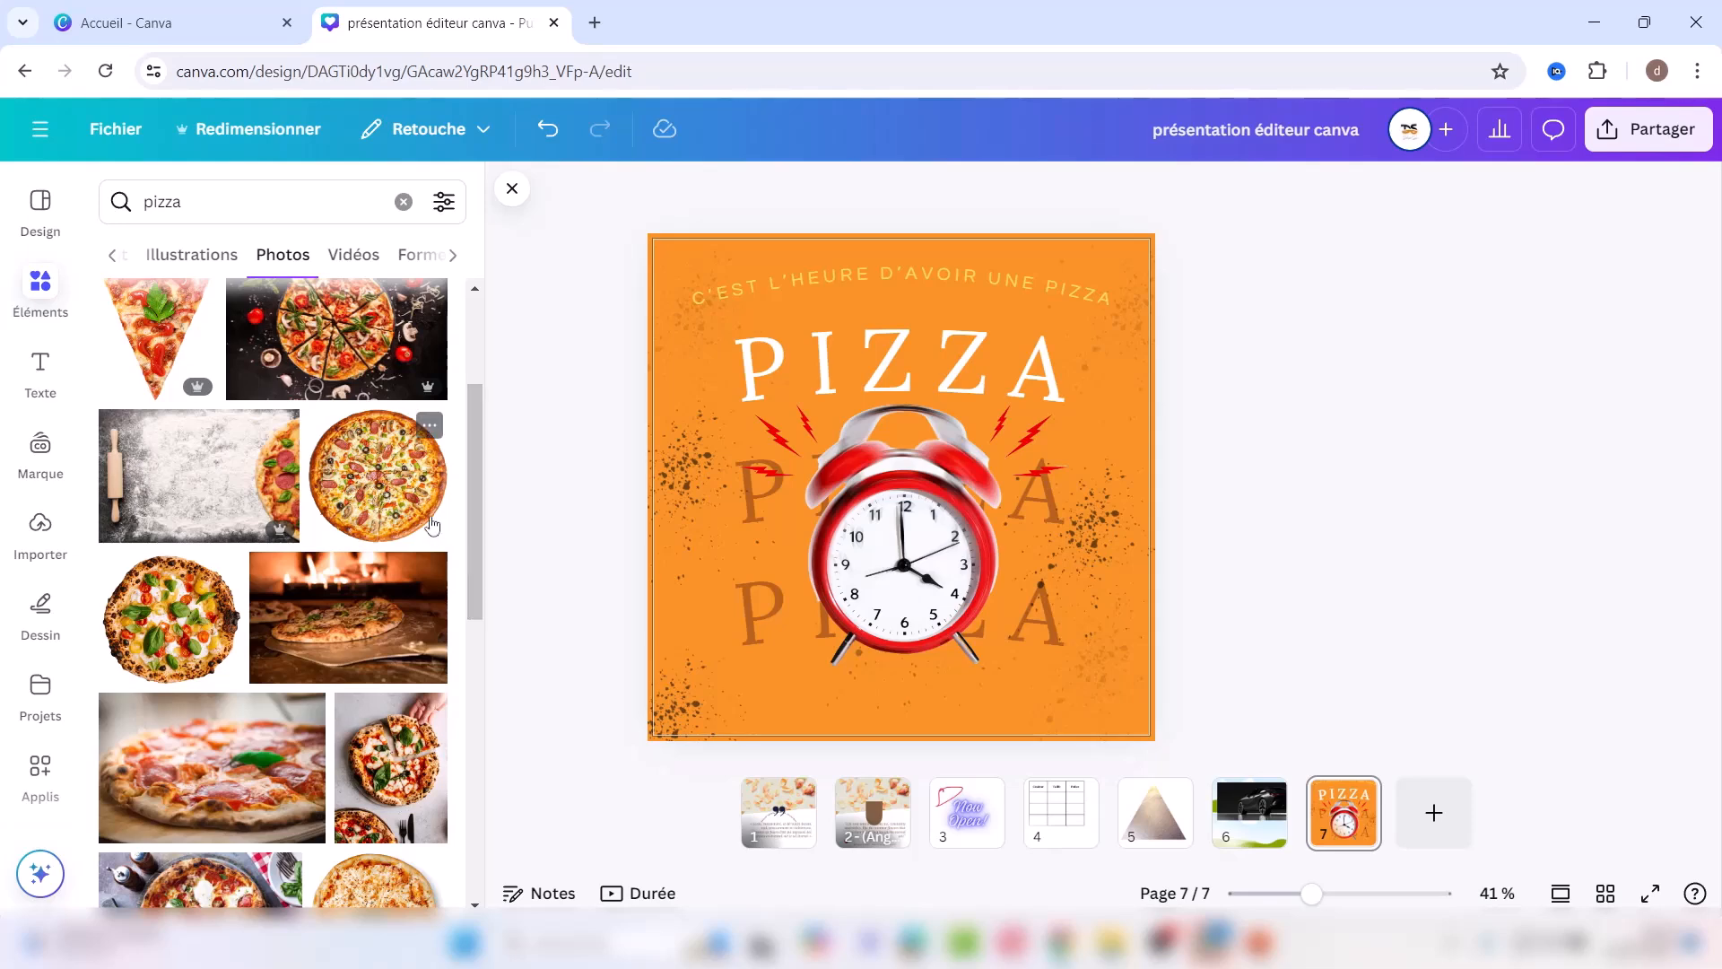
left_click(382, 494)
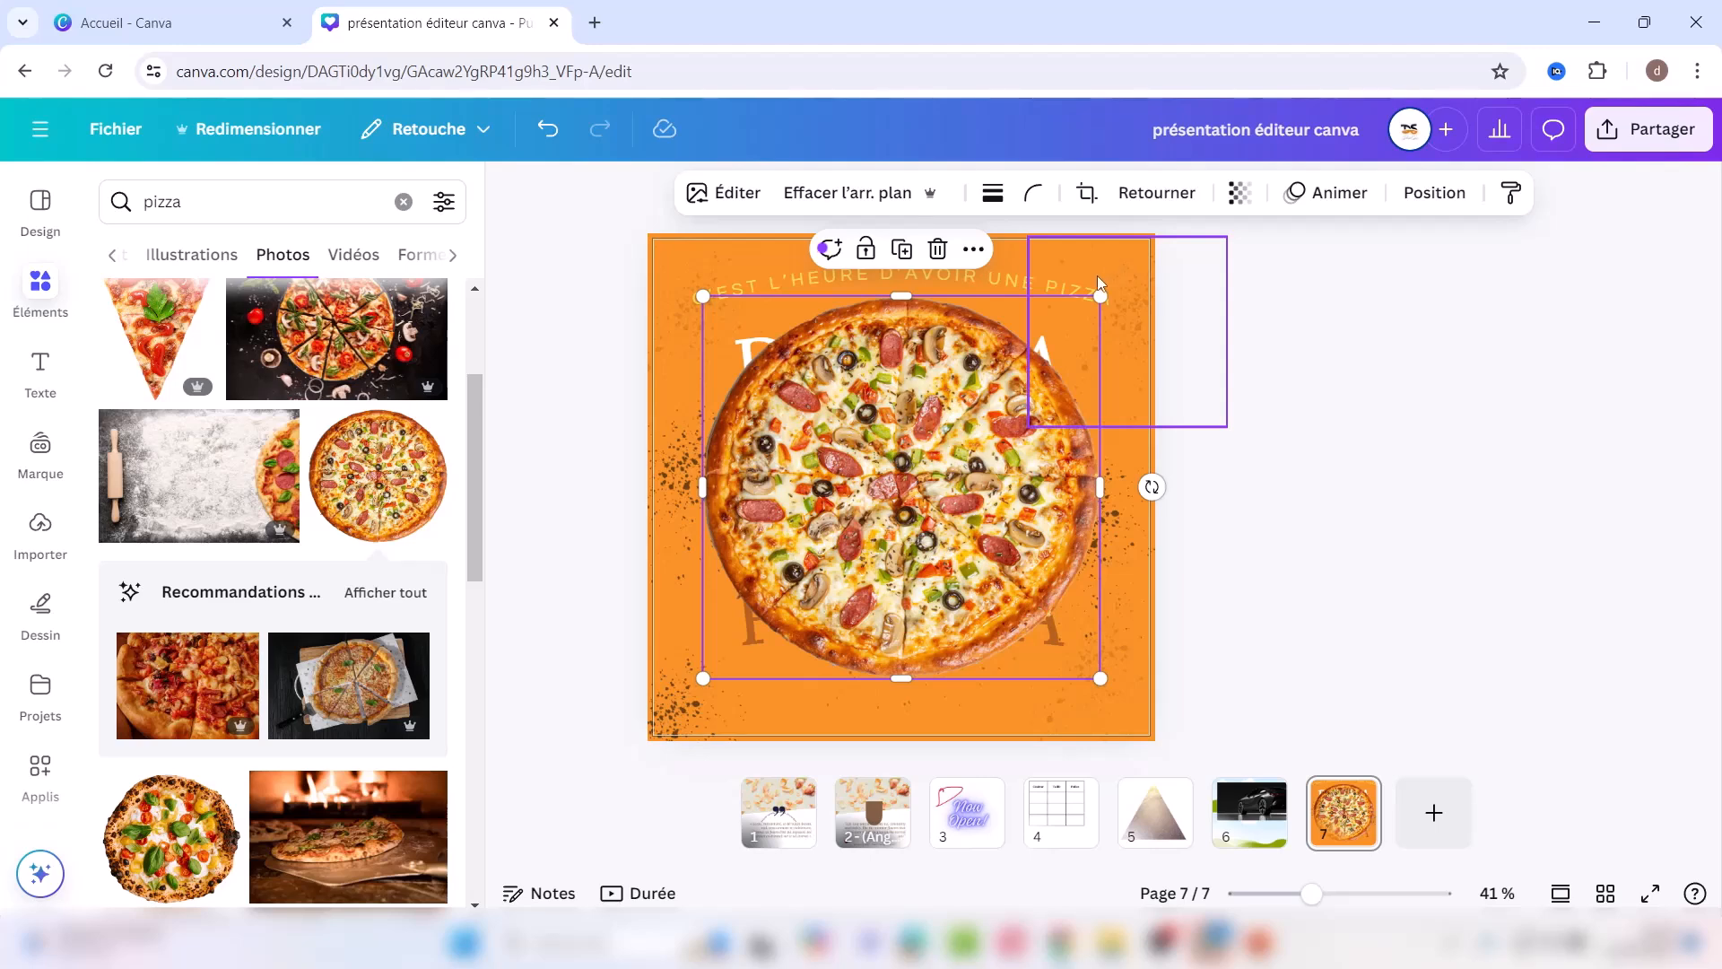
Step: Resize the pizza to about 354 × 341 and centre it on the clock face
left_click_drag(1103, 296, 922, 468)
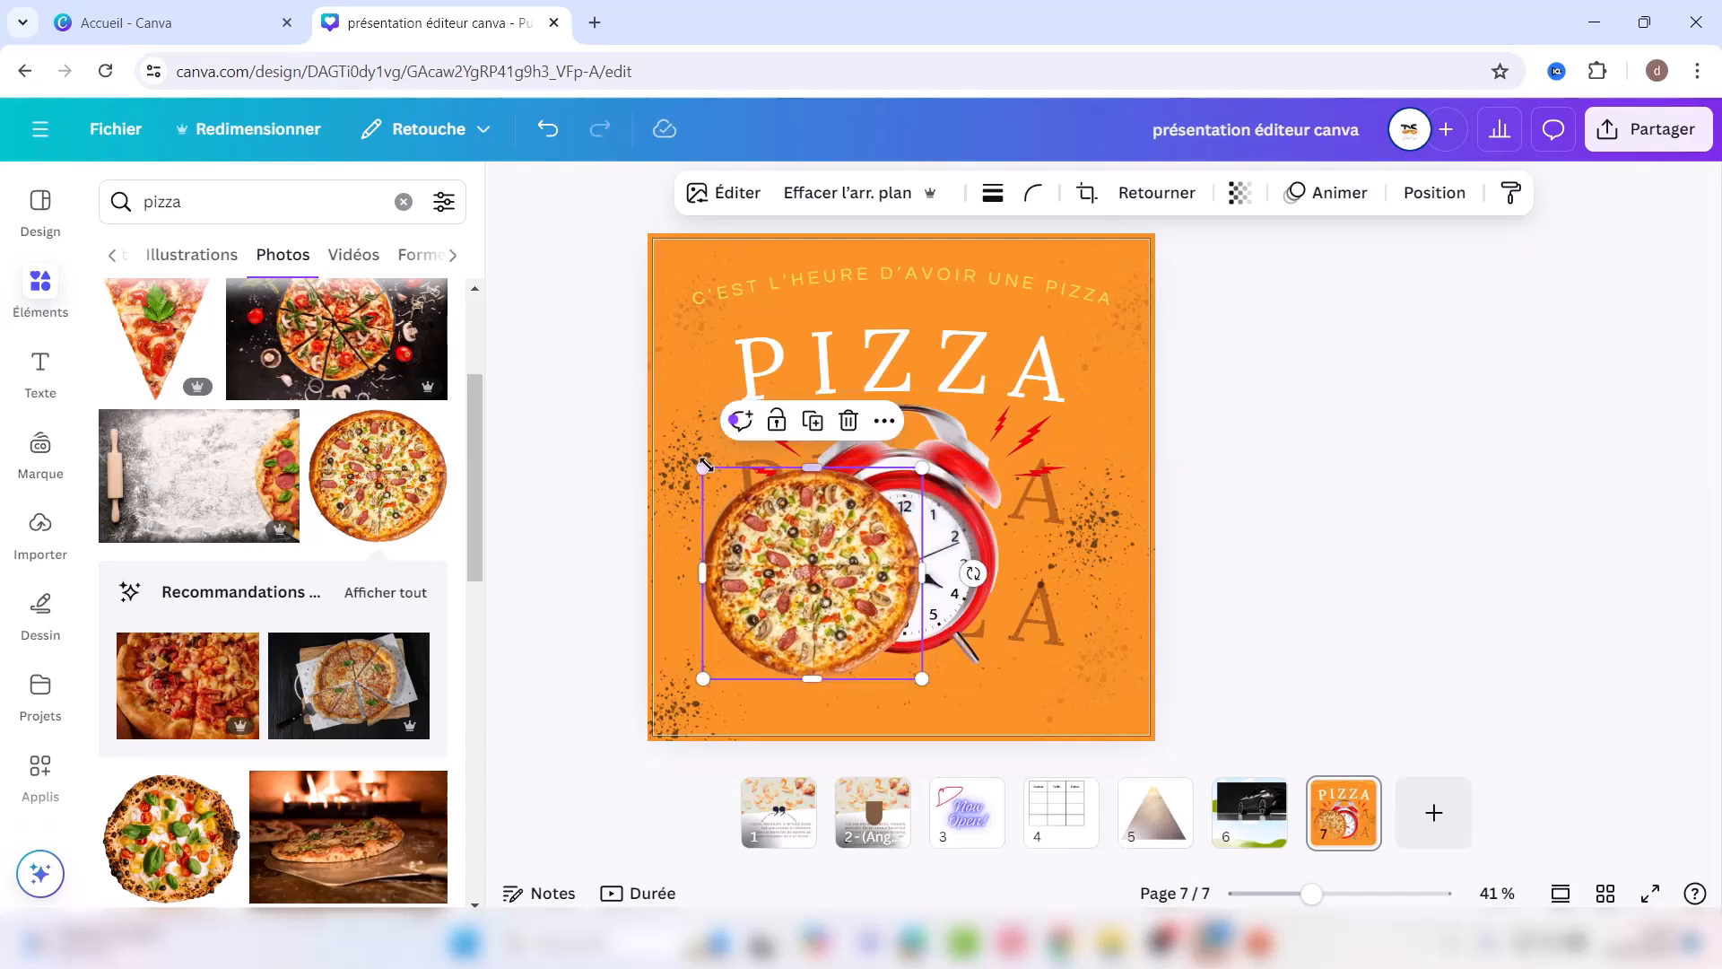
left_click_drag(701, 467, 797, 496)
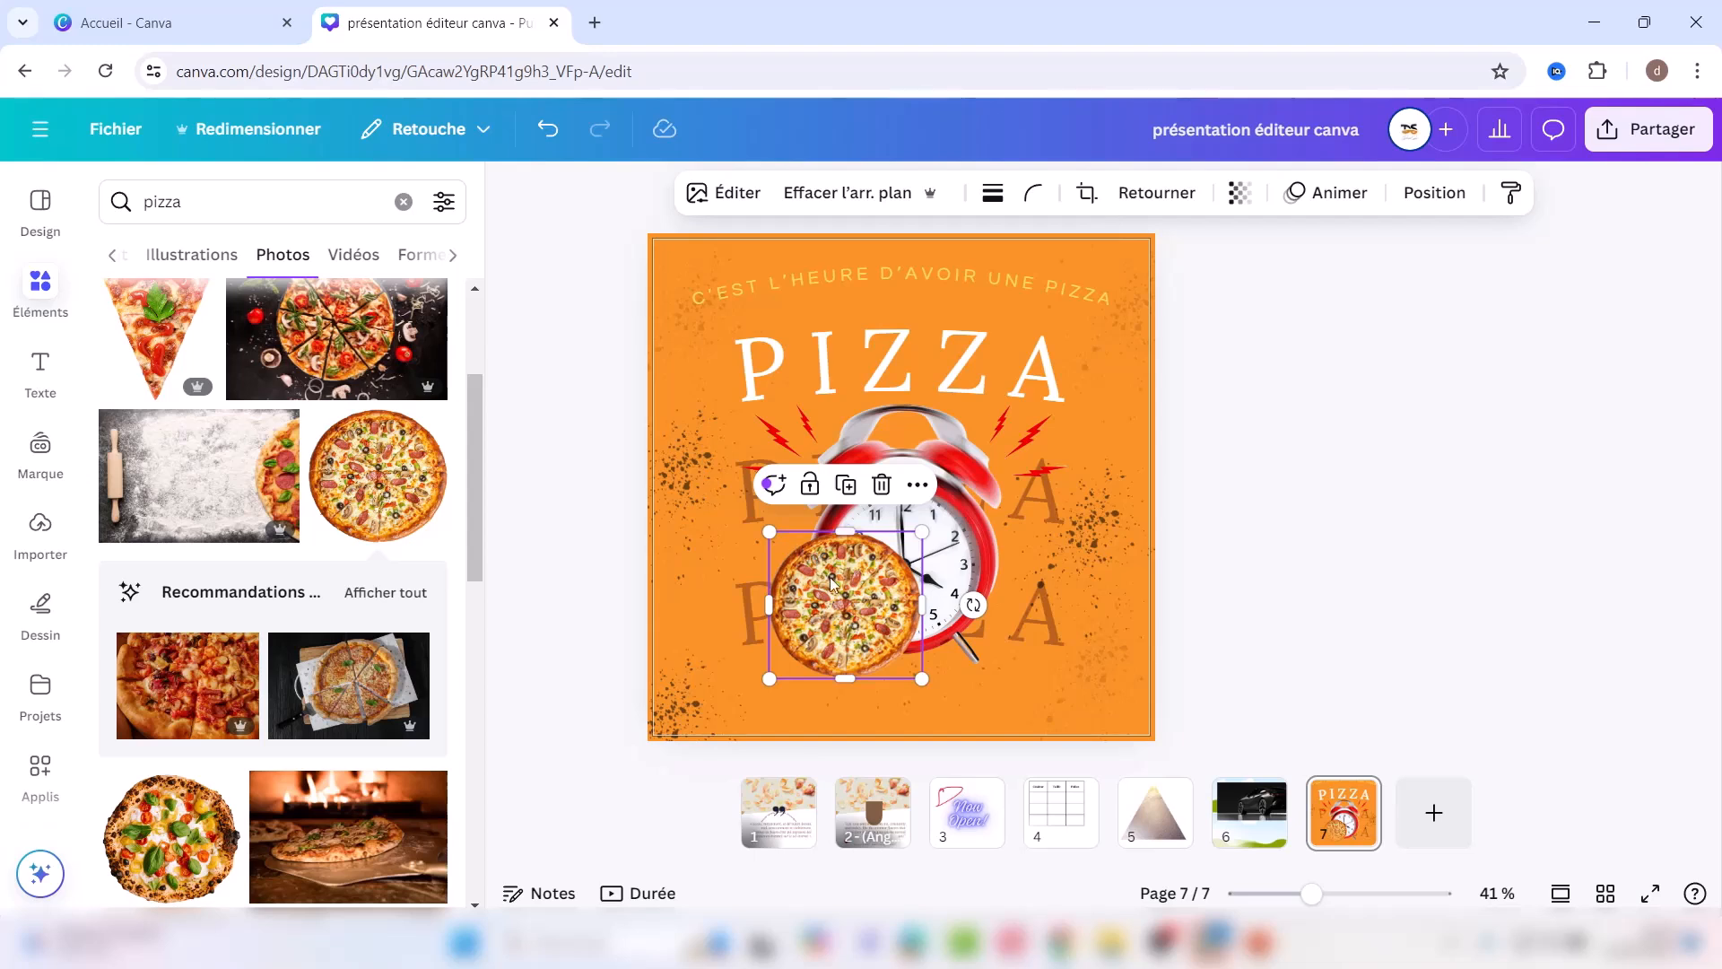
left_click_drag(840, 581, 887, 533)
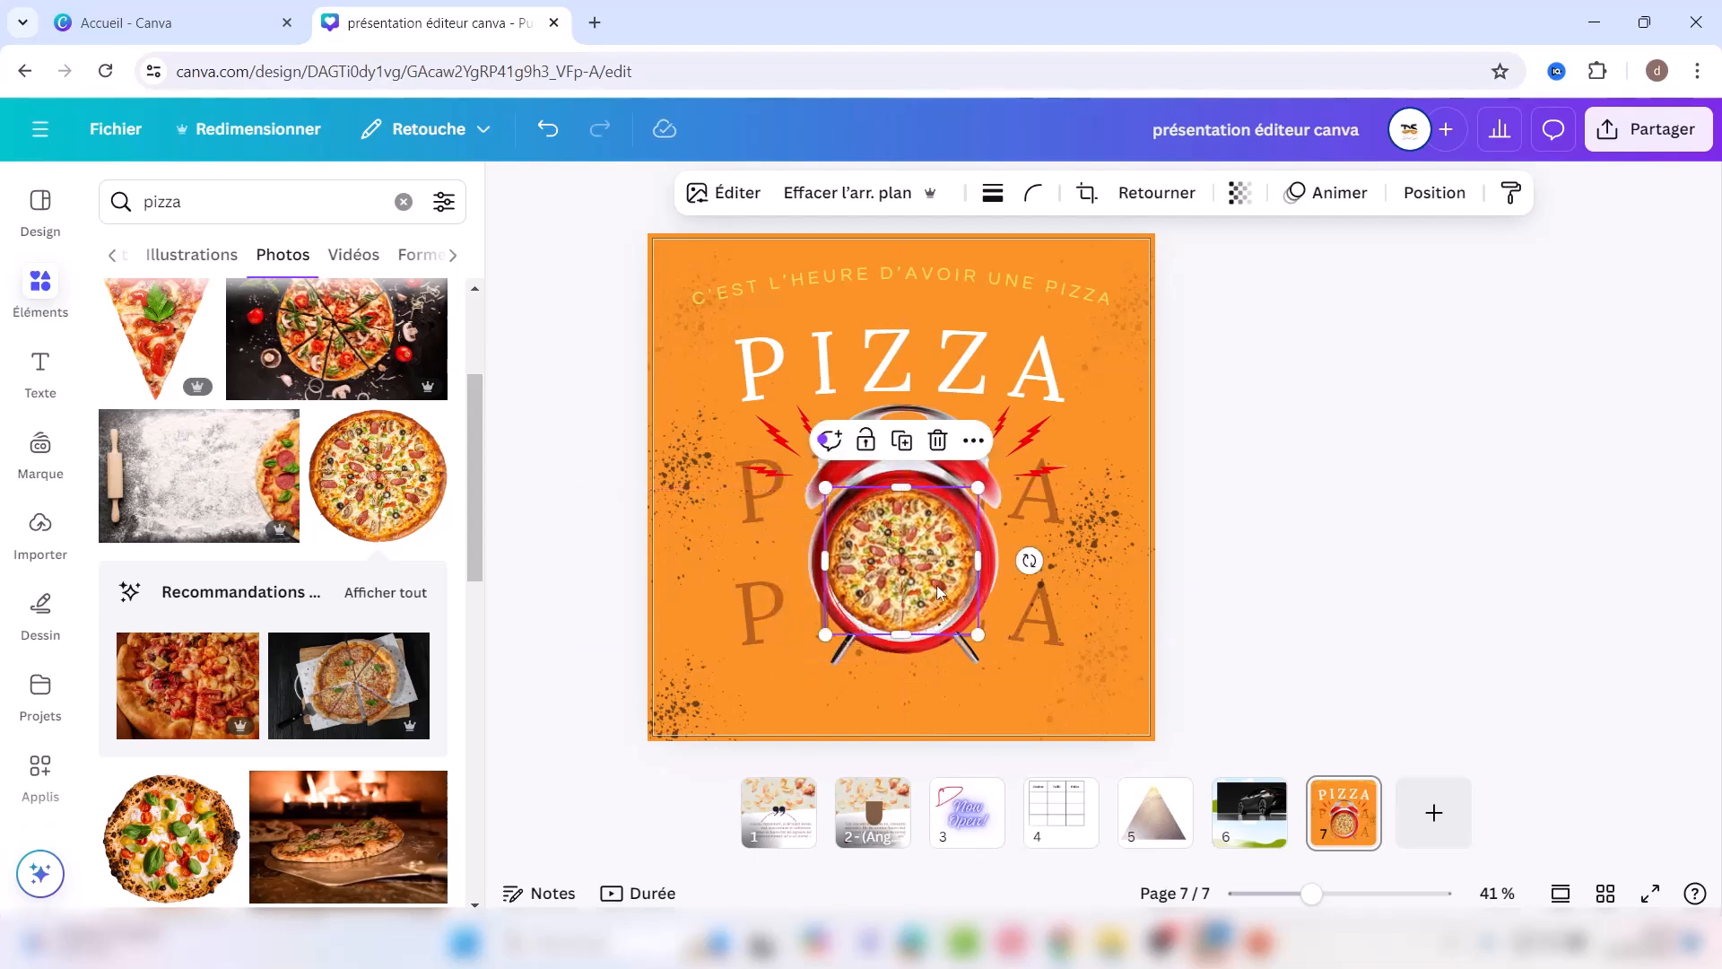
left_click_drag(978, 634, 988, 644)
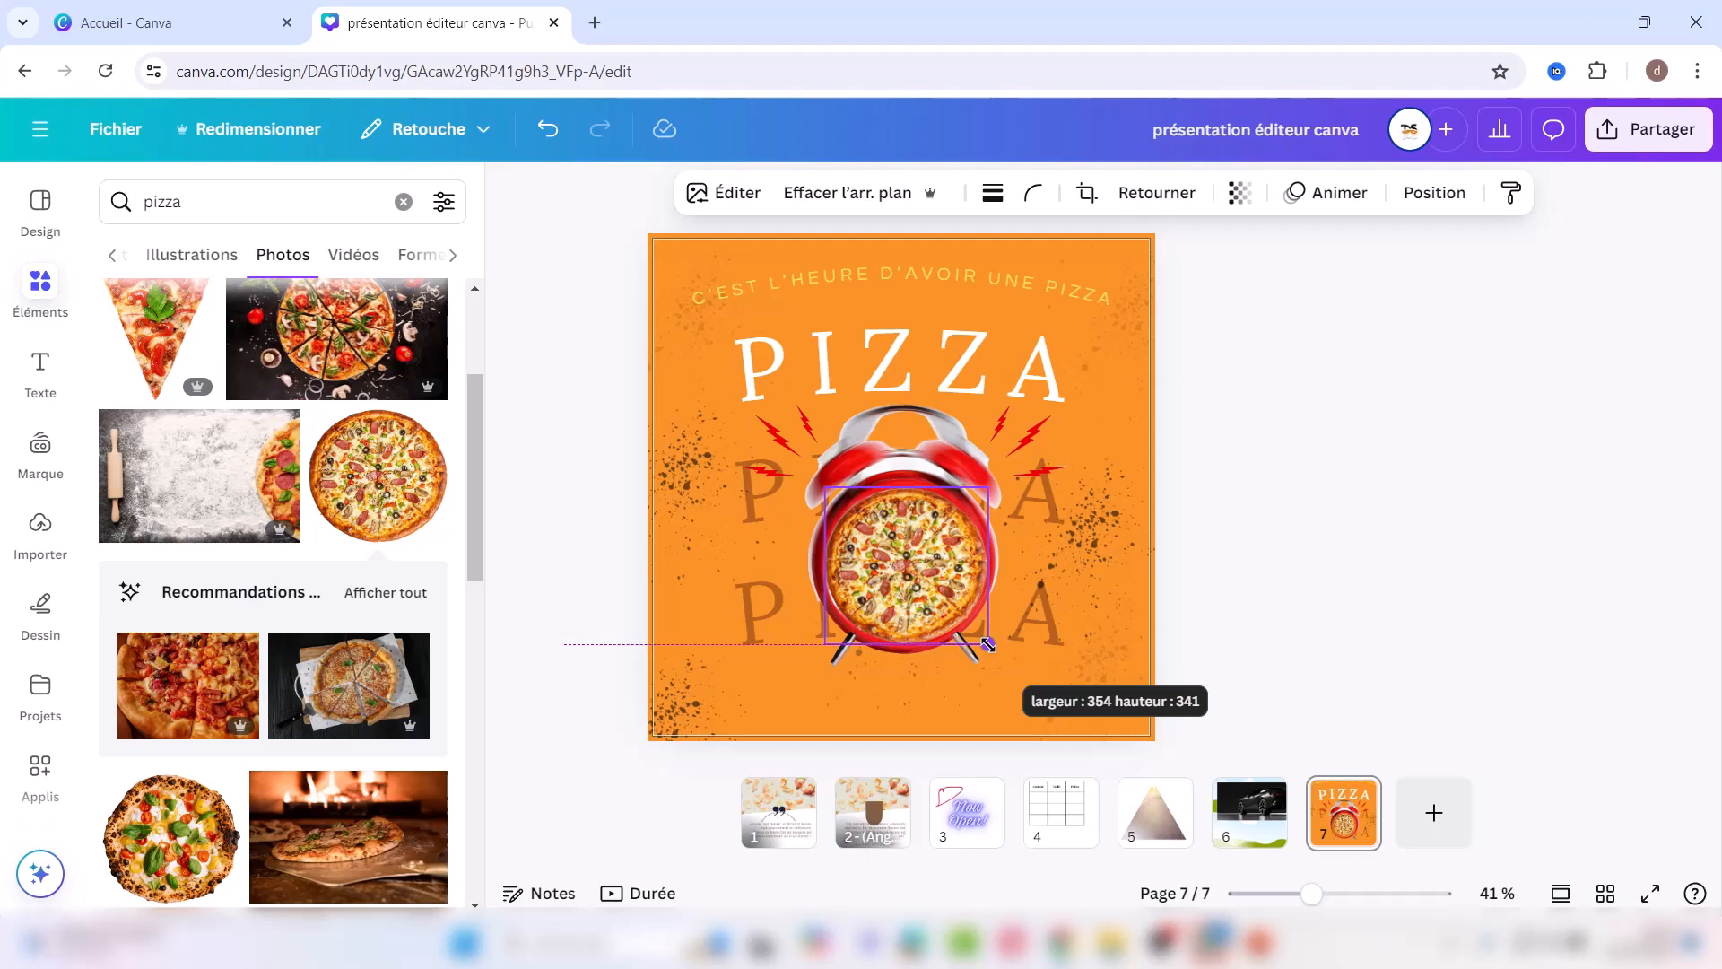
left_click_drag(988, 644, 987, 644)
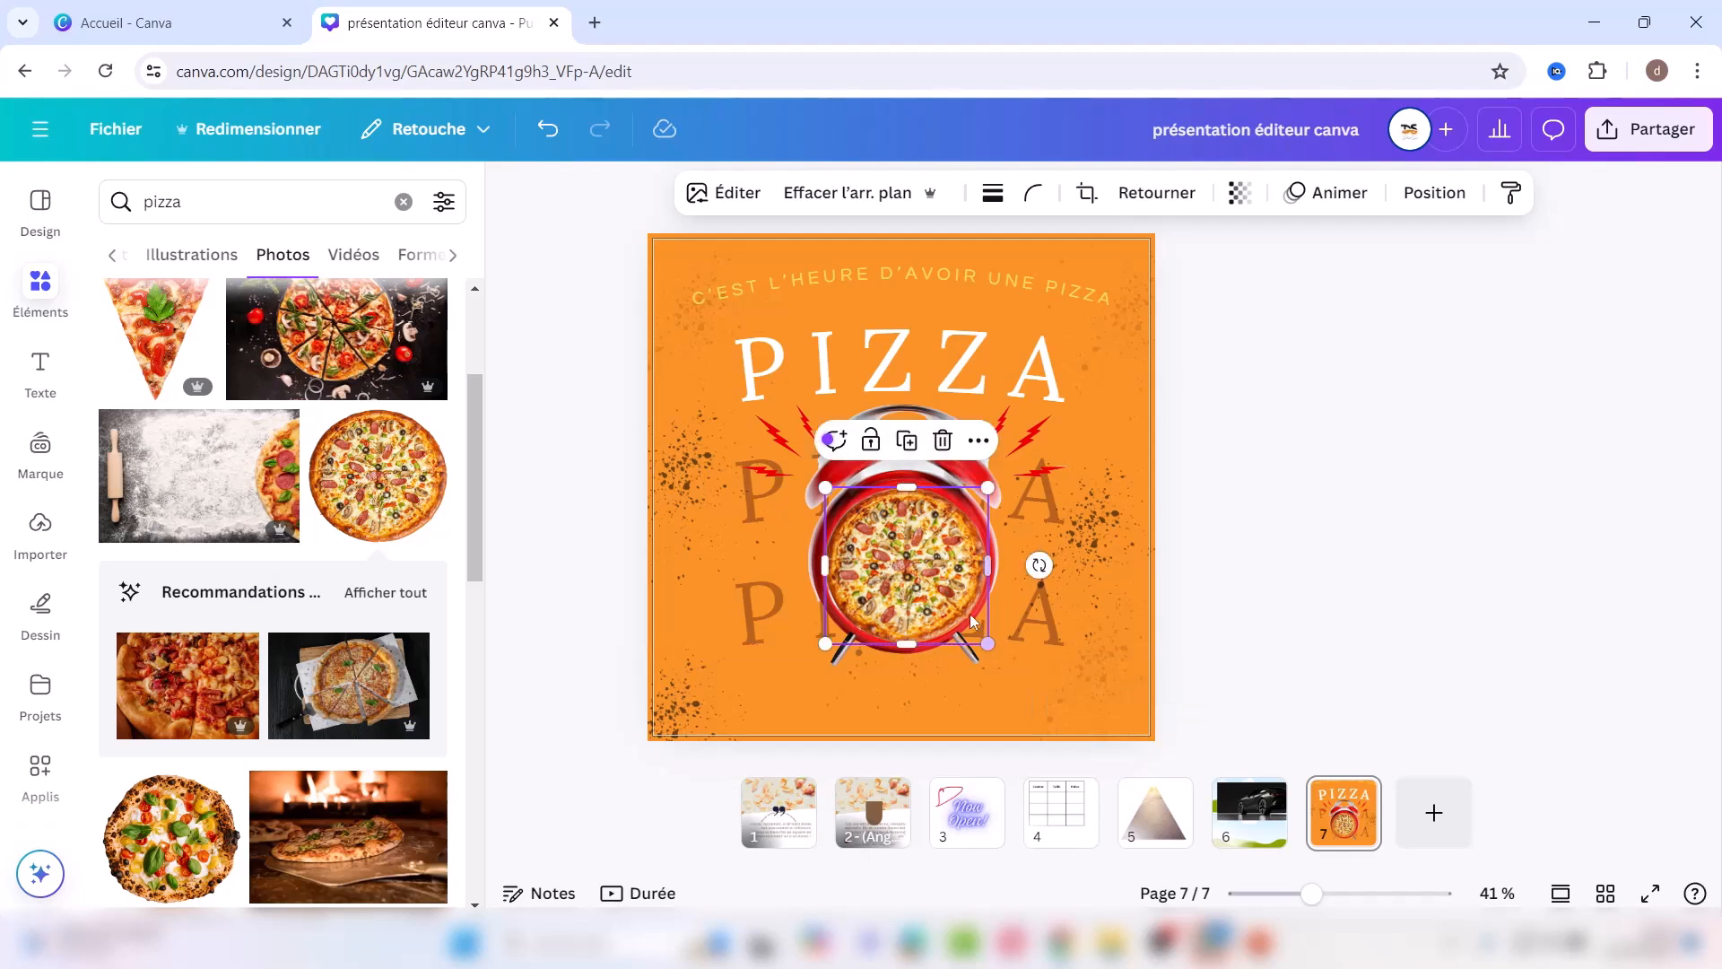
left_click_drag(917, 568, 916, 566)
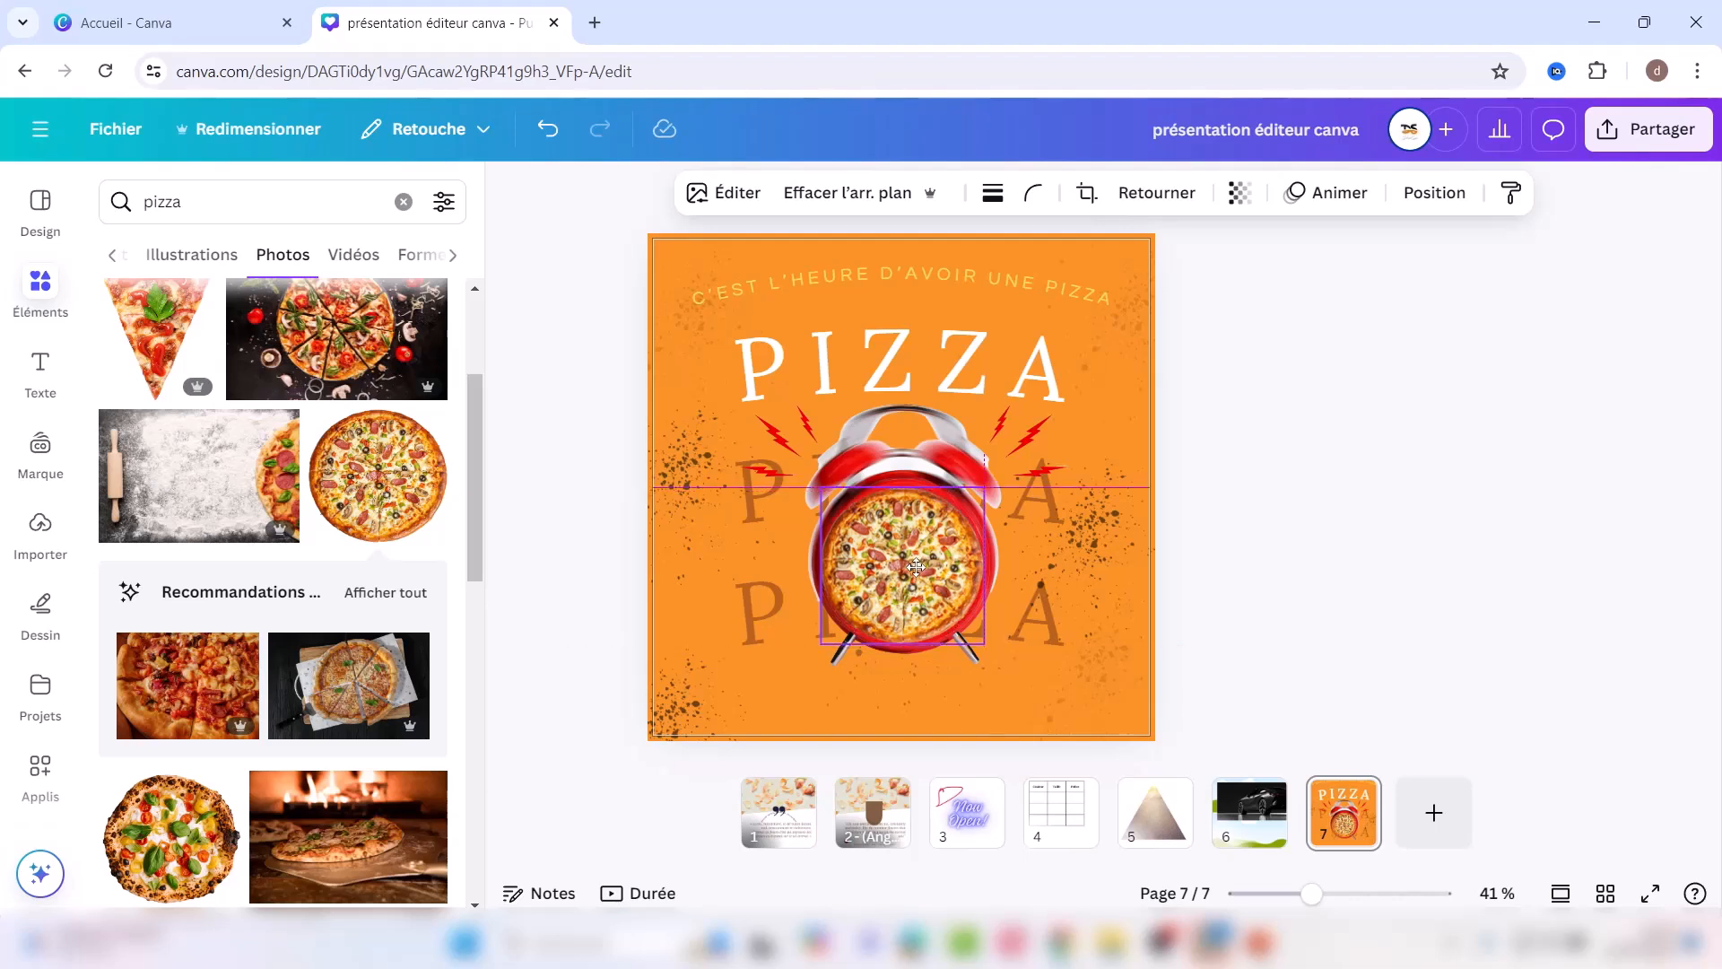
left_click(1365, 648)
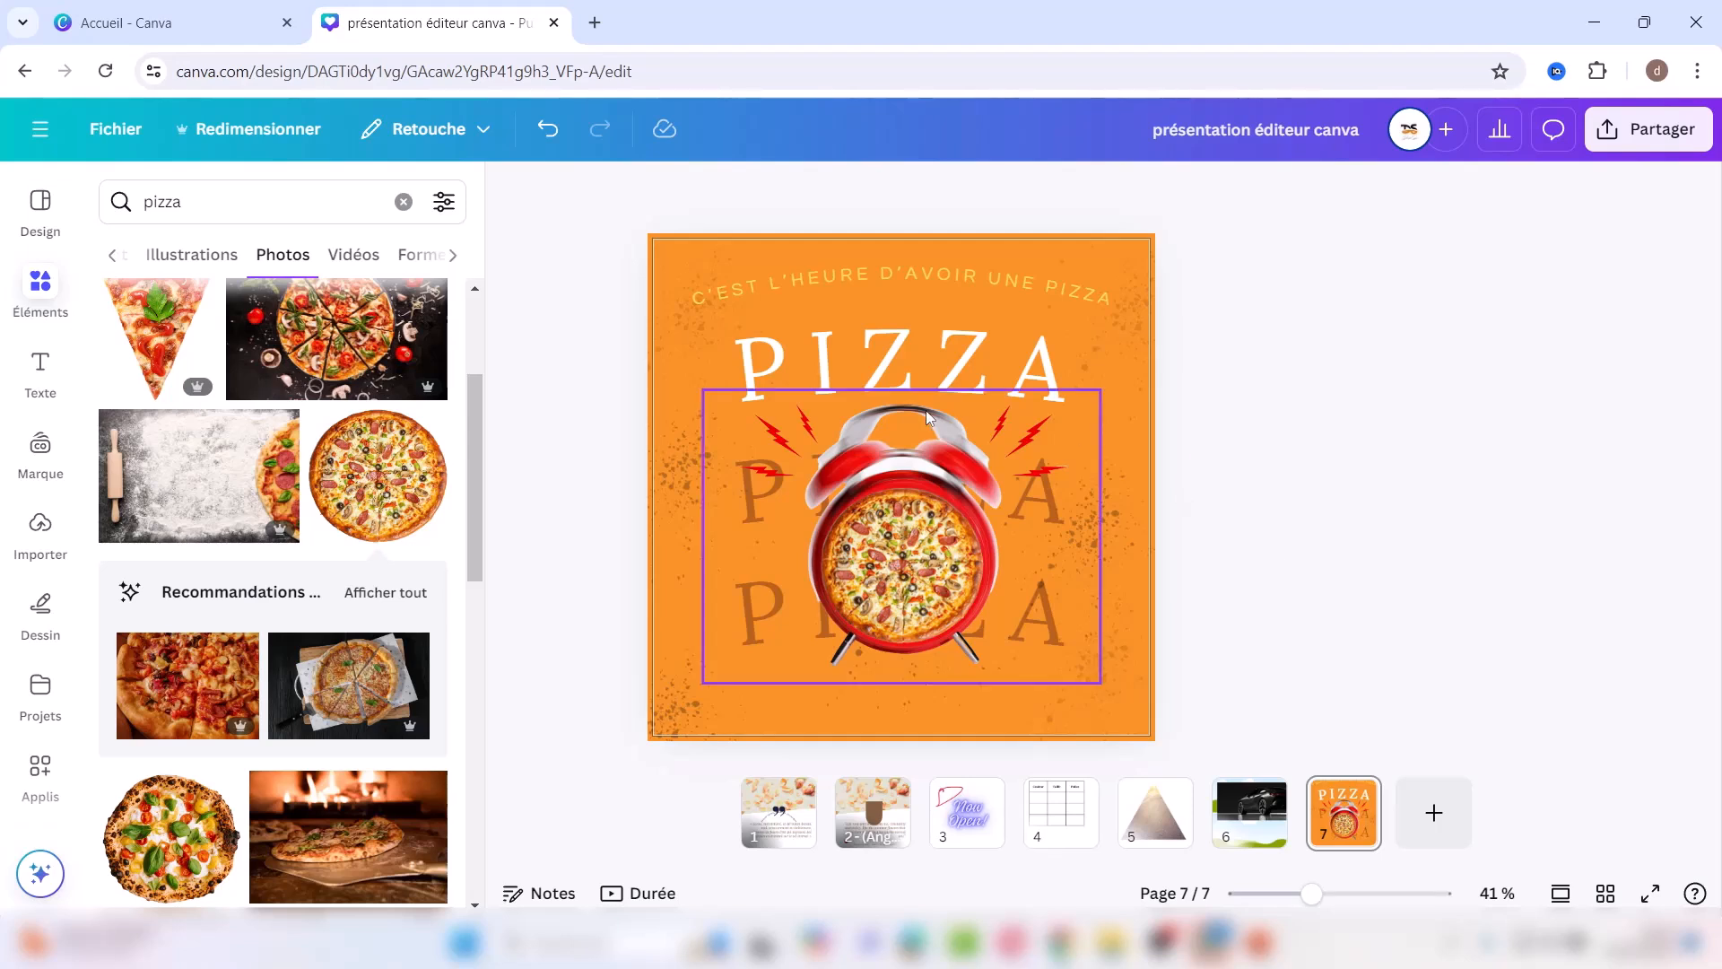
Step: Search Elements for 'bouton' and add the green button illustration
left_click(404, 201)
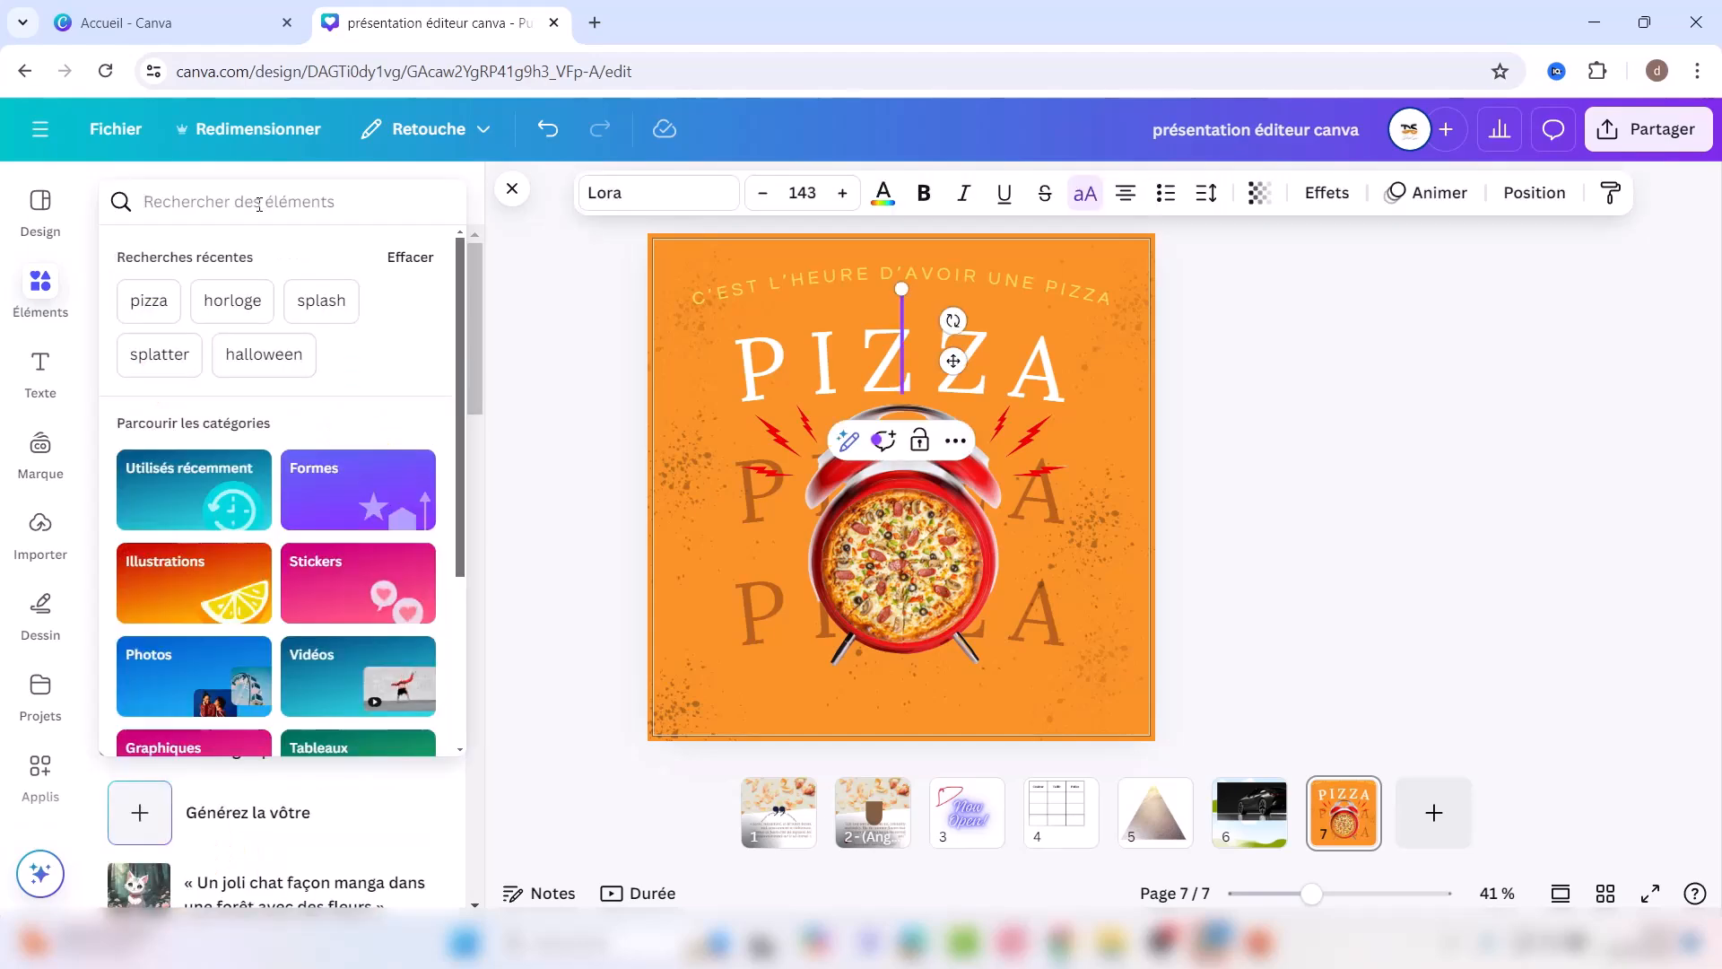
type("bou")
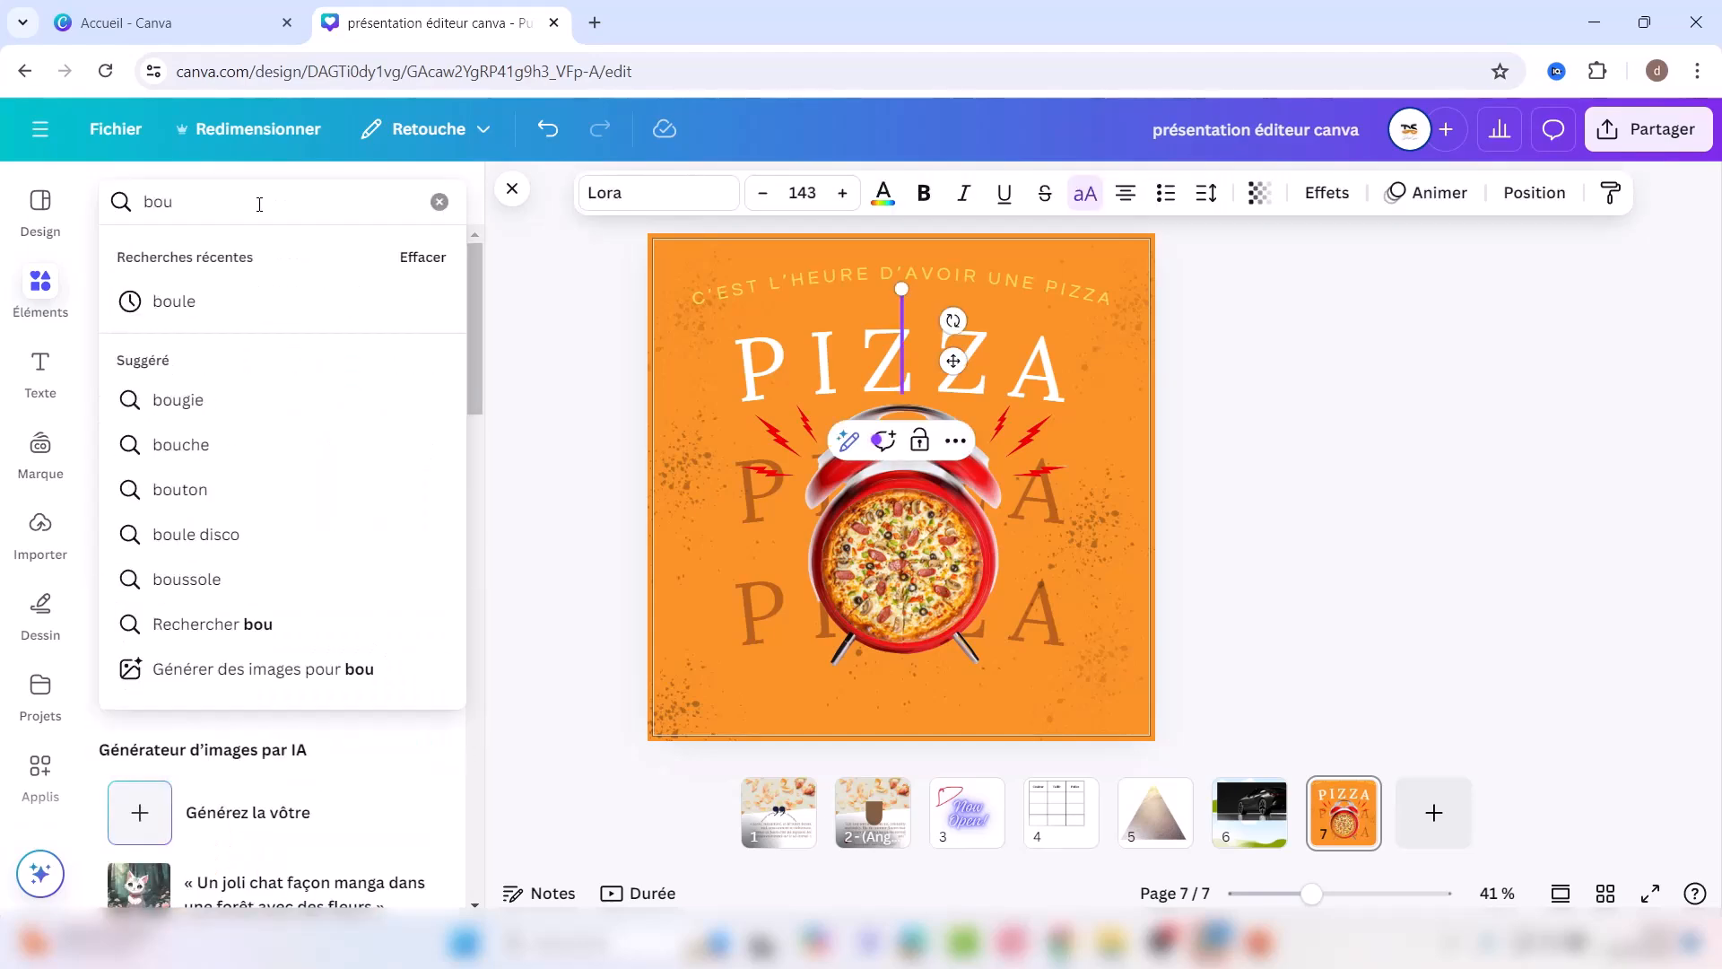
left_click(178, 491)
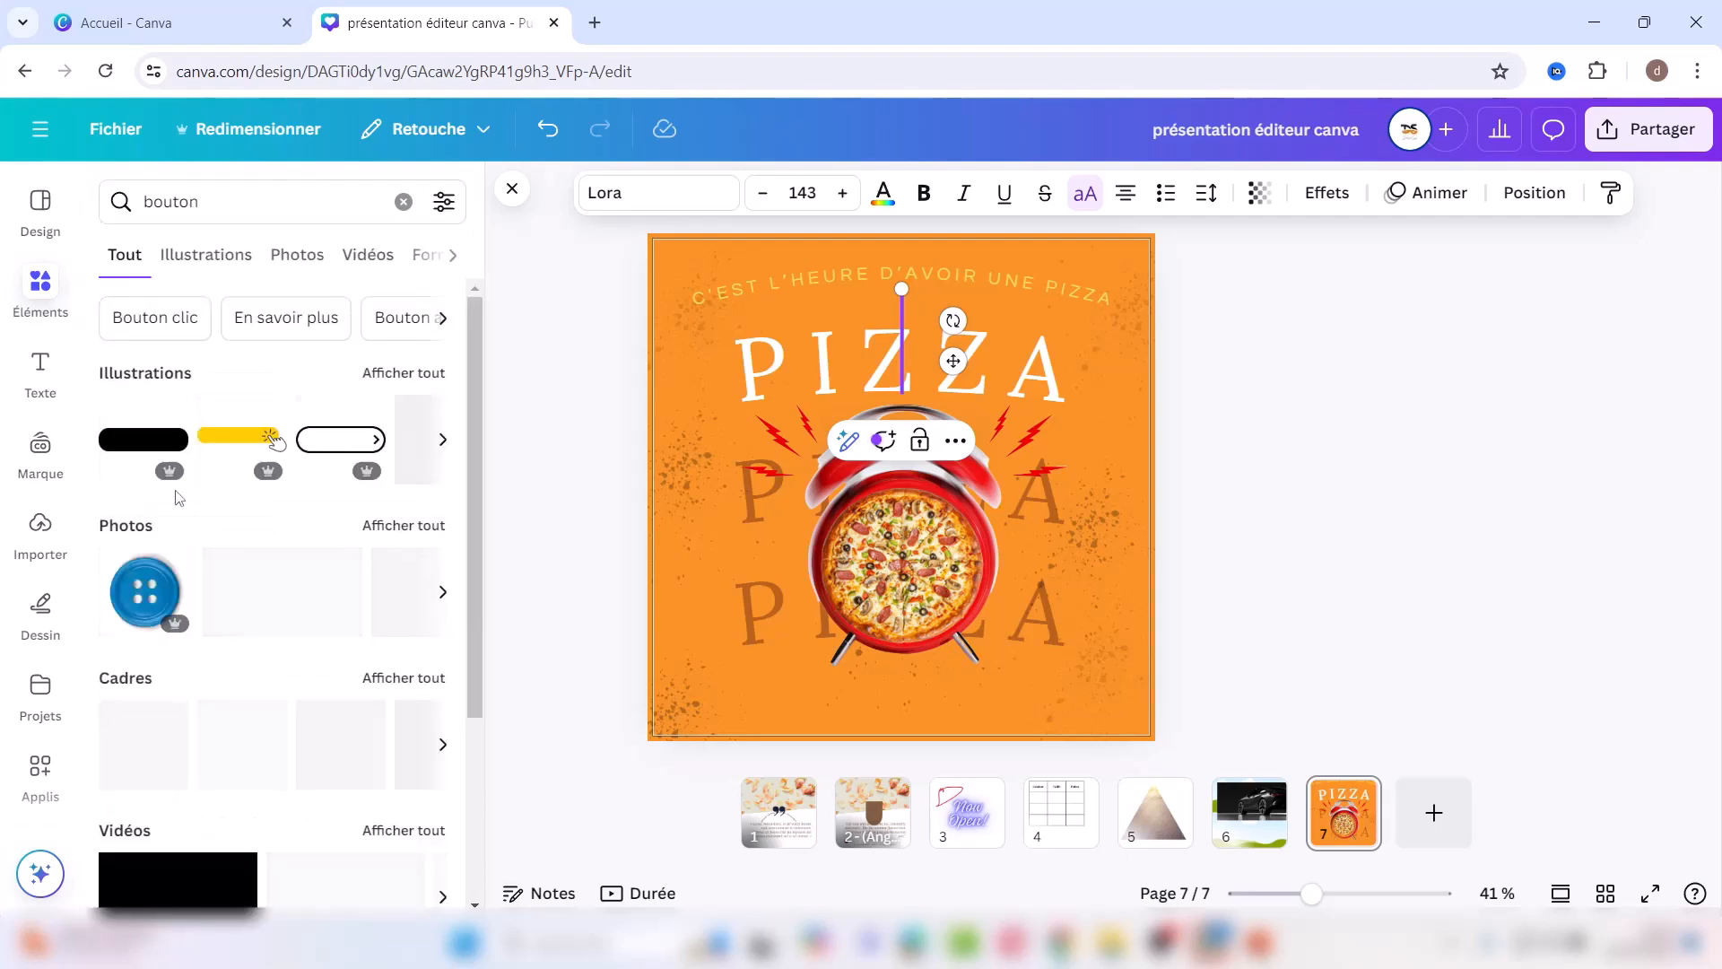
left_click(402, 373)
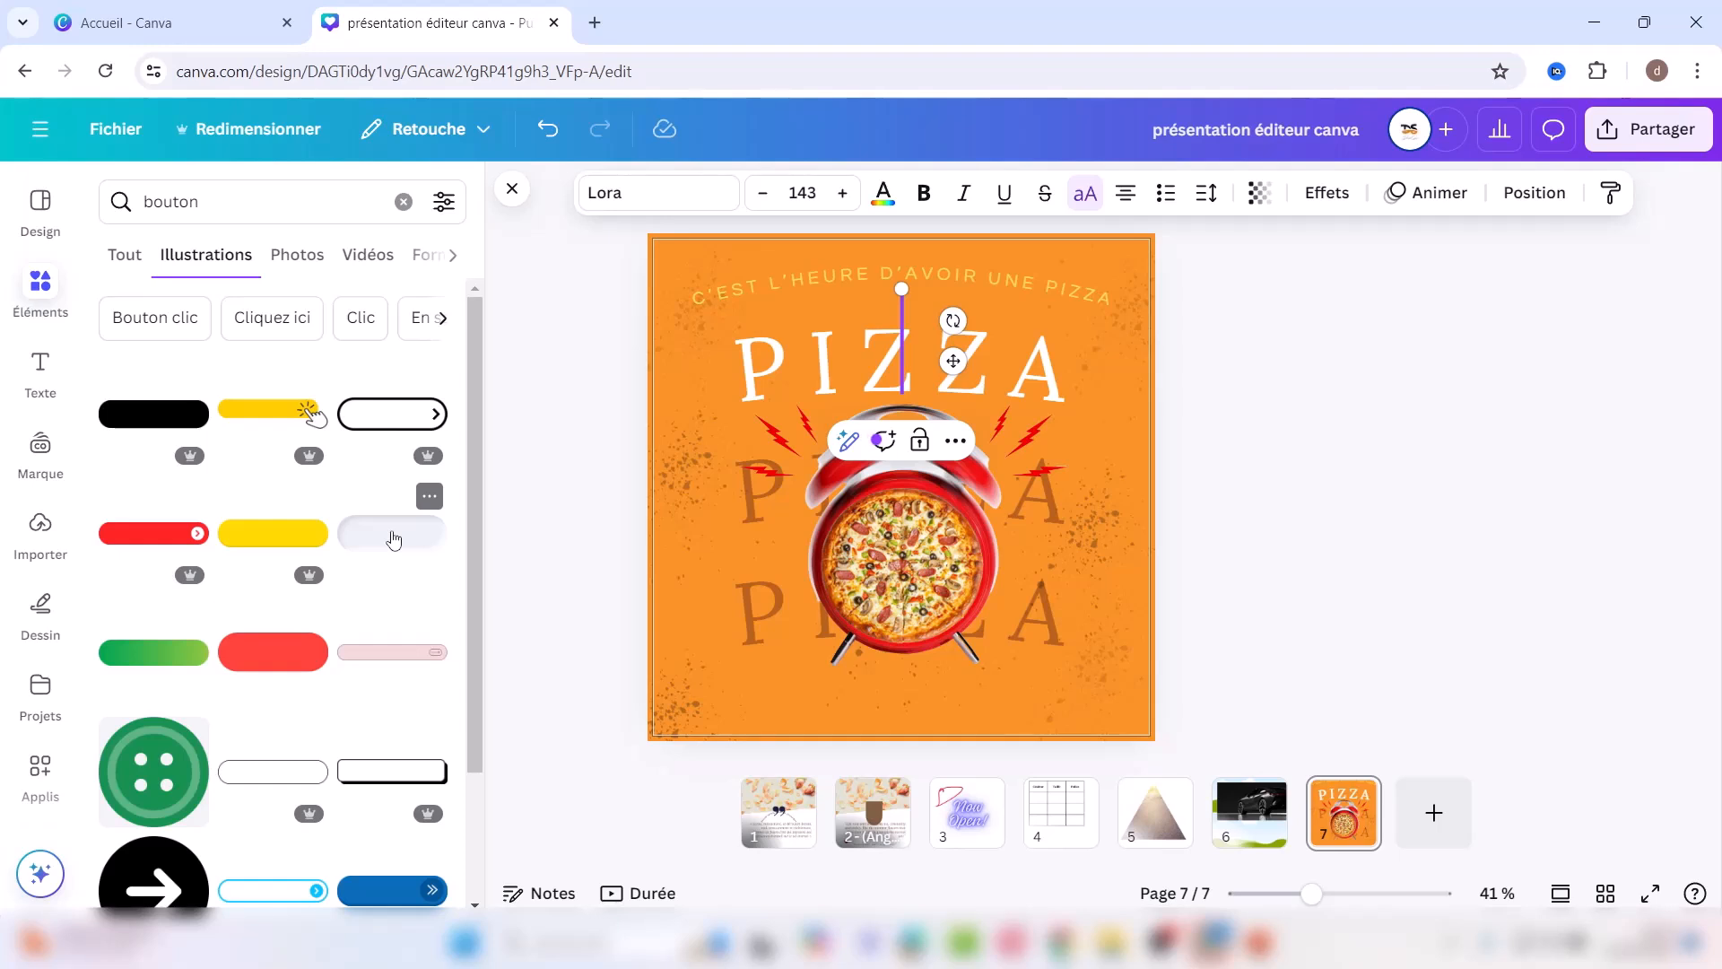
left_click(177, 655)
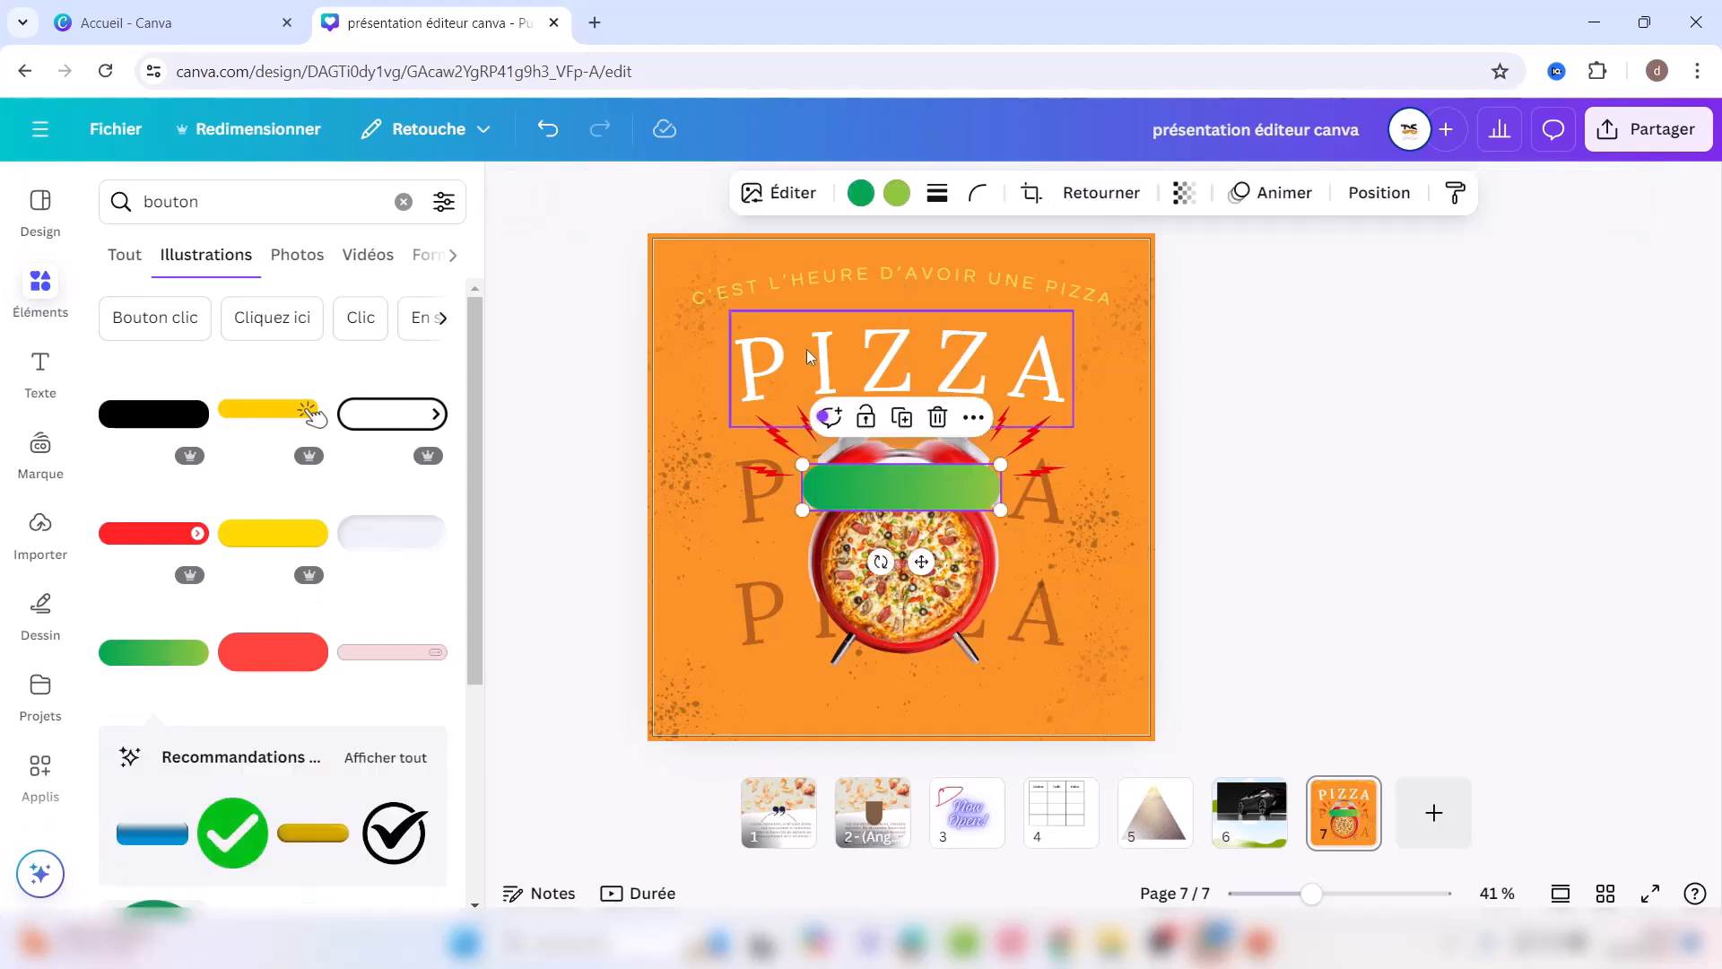
Step: Recolour both of the button's gradient colours to brown #805f43
left_click(861, 197)
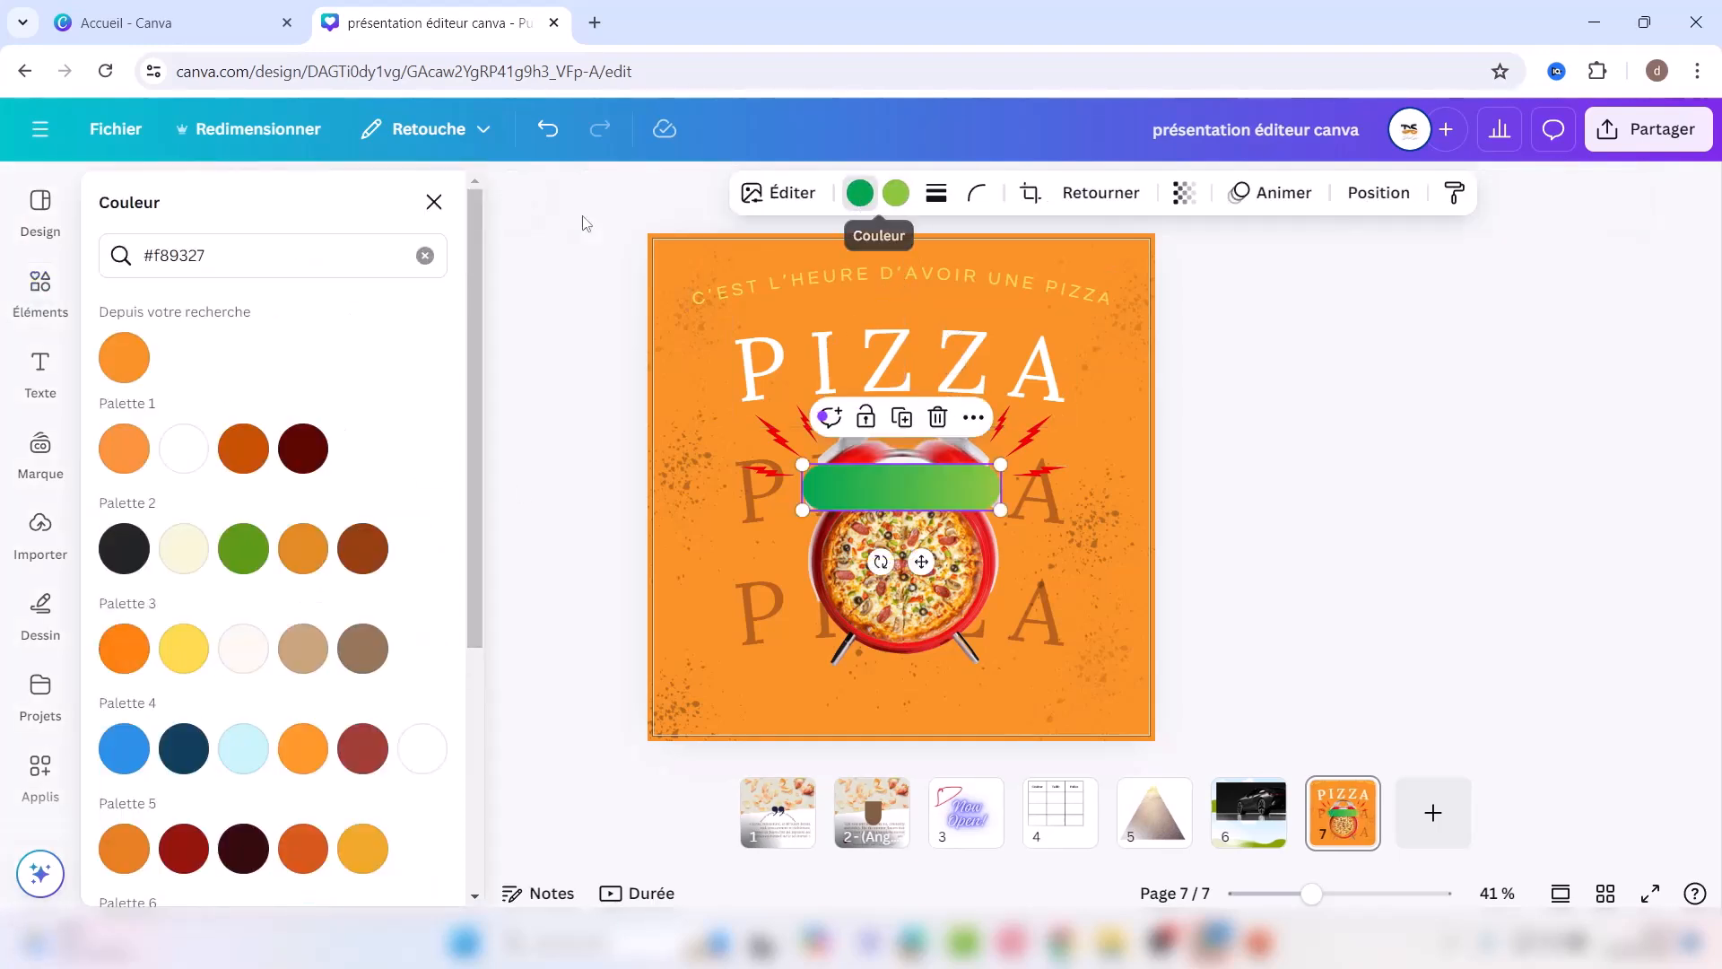
left_click(435, 206)
left_click(861, 199)
left_click(440, 256)
left_click(434, 202)
left_click(860, 193)
left_click(422, 370)
left_click(897, 193)
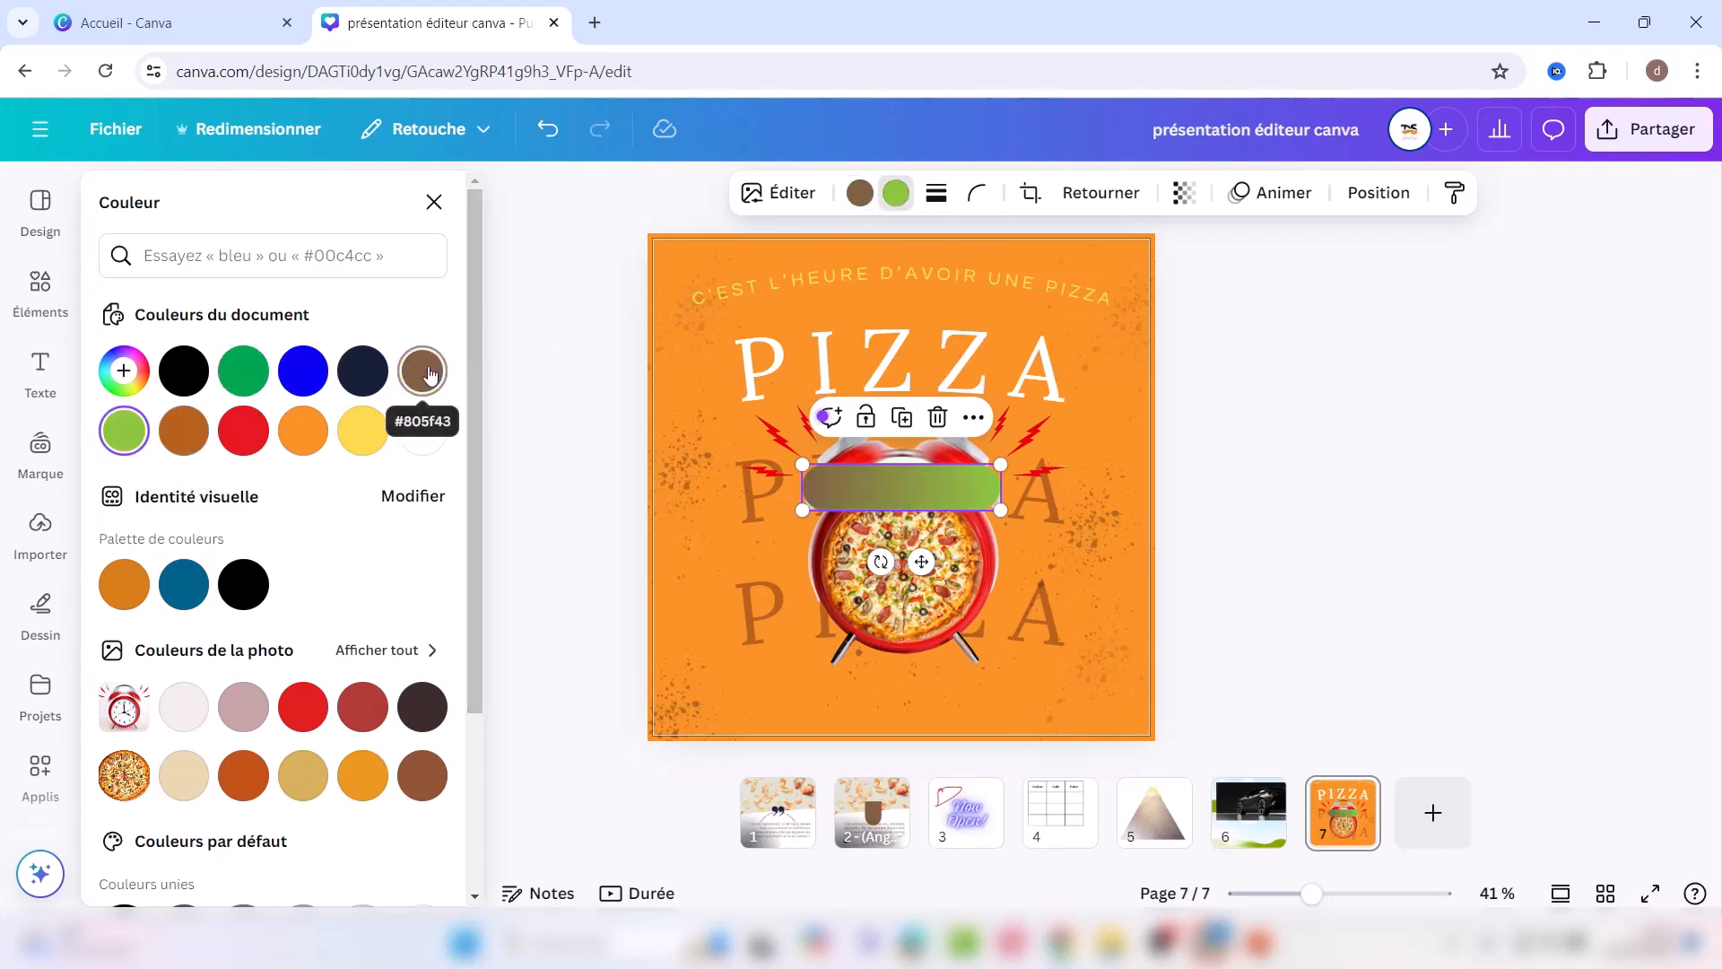
left_click(422, 370)
Step: Shrink the brown button to about 376 × 88 and centre it at the page bottom
left_click_drag(888, 480, 894, 693)
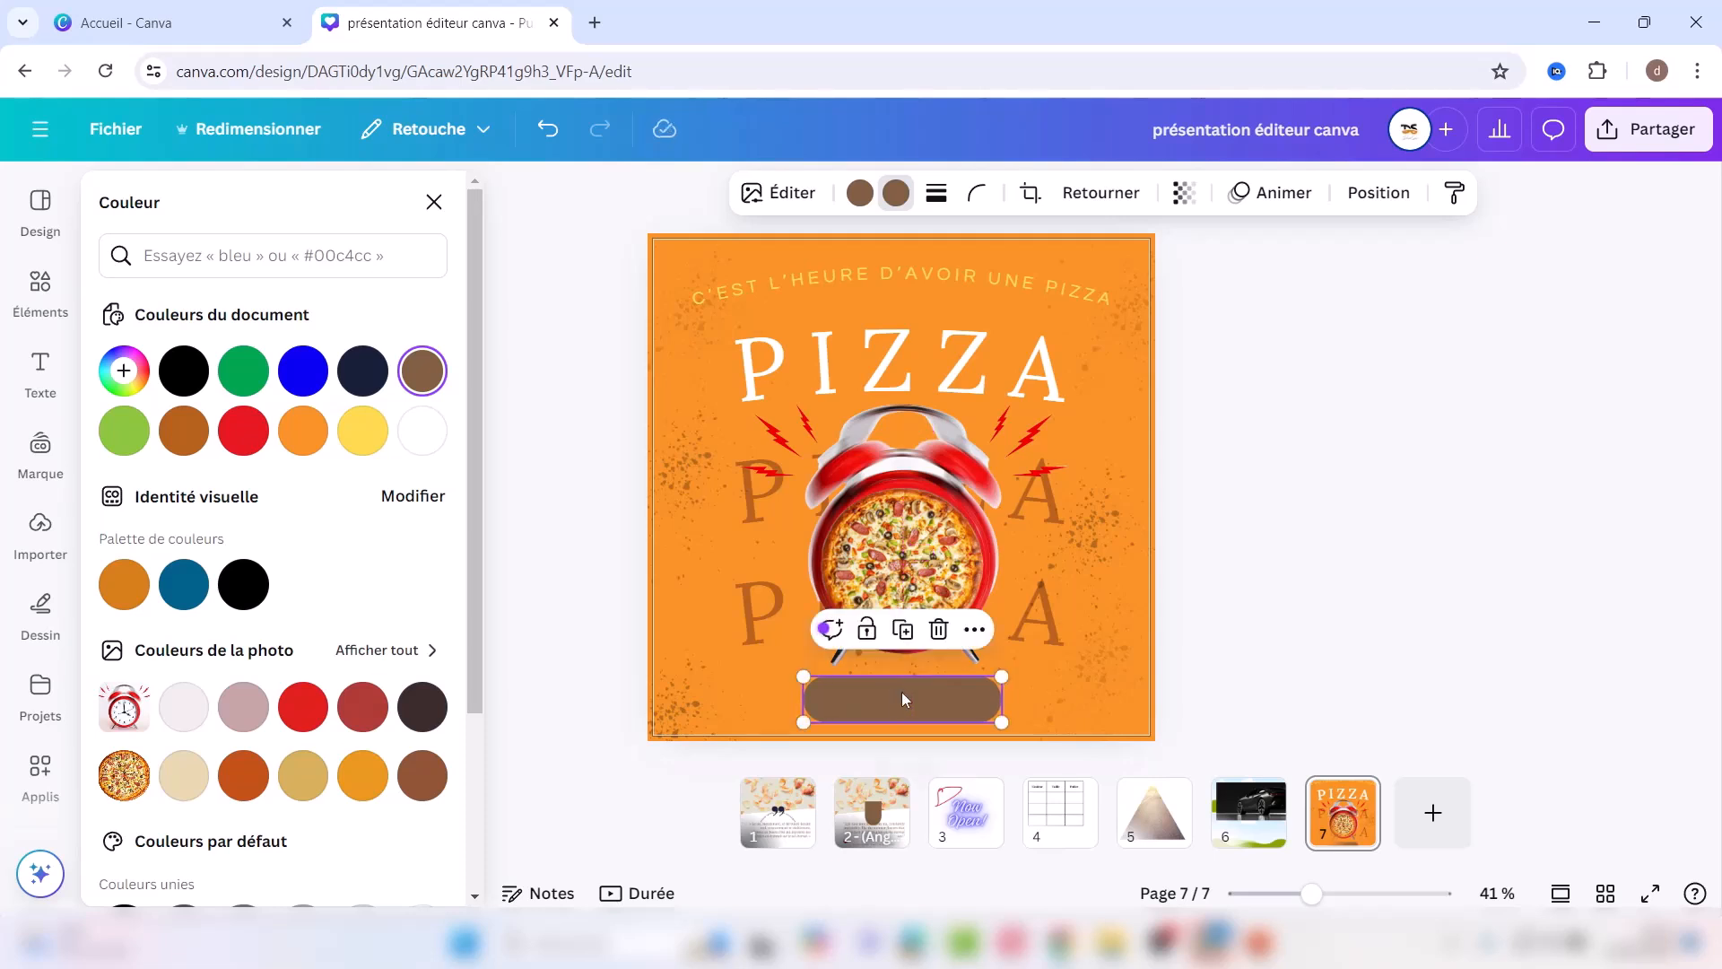
left_click_drag(1002, 717, 933, 700)
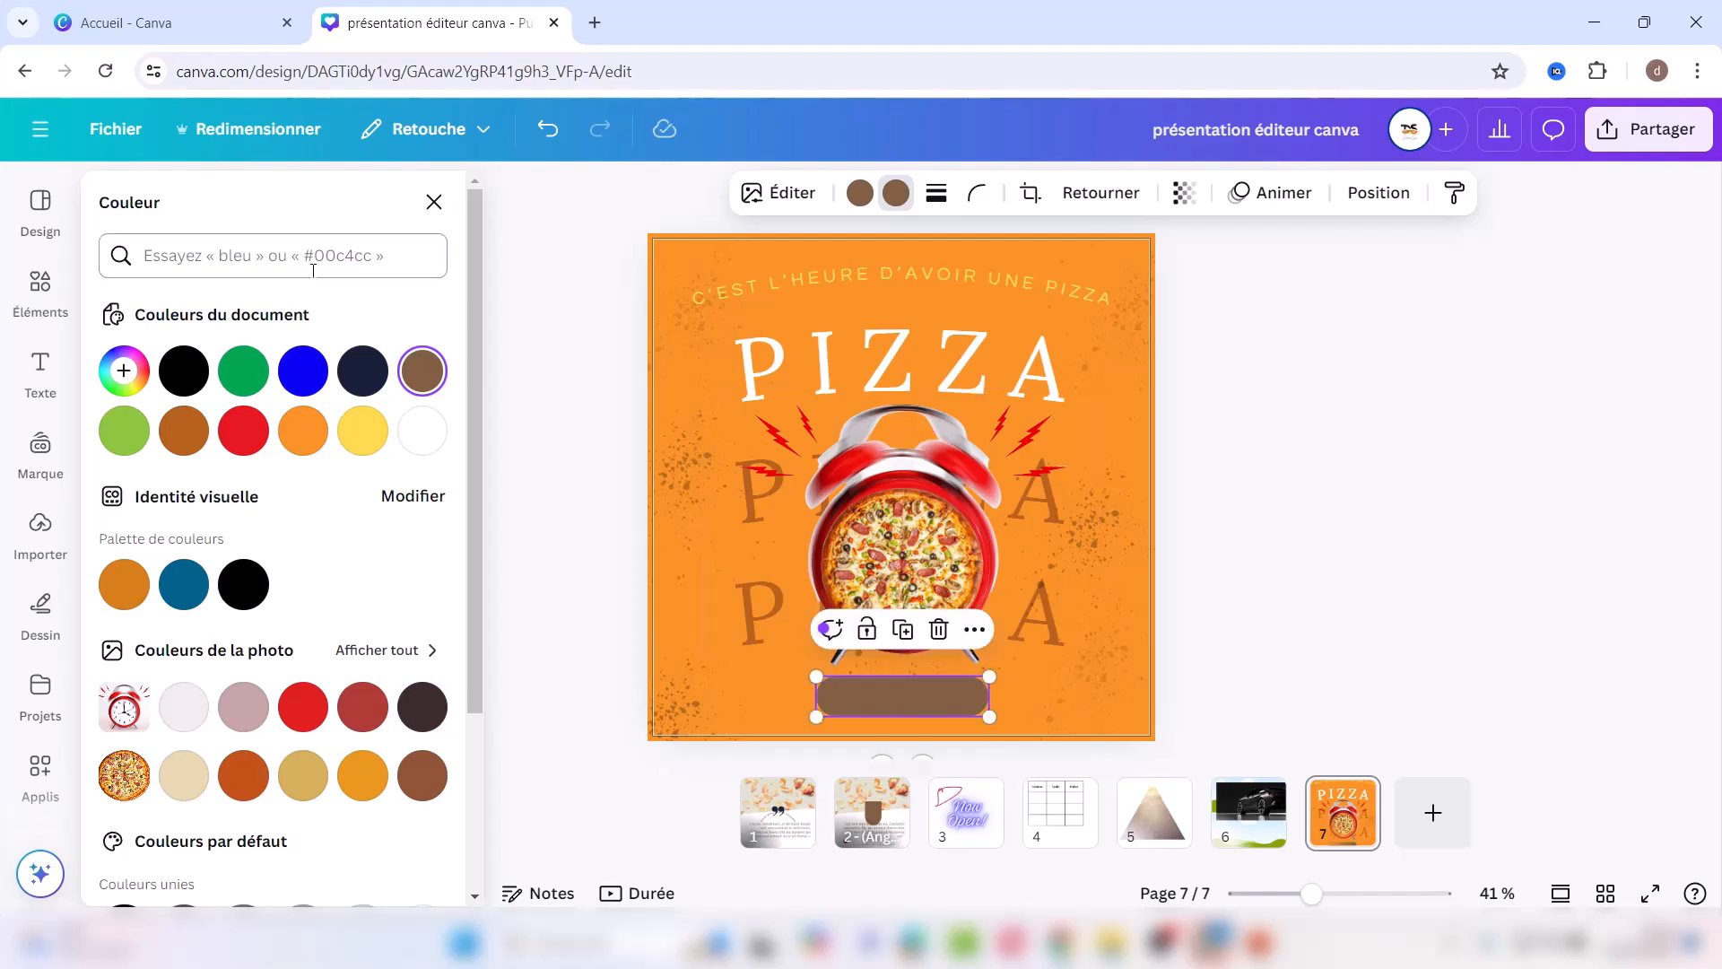
left_click(434, 202)
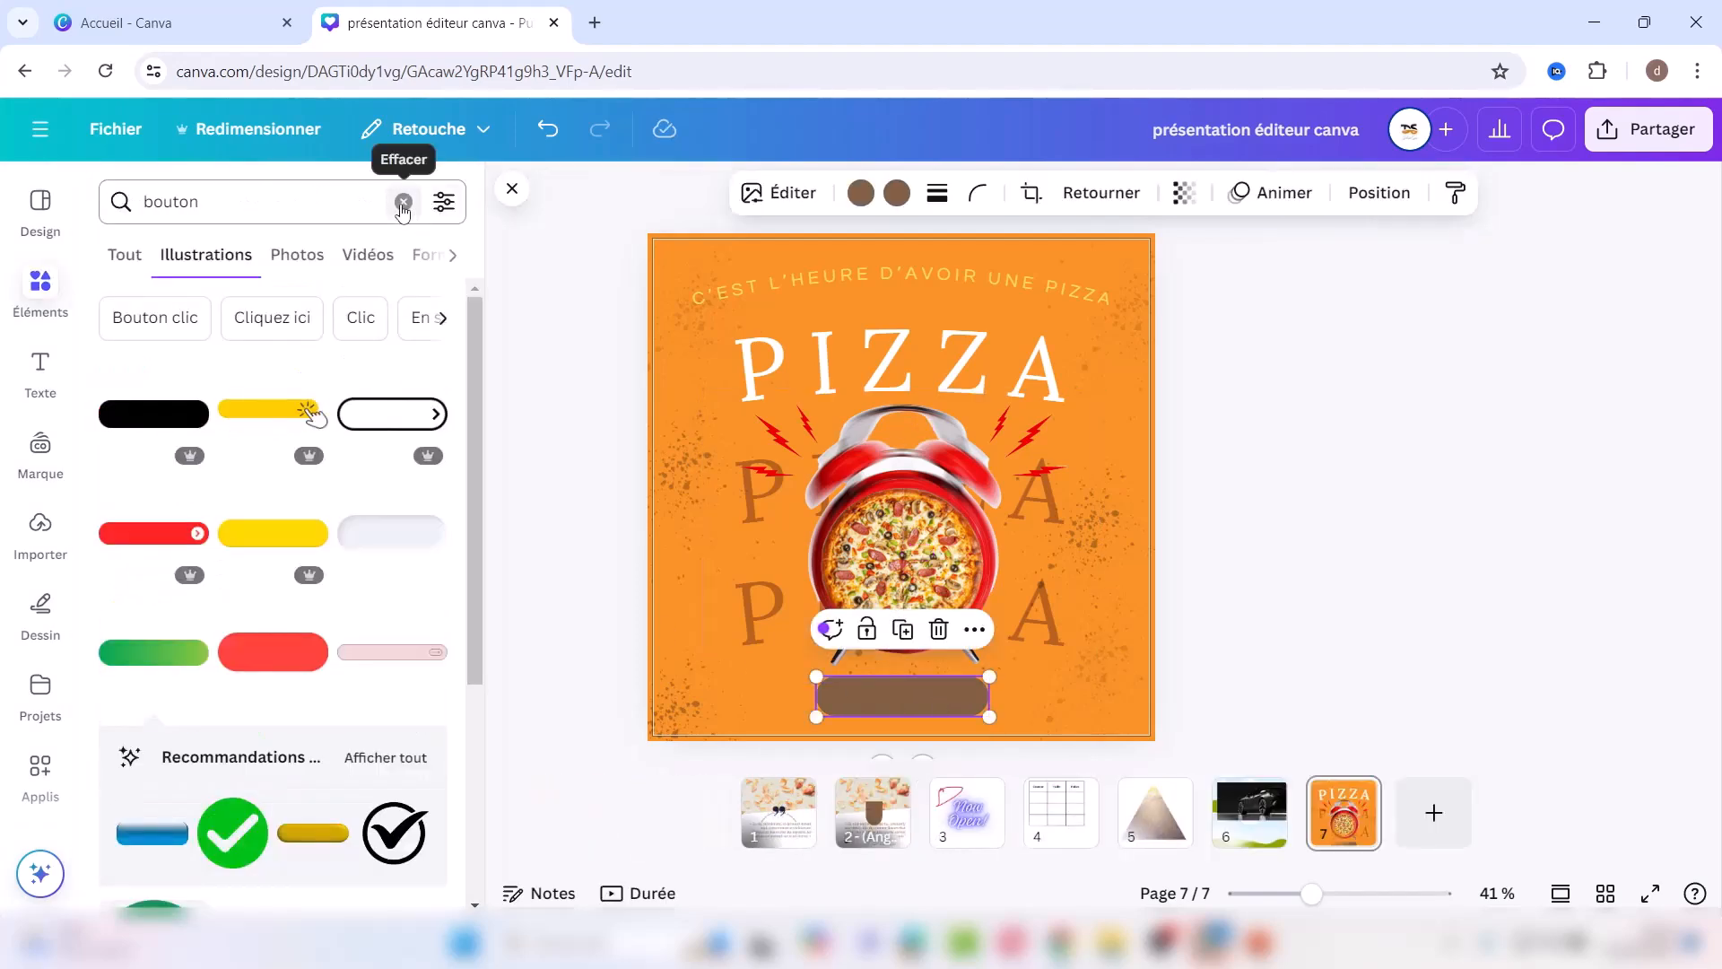
left_click(403, 201)
Step: Search Elements for 'telephone icone' and add the black circle phone icon
left_click(242, 192)
type("telephone icone")
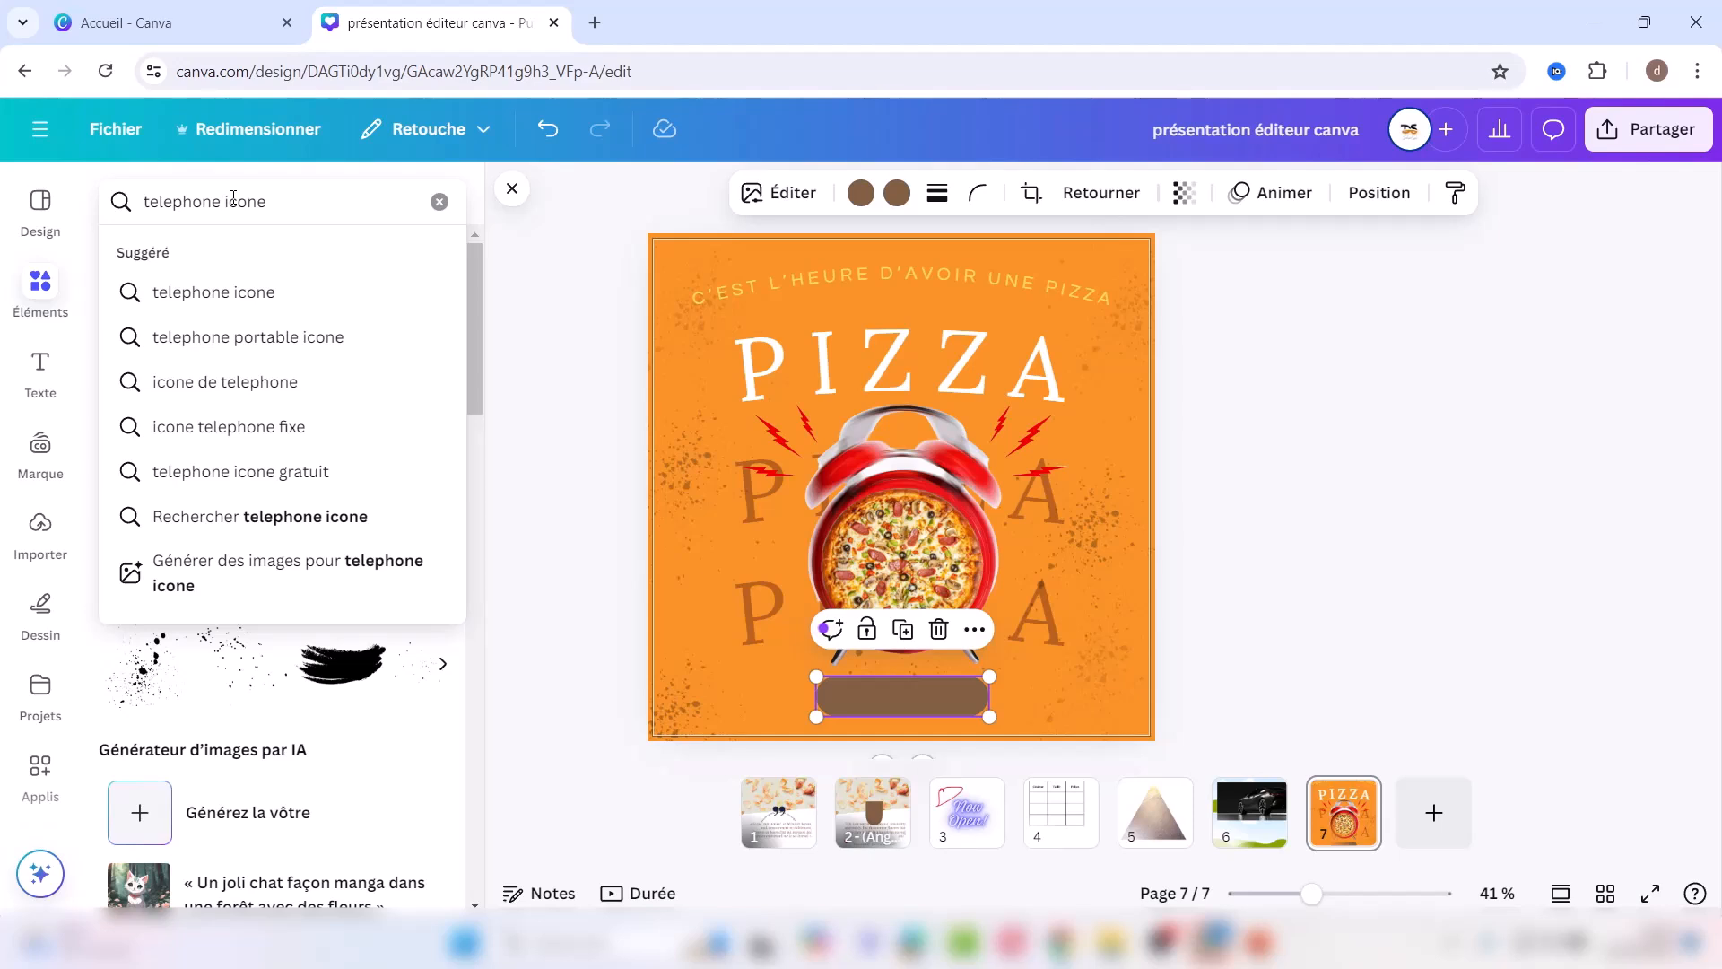
key("Return")
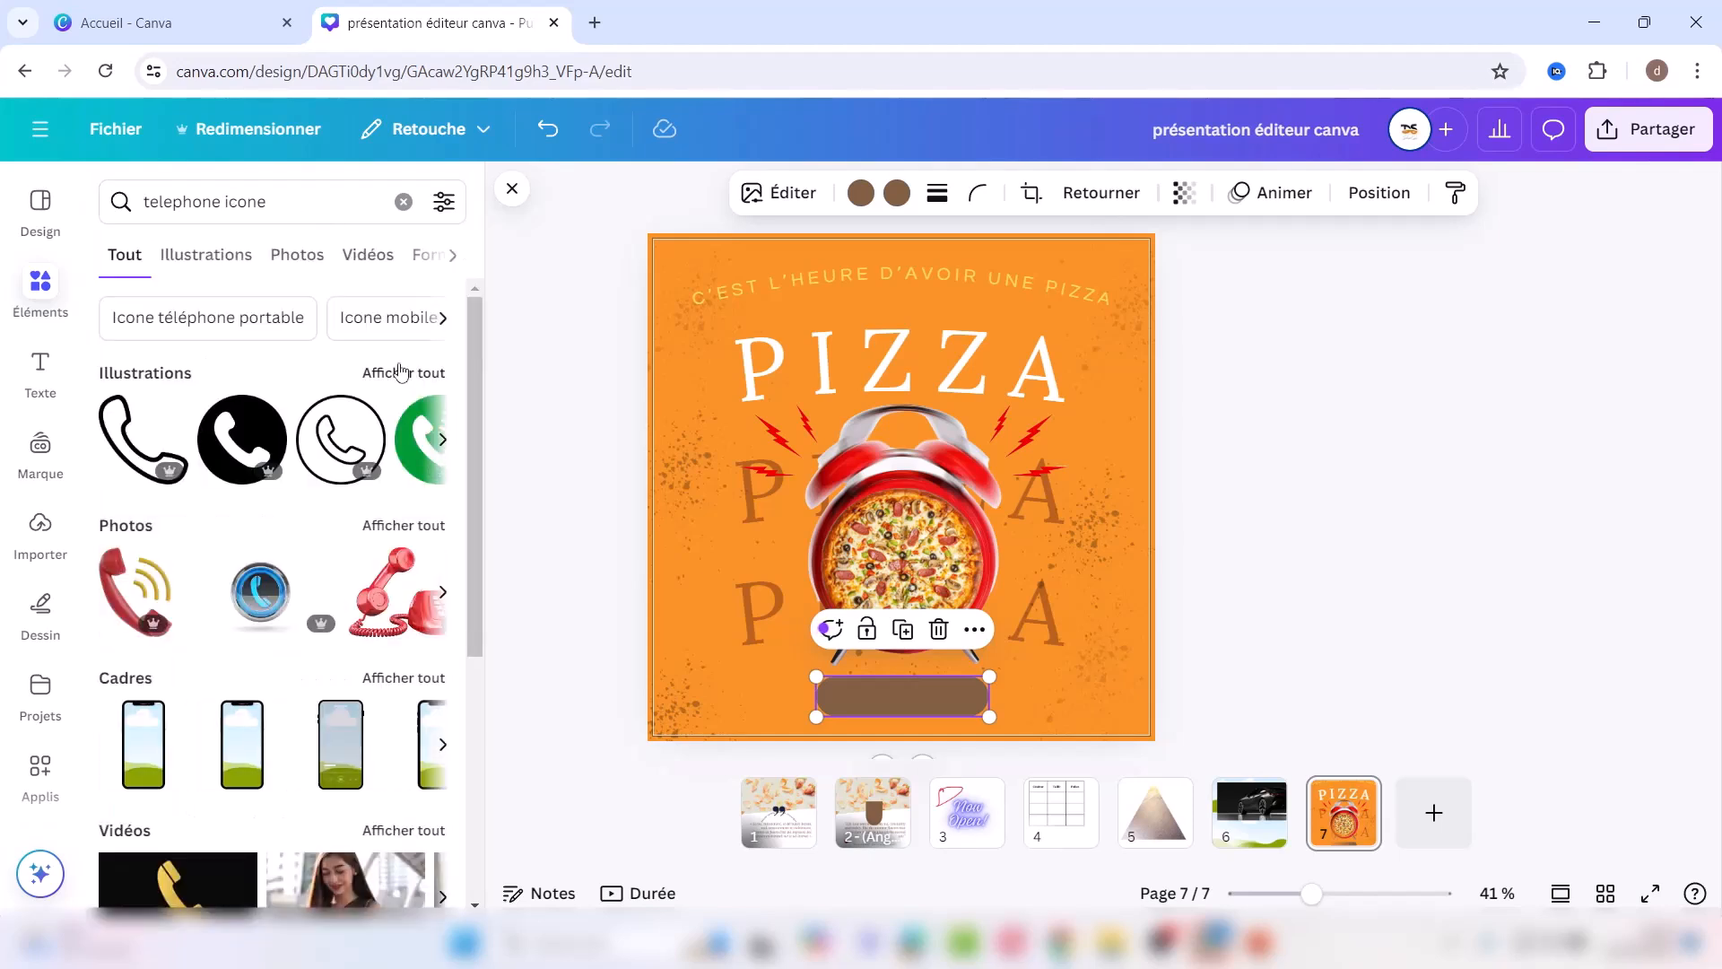
left_click(401, 372)
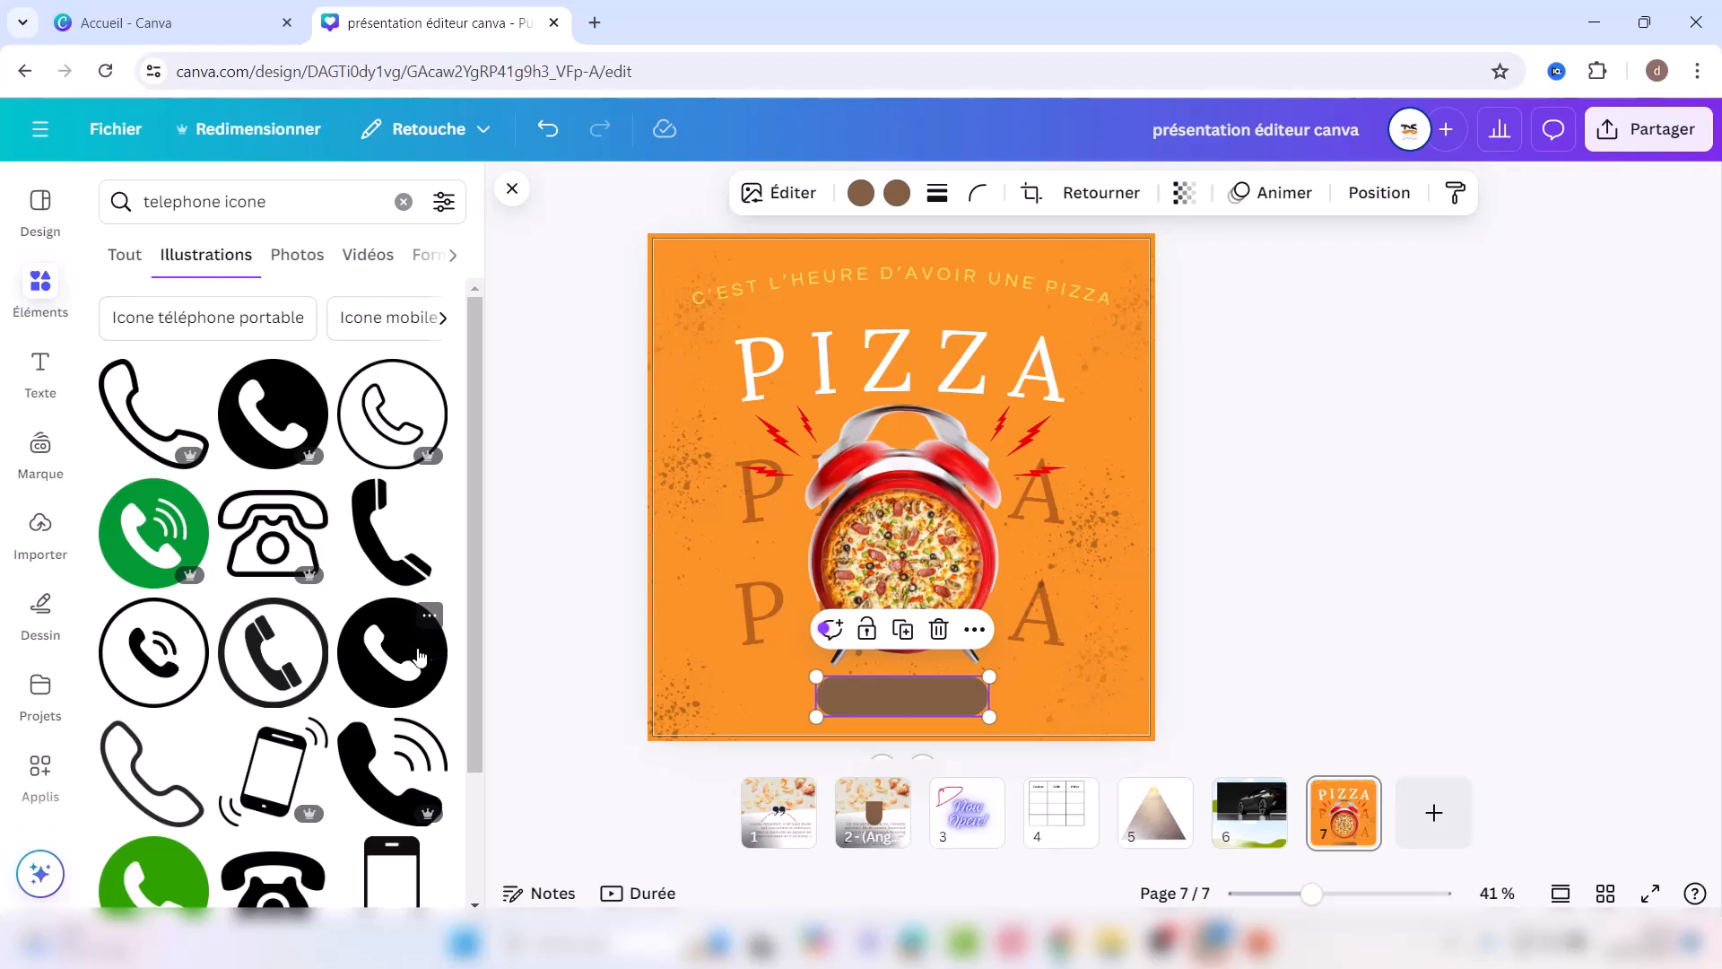
scroll(412, 647, "down", 2)
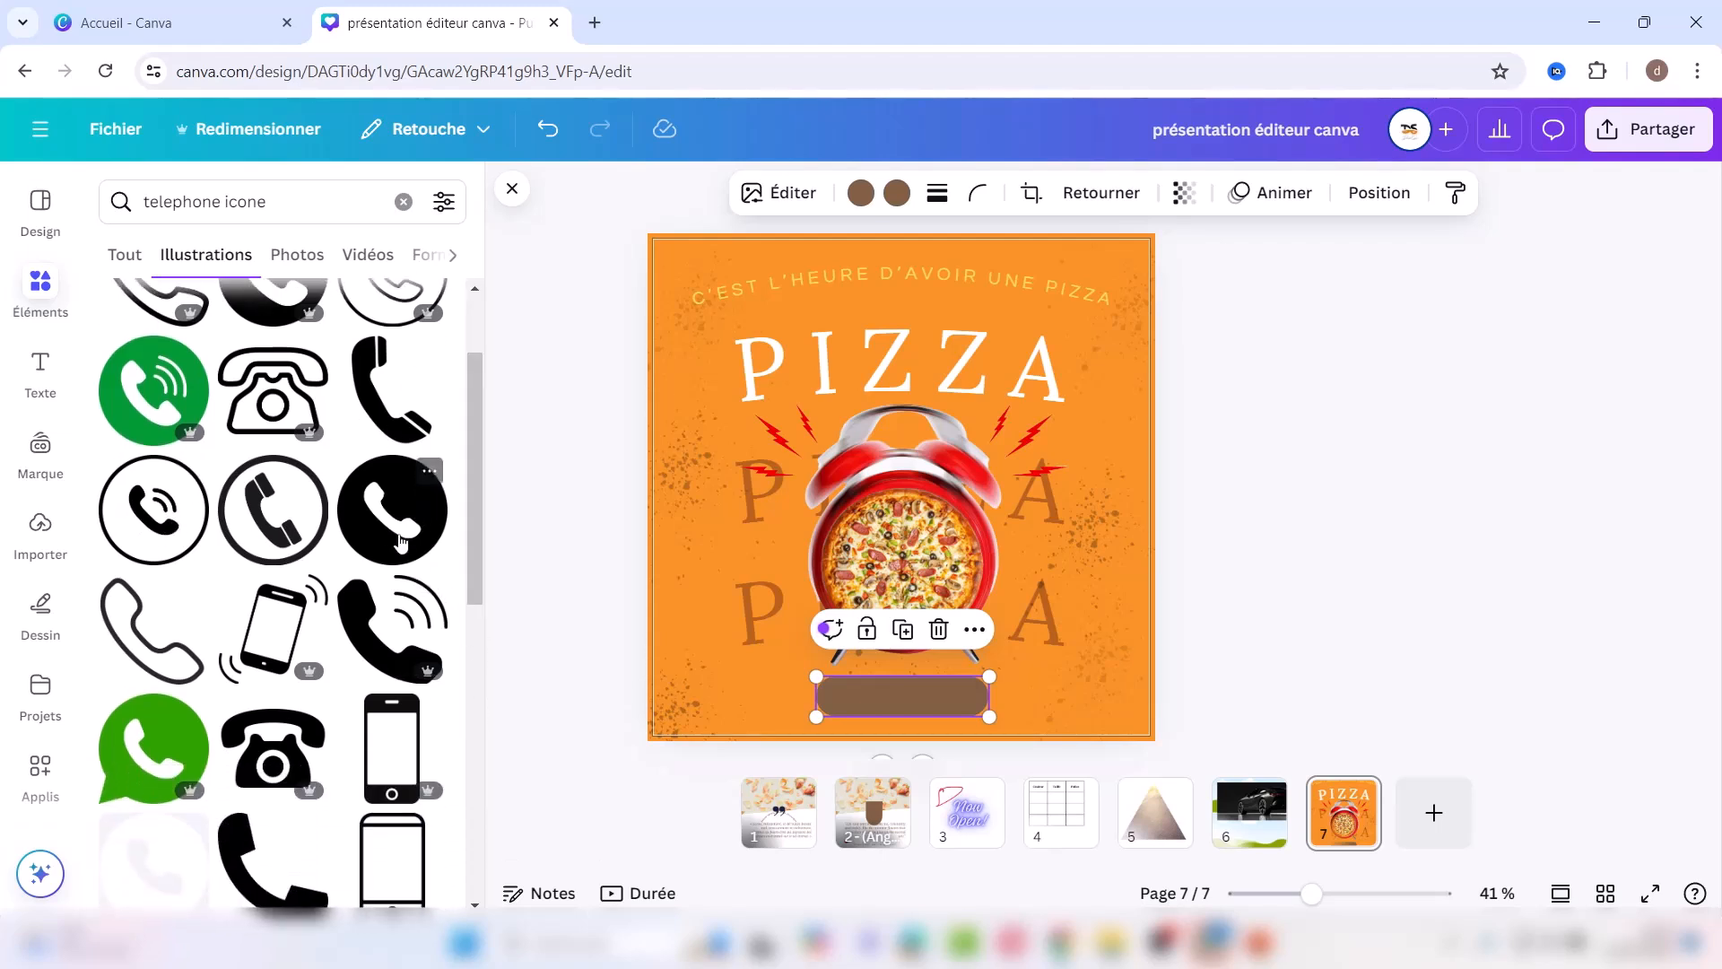
left_click(405, 547)
Step: Place the phone icon at the brown bar's left end and colour it #805f43
left_click_drag(941, 430, 826, 687)
left_click_drag(823, 751, 863, 752)
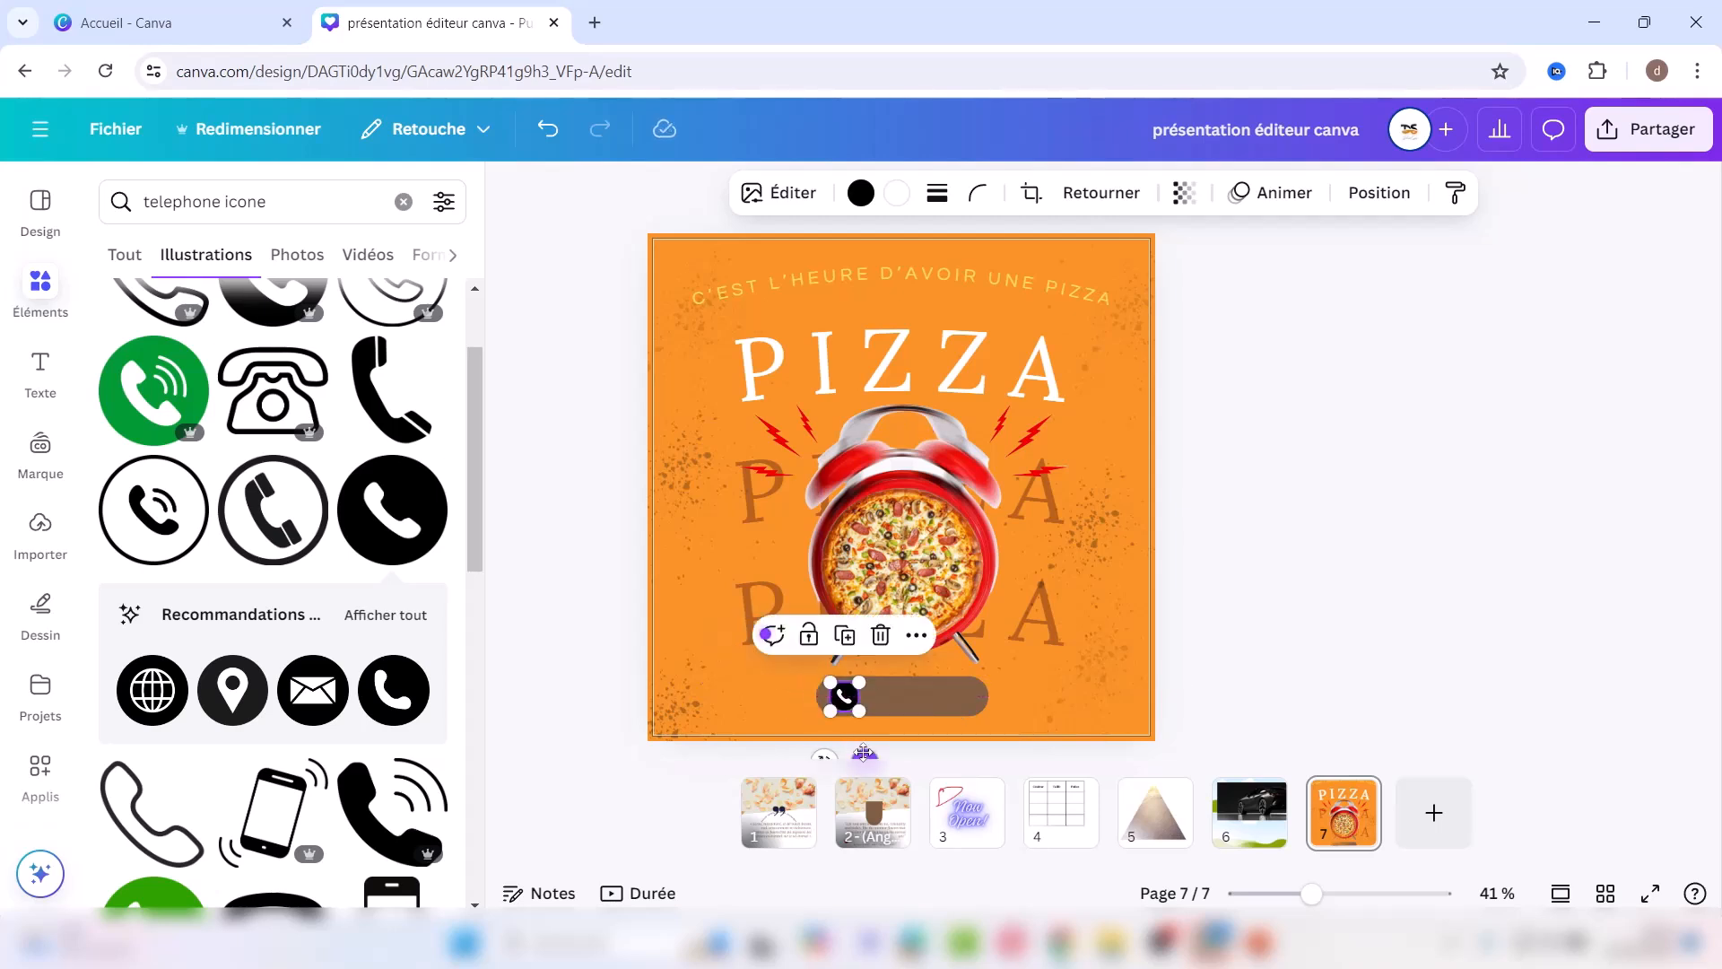
left_click(861, 193)
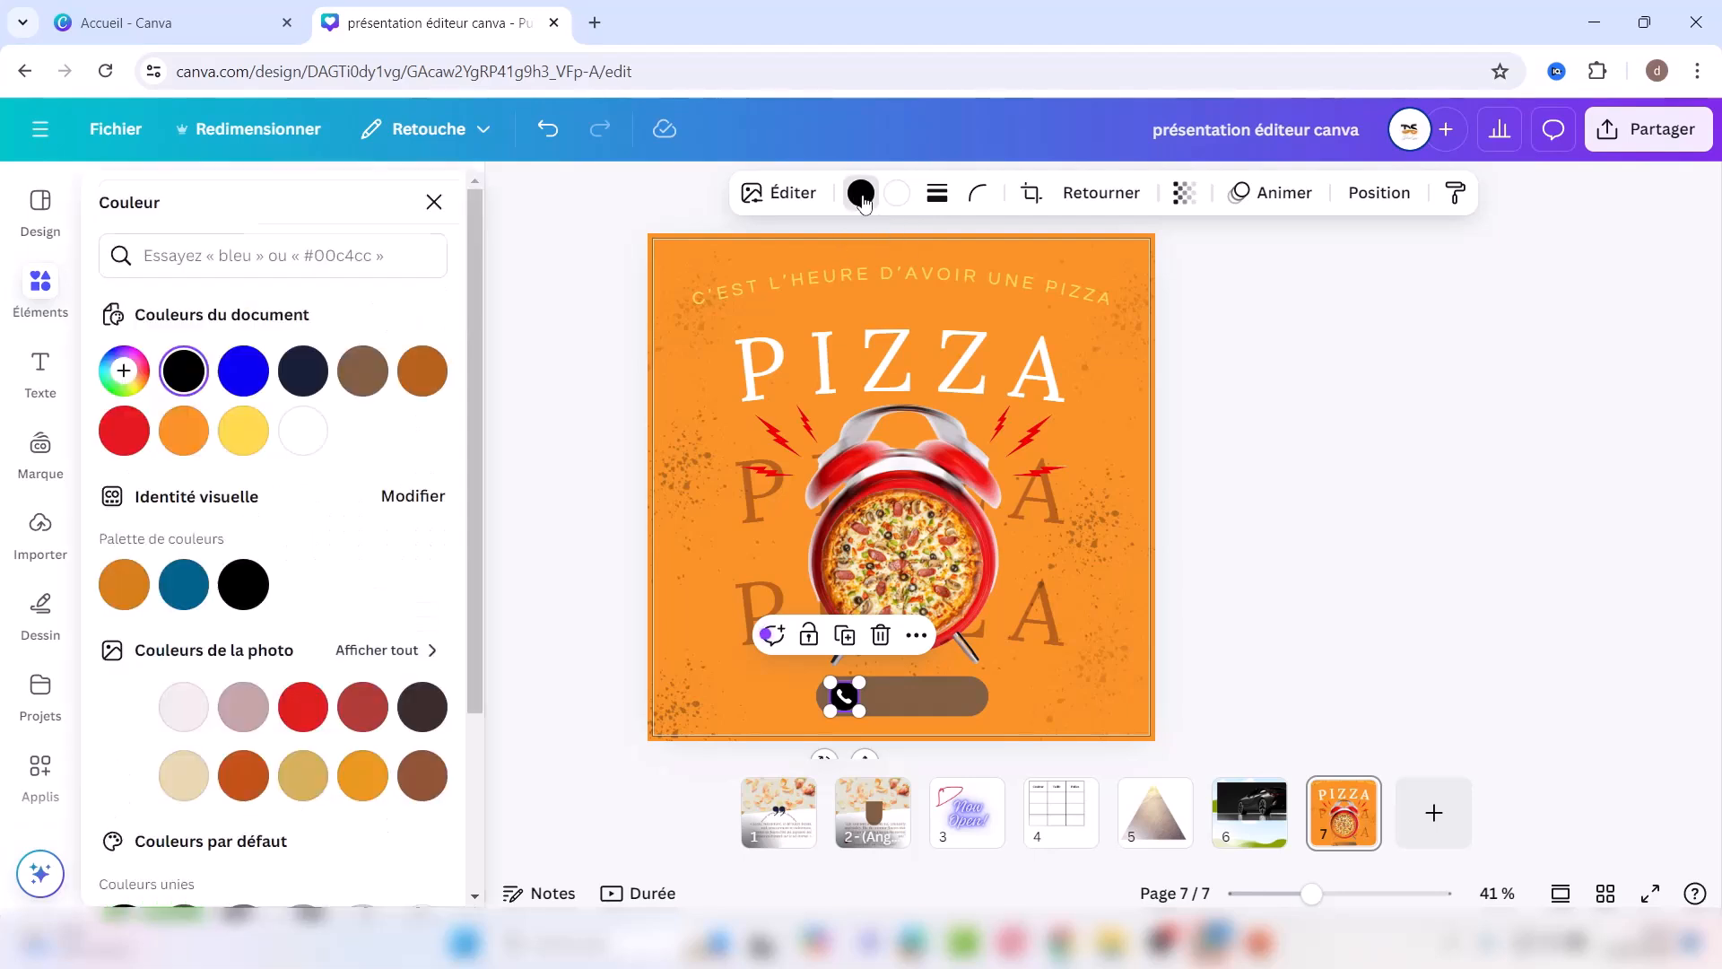
left_click(371, 382)
left_click(931, 699)
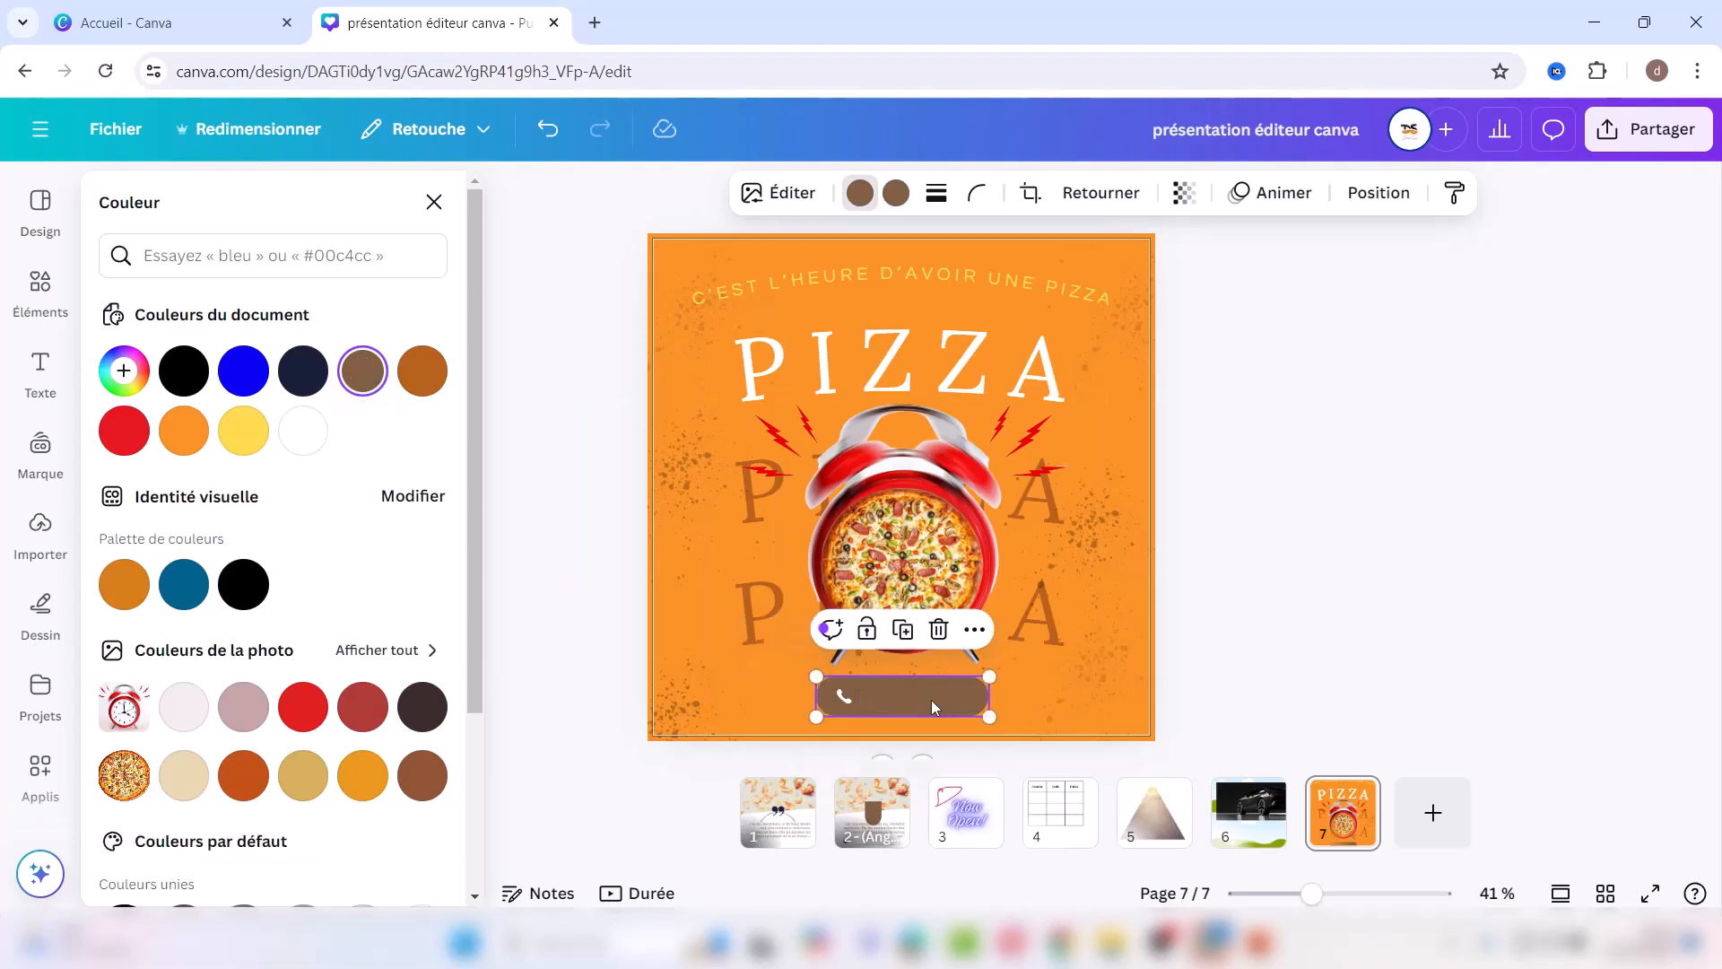
Step: Duplicate the curved heading, replace its text with the phone number, and move it onto the bar
left_click(927, 278)
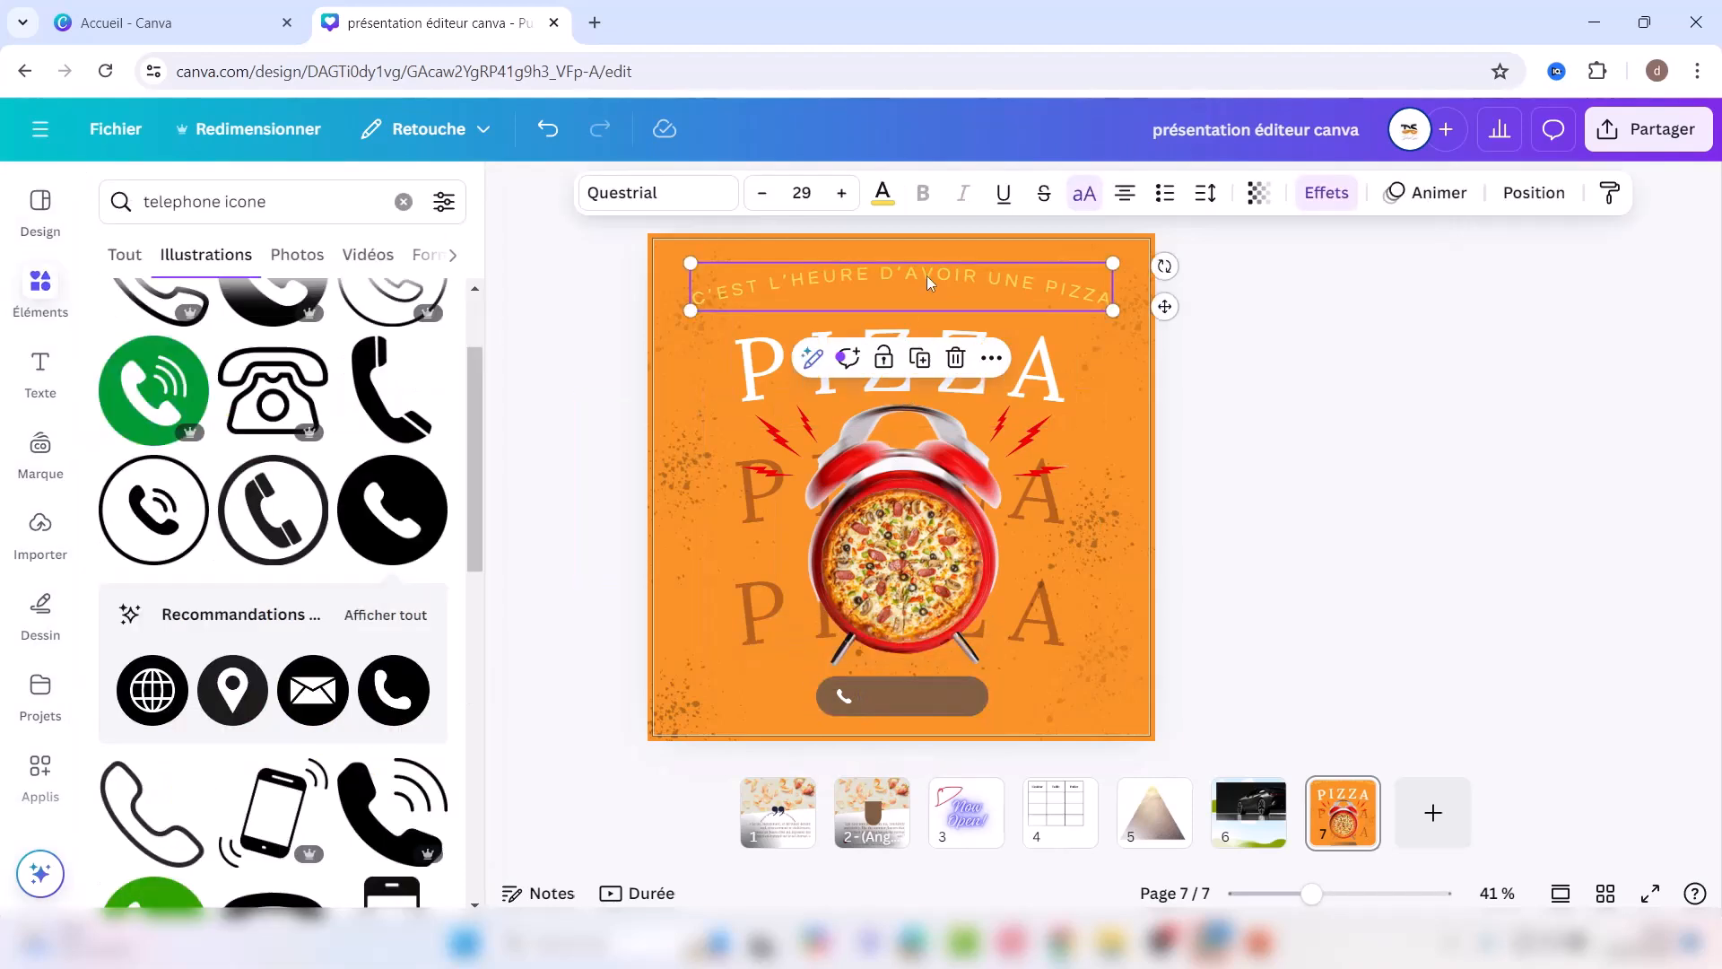
left_click(931, 361)
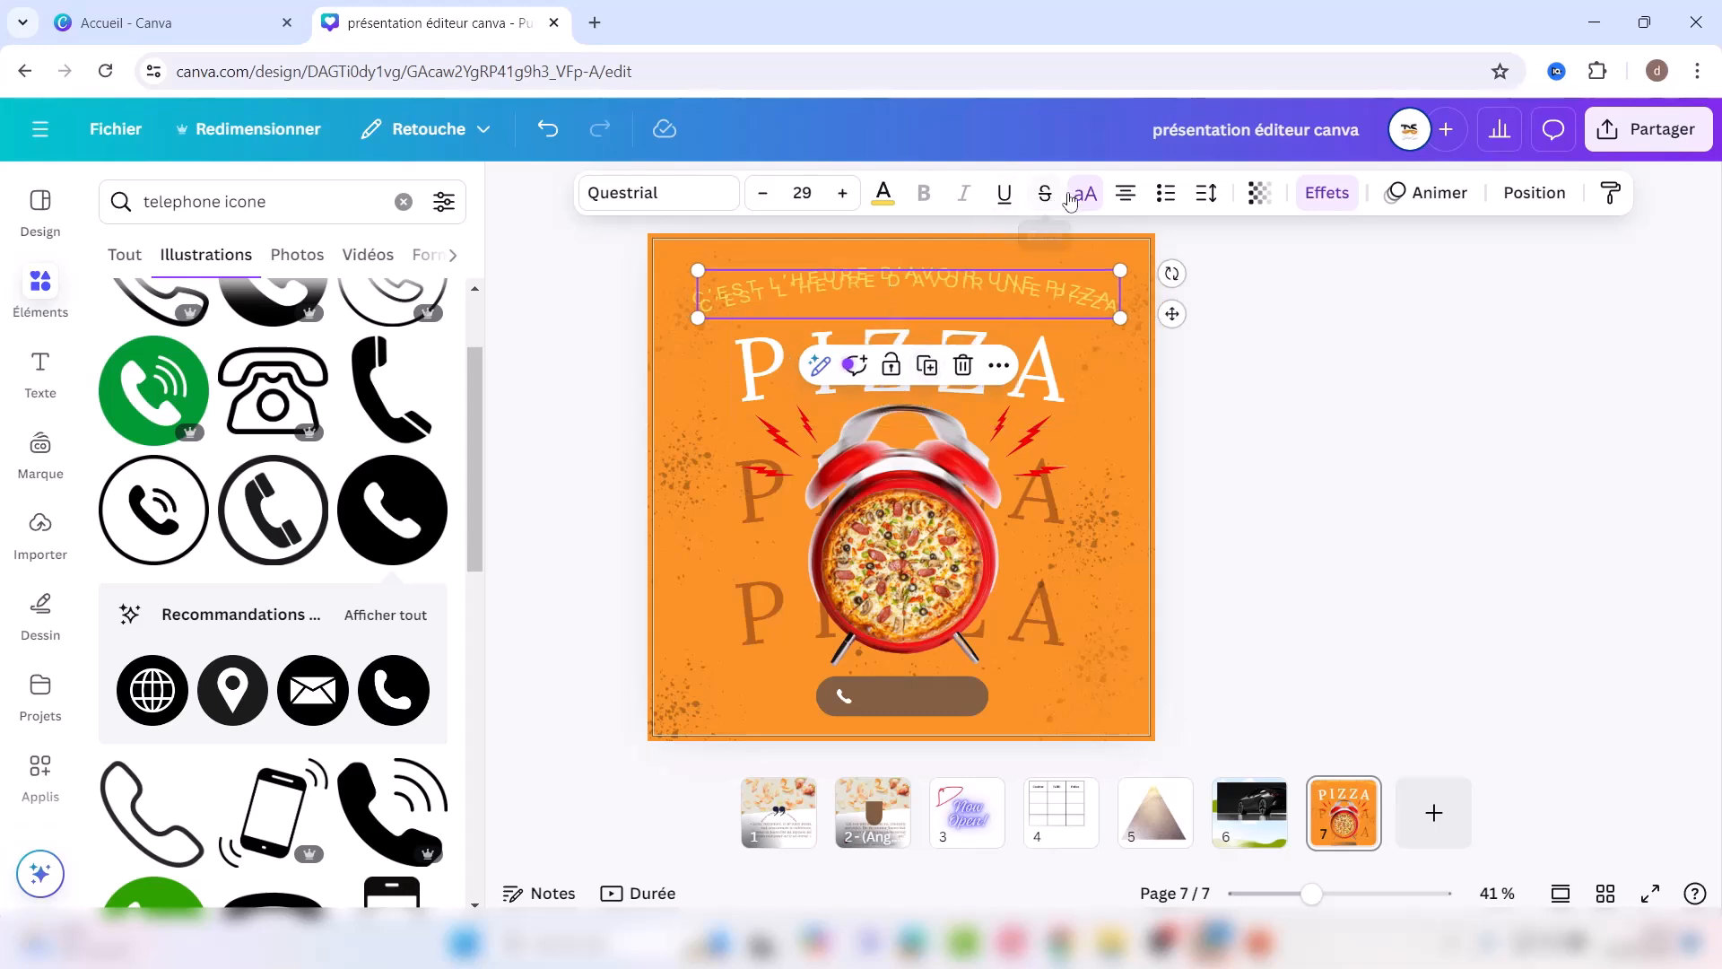
double_click(904, 282)
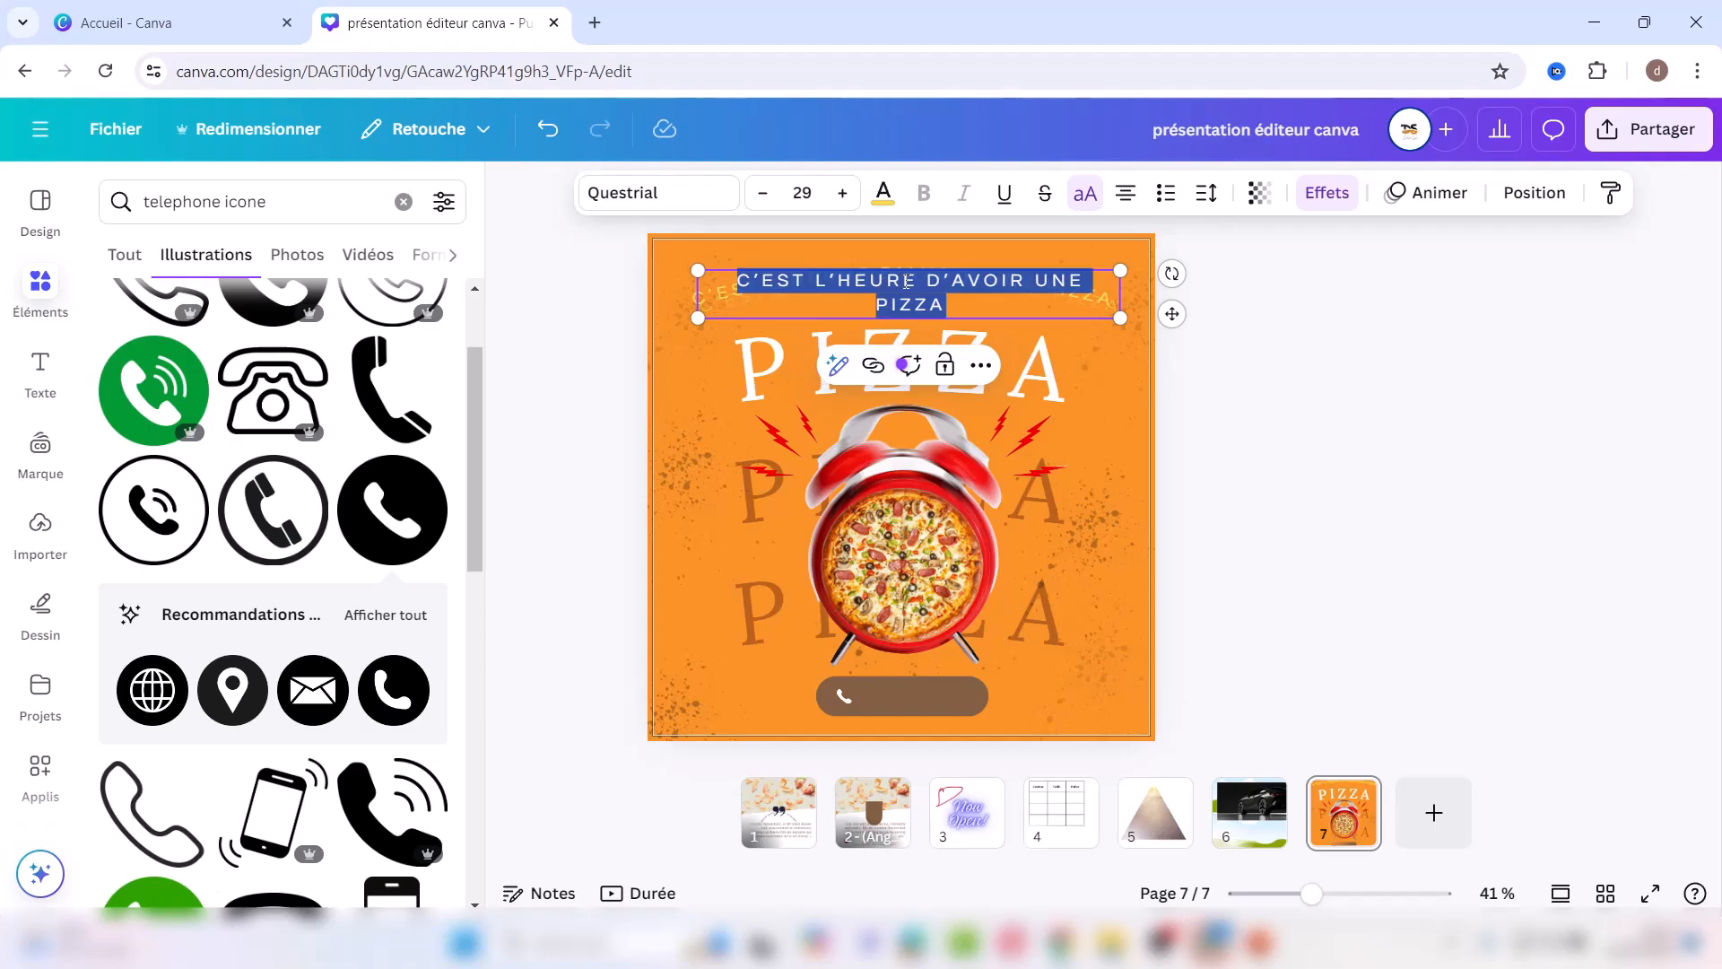
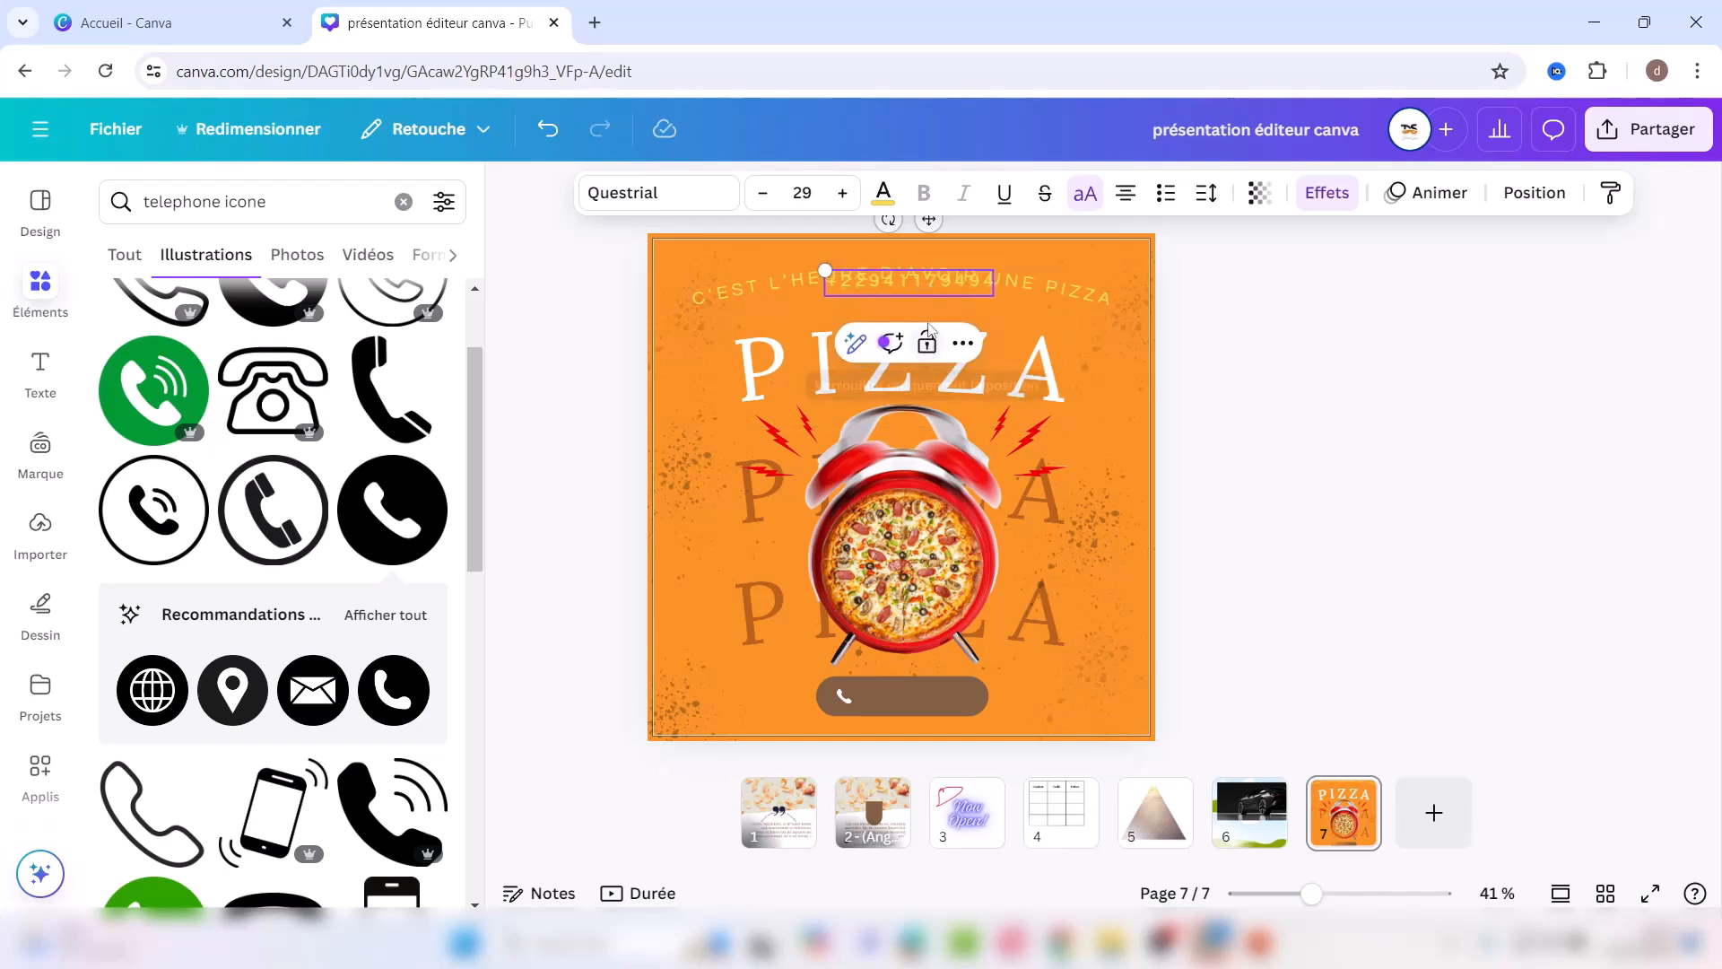
left_click_drag(929, 222, 939, 640)
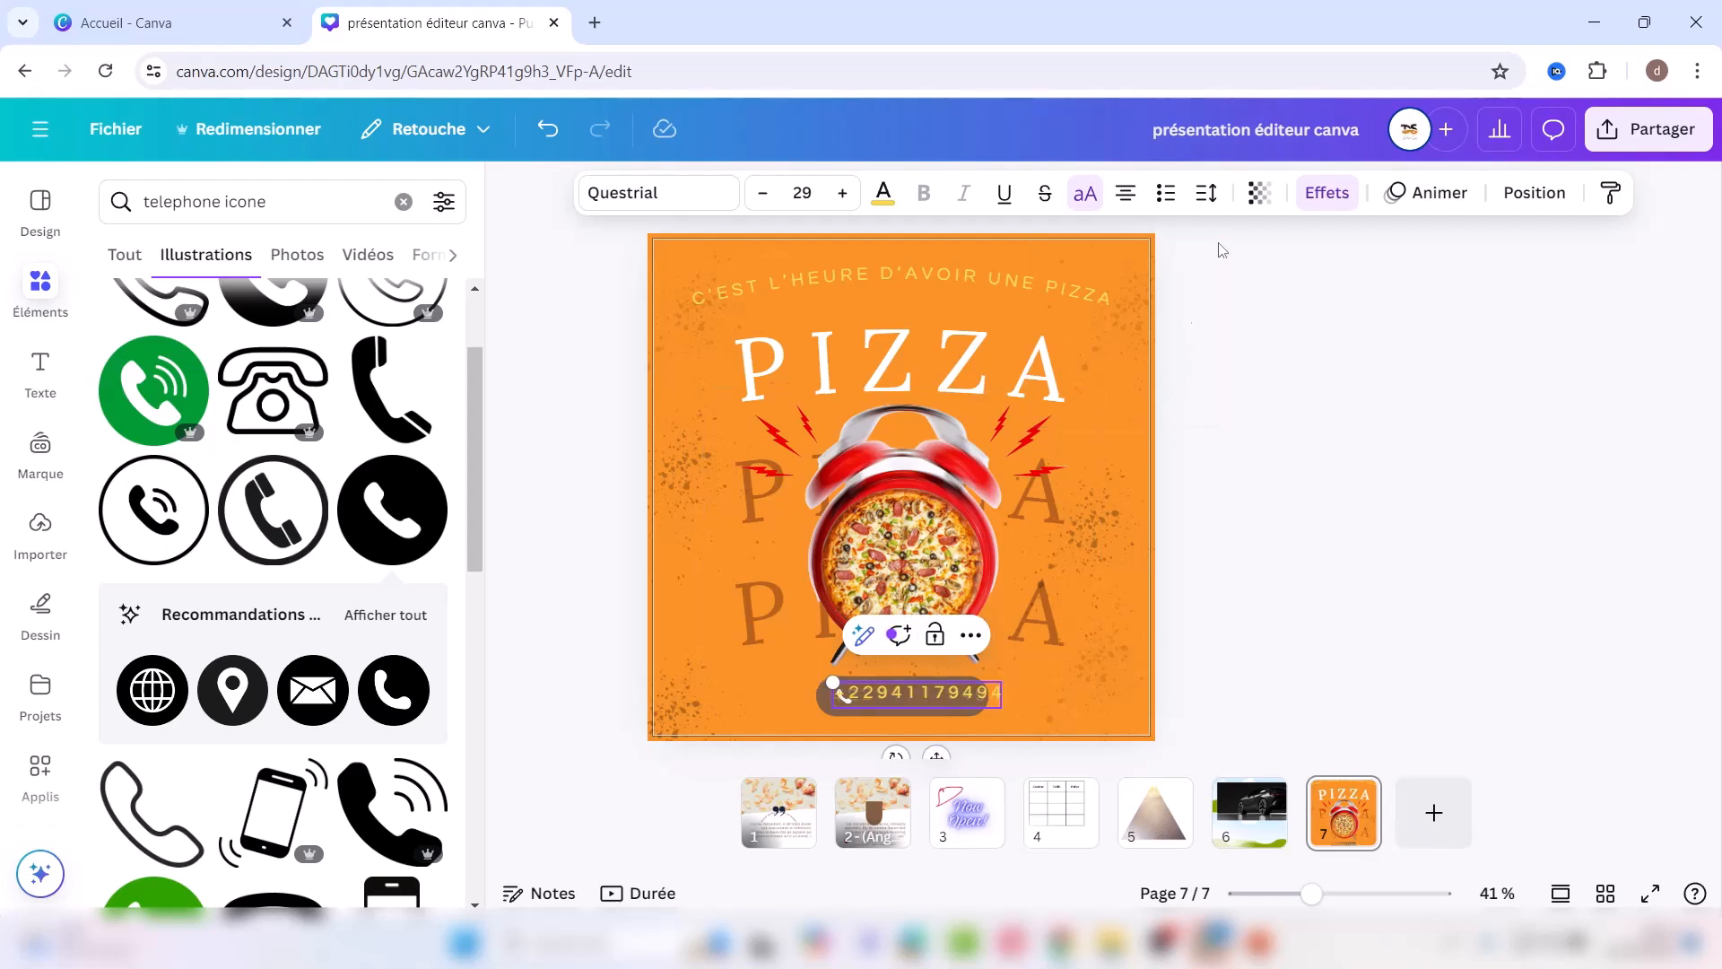
Step: Open the text effects options for the phone number
left_click(1328, 194)
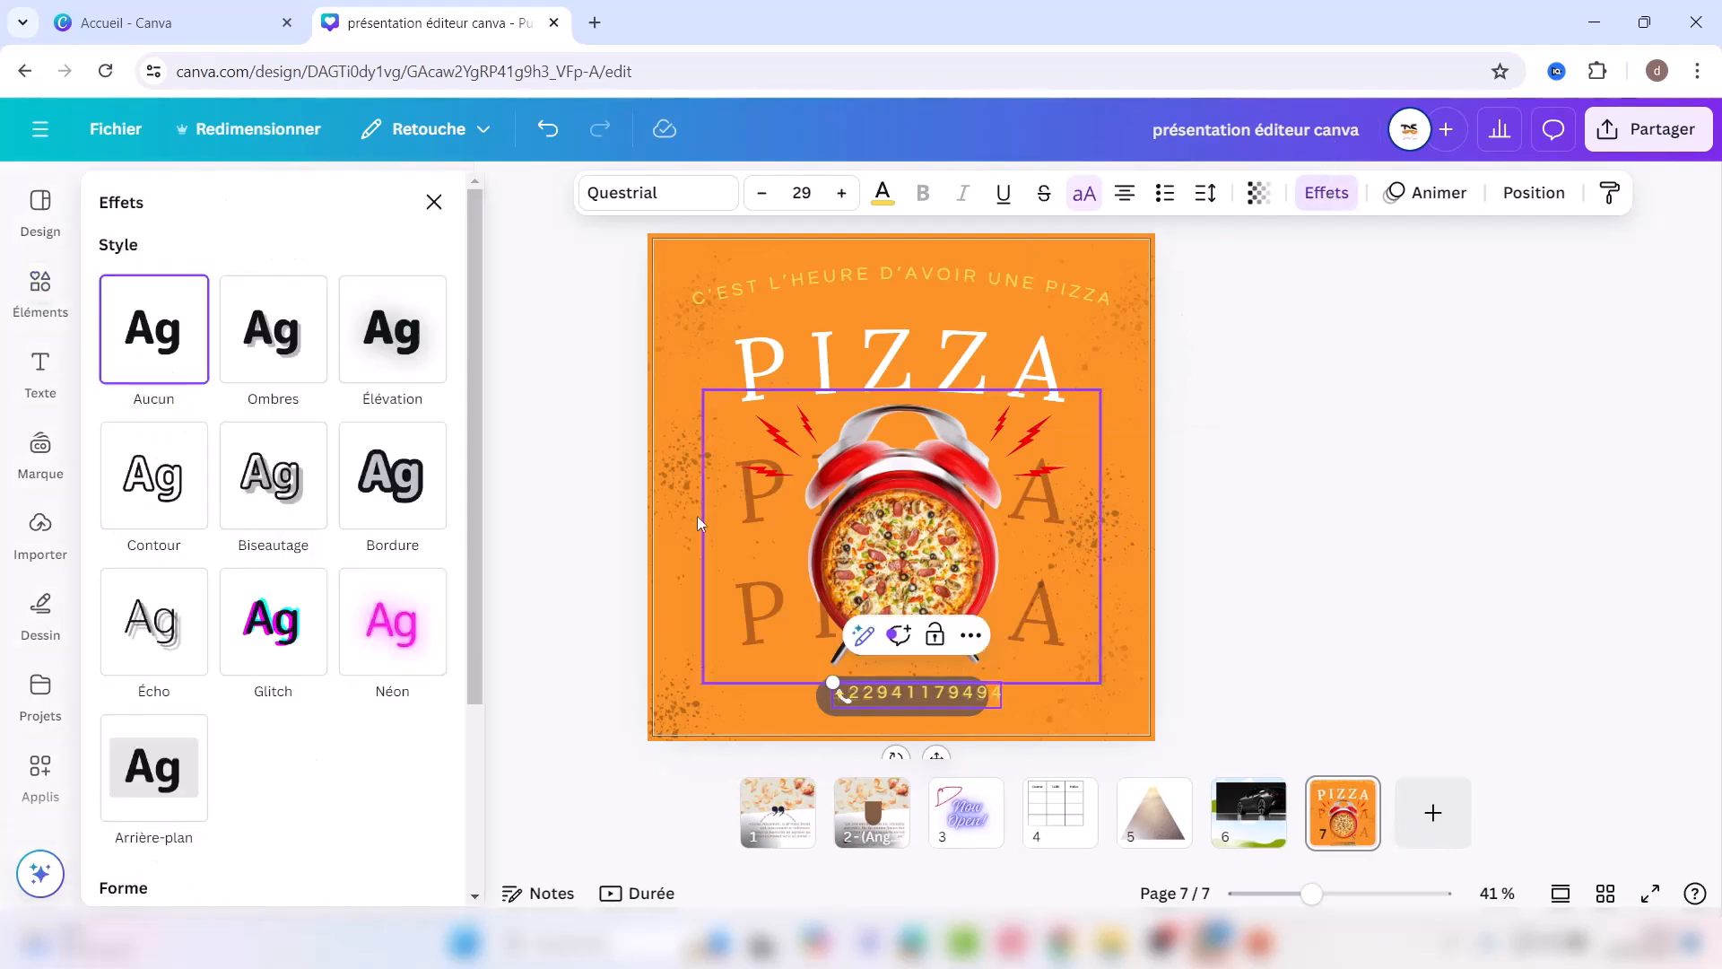
scroll(481, 859, "down", 1)
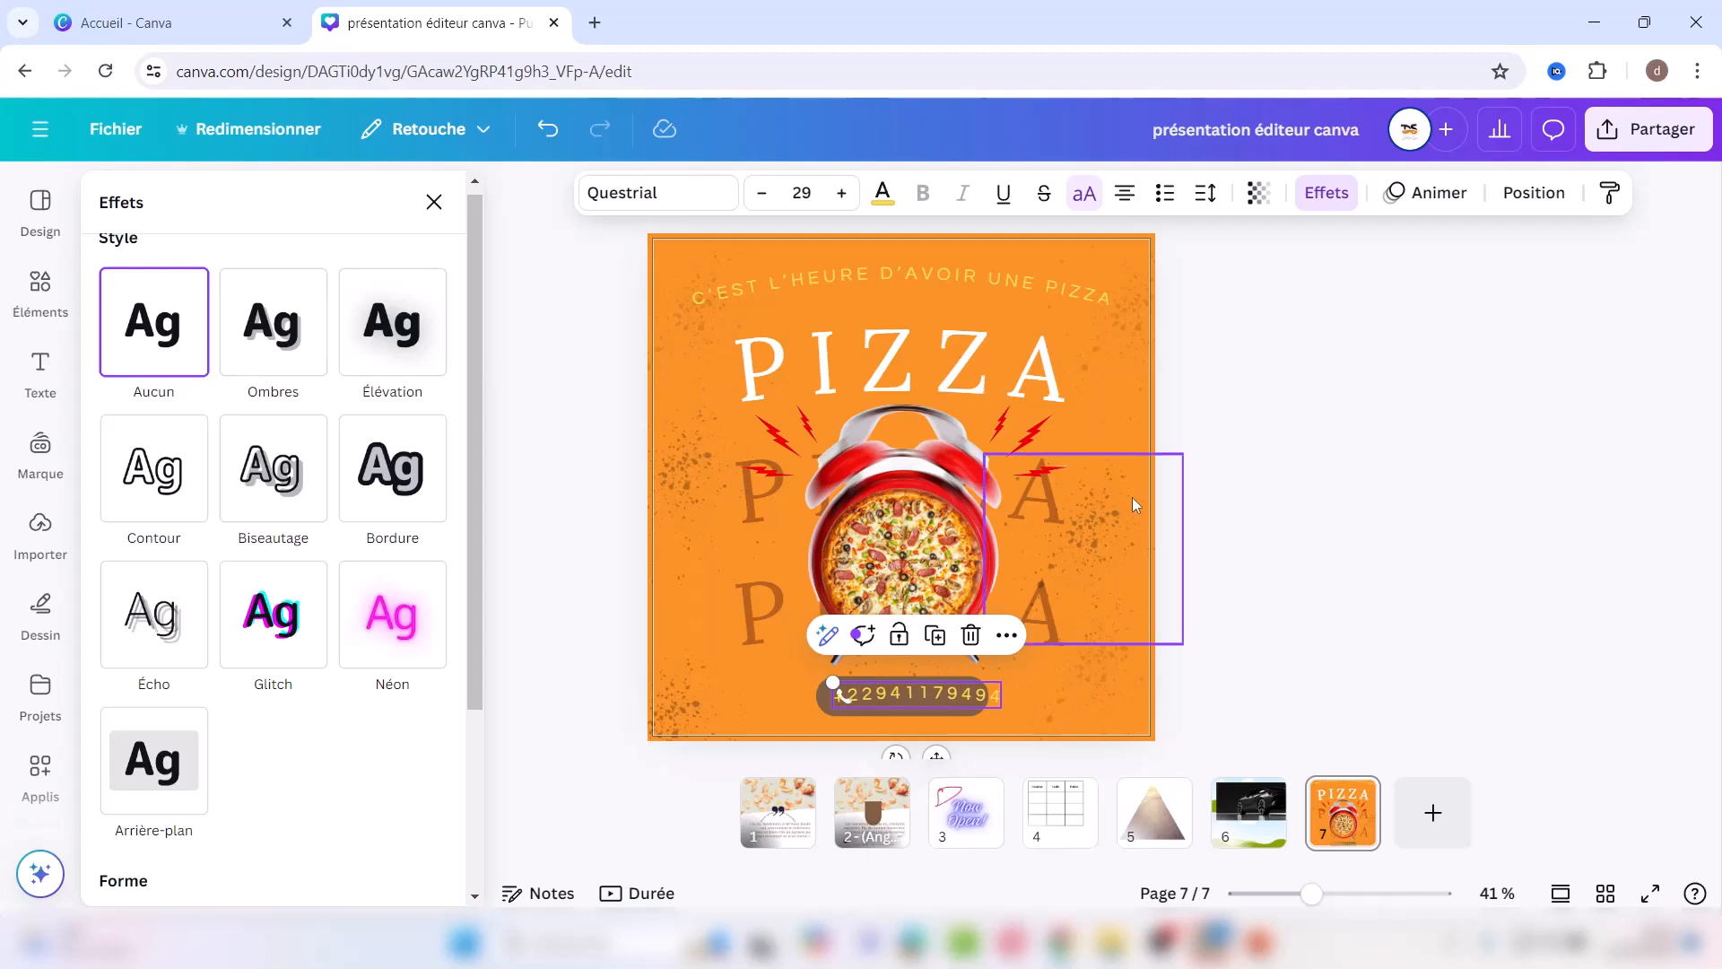
key("Escape")
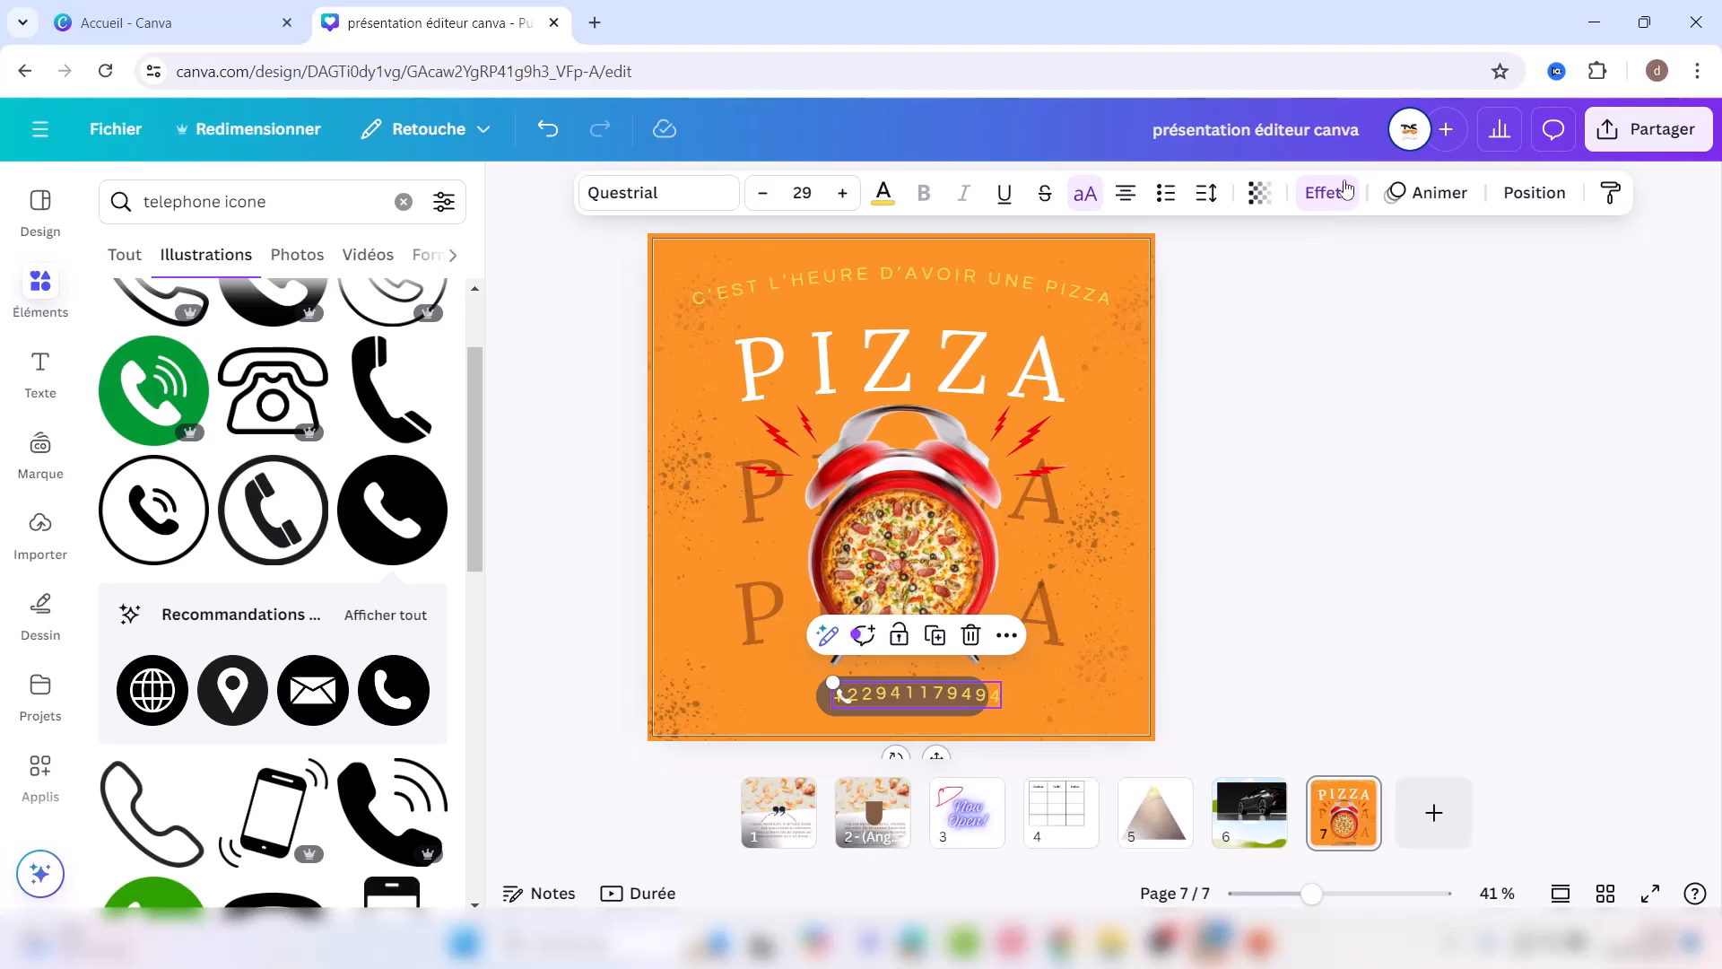
left_click(1327, 194)
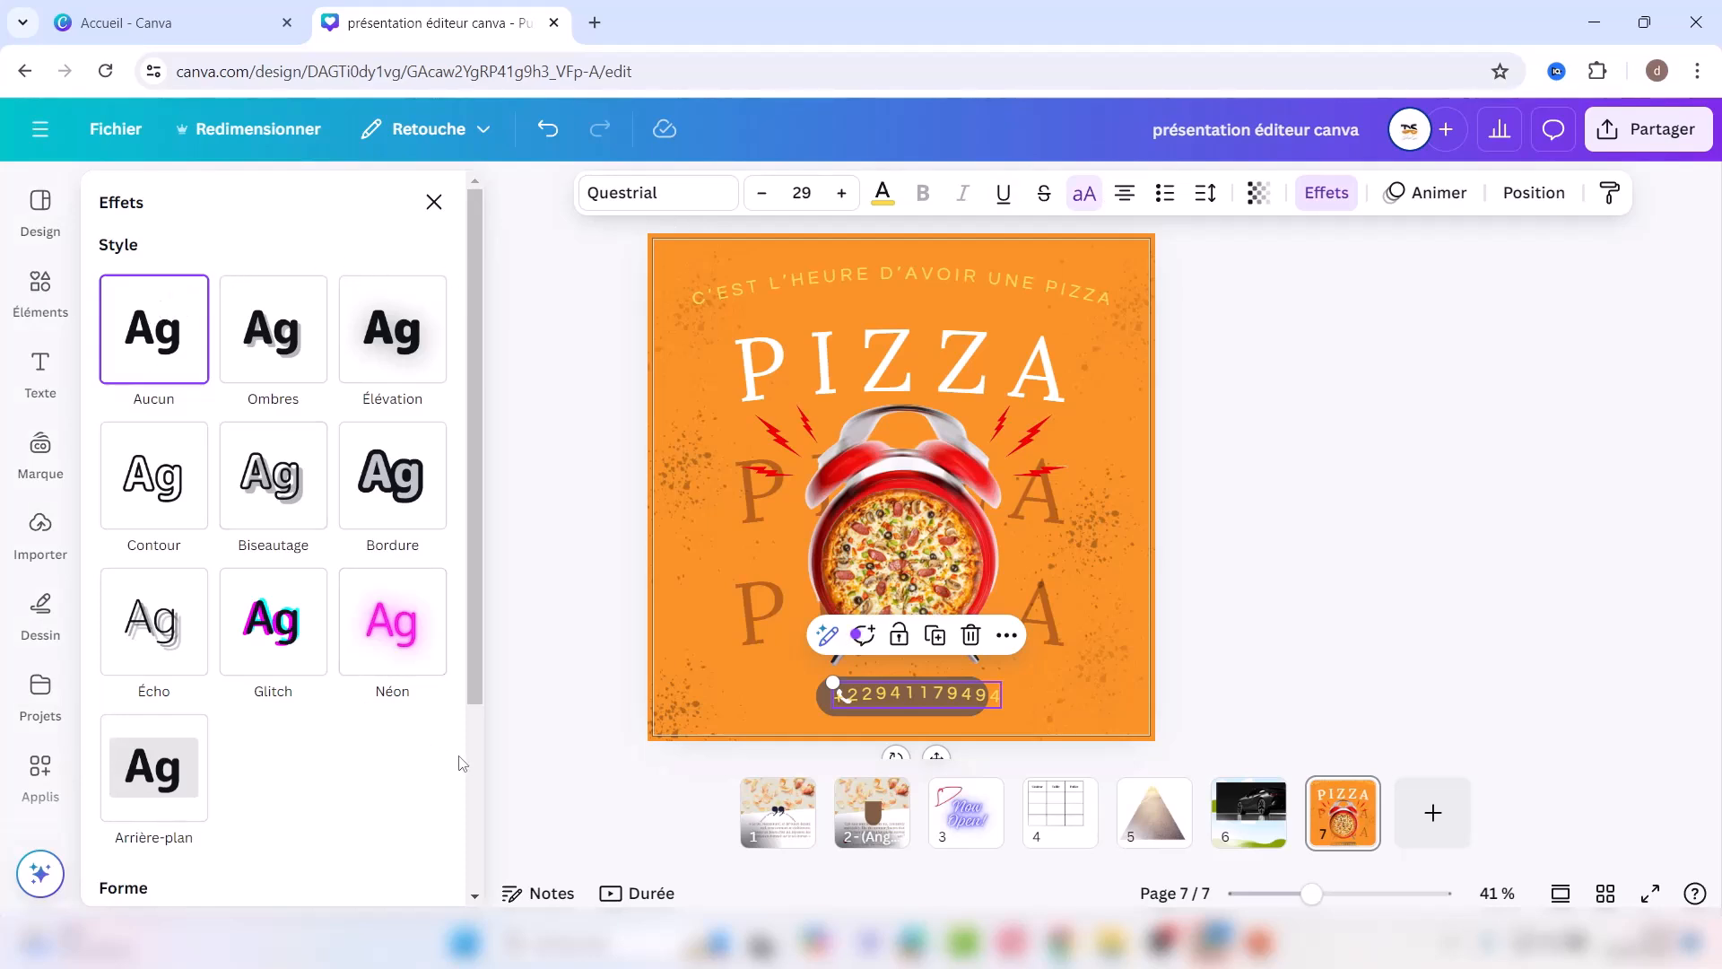
Step: Remove the curve effect from the phone number text
scroll(478, 768, "down", 1)
scroll(475, 767, "down", 3)
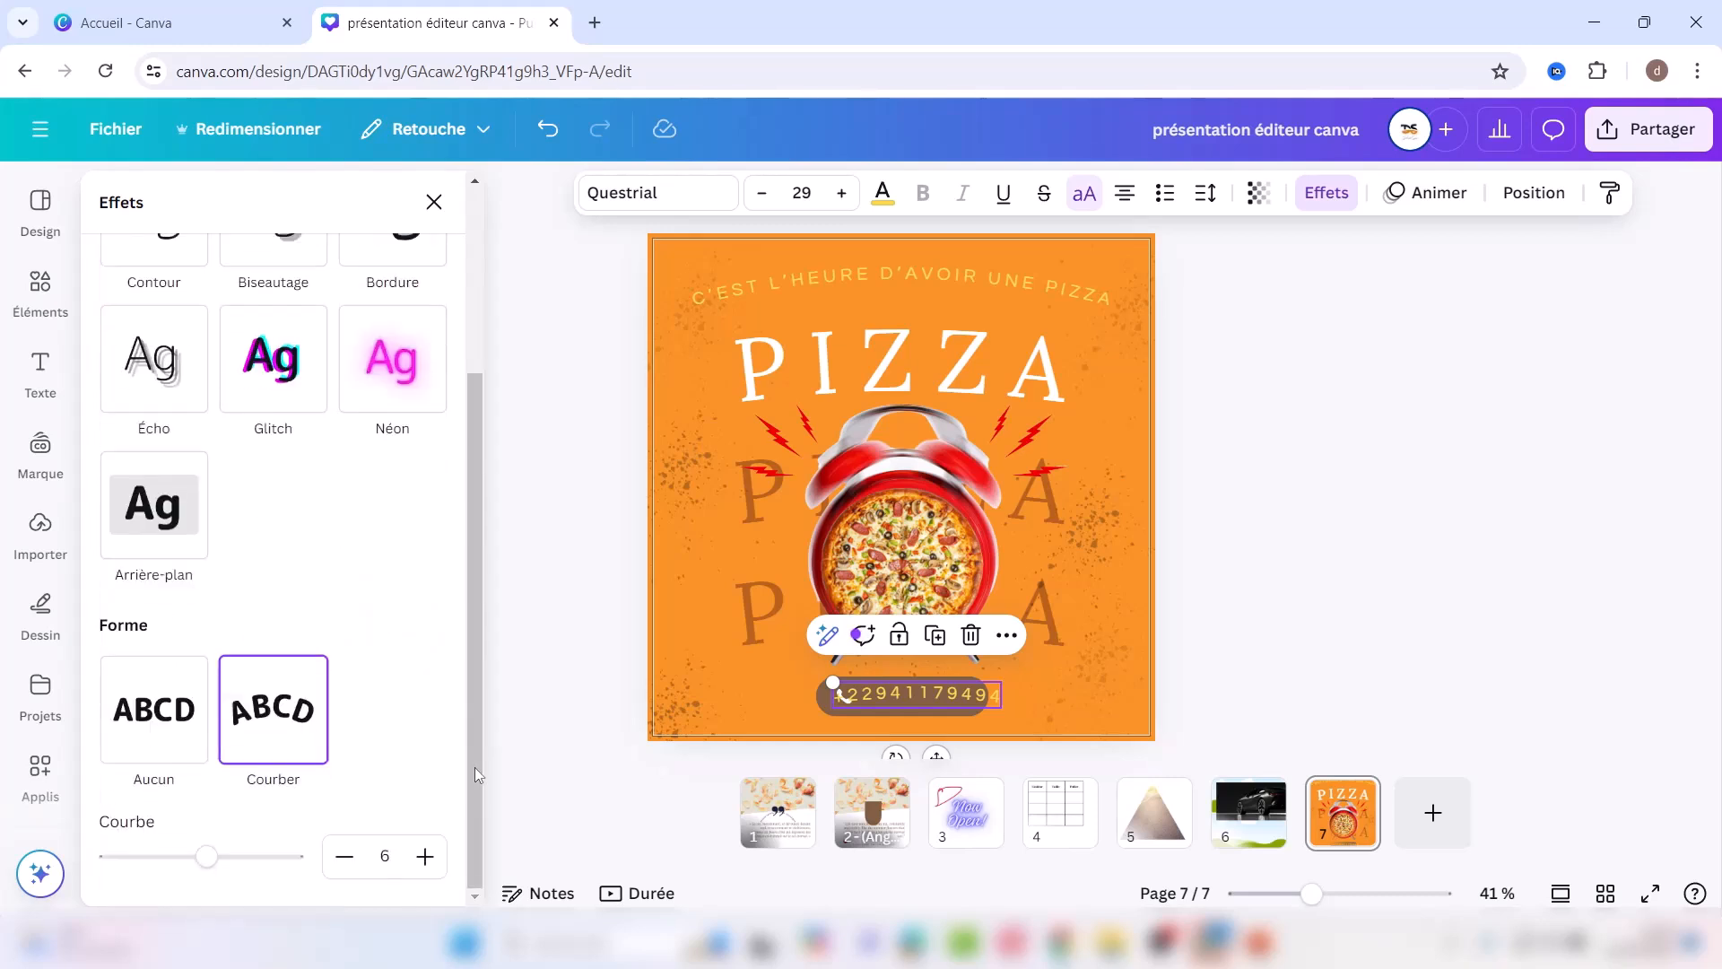
left_click(147, 735)
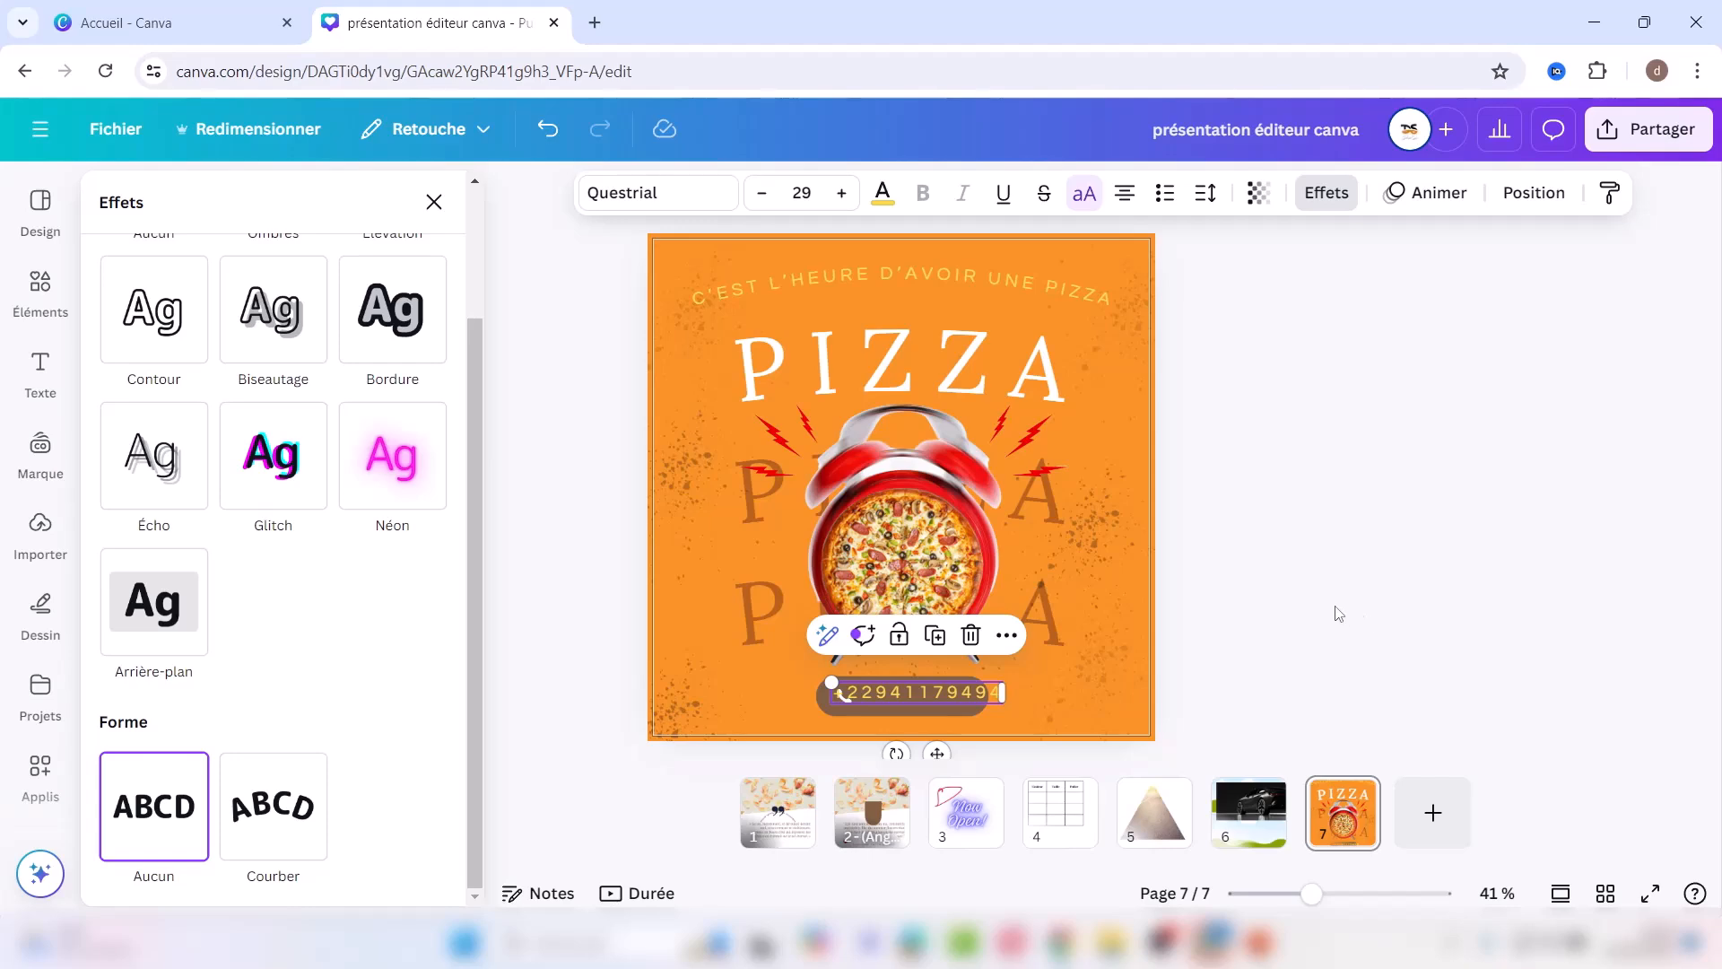
key("Escape")
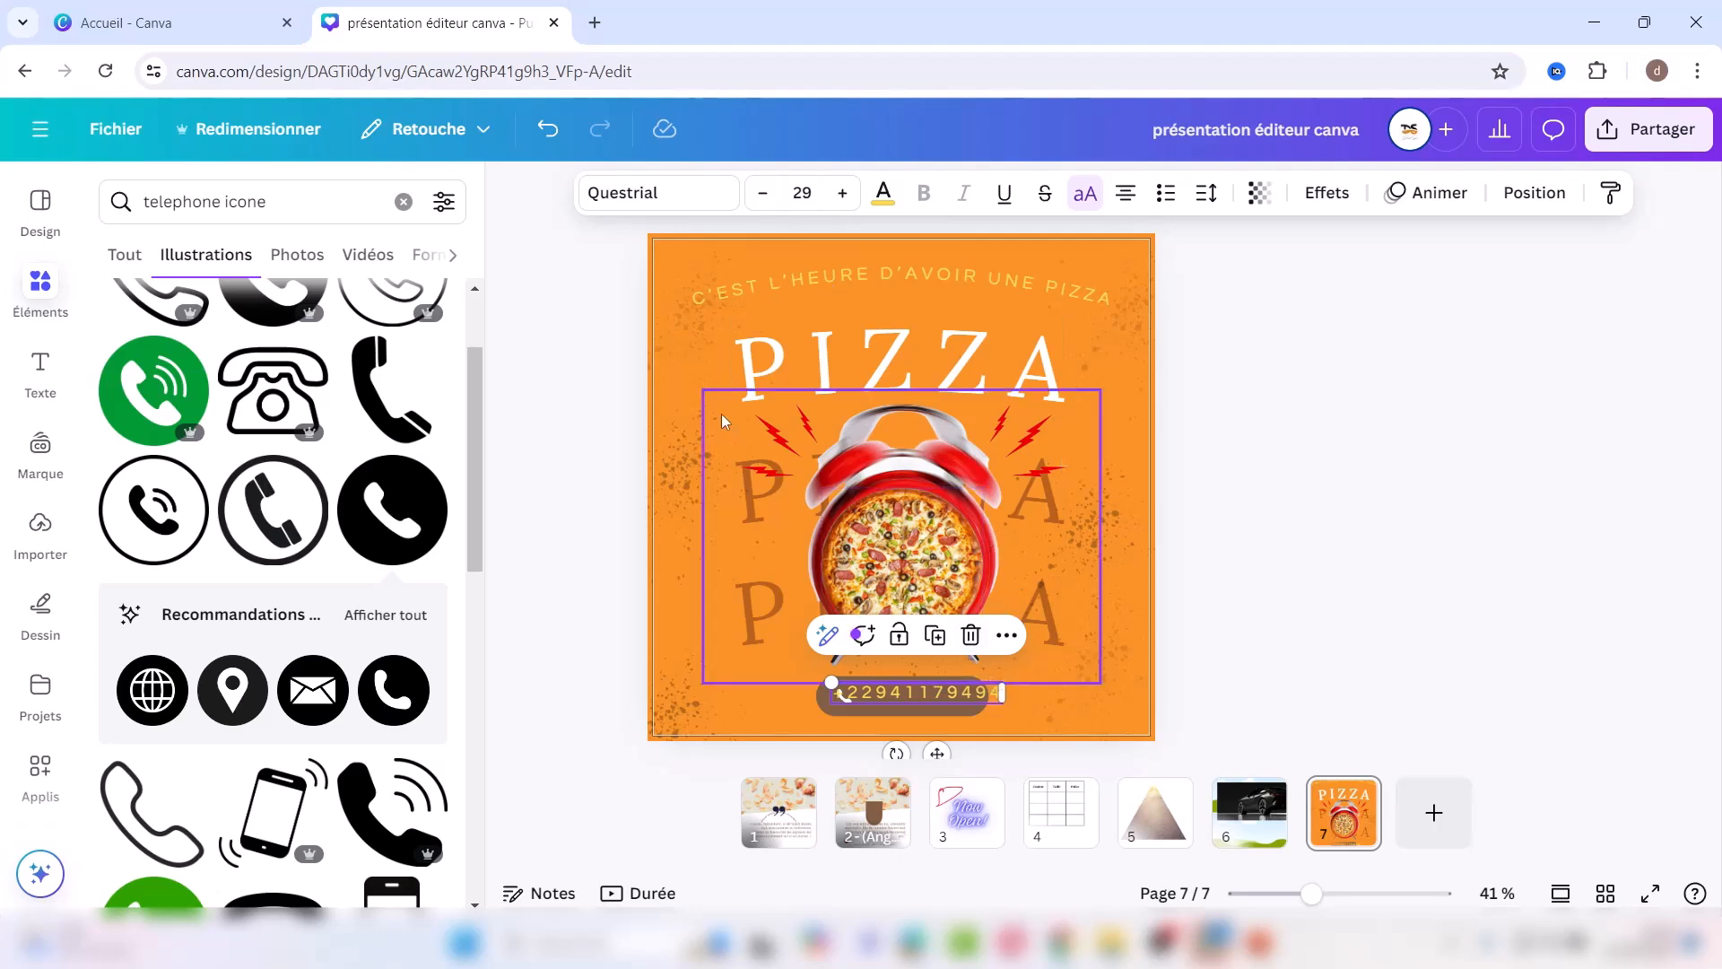
Step: Reduce the phone number to size 22 and nudge it and the phone icon slightly left
left_click(762, 193)
left_click(762, 194)
left_click(763, 194)
left_click(762, 194)
left_click(762, 194)
left_click(763, 194)
left_click(763, 194)
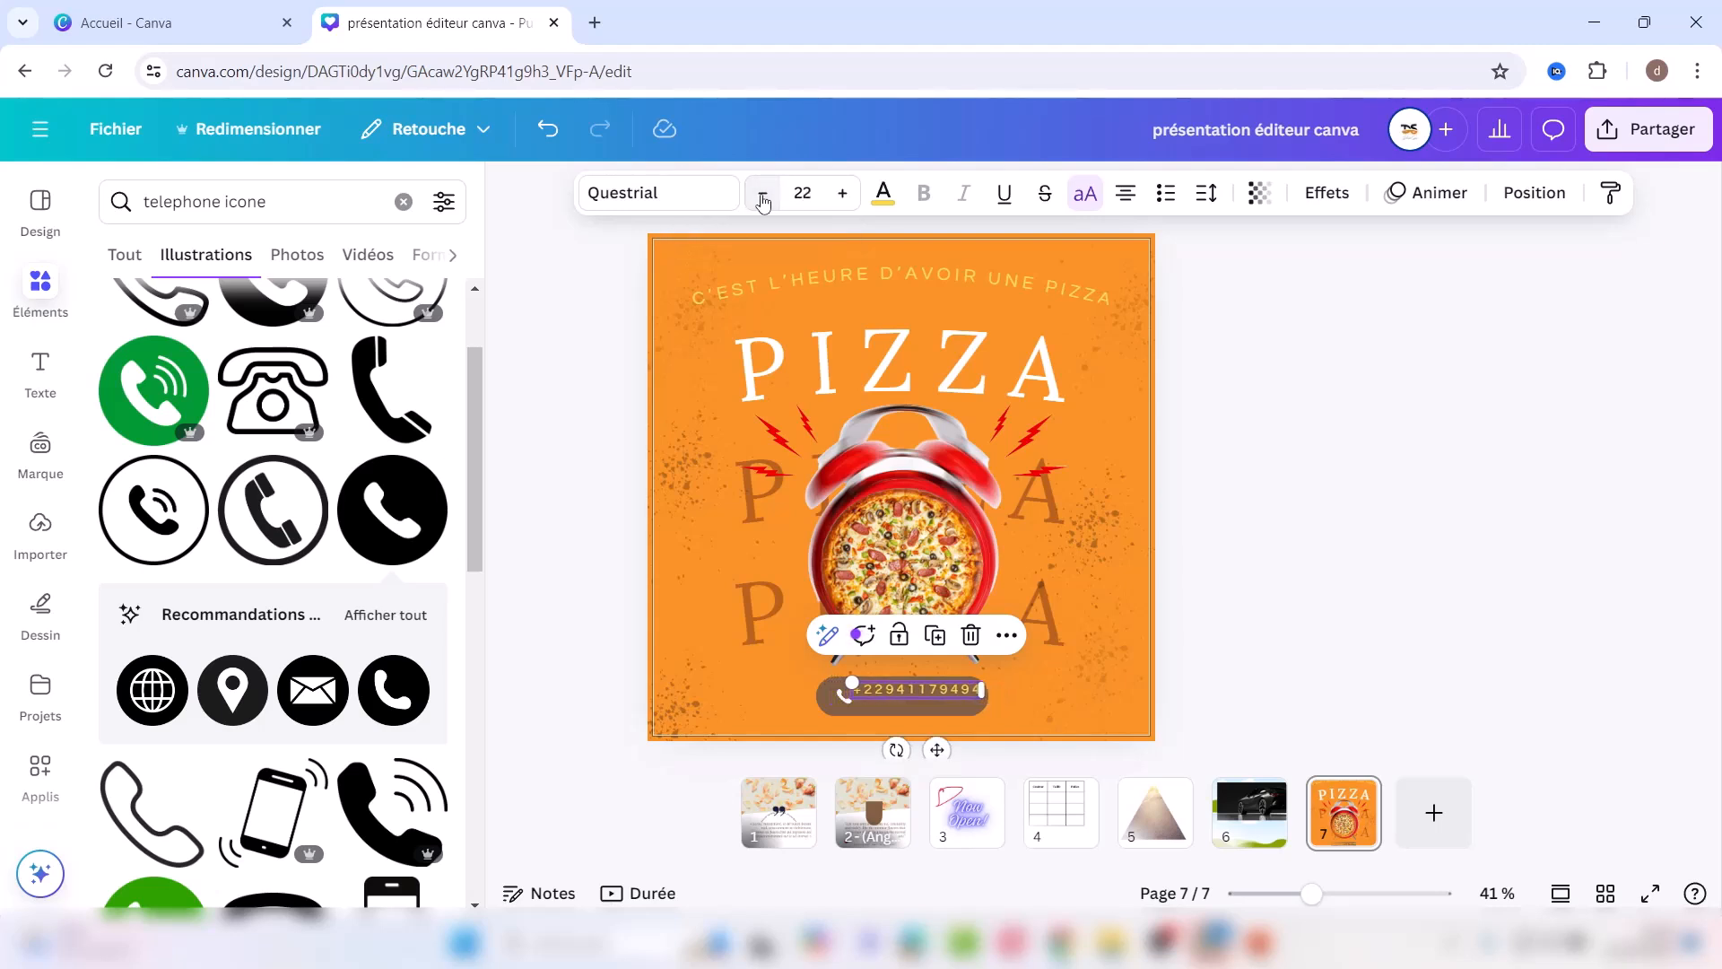
left_click_drag(933, 749, 927, 755)
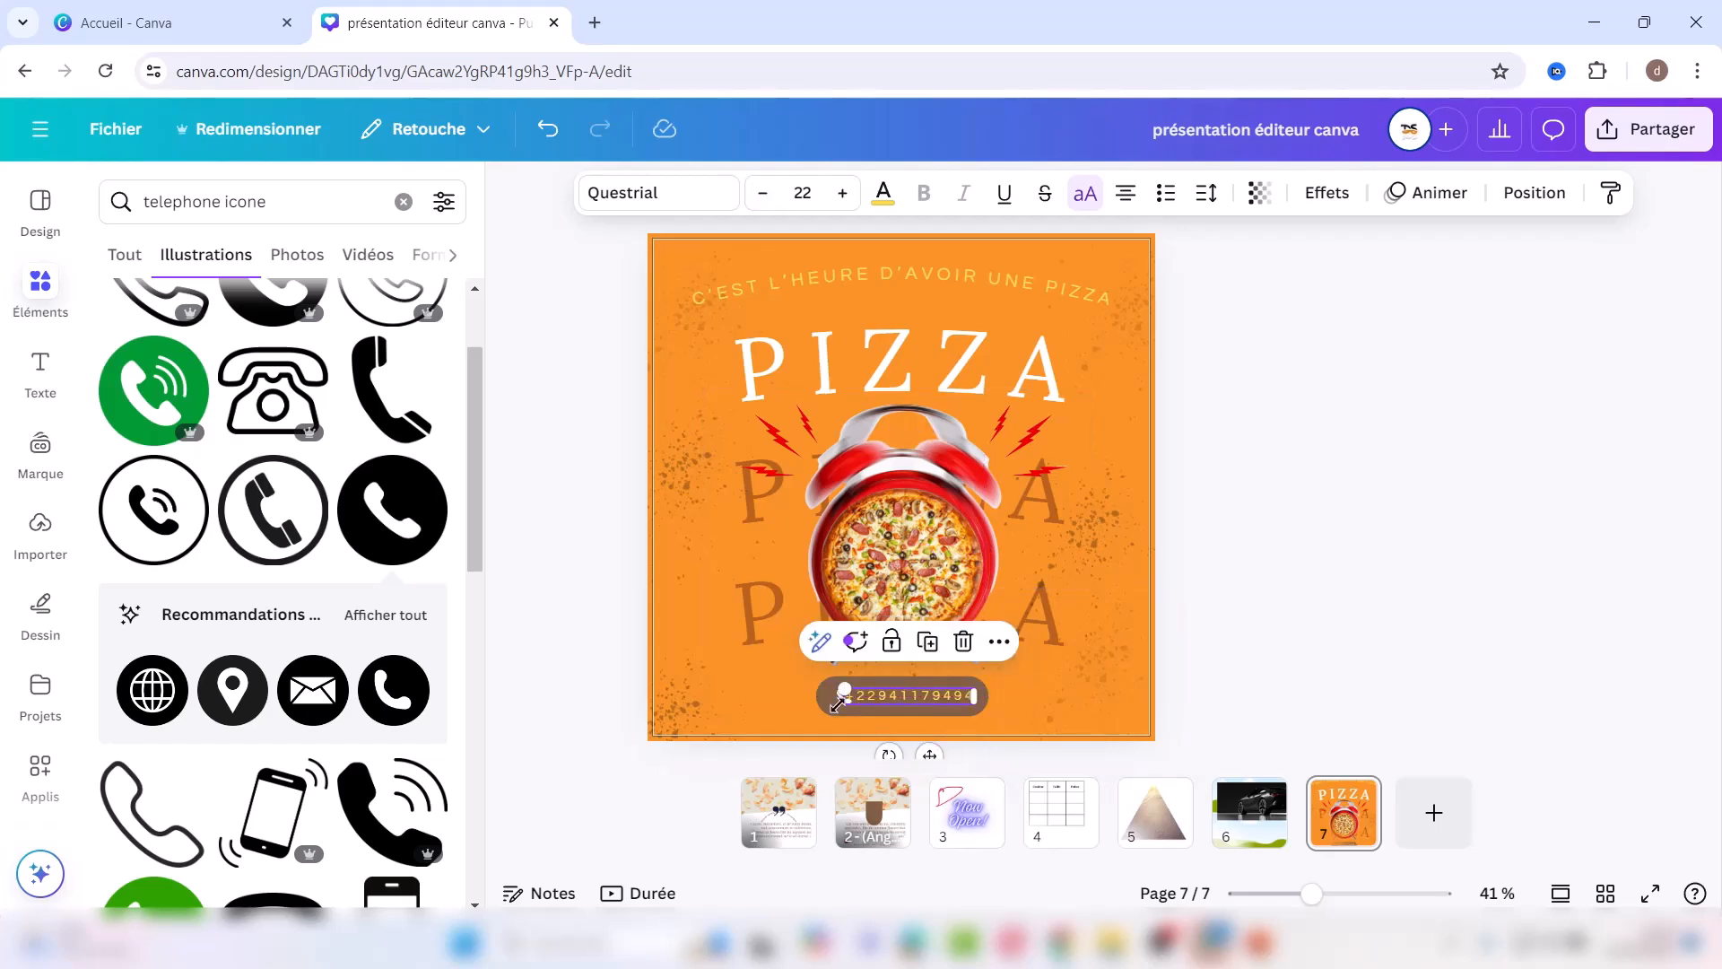
left_click(839, 698)
left_click_drag(834, 698, 834, 698)
left_click(1386, 602)
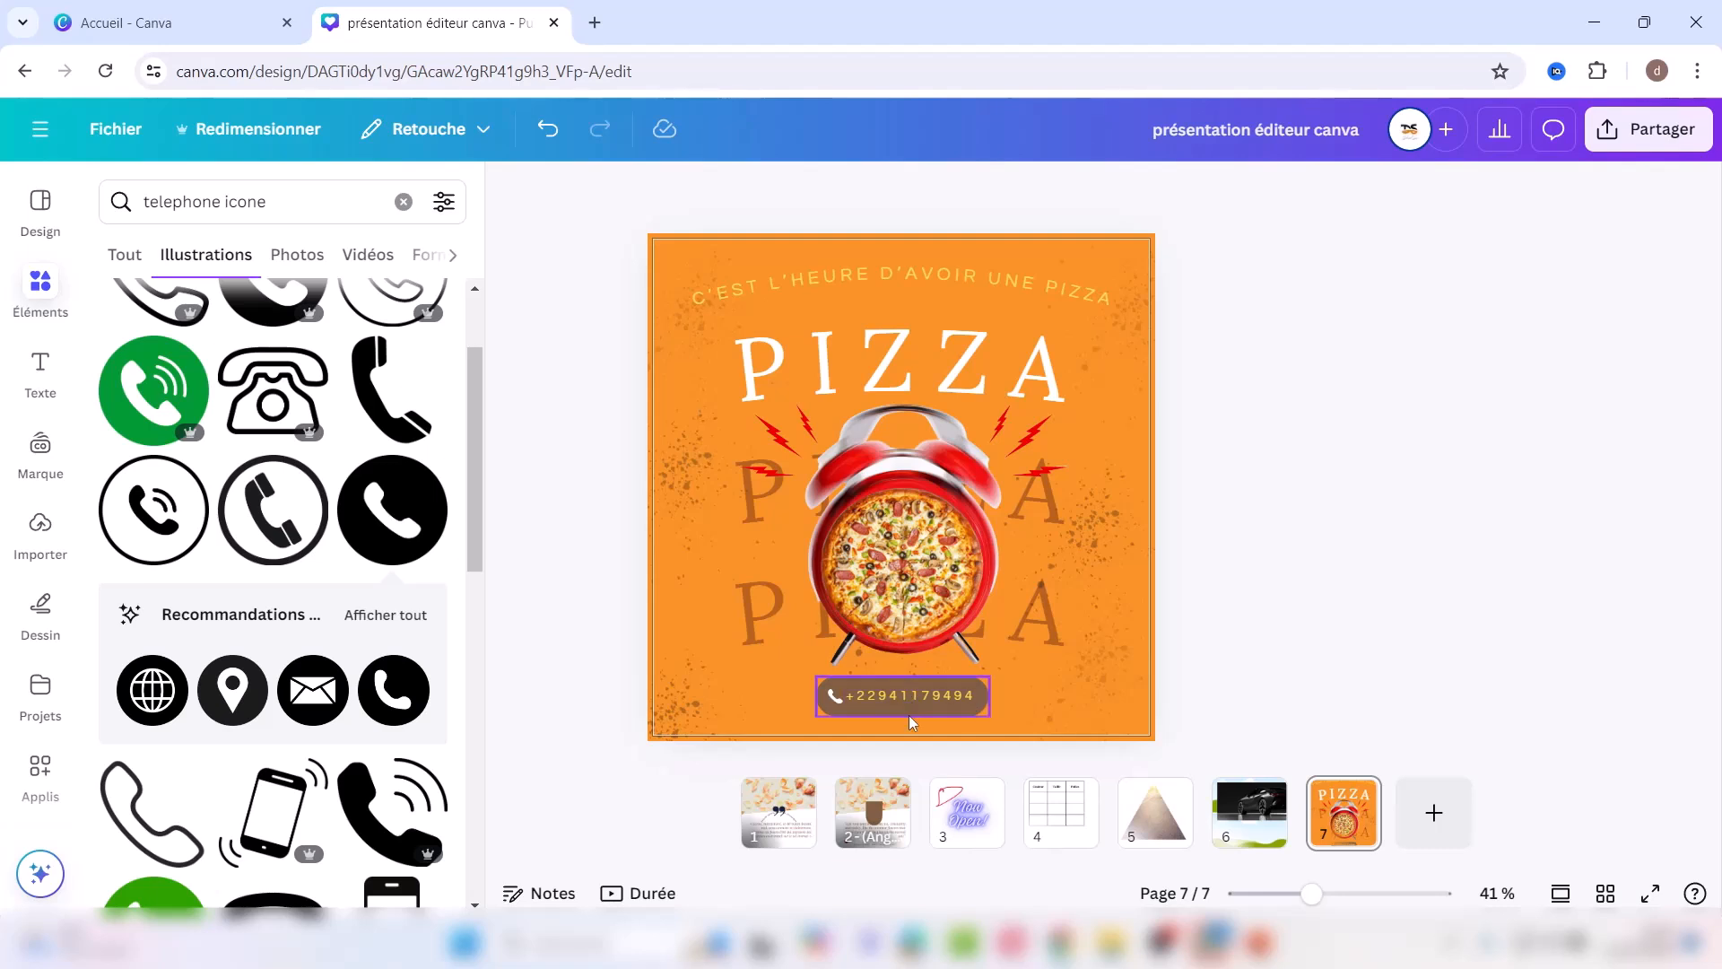
Step: Make the phone icon white
left_click(834, 696)
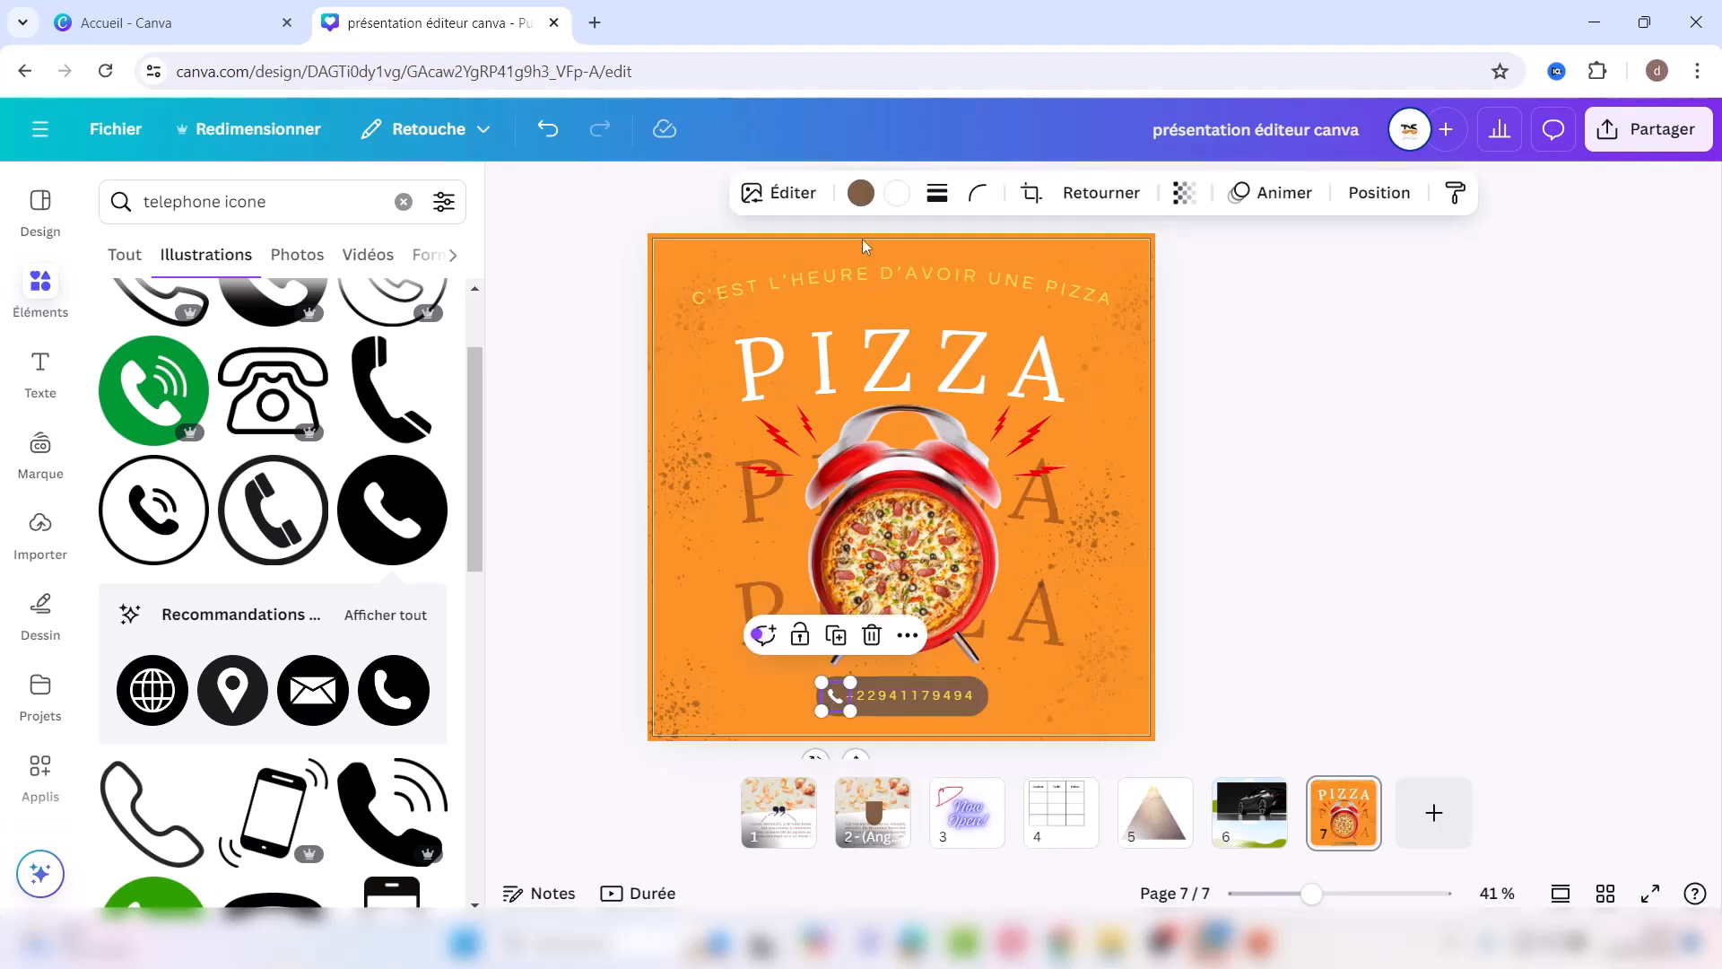
left_click(897, 192)
left_click(243, 430)
left_click(1296, 499)
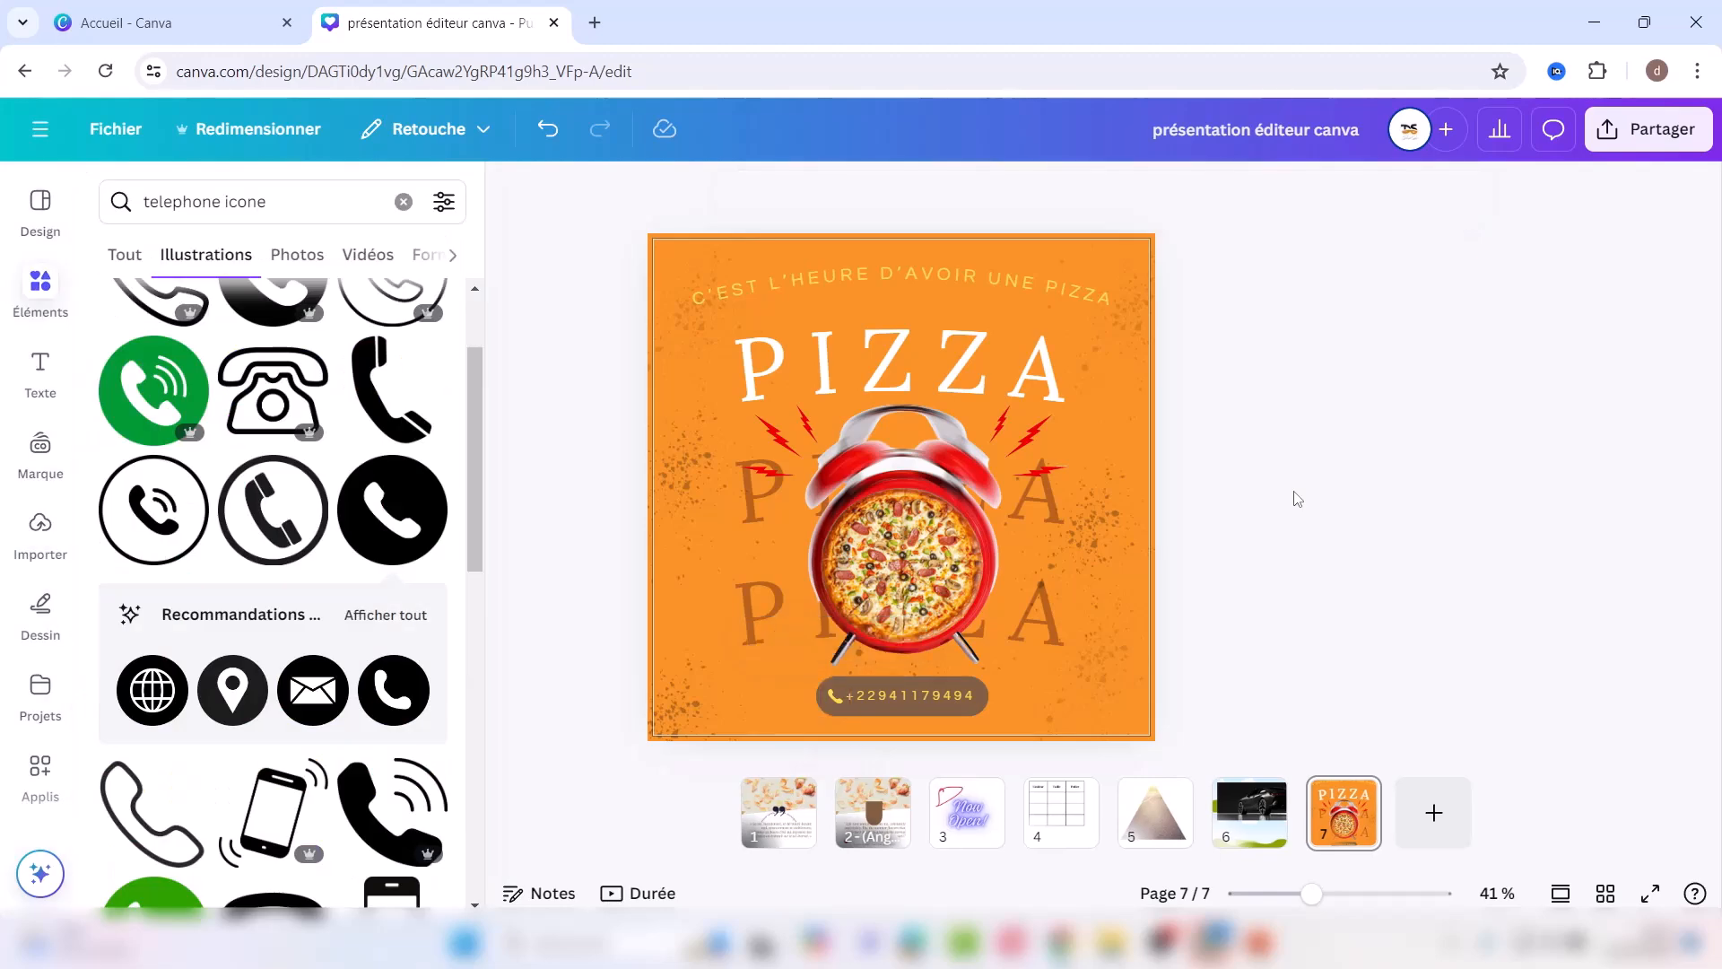
left_click(834, 696)
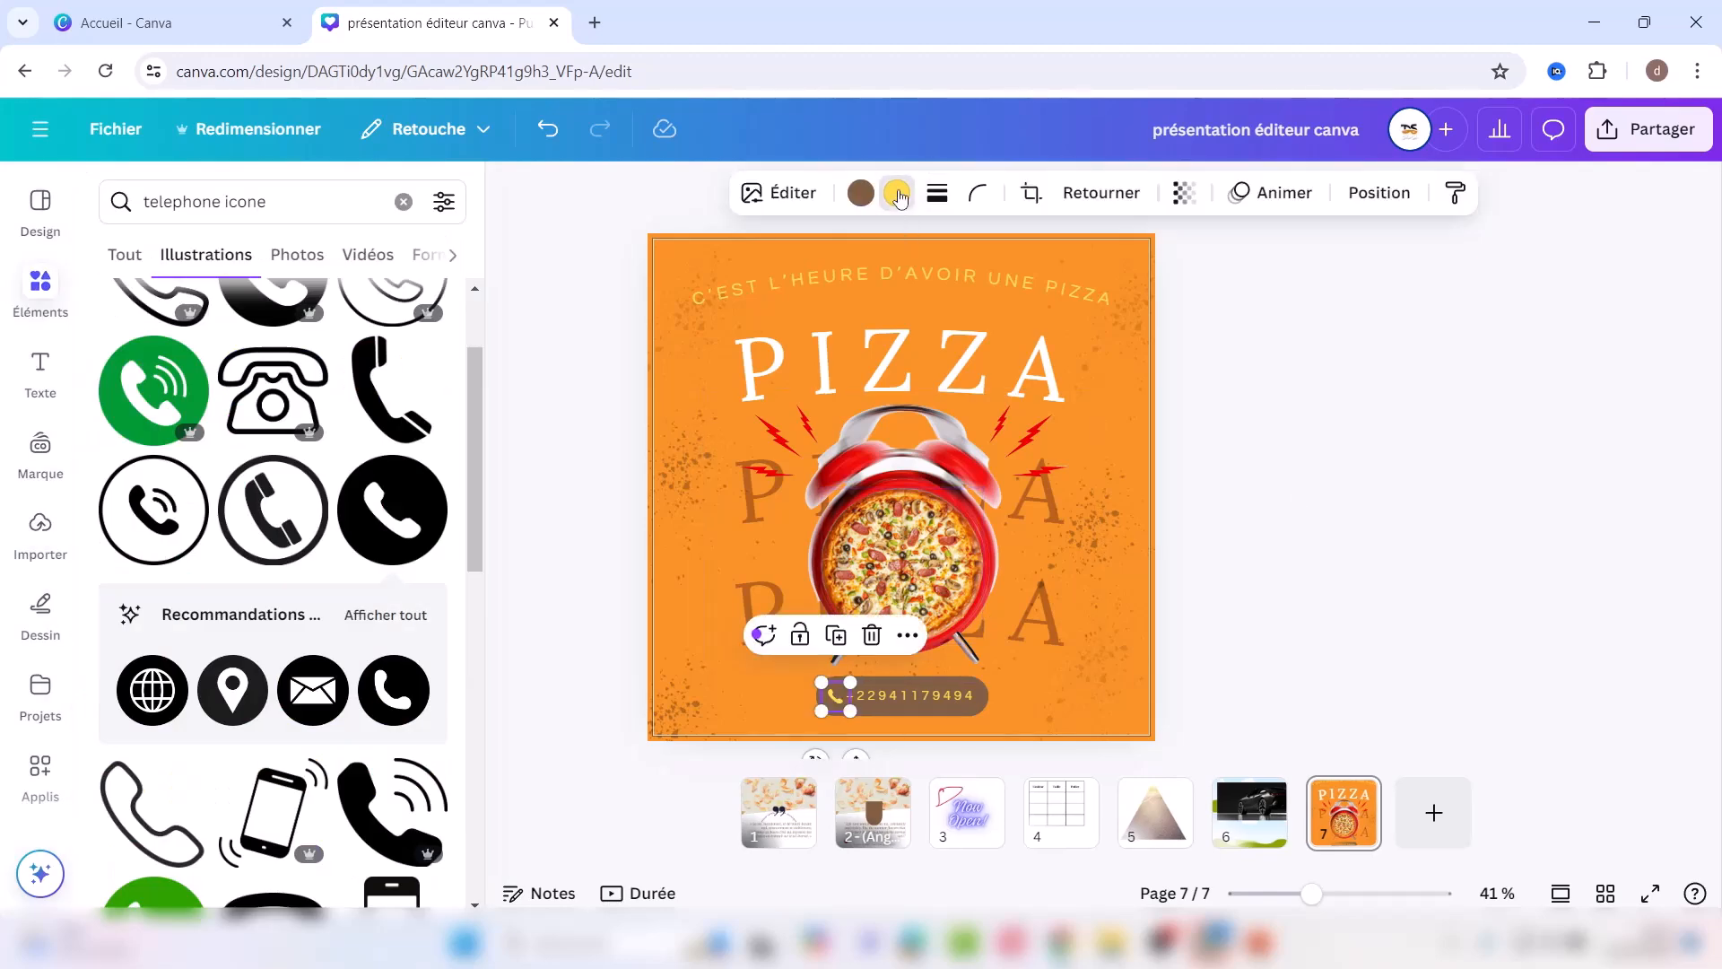
left_click(895, 192)
left_click(303, 430)
Step: Set the phone number's text colour to white
left_click(900, 692)
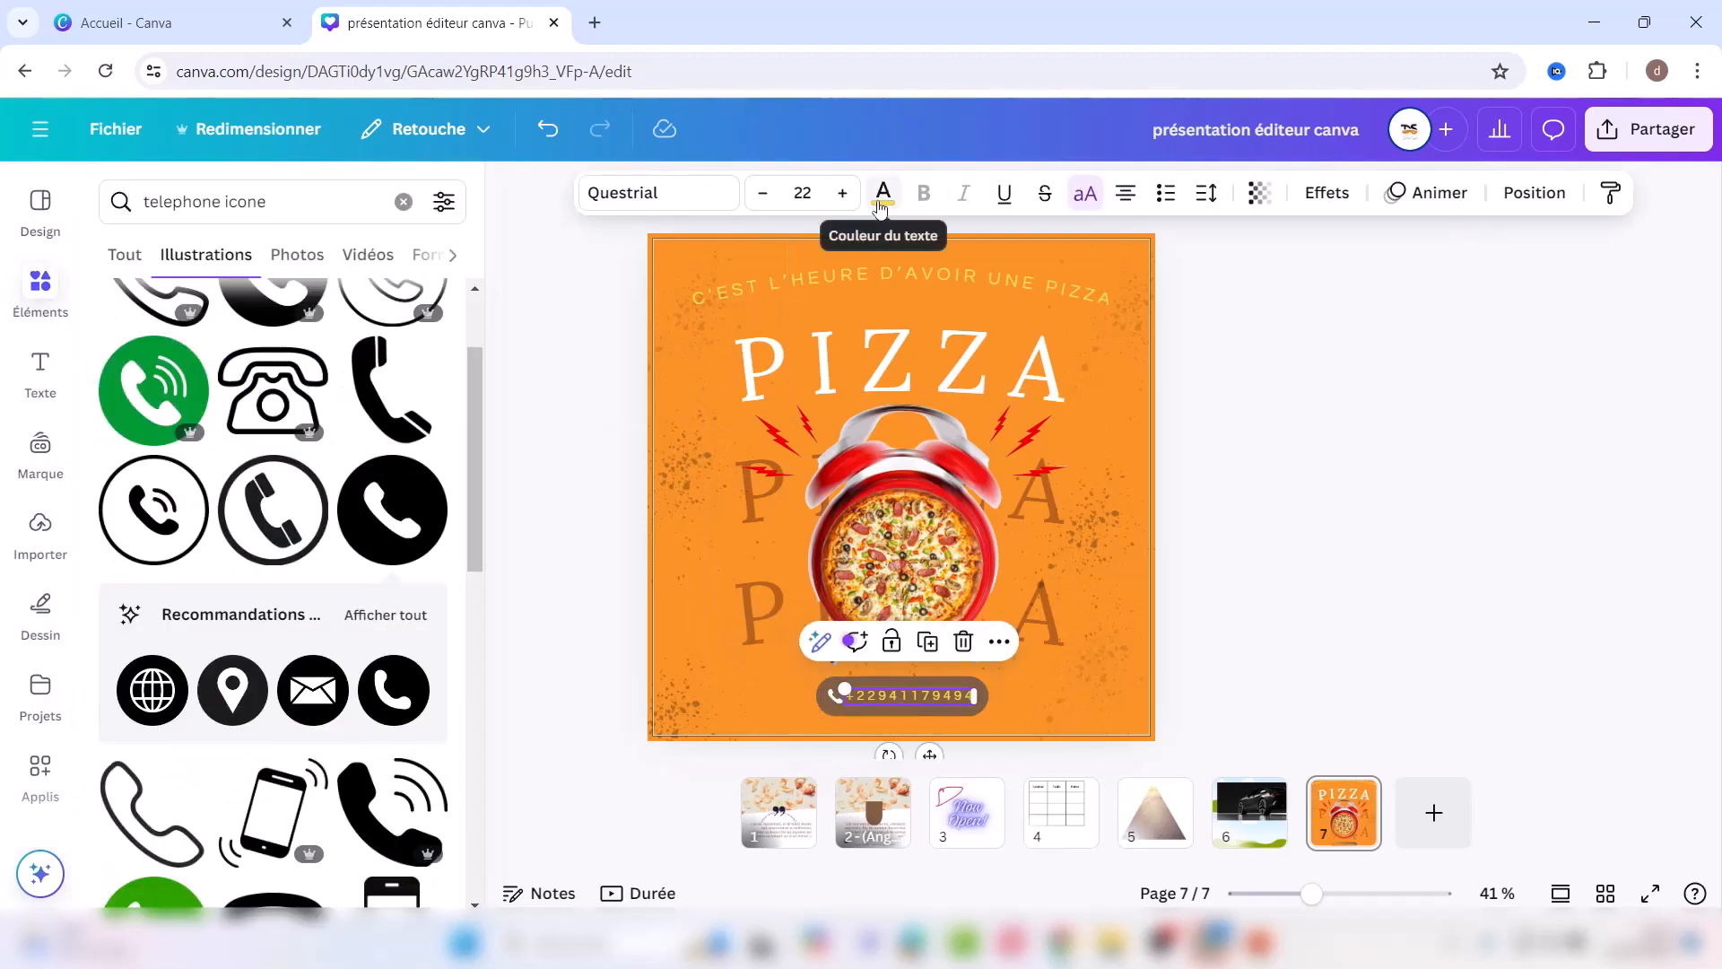
left_click(882, 194)
left_click(423, 257)
left_click(303, 430)
left_click(1241, 473)
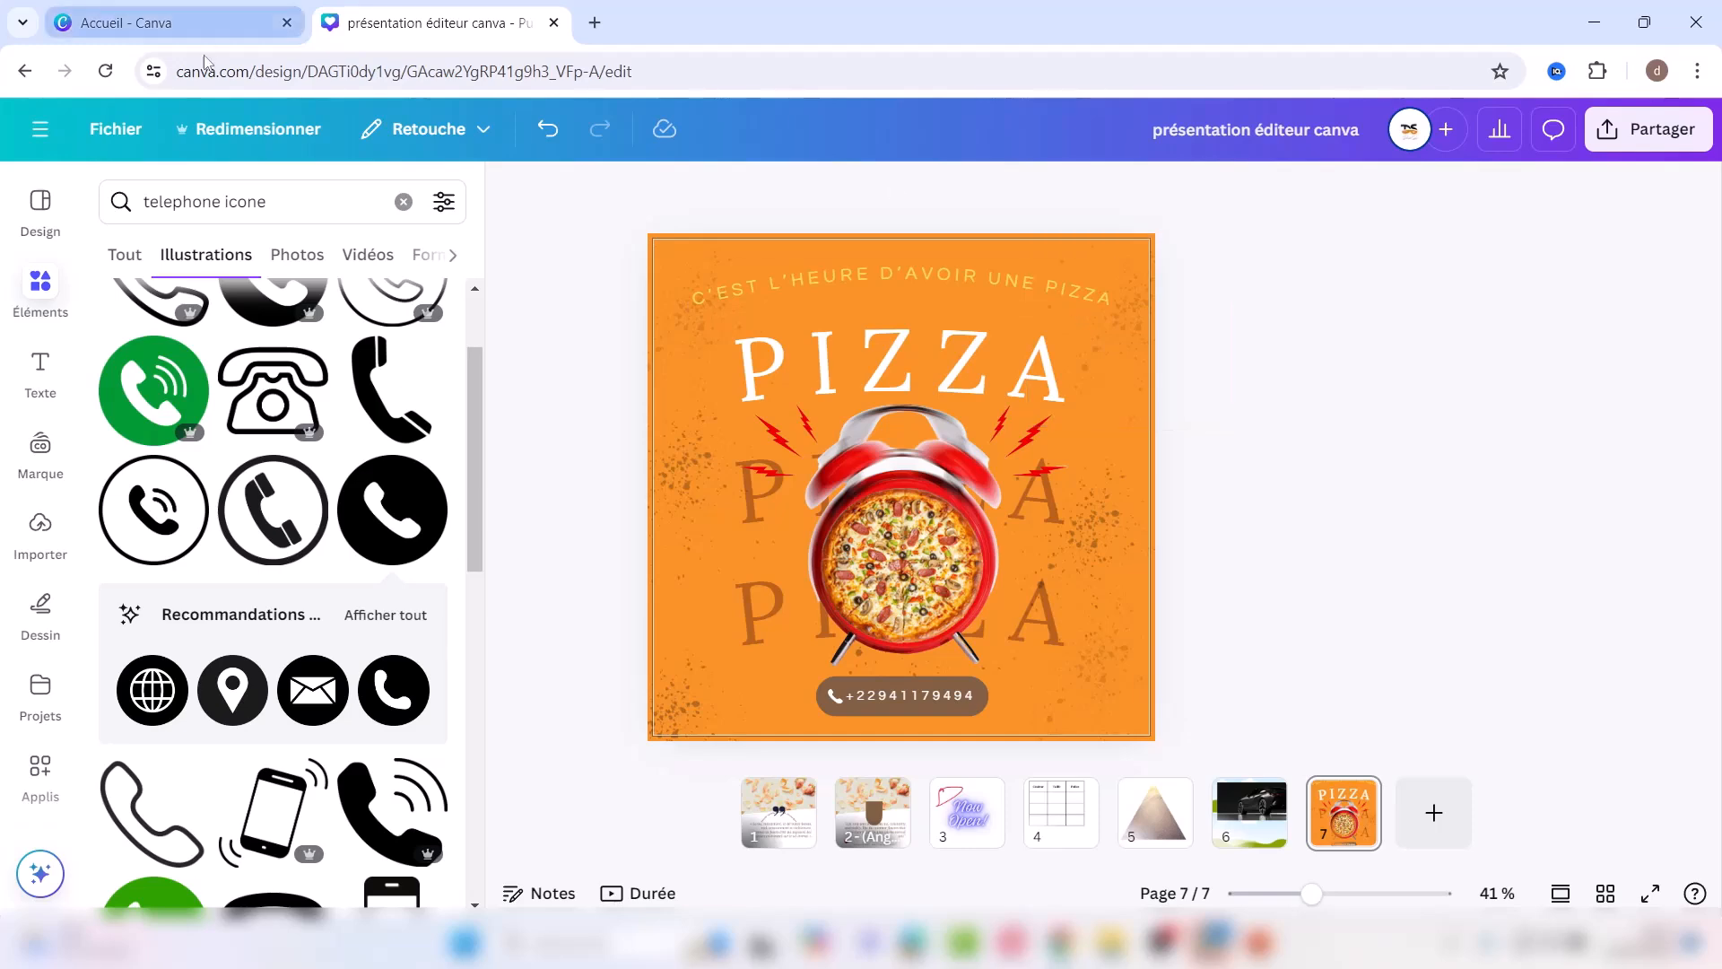
Step: Search Elements for 'logo restaurant' and add the crossed-forks hexagon logo
left_click(404, 203)
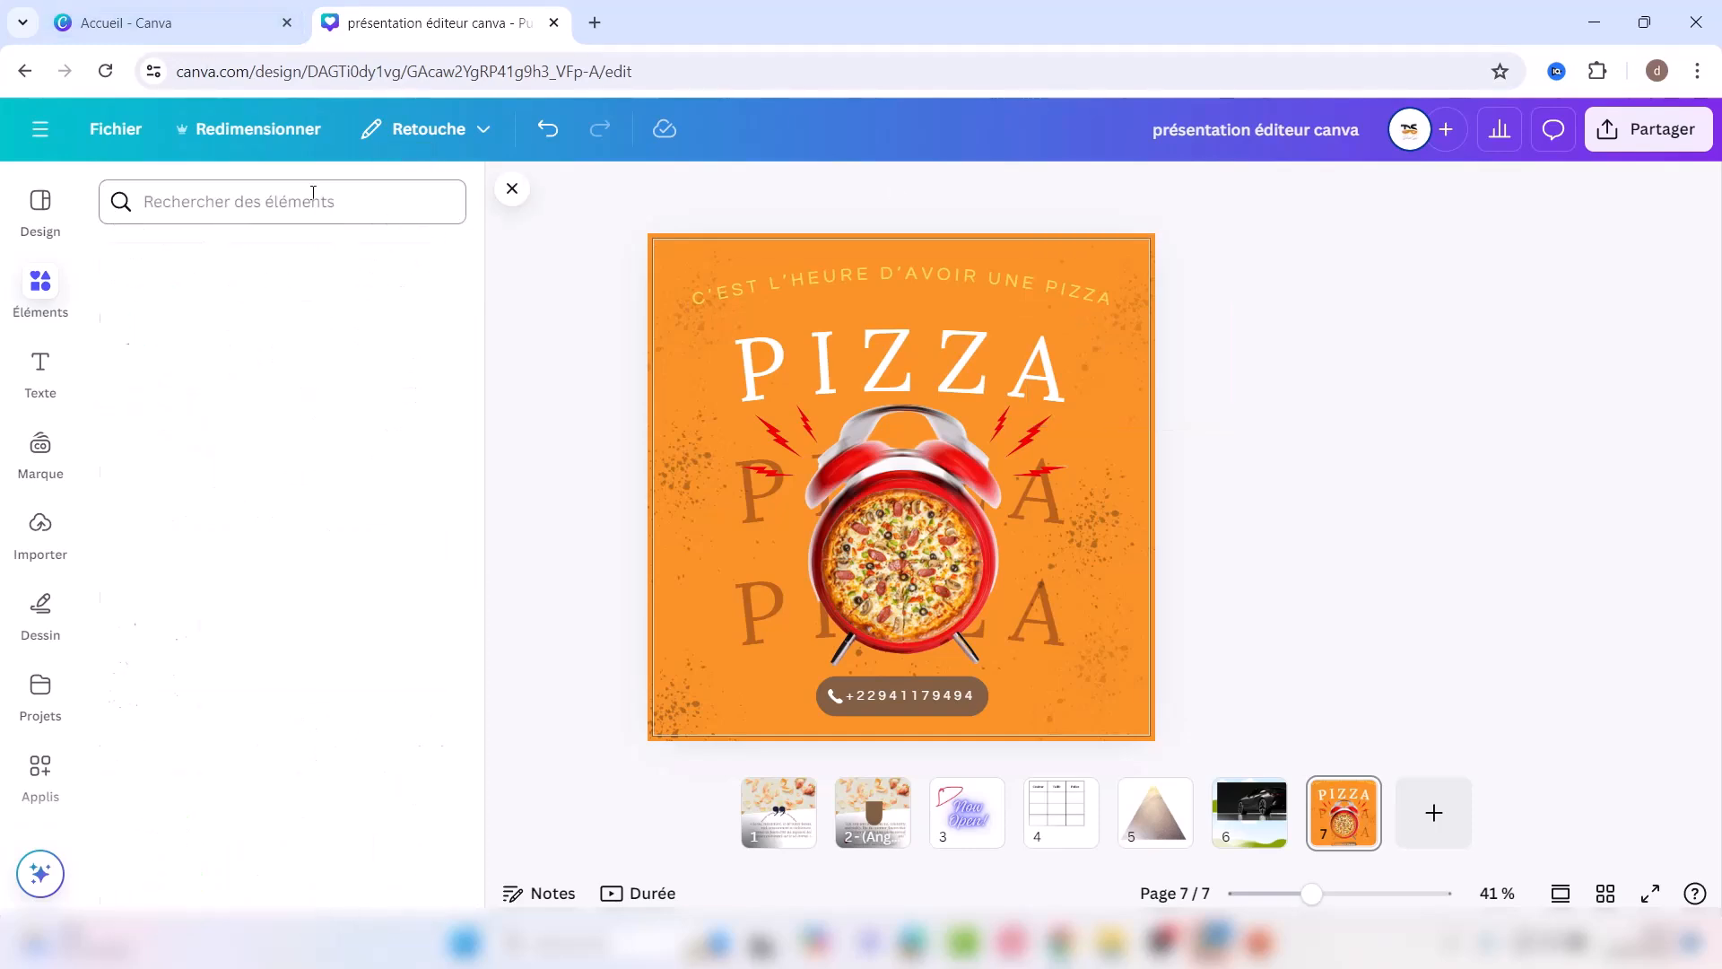
left_click(279, 201)
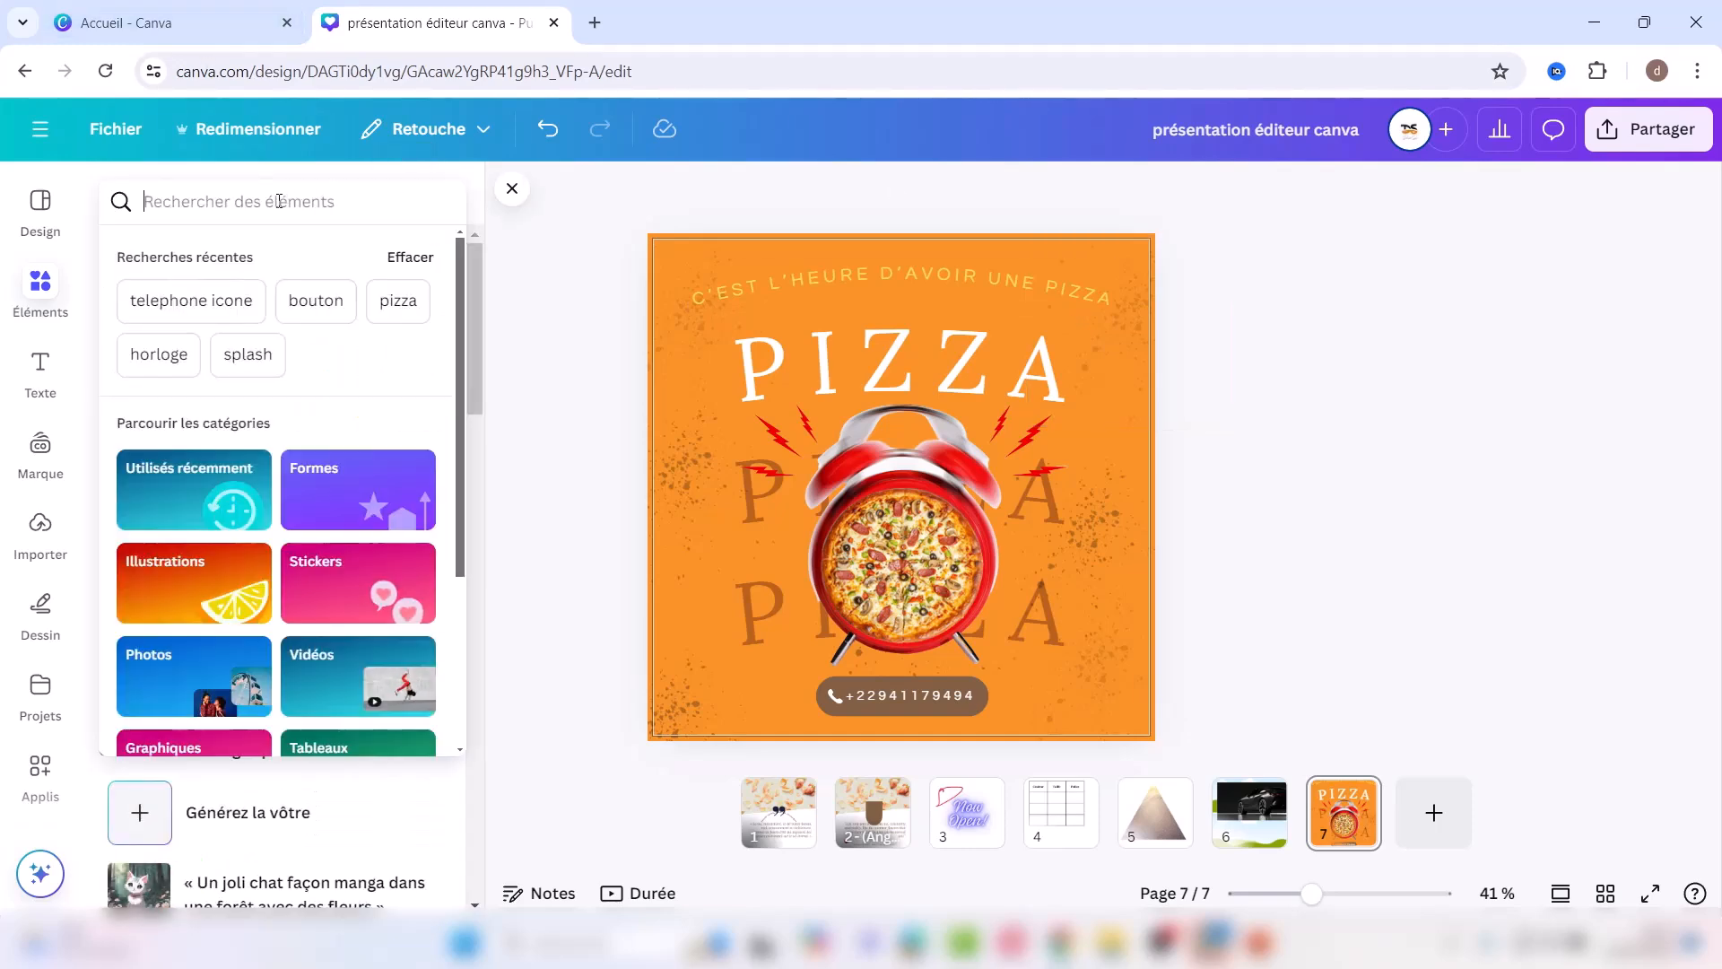
type("logo res")
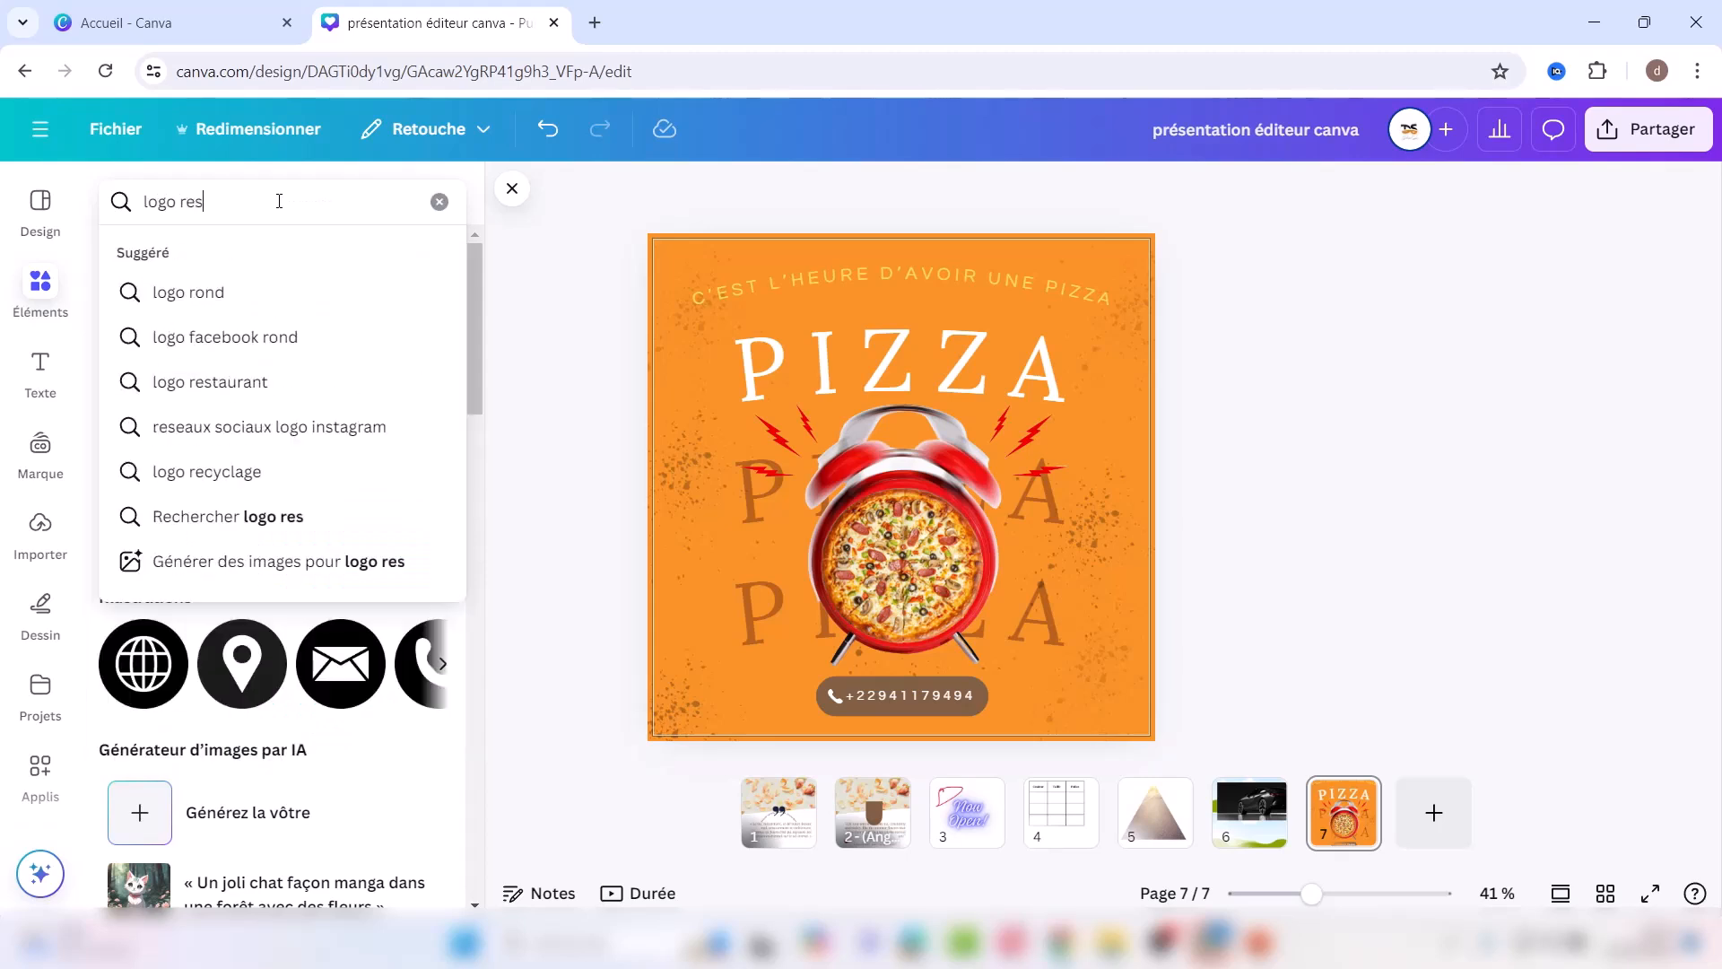
type("taura,nt")
key("Return")
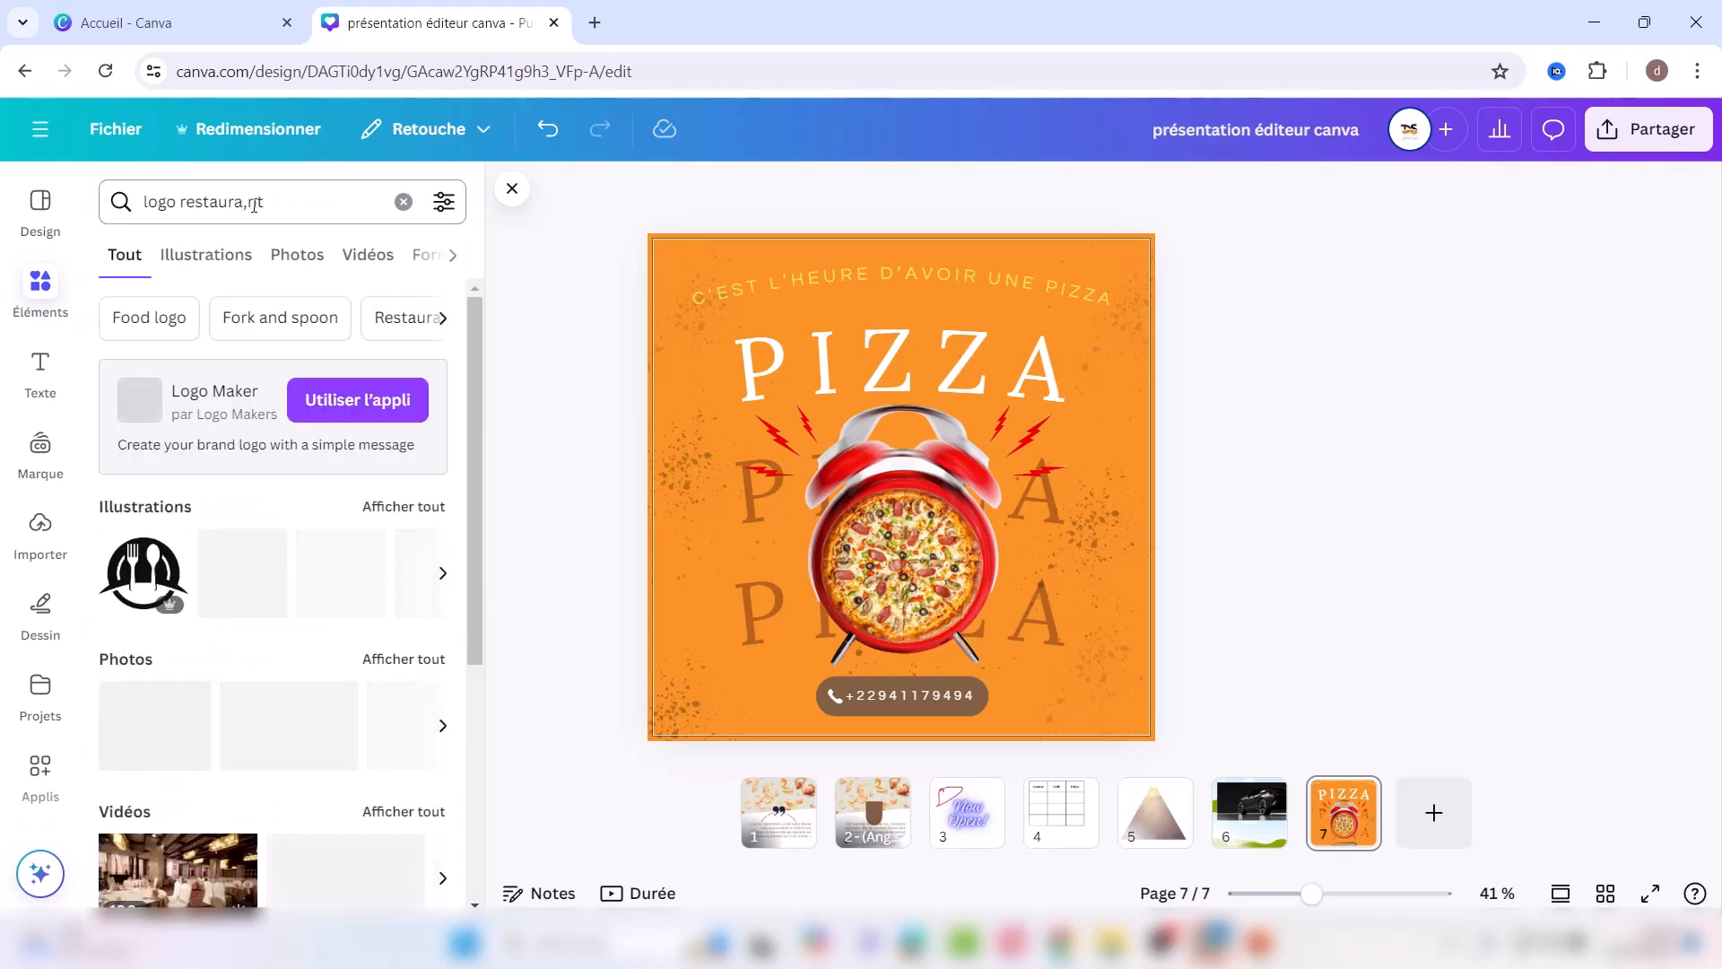
left_click(392, 518)
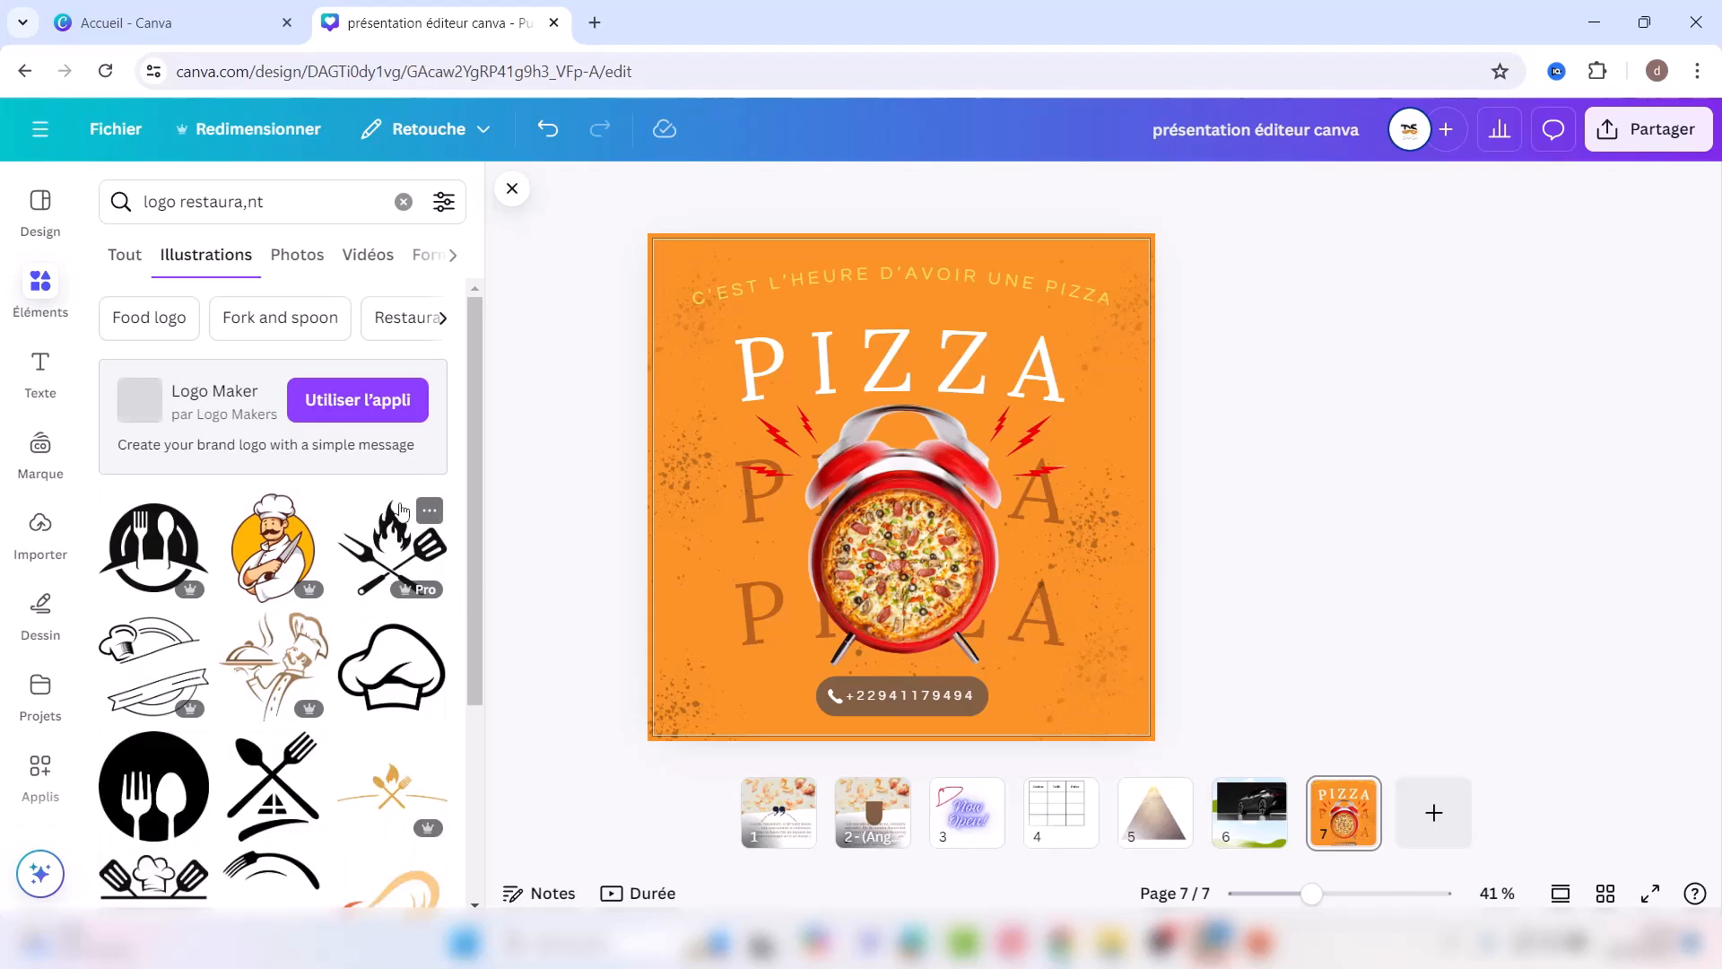
left_click_drag(471, 608, 476, 877)
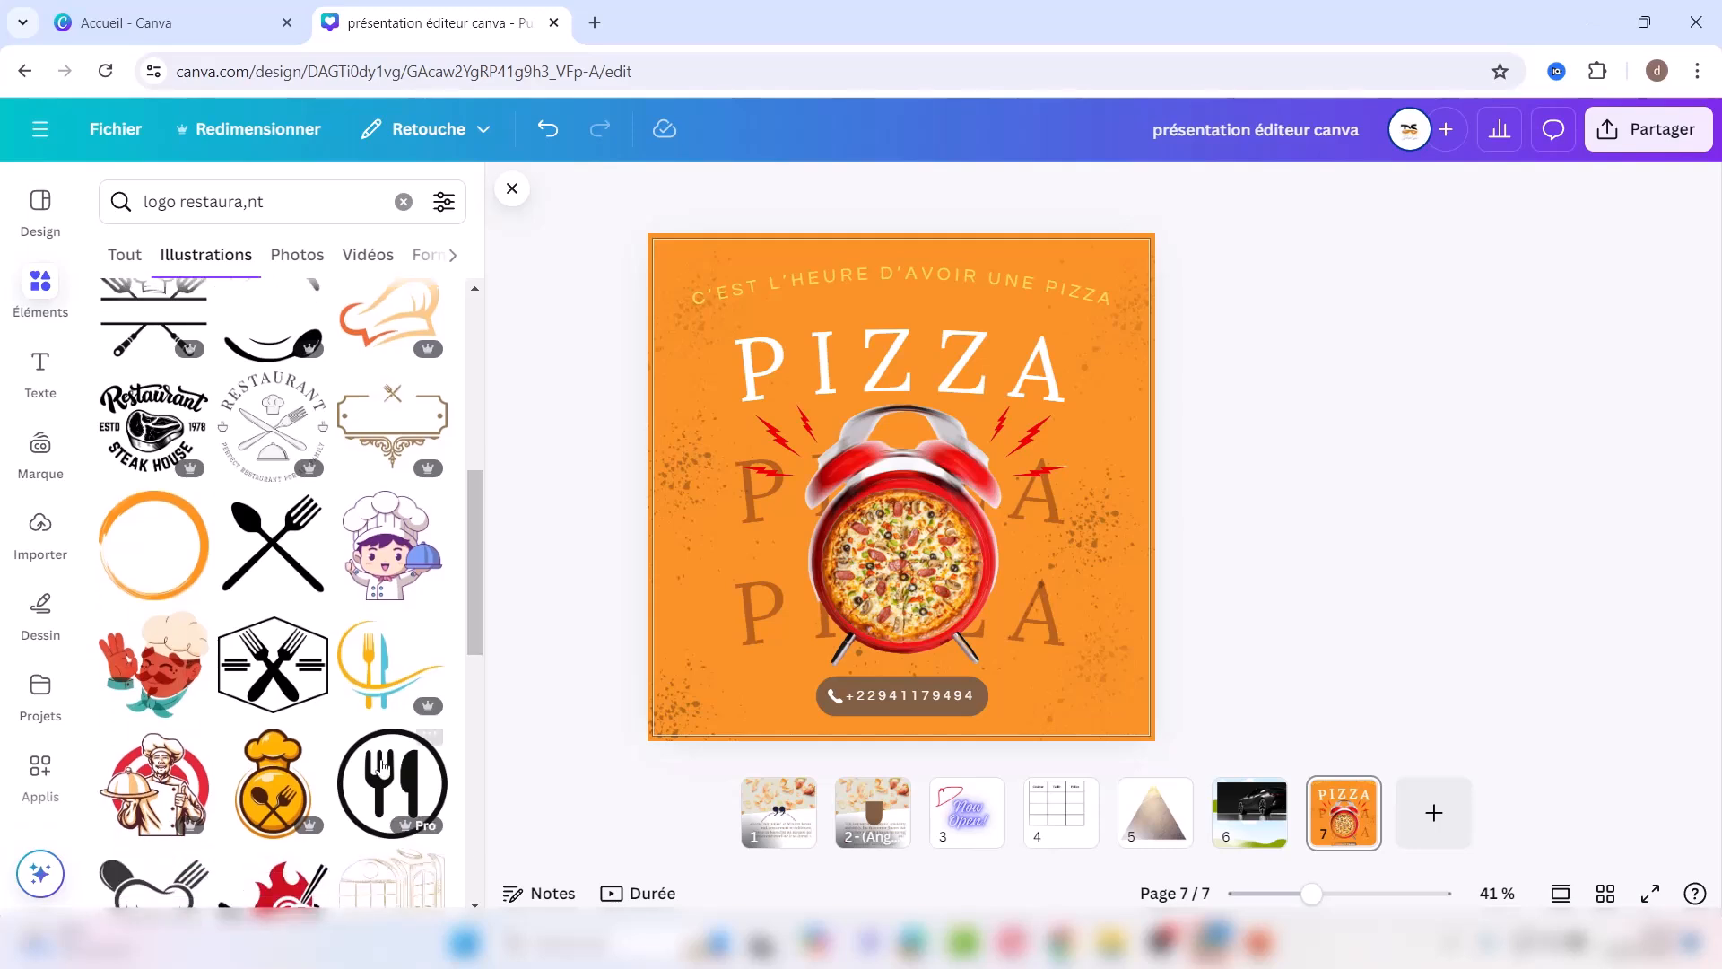
left_click(273, 665)
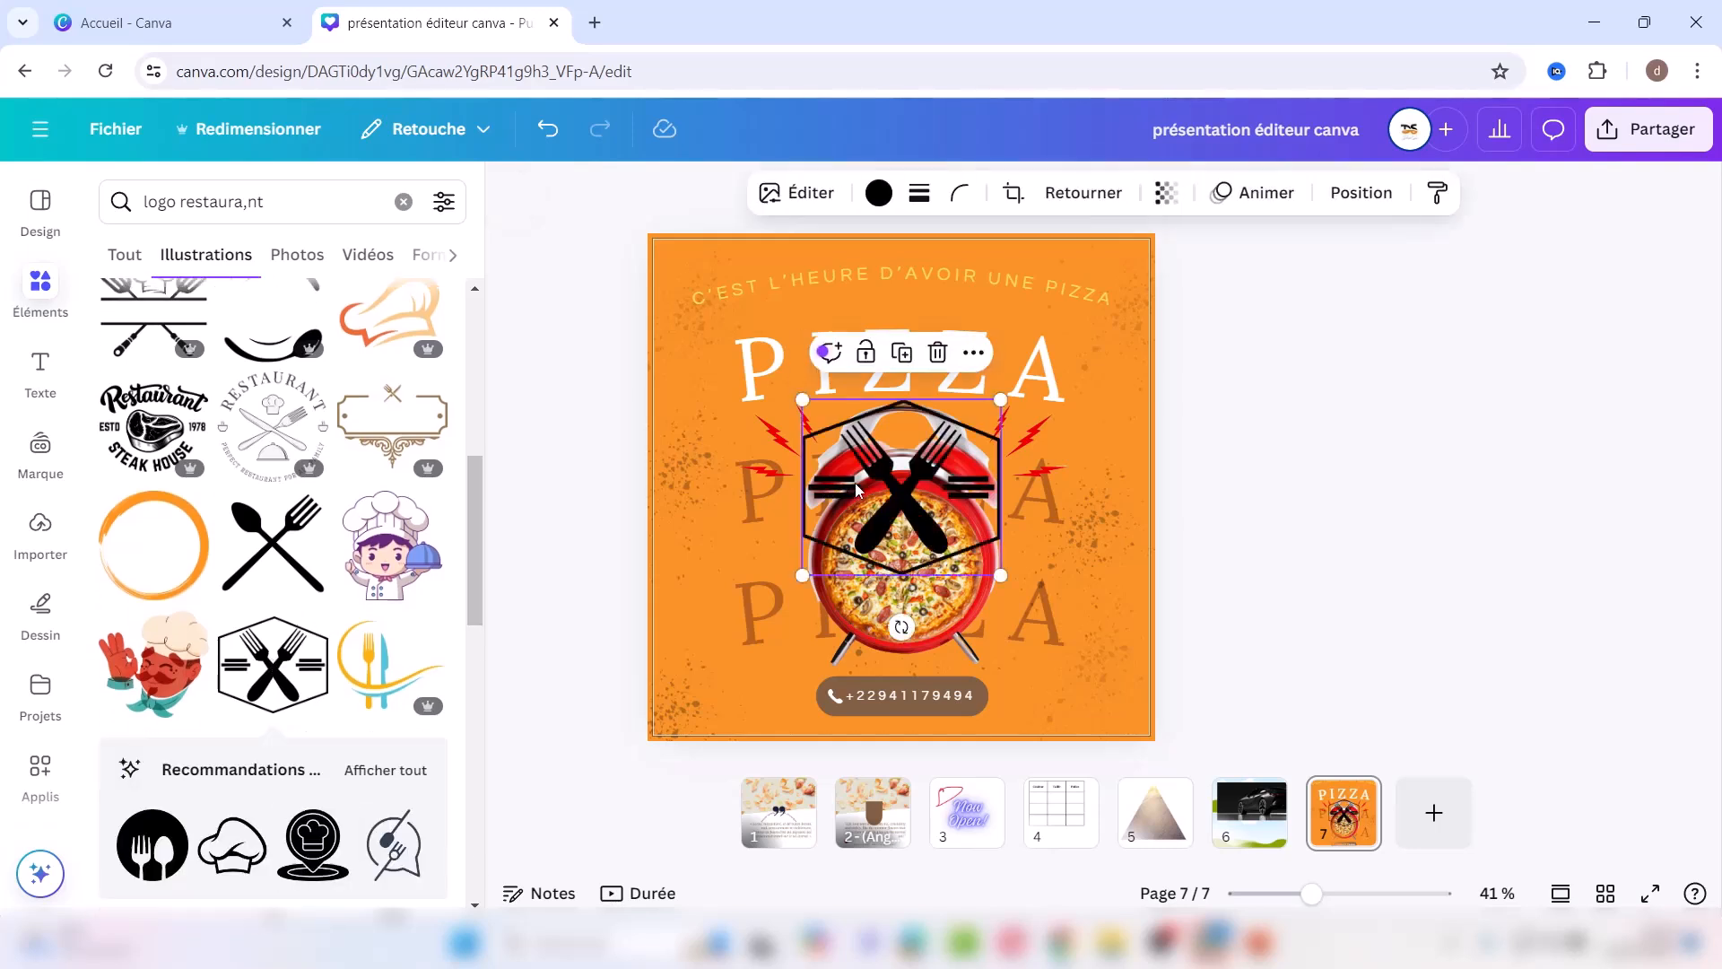
Step: Colour the logo yellow, size it to about 88 × 78, and place it bottom-right
left_click(878, 192)
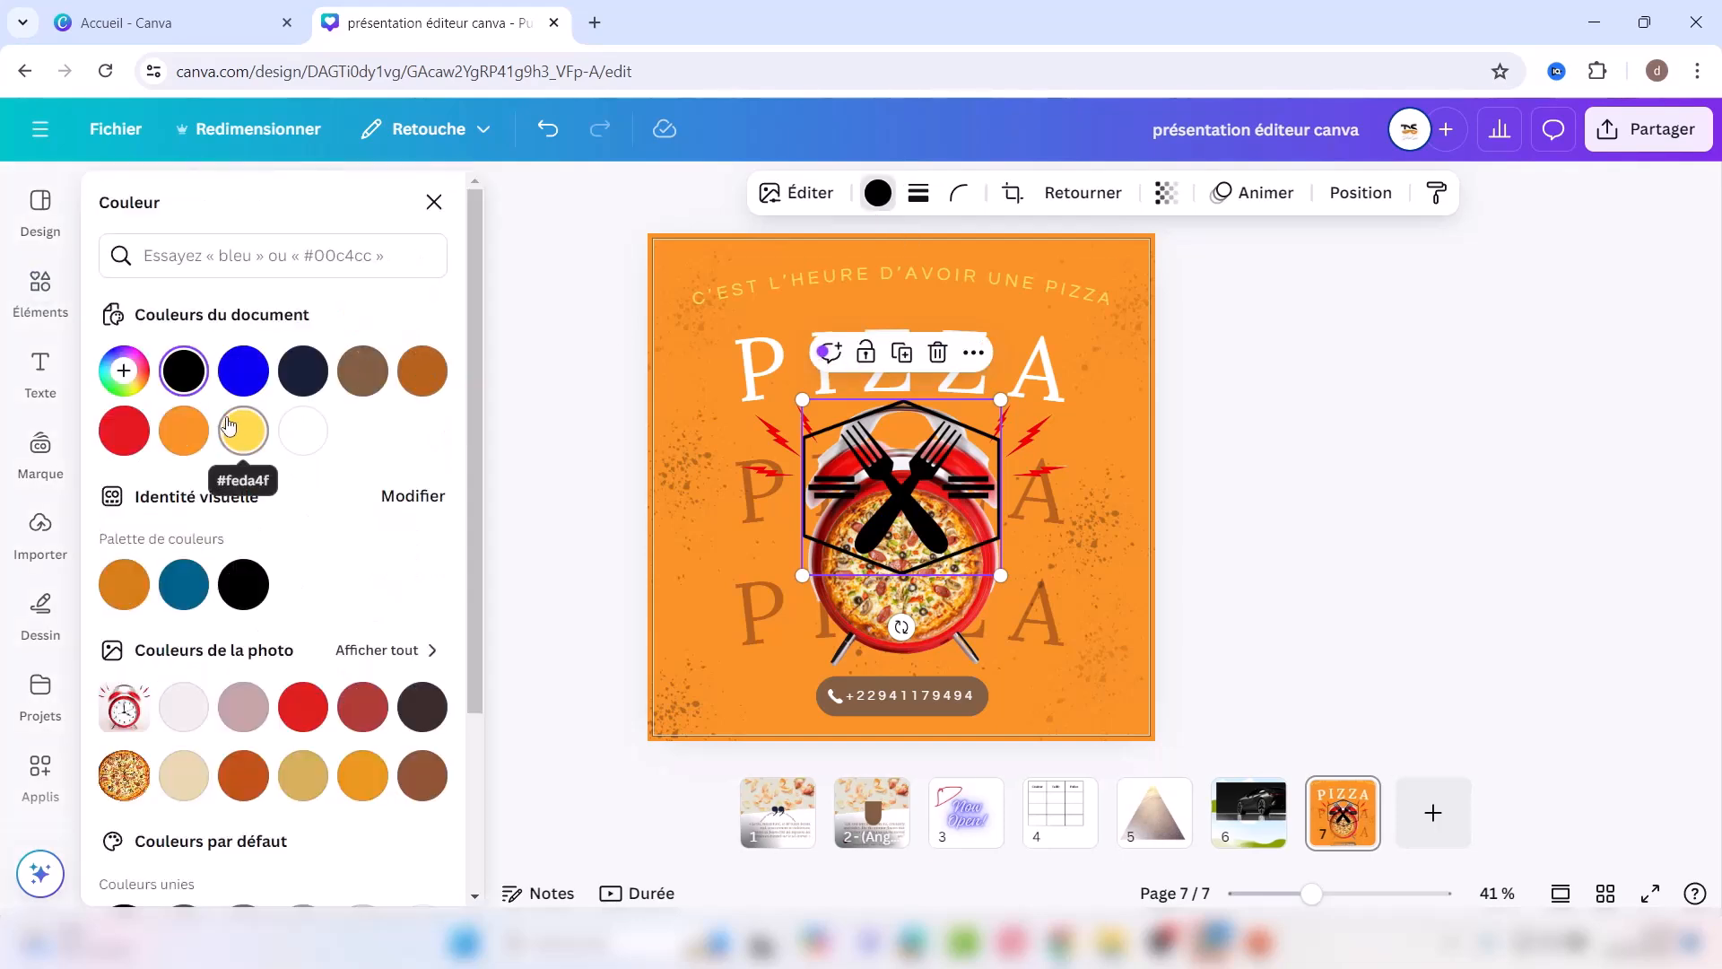
left_click(243, 431)
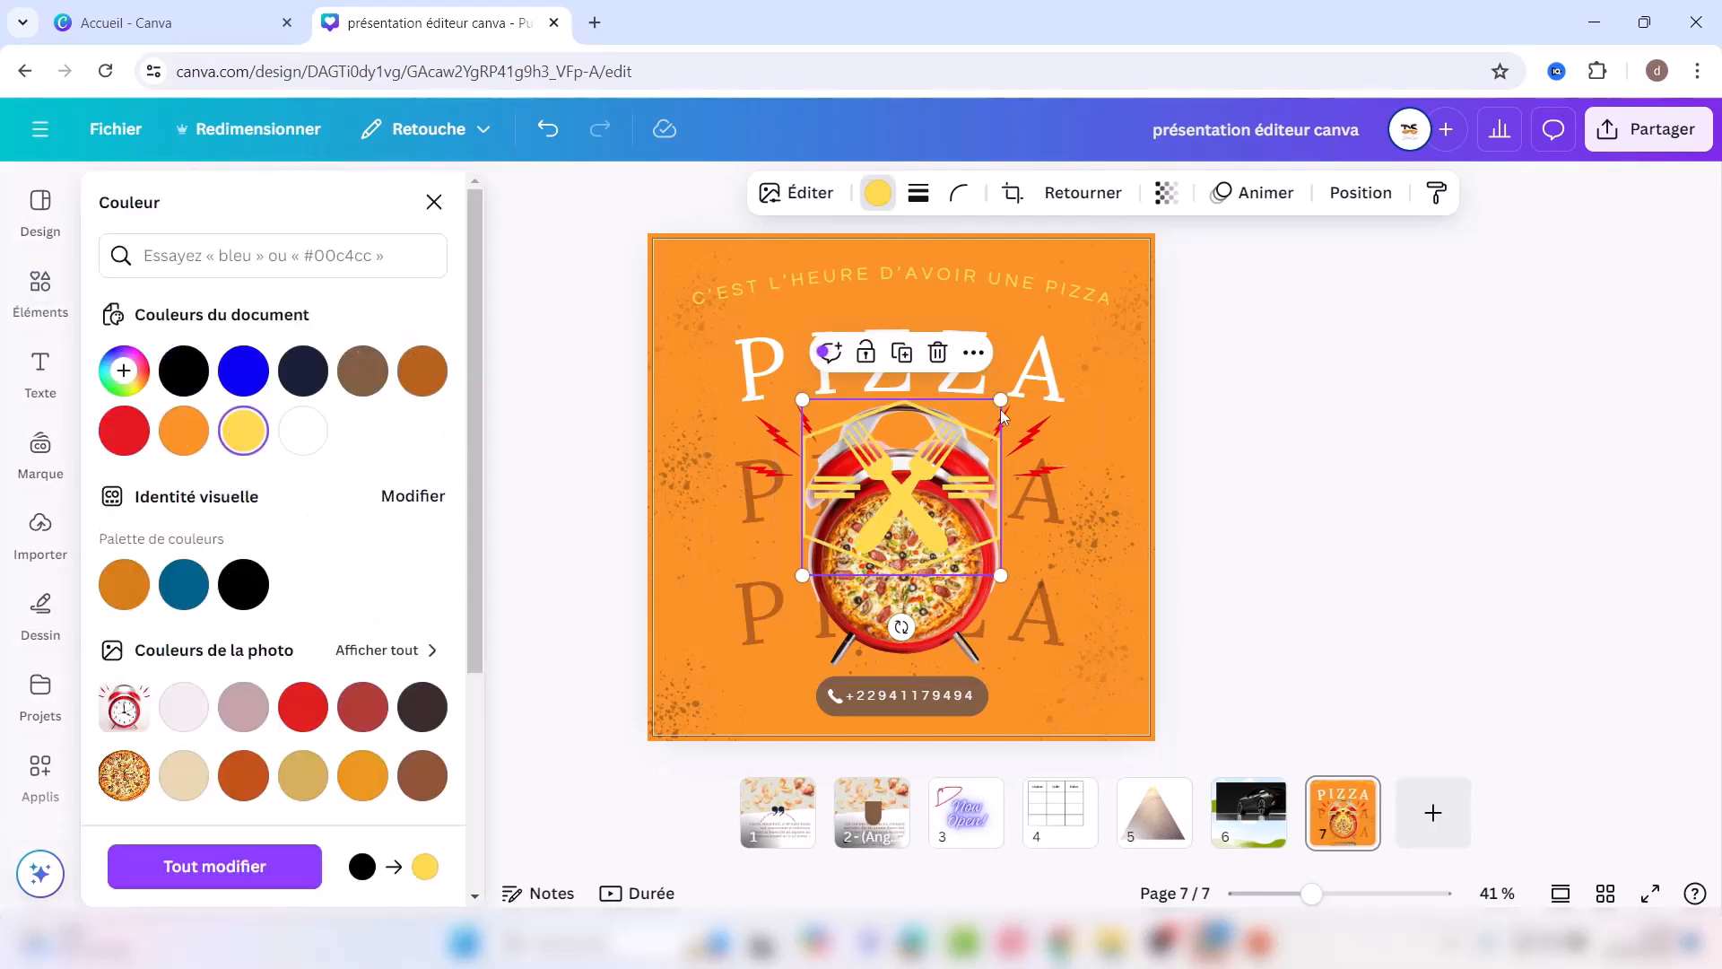
left_click_drag(980, 409, 821, 529)
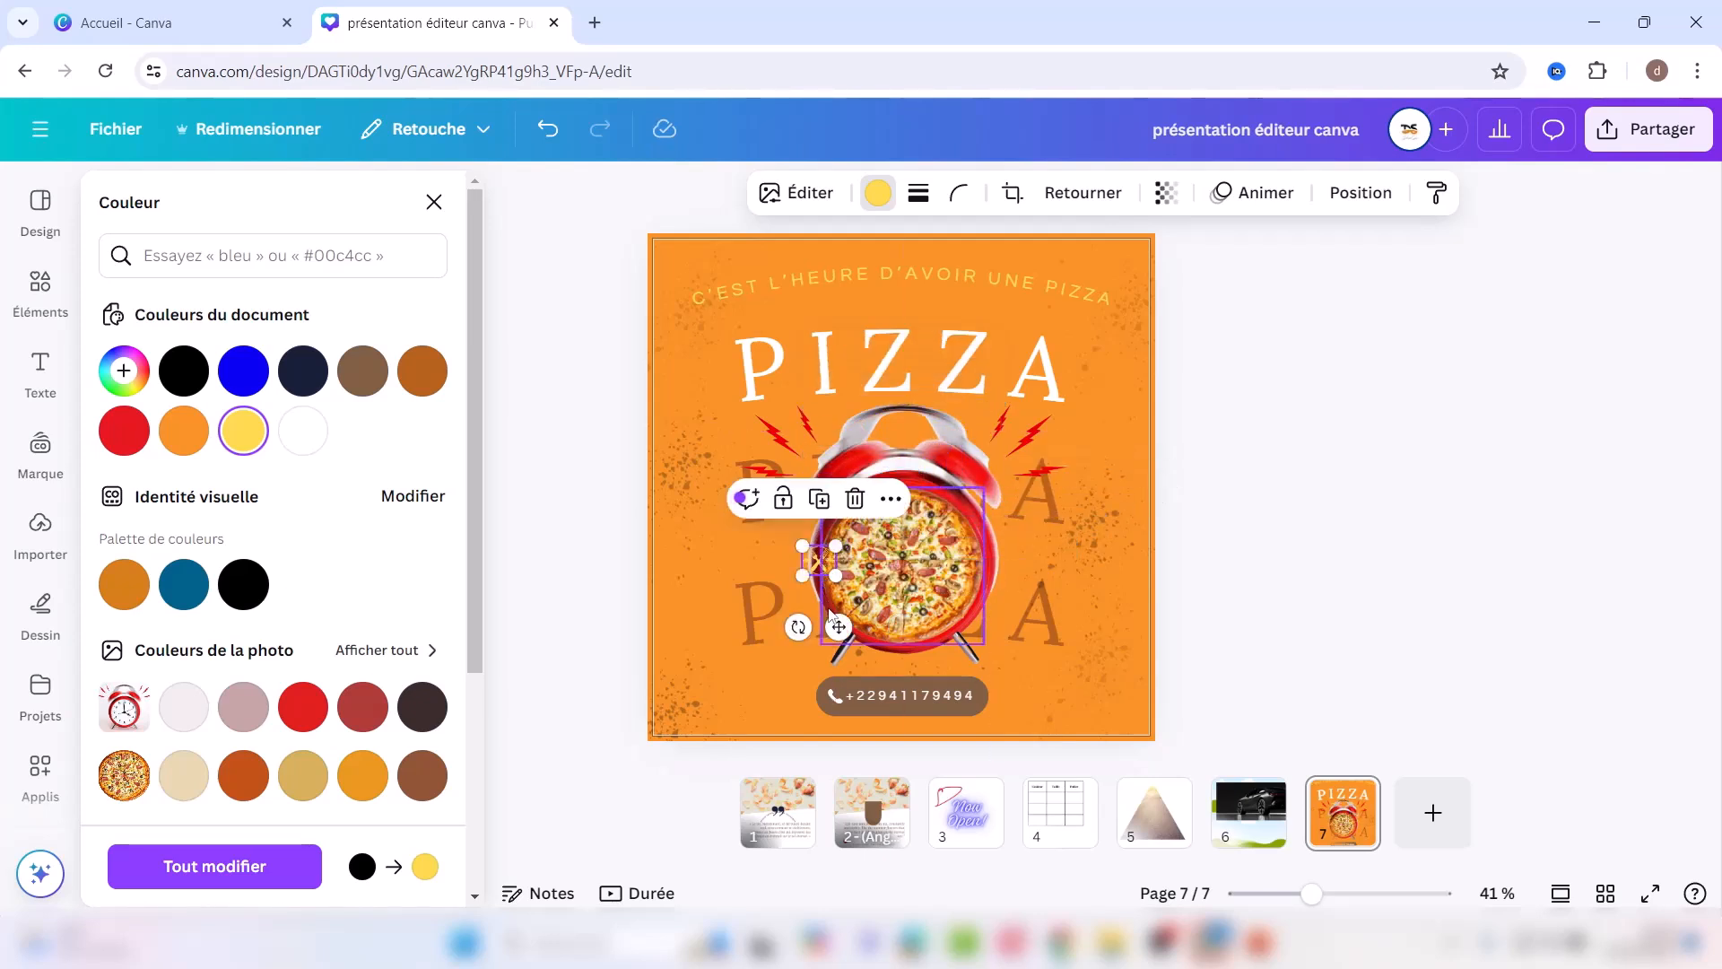
left_click_drag(837, 629, 1122, 774)
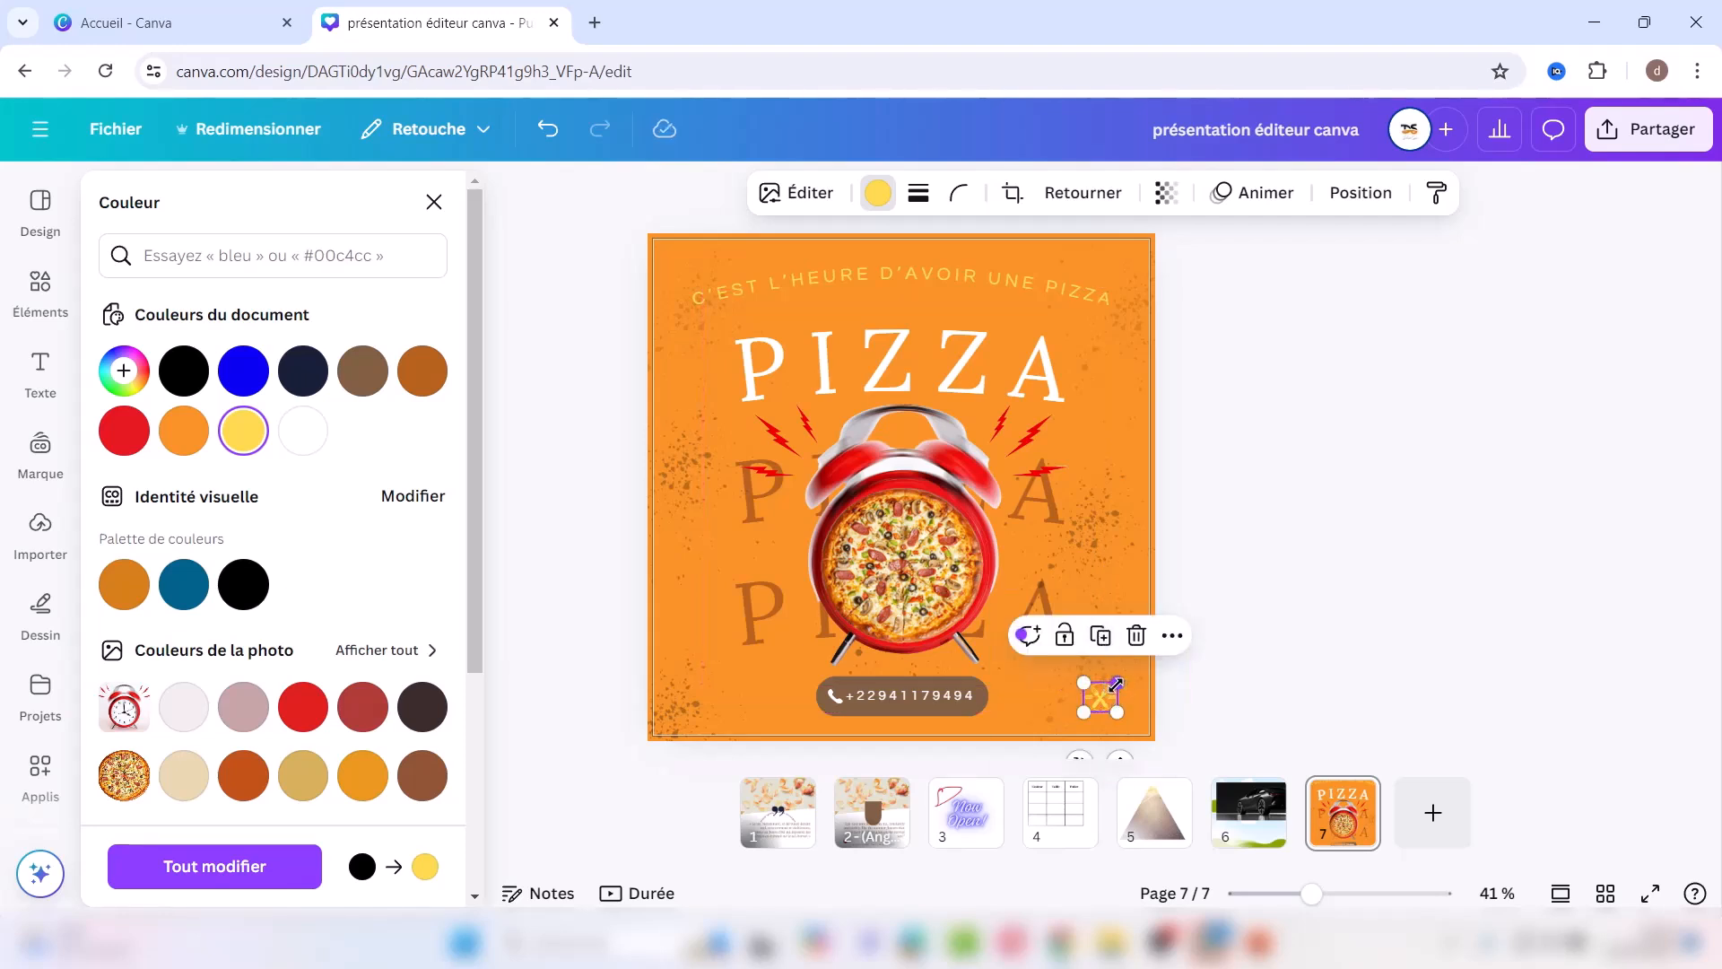
left_click_drag(1118, 682, 1129, 670)
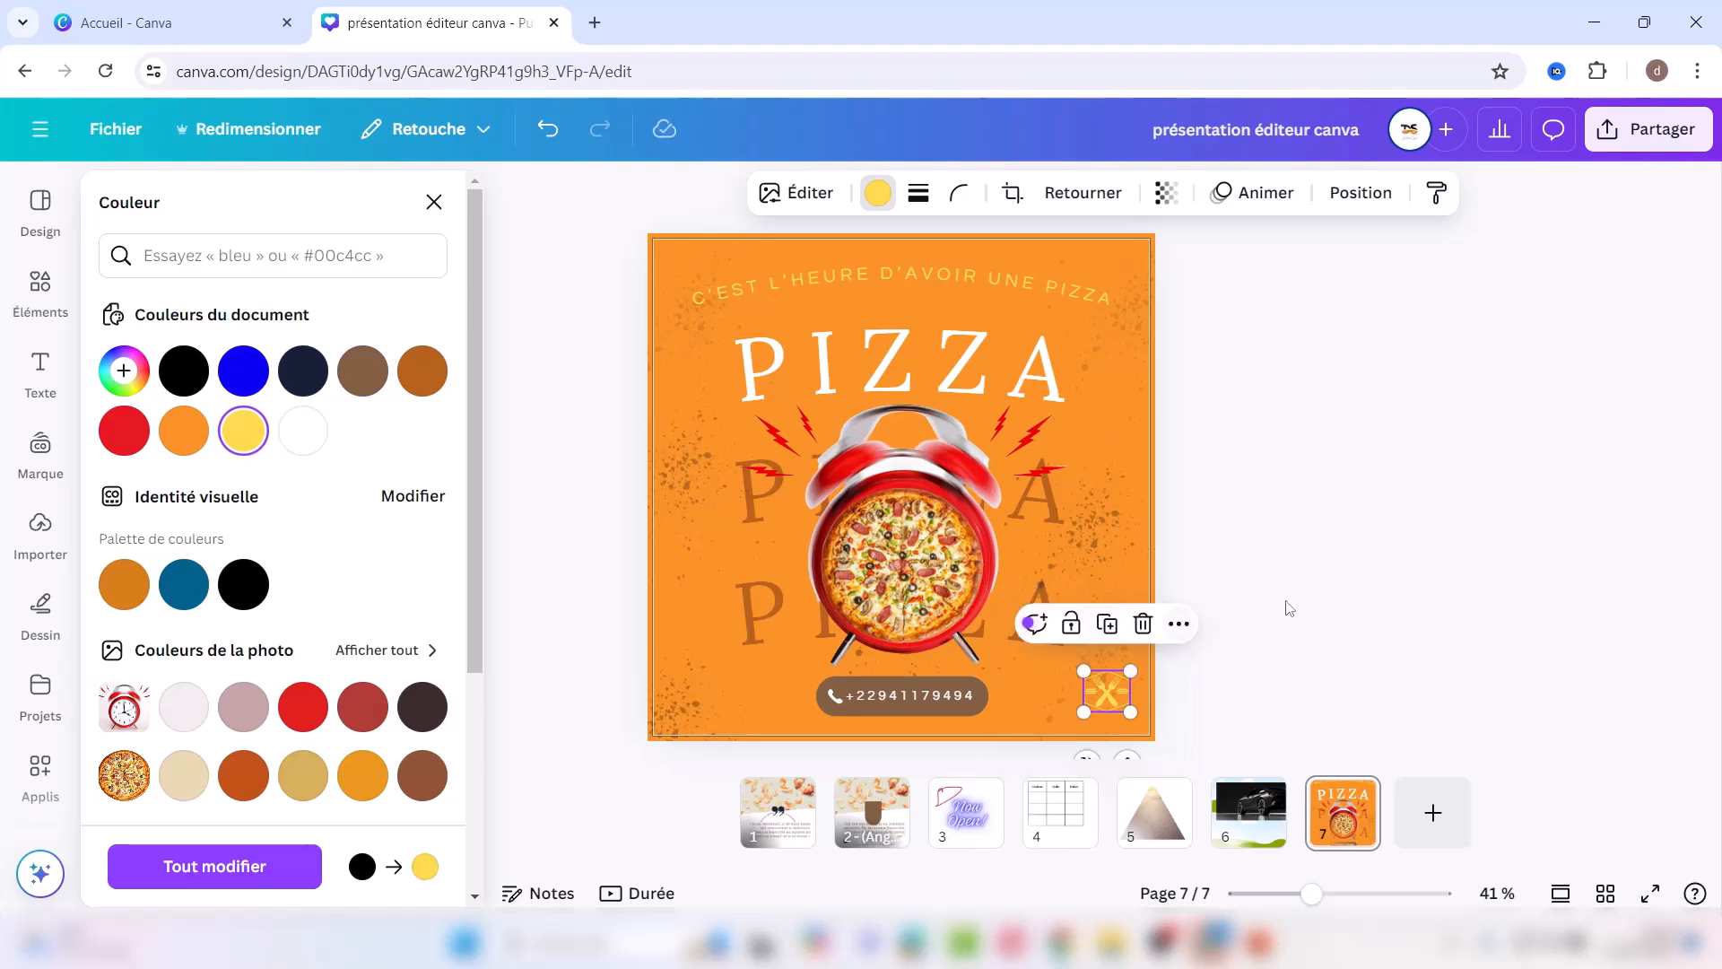
key("Escape")
key("Escape")
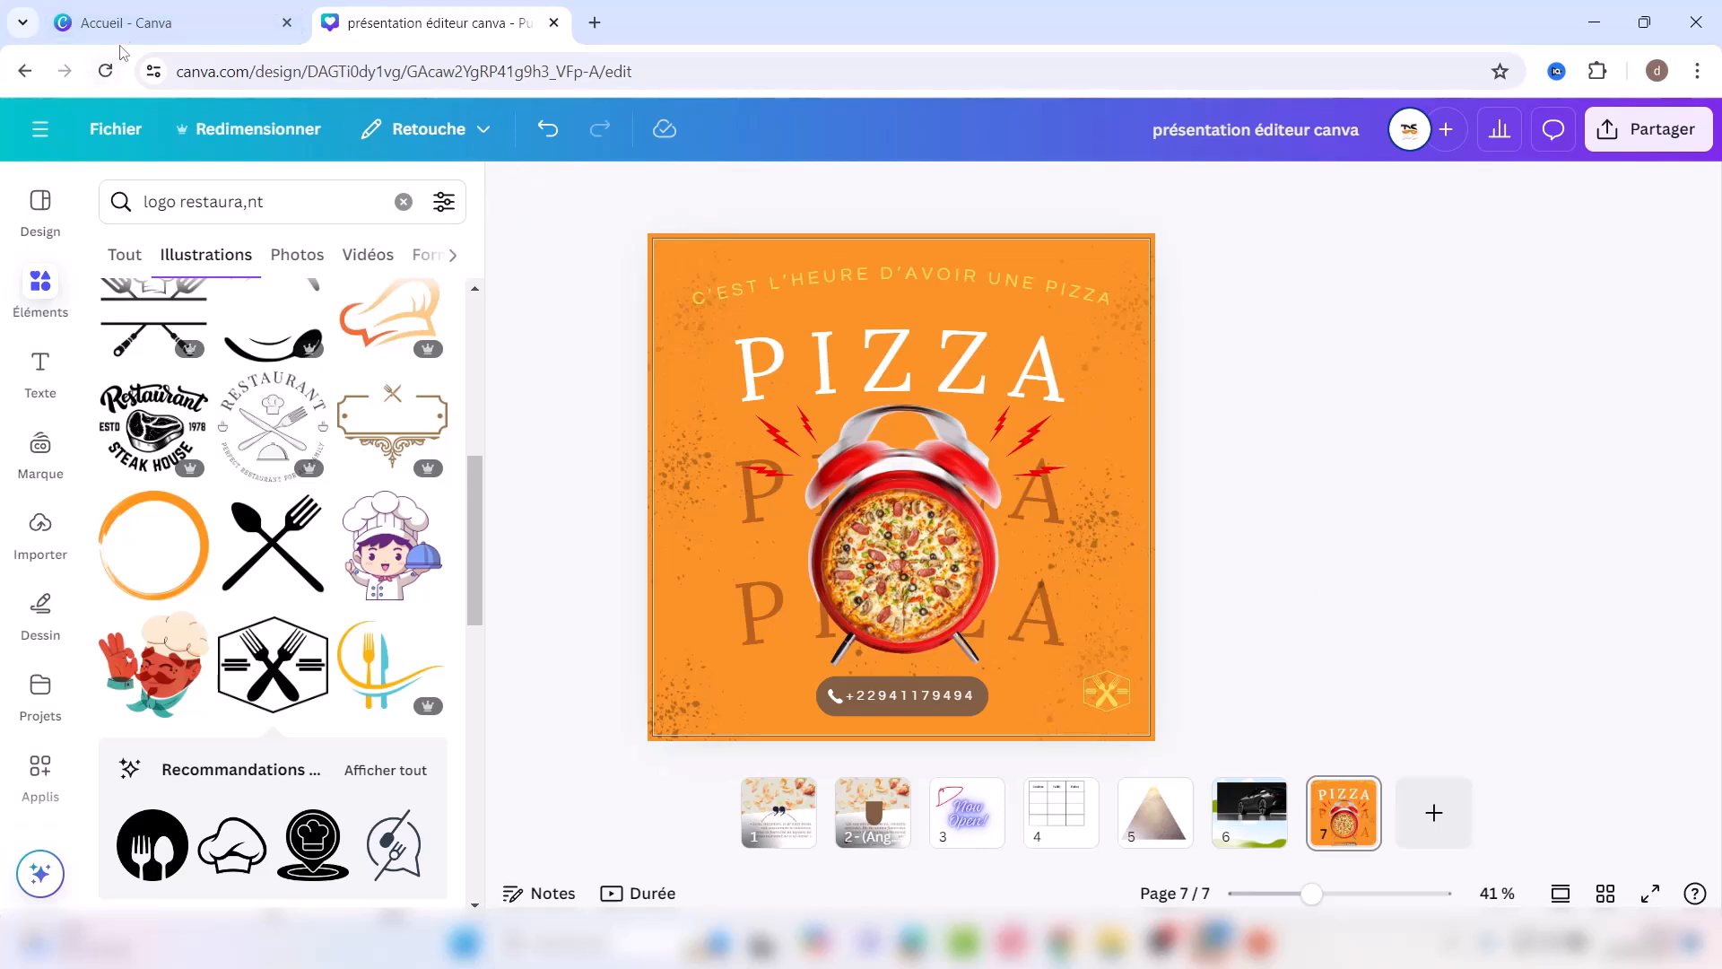
Step: From the Canva home page, create a new blank Vidéo TikTok mobile video design
left_click(148, 27)
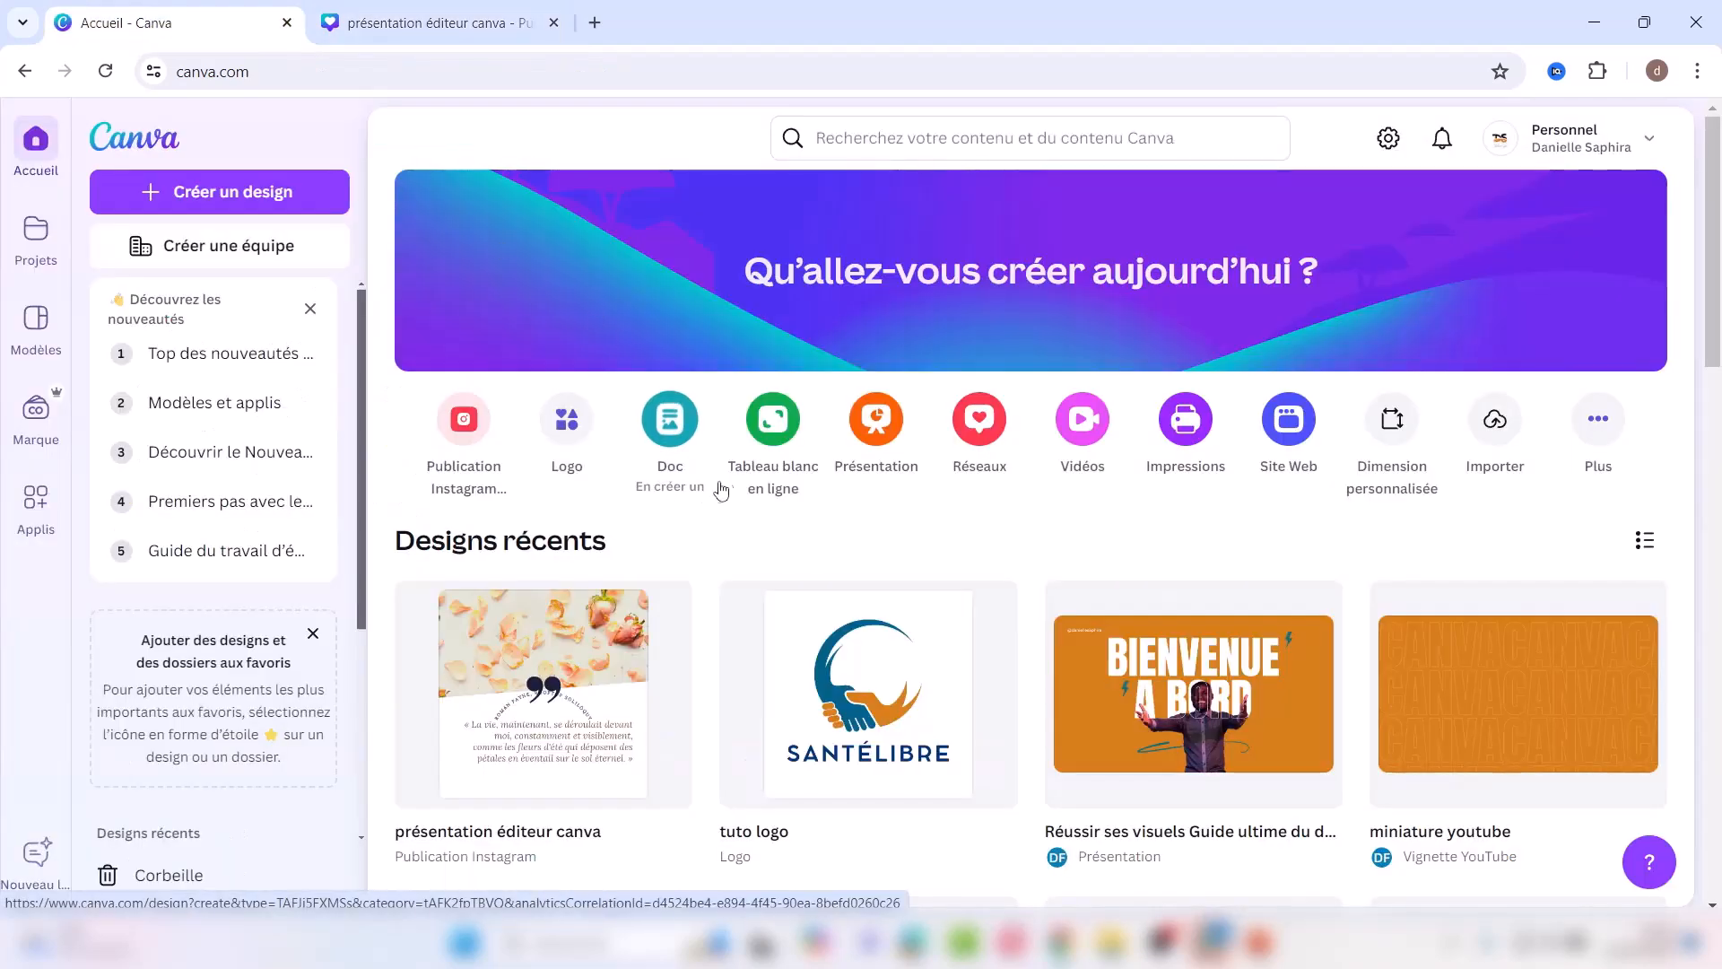
left_click(1081, 433)
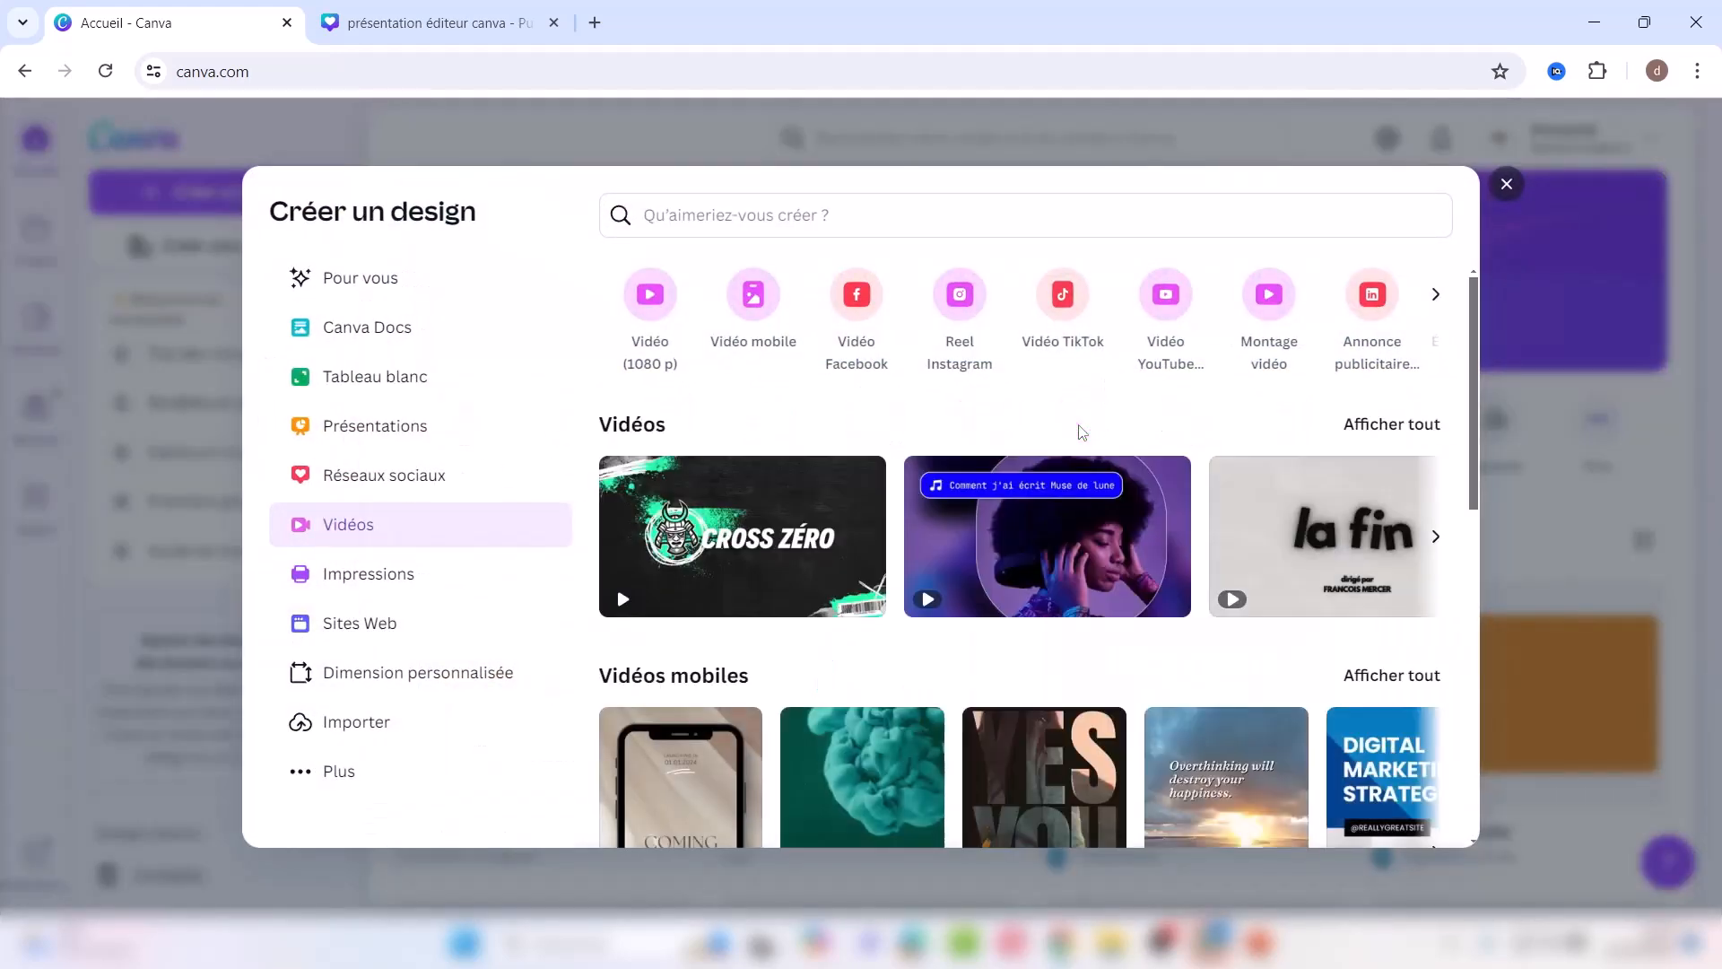
left_click(1070, 310)
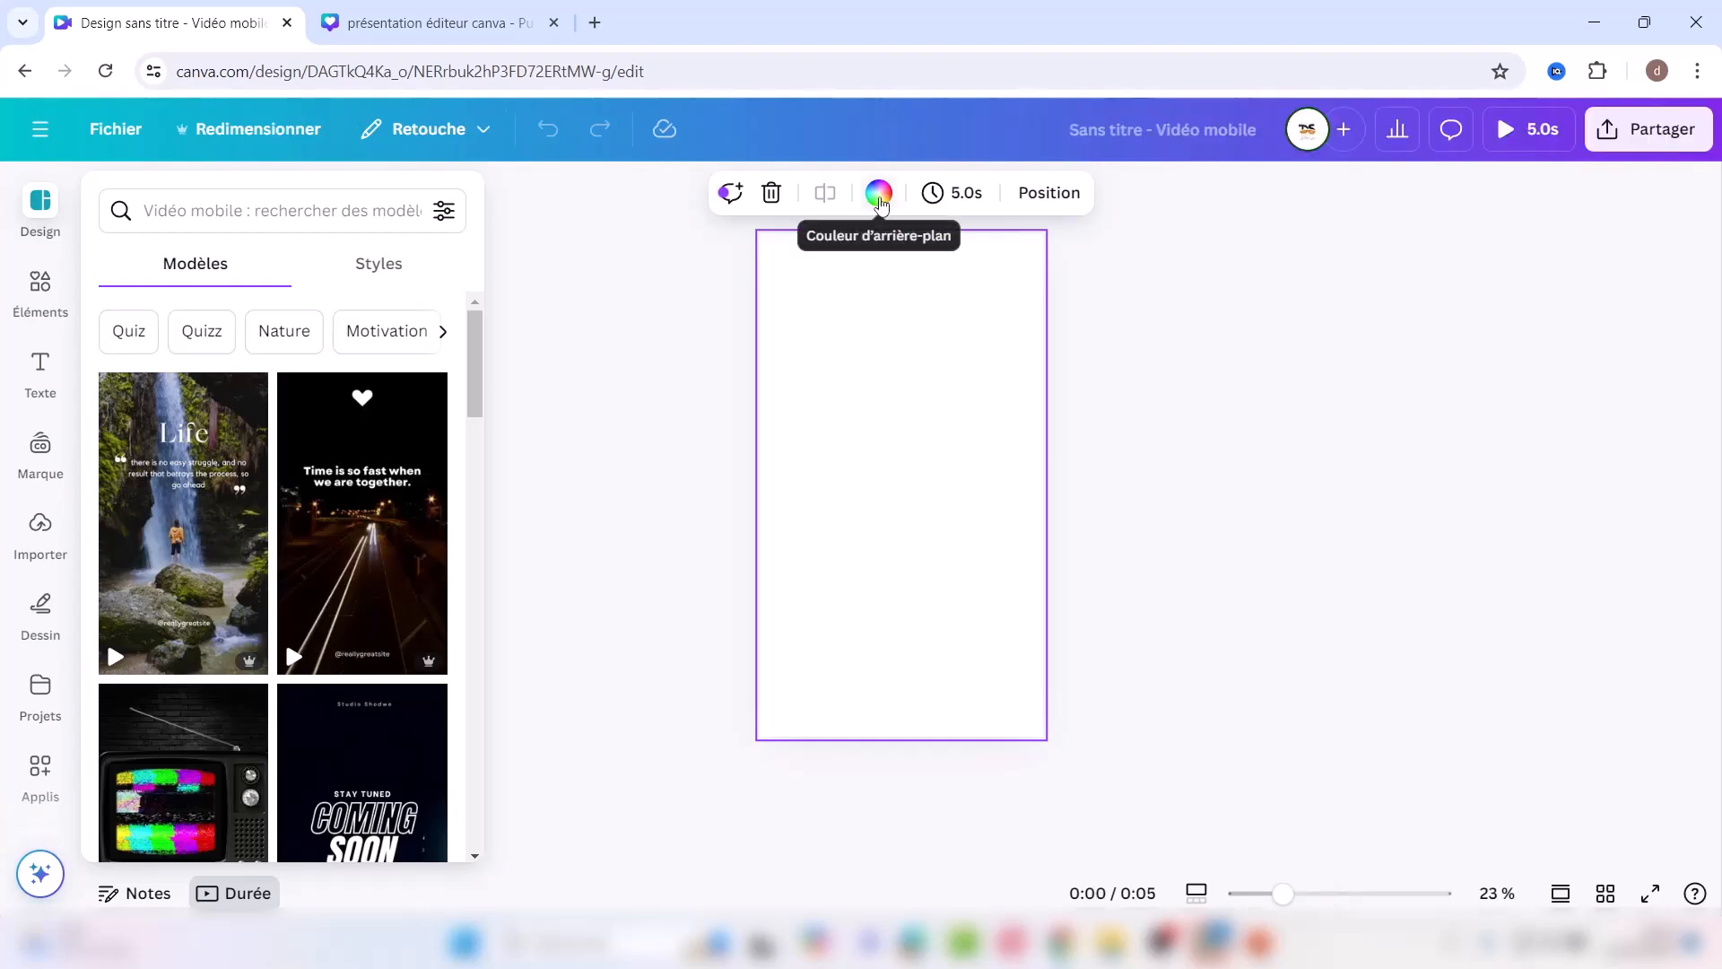
Step: Search the elements library for 'fraise' and filter to video results
left_click(40, 285)
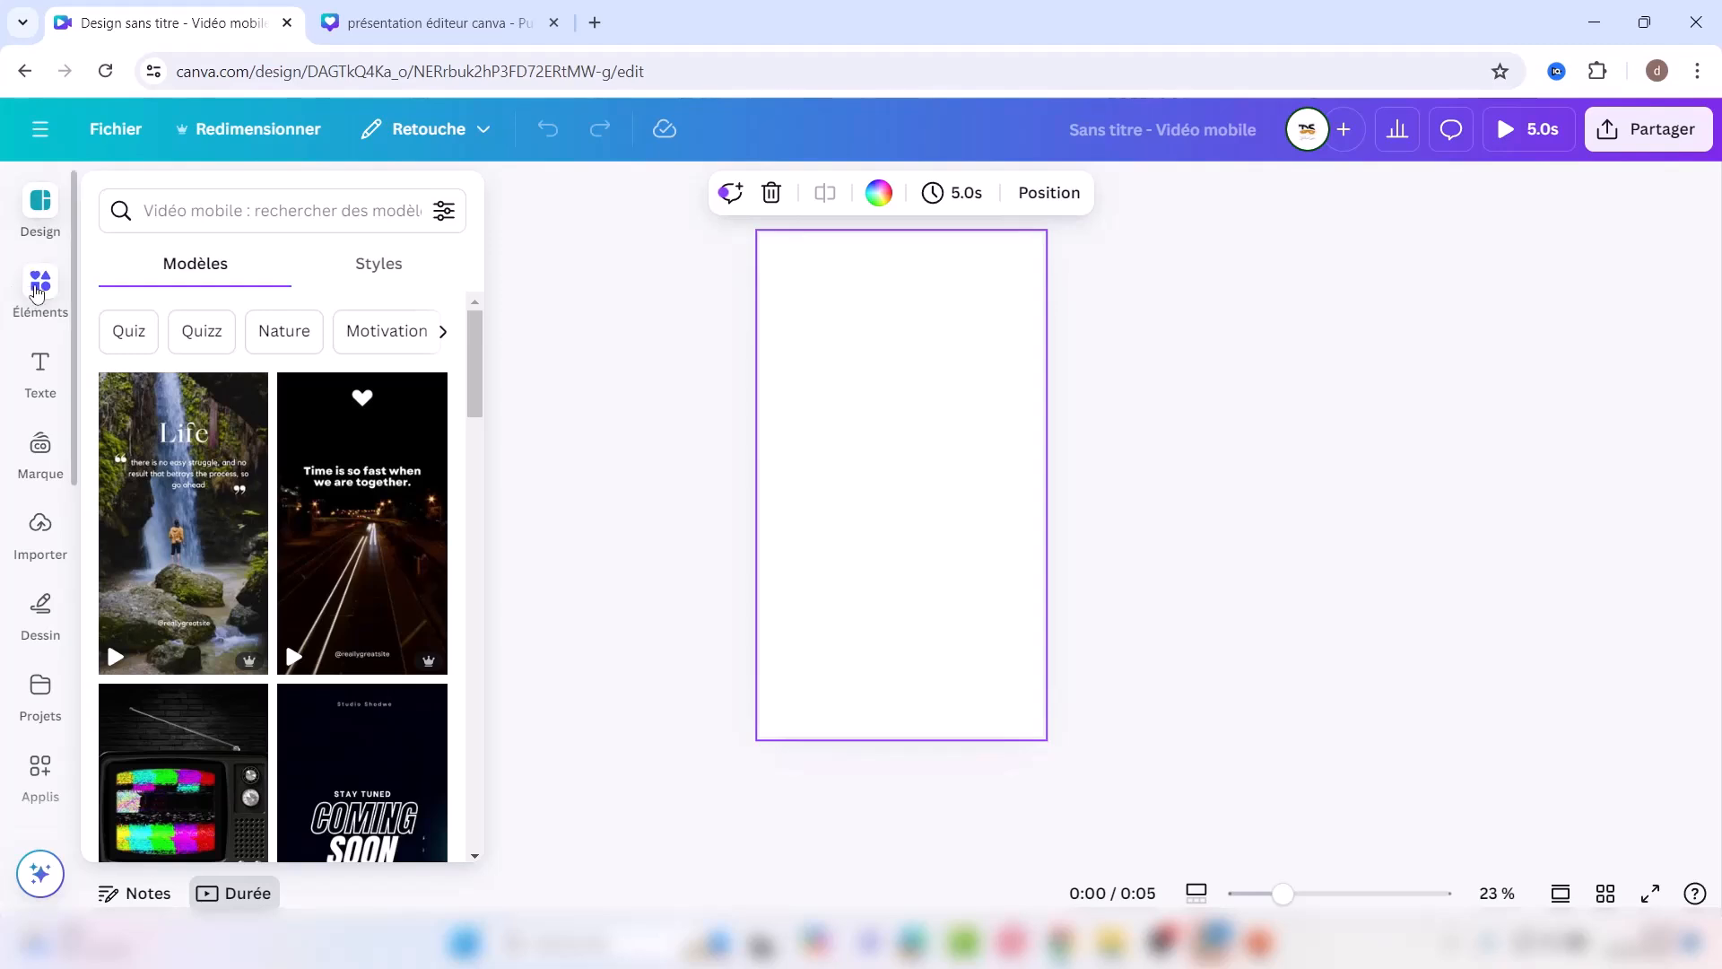
left_click(200, 201)
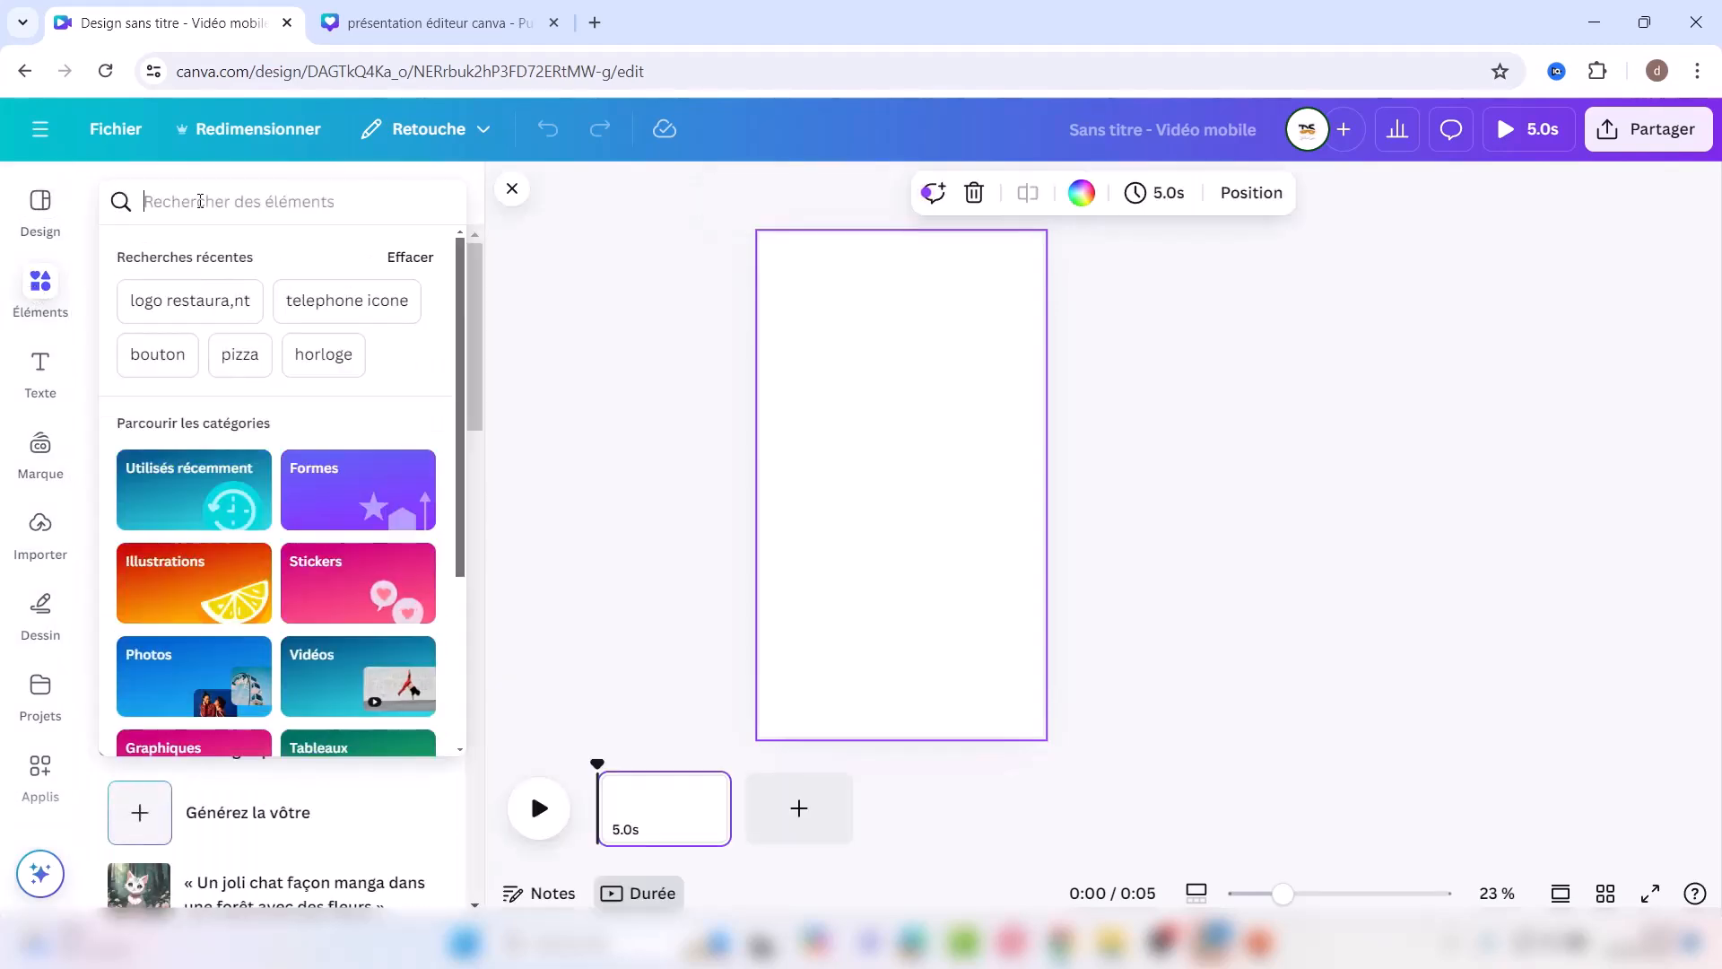
type("fraise")
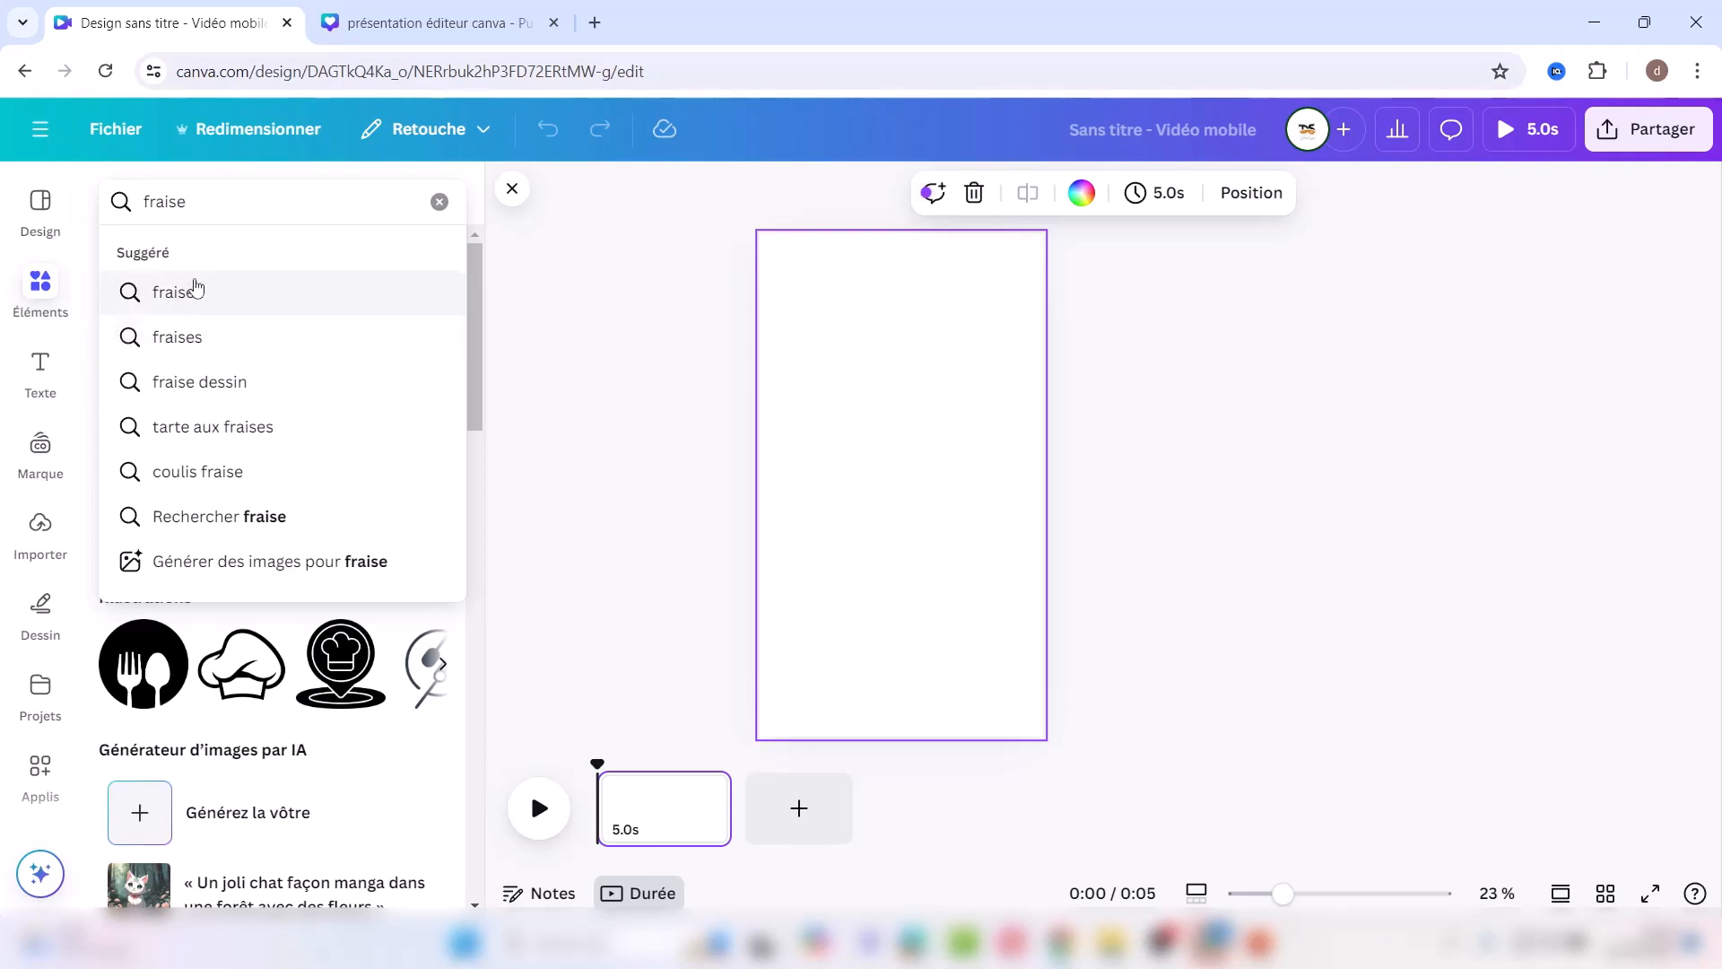
left_click(195, 291)
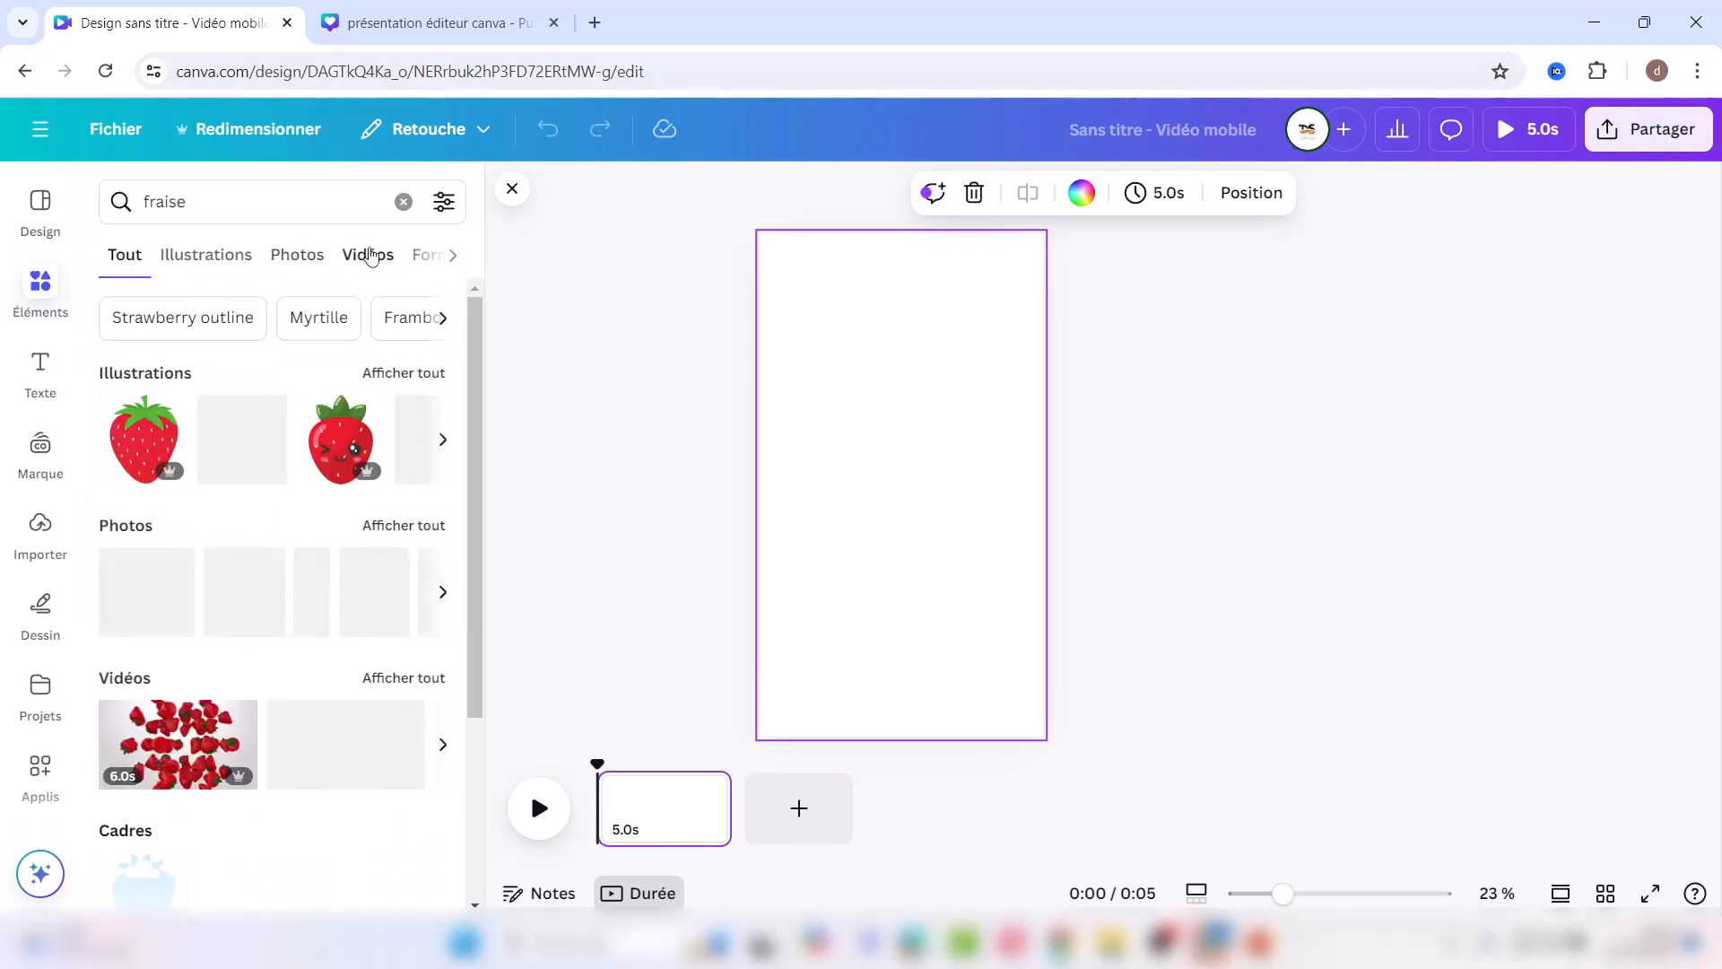
left_click(369, 256)
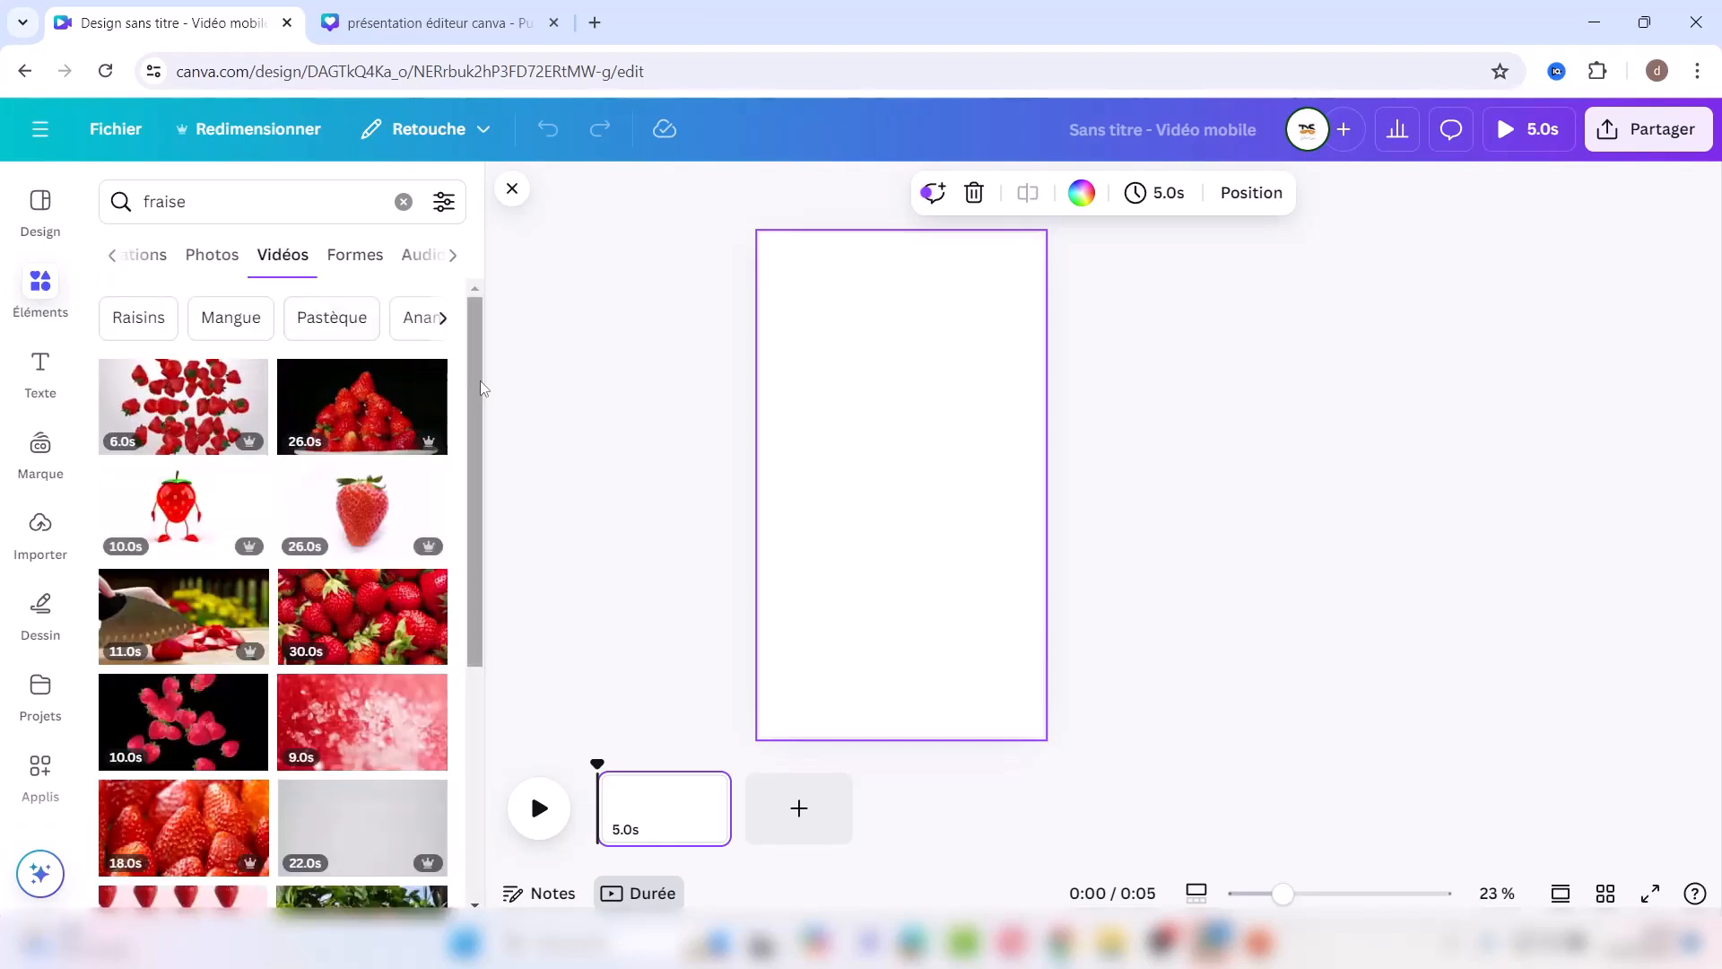
Step: Add the 24-second falling-strawberries video to the middle of the page
left_click_drag(482, 388, 475, 780)
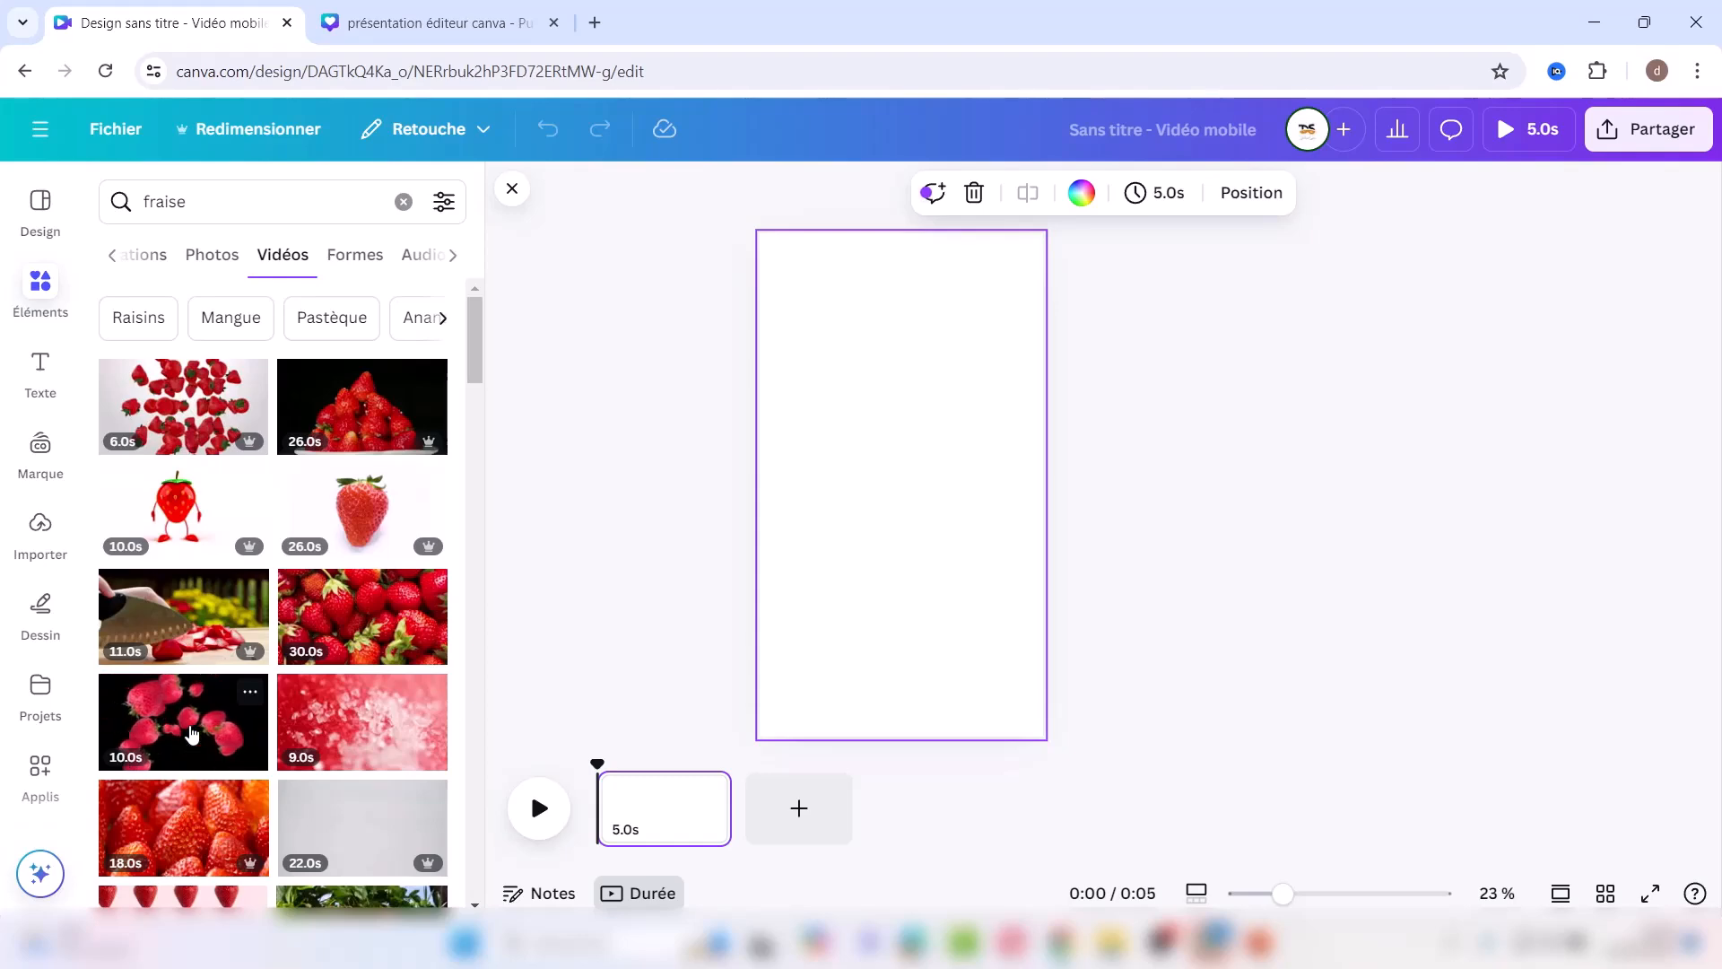
left_click_drag(477, 368, 476, 608)
left_click_drag(471, 633, 463, 746)
left_click(372, 556)
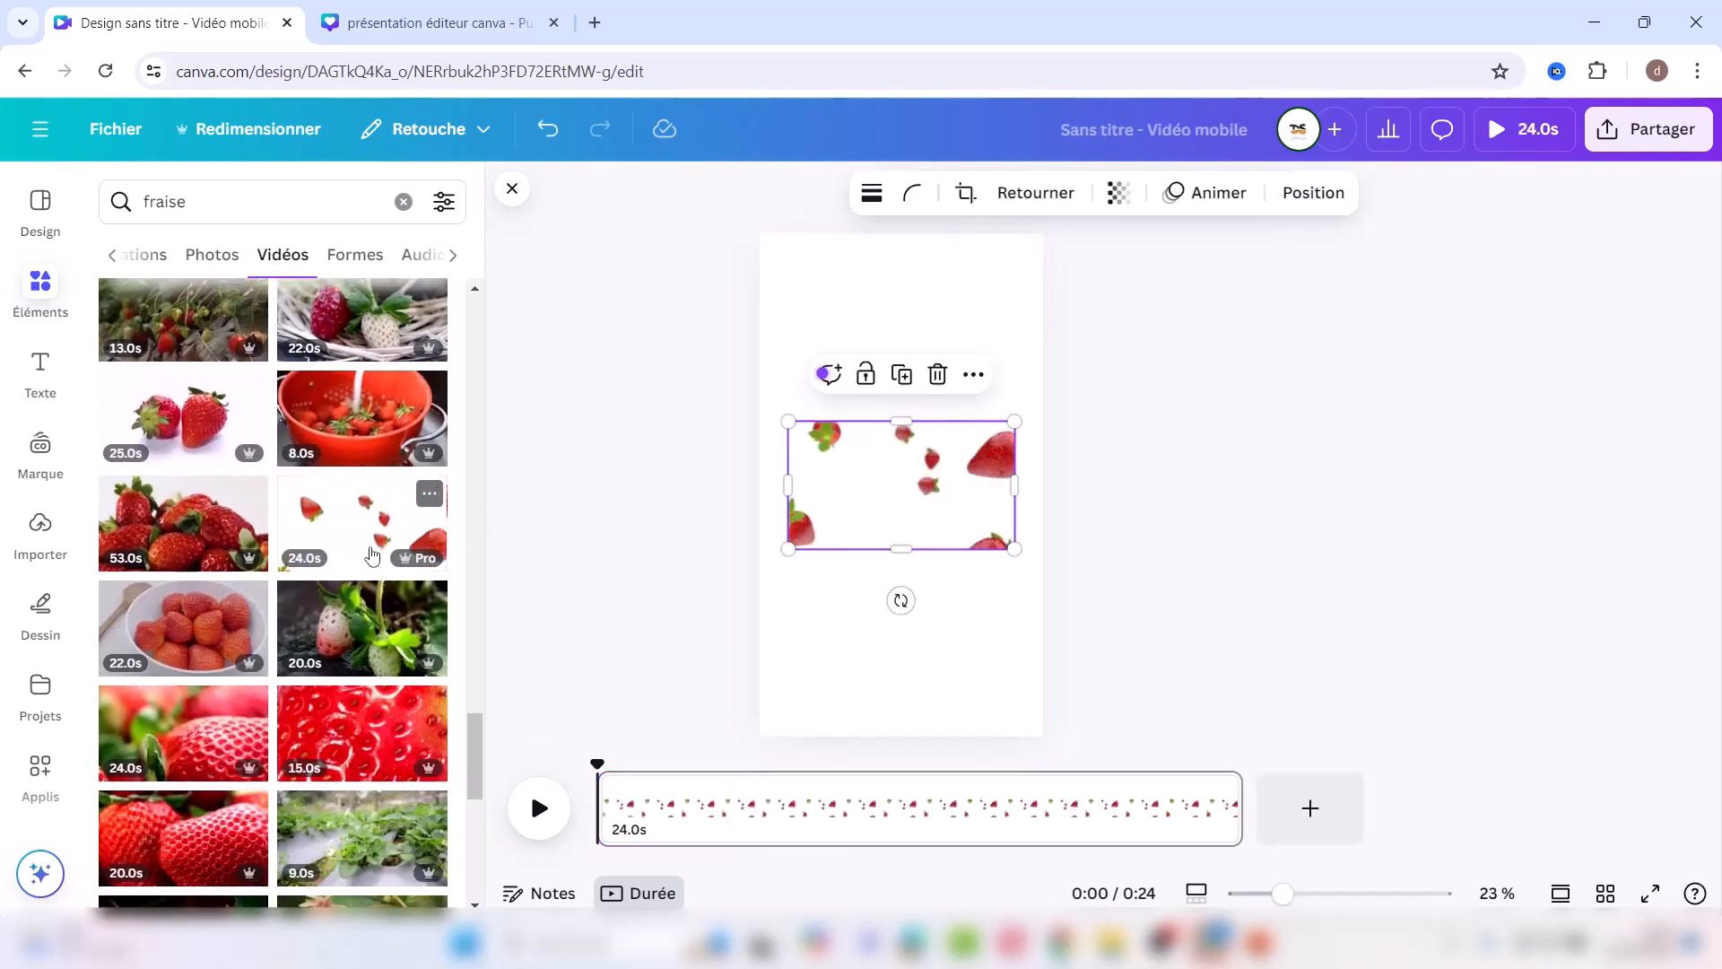
left_click(818, 285)
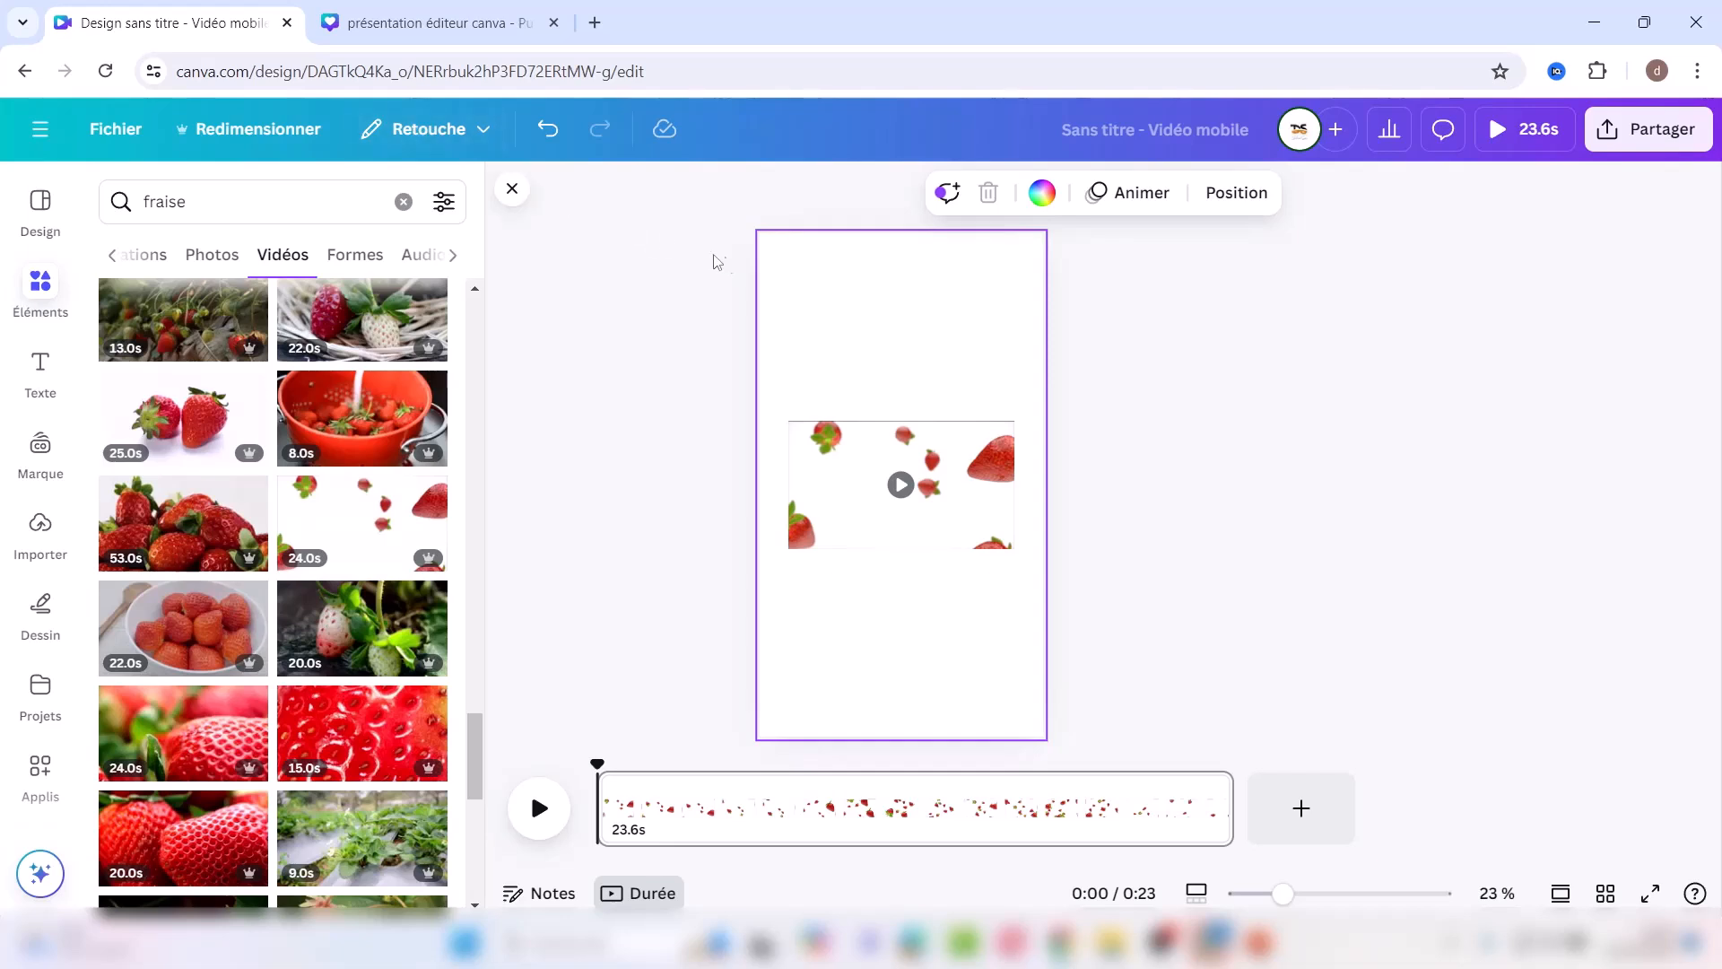
Step: Make the page background pink (Rose) from the colour panel
left_click(1041, 192)
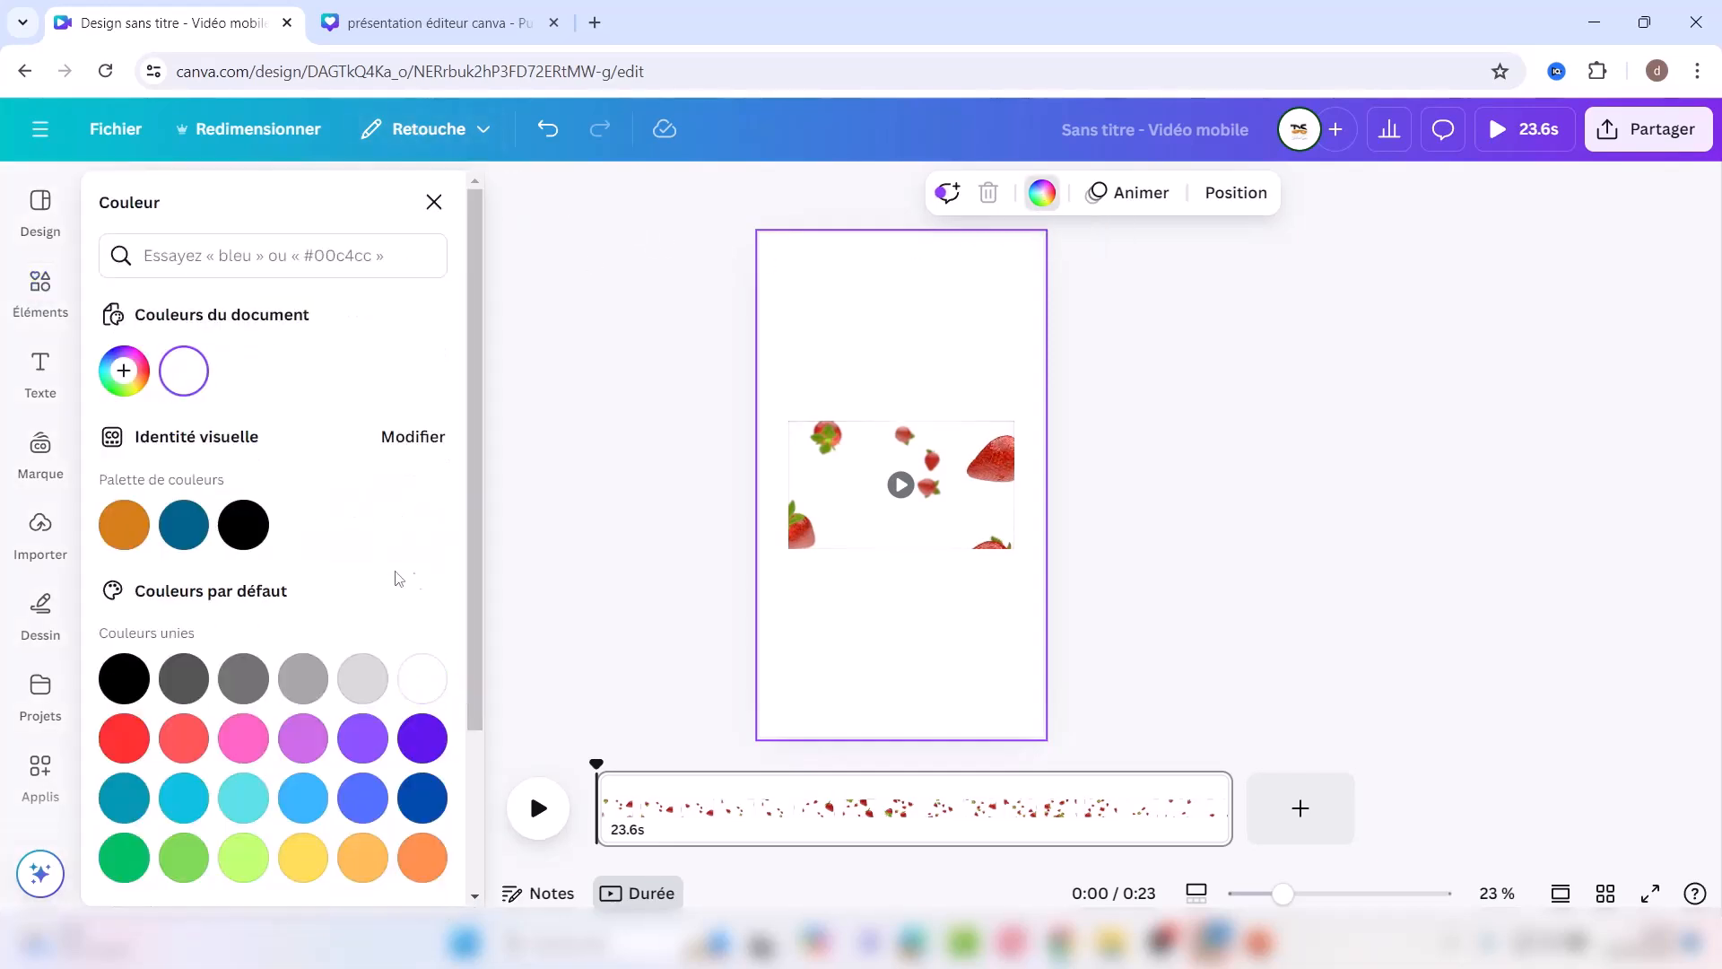
scroll(482, 531, "down", 3)
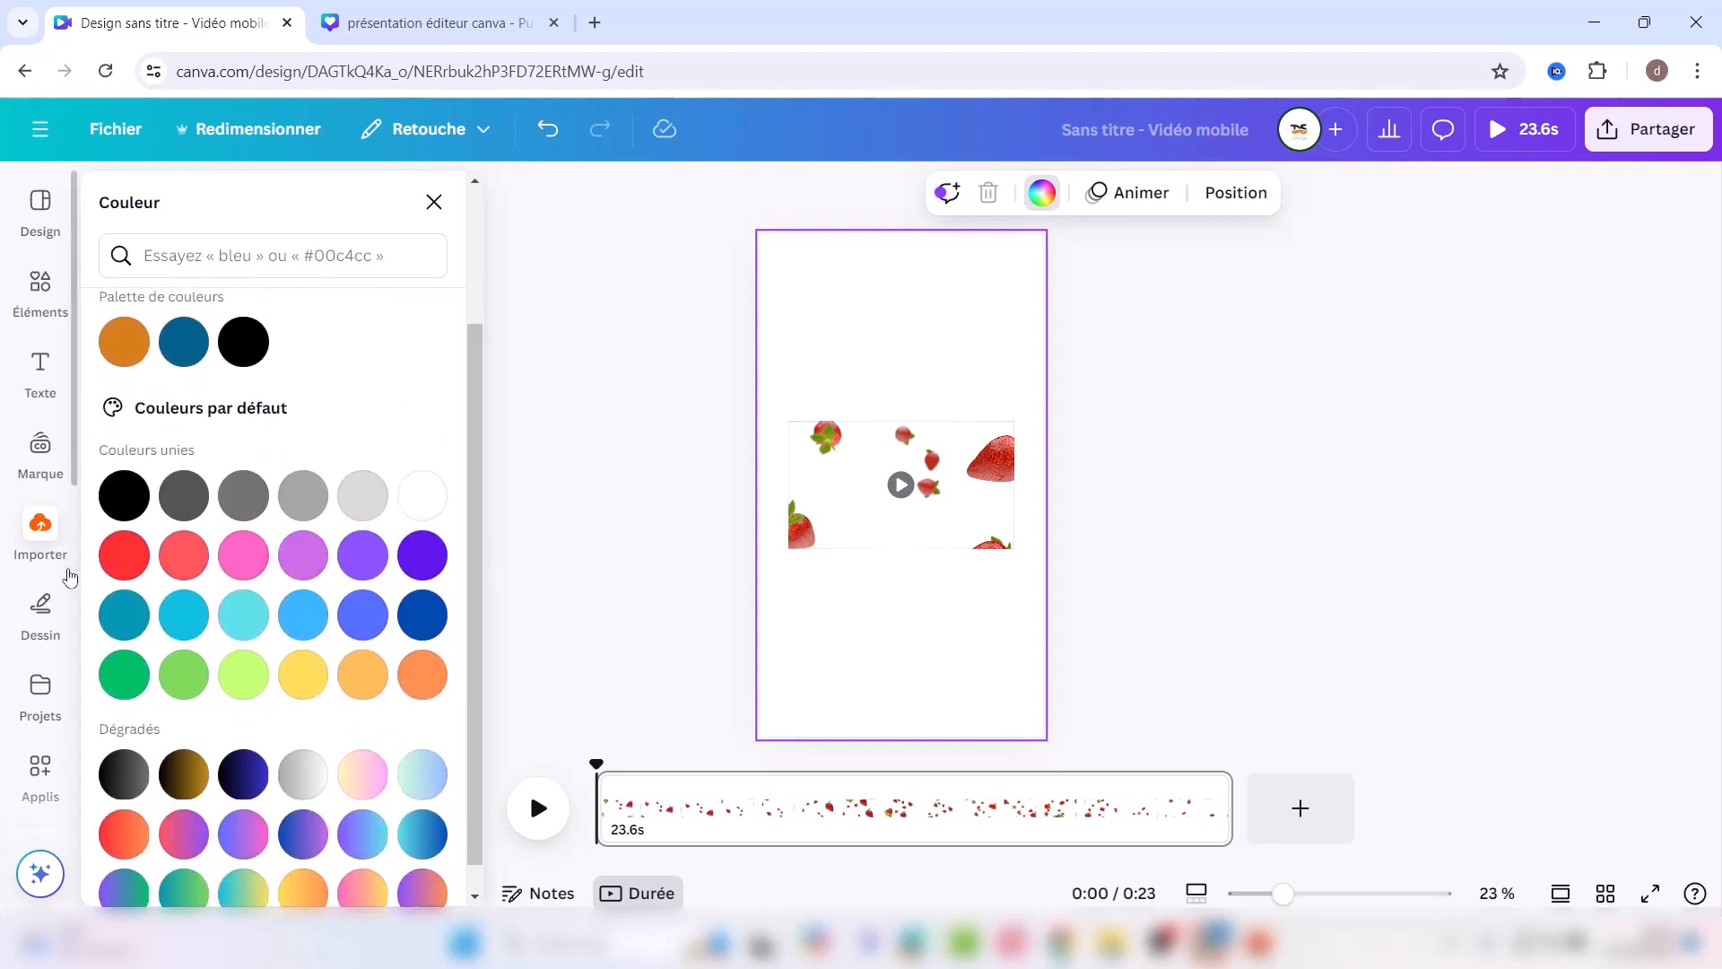
left_click(243, 556)
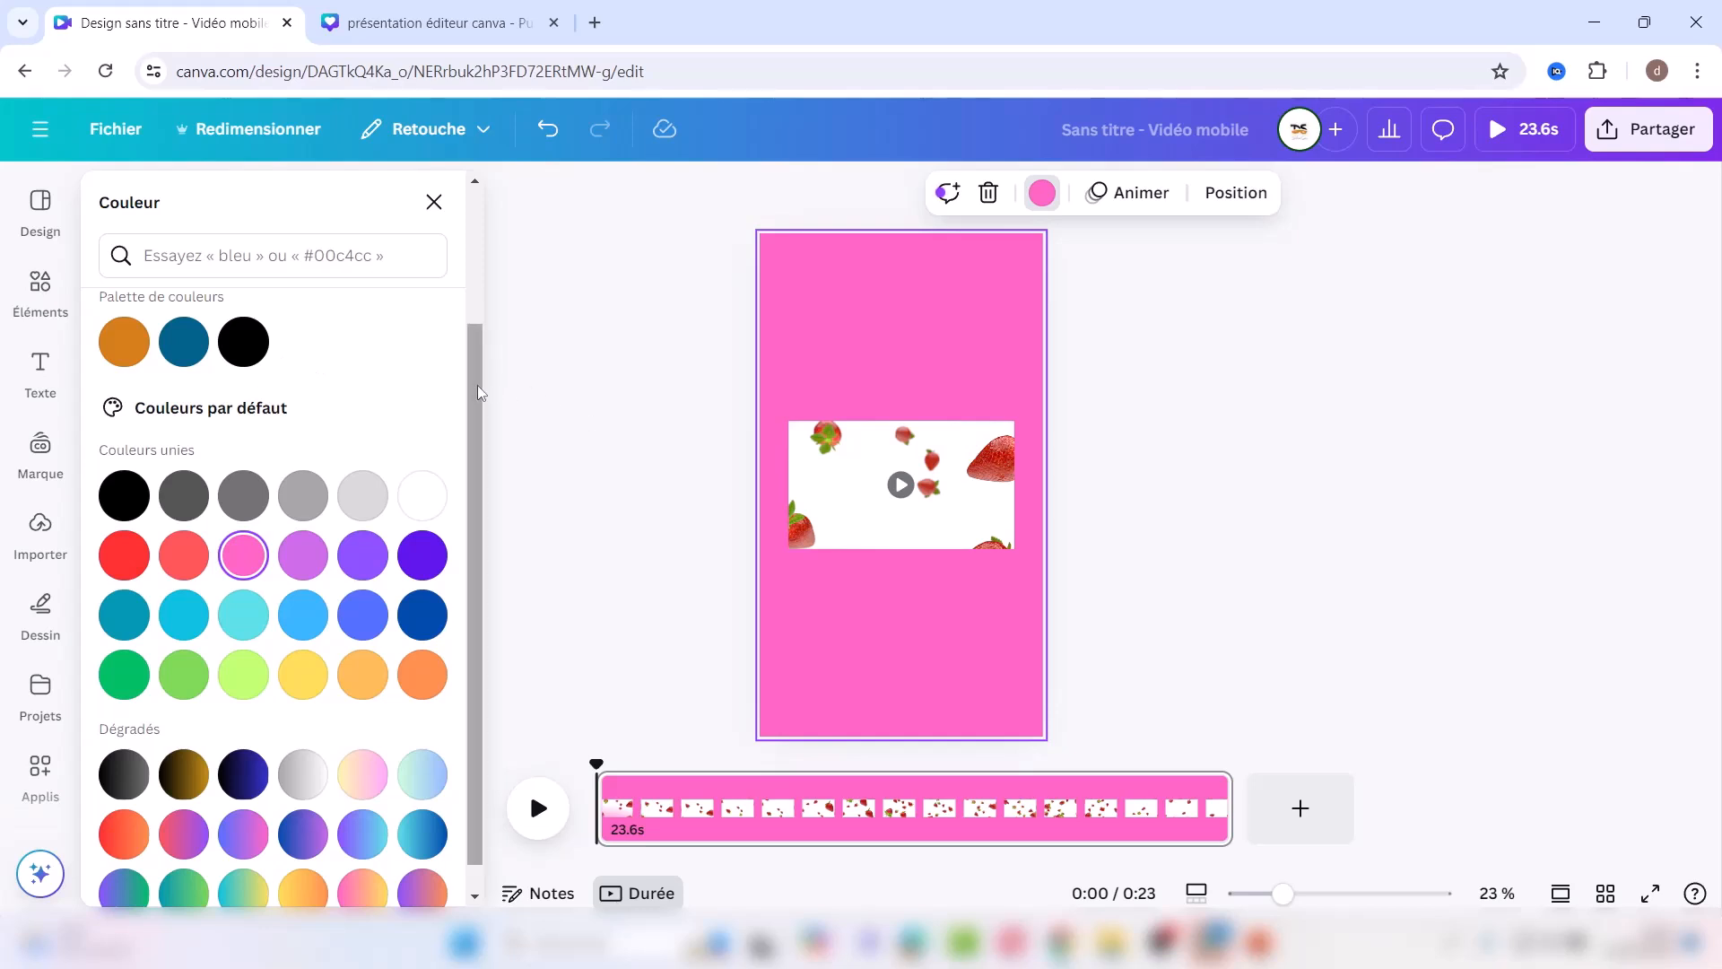
left_click_drag(477, 385, 488, 267)
Step: Search 'fraise' colour palettes and set the background to the mauve strawberry swatch
left_click(185, 258)
type("fraise")
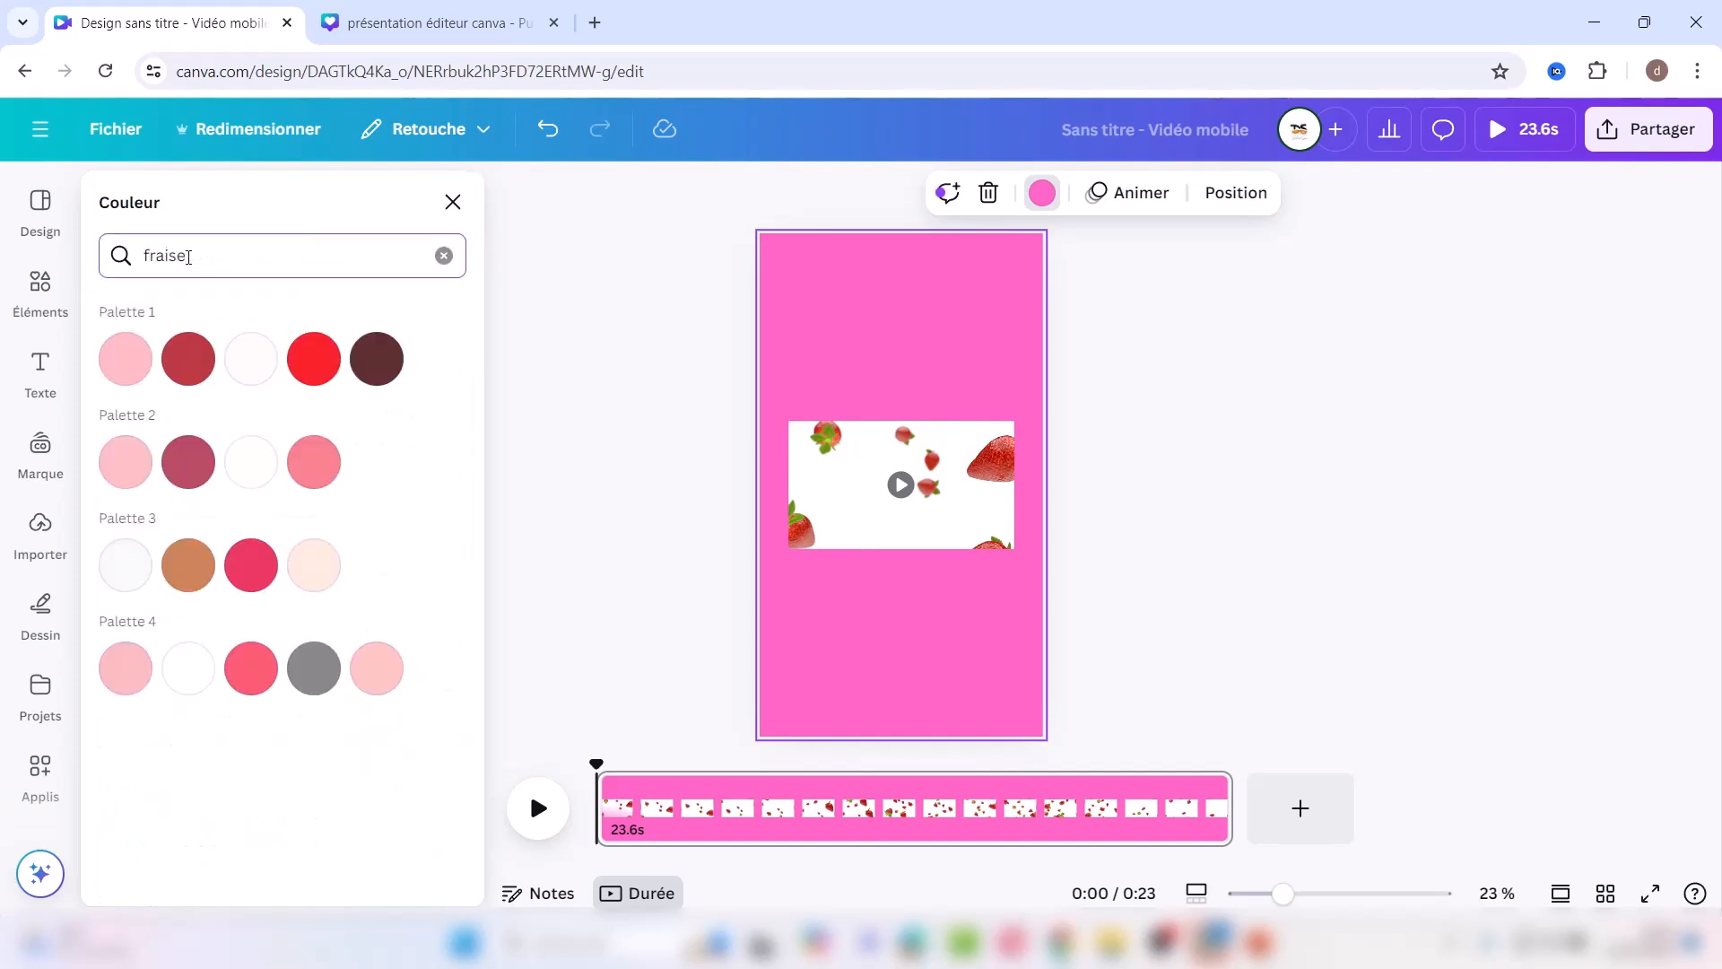
left_click(125, 366)
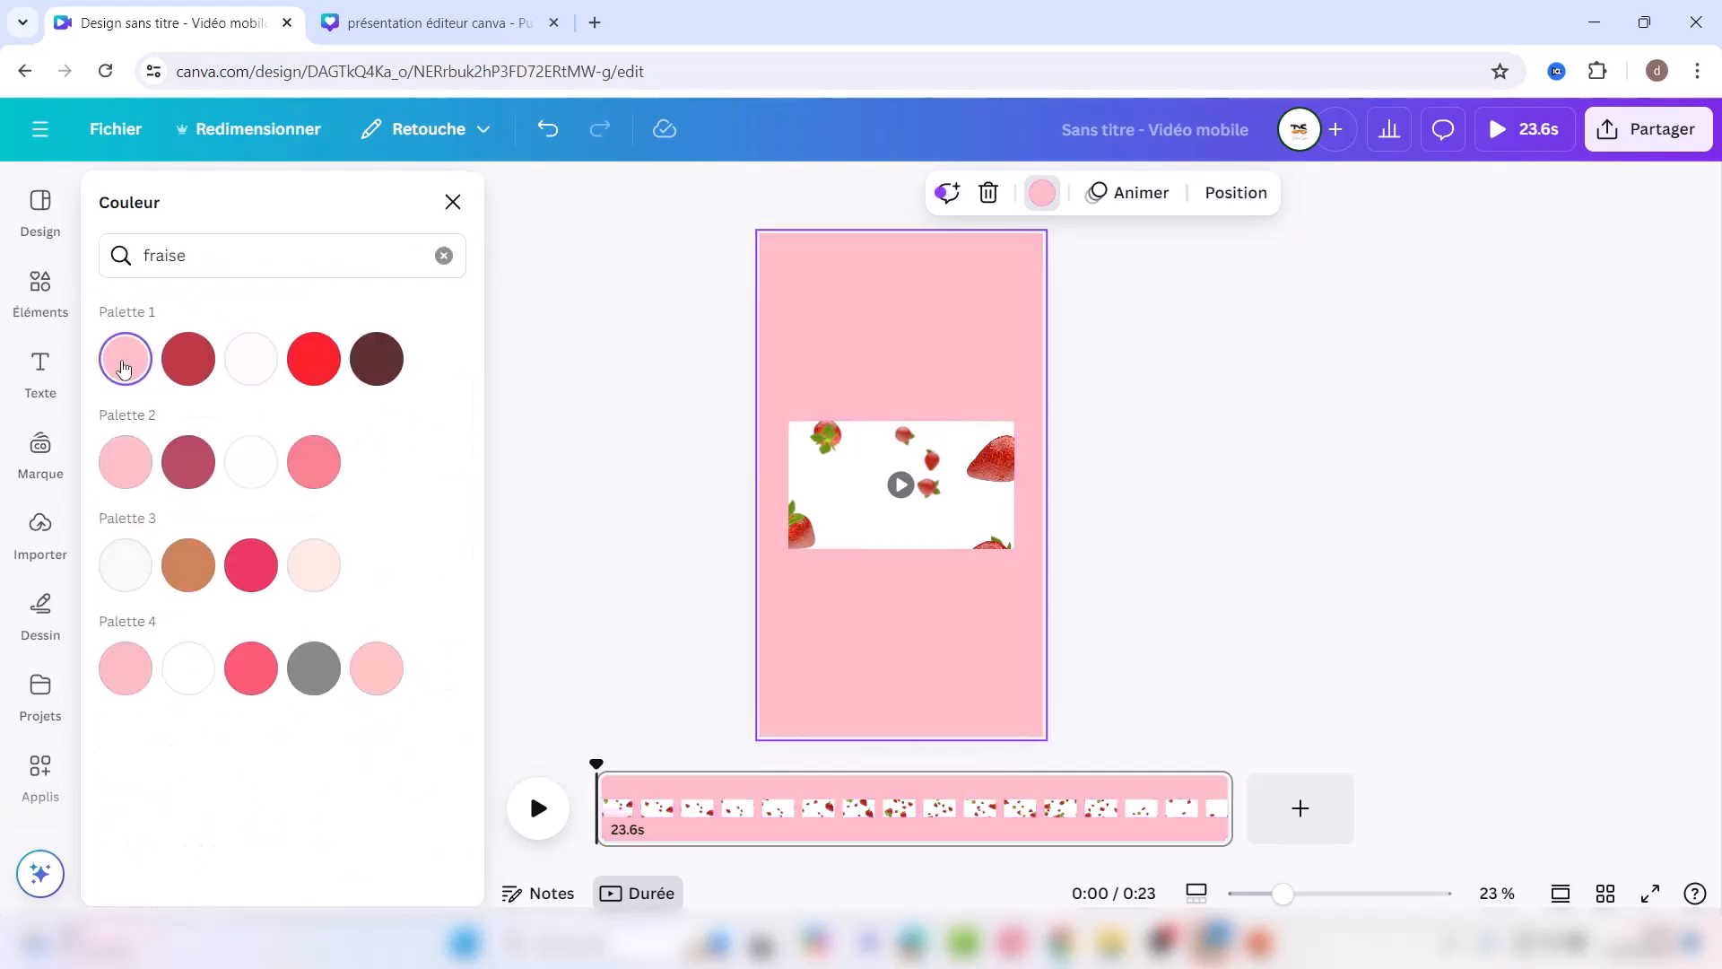
left_click(182, 374)
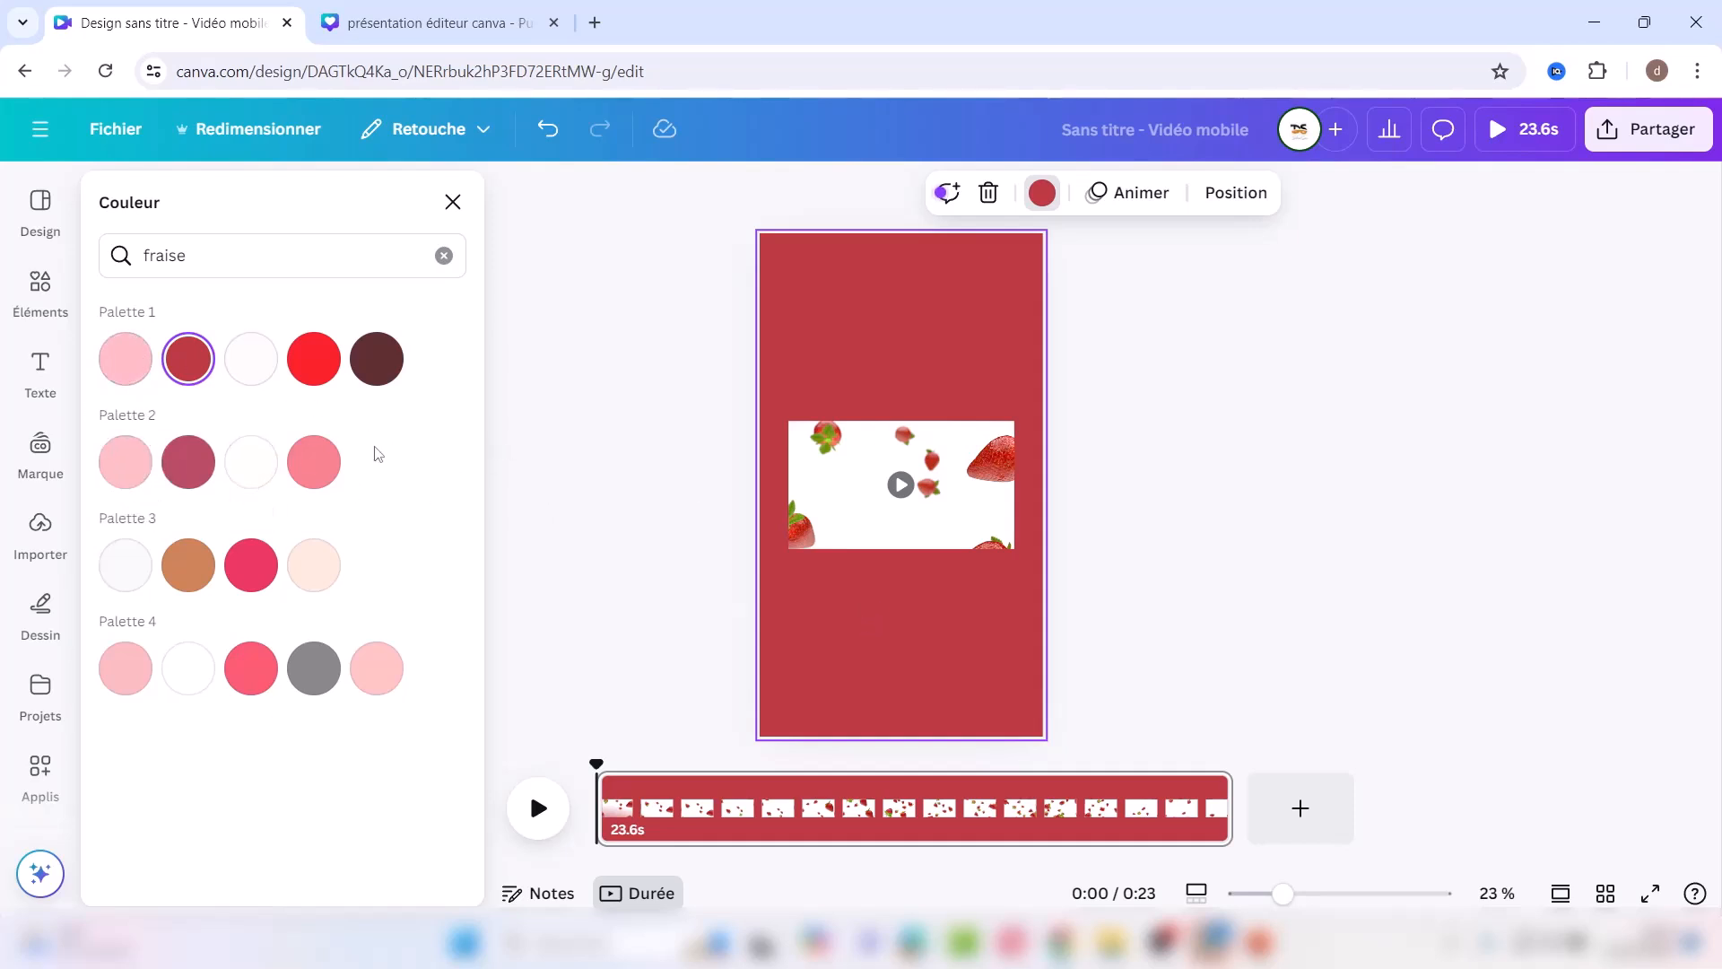
left_click(189, 461)
Step: Enlarge the strawberry video beyond the page edges and reposition it
left_click(839, 468)
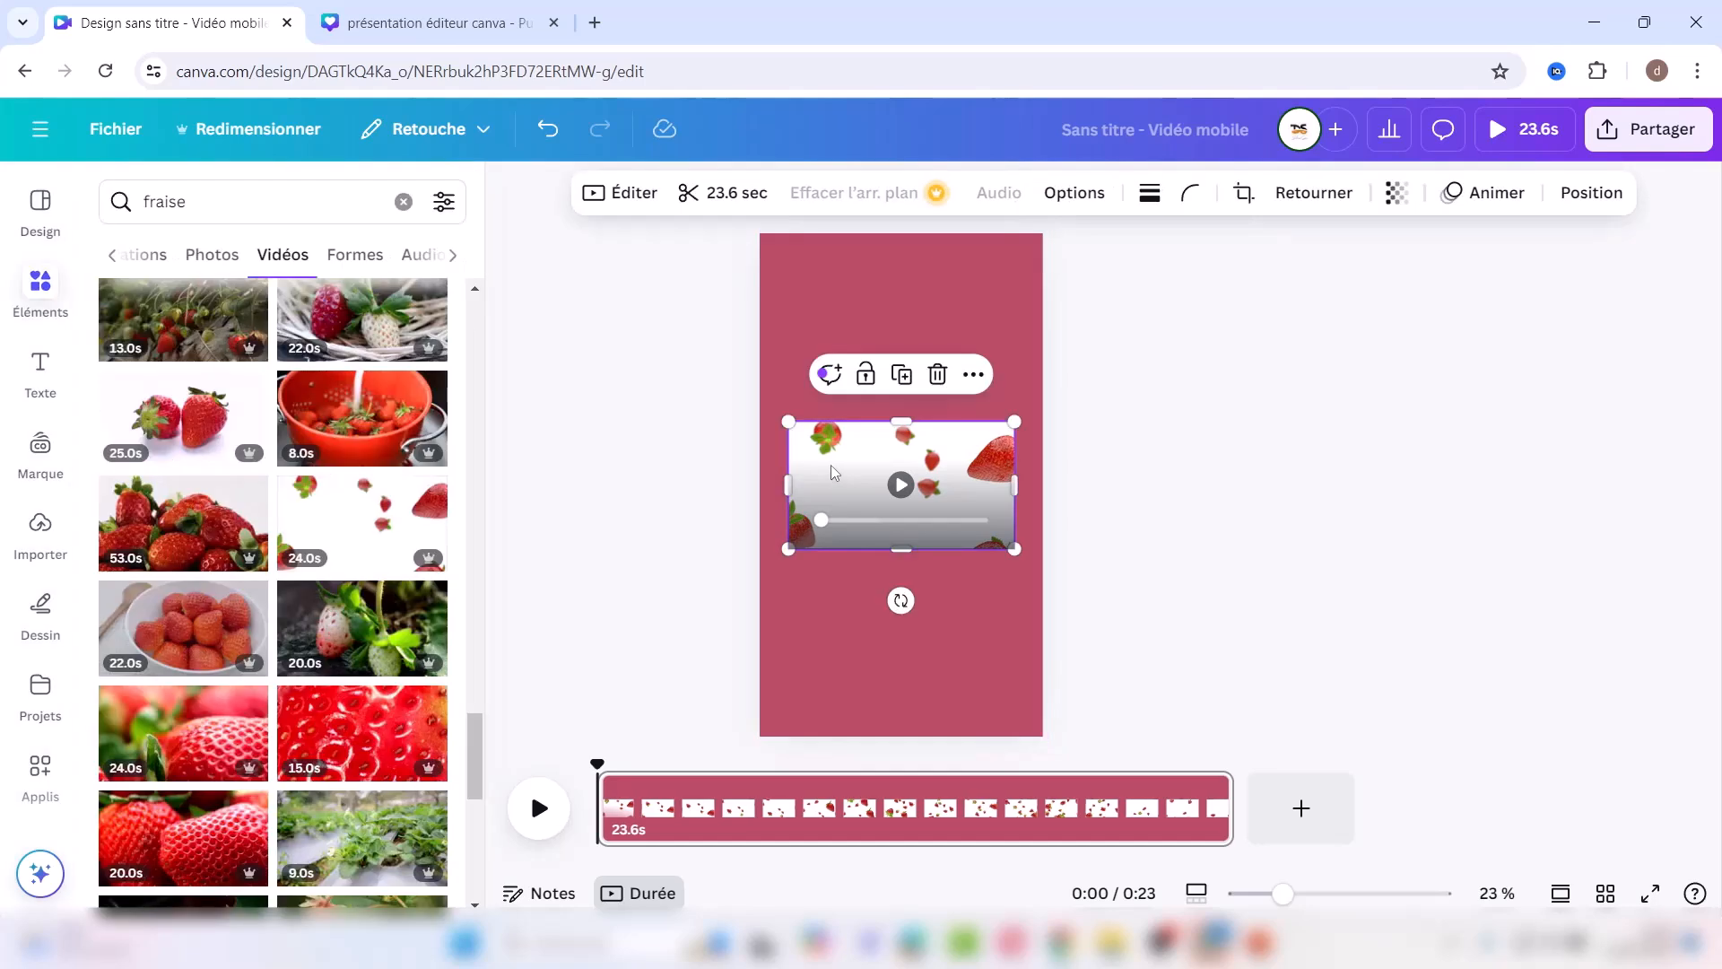
left_click_drag(788, 422, 504, 146)
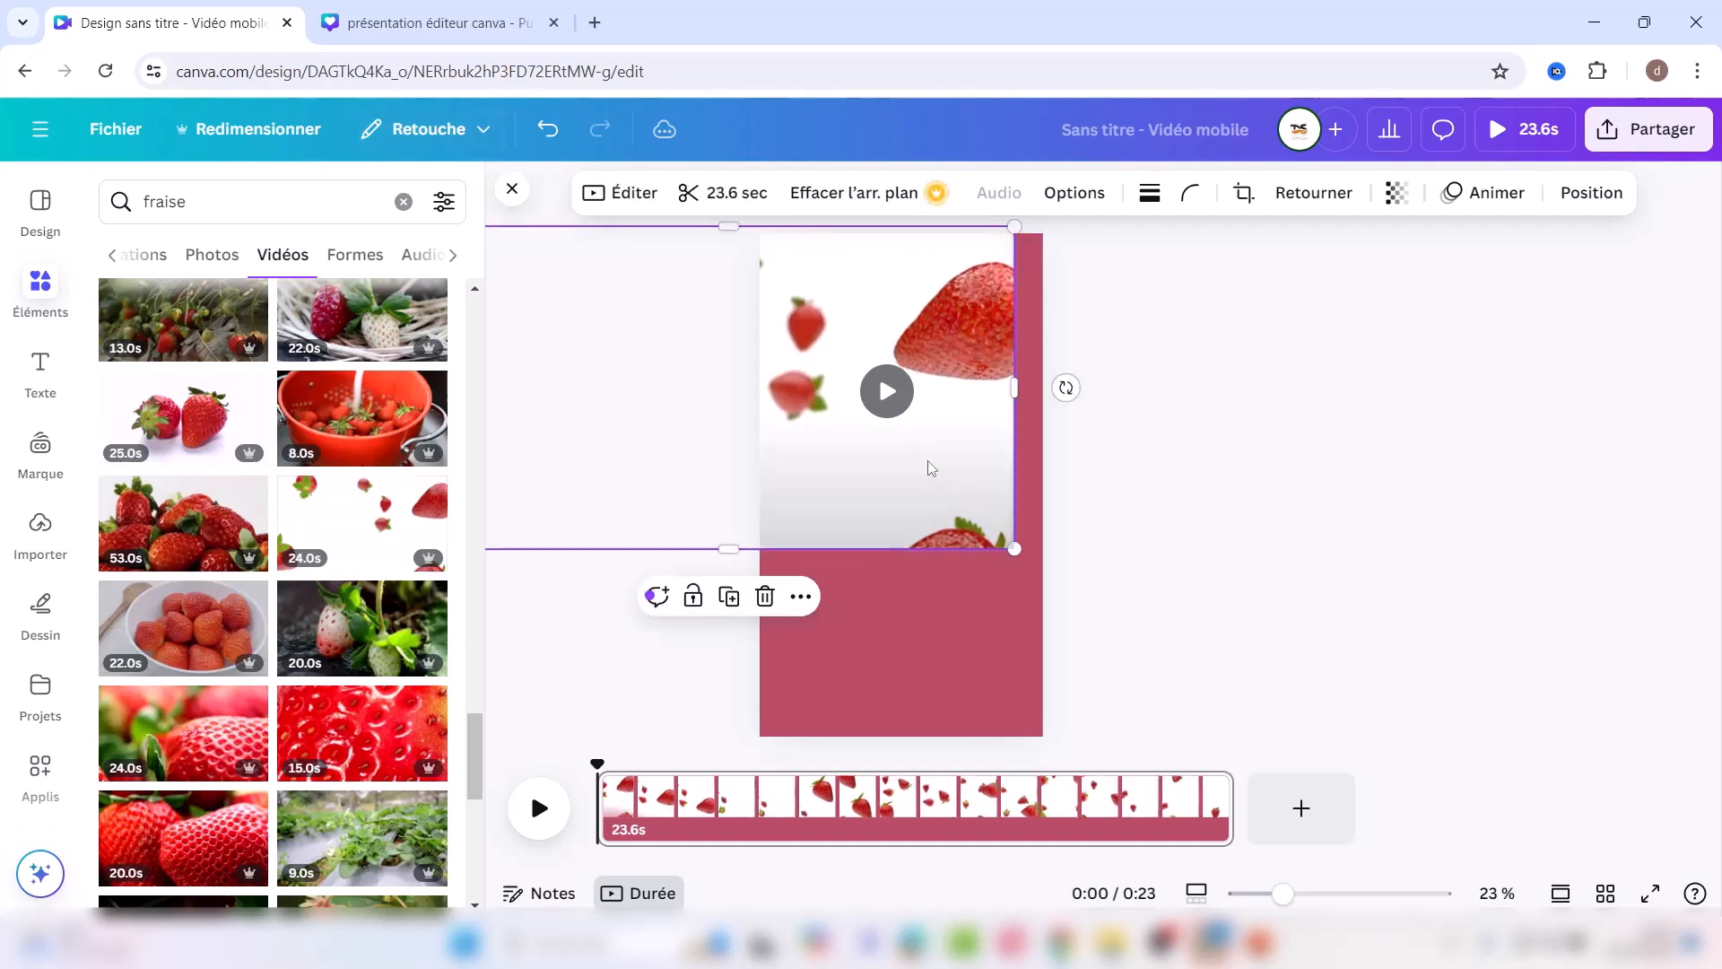
left_click_drag(1014, 549, 1281, 877)
mouse_move(870, 638)
left_mouse_down()
mouse_move(937, 647)
mouse_move(871, 642)
left_mouse_up()
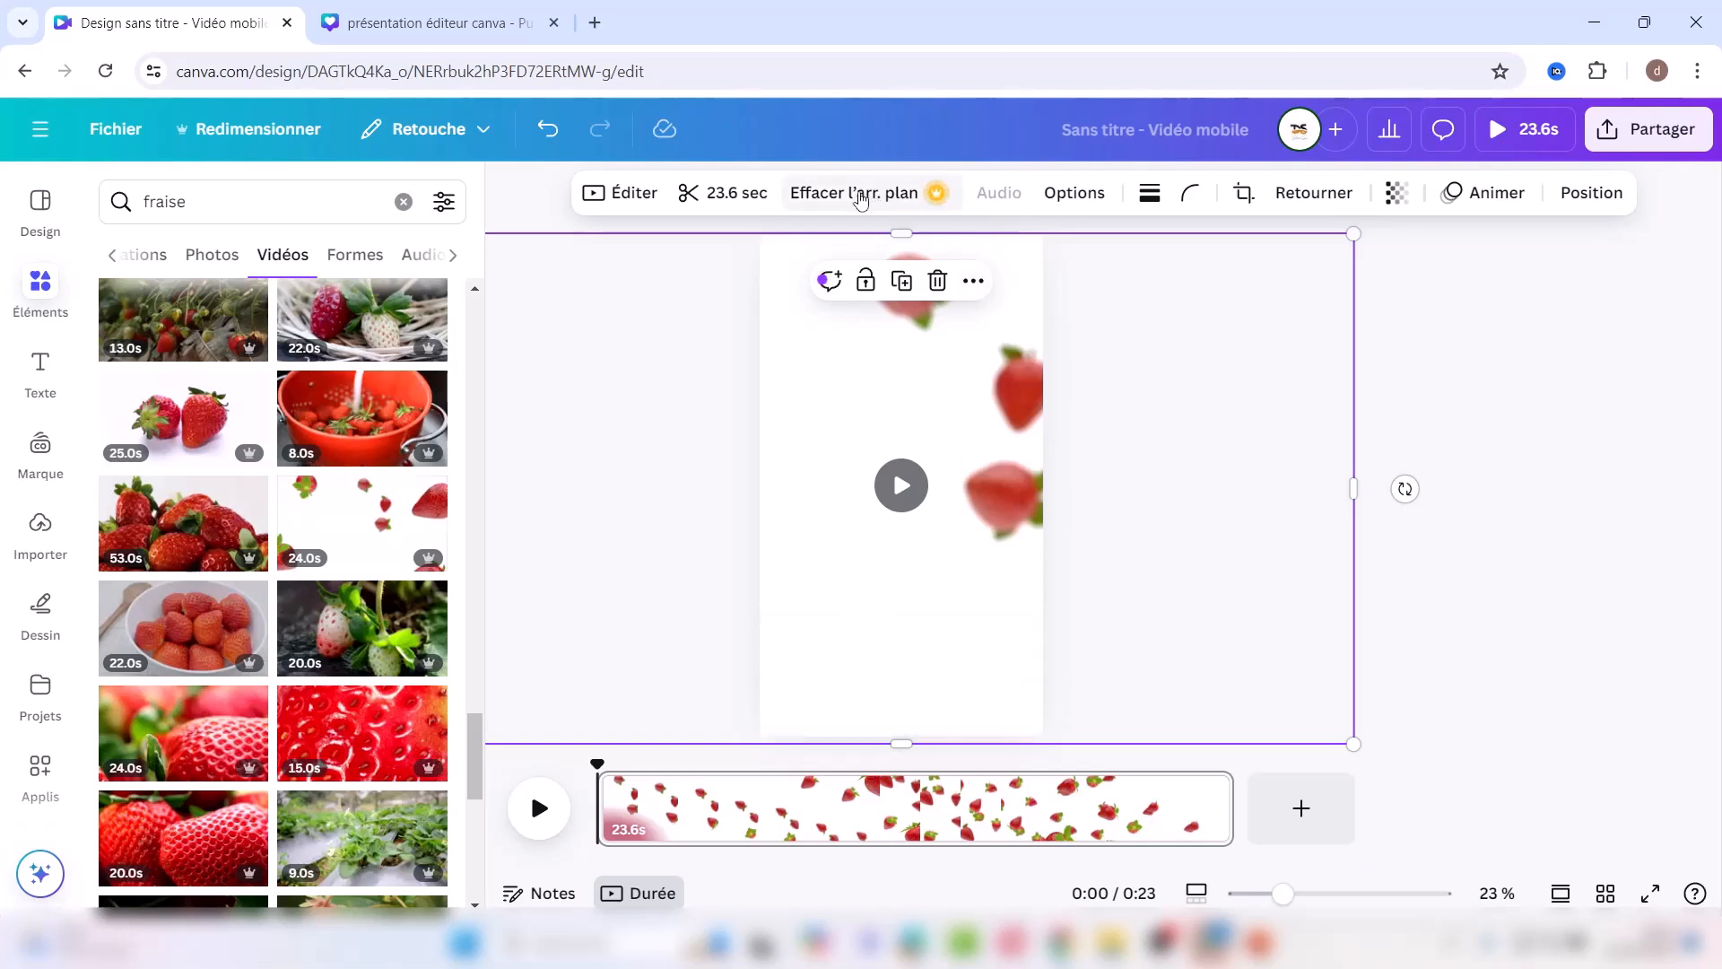
Step: Remove the strawberry video's background, preview it, then delete the clip
left_click(846, 192)
left_click(897, 489)
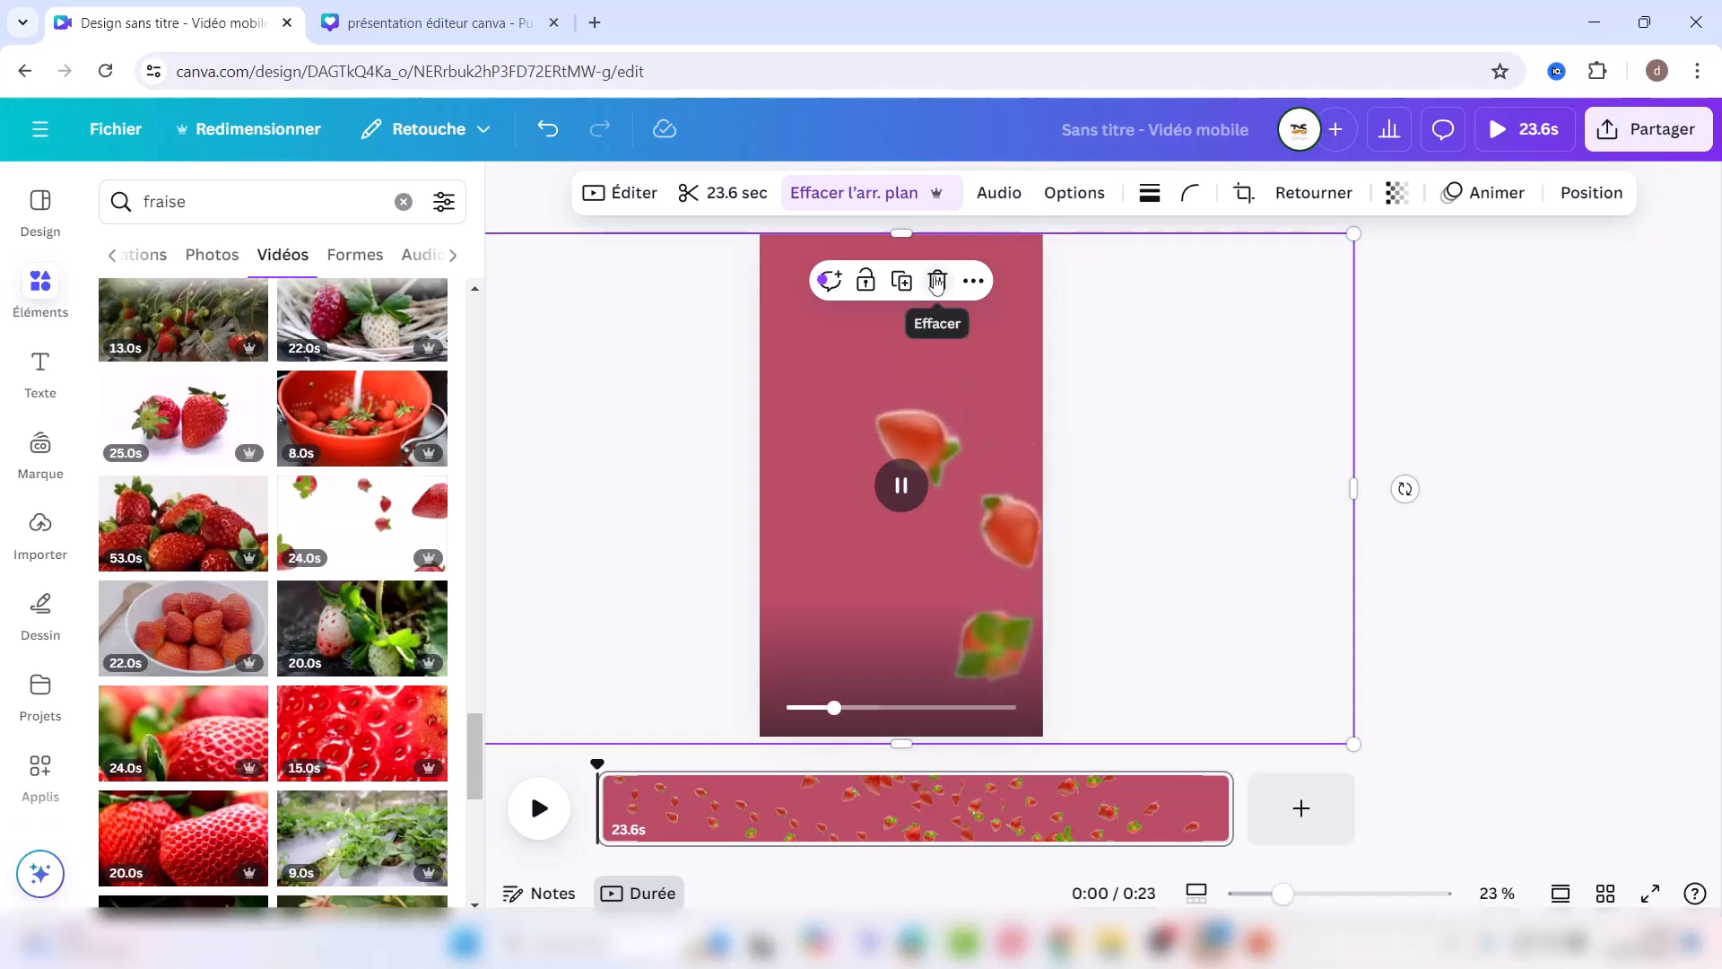
left_click(936, 281)
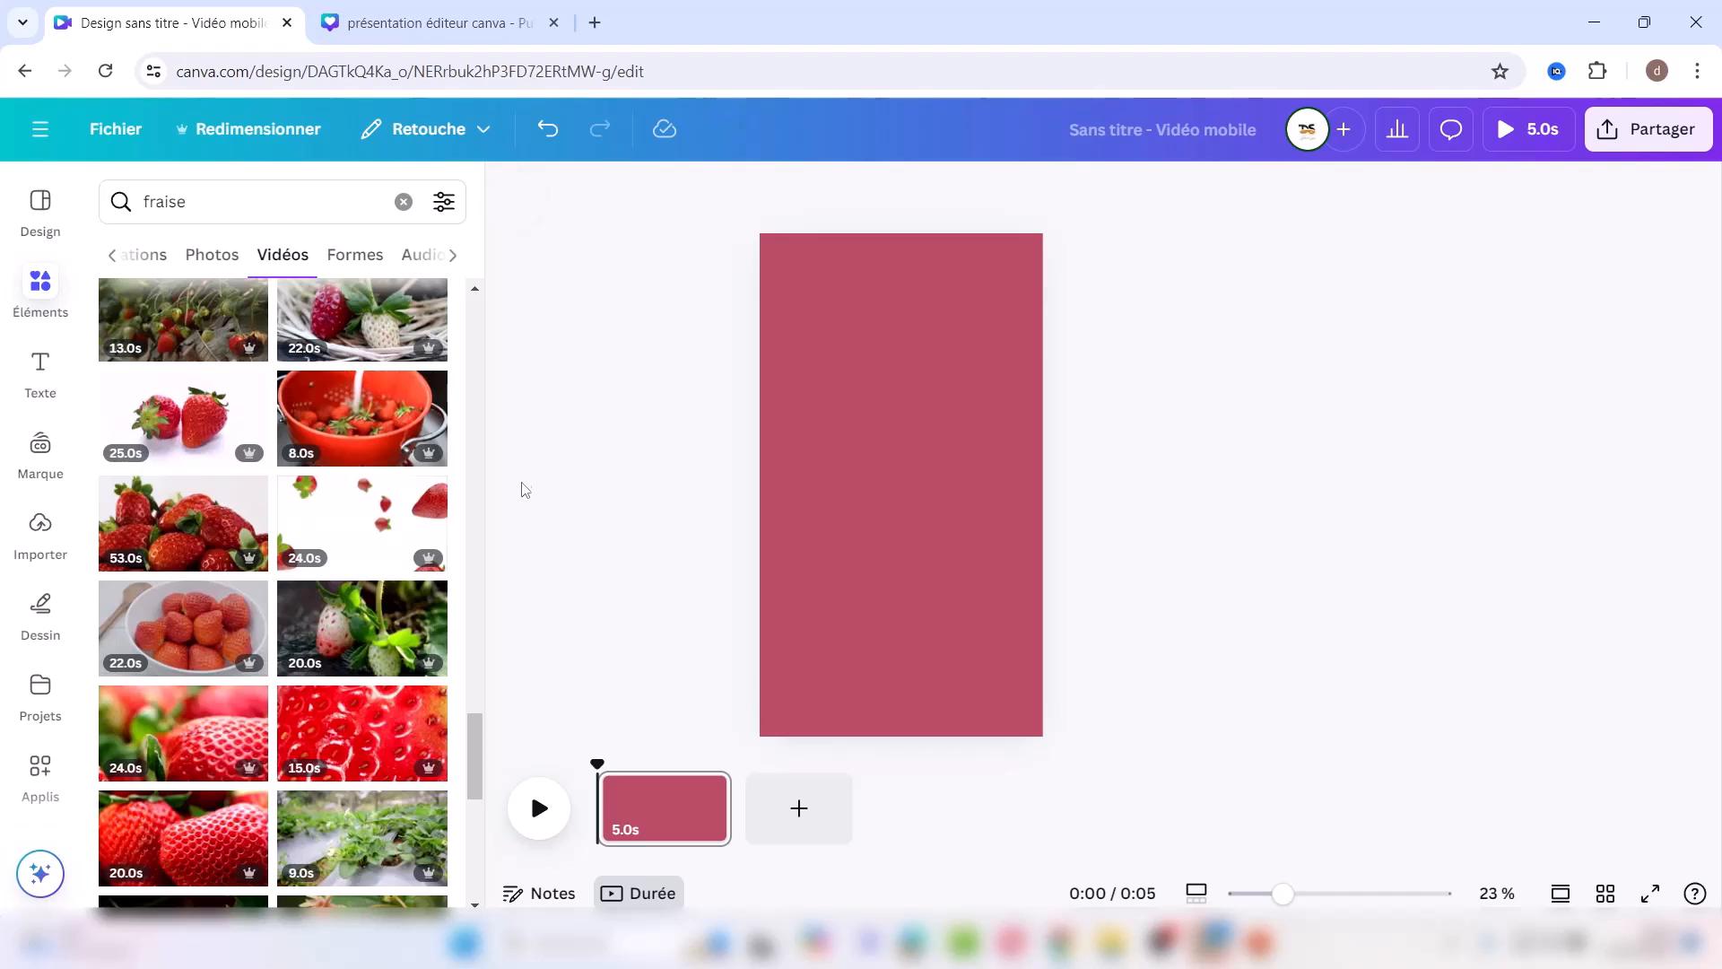
Step: Limit element search results to cut-out videos only (Cut-out uniquement)
left_click(444, 201)
right_click(453, 625)
left_click(452, 625)
scroll(184, 534, "down", 3)
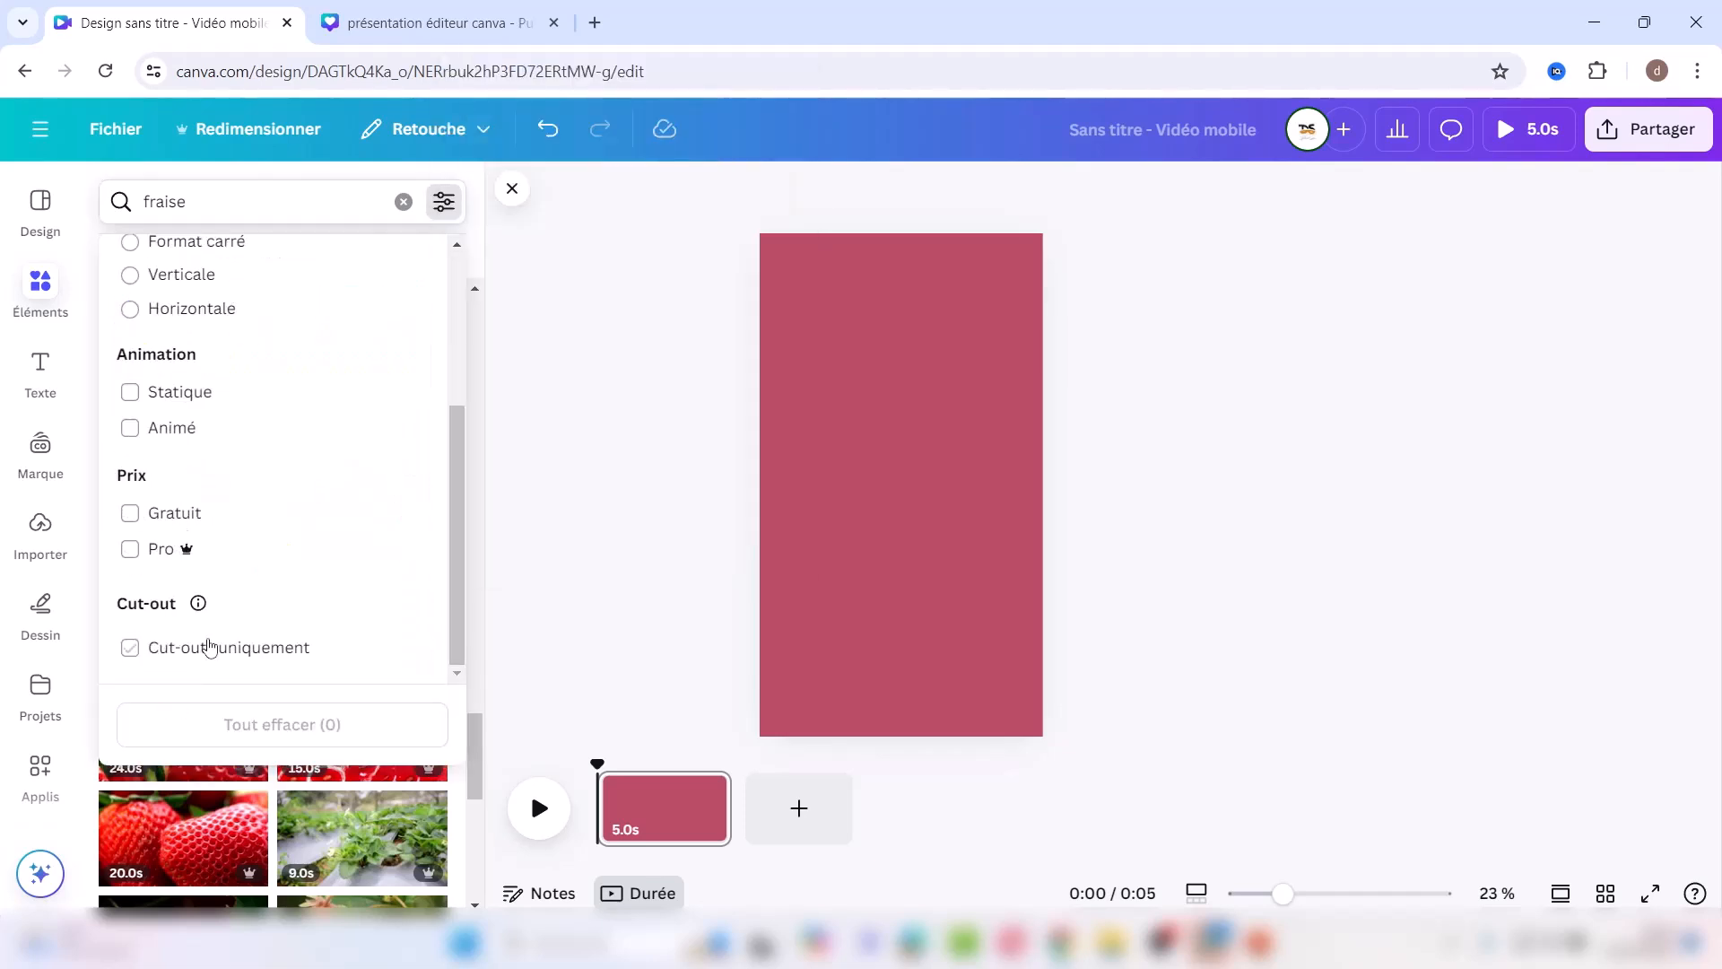
left_click(130, 647)
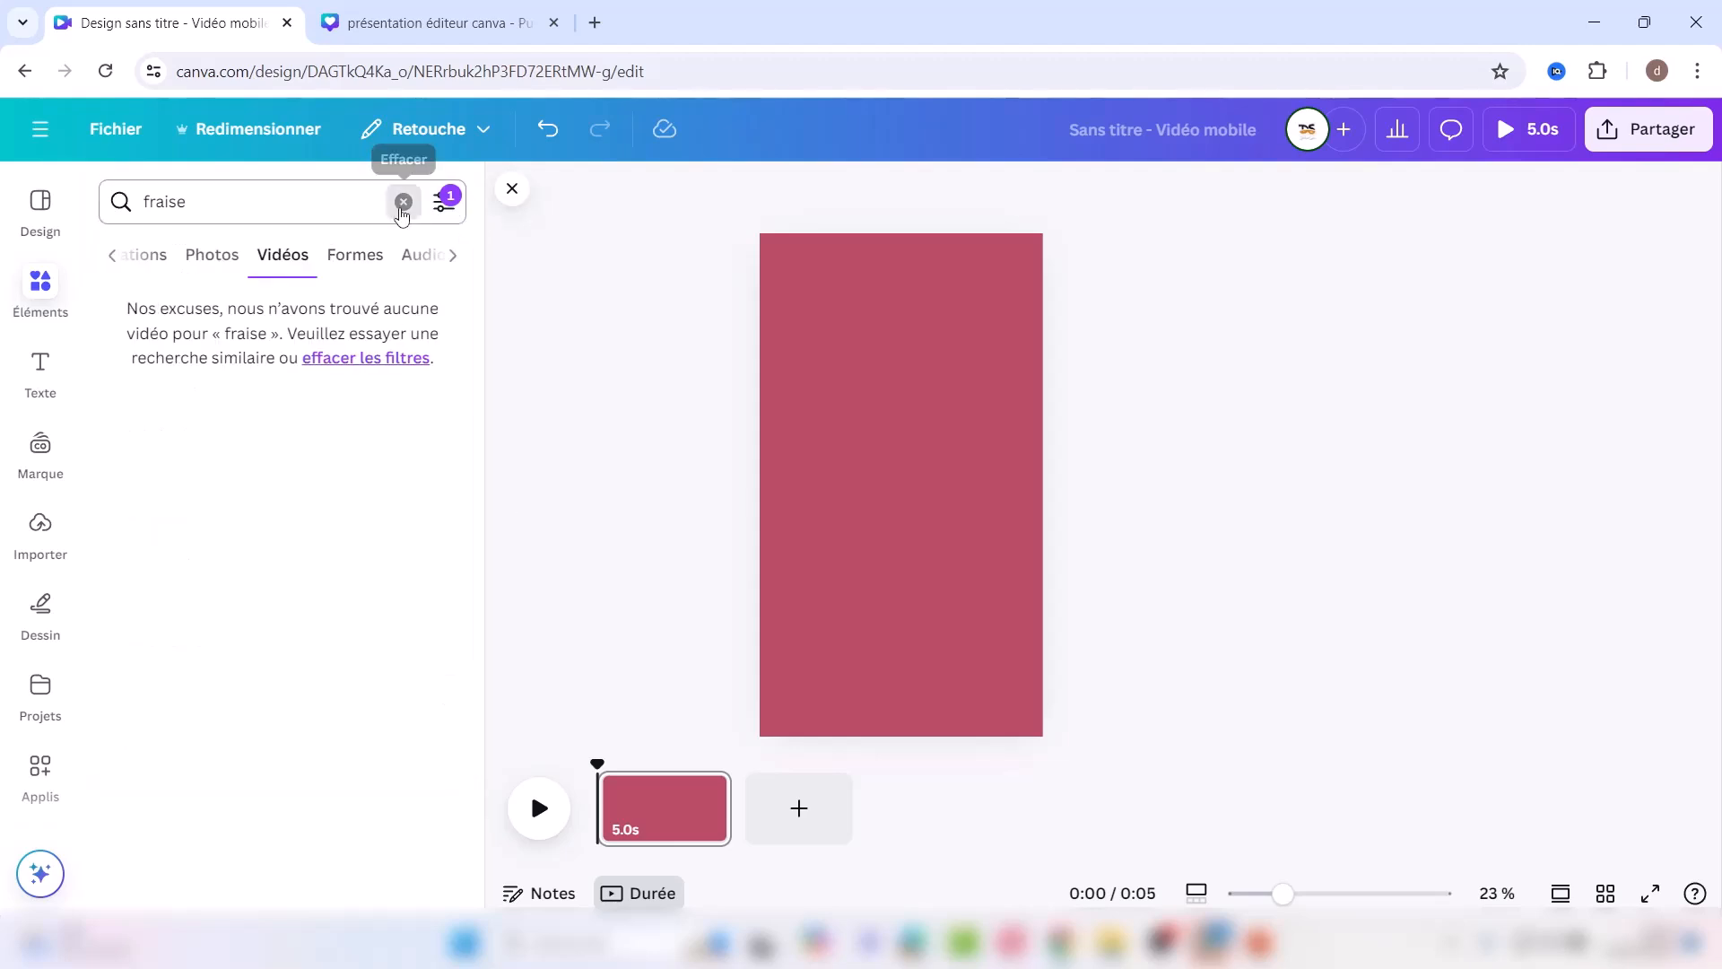
Step: Replace the fraise search with 'lemon' and browse the video results
left_click(403, 201)
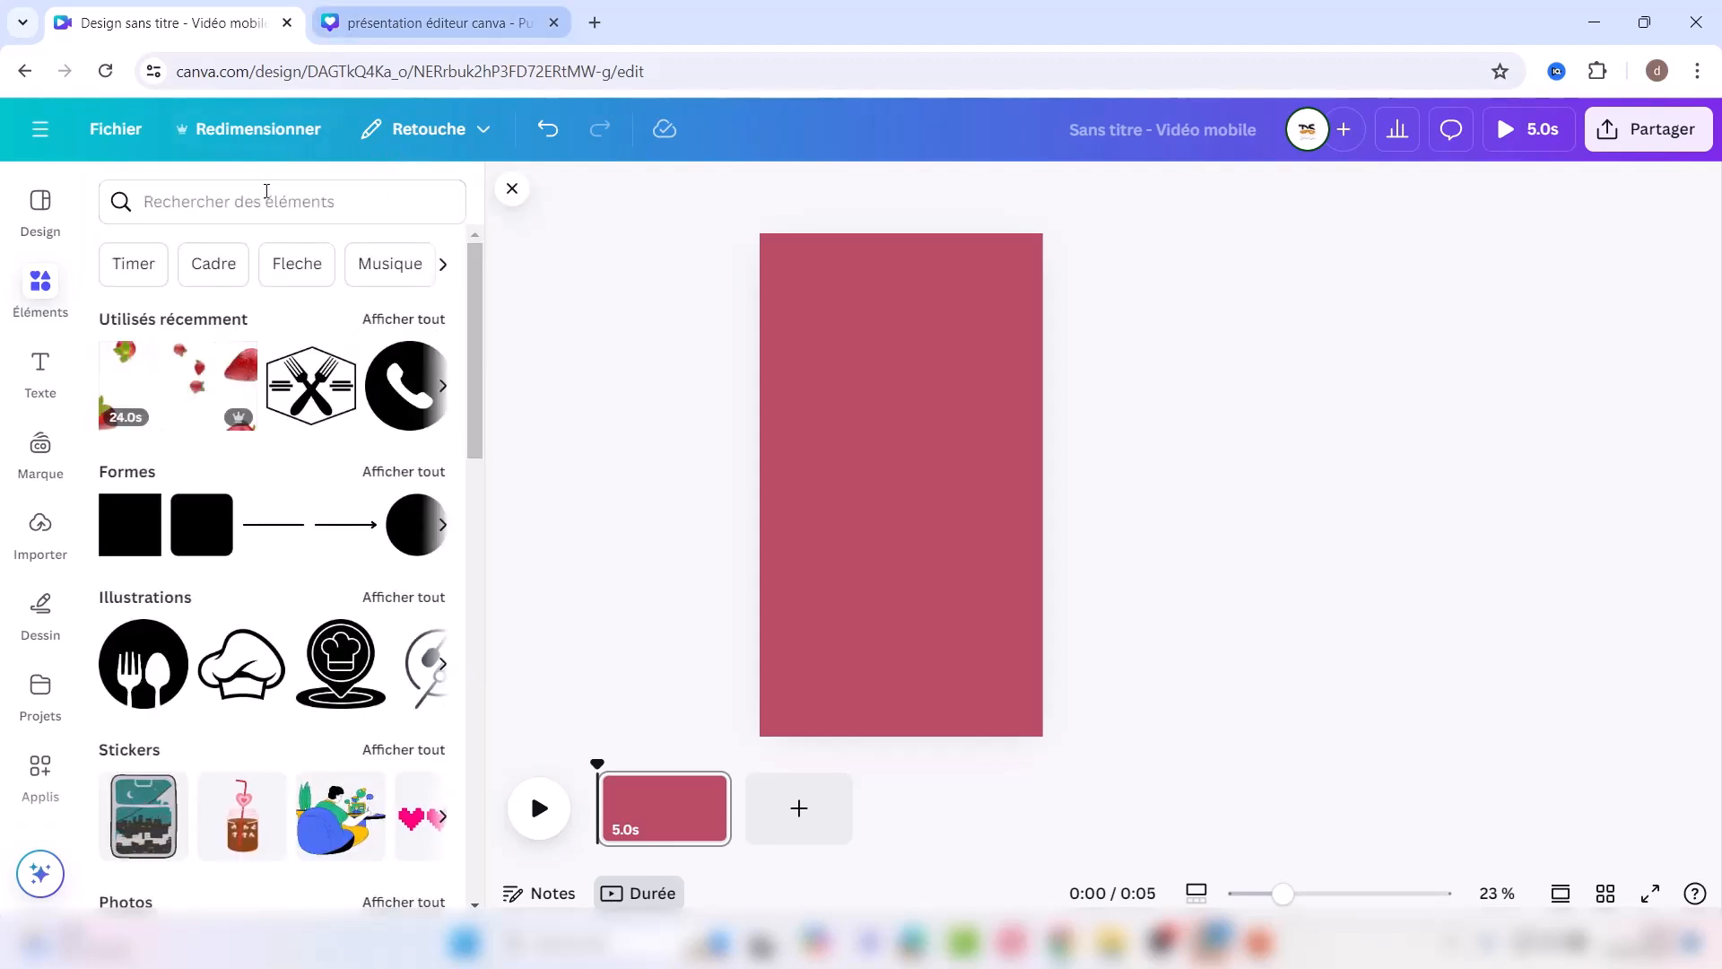
left_click(267, 201)
type("lemon")
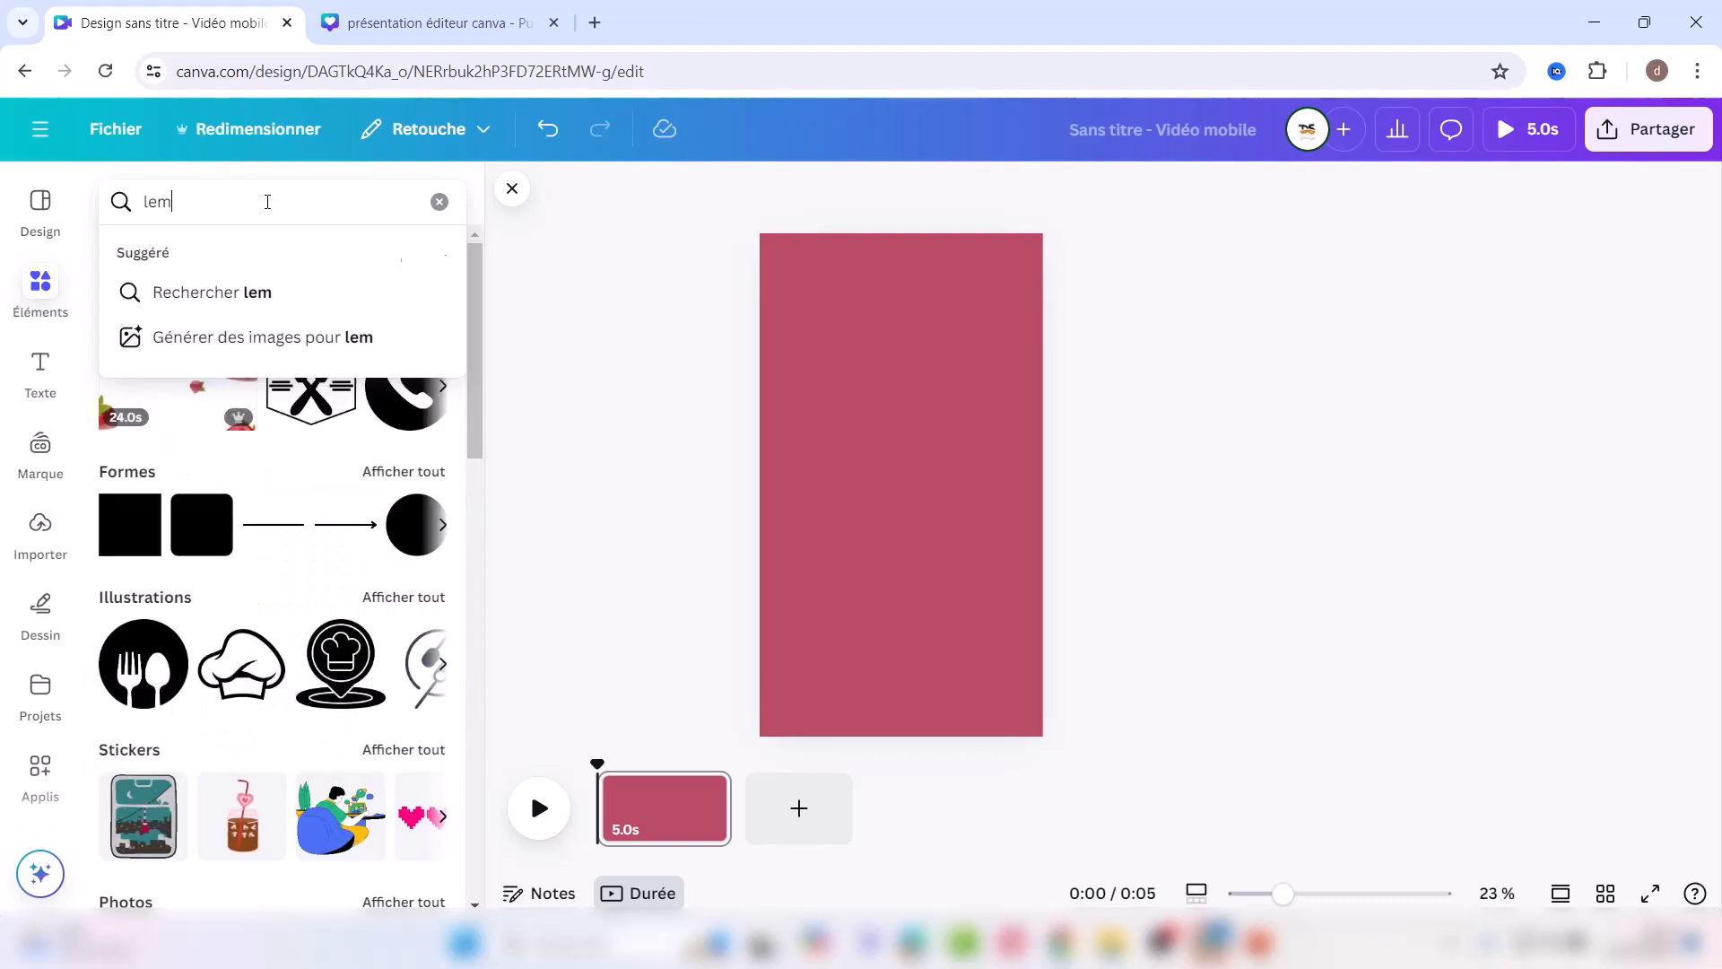
key("Return")
left_click(395, 259)
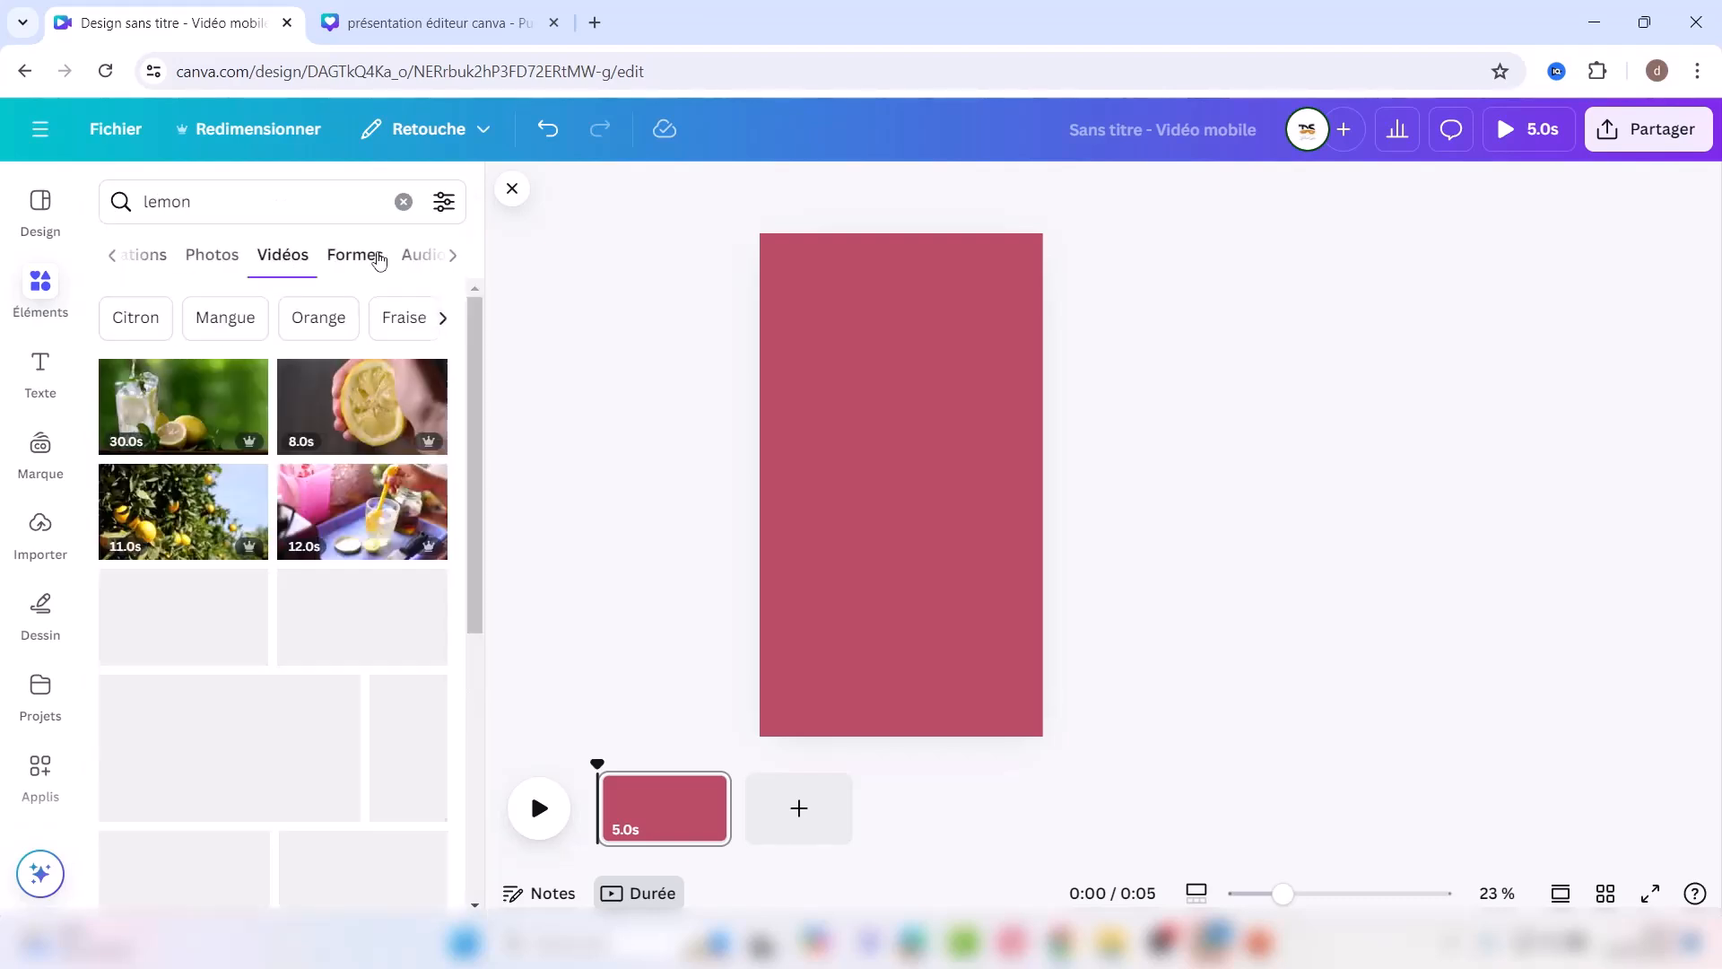
left_click_drag(476, 425, 460, 583)
scroll(457, 592, "down", 3)
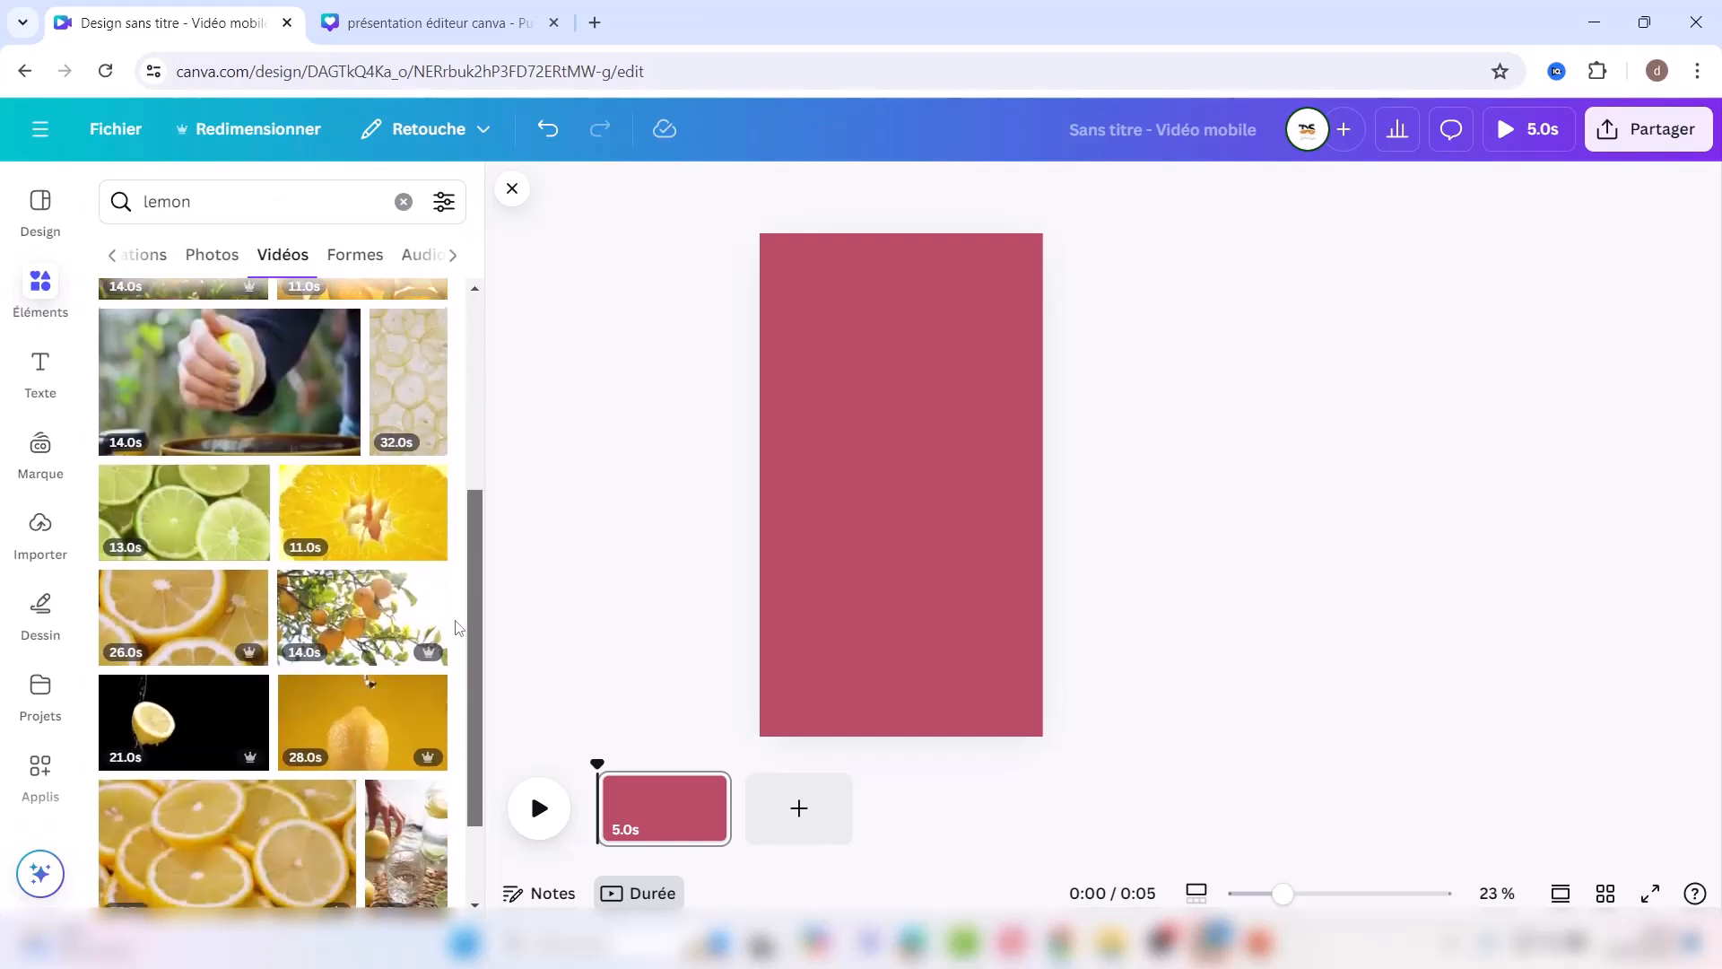
Step: Add the lime-slice clip, duplicate it, and make one copy the page background
left_click(220, 797)
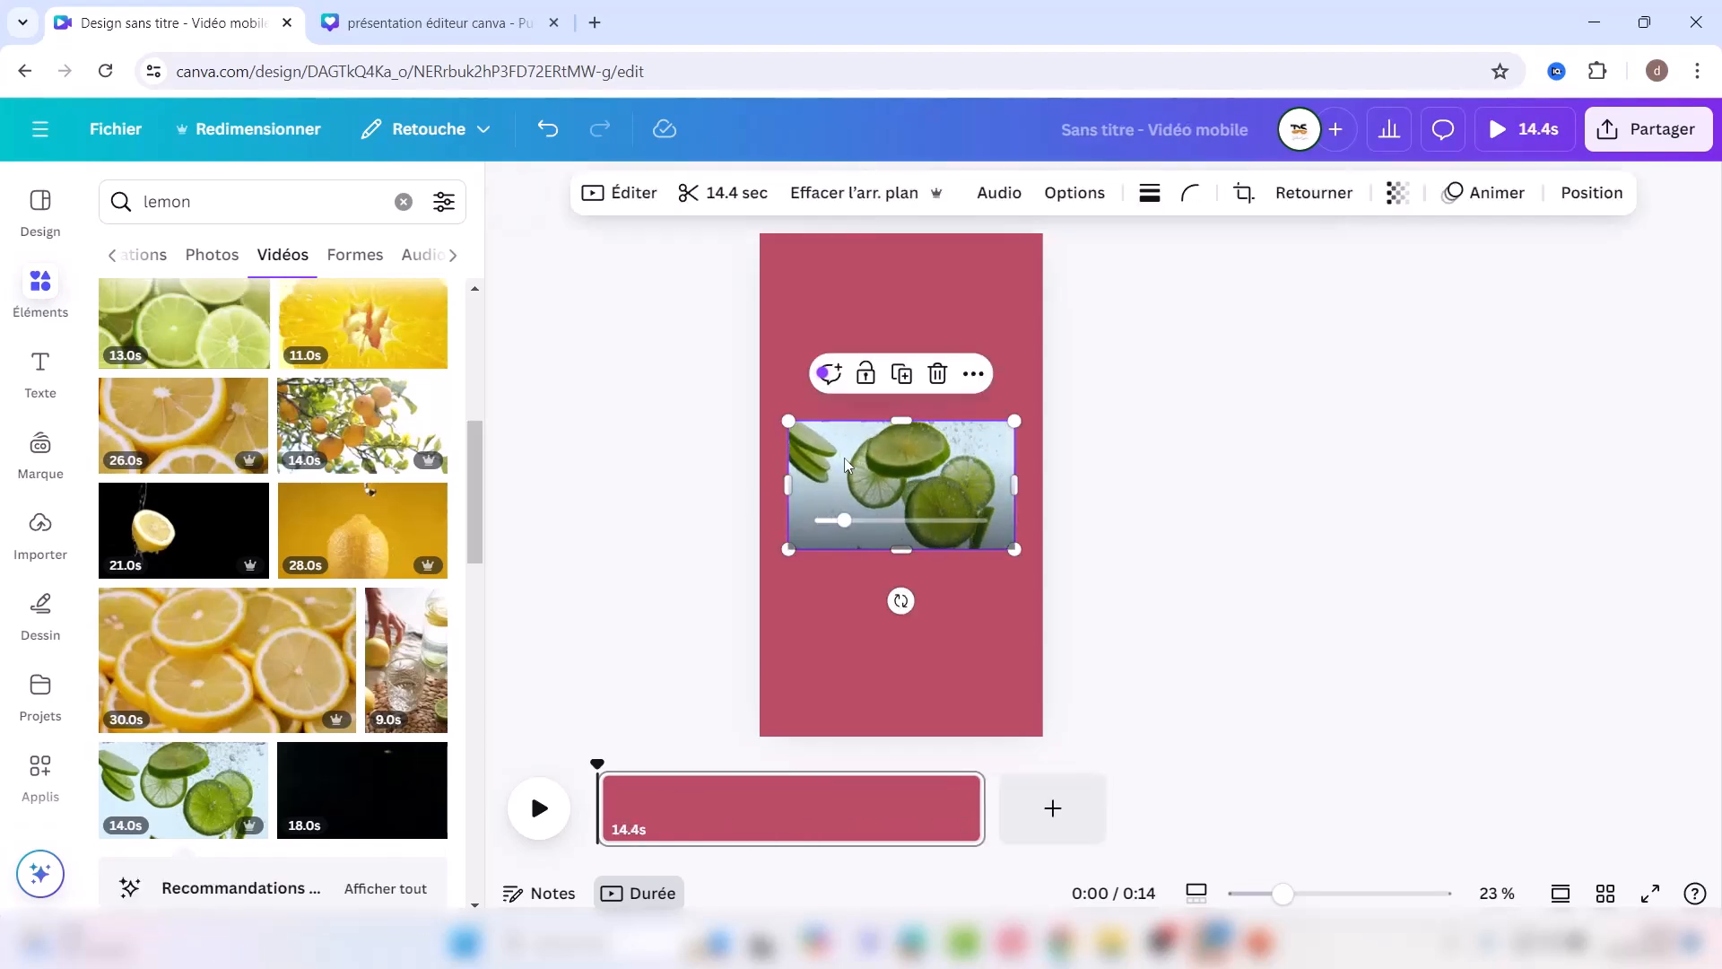
left_click(905, 376)
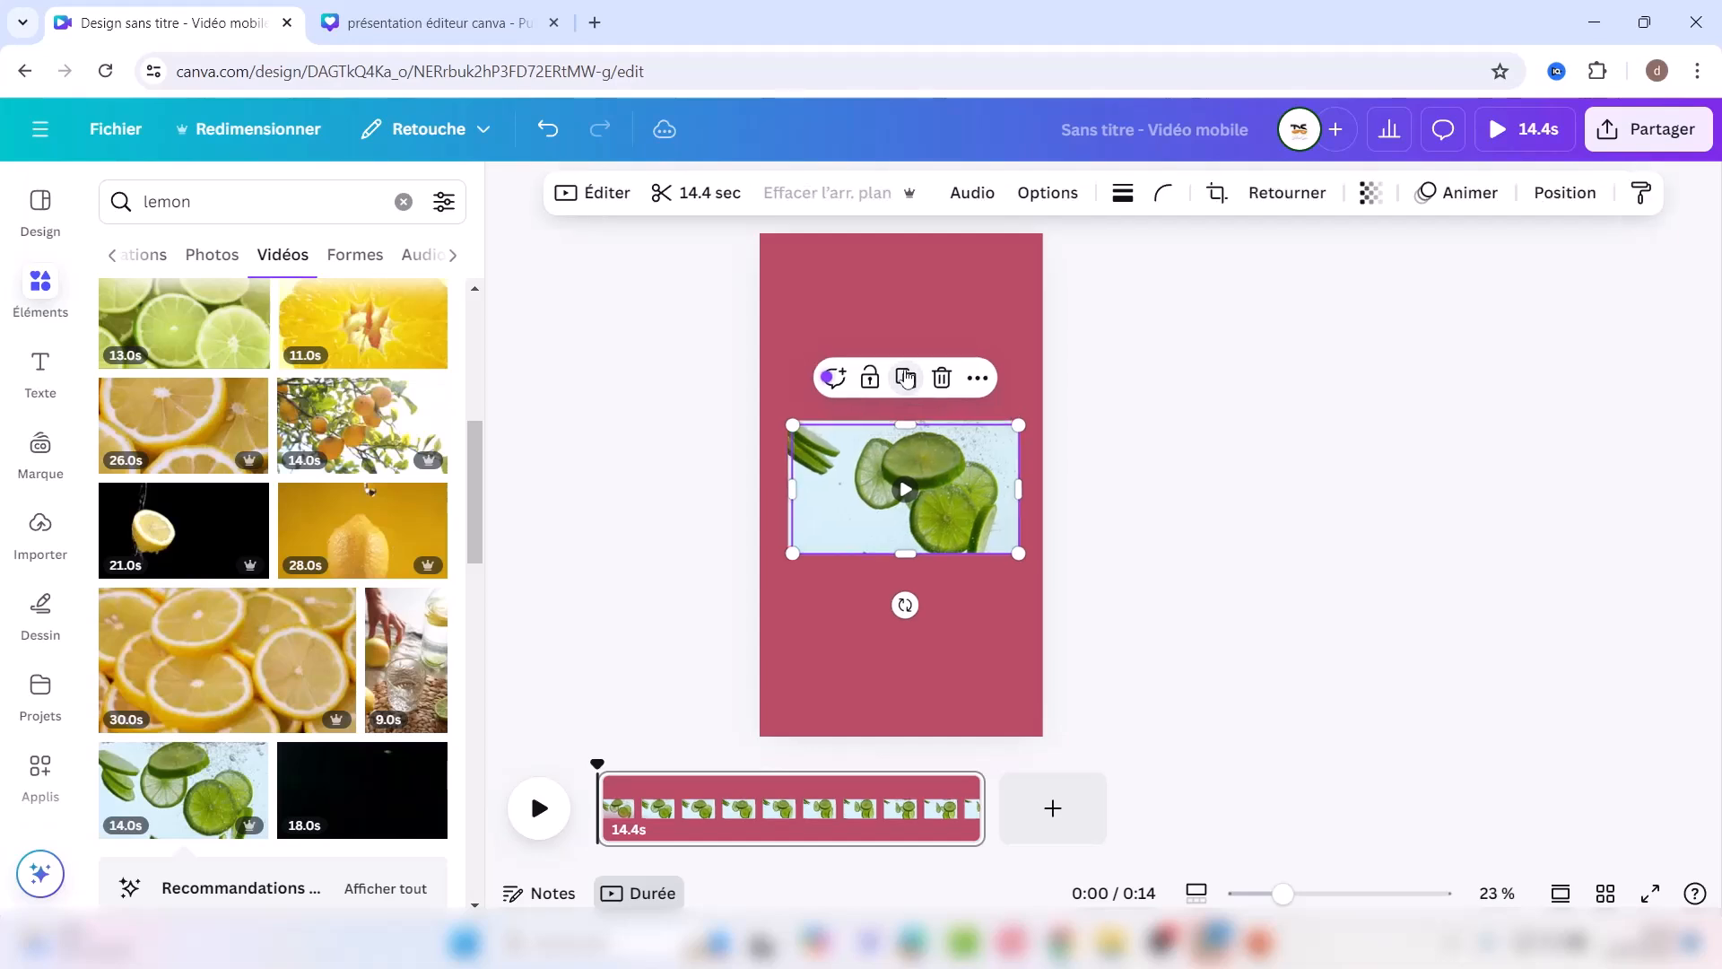
left_click_drag(929, 486, 925, 545)
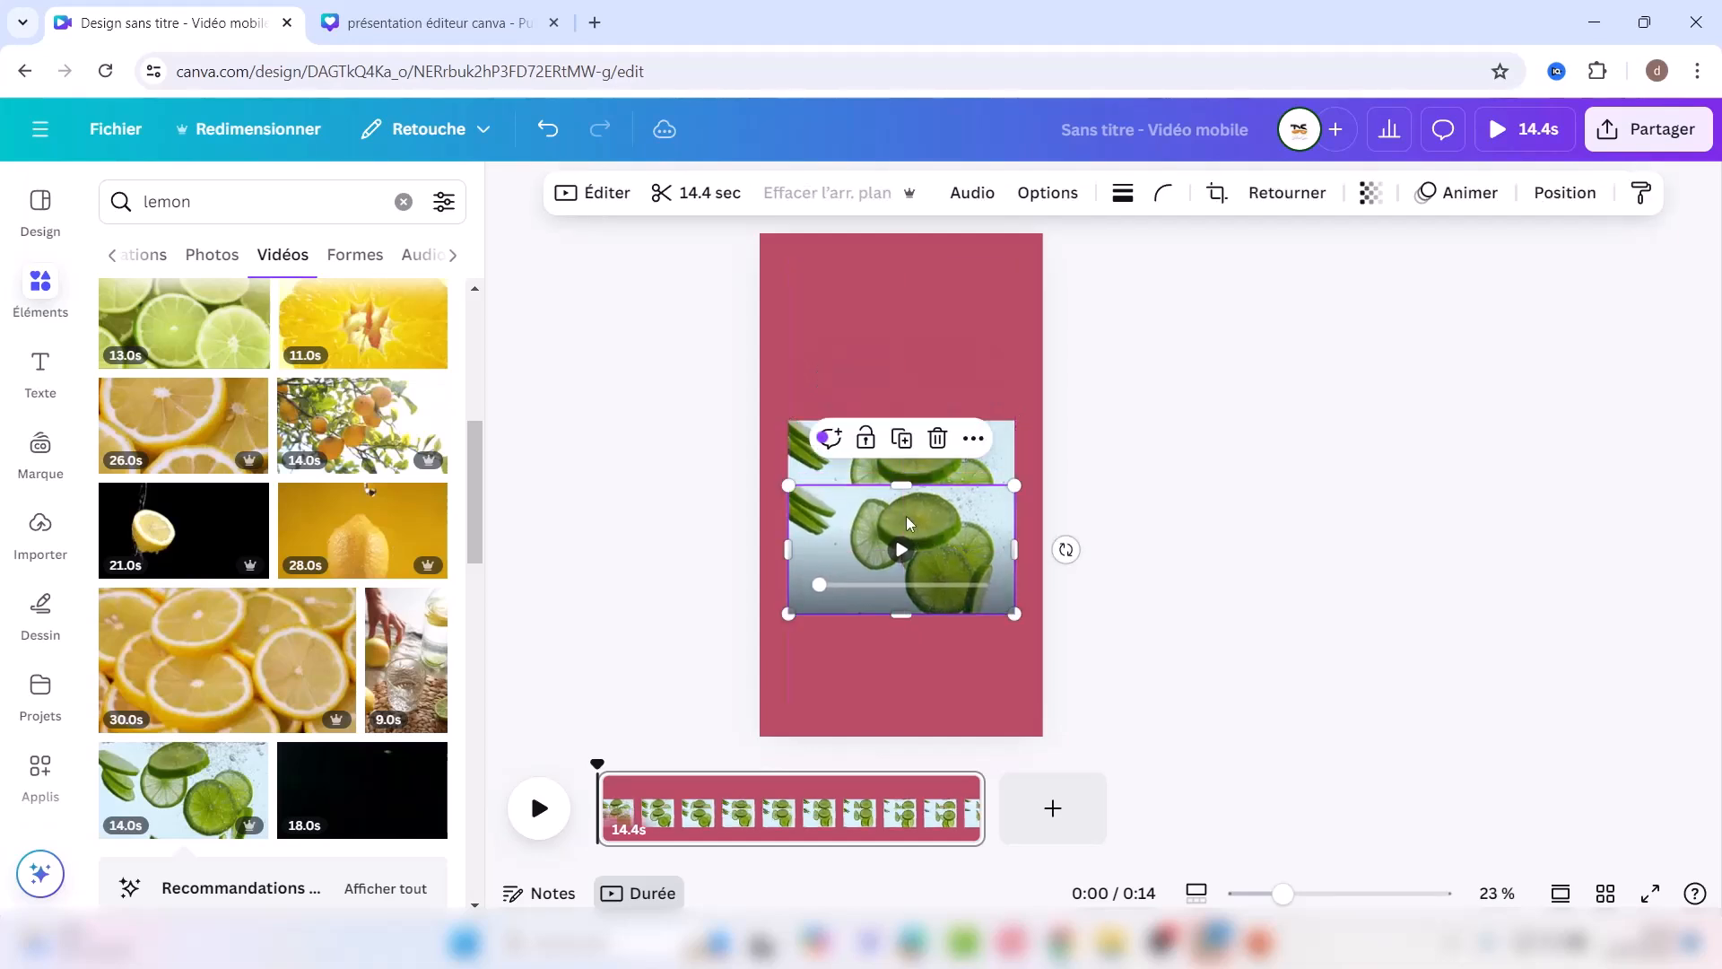
right_click(803, 470)
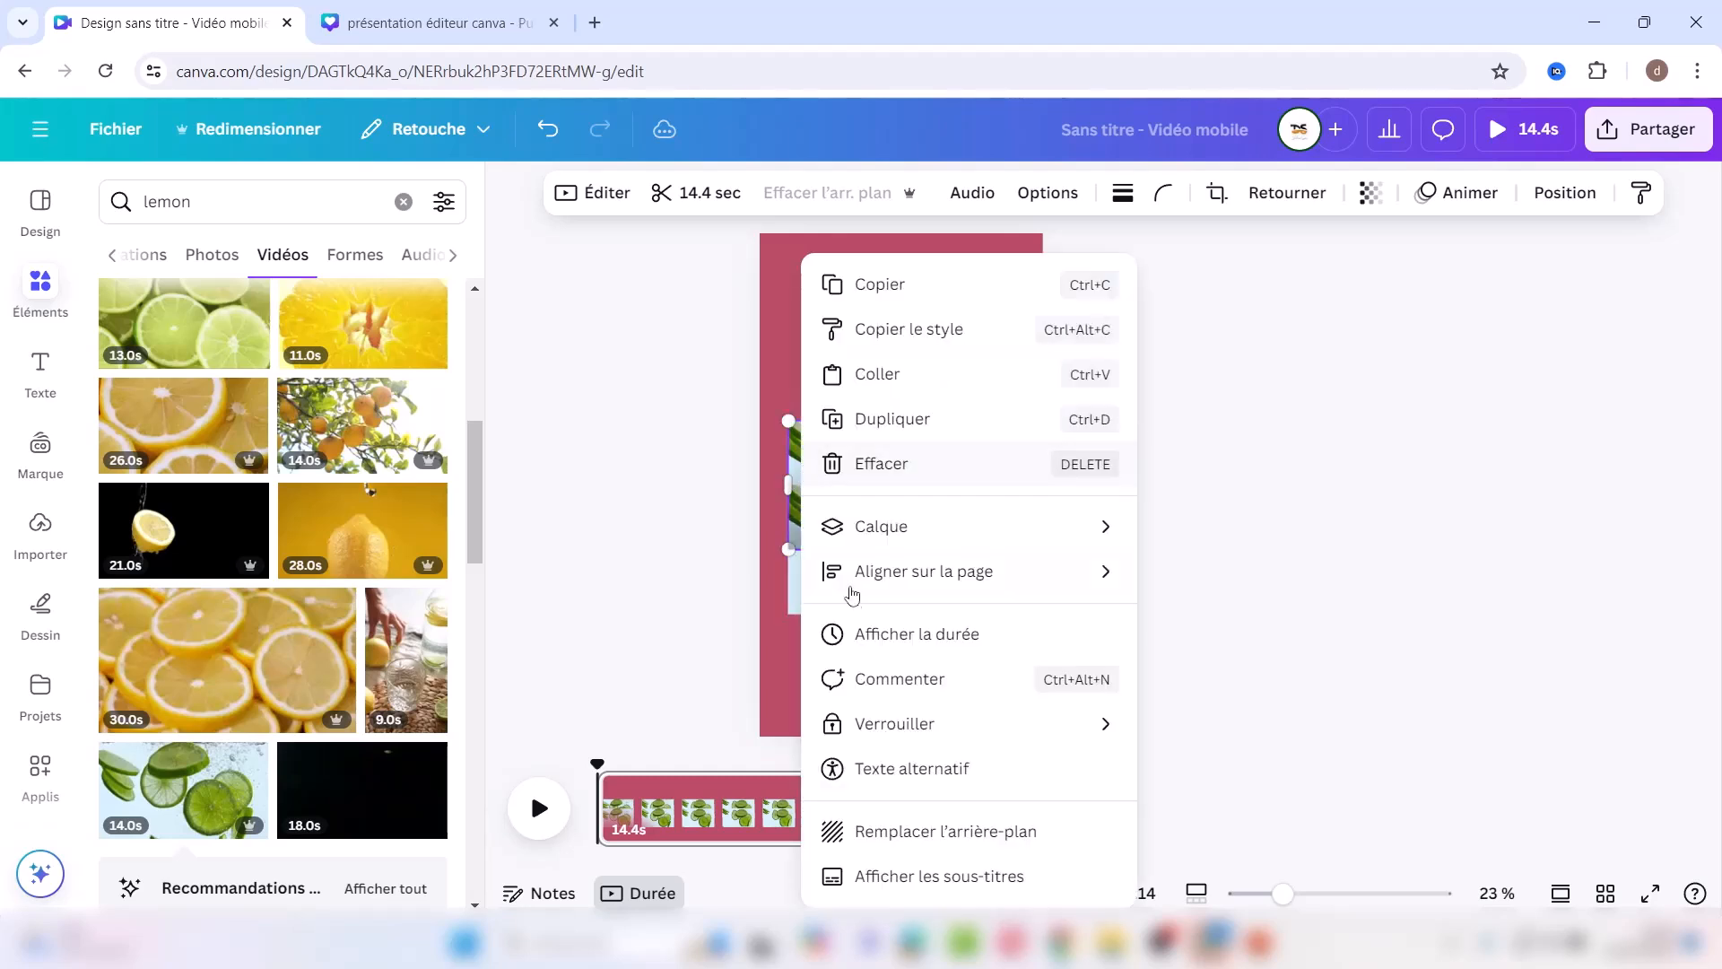
left_click(901, 833)
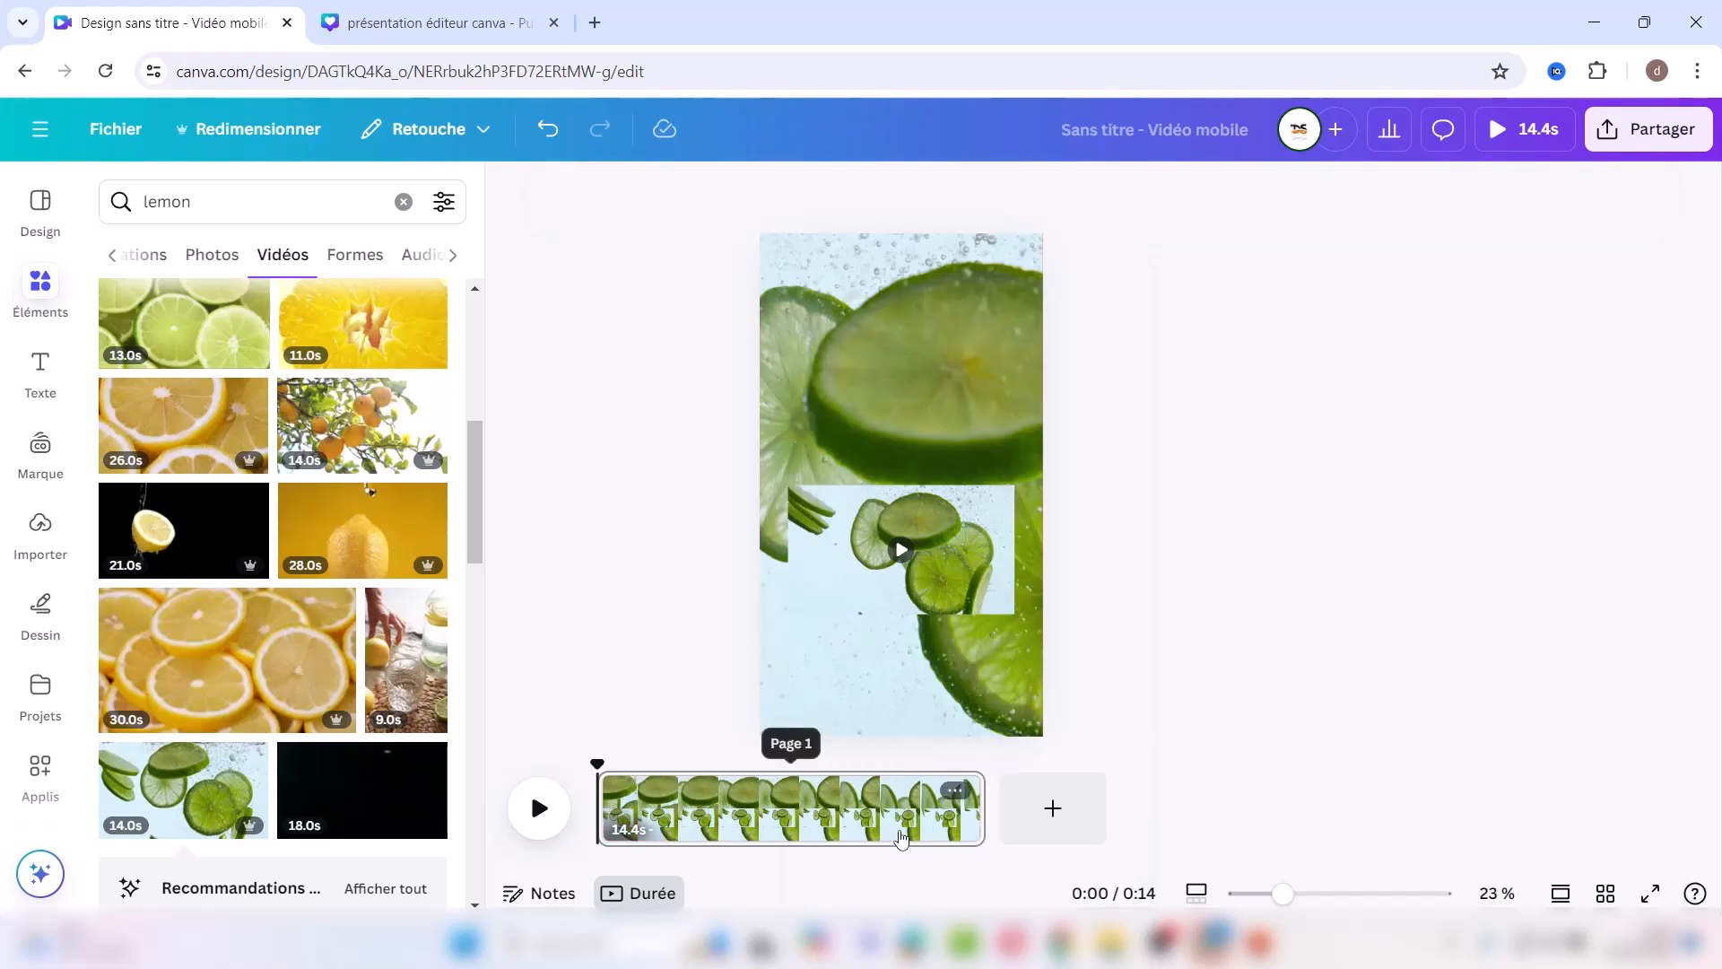
Step: Remove the top lime clip's background and enlarge it to full page height, centred
left_click(845, 533)
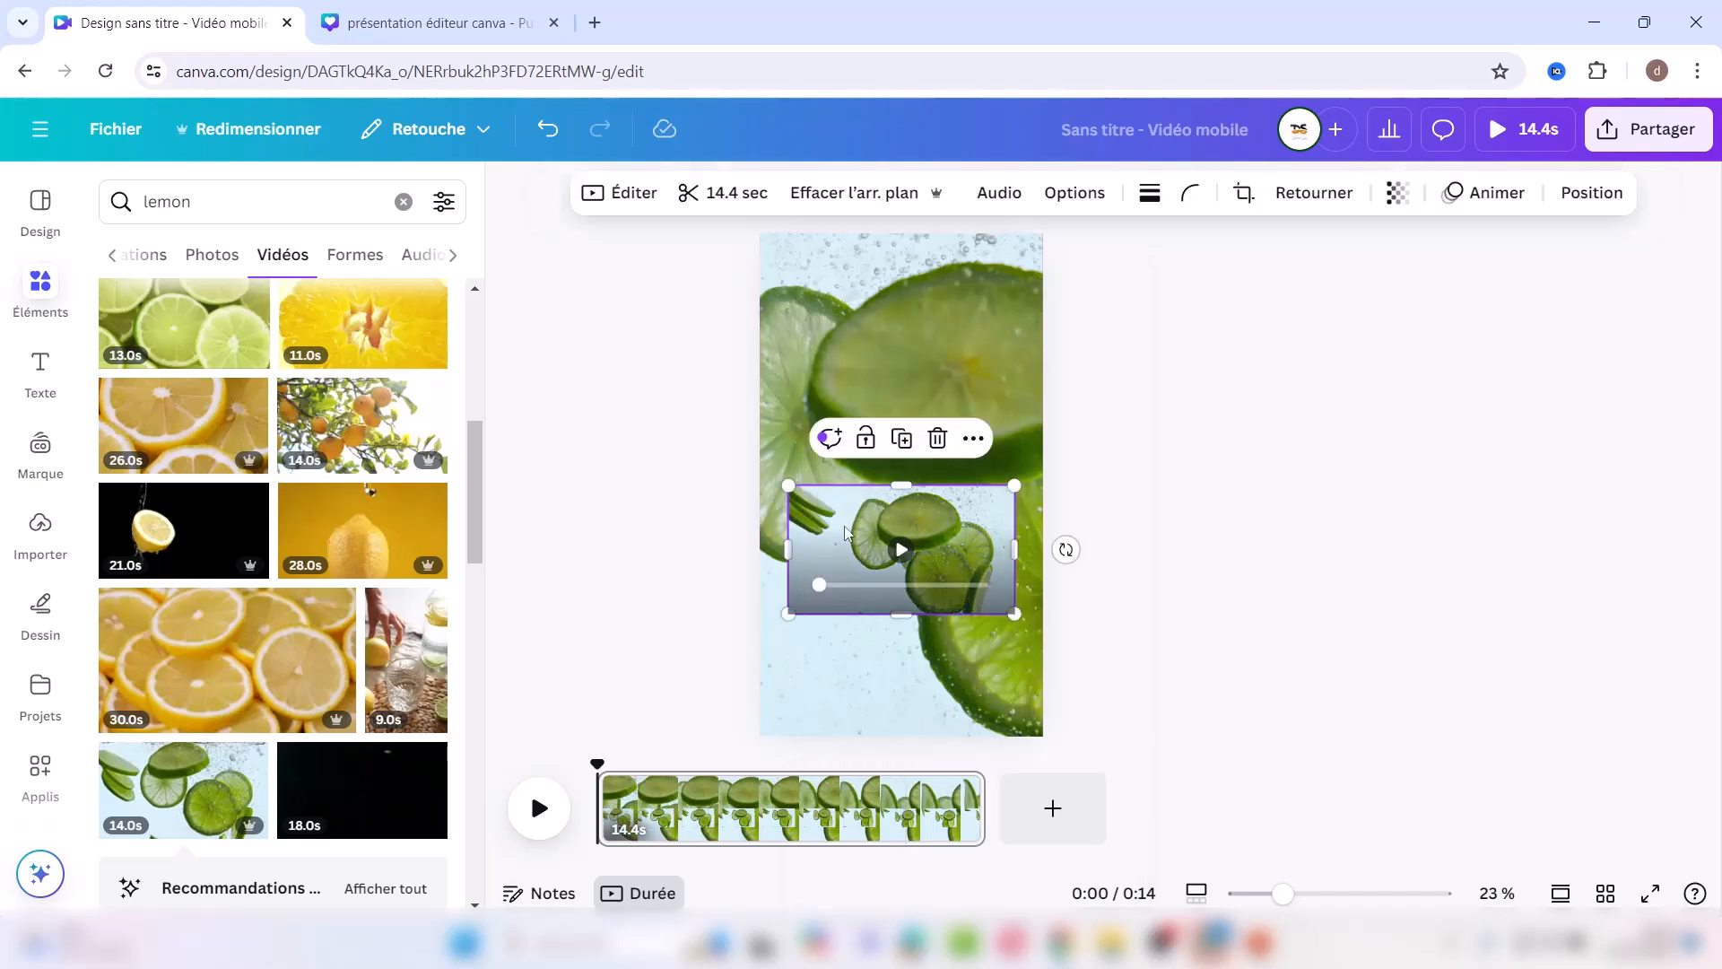
left_click(814, 200)
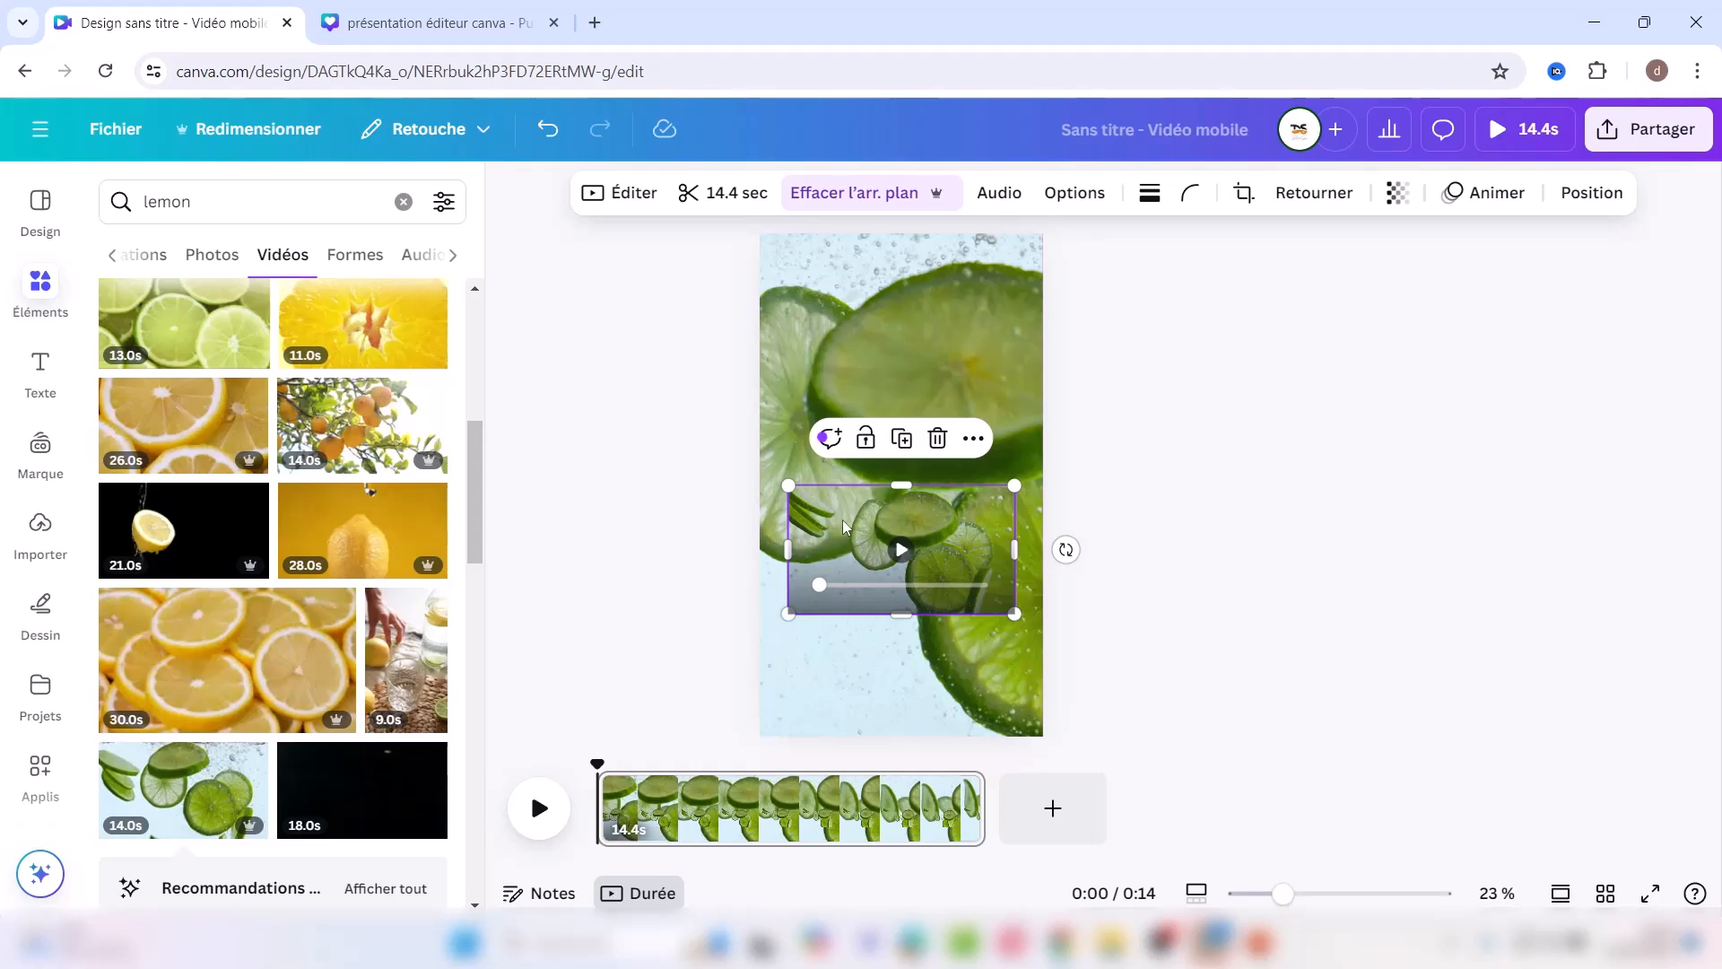
left_click_drag(786, 485, 437, 233)
left_click_drag(801, 396, 992, 363)
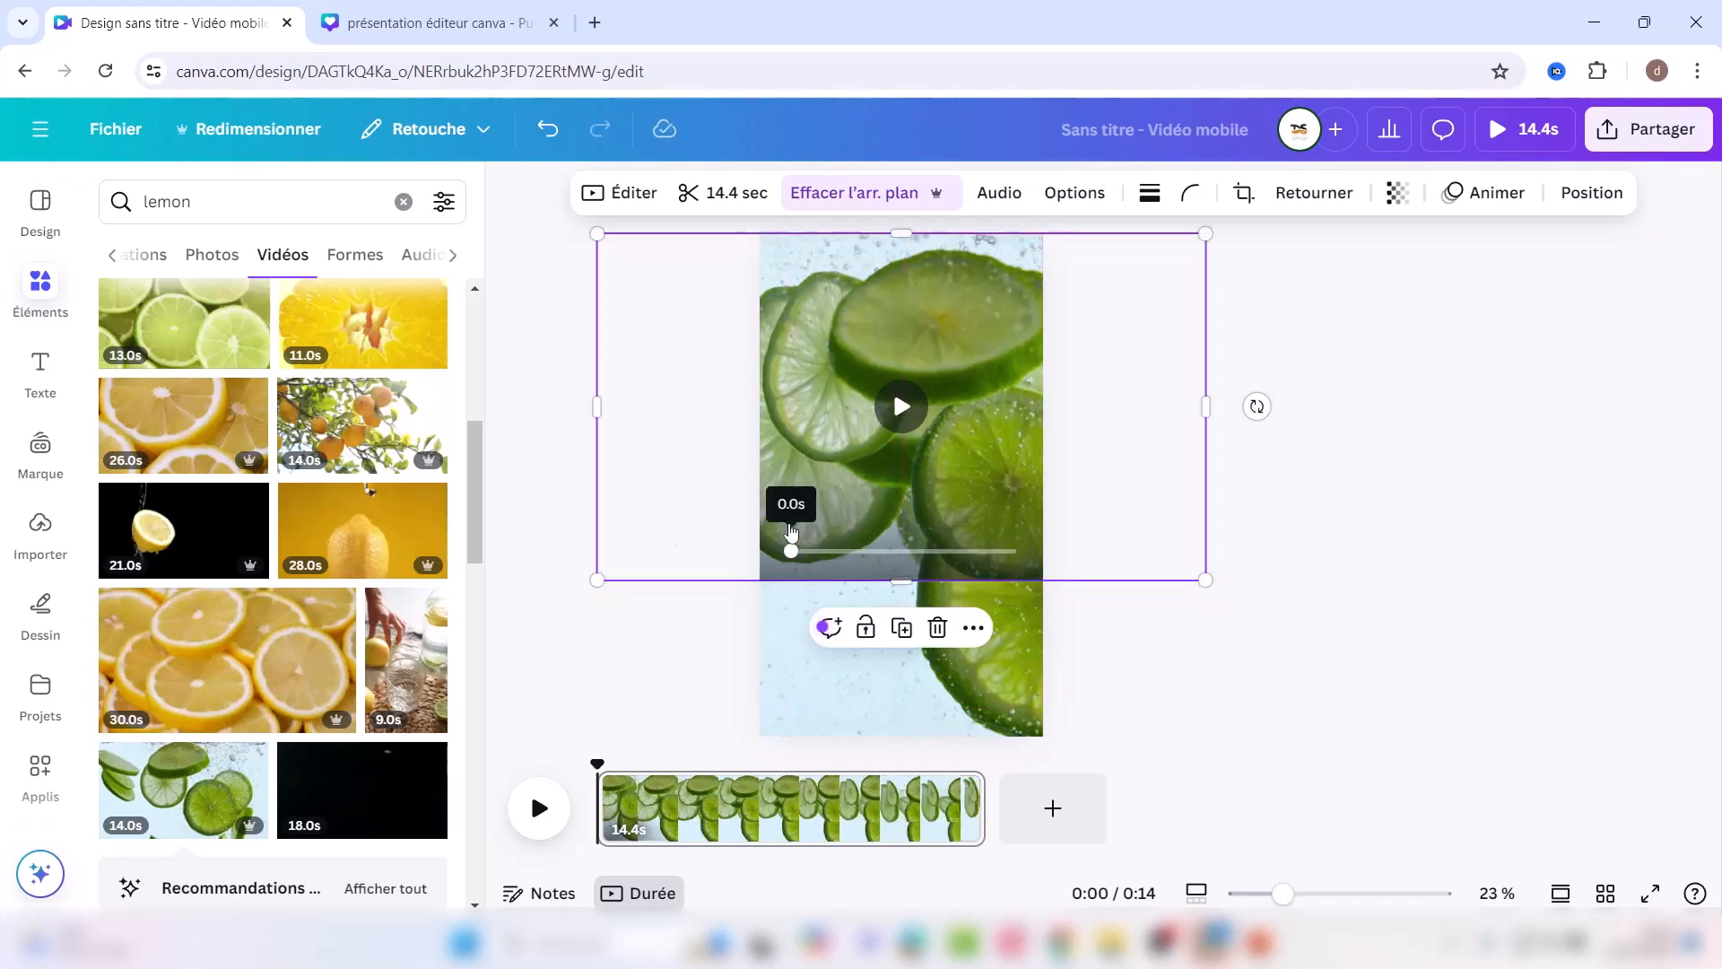
left_click_drag(597, 580, 323, 737)
left_click_drag(863, 352, 999, 354)
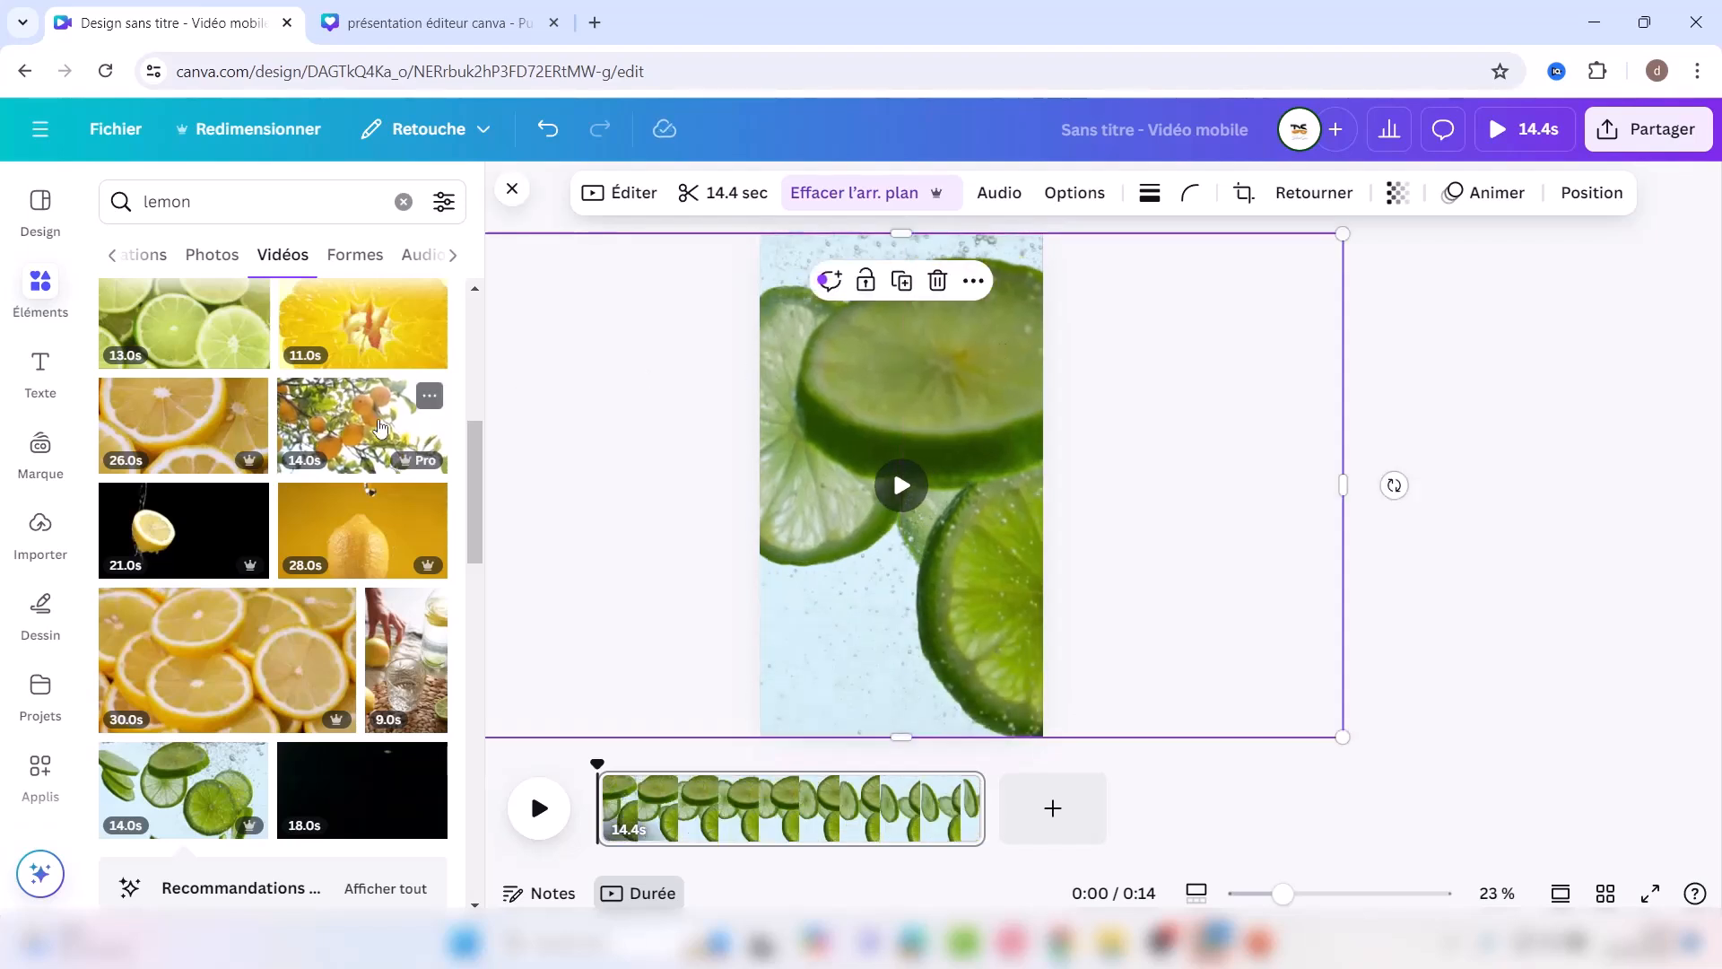
left_click(1631, 485)
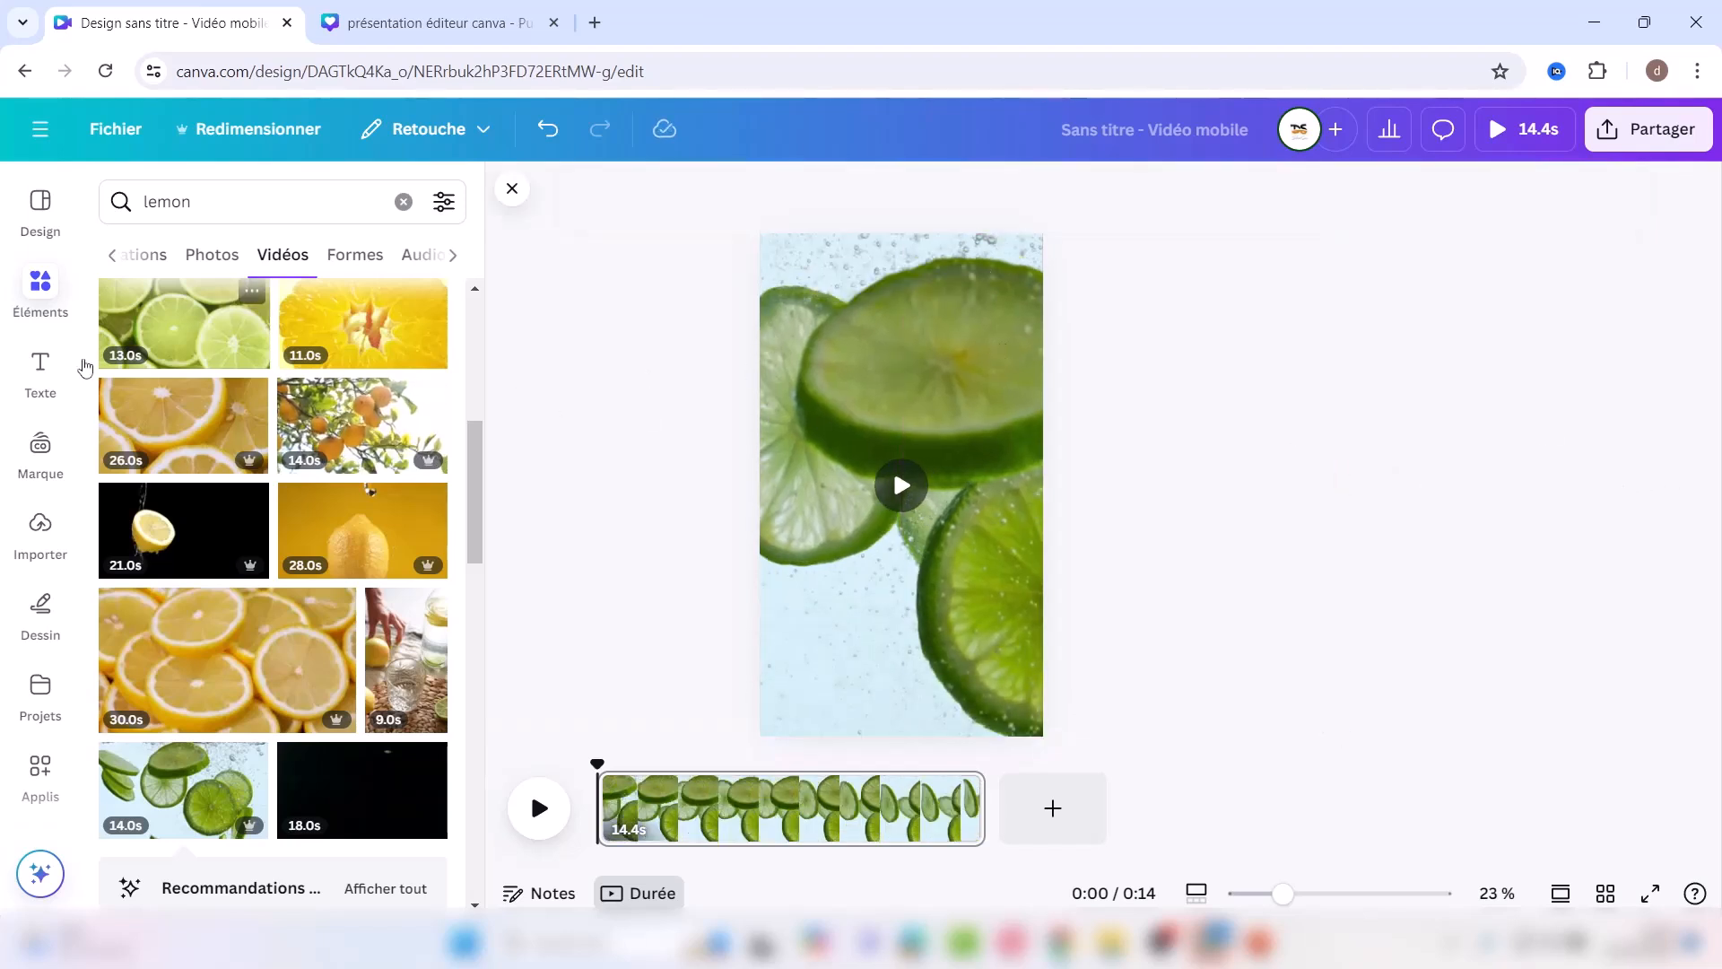
Step: Add a text box reading 'CITRON' and enlarge it to 129 pt
left_click(39, 375)
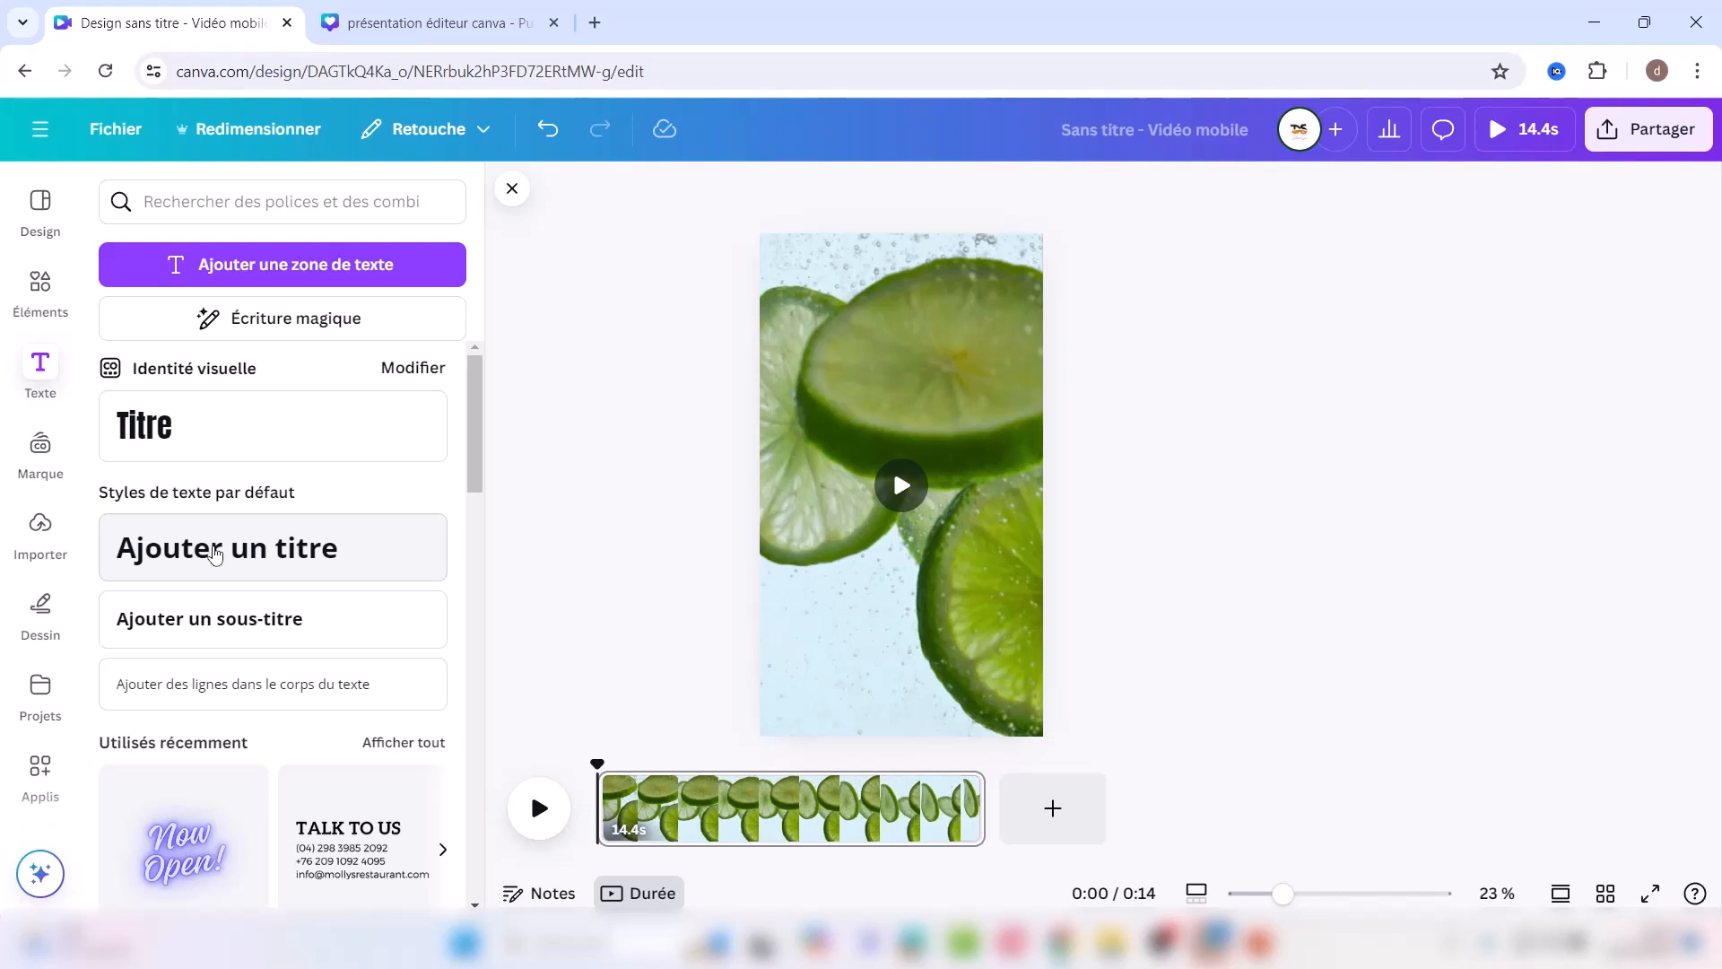
left_click(255, 279)
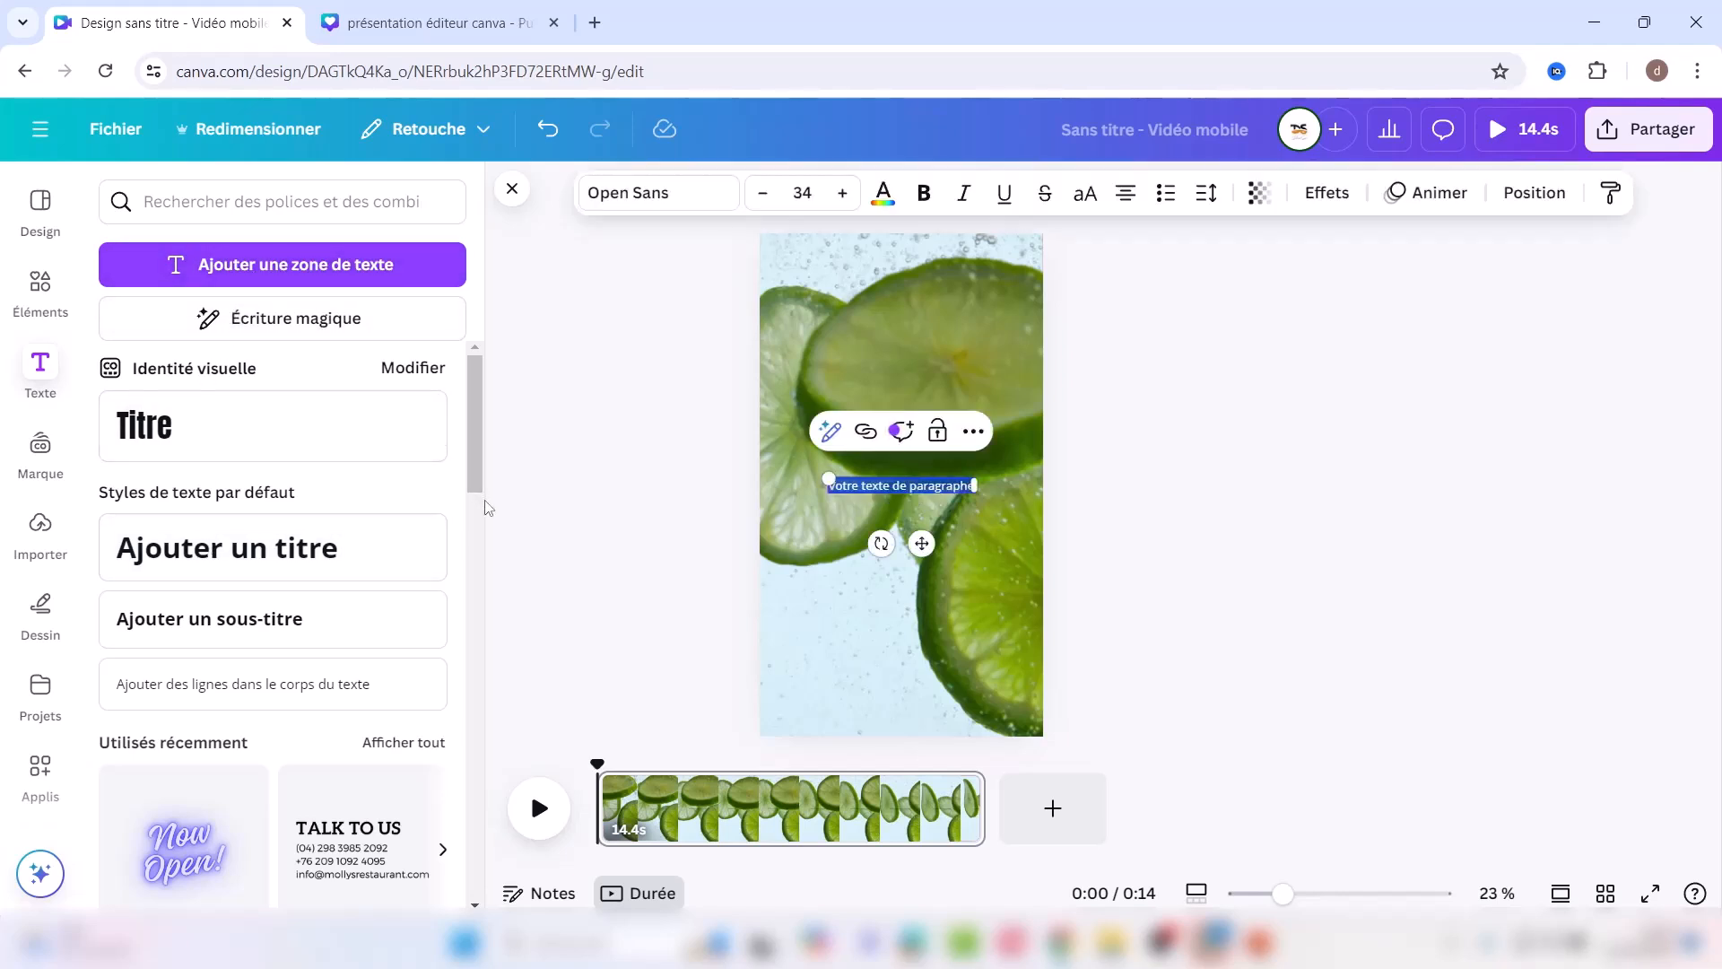
key("BackSpace")
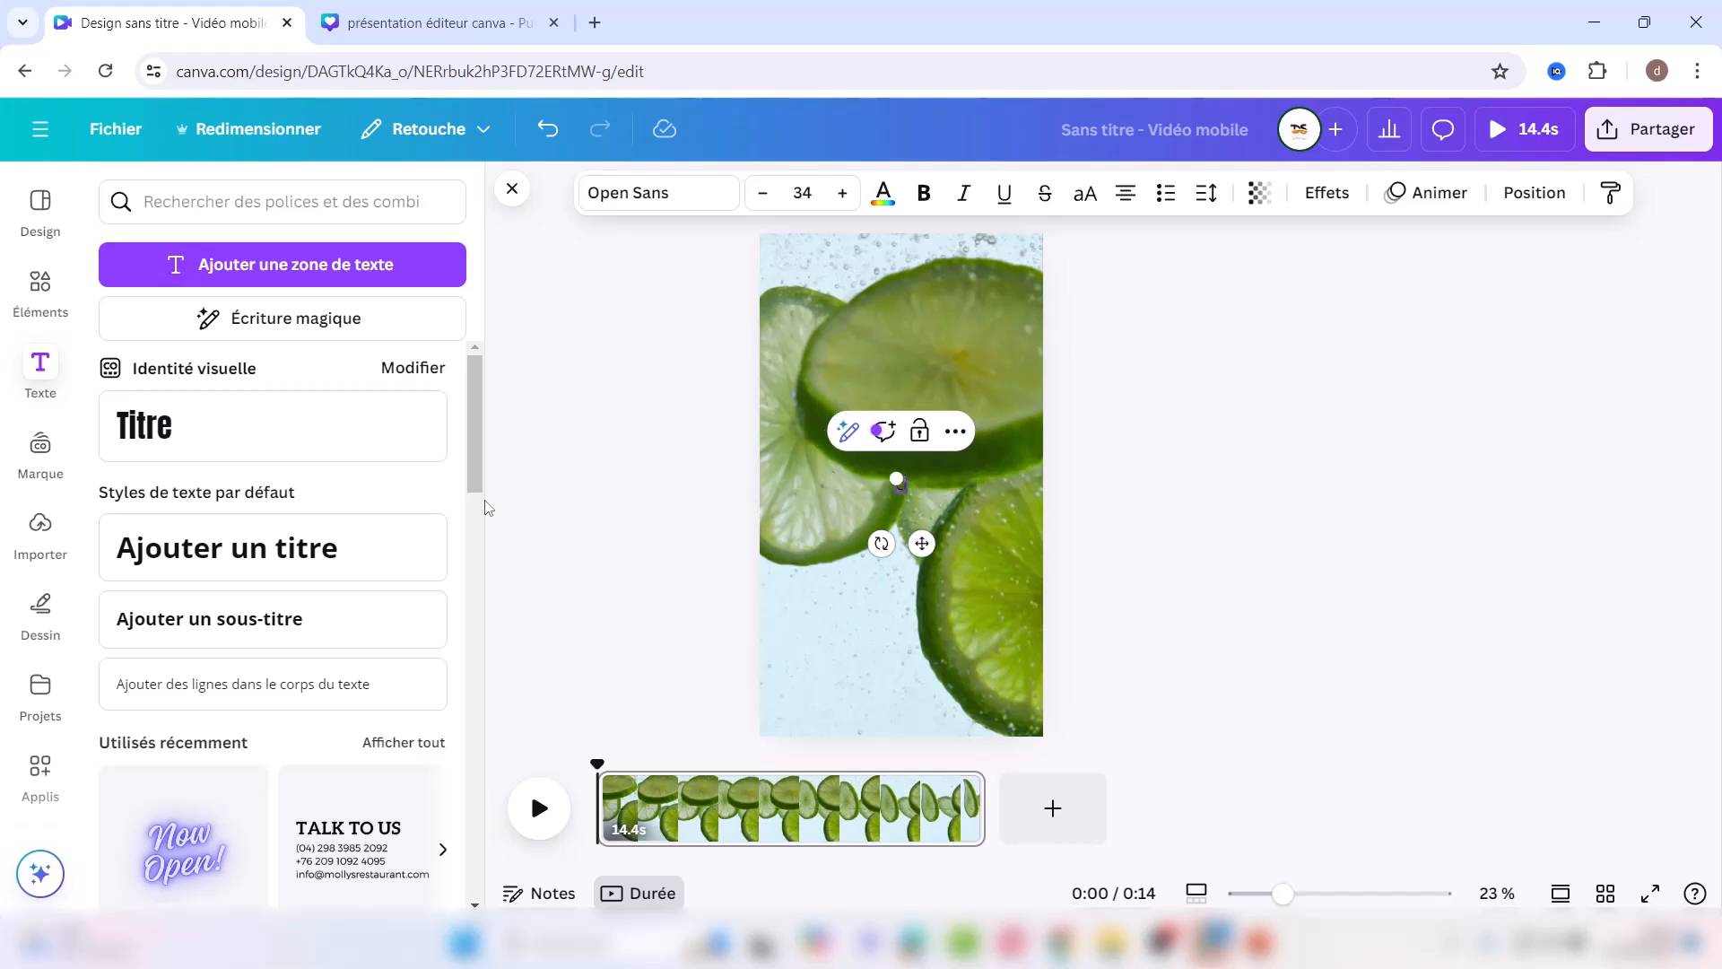
type("CITRON")
left_click_drag(877, 476, 764, 438)
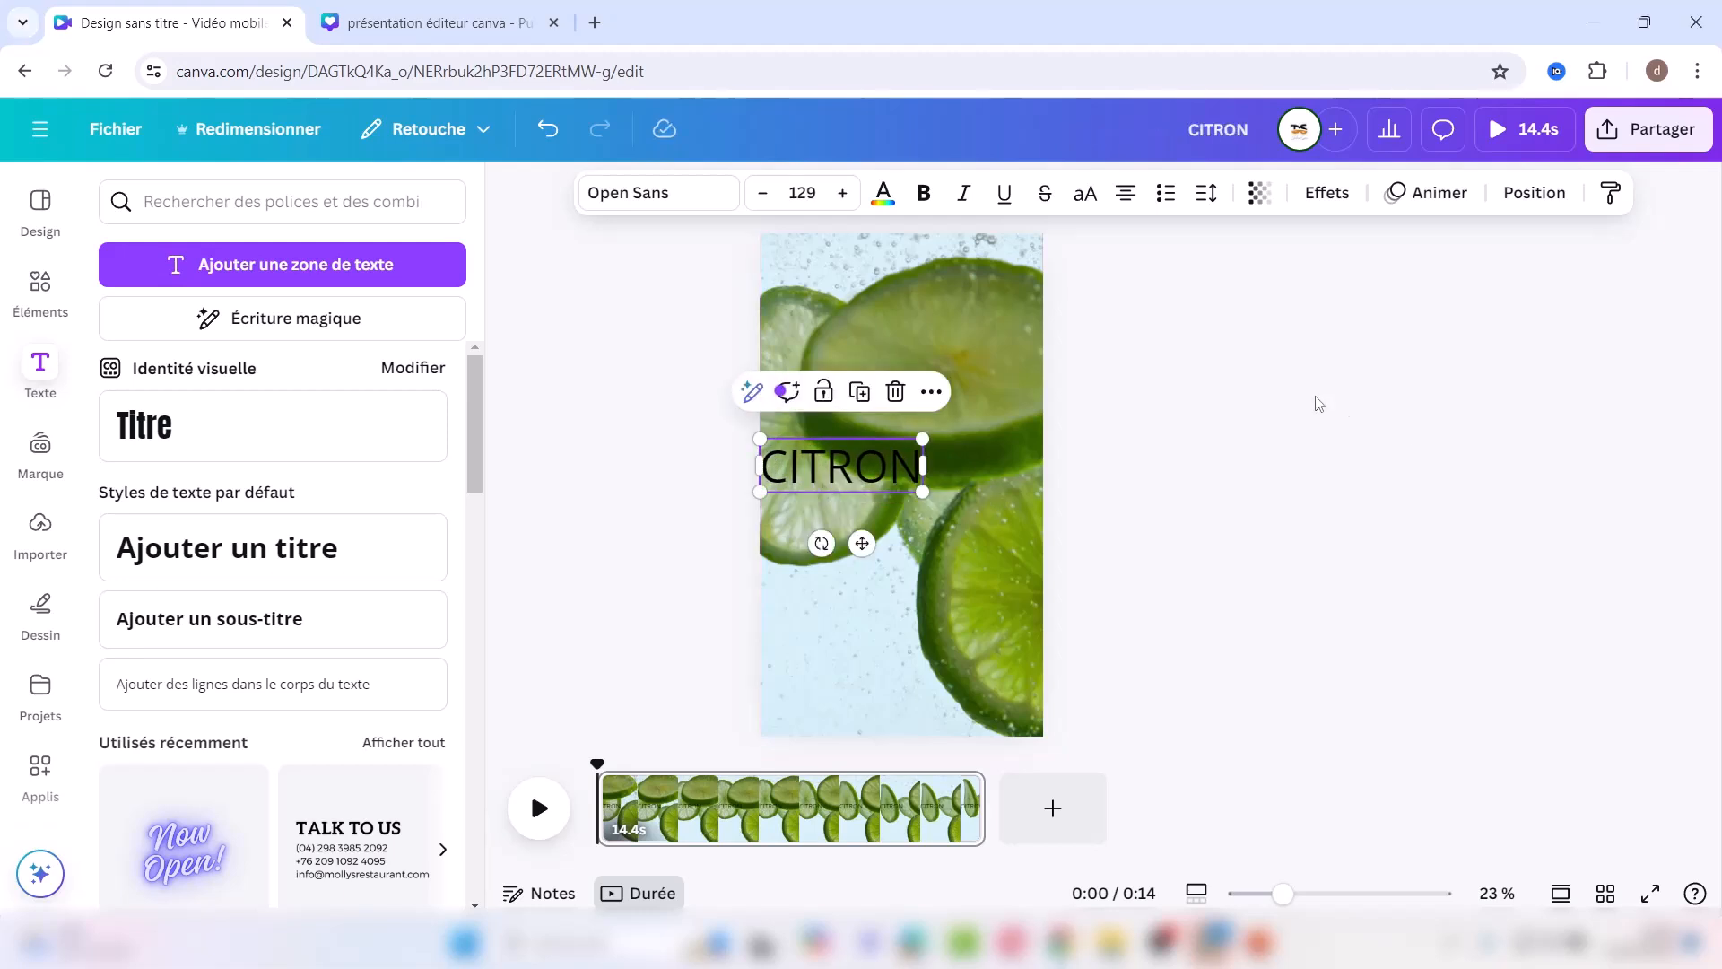
Step: Make the CITRON text white and shift it slightly right
left_click(883, 198)
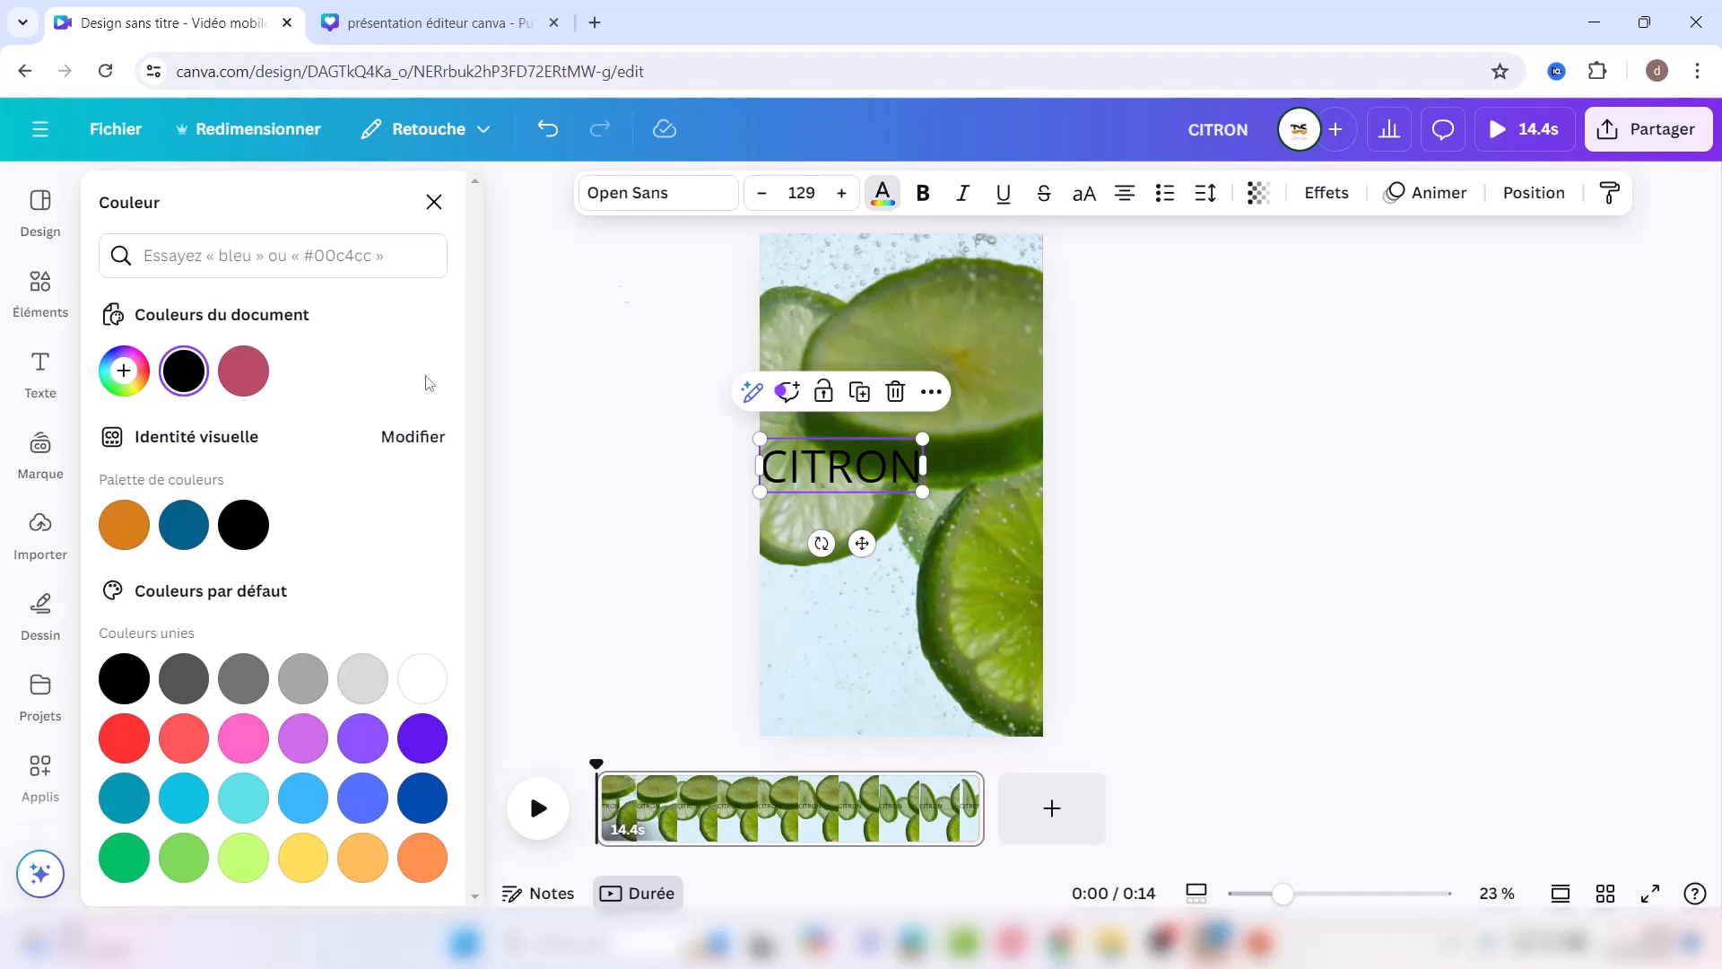
left_click(423, 680)
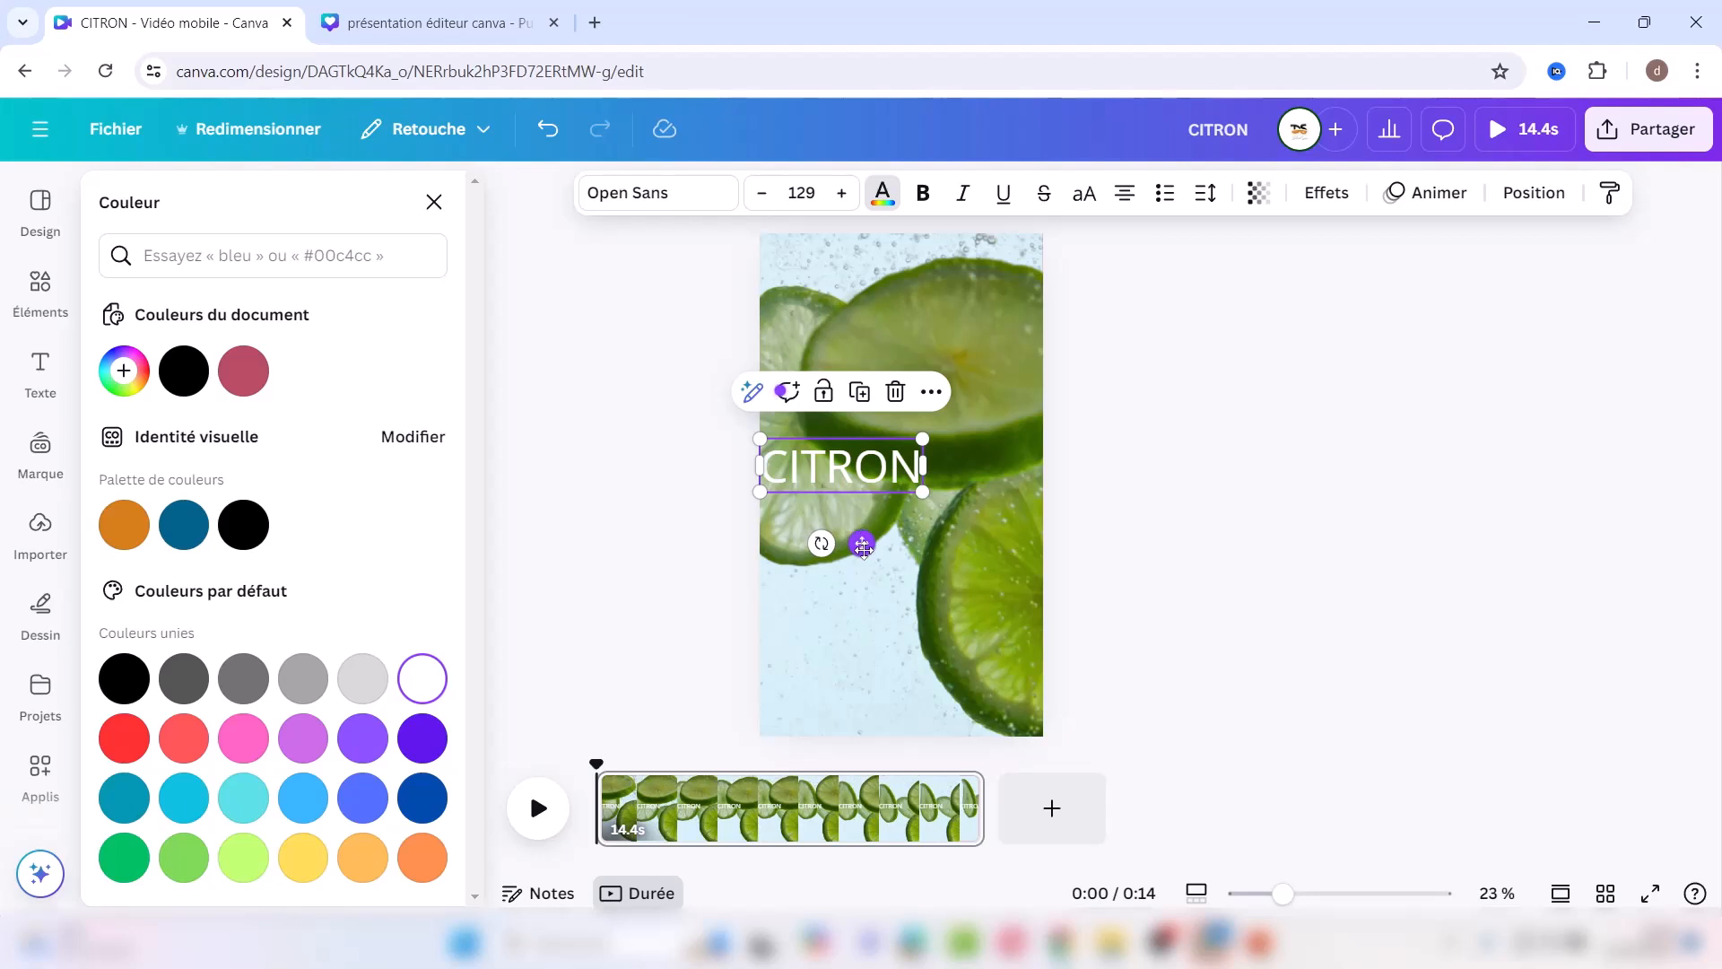
left_click_drag(863, 545, 919, 559)
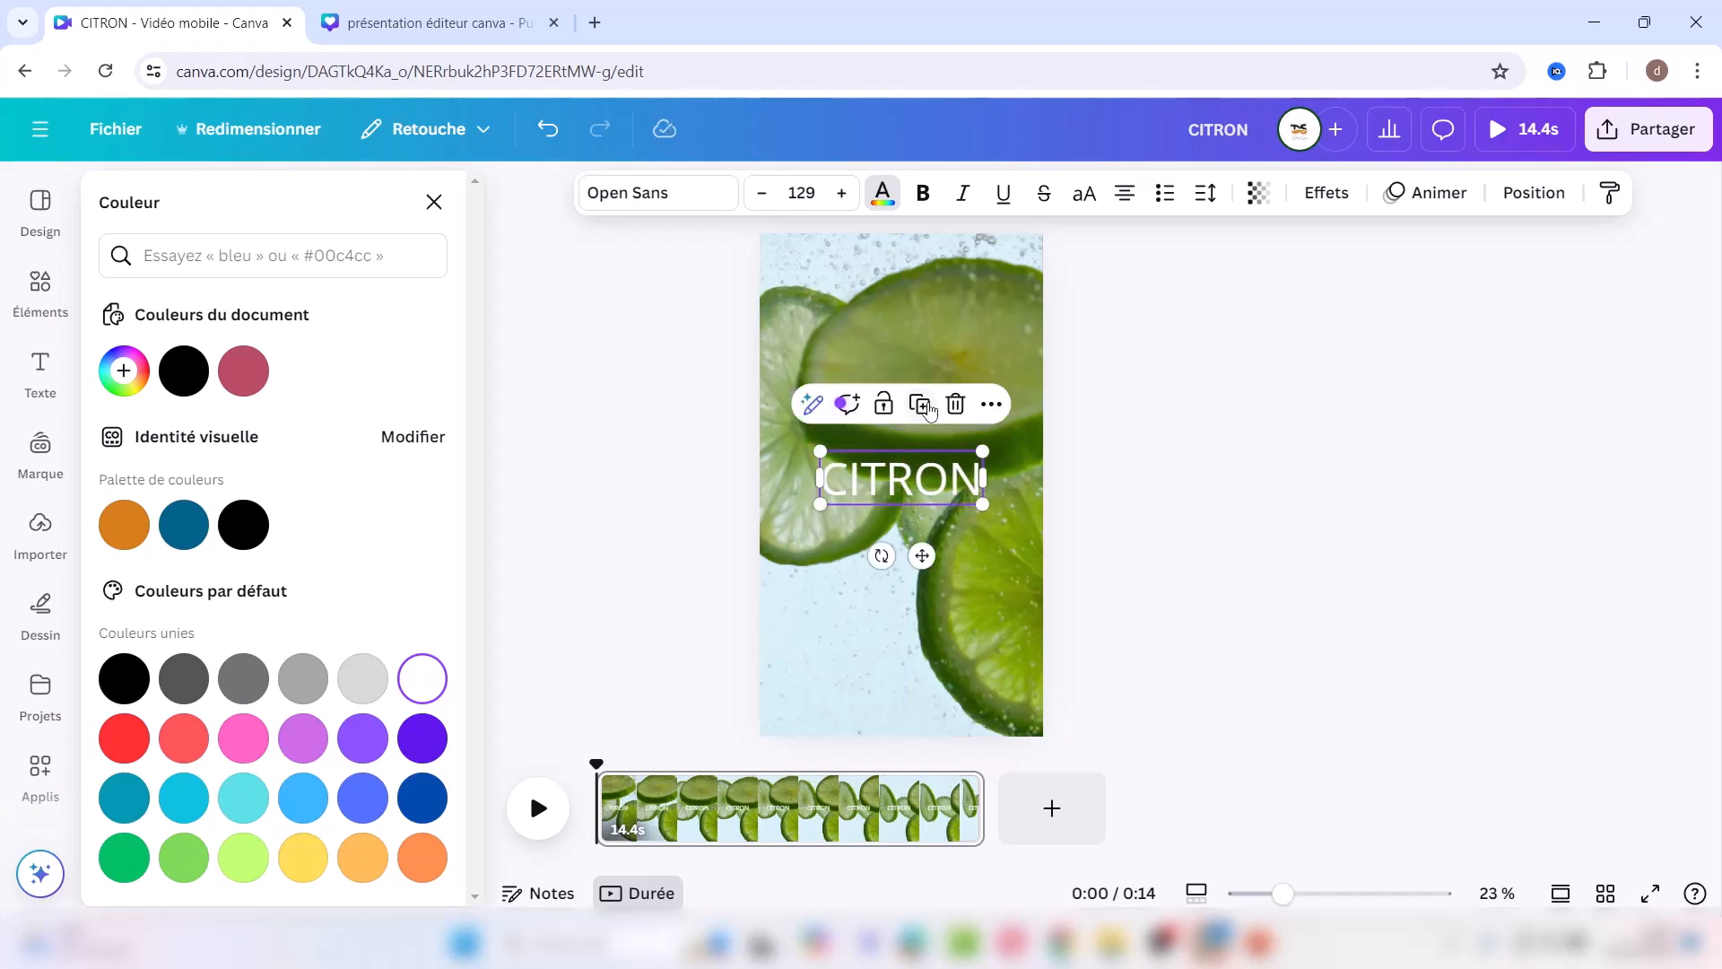
Step: Duplicate CITRON, give the copy a Contour effect at thickness 10, and align it over the original
left_click(922, 405)
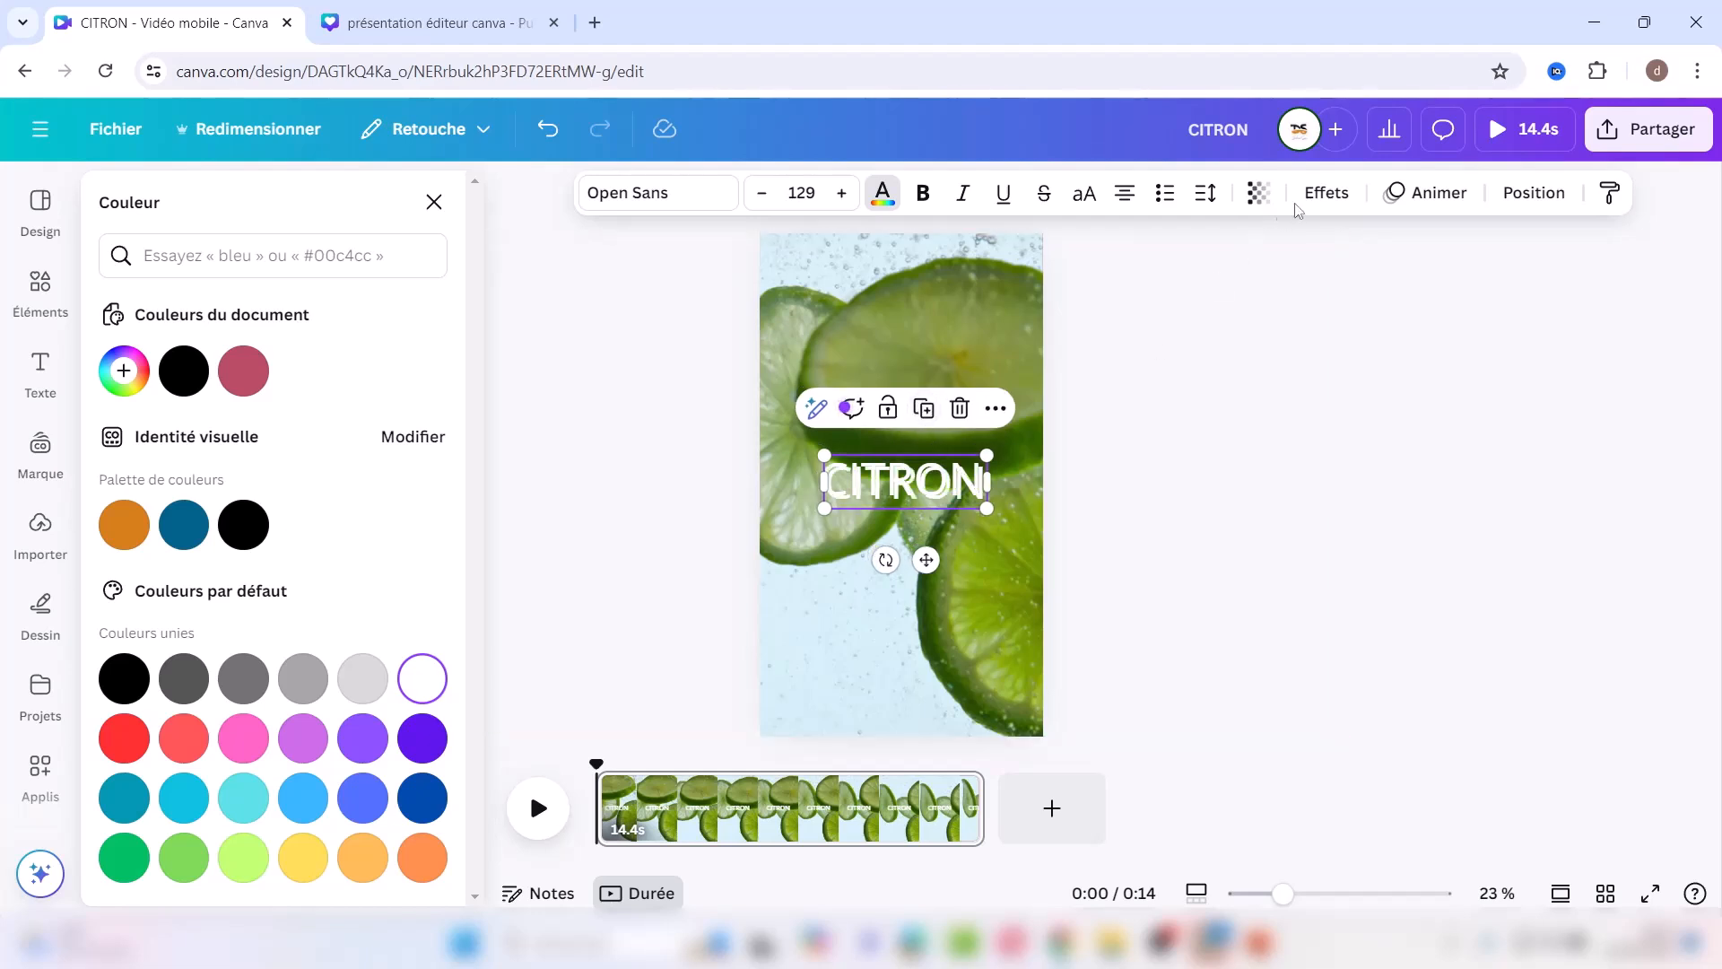
left_click(1327, 192)
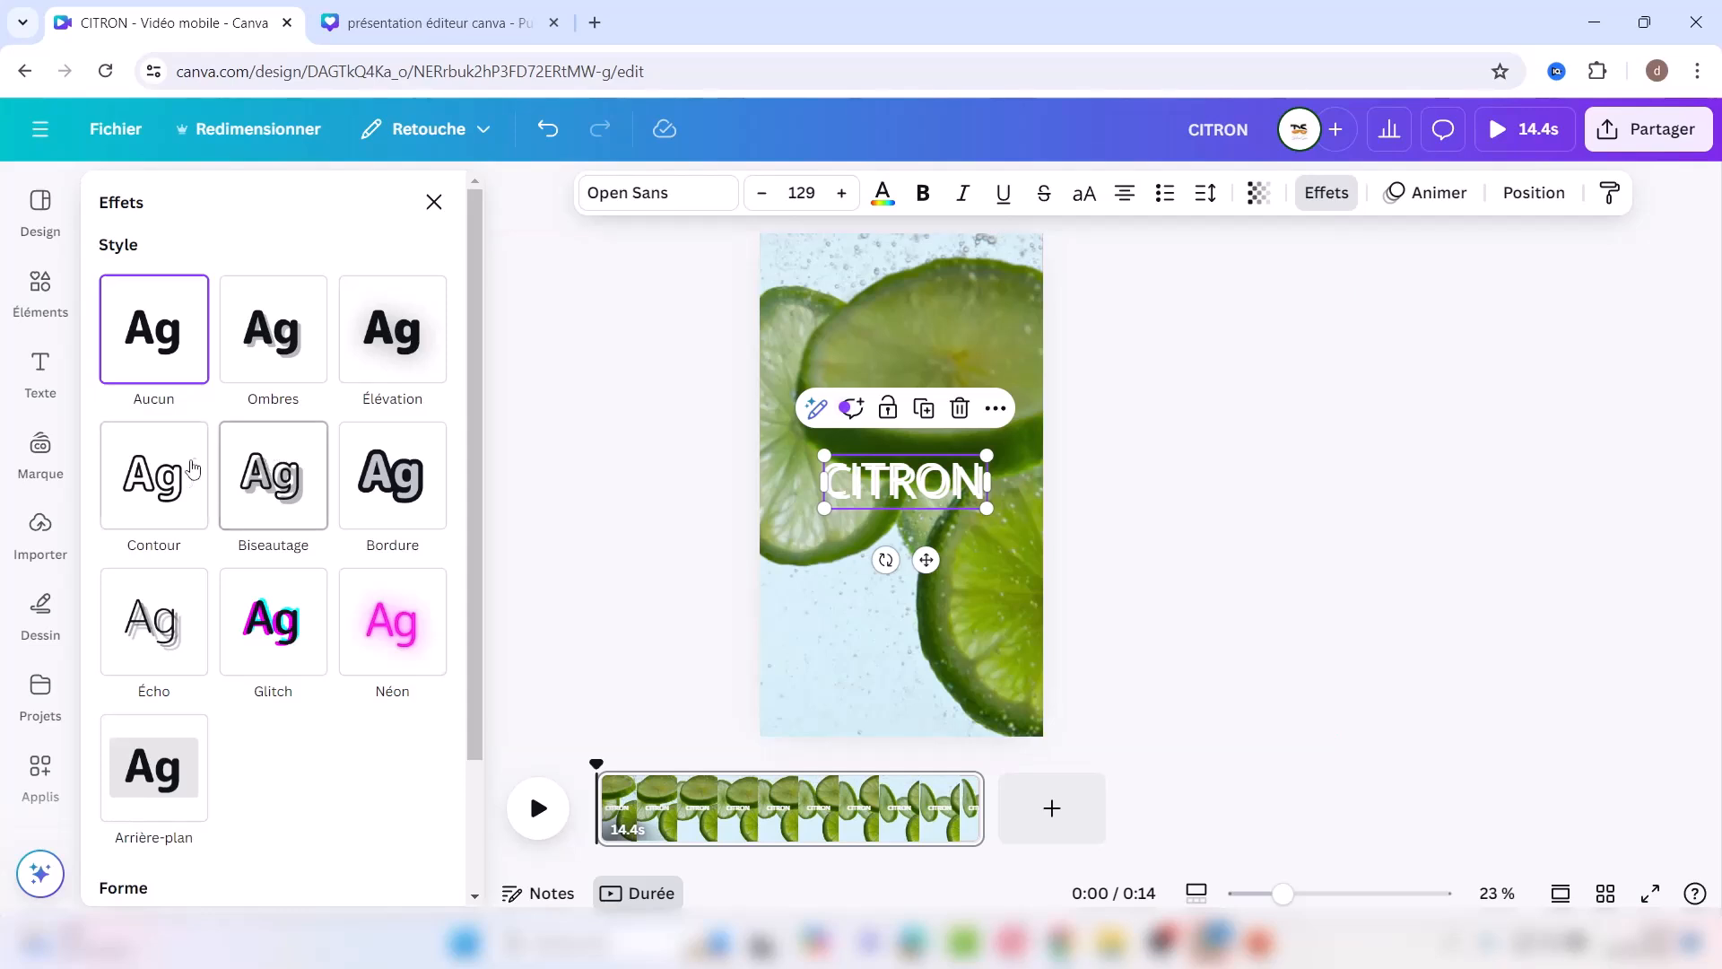
left_click(162, 491)
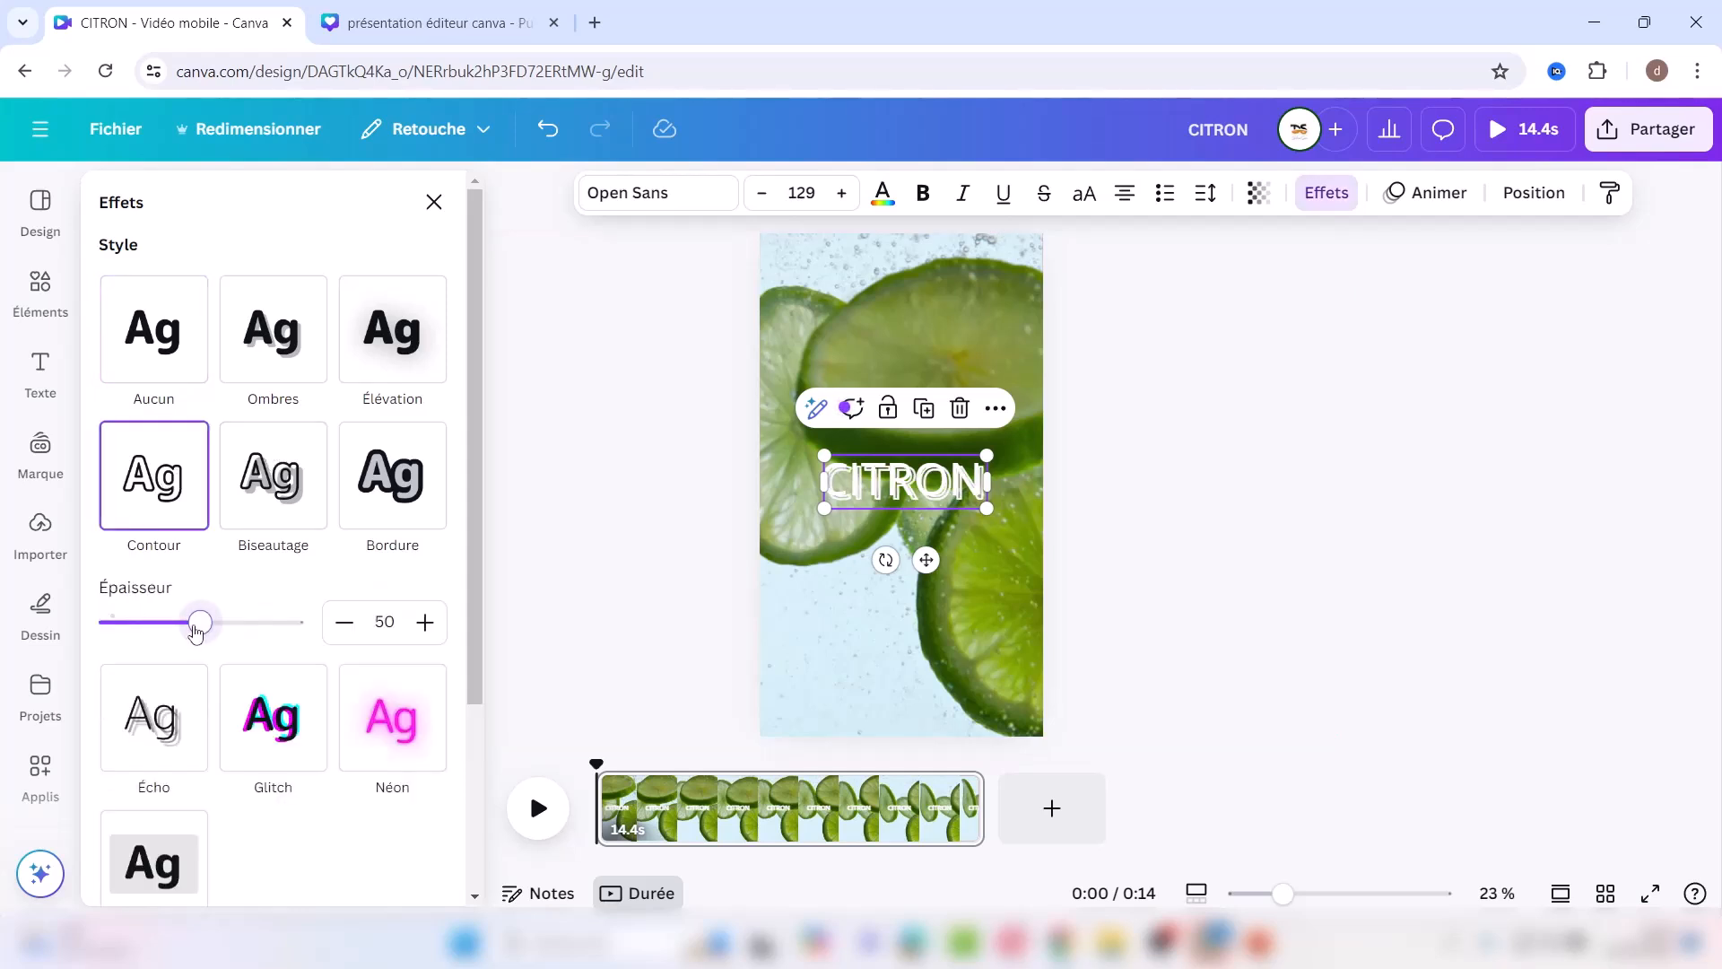
left_click_drag(196, 633, 111, 630)
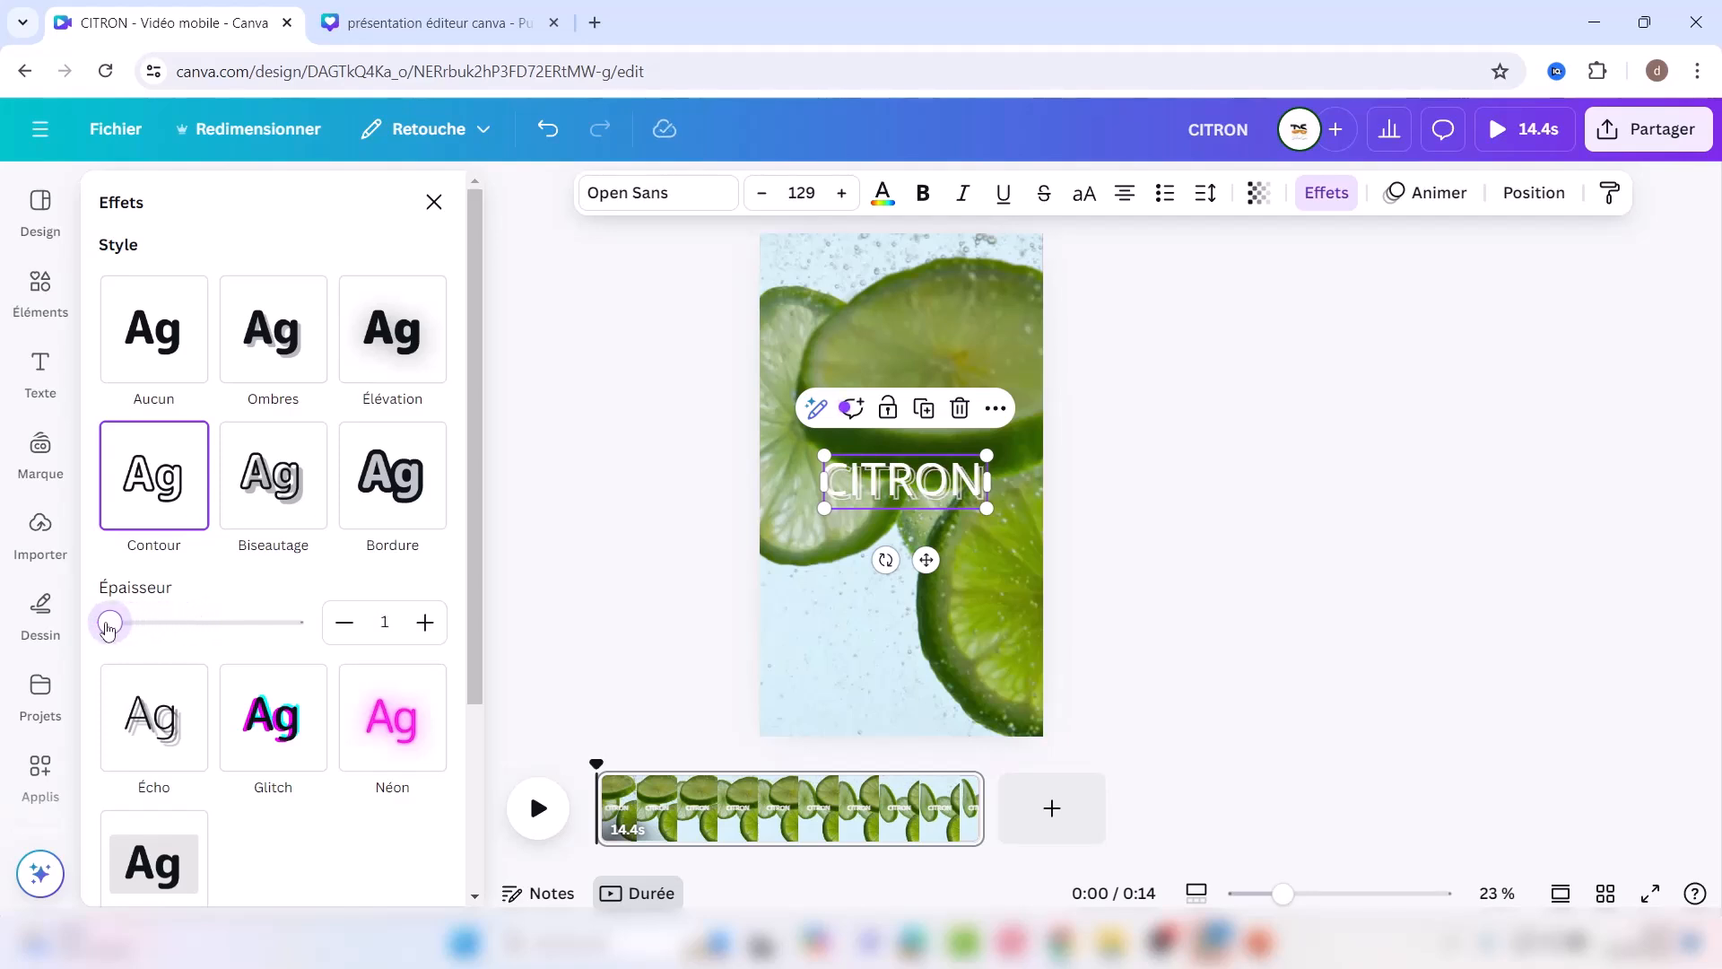
left_click_drag(133, 627, 129, 628)
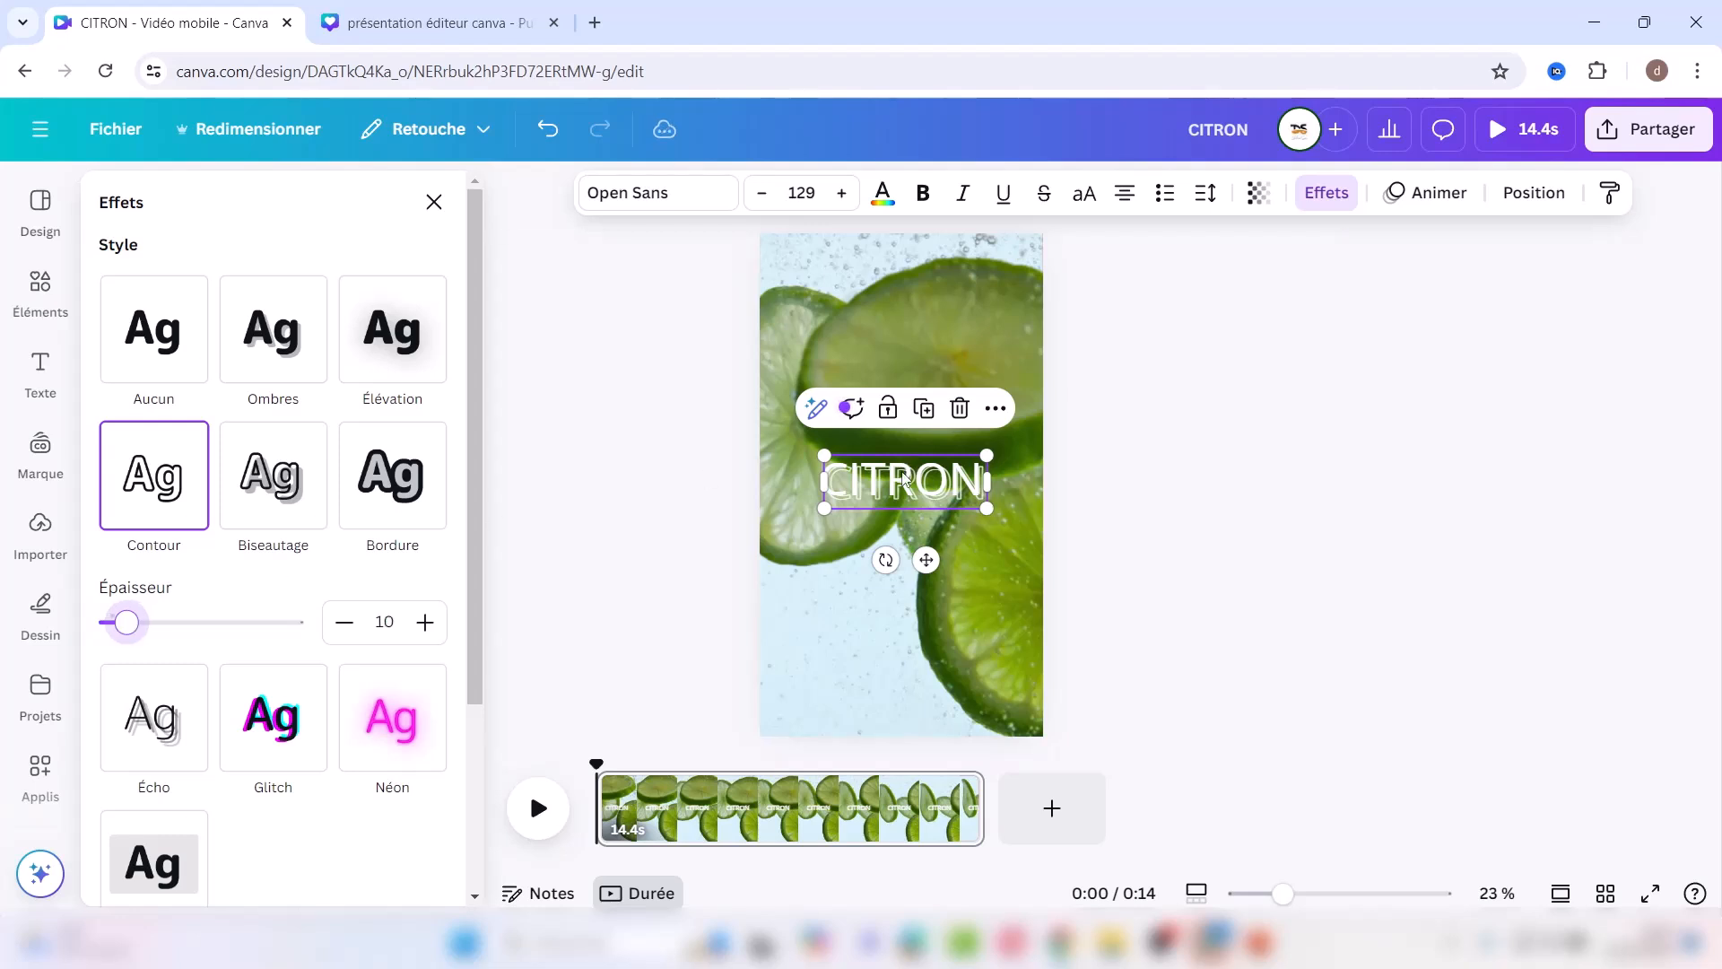
left_click_drag(904, 485, 894, 481)
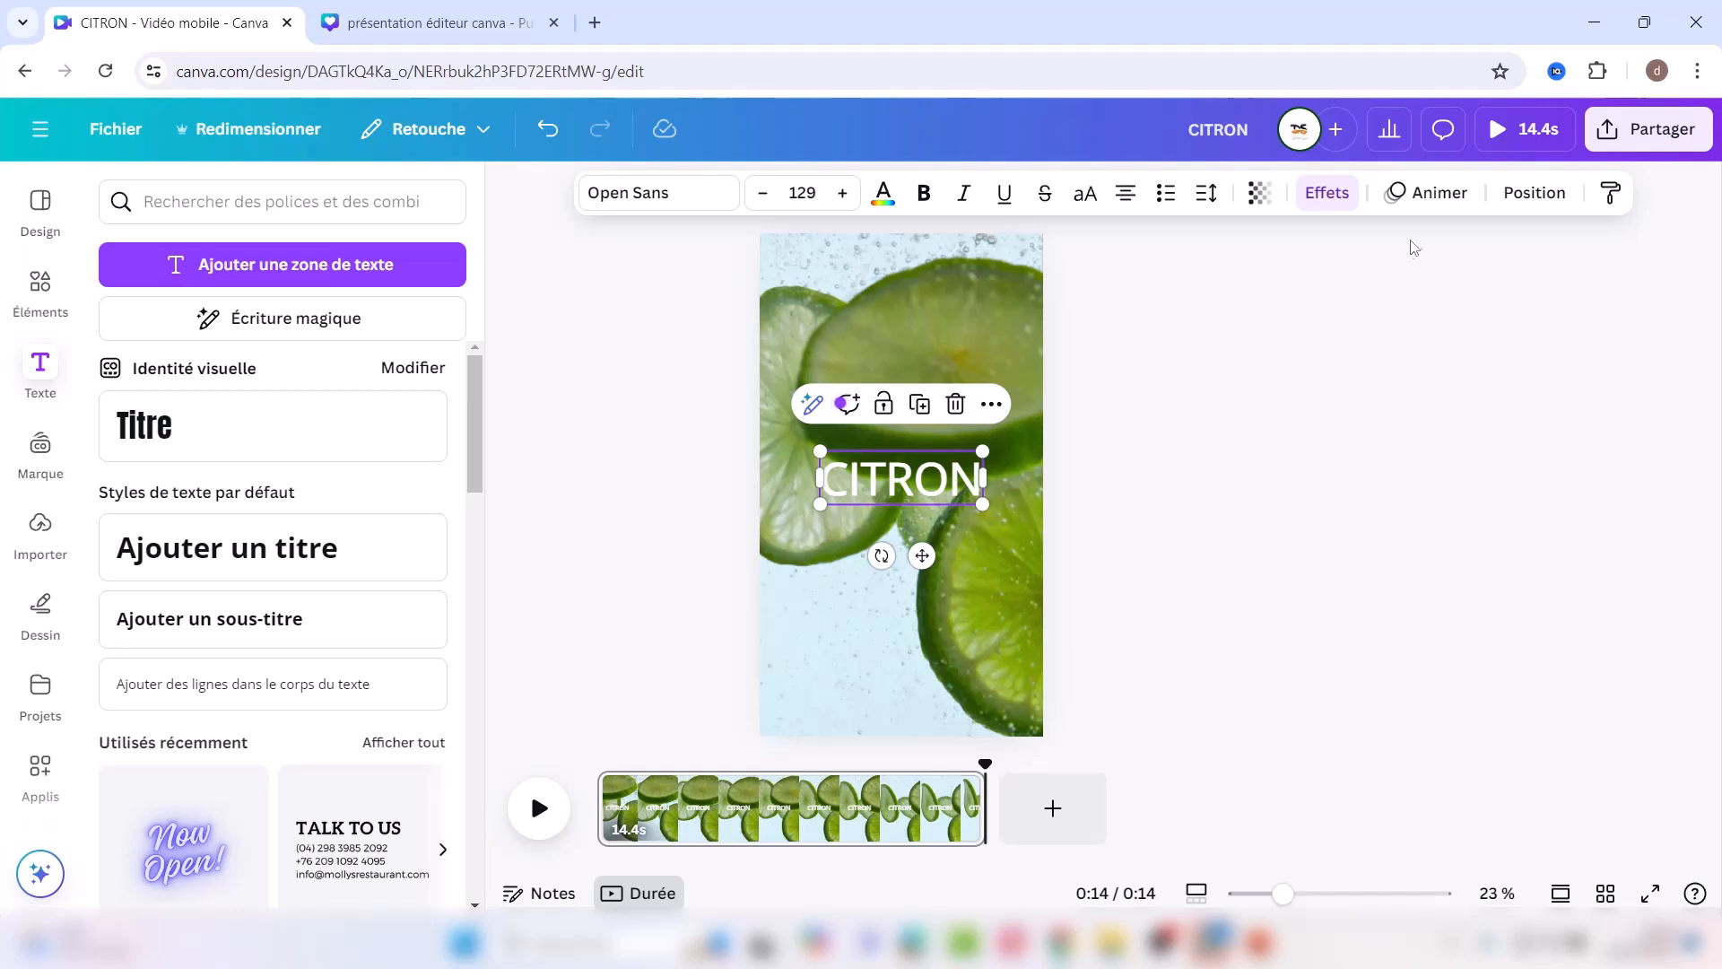
Step: Move one CITRON layer below the lime video layer and preview the playback
left_click(1541, 206)
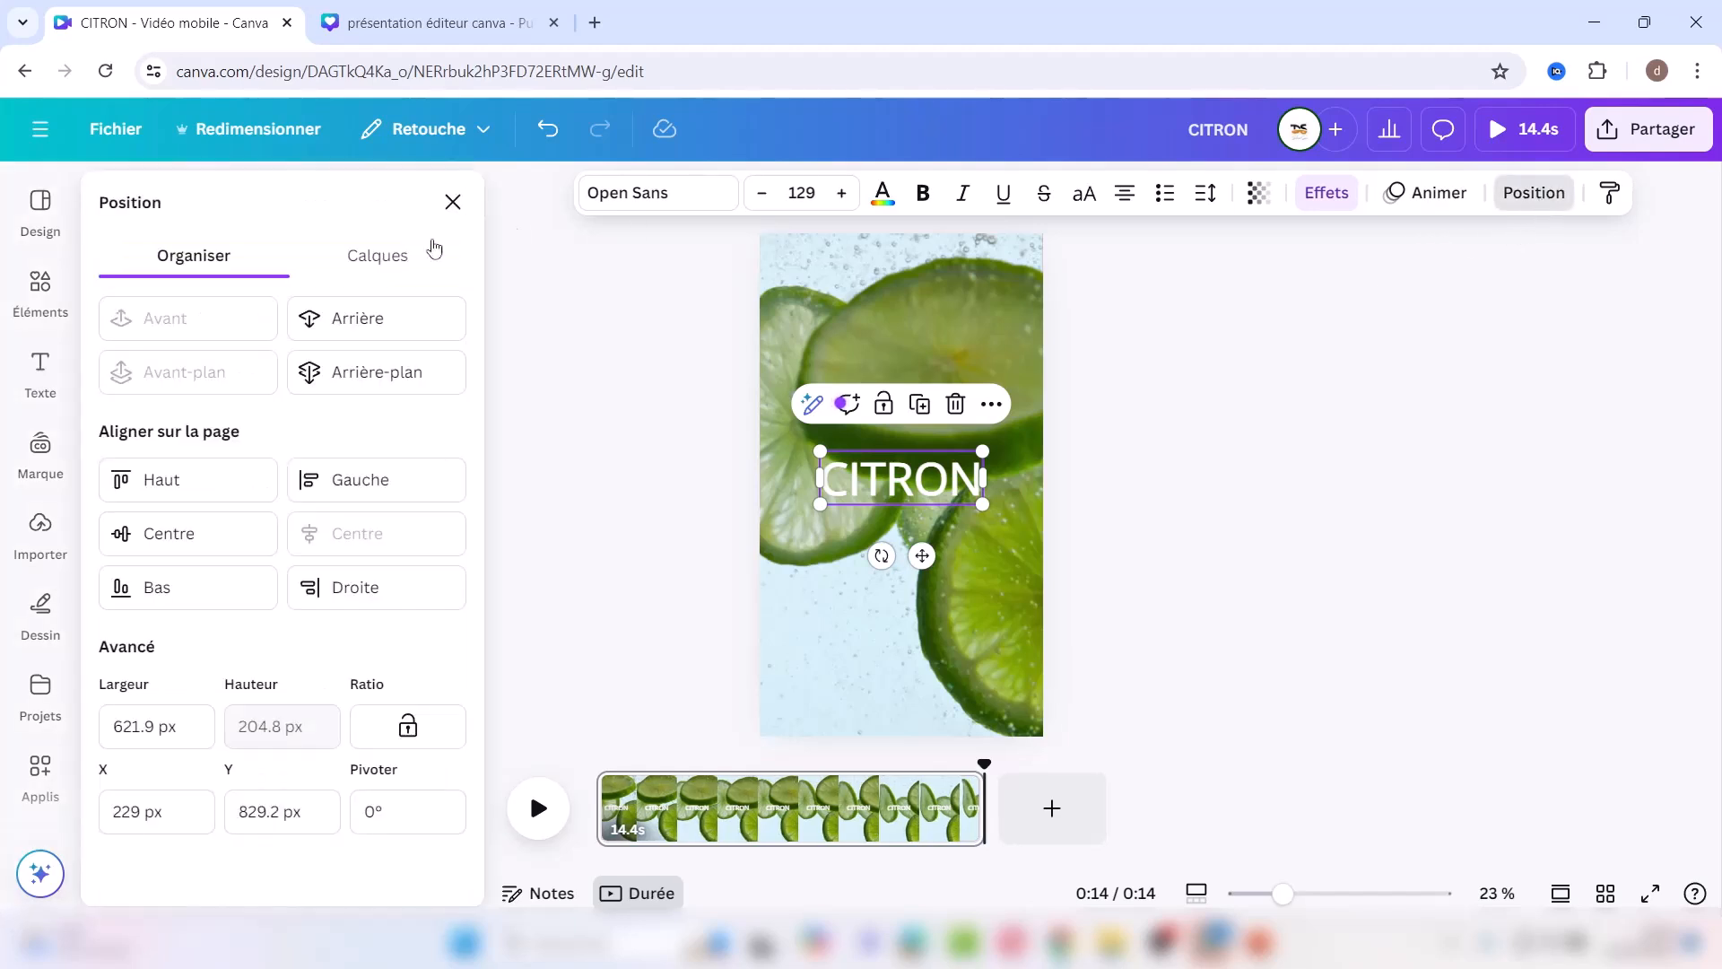
left_click(377, 257)
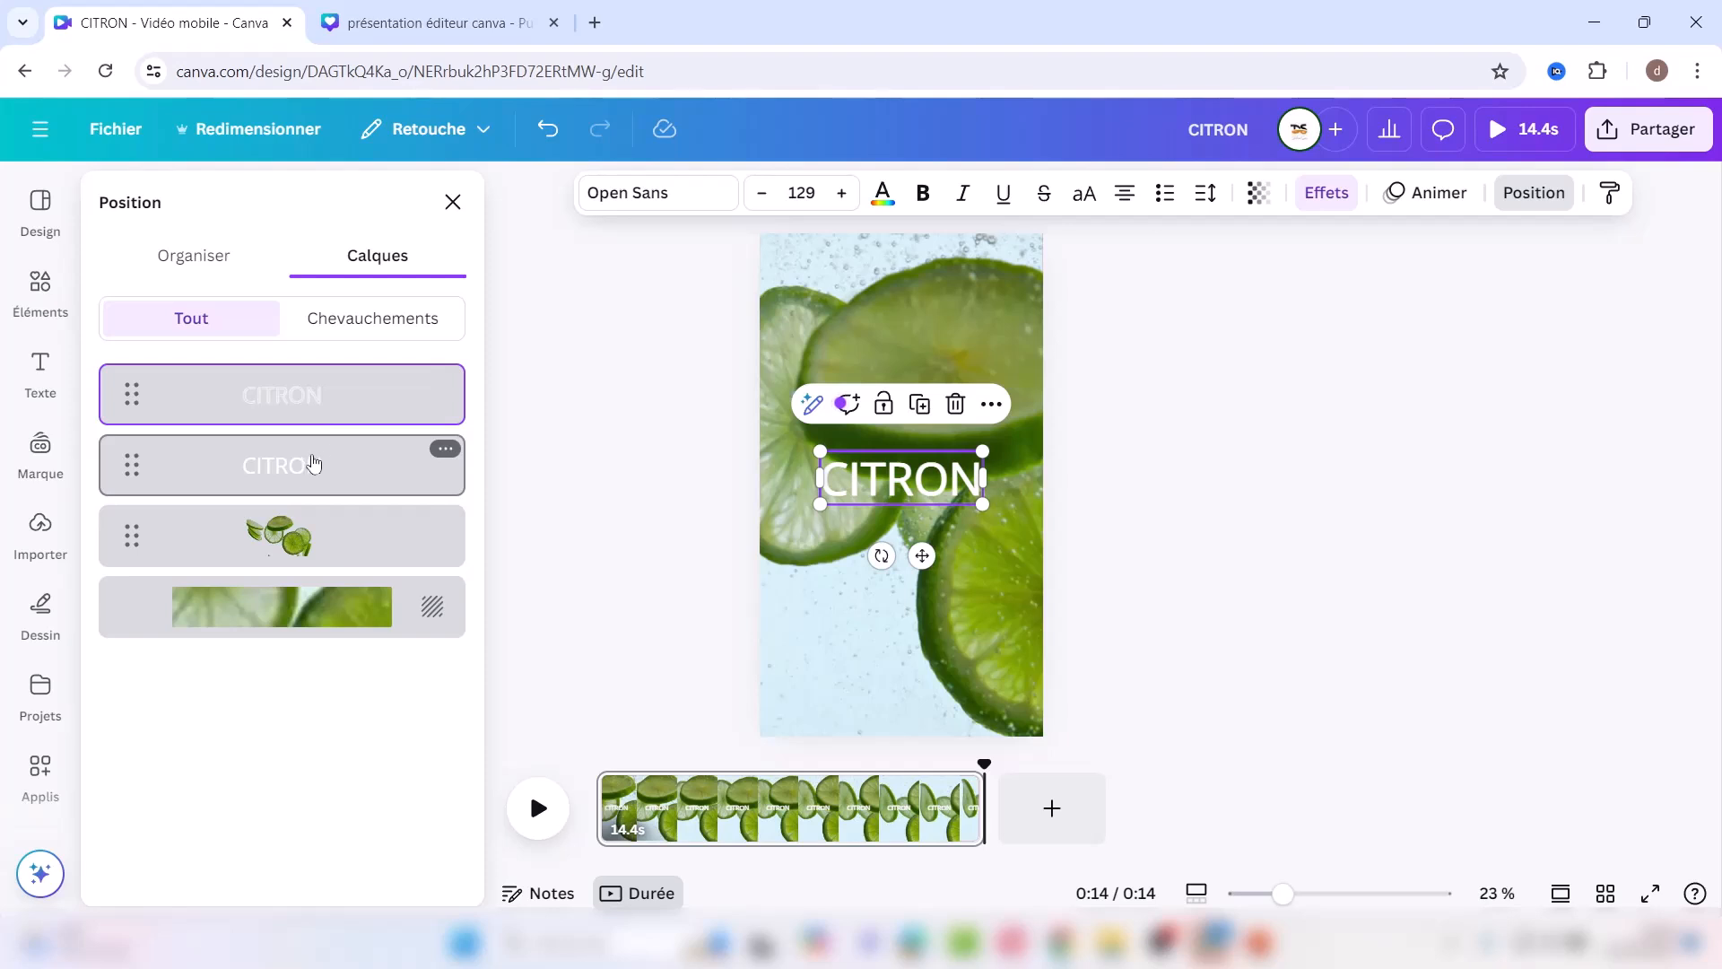
left_click_drag(310, 465, 306, 543)
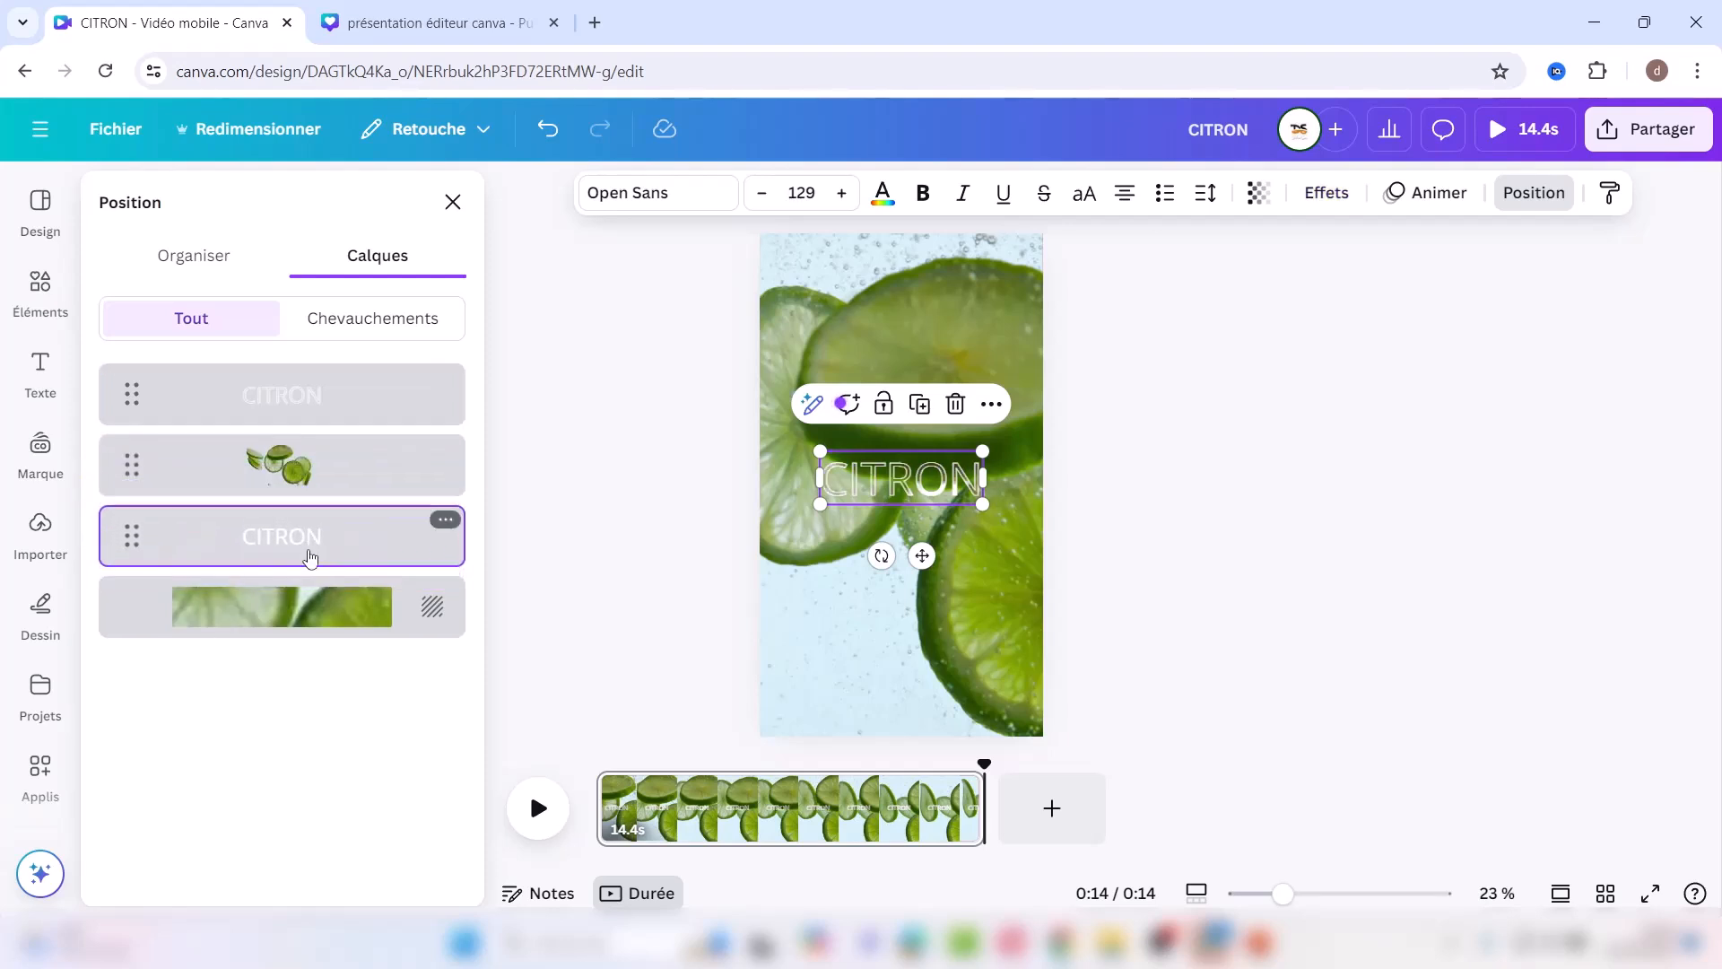
left_click(538, 808)
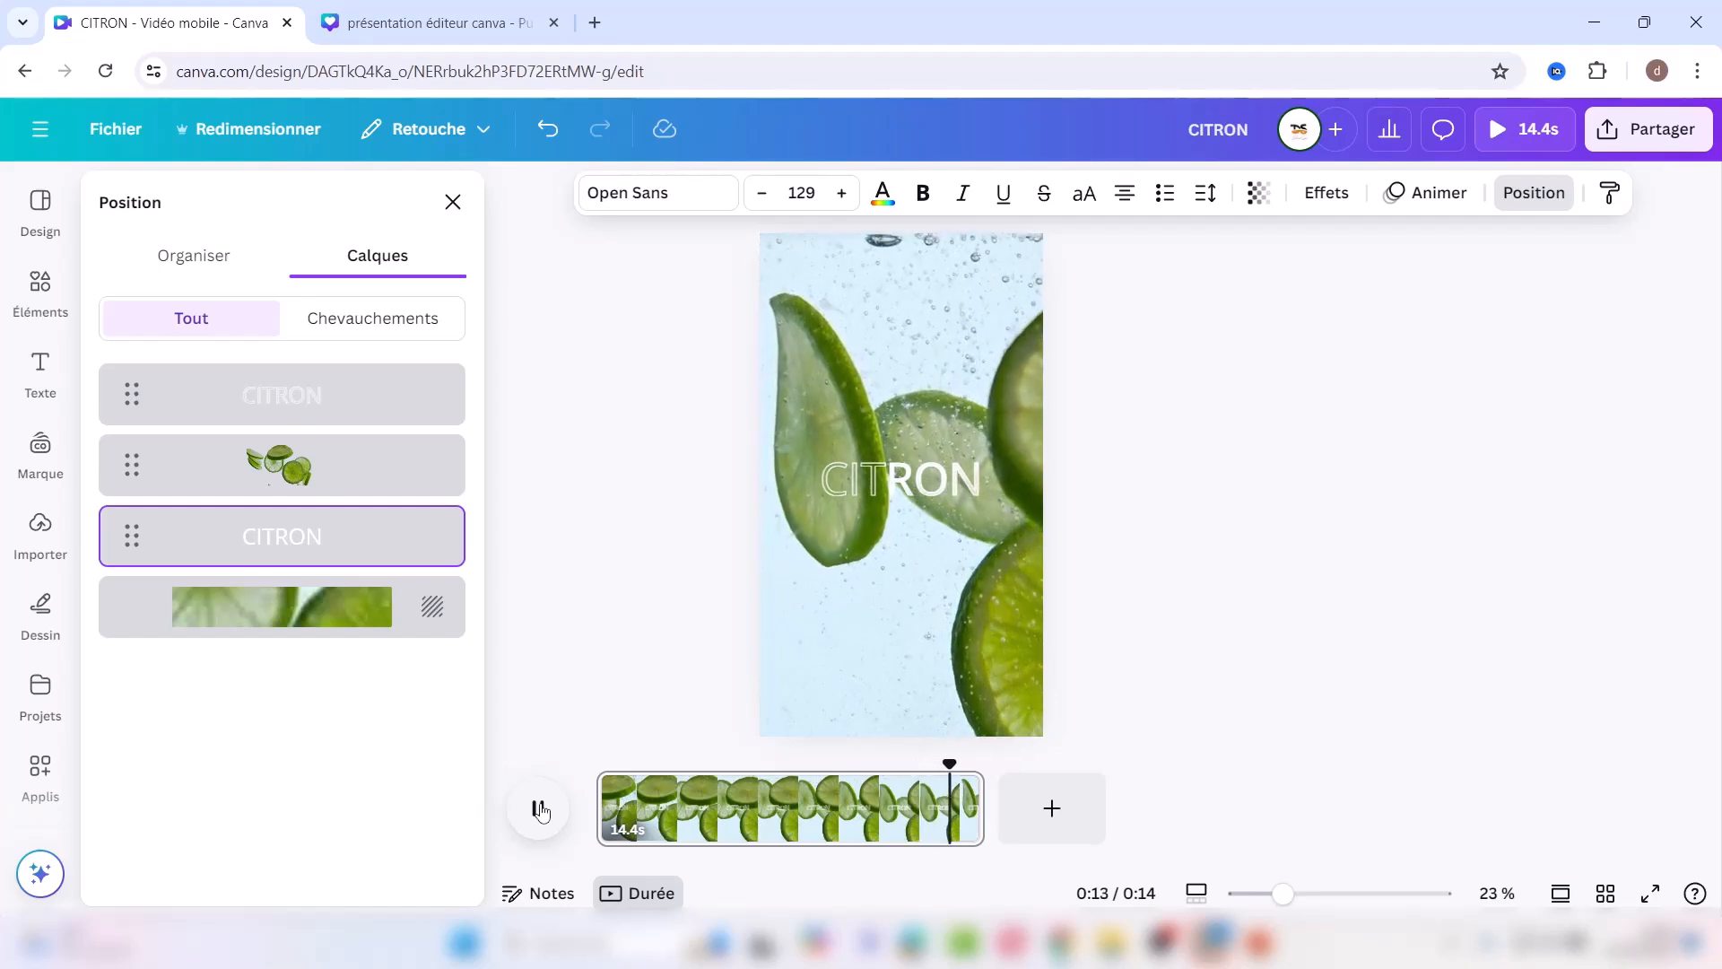
left_click(1391, 501)
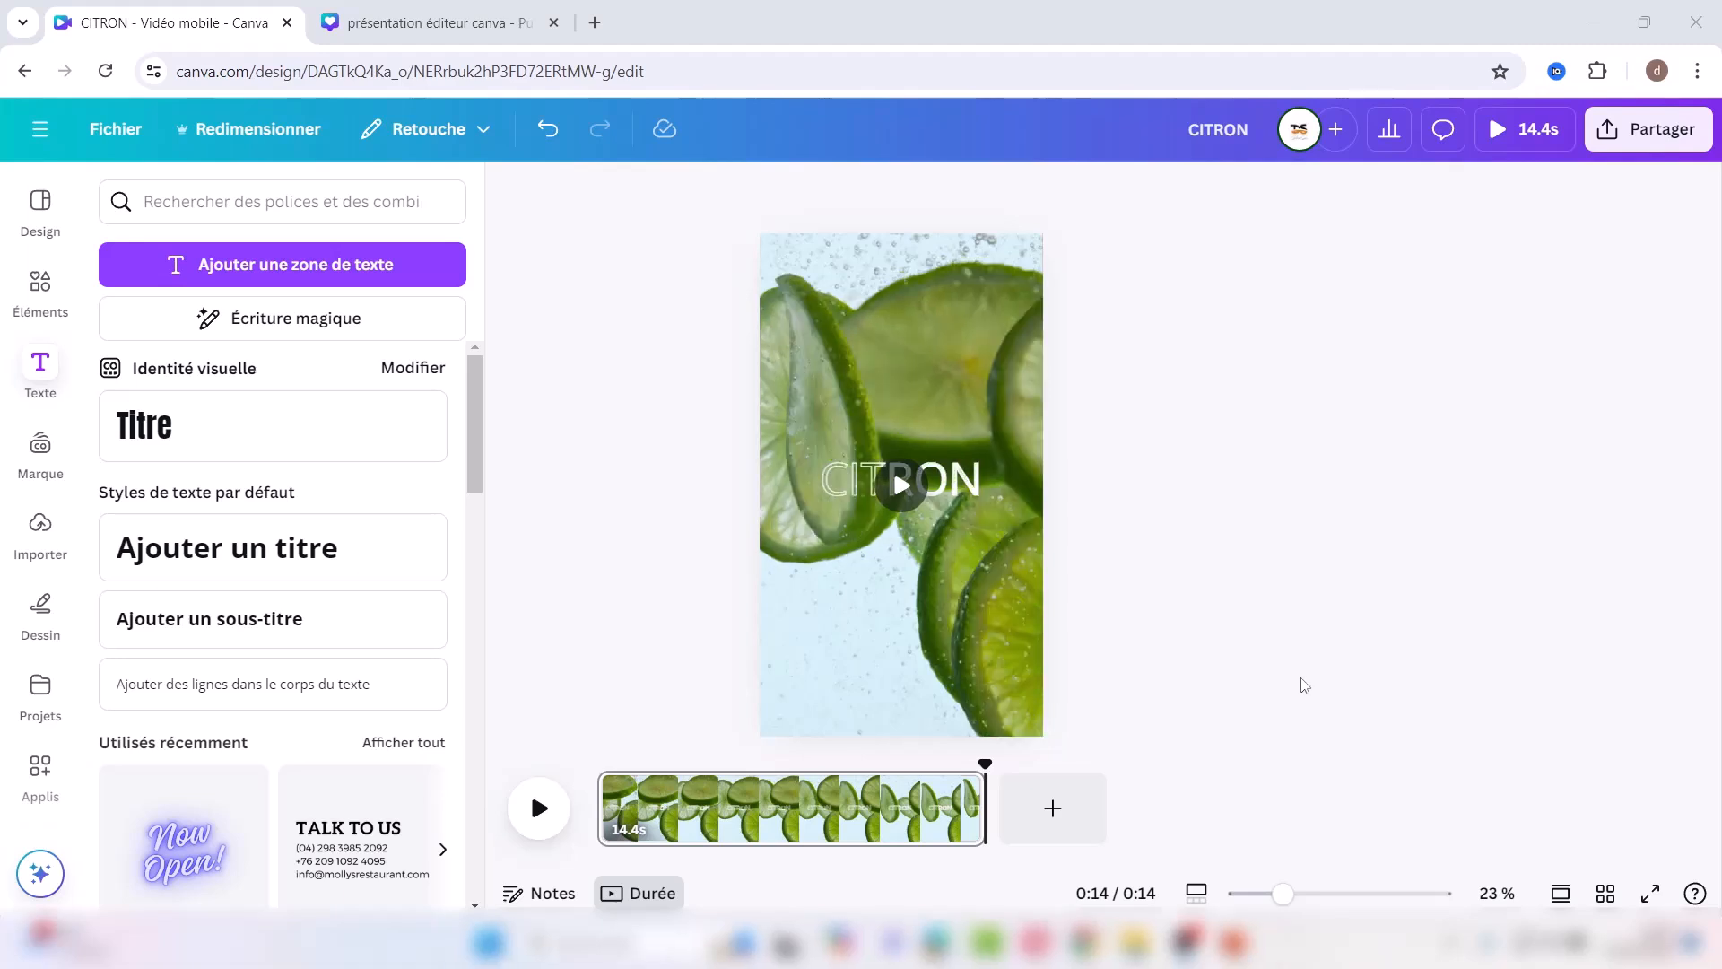
Step: Increase the selected CITRON text's font size through 140 and 150 to 170
left_click(832, 473)
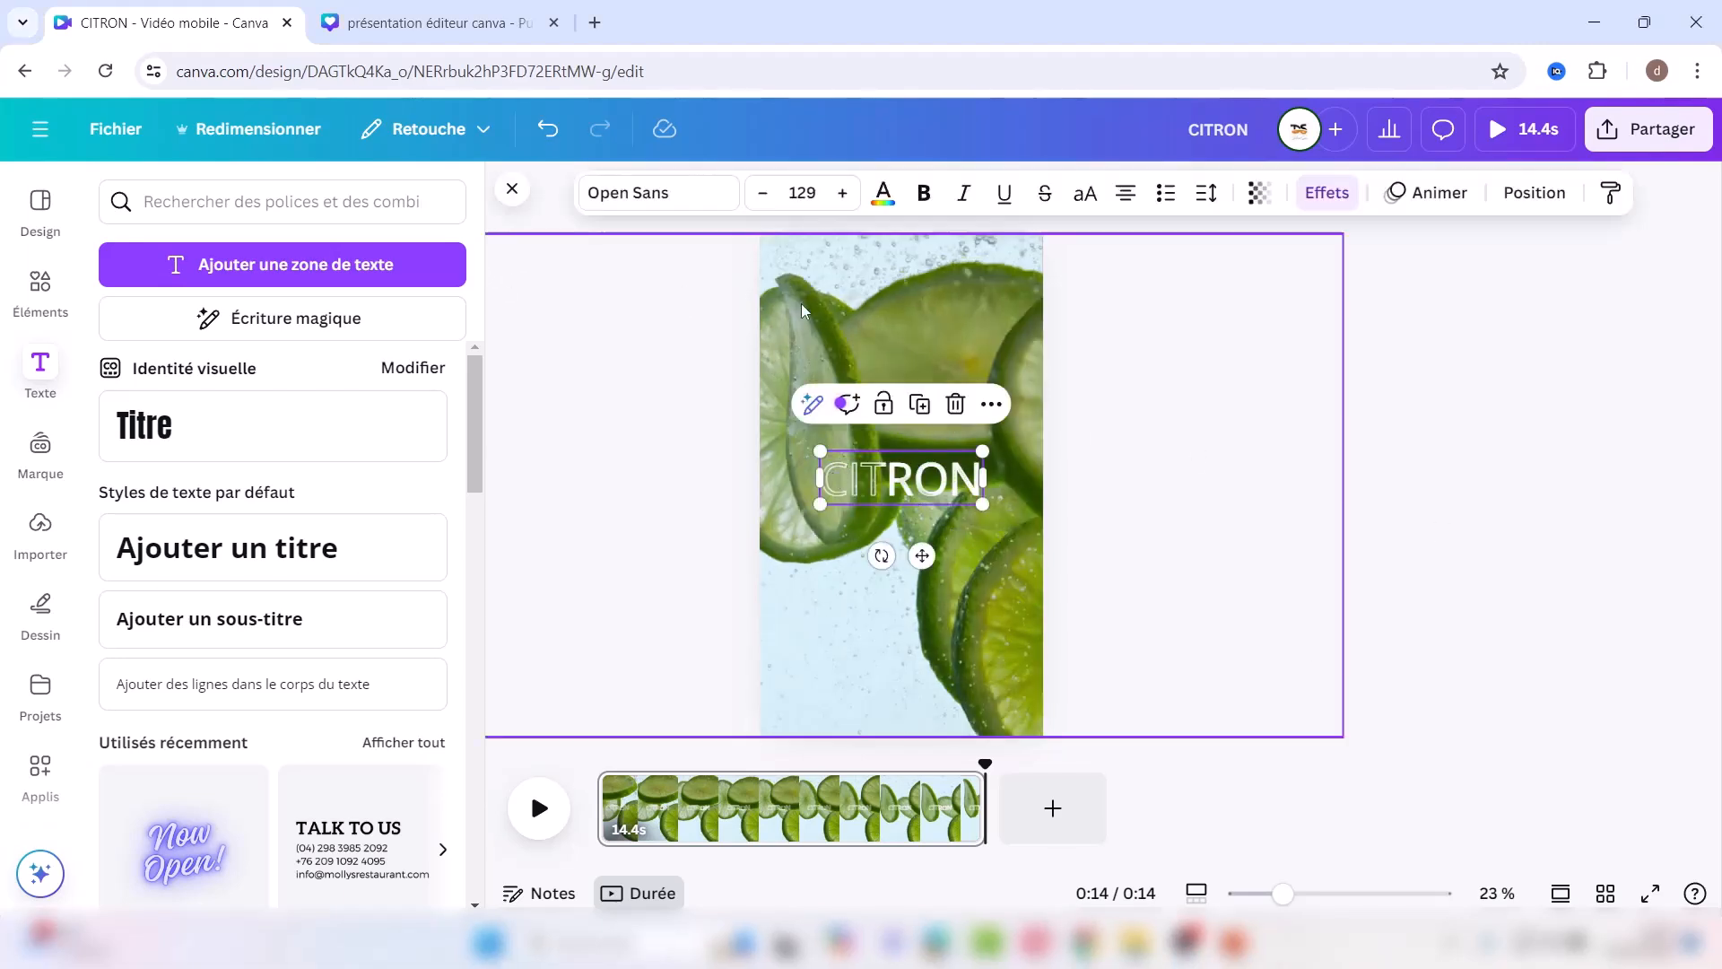
left_click(801, 192)
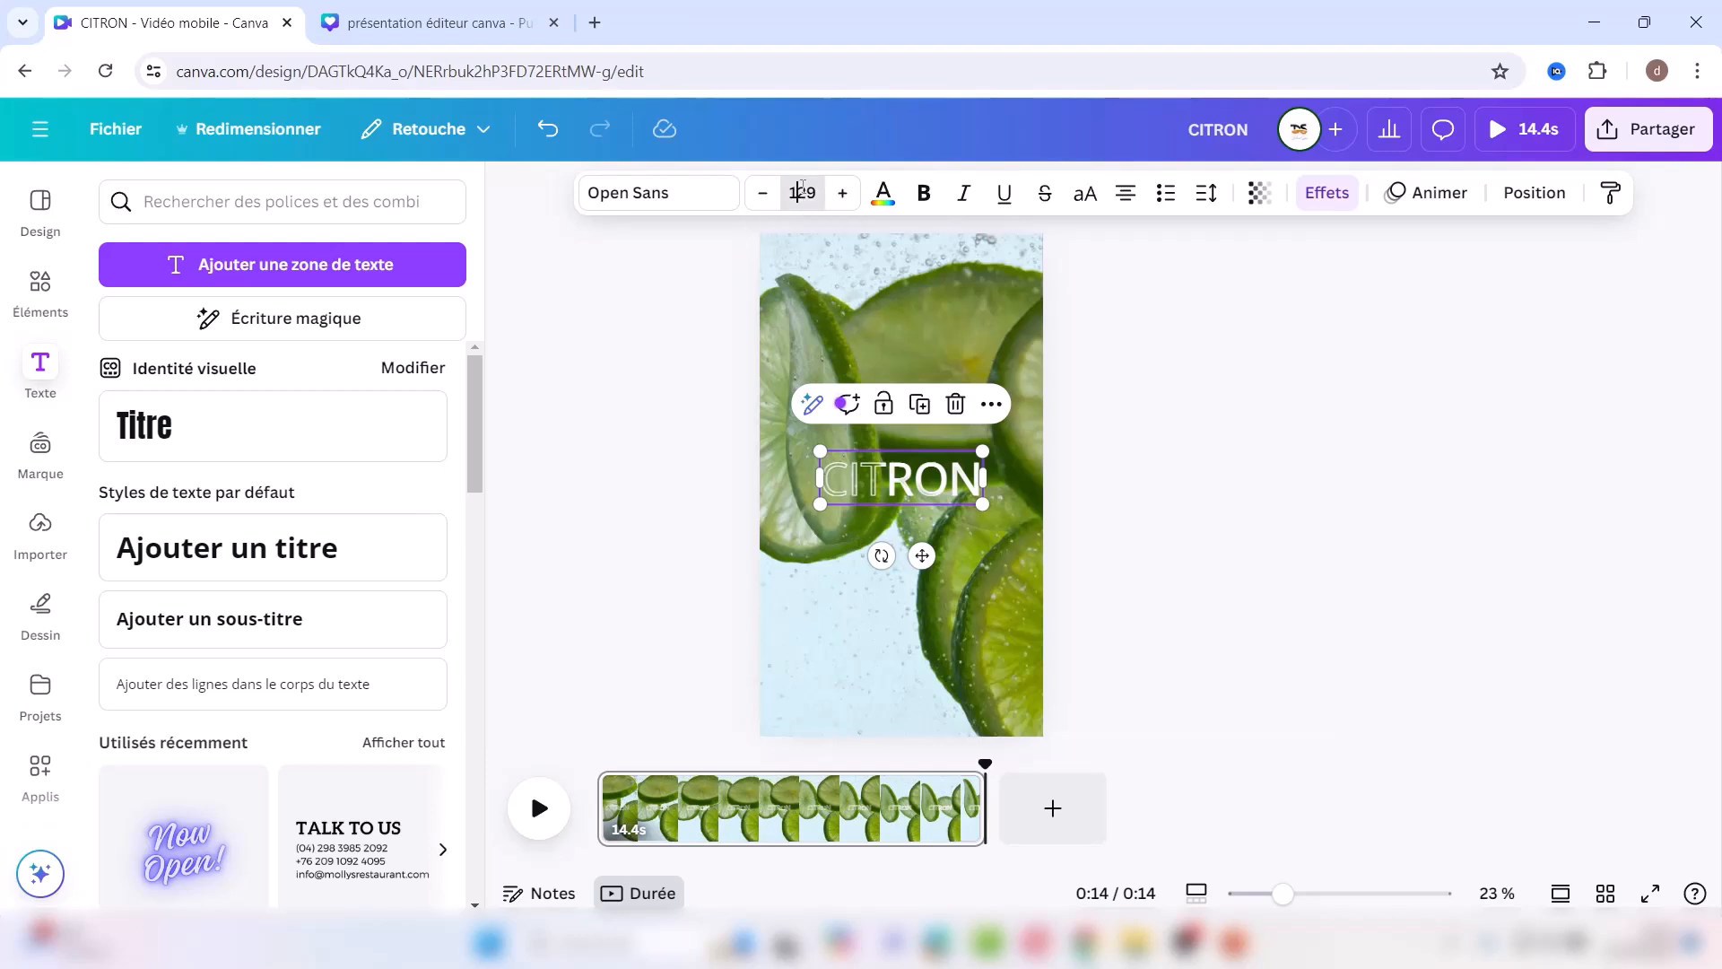
type("1")
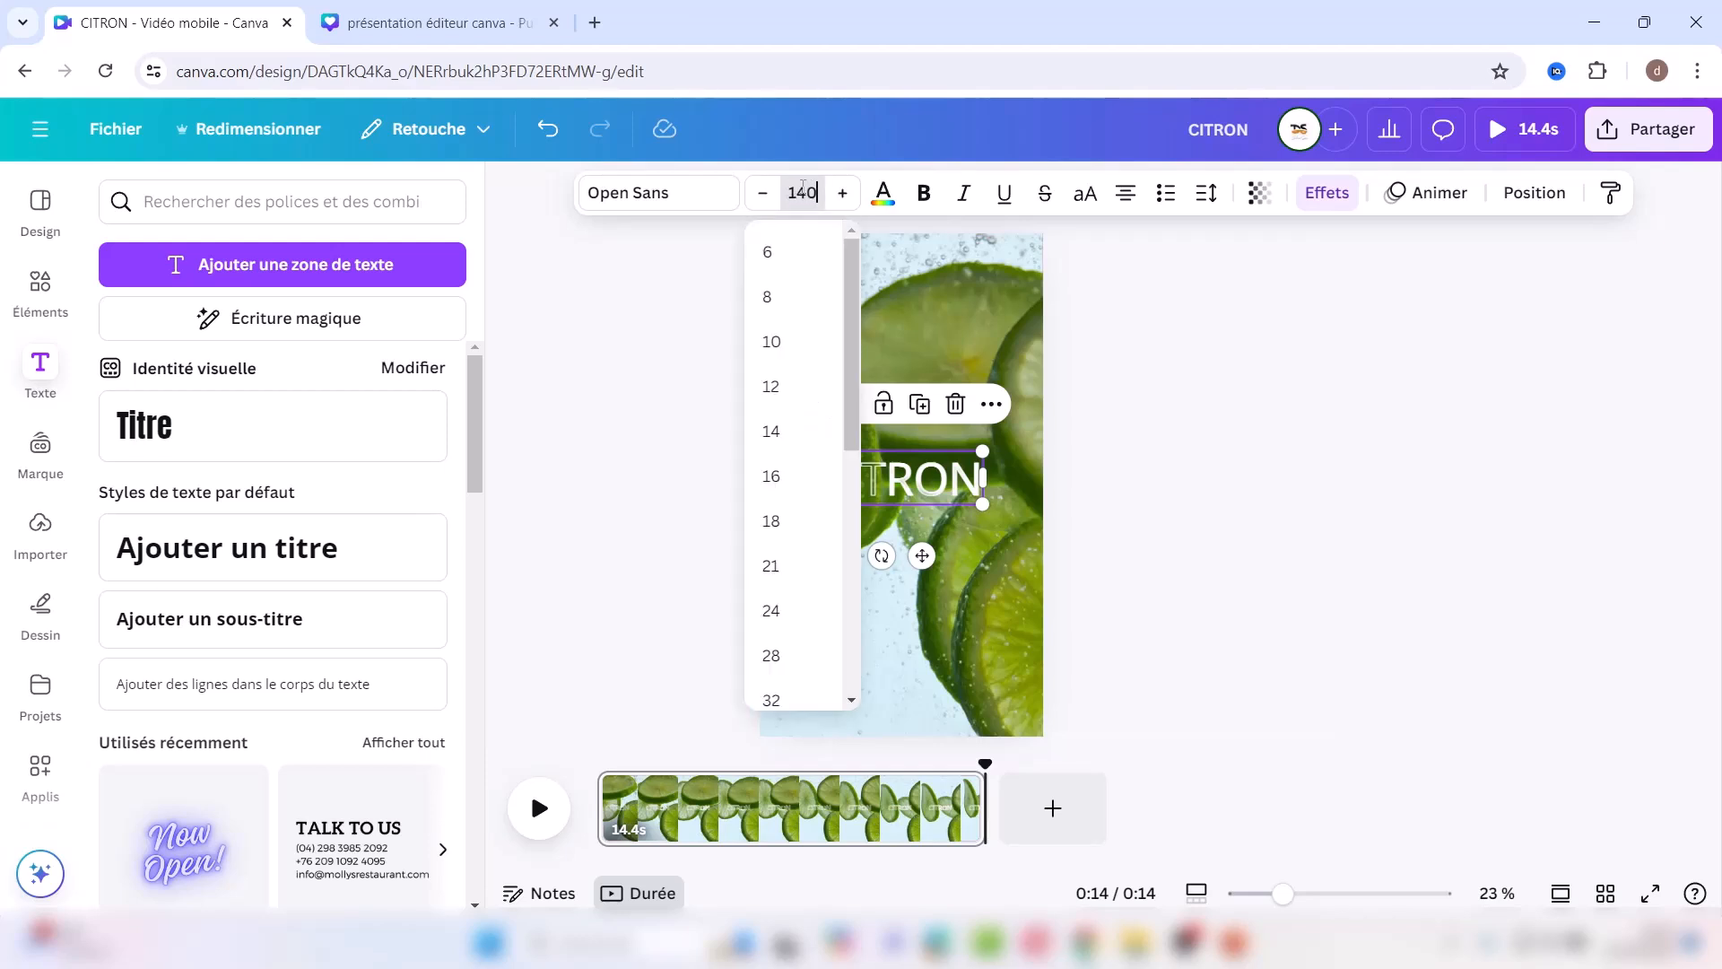
type("40")
key("Return")
left_click(802, 190)
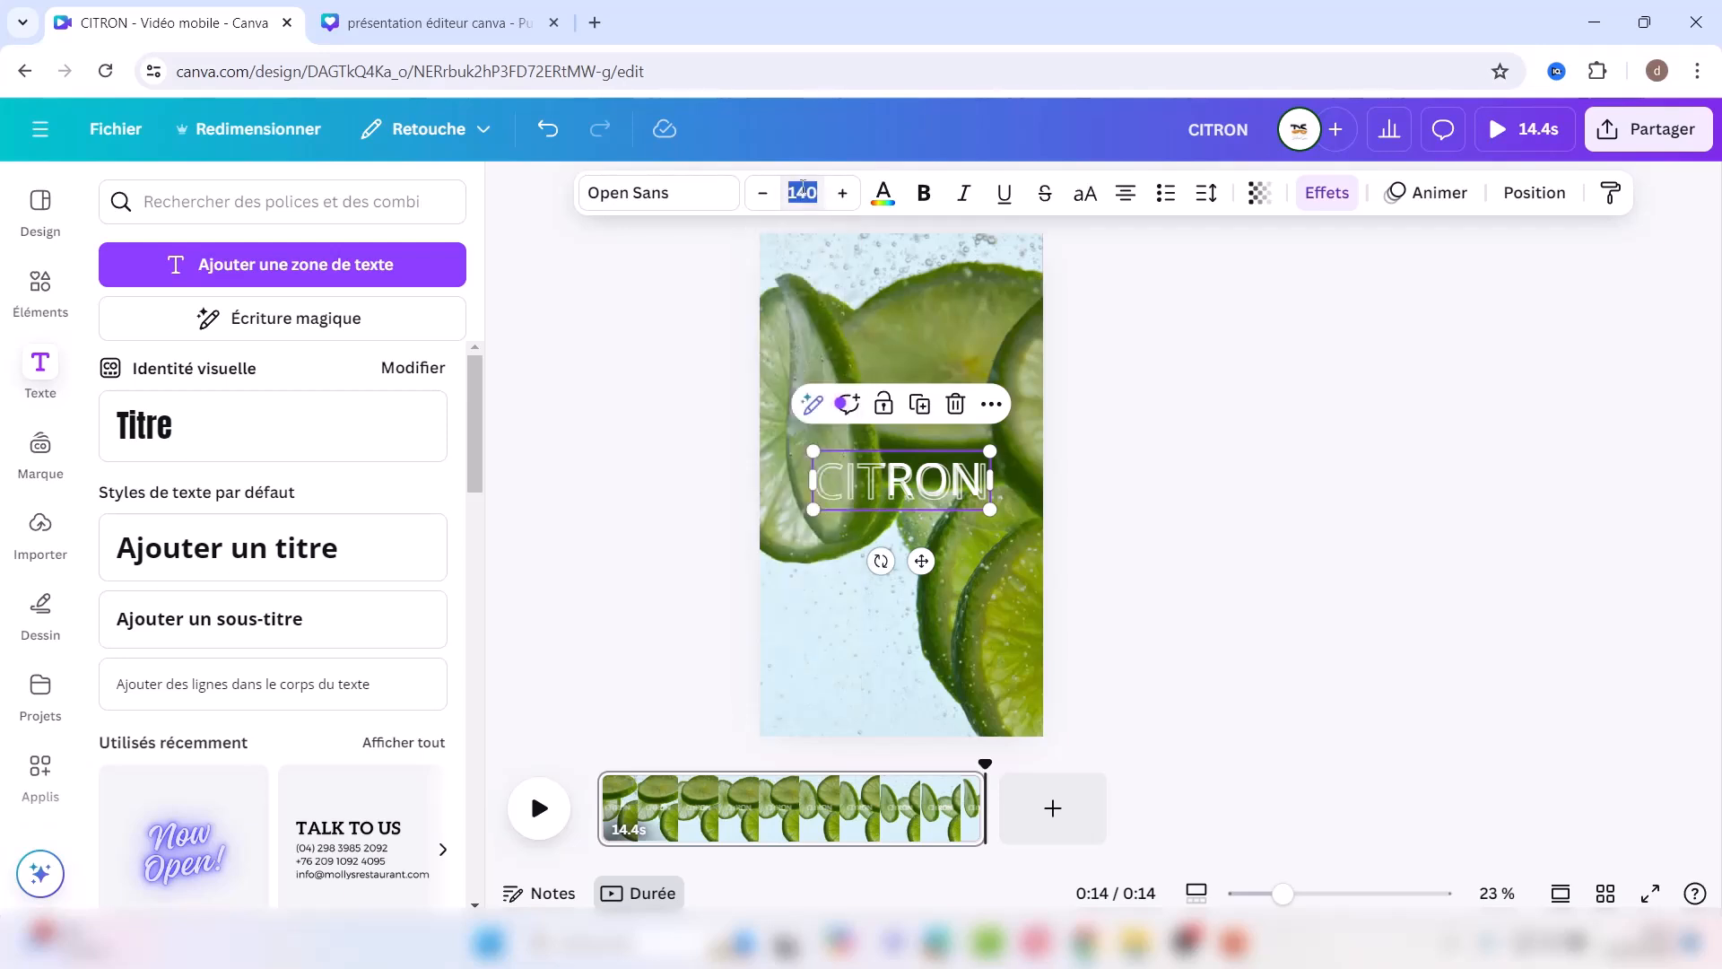
type("15")
type("0")
key("Return")
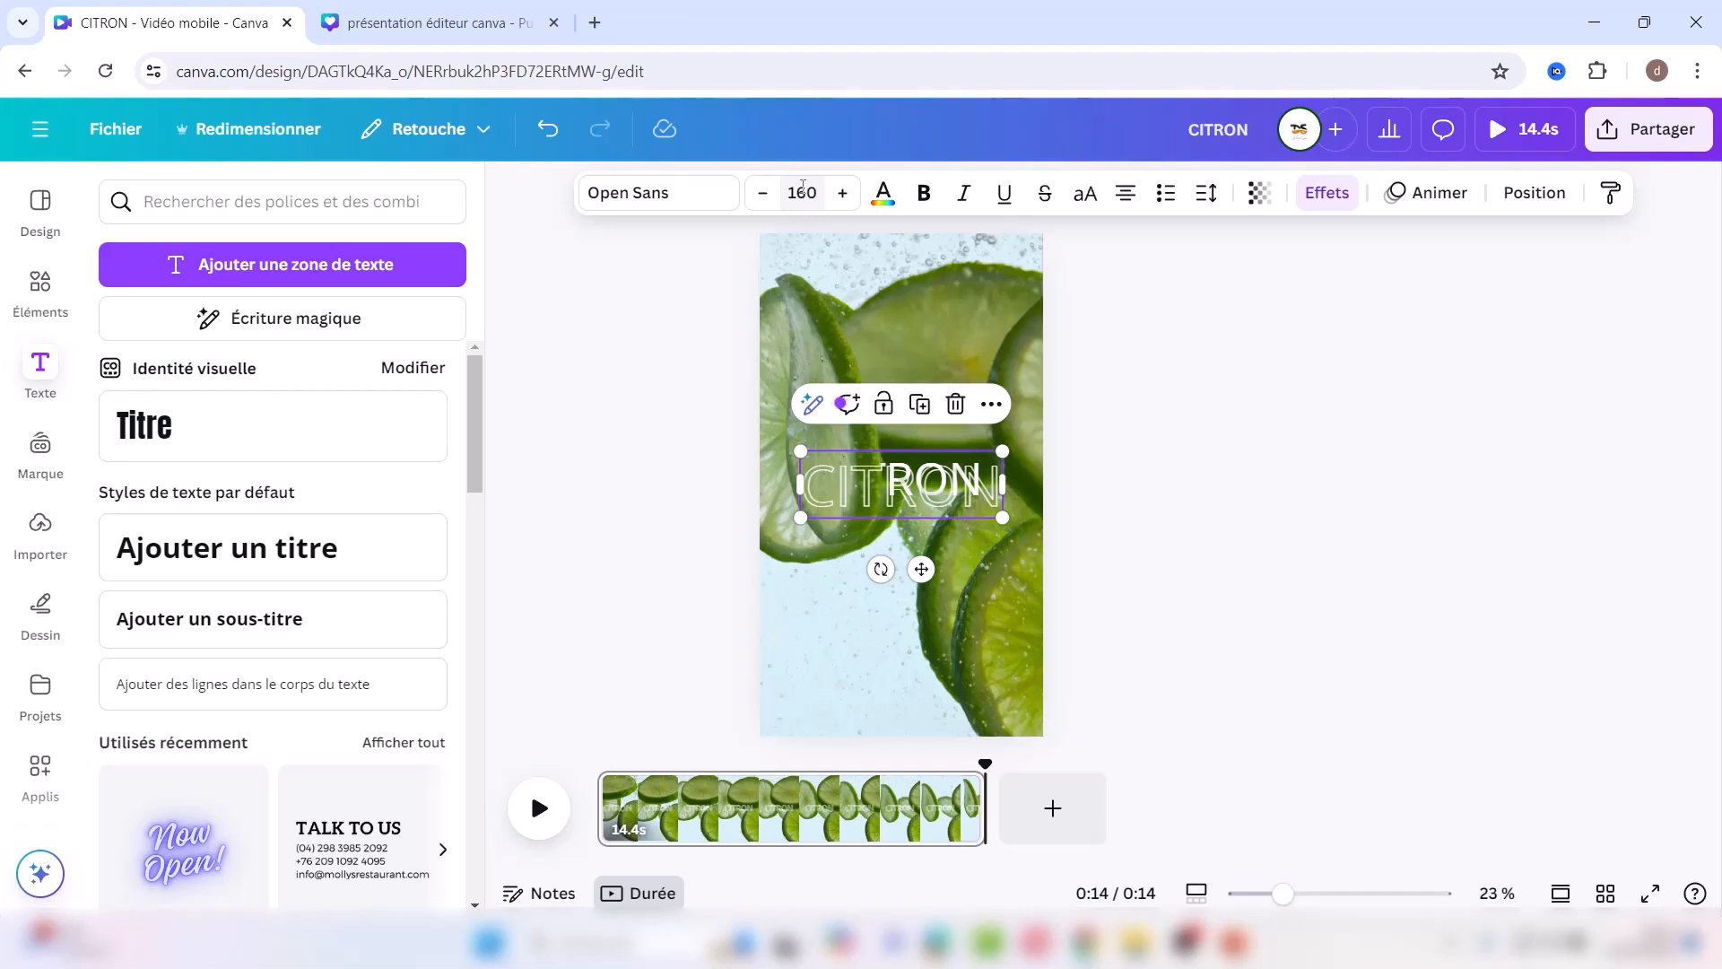
left_click(803, 190)
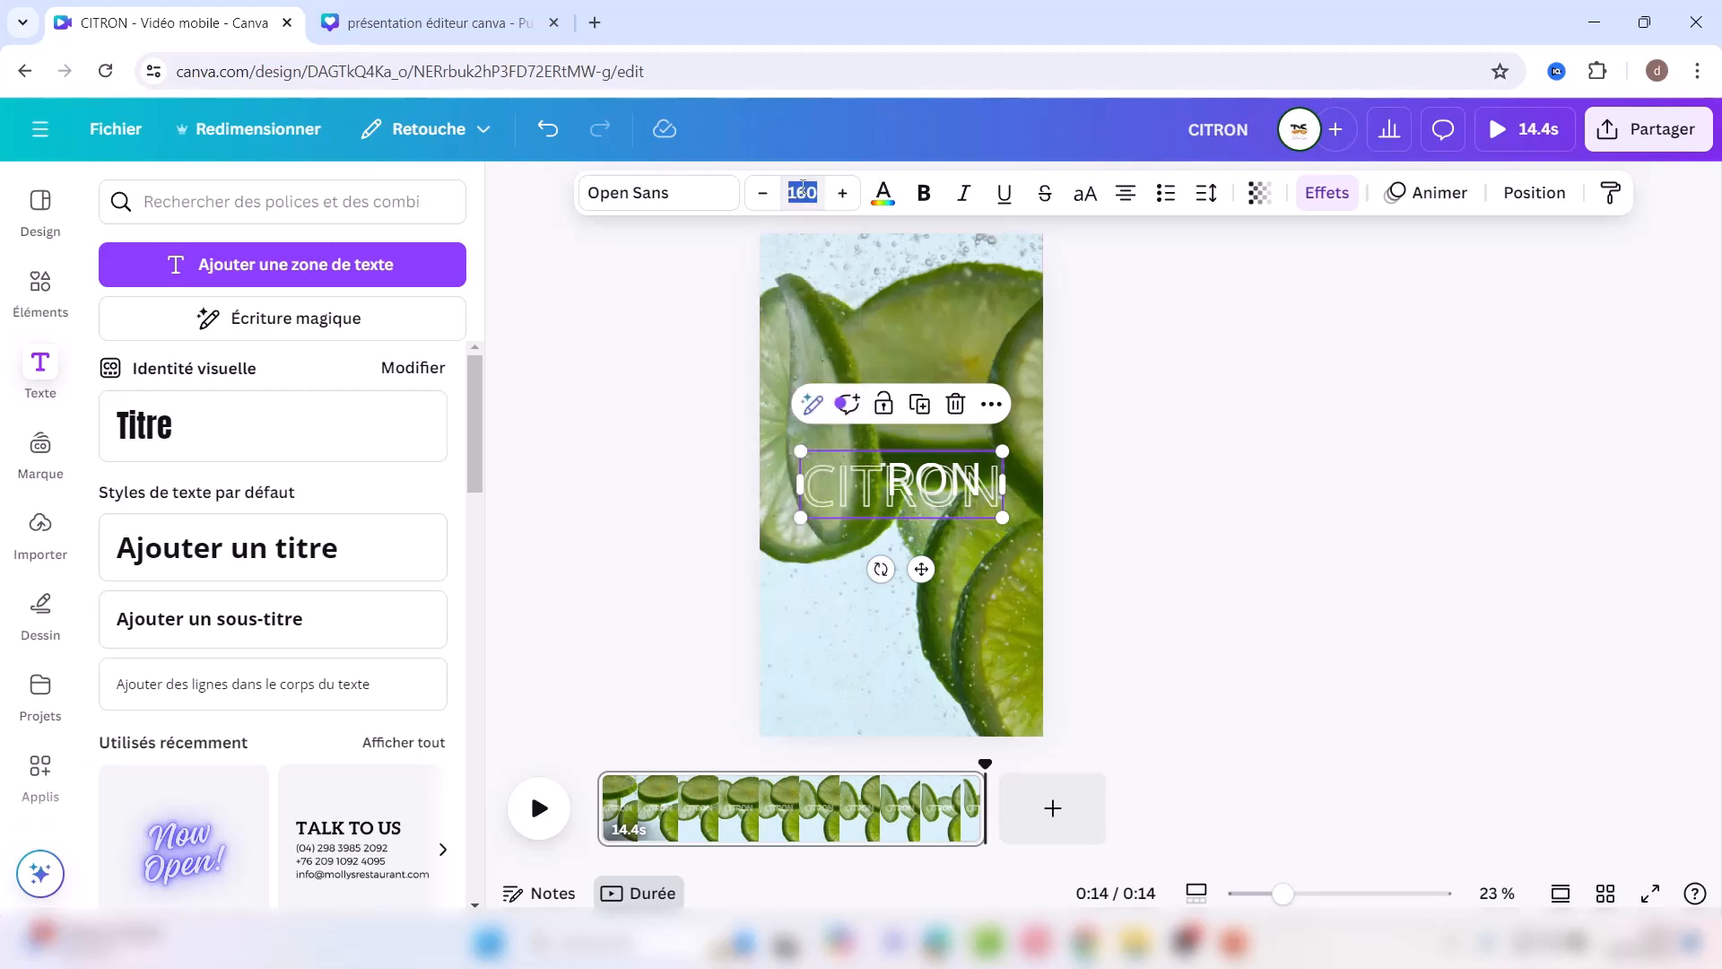
type("170")
key("Return")
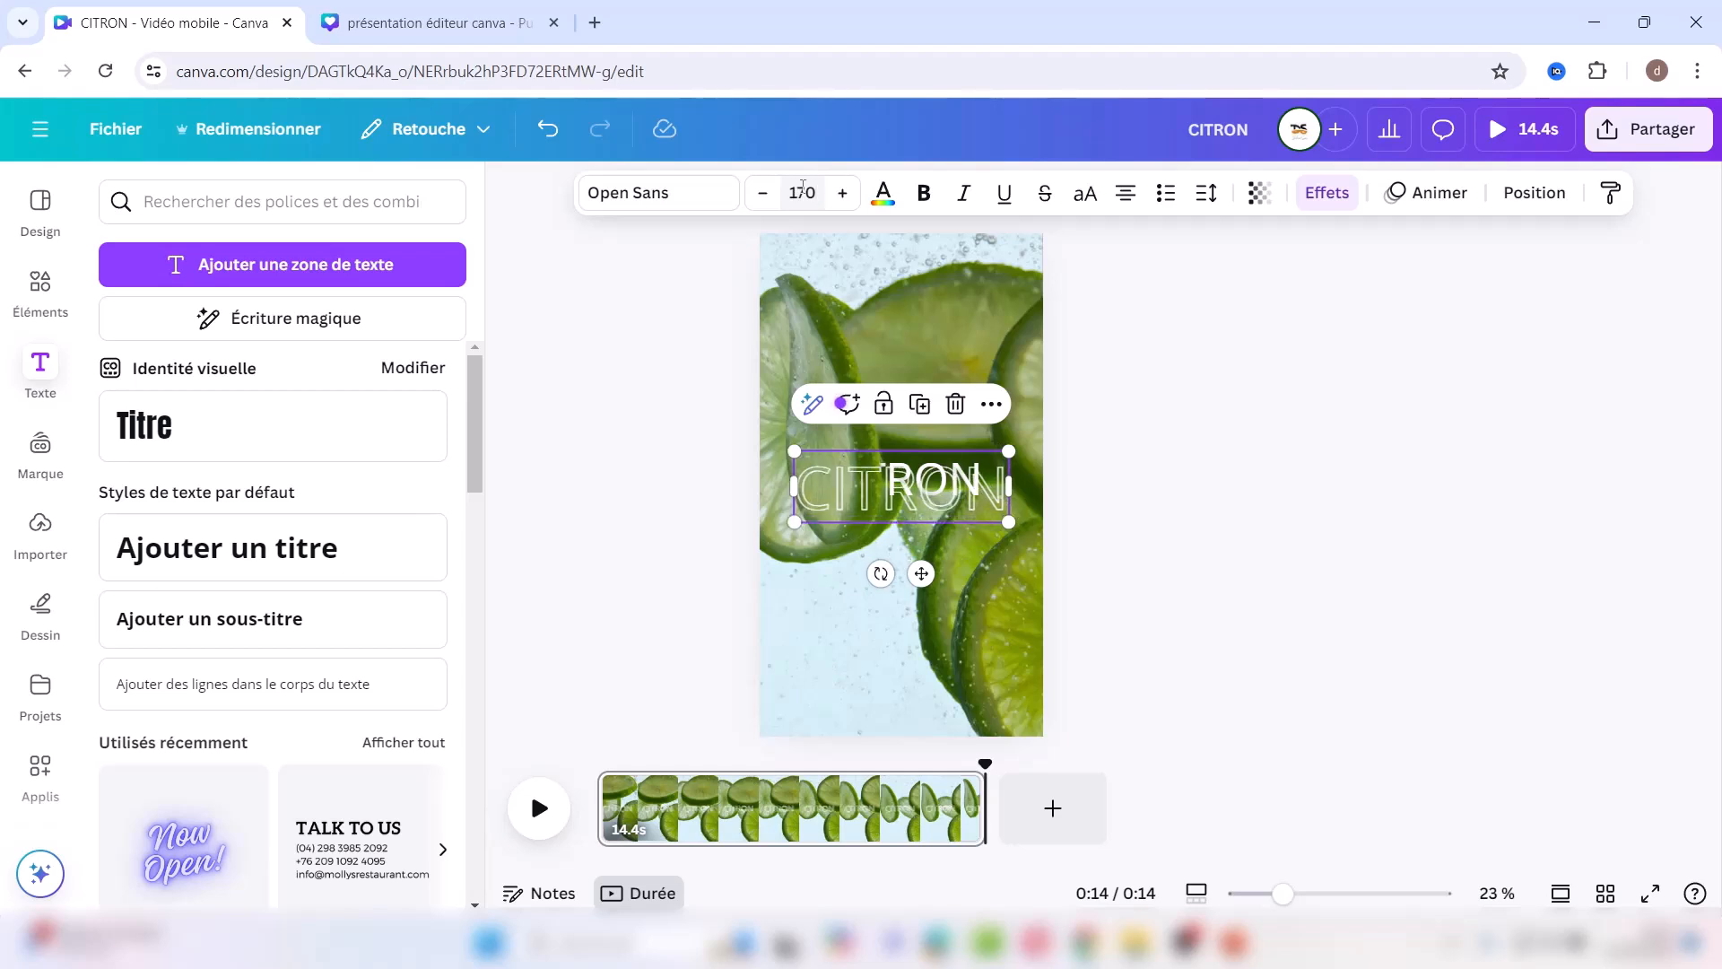
Step: Set the lower CITRON copy, selected in Layers, to size 170 and play the video
left_click(1536, 193)
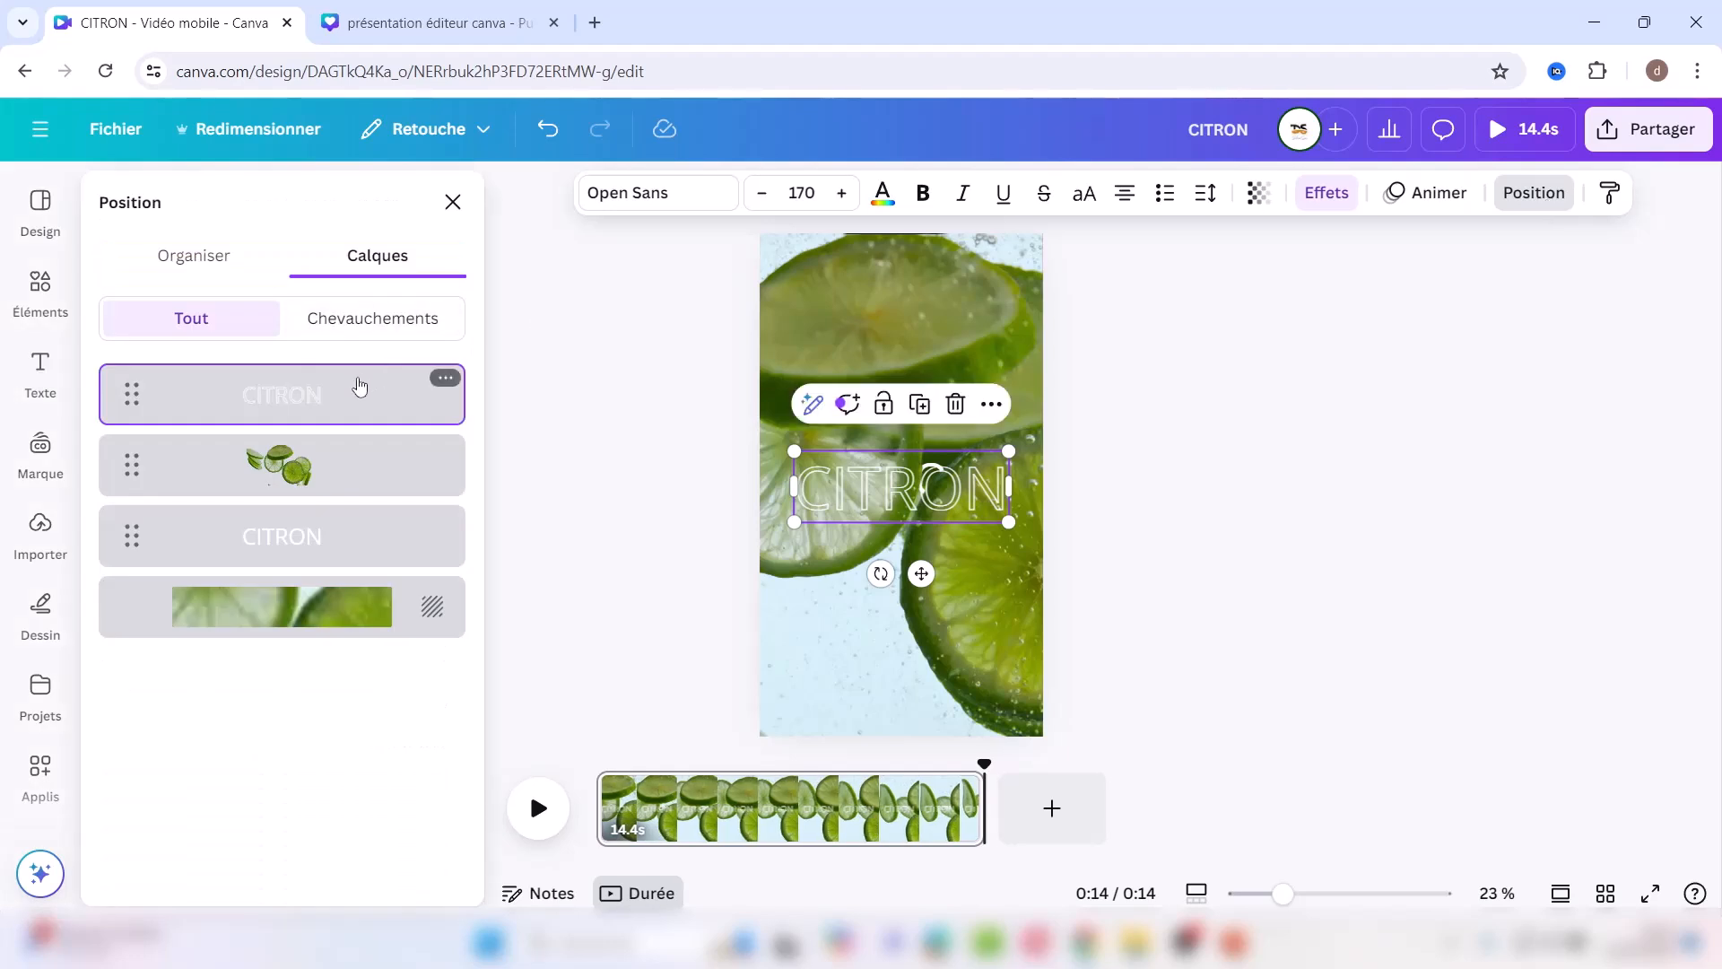
left_click(266, 539)
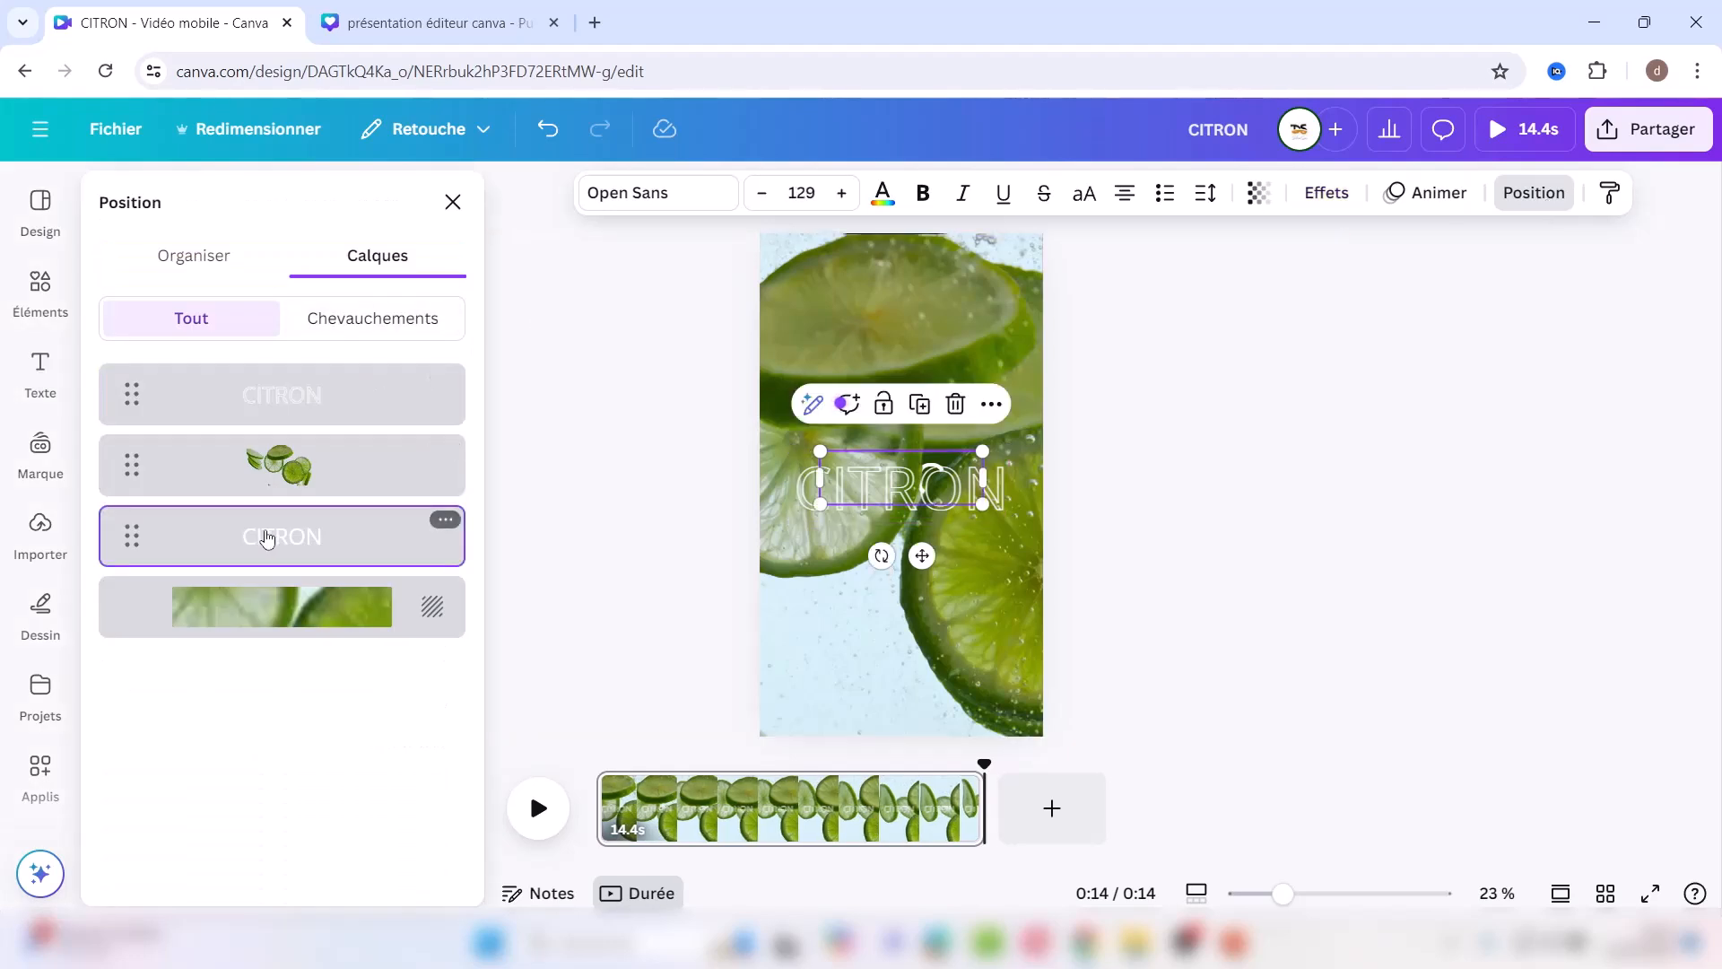
left_click(807, 192)
type("170")
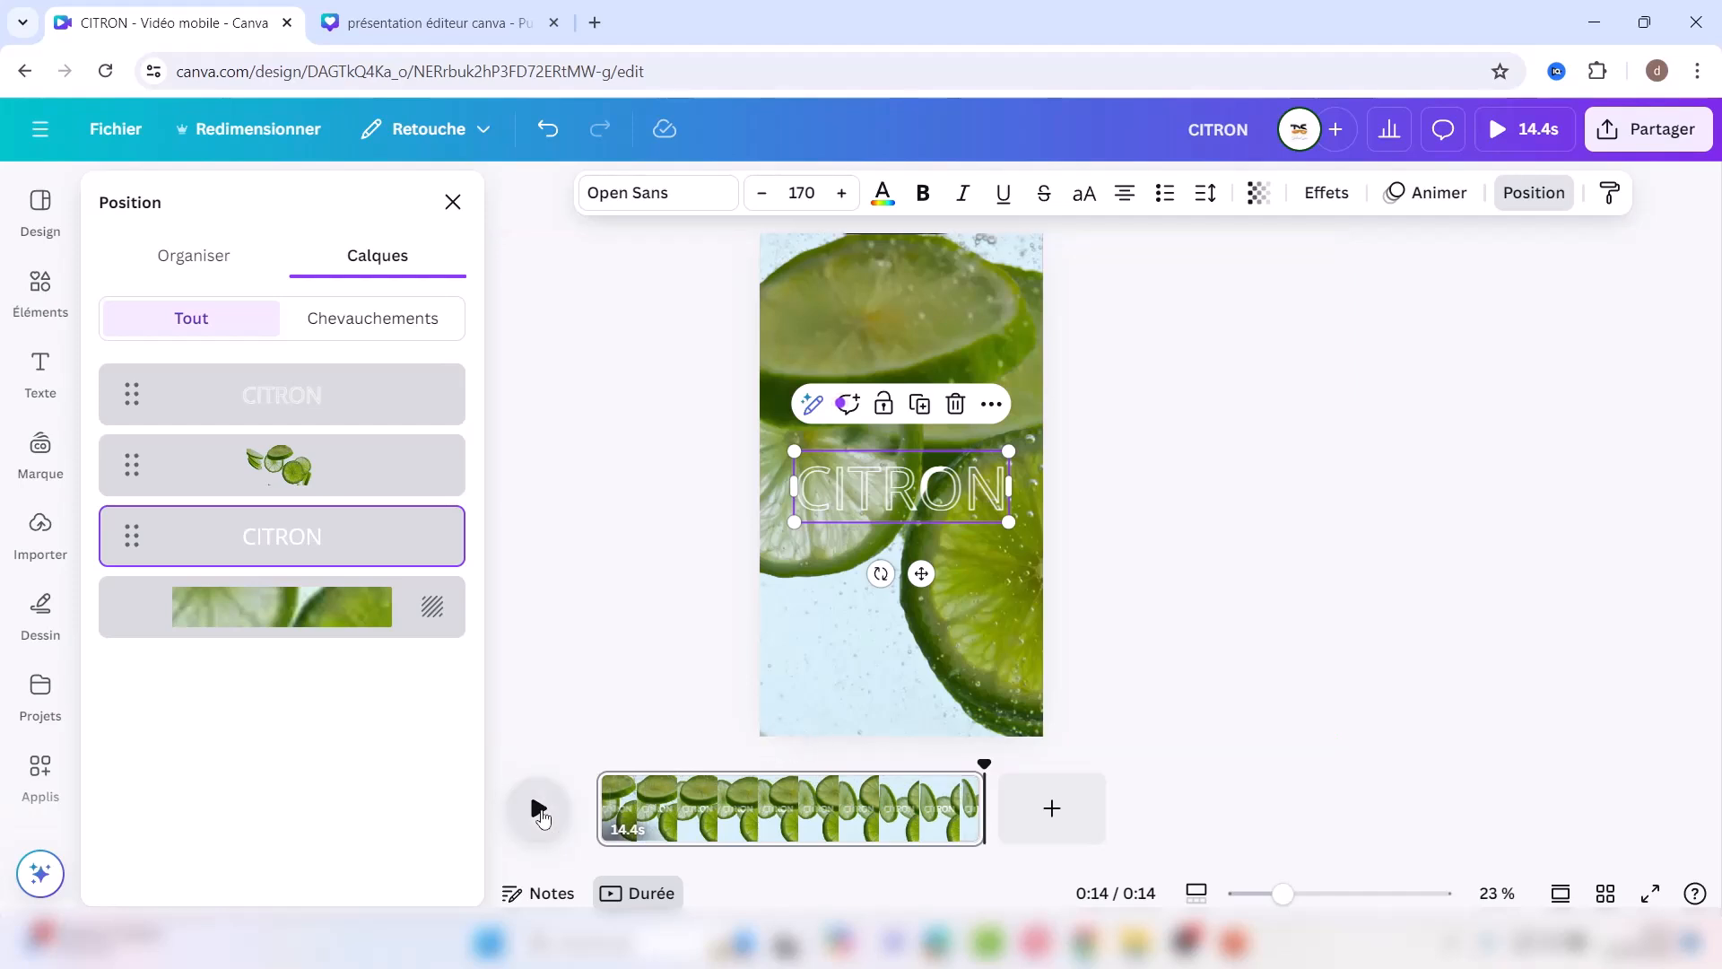
left_click(539, 810)
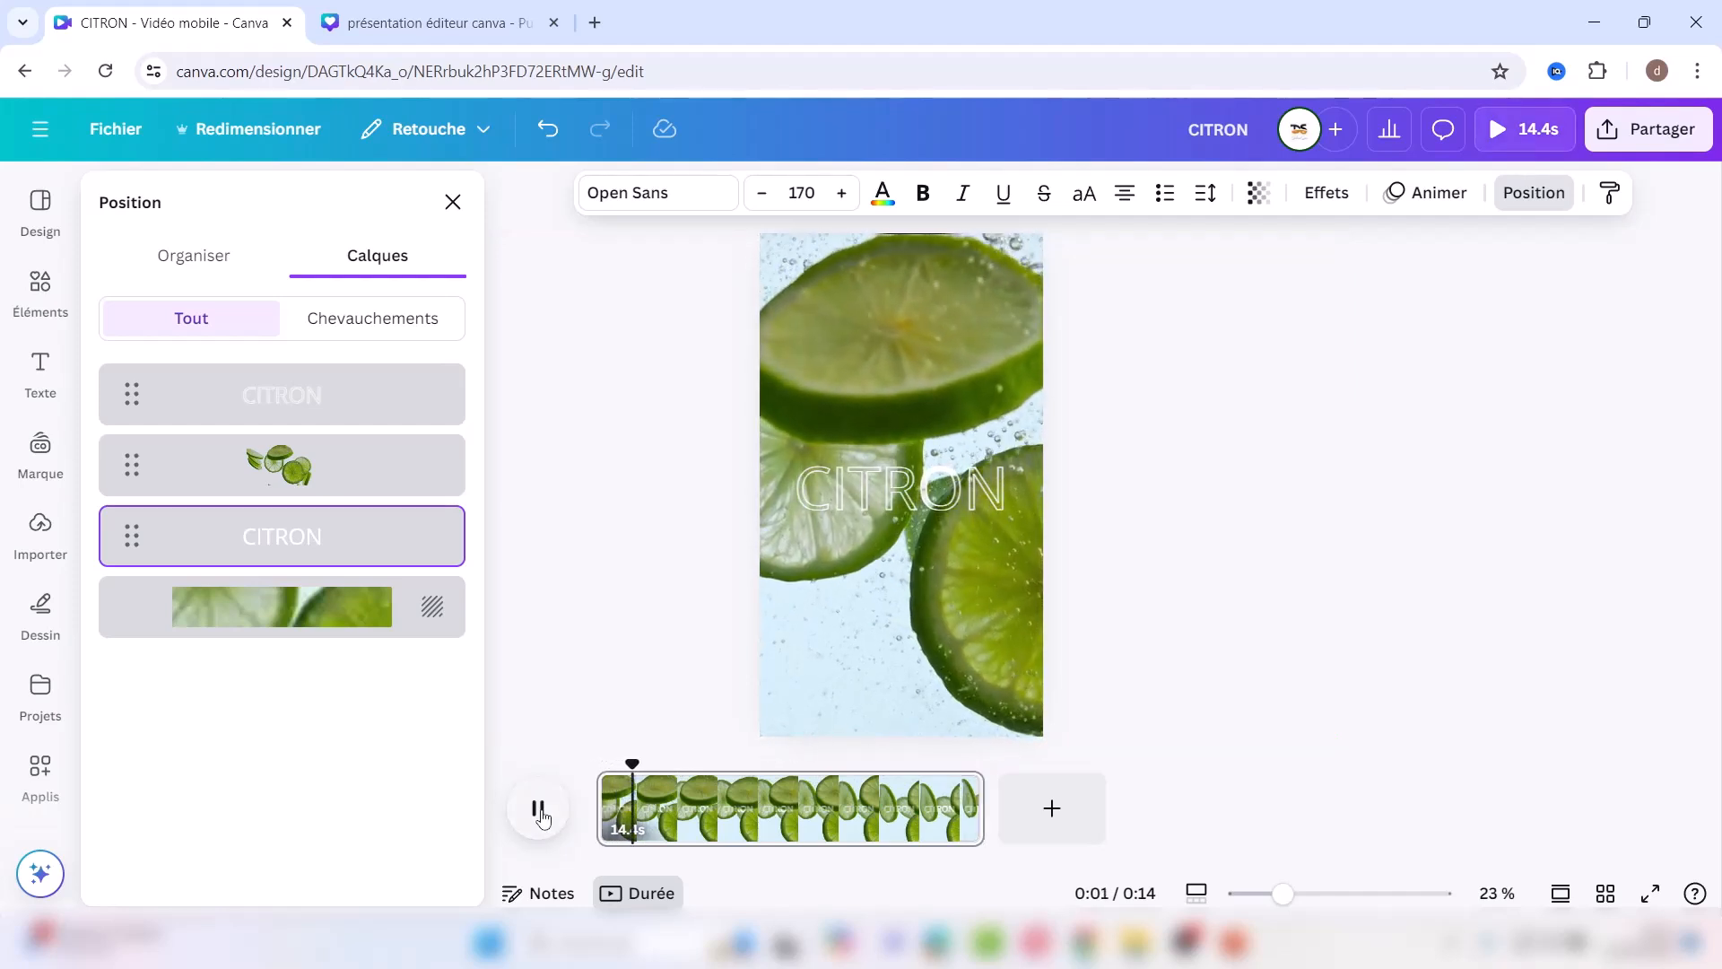
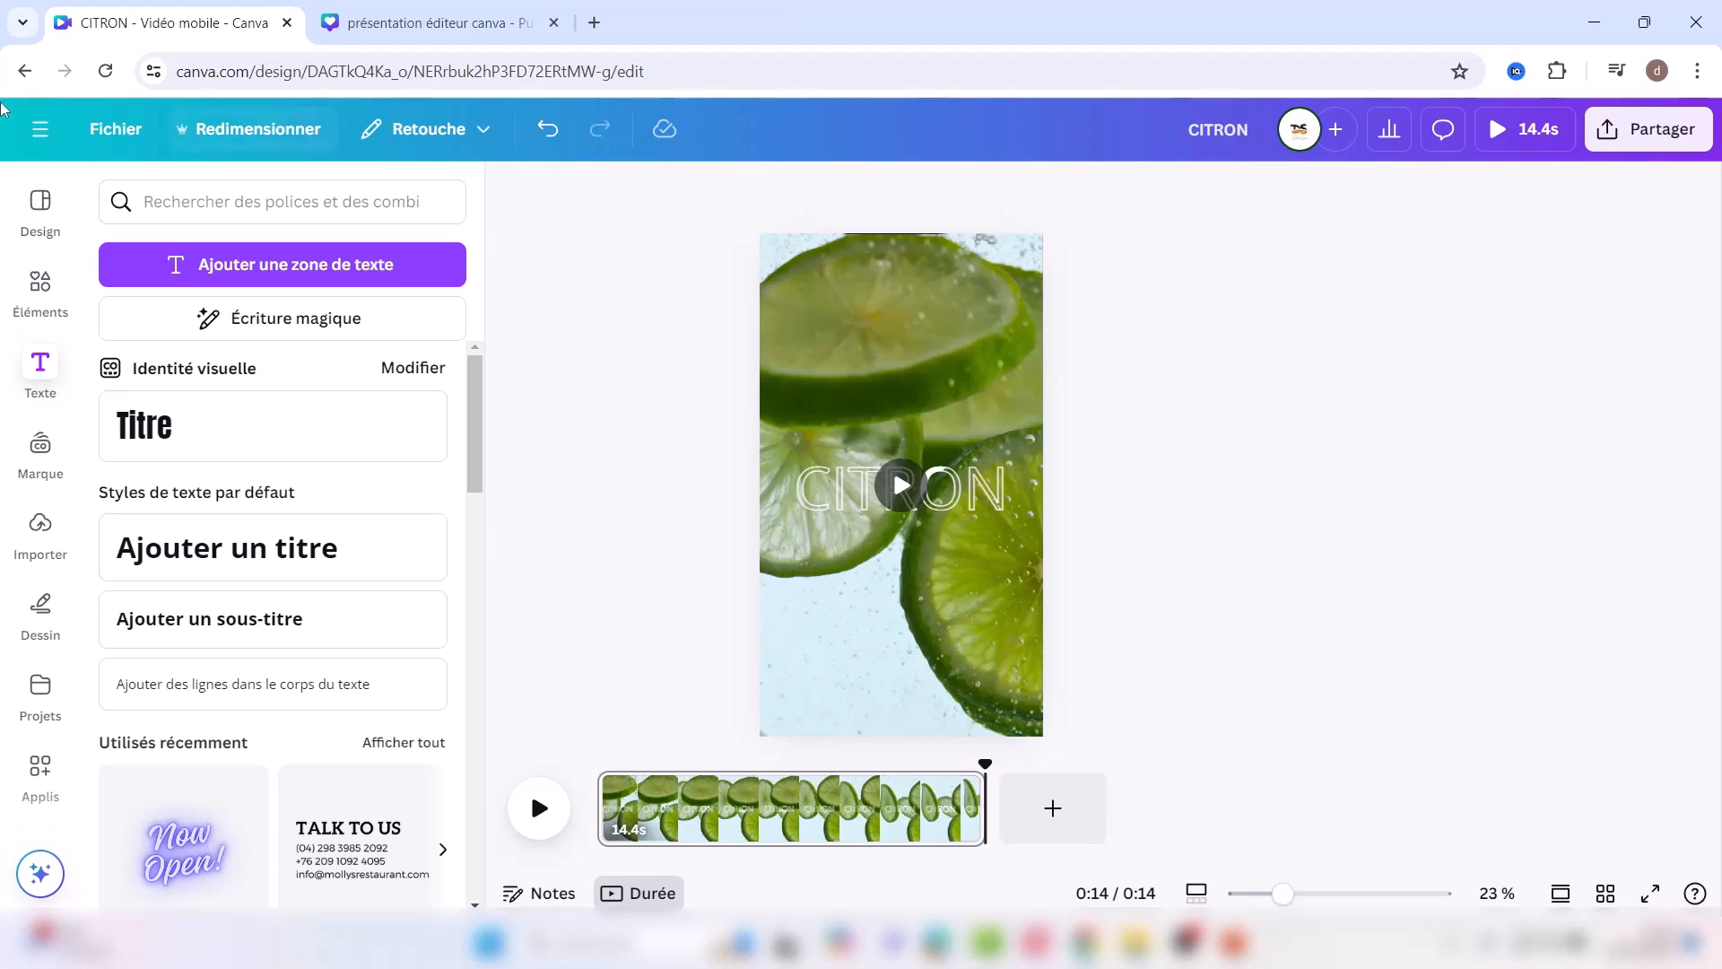
Step: From the Canva home page, create a new blank Vidéo (1080 p) design
left_click(36, 126)
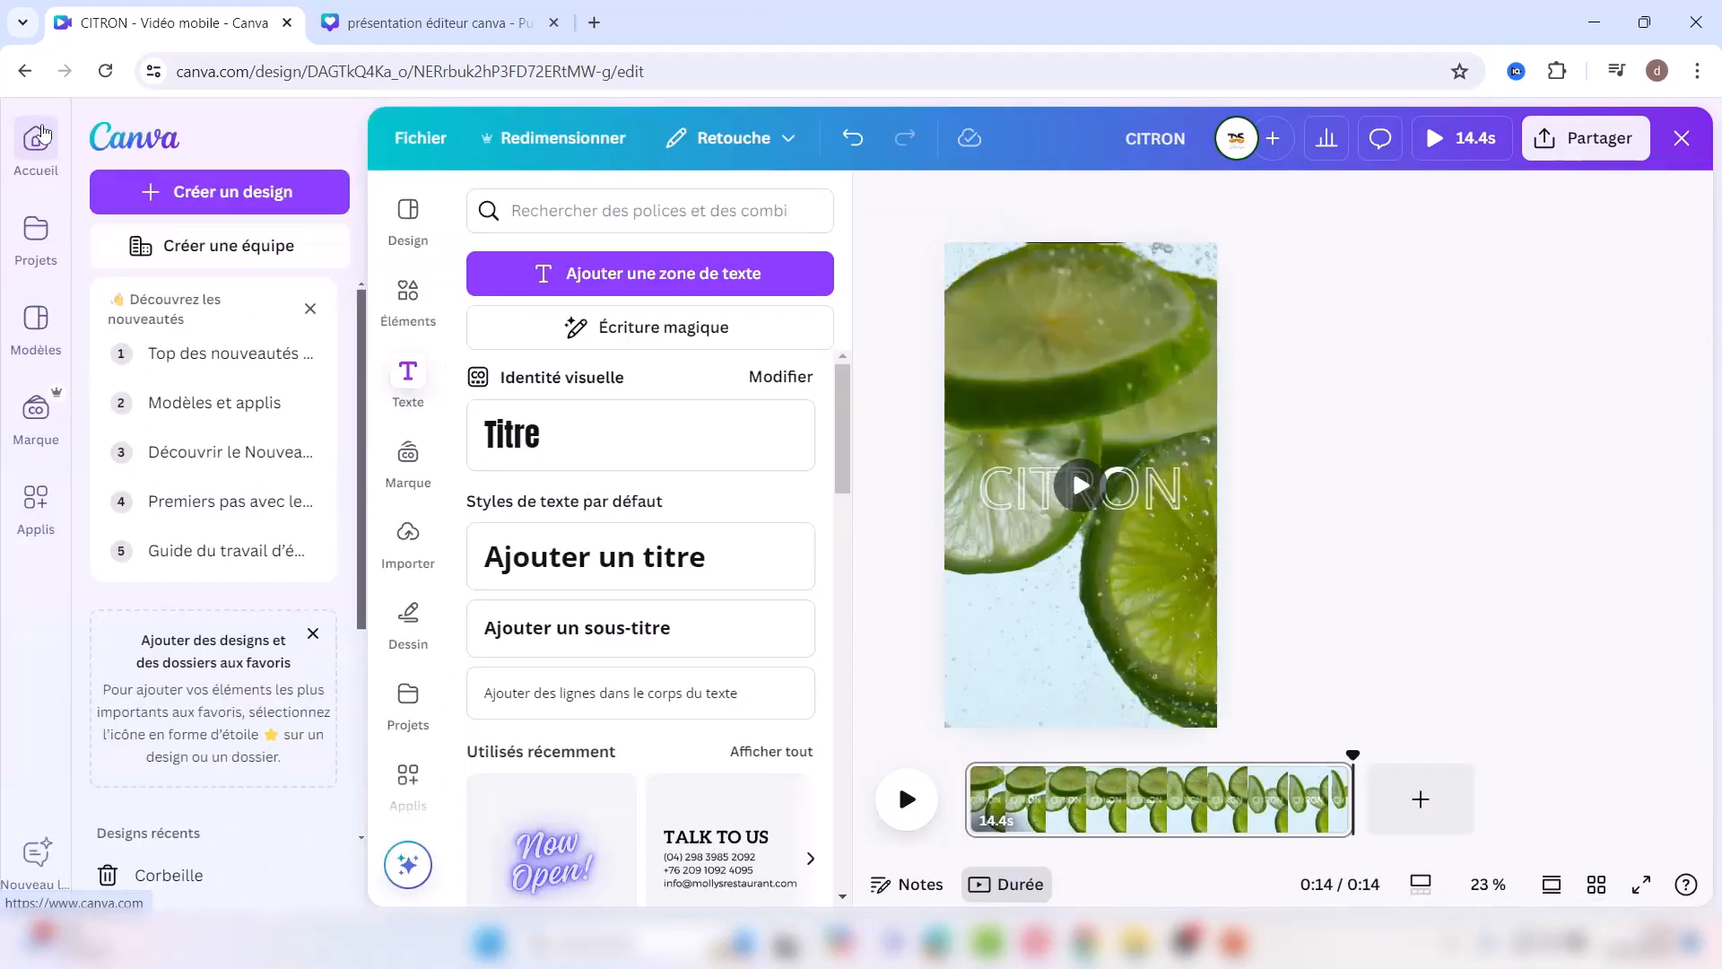
left_click(37, 143)
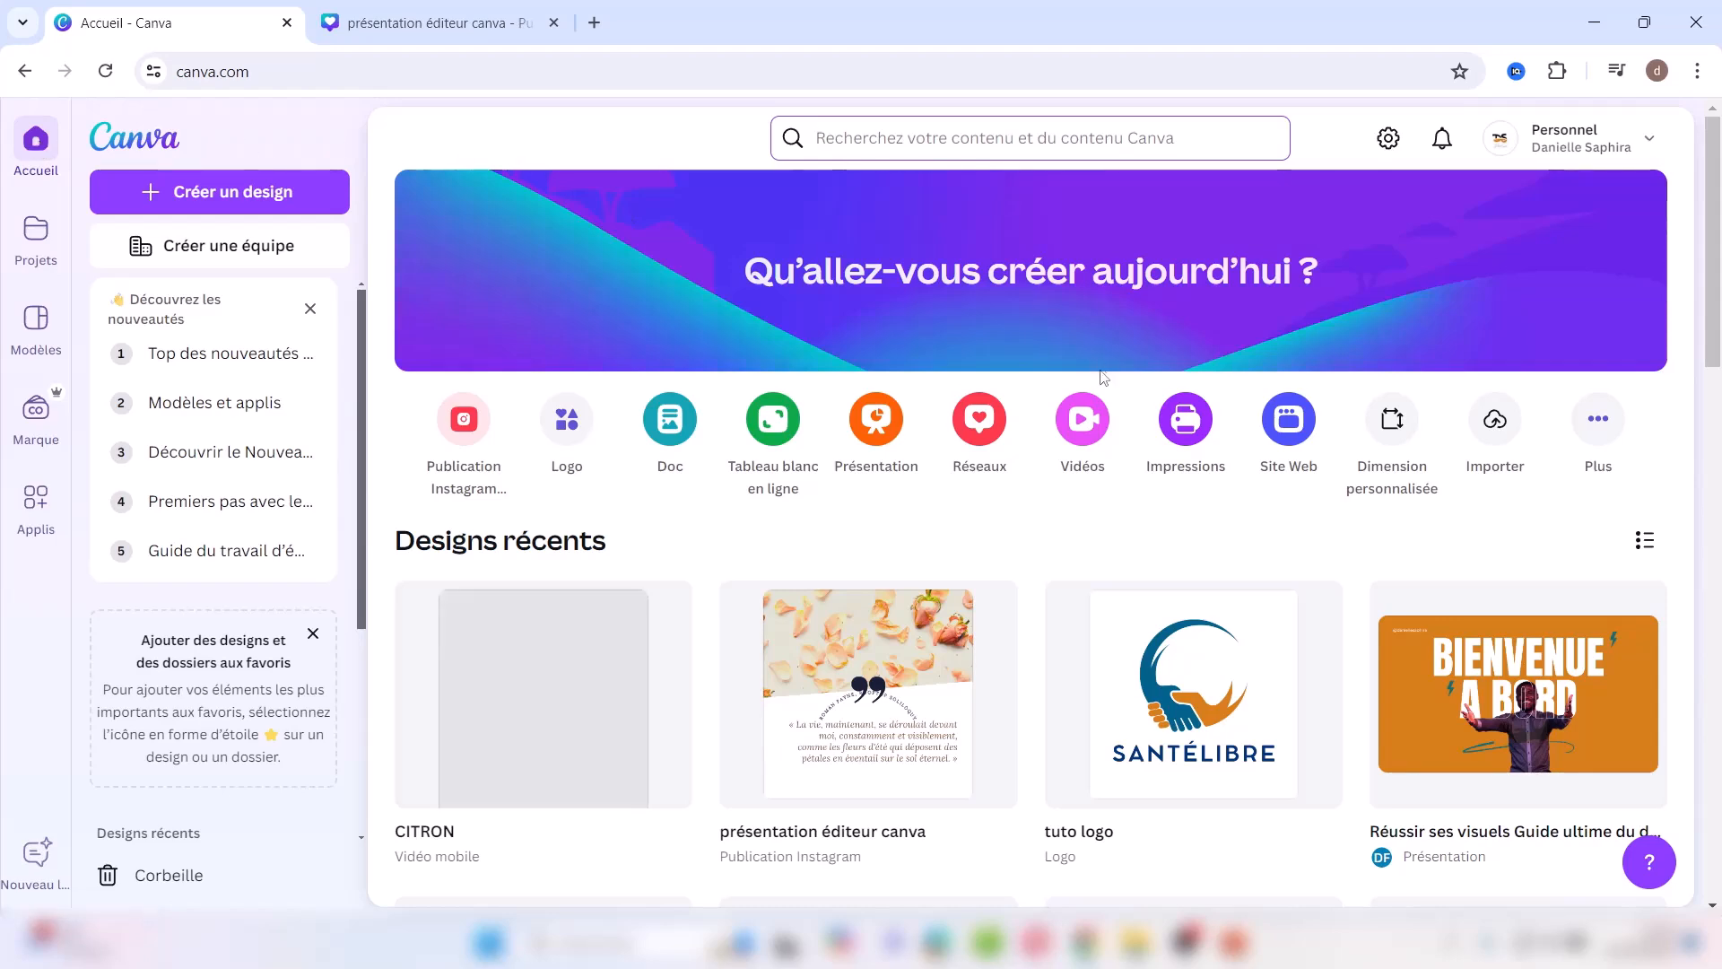
left_click(1080, 433)
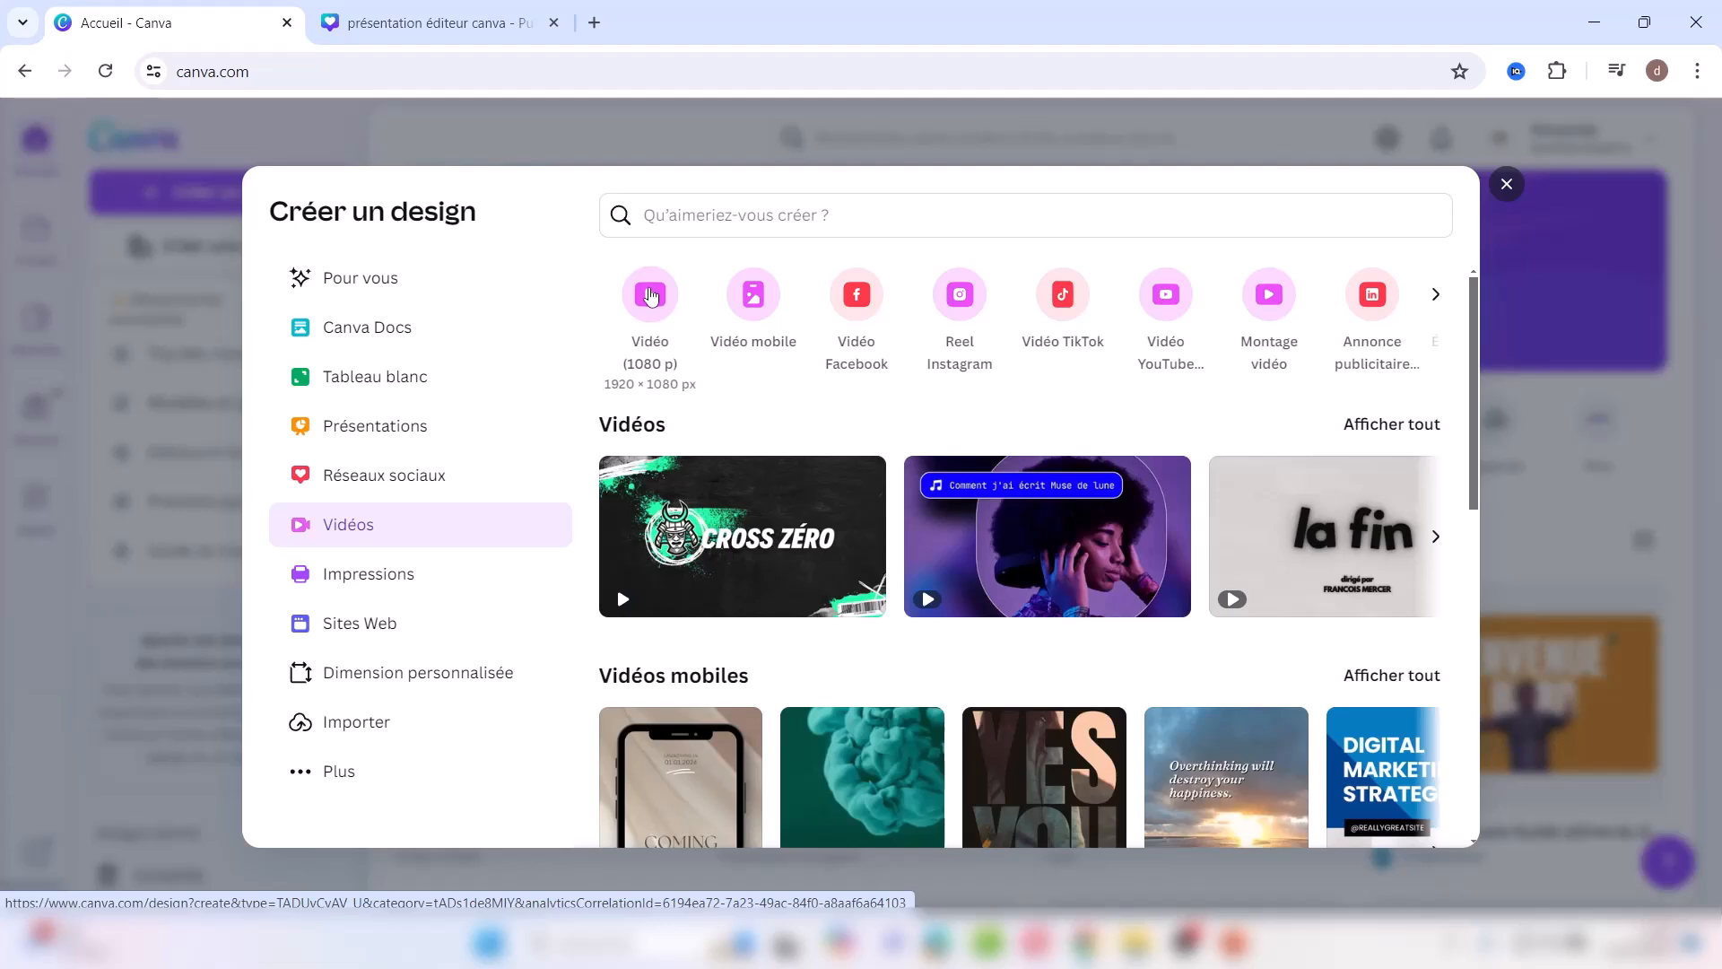
left_click(651, 296)
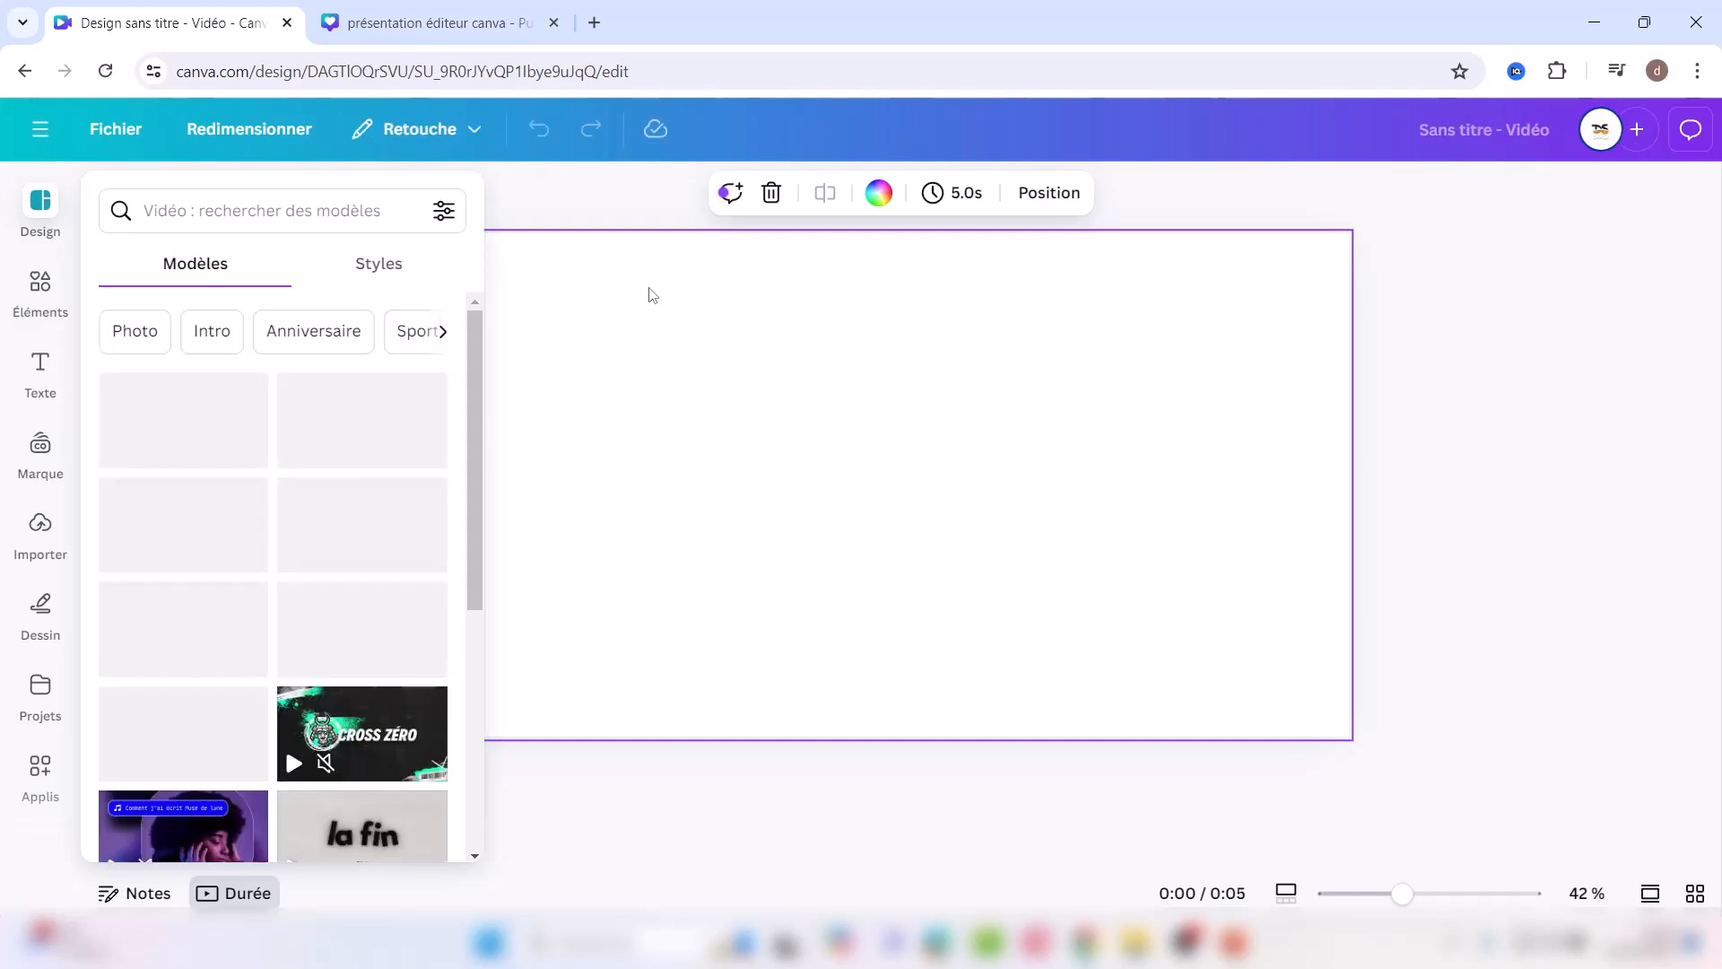
Step: Search Éléments for 'paris' and browse the Vidéos results of Paris stock clips
left_click(37, 285)
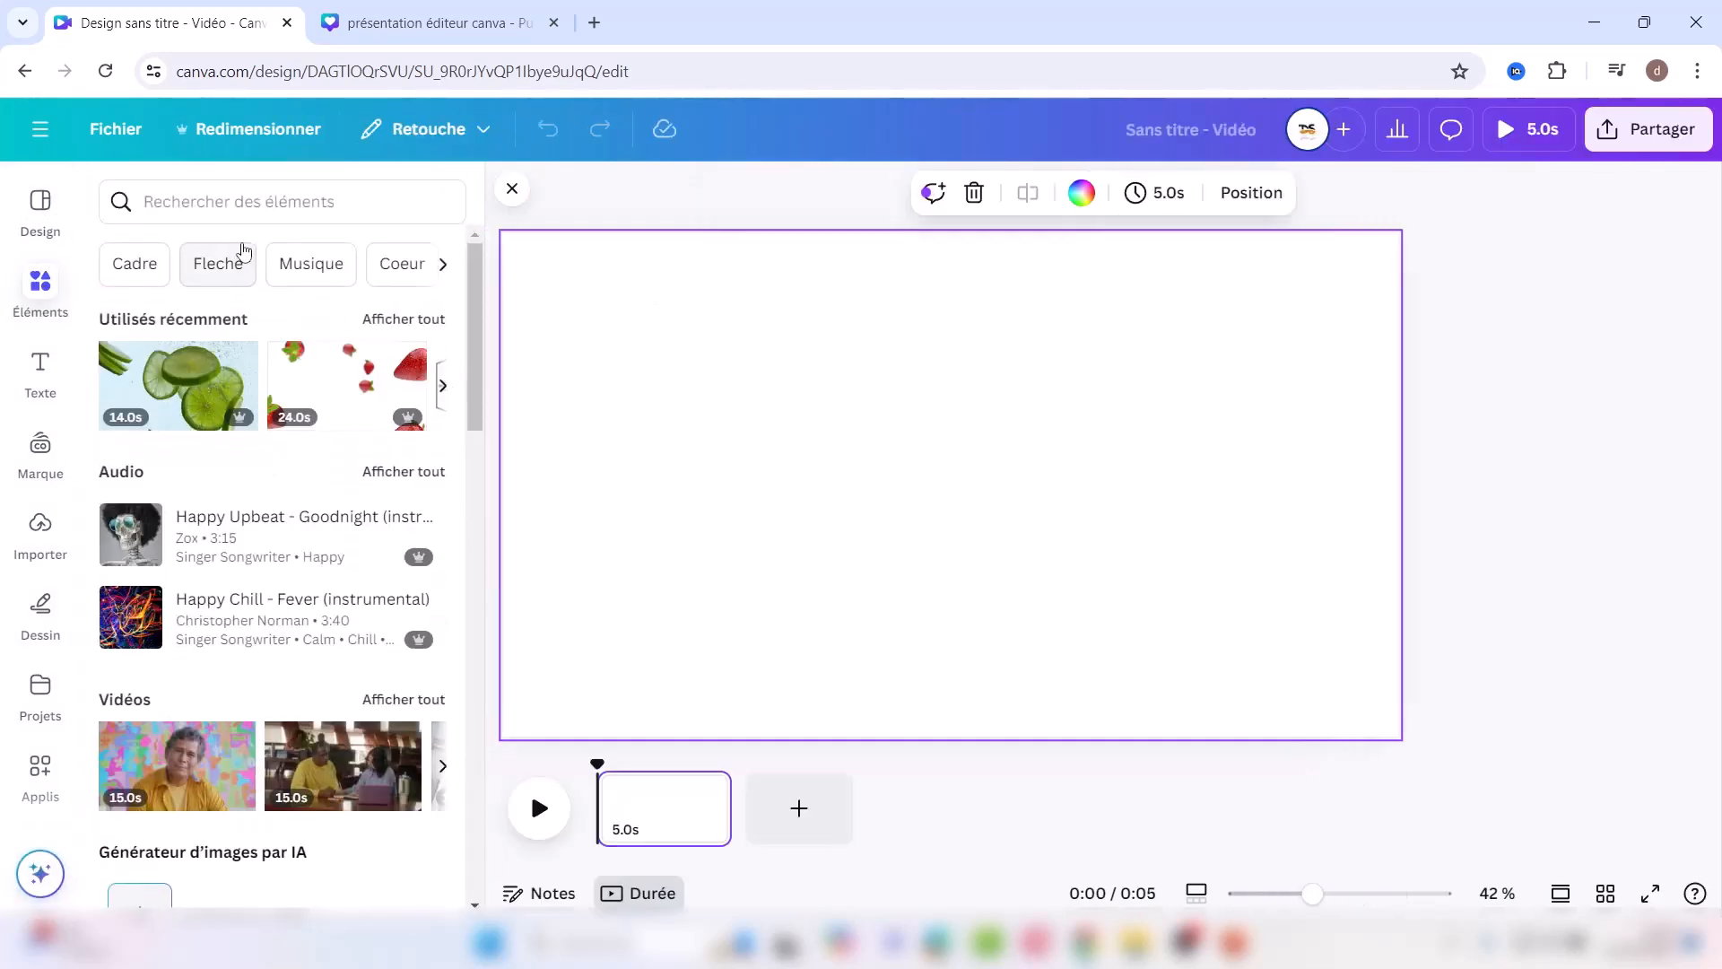
left_click(187, 203)
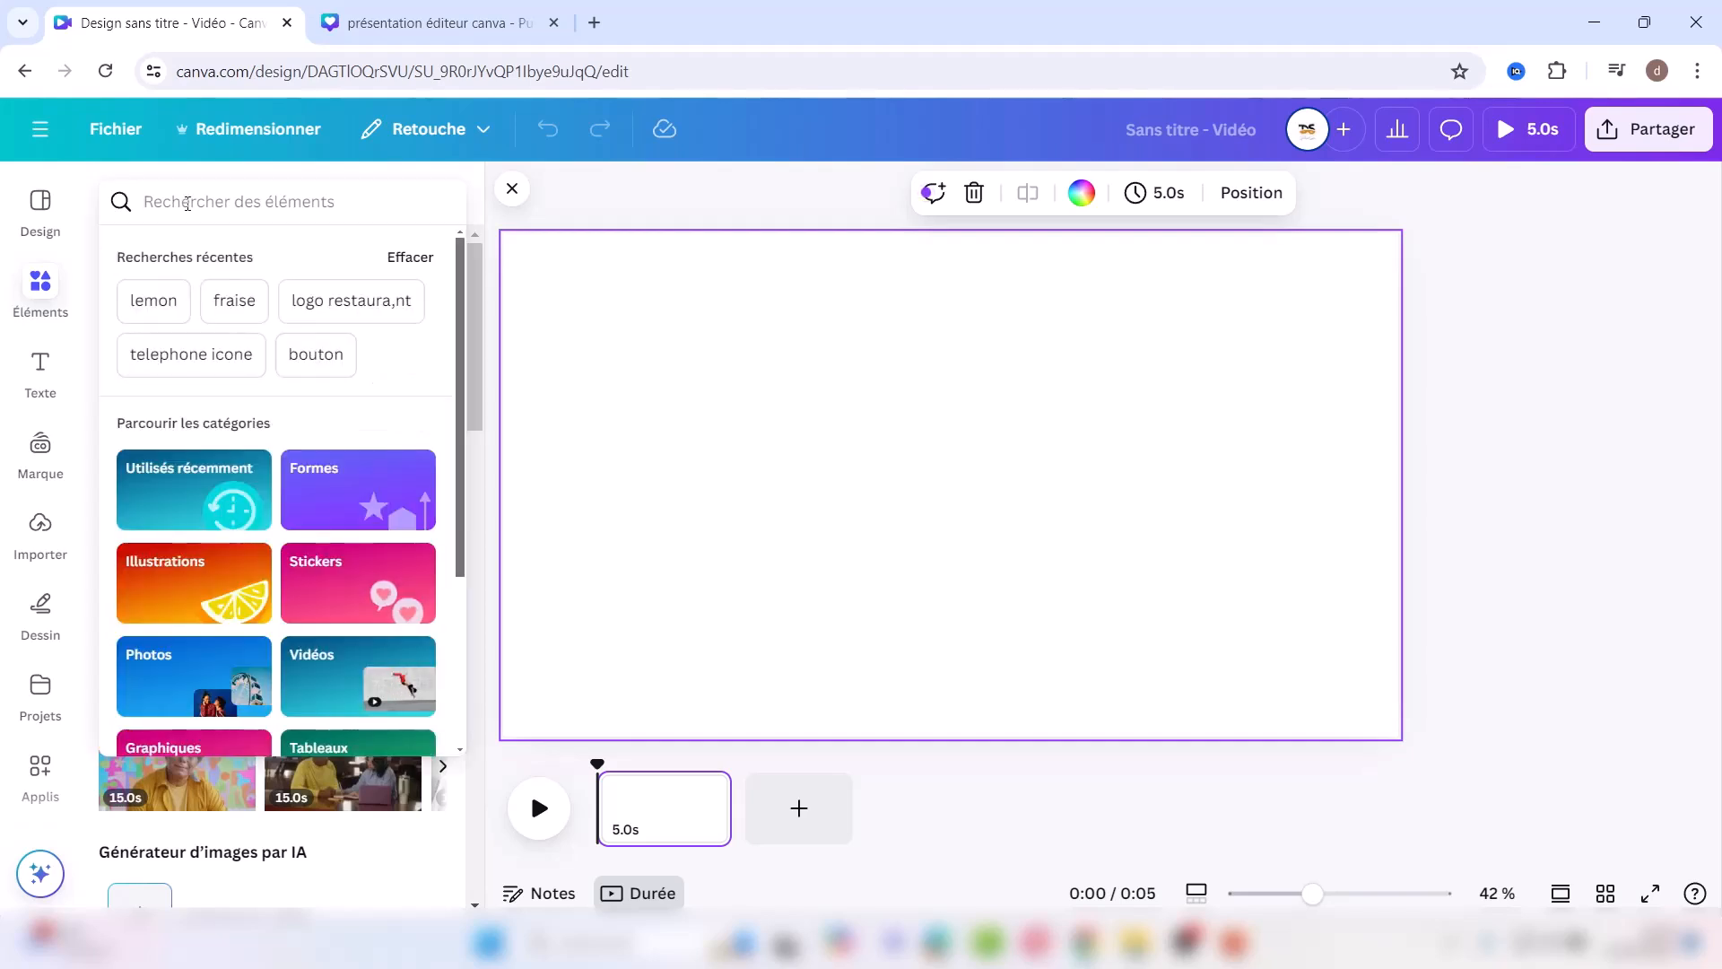
type("paris")
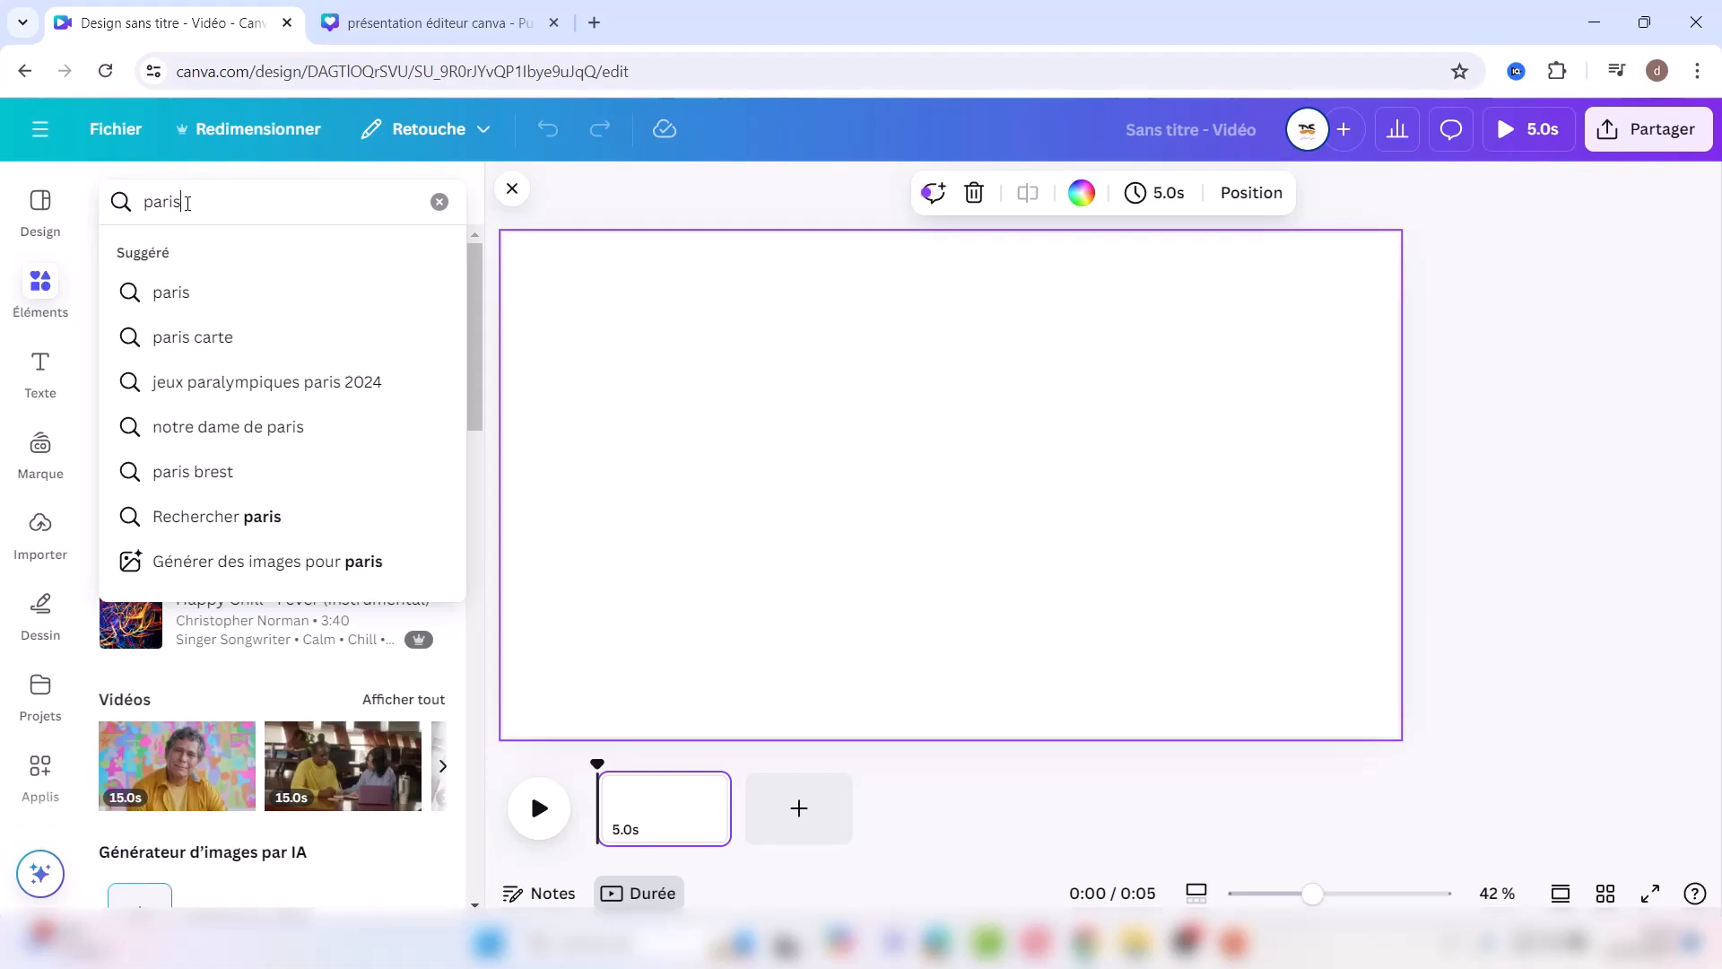
key("Return")
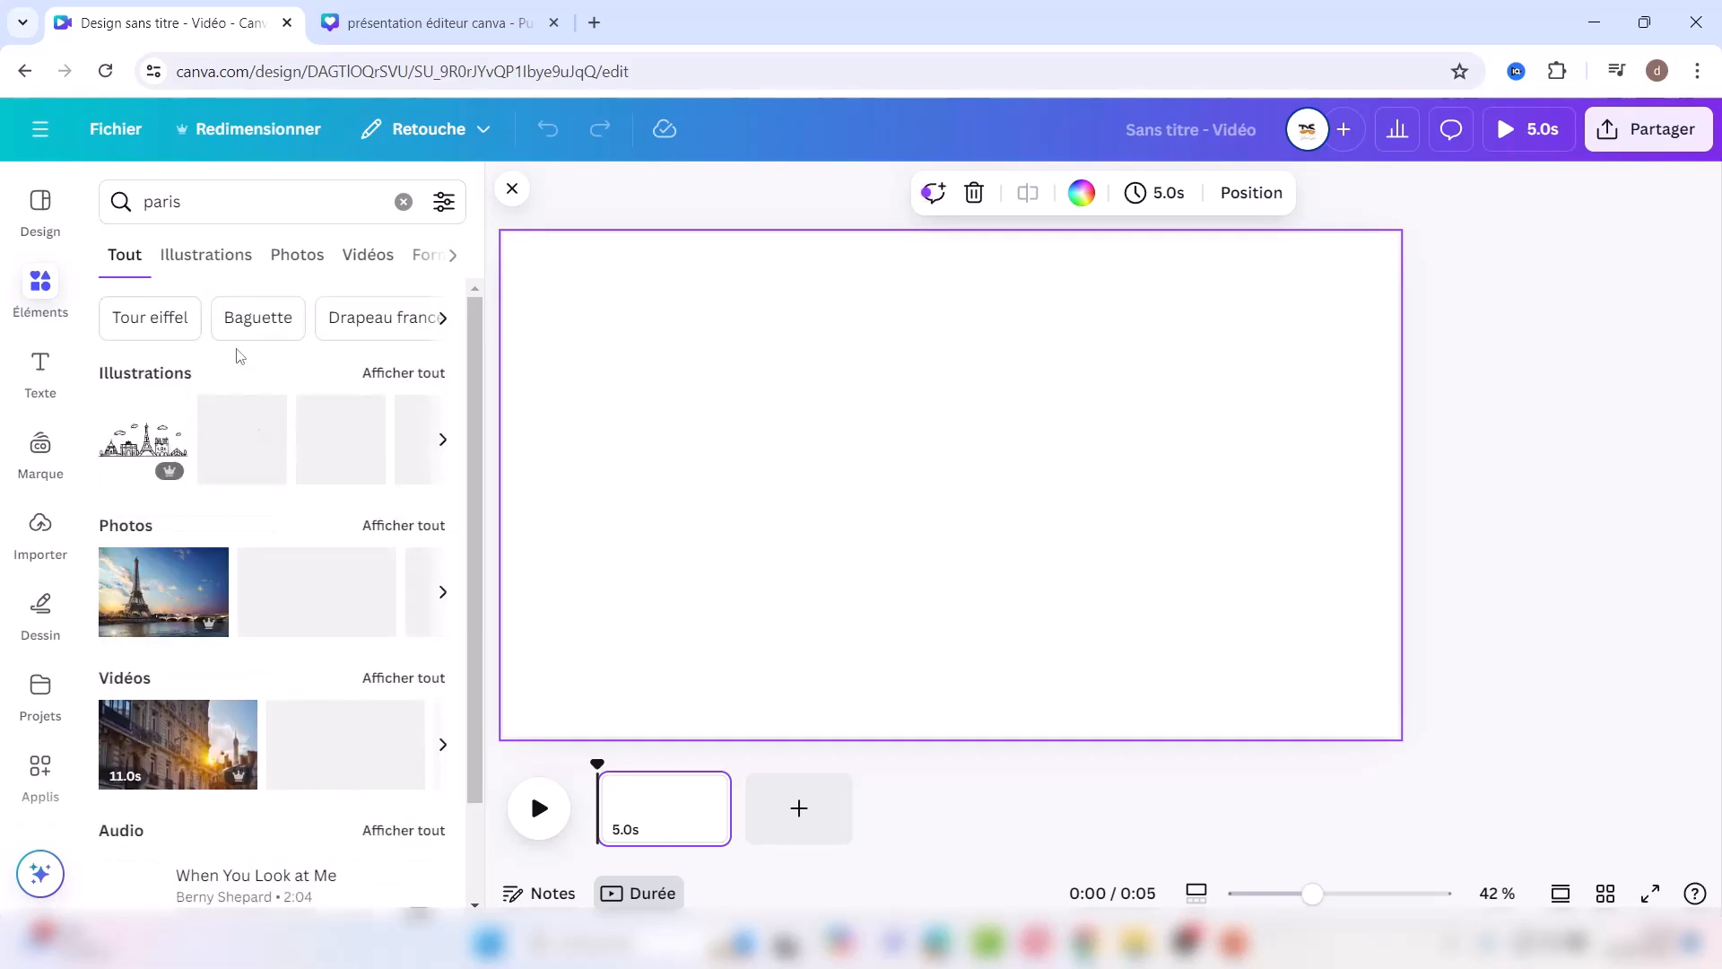
left_click(369, 254)
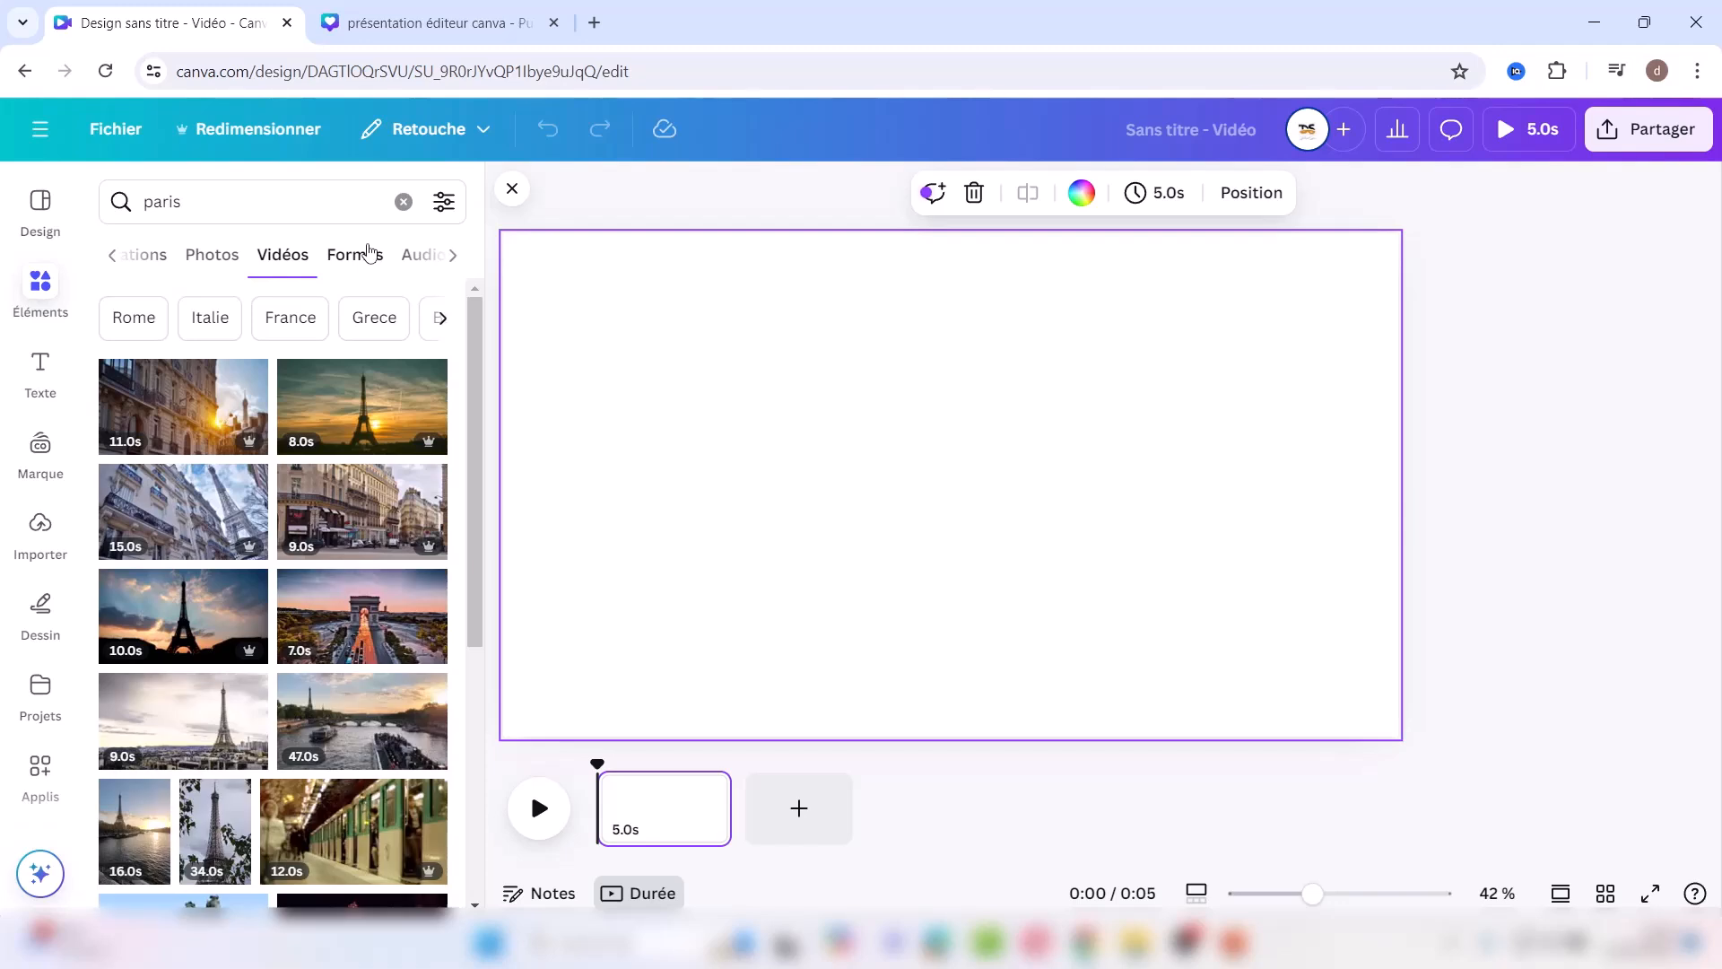
scroll(437, 359, "down", 5)
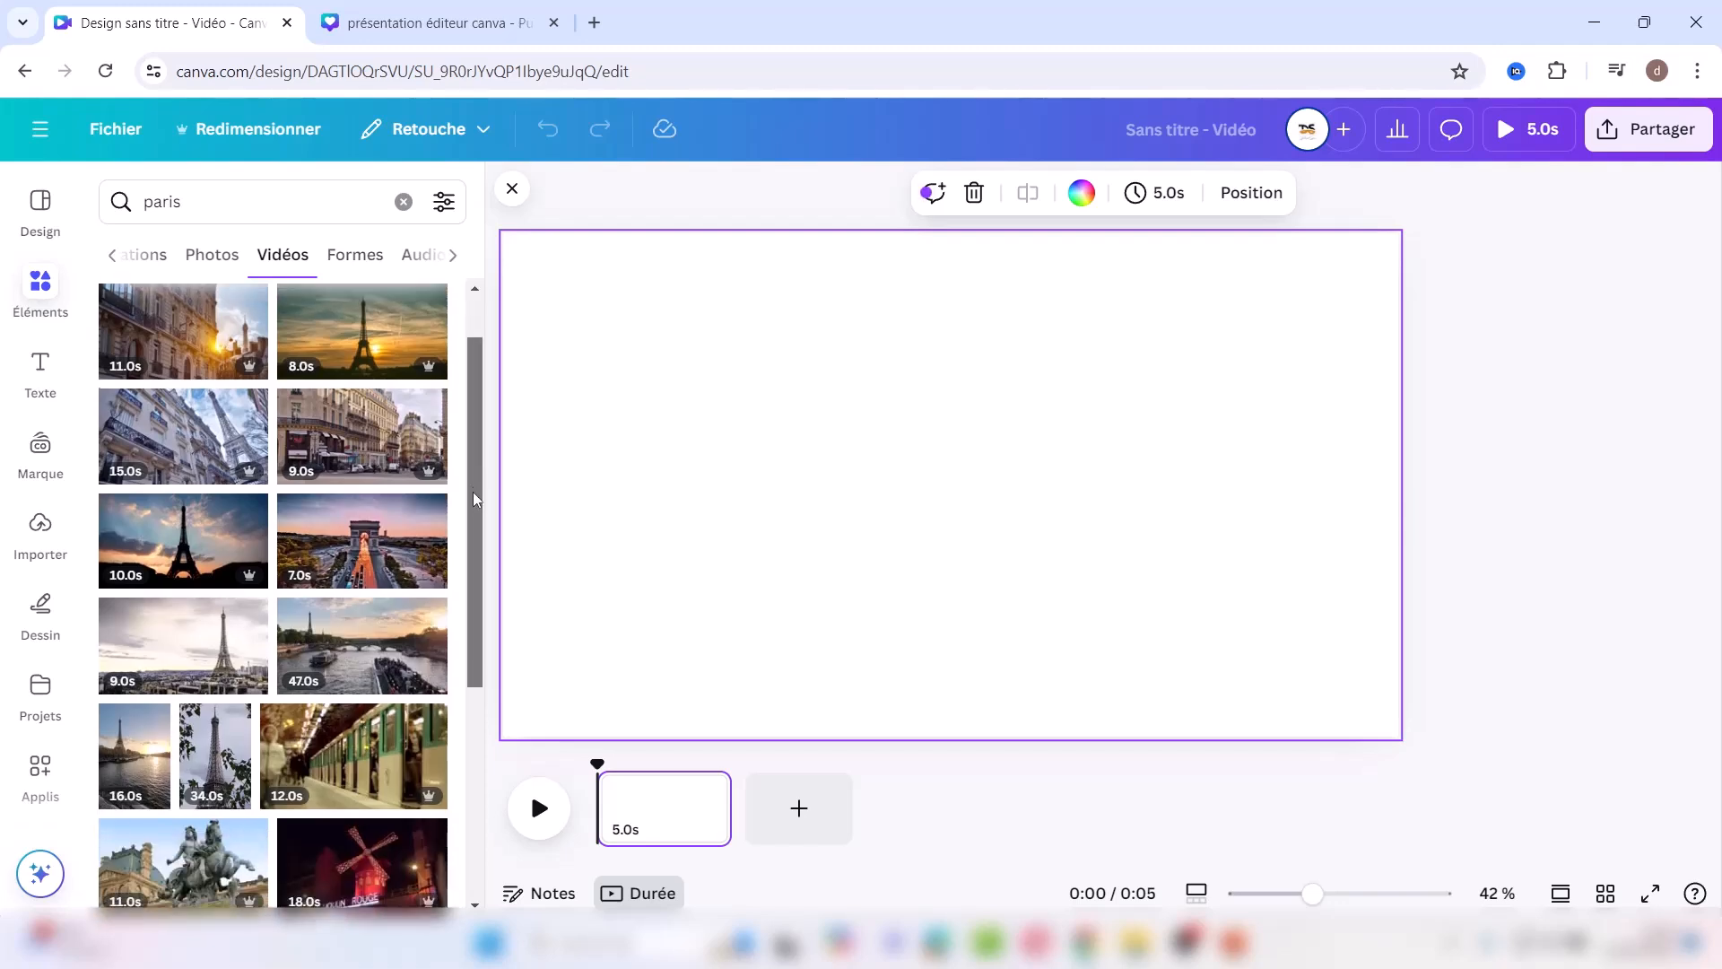
scroll(484, 617, "down", 5)
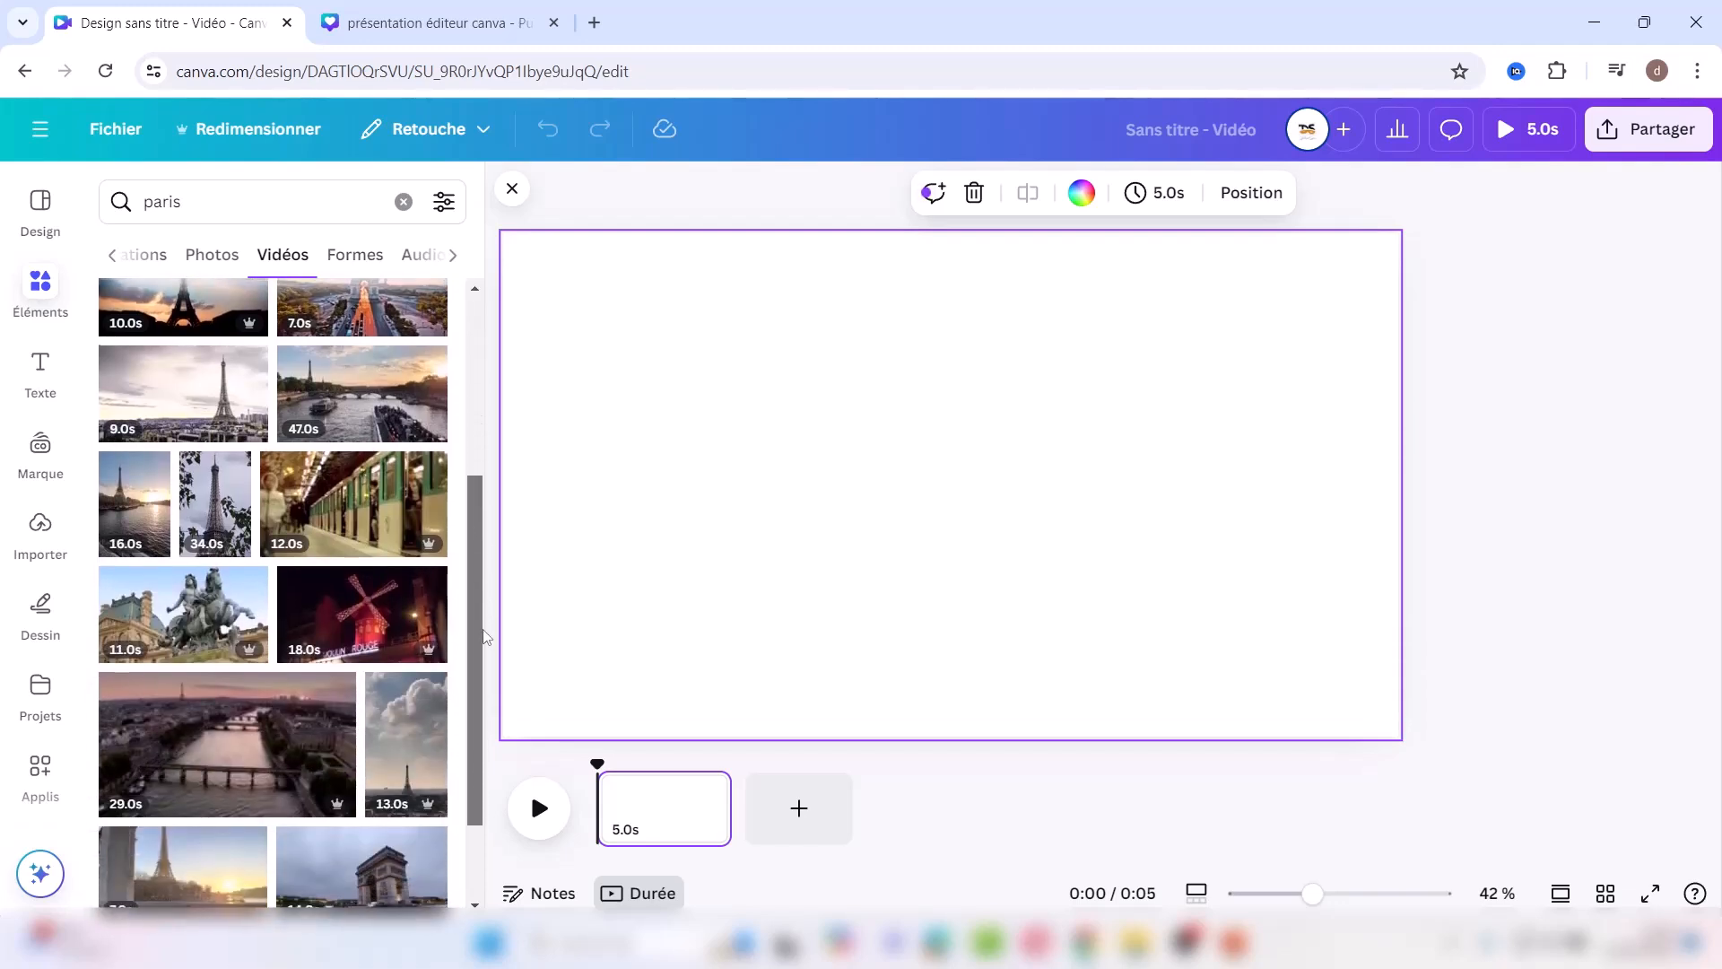
scroll(476, 718, "down", 3)
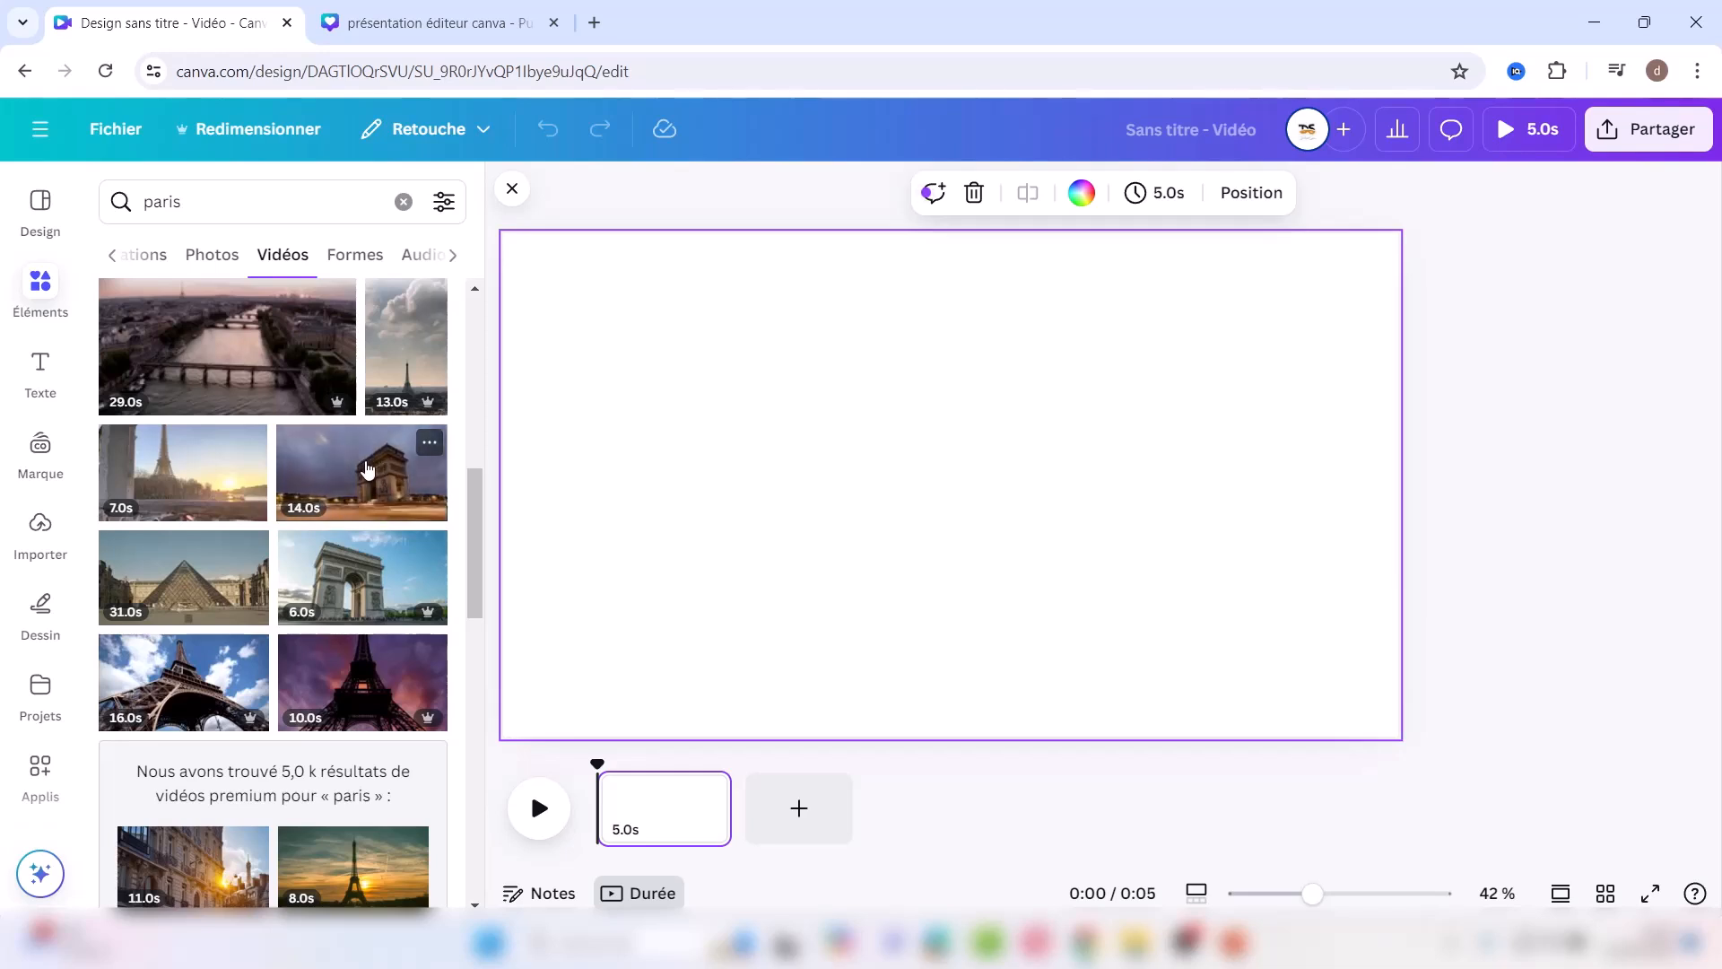
left_click(1436, 624)
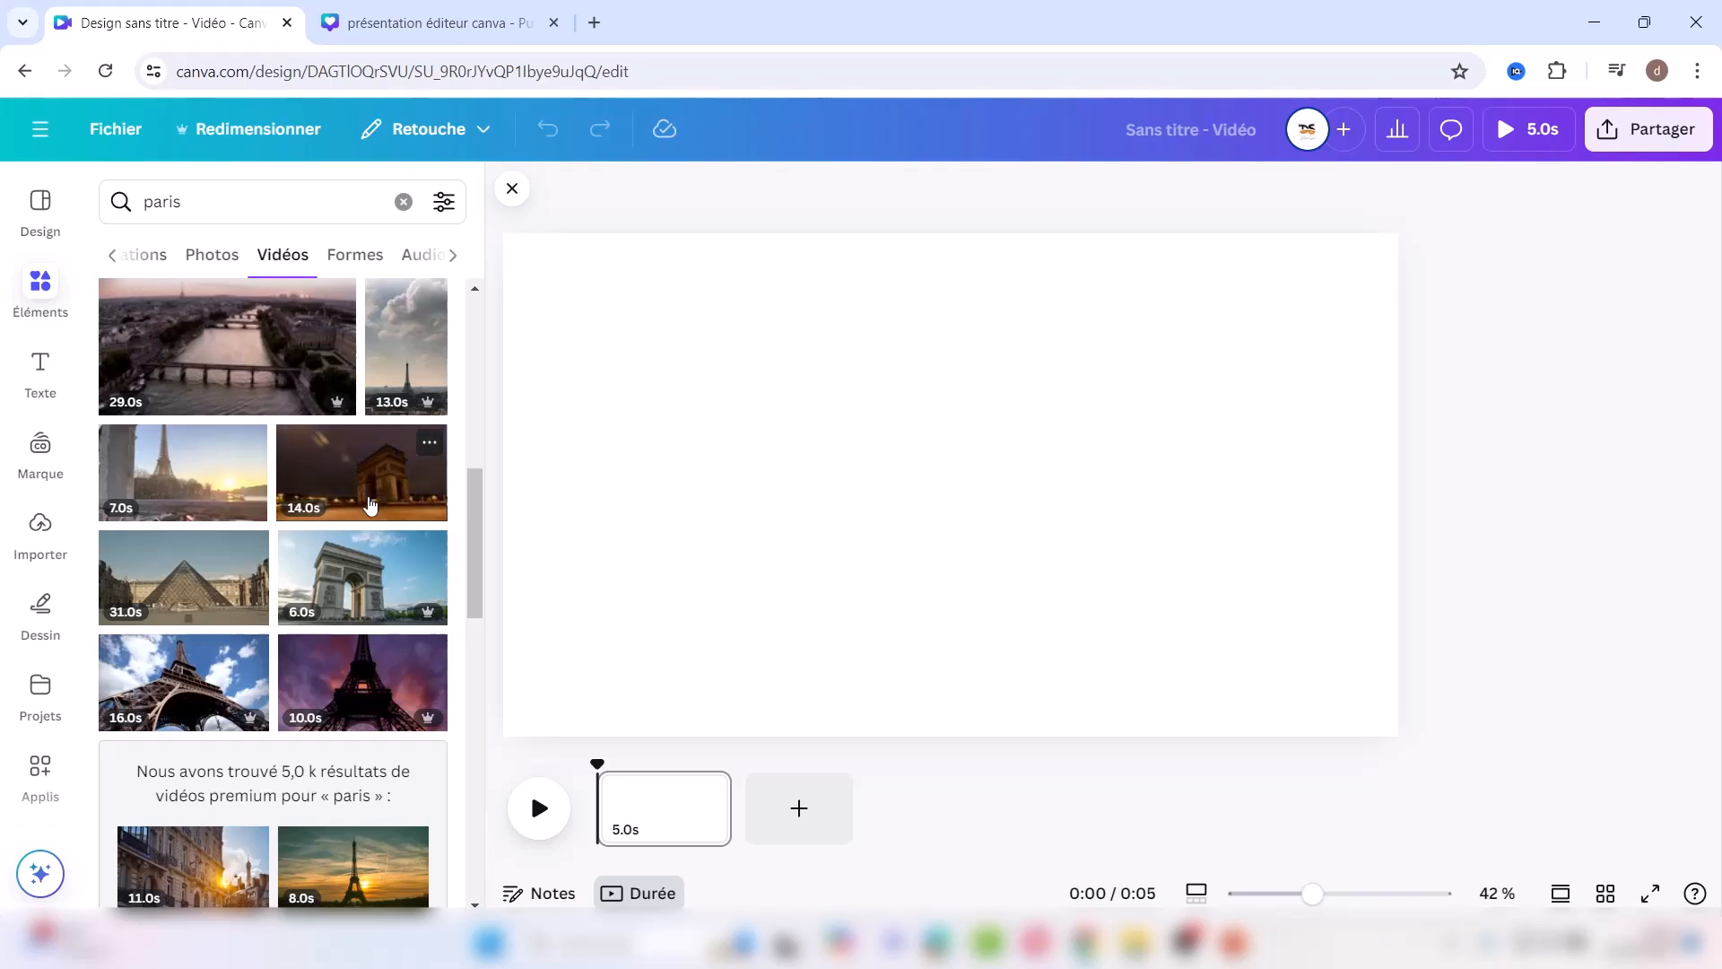
left_click_drag(477, 546, 467, 827)
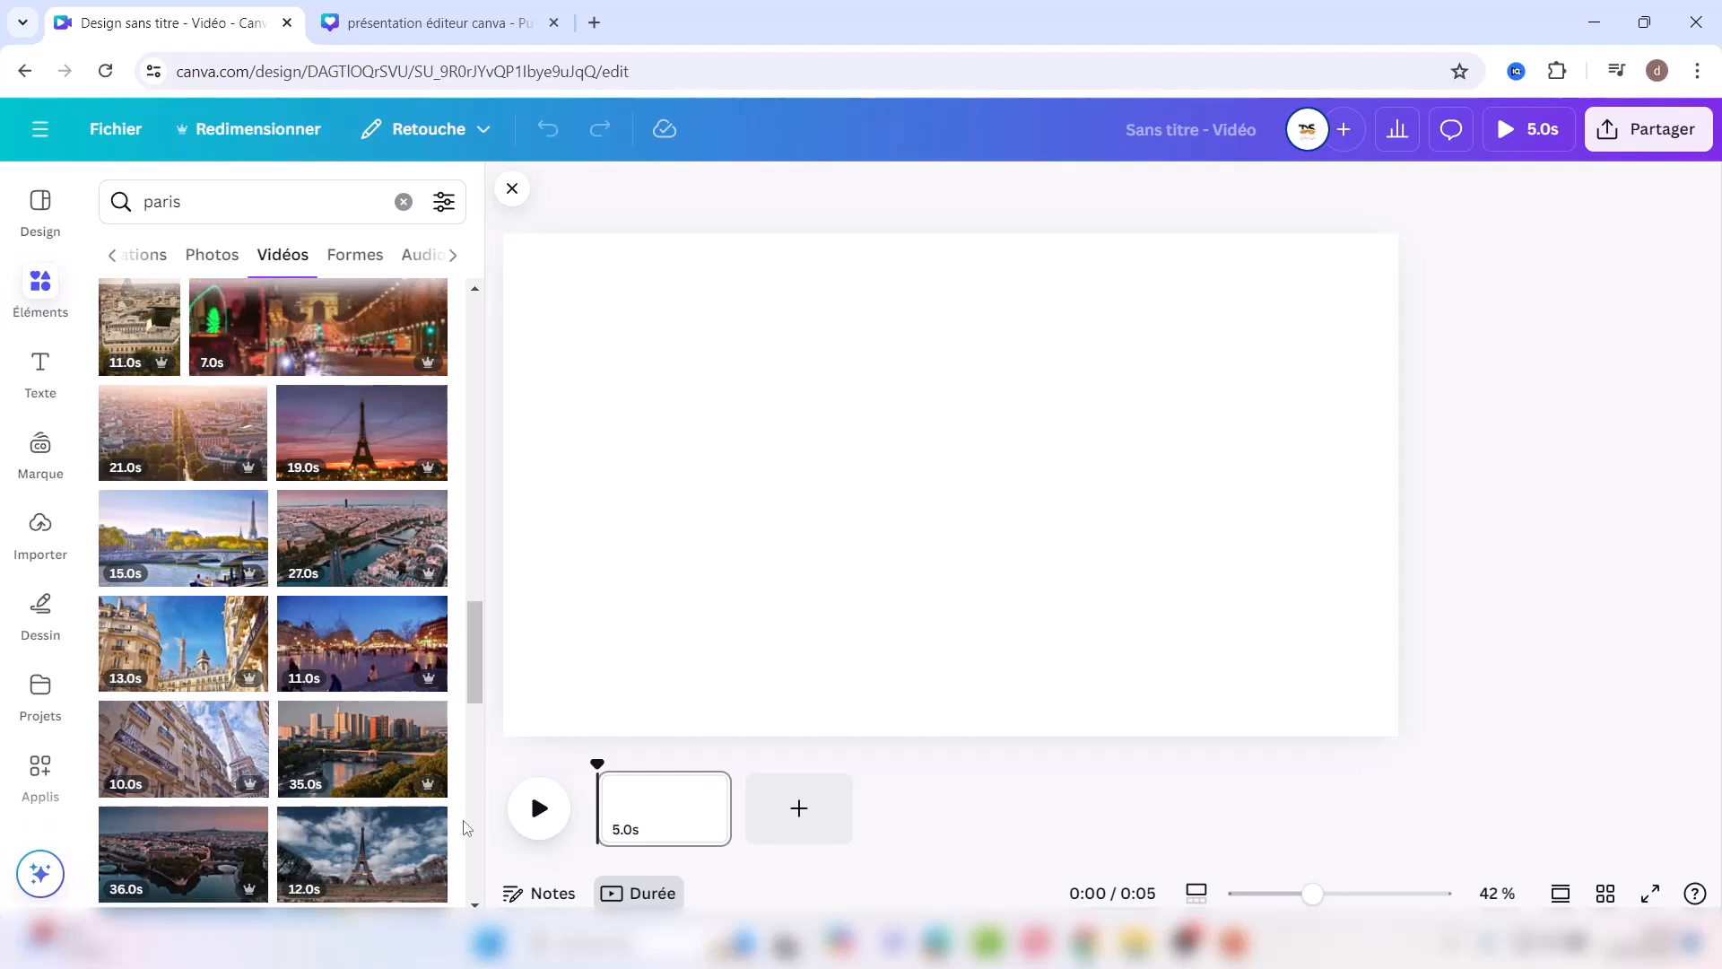
Step: Set the 15-second Seine and Eiffel Tower clip as page background, then add a blank page
left_click(161, 556)
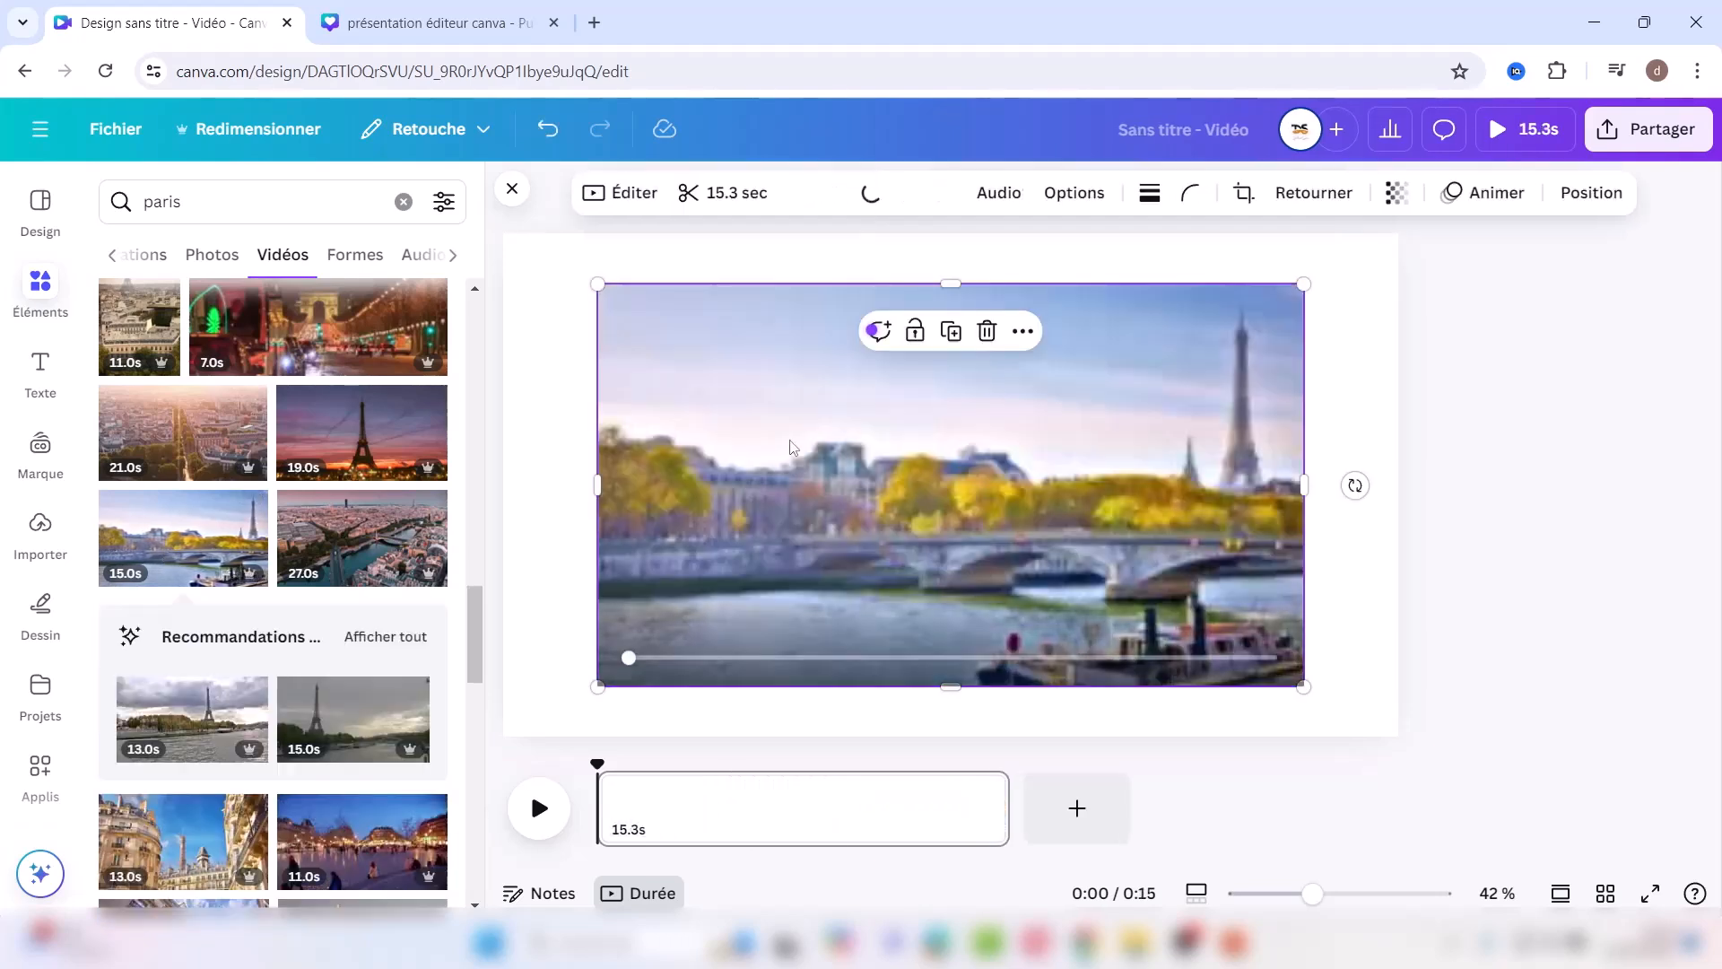
right_click(1138, 493)
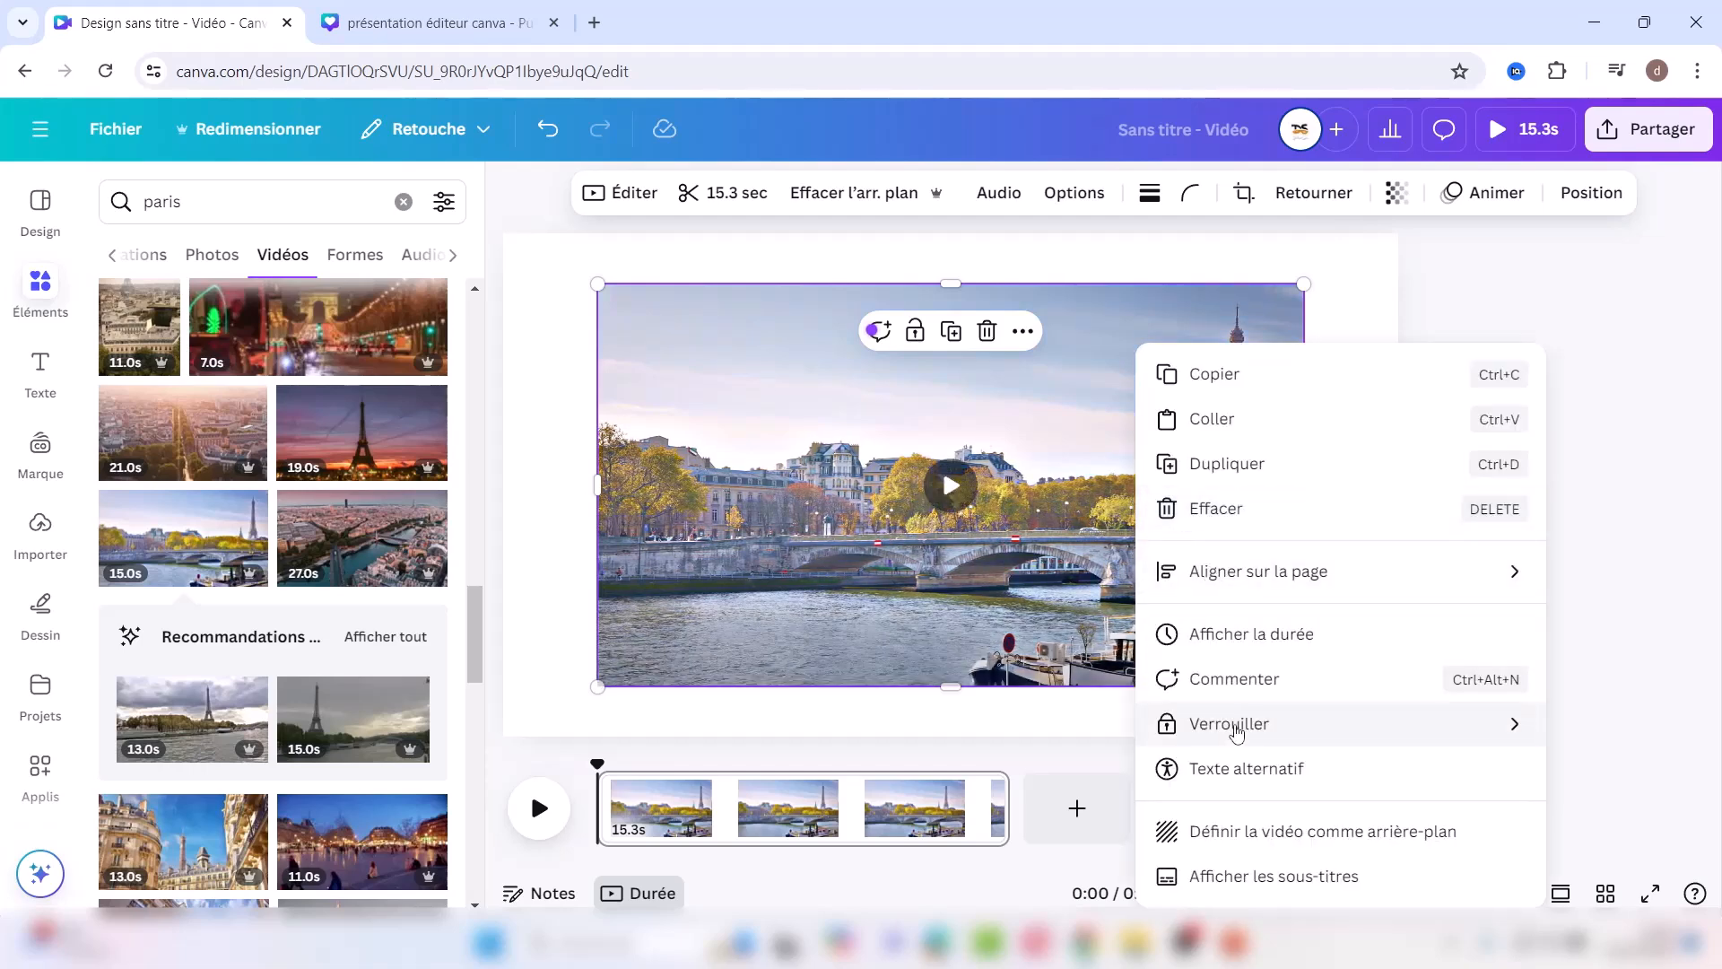
left_click(853, 439)
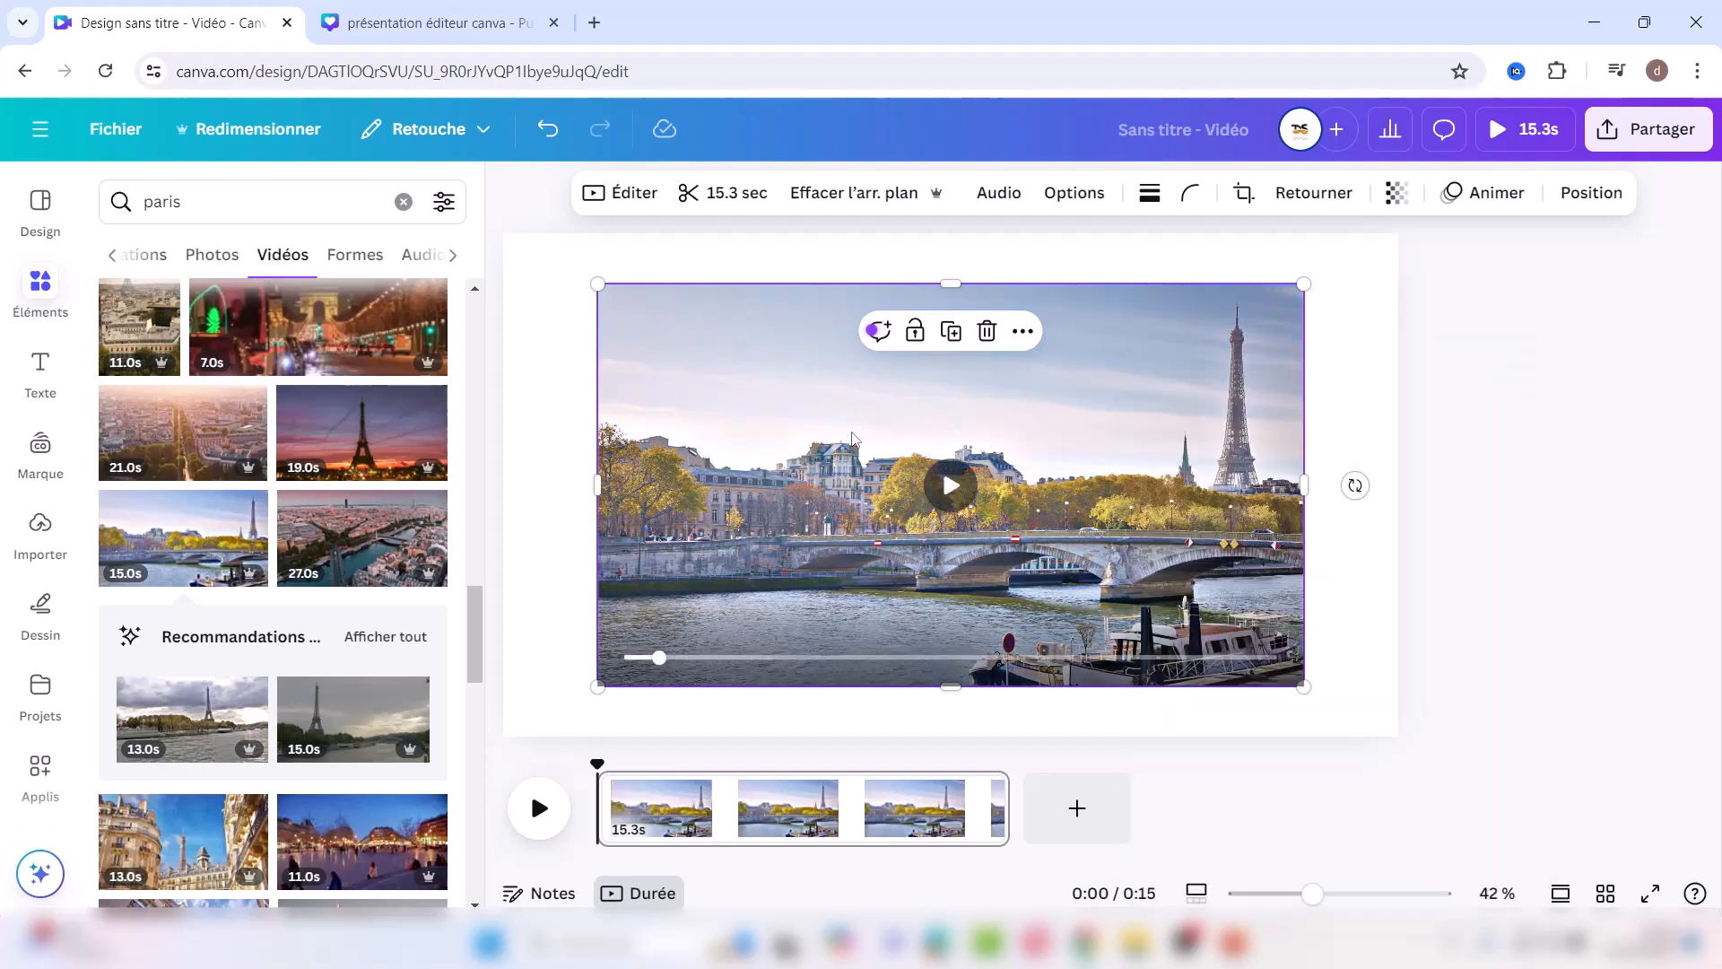
right_click(853, 439)
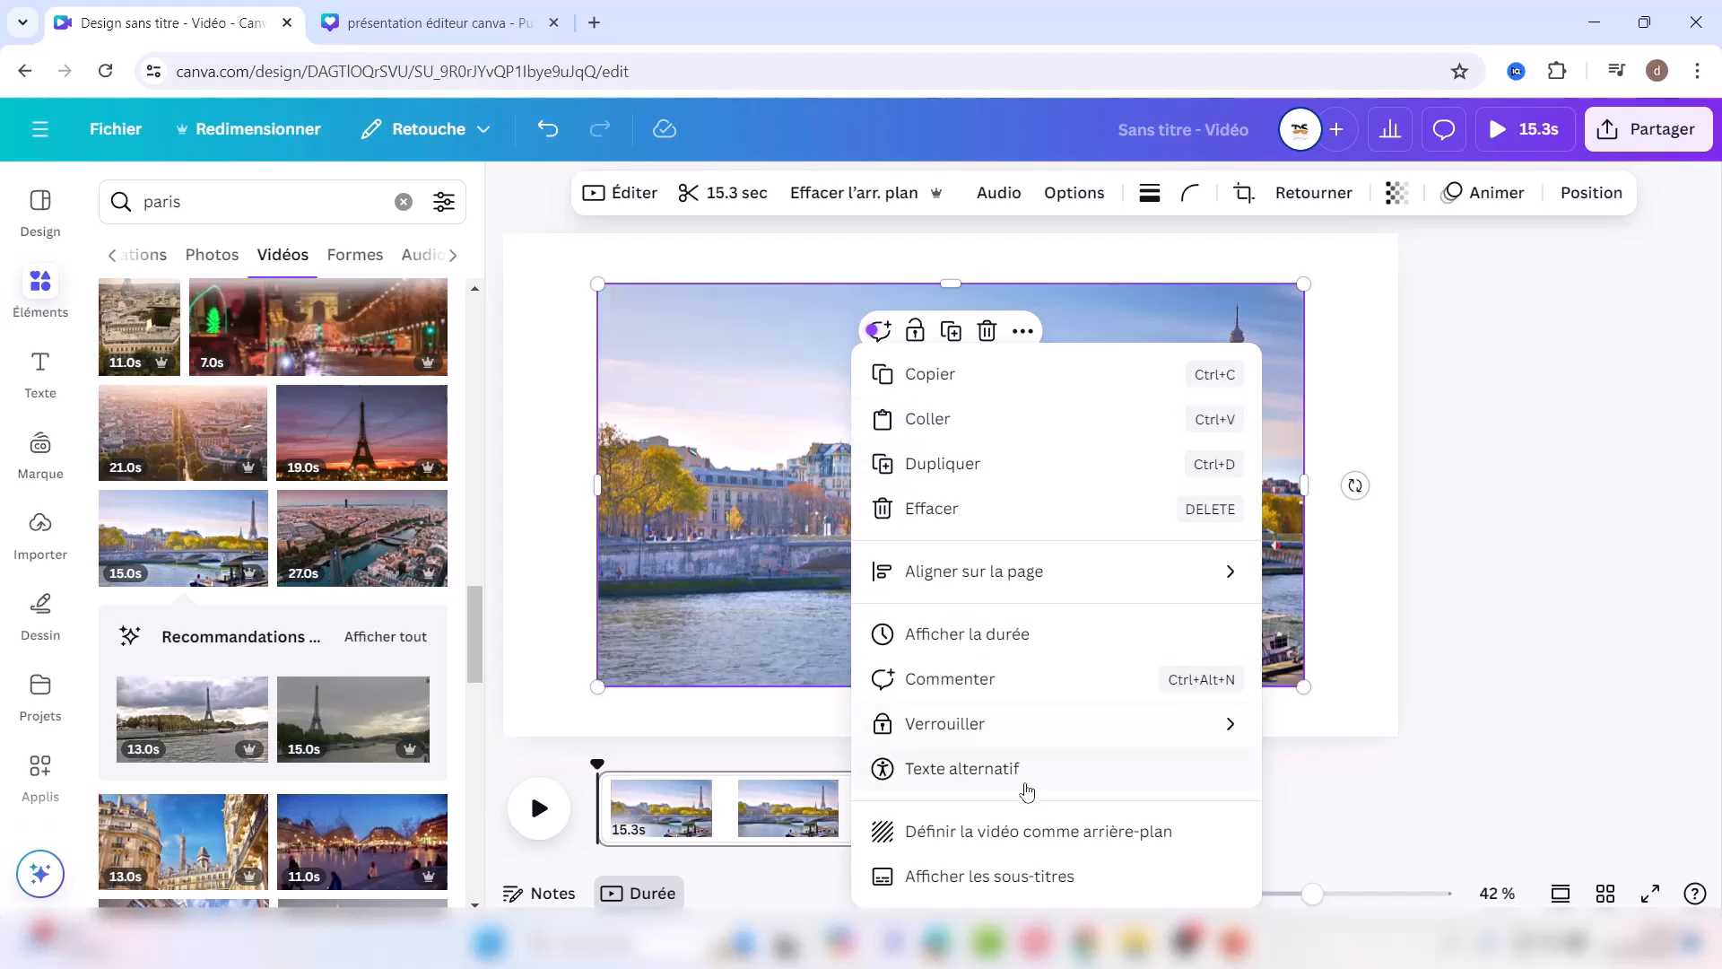
left_click(991, 832)
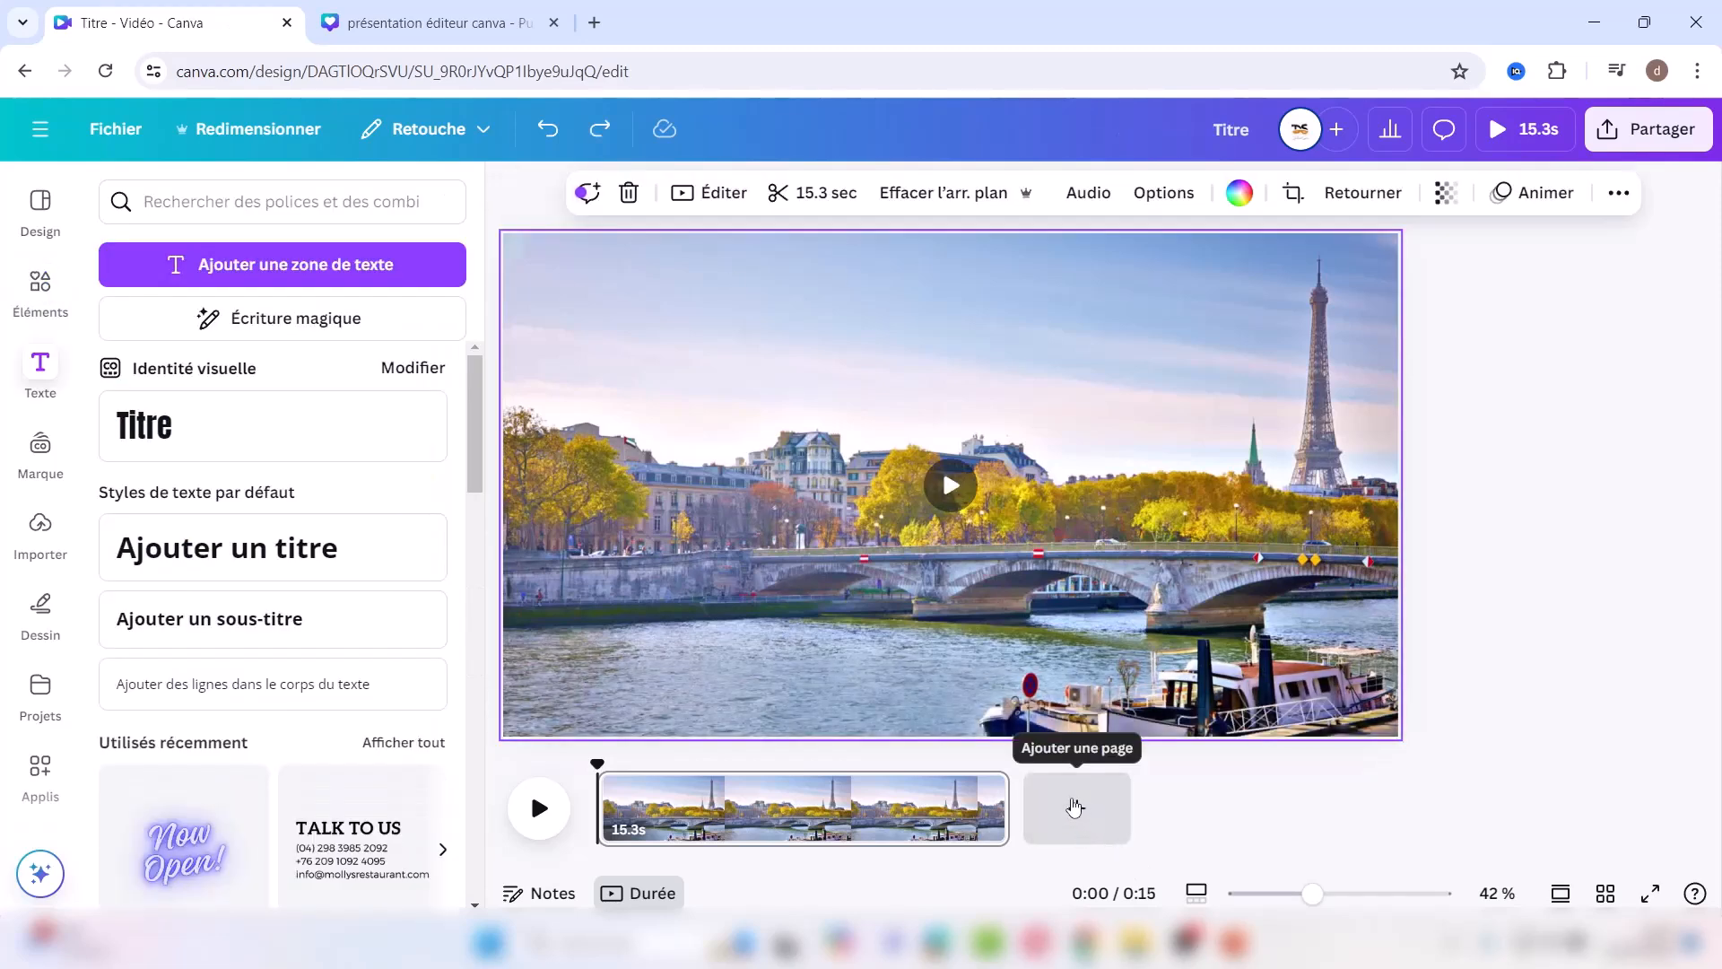
left_click(1074, 807)
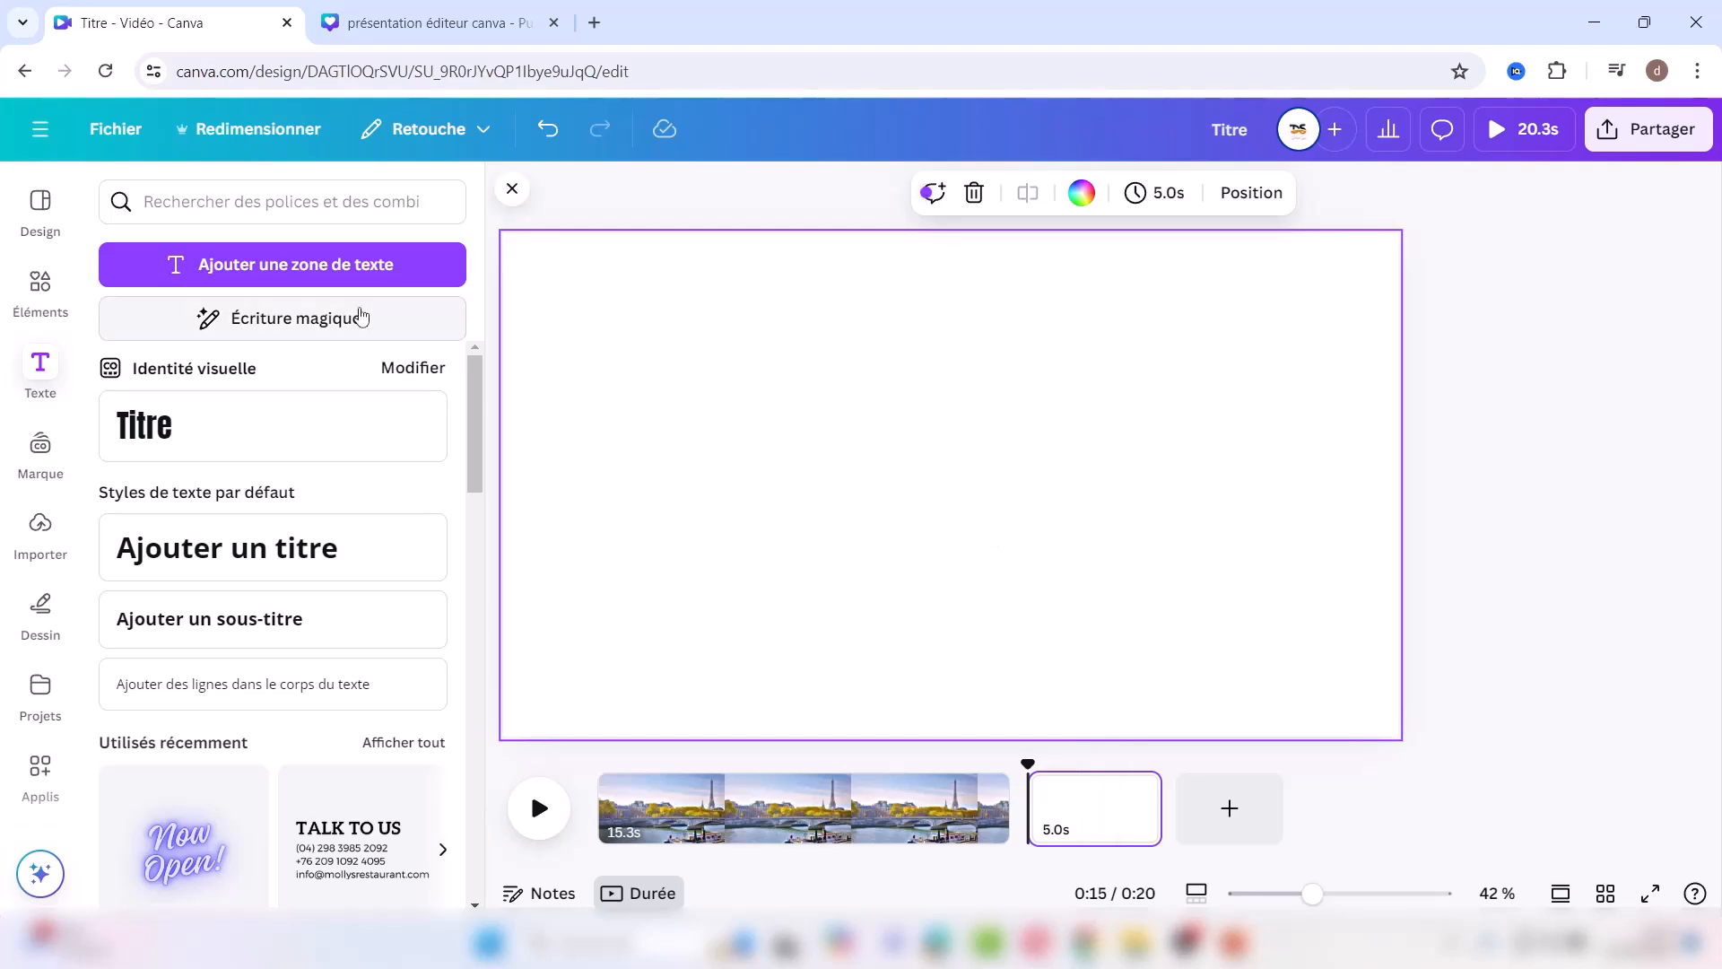
Step: Add a square shape to page 2 and stretch it to cover the page
left_click(41, 285)
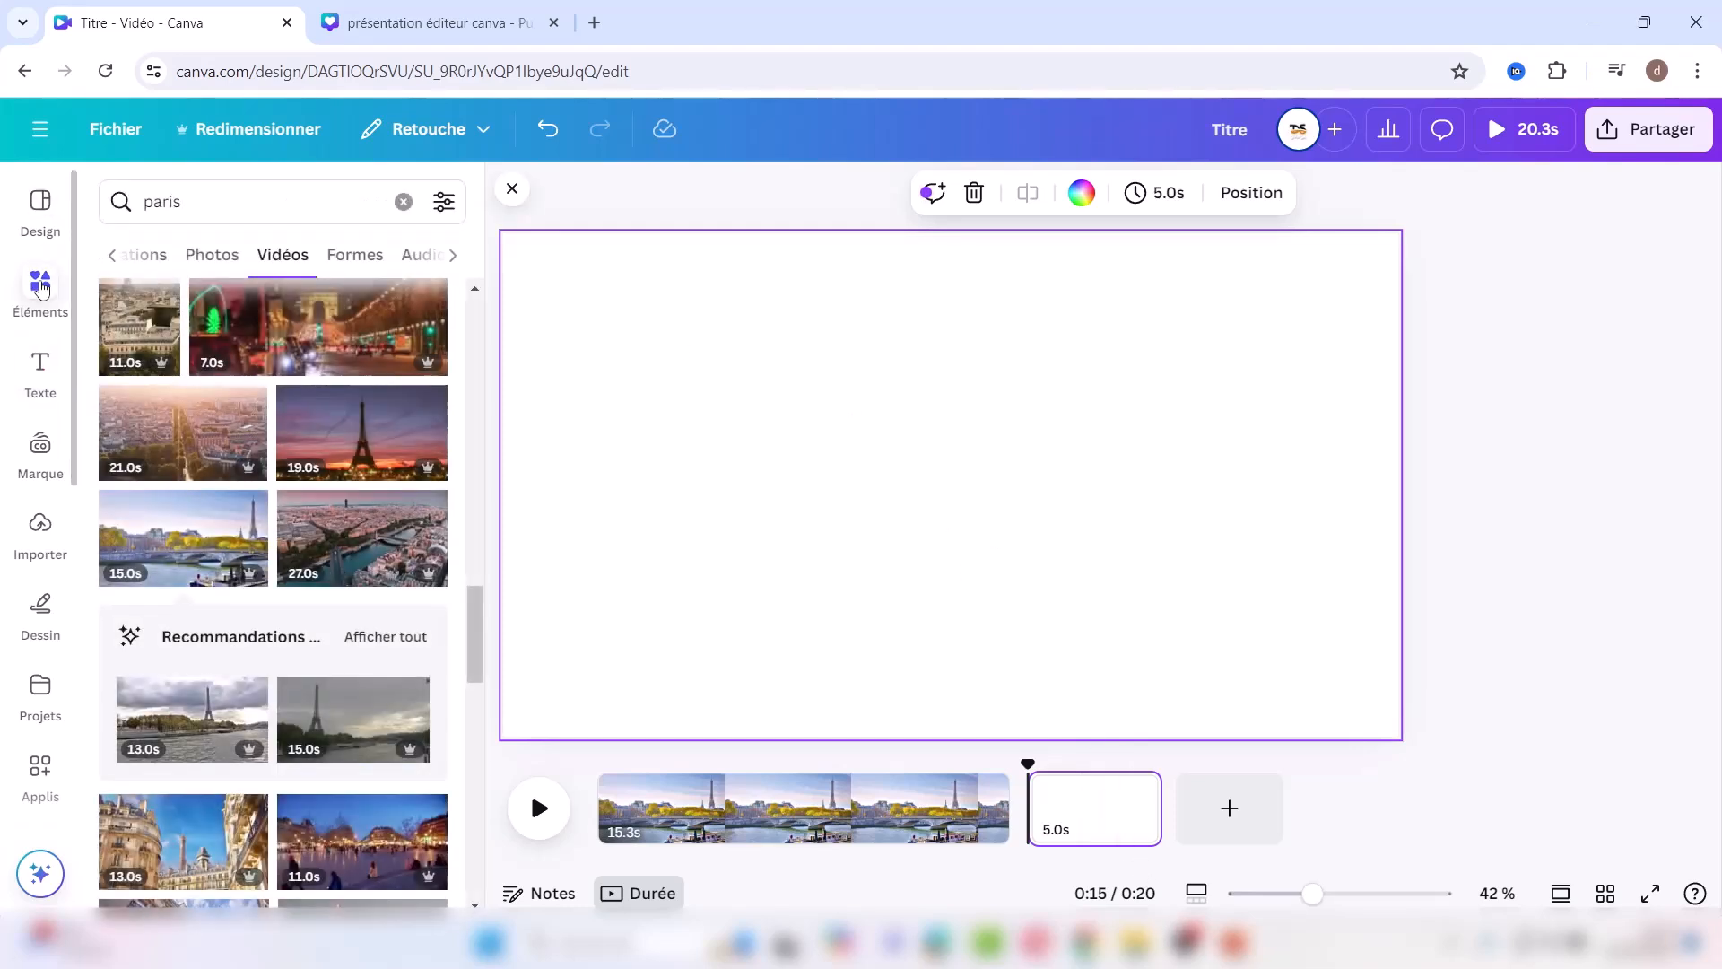
left_click(404, 201)
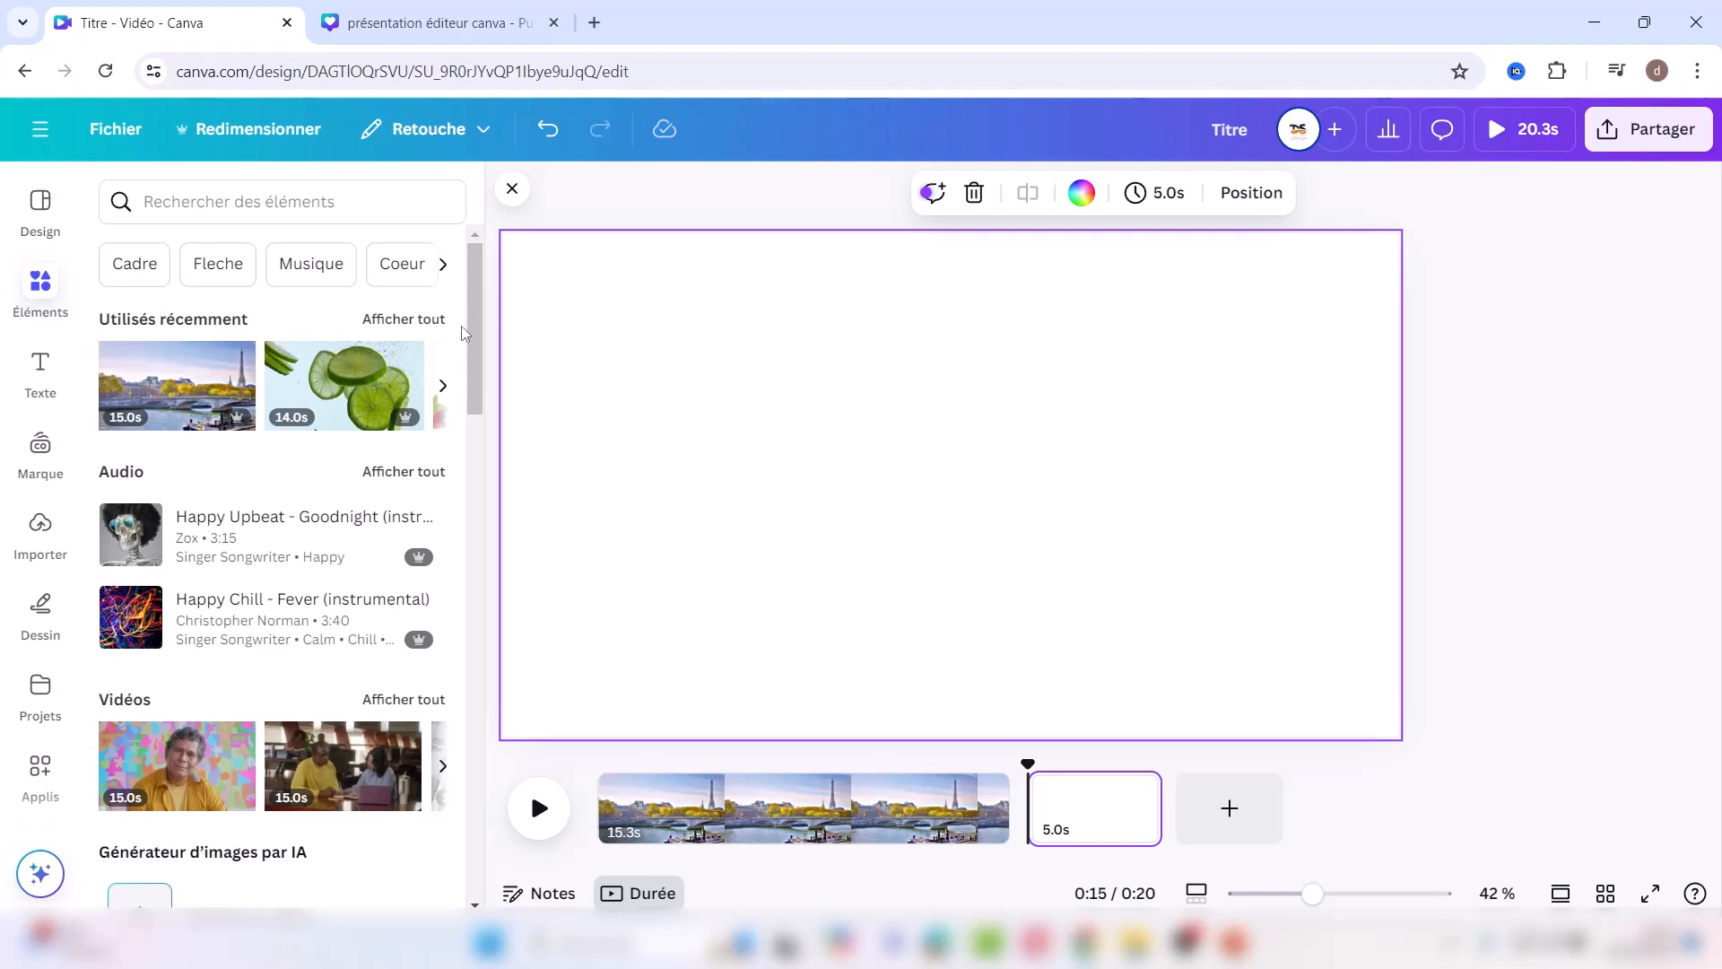
left_click_drag(470, 325, 460, 642)
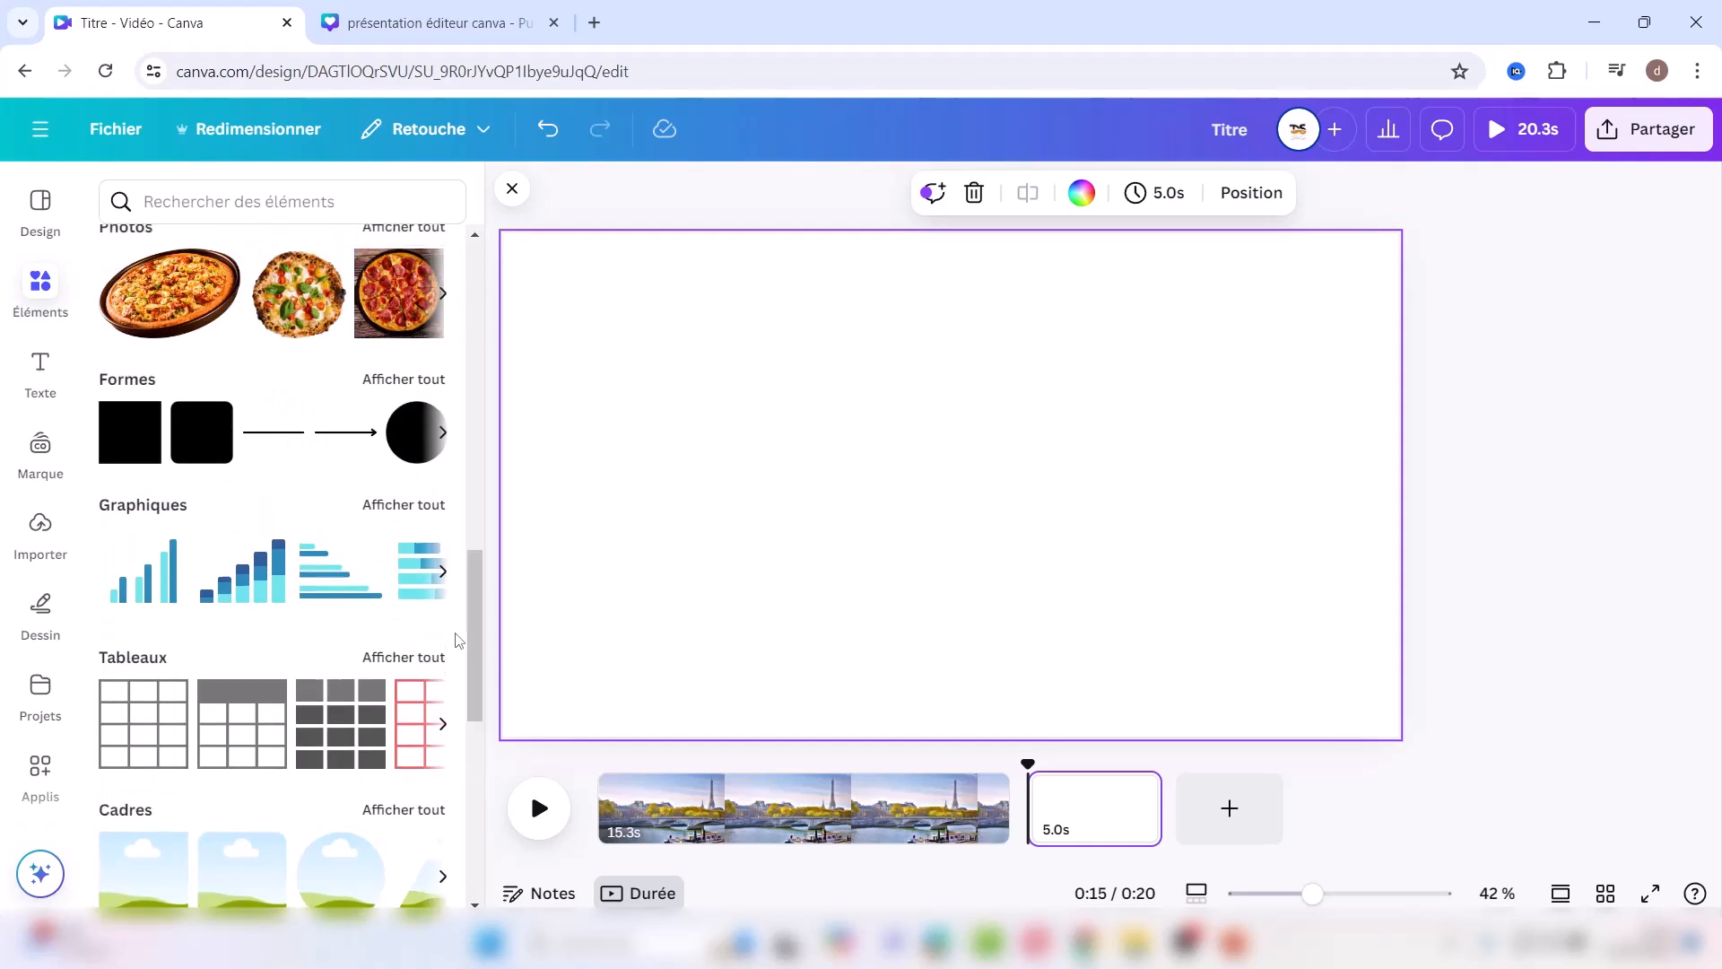
left_click(129, 456)
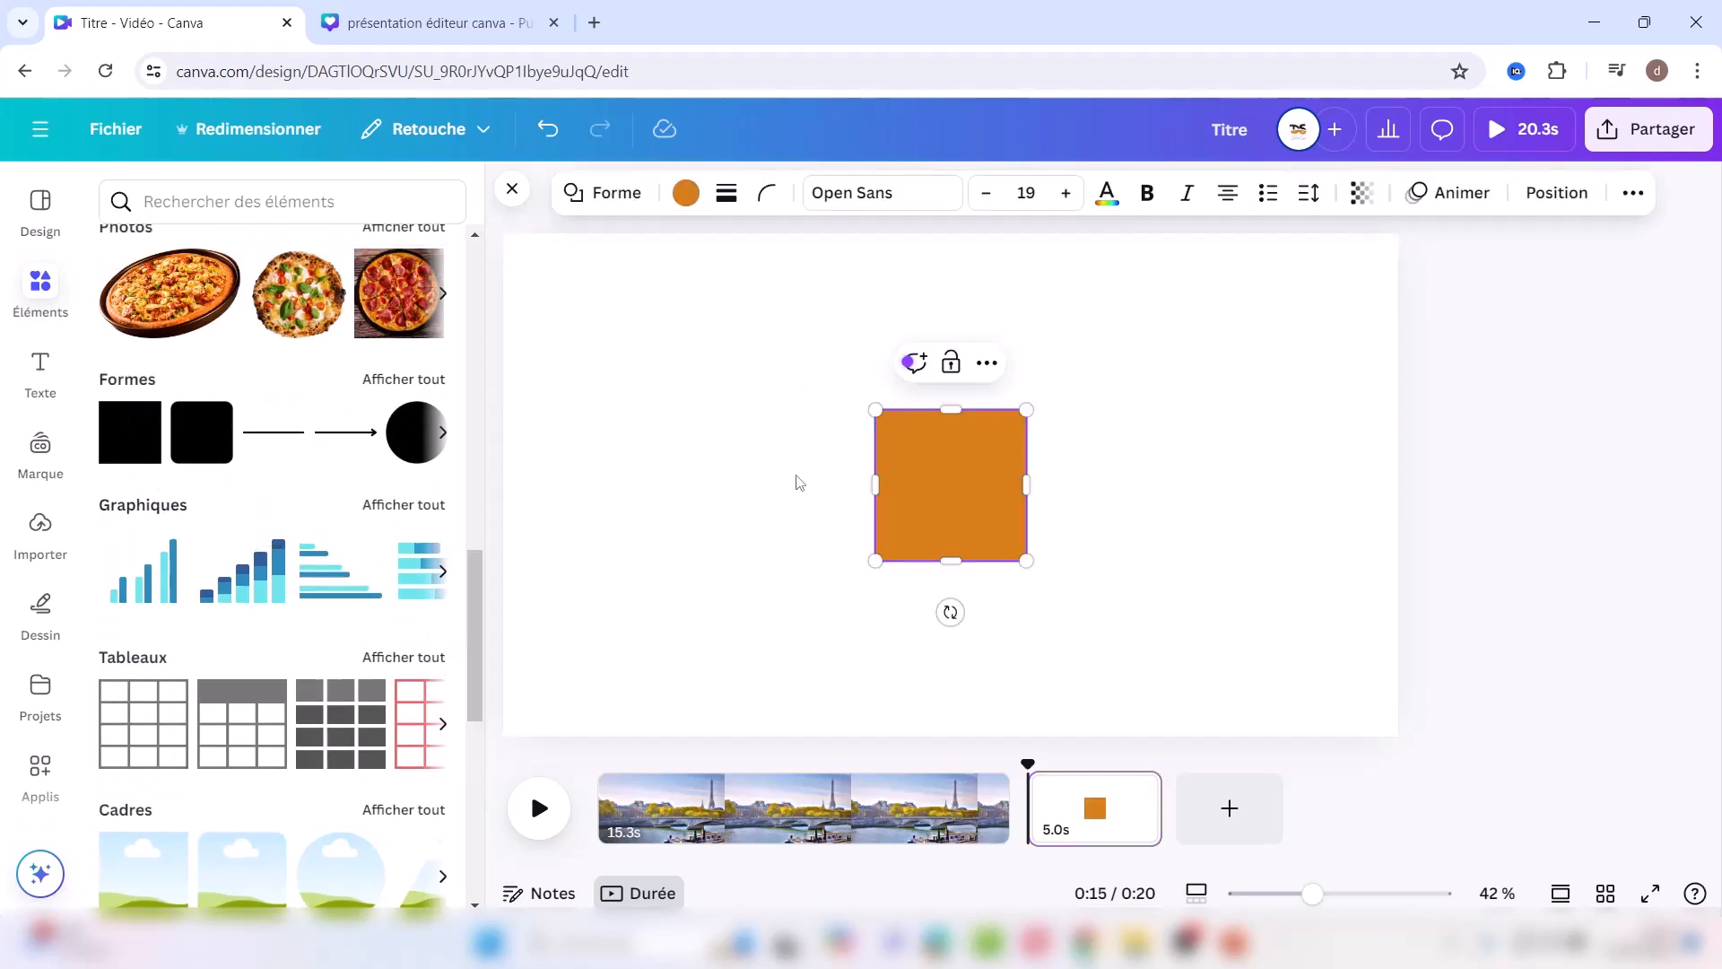
left_click_drag(872, 485, 550, 484)
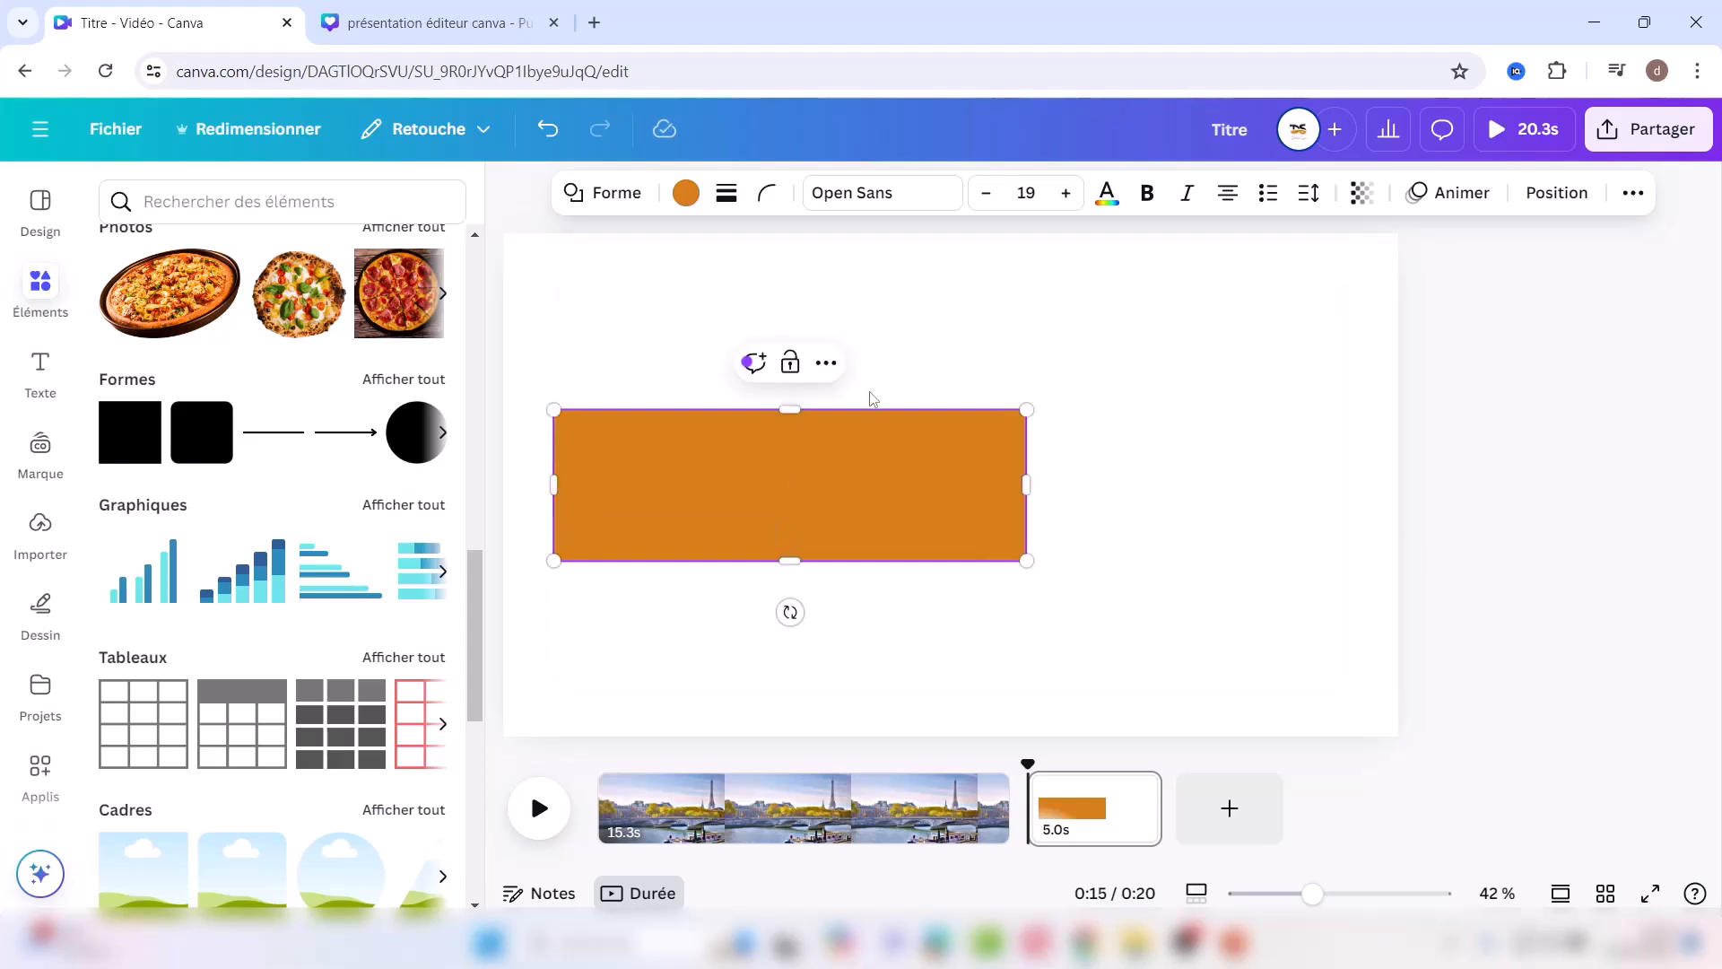
left_click_drag(790, 409, 795, 283)
left_click_drag(790, 554, 788, 696)
left_click_drag(1026, 493, 1349, 491)
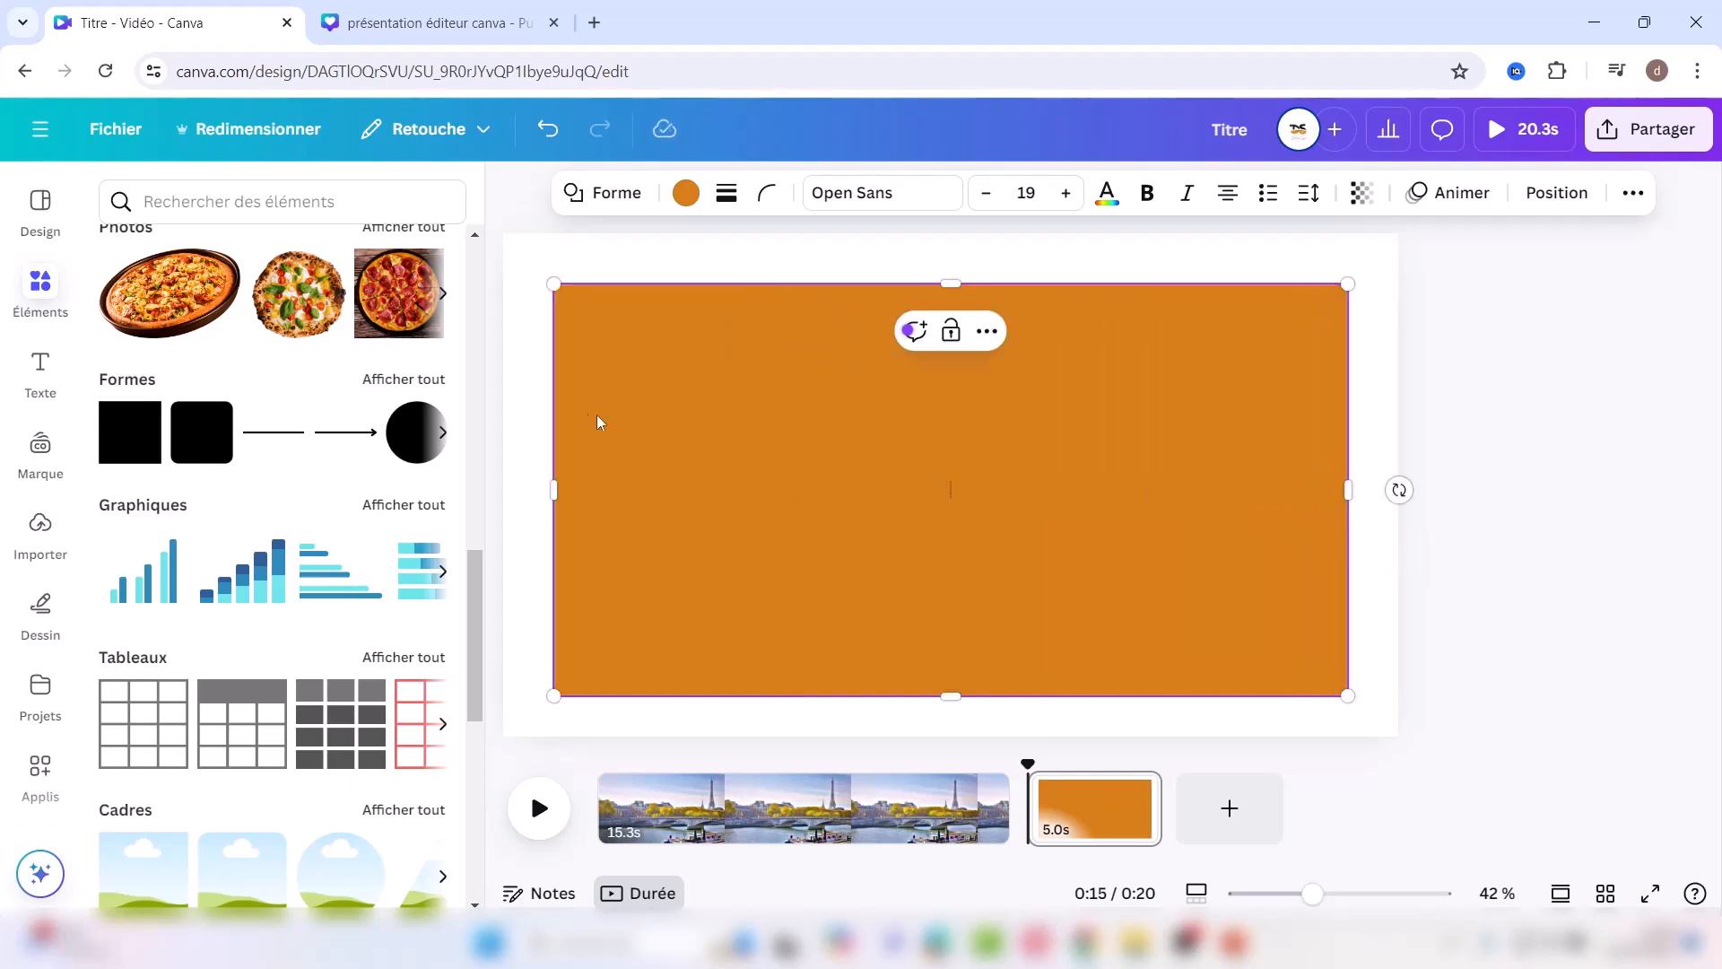
left_click(543, 423)
Step: Change the rectangle's colour from orange to black
left_click(611, 400)
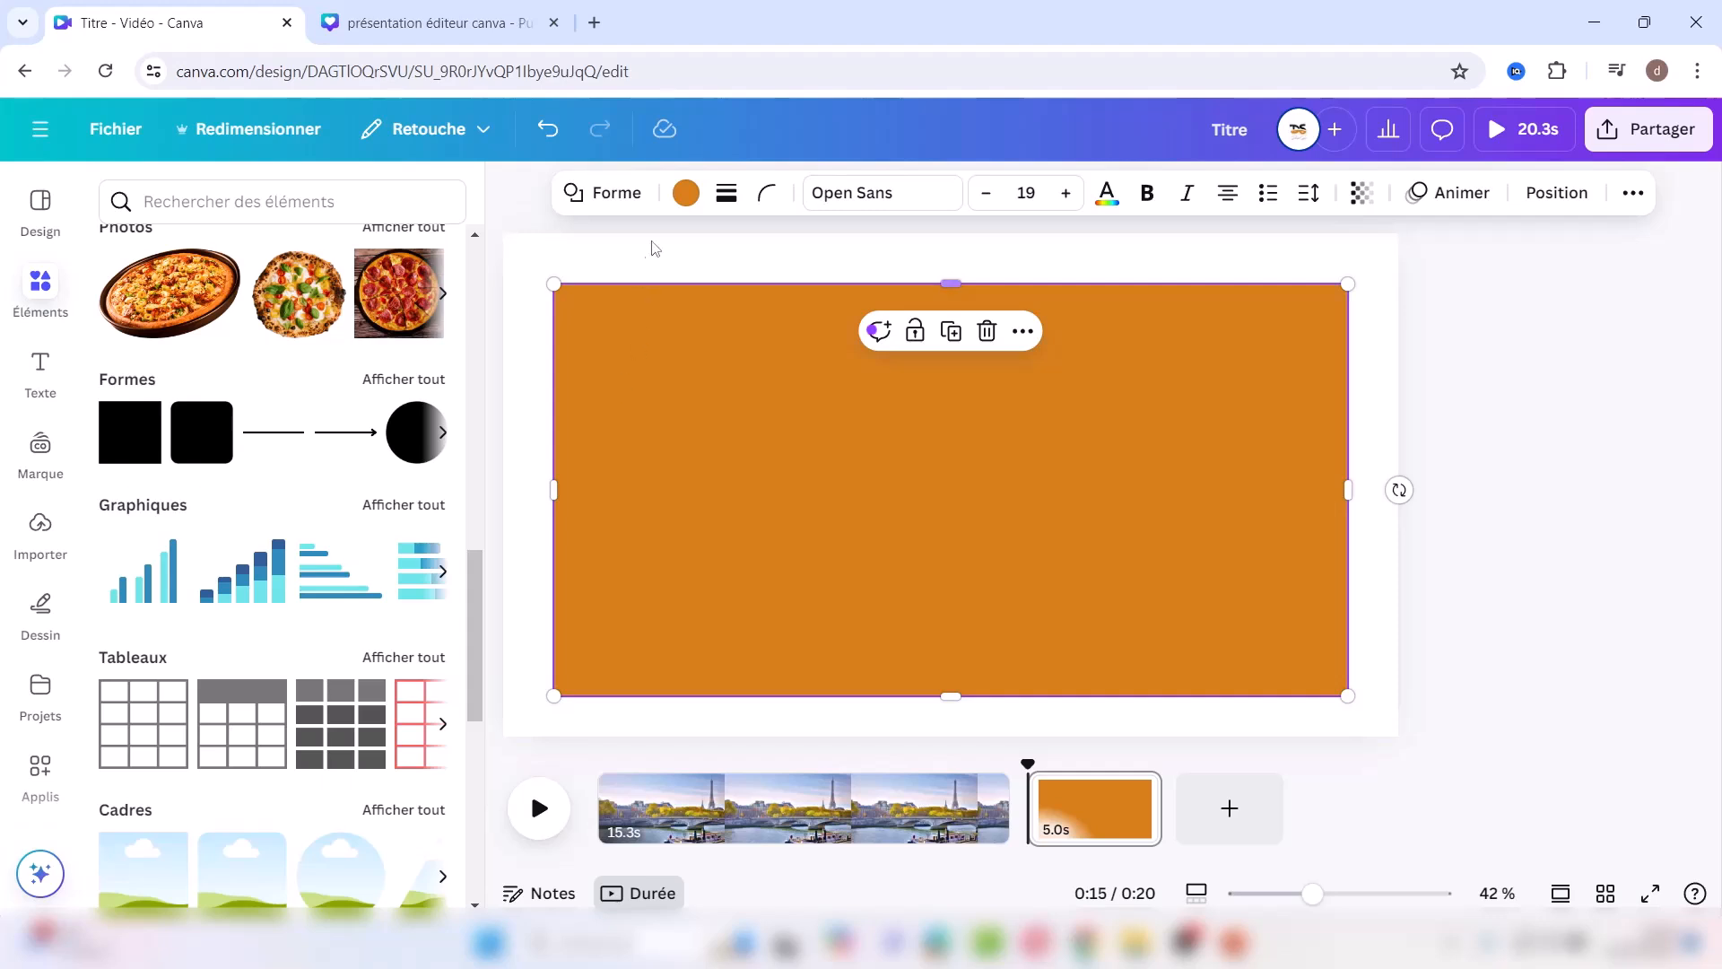
left_click(688, 194)
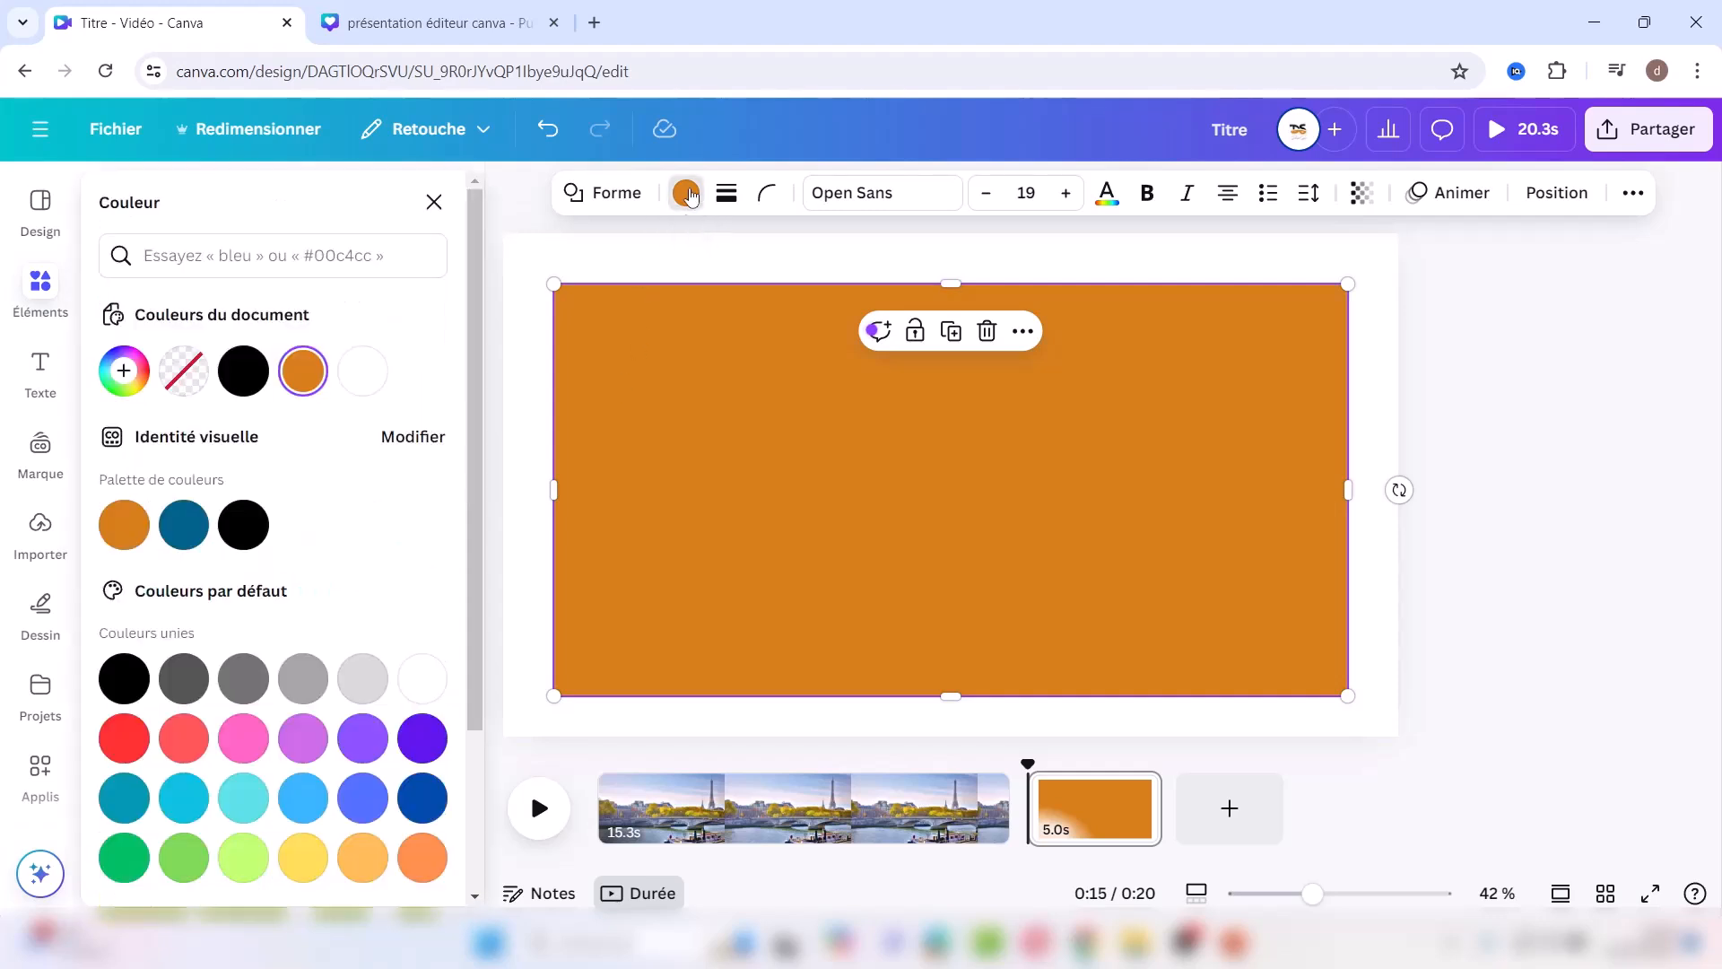
left_click(243, 389)
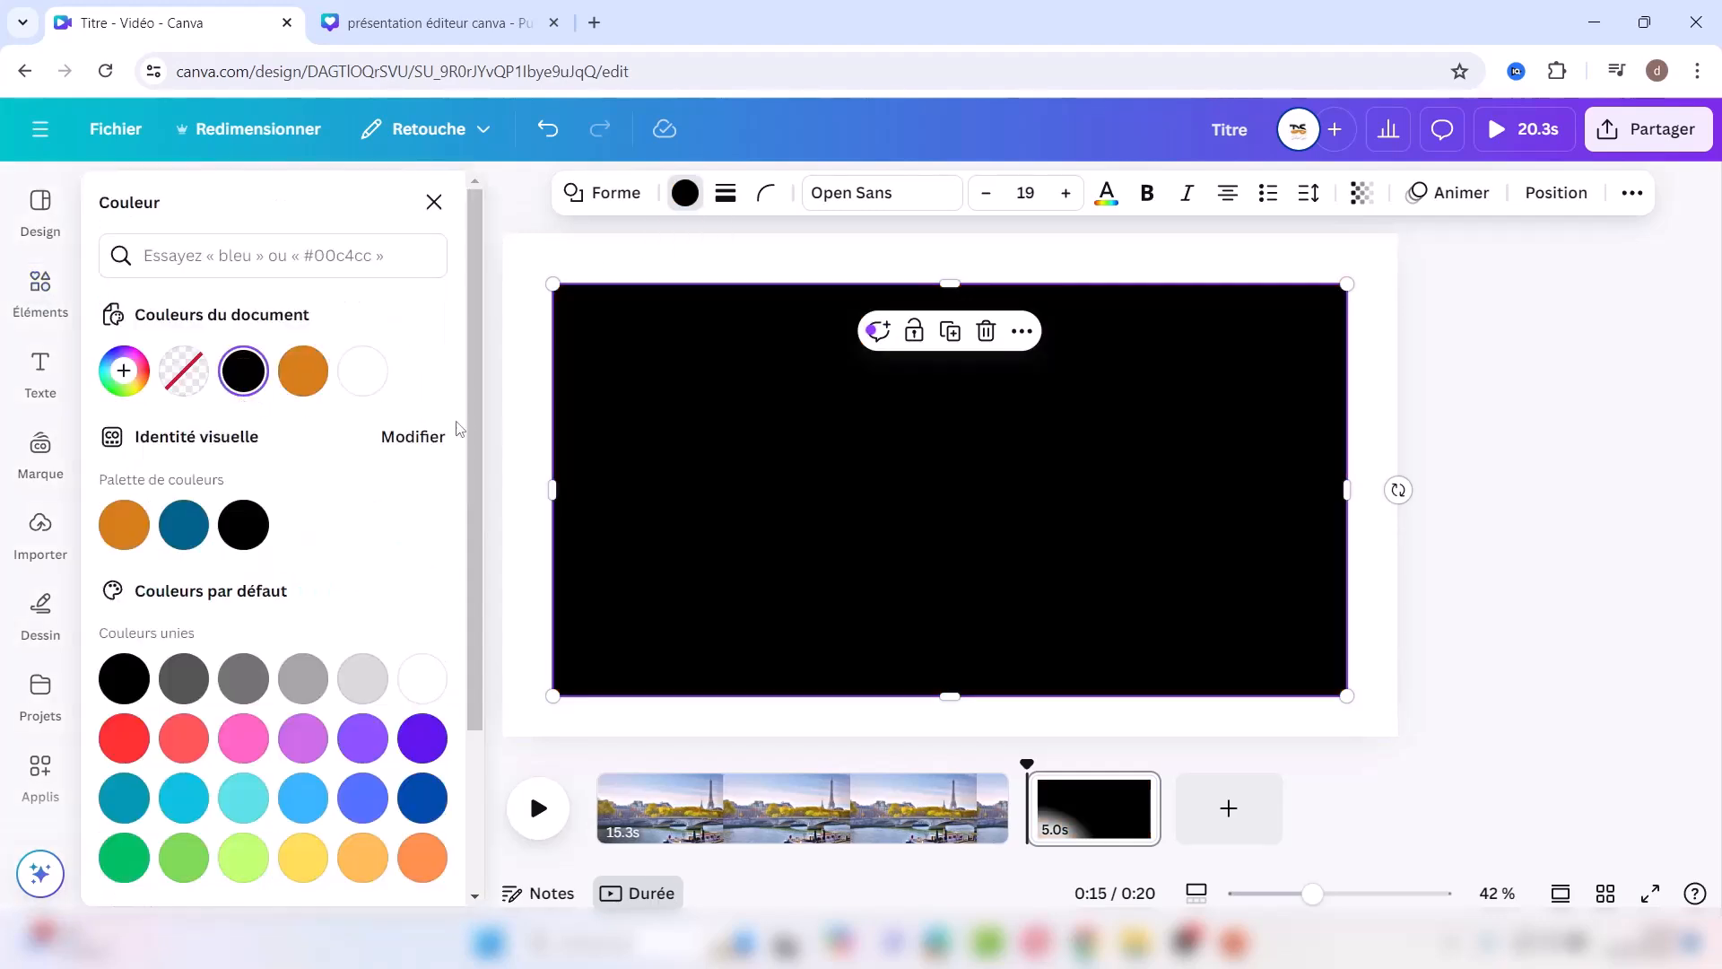
left_click(518, 448)
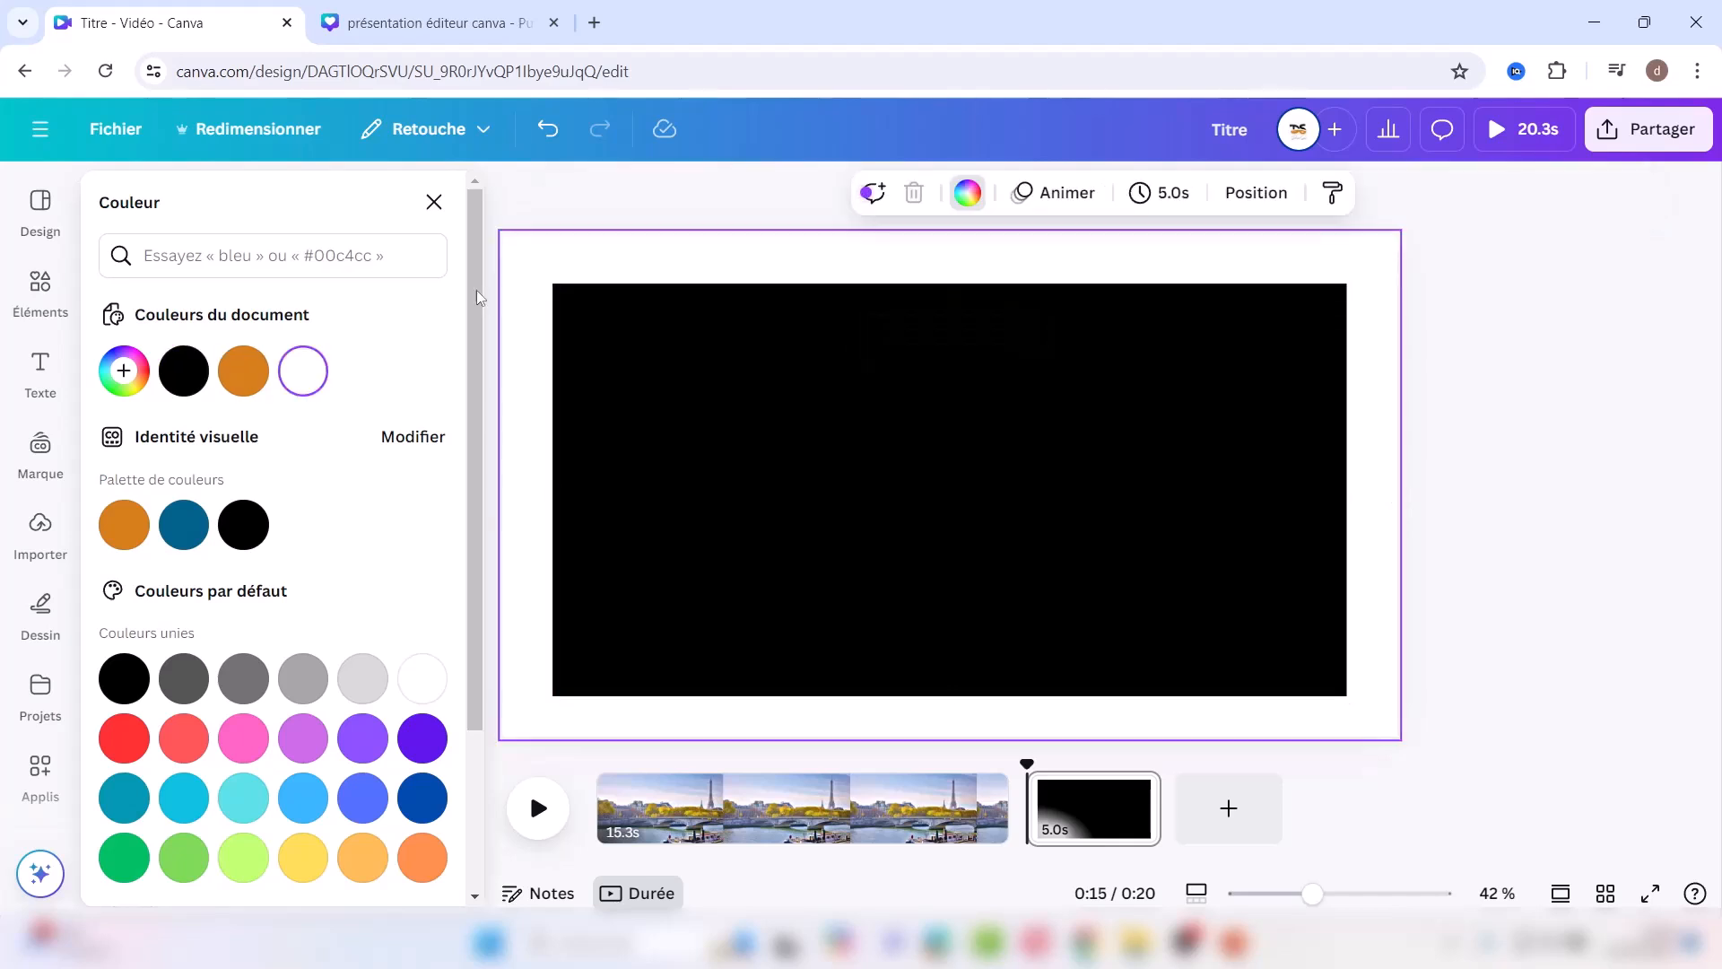
Step: Add a Titre text box reading 'Paris' and switch it to capitals
left_click(434, 202)
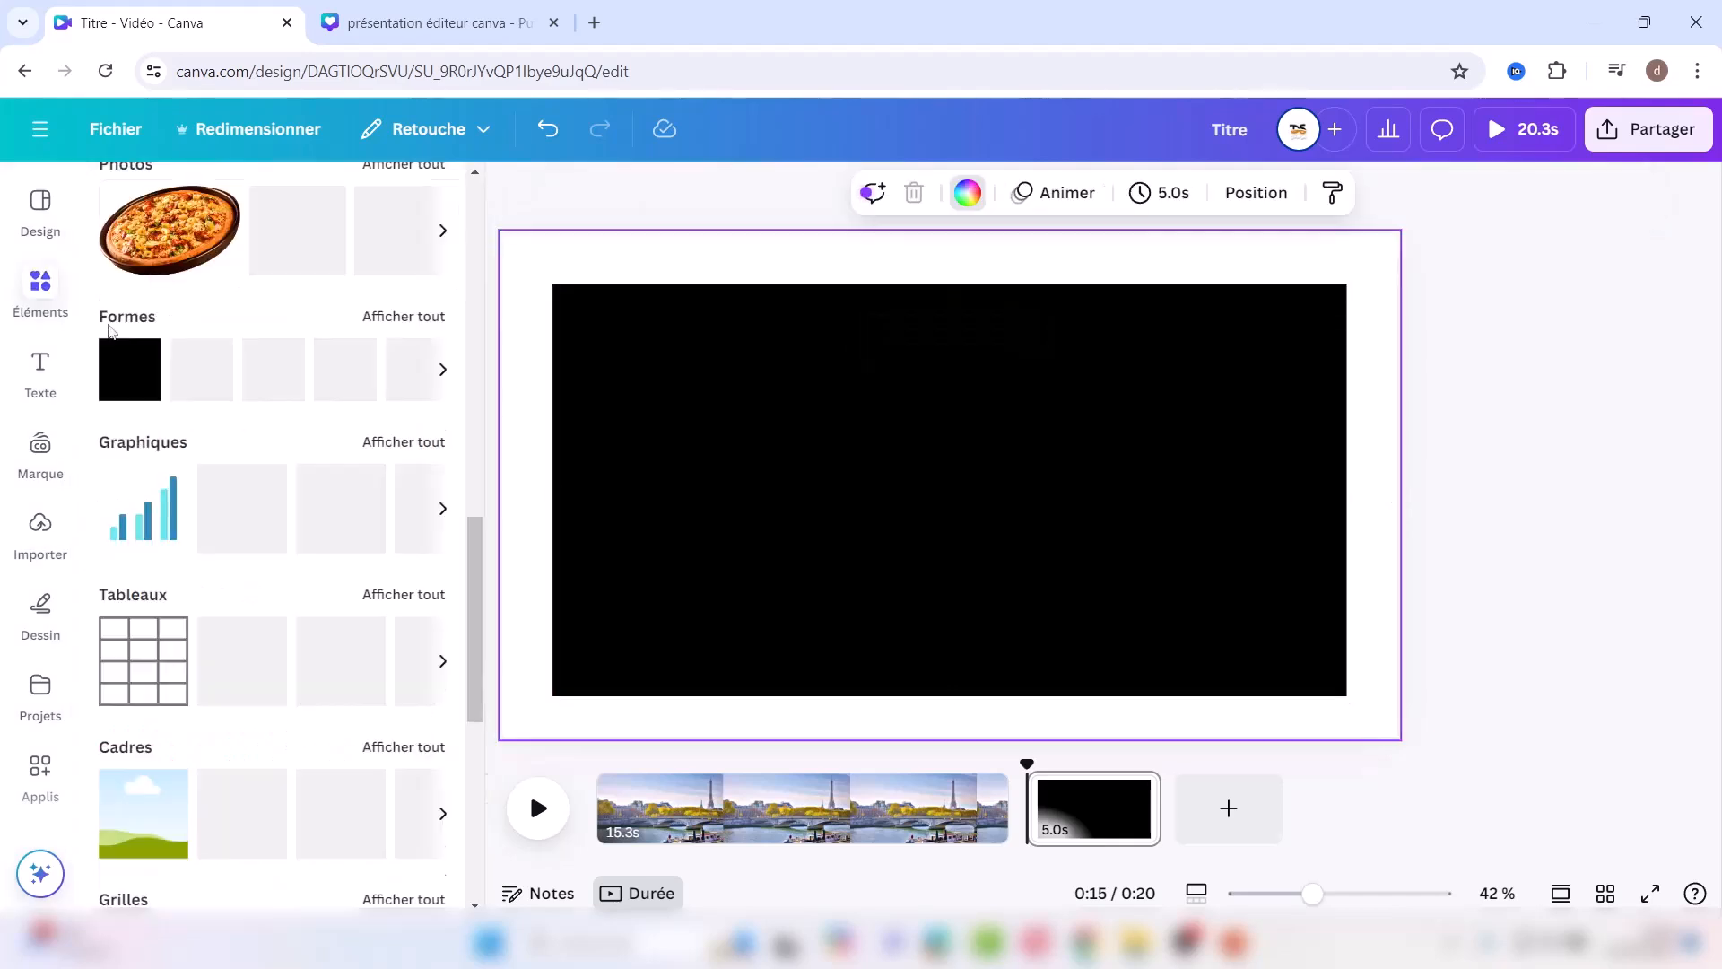
left_click(43, 368)
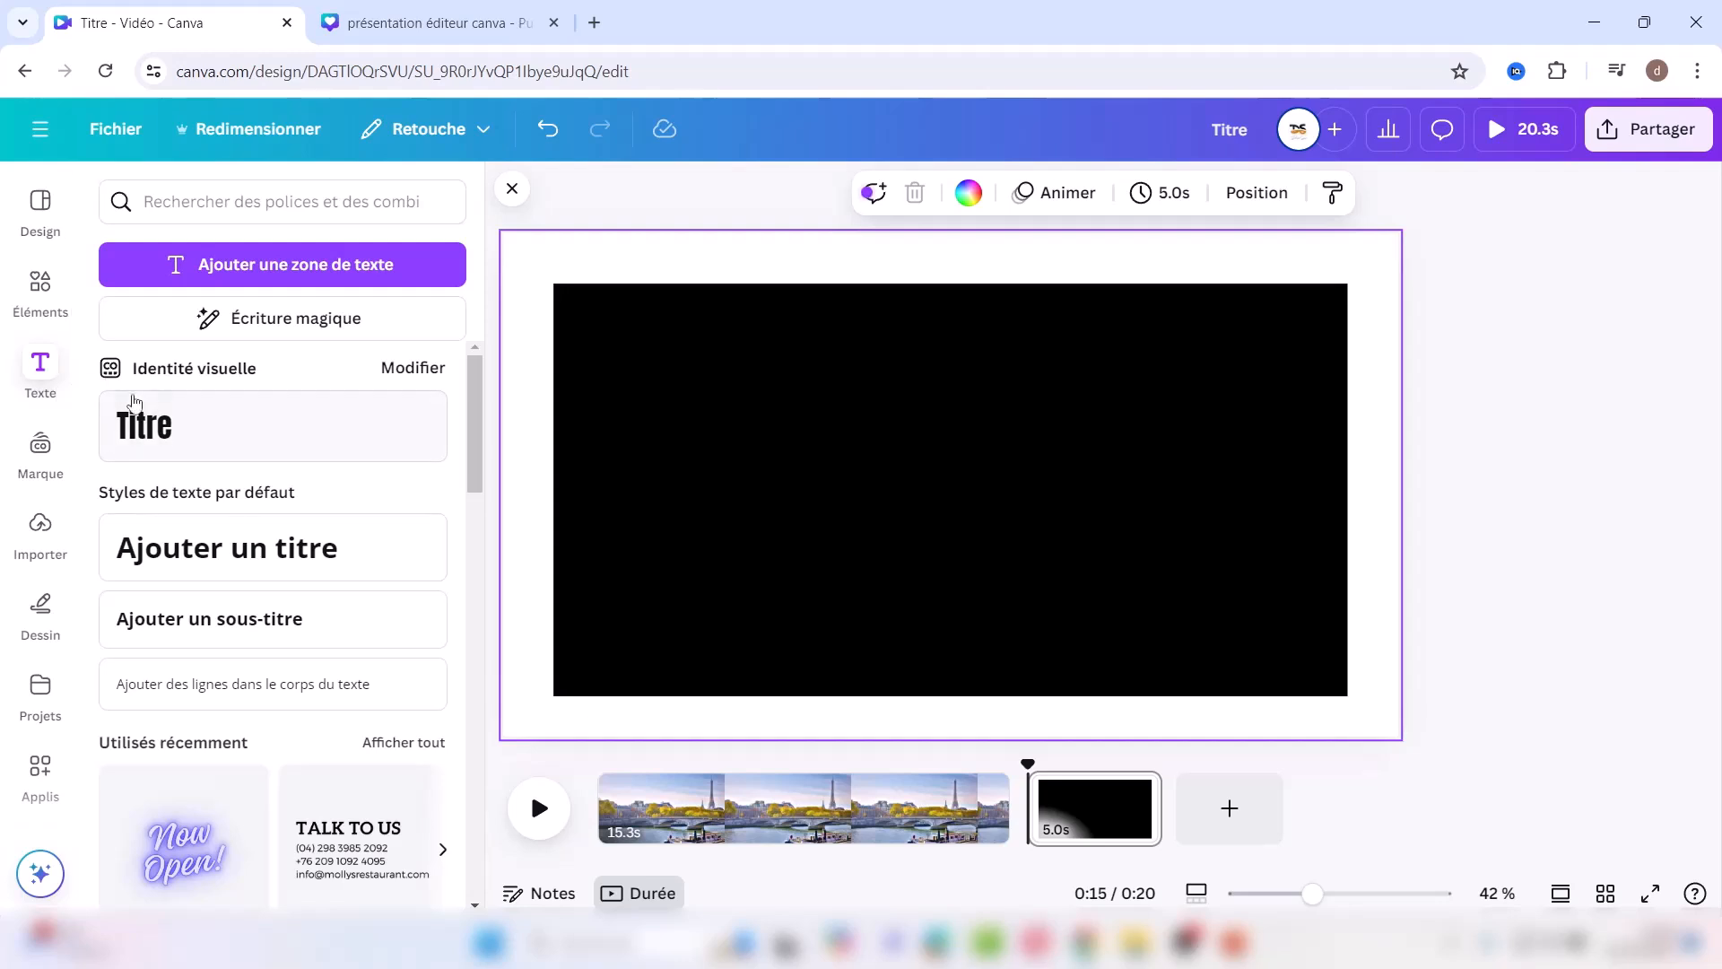
left_click(234, 442)
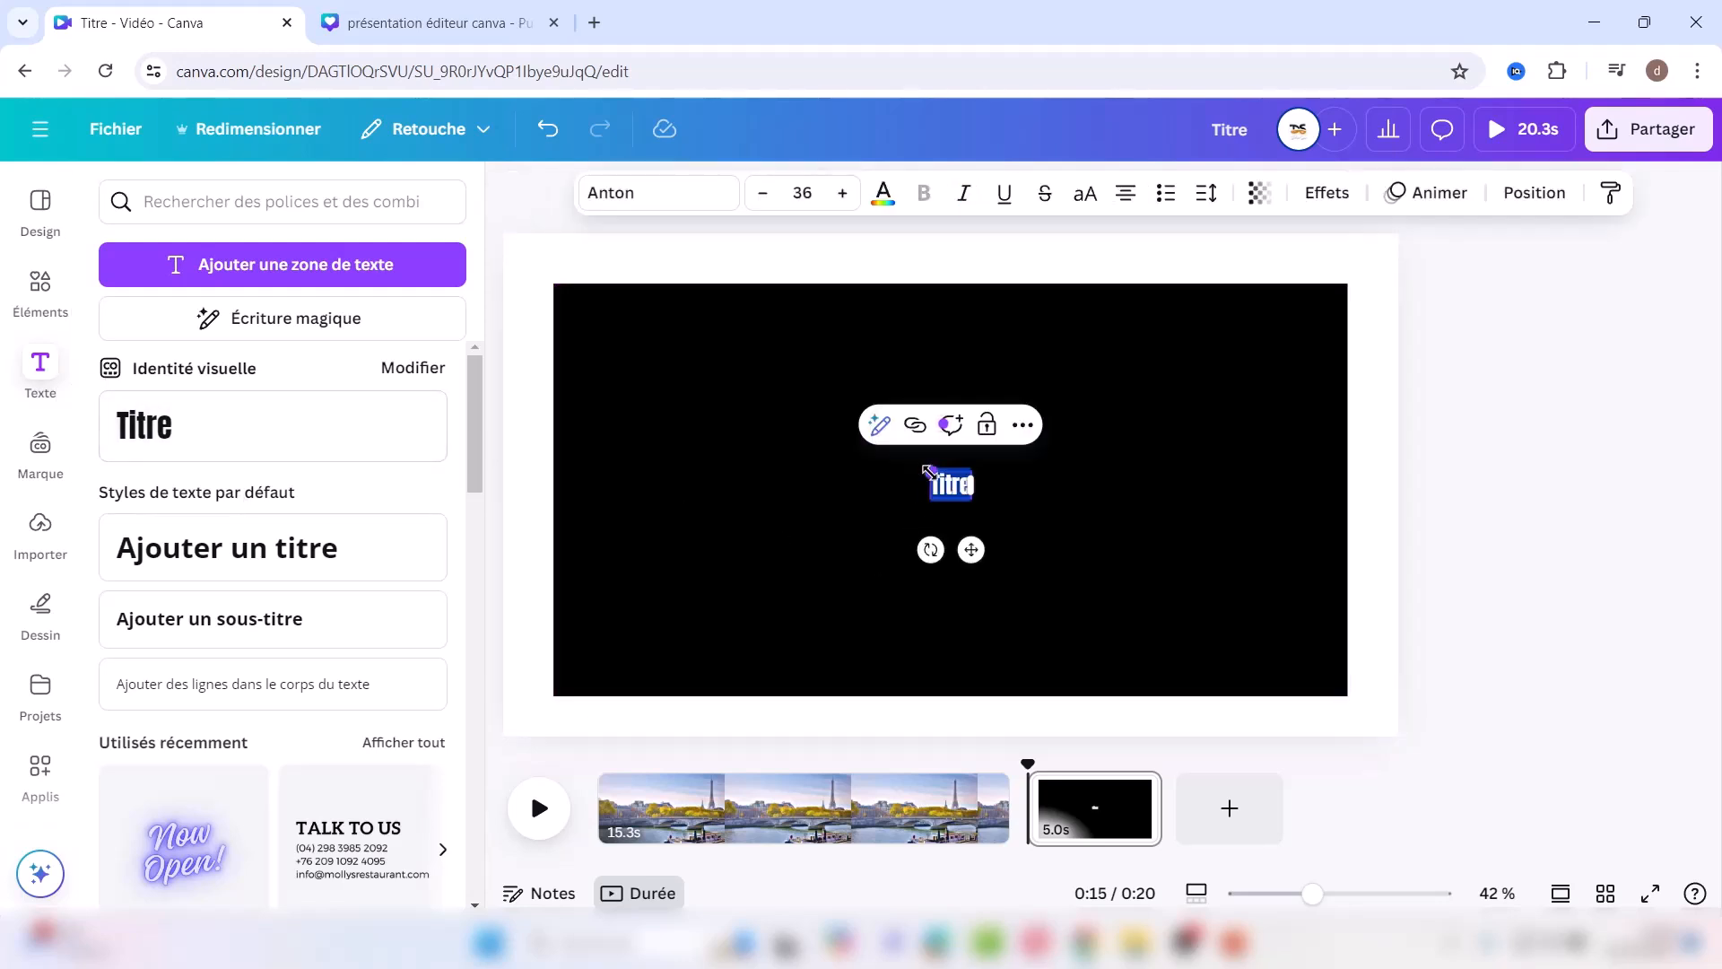
left_click_drag(928, 469, 821, 397)
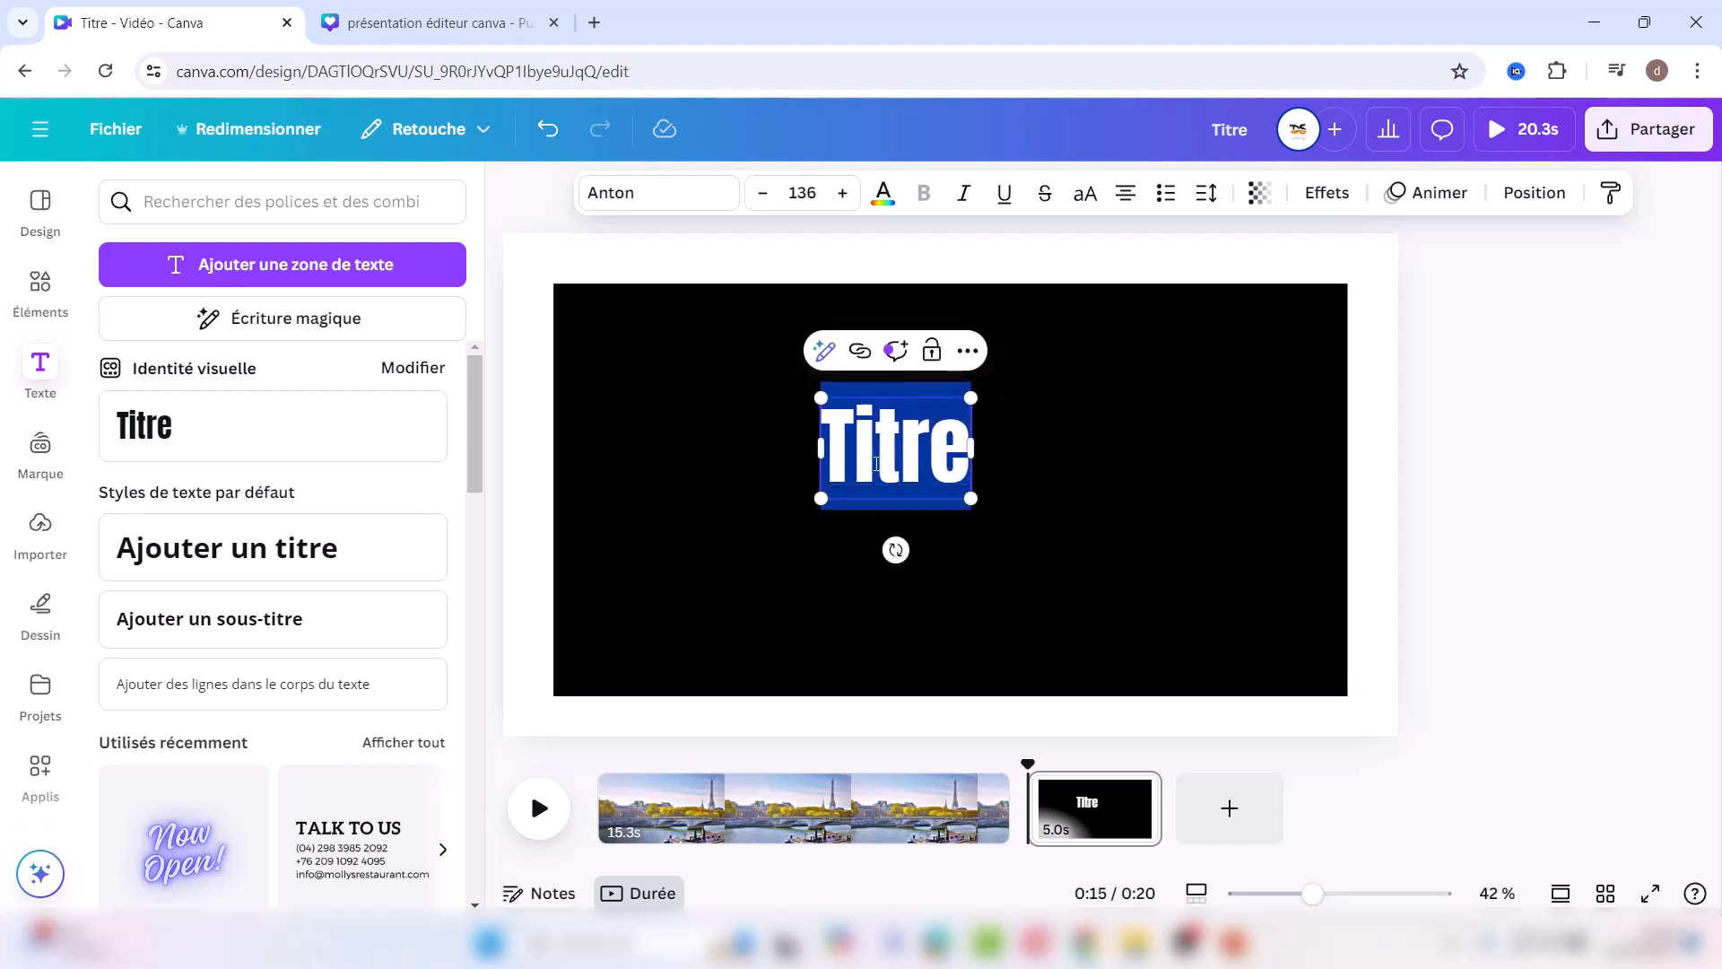
type("P")
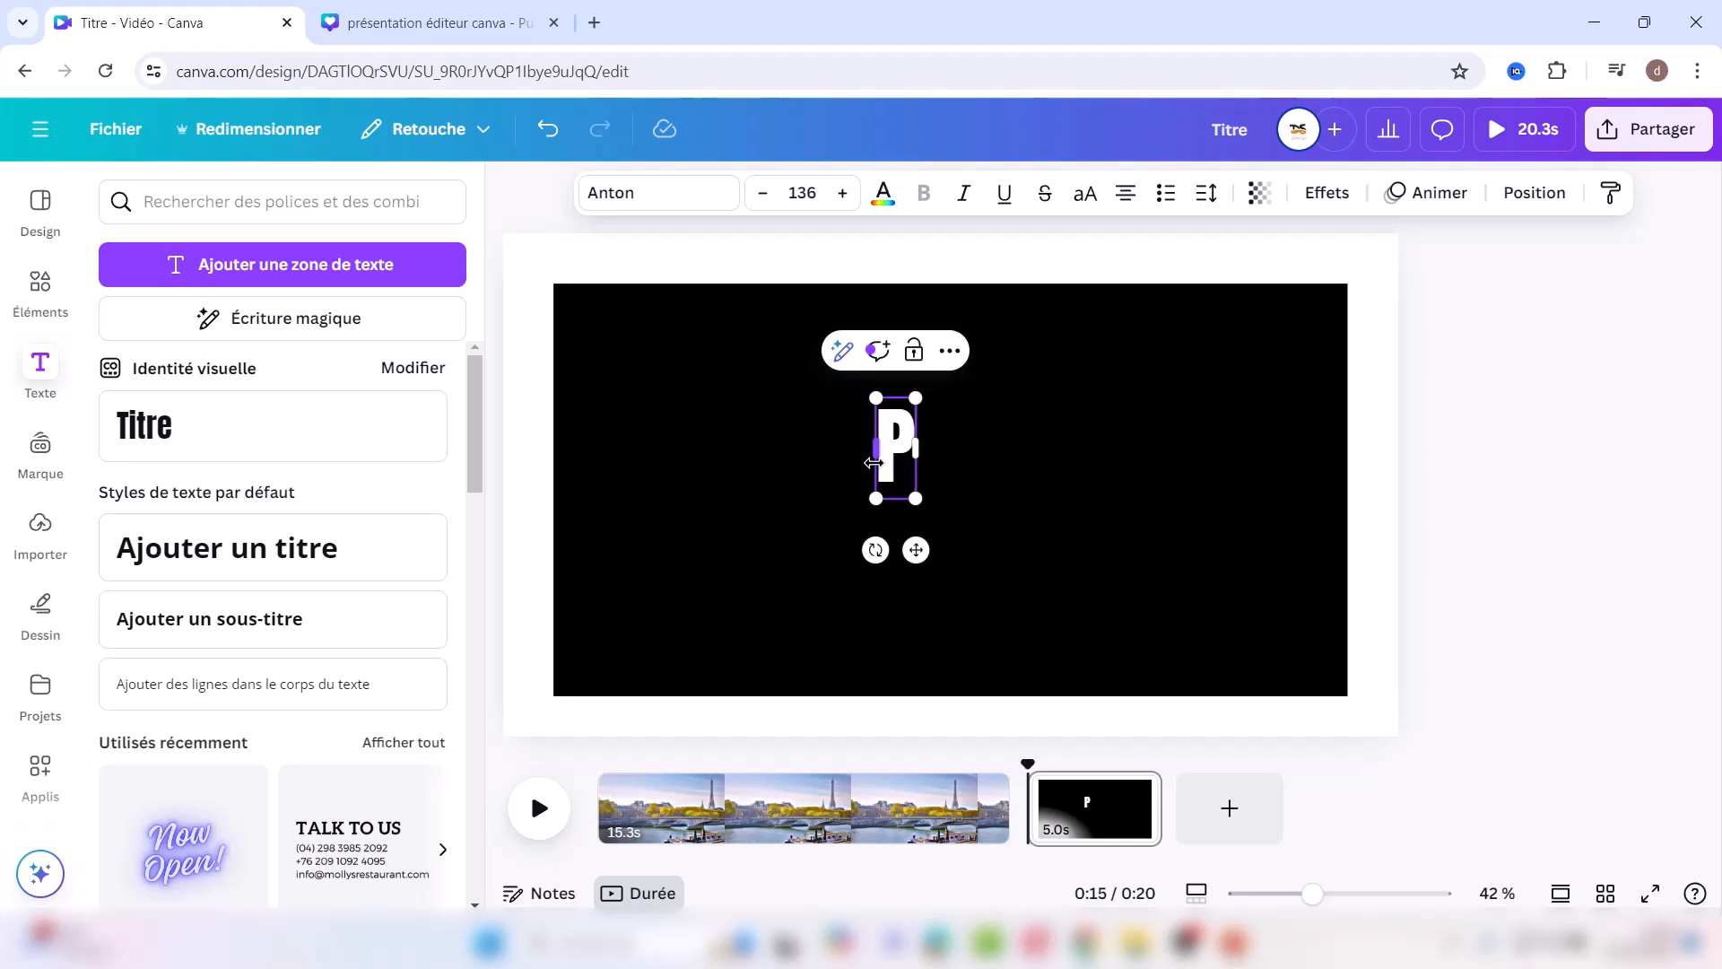
type("aris")
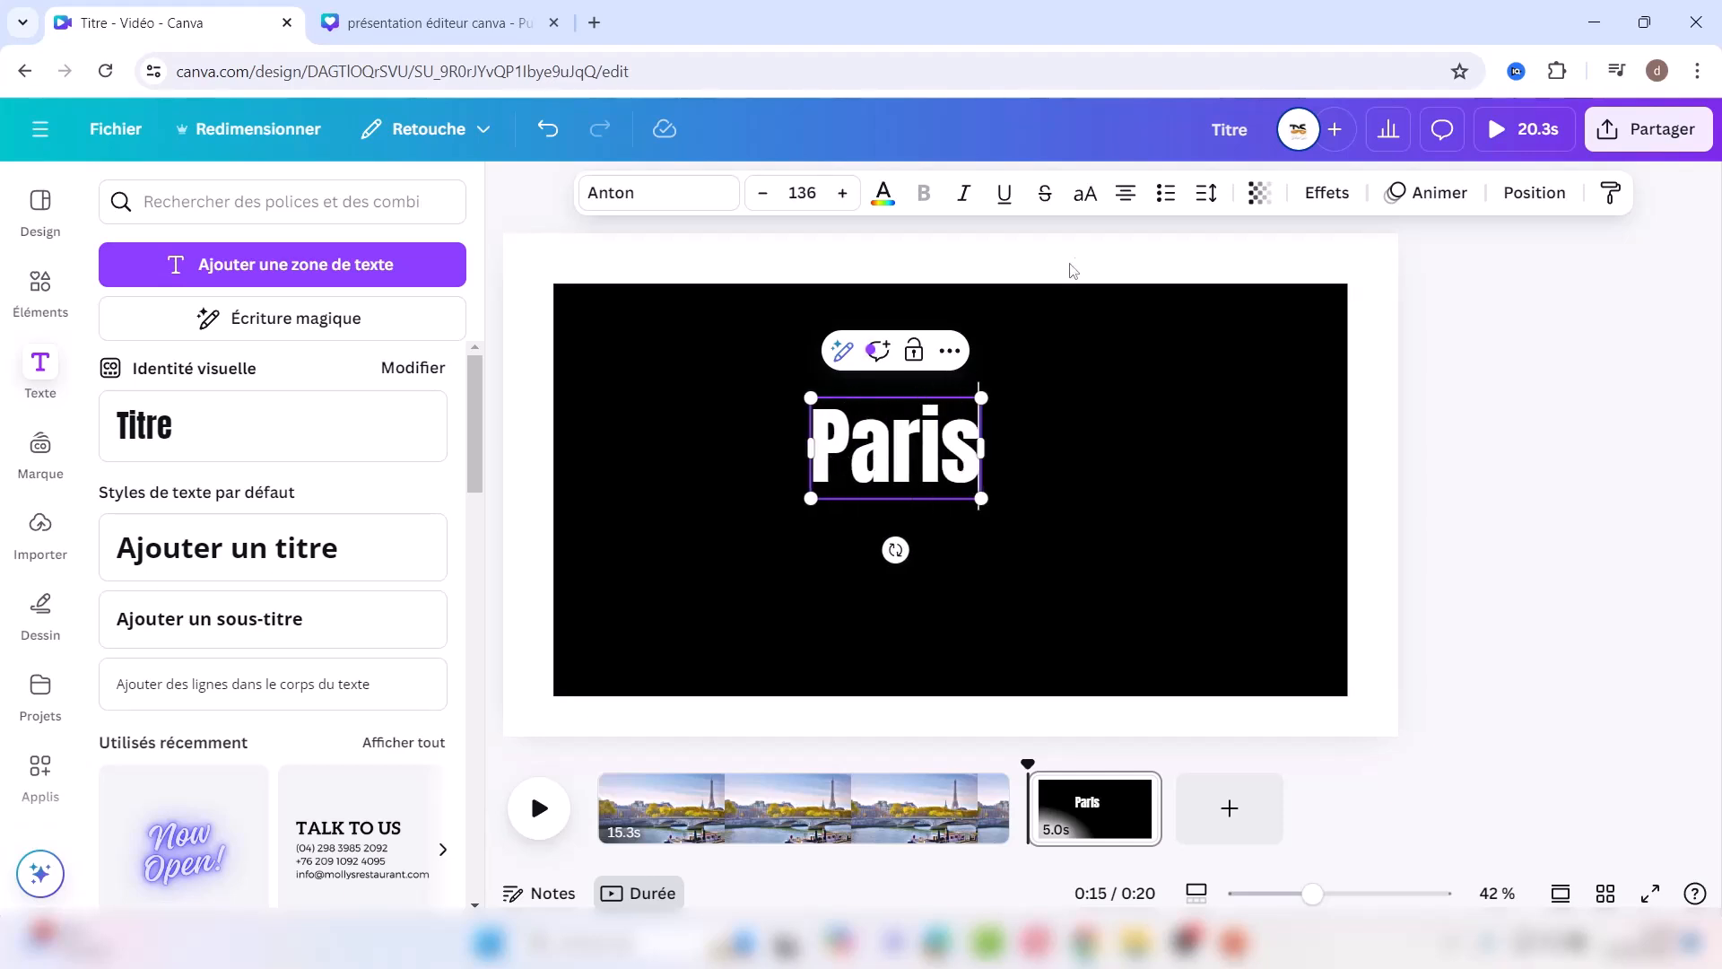
left_click(1085, 203)
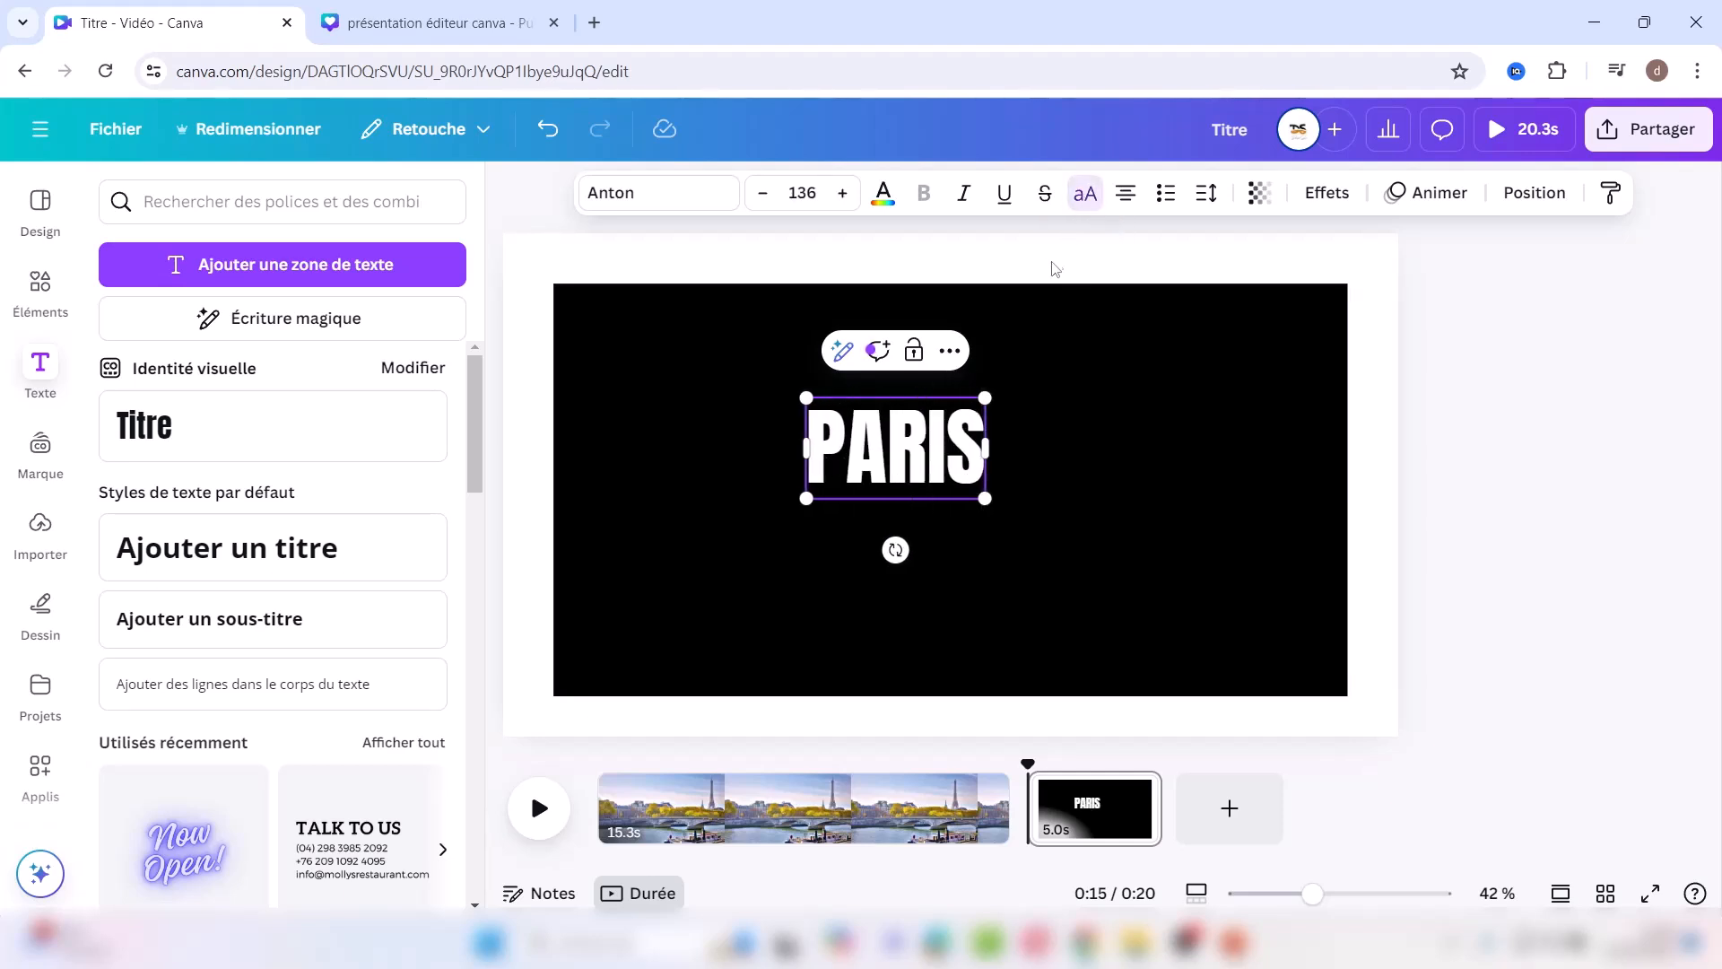
Step: Enlarge the PARIS title to size 602 and centre it on the black rectangle
left_click_drag(986, 396, 1418, 331)
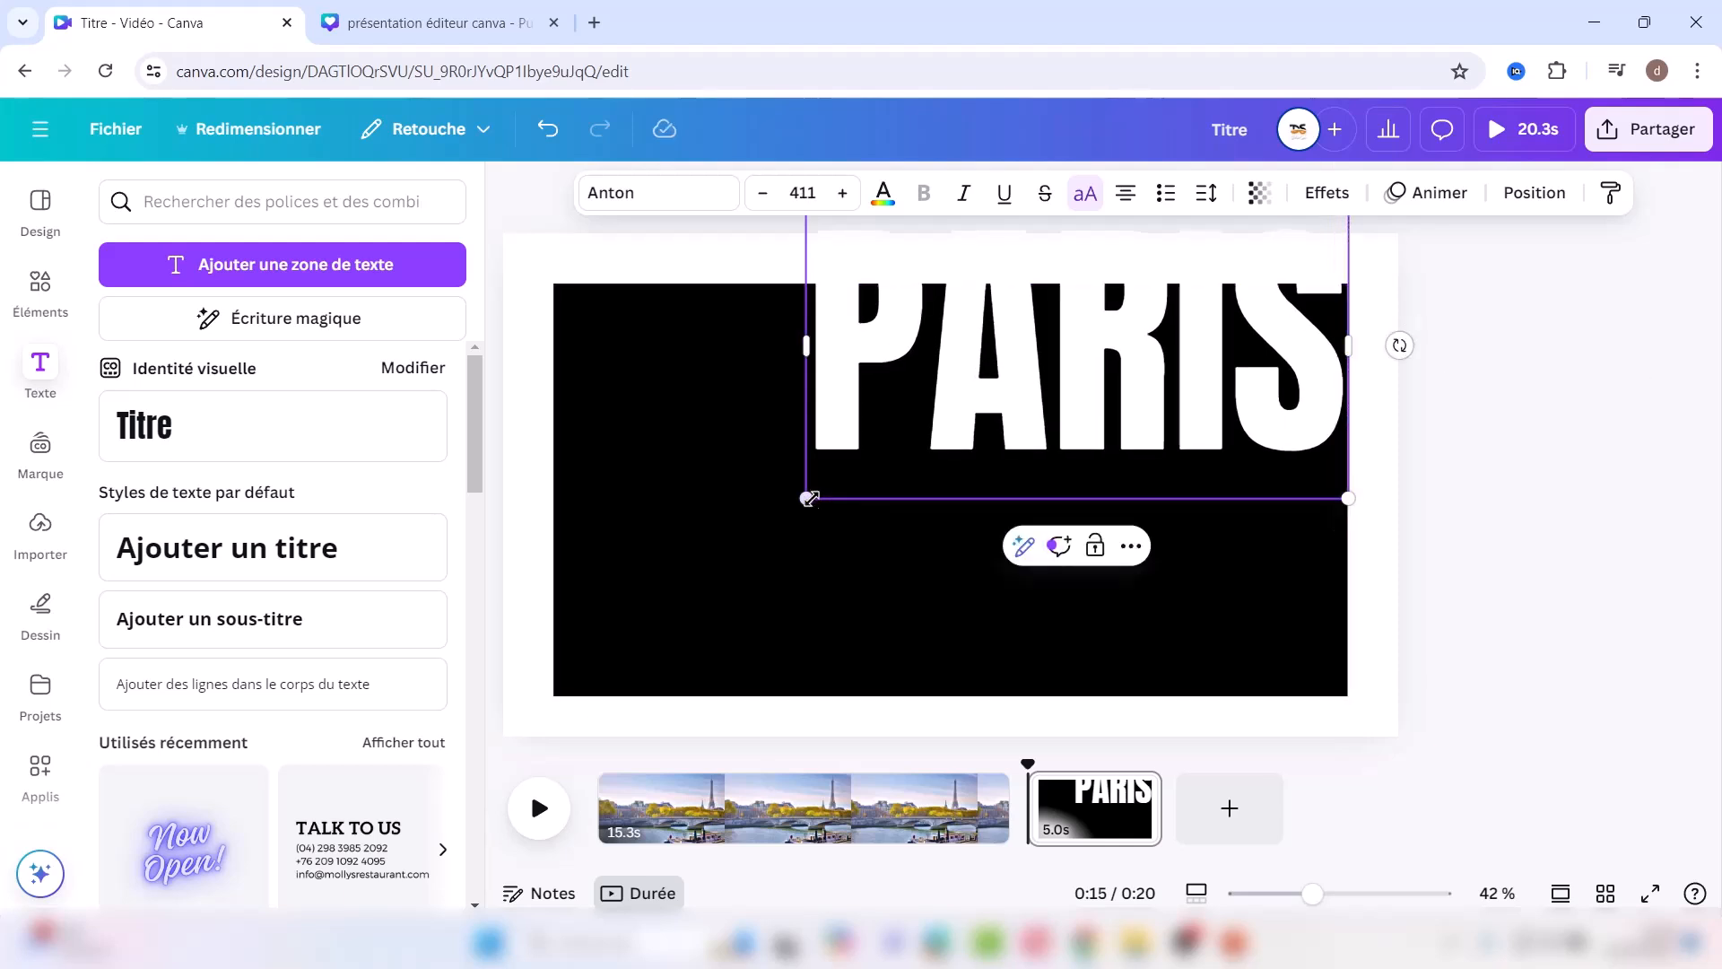
left_click_drag(807, 495, 586, 684)
left_click(844, 404)
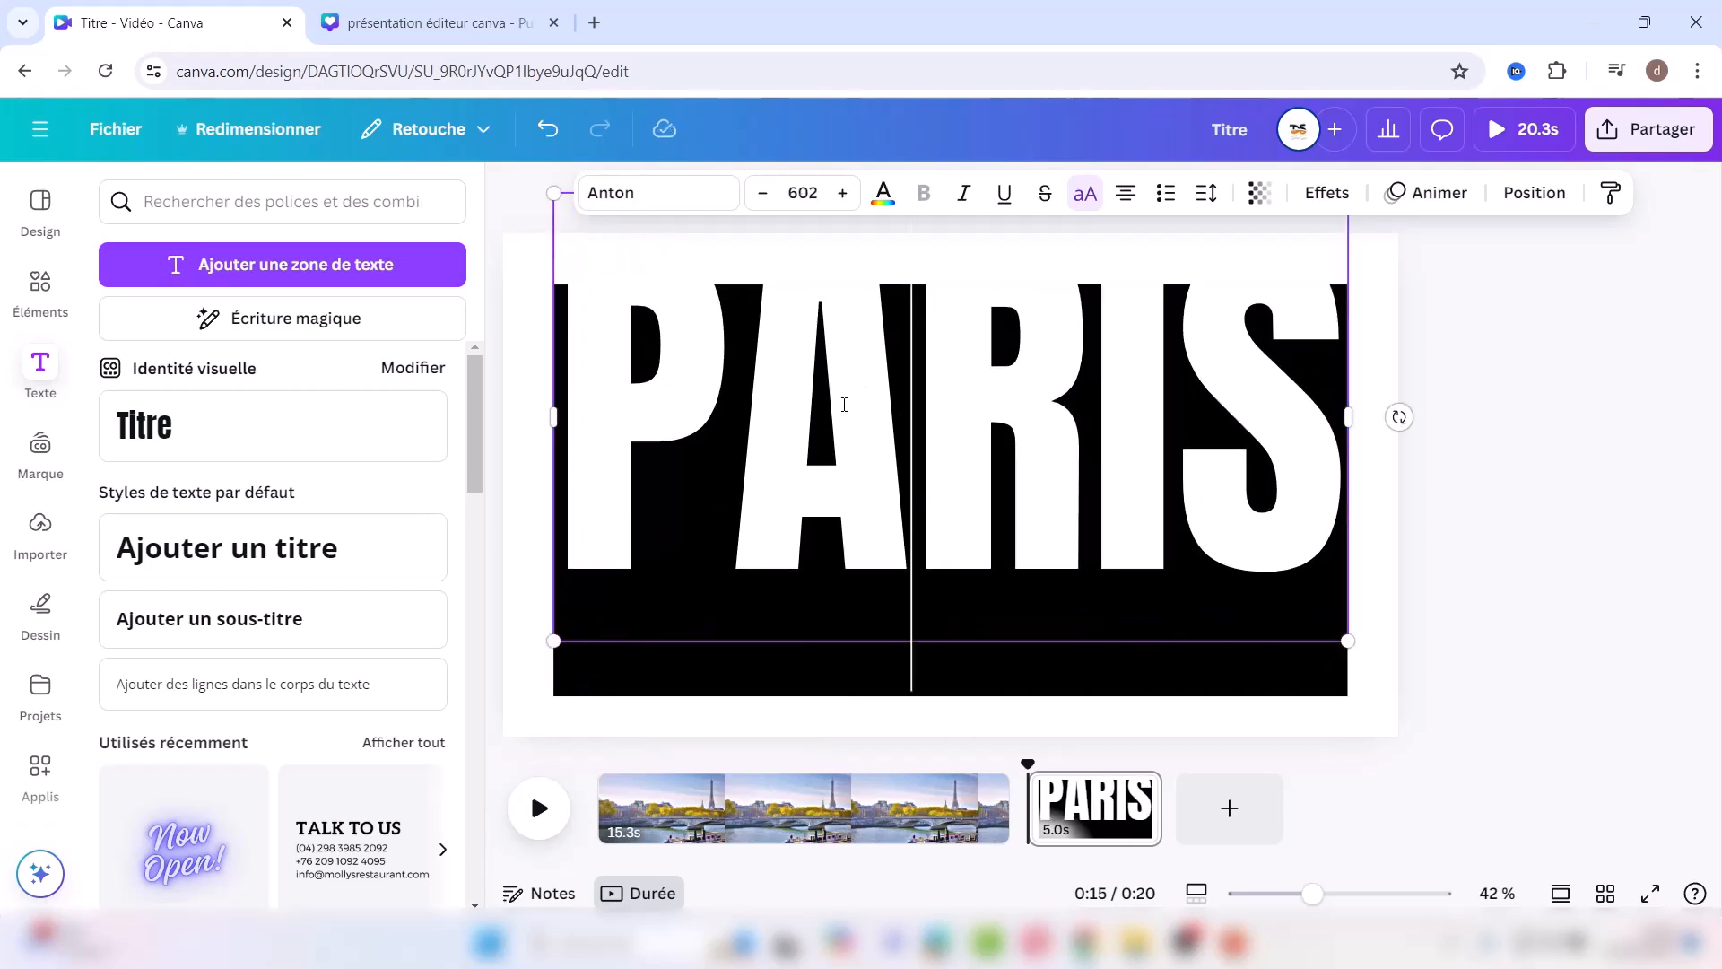
left_click(818, 452)
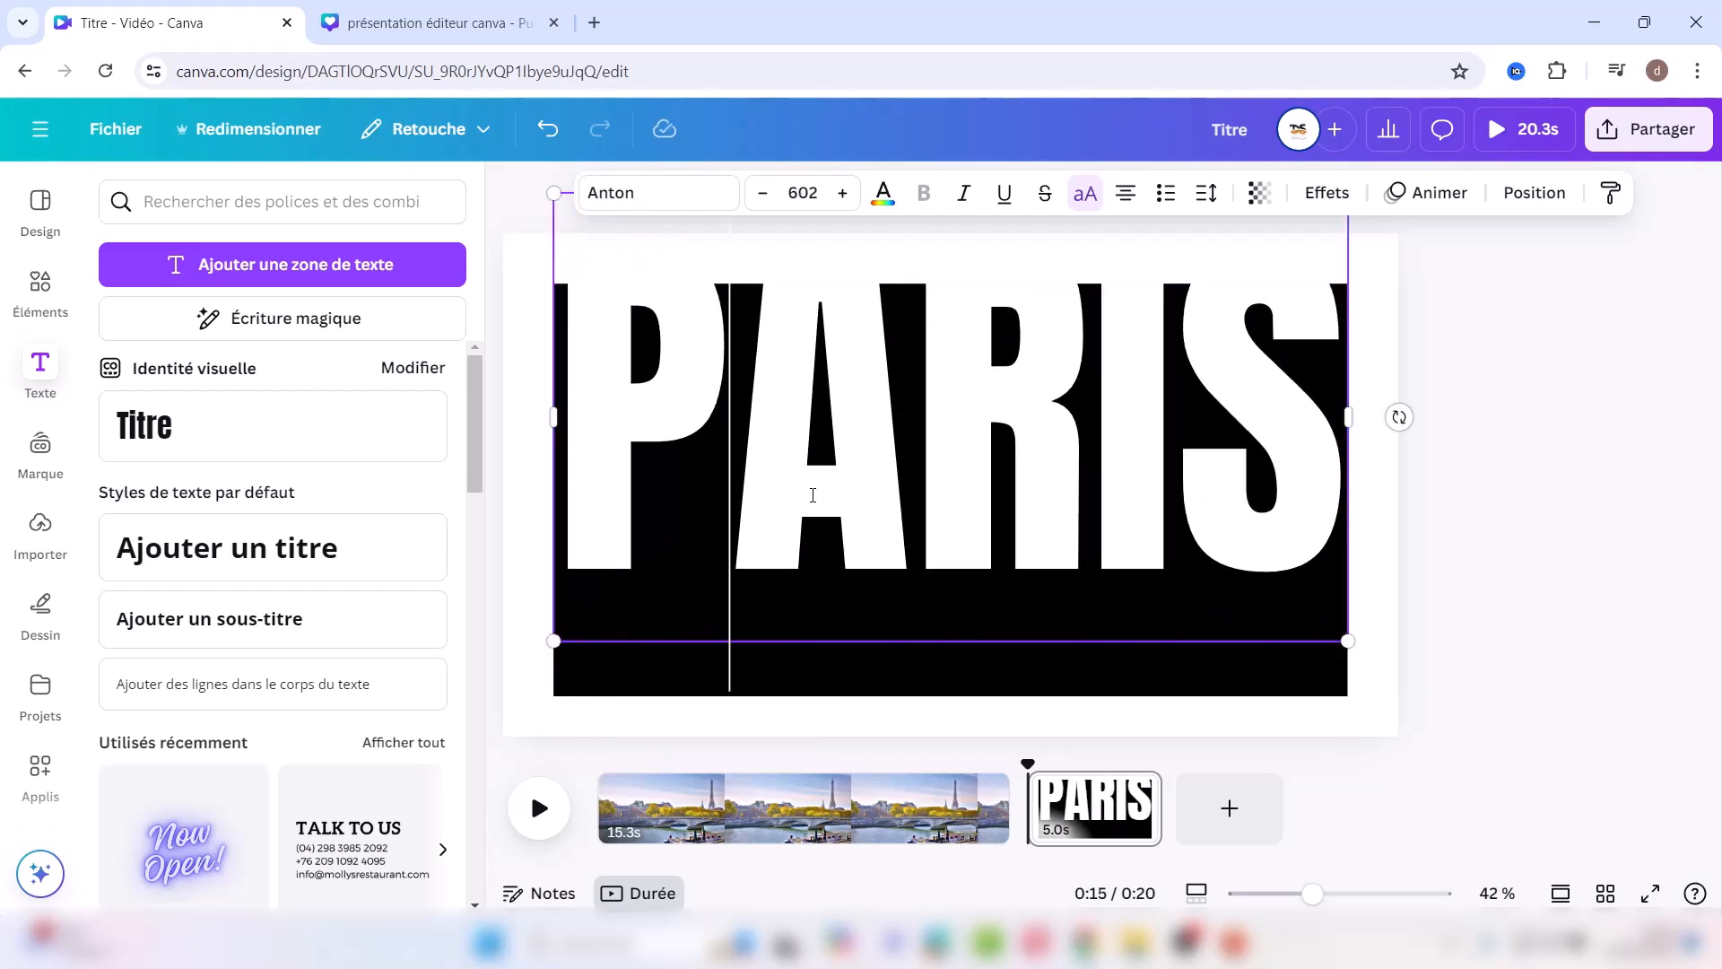
left_click(1519, 370)
left_click(992, 519)
left_click_drag(987, 526, 991, 599)
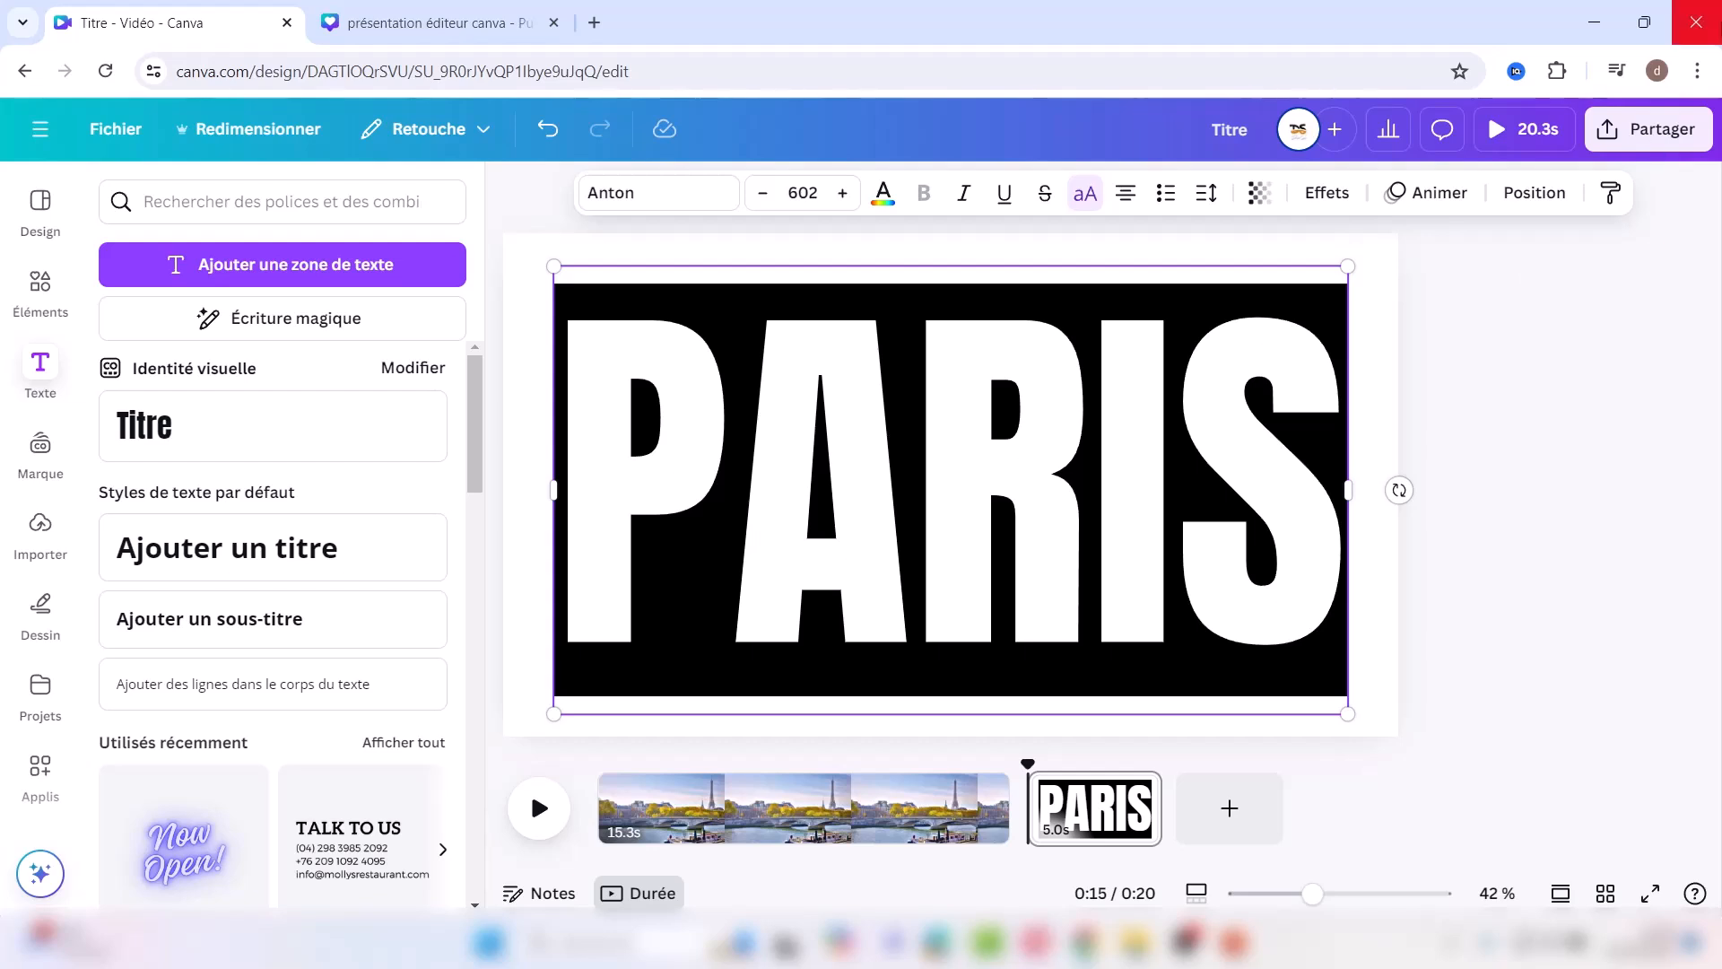
Step: Rename the design to 'tuto agence de voyage video'
left_click(1628, 133)
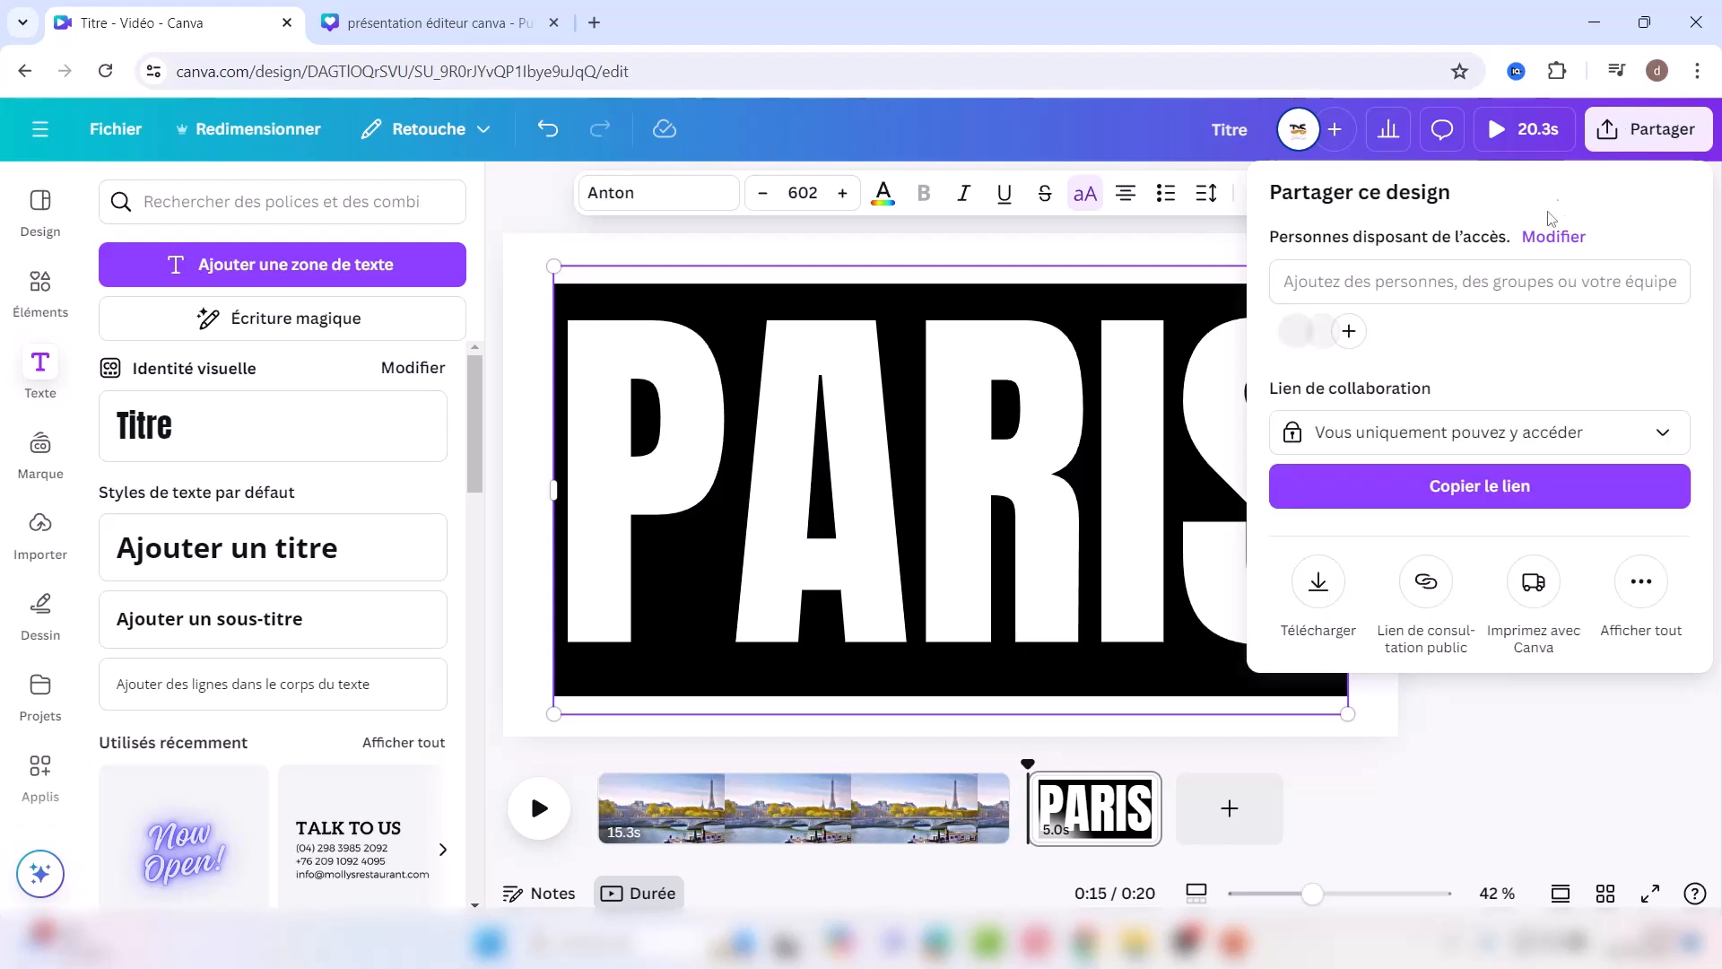
left_click(1229, 139)
left_click(1229, 134)
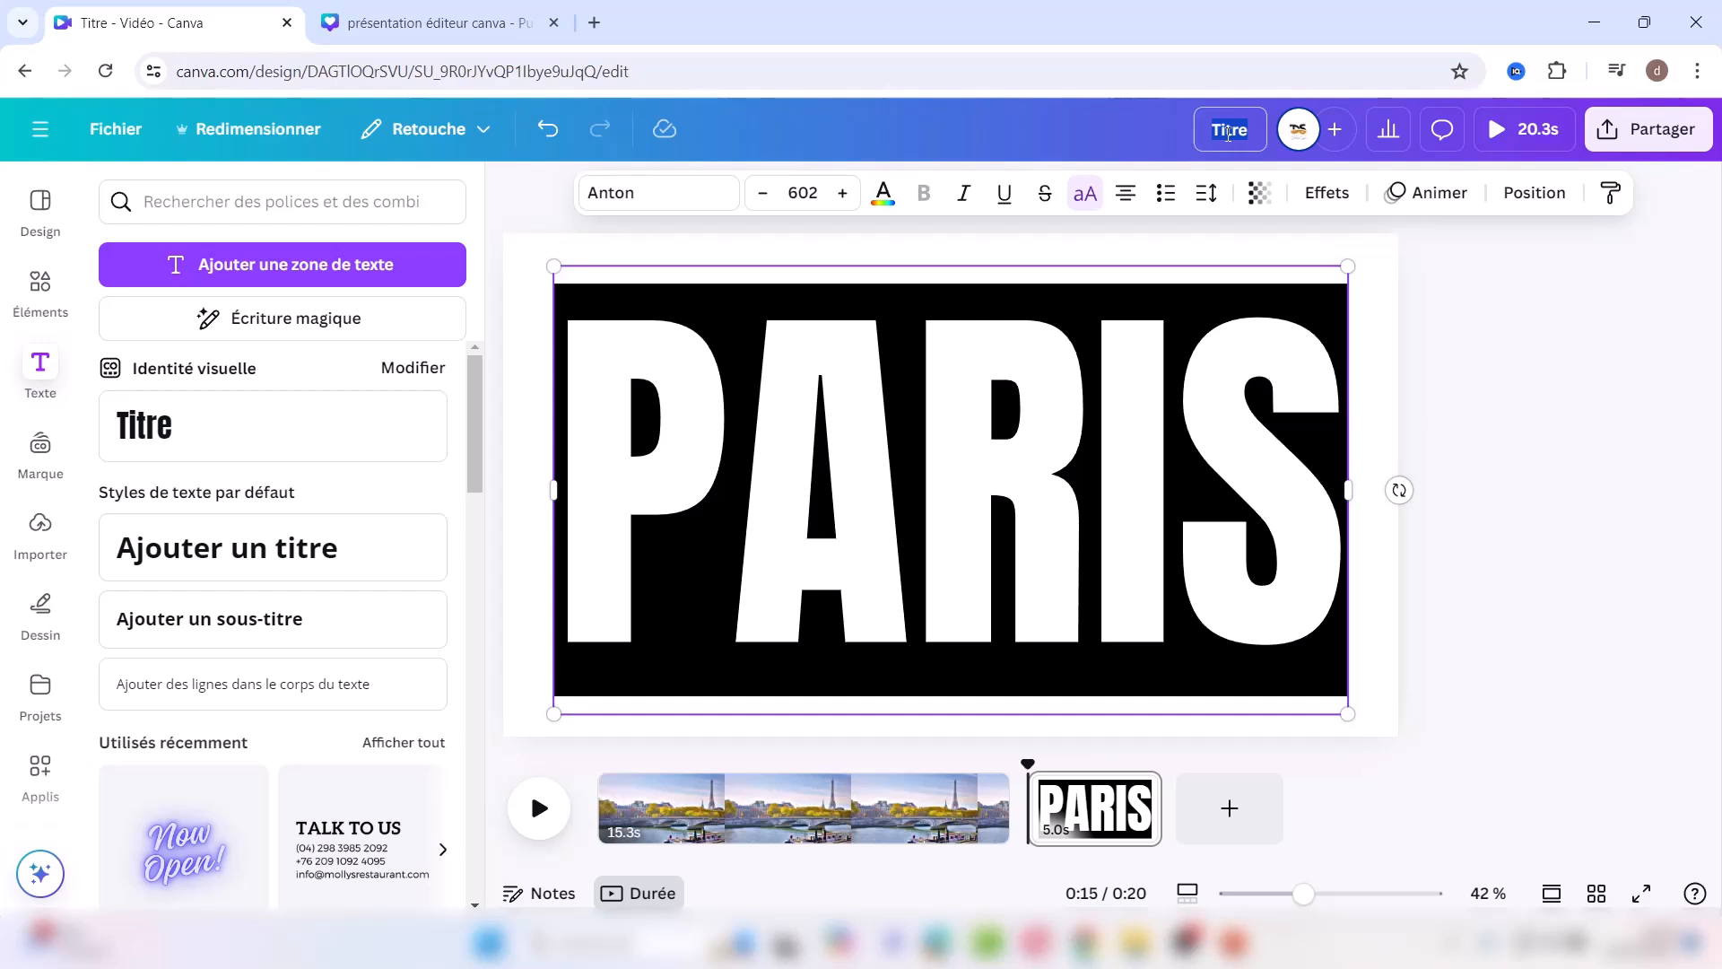
key("BackSpace")
type("tuto agence de voyage v")
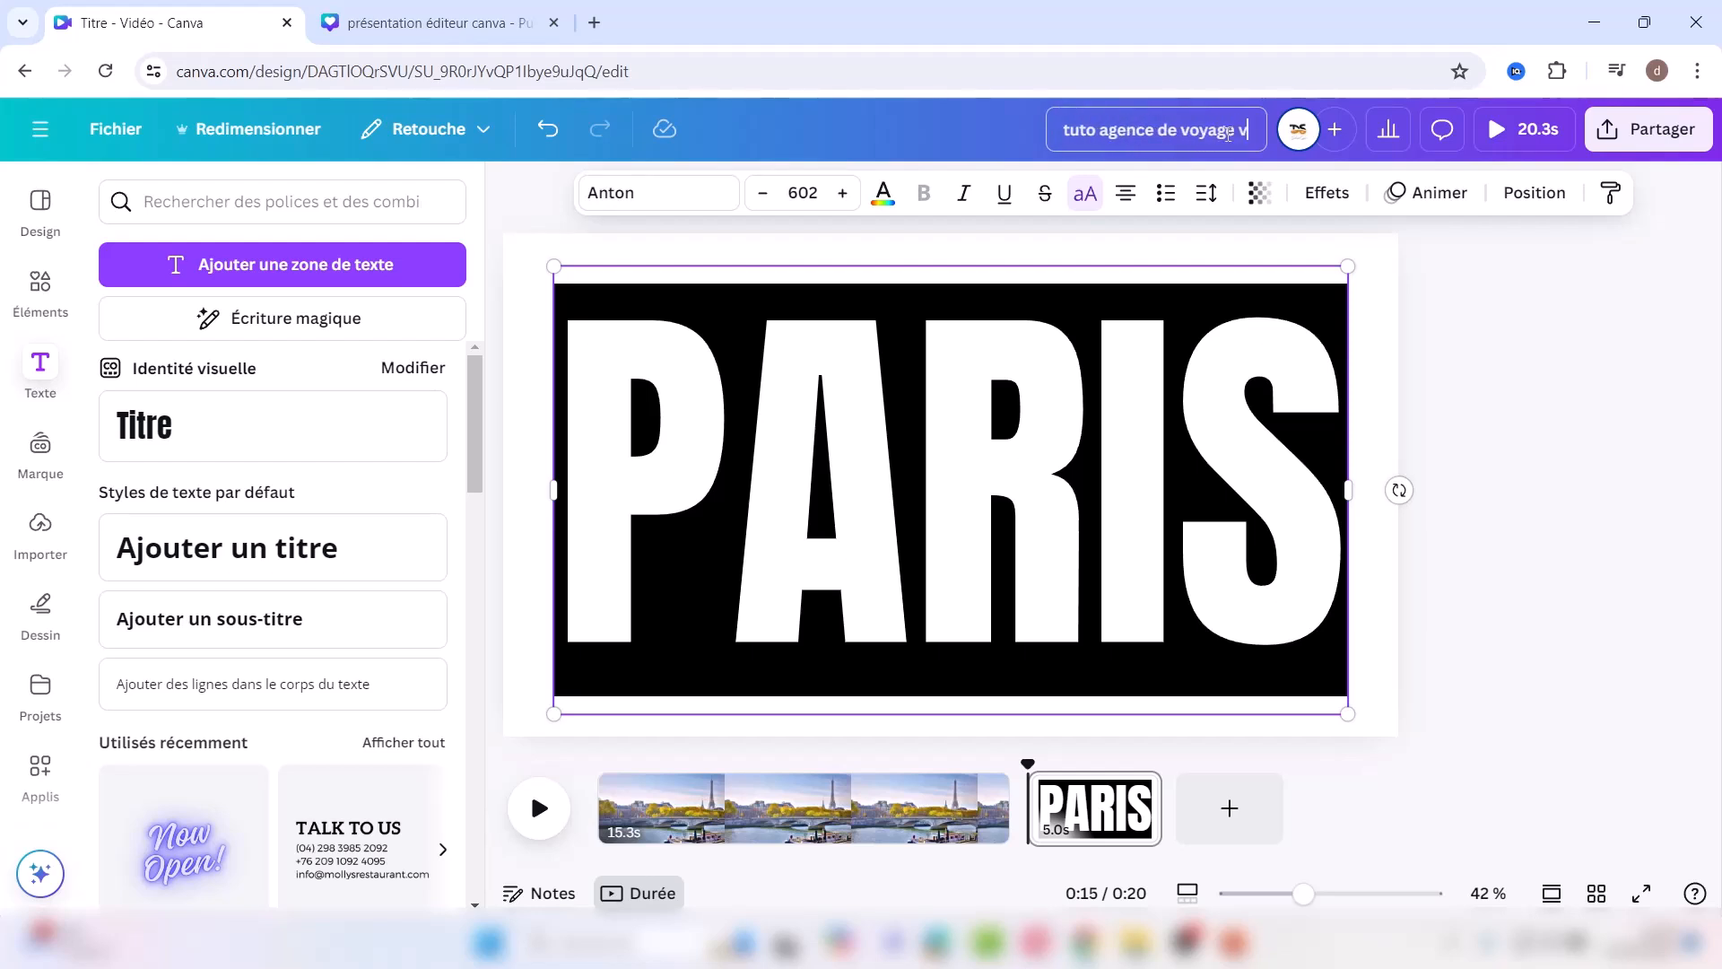
type("ideo")
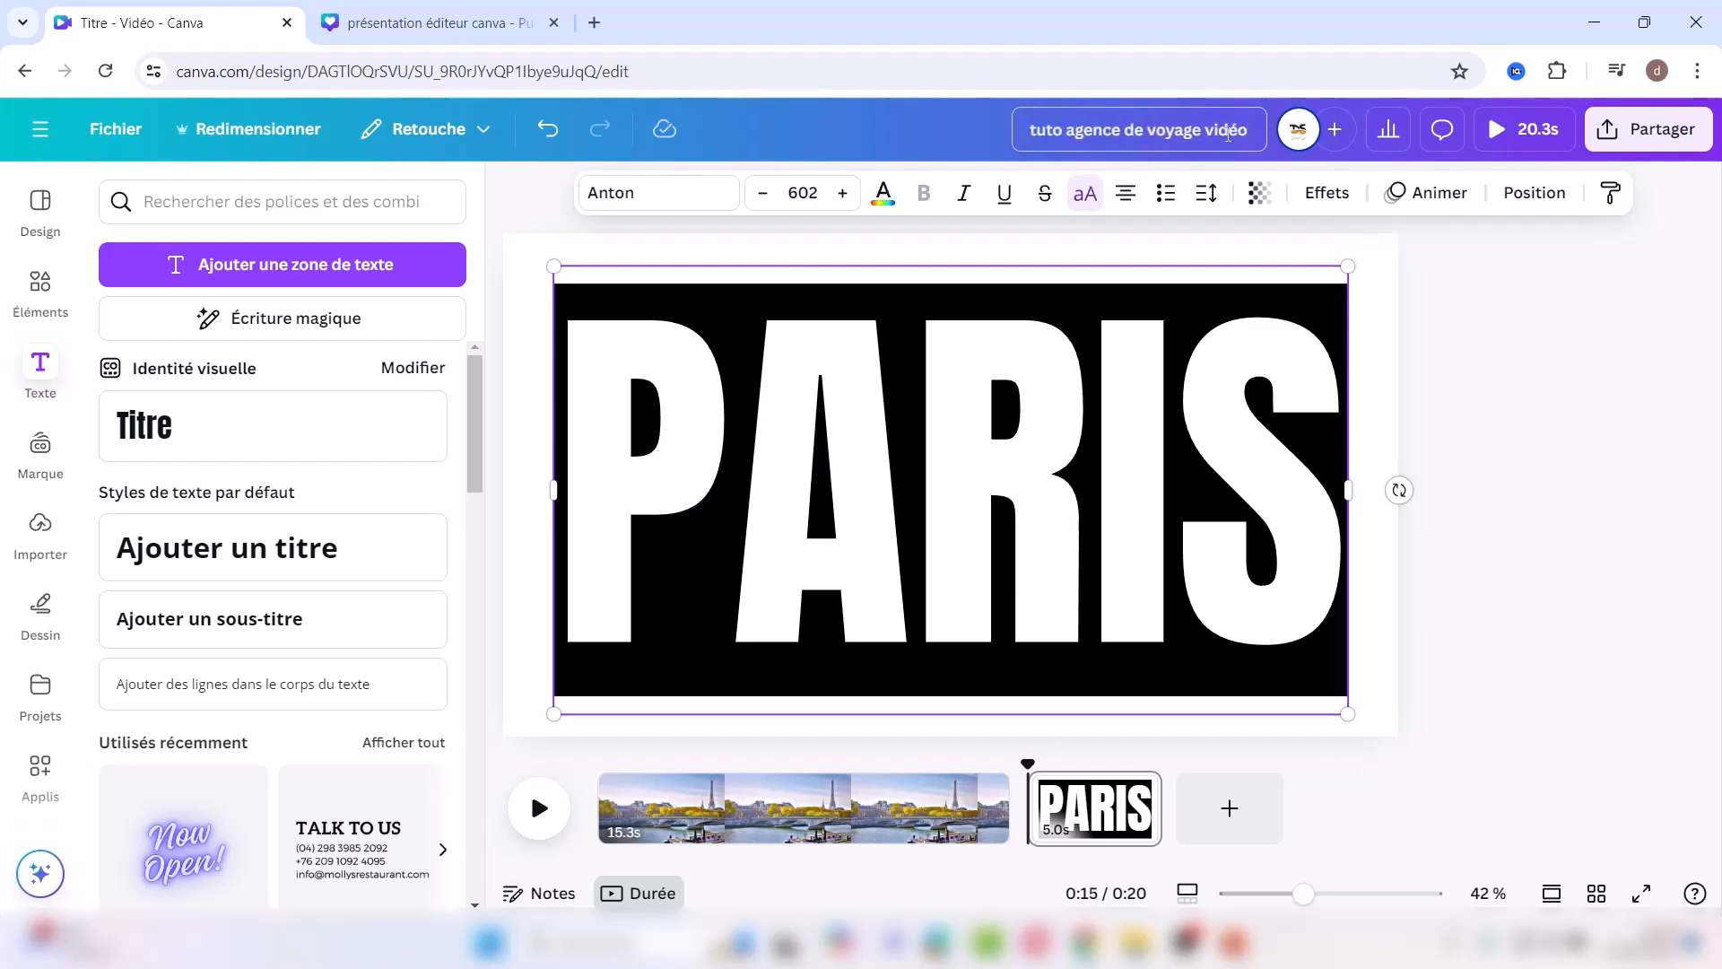
Step: Set up a PNG download at Taille 2.625 (5040 × 2835 px)
left_click(1630, 142)
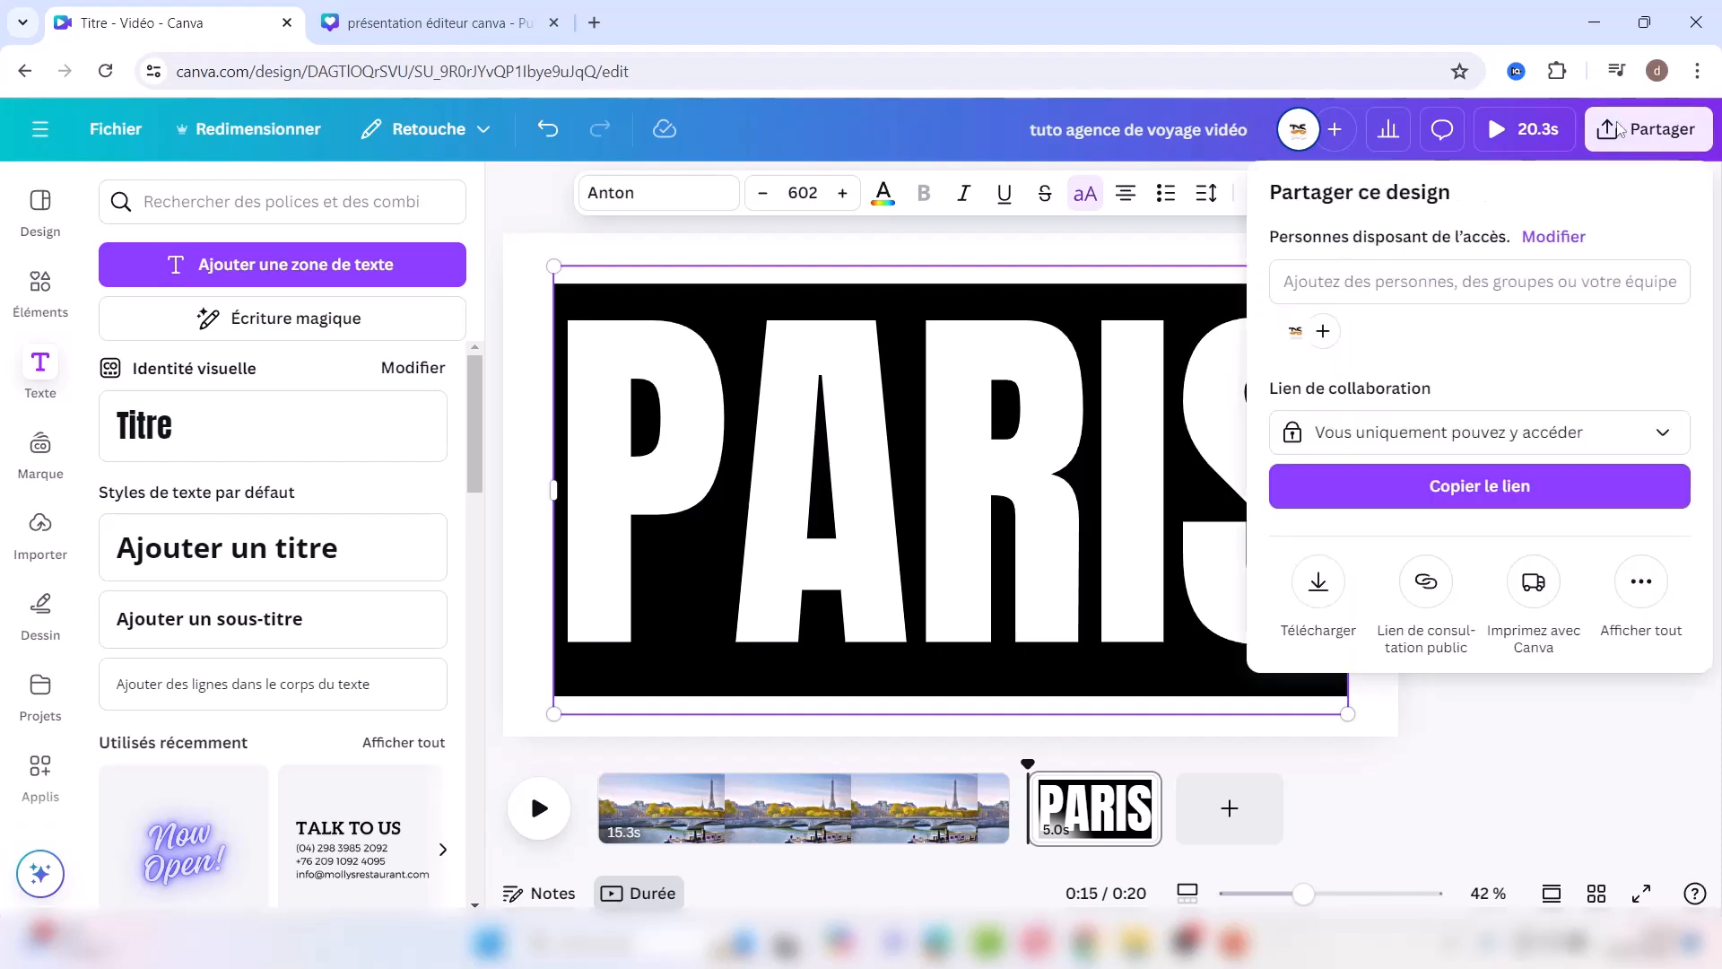
left_click(1317, 583)
left_click(1571, 299)
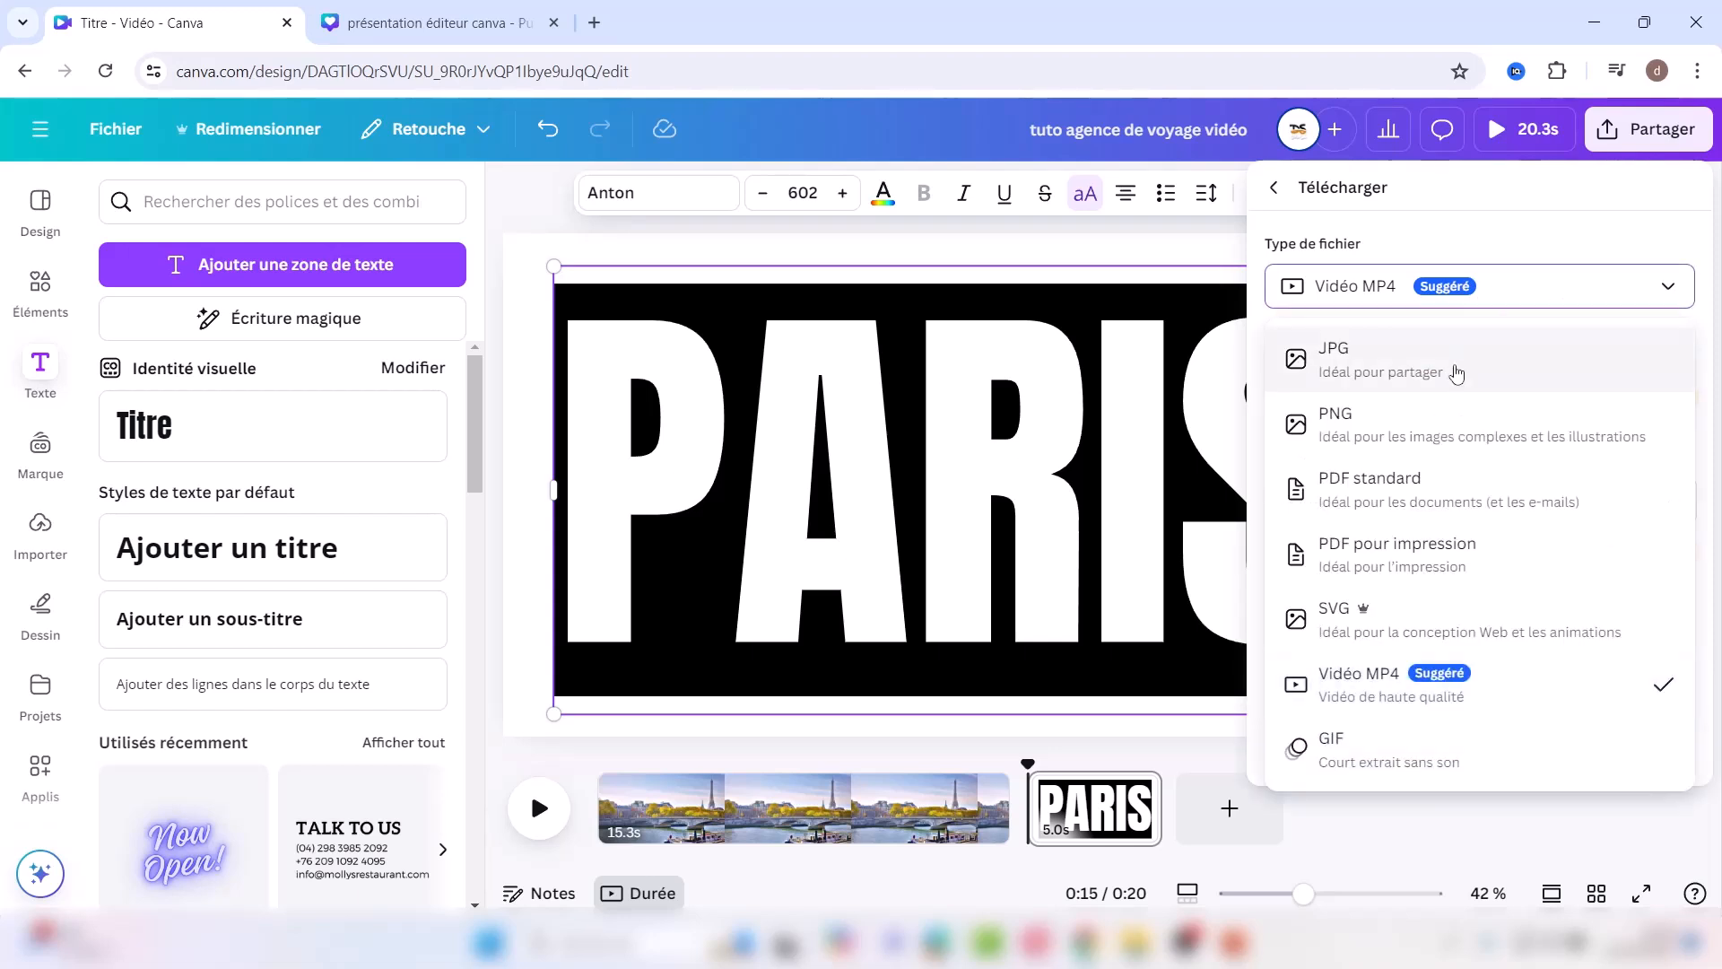
left_click(1348, 437)
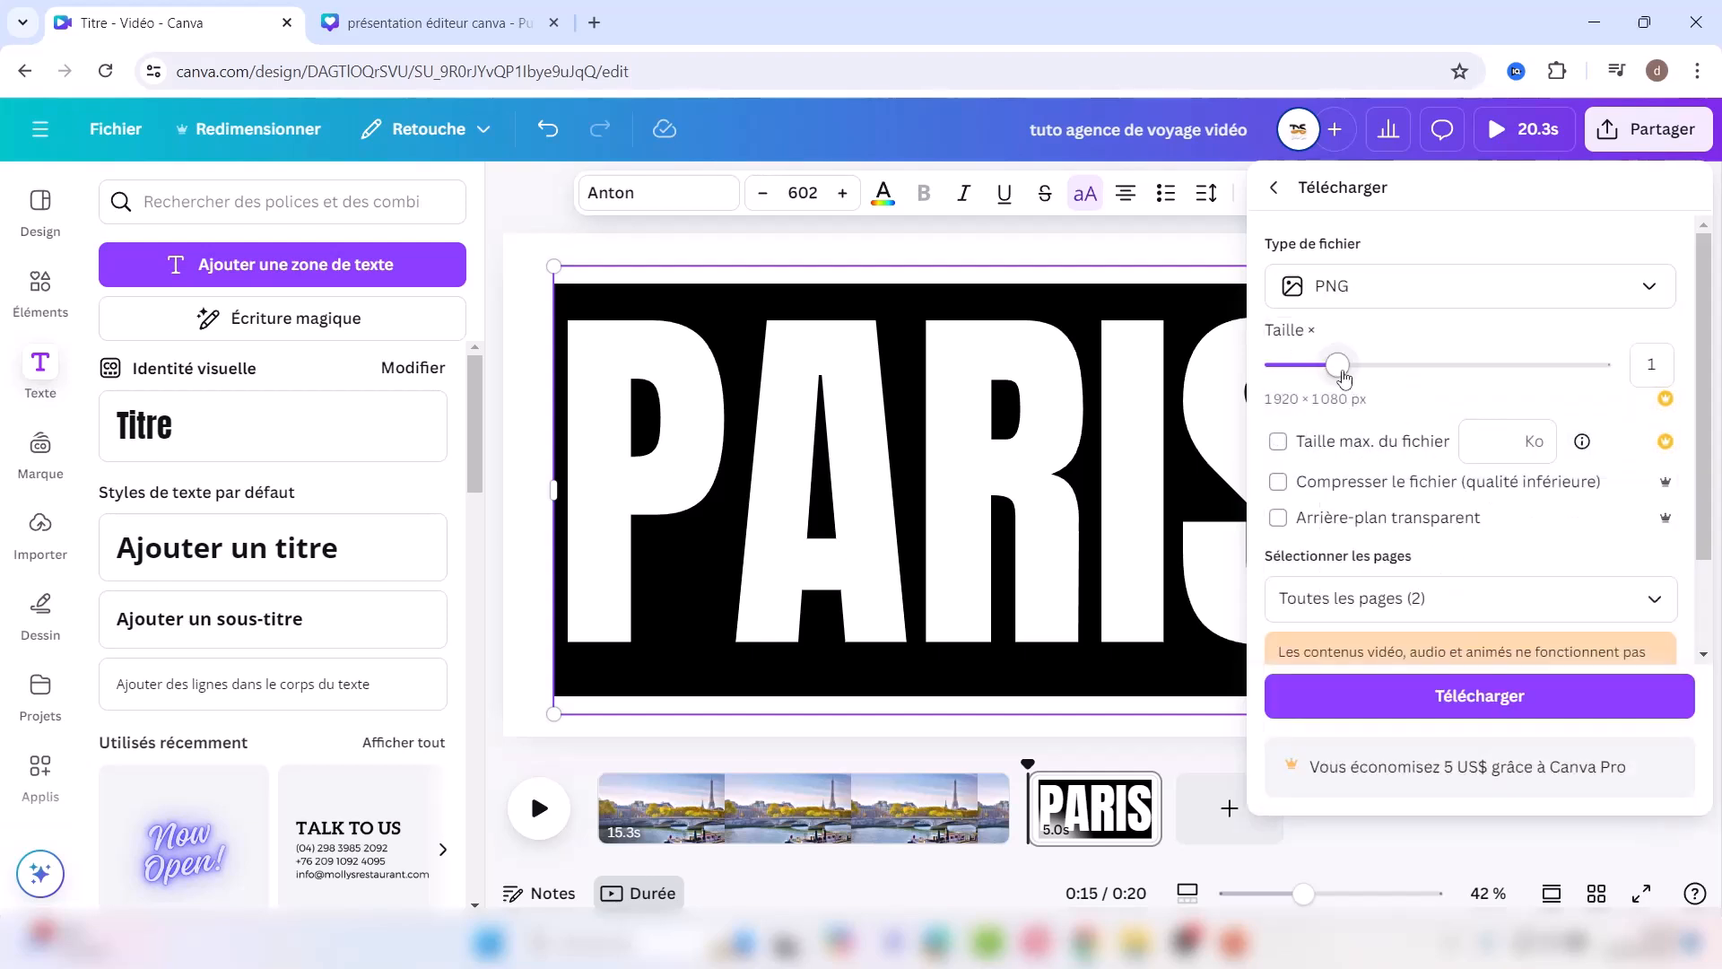
left_click_drag(1338, 366, 1543, 375)
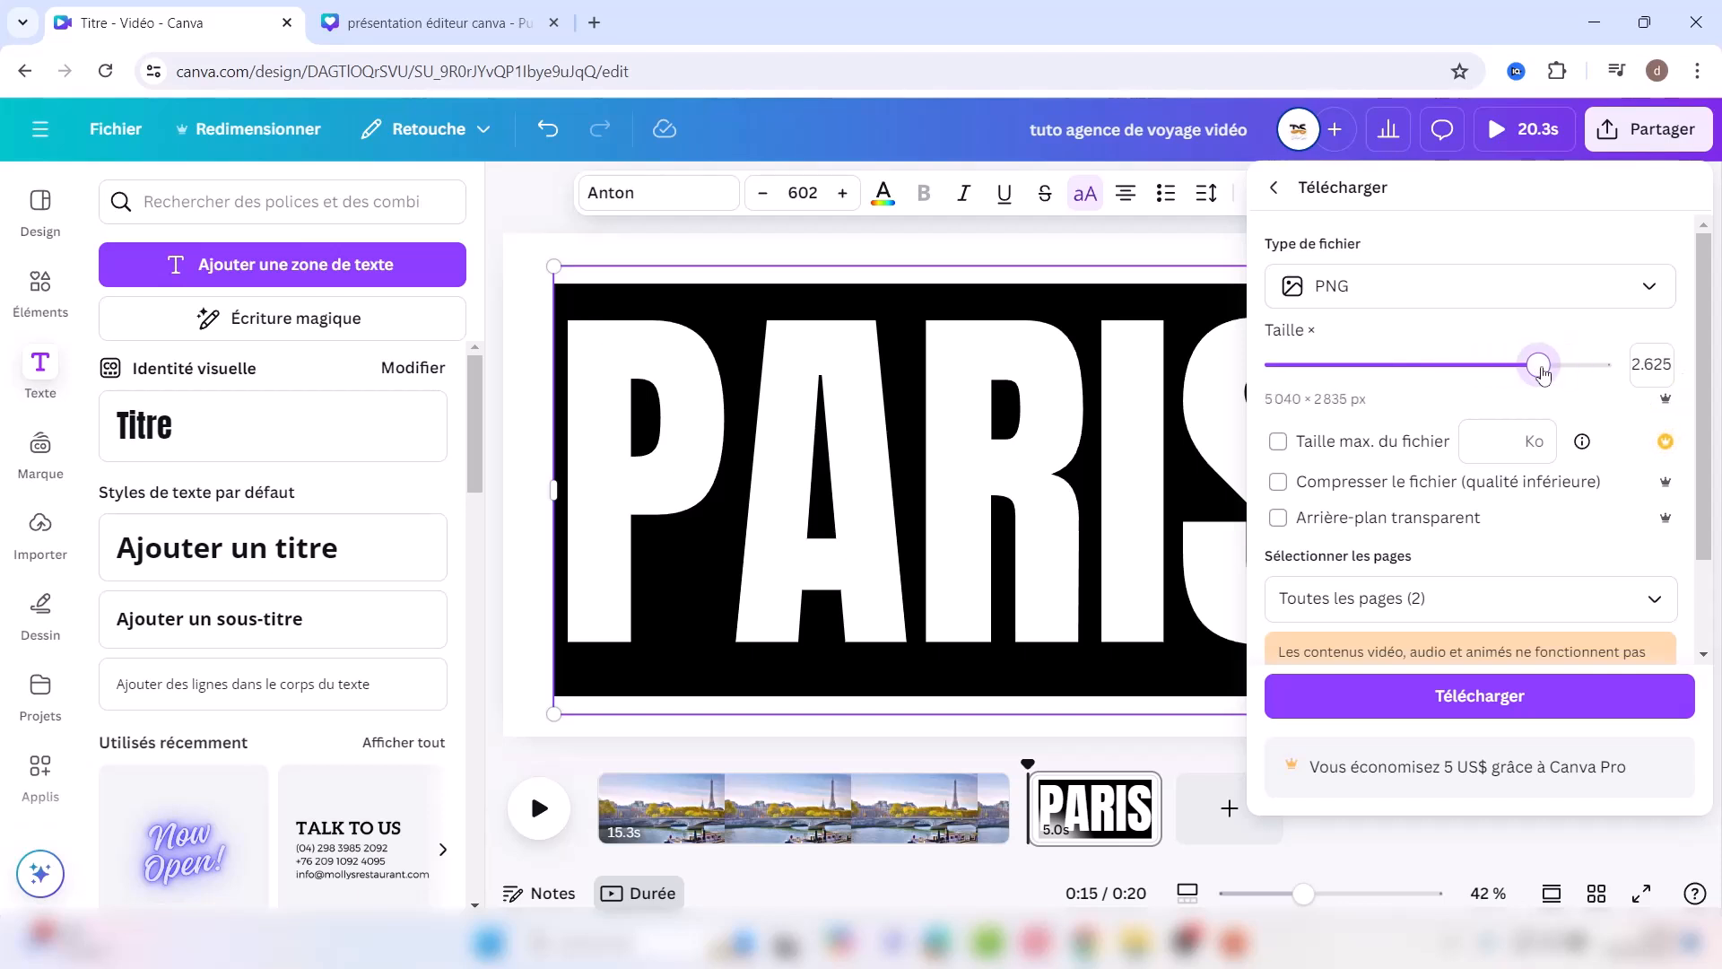
left_click(1368, 522)
Step: Limit the export to Page 2 only and download the PNG
left_click(1665, 605)
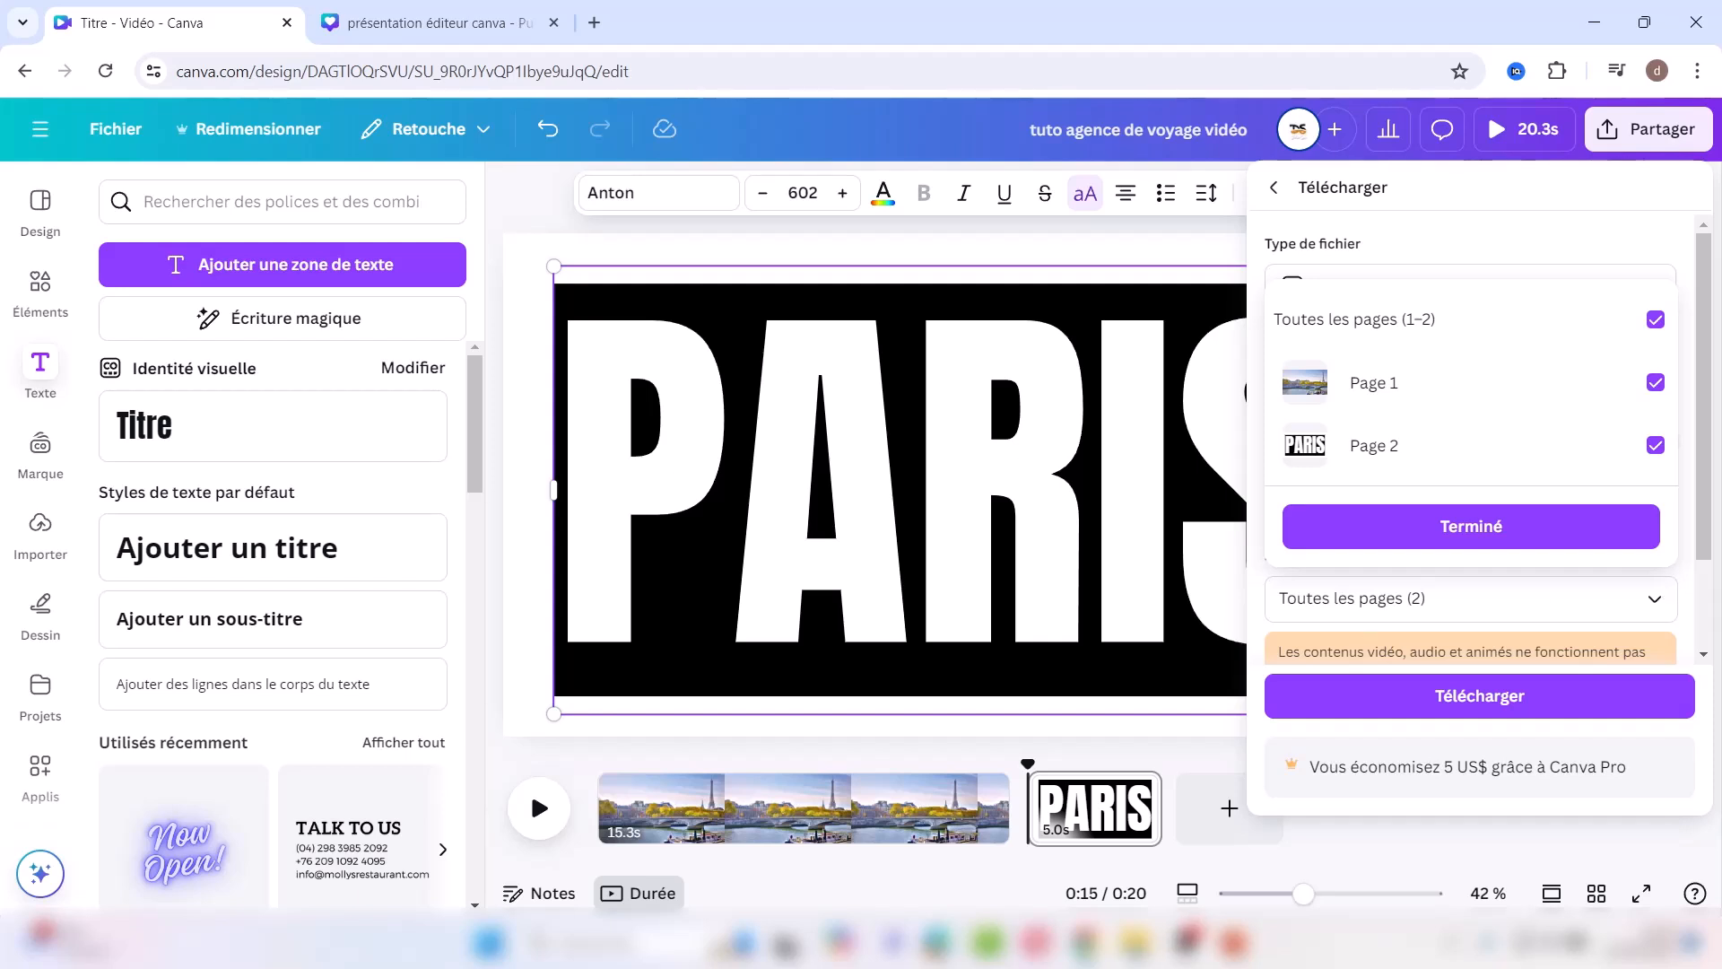
left_click(1186, 940)
left_click(1231, 637)
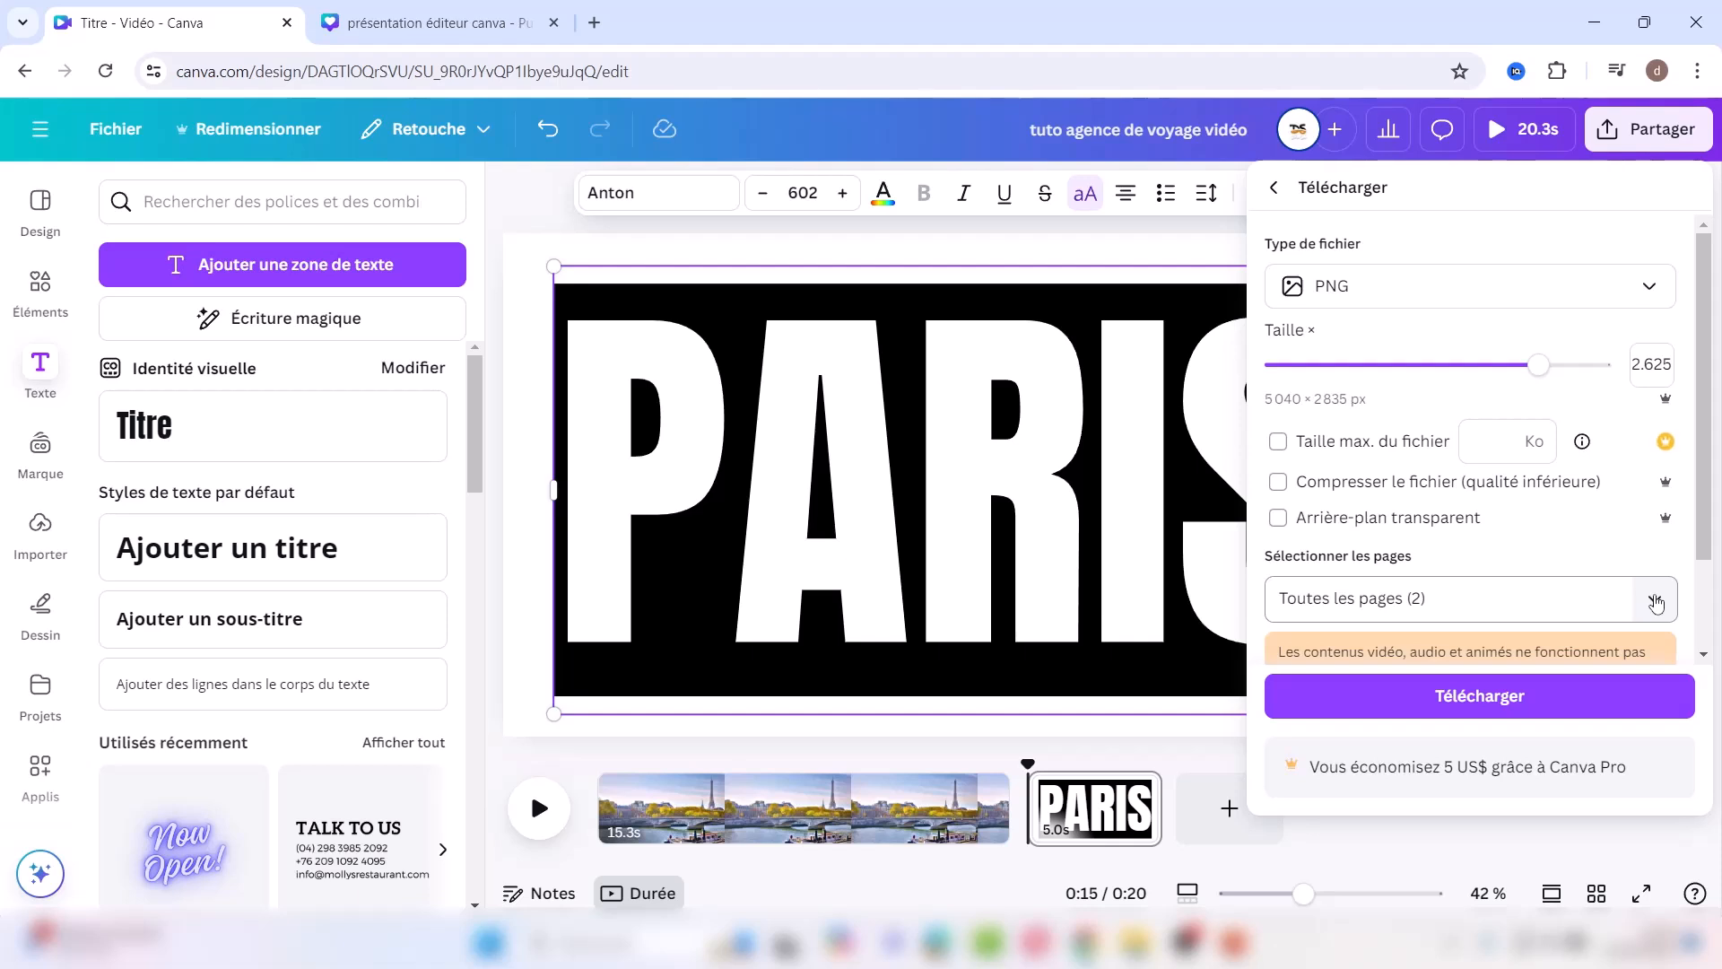
left_click(1656, 601)
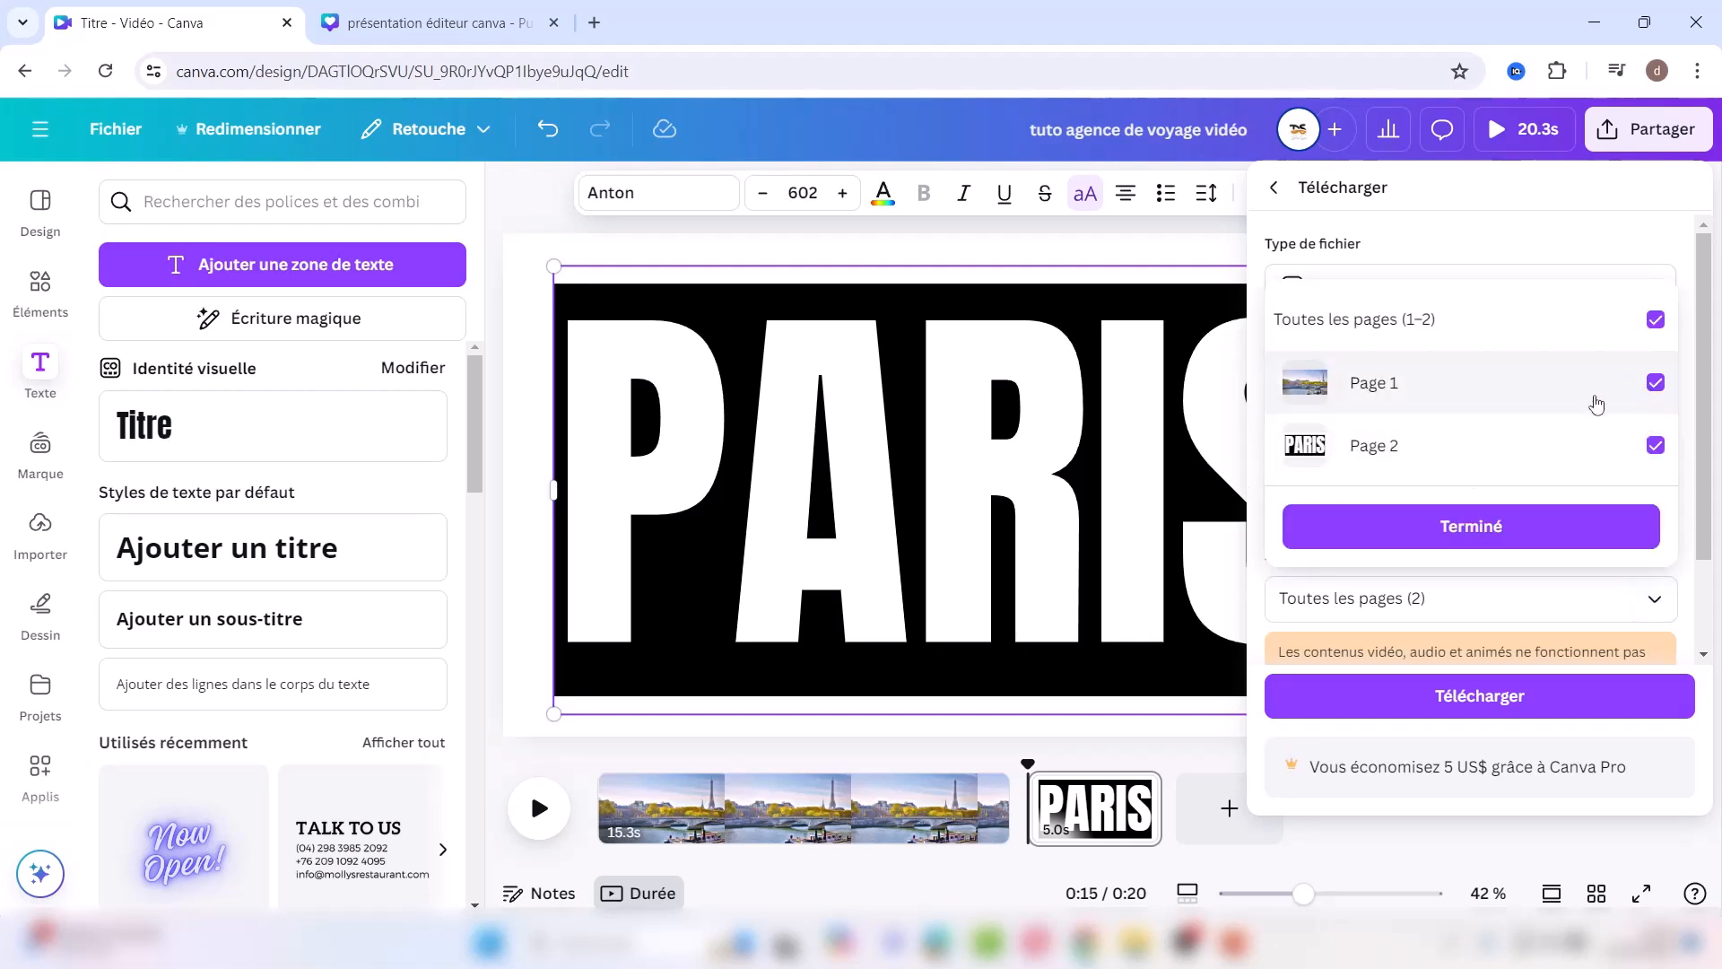
left_click(1656, 383)
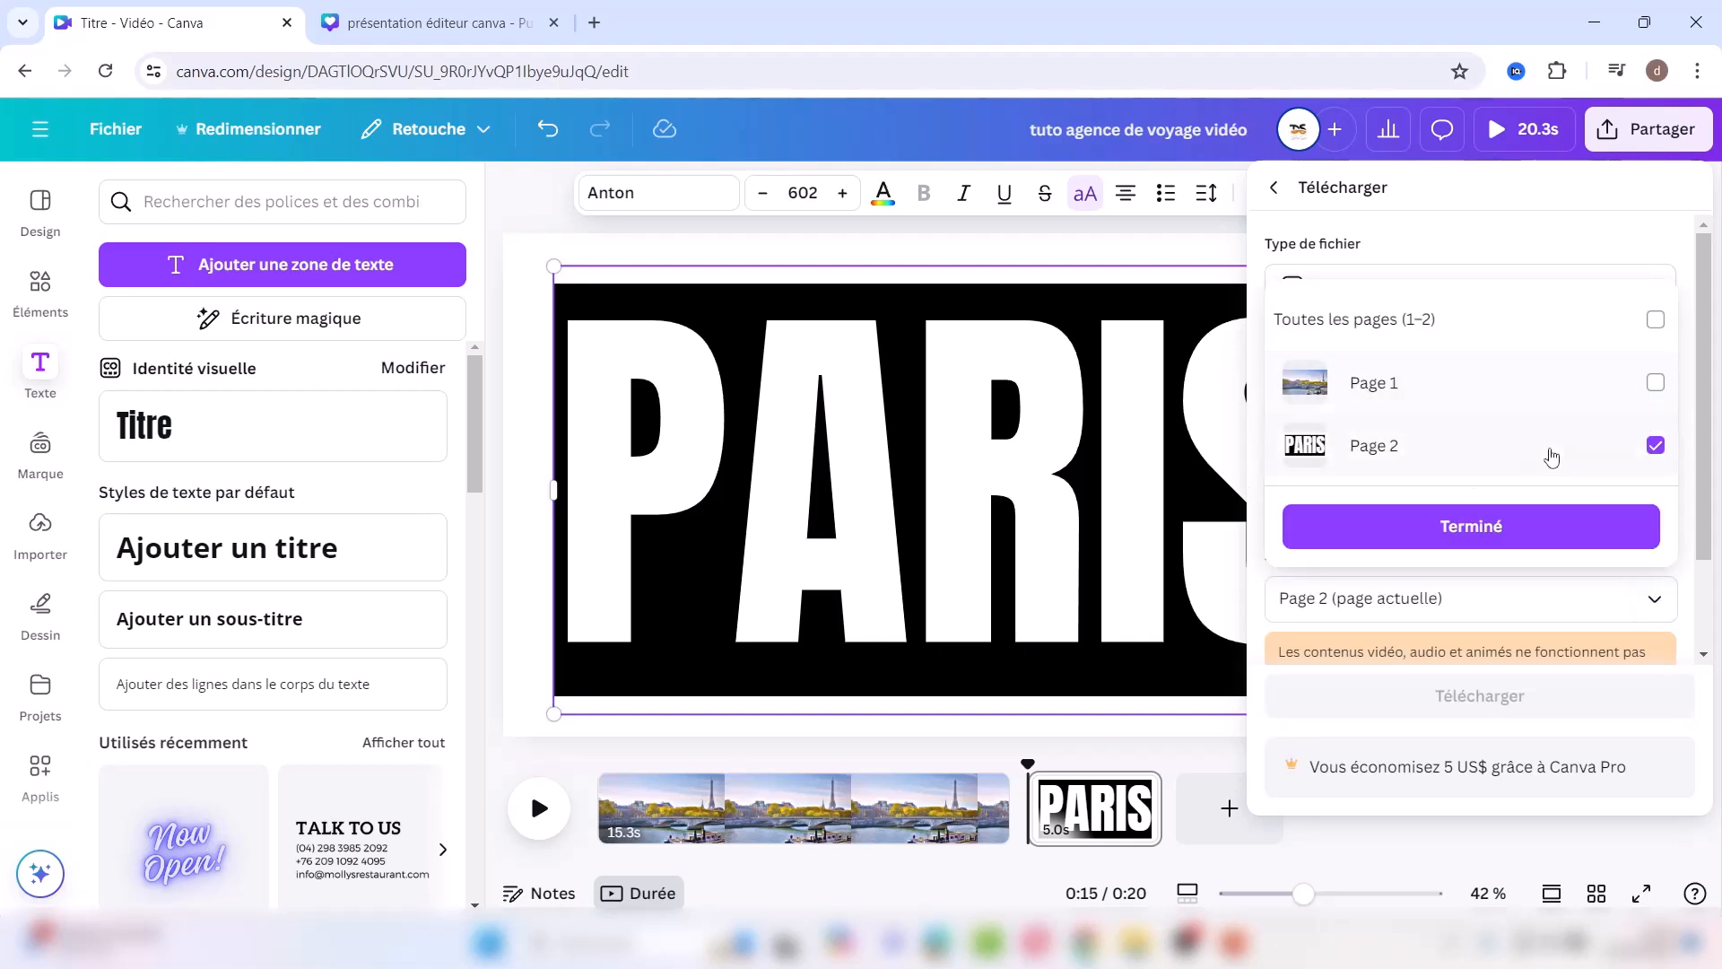
left_click(1491, 527)
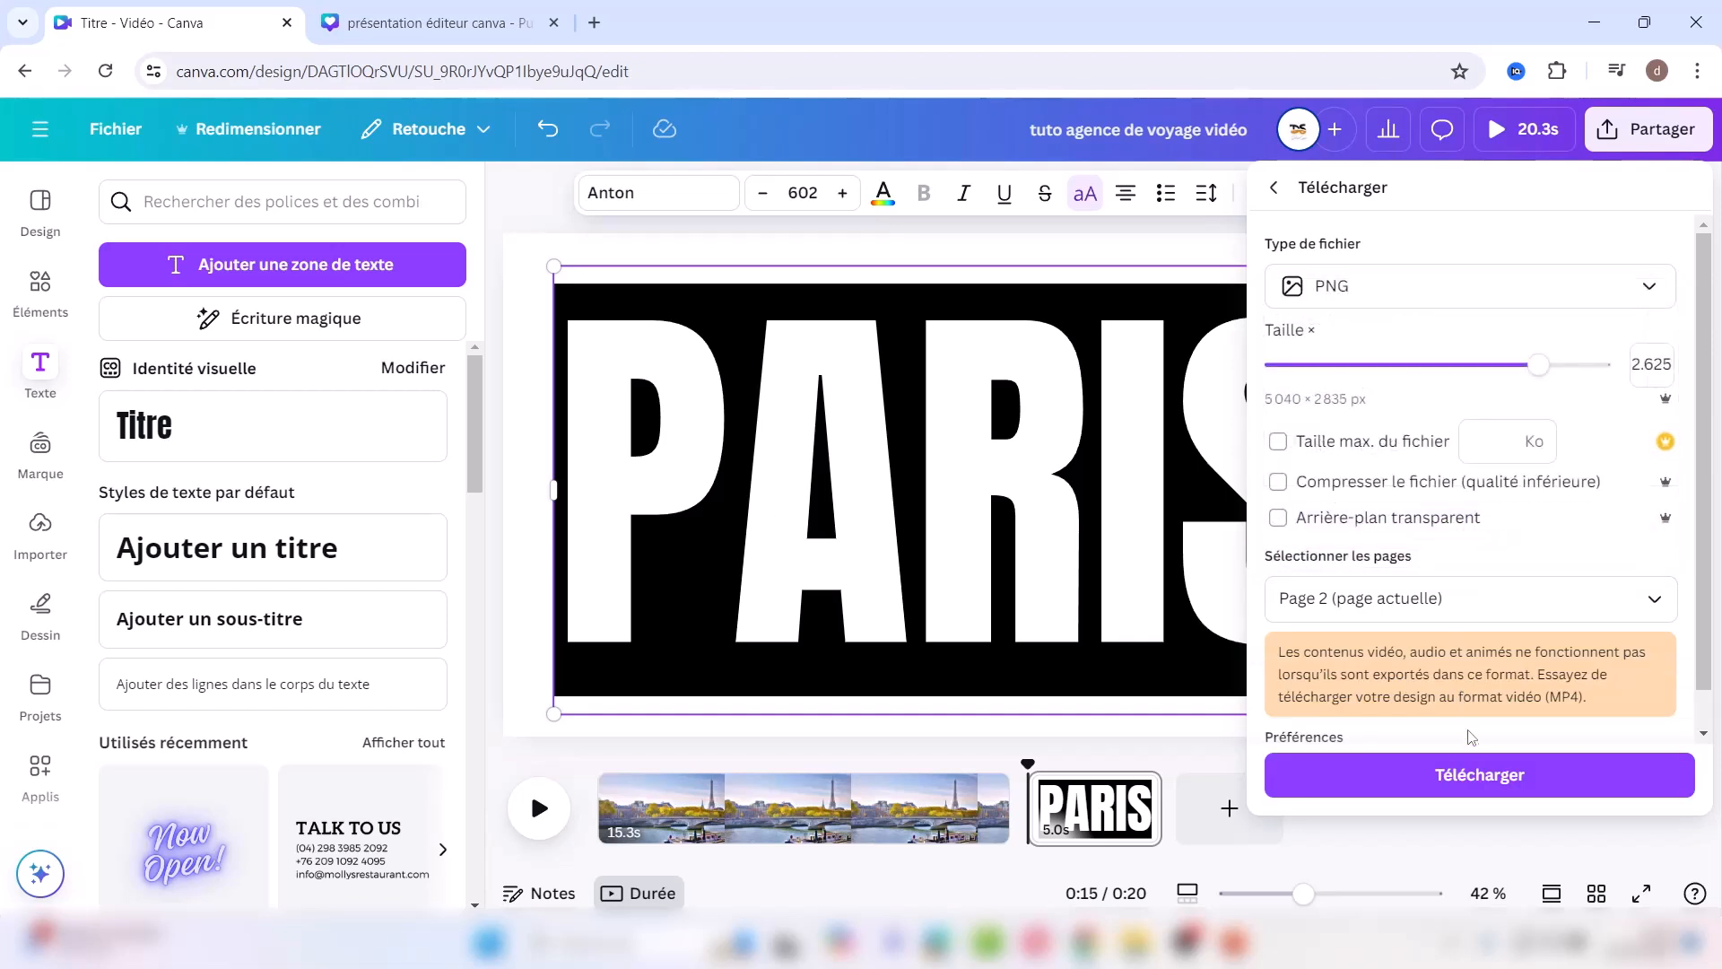
left_click(1447, 779)
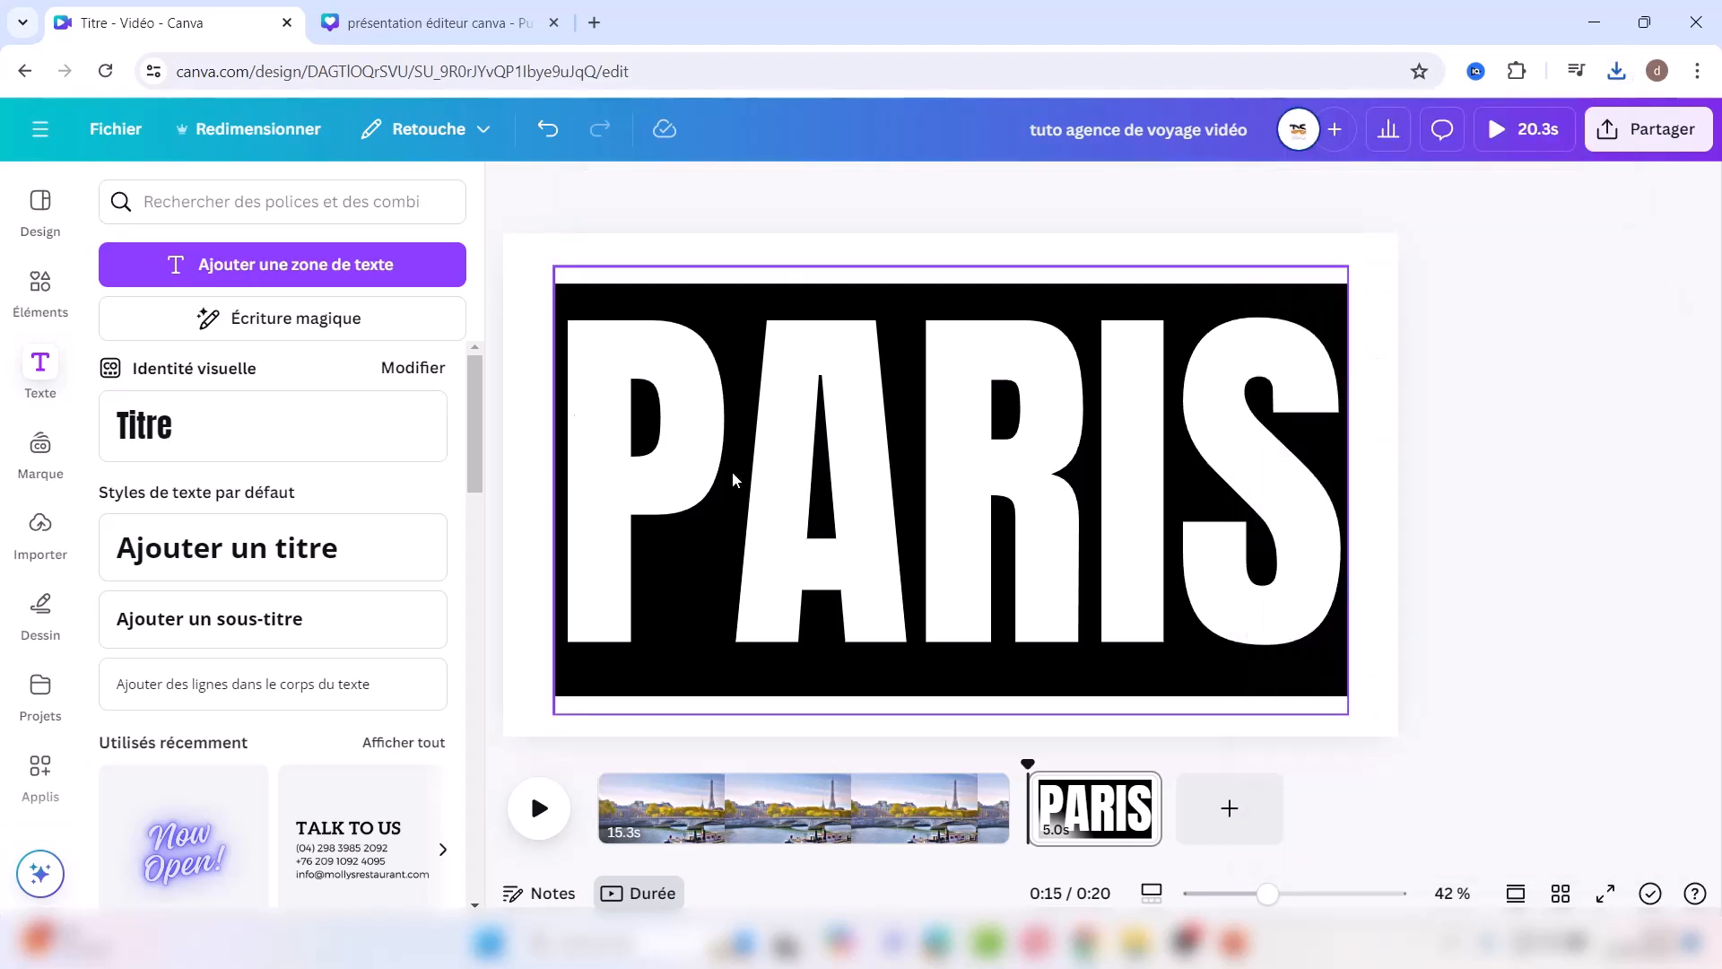
Step: Import the downloaded PARIS PNG into Canva's uploads
left_click(40, 524)
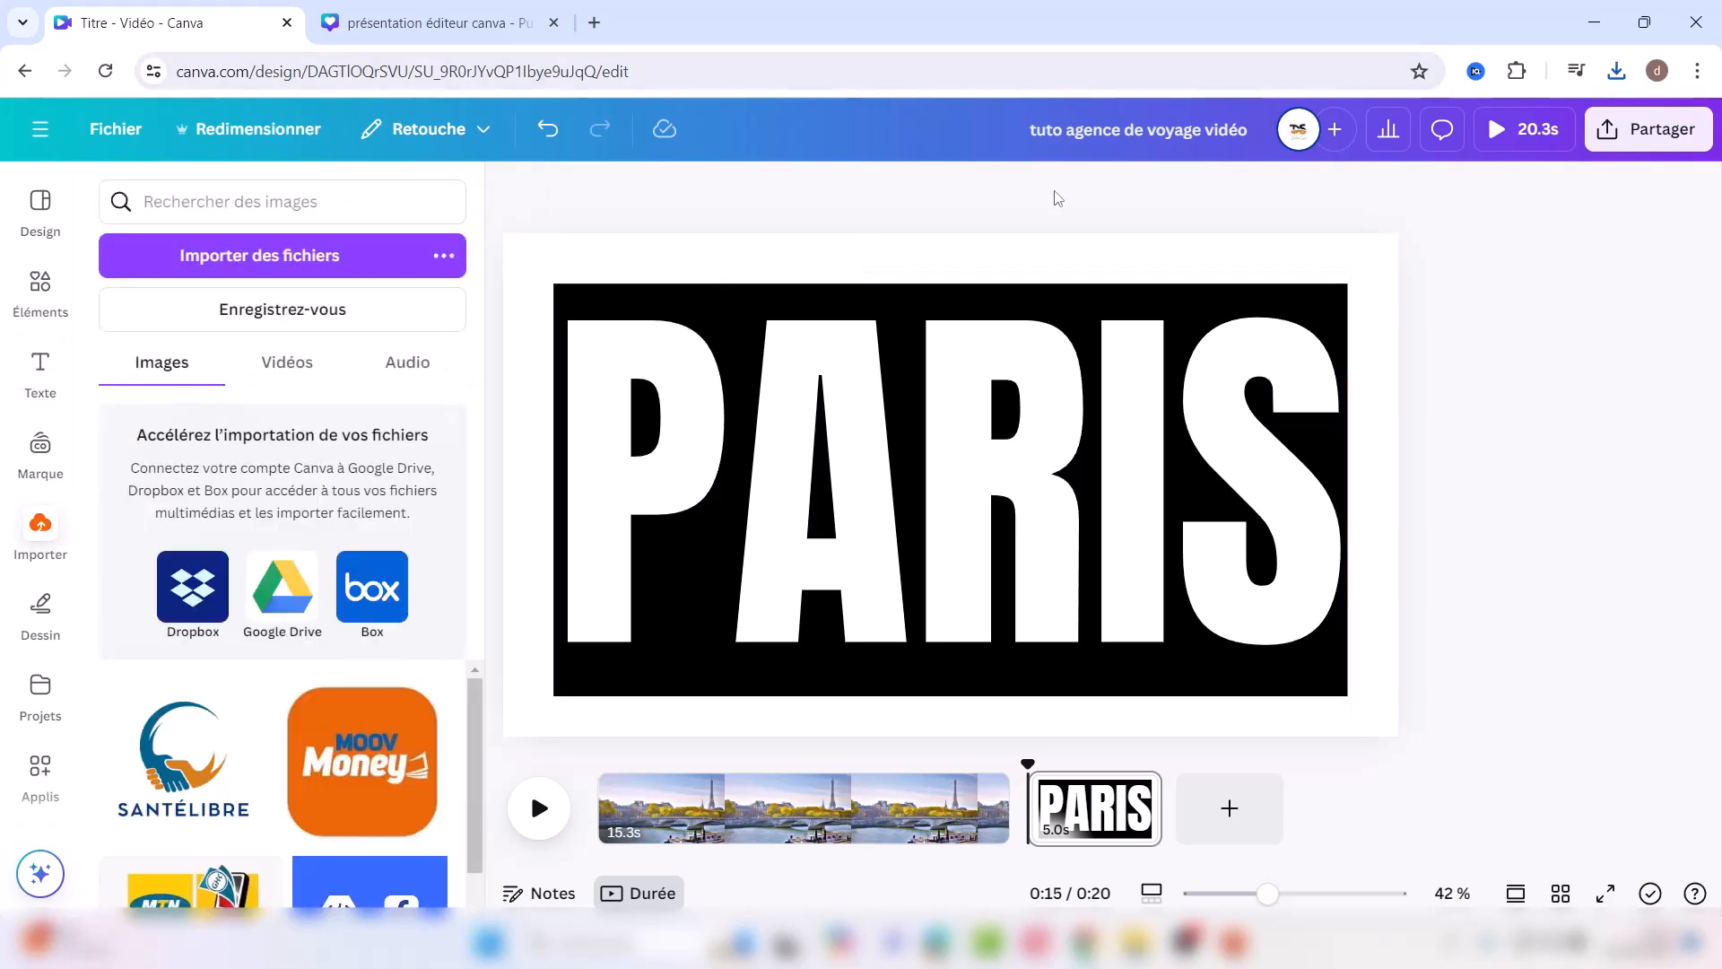
left_click(1623, 75)
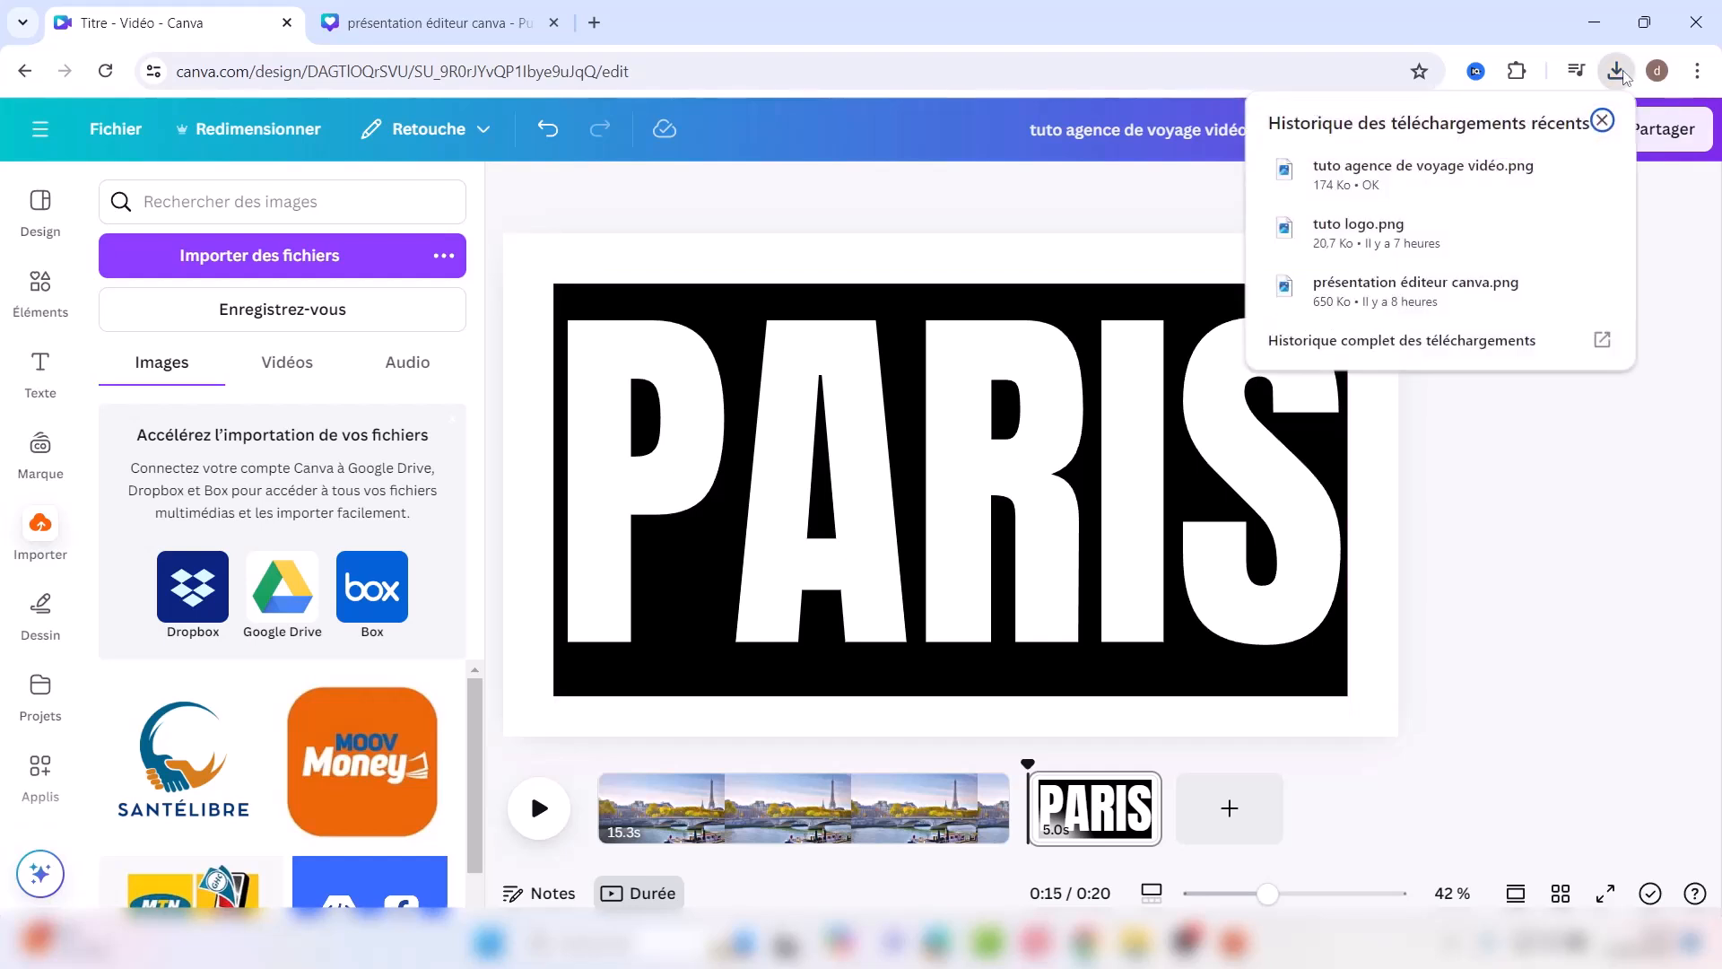
left_click_drag(1336, 168, 230, 345)
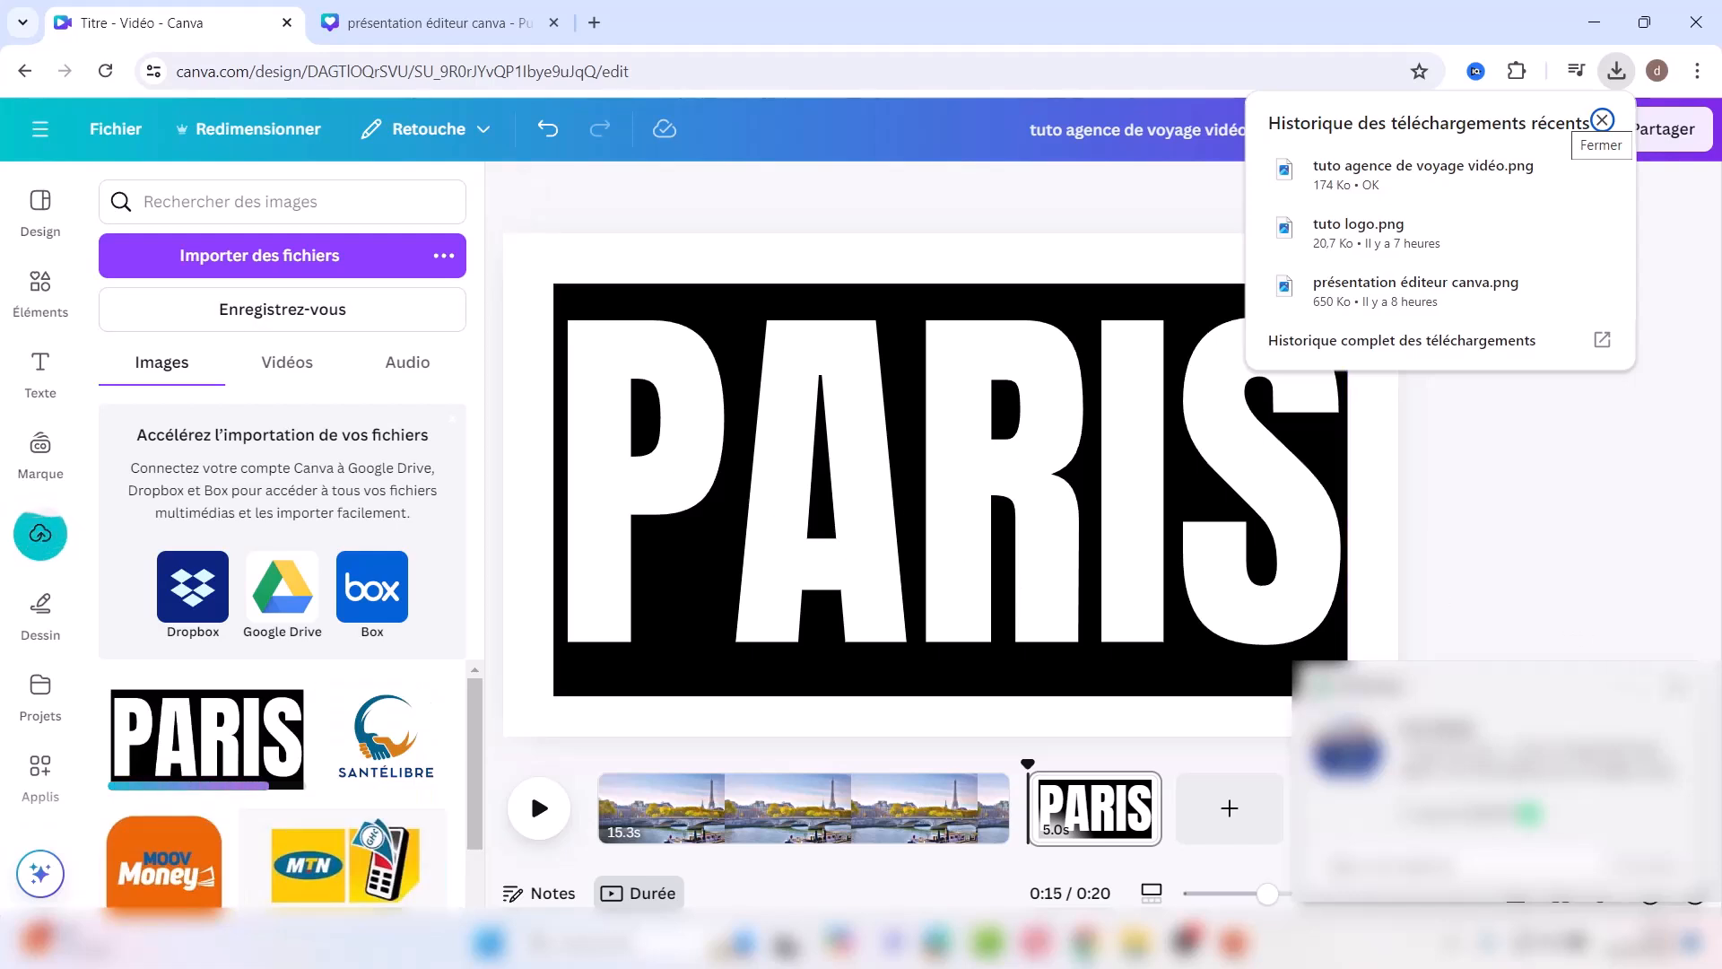
left_click(1602, 119)
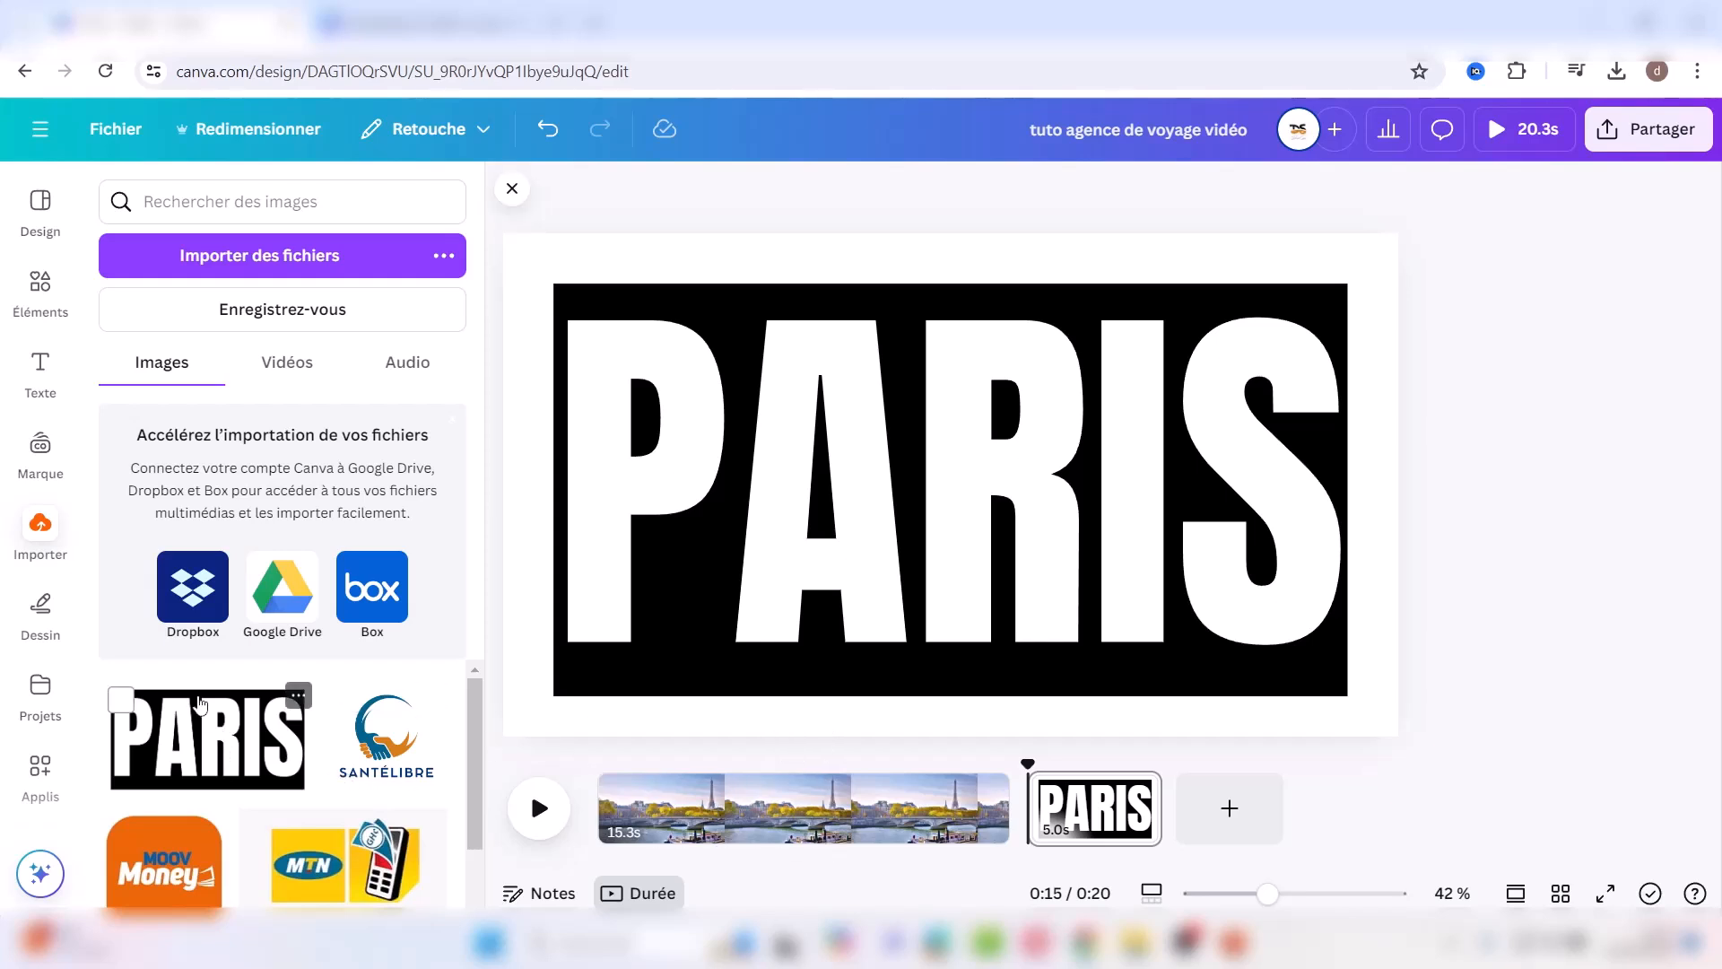
Step: Place the PARIS image over the Seine video and remove its background
left_click(693, 794)
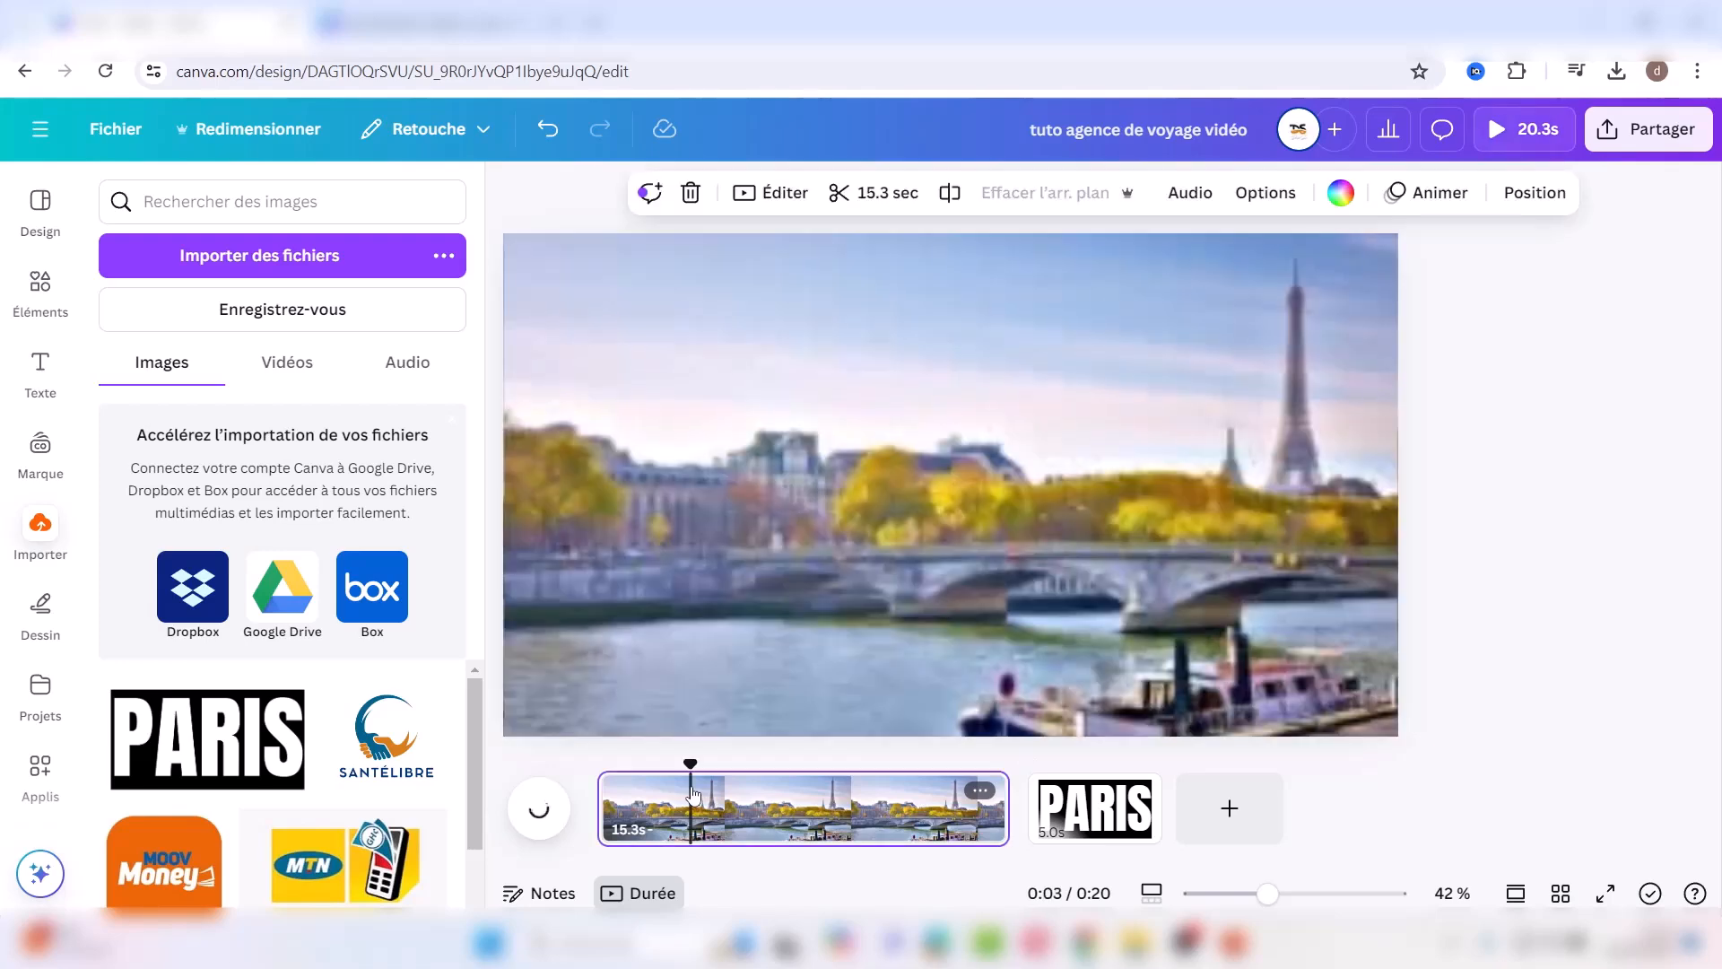
left_click(246, 728)
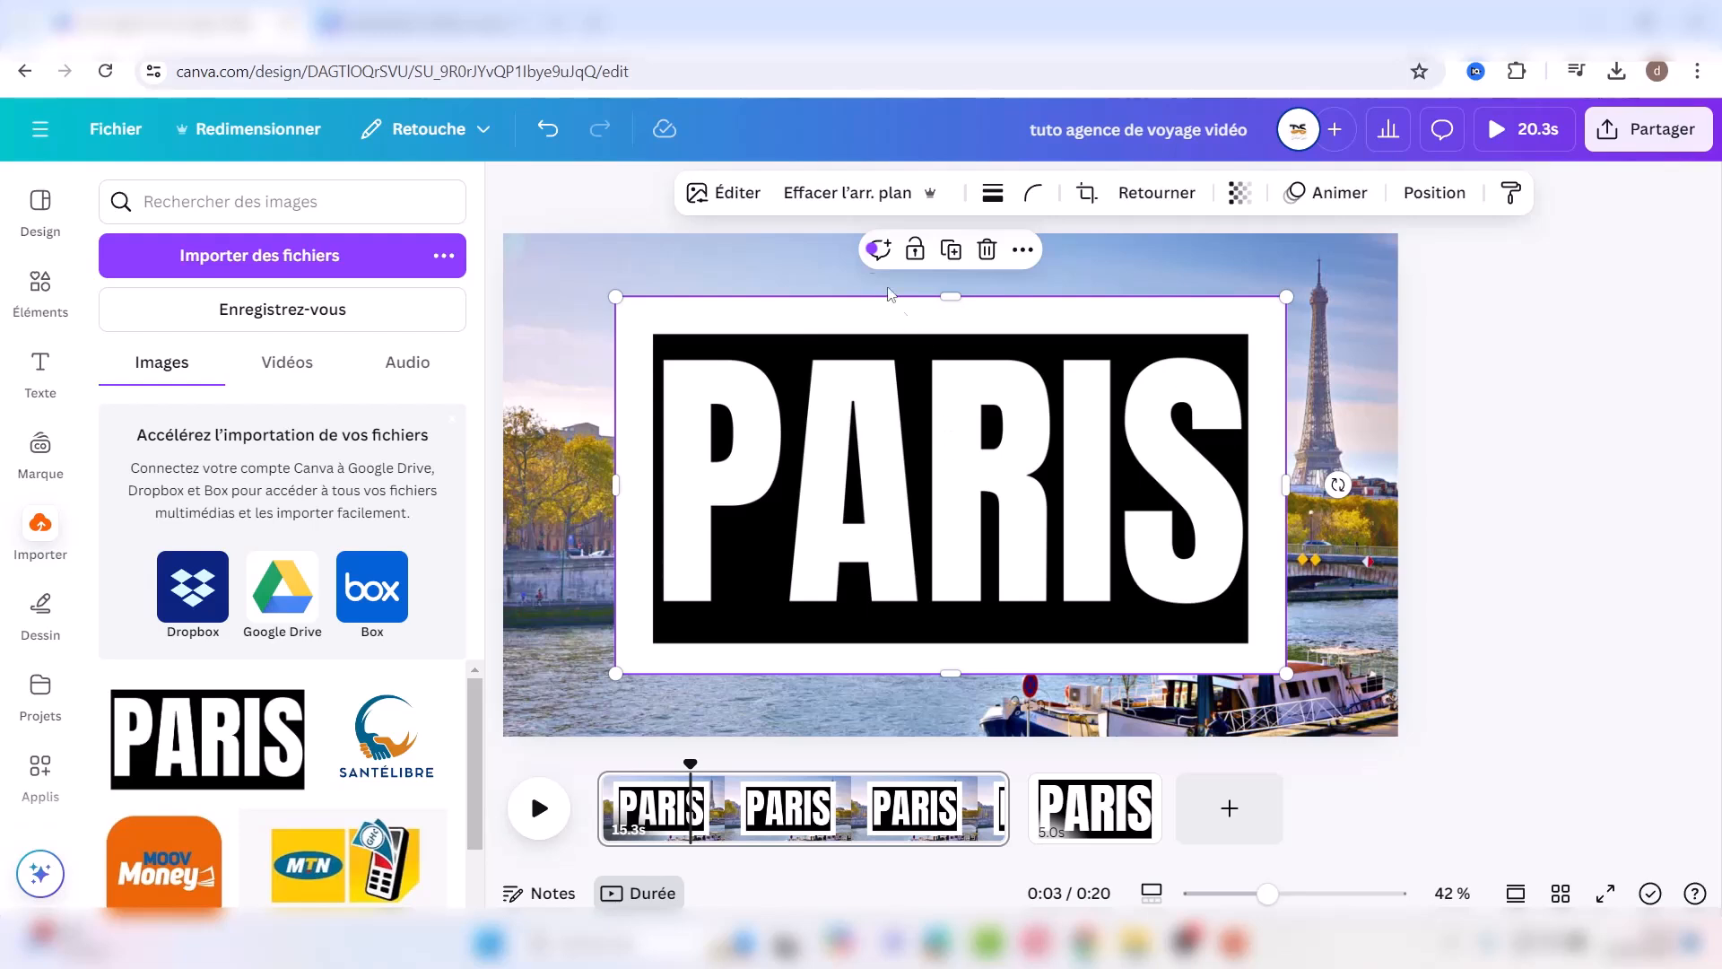
left_click(825, 199)
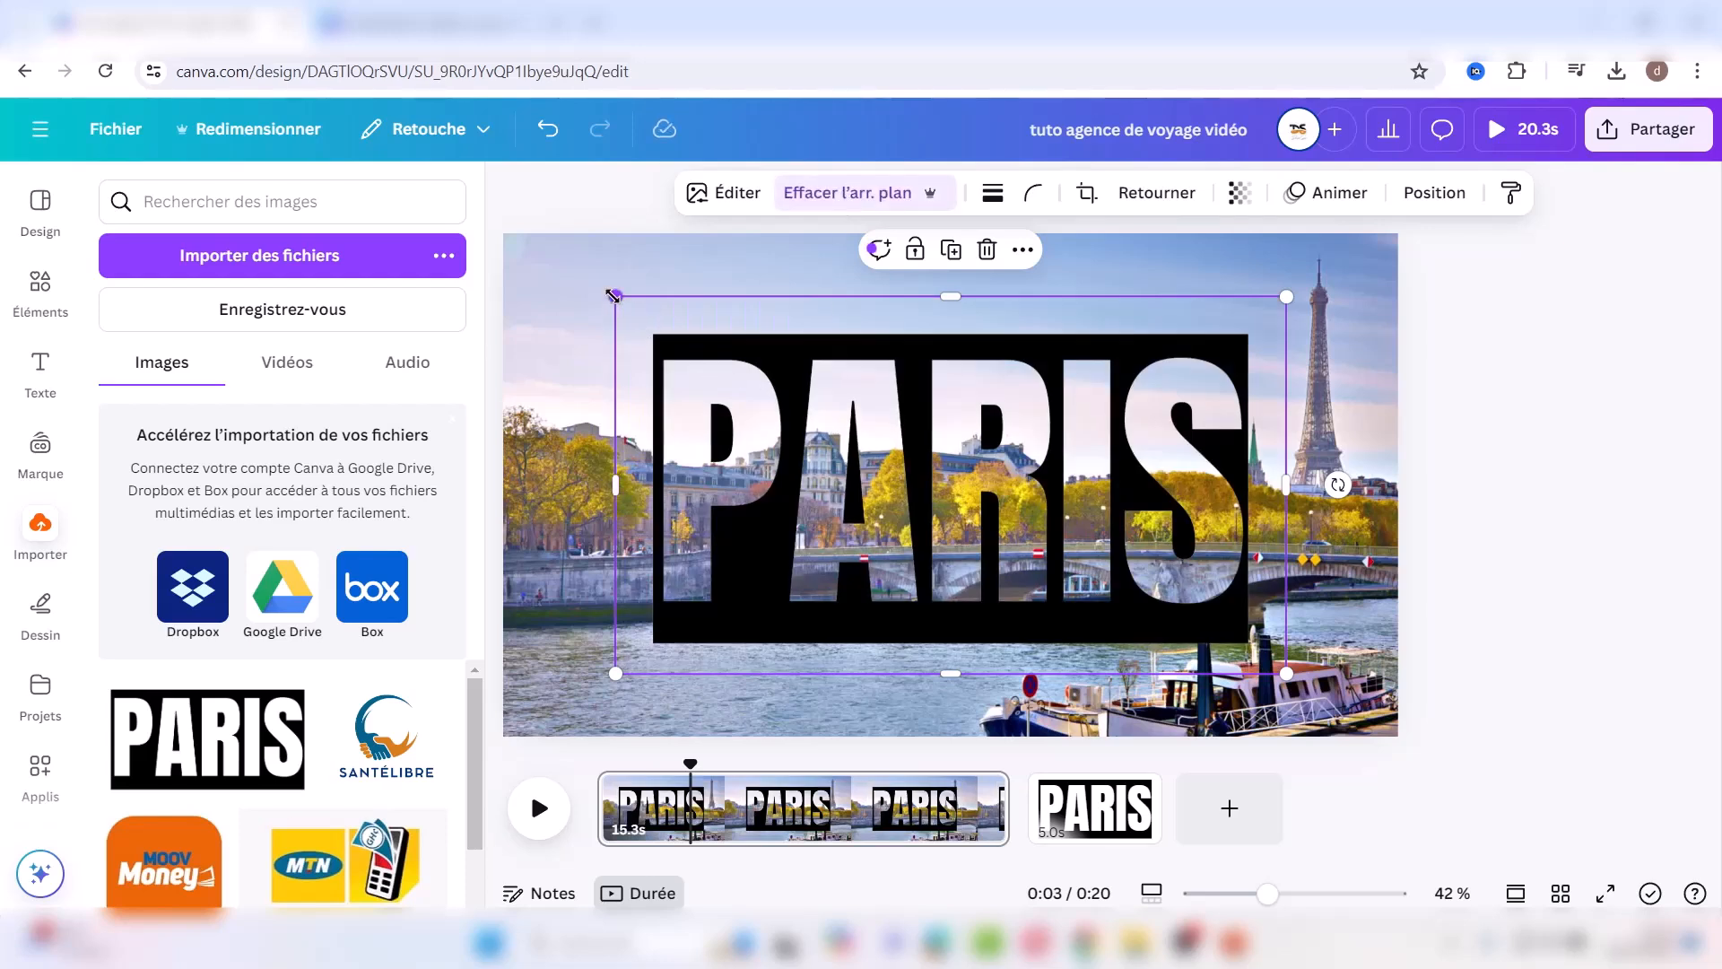
Step: Enlarge and position the PARIS image so its letters fill the video frame
left_click_drag(582, 286, 2, 184)
left_click_drag(1286, 673, 1667, 909)
left_click_drag(974, 583, 1261, 643)
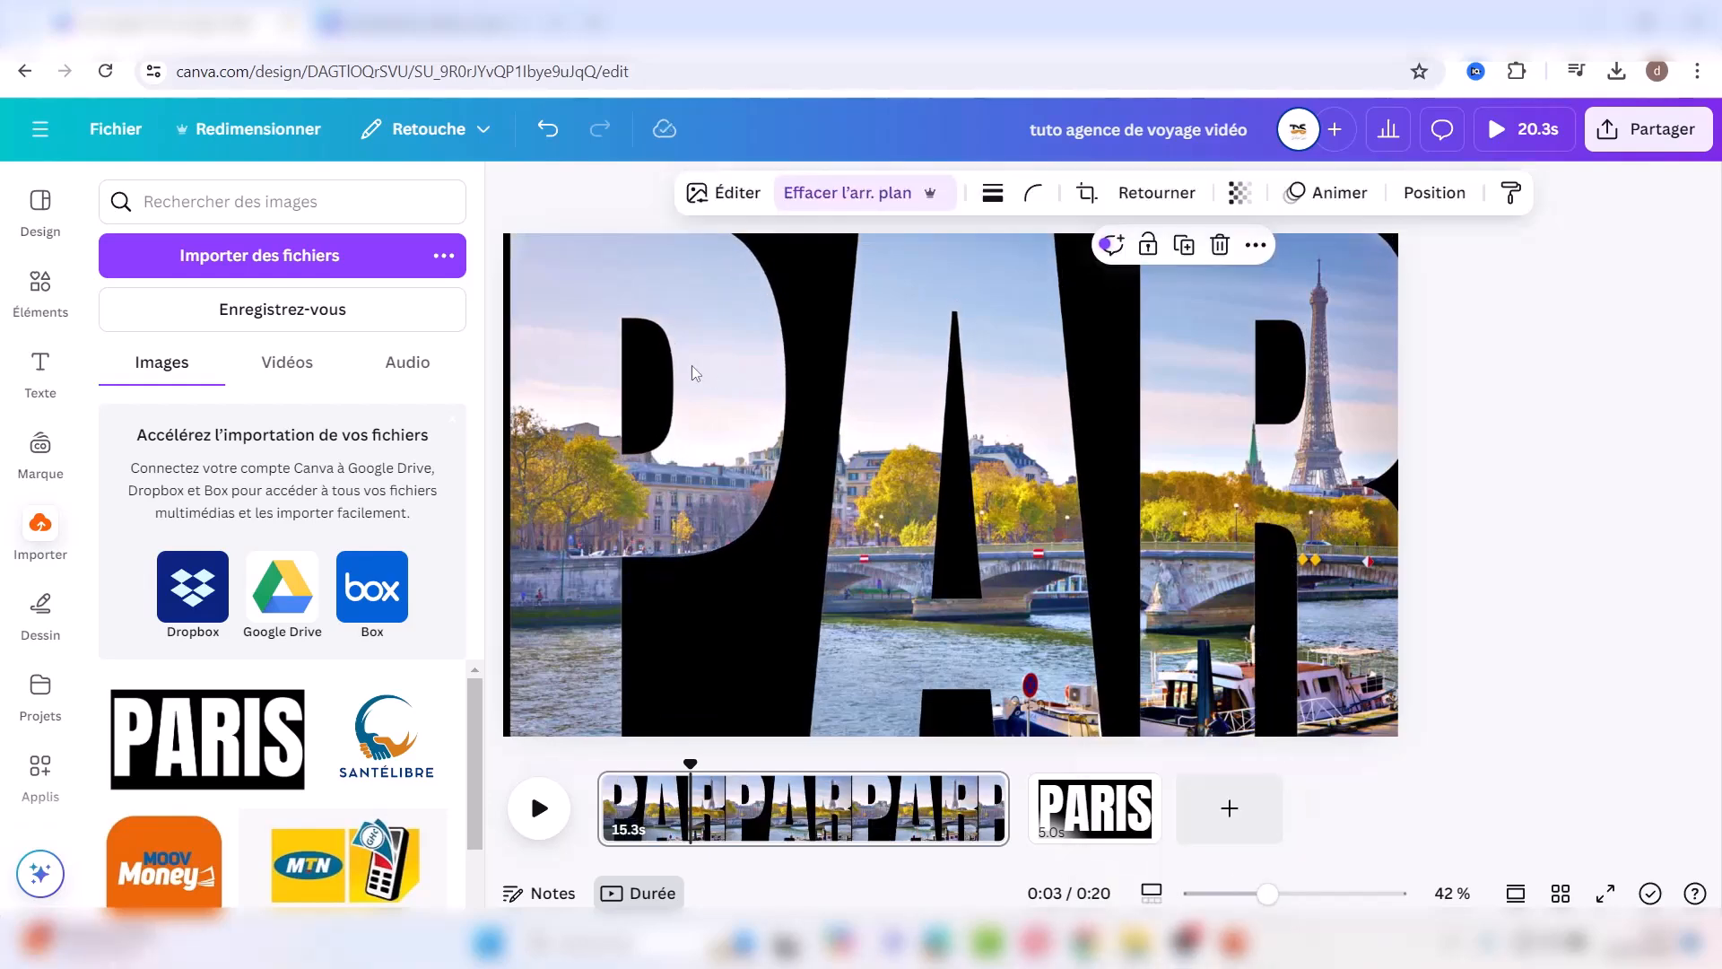
left_click_drag(675, 467, 832, 273)
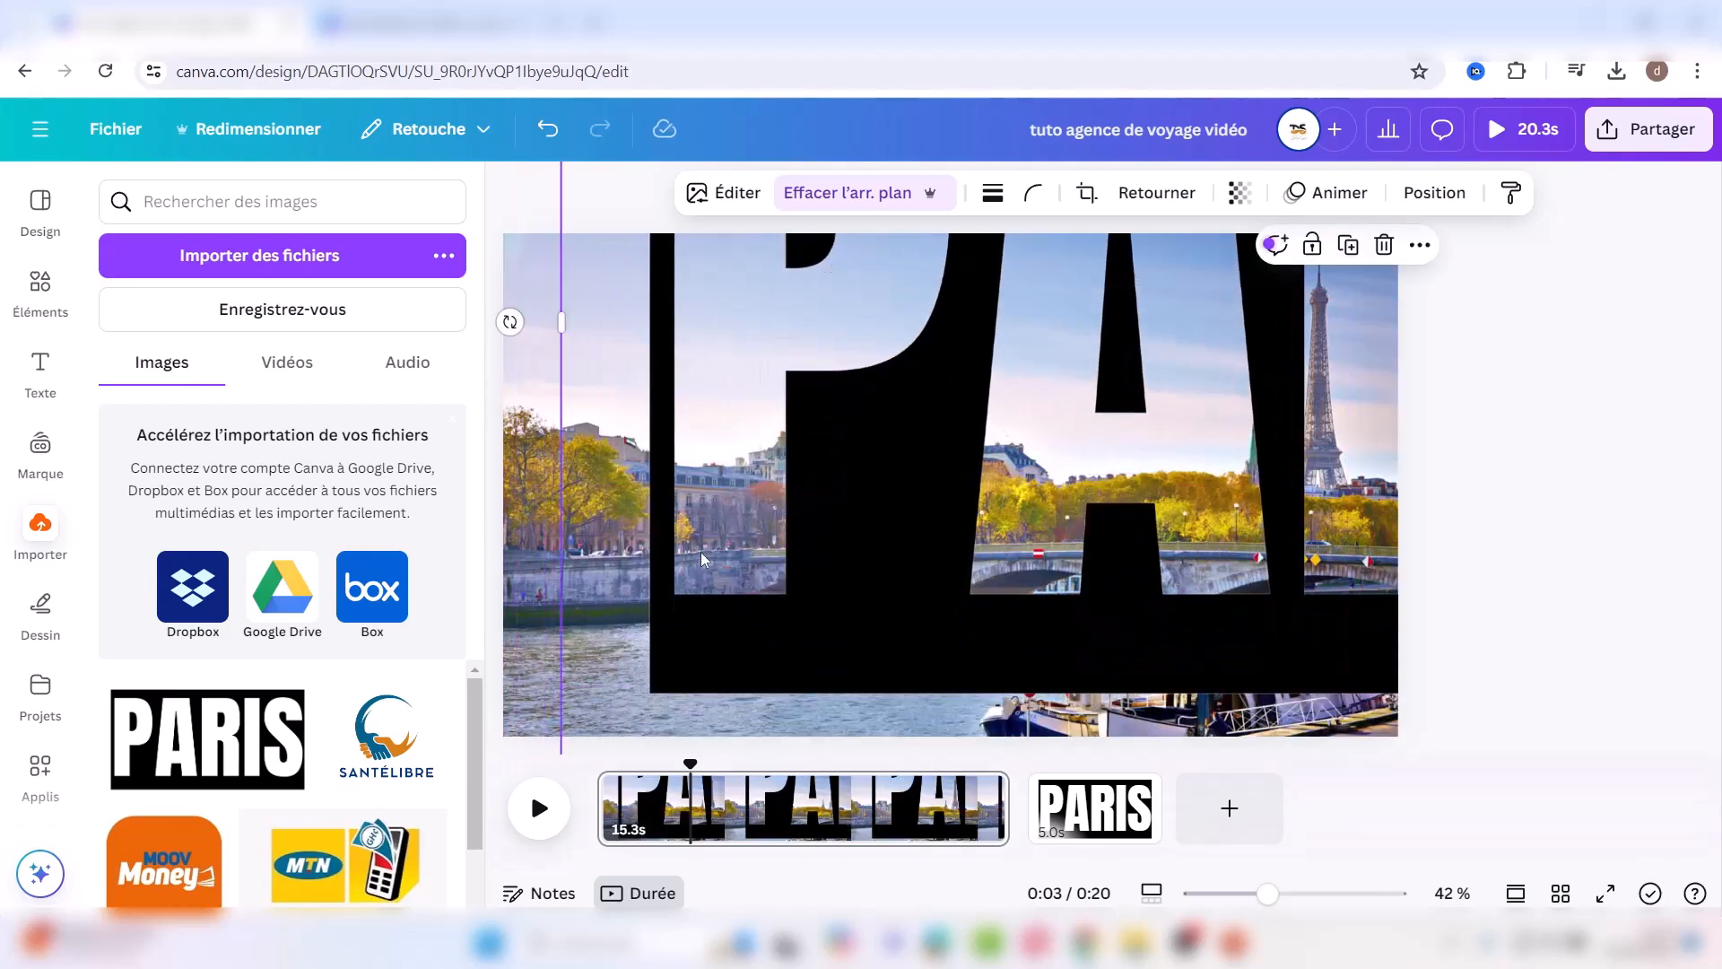
left_click_drag(680, 512, 679, 371)
left_click_drag(557, 617, 892, 473)
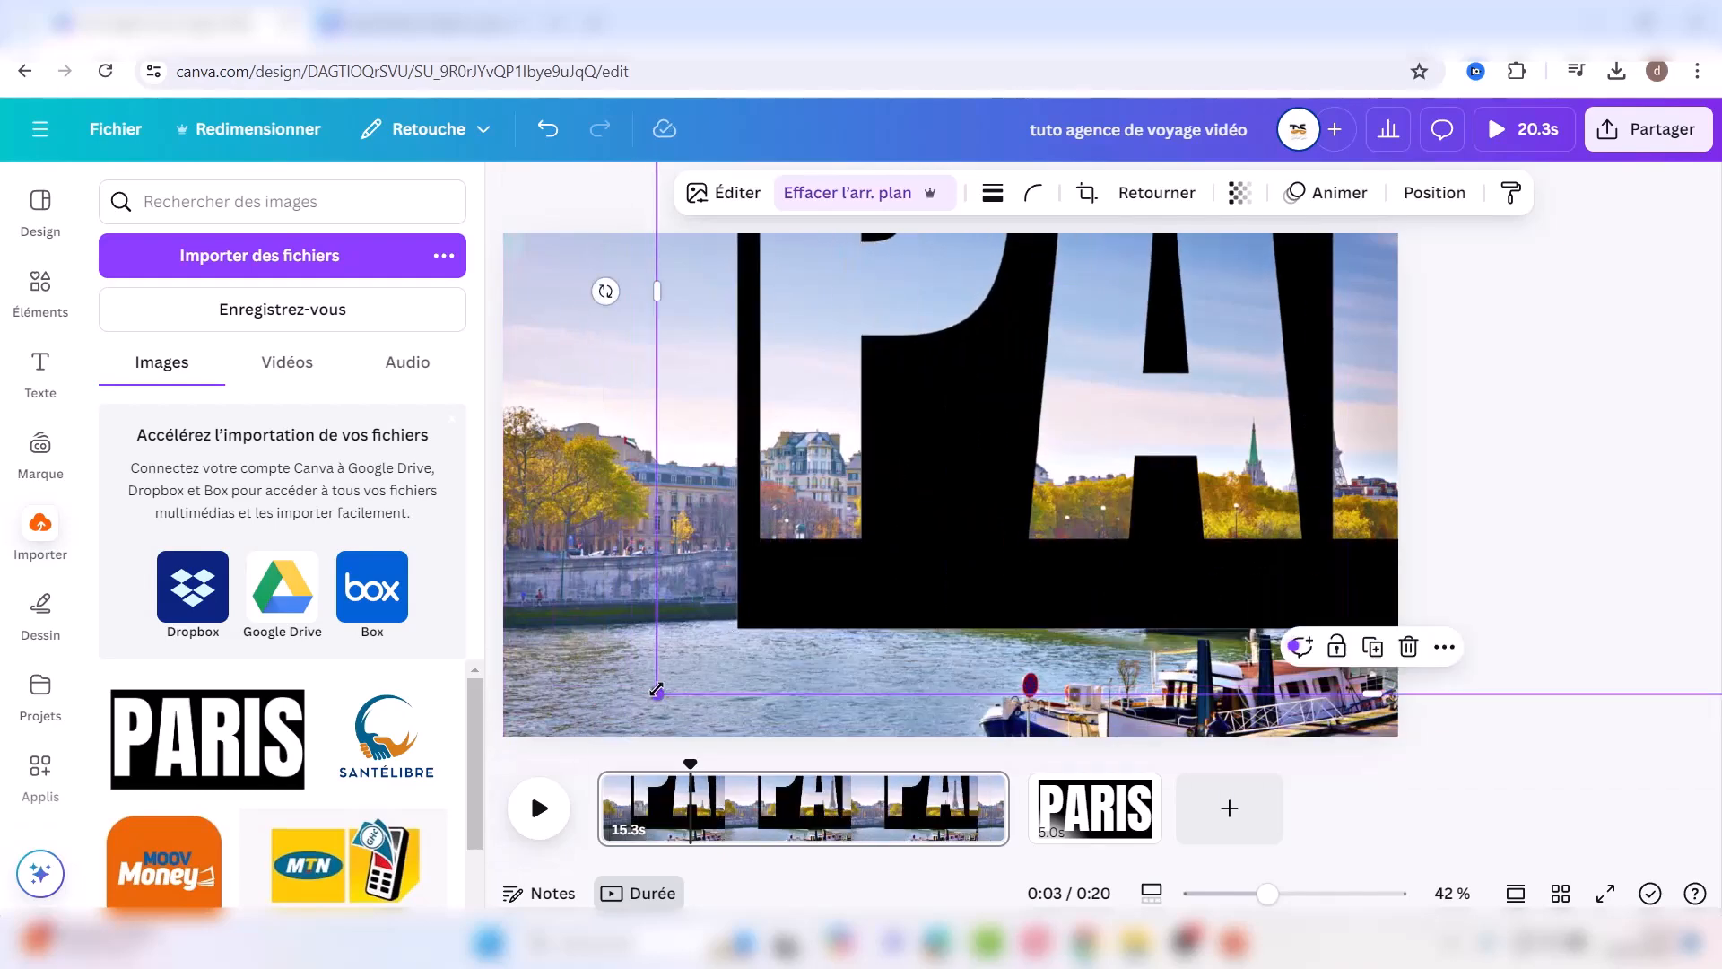
left_click_drag(657, 690, 703, 641)
left_click_drag(942, 386, 641, 599)
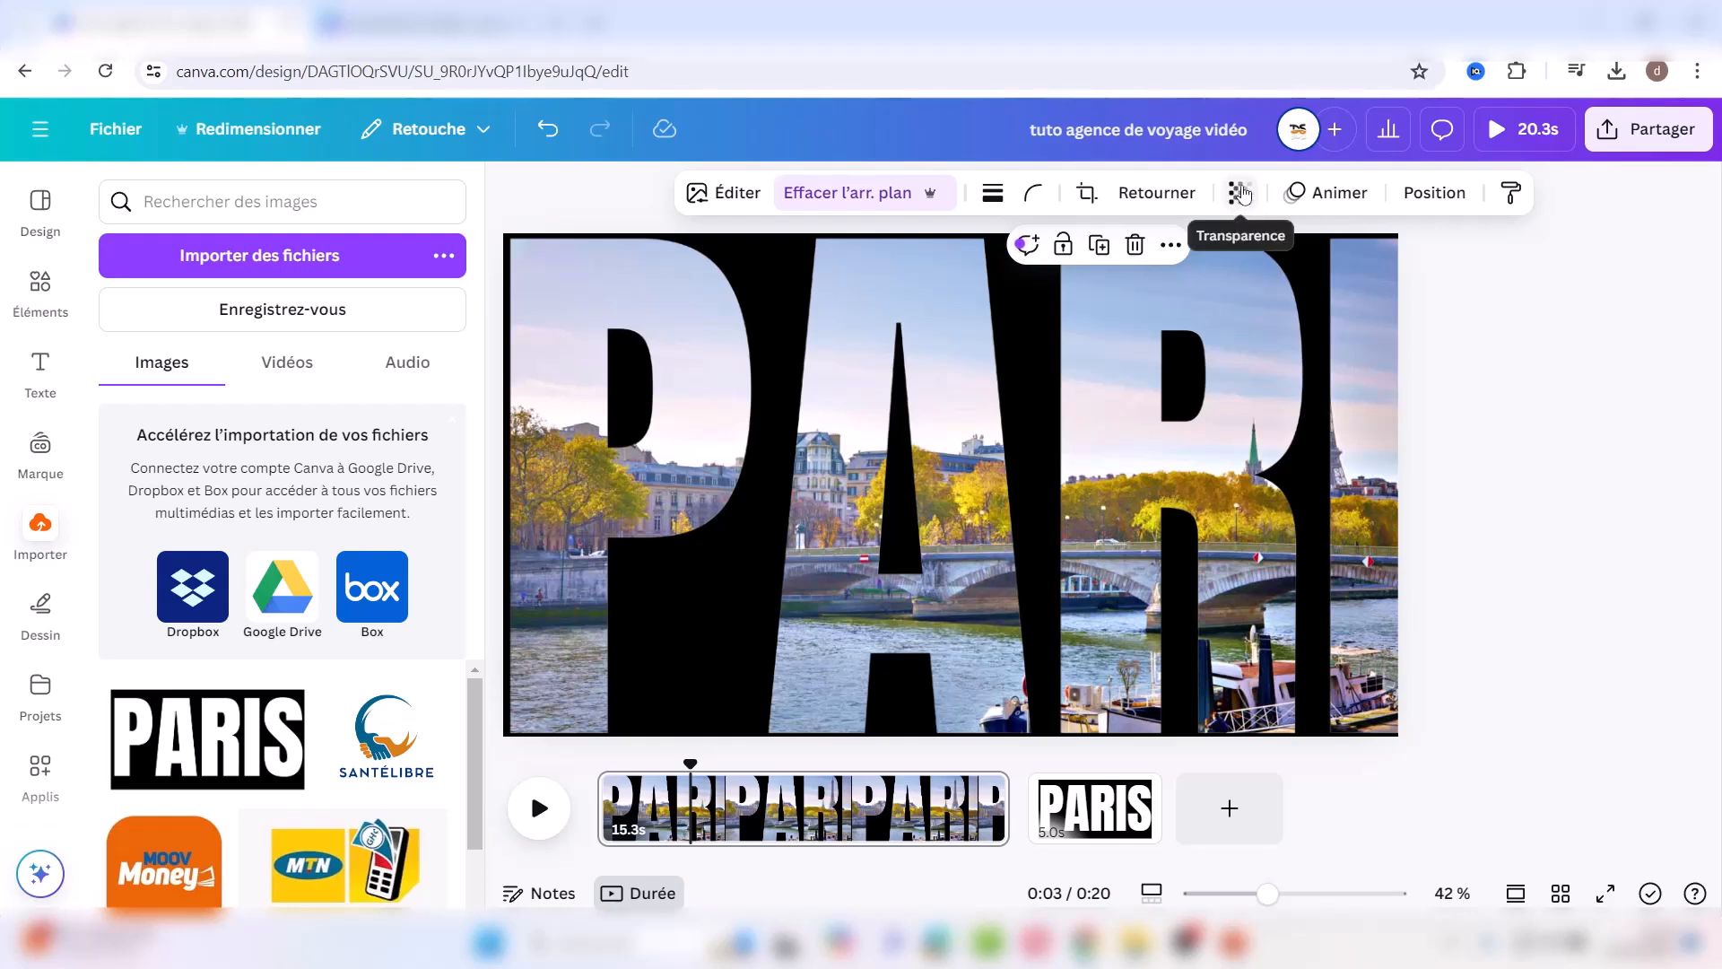
Step: Set the PARIS overlay's transparency to 65
left_click(1242, 194)
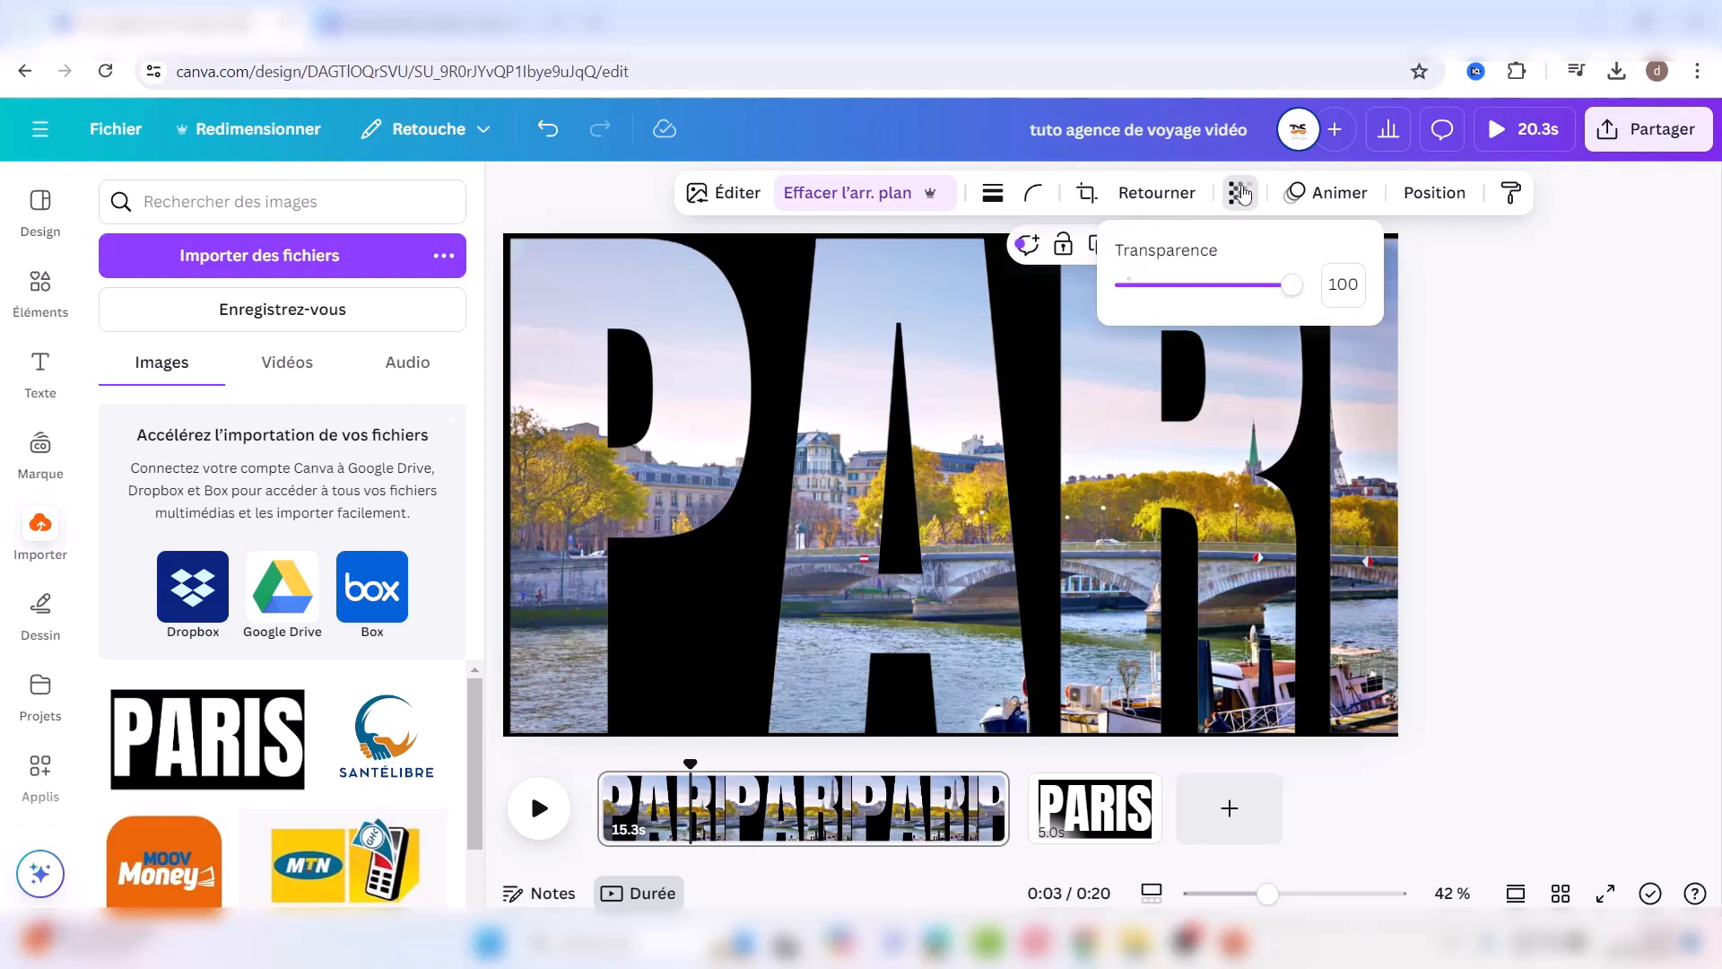
left_click(1235, 287)
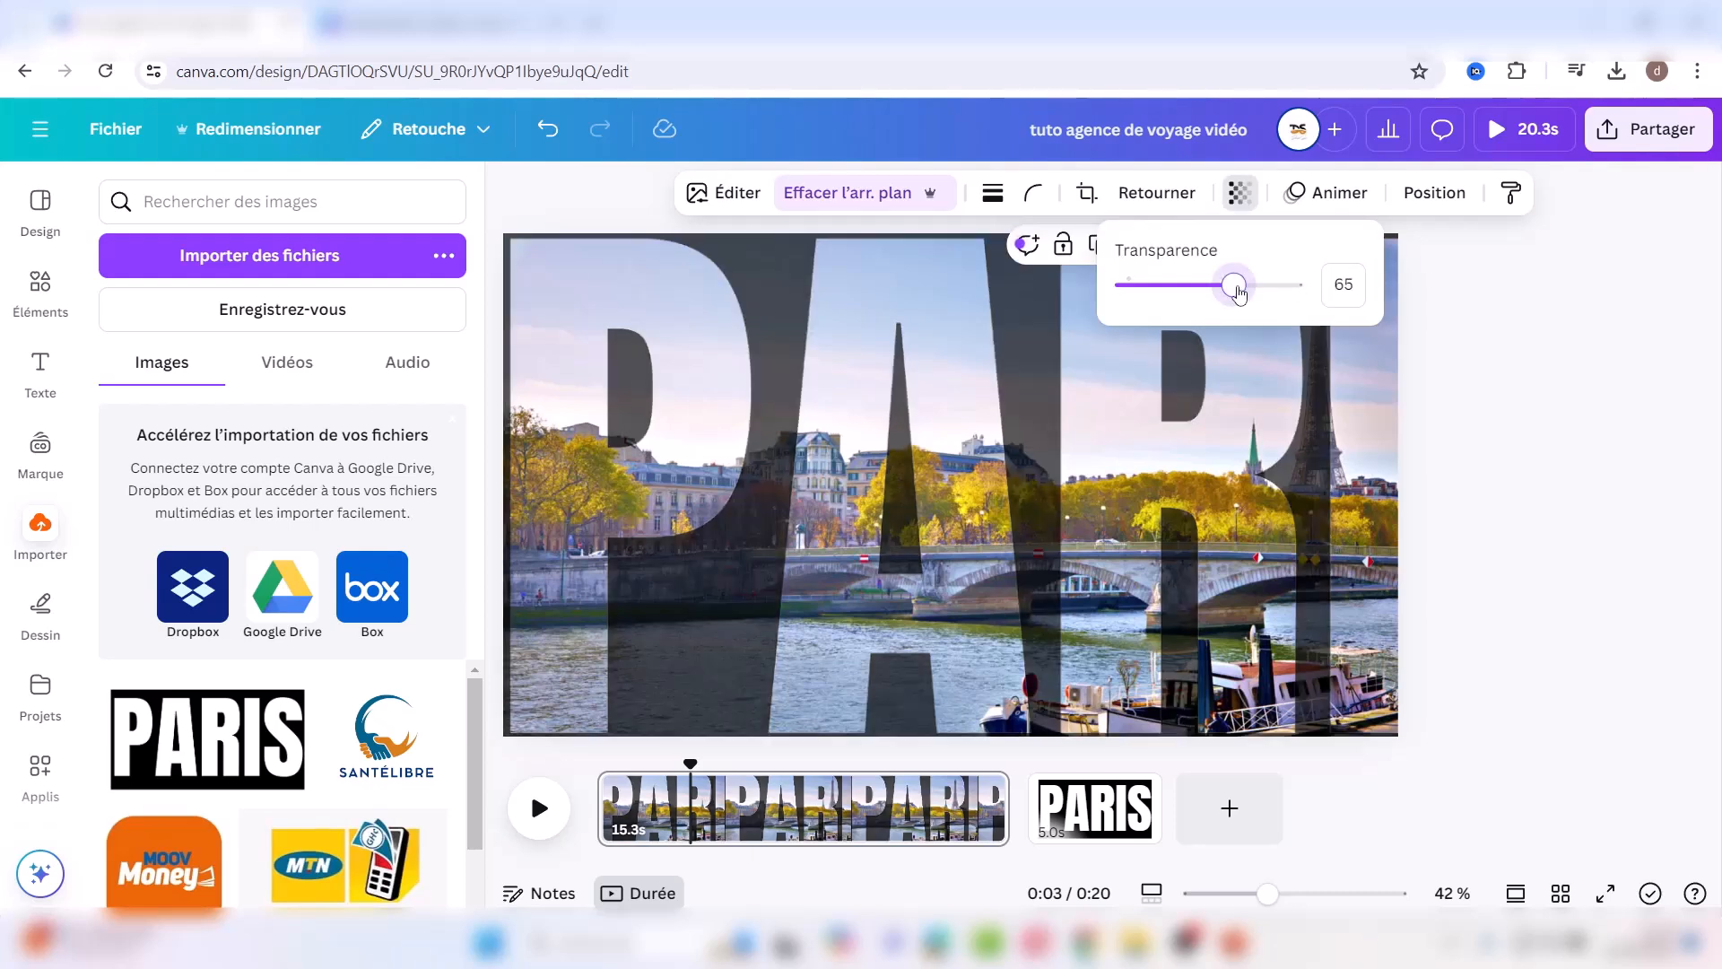
key("Escape")
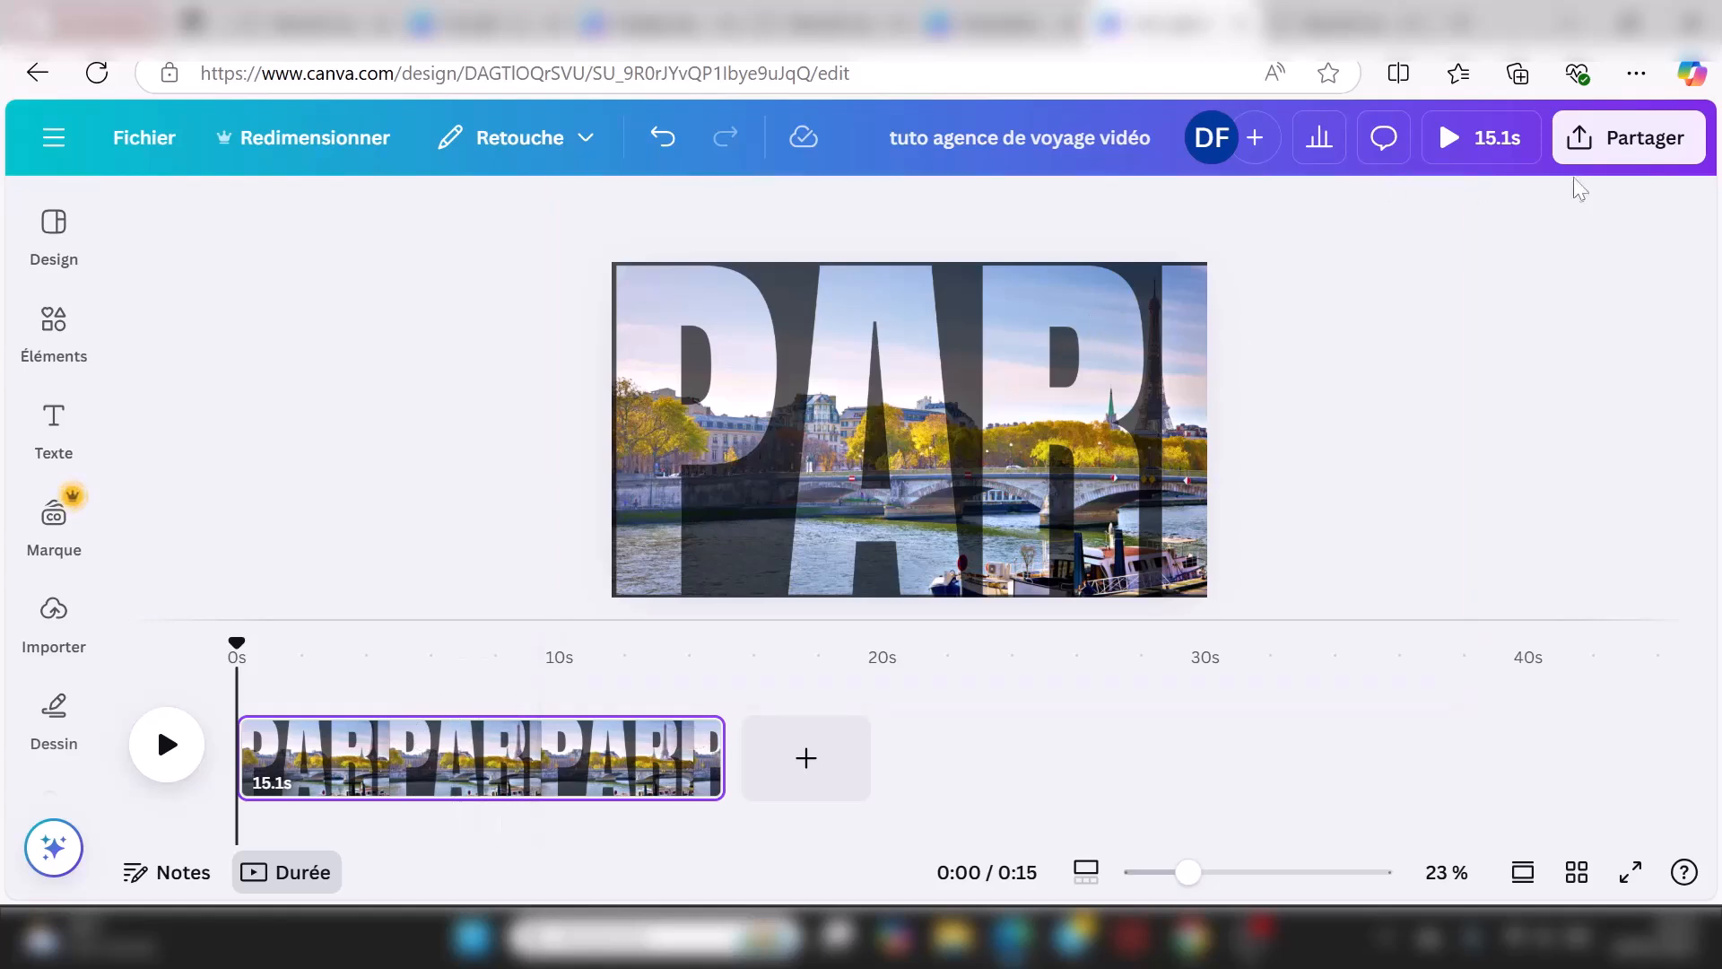
Step: Create a custom animation recording a leftward motion path for the PARIS overlay
left_click(1002, 408)
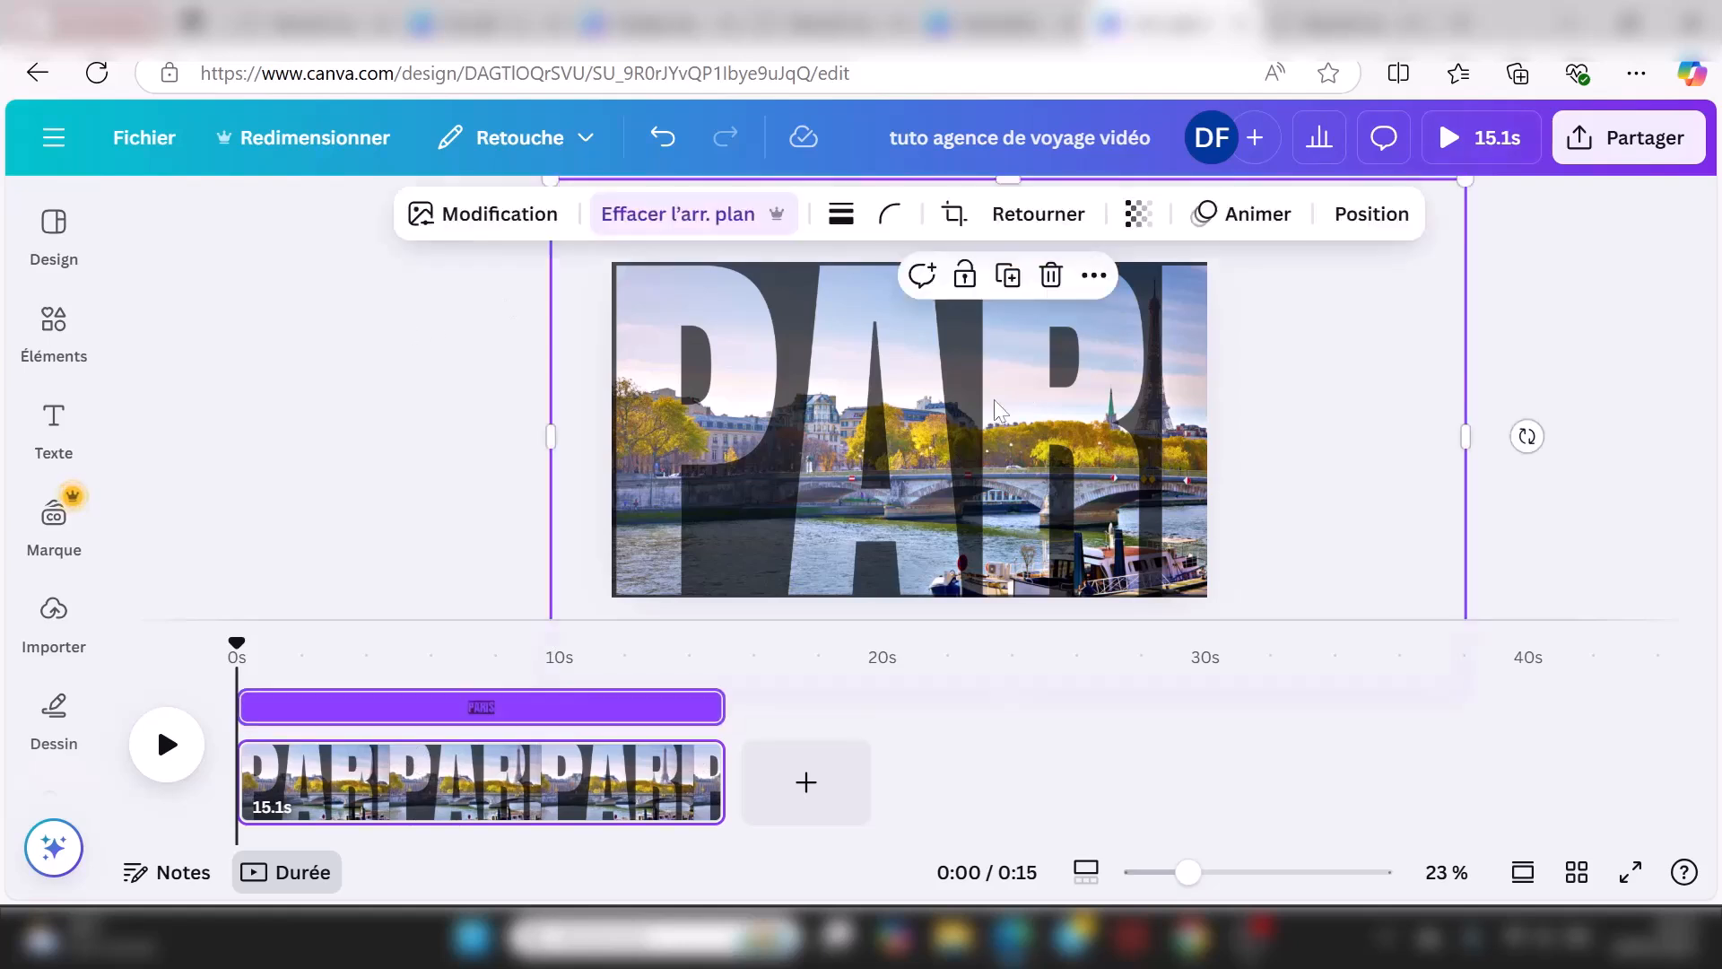
left_click(1252, 221)
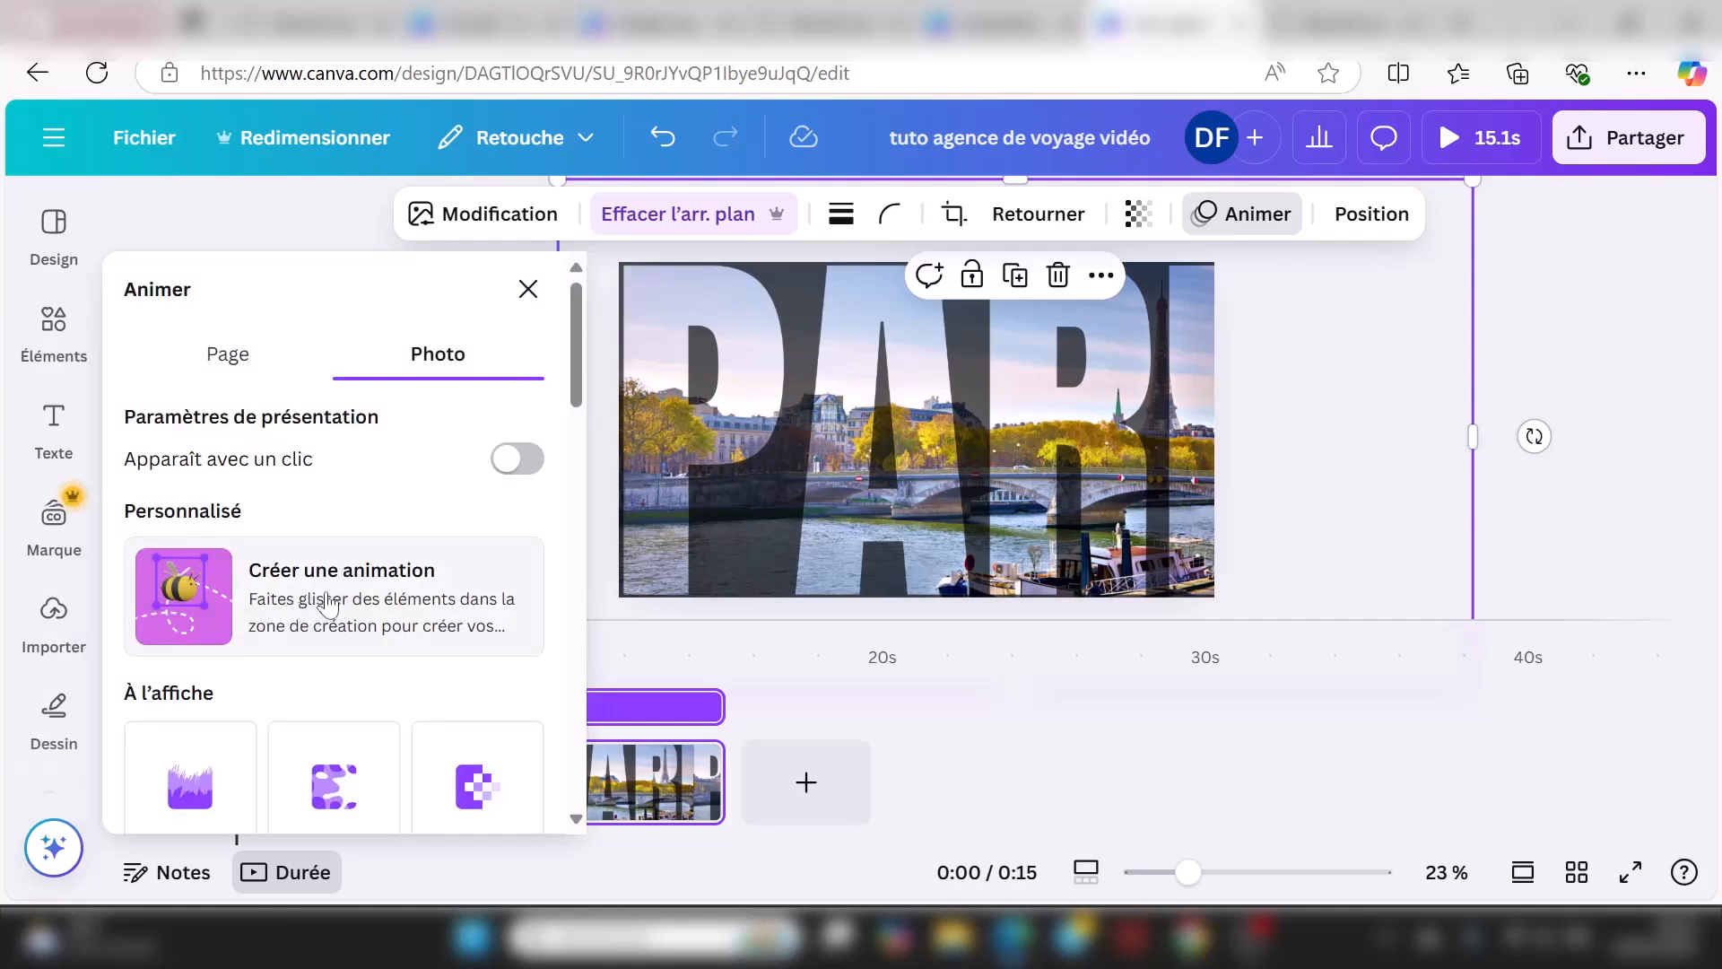
left_click(330, 605)
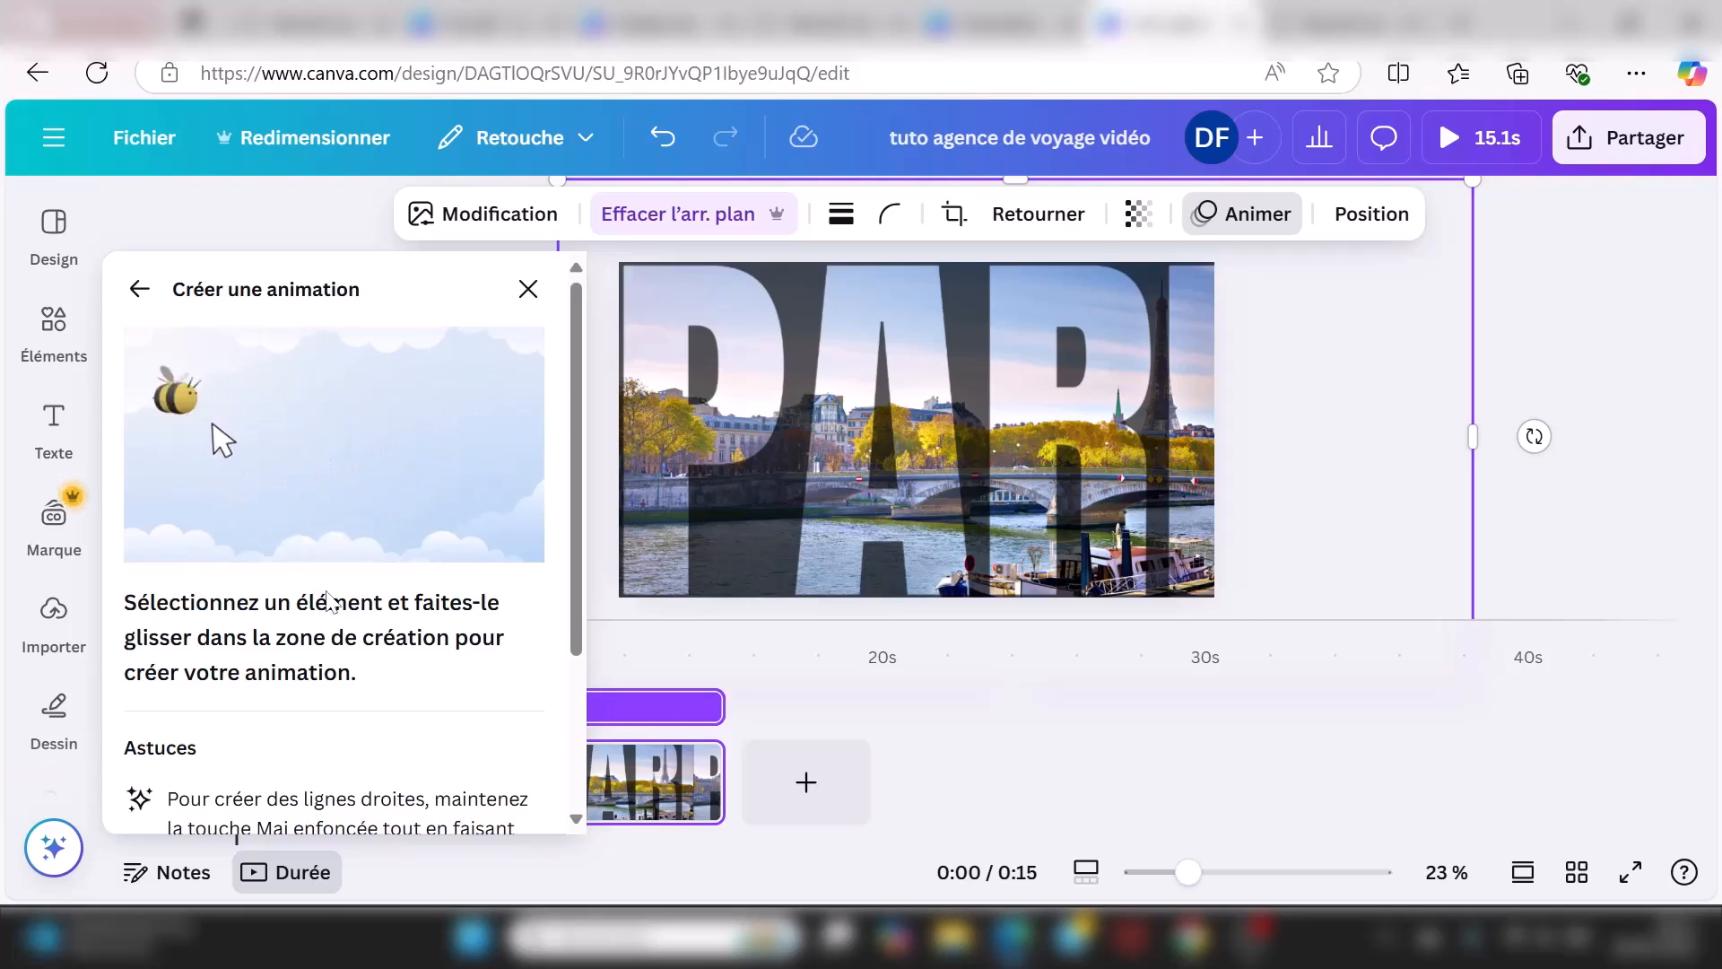
left_click_drag(1102, 434, 619, 437)
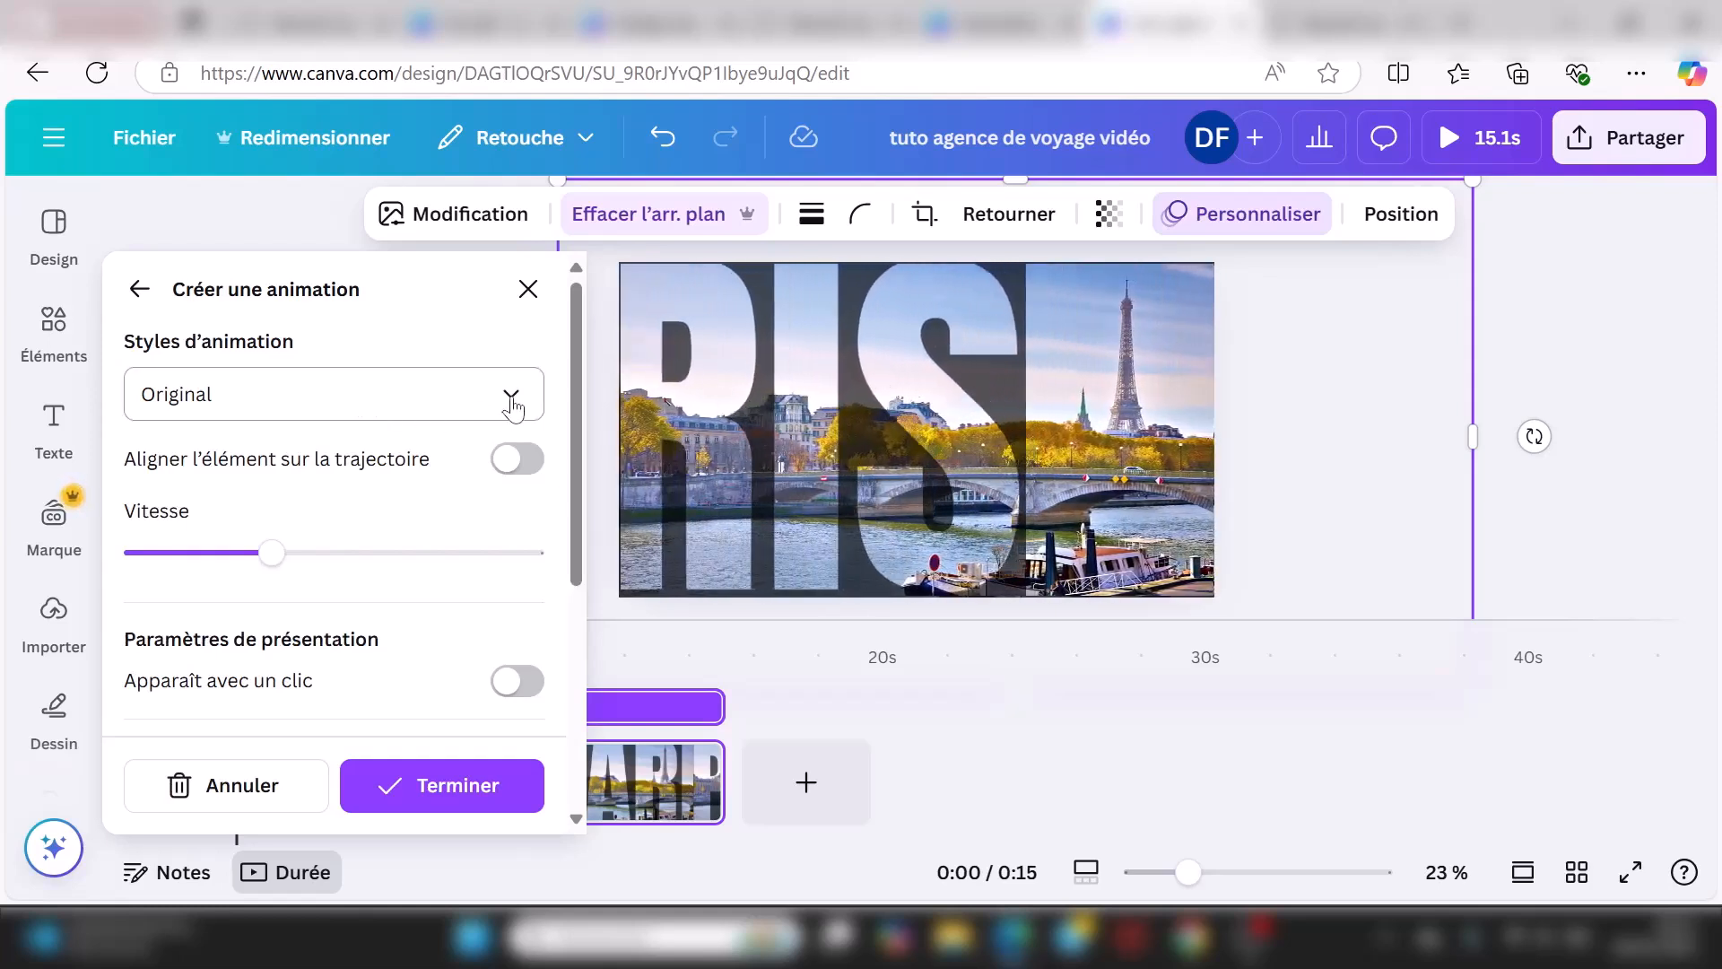
Step: Set the motion style to Régulier, trying Fluide, Aligner, Retourner and Impulsion along the way
left_click(512, 399)
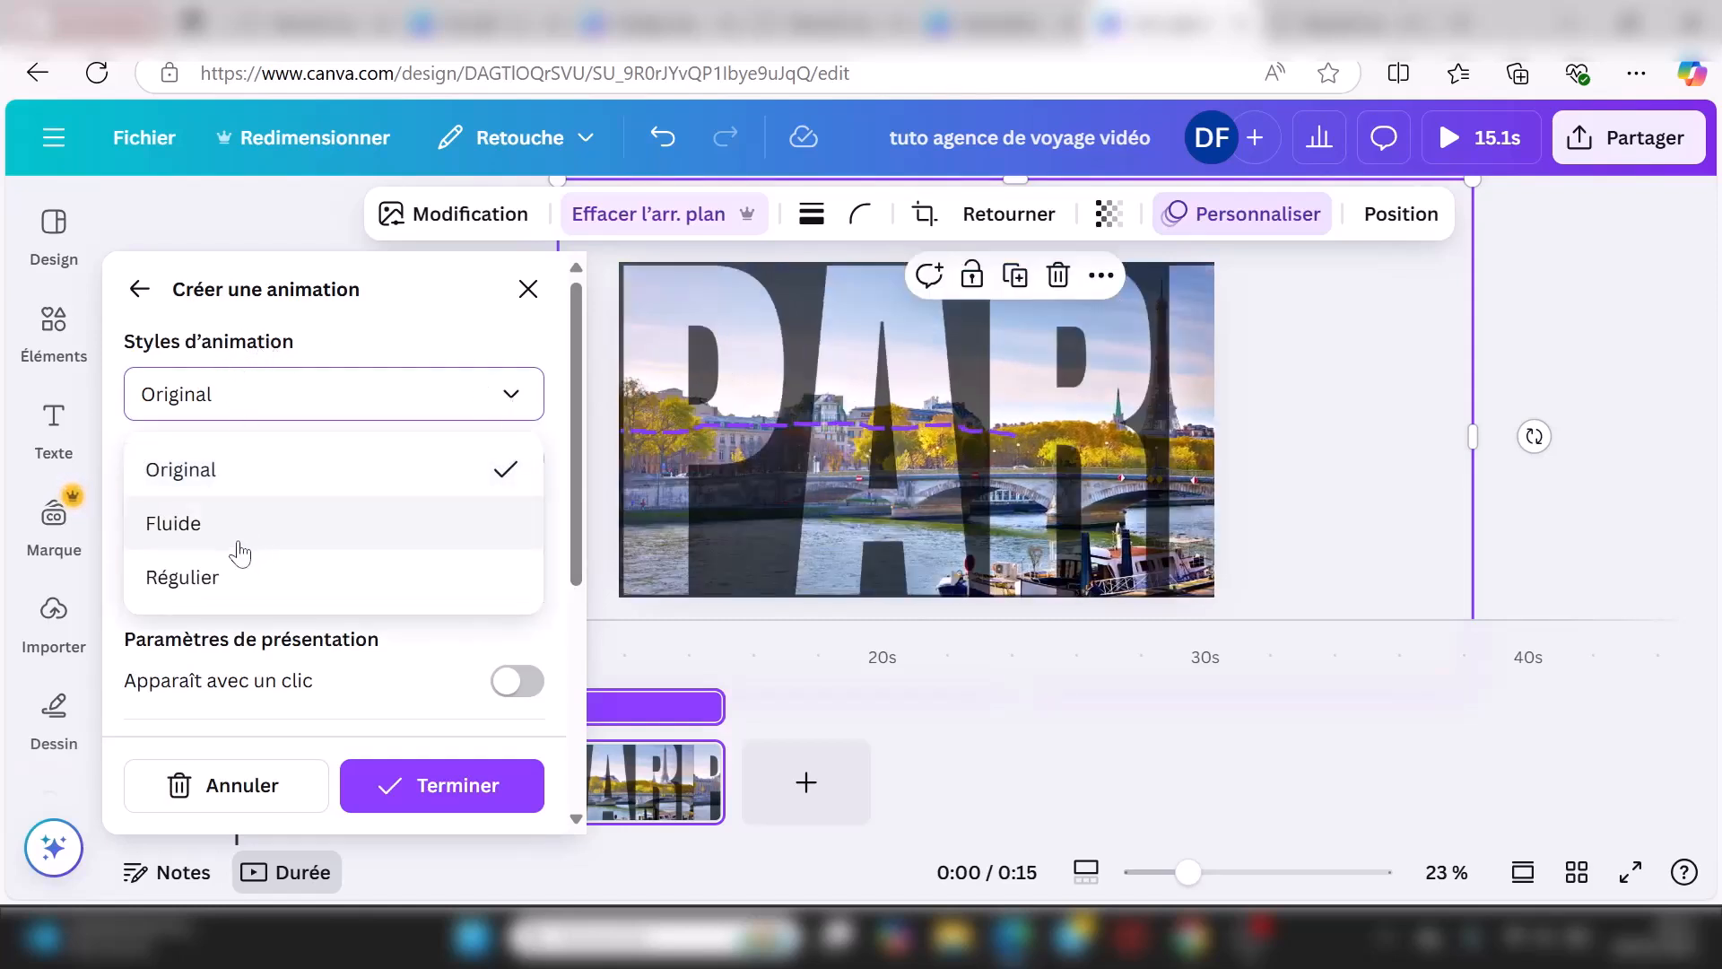
left_click(240, 546)
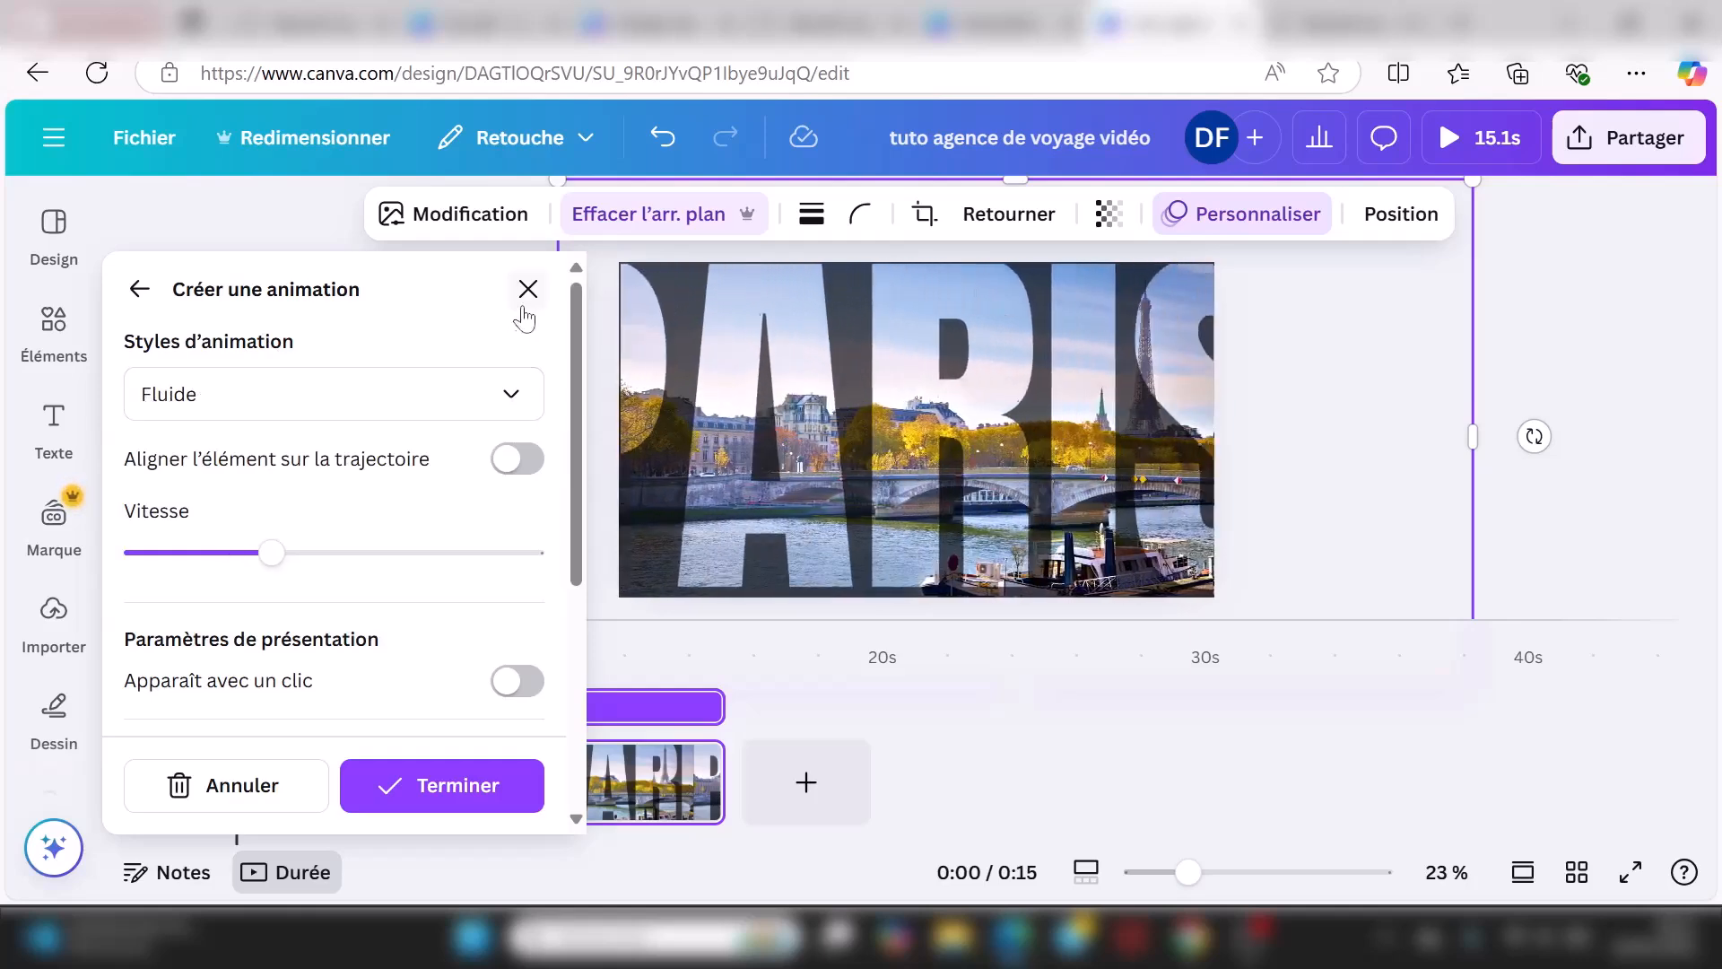
left_click(511, 395)
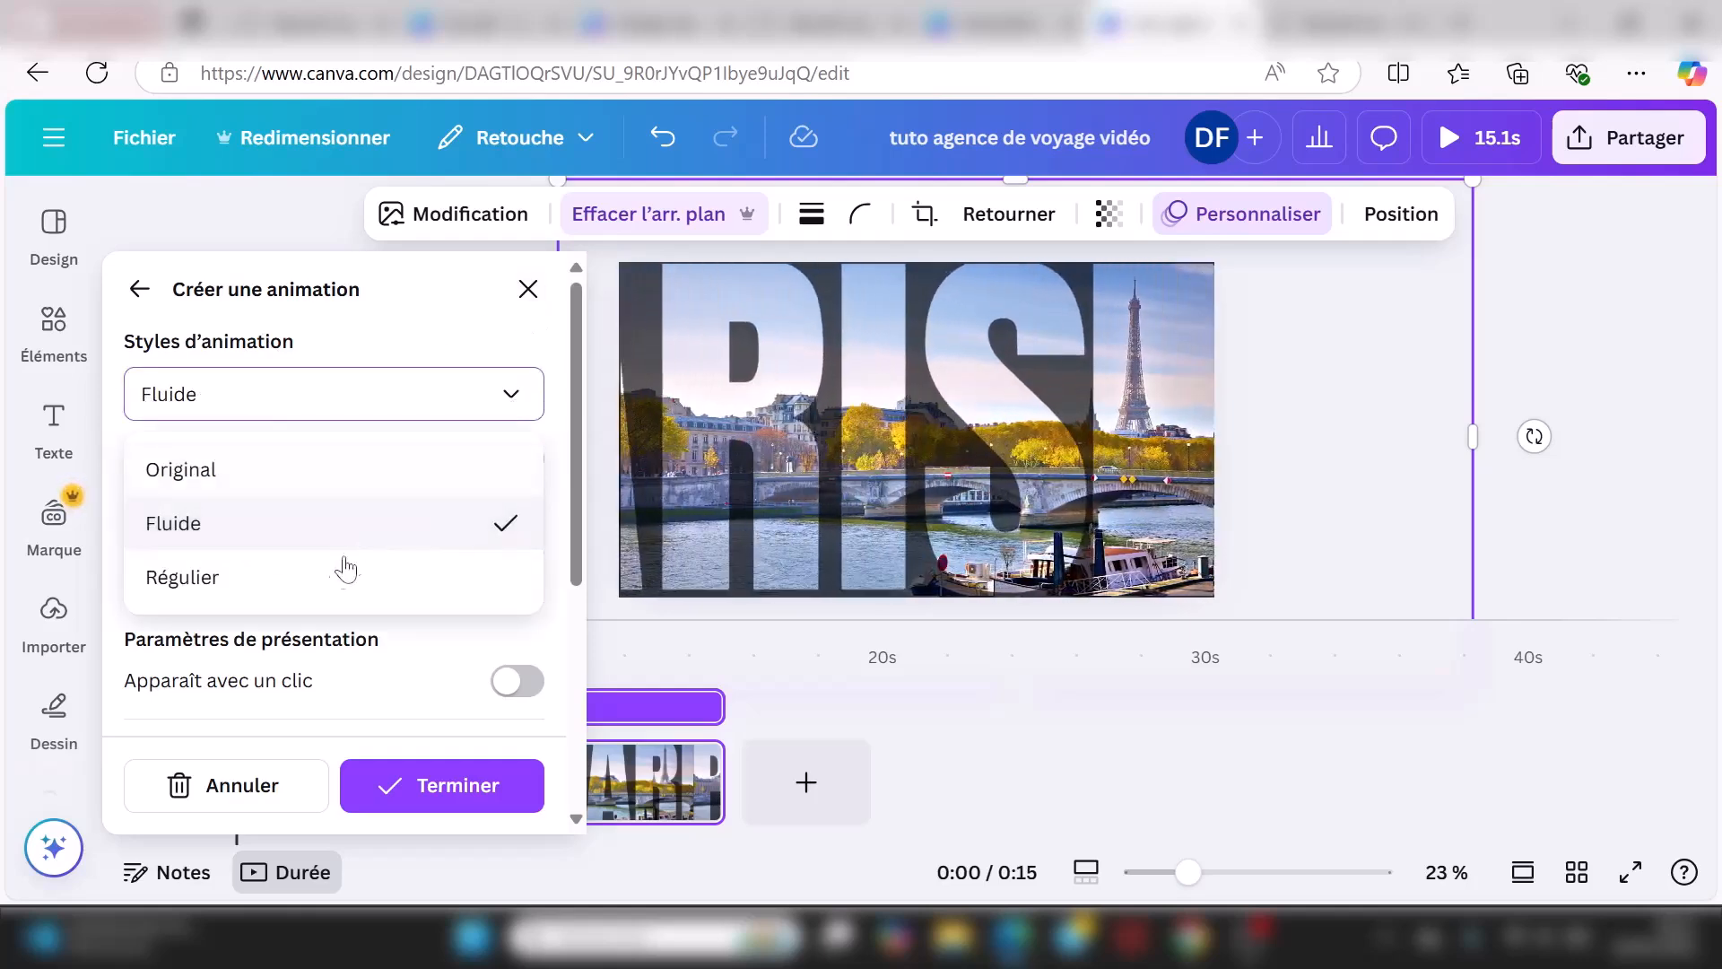
left_click(329, 585)
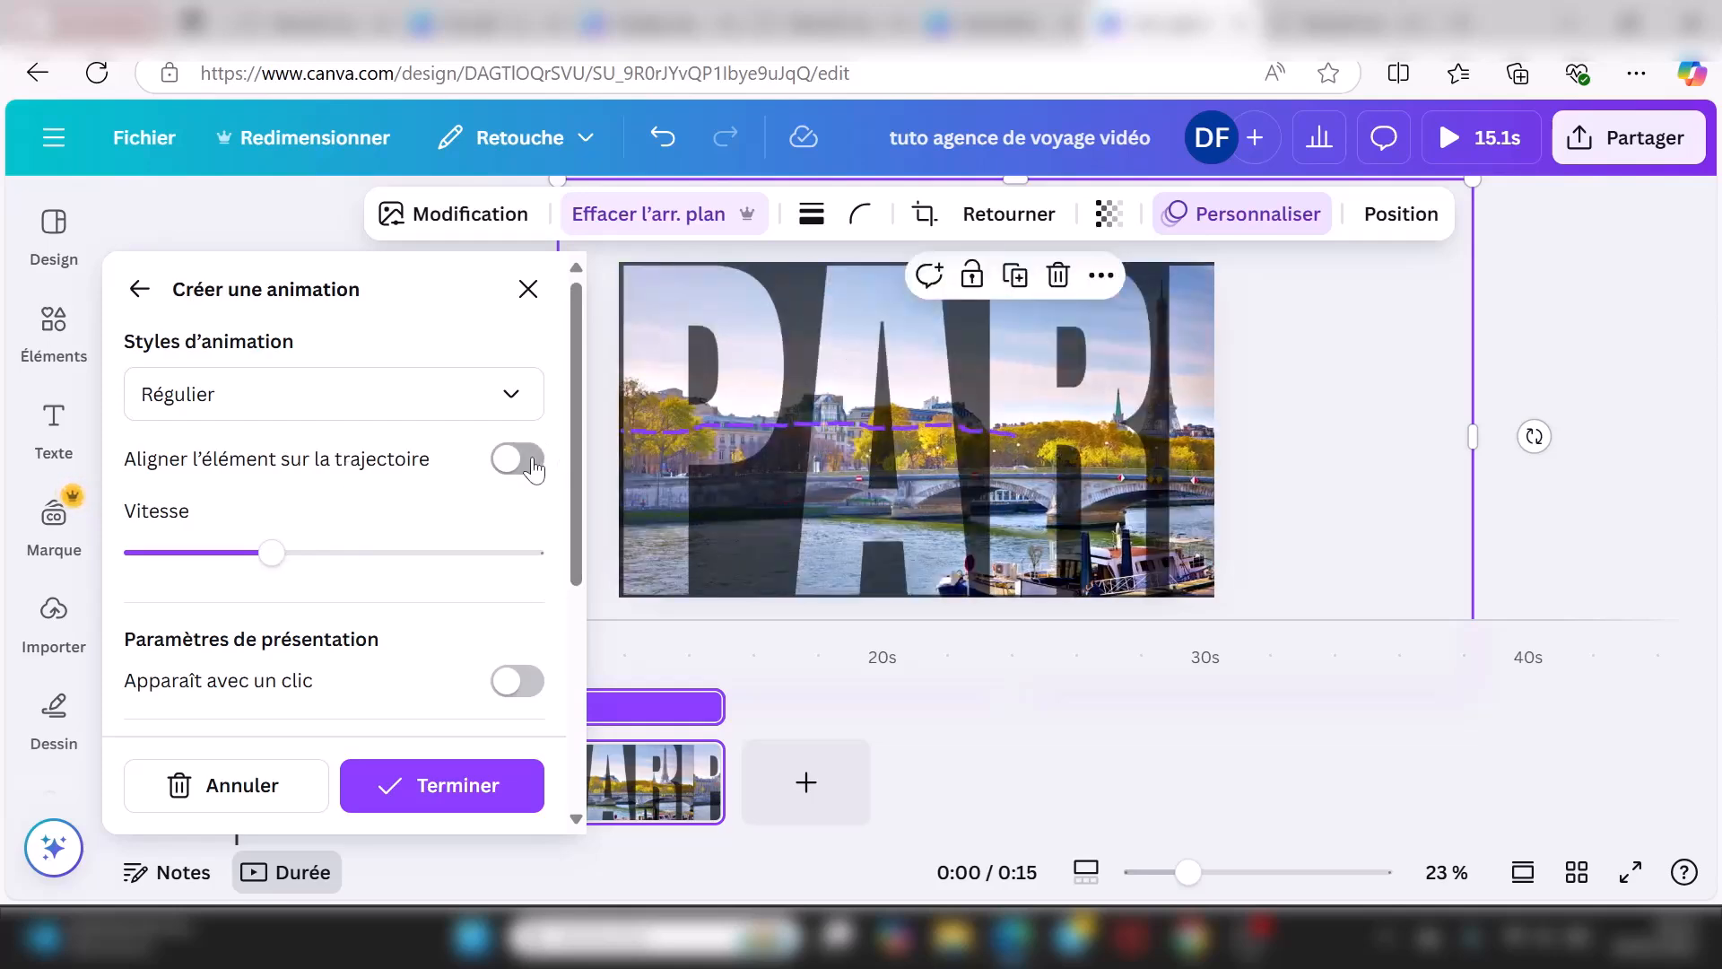
left_click(529, 460)
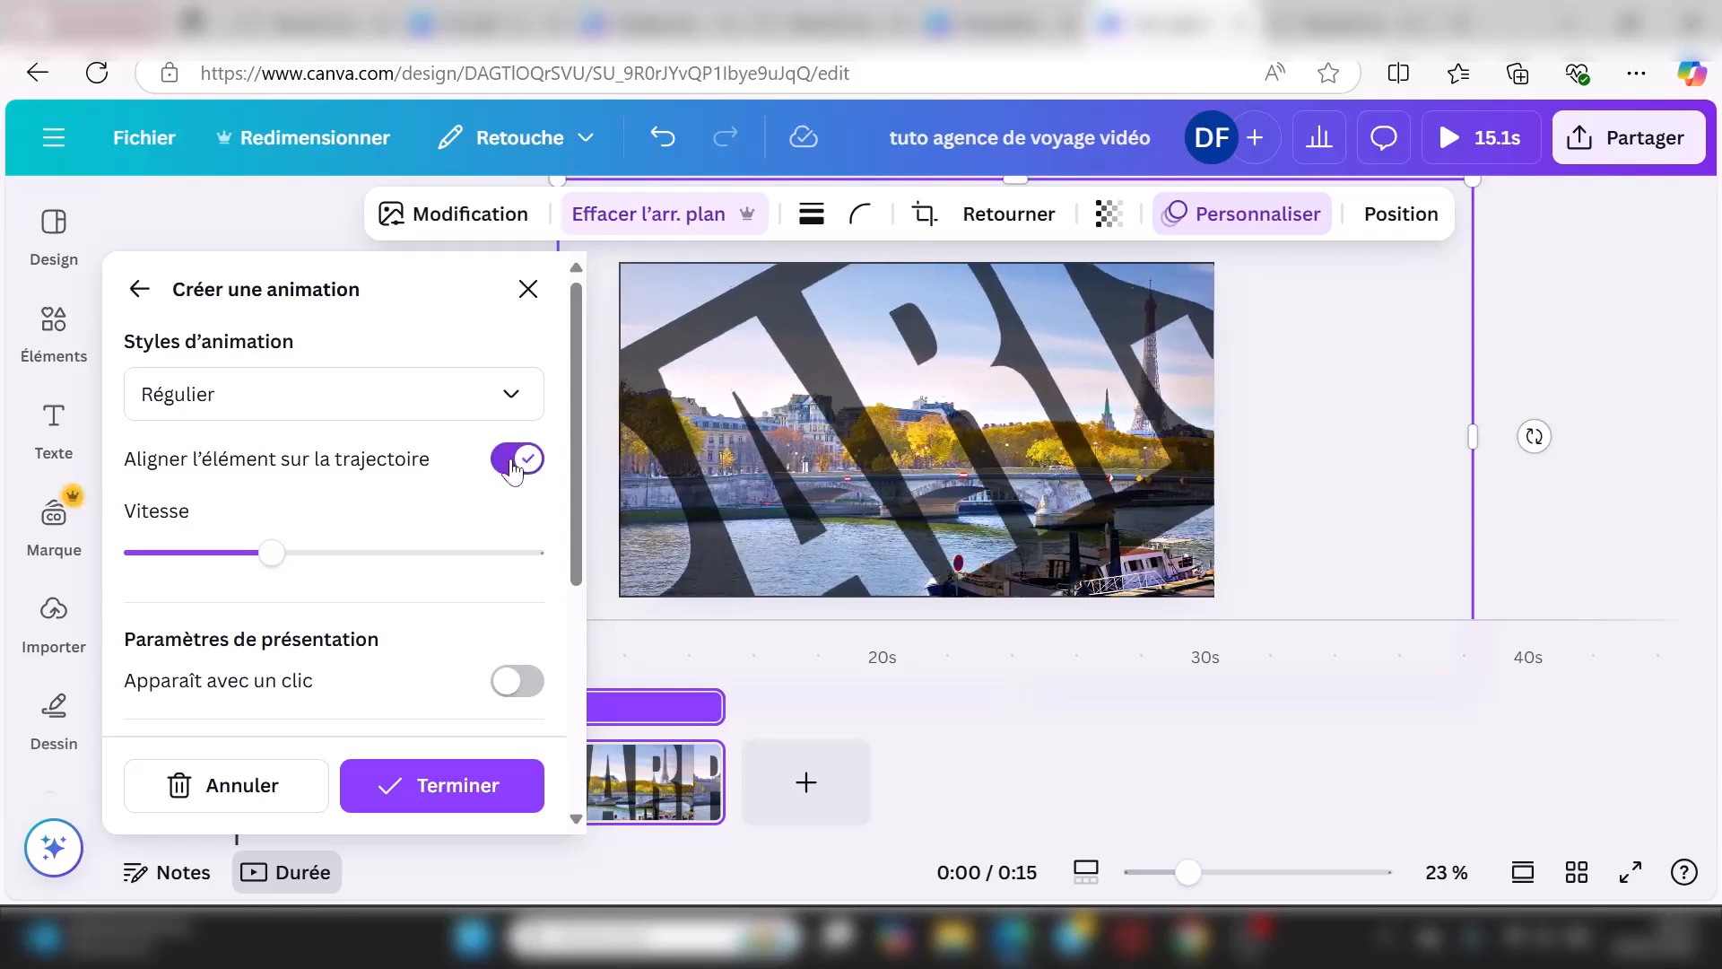
left_click(515, 460)
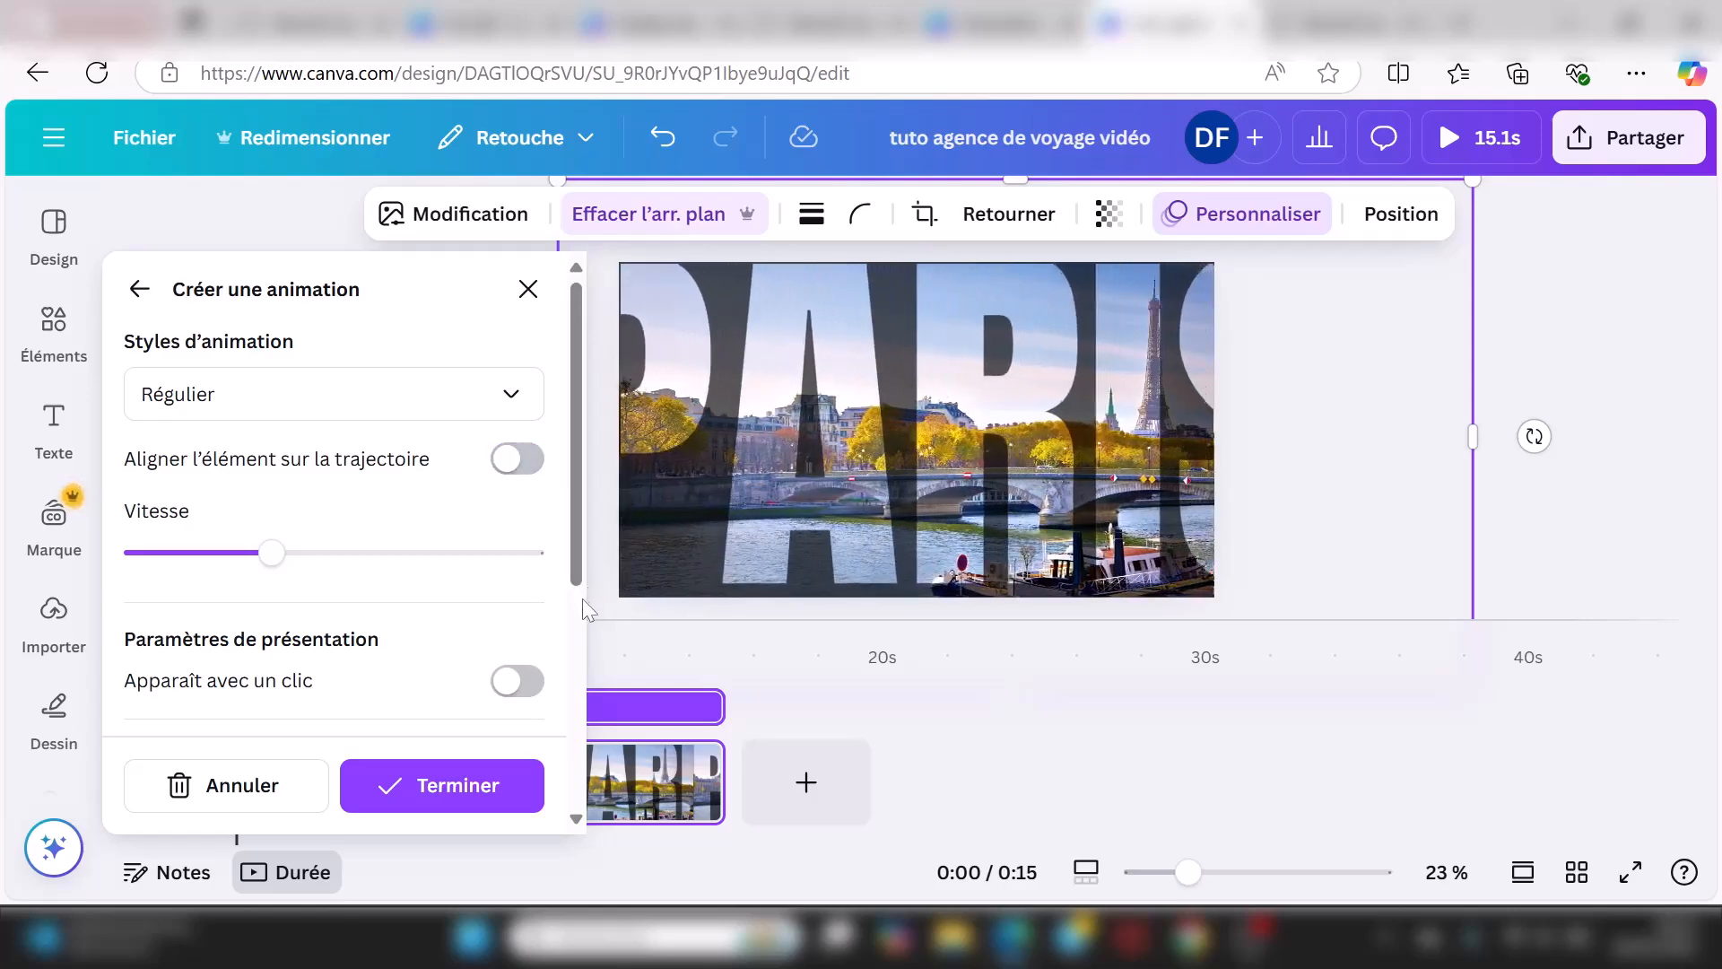
scroll(574, 614, "down", 5)
left_click(211, 502)
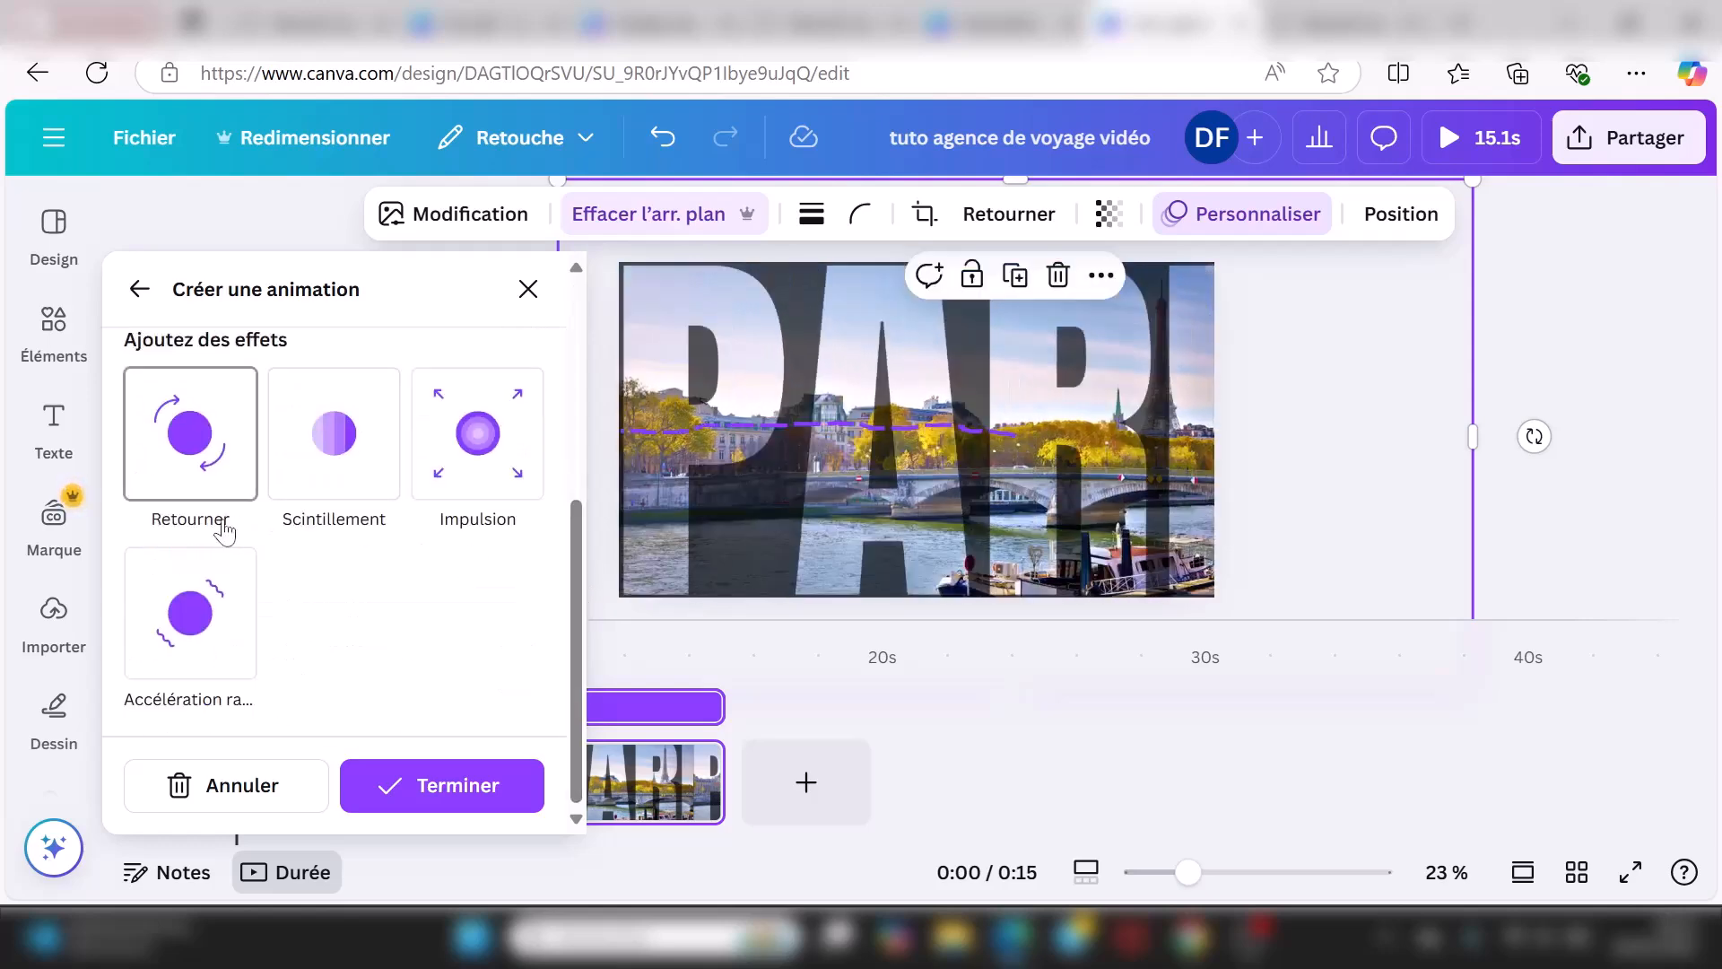
left_click(516, 448)
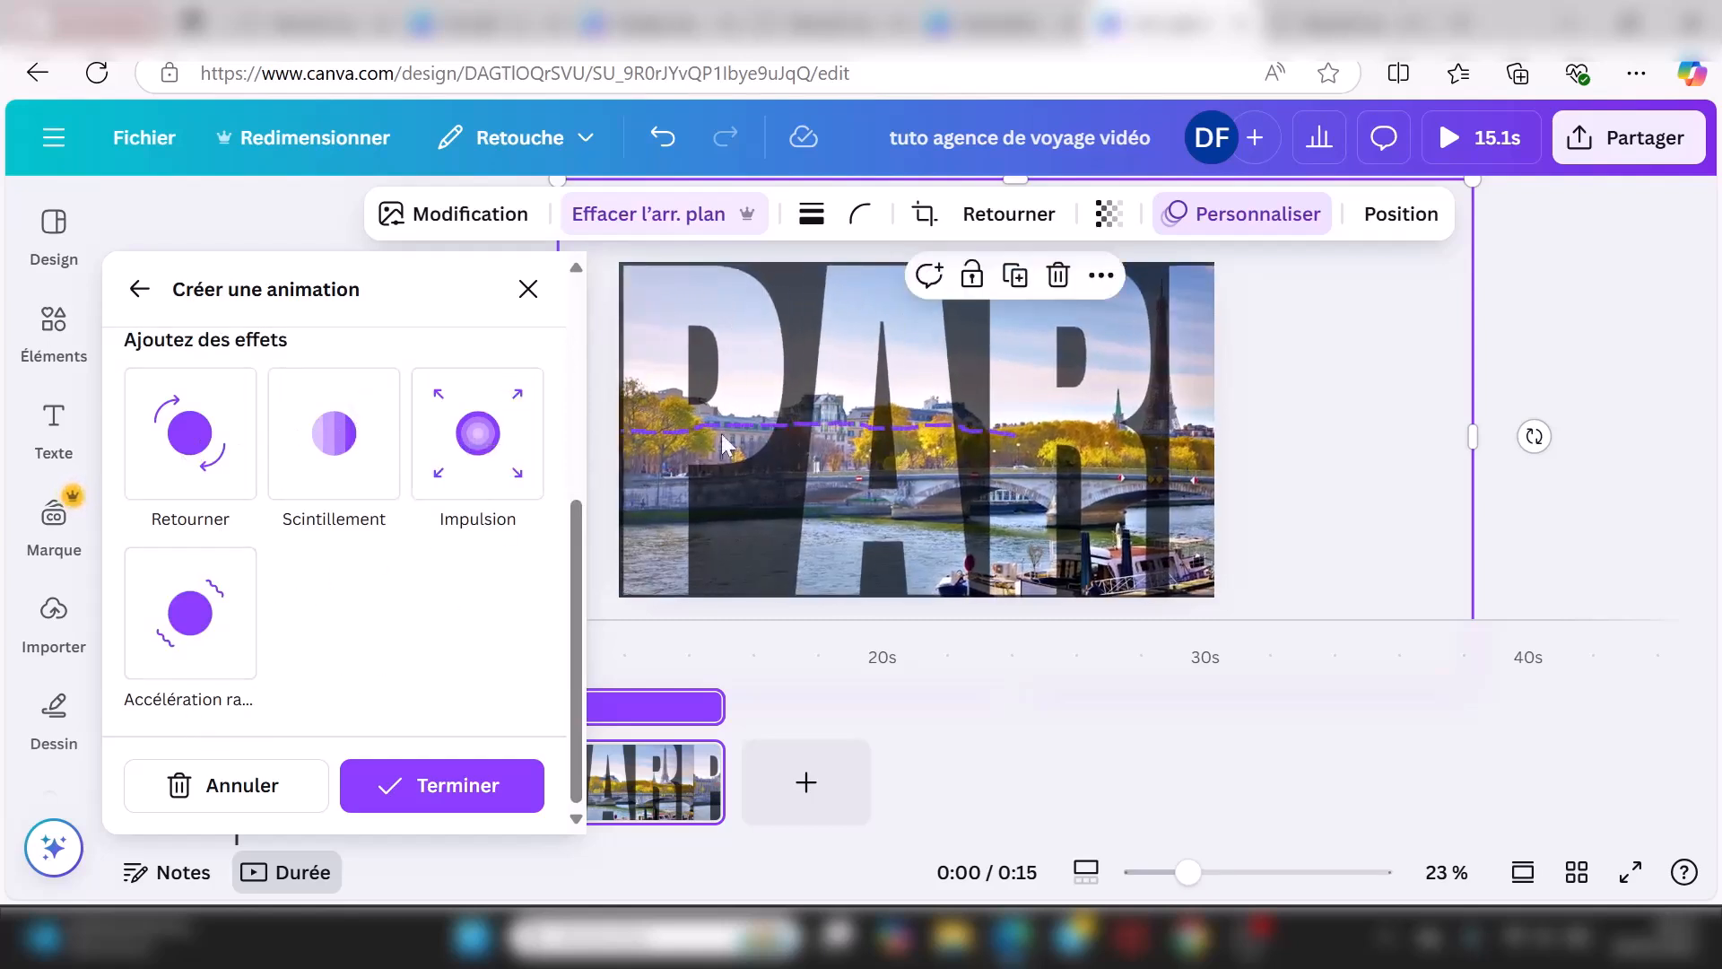
Step: Discard the custom animation and record a new short leftward path for PARIS
left_click(254, 791)
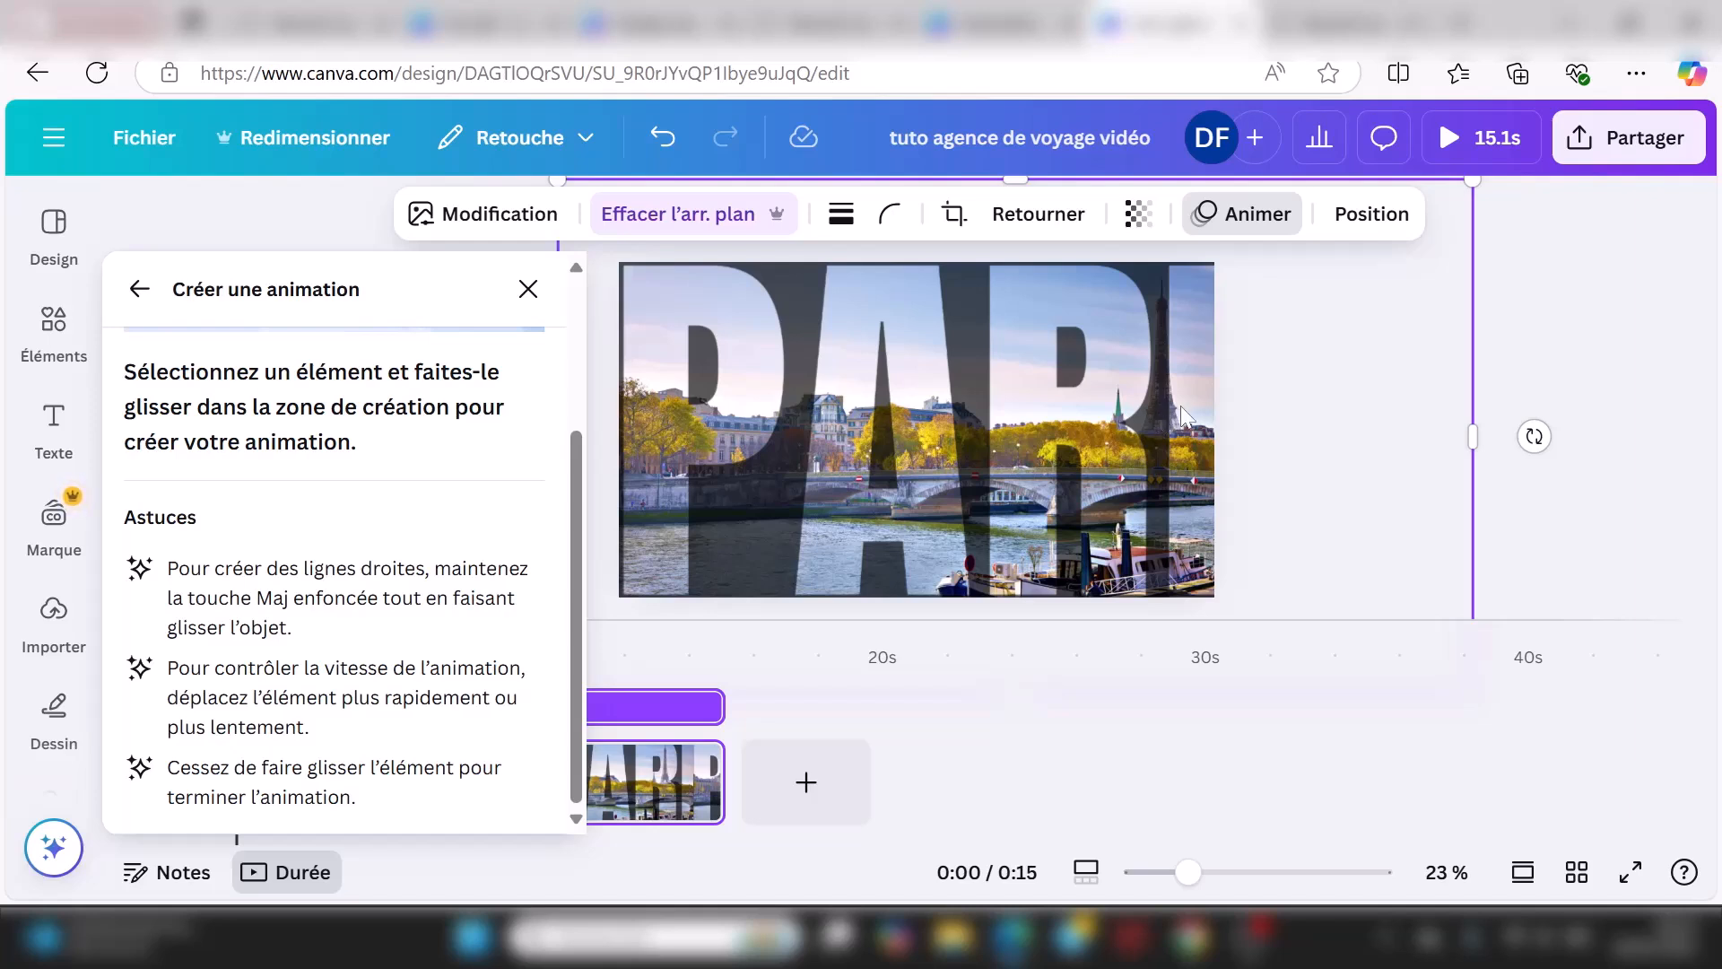
left_click_drag(1181, 417, 1006, 430)
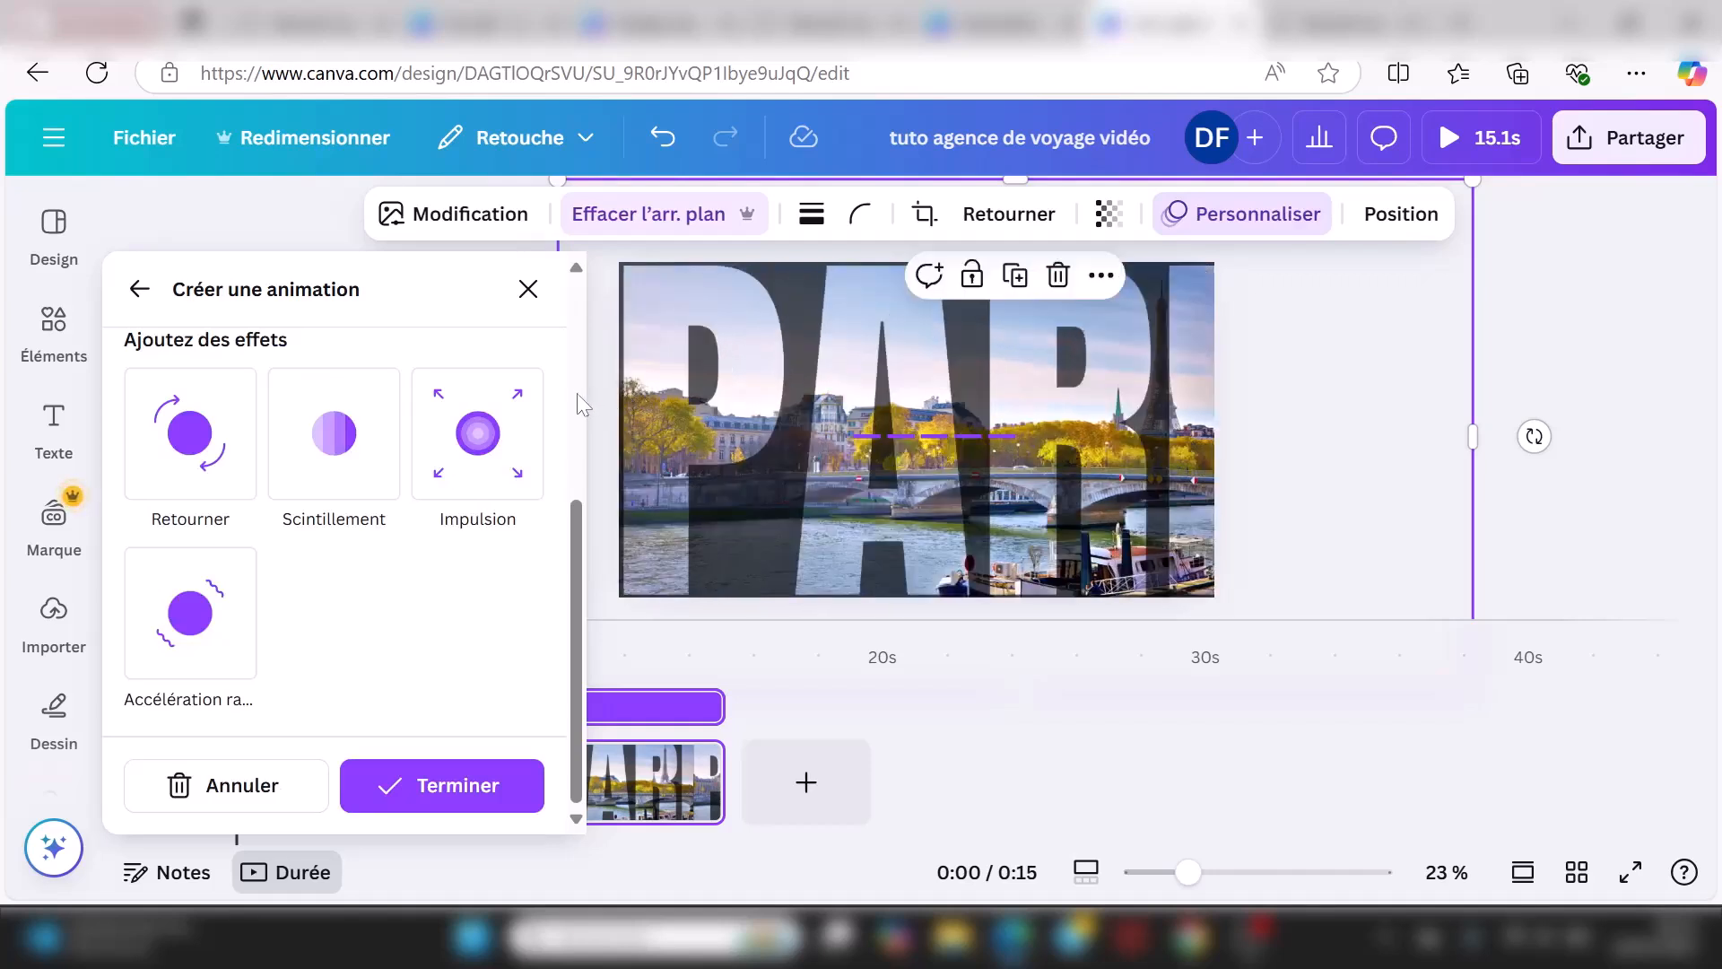
Step: Set the custom animation style to Régulier after trying Fluide
scroll(581, 405, "up", 5)
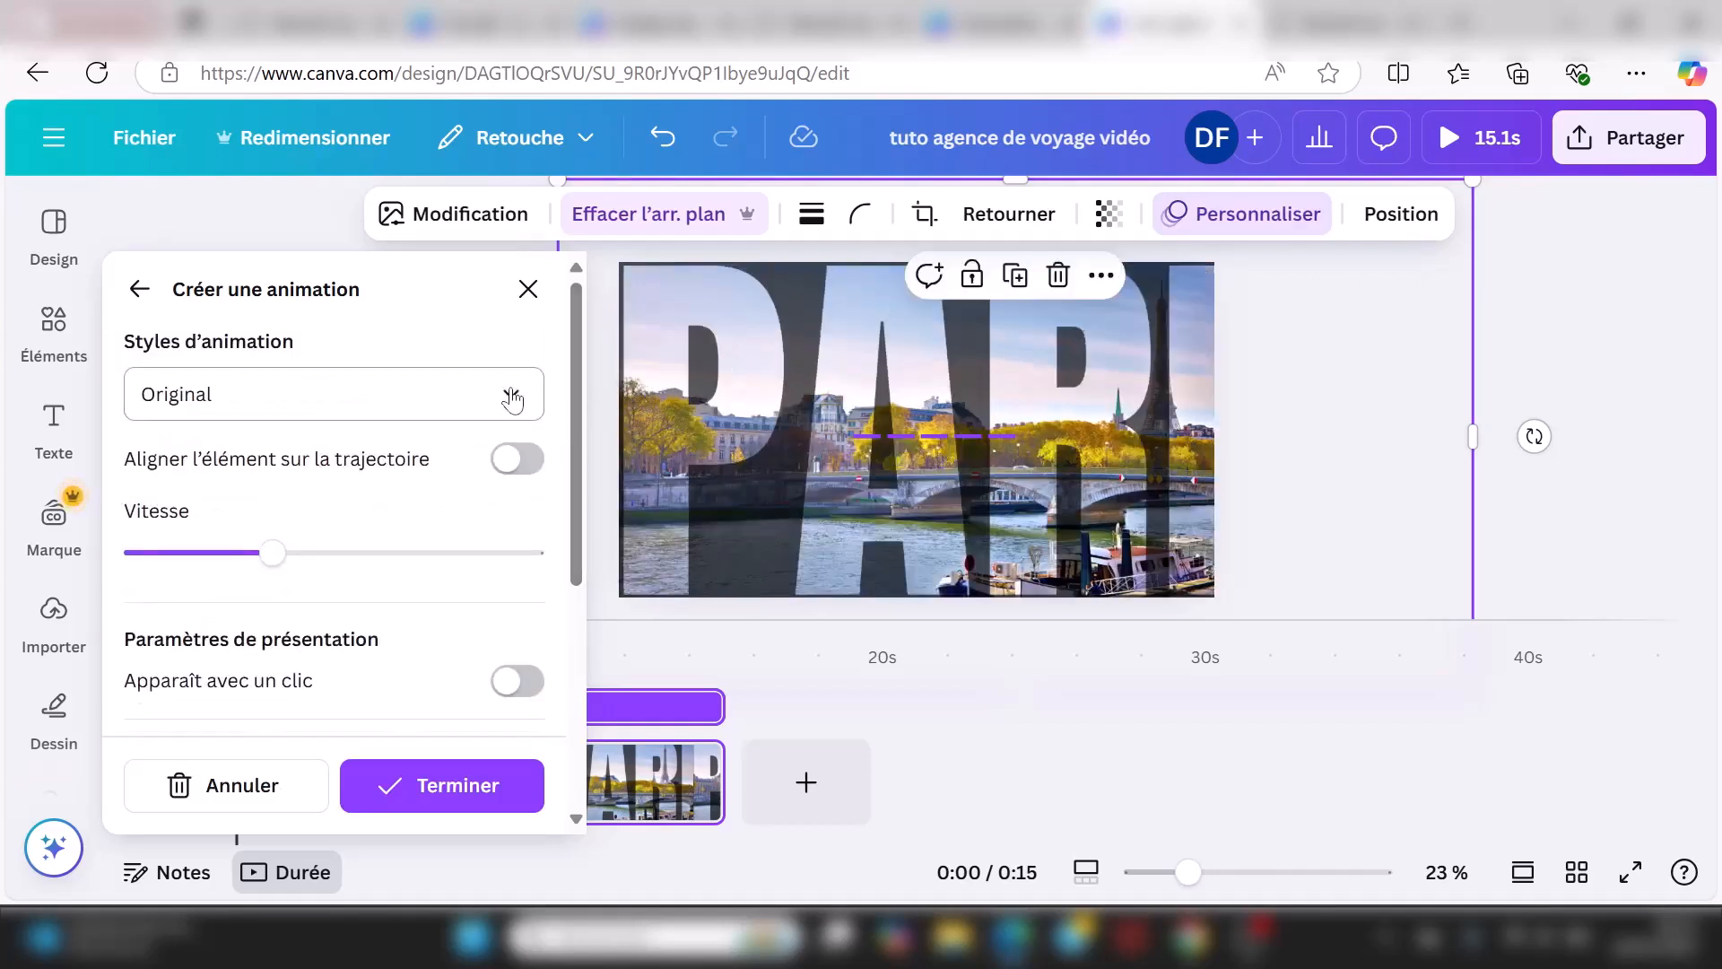
left_click(511, 393)
left_click(325, 535)
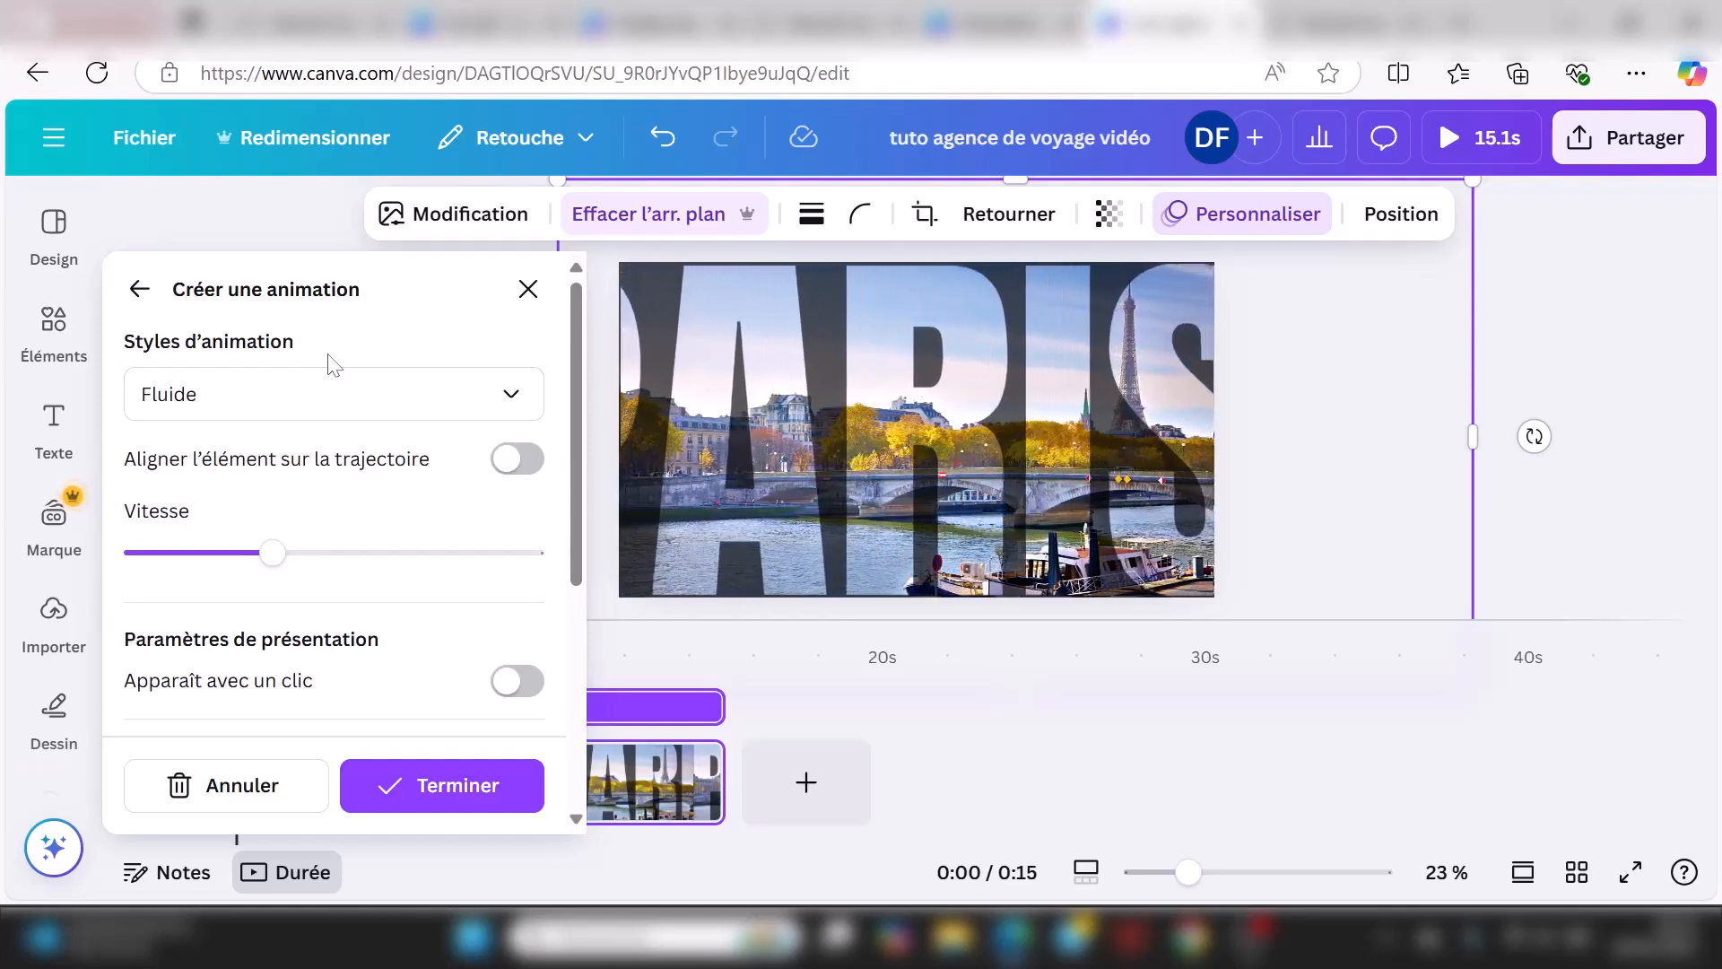
left_click(510, 397)
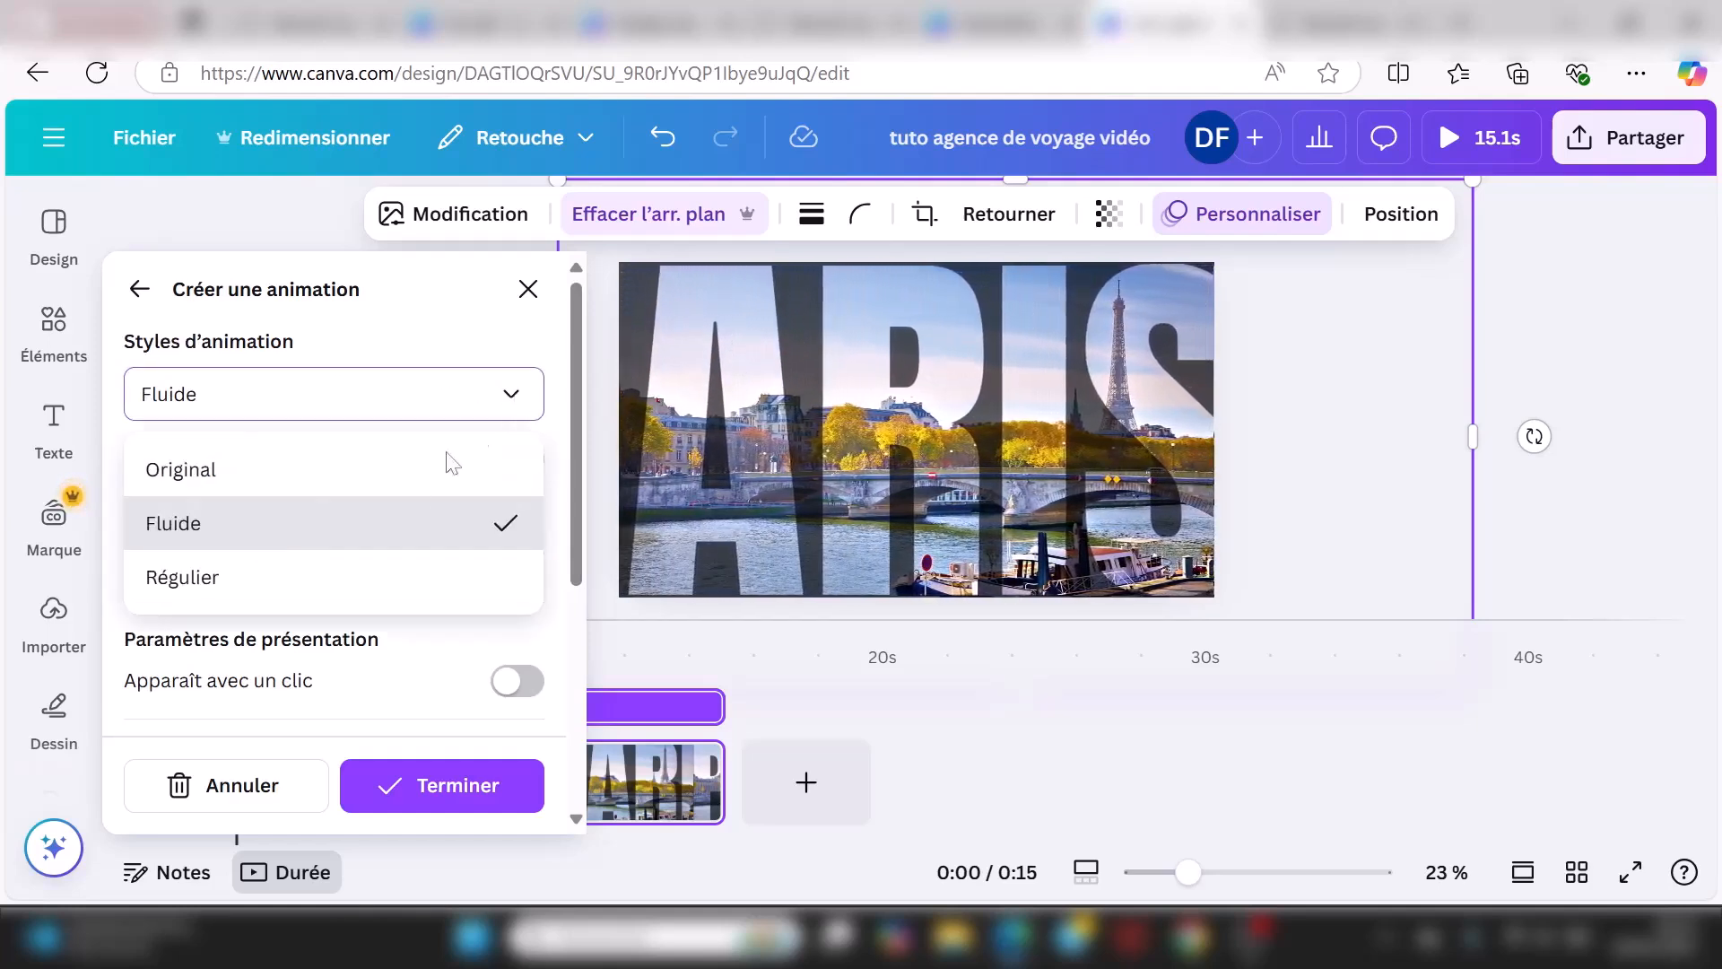
left_click(319, 580)
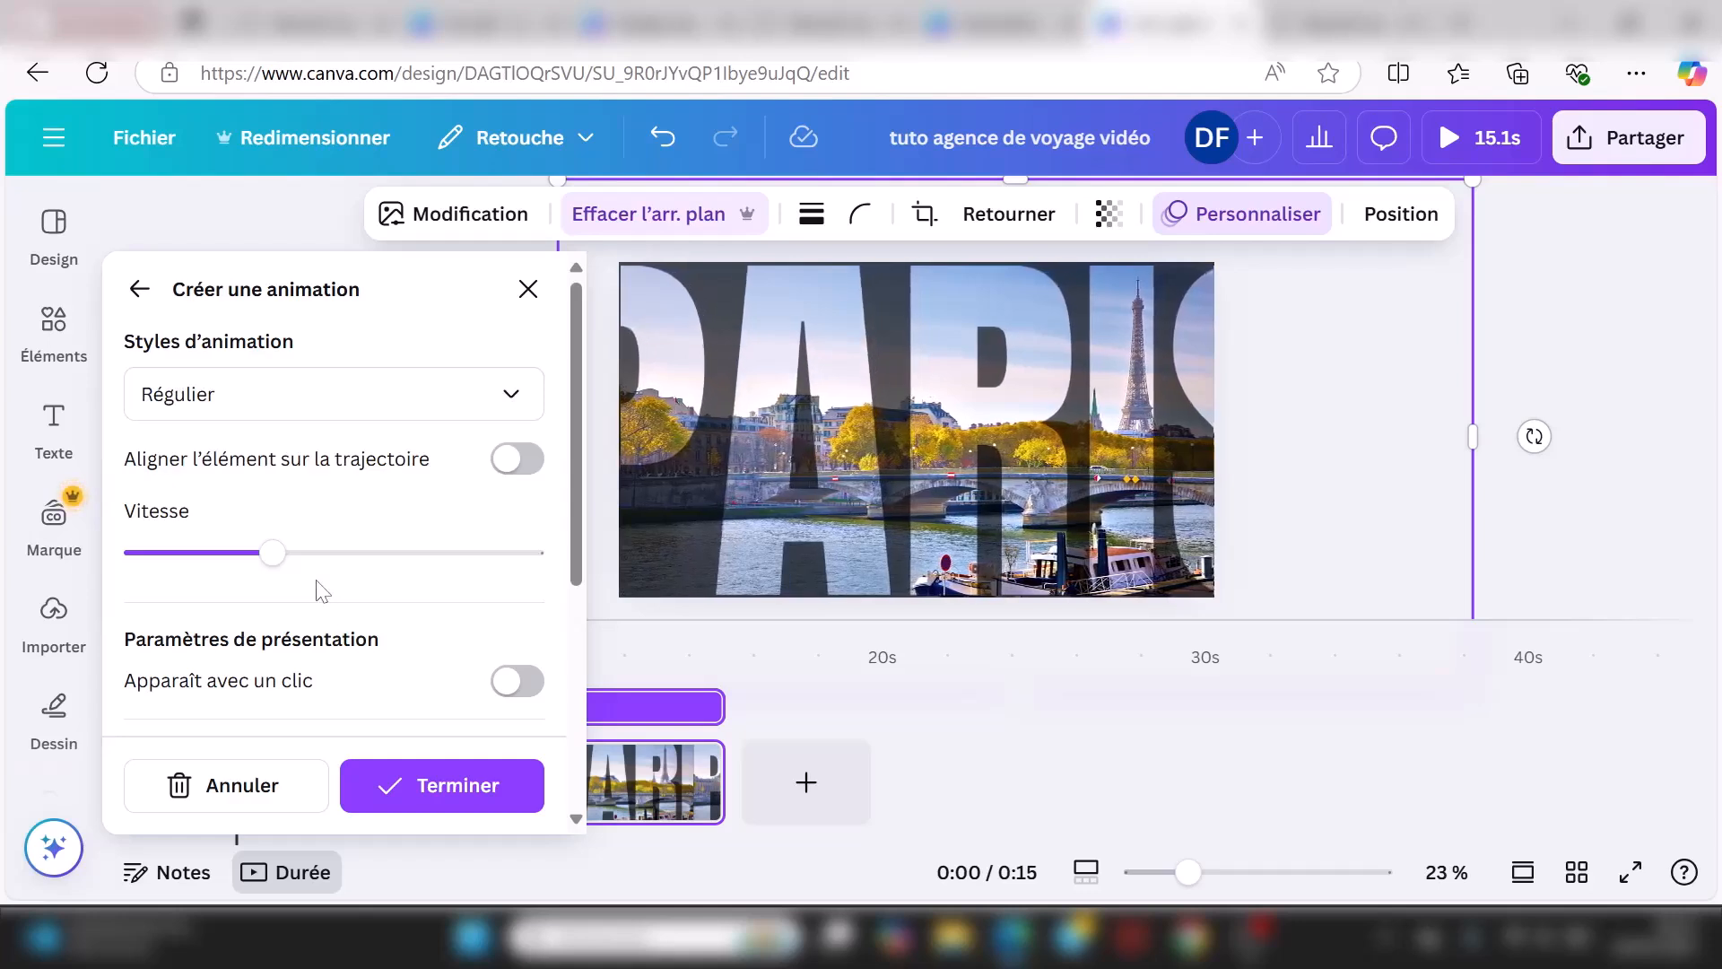
Step: Keep the speed slow, add the Retourner effect, and save the custom animation
left_click(413, 556)
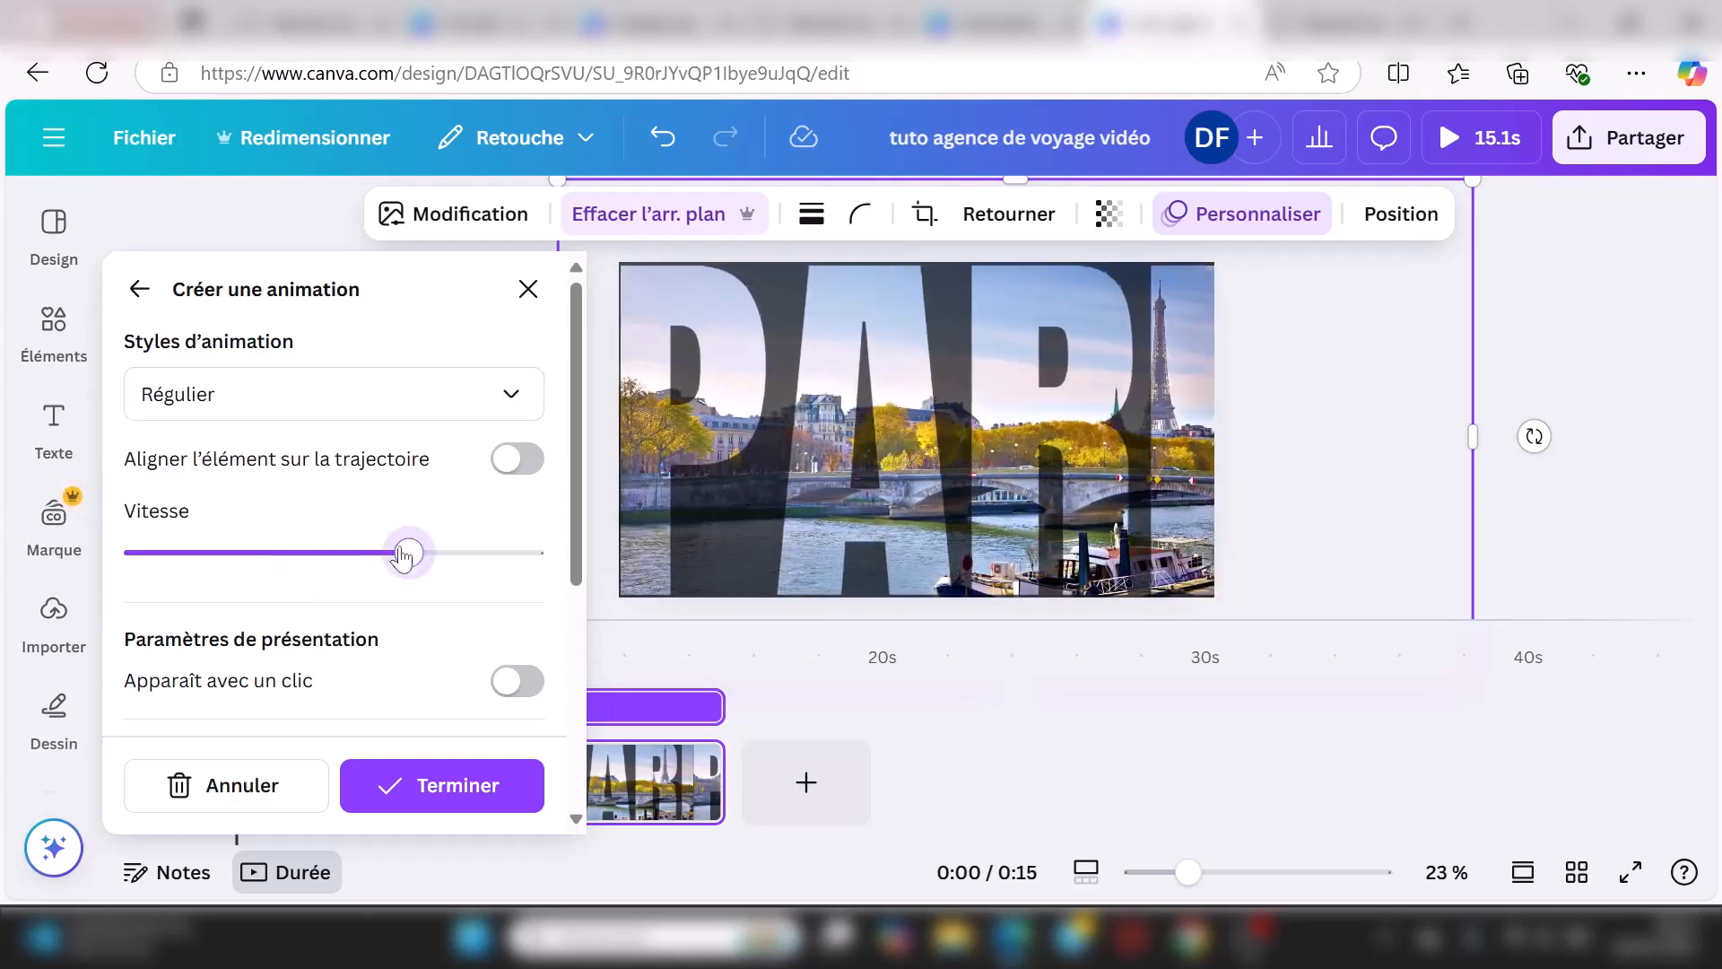
left_click(266, 556)
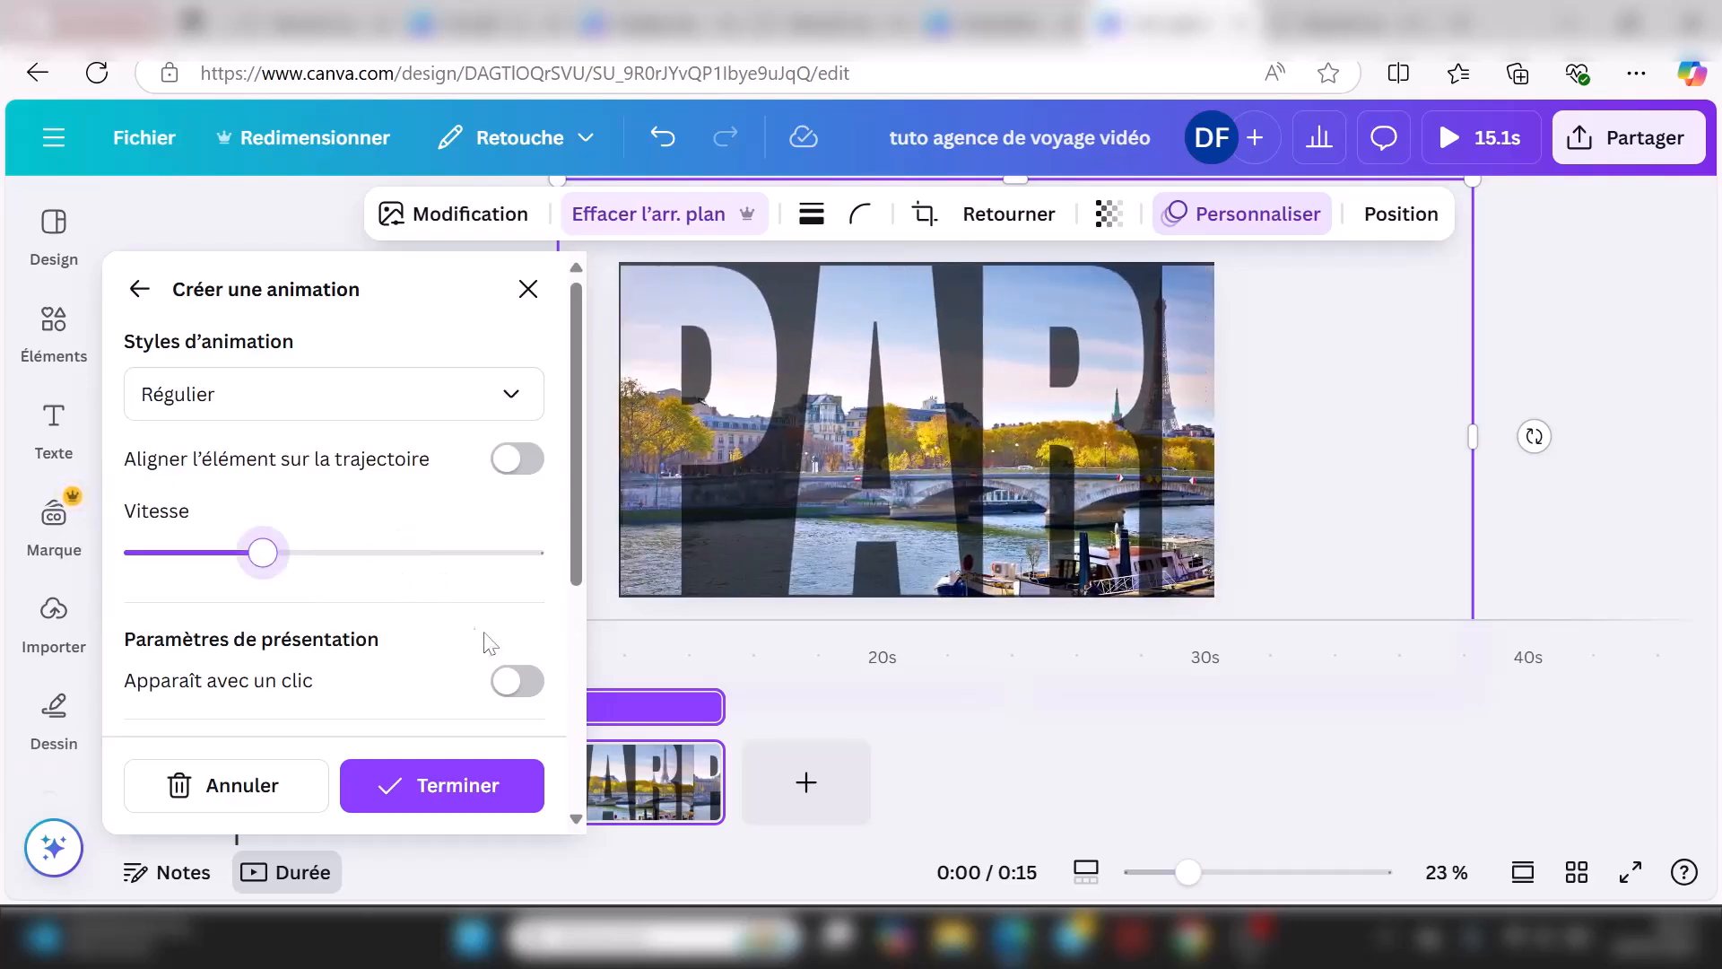
scroll(579, 646, "down", 5)
left_click(202, 462)
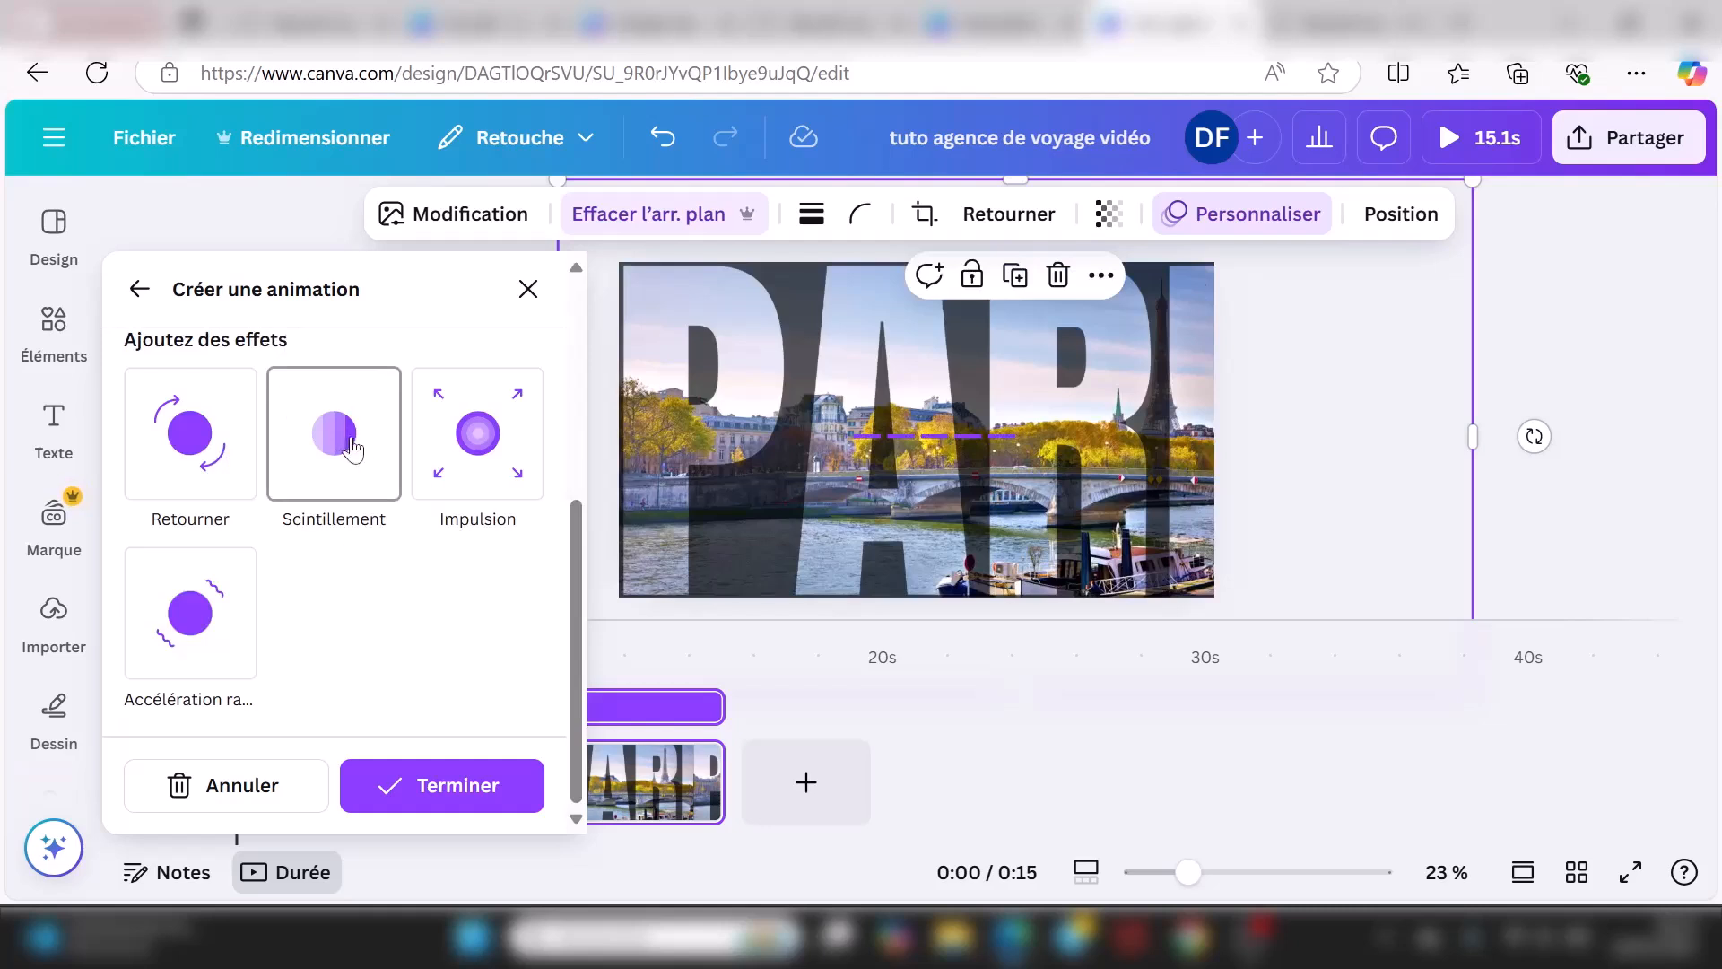
scroll(192, 481, "up", 1)
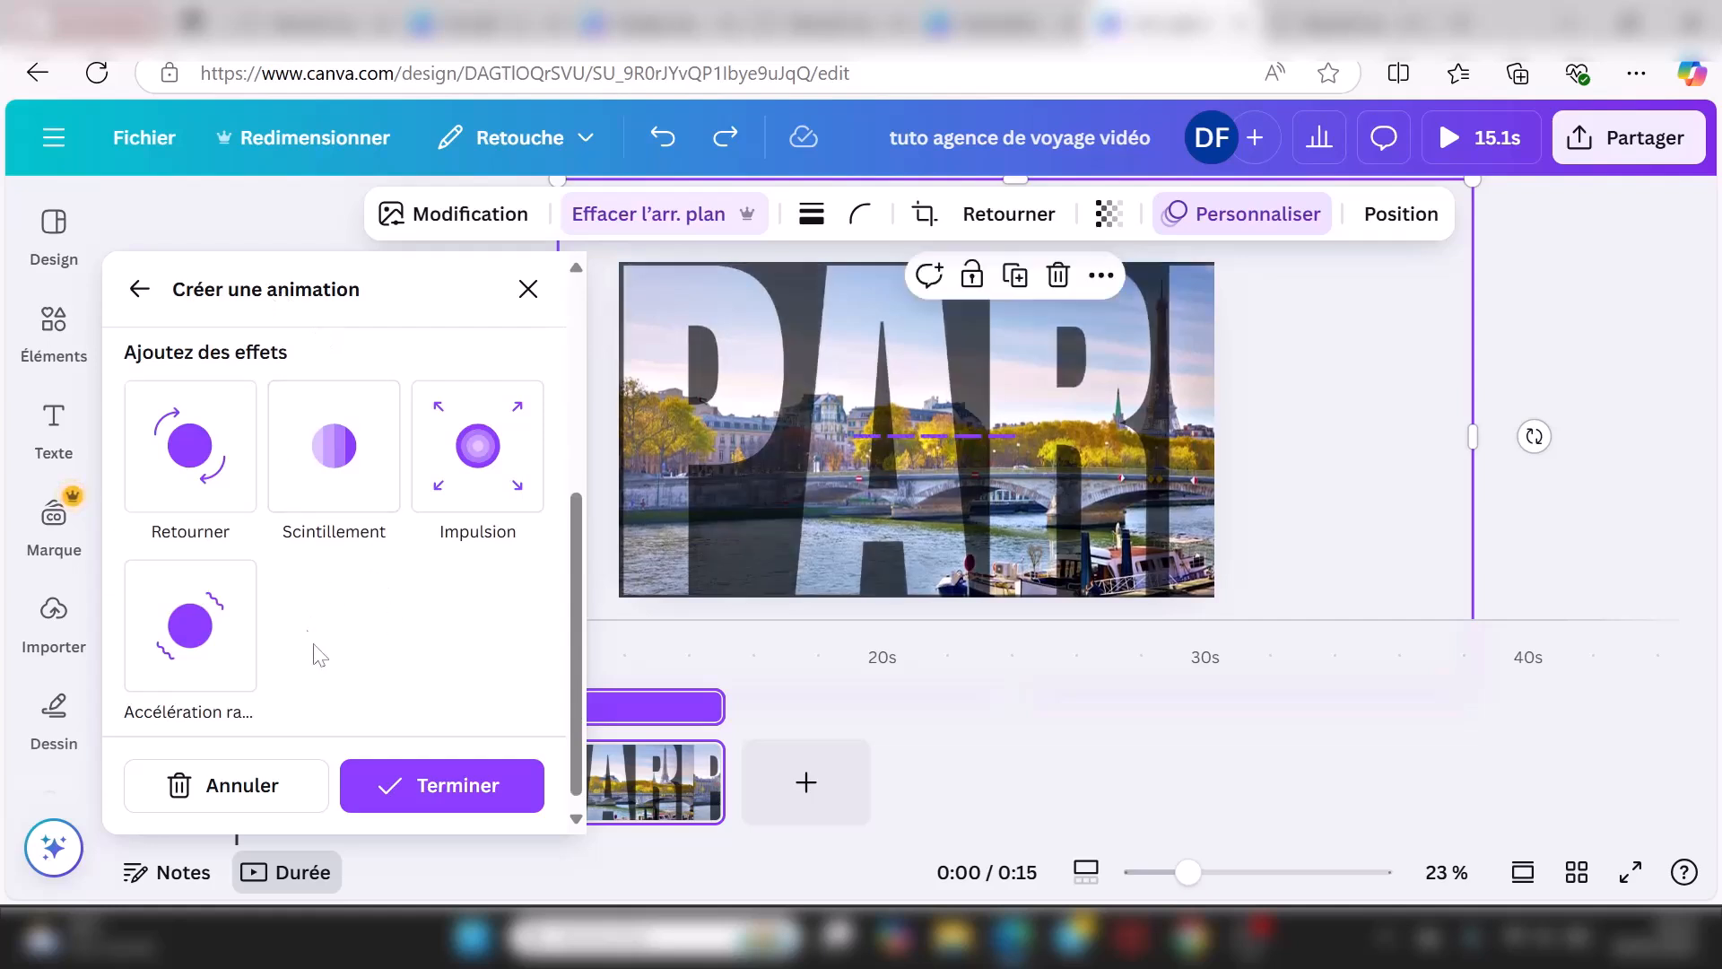
left_click(448, 794)
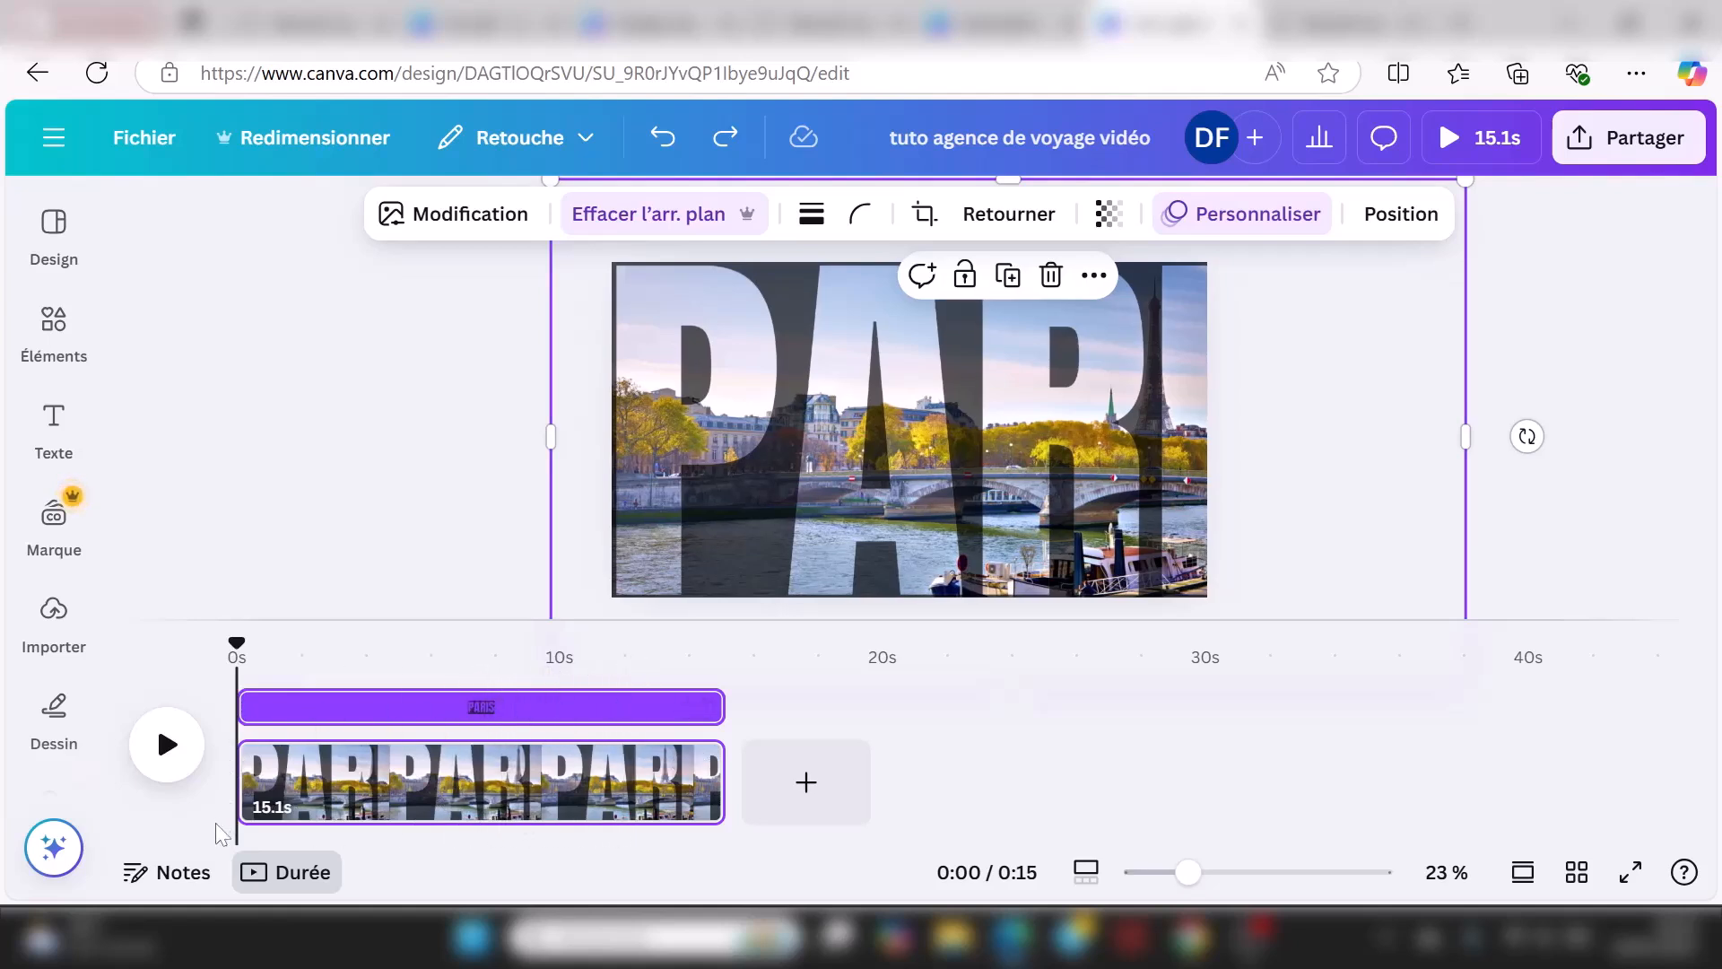
Step: Preview the 15-second video playback, then bring up the text presets panel
left_click(173, 761)
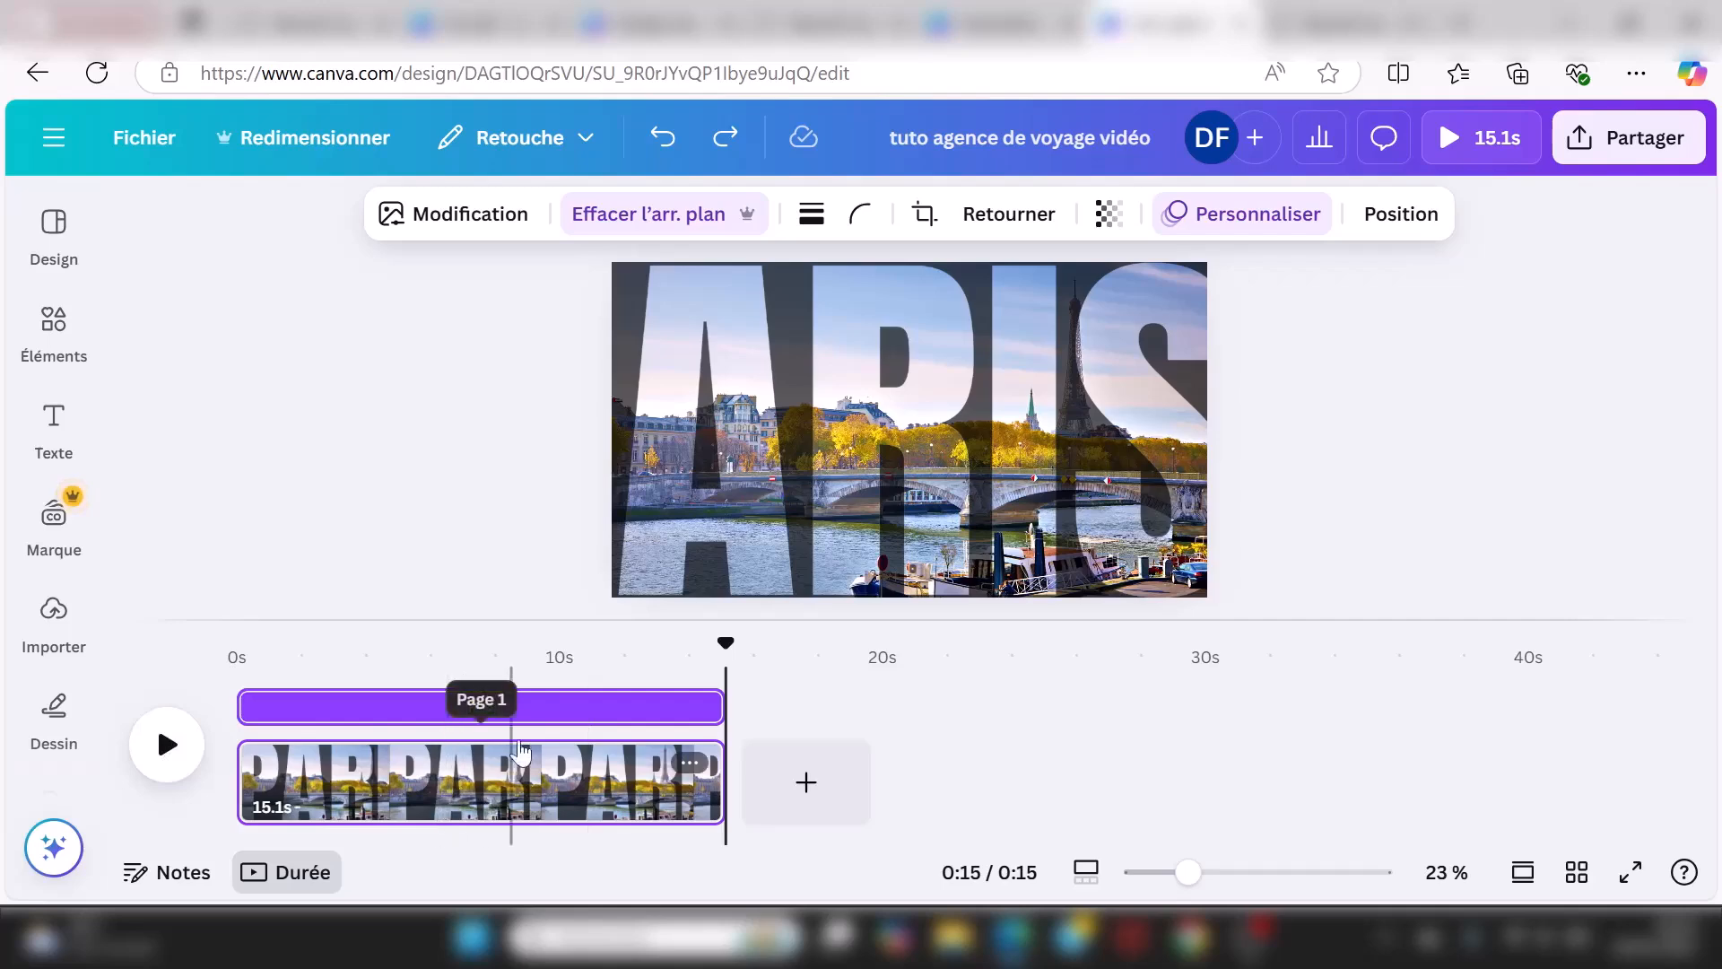
left_click(54, 428)
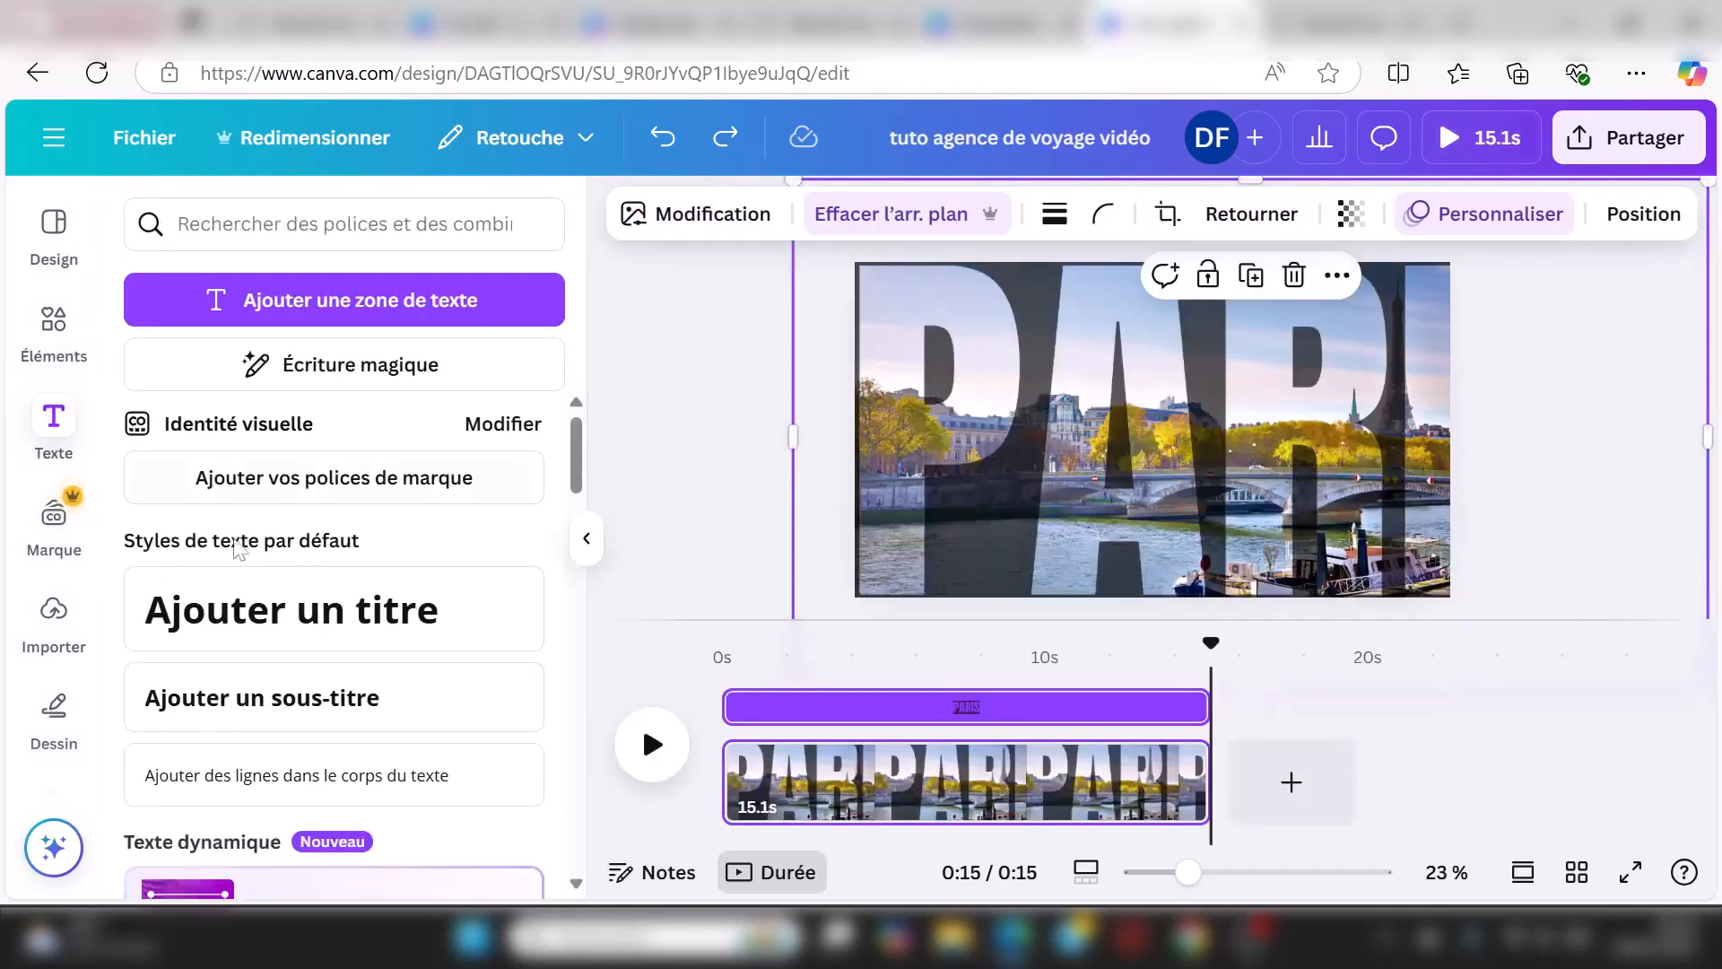
Step: Add a title text box reading PARIS, correcting the capitalisation
left_click(257, 607)
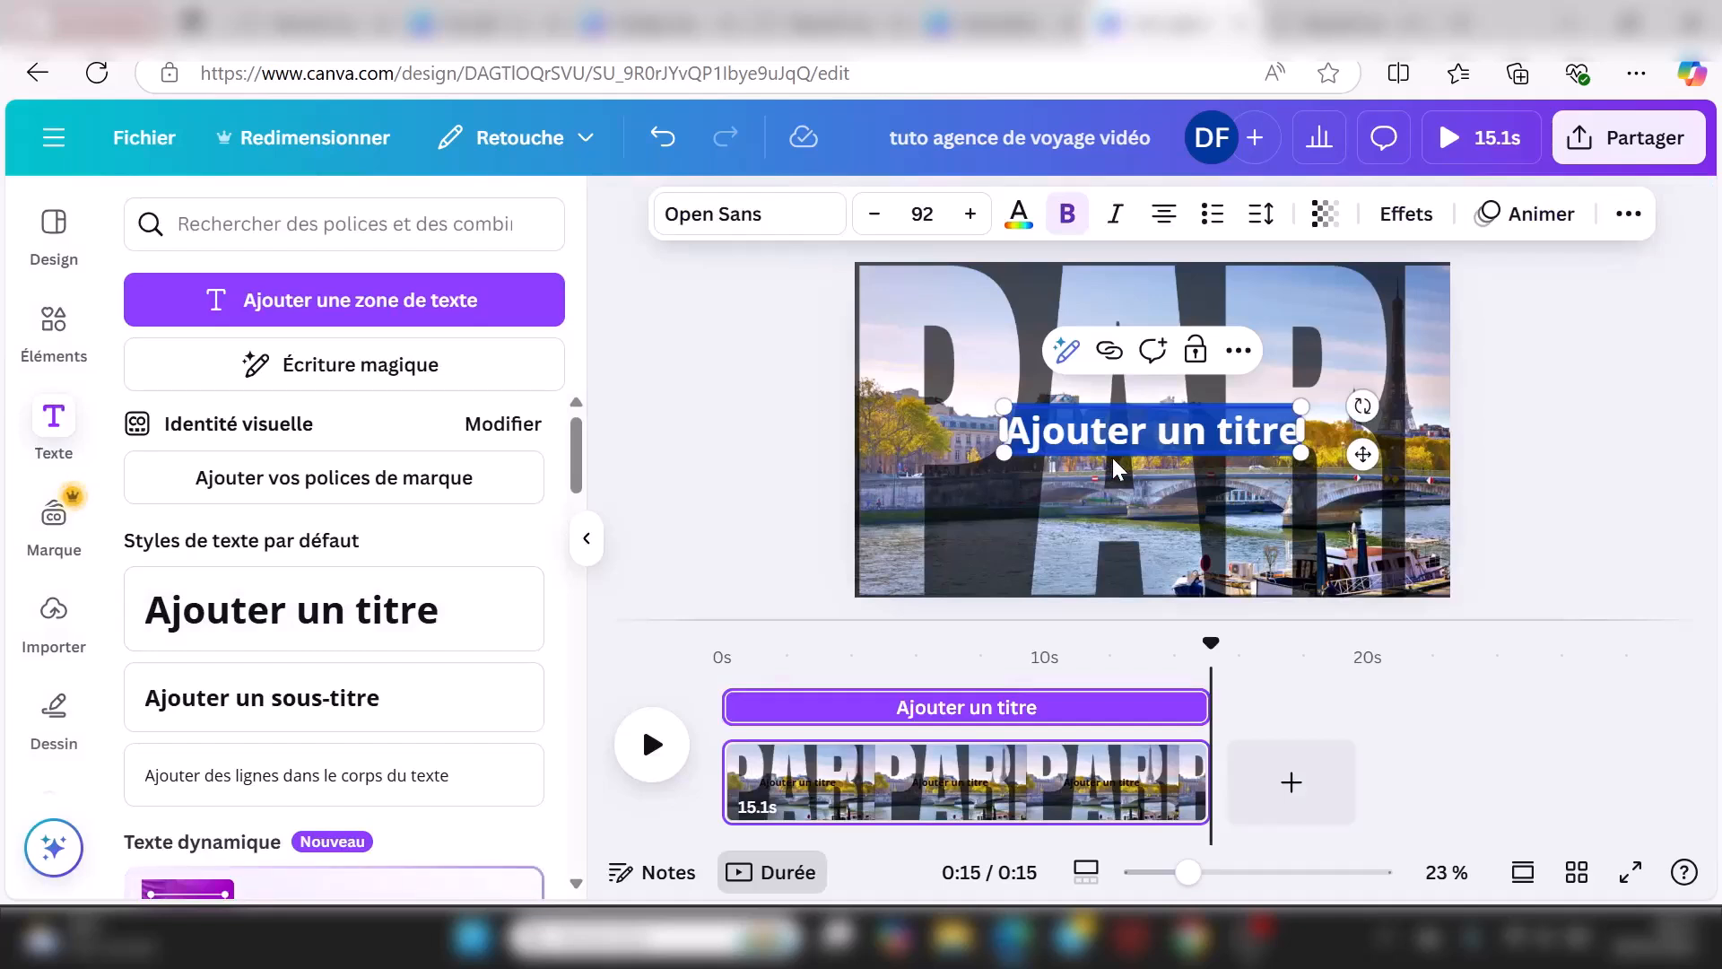
type("pARIS")
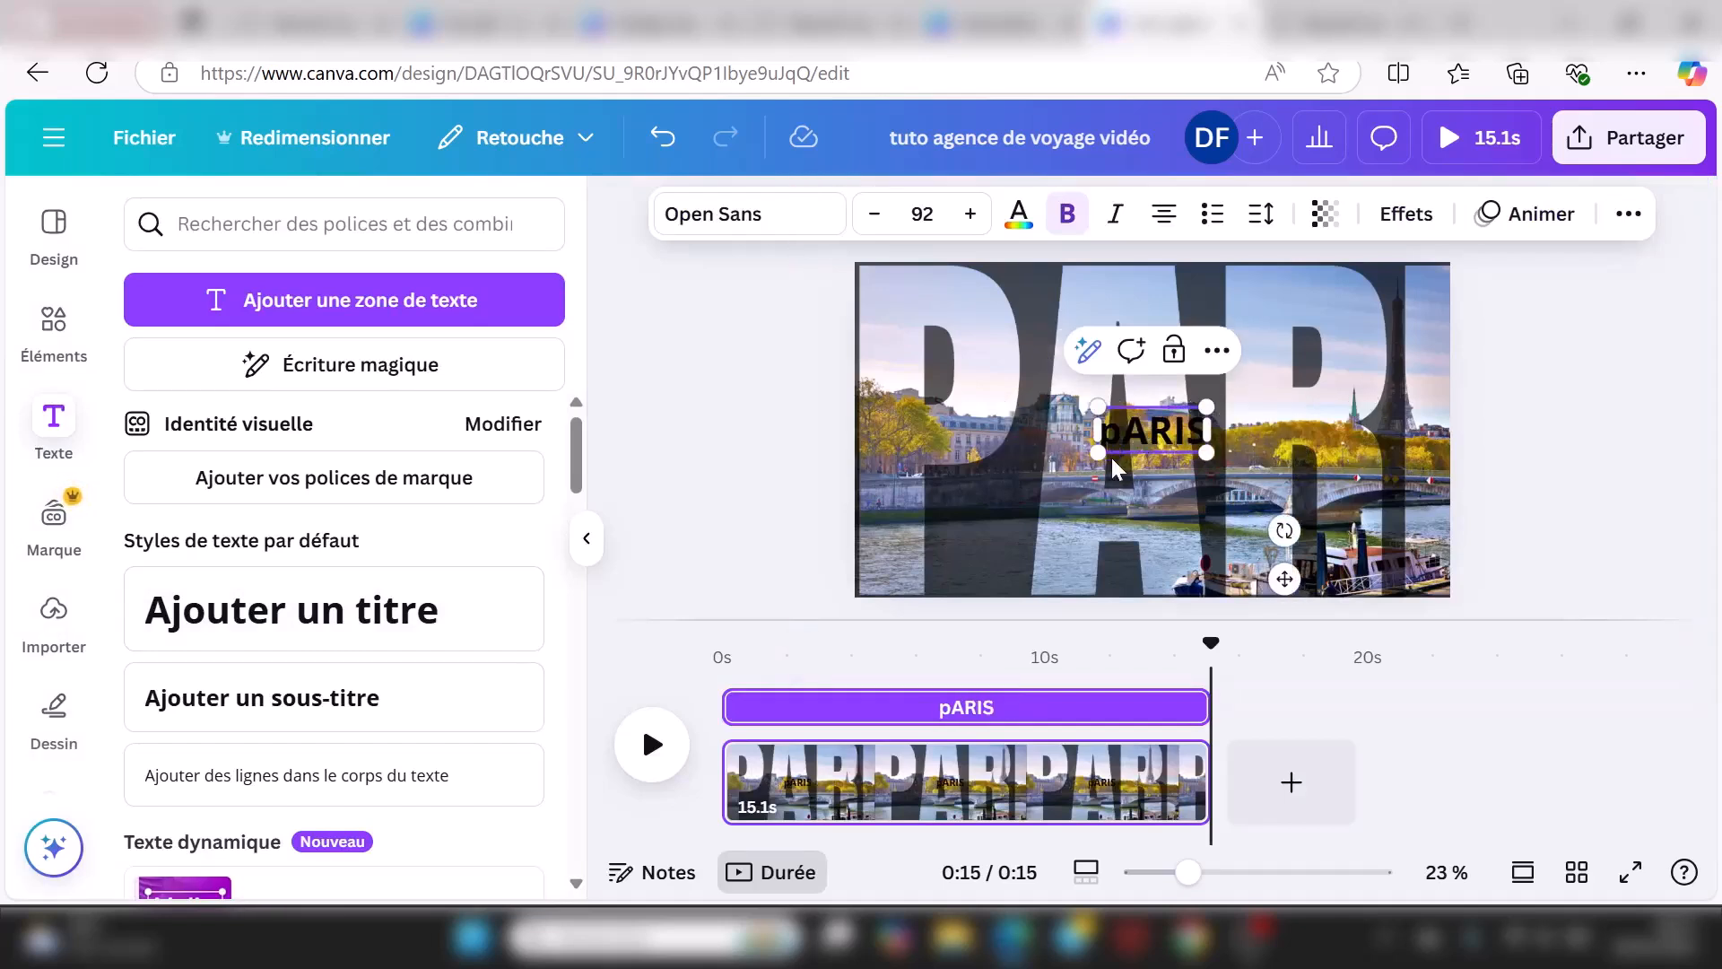
left_click(1153, 430)
left_click(1134, 549)
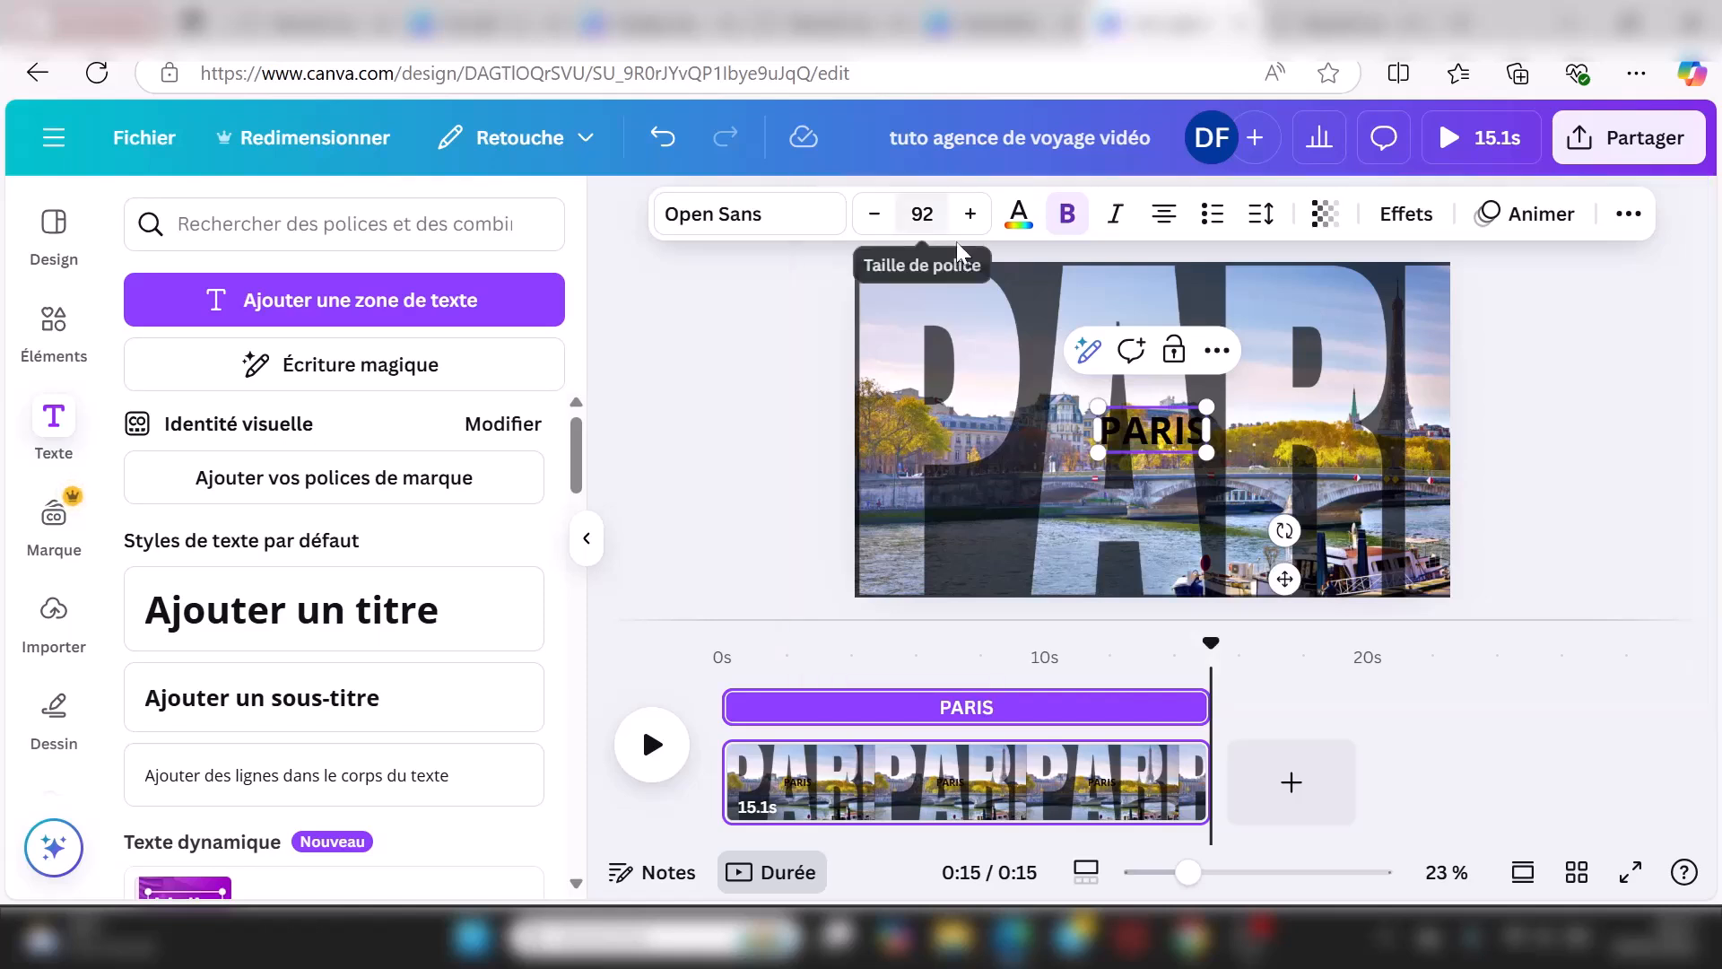
Step: Make the PARIS title white at font size 358 and move it to the image centre
left_click(1019, 213)
left_click(299, 415)
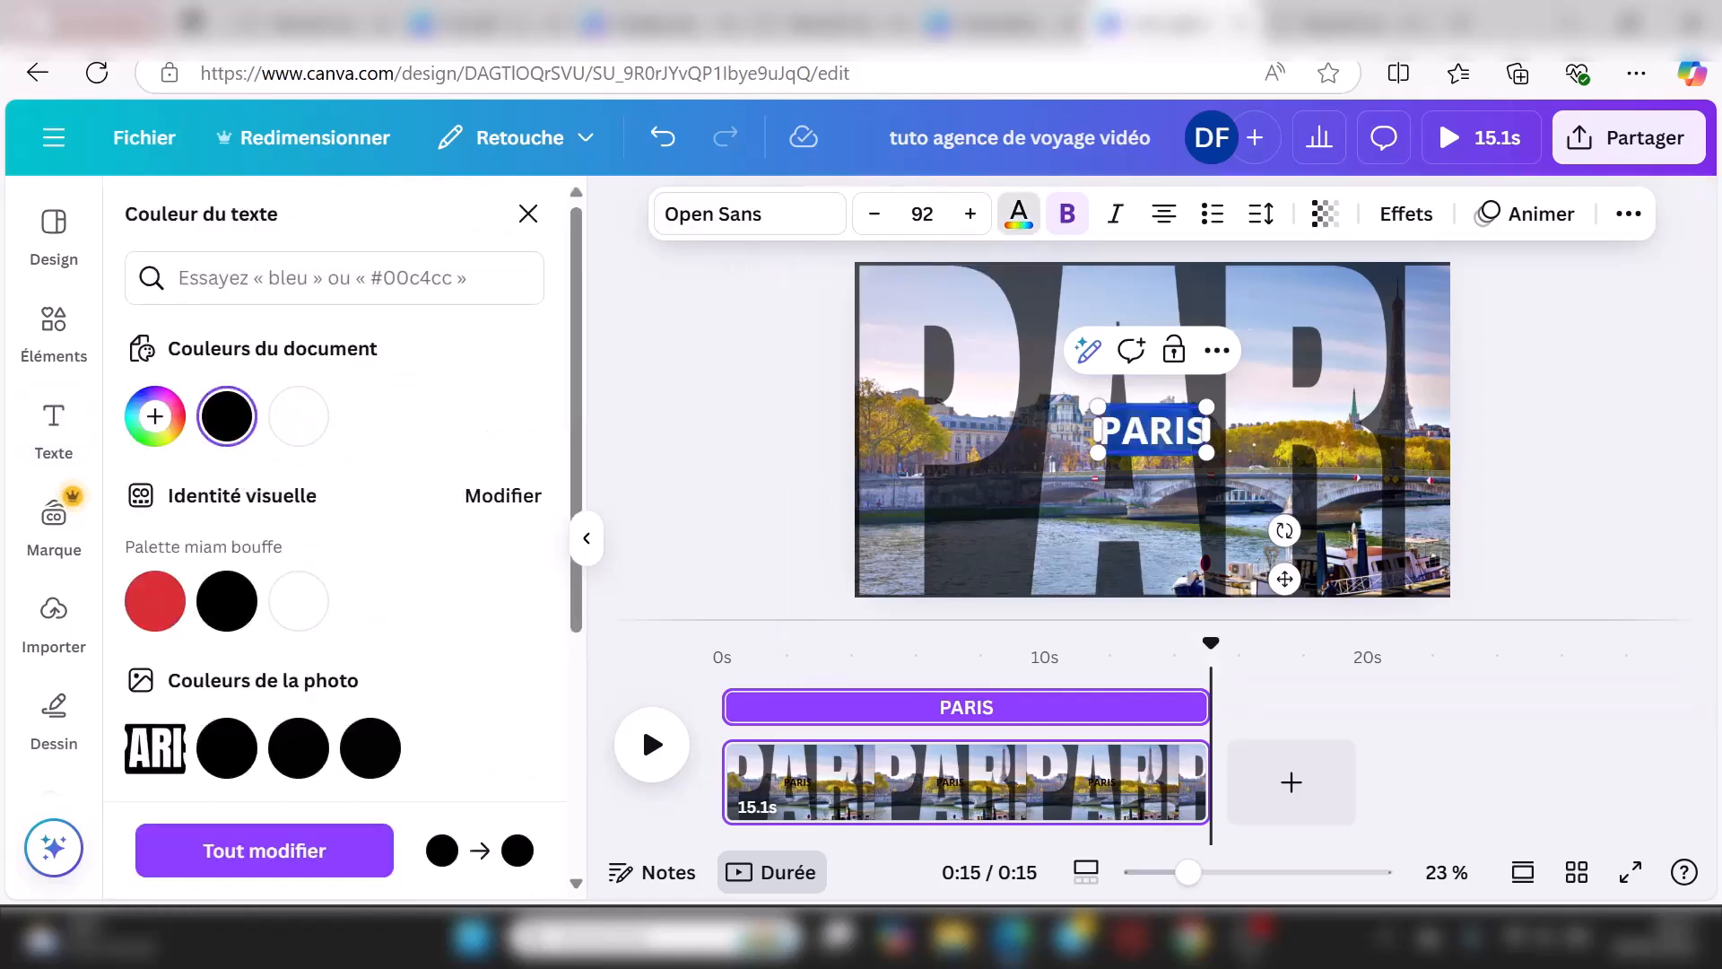
left_click(922, 214)
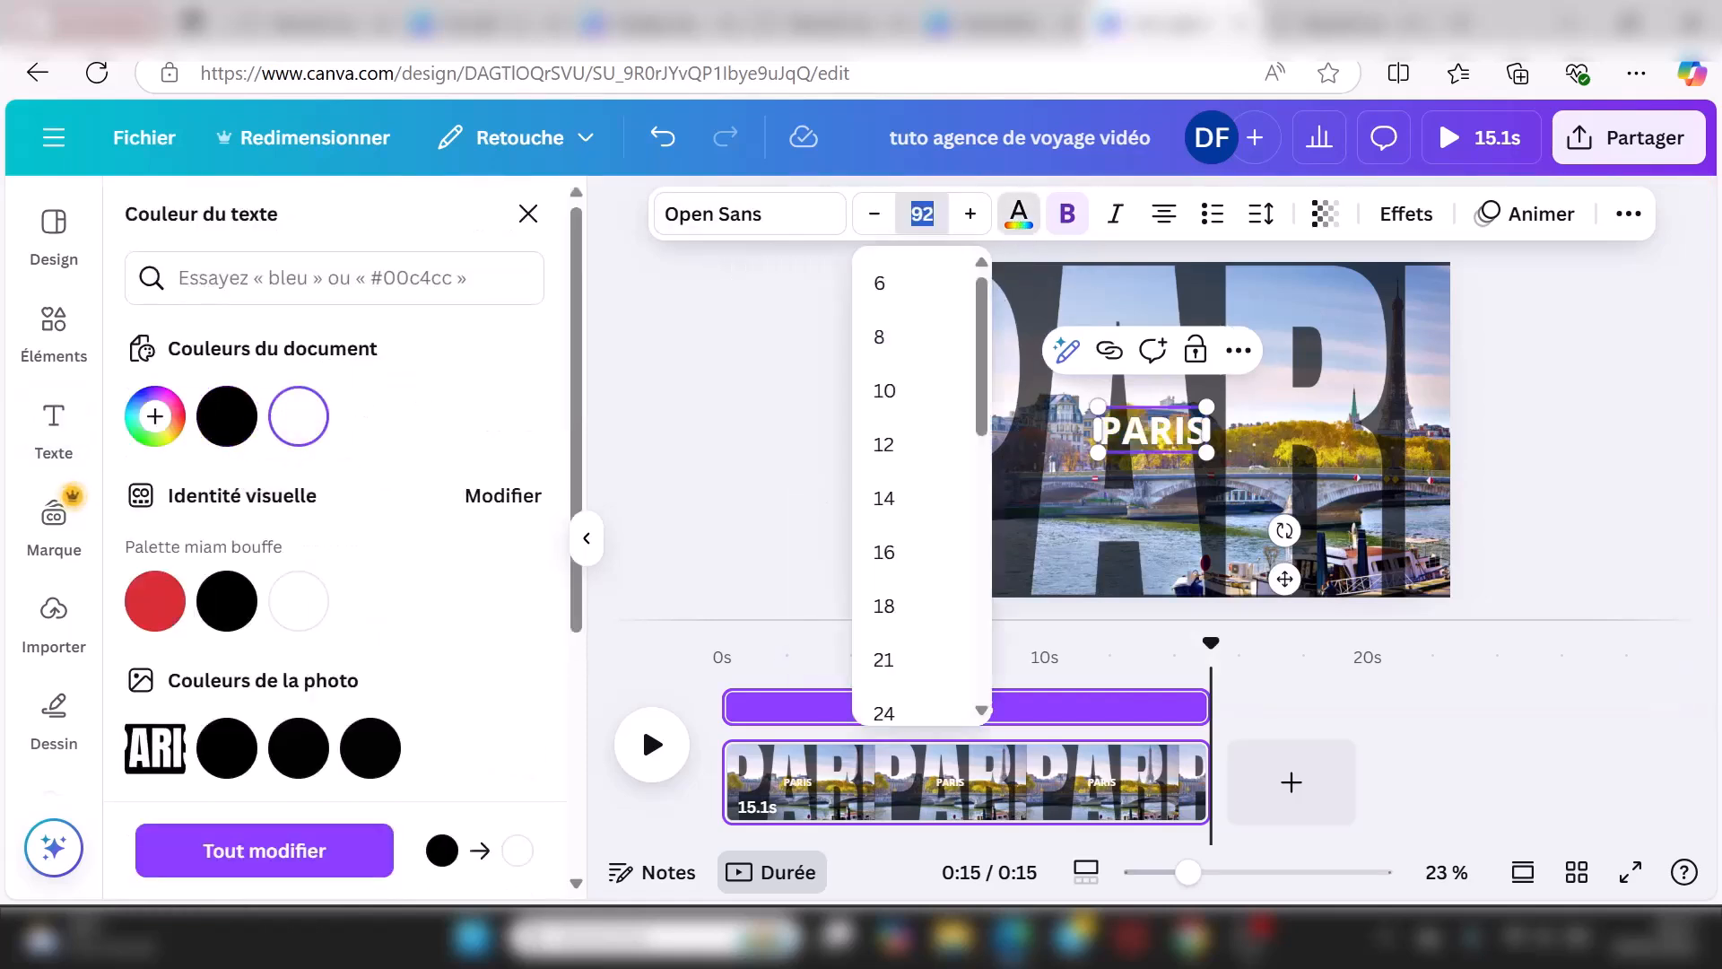
type("358")
key("Return")
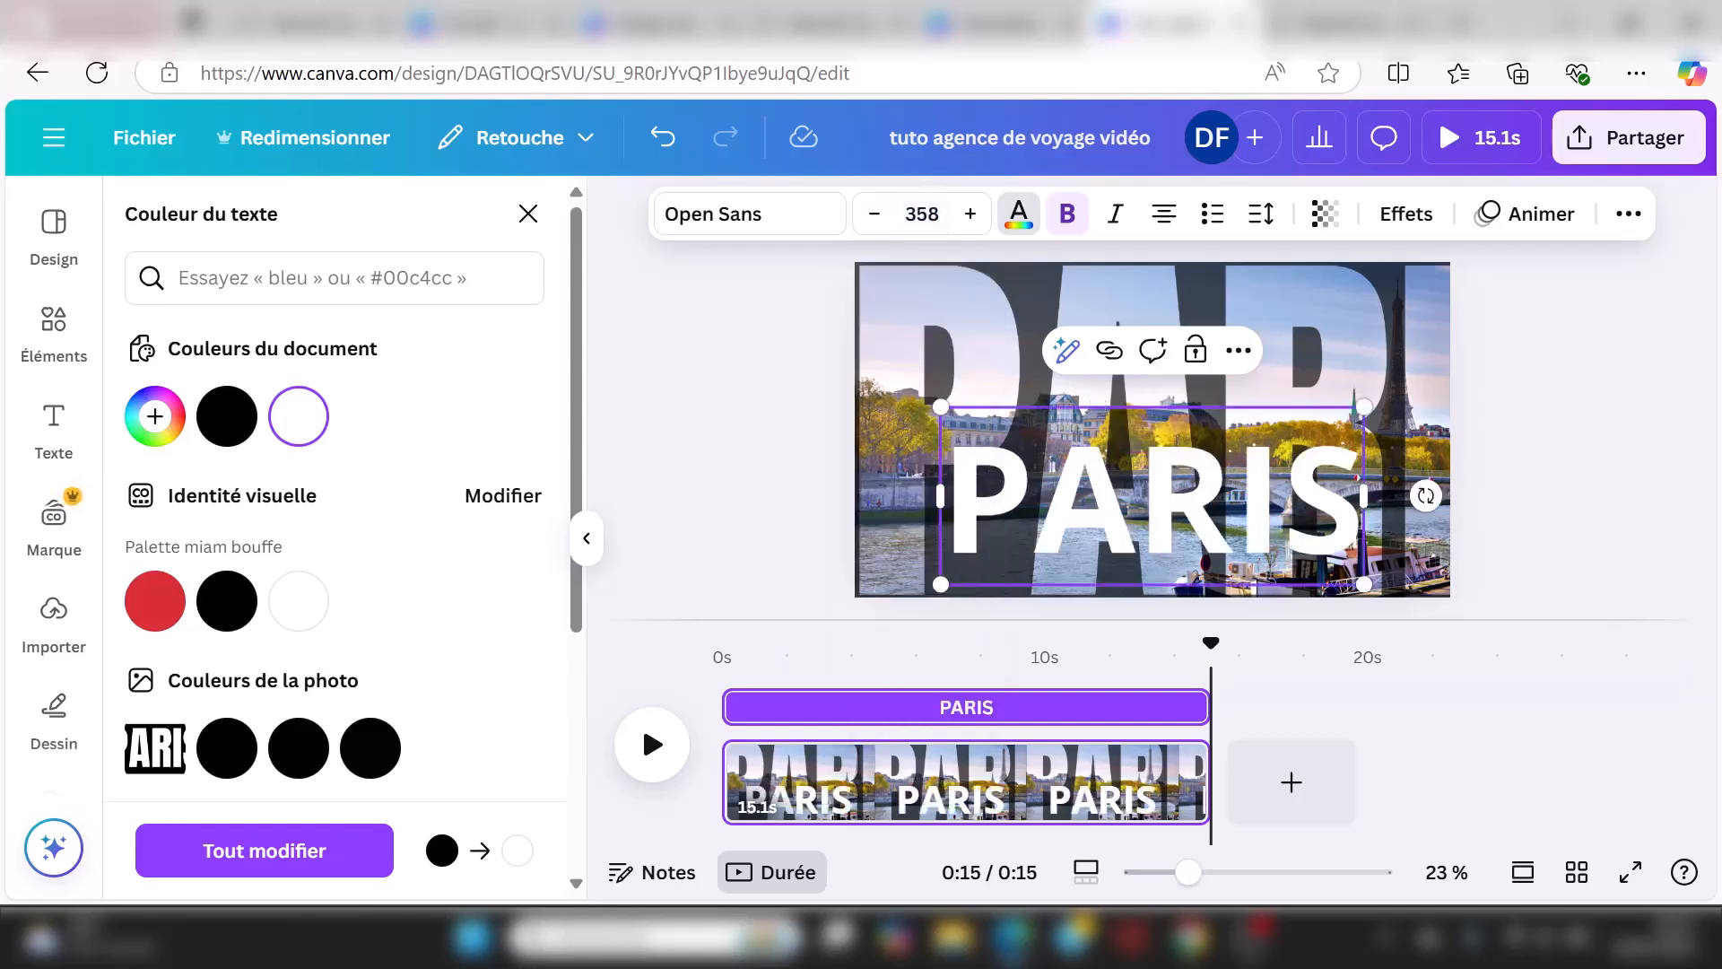
left_click(876, 531)
left_click_drag(1120, 505, 1120, 443)
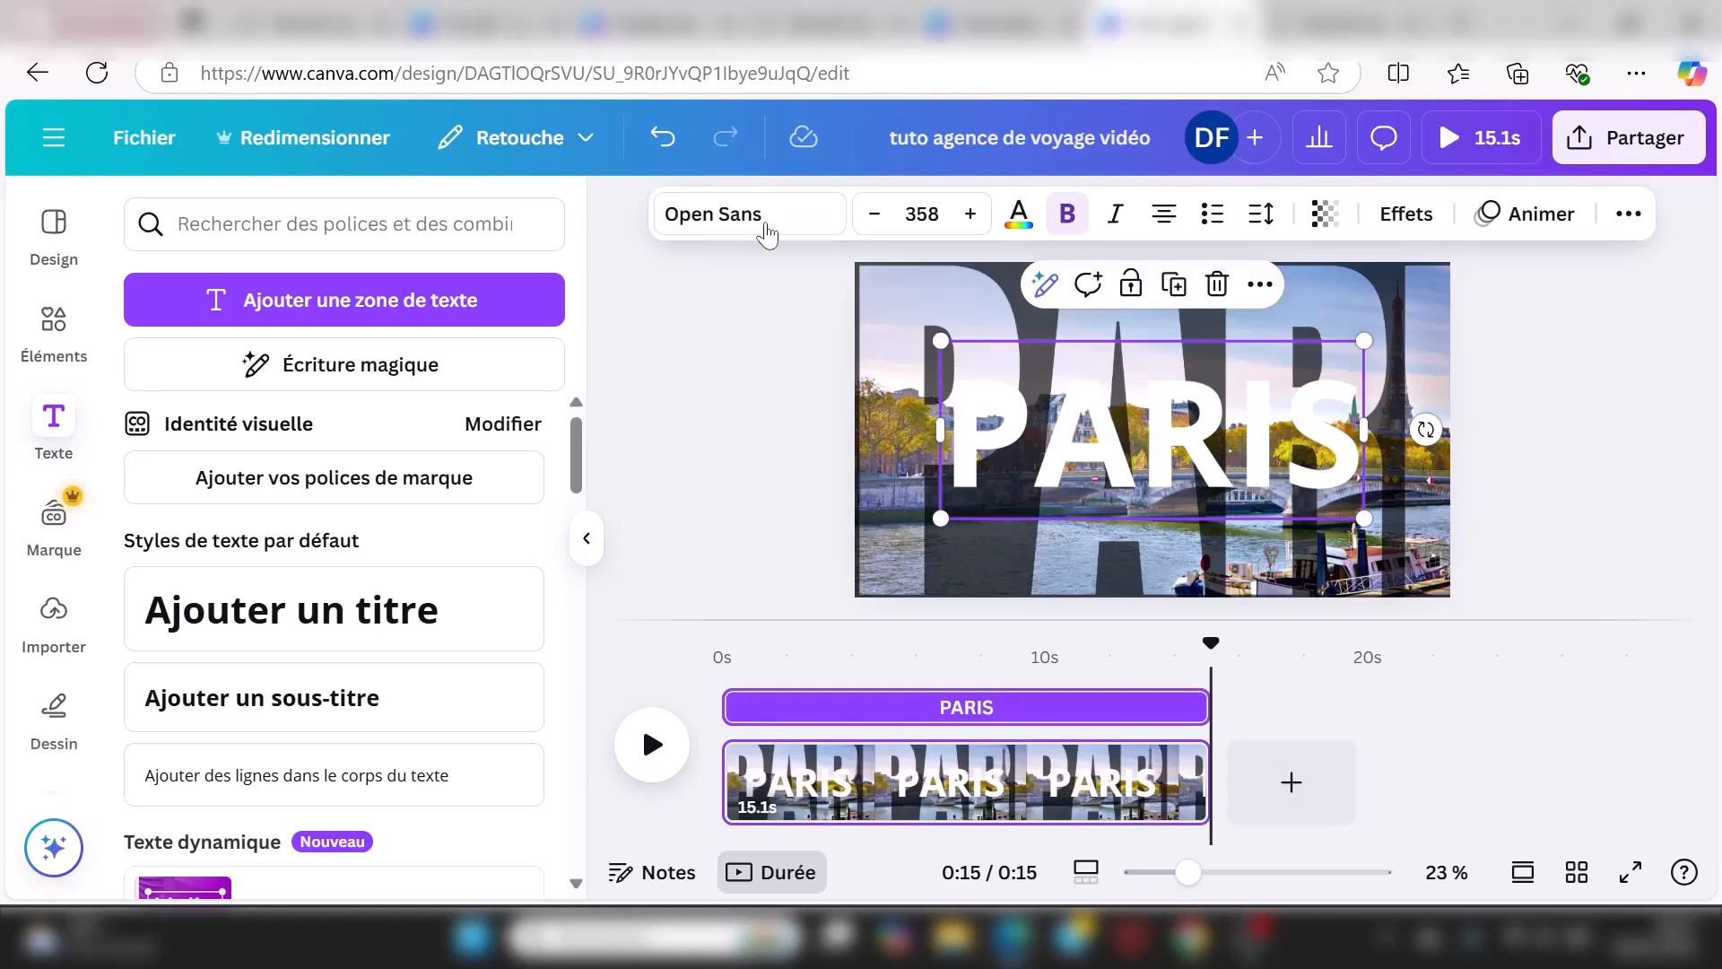
Step: Set the PARIS title in the Anton font
left_click(765, 231)
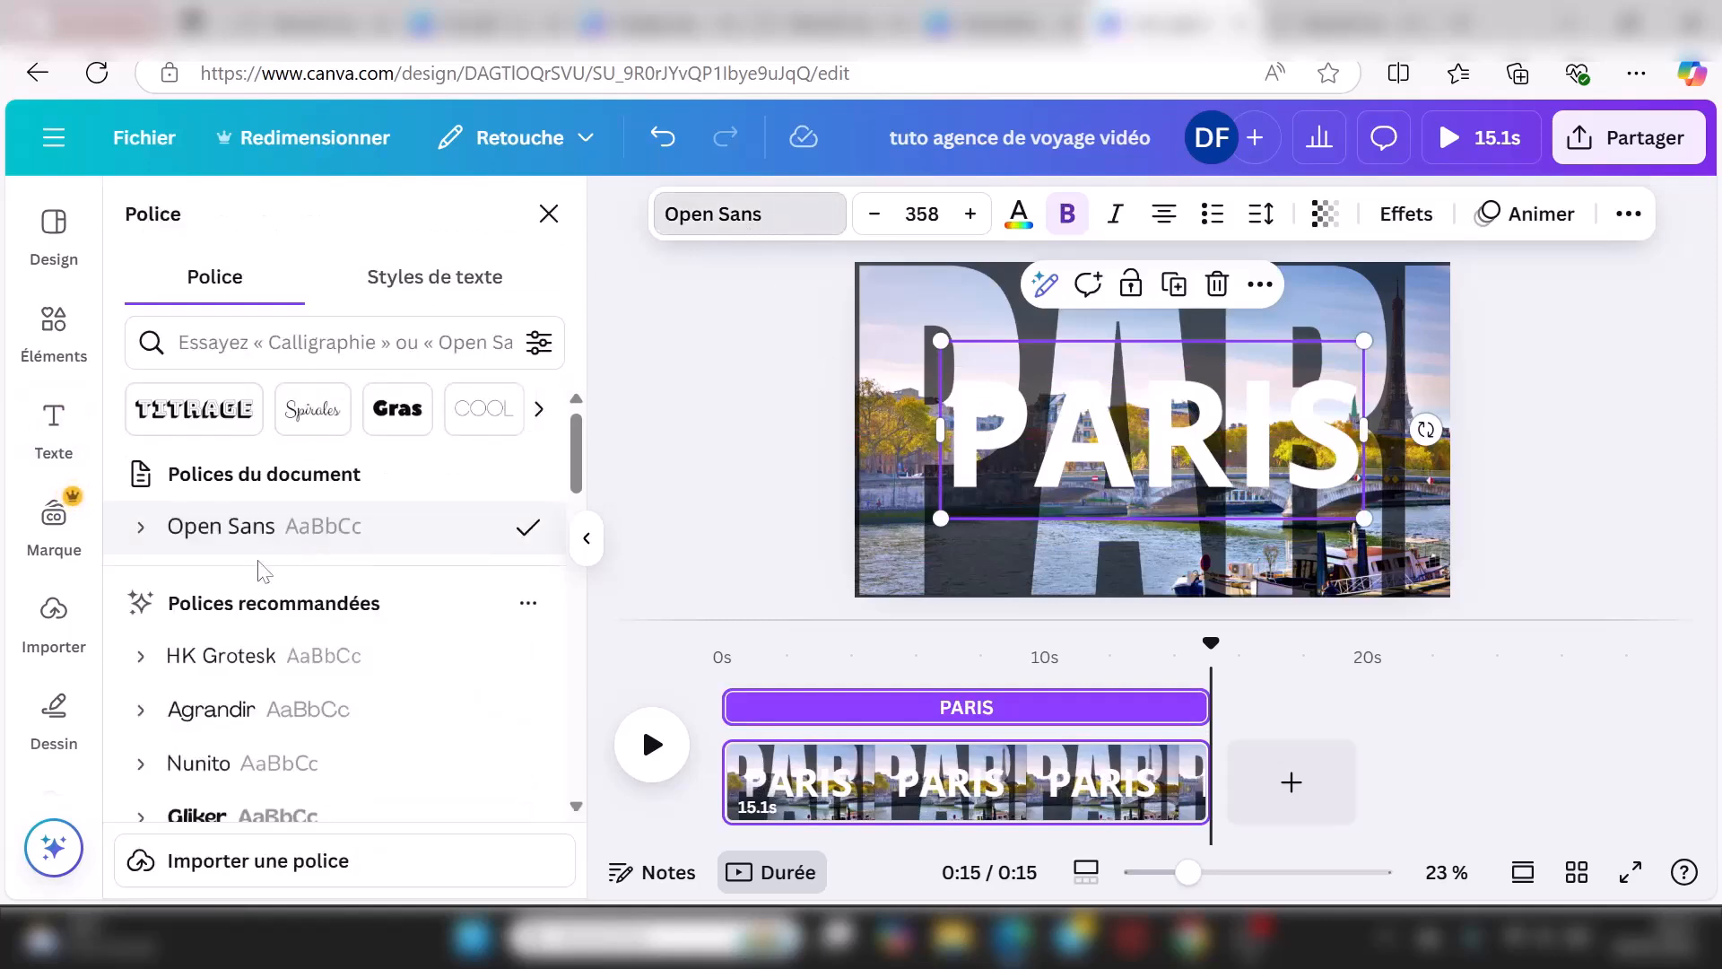
scroll(263, 567, "down", 10)
left_click(251, 561)
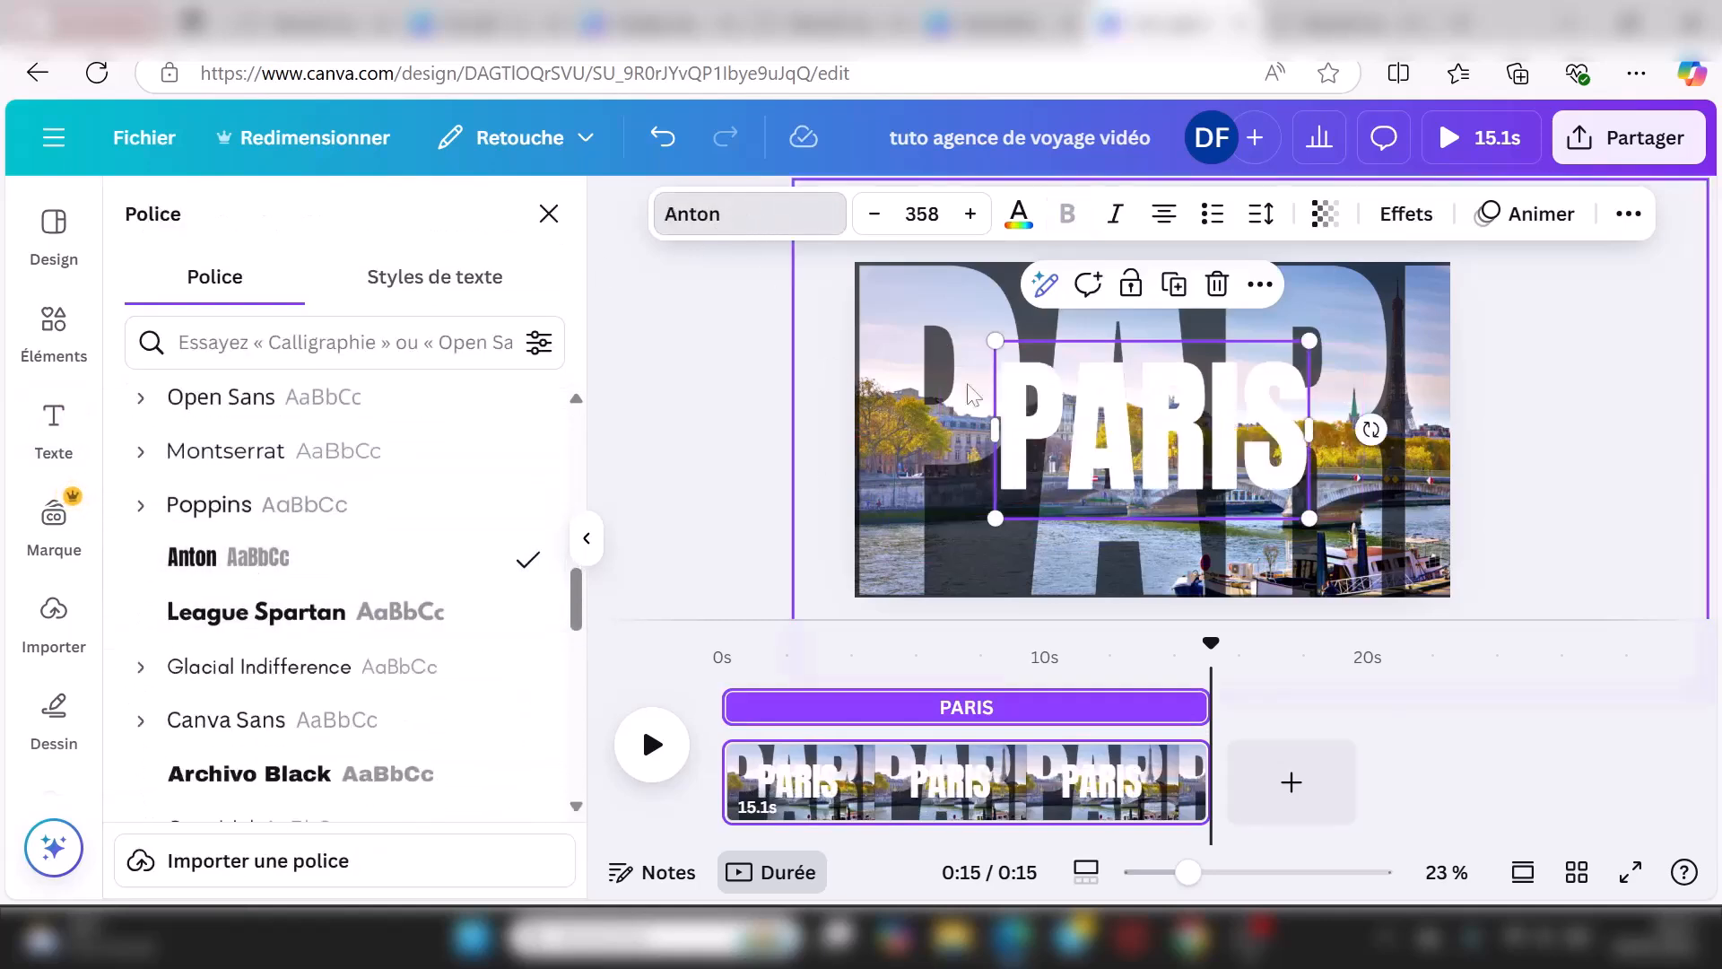
Step: Give PARIS the Élévation text effect at intensity 50
left_click(1417, 224)
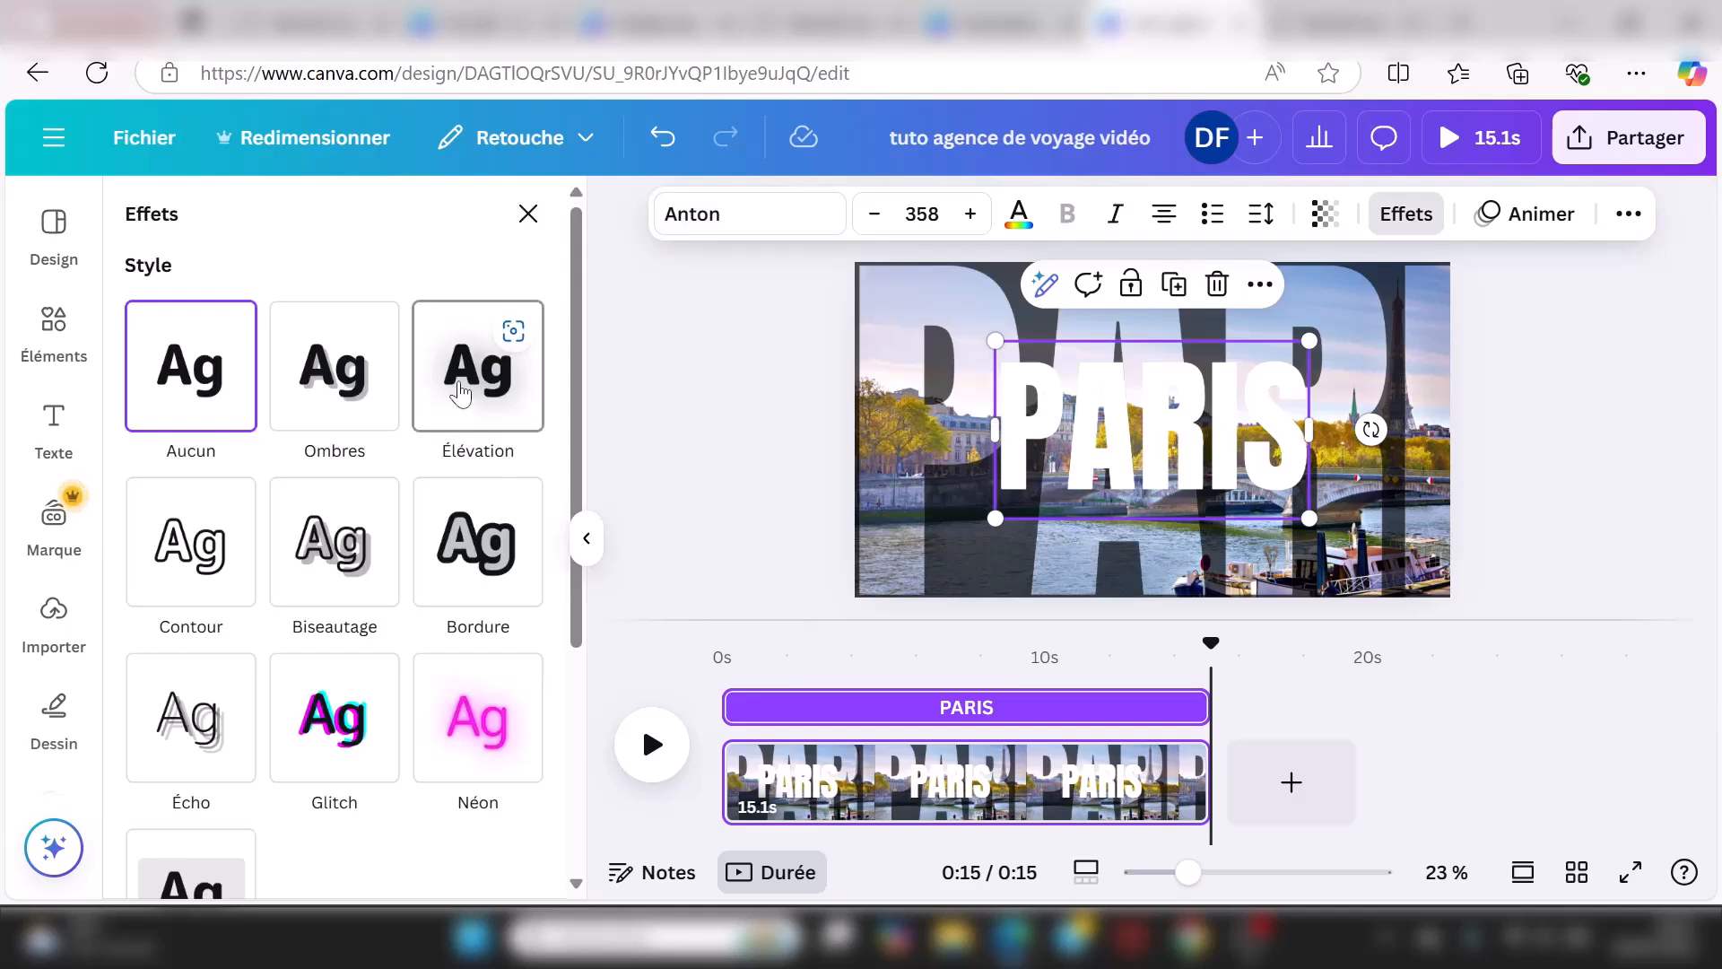
left_click(460, 393)
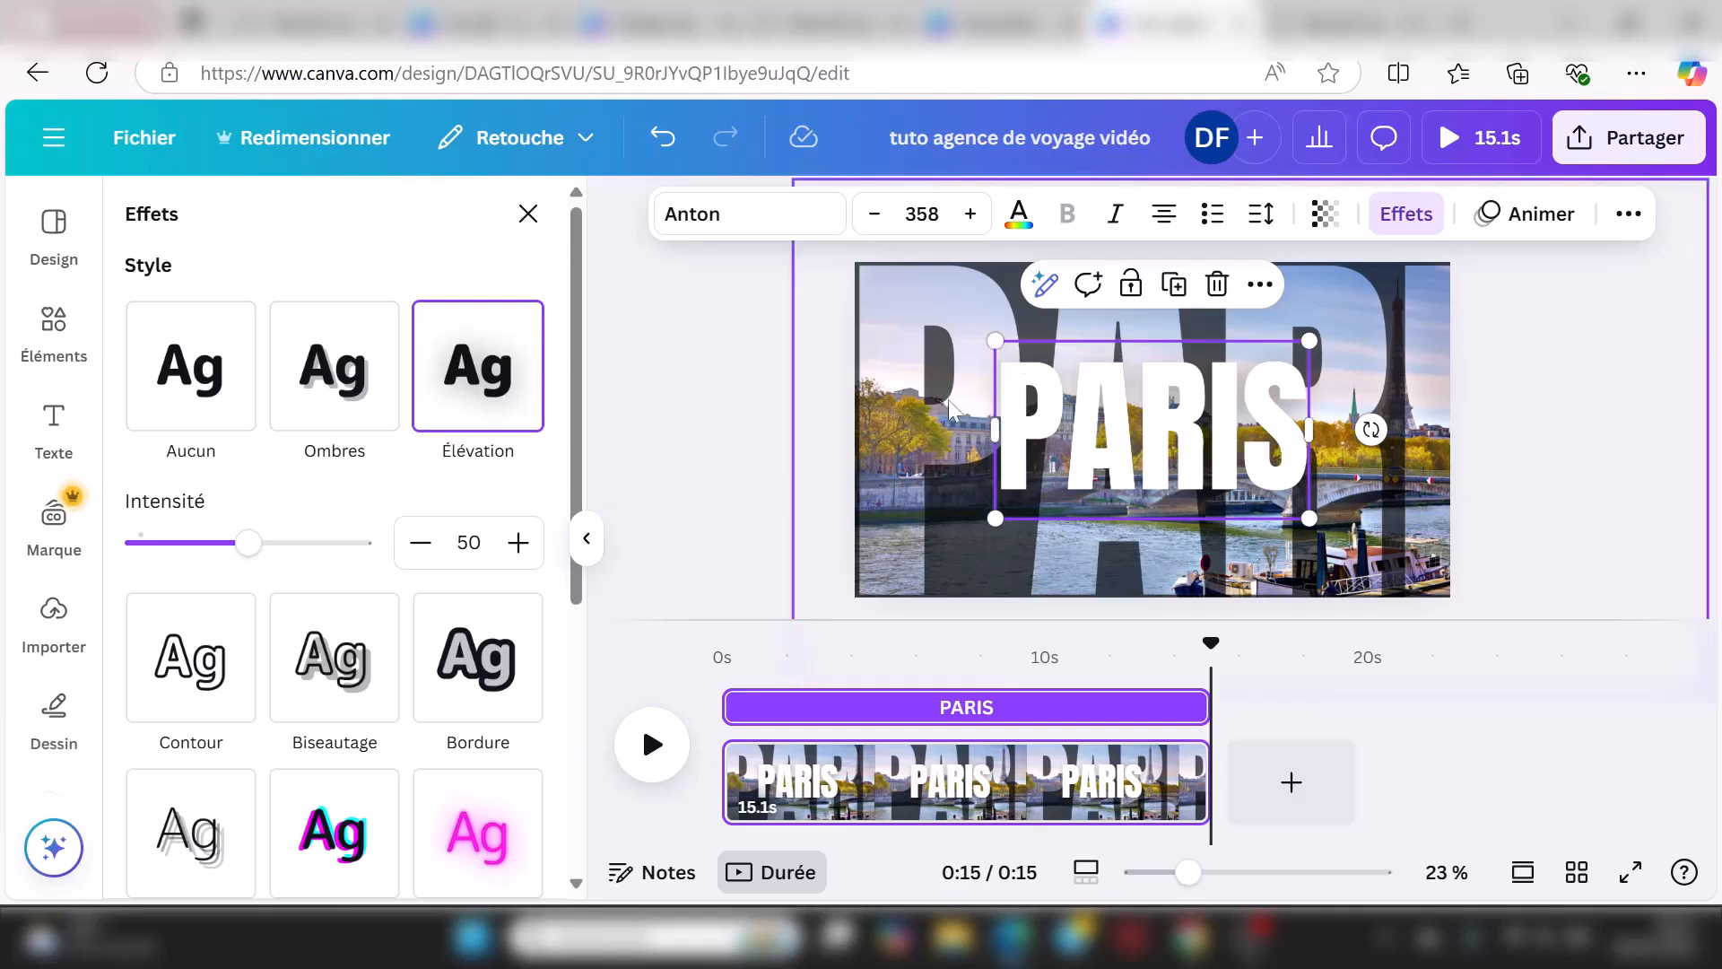
left_click(733, 417)
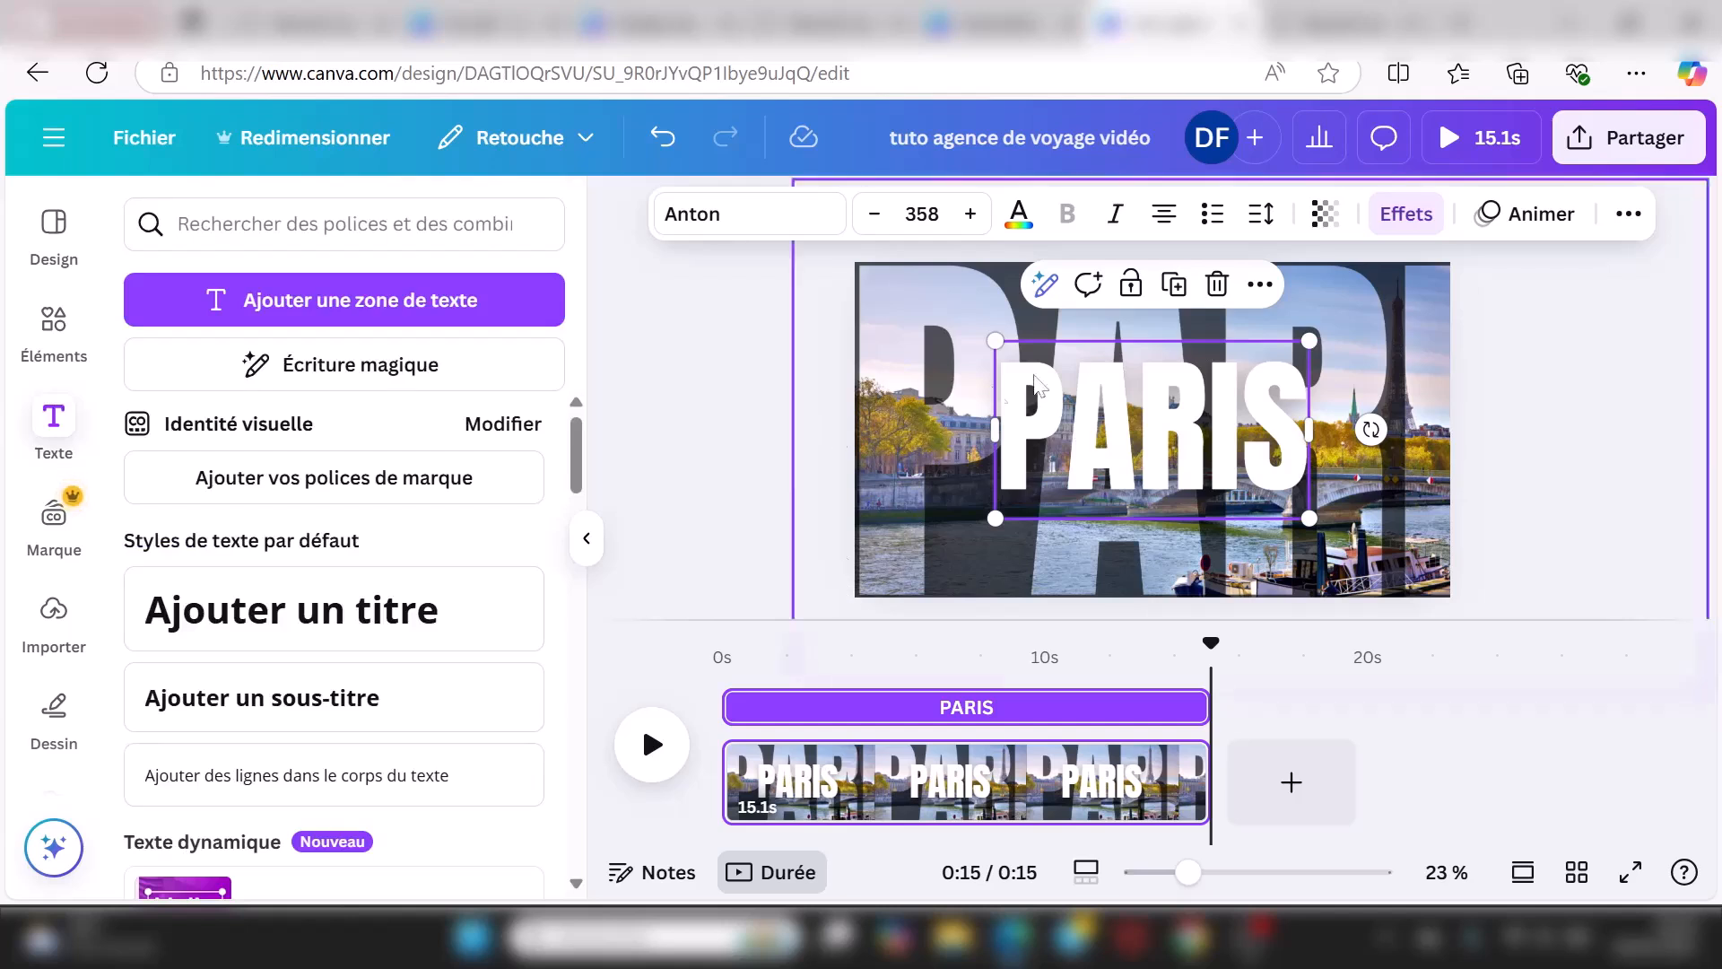
Step: Animate PARIS with Écart on entry only, Intérieur direction and a reduced Ampleur
left_click(1535, 220)
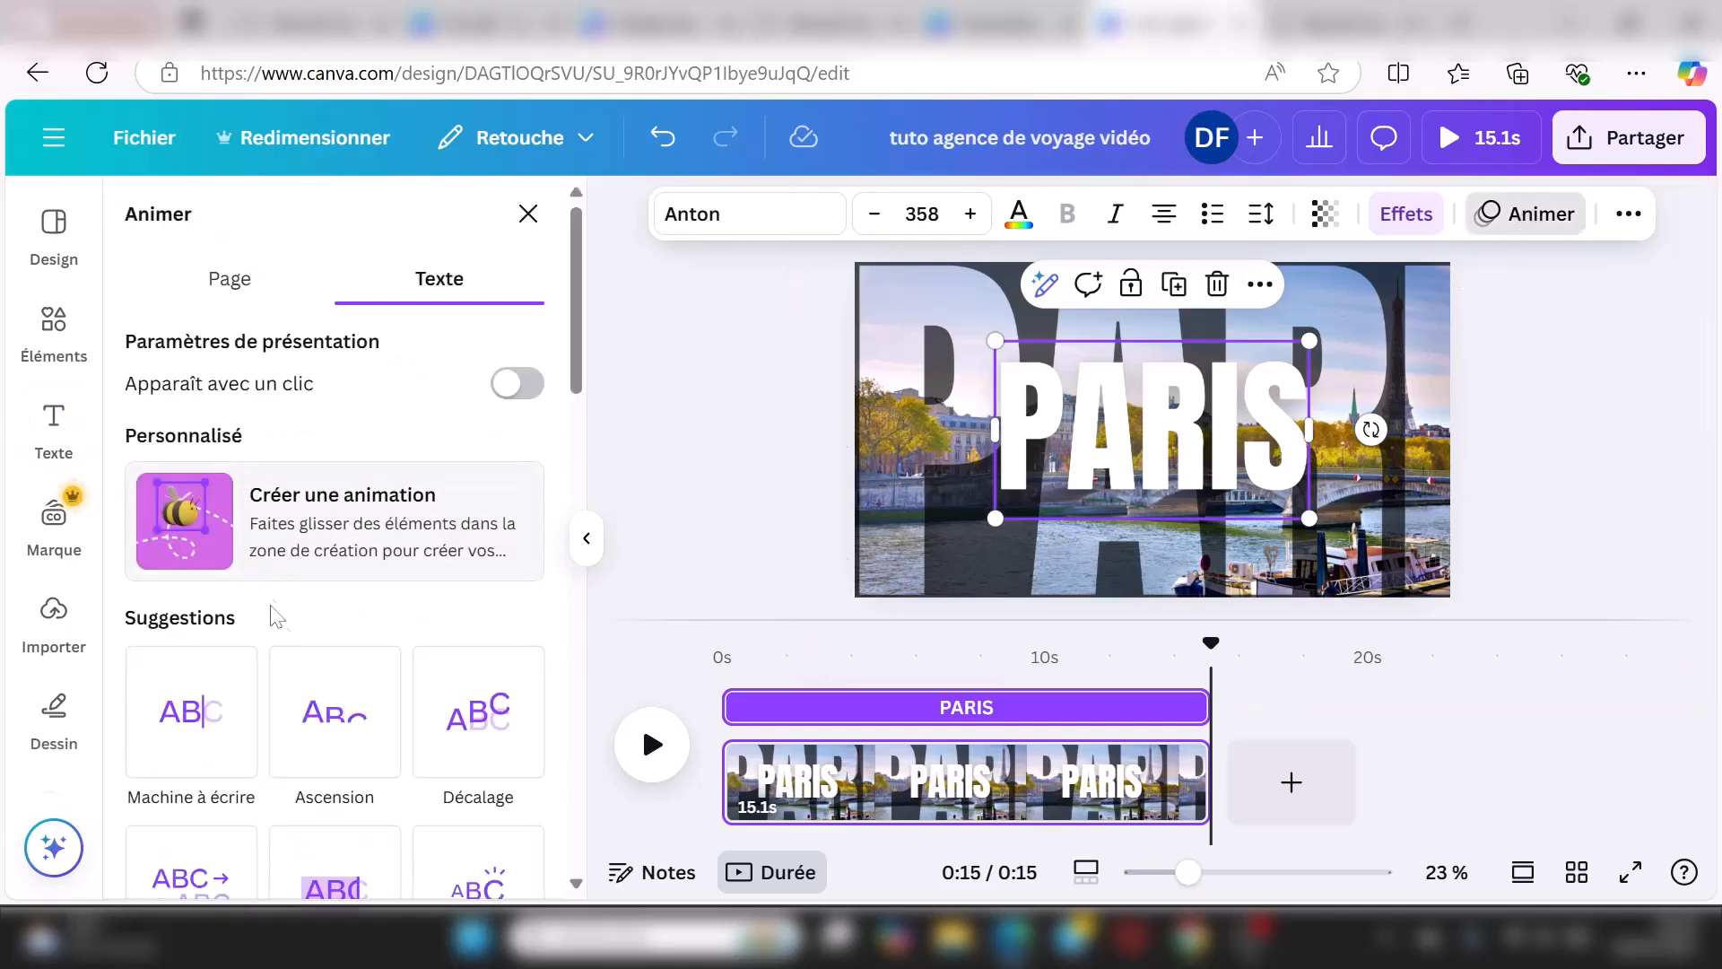
scroll(270, 685, "down", 3)
scroll(269, 684, "down", 4)
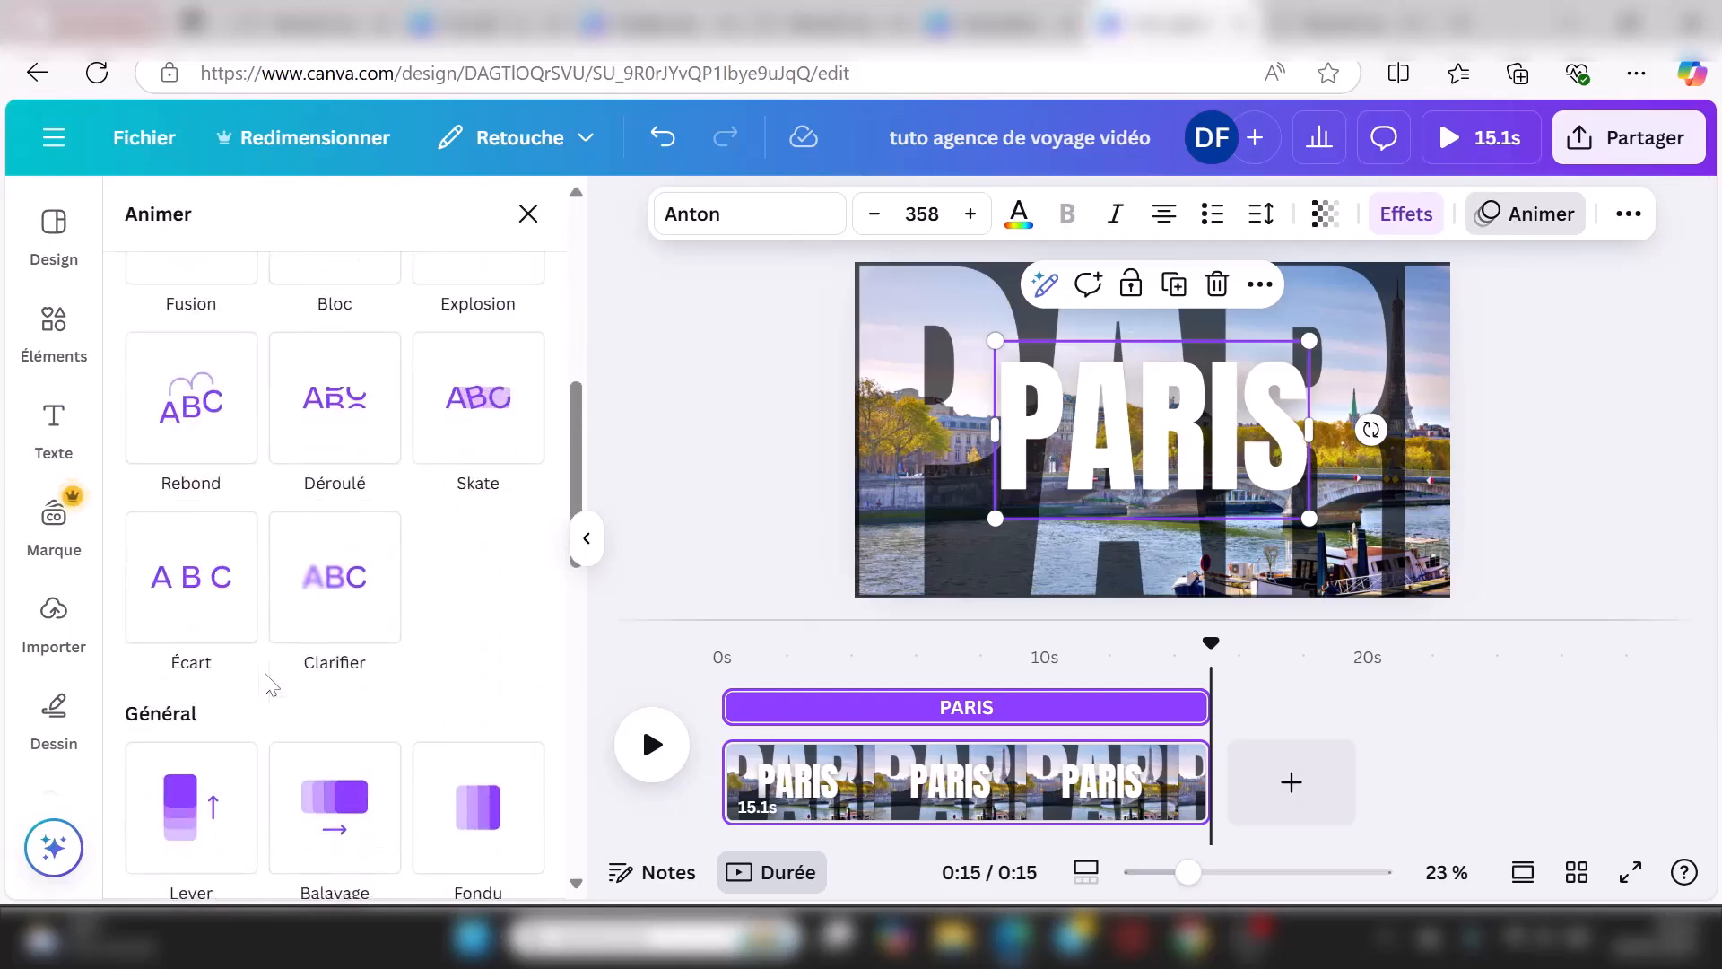
left_click(224, 615)
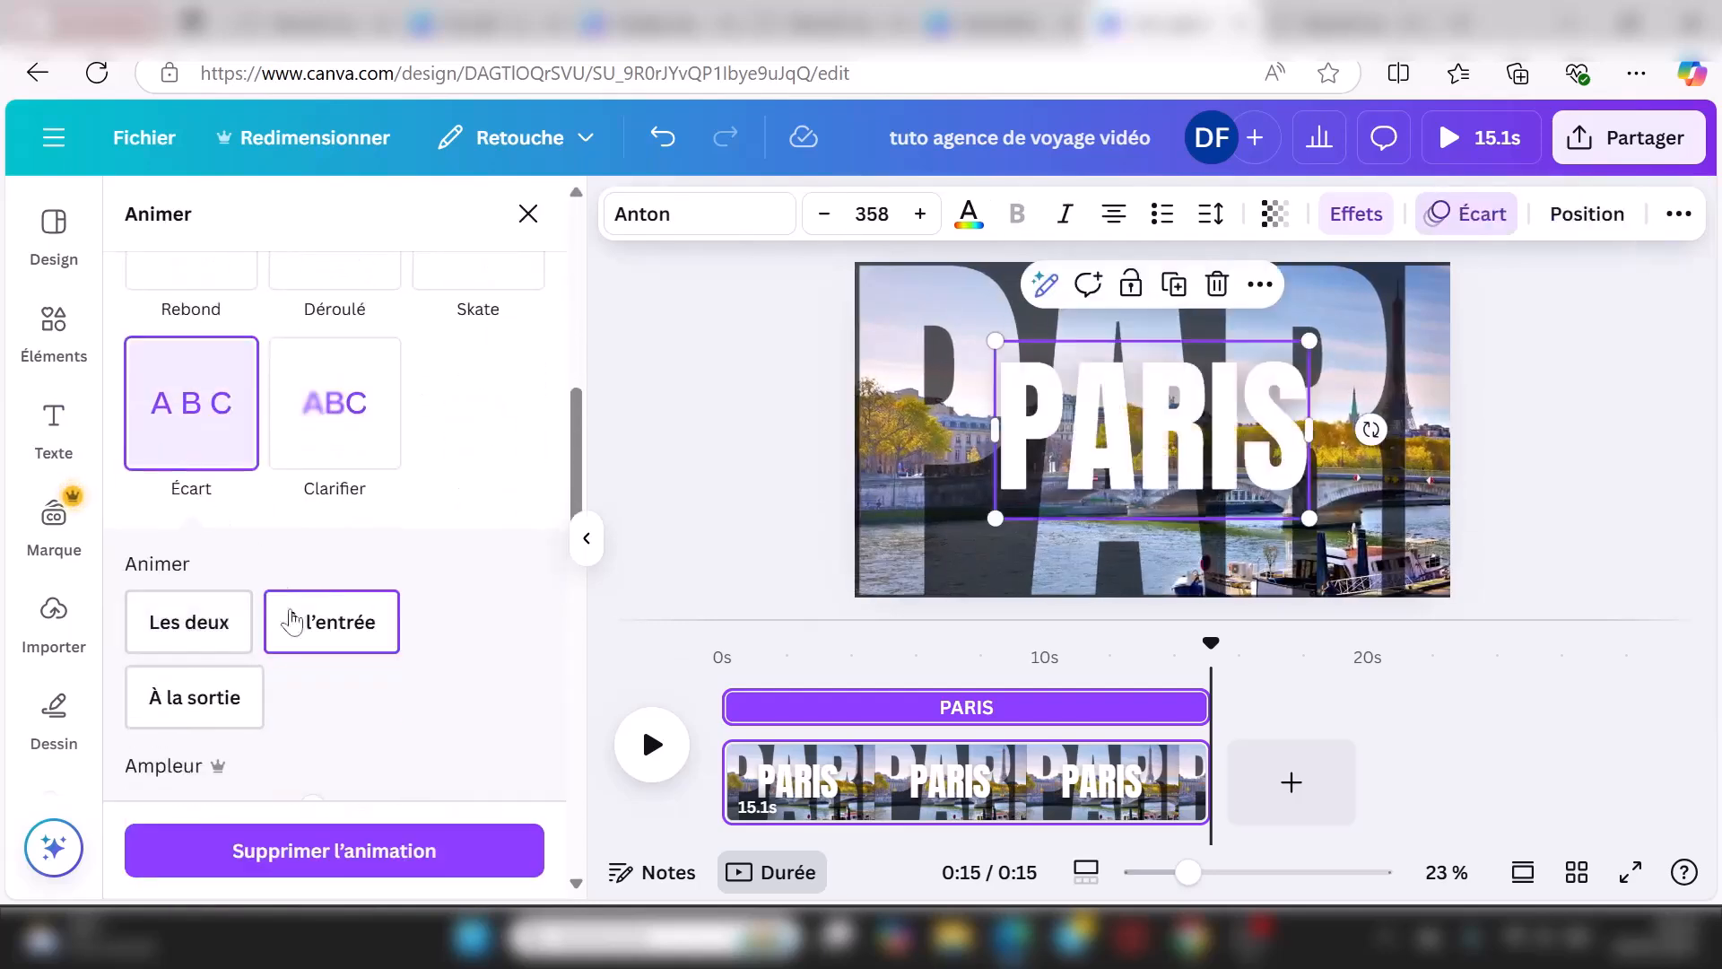
scroll(346, 642, "down", 3)
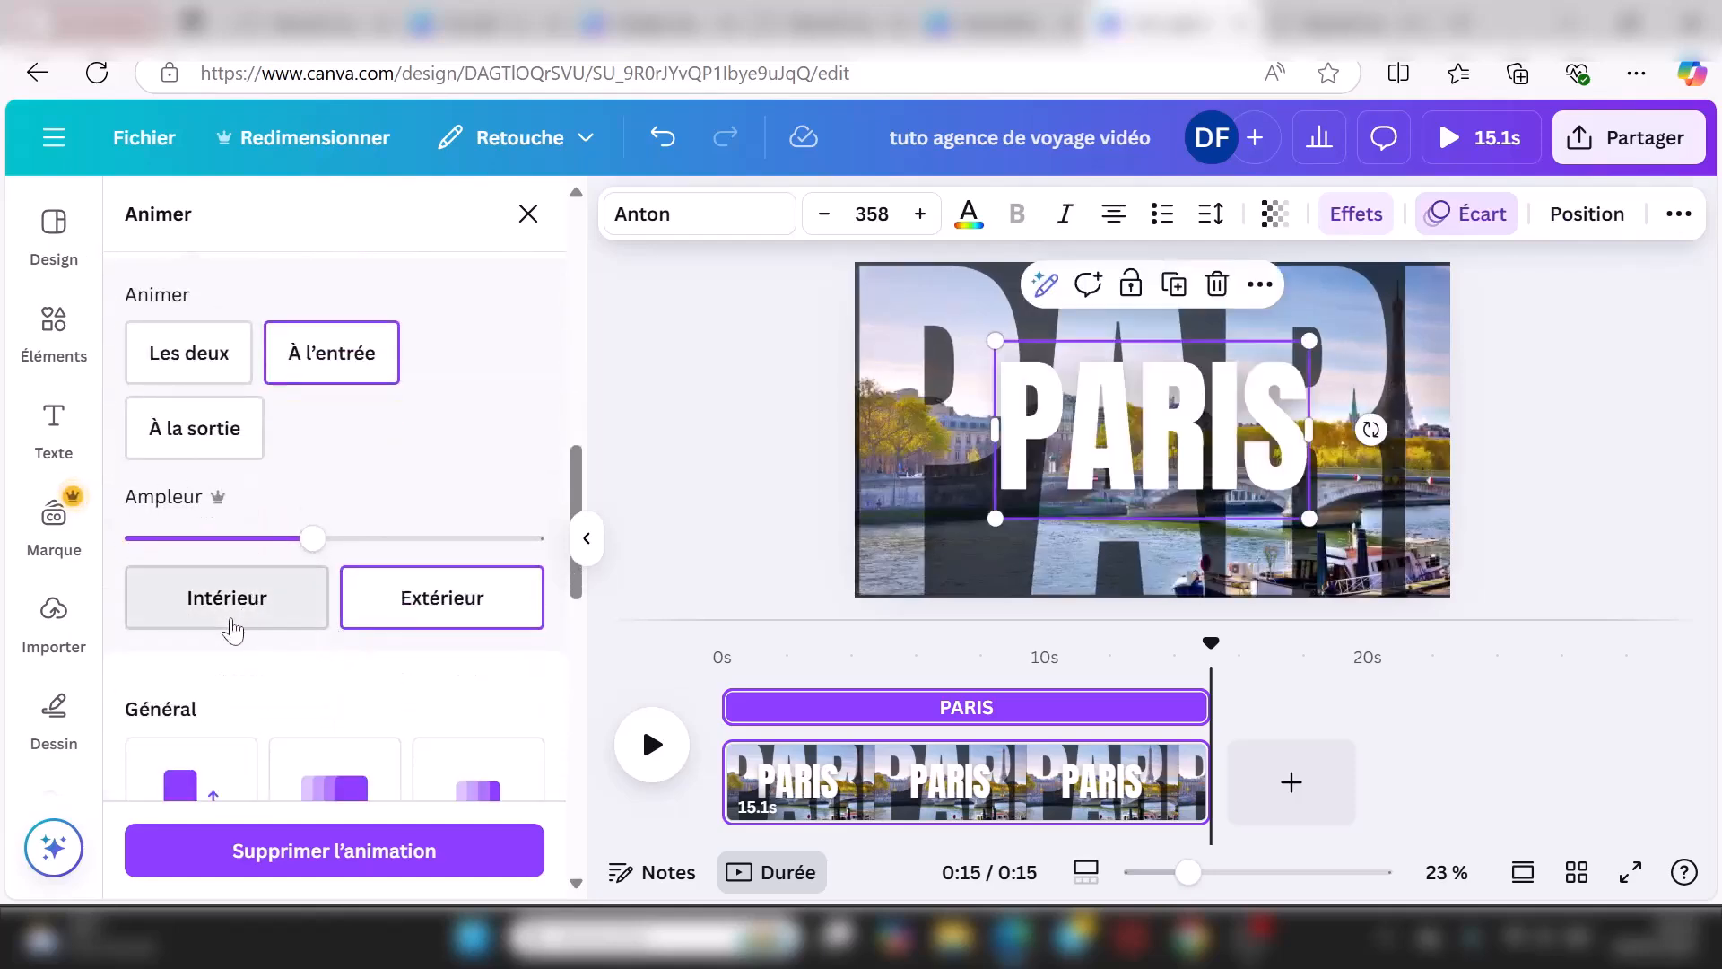
left_click(231, 596)
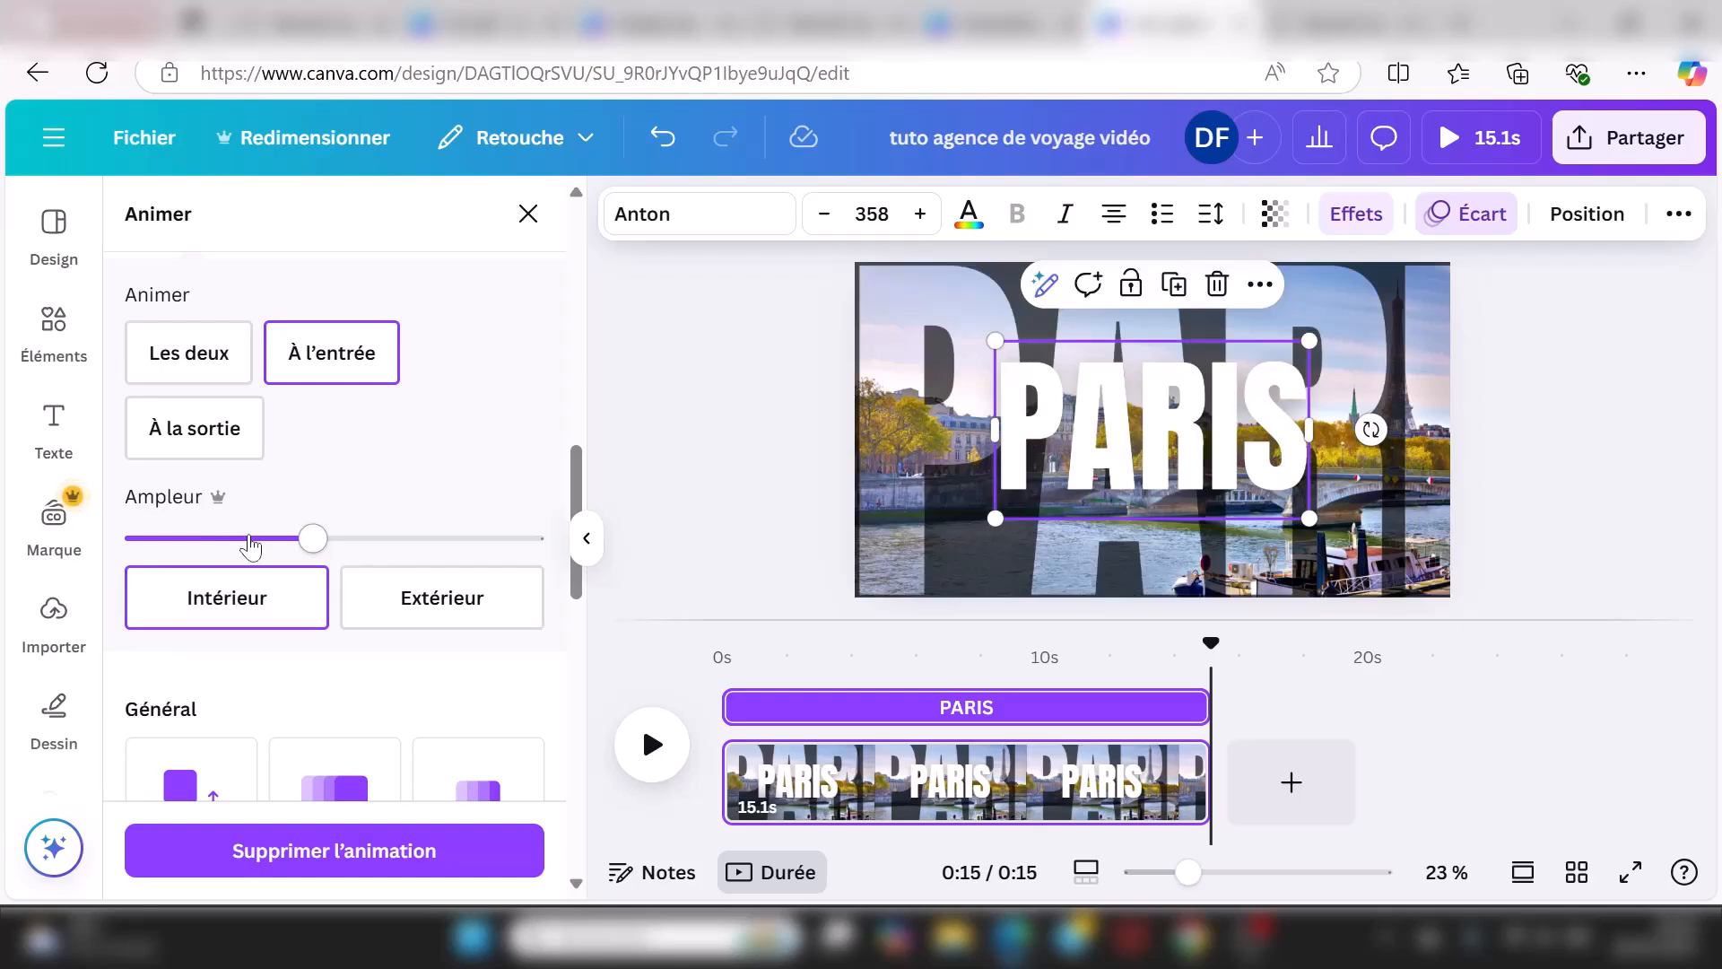
left_click(250, 540)
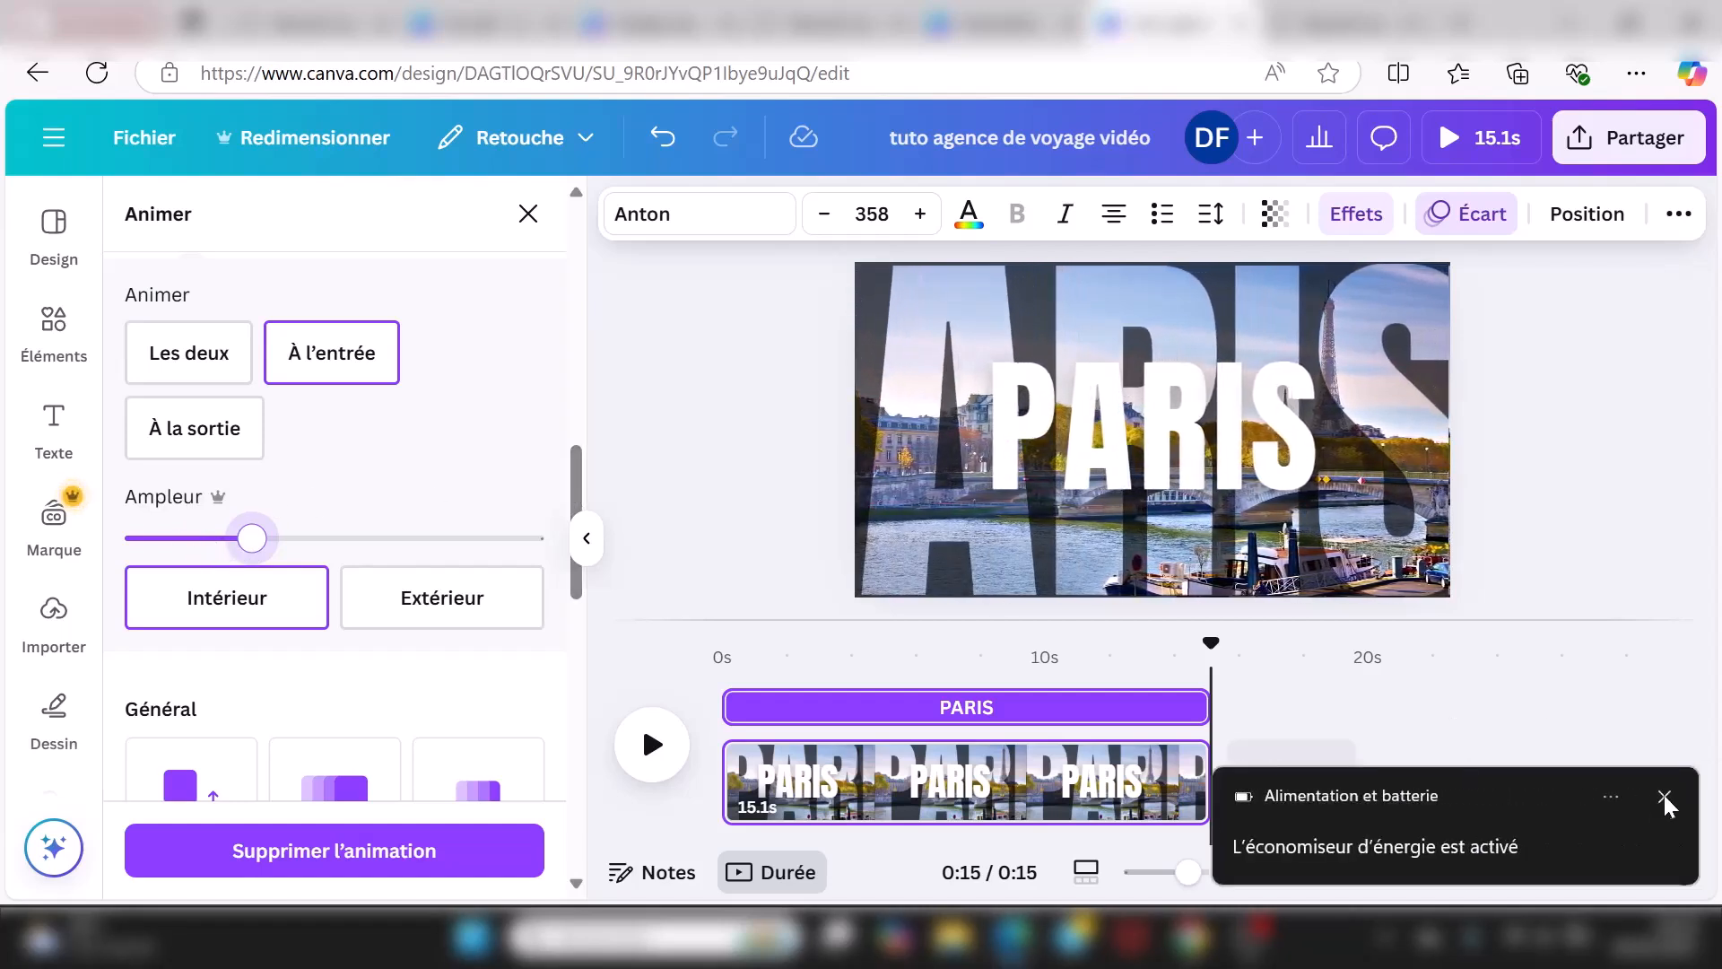
left_click(1664, 797)
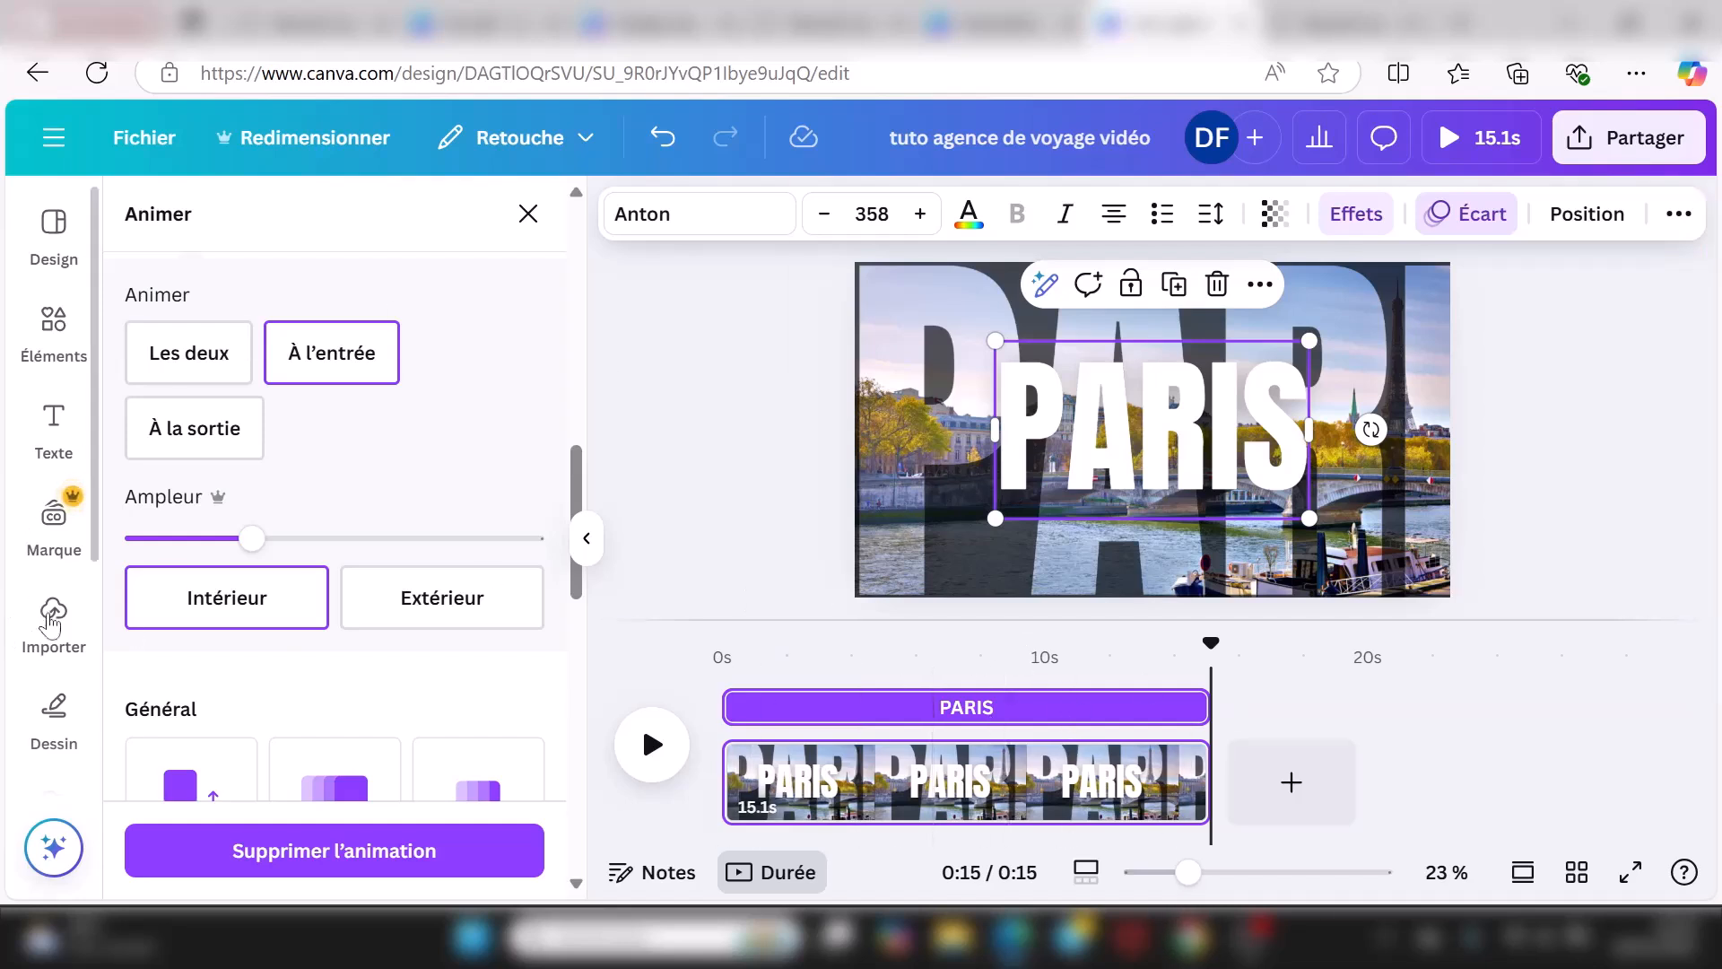
Step: Open the Audio library from the Applis section
scroll(41, 709, "down", 2)
scroll(55, 776, "down", 2)
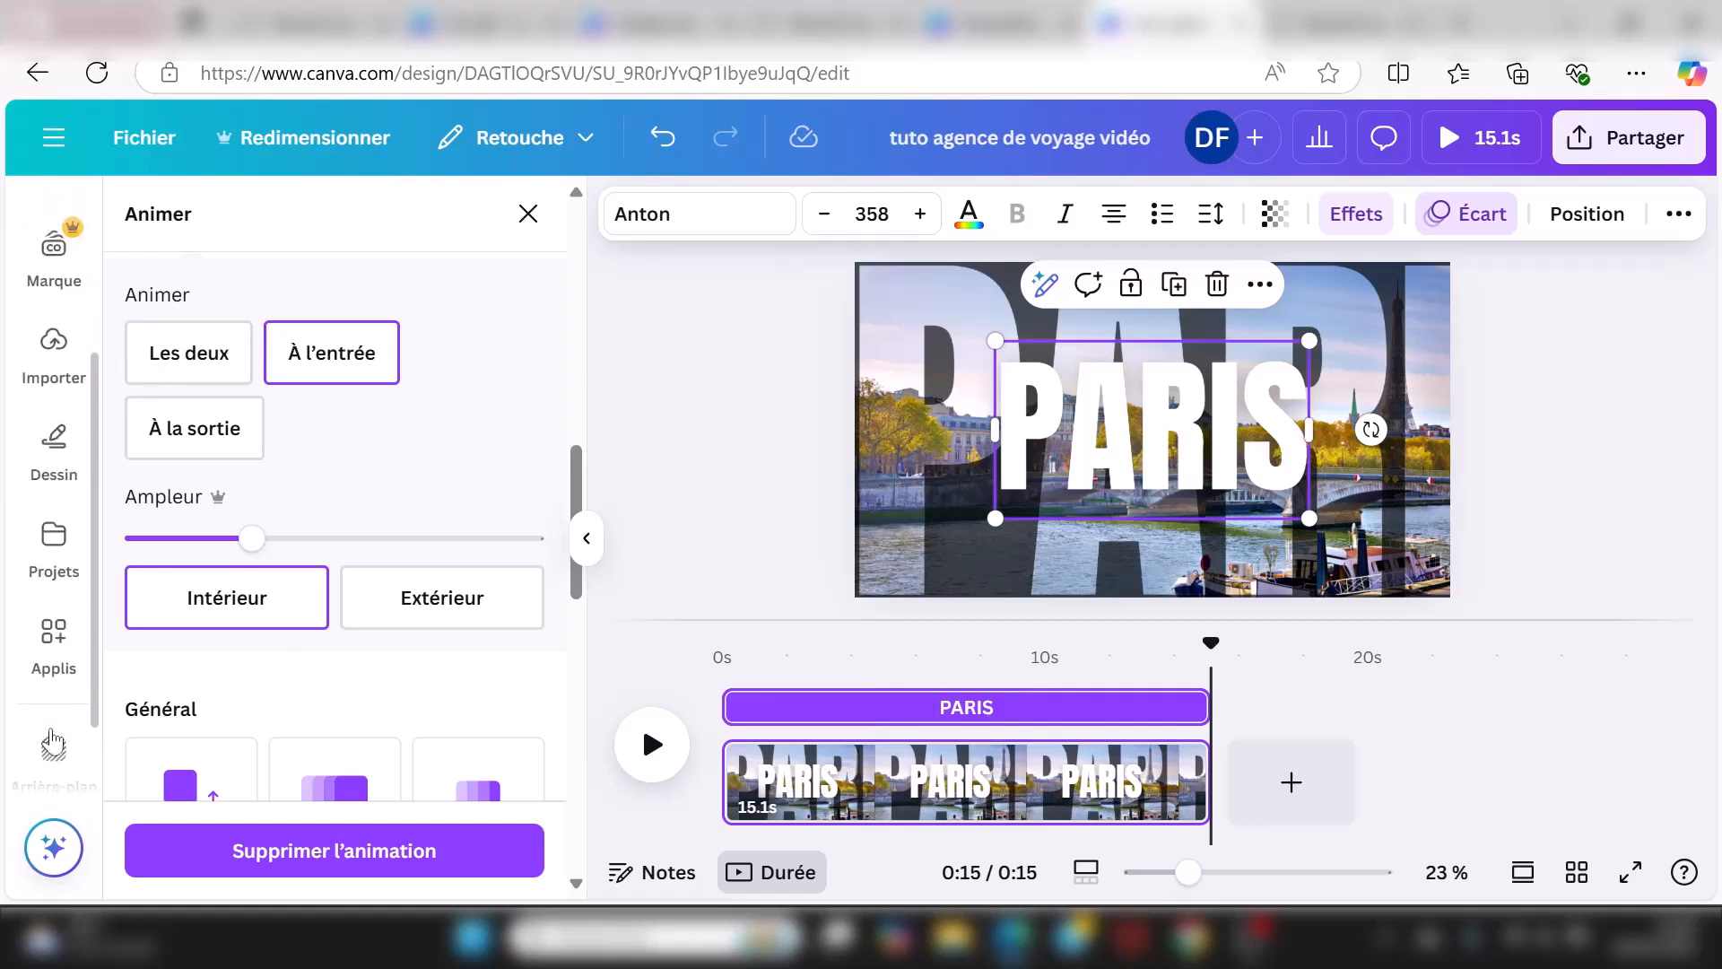
scroll(57, 713, "down", 1)
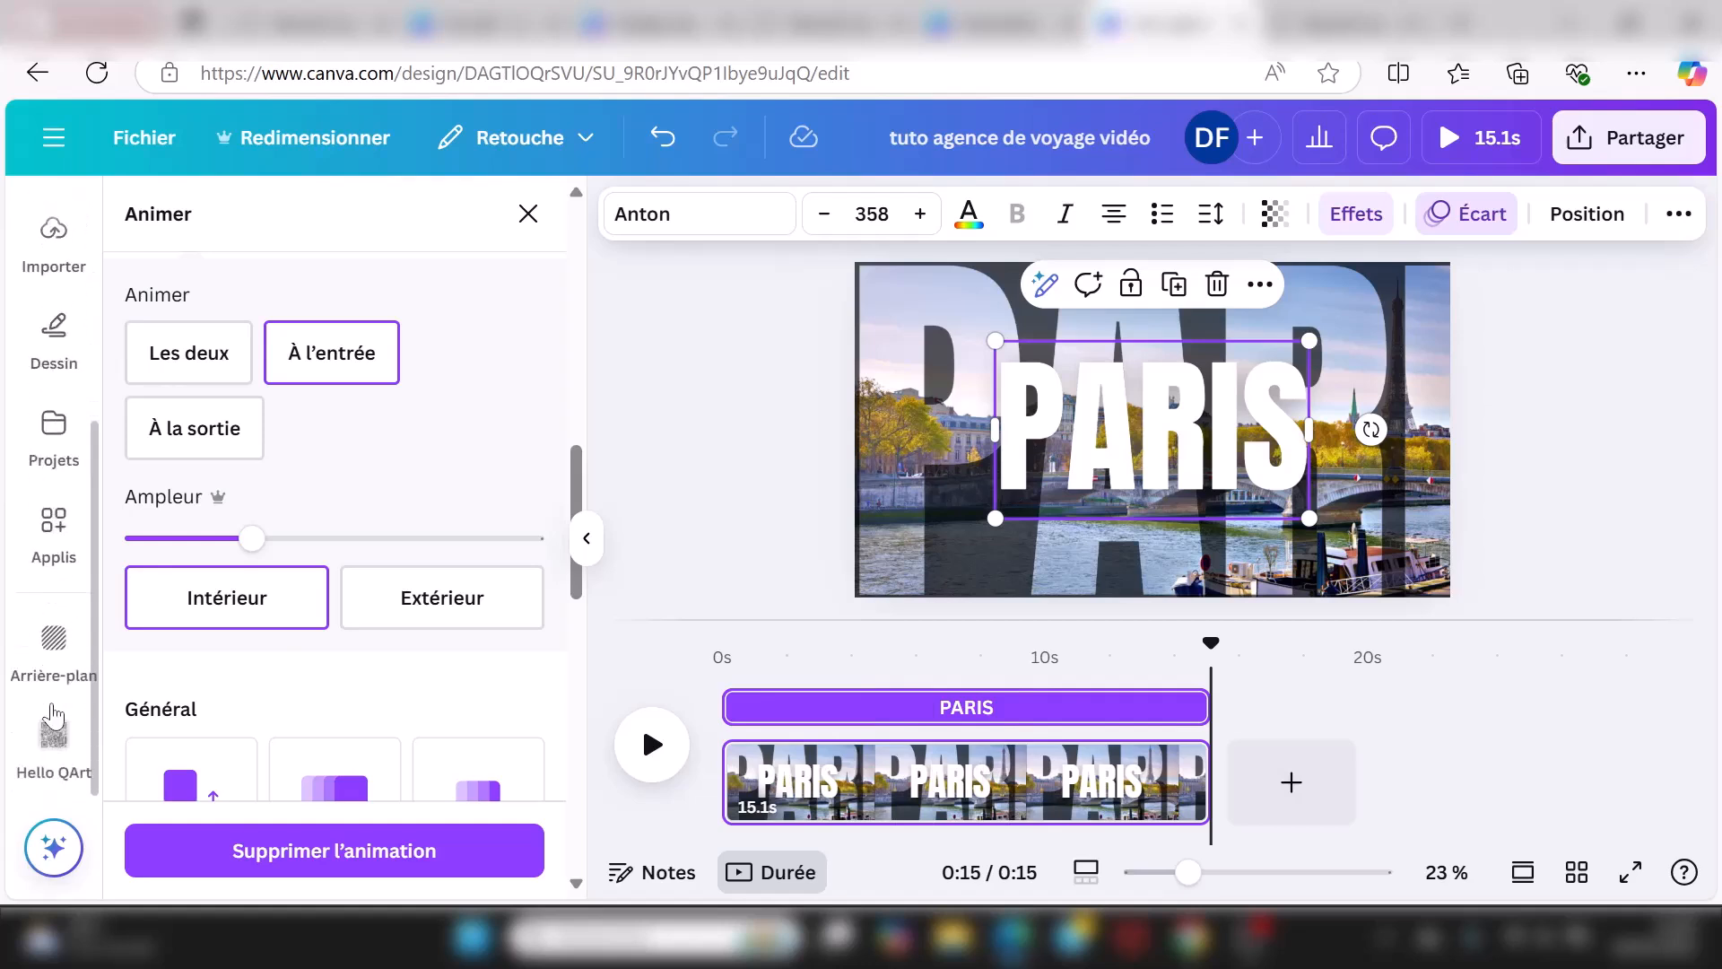
scroll(54, 718, "up", 1)
left_click(56, 689)
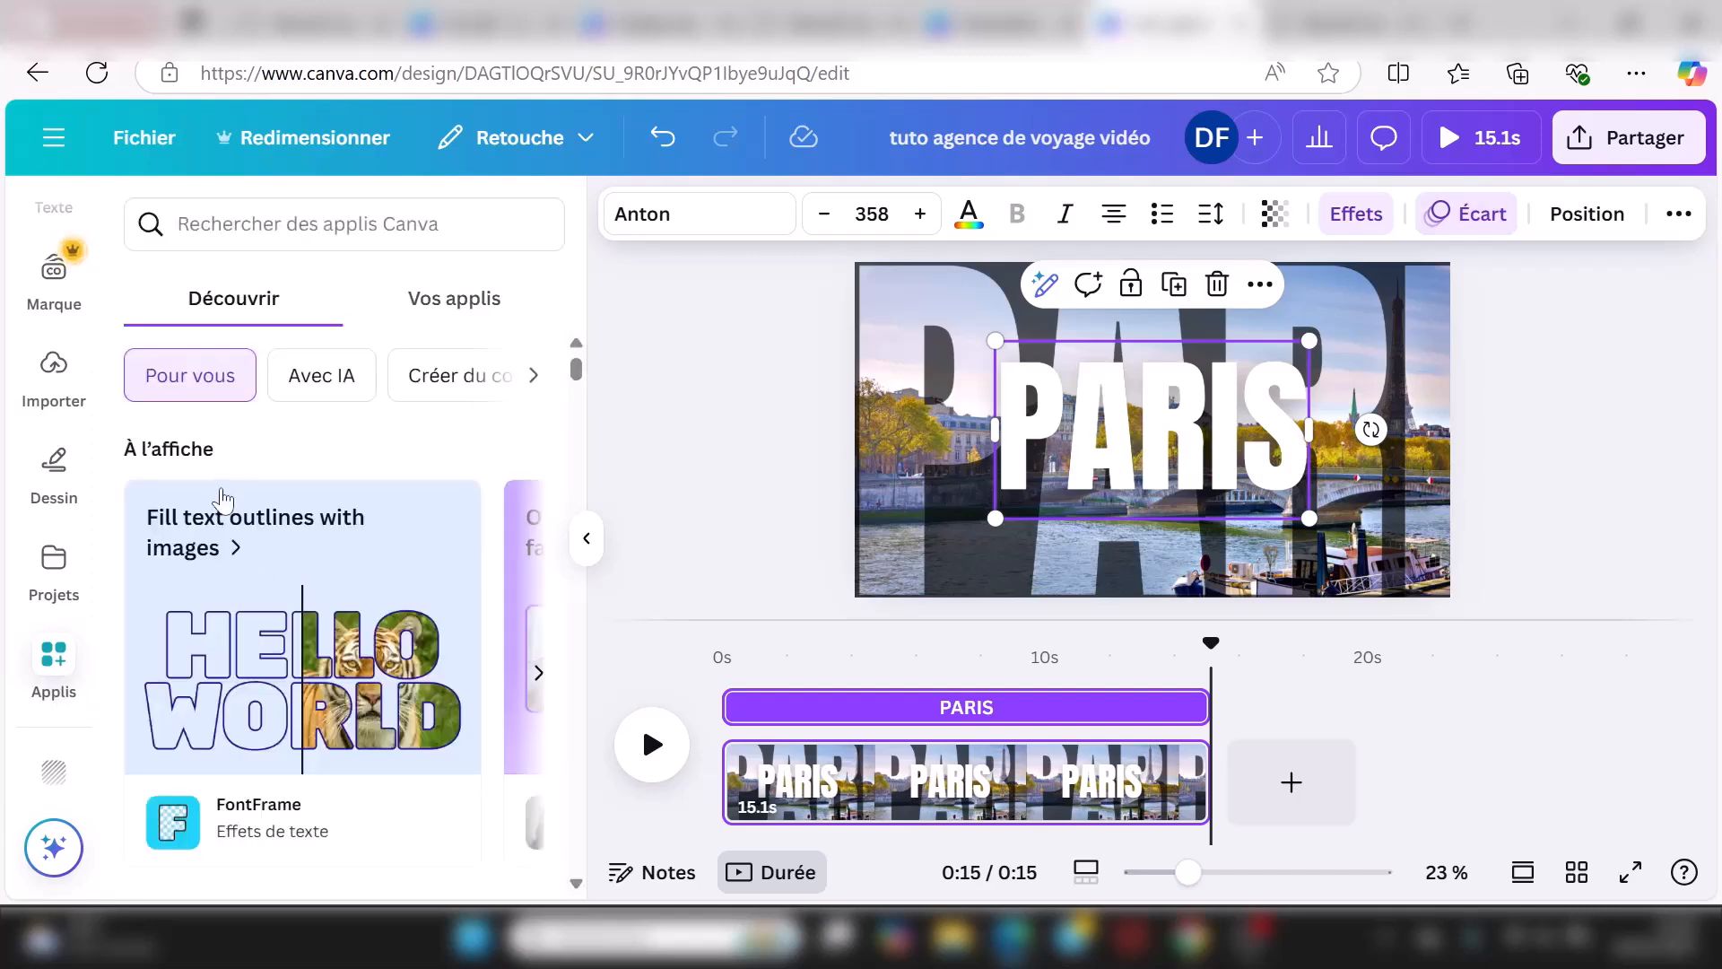
scroll(257, 493, "down", 6)
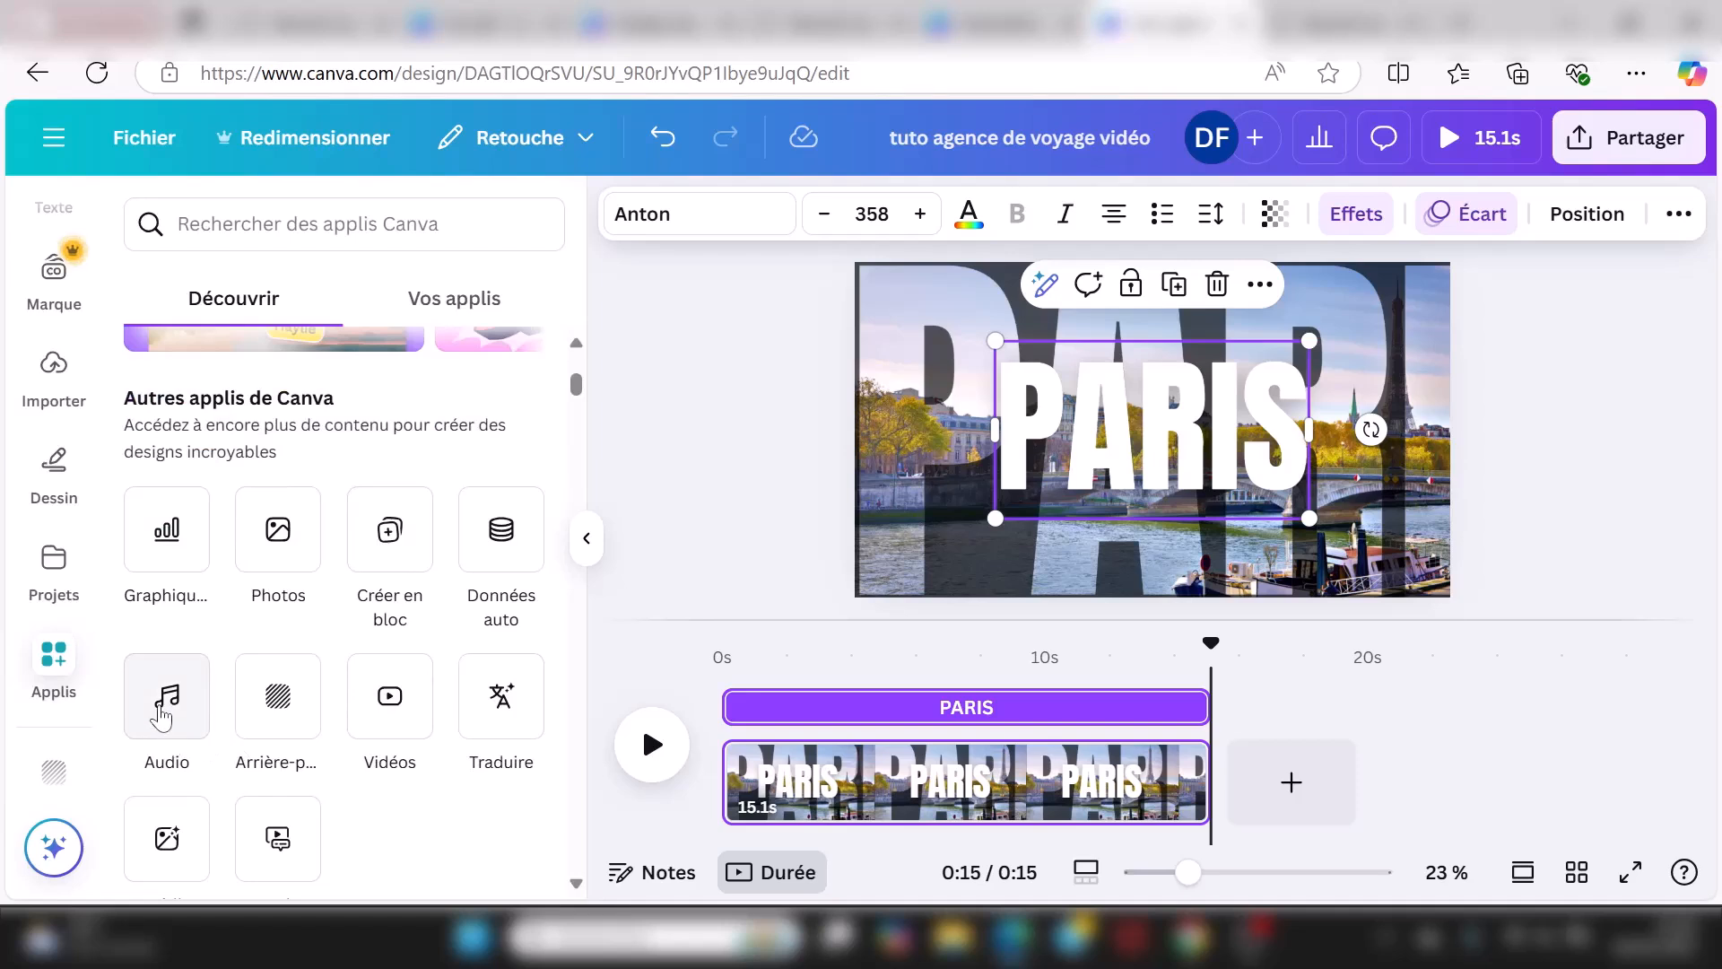
left_click(161, 718)
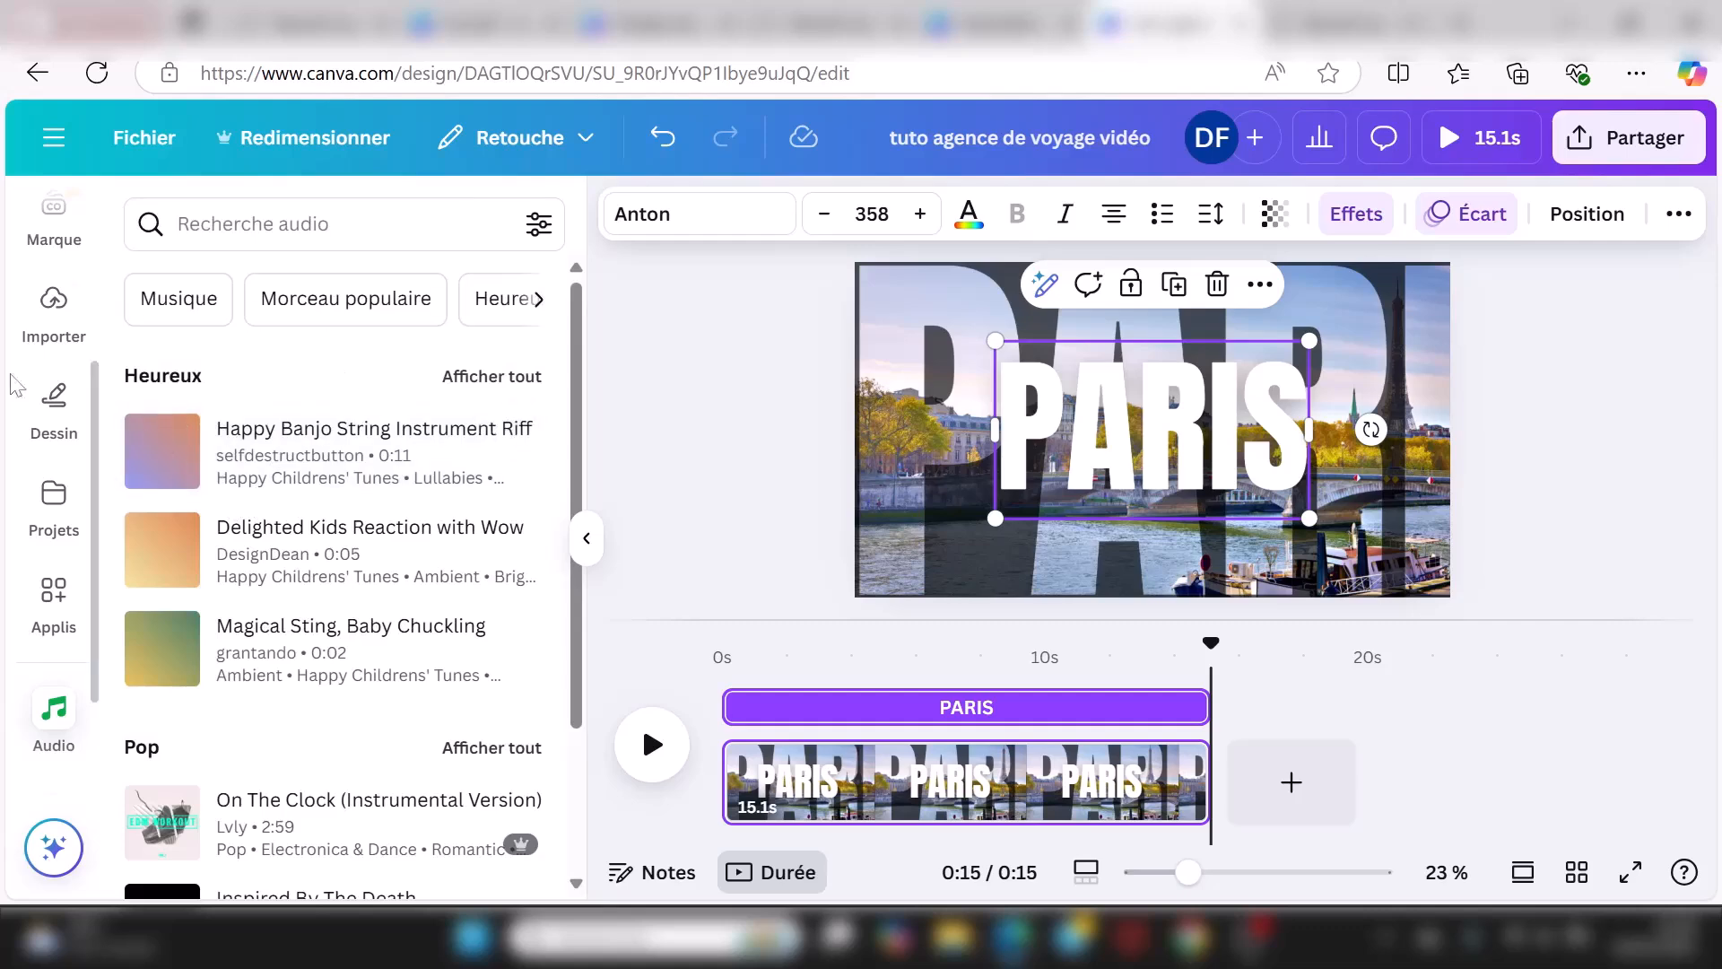
Step: Preview Happy Banjo String Instrument Riff and add it as a 10.5s track under the video
scroll(285, 553, "down", 4)
scroll(285, 553, "down", 5)
scroll(281, 548, "up", 10)
key("ctrl+z")
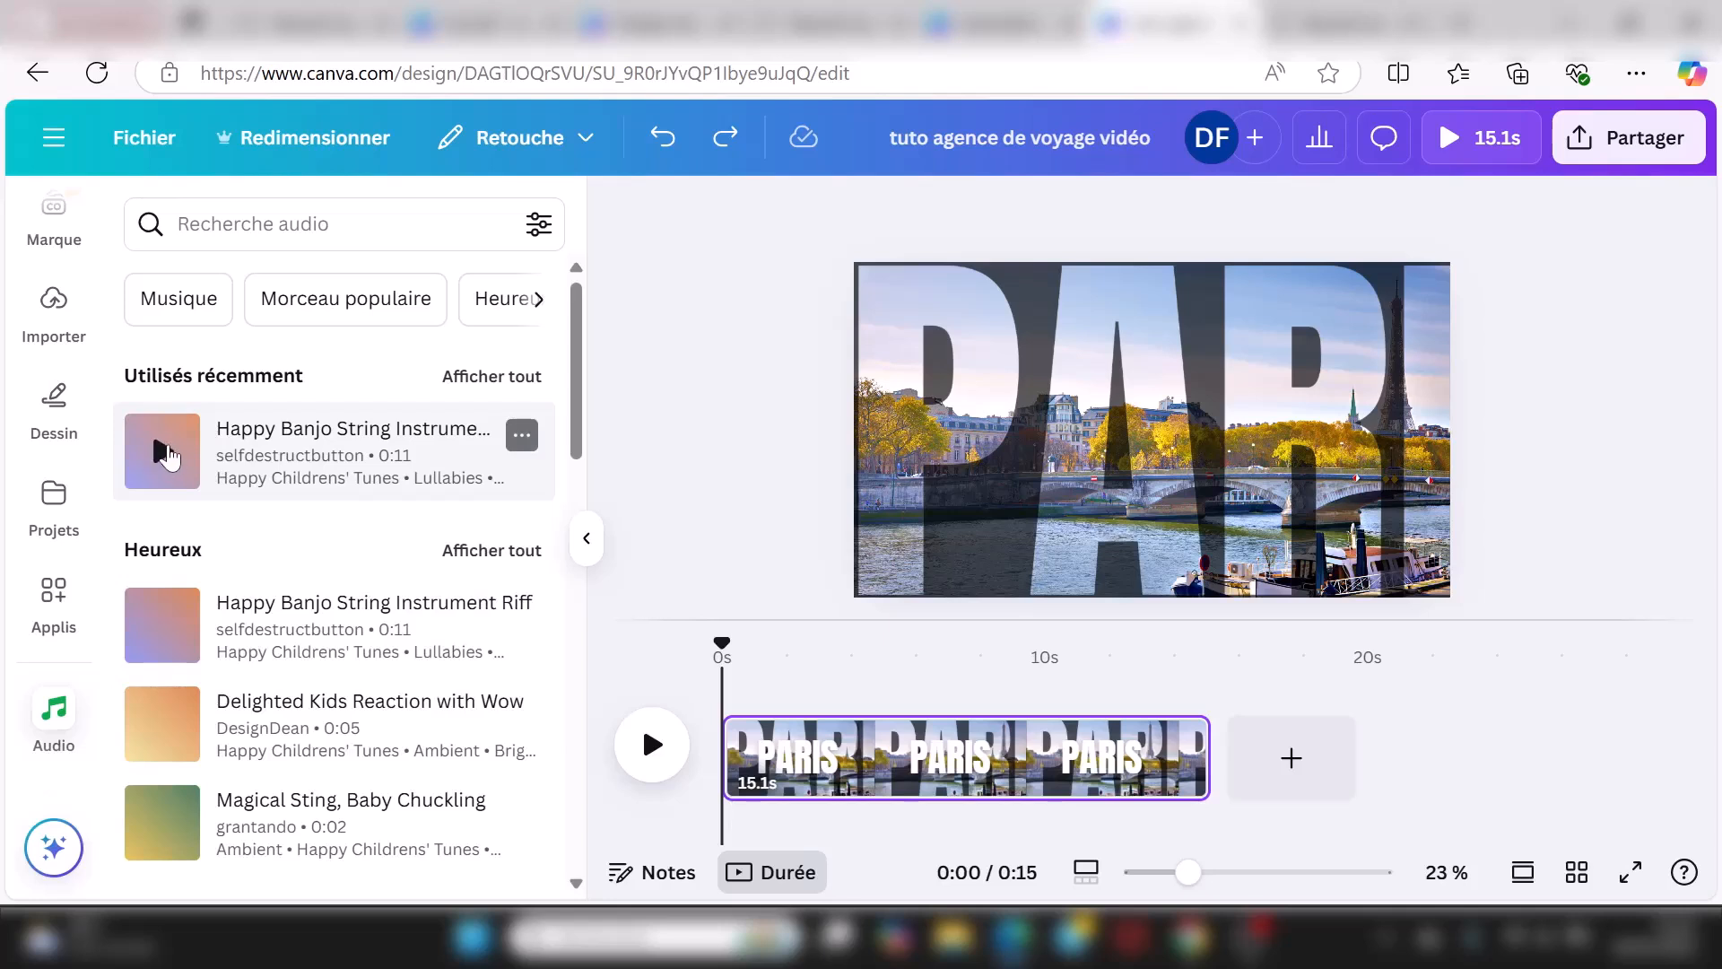
left_click(162, 453)
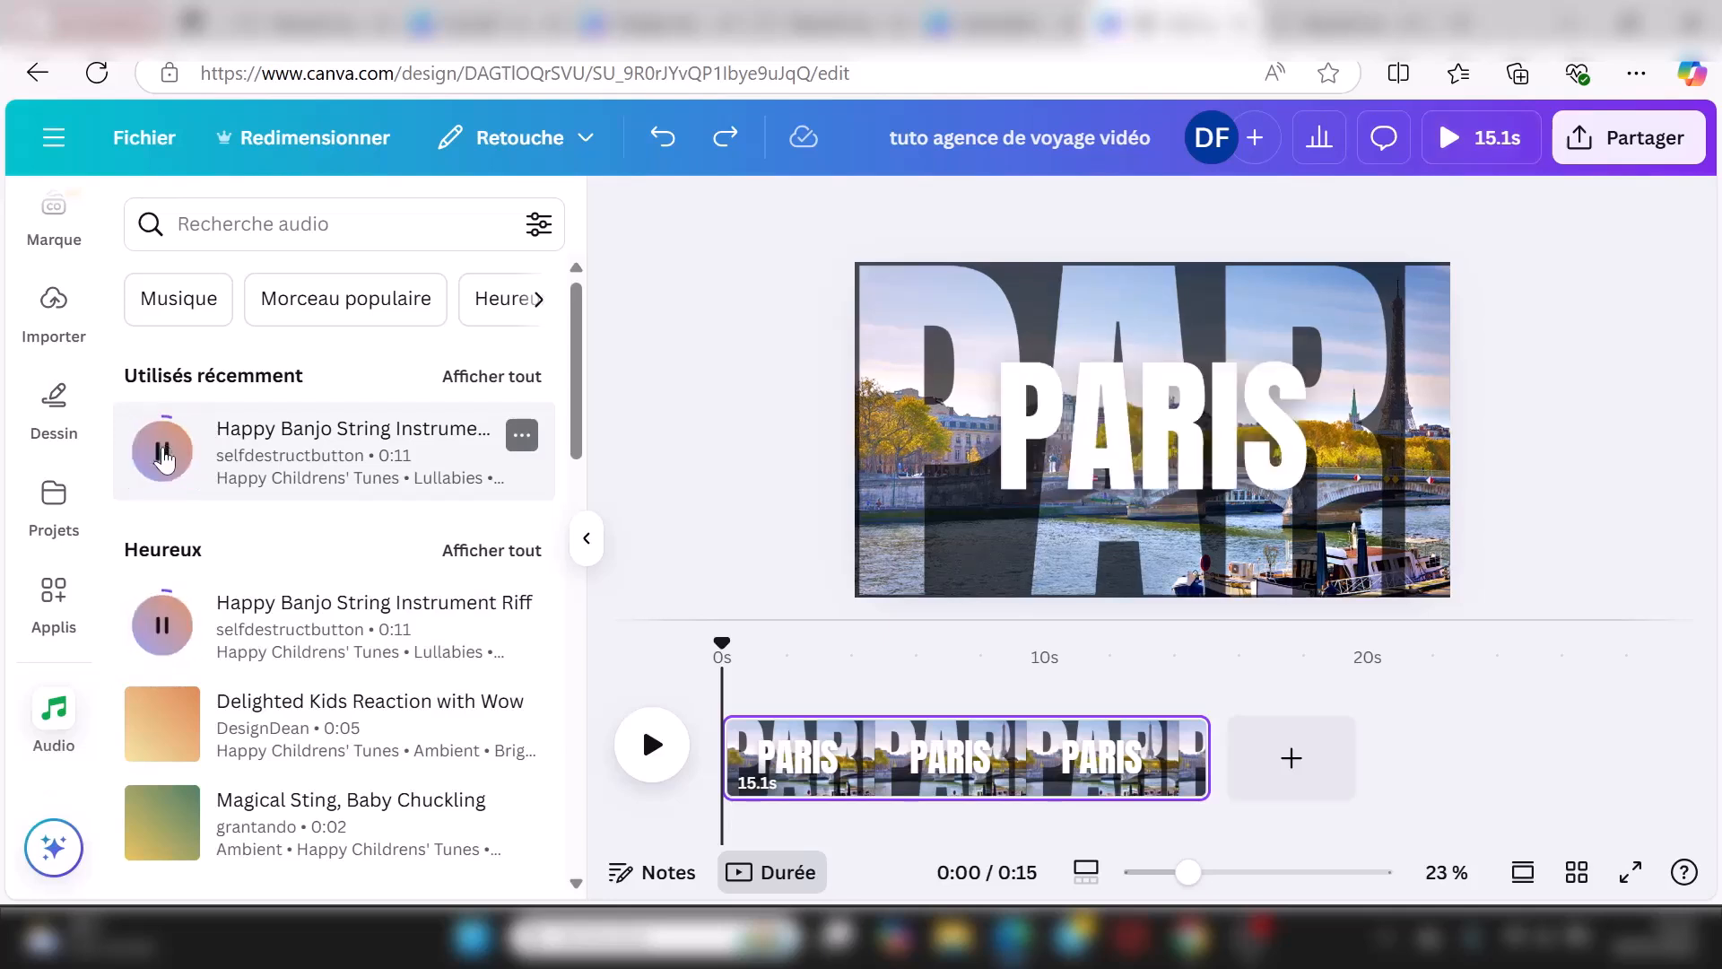
left_click(162, 453)
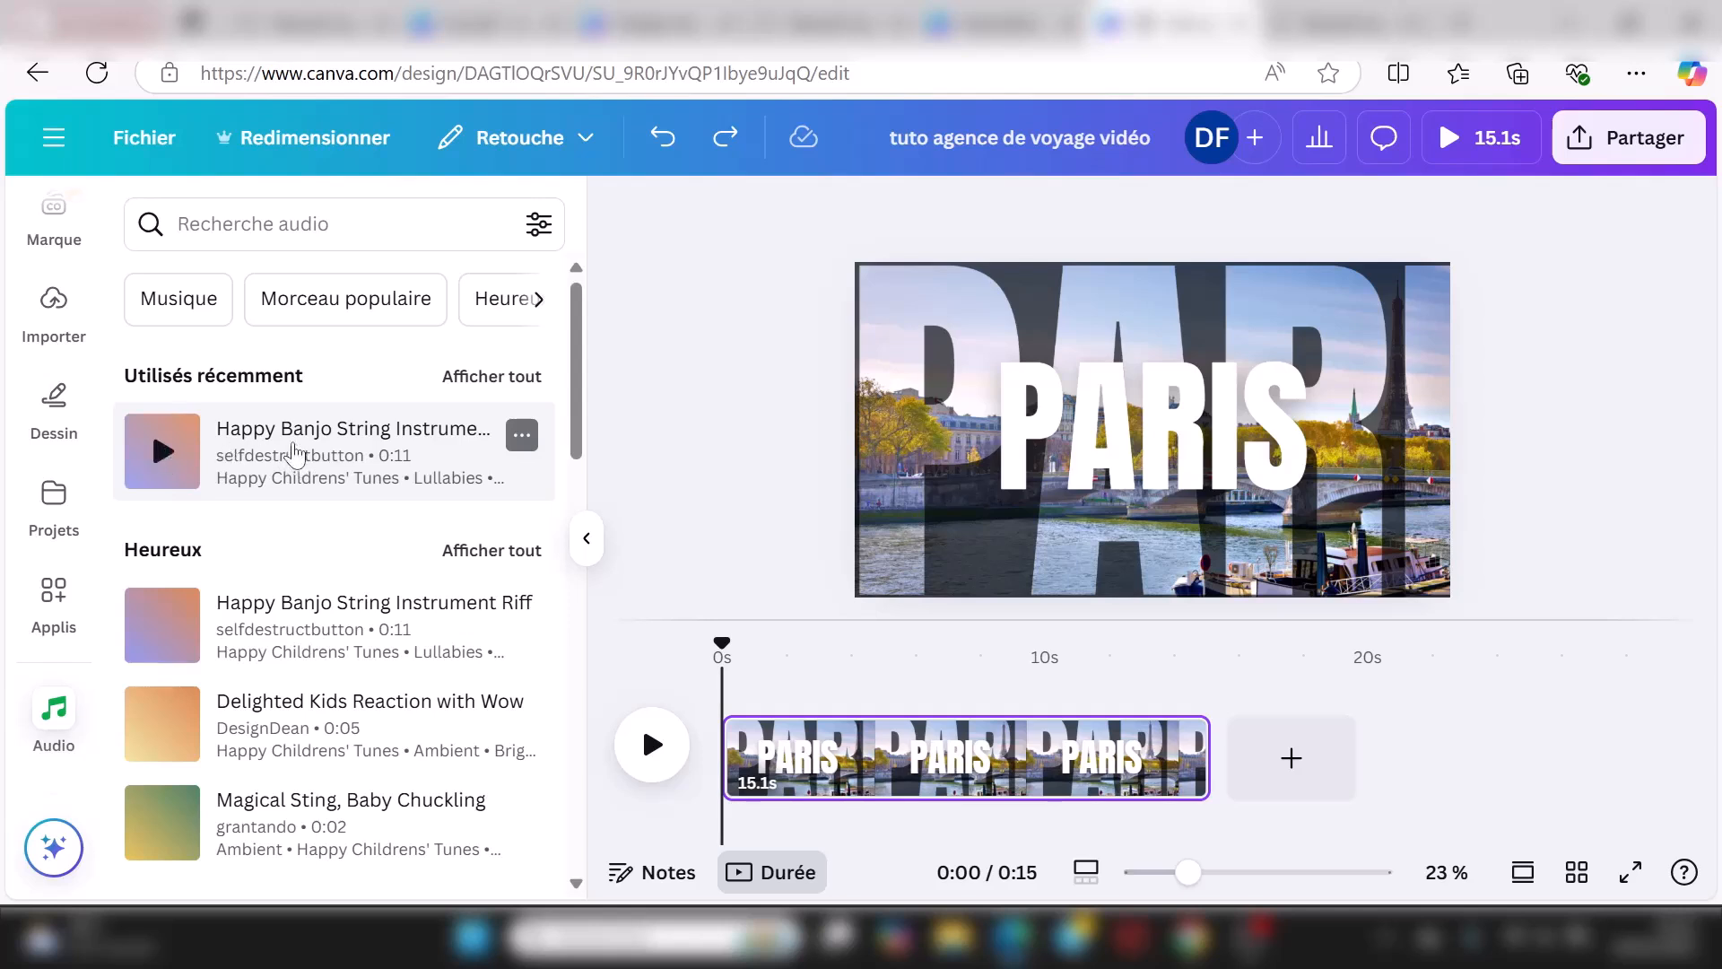
left_click(294, 451)
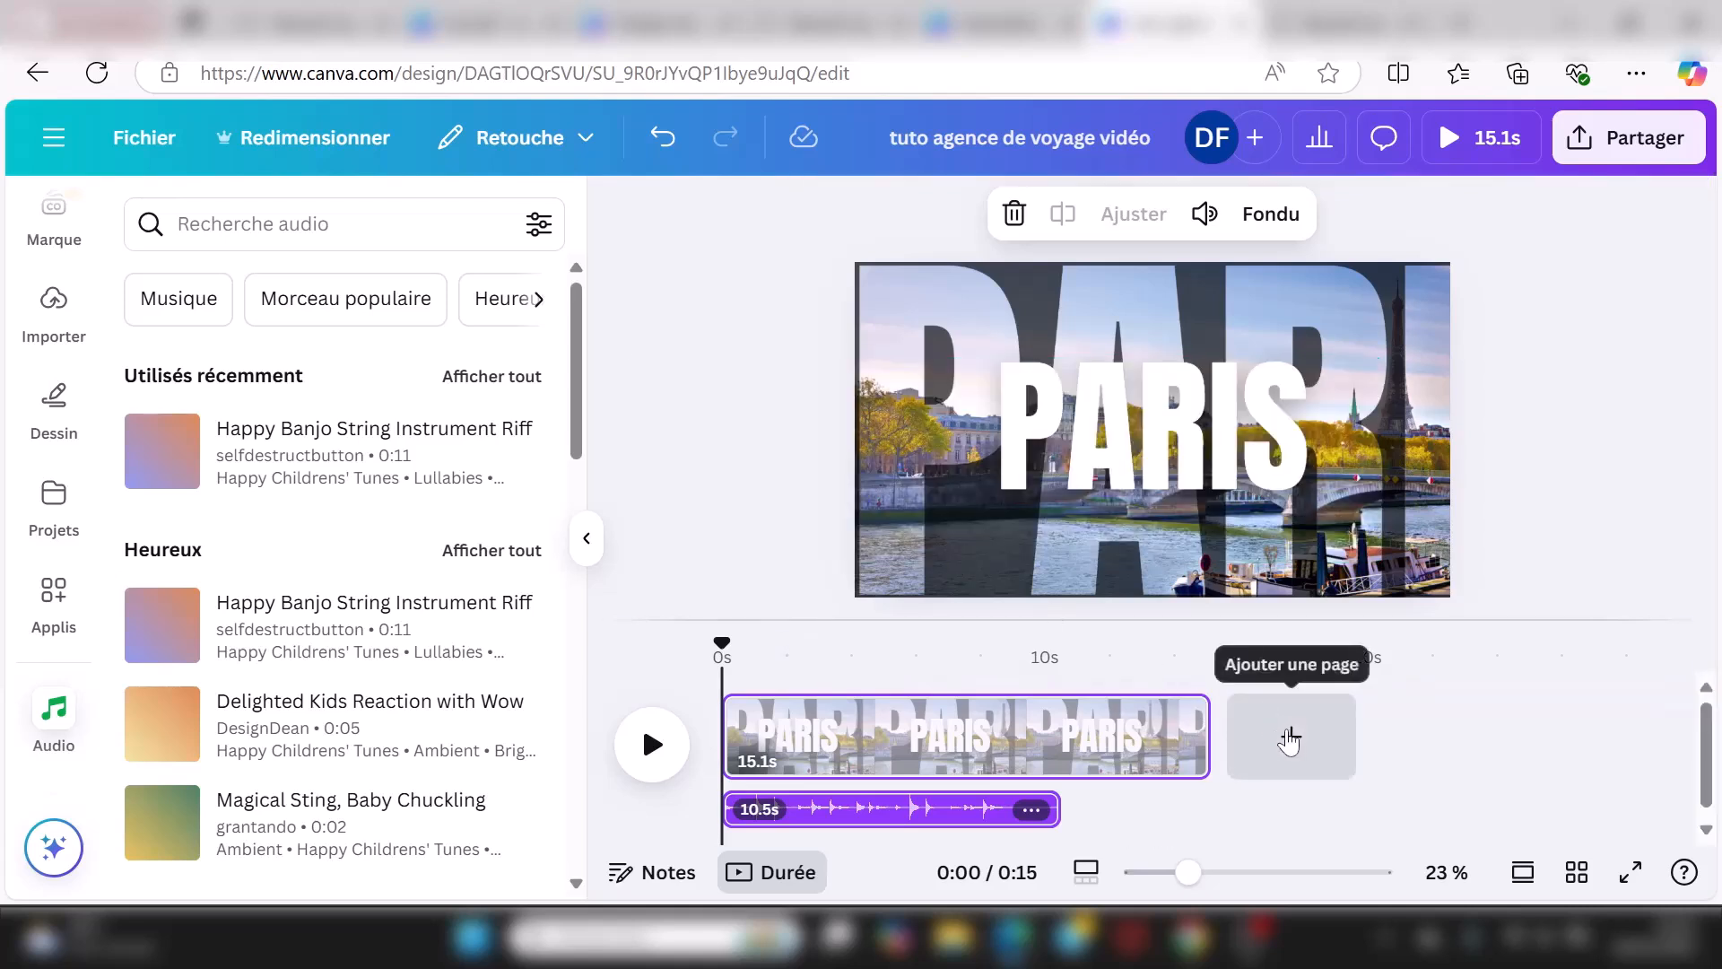
Step: Add a 5-second second page with a red balloon photo from a 'ballon' search, placed left
left_click(1291, 736)
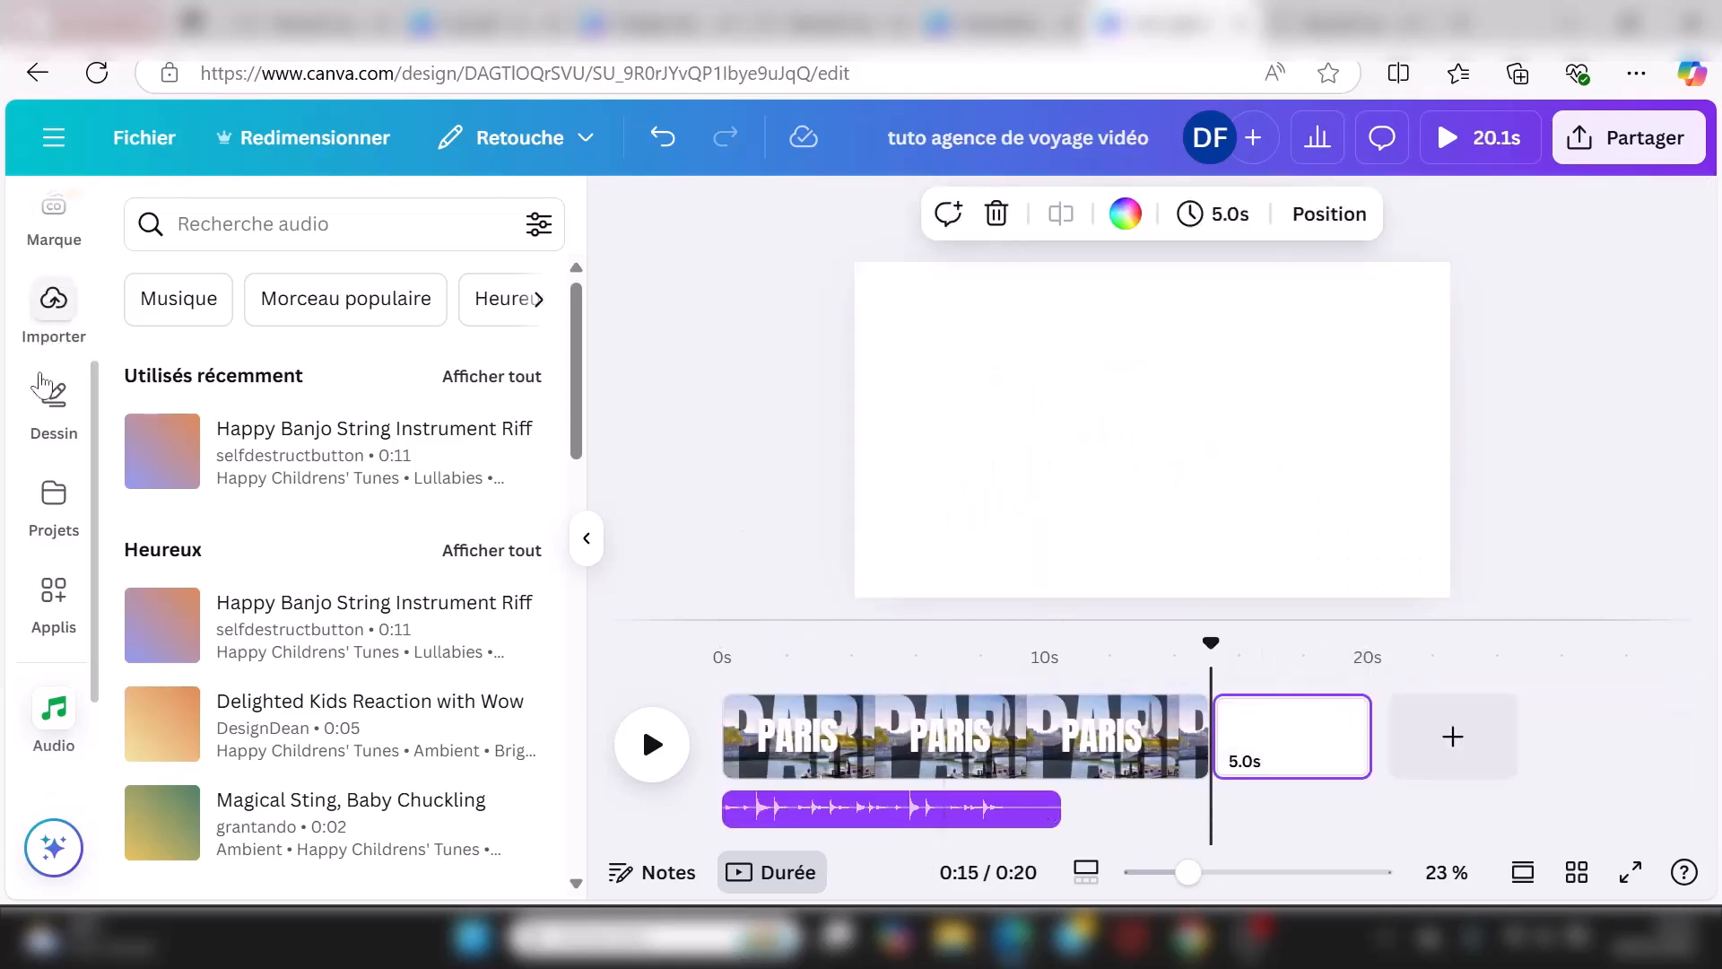
scroll(43, 376, "up", 4)
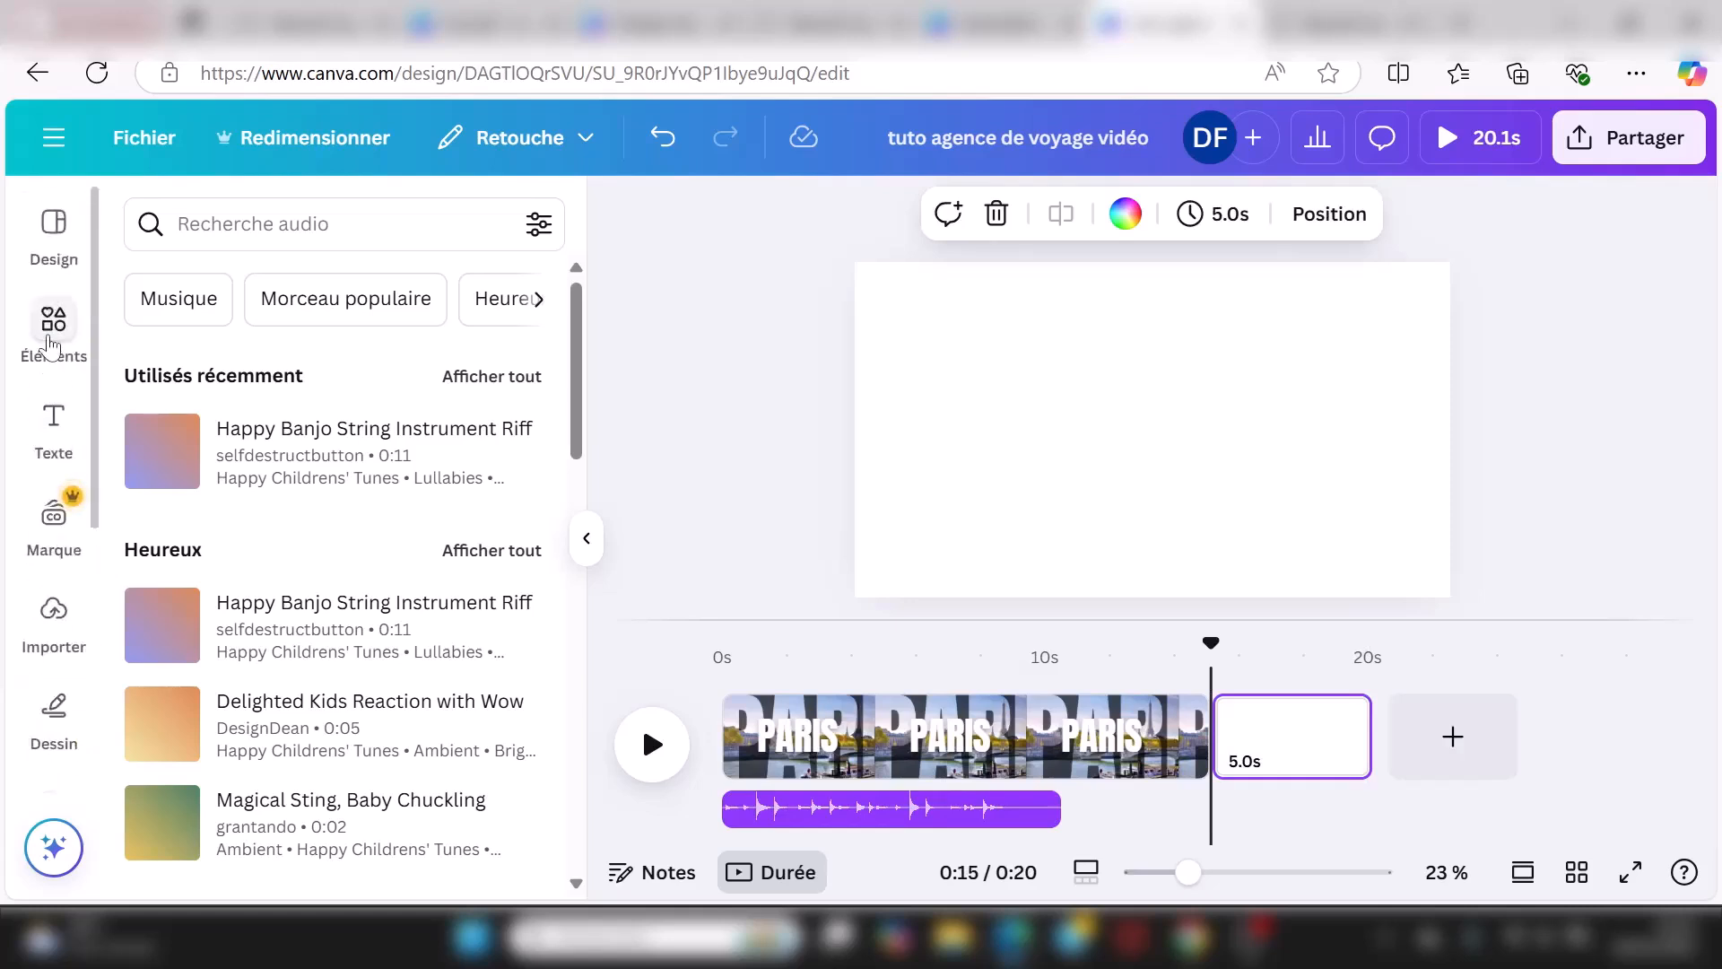
left_click(51, 323)
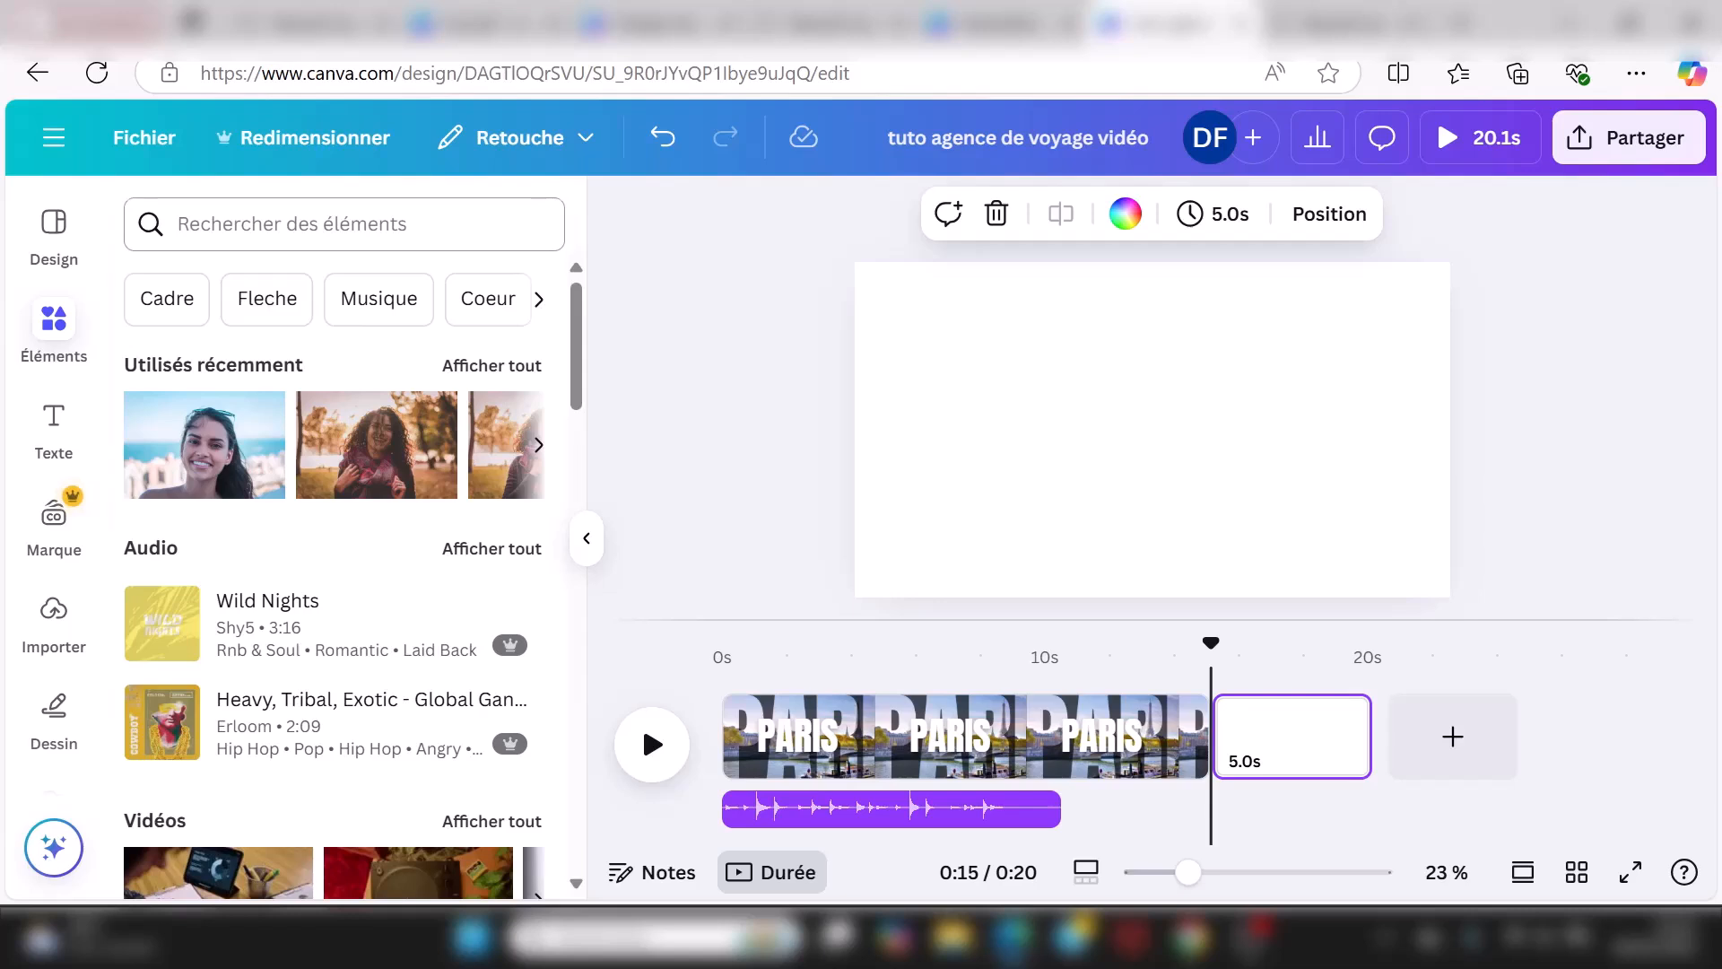
left_click(344, 223)
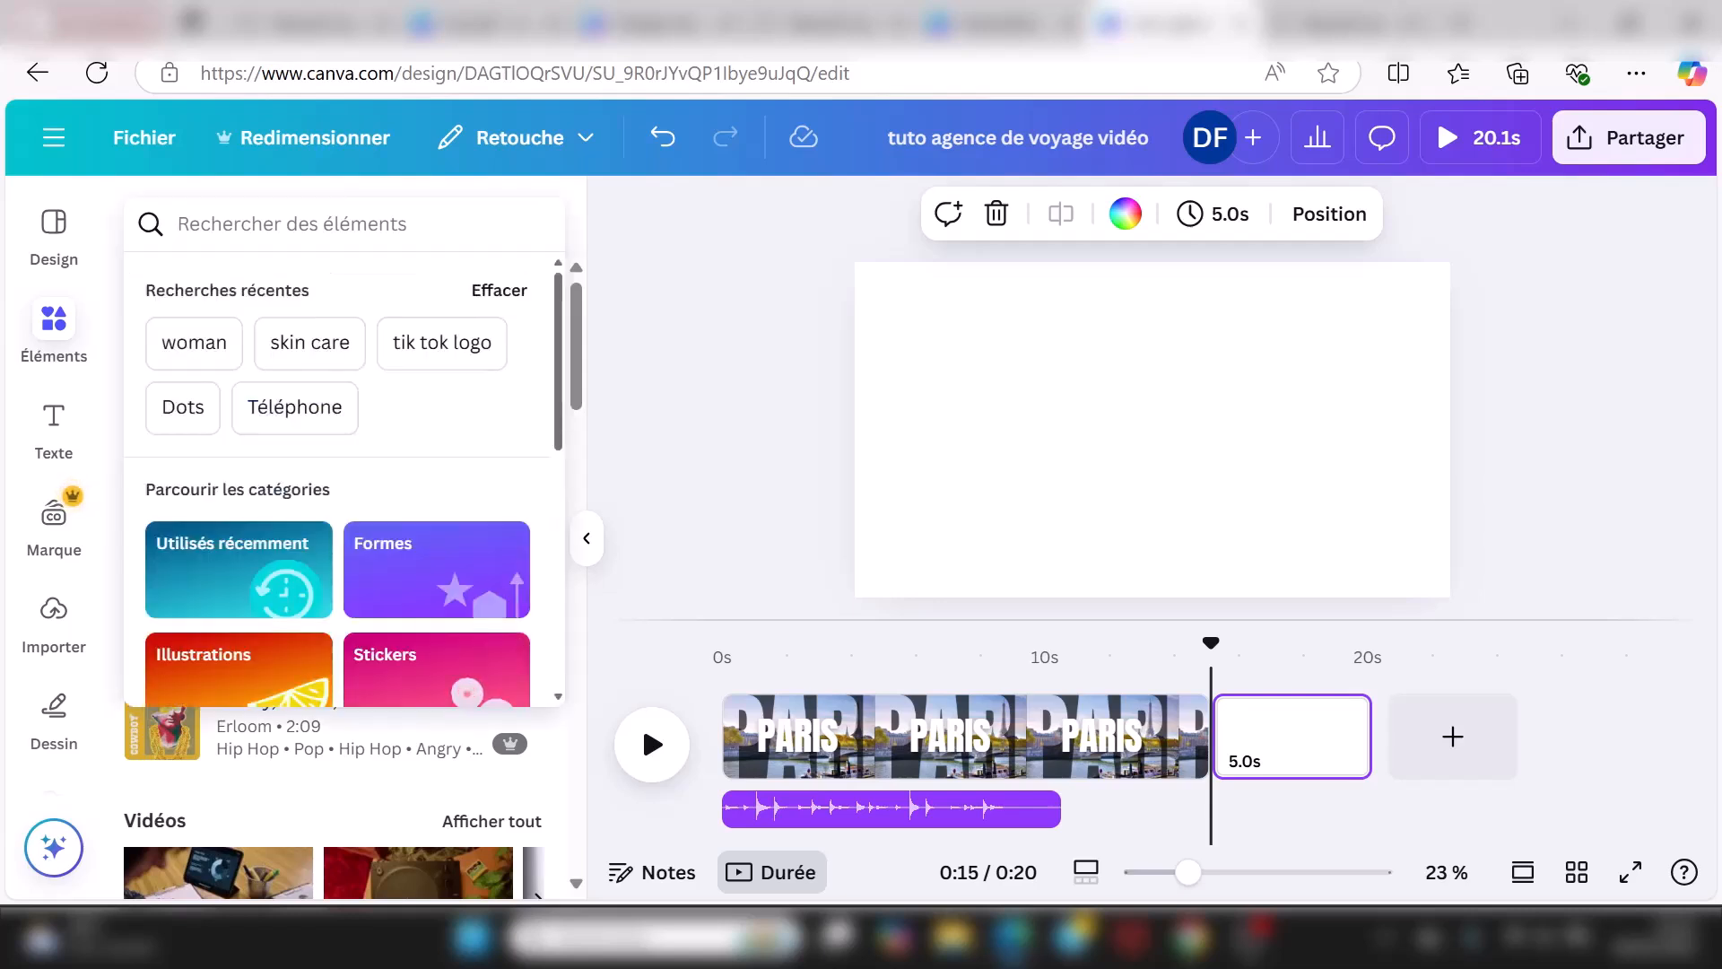
type("ballon")
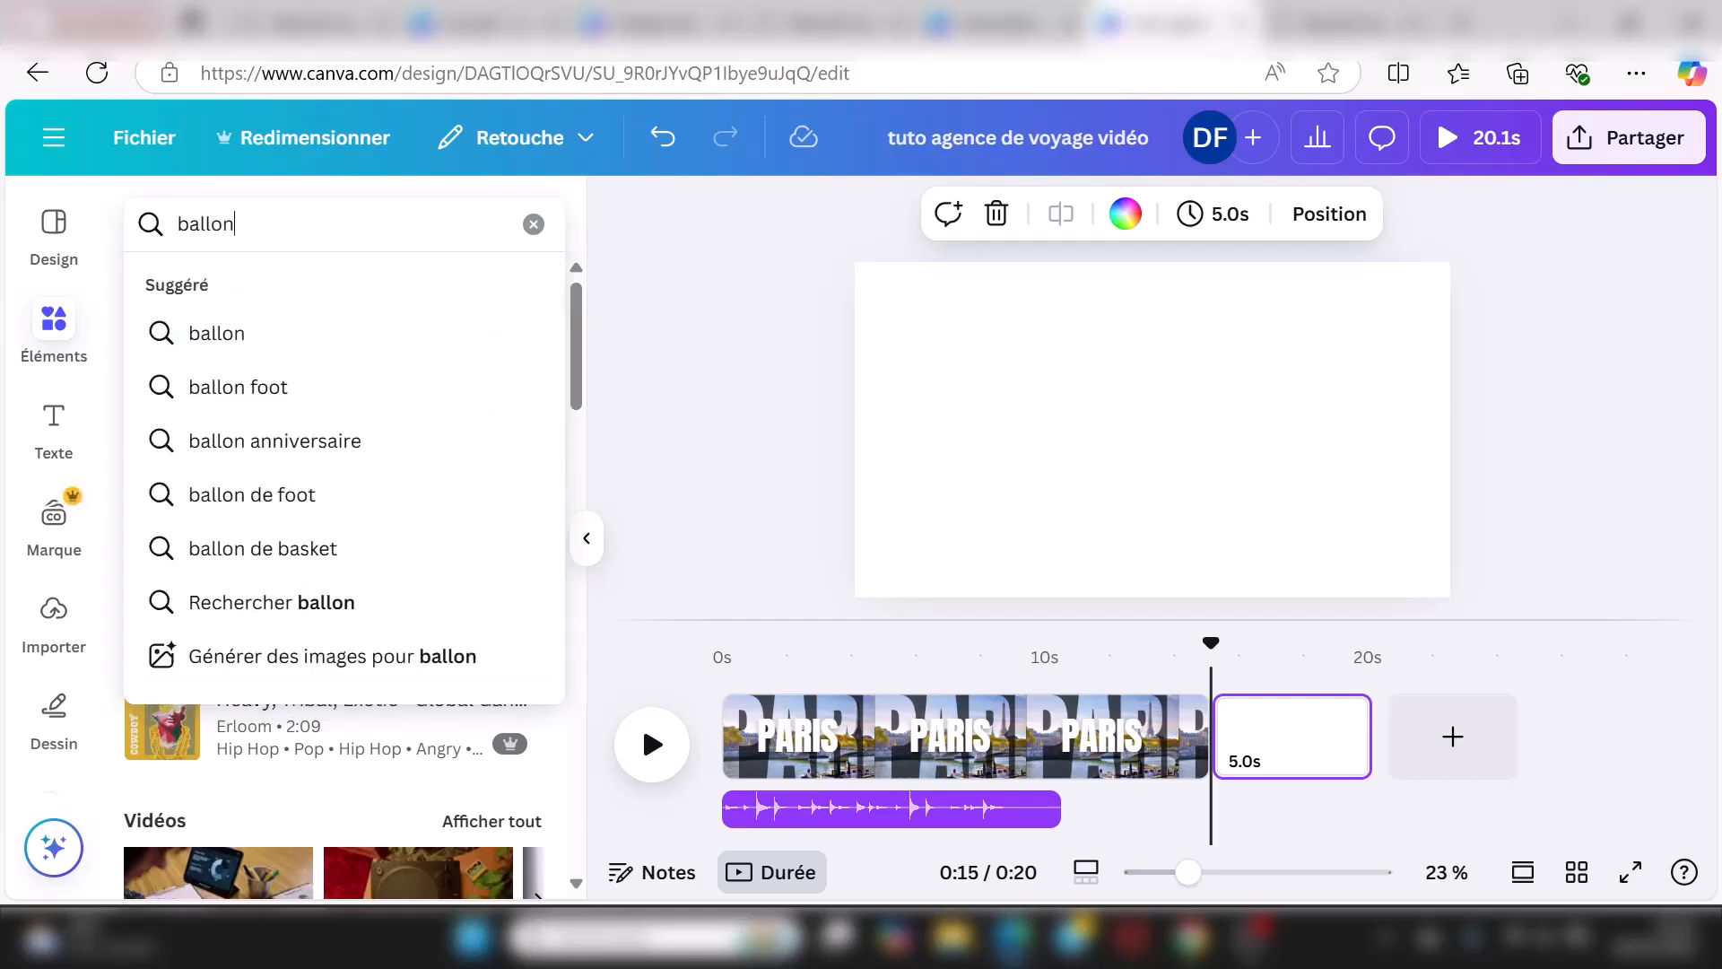
key("Return")
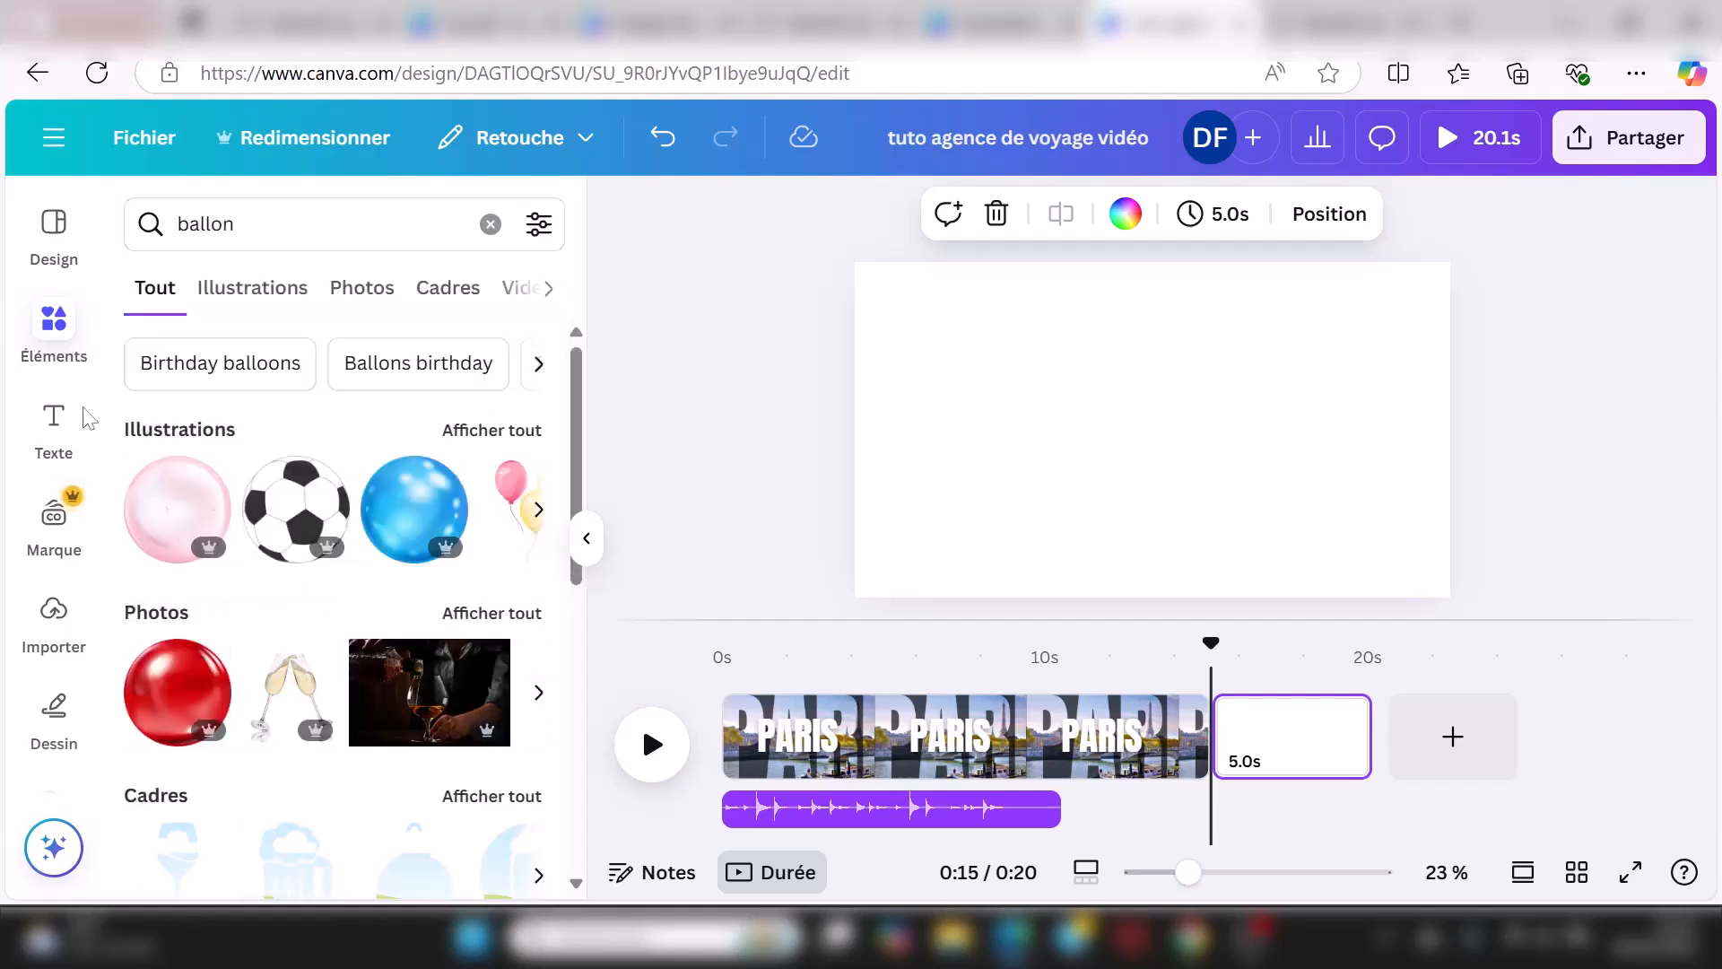
left_click(190, 702)
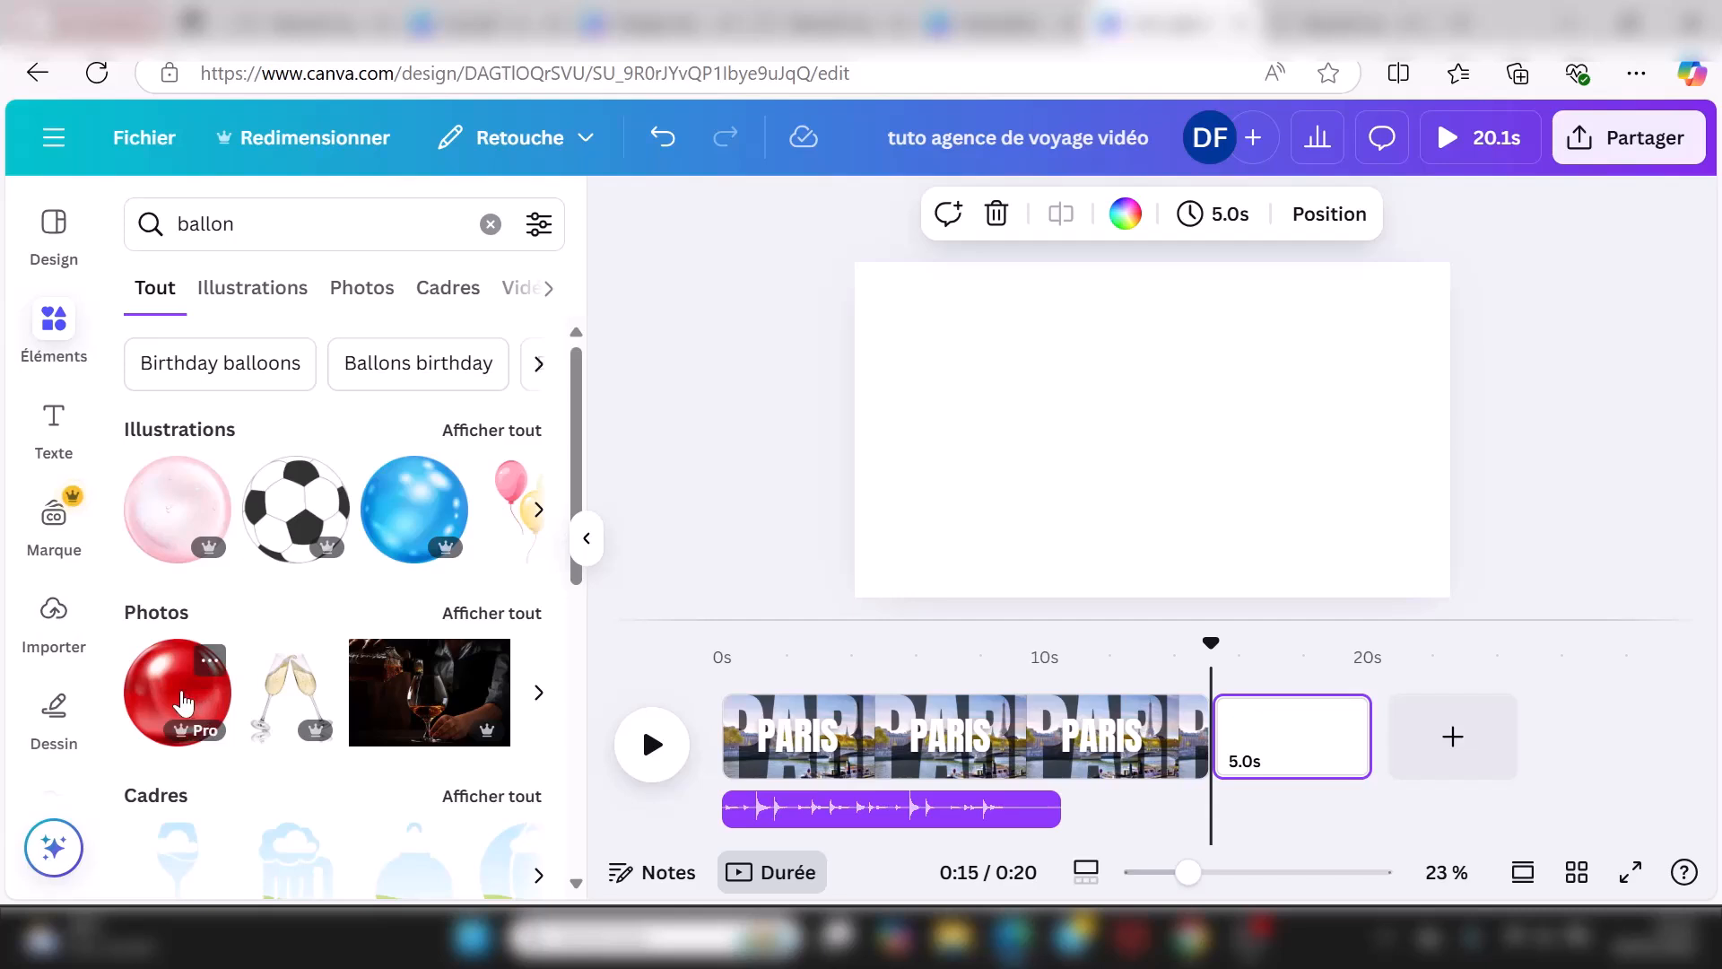
left_click_drag(1127, 481, 985, 476)
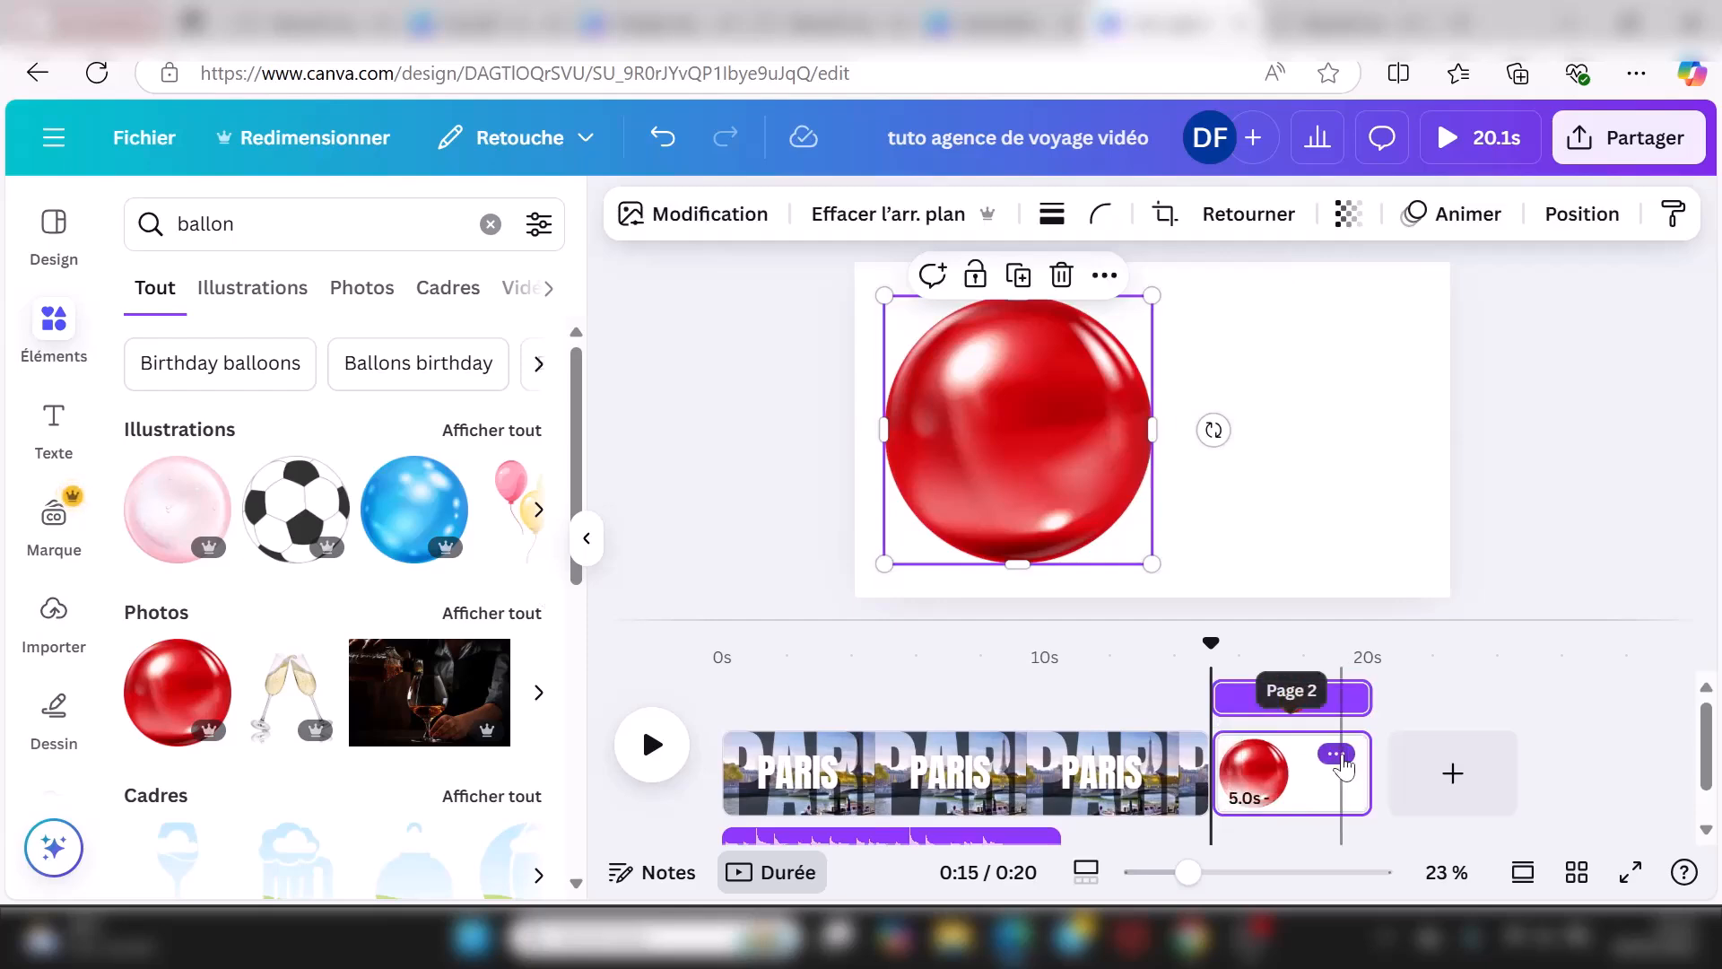
Step: Duplicate the balloon page and on page 3 move the balloon right, rotating it about 156°
left_click(1335, 754)
left_click(1346, 401)
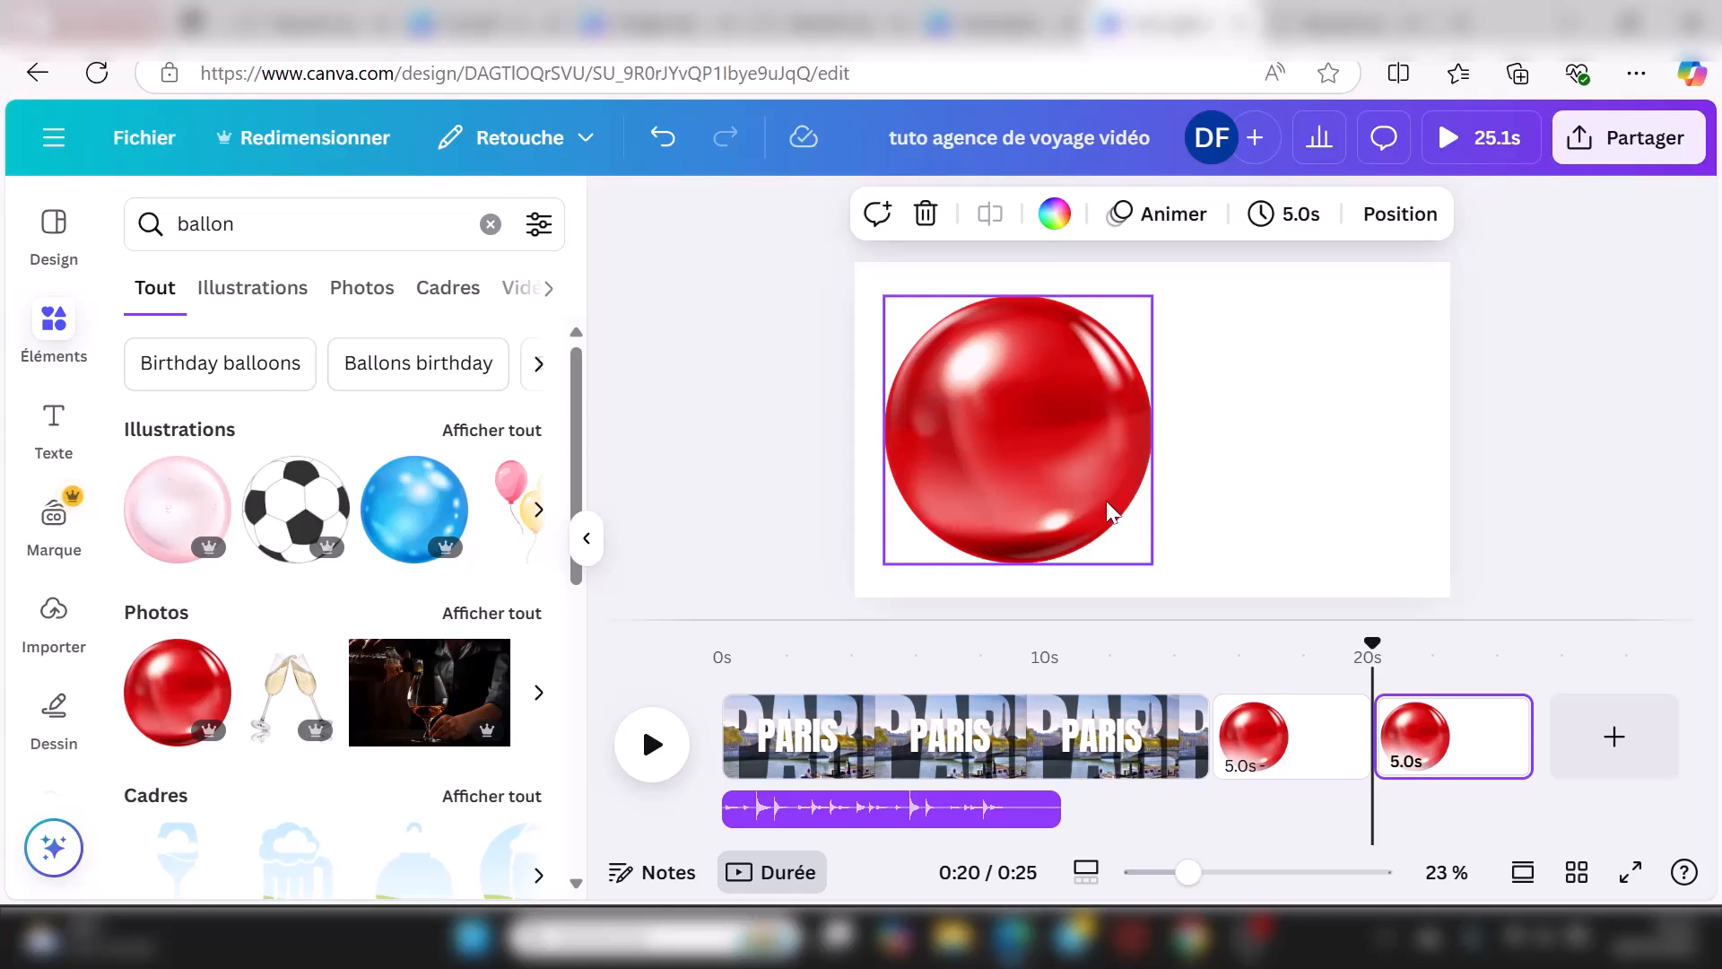
left_click_drag(1011, 437, 1298, 444)
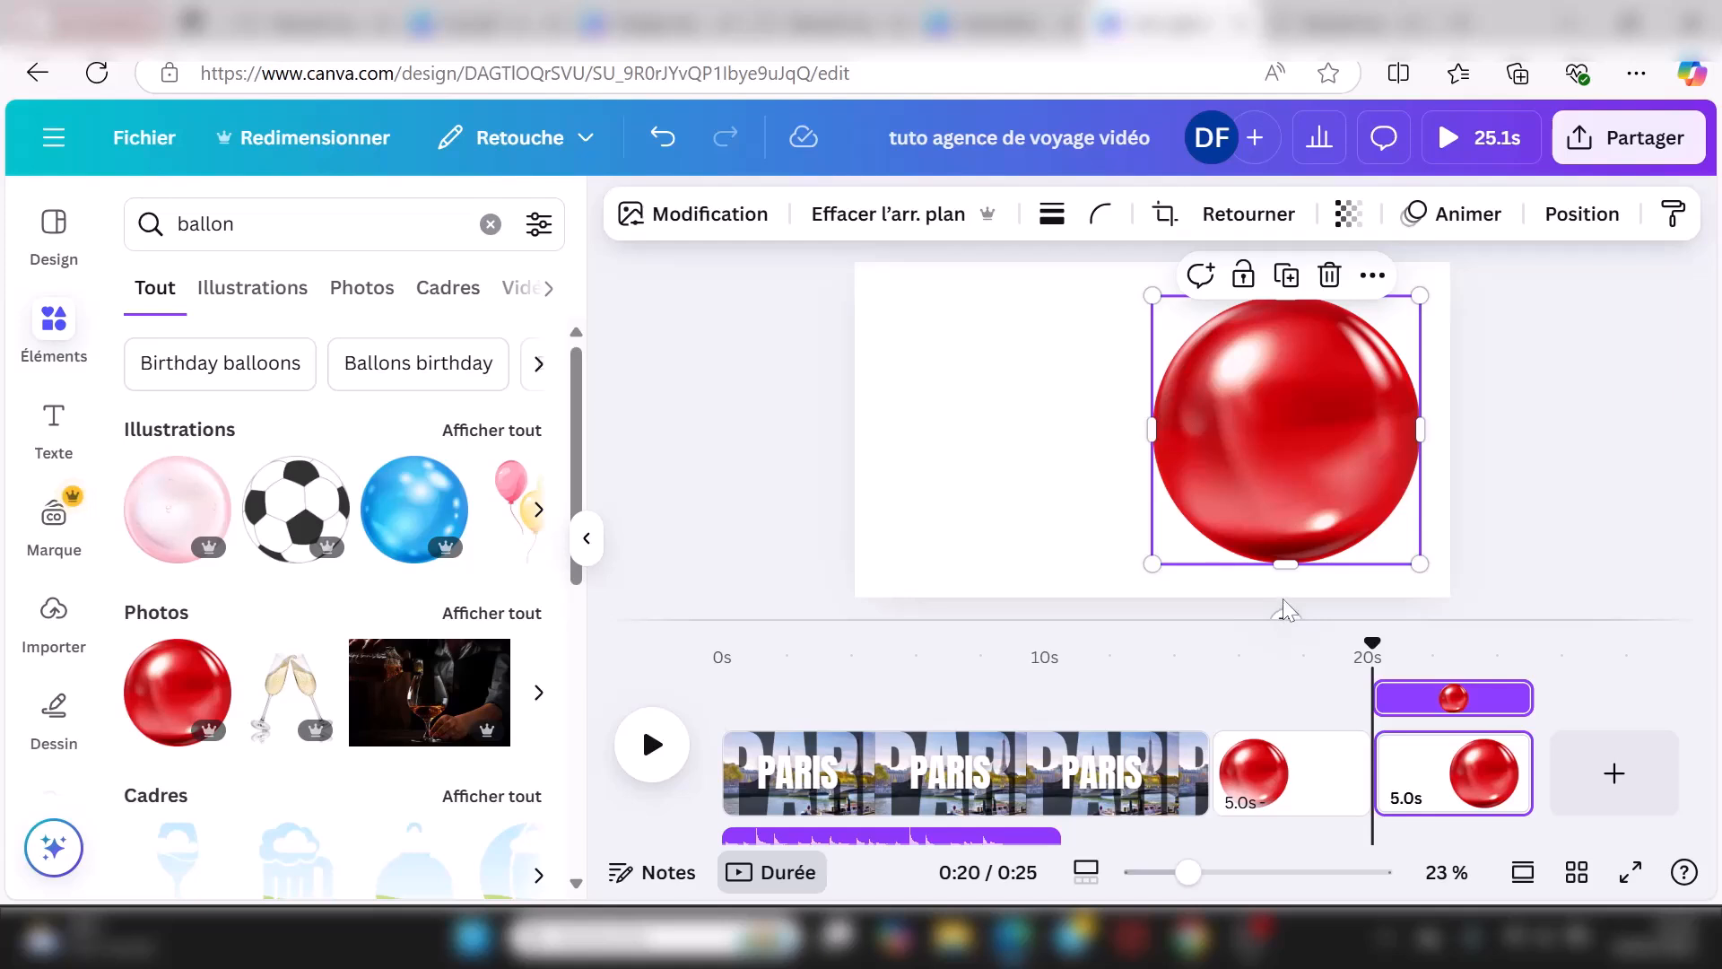
left_click_drag(1284, 613, 1272, 403)
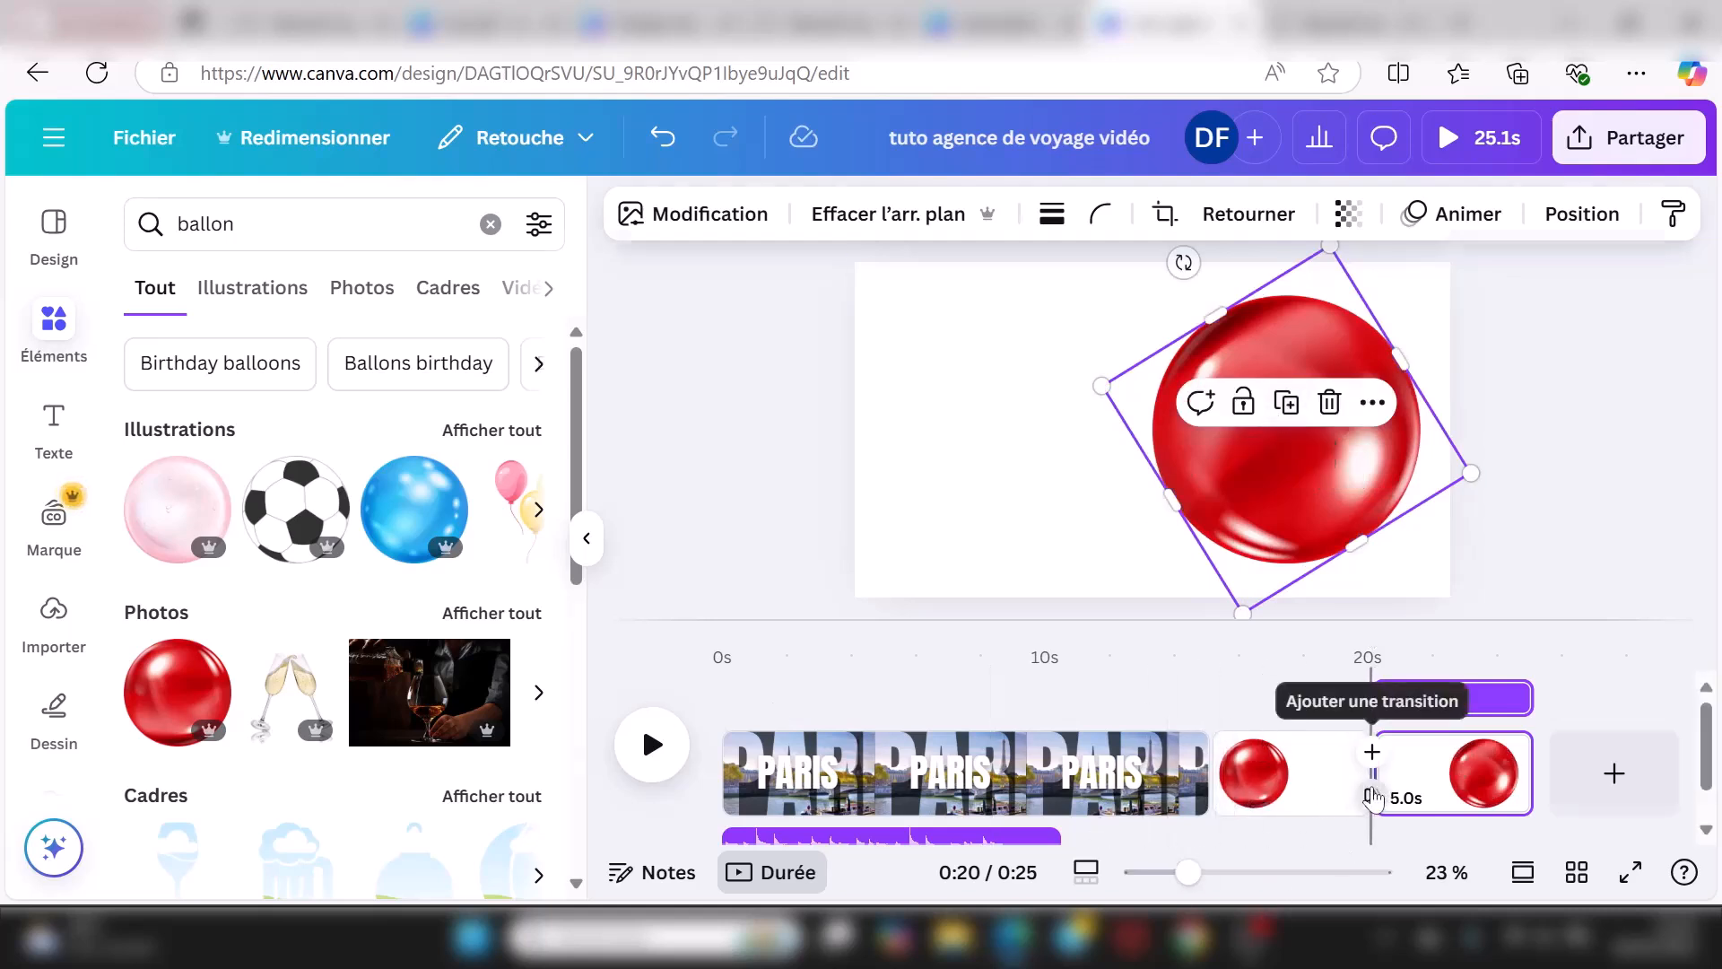
left_click(1375, 796)
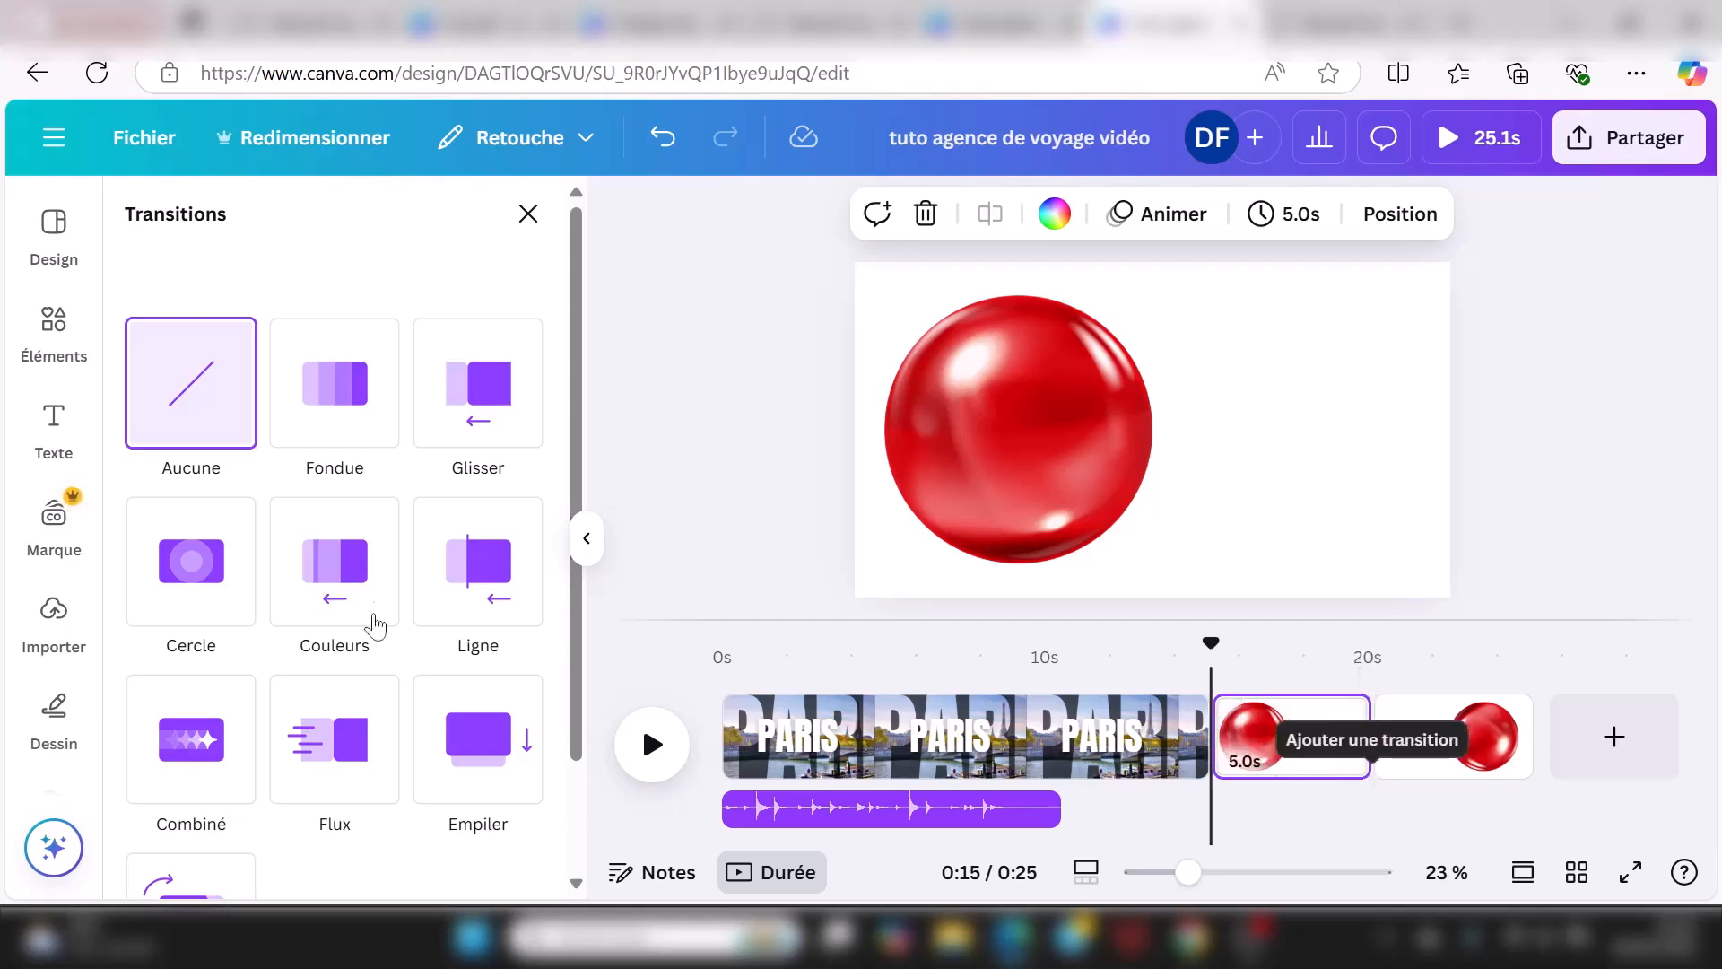
Step: Link the balloon pages with a 2.3-second Combiné transition and preview the result
scroll(361, 565, "down", 2)
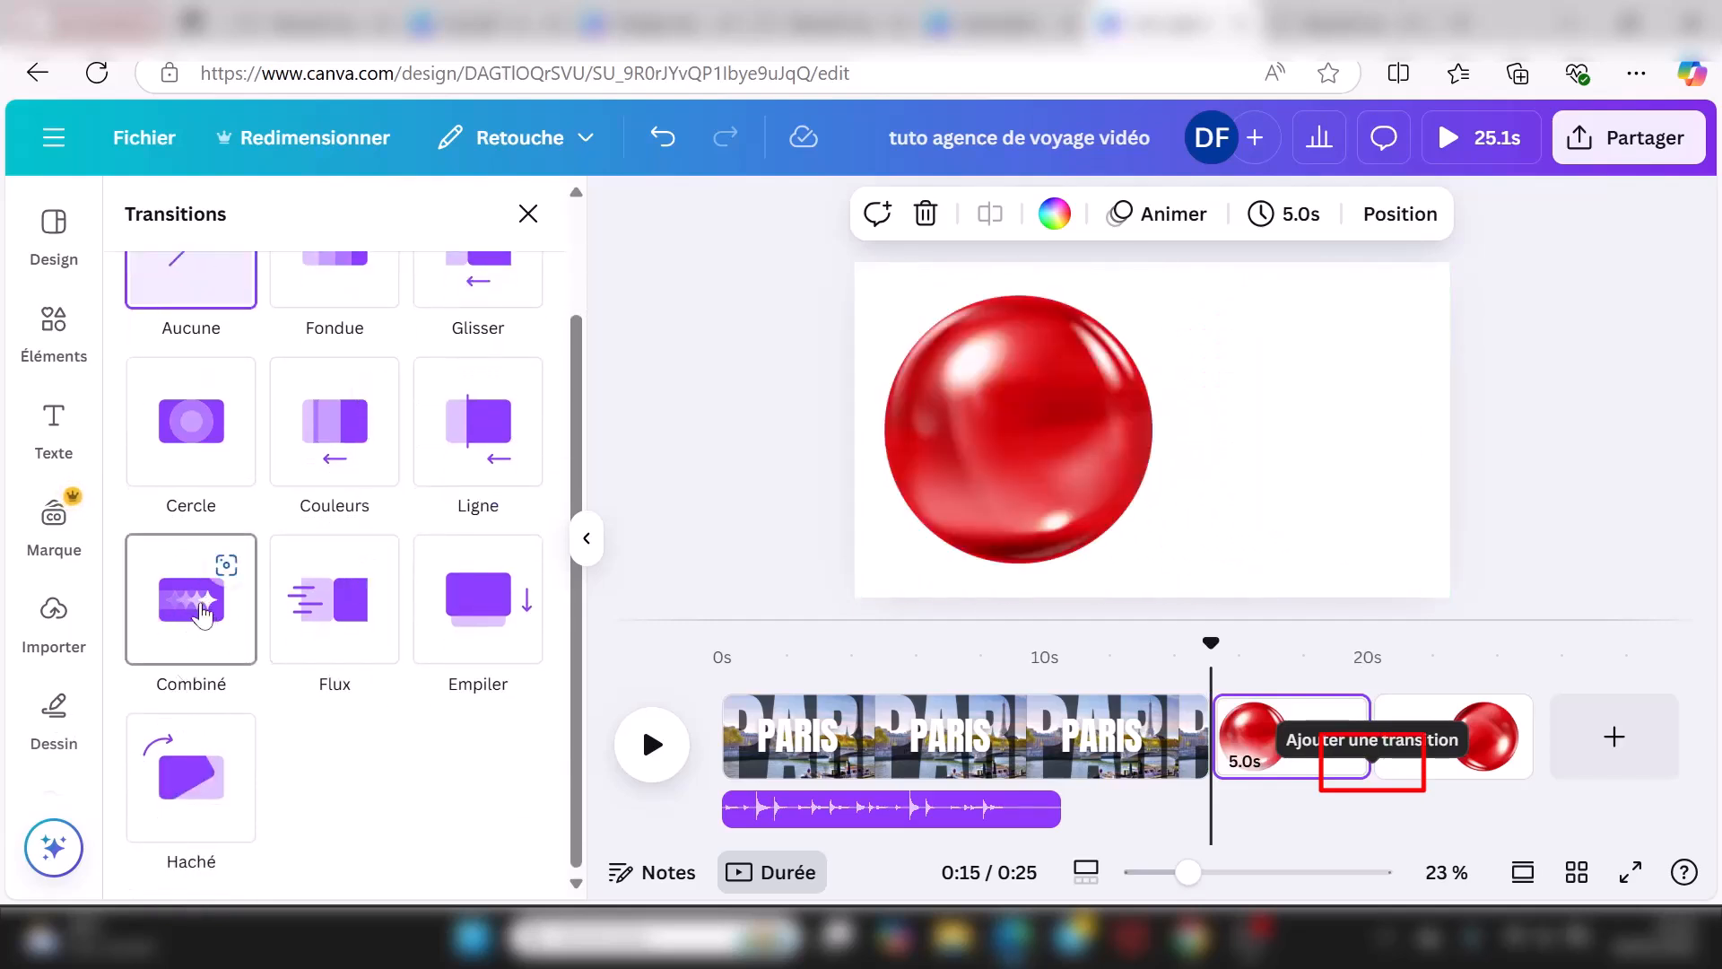
left_click(185, 625)
left_click_drag(363, 705, 431, 707)
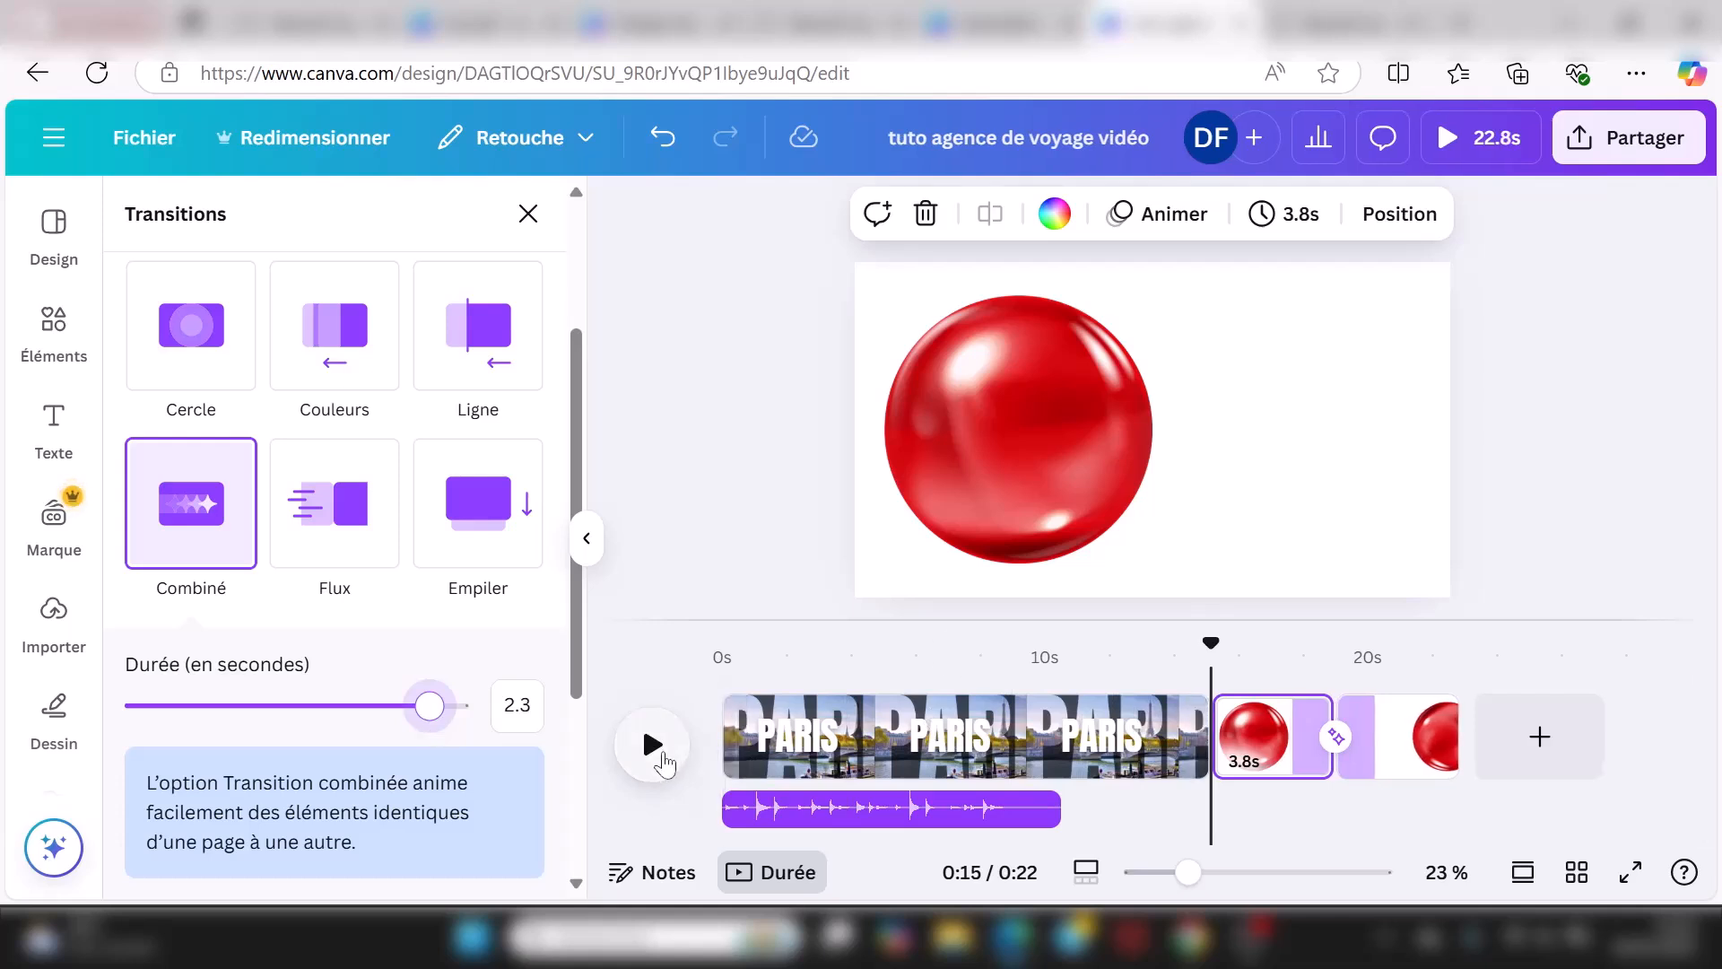
left_click(661, 754)
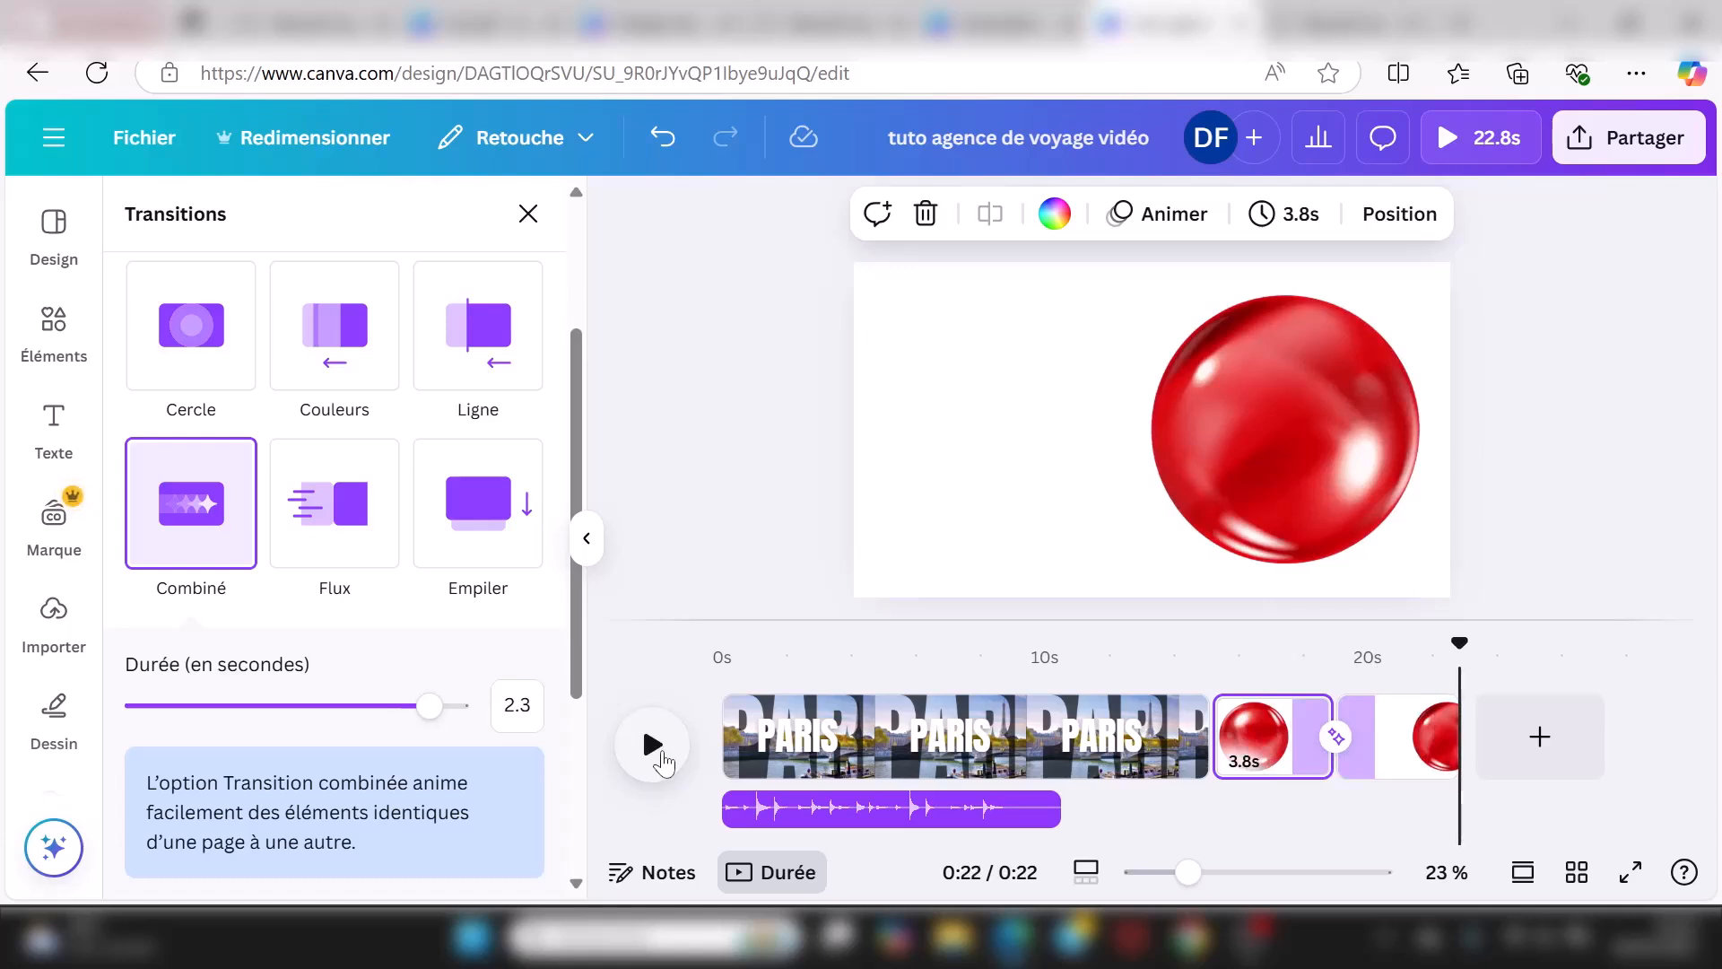
scroll(292, 475, "down", 2)
scroll(295, 482, "up", 1)
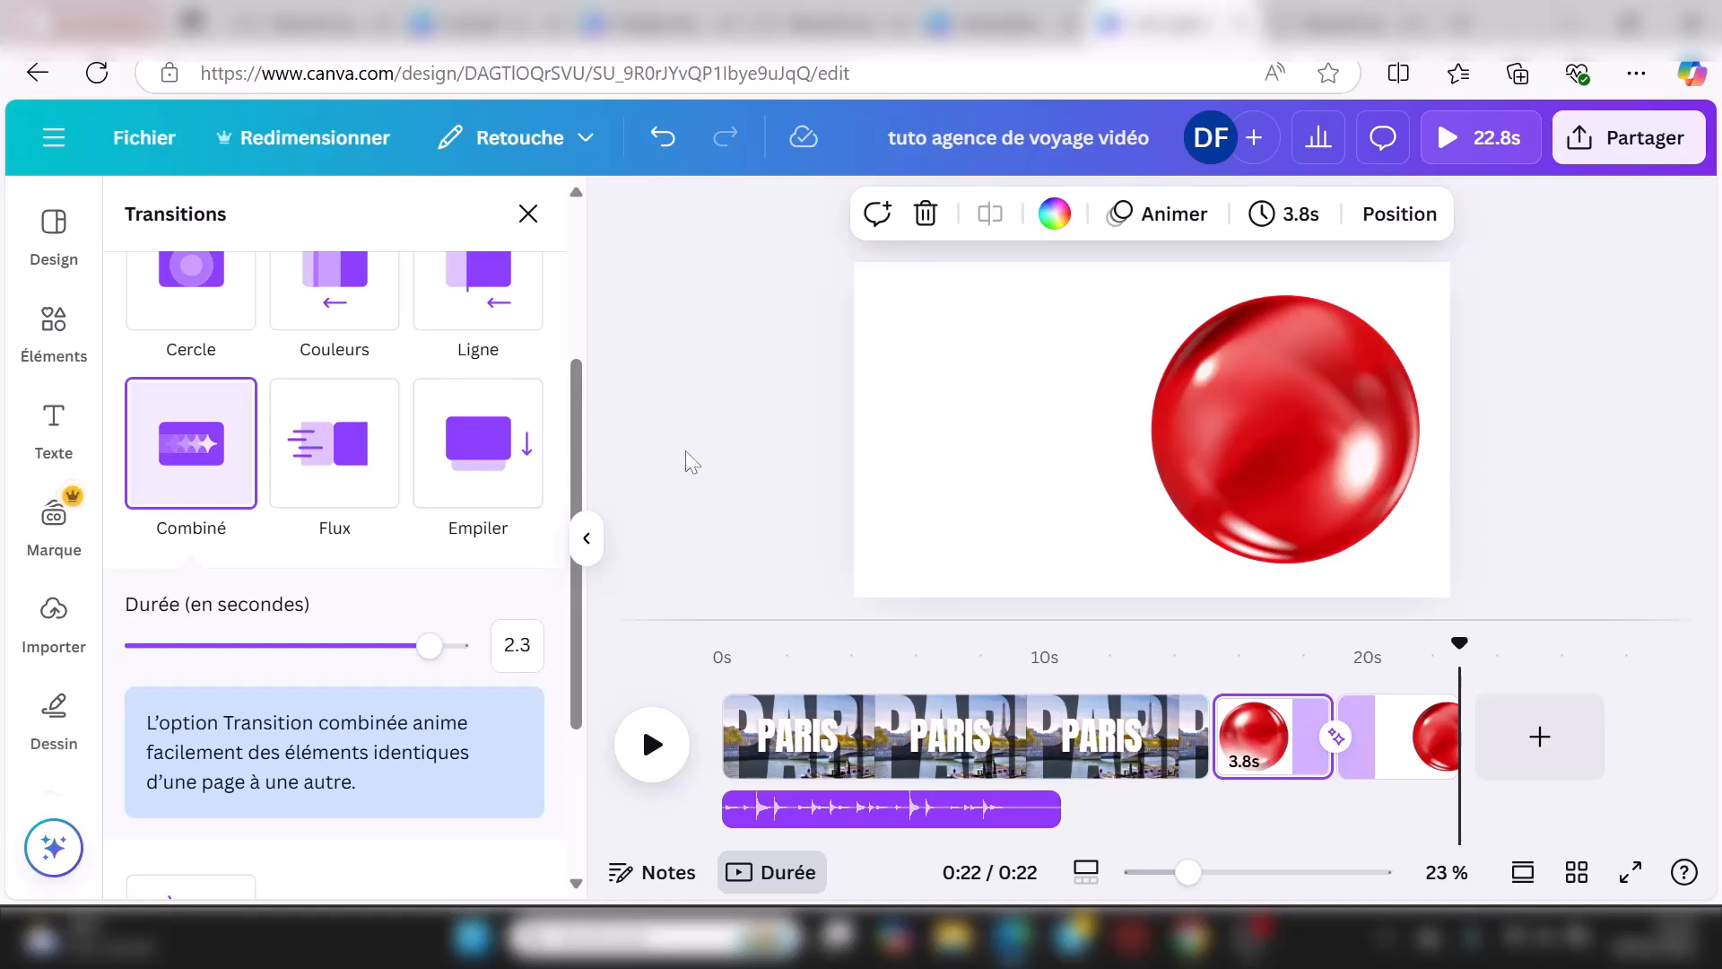
key("space")
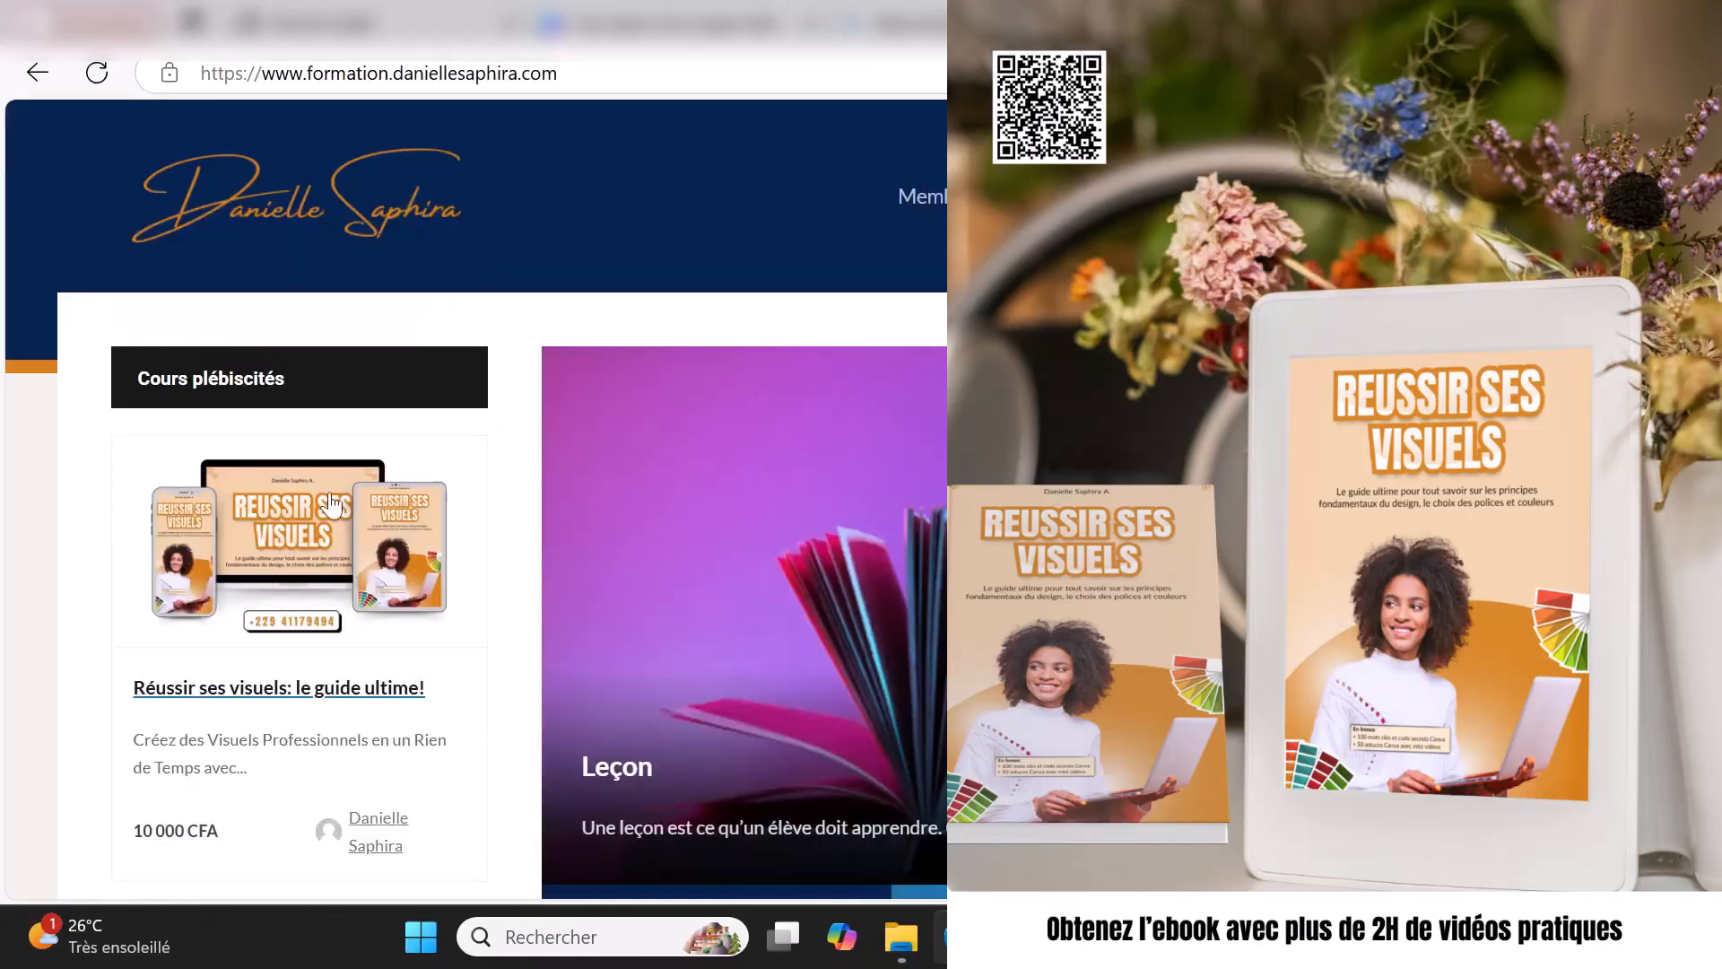
Step: Open the 'Réussir ses visuels: le guide ultime!' course page and browse its 10 000 CFA listing
scroll(332, 504, "down", 6)
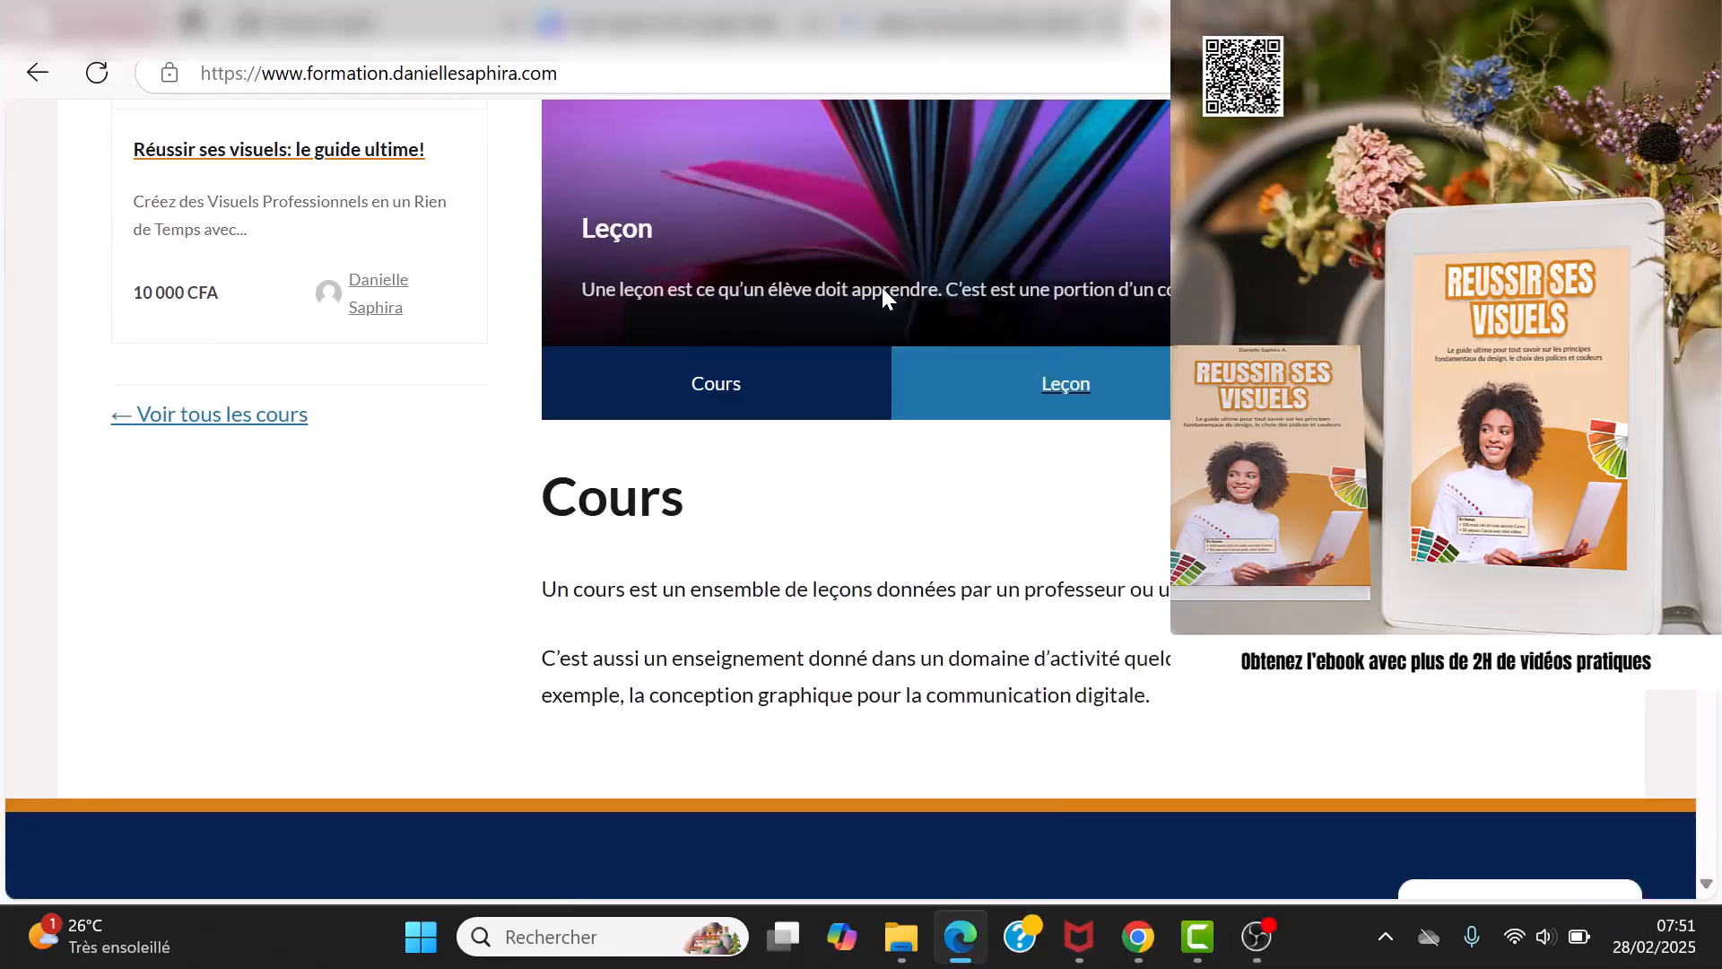
left_click(289, 149)
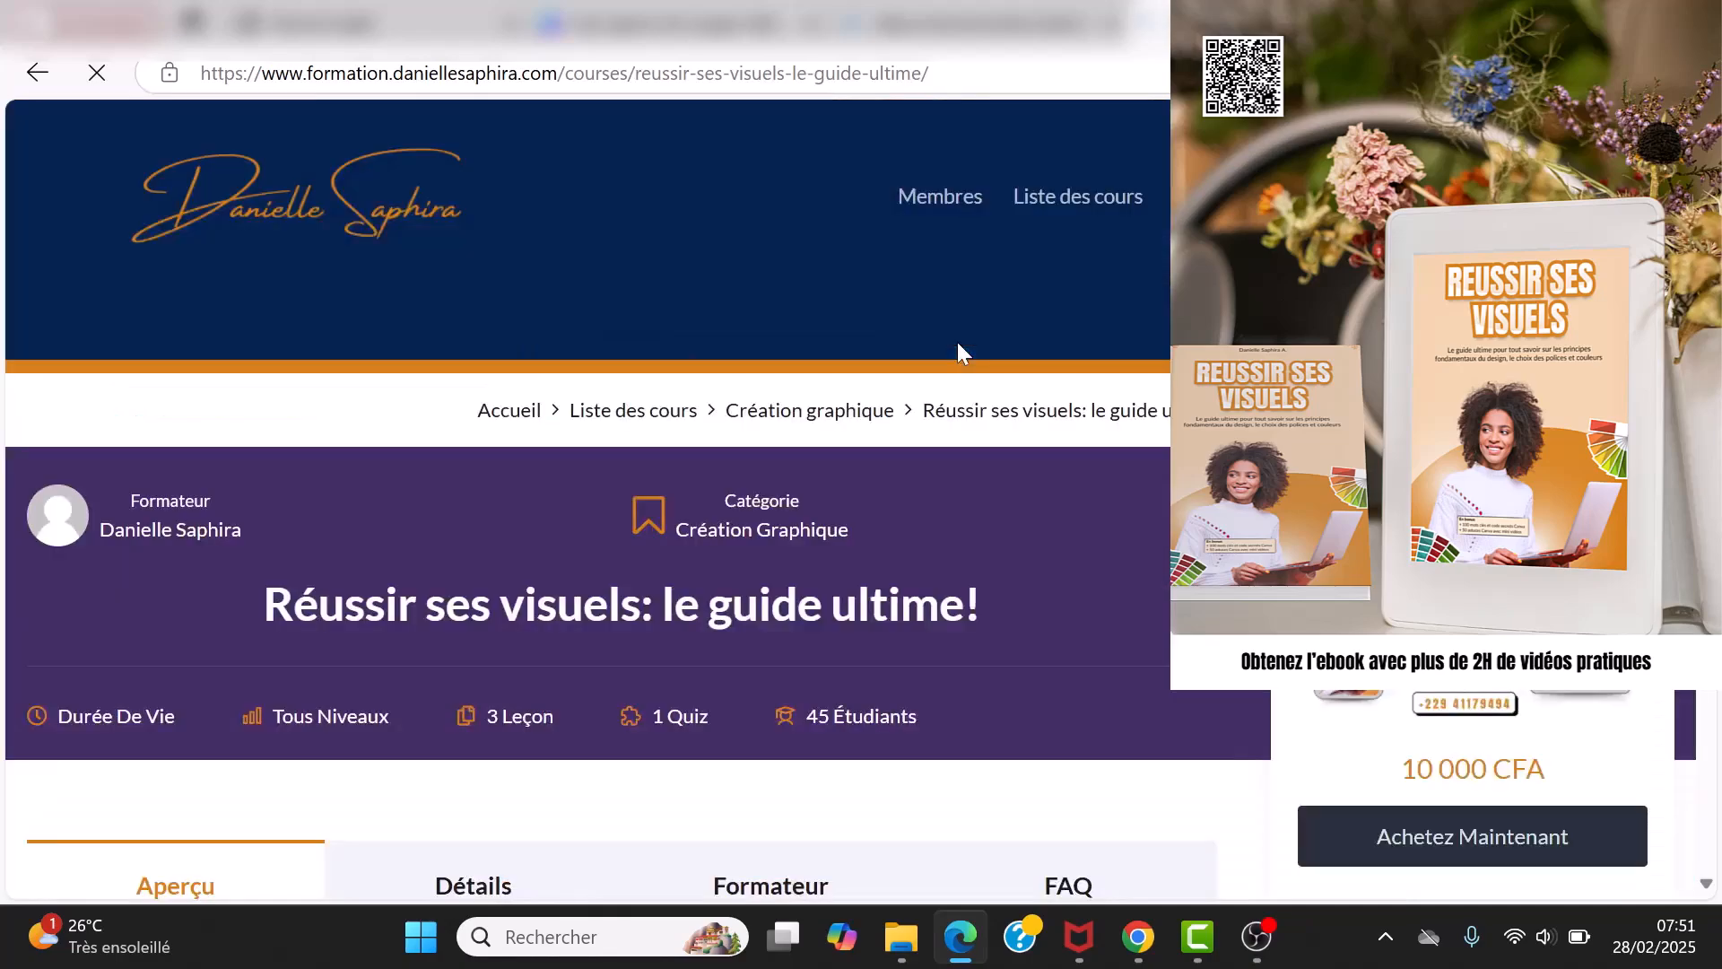
scroll(964, 359, "down", 7)
scroll(965, 363, "down", 8)
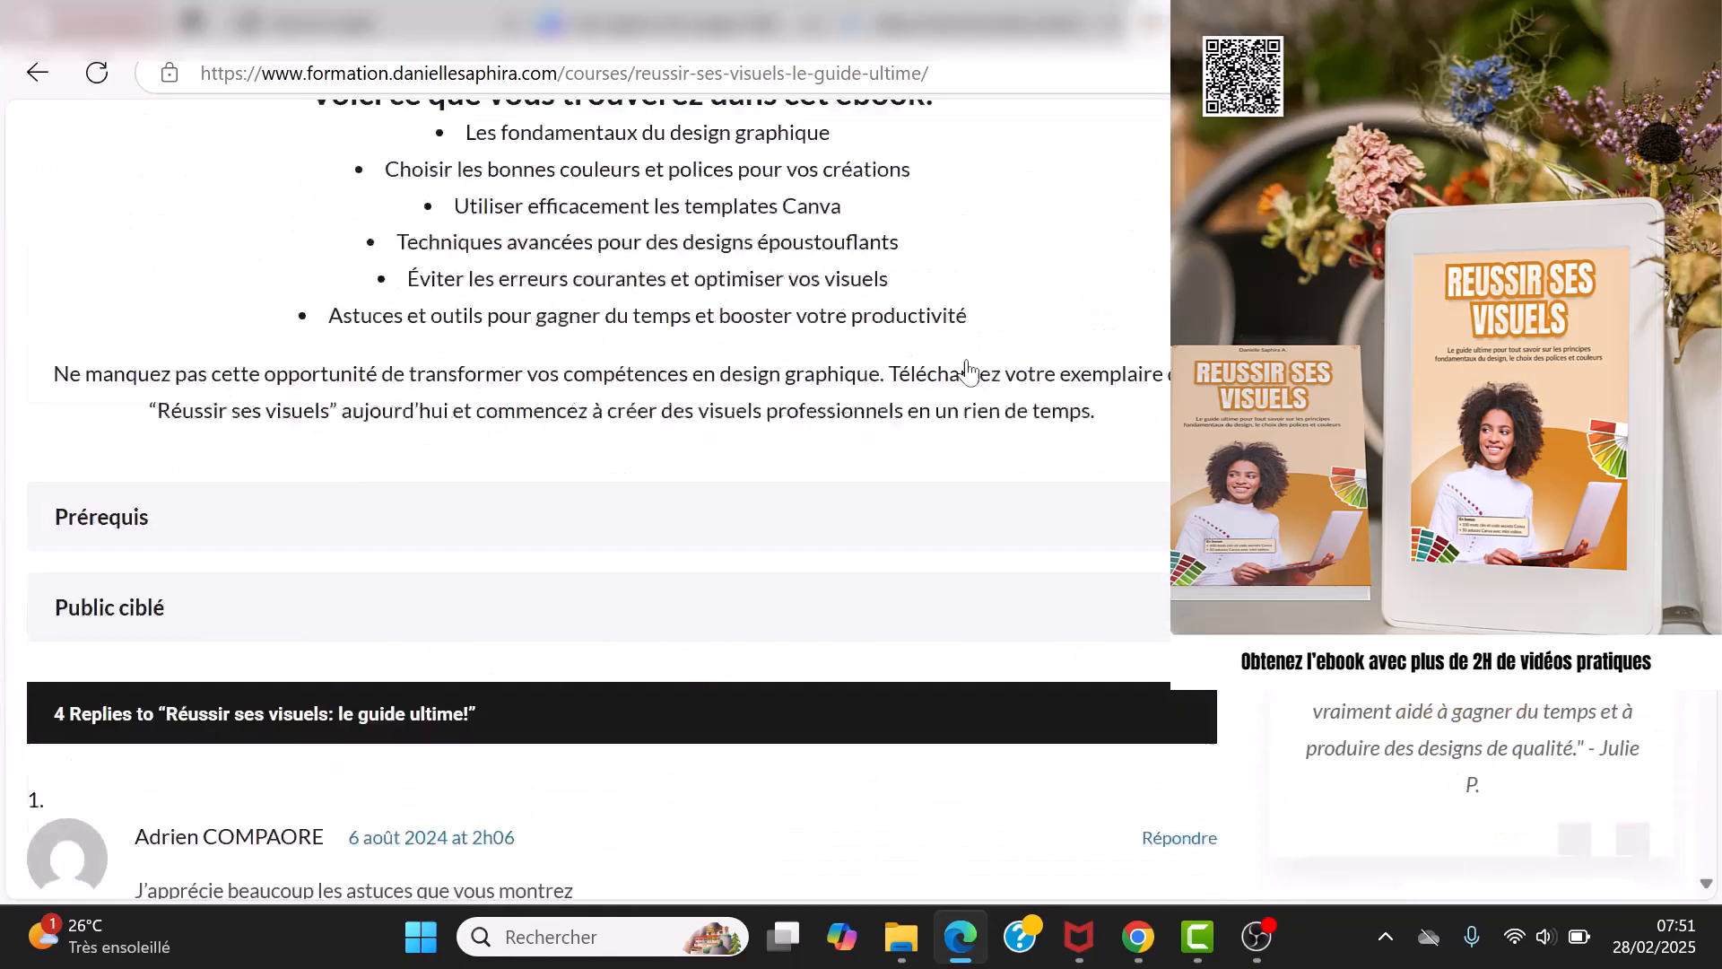
scroll(968, 372, "up", 8)
scroll(971, 372, "up", 6)
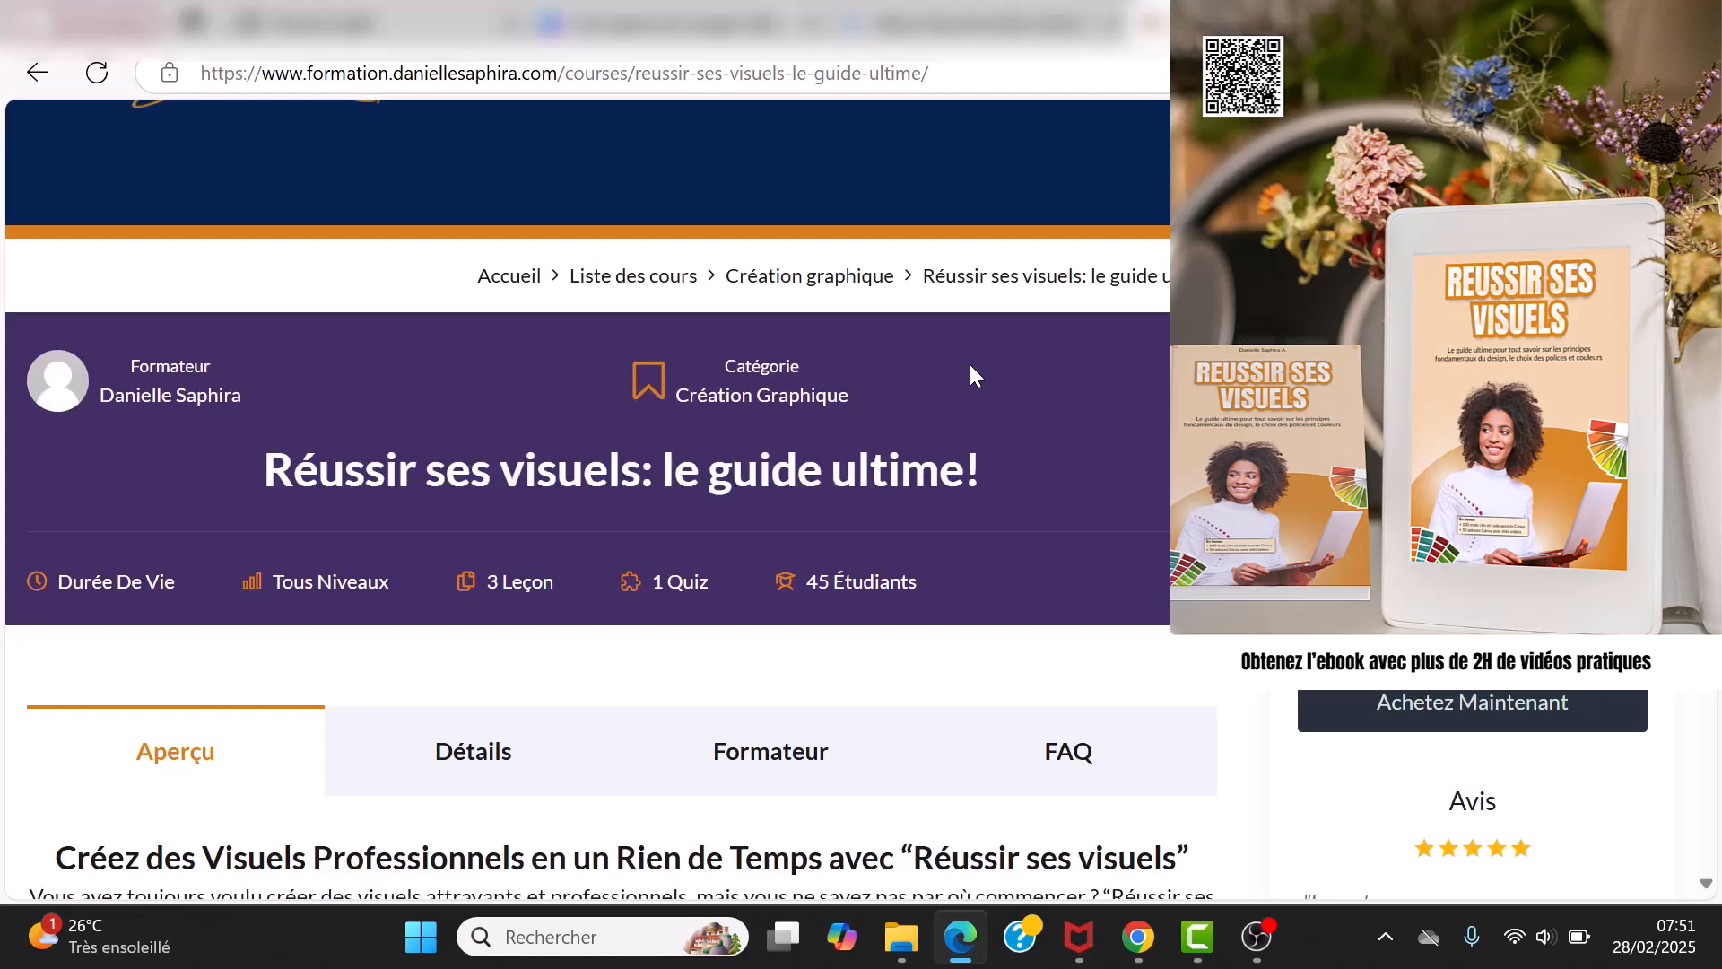
scroll(970, 370, "up", 2)
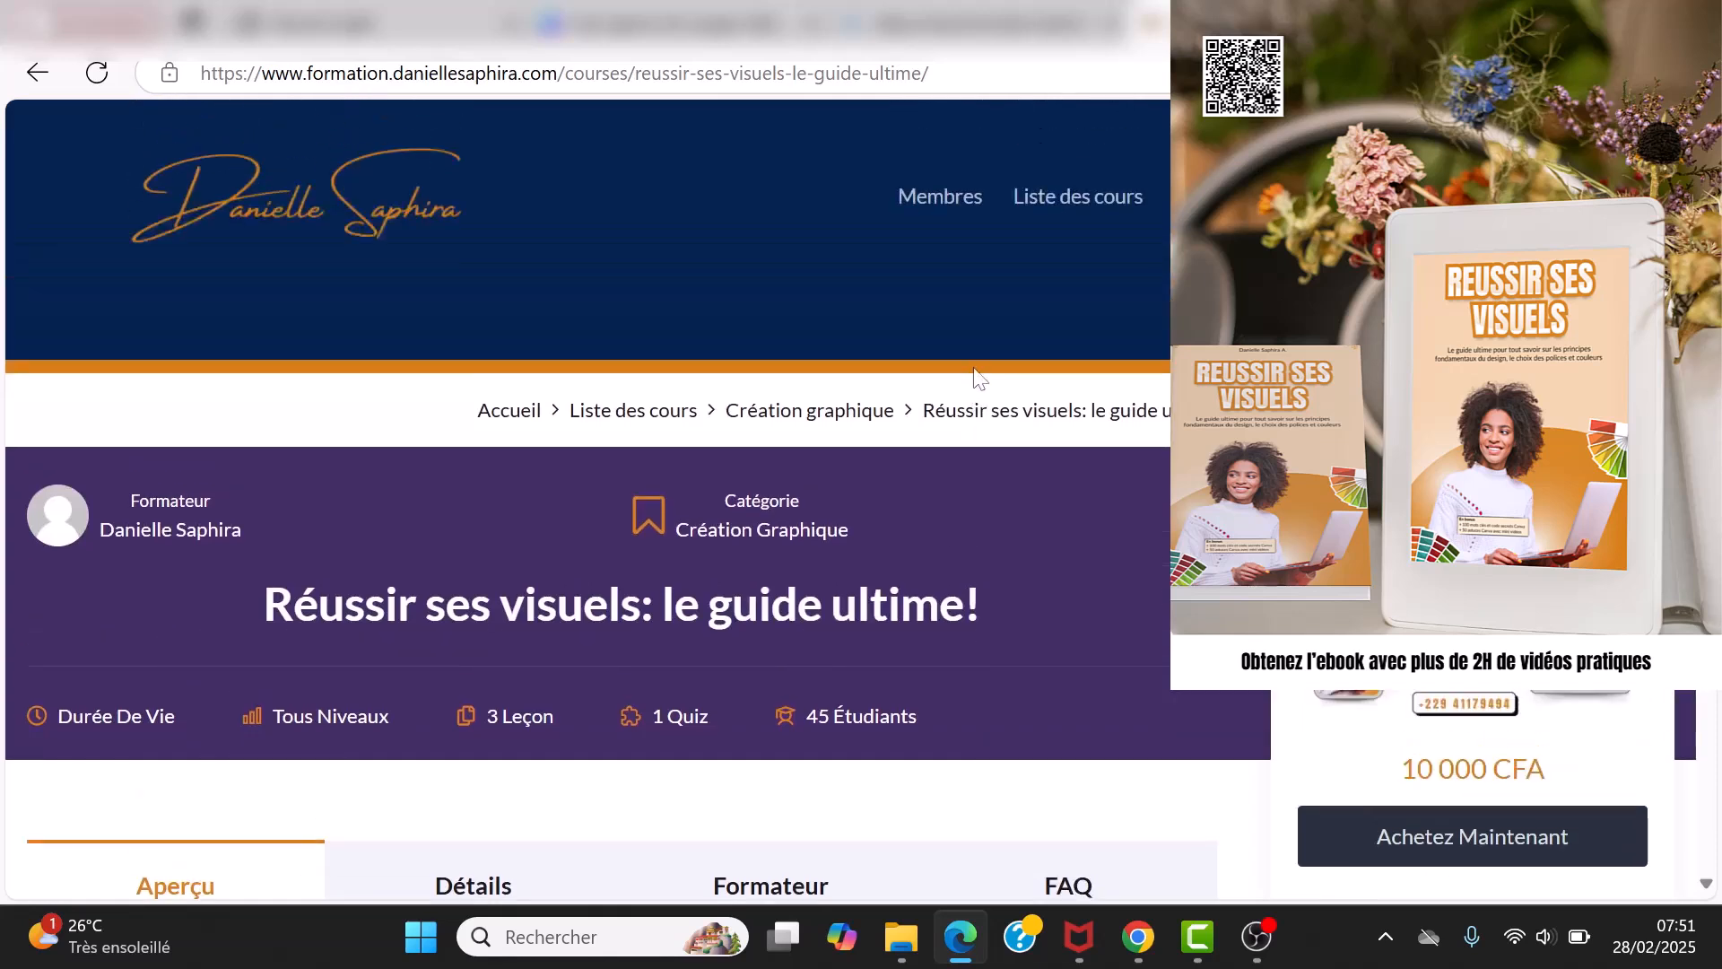